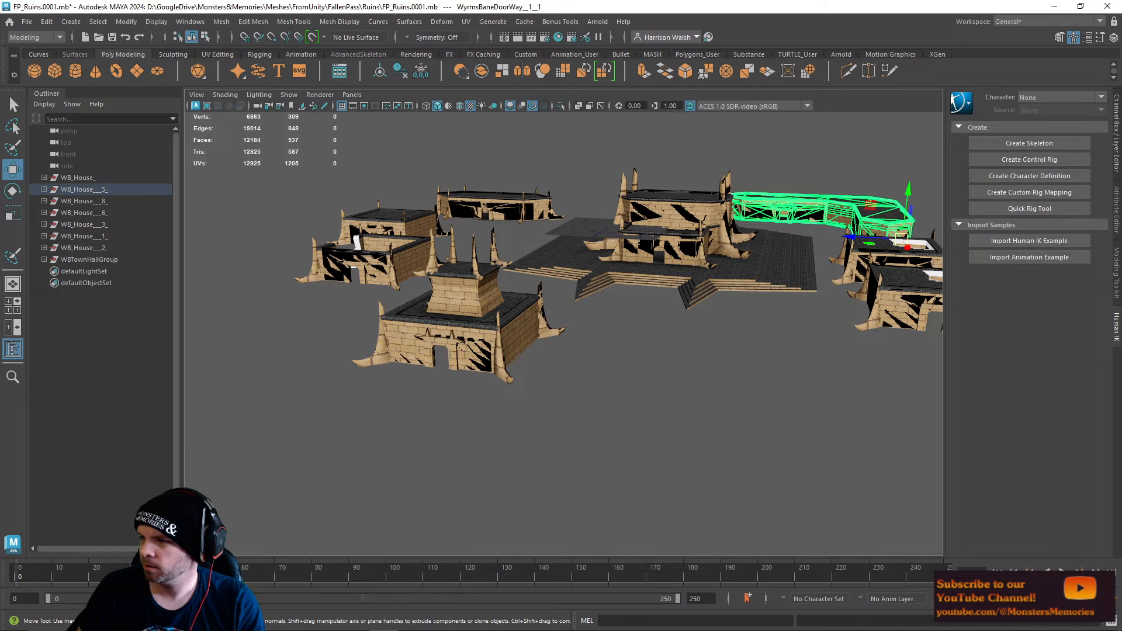
Step: Examine the layout of the ruin buildings around the stepped town hall from several angles
mouse_move(556, 393)
alt+right_down()
mouse_move(471, 383)
mouse_move(550, 363)
mouse_move(646, 418)
mouse_move(556, 393)
alt+right_up()
alt+drag(558, 393, 556, 496)
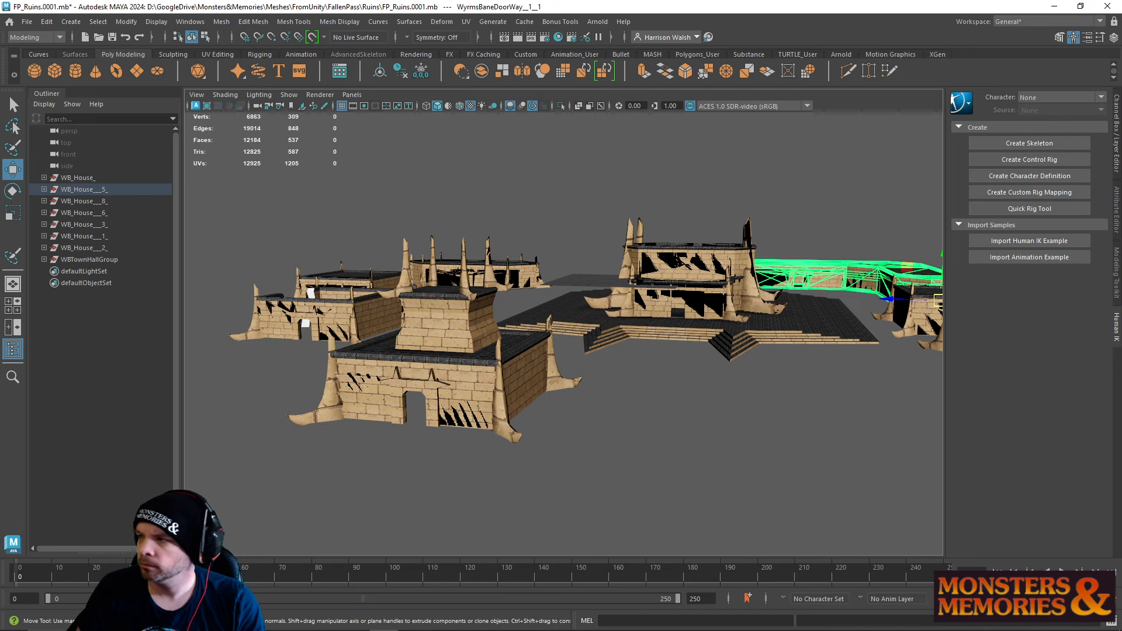
click(355, 623)
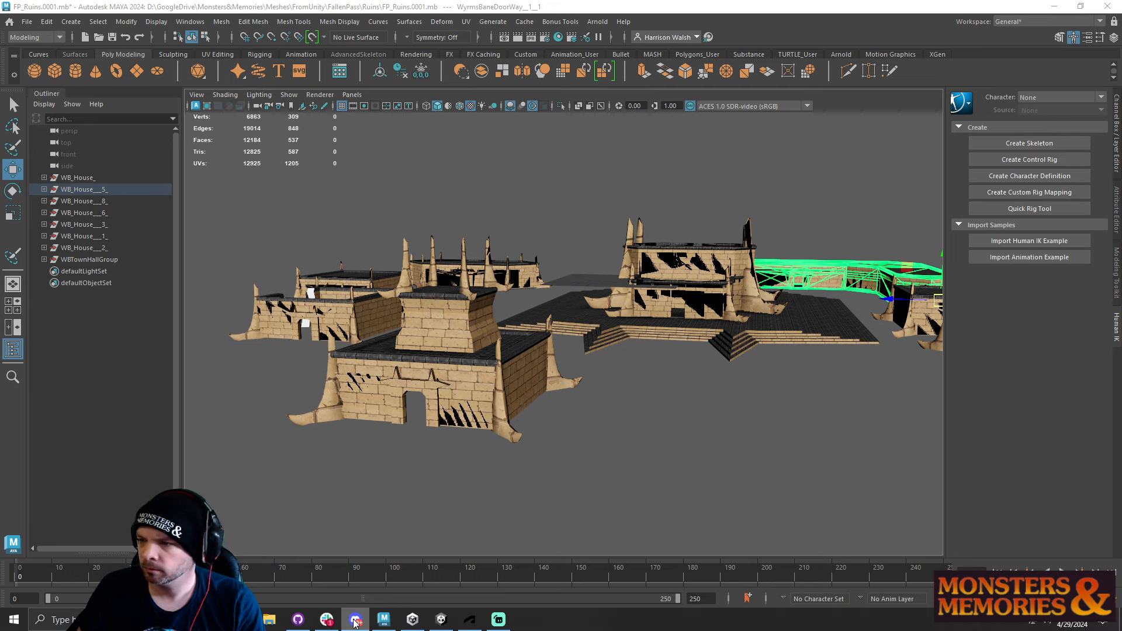
click(353, 624)
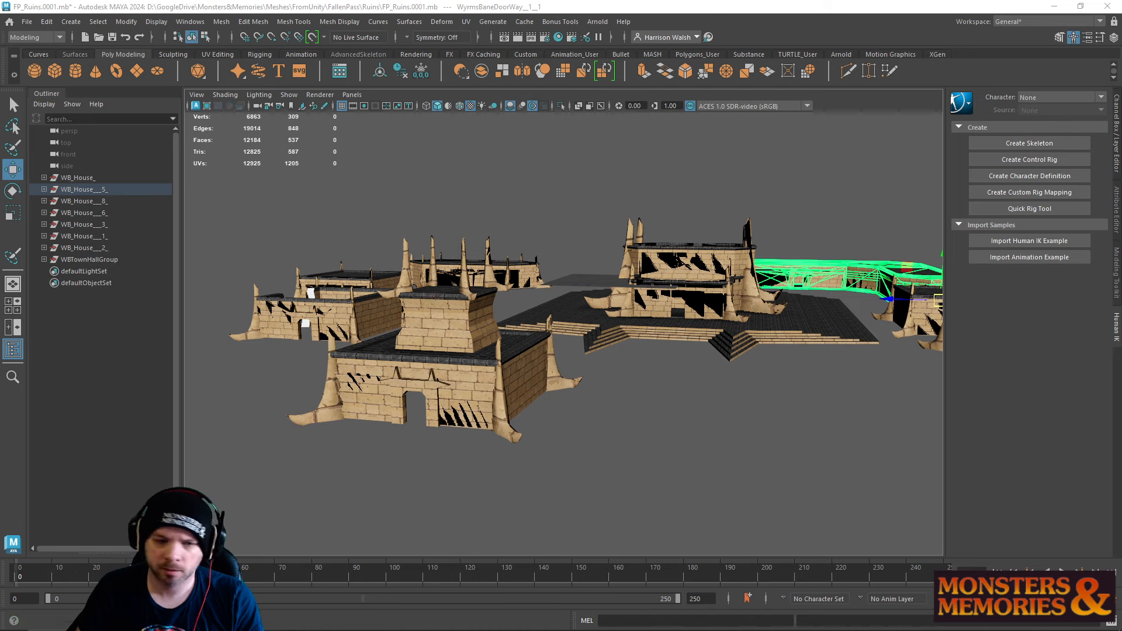
mouse_move(319, 621)
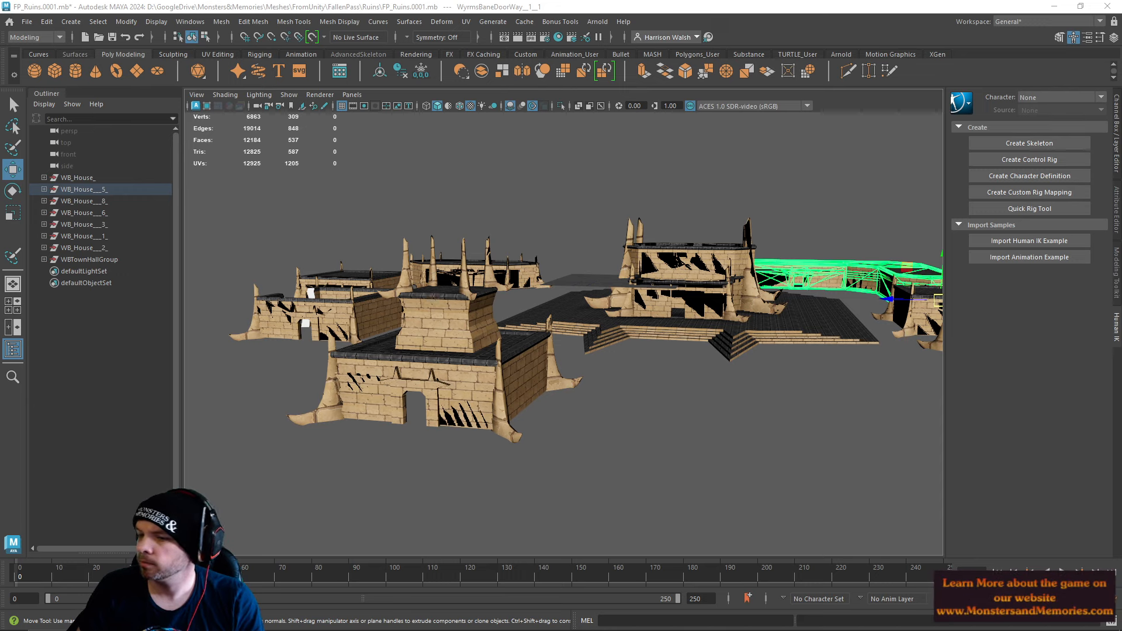
alt+drag(620, 293, 619, 332)
alt+drag(671, 373, 570, 336)
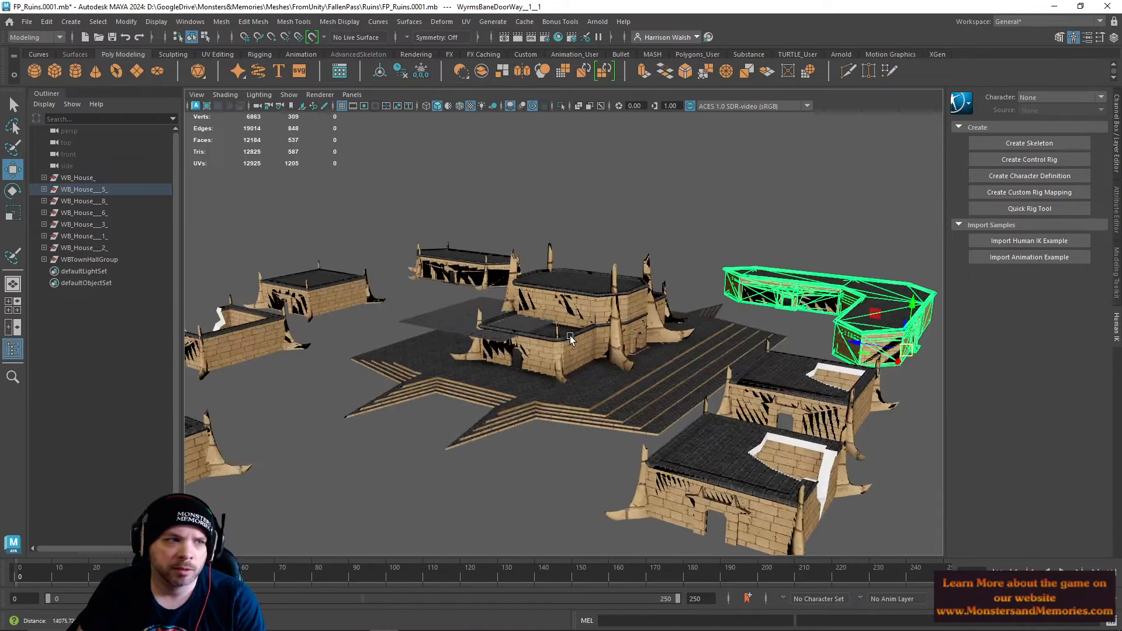
alt+right_drag(570, 336, 536, 368)
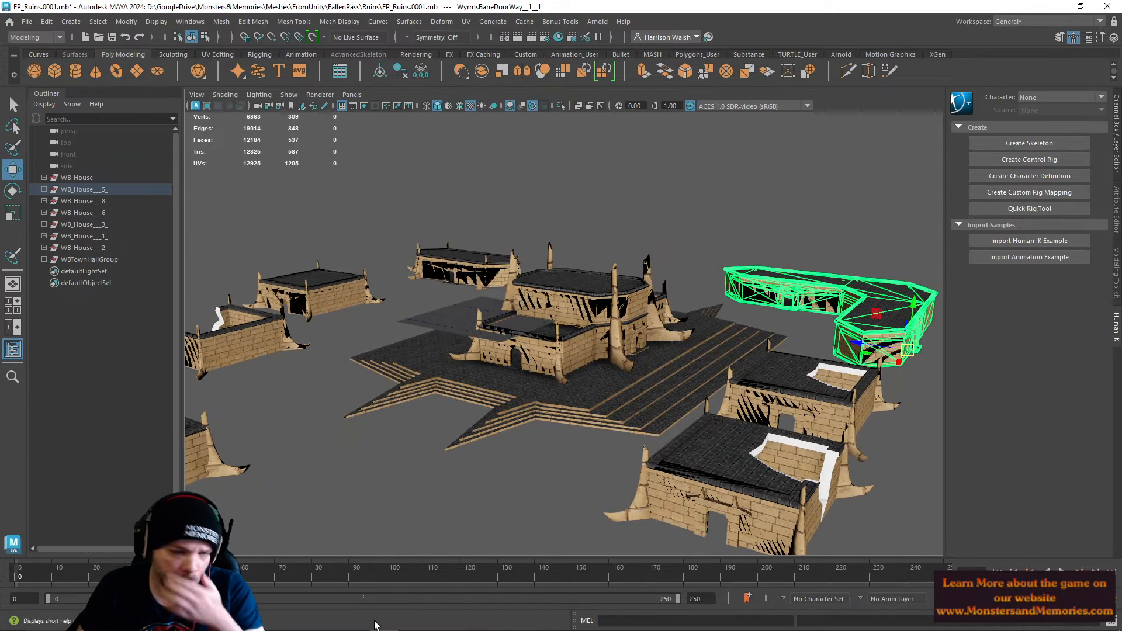
alt+drag(475, 365, 480, 461)
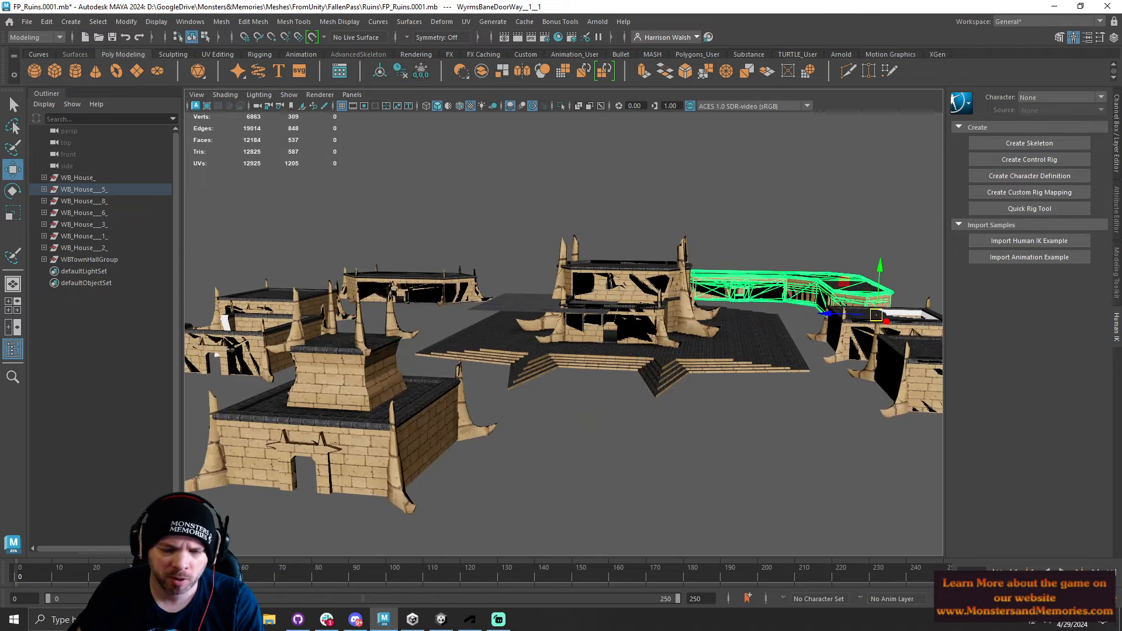
Step: Switch to Unity and inspect the Fallen Pass town hall, houses and surrounding terrain, inside and outside
click(445, 619)
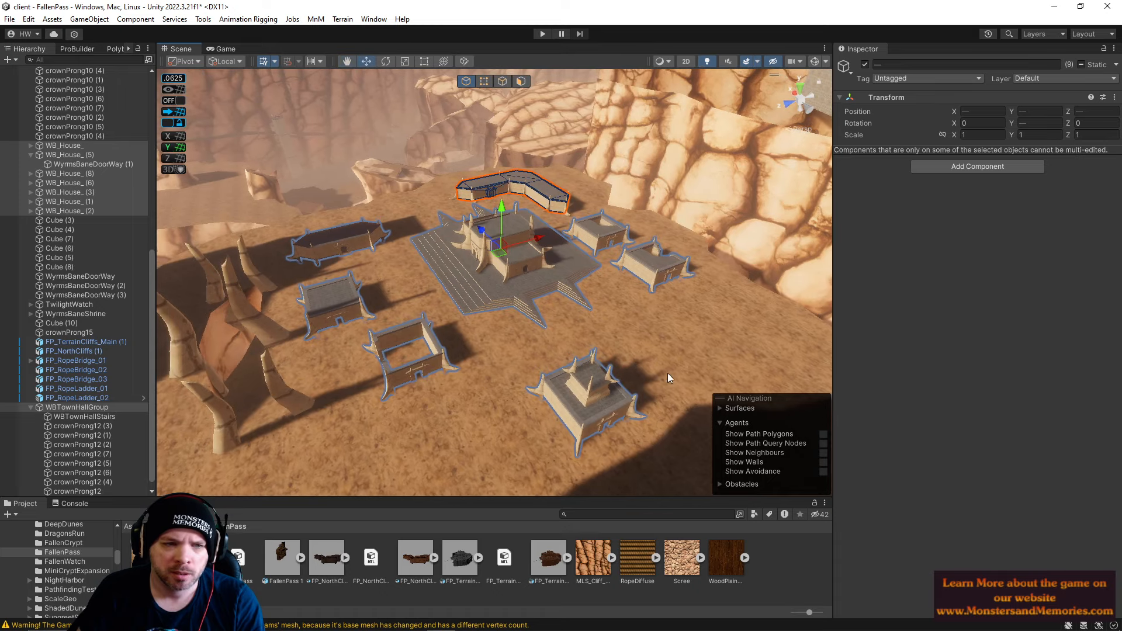
right_drag(607, 355, 231, 268)
click(556, 240)
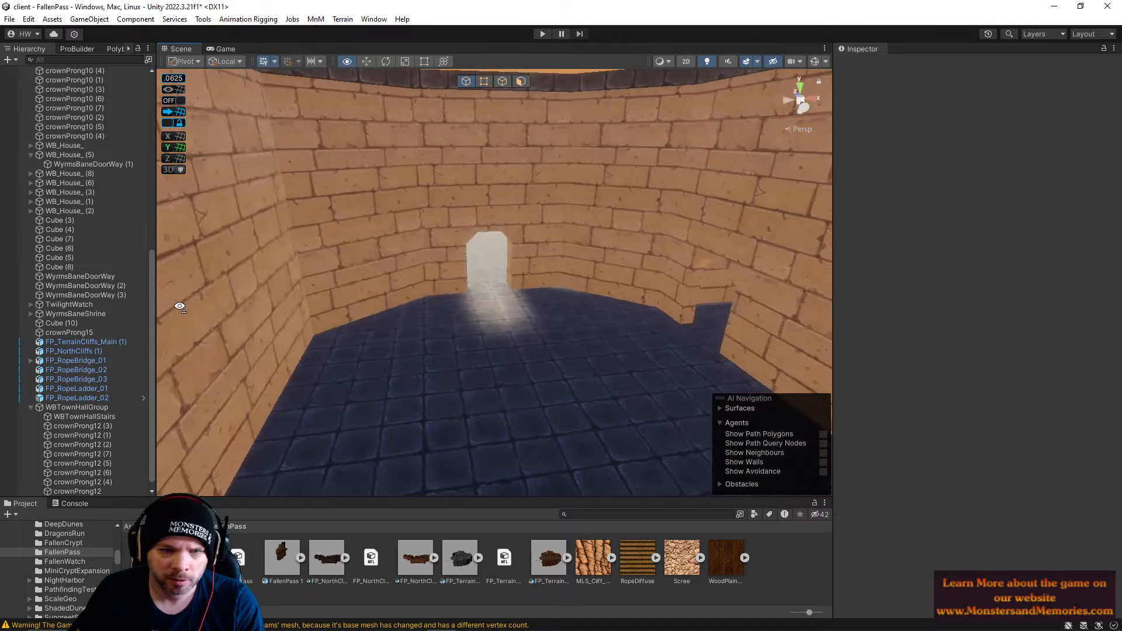
right_drag(1054, 300, 1060, 297)
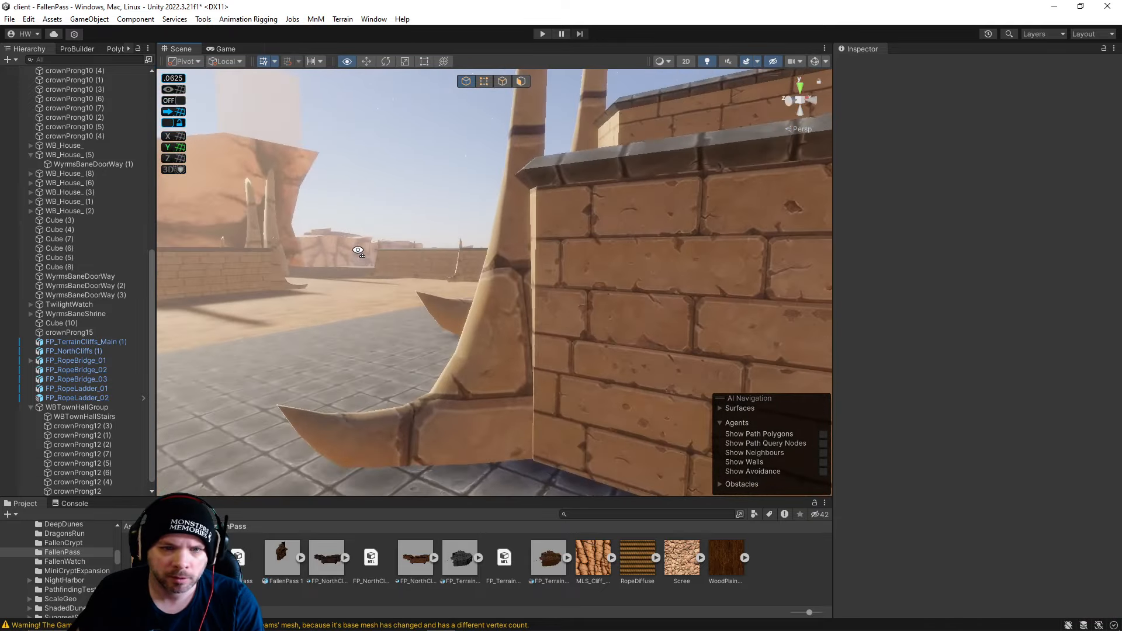
right_drag(358, 250, 255, 276)
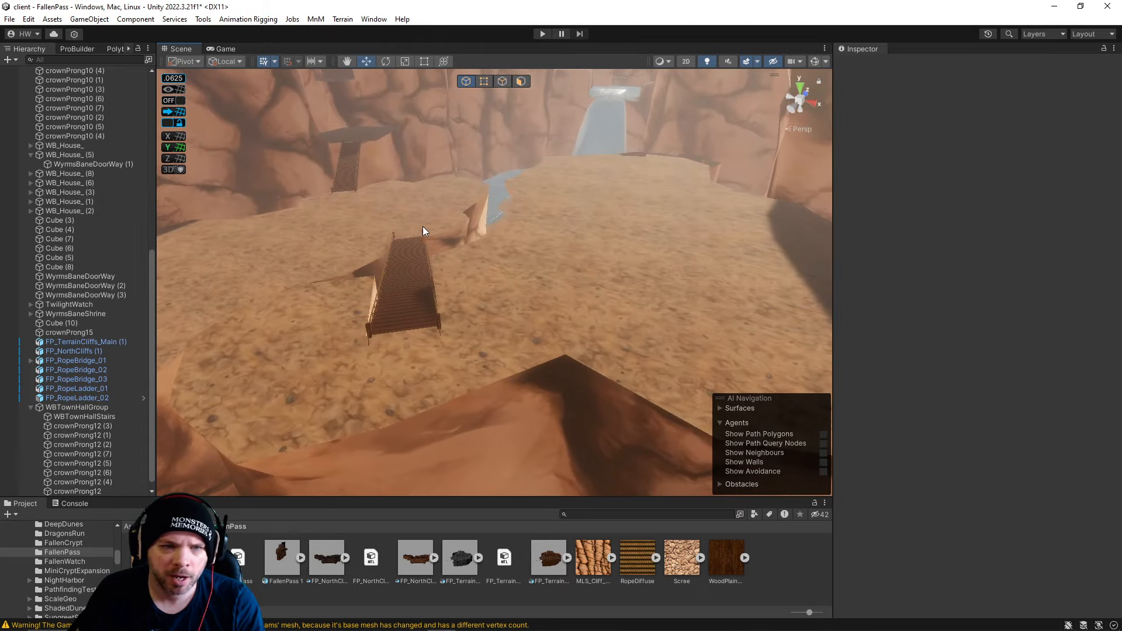
right_drag(424, 231, 732, 235)
right_drag(655, 236, 508, 242)
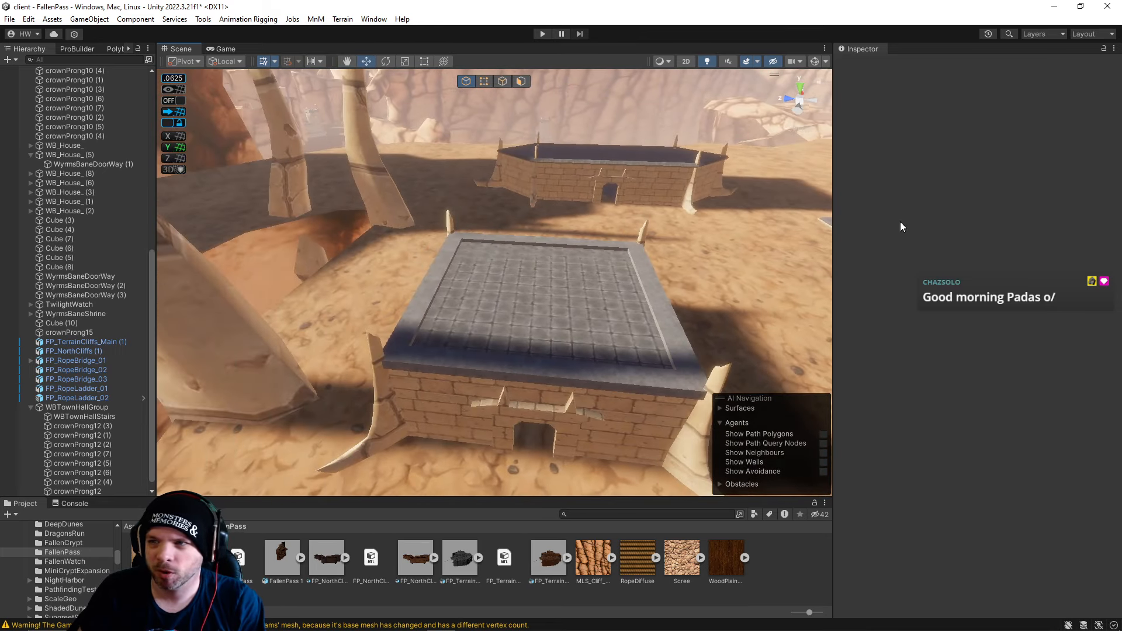
right_drag(655, 326, 653, 295)
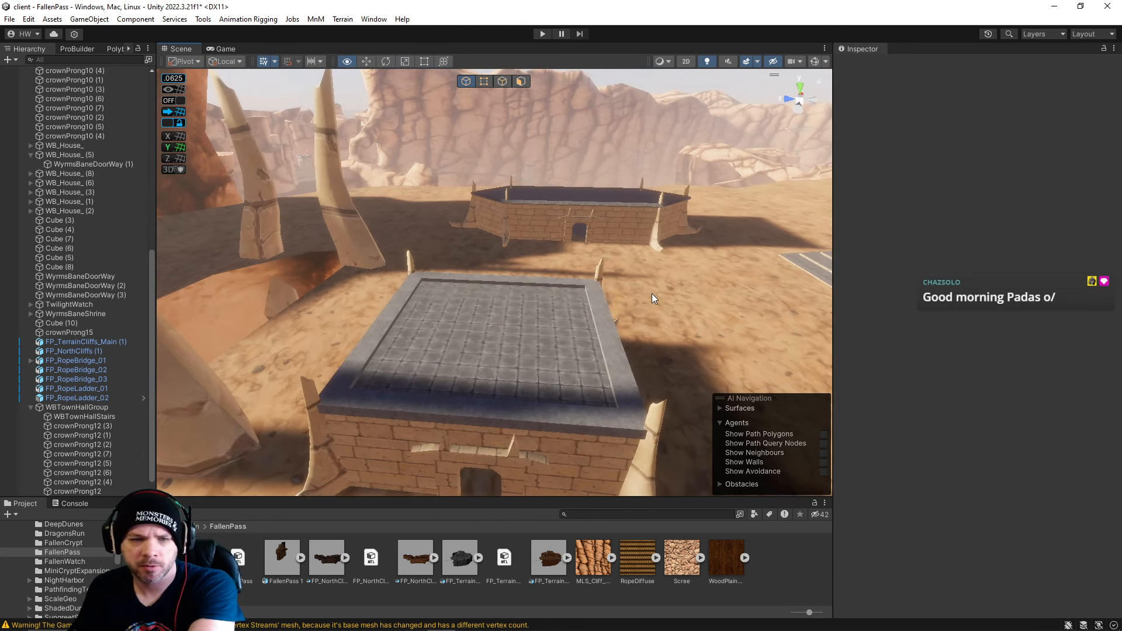
mouse_move(271, 628)
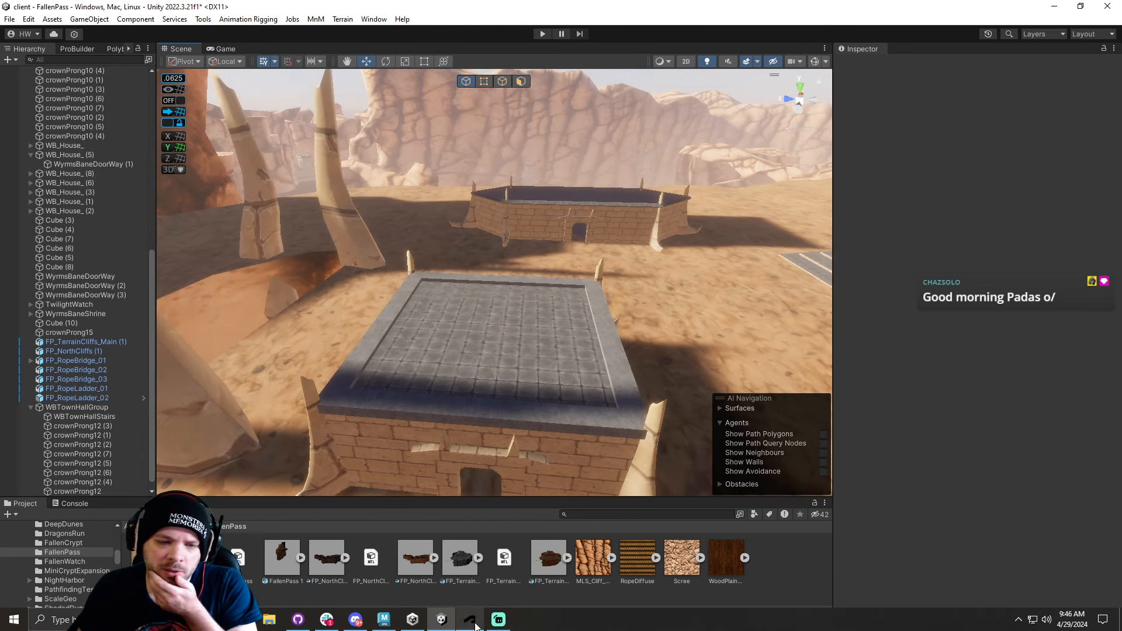
Step: Switch to Maya, select the two-tier house, frame it and examine its front and side walls
click(384, 619)
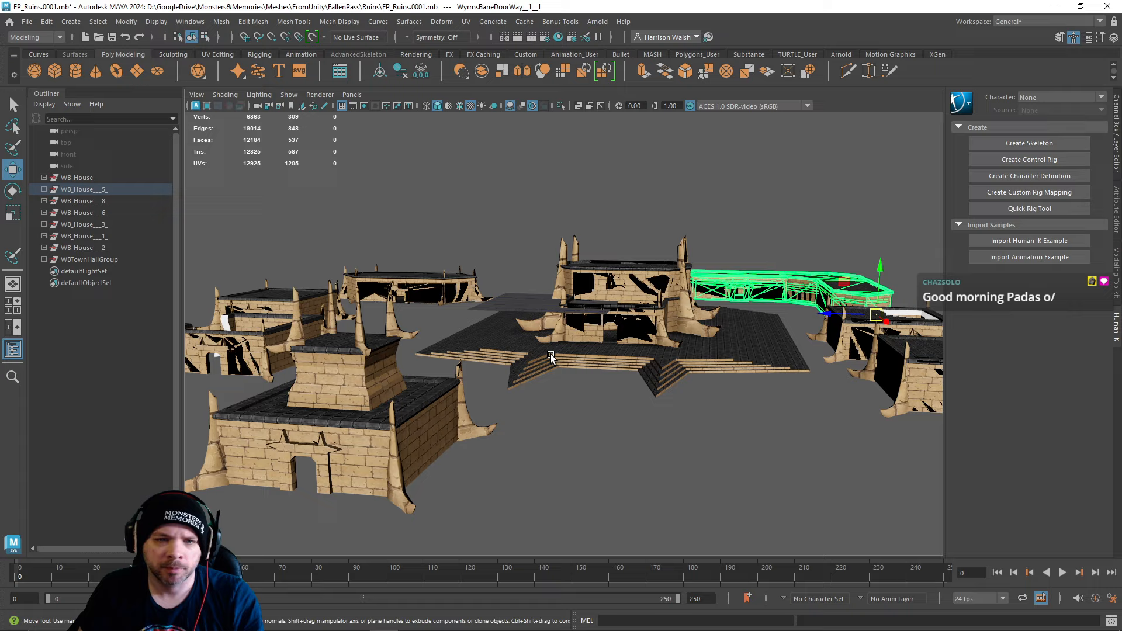
alt+middle_drag(513, 415, 555, 391)
click(547, 400)
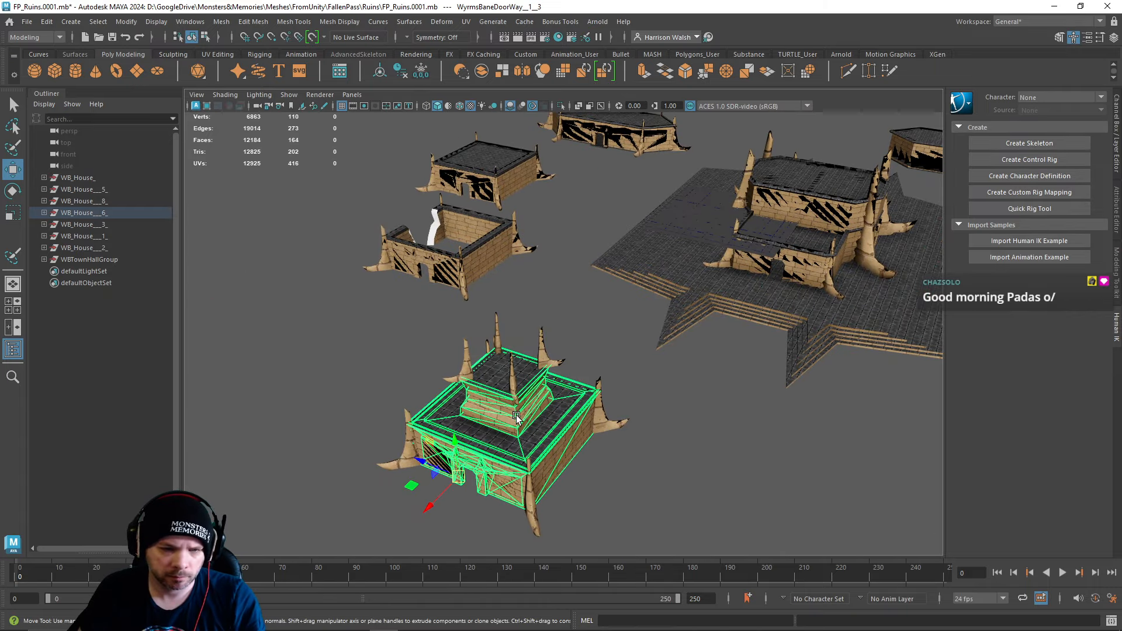
alt+drag(519, 408, 545, 416)
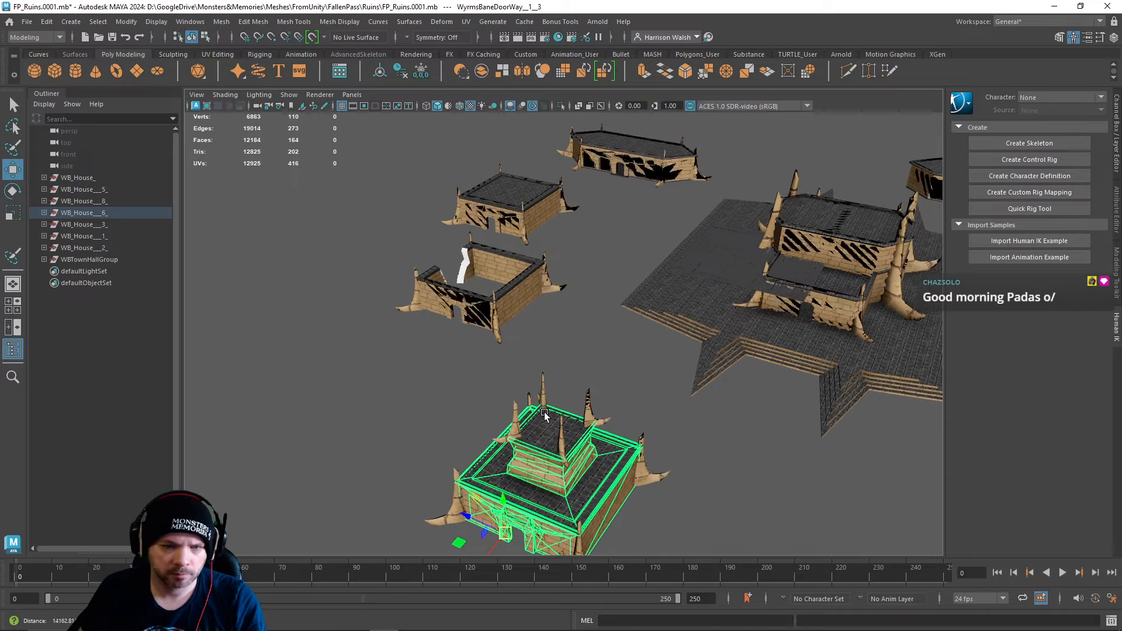
alt+right_drag(546, 415, 643, 495)
alt+drag(644, 494, 574, 434)
key(f)
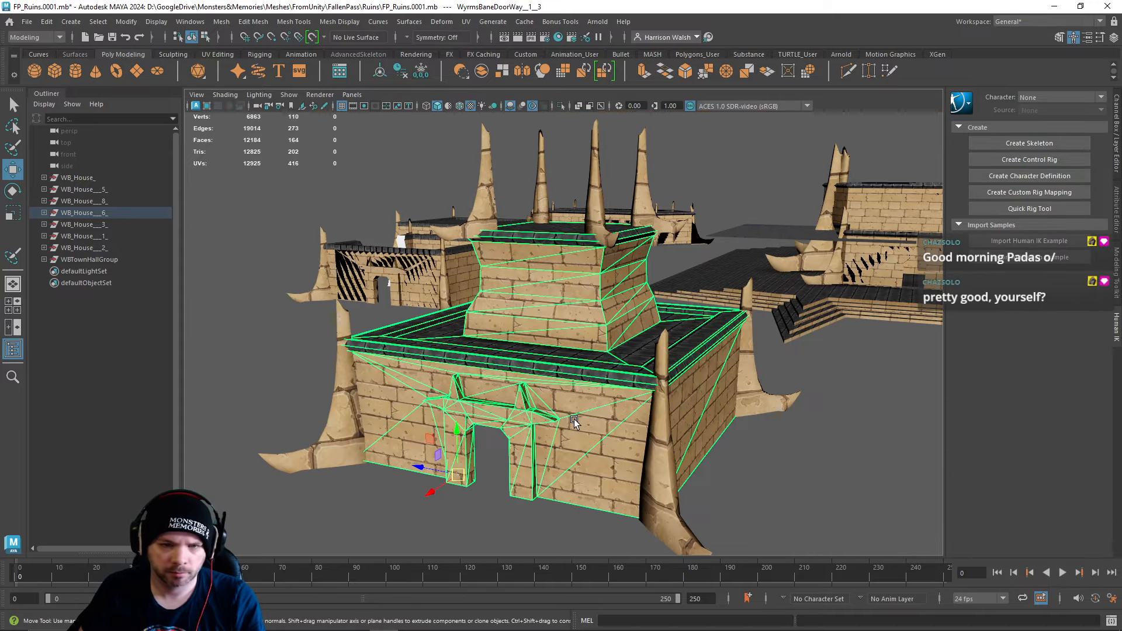
alt+drag(558, 386, 632, 381)
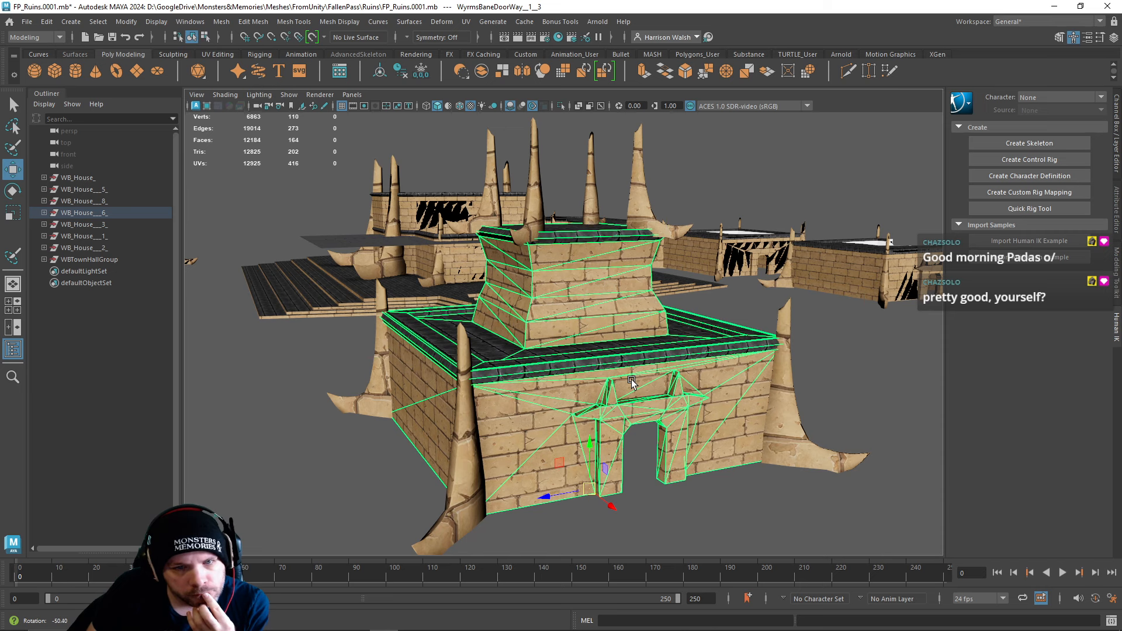
alt+drag(632, 381, 571, 383)
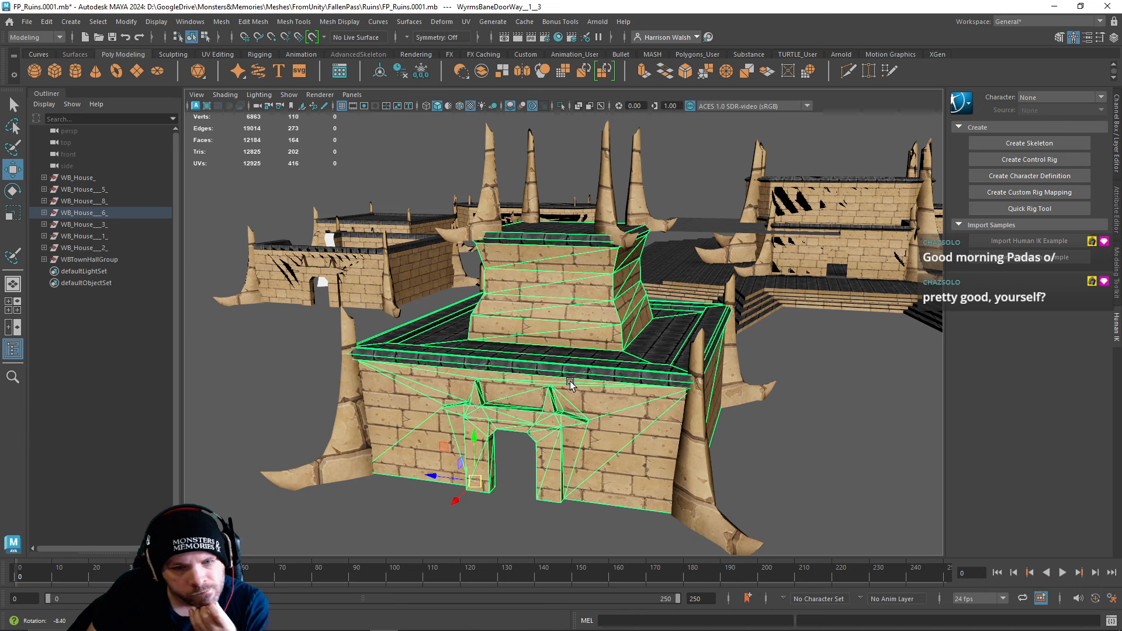
alt+drag(570, 383, 583, 390)
Step: Undo the latest selection changes back to component display on the long curved house
key(ctrl+z)
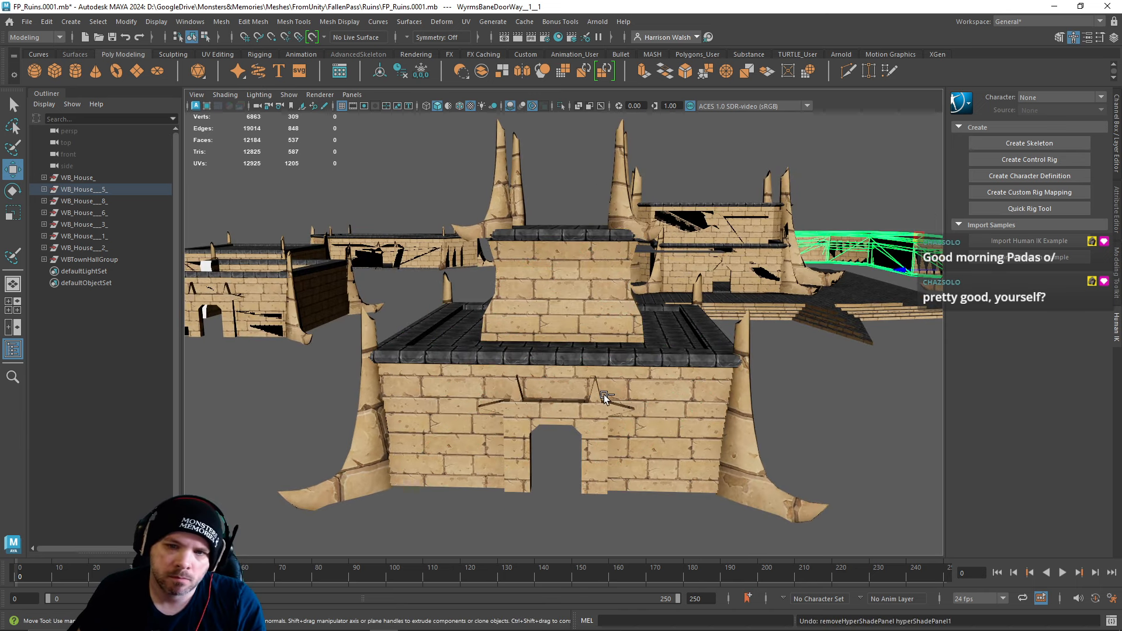
click(817, 381)
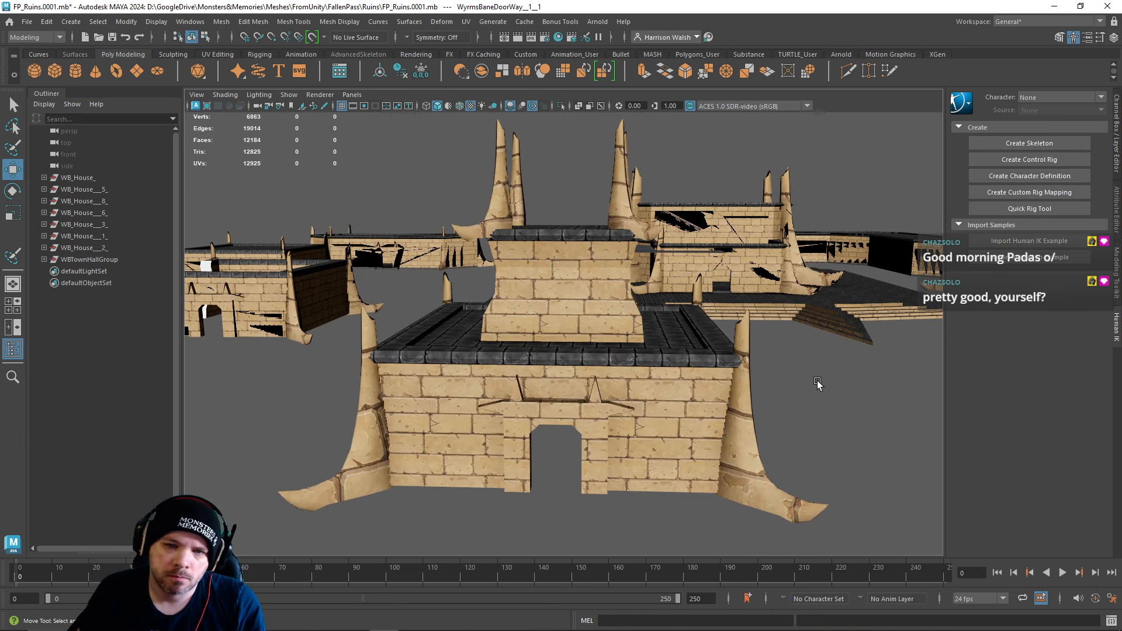
key(ctrl+z)
key(ctrl+z)
Step: Show the two-tier house's corner prongs in vertex mode, select their tip vertices and inspect the prongs' tops and bases
scroll(853, 392, down, 6)
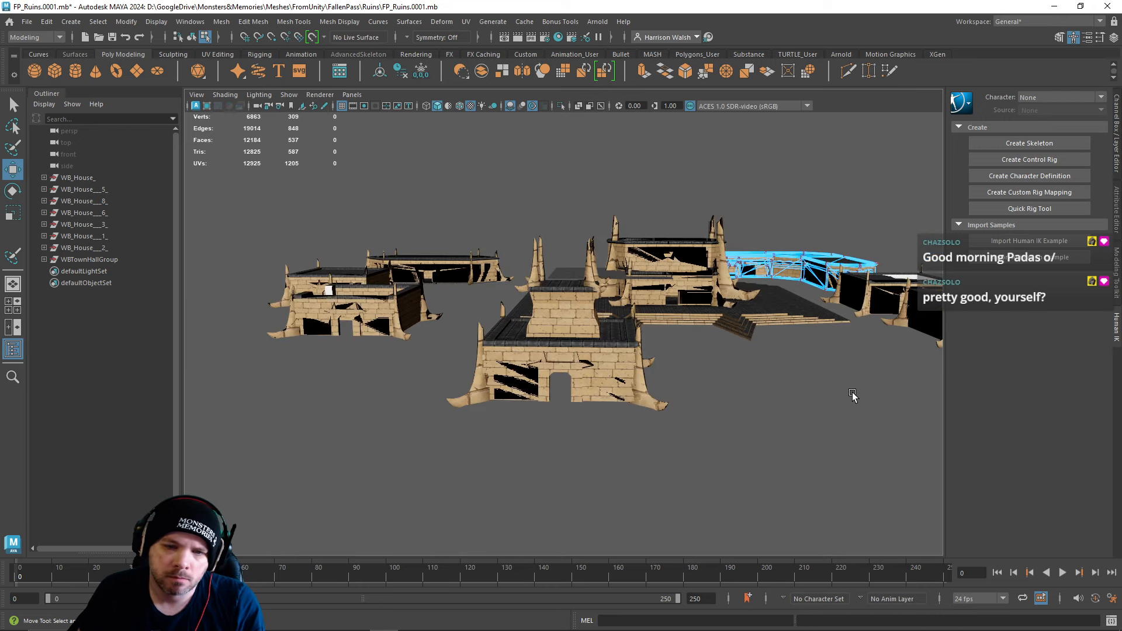
alt+drag(836, 374, 736, 363)
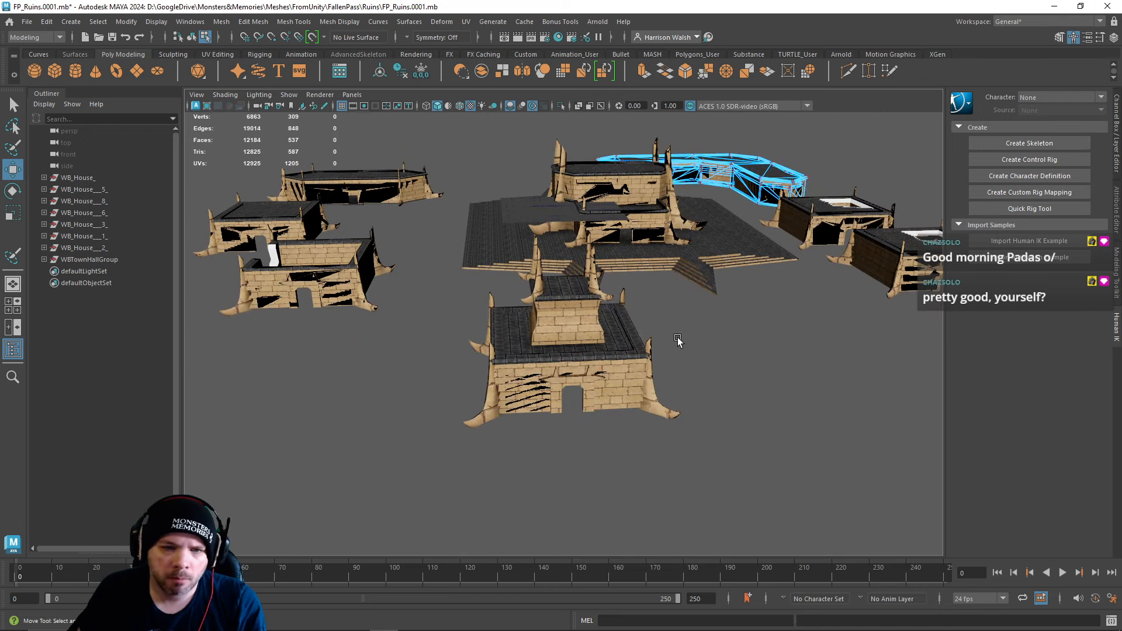
alt+drag(678, 341, 667, 371)
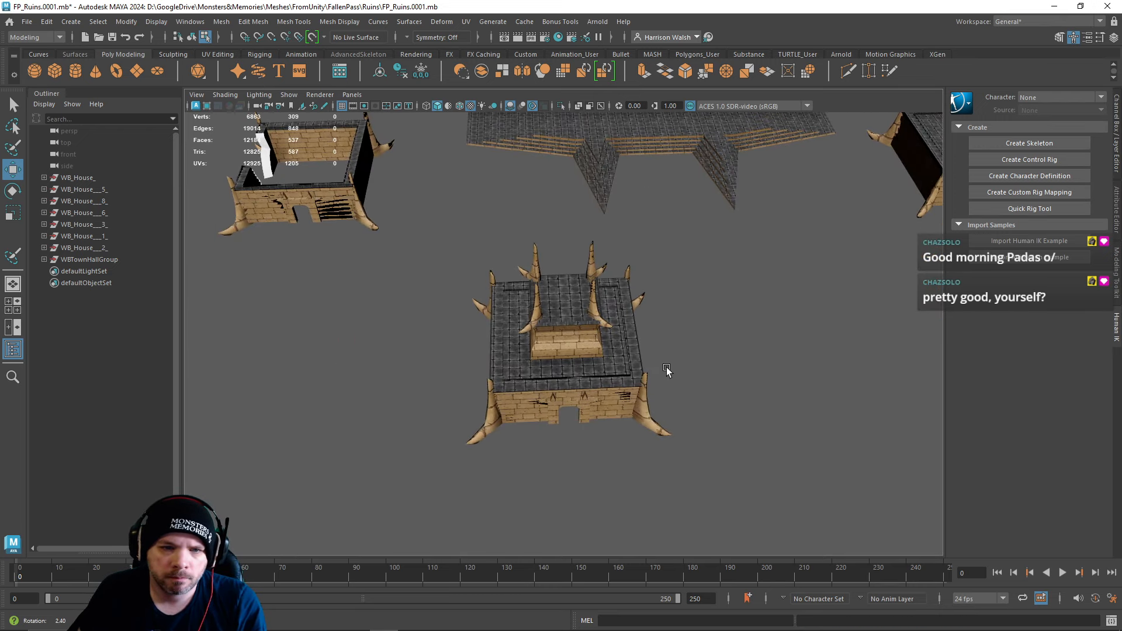
alt+drag(595, 396, 587, 355)
scroll(535, 254, up, 8)
alt+drag(536, 254, 491, 304)
click(388, 390)
right_drag(388, 355, 336, 298)
alt+drag(373, 368, 362, 334)
drag(310, 249, 494, 367)
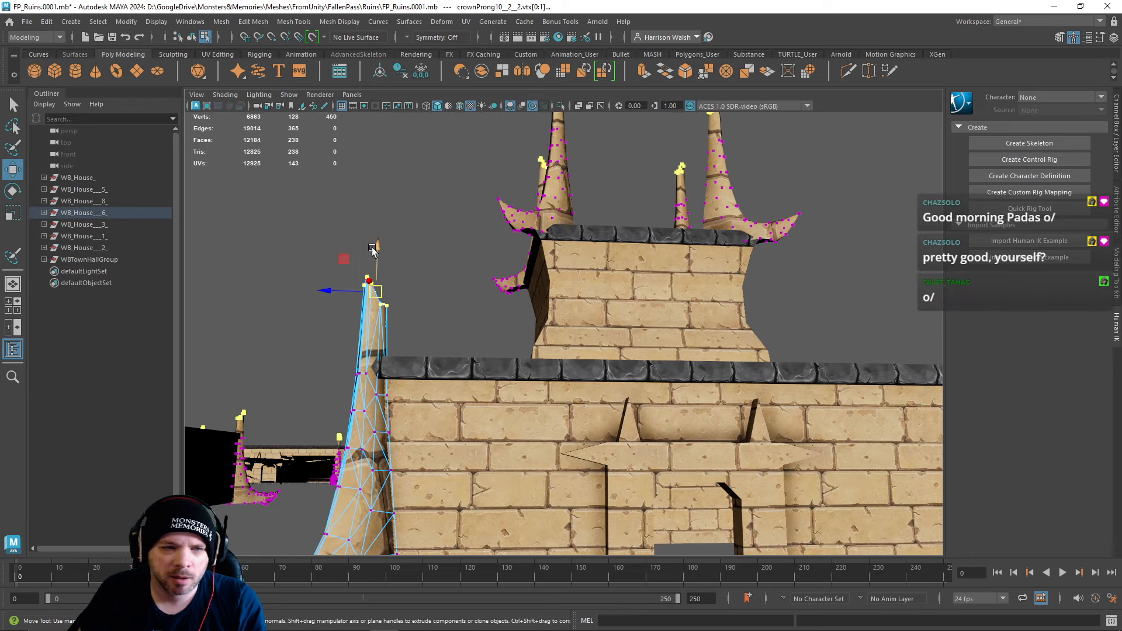
alt+drag(419, 266, 317, 341)
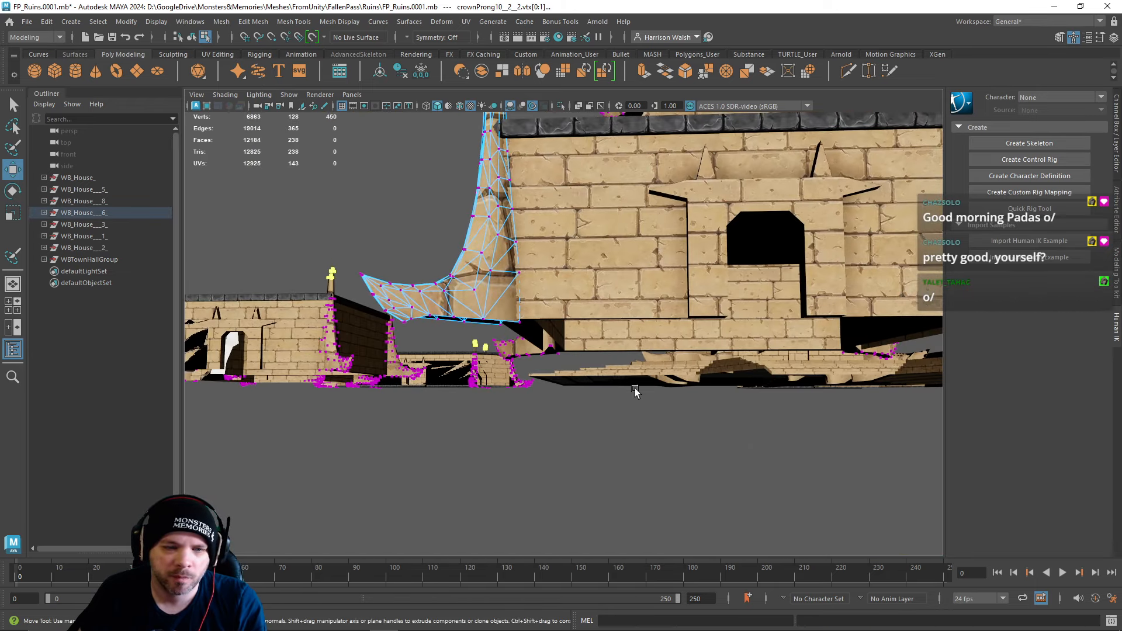
alt+drag(636, 391, 339, 273)
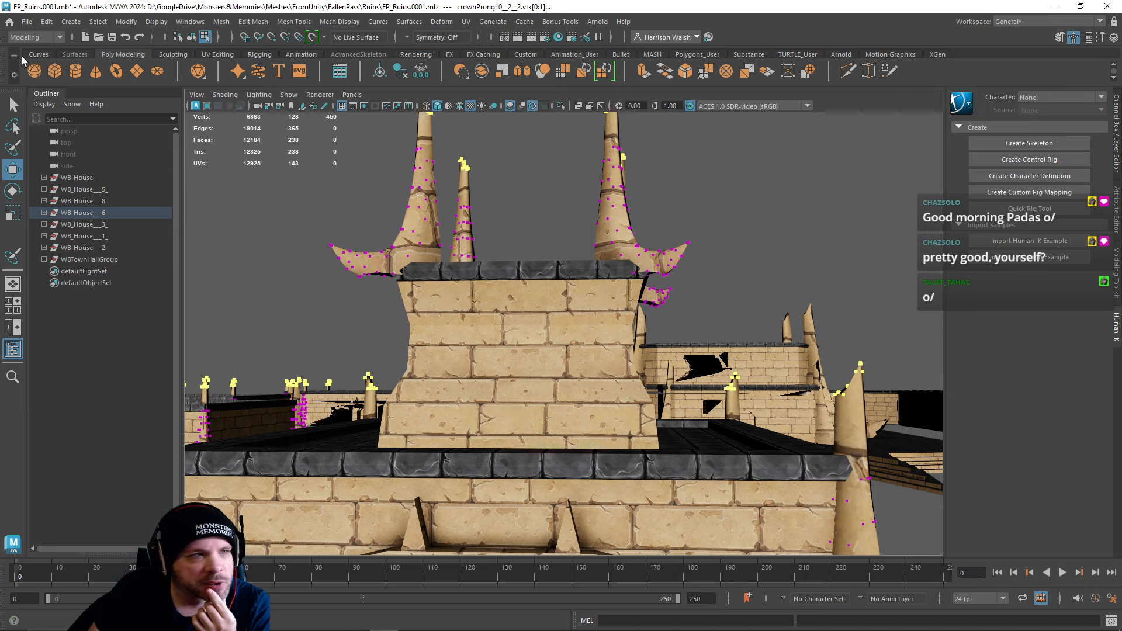
Step: Save the ruins scene as the next incremental version, FP_Ruins.0002.mb
click(27, 23)
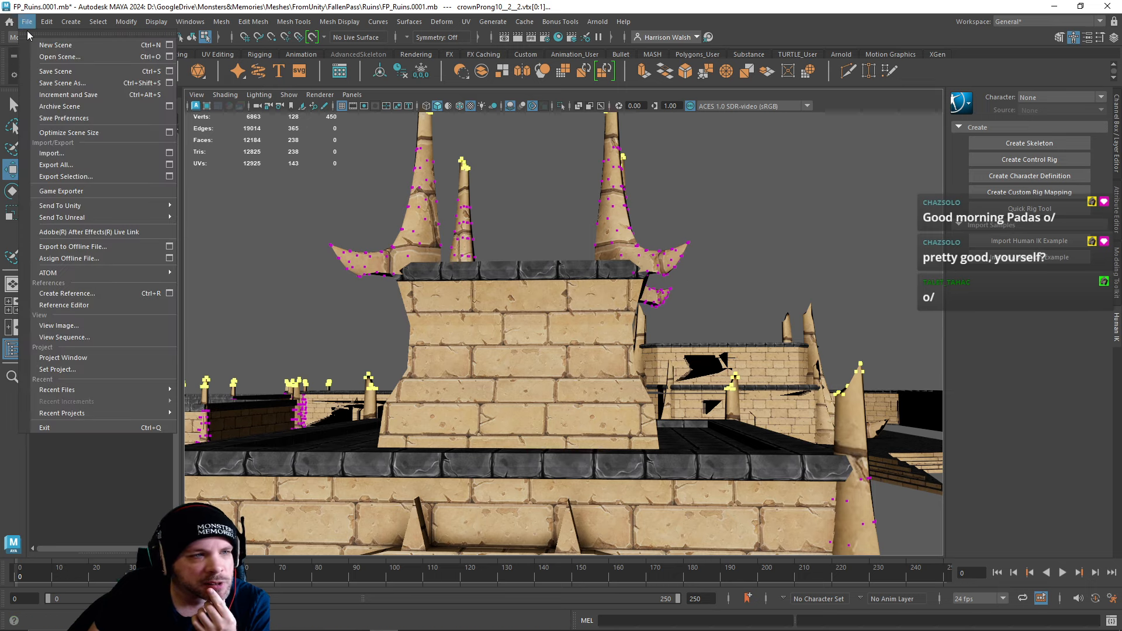
click(50, 85)
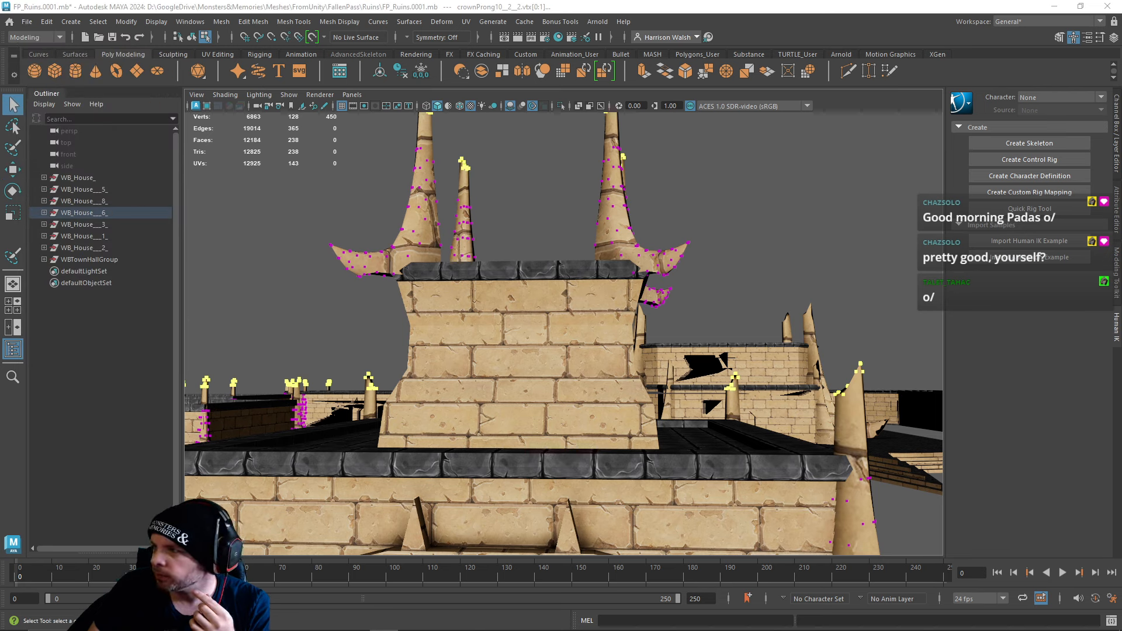
click(27, 22)
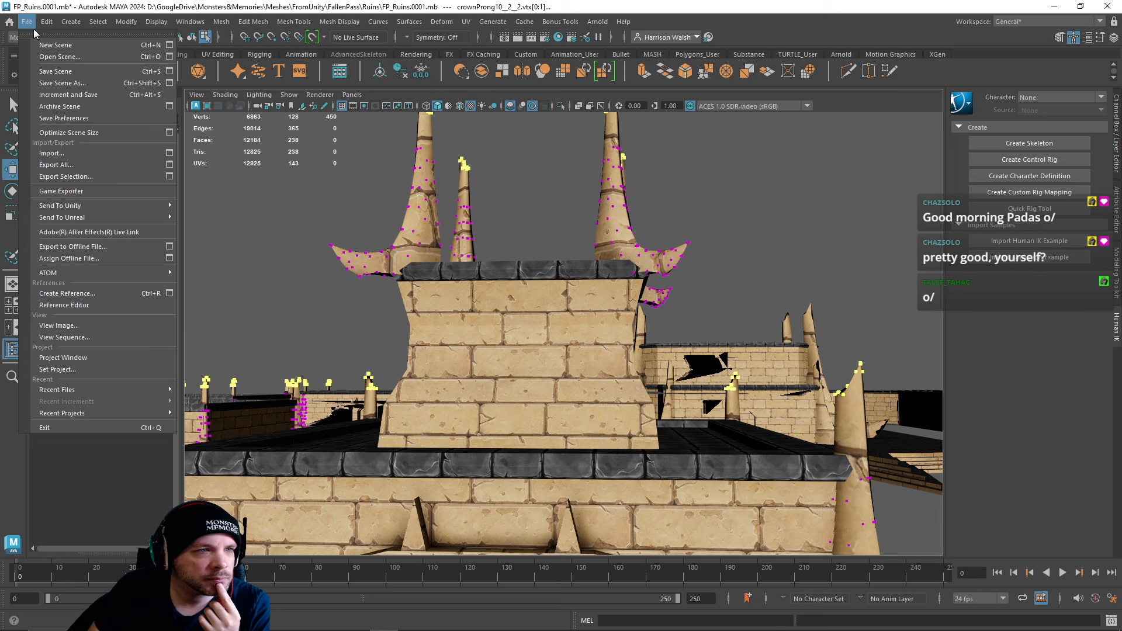
click(56, 95)
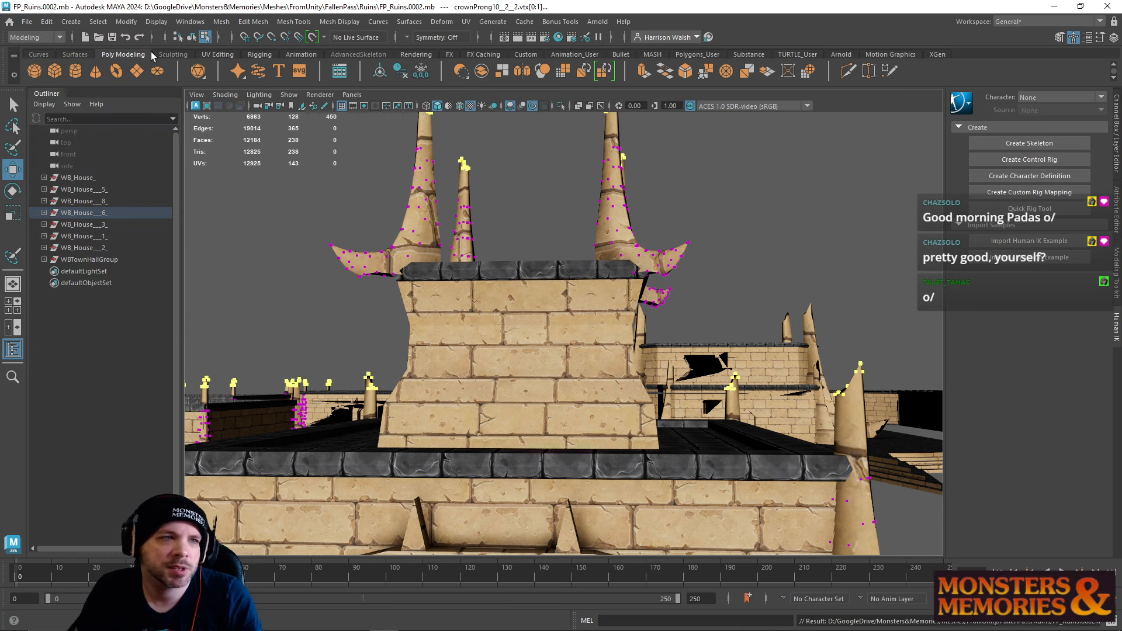
Step: Start a new empty scene, import the ruin buildings into it and display them with textures
click(26, 22)
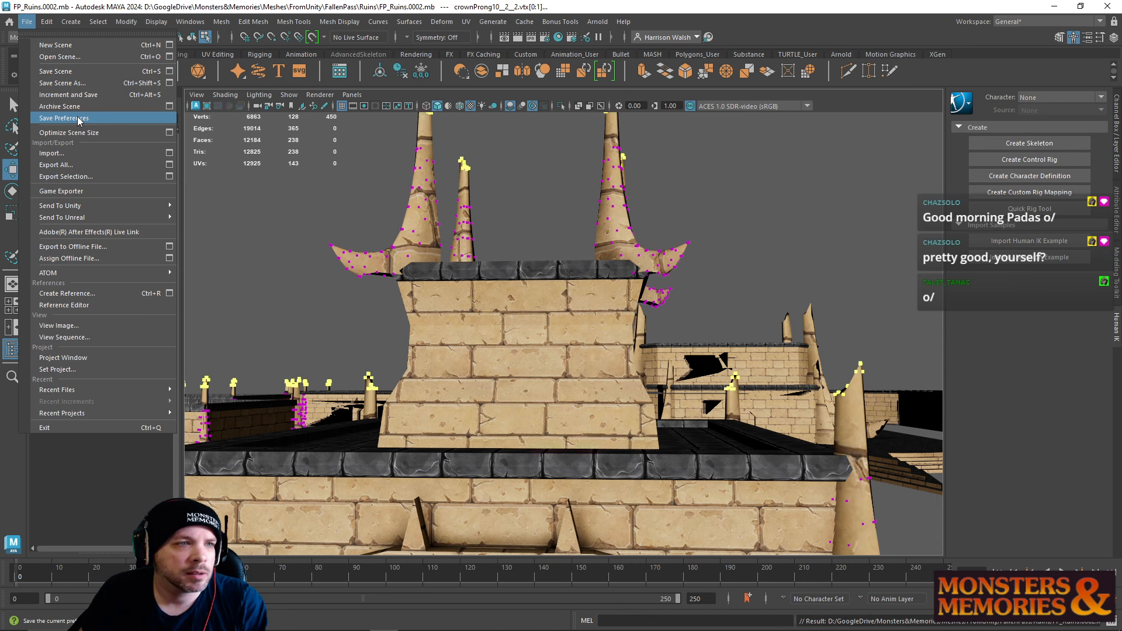
click(69, 46)
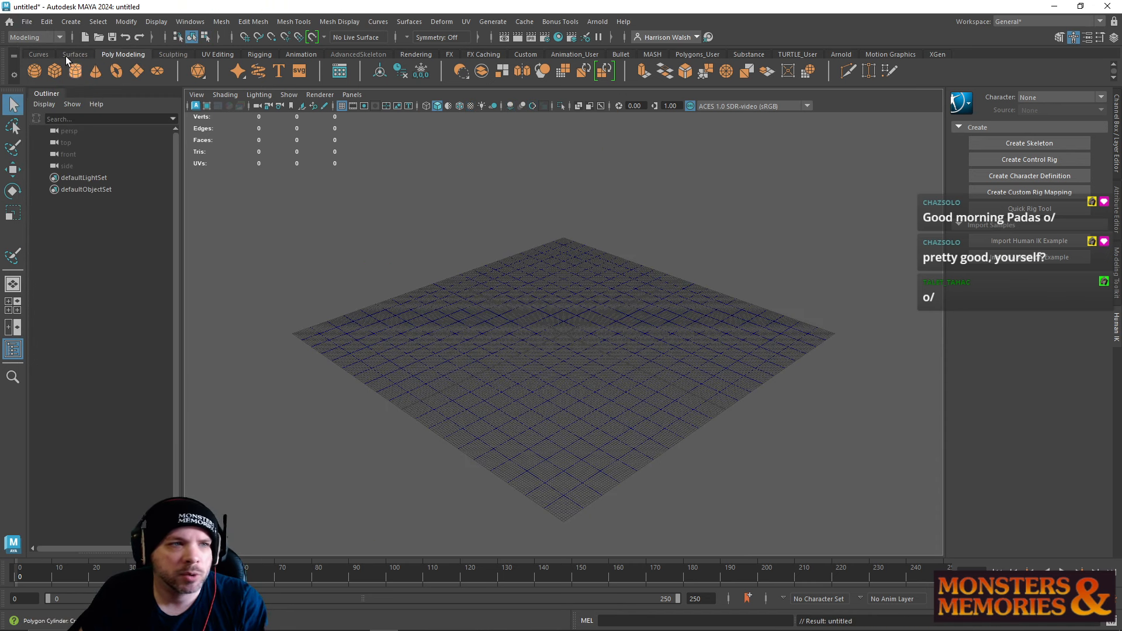
click(27, 21)
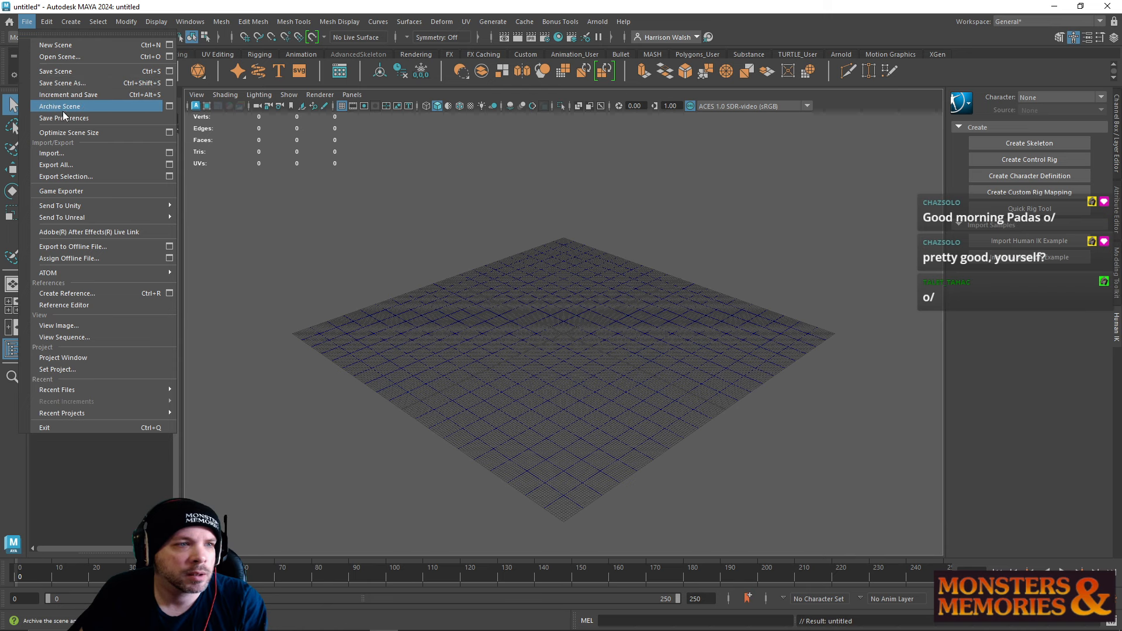
click(75, 153)
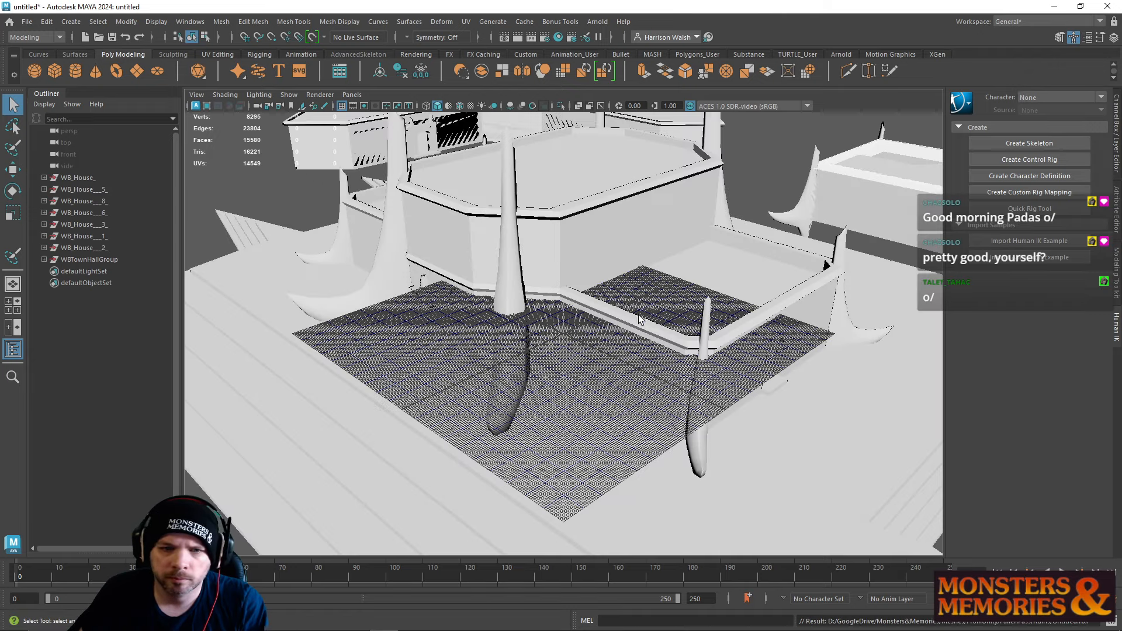
scroll(602, 324, down, 3)
key(6)
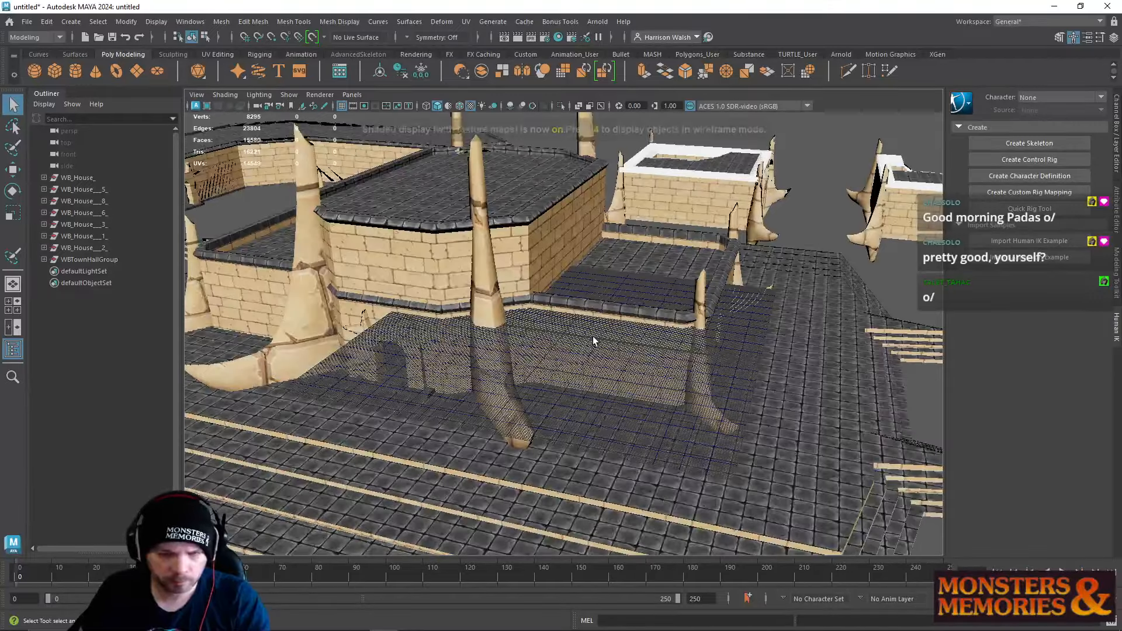
scroll(579, 350, down, 5)
alt+drag(563, 366, 561, 295)
alt+middle_drag(561, 296, 577, 252)
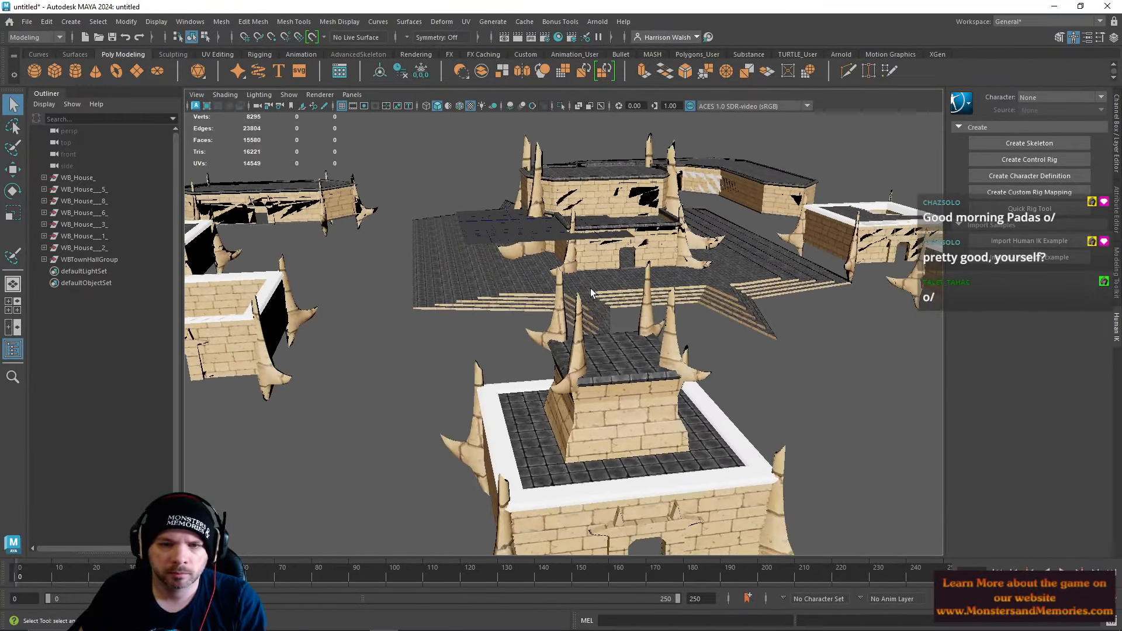
scroll(577, 327, up, 4)
Step: Select the four corner prongs on the two-tier house's upper tier and combine them into one mesh
click(559, 316)
click(678, 310)
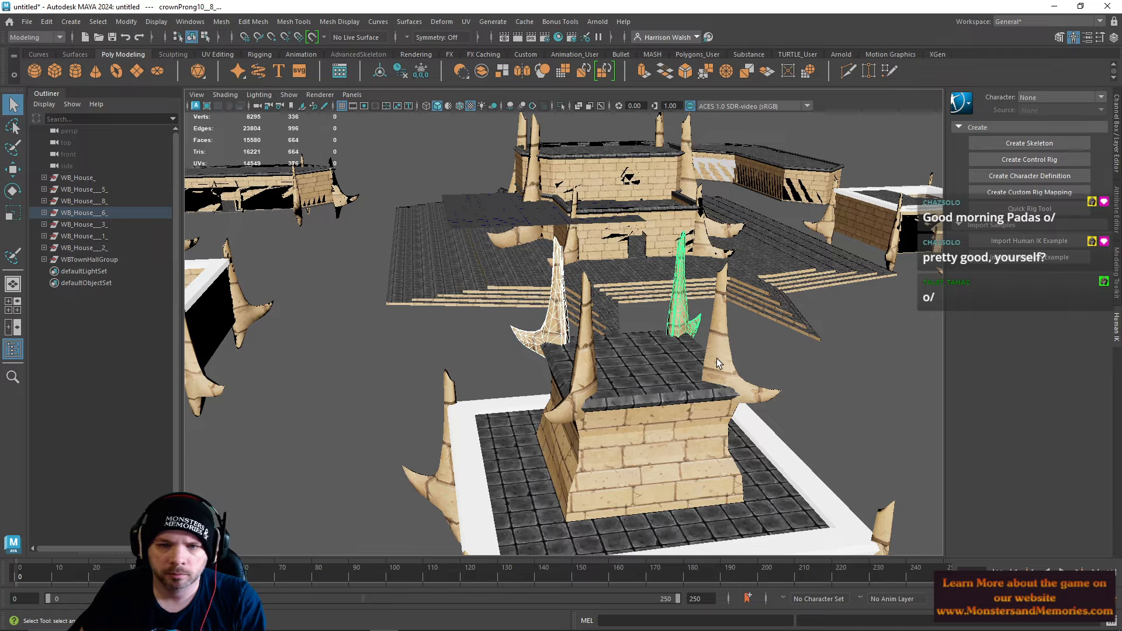
click(717, 327)
click(585, 316)
key(f)
alt+drag(584, 316, 416, 335)
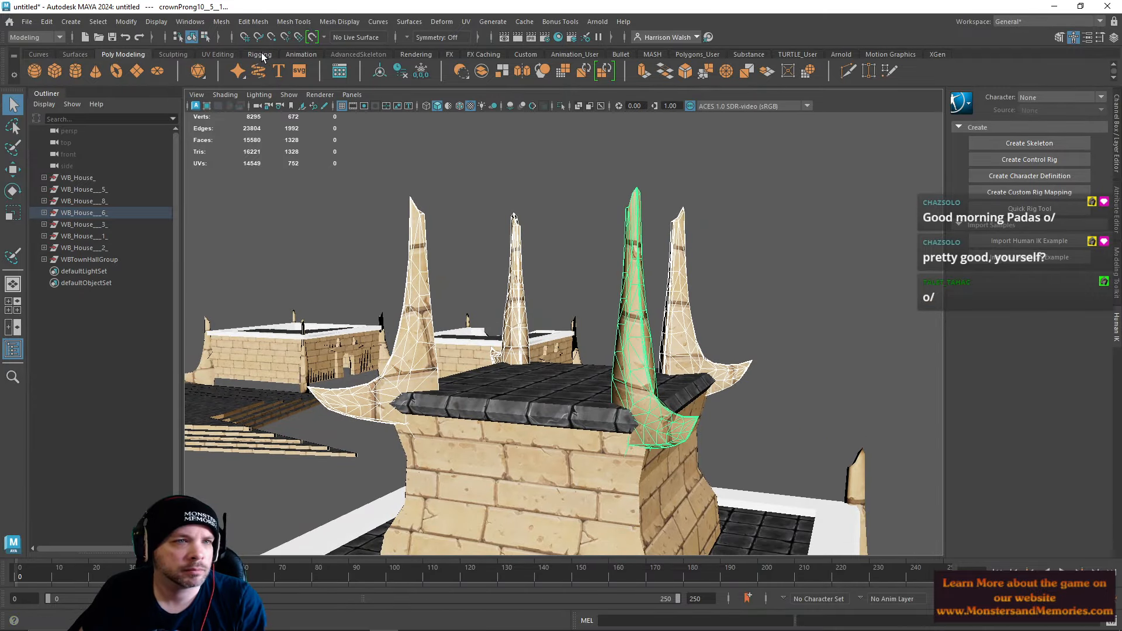
click(481, 71)
Step: In wireframe display, select the faces of all four prongs' tapered lower ends and delete them
alt+drag(593, 315, 528, 309)
alt+middle_drag(409, 363, 396, 352)
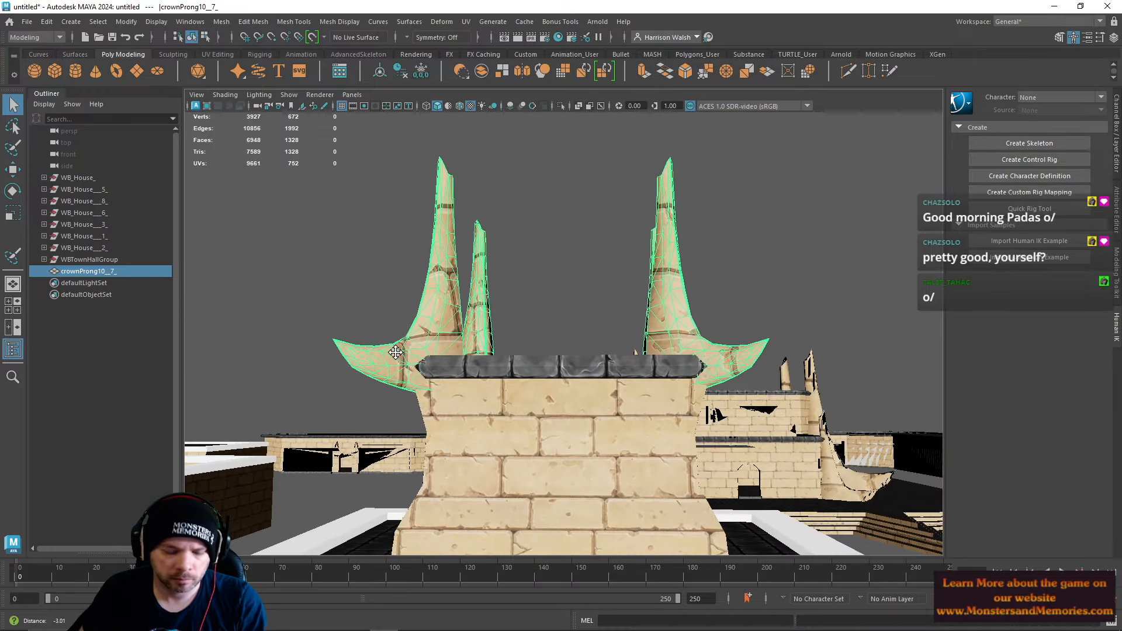
key(4)
alt+drag(398, 353, 435, 384)
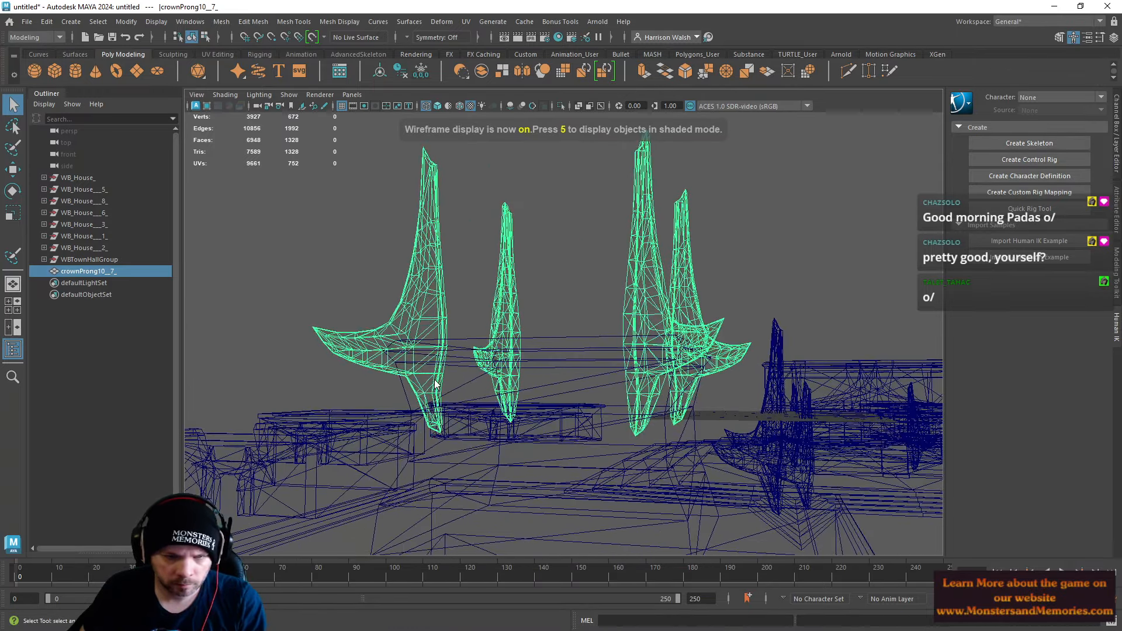
right_drag(433, 297, 434, 341)
drag(469, 445, 383, 385)
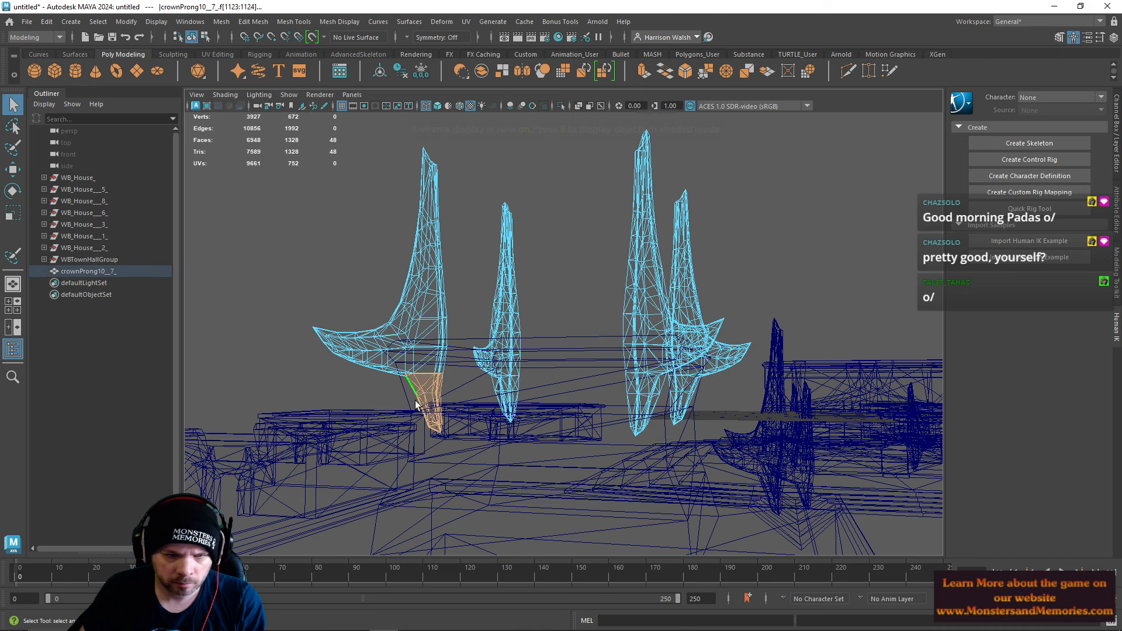
shift+drag(547, 436, 464, 377)
alt+drag(668, 454, 531, 384)
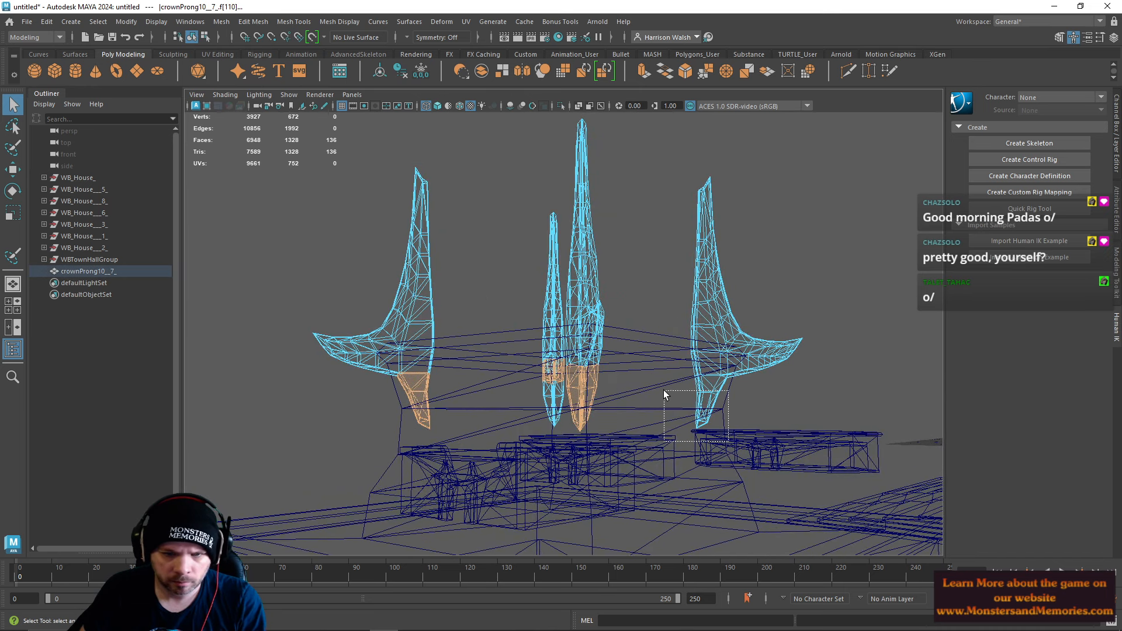
key(ctrl+z)
alt+drag(607, 467, 619, 472)
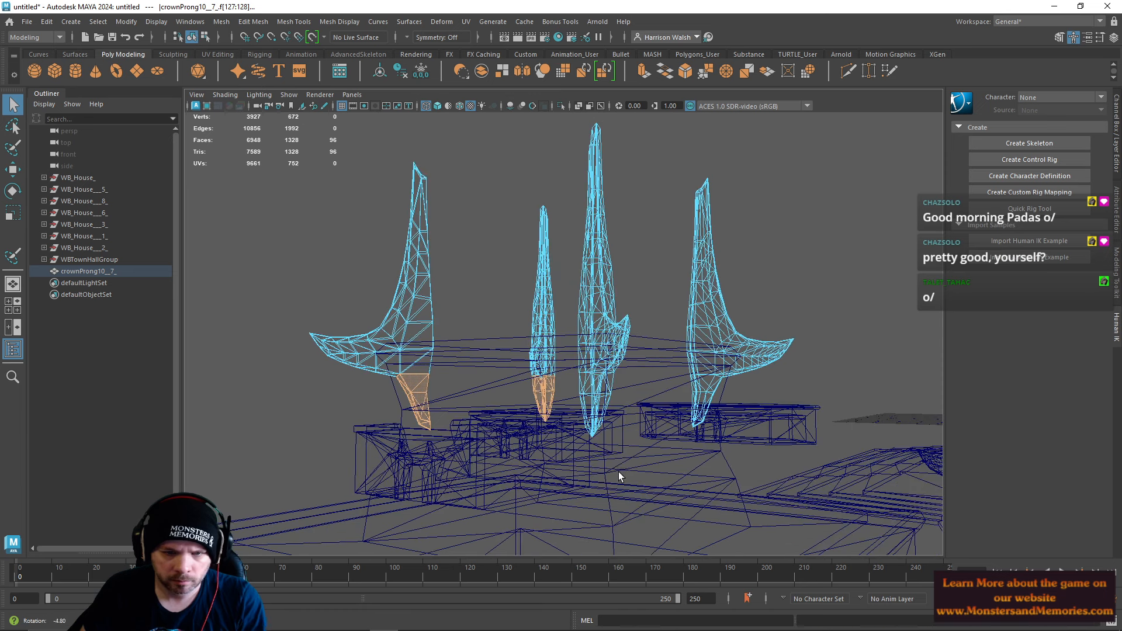
shift+drag(582, 411, 731, 447)
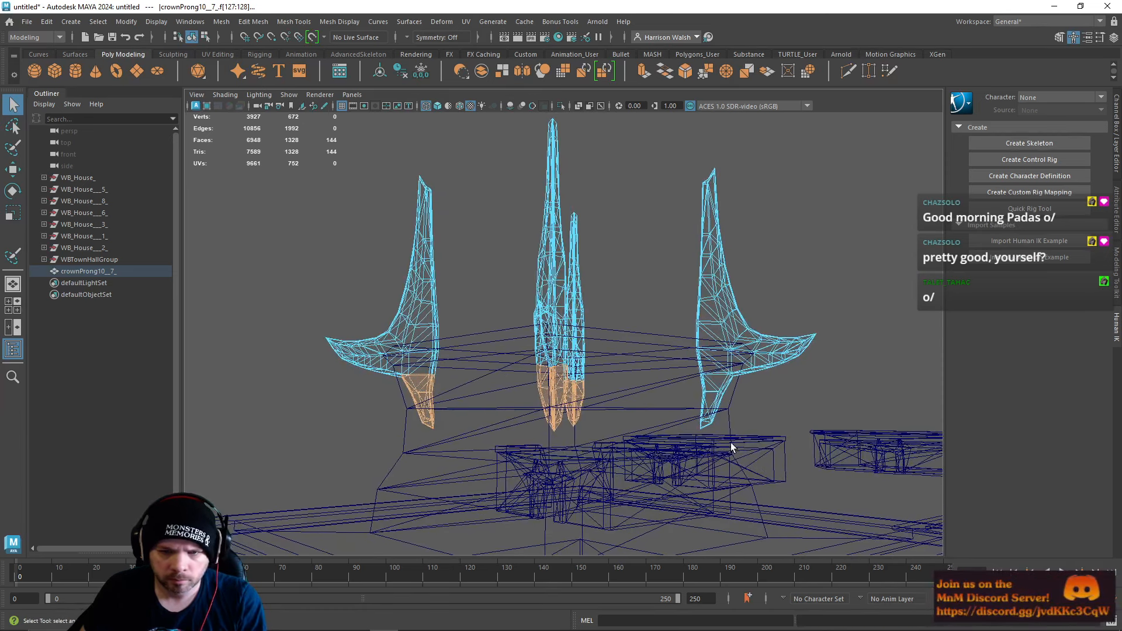
shift+drag(678, 390, 673, 387)
key(Delete)
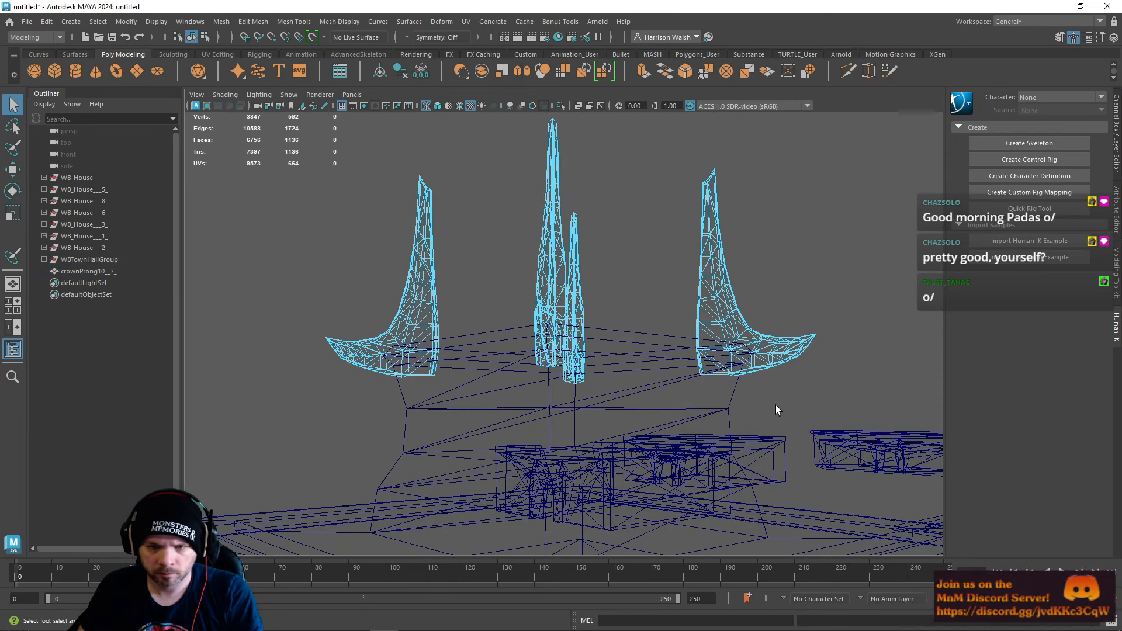
Step: Return the combined prongs to shaded display and object mode, and export them as a selection
key(5)
mouse_move(739, 401)
alt+mouse_down()
mouse_move(621, 401)
mouse_move(864, 408)
mouse_move(731, 409)
alt+mouse_up()
right_drag(710, 260, 763, 251)
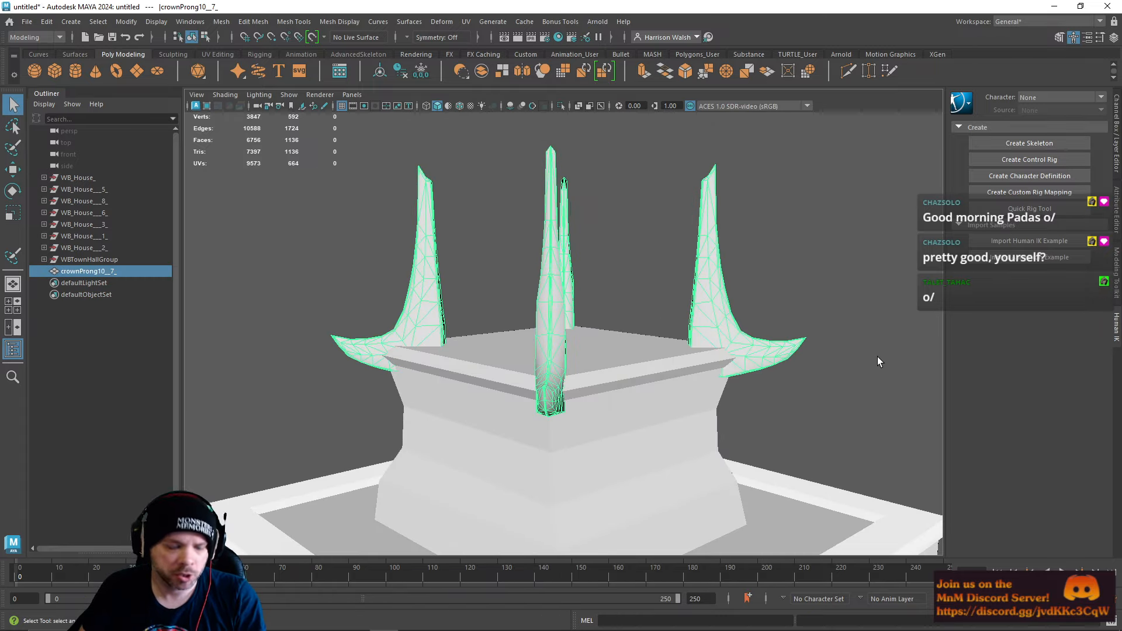
click(26, 22)
click(71, 177)
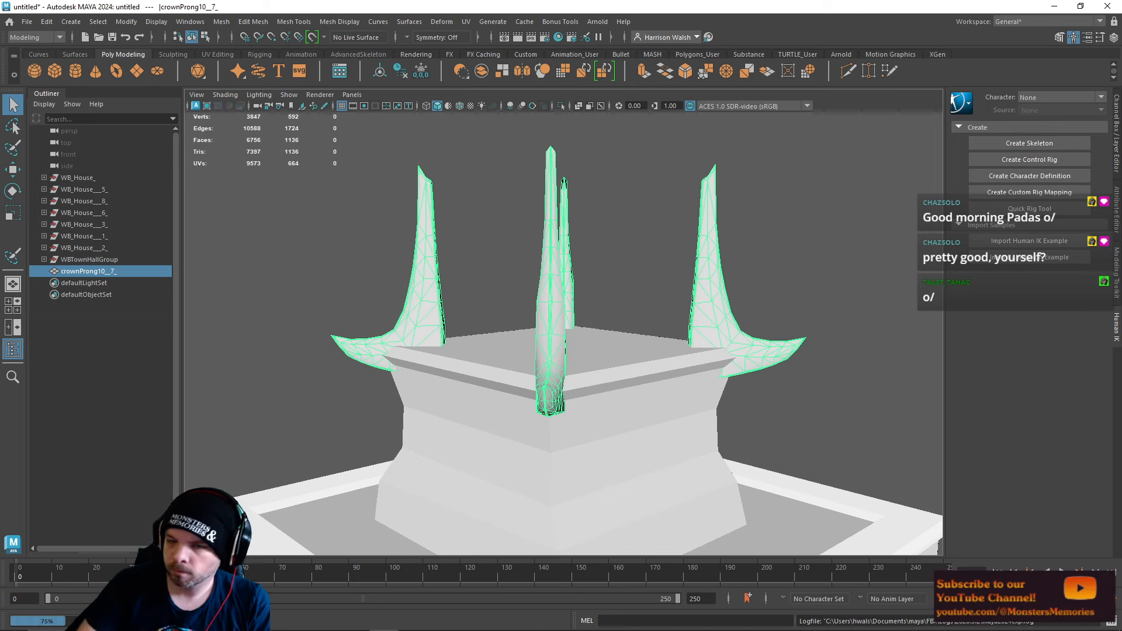
Step: Reopen the recent file FP_Ruins.0002.mb without saving the untitled scene
click(27, 22)
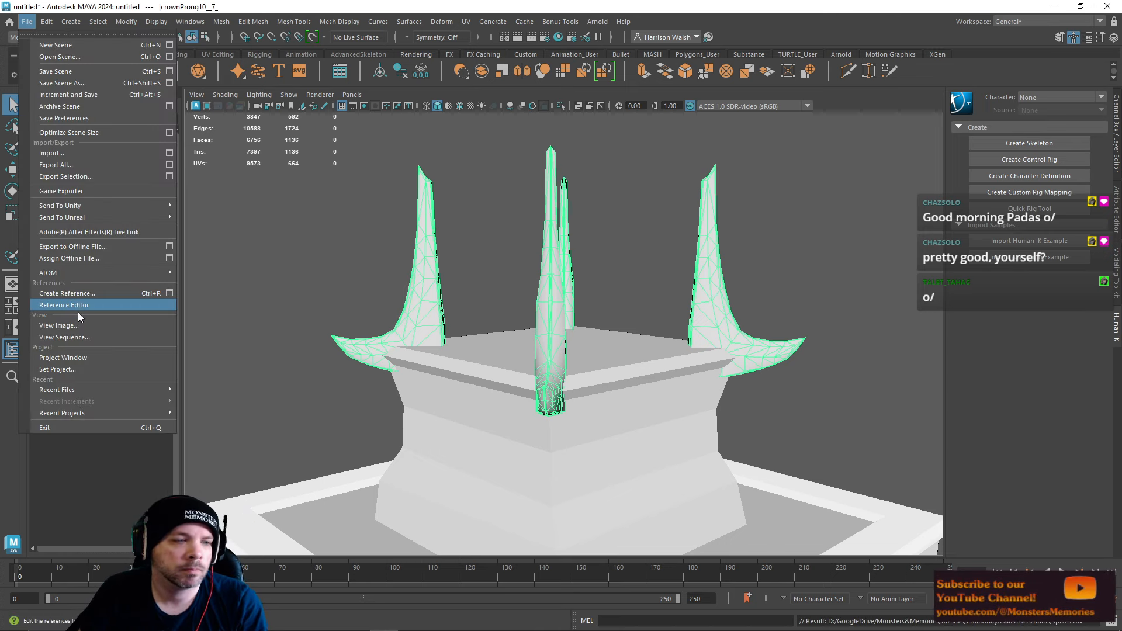
mouse_move(75, 389)
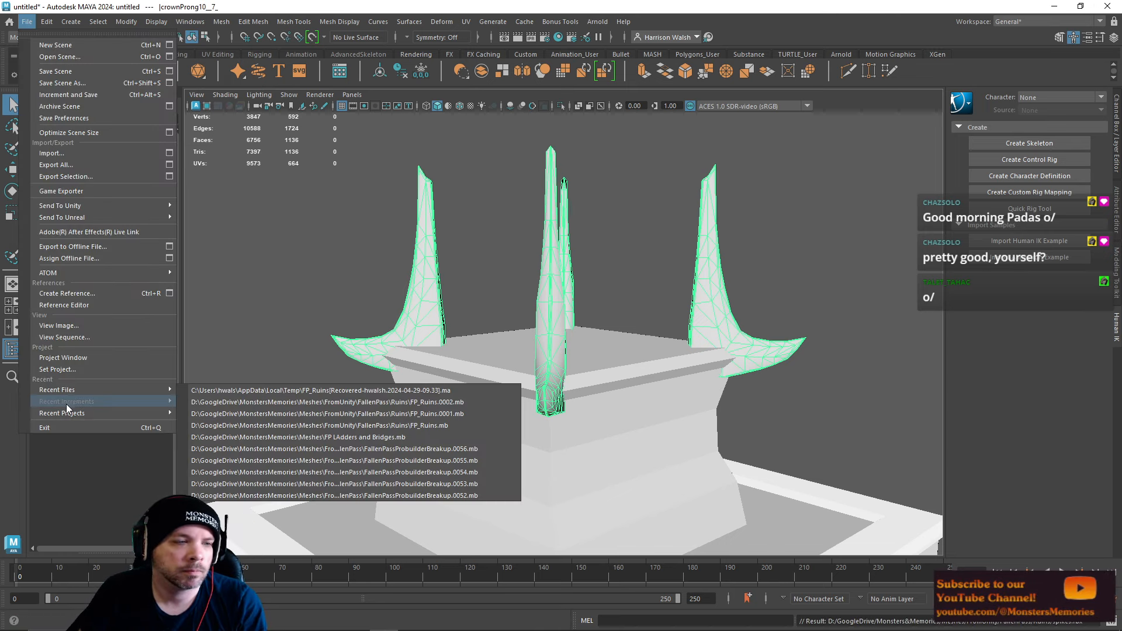
click(254, 404)
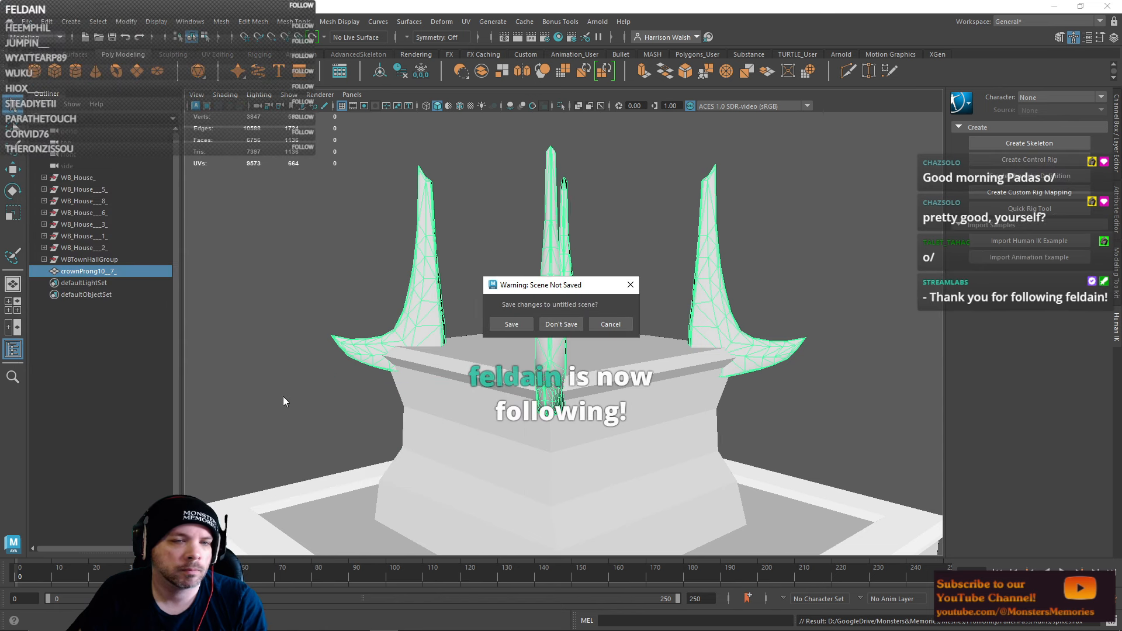
click(576, 325)
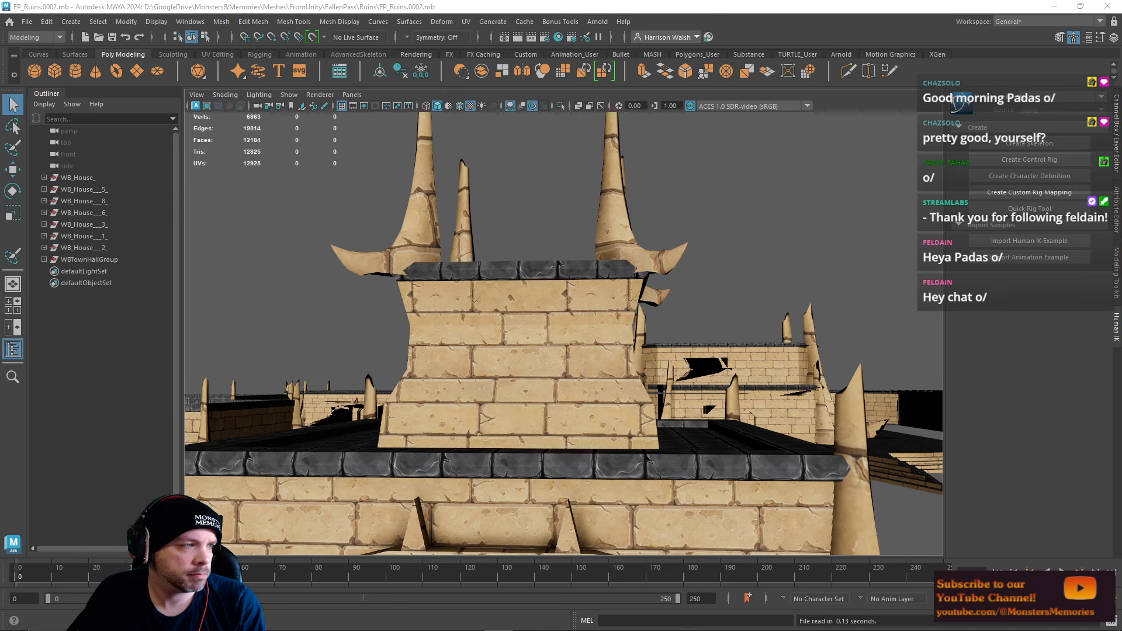
Step: Delete the four old corner prongs from the two-tier house's upper tier
click(426, 204)
key(Delete)
click(456, 227)
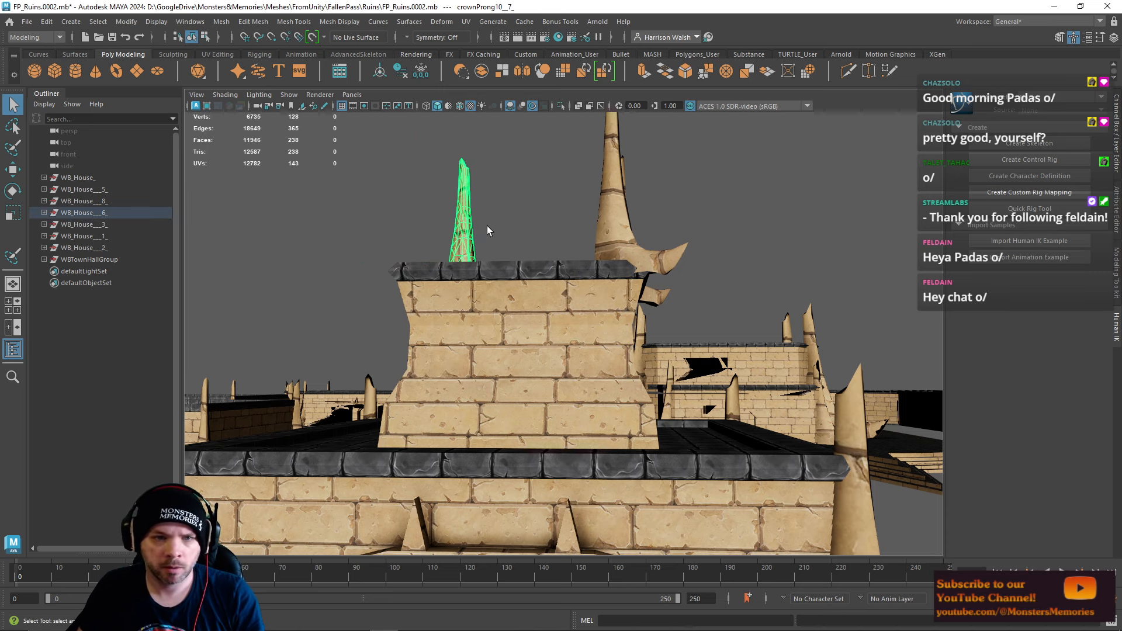
alt+drag(486, 226, 586, 226)
shift+click(621, 209)
shift+click(633, 249)
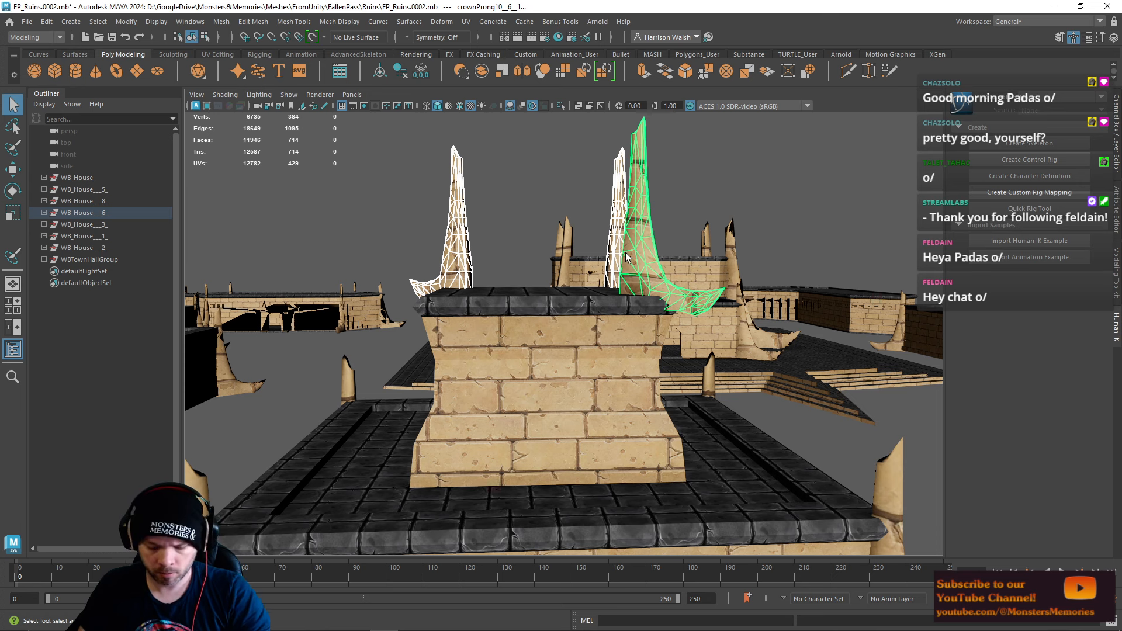
key(Delete)
scroll(485, 258, down, 5)
Step: Import the exported prongs onto the two-tier house's upper tier and select the house body
click(27, 22)
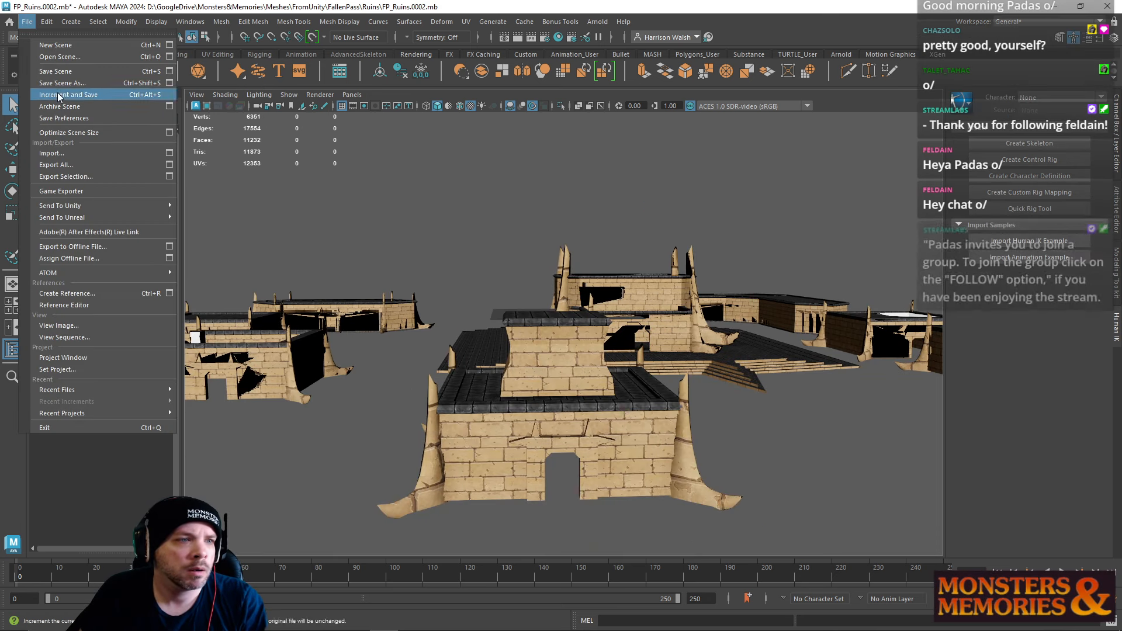
click(74, 156)
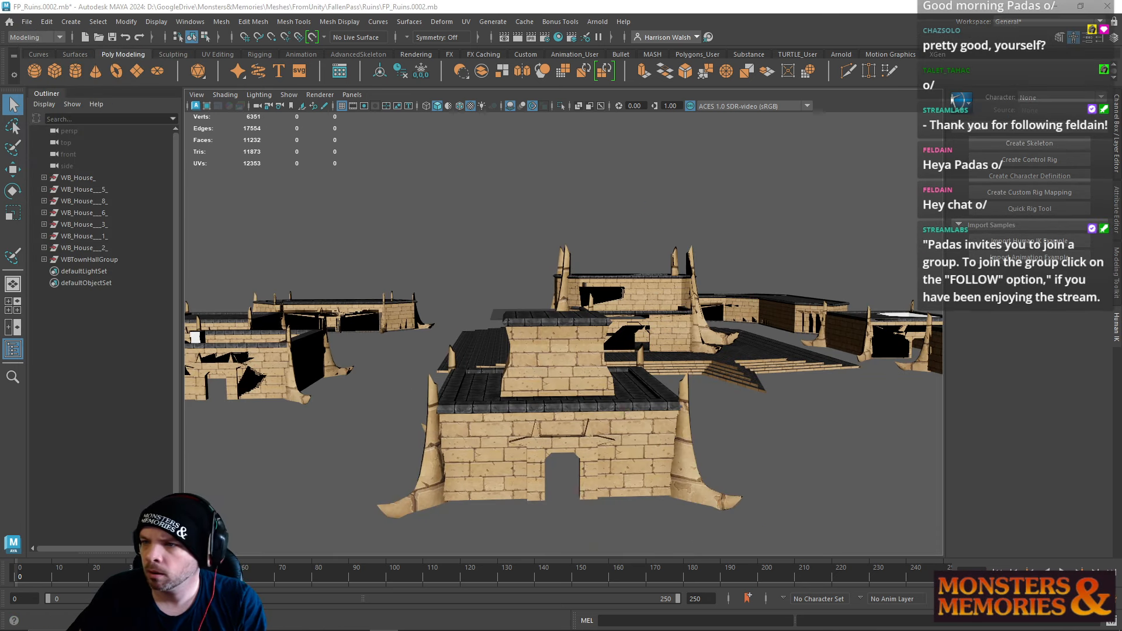
alt+drag(558, 277, 497, 243)
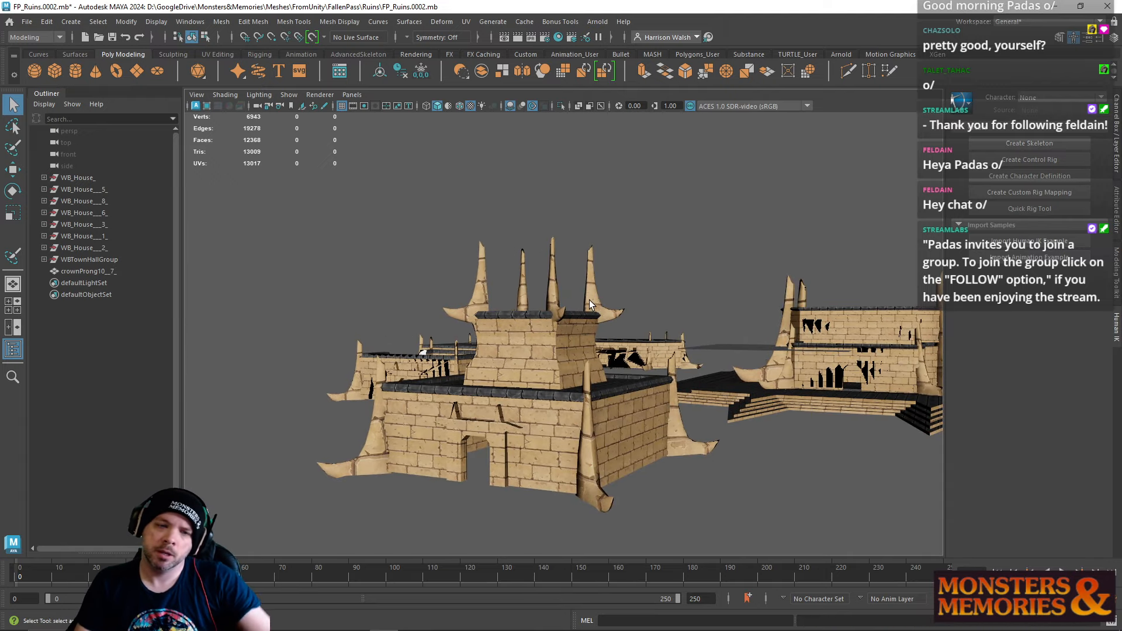
scroll(590, 305, down, 2)
alt+drag(592, 303, 536, 412)
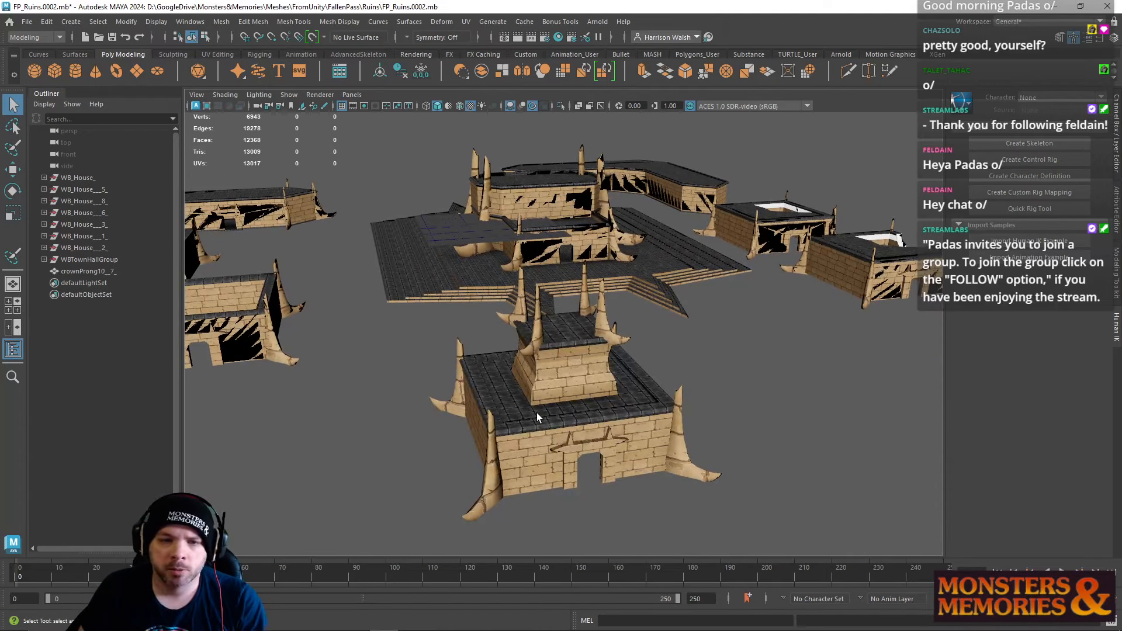
click(536, 413)
key(ctrl+d)
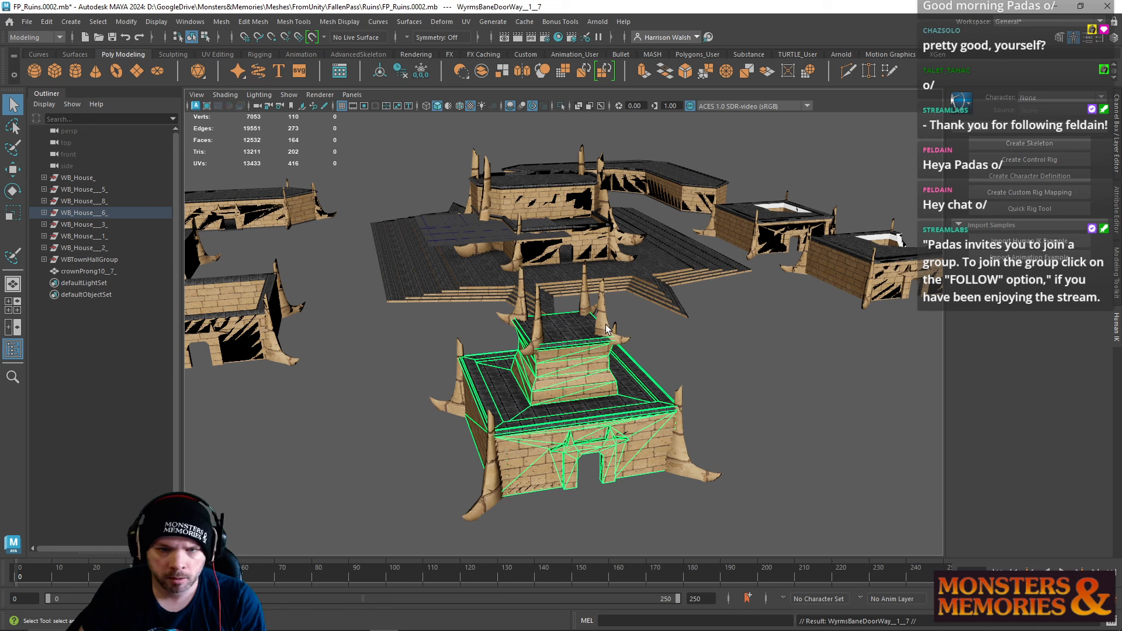
click(605, 326)
key(ctrl+z)
key(ctrl+z)
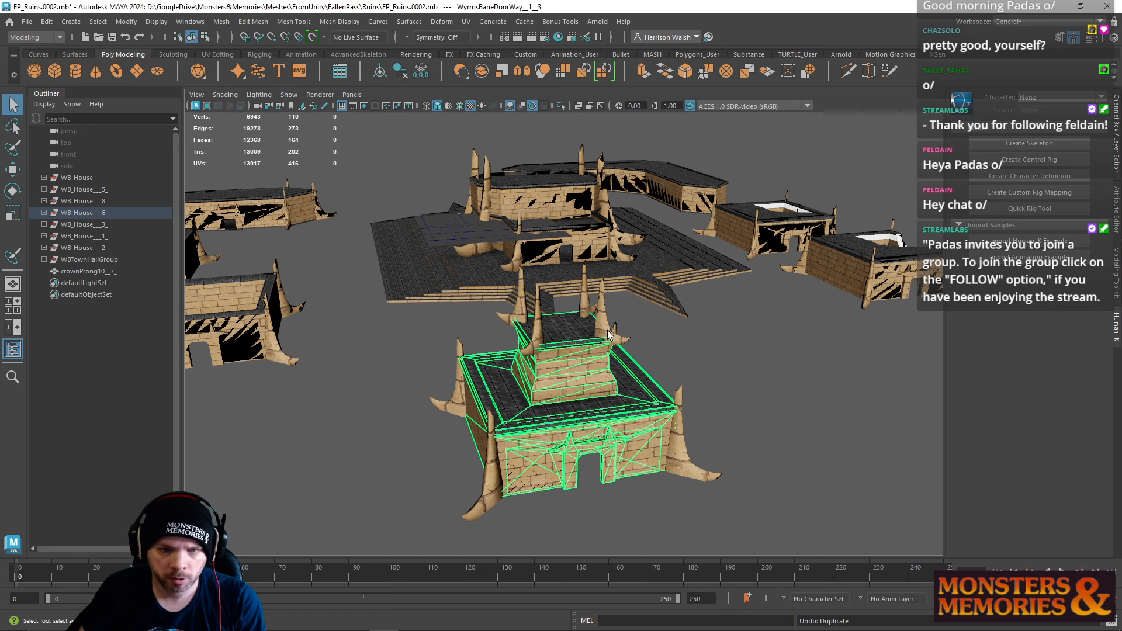
Step: Add the upper prongs to the selected house body, duplicate both and move the copies beside the original house
shift+click(606, 329)
key(ctrl+d)
key(w)
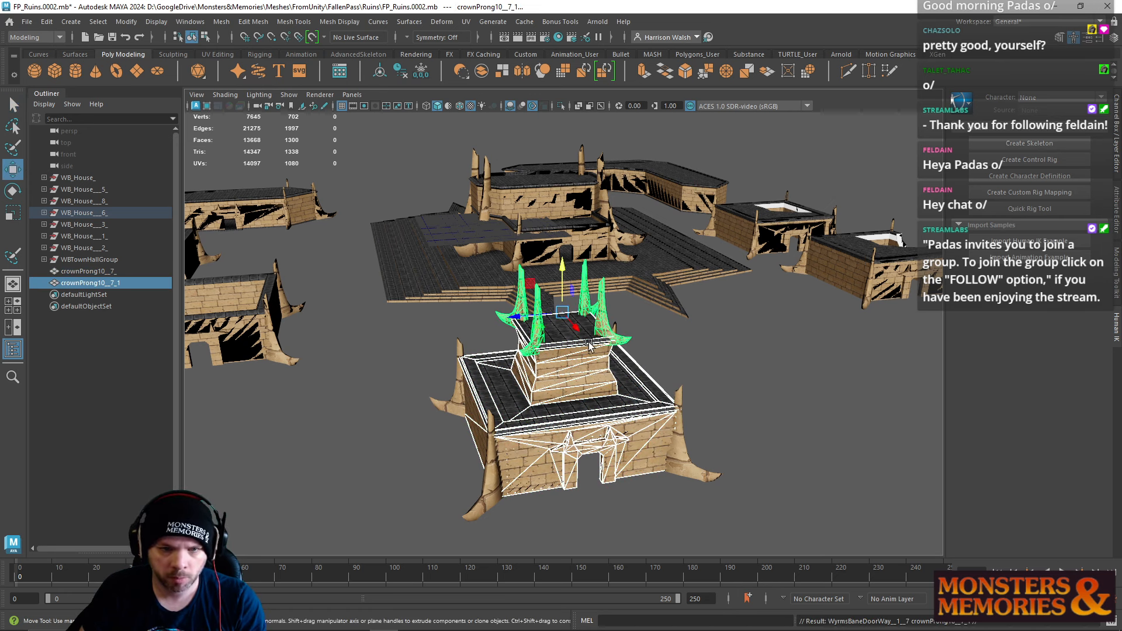
drag(519, 316, 777, 317)
alt+middle_drag(777, 317, 636, 304)
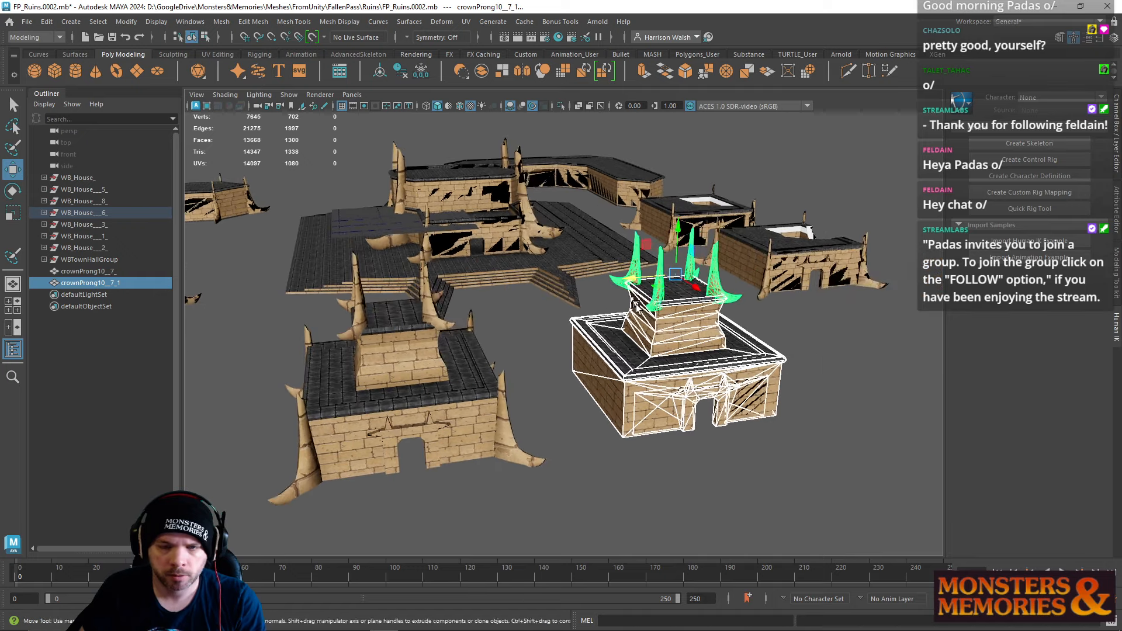
Step: Select the upper tier's faces on the copied house body and extract them as a separate mesh
alt+drag(636, 306, 547, 356)
click(545, 374)
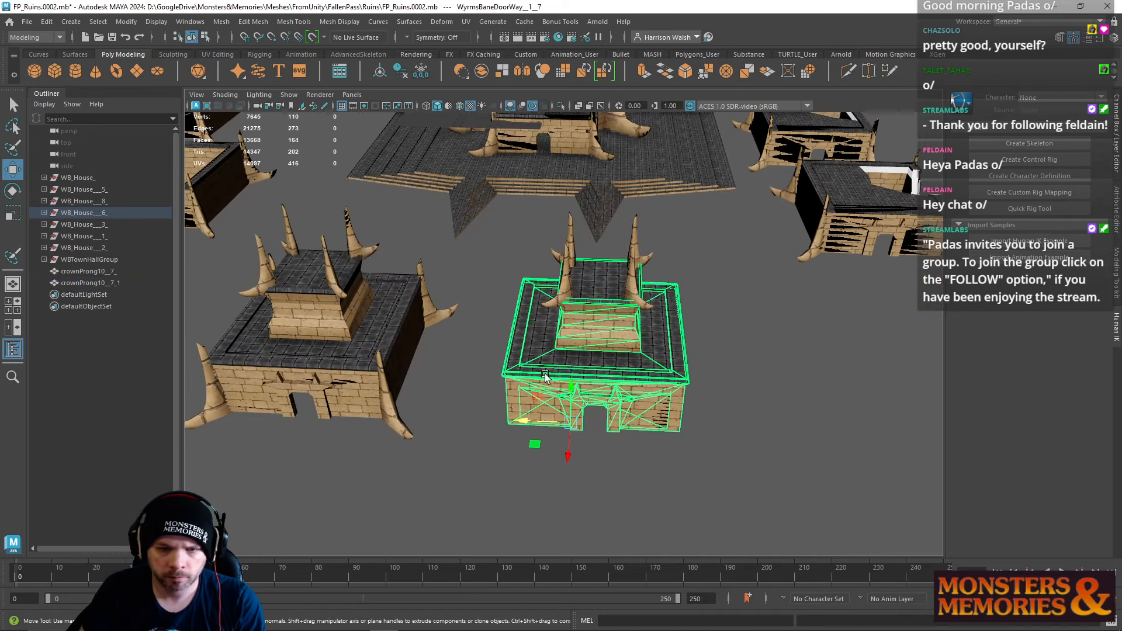
right_click(539, 362)
right_drag(540, 361, 540, 332)
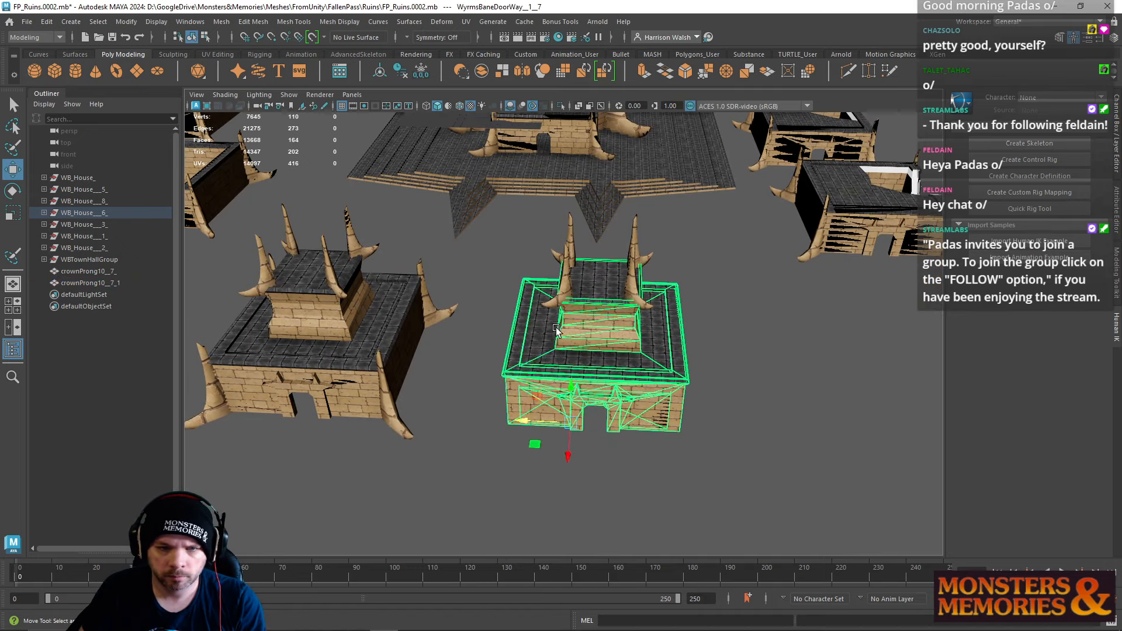
alt+drag(540, 336, 564, 283)
drag(507, 230, 725, 317)
click(503, 79)
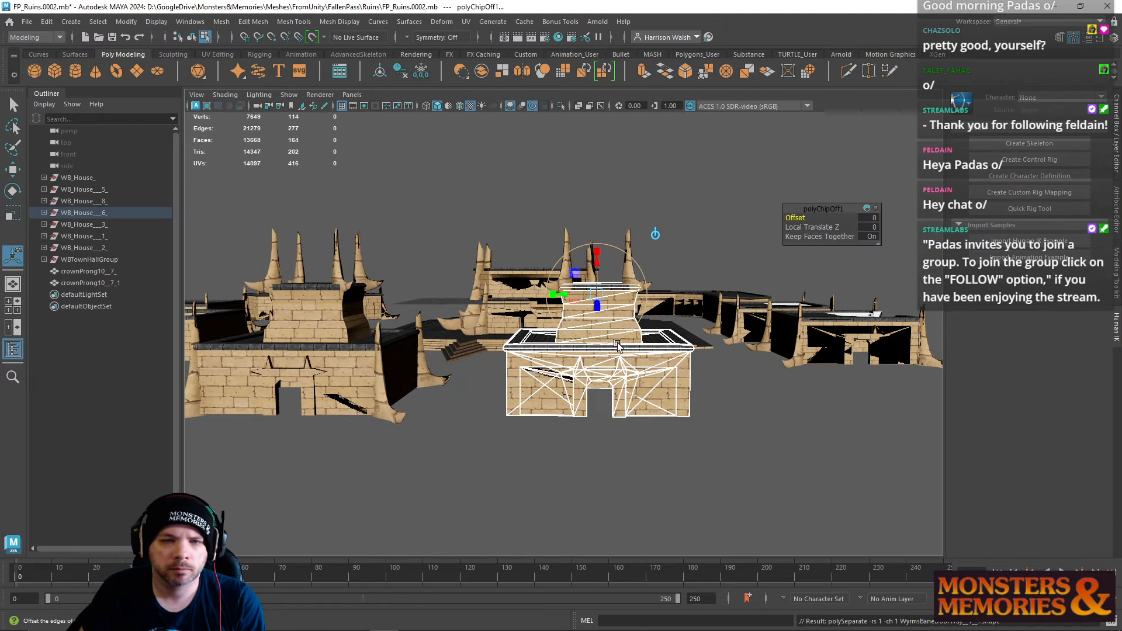
Step: Return to object mode and delete the lower tier of the copied house
right_drag(618, 297, 673, 280)
click(671, 383)
key(Delete)
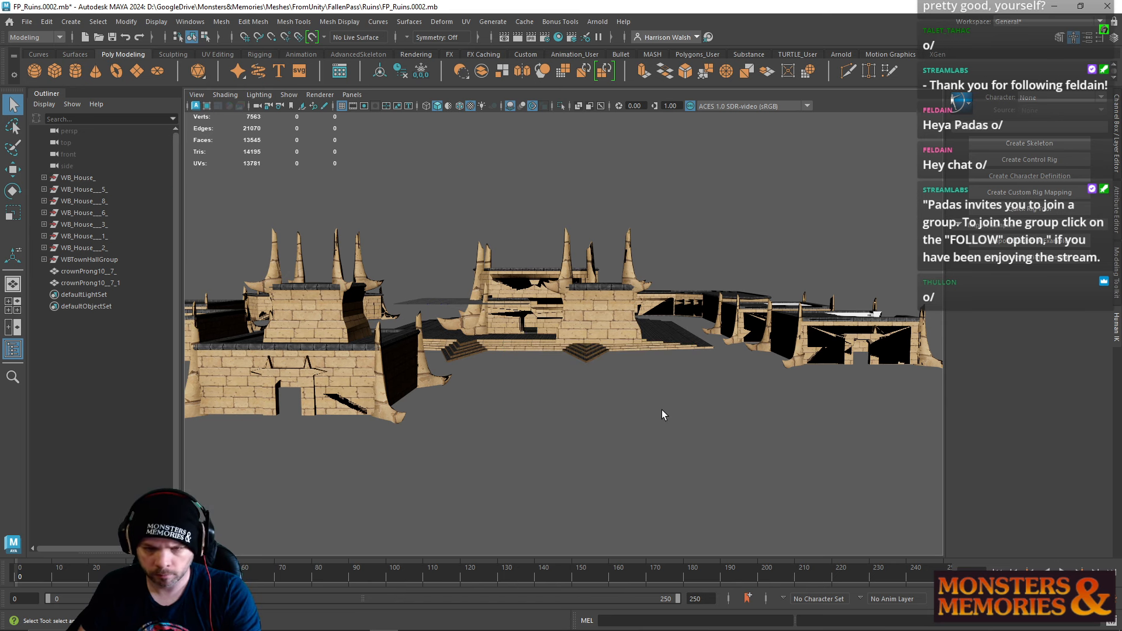
Step: Select the copied upper tier together with its prongs and combine them into one mesh
click(598, 314)
alt+drag(598, 314, 617, 332)
shift+click(550, 279)
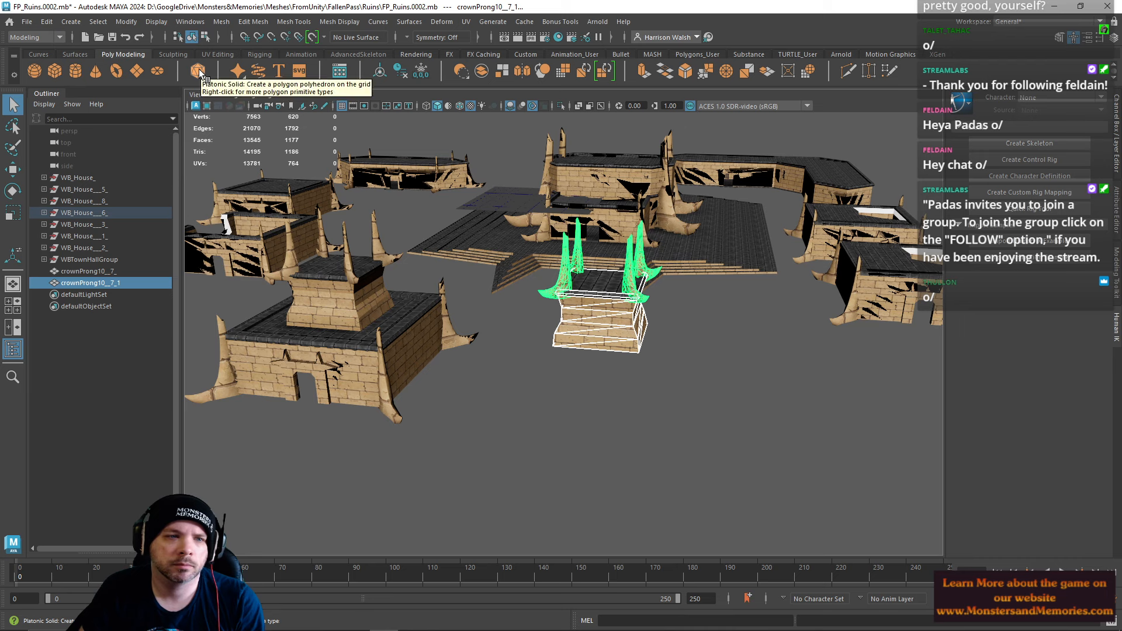
click(483, 73)
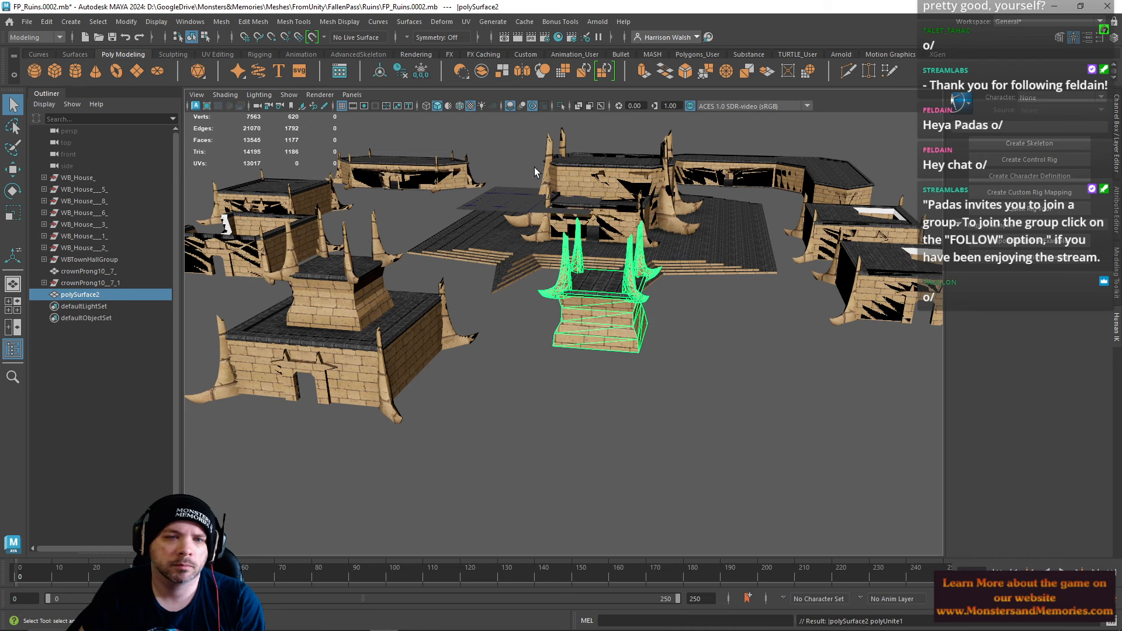
Step: Move the combined tier from the courtyard onto the roof at the angled wall building's corner
key(w)
drag(602, 285, 842, 149)
key(f)
alt+drag(774, 173, 533, 359)
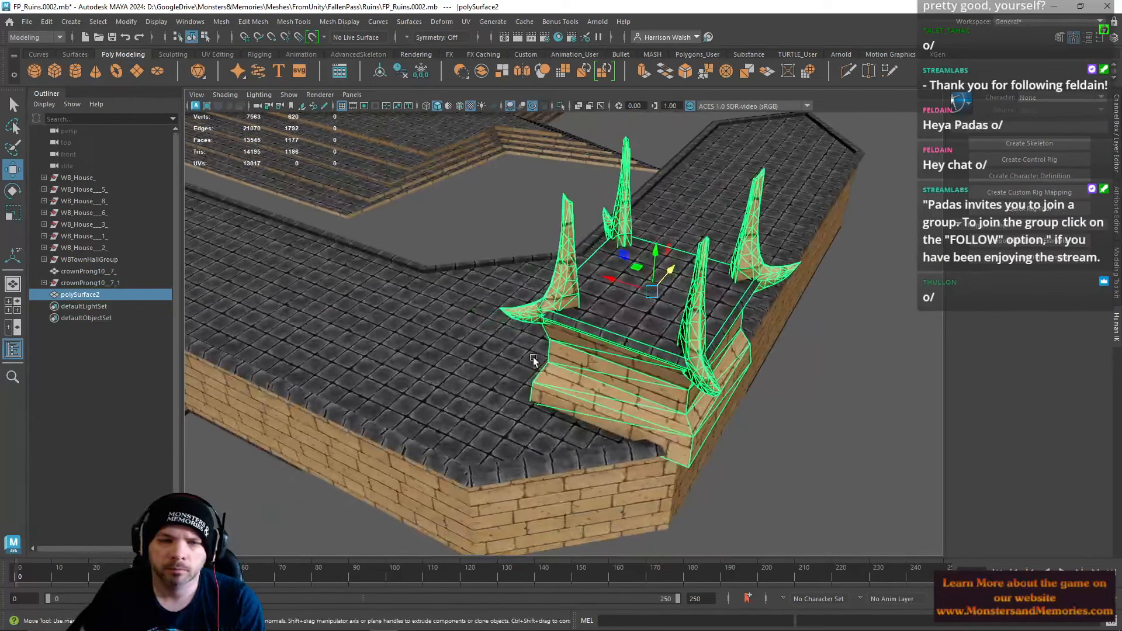
alt+drag(621, 301, 511, 247)
Step: Set the combined tier's Y rotation to -45 so it faces the building's bevelled corner
key(e)
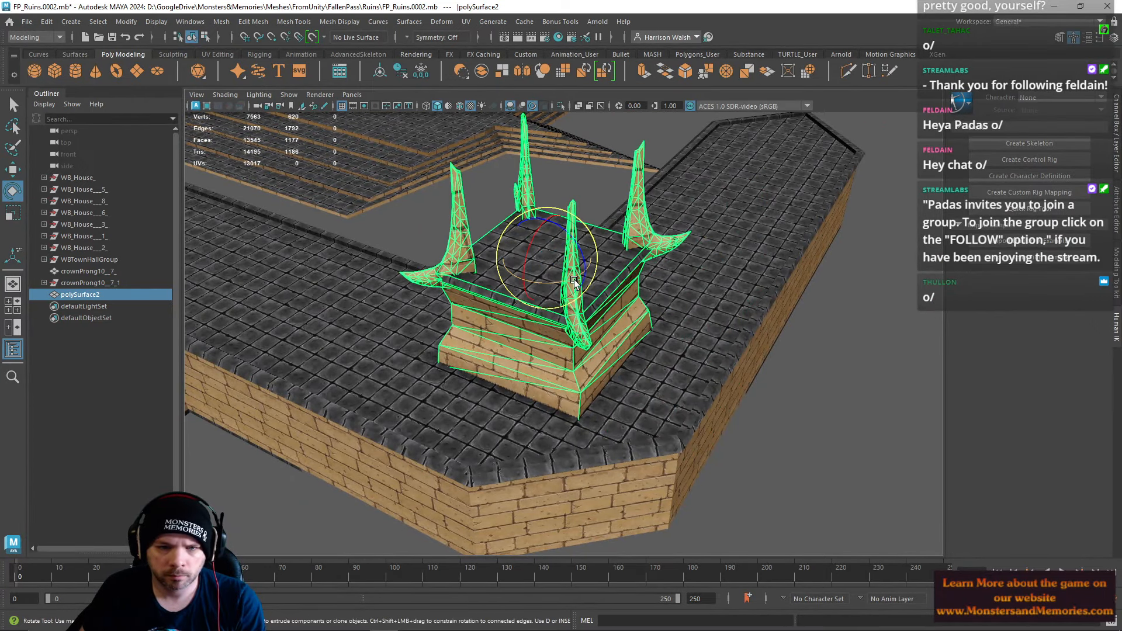
click(1117, 155)
alt+drag(615, 306, 588, 277)
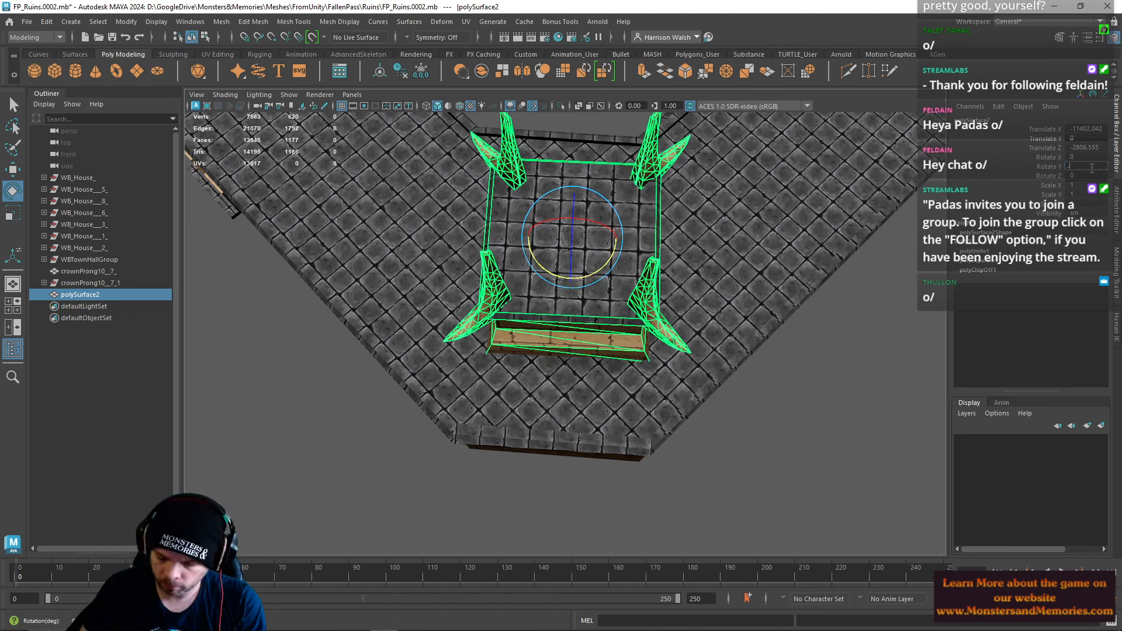
text(-45)
key(Return)
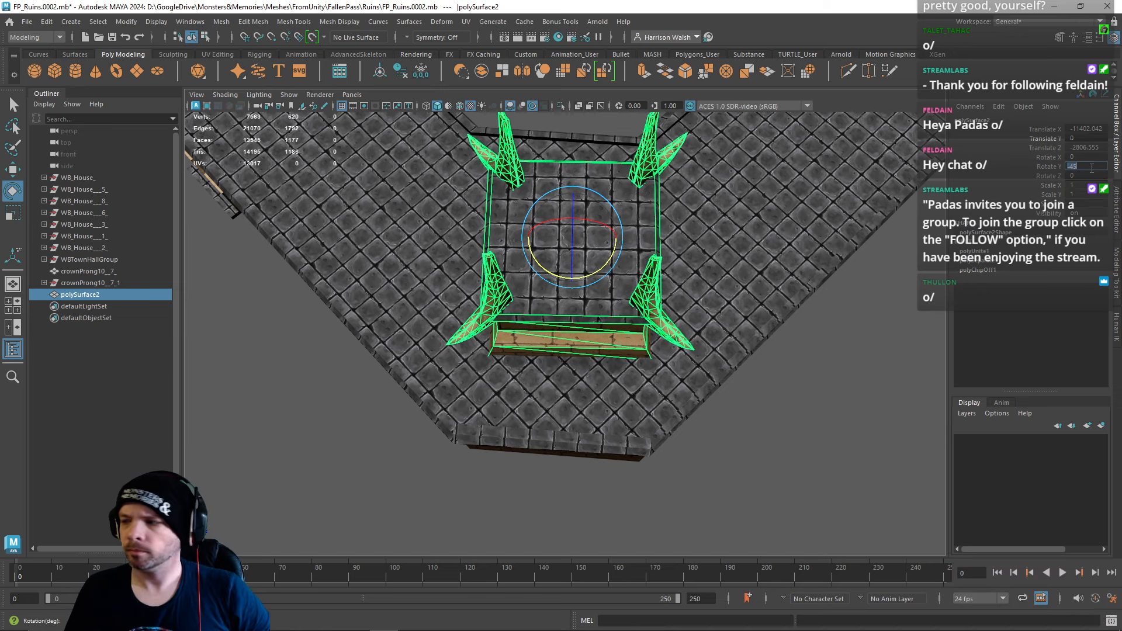
alt+middle_drag(602, 314, 629, 333)
mouse_move(580, 379)
alt+mouse_down()
mouse_move(577, 360)
mouse_move(580, 372)
alt+mouse_up()
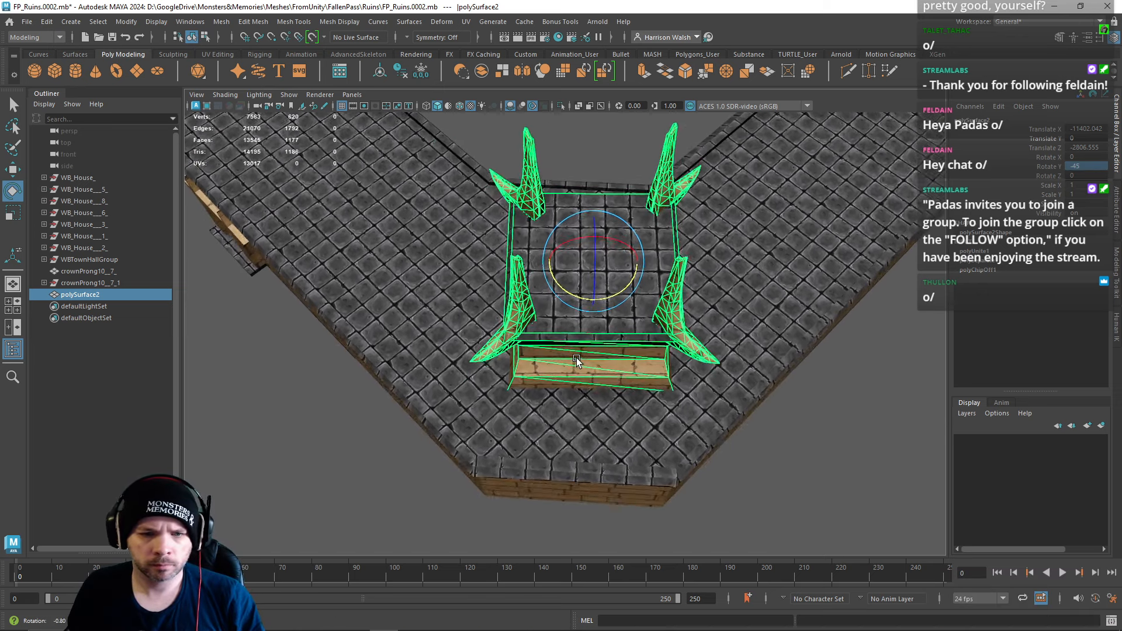
Step: Move the rotated tier along X and Z to the outer edge of the bevelled roof corner
key(w)
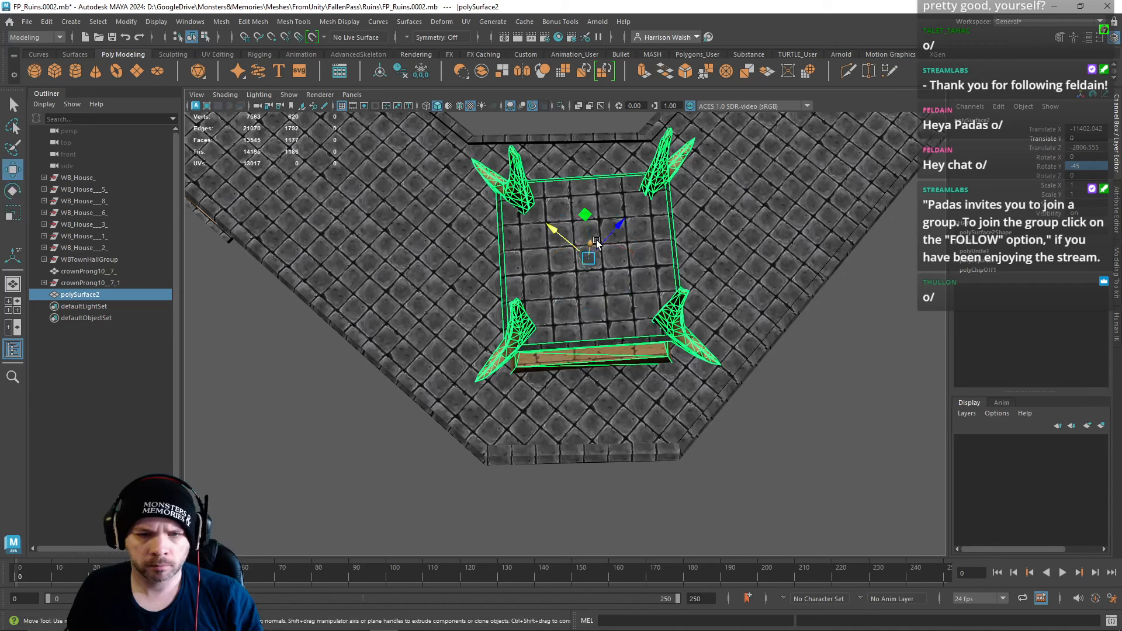
drag(556, 235, 546, 325)
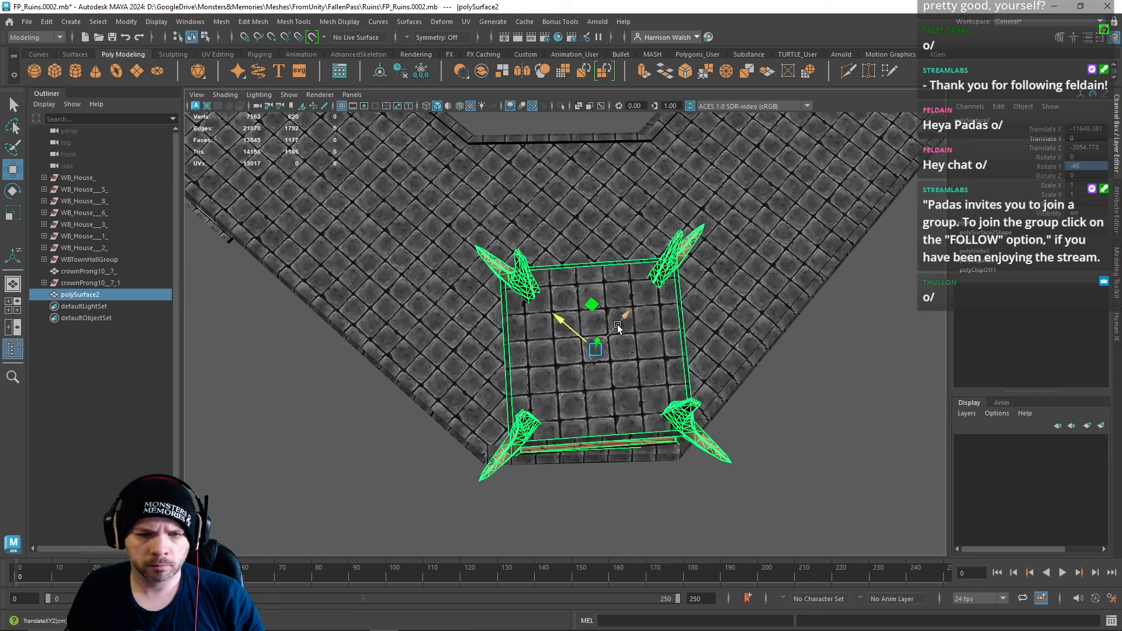
drag(617, 325, 610, 335)
alt+middle_drag(610, 335, 524, 229)
alt+drag(596, 354, 529, 339)
alt+right_drag(529, 339, 624, 355)
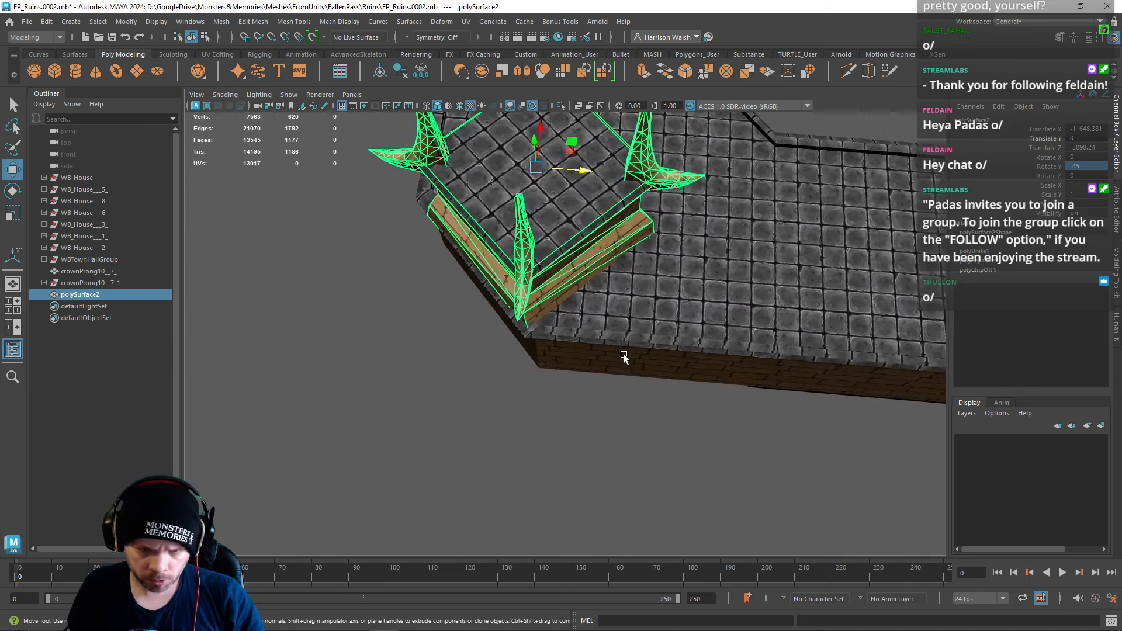
Step: Select the vertices at one end of the building's outer bevel and move them toward the tier's base corner
click(623, 356)
mouse_move(609, 371)
alt+mouse_down()
mouse_move(591, 376)
mouse_move(607, 367)
alt+mouse_up()
right_drag(673, 362, 619, 301)
drag(685, 434, 550, 314)
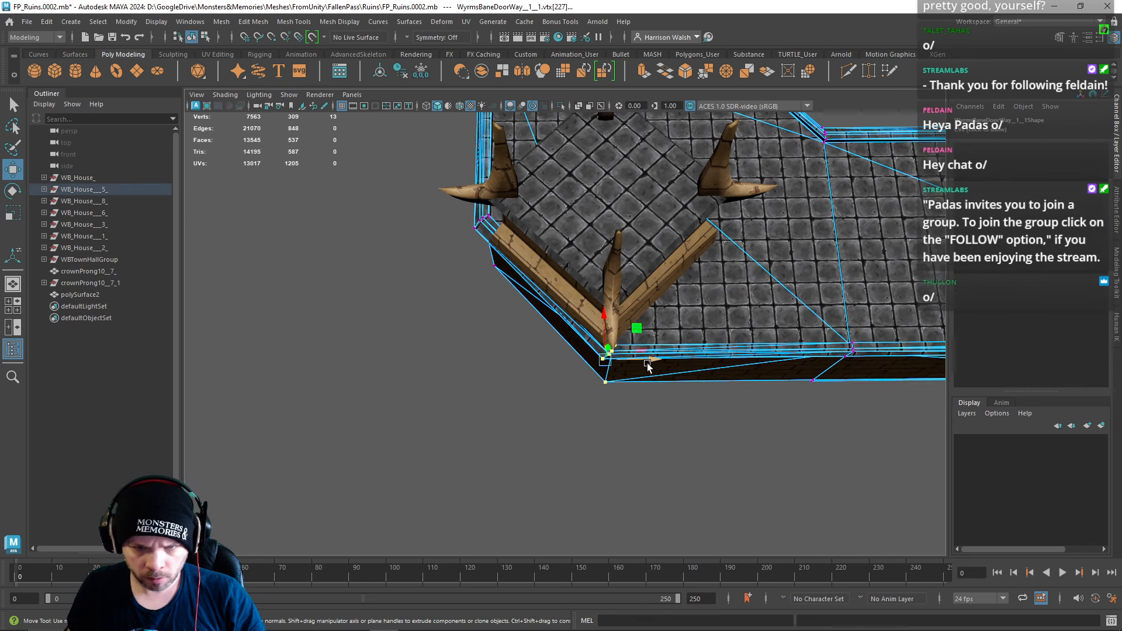
drag(647, 365, 660, 338)
alt+middle_drag(590, 336, 651, 388)
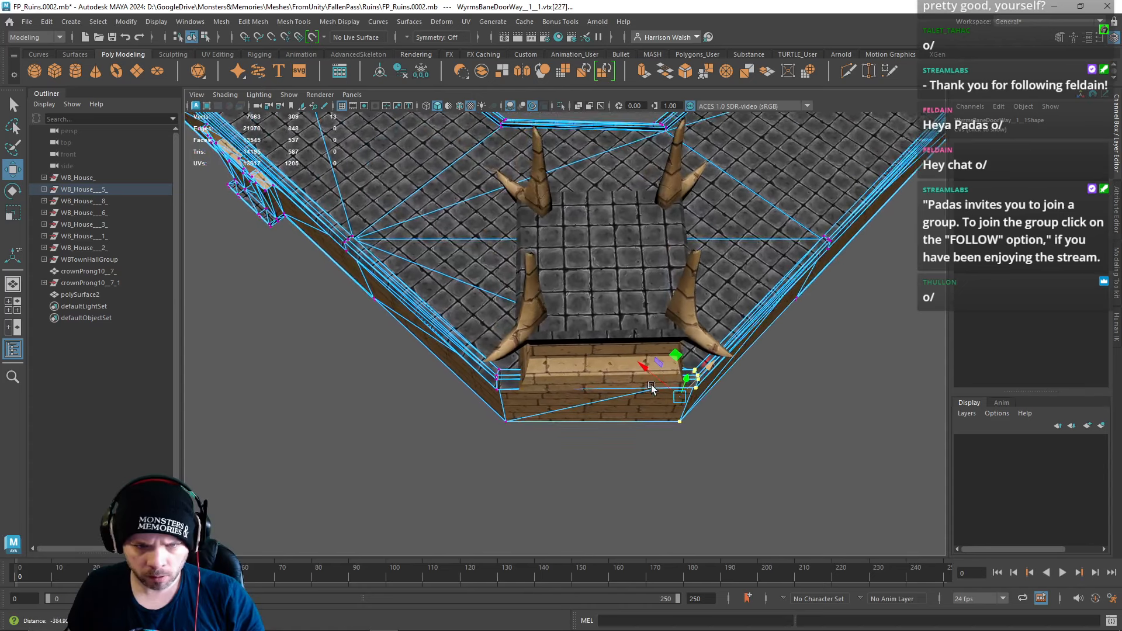
Step: Return to object mode, reselect the tier and shift it along X to centre it on the outer bevel
alt+drag(652, 389, 574, 328)
right_drag(574, 297, 588, 330)
click(573, 320)
right_drag(580, 244, 563, 232)
drag(571, 233, 565, 228)
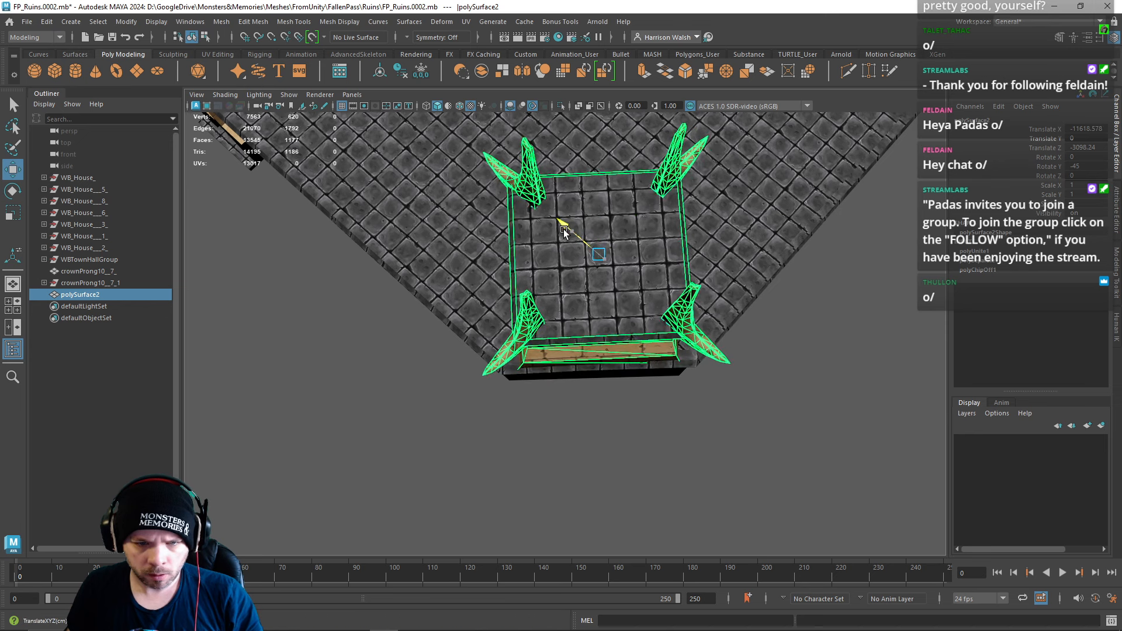
Step: Fine-tune the tier's X position in the top view so its edge lines up with the outer bevel
key(space)
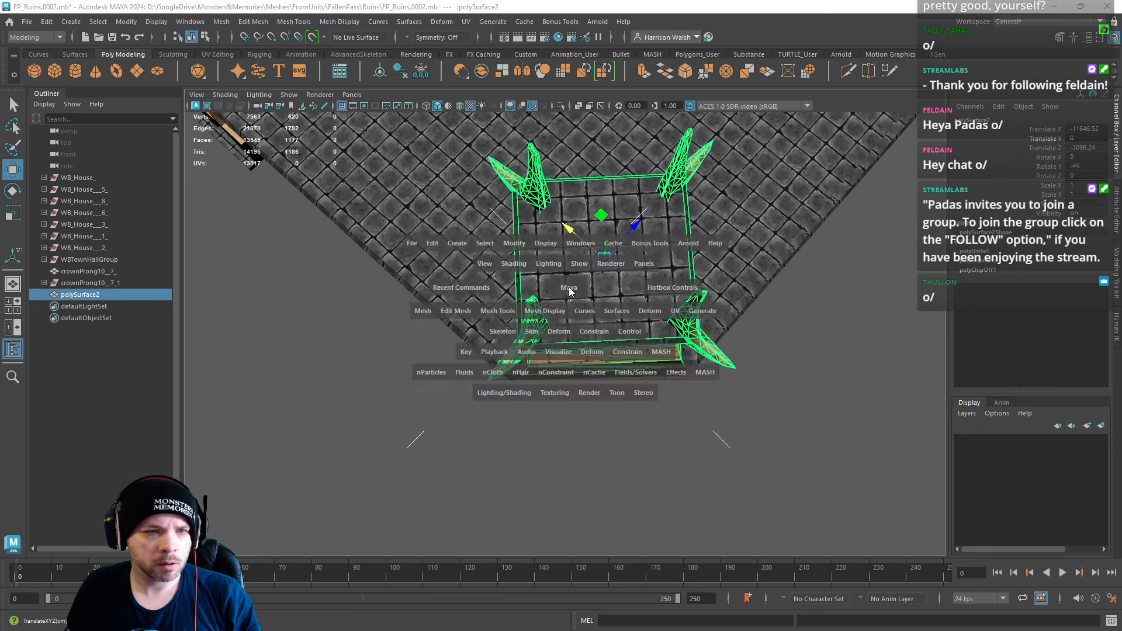
key(f)
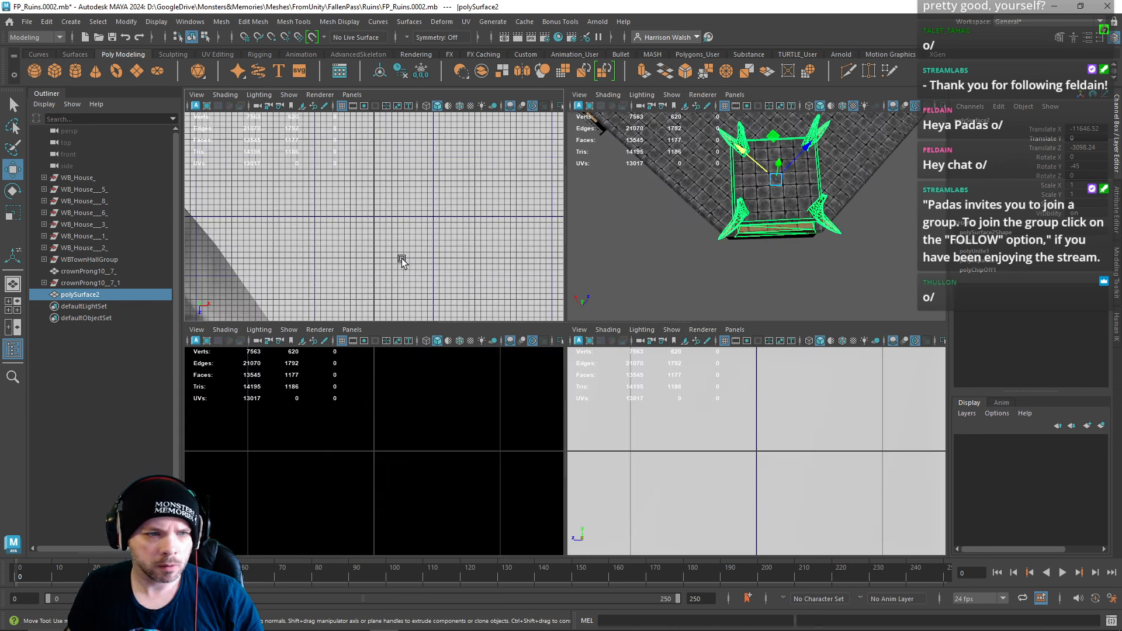
scroll(378, 241, up, 1)
key(space)
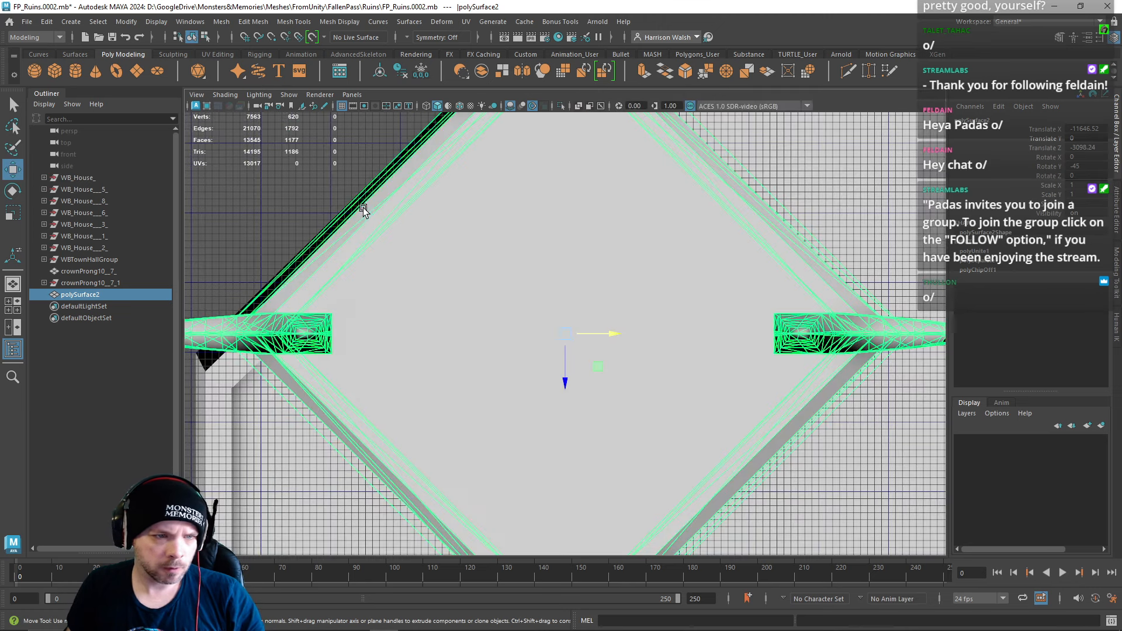
alt+middle_drag(375, 215, 476, 340)
scroll(566, 419, down, 1)
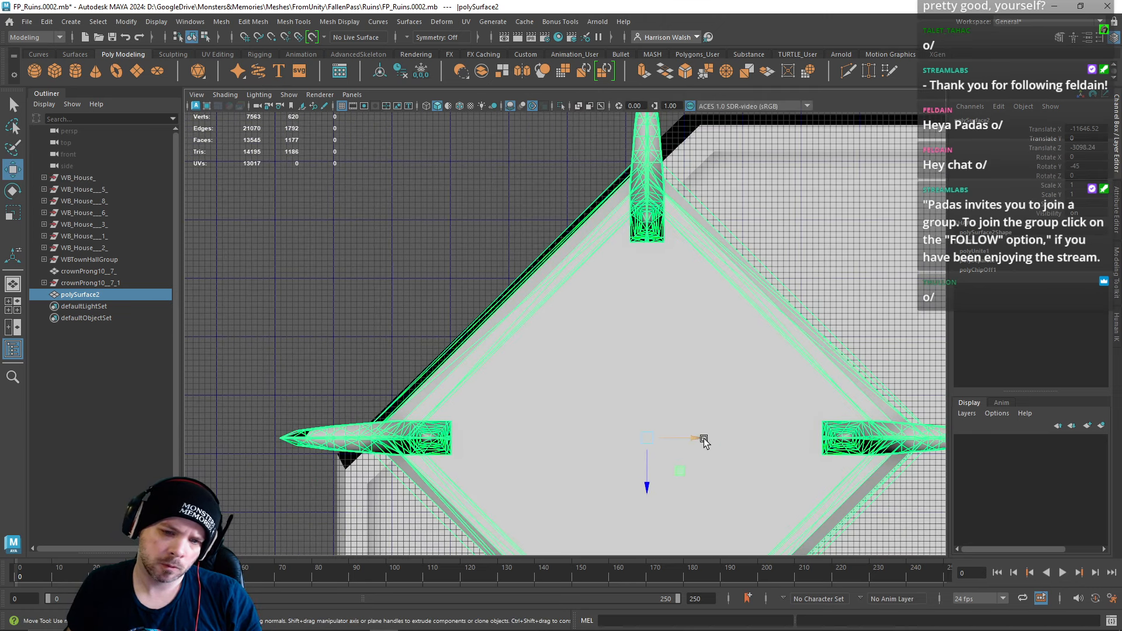
mouse_move(704, 443)
mouse_down()
mouse_move(726, 450)
mouse_move(697, 447)
mouse_up()
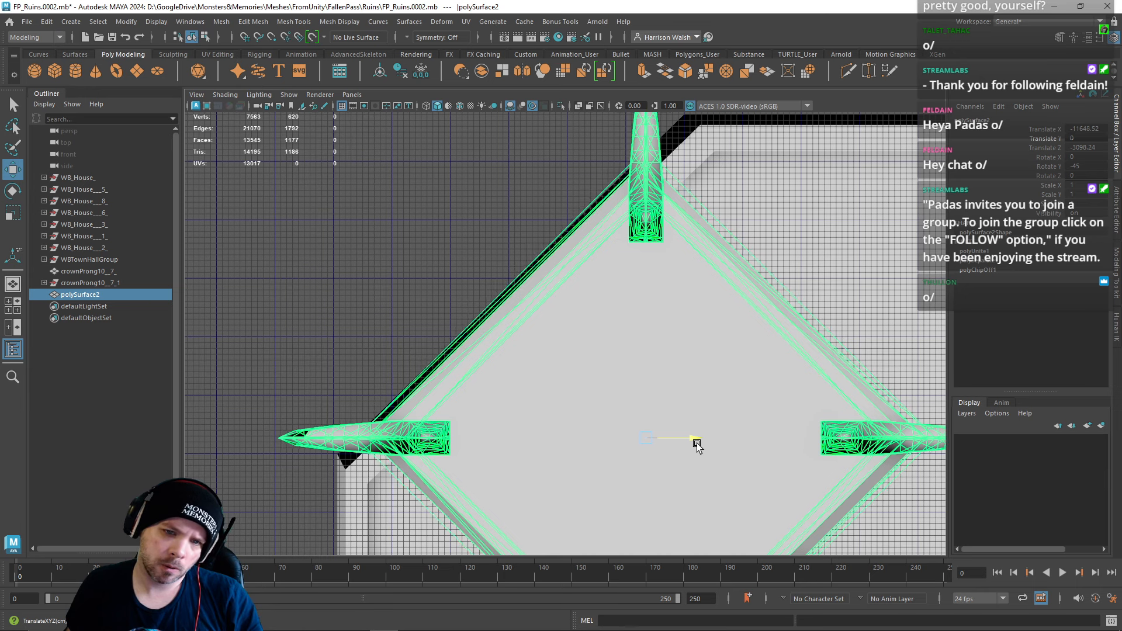
drag(697, 446, 701, 445)
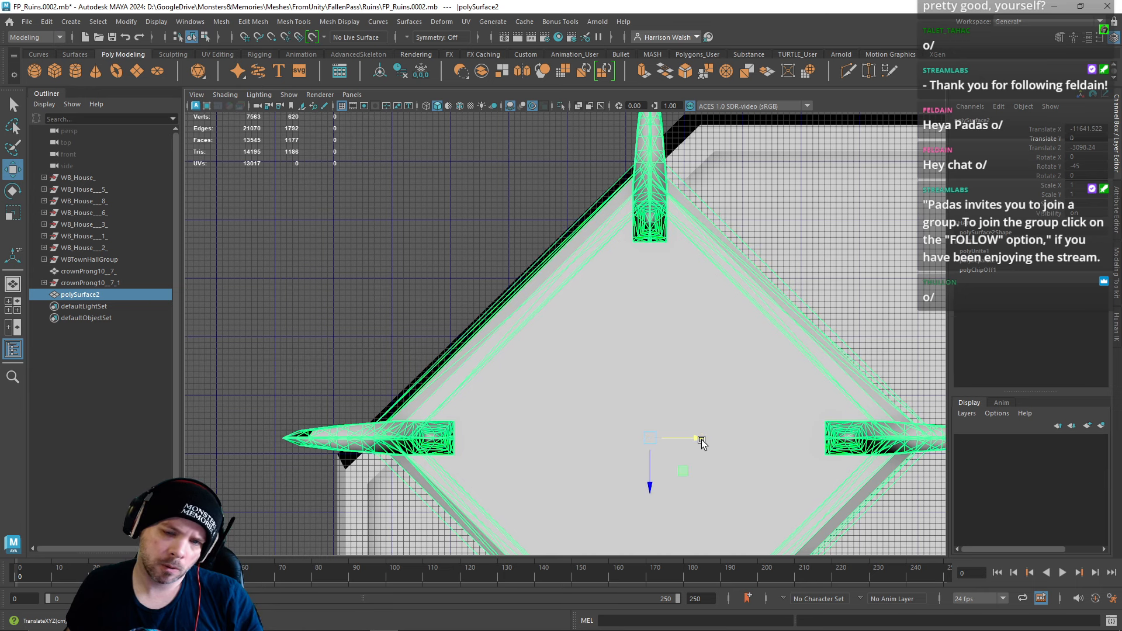
alt+middle_drag(694, 320, 666, 397)
alt+middle_drag(492, 503, 667, 296)
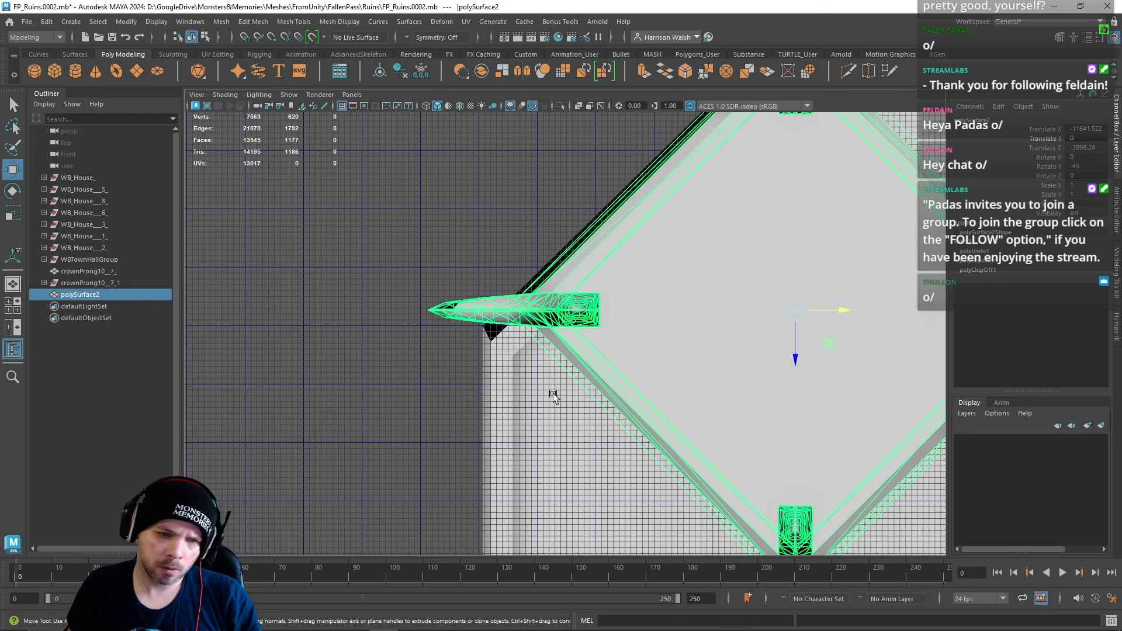
Step: Select the outer bevel's end vertices in the top view and shift them along Z to match the tier's base
click(516, 395)
right_click(520, 358)
right_drag(452, 277, 448, 279)
drag(419, 280, 522, 403)
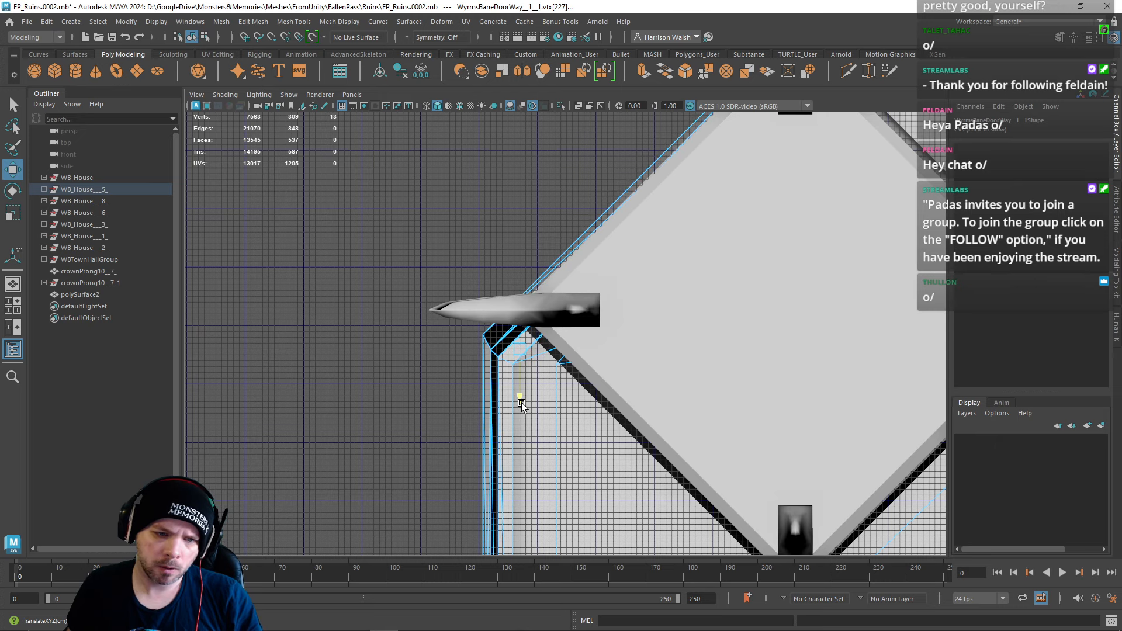
drag(521, 402, 521, 402)
scroll(752, 203, down, 3)
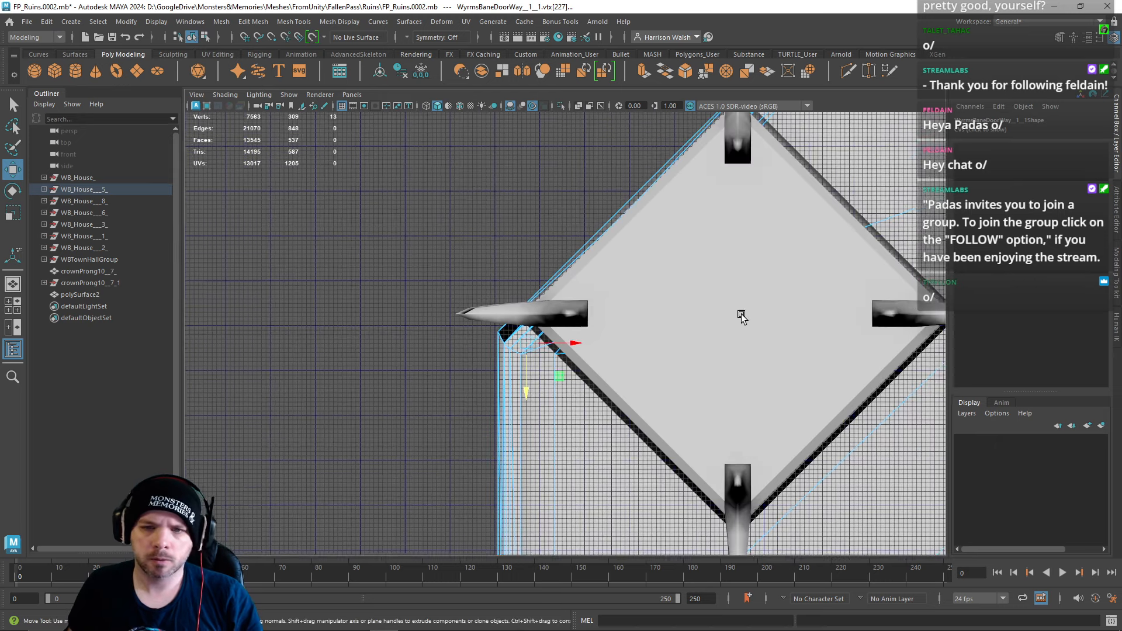
Step: Return to object mode and move the tier across the roof to the building's inner bevelled corner, aligning their edges
alt+middle_drag(740, 314, 444, 124)
scroll(483, 225, down, 5)
right_drag(502, 201, 534, 205)
click(550, 266)
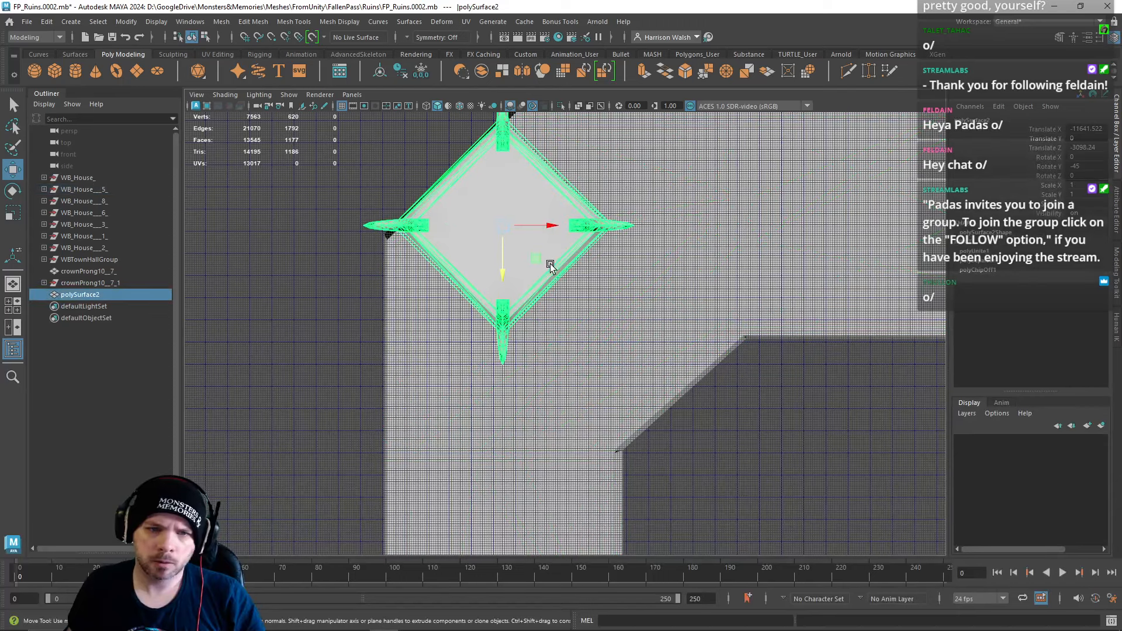
drag(534, 234, 611, 433)
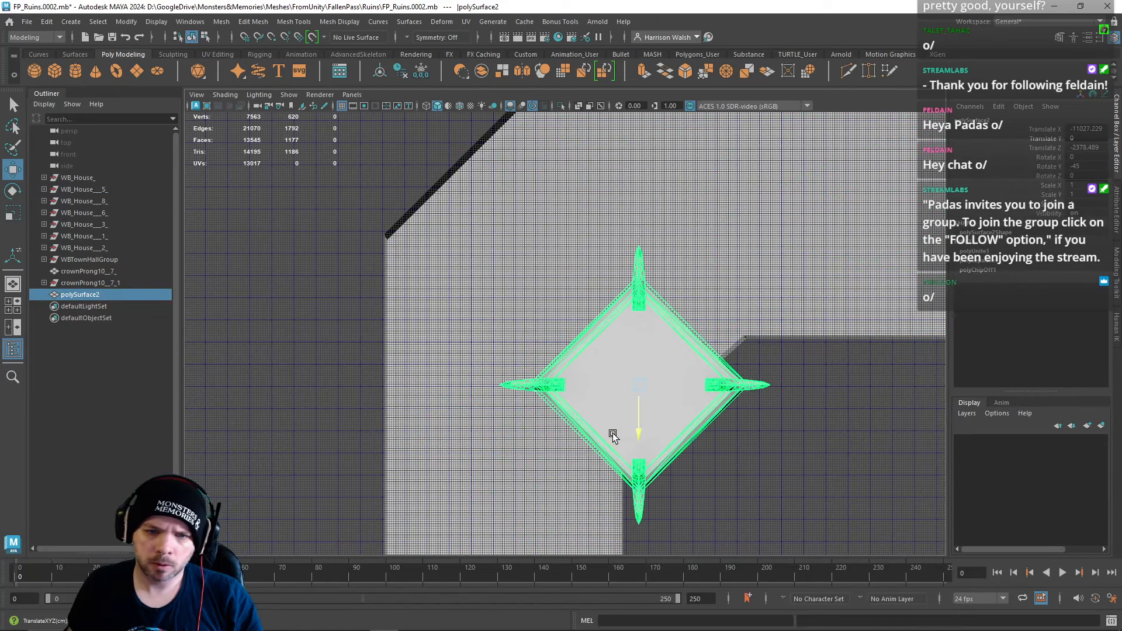
alt+middle_drag(612, 433, 546, 274)
scroll(605, 284, up, 3)
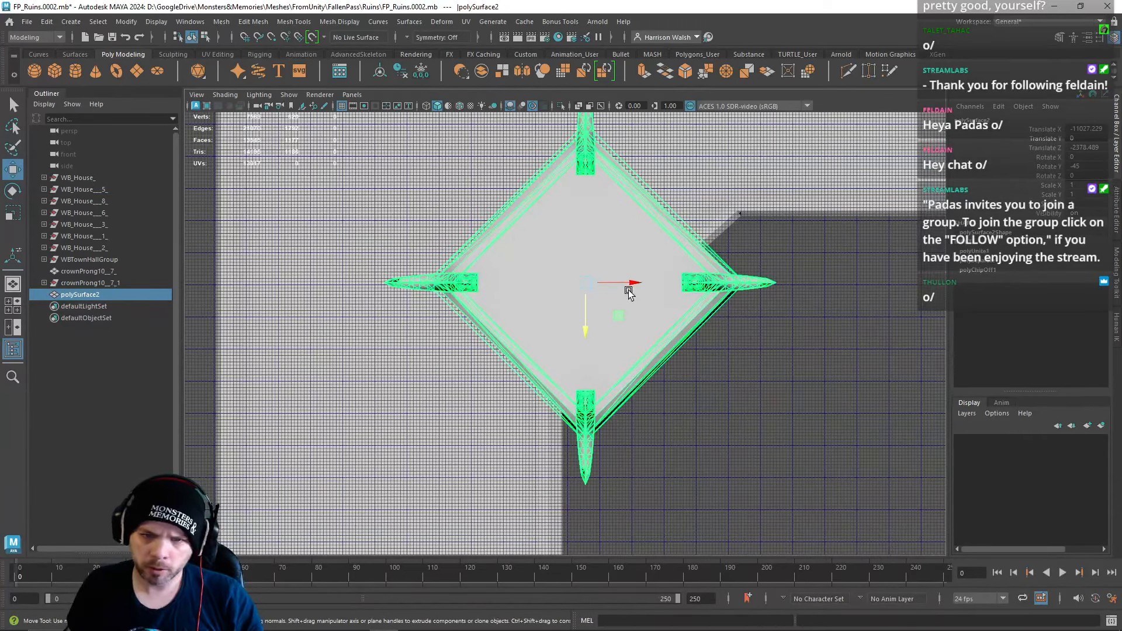
drag(631, 284, 576, 264)
drag(530, 331, 526, 270)
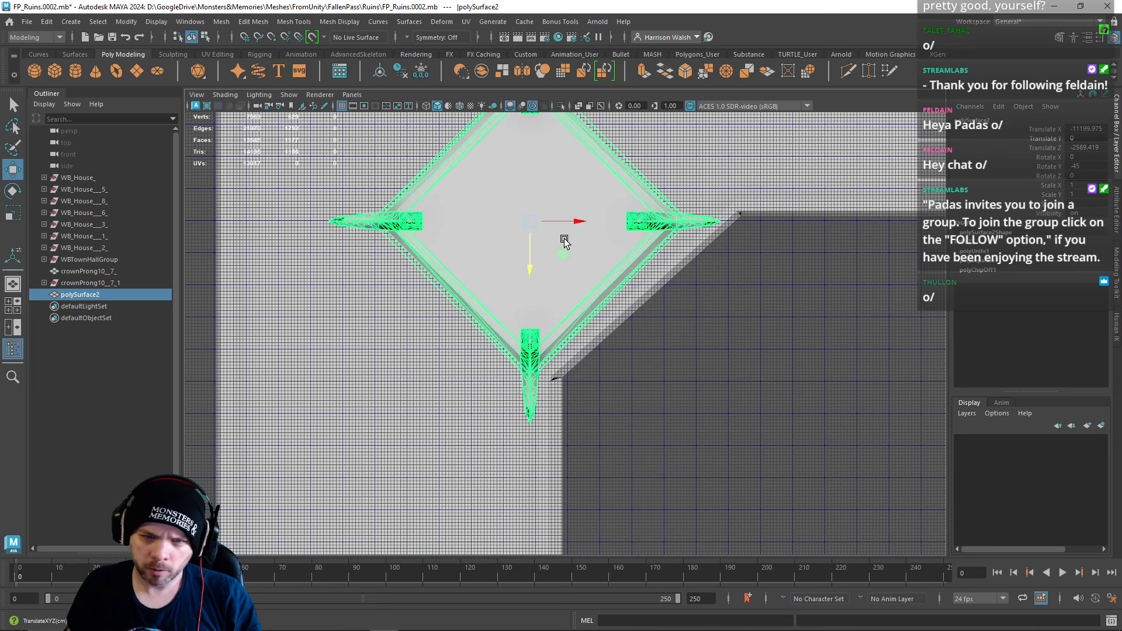
drag(577, 227, 606, 235)
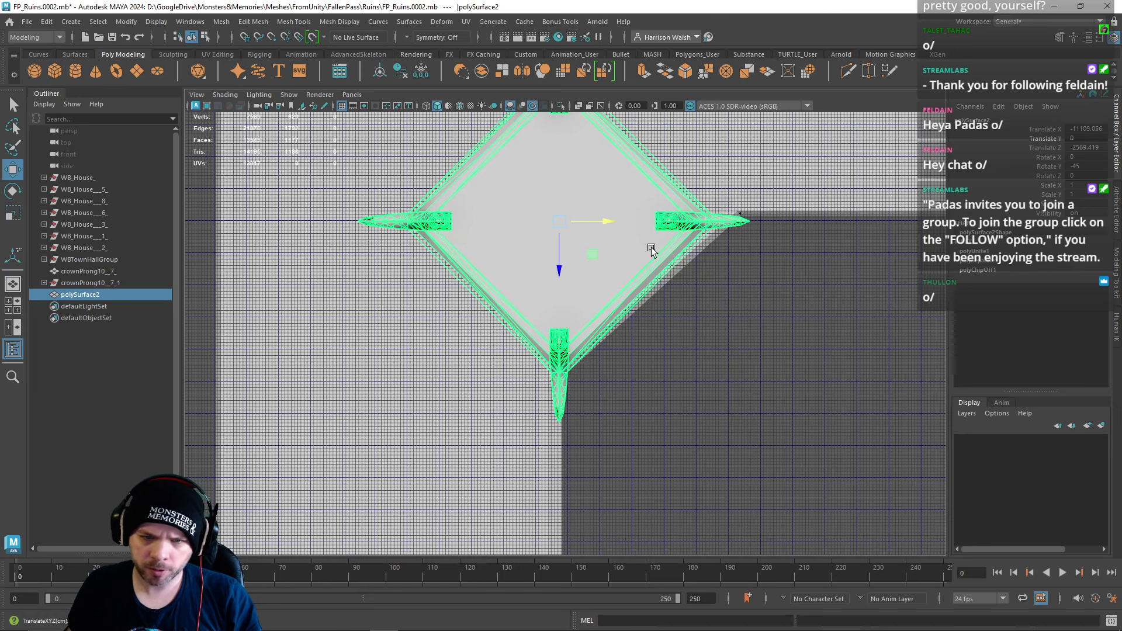
Step: Select the vertices at one end of the inner bevel and move them along X to match the tier's edge
alt+middle_drag(651, 247, 575, 329)
click(717, 288)
scroll(713, 278, up, 2)
alt+middle_drag(714, 276, 665, 290)
right_click(679, 270)
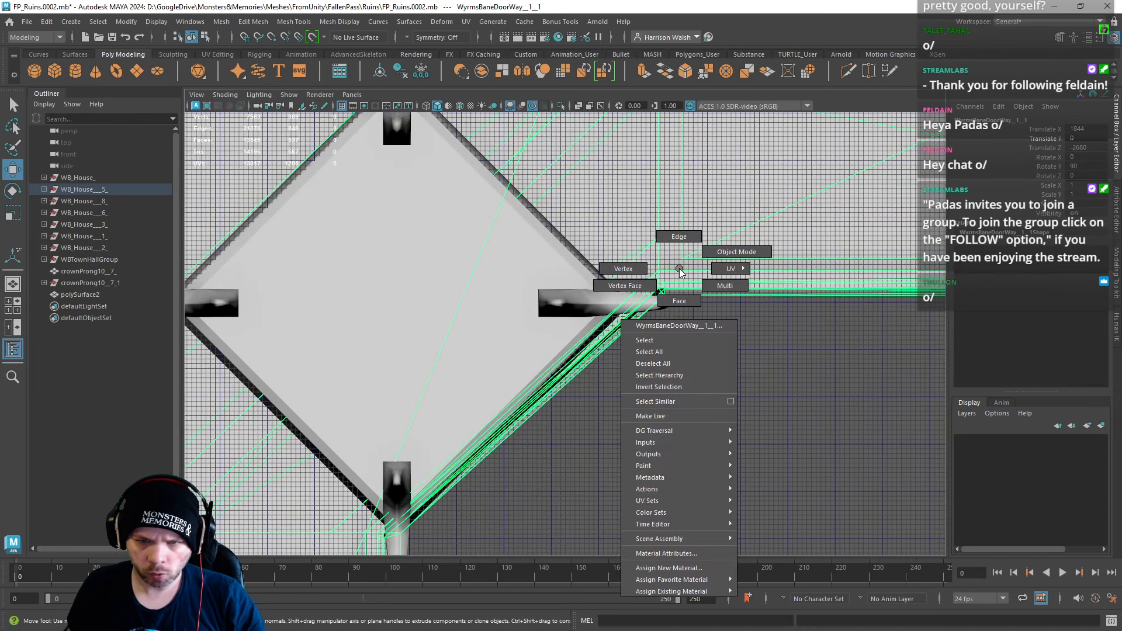
right_drag(679, 270, 636, 259)
drag(643, 264, 664, 285)
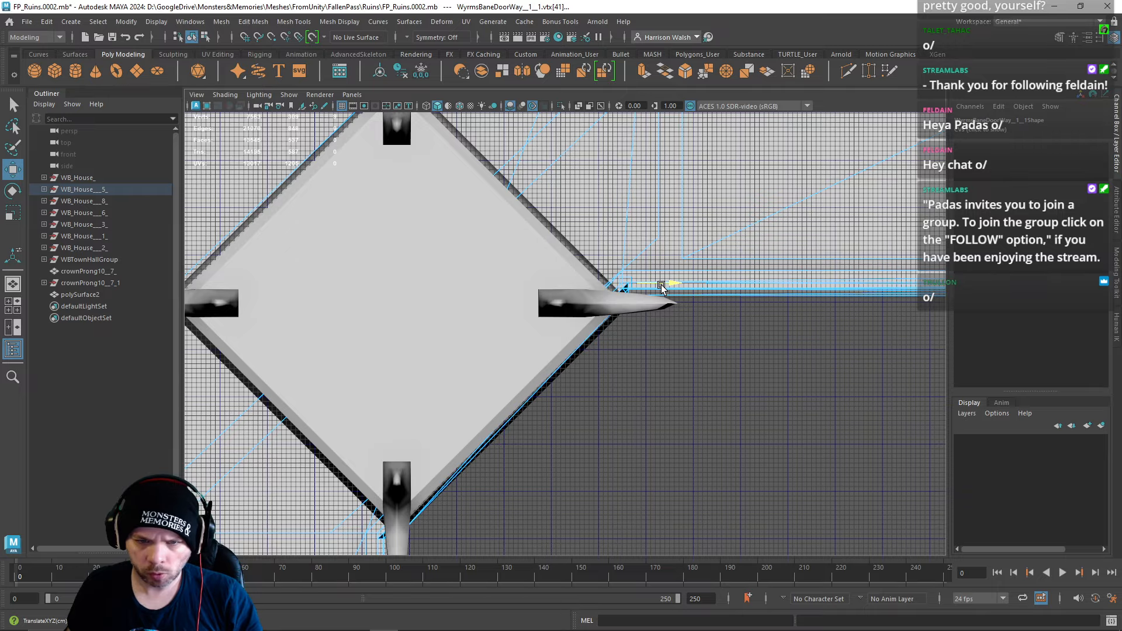
Step: Go back to the perspective view in object mode and examine the tier's fit on the inner roof corner
key(space)
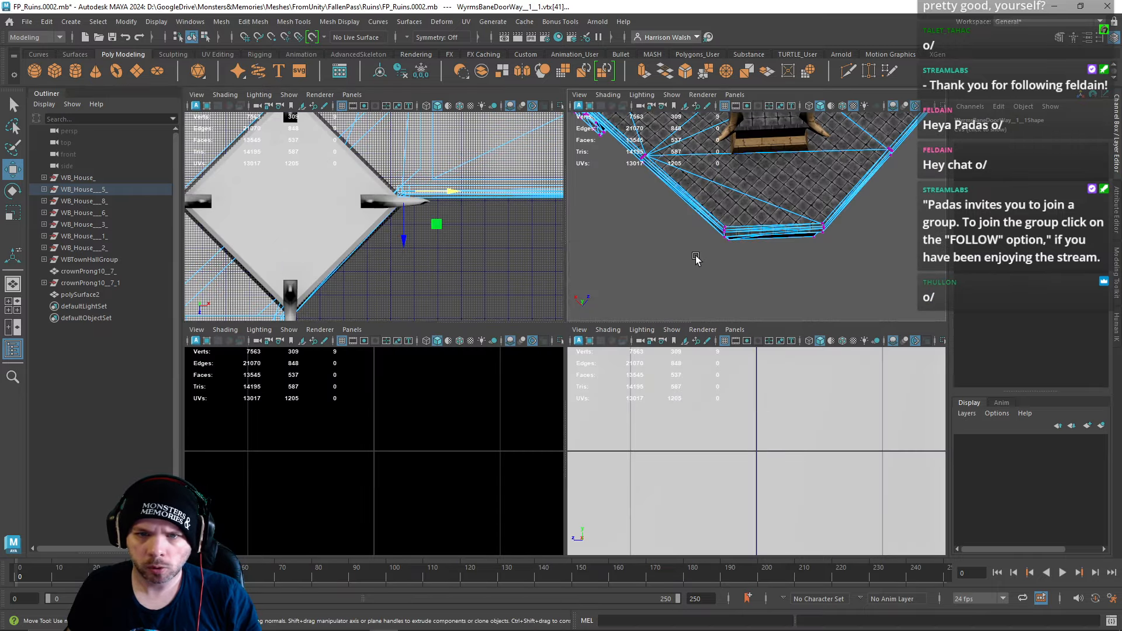
key(space)
alt+drag(657, 268, 373, 166)
key(f)
alt+right_drag(372, 166, 327, 146)
alt+middle_drag(548, 206, 473, 184)
right_drag(472, 184, 524, 168)
alt+middle_drag(490, 205, 538, 296)
click(537, 293)
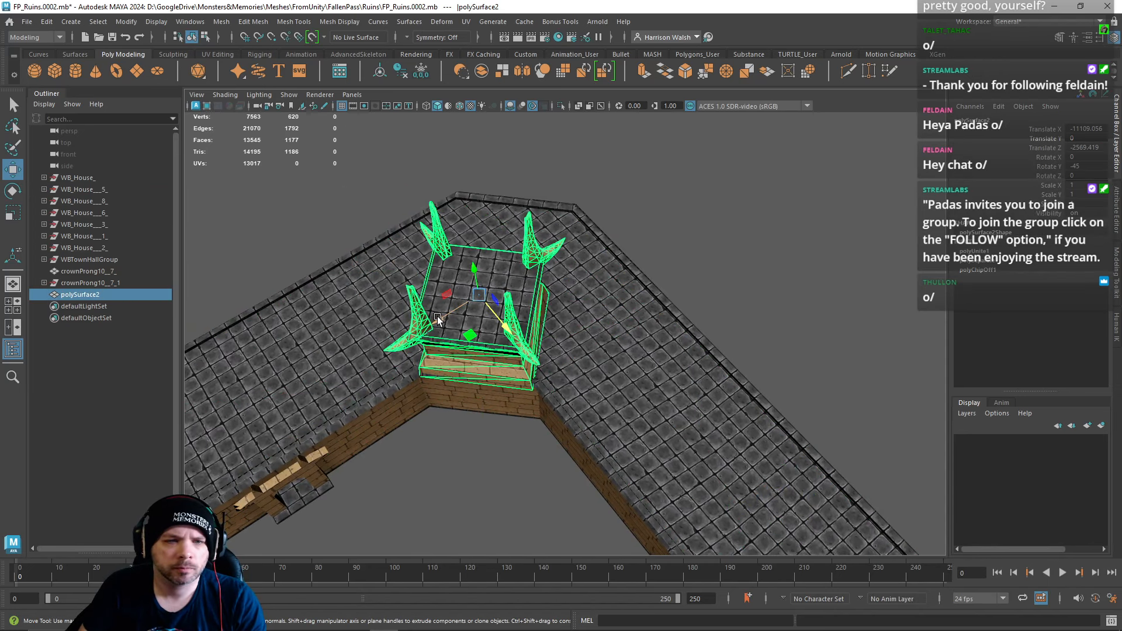
drag(437, 318, 529, 210)
click(654, 237)
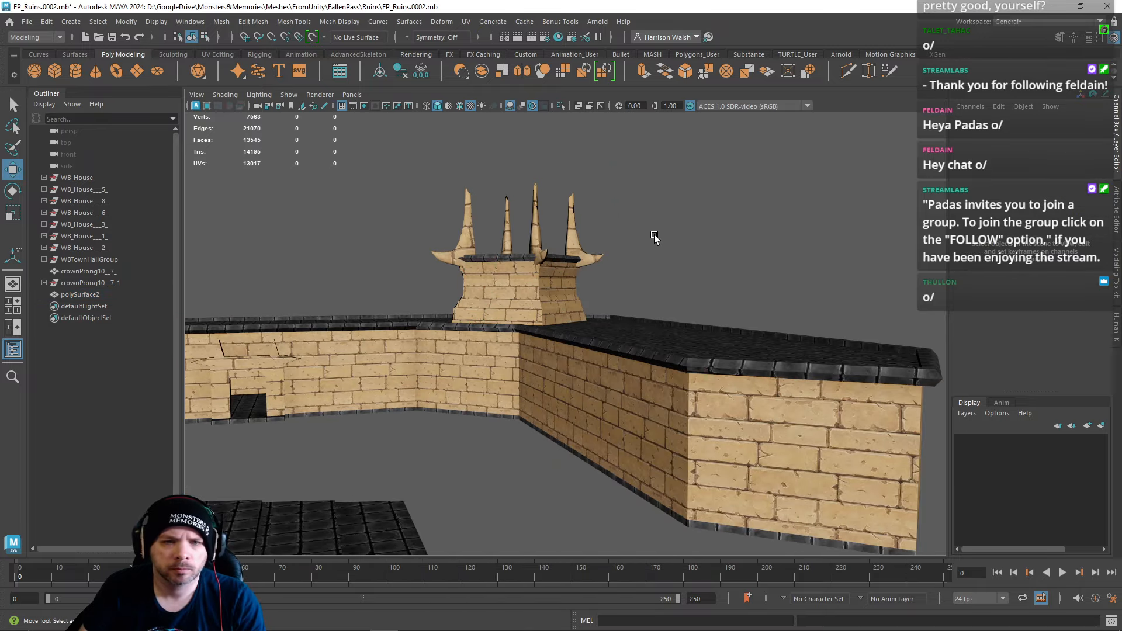
alt+right_drag(655, 237, 590, 302)
alt+drag(589, 302, 597, 326)
scroll(575, 306, up, 12)
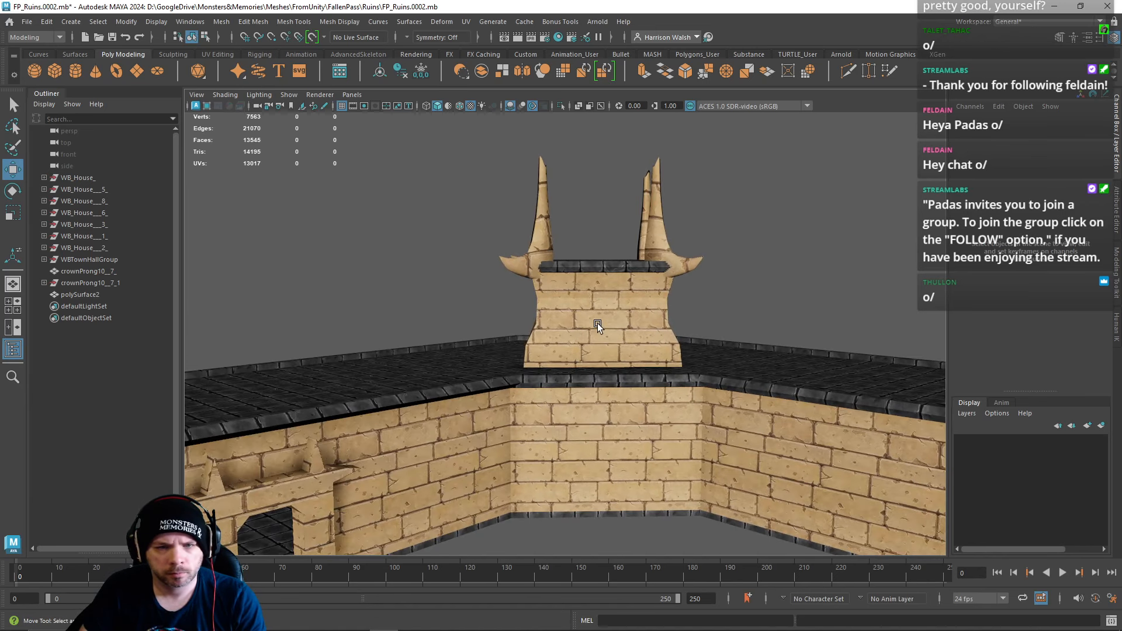
Step: Move the tier to the middle of the roof corner and scale it up uniformly to about 1.65
click(598, 326)
drag(599, 229, 754, 301)
key(r)
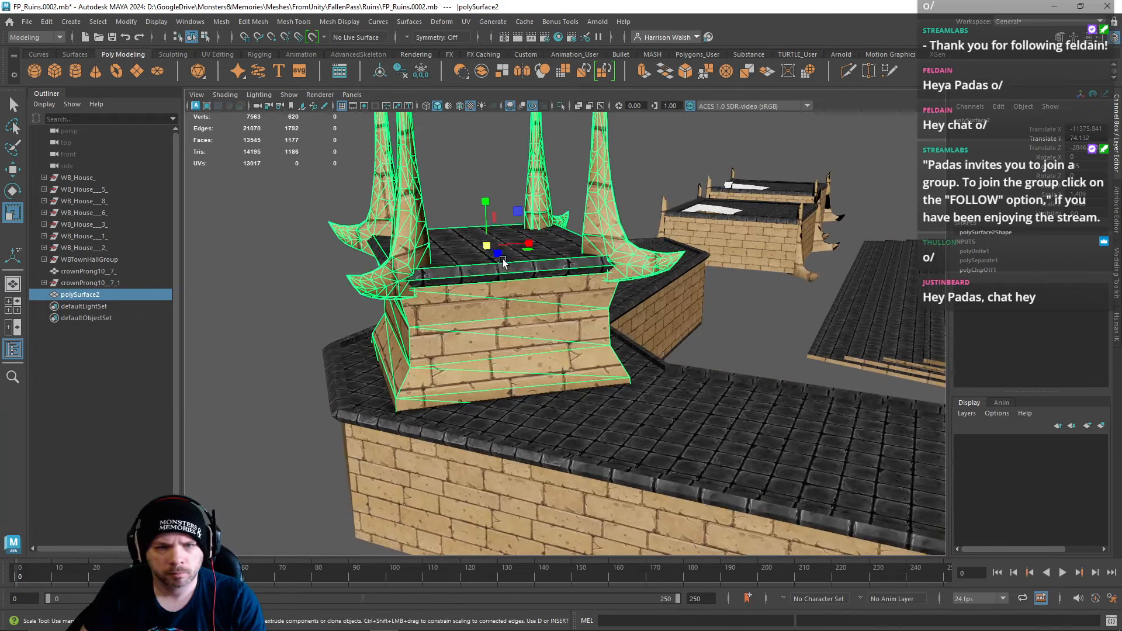
drag(486, 241, 465, 342)
key(w)
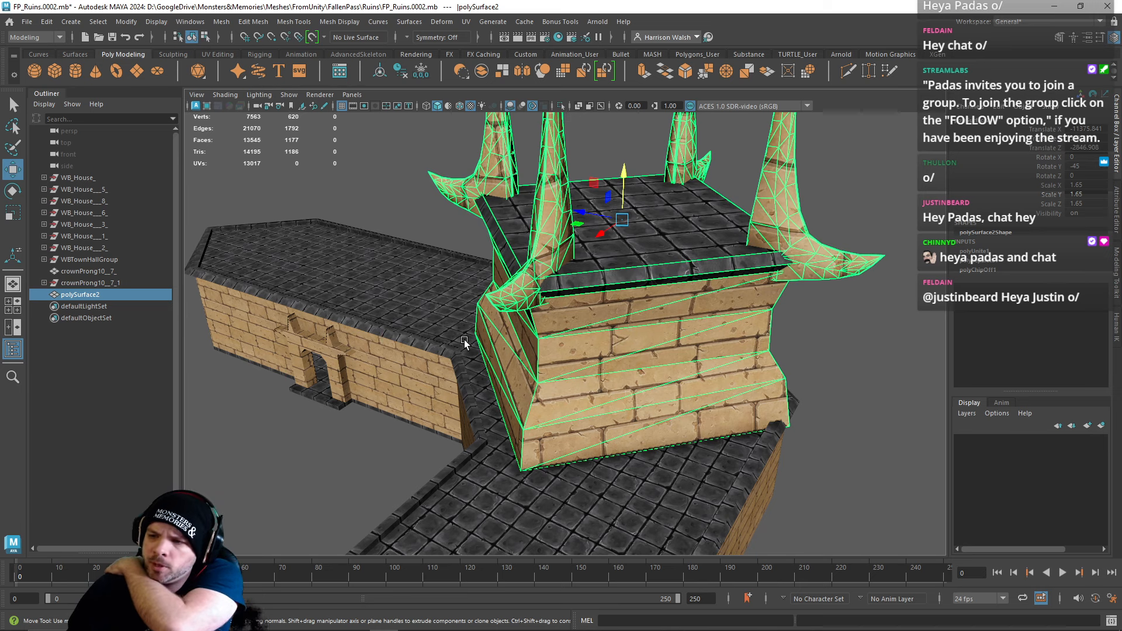
Step: Move the tier across the corner roof toward the inner bevel and check its alignment with the edge
alt+drag(542, 360, 536, 349)
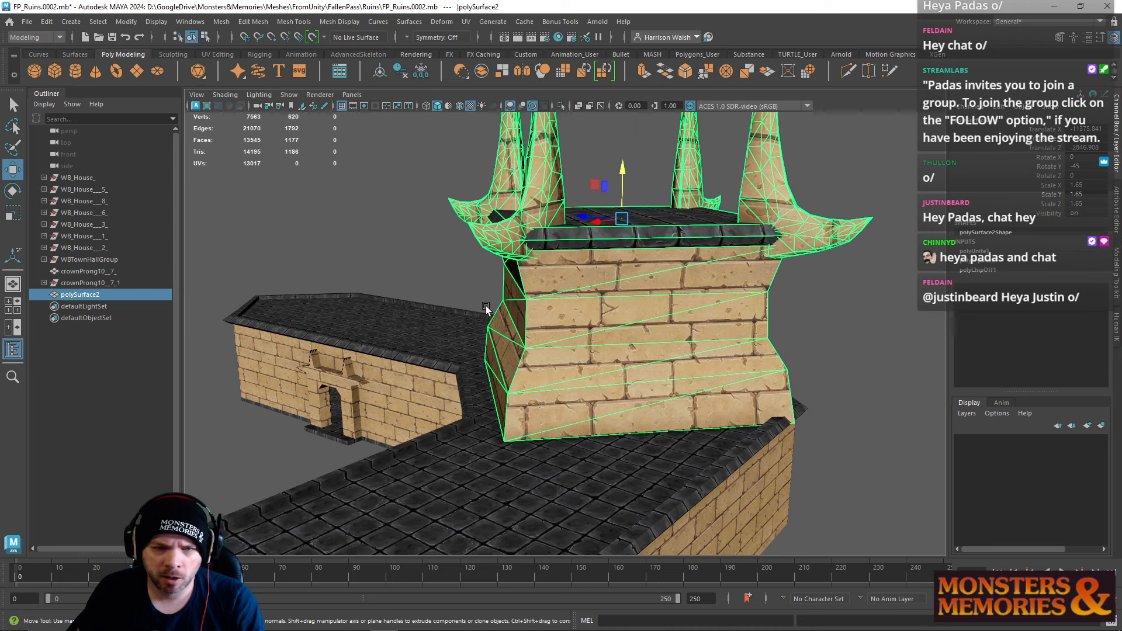
alt+drag(486, 308, 606, 358)
drag(526, 233, 581, 237)
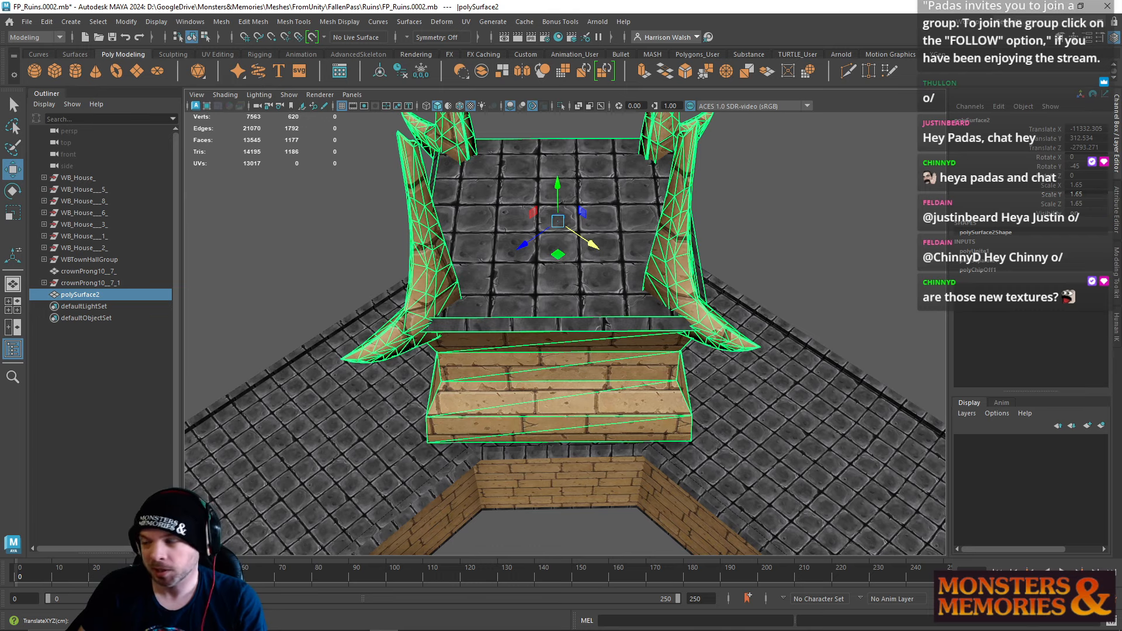
alt+drag(685, 391, 581, 335)
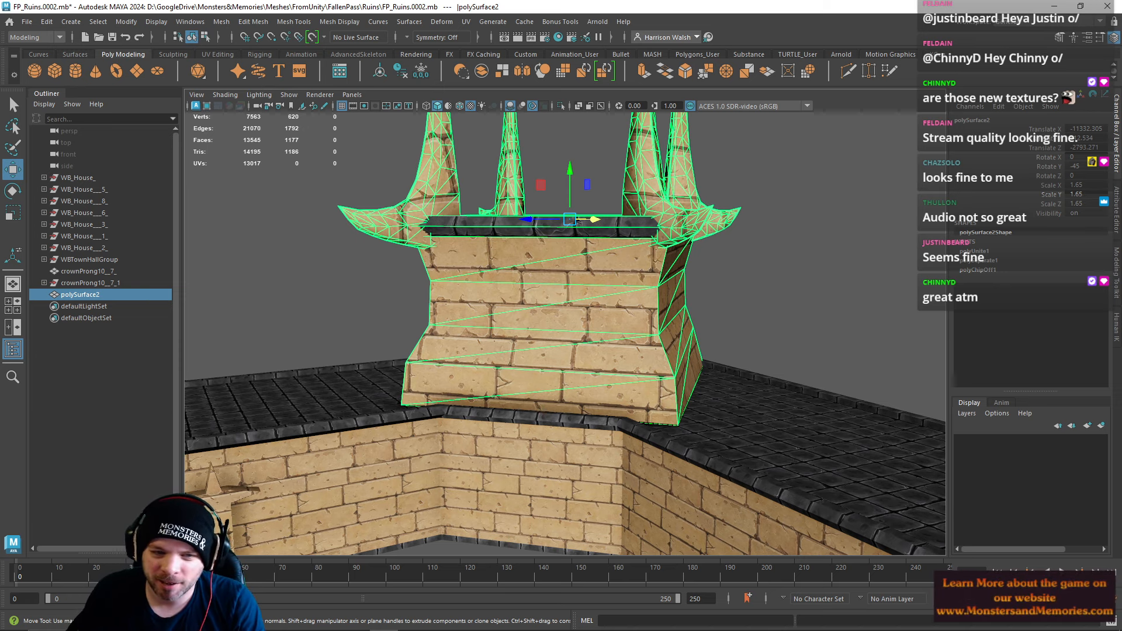
Step: Scale the tier down uniformly to 1.385 and lower it onto the roof
alt+drag(596, 416, 648, 458)
key(r)
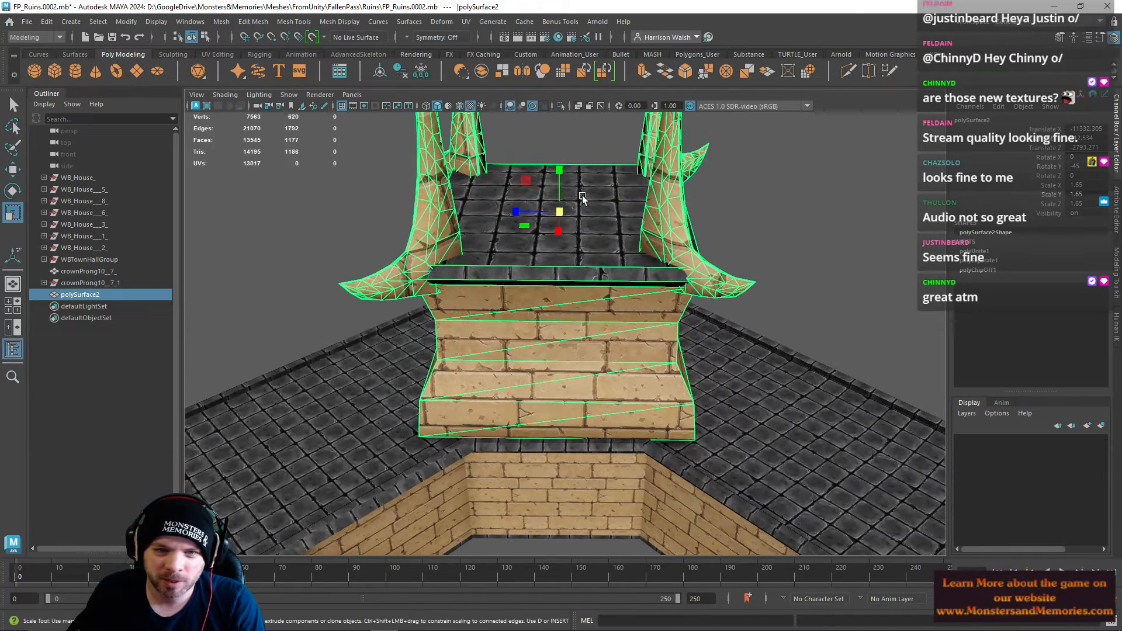
drag(559, 214, 519, 212)
alt+drag(516, 256, 525, 220)
key(w)
drag(552, 173, 566, 256)
Step: Move the scaled tier across the roof to the building's outer bevelled corner
drag(586, 295, 528, 286)
drag(517, 241, 657, 269)
drag(534, 240, 623, 236)
key(r)
key(w)
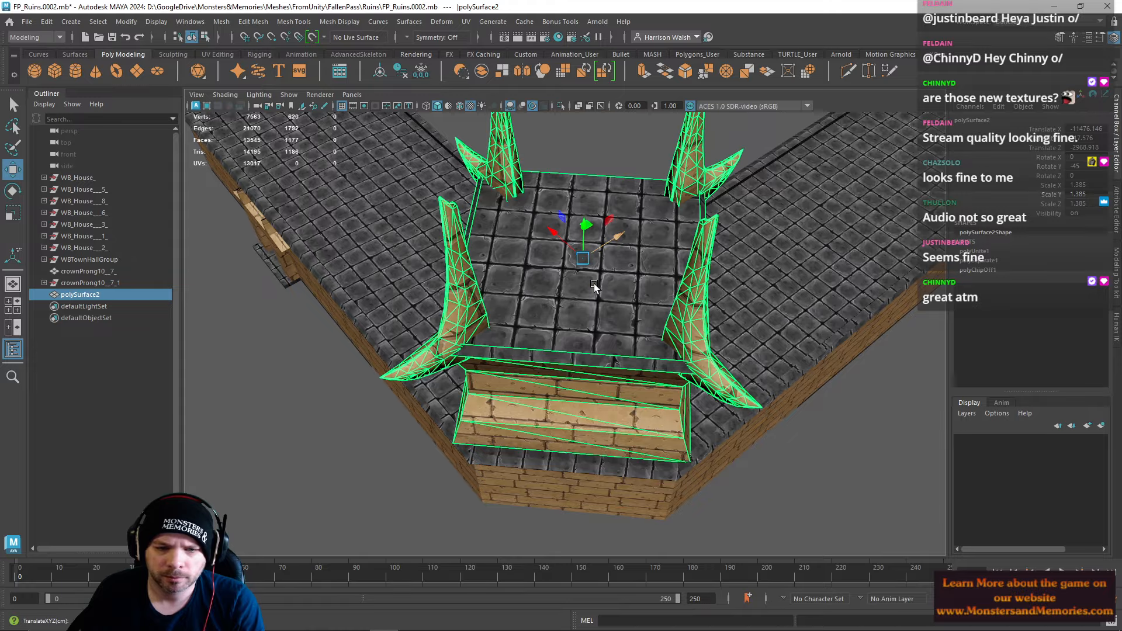
Step: Adjust the tier's horizontal position so its base lines up with the outer bevel's roof edge
mouse_move(594, 283)
alt+mouse_down()
mouse_move(652, 230)
mouse_move(724, 238)
mouse_move(692, 289)
mouse_move(622, 287)
mouse_move(629, 268)
mouse_move(604, 287)
alt+mouse_up()
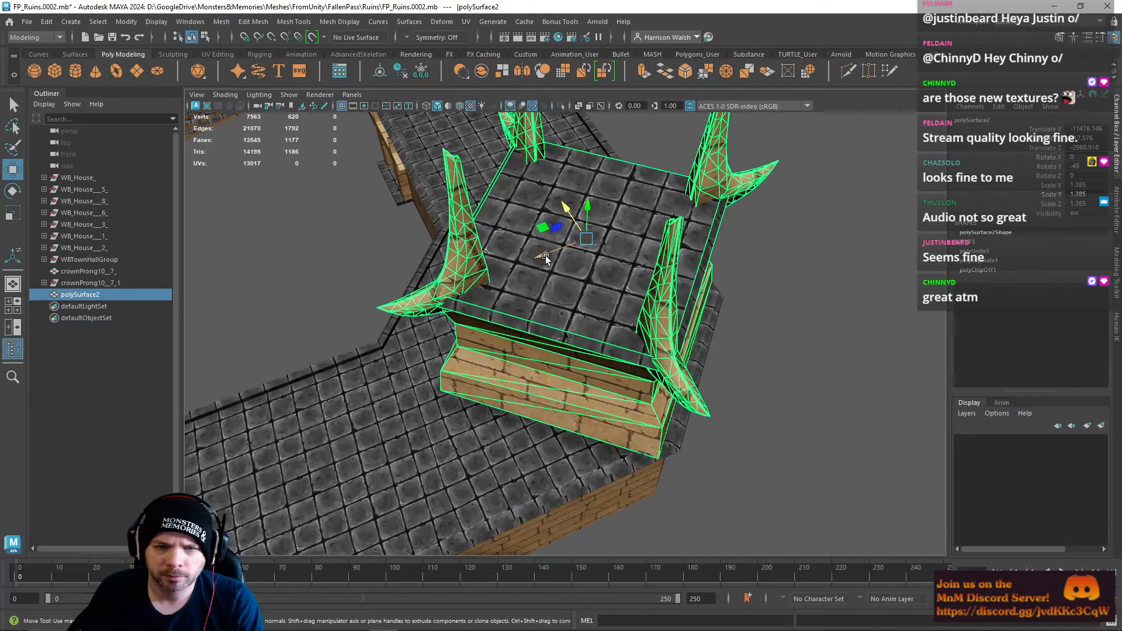
mouse_move(545, 255)
mouse_down()
mouse_move(548, 196)
mouse_move(532, 231)
mouse_move(546, 242)
mouse_up()
alt+drag(545, 245, 547, 213)
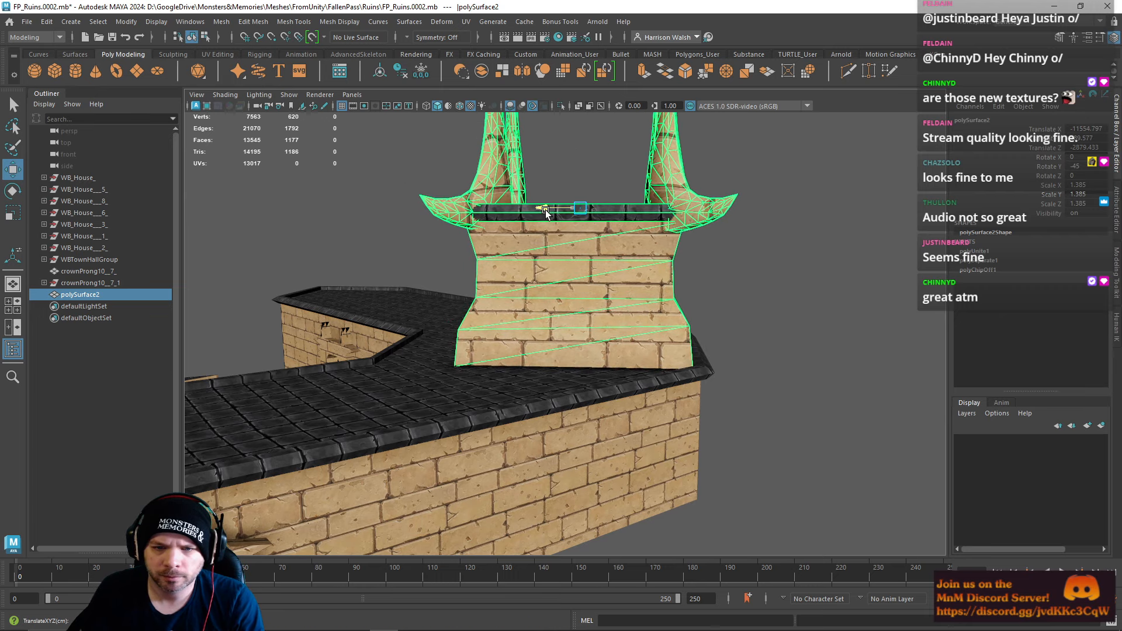
alt+drag(614, 258, 615, 308)
key(ctrl+z)
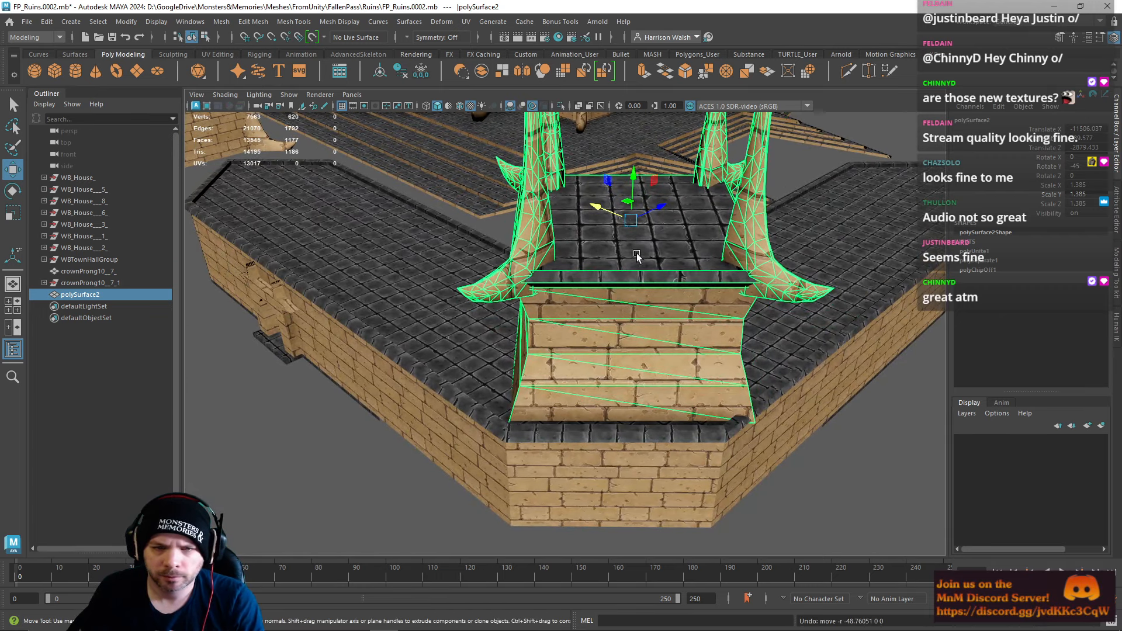
drag(660, 201, 649, 211)
Step: In edge mode, select the bottom edges on two opposite sides of the tier and scale them inward to fit the bevel
alt+drag(522, 432, 518, 381)
right_drag(507, 297, 508, 270)
alt+drag(482, 349, 531, 380)
click(530, 384)
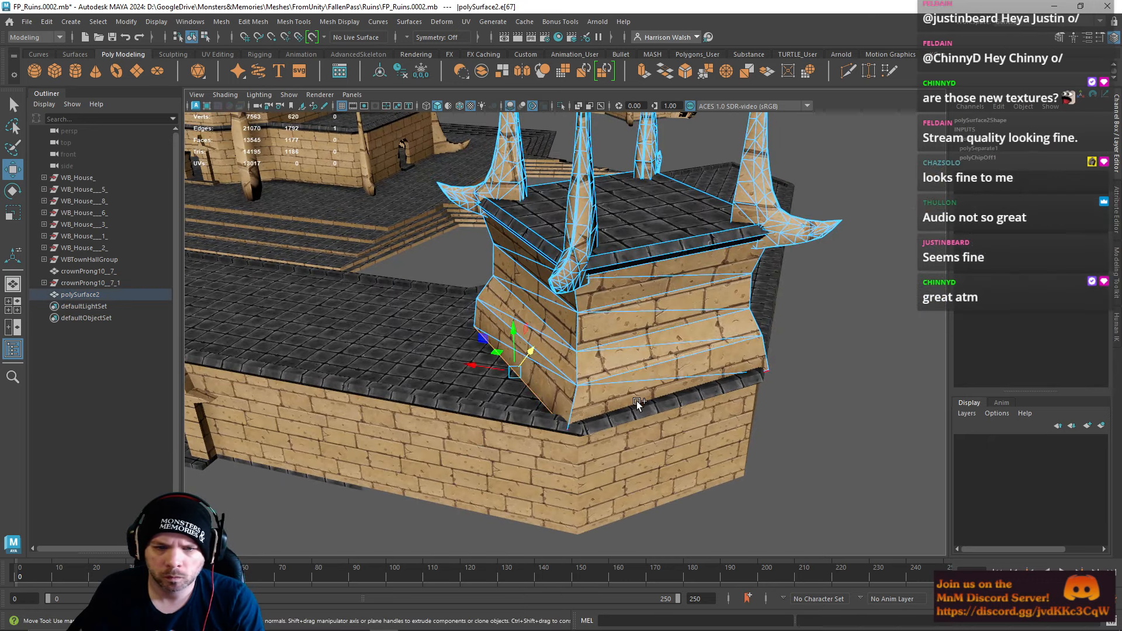
alt+drag(684, 388, 607, 437)
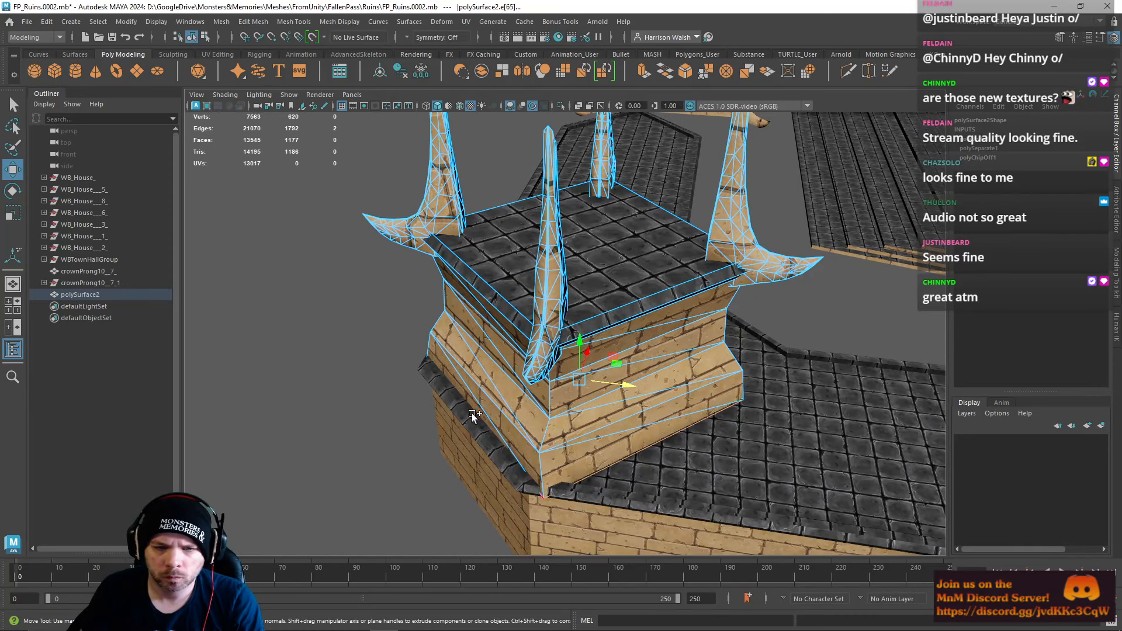
key(r)
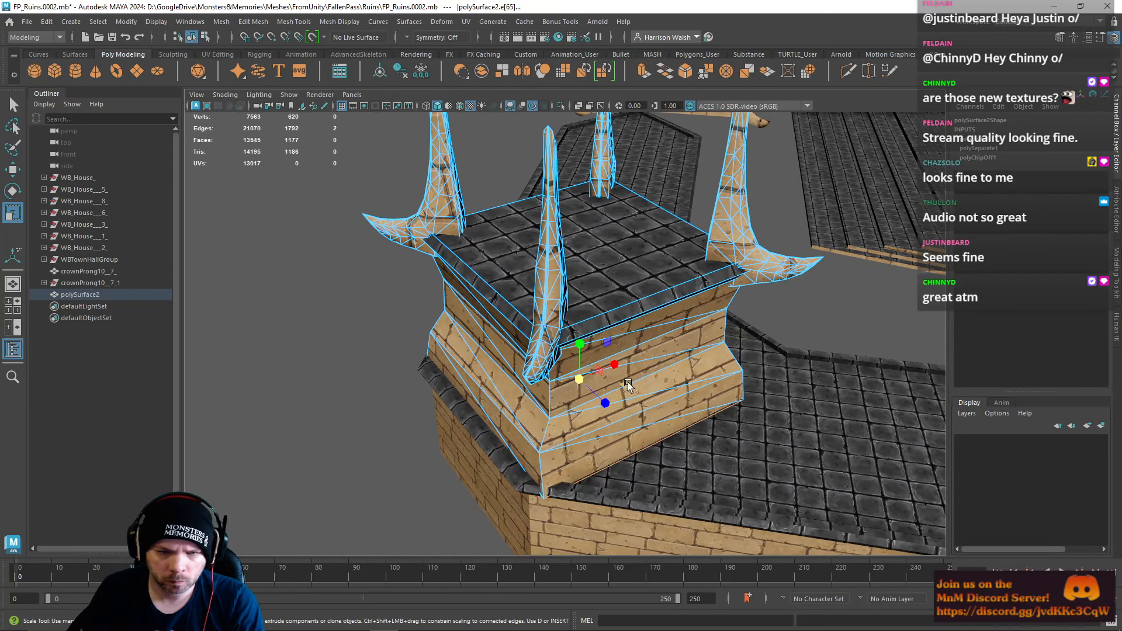
middle_drag(627, 385, 627, 386)
Step: Select the horizontal edges between the wall bands around the tier and apply Soften Edge to them
alt+drag(560, 414, 671, 344)
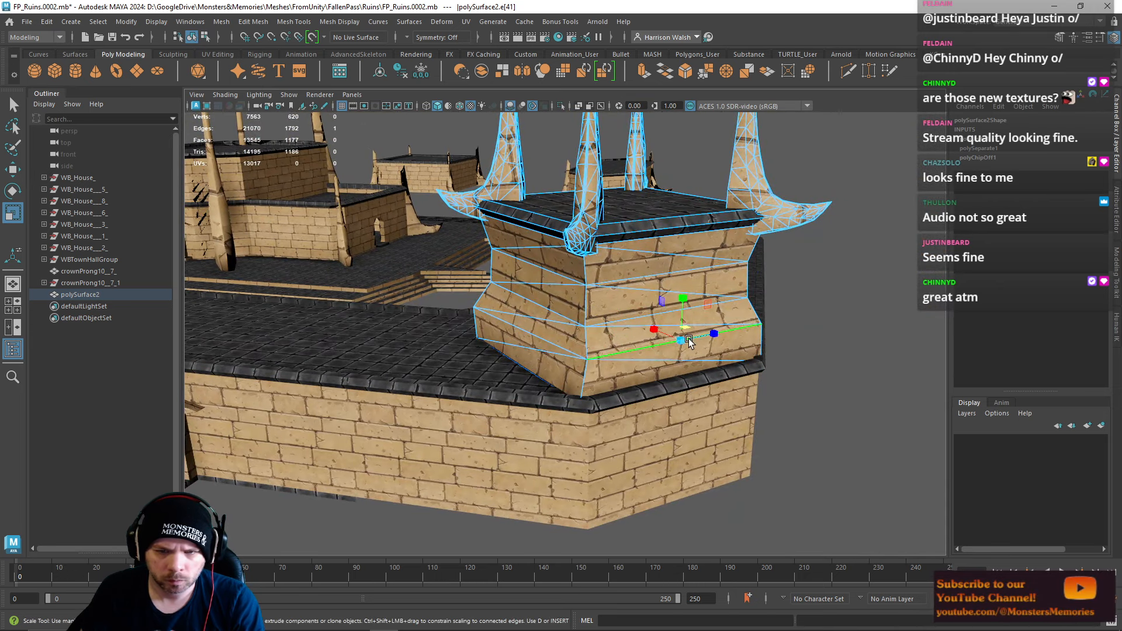
shift+click(638, 345)
alt+drag(639, 345, 614, 325)
shift+click(651, 370)
shift+click(631, 336)
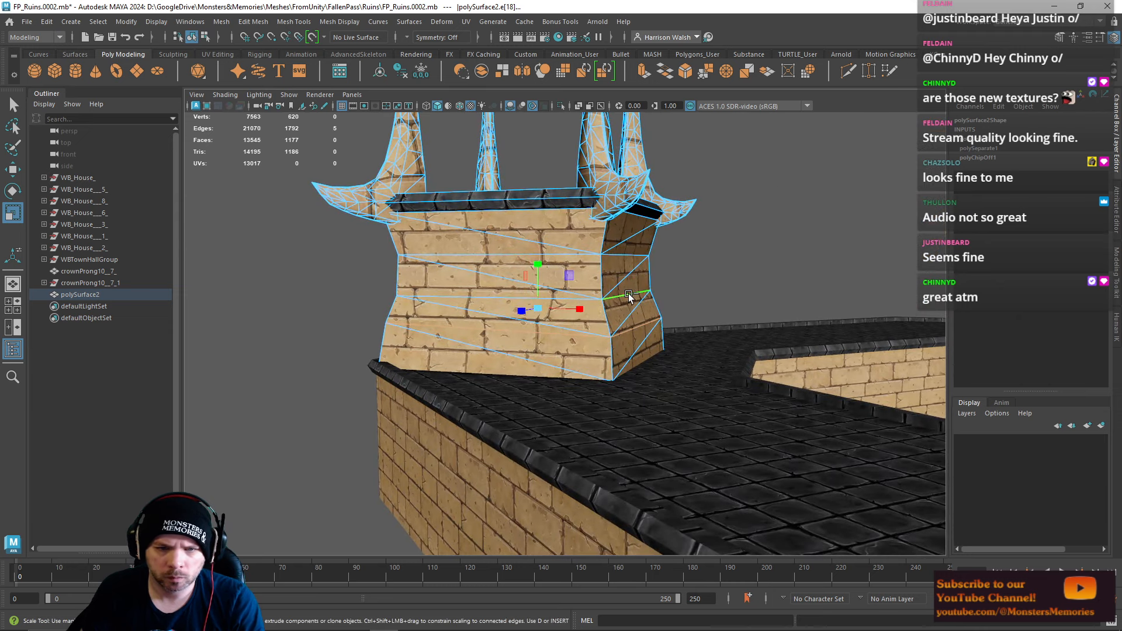
shift+click(476, 256)
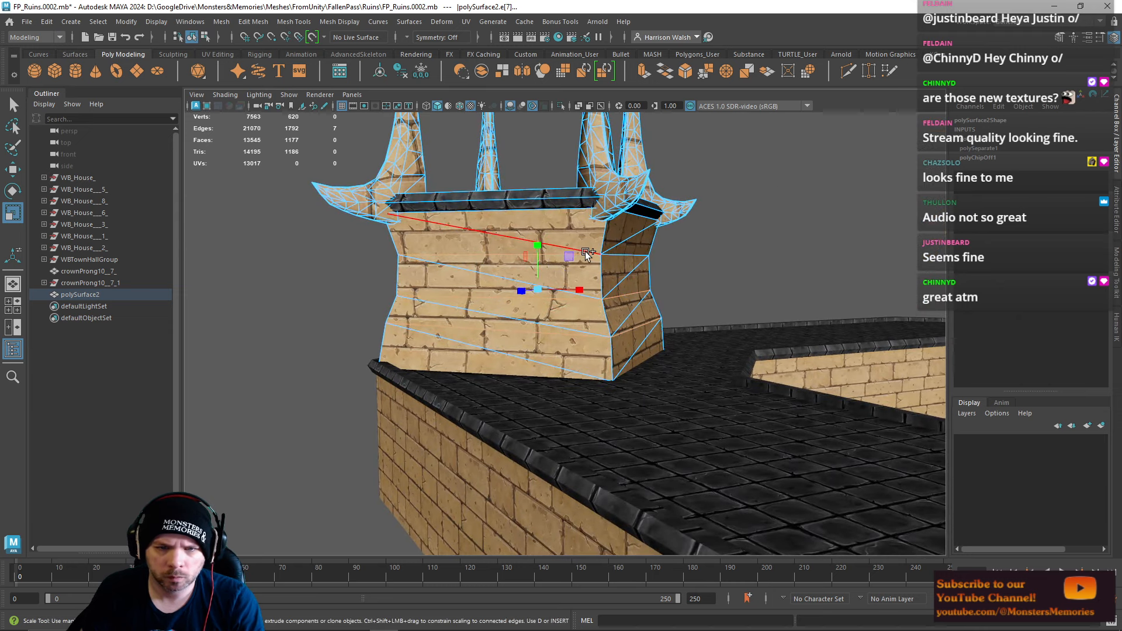
alt+drag(608, 252, 541, 277)
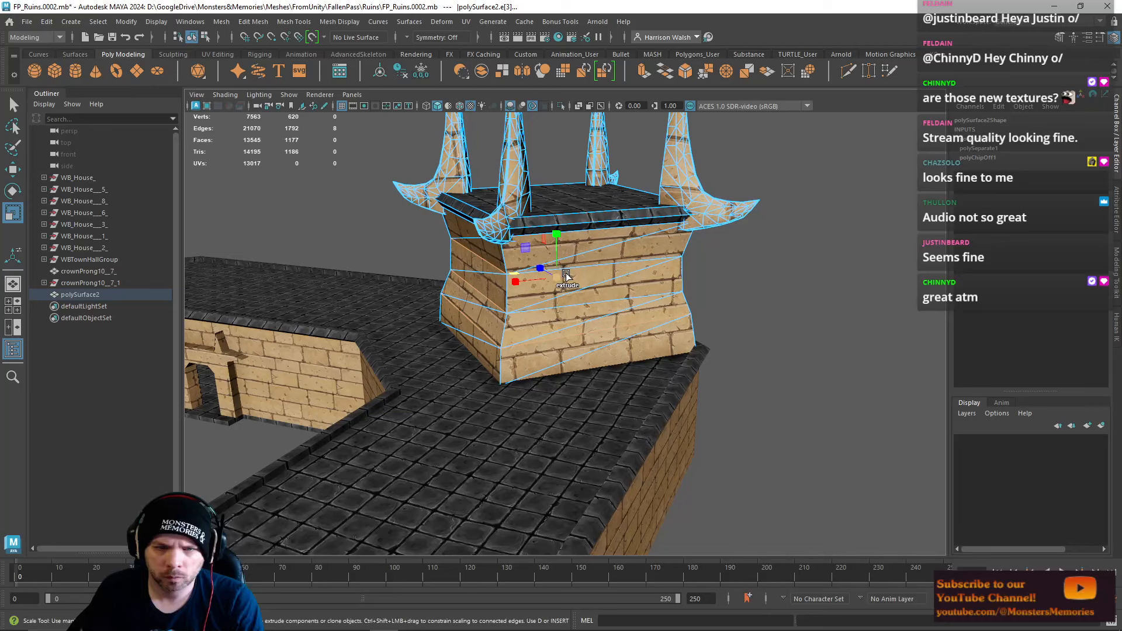
shift+click(603, 262)
shift+click(609, 296)
shift+click(609, 331)
alt+drag(609, 331, 584, 310)
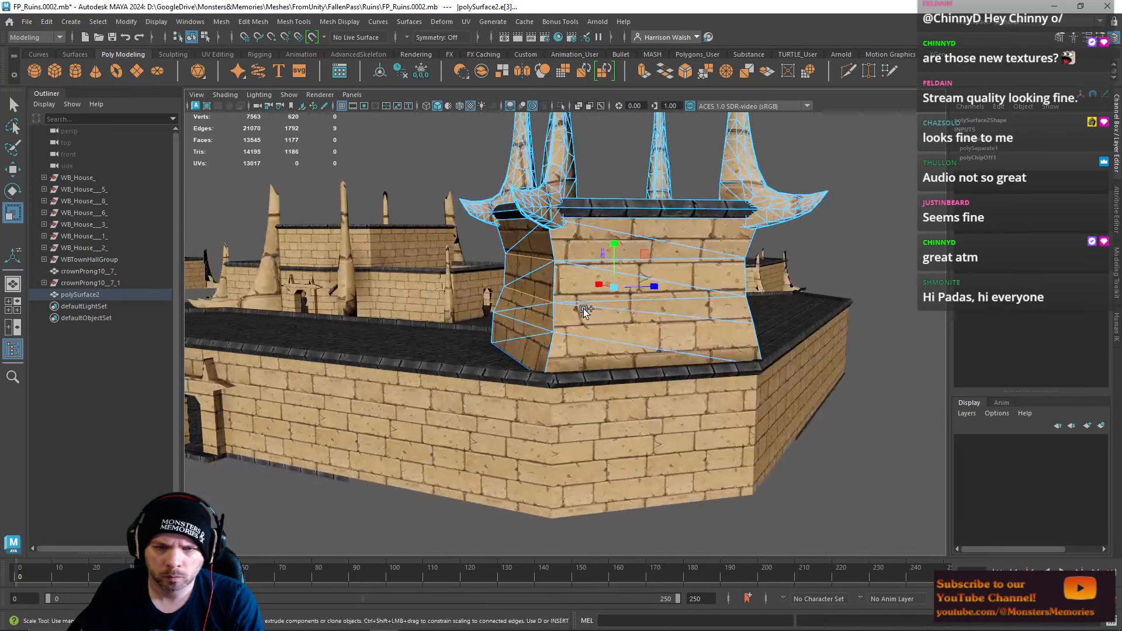
shift+click(703, 261)
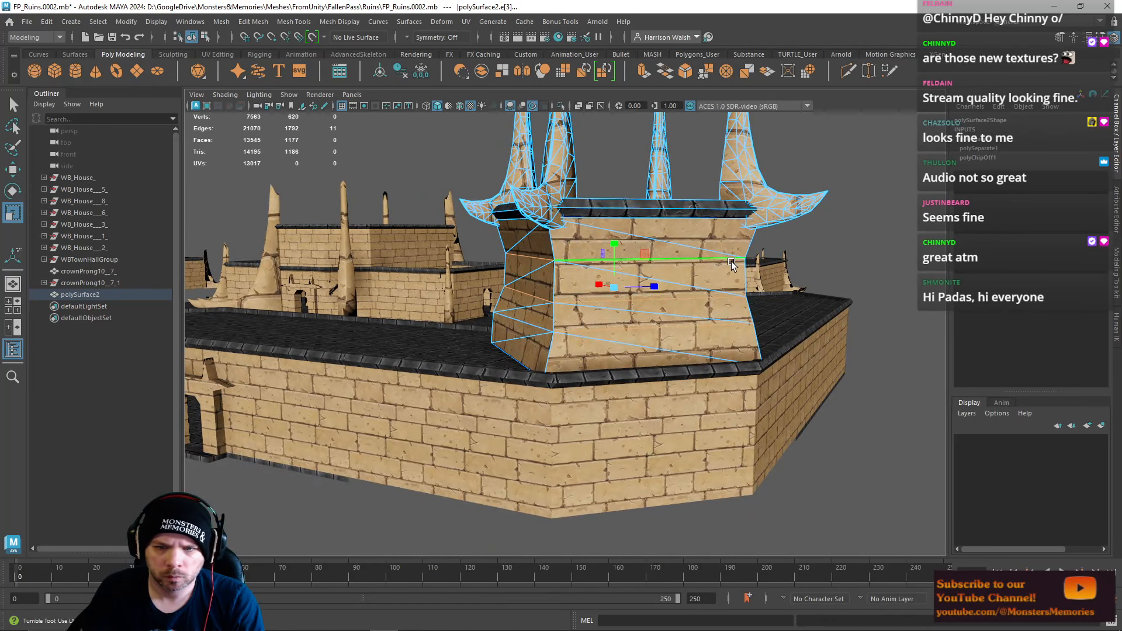
alt+drag(731, 263, 629, 268)
click(334, 25)
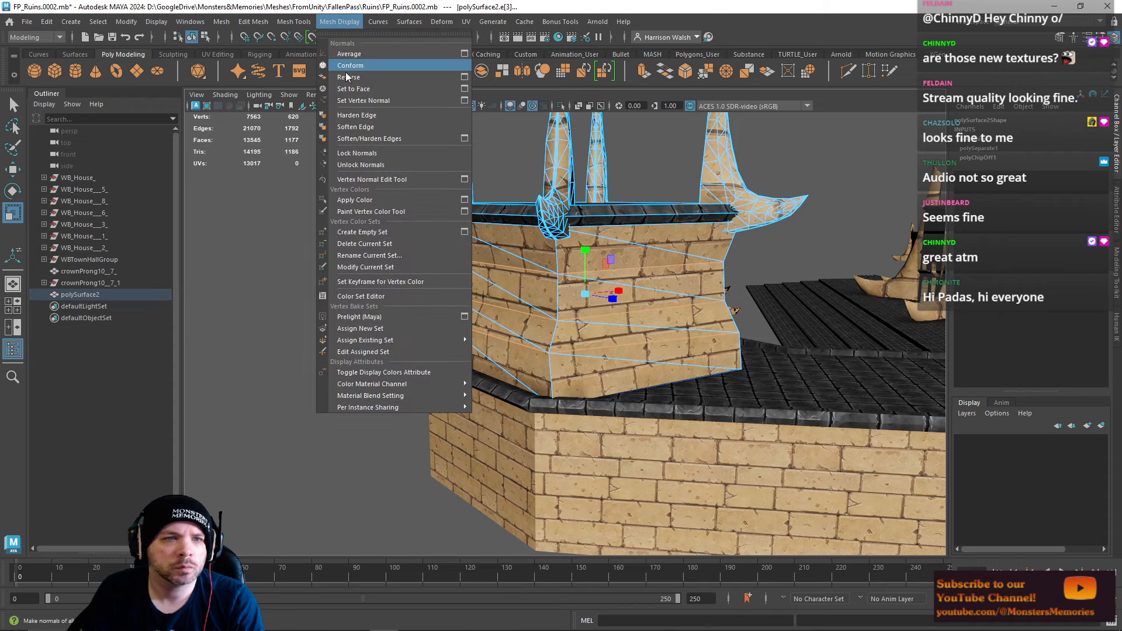
click(346, 126)
Step: Try to level the lower wall edges on the tier by scaling them flat vertically
alt+drag(451, 232, 566, 242)
right_drag(566, 242, 569, 230)
click(587, 240)
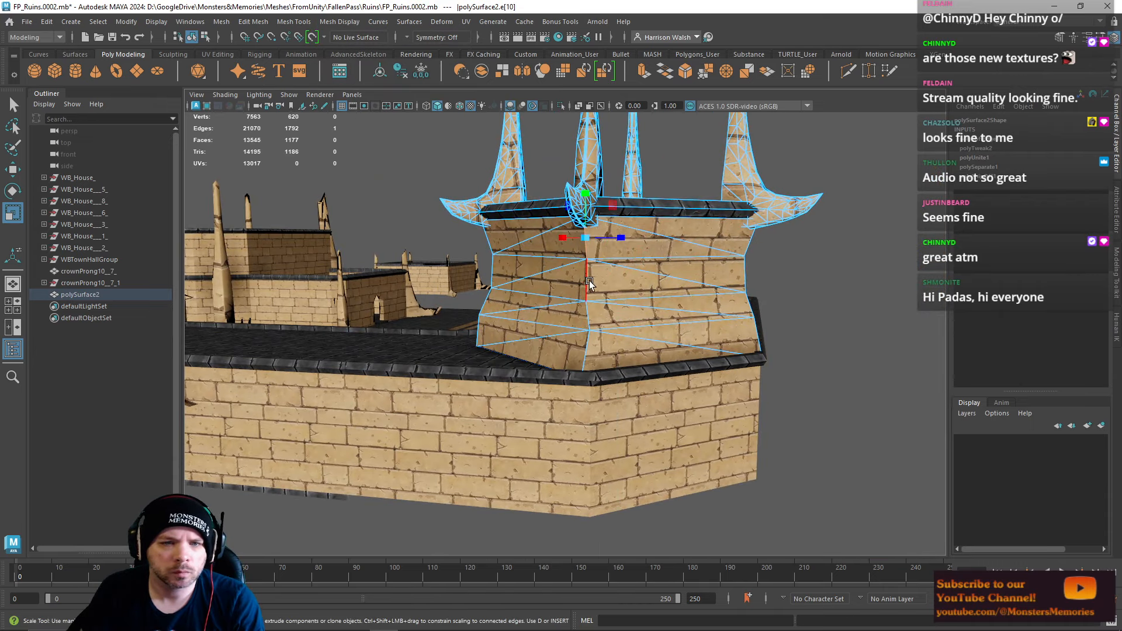
alt+drag(604, 311, 506, 315)
click(649, 316)
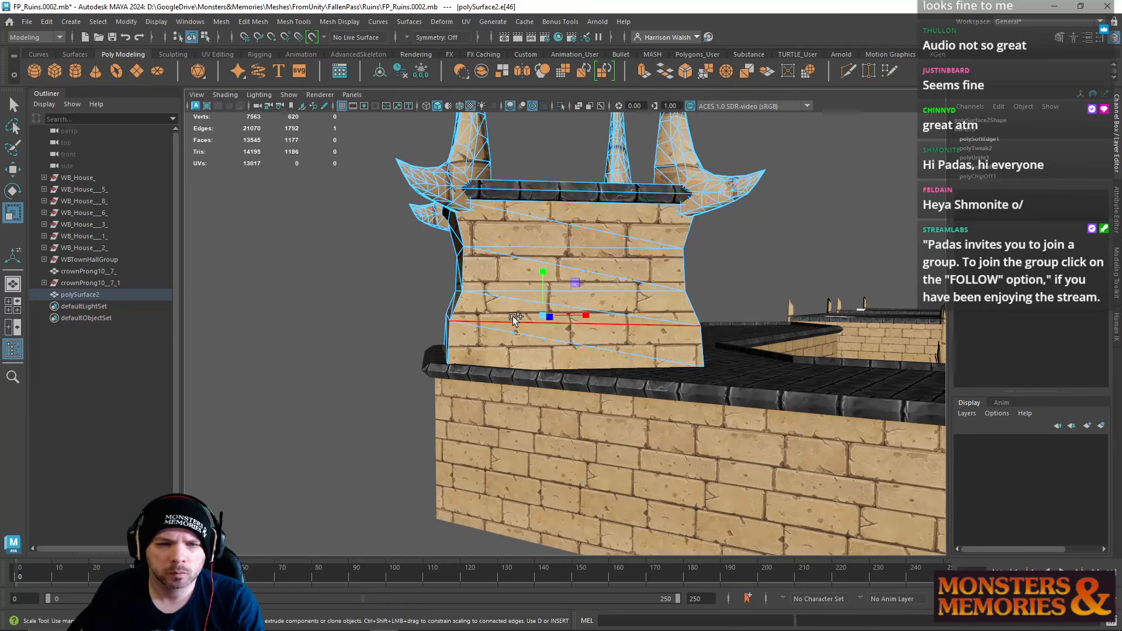
shift+click(514, 318)
drag(560, 275, 556, 388)
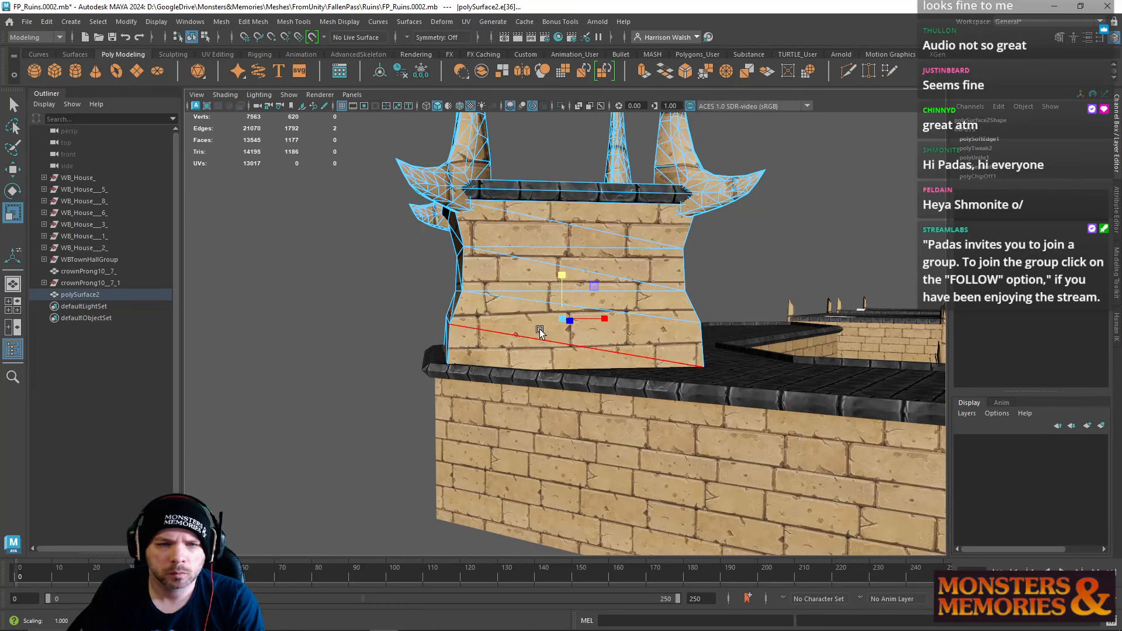
Step: Try to level the middle wall edges by vertical scaling, and select the upper edges for the same treatment
click(512, 281)
alt+drag(512, 282, 651, 307)
shift+click(606, 303)
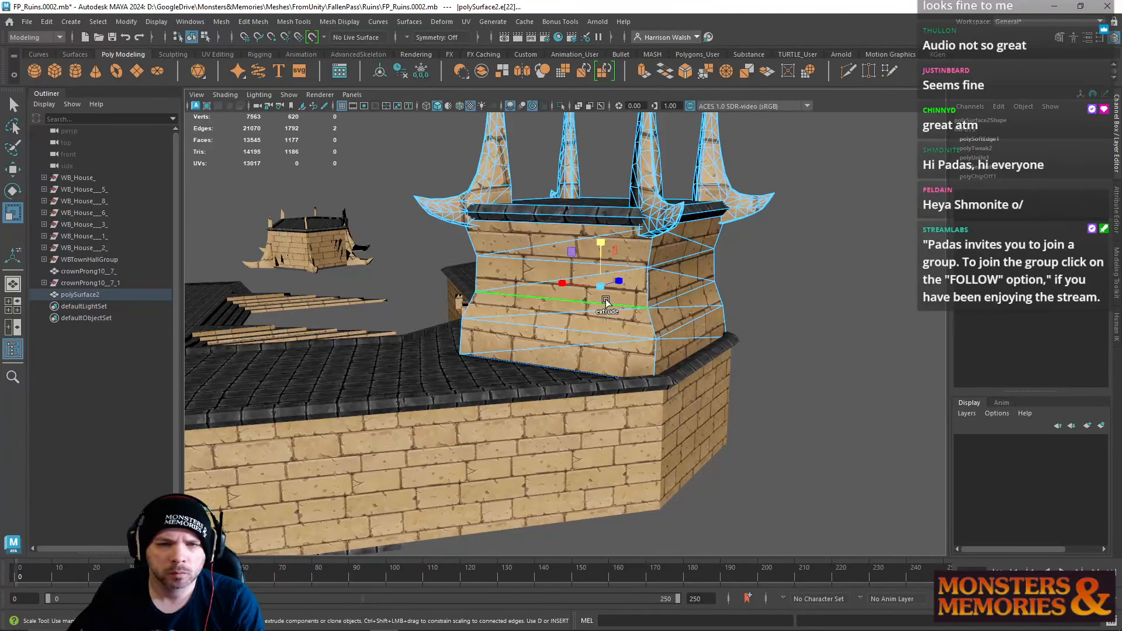
drag(601, 242, 595, 369)
click(552, 258)
alt+drag(660, 257, 613, 339)
shift+click(656, 255)
Step: Undo the tier's edge levelling, softening and base scaling, back to the whole object being selected
key(ctrl+z)
key(ctrl+z)
key(ctrl+z)
key(ctrl+z)
key(ctrl+z)
key(ctrl+z)
key(ctrl+z)
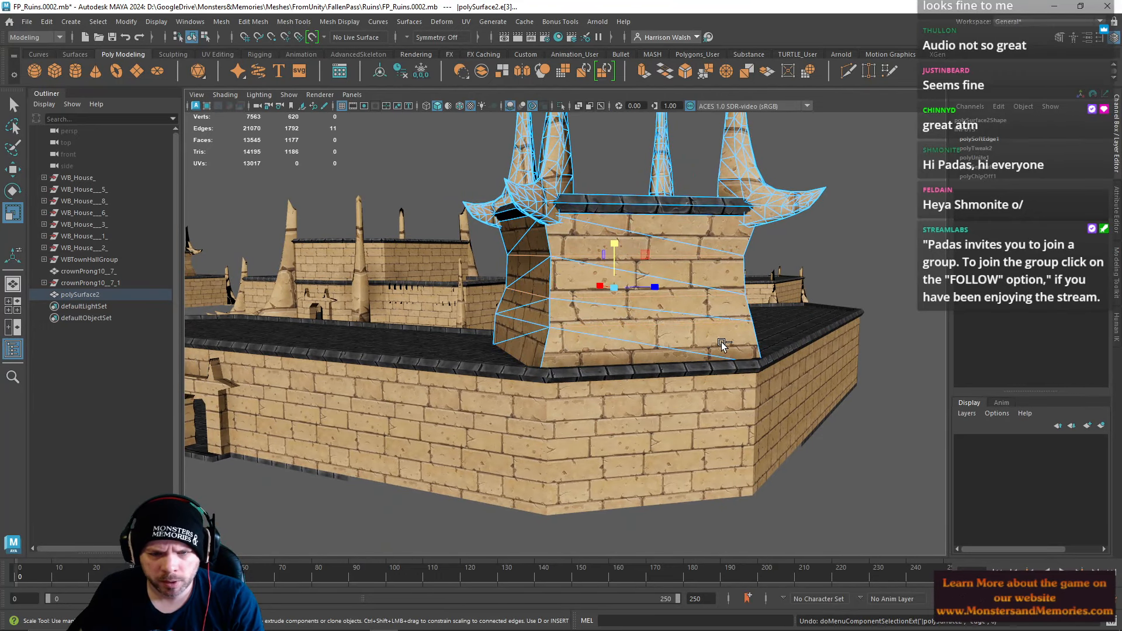
key(ctrl+z)
key(ctrl+z)
key(ctrl+z)
key(ctrl+z)
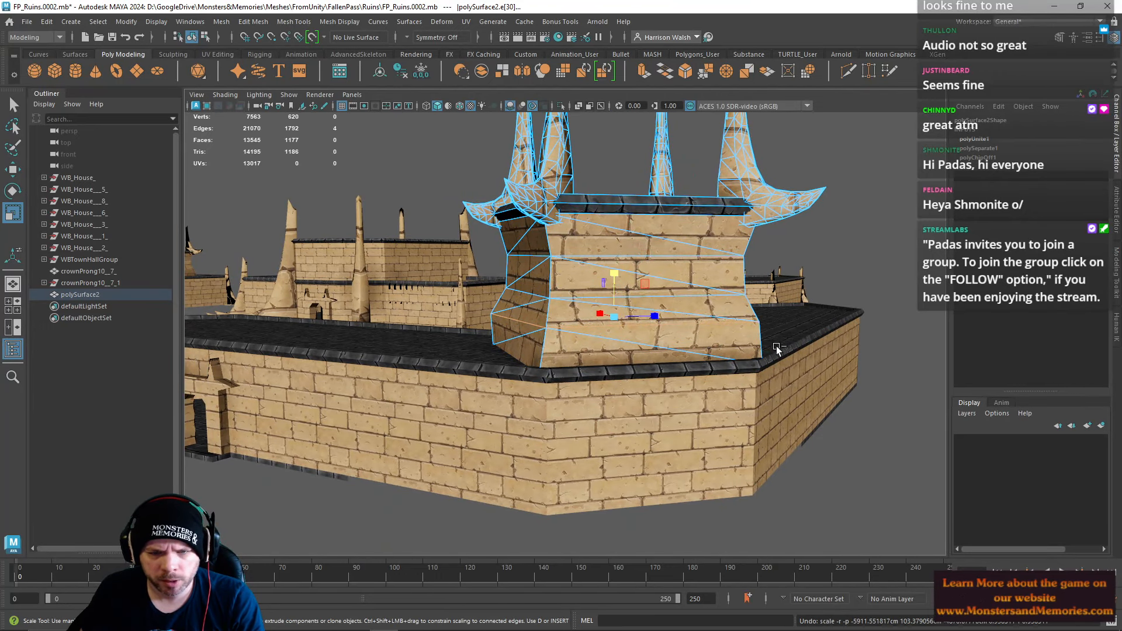
key(ctrl+z)
key(ctrl+z)
key(ctrl+z)
key(ctrl+z)
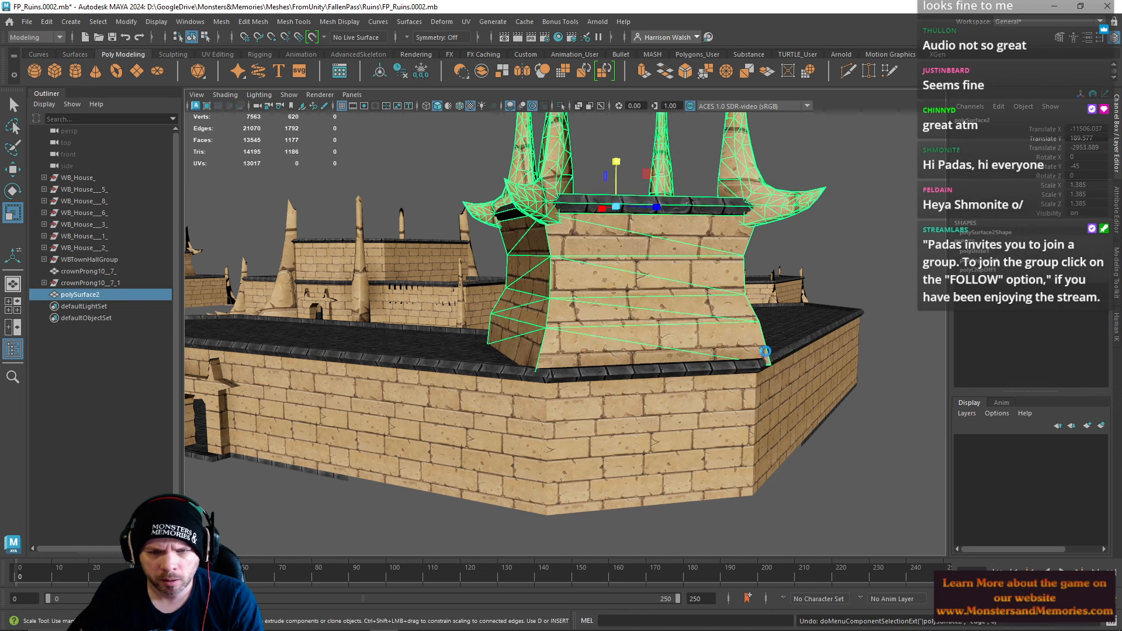
Step: Delete the copied tier and select the wall mesh of the original two-tiered building
mouse_move(499, 350)
alt+mouse_down()
mouse_move(543, 349)
mouse_move(497, 357)
alt+mouse_up()
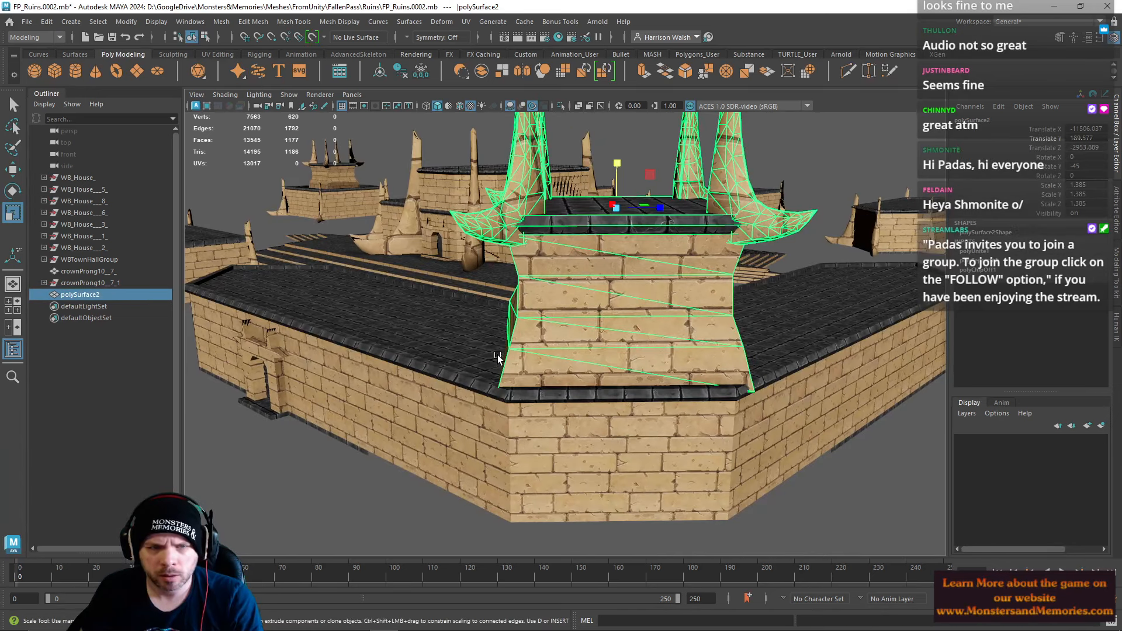
key(Delete)
click(326, 166)
right_drag(329, 171, 349, 169)
key(f)
alt+drag(396, 321, 511, 331)
click(552, 321)
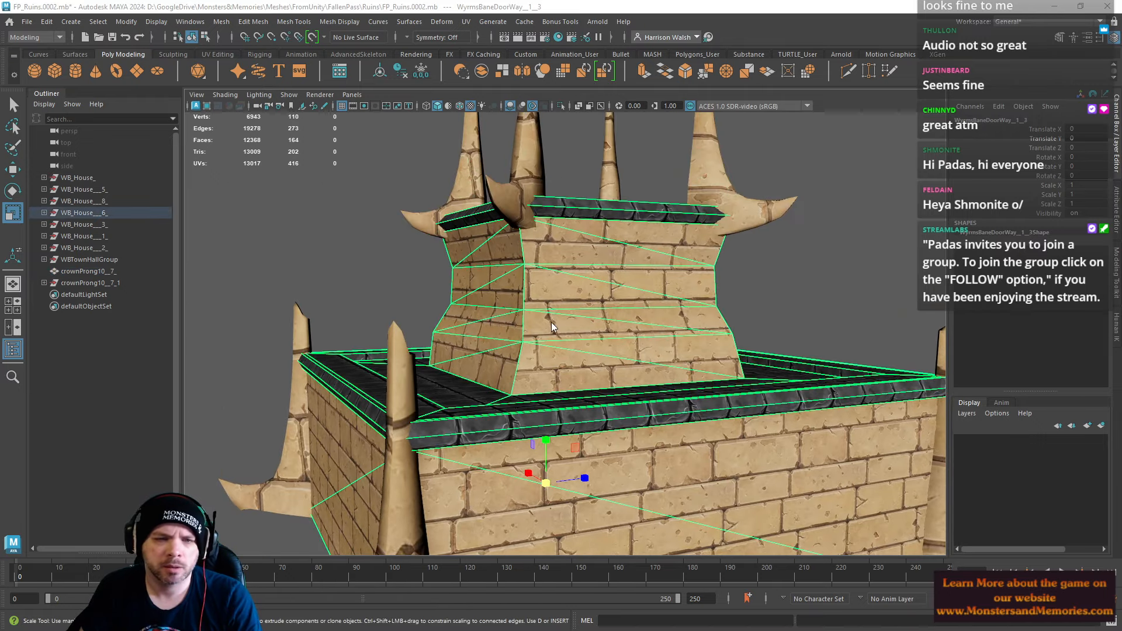
Step: Show the four-view layout and frame the lower part of the upper tier in wireframe in the front view
key(space)
scroll(380, 388, down, 3)
scroll(798, 457, down, 4)
scroll(399, 456, down, 15)
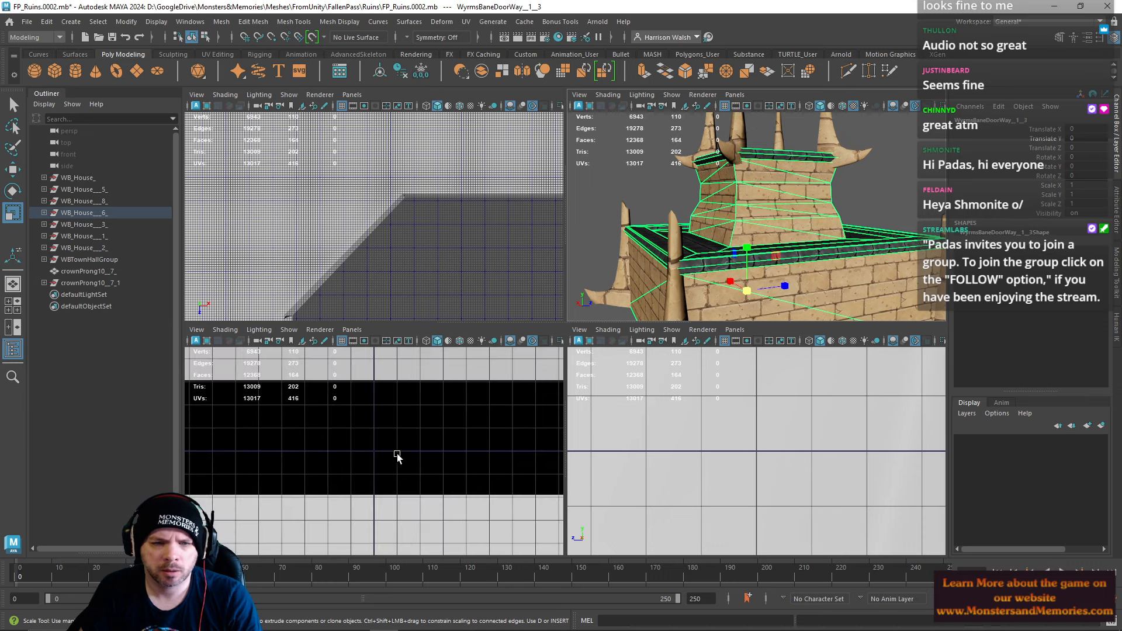
key(f)
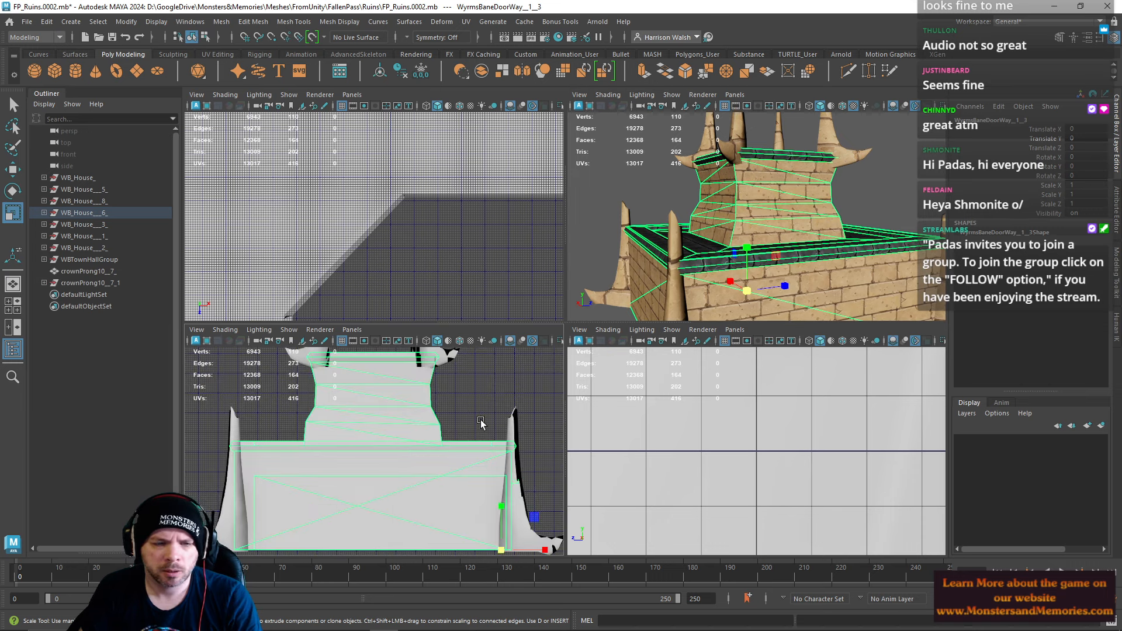
key(4)
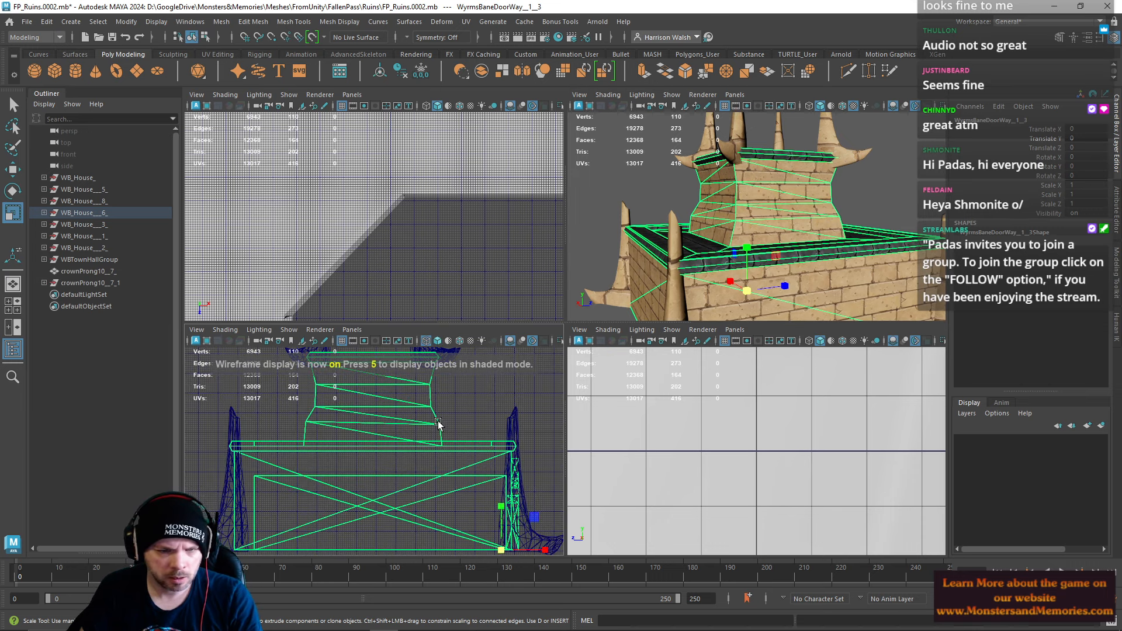
scroll(438, 421, up, 5)
alt+middle_drag(479, 403, 508, 447)
Step: Frame the lower part of the upper tier in wireframe in the side view
scroll(729, 443, down, 12)
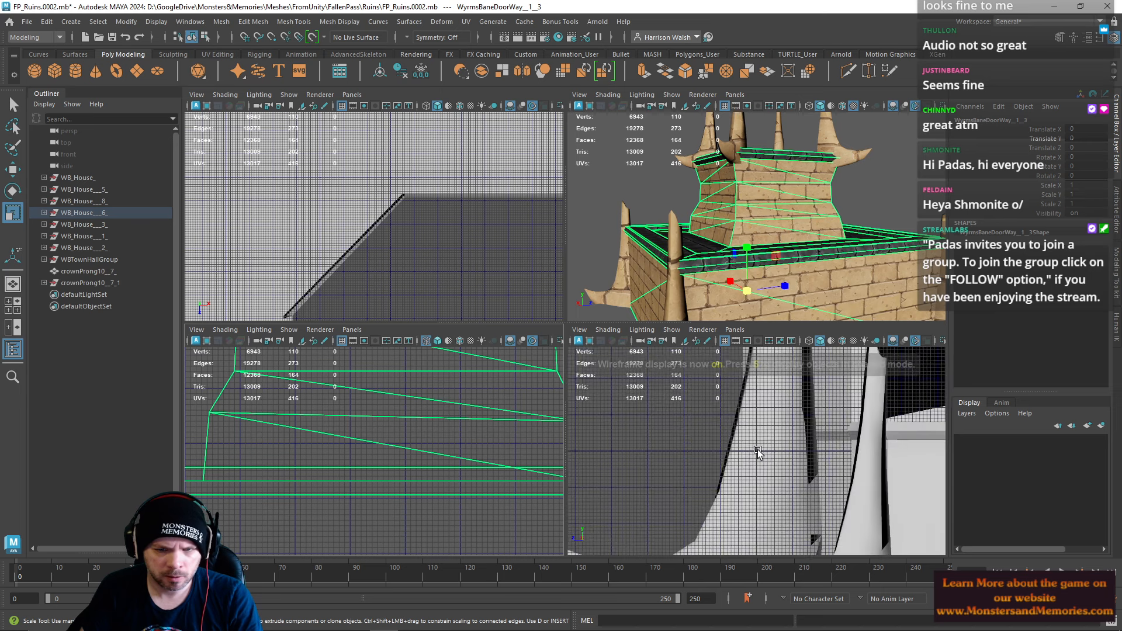
key(f)
scroll(768, 432, up, 3)
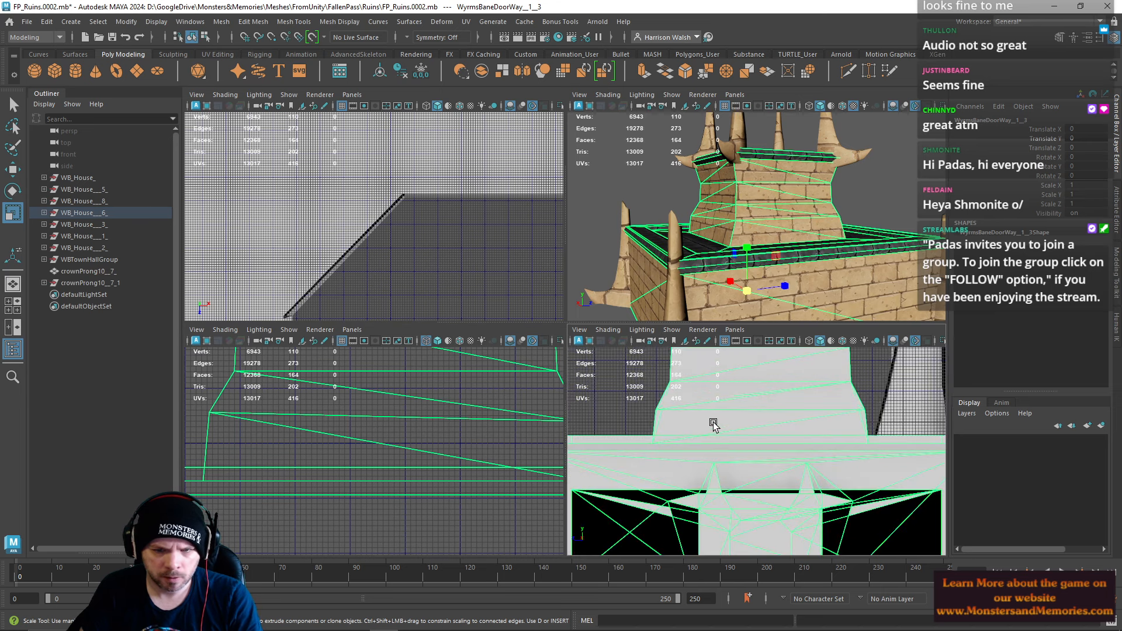
key(4)
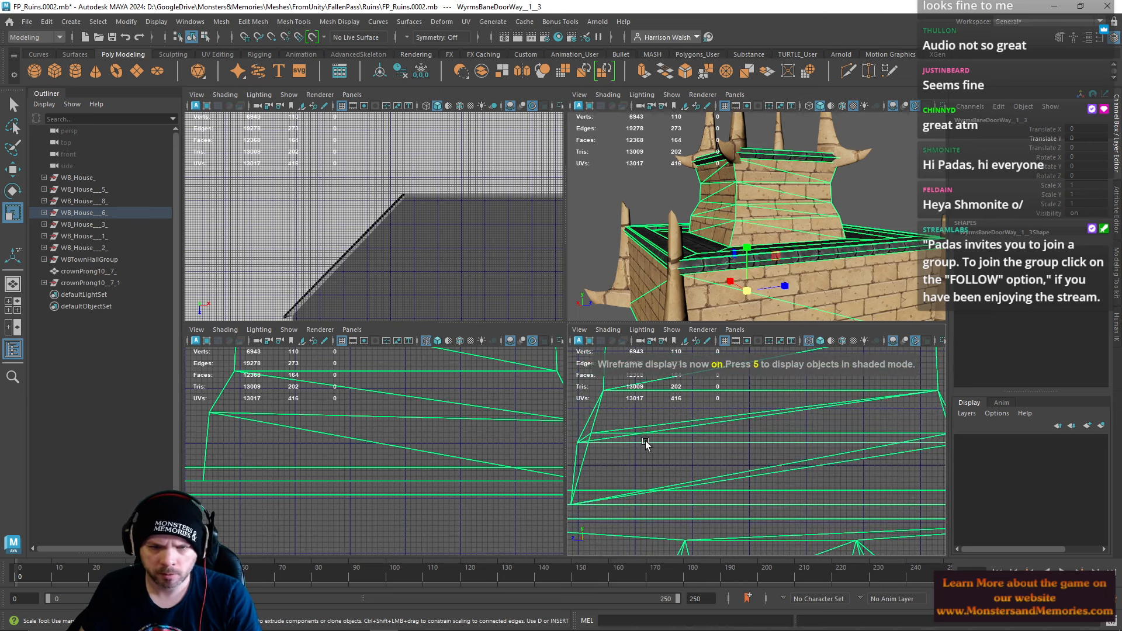
Step: Snap the offset corner vertex on the upper tier's lower ring into line with its neighbouring corner in depth and height
mouse_move(646, 297)
right_down()
mouse_move(597, 390)
mouse_move(590, 297)
right_up()
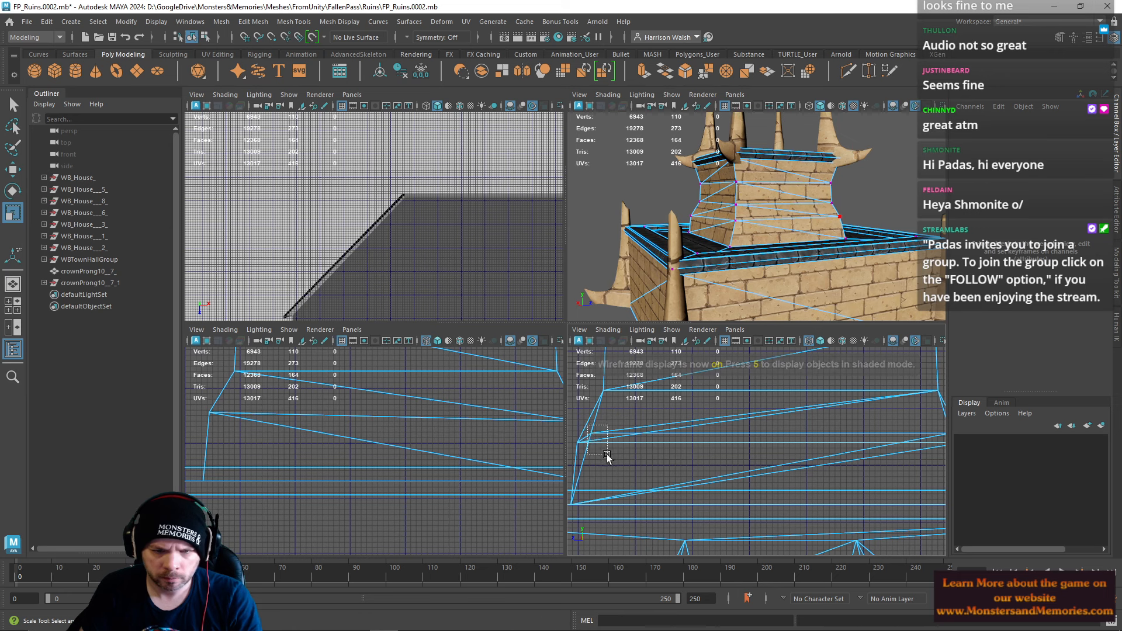
click(591, 434)
alt+middle_drag(607, 438, 674, 426)
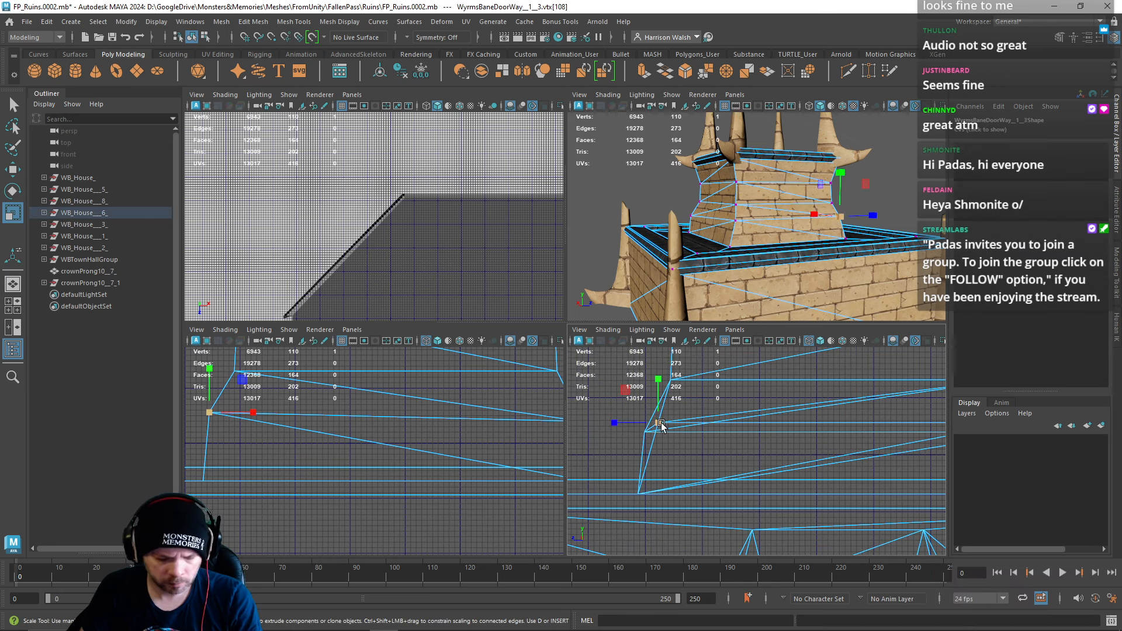
key(w)
drag(641, 423, 625, 423)
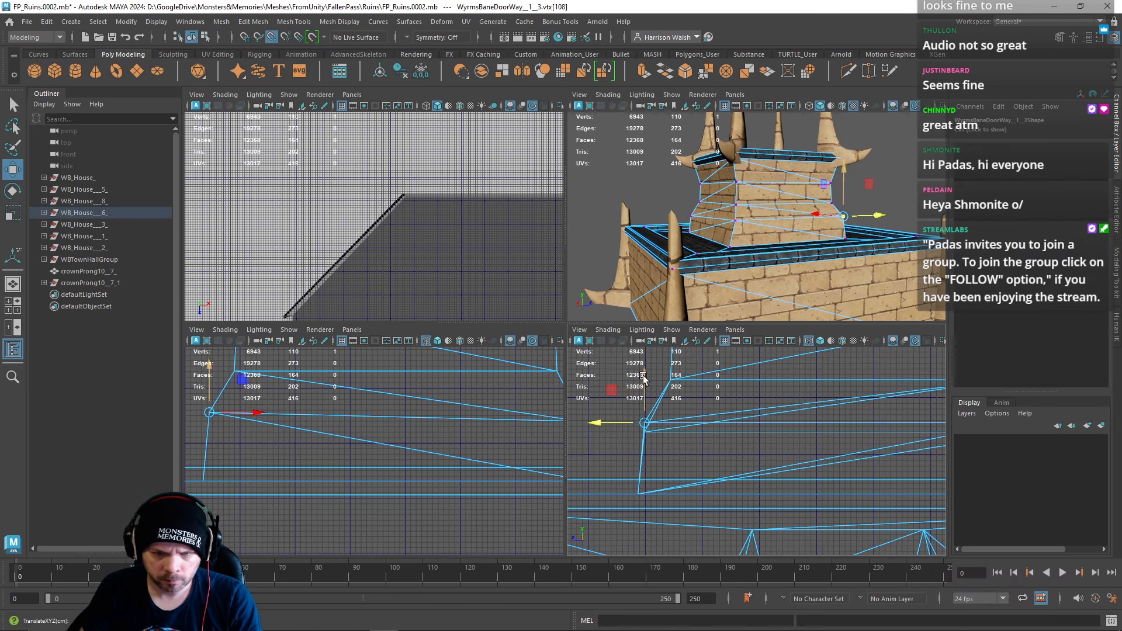
drag(643, 378, 643, 432)
Step: Snap the opposite corner vertex of that ring into line with its neighbouring corner in the side view
alt+middle_drag(727, 446, 525, 447)
drag(802, 437, 767, 442)
key(v)
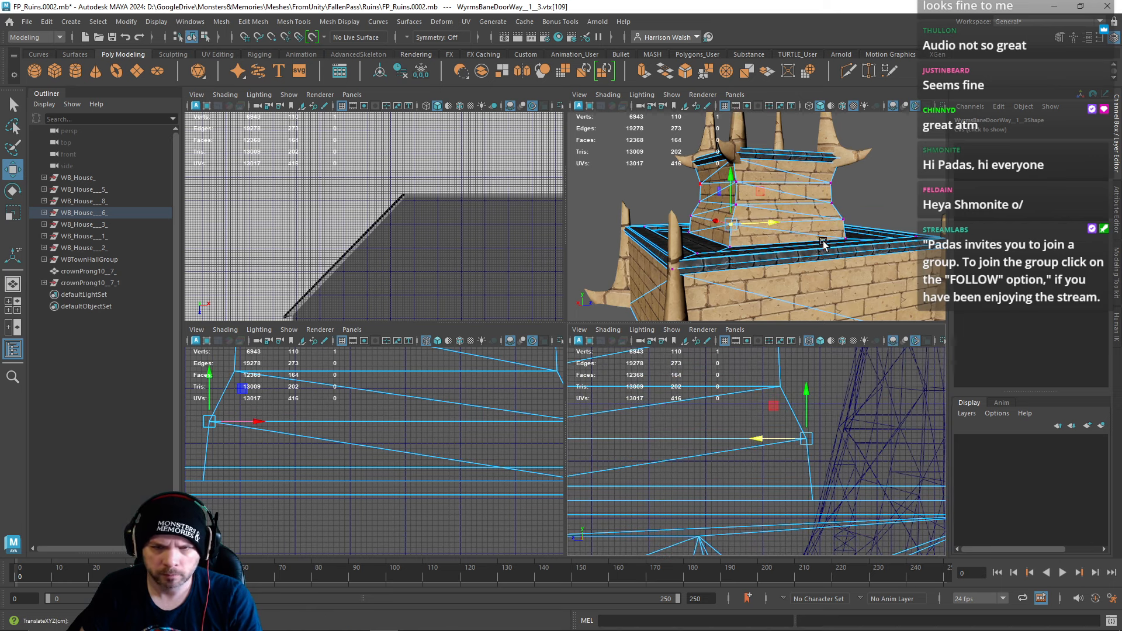
Step: Soften the three horizontal edges on each of the upper tier's four brick walls in the perspective view
key(space)
right_drag(611, 292, 614, 269)
click(618, 267)
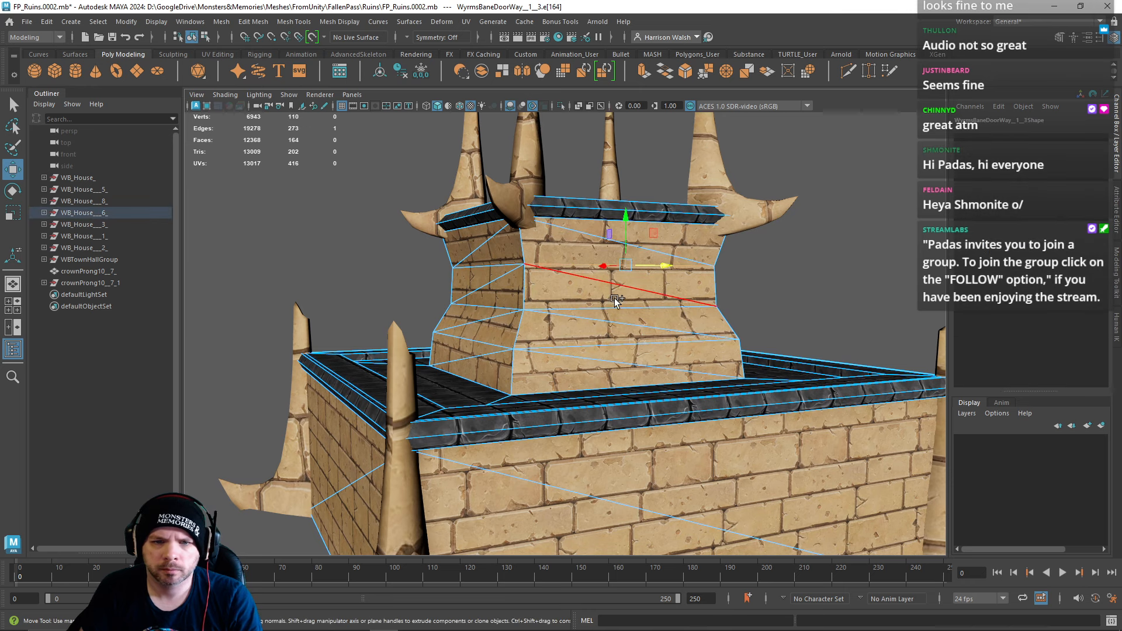
shift+click(612, 306)
shift+click(609, 343)
shift+click(497, 344)
shift+click(496, 306)
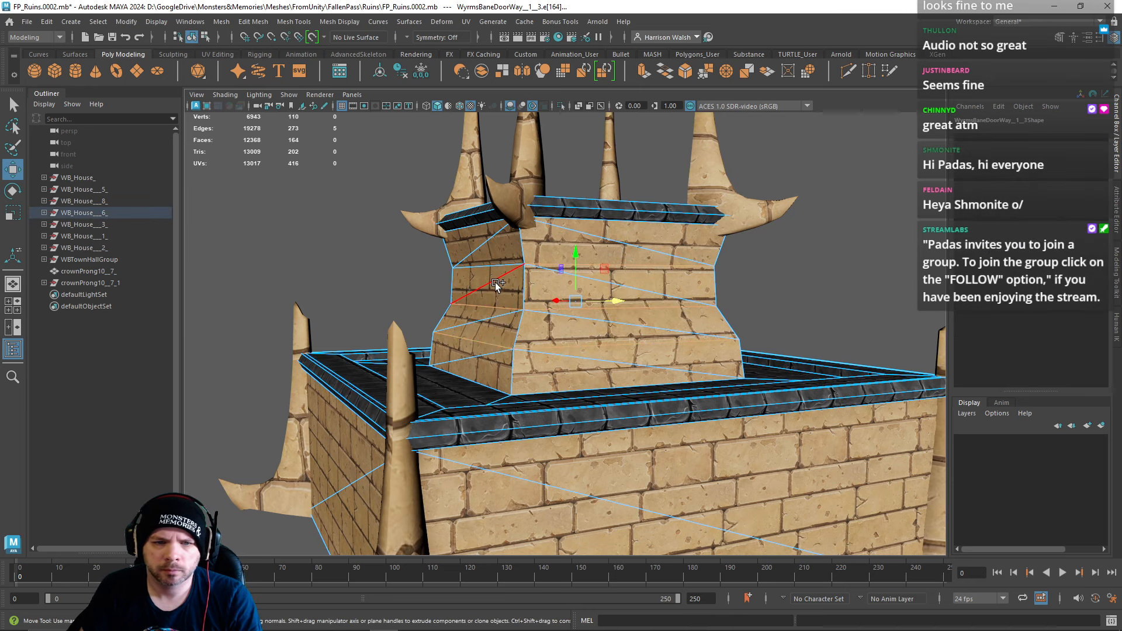
shift+click(493, 267)
alt+drag(710, 273, 609, 269)
shift+click(633, 265)
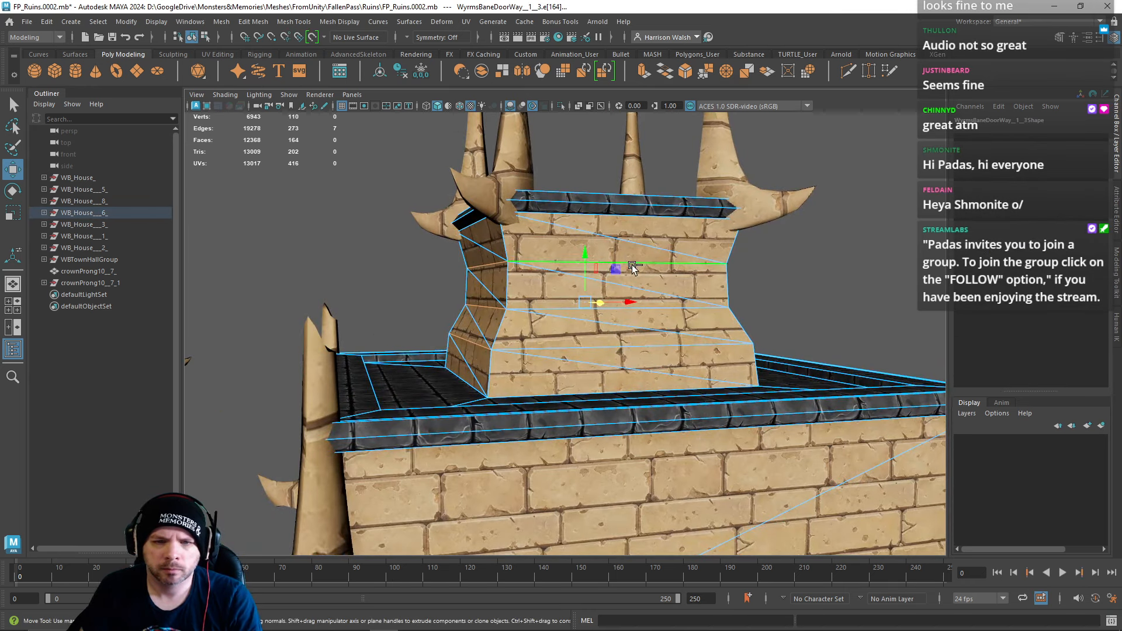
shift+click(634, 306)
shift+click(643, 348)
alt+drag(643, 348, 609, 321)
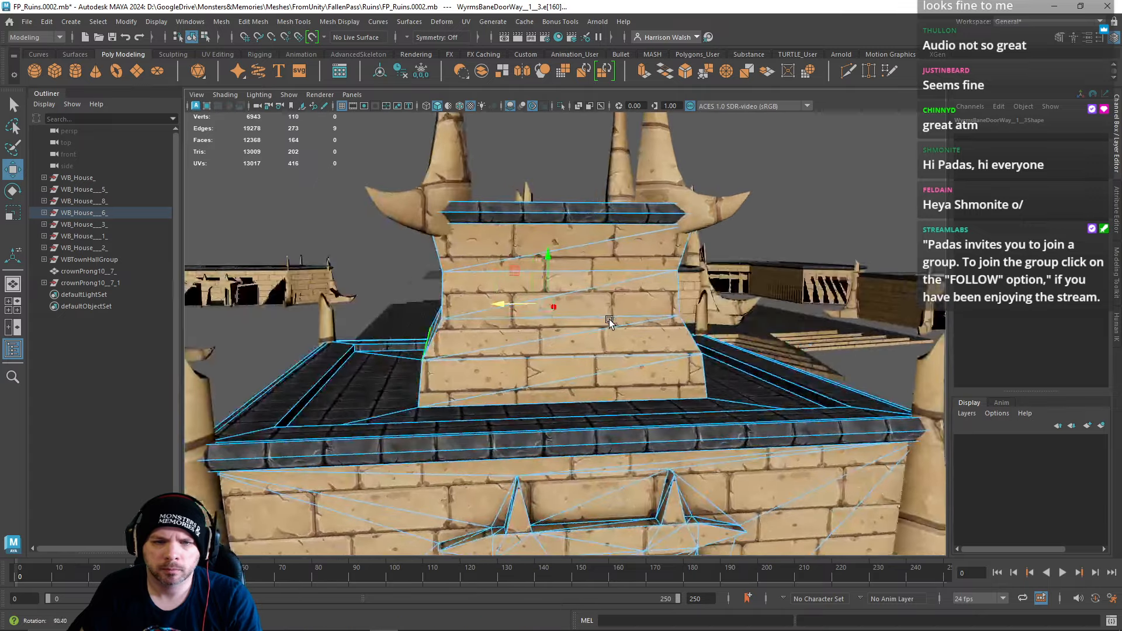
shift+click(625, 271)
shift+click(640, 315)
shift+click(648, 347)
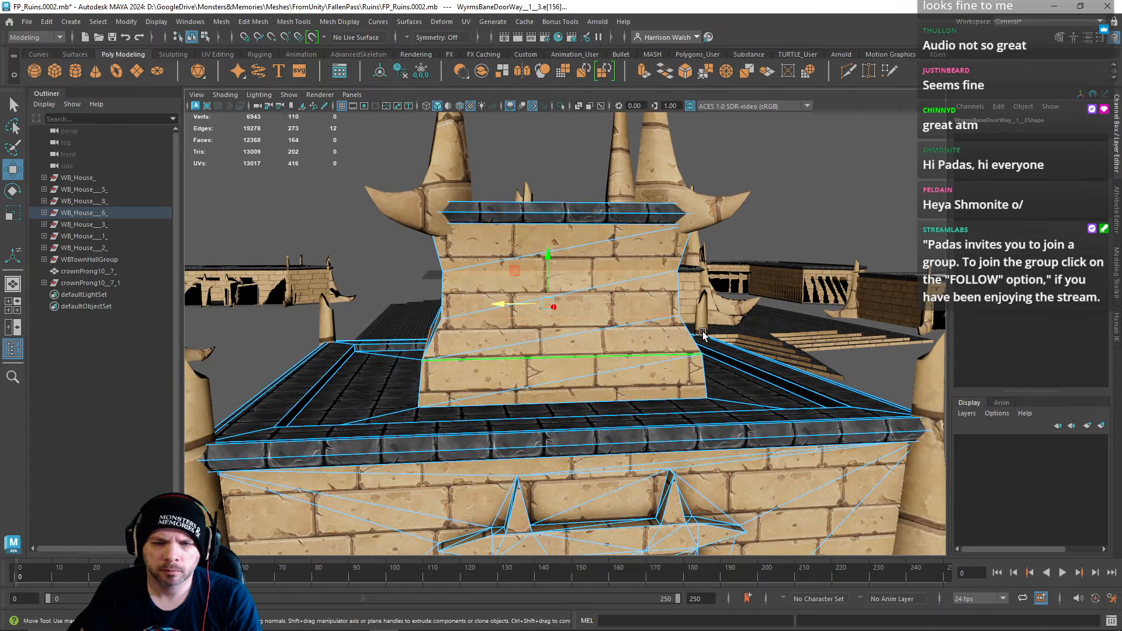
alt+drag(703, 334, 754, 331)
click(339, 22)
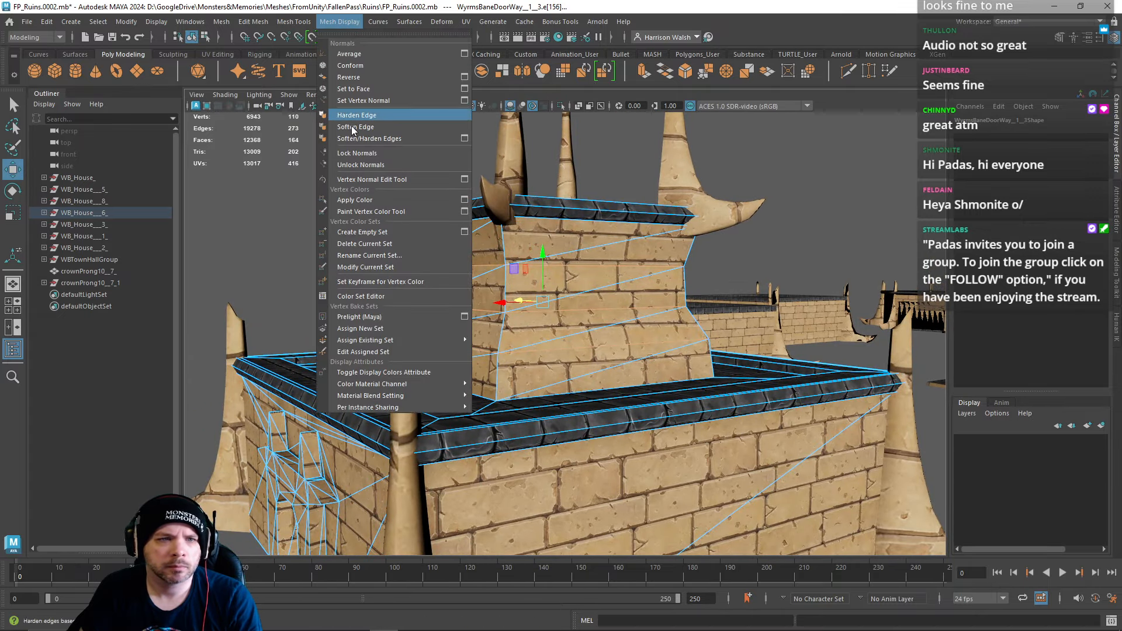
click(354, 127)
Step: Select the four edges down one vertical corner of the upper tier and open the UV Editor to view the layout
alt+drag(502, 257, 544, 251)
right_click(544, 251)
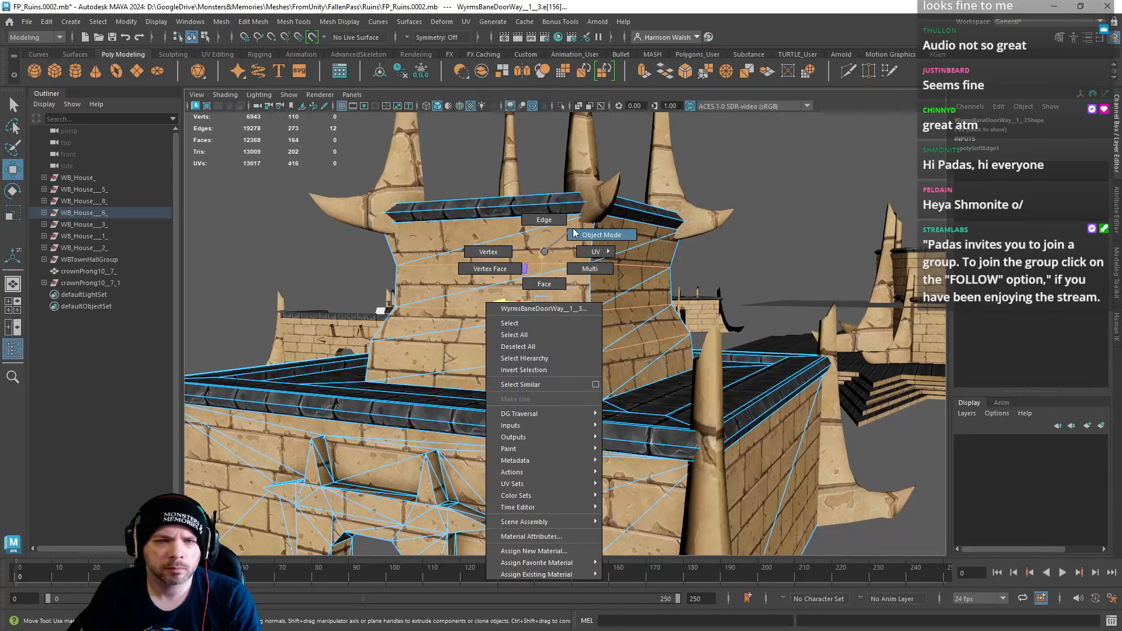
click(592, 289)
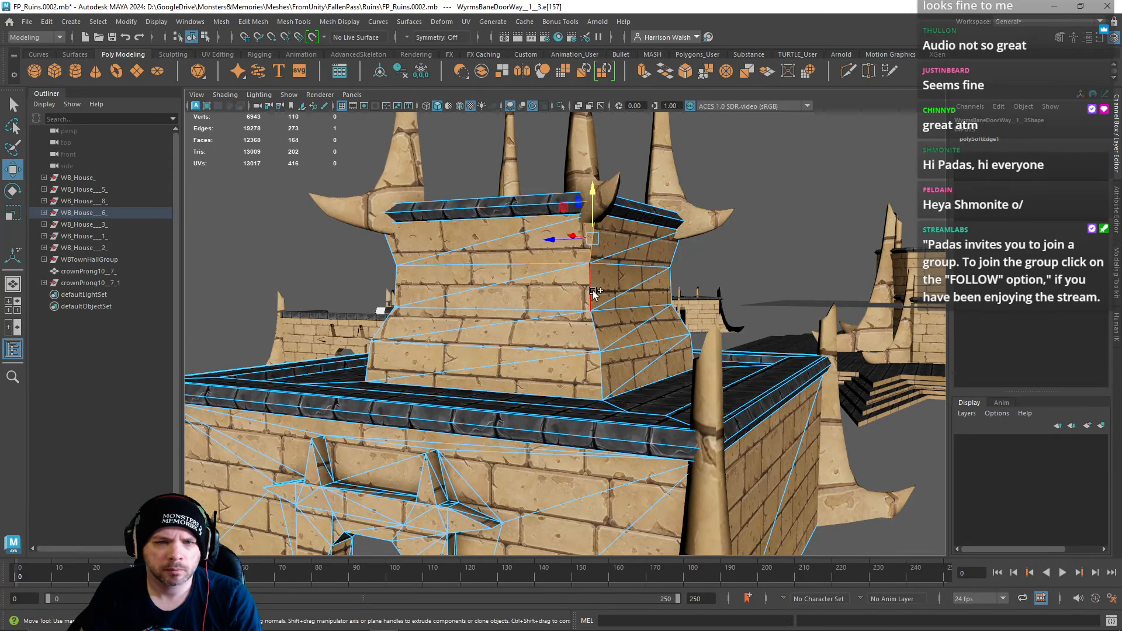
shift+click(592, 293)
shift+click(597, 329)
shift+click(598, 364)
click(215, 54)
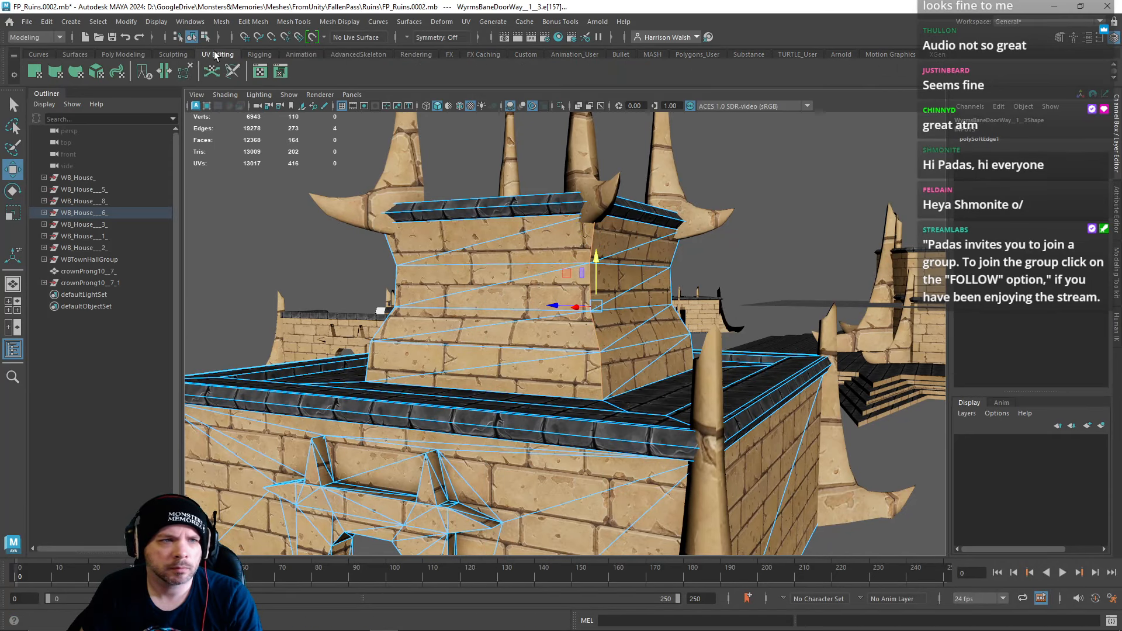
click(260, 71)
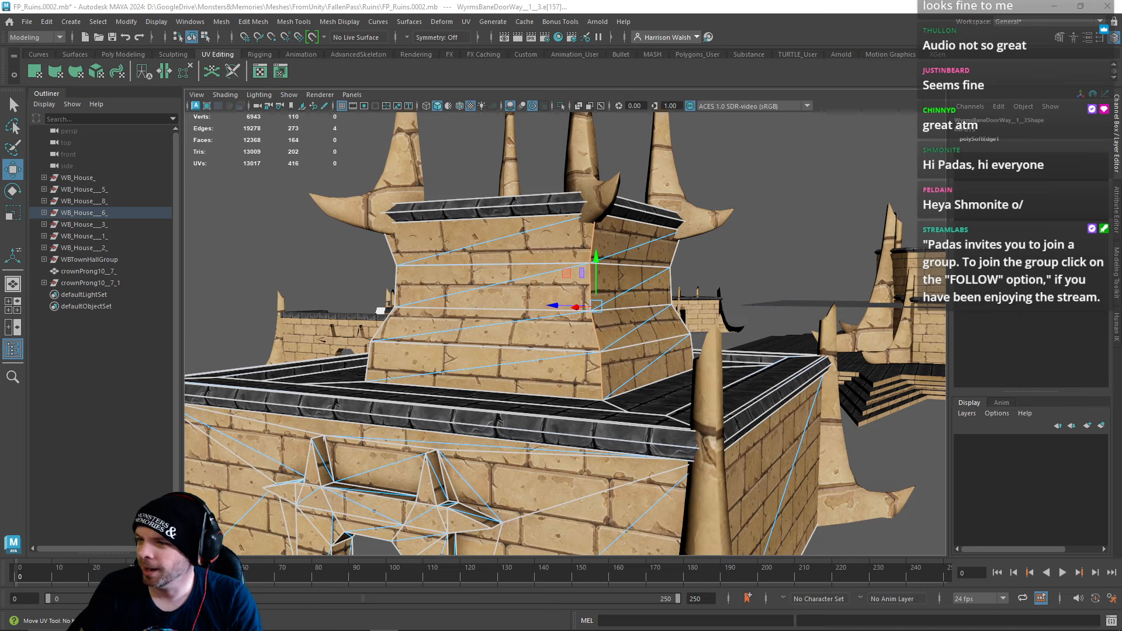
drag(1121, 292, 552, 0)
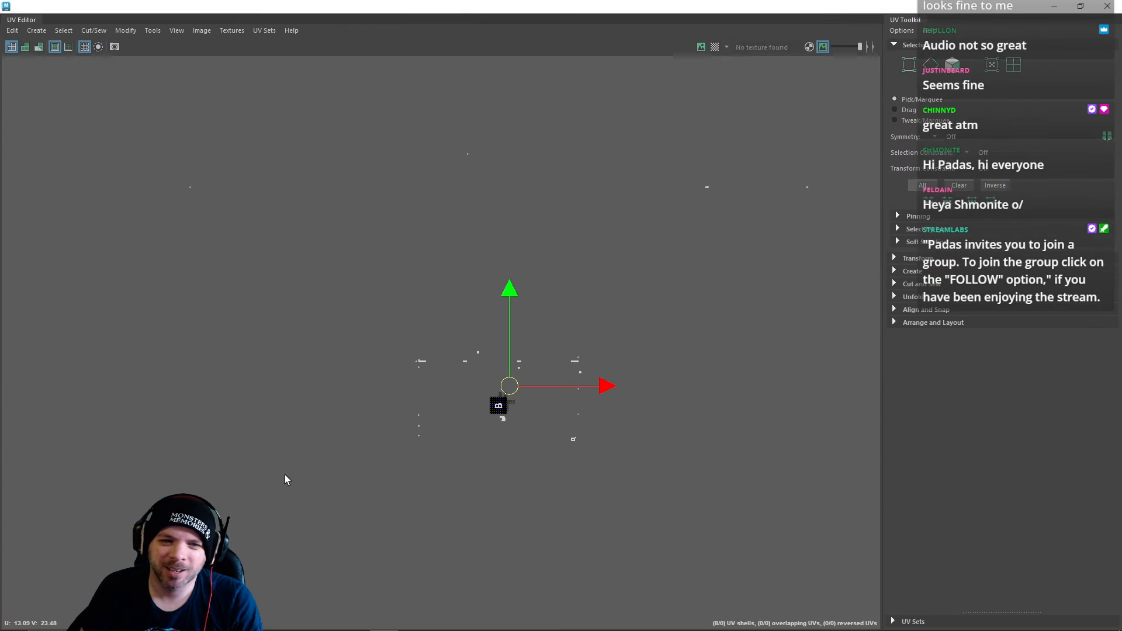
scroll(506, 450, up, 5)
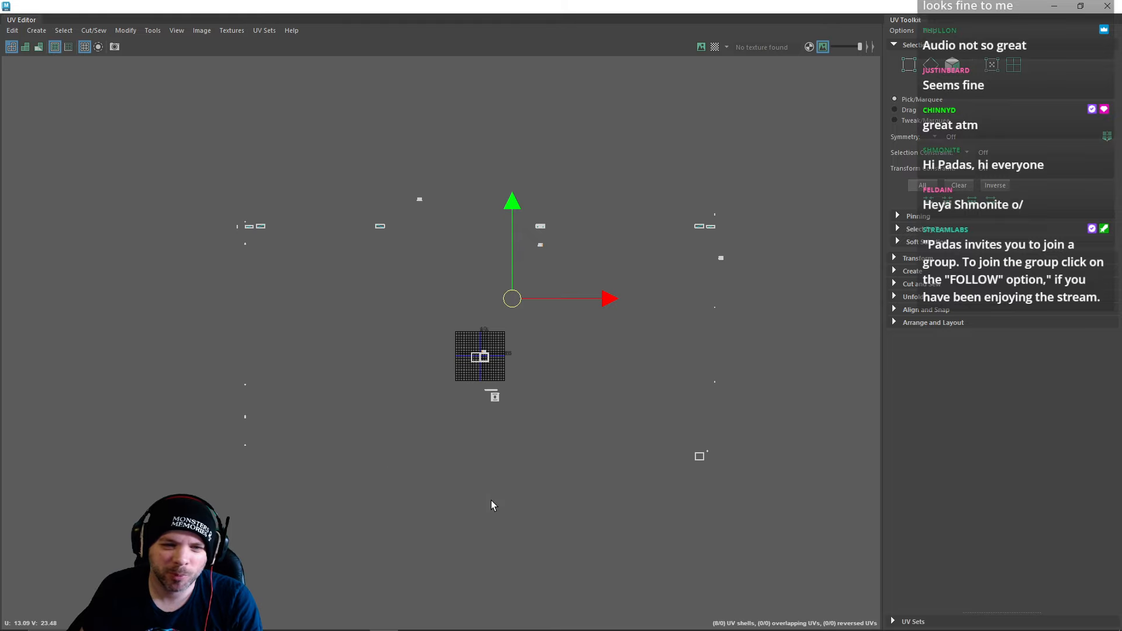
scroll(475, 493, up, 2)
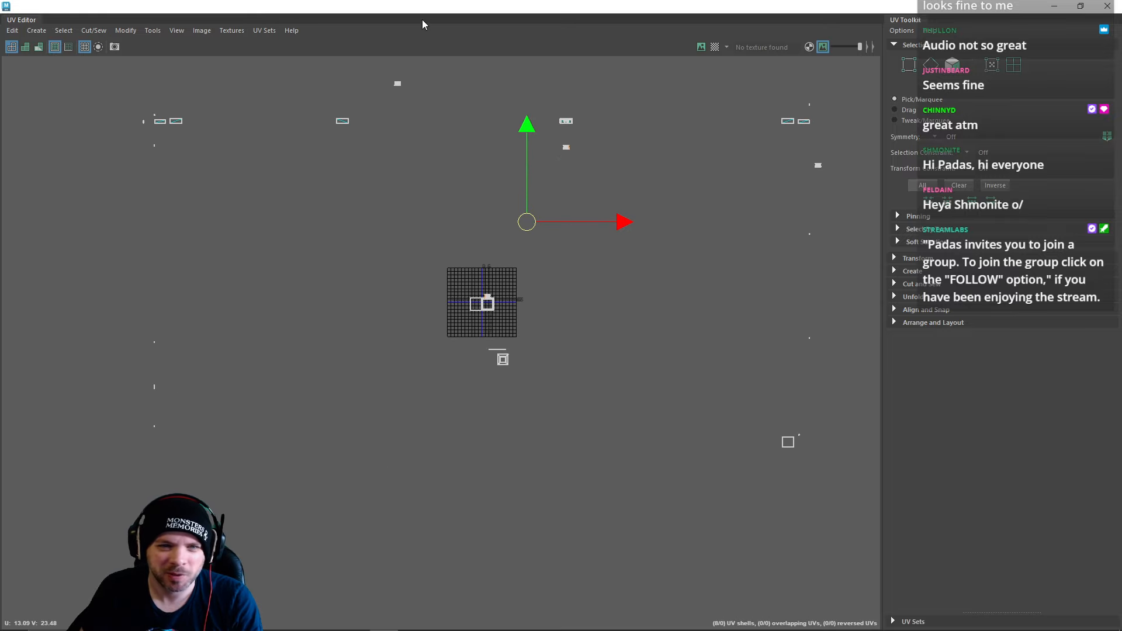
drag(422, 10, 1121, 281)
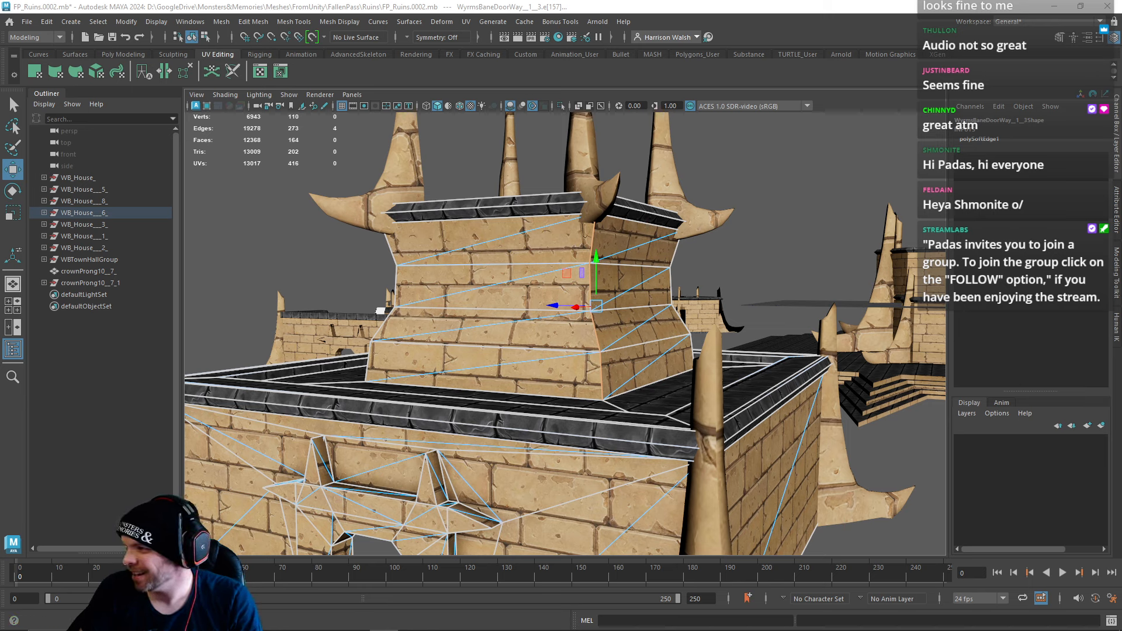
Step: Try stitching the UVs along the selected vertical corner edges and undo it
key(shift+s)
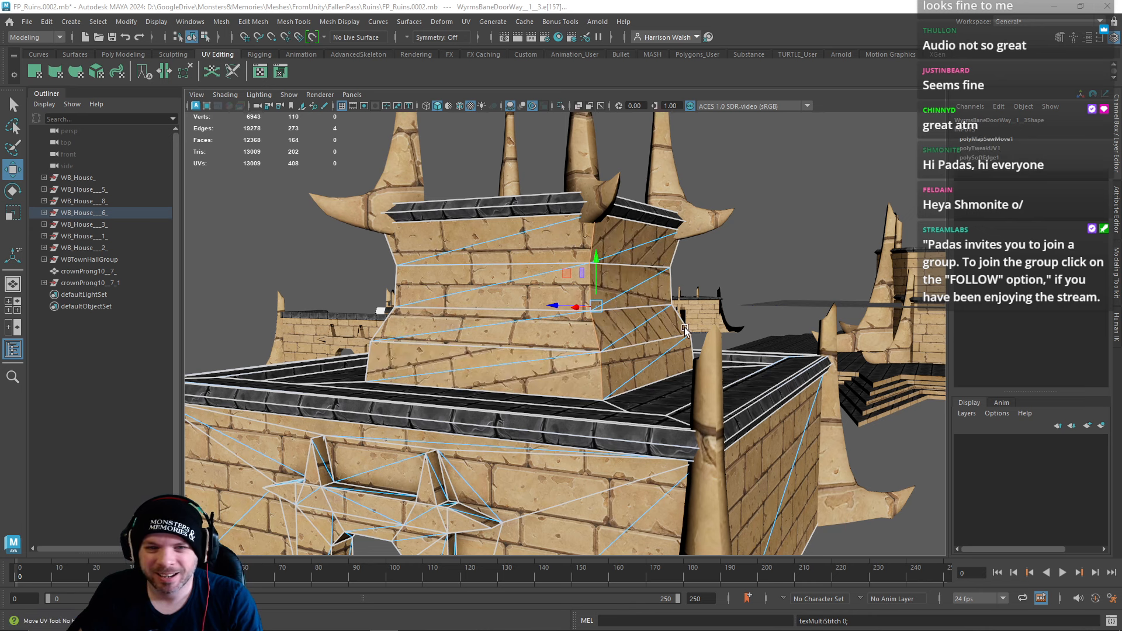
scroll(570, 375, up, 5)
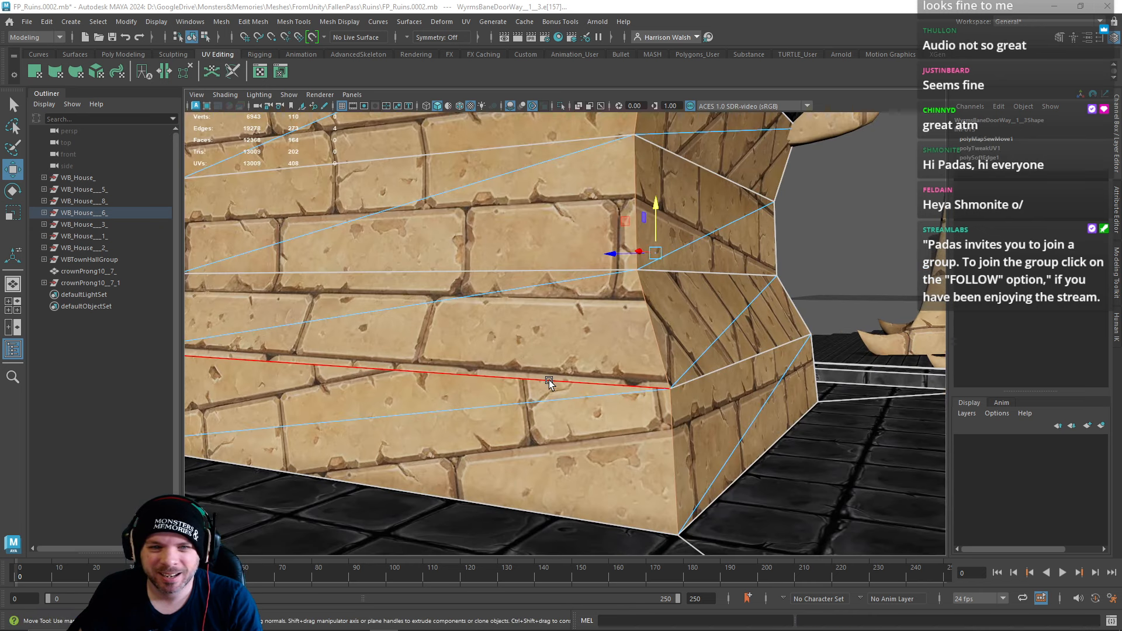
key(ctrl+z)
click(511, 339)
click(513, 257)
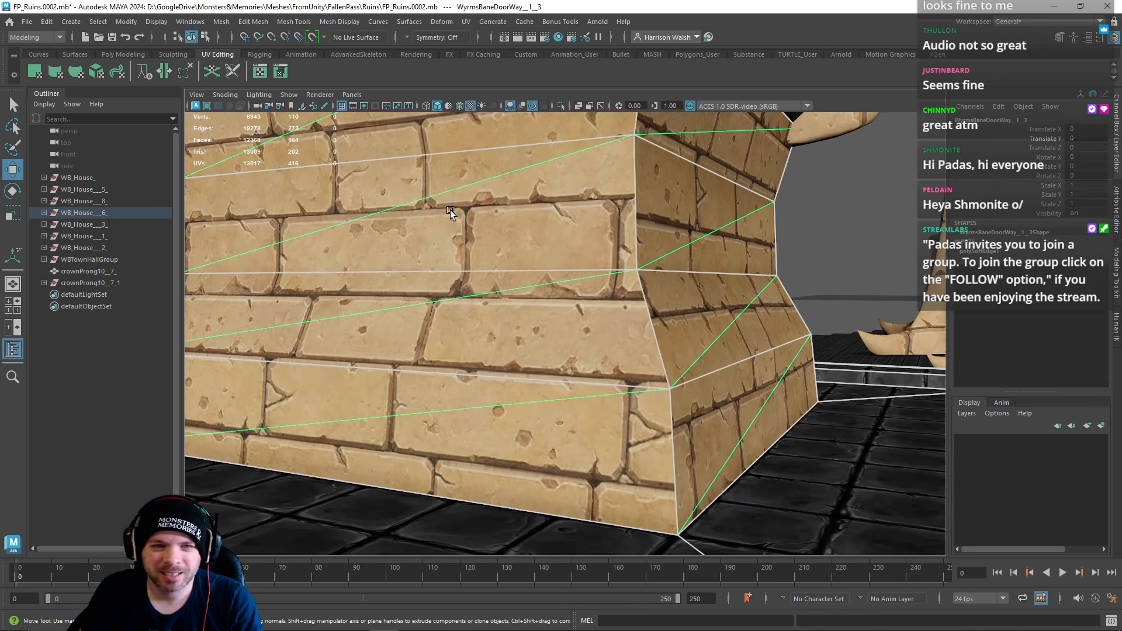
Step: Stitch the UVs together along the three horizontal edges of the upper tier's wall above the doorway
right_drag(435, 195, 433, 163)
click(433, 155)
shift+click(443, 265)
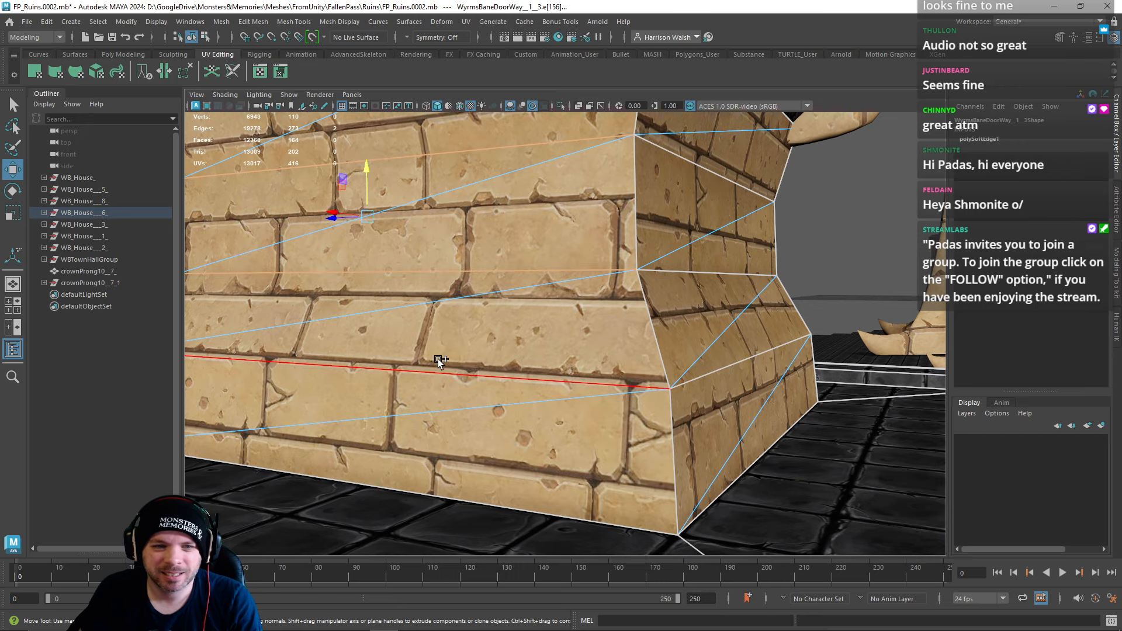
shift+click(438, 360)
key(shift+s)
Step: Stitch the UVs together along the three horizontal edges of the adjacent wall around the corner
click(735, 361)
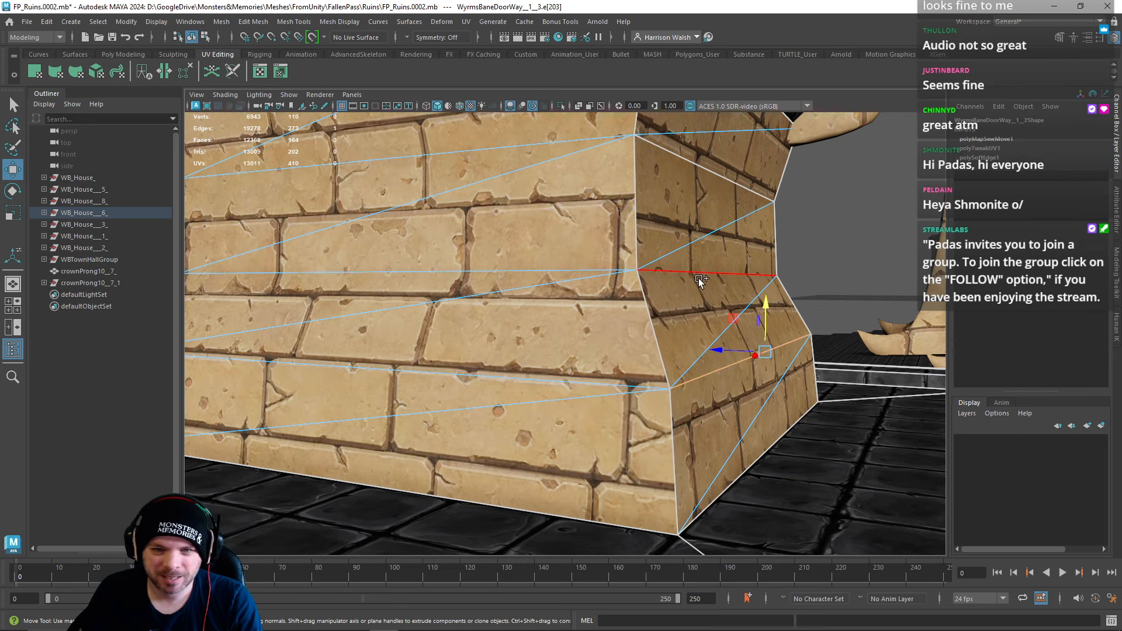
shift+click(698, 273)
shift+click(697, 165)
alt+drag(813, 252, 573, 274)
key(shift+s)
Step: Stitch the UVs together along the three horizontal edges of the tier's third wall, opposite the doorway side
click(637, 338)
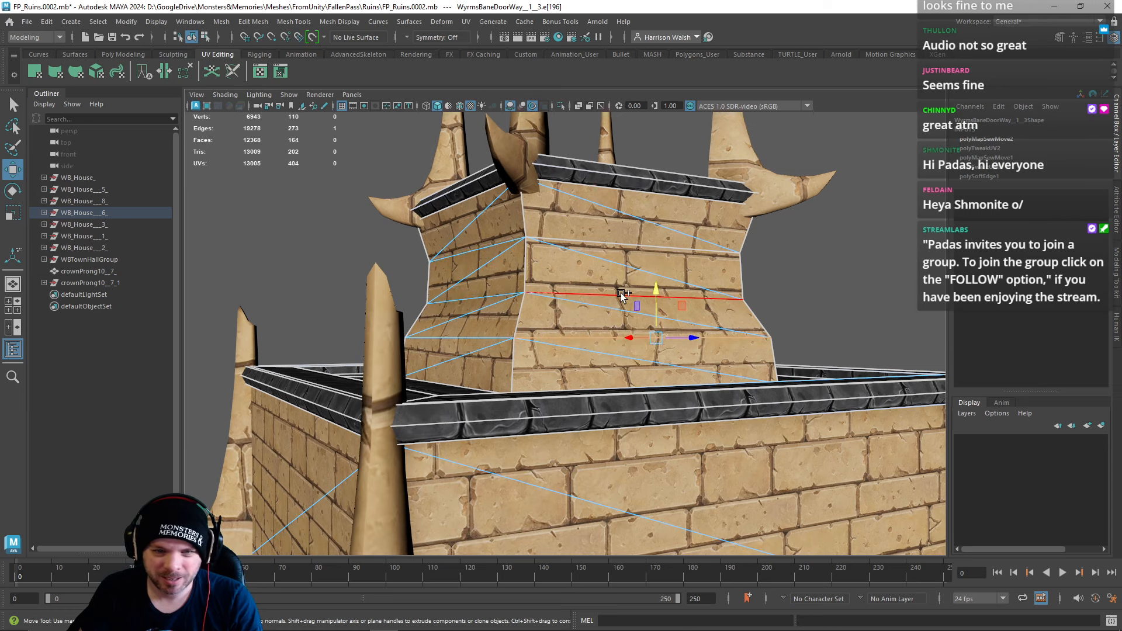
shift+click(621, 293)
shift+click(604, 245)
key(shift+s)
Step: Stitch the UVs together along the three horizontal edges of the upper tier's last remaining wall
alt+drag(804, 292, 602, 367)
click(602, 367)
shift+click(573, 320)
shift+click(551, 264)
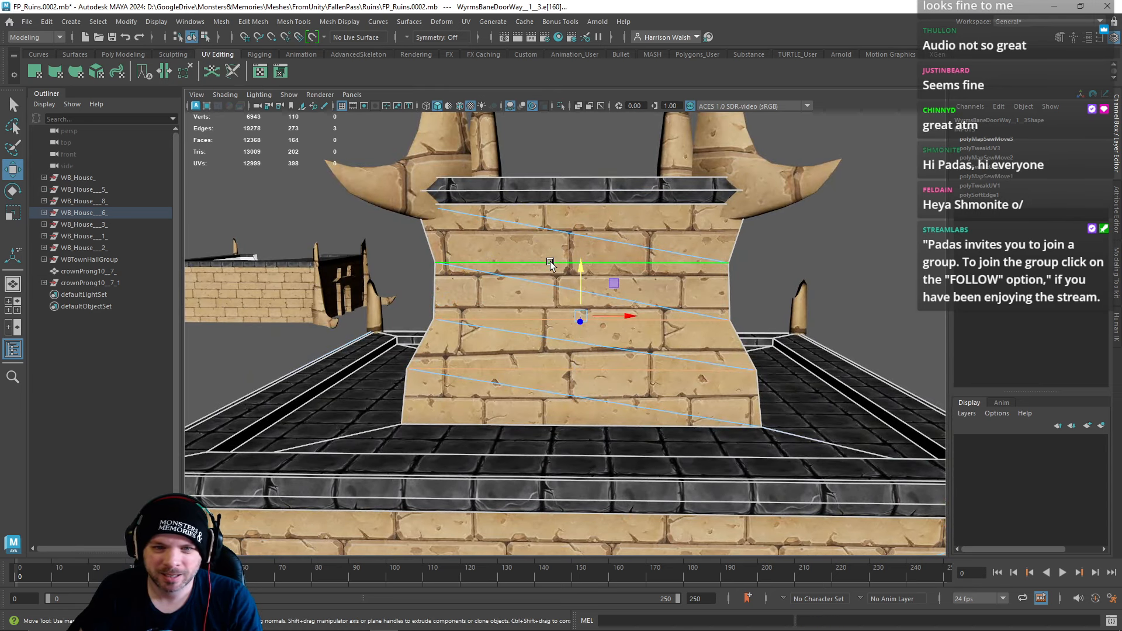
key(shift+s)
Step: Try stitching two neighbouring walls' UVs together along the four vertical edges of their shared corner
click(735, 244)
shift+click(743, 345)
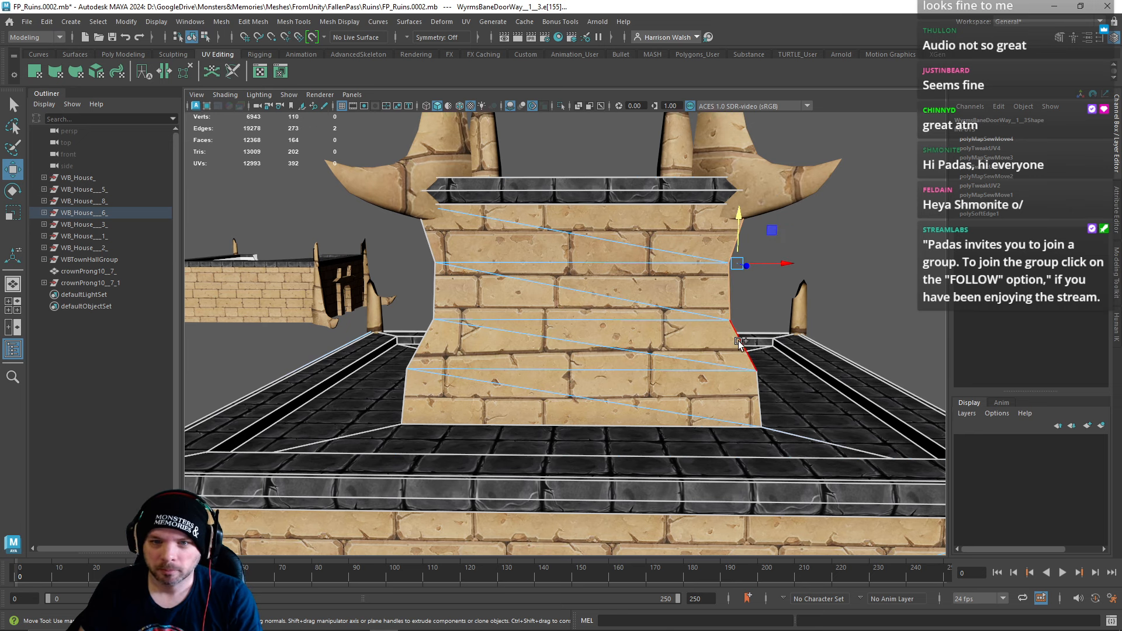
shift+click(735, 236)
shift+click(757, 390)
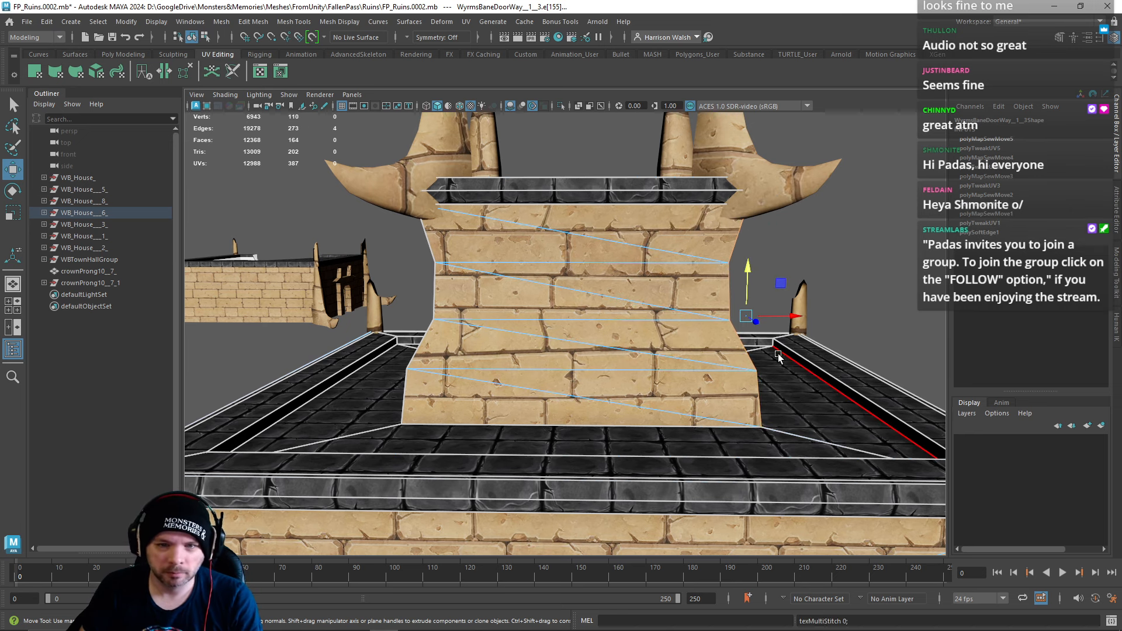
Step: Select the brick faces of one upper-tier wall from the bottom row to the top row
alt+drag(833, 335, 554, 280)
right_drag(553, 280, 569, 313)
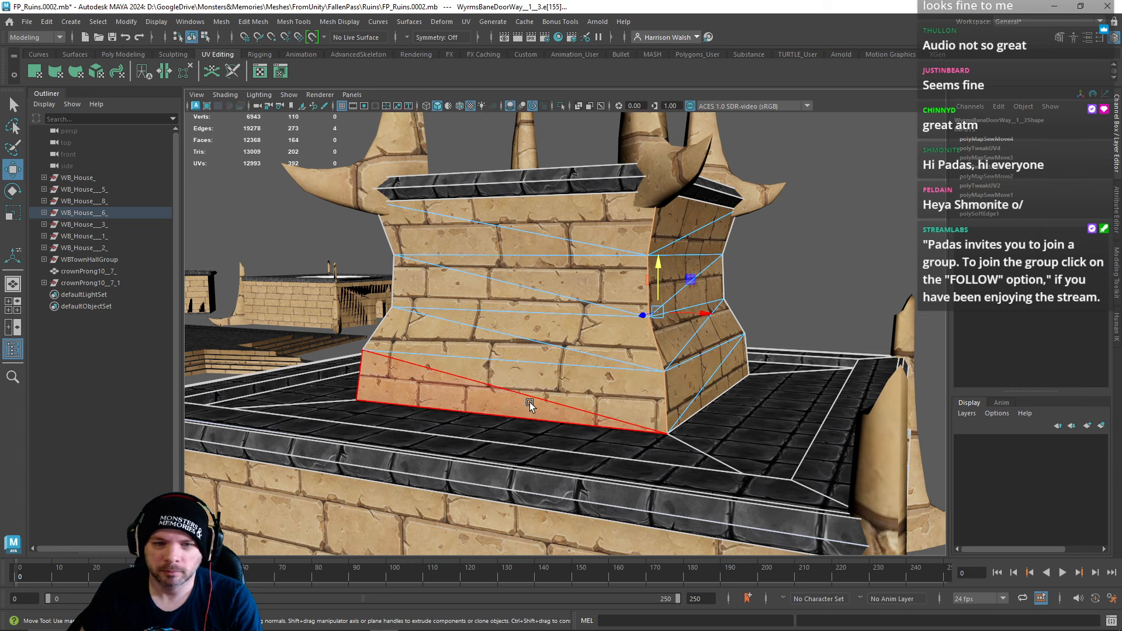
click(531, 403)
shift+click(556, 387)
shift+click(559, 354)
shift+click(577, 336)
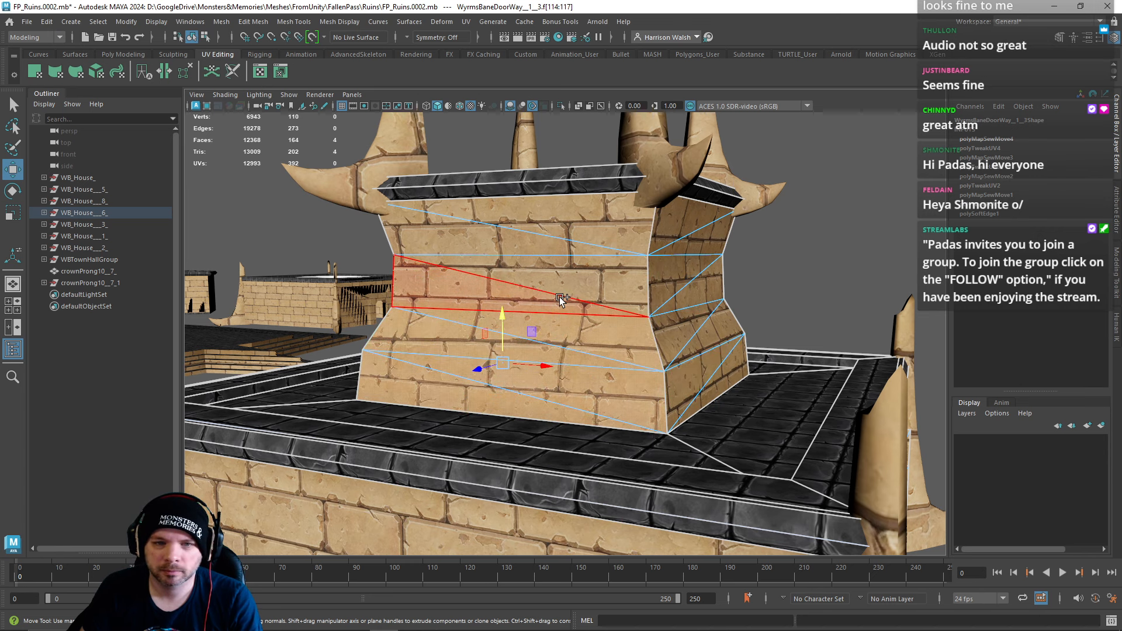
shift+drag(560, 299, 558, 284)
shift+click(552, 232)
shift+click(536, 243)
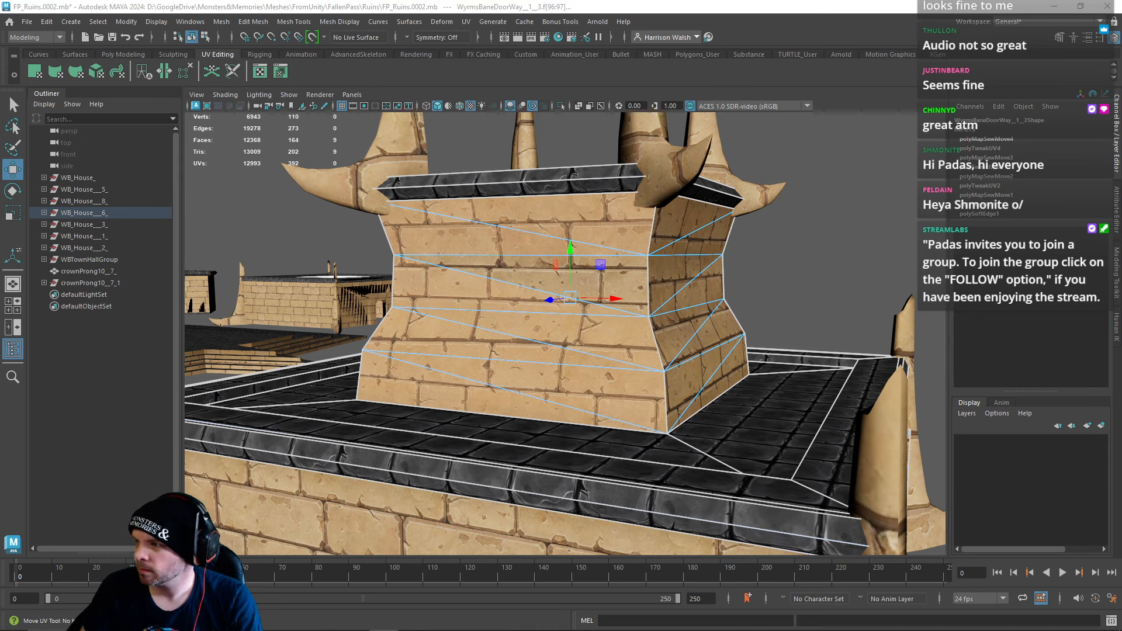
Step: Shift the upper-tier walls' UV shells so the brick pattern lines up where neighbouring walls meet at the corners
key(F12)
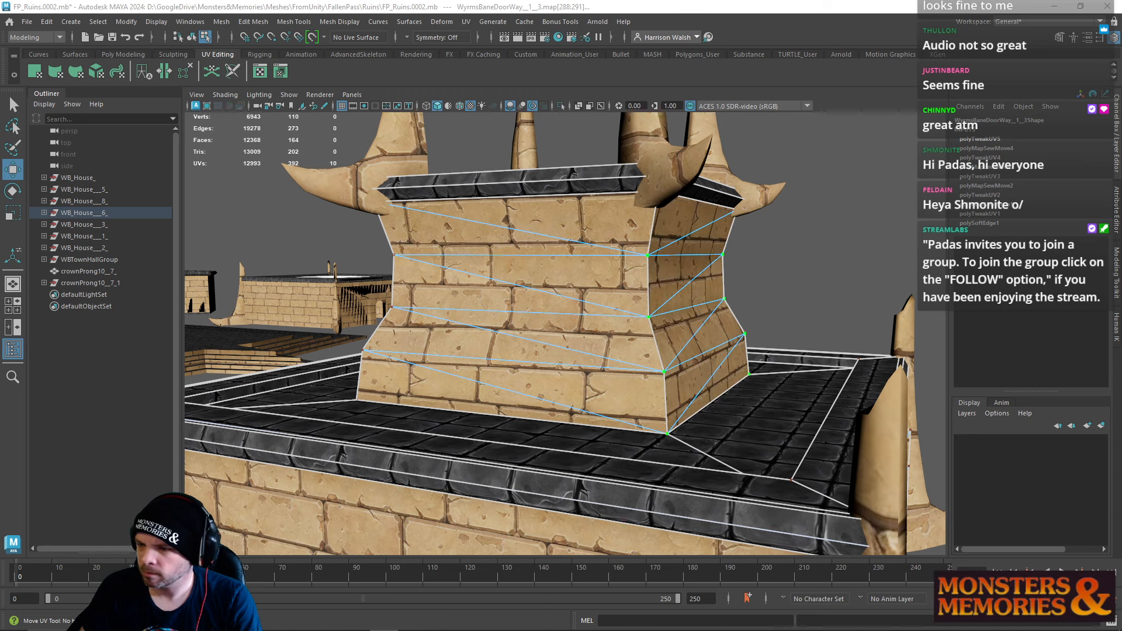
key(x)
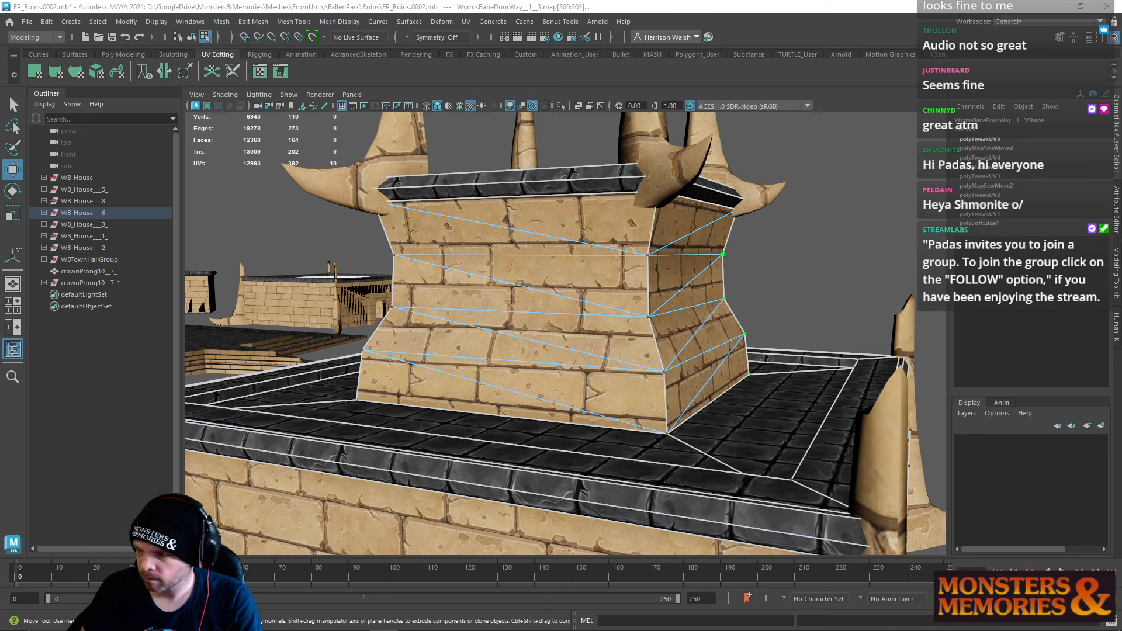
key(x)
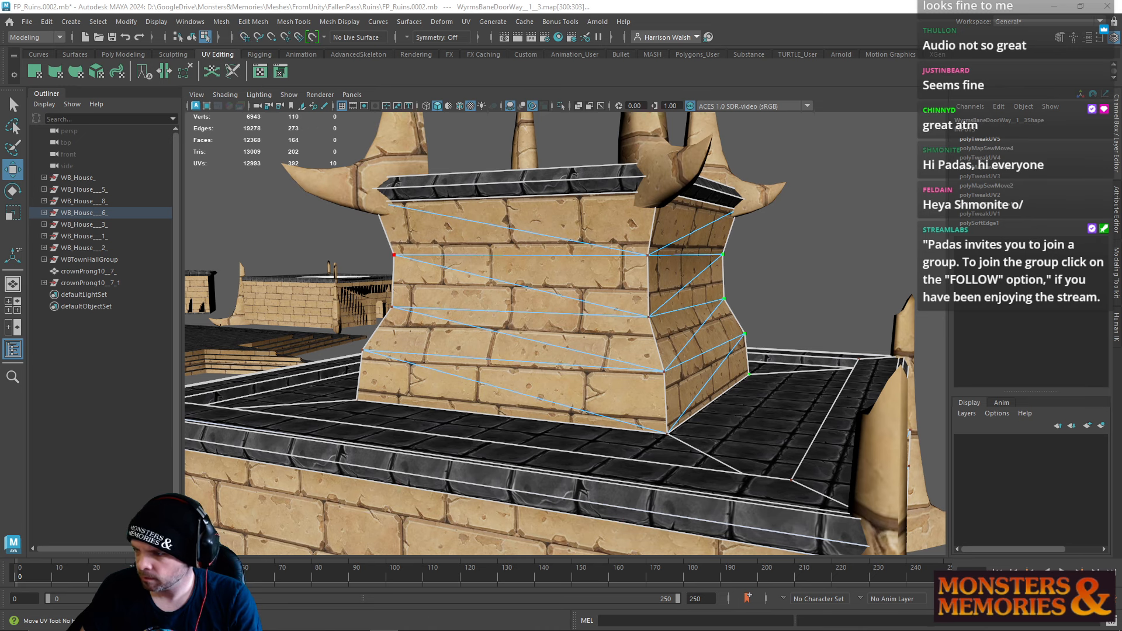
key(x)
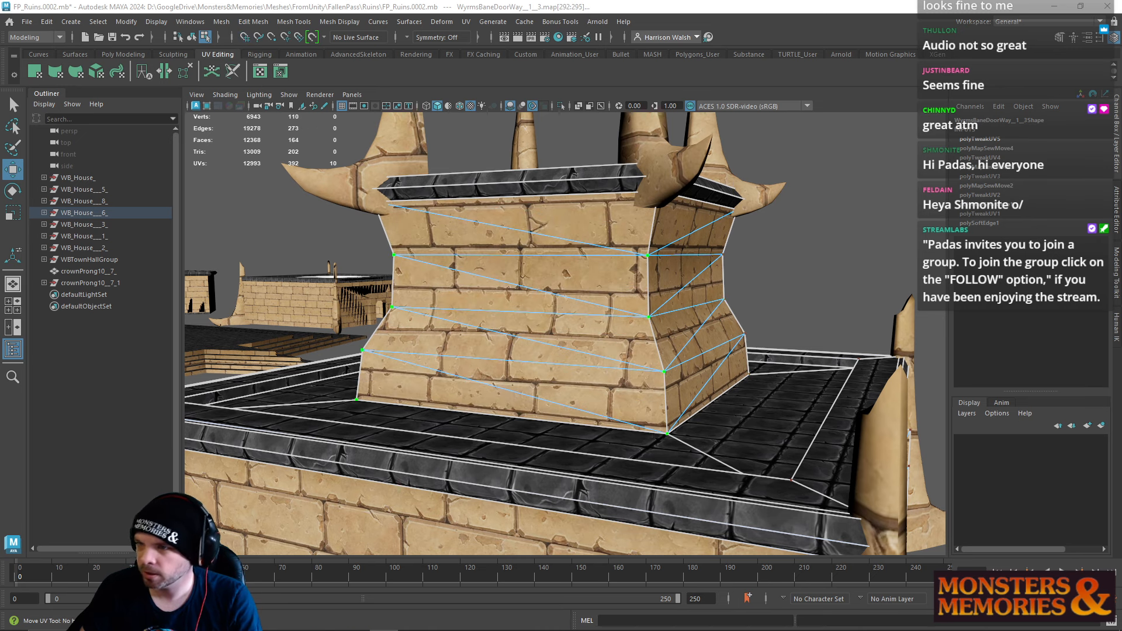
Step: Move the fourth wall's UV shell level with the other three wall shells in the UV Editor
drag(1121, 61, 594, 51)
key(x)
click(689, 368)
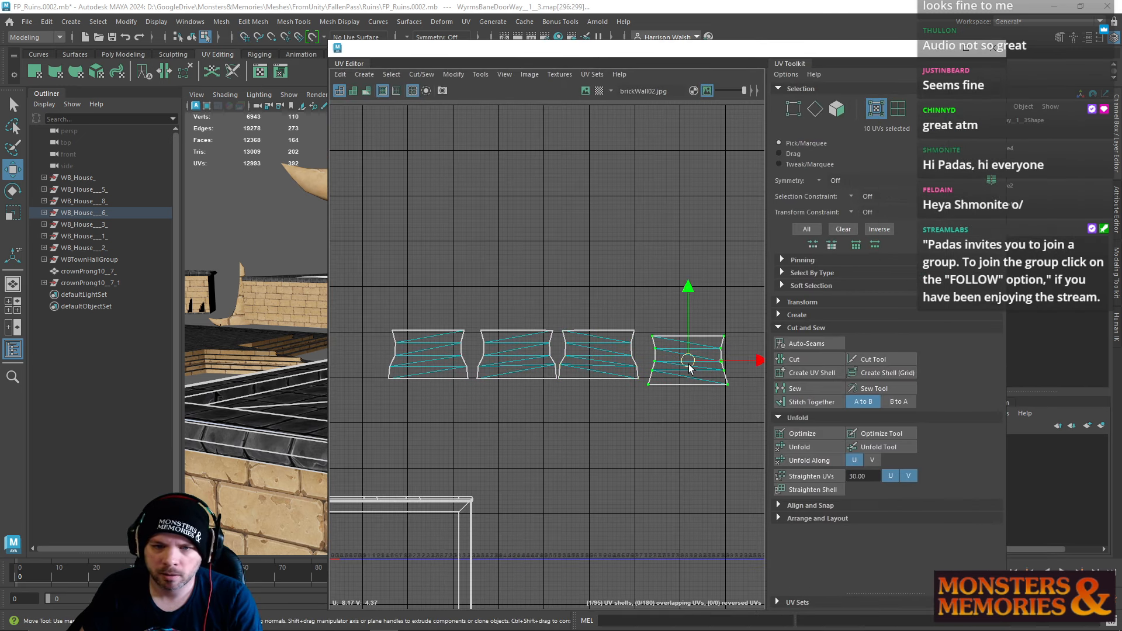
key(x)
drag(689, 366, 684, 356)
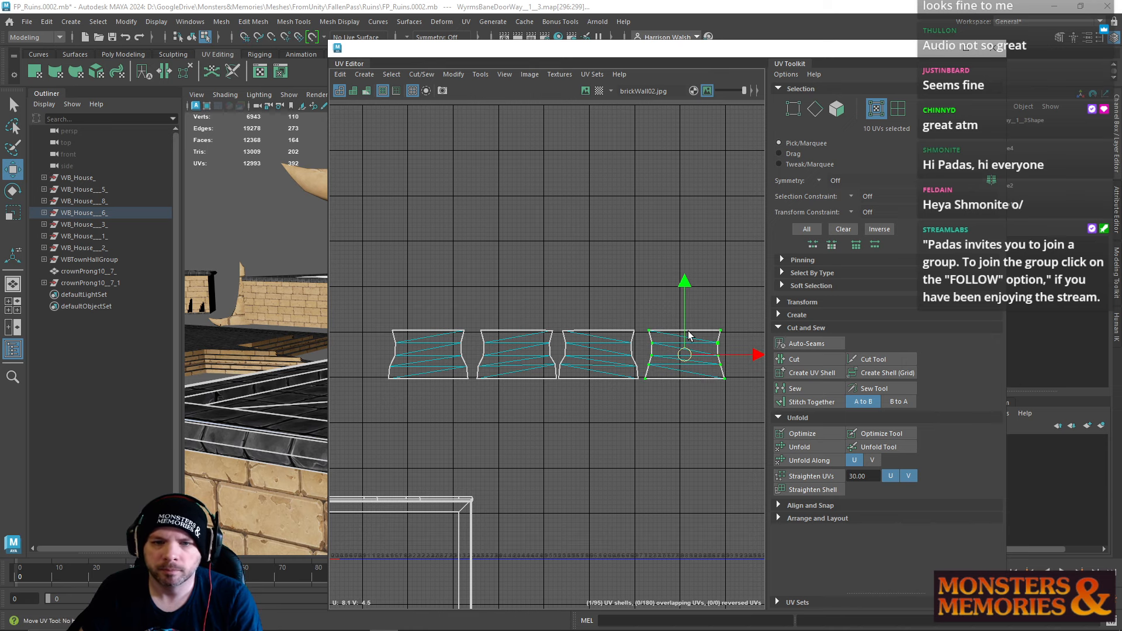
Step: Align each of the five horizontal UV rows across all four wall shells to its average V position
scroll(689, 335, up, 5)
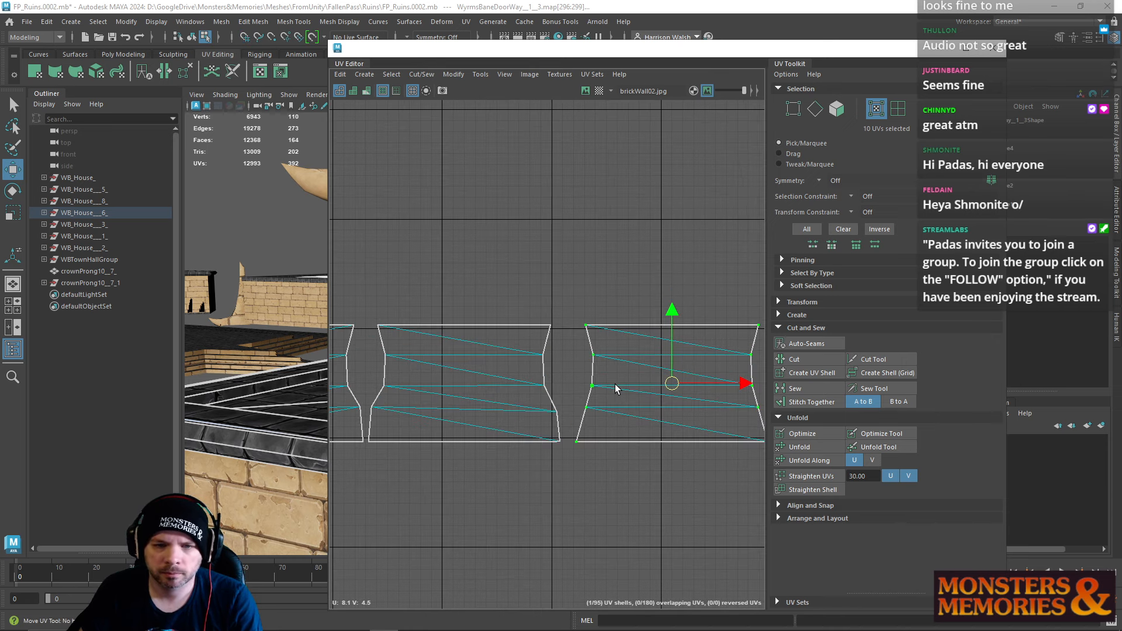
scroll(635, 351, down, 5)
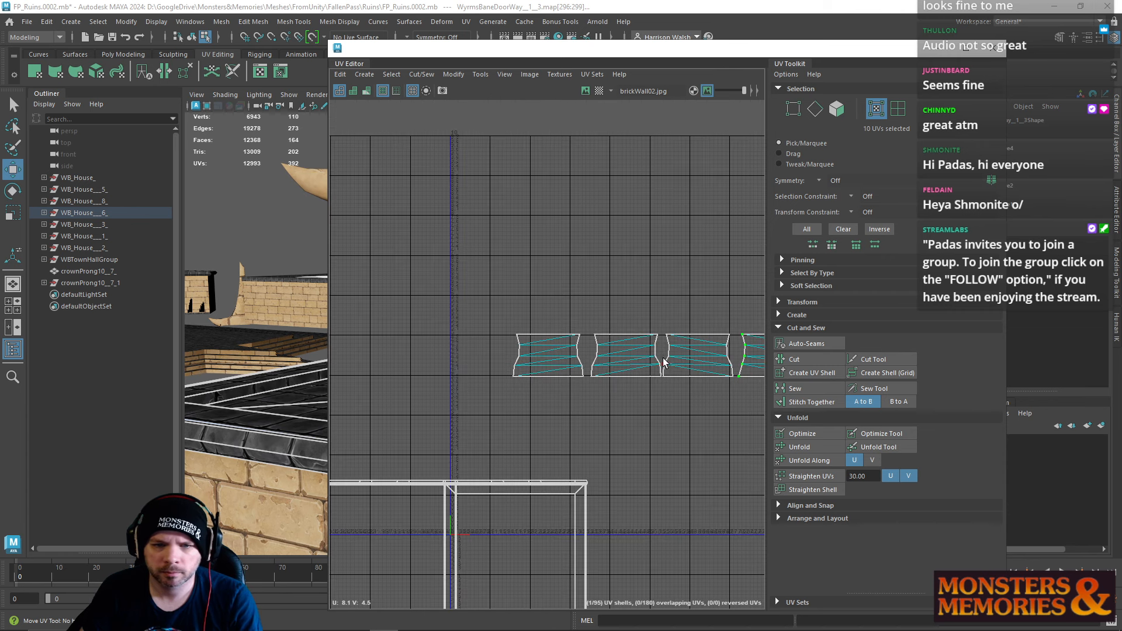
alt+middle_drag(663, 362, 565, 360)
drag(415, 326, 720, 331)
click(780, 506)
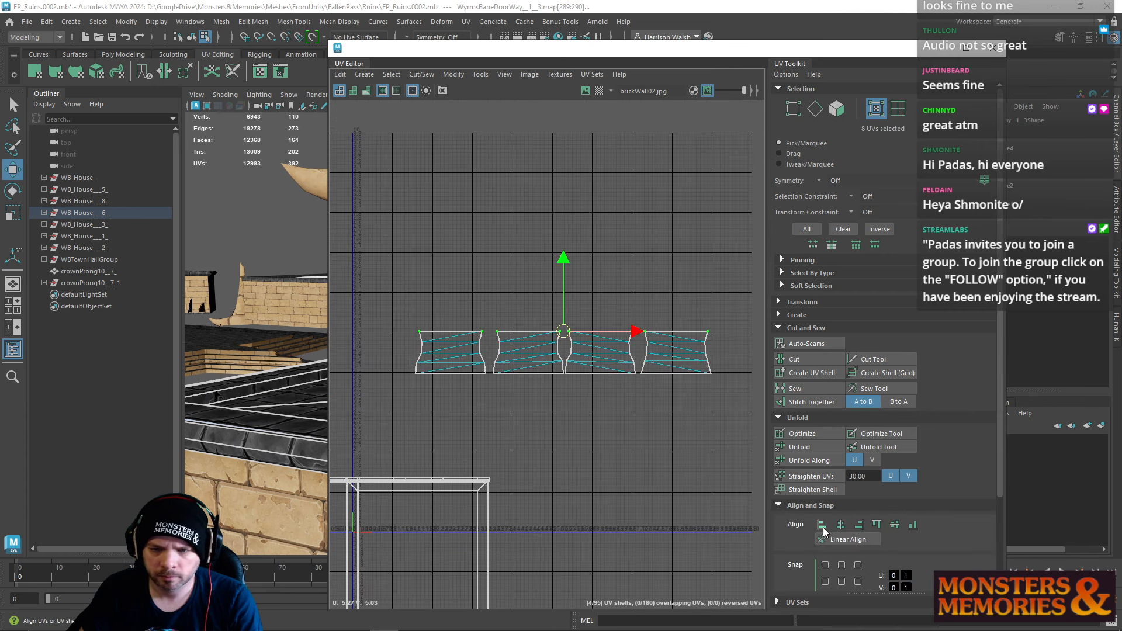
click(898, 526)
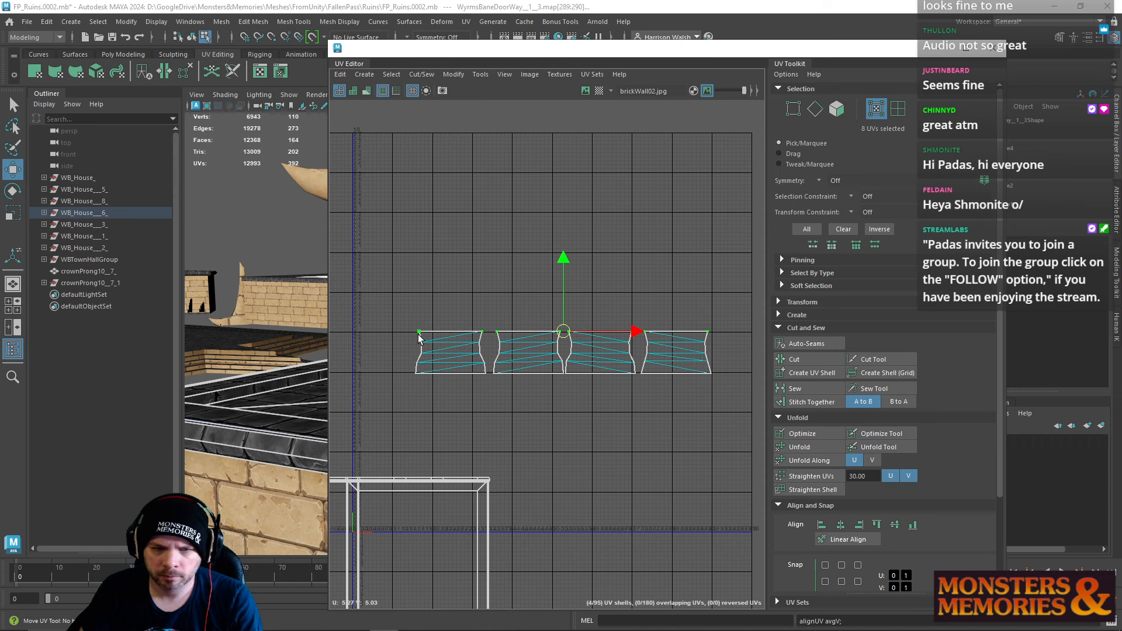
drag(419, 339, 724, 345)
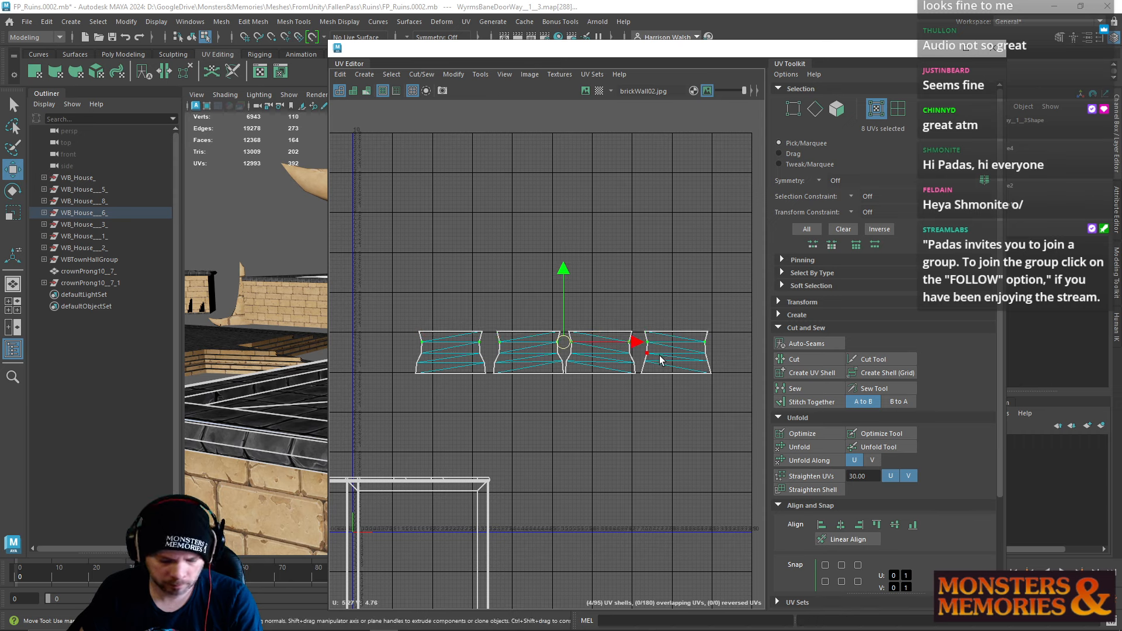
key(g)
drag(407, 349, 722, 356)
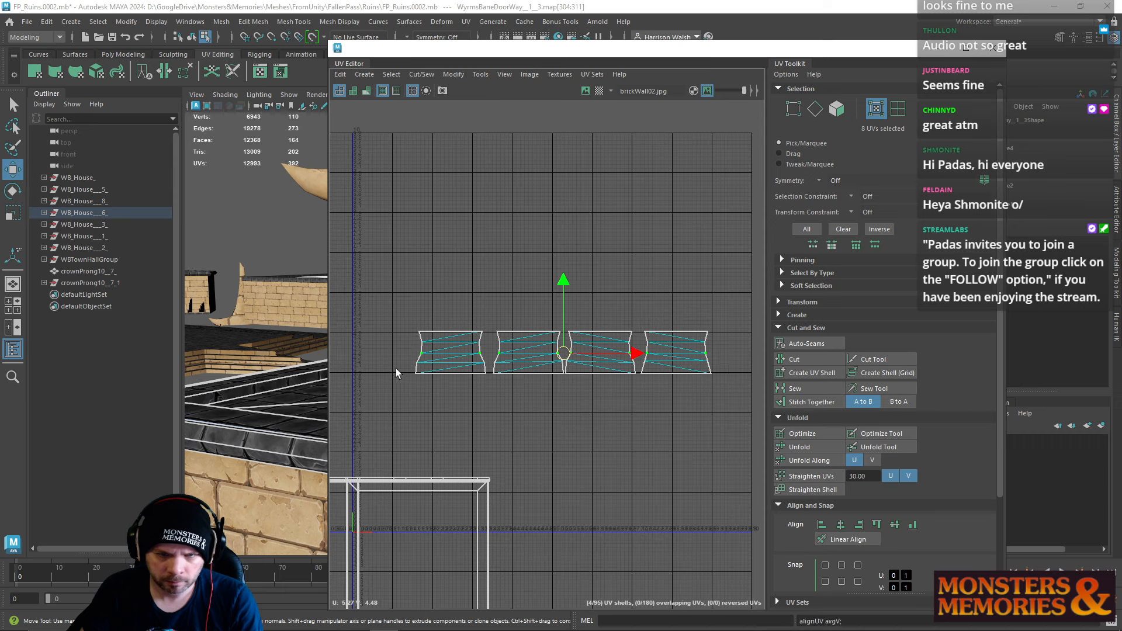
drag(408, 358, 724, 369)
drag(394, 368, 759, 382)
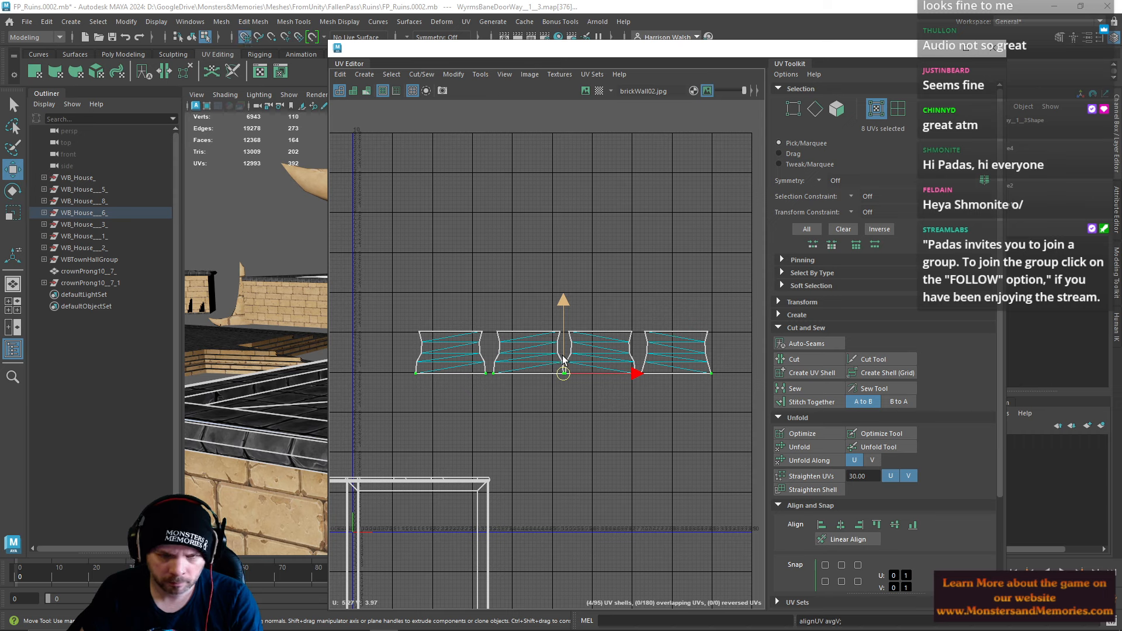
Step: Nudge the four shells' bottom UV row slightly up and their top row slightly down, and return to object selection
drag(563, 356, 563, 355)
drag(405, 318, 742, 338)
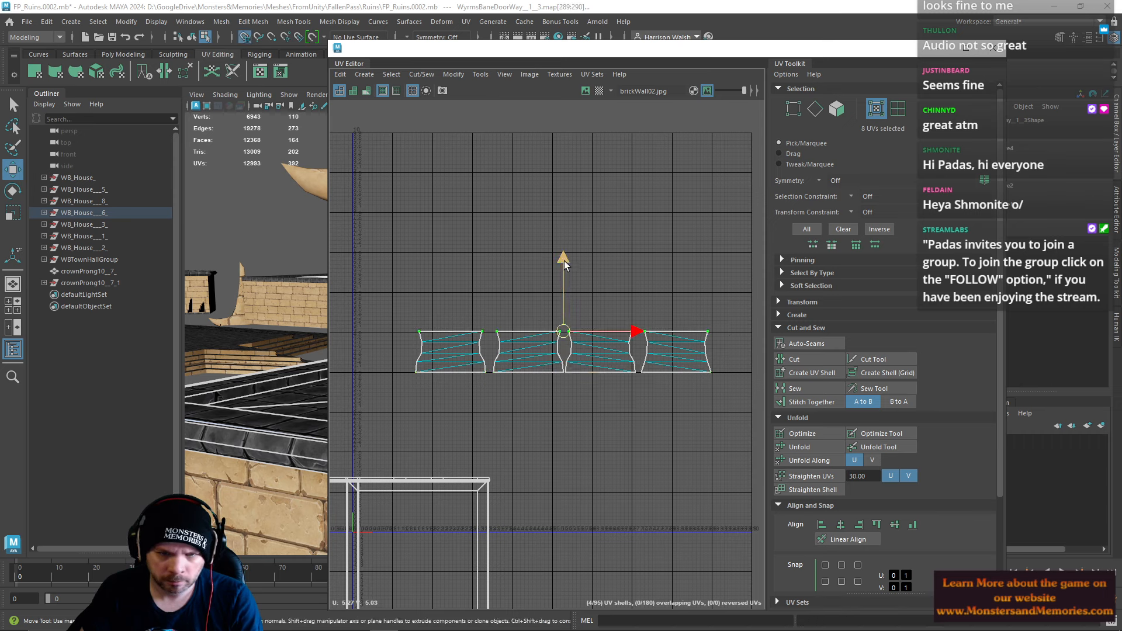
drag(563, 260, 565, 263)
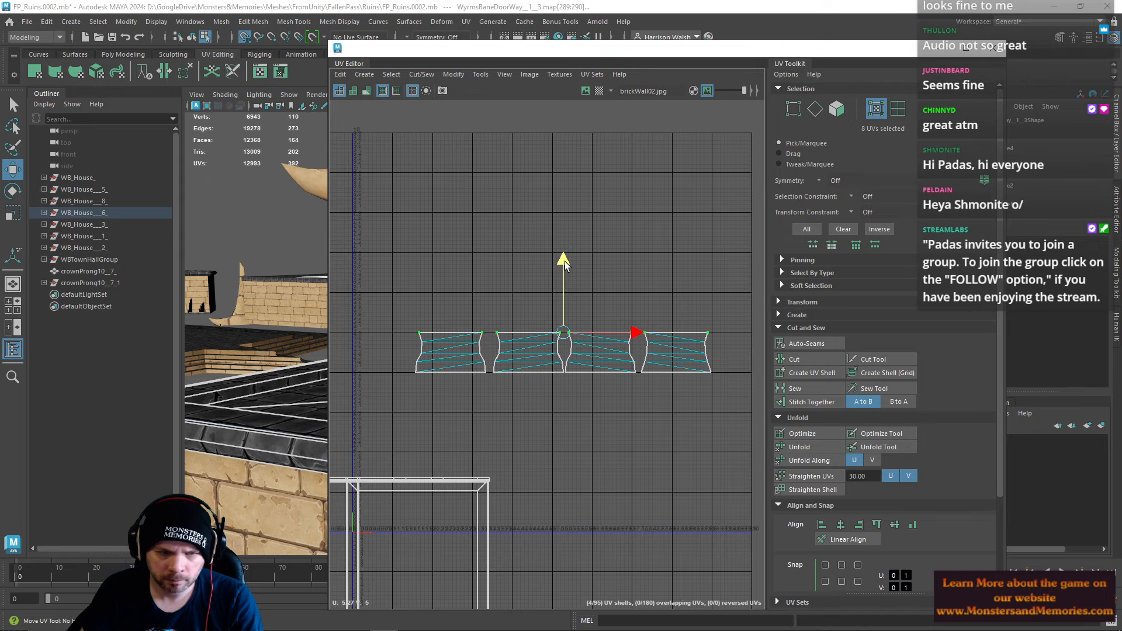
drag(574, 57, 1121, 63)
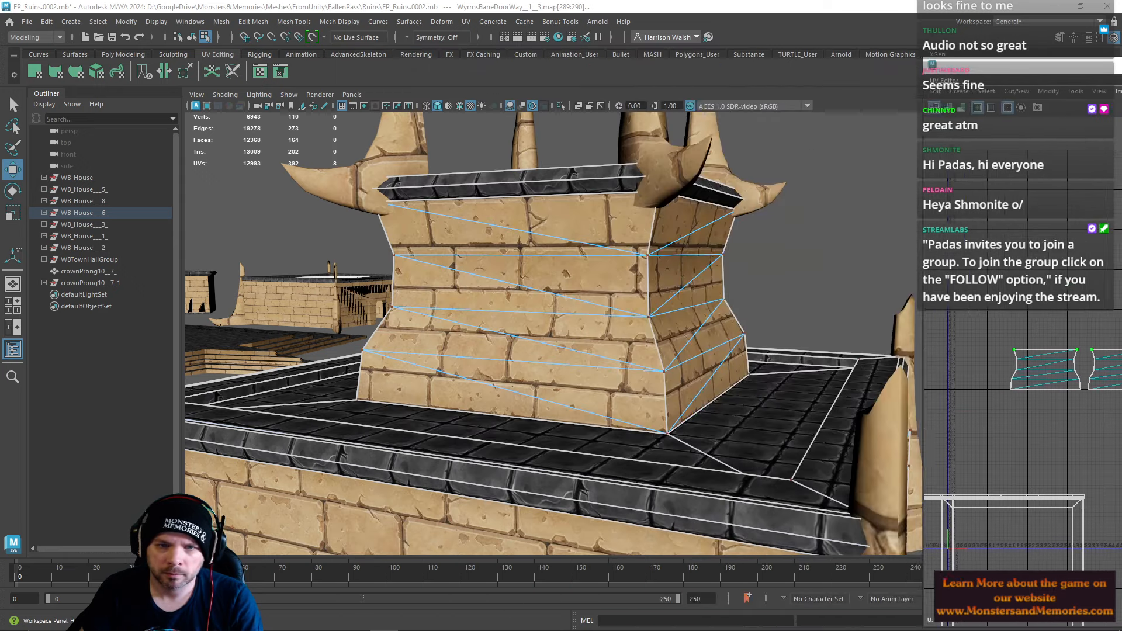
right_drag(612, 309, 673, 277)
click(846, 249)
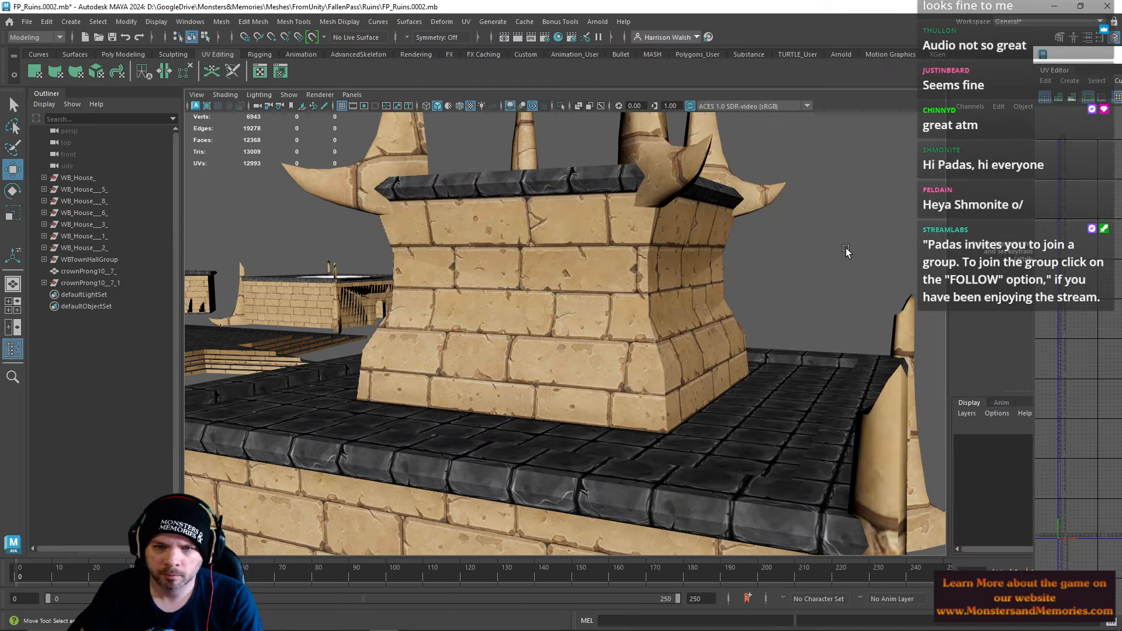
scroll(844, 328, down, 3)
alt+drag(847, 342, 427, 340)
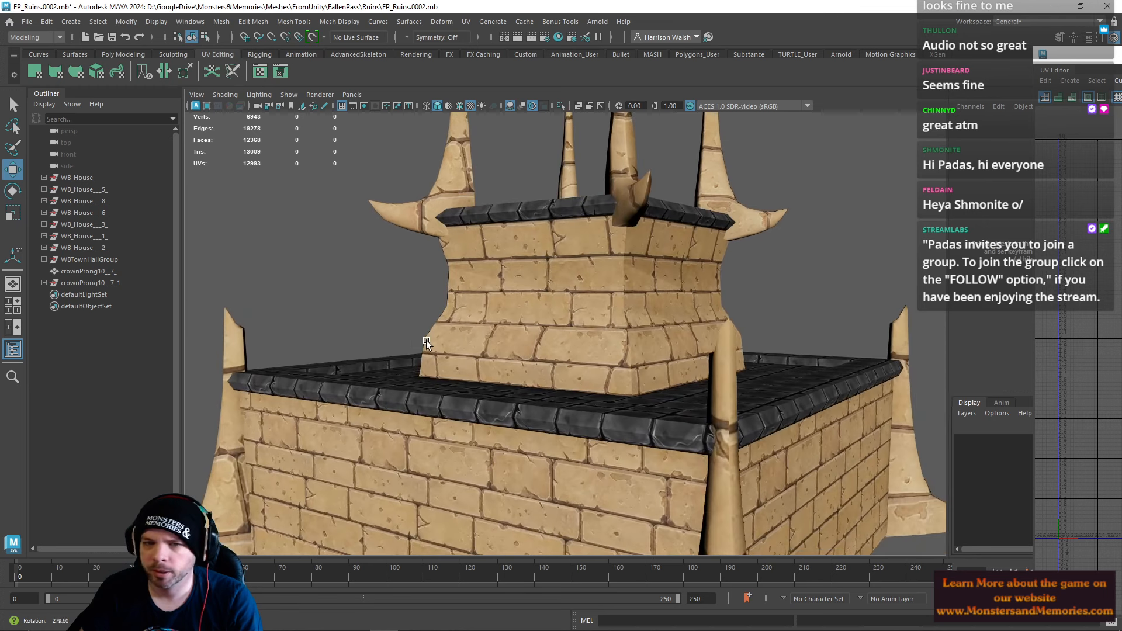
Step: Fine-tune the UV placement of the remaining upper-tier walls around the building's corners, and return to object selection
click(704, 282)
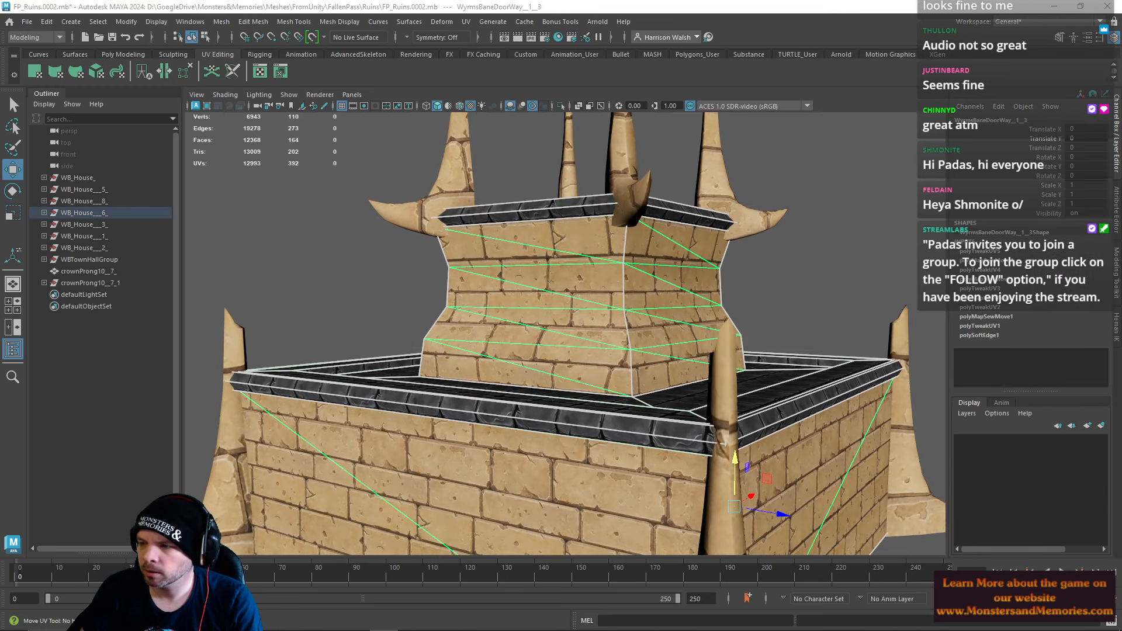
key(F12)
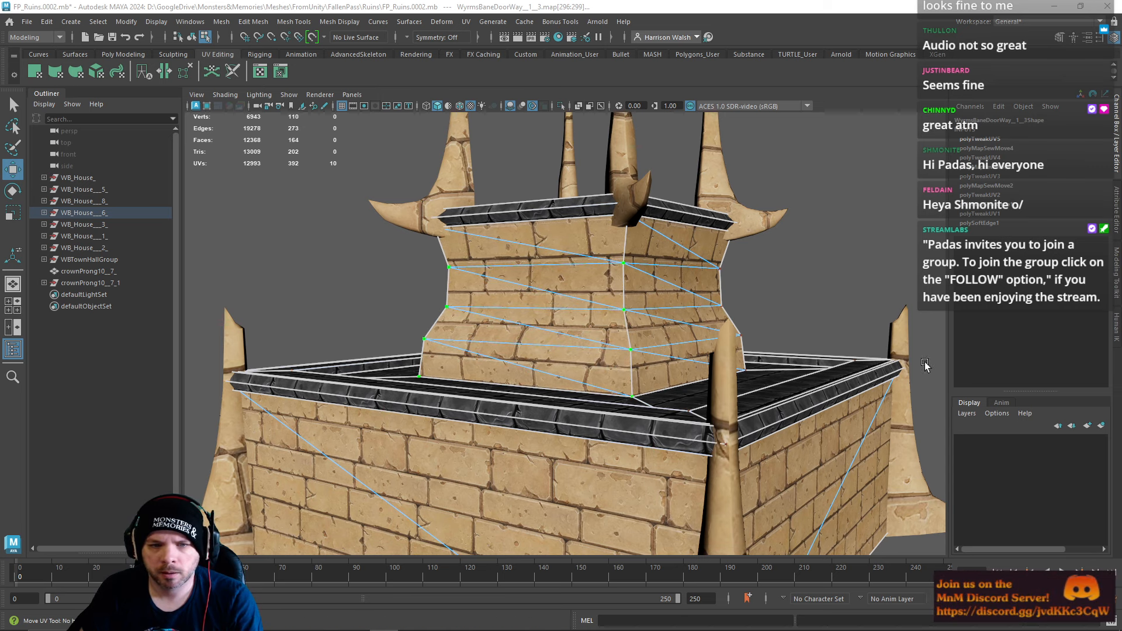
alt+drag(925, 365, 1024, 372)
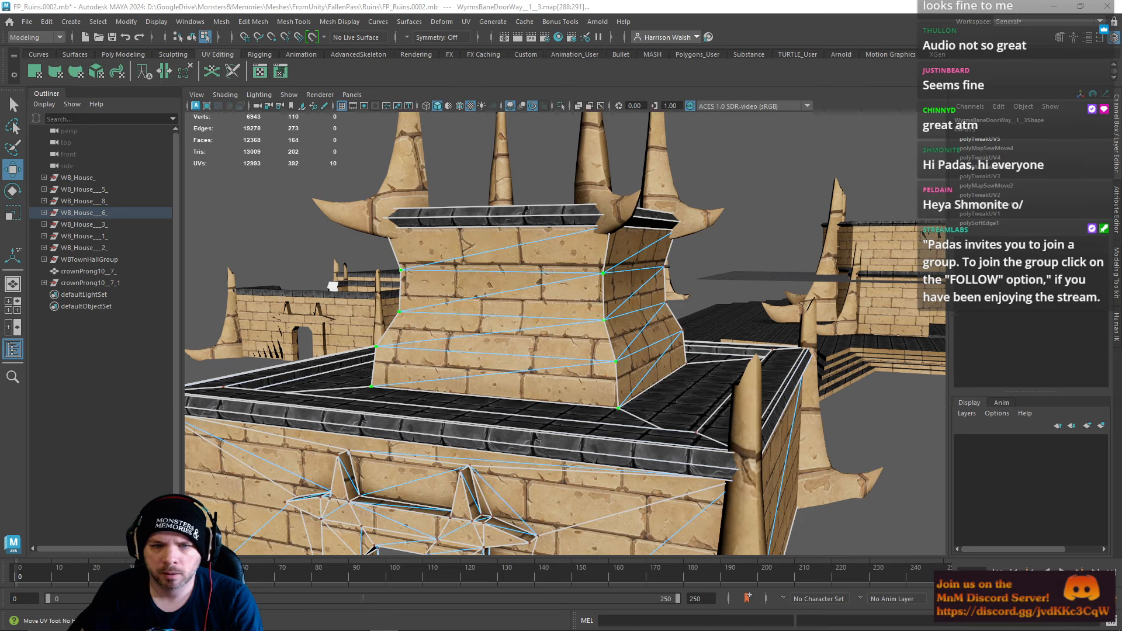
alt+drag(631, 366, 754, 397)
right_drag(645, 294, 694, 277)
alt+drag(694, 277, 653, 395)
scroll(618, 375, down, 10)
Step: Switch to Unity and examine the ruined houses in front of the town hall in the FallenPass scene
mouse_move(490, 611)
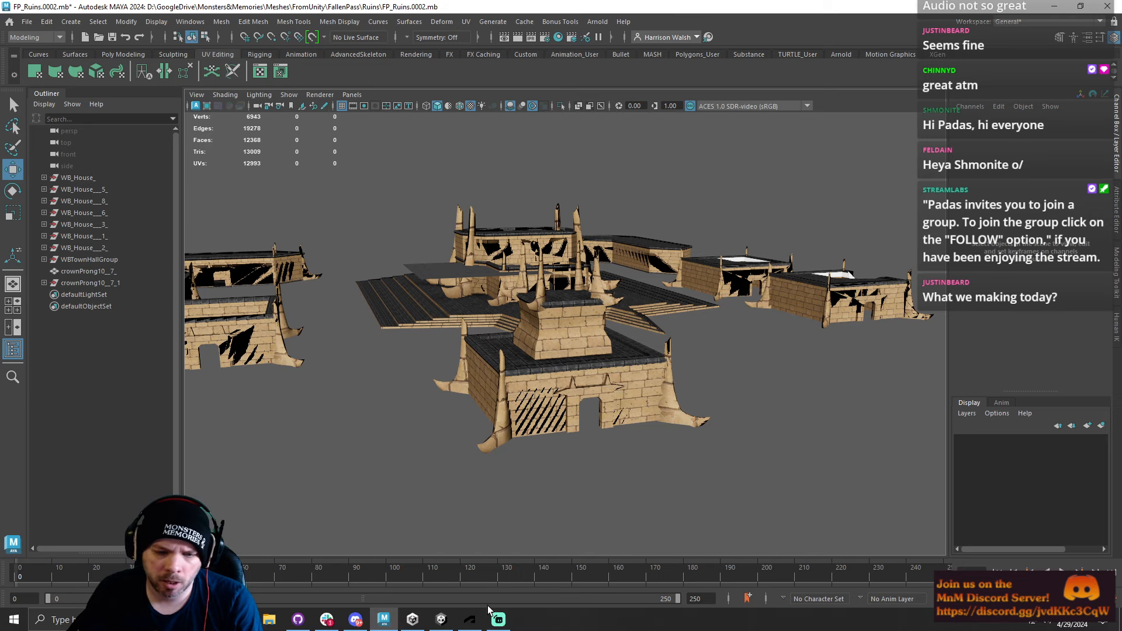
click(420, 621)
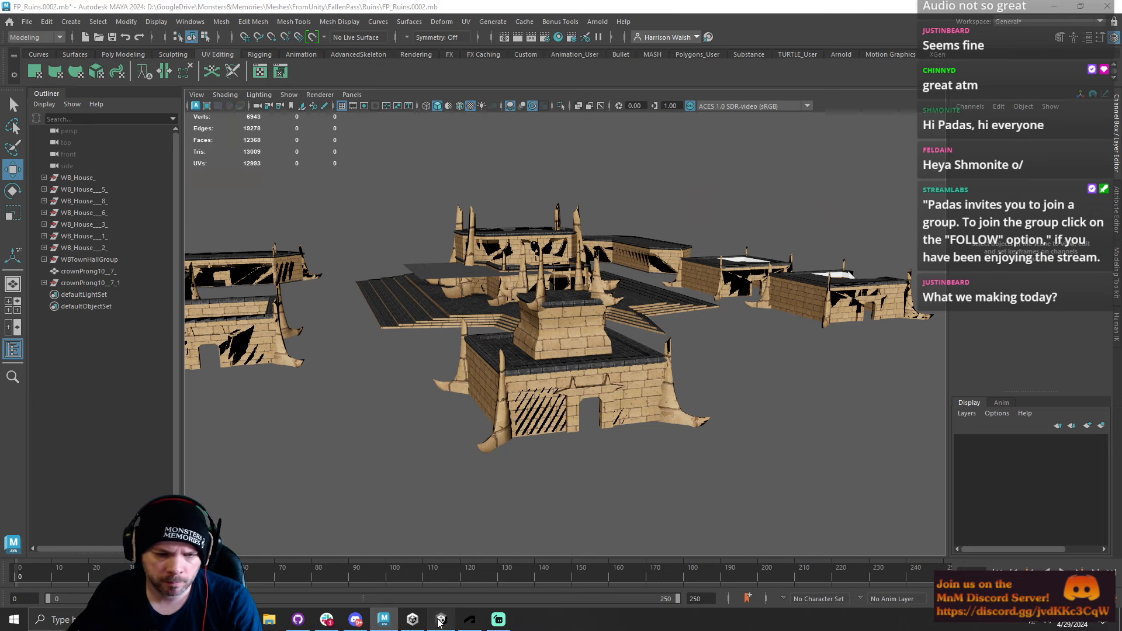
alt+drag(543, 334, 481, 331)
key(s)
right_drag(482, 331, 573, 228)
key(w)
key(s)
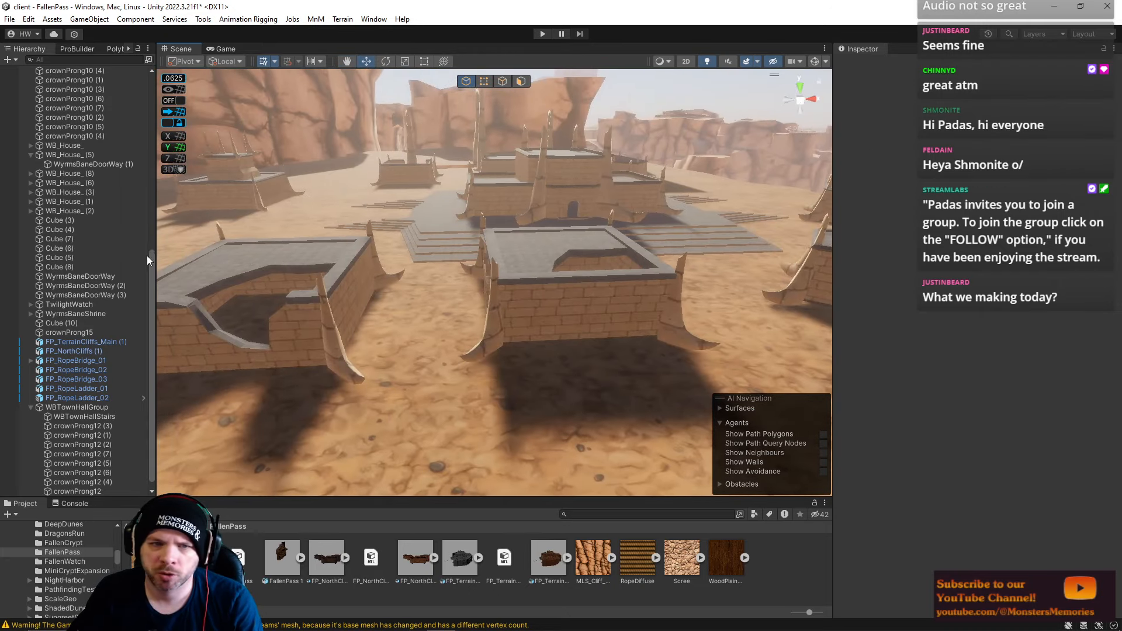
Step: Examine the whole Fallen Pass settlement in Unity from above, including the cliffs, river, angled wall building and town hall
key(alt+Tab)
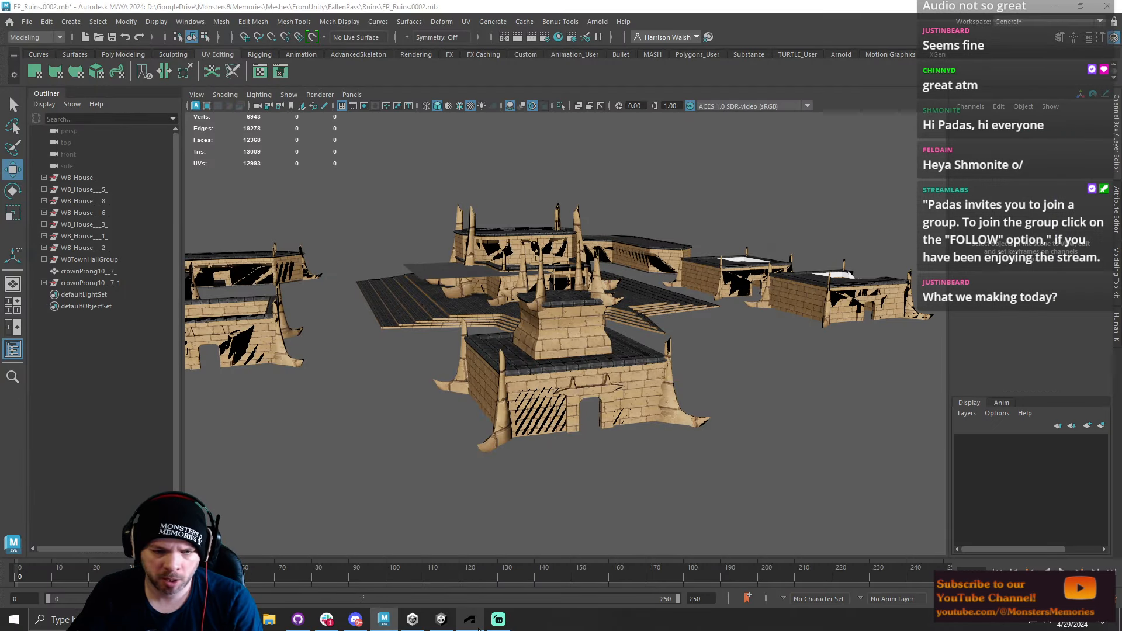
click(413, 625)
click(442, 622)
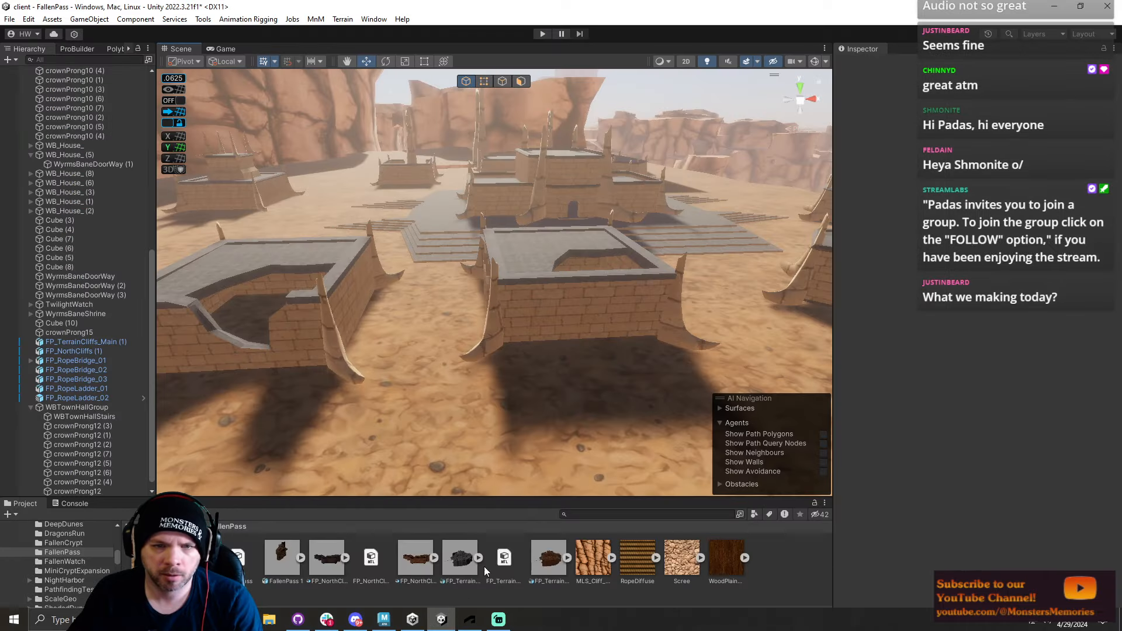
right_drag(755, 211, 491, 258)
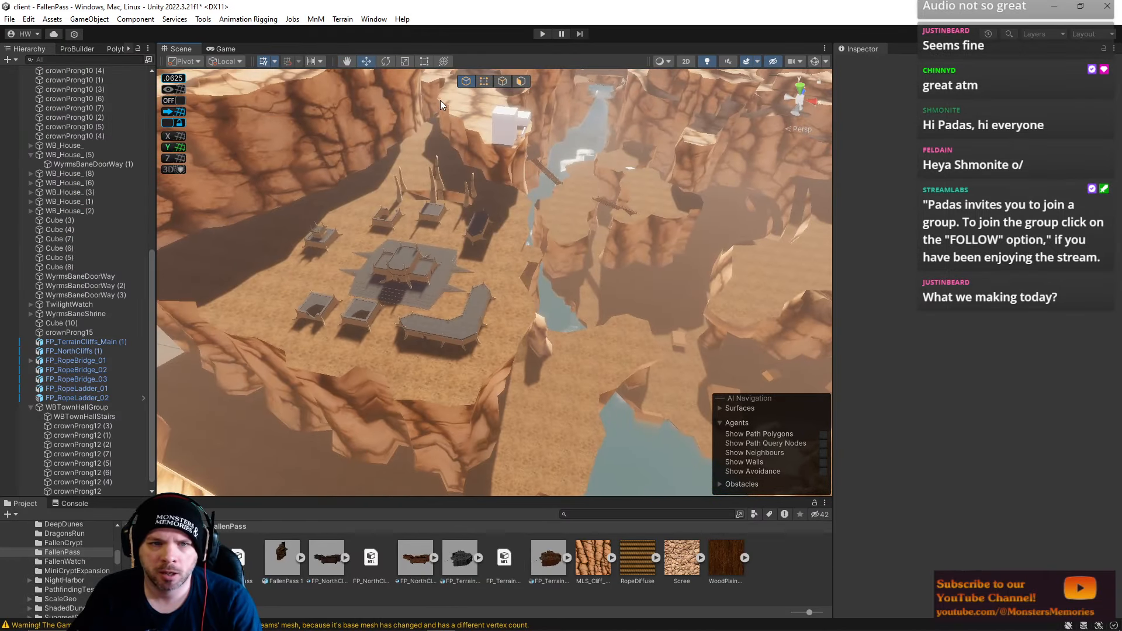
right_drag(502, 162, 657, 331)
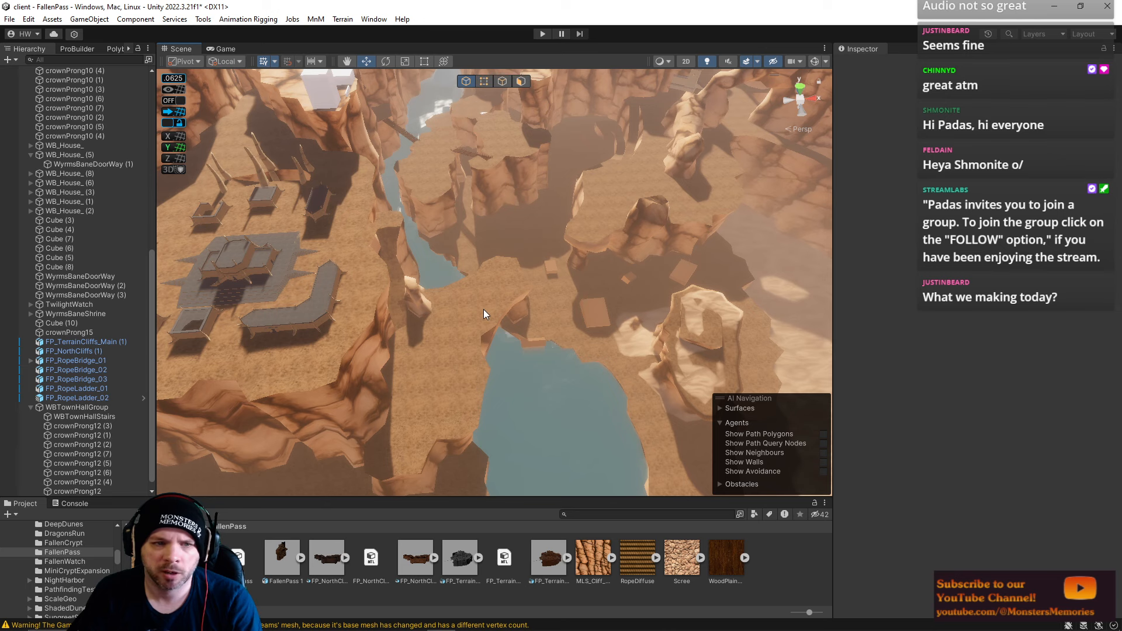
right_drag(484, 310, 530, 316)
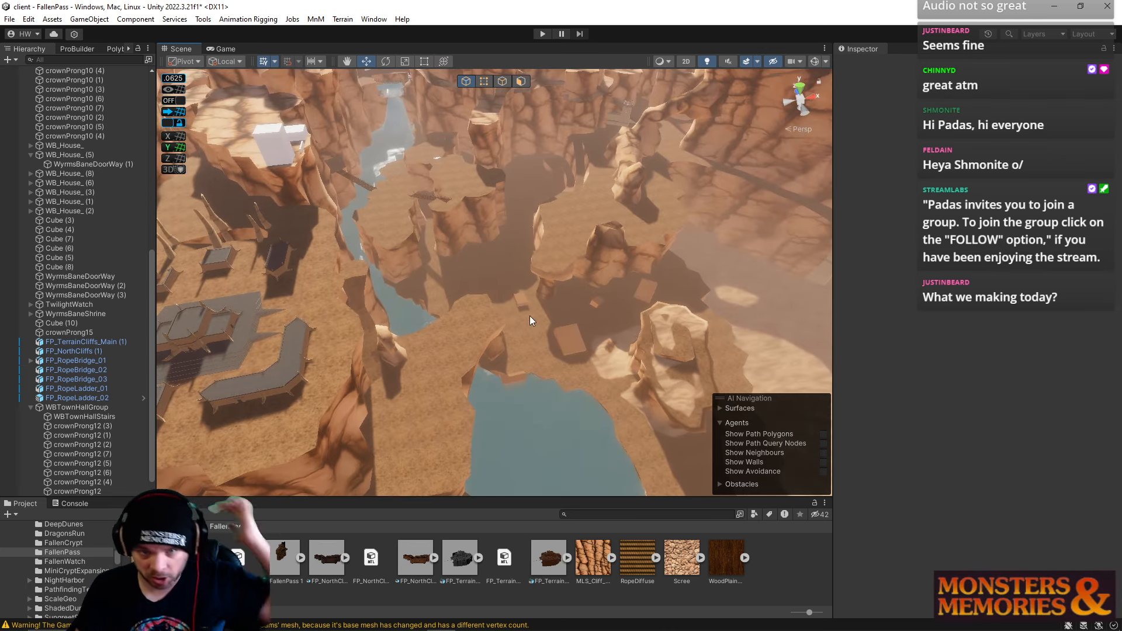
right_drag(472, 360, 331, 318)
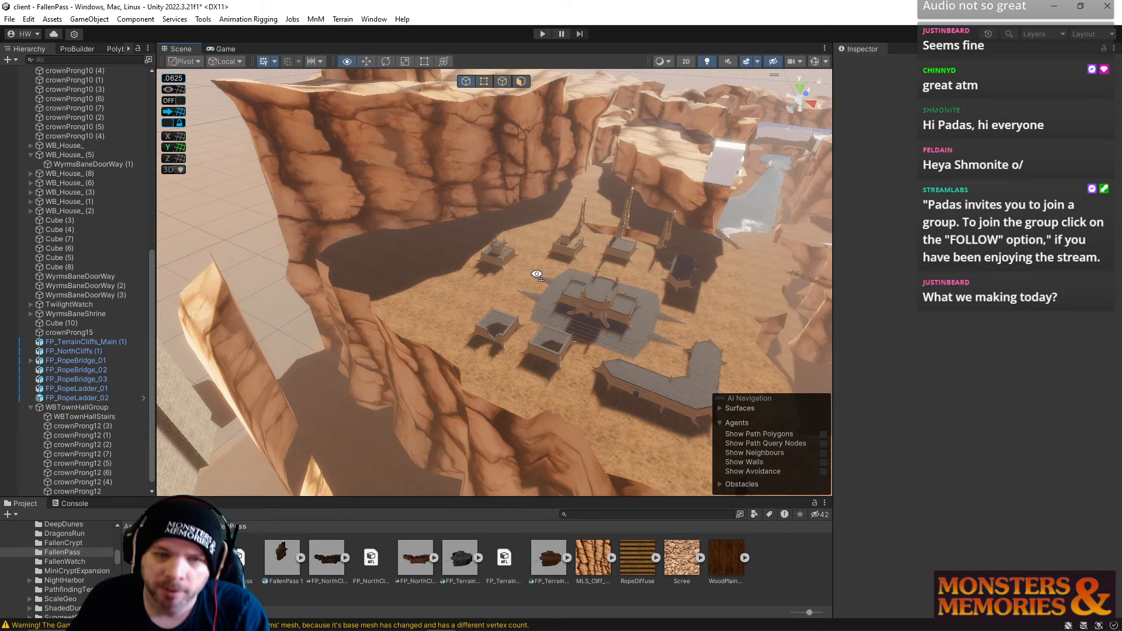
right_drag(536, 274, 882, 208)
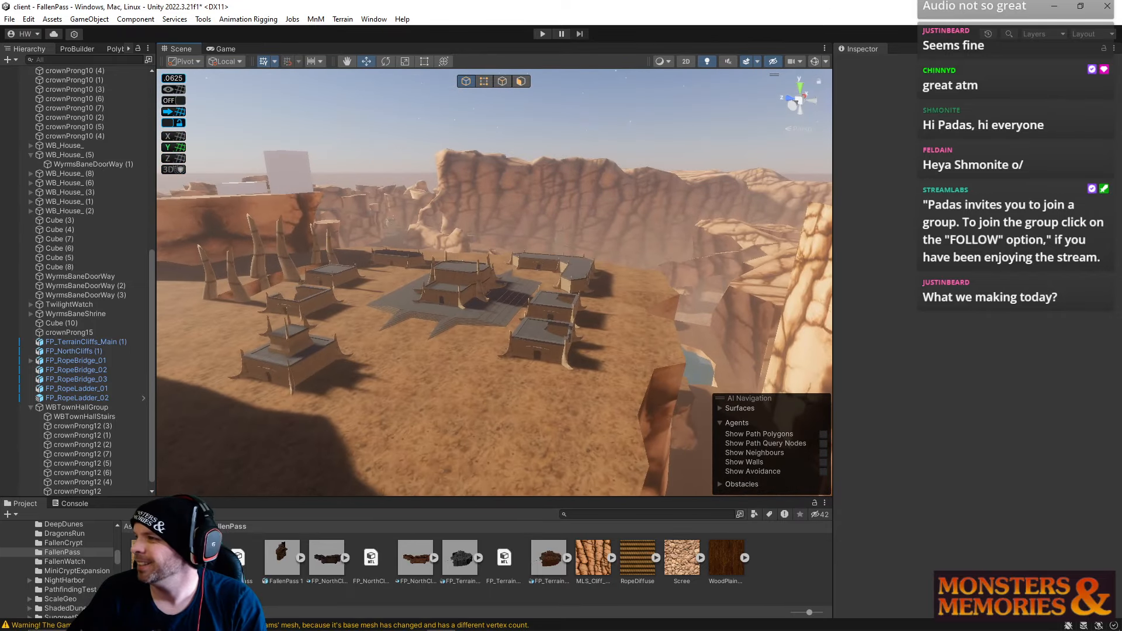
right_drag(575, 316, 534, 345)
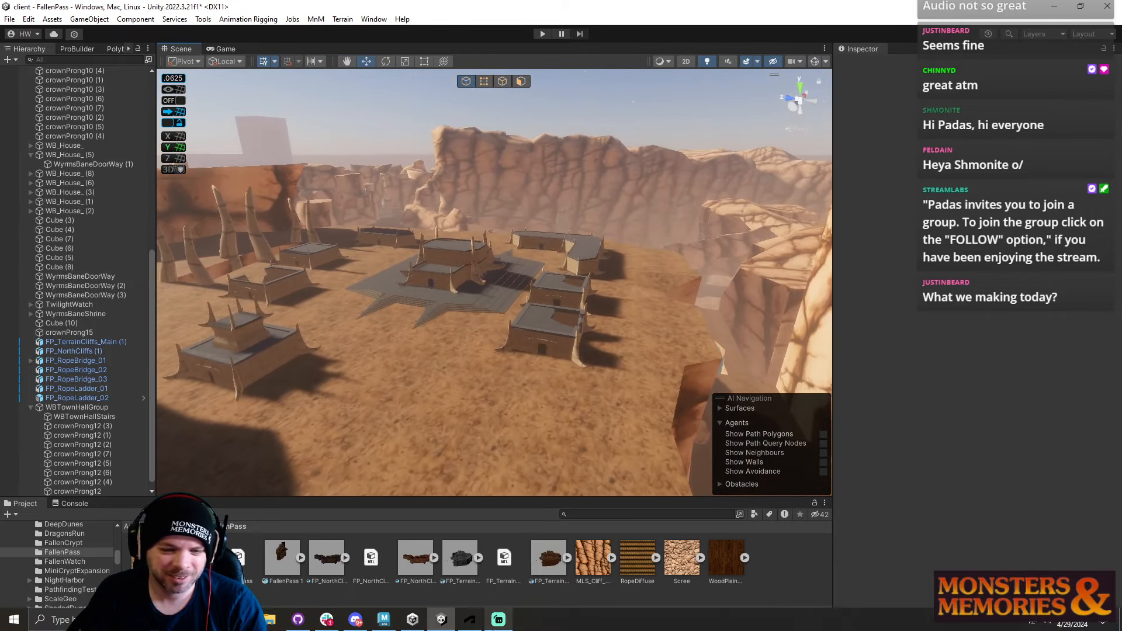
Step: Switch back to Maya, close the Unity Hub window, and save the ruins scene as a new incremental version
click(441, 620)
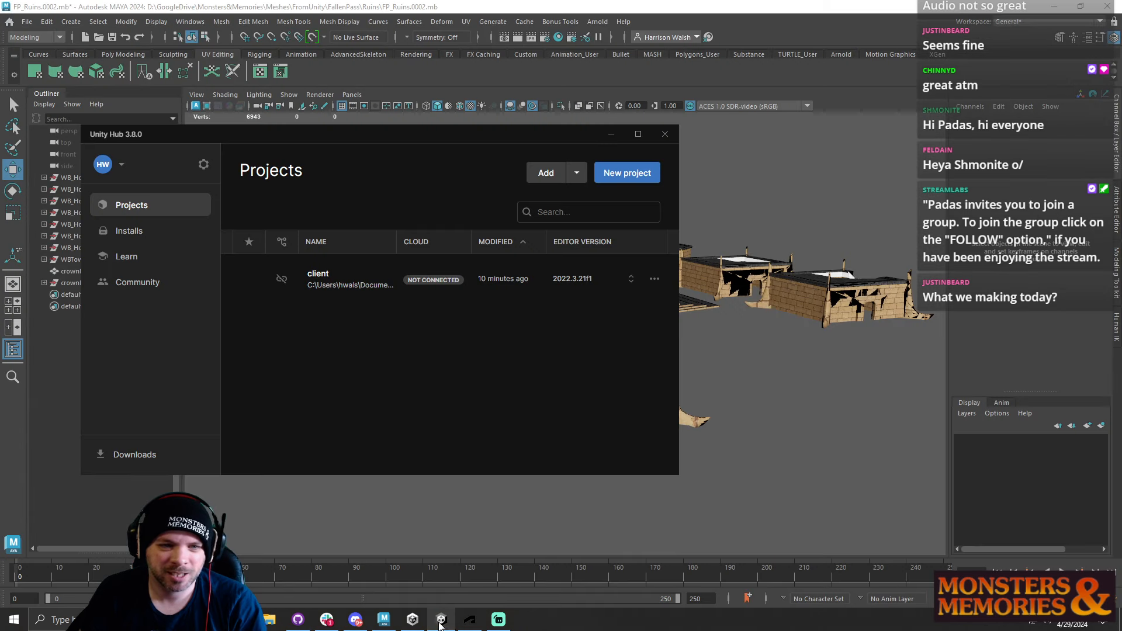
click(669, 137)
click(26, 22)
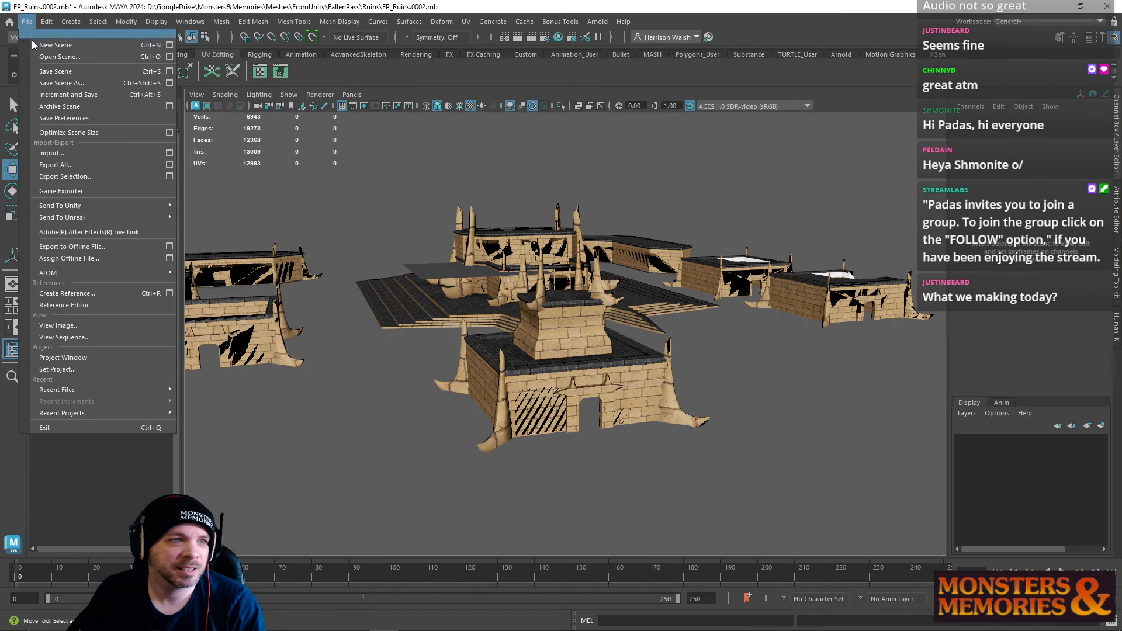
click(59, 92)
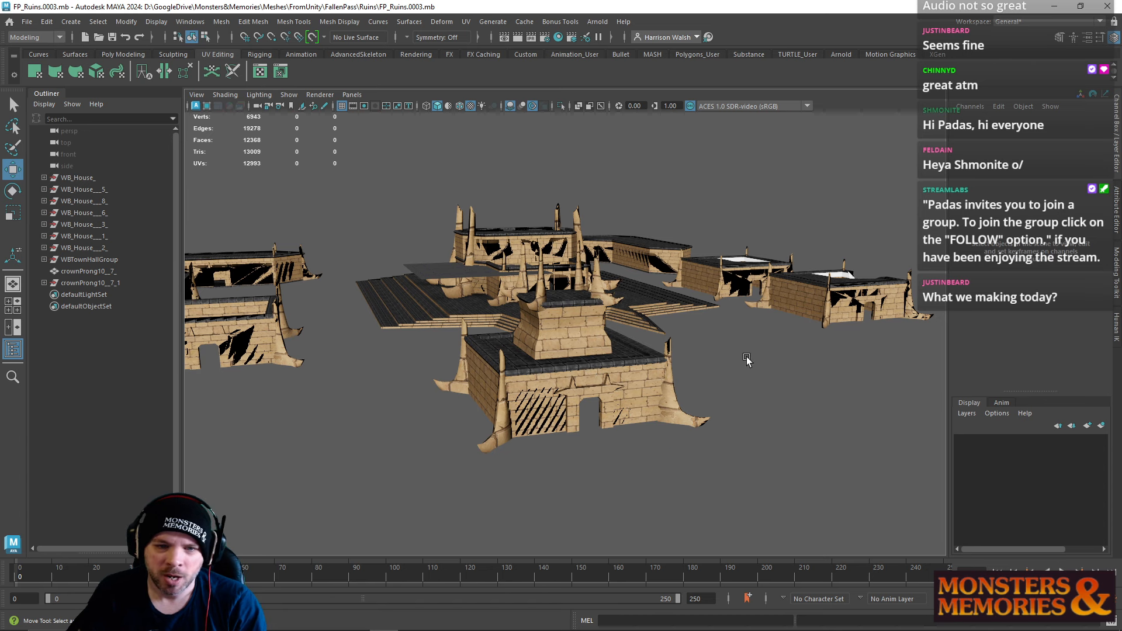
Step: Duplicate the original two-tier building's body together with its crown prongs and place the copy beside the original
alt+drag(744, 358, 719, 367)
click(611, 348)
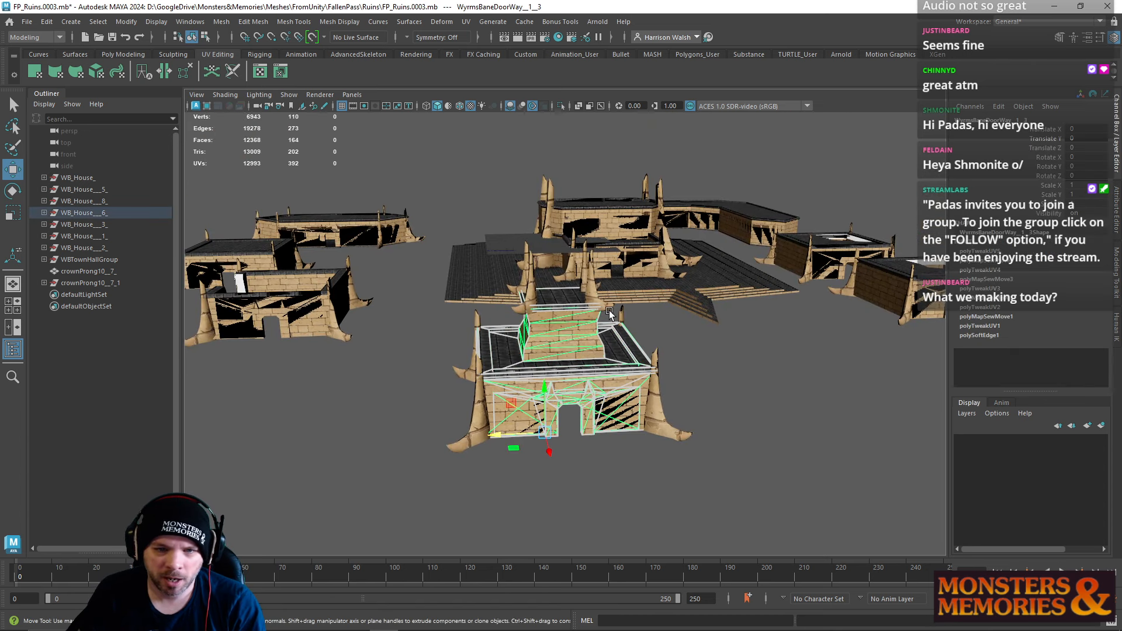
shift+click(592, 293)
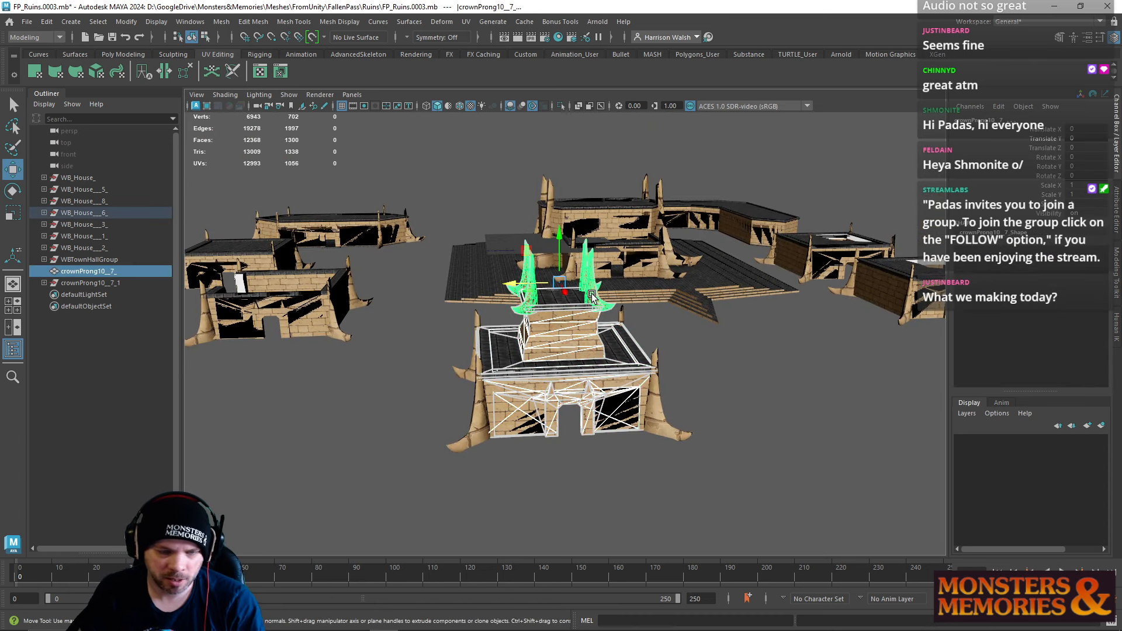
key(ctrl+d)
drag(513, 287, 618, 330)
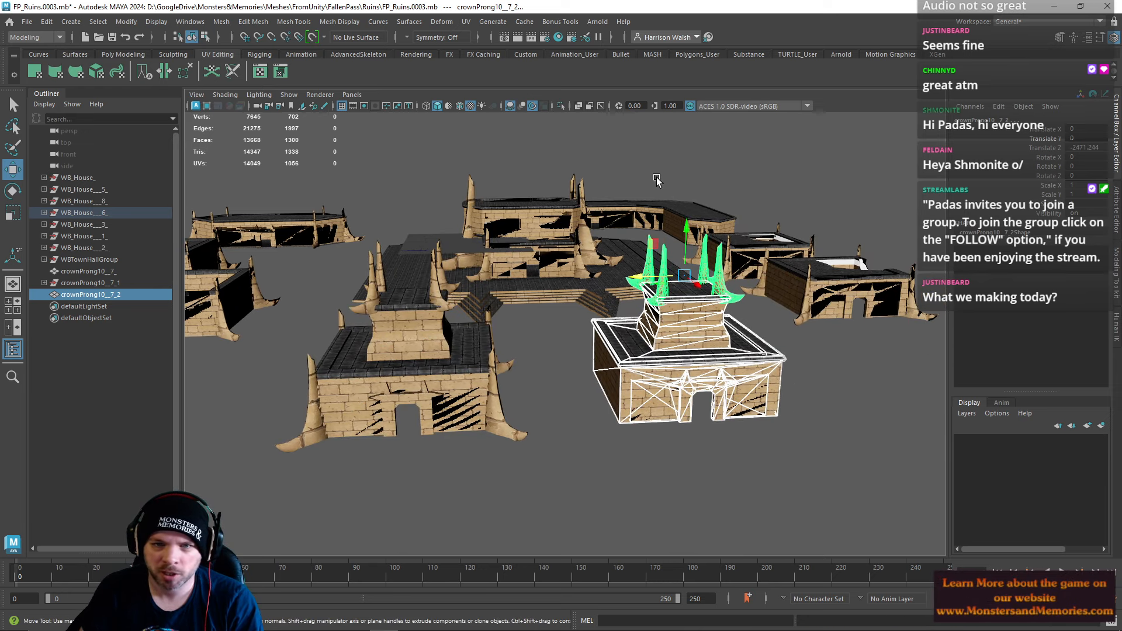
Step: Extract the upper-tier faces from the duplicated building body and delete the separated lower storey
scroll(725, 354, up, 2)
alt+drag(725, 354, 638, 321)
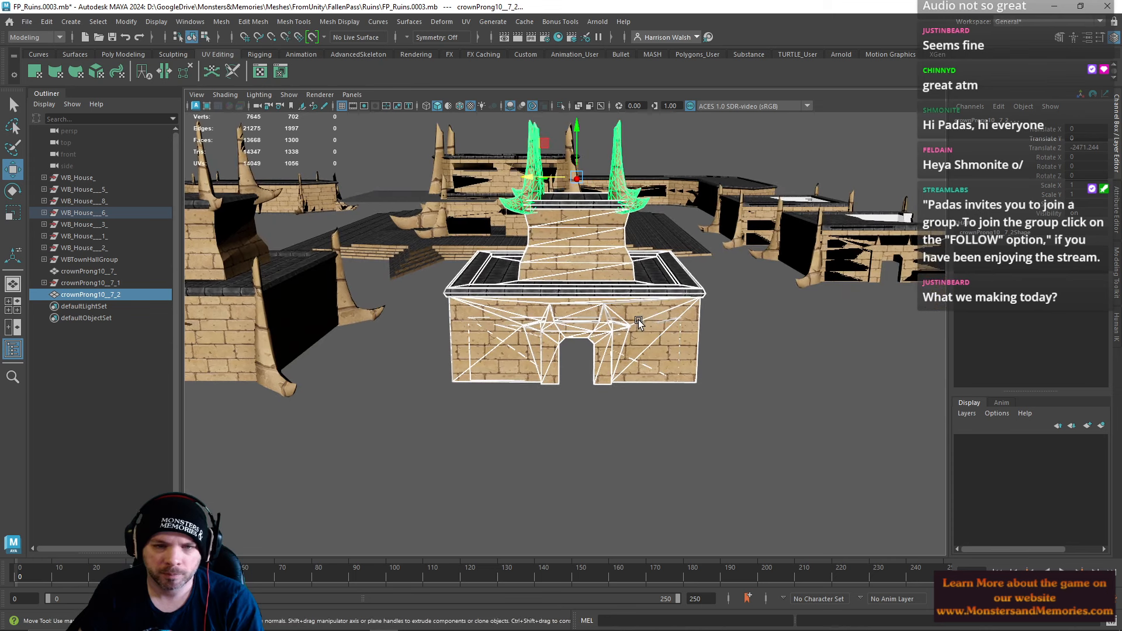
click(602, 303)
right_drag(547, 251, 547, 289)
alt+drag(546, 292, 530, 268)
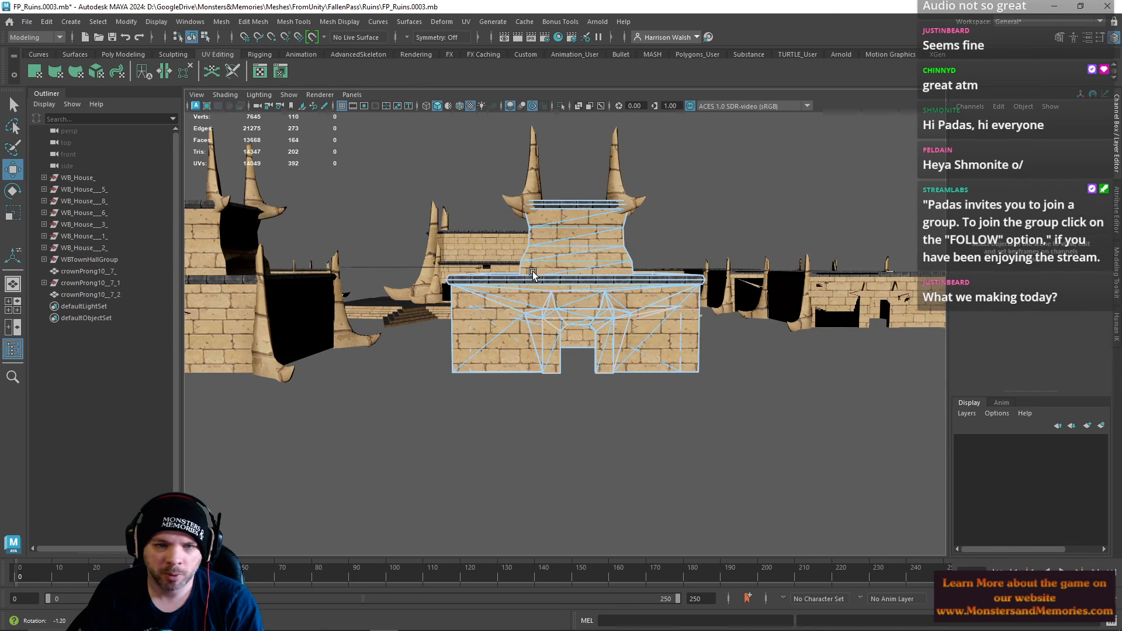
drag(398, 144, 639, 275)
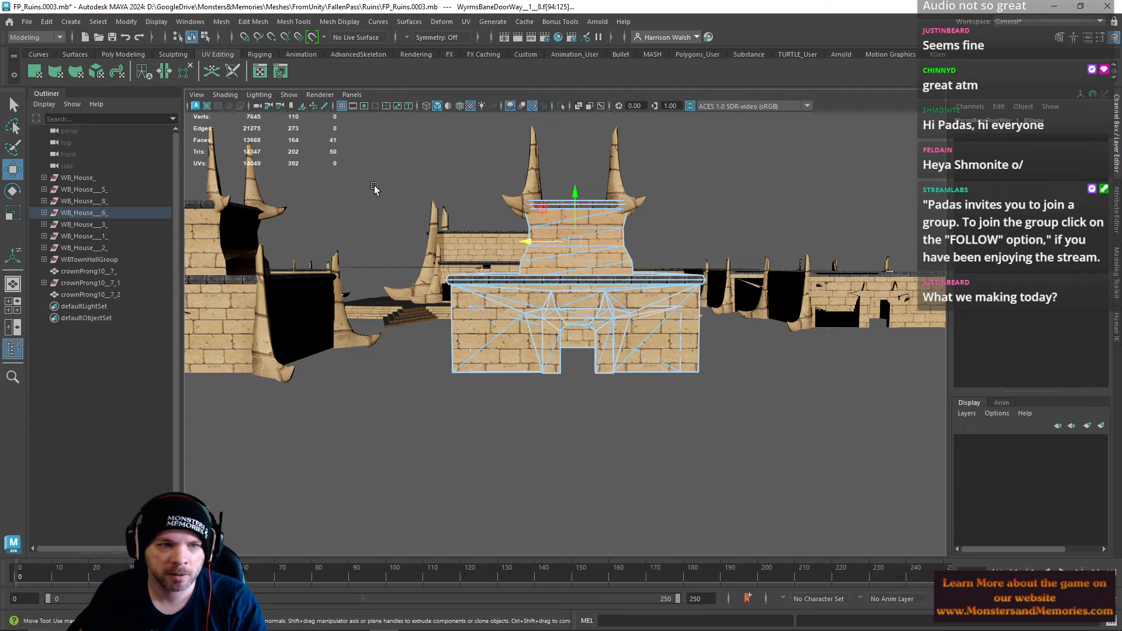
alt+drag(375, 185, 380, 221)
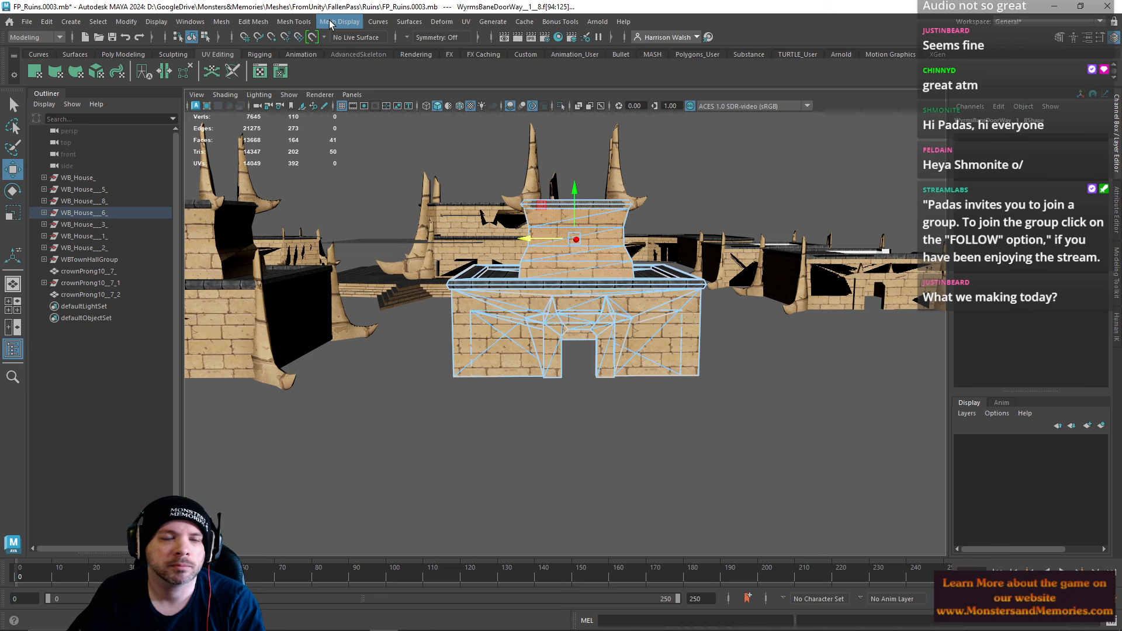
click(126, 53)
click(503, 71)
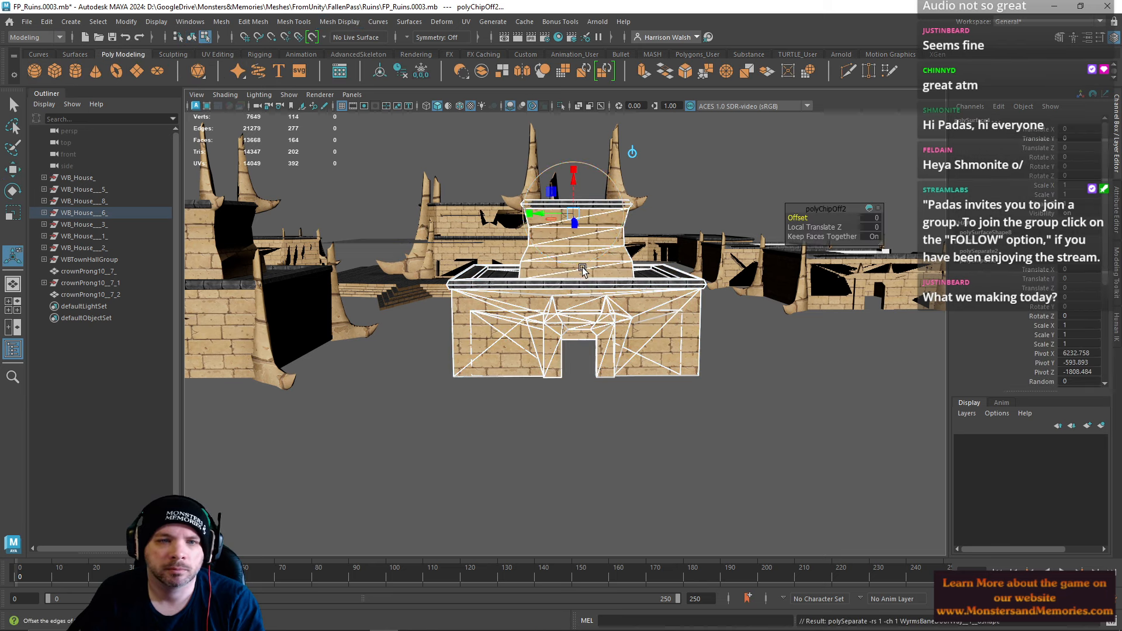
right_drag(588, 312, 640, 303)
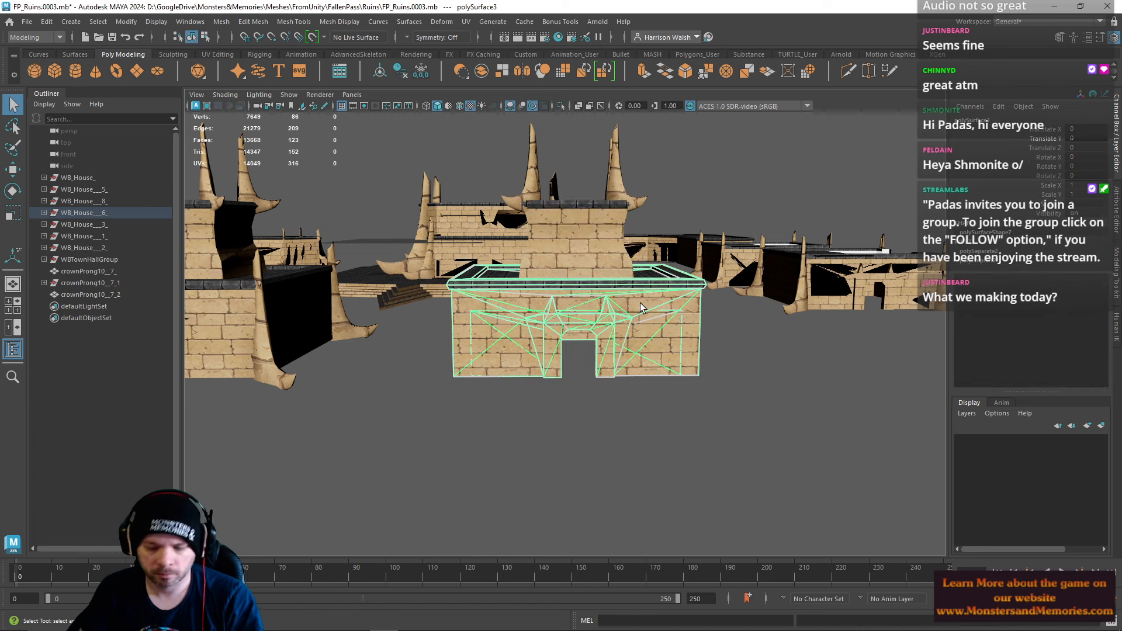
key(Delete)
Step: Combine the extracted upper tier and its four crown prongs into one mesh
click(556, 218)
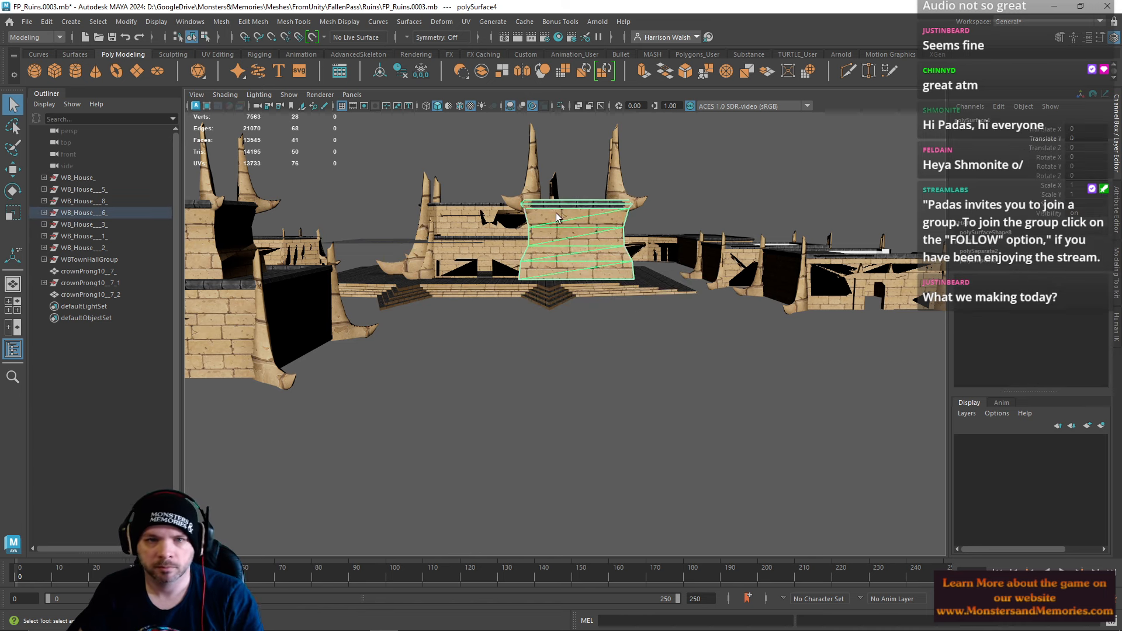
shift+click(531, 173)
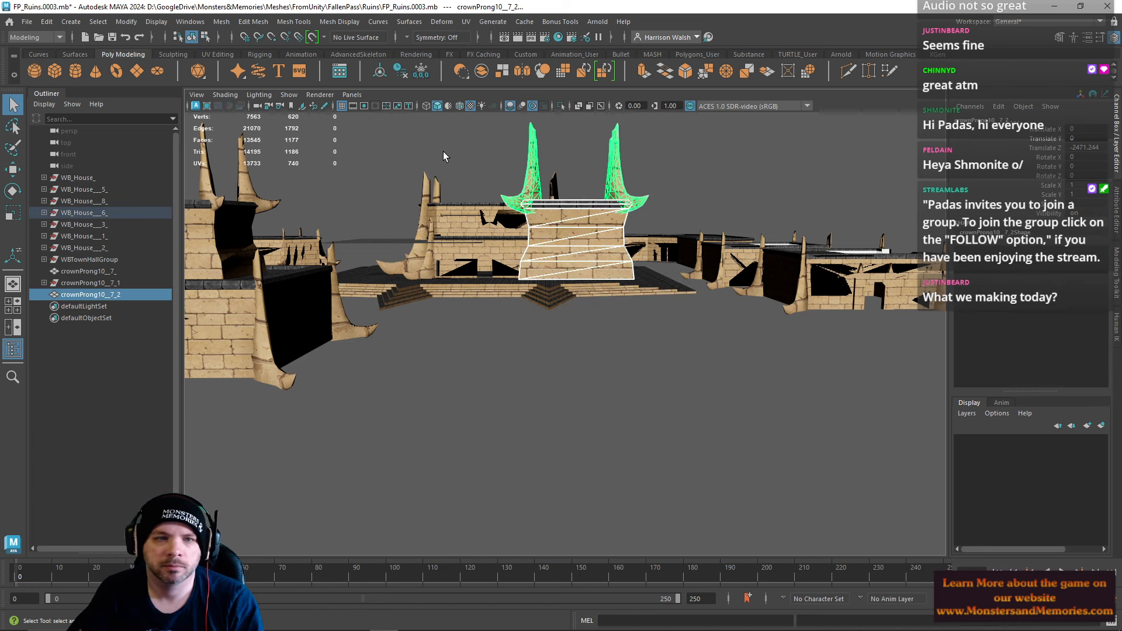
click(482, 71)
Step: Move the combined tower across the settlement onto the roof corner of the angled wall building
alt+drag(623, 169, 607, 234)
scroll(607, 229, down, 5)
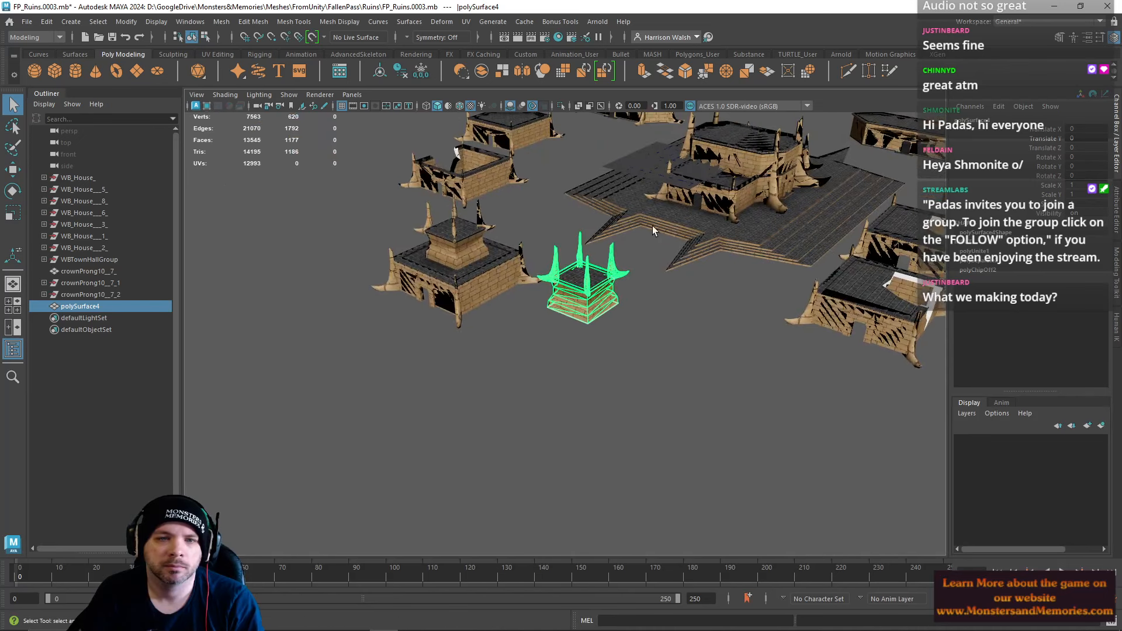
key(w)
drag(551, 294, 809, 194)
alt+middle_drag(809, 195, 440, 351)
drag(497, 285, 746, 250)
key(f)
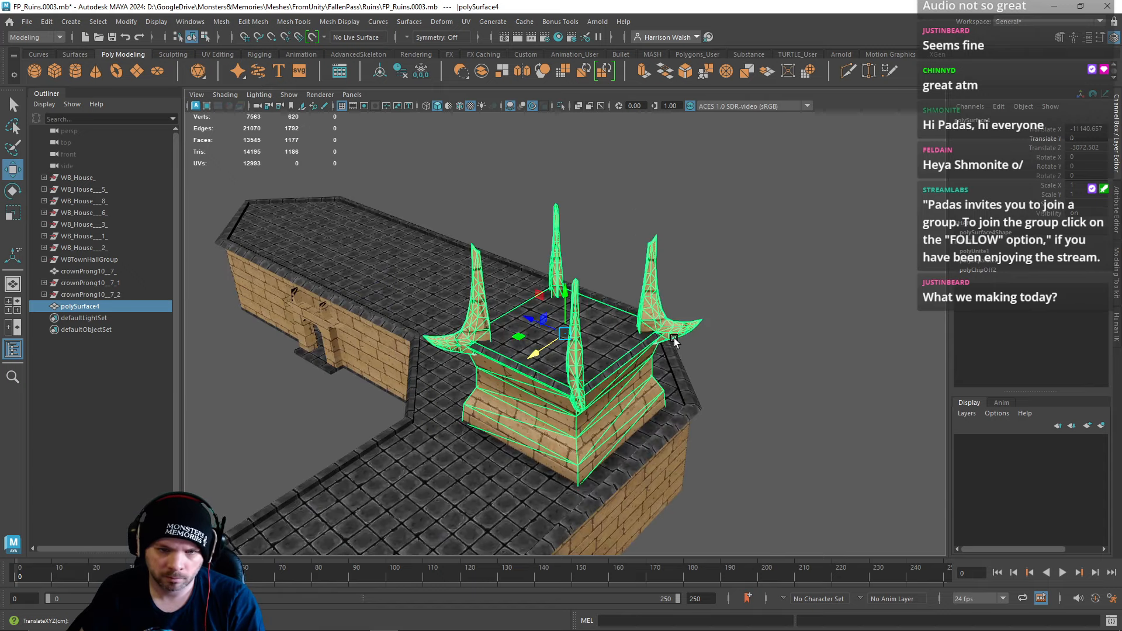
Step: Set the tower's Y rotation to -45 so it faces the wall building's chamfered corner
alt+drag(675, 338, 640, 281)
key(e)
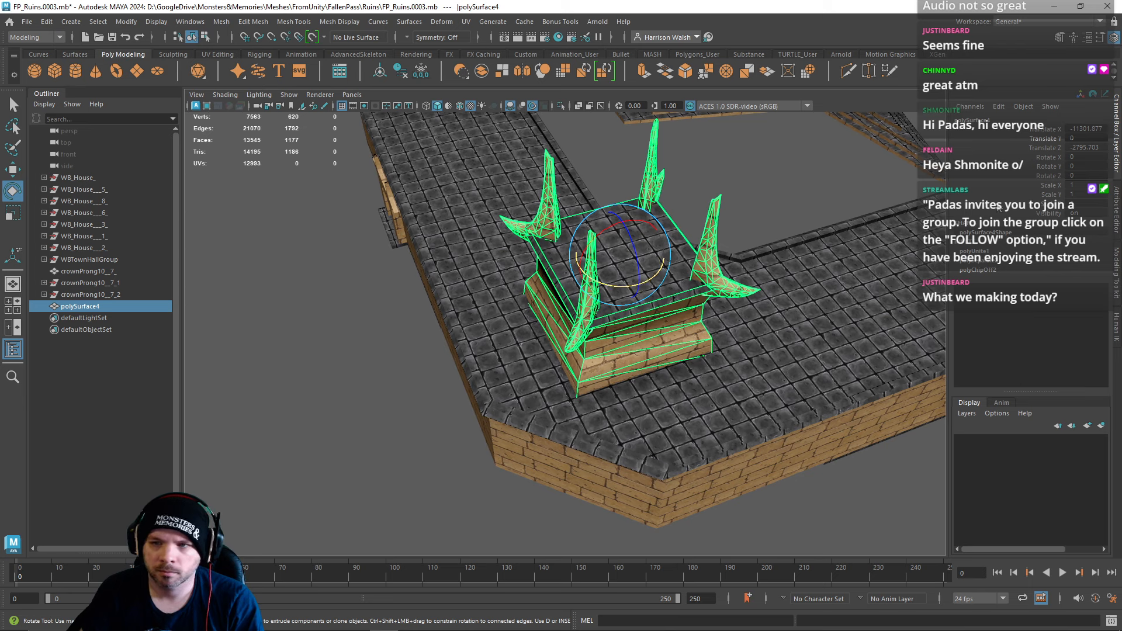
click(1091, 162)
text(45)
key(Return)
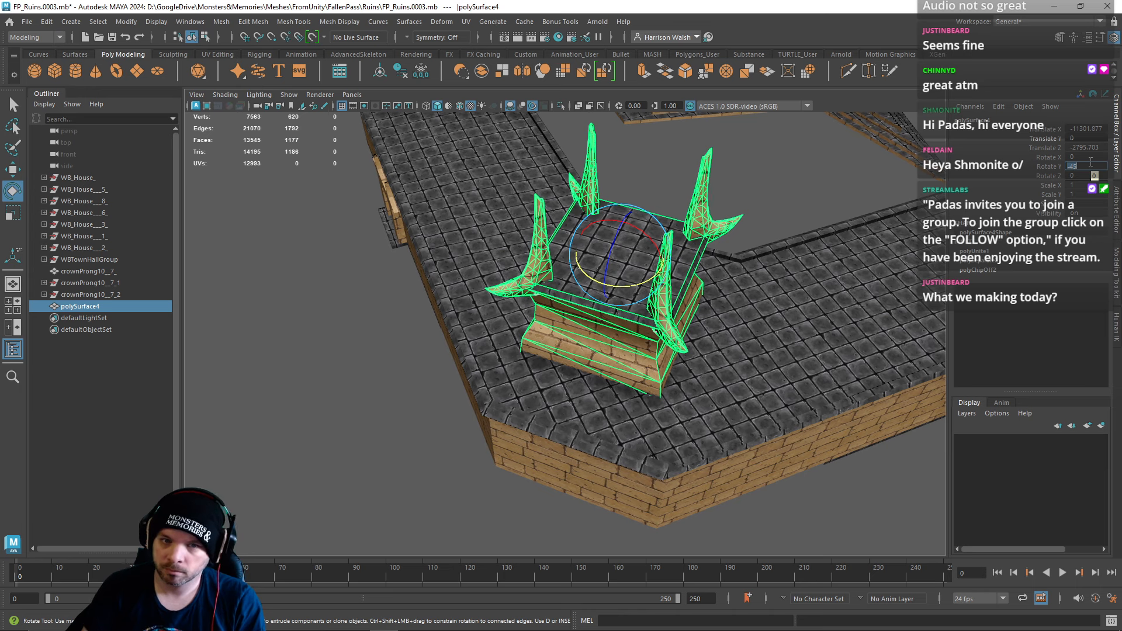
Step: Center the tower on the chamfered corner, scale it up uniformly to about 1.58, and raise it to fit the roof
alt+drag(447, 330, 528, 305)
alt+middle_drag(528, 306, 501, 301)
key(w)
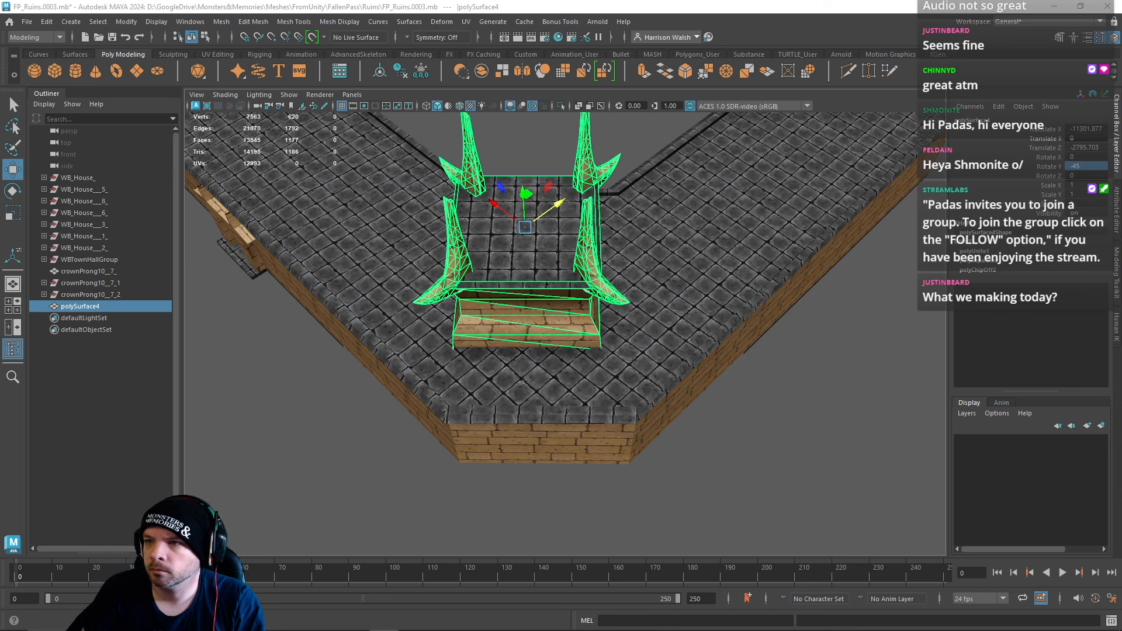
drag(558, 227, 517, 255)
drag(709, 268, 782, 271)
key(r)
alt+drag(703, 308, 640, 191)
key(w)
drag(640, 168, 678, 283)
key(r)
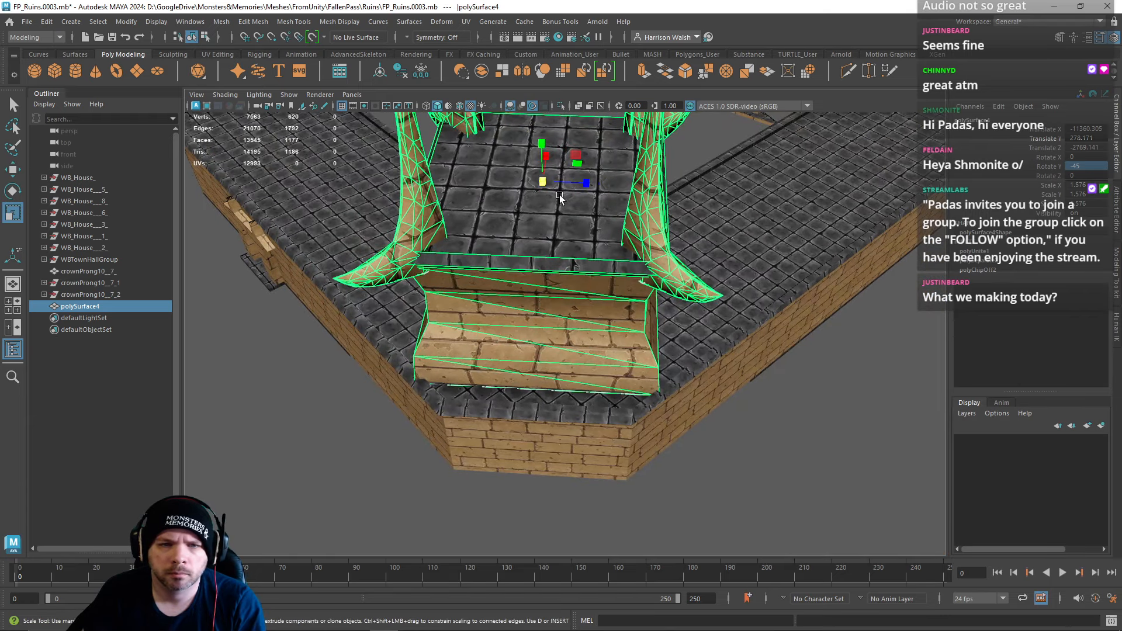
Step: Reduce the tower's uniform scale to about 1.34 and shift it outward so its base lines up with the chamfered roof edge
drag(547, 183, 583, 183)
key(w)
key(r)
key(w)
drag(552, 139, 552, 156)
alt+drag(622, 190, 631, 225)
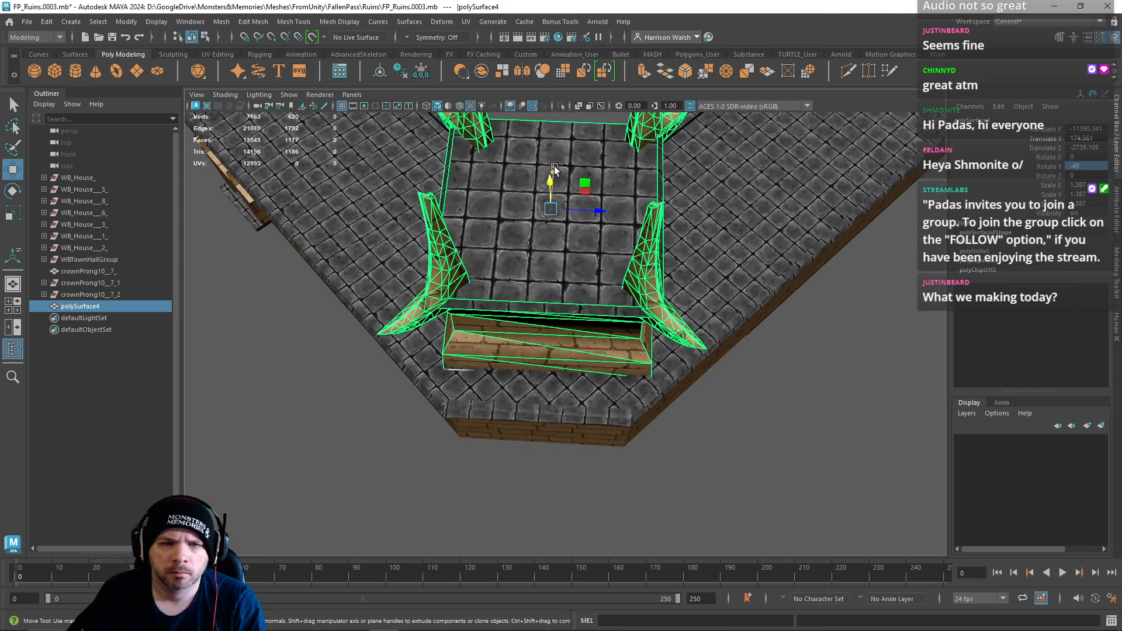
drag(554, 169, 554, 202)
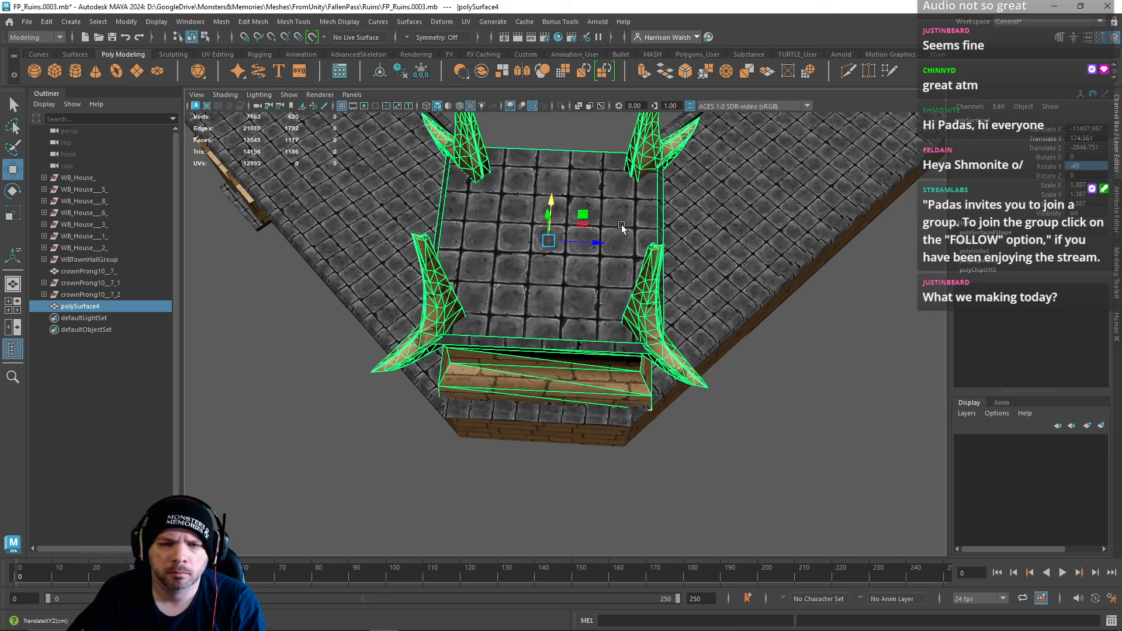
drag(608, 243, 537, 245)
key(r)
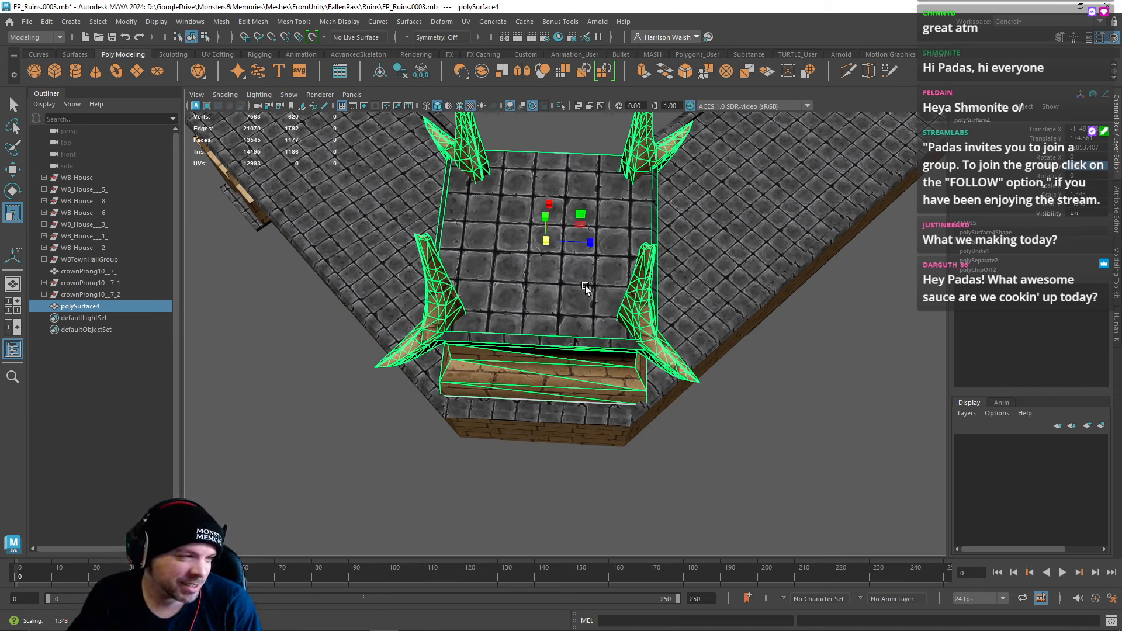
Step: Lower the tower slightly to Translate Y of about 162 so its base sits on the roof
alt+drag(570, 318, 852, 253)
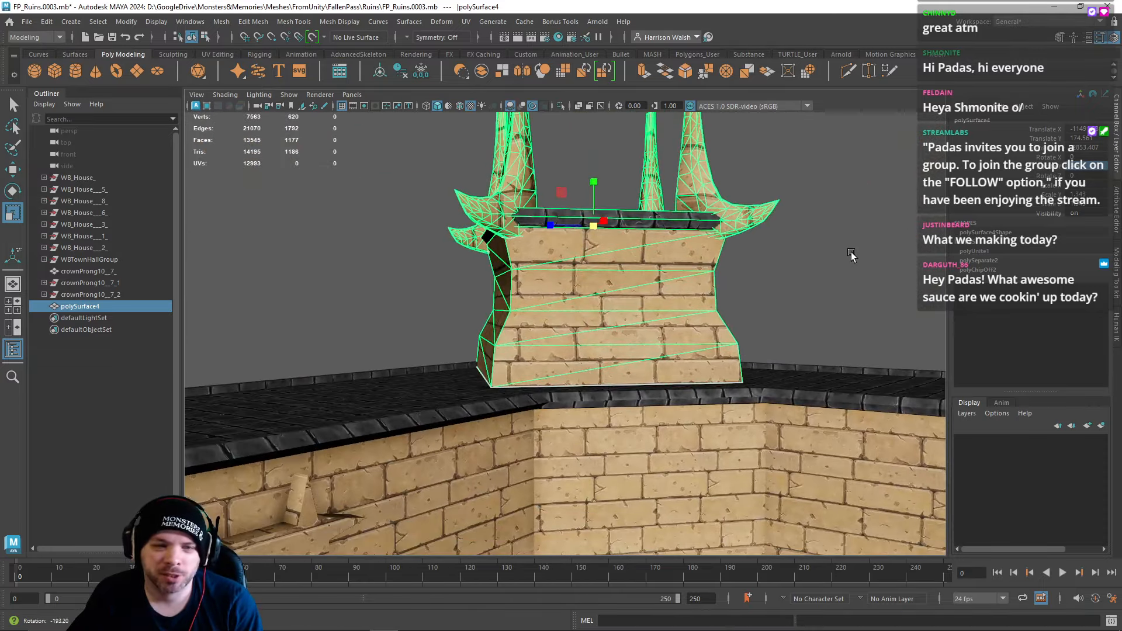
key(w)
drag(594, 177, 595, 182)
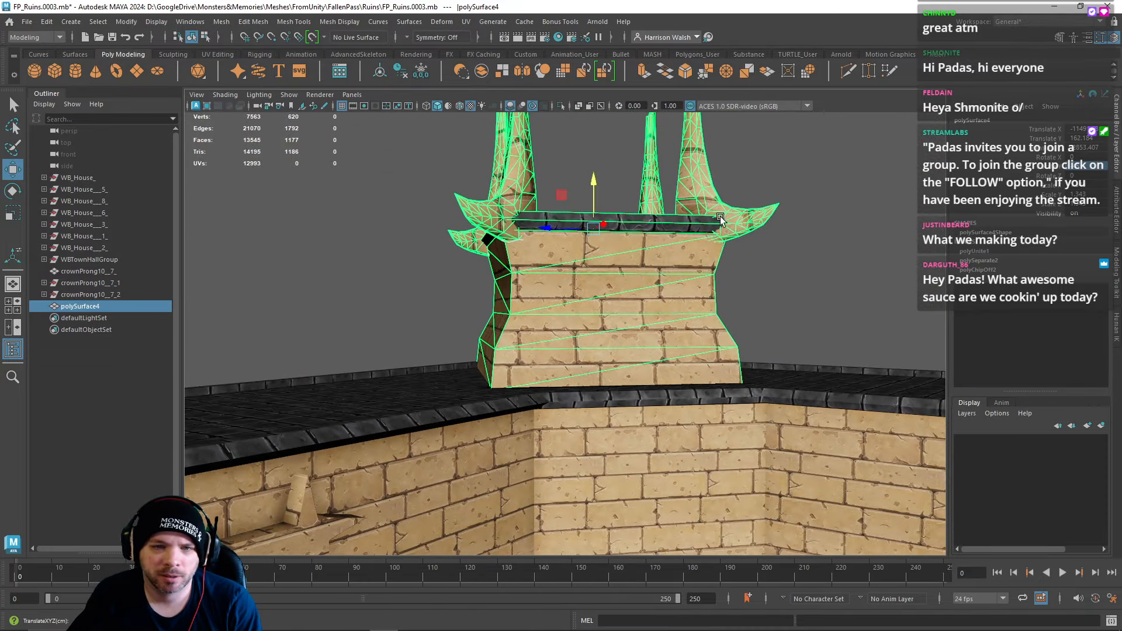
click(877, 283)
alt+middle_drag(792, 297, 780, 233)
alt+right_drag(780, 232, 629, 237)
alt+drag(629, 237, 559, 384)
Step: Delete the four diagonal edges across the tower's outward-facing brick wall
click(548, 302)
alt+middle_drag(548, 302, 566, 342)
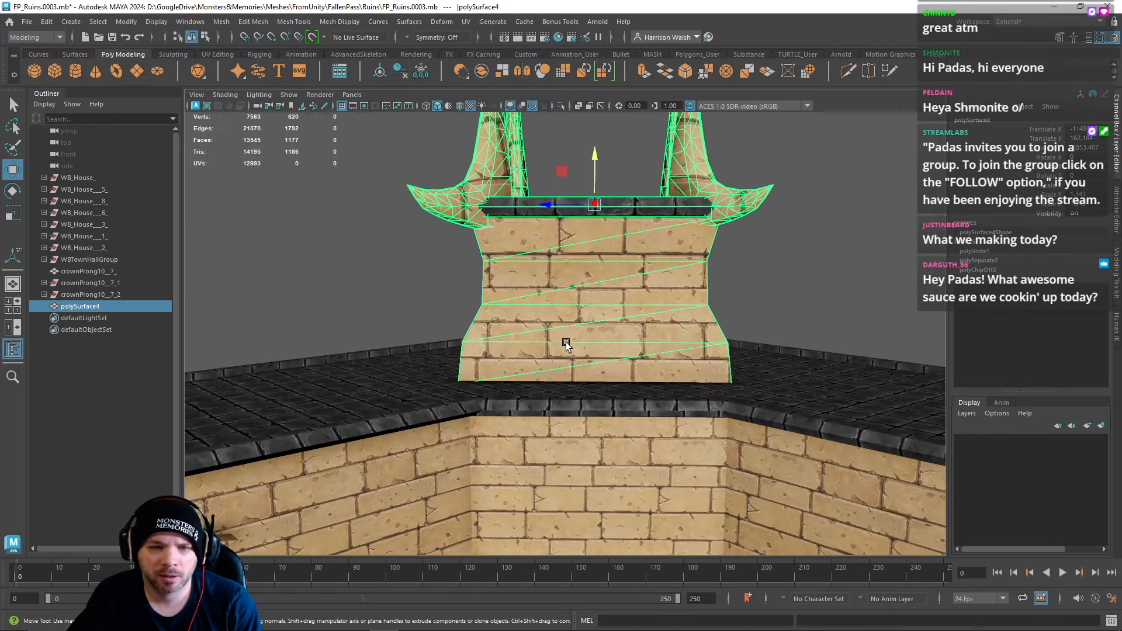
right_drag(584, 242, 584, 213)
click(585, 241)
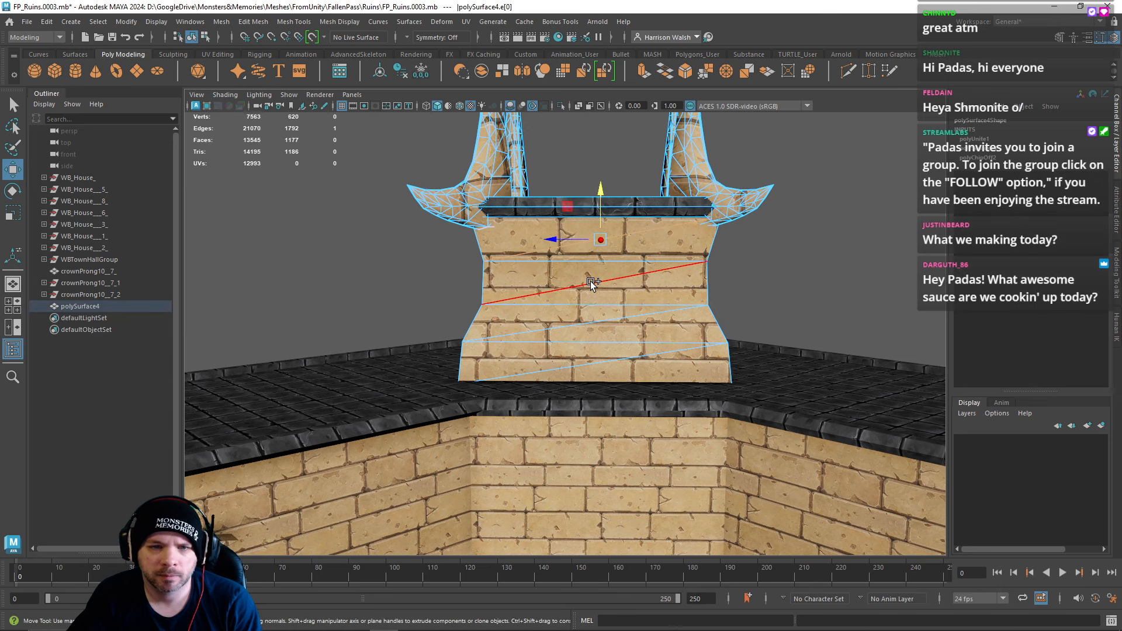
shift+click(593, 284)
shift+click(597, 321)
shift+click(614, 361)
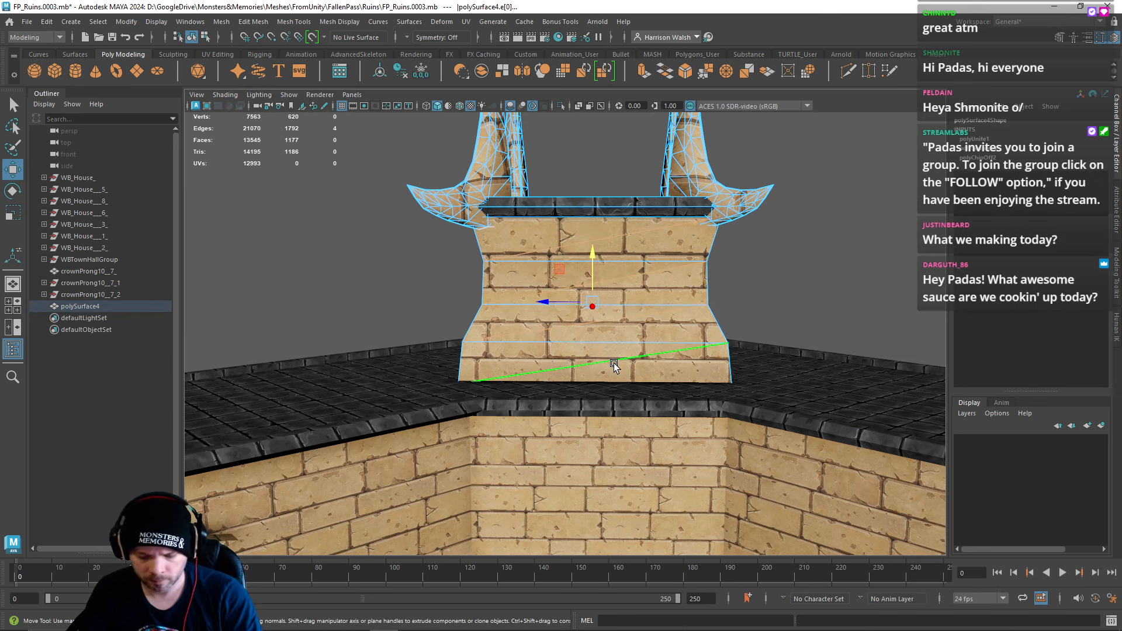
key(Delete)
Step: Examine the tower on the angled wall building and compare it with the original two-tier building
scroll(609, 384, down, 4)
alt+drag(608, 384, 632, 267)
click(647, 251)
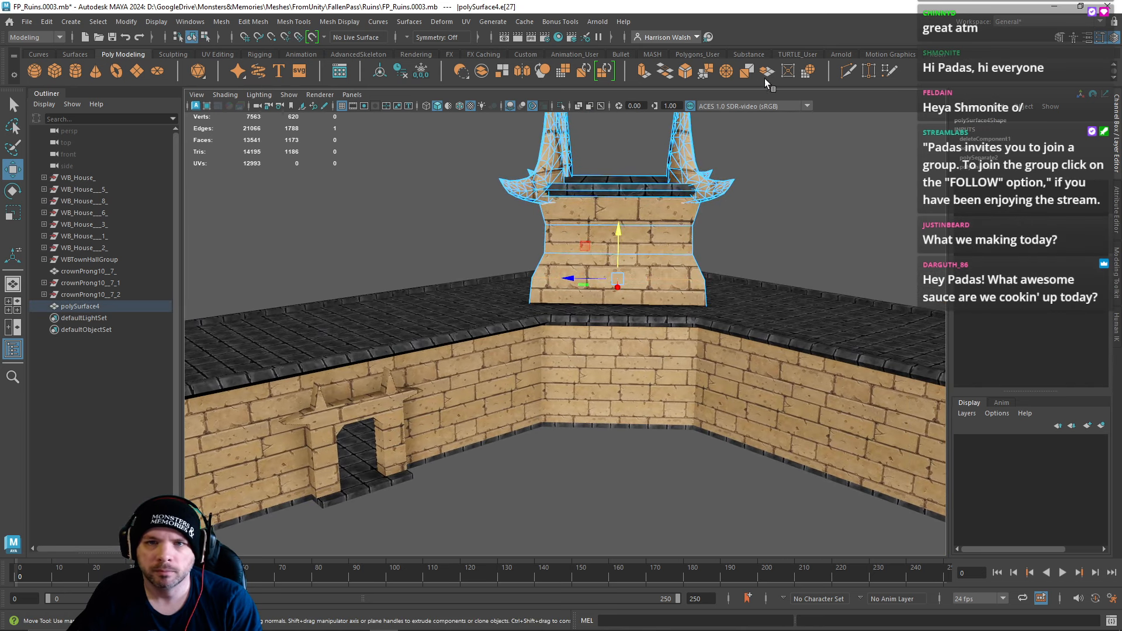
alt+middle_drag(375, 437, 443, 370)
click(443, 371)
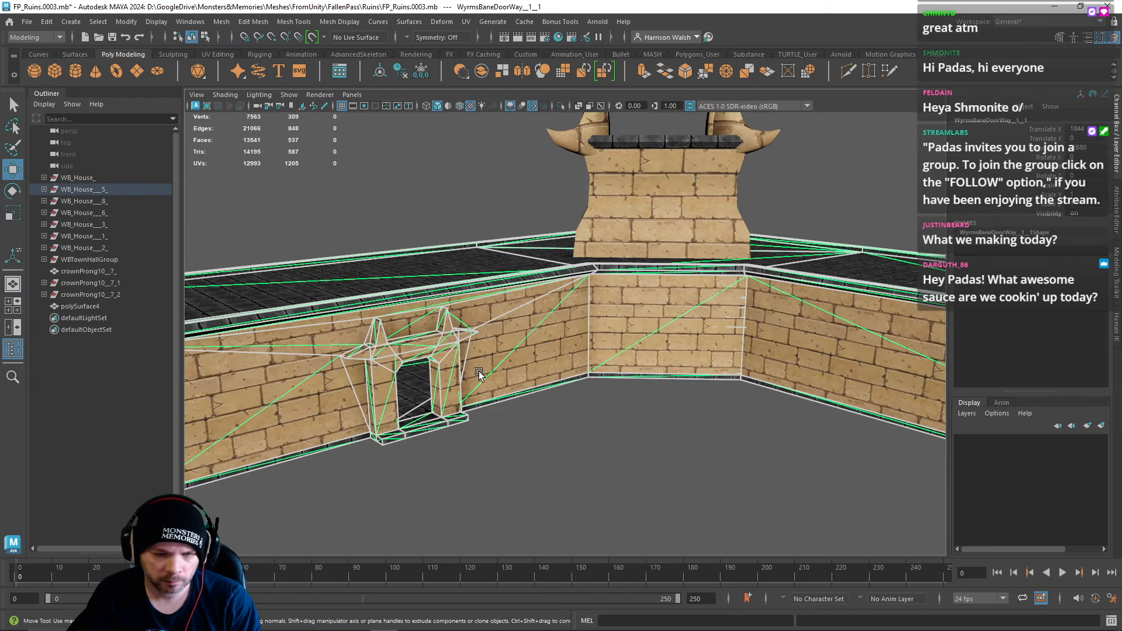
scroll(543, 409, down, 8)
alt+drag(549, 409, 566, 387)
alt+middle_drag(566, 387, 735, 359)
alt+right_drag(735, 359, 621, 360)
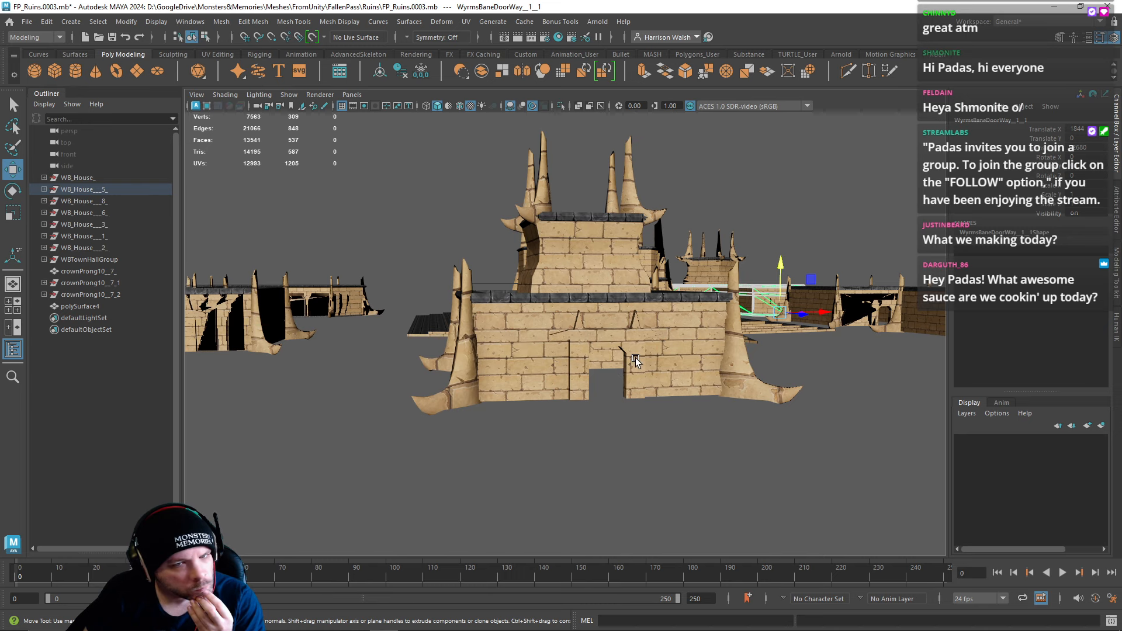
click(635, 360)
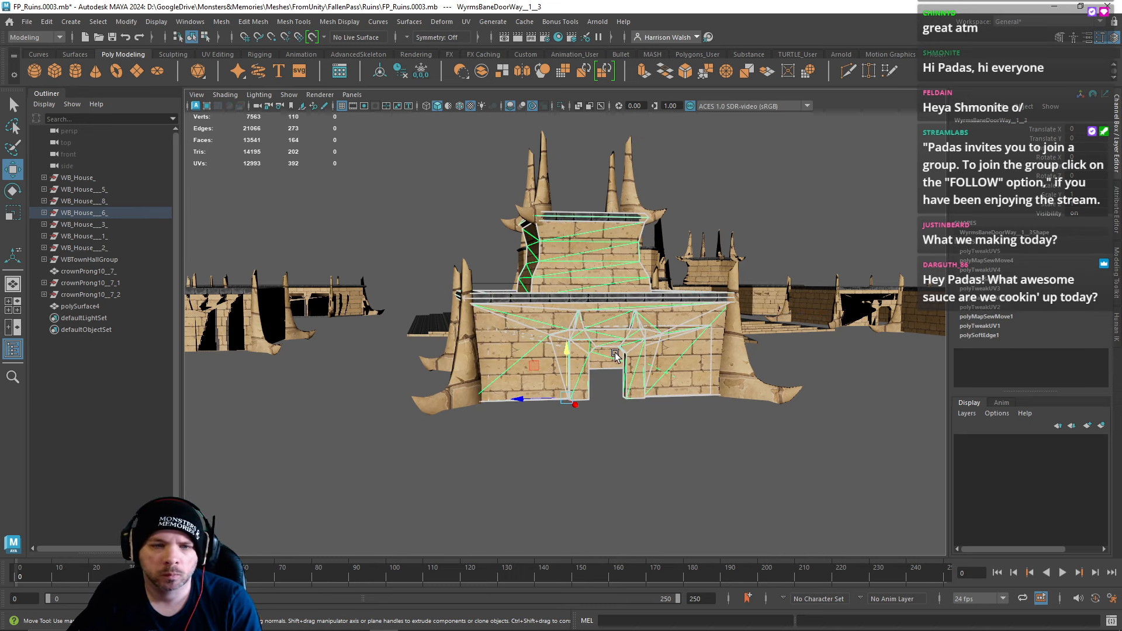
alt+drag(717, 319, 707, 331)
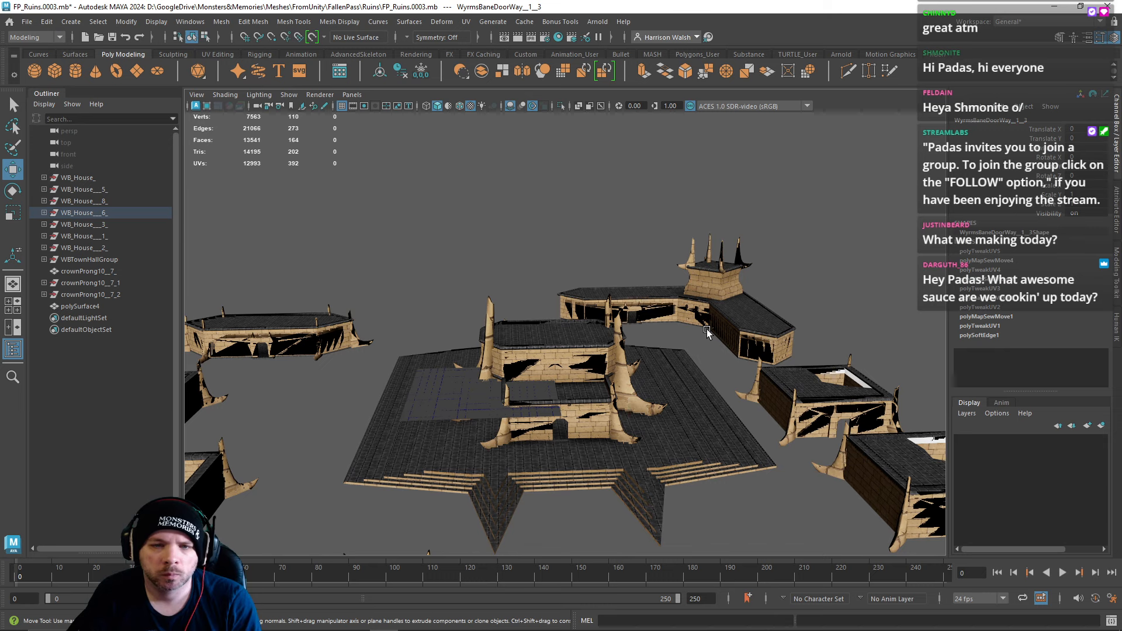
Step: Reset the tower's Y rotation to 0 and move it off the wall building toward the original two-tier building
click(701, 283)
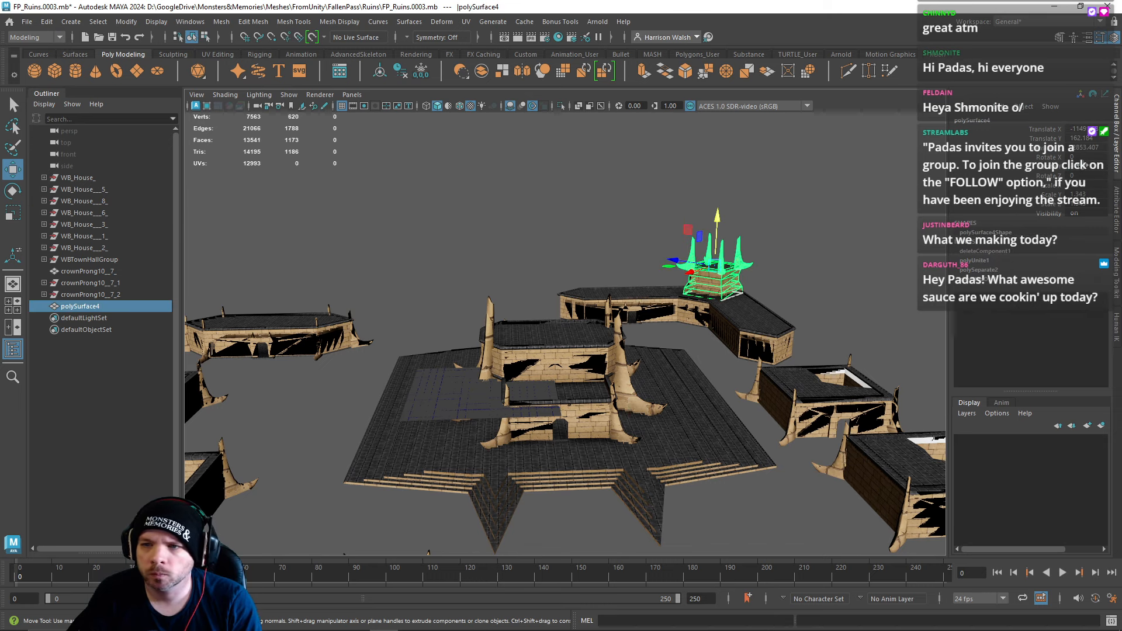
text(0)
key(Return)
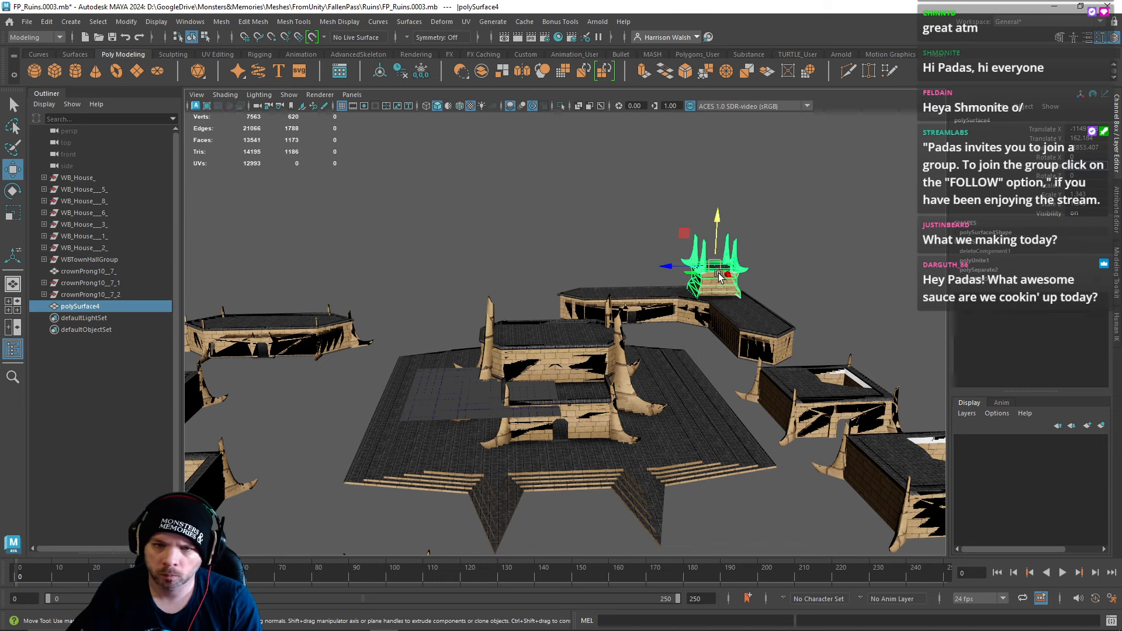
drag(727, 274, 682, 303)
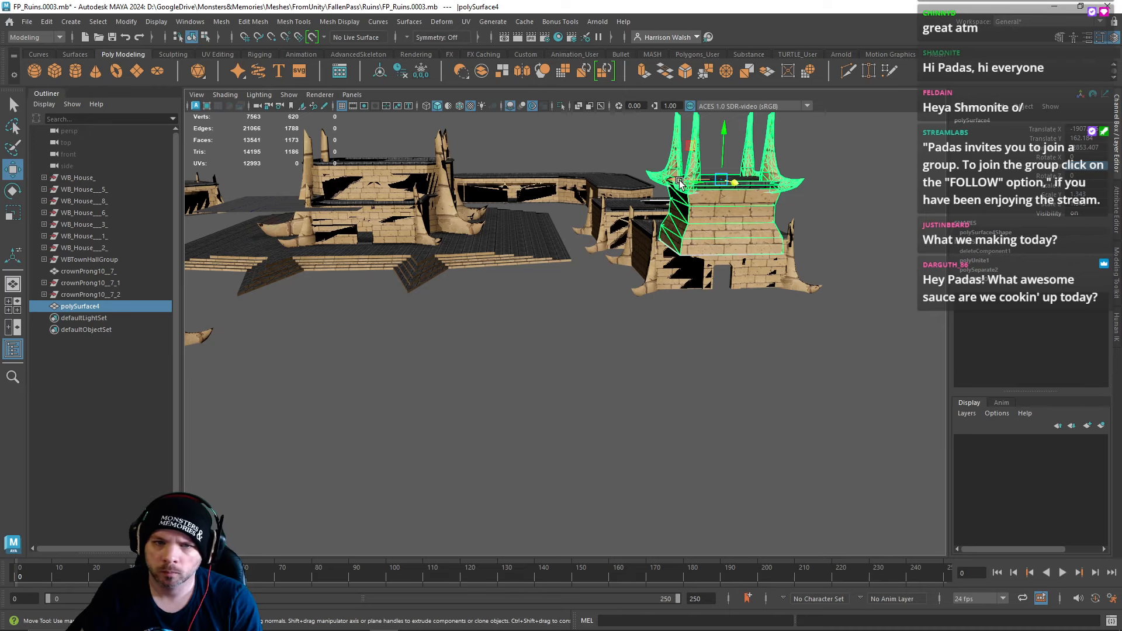
drag(679, 181, 438, 188)
Step: Duplicate the original two-tier building's doorway mesh and move the copy onto the open ground beside it
alt+middle_drag(374, 257, 669, 257)
alt+middle_drag(667, 217, 581, 304)
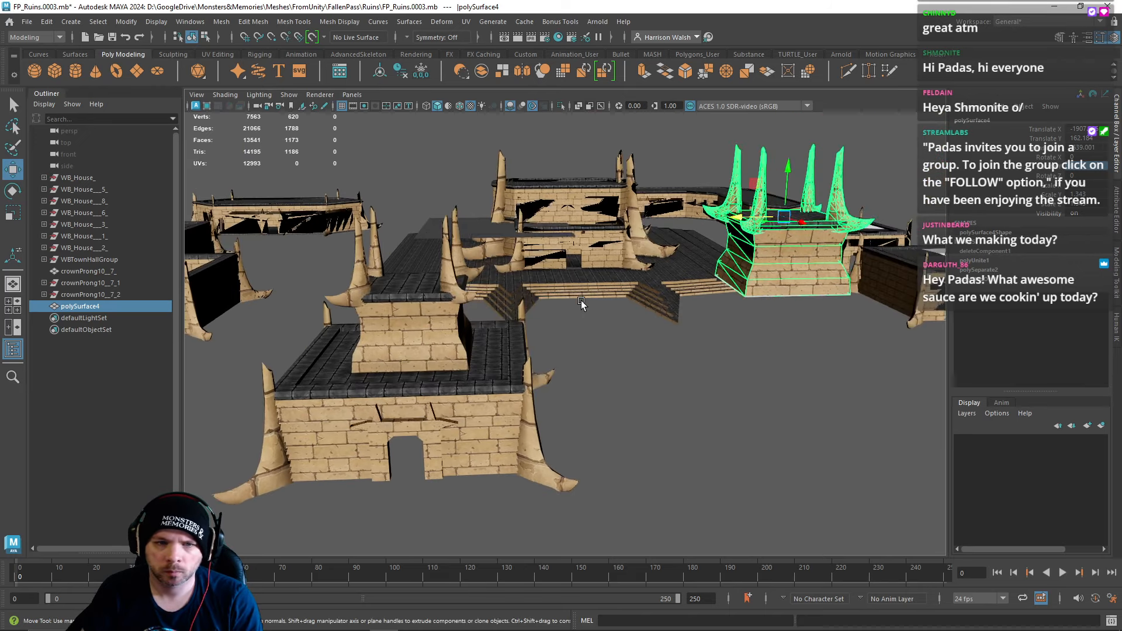
click(491, 377)
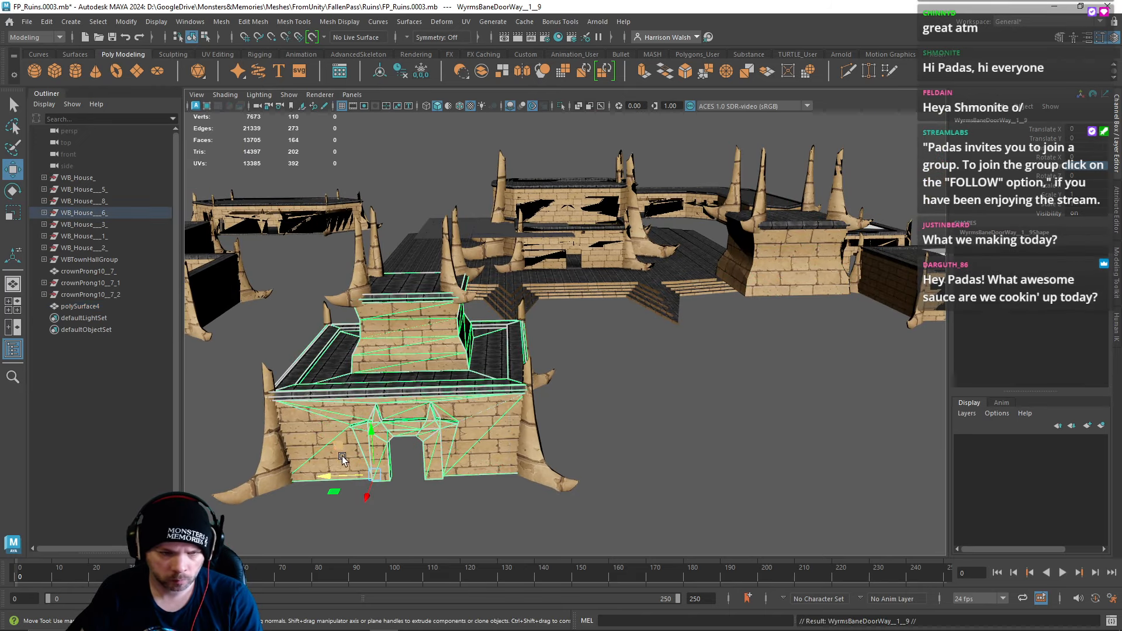
mouse_move(339, 472)
shift+mouse_down()
mouse_move(463, 476)
mouse_move(718, 454)
shift+mouse_up()
key(f)
alt+drag(517, 394, 538, 351)
key(f)
Step: Delete the diagonal edges across the inner faces of the copied doorway's opening
right_click(522, 327)
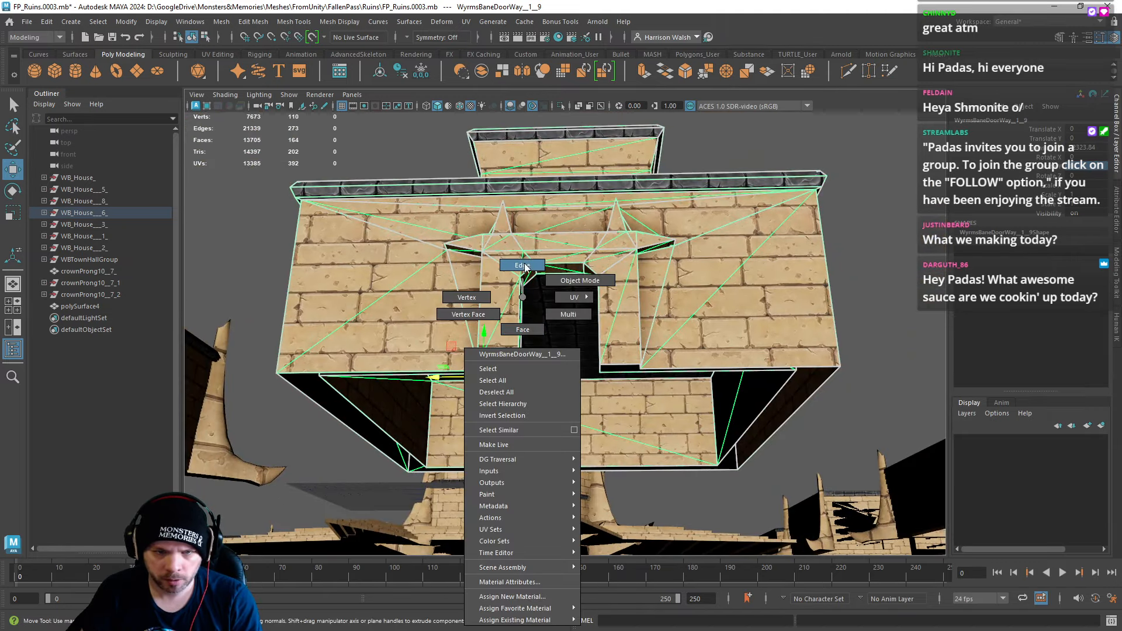
click(522, 266)
scroll(528, 304, up, 5)
click(490, 313)
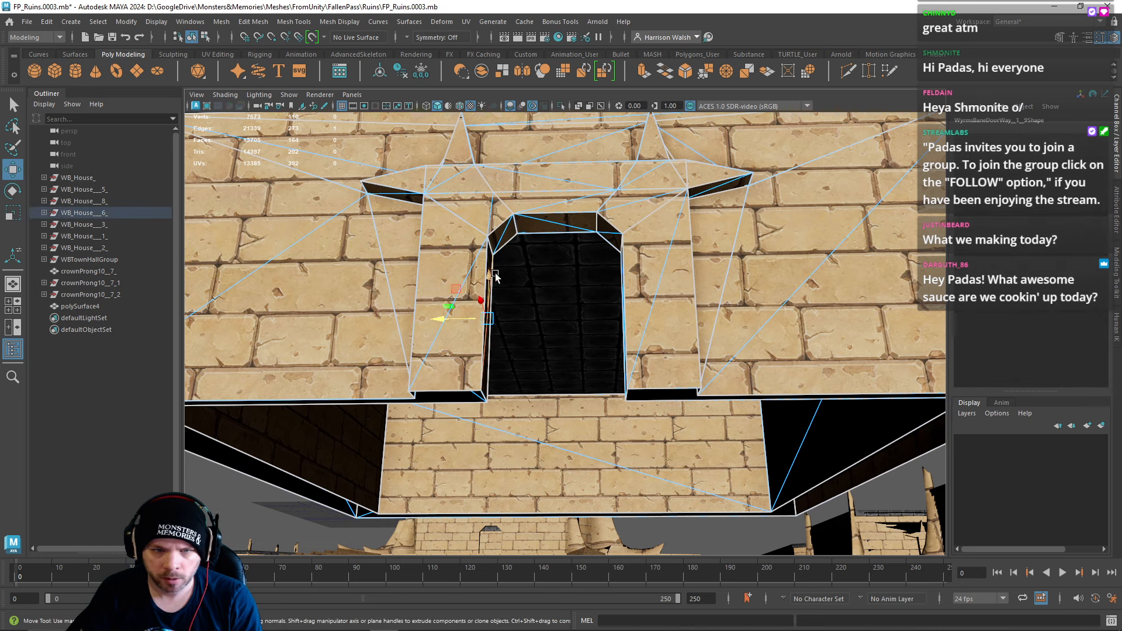
shift+click(506, 232)
shift+click(540, 221)
shift+click(609, 234)
alt+drag(597, 244, 728, 292)
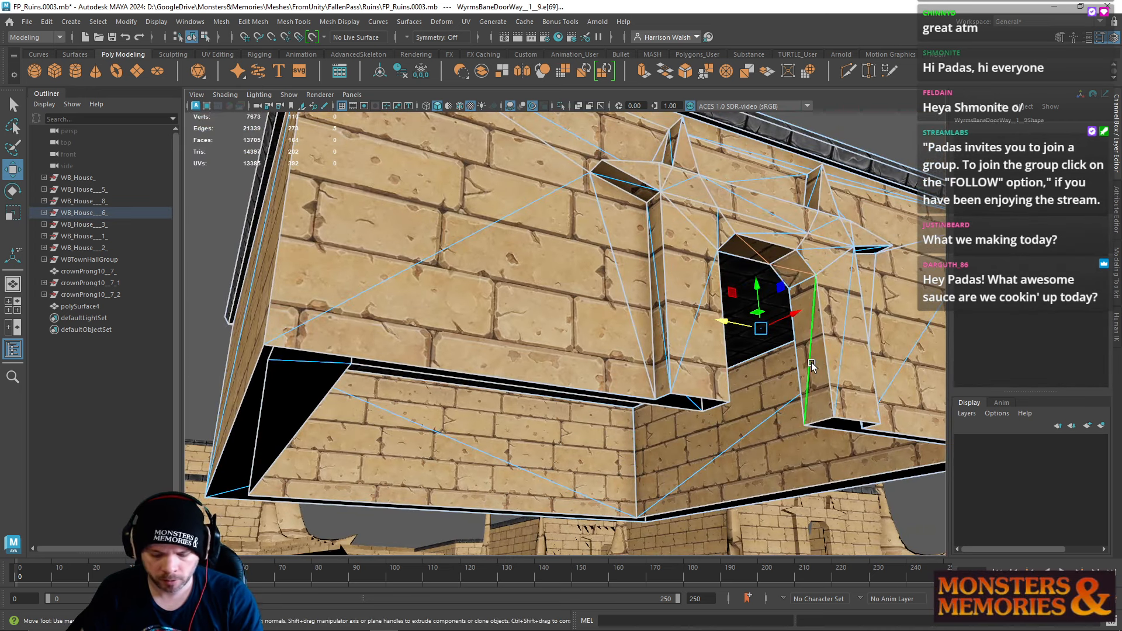
key(Delete)
Step: Extract the five inner faces of the doorway opening from the copied building as a separate arch
right_click(799, 285)
right_drag(799, 285, 800, 315)
click(804, 313)
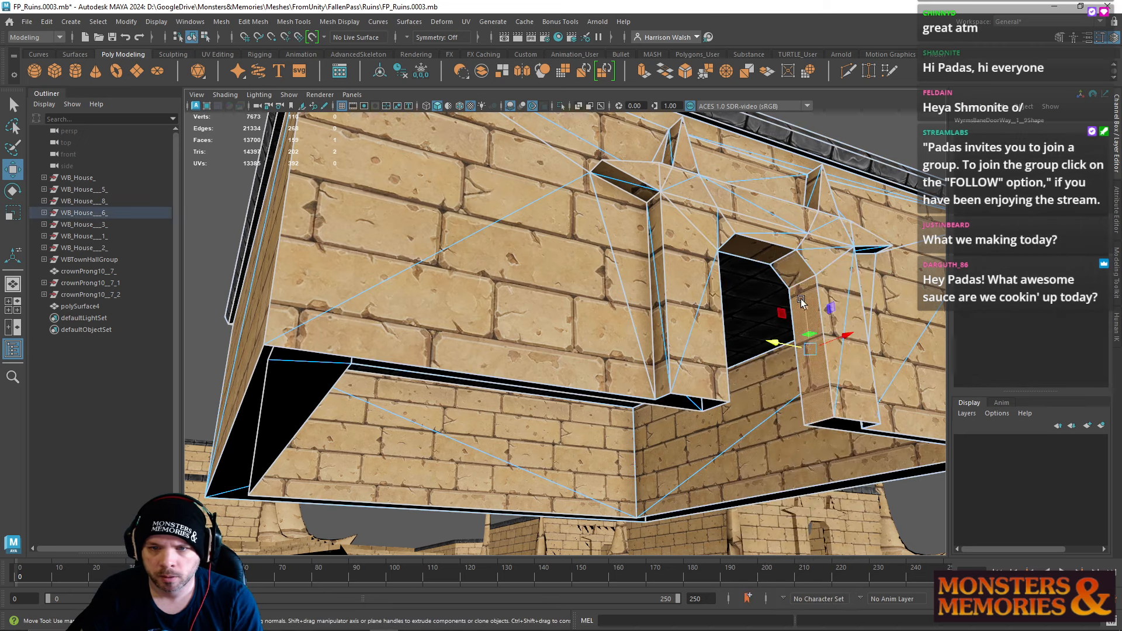
shift+click(794, 273)
shift+click(763, 256)
alt+drag(763, 257, 498, 330)
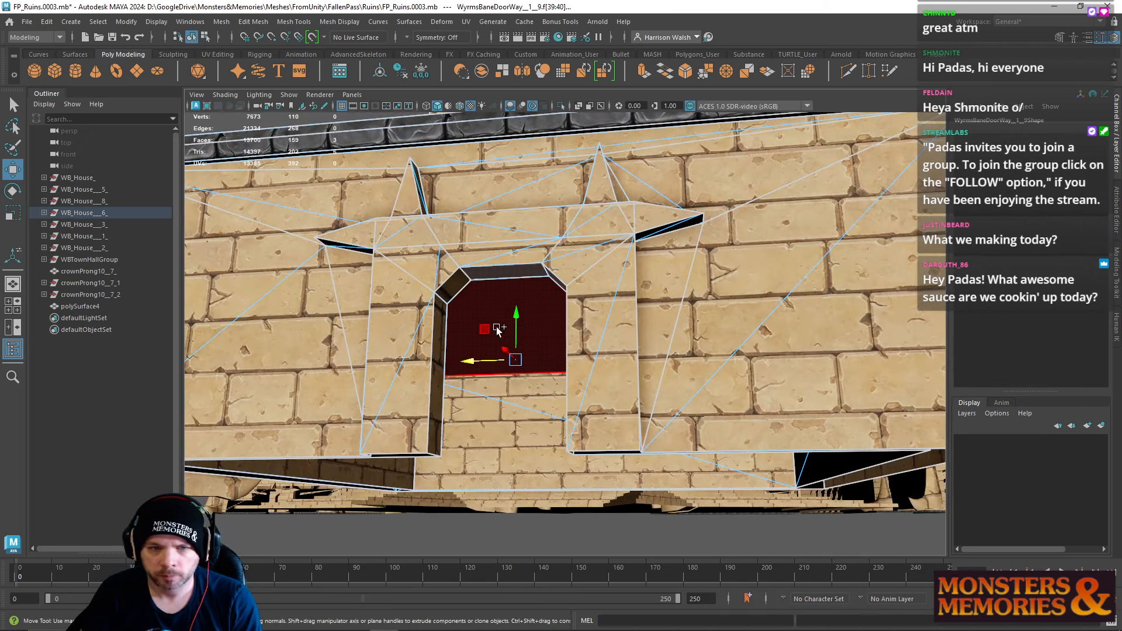
shift+click(440, 357)
shift+click(451, 288)
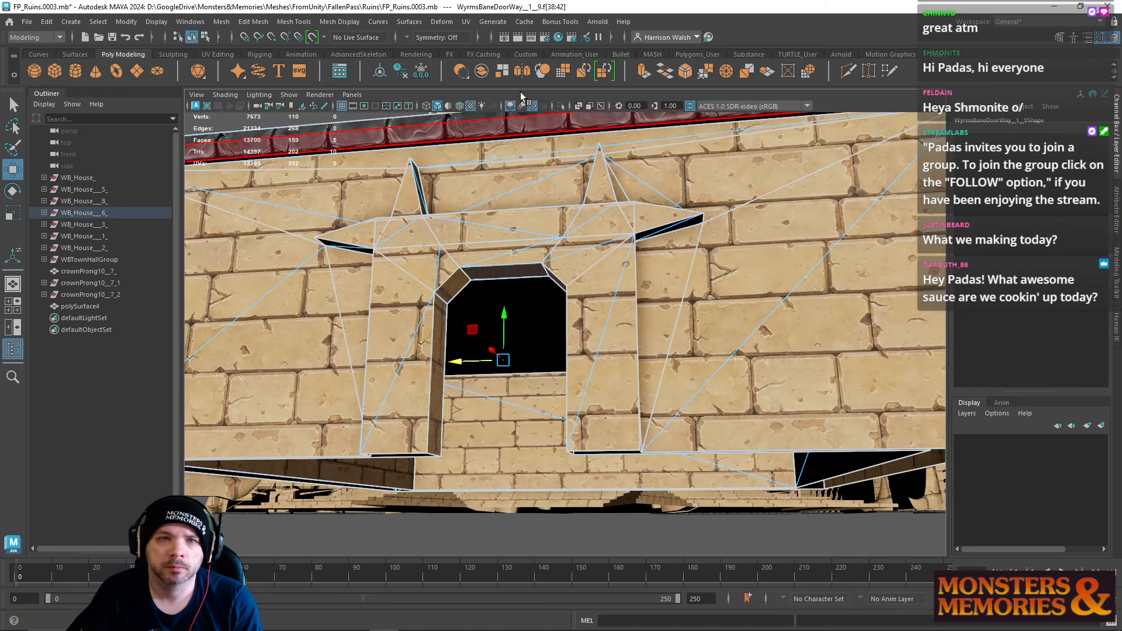
click(496, 75)
Step: Hide the rest of the copied building, leaving only the extracted doorway arch at that spot
right_click(507, 208)
right_drag(567, 190, 602, 182)
key(q)
click(592, 194)
key(ctrl+h)
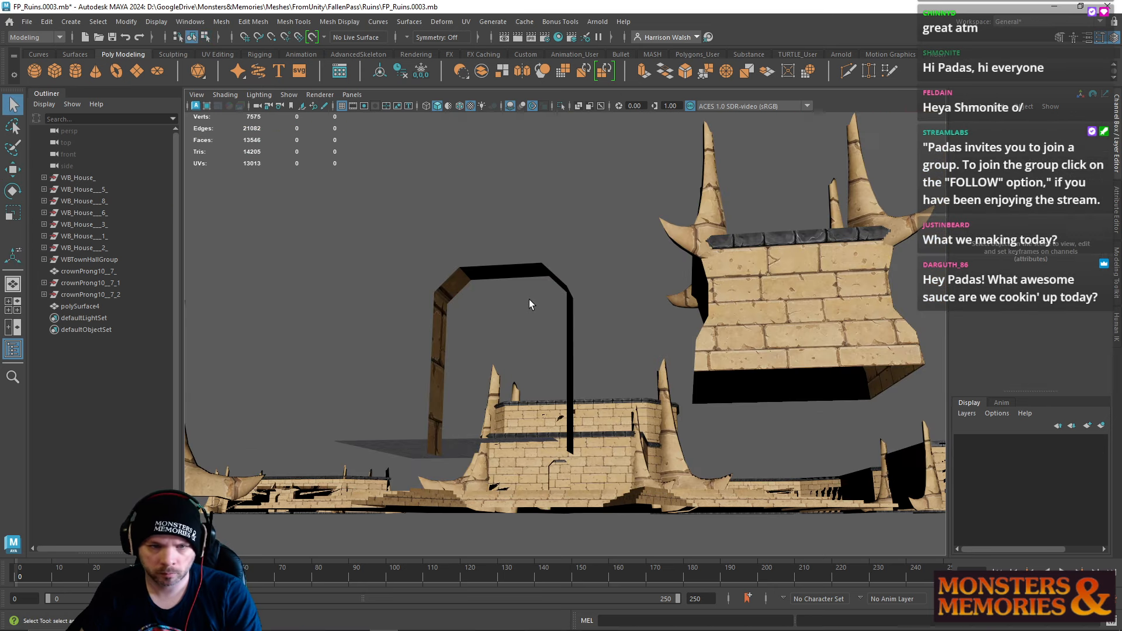
Step: Try to place the doorway arch's pivot by snapping it to a corner vertex at the foot of one side
click(497, 274)
right_drag(487, 267, 458, 287)
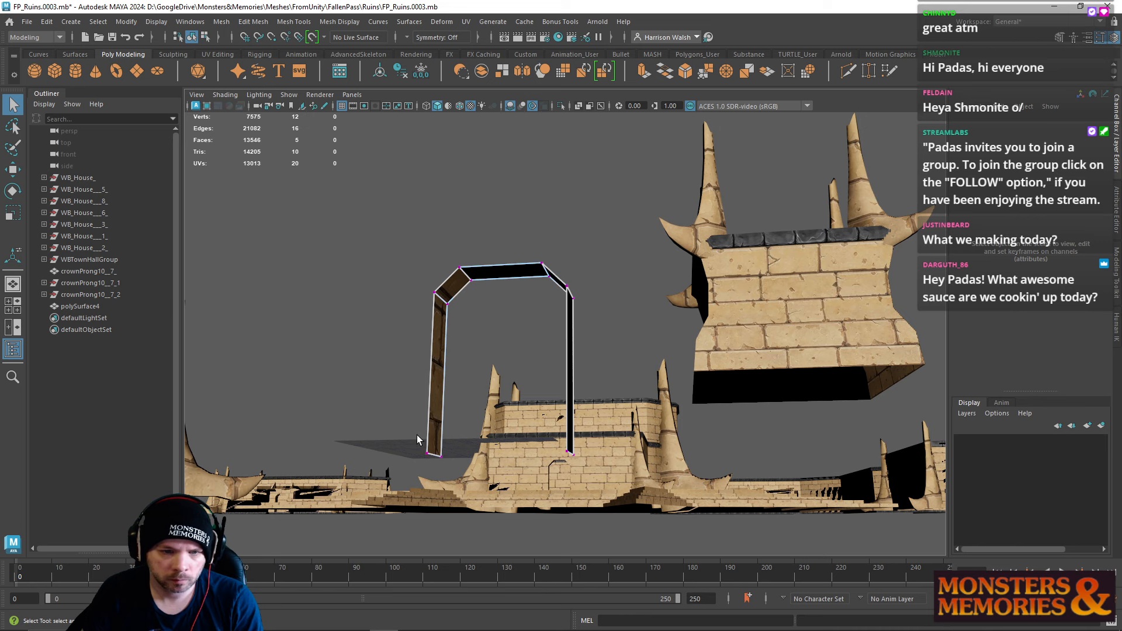
drag(501, 478, 573, 375)
key(w)
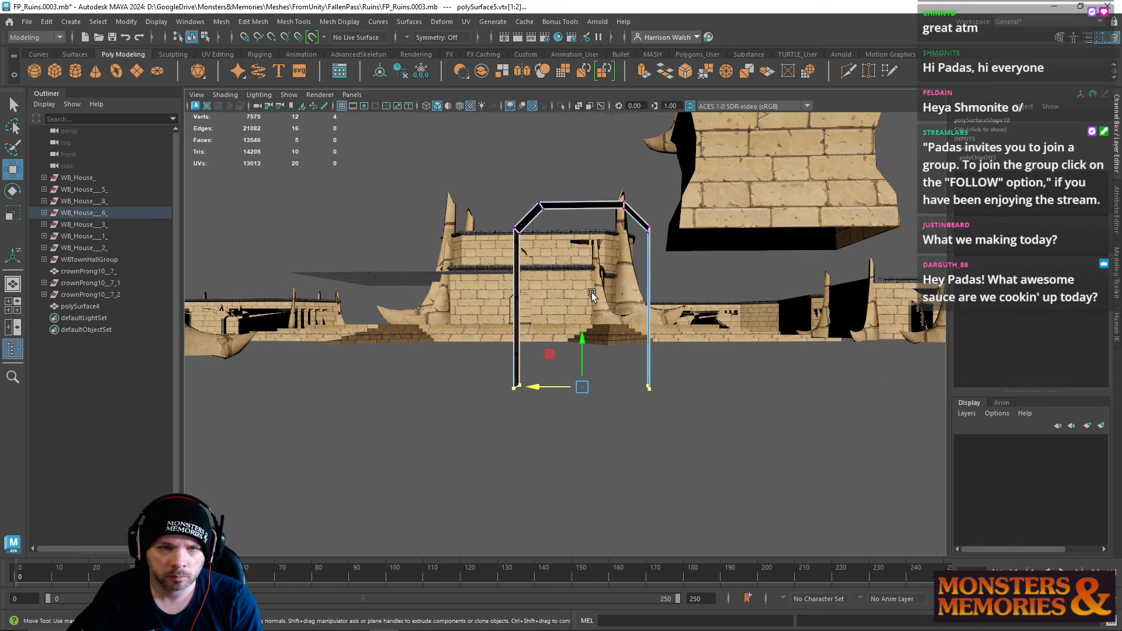
right_drag(596, 204, 614, 186)
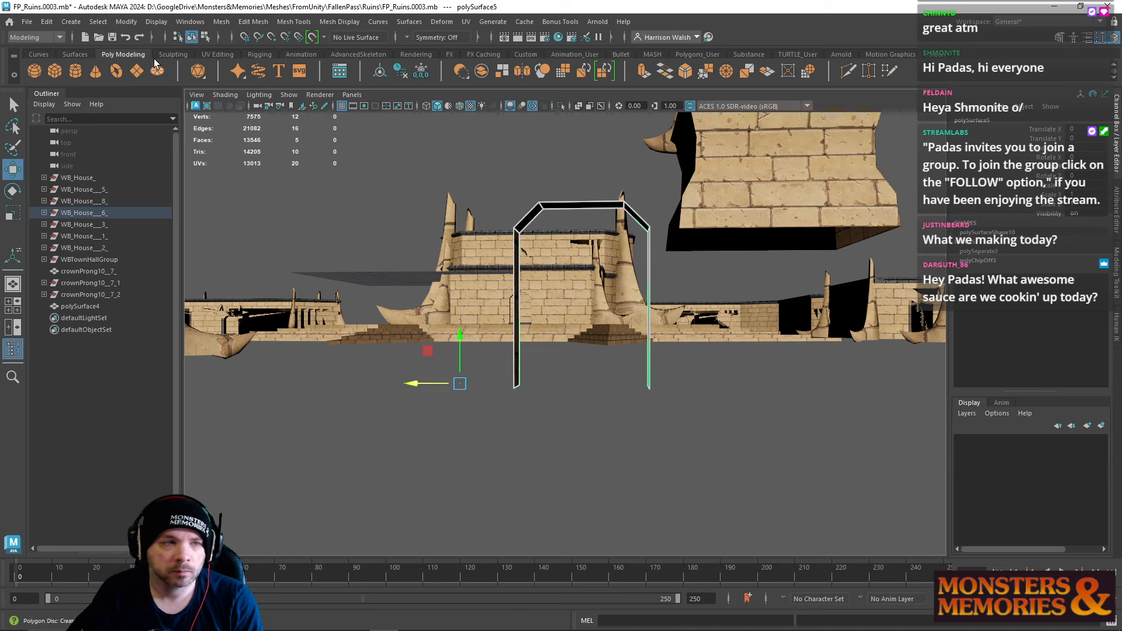
key(Insert)
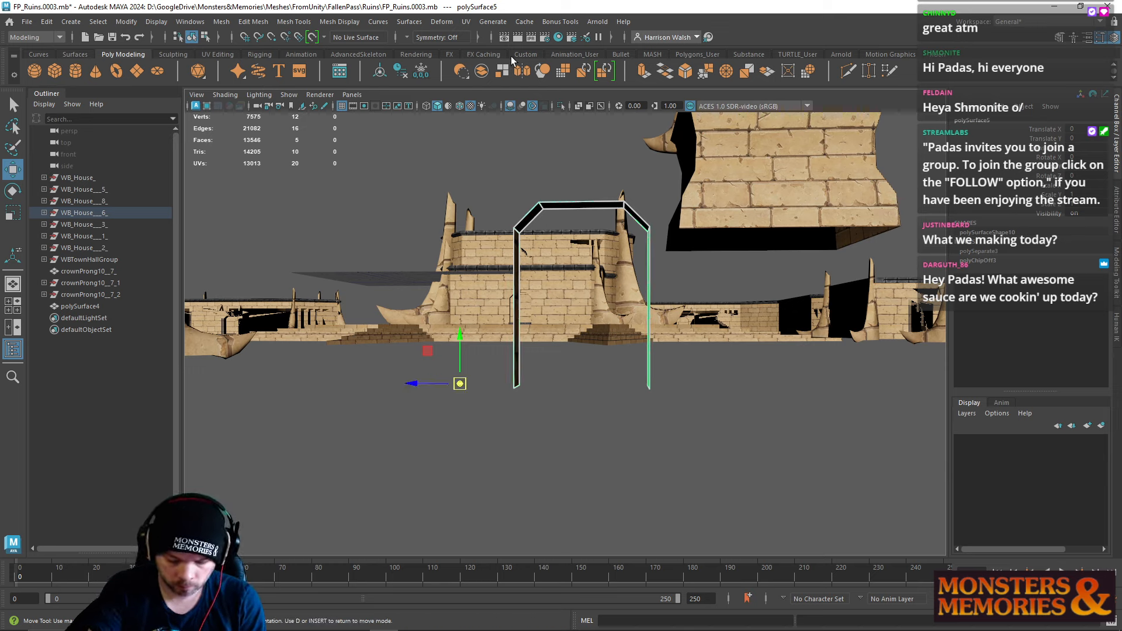
key(v)
drag(397, 388, 490, 398)
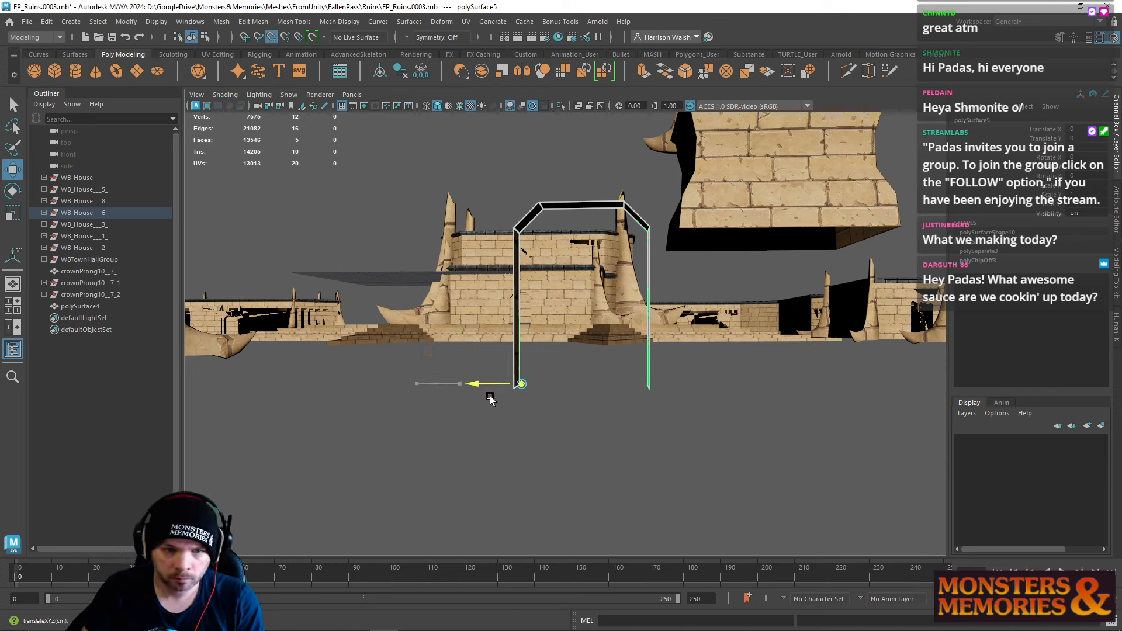
key(Insert)
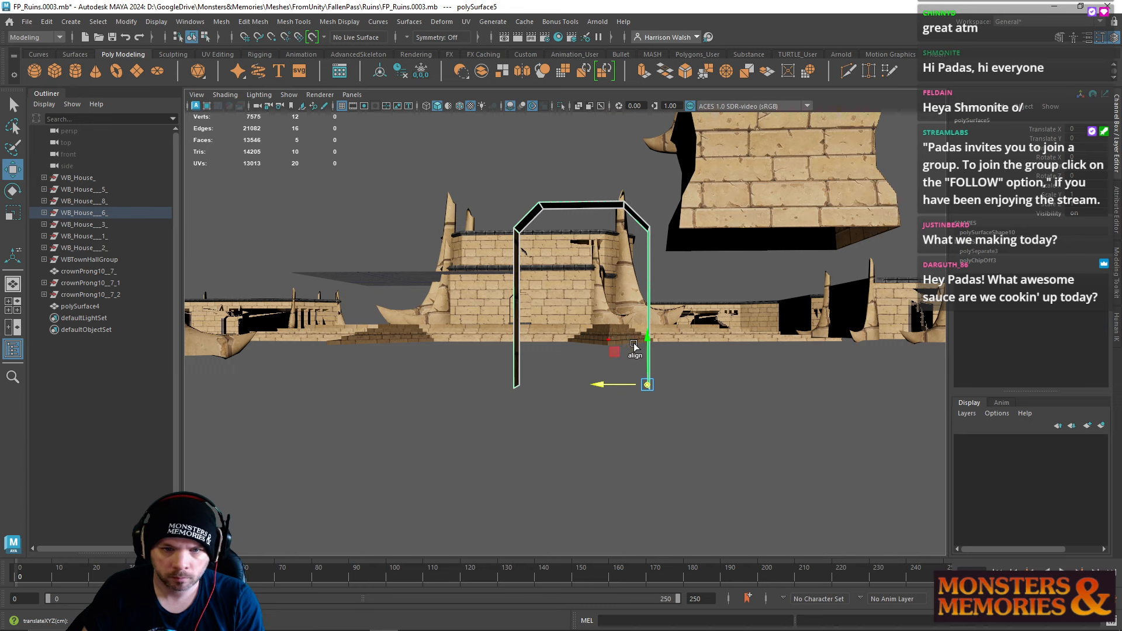
alt+drag(635, 346, 709, 472)
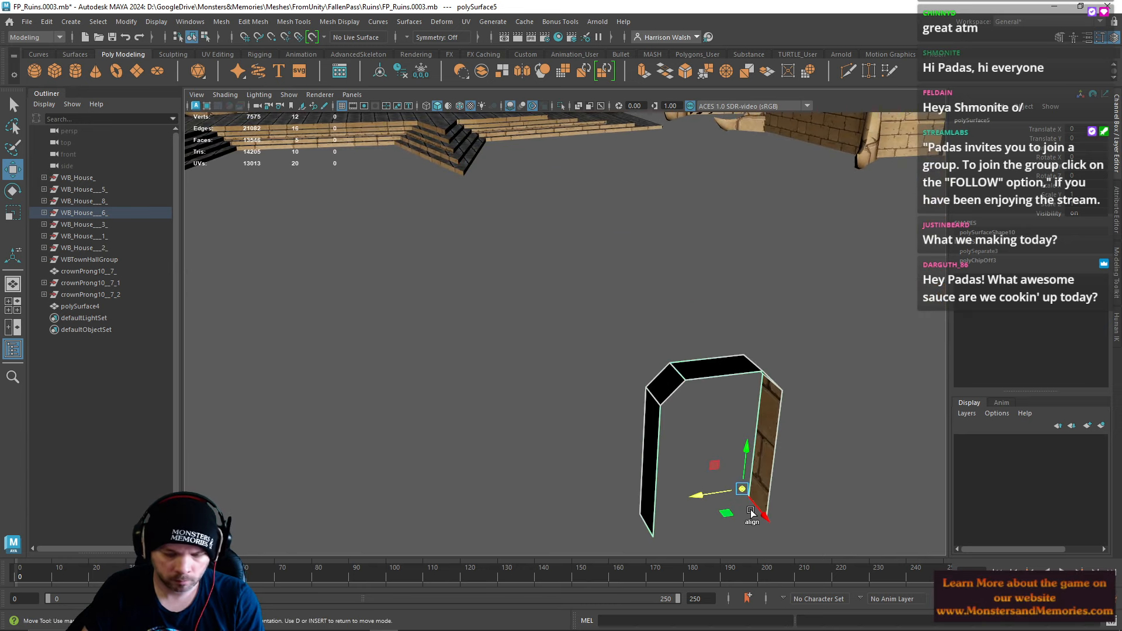
drag(752, 512, 772, 490)
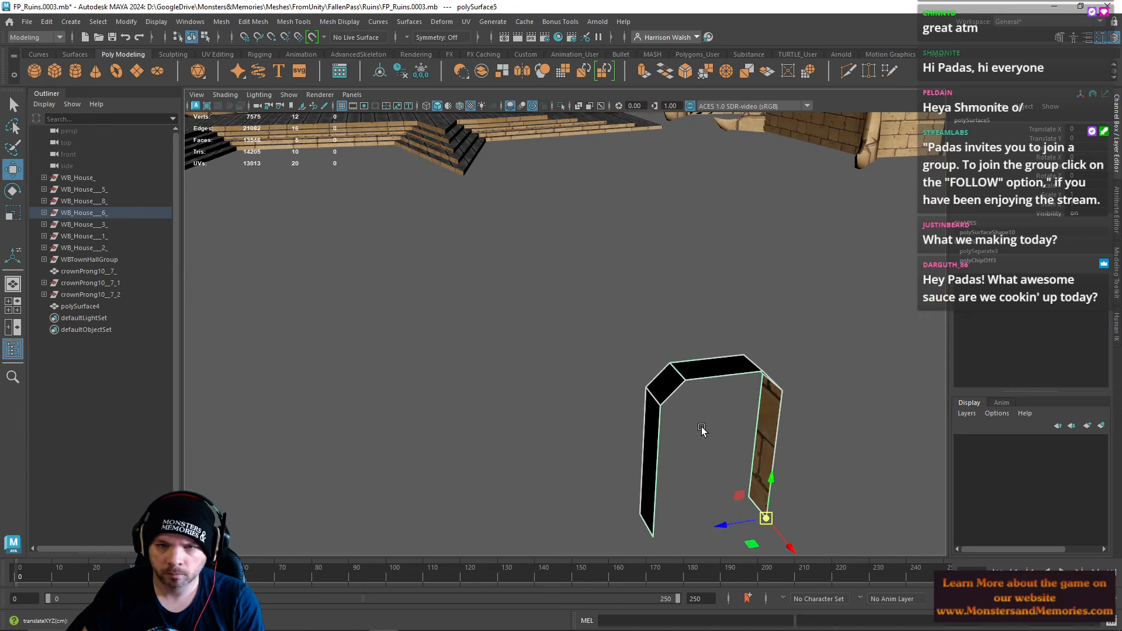
Step: Try aligning the arch's pivot to the standalone tower's wall and shift the arch closer to the tower
scroll(700, 426, down, 5)
alt+drag(639, 354, 629, 376)
scroll(629, 376, down, 5)
click(616, 187)
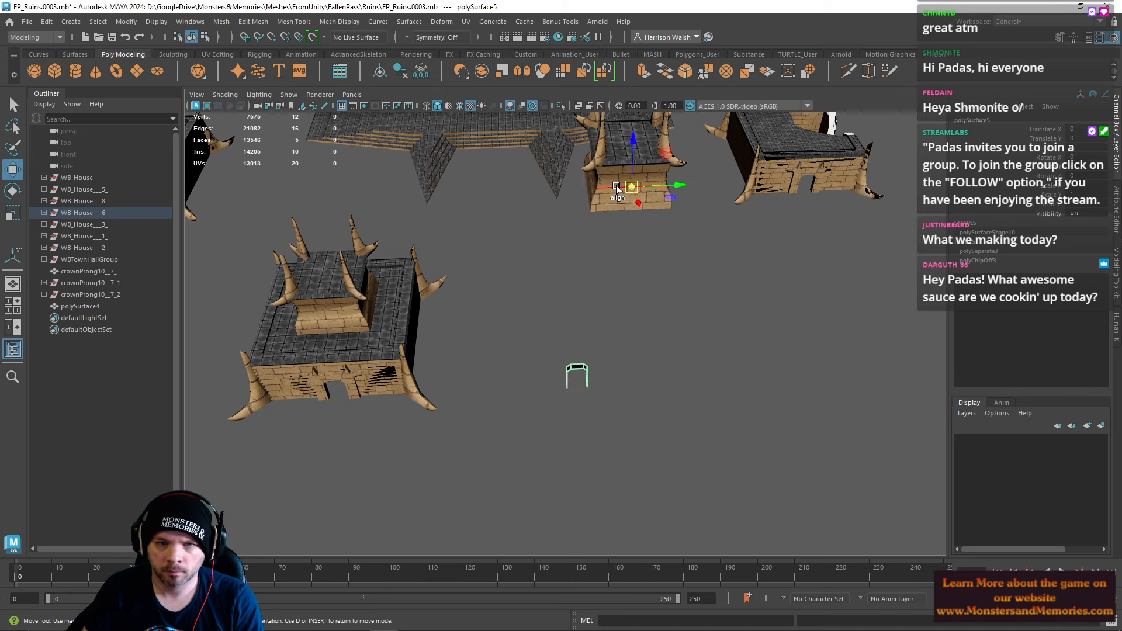
ctrl+shift+right_drag(630, 177, 658, 163)
key(d)
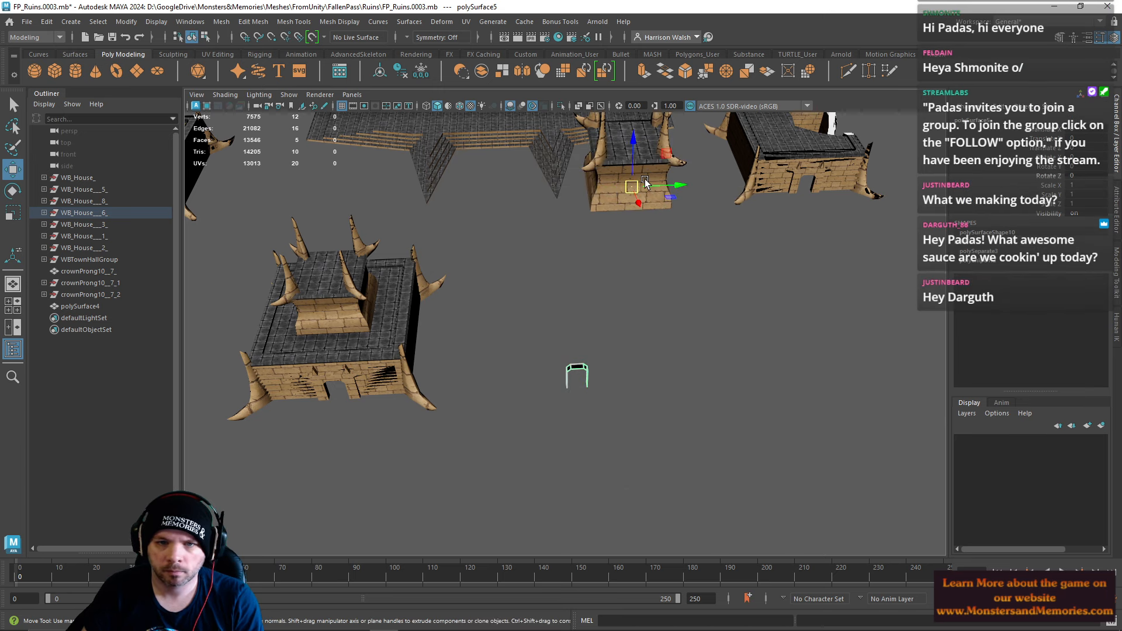
middle_drag(644, 179, 598, 143)
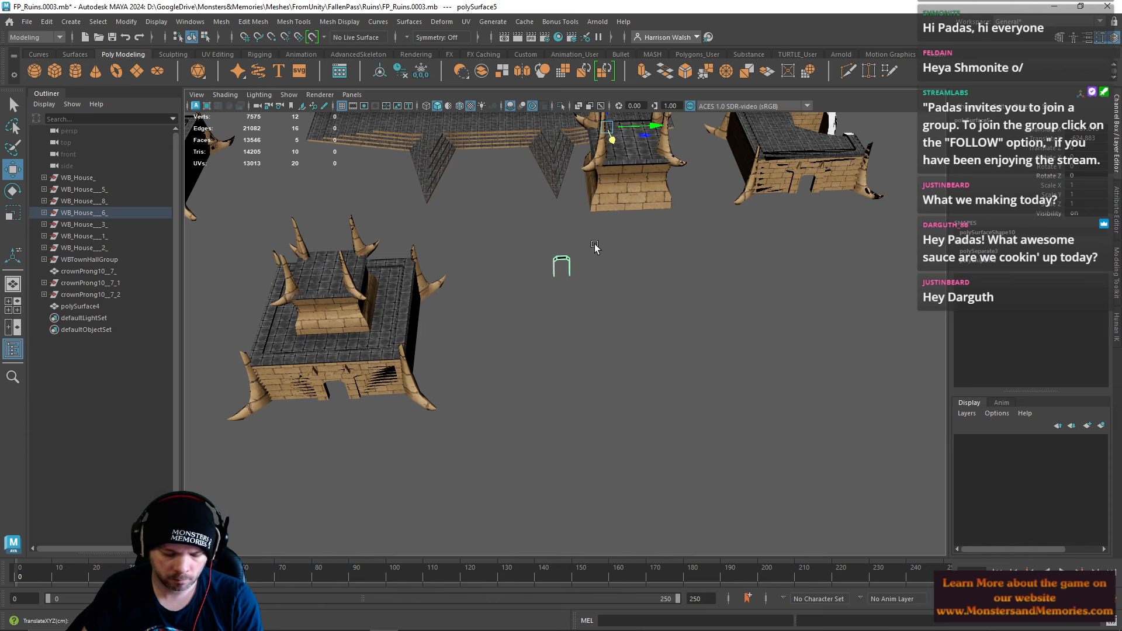
Step: Snap the arch's pivot from the tower back to the arch's own base corner
alt+middle_drag(608, 280, 564, 416)
click(526, 420)
click(521, 386)
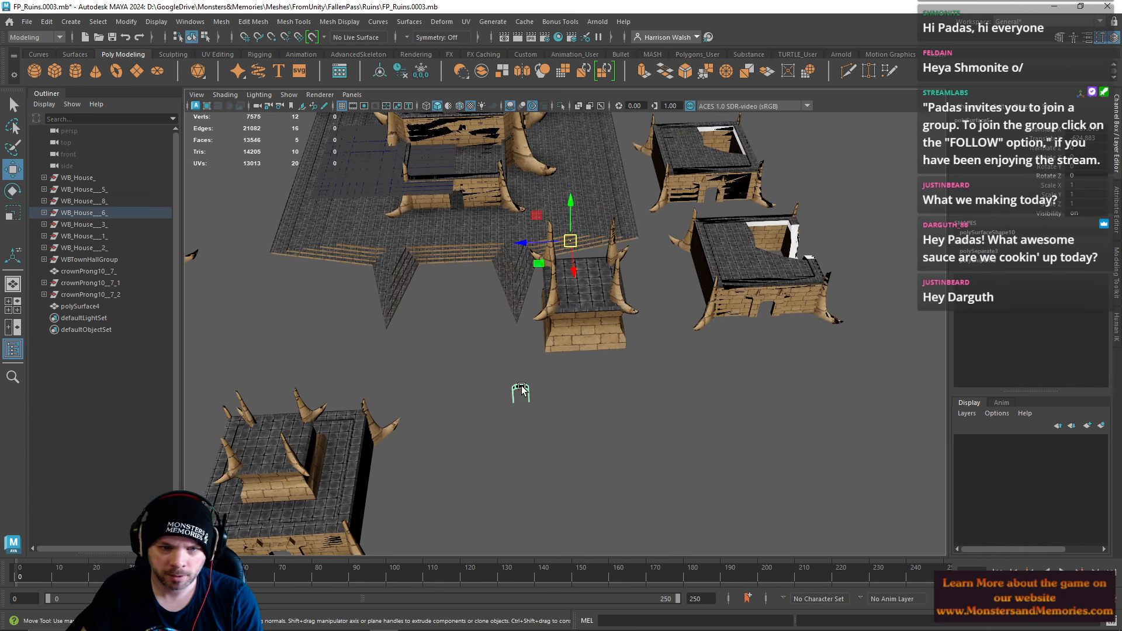
key(d)
key(v)
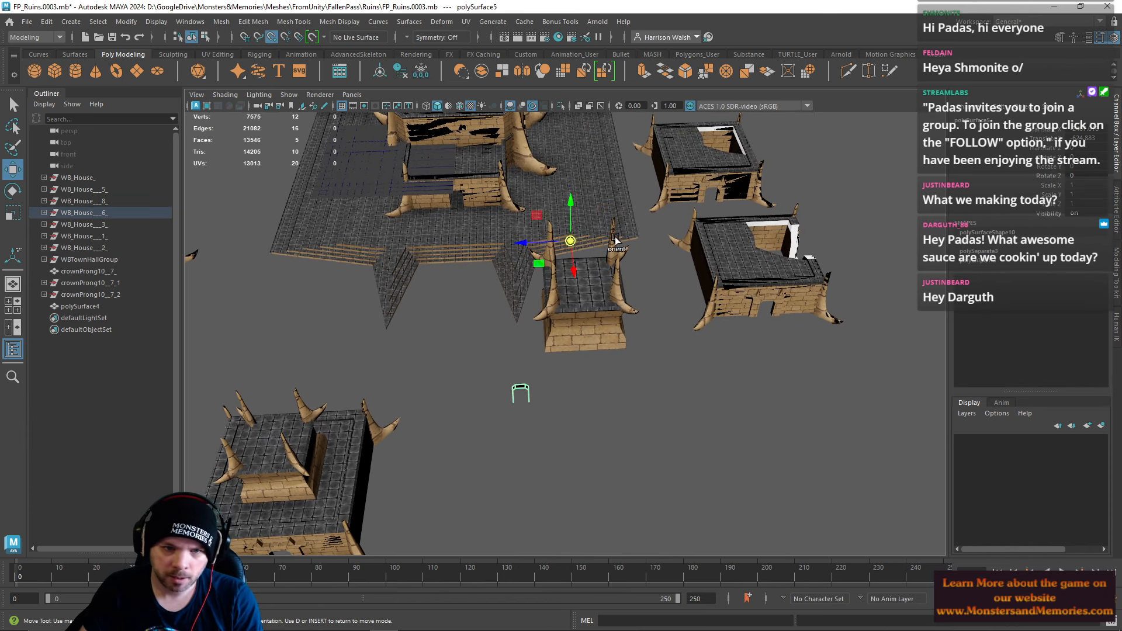
middle_drag(615, 239, 525, 406)
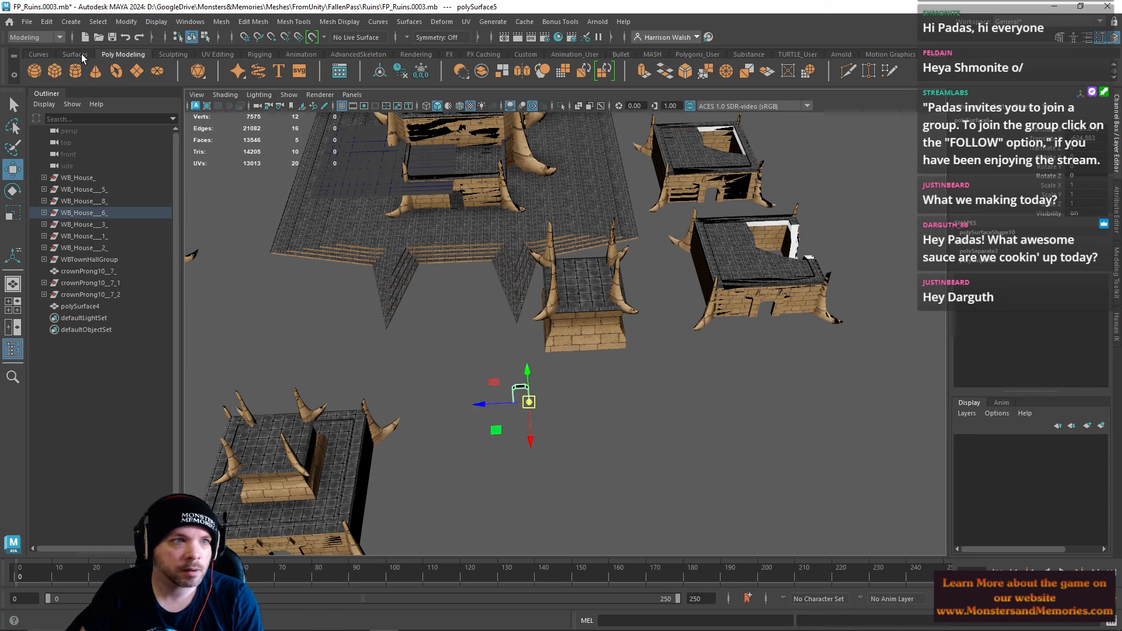
Step: Center the doorway arch's pivot and lower it to the middle of the arch's base
click(113, 26)
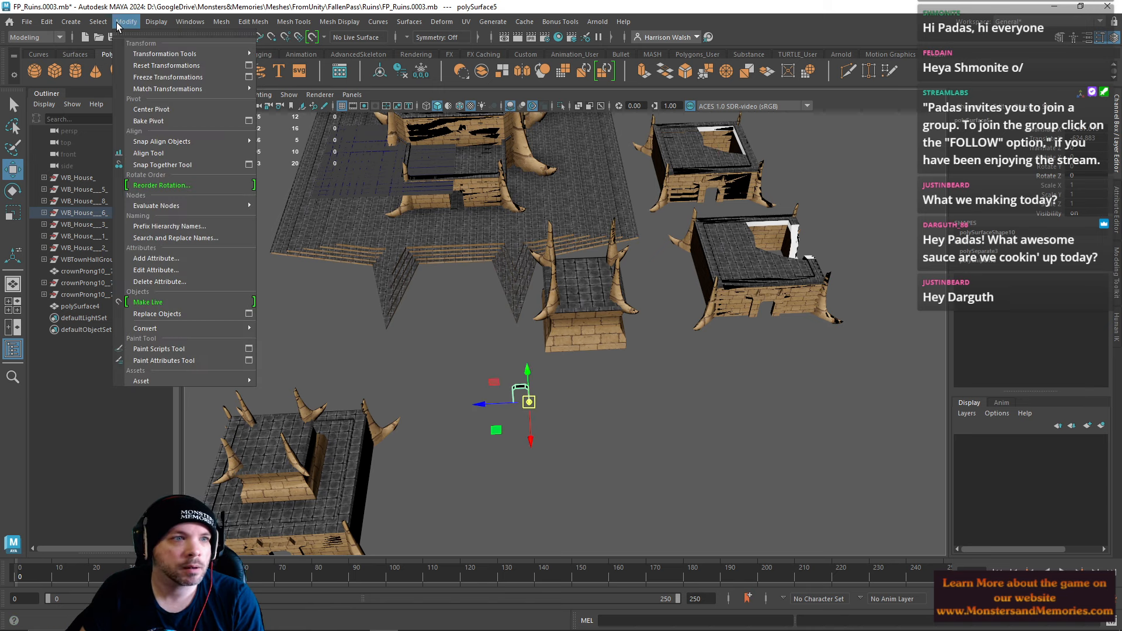
click(152, 110)
key(v)
drag(519, 363, 527, 403)
Step: Insert a vertical edge loop exactly midway across the tower's doorway-side brick wall with the Multi-Cut tool
click(575, 346)
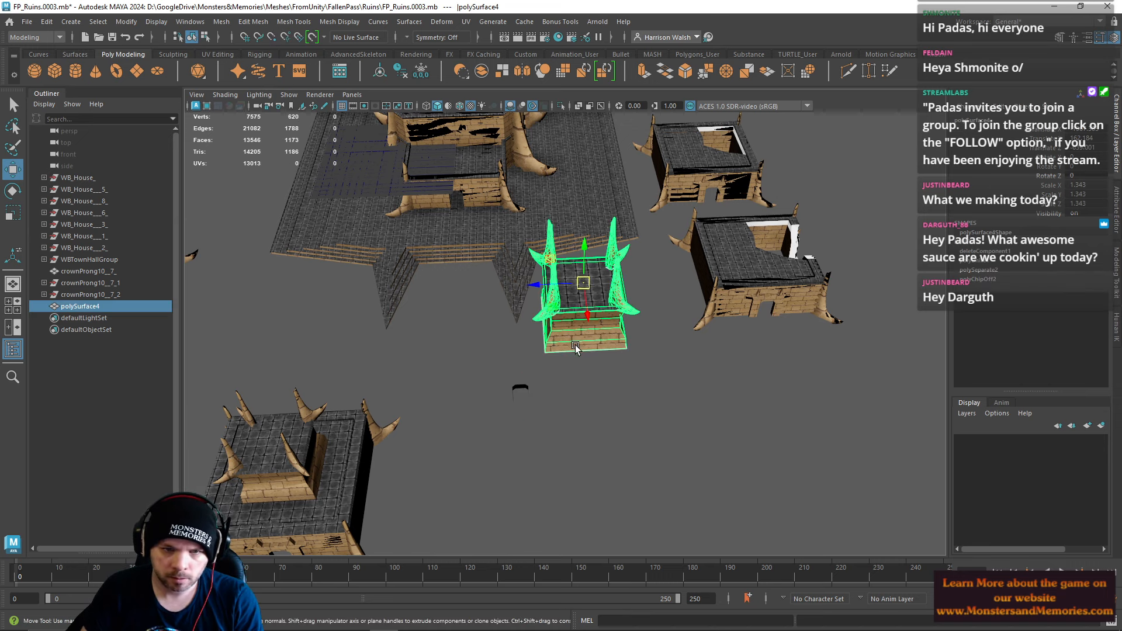
key(f)
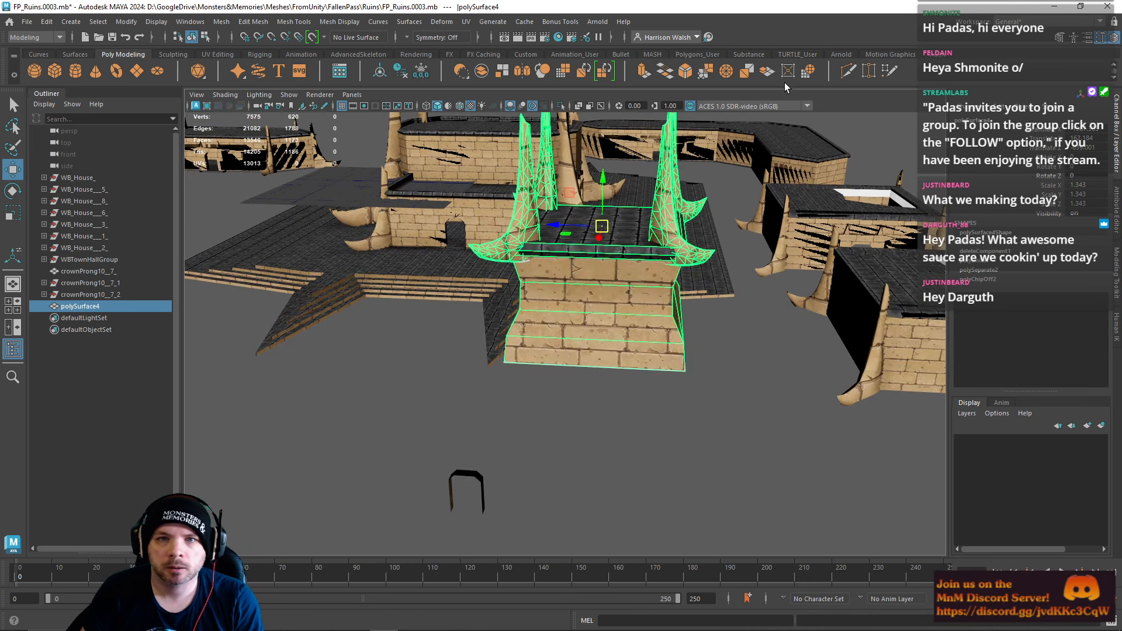
click(886, 75)
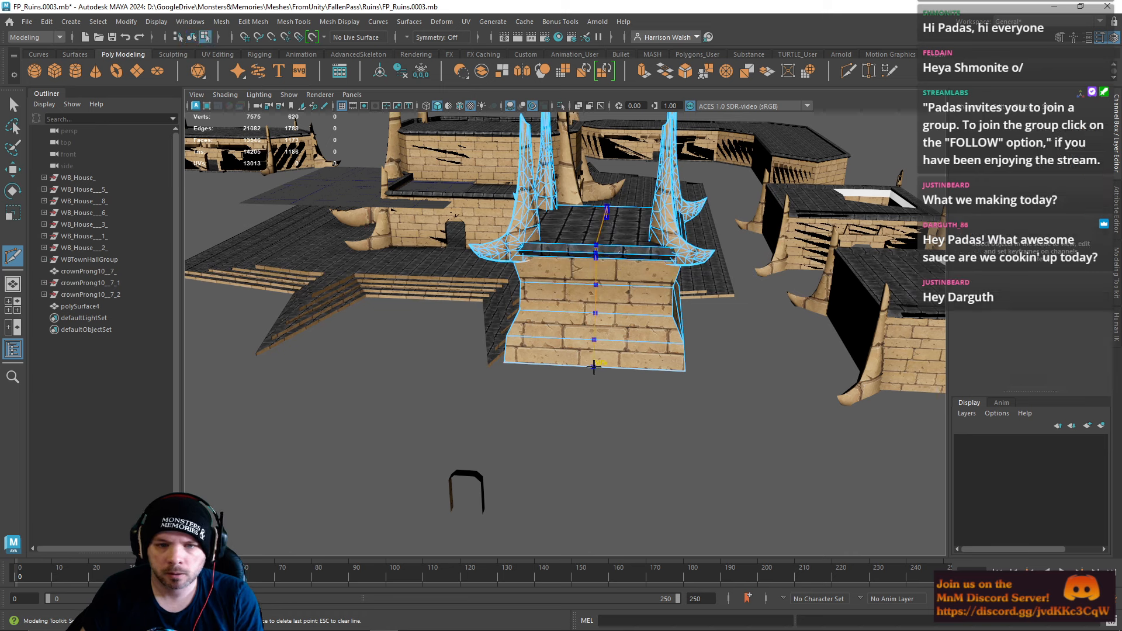
ctrl+click(594, 367)
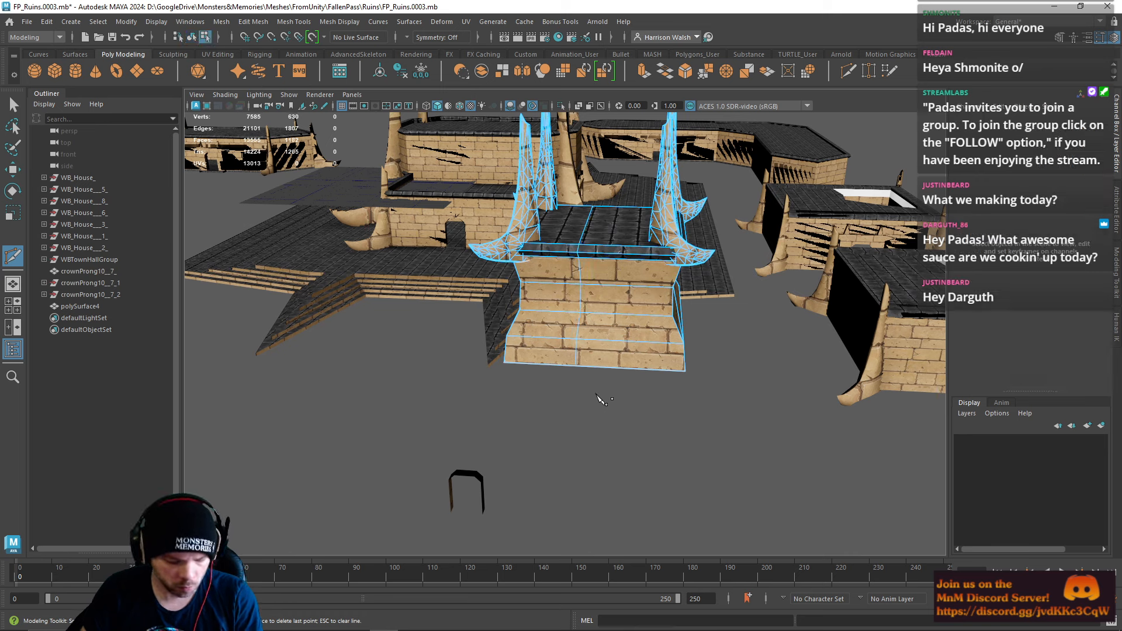
key(ctrl+z)
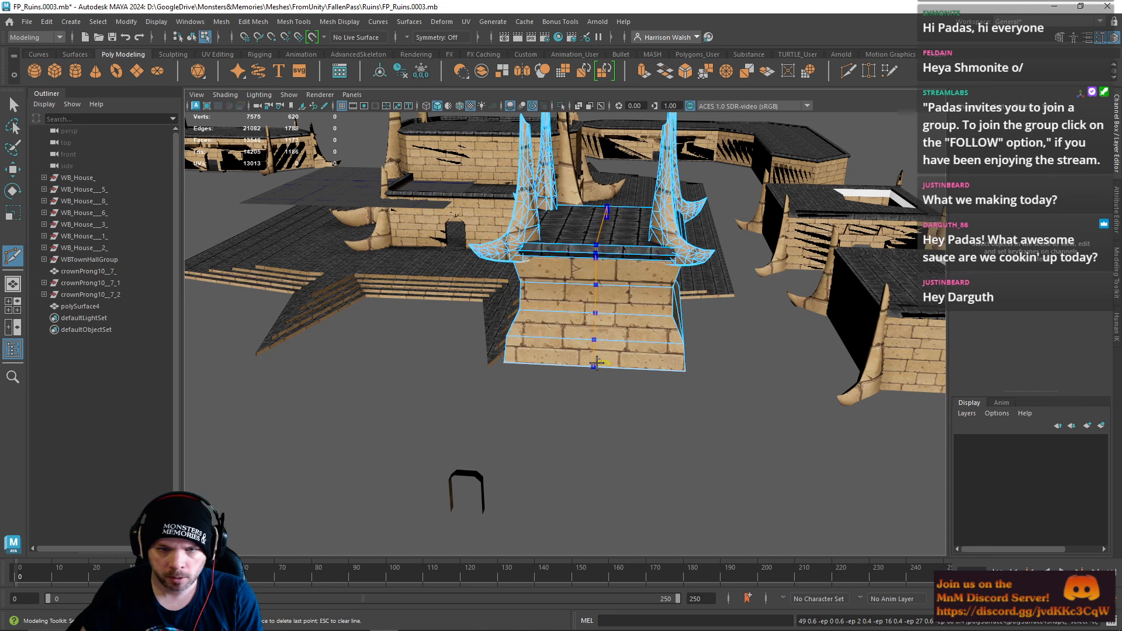
ctrl+shift+click(596, 364)
alt+drag(588, 414, 607, 424)
key(q)
key(w)
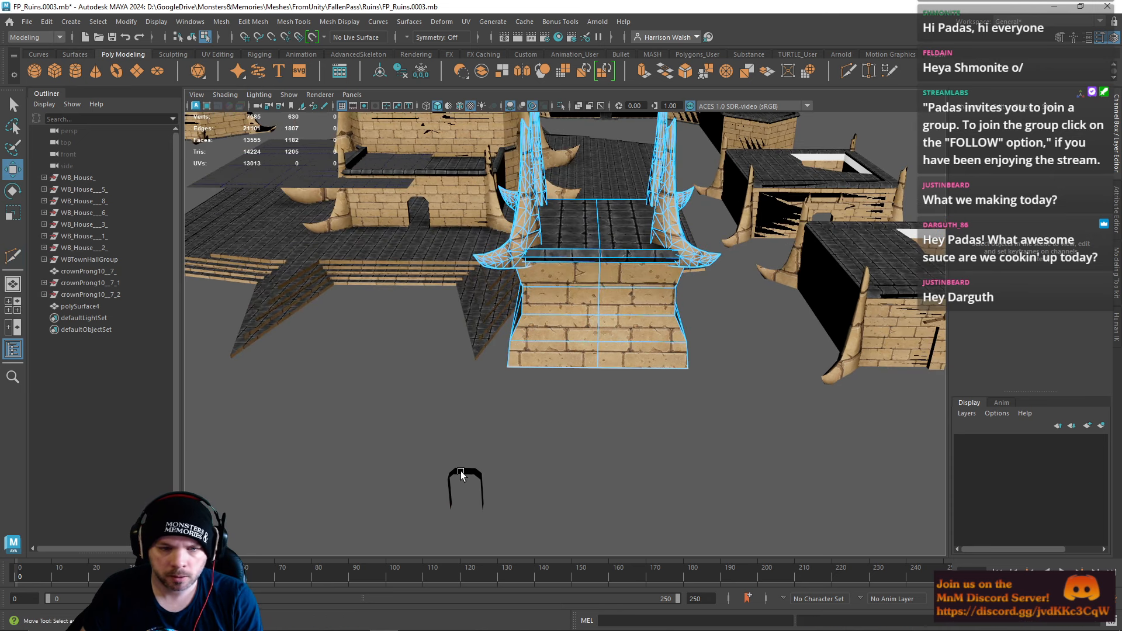
Step: Snap the doorway arch to the base of the tower's brick wall at its new center edge
right_drag(461, 471, 518, 281)
click(467, 471)
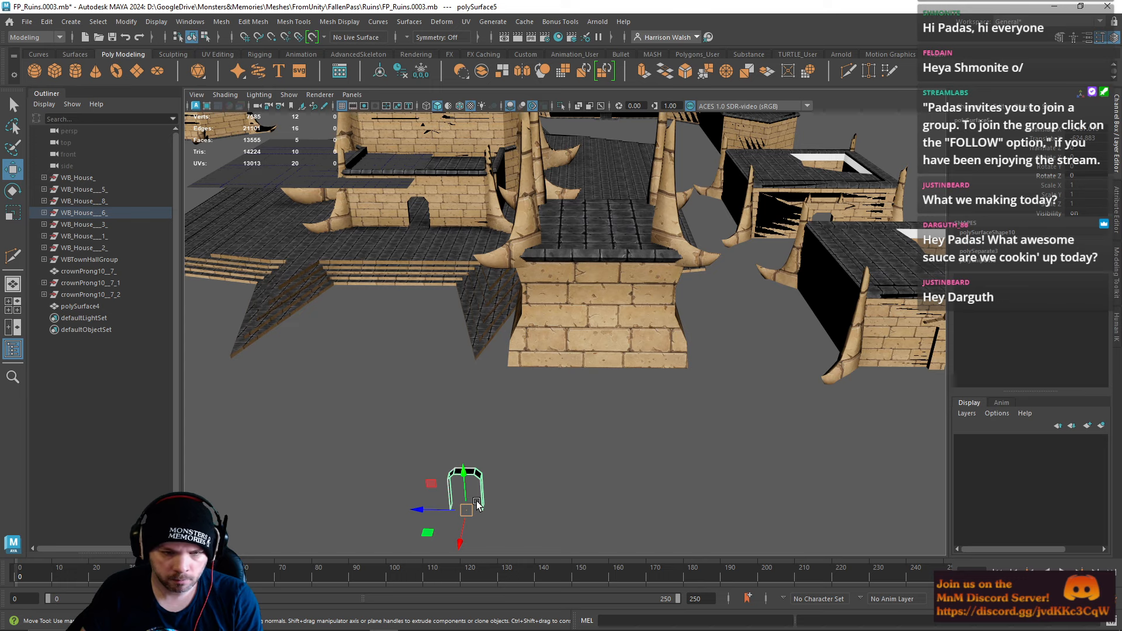
drag(476, 506, 561, 468)
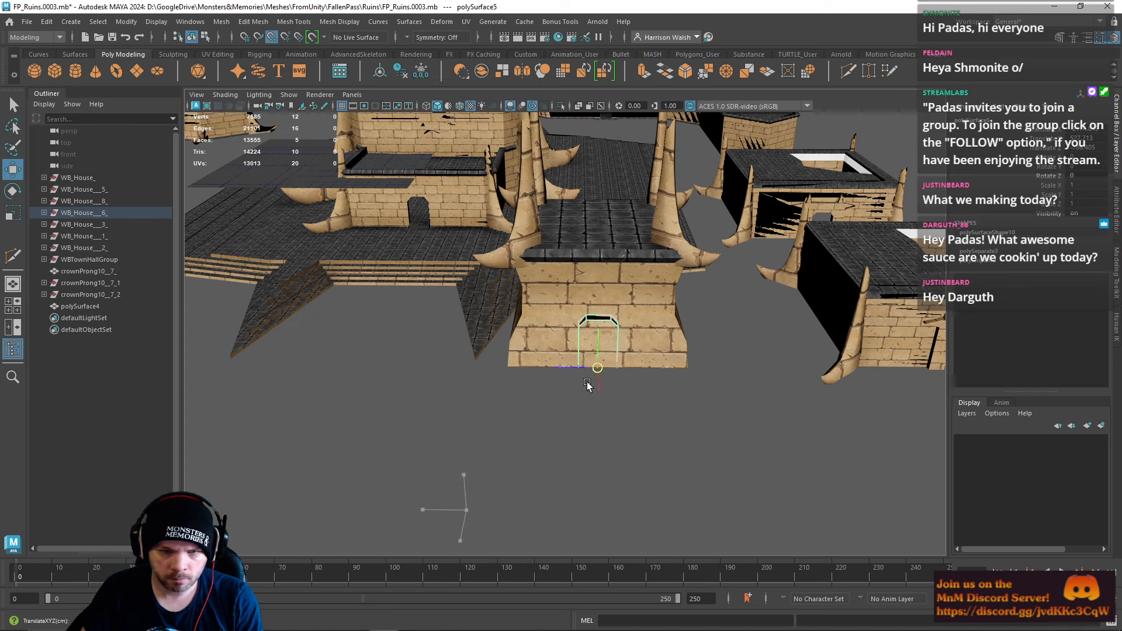
drag(587, 383, 481, 335)
Step: Examine how the doorway arch intersects the tower's sloped brick wall from several angles
key(f)
alt+right_drag(480, 334, 626, 433)
alt+middle_drag(626, 433, 568, 260)
alt+drag(422, 422, 503, 414)
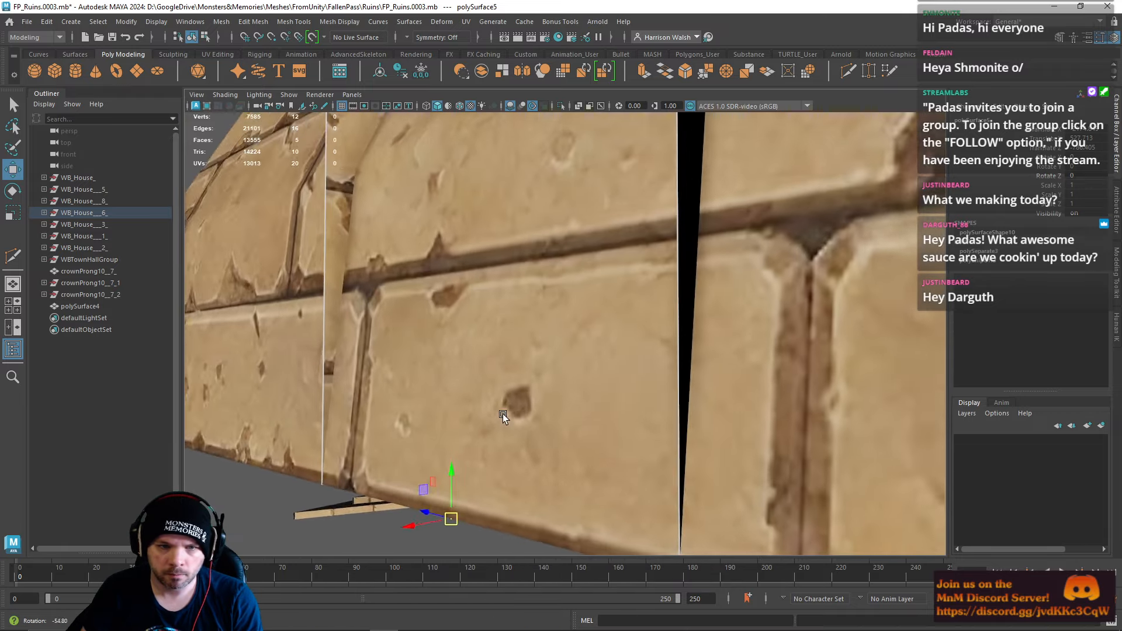
alt+right_drag(503, 414, 274, 304)
alt+drag(462, 307, 699, 292)
click(696, 294)
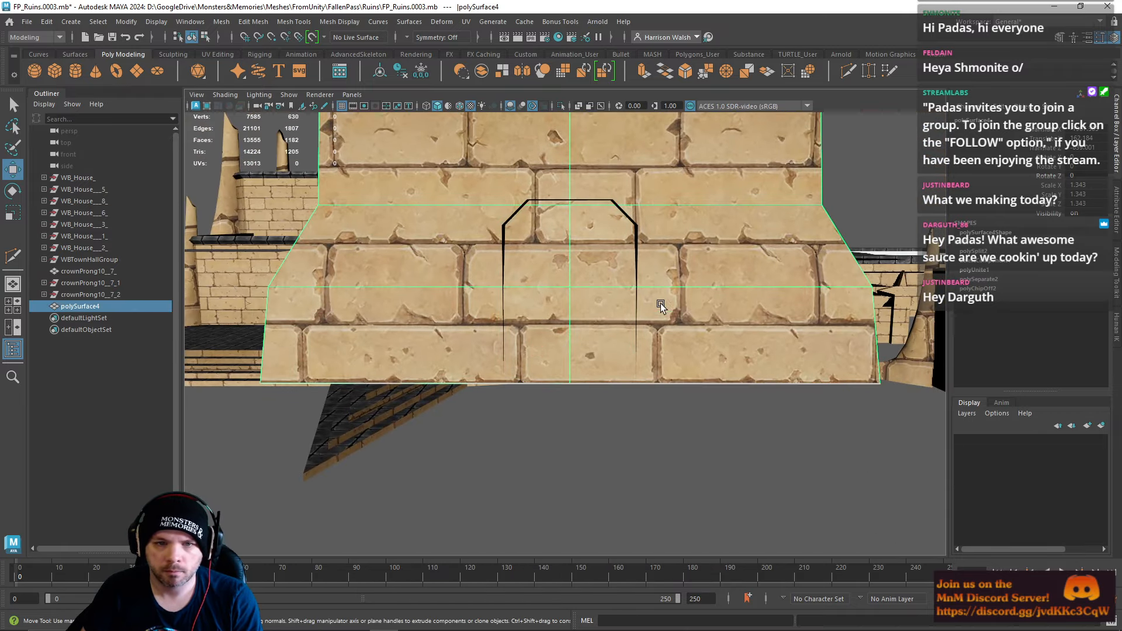
key(f)
alt+middle_drag(550, 245, 567, 313)
alt+drag(566, 314, 588, 261)
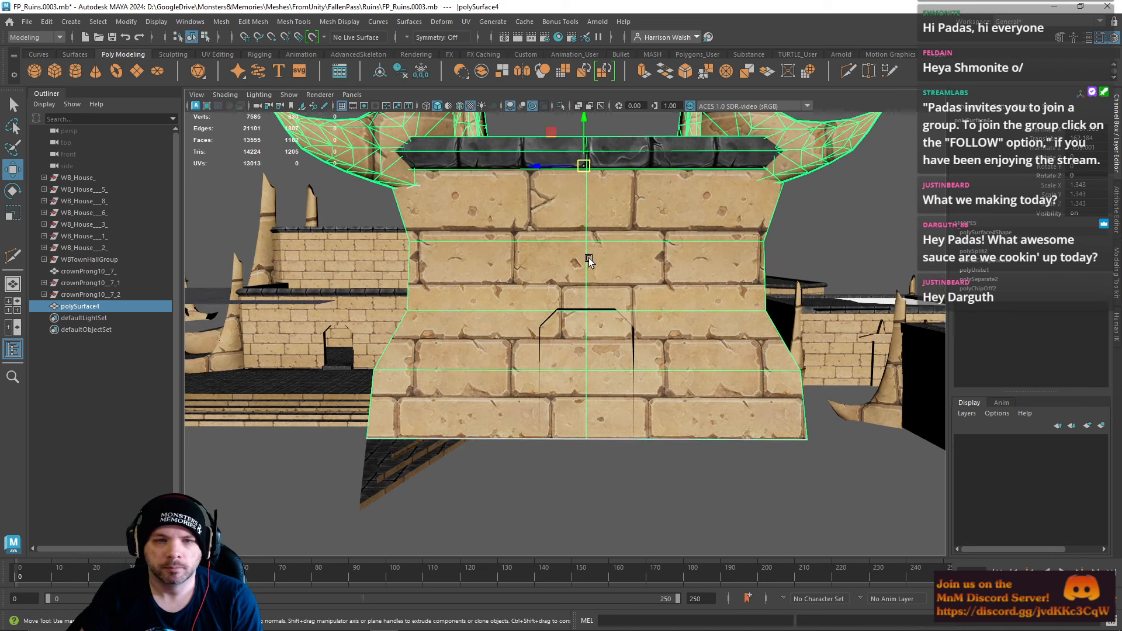
right_drag(587, 251, 582, 226)
double_click(585, 237)
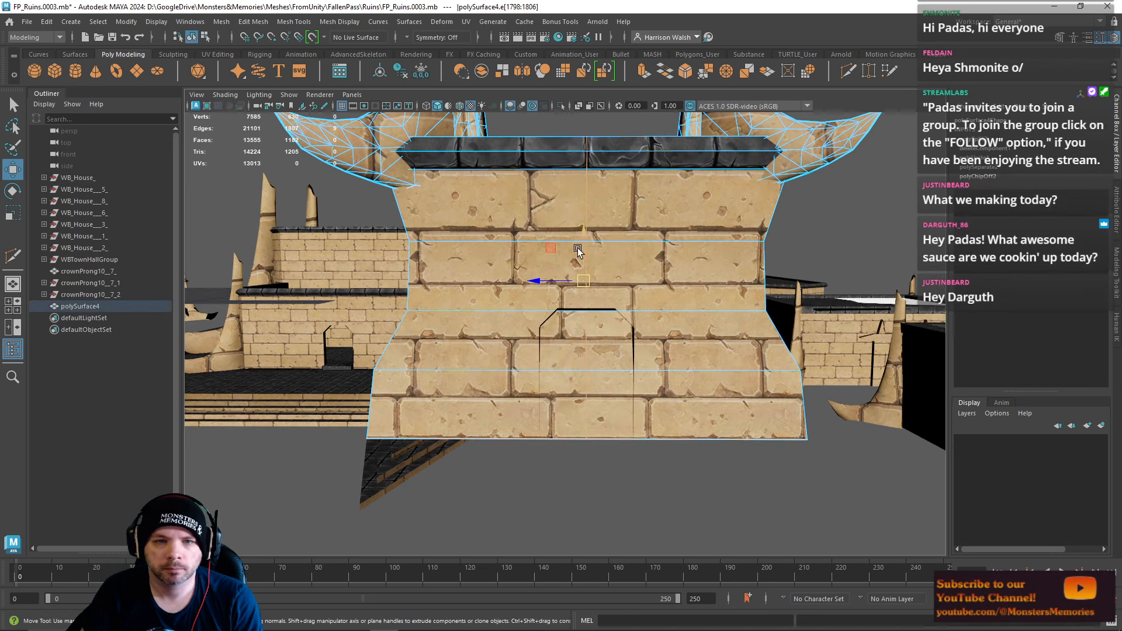
drag(528, 275, 553, 281)
key(ctrl+z)
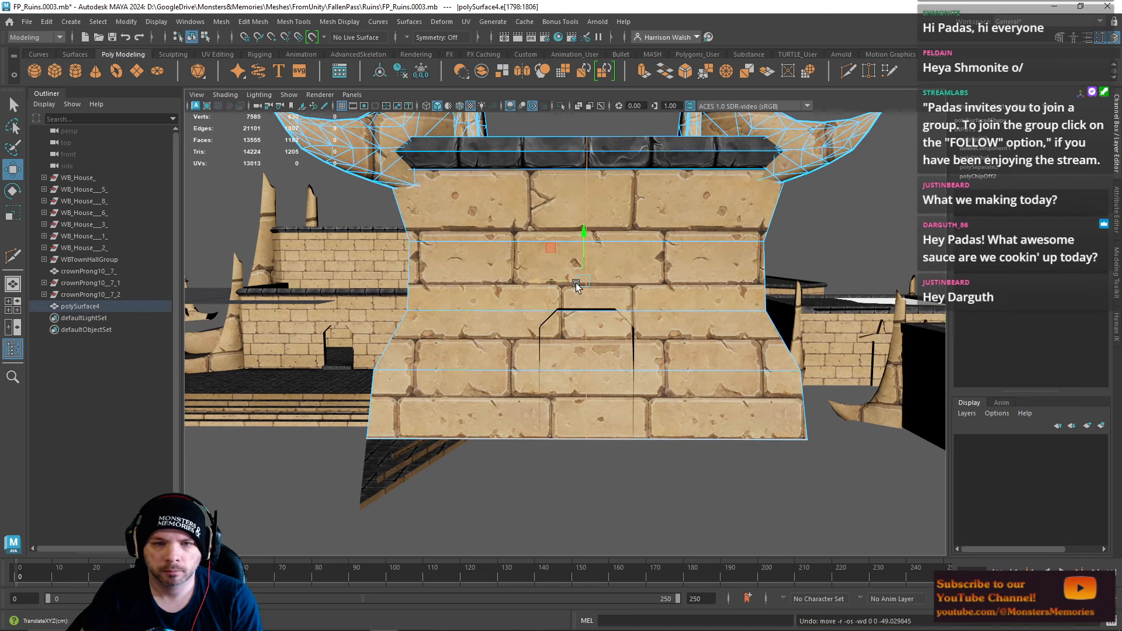
Step: Cut the right half of the doorway arch's outline into the tower's brick wall from base to arch top, ending at the wall's outer edge
click(848, 71)
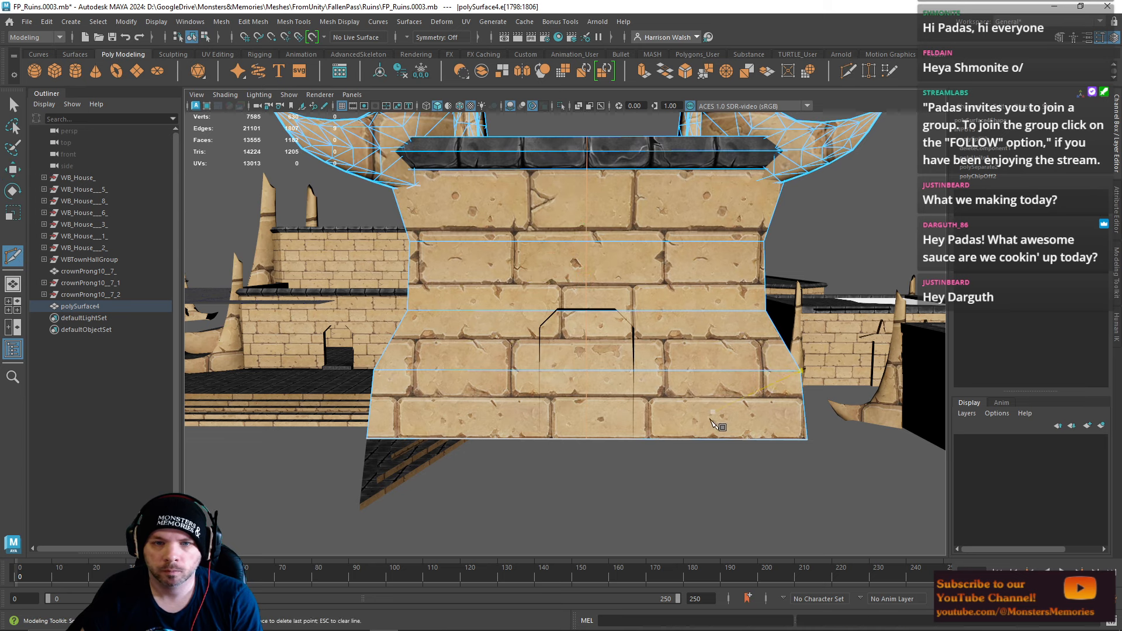
click(643, 136)
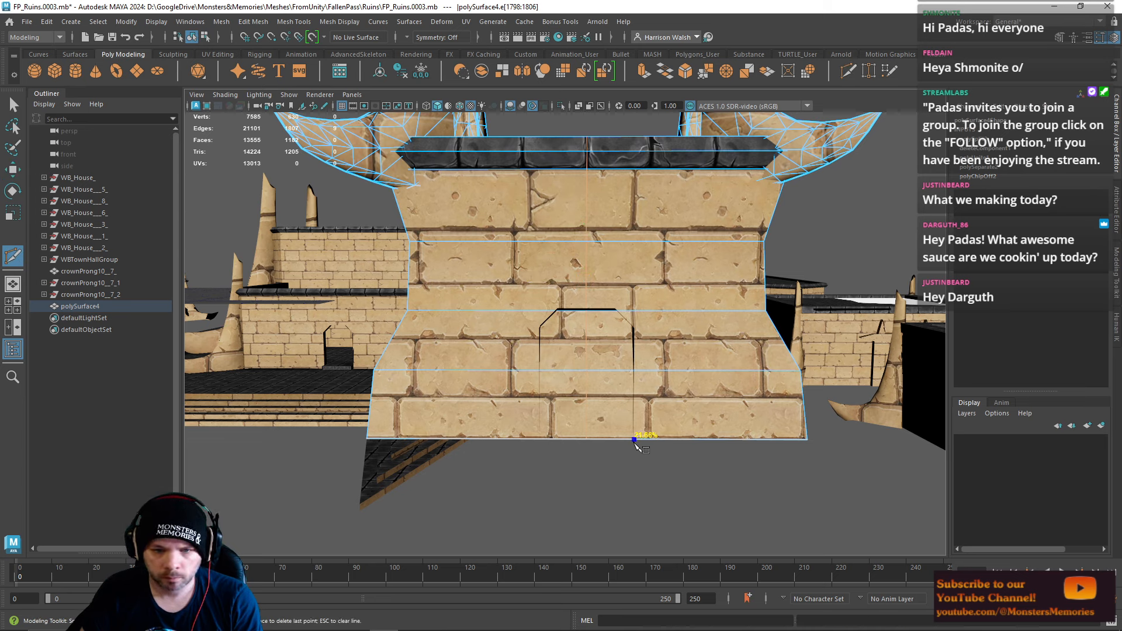
click(634, 371)
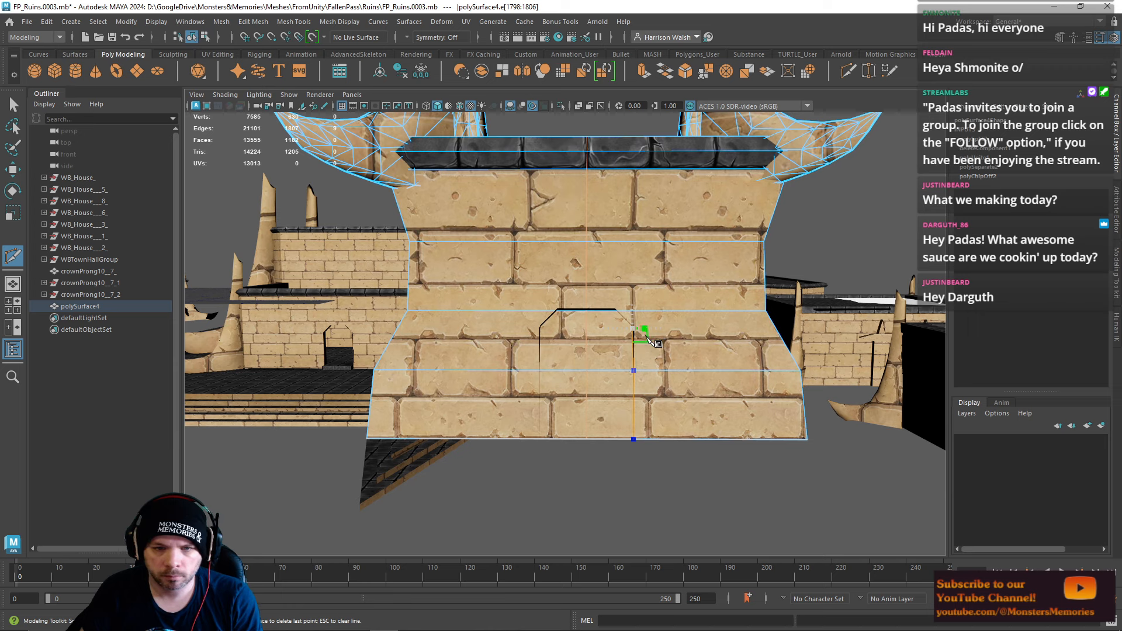
click(733, 311)
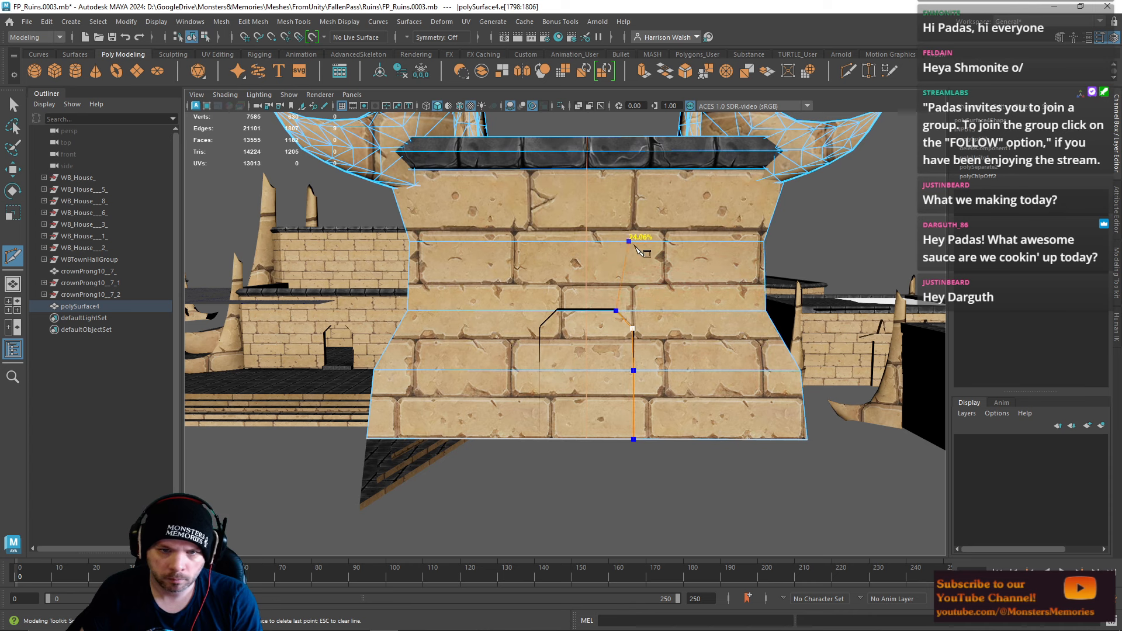
key(q)
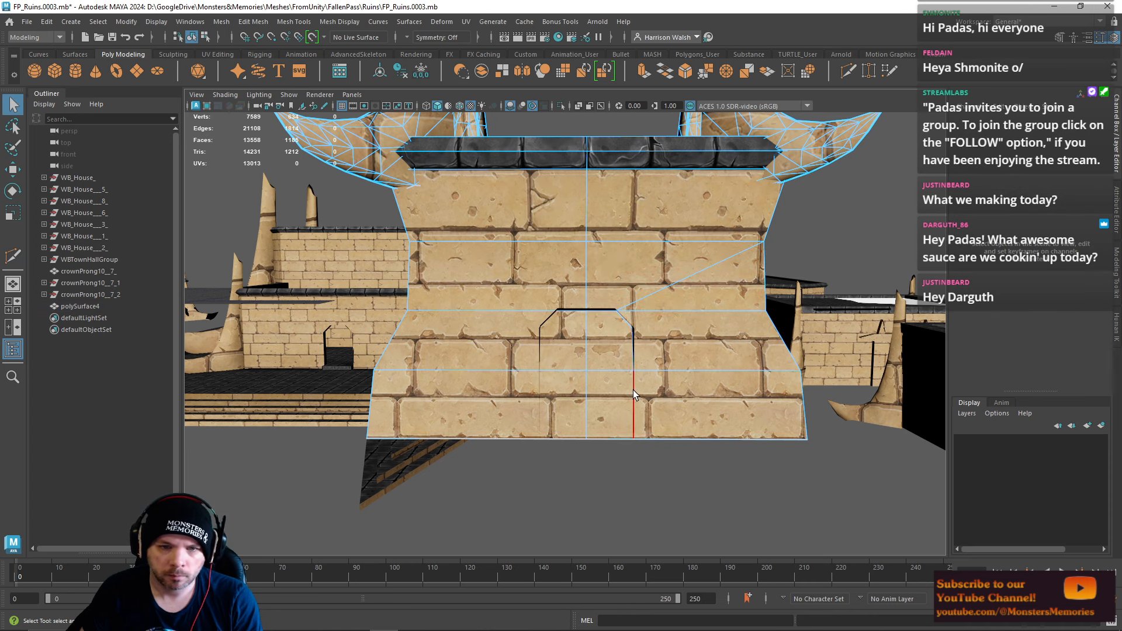
Step: Cut the left half of the arch's outline into the wall from base to arch top, ending at the wall's outer edge
scroll(633, 391, up, 3)
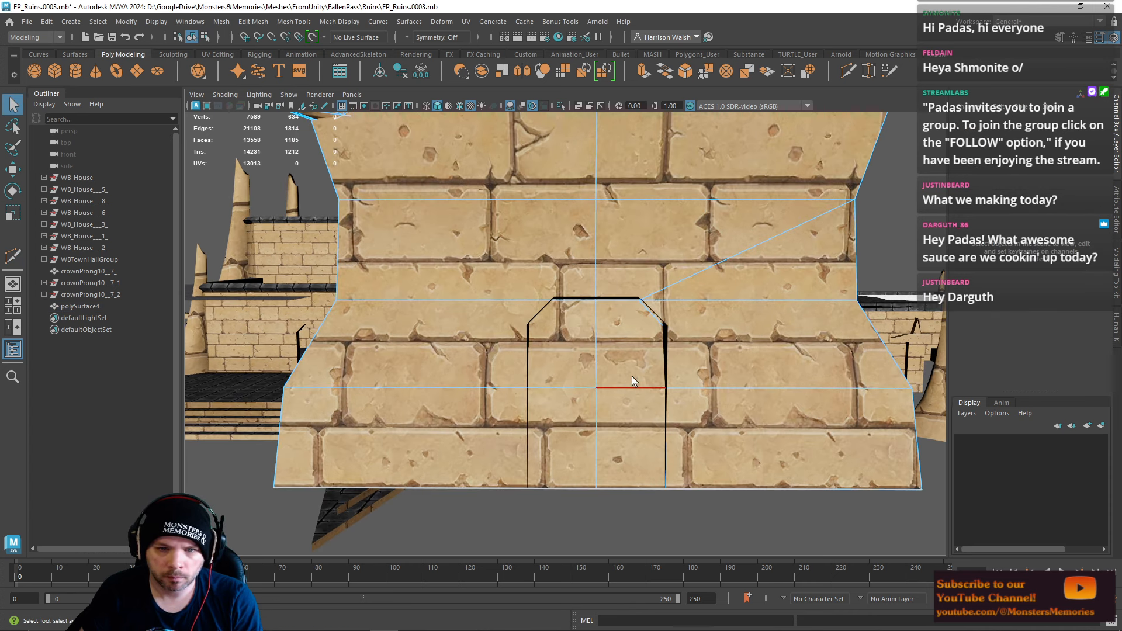
key(ctrl+shift+x)
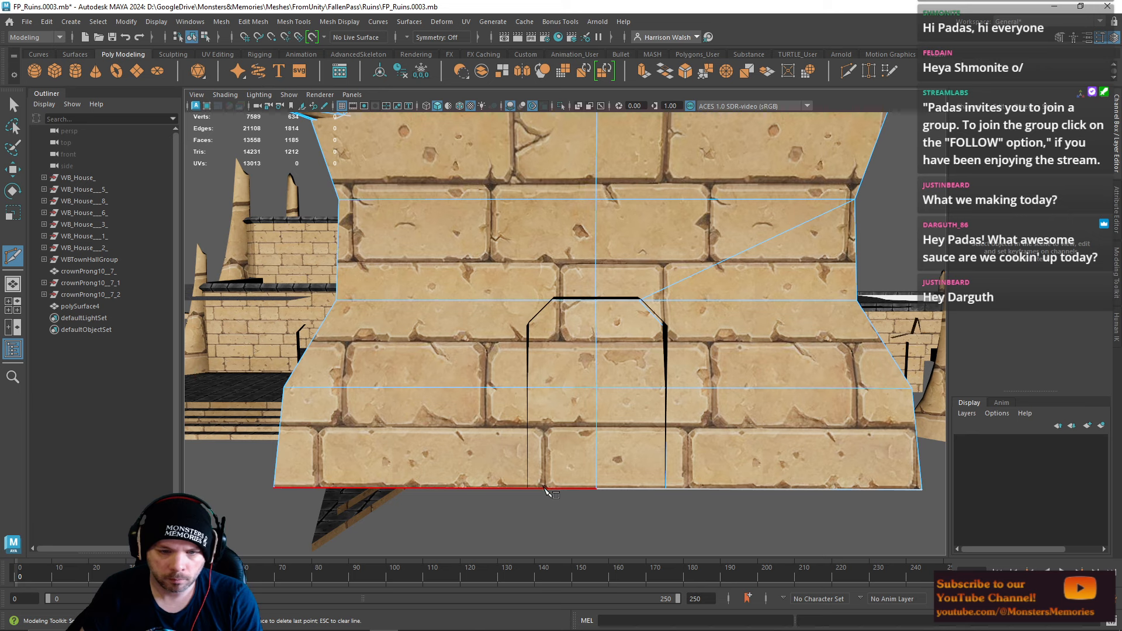
drag(545, 490, 529, 492)
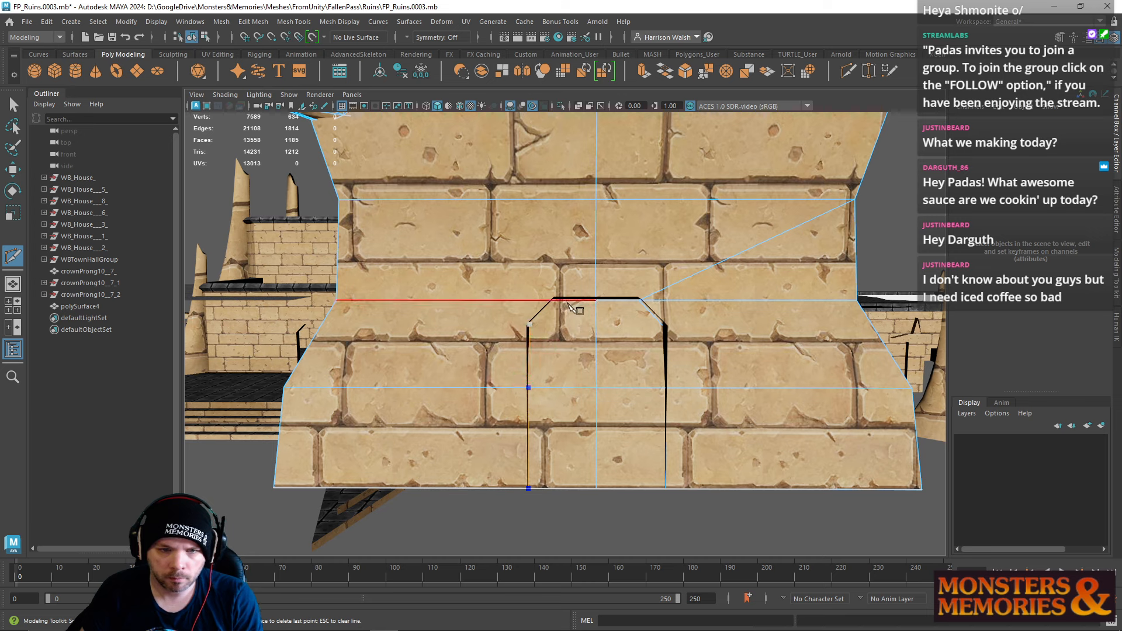
click(530, 325)
click(552, 300)
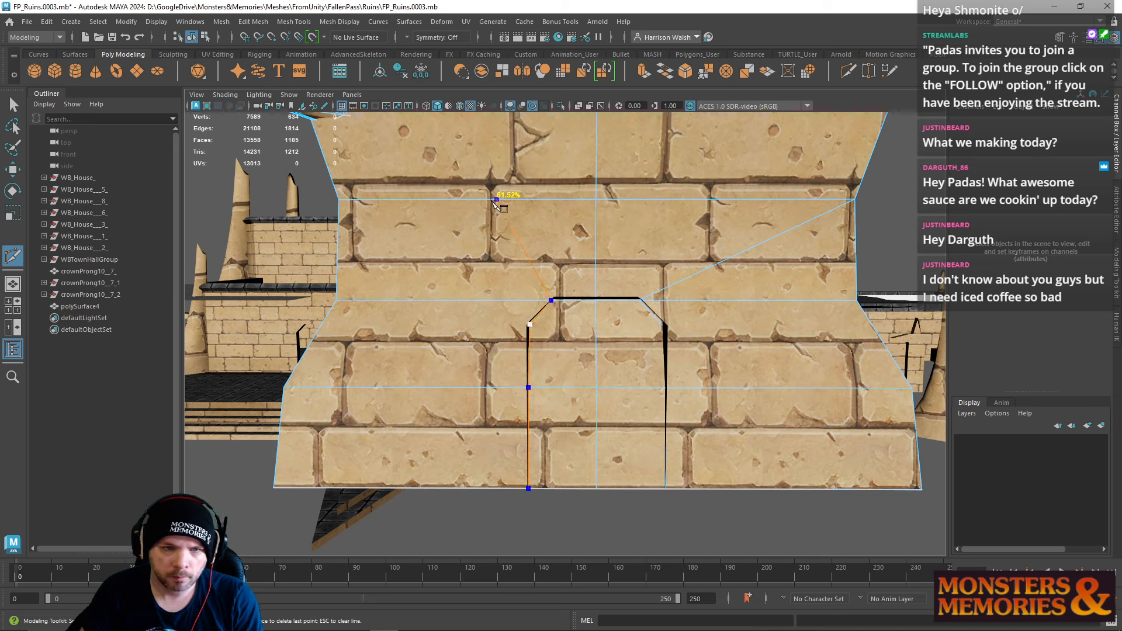
key(Return)
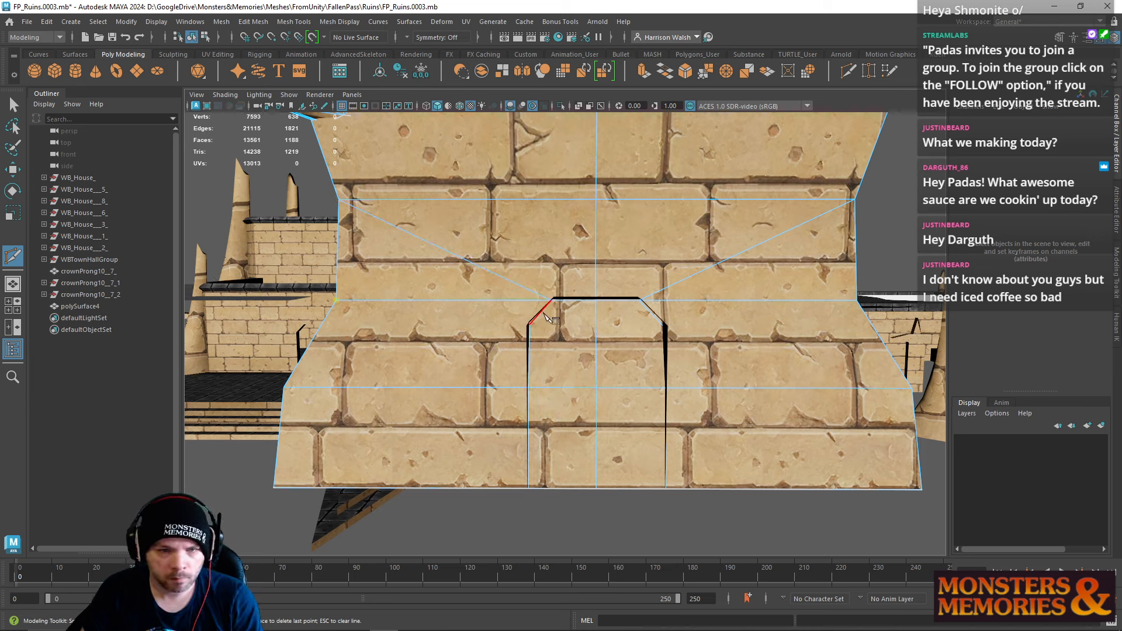
Step: Cut an edge from each shoulder corner of the arch outline to the wall's outer corner on the same side
drag(545, 306, 474, 361)
key(q)
key(g)
click(663, 325)
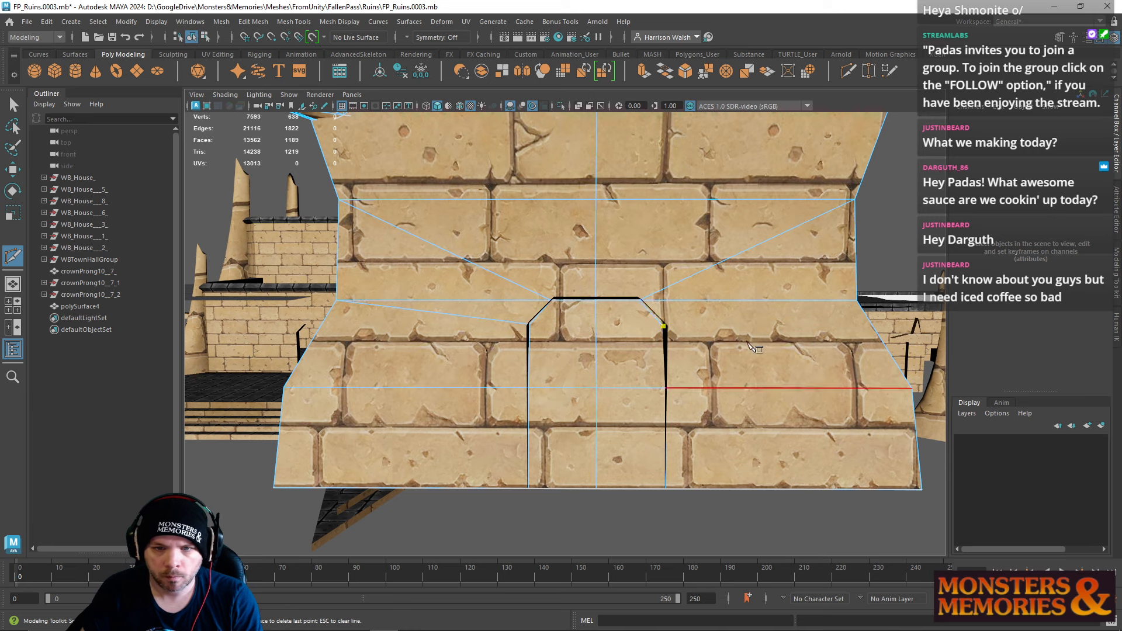
key(q)
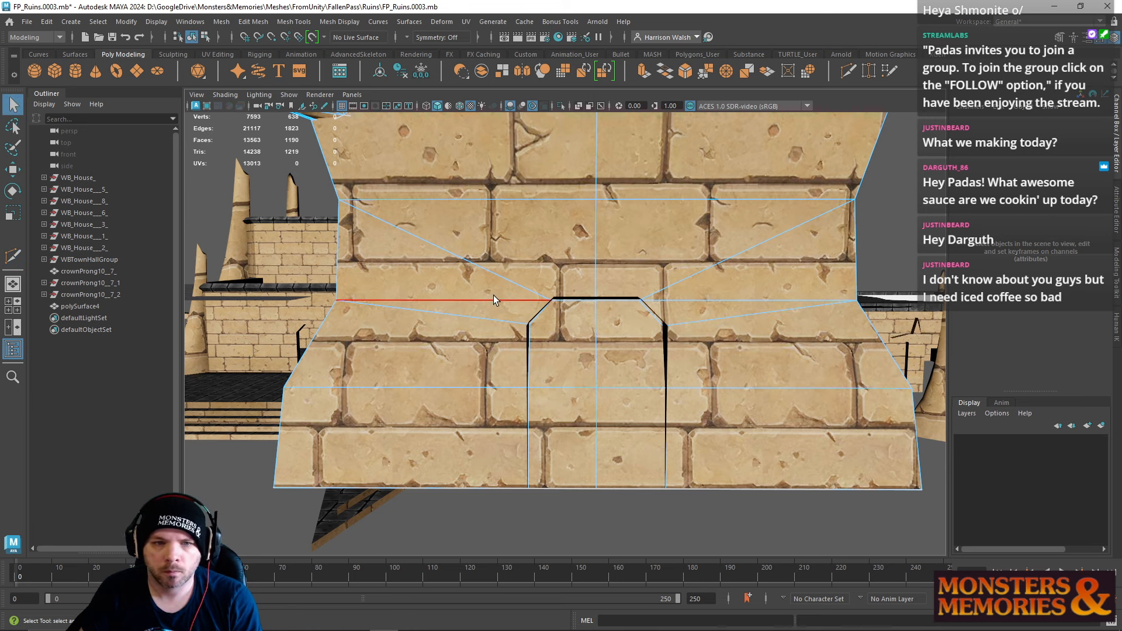
Step: Delete the vertical center edge loop from the tower's doorway-side wall together with its vertices
right_drag(494, 296, 486, 259)
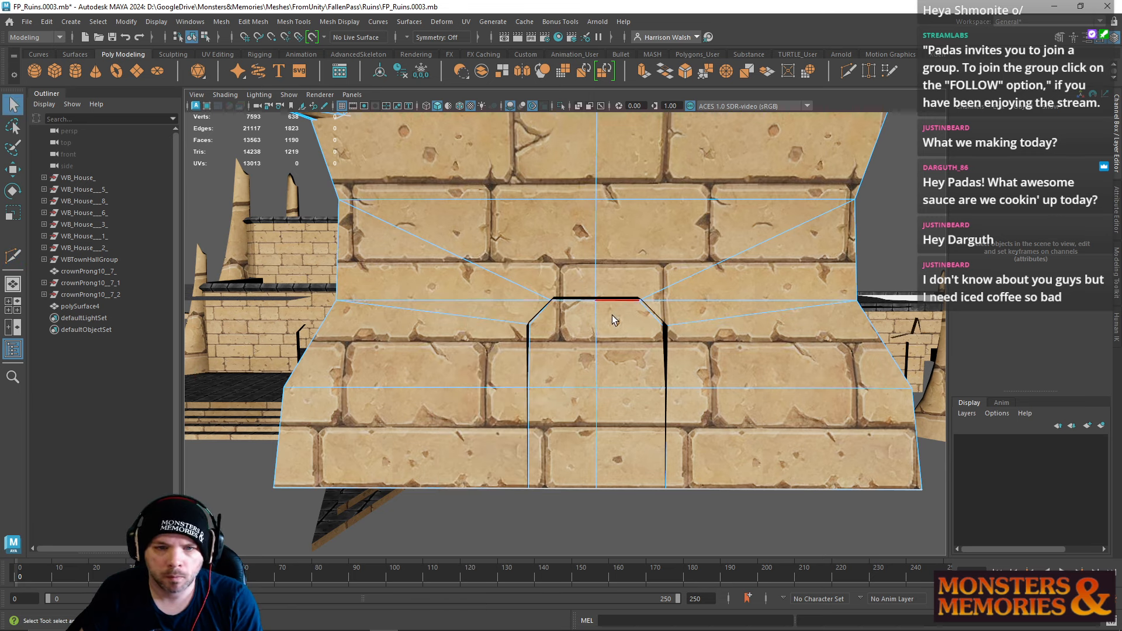
double_click(598, 320)
key(ctrl+Delete)
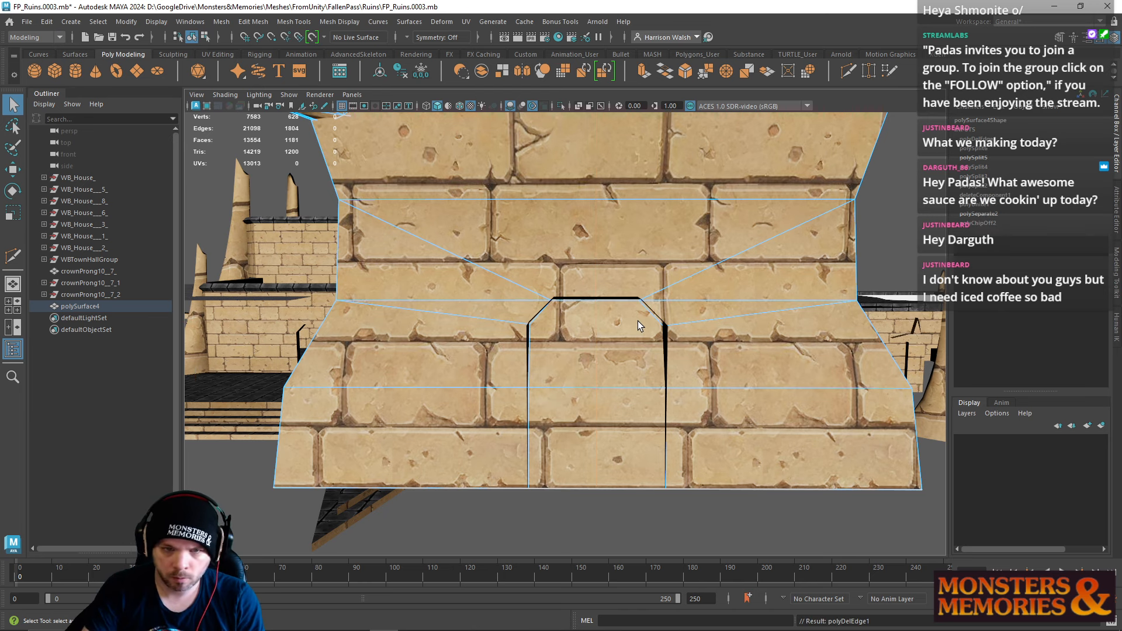
Step: Delete the wall's two faces inside the arch outline to open the doorway
right_drag(623, 348, 622, 338)
click(609, 339)
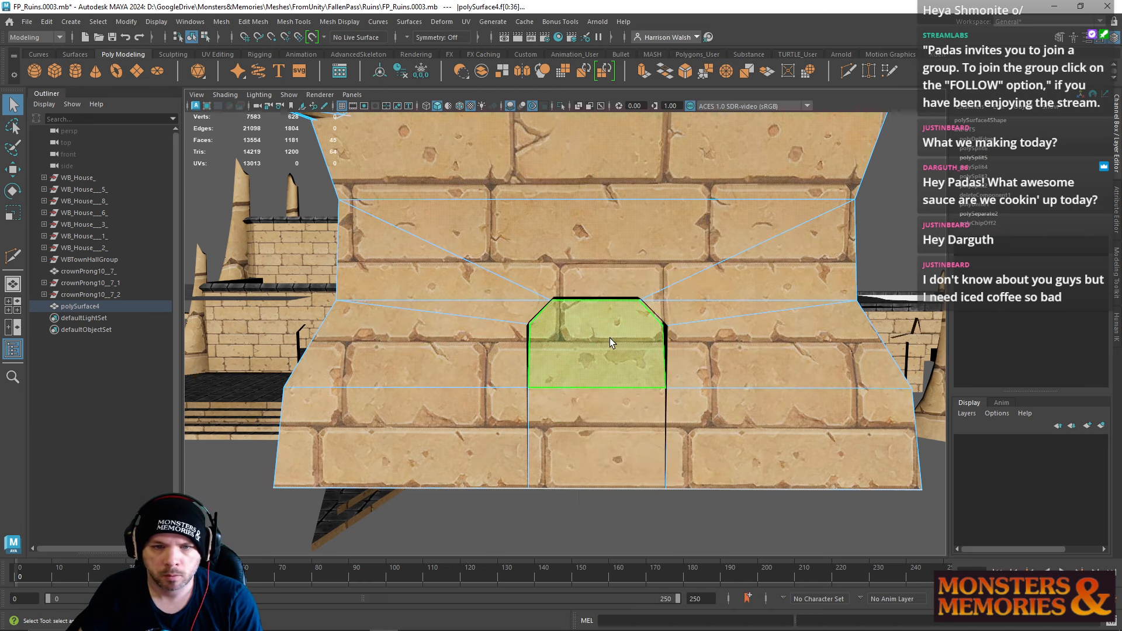
shift+click(614, 459)
key(Delete)
alt+drag(601, 325, 497, 327)
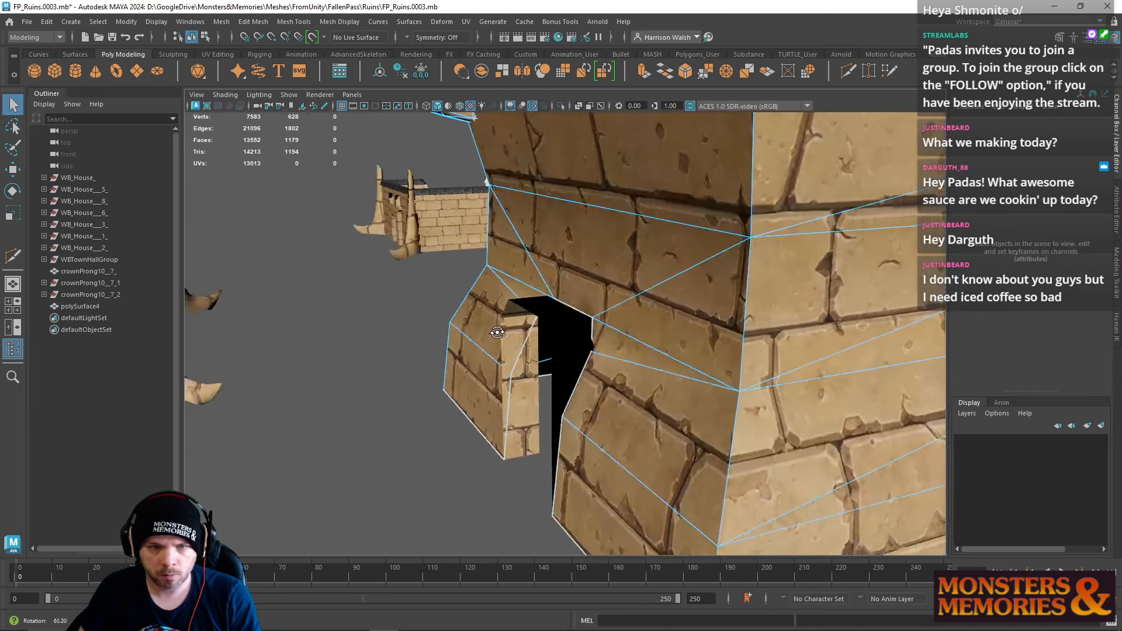
Step: Examine how the separate arch piece fits the new doorway opening from both sides
right_drag(536, 300, 570, 287)
click(562, 329)
alt+drag(561, 330, 504, 348)
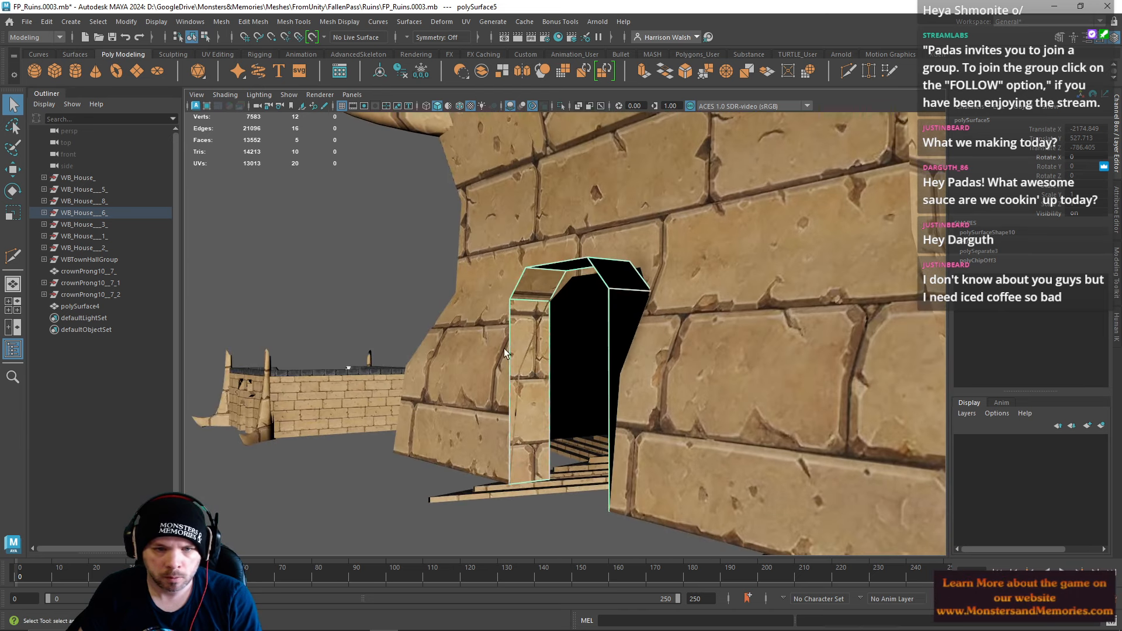
click(525, 358)
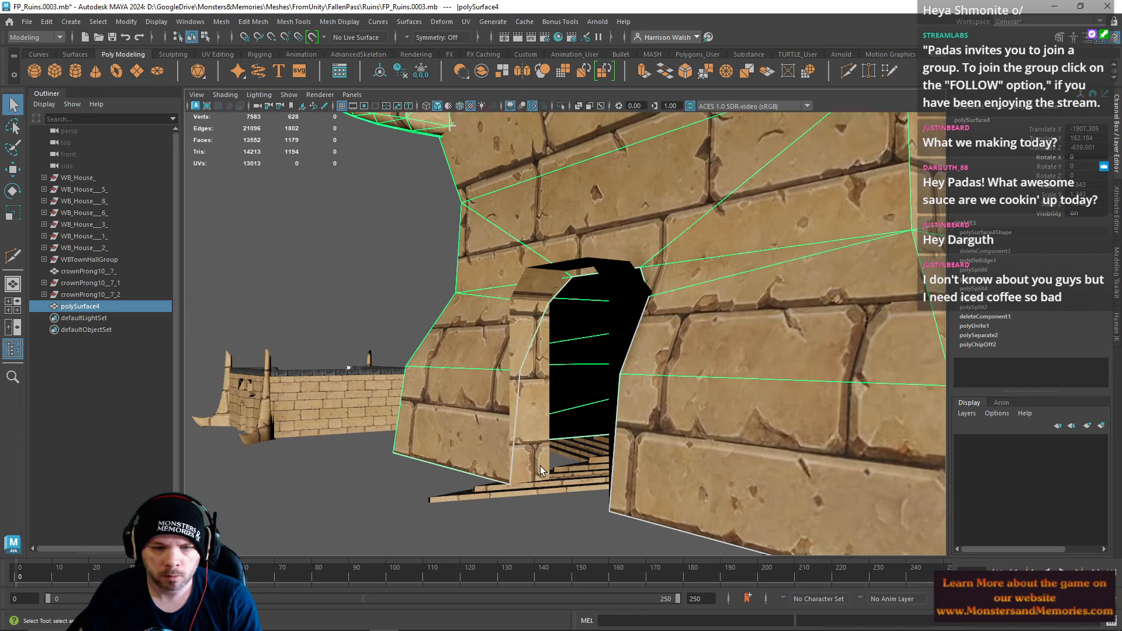
alt+drag(540, 465, 615, 501)
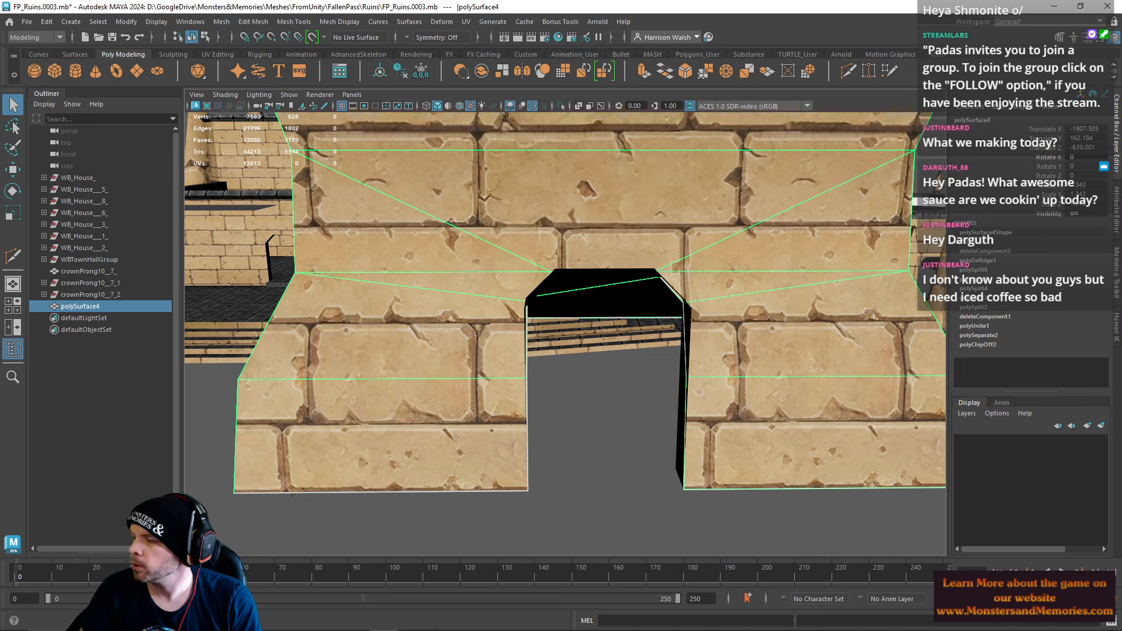
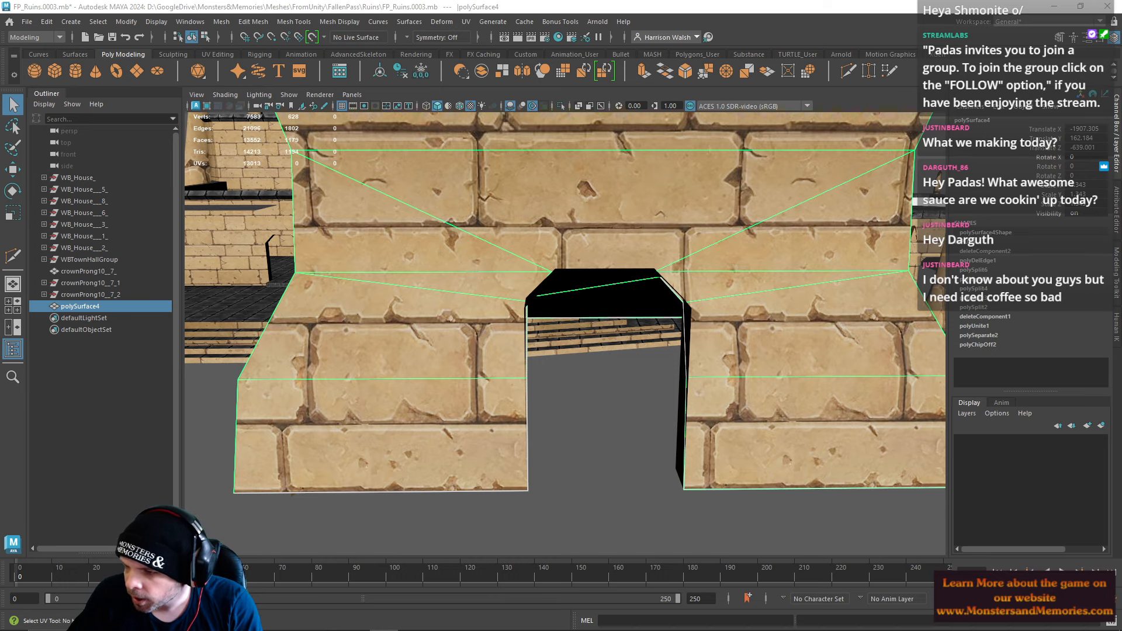
alt+drag(626, 405, 701, 371)
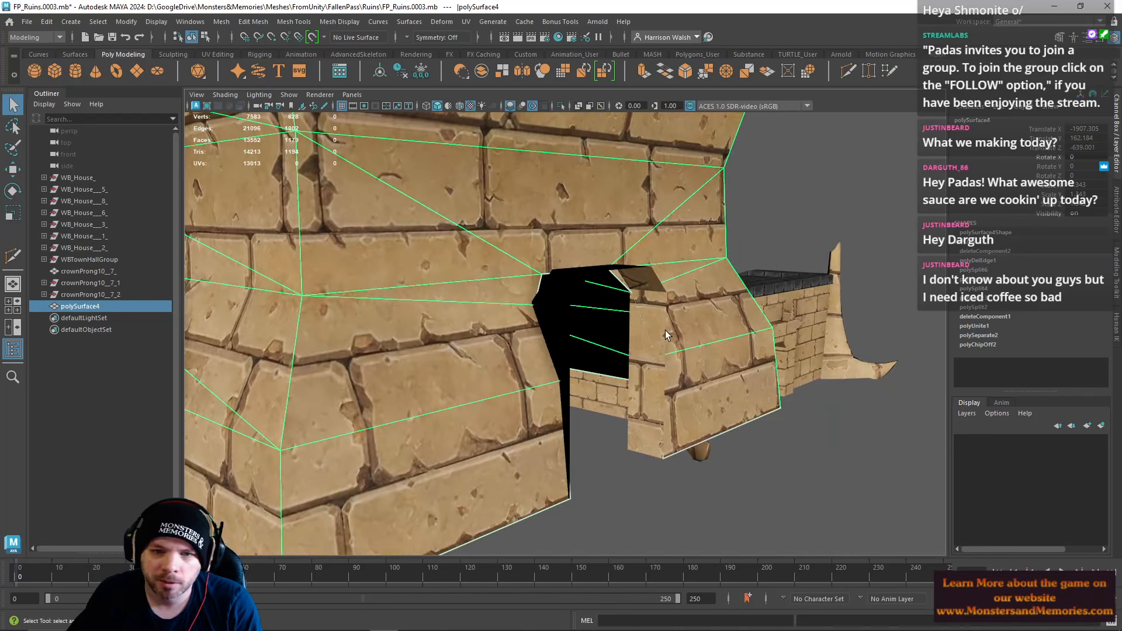
Step: Cut a horizontal edge across each of the arch's two inner side faces with the Multi-Cut tool, near the wall's lower bend
click(636, 297)
click(850, 71)
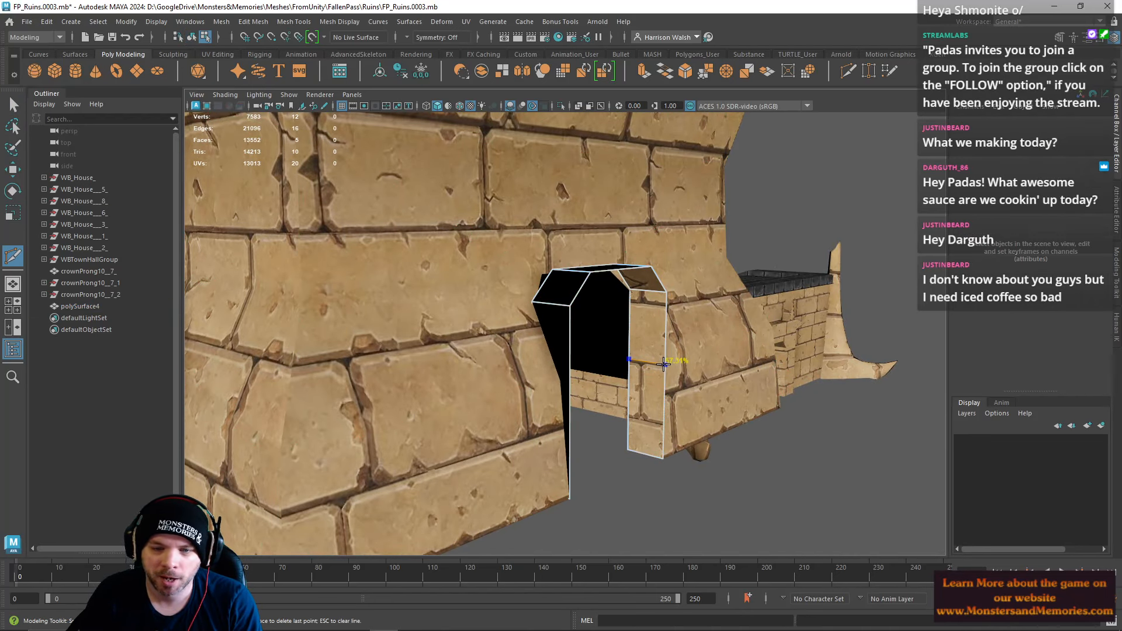
click(663, 364)
alt+drag(663, 364, 466, 359)
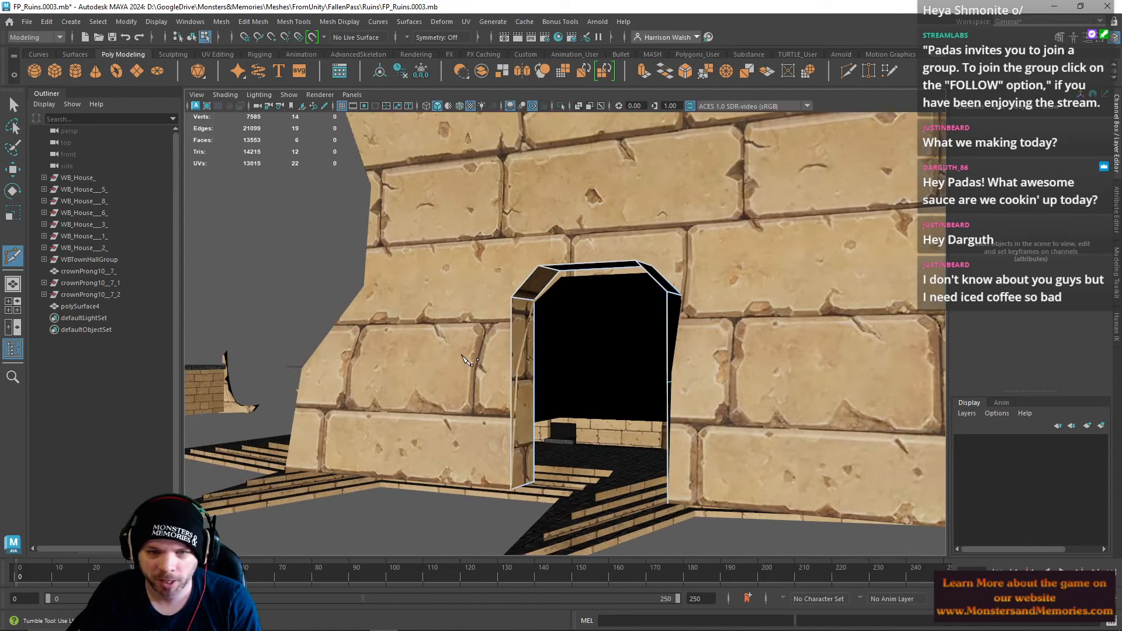
click(513, 380)
Step: Try to move the new horizontal edges on the arch's sides vertically to the wall's bend height, and undo the moves
key(w)
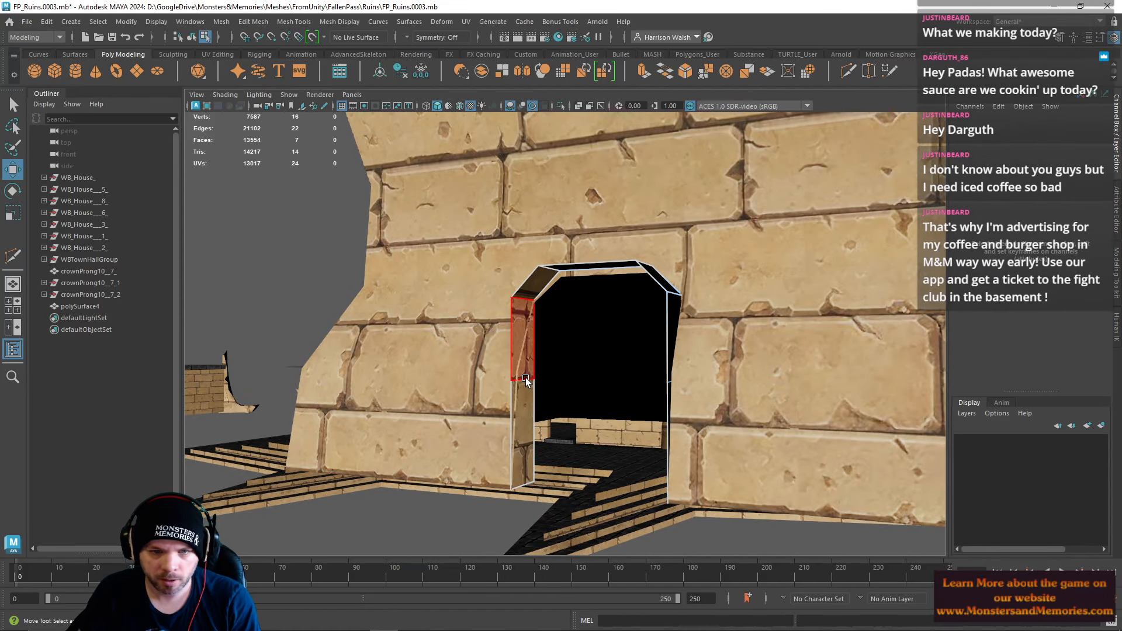
right_drag(526, 377, 526, 269)
click(523, 378)
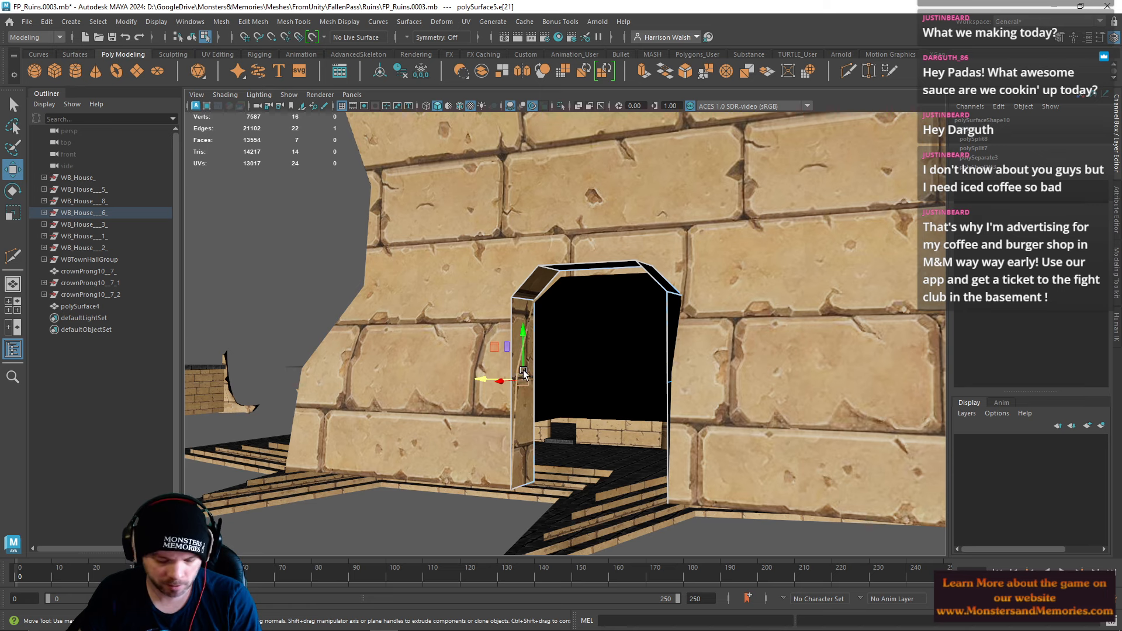
mouse_move(524, 361)
mouse_down()
mouse_move(522, 340)
mouse_move(520, 357)
mouse_up()
alt+drag(563, 418, 680, 318)
click(676, 378)
key(v)
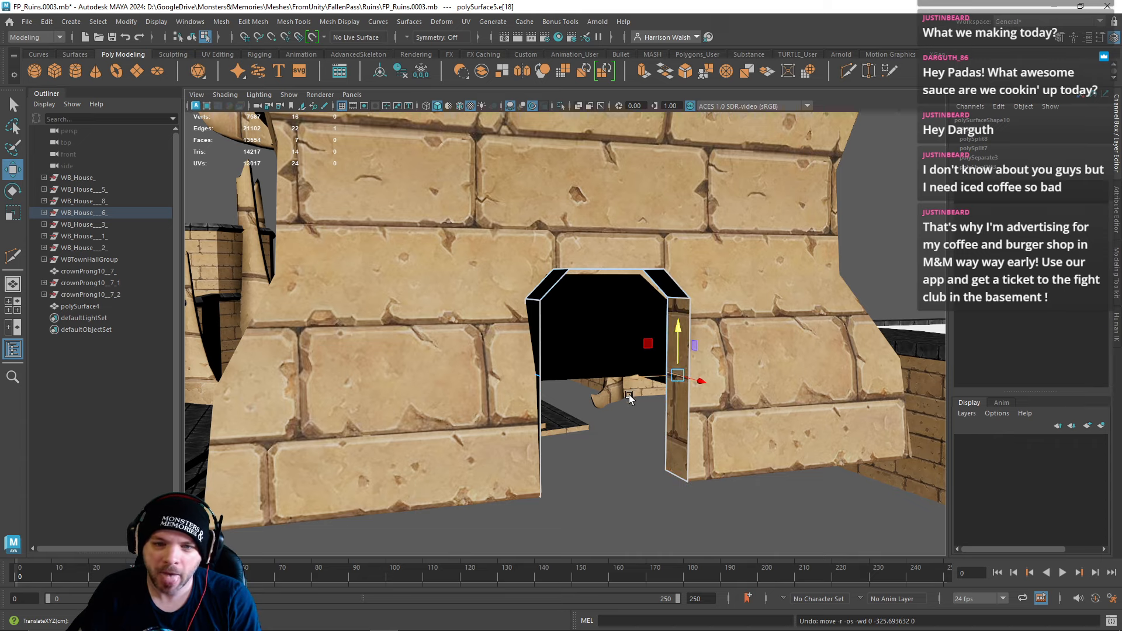
alt+drag(691, 381, 359, 460)
key(v)
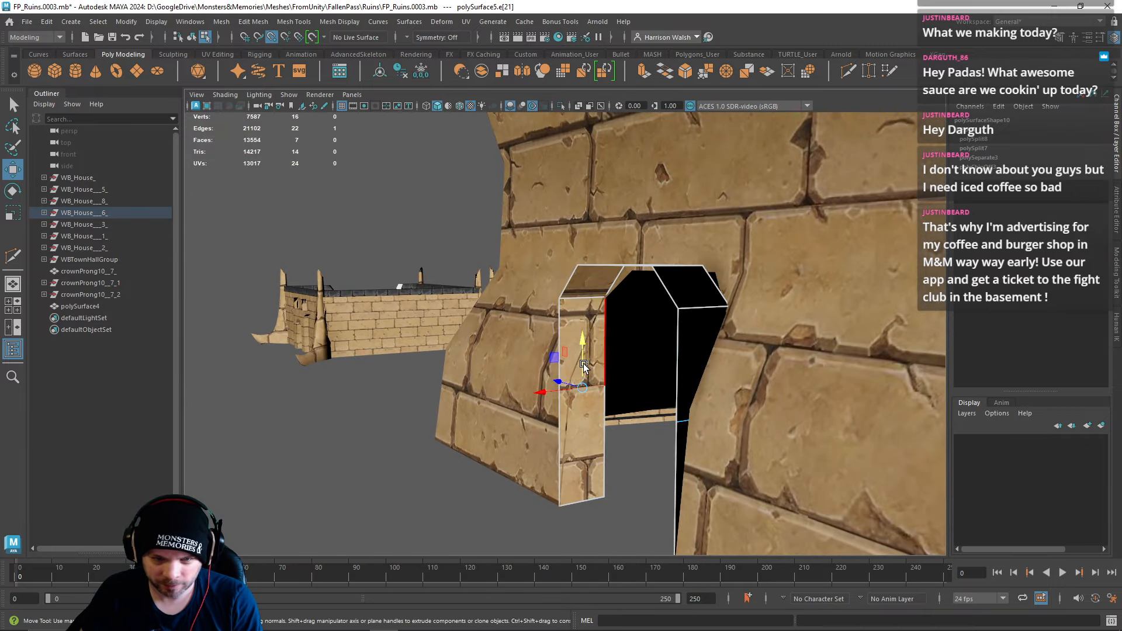
key(ctrl+z)
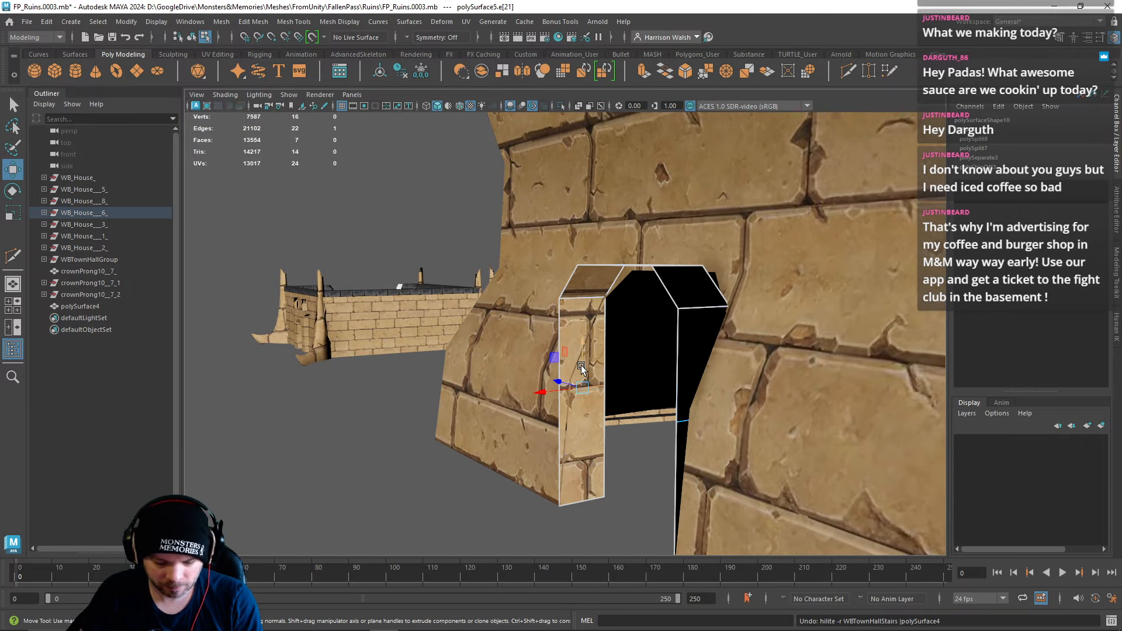
Step: Snap the horizontal edges on both arch sides vertically to the height of the wall's lower bend
key(v)
drag(581, 366, 536, 499)
alt+middle_drag(535, 500, 641, 379)
key(ctrl+z)
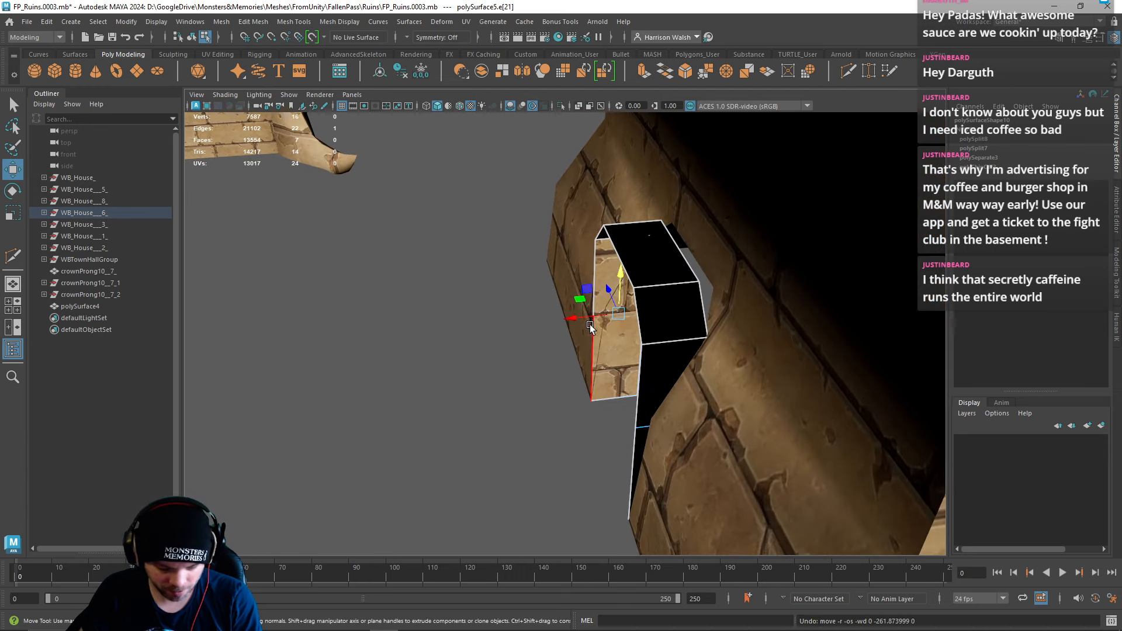
drag(617, 278, 818, 380)
click(674, 231)
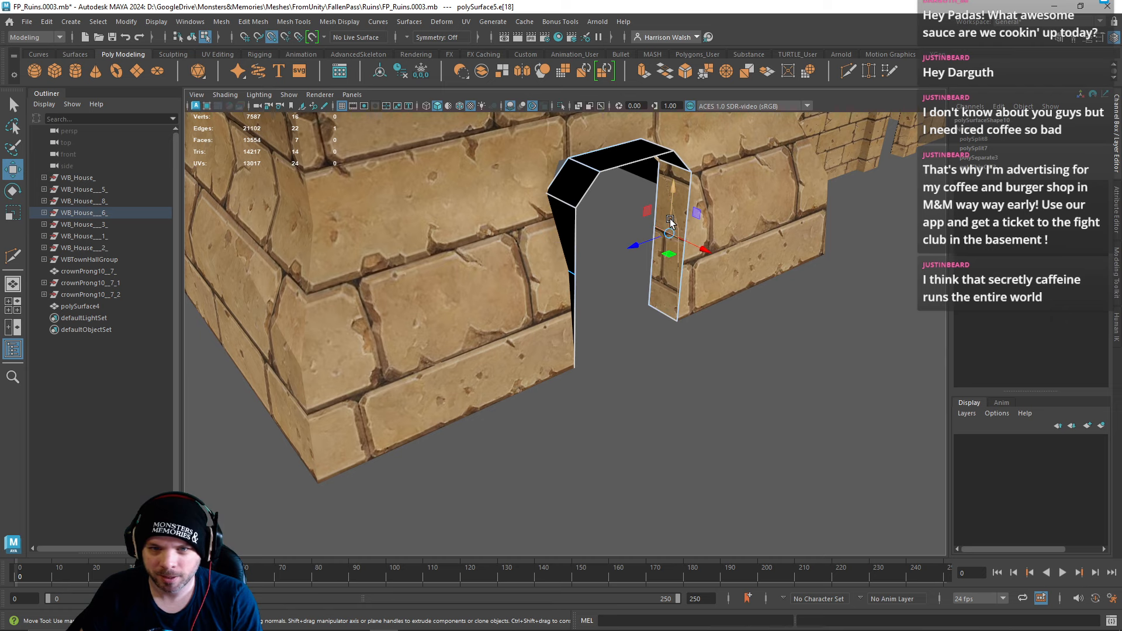
alt+drag(670, 216, 602, 264)
Step: Snap the vertices of the horizontal edges on the arch's sides horizontally to the depth of the wall's lower bend
right_drag(606, 264, 549, 257)
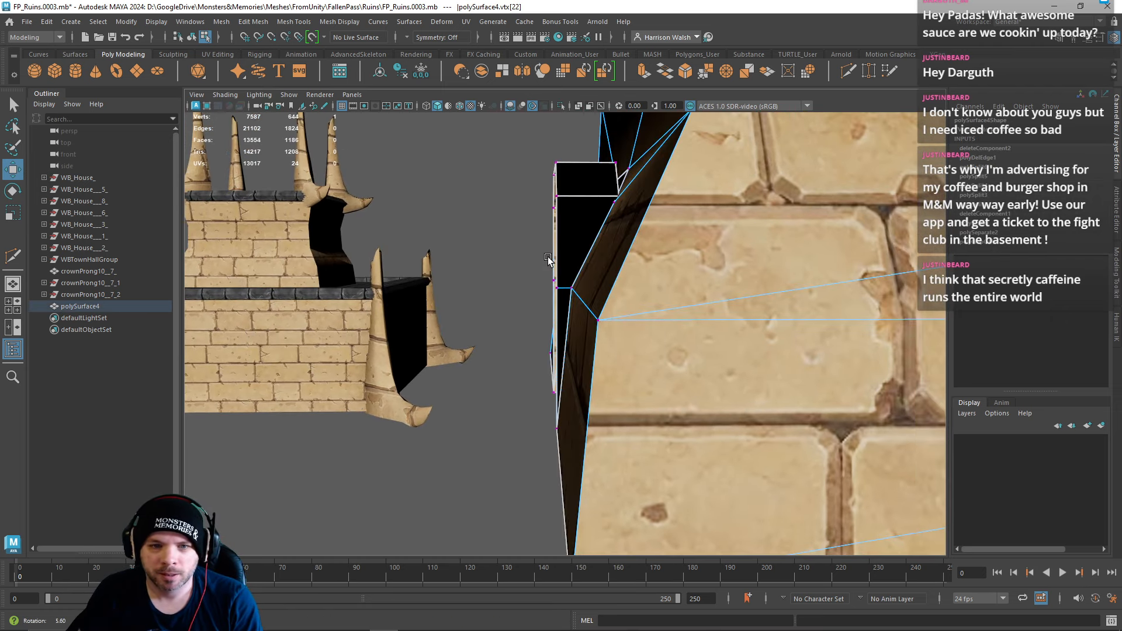
key(ctrl+z)
alt+drag(557, 257, 571, 298)
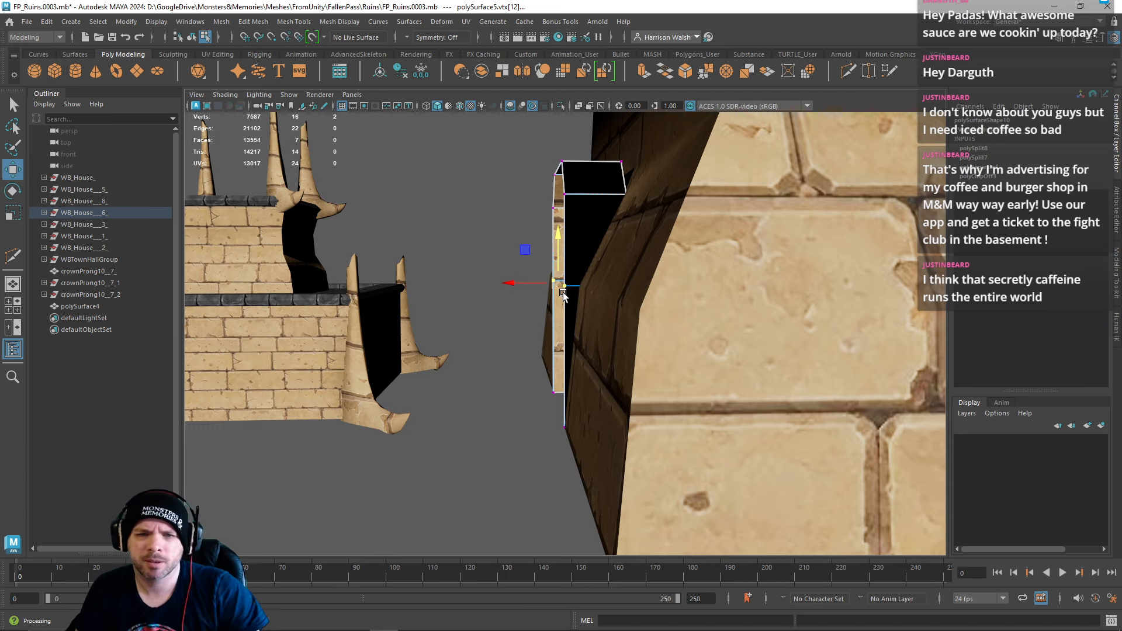
drag(513, 286, 519, 288)
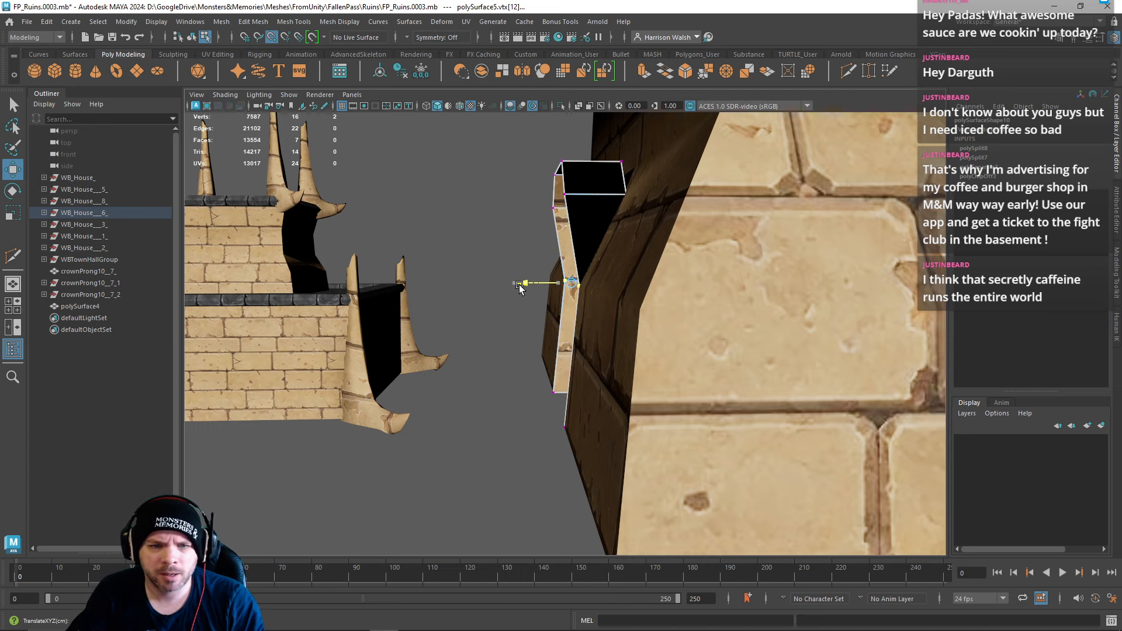
alt+drag(584, 220, 576, 225)
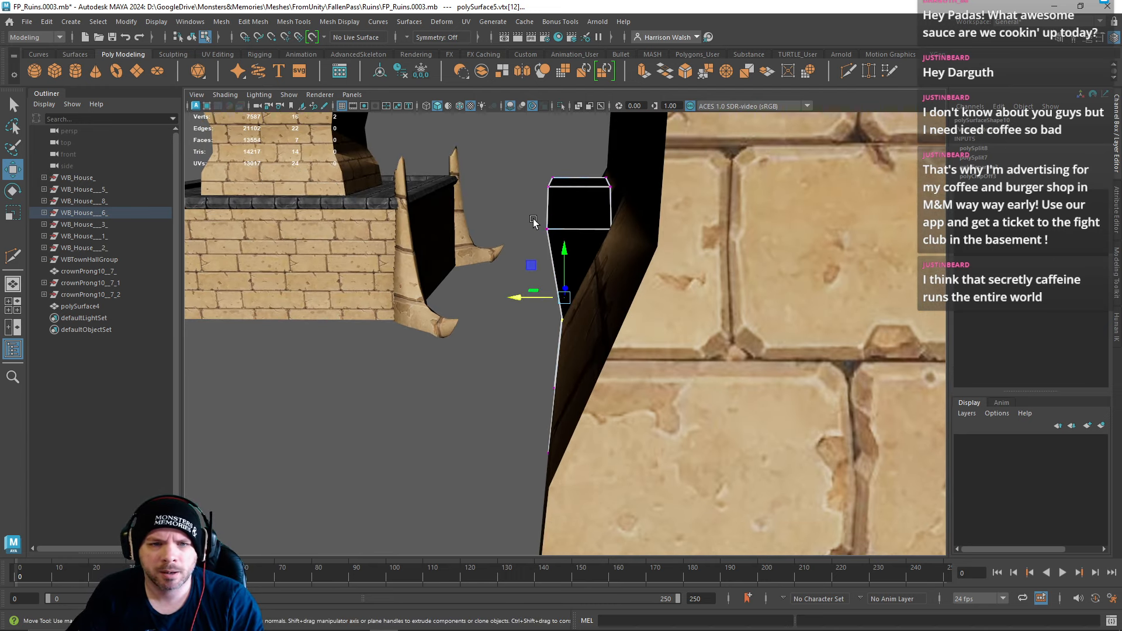
Step: Move the rear side and top edges of the arch further into the building to deepen the arch
click(550, 231)
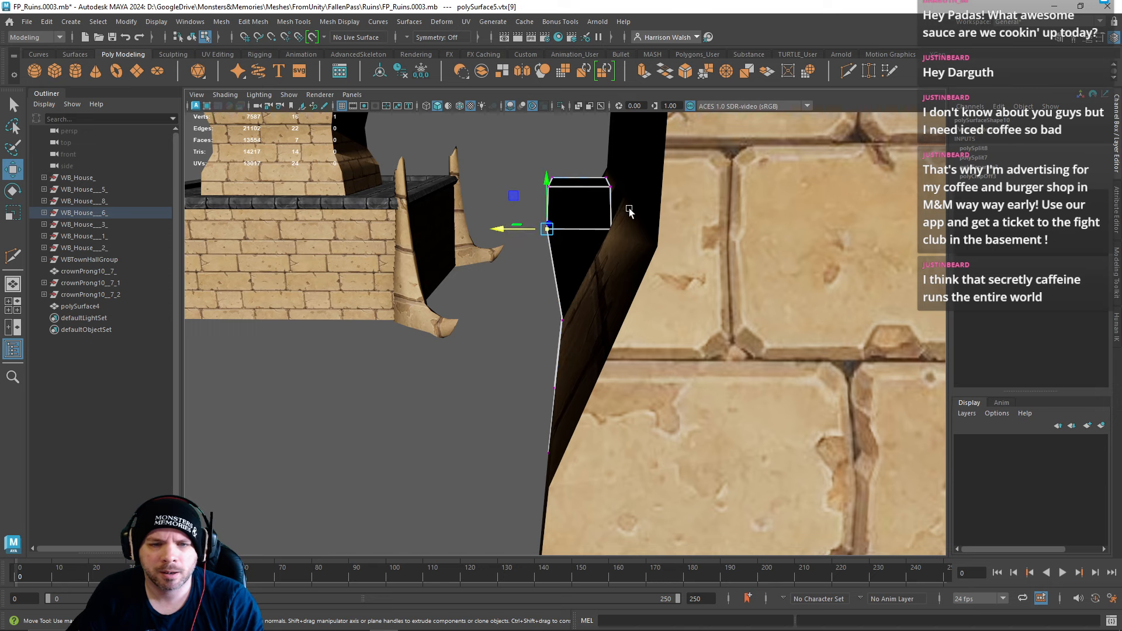
right_drag(604, 189, 601, 156)
click(613, 213)
alt+drag(614, 214, 521, 199)
alt+drag(577, 247, 599, 257)
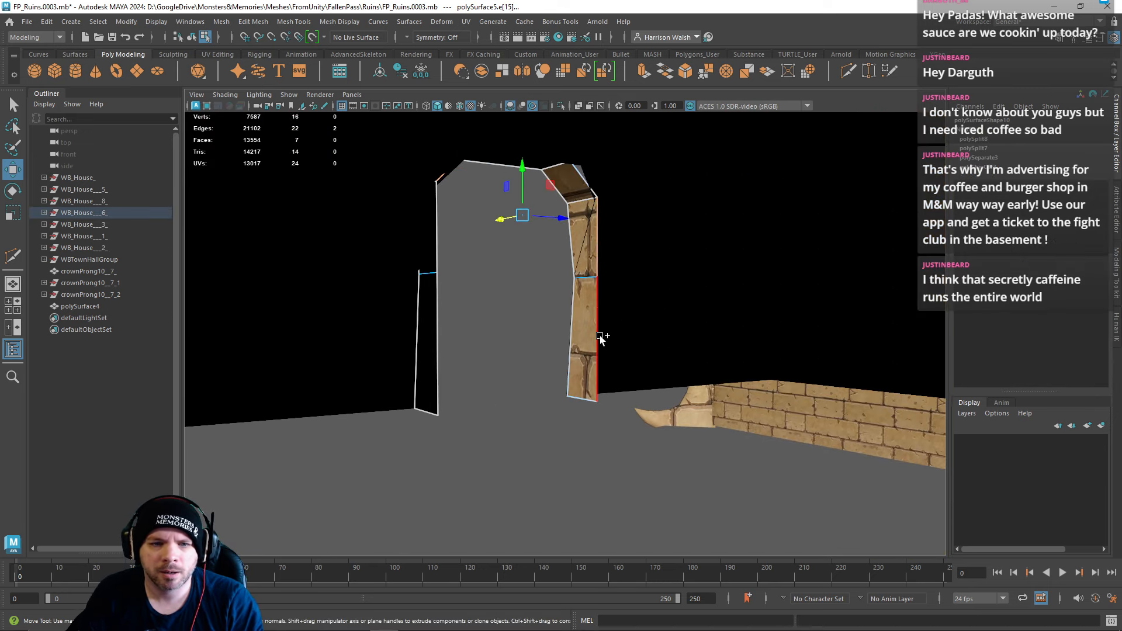
shift+click(432, 356)
alt+drag(432, 345, 514, 251)
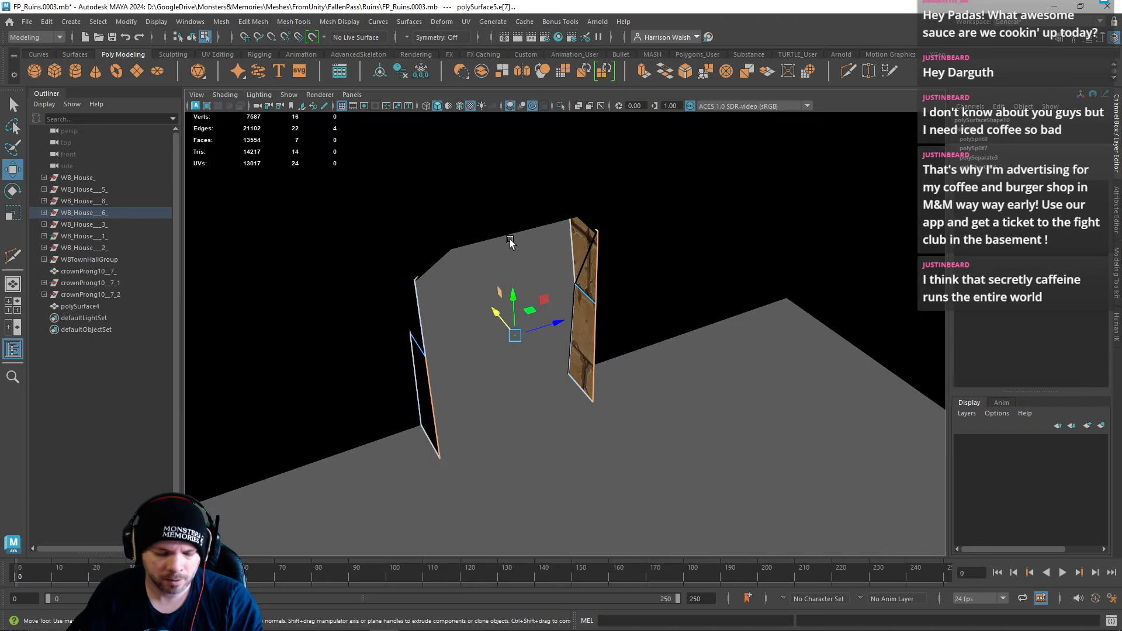
key(4)
shift+click(507, 222)
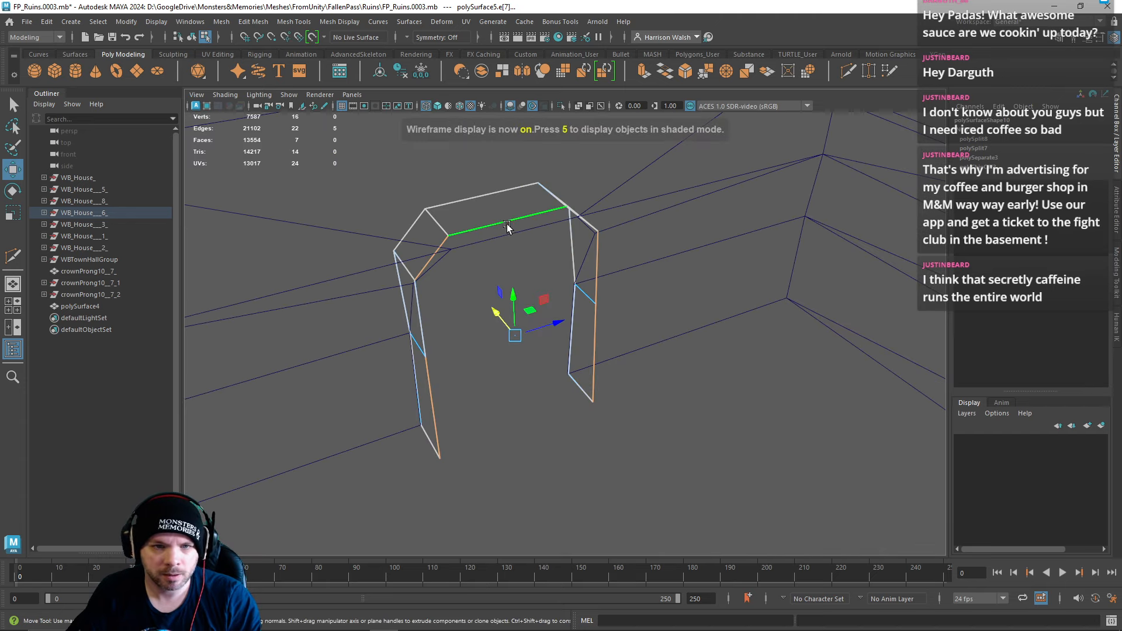
alt+drag(529, 321, 647, 332)
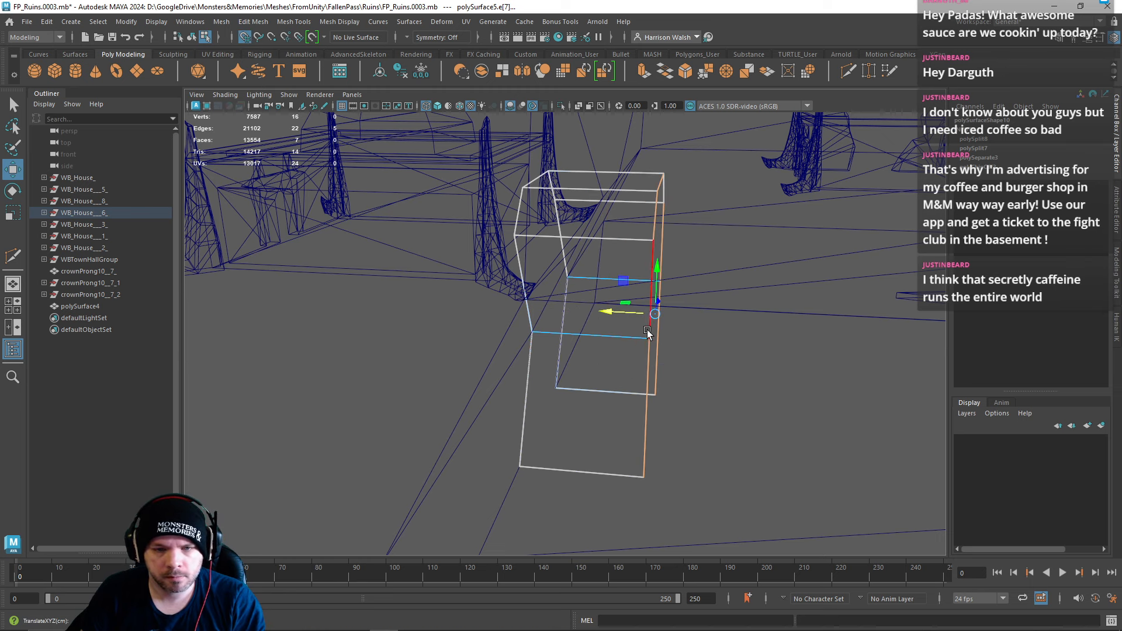
alt+drag(542, 288, 559, 280)
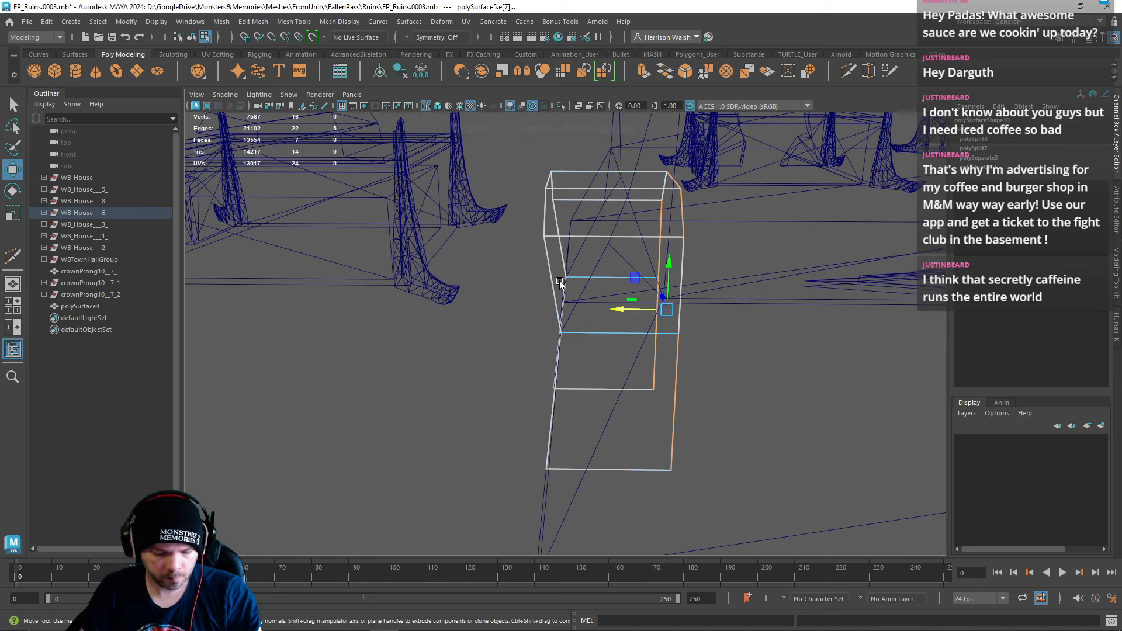
Step: Snap the front vertices of the arch's slanted corners and top horizontally onto the sloped wall face
key(5)
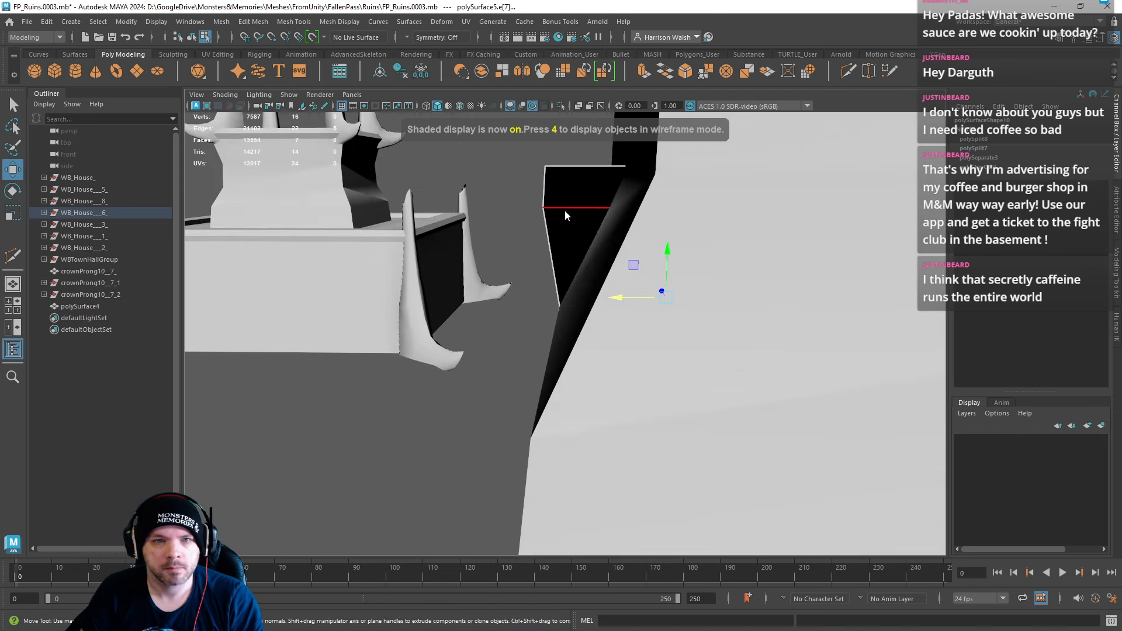
right_drag(565, 211, 529, 210)
drag(532, 193, 595, 214)
key(v)
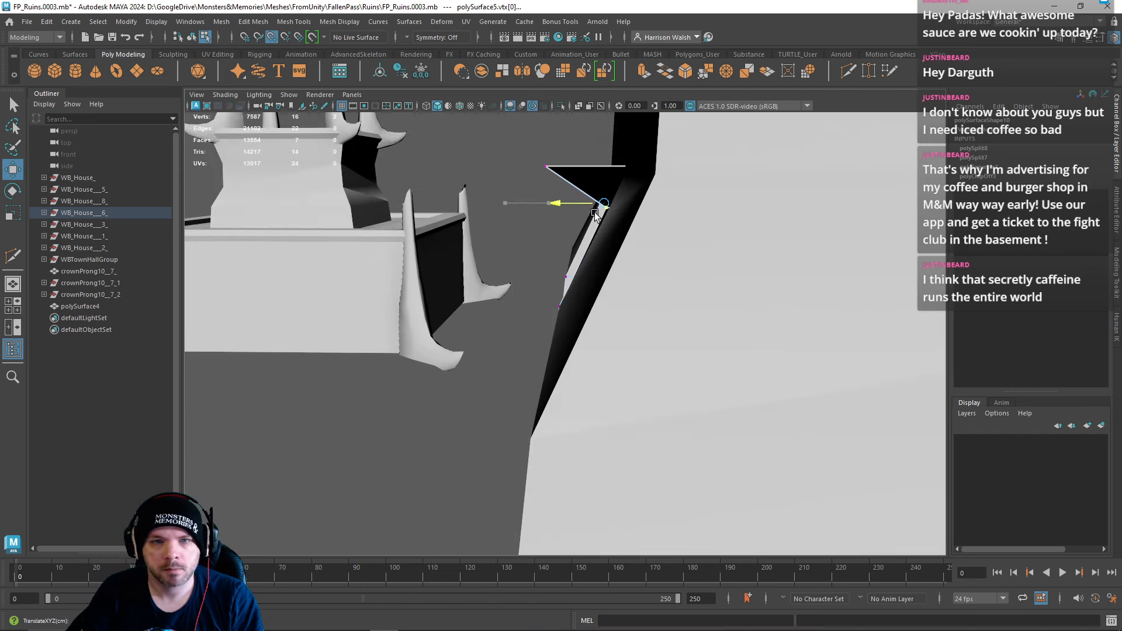
key(v)
drag(516, 148, 611, 219)
alt+drag(611, 219, 574, 206)
key(v)
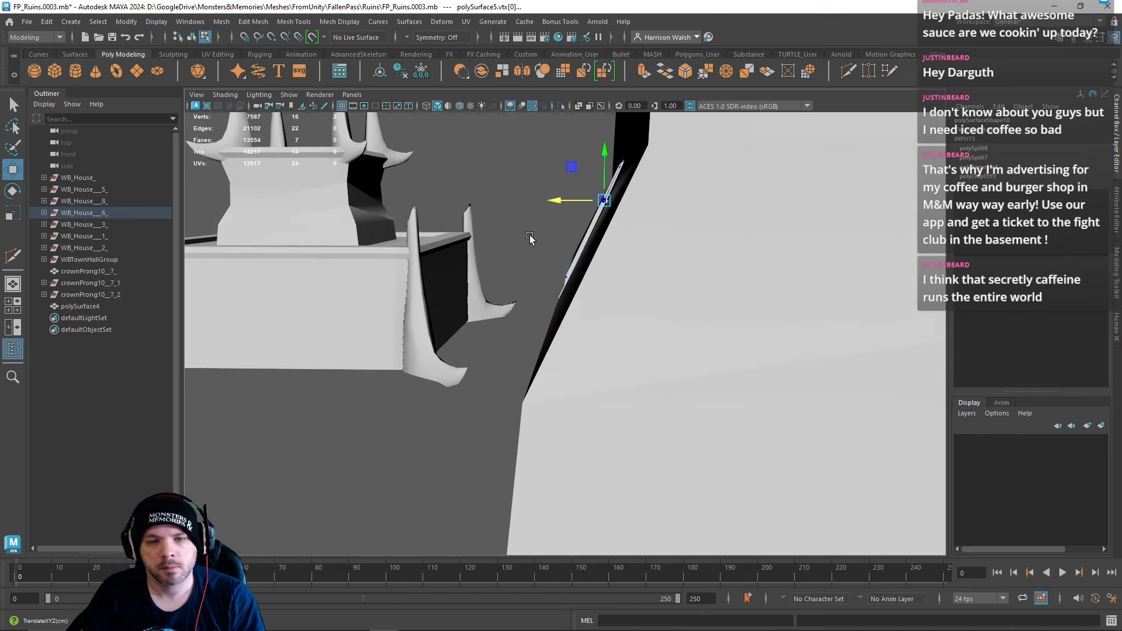
Step: Snap the vertices below the arch's slanted corners, as well as its top vertices, vertically to the matching heights of the wall opening
alt+drag(532, 240, 595, 321)
key(v)
drag(522, 269, 635, 369)
key(ctrl+z)
alt+right_drag(634, 369, 639, 373)
mouse_move(638, 373)
alt+mouse_down()
mouse_move(617, 389)
mouse_move(635, 394)
alt+mouse_up()
key(4)
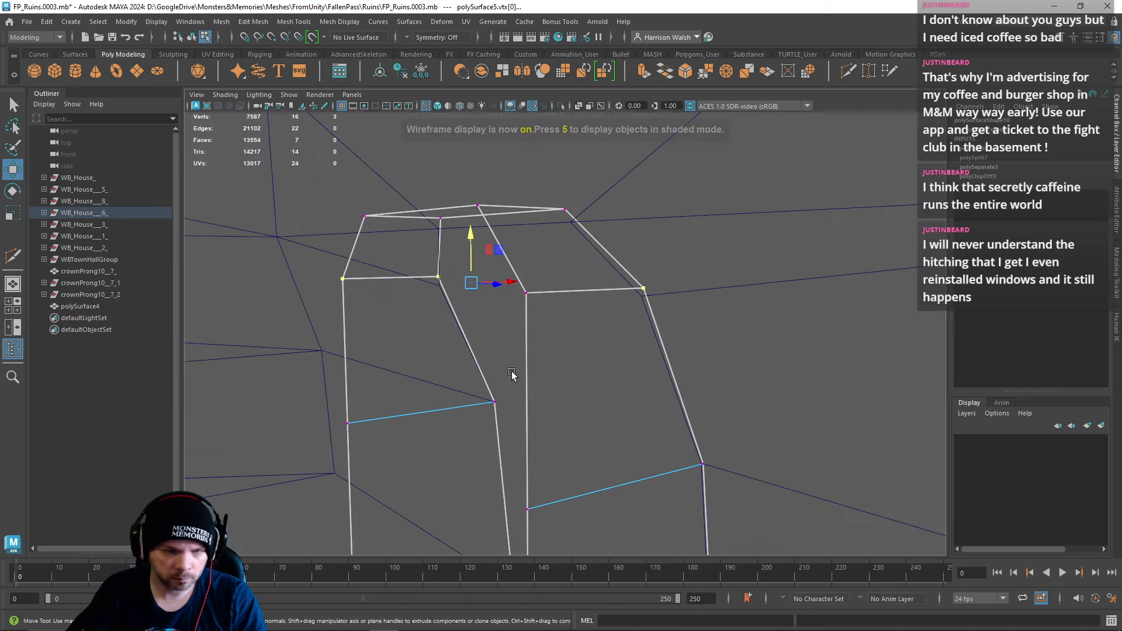
alt+drag(511, 371, 557, 363)
alt+right_drag(557, 363, 560, 361)
key(v)
drag(550, 222, 530, 283)
drag(383, 158, 695, 216)
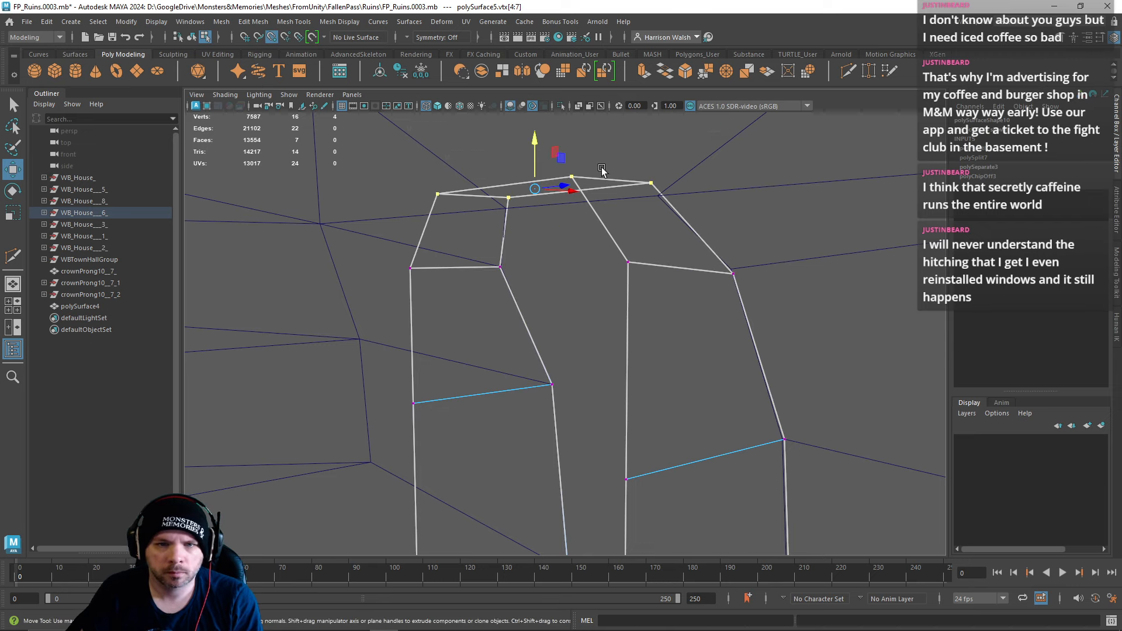
drag(534, 146, 534, 155)
Step: Undo the last change and snap the arch's front corner and top vertices individually onto the wall opening's corners
alt+drag(571, 197, 553, 180)
key(ctrl+z)
key(v)
drag(614, 202, 646, 276)
click(619, 268)
click(641, 284)
key(v)
click(599, 265)
key(v)
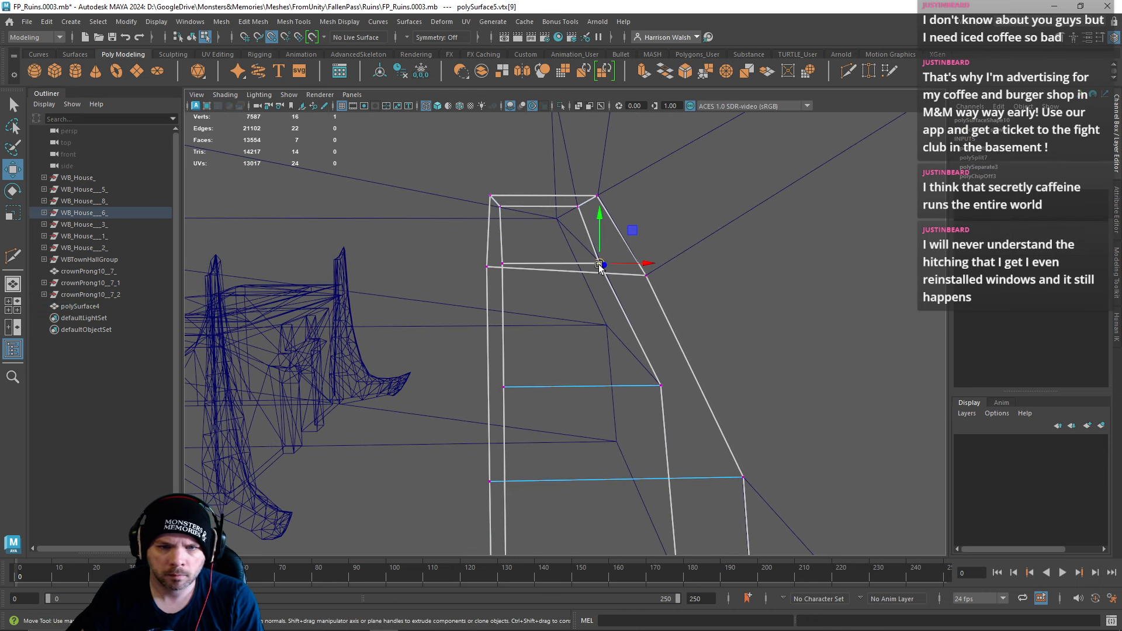
click(598, 197)
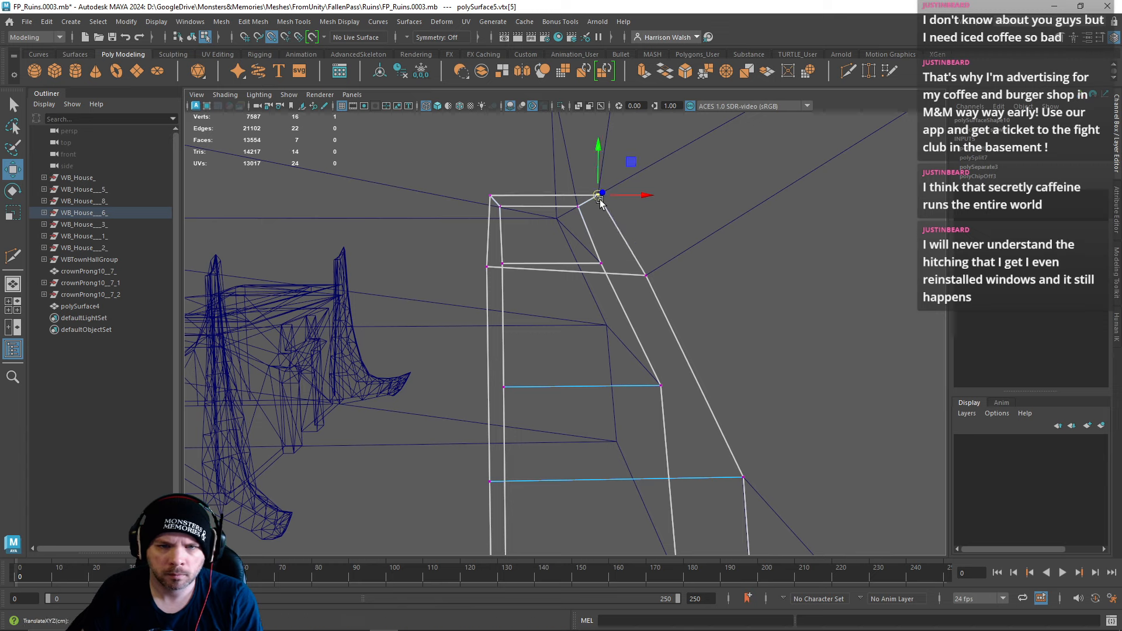
click(577, 206)
Step: Flatten the two edges below the arch's slanted corners by scaling them vertically until both lie level
right_drag(509, 260, 521, 215)
click(529, 269)
key(r)
drag(567, 228, 564, 320)
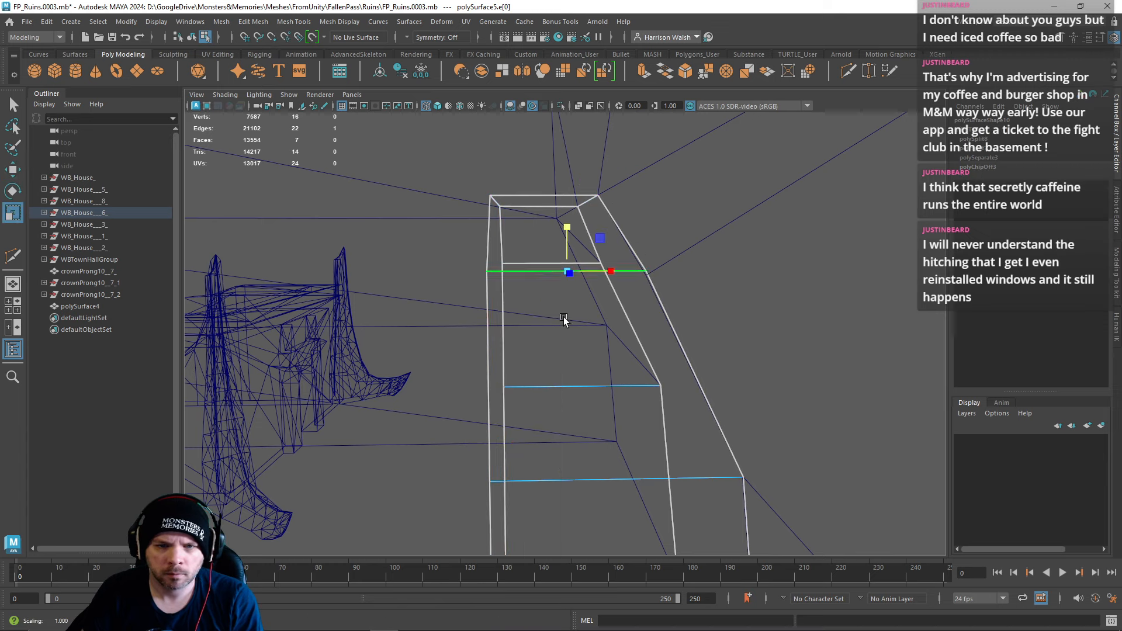
click(537, 261)
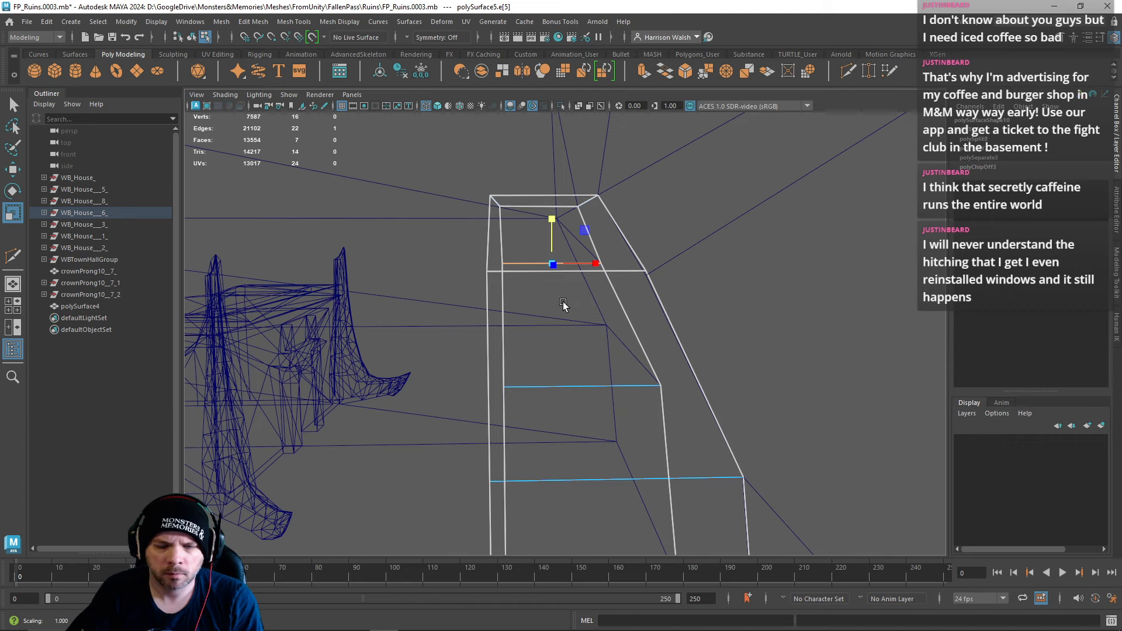
shift+click(617, 272)
key(w)
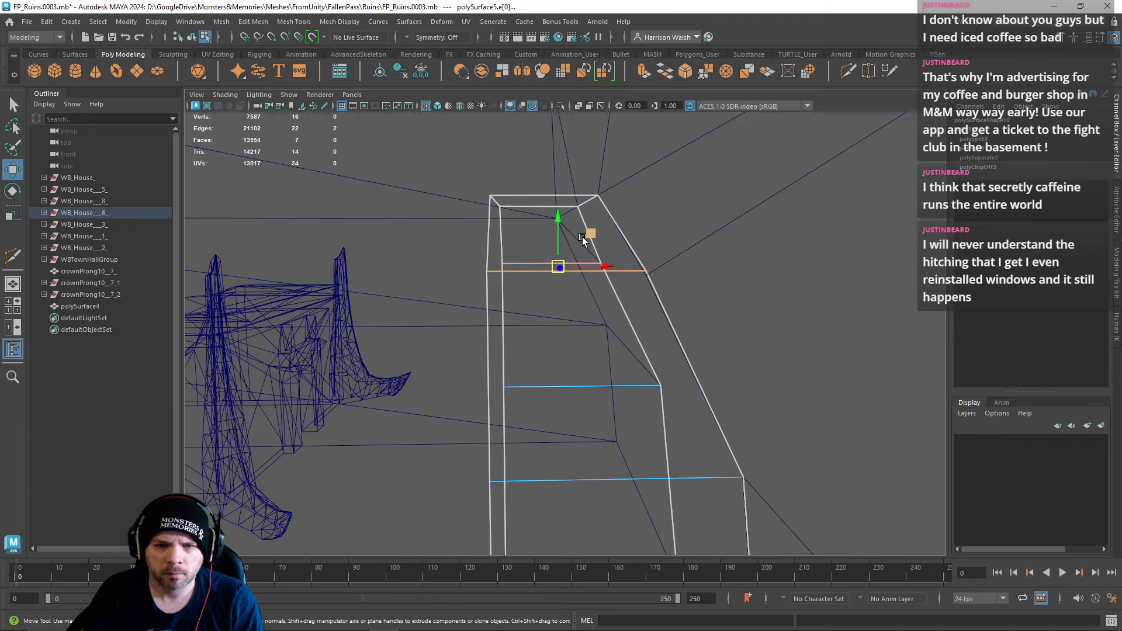
key(r)
drag(557, 224, 561, 368)
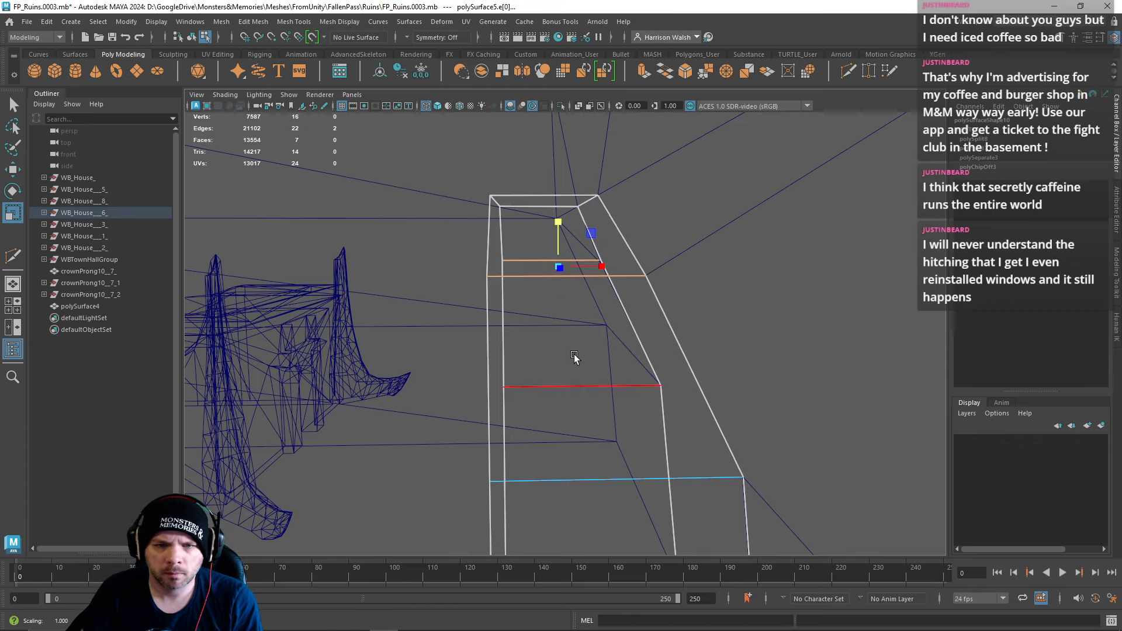
Step: Snap the levelled edge on each side of the arch sideways to the wall opening's upper corners in wireframe display
alt+drag(637, 314, 725, 339)
key(w)
click(564, 273)
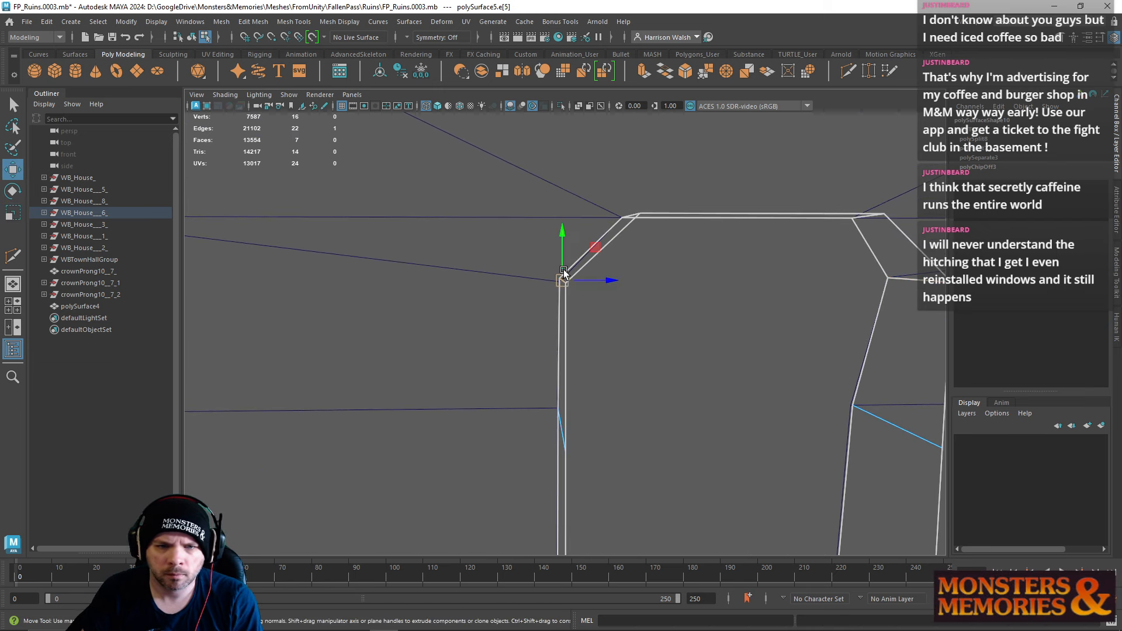
key(v)
drag(561, 261, 602, 286)
alt+drag(842, 318, 734, 316)
click(830, 283)
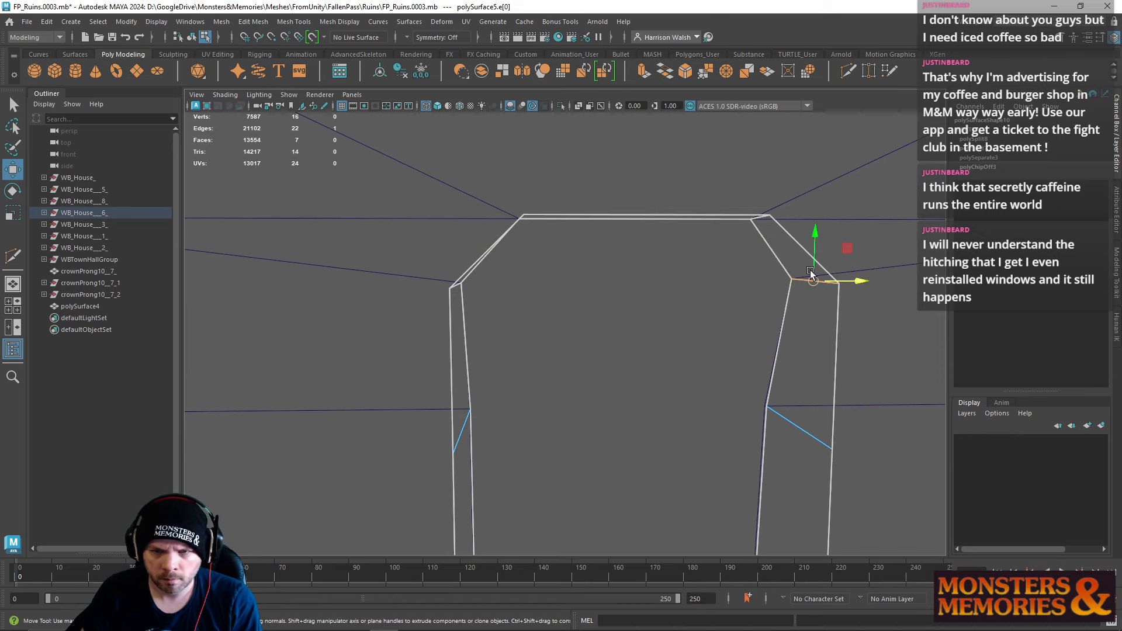
Step: Snap the arch's edges at the lower wall bend and at the floor sideways to the opening on both sides
click(794, 425)
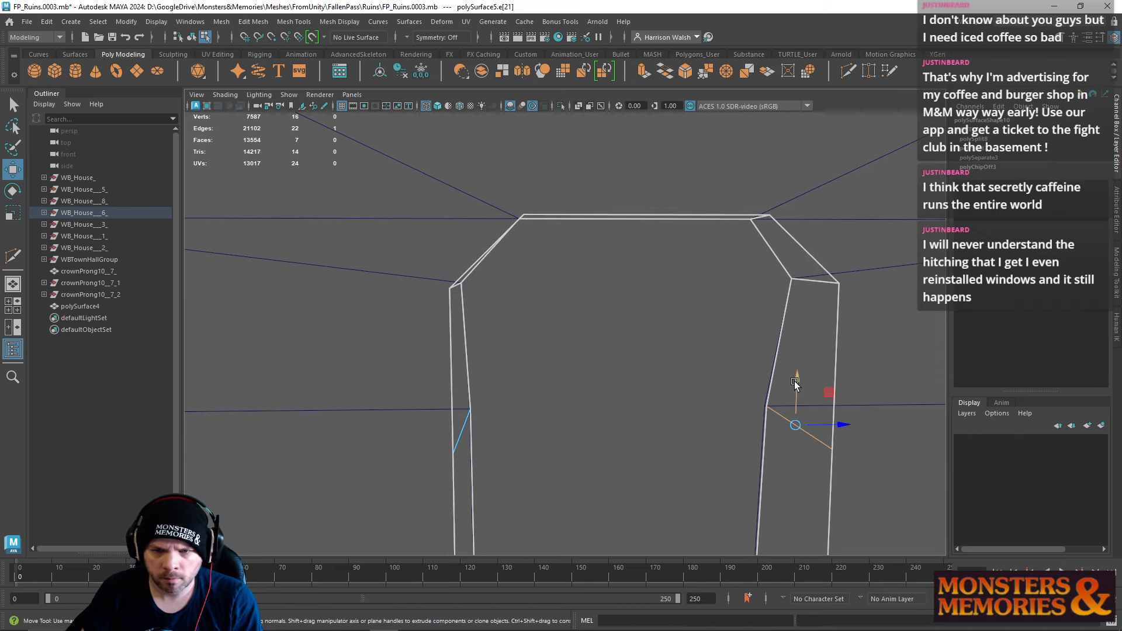
alt+drag(780, 414, 755, 337)
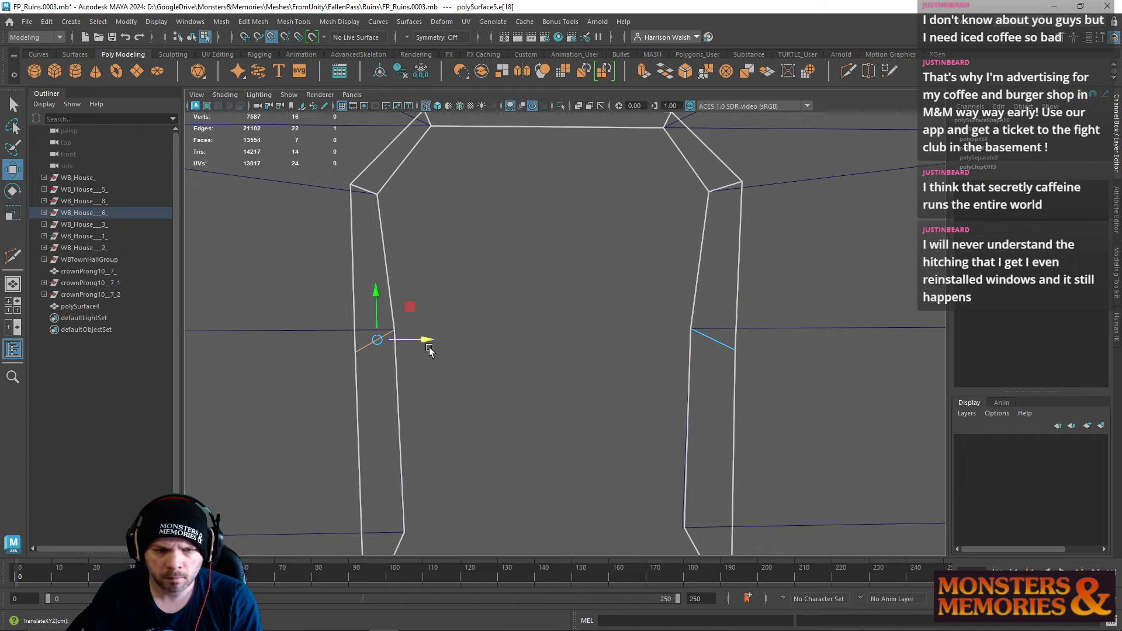
alt+drag(429, 348, 623, 259)
drag(529, 448, 529, 455)
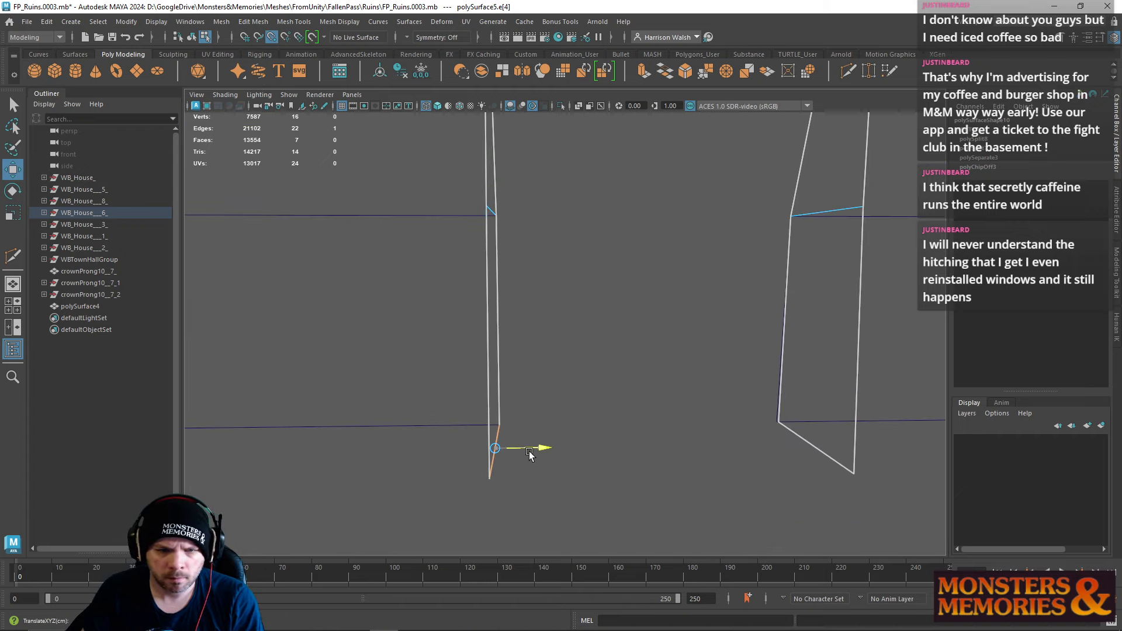
click(824, 448)
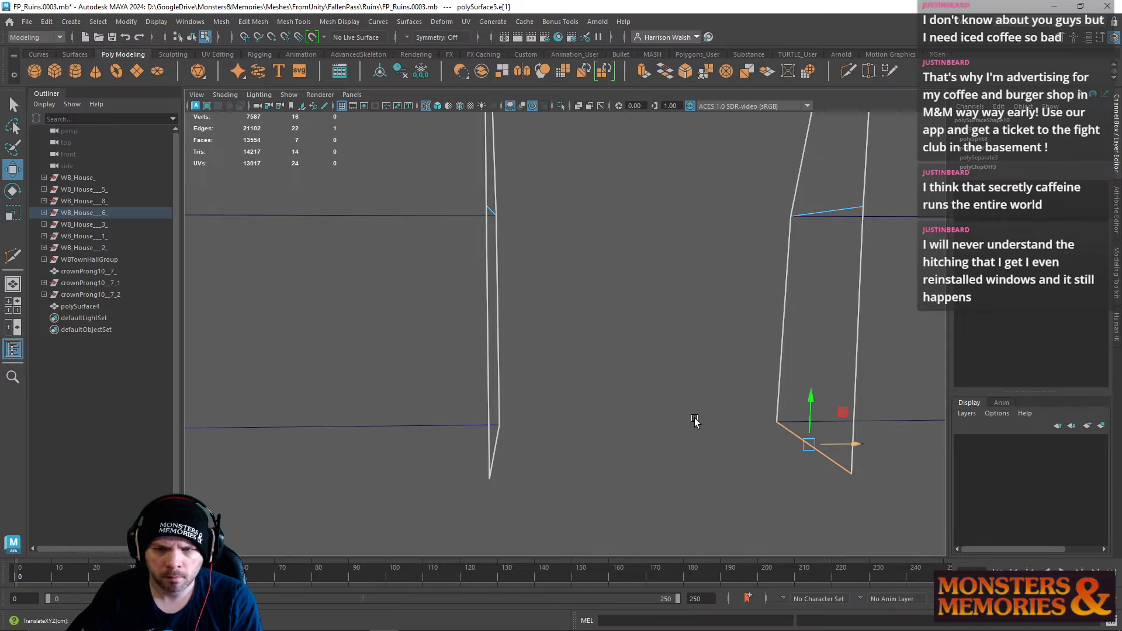
mouse_move(695, 421)
alt+mouse_down()
mouse_move(461, 289)
mouse_move(541, 364)
mouse_move(678, 364)
alt+mouse_up()
Step: Examine the fitted arch in the doorway in textured display, from outside and inside the building
key(5)
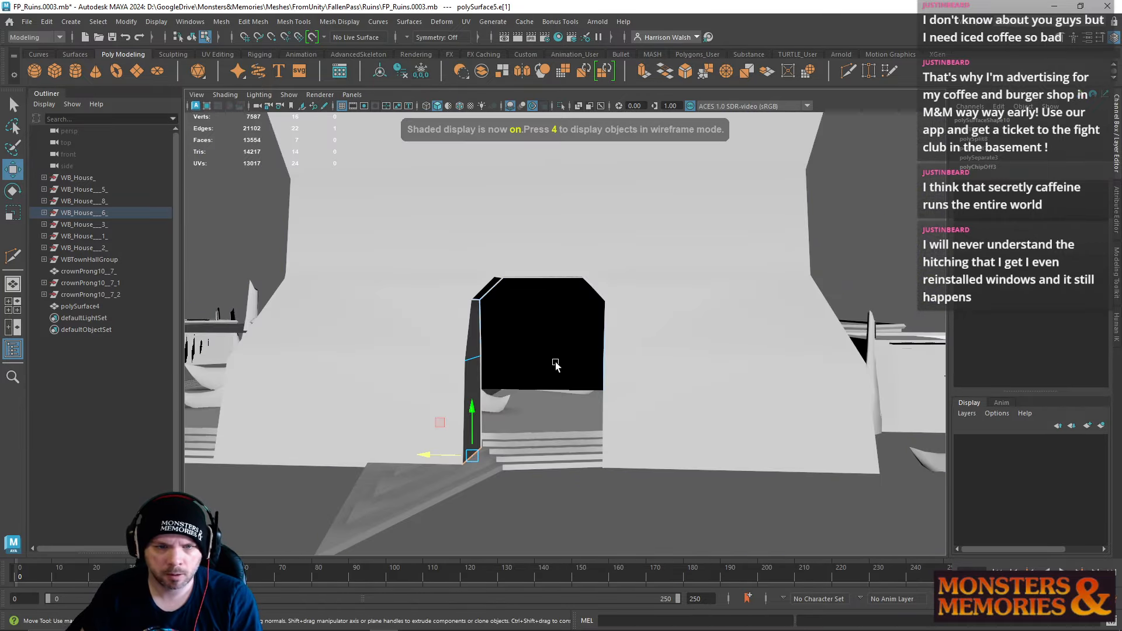
alt+drag(555, 365, 504, 306)
right_drag(490, 297, 515, 292)
key(6)
mouse_move(499, 406)
alt+mouse_down()
mouse_move(483, 426)
mouse_move(429, 413)
alt+mouse_up()
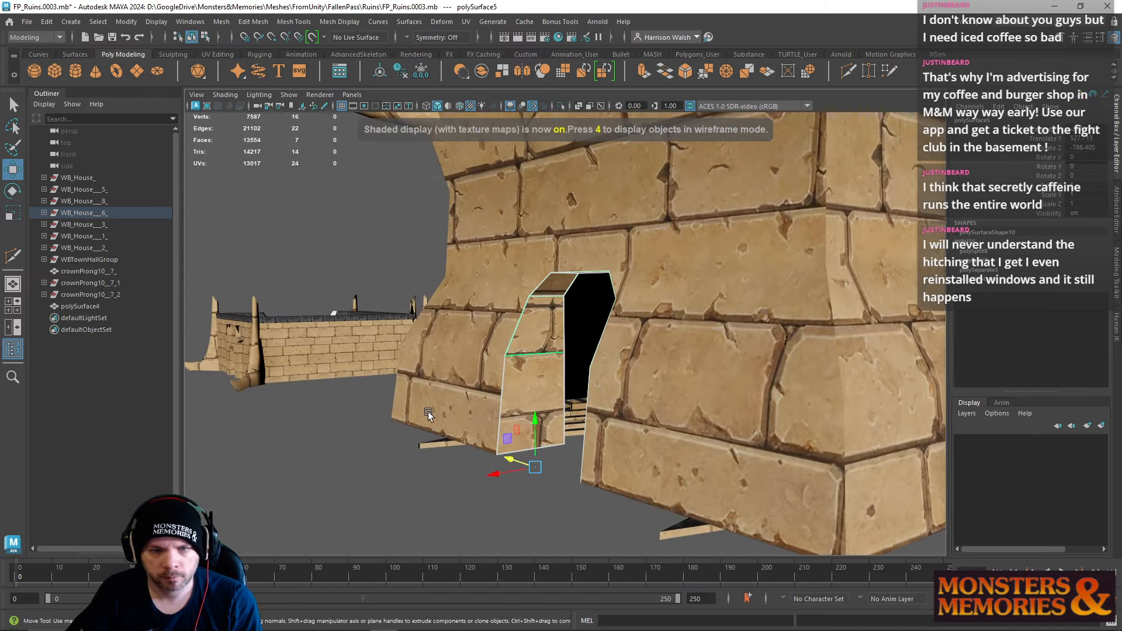
click(422, 490)
alt+drag(422, 490, 492, 352)
Step: Select the arch's six rear edges along both sides and slanted corners, leaving out the top edge
click(515, 390)
right_drag(491, 297, 492, 268)
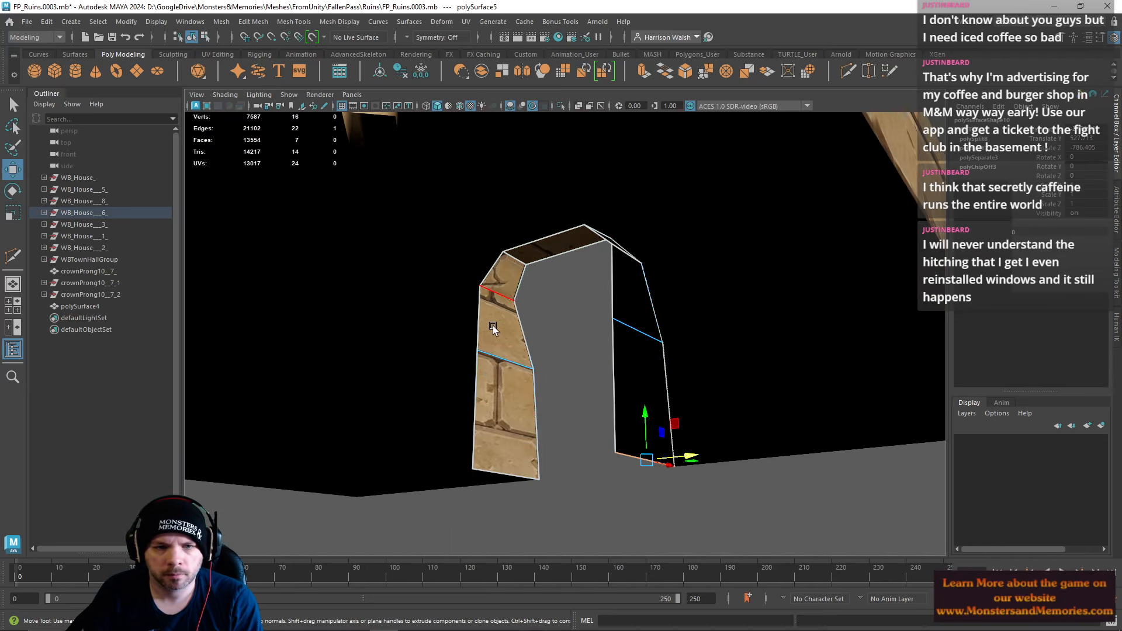
click(481, 350)
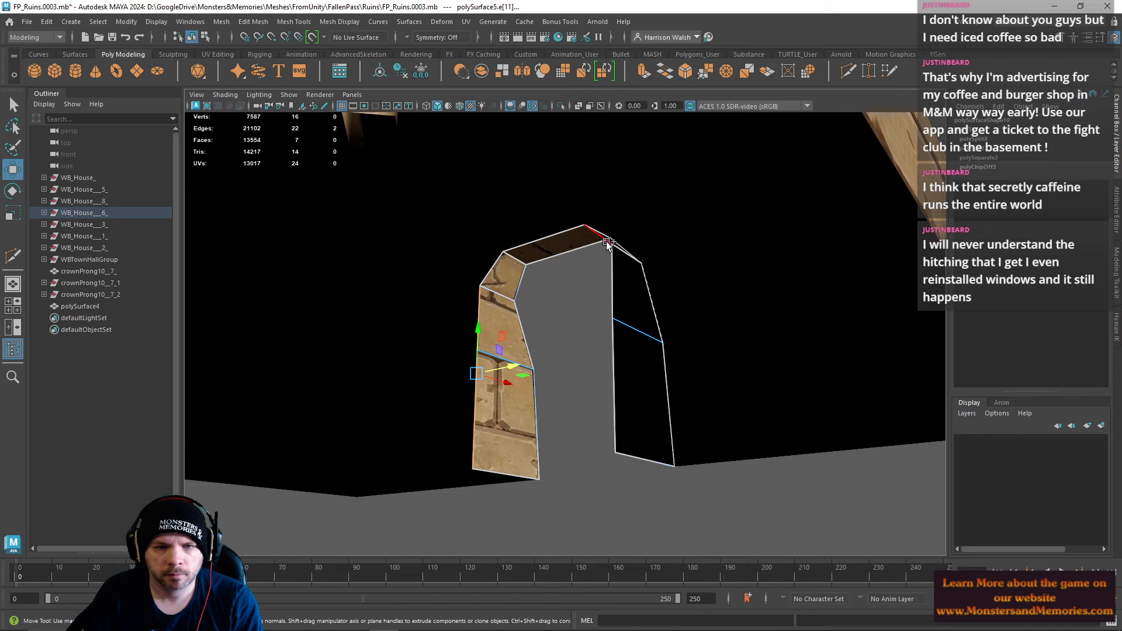
shift+click(491, 269)
key(f)
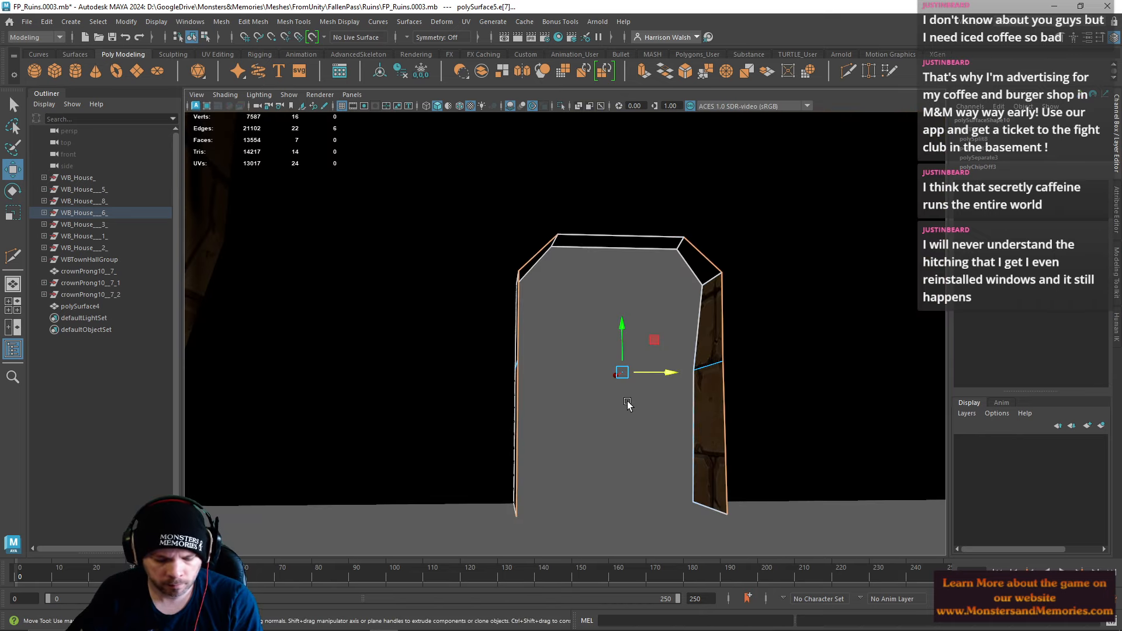
Step: Try to widen the arch's selected rear edges by scaling them sideways, and undo the scale and extrusion
key(r)
drag(666, 373, 766, 371)
key(ctrl+z)
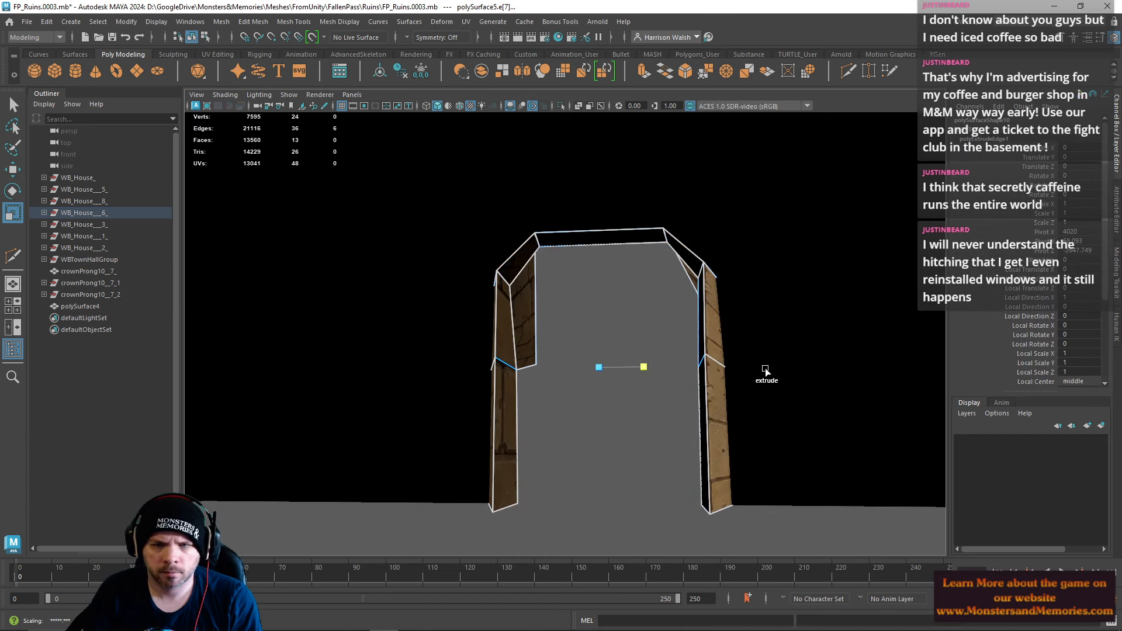
key(ctrl+z)
Step: Try to extrude the arch's selected rear edges sideways by scaling along the object axis, and undo each attempt
click(1070, 38)
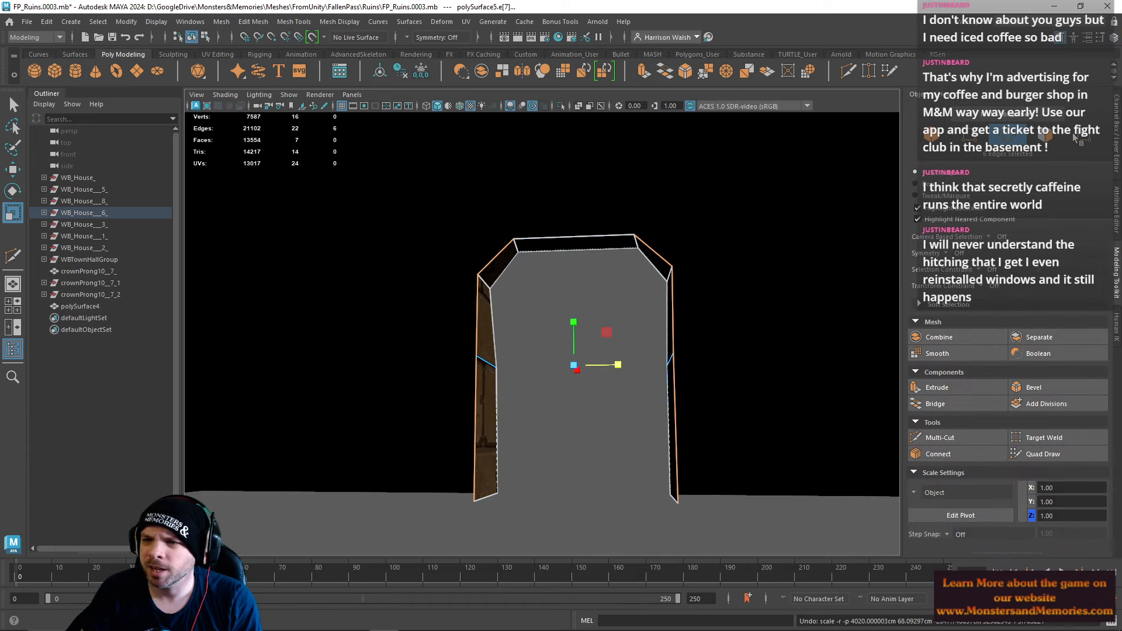
alt+drag(729, 296, 742, 212)
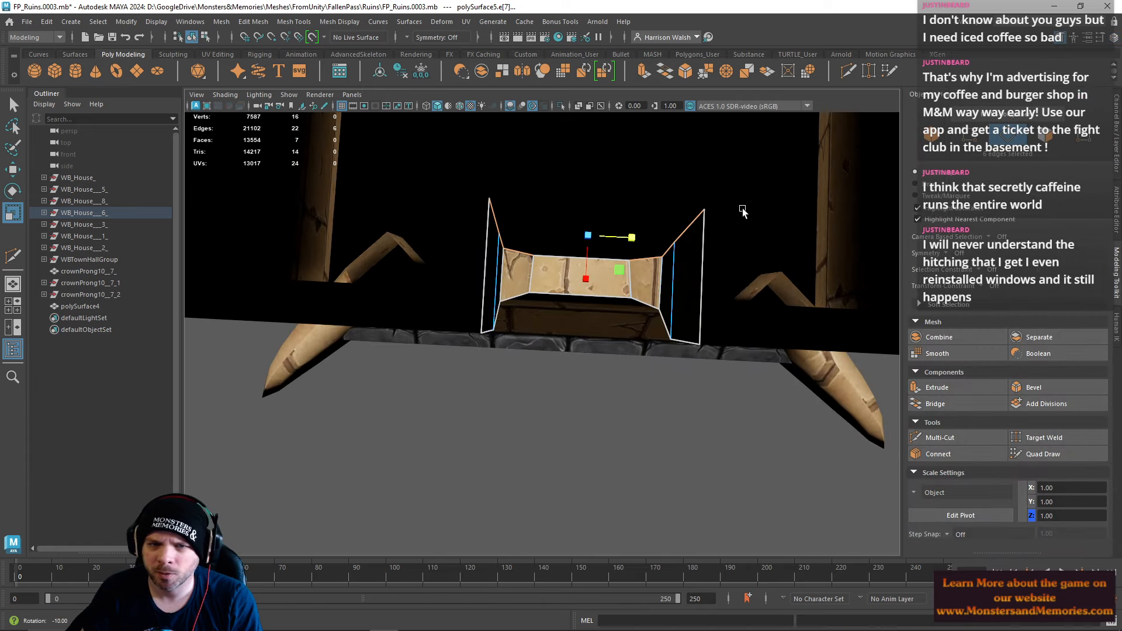
shift+drag(630, 238, 804, 253)
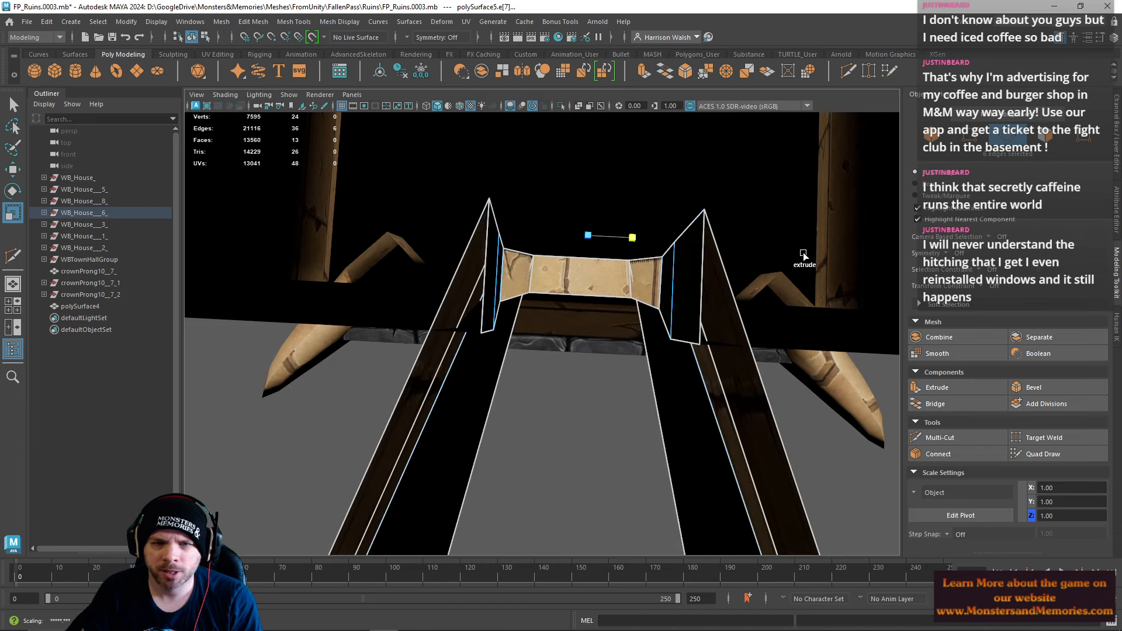
key(ctrl+z)
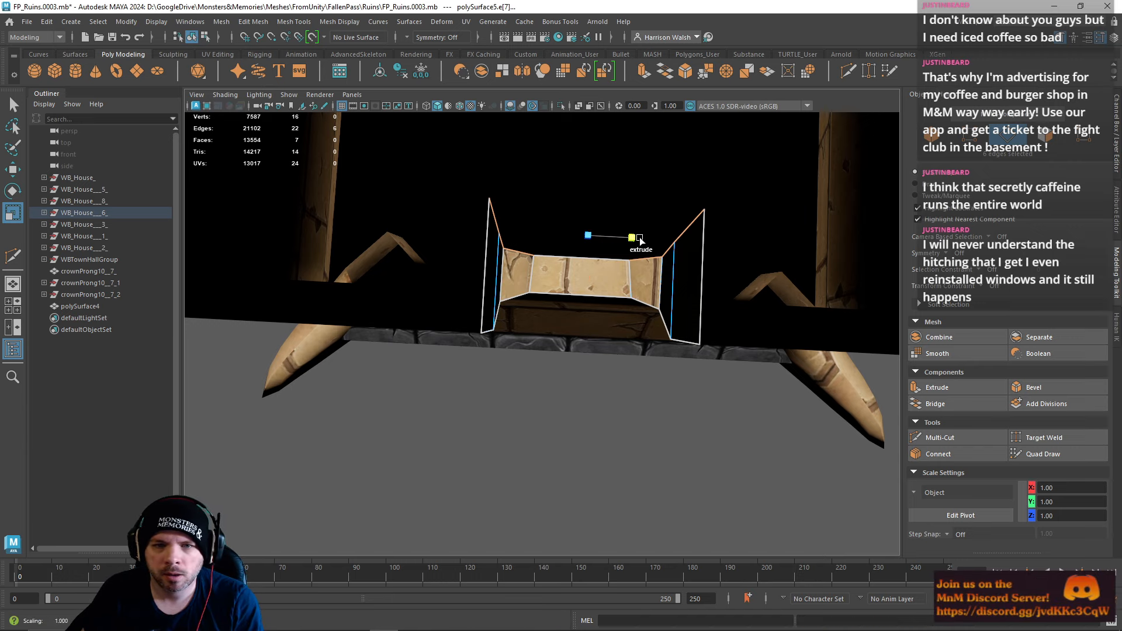
shift+drag(632, 237, 715, 242)
key(ctrl+z)
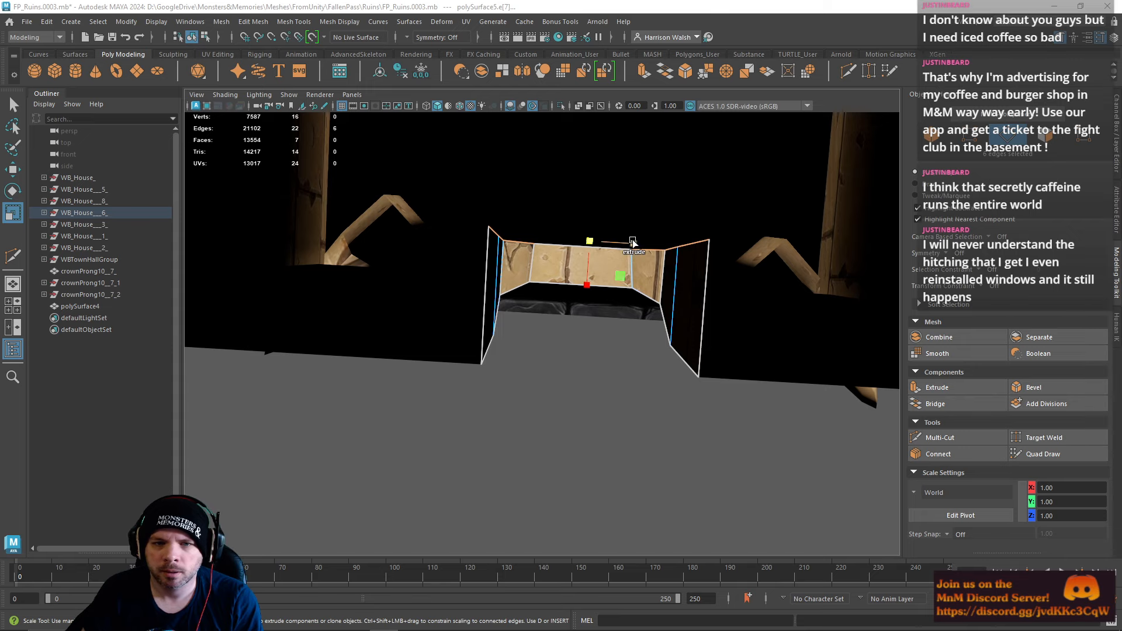
Step: Extrude the arch's six rear edges outward by scaling along the world Z axis, forming wide wall panels on both sides
shift+drag(633, 241, 724, 241)
alt+drag(649, 243, 616, 333)
alt+right_drag(631, 334, 647, 326)
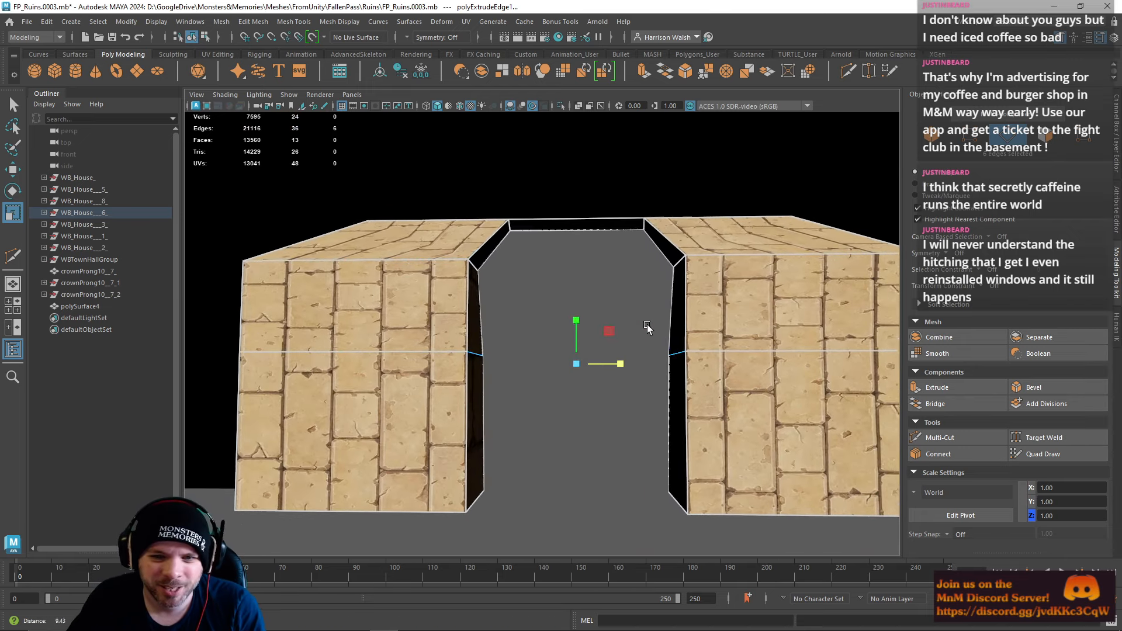
alt+drag(647, 327, 409, 303)
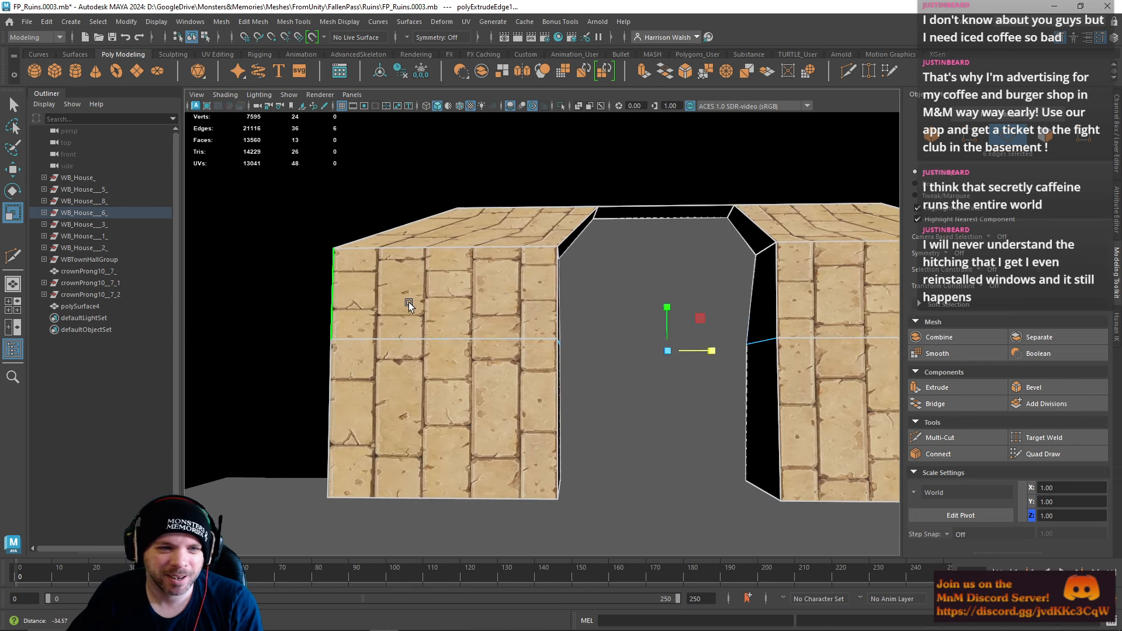
drag(711, 350, 720, 349)
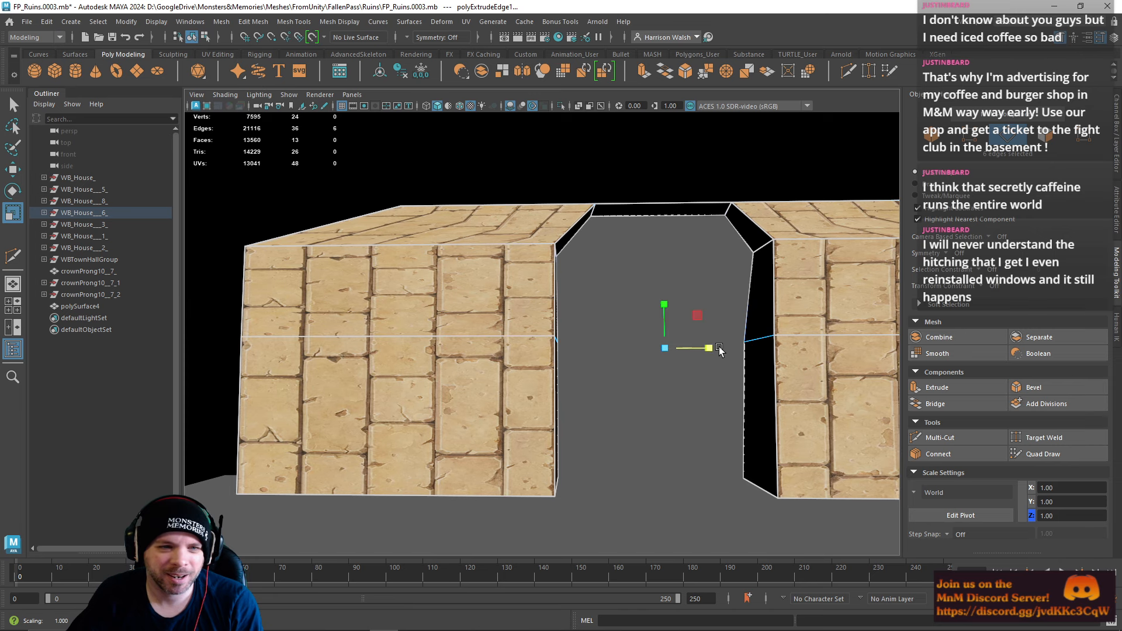
alt+middle_drag(719, 349, 686, 406)
Step: Flatten the three outer edges of each side wall panel sideways so both outer borders run straight up
right_click(354, 272)
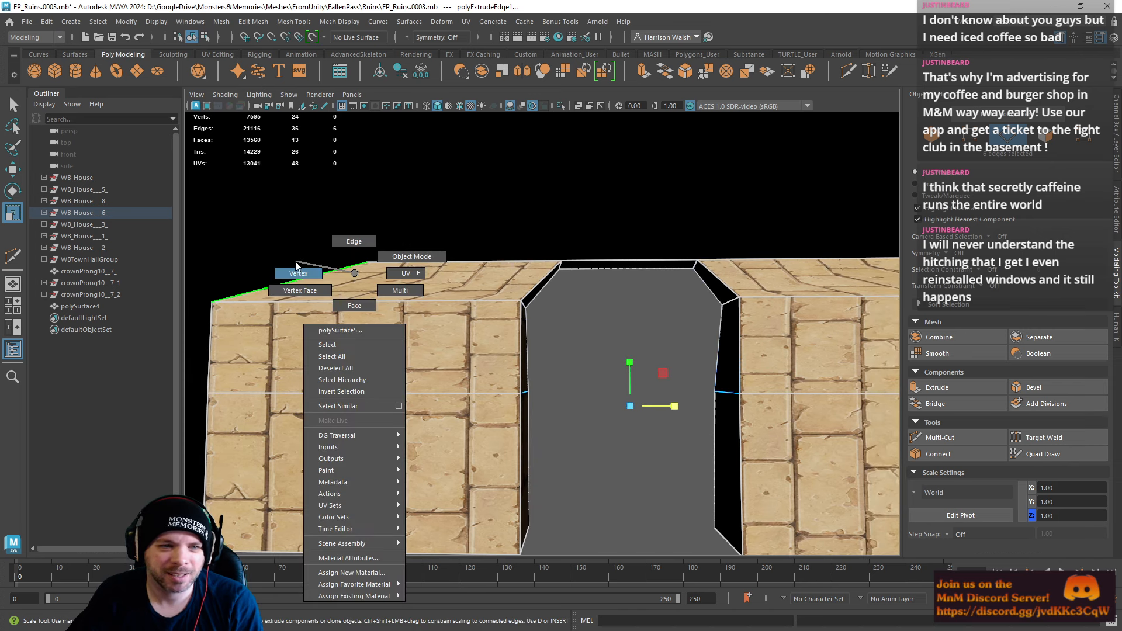
right_drag(344, 242, 343, 241)
click(294, 284)
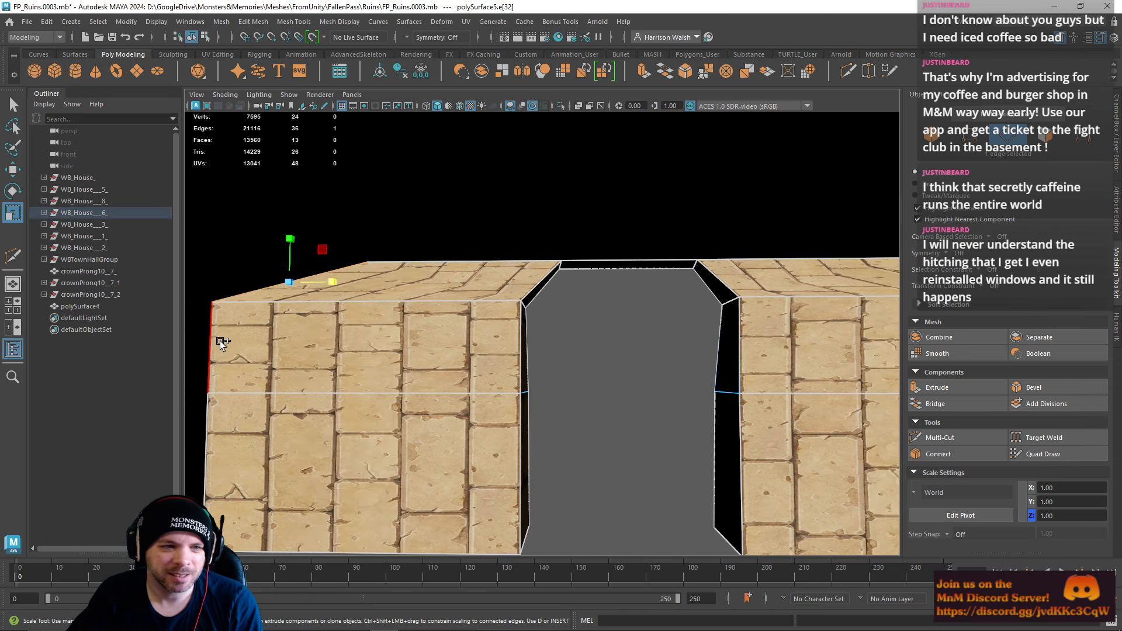
shift+click(218, 344)
drag(326, 409, 251, 399)
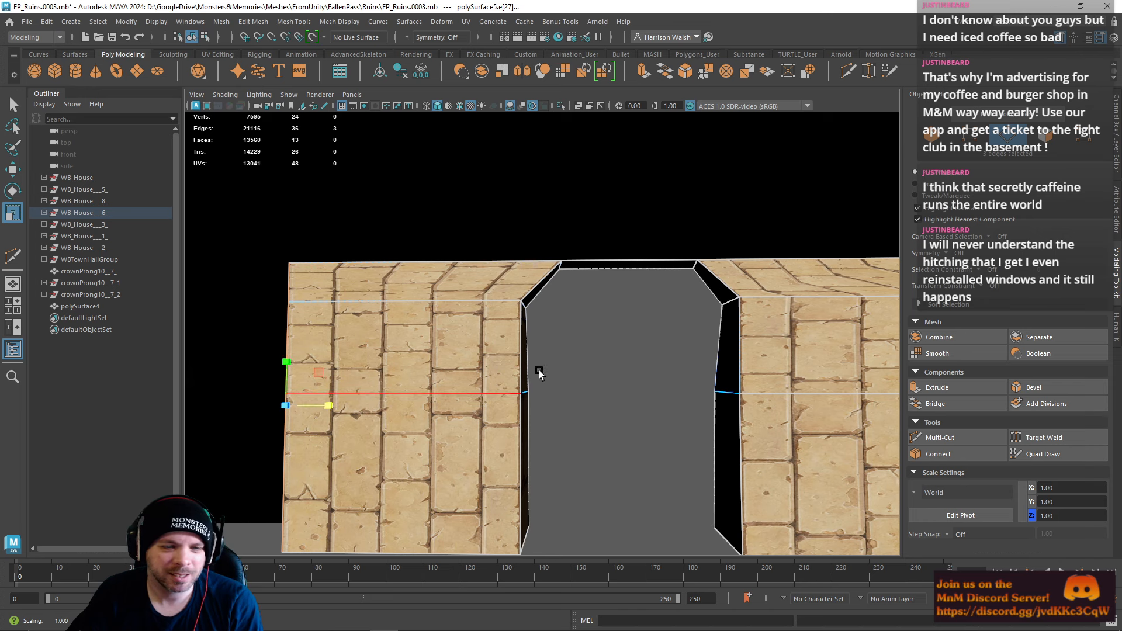
alt+middle_drag(544, 372, 355, 343)
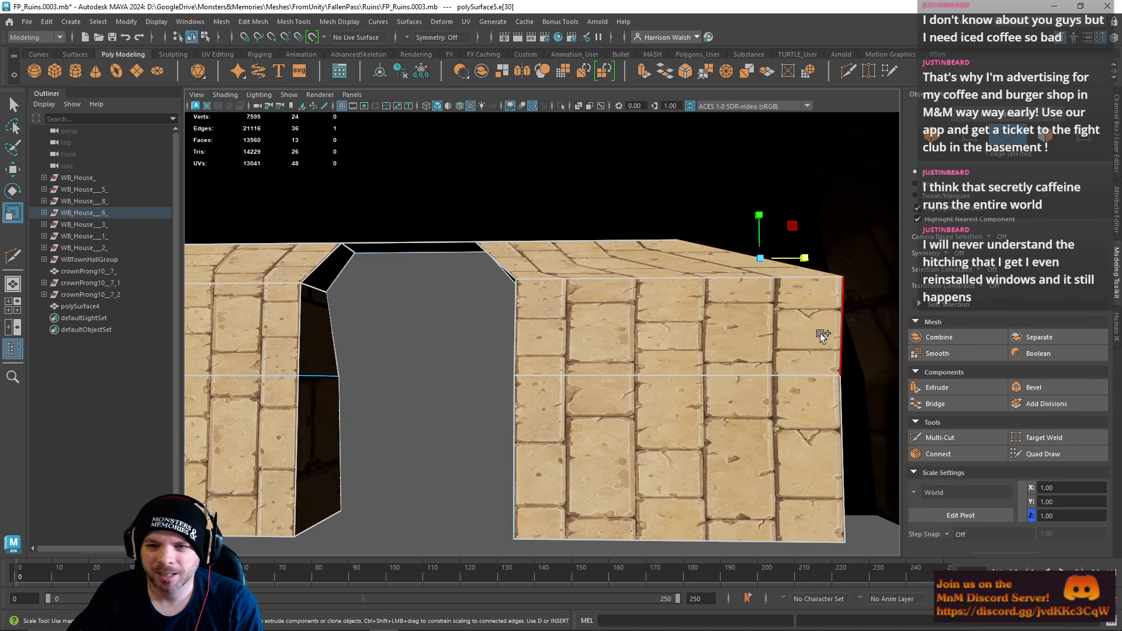
drag(807, 388, 752, 388)
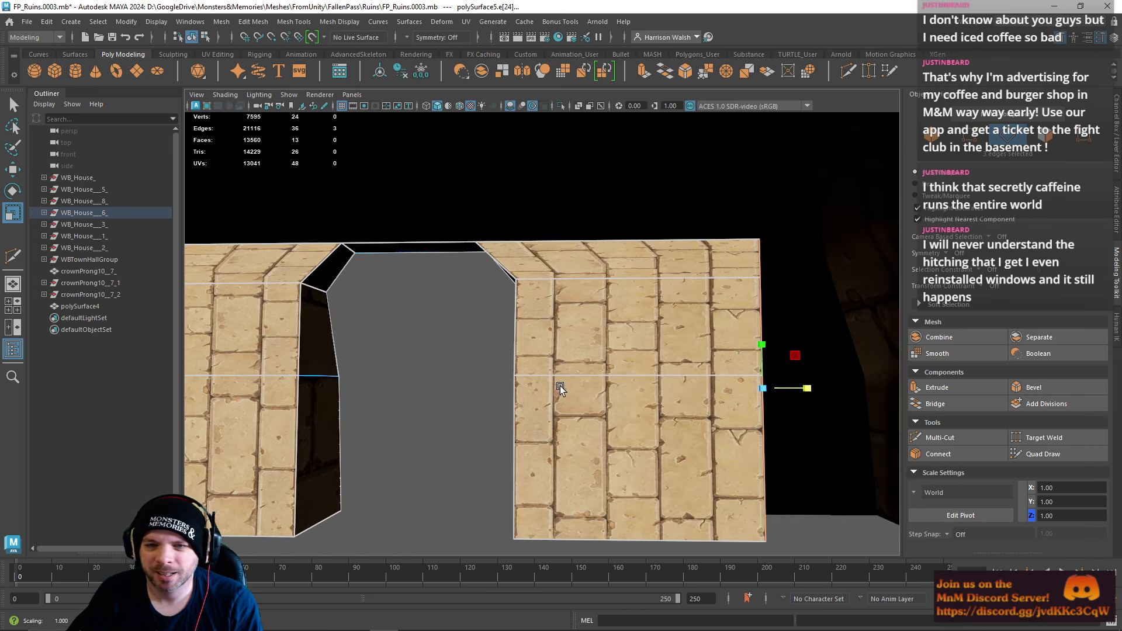
Step: Scale the outer edges of both side panels apart along world Z to widen the wall around the arch
alt+middle_drag(564, 380, 732, 377)
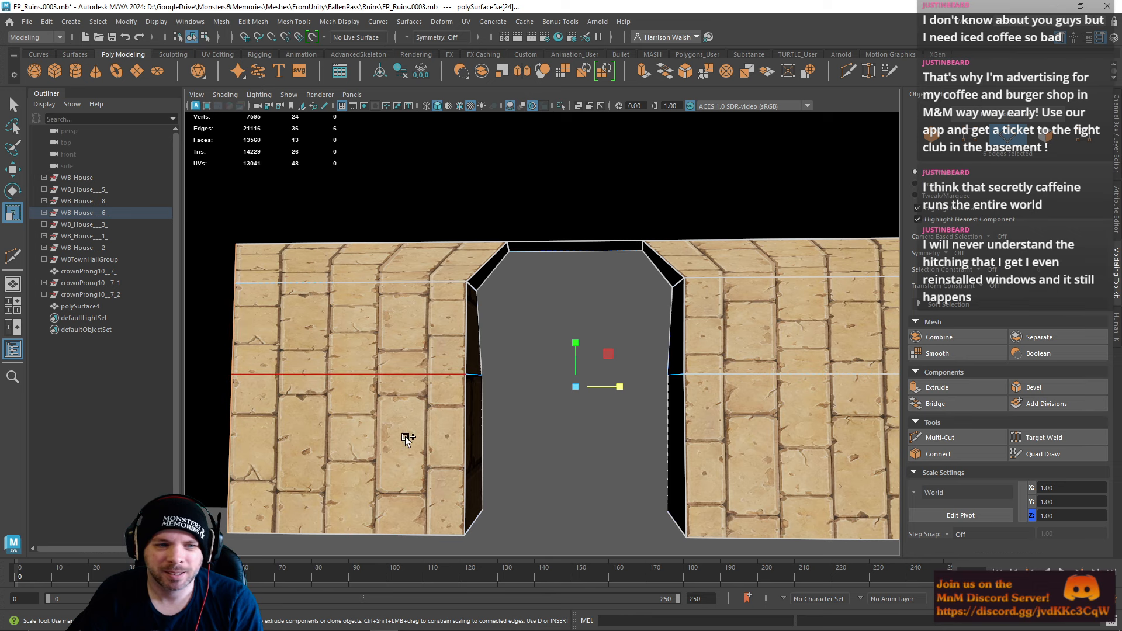
drag(619, 388, 631, 388)
alt+middle_drag(621, 390, 759, 376)
drag(760, 375, 763, 379)
alt+middle_drag(764, 380, 630, 429)
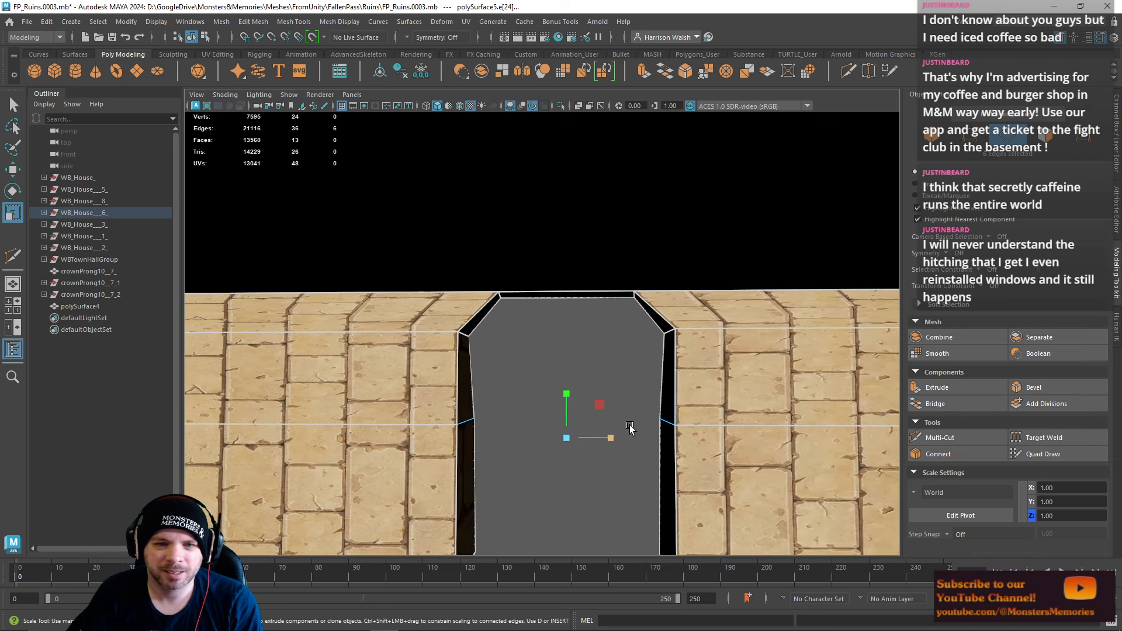
Step: Extrude the three top edges of the arch wall upward and raise them to Y 400
click(705, 300)
click(573, 292)
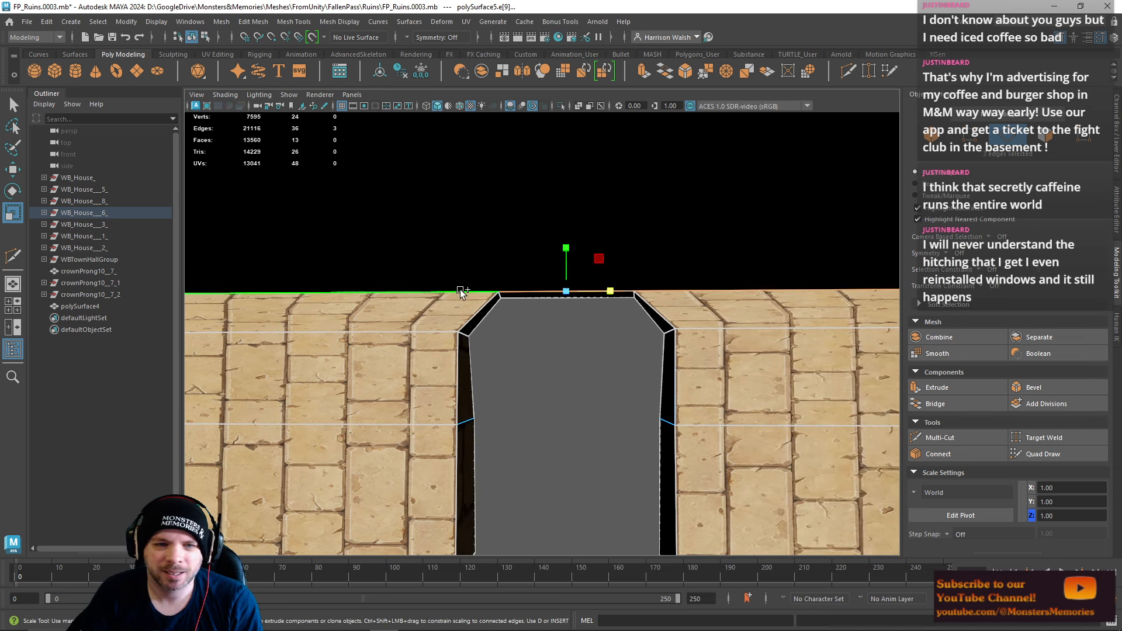
key(w)
shift+drag(565, 247, 555, 98)
alt+middle_drag(570, 202, 731, 213)
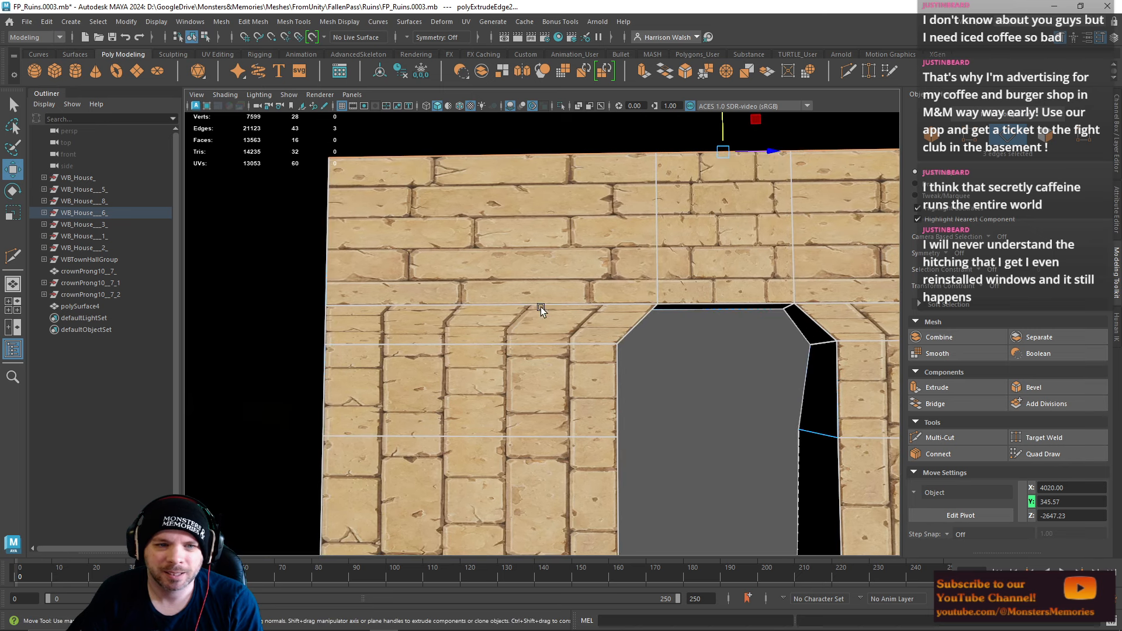
right_click(384, 298)
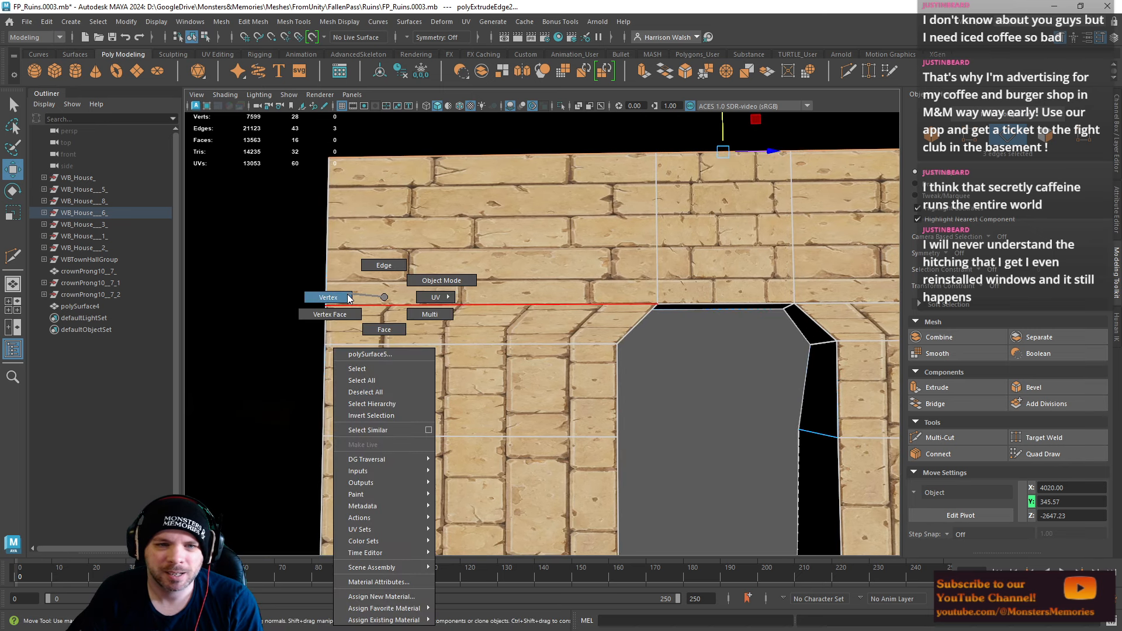
right_drag(380, 296, 384, 266)
alt+middle_drag(563, 250, 506, 312)
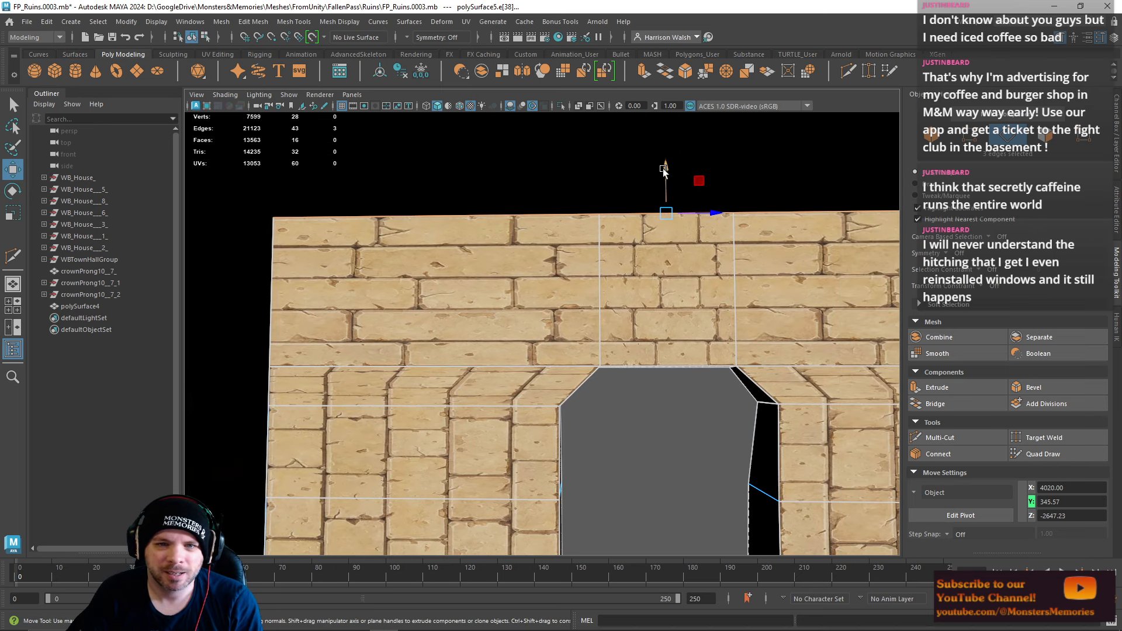
mouse_move(665, 169)
mouse_down()
mouse_move(658, 313)
mouse_move(656, 159)
mouse_up()
Step: Duplicate the WyrmsBaneDoorWay house mesh and move the copy over beside the corner tower building
scroll(695, 325, down, 8)
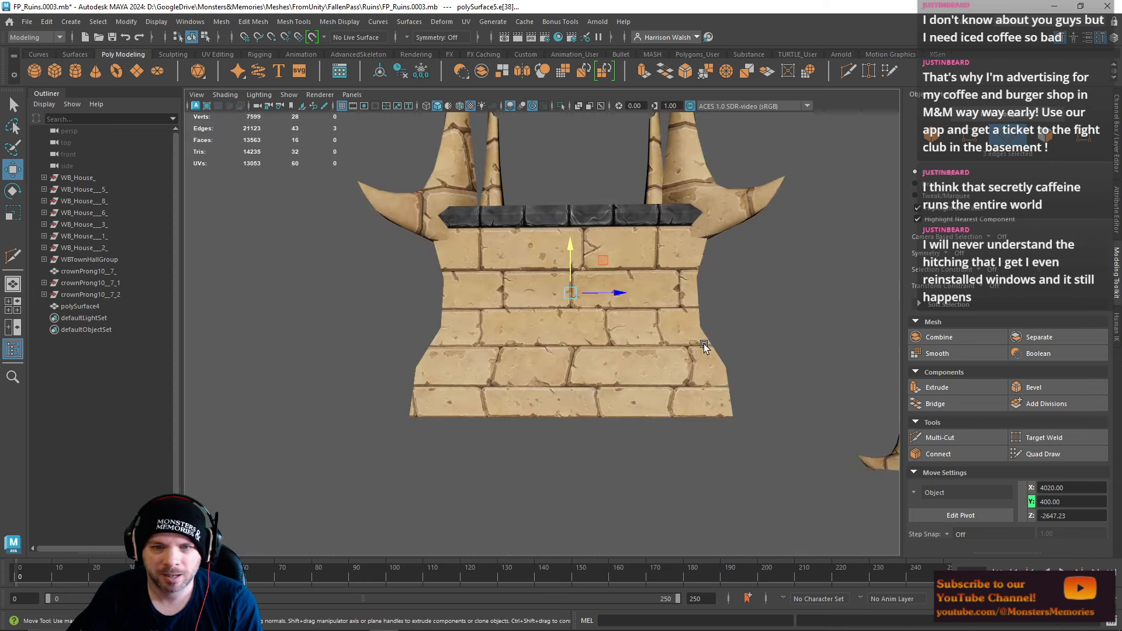
alt+drag(704, 343, 409, 354)
scroll(536, 336, down, 8)
right_drag(390, 297, 435, 282)
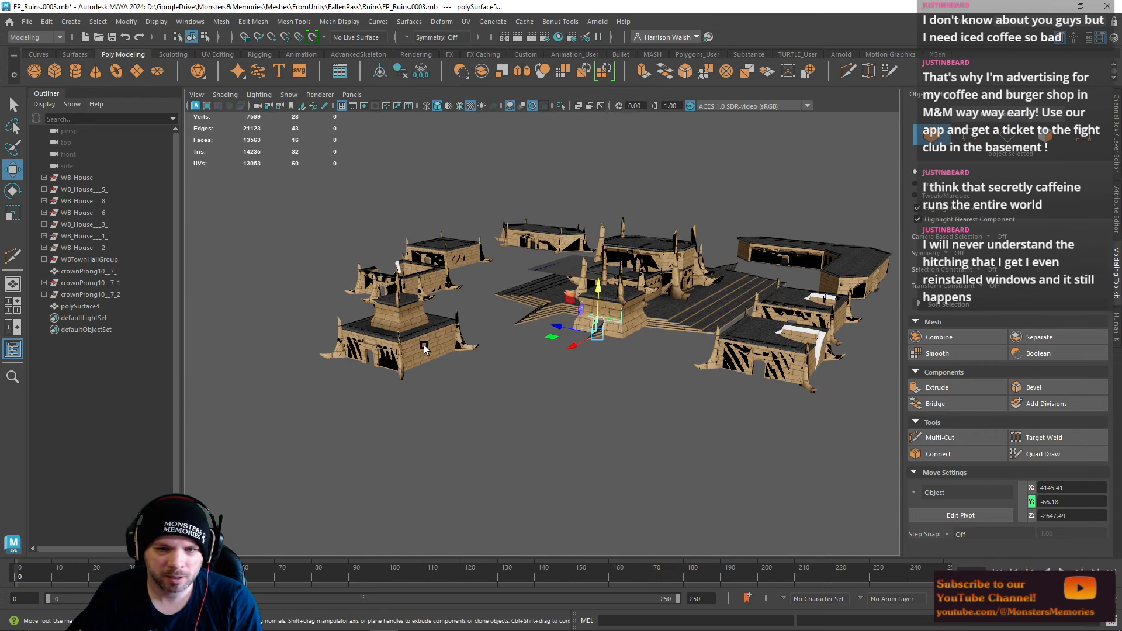
click(425, 348)
click(807, 349)
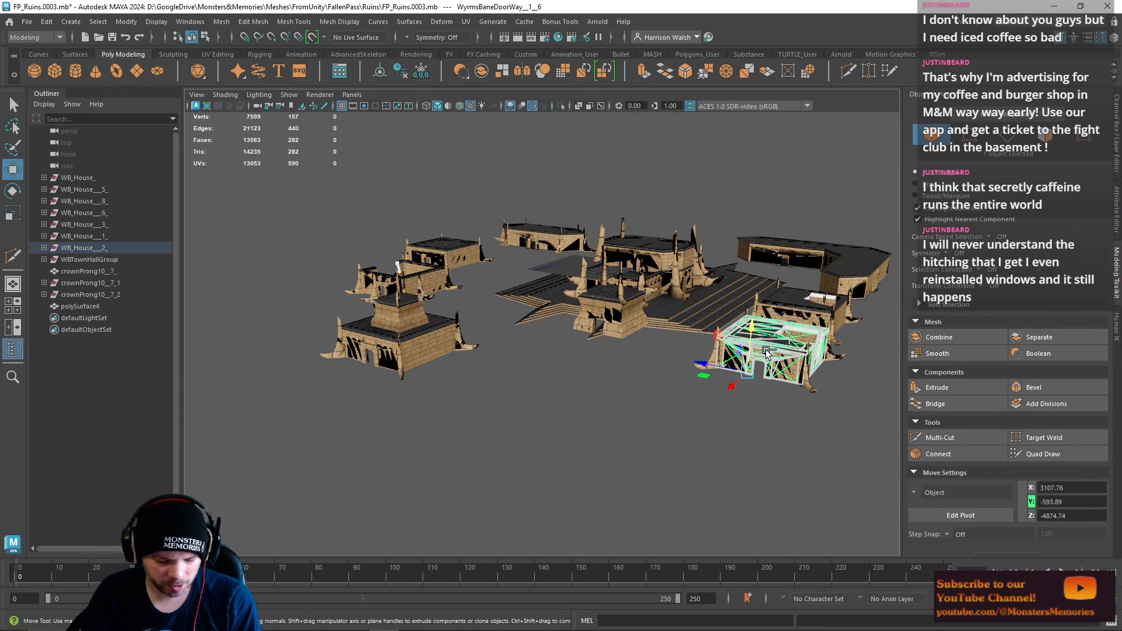
drag(734, 383, 575, 292)
drag(558, 347, 576, 340)
Step: Position the copied doorway house over the tower building at X 4145.41, Y -66.18, Z -2548.85 as a height reference
alt+right_drag(612, 352, 909, 496)
alt+middle_drag(766, 418, 616, 431)
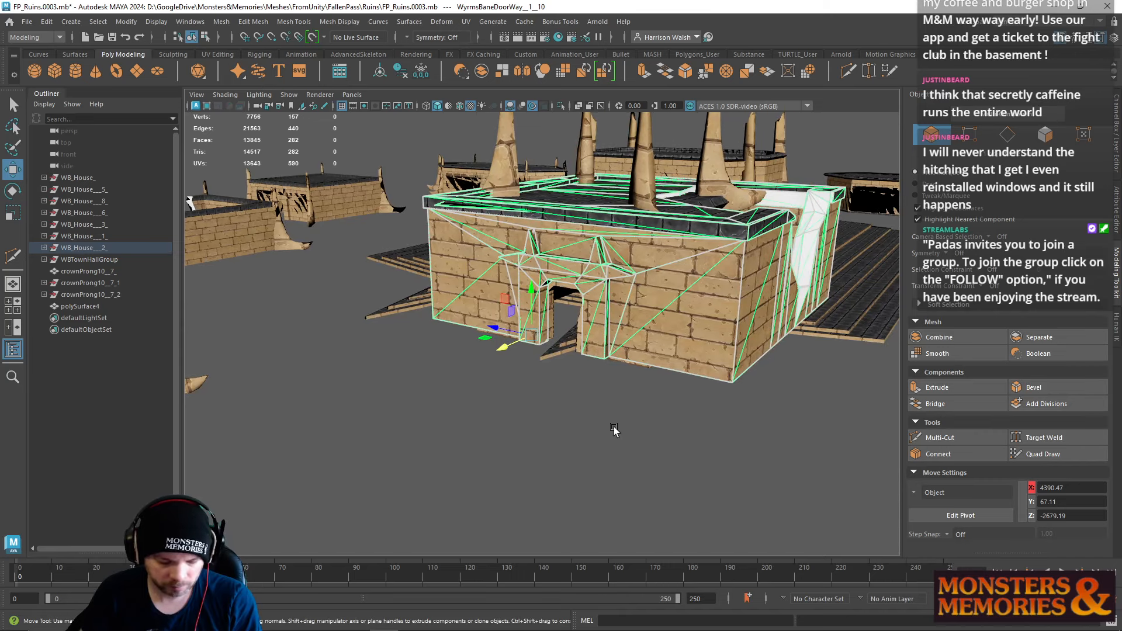
alt+drag(616, 431, 553, 383)
alt+right_drag(553, 383, 579, 458)
alt+drag(579, 459, 640, 357)
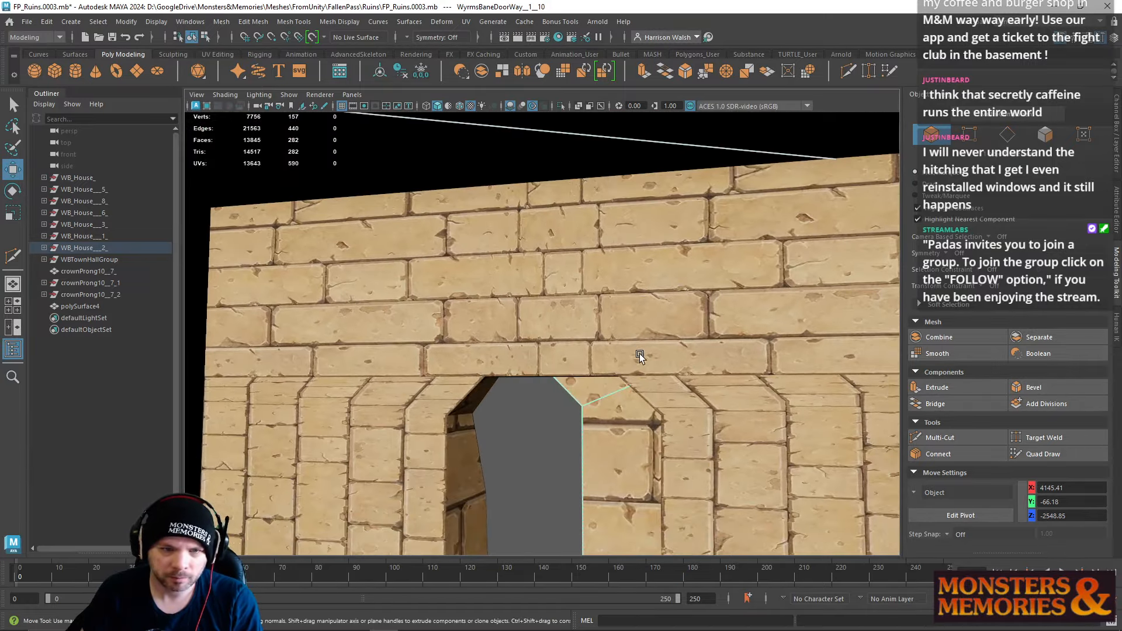
alt+drag(594, 299, 571, 493)
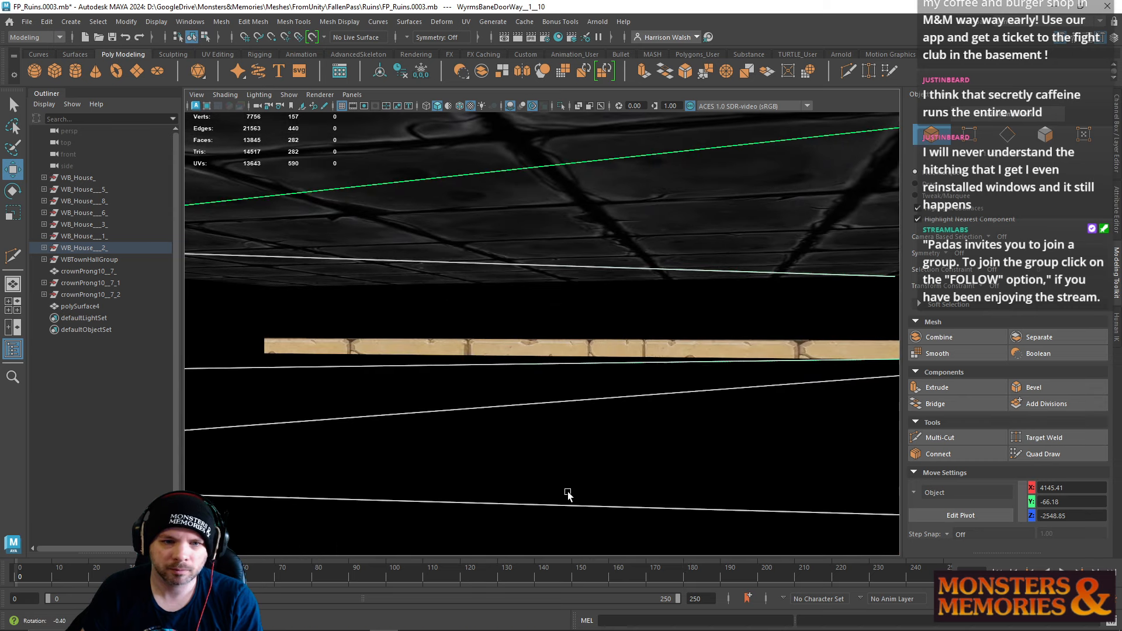
Step: Match the height of the arch wall's top edges to the copied reference house
click(510, 341)
right_drag(519, 342, 513, 279)
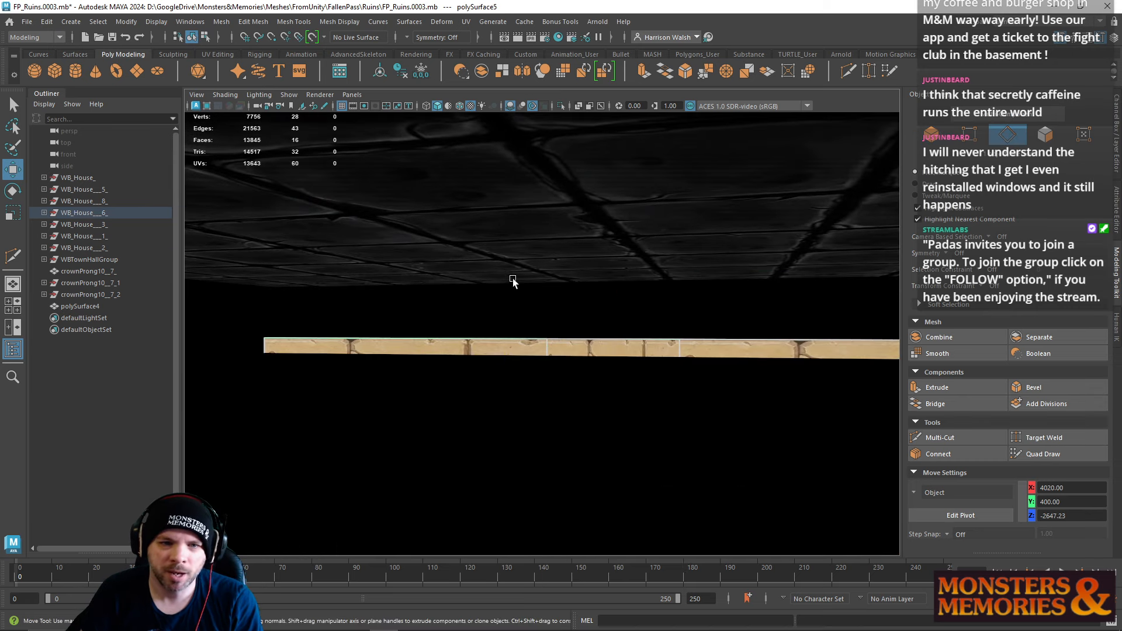
double_click(524, 339)
drag(615, 295, 480, 241)
Step: Delete the copied reference house from the tower building
right_drag(484, 238, 529, 218)
click(529, 226)
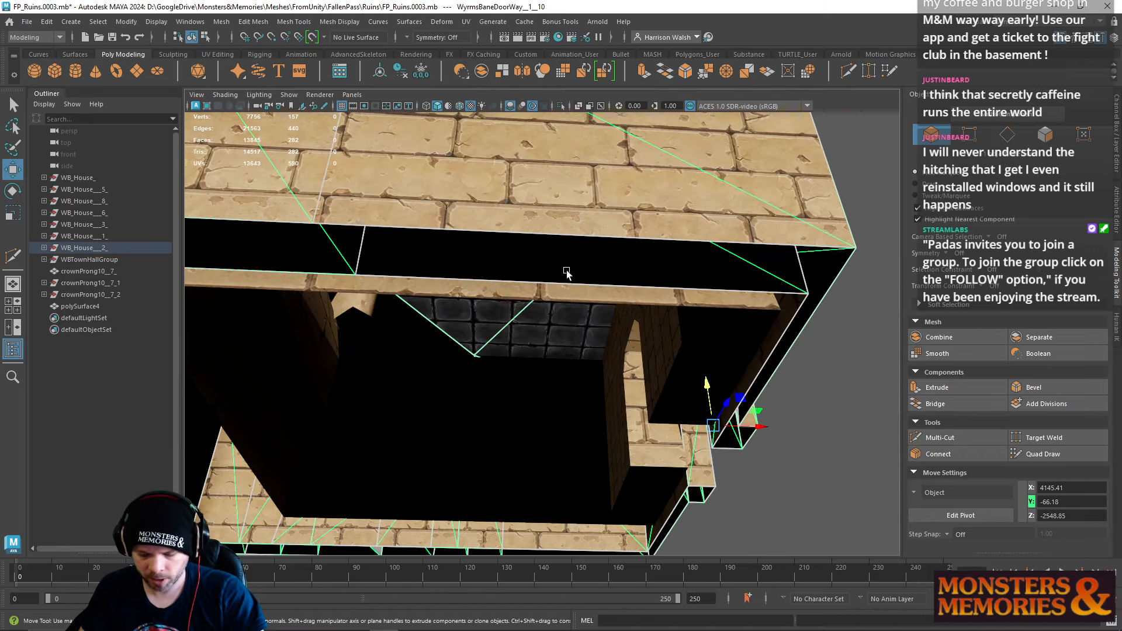
key(Delete)
click(604, 373)
Step: Insert a horizontal edge loop across the arch wall just below its top edge with Multi-Cut
alt+drag(604, 373, 635, 334)
click(625, 336)
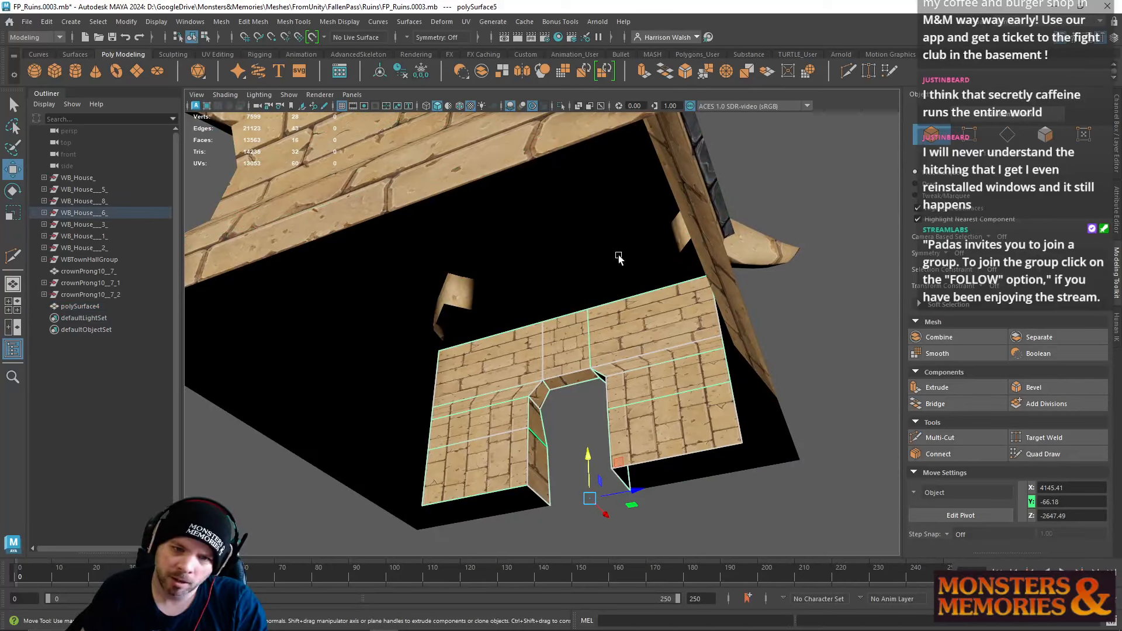
key(y)
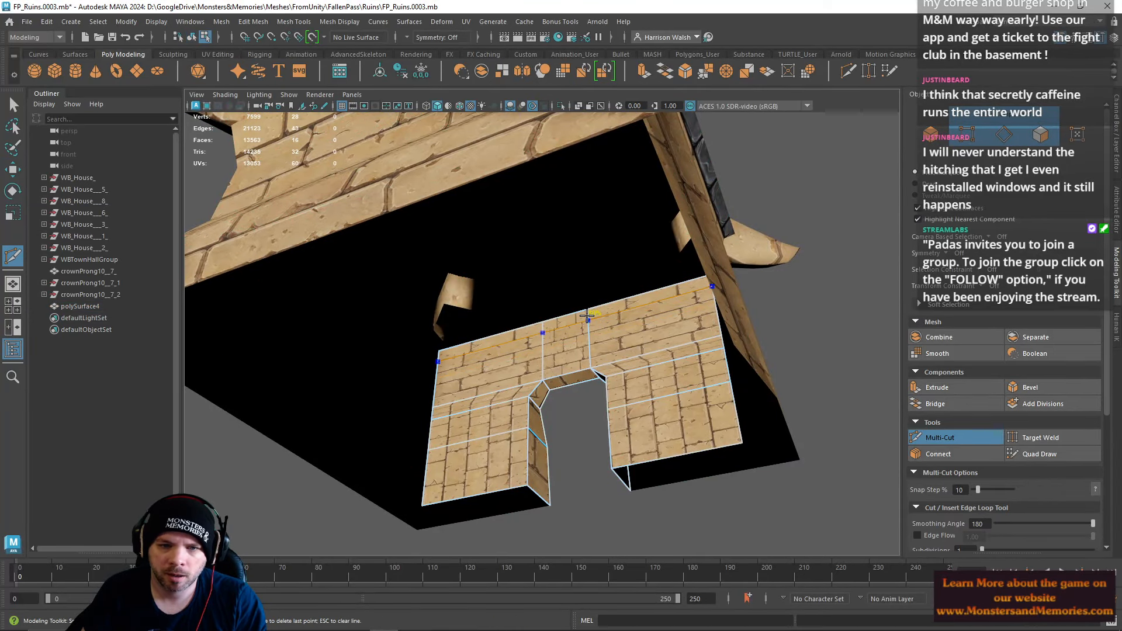
alt+drag(591, 332, 637, 346)
alt+right_drag(636, 346, 669, 440)
key(w)
Step: Assign the existing material FirstFloWalStone01 to the three faces of the strip along the arch wall's top
right_click(467, 288)
right_drag(462, 321, 462, 322)
click(435, 258)
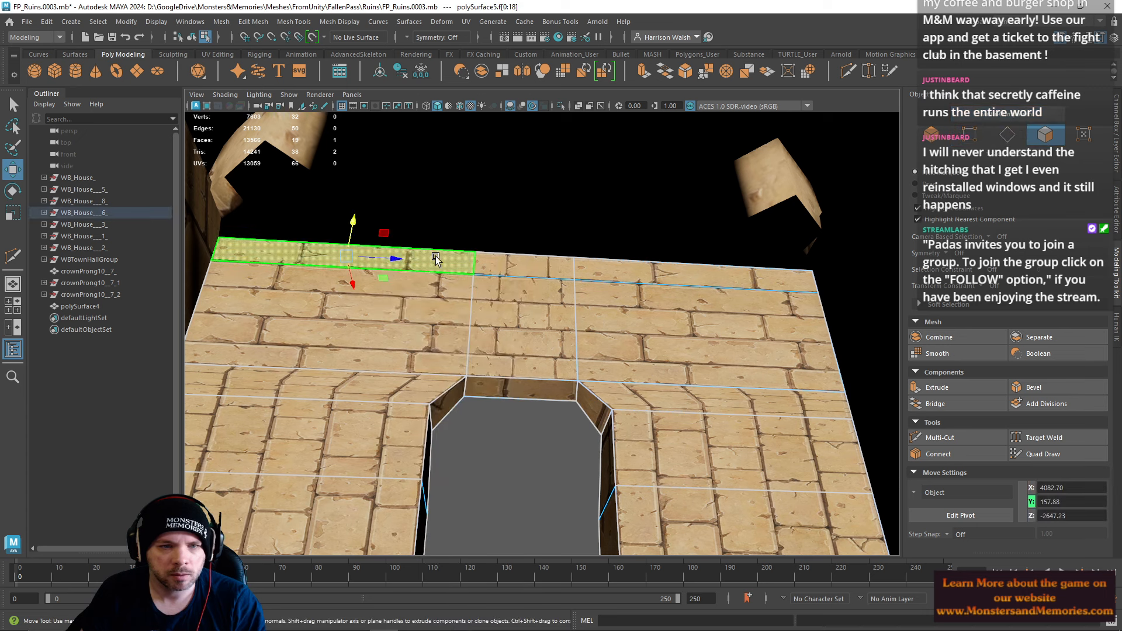
shift+click(517, 267)
shift+click(652, 275)
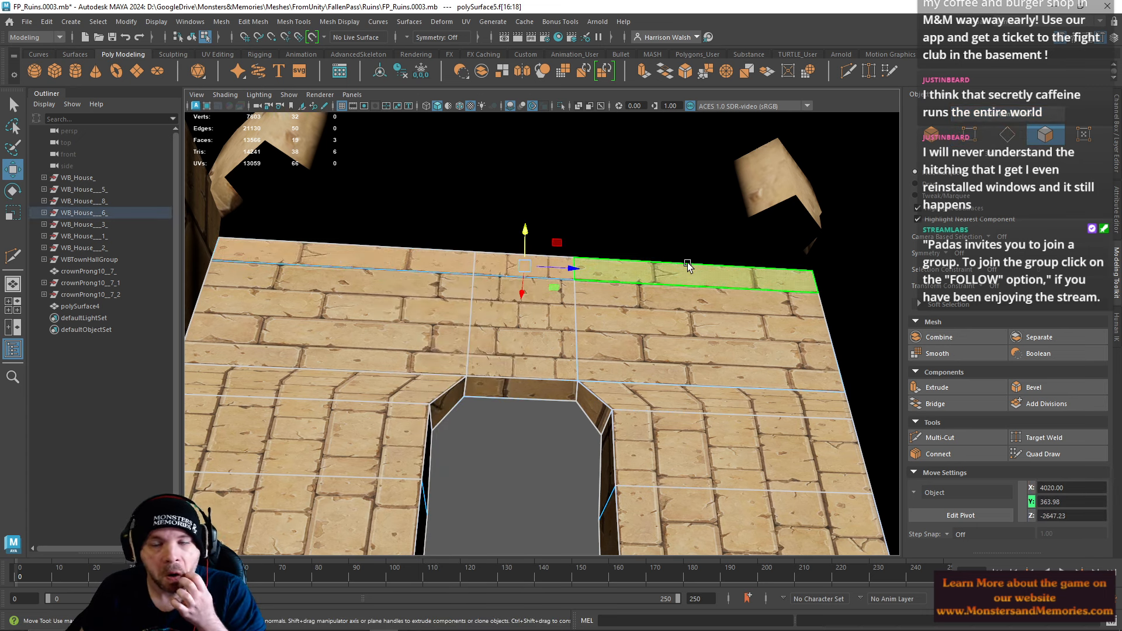
right_click(574, 268)
mouse_move(607, 589)
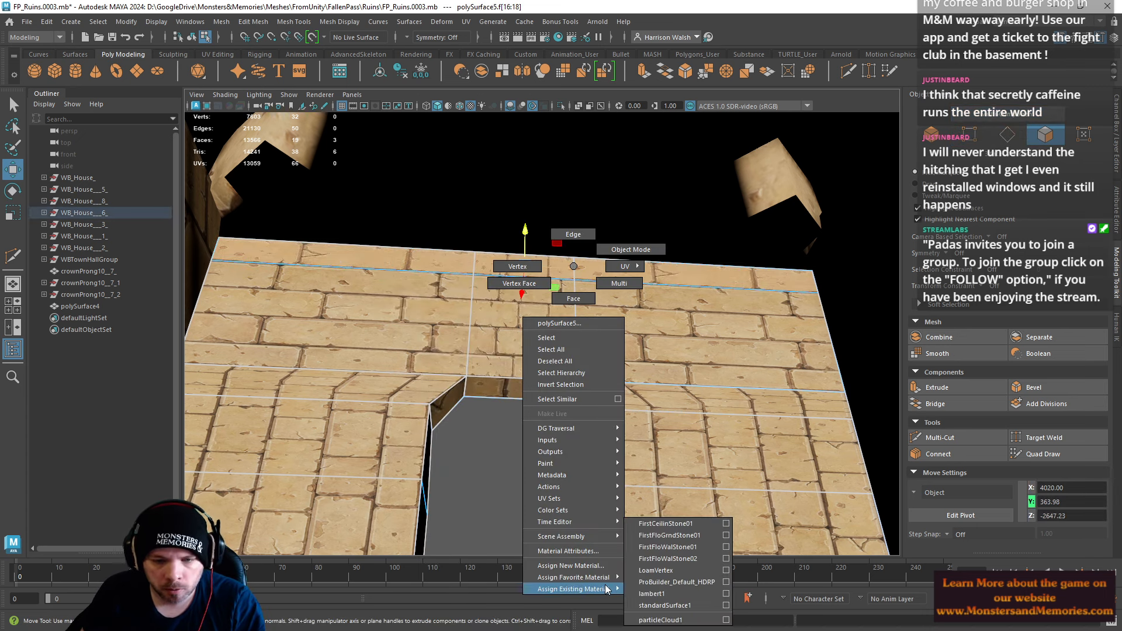
click(690, 551)
Step: Replace the top strip's material with the existing FirstFloWalStone02
right_click(606, 273)
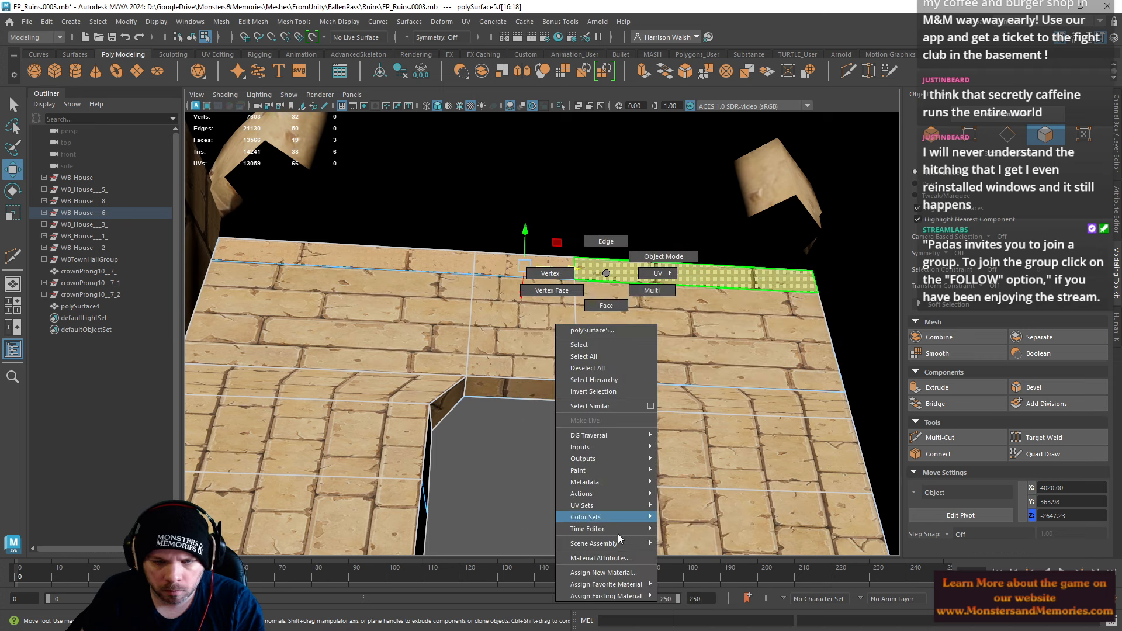
mouse_move(607, 595)
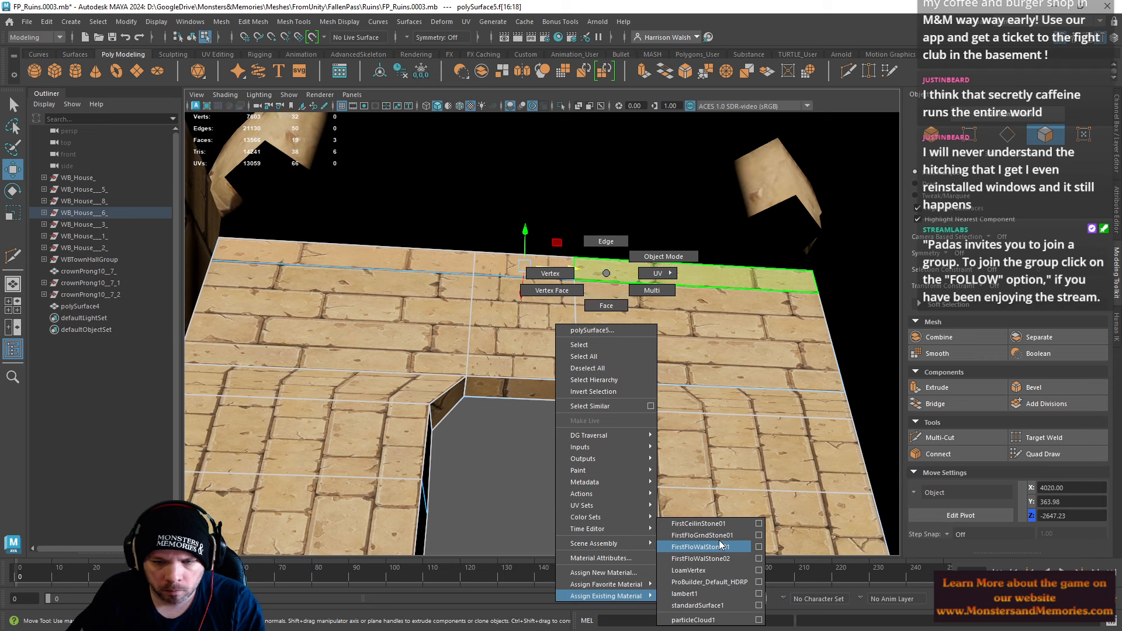
click(725, 559)
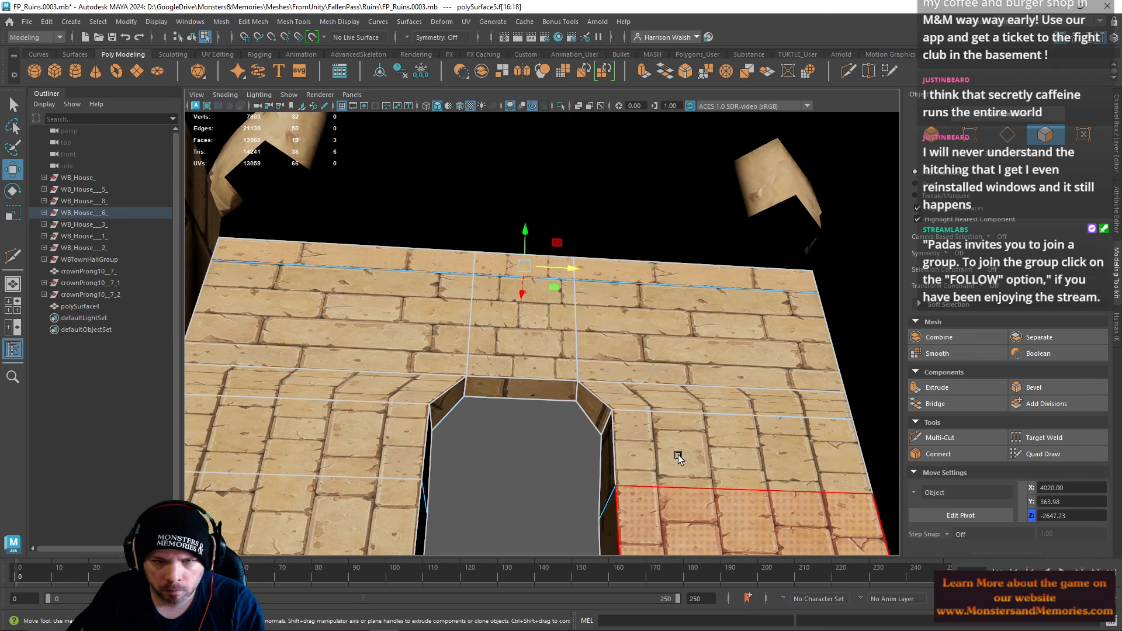
Step: Replace the material on the arch wall's top strip with the existing dark grey stone material
right_click(612, 270)
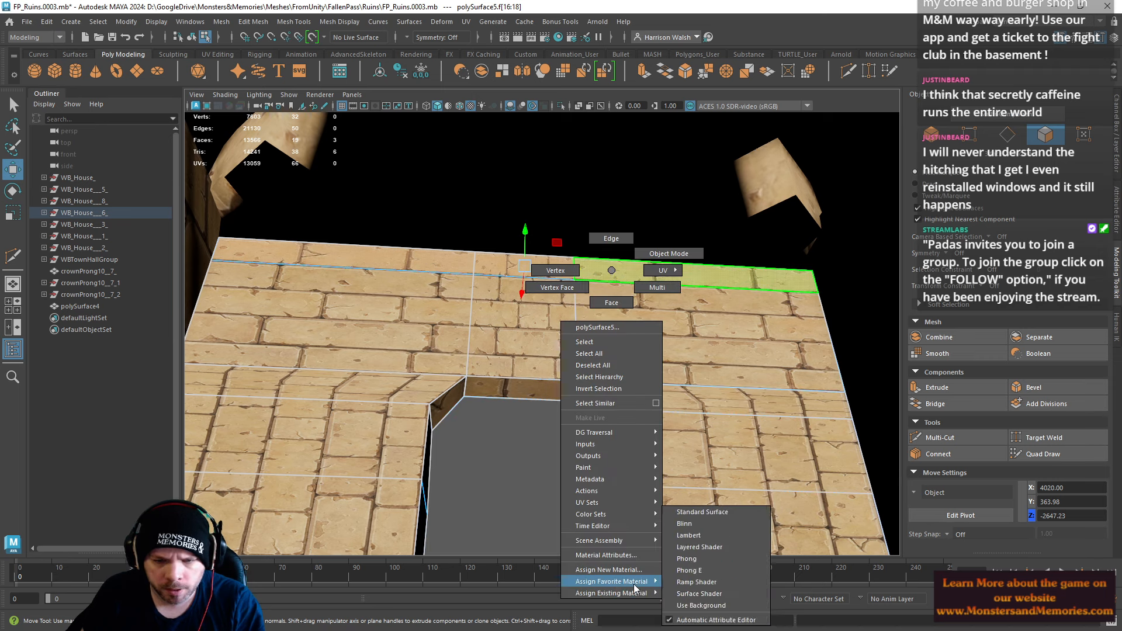
mouse_move(634, 595)
click(713, 536)
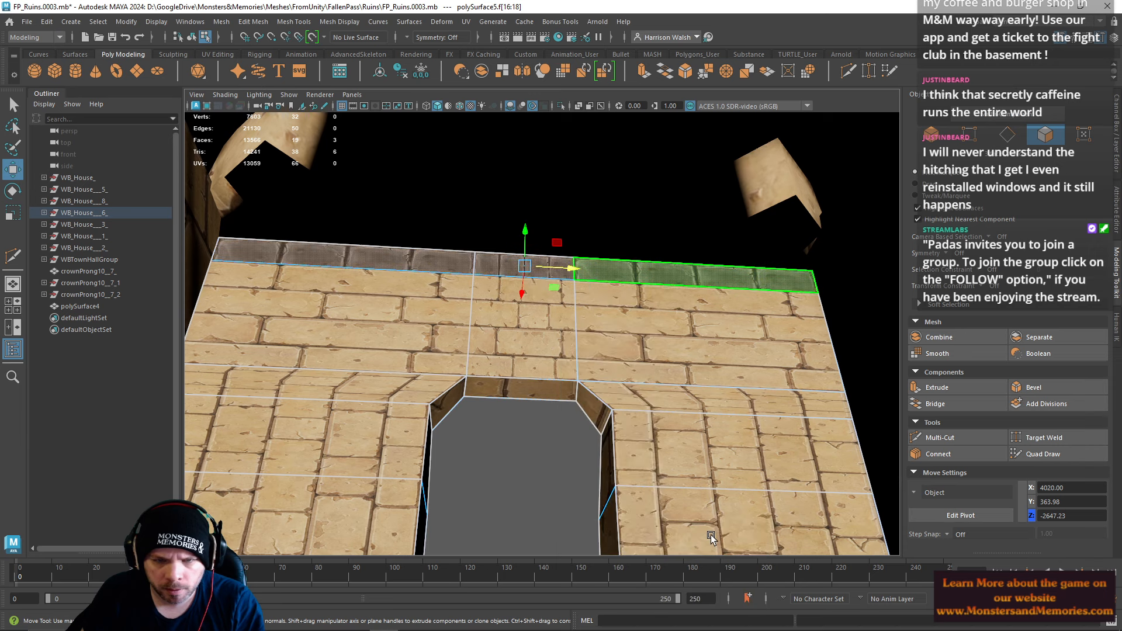
alt+middle_drag(540, 377, 626, 362)
alt+drag(631, 346, 623, 454)
click(624, 455)
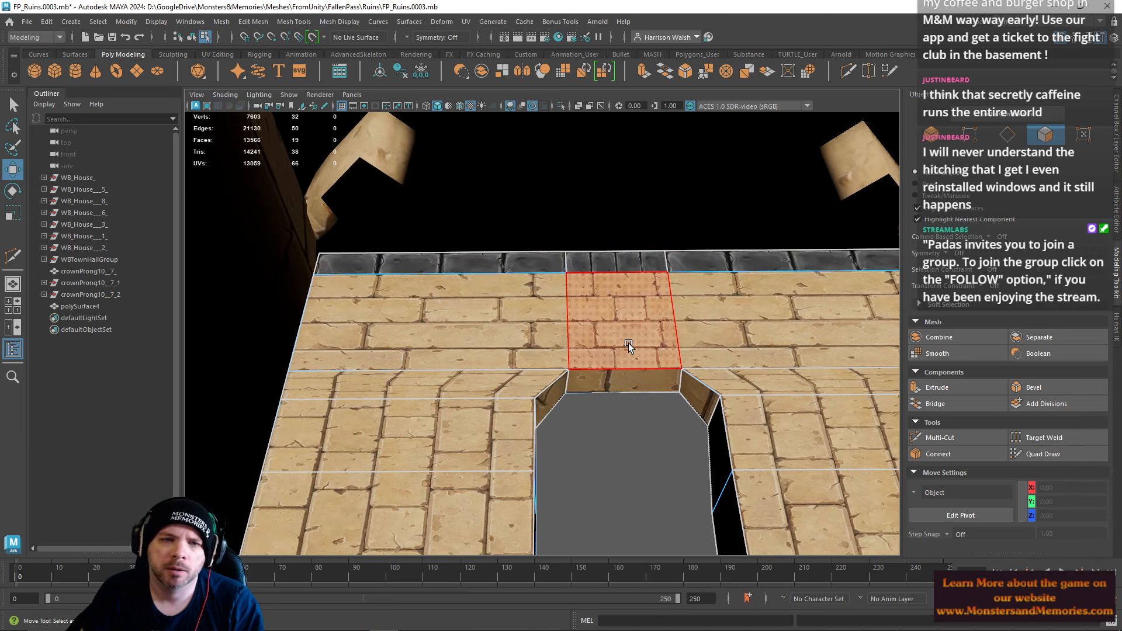
Step: Merge the two closely spaced vertices on each outer side edge of the wall, level with the arch top, into one
alt+drag(629, 345, 628, 313)
alt+middle_drag(678, 305, 622, 298)
alt+drag(622, 299, 584, 267)
click(561, 257)
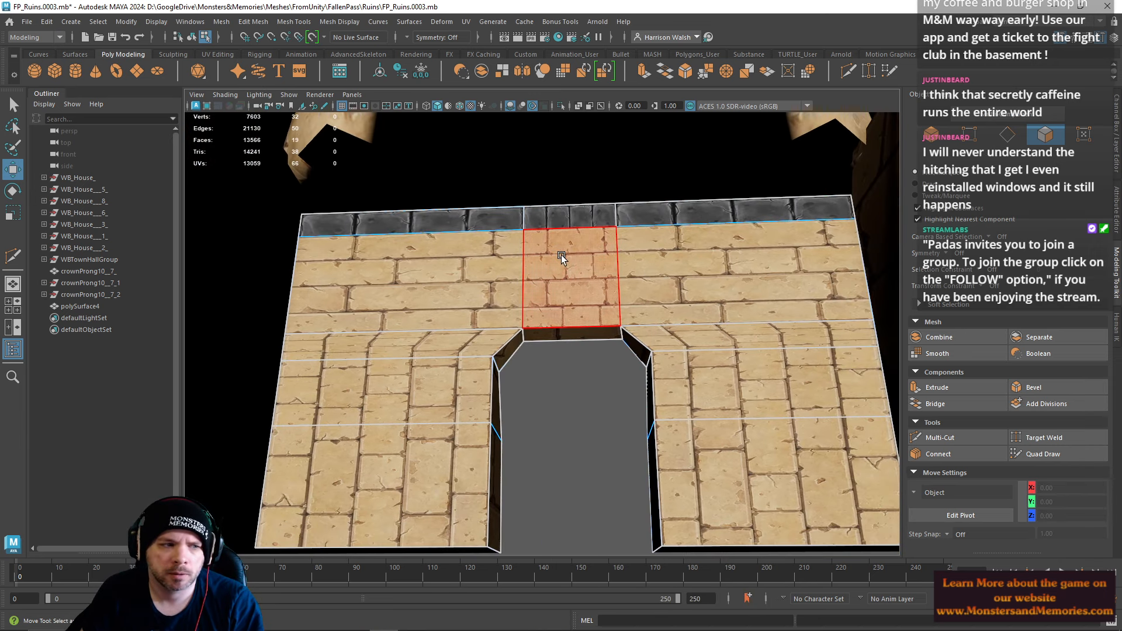
click(520, 245)
right_click(521, 244)
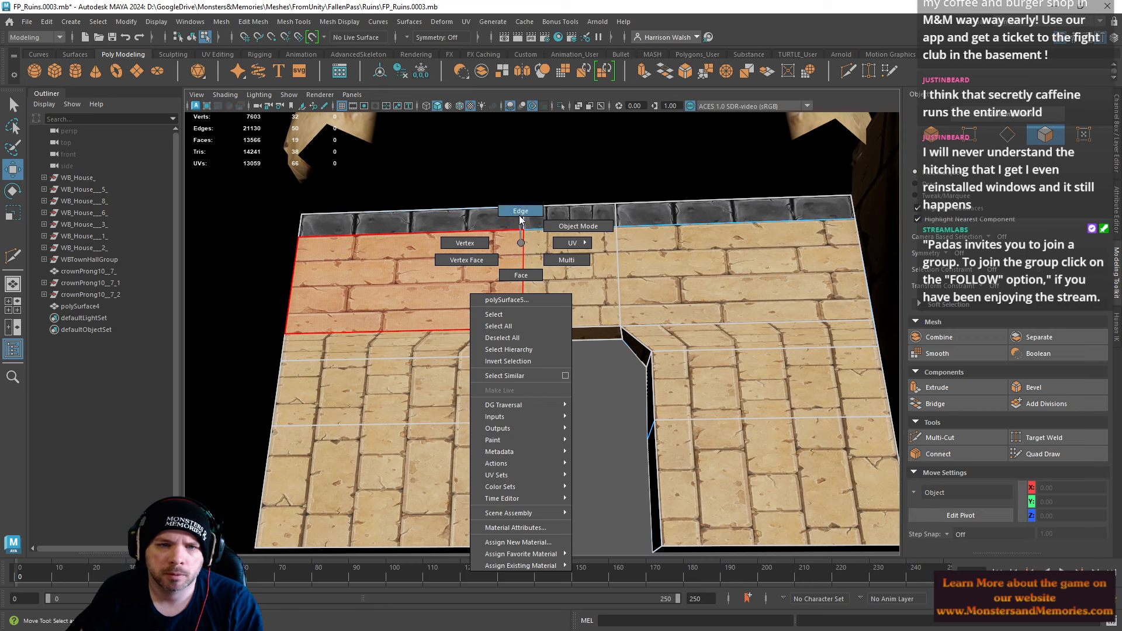
click(521, 214)
click(302, 224)
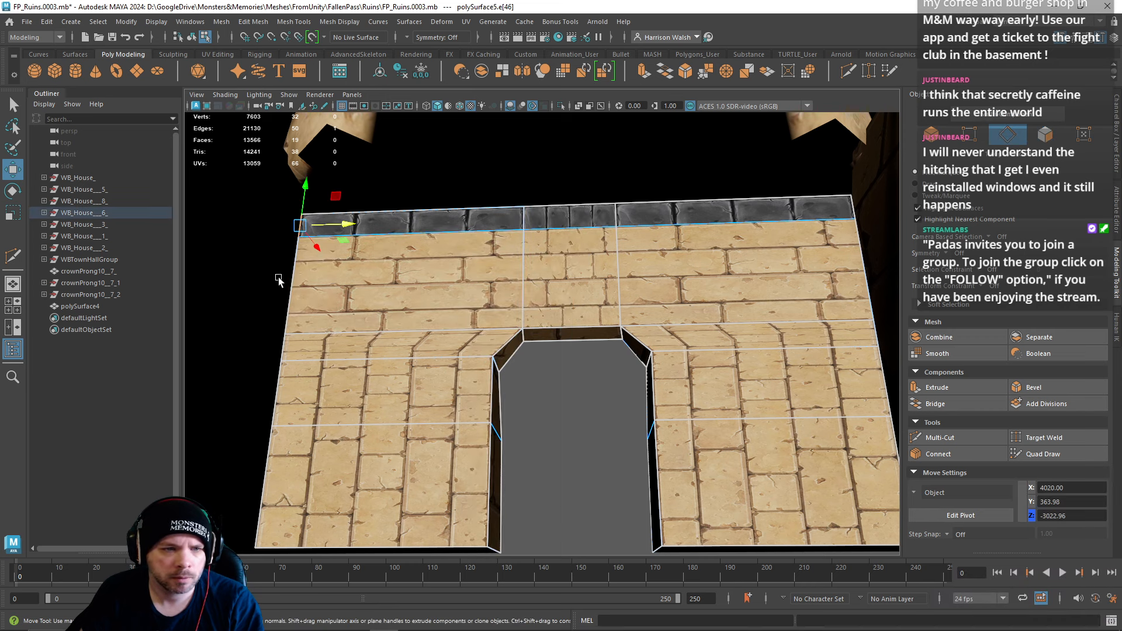
right_drag(368, 298, 369, 333)
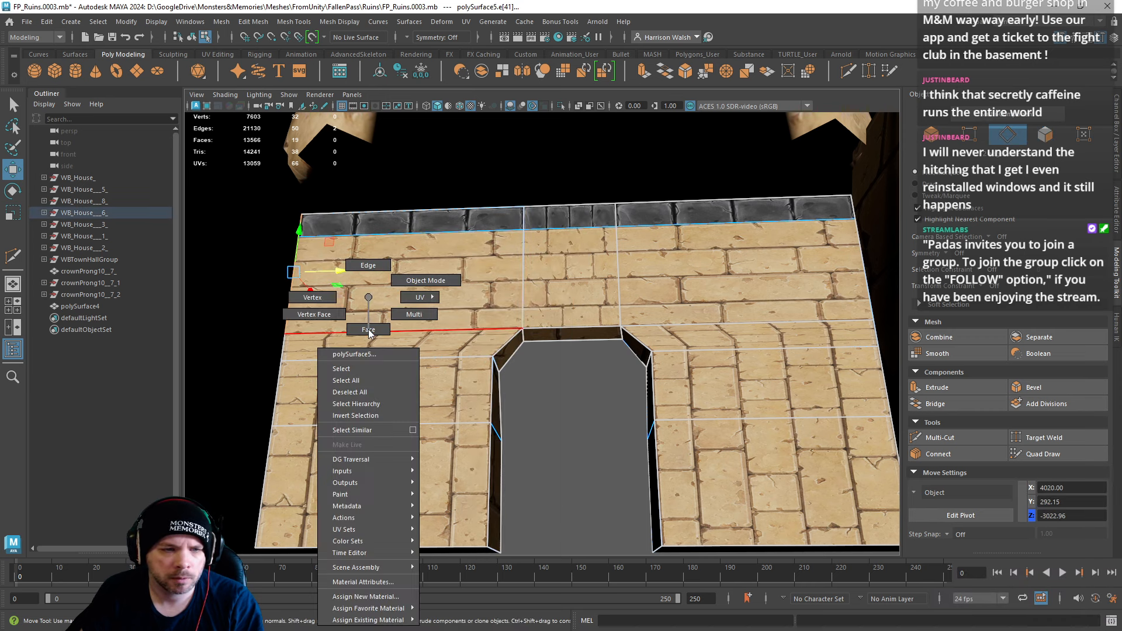
right_drag(321, 297, 320, 297)
click(285, 334)
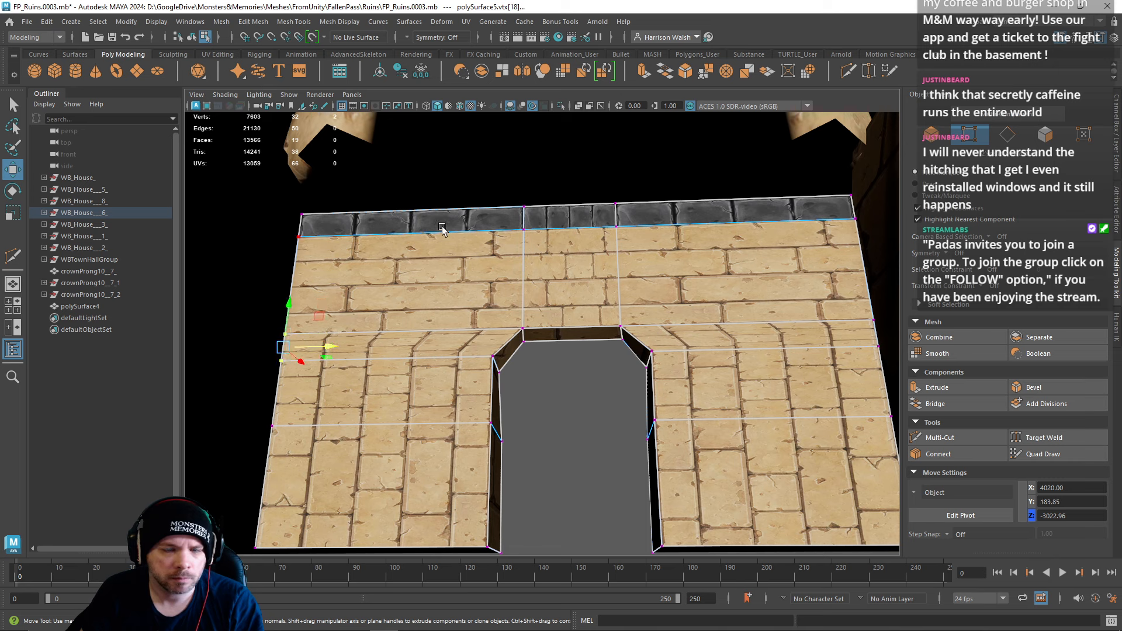
click(706, 72)
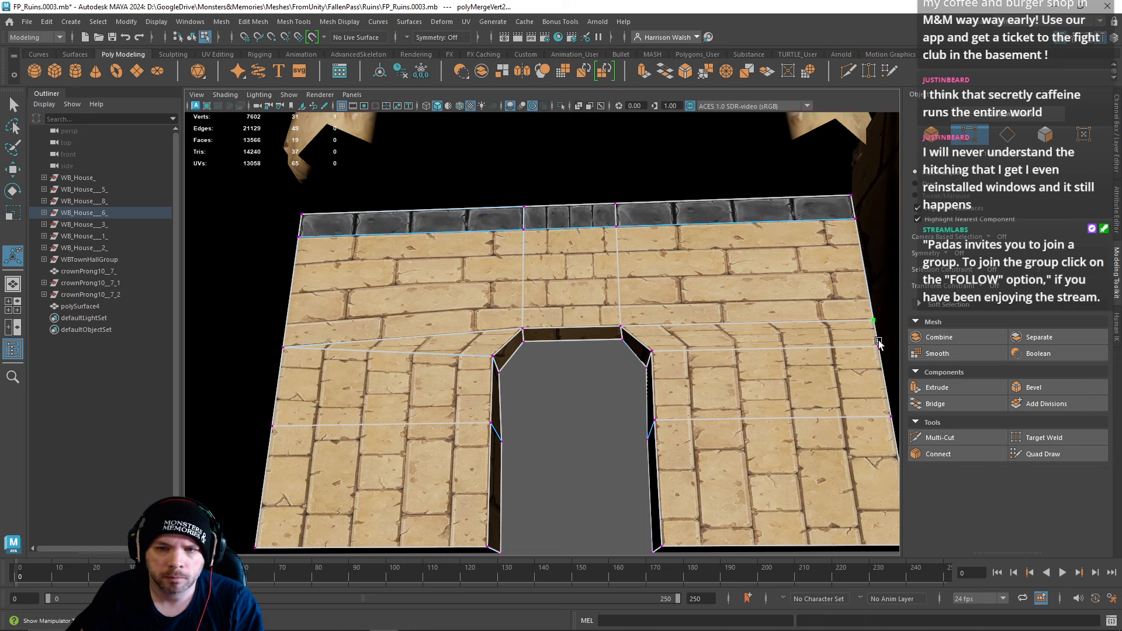
key(g)
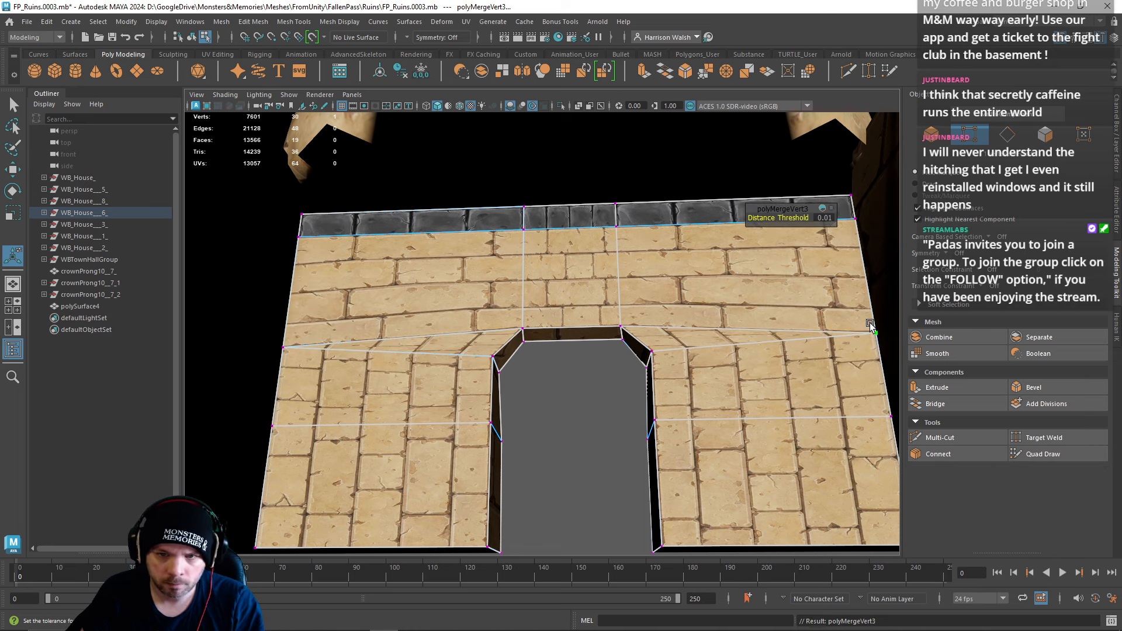
Step: Snap the merged vertex on each outer side of the wall up to the corner vertex just below the grey strip
click(873, 332)
key(w)
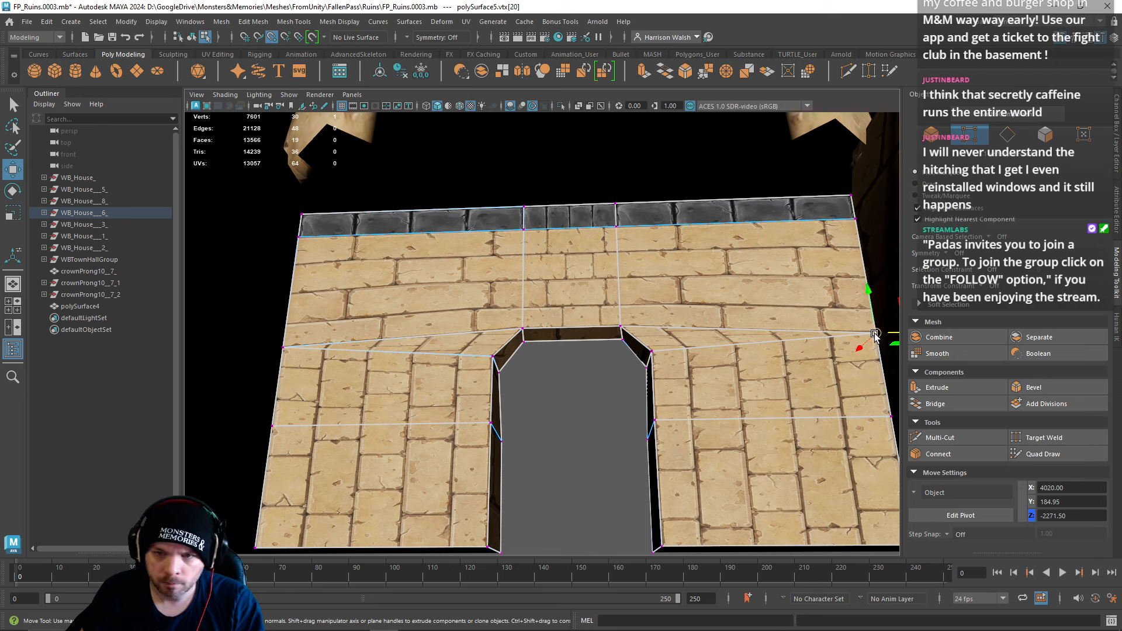
drag(875, 334, 857, 221)
click(284, 347)
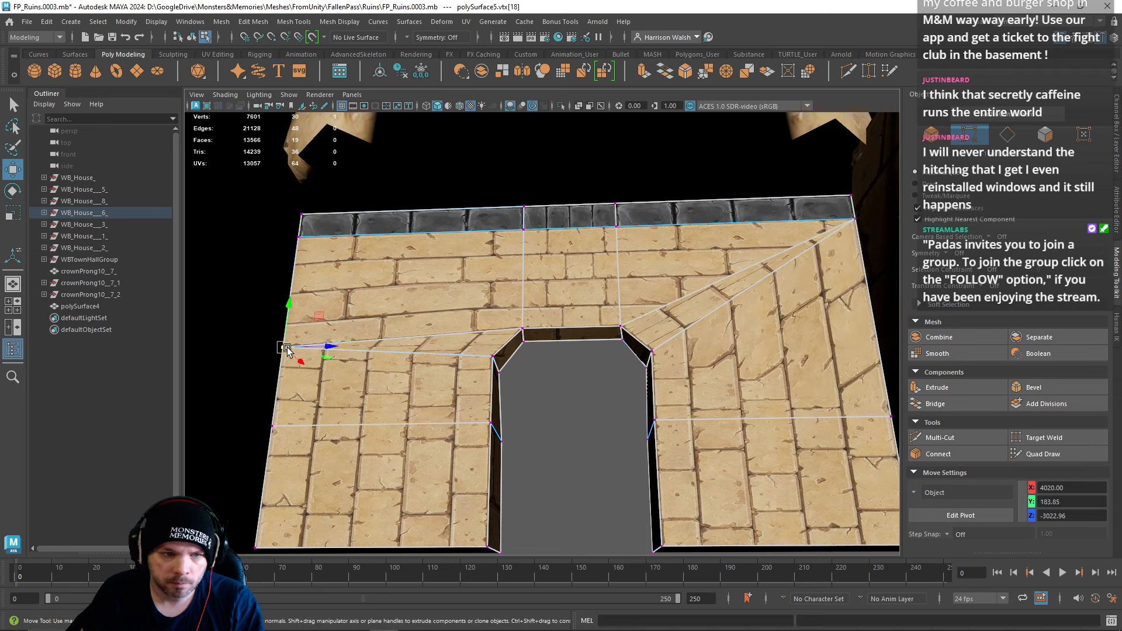
key(v)
drag(284, 348, 300, 236)
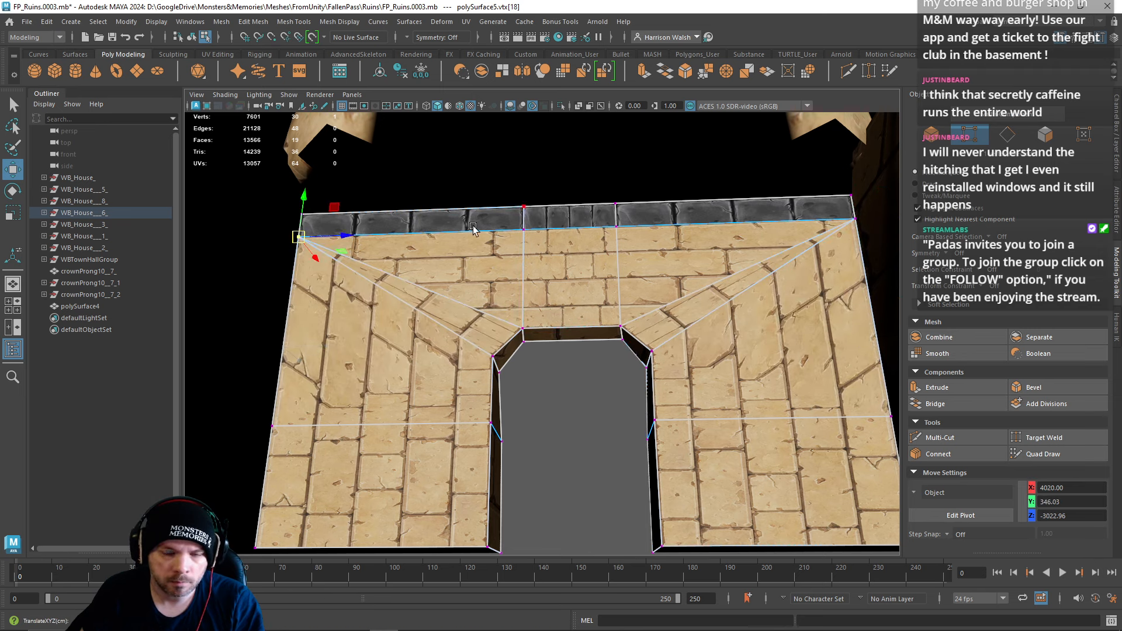
Step: Snap the mid-height vertex on each outer side of the wall down to the wall's bottom corner
click(260, 439)
drag(260, 438, 257, 547)
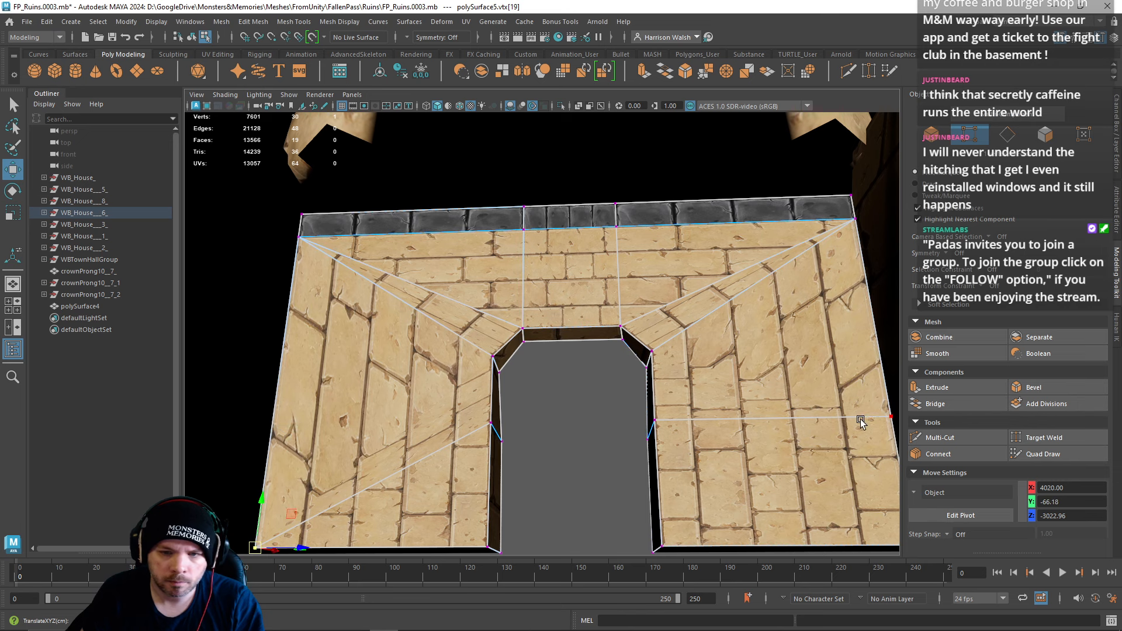
alt+middle_drag(740, 437, 667, 390)
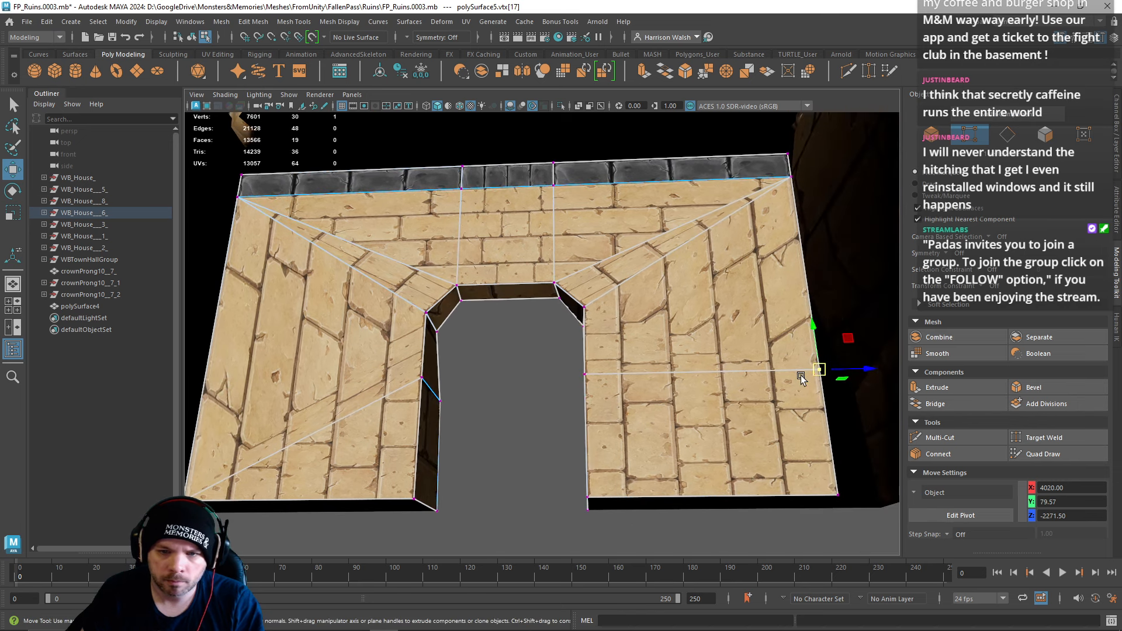
drag(820, 371, 865, 517)
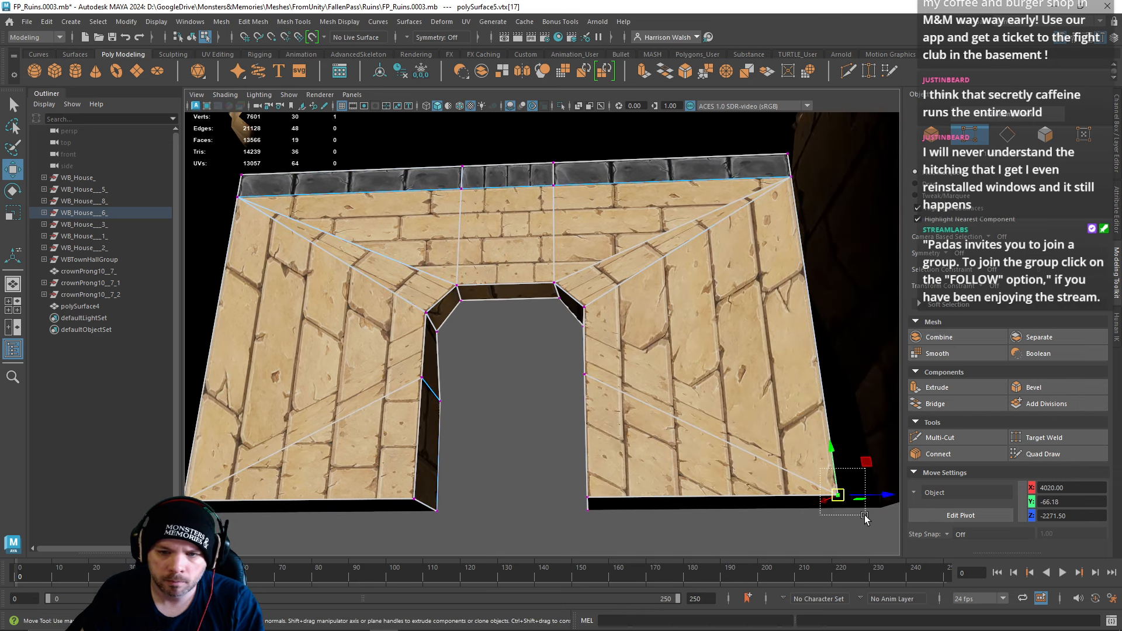
Step: Select all vertices of the arch wall and merge the overlapping ones
alt+right_drag(378, 442, 320, 260)
drag(481, 429, 765, 601)
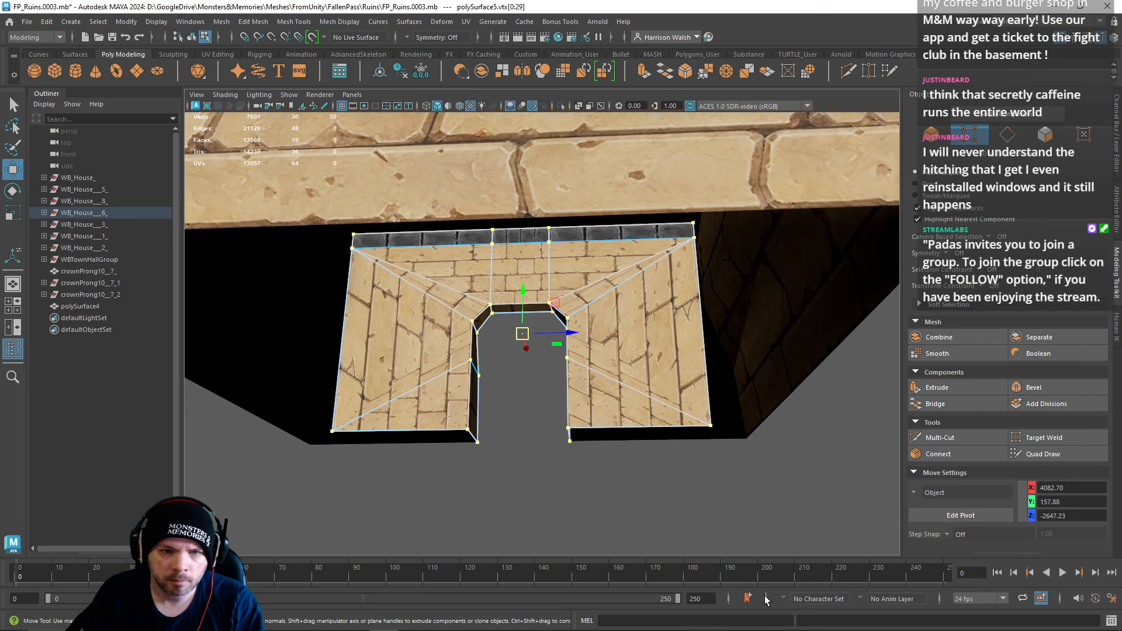
click(707, 74)
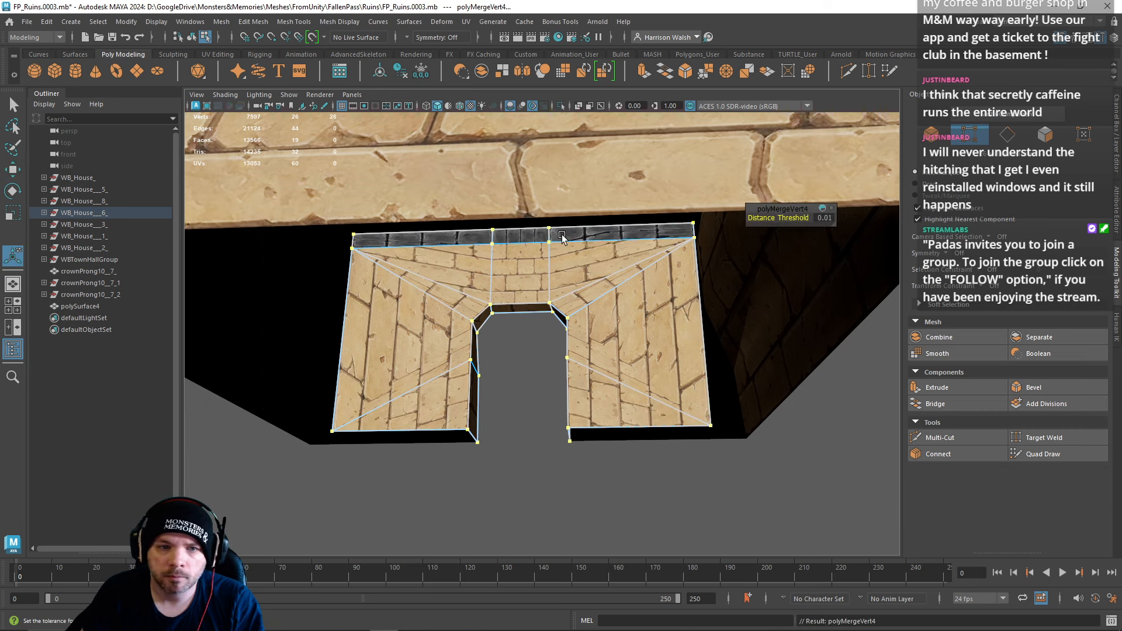
Step: Select the vertical edges running from the arch opening up through the grey top strip
right_drag(523, 272, 506, 265)
click(498, 267)
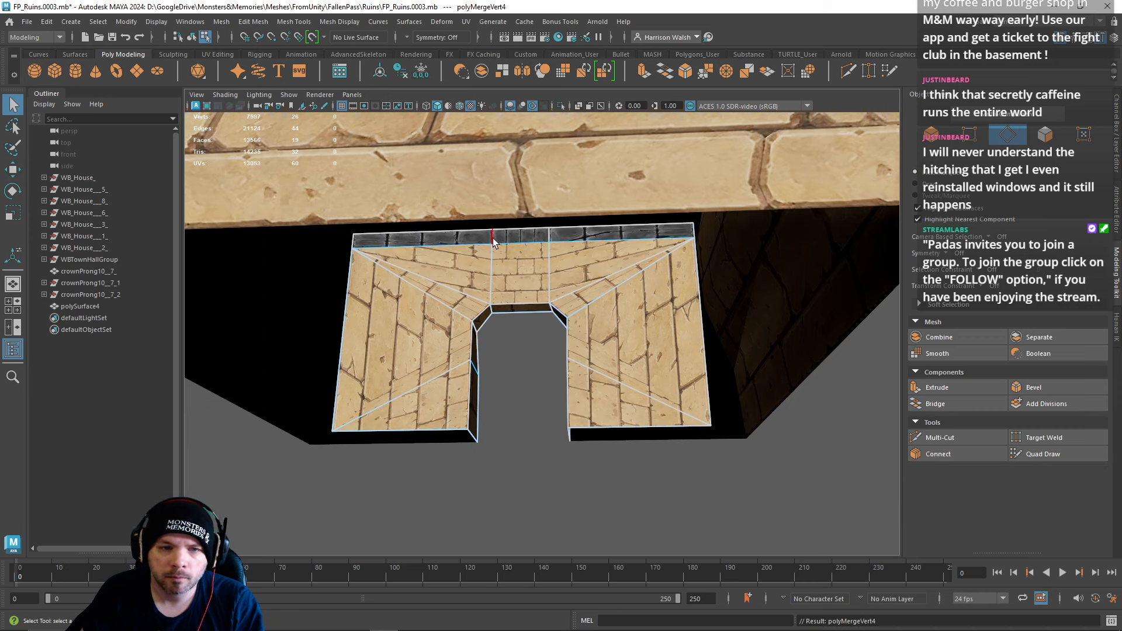
shift+click(493, 237)
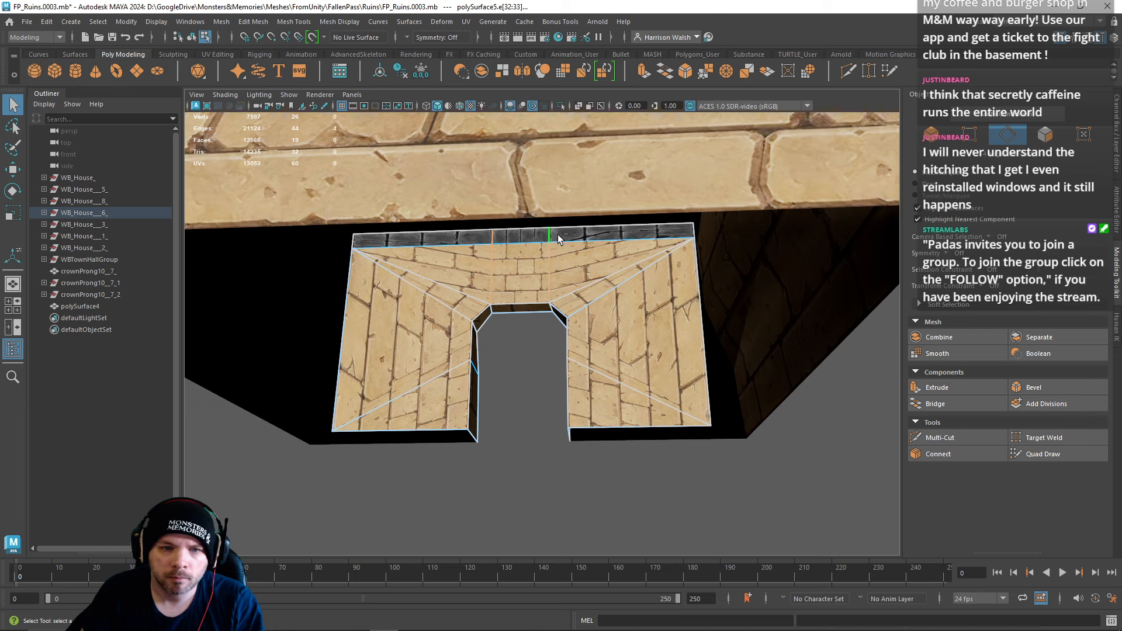
Step: Delete the selected edges above the doorway and apply an automatic UV projection to the surrounding front wall faces
key(ctrl+Delete)
right_drag(559, 254, 561, 291)
click(430, 399)
shift+click(435, 323)
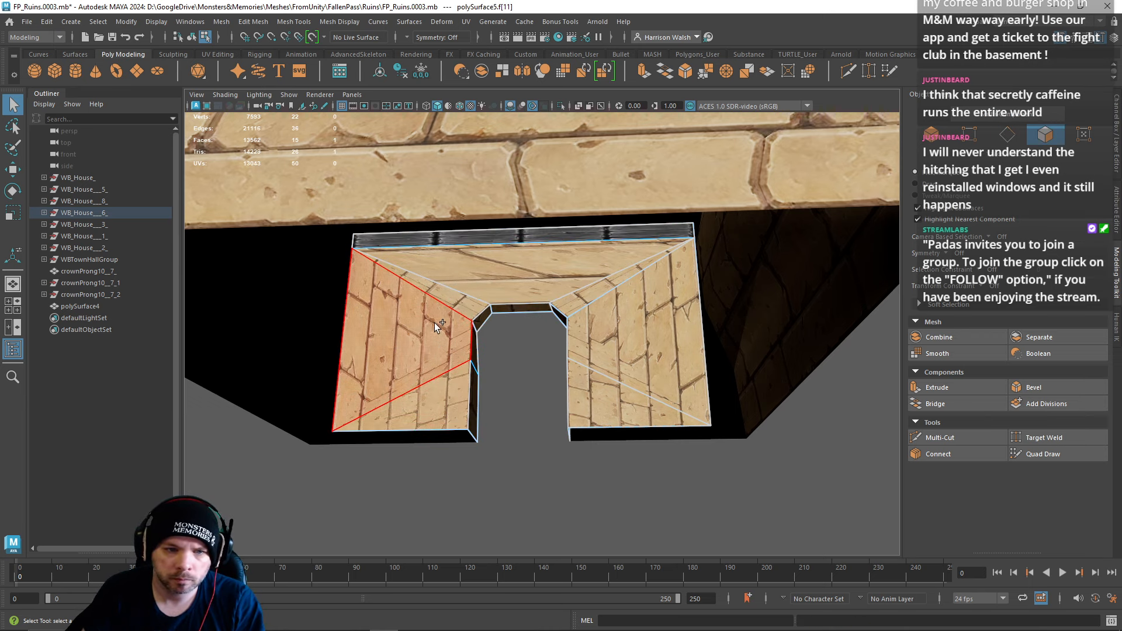
shift+click(459, 296)
shift+click(522, 282)
shift+click(607, 289)
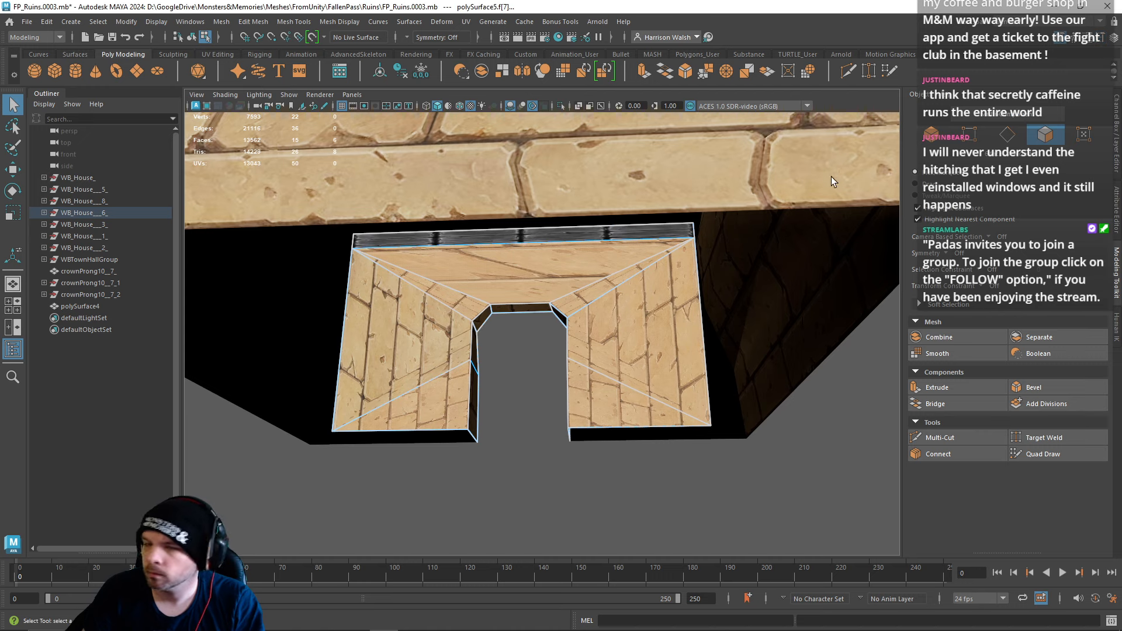
click(219, 54)
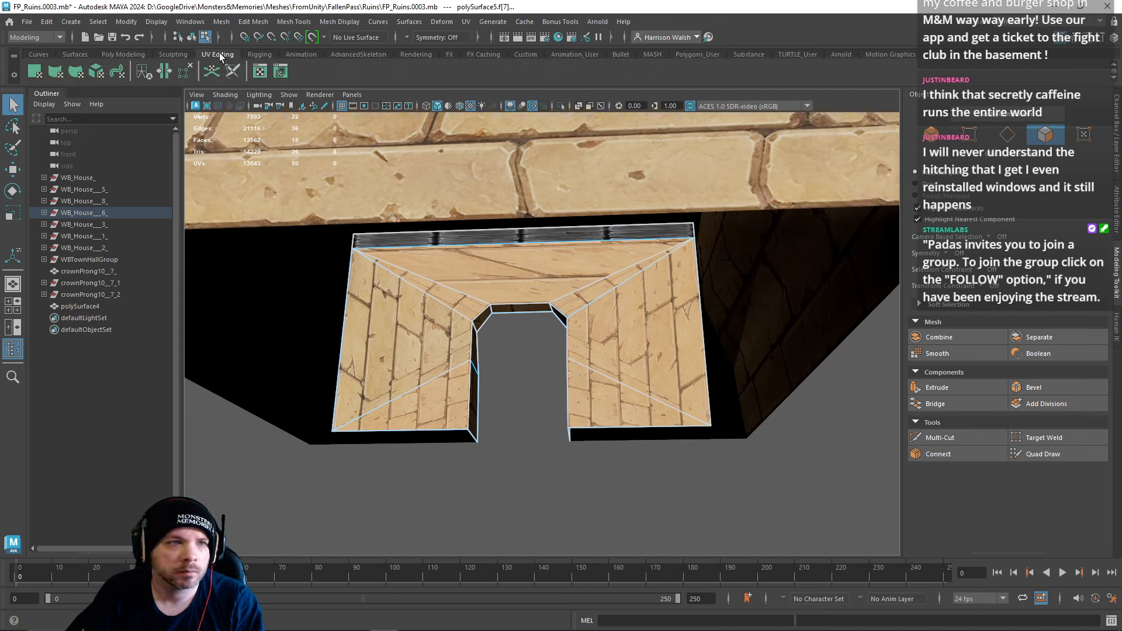
click(164, 71)
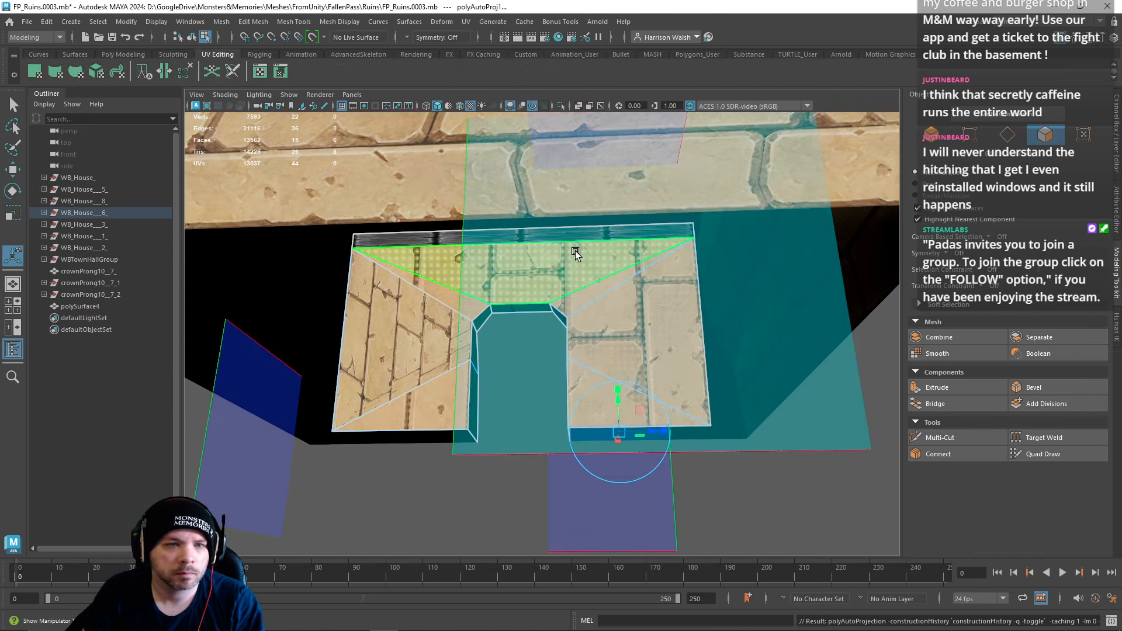
Step: Add the missed face beside the doorway, reproject the front wall faces automatically, and project the dark trim strip the same way
shift+click(426, 339)
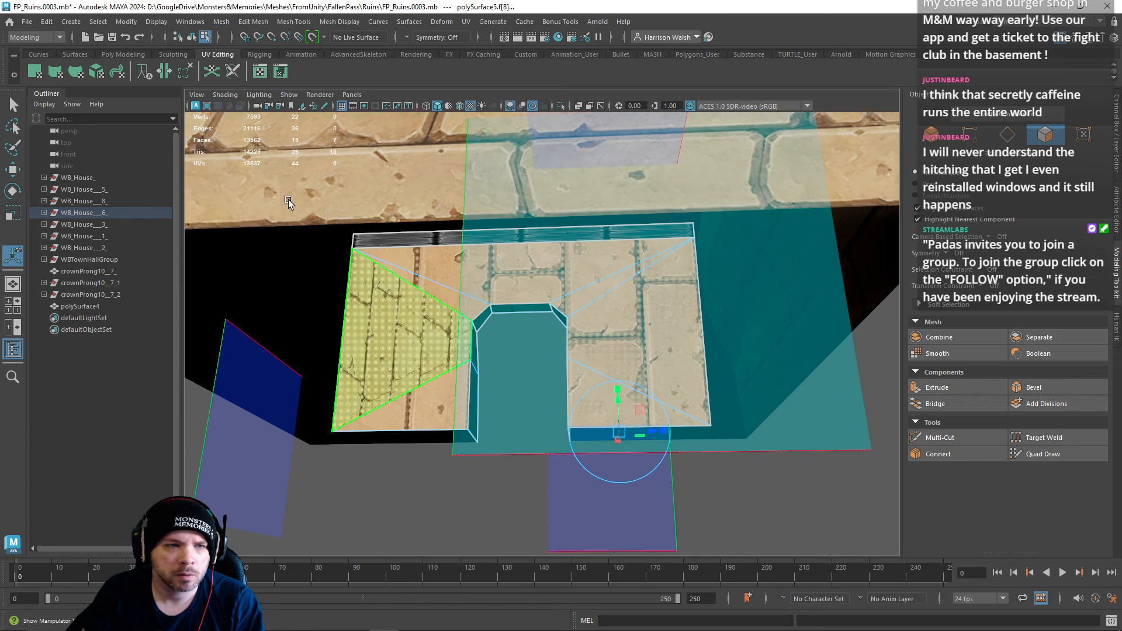
click(97, 71)
scroll(484, 319, up, 2)
click(460, 218)
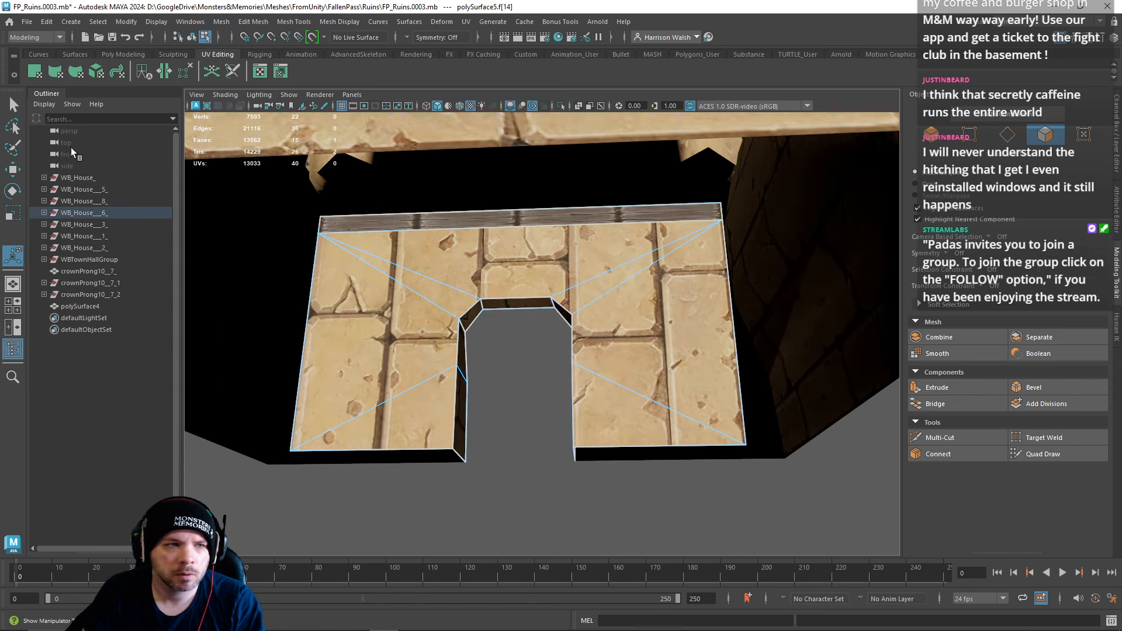
click(104, 71)
scroll(438, 296, up, 3)
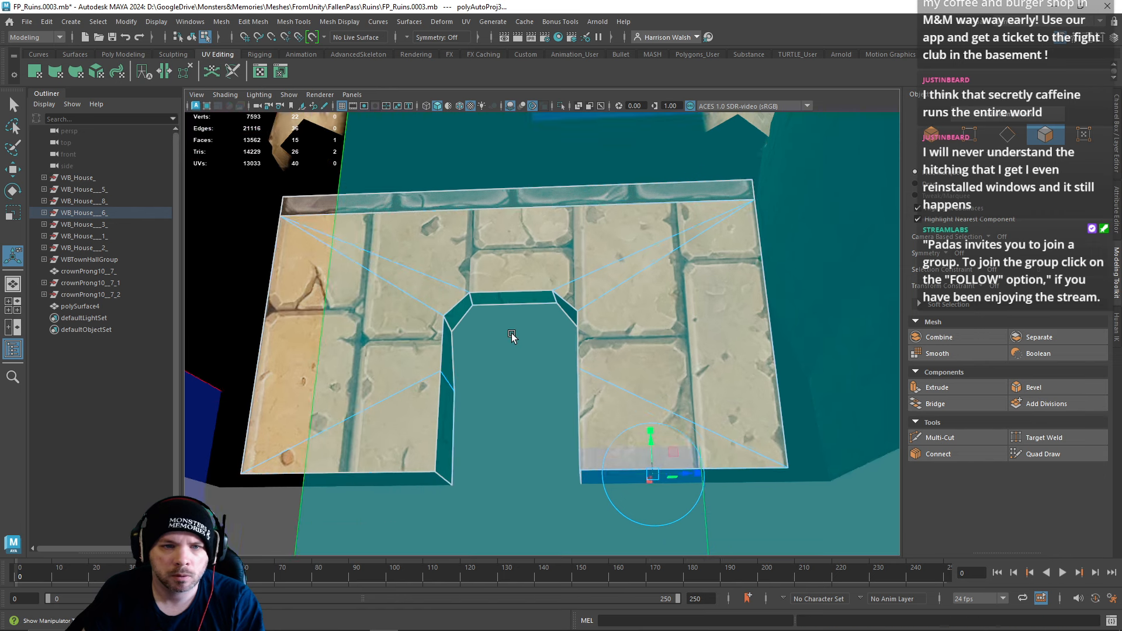
Step: Stitch together the UVs along the edges between the inner faces of one doorway jamb
right_drag(356, 253, 369, 290)
double_click(404, 275)
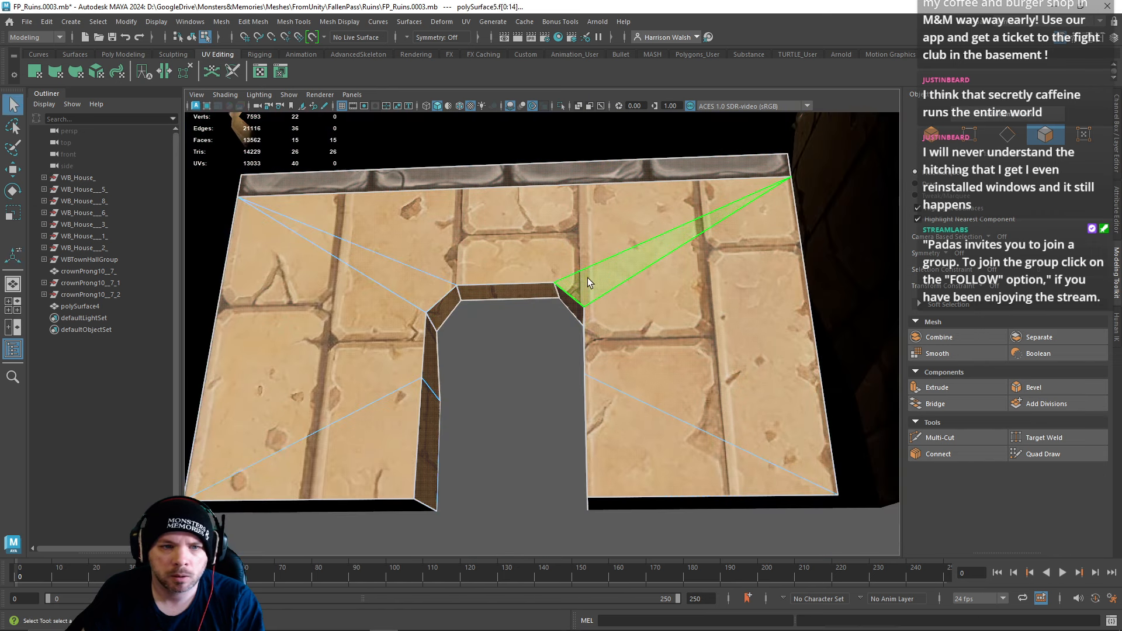
alt+drag(589, 279, 500, 265)
click(570, 322)
right_drag(579, 297, 577, 404)
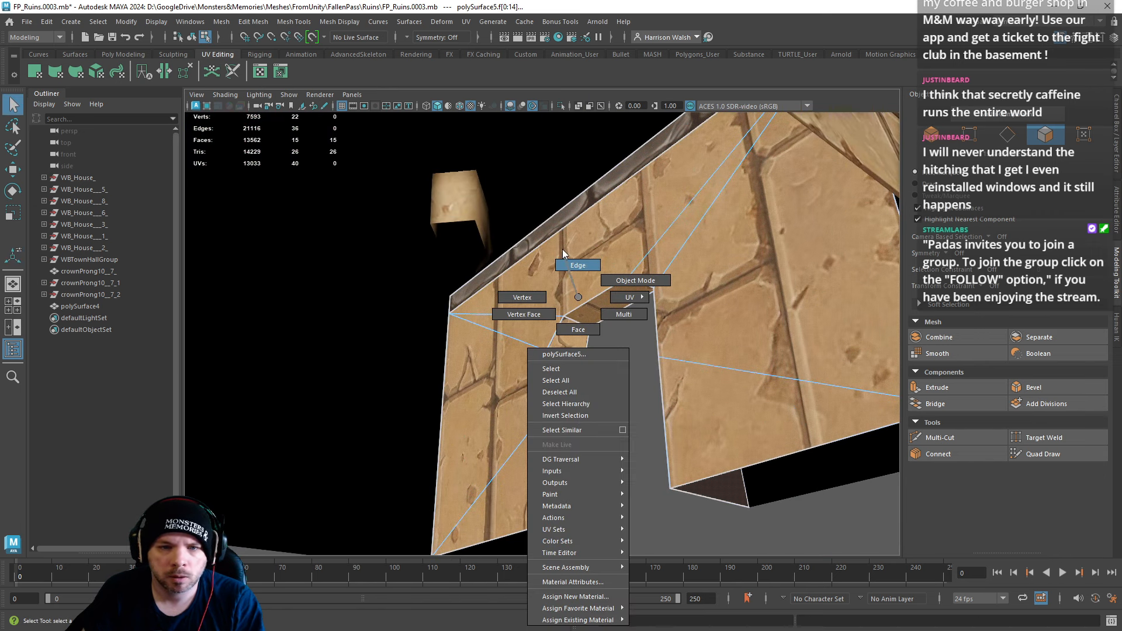
right_drag(562, 249, 562, 251)
click(592, 326)
shift+click(570, 430)
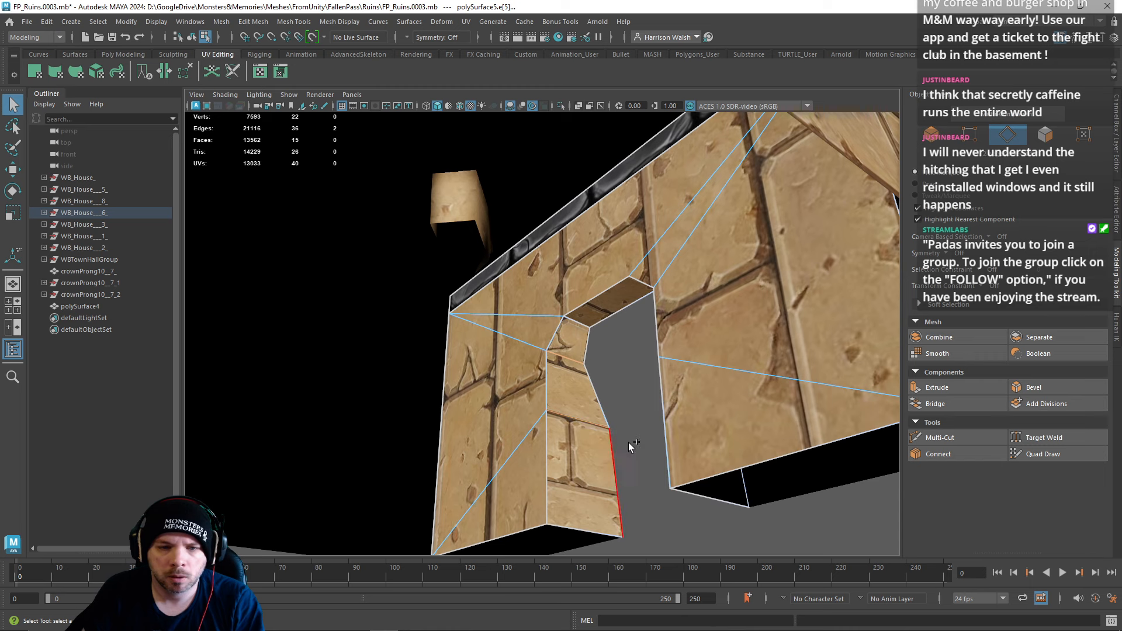
alt+drag(780, 430, 850, 424)
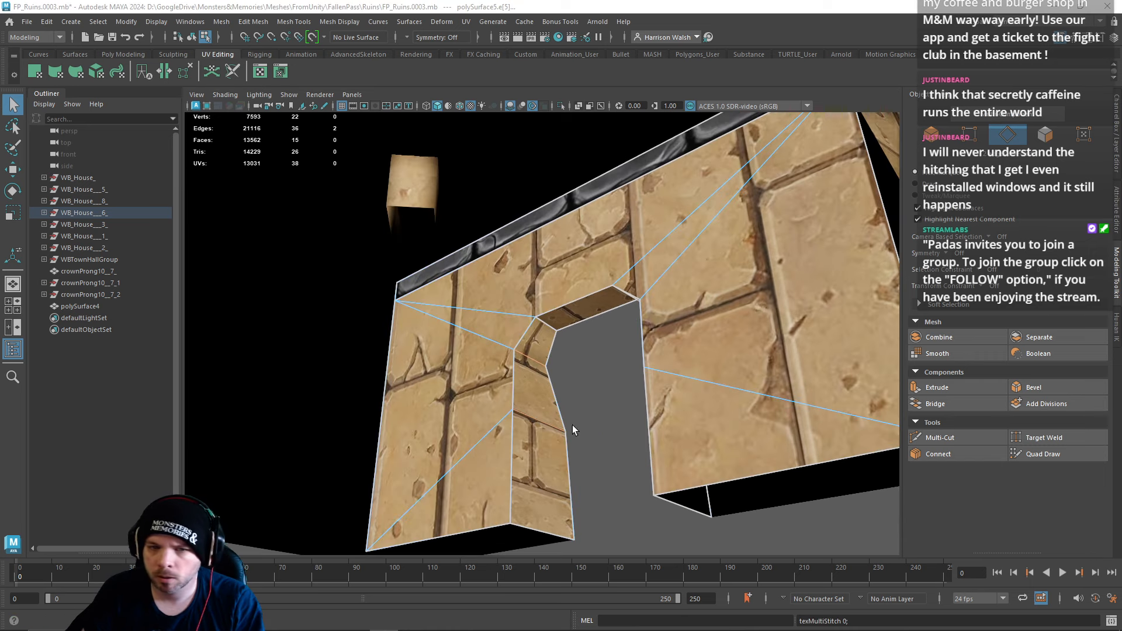
Step: Stitch the UVs of the opposite doorway jamb's inner faces and return to object mode
alt+drag(385, 396, 494, 423)
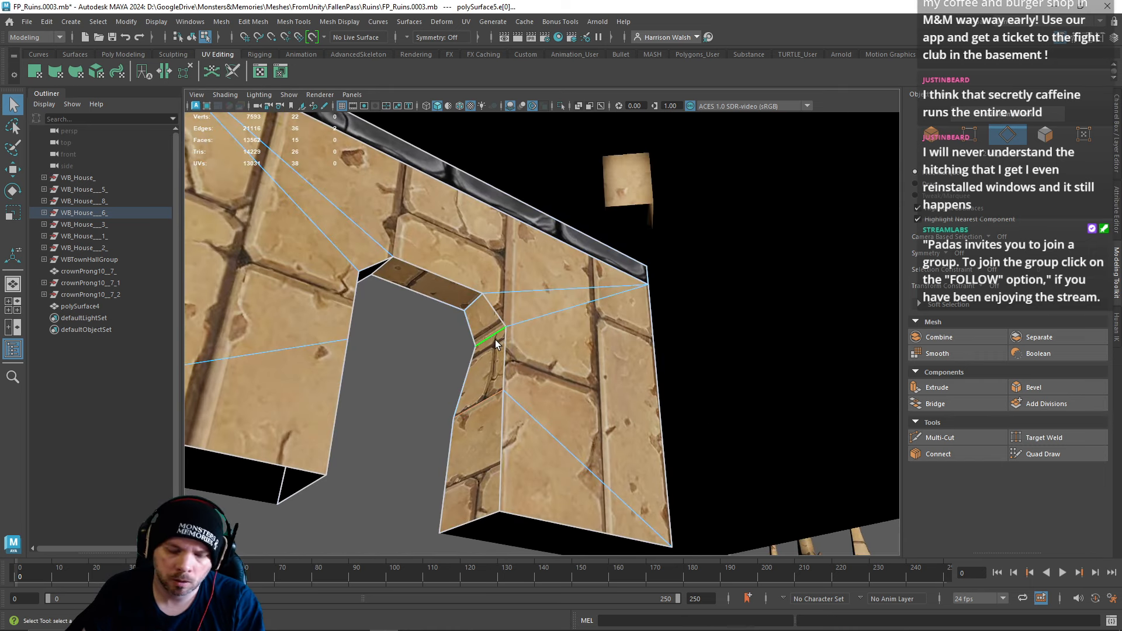
alt+drag(494, 339, 518, 199)
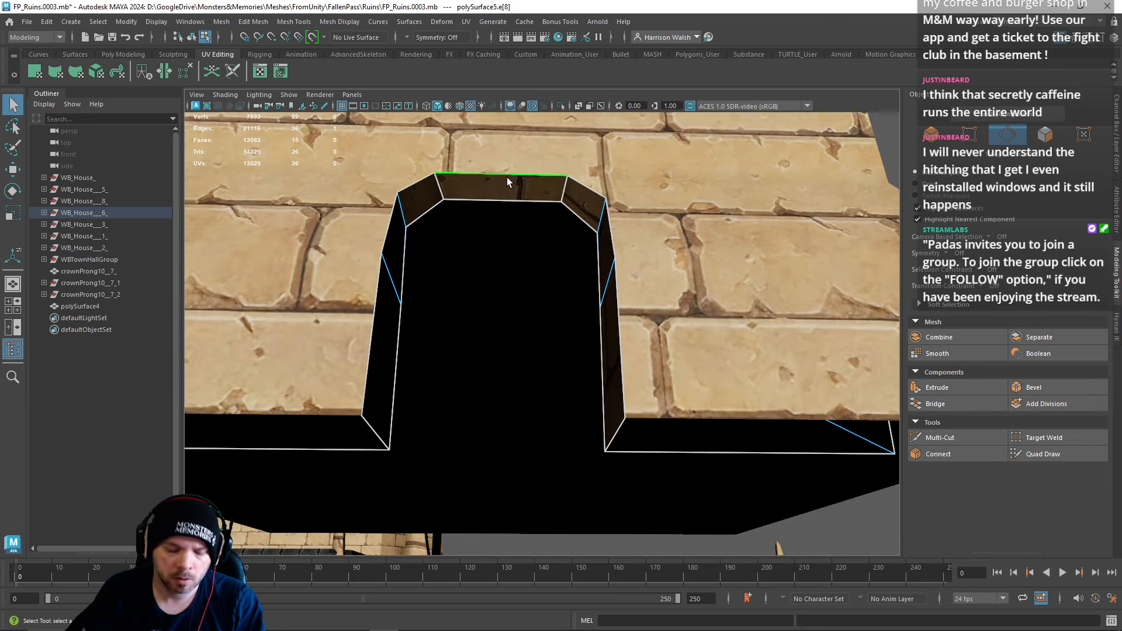
alt+drag(560, 274, 525, 285)
alt+drag(541, 183, 527, 214)
click(776, 222)
alt+drag(775, 220, 471, 285)
click(471, 283)
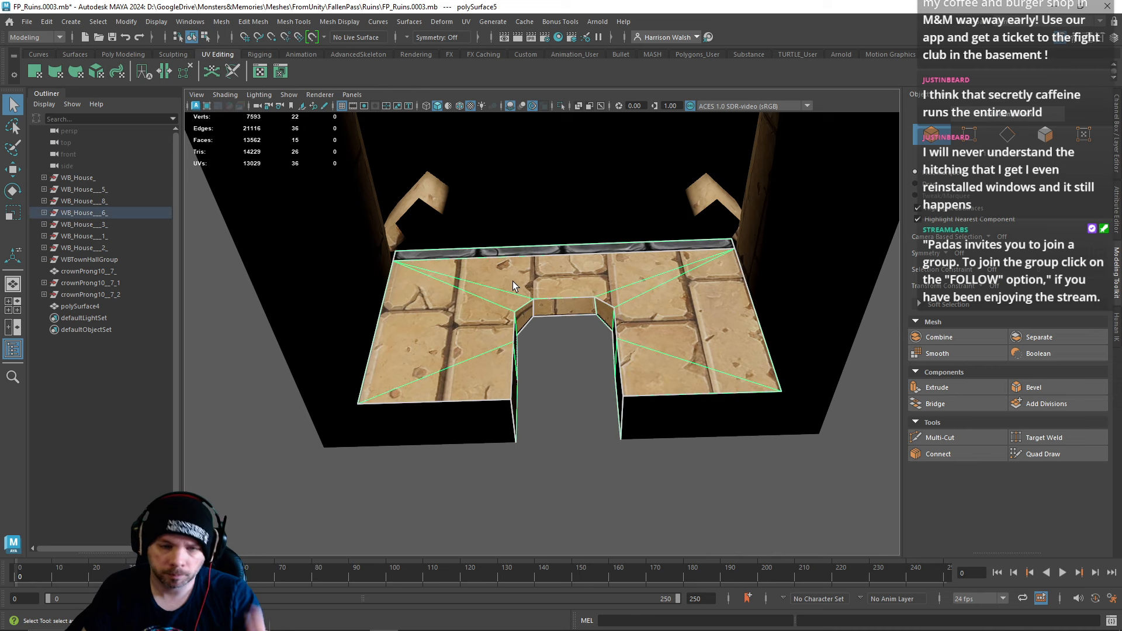
key(f)
scroll(569, 301, up, 3)
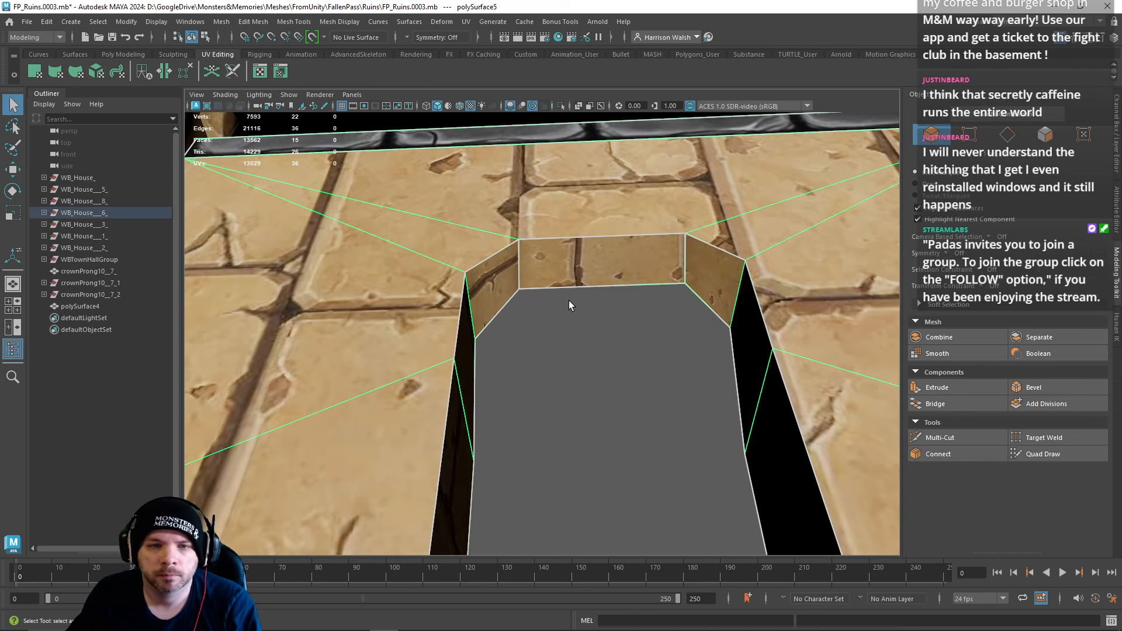
right_drag(528, 264, 531, 221)
click(518, 264)
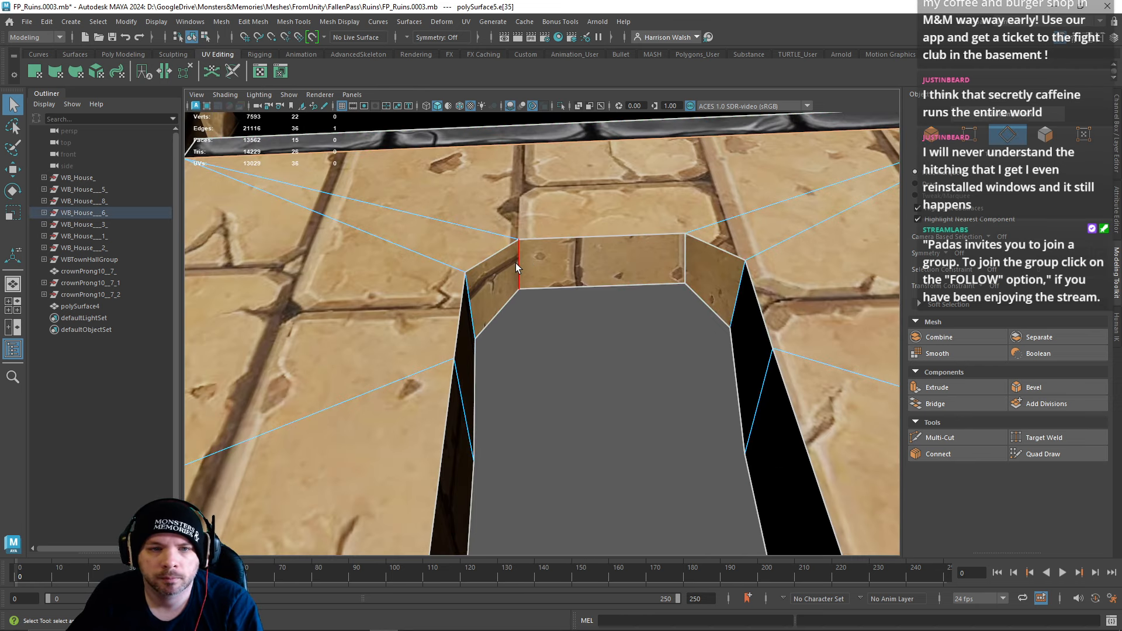
Step: Select the front wall faces around the doorway, rotate their UVs so the brick courses run horizontally, and scale the bricks smaller
scroll(577, 258, down, 3)
alt+drag(580, 272, 531, 261)
right_drag(531, 261, 542, 225)
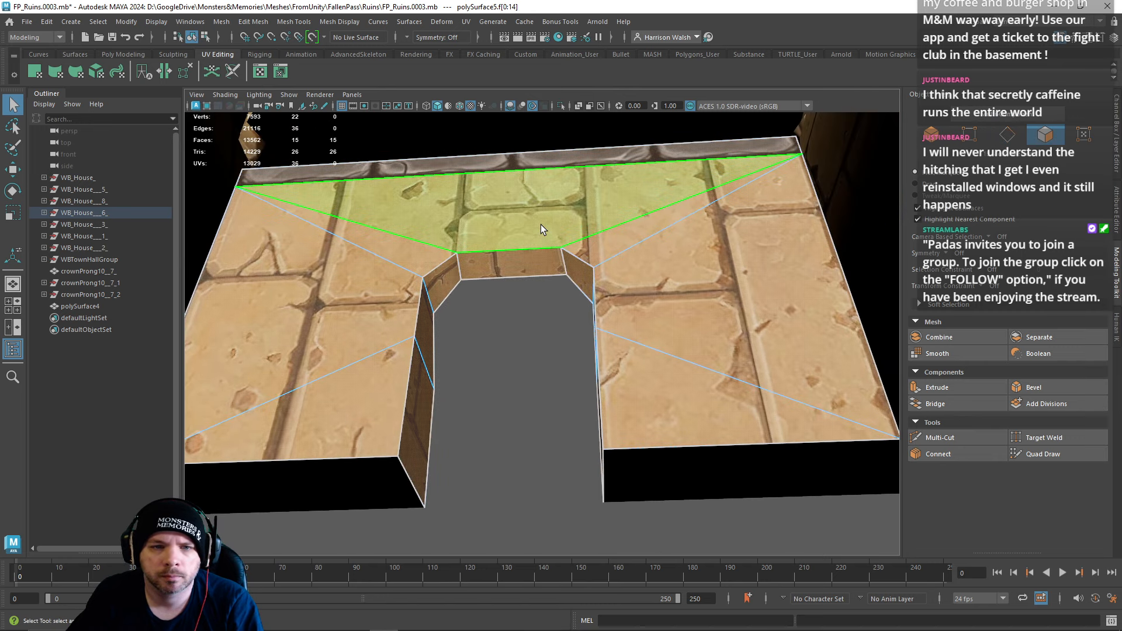
click(541, 225)
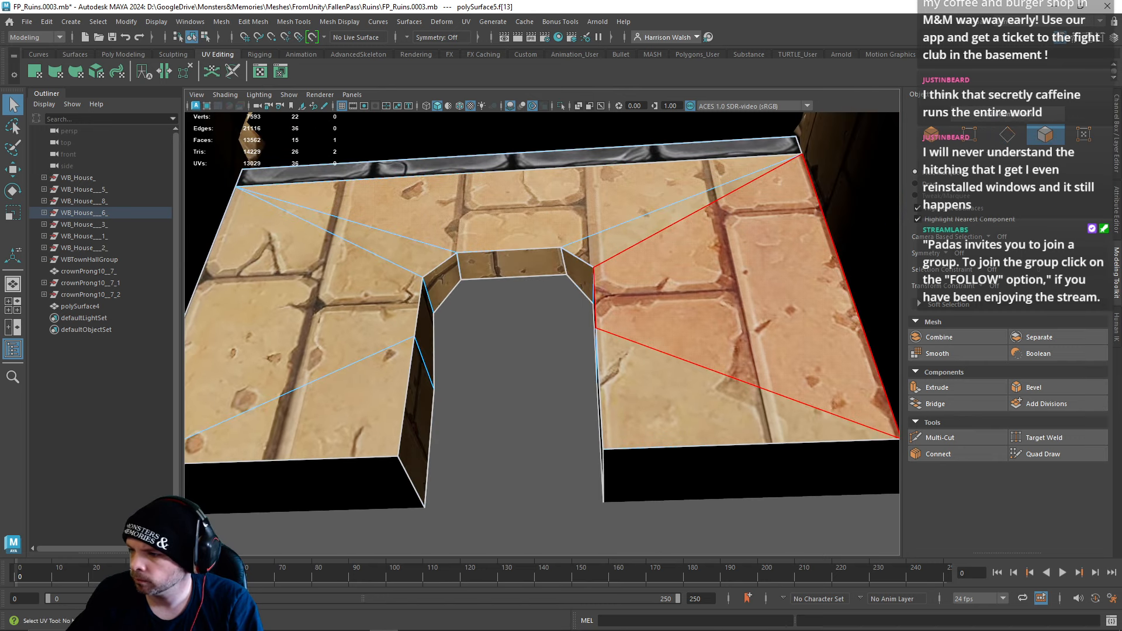
shift+double_click(658, 266)
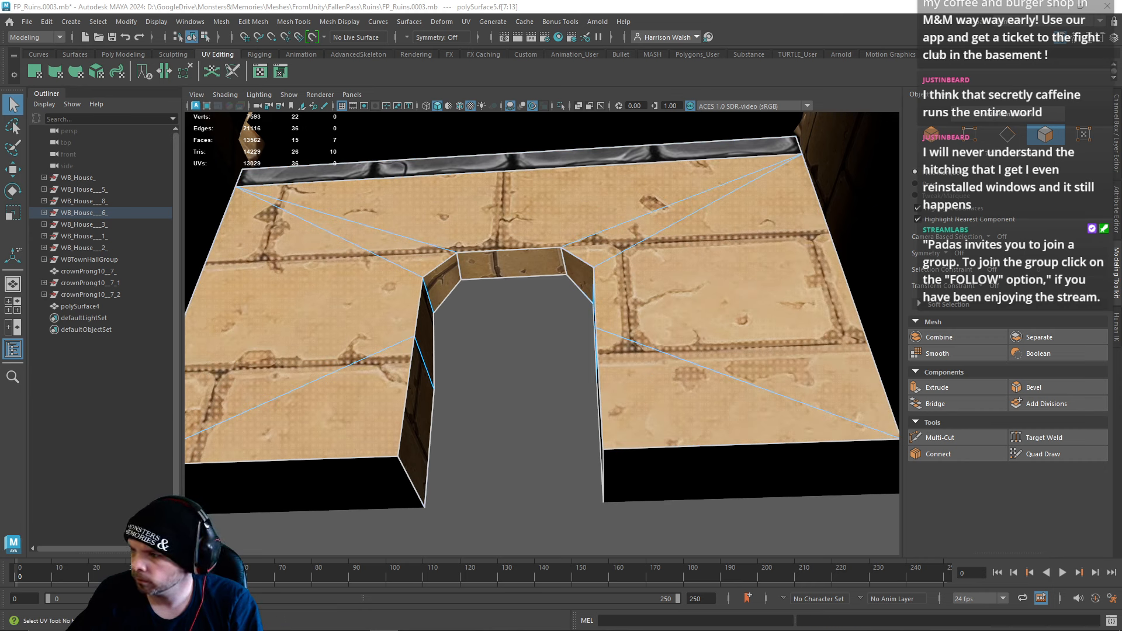
key(e)
key(r)
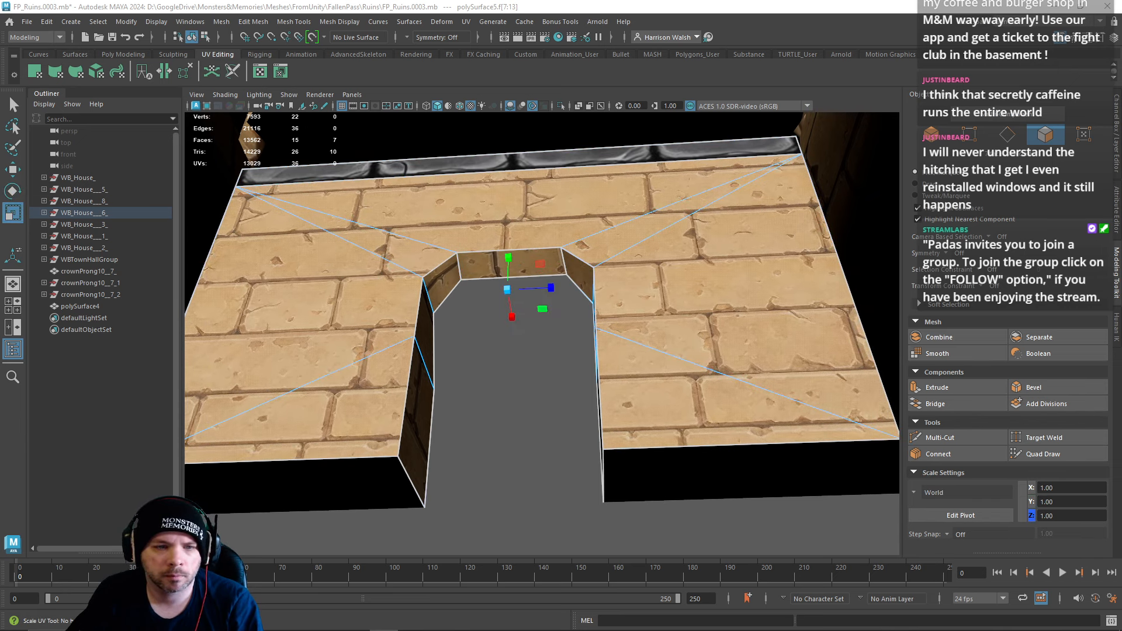
Step: Move and scale the front wall UVs until the brick courses line up with those on the doorway jamb
alt+drag(854, 384, 656, 421)
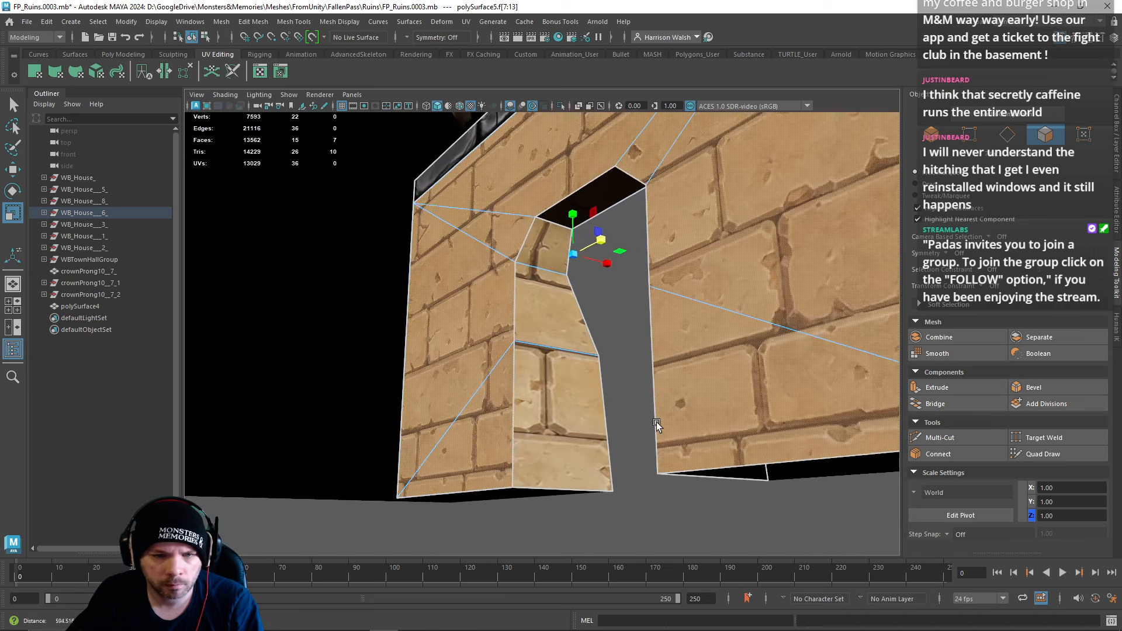
alt+right_drag(656, 421, 777, 469)
alt+drag(611, 391, 561, 386)
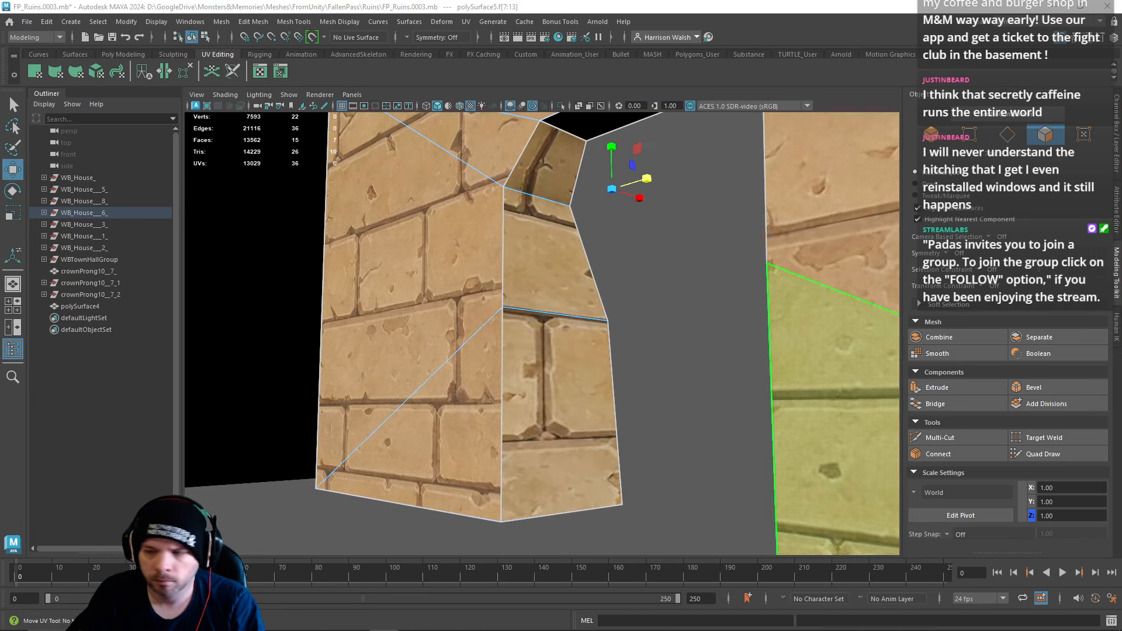
key(w)
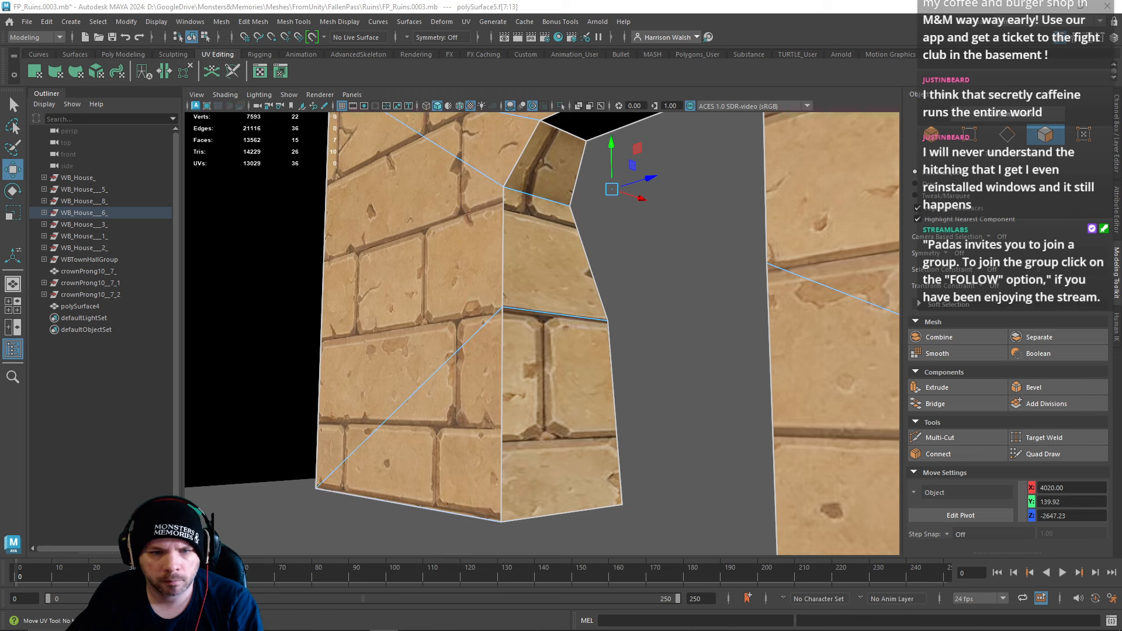
key(r)
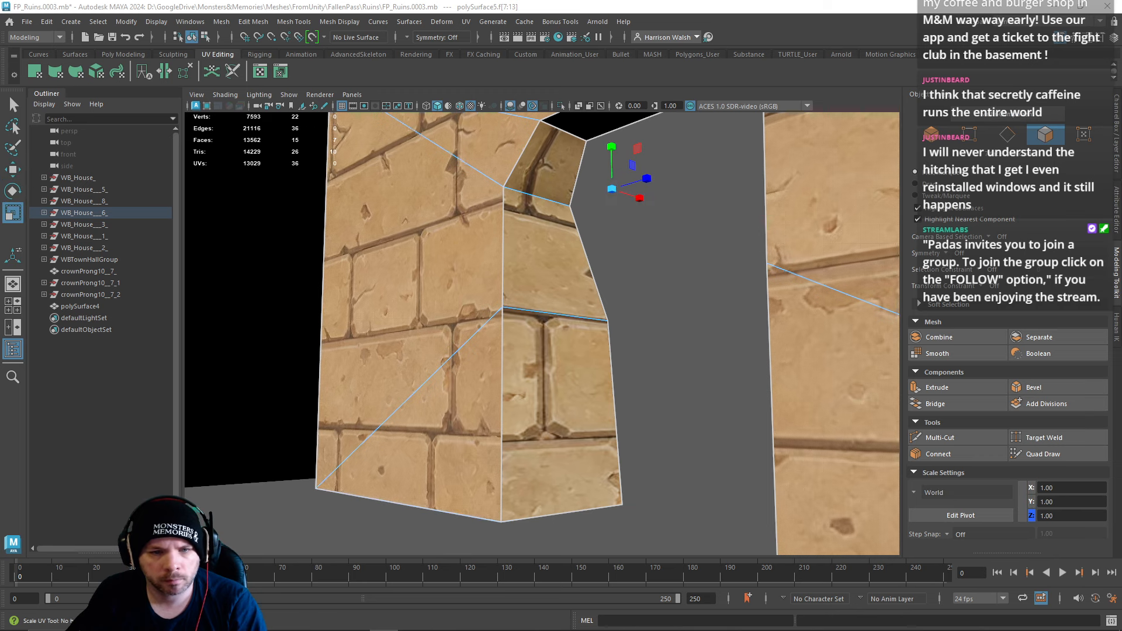
key(w)
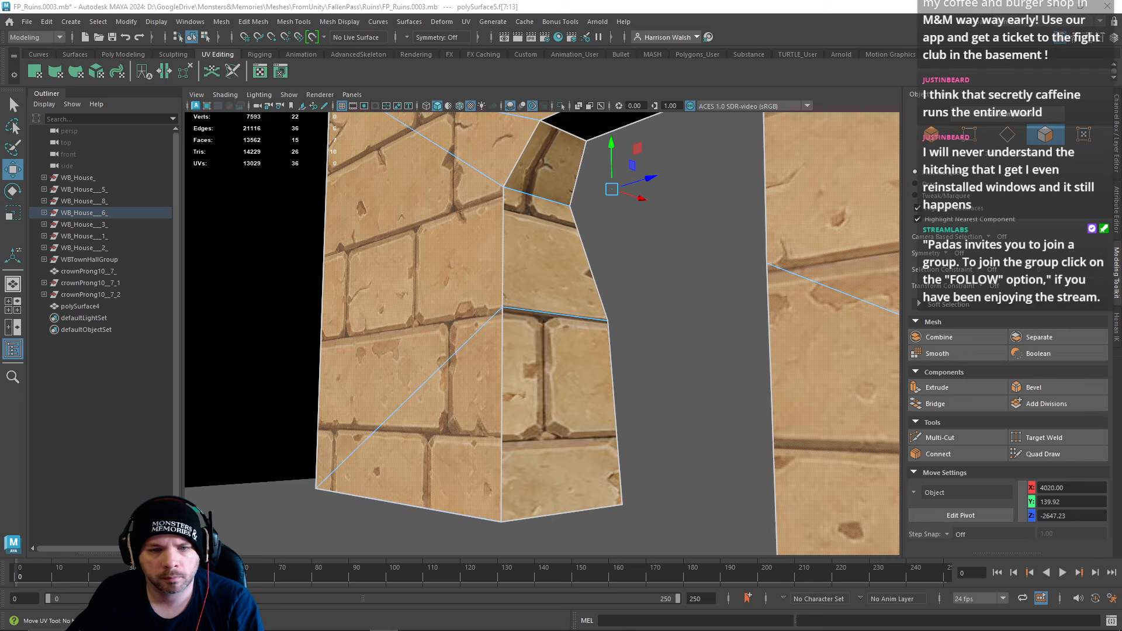
key(r)
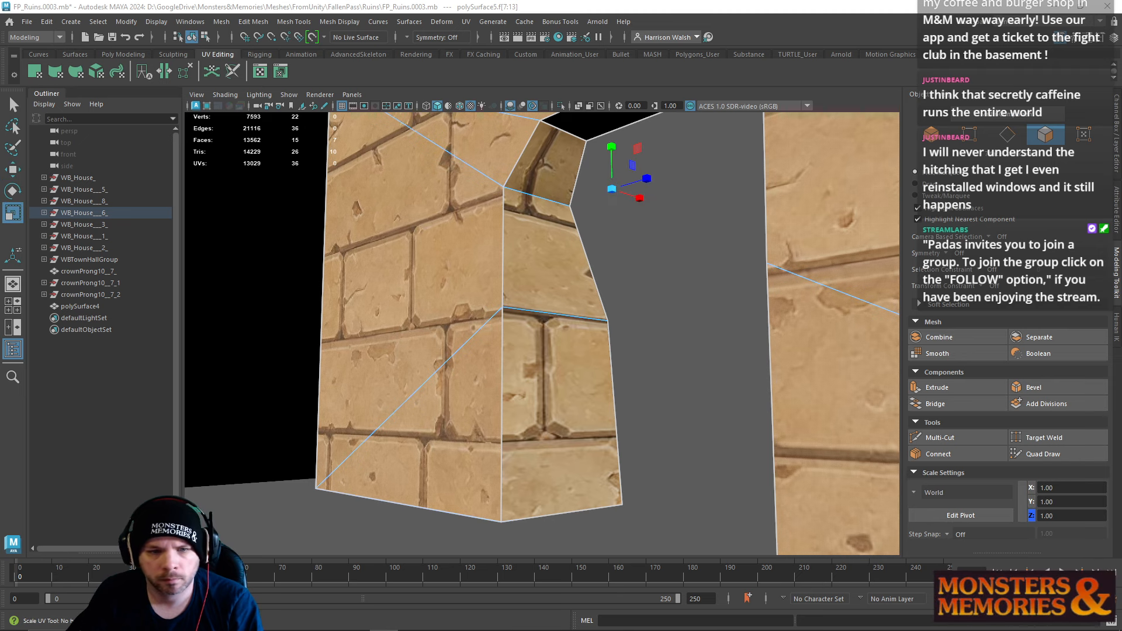
key(w)
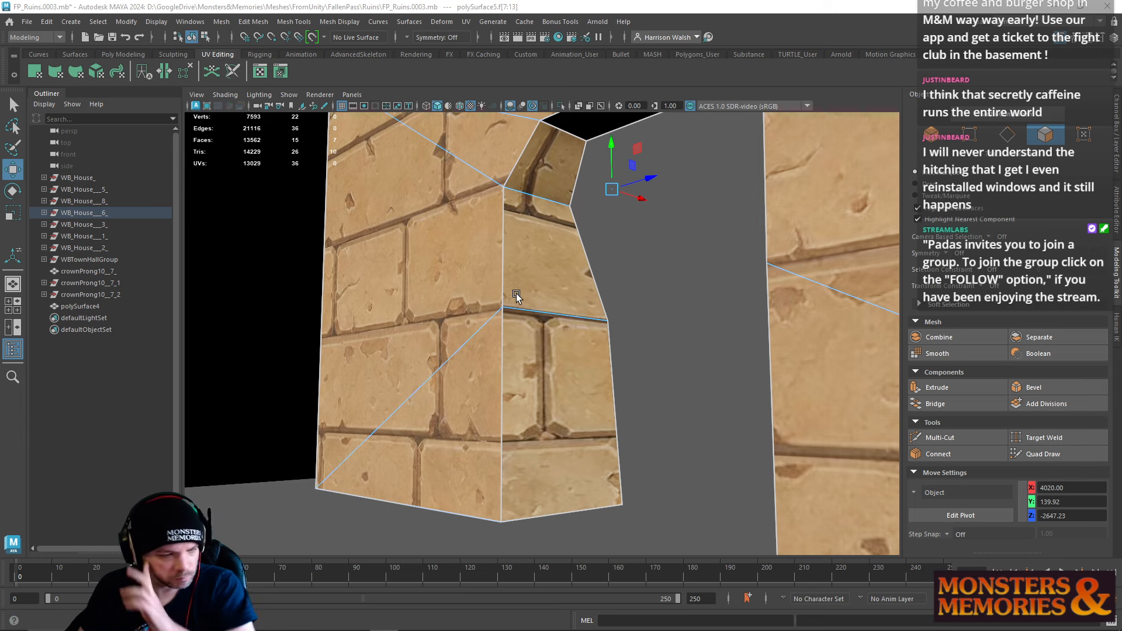
right_drag(534, 273, 620, 254)
Step: Extrude the wall's outer side and top border edges through the room to about X 3320
alt+drag(621, 257, 597, 246)
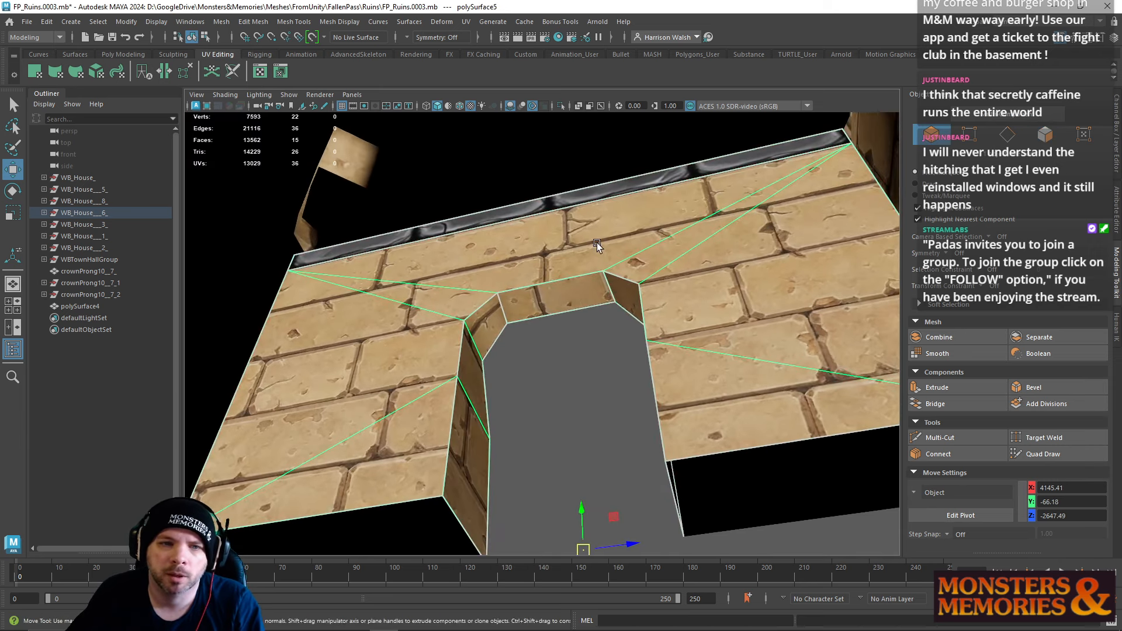
right_drag(597, 246, 526, 234)
click(850, 144)
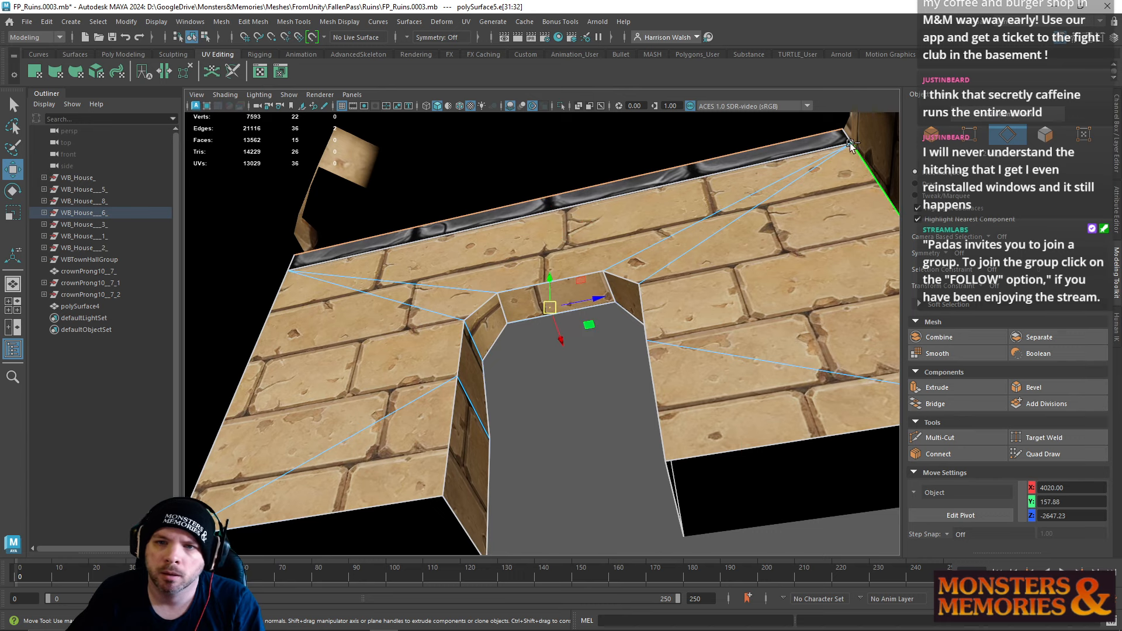
click(268, 311)
alt+drag(268, 311, 561, 290)
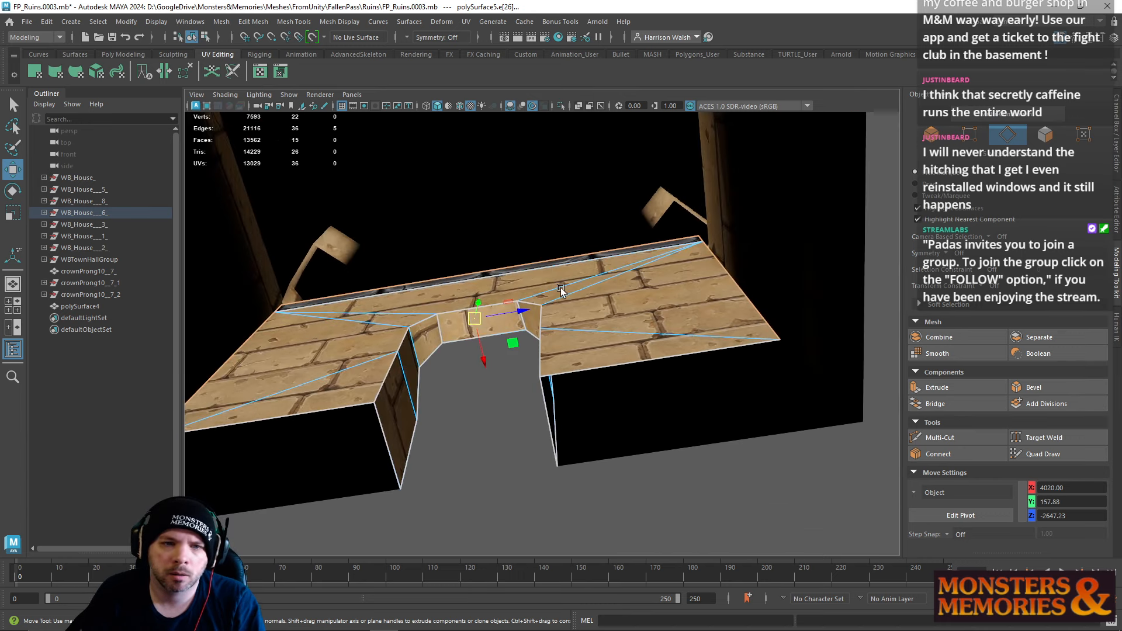
scroll(560, 281, down, 5)
scroll(503, 187, down, 4)
alt+middle_drag(528, 212, 580, 254)
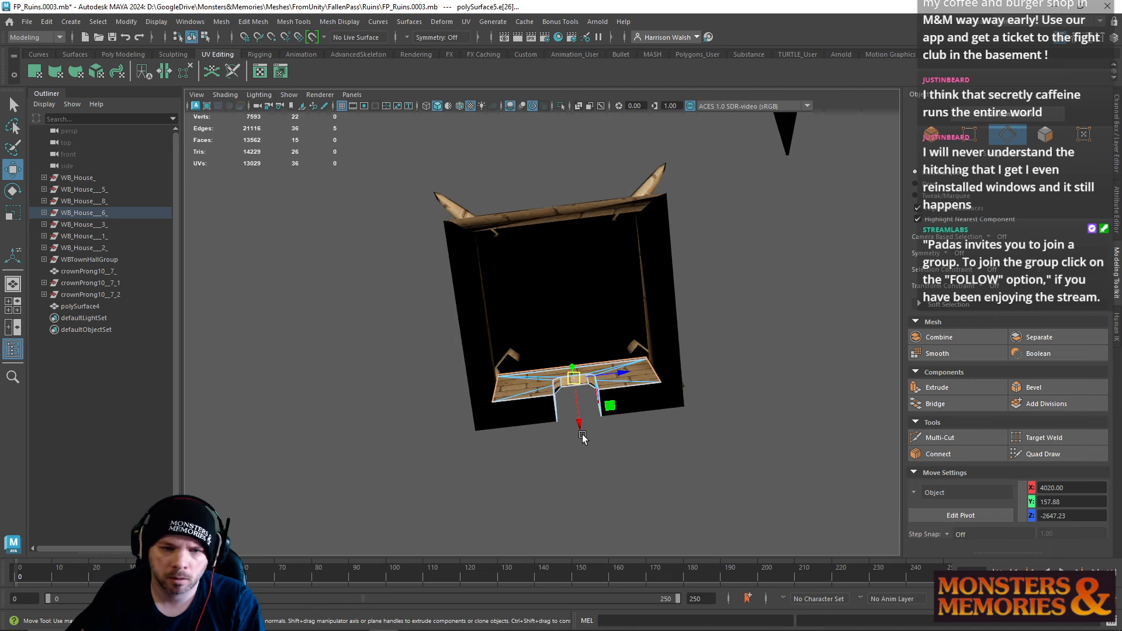
shift+drag(581, 425, 332, 344)
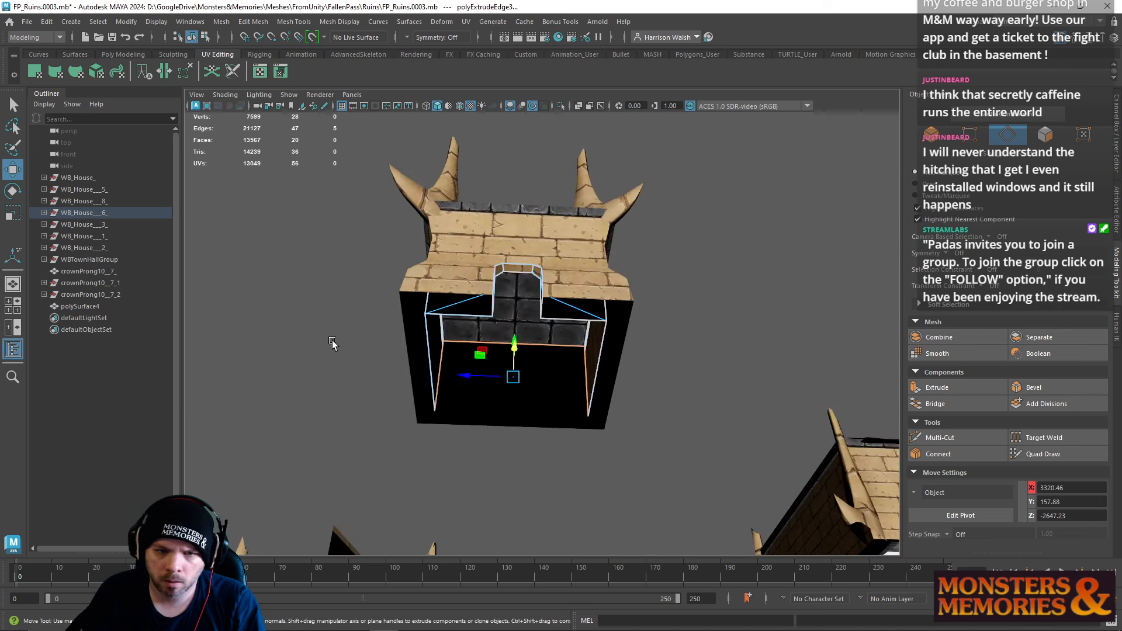
Step: Try to bridge the free end edges of the two side walls to close the back of the room
alt+middle_drag(332, 344, 382, 302)
alt+right_drag(497, 407, 631, 411)
alt+drag(632, 411, 602, 357)
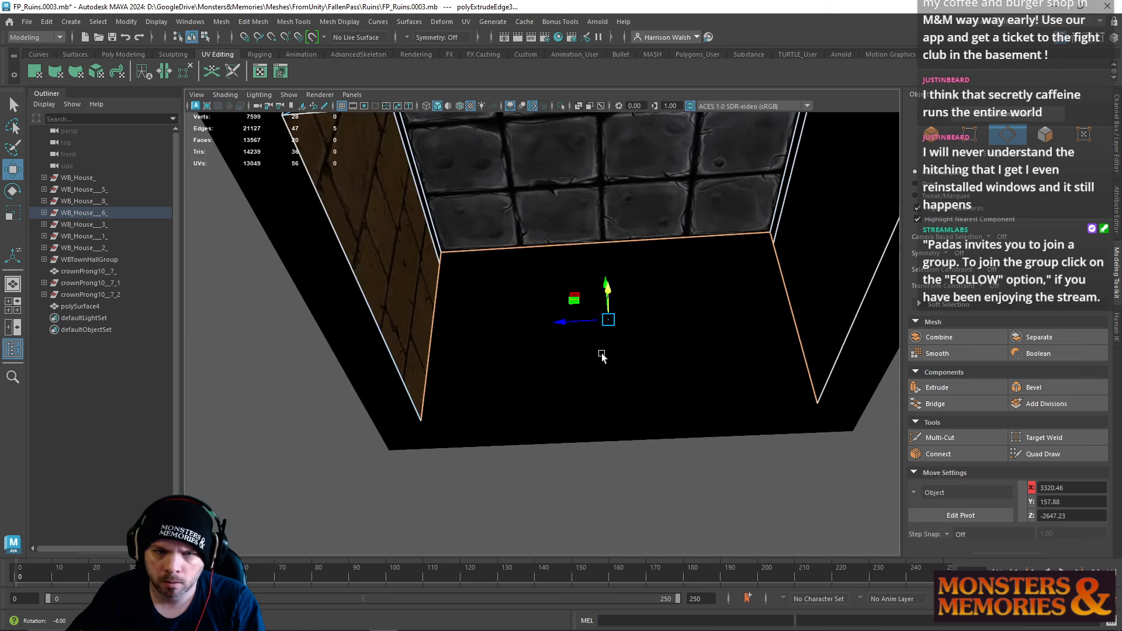
click(768, 240)
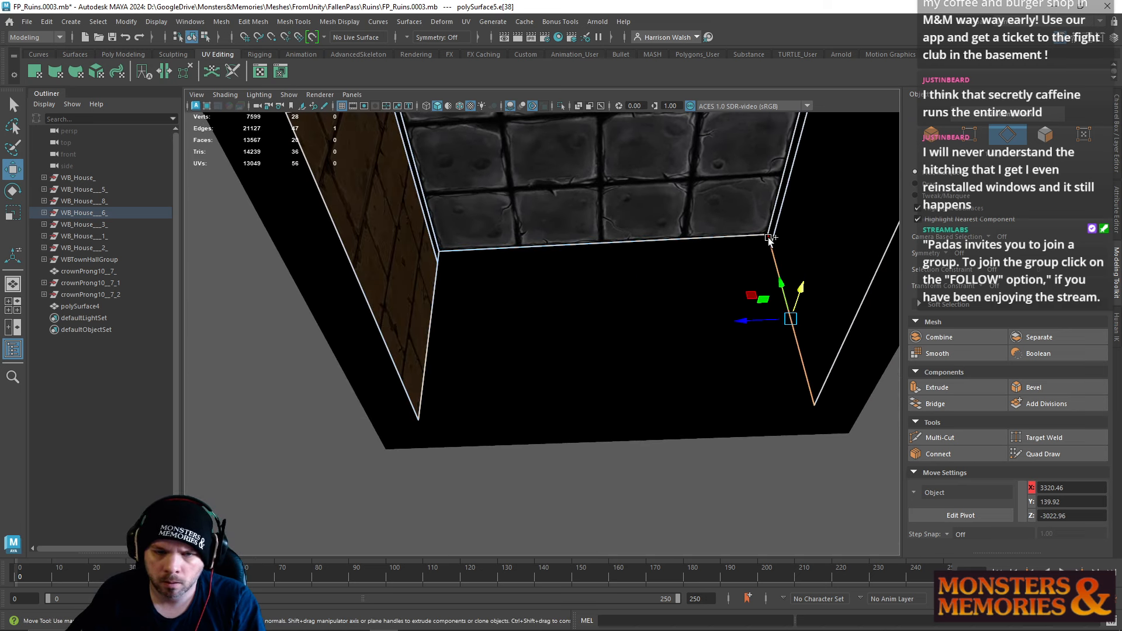
shift+click(420, 260)
shift+click(437, 261)
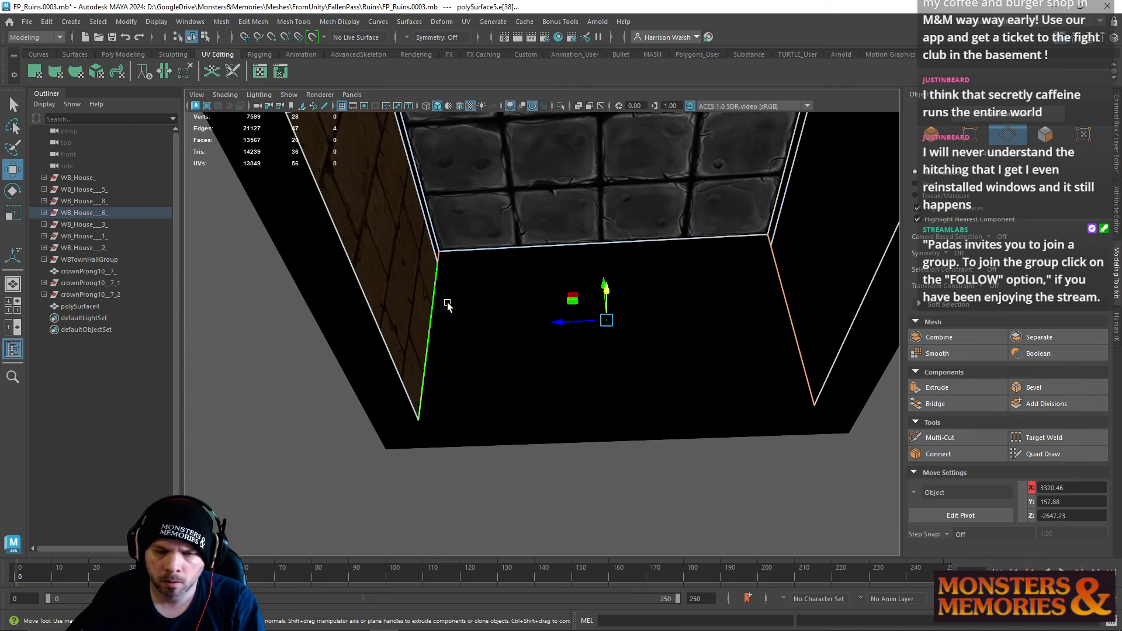
click(146, 52)
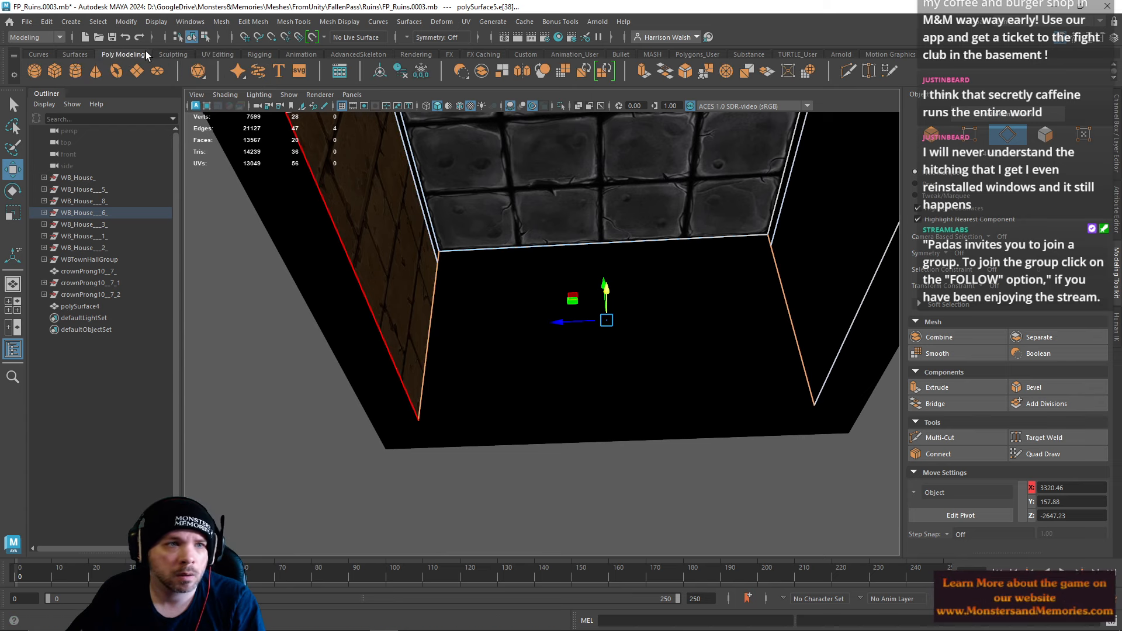
click(665, 70)
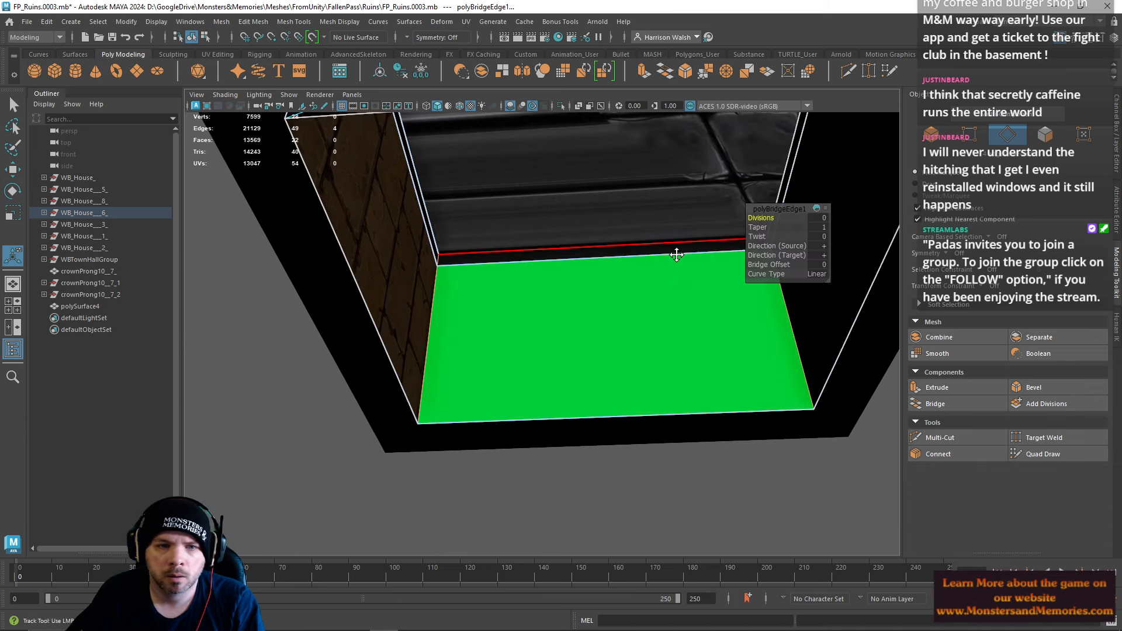
Step: Check the faces around the bridged back wall in face mode, and undo the bridge between the side walls
alt+drag(677, 251, 574, 325)
right_click(543, 287)
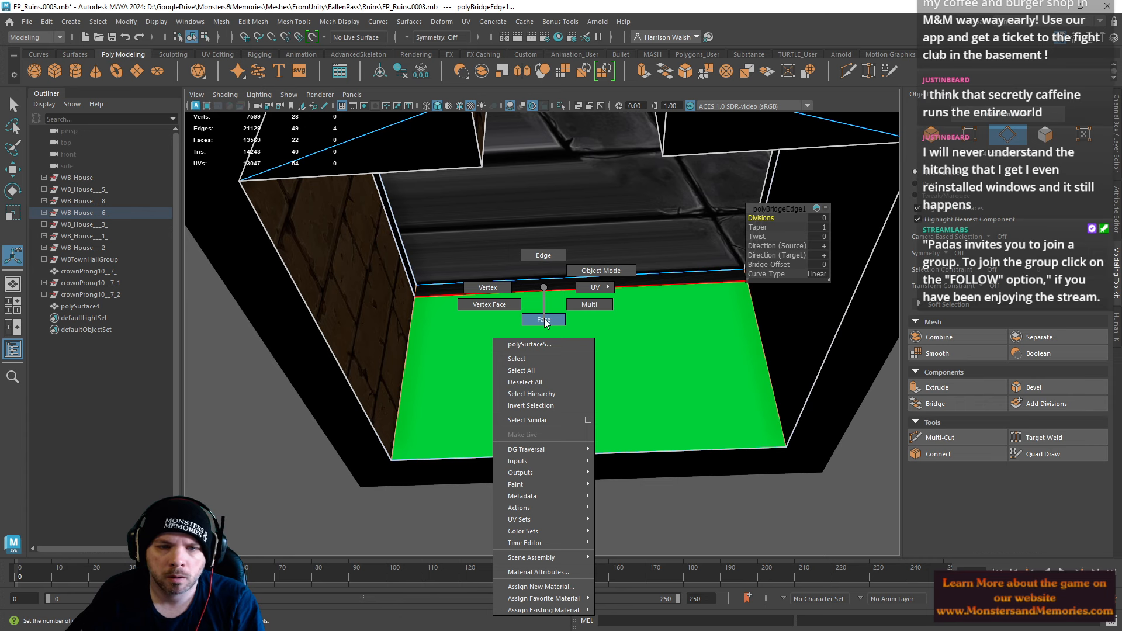
right_drag(544, 319, 544, 321)
click(549, 173)
alt+drag(562, 237, 545, 174)
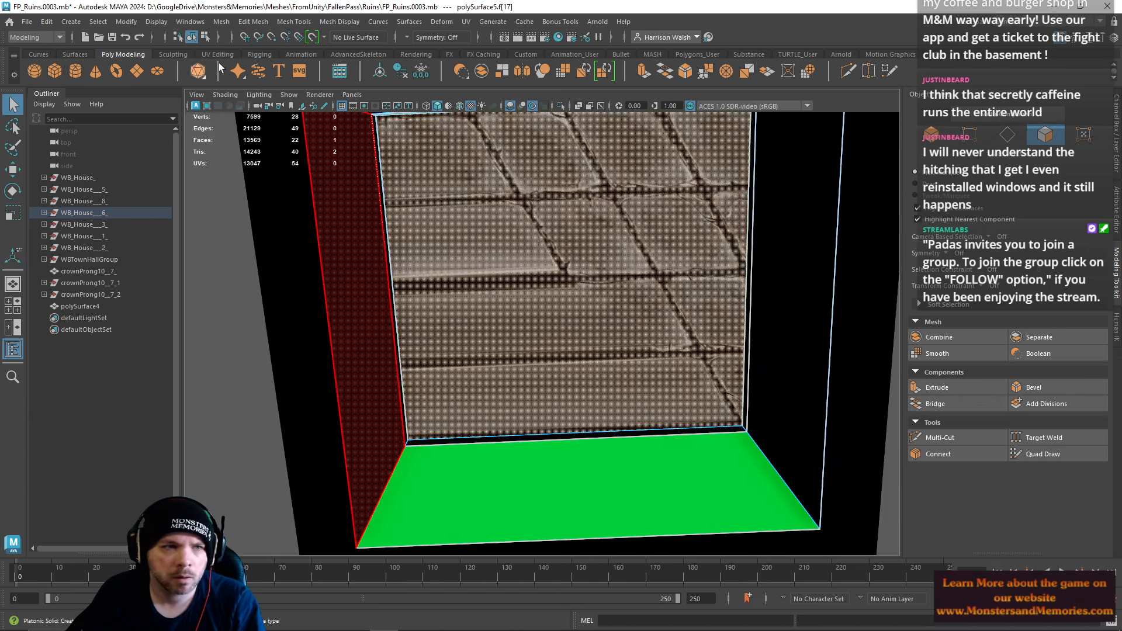
key(ctrl+z)
key(ctrl+z)
key(ctrl+z)
key(ctrl+z)
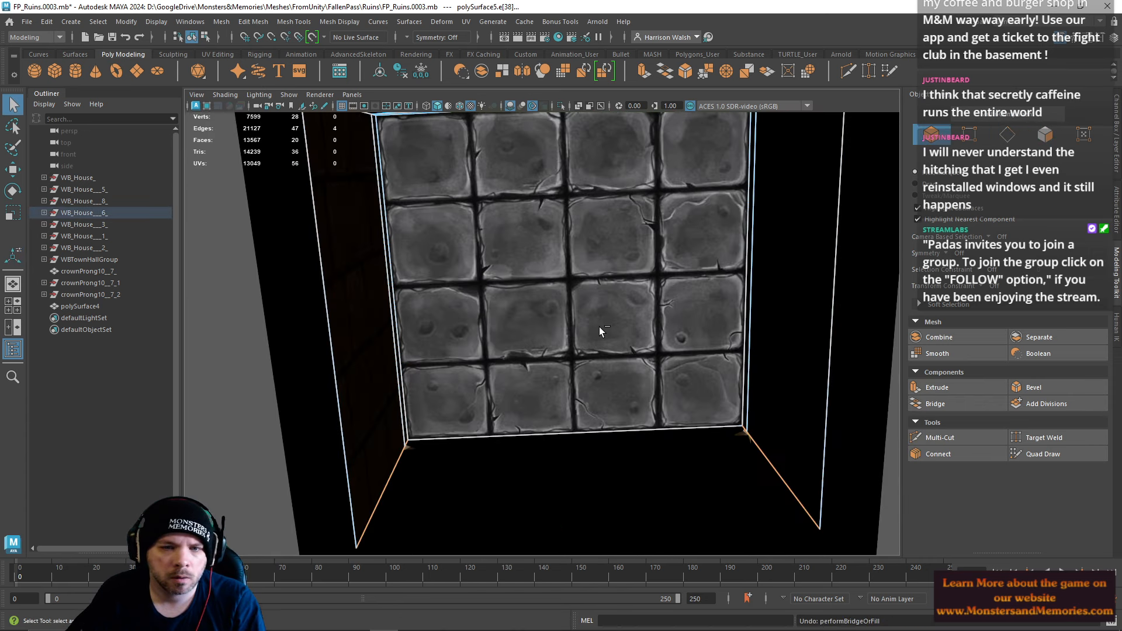
Step: Extrude one side wall's free end edges across the room past the opposite wall, to about Z -2254
alt+drag(599, 327, 613, 371)
right_drag(711, 316, 724, 265)
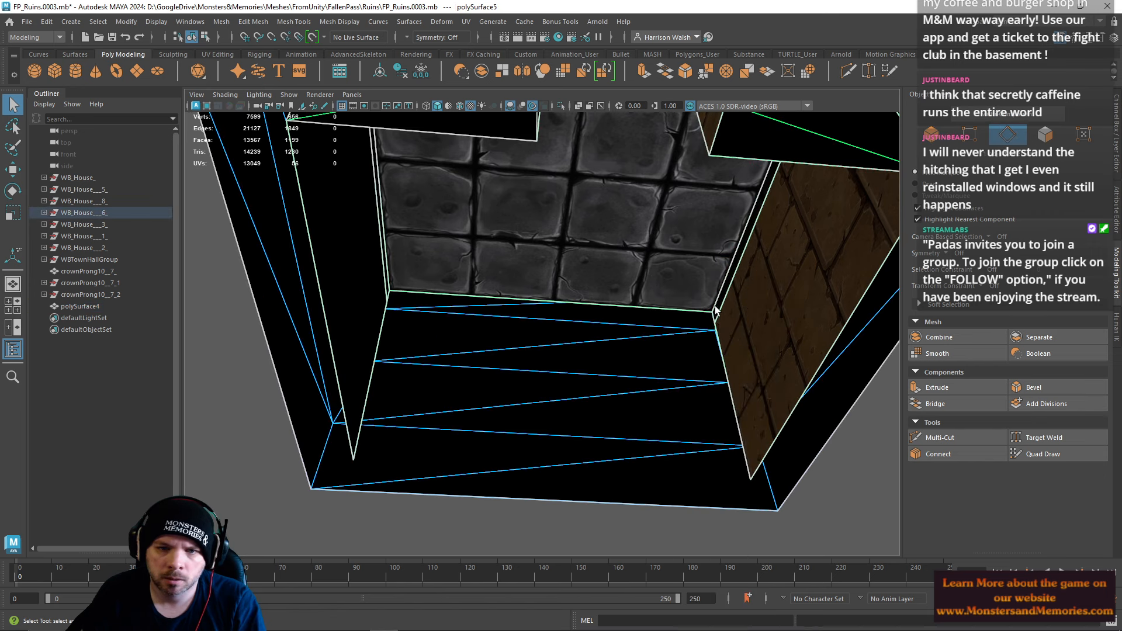
alt+right_drag(716, 316, 882, 273)
click(830, 319)
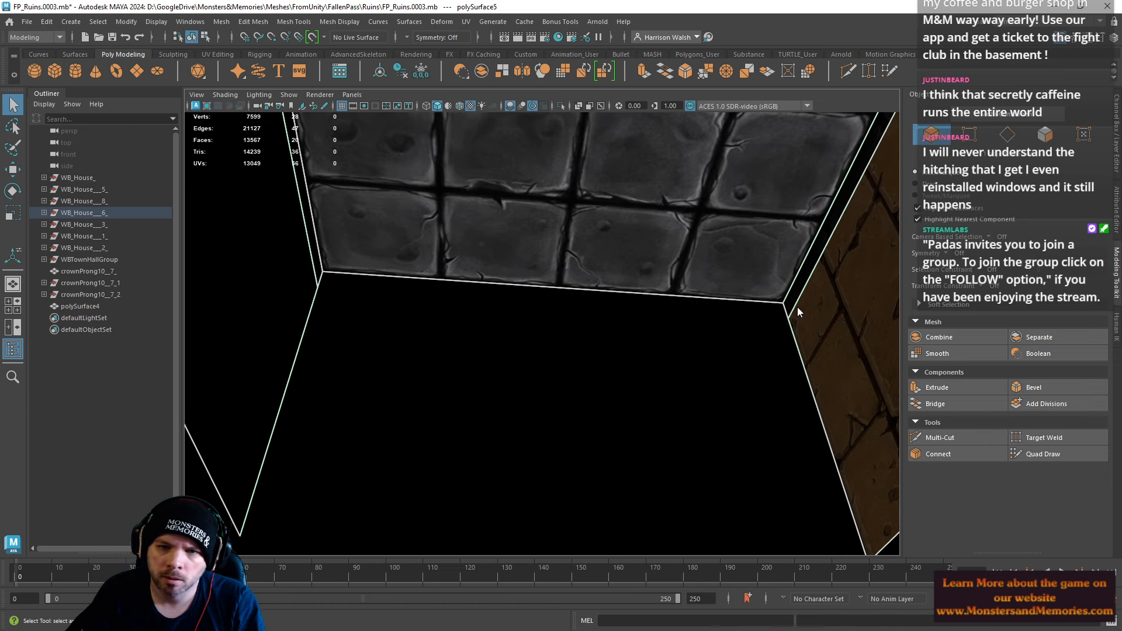
right_drag(797, 307, 797, 264)
click(805, 345)
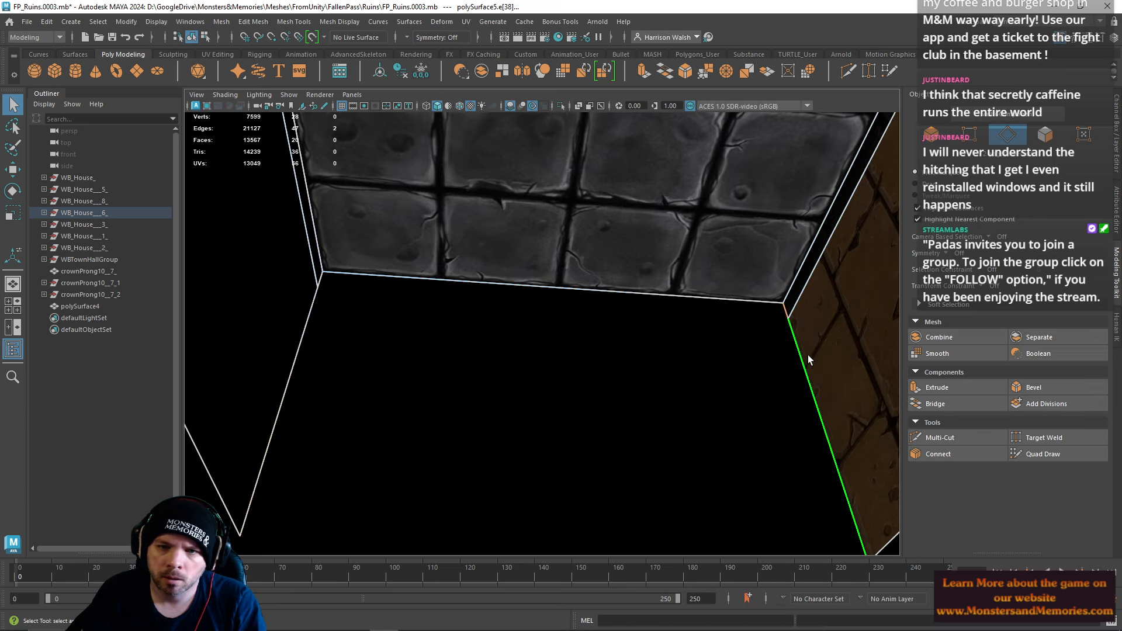
key(w)
shift+drag(754, 386, 242, 381)
alt+drag(661, 254, 432, 263)
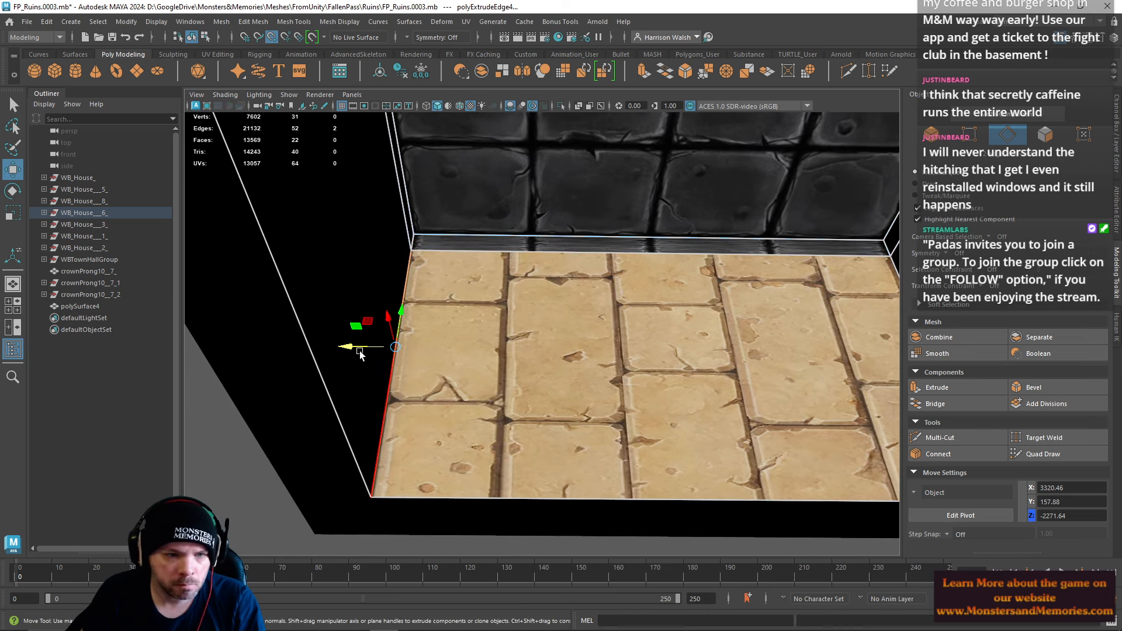
drag(358, 347, 339, 349)
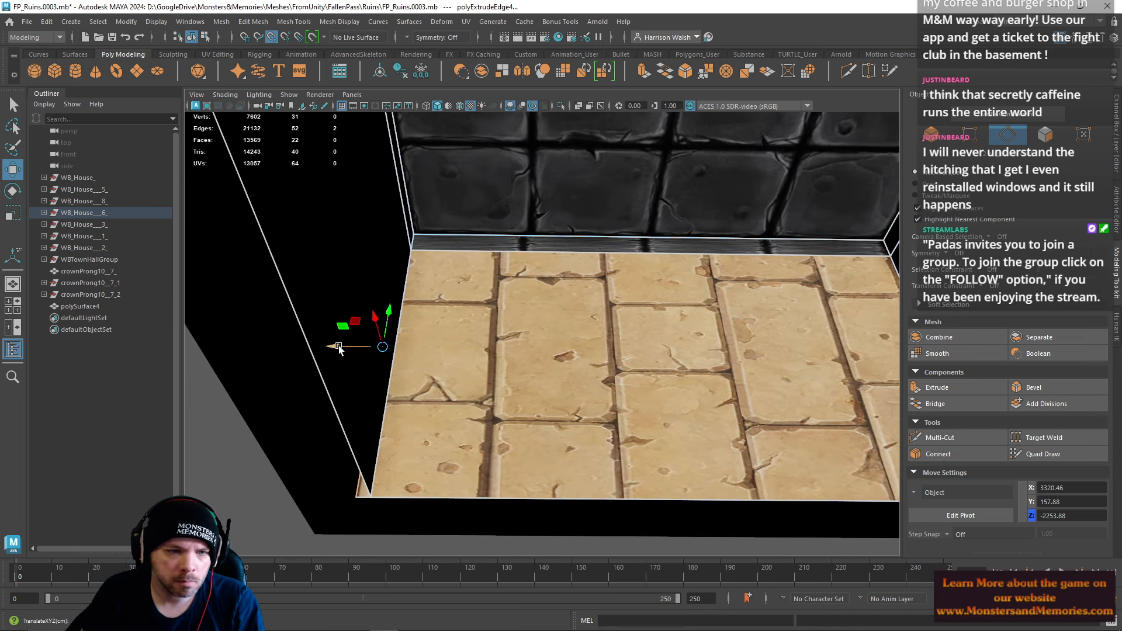
Step: Line up the new back wall's end vertices with the opposite wall's corner and merge them, checking in wireframe
alt+drag(540, 370, 576, 372)
key(4)
alt+drag(568, 364, 520, 306)
right_drag(537, 243, 494, 241)
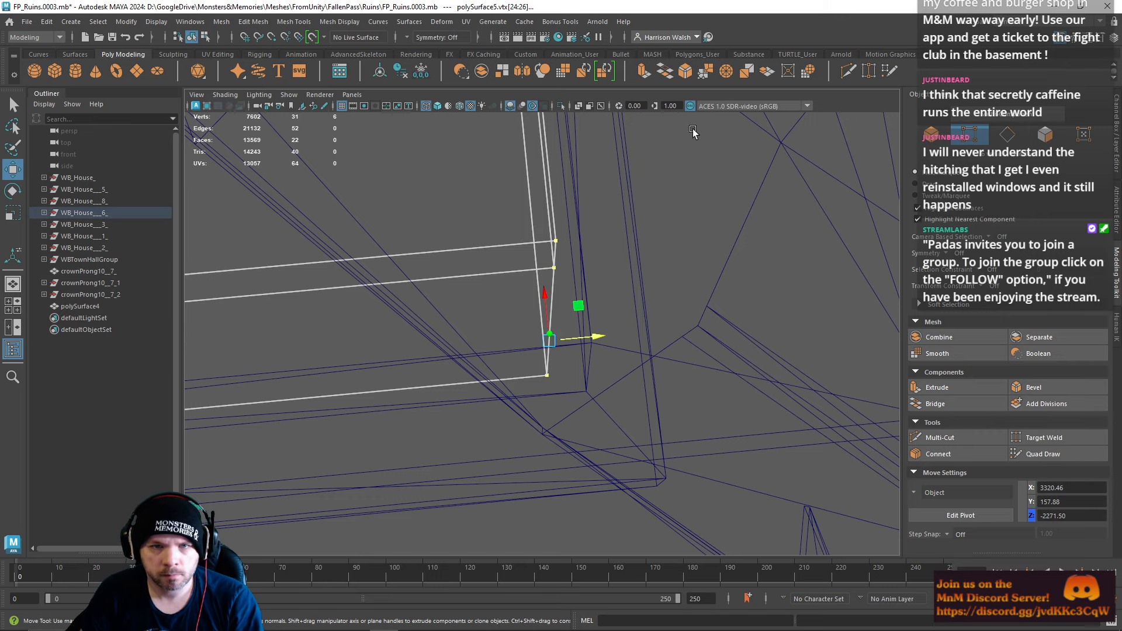
key(g)
mouse_move(575, 190)
alt+mouse_down()
mouse_move(531, 261)
mouse_move(658, 235)
mouse_move(528, 338)
mouse_move(696, 242)
mouse_move(520, 270)
mouse_move(555, 284)
alt+mouse_up()
key(6)
Step: Apply automatic UV mapping separately to the back wall and each of the two side wall faces
right_drag(555, 284, 557, 314)
click(556, 313)
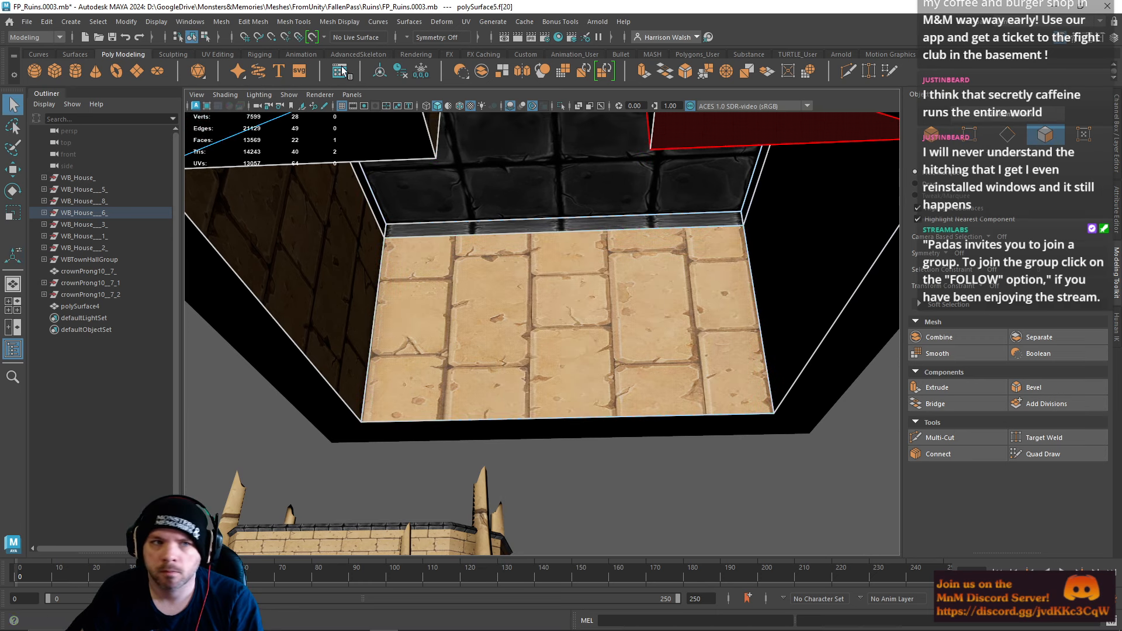
click(211, 55)
click(96, 72)
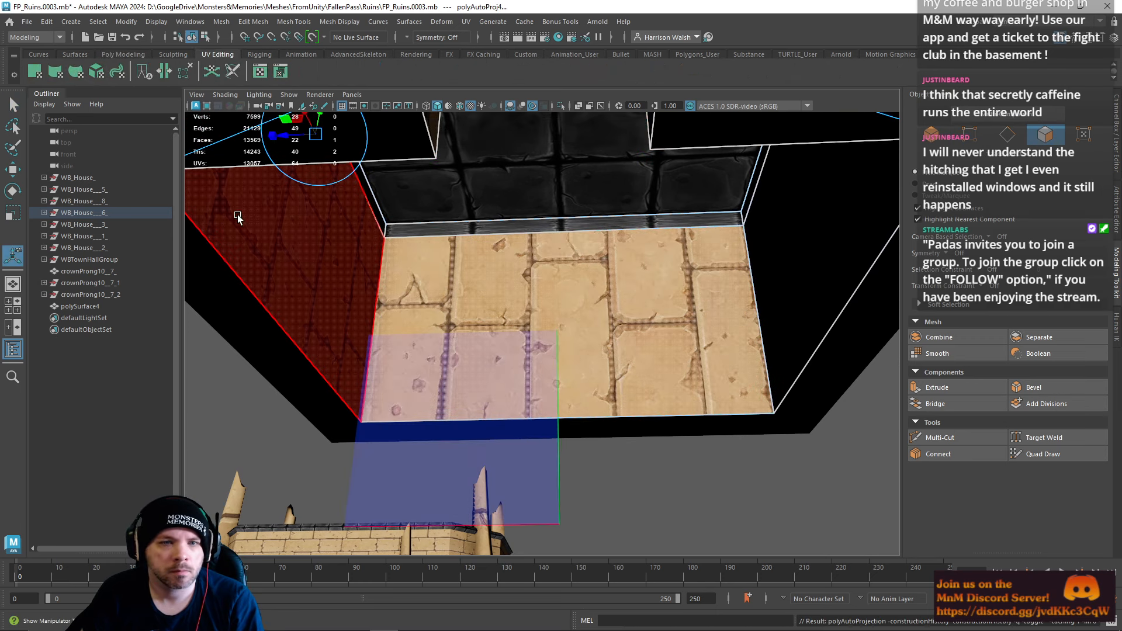
click(266, 233)
key(g)
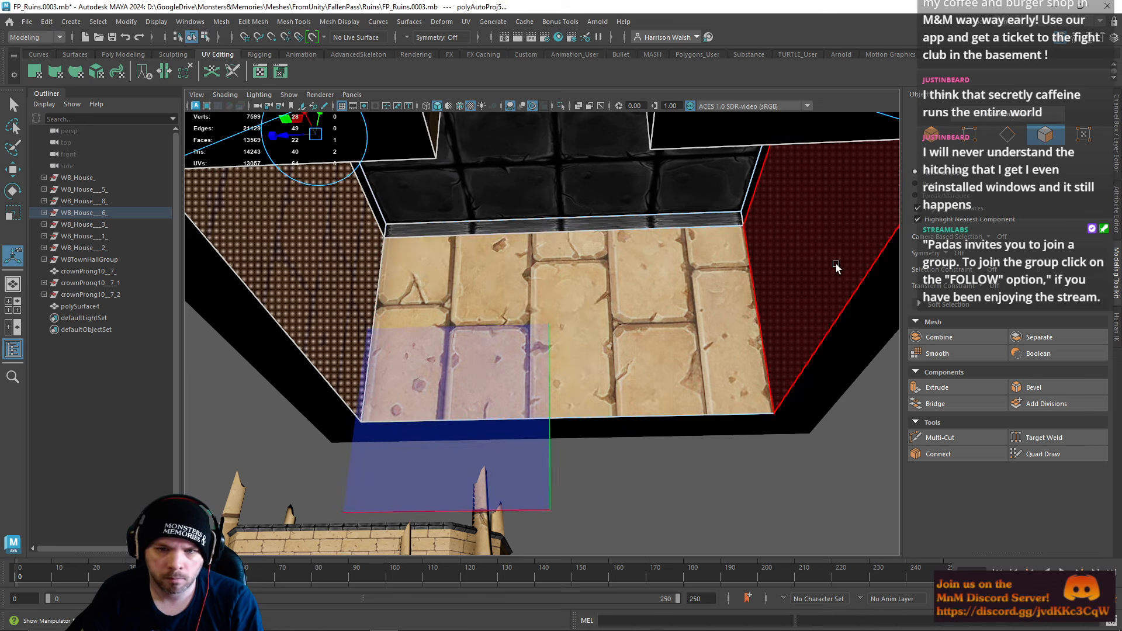
click(836, 265)
key(g)
Step: Select the back and side wall faces, rotate their UVs so the brick courses run horizontally, and scale the bricks smaller
click(612, 300)
shift+click(342, 284)
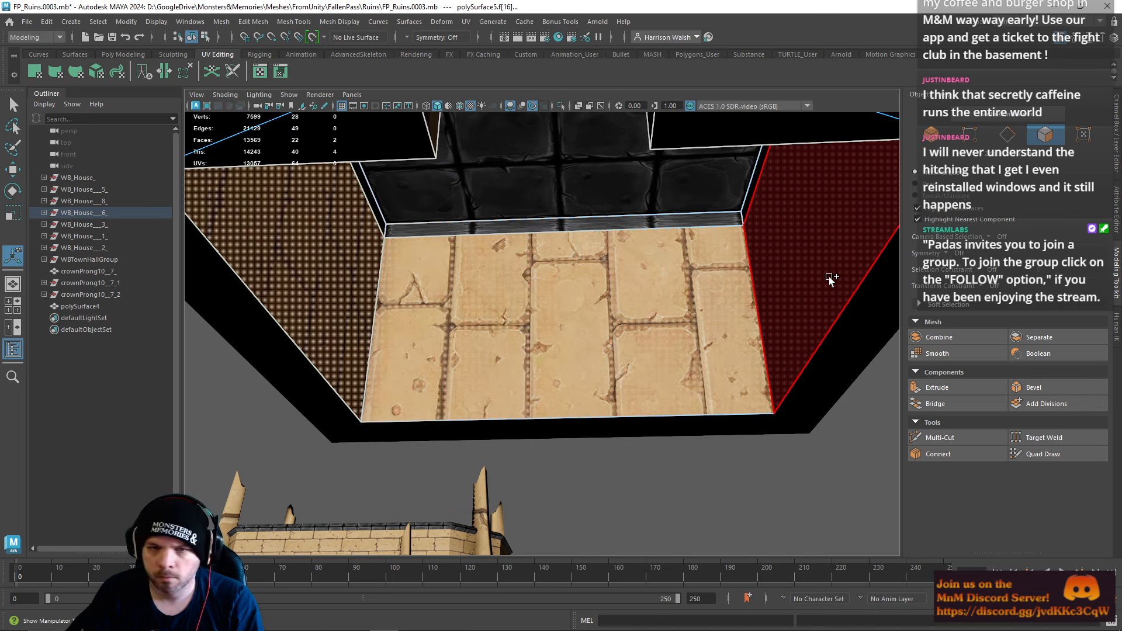
shift+click(830, 279)
key(w)
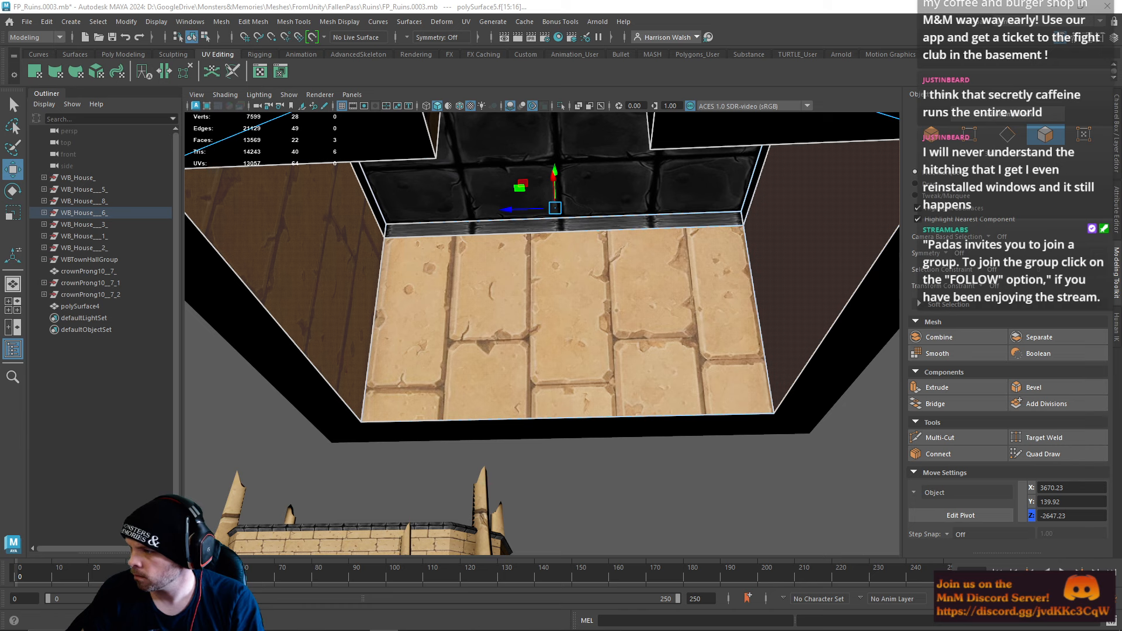
key(r)
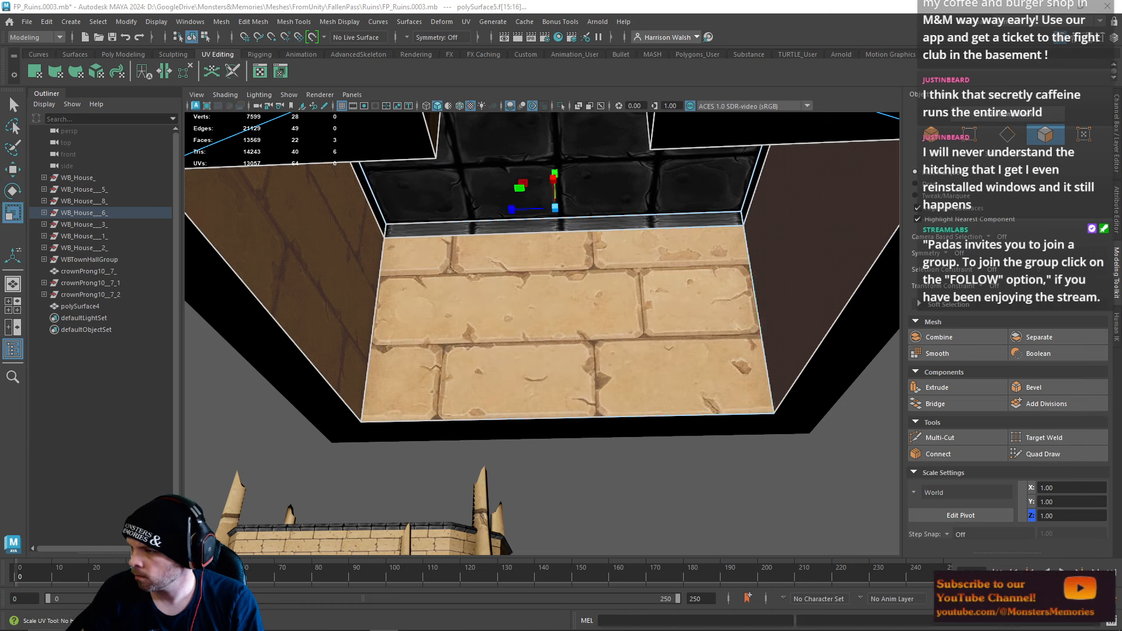
Step: Stitch the UVs of the room's walls together along their shared corner edges so the bricks continue around the corners
key(F10)
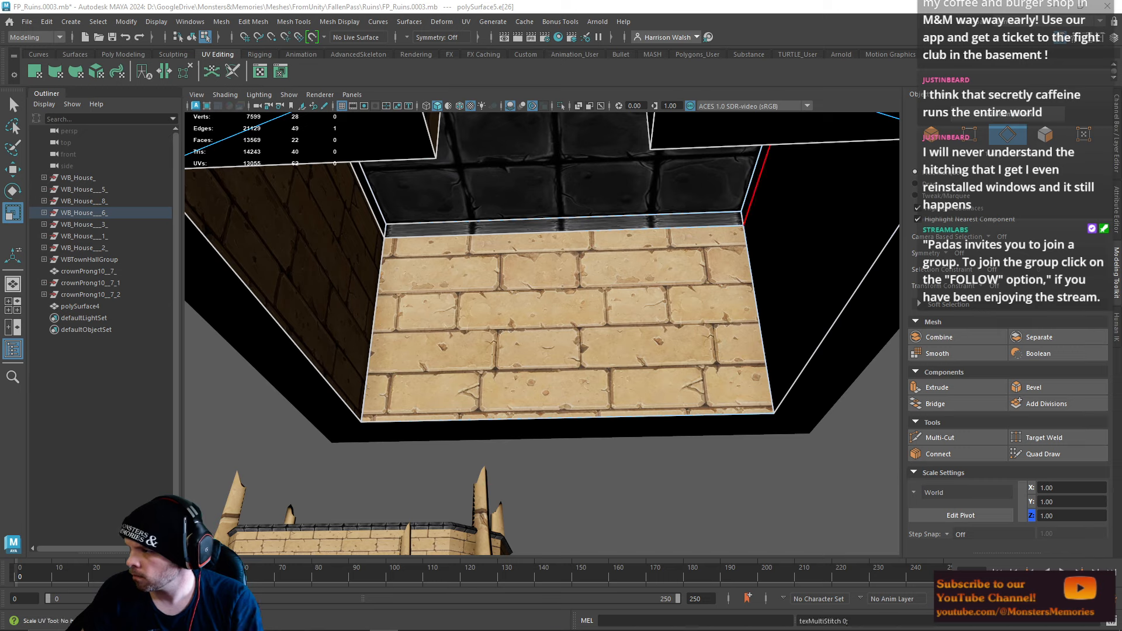
click(759, 320)
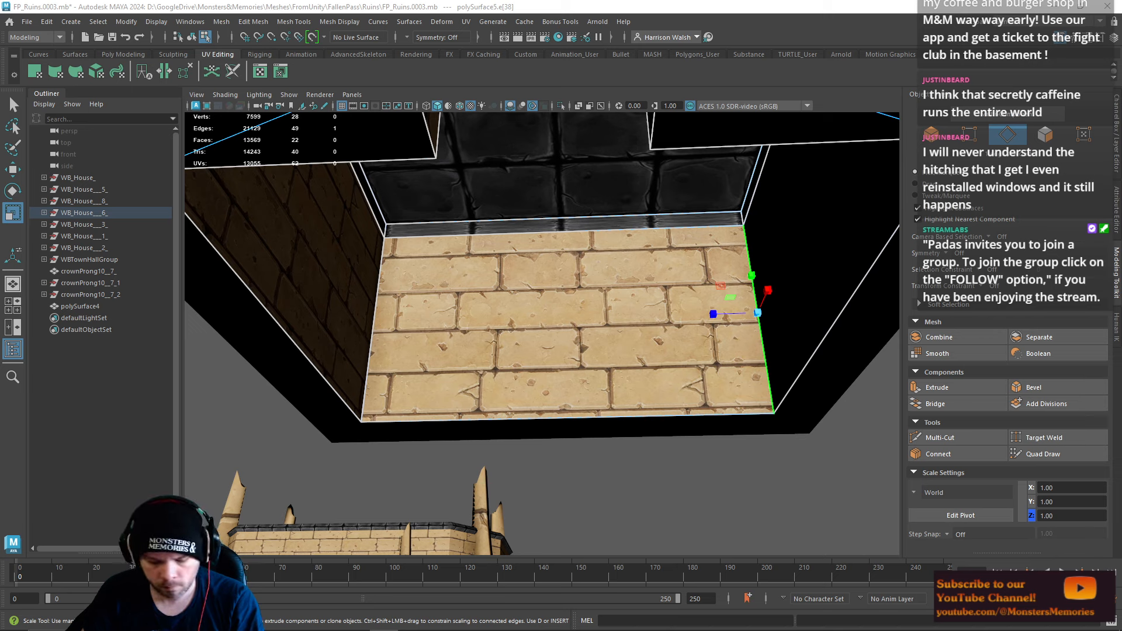
key(g)
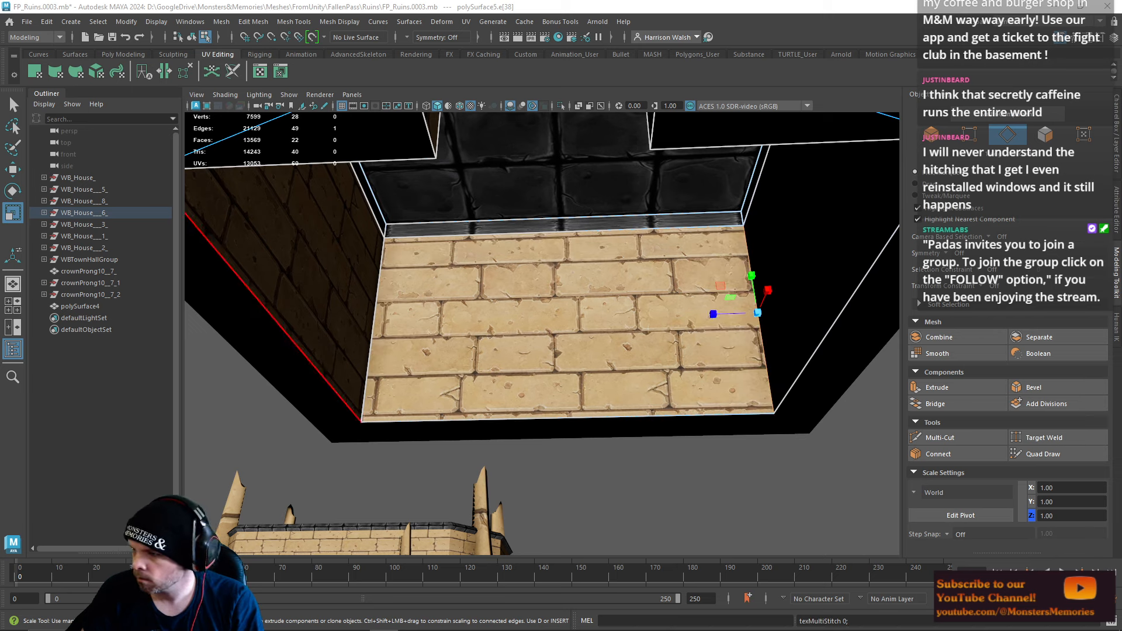
click(373, 327)
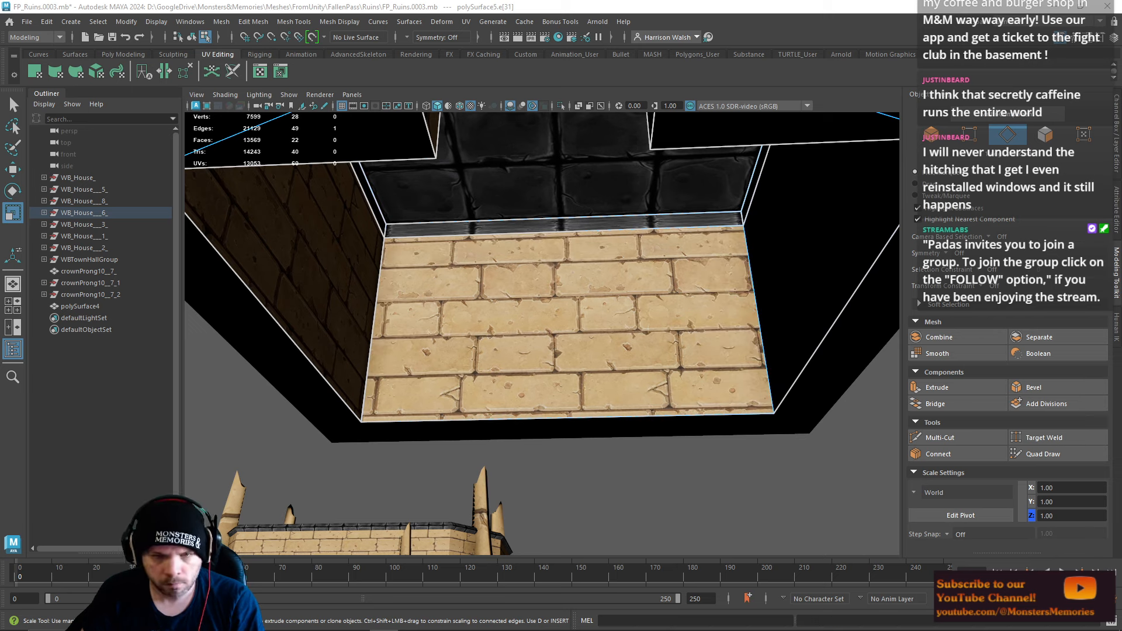
click(380, 293)
right_drag(380, 293, 382, 260)
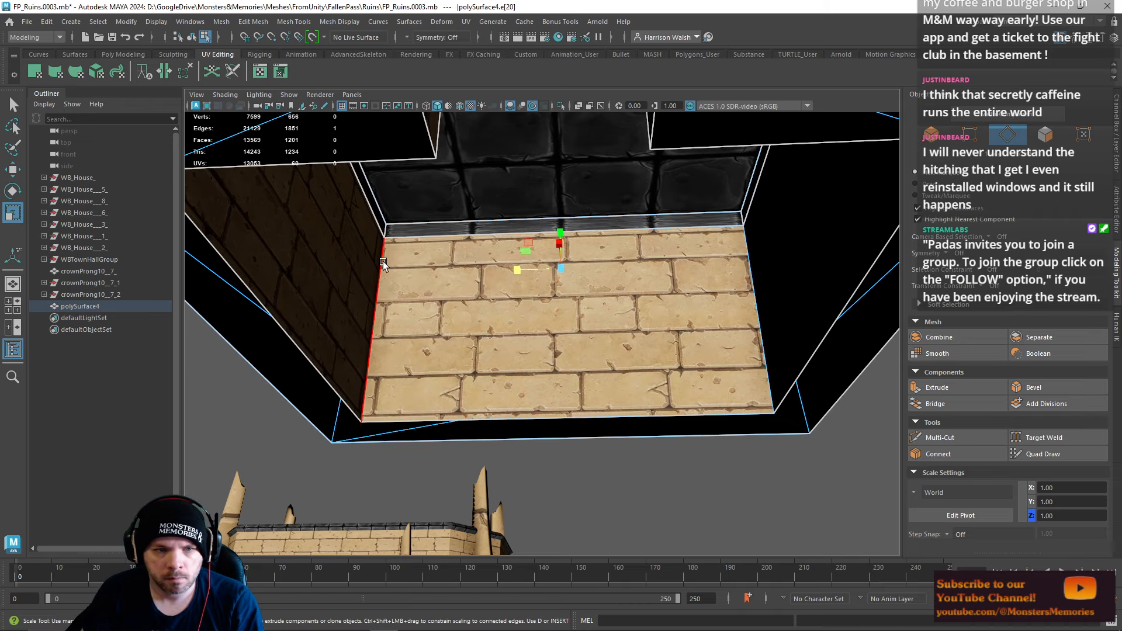
click(378, 276)
key(shift+s)
Step: Select the room's ceiling face, then move and scale its UVs to make the stone tiles smaller
alt+drag(526, 332, 298, 314)
alt+drag(301, 305, 514, 269)
click(524, 264)
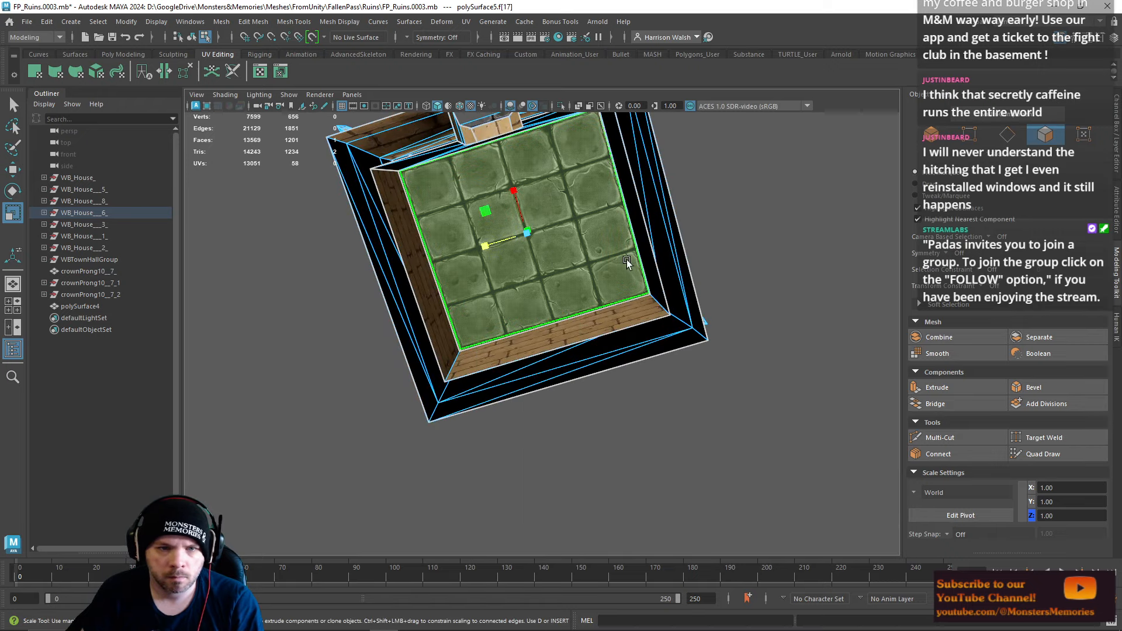
alt+drag(627, 259, 645, 378)
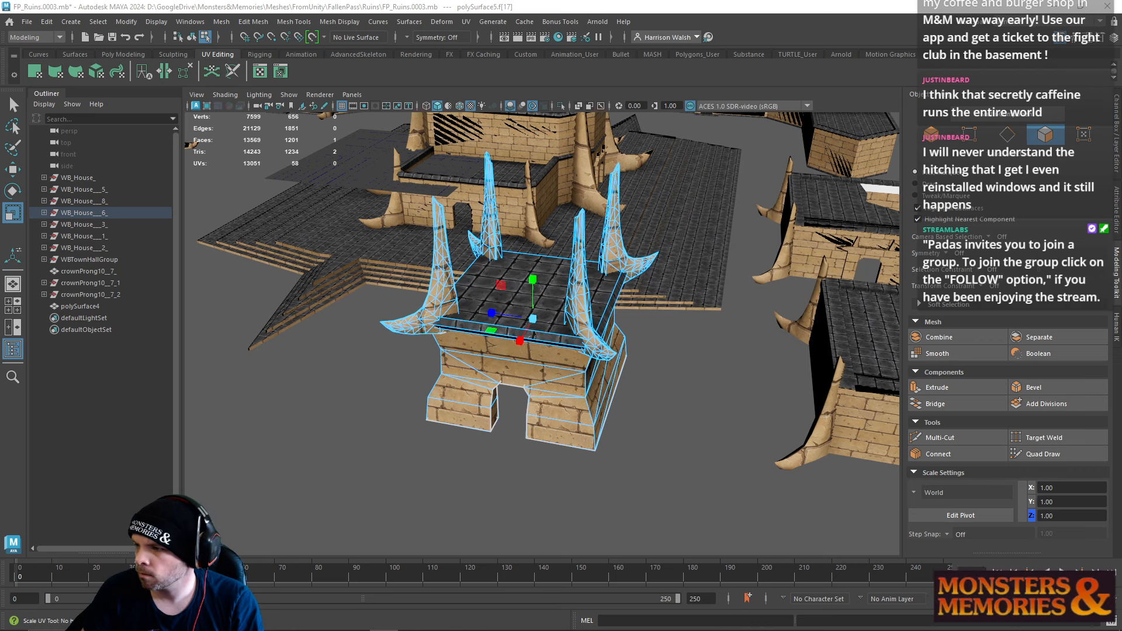
key(w)
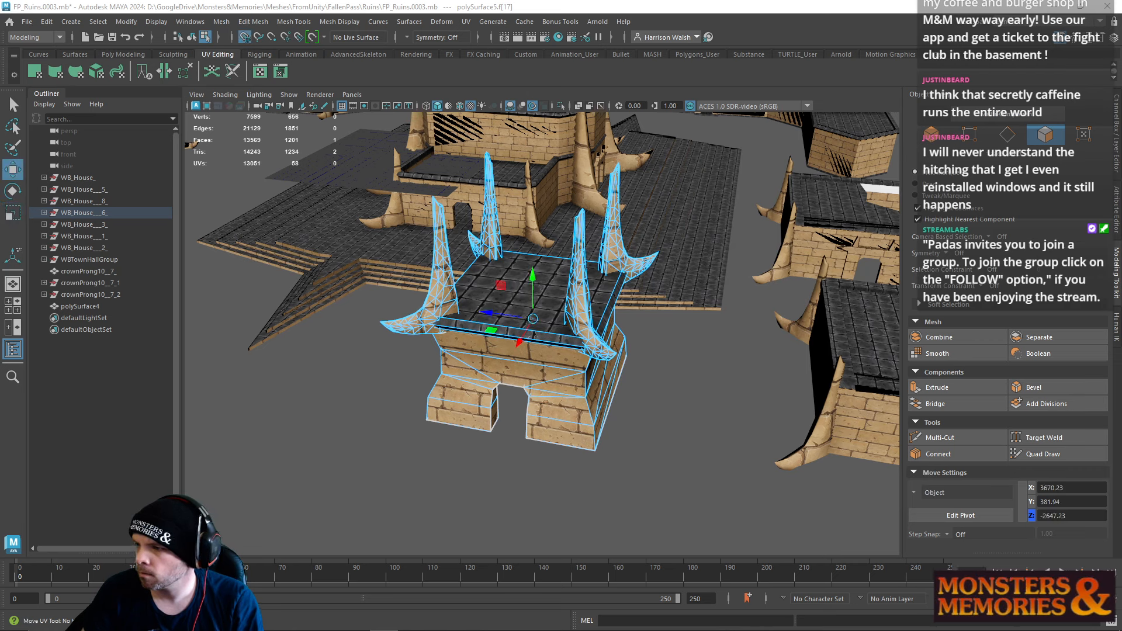
key(r)
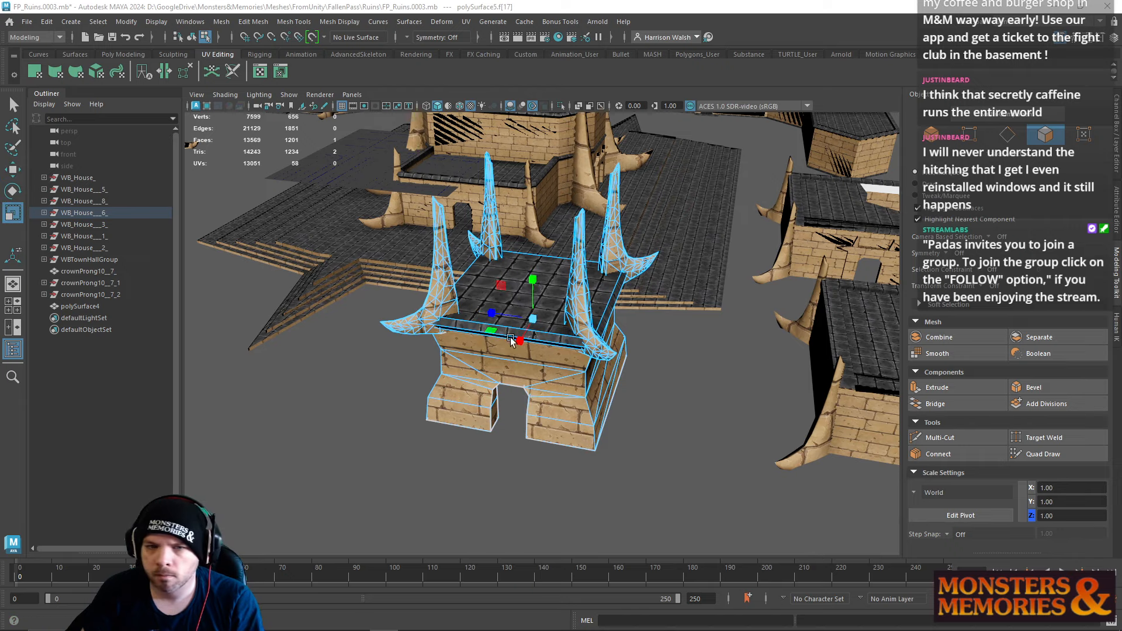
Step: Try to extrude the building's top roof face and scale it slightly inward to form a border
mouse_move(510, 339)
alt+mouse_down()
mouse_move(516, 270)
mouse_move(530, 246)
mouse_move(510, 344)
alt+mouse_up()
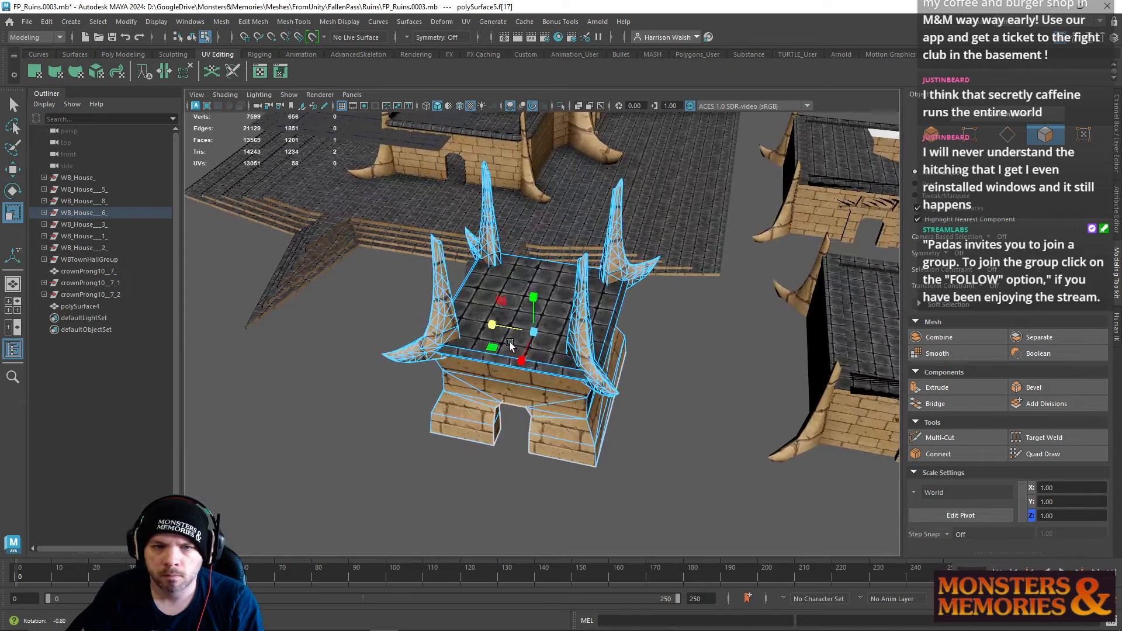
alt+right_drag(511, 345, 540, 414)
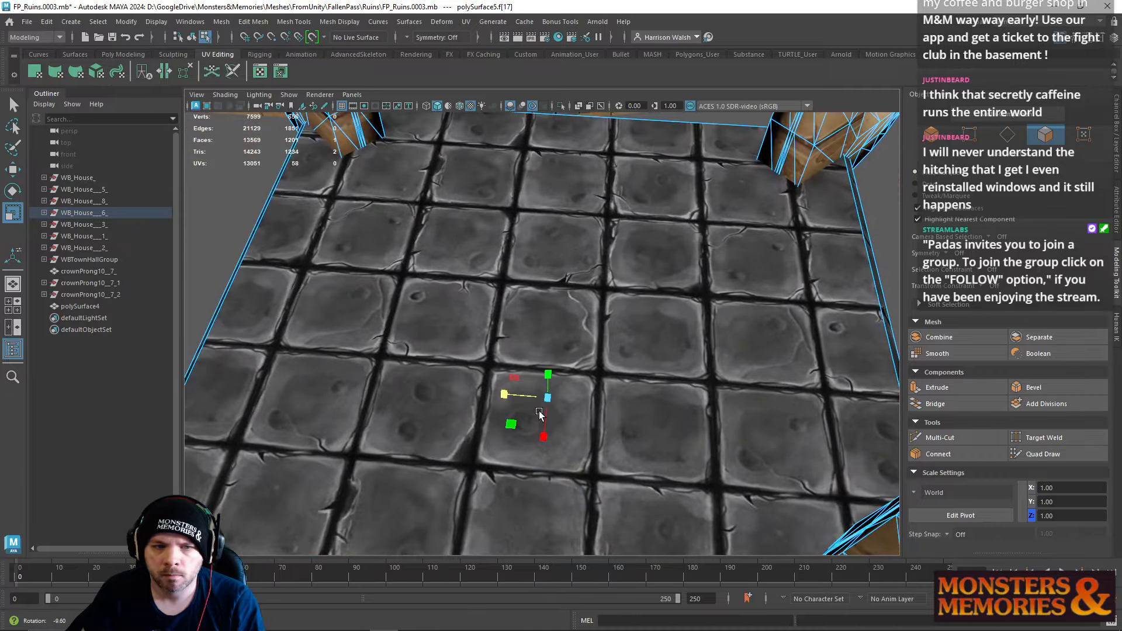
mouse_move(539, 414)
alt+mouse_down()
mouse_move(547, 323)
mouse_move(536, 379)
mouse_move(552, 418)
alt+mouse_up()
alt+right_drag(566, 375, 425, 313)
alt+drag(425, 314, 547, 267)
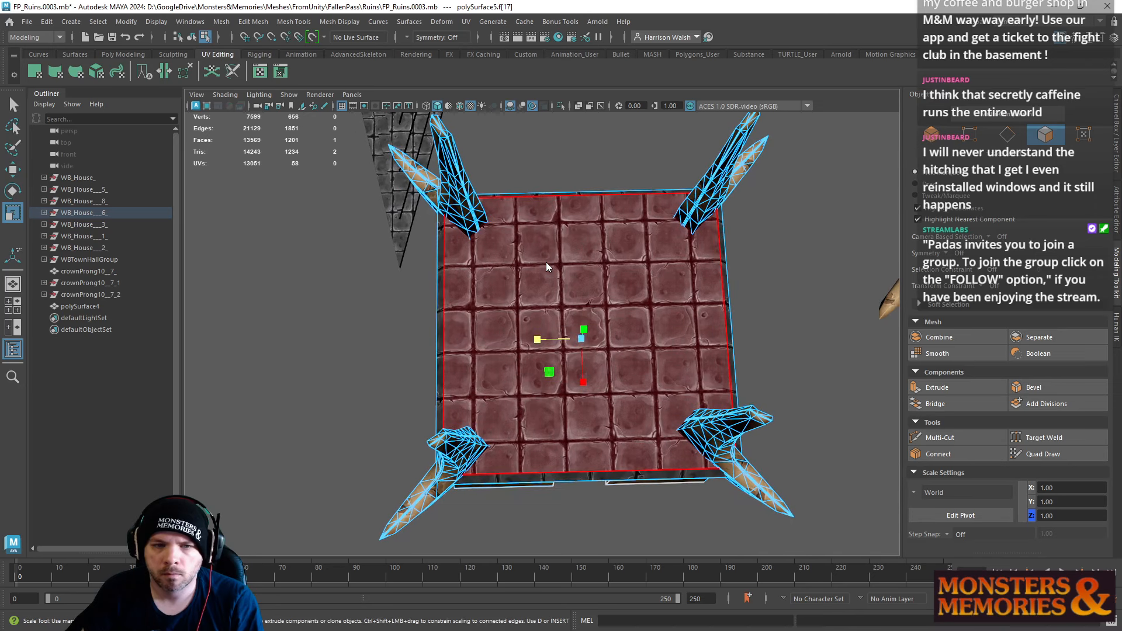
click(561, 313)
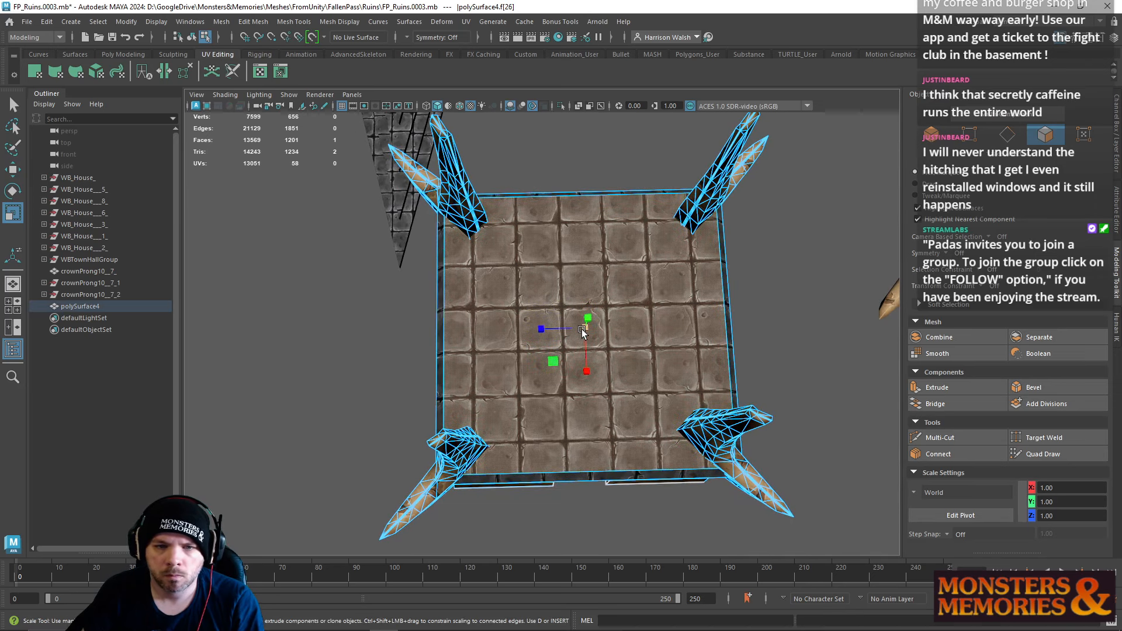
shift+drag(583, 332, 581, 332)
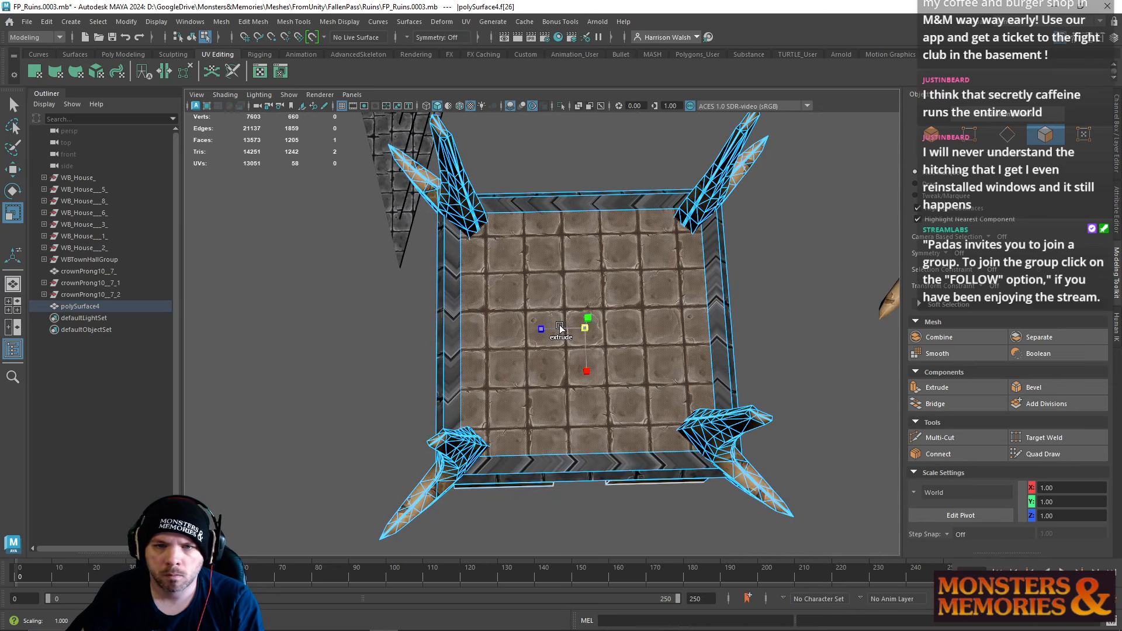
Step: Undo the inward extrusion of the roof face and return to the ceiling face selection
alt+drag(554, 362, 577, 304)
key(ctrl+z)
key(ctrl+z)
key(ctrl+z)
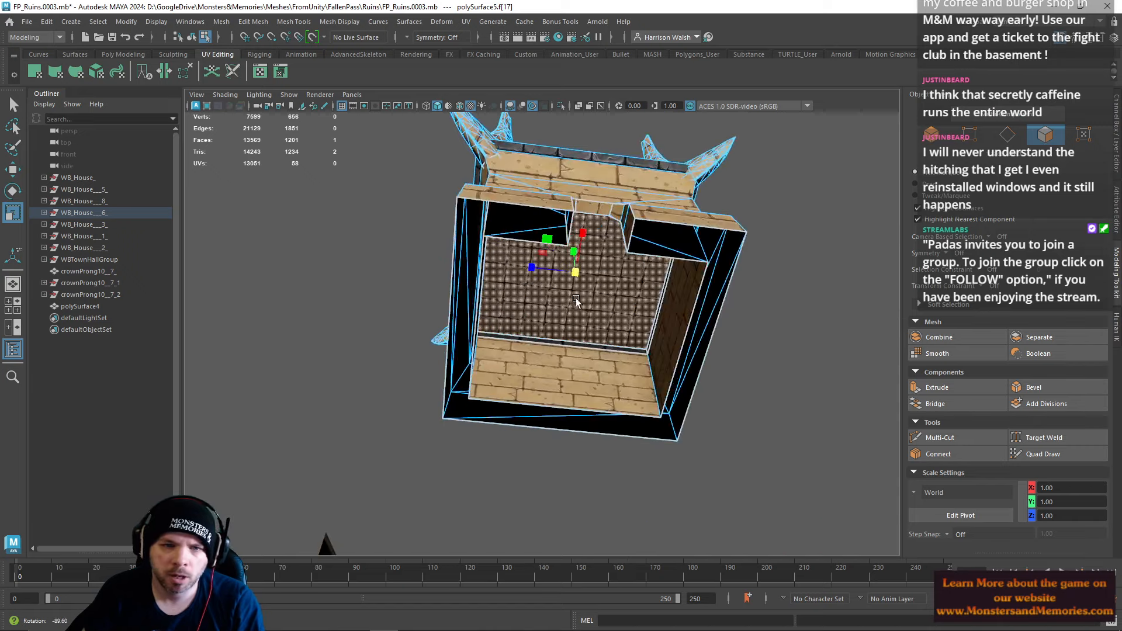
Step: Select the thin border faces between the room's ceiling and walls and apply an automatic UV projection to them
alt+right_drag(576, 304, 834, 513)
alt+middle_drag(578, 450, 579, 380)
right_drag(494, 298, 495, 266)
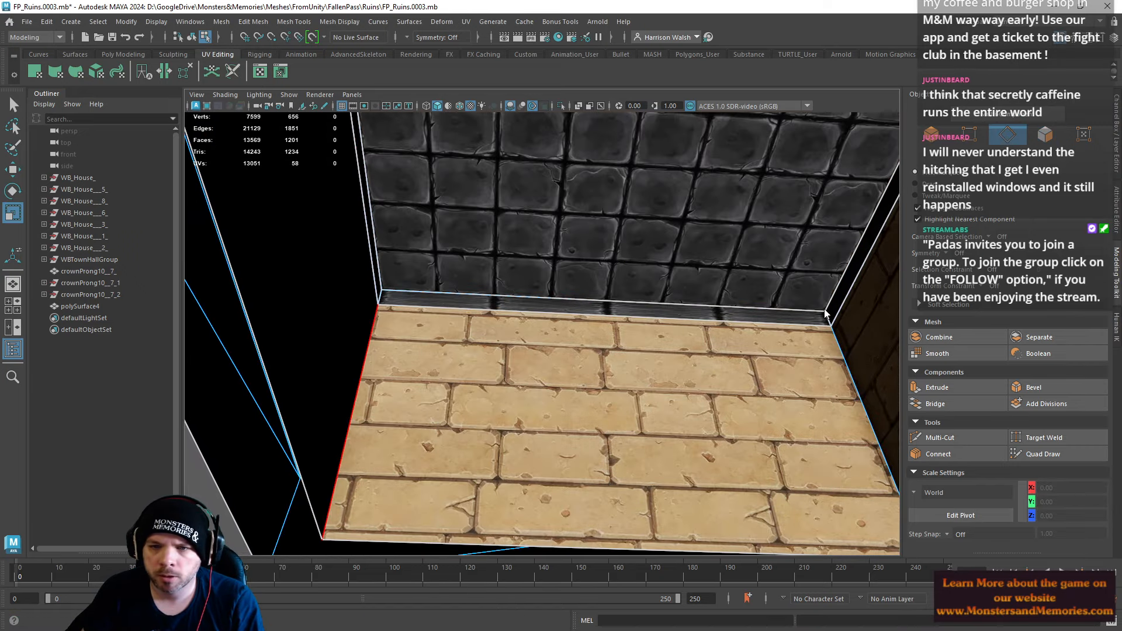
alt+drag(844, 325, 581, 334)
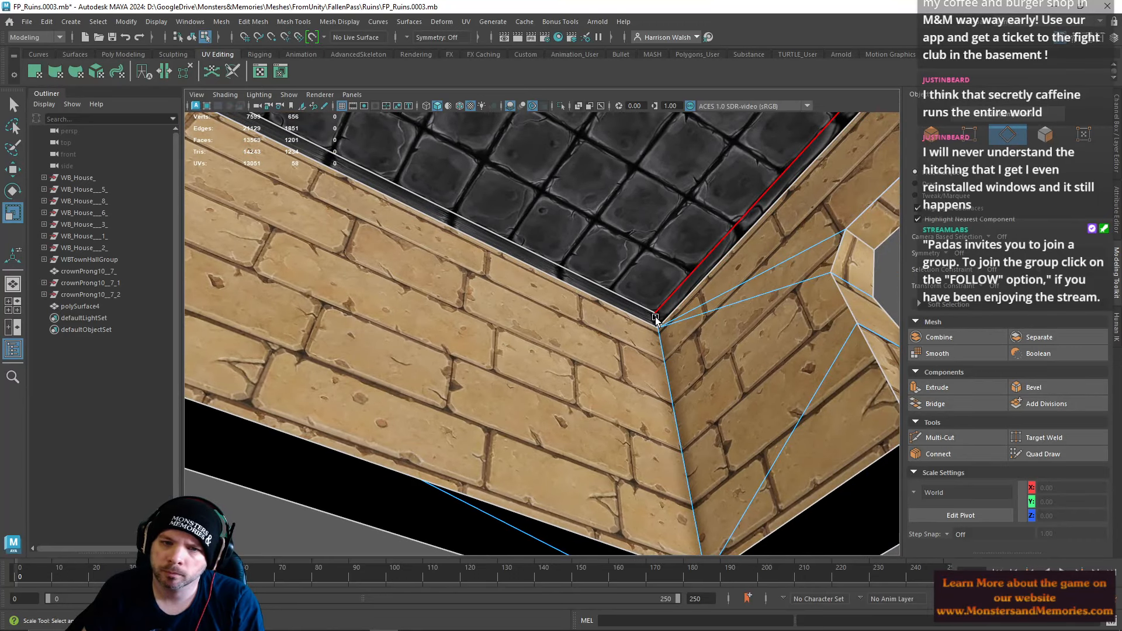
alt+drag(658, 322, 496, 420)
click(537, 225)
alt+drag(502, 276, 336, 275)
alt+drag(447, 310, 432, 357)
right_drag(641, 210, 640, 238)
click(627, 225)
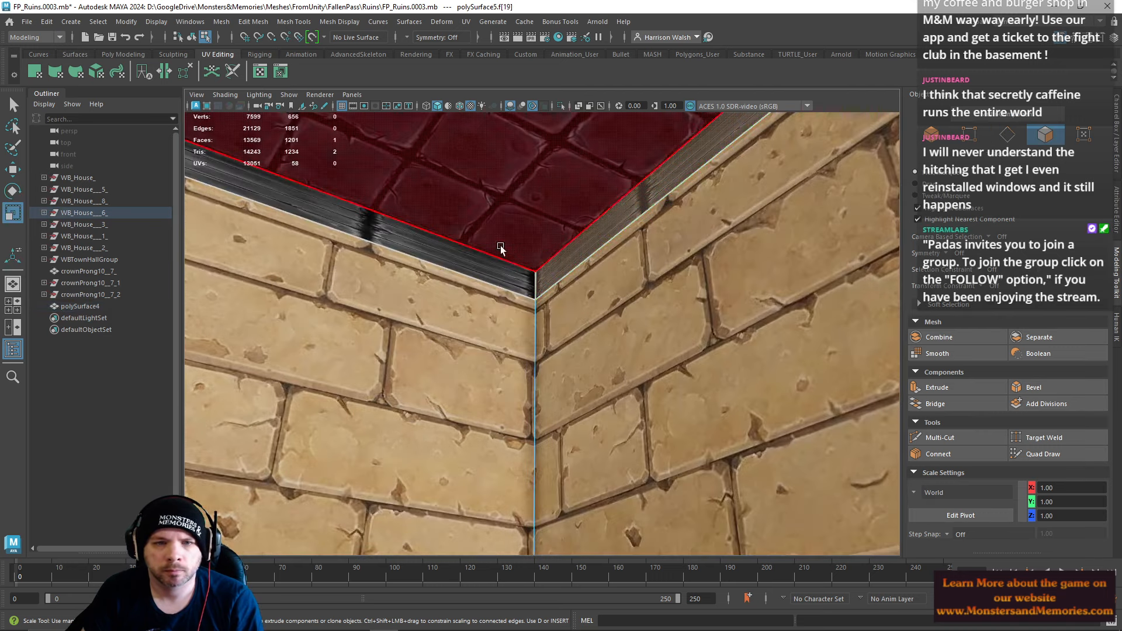
shift+click(451, 252)
alt+drag(451, 252, 524, 316)
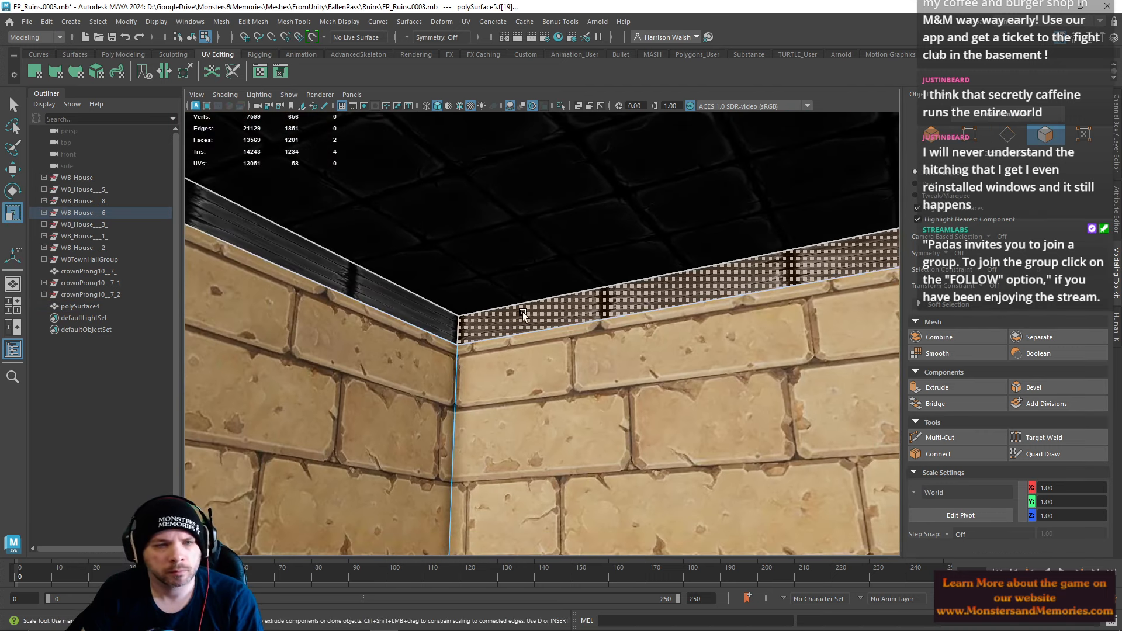
shift+click(431, 313)
click(95, 76)
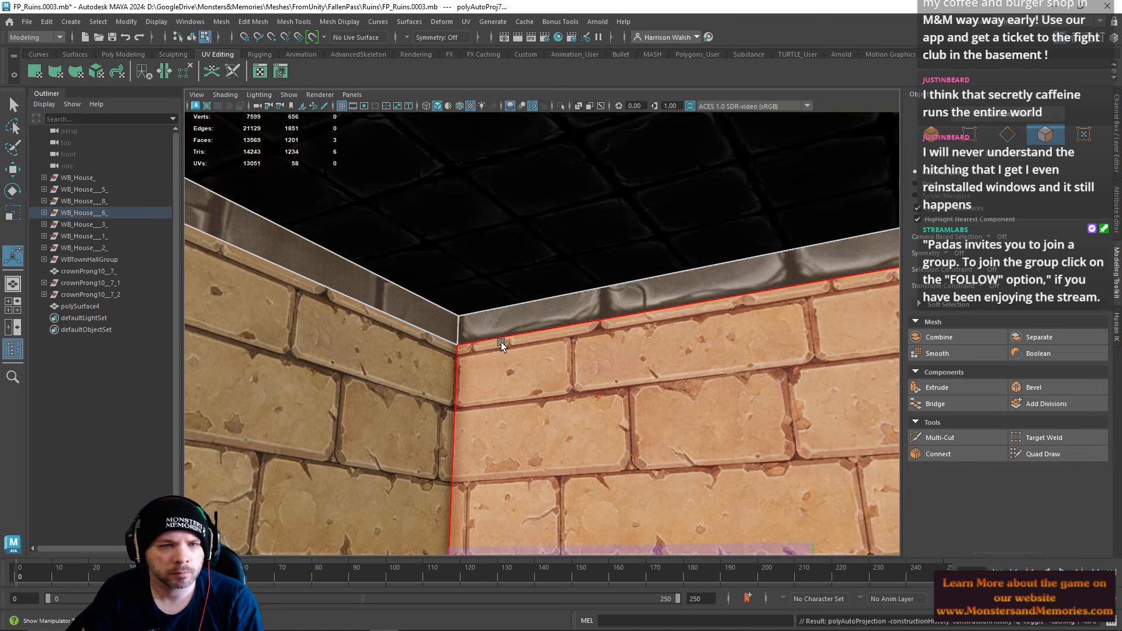
Step: Select the short corner edges of the ceiling border strip and stitch their UVs together
right_drag(501, 299, 496, 270)
click(458, 329)
alt+drag(461, 329, 297, 305)
shift+click(594, 339)
alt+drag(594, 339, 529, 201)
shift+click(528, 202)
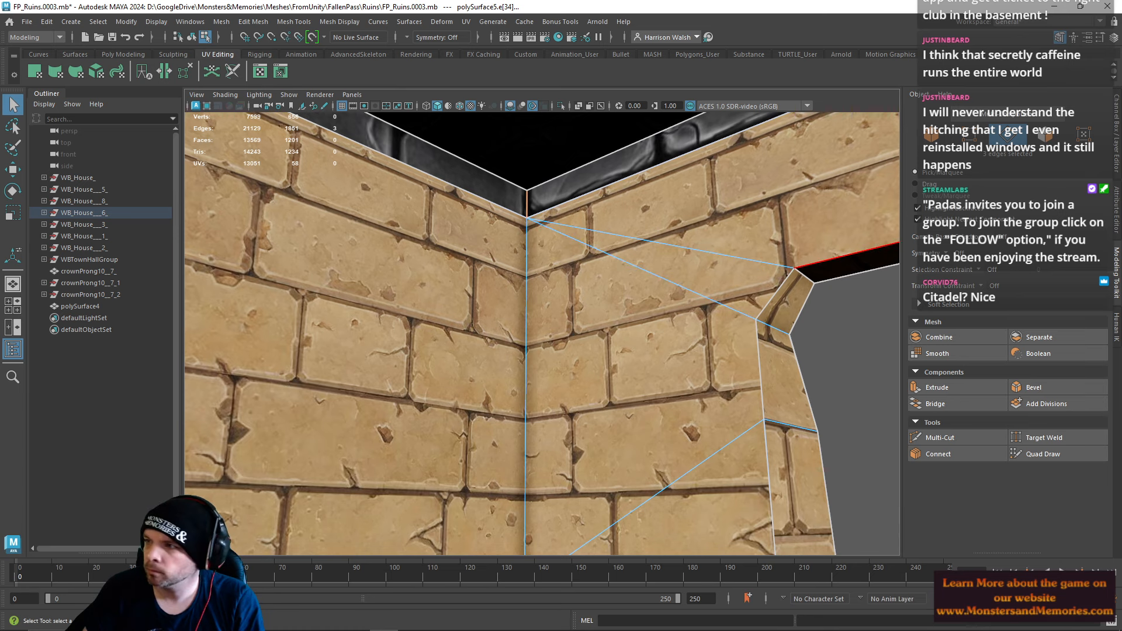
key(shift+s)
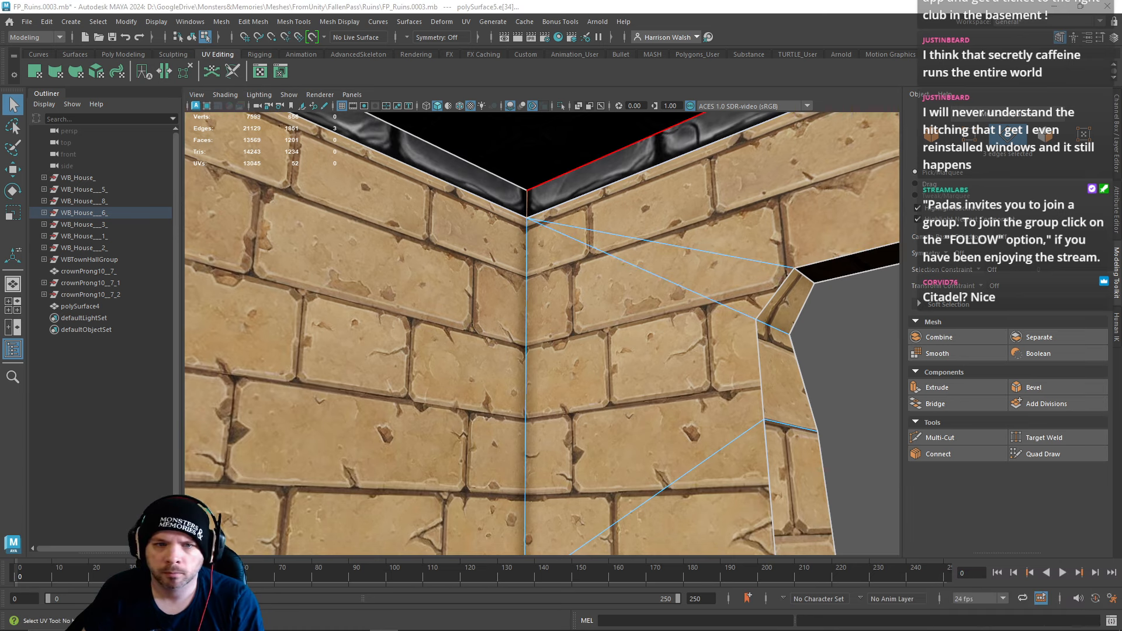
Step: Scale and move the ceiling border strip's UVs so the dark stone bricks fit along the strip
key(F12)
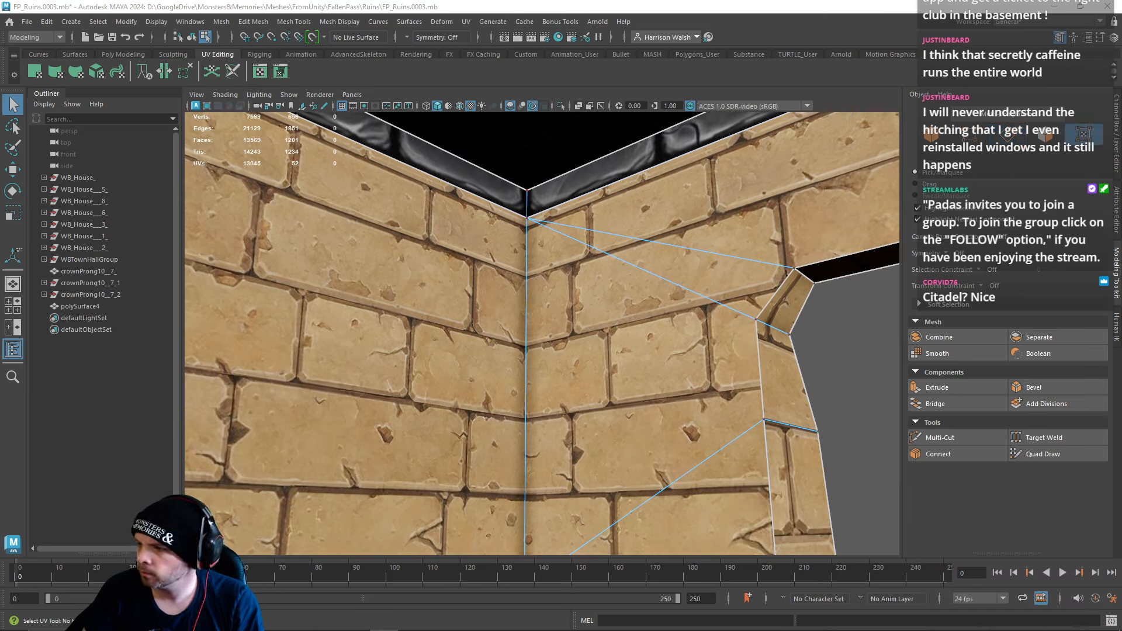
key(r)
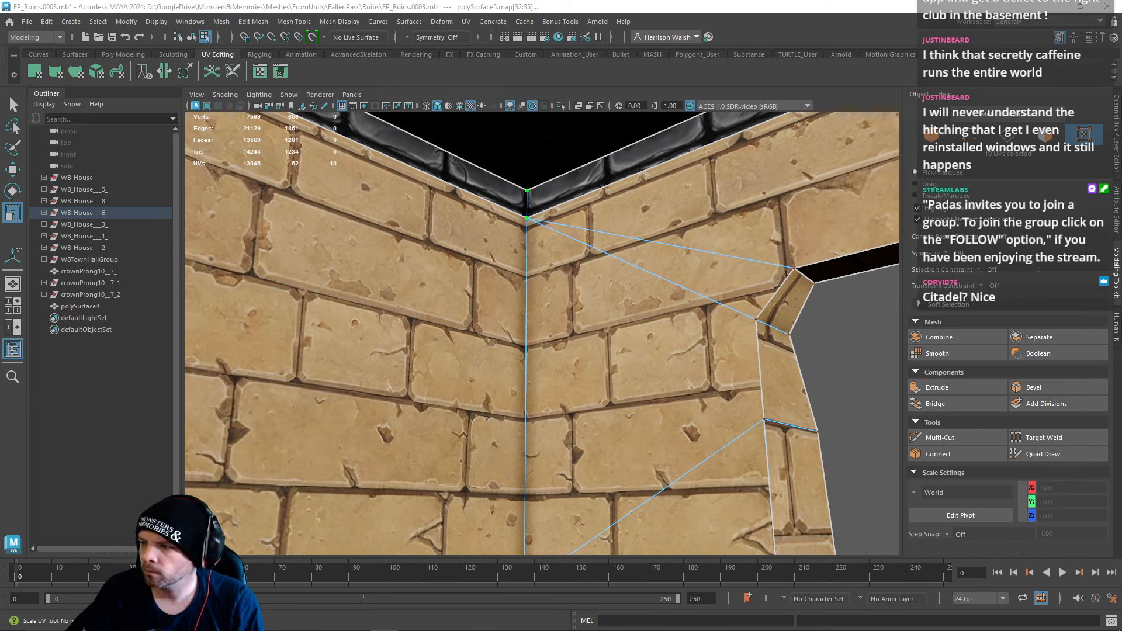
key(w)
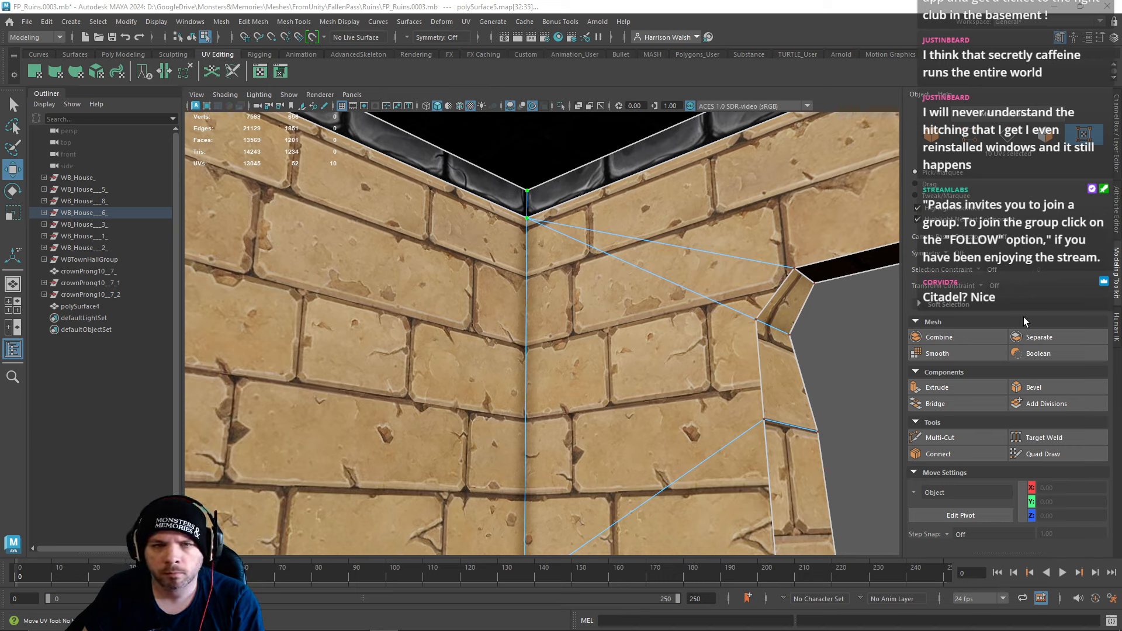
Step: Return to object selection and combine the room's interior mesh with the building's exterior mesh
right_drag(595, 151, 676, 133)
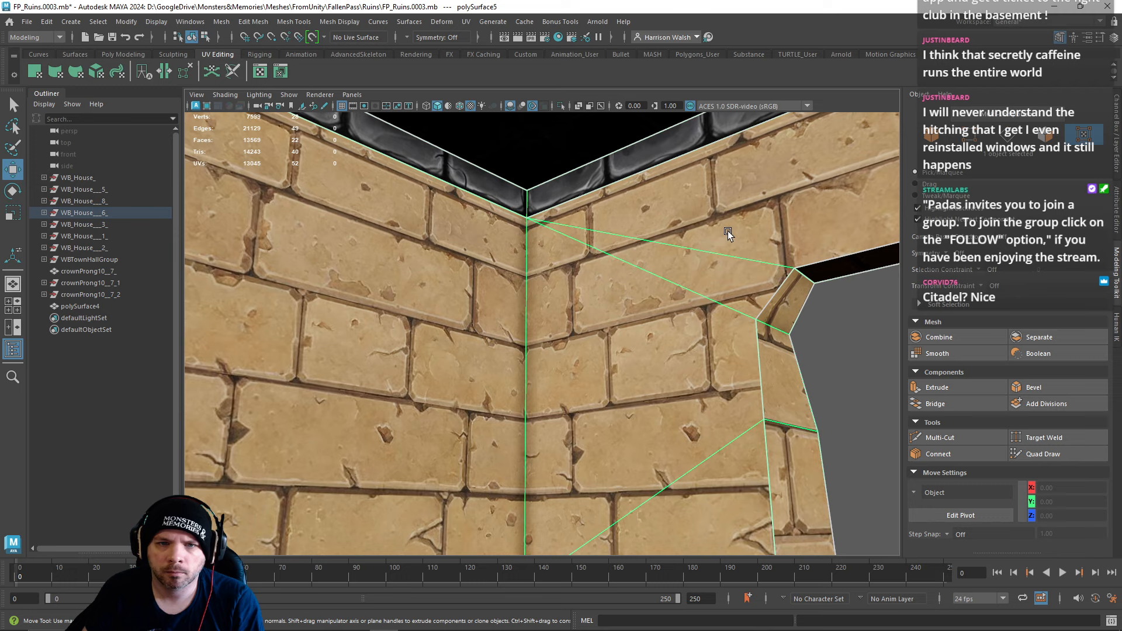
click(837, 325)
scroll(808, 381, down, 5)
alt+drag(808, 380, 719, 388)
click(671, 381)
scroll(706, 392, up, 4)
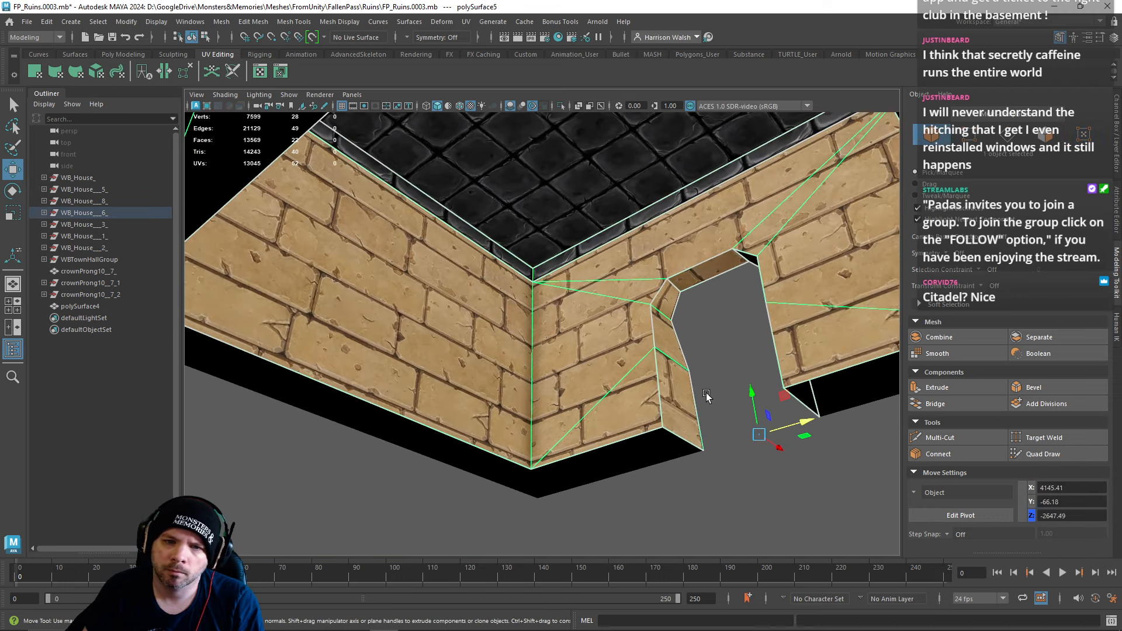
scroll(554, 336, up, 3)
alt+drag(649, 355, 504, 373)
shift+click(506, 364)
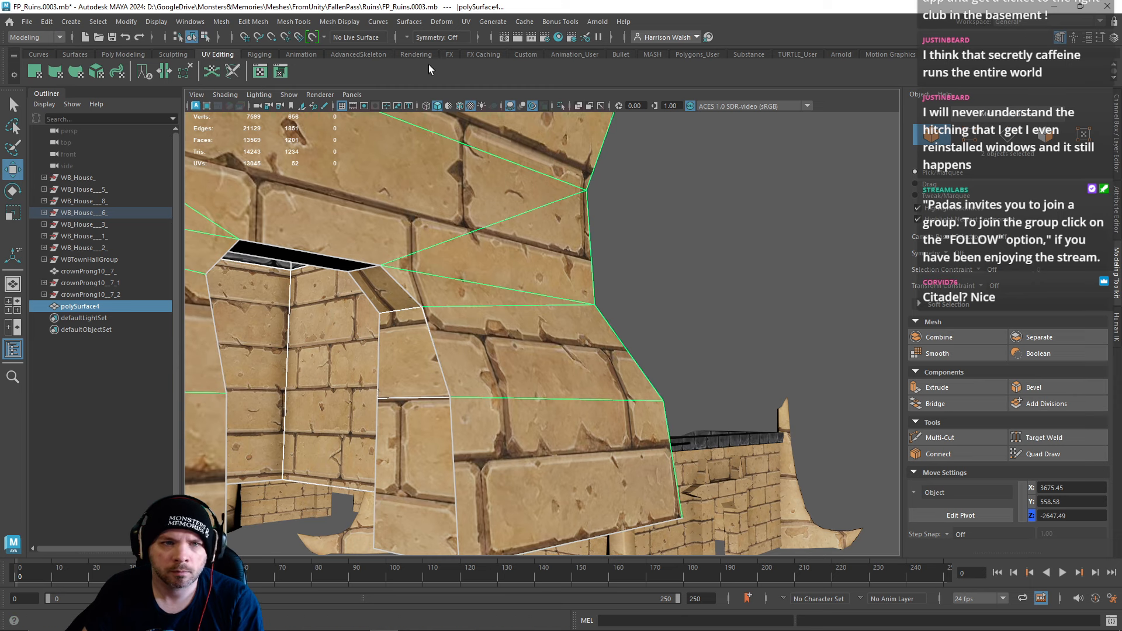
click(128, 54)
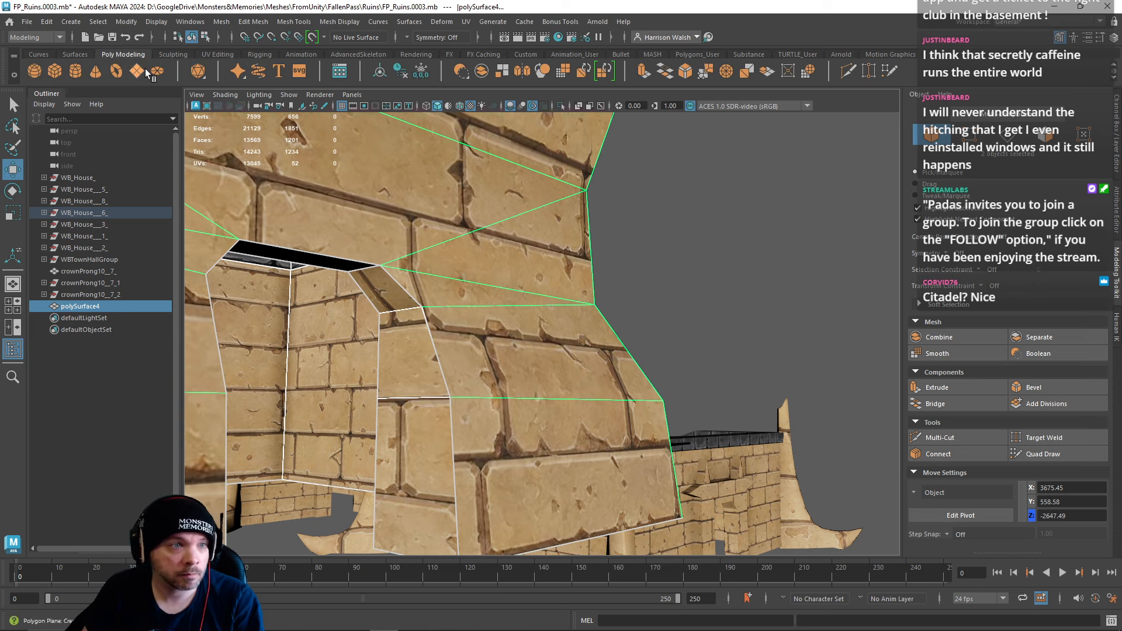
click(481, 71)
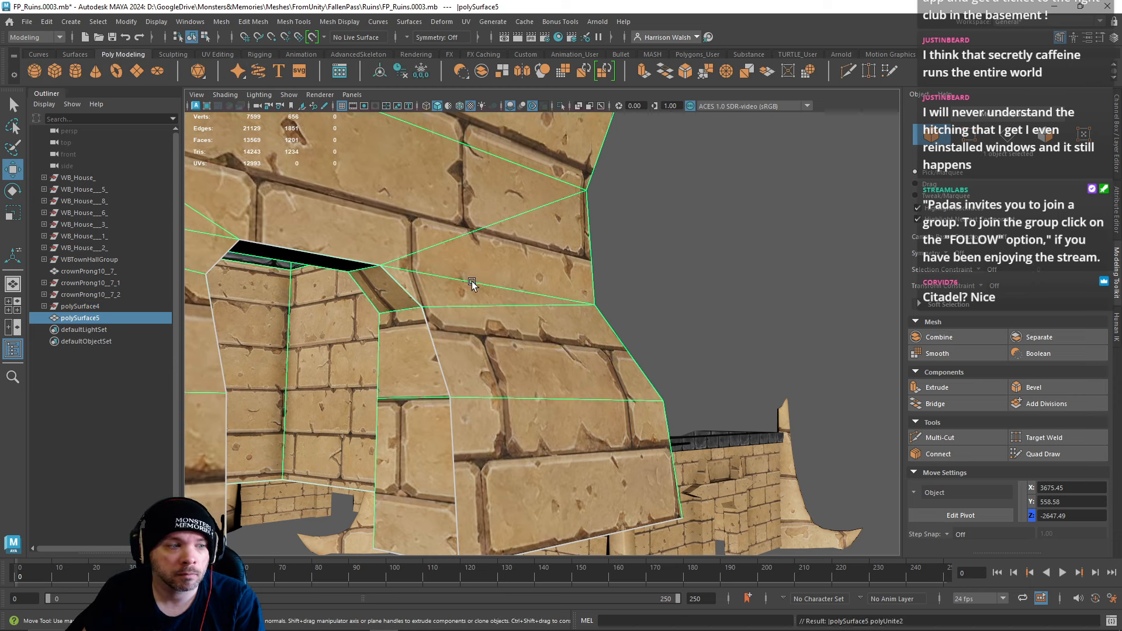
Step: Select the vertices around the doorway of the combined building and merge them with a 0.01 distance threshold
key(f)
alt+drag(404, 297, 447, 248)
right_drag(452, 247, 412, 246)
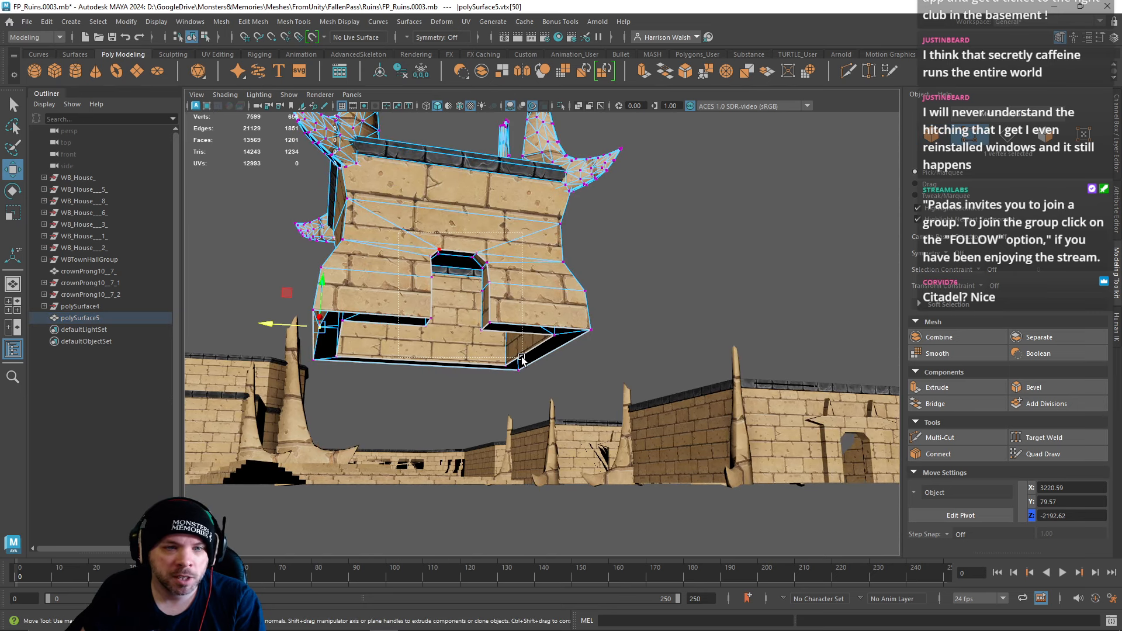
click(705, 71)
scroll(448, 332, up, 5)
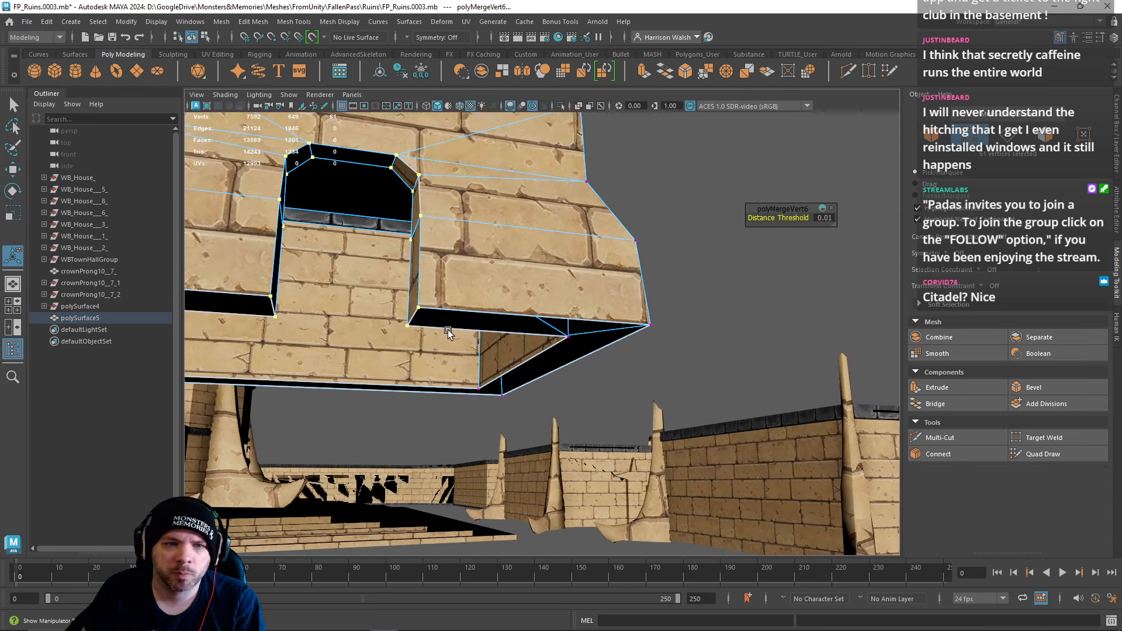
Step: Try to merge the selected vertices at the doorway's upper side corner
alt+drag(448, 332, 523, 300)
drag(548, 433, 506, 379)
alt+drag(506, 379, 519, 289)
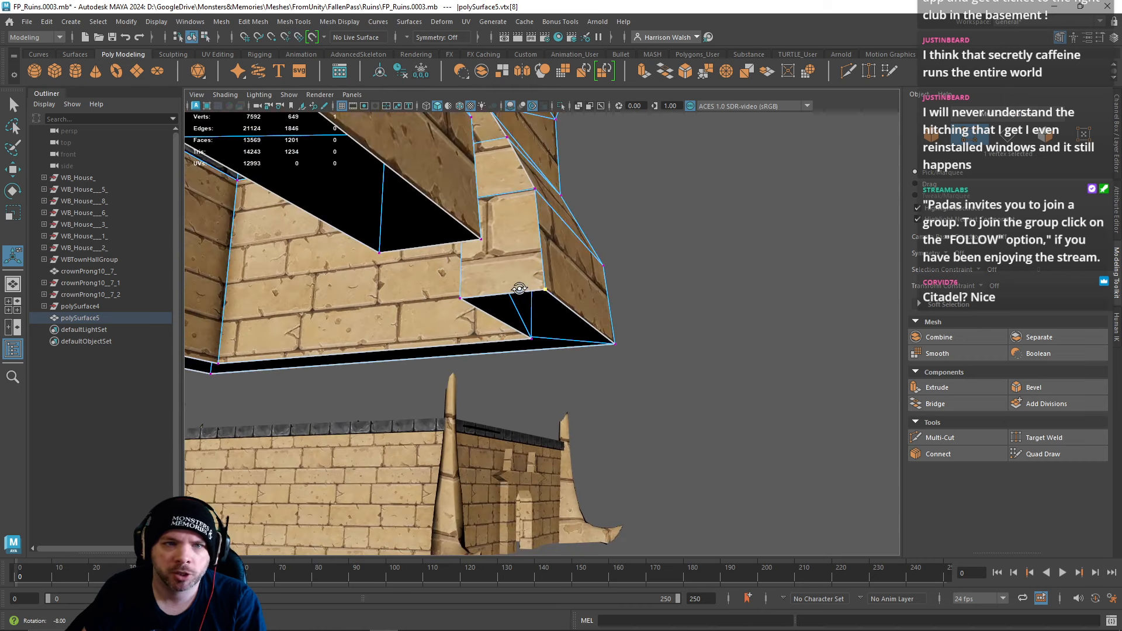
alt+middle_drag(519, 289, 589, 427)
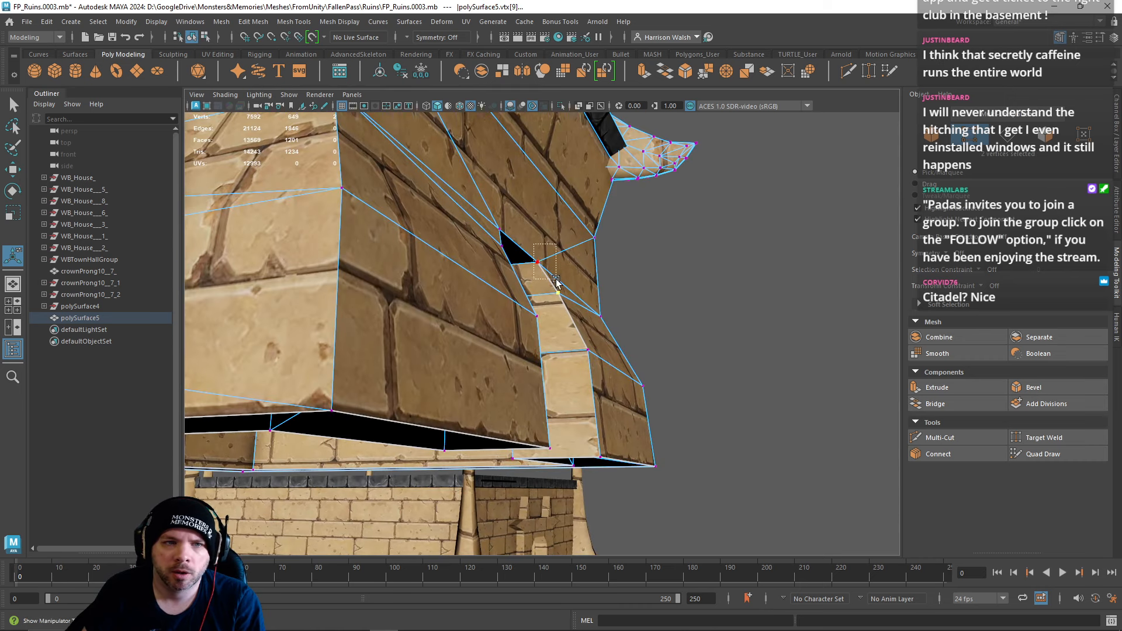
drag(556, 281, 555, 282)
alt+drag(556, 282, 357, 319)
click(706, 72)
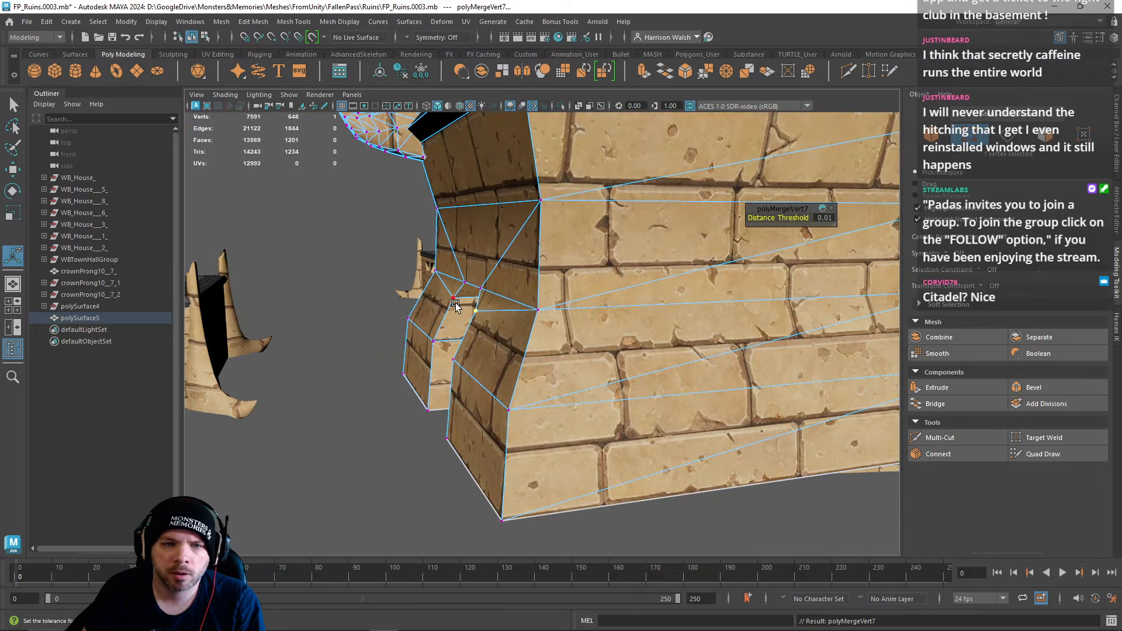
key(ctrl+z)
Step: Select the vertices at one doorway corner up close and merge them with a 0.01 distance threshold
alt+drag(482, 331, 671, 395)
click(651, 320)
key(f)
alt+right_drag(670, 395, 764, 458)
click(799, 464)
key(f)
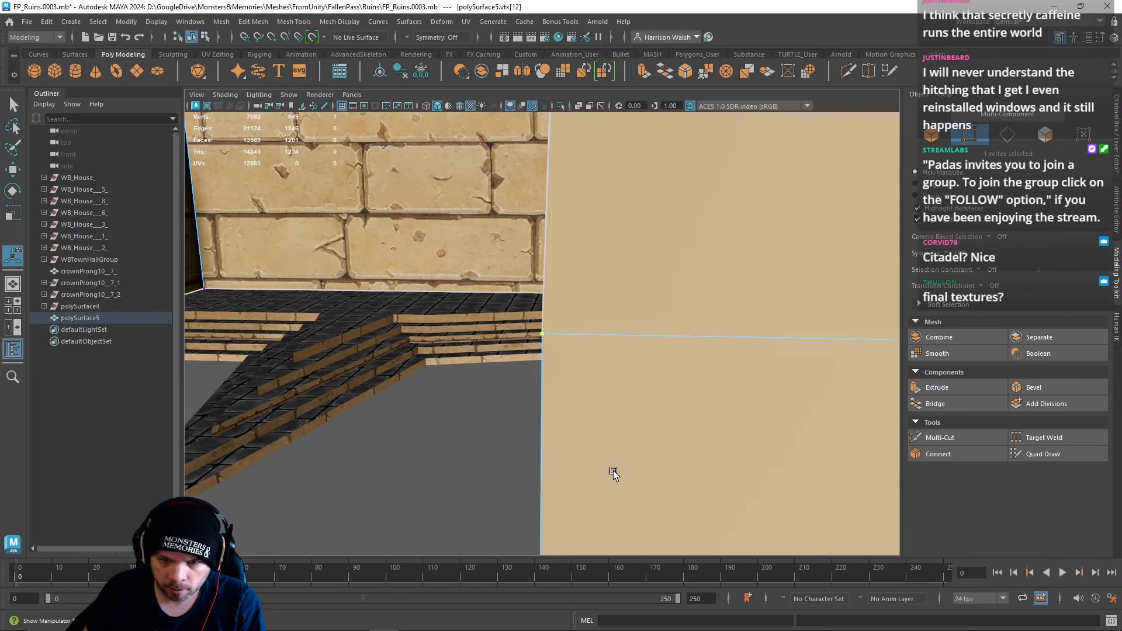
alt+drag(611, 471, 700, 380)
drag(526, 312, 602, 371)
click(706, 73)
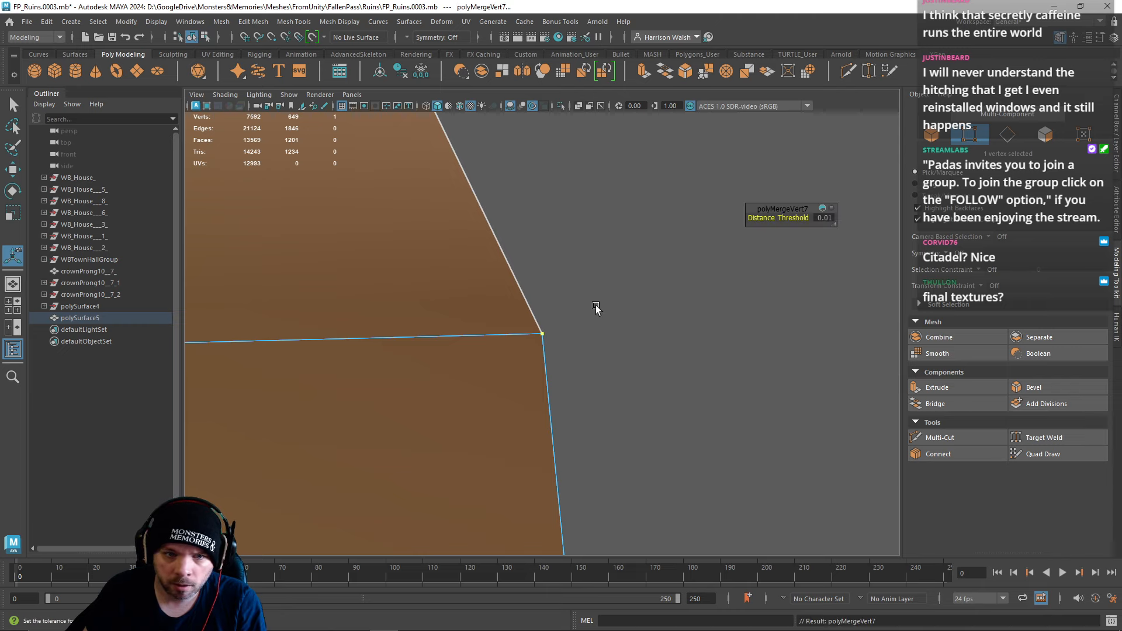
Step: Merge the remaining coincident vertices at the upper corners on both sides of the doorway and return to object selection
alt+drag(568, 337, 506, 424)
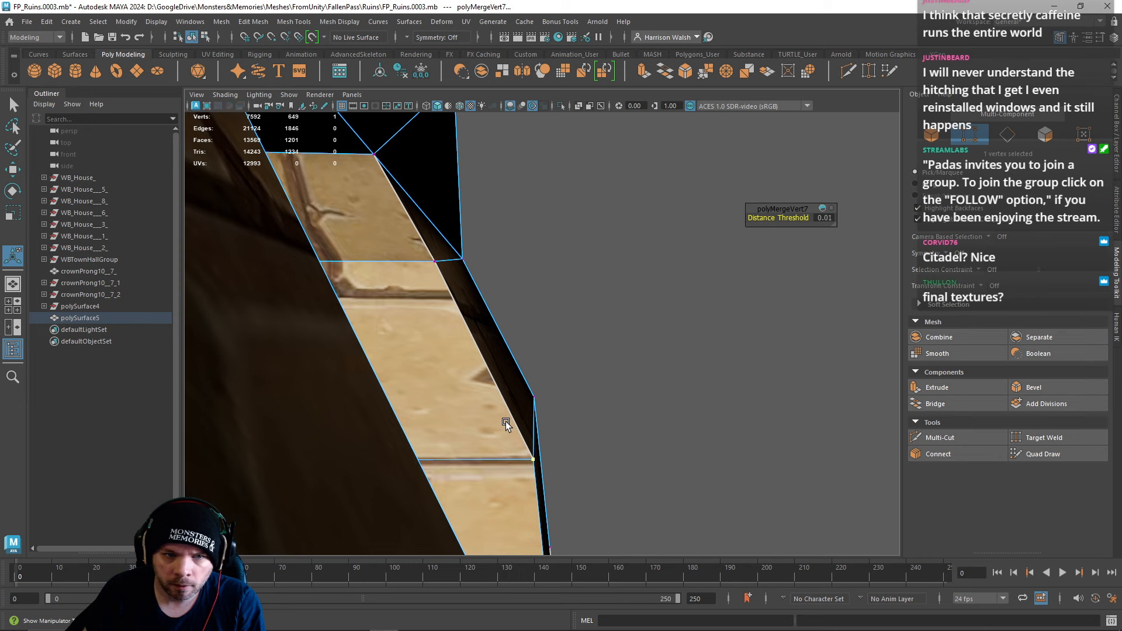
shift+click(455, 264)
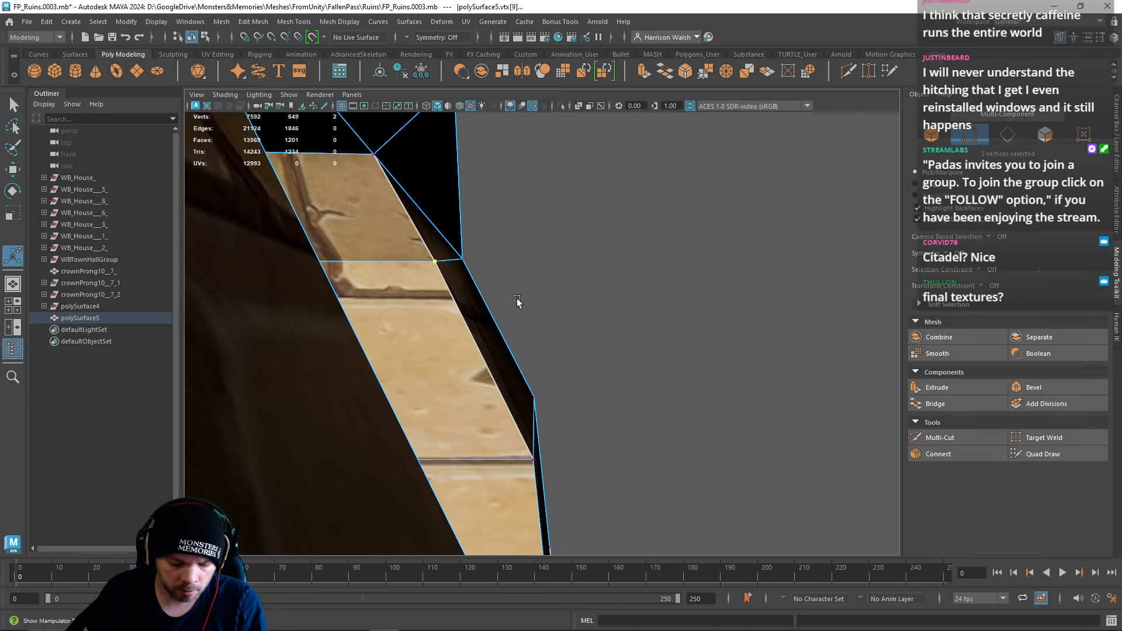
key(g)
scroll(519, 303, down, 4)
alt+drag(520, 305, 337, 303)
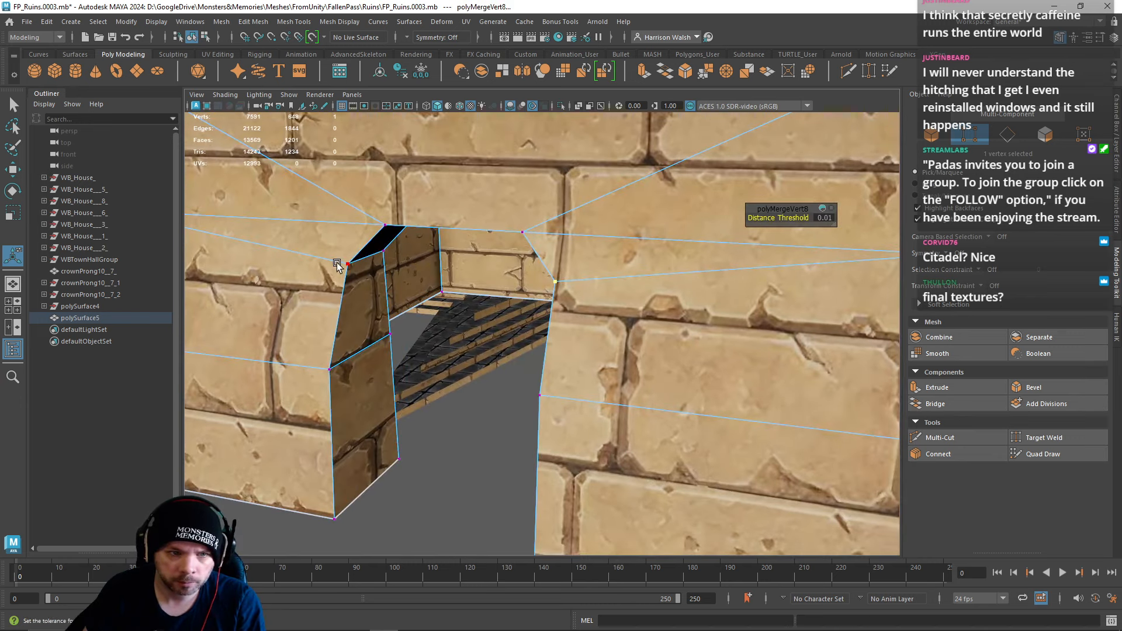
click(338, 266)
key(g)
scroll(409, 330, down, 5)
right_drag(421, 288, 476, 271)
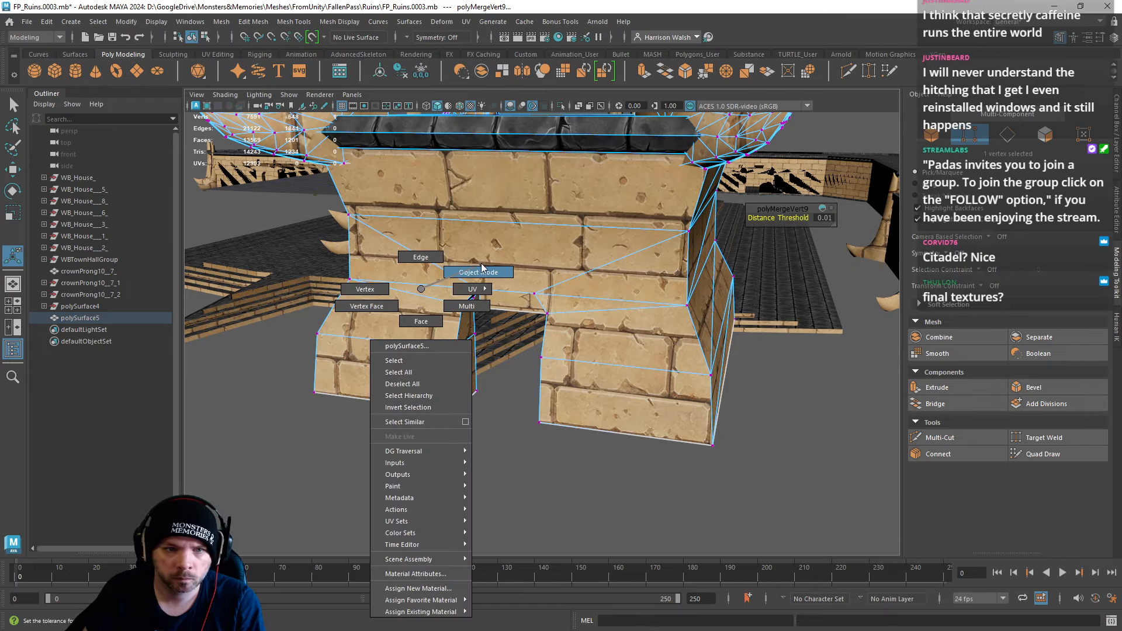
key(q)
click(486, 416)
alt+drag(487, 416, 378, 376)
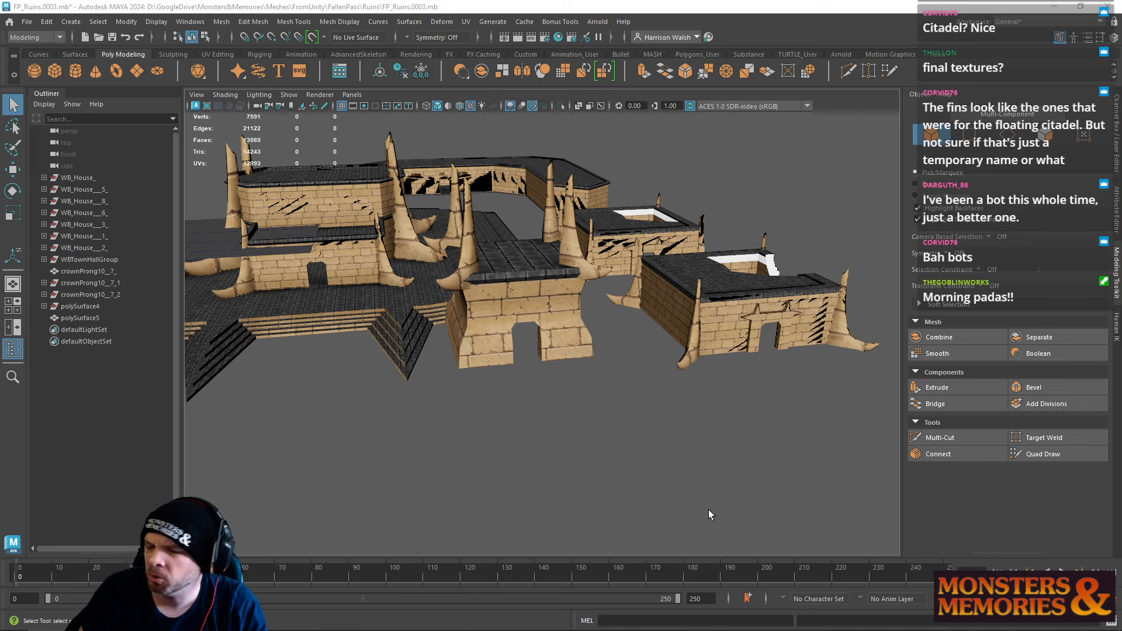
Step: Try to move the combined small building toward the central temple
alt+drag(709, 515, 458, 370)
click(543, 312)
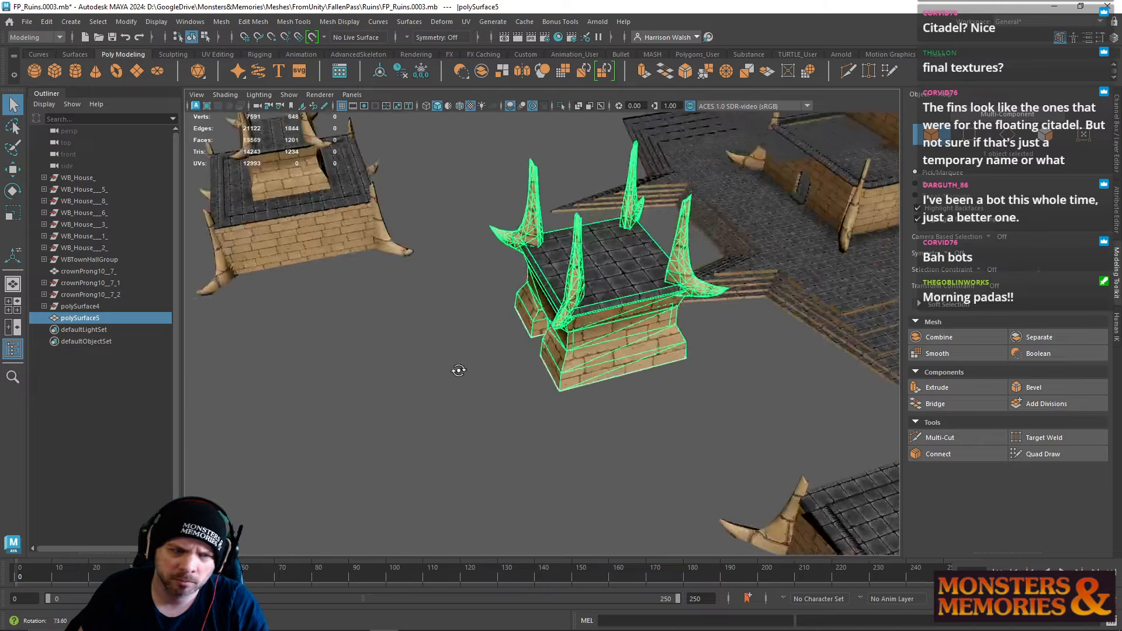
alt+right_drag(459, 370, 266, 318)
alt+middle_drag(509, 331, 351, 383)
key(w)
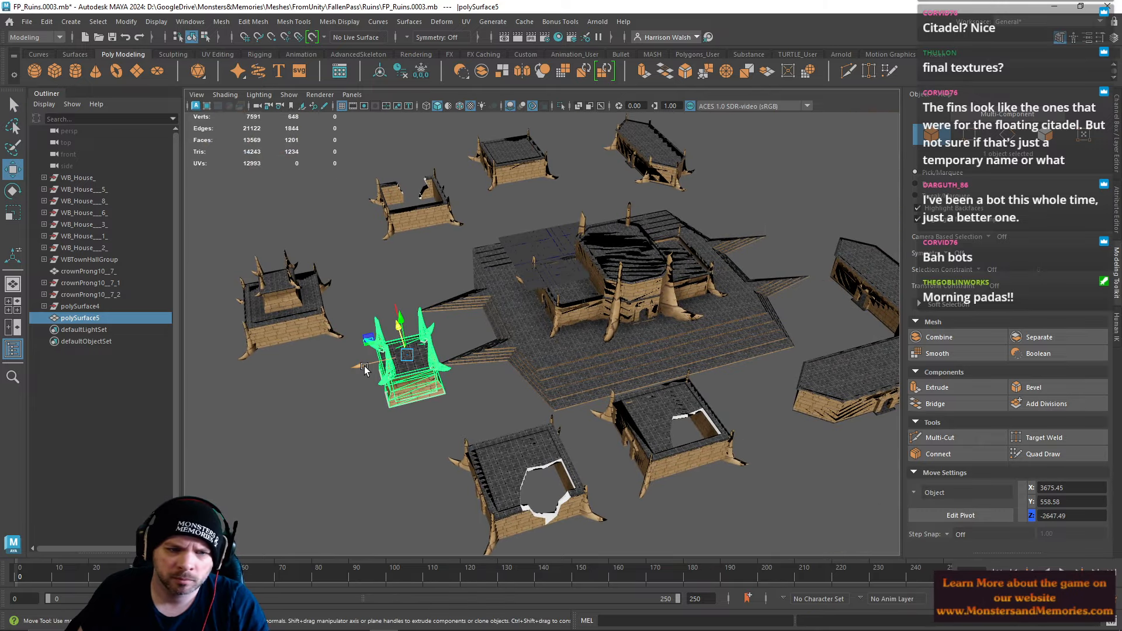
drag(364, 369, 561, 316)
key(ctrl+z)
Step: Select the outer vertical edges of the doorway's side jamb and stitch the UVs across them
alt+right_drag(561, 327, 803, 552)
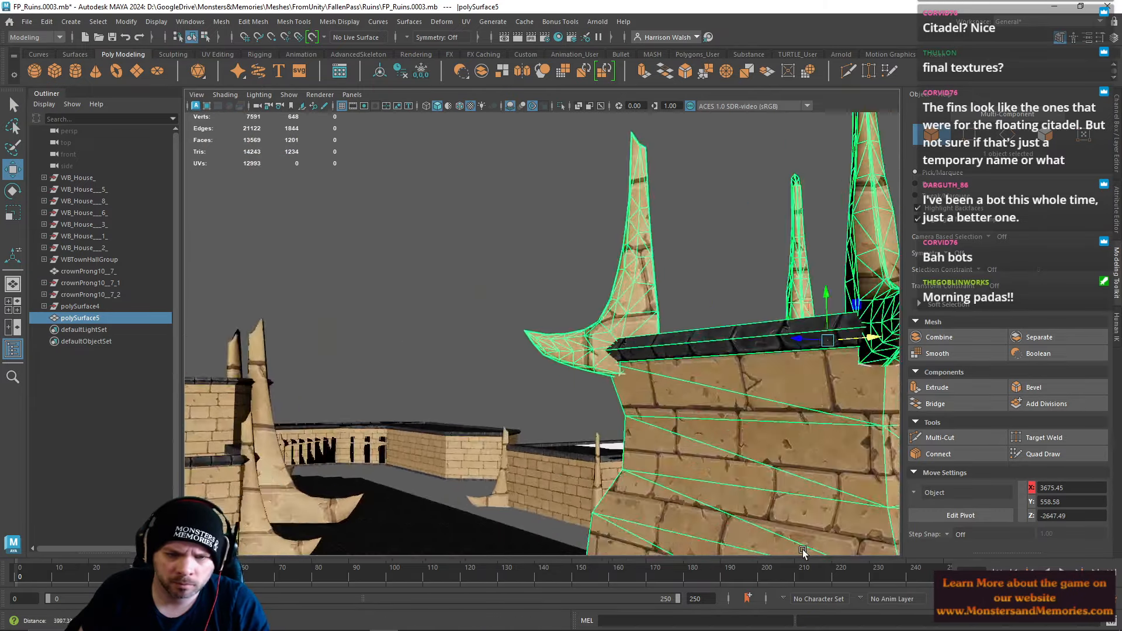
alt+middle_drag(802, 550, 534, 368)
alt+drag(534, 369, 465, 318)
right_drag(458, 297, 456, 266)
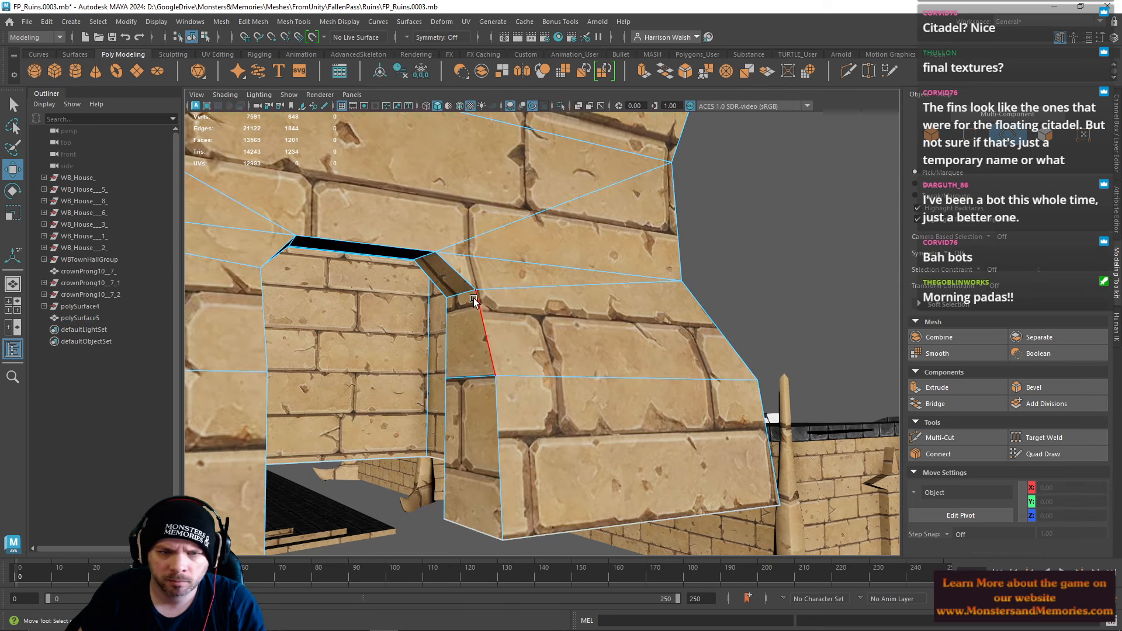
click(480, 310)
shift+click(498, 412)
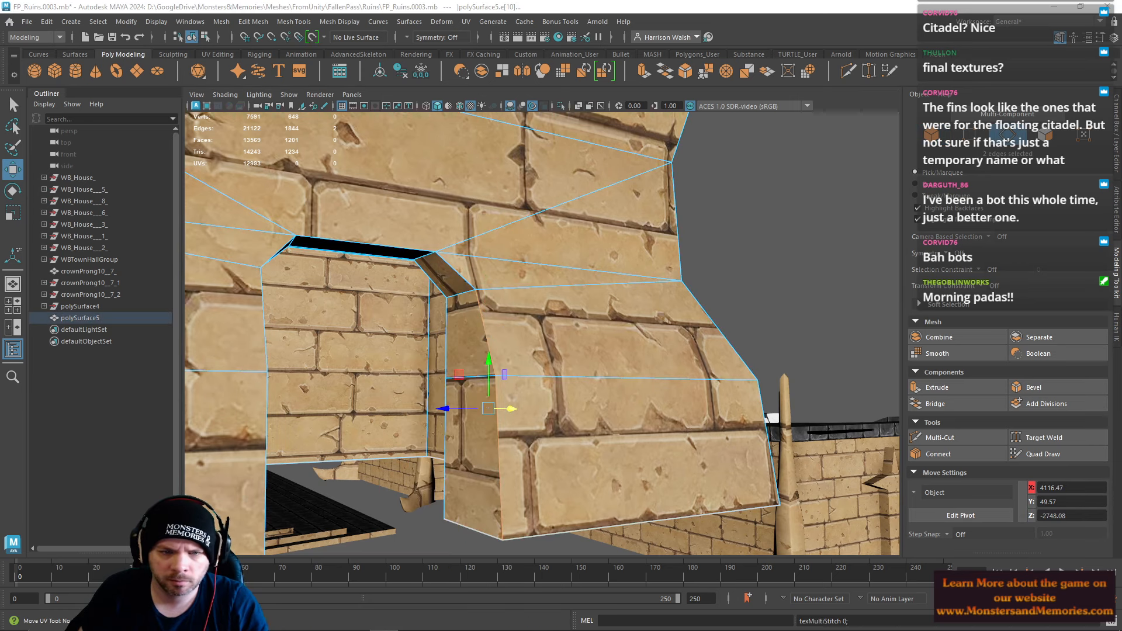
alt+drag(496, 368, 386, 371)
alt+middle_drag(456, 367, 621, 351)
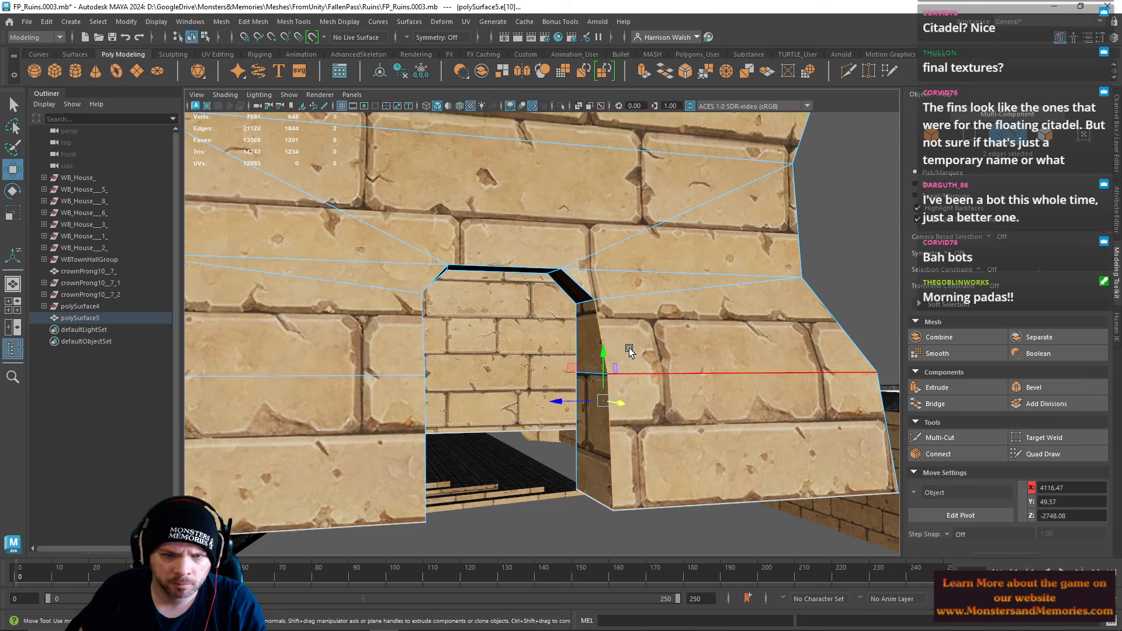
Step: Check the vertices on the doorway's side jamb, reselect its outer vertical edges and try to stitch their UVs
right_drag(594, 314, 568, 312)
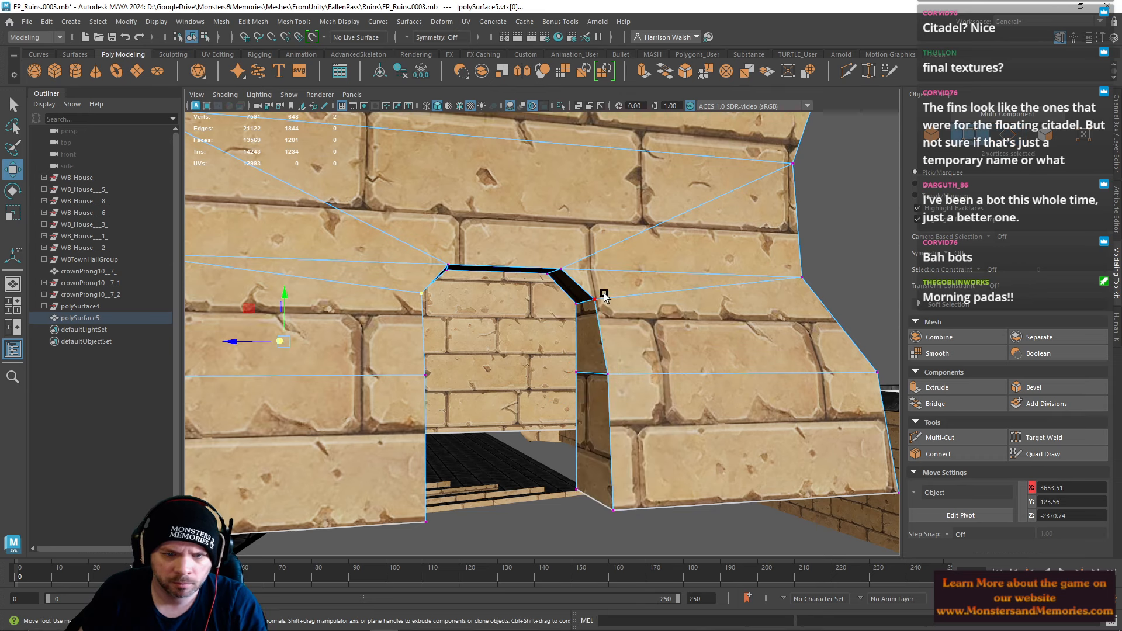
click(604, 295)
drag(608, 363, 616, 398)
right_drag(607, 297, 606, 269)
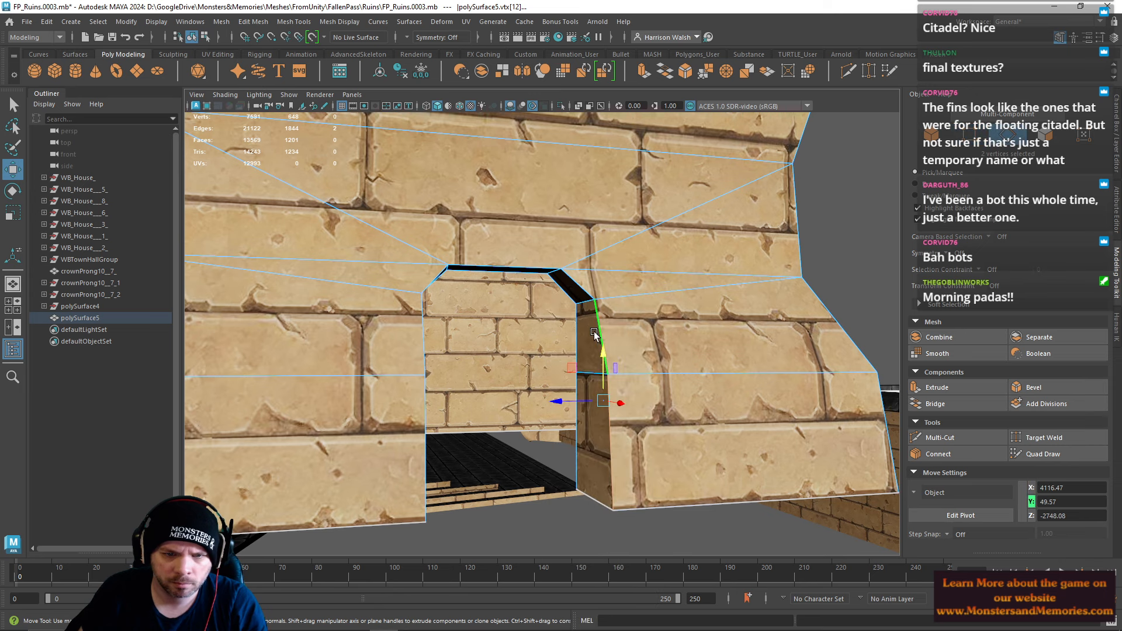
click(600, 333)
shift+click(610, 424)
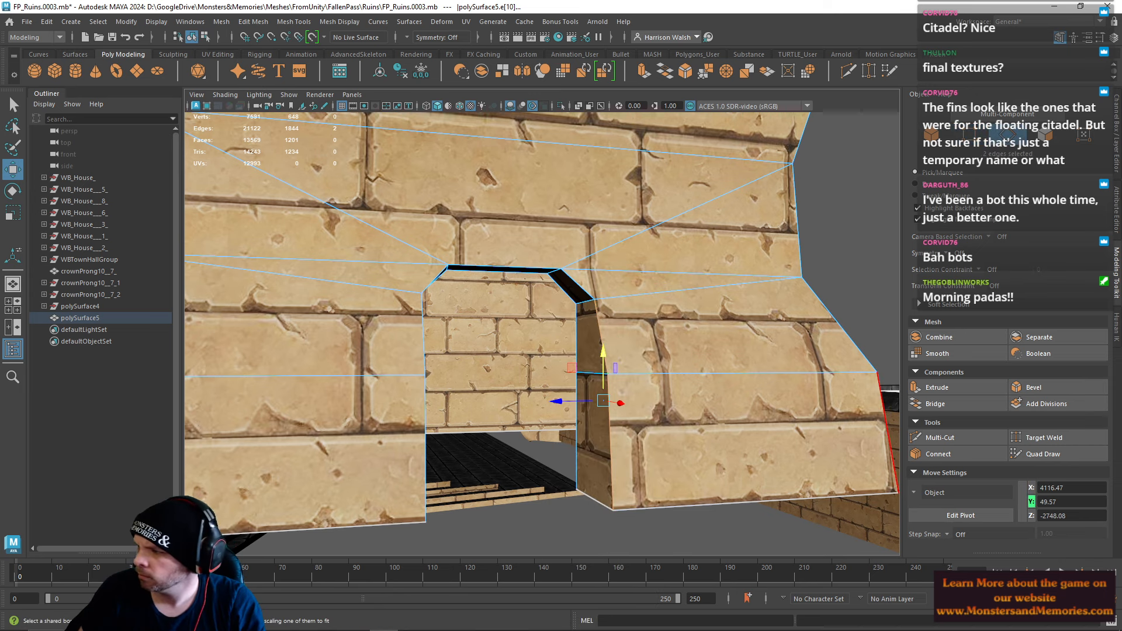
Step: Examine the corner vertices along both doorway jambs from several angles
alt+drag(644, 391, 671, 371)
right_drag(677, 372, 627, 299)
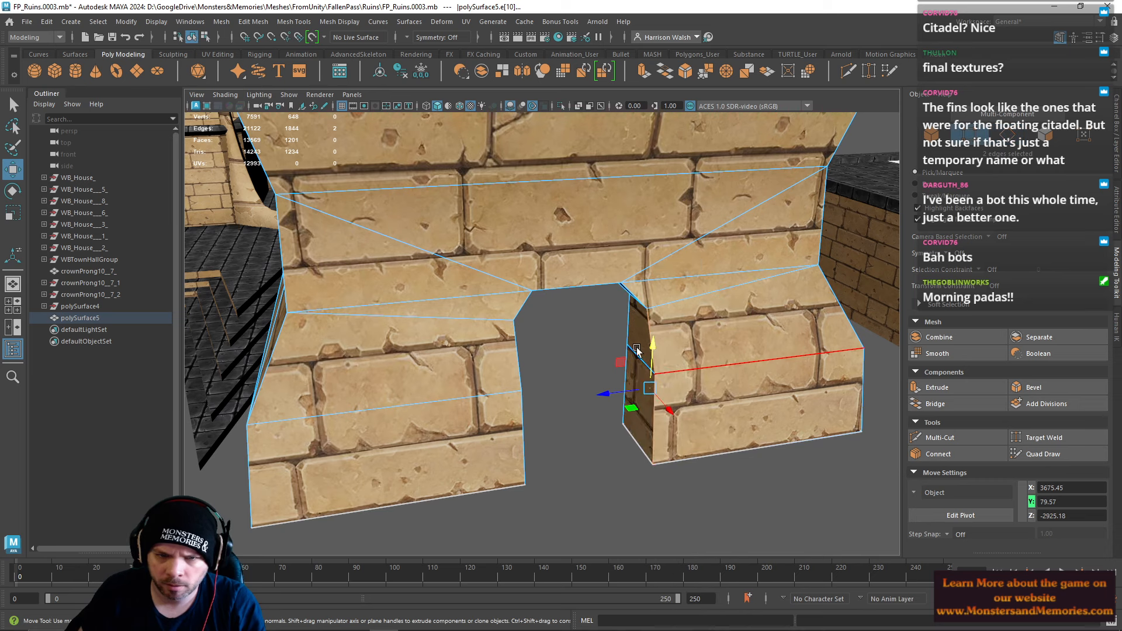
drag(647, 442, 681, 502)
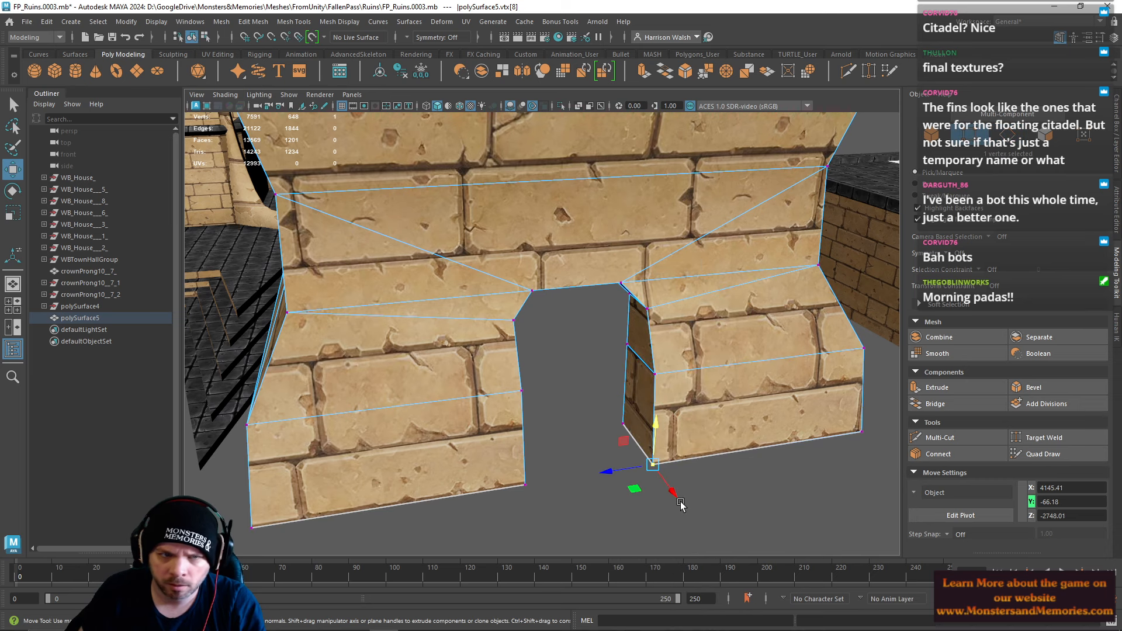
click(653, 370)
click(643, 307)
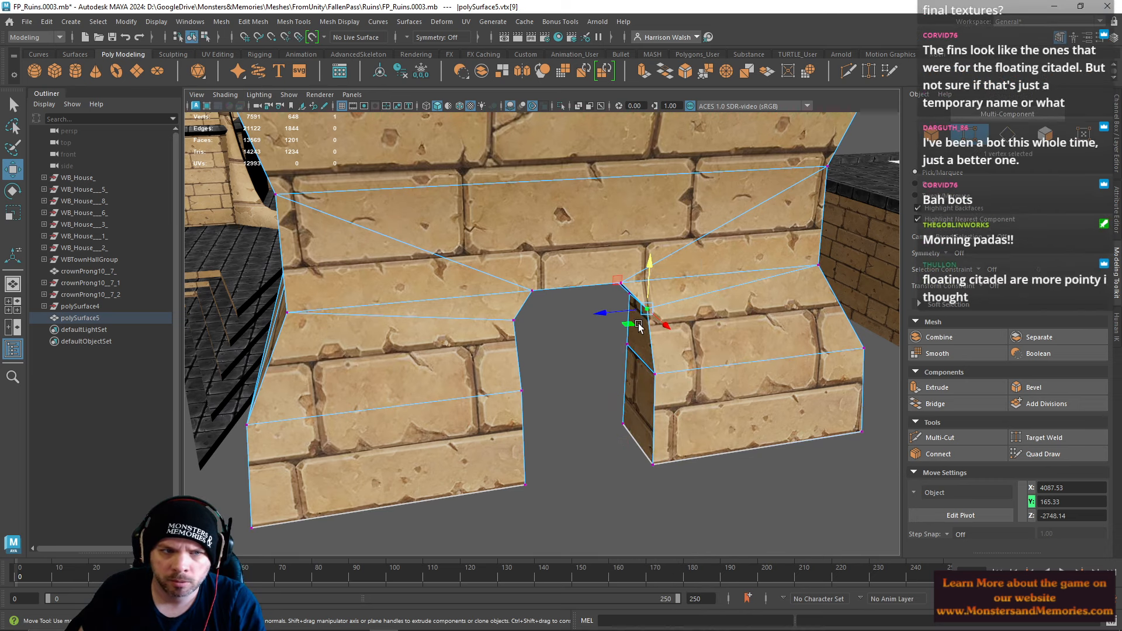
alt+drag(639, 327, 568, 330)
alt+middle_drag(569, 331, 779, 293)
click(592, 331)
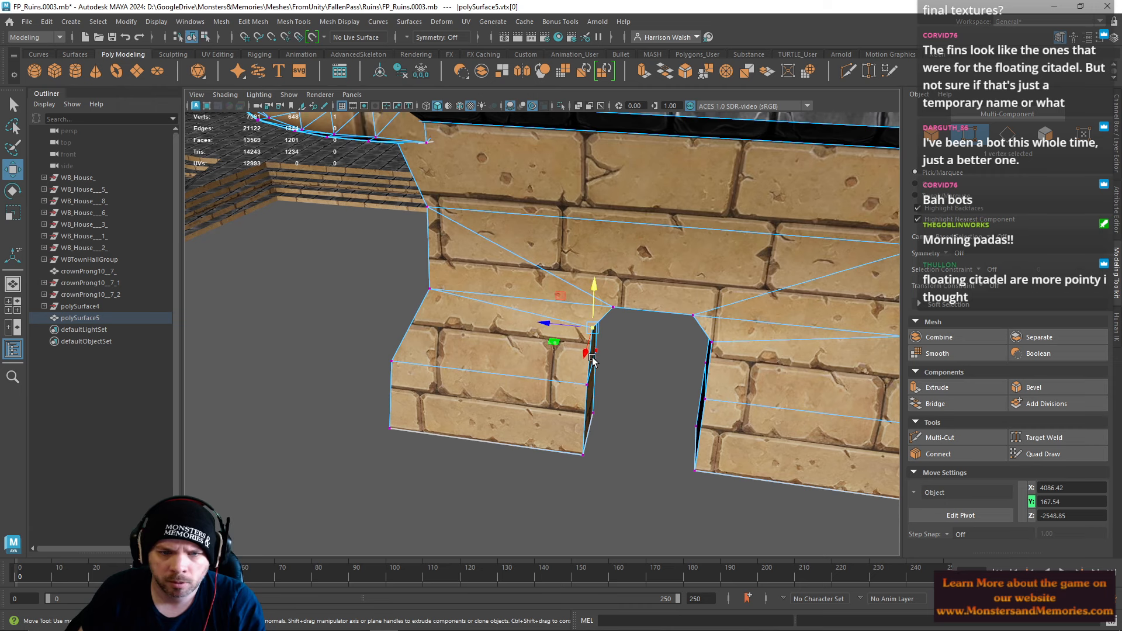
click(584, 454)
alt+drag(583, 461, 441, 326)
right_drag(441, 326, 449, 344)
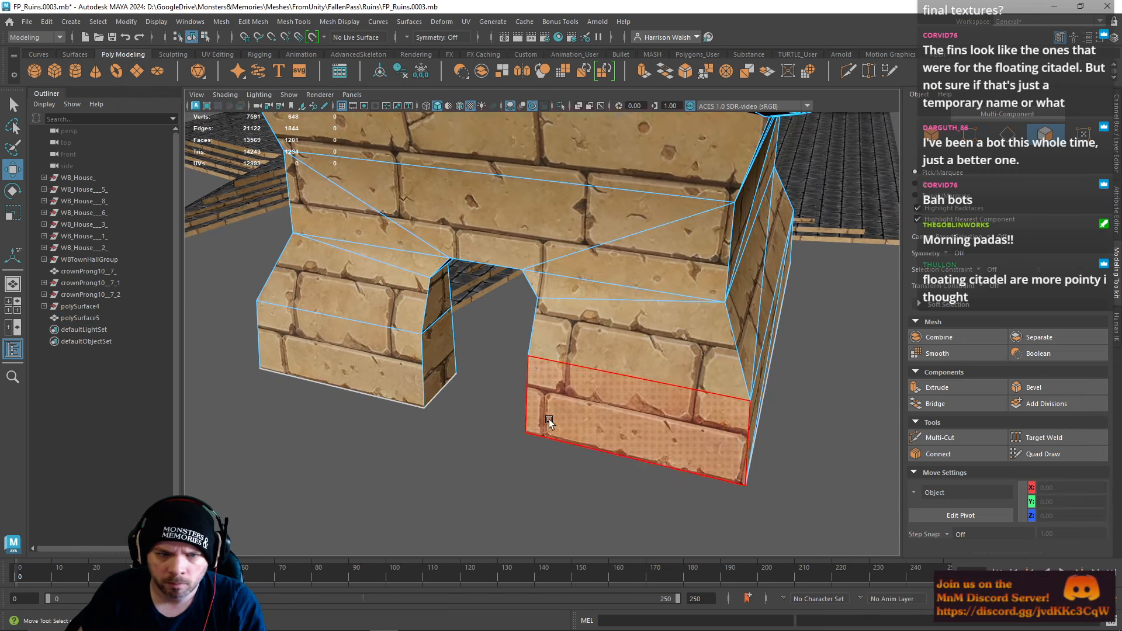
Step: Inspect the small building's interior from below and select an interior wall face beside the doorway
right_drag(590, 345, 669, 283)
alt+drag(551, 346, 631, 296)
alt+right_drag(632, 295, 433, 584)
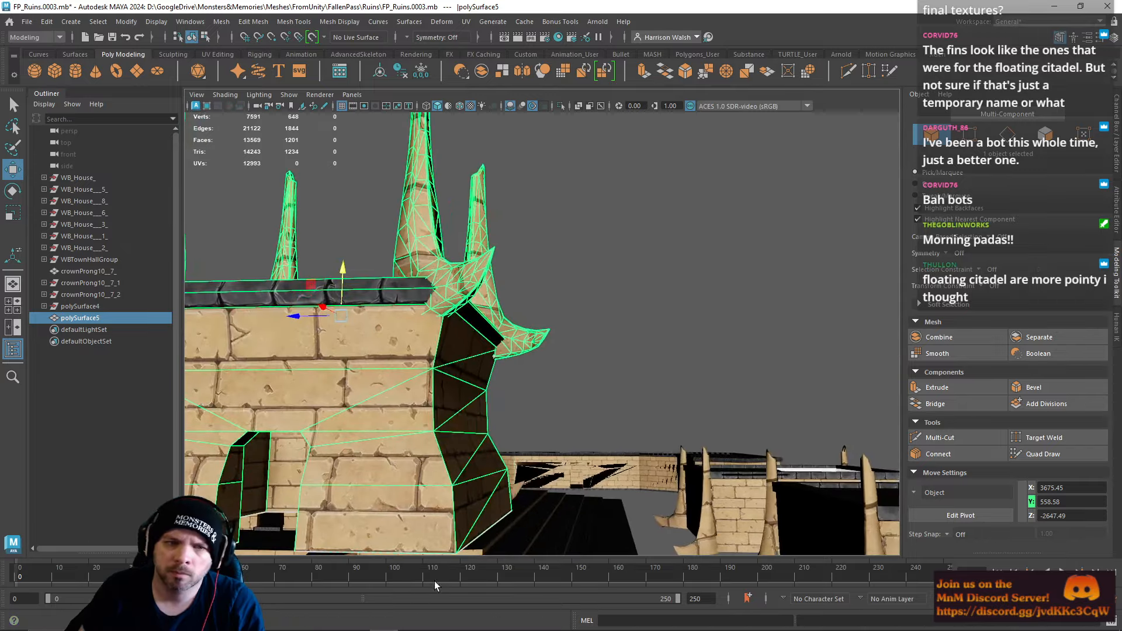
drag(433, 584, 515, 551)
alt+drag(538, 413, 437, 353)
click(619, 409)
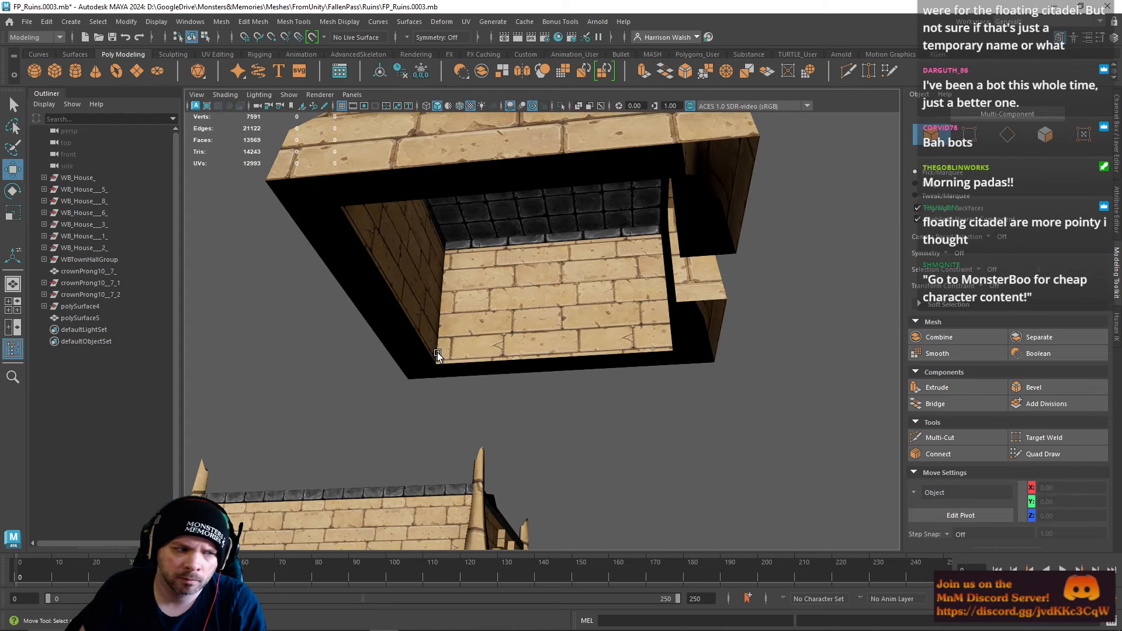
alt+middle_drag(438, 352, 436, 387)
alt+right_drag(424, 335, 493, 395)
alt+drag(492, 395, 559, 314)
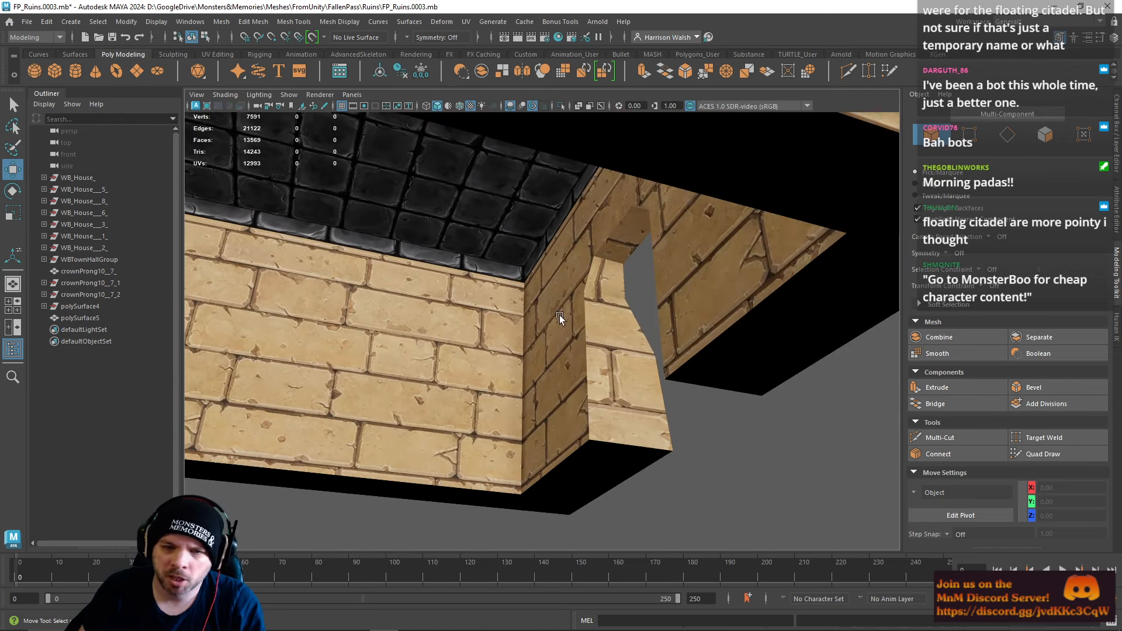
right_drag(560, 314, 569, 328)
click(581, 367)
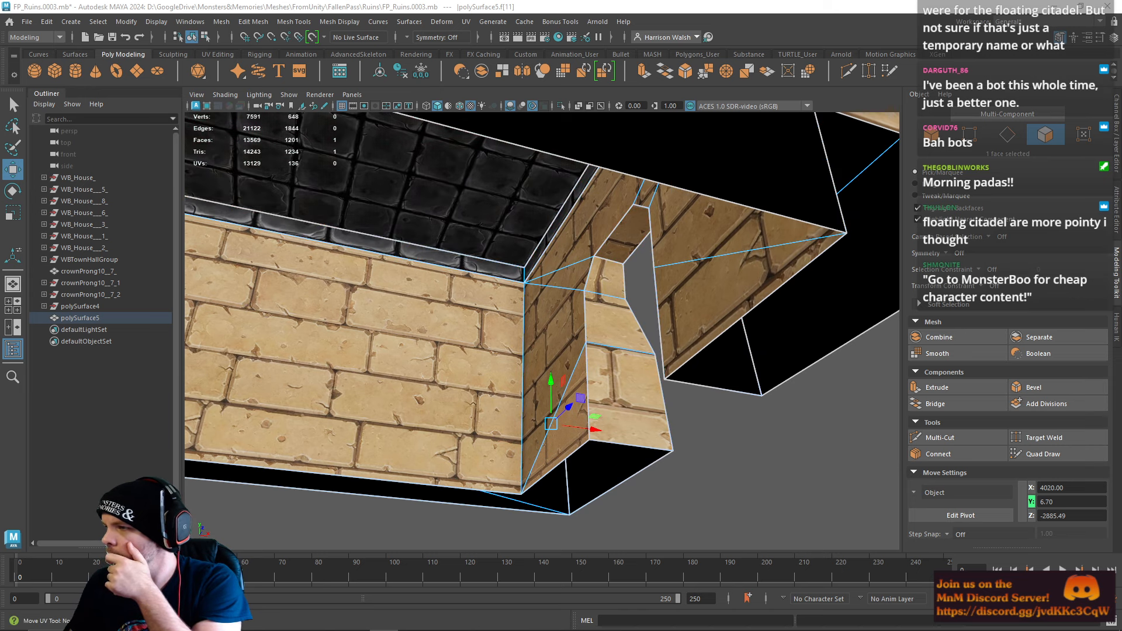
Step: Select the connected faces of the small building's shell and delete the surplus UV set
alt+drag(647, 313, 532, 349)
alt+right_drag(532, 349, 522, 352)
alt+drag(522, 351, 507, 328)
click(514, 331)
right_drag(523, 298, 523, 330)
double_click(520, 334)
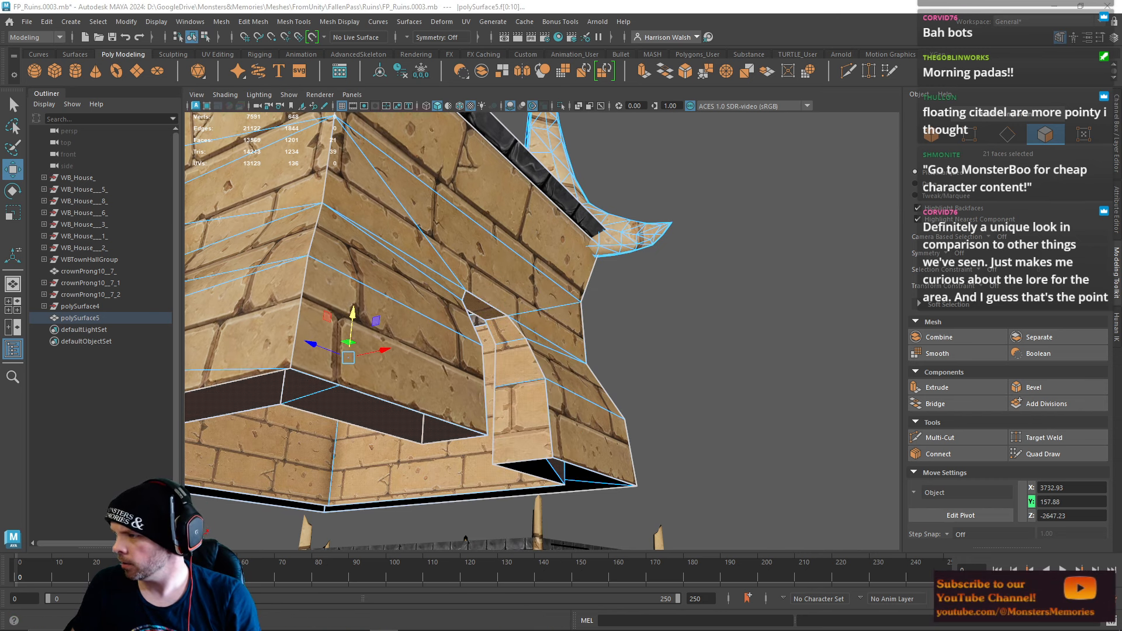
key(shift+x)
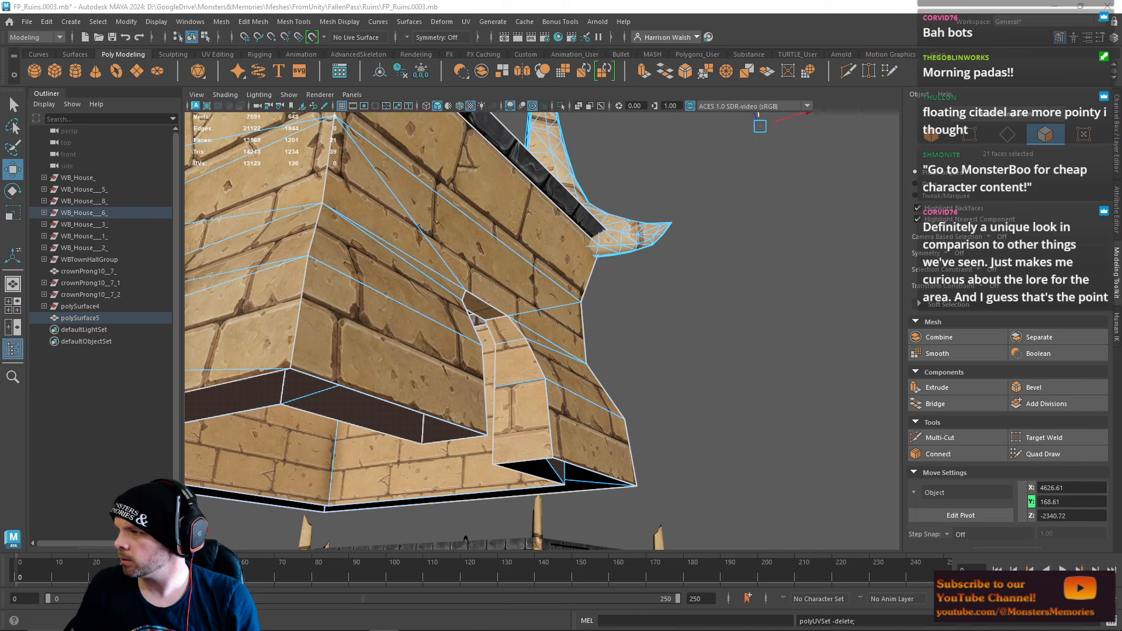
key(ctrl+z)
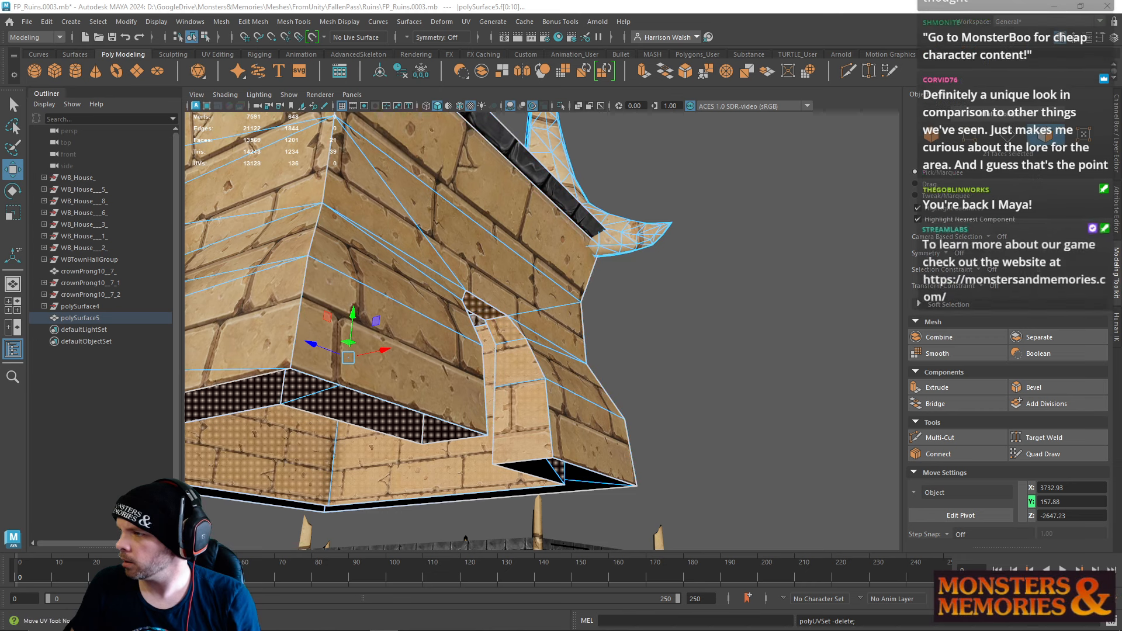
Step: Try to stitch the UVs across the first doorway jamb's two outer vertical edges
right_drag(533, 367, 526, 263)
click(539, 361)
shift+click(550, 411)
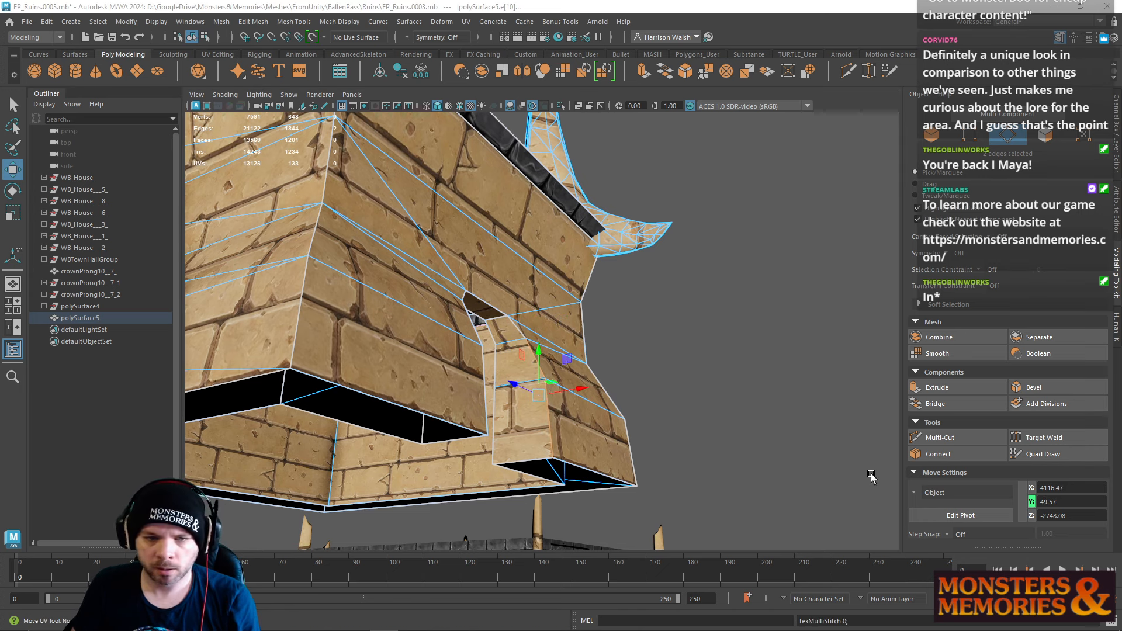
Step: Try the same UV stitch on the opposite jamb's outer vertical edges and undo it
alt+drag(618, 451, 409, 342)
click(643, 489)
click(406, 337)
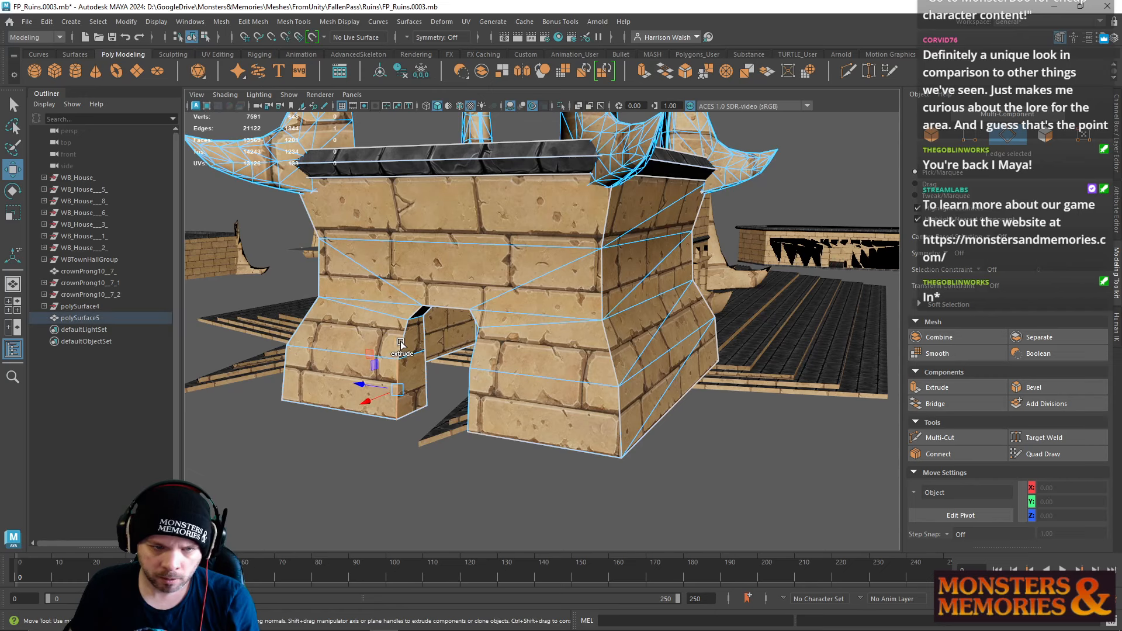
shift+click(406, 337)
key(g)
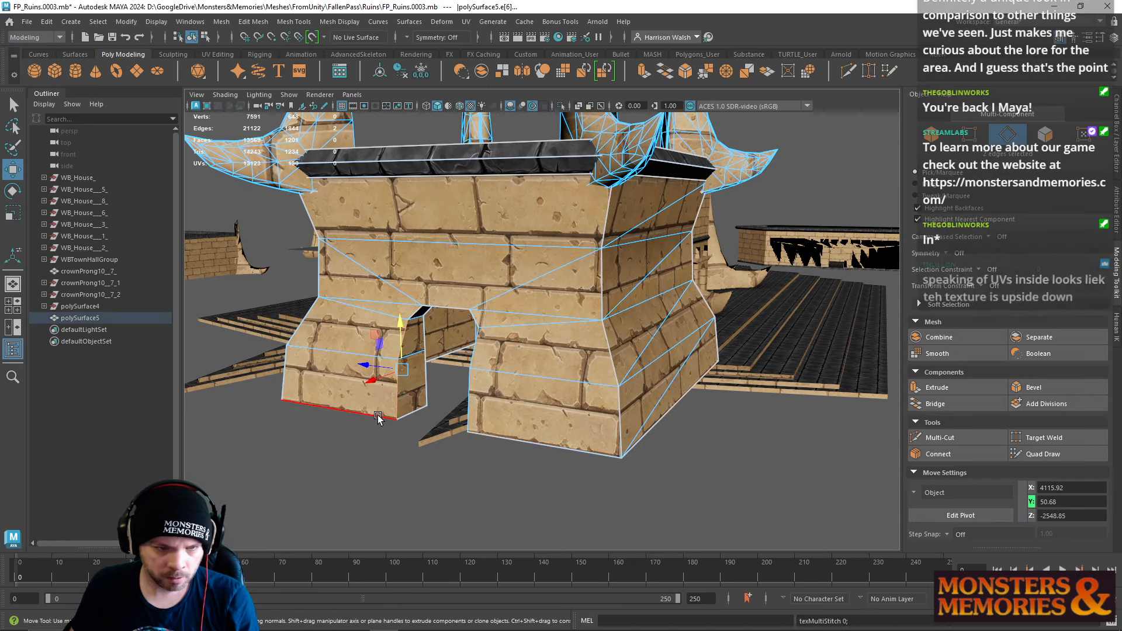
scroll(376, 413, up, 5)
alt+middle_drag(376, 412, 576, 380)
alt+drag(576, 380, 549, 381)
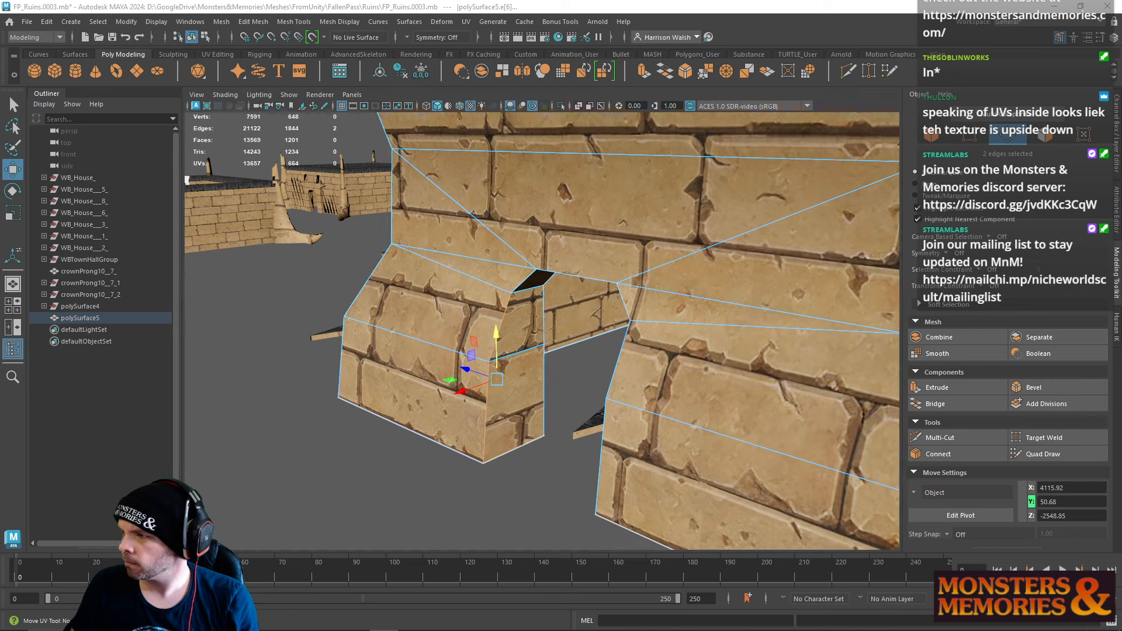
key(ctrl+z)
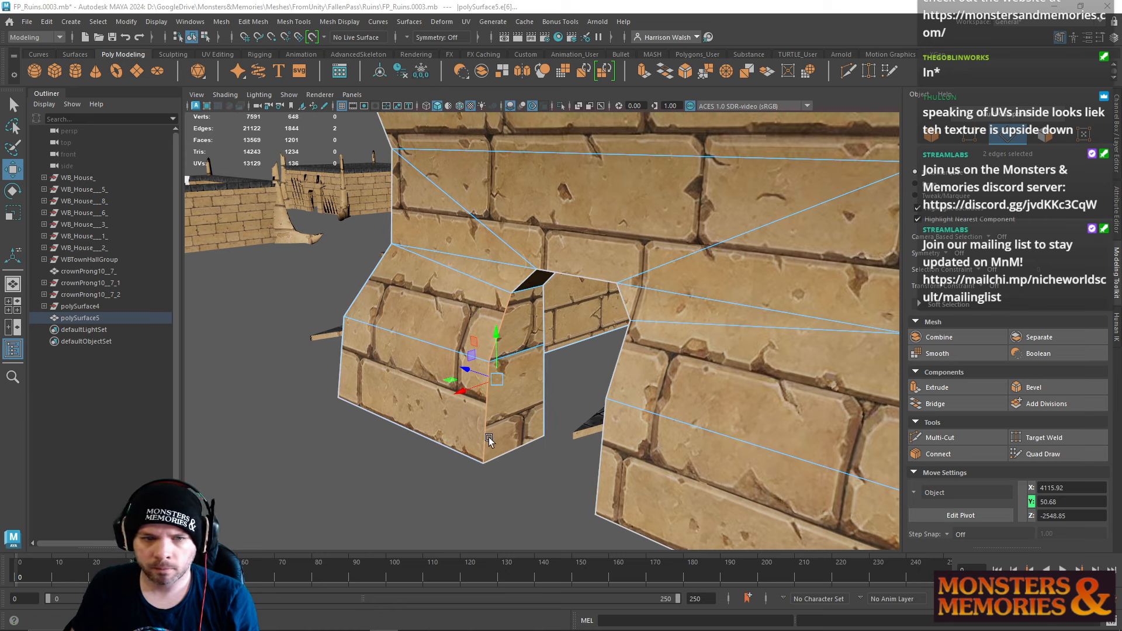
Step: Reselect the opposite jamb's lower and upper outer edges and stitch their UVs again
click(504, 500)
click(516, 568)
click(478, 405)
shift+click(499, 331)
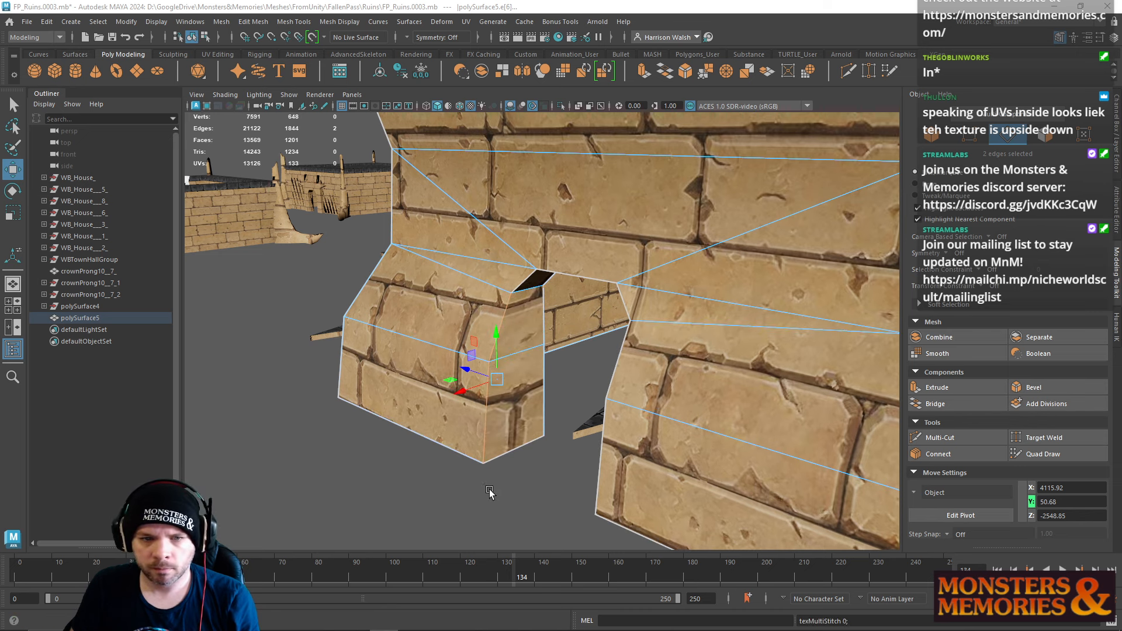
Step: Select the outer vertical edges on the other side of the doorway and try to stitch their UVs
alt+drag(516, 479, 741, 456)
alt+middle_drag(741, 455, 505, 494)
click(645, 413)
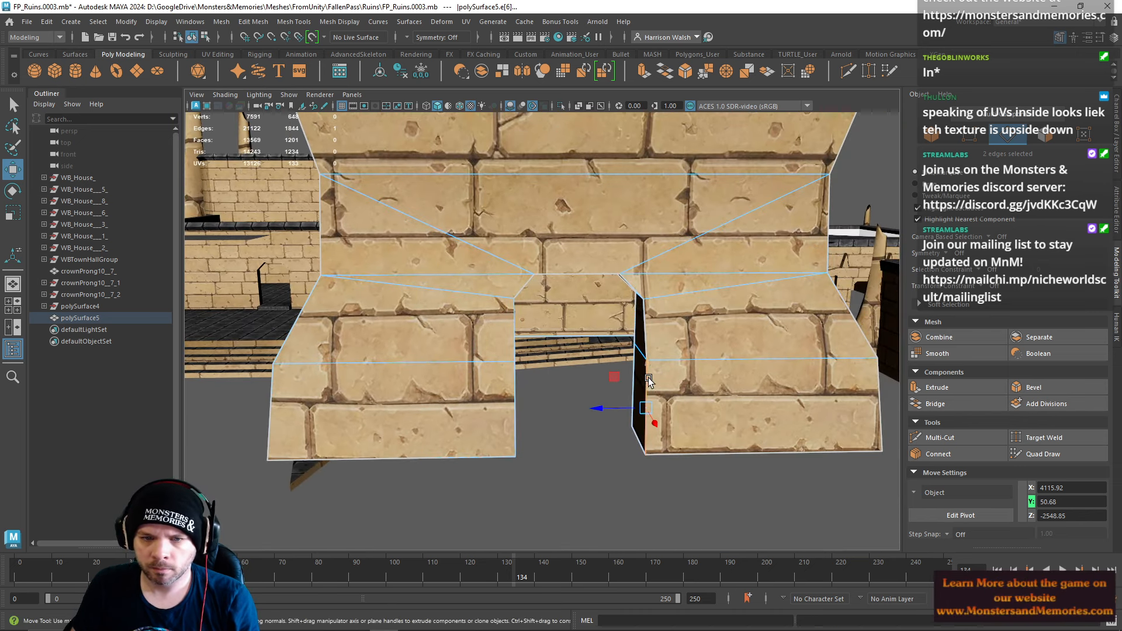
shift+click(645, 333)
key(g)
alt+drag(684, 365, 613, 358)
Step: Undo the recent UV stitches and edge selections on the doorway jambs
key(ctrl+z)
key(ctrl+z)
key(ctrl+z)
key(ctrl+z)
key(ctrl+z)
key(ctrl+z)
key(ctrl+z)
key(ctrl+z)
key(ctrl+z)
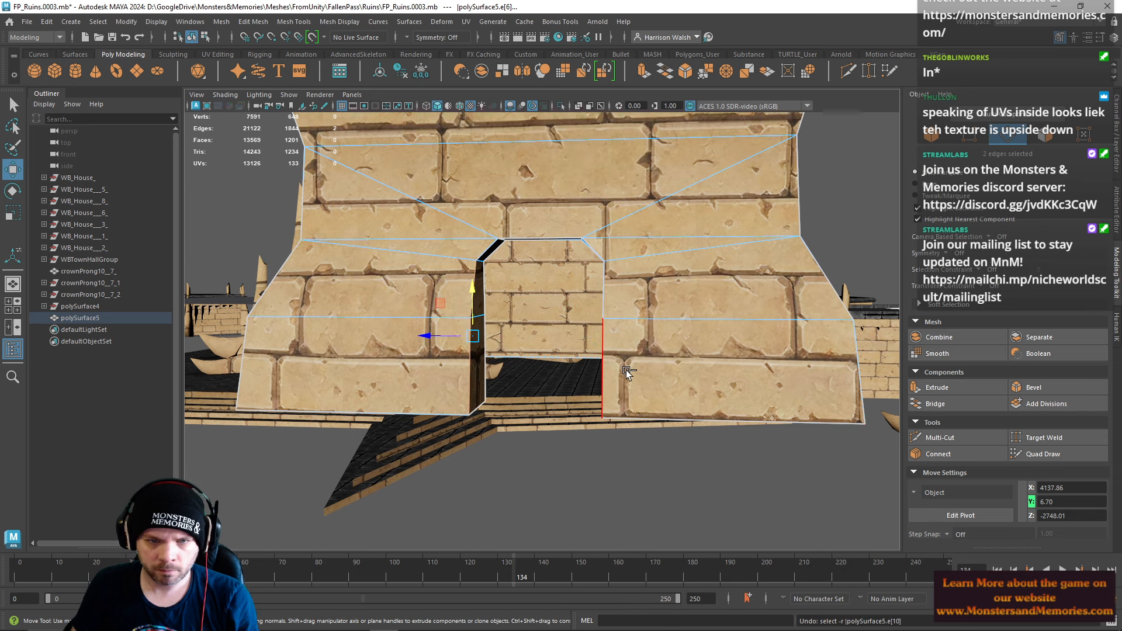
Step: Stitch the UVs across the two outer vertical edges of each doorway jamb, one jamb at a time
shift+click(620, 353)
alt+drag(620, 353, 422, 297)
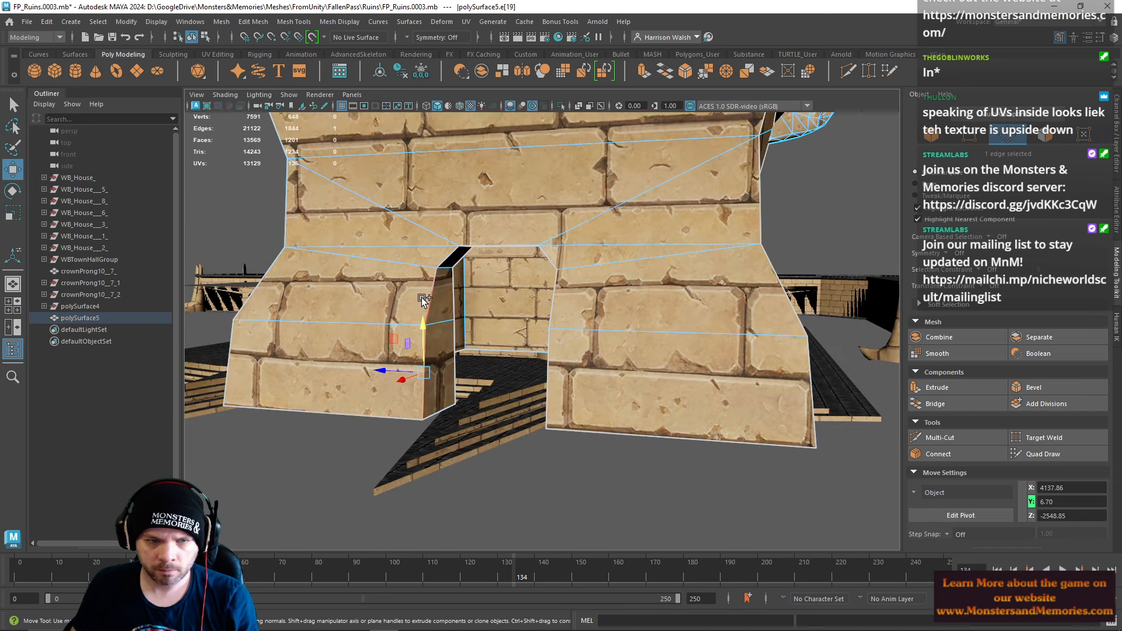
key(g)
click(557, 300)
shift+click(552, 353)
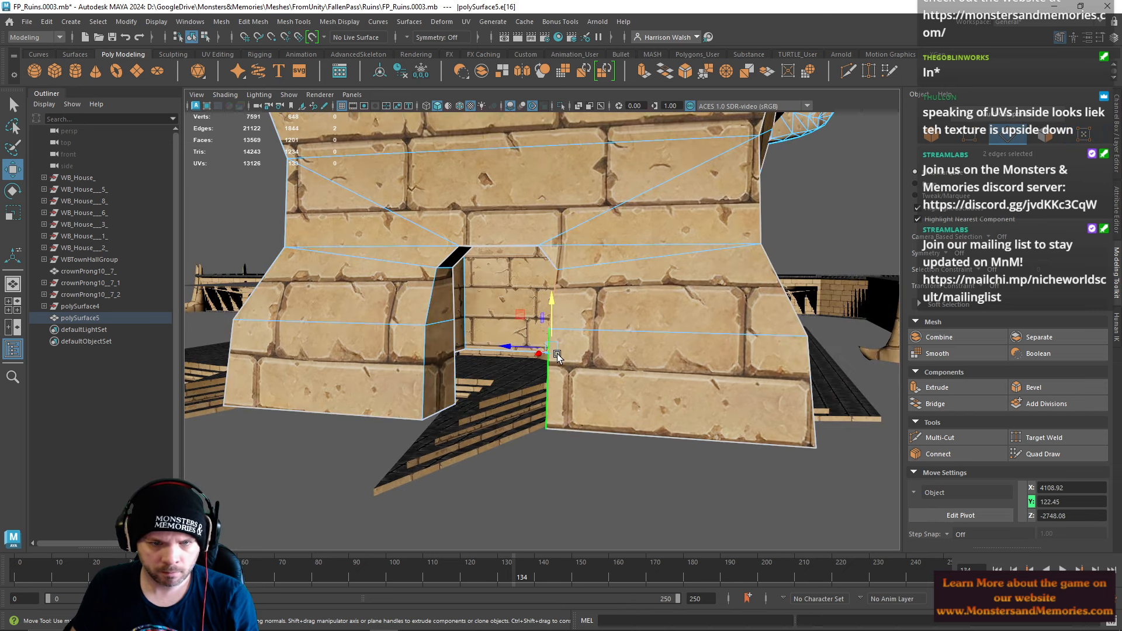
key(g)
Step: Try switching the small building to UVSet0 and deleting a UV set, and undo those UV set changes
alt+drag(555, 412, 673, 415)
alt+middle_drag(672, 415, 580, 400)
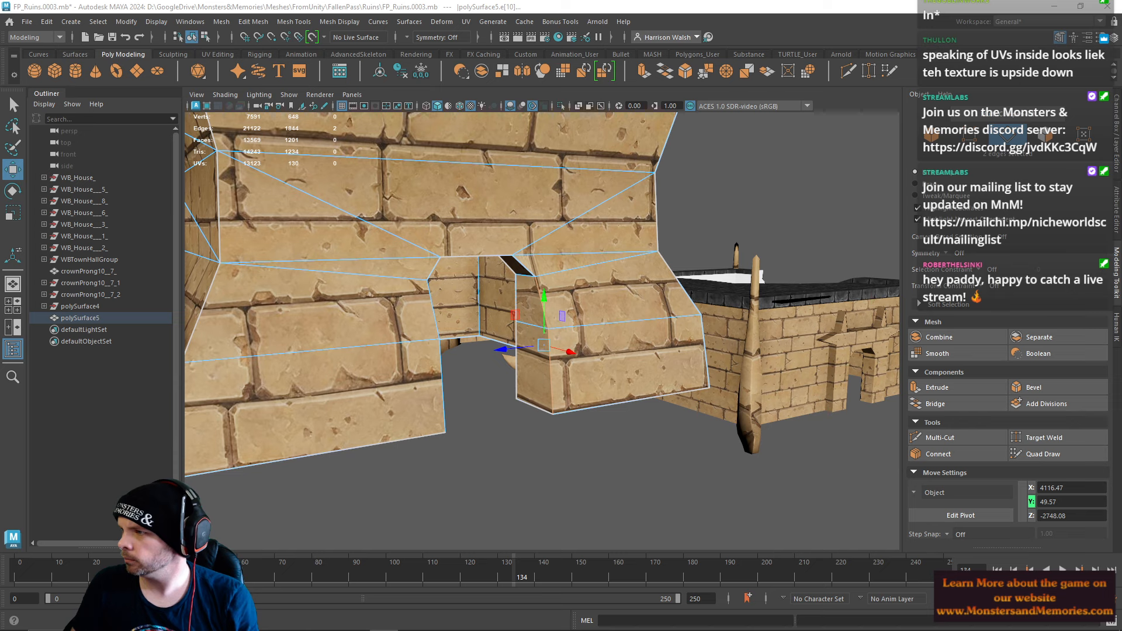
key(ctrl+z)
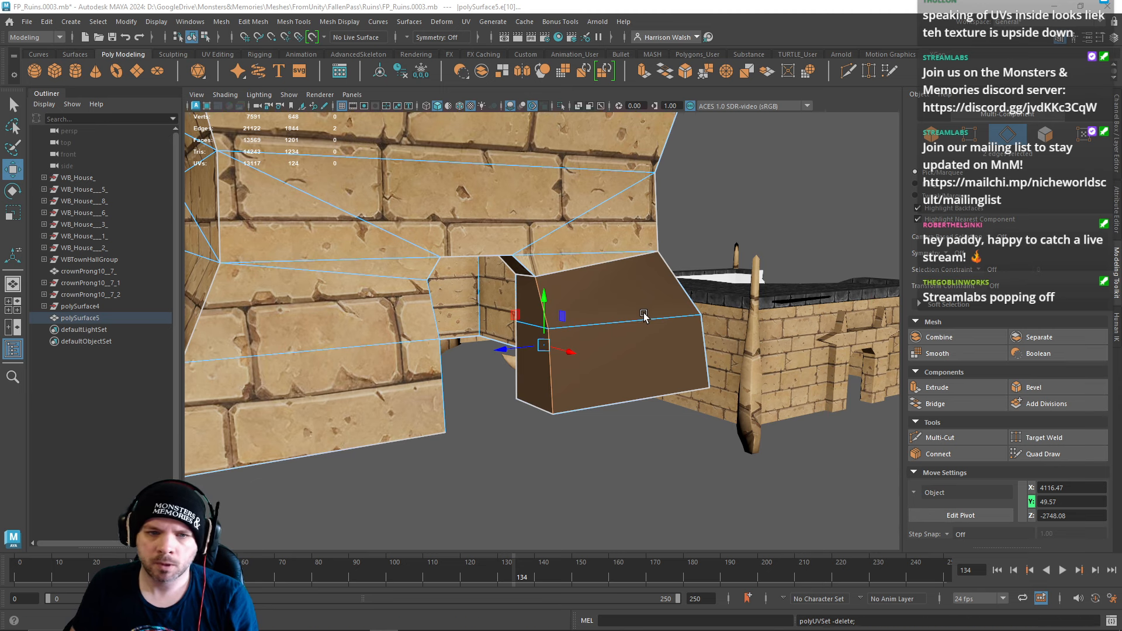
key(ctrl+z)
key(ctrl+z)
key(ctrl+z)
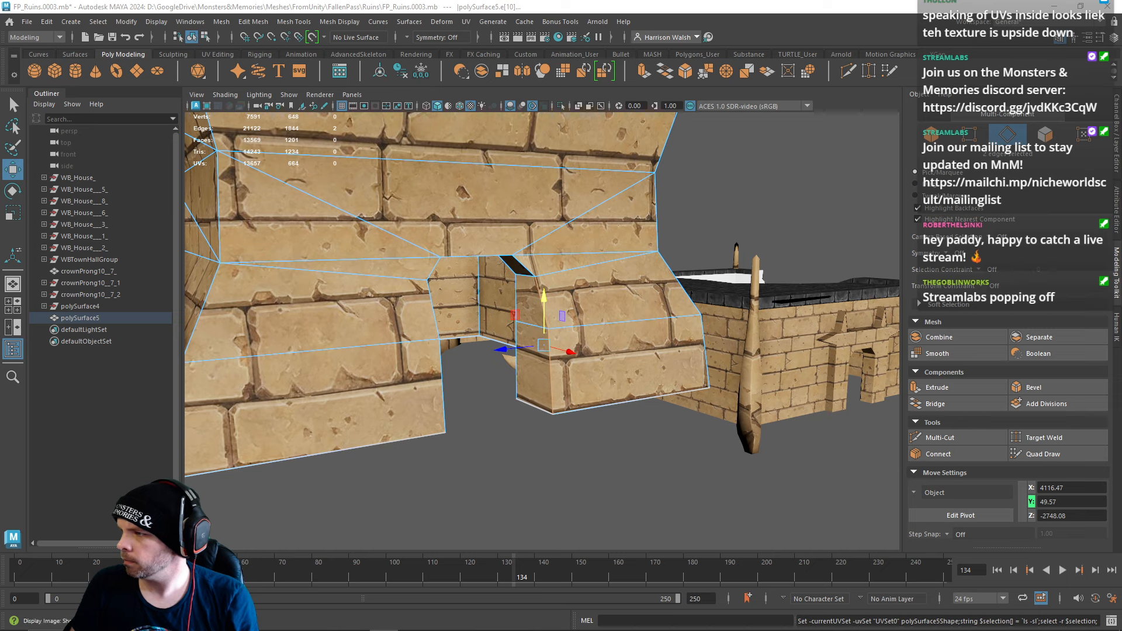
key(ctrl+z)
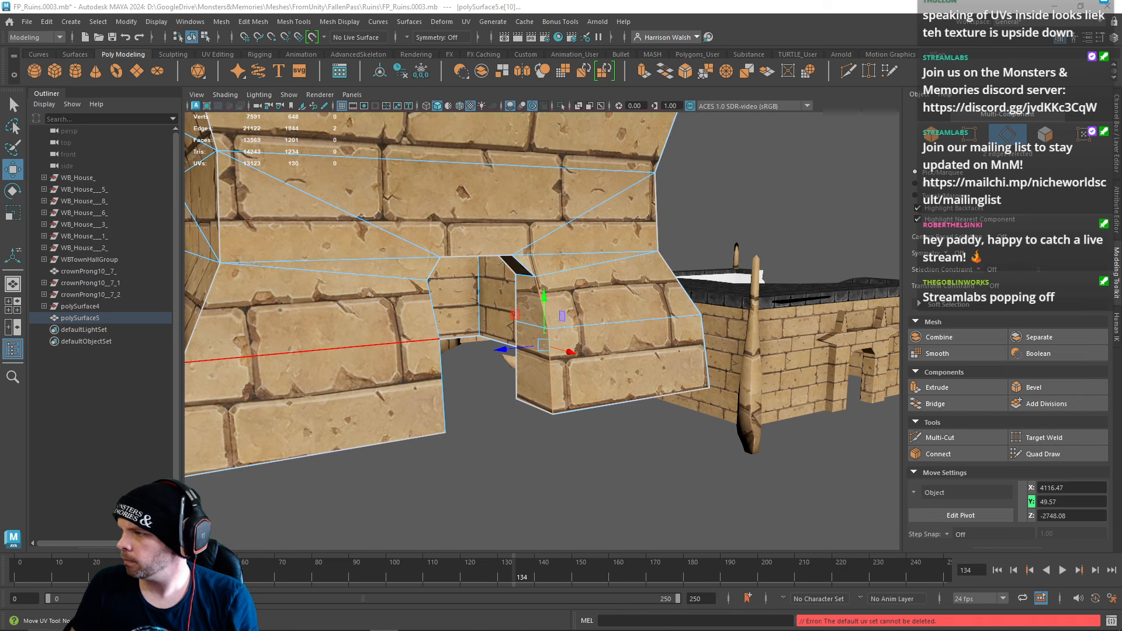
Step: Switch to UV selection and pick the UVs at the jambs' mid-height and the doorway's upper corners
alt+drag(609, 305, 484, 317)
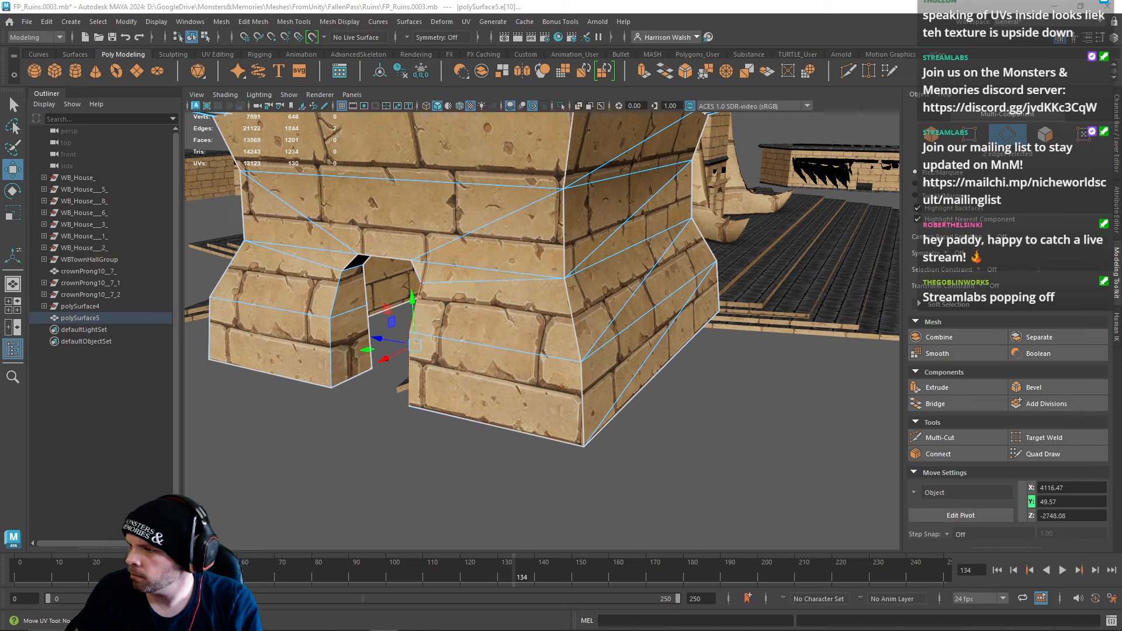
key(F12)
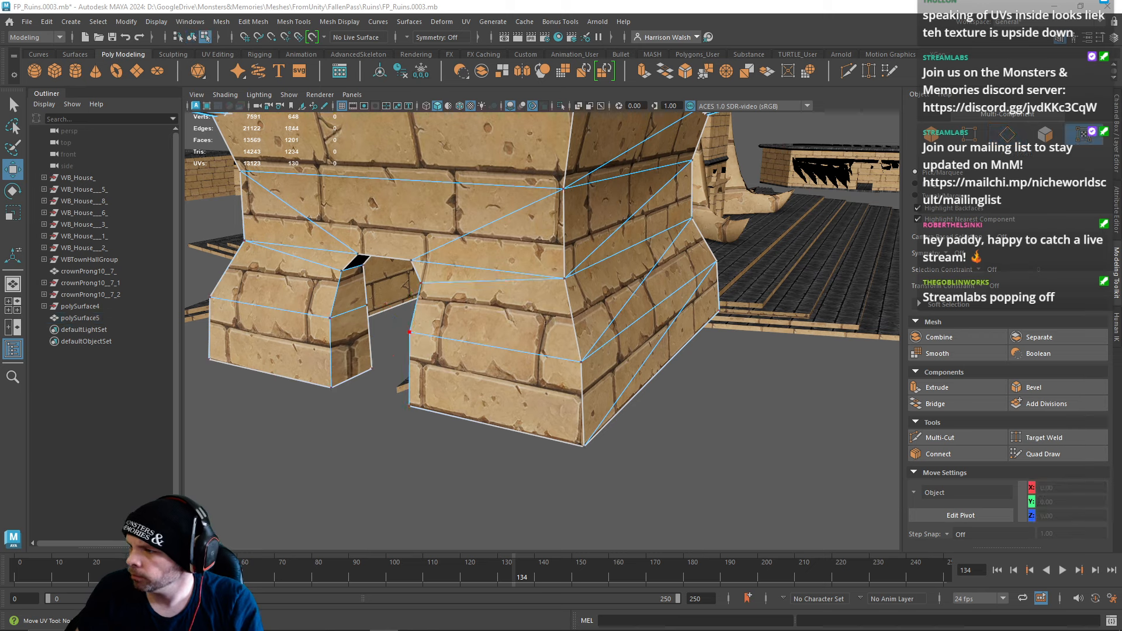
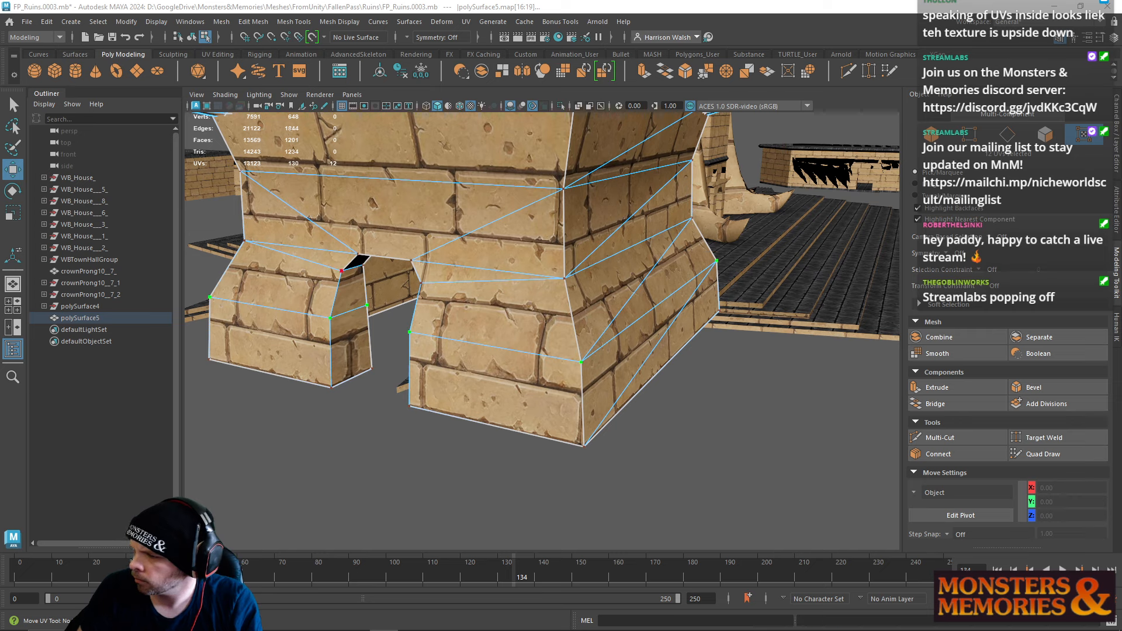
click(342, 270)
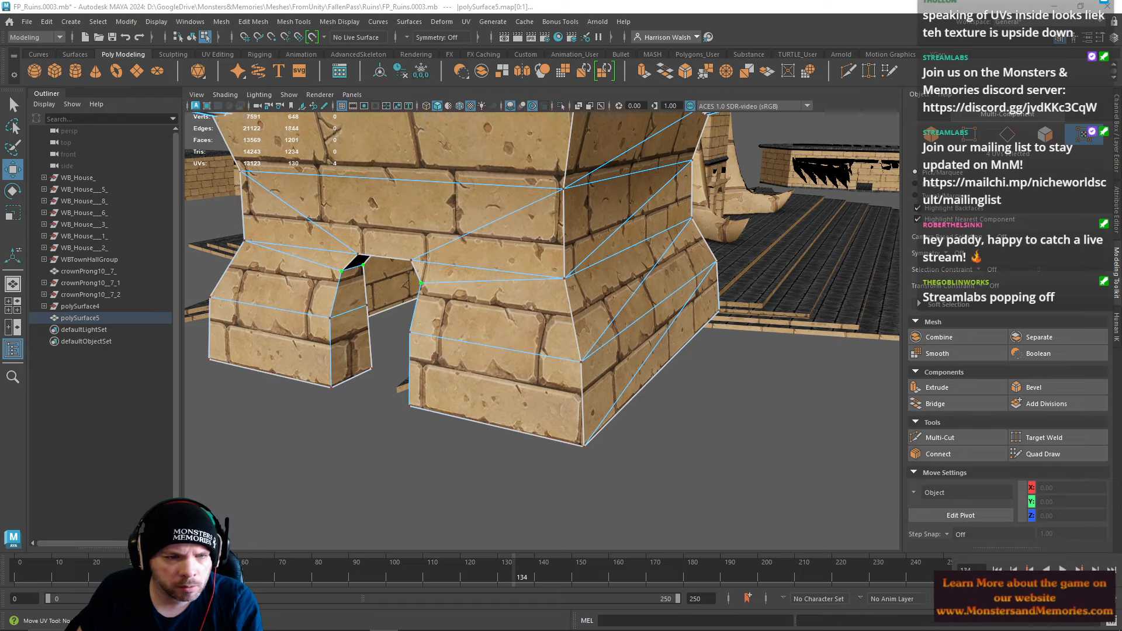
Step: Select the connected interior wall faces and rotate their UVs clockwise in 45-degree increments until the brick texture is upright
alt+drag(646, 362, 643, 316)
right_drag(642, 298, 642, 327)
click(642, 328)
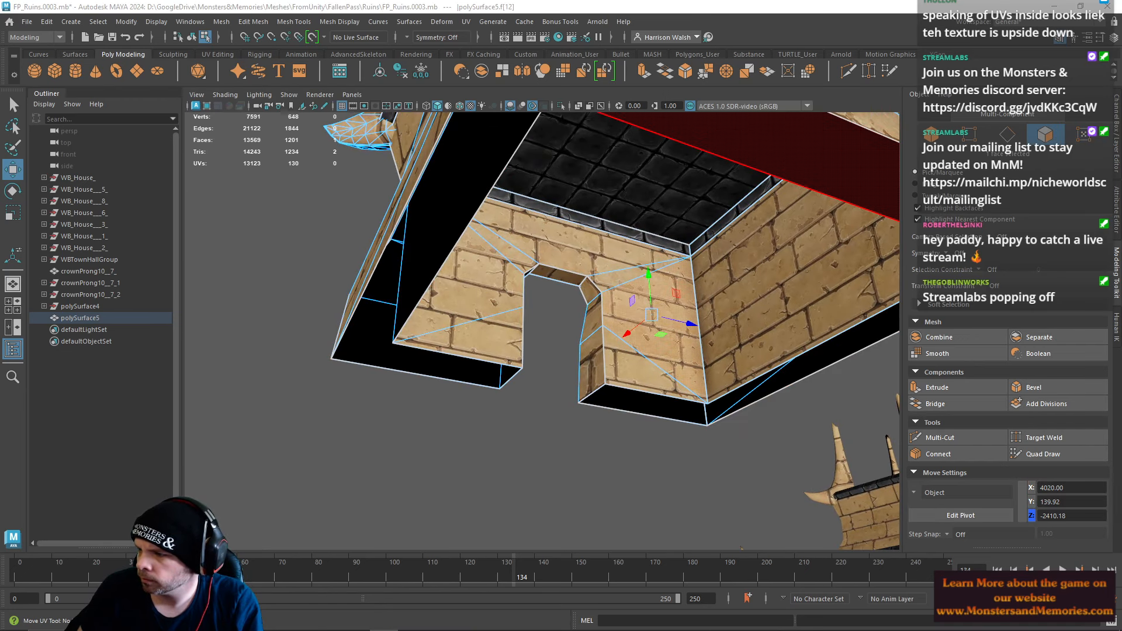
double_click(733, 139)
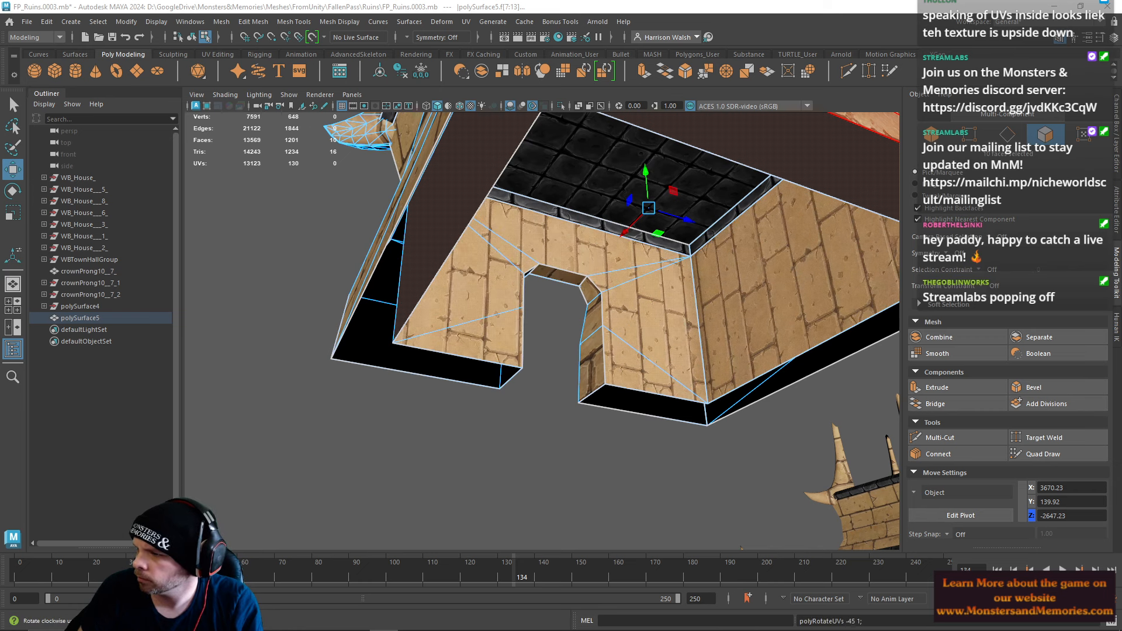
key(e)
key(w)
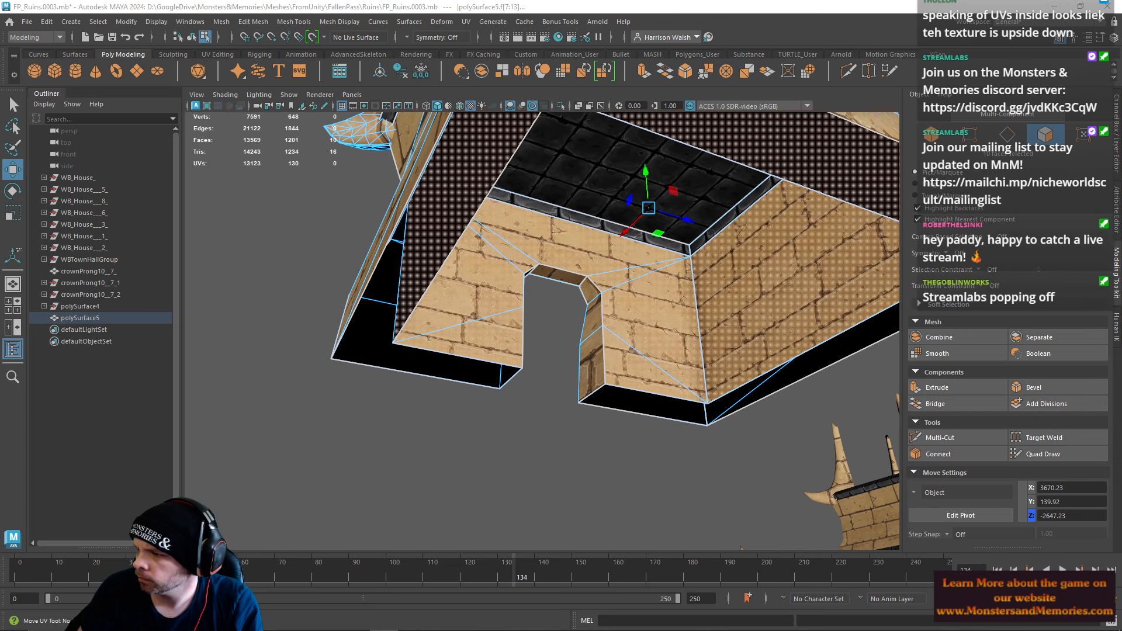
Step: Try to level the doorway wall's interior UVs by aligning the lower-edge, mid-height and upper-corner UVs to their average V
key(F12)
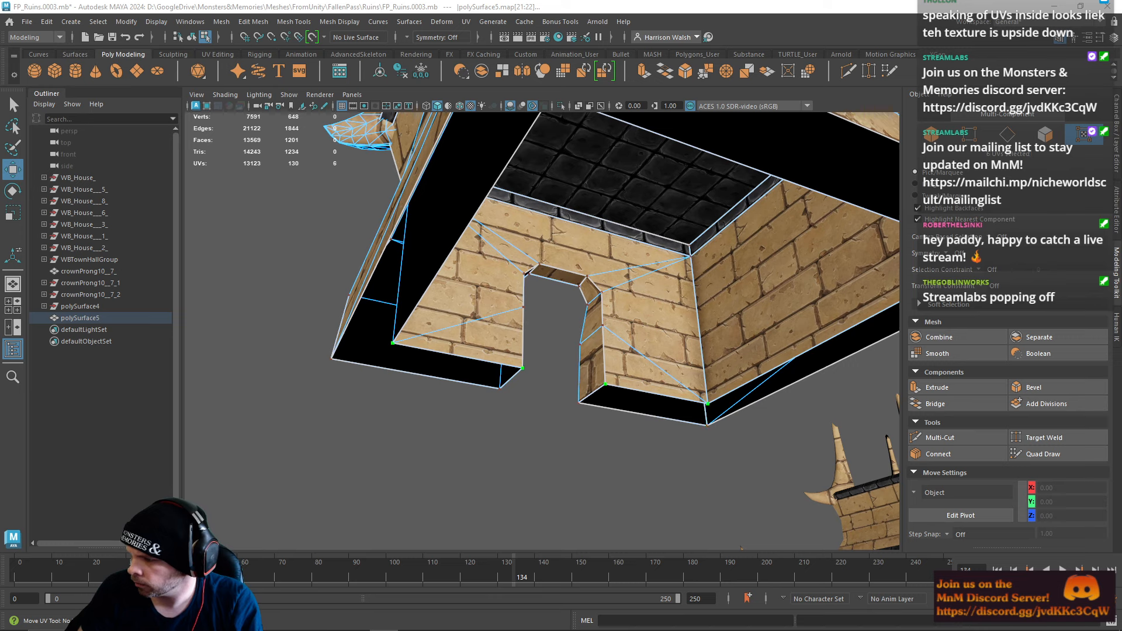
shift+click(707, 426)
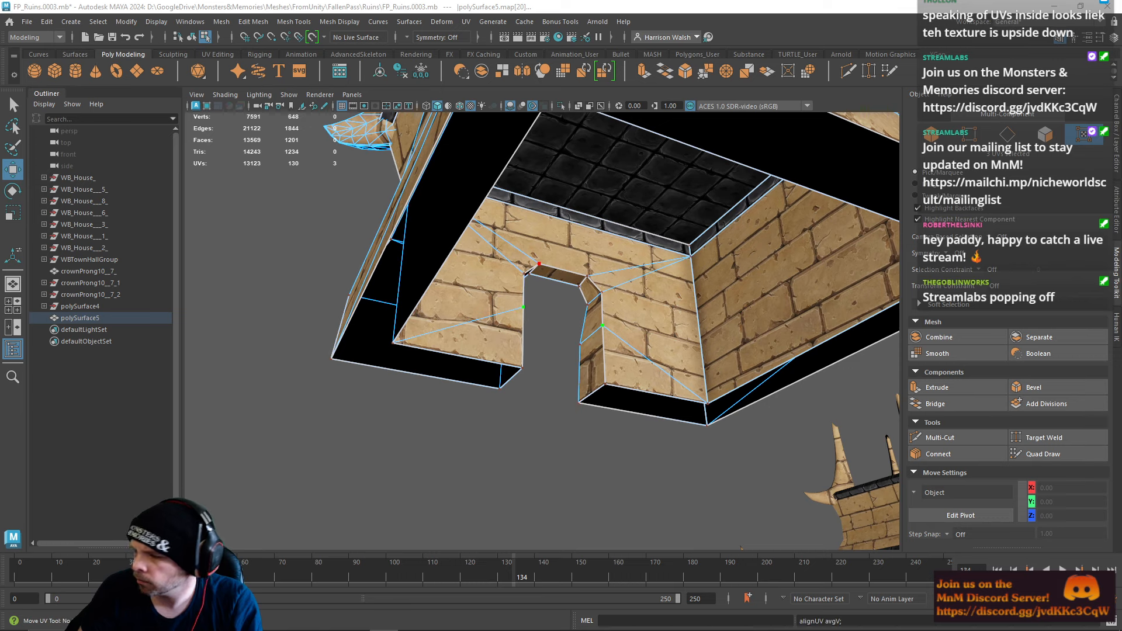
alt+drag(495, 276, 670, 305)
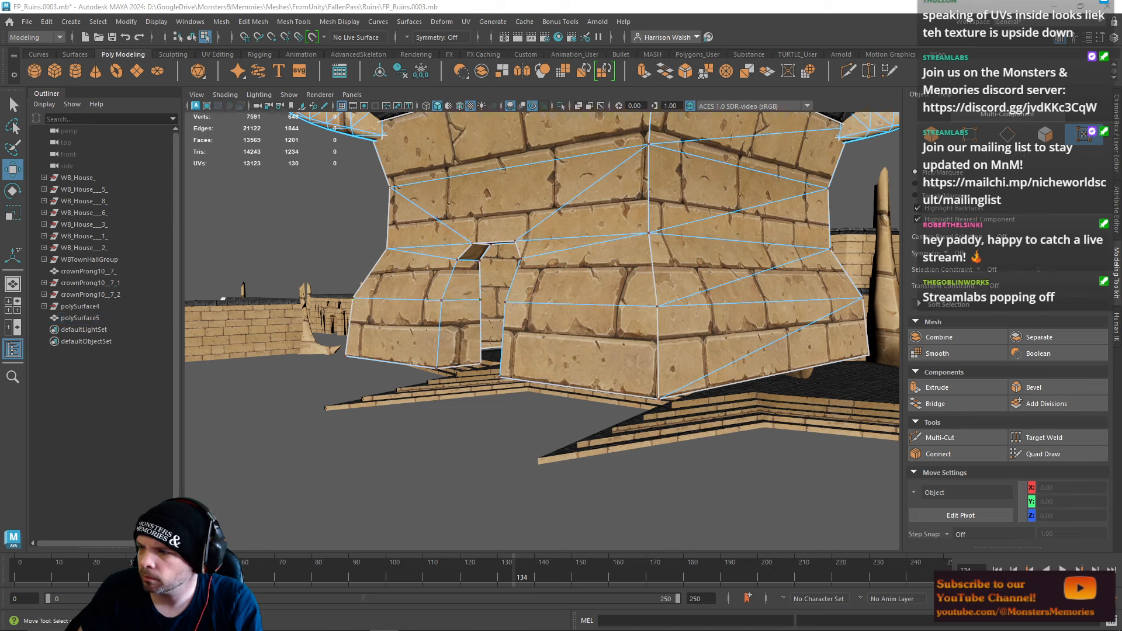
click(480, 261)
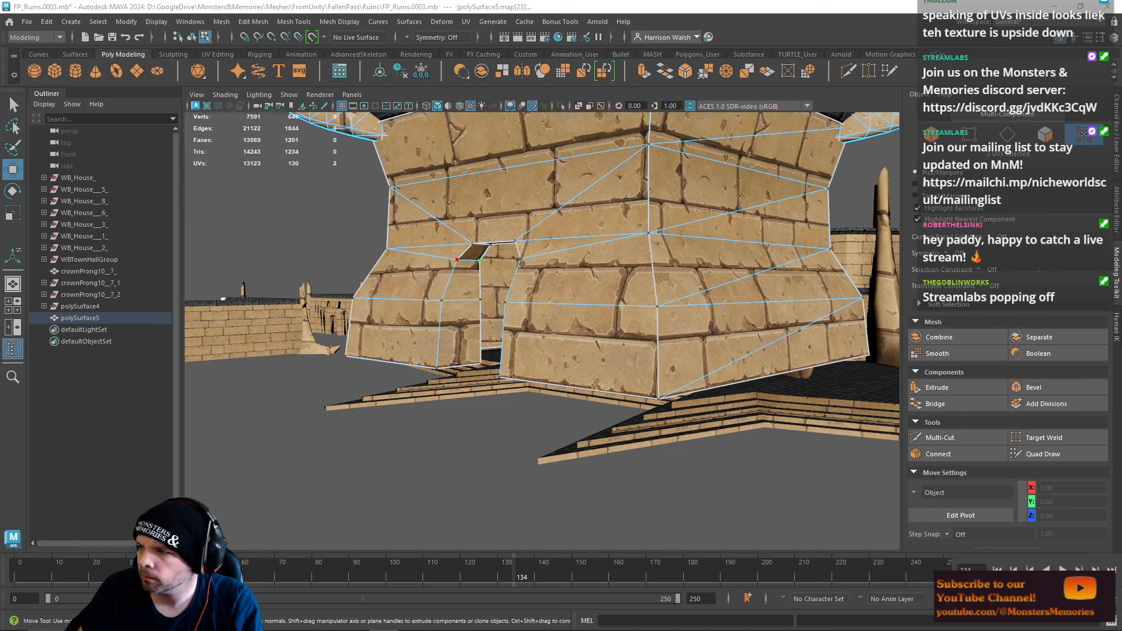
shift+click(457, 259)
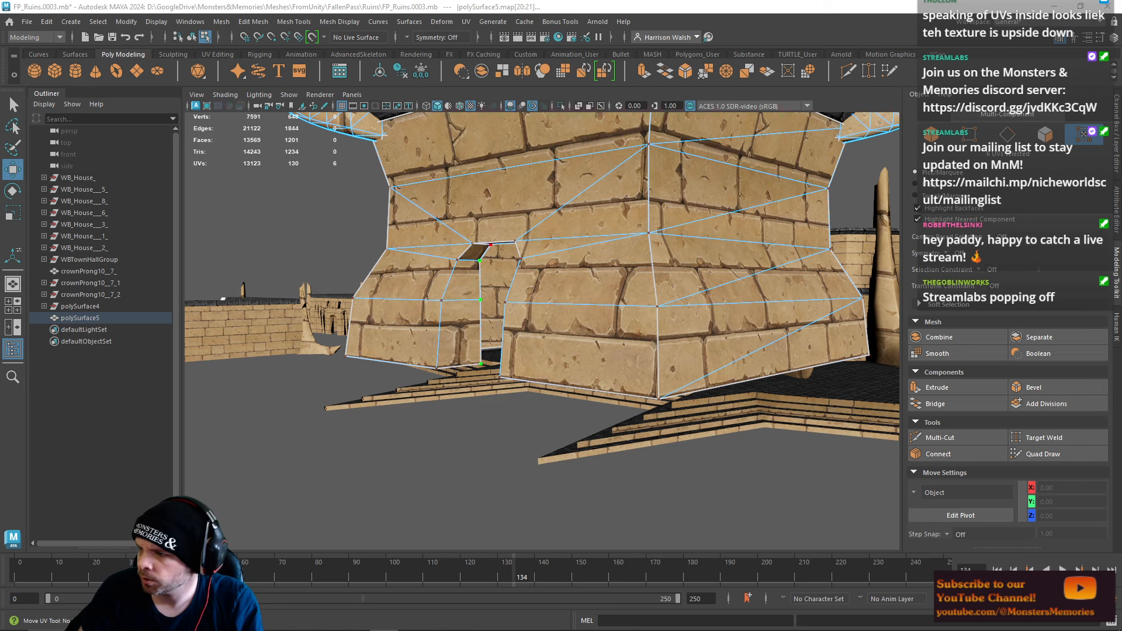
Step: Try to straighten the doorway wall's vertical UV edges to their average U, and unfold the whole interior wall shell
alt+drag(661, 319, 472, 246)
alt+drag(565, 275, 640, 289)
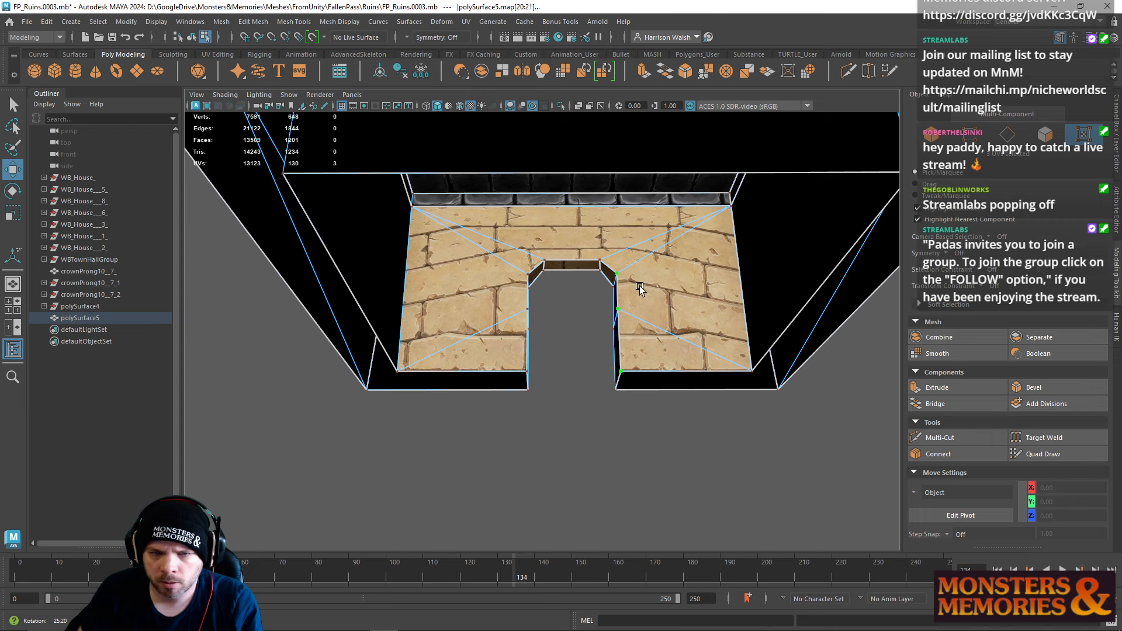
alt+drag(640, 289, 735, 287)
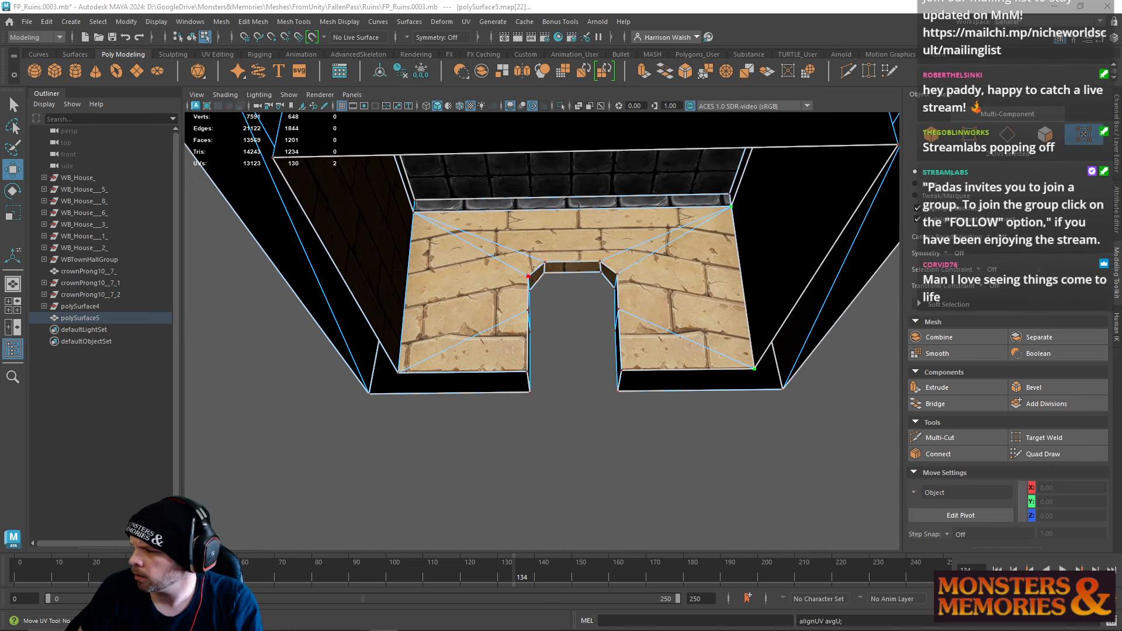
key(r)
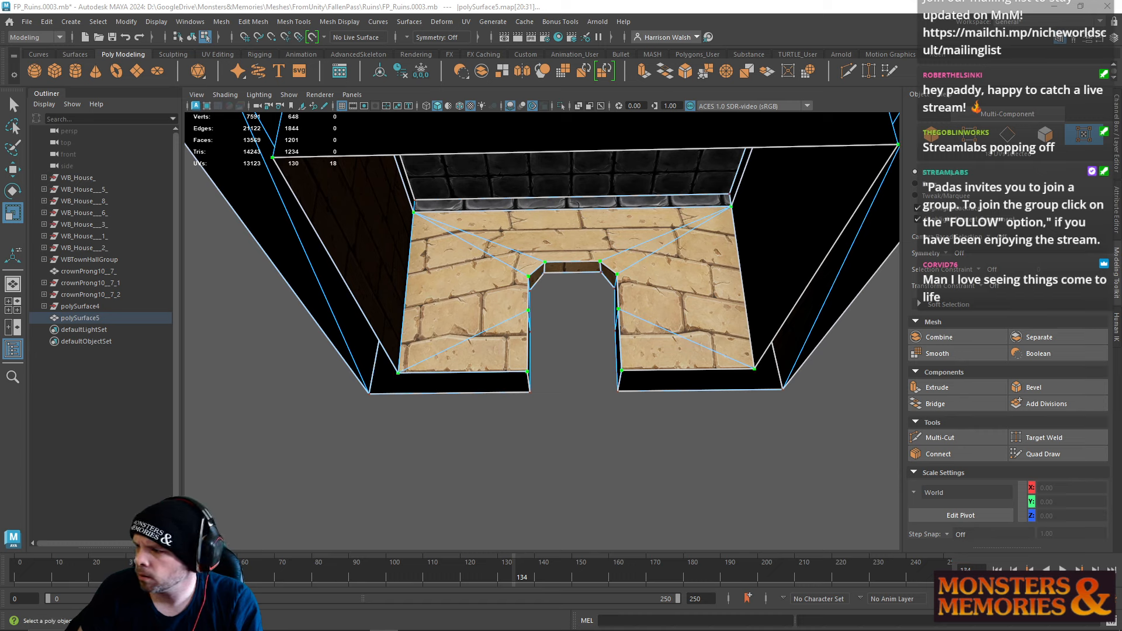
Step: Undo the unfold and the recent UV alignments and moves around the interior doorway
key(ctrl+z)
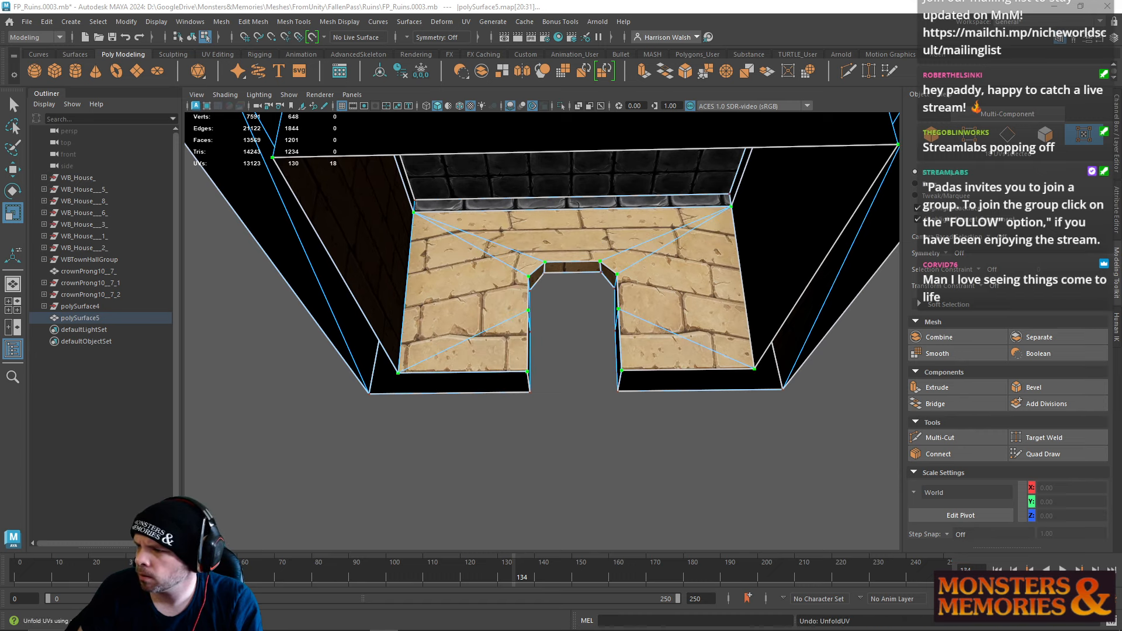
key(ctrl+z)
key(ctrl+z)
key(ctrl+z)
key(ctrl+z)
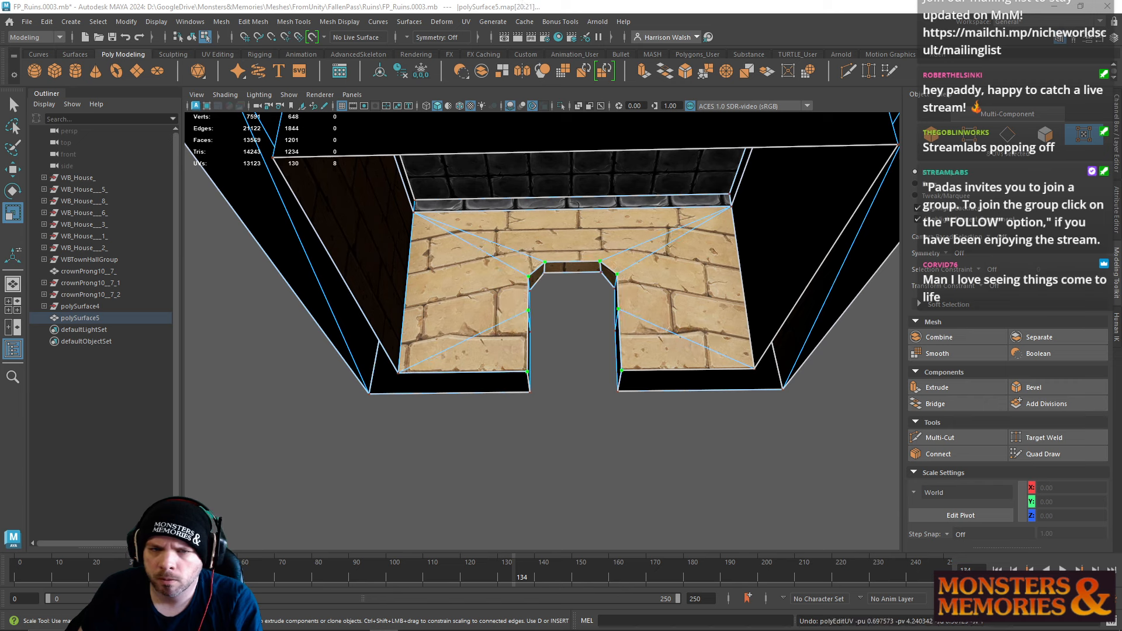
key(ctrl+z)
key(ctrl+z)
key(ctrl+z)
key(ctrl+z)
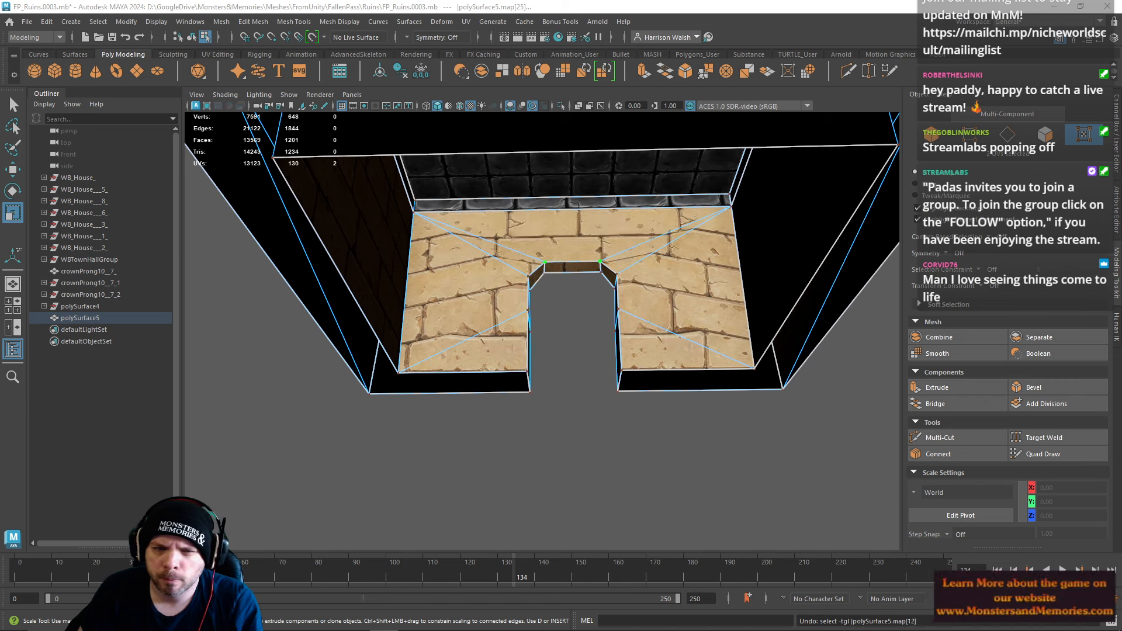
key(ctrl+z)
key(ctrl+z)
key(ctrl+z)
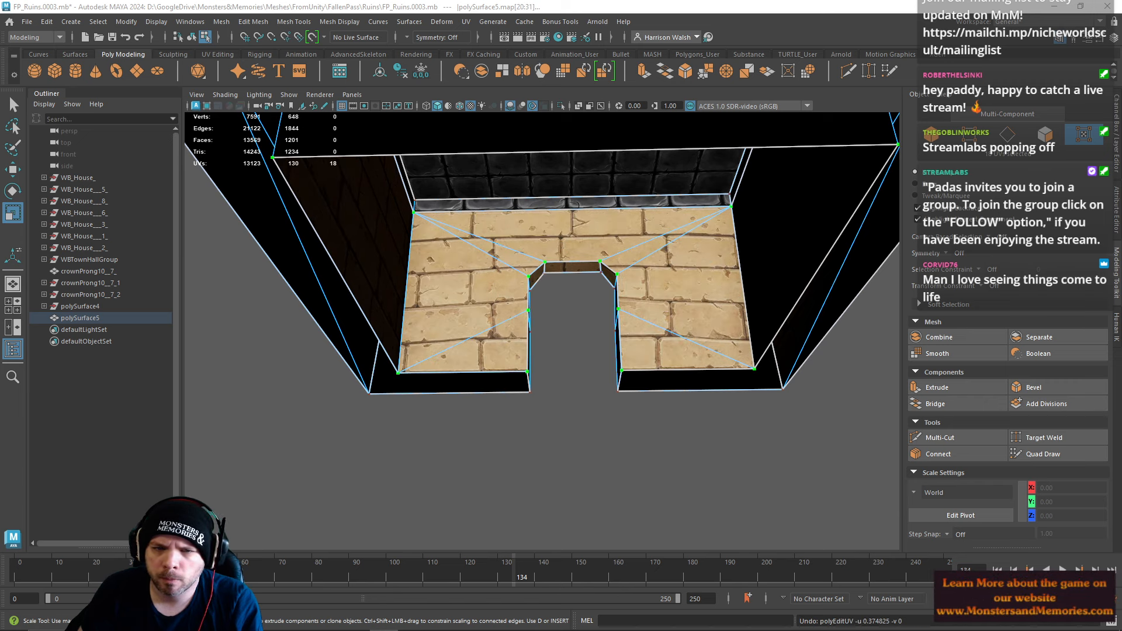
key(ctrl+z)
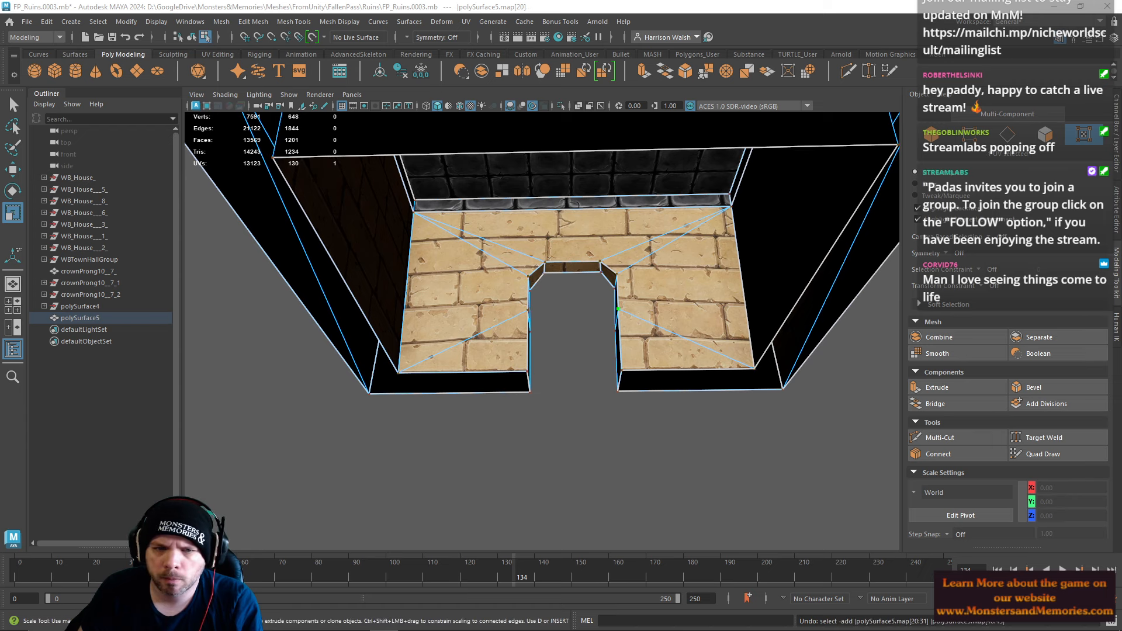
Step: Undo the remaining alignment edits and UV selections along the interior wall's lower edge, back to the whole shell selection
alt+drag(636, 338, 581, 358)
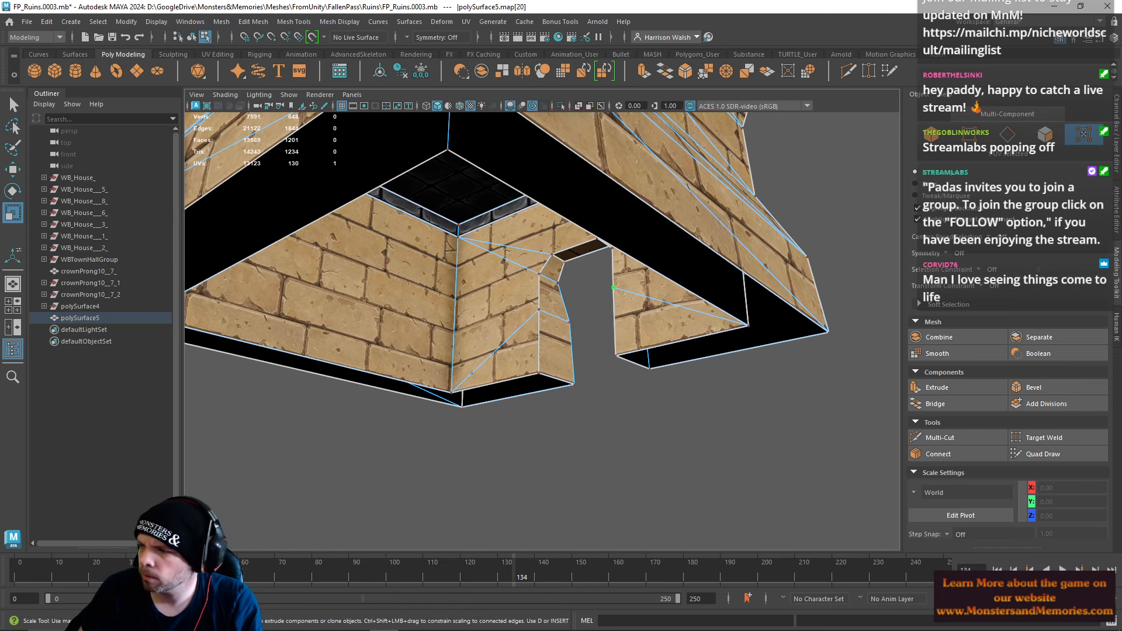
click(748, 325)
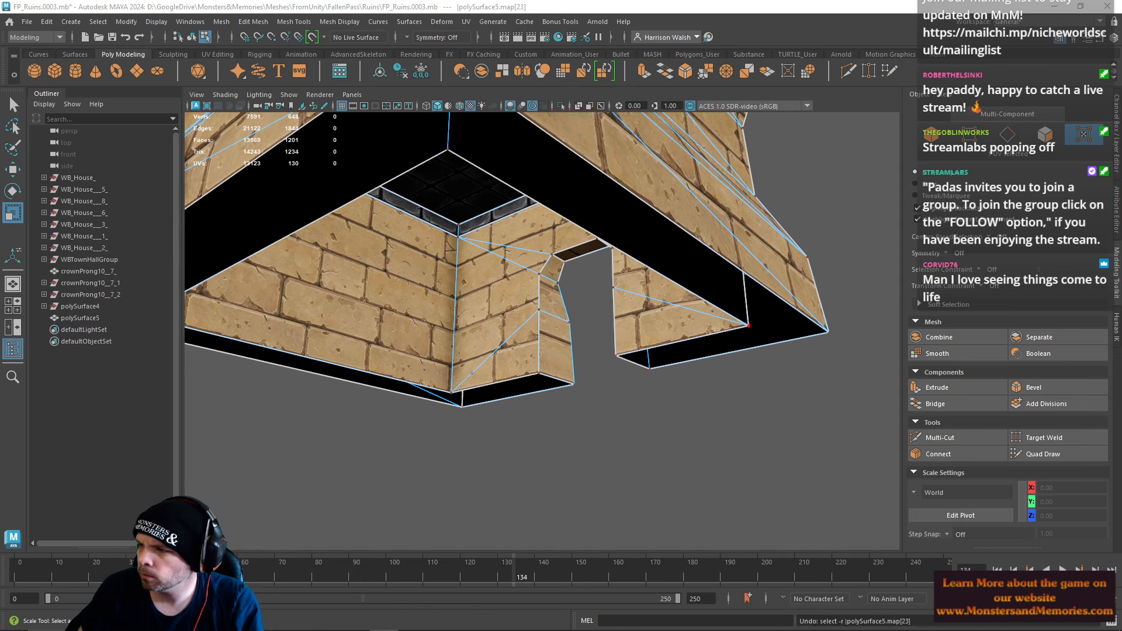
key(ctrl+z)
key(ctrl+z)
key(ctrl+z)
key(ctrl+z)
key(ctrl+z)
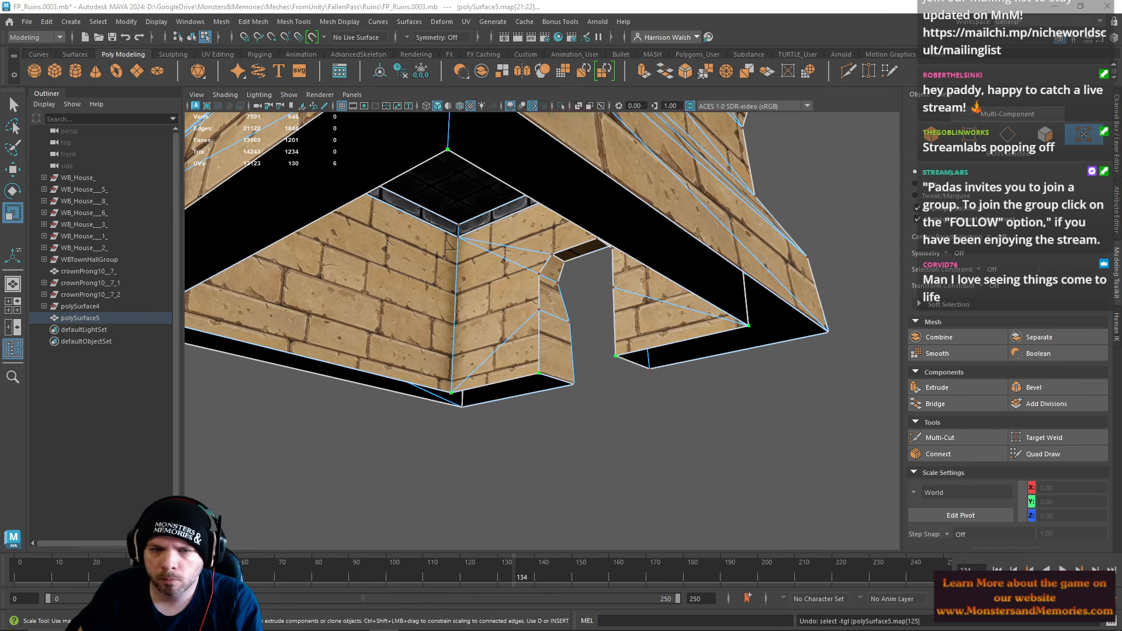
key(ctrl+z)
key(ctrl+z)
key(ctrl+z)
key(ctrl+z)
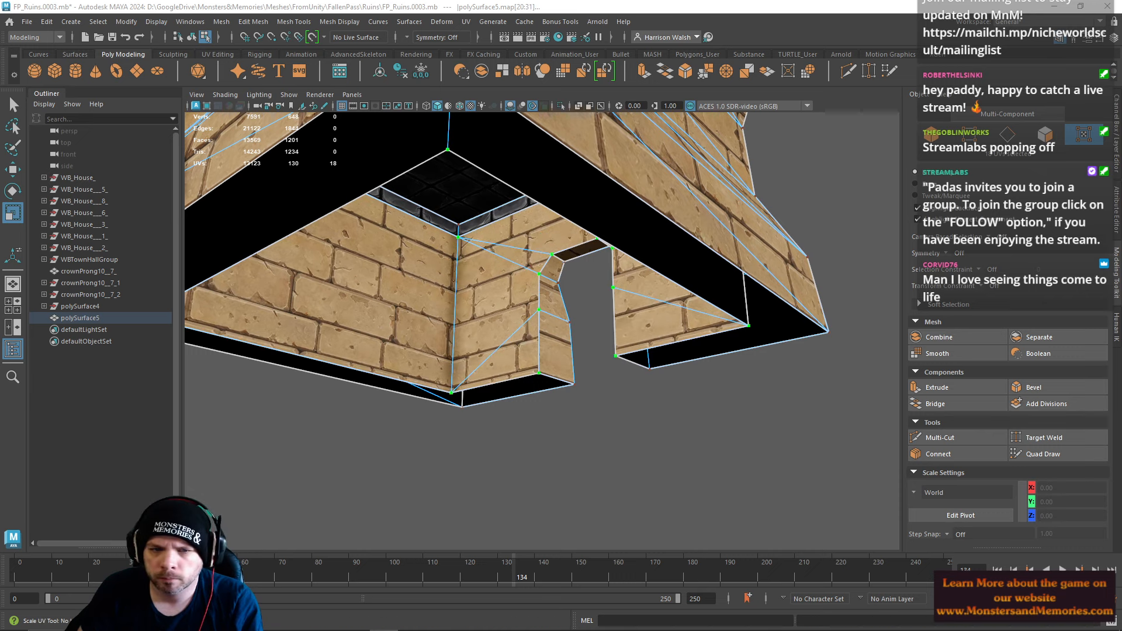
Step: Scale and reposition the interior wall shell's UVs to enlarge the bricks, then return to object selection and deselect the building
key(w)
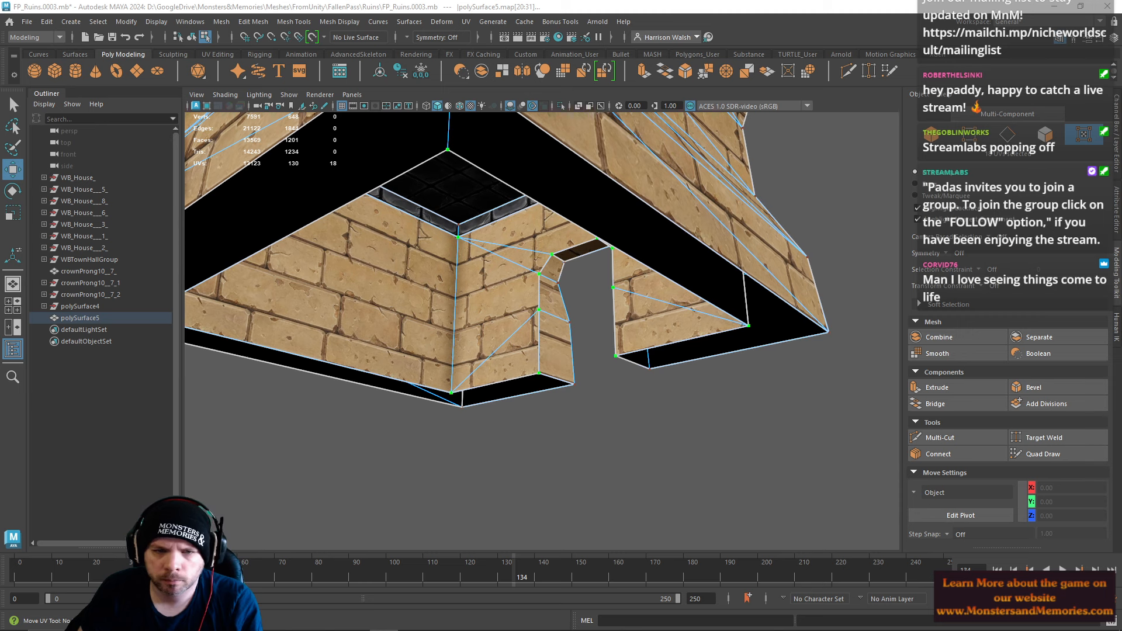
key(r)
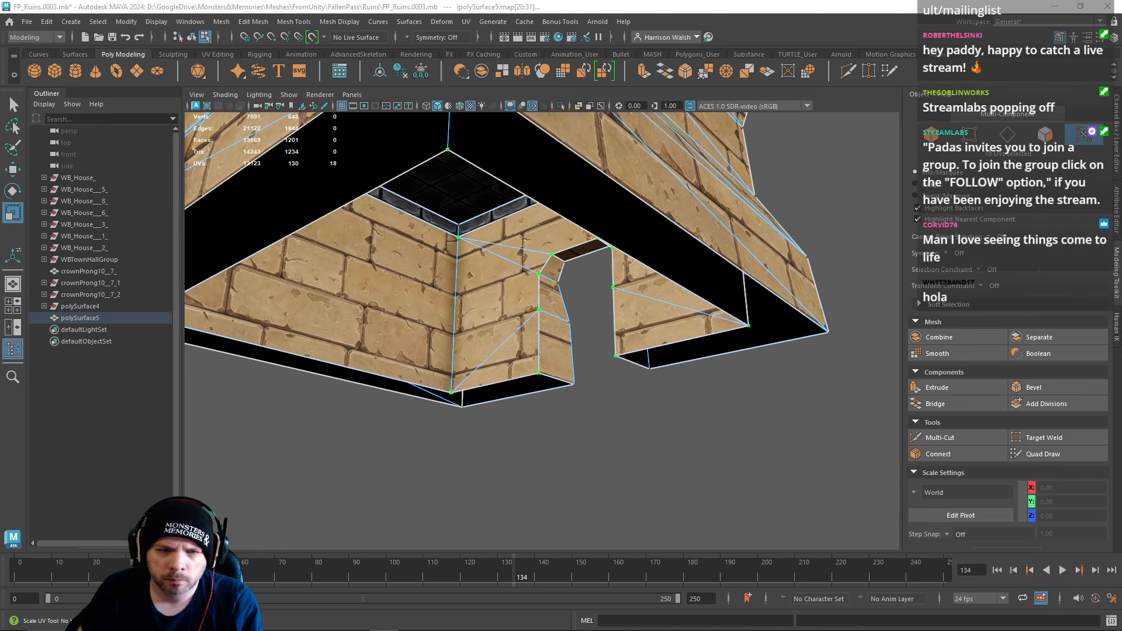
key(w)
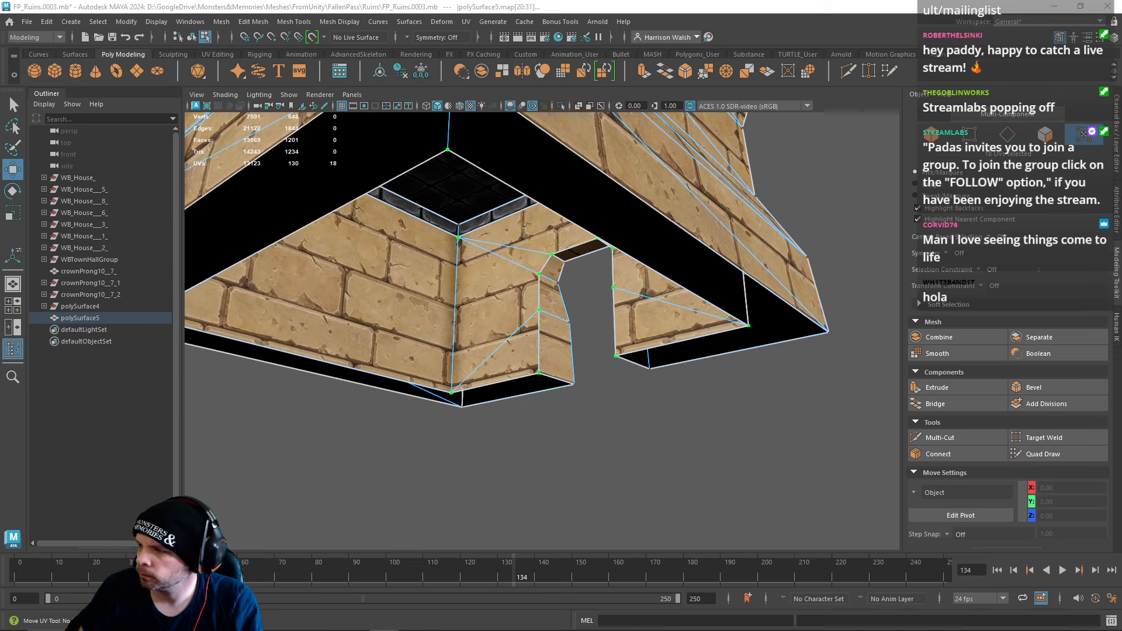
key(r)
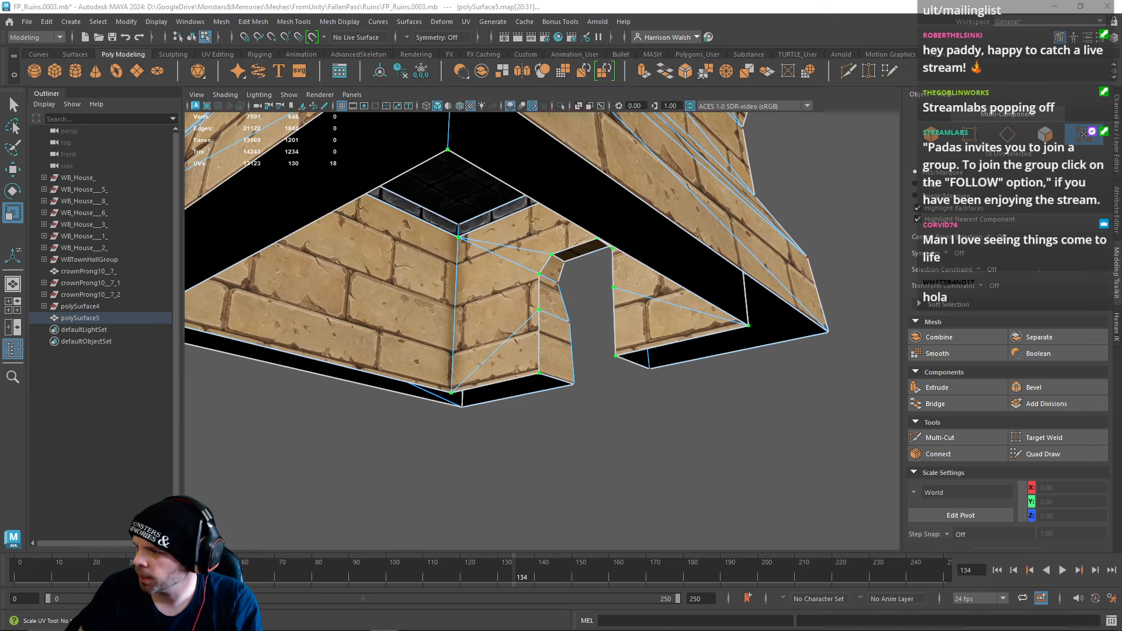
key(w)
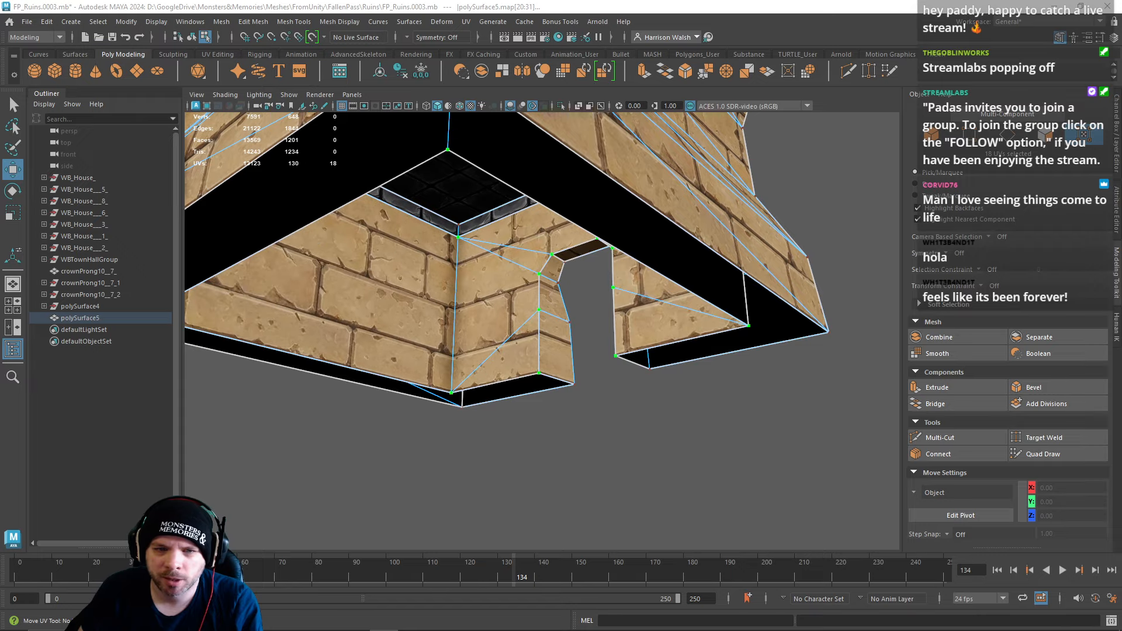
alt+drag(655, 322, 591, 247)
right_drag(598, 241, 648, 222)
click(768, 206)
Step: Unfold the UVs of the dark stone trim strip between the interior walls and ceiling, then deselect the building
alt+right_drag(767, 206, 679, 262)
alt+drag(678, 261, 870, 224)
alt+right_drag(368, 286, 561, 258)
alt+drag(561, 258, 598, 240)
click(599, 240)
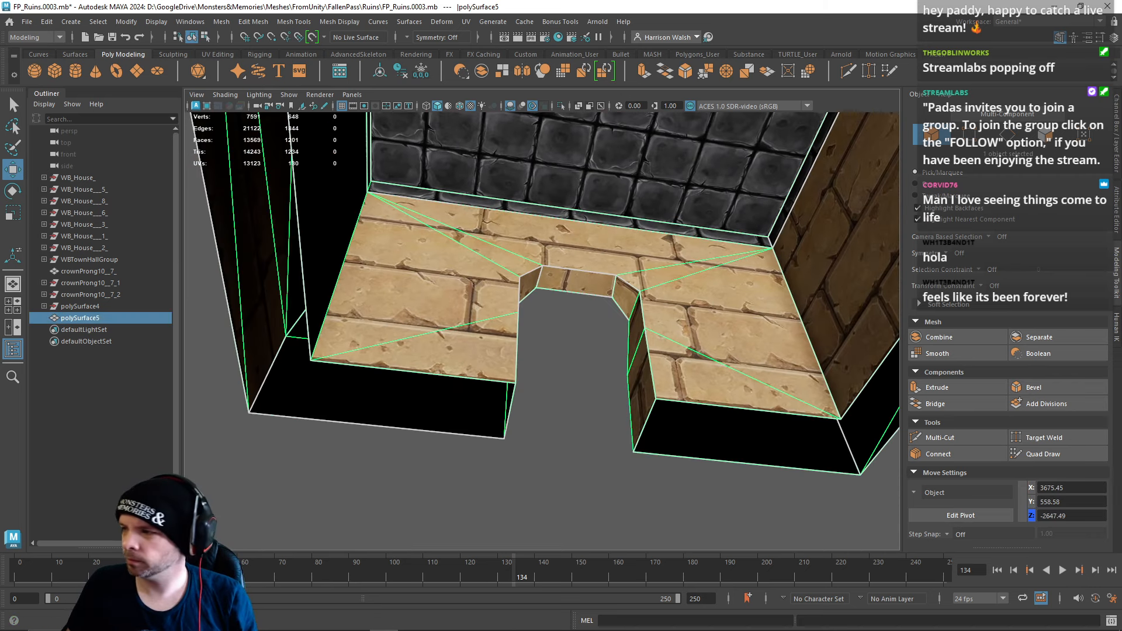
key(F12)
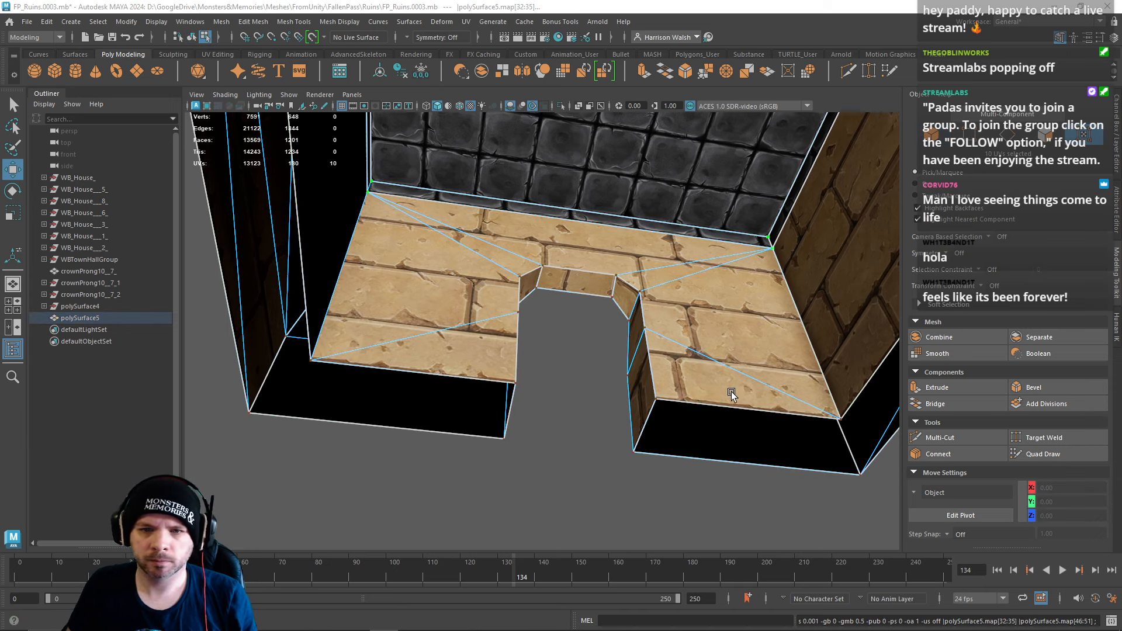
alt+drag(725, 369, 771, 344)
right_drag(670, 298, 727, 281)
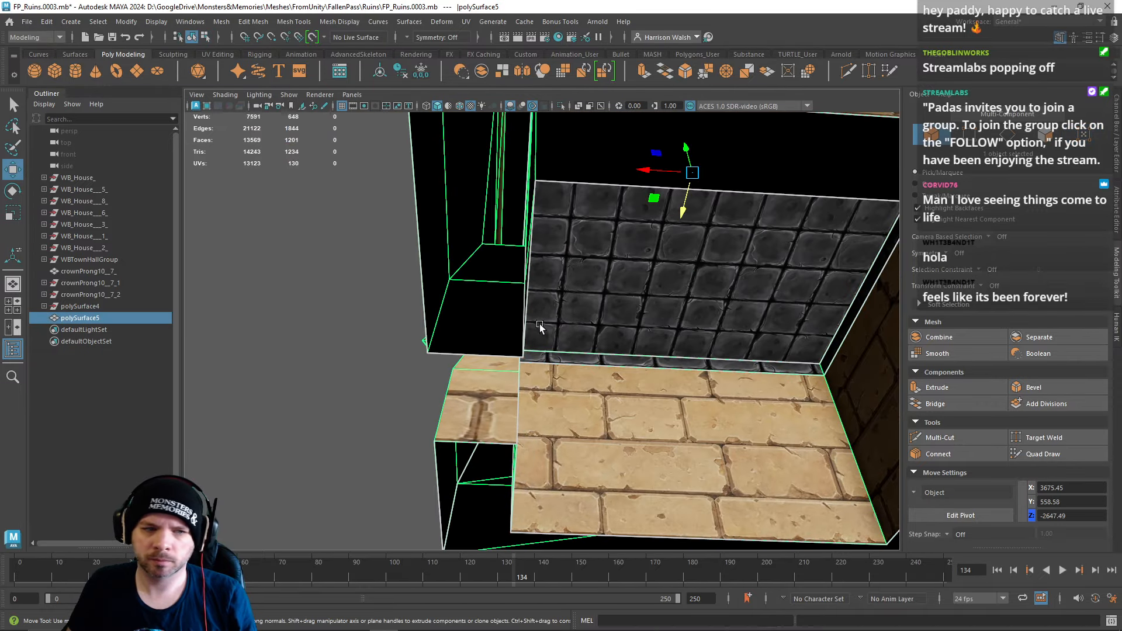
click(383, 396)
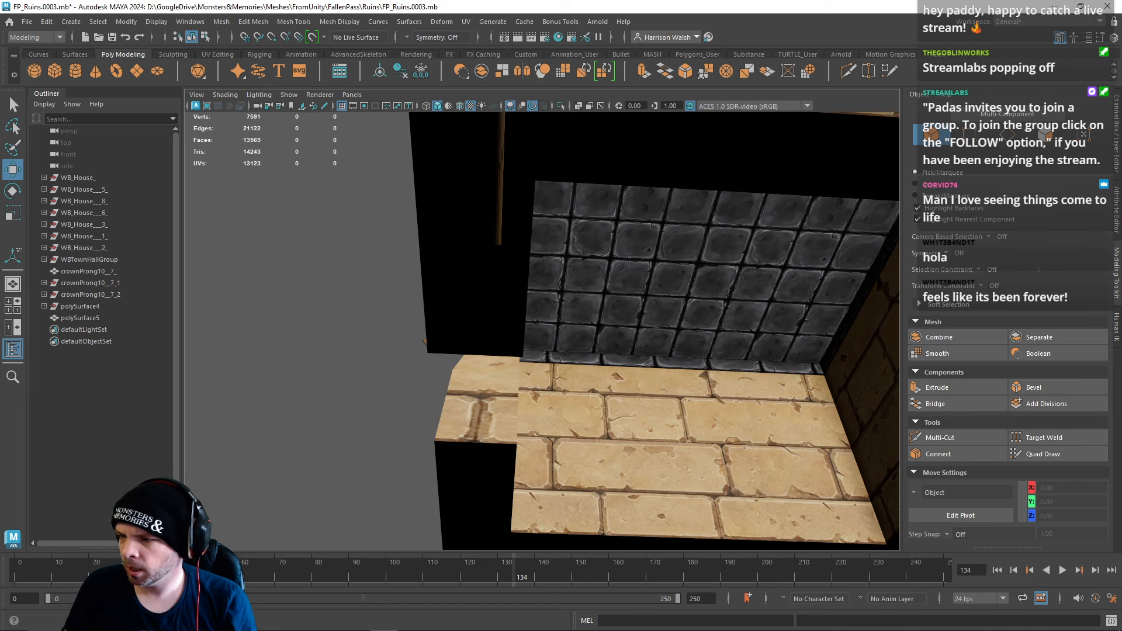
Step: Switch to Unity and fly through the FallenPass scene to examine the town hall and surrounding buildings
alt+drag(517, 285, 578, 342)
mouse_move(356, 624)
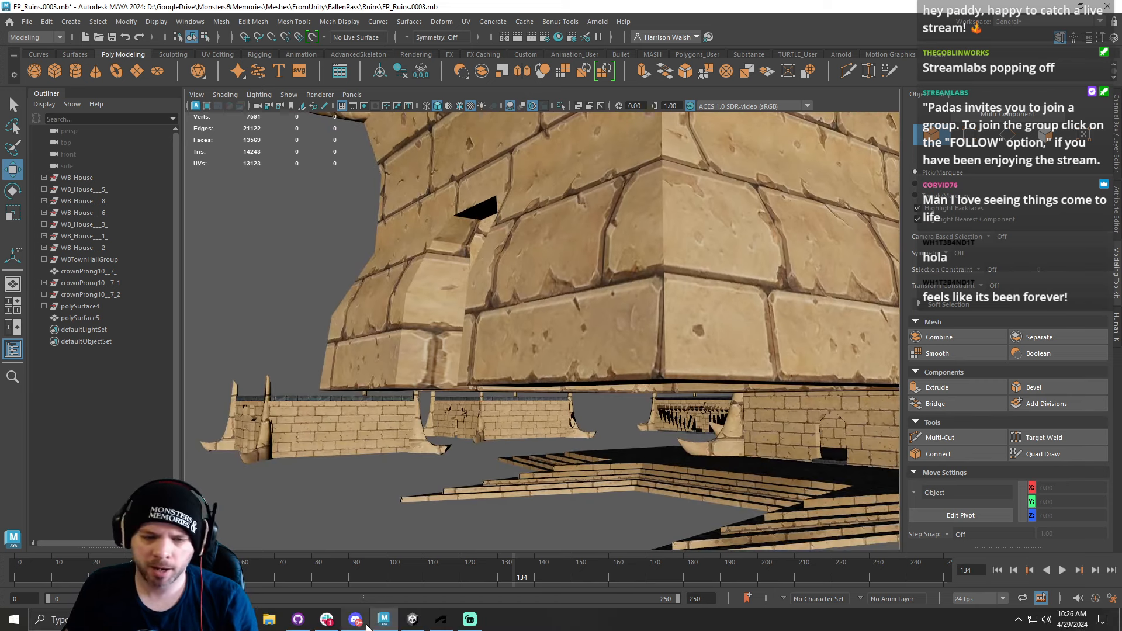
click(419, 622)
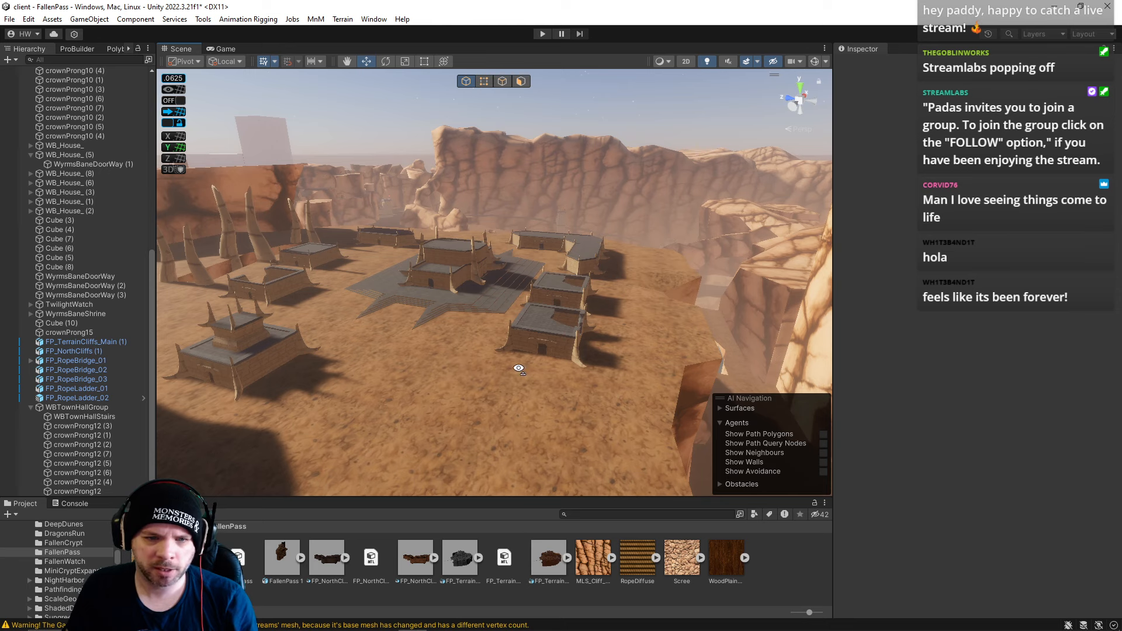
alt+drag(453, 356, 478, 368)
key(w)
right_drag(478, 368, 572, 365)
key(d)
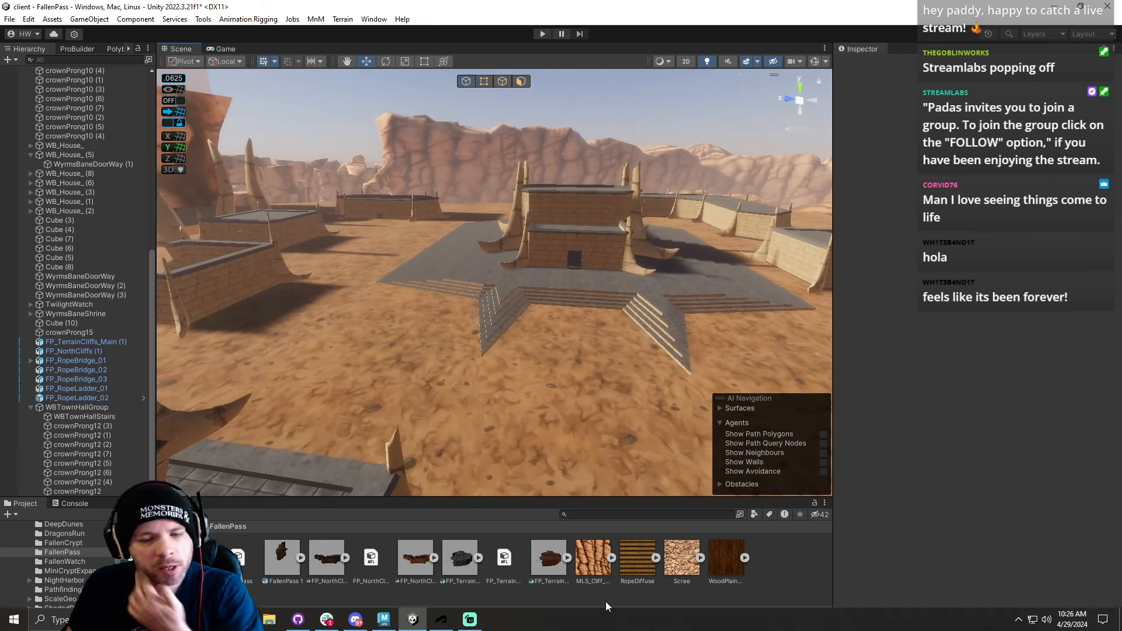
Step: Return to Maya and examine the textures on the small building's interior walls, trim and ceiling
click(1056, 10)
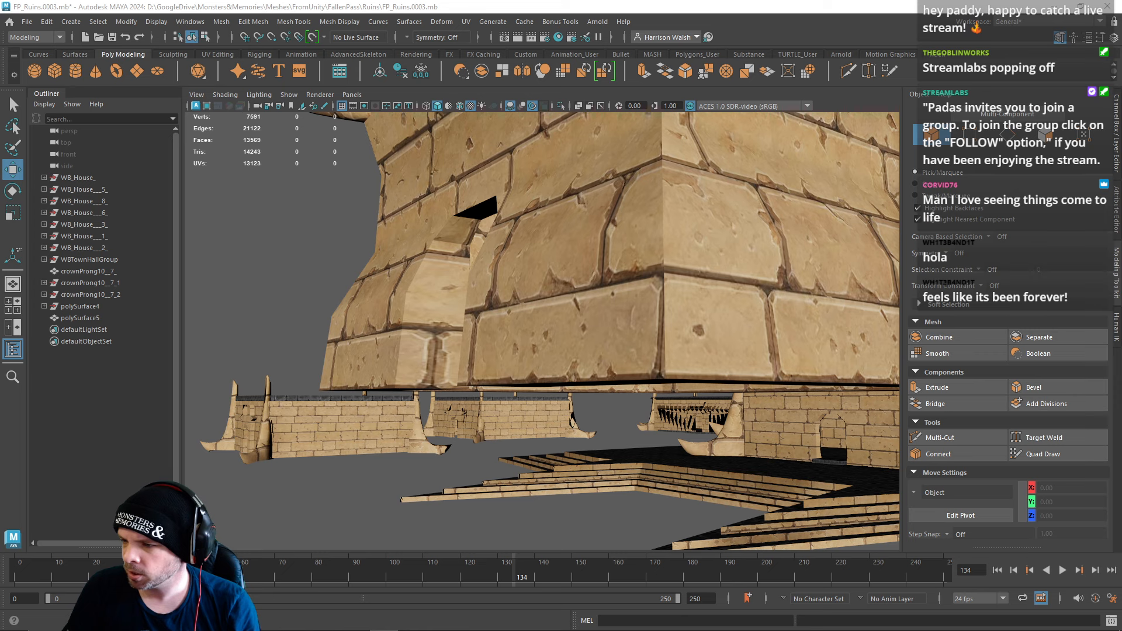
alt+drag(819, 343, 623, 300)
alt+middle_drag(532, 347, 532, 317)
alt+drag(532, 317, 571, 288)
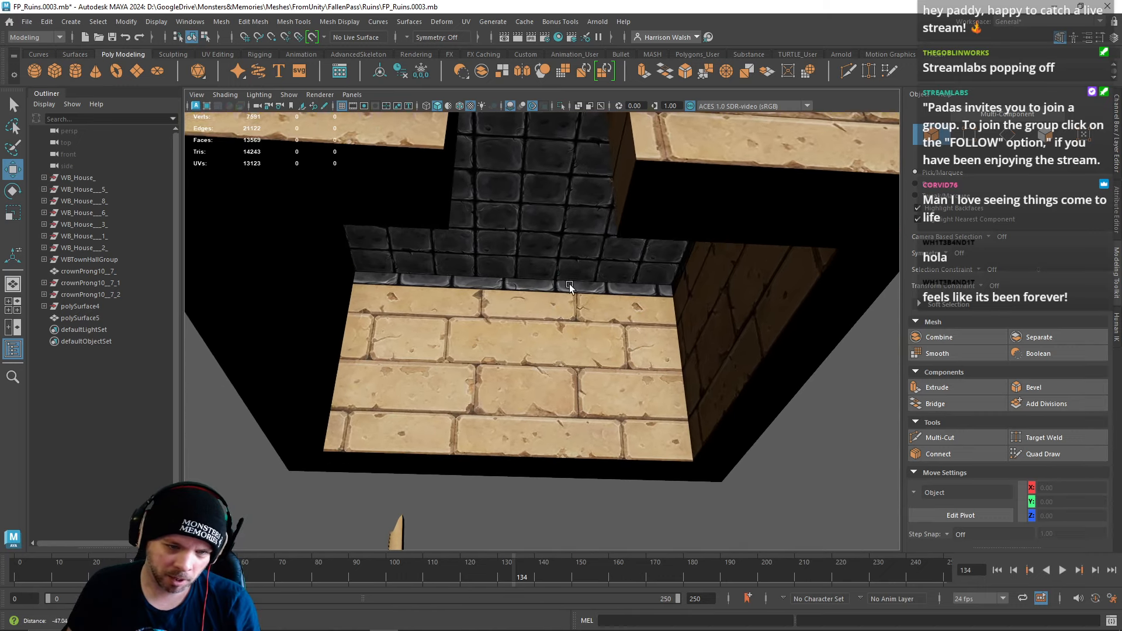
alt+middle_drag(571, 288, 592, 252)
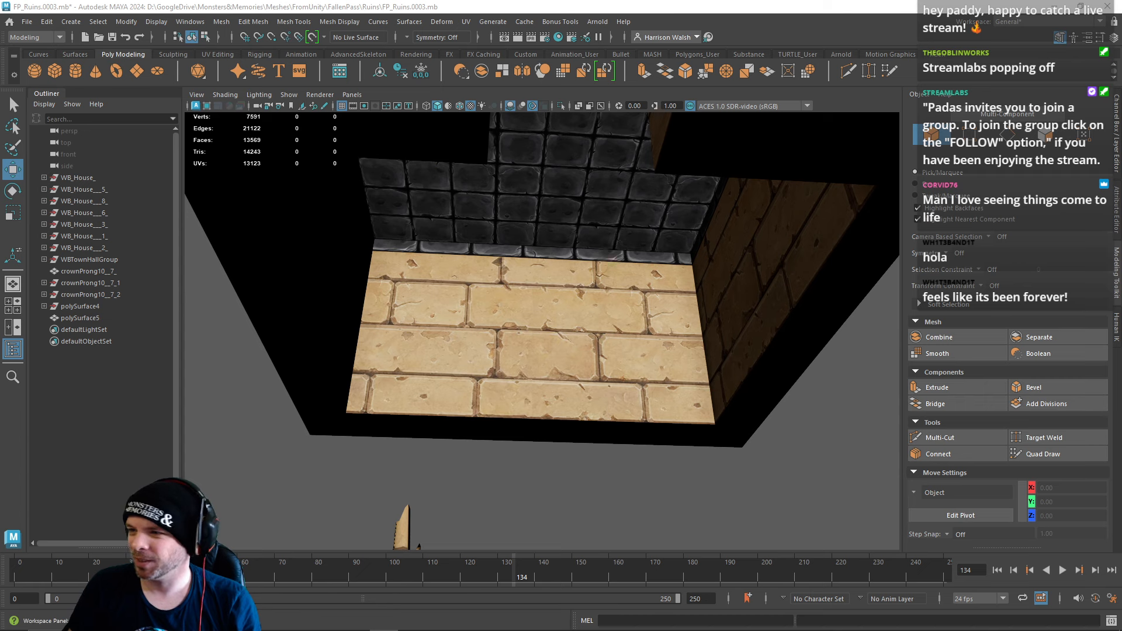
Step: Check the small building's UV layout, save the scene file, and deselect the building after inspecting its exterior
drag(1121, 80, 767, 79)
click(396, 296)
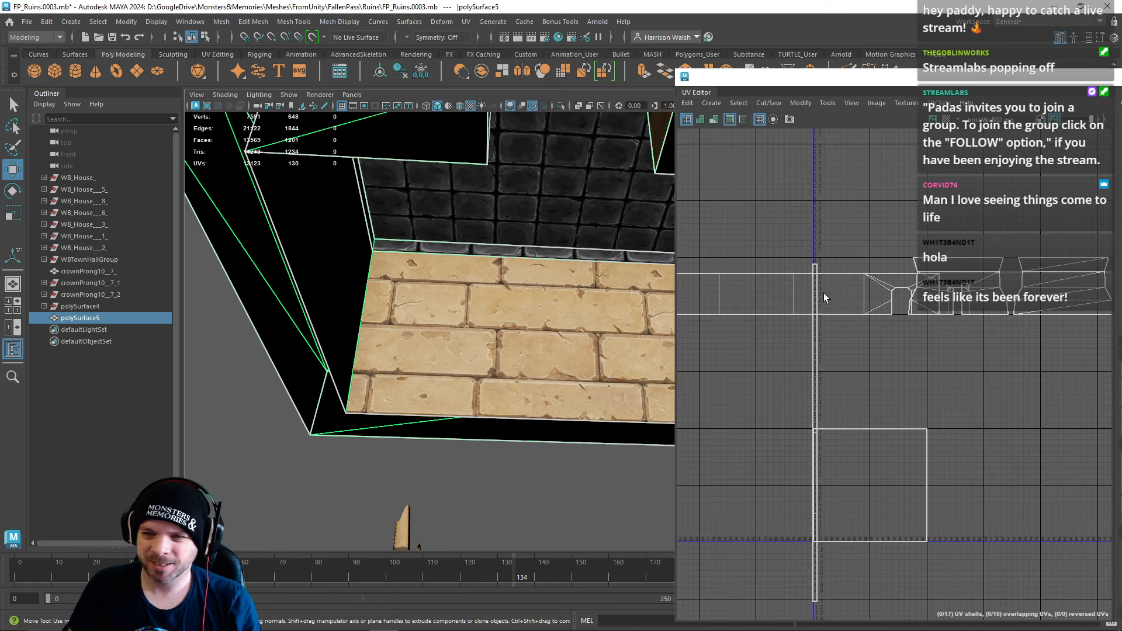
drag(831, 81, 1121, 92)
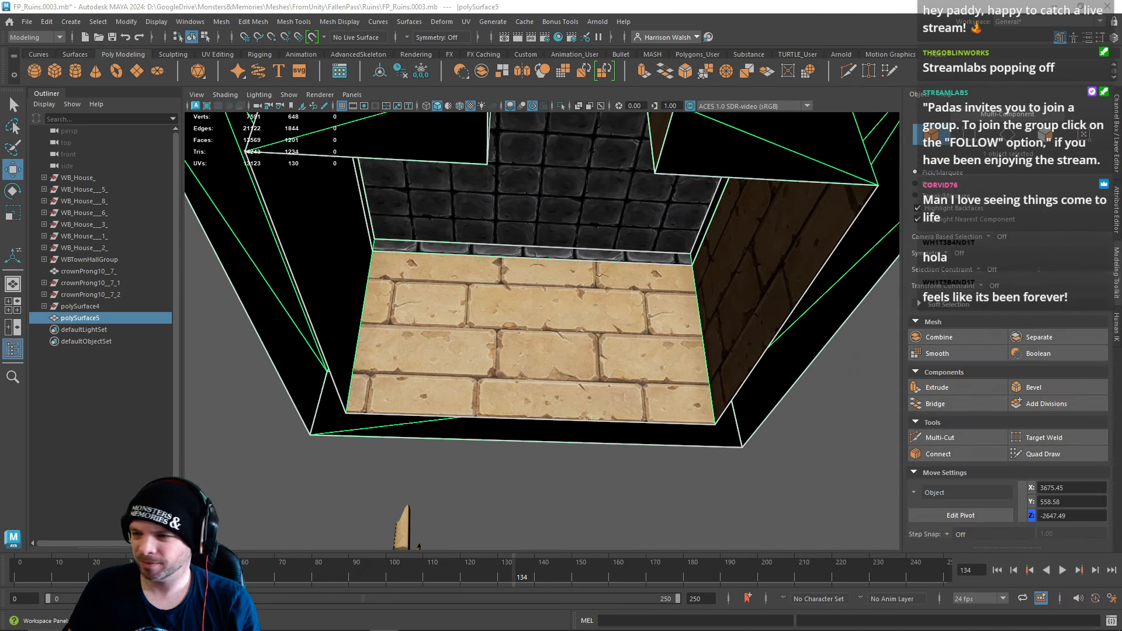
key(ctrl+s)
alt+drag(710, 284, 693, 297)
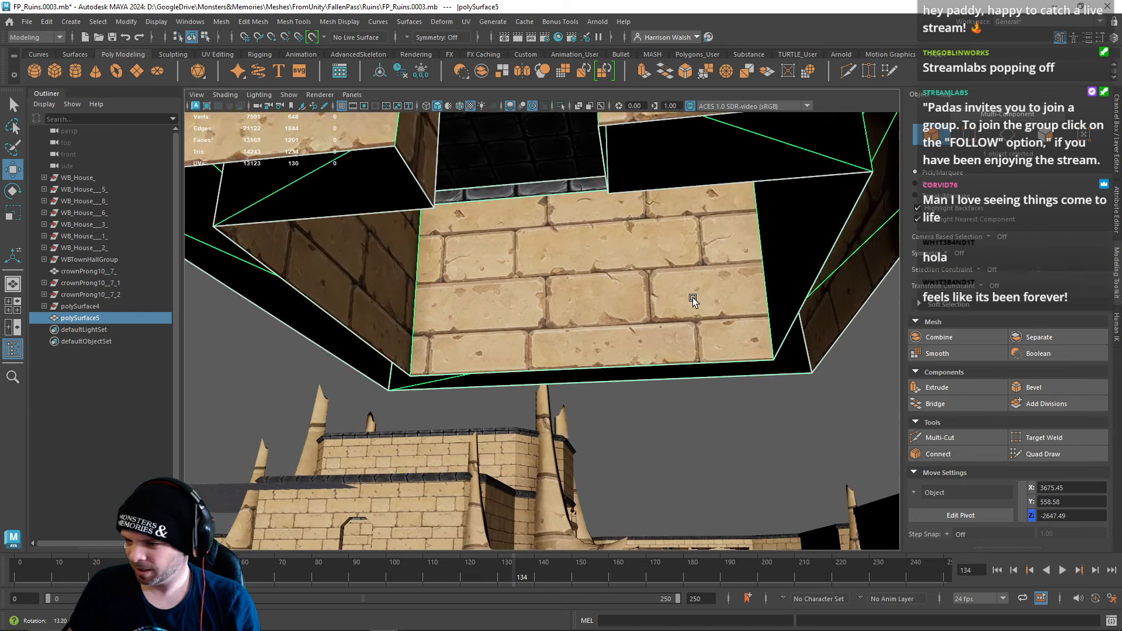
alt+right_drag(734, 353, 353, 304)
alt+drag(592, 322, 641, 340)
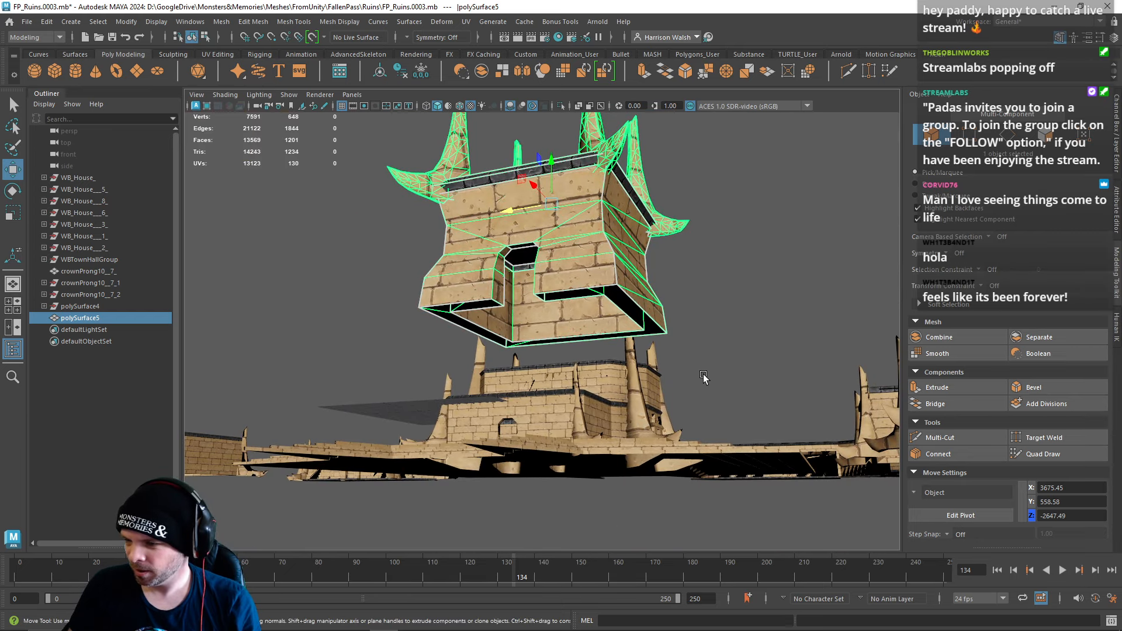
alt+drag(646, 419, 548, 393)
click(564, 433)
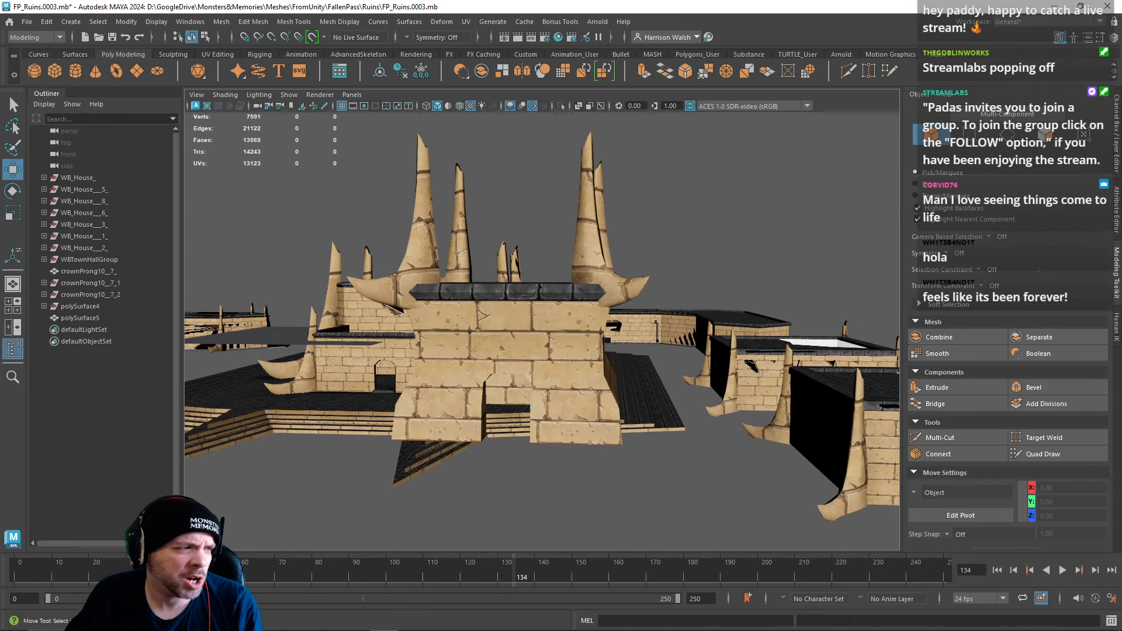
Step: Bring up the browser with the clifftop castle concept image and examine its towers and spikes
mouse_move(626, 621)
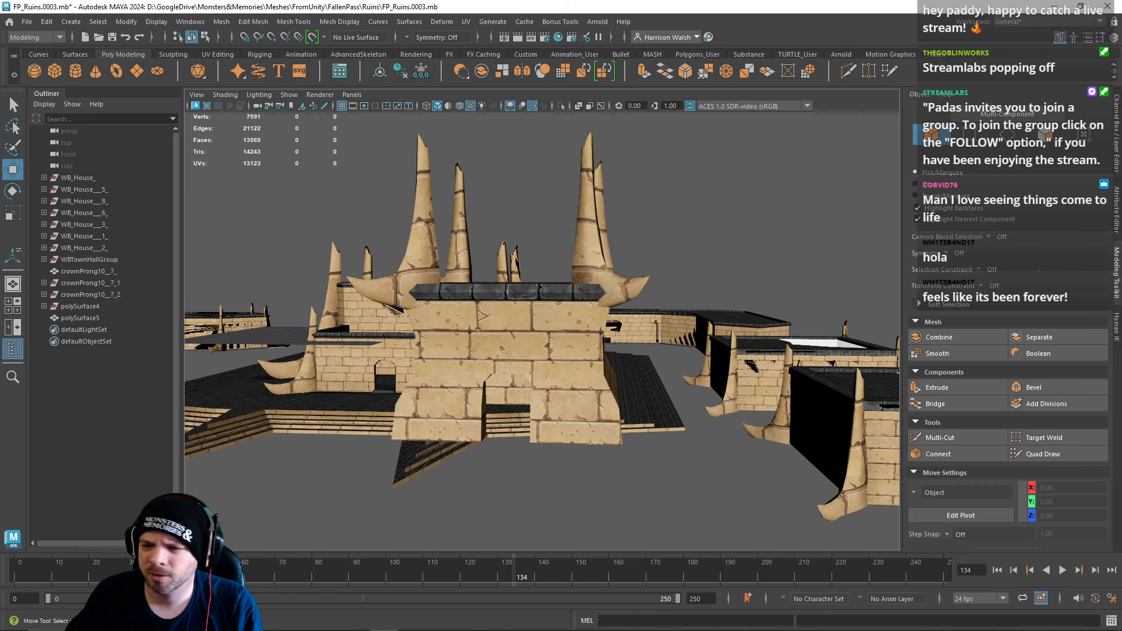
mouse_move(367, 625)
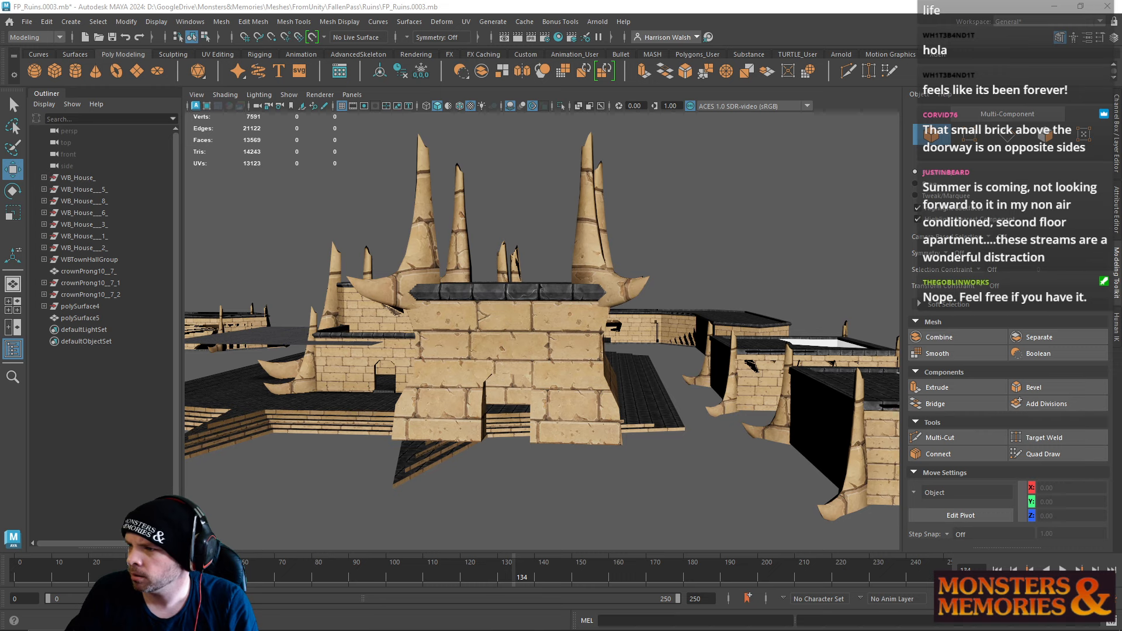
drag(1121, 156, 317, 1)
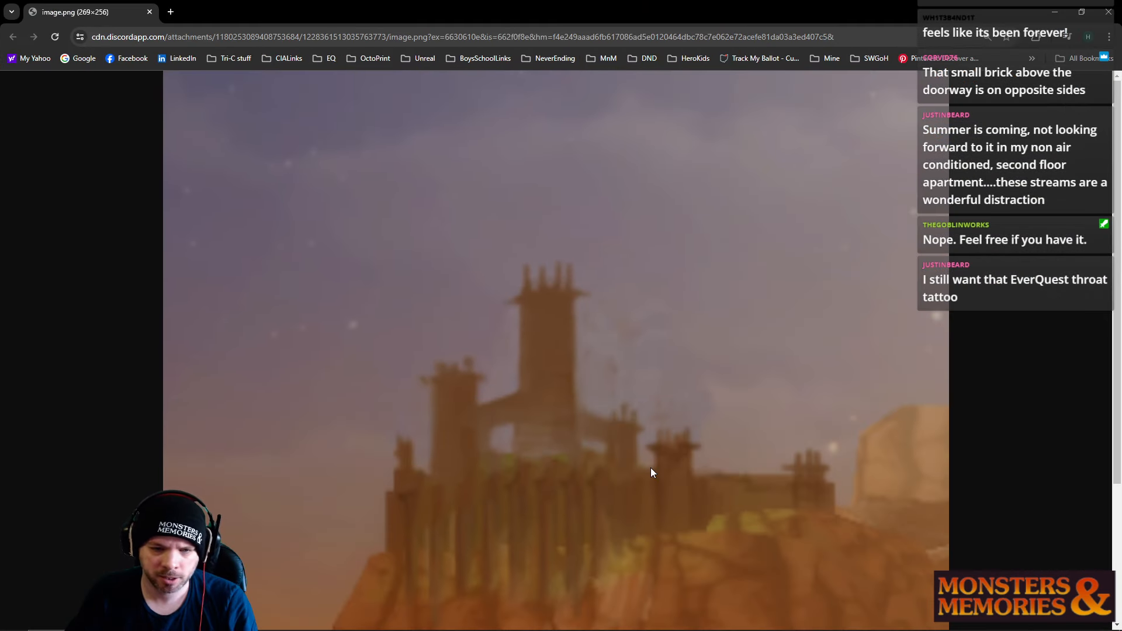
scroll(762, 328, down, 3)
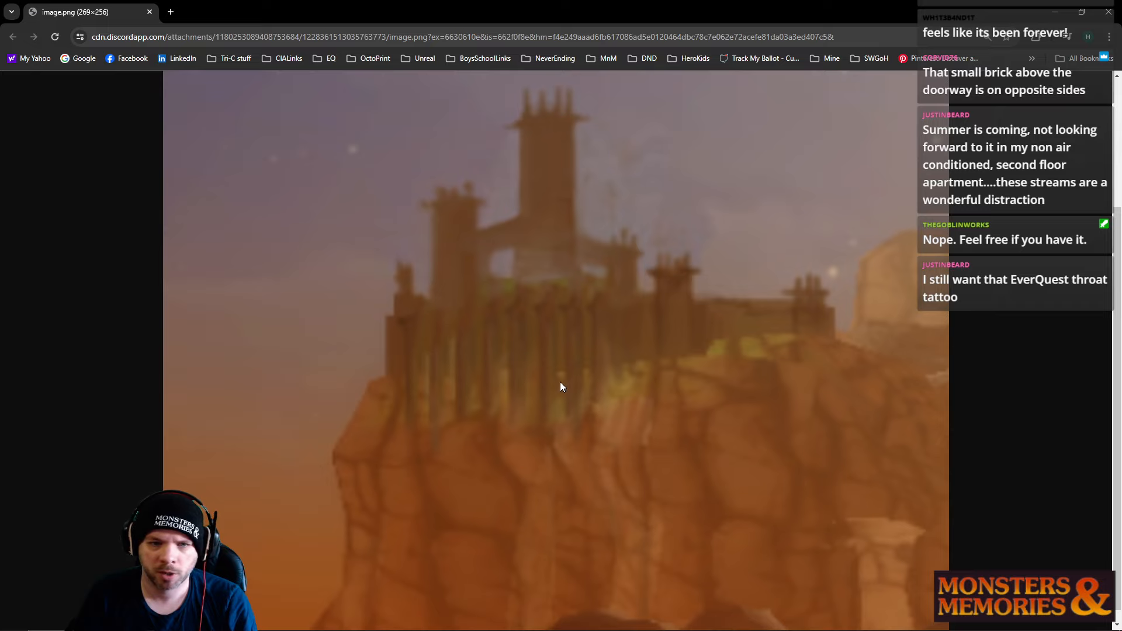
scroll(560, 383, up, 2)
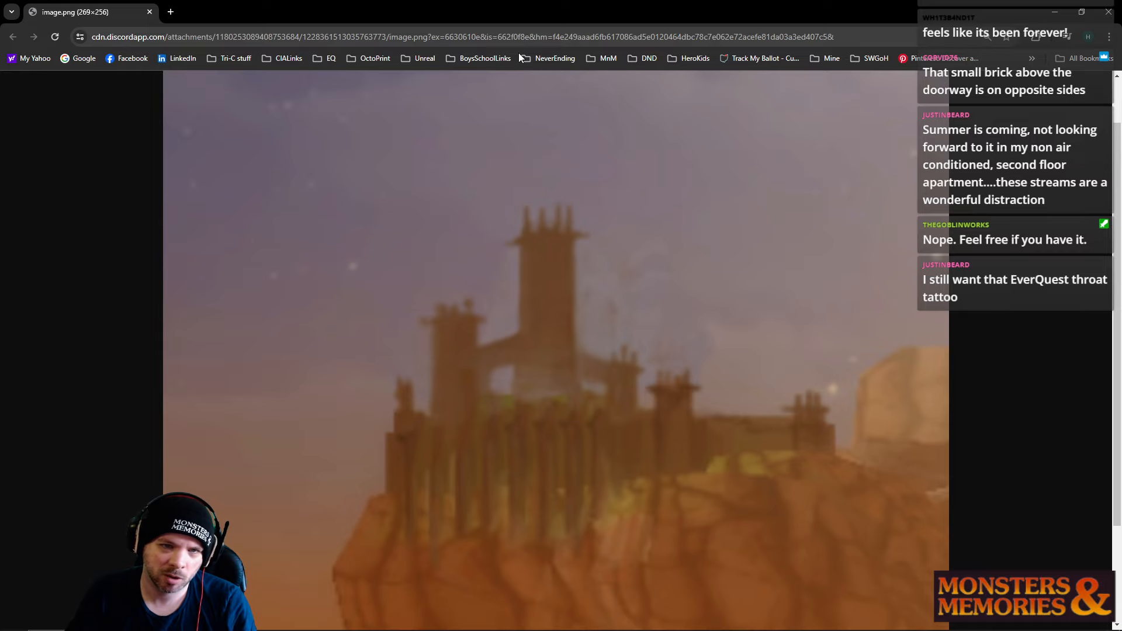
drag(524, 3, 1121, 175)
Step: Switch to Unity and fly through the FallenPass scene to examine the distant cliff fortress and the ruins settlement
mouse_move(409, 630)
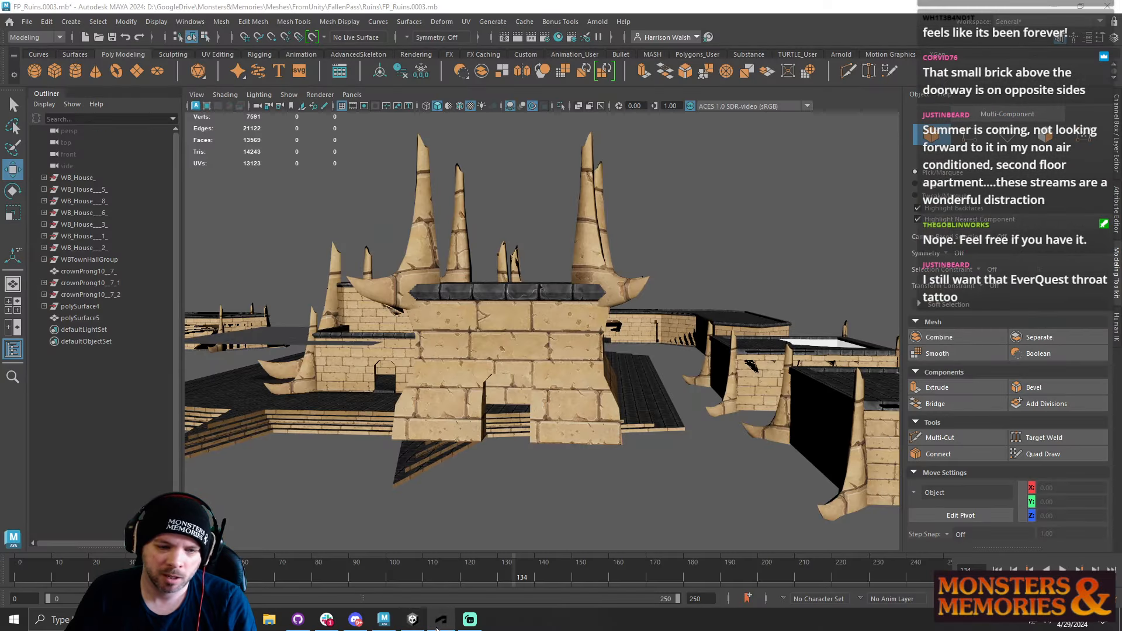
click(415, 620)
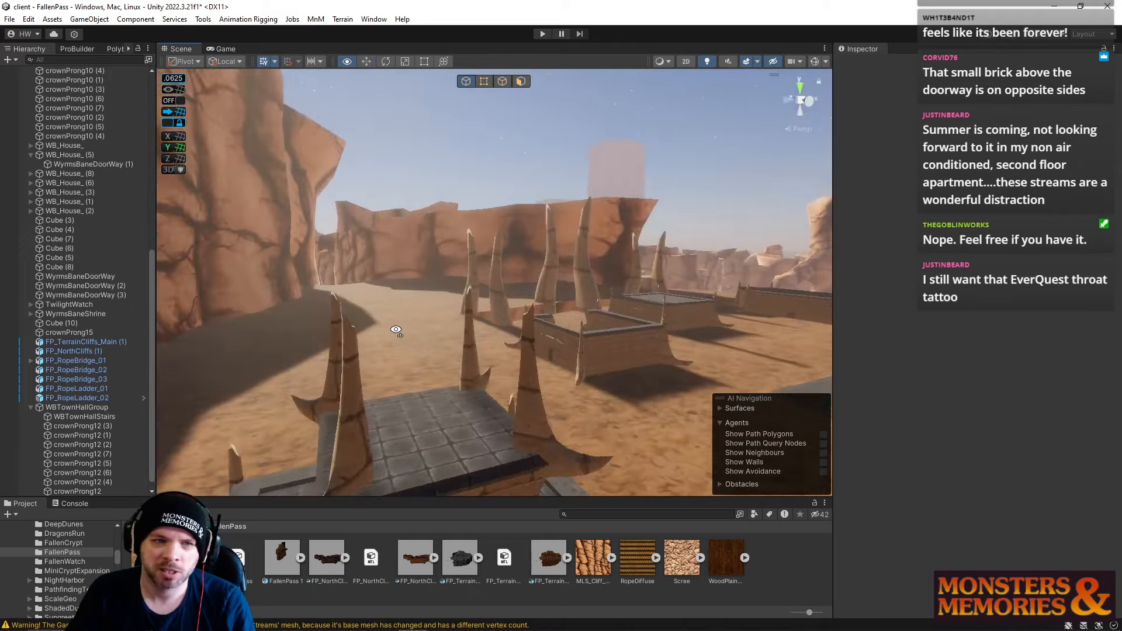
right_drag(395, 330, 382, 310)
key(w)
right_drag(488, 383, 468, 296)
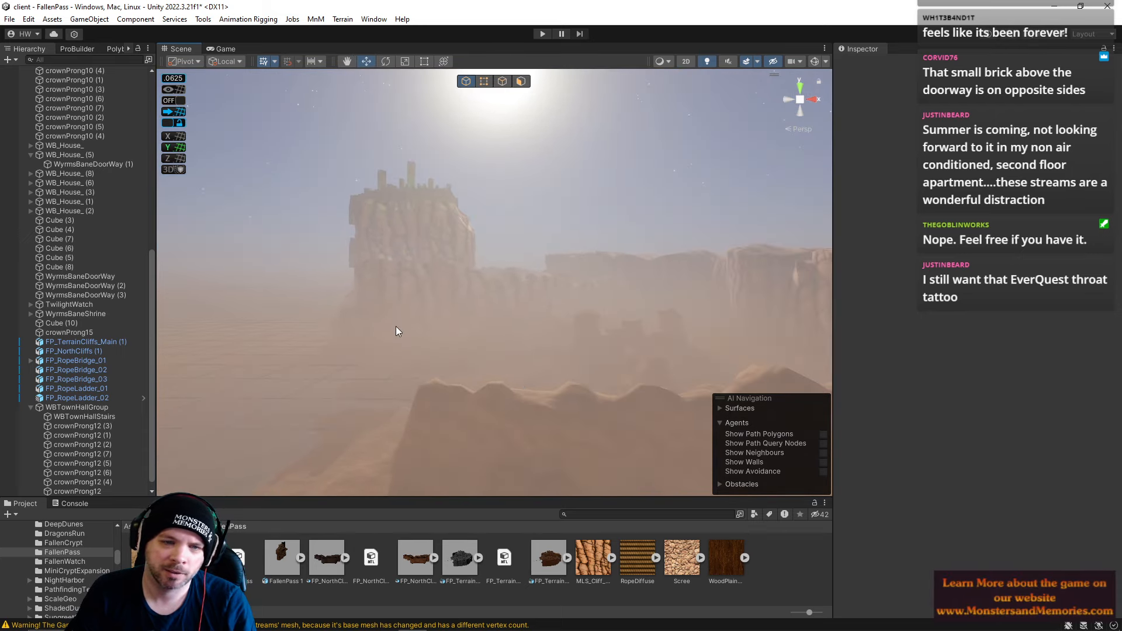
right_drag(494, 351, 468, 328)
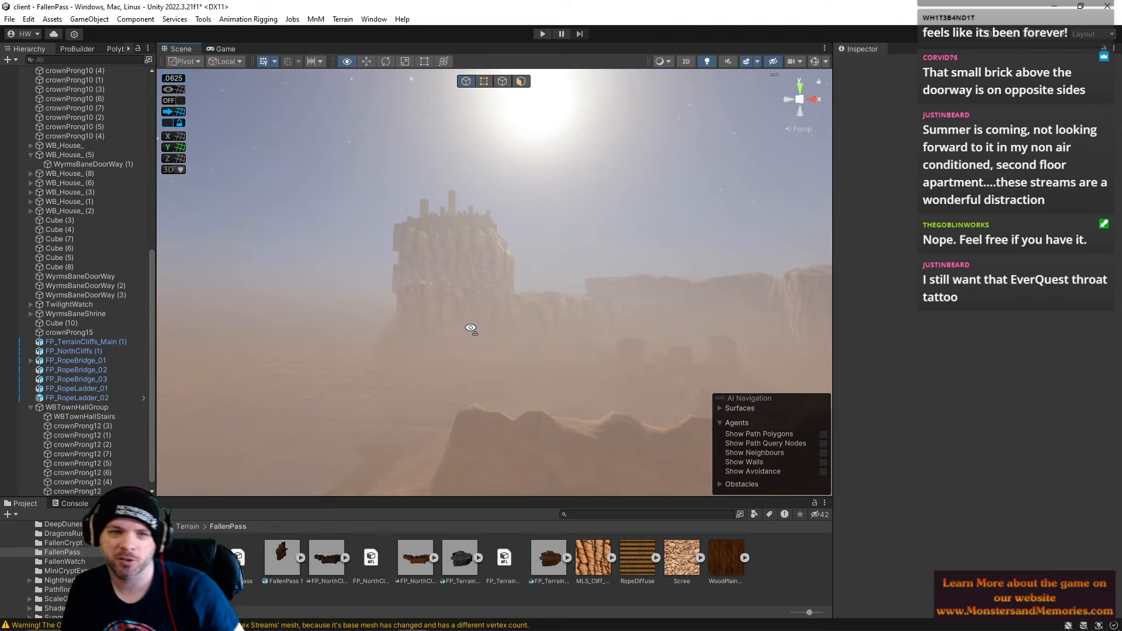
right_drag(589, 250, 380, 284)
key(w)
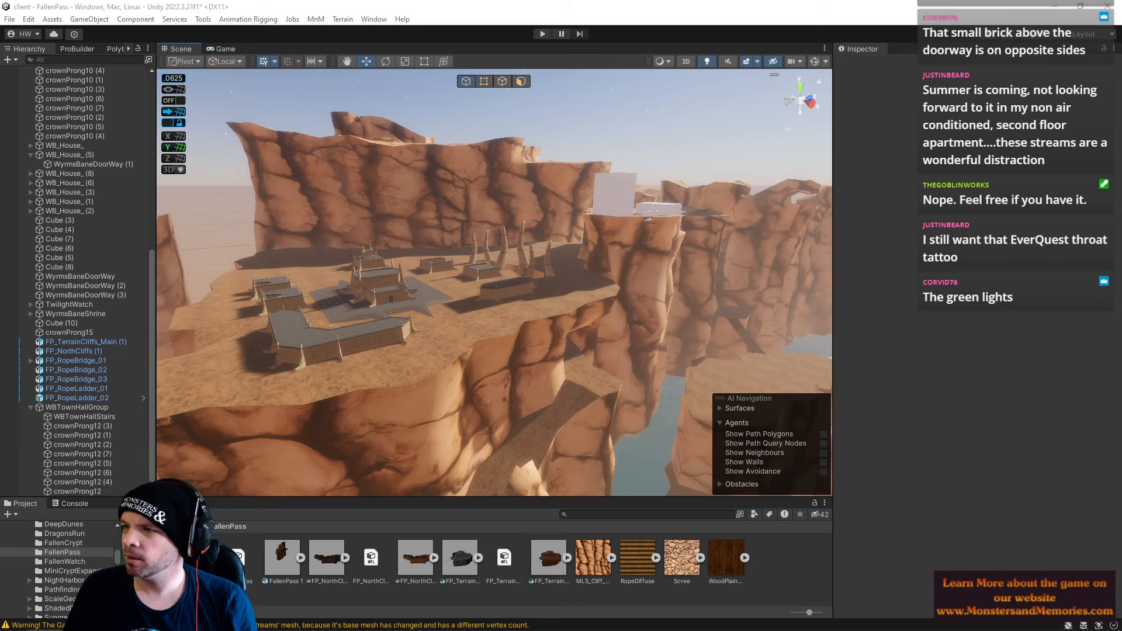
Step: Review the castle concept image again, then fly to the two-tier building in Unity and select a crown prong on its upper tier
drag(443, 56, 412, 2)
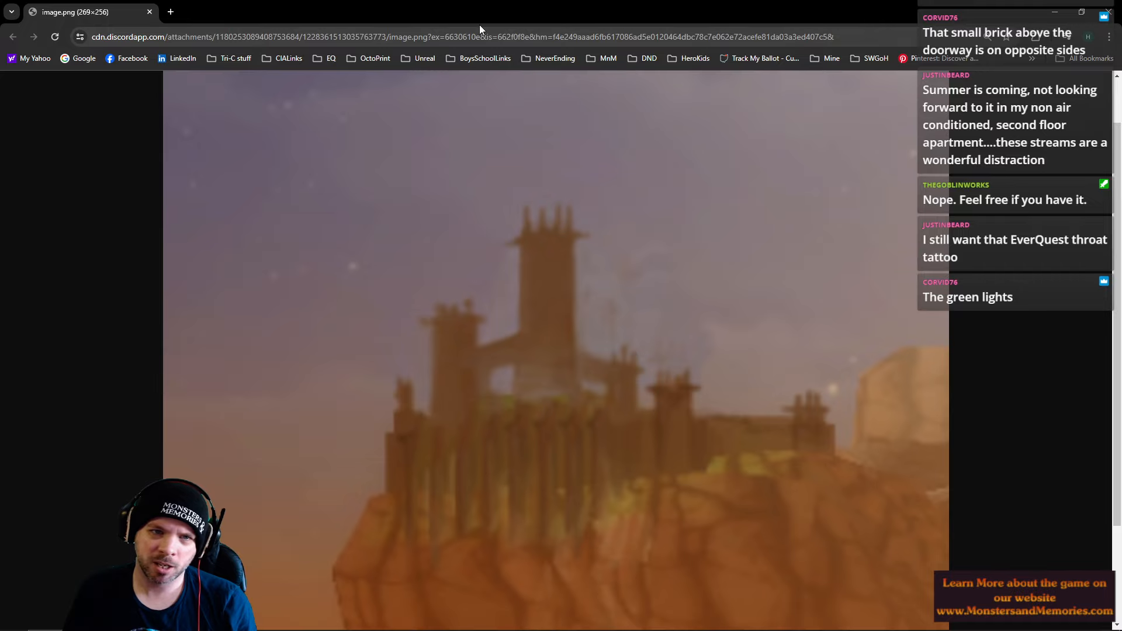
drag(483, 13, 1121, 56)
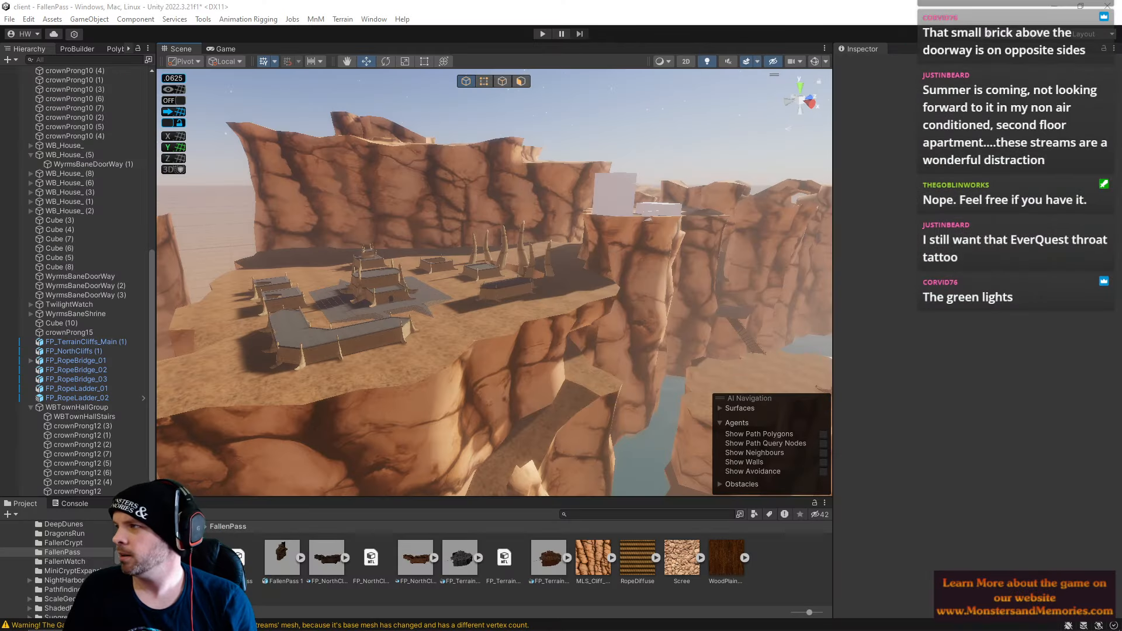
key(w)
right_drag(594, 288, 571, 142)
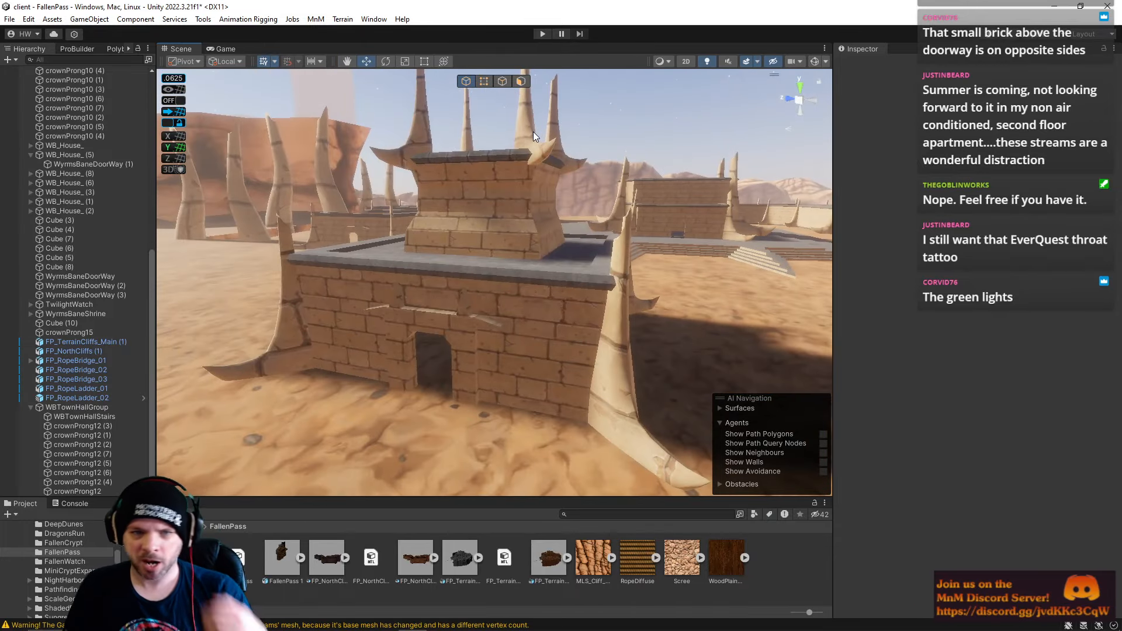
click(533, 131)
click(546, 149)
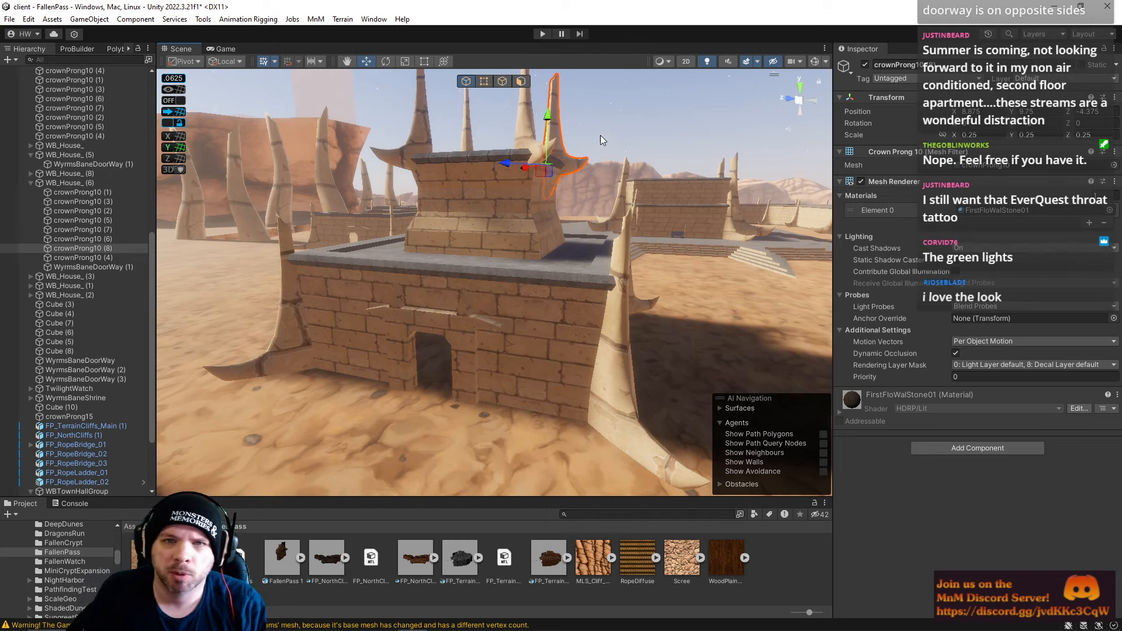
Step: Switch to Maya, select the small horned building, and start moving it away from its spot beside the town hall
mouse_move(445, 621)
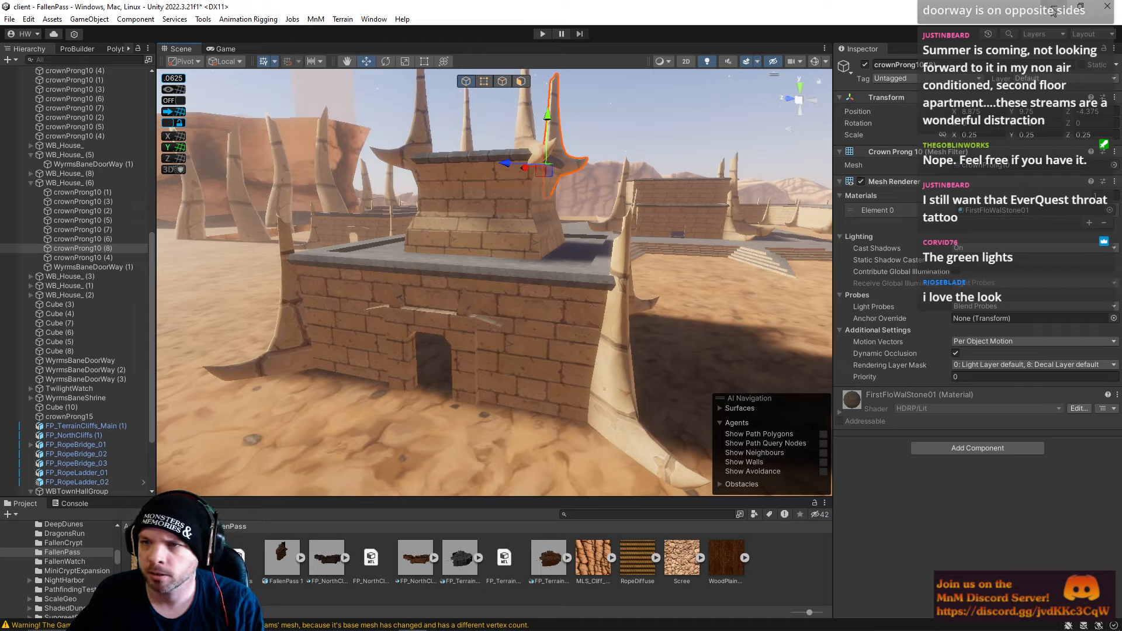
click(446, 620)
alt+drag(584, 468, 540, 491)
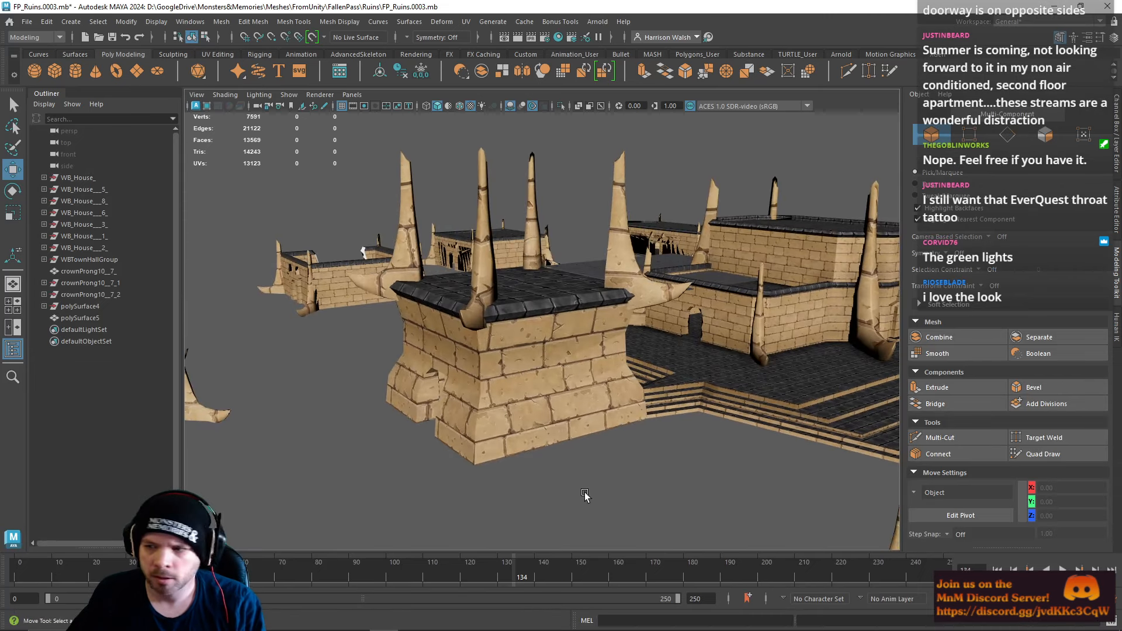
alt+drag(839, 453, 640, 384)
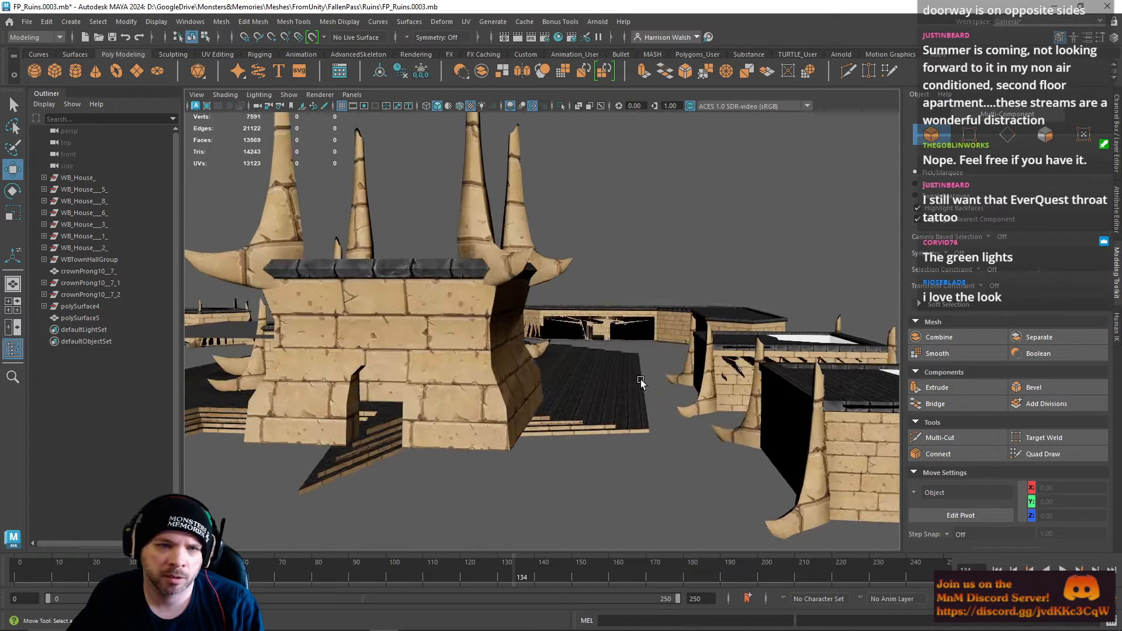
alt+right_drag(640, 383, 202, 376)
alt+drag(201, 376, 678, 257)
click(493, 357)
drag(613, 213, 690, 236)
key(f)
Step: Move the small horned building across the scene onto the roof of the large angled building
alt+drag(611, 330, 633, 376)
drag(557, 381, 531, 249)
key(e)
key(w)
drag(539, 293, 460, 304)
key(f)
drag(597, 330, 507, 396)
alt+right_drag(507, 395, 657, 389)
alt+middle_drag(657, 388, 729, 347)
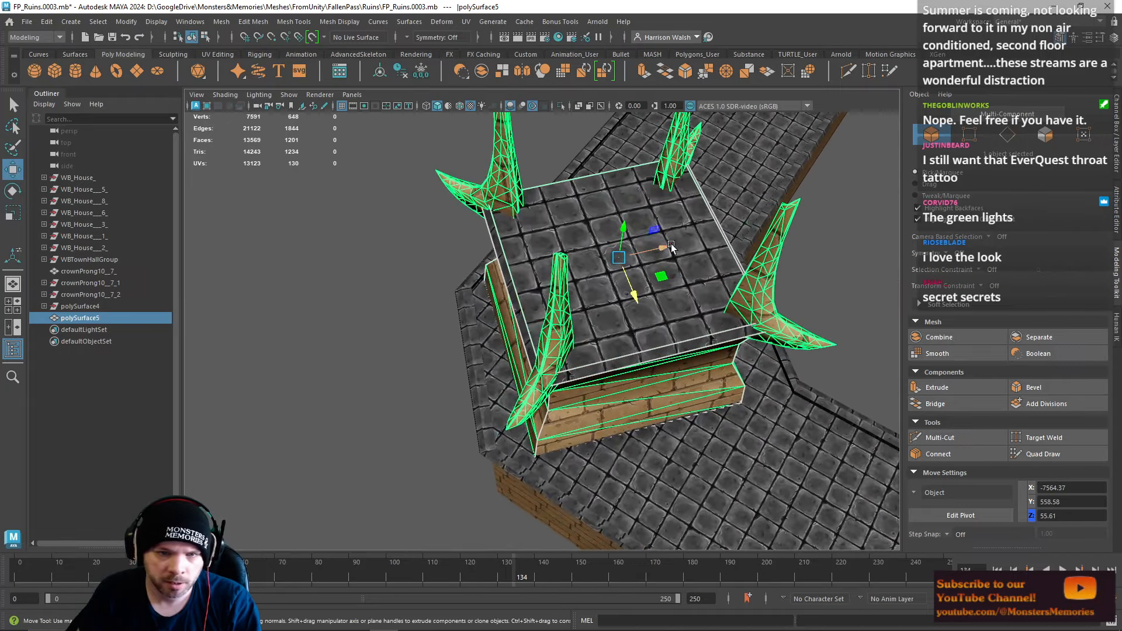
Step: Nudge the small building on the roof and rotate it about the vertical axis, entering an exact Rotate Y value
drag(668, 246, 652, 252)
key(e)
drag(620, 294, 614, 297)
click(1115, 151)
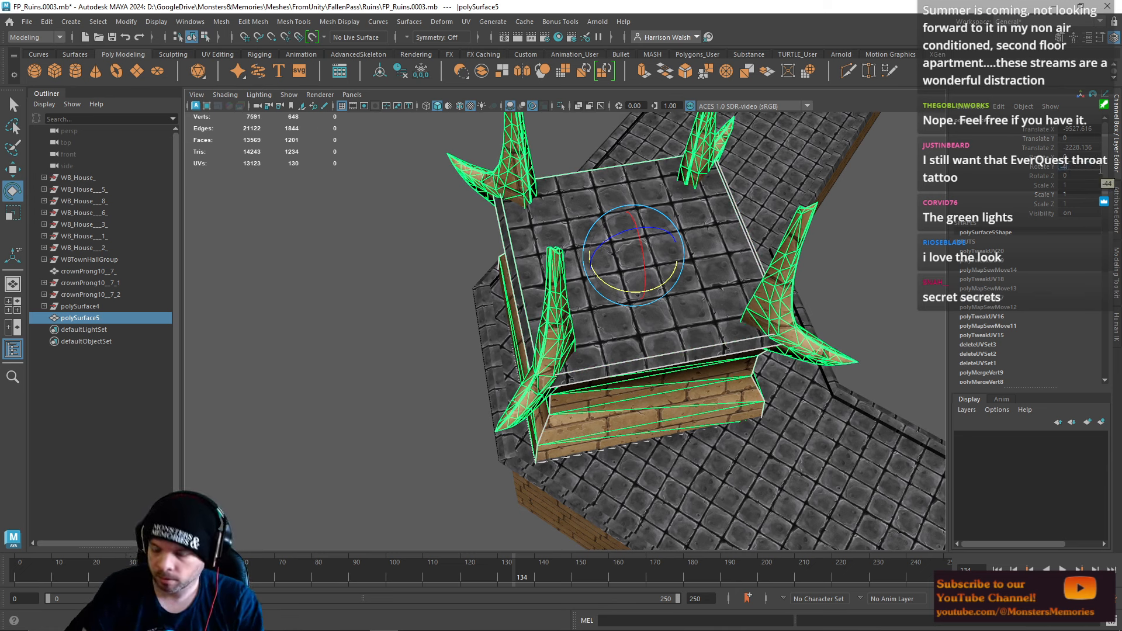
key(Return)
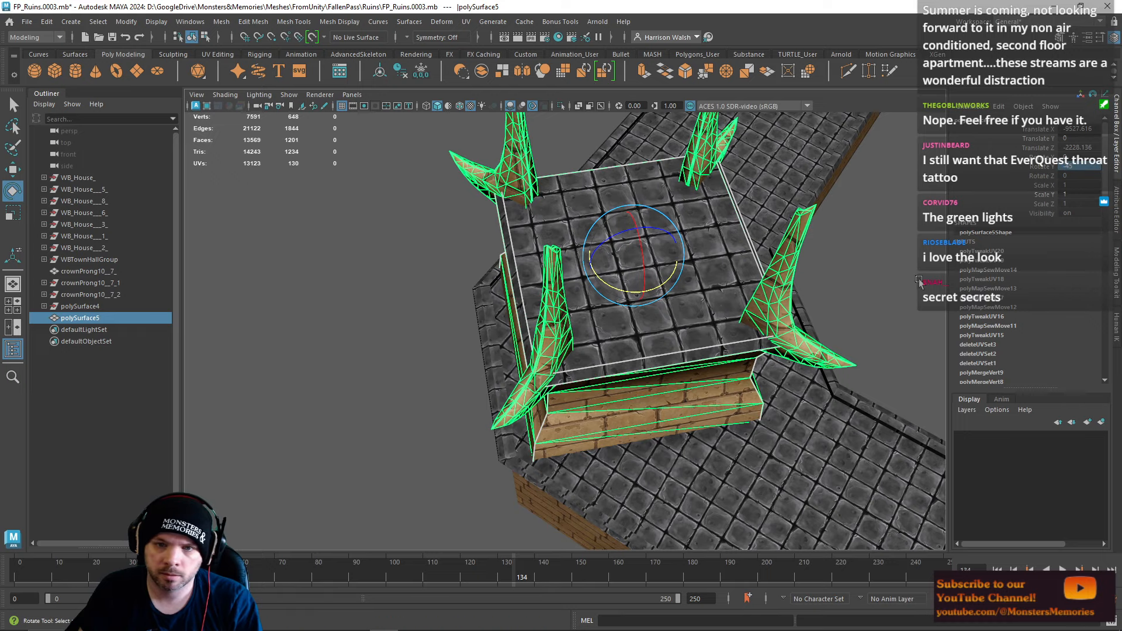
Step: Slide the rotated small building into place on the angled building's roof, deselect it, and inspect the placement from around the scene
key(w)
drag(681, 250, 463, 256)
click(771, 326)
alt+drag(771, 327, 798, 355)
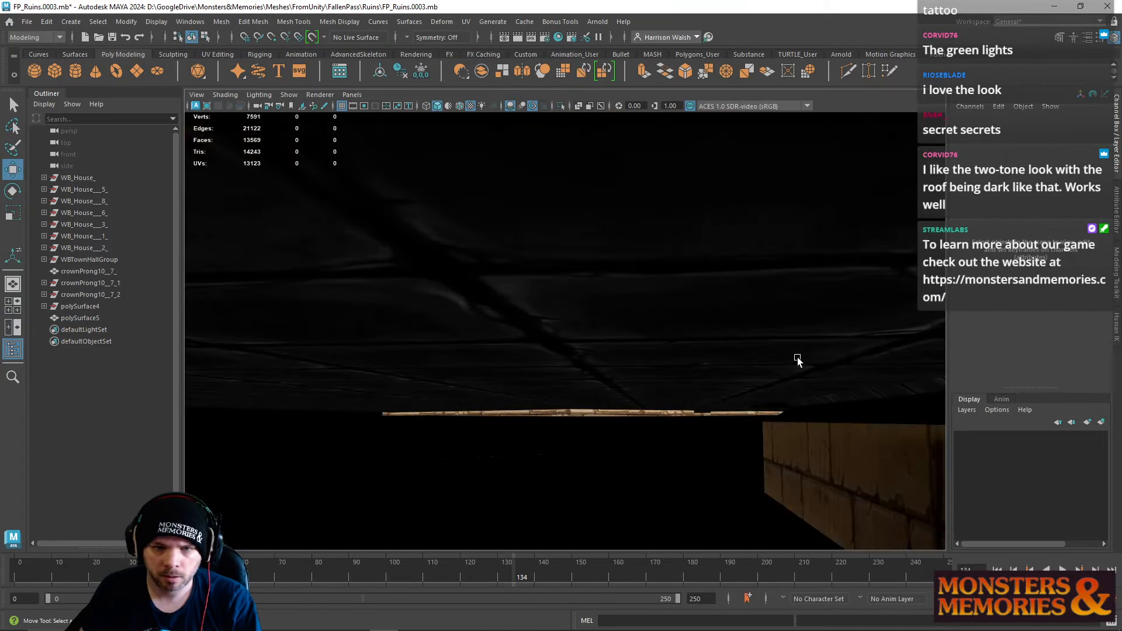
alt+right_drag(797, 355, 545, 318)
alt+drag(541, 318, 975, 342)
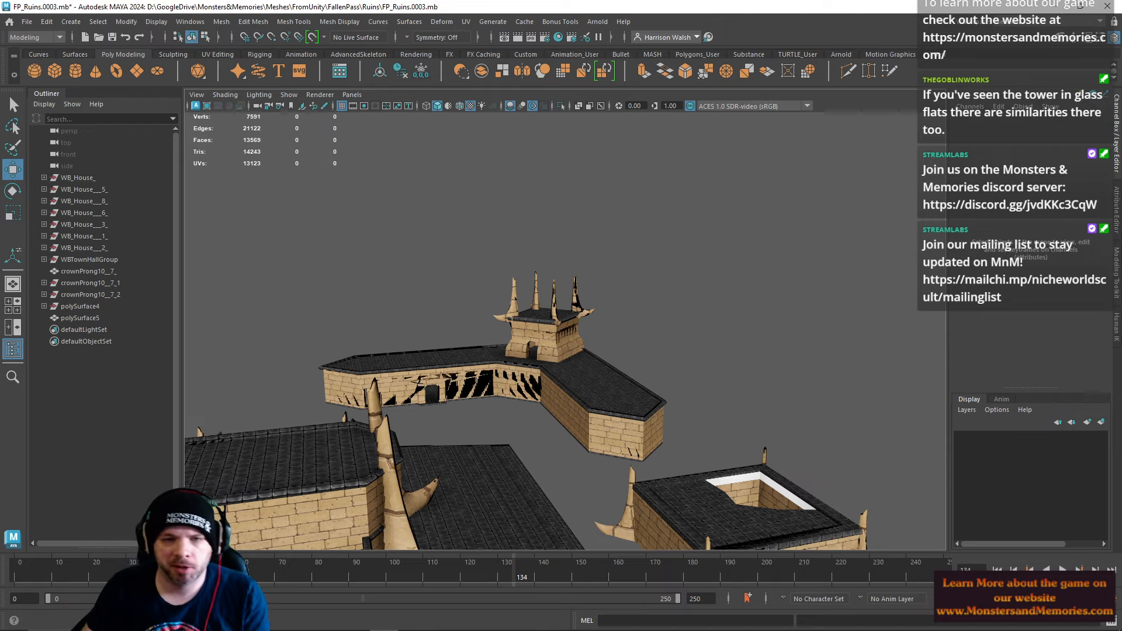
alt+drag(553, 385, 349, 358)
Step: Switch to Unity, fly to the angled building, and select its structure and a crown prong to locate them in the hierarchy
click(414, 620)
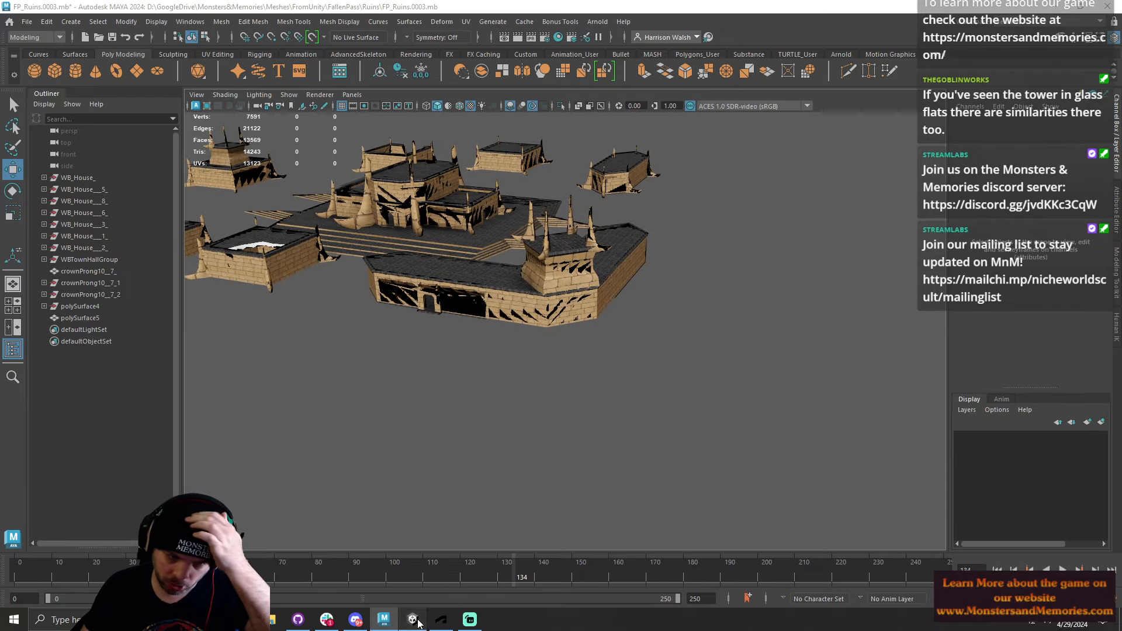
key(w)
right_drag(714, 292, 595, 366)
key(s)
click(538, 351)
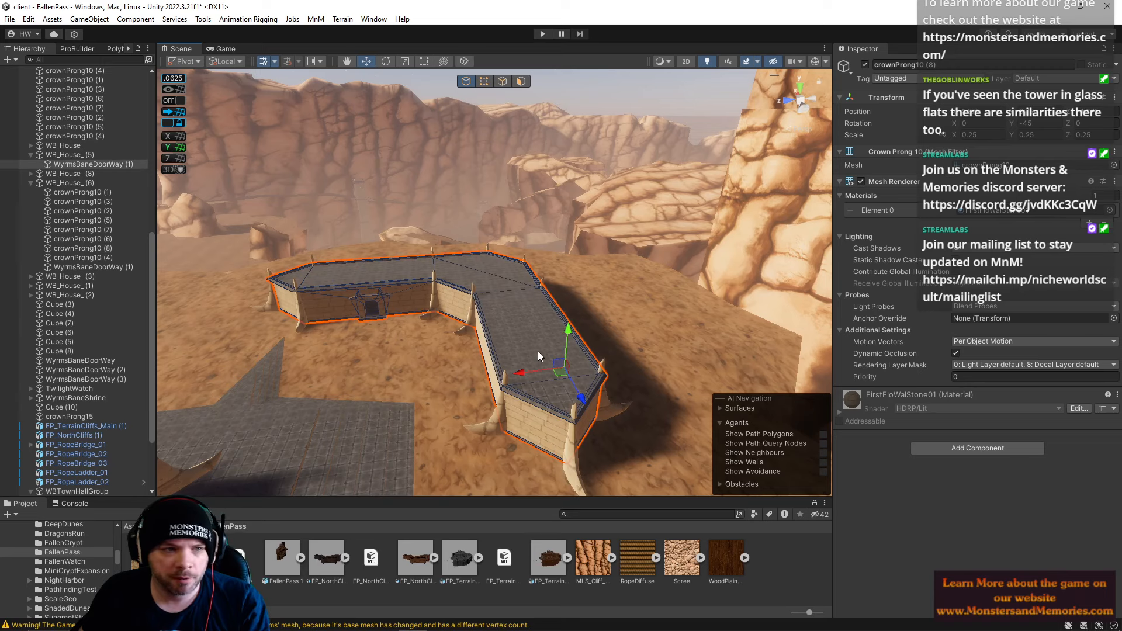
click(436, 294)
scroll(79, 164, up, 2)
scroll(84, 178, up, 4)
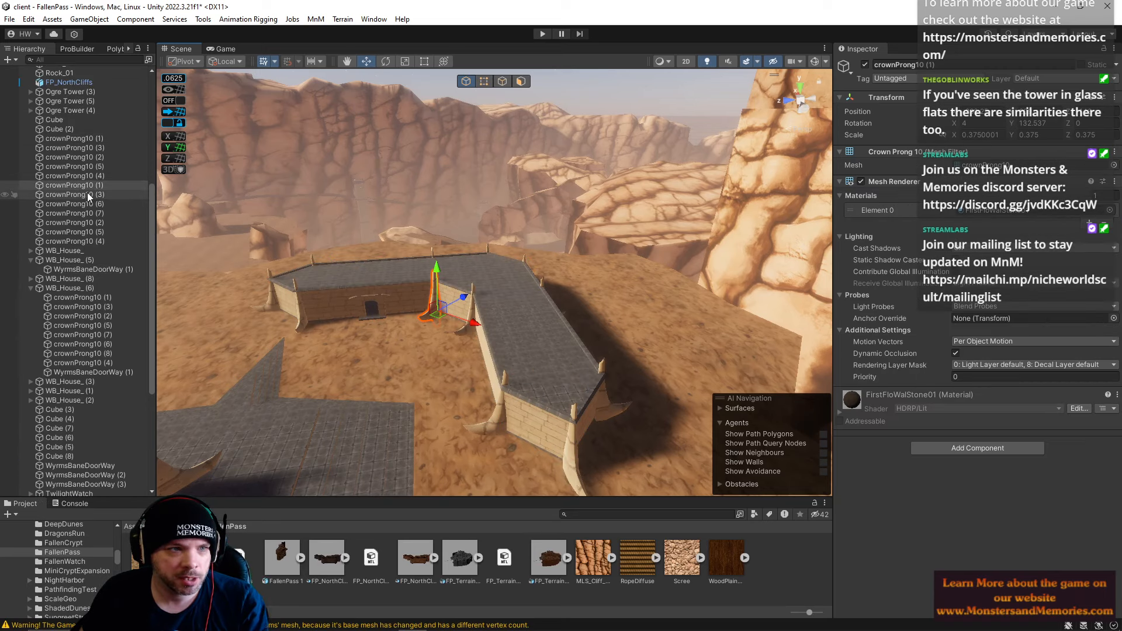
Step: Parent the angled building's twelve loose crownProng10 objects, from crownProng10 (1) through the final crownProng10 (4), under WB_House_ (5)
click(80, 138)
shift+click(93, 243)
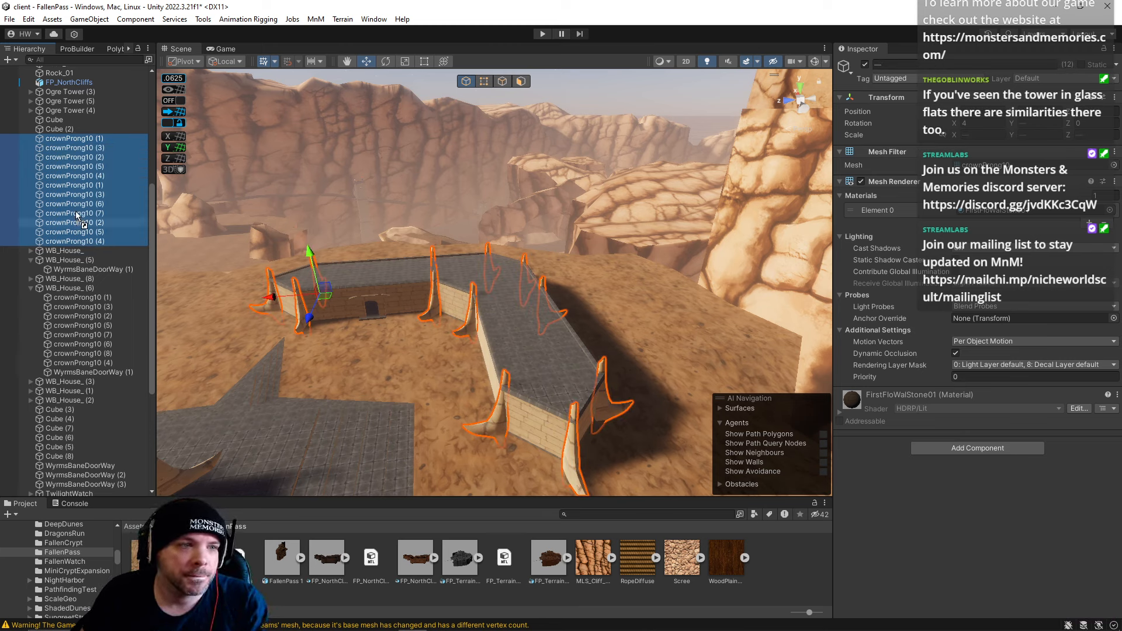
click(513, 318)
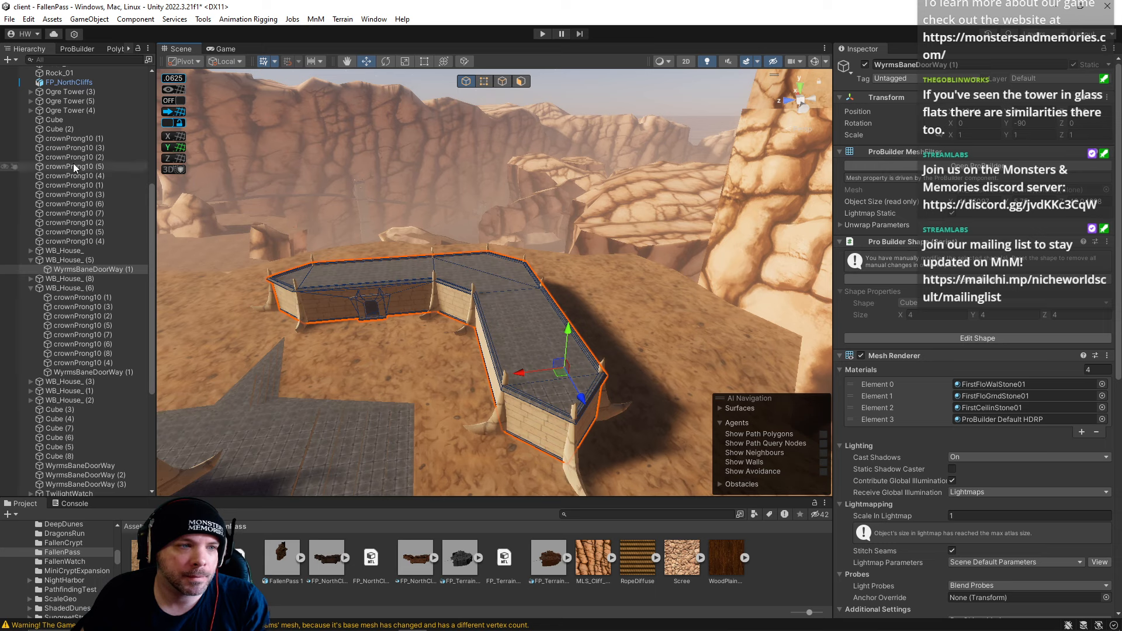
click(78, 261)
click(68, 141)
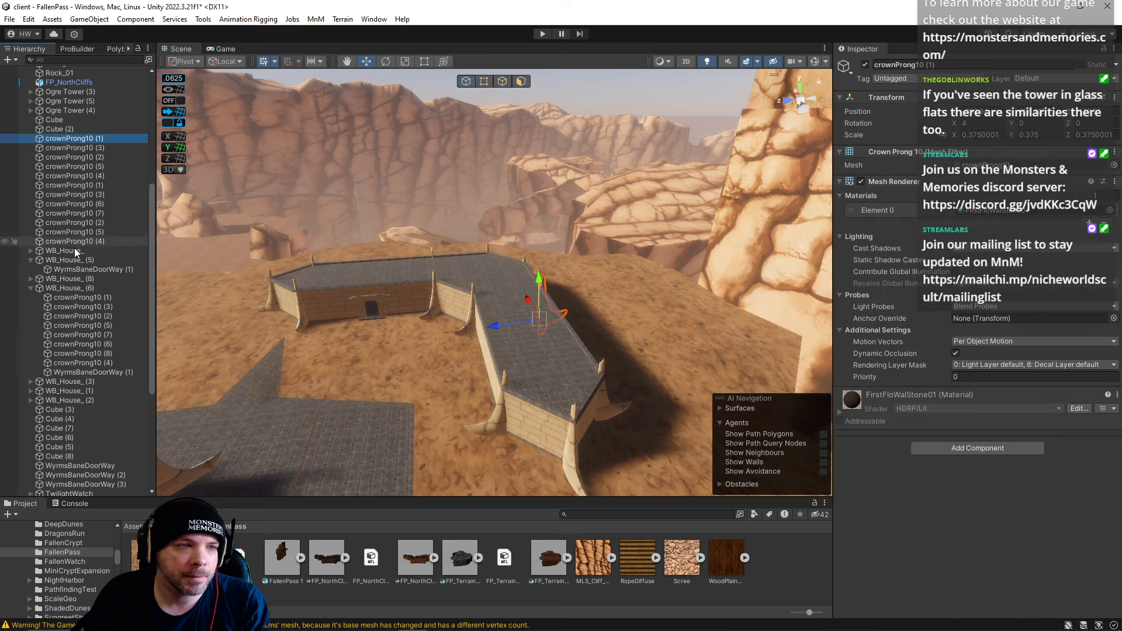
shift+click(73, 241)
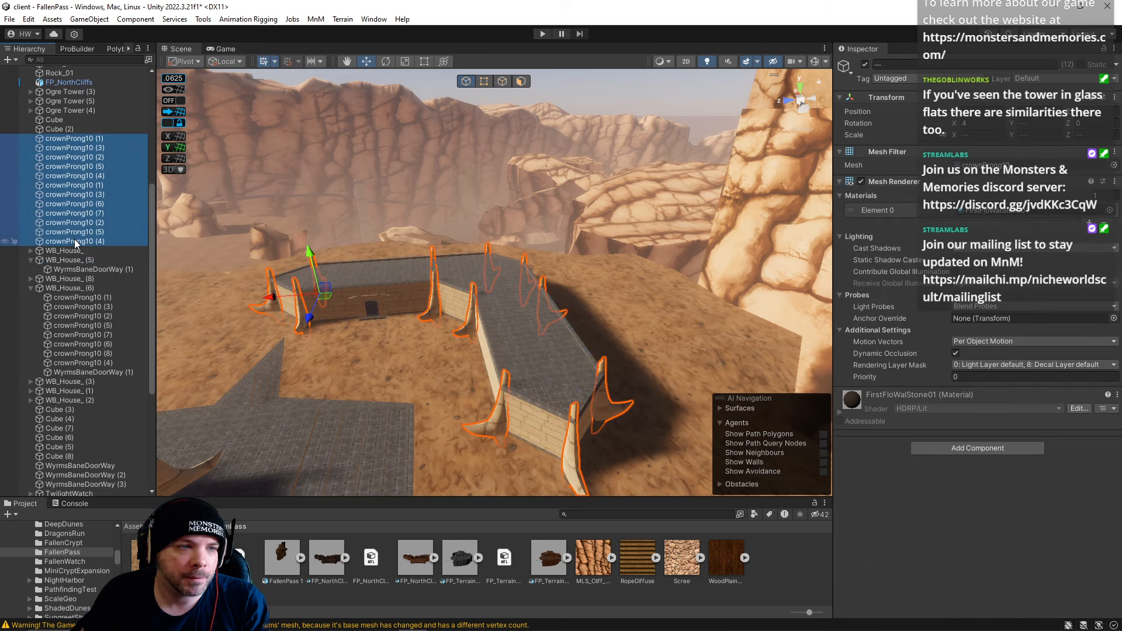
drag(75, 244, 80, 262)
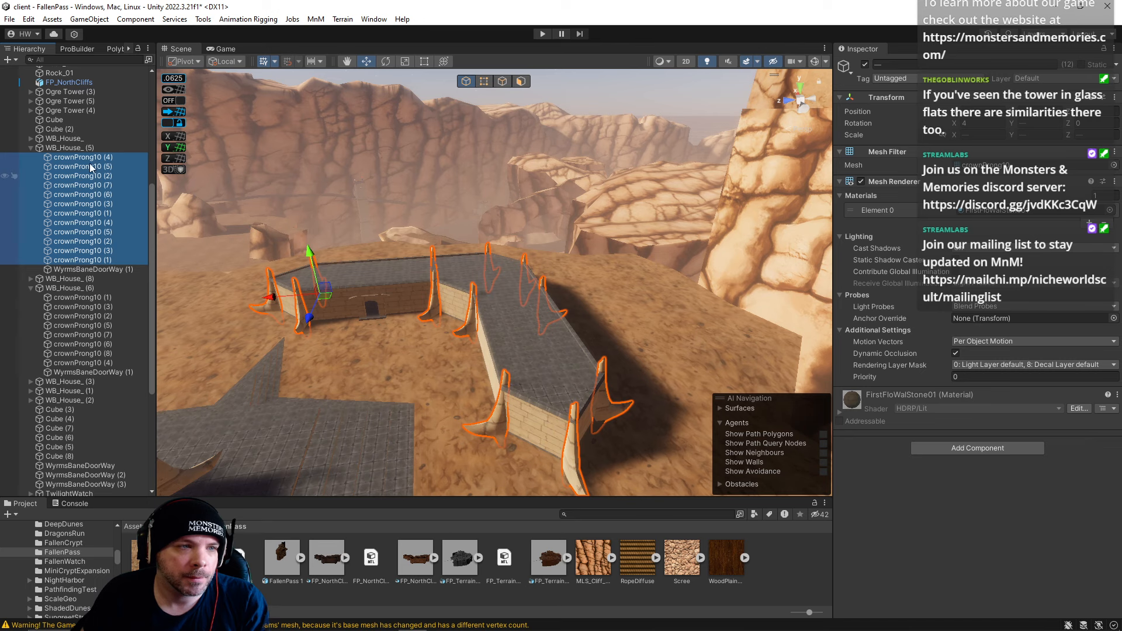
Step: Open the FBX export options for the twelve selected crown prongs and browse for the export folder
click(92, 19)
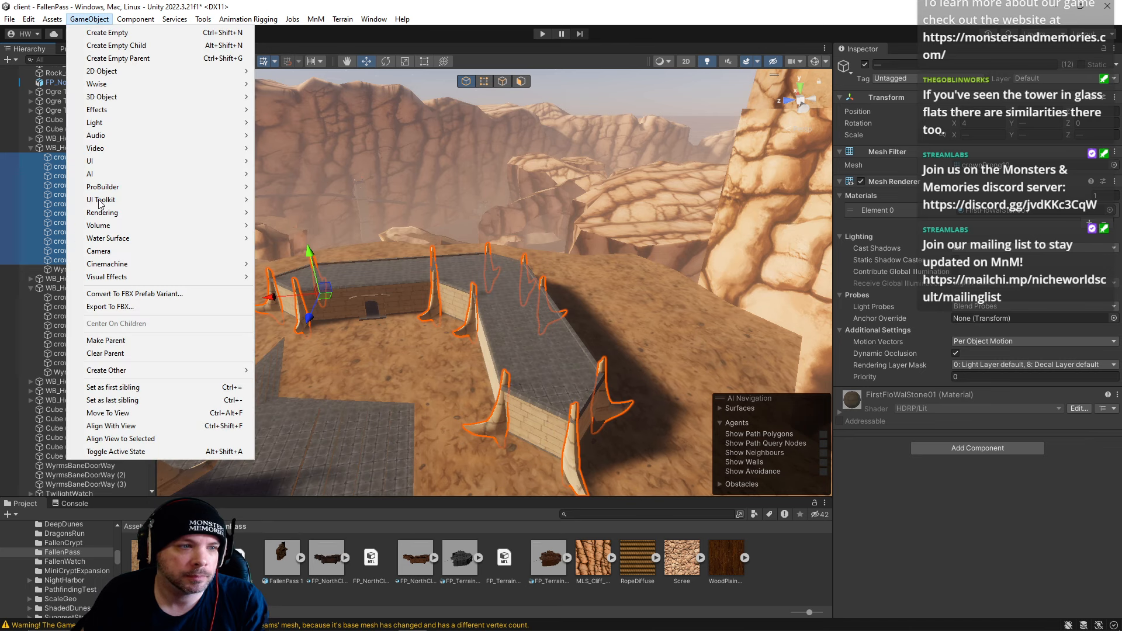
click(111, 306)
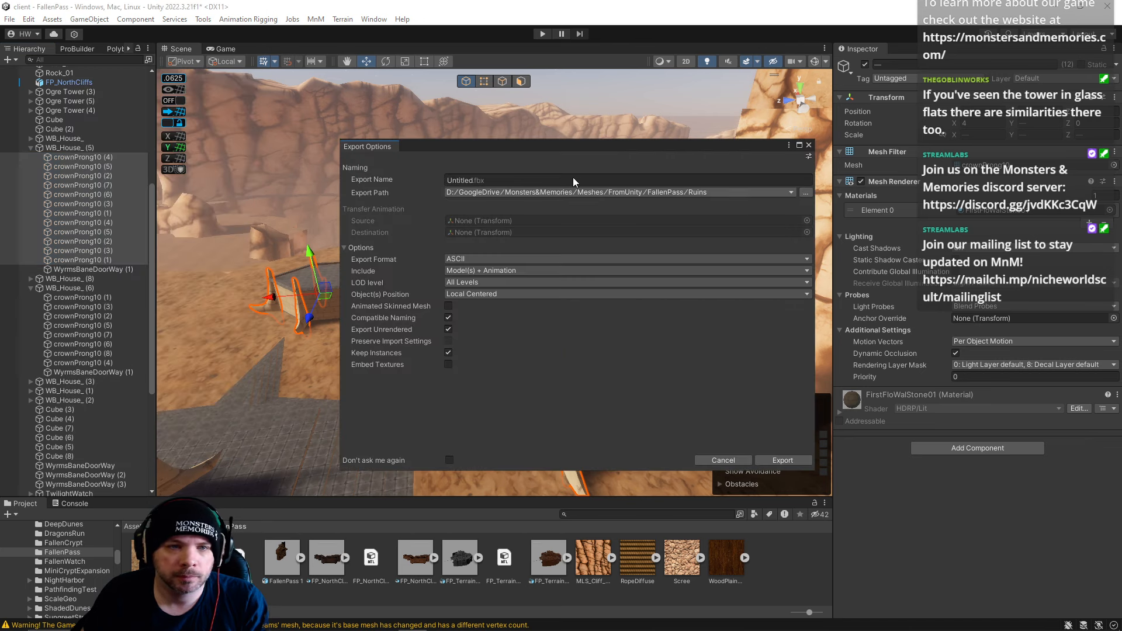
click(805, 191)
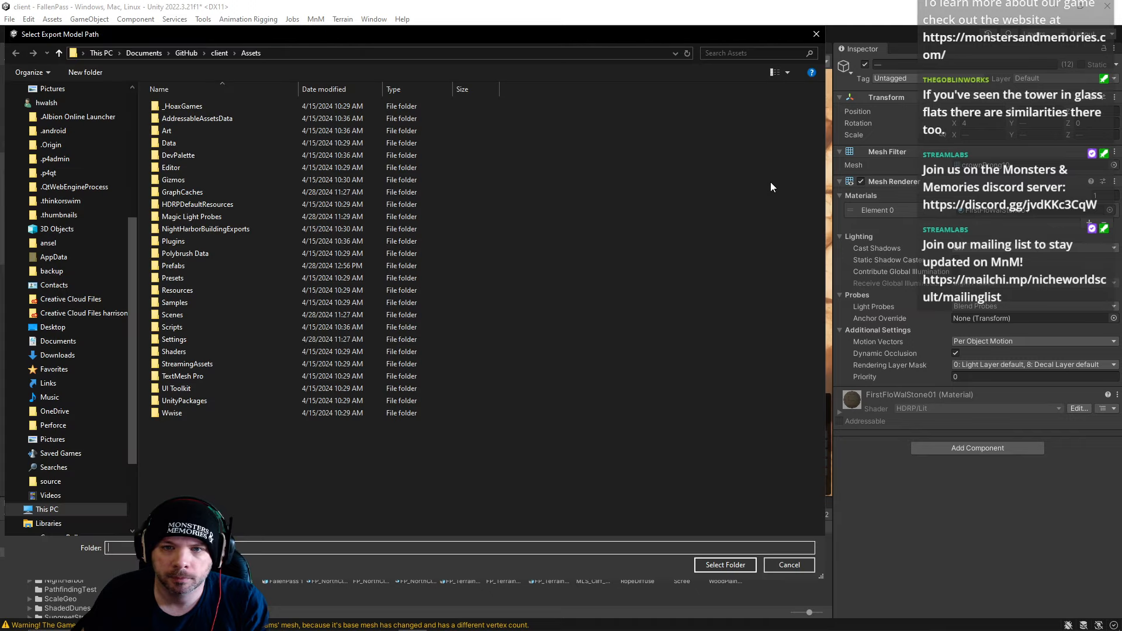
click(533, 13)
drag(595, 40, 1121, 158)
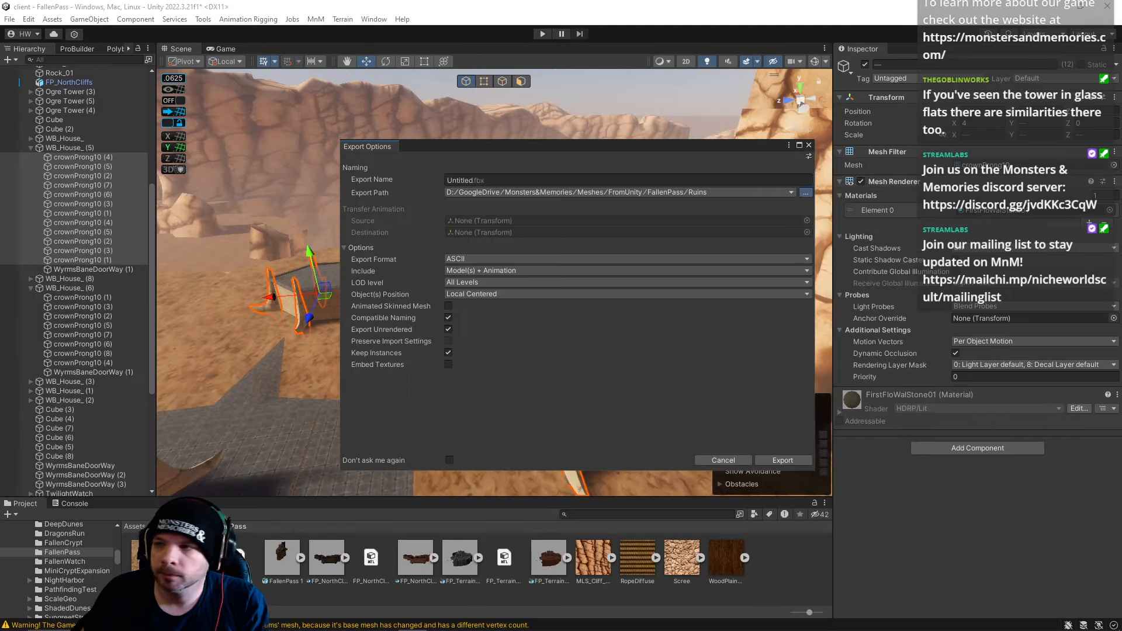
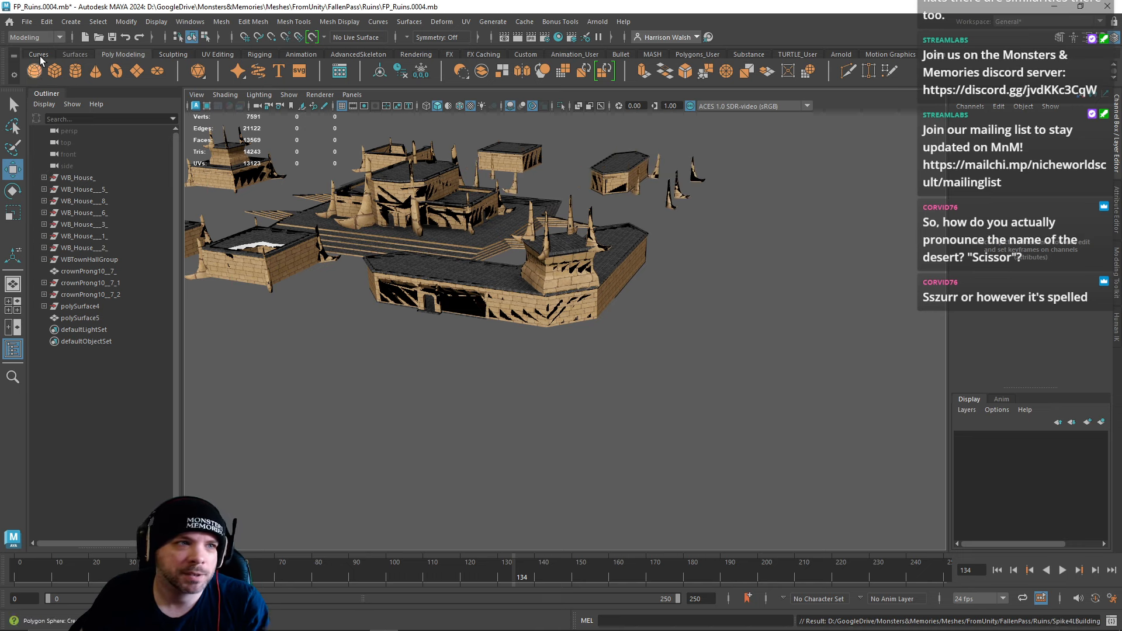
Step: In Maya, start a new scene, discarding the open scene's changes, and import the Spike4LBuilding crown prongs
click(27, 24)
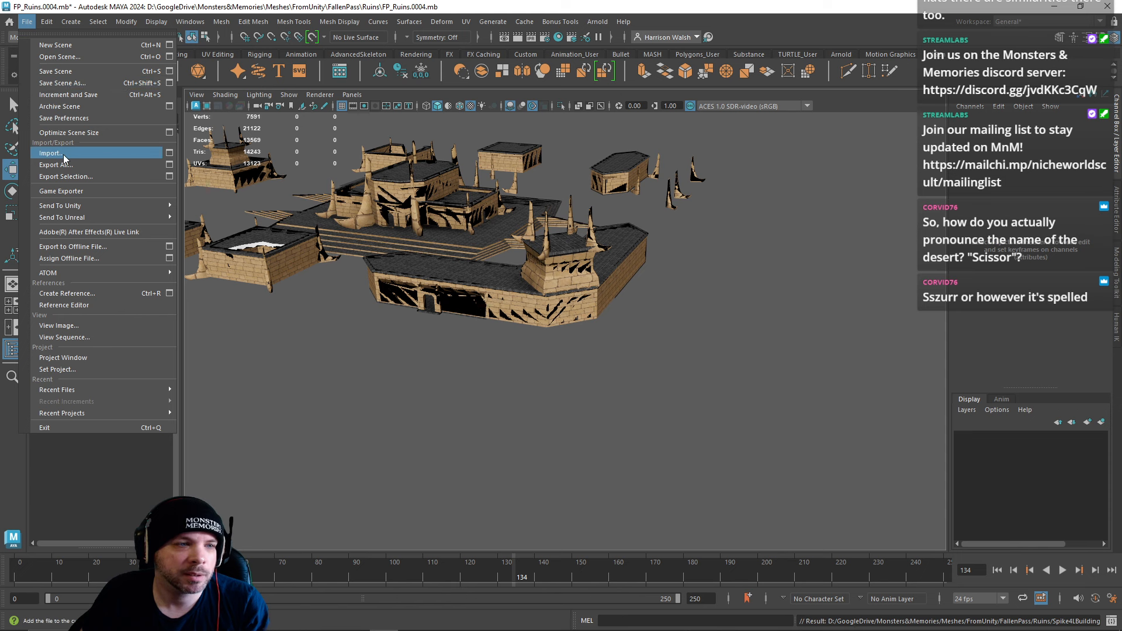
click(56, 44)
click(529, 329)
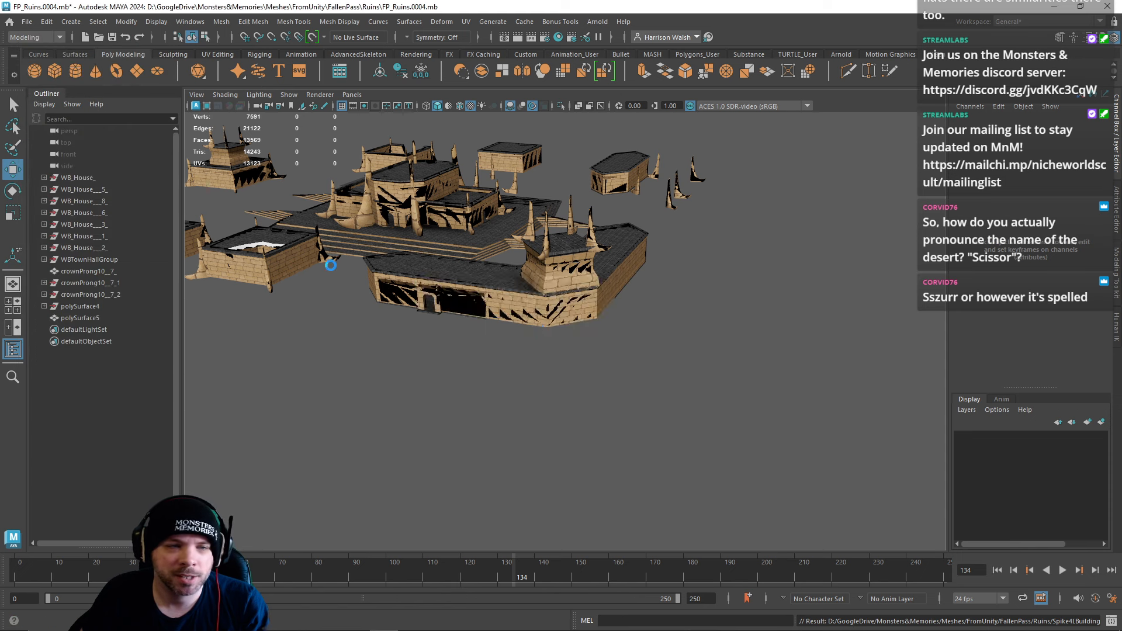
click(28, 22)
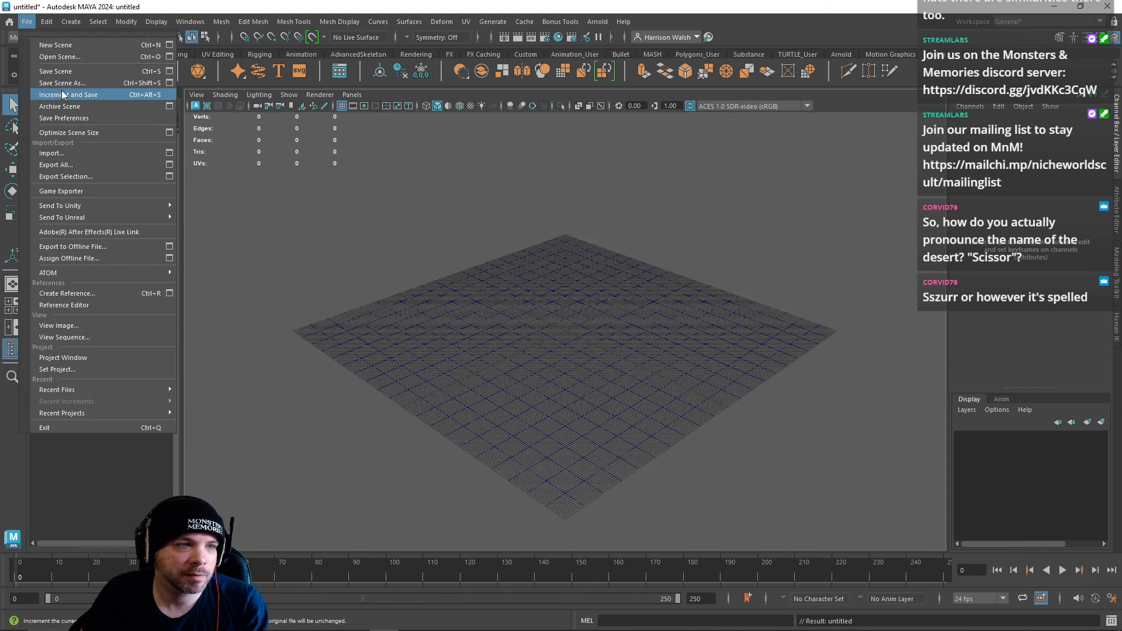
click(69, 154)
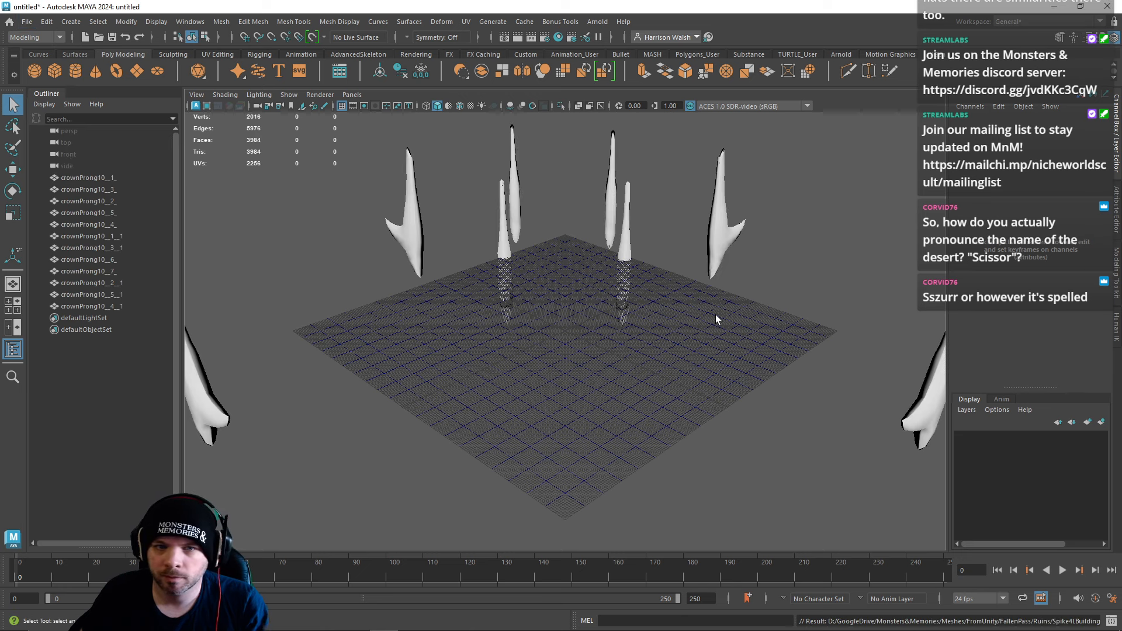
Step: Delete the faces of the lower root tips on all twelve imported prongs and reselect all the prongs as objects
click(718, 254)
scroll(777, 346, down, 10)
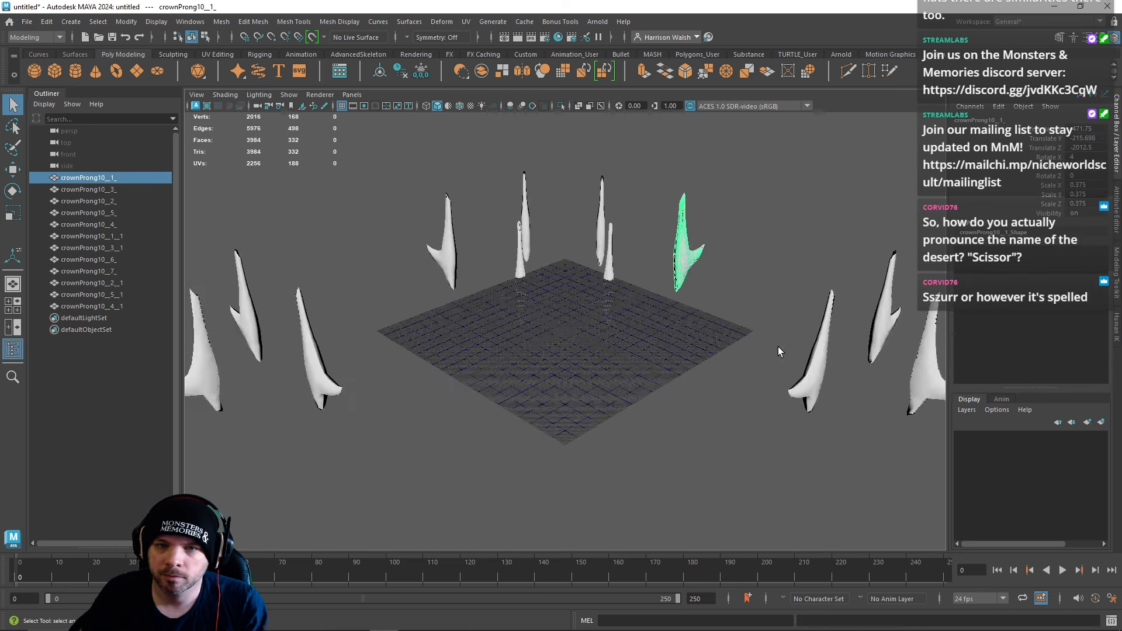
drag(483, 295, 680, 390)
alt+middle_drag(680, 389, 622, 363)
alt+right_drag(622, 363, 636, 500)
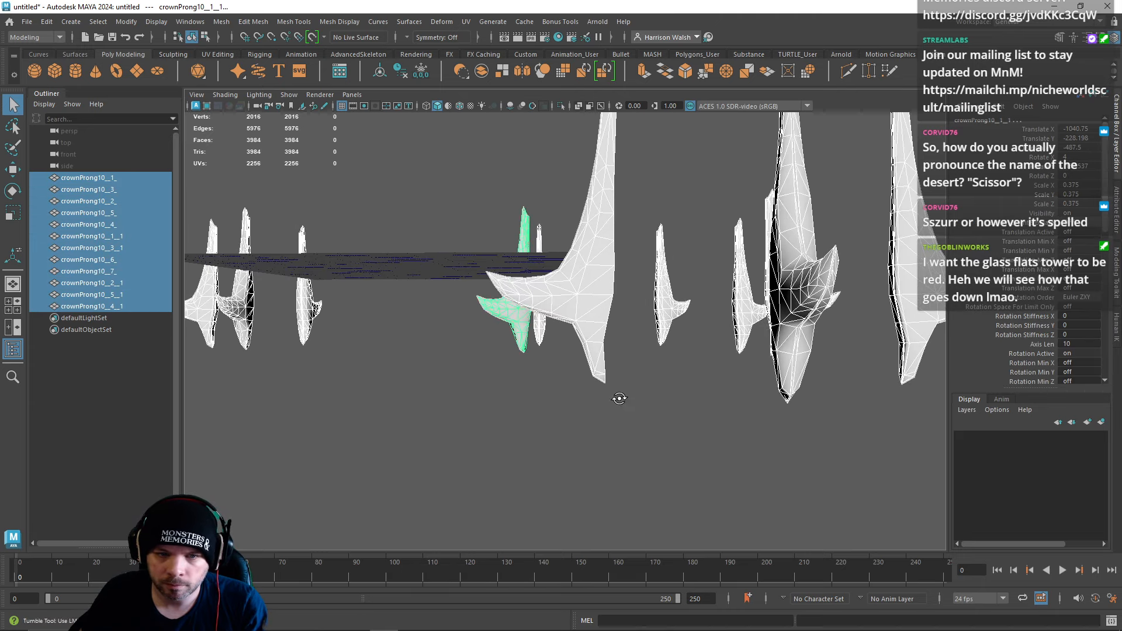
alt+drag(619, 396, 614, 403)
right_drag(571, 298, 571, 330)
drag(609, 393, 518, 342)
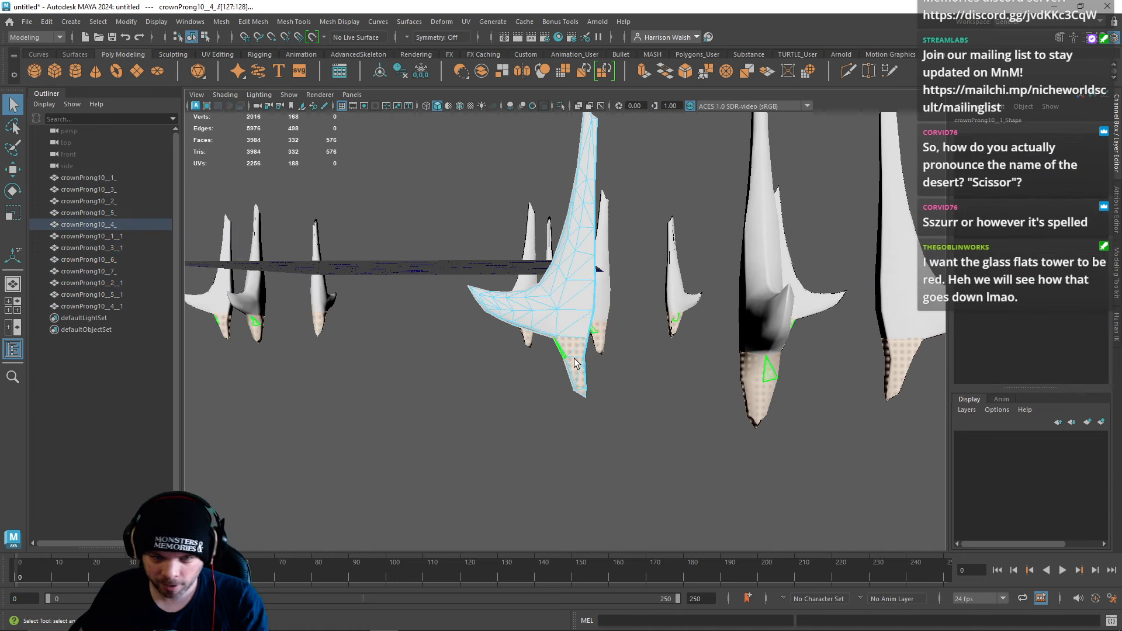
key(Delete)
alt+drag(591, 350, 681, 377)
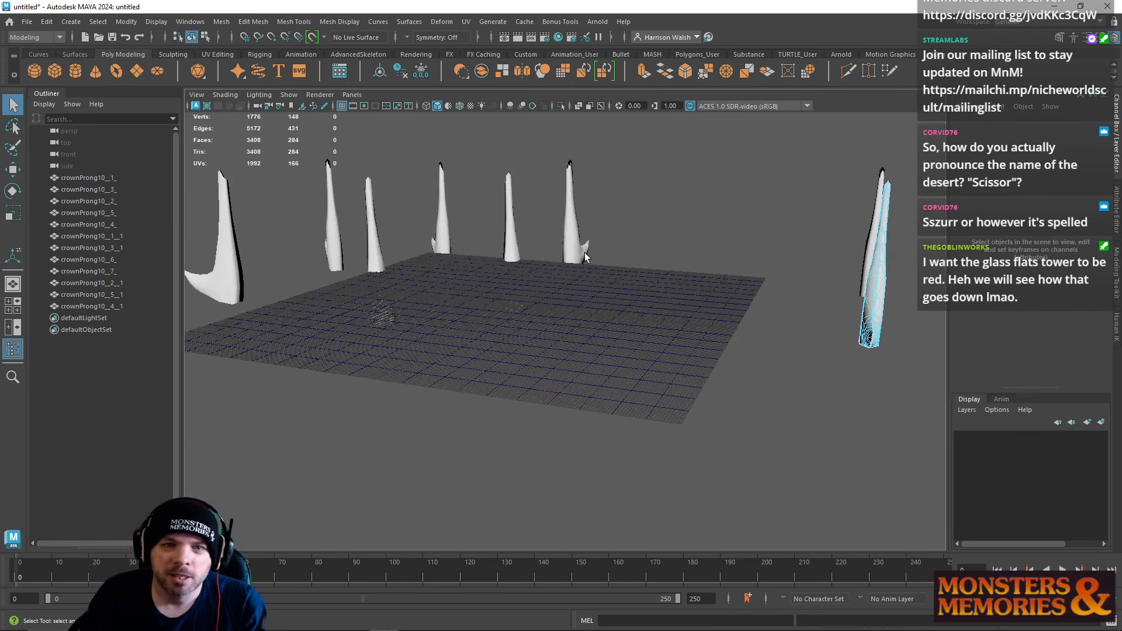
right_drag(572, 235, 433, 289)
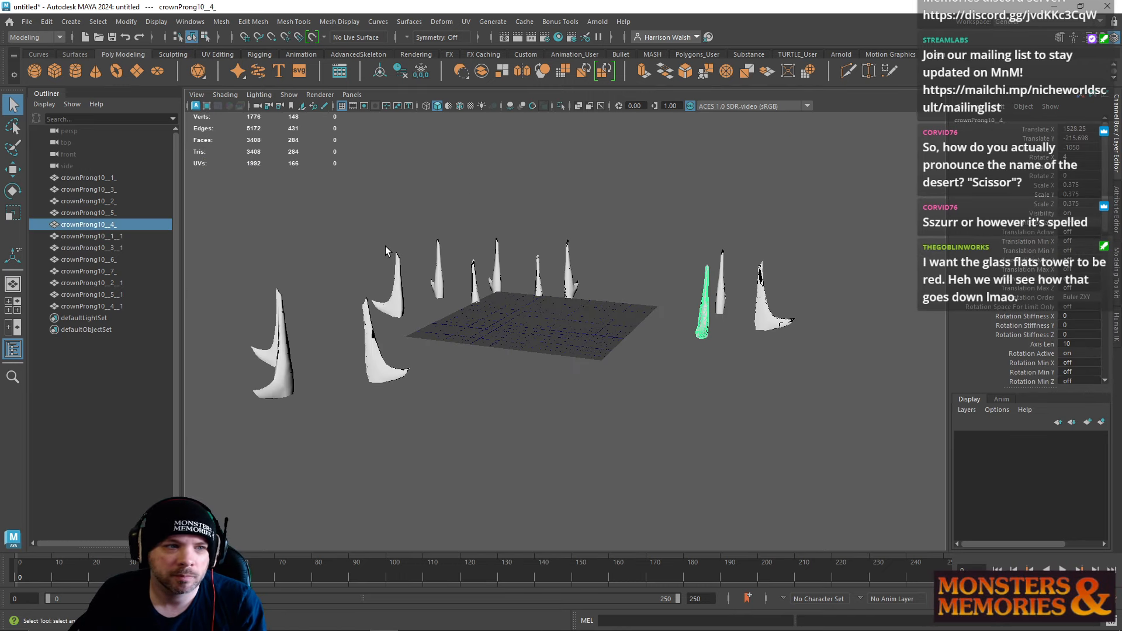
scroll(251, 240, down, 2)
drag(271, 264, 866, 410)
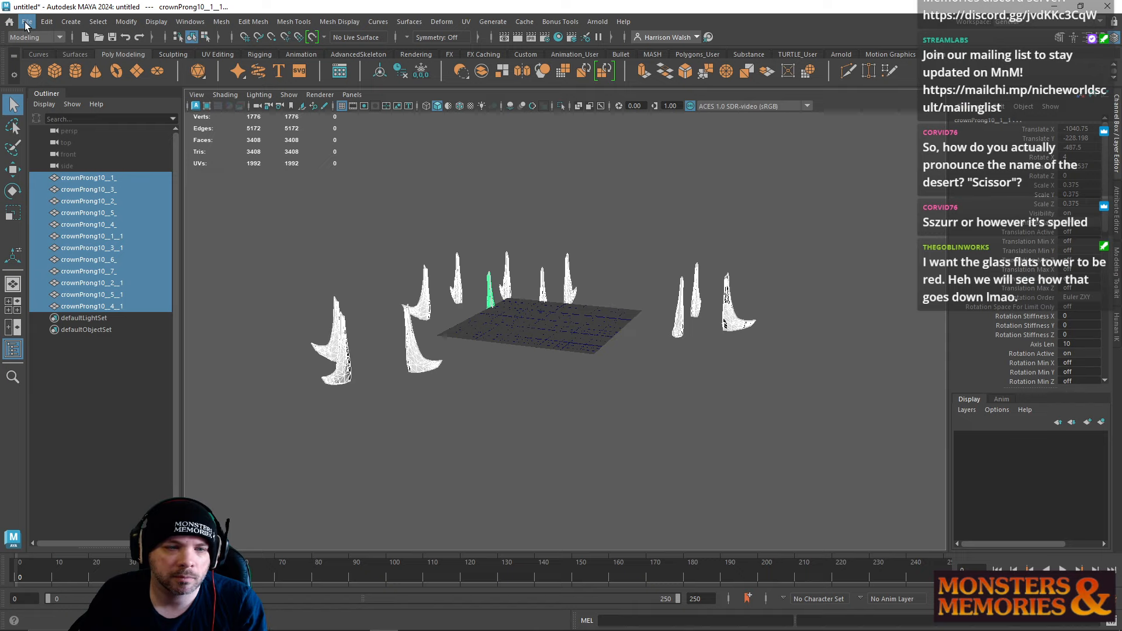
Step: Switch to Unity to examine how the prongs meet the building's walls and ground, and compare with the trimmed prongs in Maya
mouse_move(424, 629)
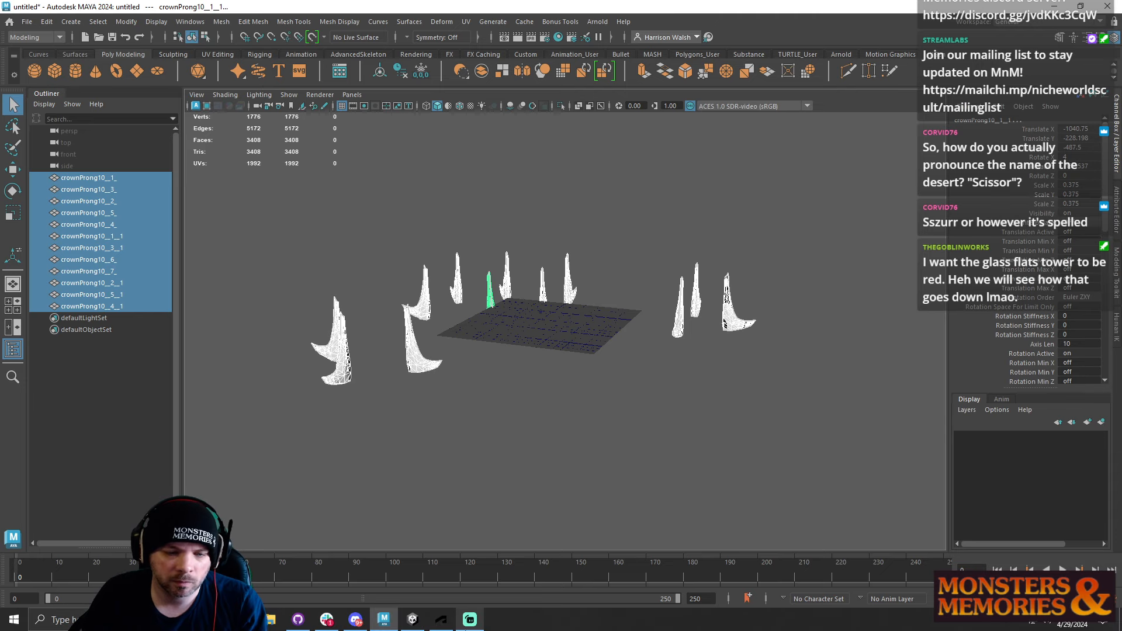
click(413, 619)
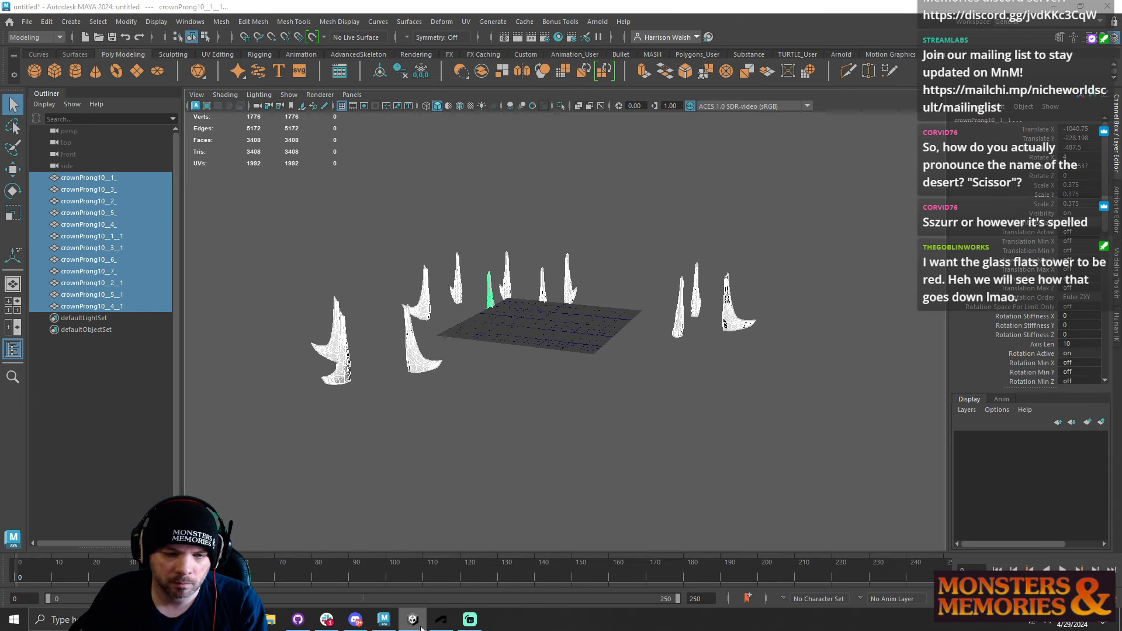
right_drag(539, 309, 535, 214)
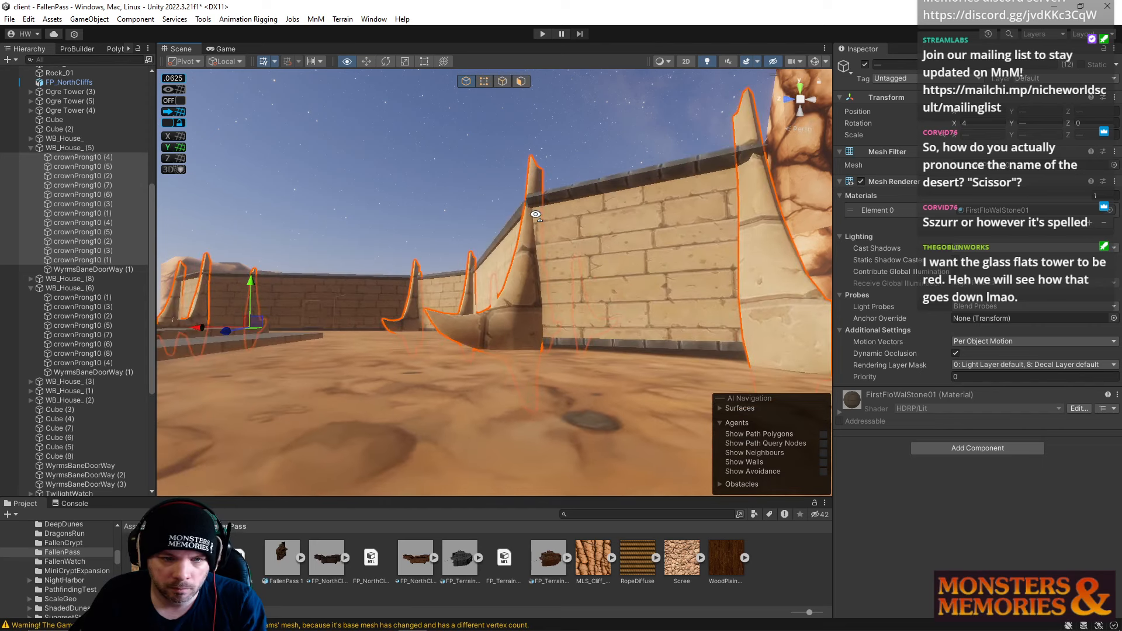
mouse_move(444, 628)
click(385, 621)
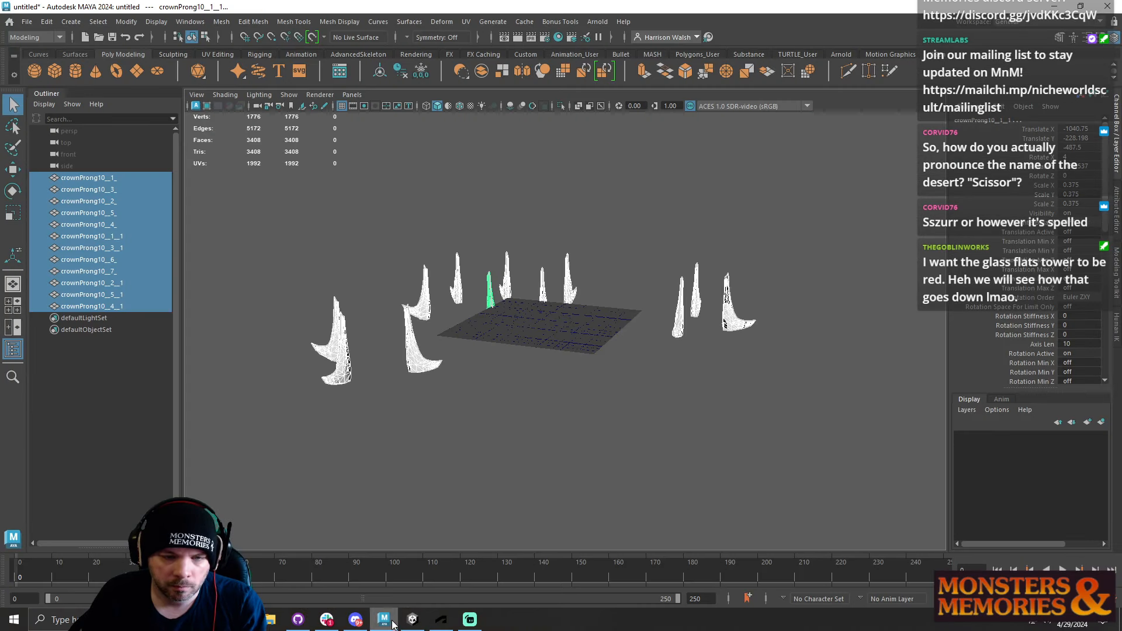
alt+drag(457, 383, 396, 304)
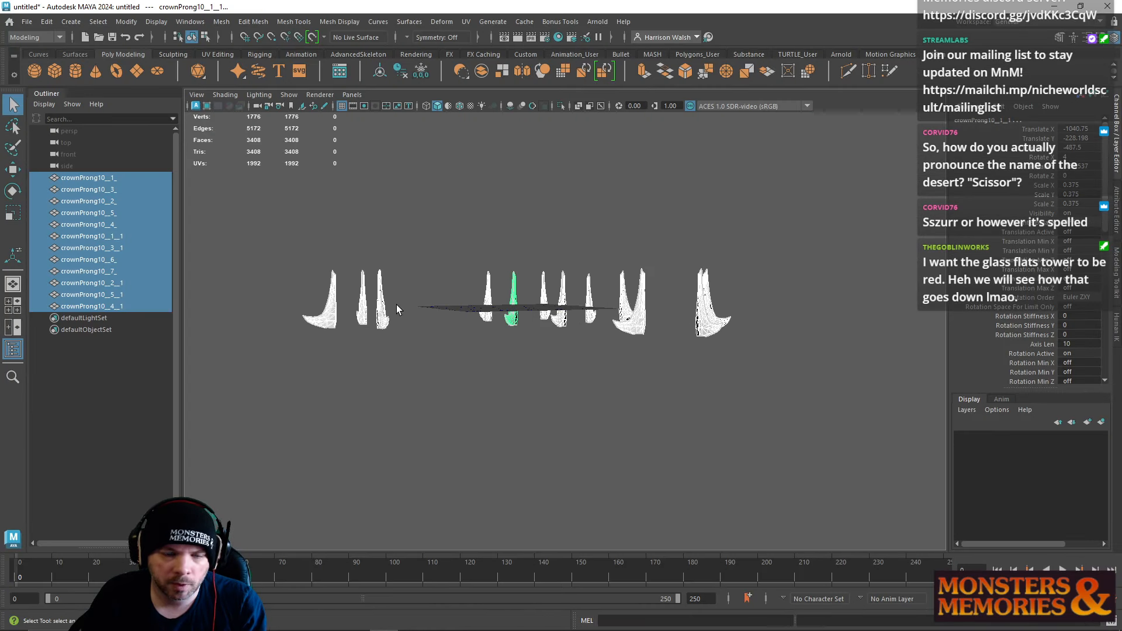
Step: Combine the twelve prongs into a single mesh without history and delete the leftover crownProng10 groups
click(482, 71)
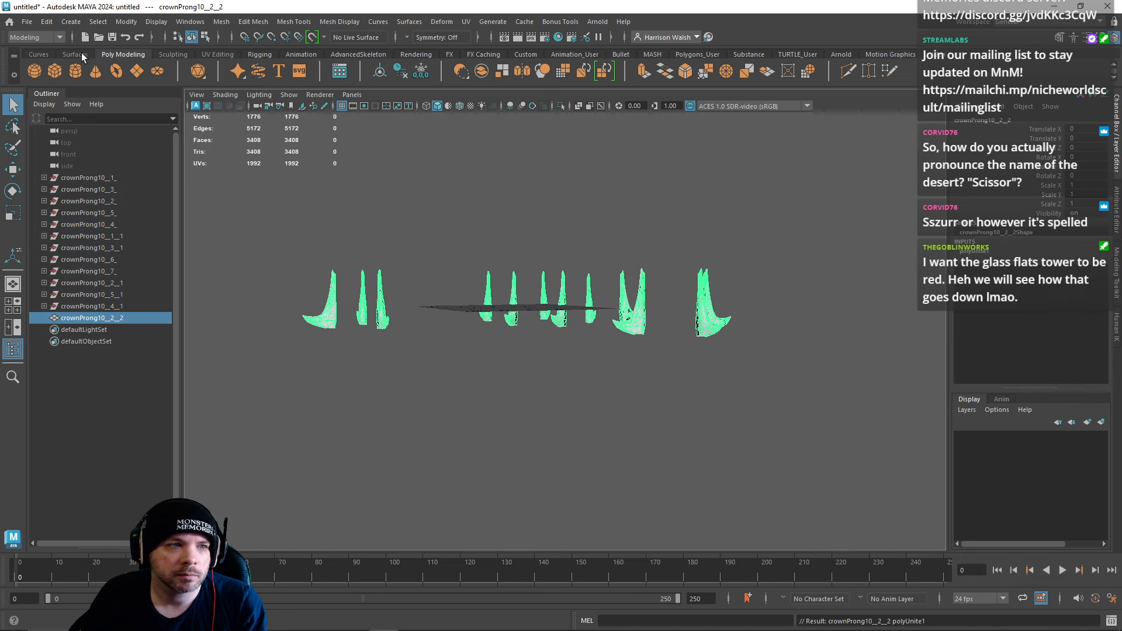
click(28, 22)
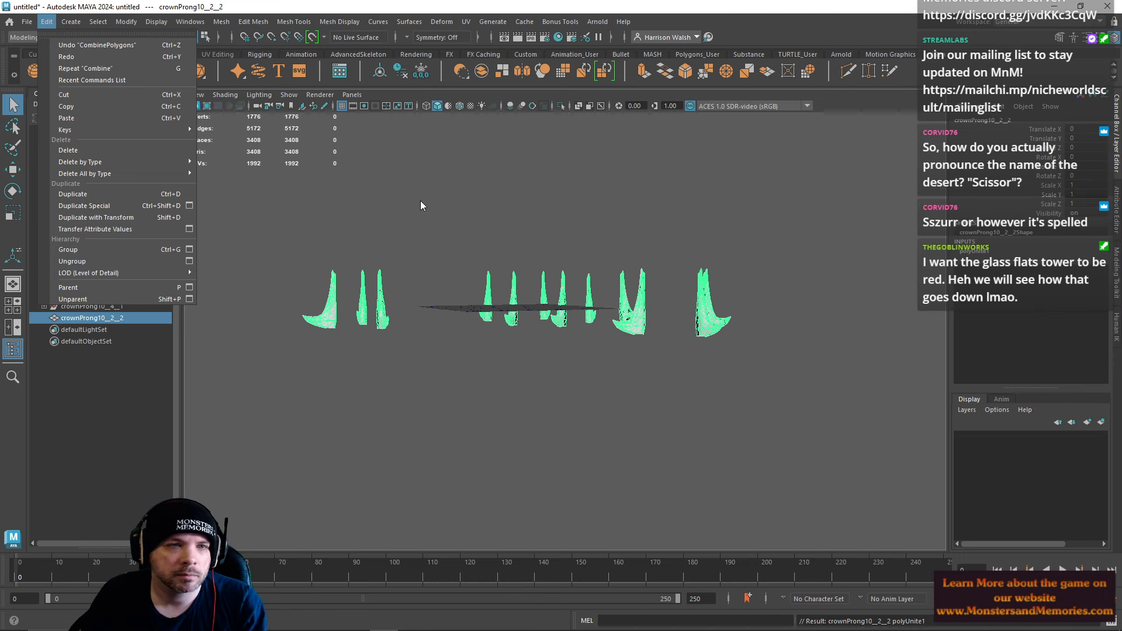
click(544, 322)
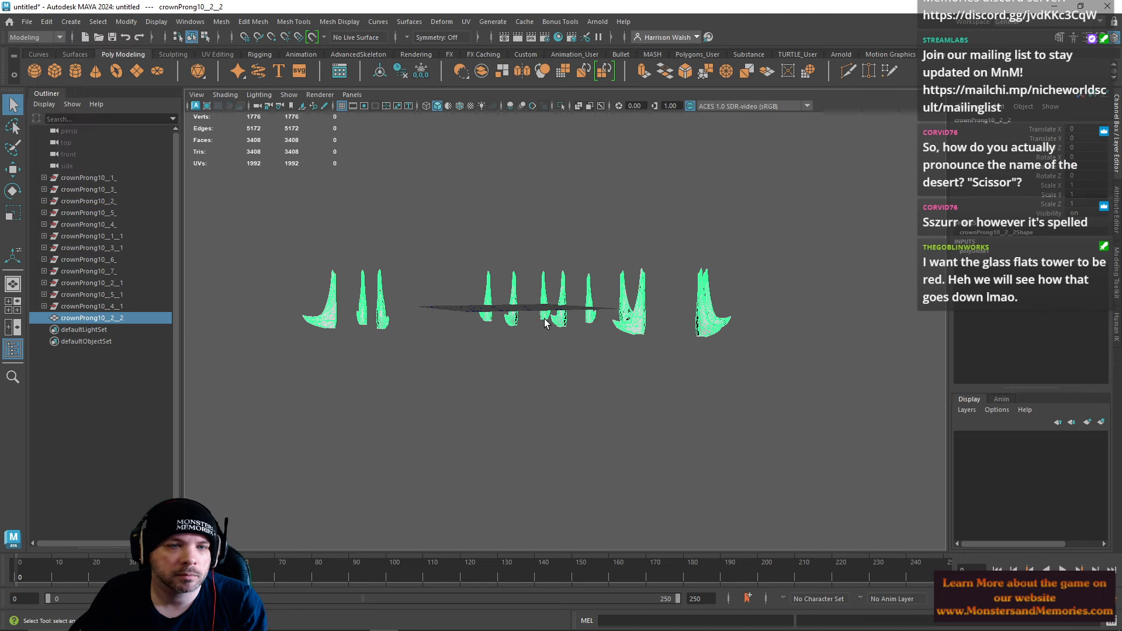
click(396, 64)
click(103, 294)
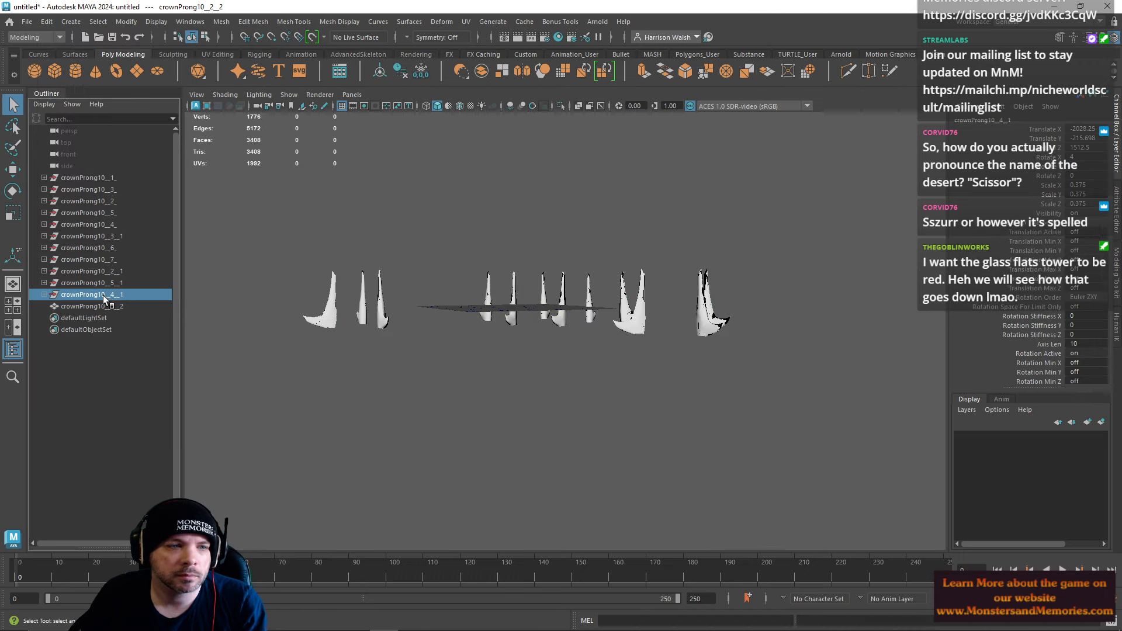
shift+click(85, 176)
key(Delete)
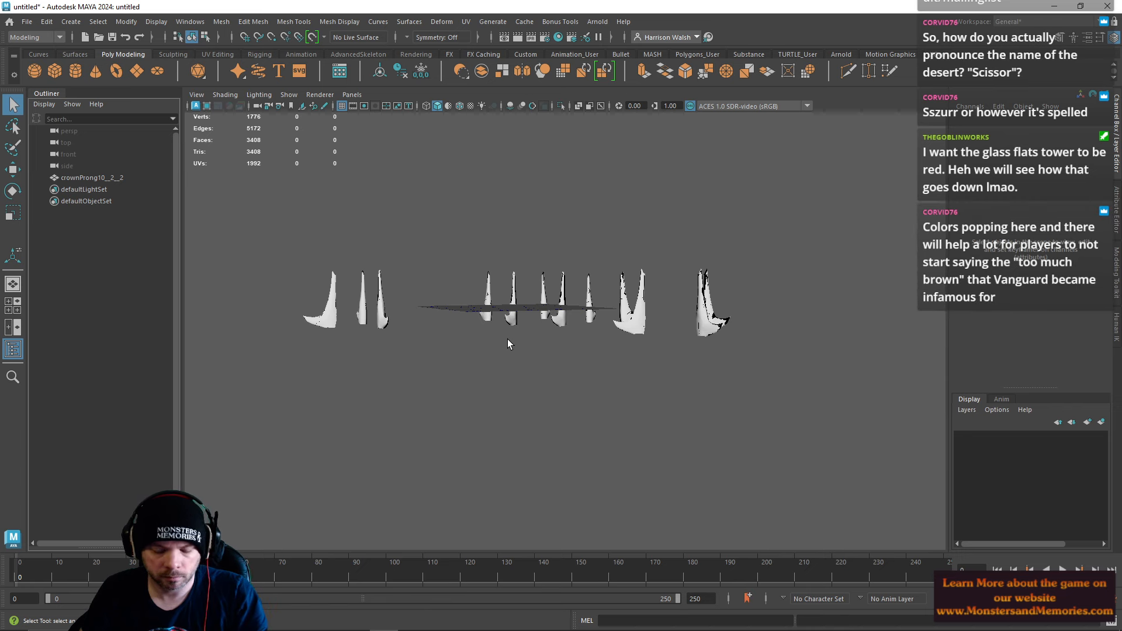
Step: Turn on textured display and export the selected combined prong mesh as Spike4LBuilding
key(6)
click(385, 328)
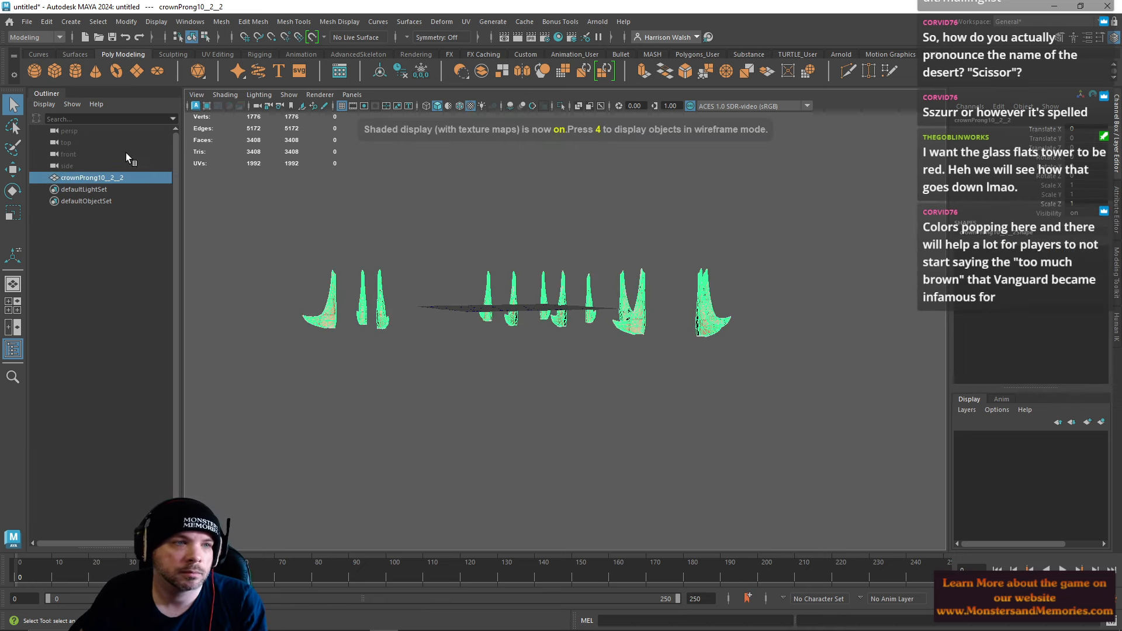
click(27, 22)
click(376, 227)
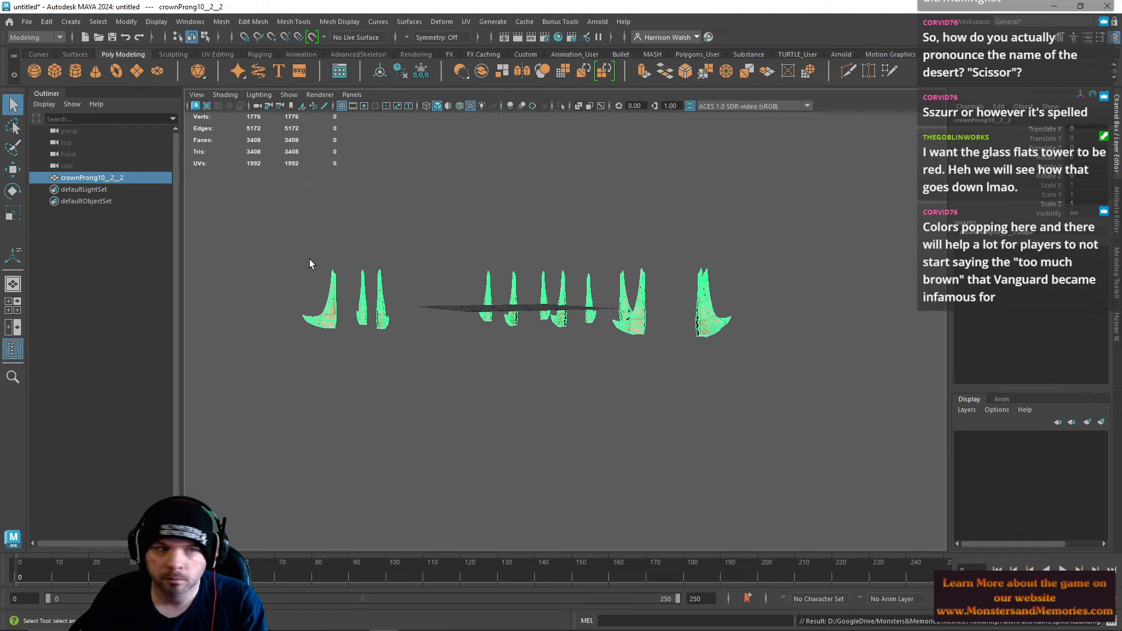
Step: Rename the combined prong mesh to crownProng10999 and export the selection again
double_click(107, 181)
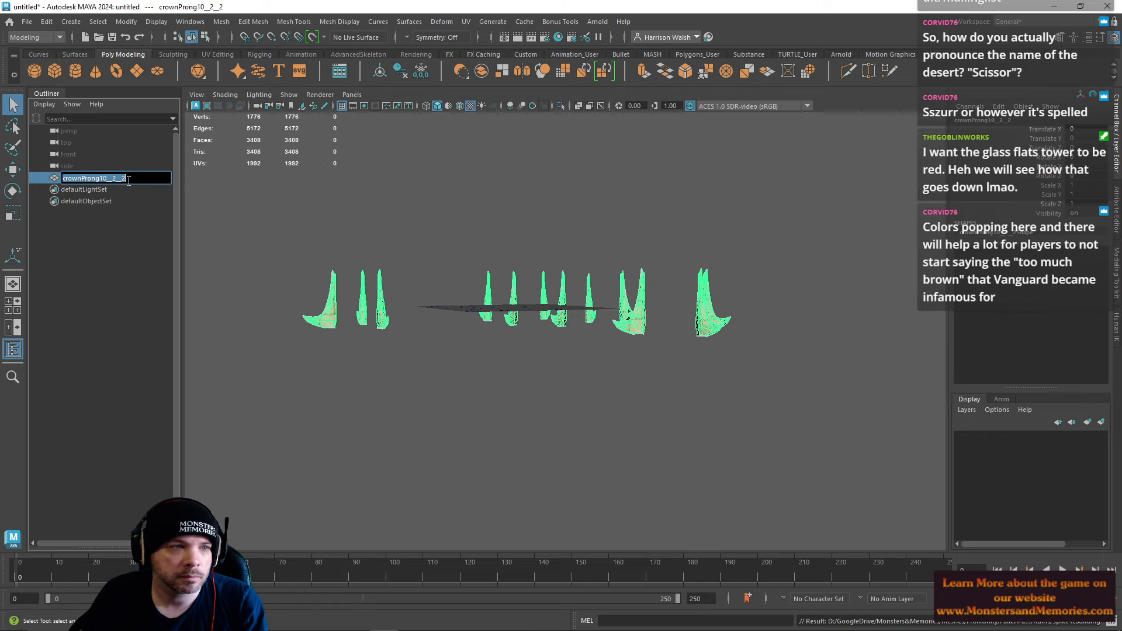
drag(134, 179, 55, 186)
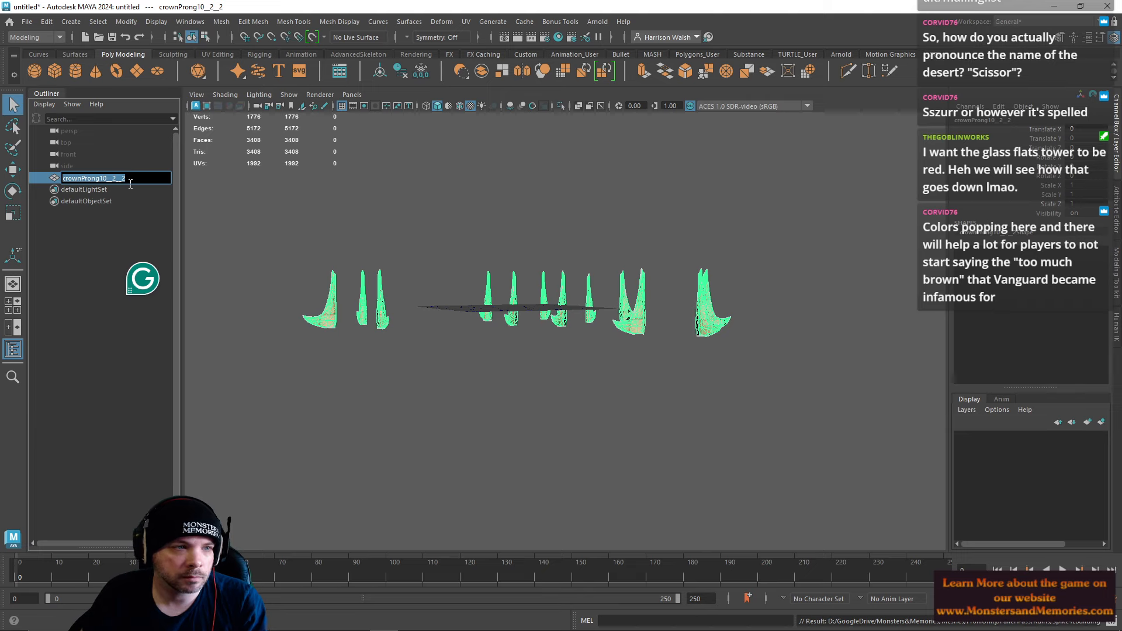
drag(131, 179, 107, 178)
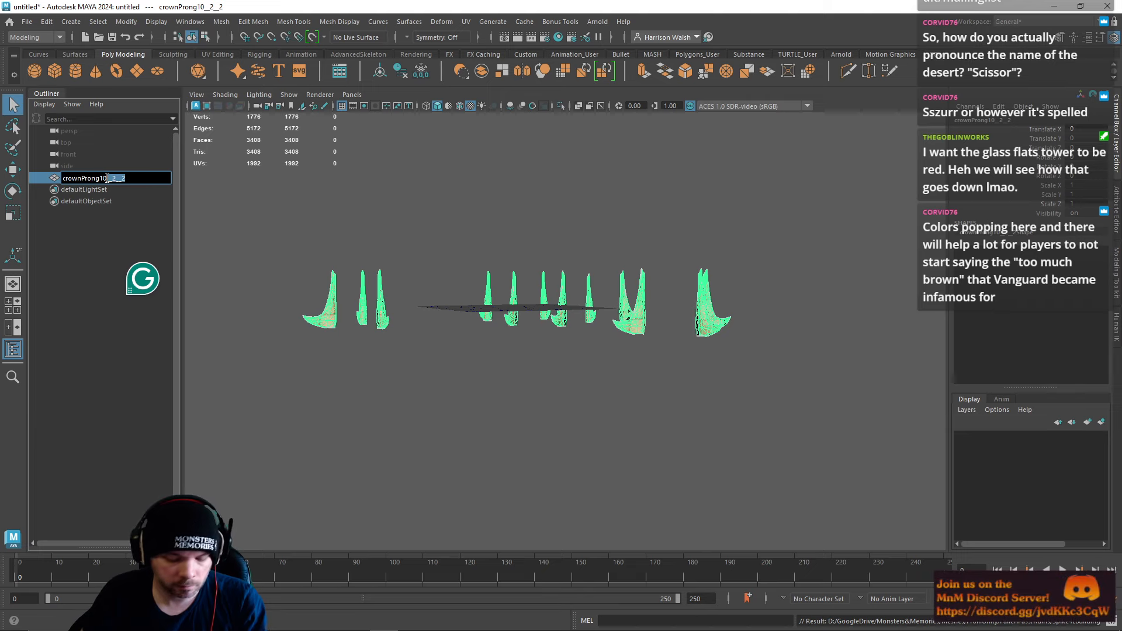
text(999)
key(Return)
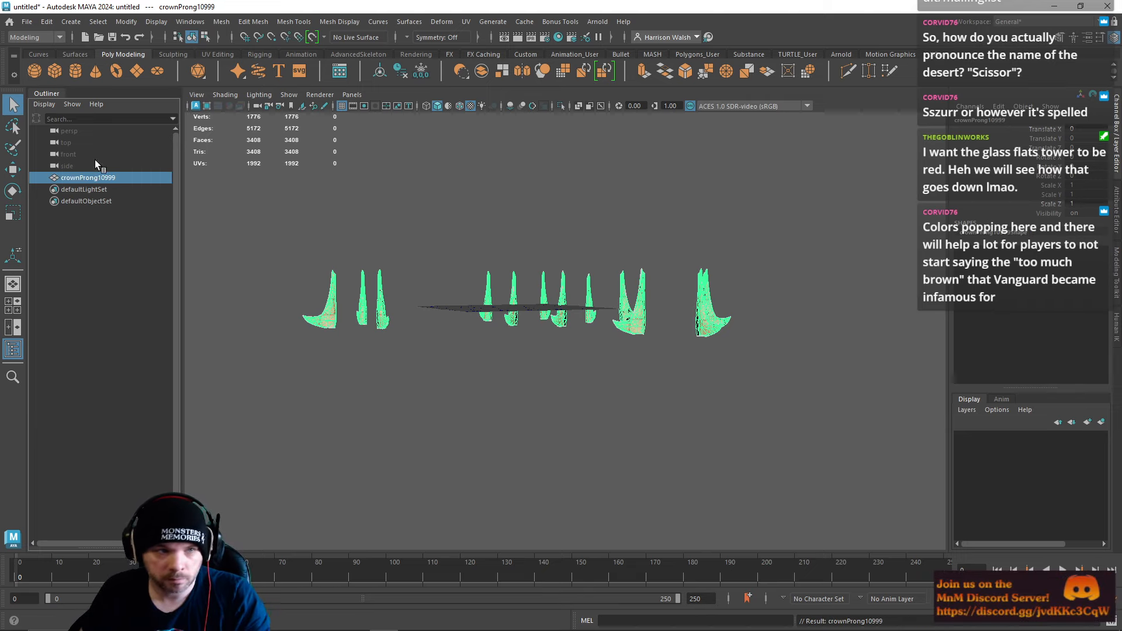
click(27, 22)
click(58, 177)
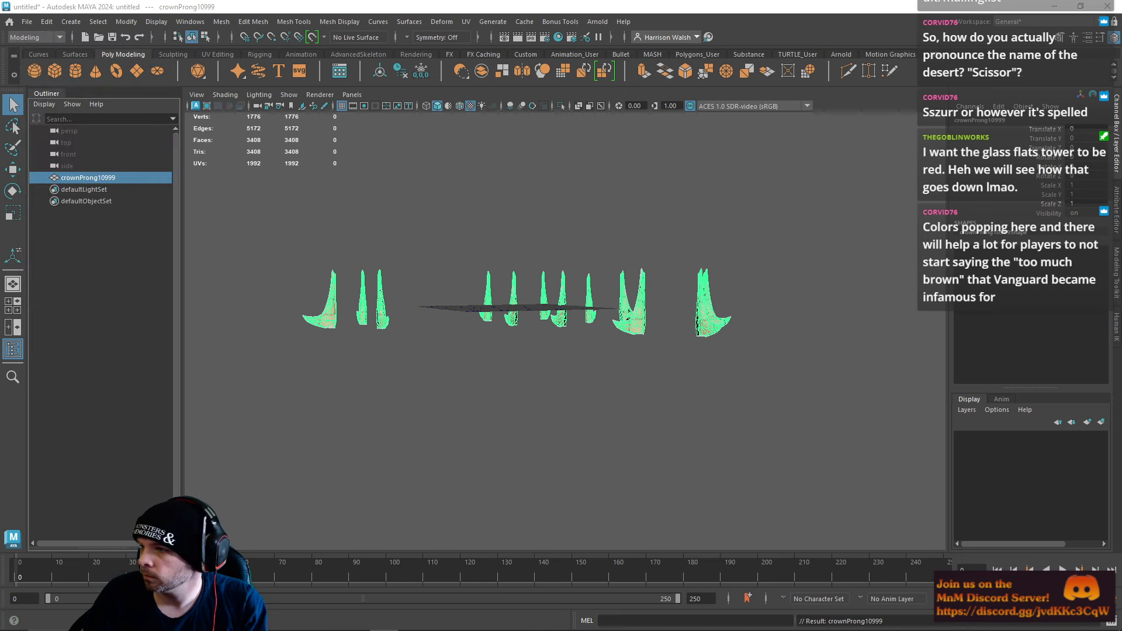
Step: Reopen the recent scene FP_Ruins.0004.mb without saving the untitled prong scene
click(28, 22)
mouse_move(100, 389)
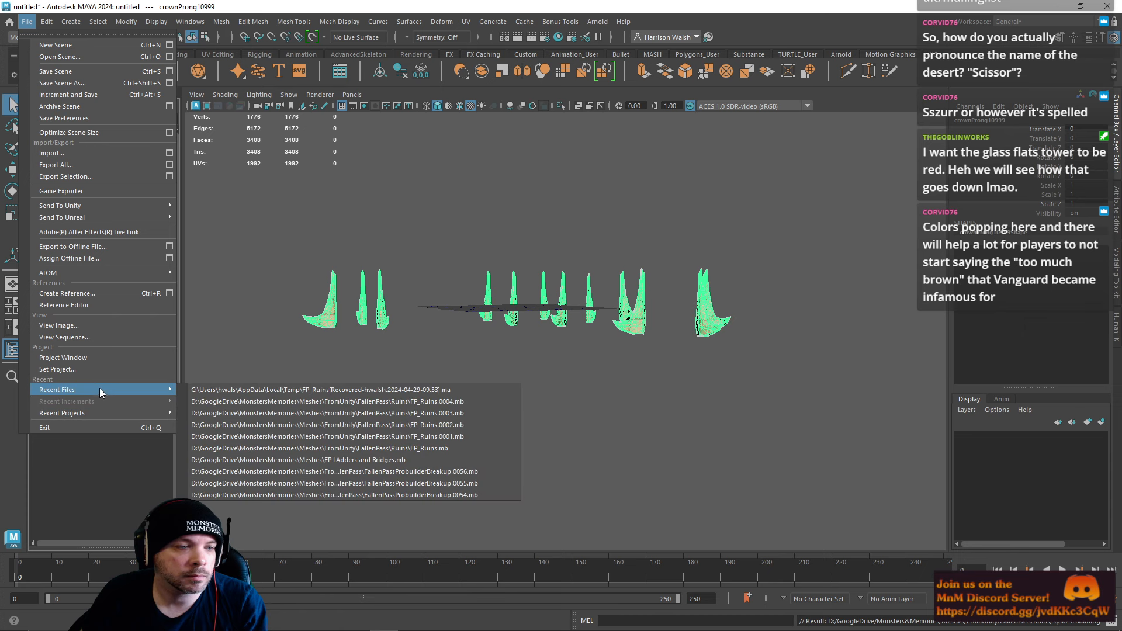
click(279, 402)
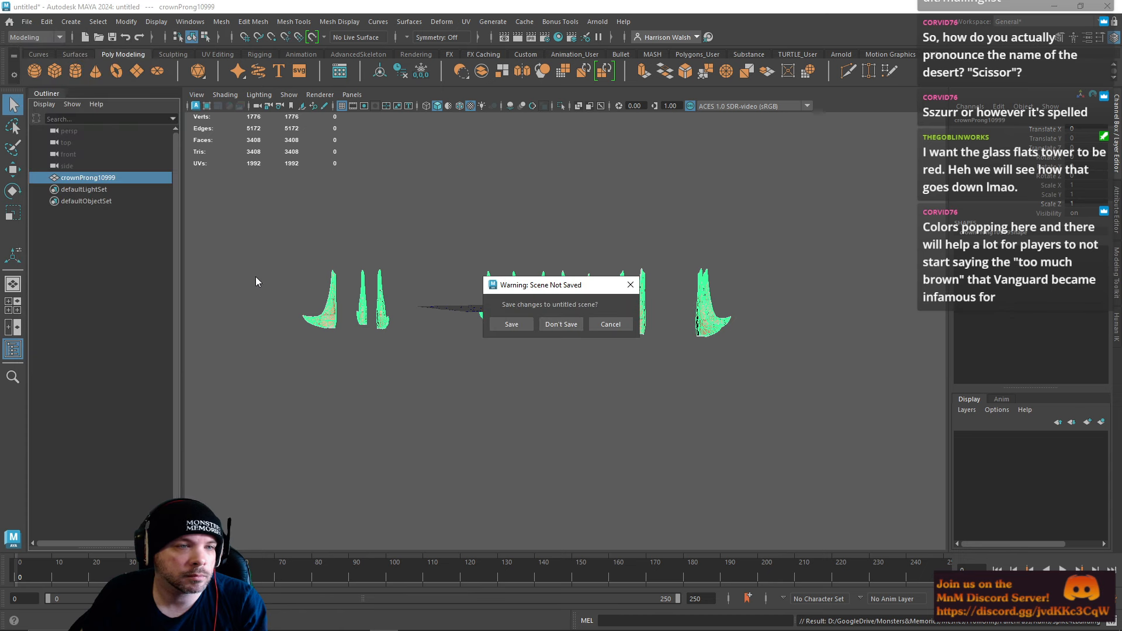
click(561, 324)
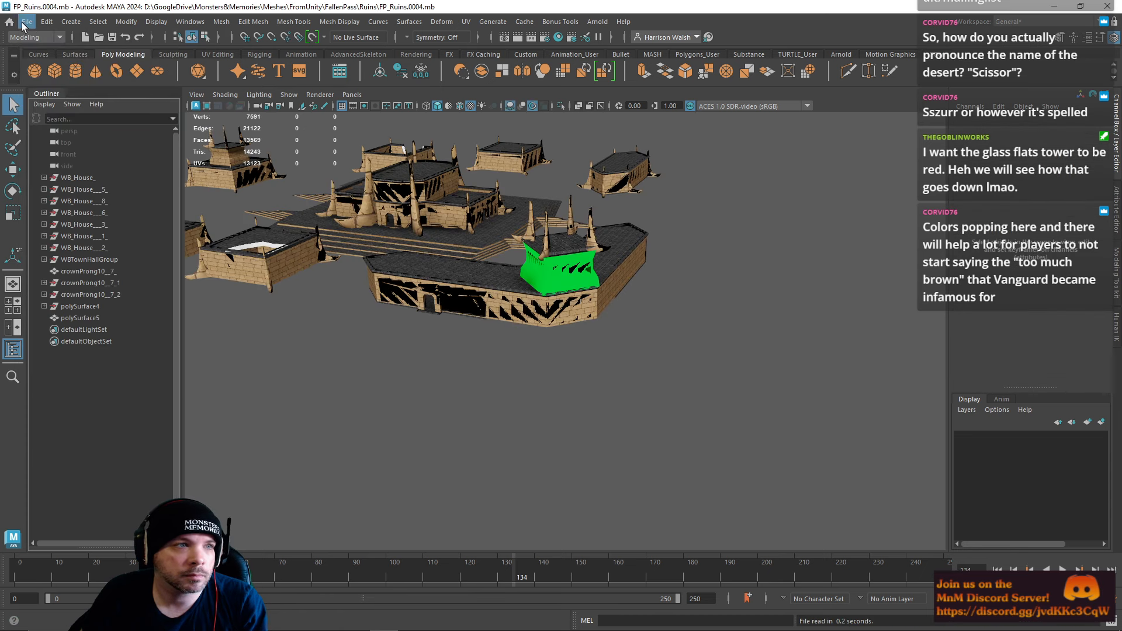
Step: Try importing the exported combined prong mesh into the FP_Ruins.0004 scene
click(27, 23)
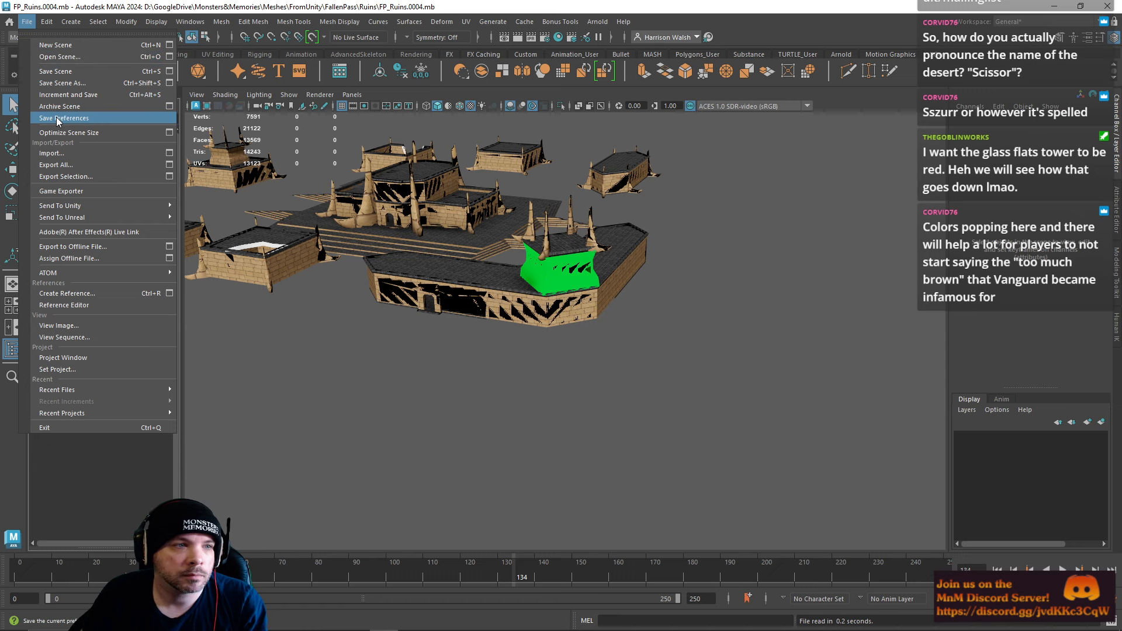
click(66, 152)
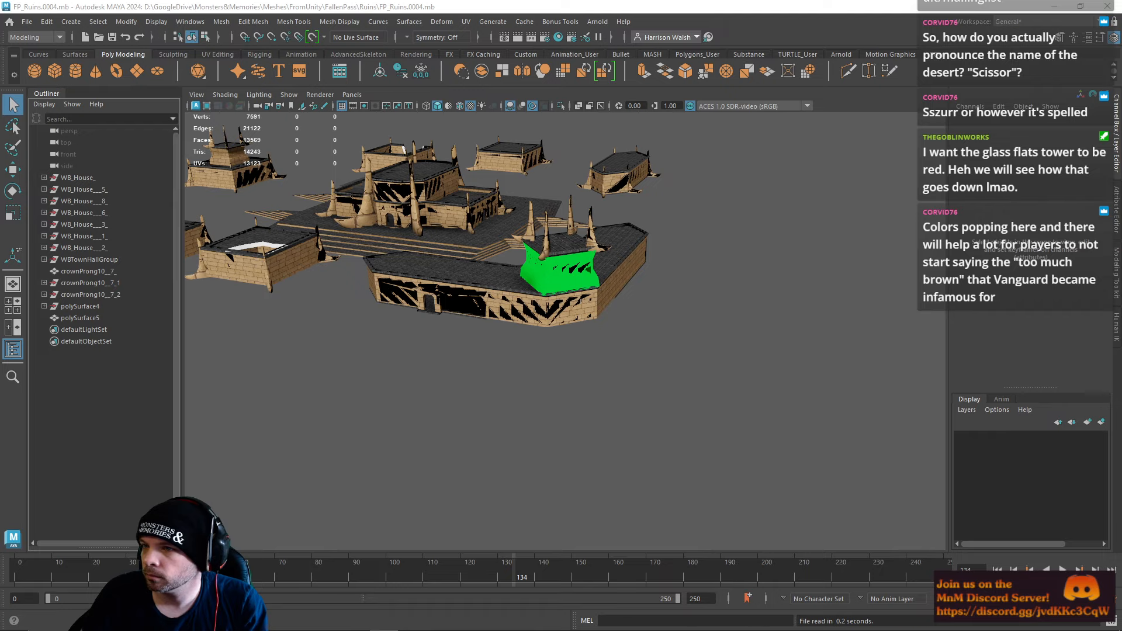
alt+drag(509, 377, 515, 260)
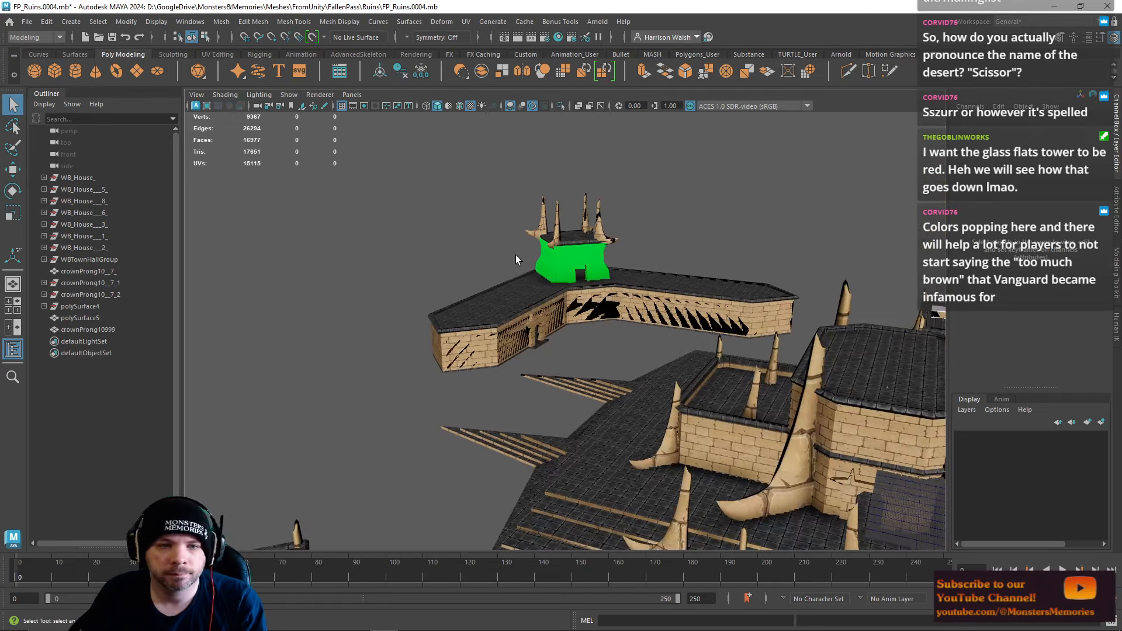
Step: Start a new empty scene without saving the ruins changes and import the exported combined prong mesh into it
click(27, 22)
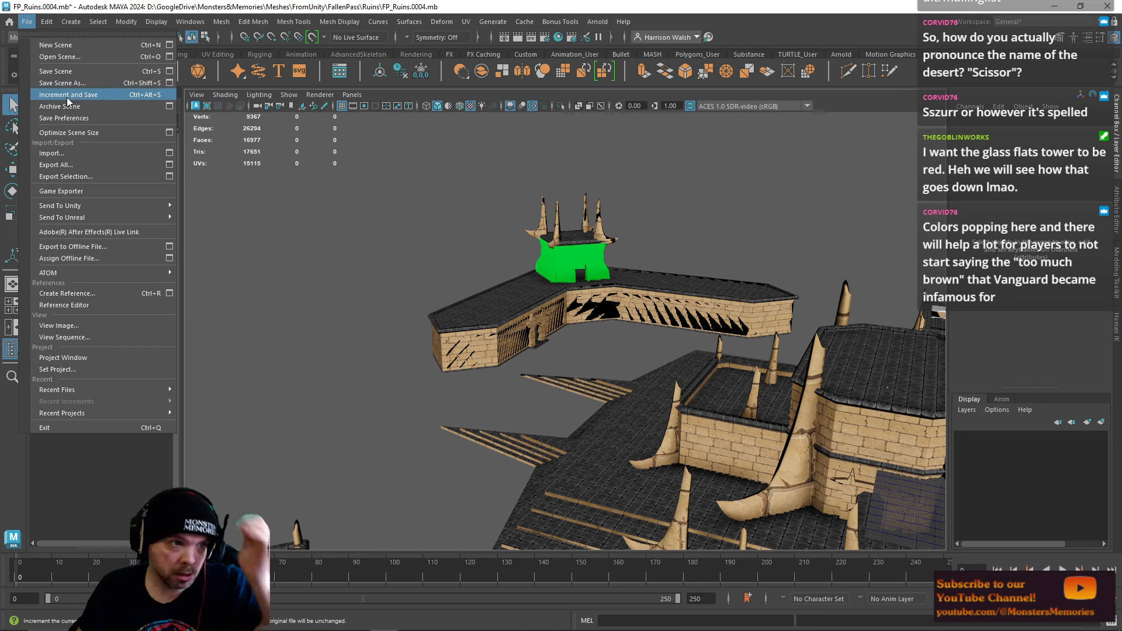
click(55, 45)
click(561, 329)
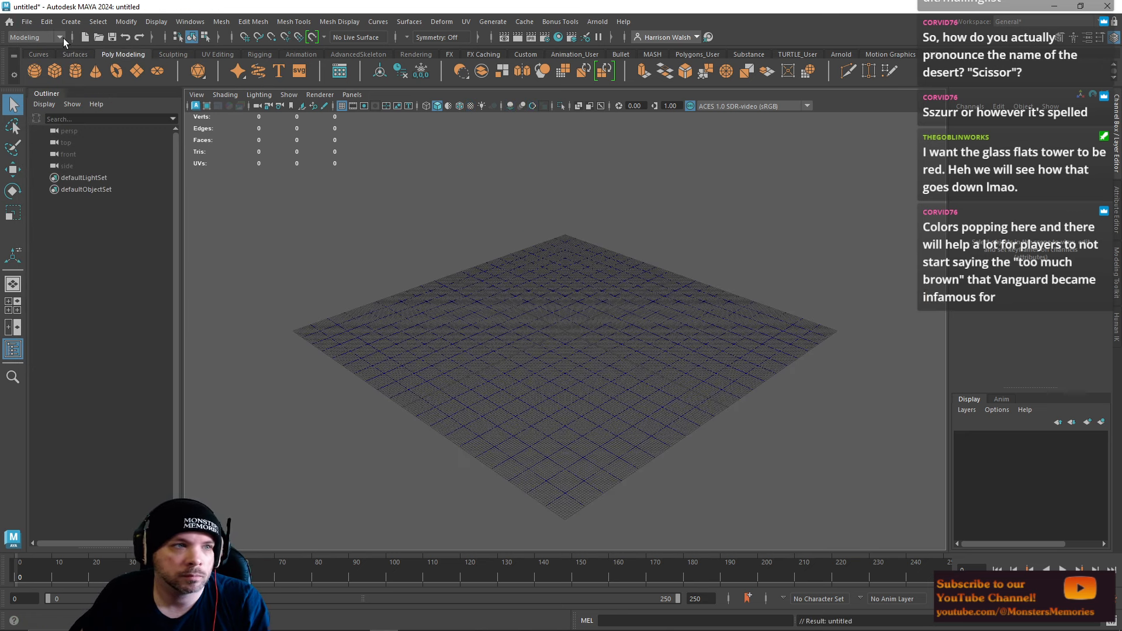
click(27, 21)
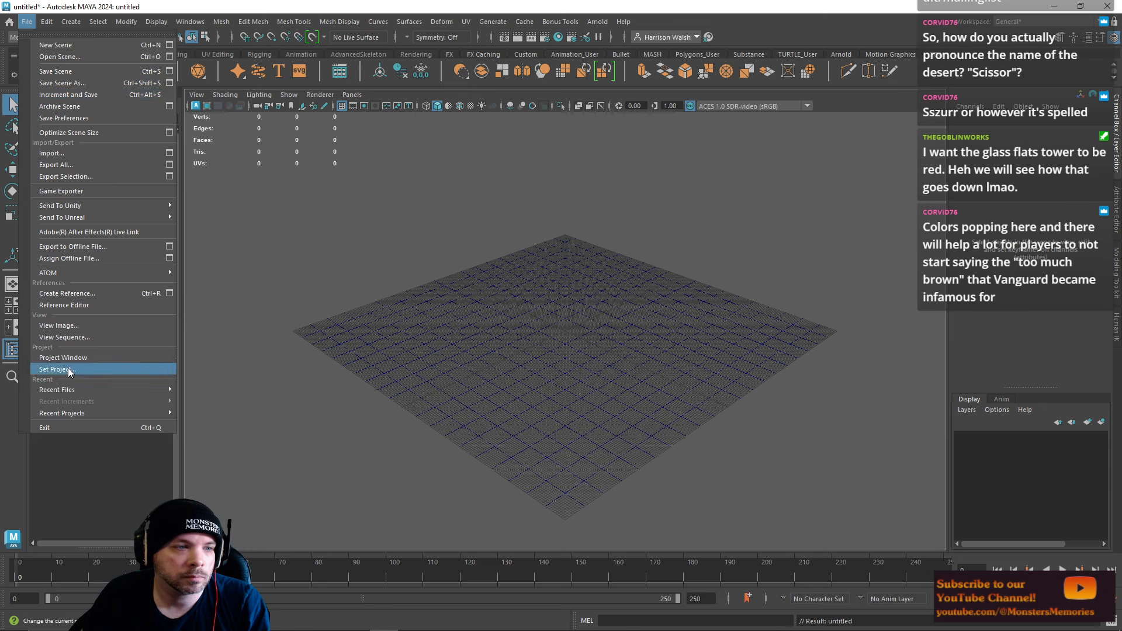
mouse_move(72, 391)
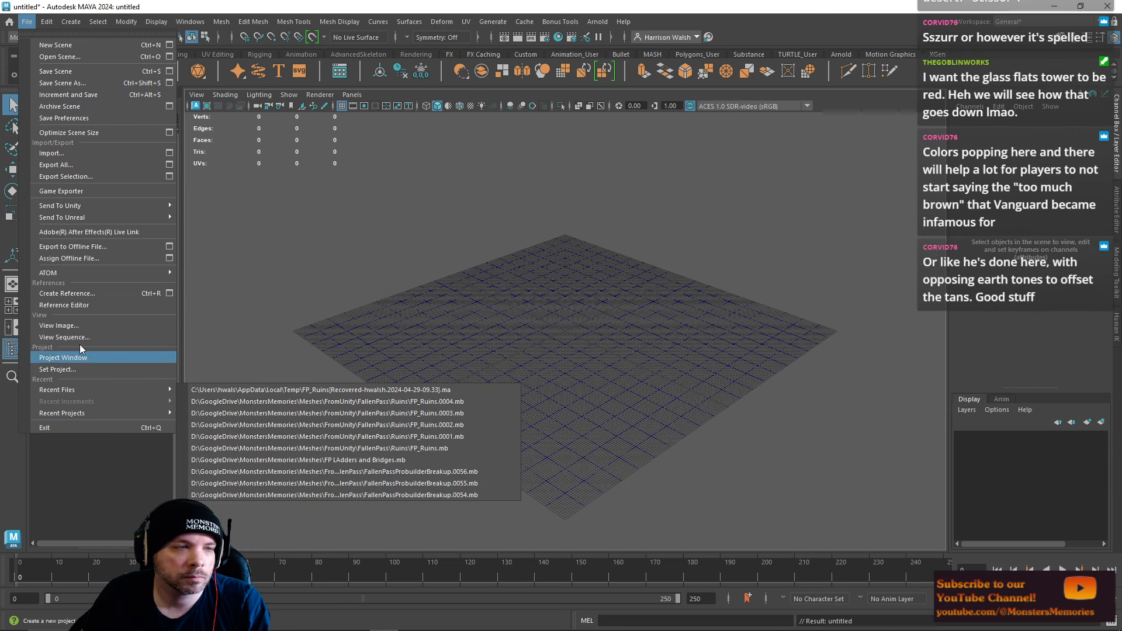
click(62, 154)
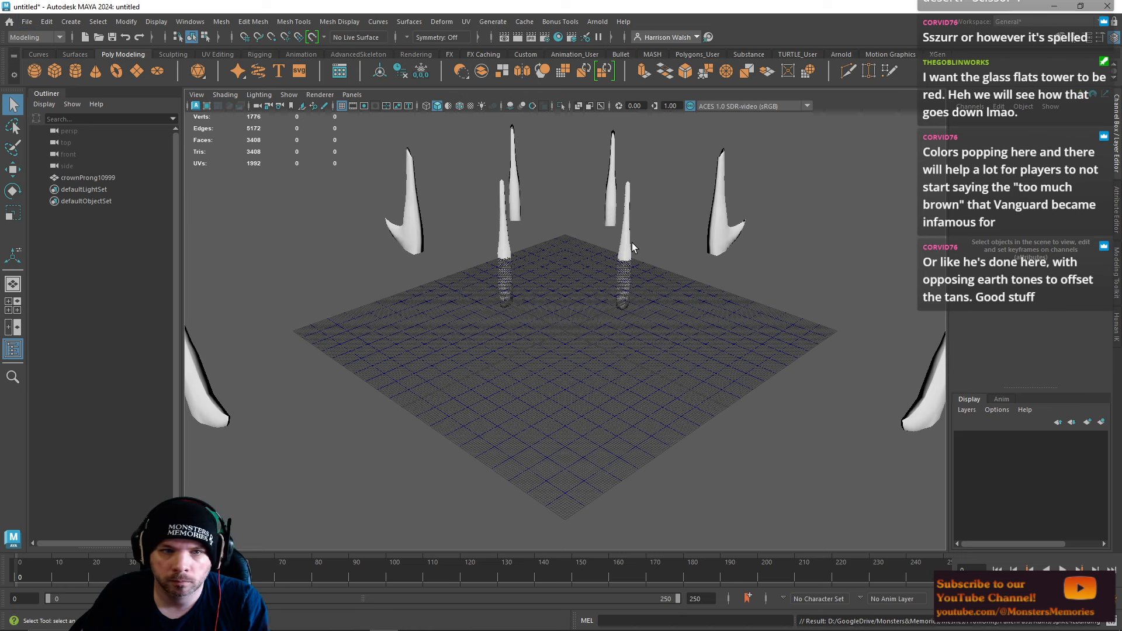
Step: Rename the imported crownProng10999 mesh to Prongs
click(631, 244)
alt+right_drag(634, 292, 434, 269)
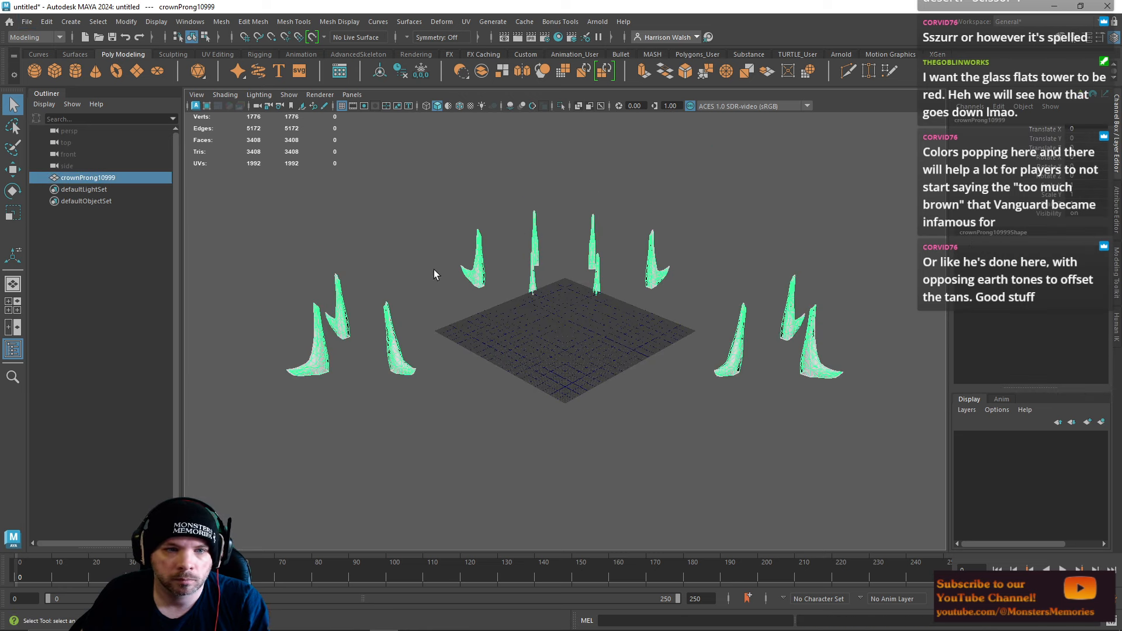
double_click(111, 176)
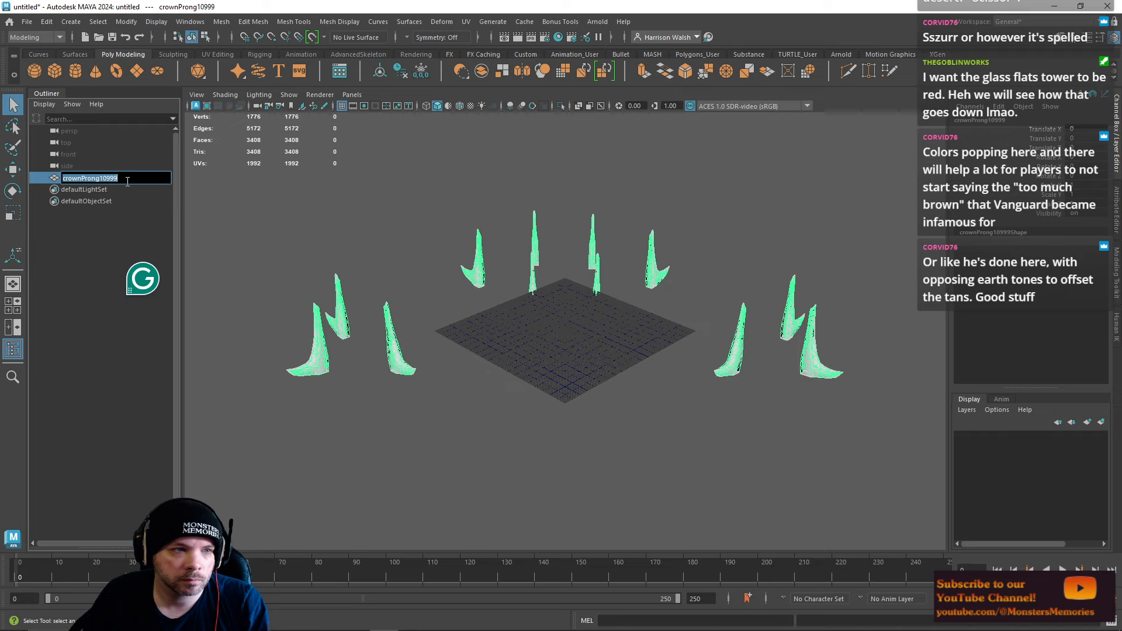
text(Prong)
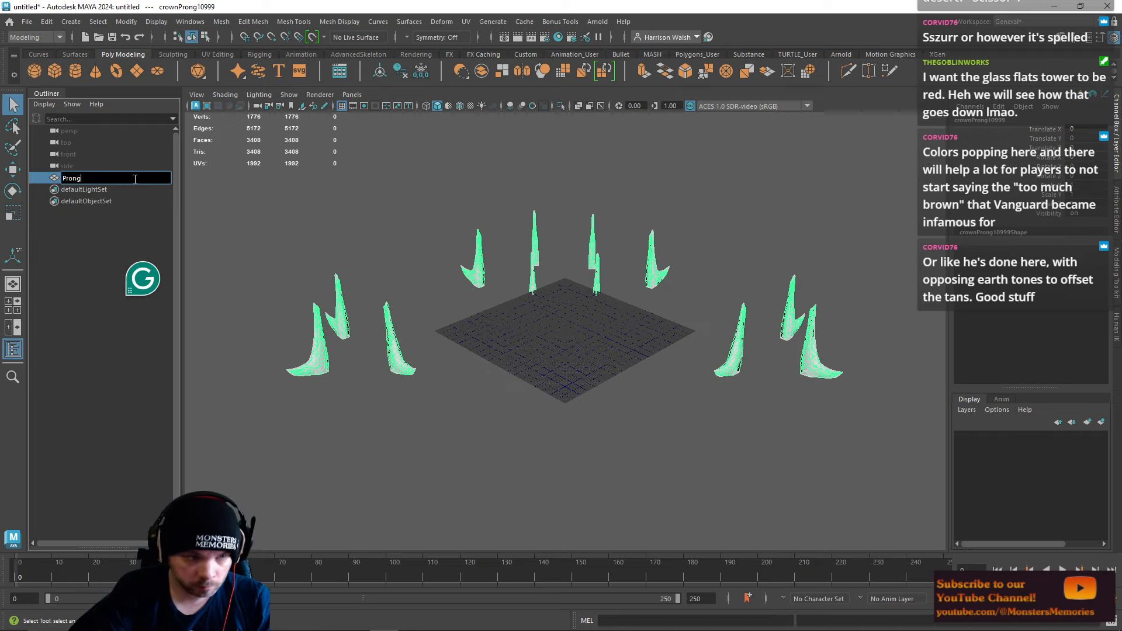
text(s)
key(Return)
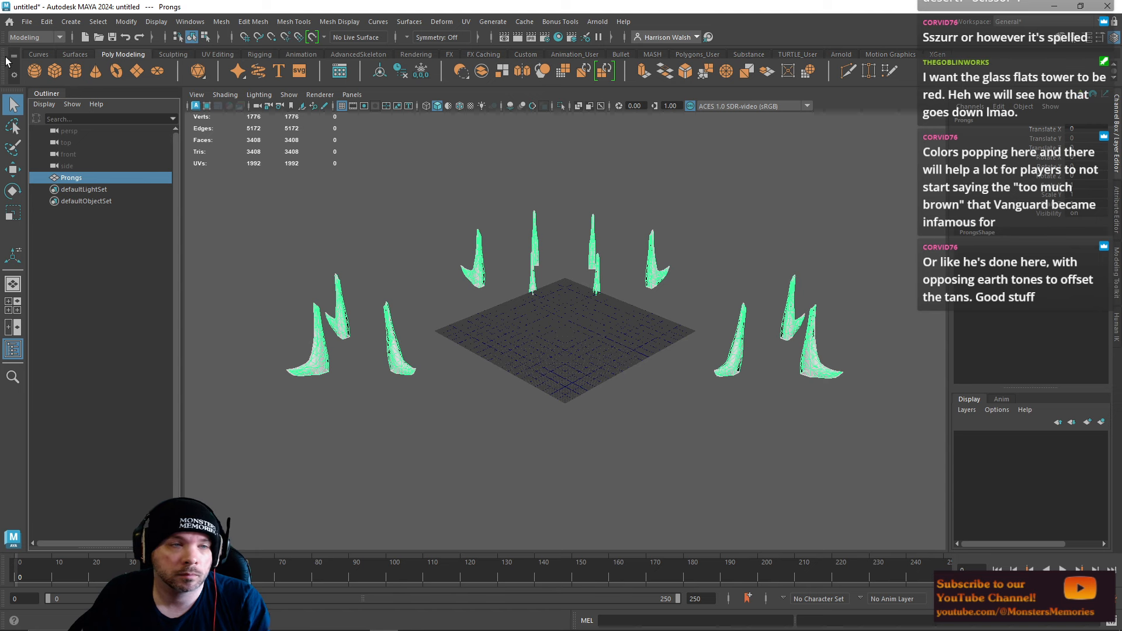
Step: Reopen the recent scene FP_Ruins.0004.mb without saving the untitled prong scene
click(28, 23)
click(31, 26)
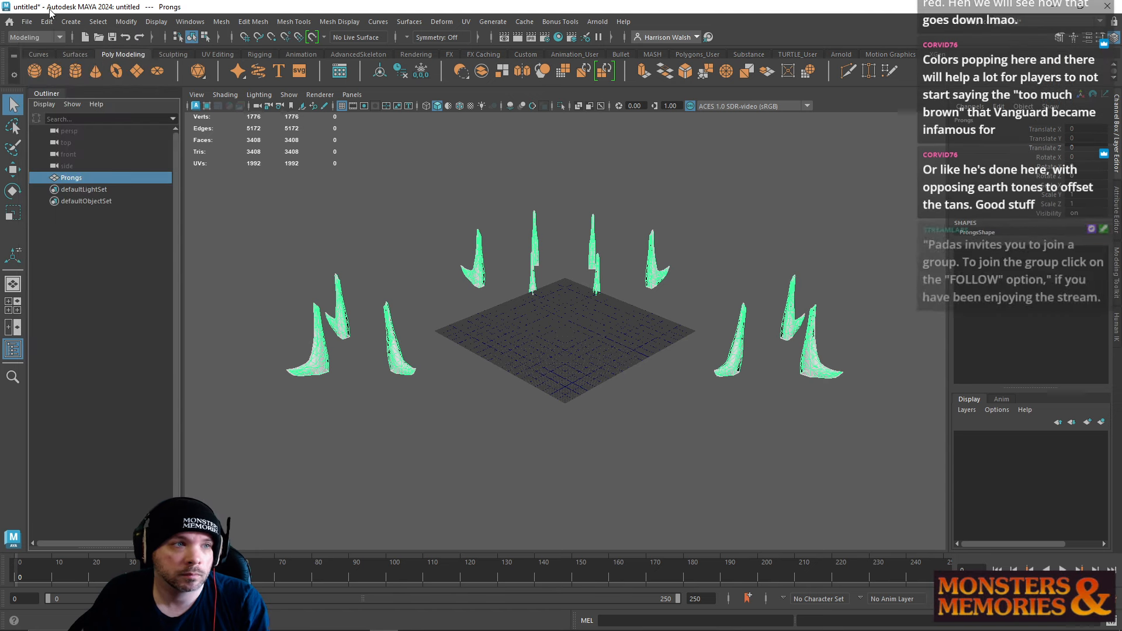
click(27, 22)
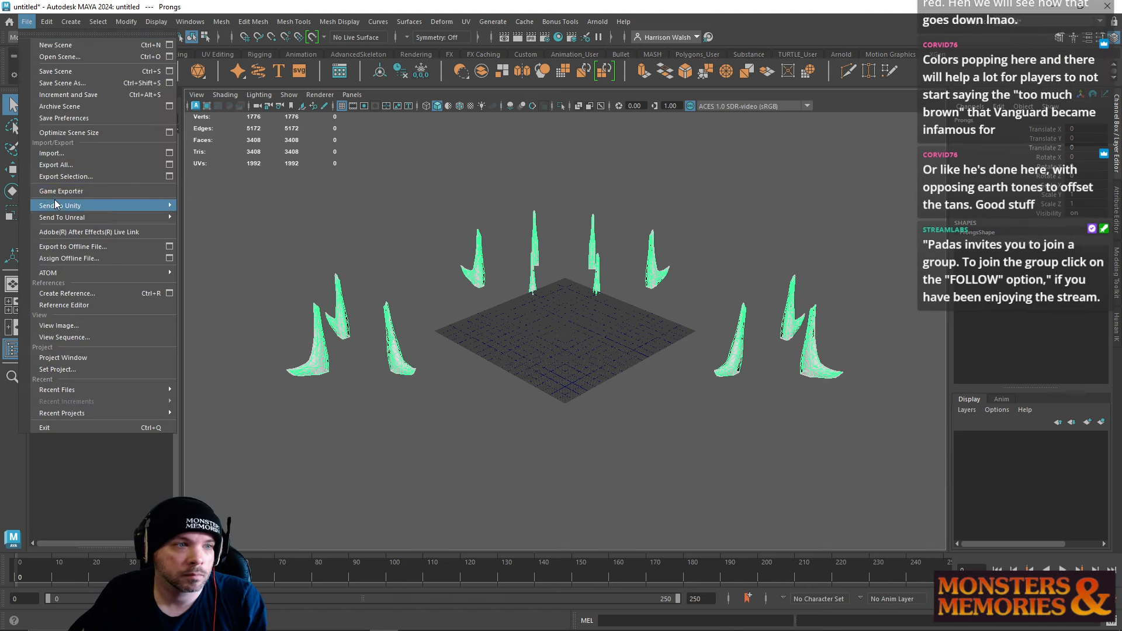
mouse_move(68, 394)
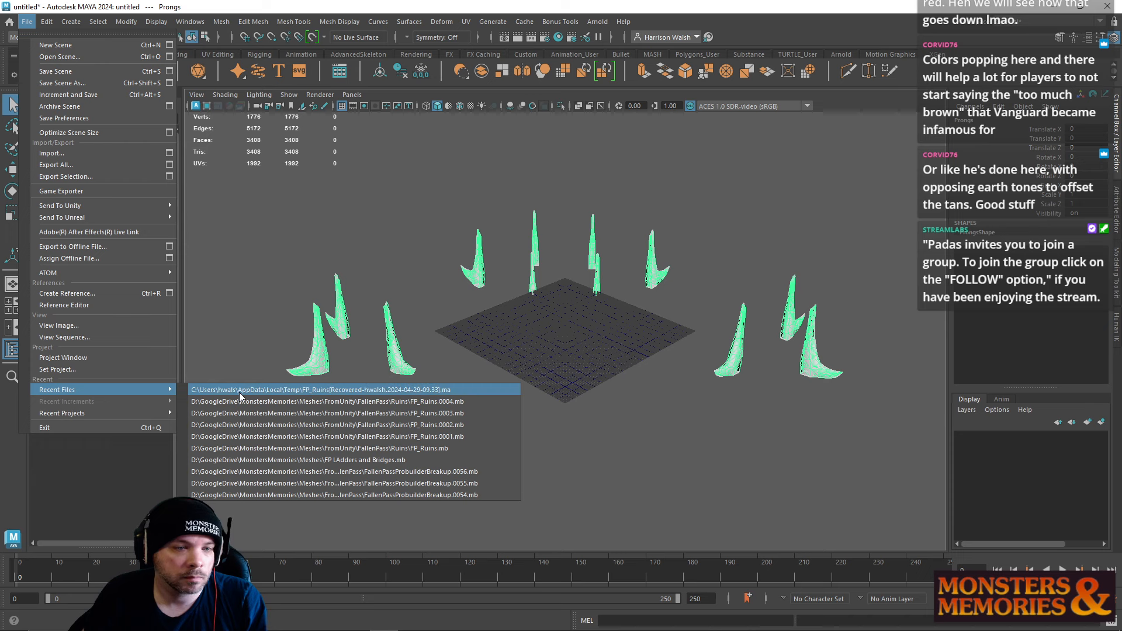
click(254, 405)
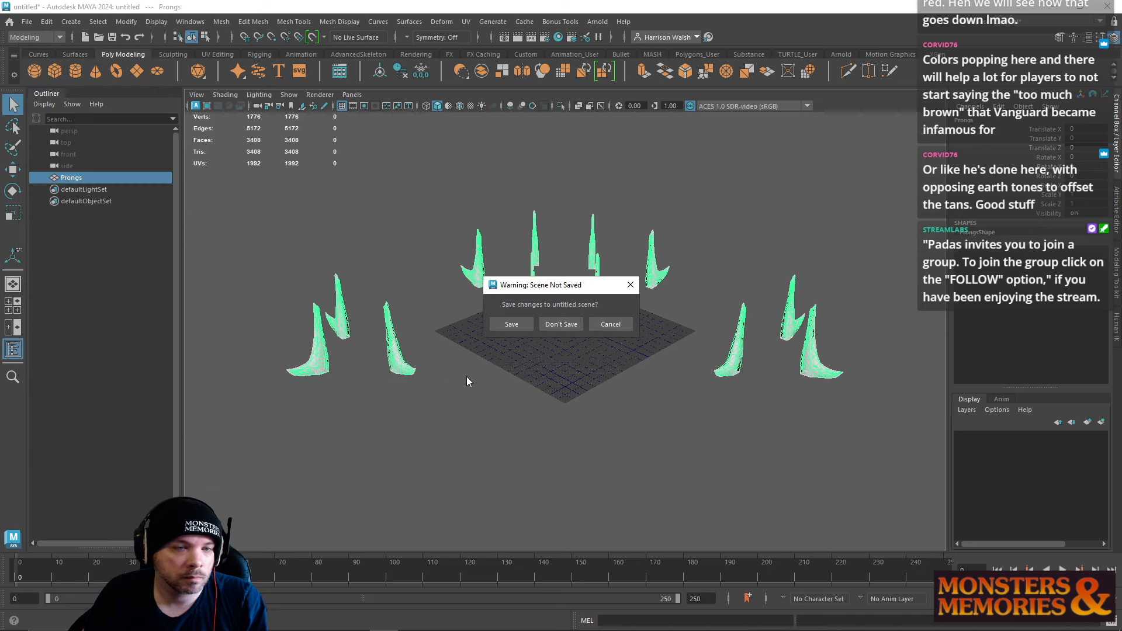
click(557, 328)
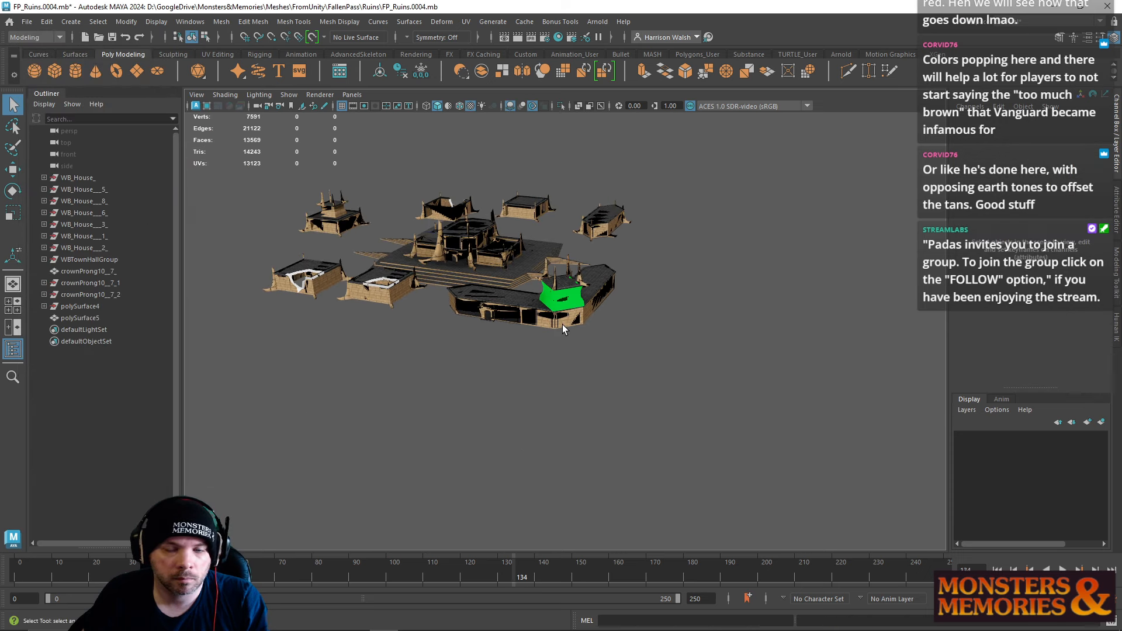
Step: Group the imported prong mesh and move the group roughly over the angled building
key(ctrl+g)
alt+drag(553, 341, 524, 441)
key(w)
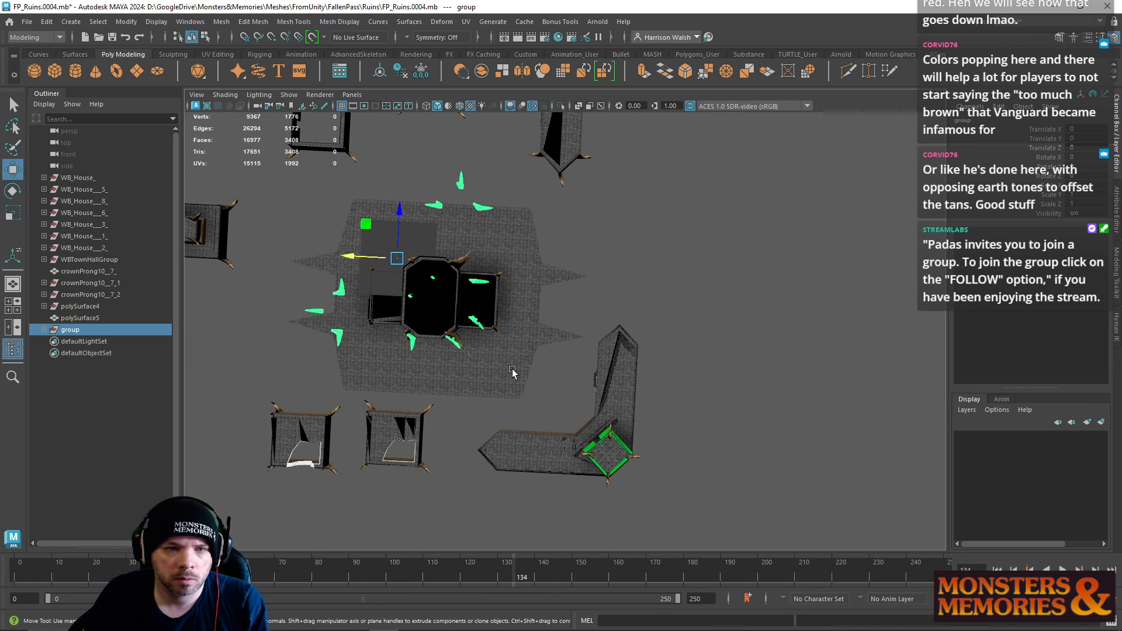
drag(357, 257, 551, 356)
alt+middle_drag(551, 356, 446, 312)
scroll(471, 285, up, 3)
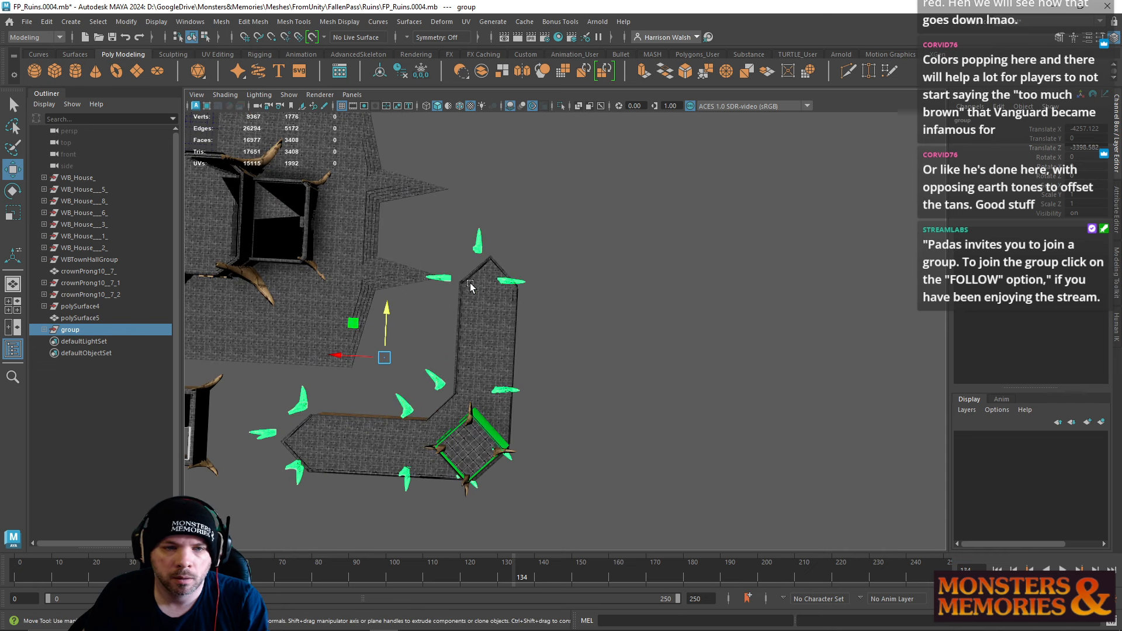
Step: Snap the prong group's pivot to a vertex on the prong at the tip of the angled building
key(d)
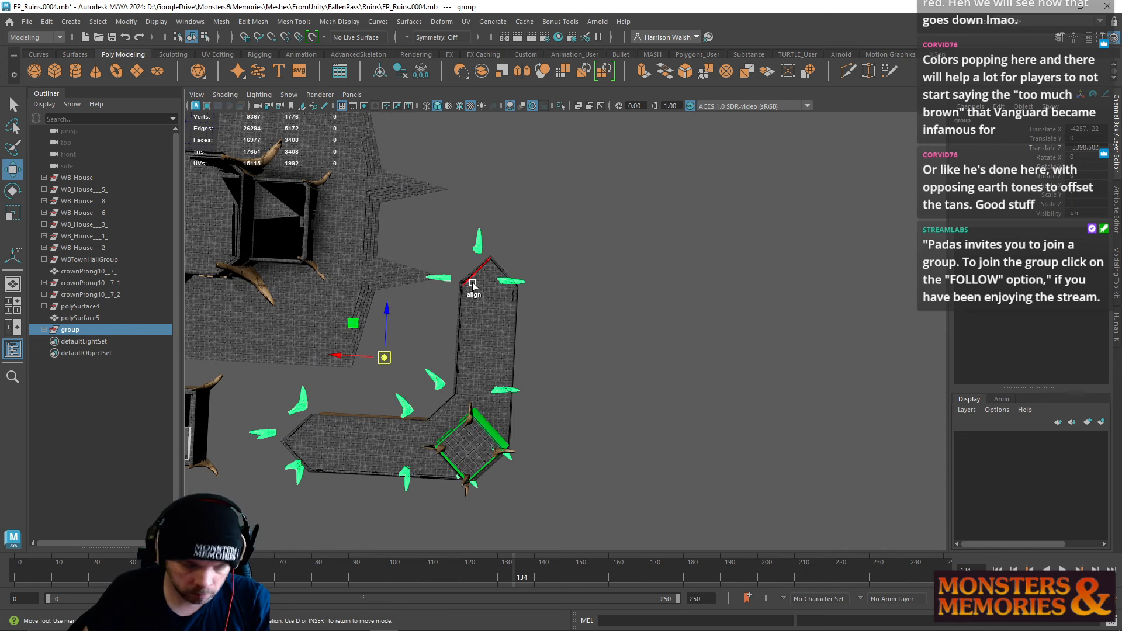
key(v)
drag(384, 357, 478, 234)
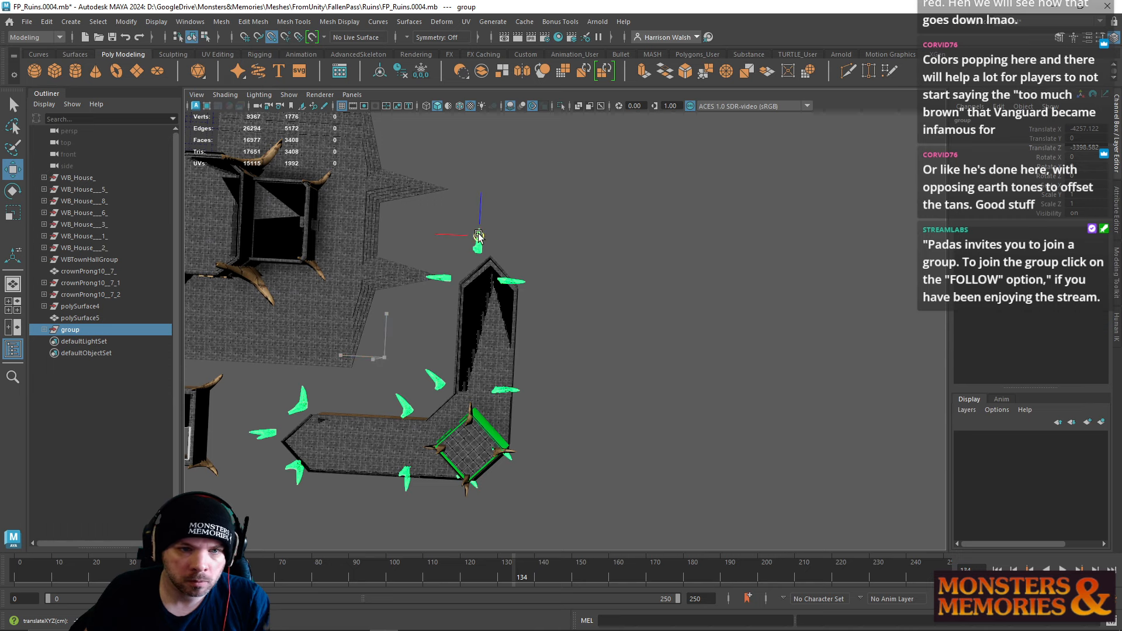
key(d)
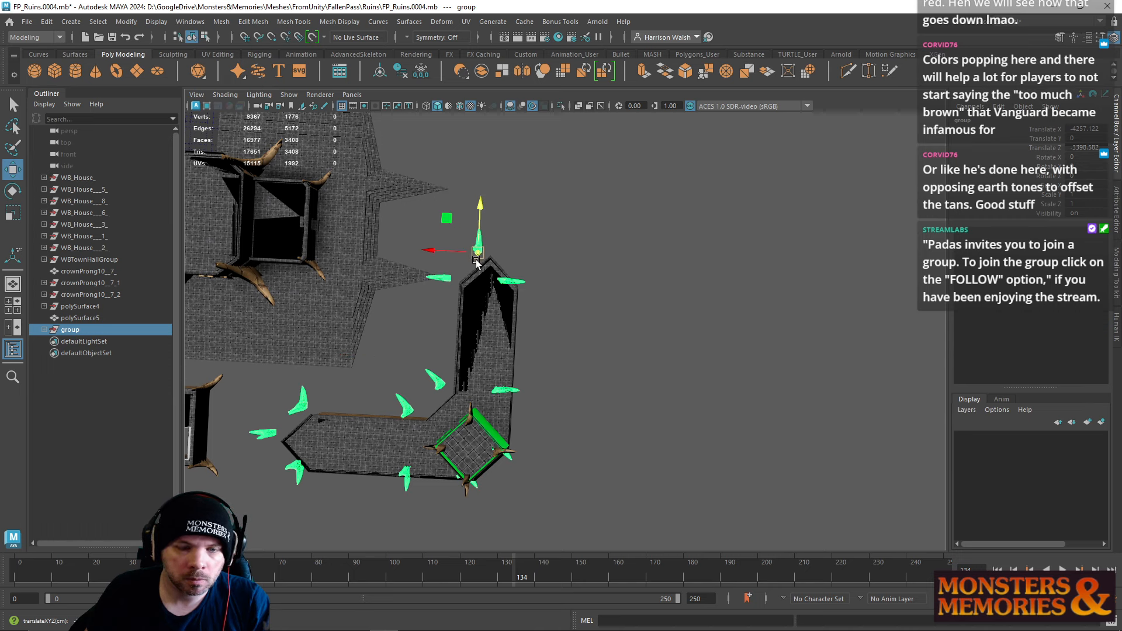
Step: Try moving the prong group onto the angled building's end corner by its pivot, and undo the move
drag(476, 263, 752, 223)
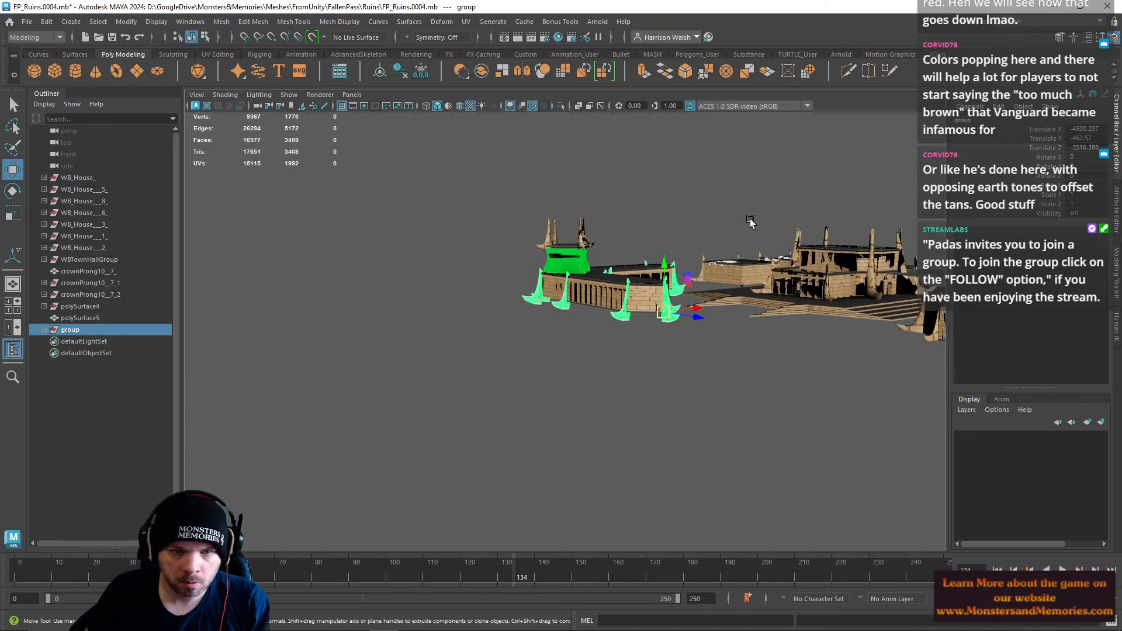
alt+middle_drag(751, 223, 649, 240)
key(ctrl+z)
Step: Refine the prong group's pivot by snapping it to a vertex on the back edge of the end prong's base
alt+drag(568, 323, 624, 352)
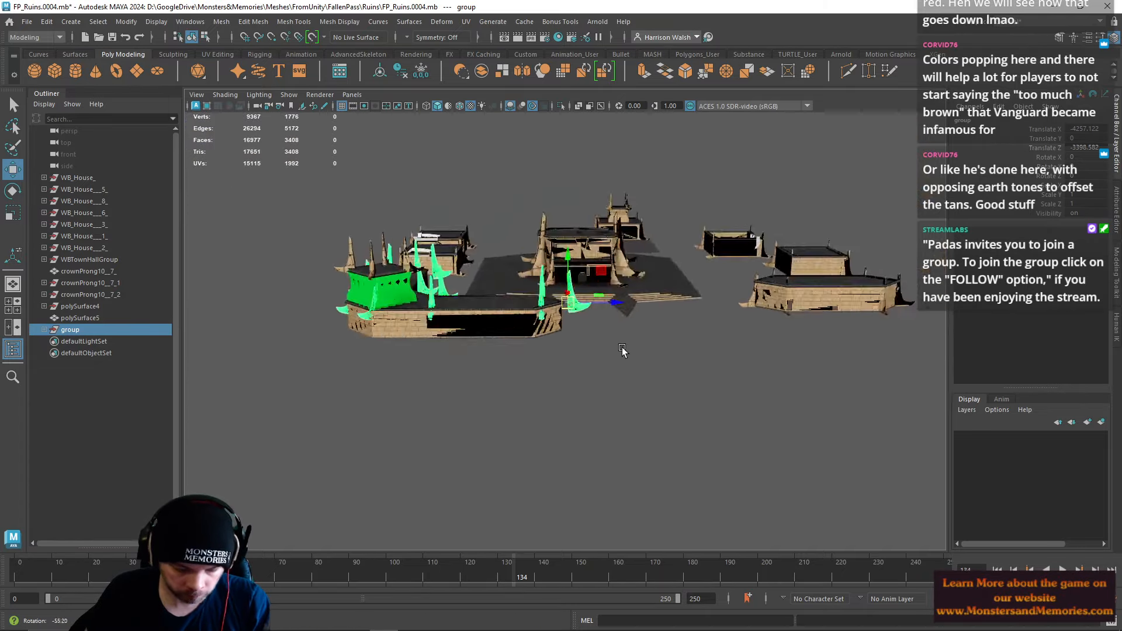
alt+right_drag(624, 351, 924, 540)
alt+drag(563, 255, 612, 216)
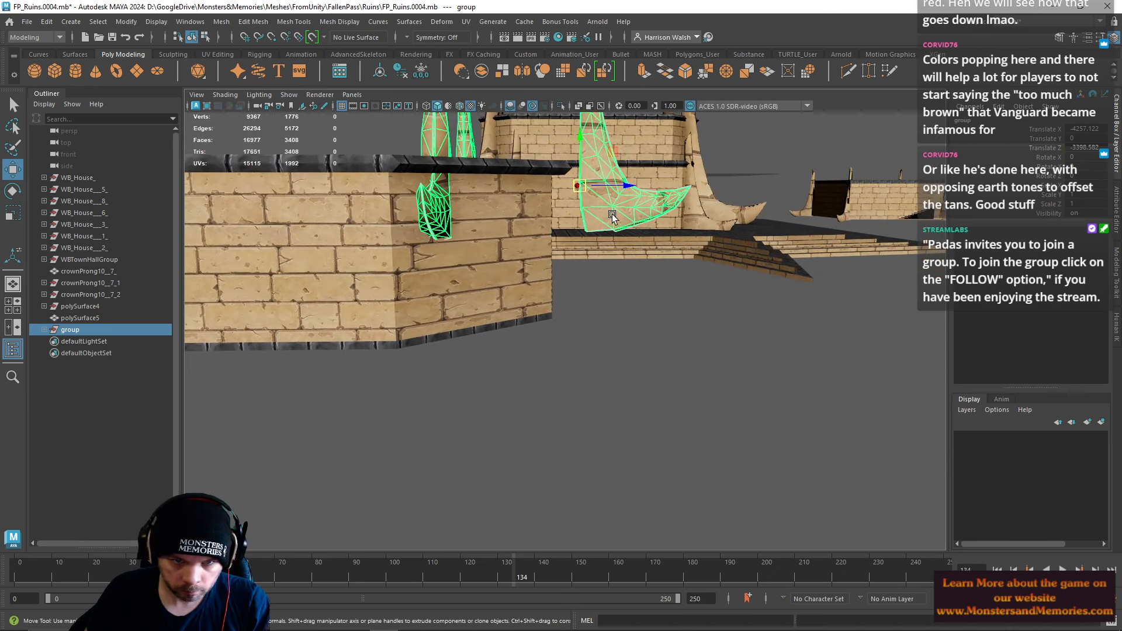
key(v)
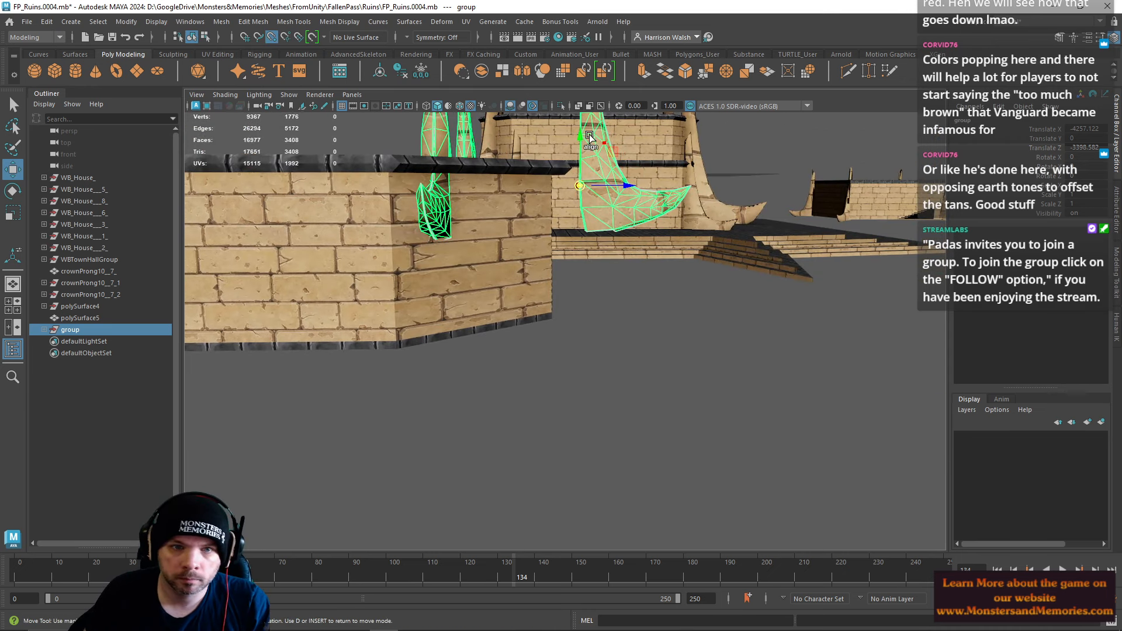
drag(581, 136, 504, 409)
key(v)
drag(509, 142, 485, 263)
alt+drag(535, 258, 577, 247)
Step: Vertex-snap the prong group so the end prong sits flush against the angled building's wall corner
key(v)
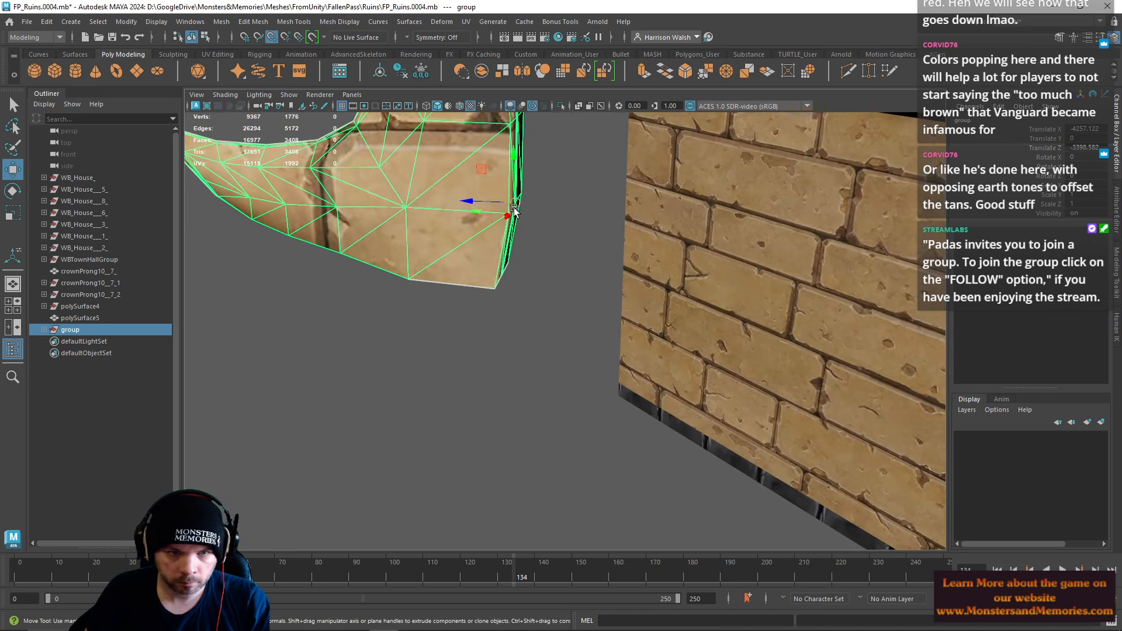
drag(515, 203, 586, 376)
alt+drag(650, 255, 700, 303)
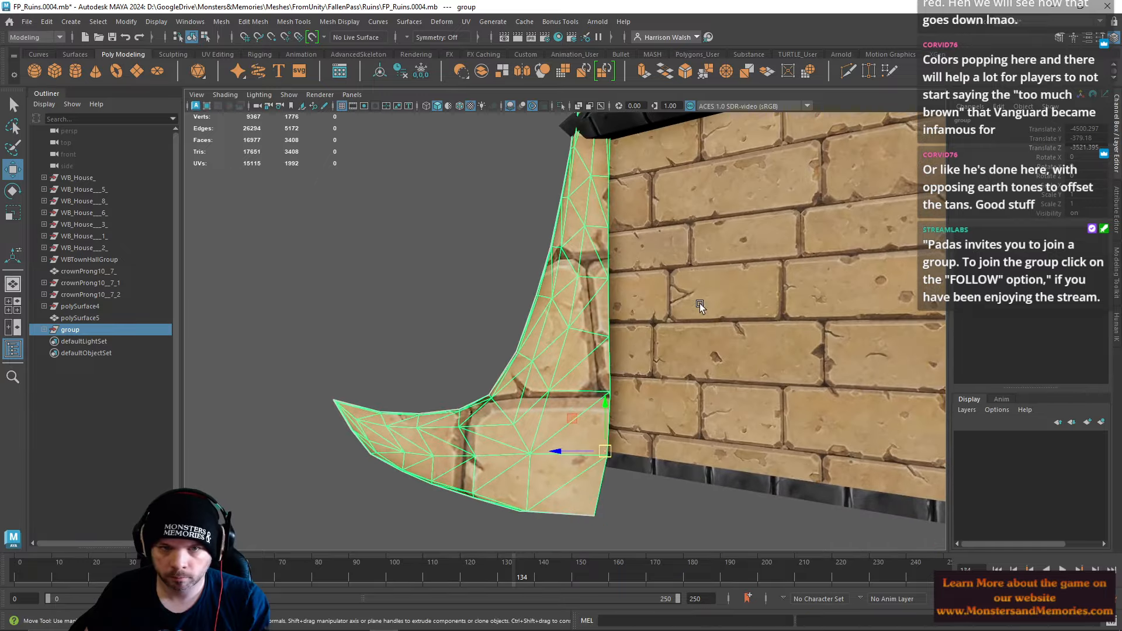
alt+right_drag(700, 304, 422, 197)
alt+drag(422, 197, 614, 231)
Step: Select the green wall faces of the rooftop tower on polySurface5 and assign the tan brick material to them
right_drag(661, 228, 693, 201)
click(702, 190)
alt+middle_drag(692, 201, 508, 207)
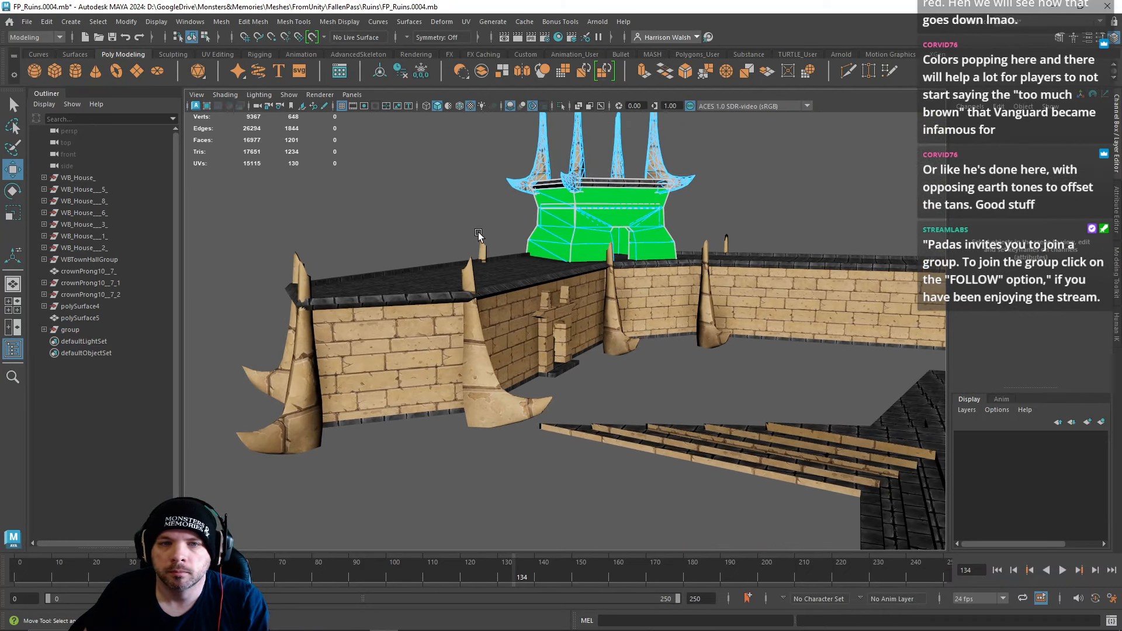
drag(528, 213, 696, 263)
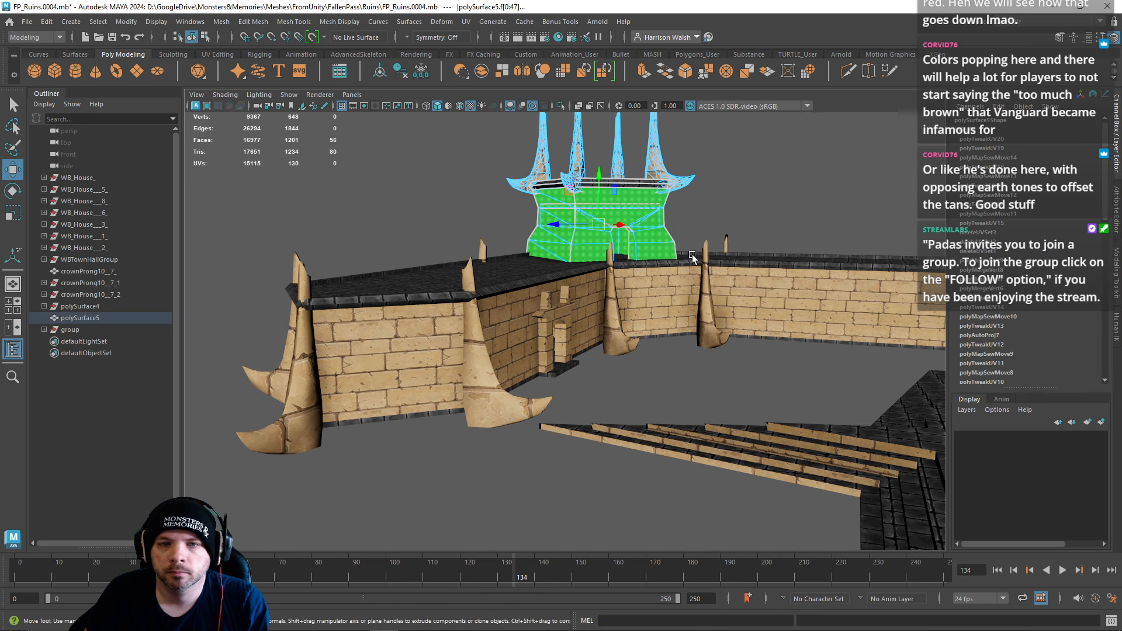
right_drag(624, 219, 724, 511)
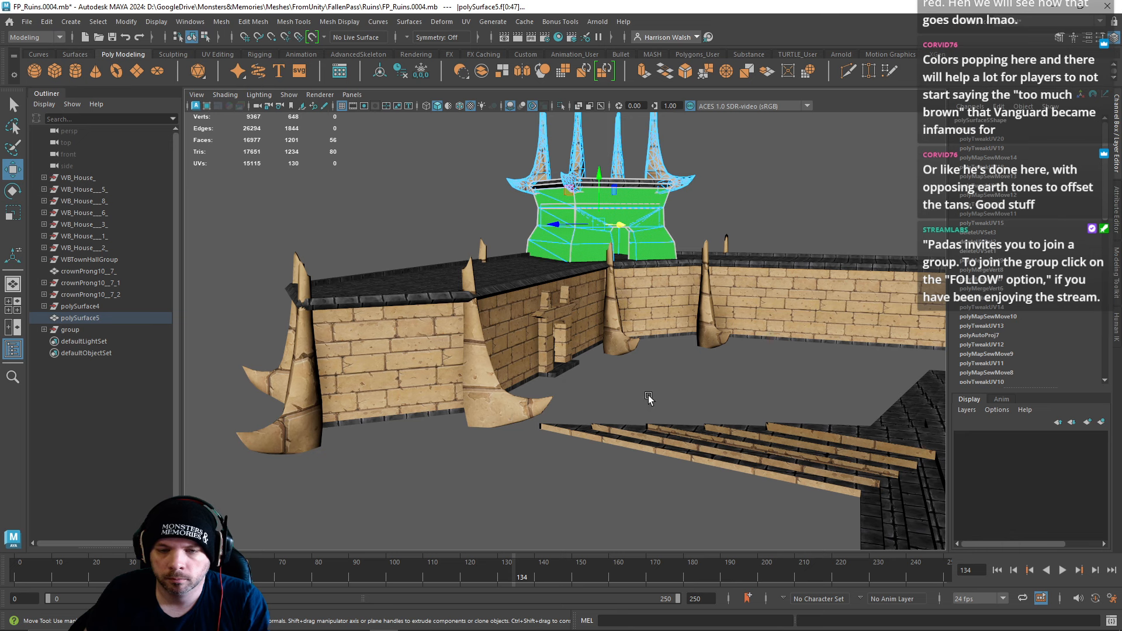
right_drag(641, 234, 741, 522)
alt+drag(751, 395, 587, 372)
right_drag(593, 276, 706, 548)
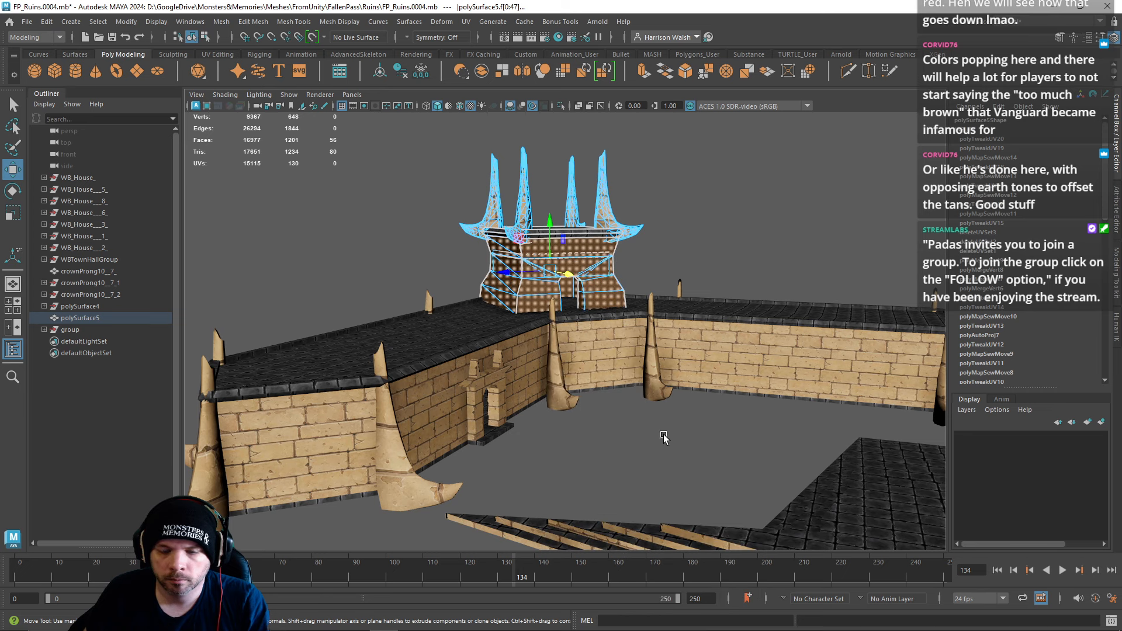
right_drag(597, 290, 704, 536)
key(f)
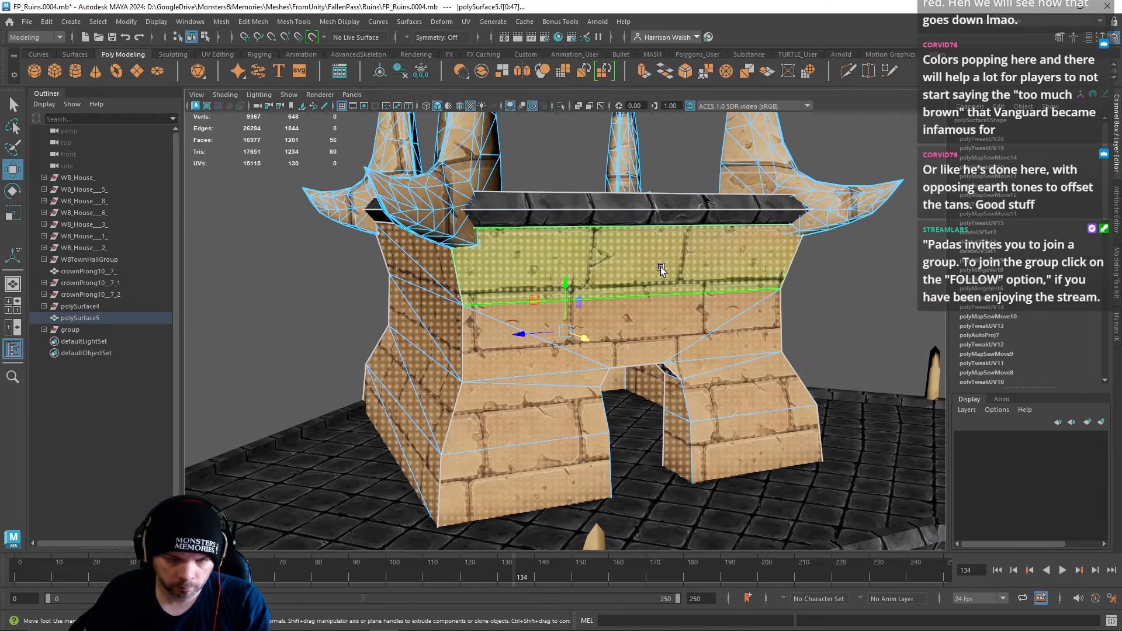
Step: Select the rooftop tower's interior ceiling and the four strips along its upper walls on polySurface5 and assign the ceiling stone material
alt+drag(641, 308, 607, 260)
alt+right_drag(608, 260, 834, 516)
alt+drag(835, 516, 680, 293)
click(690, 357)
shift+click(703, 305)
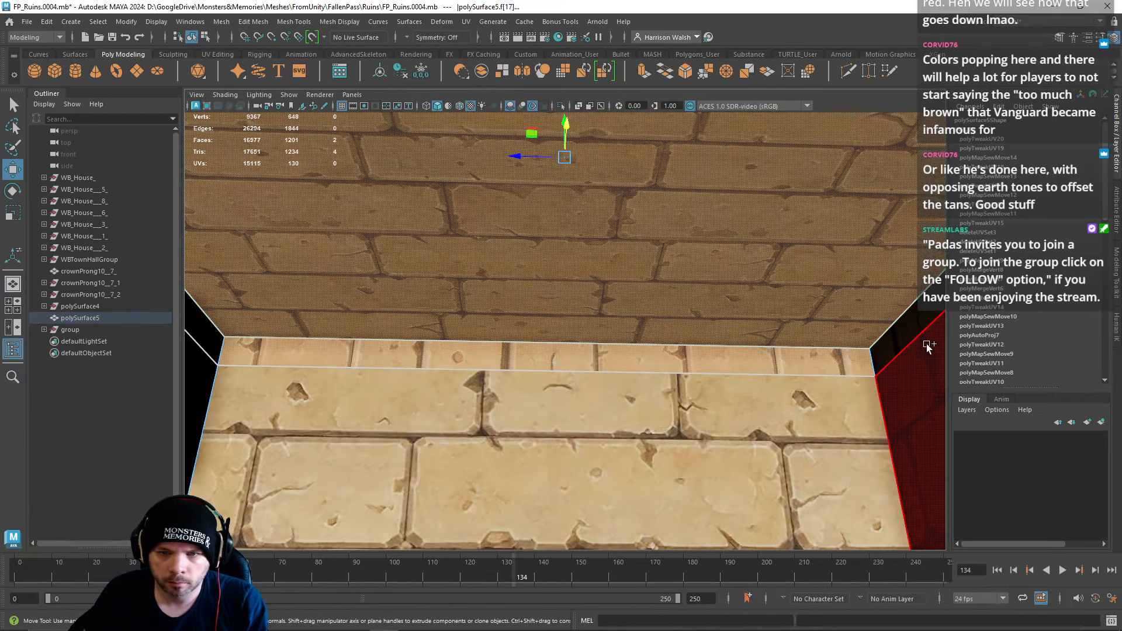
shift+click(912, 332)
shift+click(206, 336)
alt+drag(256, 354, 826, 446)
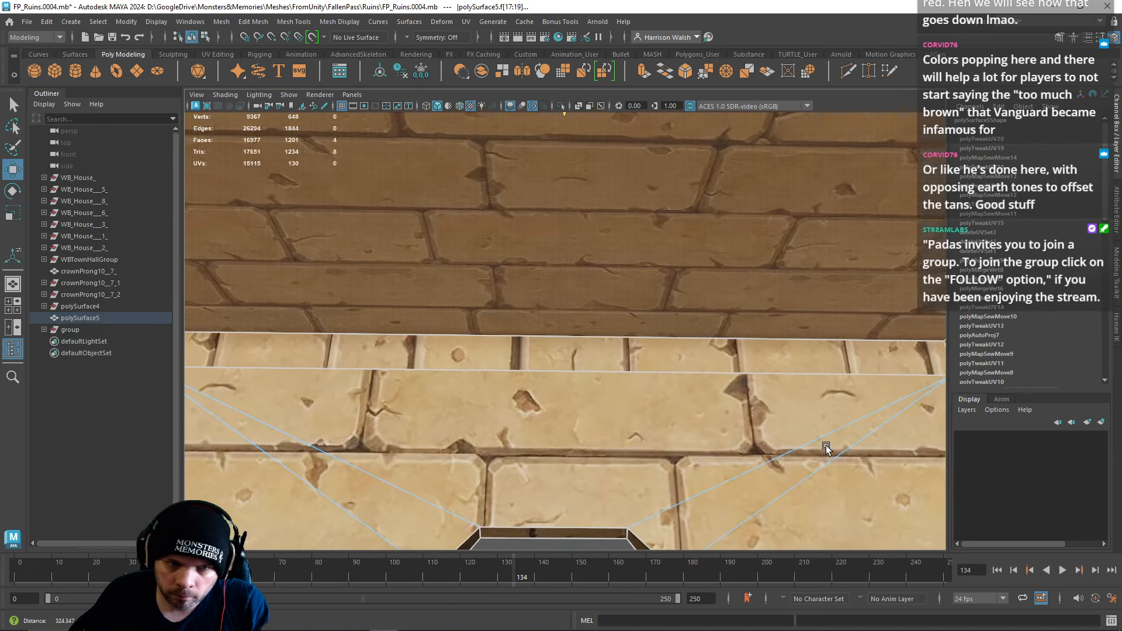
shift+click(608, 342)
alt+drag(700, 379, 598, 243)
right_drag(597, 243, 713, 511)
right_drag(600, 297, 608, 589)
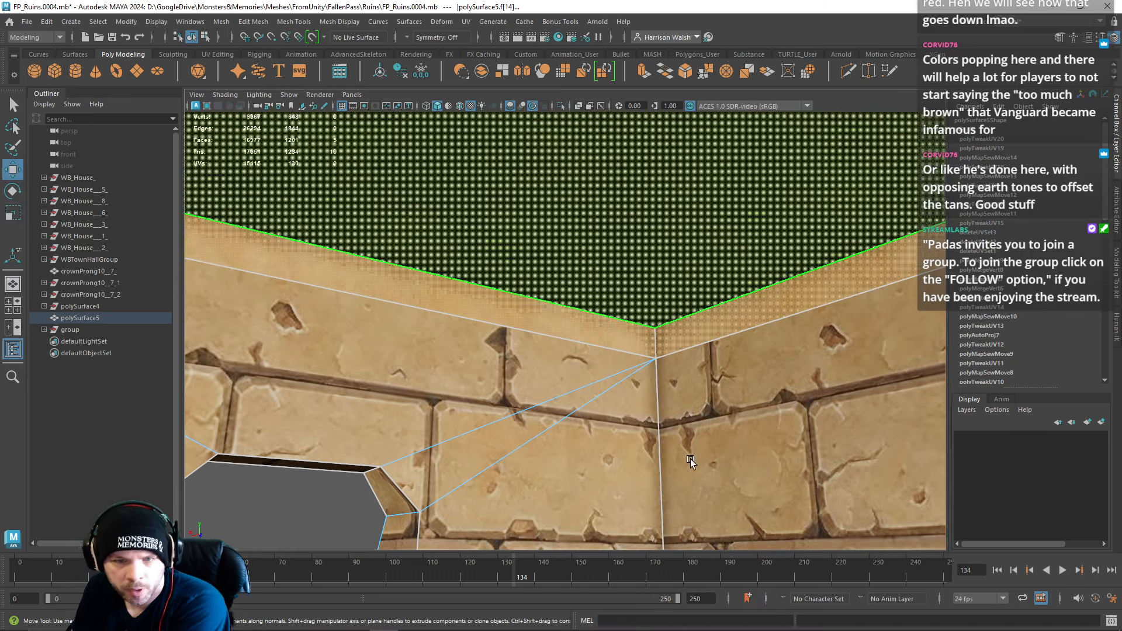
Step: Leave the ceiling out of the selection and assign FirstFloGrndStone01 to the four strips along the tower's inner wall tops
click(565, 316)
shift+click(563, 315)
alt+drag(539, 304, 493, 264)
shift+click(447, 305)
shift+click(522, 271)
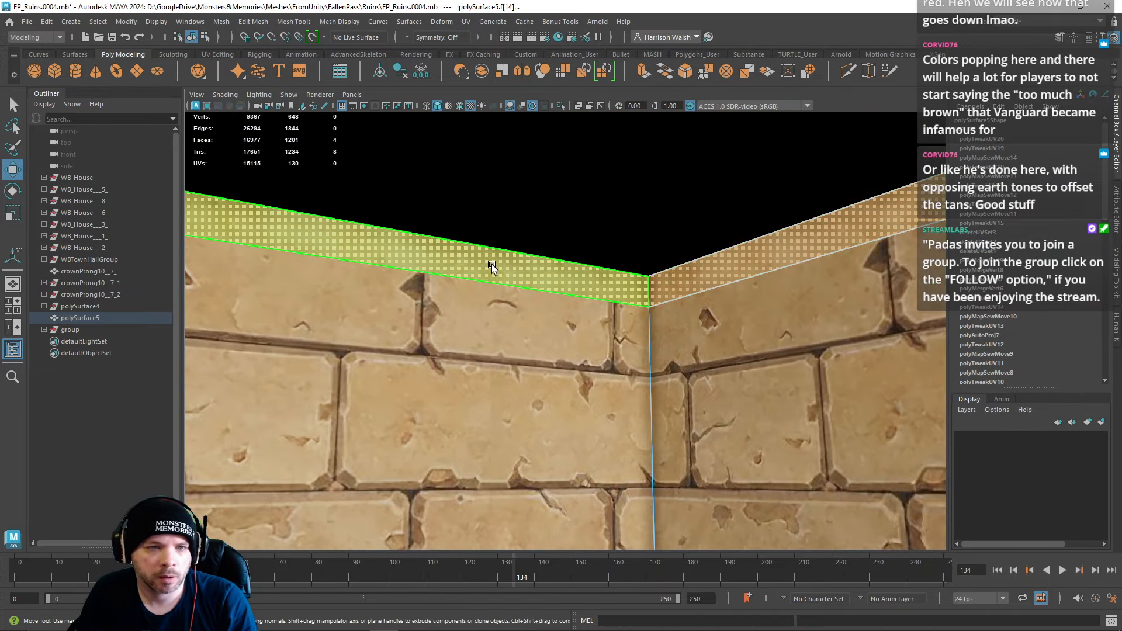
shift+click(565, 282)
shift+click(542, 268)
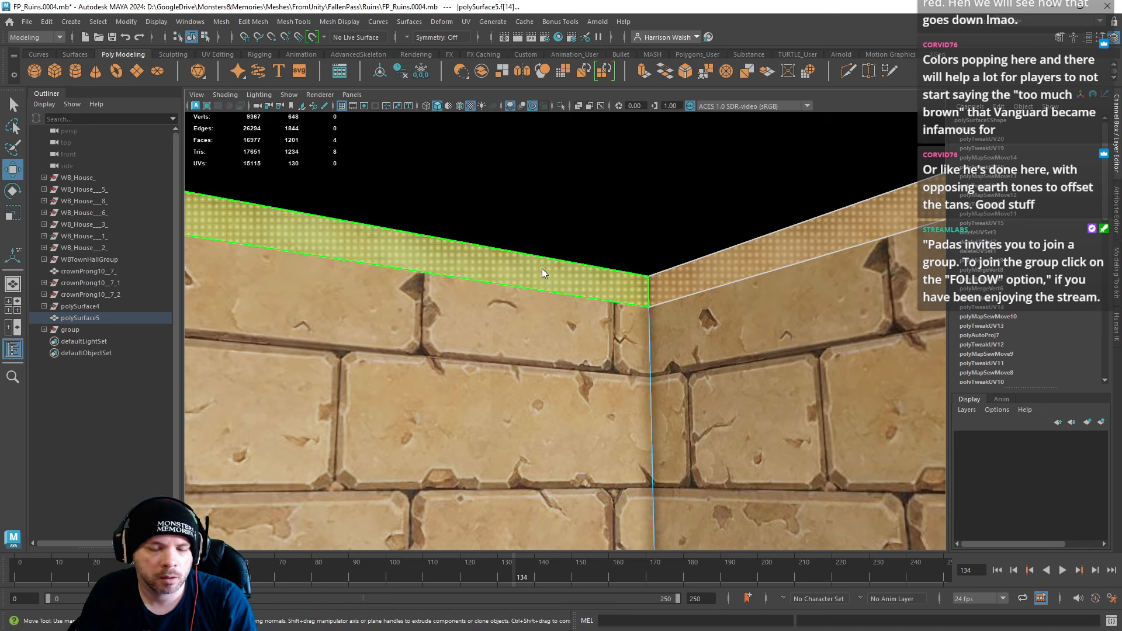
right_click(542, 268)
mouse_move(561, 592)
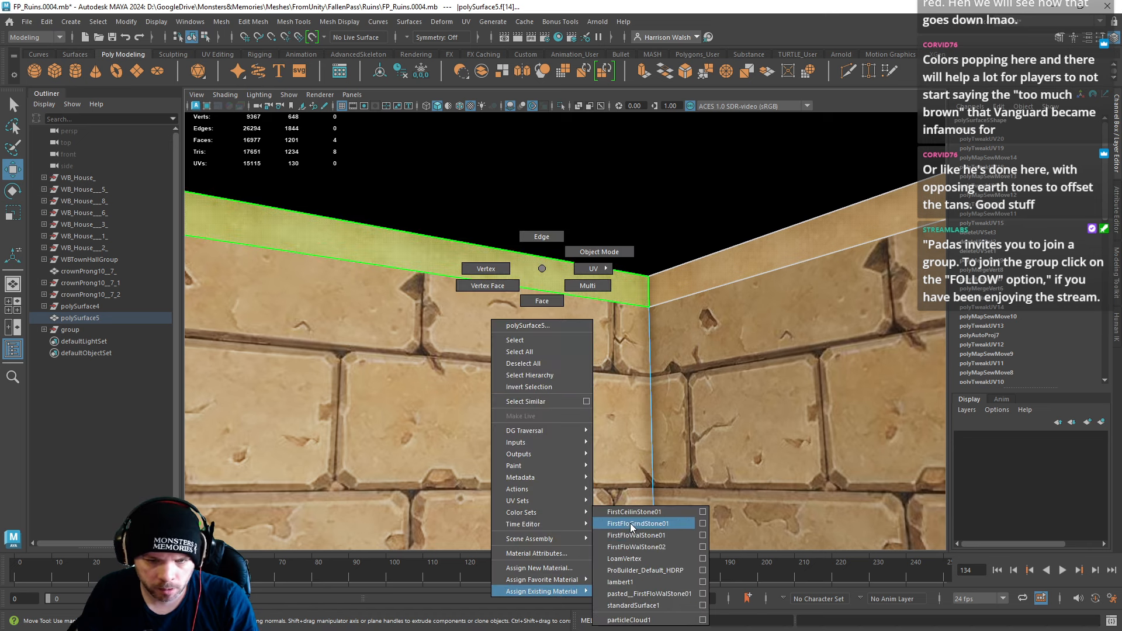
click(634, 525)
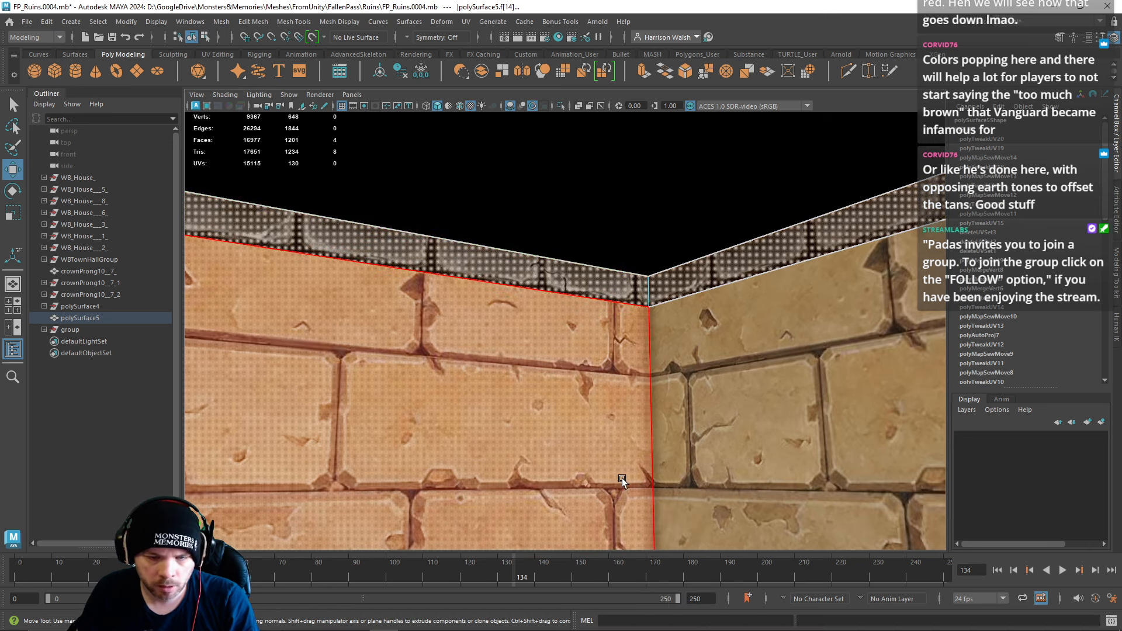
Step: Save an incremented version of the FP_Ruins scene and deselect the tower
alt+drag(622, 478, 608, 429)
alt+right_drag(608, 429, 693, 270)
click(26, 21)
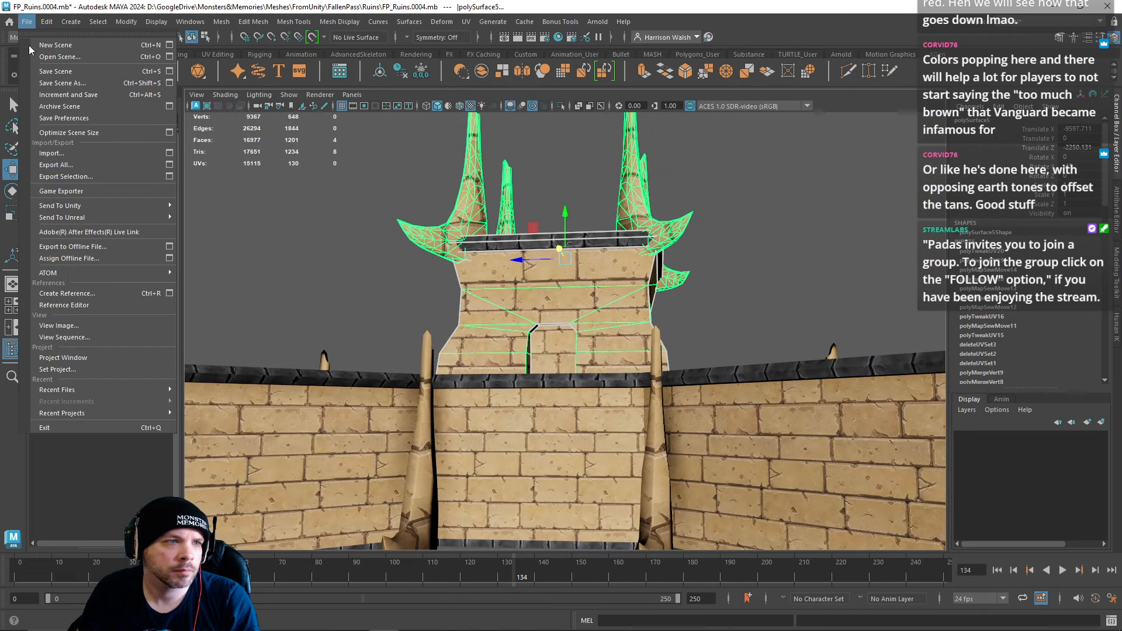
click(111, 94)
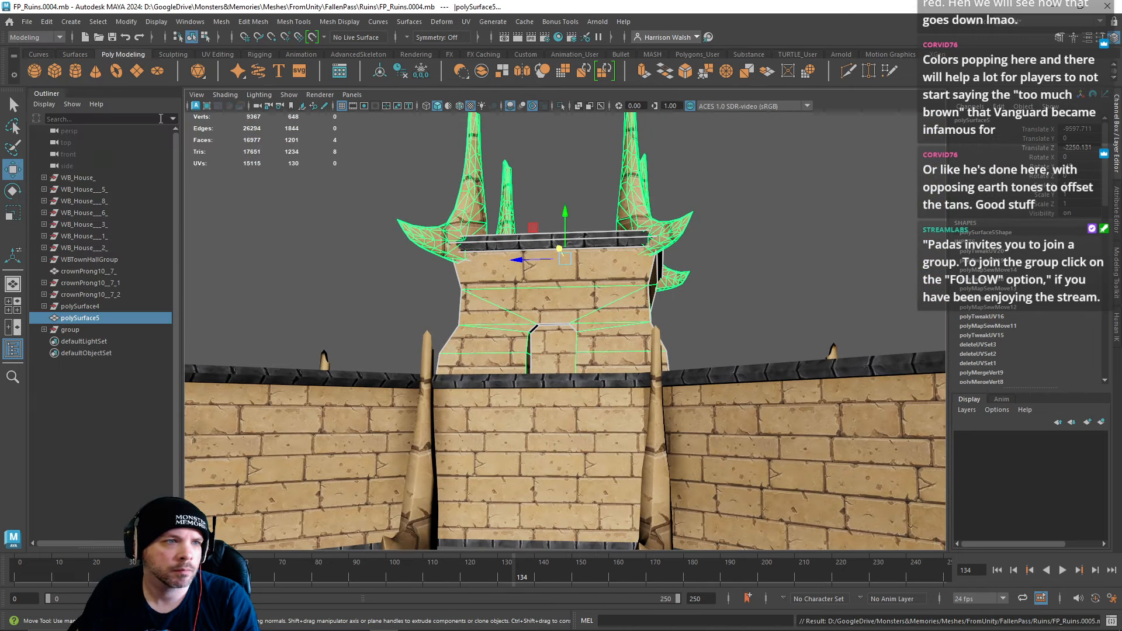
click(351, 272)
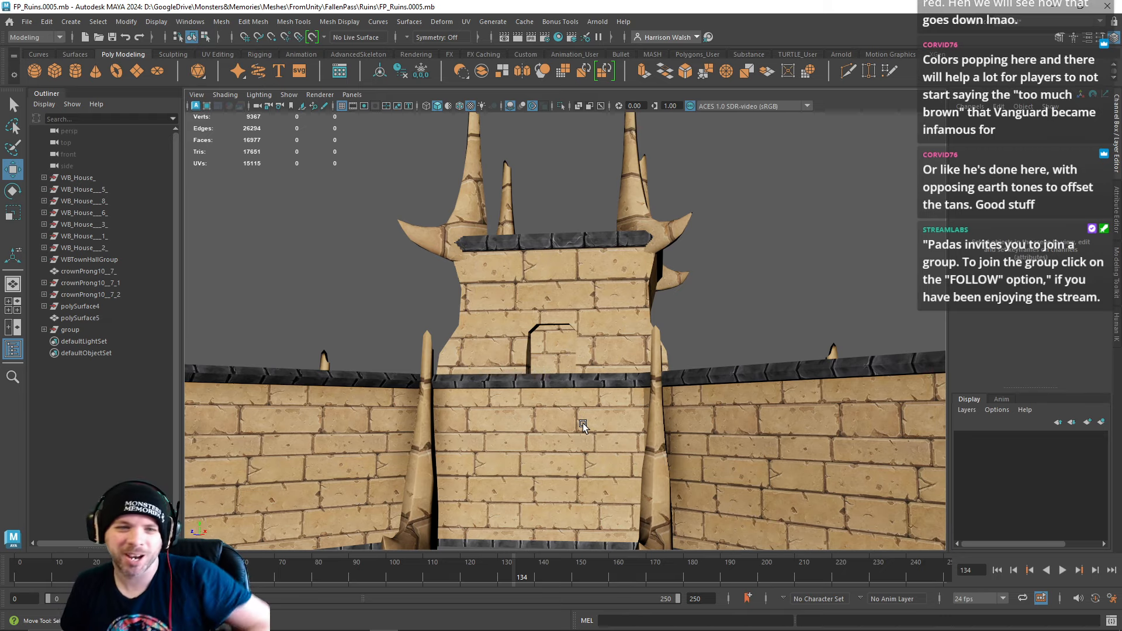
Step: Inspect the textured rooftop tower and its placement on the angled building from several sides
alt+drag(706, 332, 409, 377)
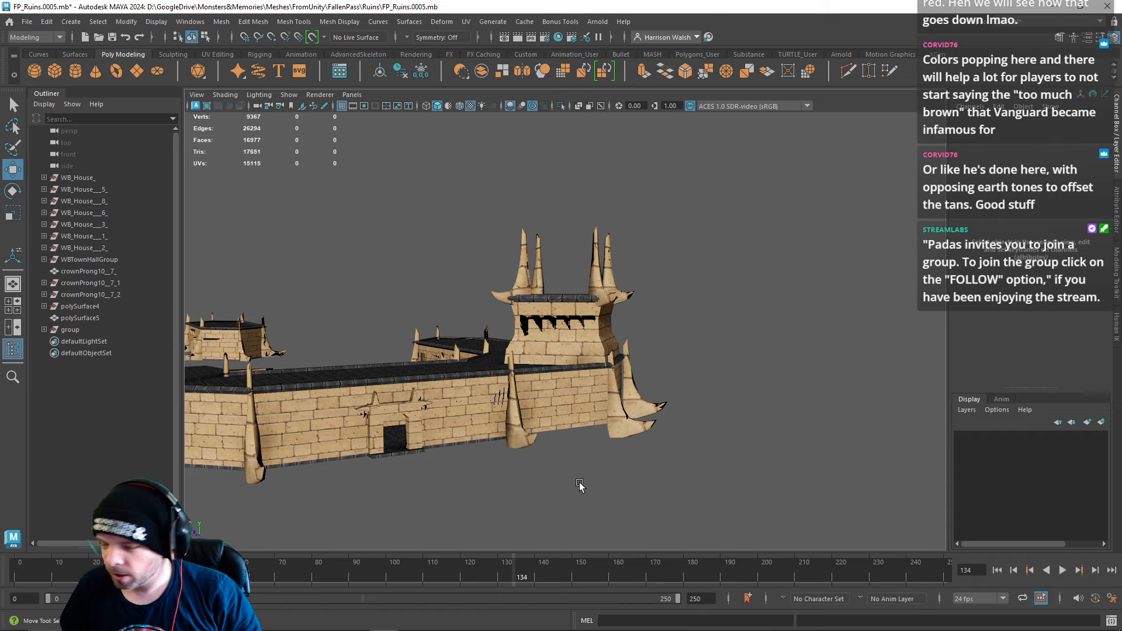
alt+drag(525, 389, 605, 408)
alt+right_drag(605, 409, 920, 574)
alt+drag(649, 403, 642, 310)
click(570, 262)
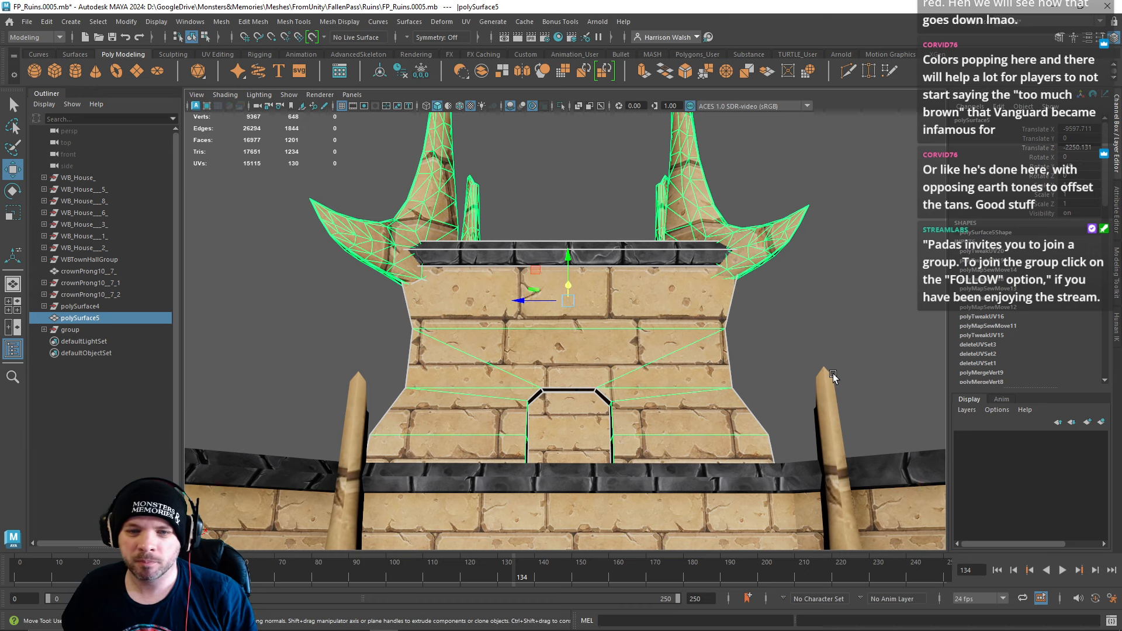
alt+drag(839, 377, 451, 378)
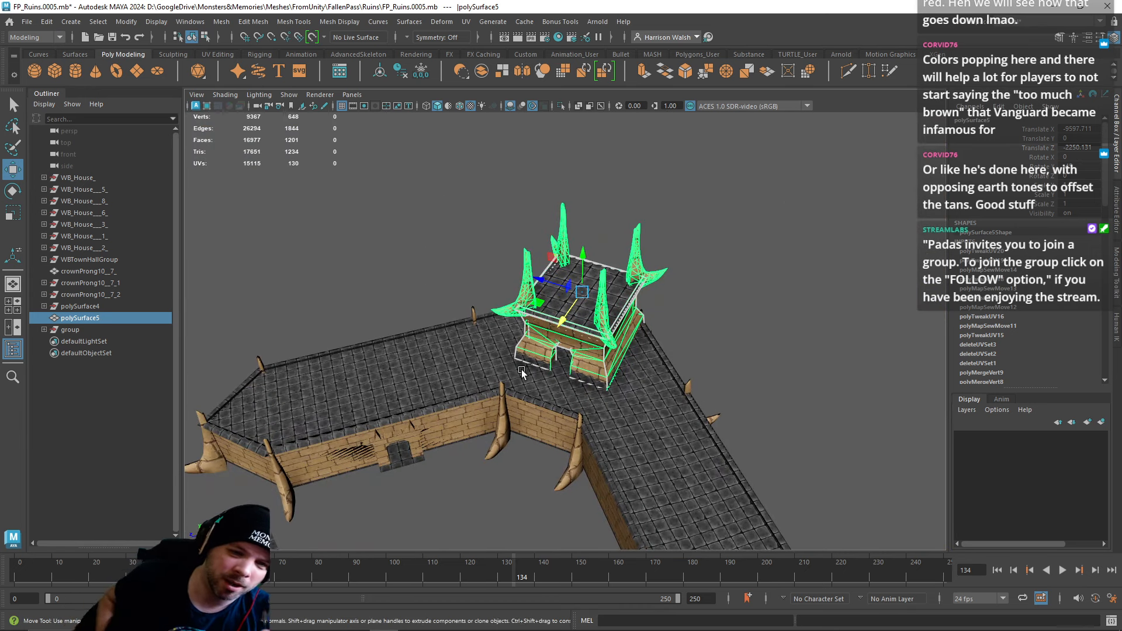
alt+middle_drag(506, 276, 536, 169)
alt+drag(416, 251, 714, 352)
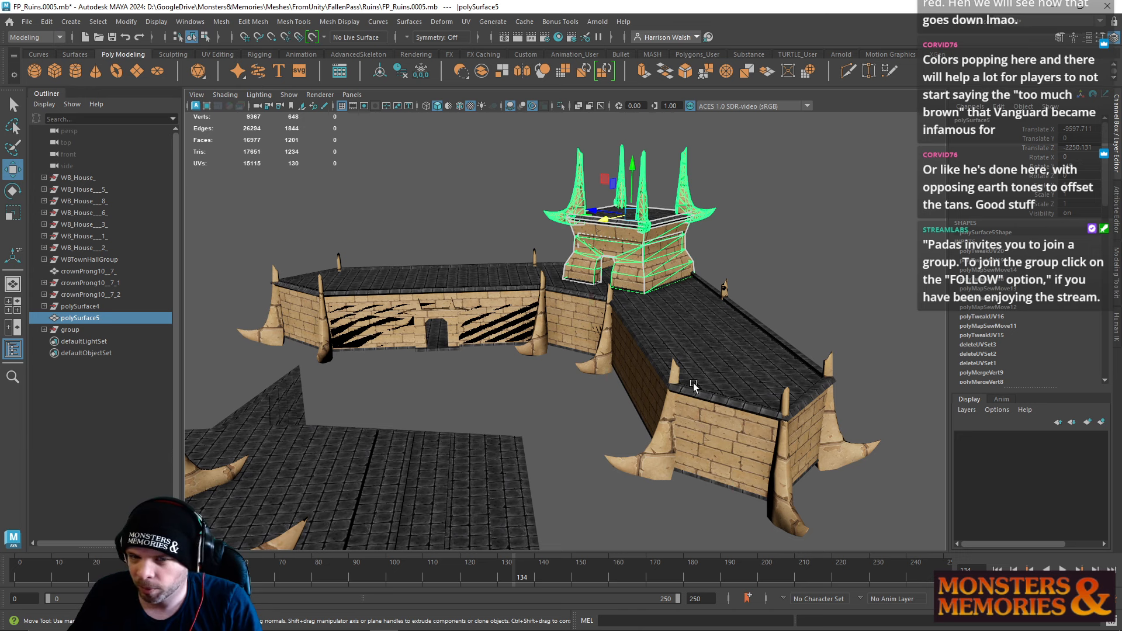
Step: Examine the angled building's roof, walls and doorway and compare their brickwork with the tower's from several angles
click(688, 341)
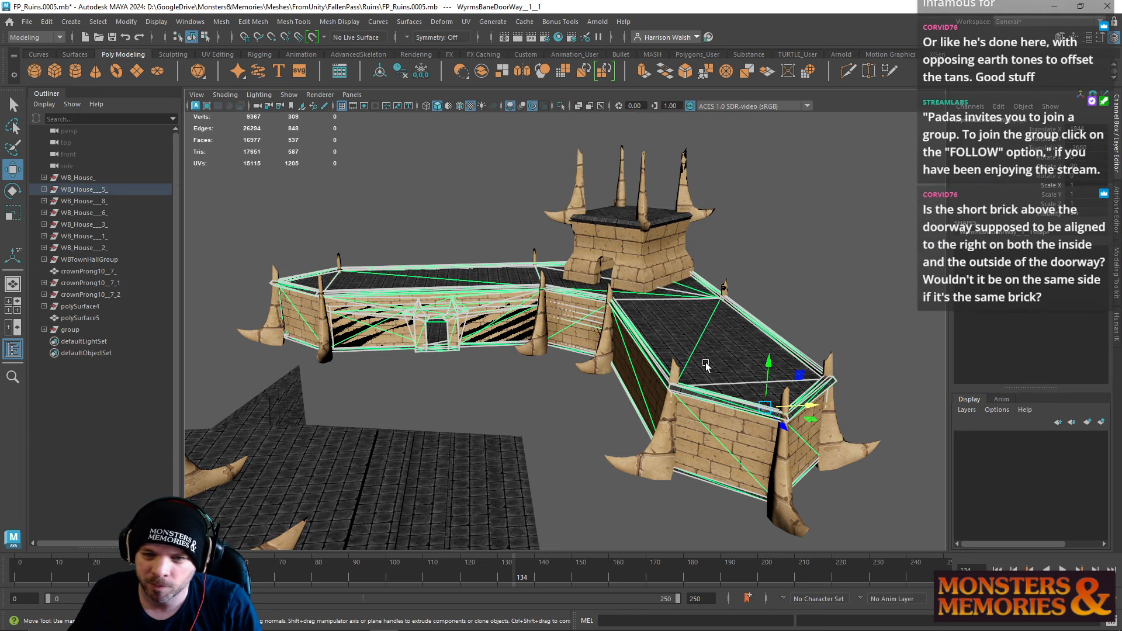
scroll(626, 339, up, 15)
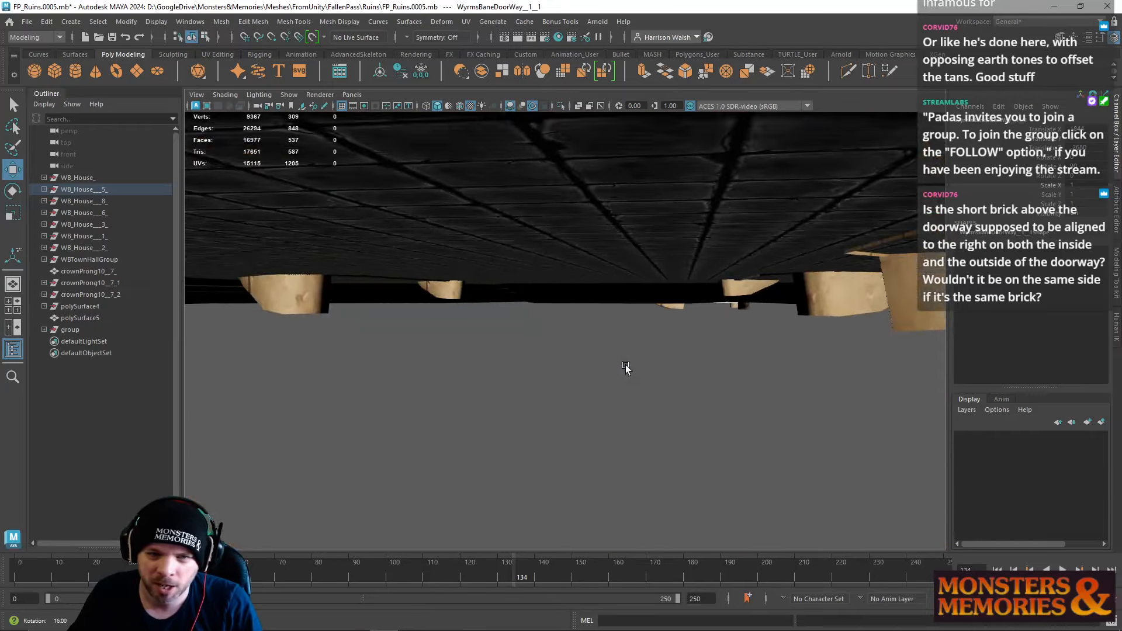
alt+drag(626, 367, 384, 448)
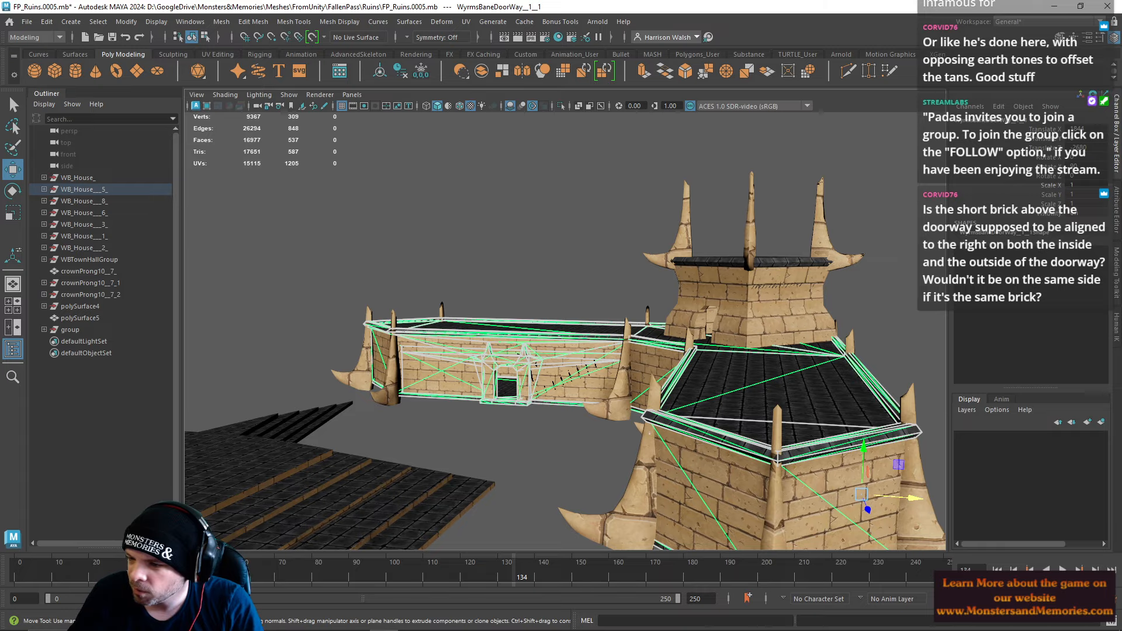
alt+drag(812, 414, 605, 367)
alt+right_drag(605, 367, 666, 431)
alt+drag(666, 431, 589, 438)
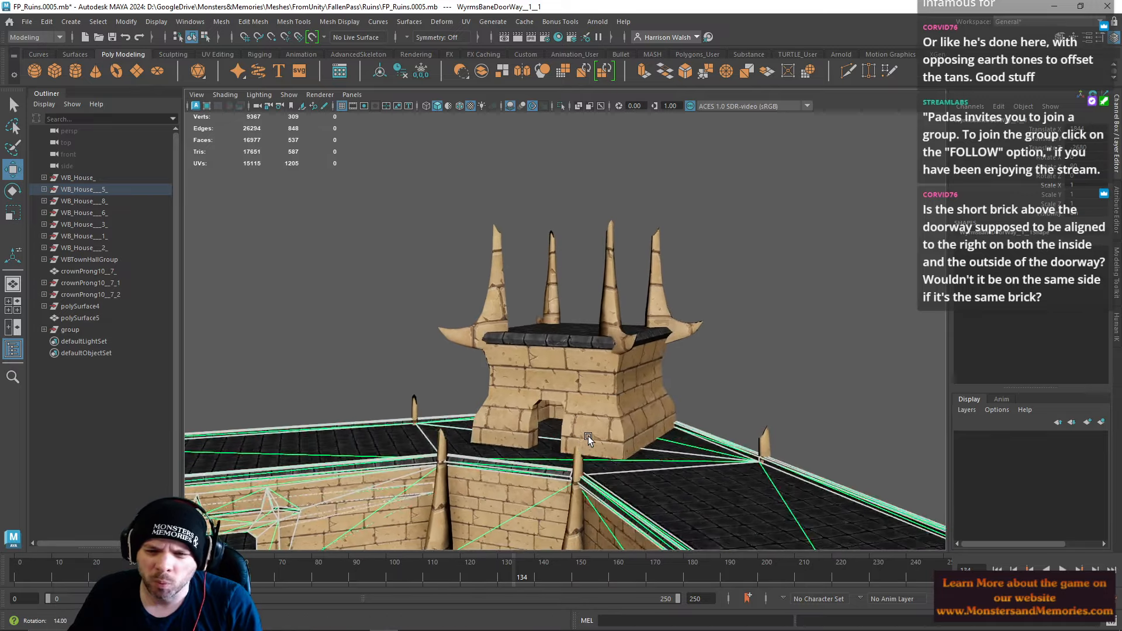
alt+right_drag(589, 438, 648, 473)
alt+middle_drag(649, 474, 646, 426)
alt+right_drag(646, 426, 587, 302)
alt+drag(610, 349, 598, 343)
alt+middle_drag(599, 343, 541, 358)
alt+drag(451, 369, 959, 387)
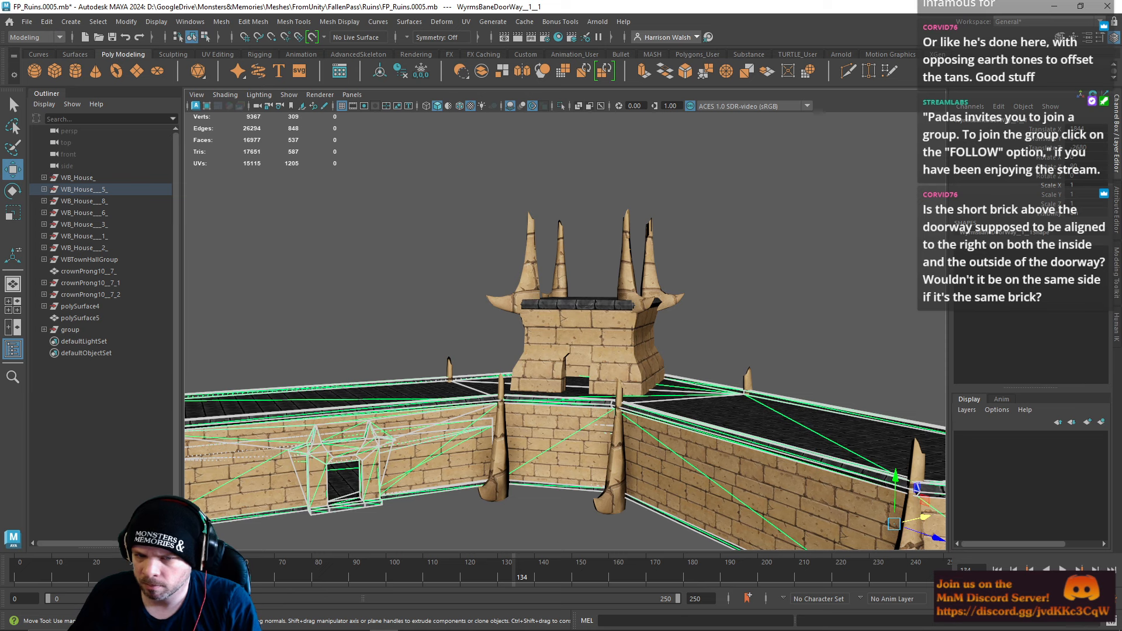
Step: Shift the UVs of the tower's doorway wall on polySurface5 so a brick joint meets the top of the opening
scroll(566, 365, up, 5)
scroll(588, 366, down, 5)
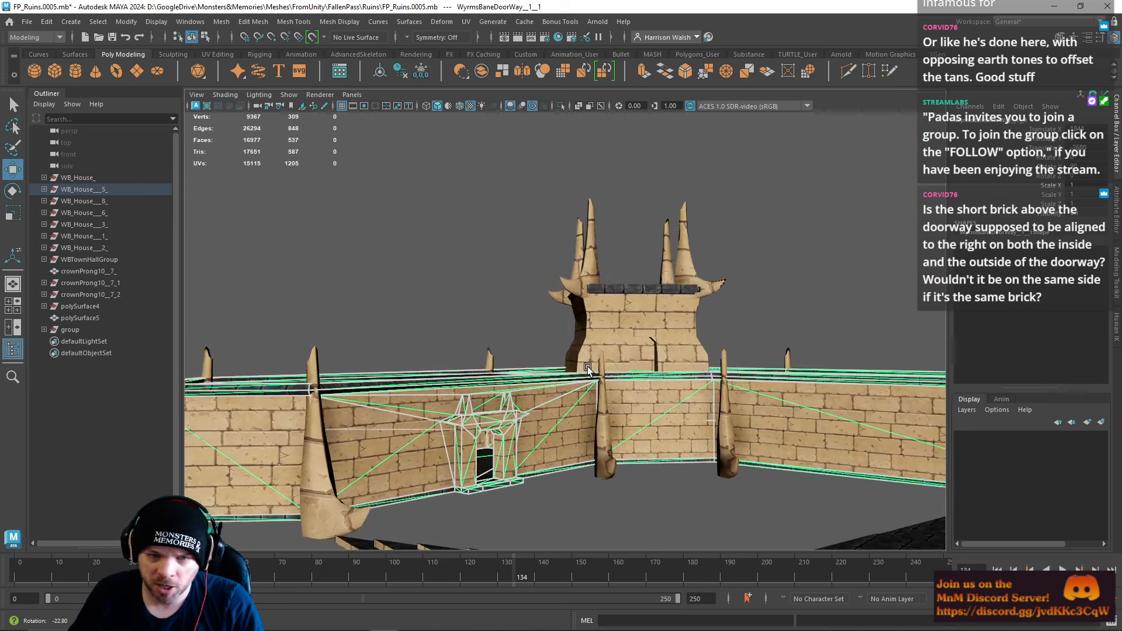
scroll(678, 413, up, 4)
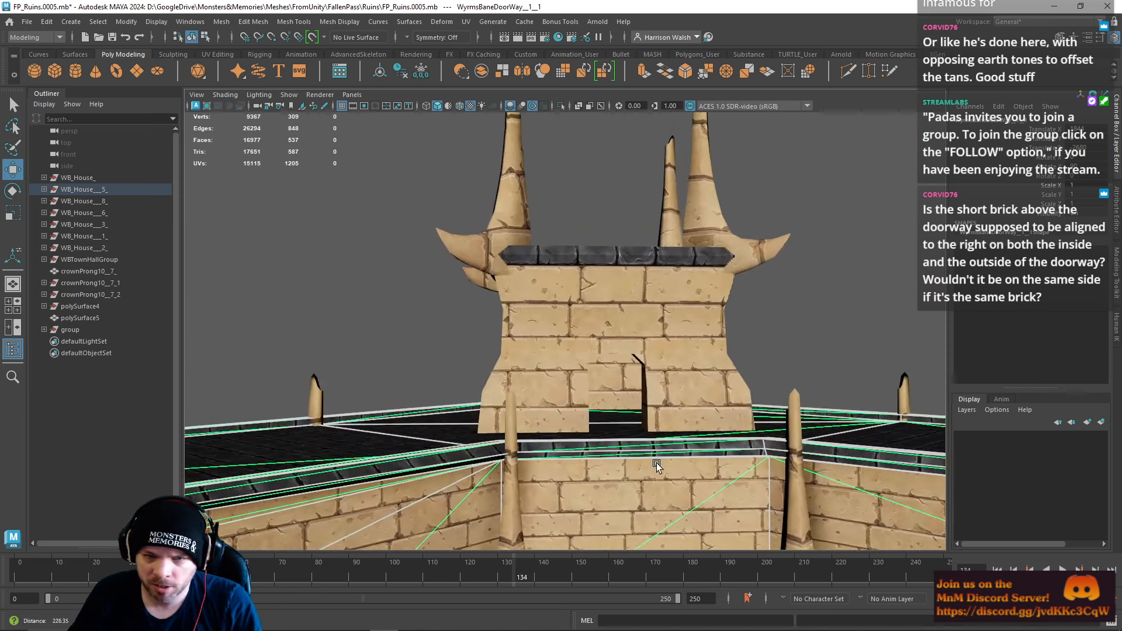
alt+drag(657, 465, 588, 325)
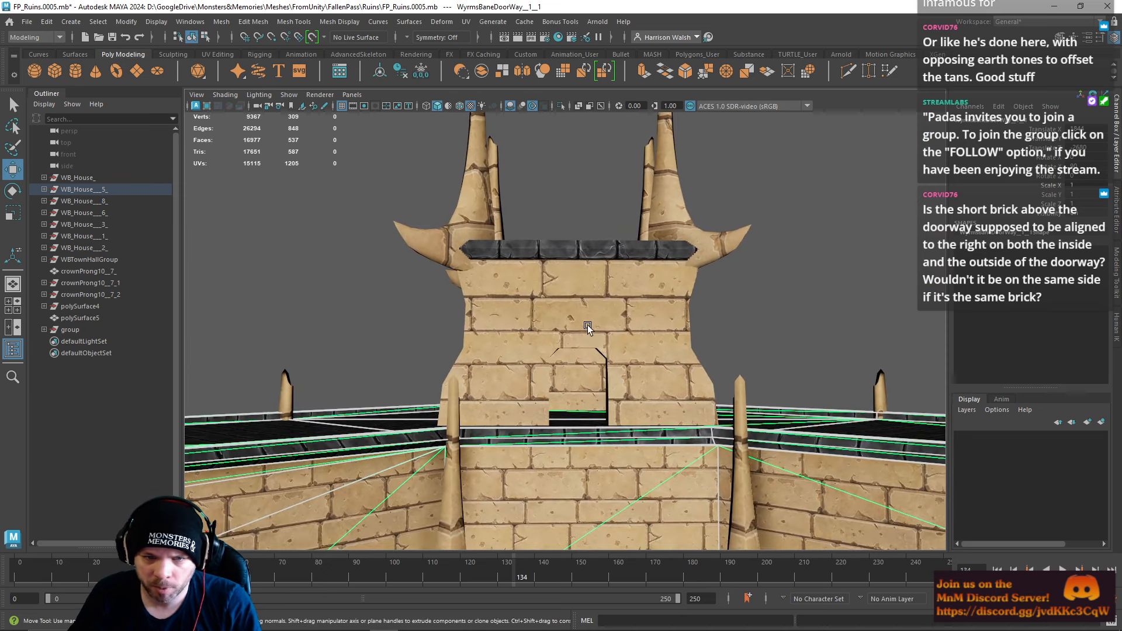
click(588, 325)
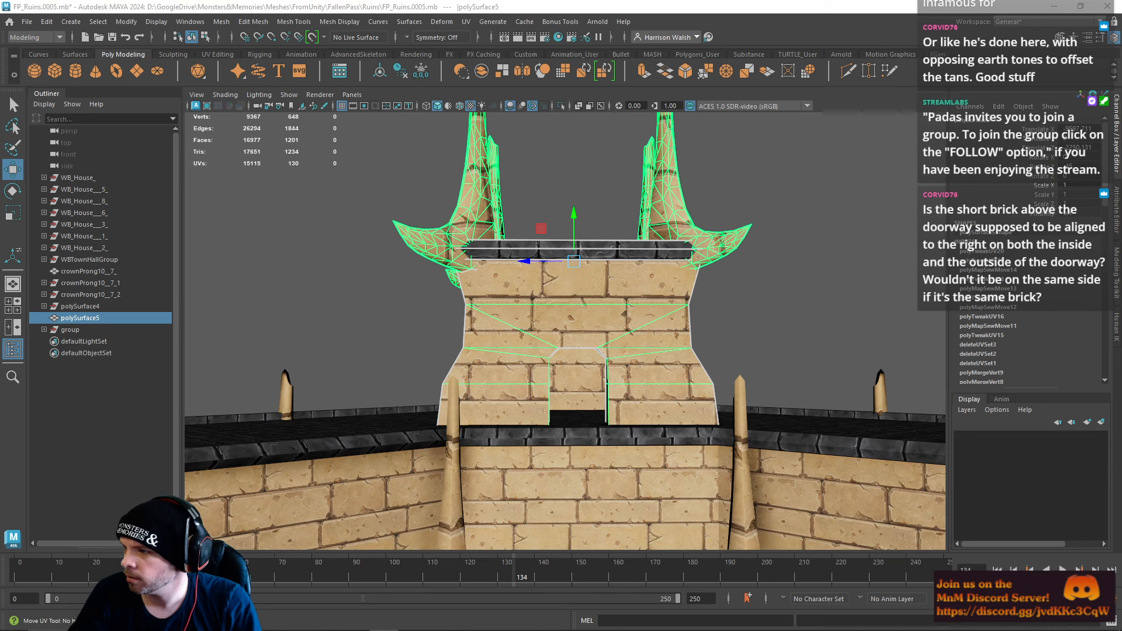
key(F12)
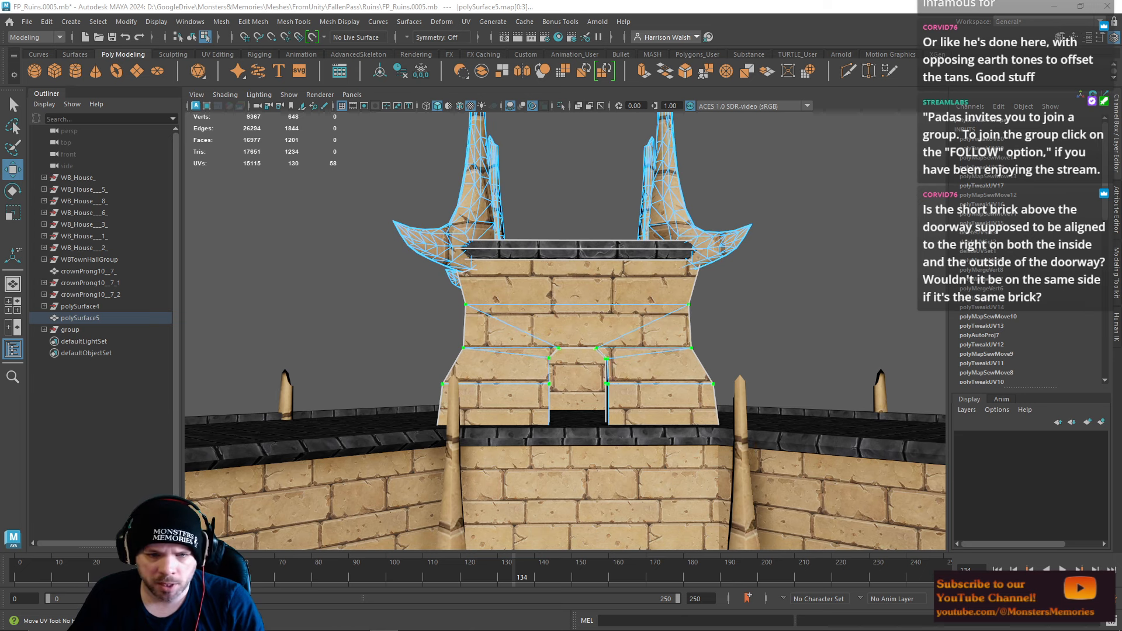
scroll(902, 403, up, 5)
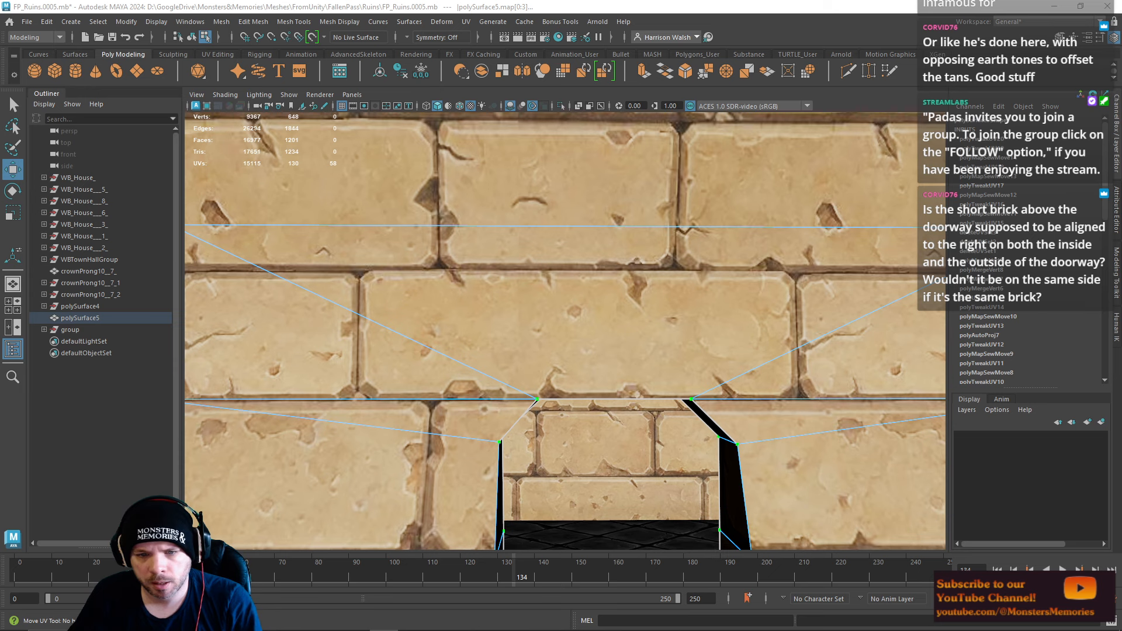
scroll(665, 348, down, 10)
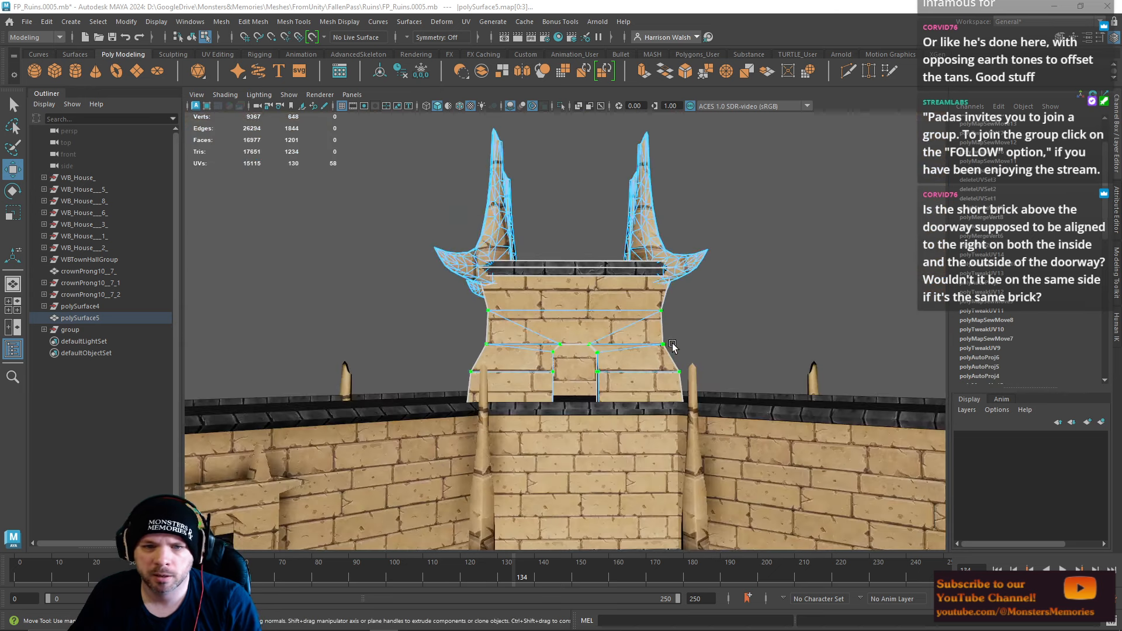
click(751, 288)
alt+drag(659, 320, 625, 326)
right_click(539, 297)
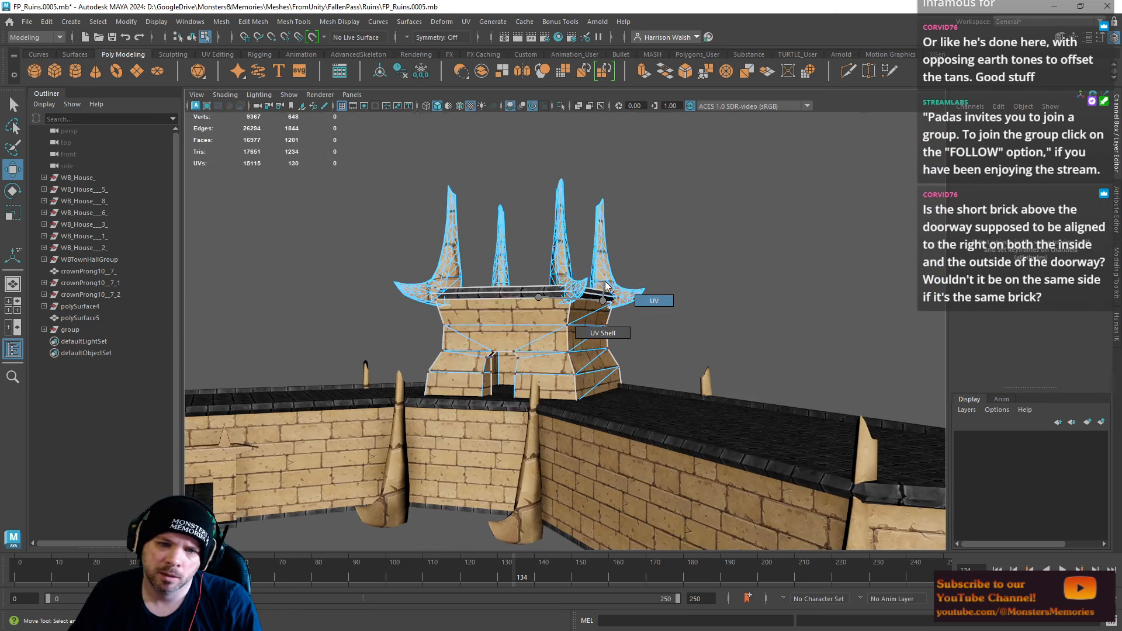
right_drag(586, 297, 608, 281)
Step: Review the brick alignment around the tower's doorway and around the arched doorway in the building's lower wall
alt+drag(727, 326, 675, 331)
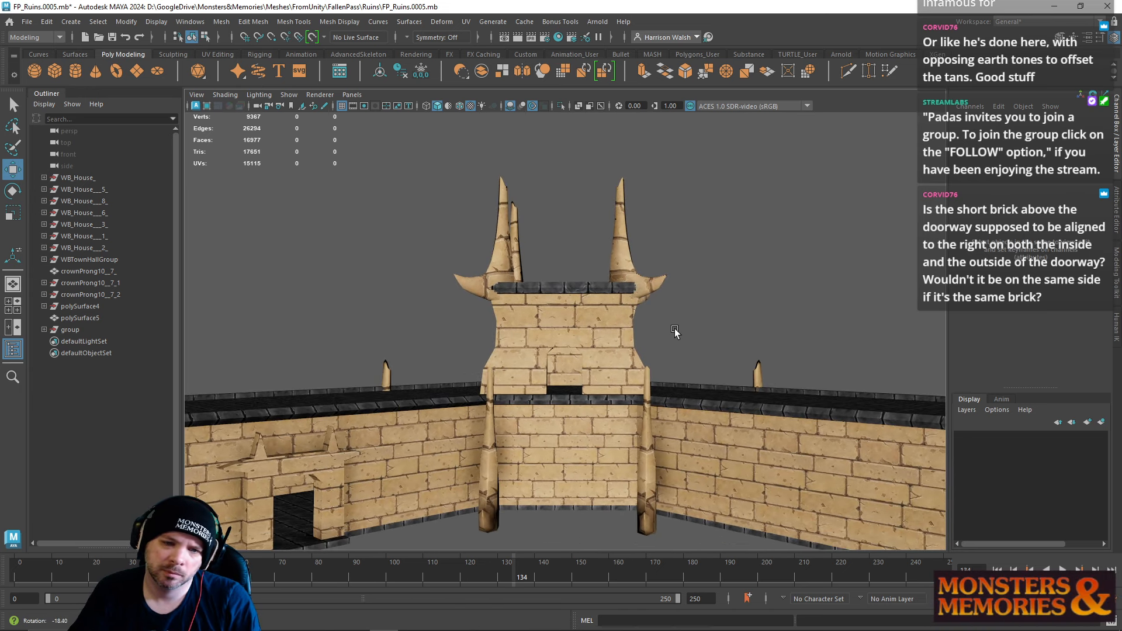
scroll(521, 377, up, 5)
scroll(522, 377, up, 3)
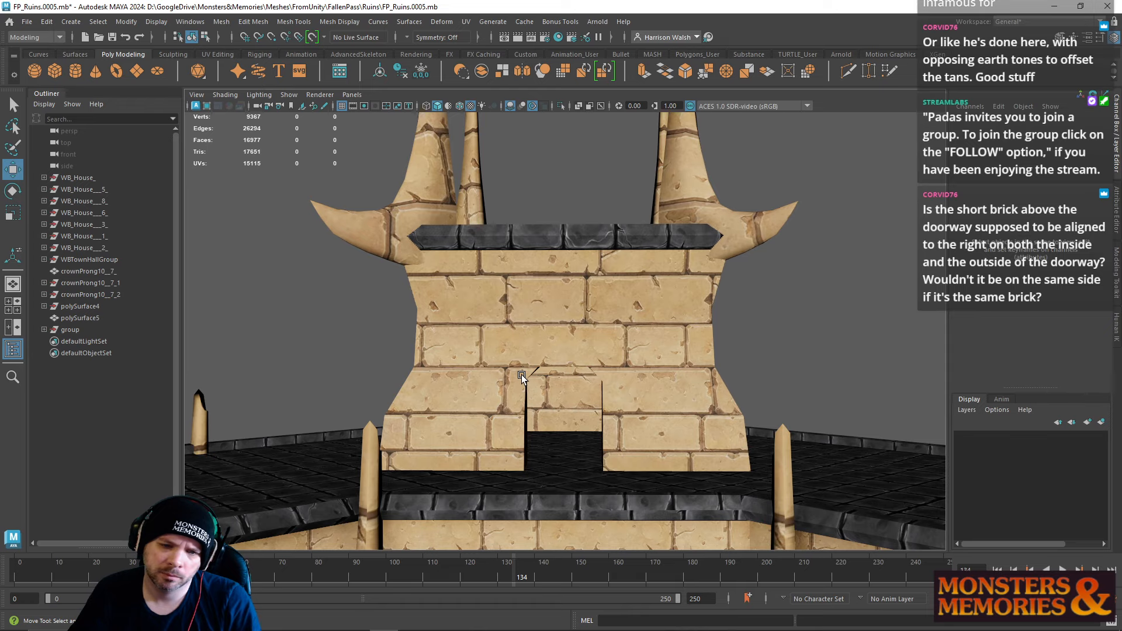
scroll(521, 374, down, 5)
alt+drag(596, 345, 518, 373)
alt+right_drag(518, 374, 987, 444)
alt+middle_drag(727, 382, 811, 411)
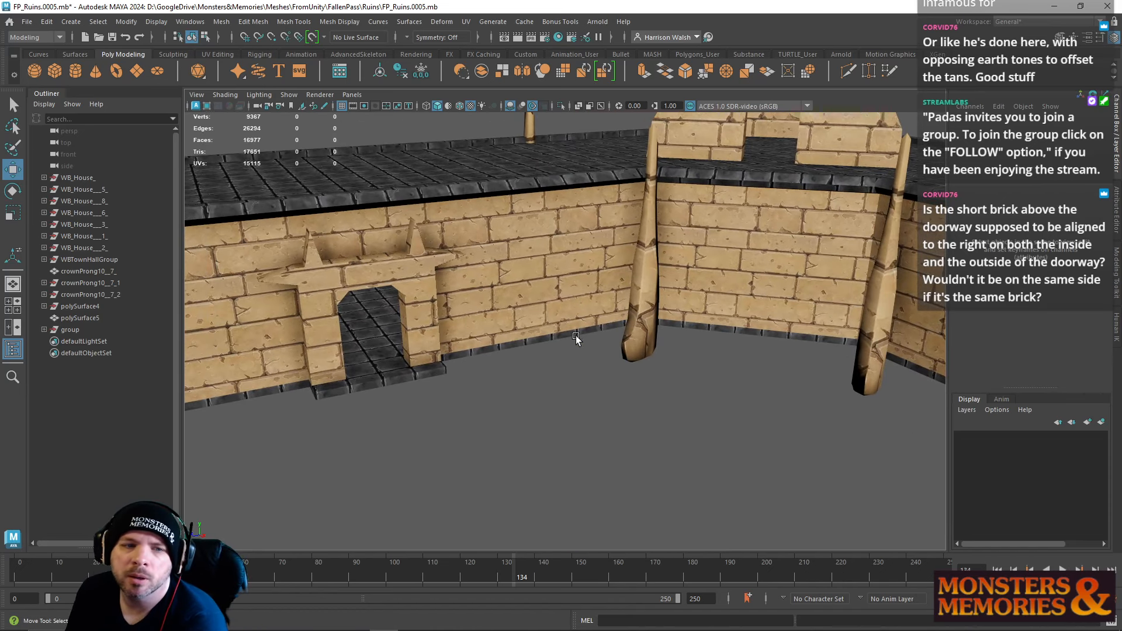
scroll(696, 339, down, 6)
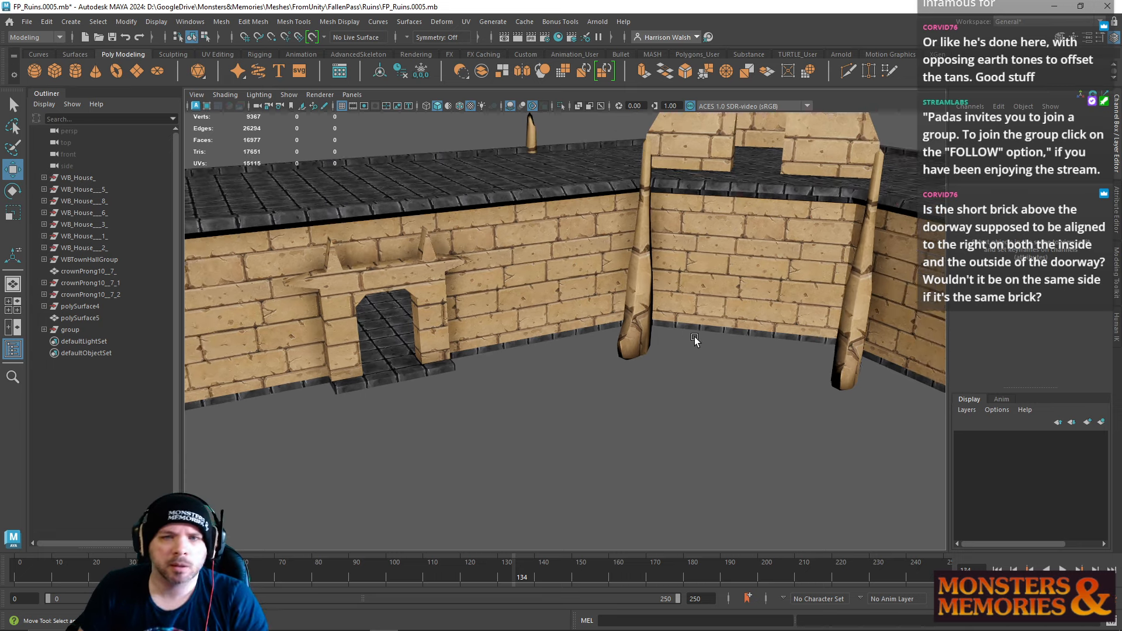
alt+drag(632, 389, 555, 300)
click(684, 384)
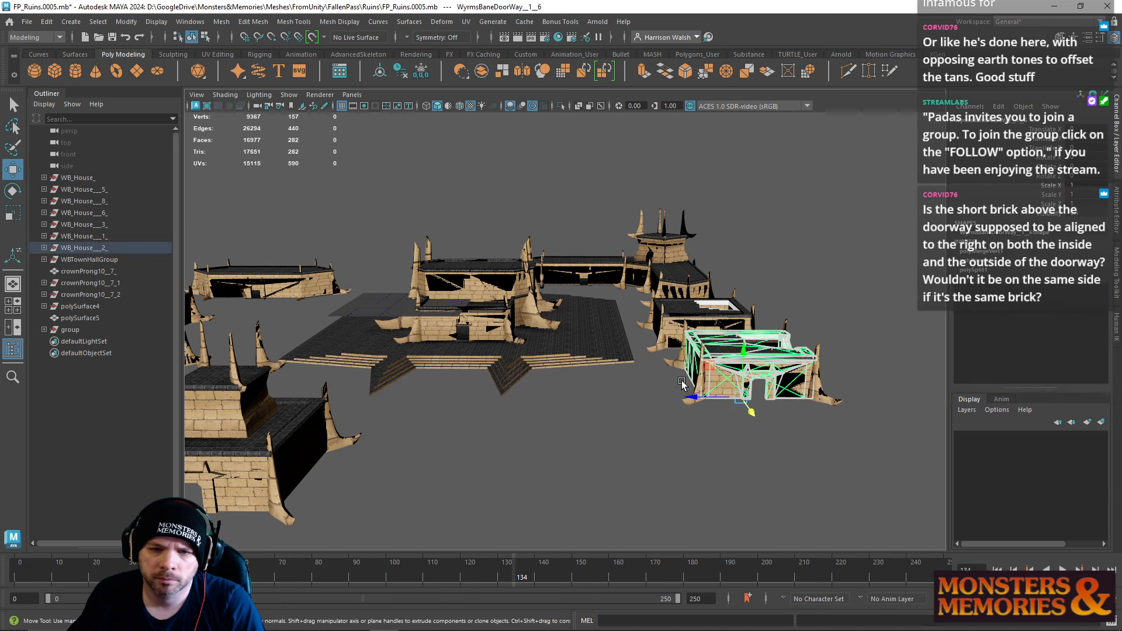
click(654, 337)
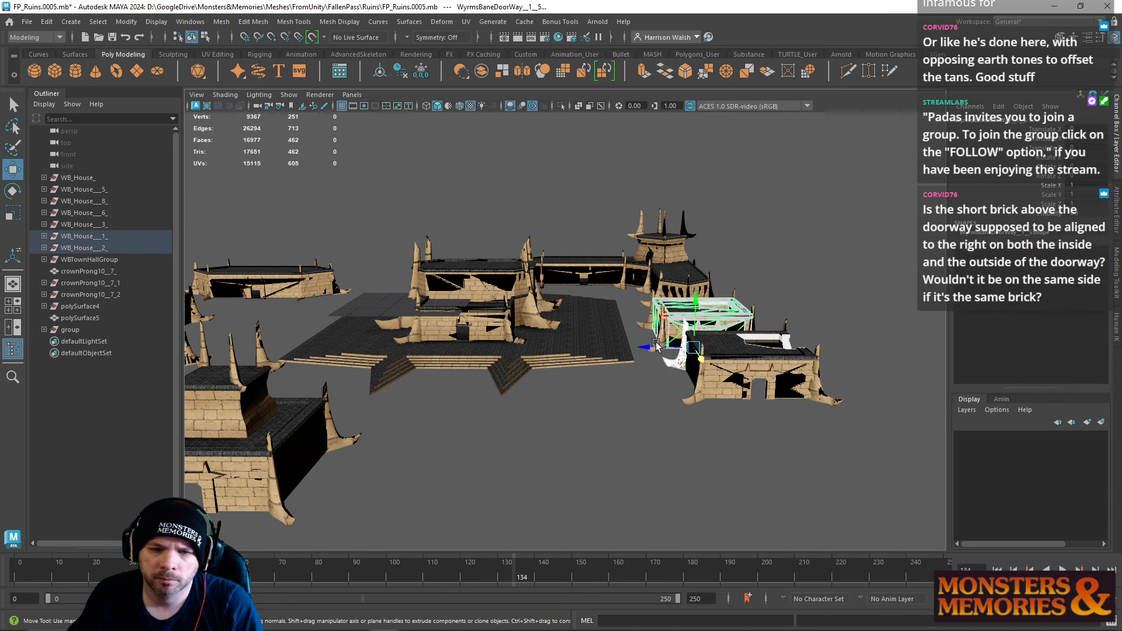
click(642, 323)
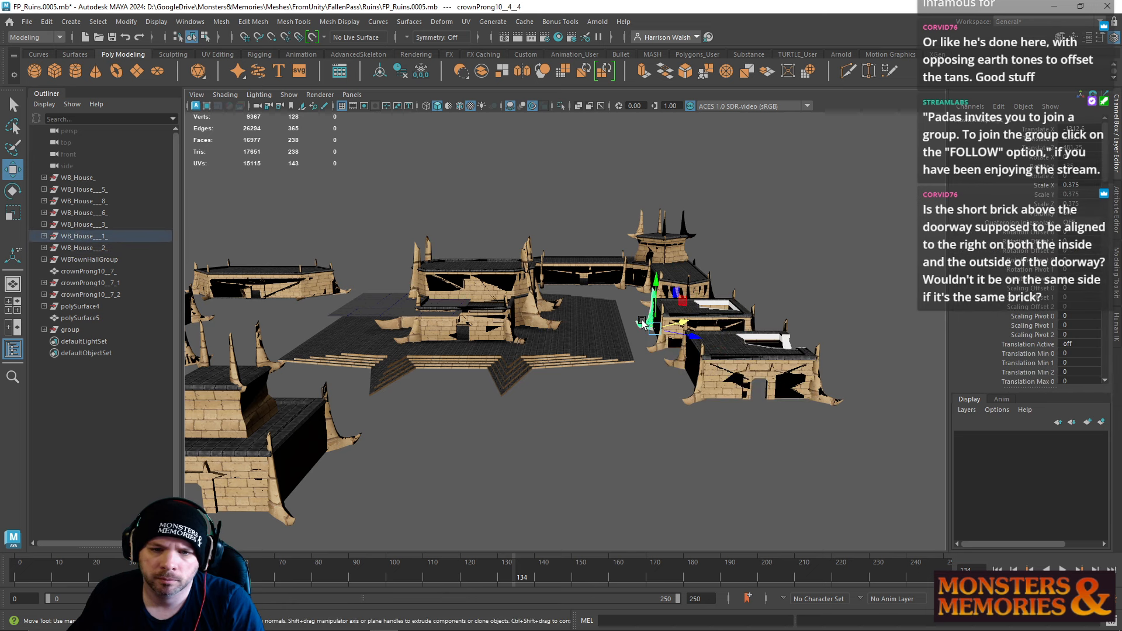
click(339, 442)
shift+click(277, 507)
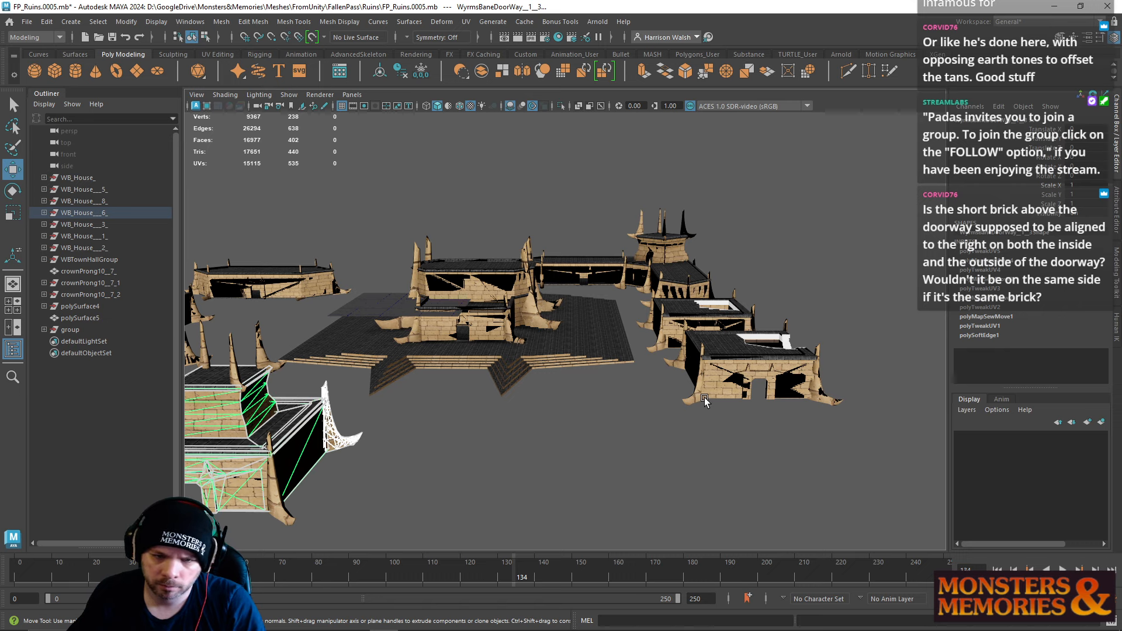
Step: Select the two front corner prongs of the tiered house with the stepped upper storey
alt+middle_drag(376, 451, 516, 398)
click(662, 332)
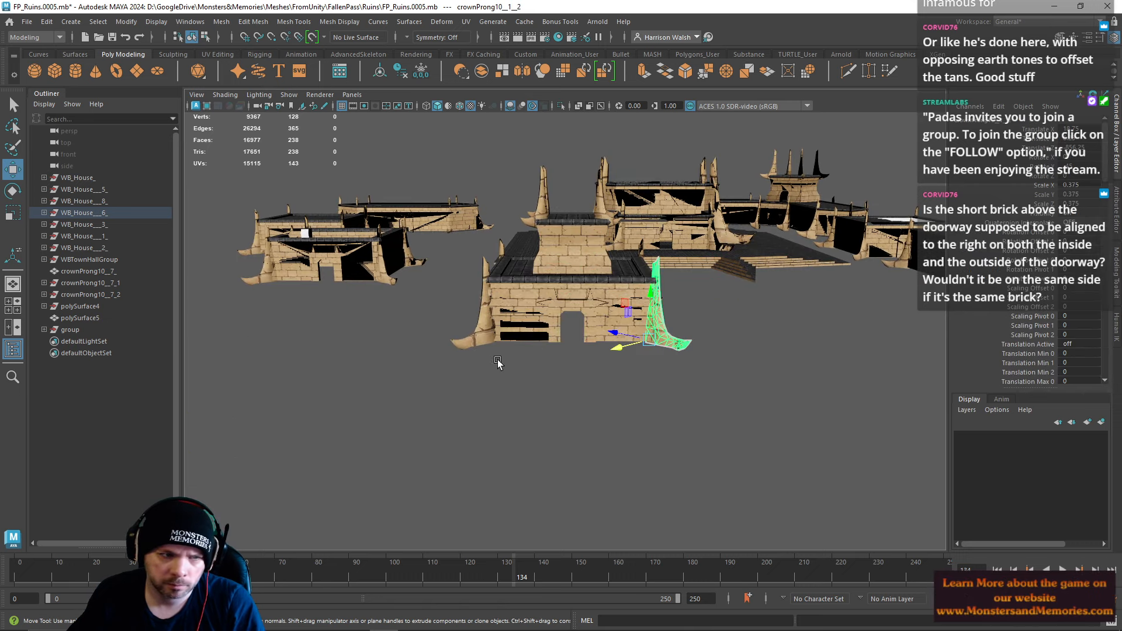
shift+click(468, 343)
alt+drag(470, 346, 515, 424)
Step: Add the tiered house's two rear corner prongs and its rooftop prongs crownProng10__7_ to the selection
alt+right_drag(515, 424, 539, 314)
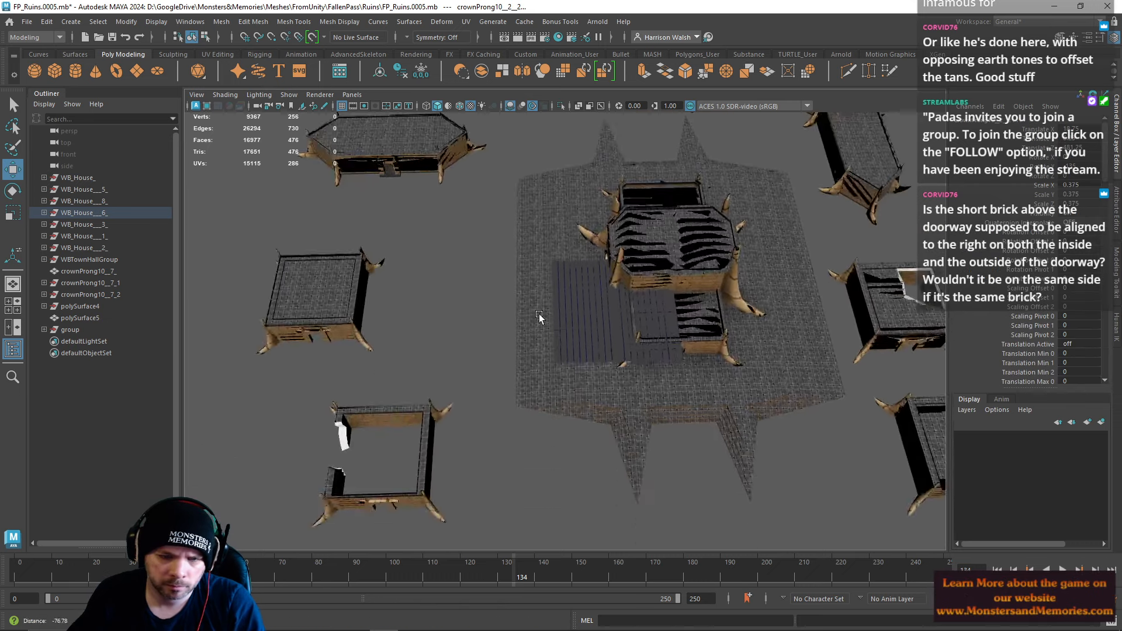
alt+middle_drag(539, 314, 523, 140)
alt+right_drag(523, 140, 619, 409)
alt+middle_drag(618, 408, 606, 202)
alt+right_drag(607, 202, 598, 280)
shift+click(451, 317)
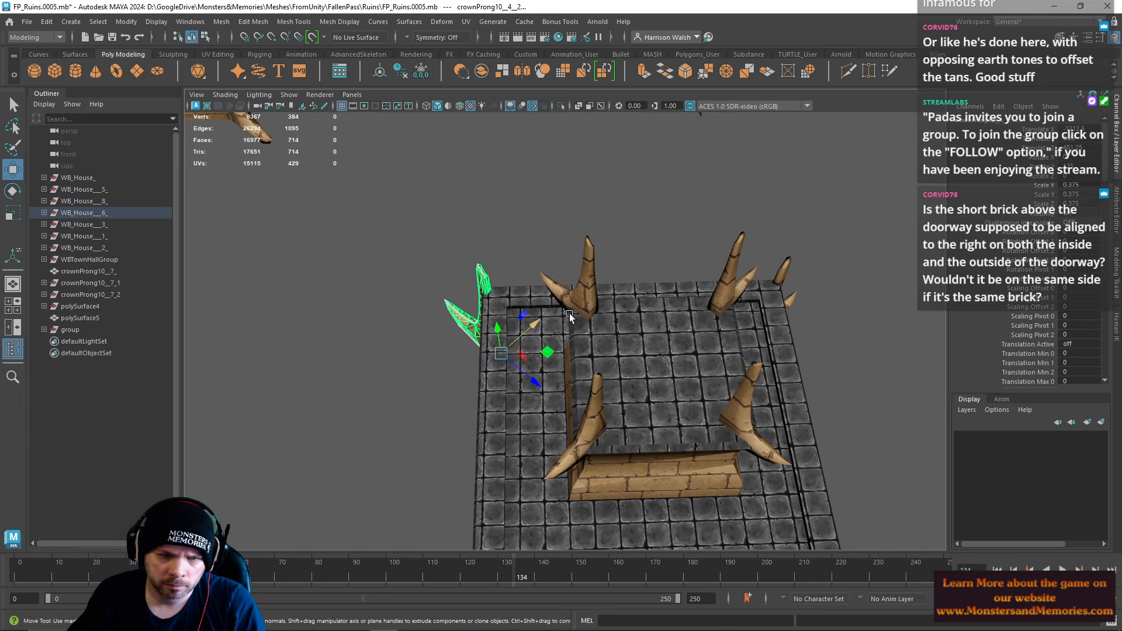
shift+click(729, 255)
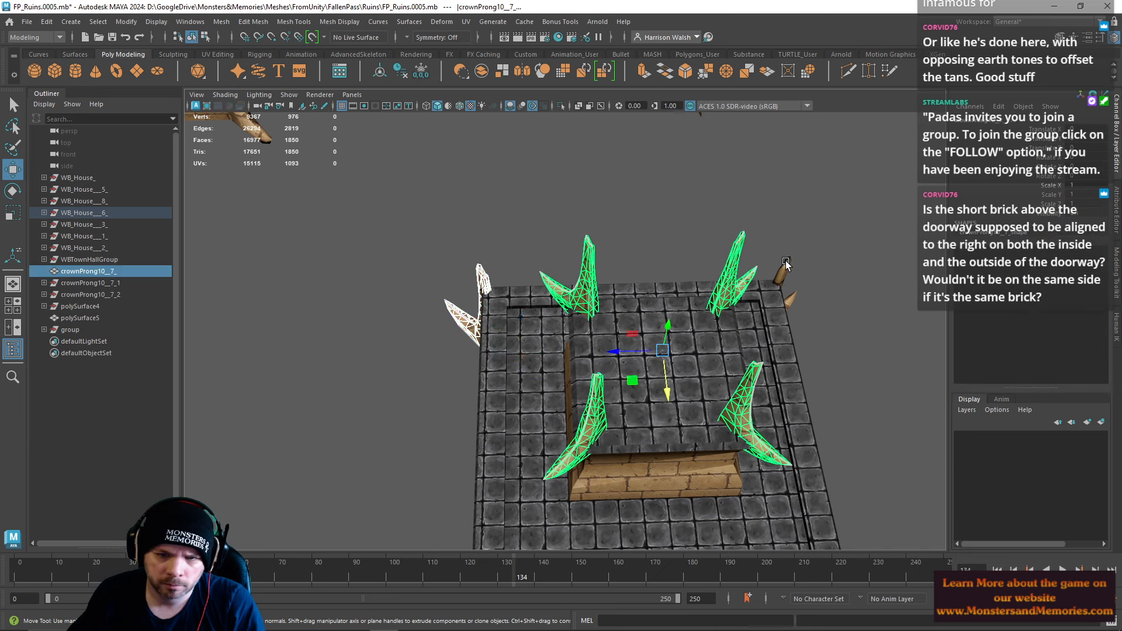
shift+click(783, 273)
Step: Add all four corner prongs of the roofless square house to the selection
alt+right_drag(642, 273, 493, 225)
alt+middle_drag(493, 225, 621, 324)
scroll(622, 324, up, 3)
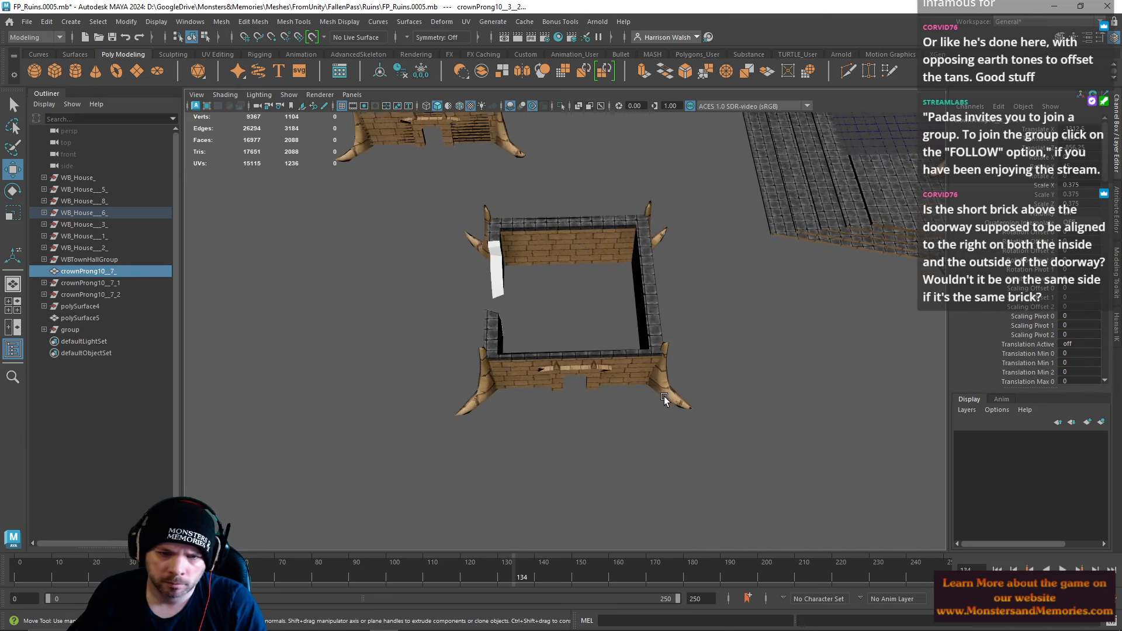
shift+click(667, 374)
shift+click(474, 403)
shift+click(474, 246)
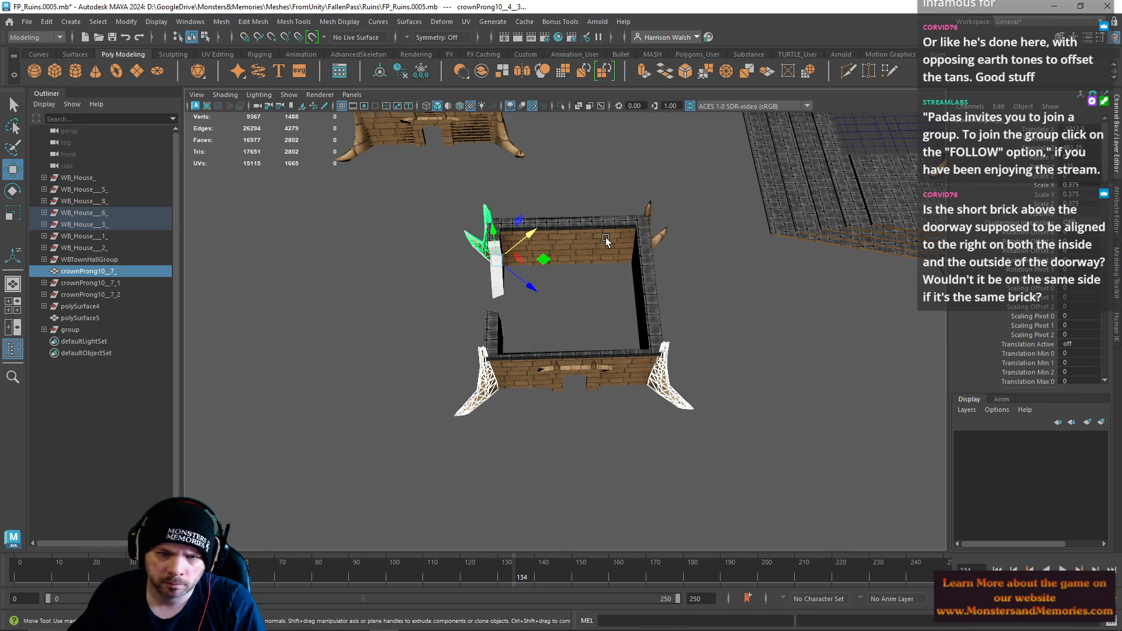
shift+click(654, 235)
Step: Add the four corner prongs of the square house with the intact flat roof to the selection
alt+drag(655, 235, 658, 372)
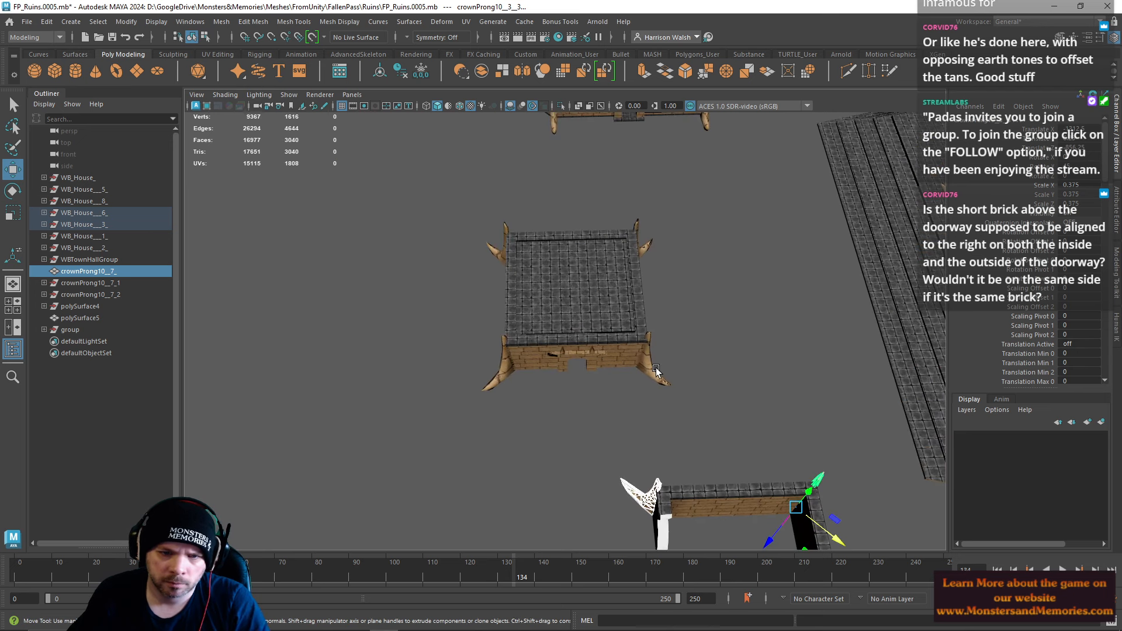
shift+click(656, 368)
shift+click(505, 374)
shift+click(493, 252)
shift+click(643, 250)
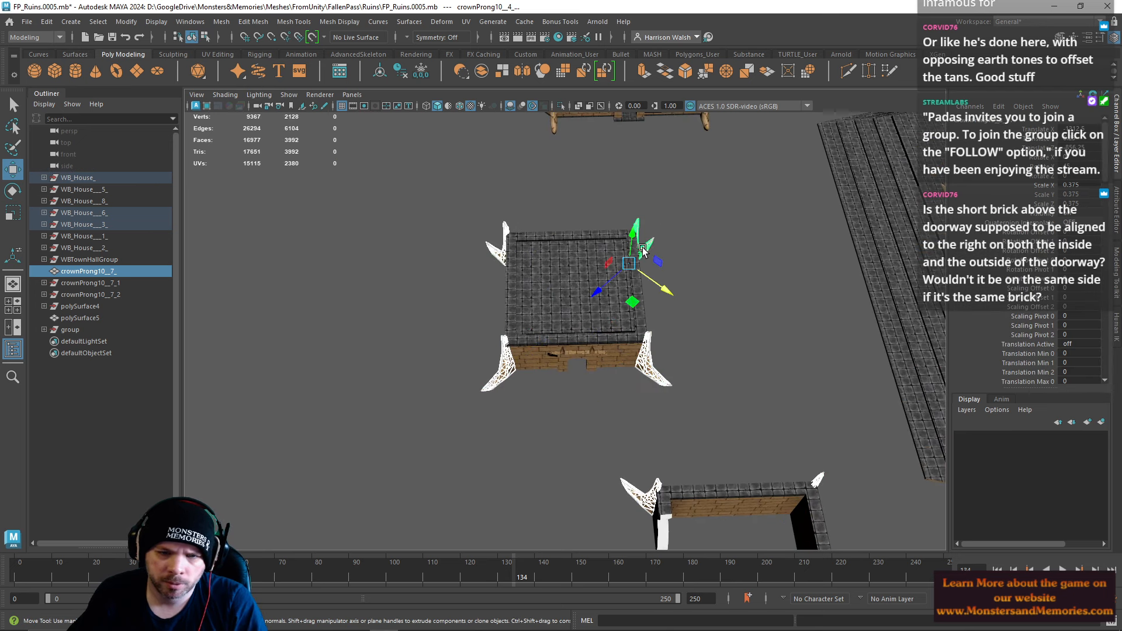
Step: Add the six corner prongs of the hexagonal-roofed house to the selection
alt+drag(643, 250, 562, 394)
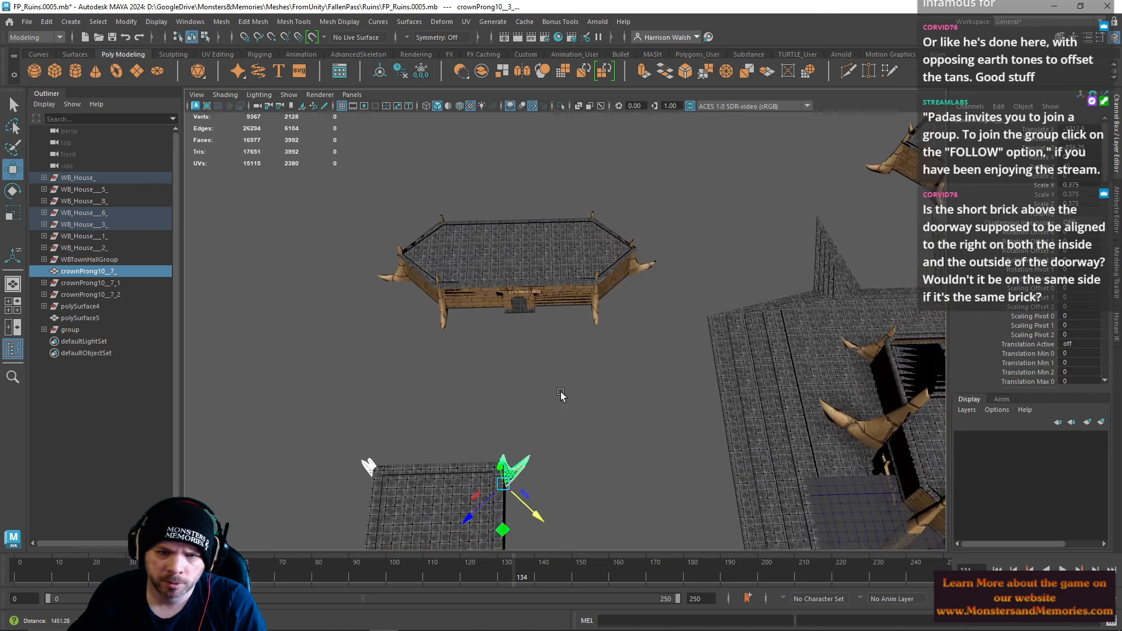
shift+click(600, 316)
shift+click(643, 263)
shift+click(592, 211)
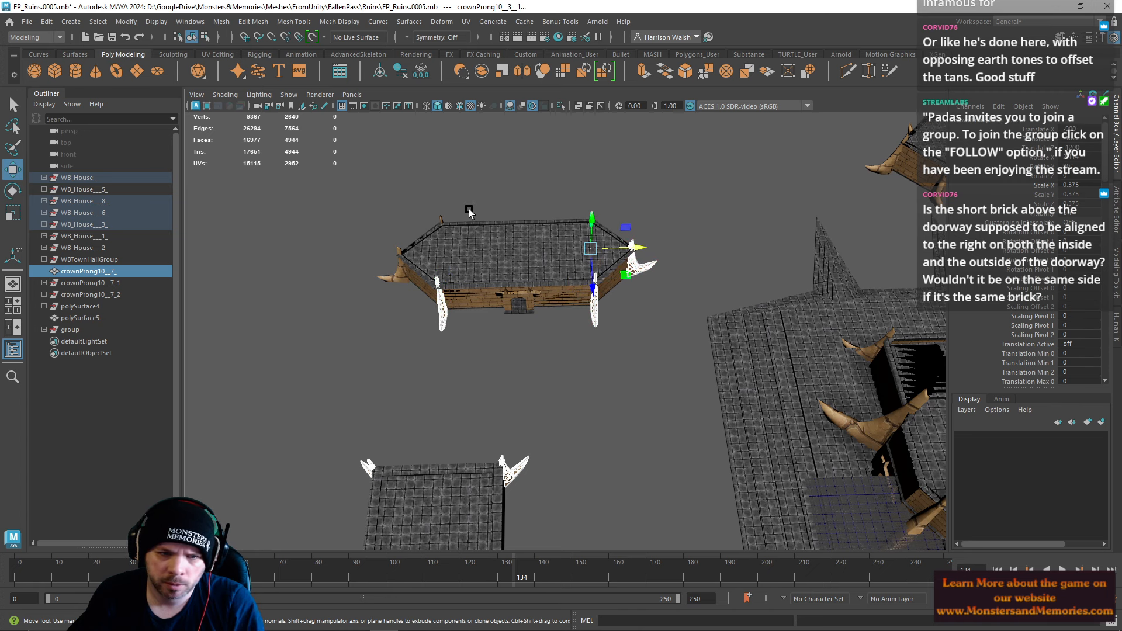
shift+click(440, 217)
shift+click(396, 252)
Step: Add the town hall's right-hand prongs, front porch prongs and large front-left prong to the selection
alt+middle_drag(649, 249, 377, 197)
shift+click(636, 374)
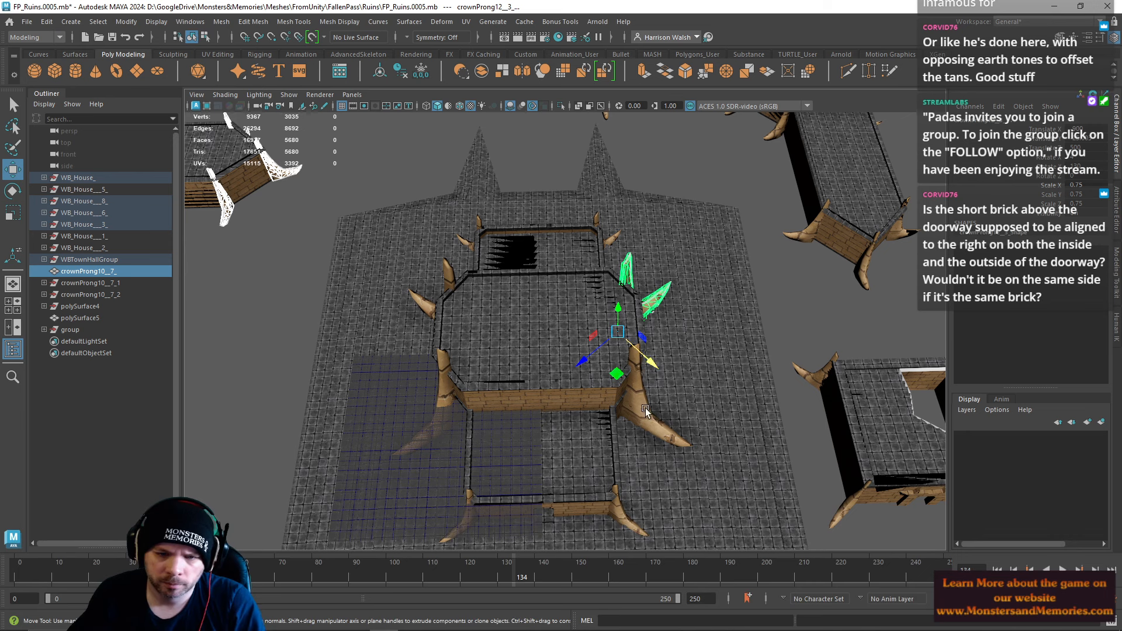
shift+click(619, 512)
shift+click(469, 496)
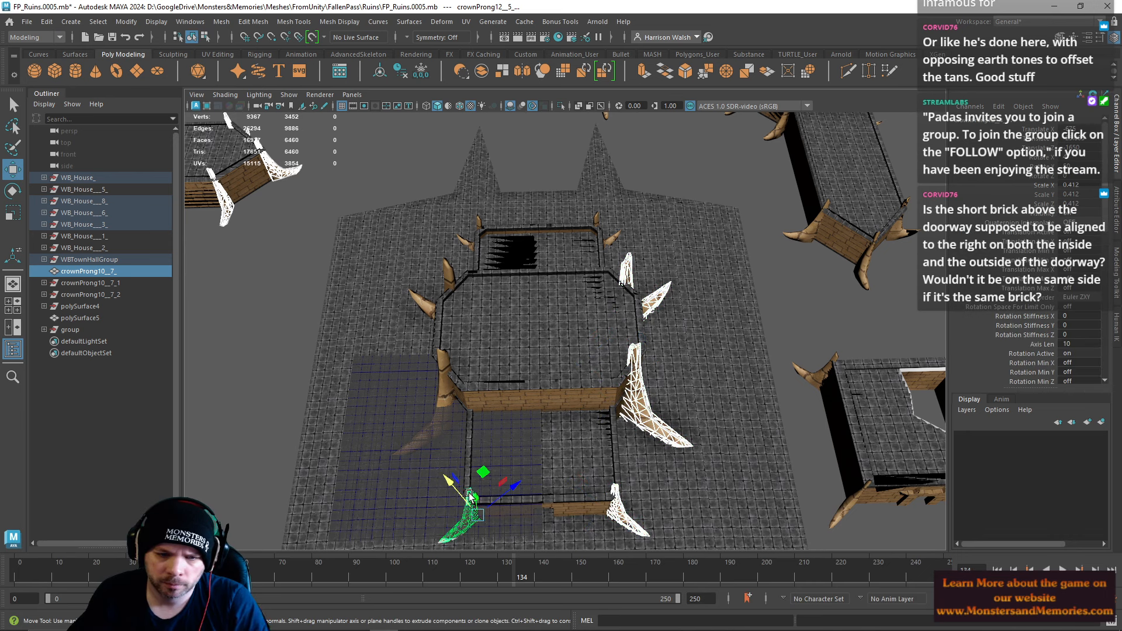
shift+click(434, 395)
shift+click(476, 232)
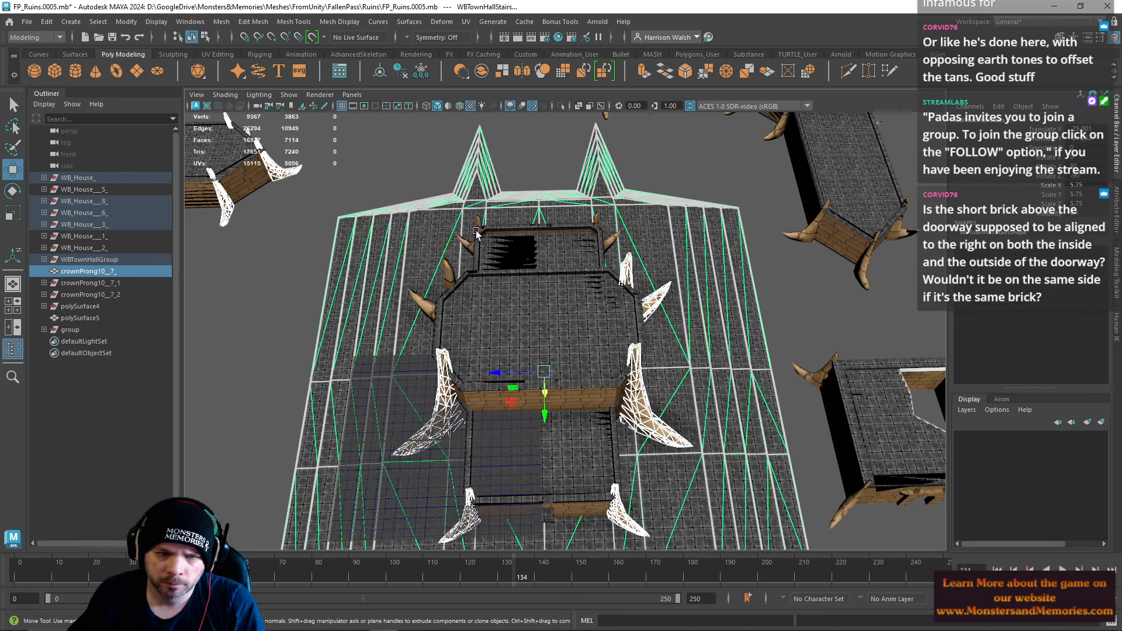
key(ctrl+z)
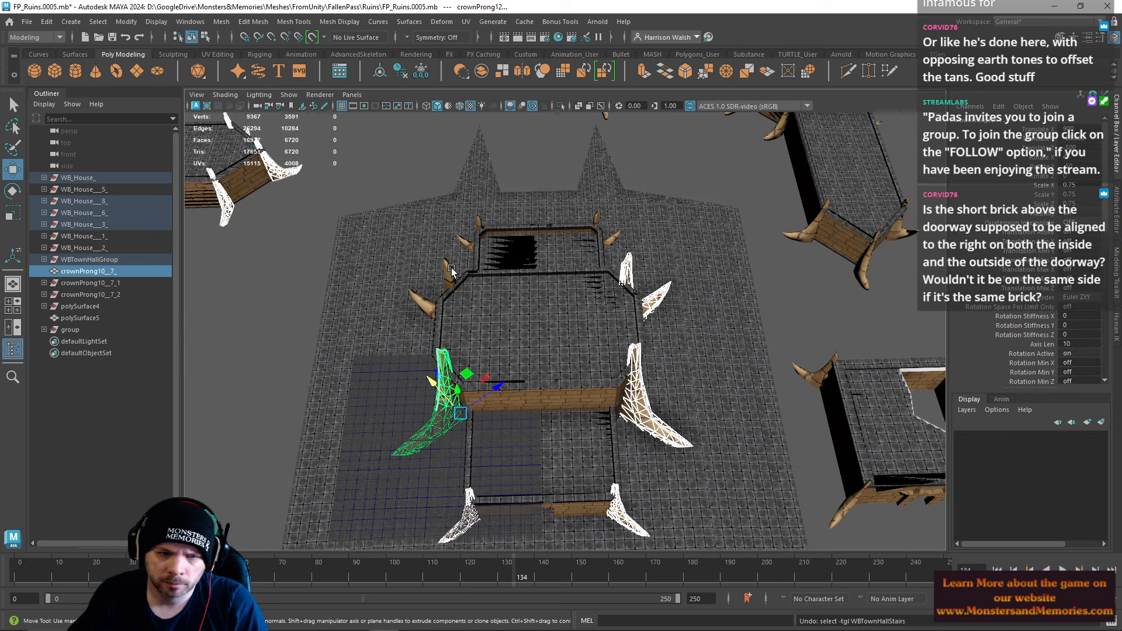
key(shift+z)
key(ctrl+z)
shift+click(448, 280)
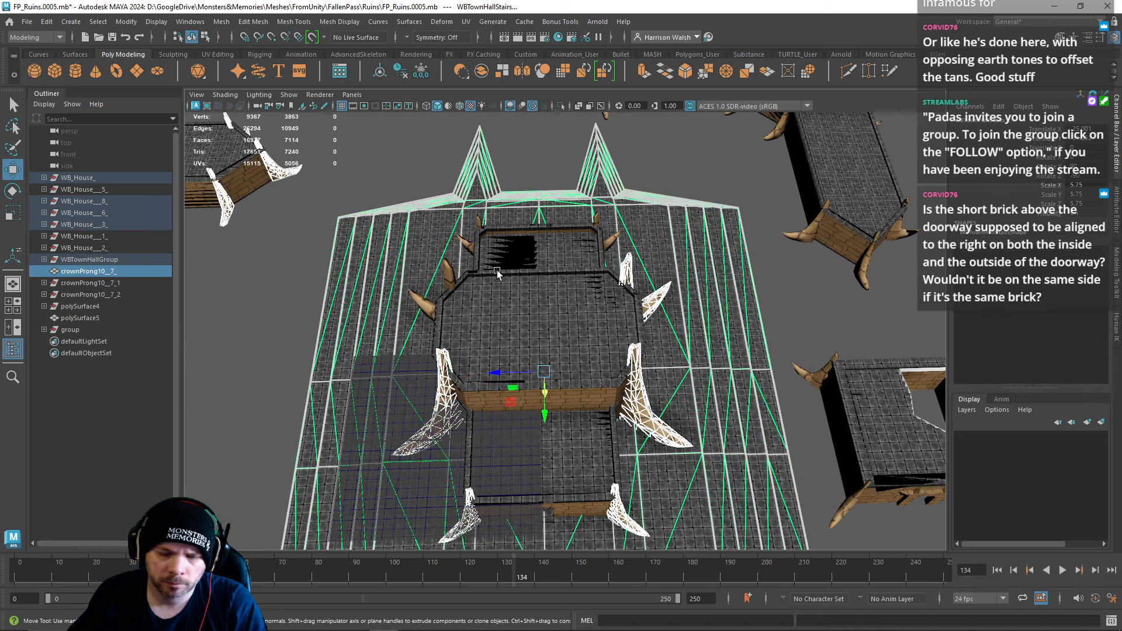
key(ctrl+z)
Step: Add the town hall's remaining rear prongs and the angled building's pasted prongs to the selection
alt+drag(498, 251, 488, 281)
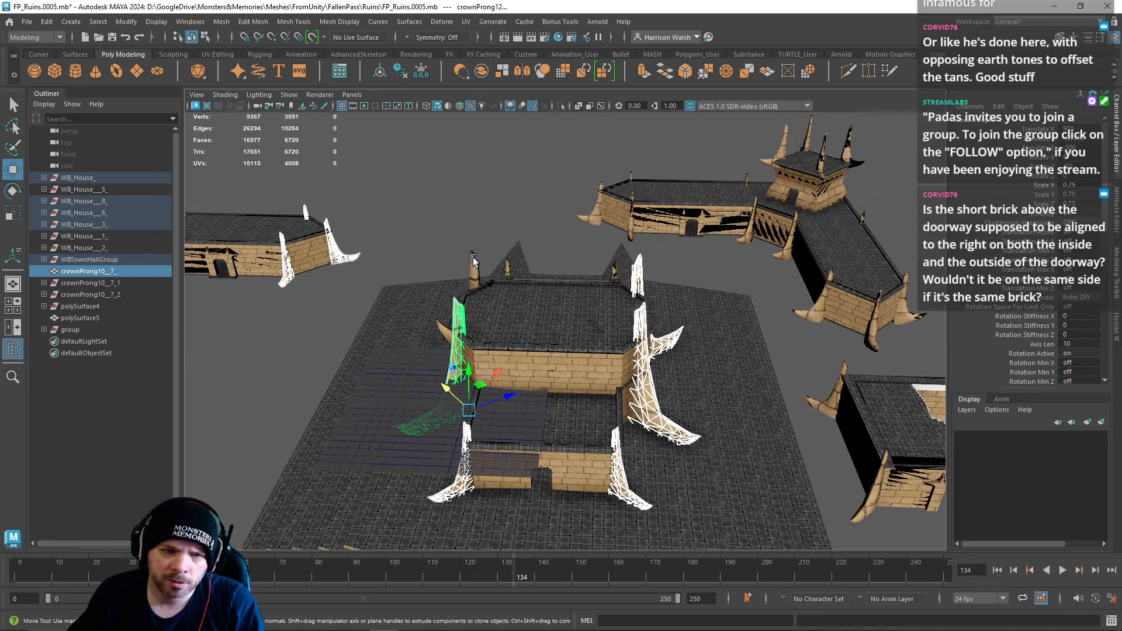
shift+click(473, 259)
shift+click(507, 267)
key(ctrl+z)
alt+right_drag(579, 268, 709, 570)
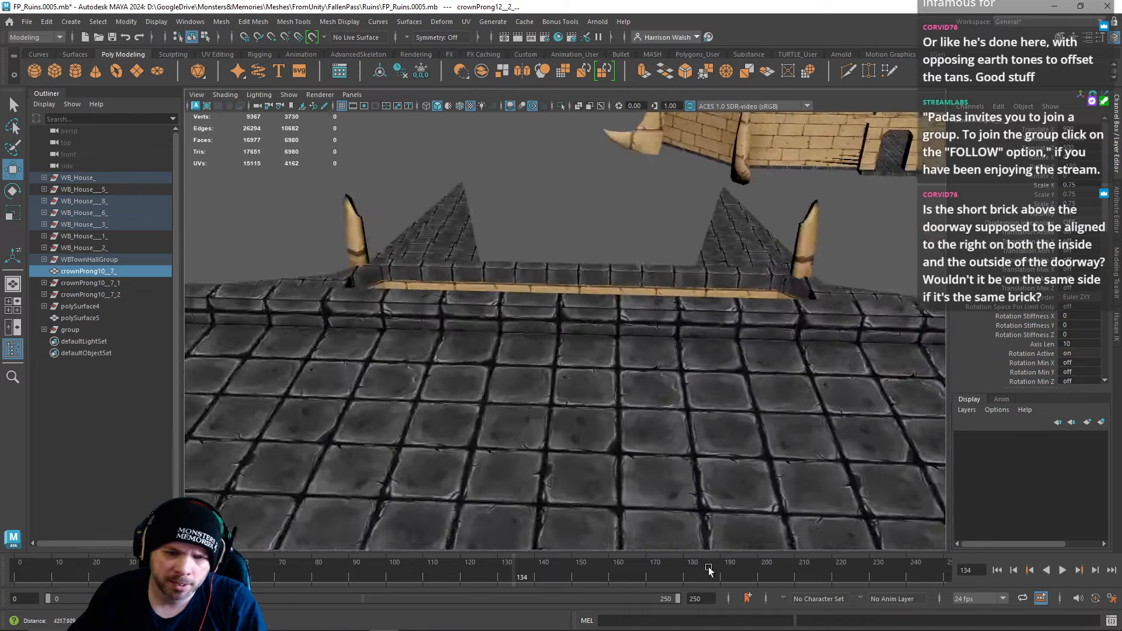
alt+middle_drag(673, 357, 646, 447)
shift+click(331, 294)
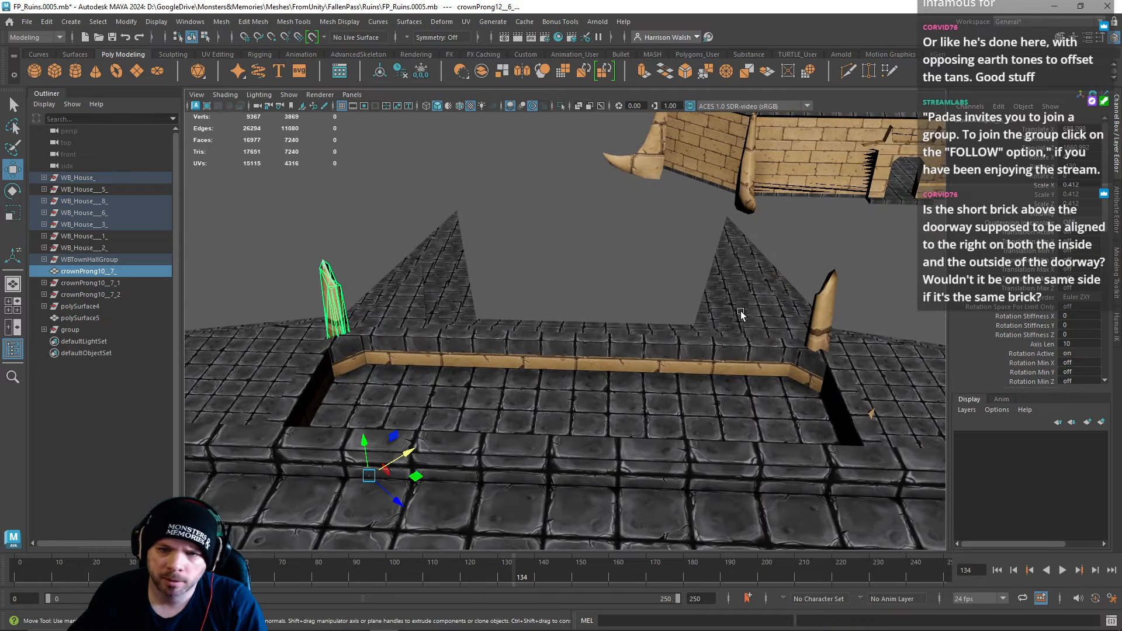
shift+click(829, 297)
shift+click(744, 202)
Step: Add the corner prongs of the farther broken-roof house and the rear prongs of the nearer one to the selection
alt+right_drag(775, 275, 483, 221)
alt+drag(483, 221, 458, 234)
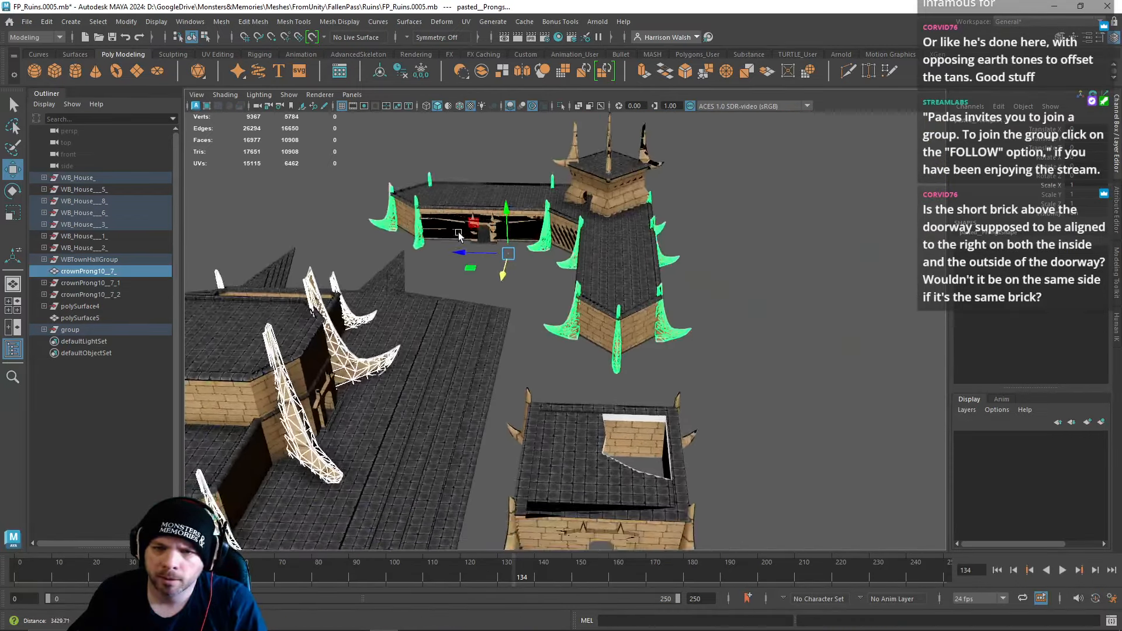
alt+middle_drag(458, 234, 458, 152)
shift+click(692, 424)
shift+click(734, 460)
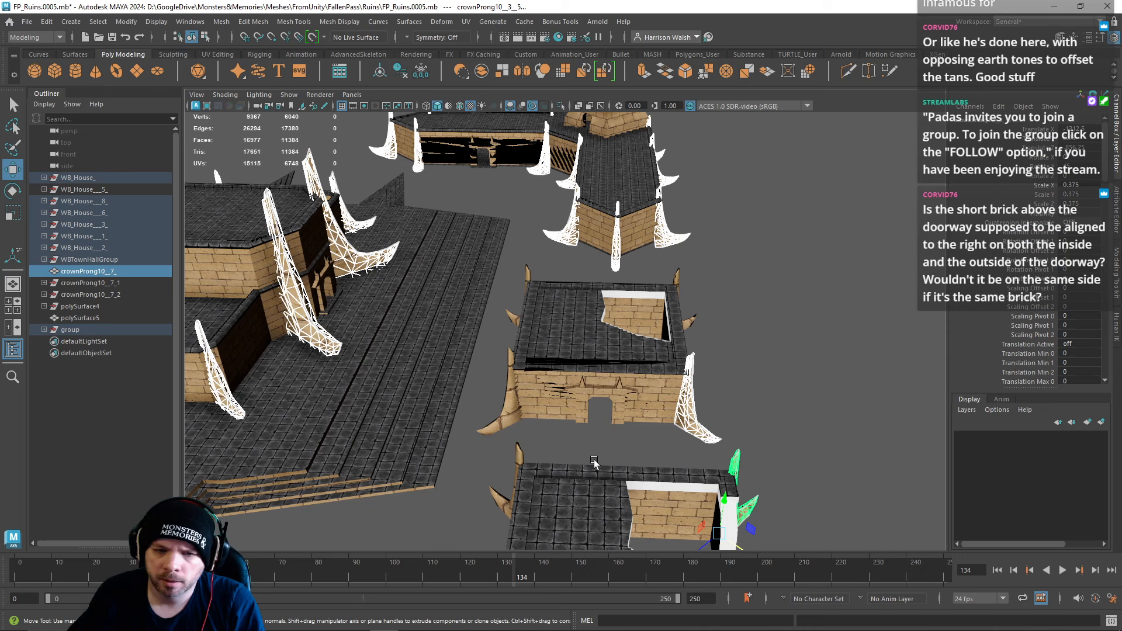
shift+click(518, 454)
shift+click(509, 374)
shift+click(527, 278)
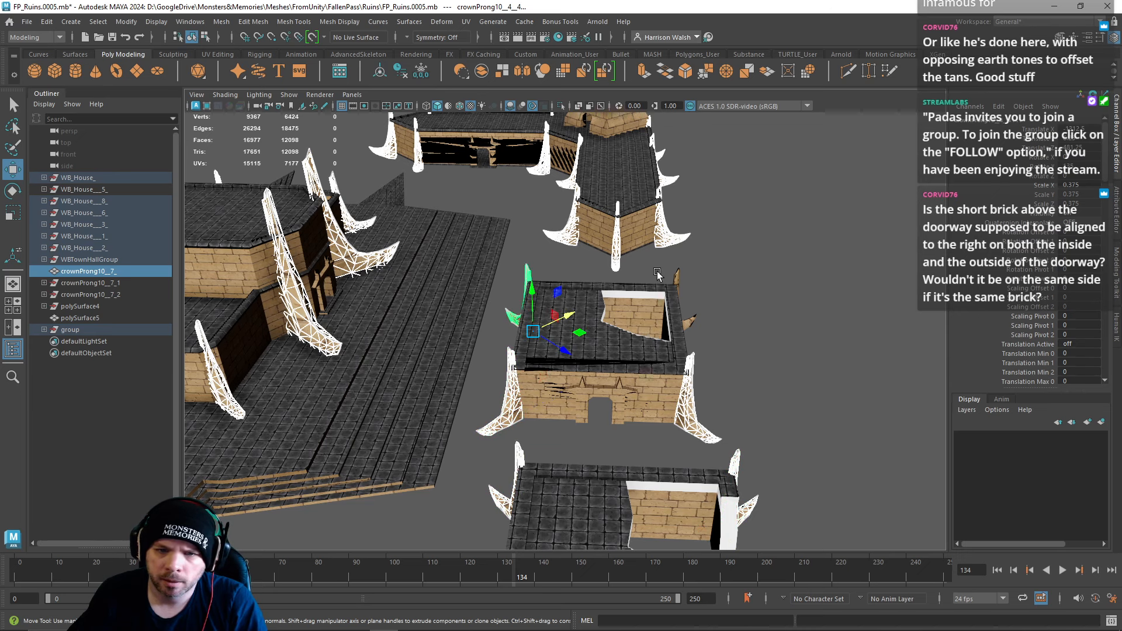
shift+click(676, 274)
Step: Add the two front corner prongs of the nearer broken-roof house to the selection
alt+right_drag(702, 415, 645, 399)
alt+middle_drag(645, 399, 649, 274)
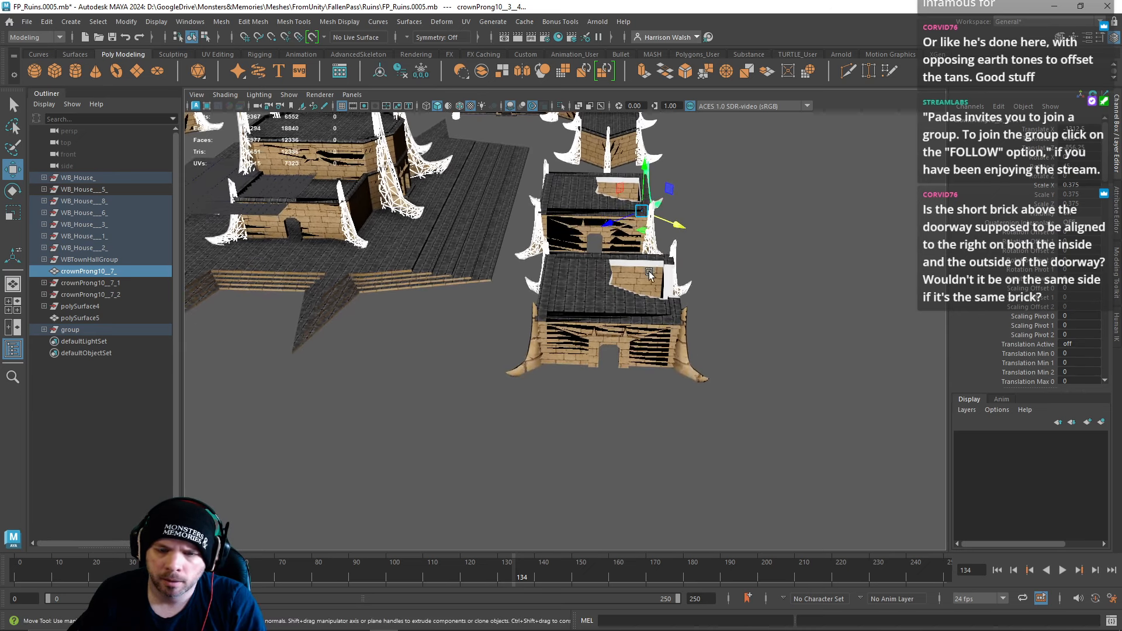
shift+click(697, 380)
shift+click(525, 363)
Step: Add the rooftop tower polySurface5 to the selection and switch all selected meshes to UV component mode
alt+middle_drag(555, 301, 524, 567)
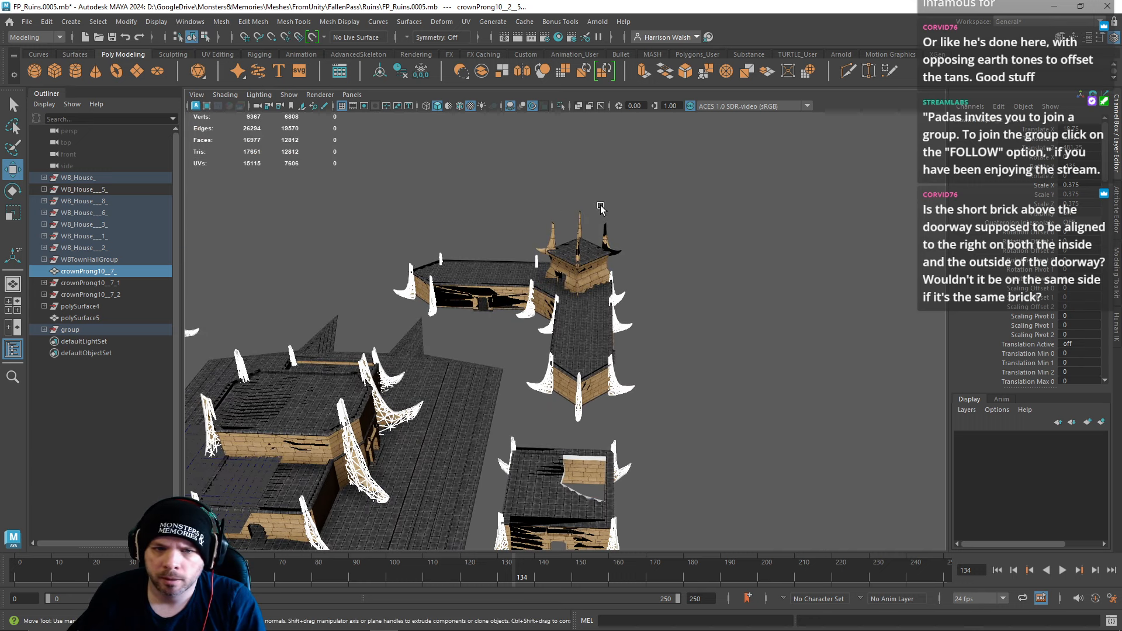
shift+click(581, 222)
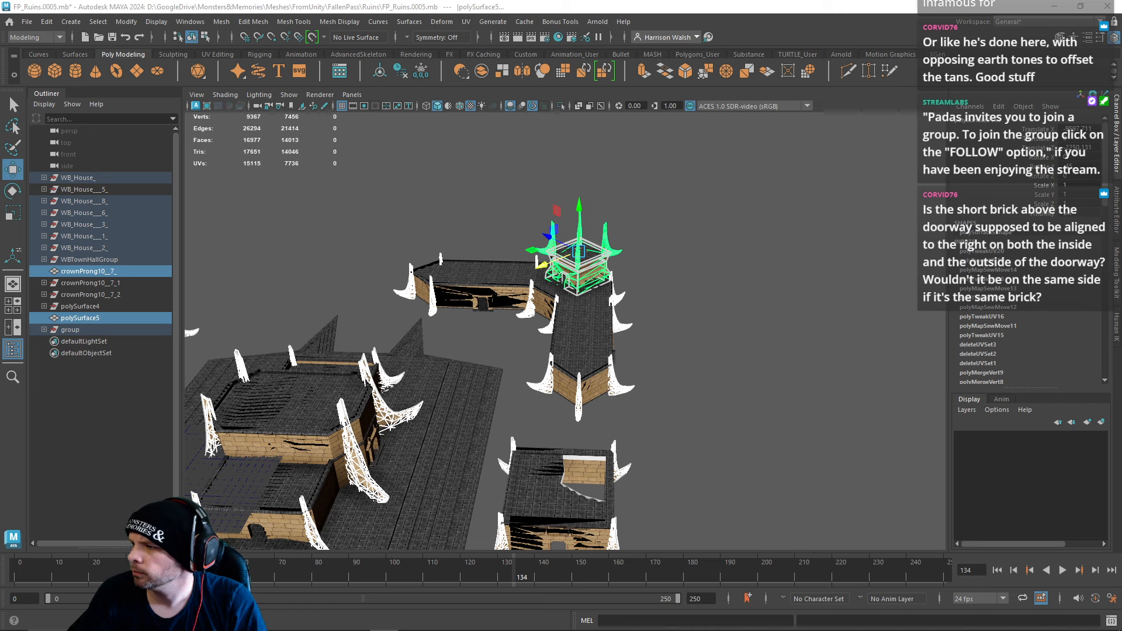
key(F12)
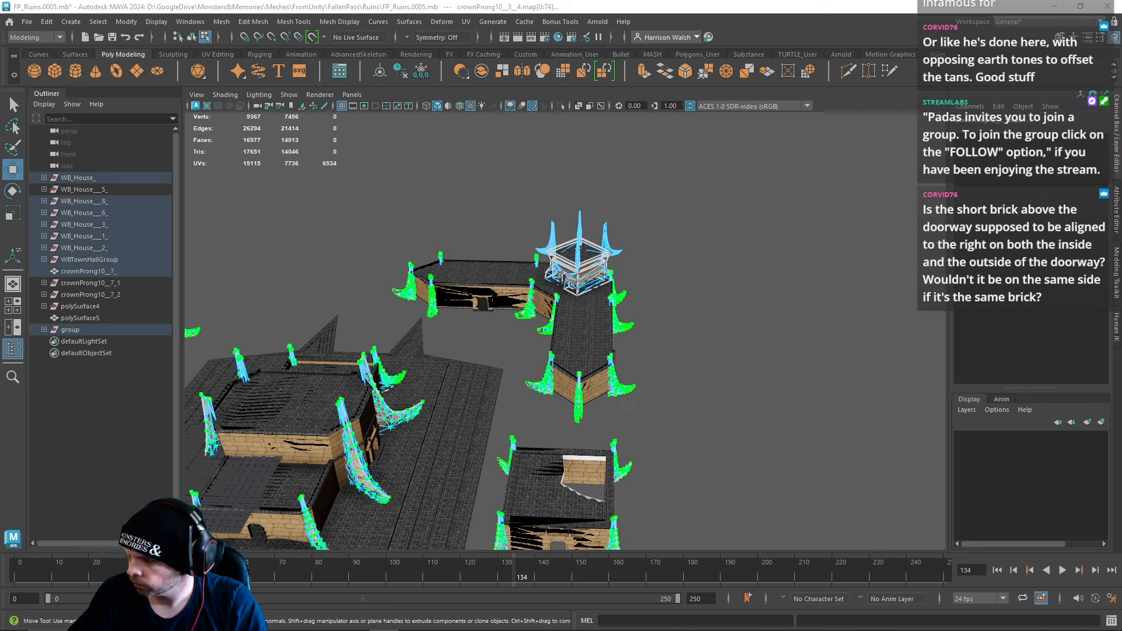
Step: Try scaling the selected UVs and check the brick texture on the tower and the angled building's prongs
alt+middle_drag(683, 334, 661, 403)
alt+right_drag(661, 403, 818, 409)
alt+drag(673, 362, 614, 374)
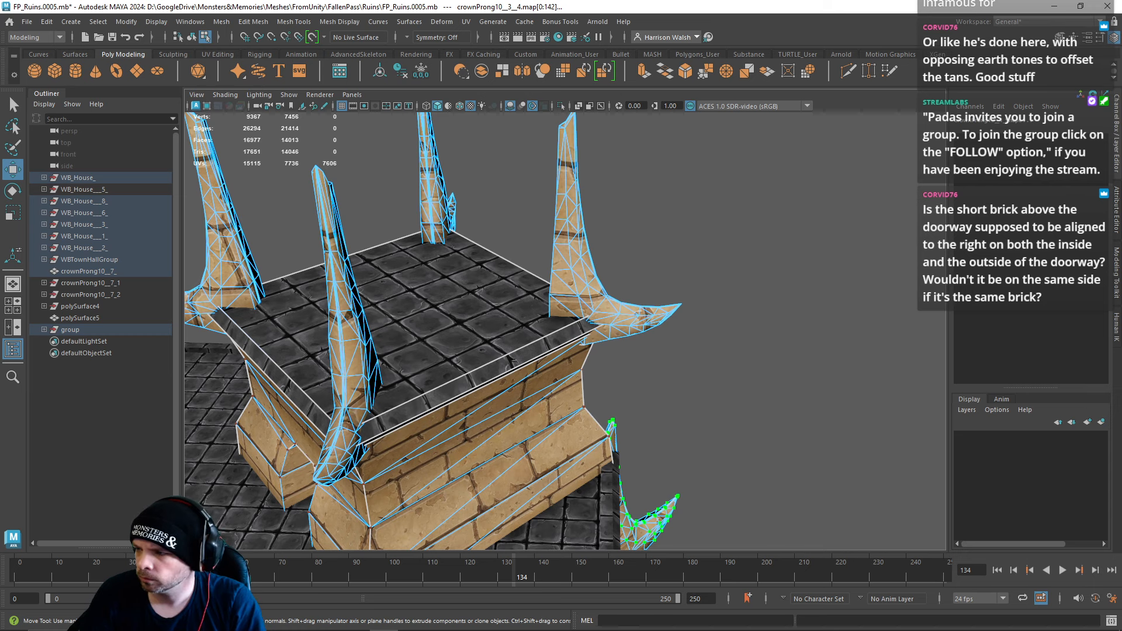
key(r)
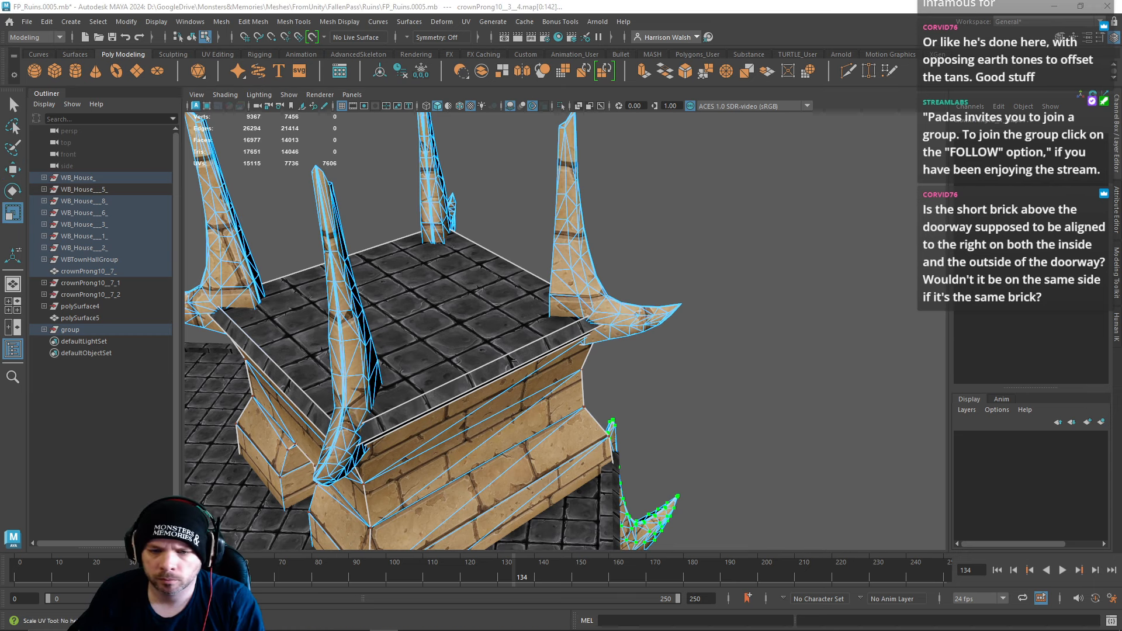
alt+drag(634, 427, 601, 421)
alt+middle_drag(601, 421, 587, 199)
alt+drag(584, 356, 619, 298)
key(ctrl+z)
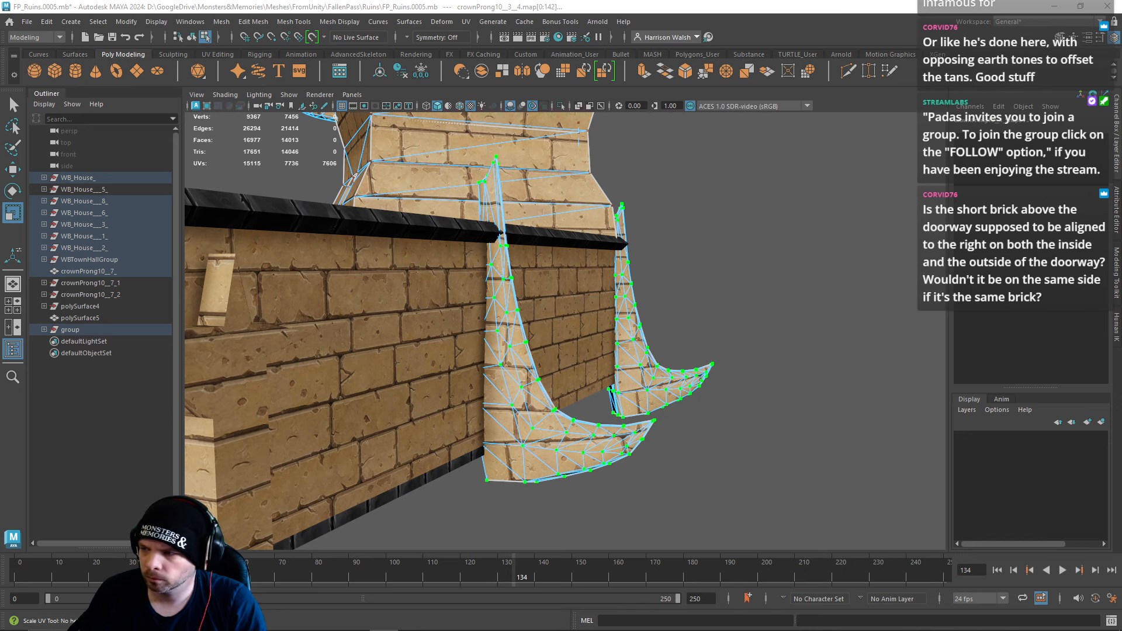
alt+drag(685, 300, 696, 464)
Step: Select the crown prong UVs on rooftop tower polySurface5, return to object mode and clear the selection
click(602, 187)
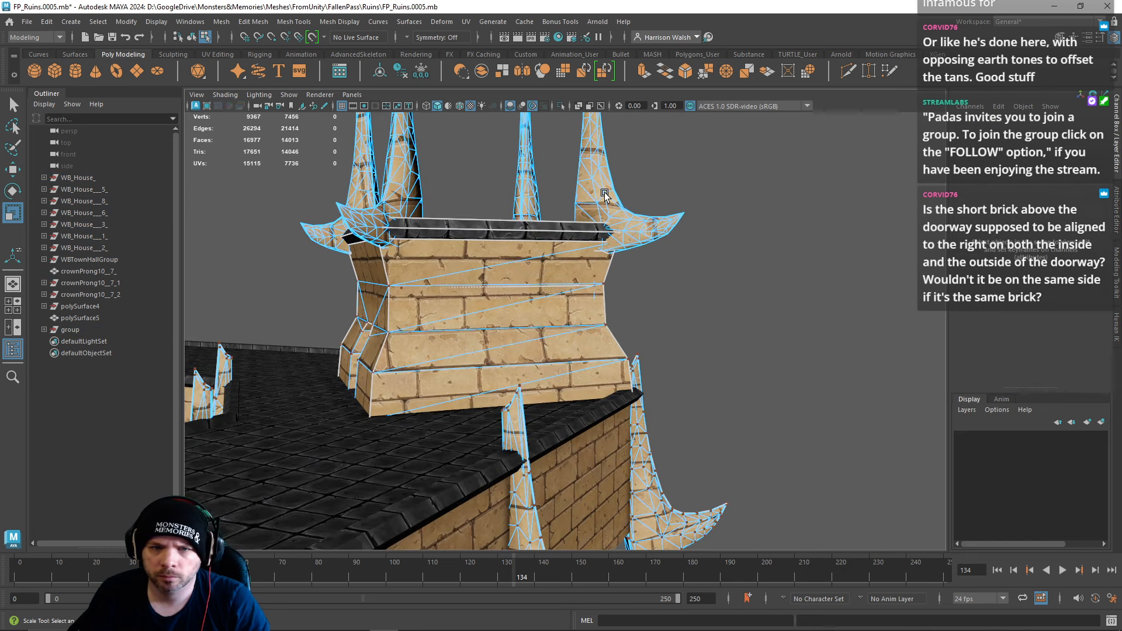
right_drag(600, 184, 628, 171)
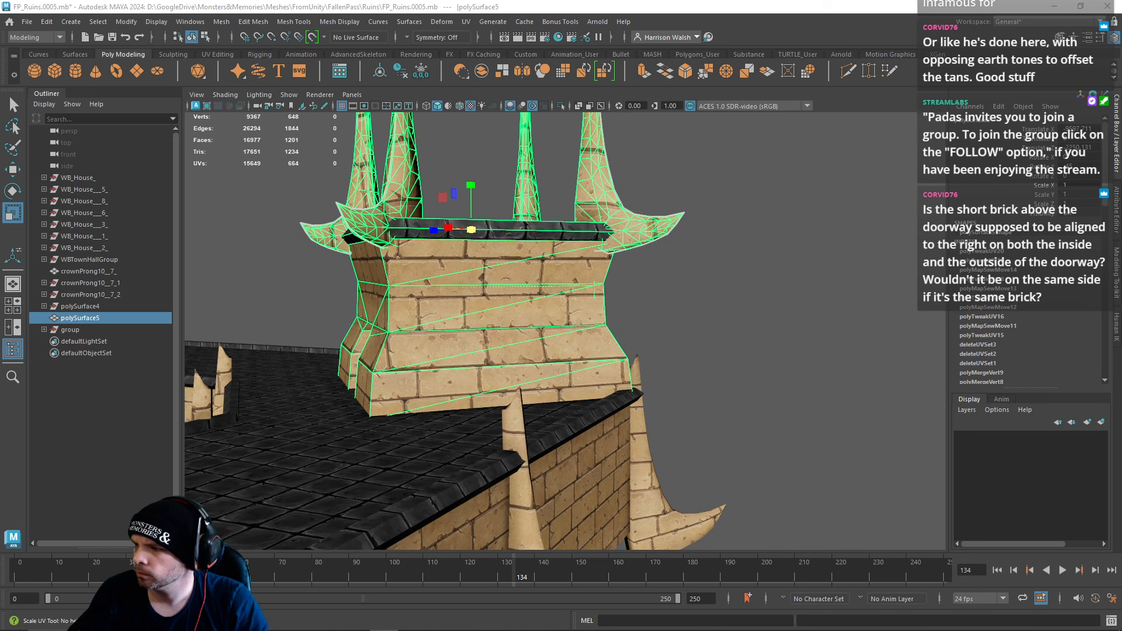
key(F9)
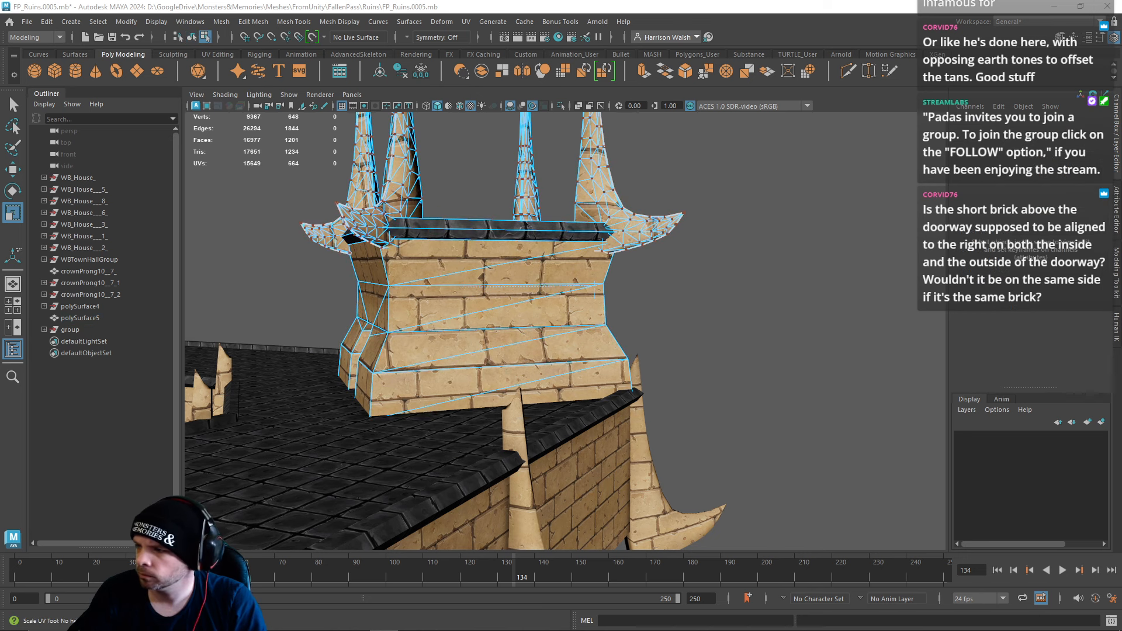
right_click(672, 509)
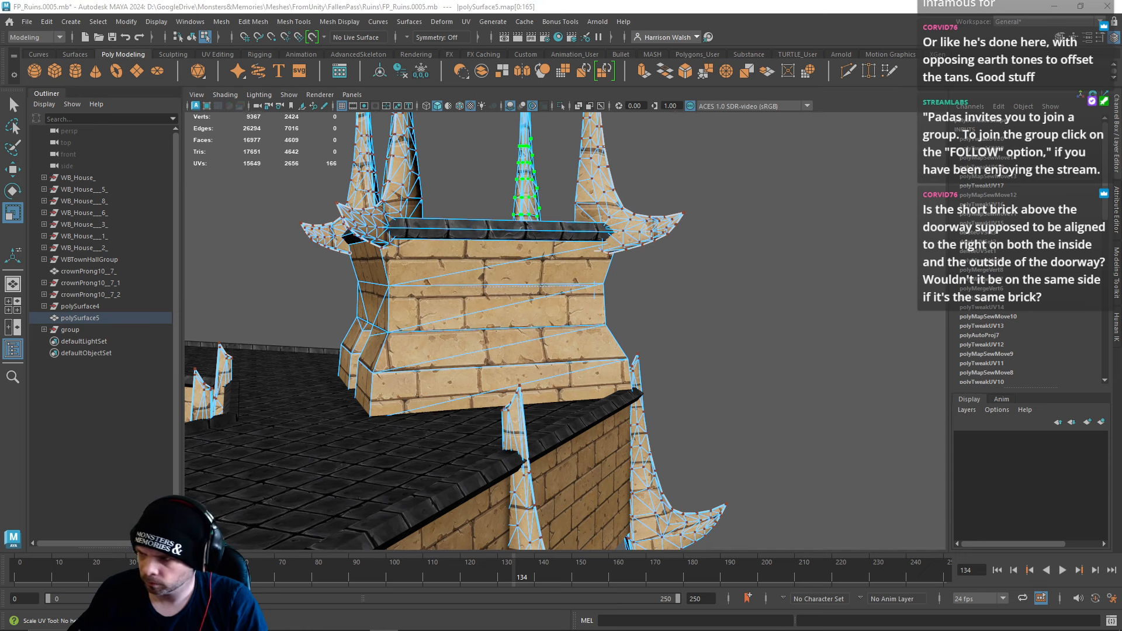
key(ctrl+z)
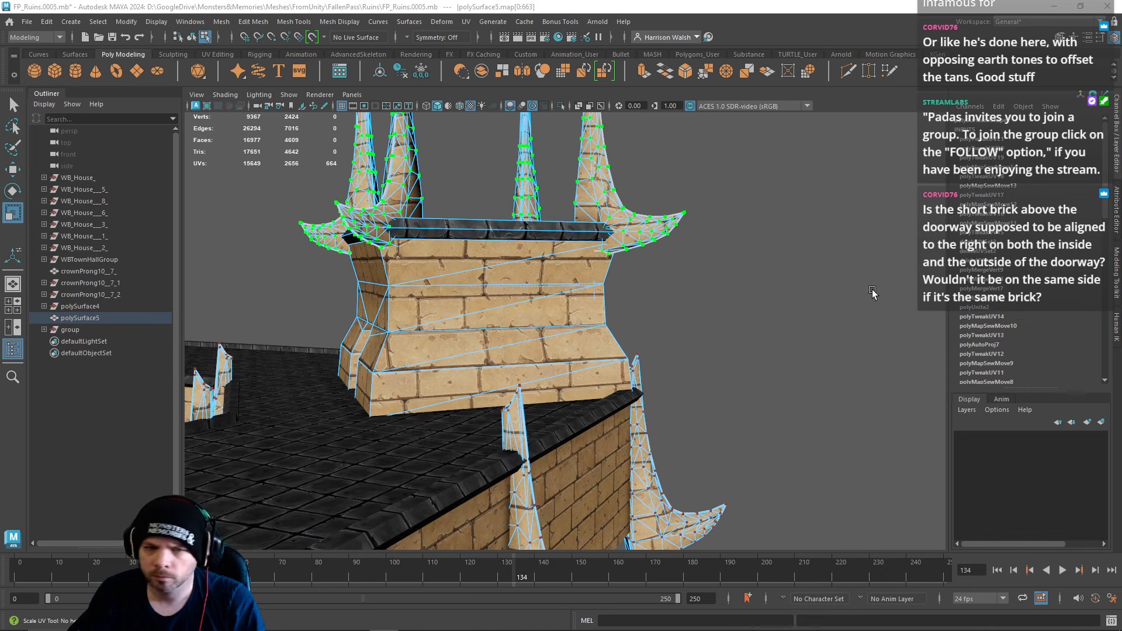
right_drag(578, 217, 633, 196)
click(835, 272)
Step: View the whole ruins complex and save the scene as the next incremental version
alt+right_drag(835, 272, 674, 325)
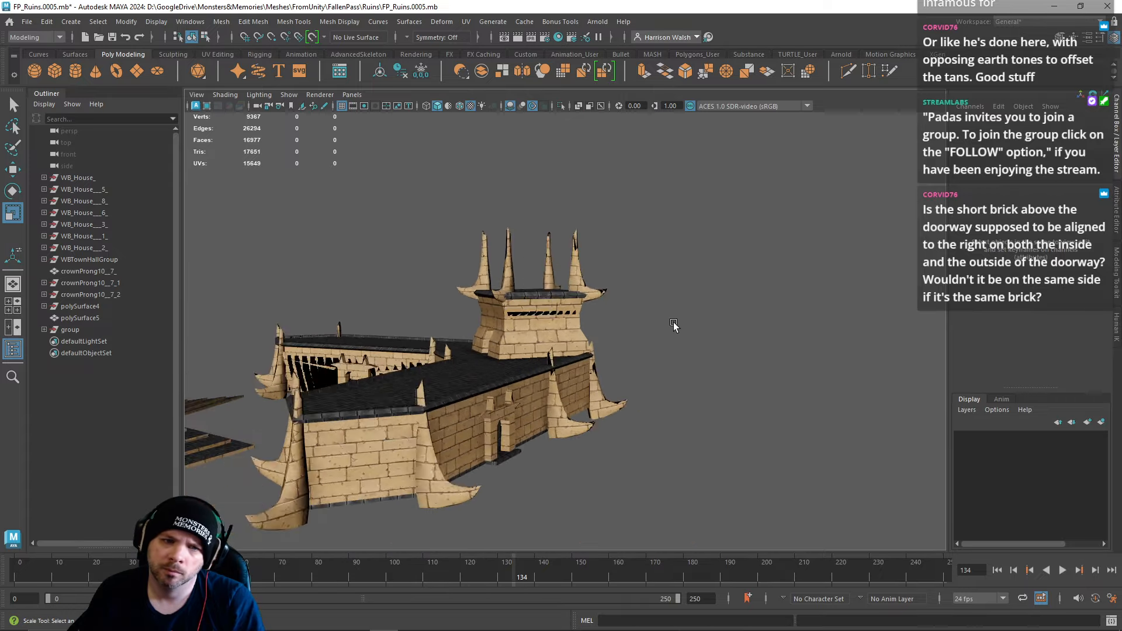
alt+drag(674, 326, 551, 314)
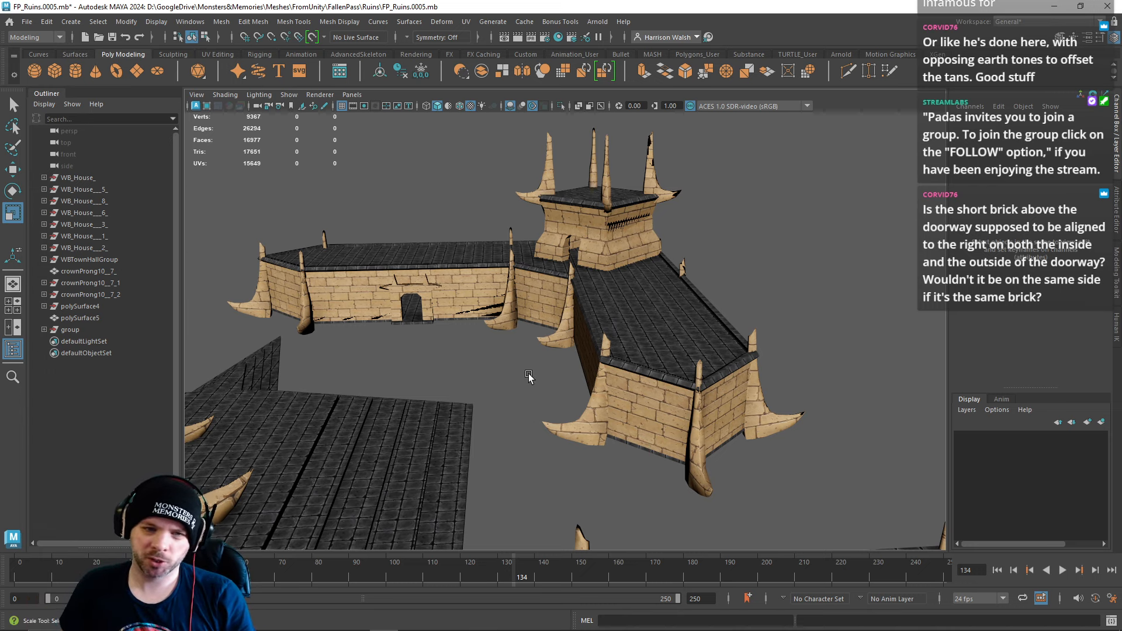
alt+drag(586, 291, 585, 278)
alt+right_drag(584, 279, 283, 296)
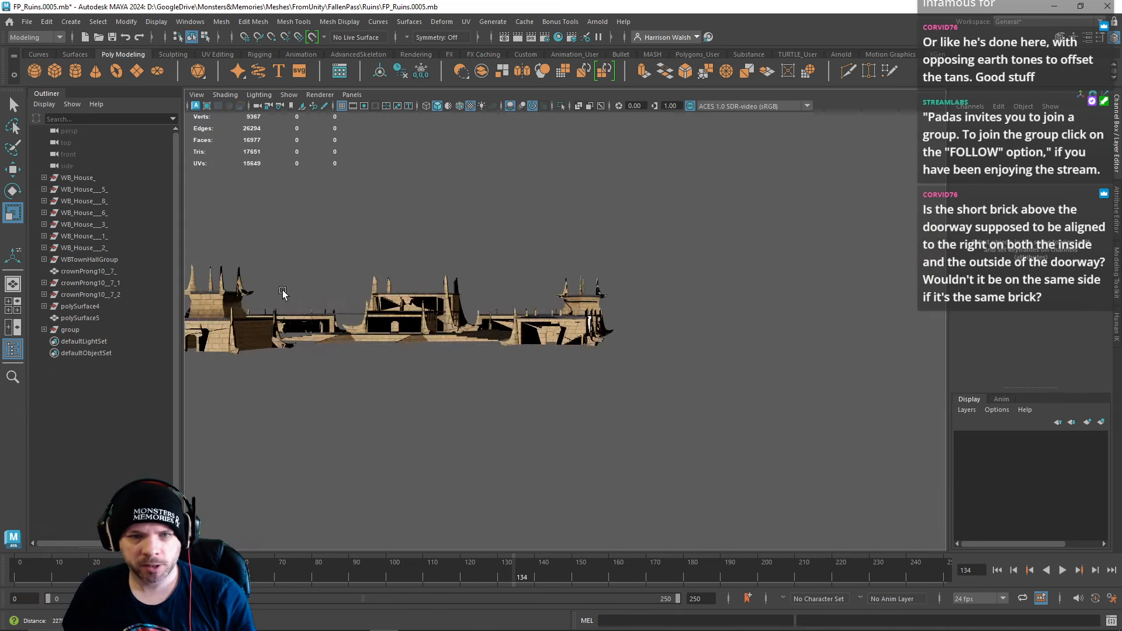
alt+middle_drag(283, 295, 677, 331)
click(27, 22)
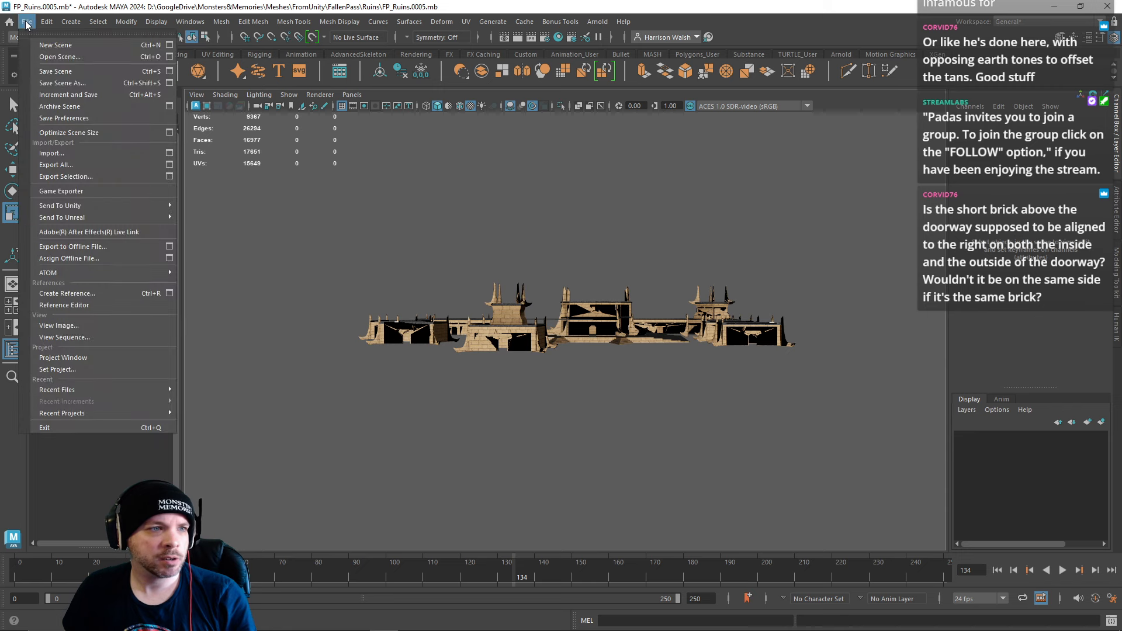
click(53, 95)
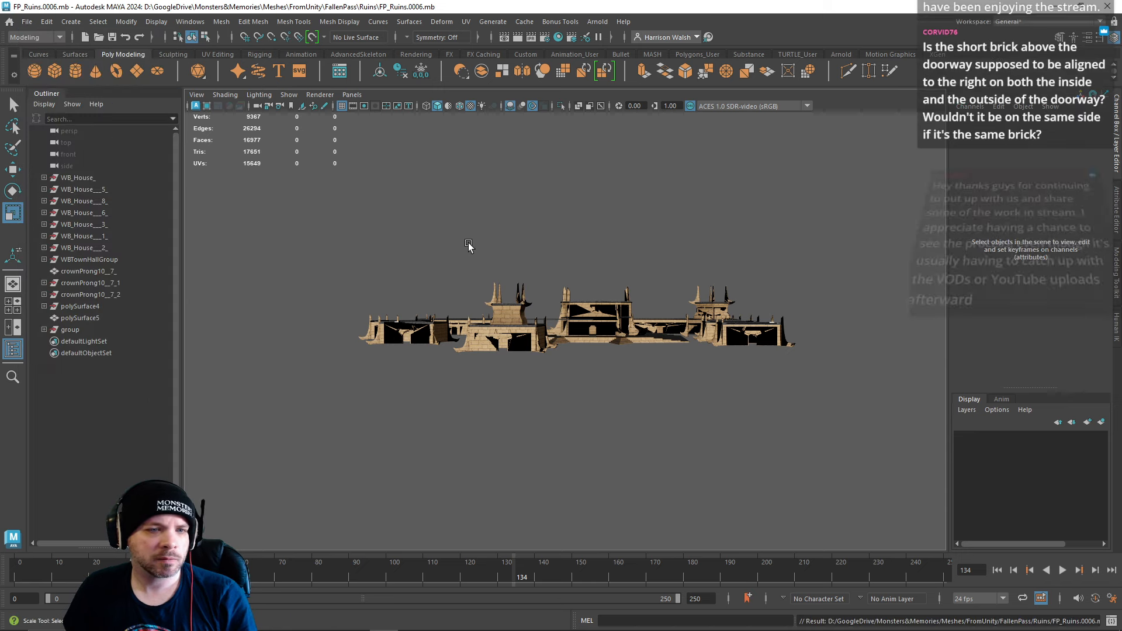
Step: Look over the ruin layout from above, check the building hierarchy in Unity's FallenPass scene, and return to Maya
alt+drag(466, 243, 623, 272)
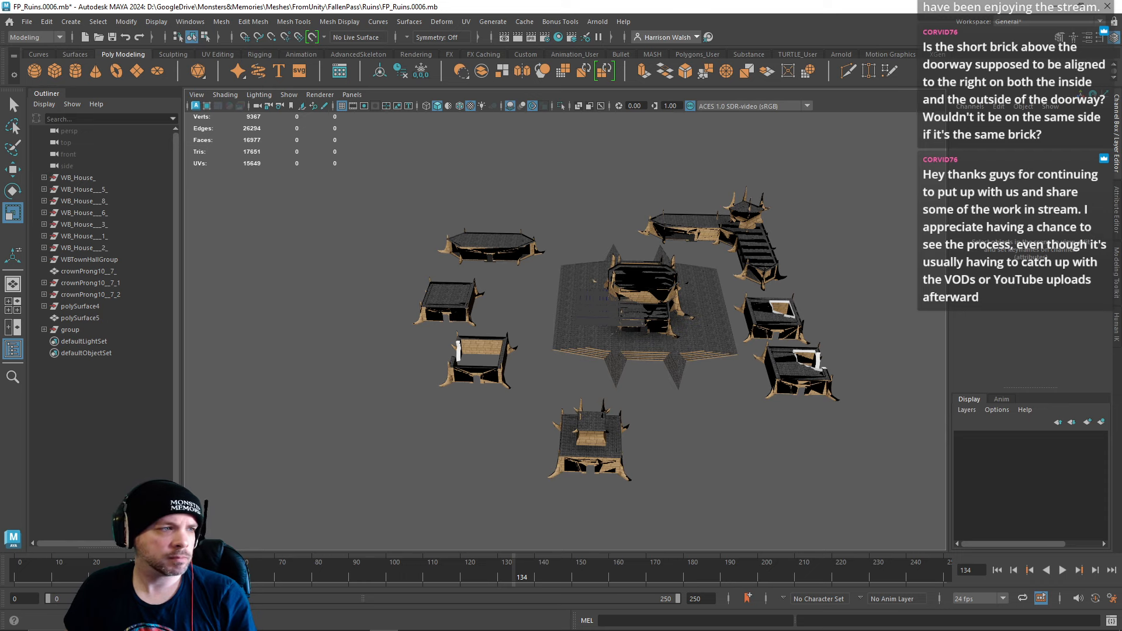
key(alt+Tab)
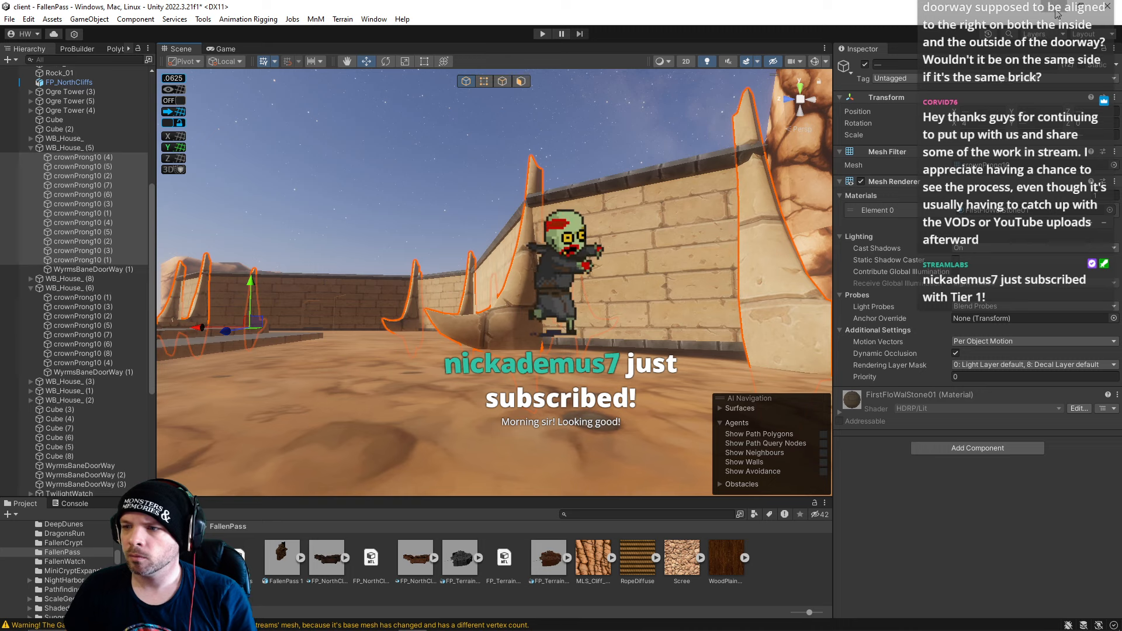
key(alt+Tab)
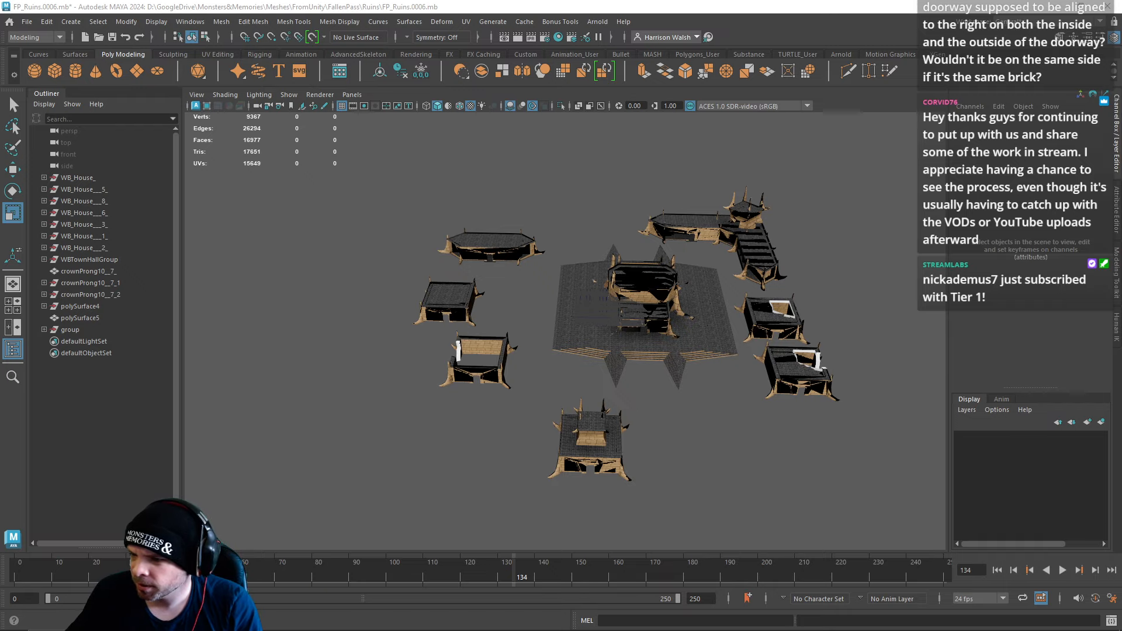
Step: Frame the broken-roof house in WB_House___2_ and create a polygon cube in the scene
alt+drag(764, 388, 736, 366)
alt+right_drag(737, 374, 826, 517)
alt+middle_drag(817, 412, 690, 467)
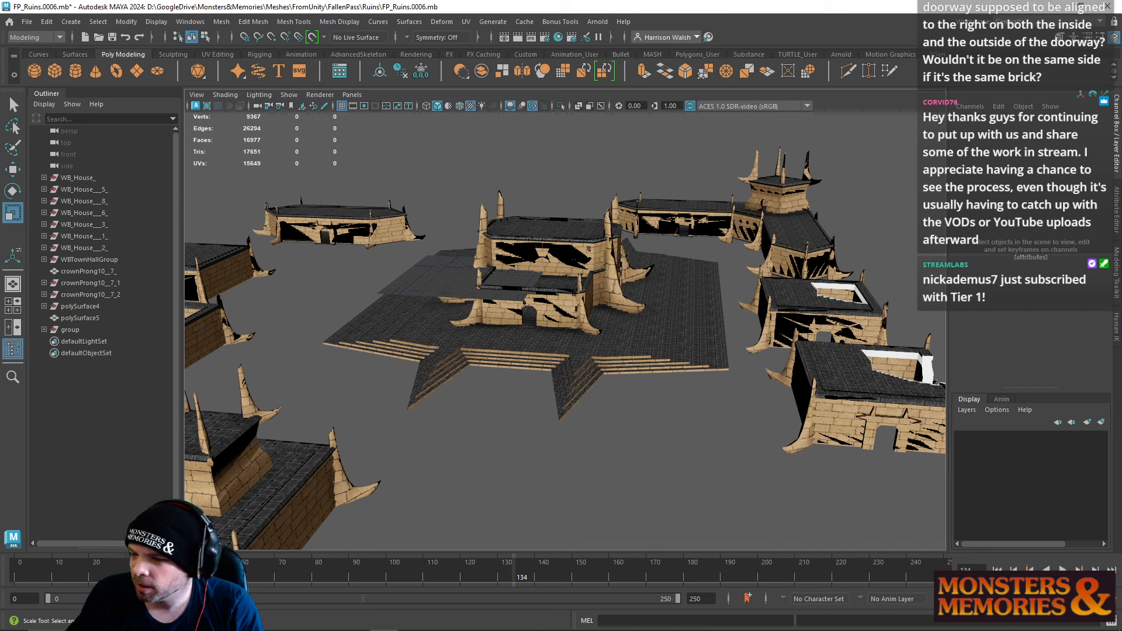
mouse_move(671, 393)
alt+mouse_down()
mouse_move(699, 378)
mouse_move(672, 381)
alt+mouse_up()
click(647, 344)
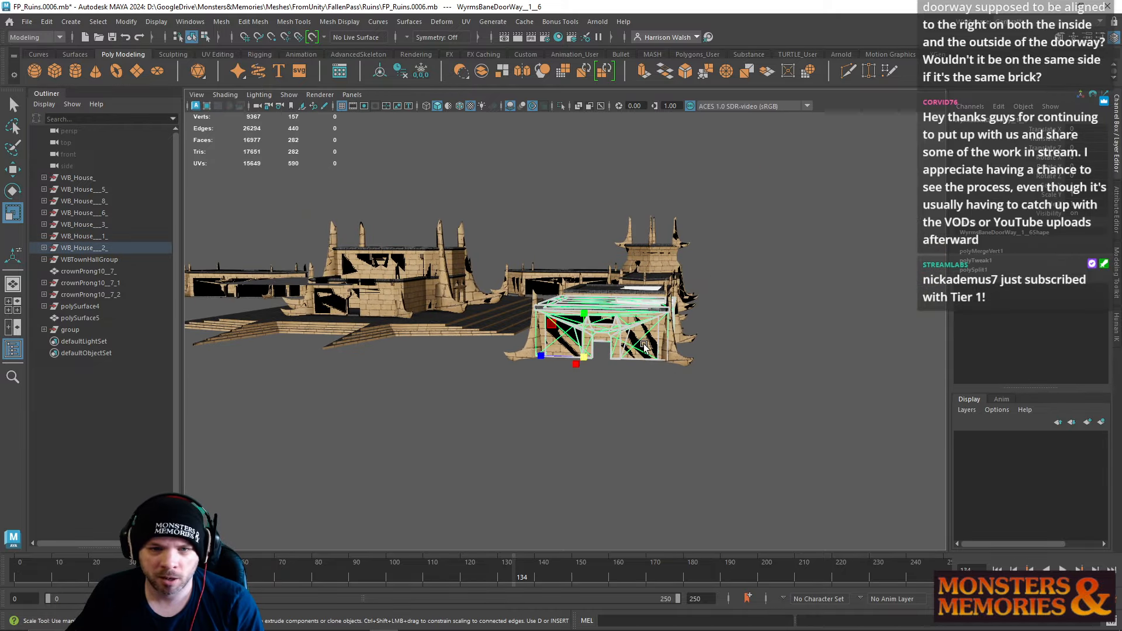
key(f)
alt+drag(587, 377, 349, 366)
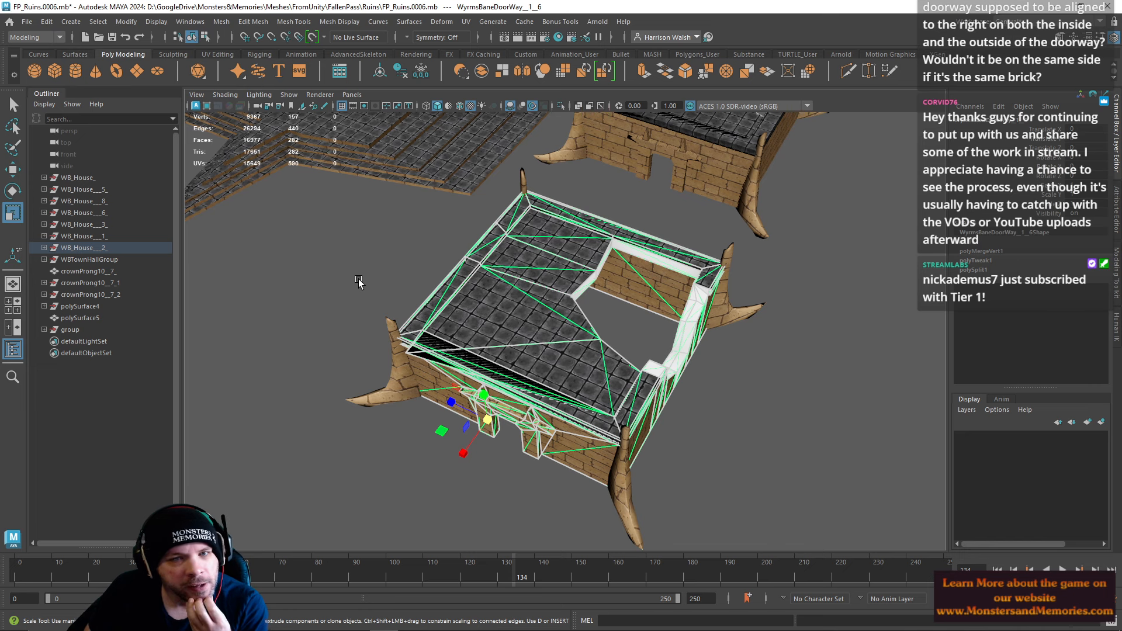
scroll(436, 264, down, 4)
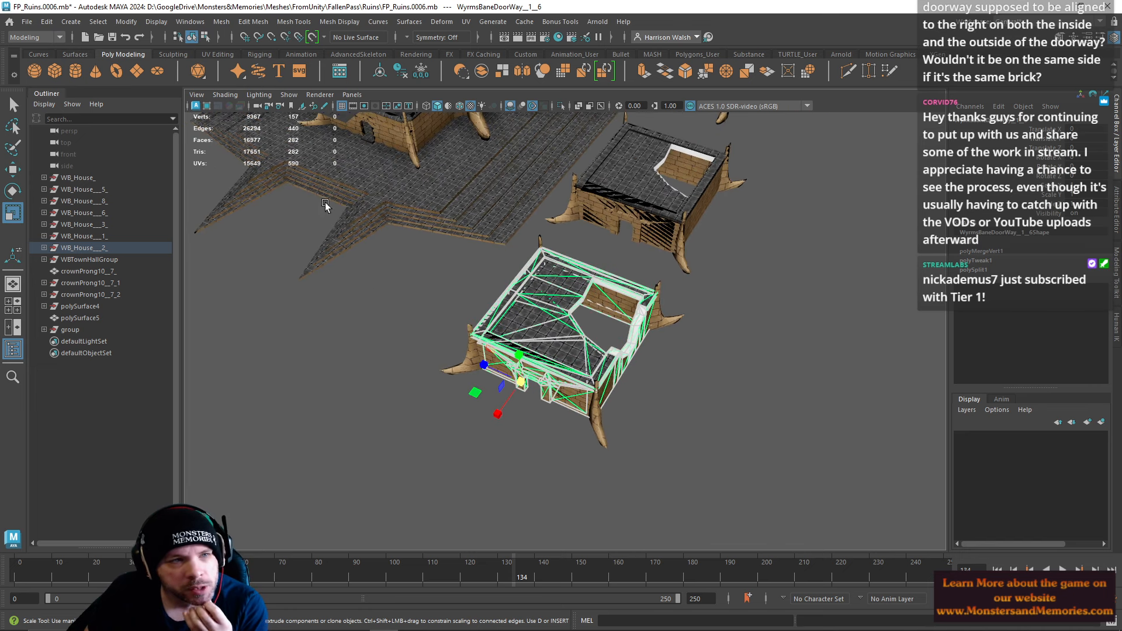
click(54, 71)
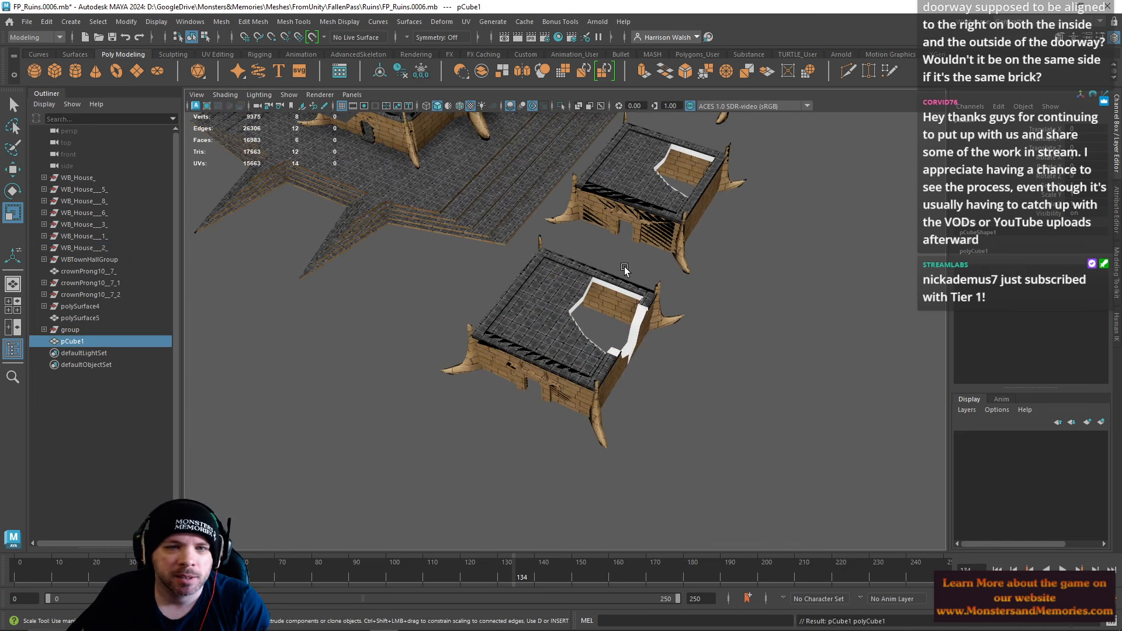
Step: Select the walls, roof and corner prongs of the WB_House___2_ building and combine them into one mesh
click(568, 321)
alt+drag(517, 328, 702, 380)
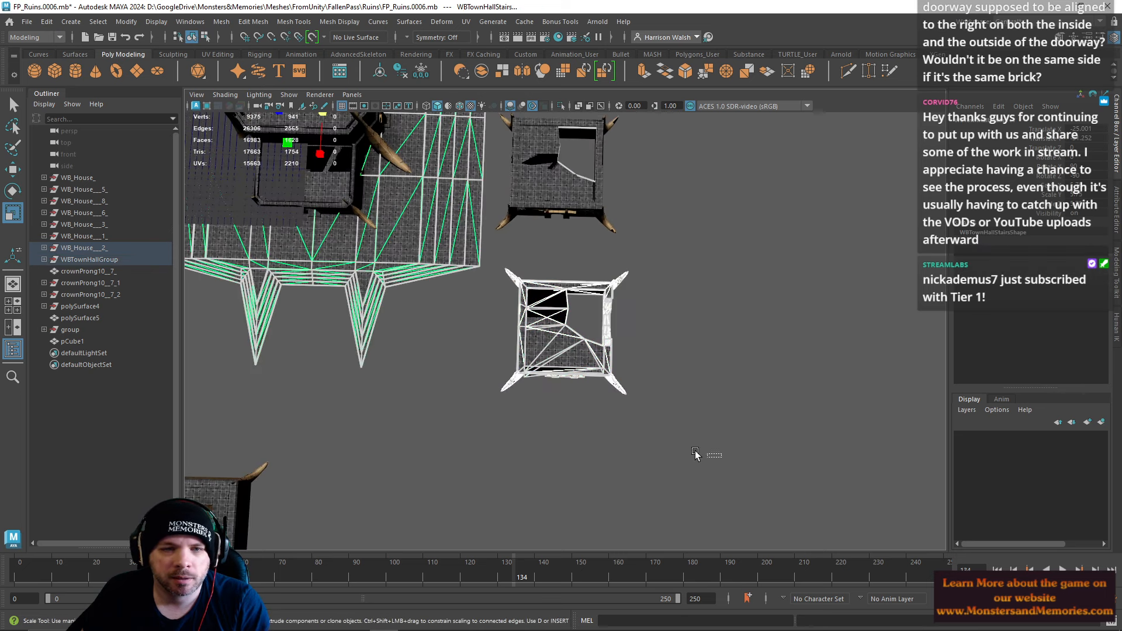
drag(709, 453, 502, 339)
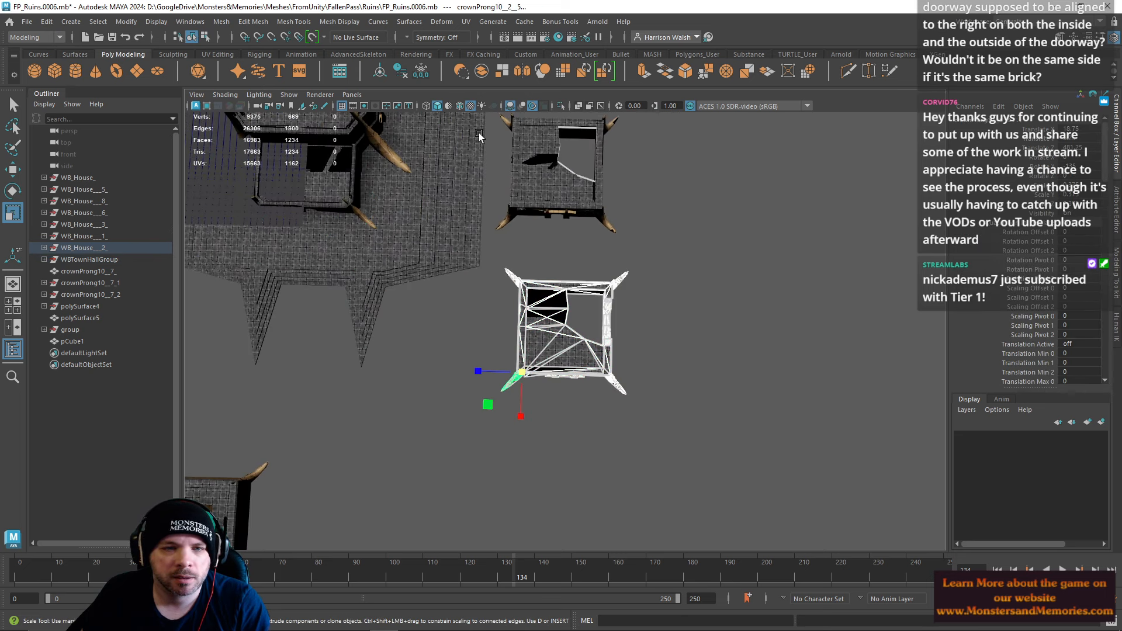
alt+drag(494, 225, 514, 207)
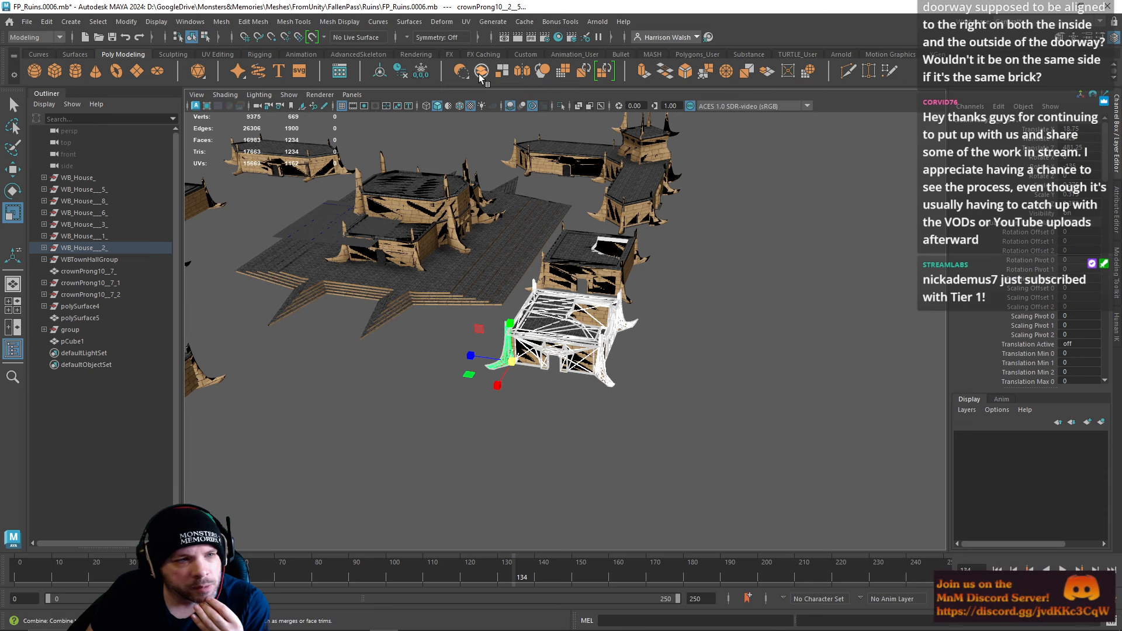
click(479, 73)
Step: Try renaming the combined house with the prefix WB_Ruin, and undo the rename and the combine
double_click(109, 353)
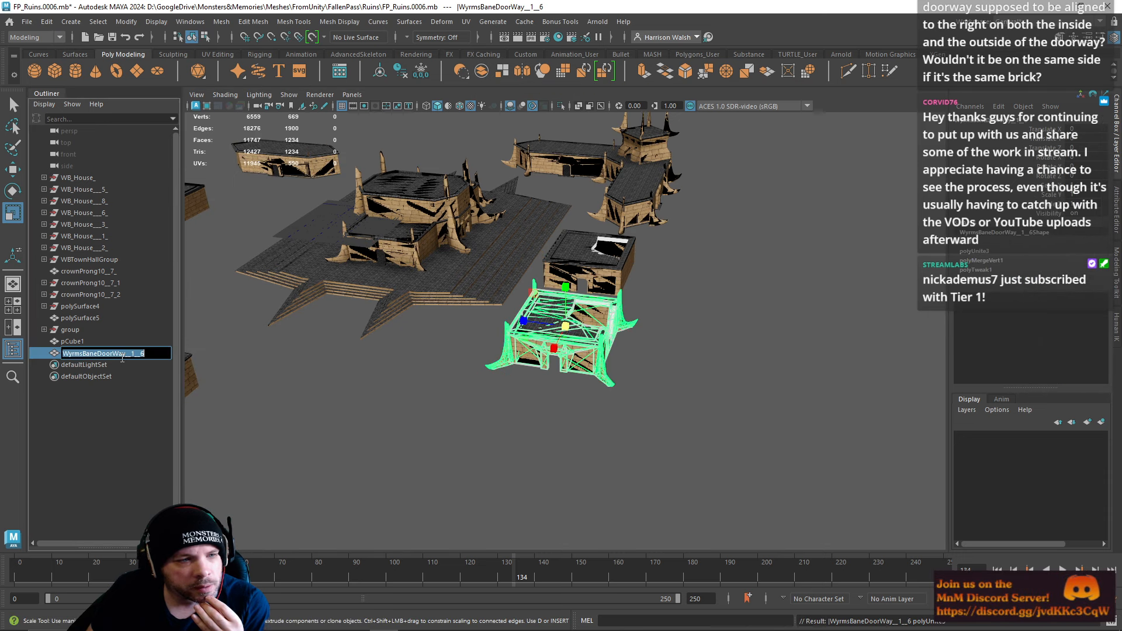
mouse_move(153, 352)
mouse_down()
mouse_move(69, 353)
mouse_move(145, 357)
mouse_up()
click(150, 353)
click(68, 353)
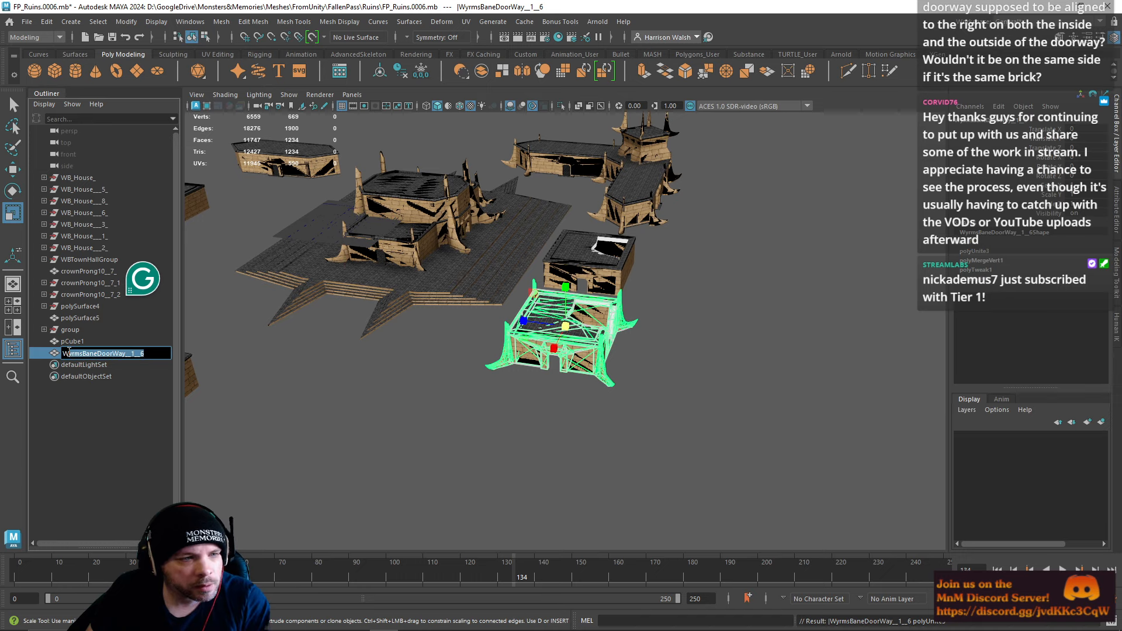
text(B)
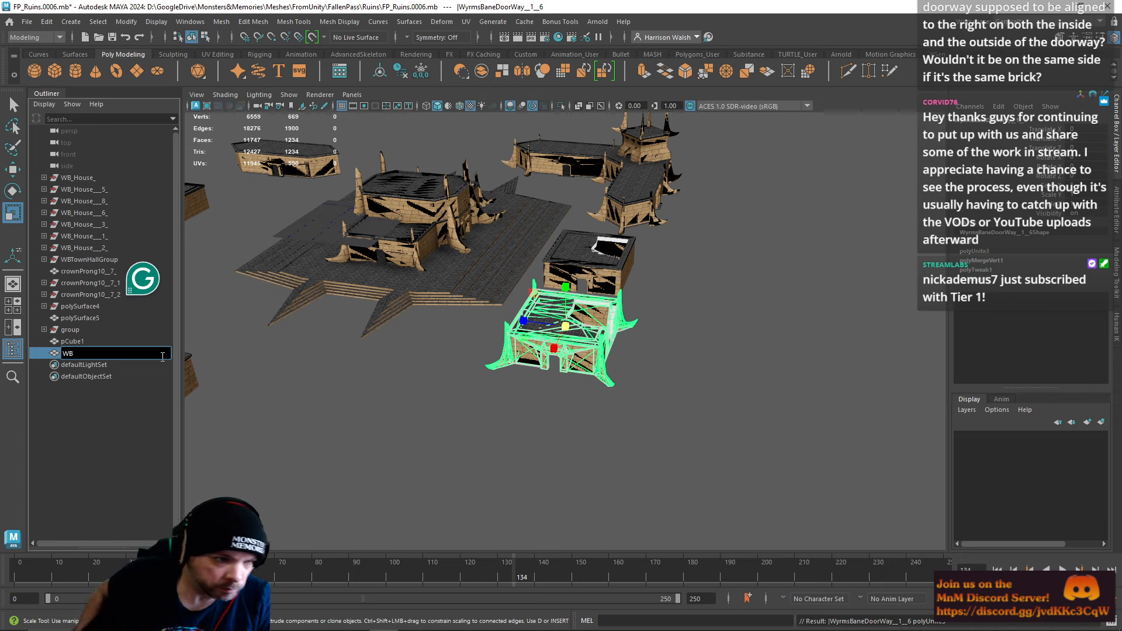
text(_Ruin)
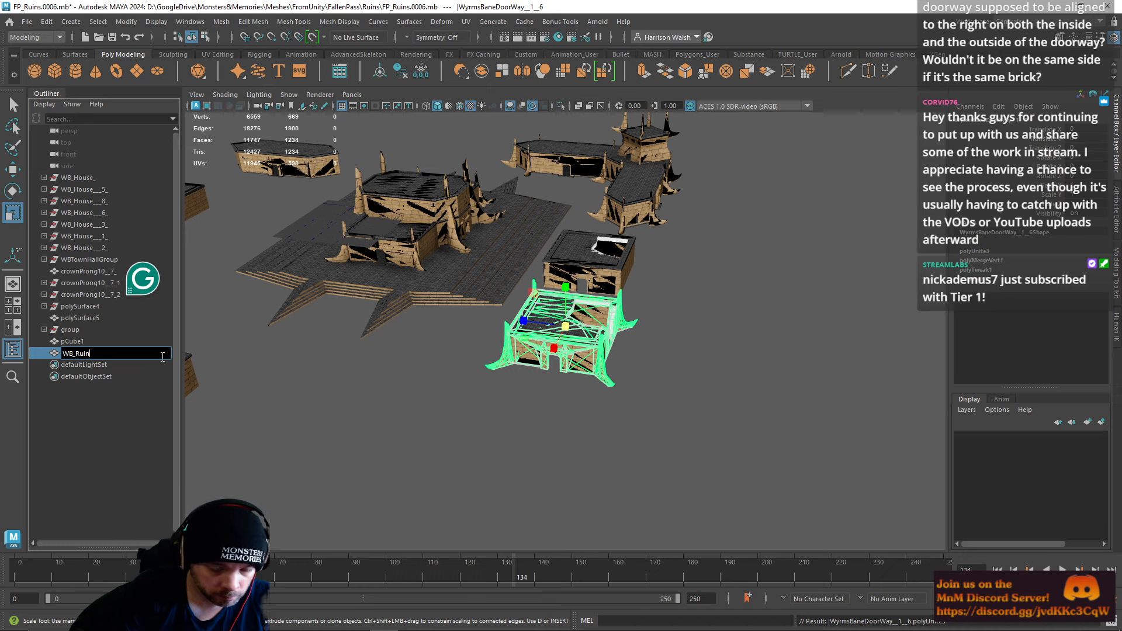
key(ctrl+z)
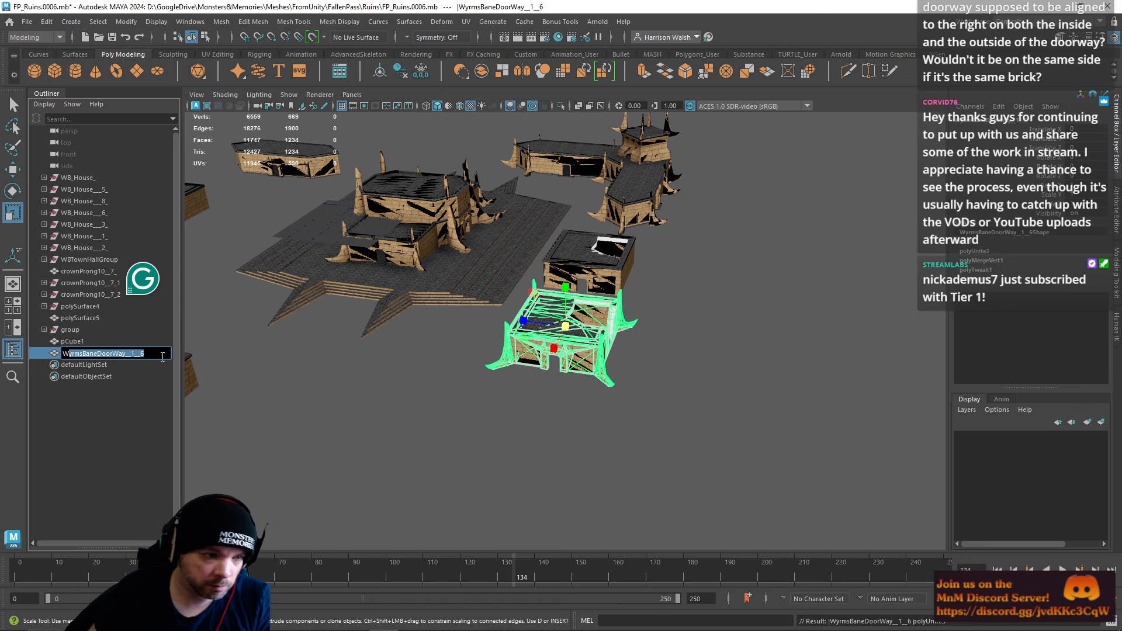
click(238, 424)
key(ctrl+z)
key(ctrl+z)
key(ctrl+z)
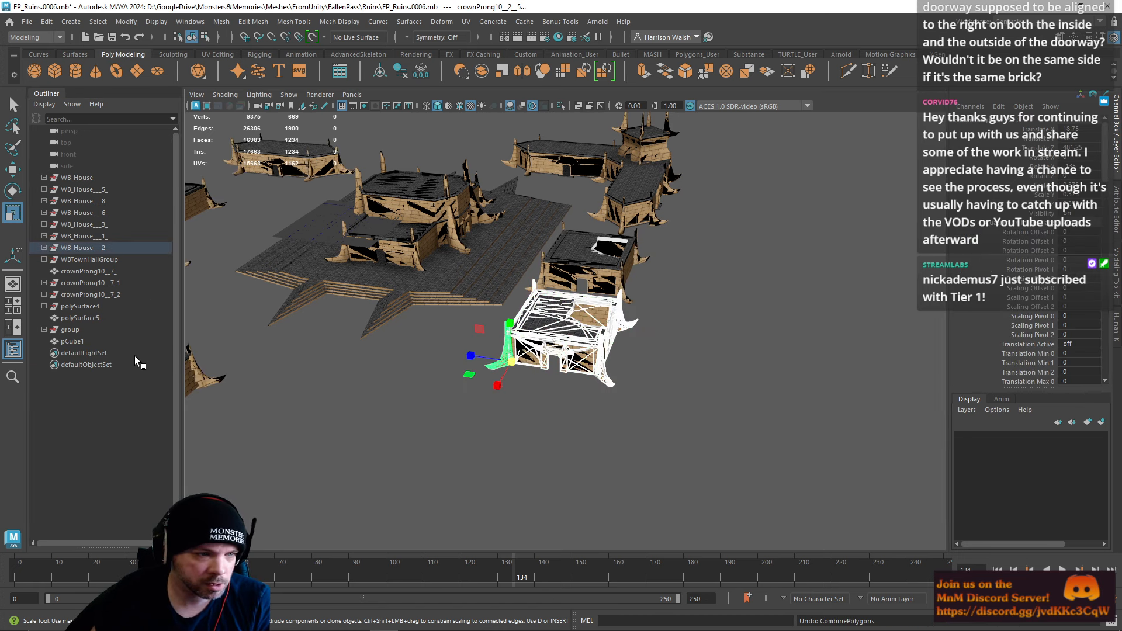
Step: Select the intact-roof WB_House_ building with its four corner prongs and combine them into one mesh
click(84, 237)
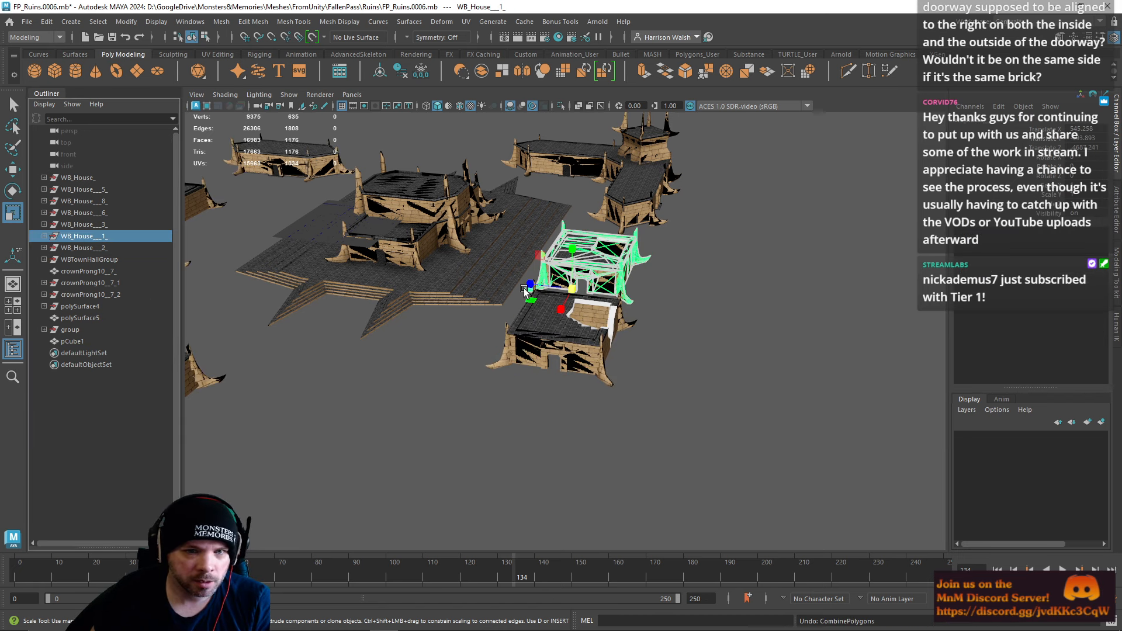
alt+middle_drag(580, 286, 832, 313)
alt+drag(591, 325, 598, 345)
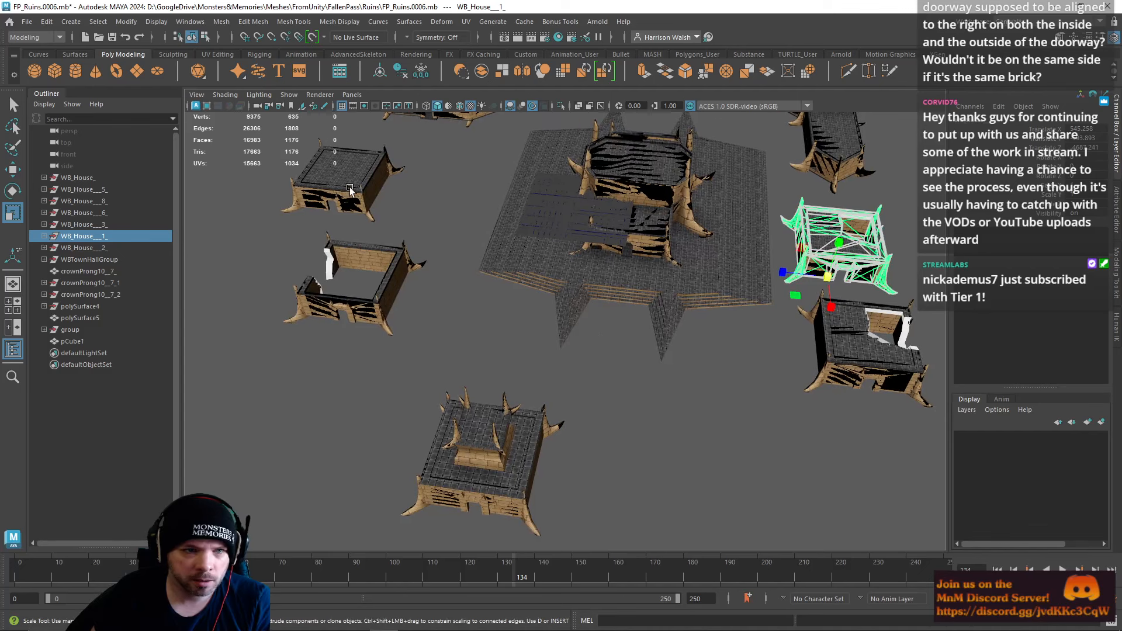
click(337, 191)
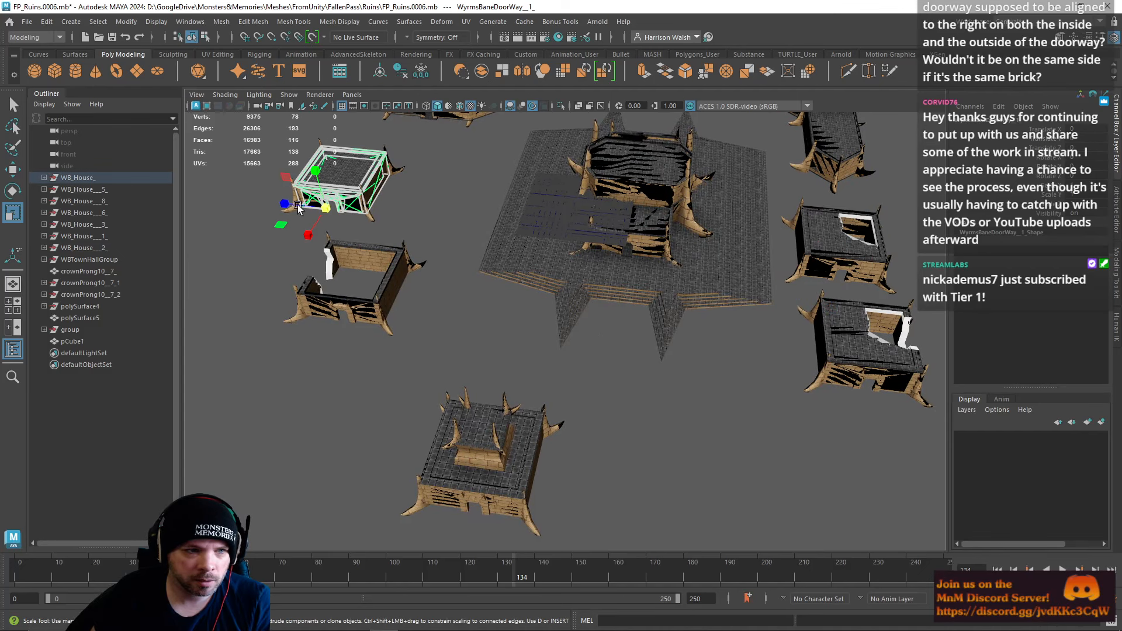
alt+middle_drag(325, 240, 382, 337)
alt+drag(334, 239, 382, 320)
alt+middle_drag(383, 321, 436, 373)
drag(326, 194, 502, 348)
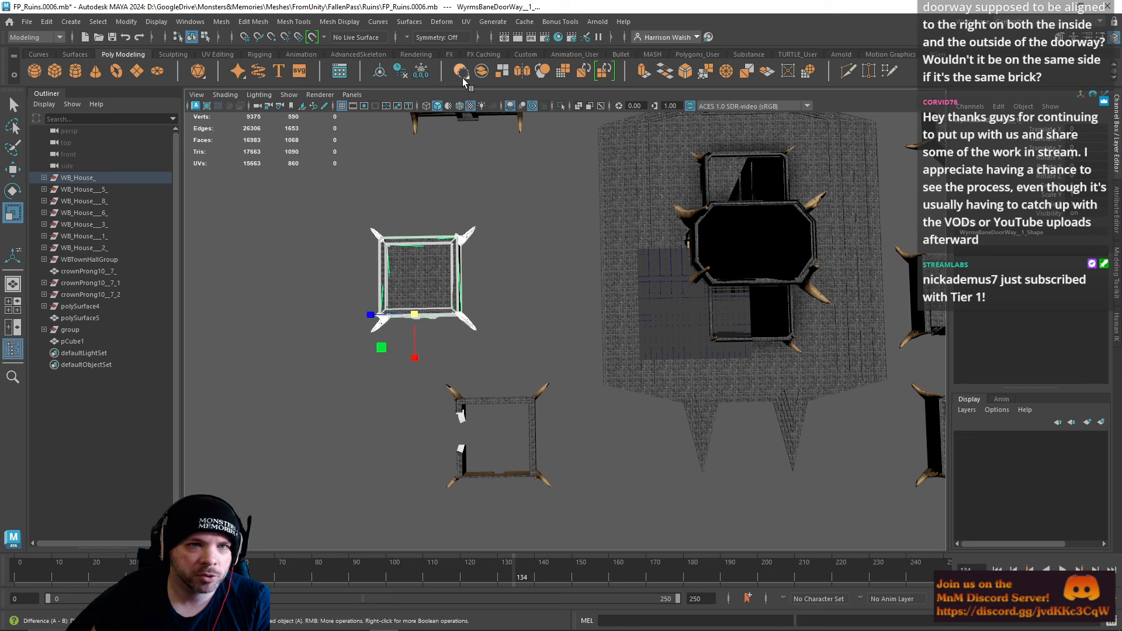
click(481, 71)
Step: Try renaming the combined intact-roof house WB_RuinHouse_01
double_click(83, 353)
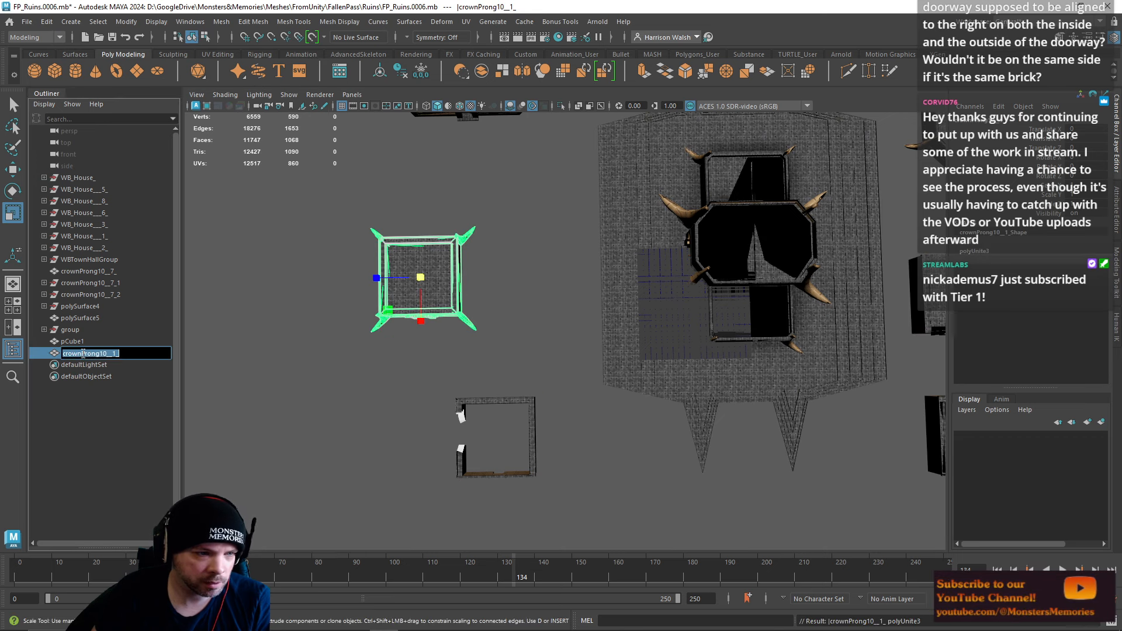
text(WB_R)
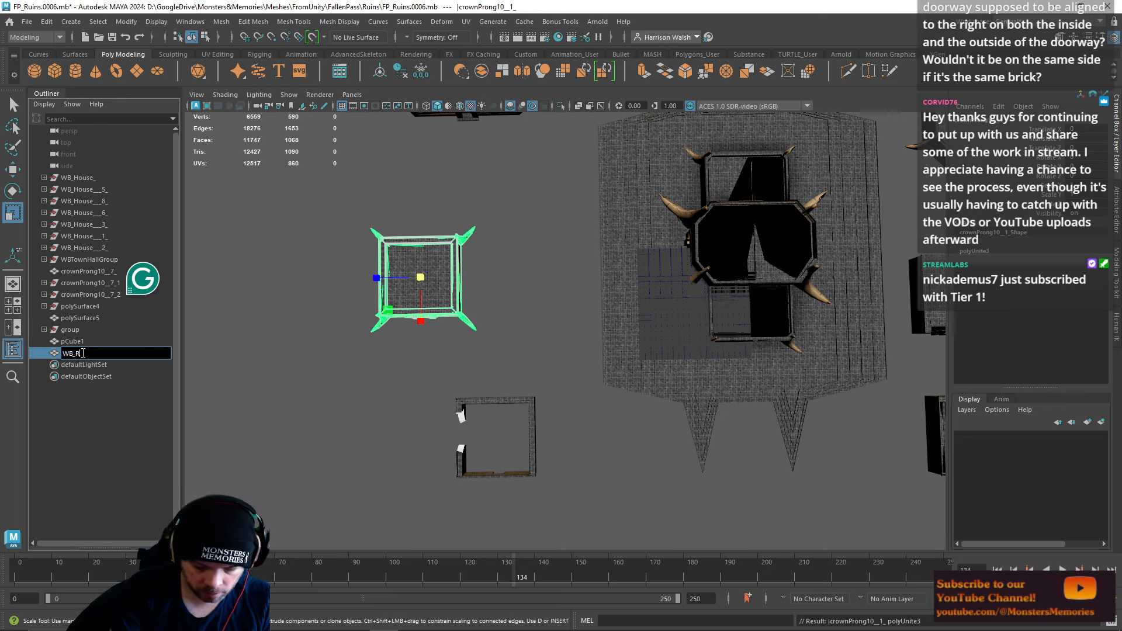
text(uin_Hour)
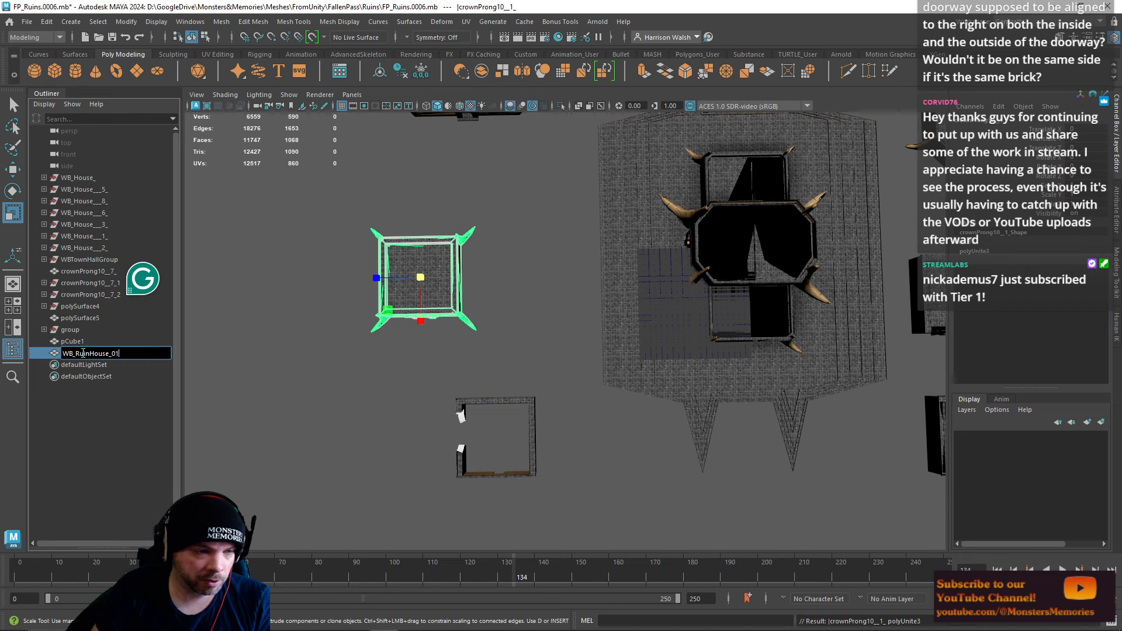
drag(115, 357, 54, 355)
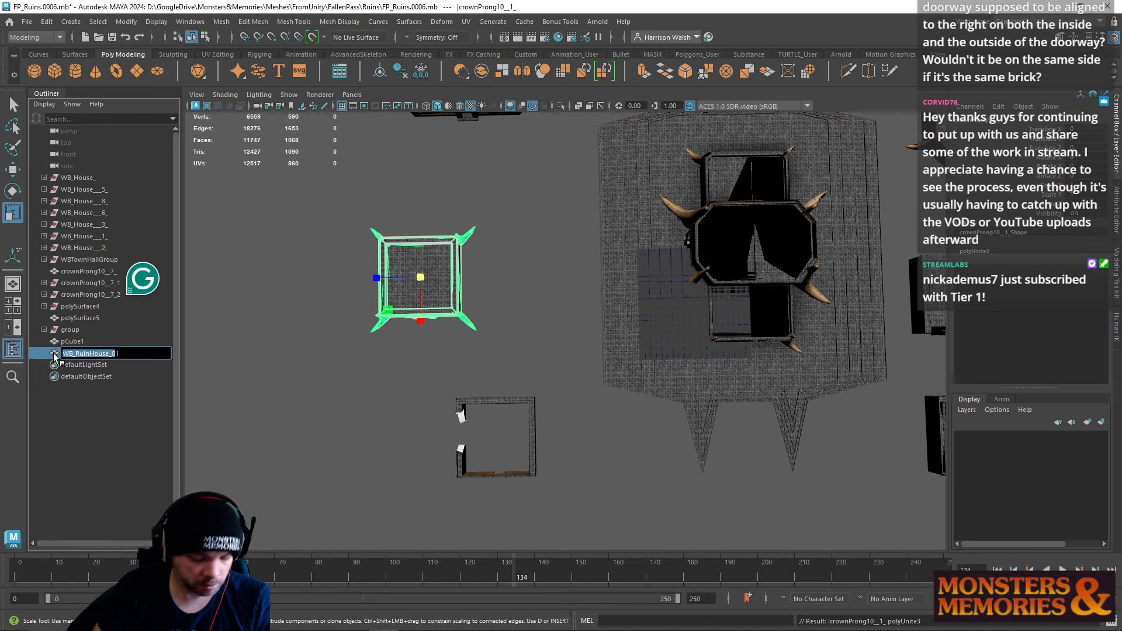
key(Return)
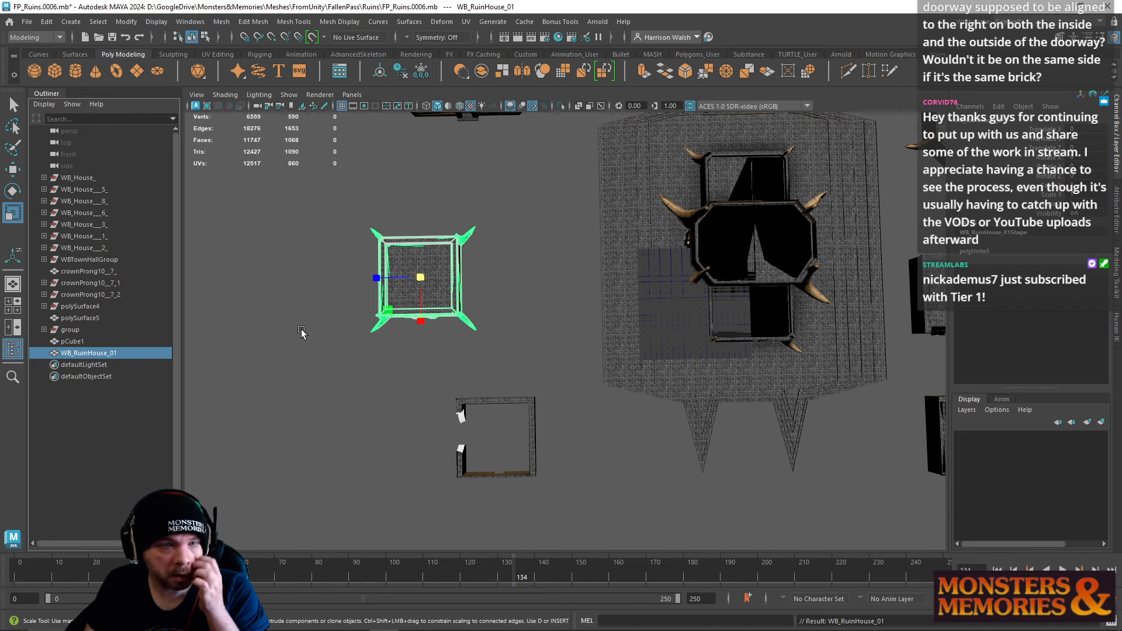
Step: Select the roofed house in WB_House___1_, and undo that selection together with the rename and combine of the intact-roof house
alt+middle_drag(608, 356, 203, 314)
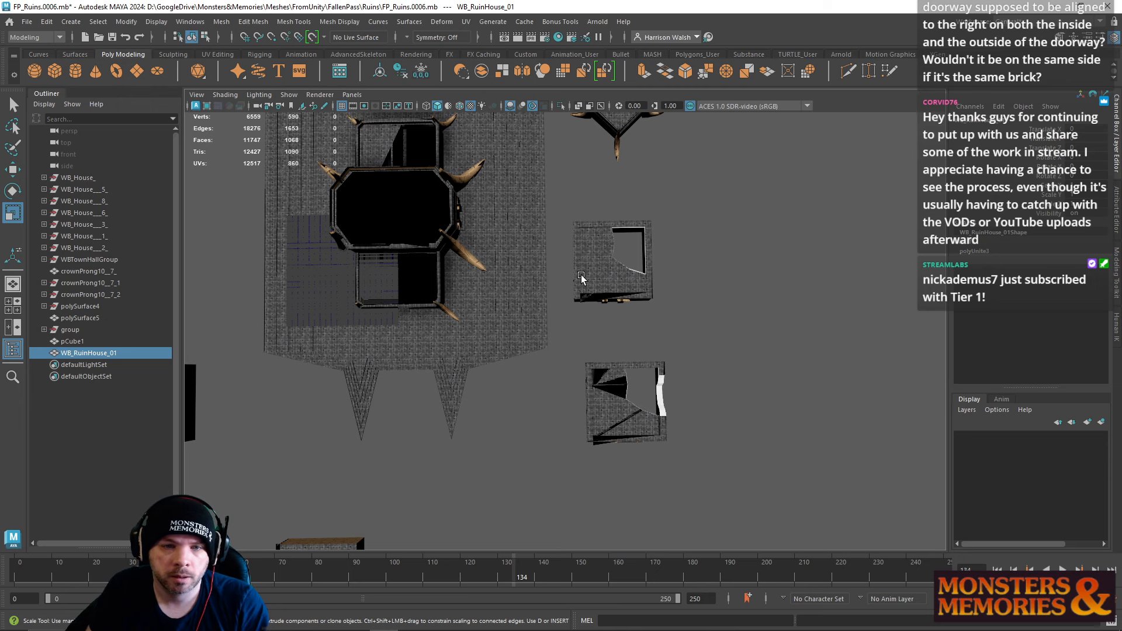
click(582, 277)
alt+drag(566, 196, 580, 268)
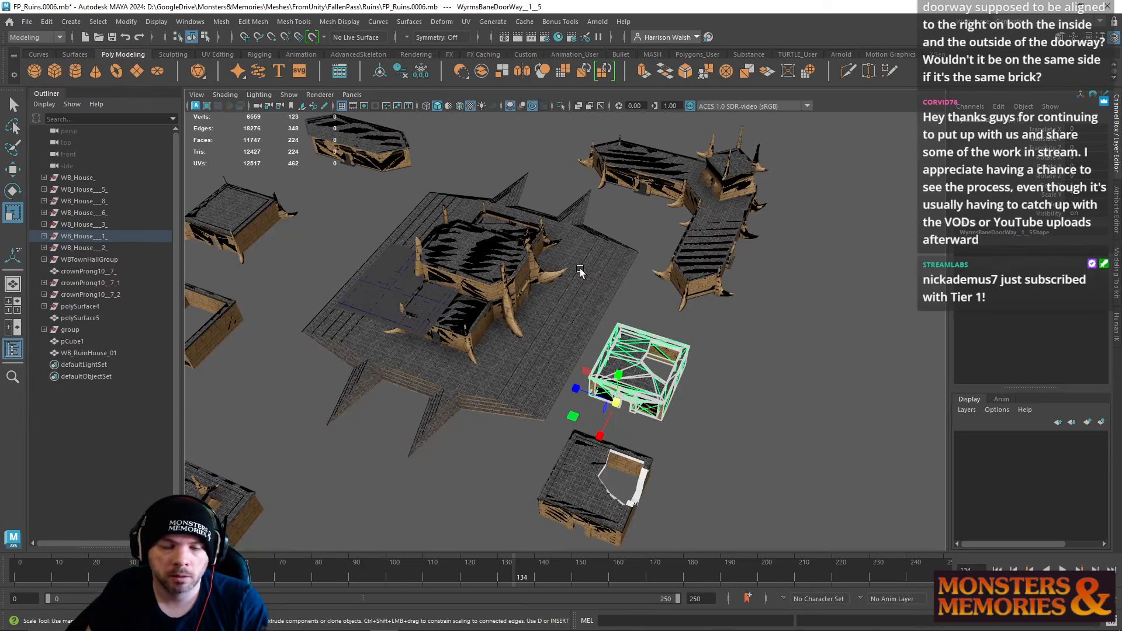
key(ctrl+z)
key(ctrl+z)
key(ctrl+z)
key(ctrl+z)
key(ctrl+z)
Step: Select all the buildings and the cube in the scene and delete their construction history
alt+middle_drag(691, 418, 845, 353)
scroll(771, 367, down, 5)
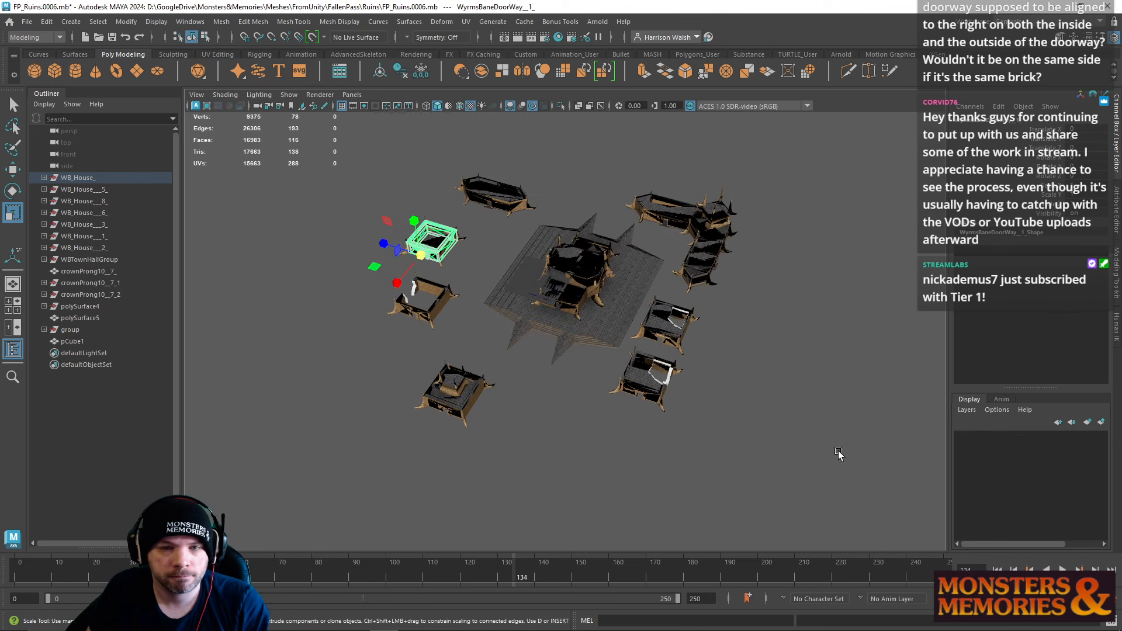
drag(839, 452, 245, 142)
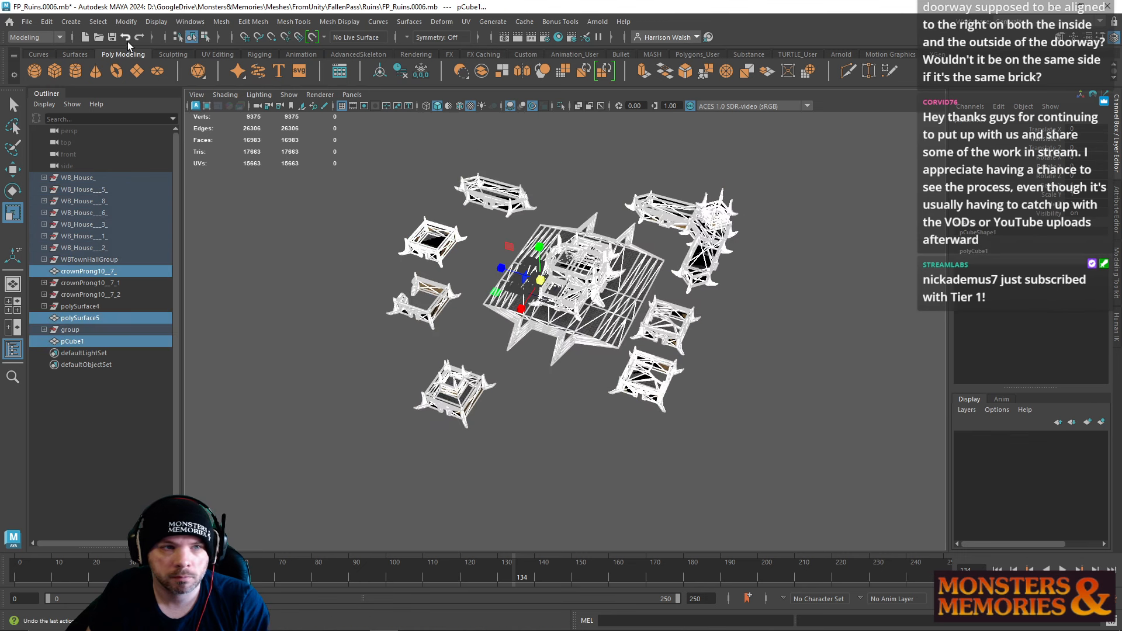
click(402, 75)
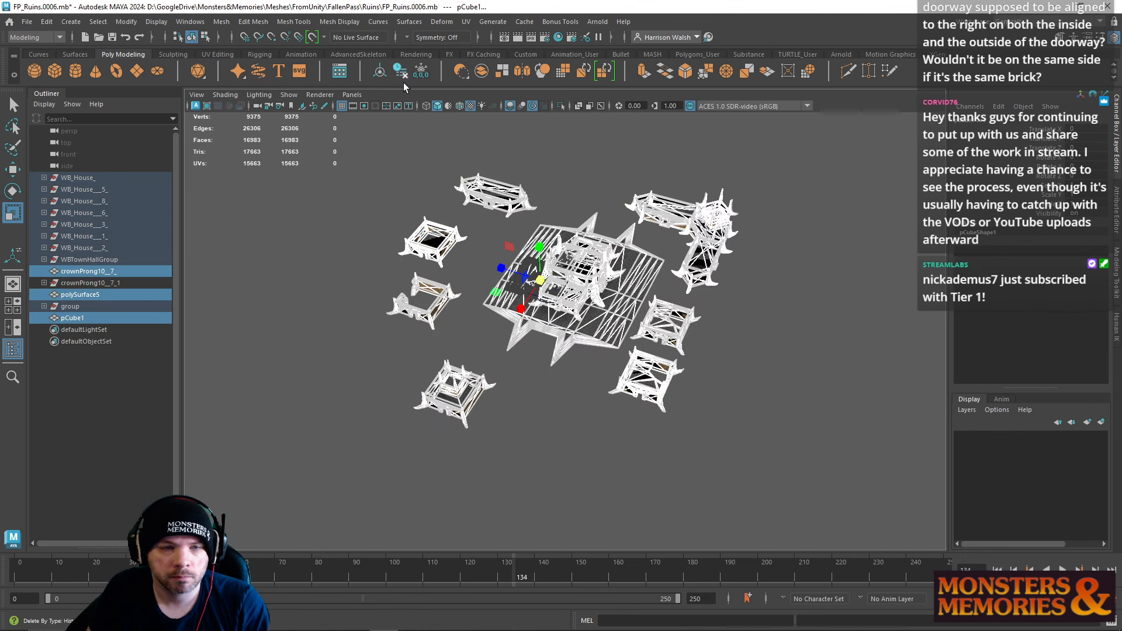
Step: Try combining the intact-roof WB_House_ building with its four corner prongs, and undo the combine
alt+drag(321, 173, 351, 213)
drag(326, 205, 425, 267)
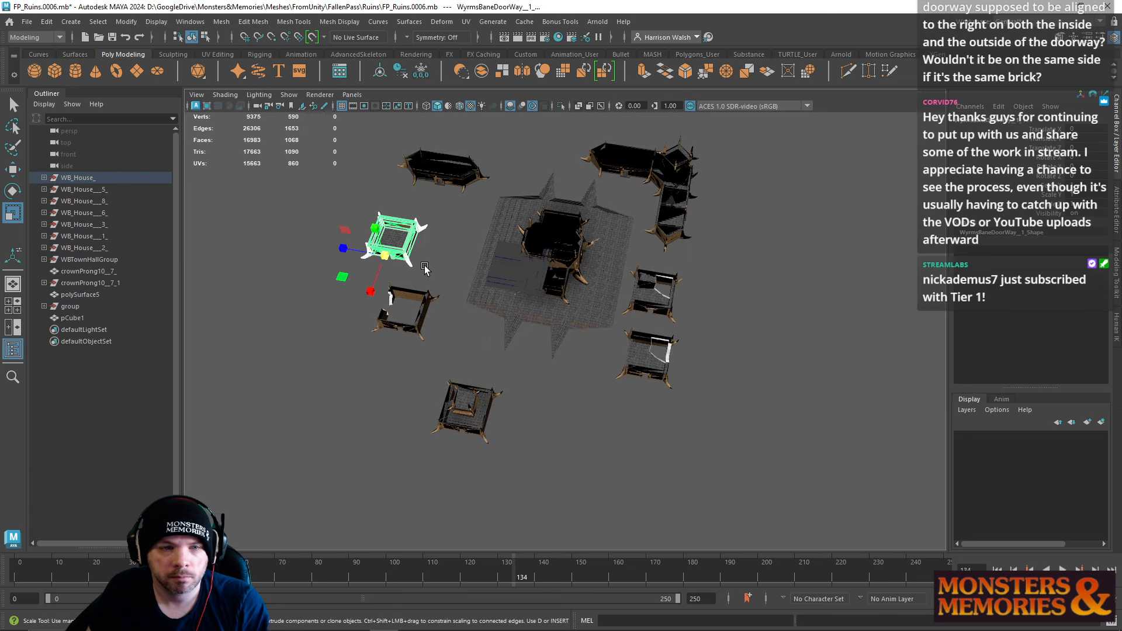
click(481, 74)
key(ctrl+z)
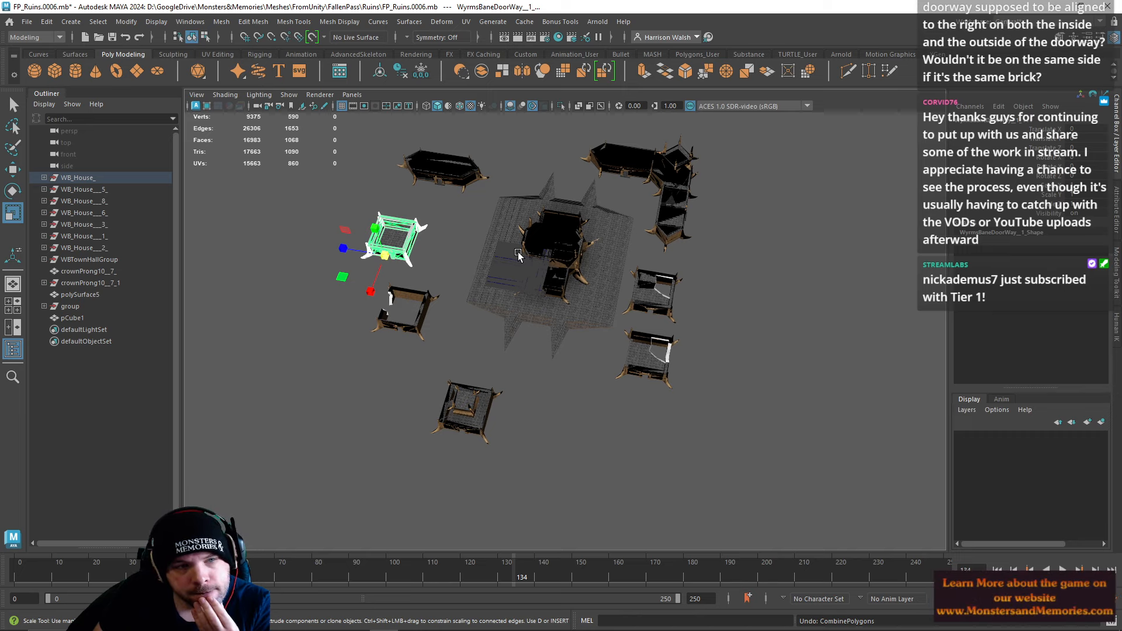
Step: Expand the WB_House_ group and select its four crownProng10 corner prongs
click(44, 177)
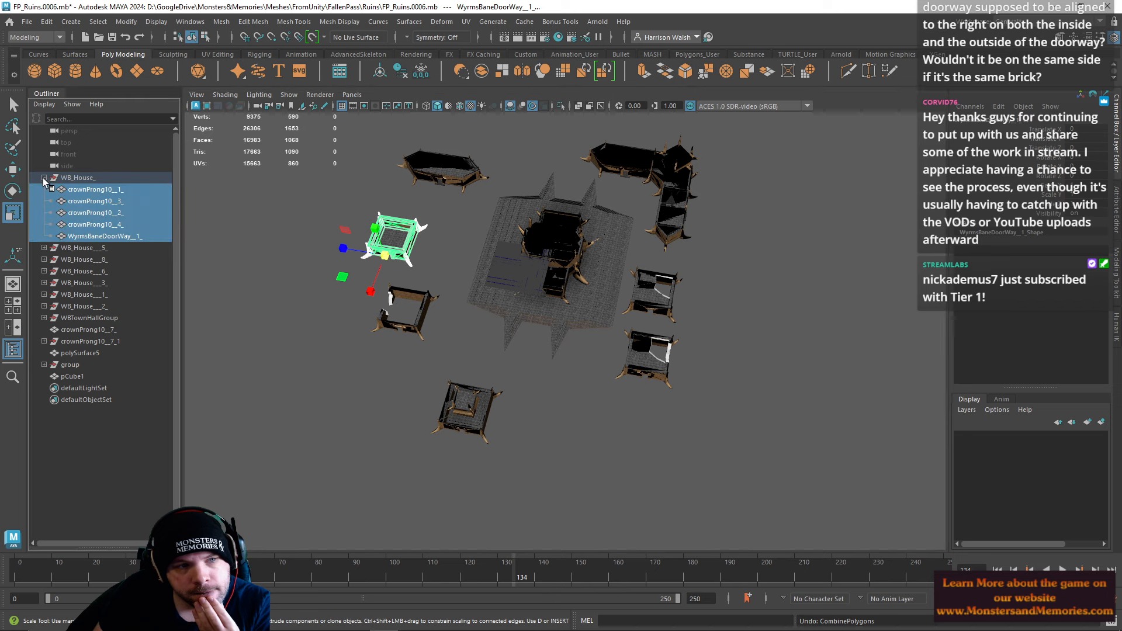
click(74, 192)
shift+click(86, 224)
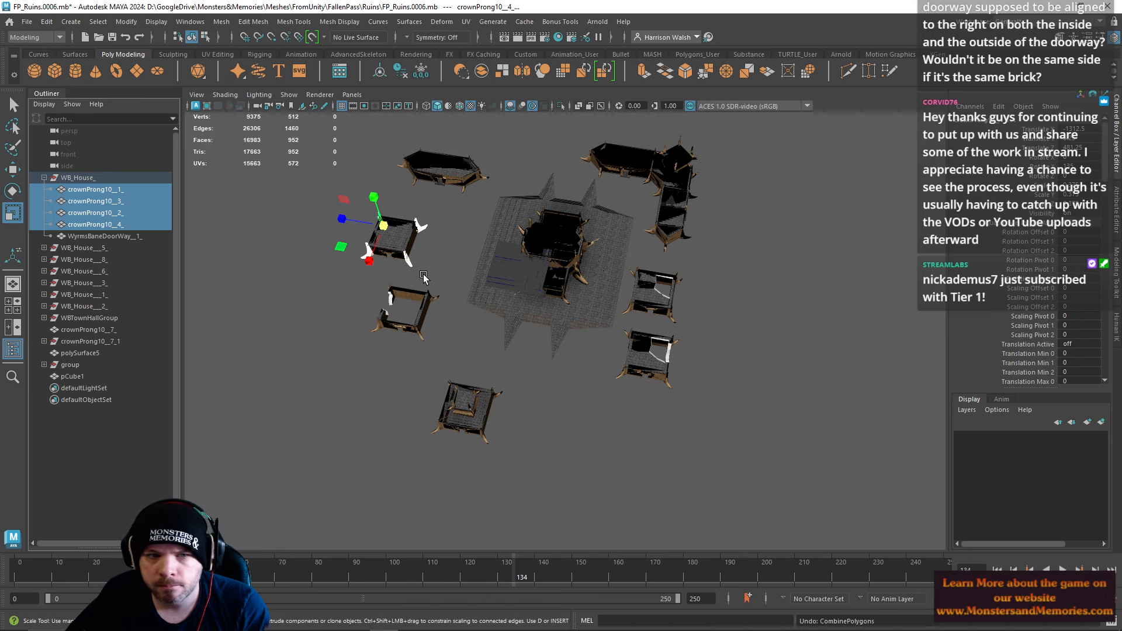
Step: Try scaling the crownProng10__1_ corner prong of WB_House_ and select its vertices in vertex mode
click(407, 260)
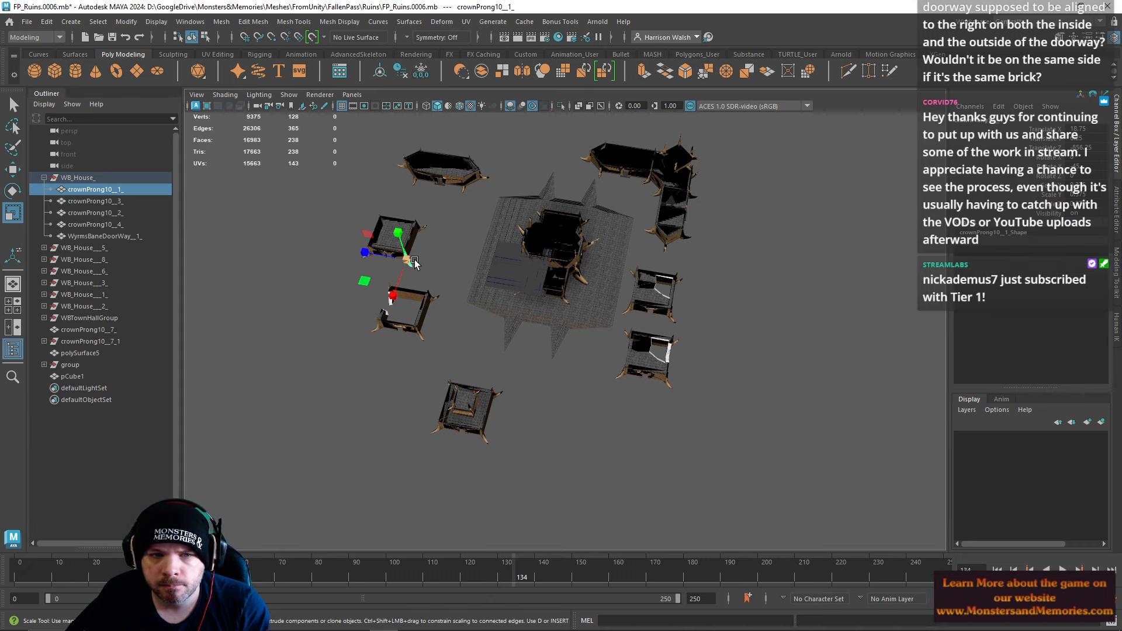
drag(409, 259, 438, 266)
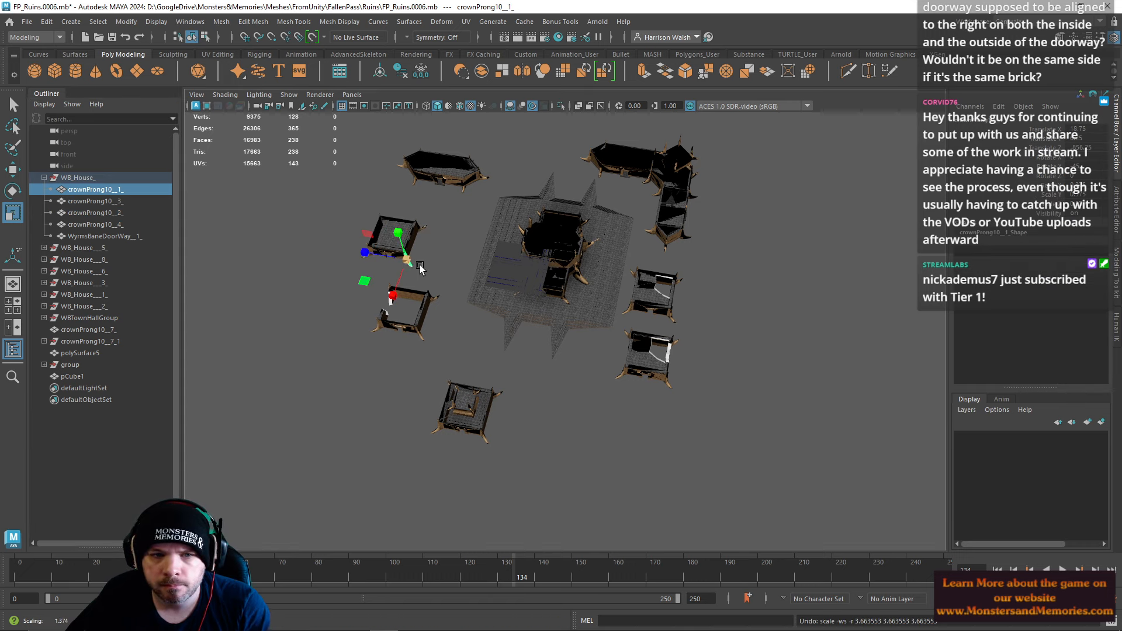
right_click(421, 266)
click(380, 265)
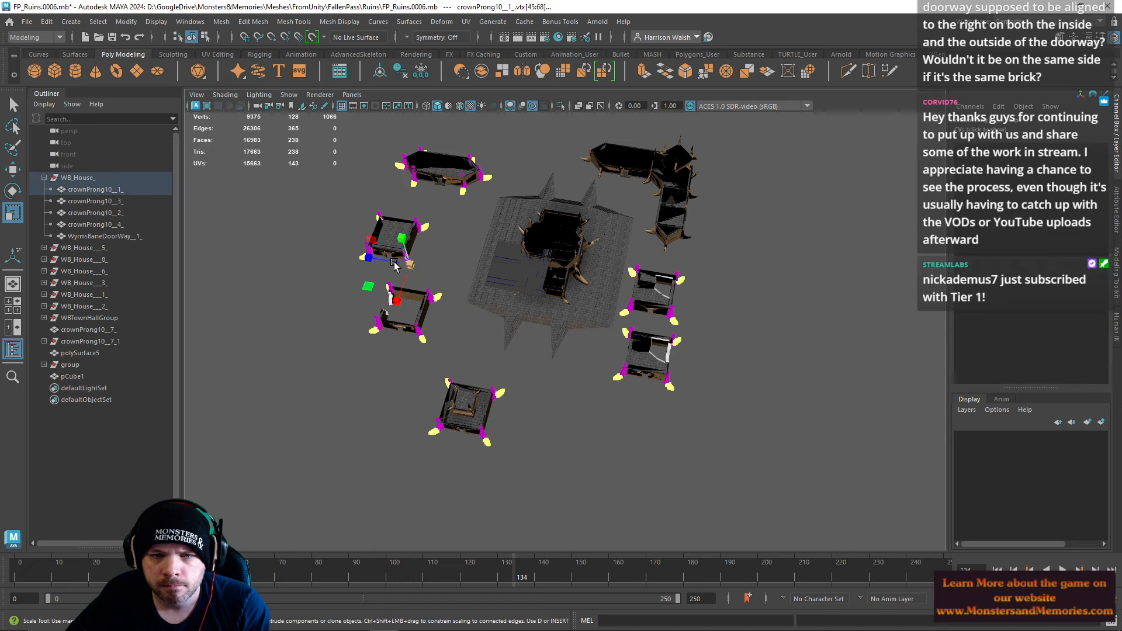
Step: Reselect the four WB_House_ corner prongs, return to object mode, and select only crownProng10__3_
shift+click(103, 237)
click(115, 225)
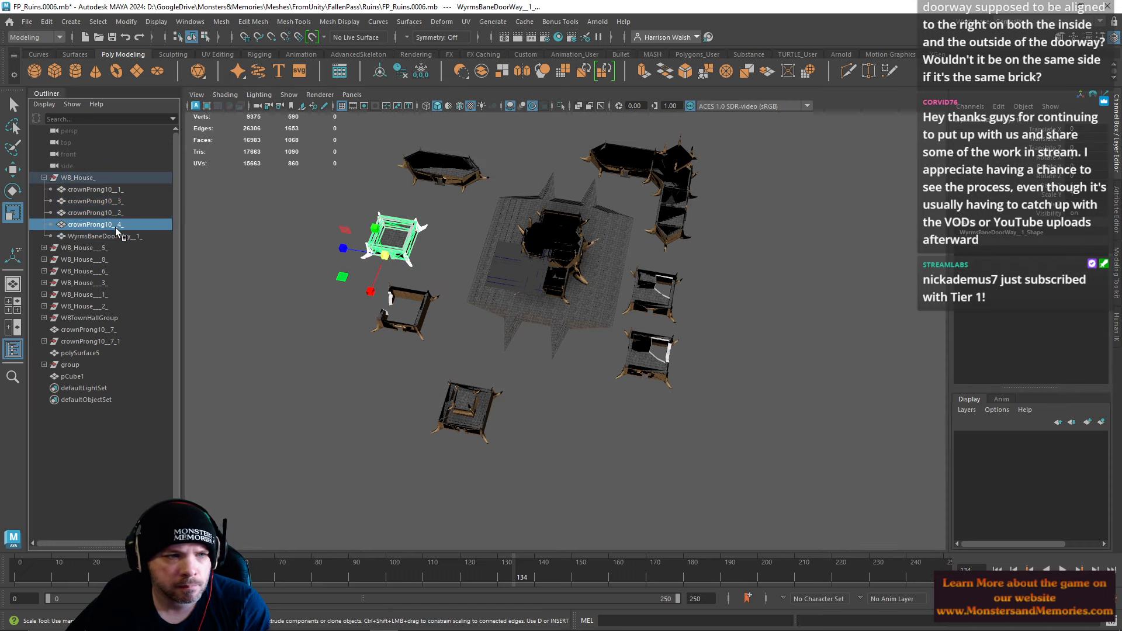
shift+click(110, 190)
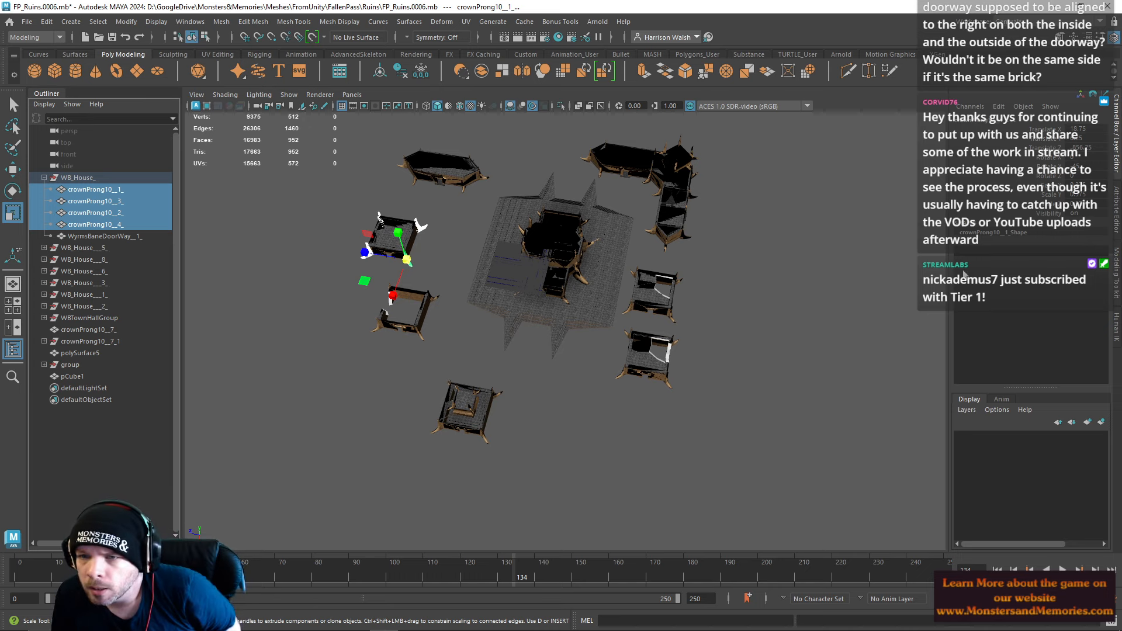
right_click(76, 203)
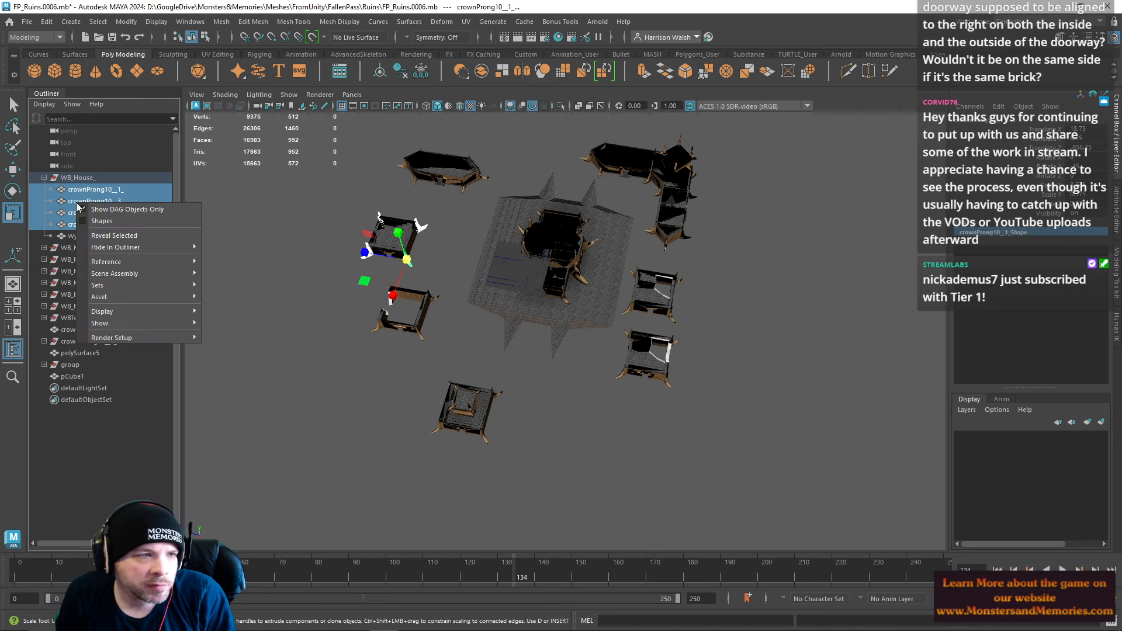
click(334, 227)
right_click(348, 221)
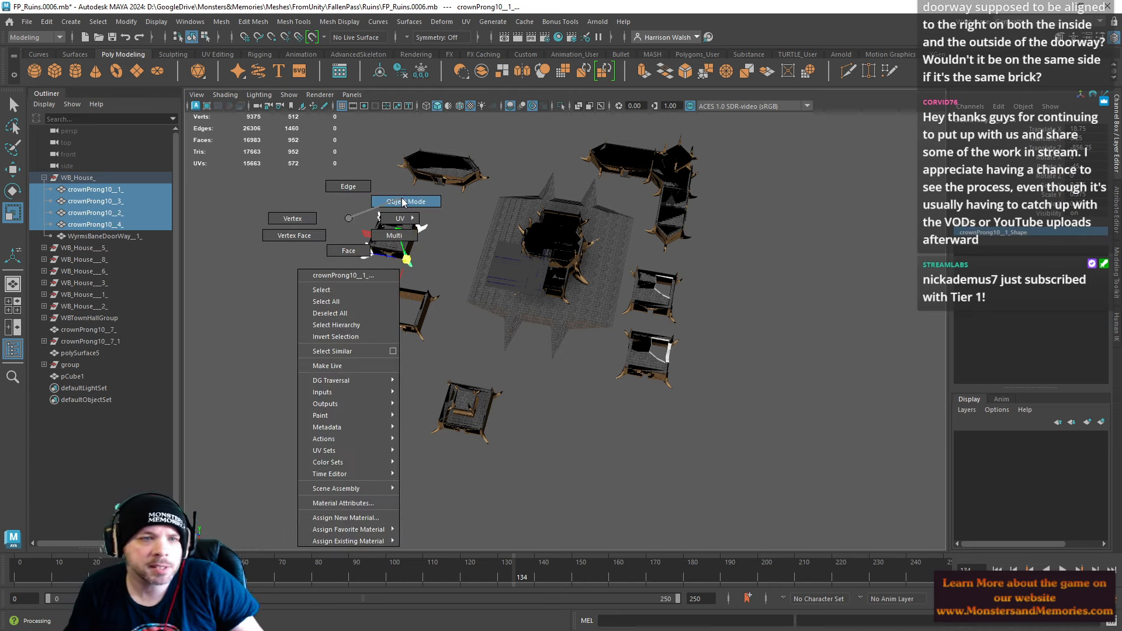
click(423, 228)
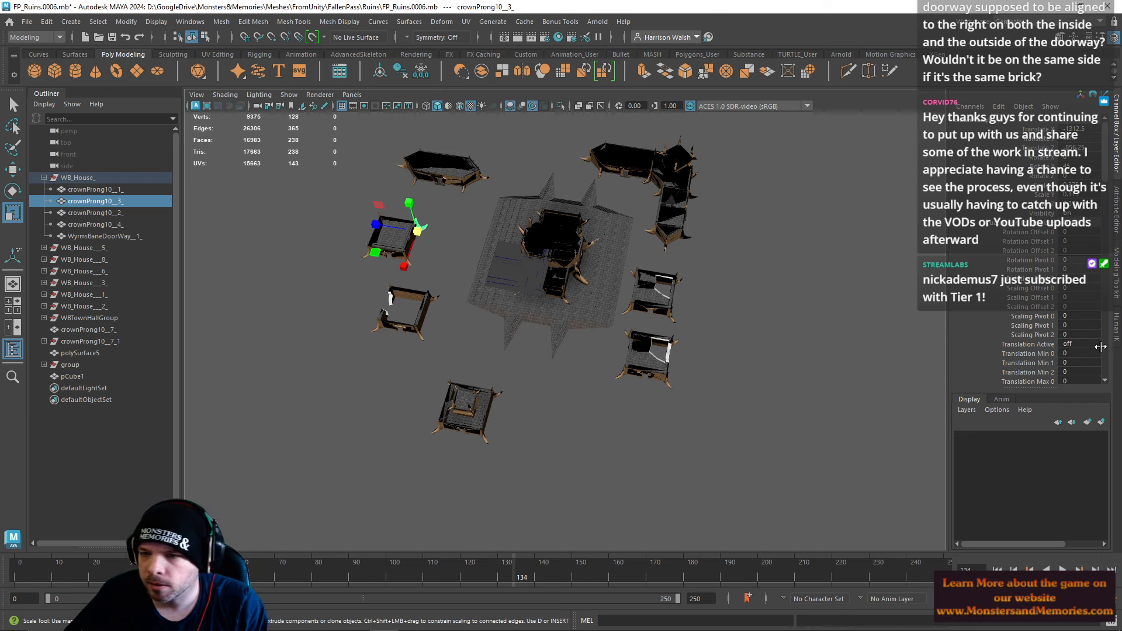
scroll(1068, 370, down, 6)
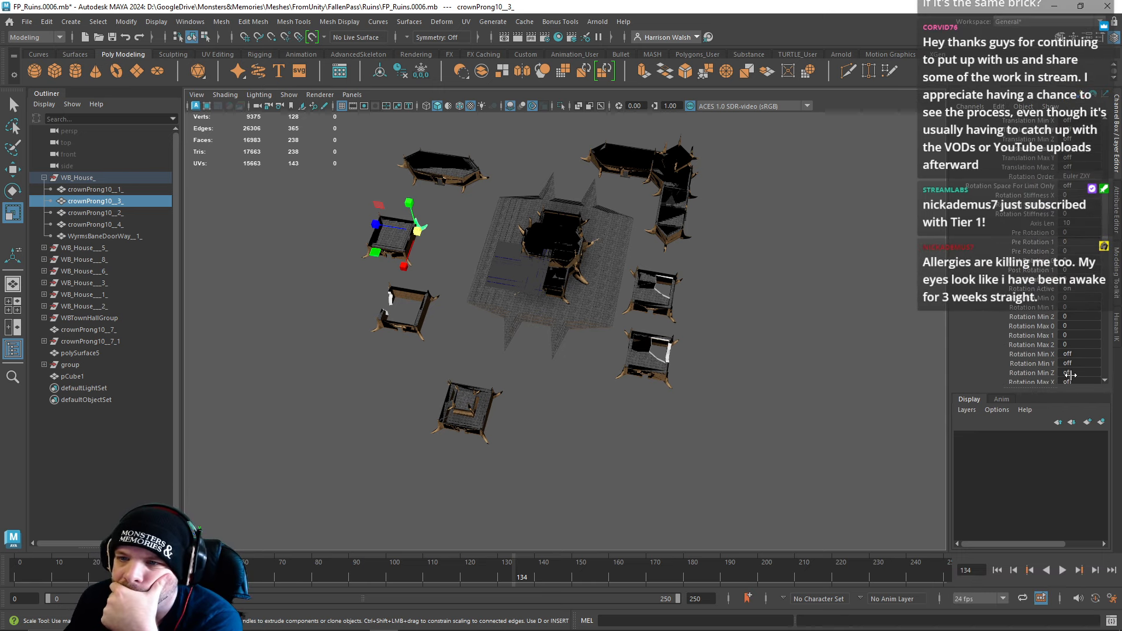
scroll(1069, 370, down, 9)
scroll(1071, 375, down, 10)
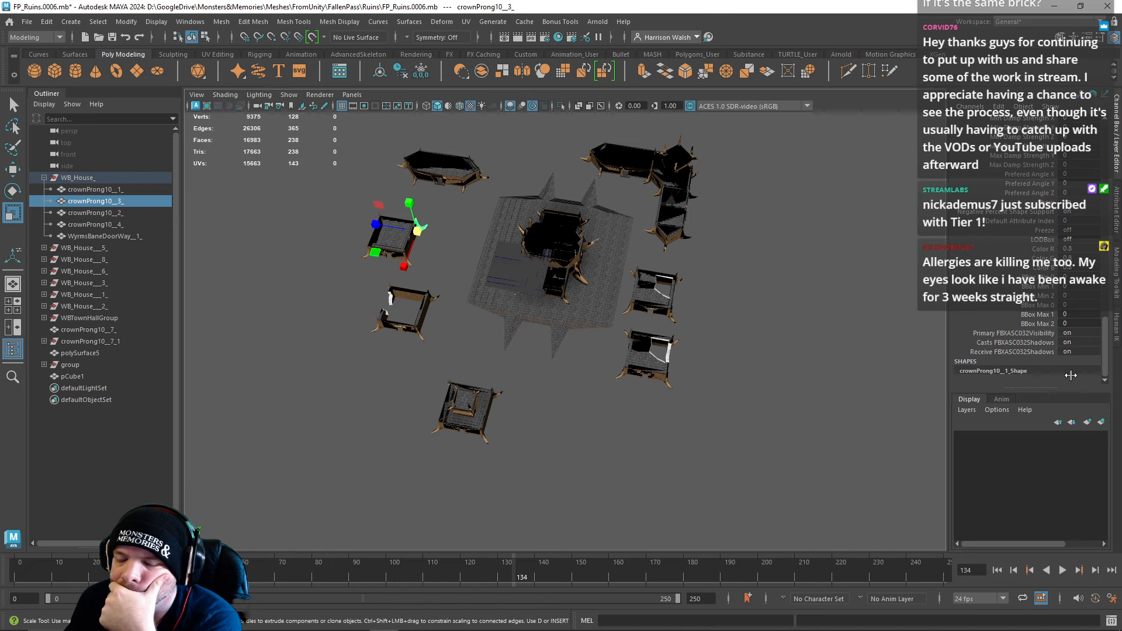
scroll(1070, 375, up, 8)
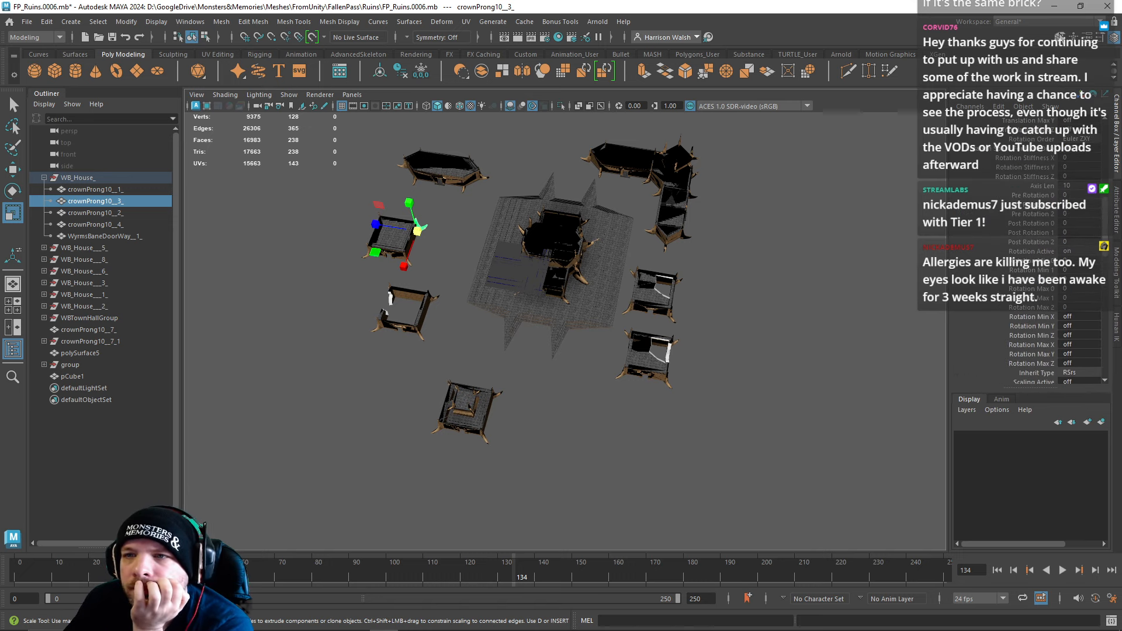
click(1060, 38)
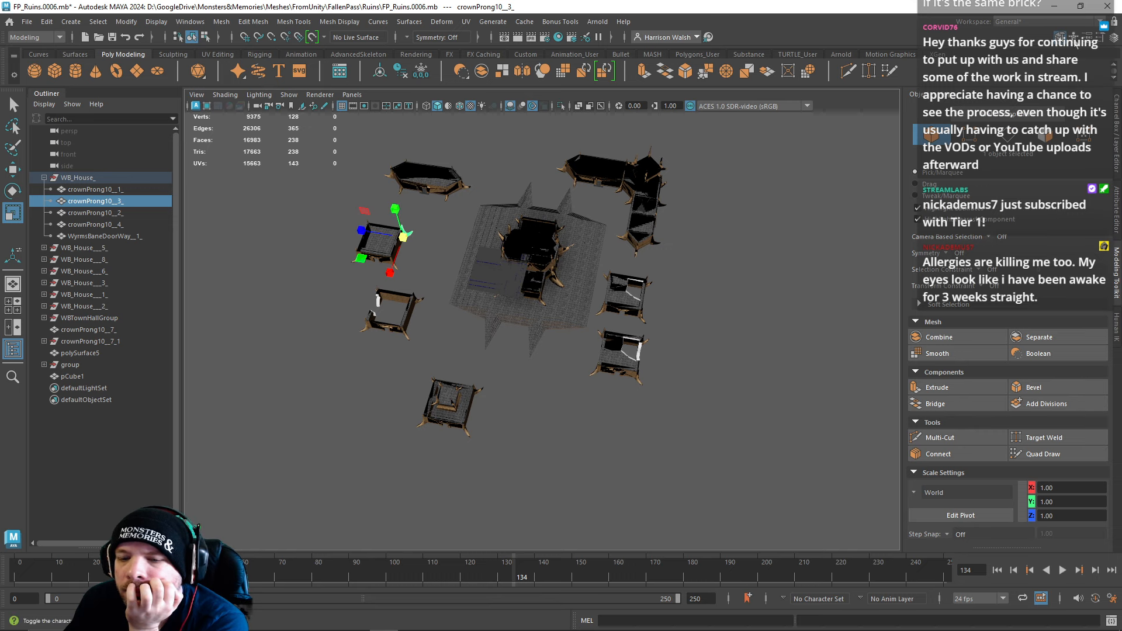
click(1073, 37)
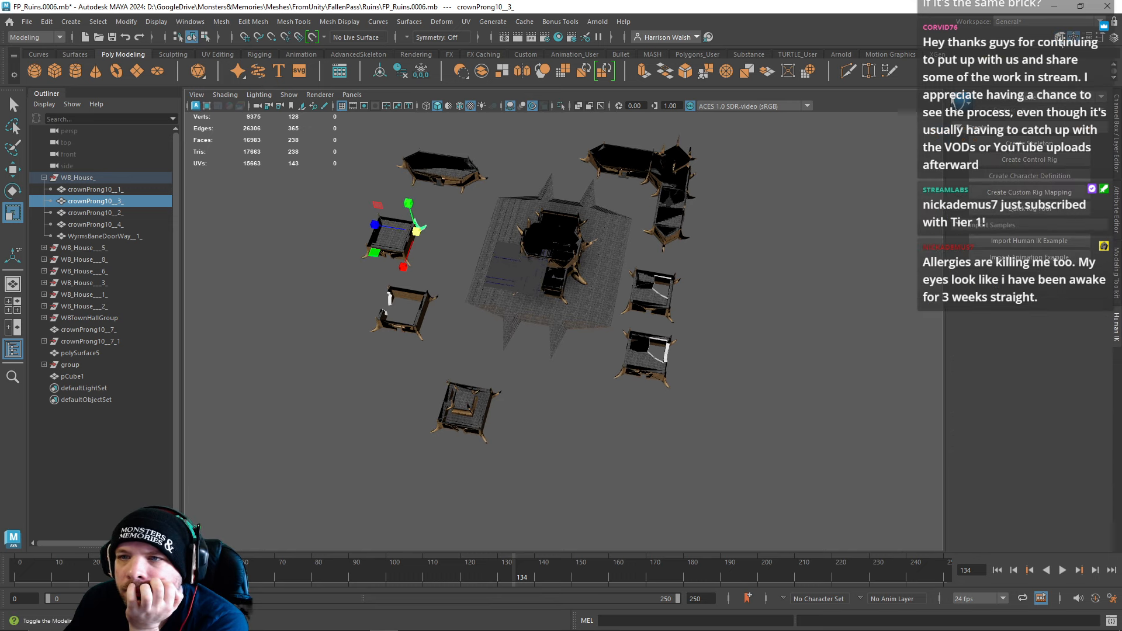
click(1059, 37)
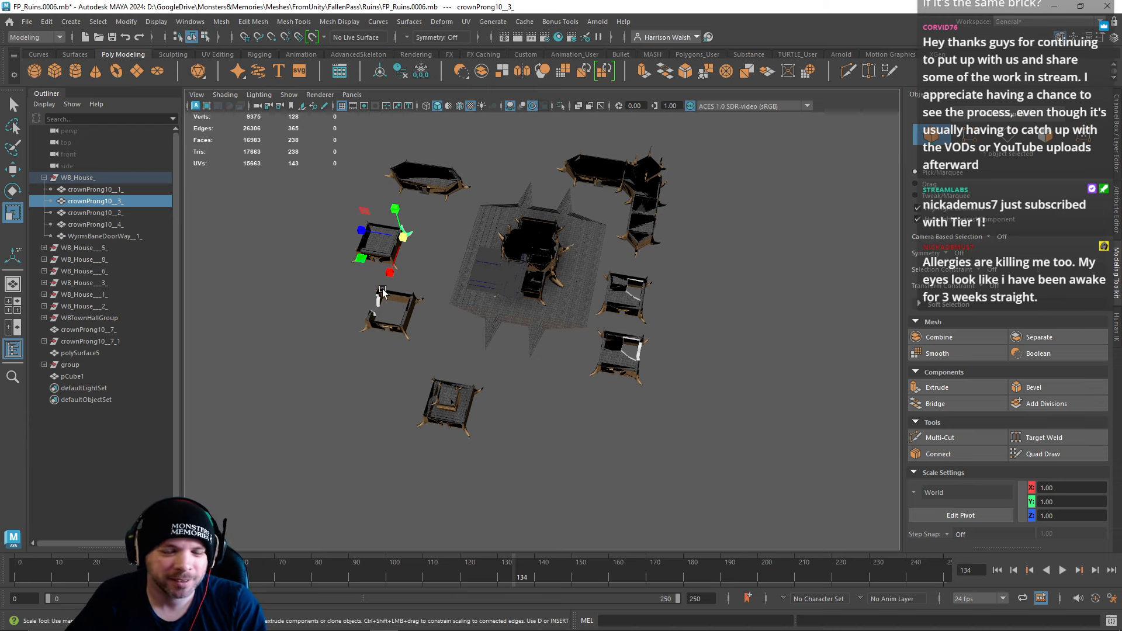
Step: Unparent the selected crown prong from the WB_House_ group
alt+middle_drag(387, 266, 432, 301)
scroll(417, 299, up, 3)
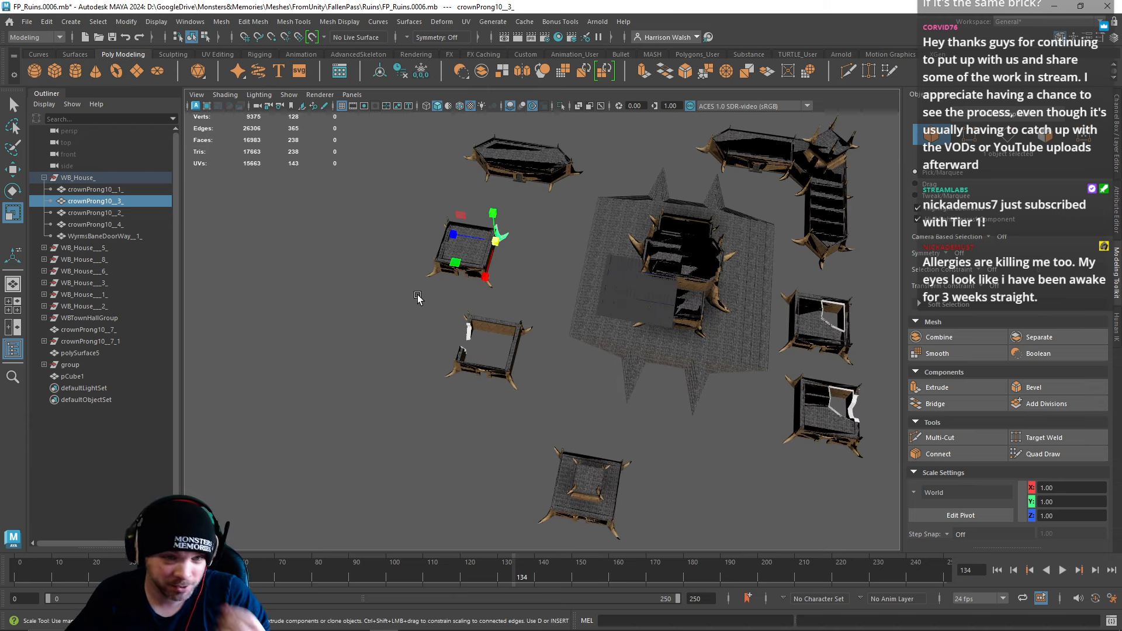
alt+drag(417, 298, 573, 269)
click(51, 24)
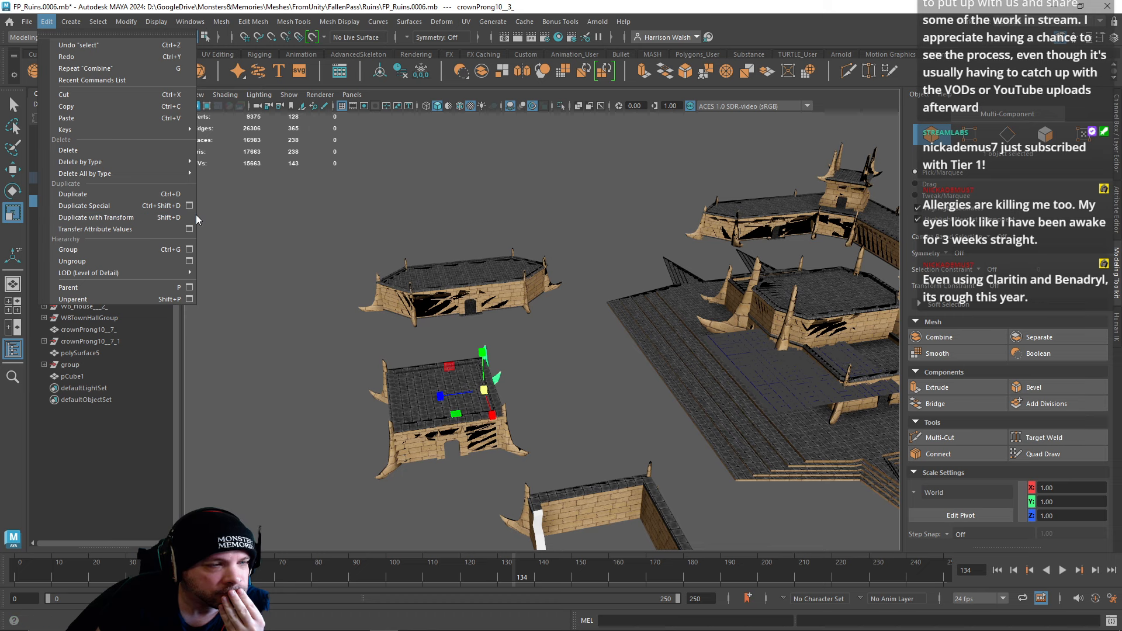
click(178, 300)
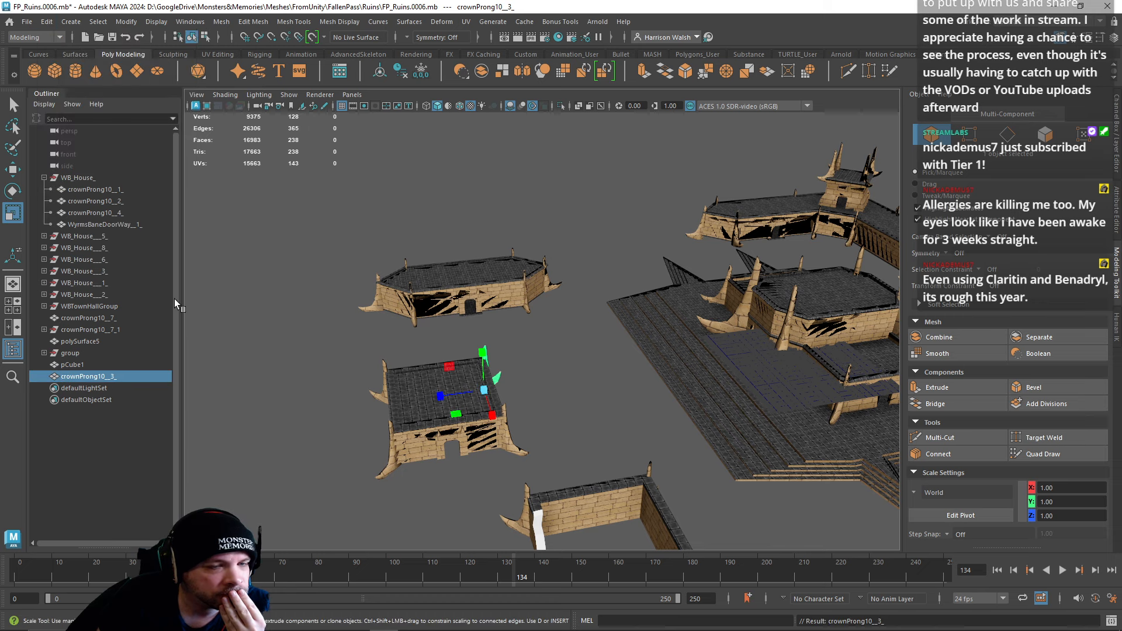
right_click(393, 462)
right_drag(392, 459, 341, 298)
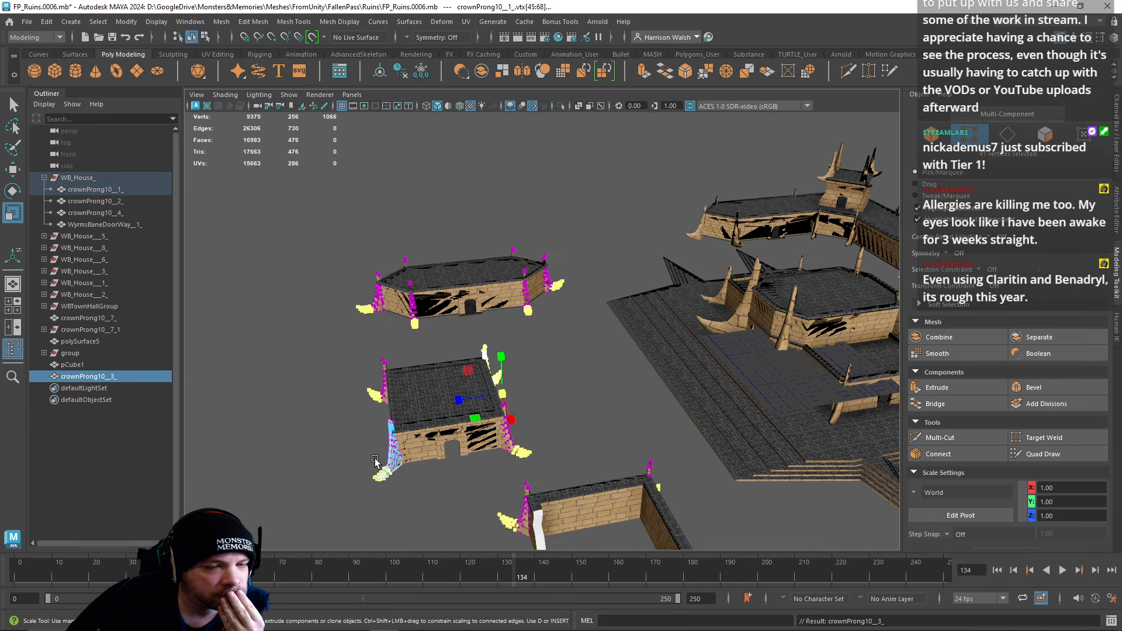
drag(359, 461, 395, 476)
key(ctrl+z)
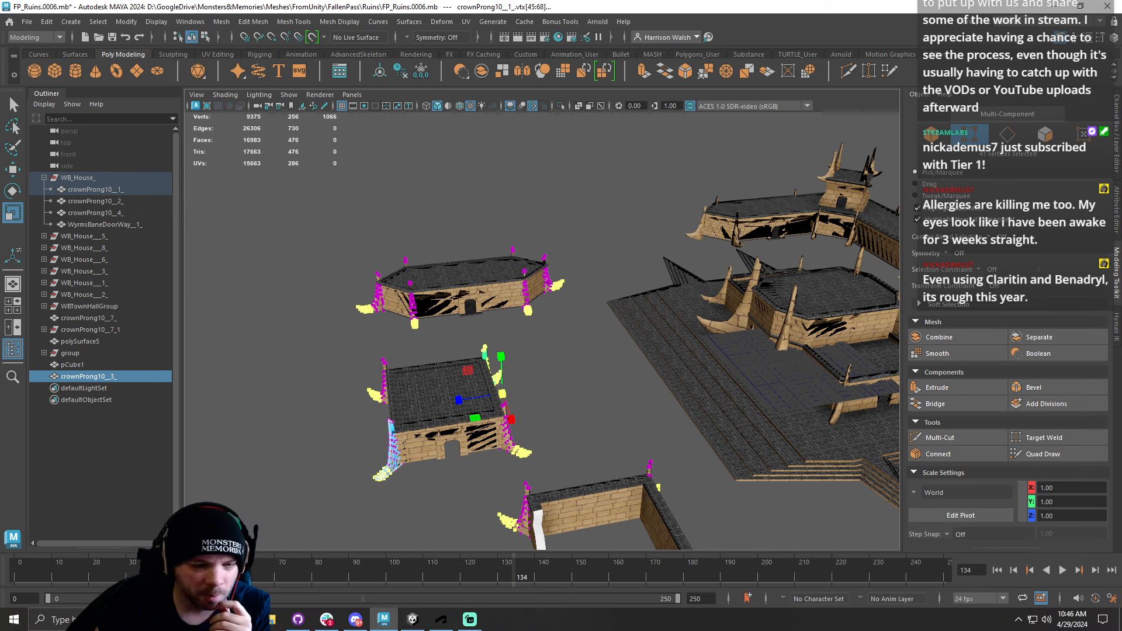
mouse_move(214, 620)
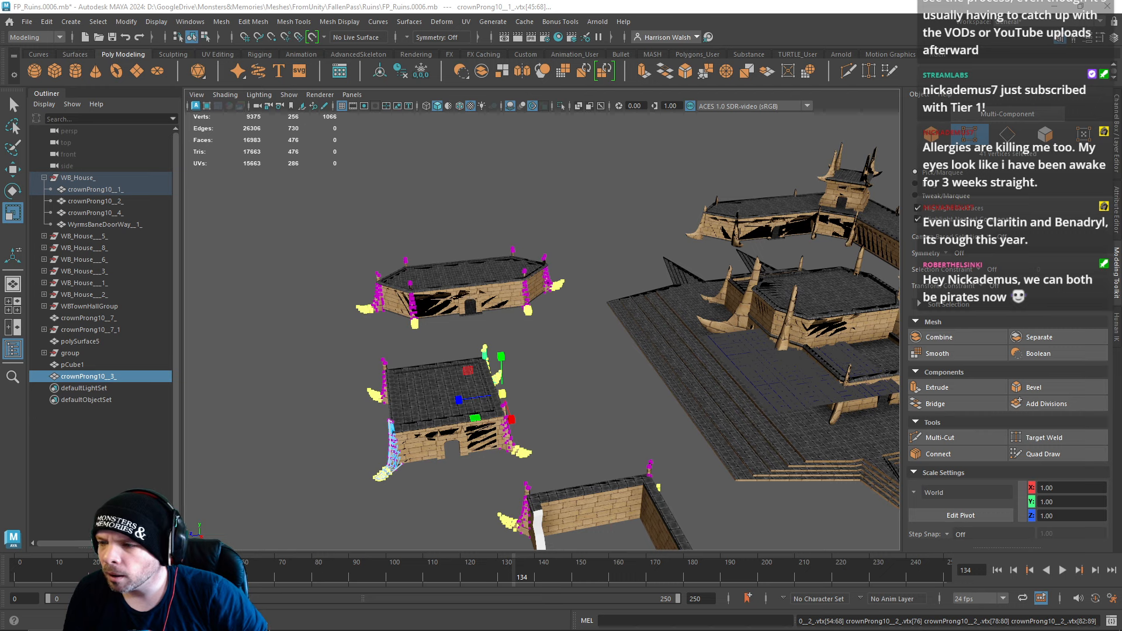
click(533, 259)
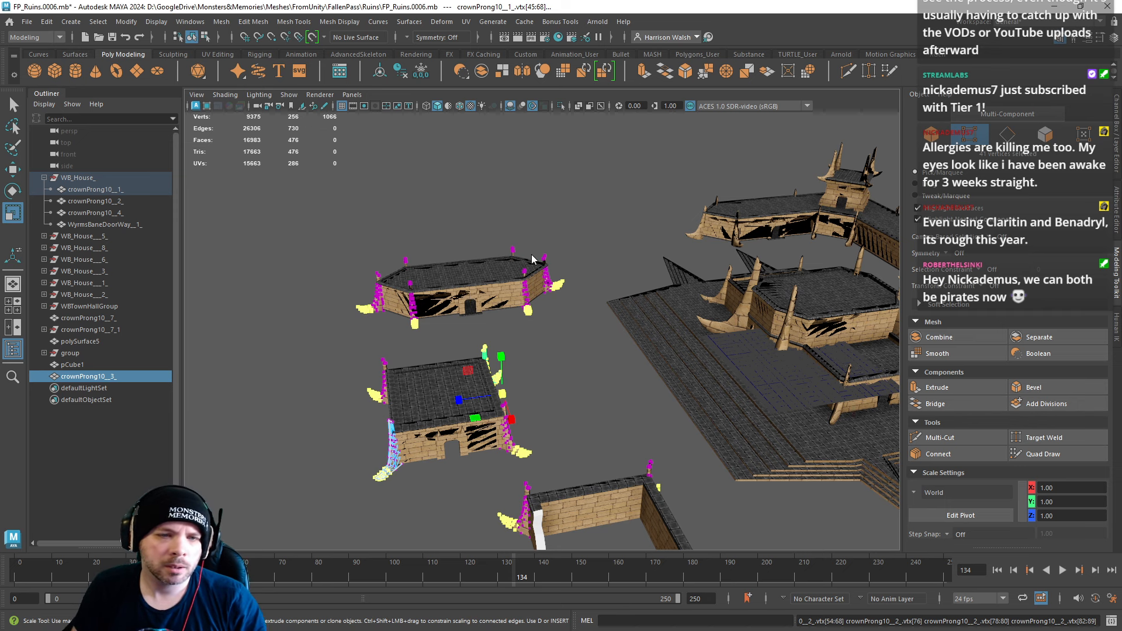
key(ctrl+z)
key(ctrl+z)
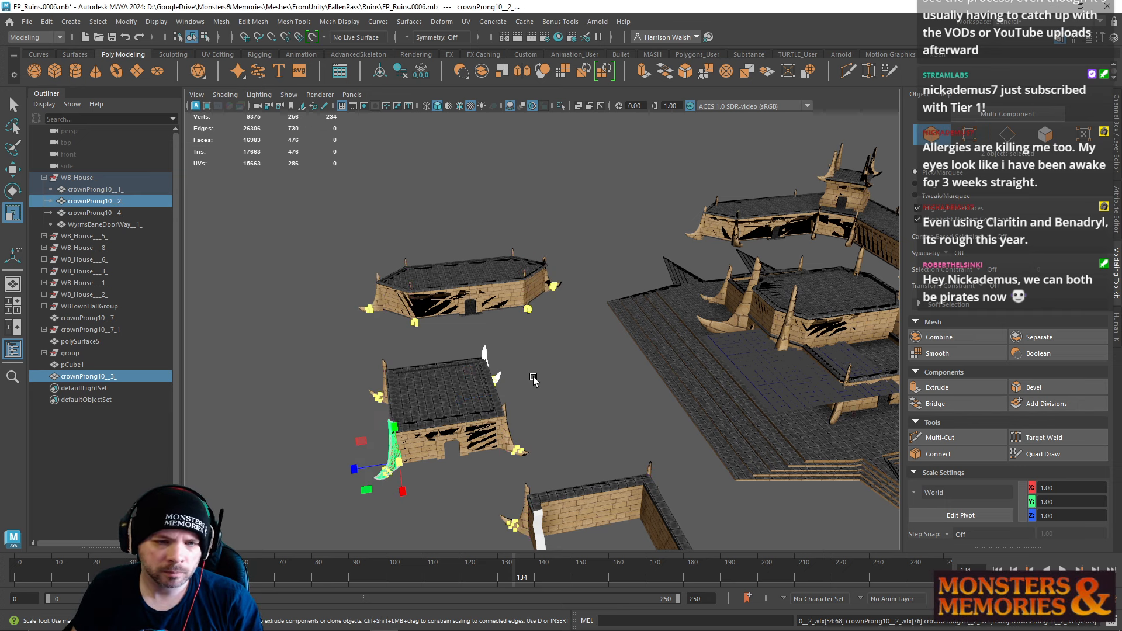
Step: Convert the four corner crown prongs of the small square house from instances to objects
click(565, 328)
alt+drag(566, 329, 545, 344)
click(524, 394)
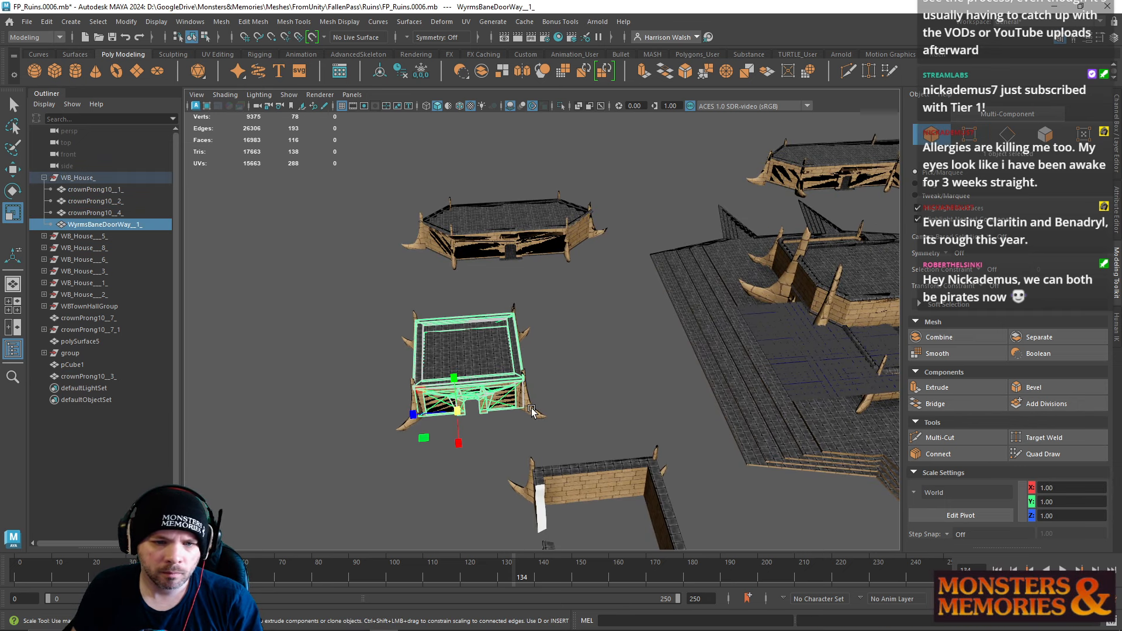
click(530, 407)
shift+click(414, 417)
shift+click(404, 345)
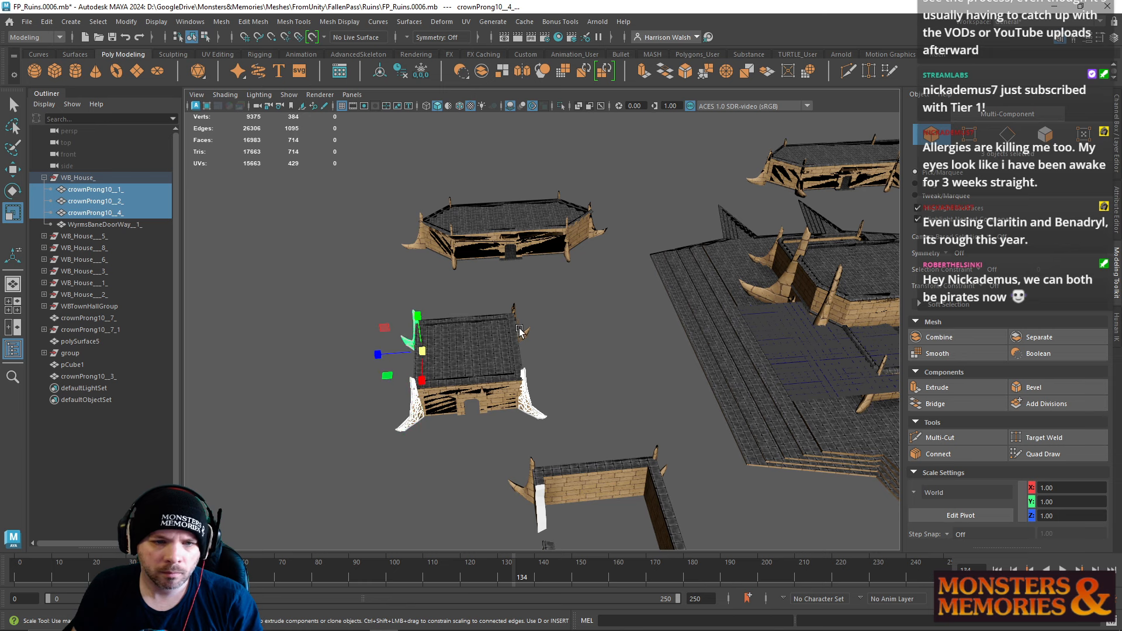
shift+click(523, 330)
click(46, 22)
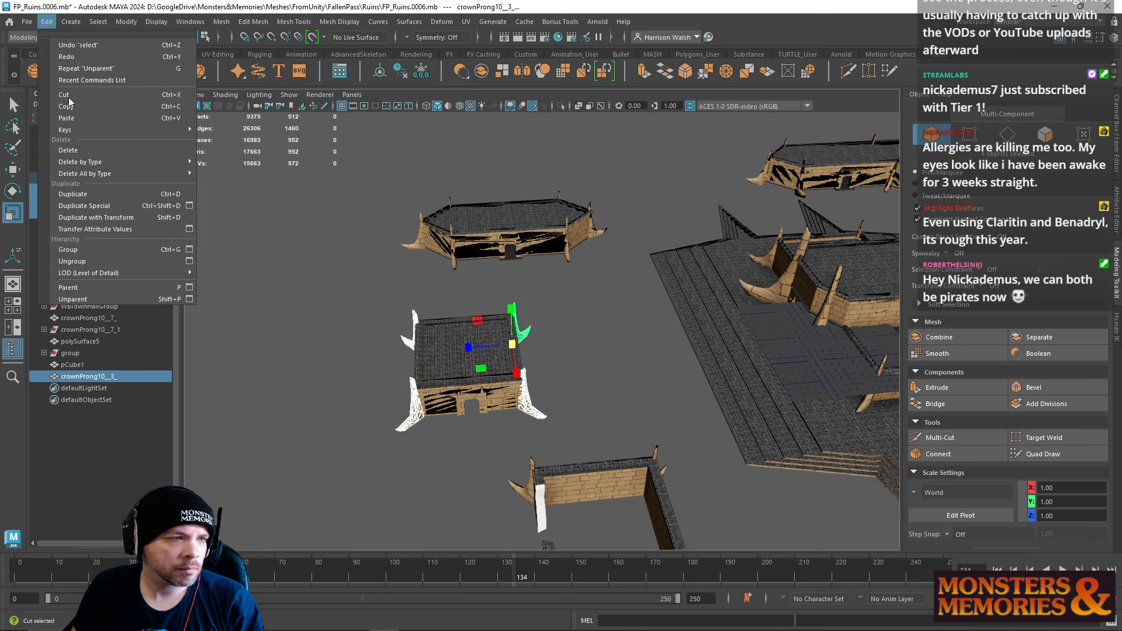
mouse_move(78, 132)
mouse_move(70, 14)
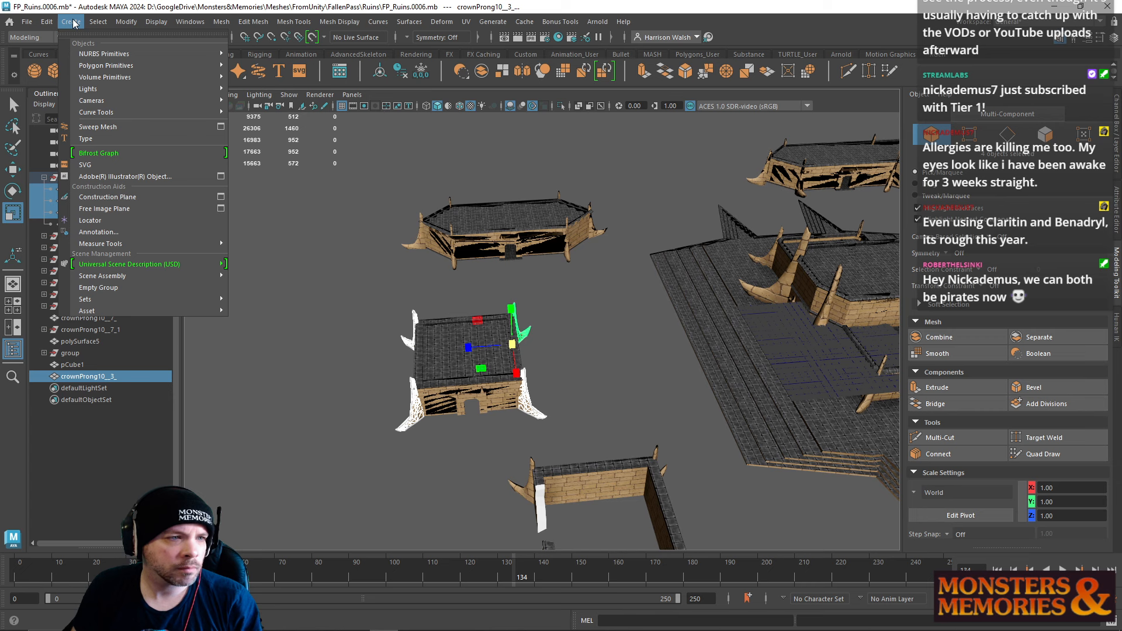
mouse_move(120, 21)
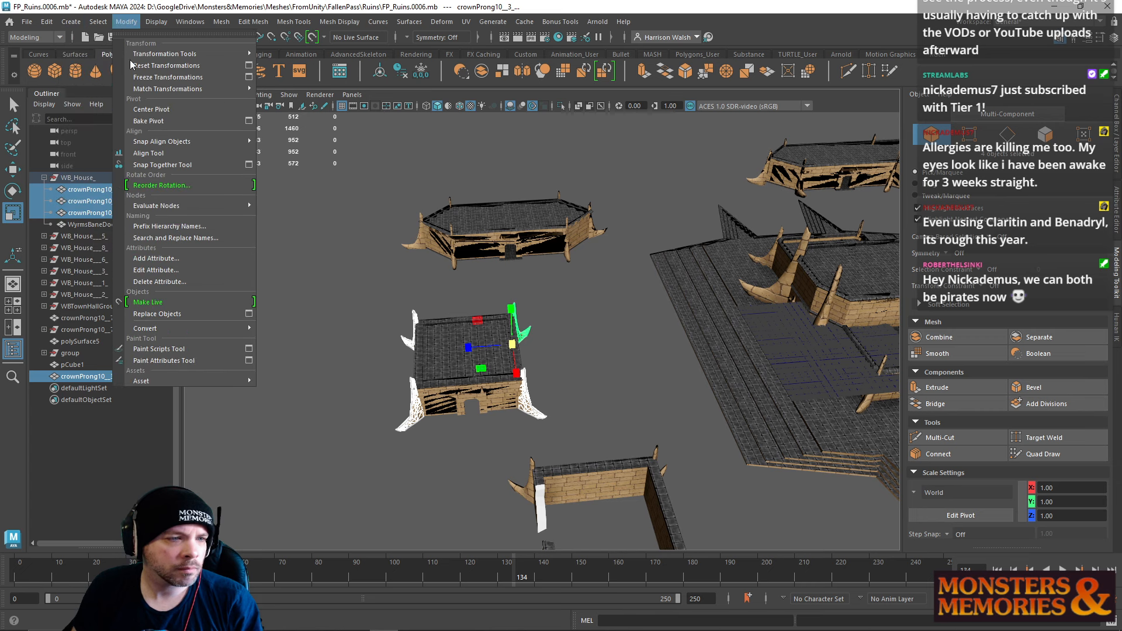
mouse_move(241, 328)
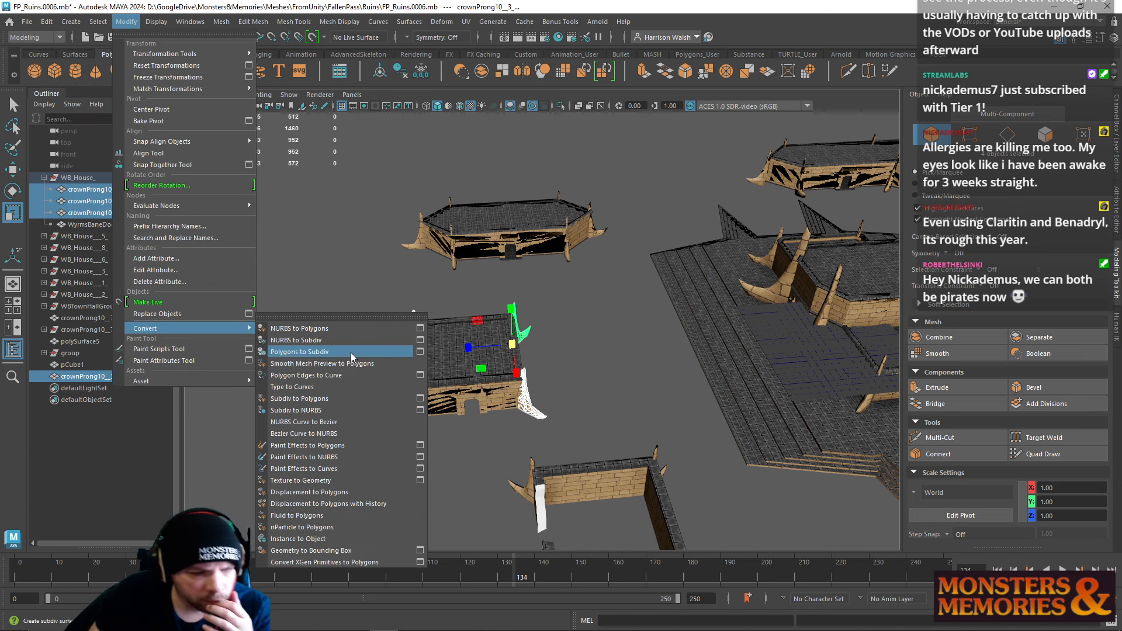
click(324, 538)
Step: Test-select components at the foot of one front corner prong to check whether it is independent of the other prongs
right_drag(550, 297, 518, 312)
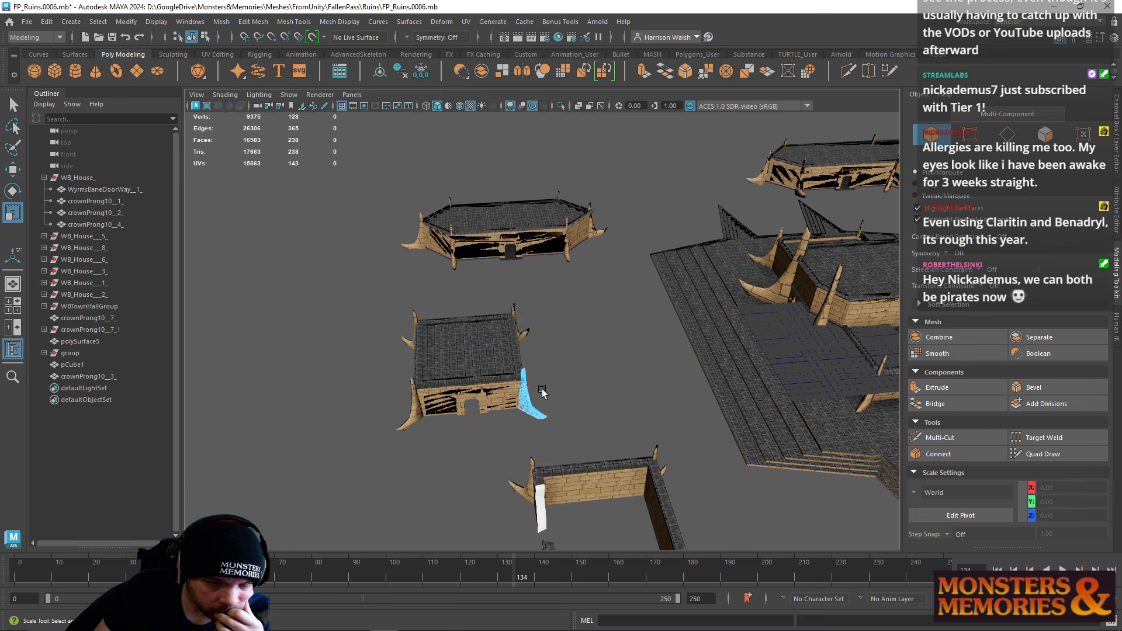
drag(561, 428, 532, 395)
scroll(552, 412, down, 1)
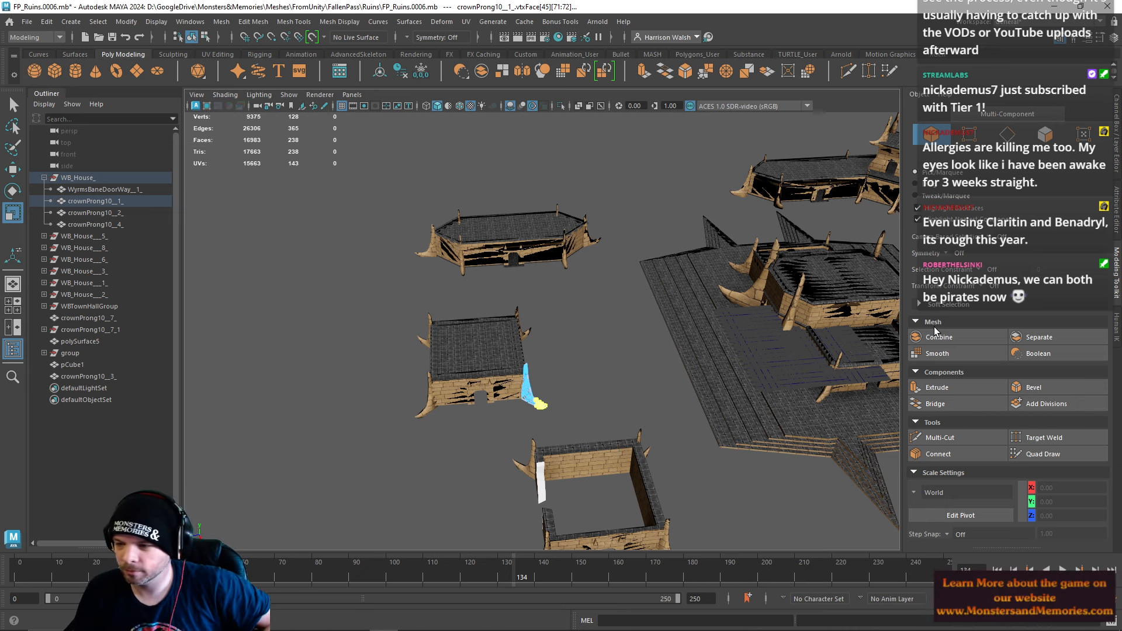
scroll(508, 363, up, 1)
alt+middle_drag(508, 363, 519, 282)
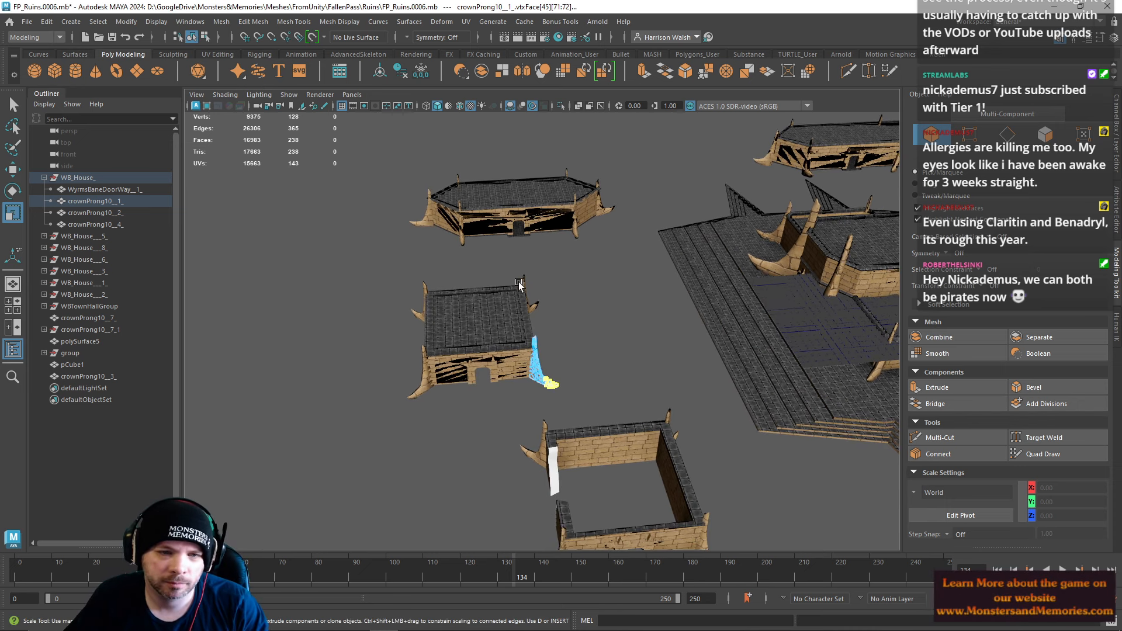
right_drag(516, 290, 564, 274)
Step: Combine the small square house's doorway mesh and its four corner prongs into a single mesh
scroll(562, 282, down, 3)
alt+drag(561, 284, 529, 310)
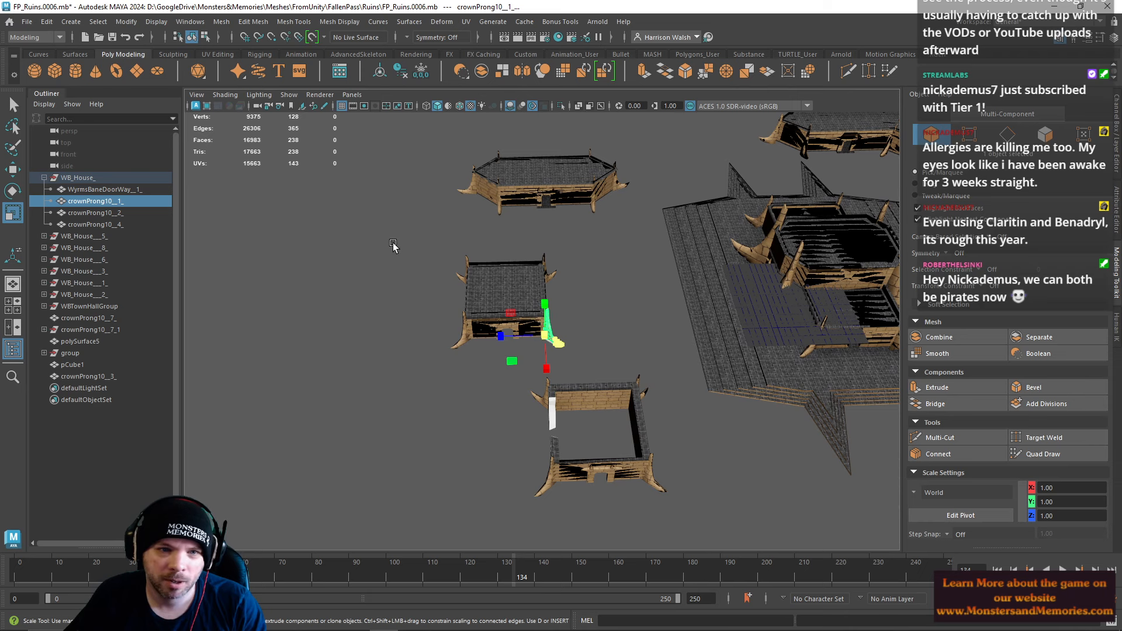
drag(393, 242, 551, 325)
scroll(617, 340, down, 5)
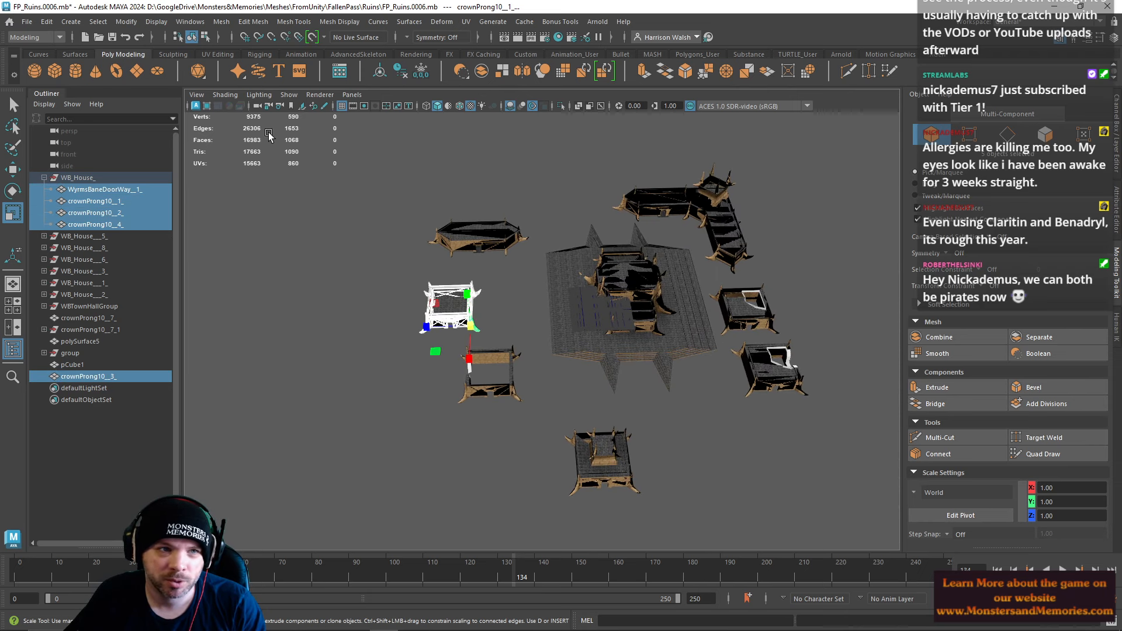
click(480, 71)
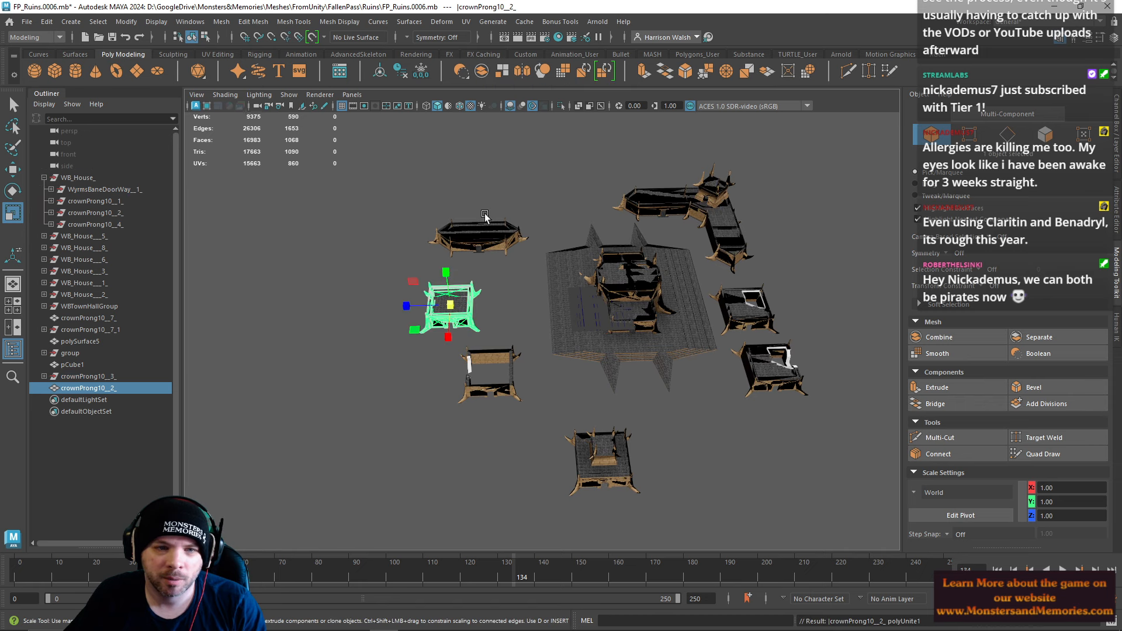
Step: Rename the combined house mesh as WB_RuinHouse_01
alt+drag(483, 211, 492, 235)
alt+middle_drag(395, 249, 461, 264)
scroll(460, 264, up, 2)
scroll(461, 264, up, 2)
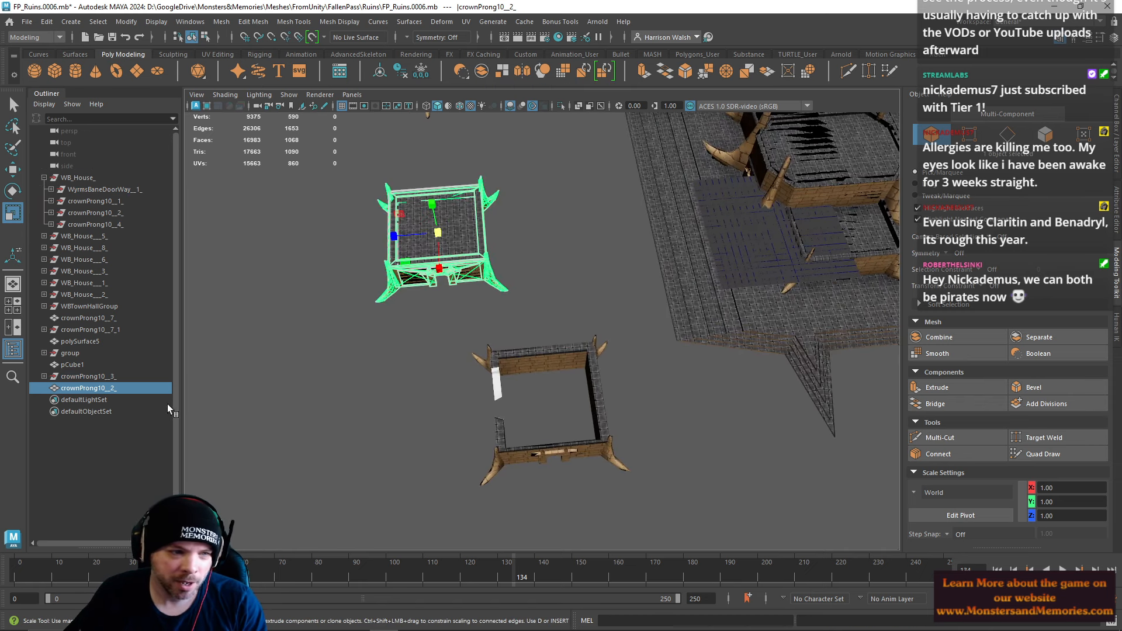
double_click(83, 390)
text(WB_RuinHouse_0)
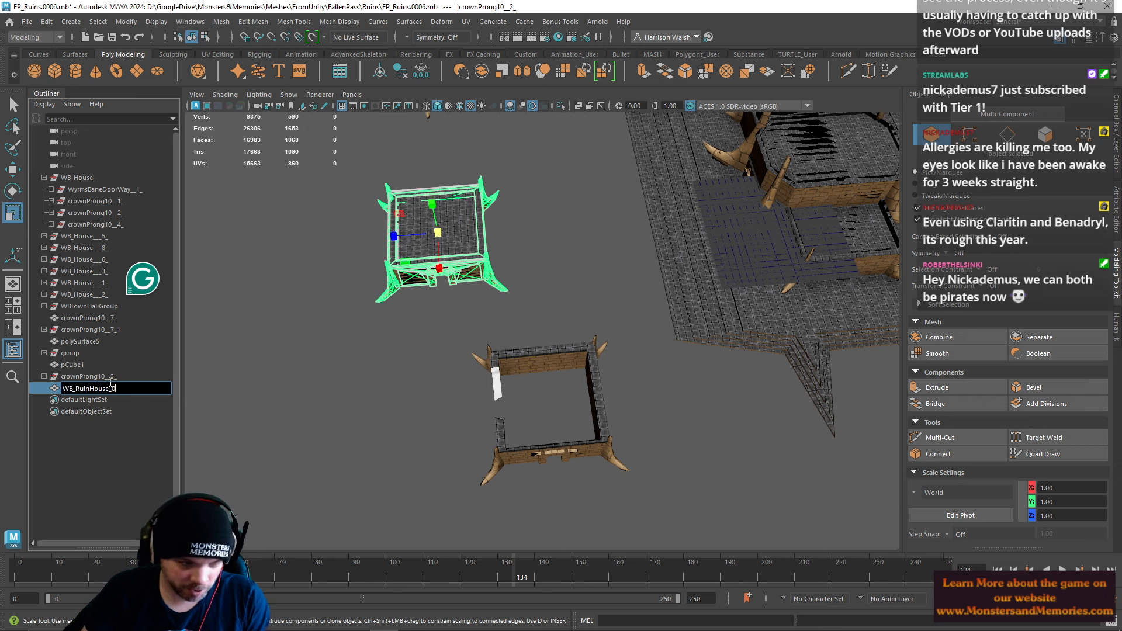
text(1)
key(Return)
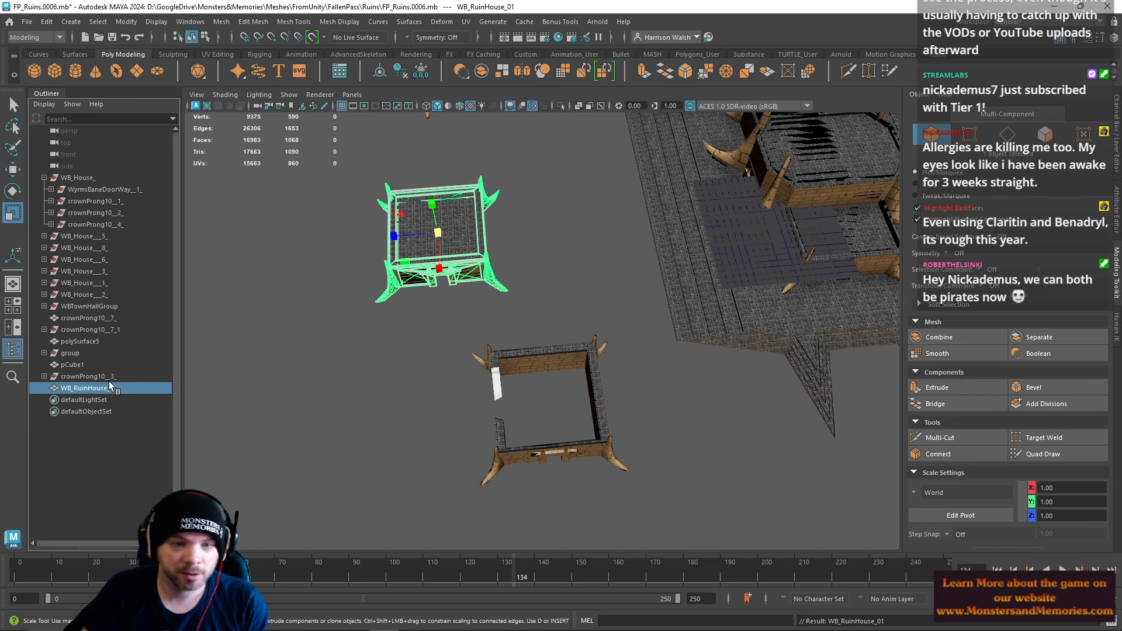
Step: Convert the four corner prongs of the upper broken-roofed house across the stepped platform from instances to objects
alt+drag(589, 345, 481, 318)
alt+middle_drag(481, 318, 273, 288)
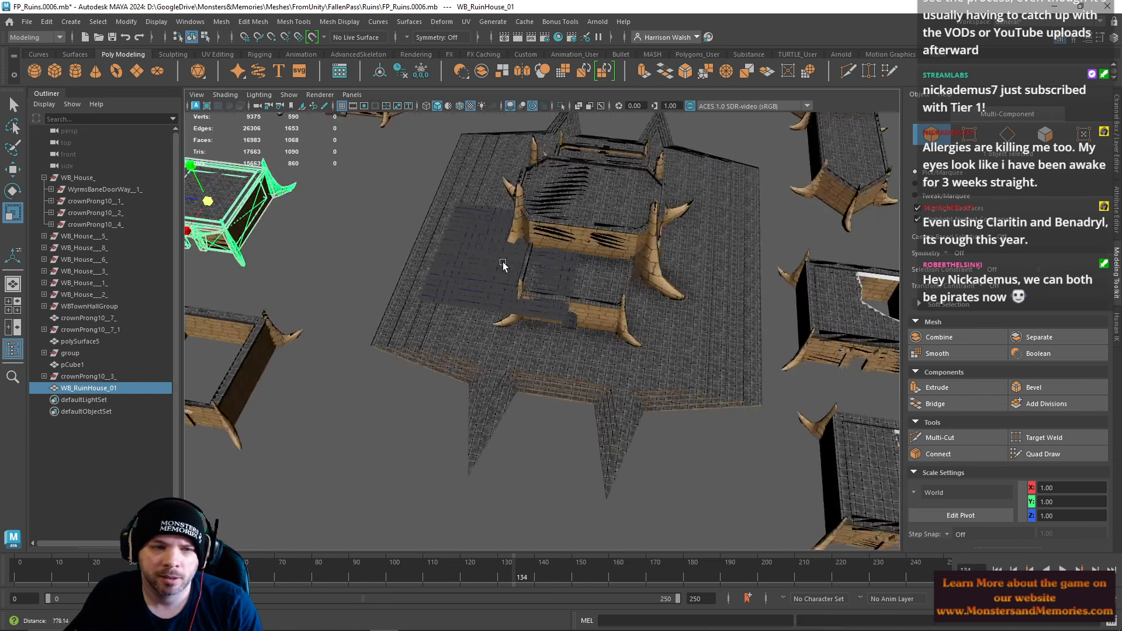
alt+middle_drag(503, 265, 240, 245)
alt+drag(681, 210, 678, 283)
click(479, 263)
shift+click(598, 257)
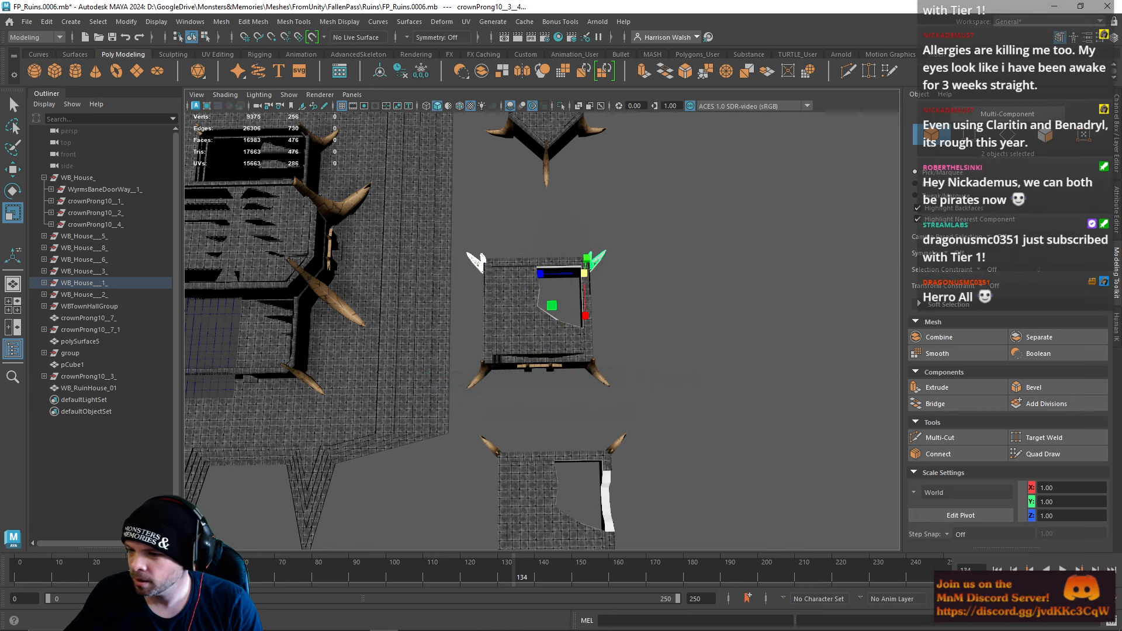
shift+click(484, 375)
shift+click(597, 371)
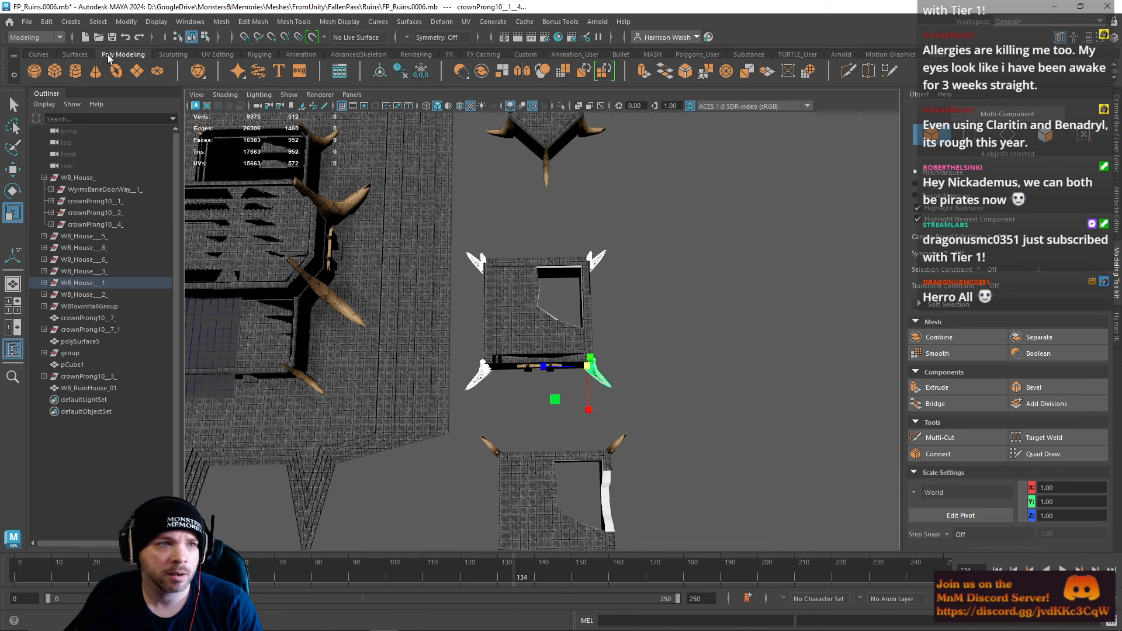
click(71, 21)
mouse_move(107, 26)
Step: Combine the four prongs with their broken-roofed house mesh and rename the result as WB_RuinHouse_02
shift+click(514, 316)
click(939, 337)
double_click(88, 399)
text(WB_RuinHouse_02)
key(Return)
Step: Convert the four corner prongs of the lower broken-roofed house beside the stepped platform from instances to objects
alt+middle_drag(583, 404, 637, 358)
drag(589, 325, 727, 450)
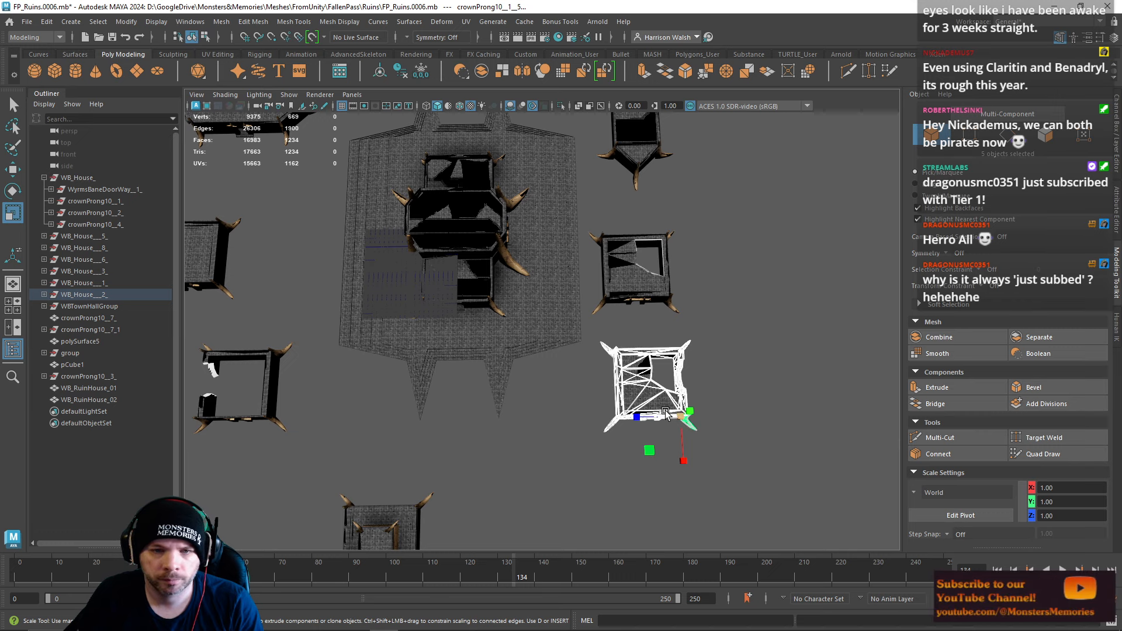
click(607, 351)
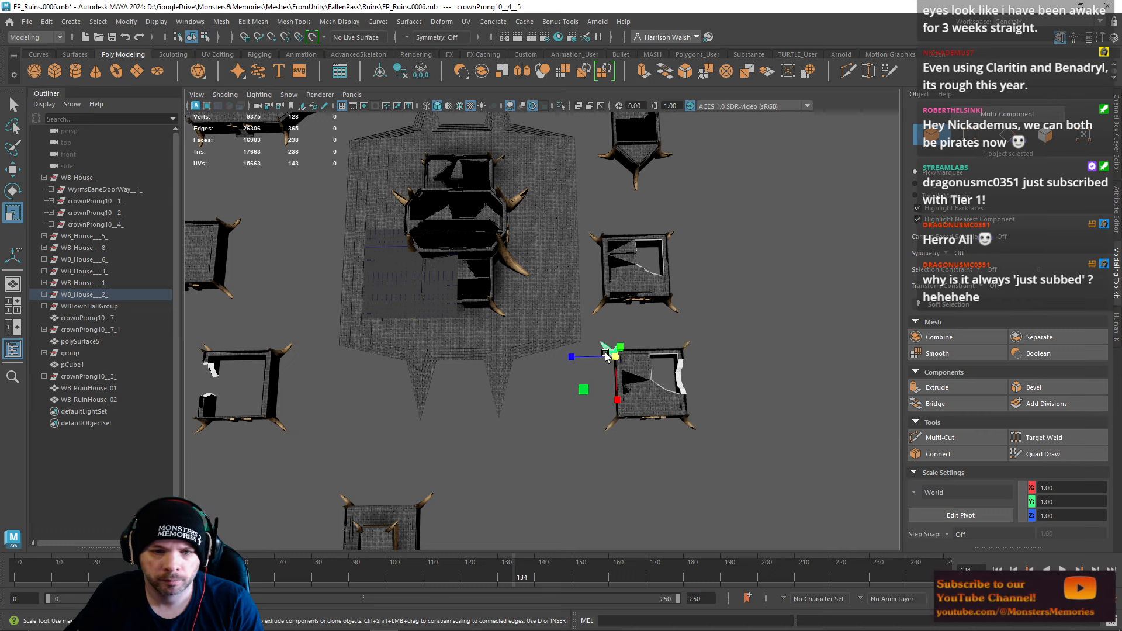
shift+click(611, 425)
shift+click(692, 424)
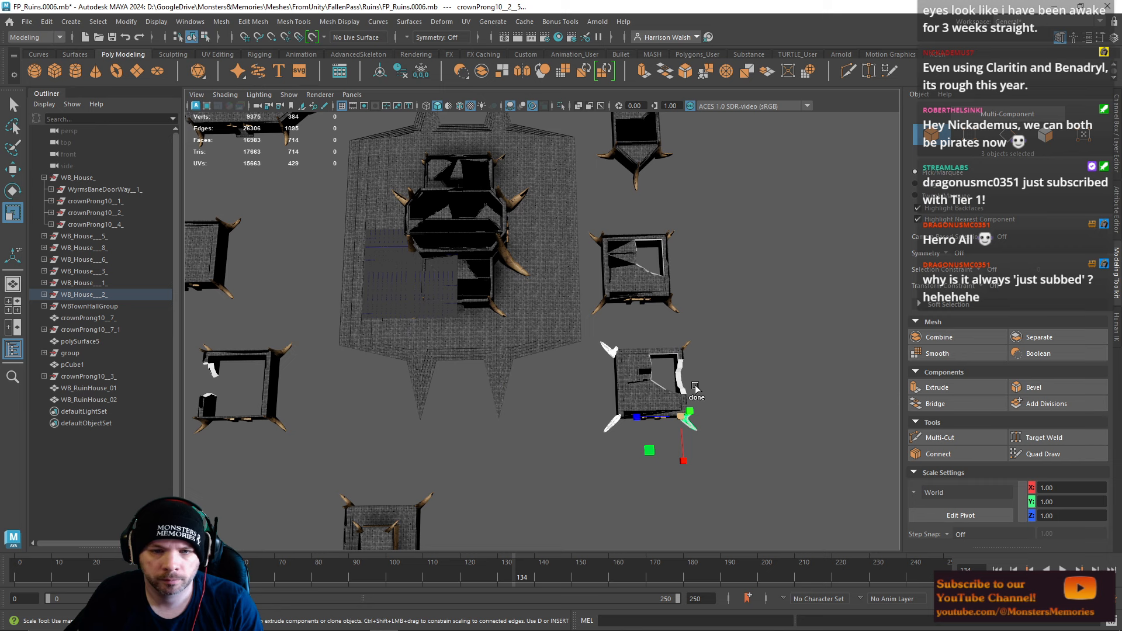
shift+click(688, 345)
click(127, 22)
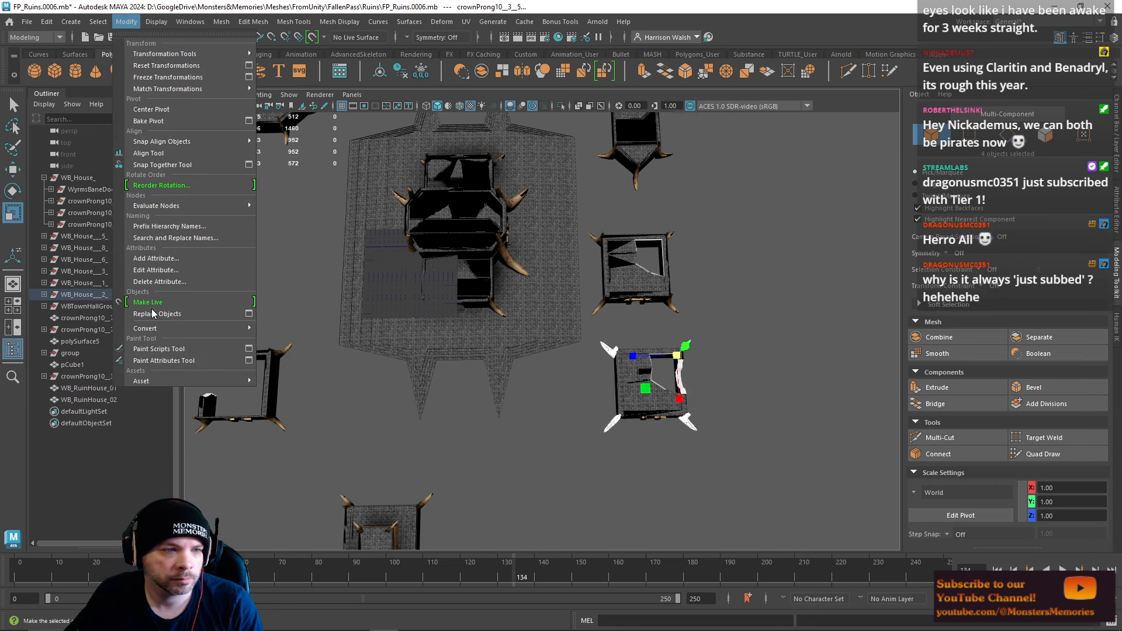
mouse_move(158, 329)
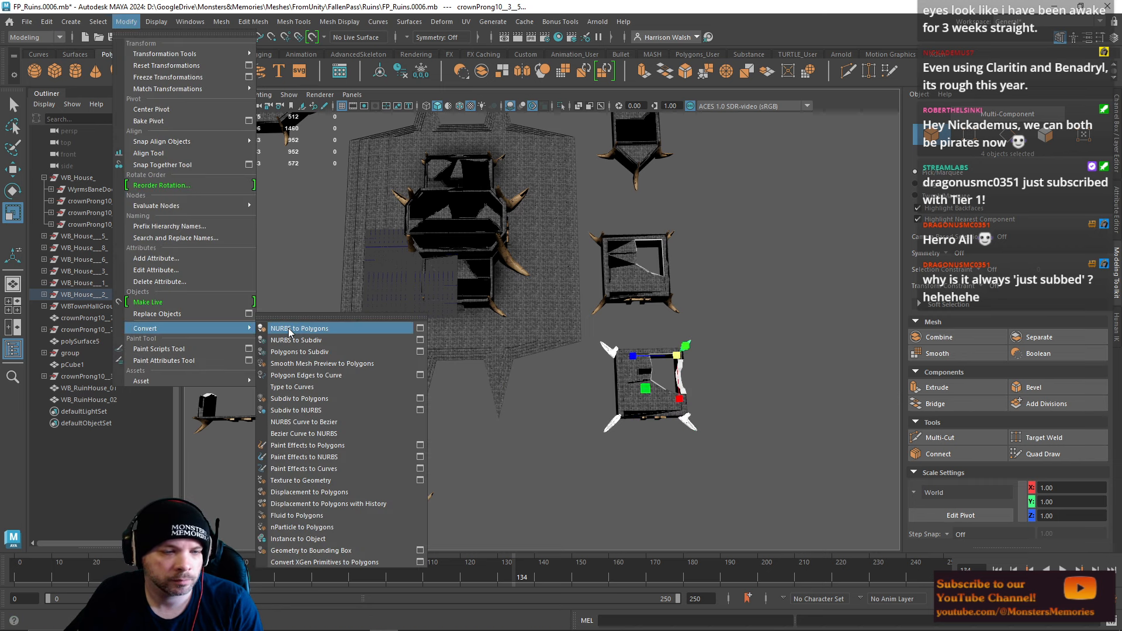
click(315, 541)
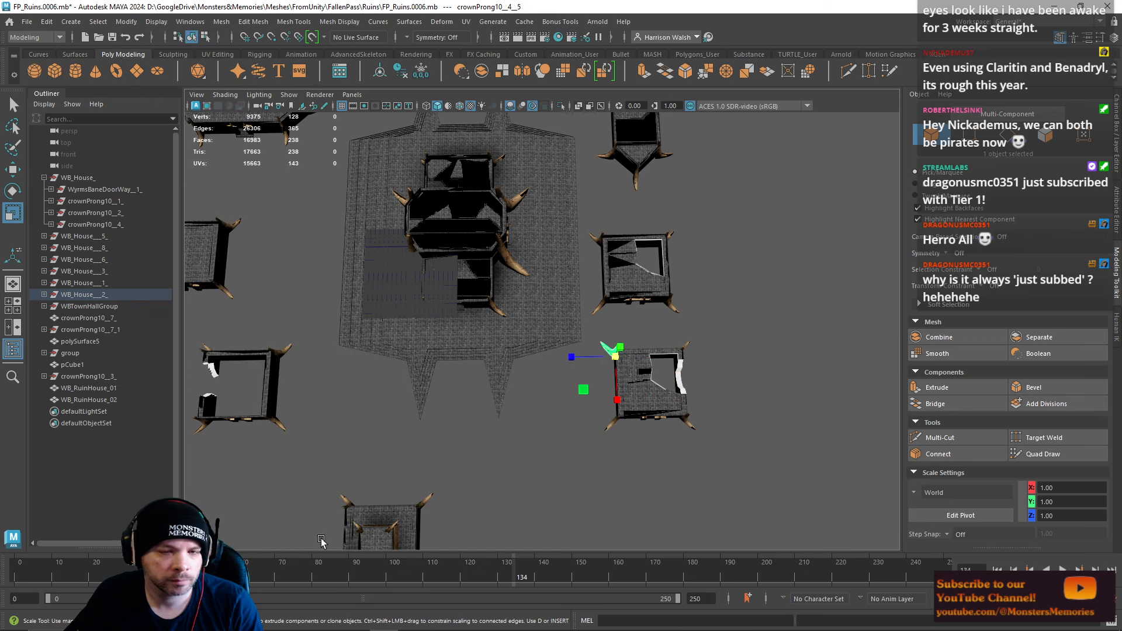
Step: Combine the lower broken-roofed house mesh and its four corner prongs into a single mesh
drag(713, 457, 569, 331)
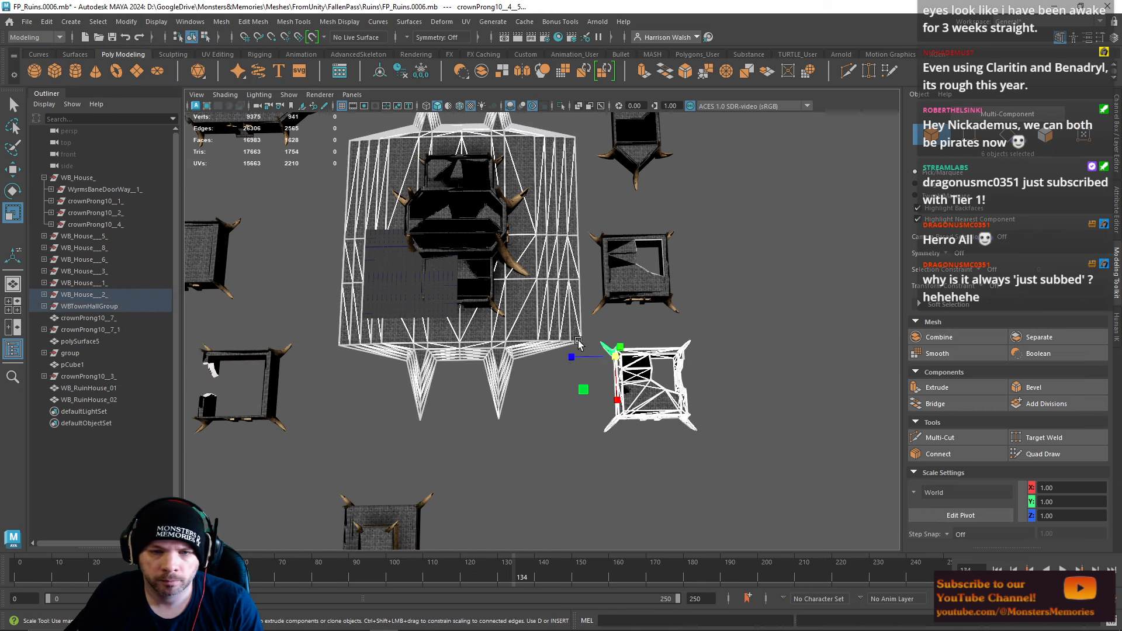
drag(696, 470, 601, 333)
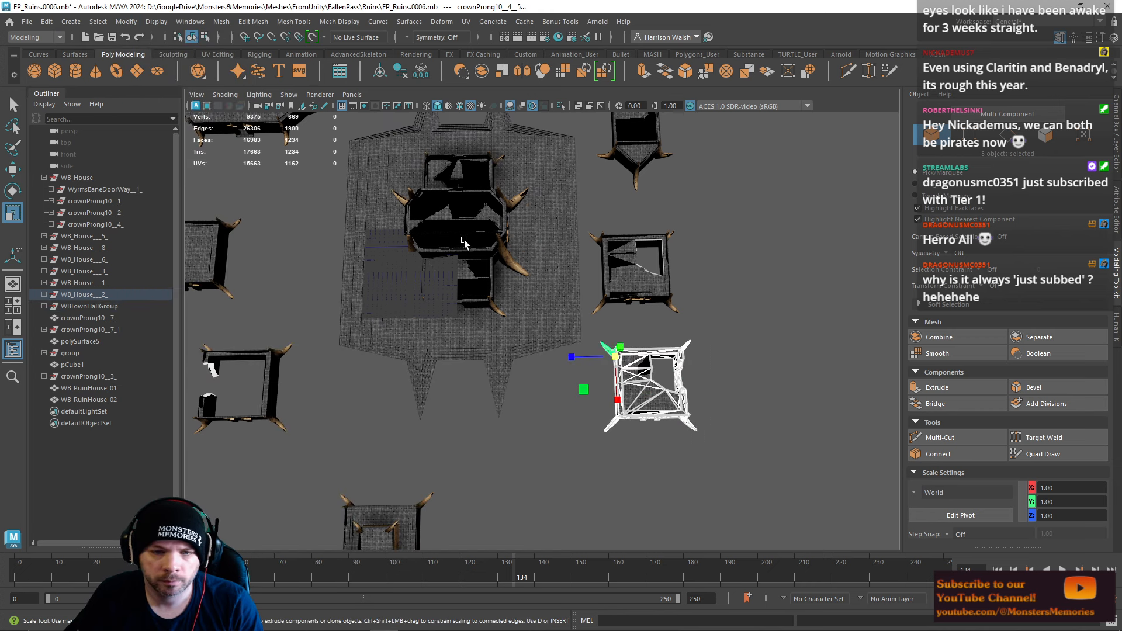
click(156, 23)
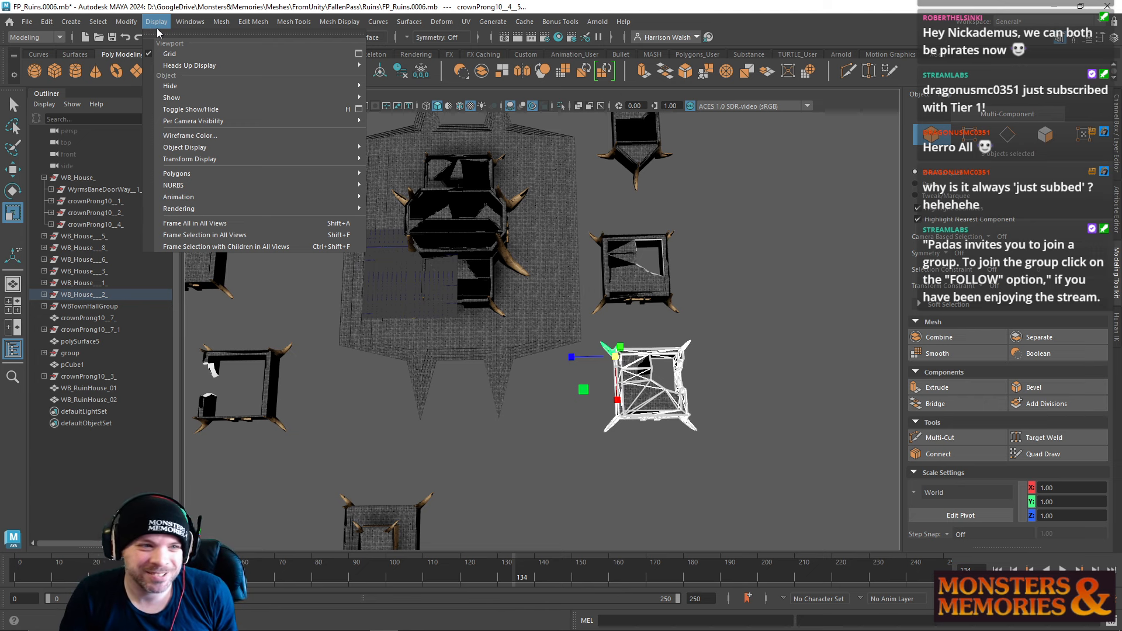
mouse_move(338, 23)
click(388, 5)
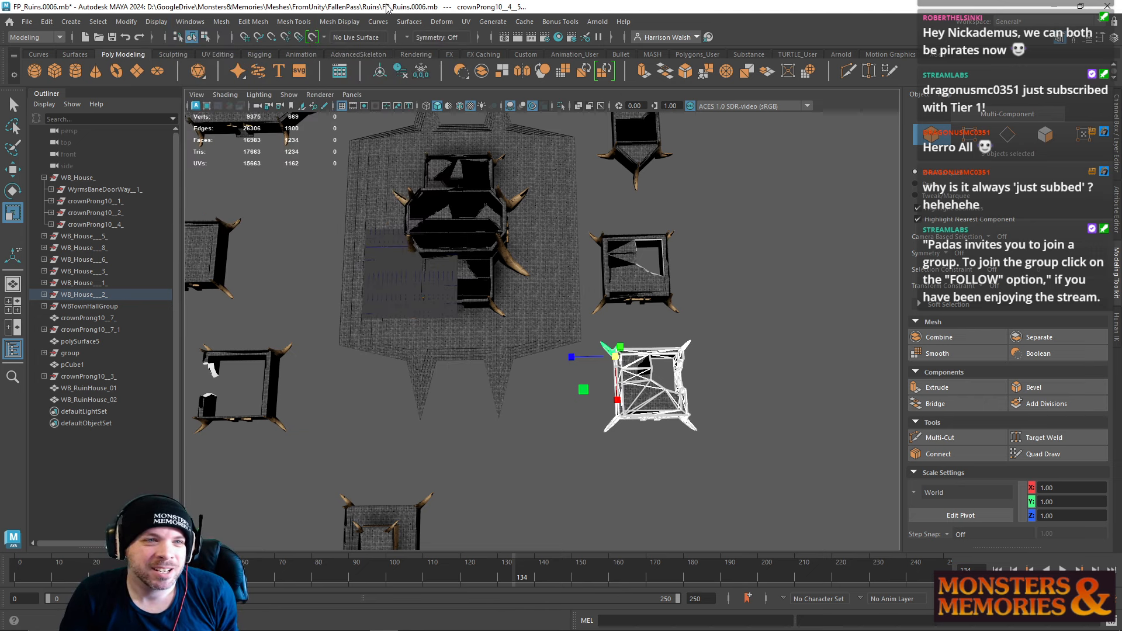
click(481, 73)
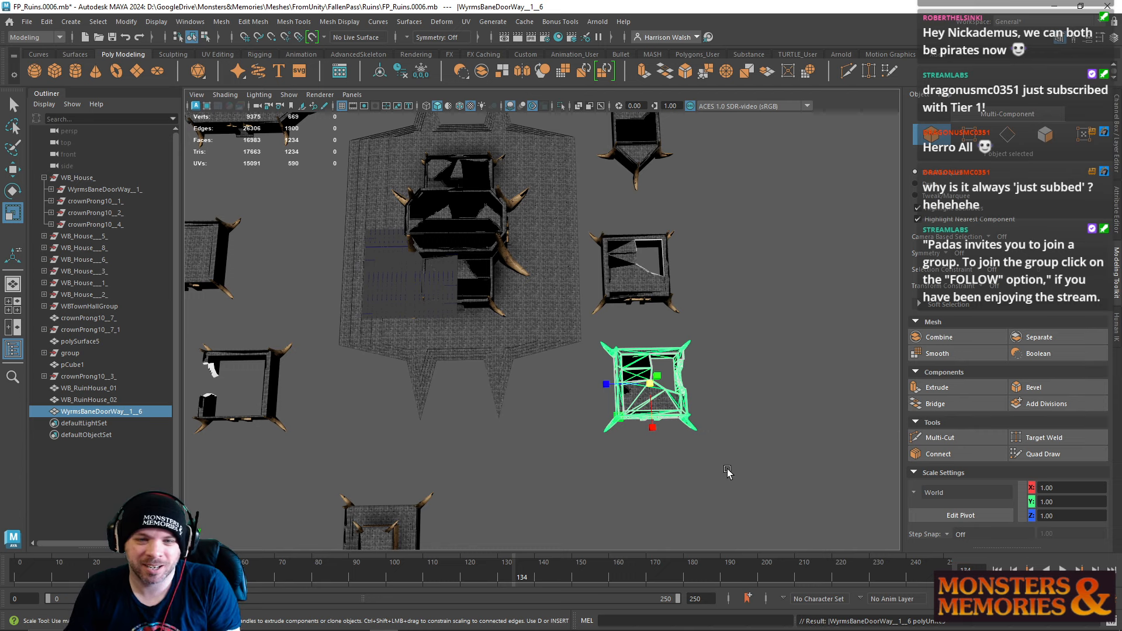
drag(725, 466, 606, 331)
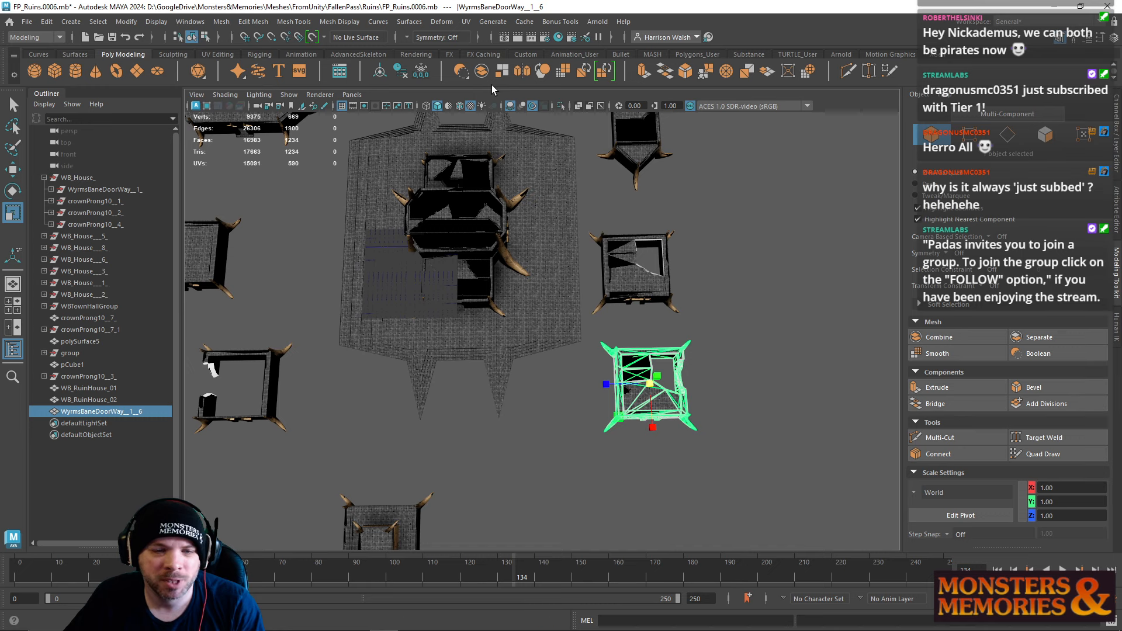
Step: Rename the newly combined house mesh as WB_RuinHouse_03
double_click(85, 412)
text(WB_RuinHouse_0)
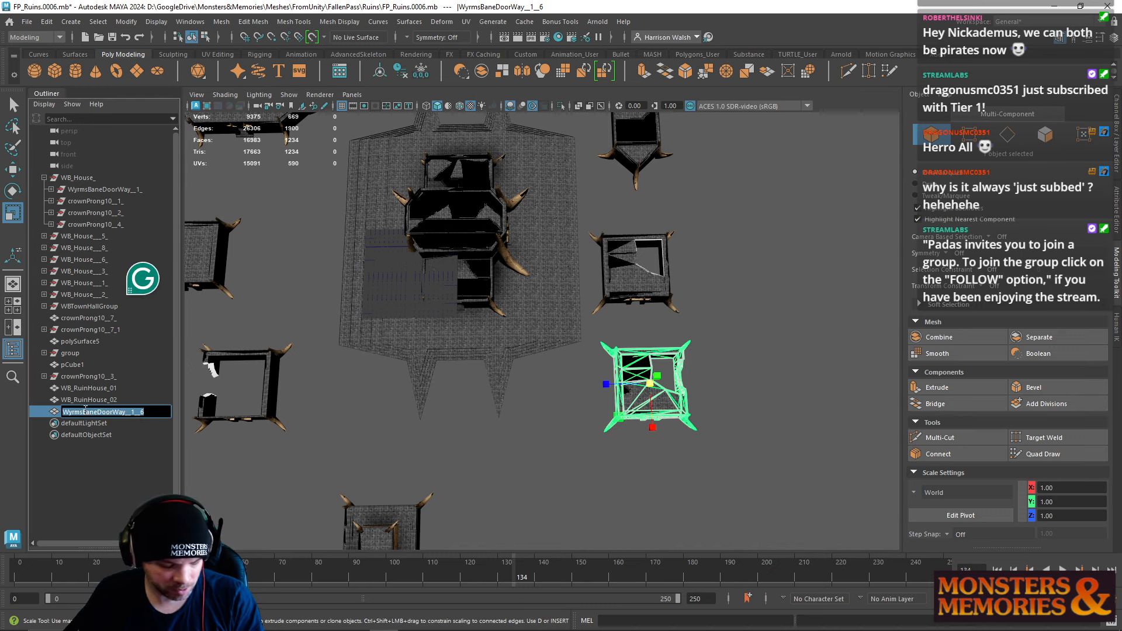
text(3)
key(Return)
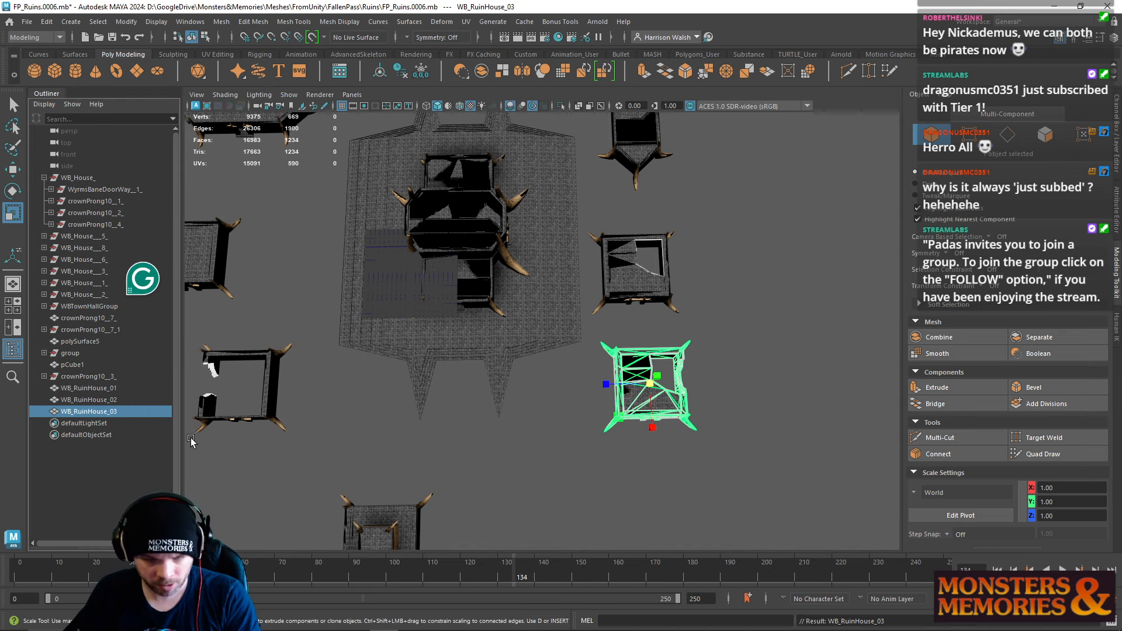
Step: Convert the four corner prongs of the roofless house with the broken side wall from instances to objects
alt+middle_drag(501, 474, 656, 458)
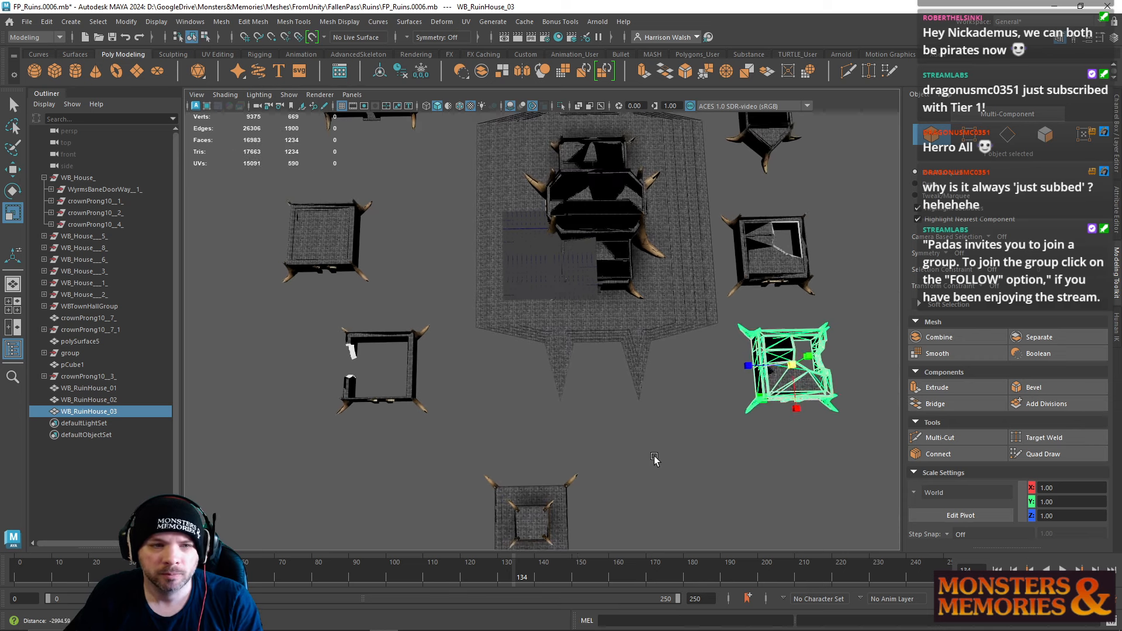
alt+middle_drag(417, 407, 506, 424)
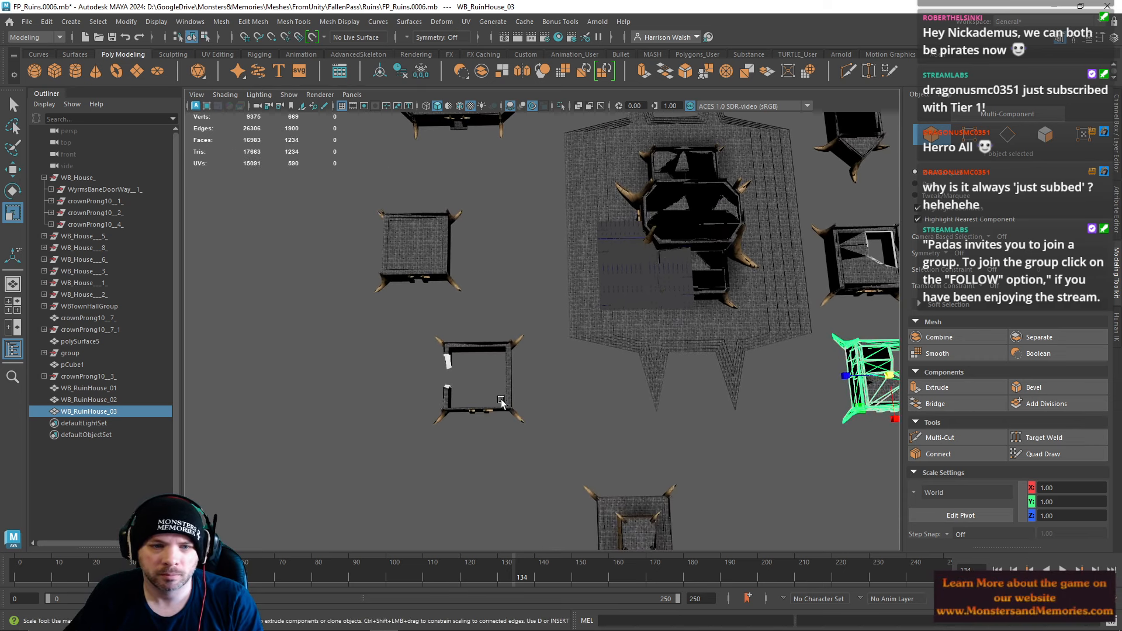
drag(534, 442, 421, 330)
mouse_move(443, 331)
alt+middle_down()
mouse_move(449, 439)
mouse_move(428, 365)
mouse_move(447, 336)
alt+middle_up()
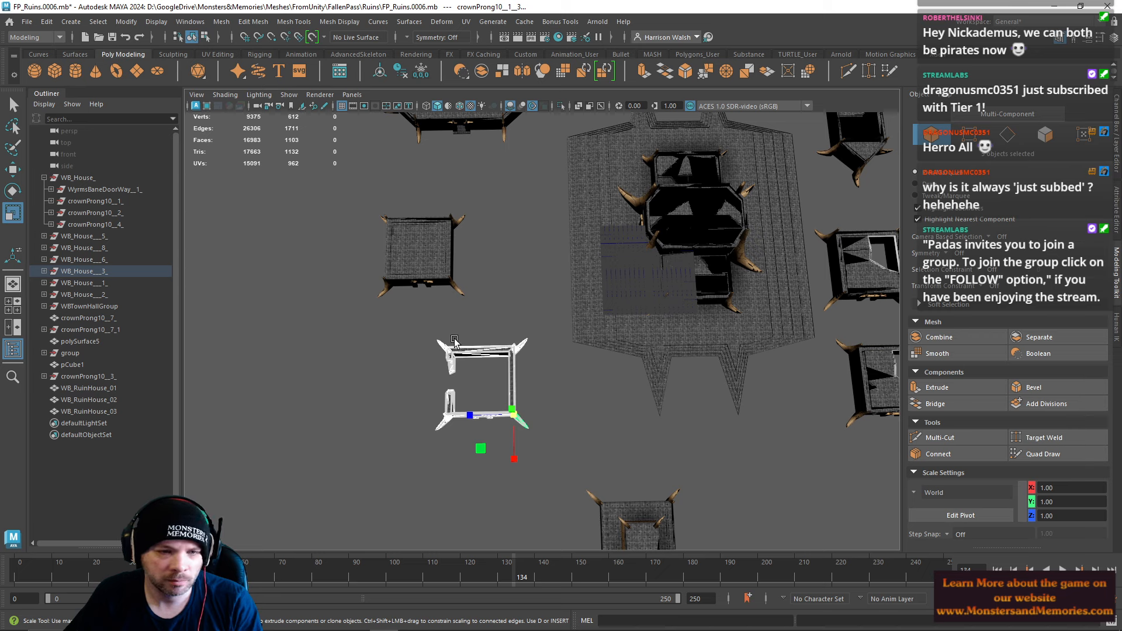
ctrl+click(474, 347)
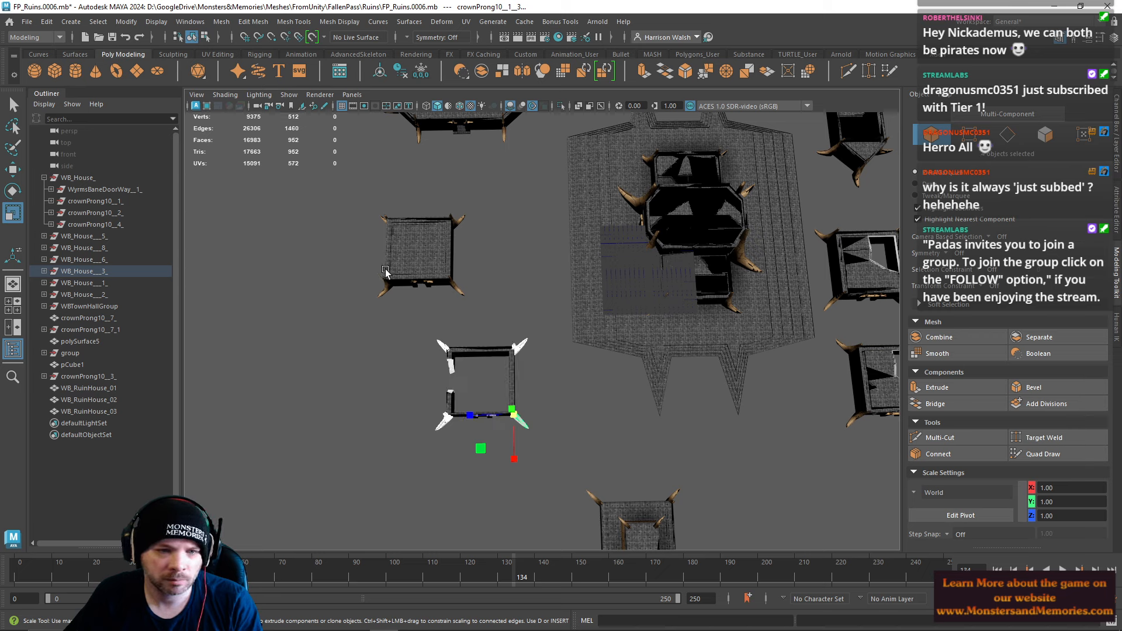
click(71, 22)
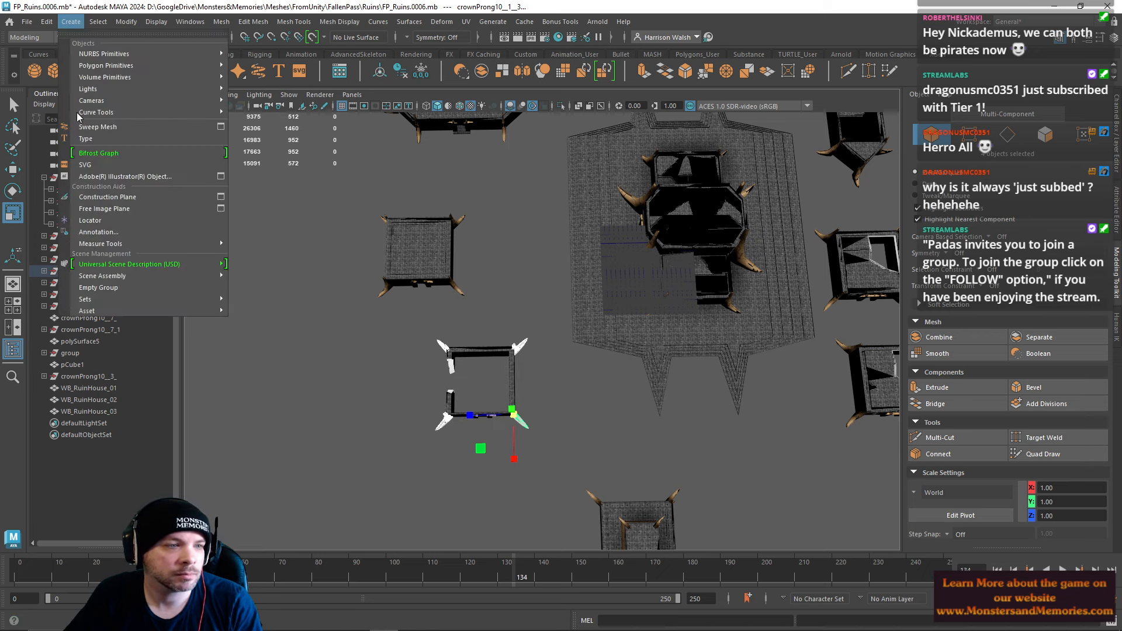
mouse_move(126, 22)
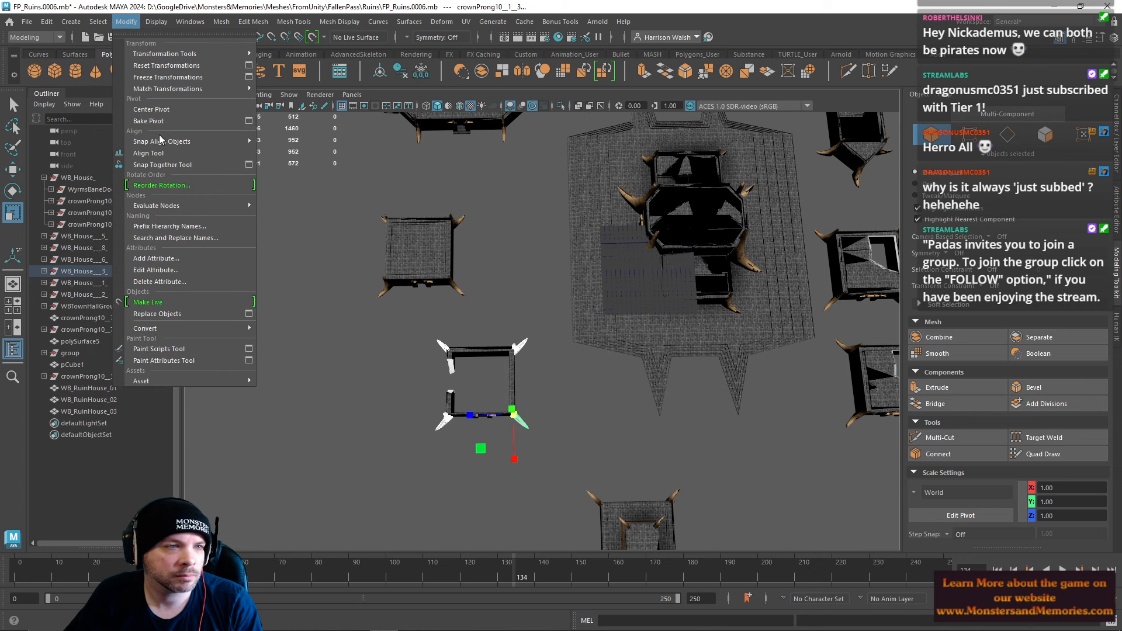
mouse_move(181, 335)
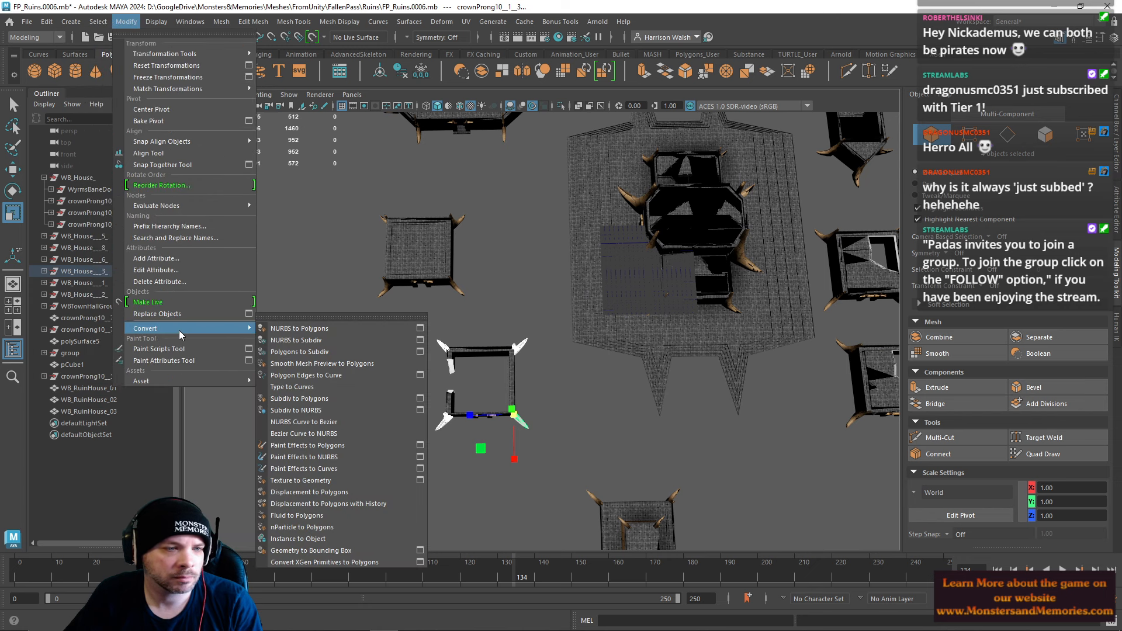
click(326, 538)
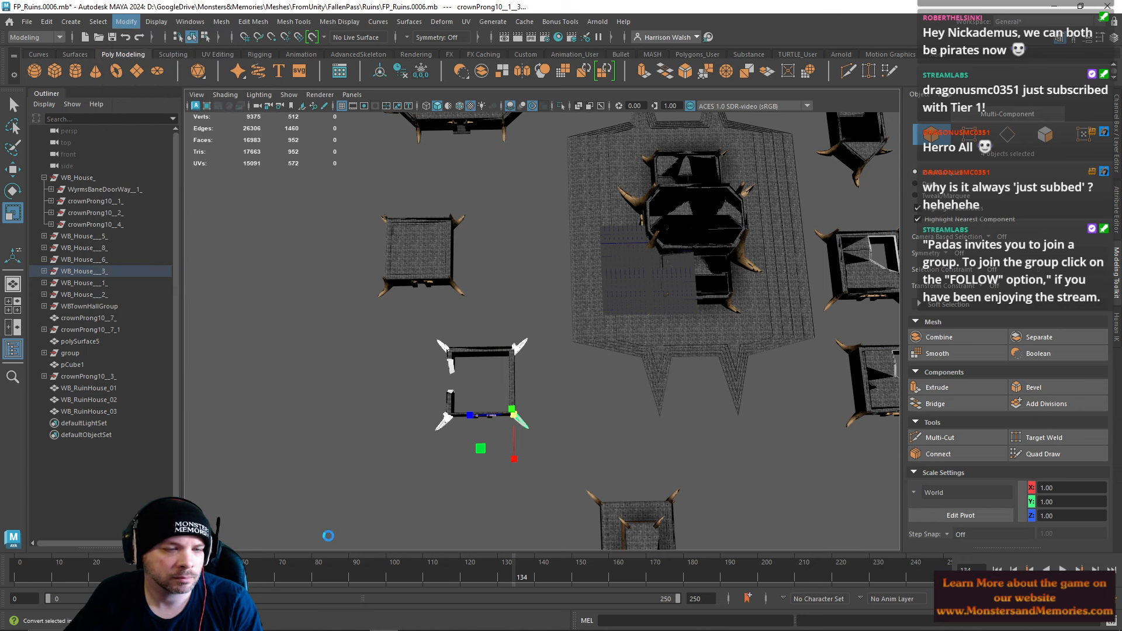
Step: Combine the roofless house mesh with its four corner prongs and rename the result as WB_RuinHouse_04
drag(557, 465, 412, 325)
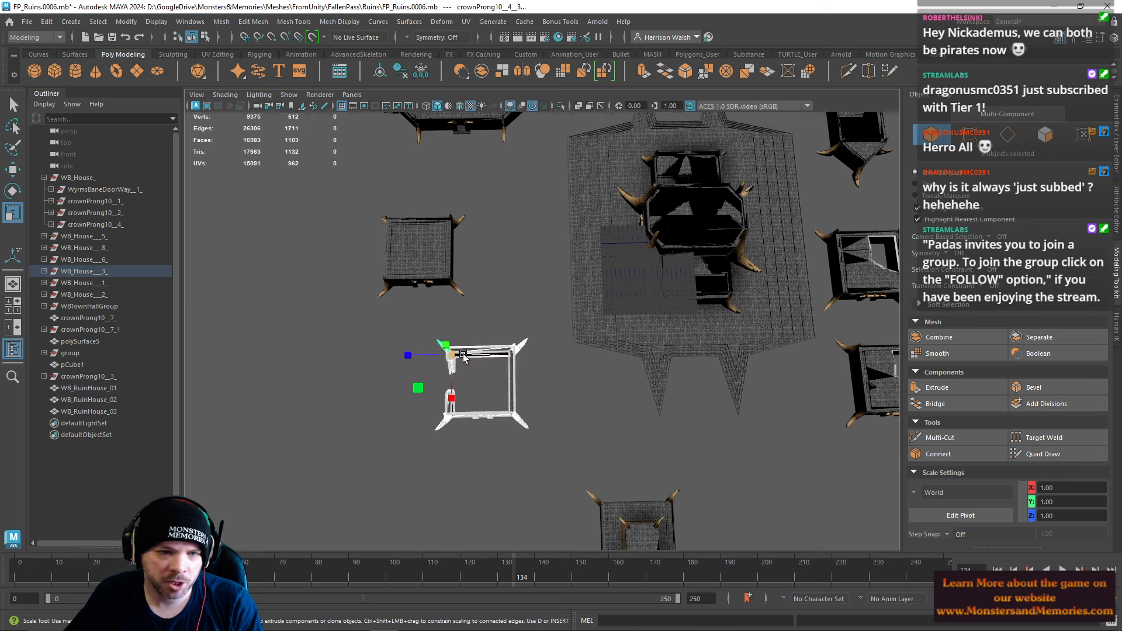
click(482, 78)
double_click(94, 423)
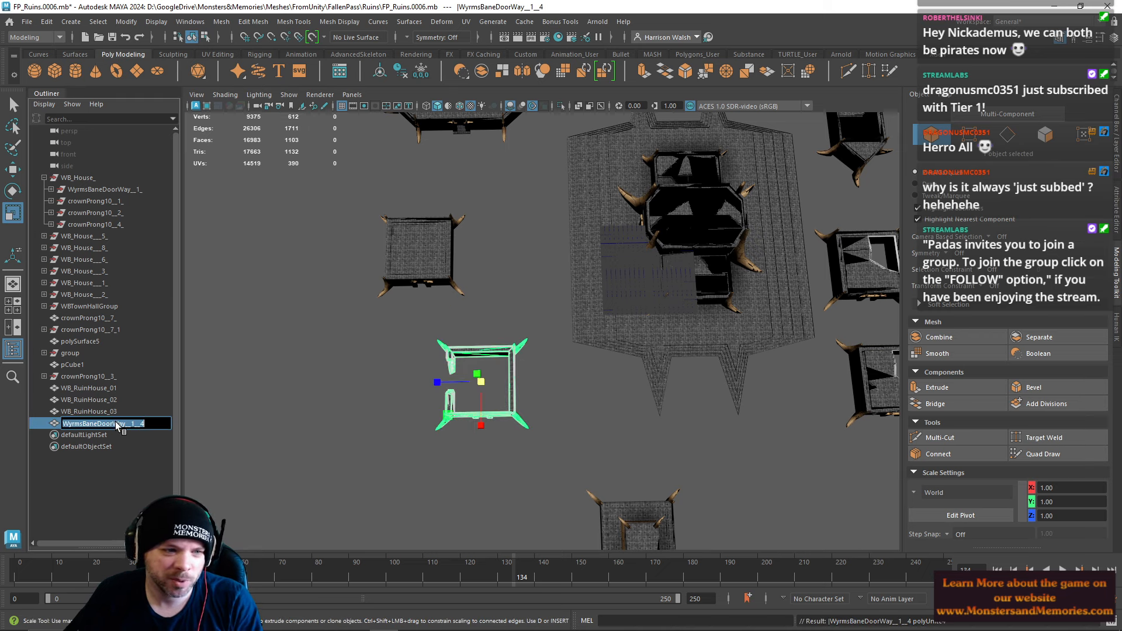
text(WB_RuinHouse_04)
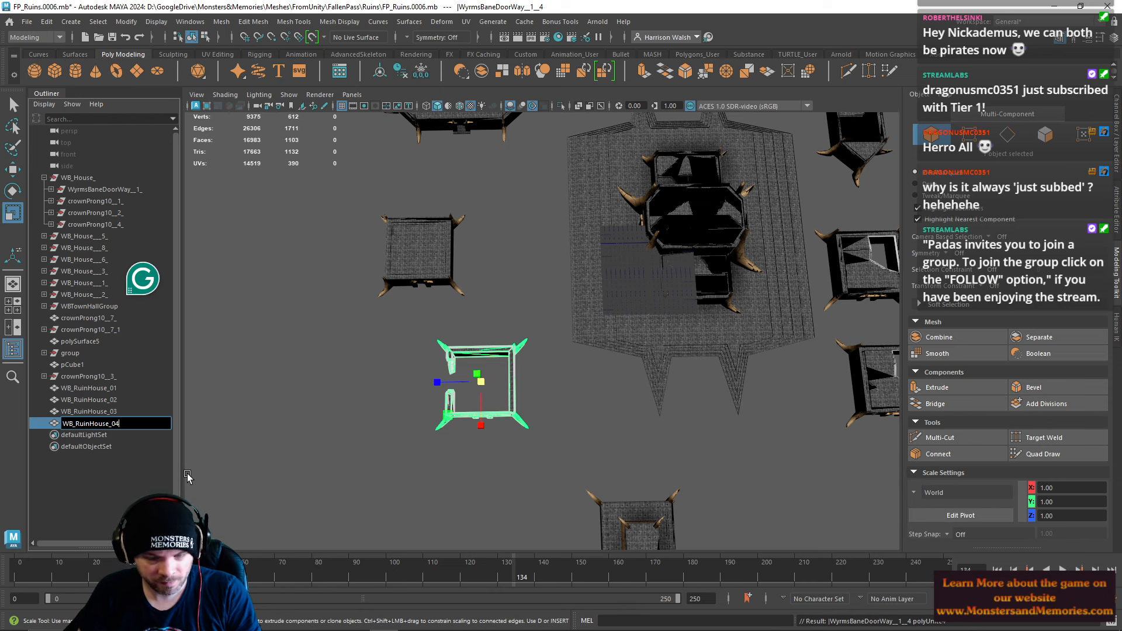
key(Return)
Step: Convert the prongs of the hexagonal long house, the central town hall and the two-tier tower house from instances to objects
alt+middle_drag(582, 359, 592, 484)
click(516, 251)
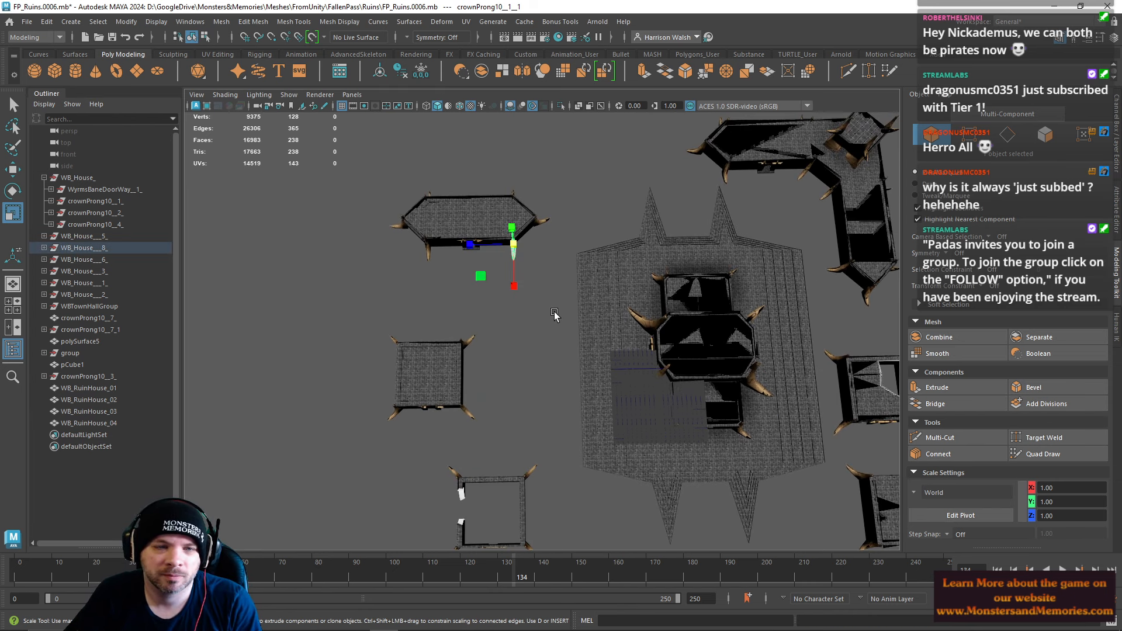
drag(521, 318, 371, 170)
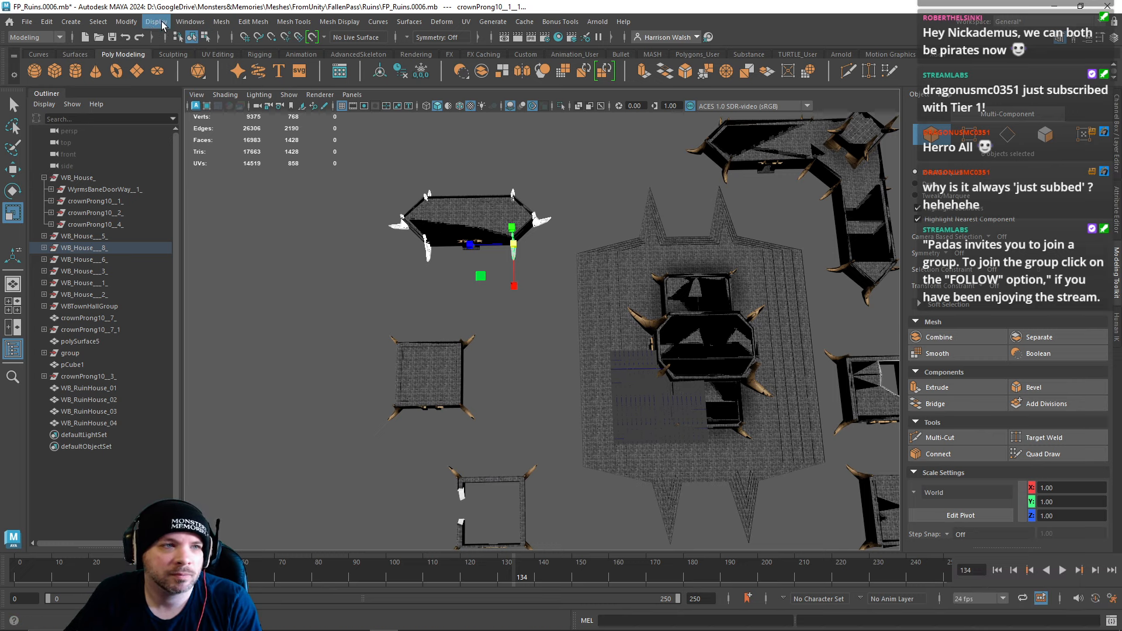
alt+middle_drag(670, 261, 540, 222)
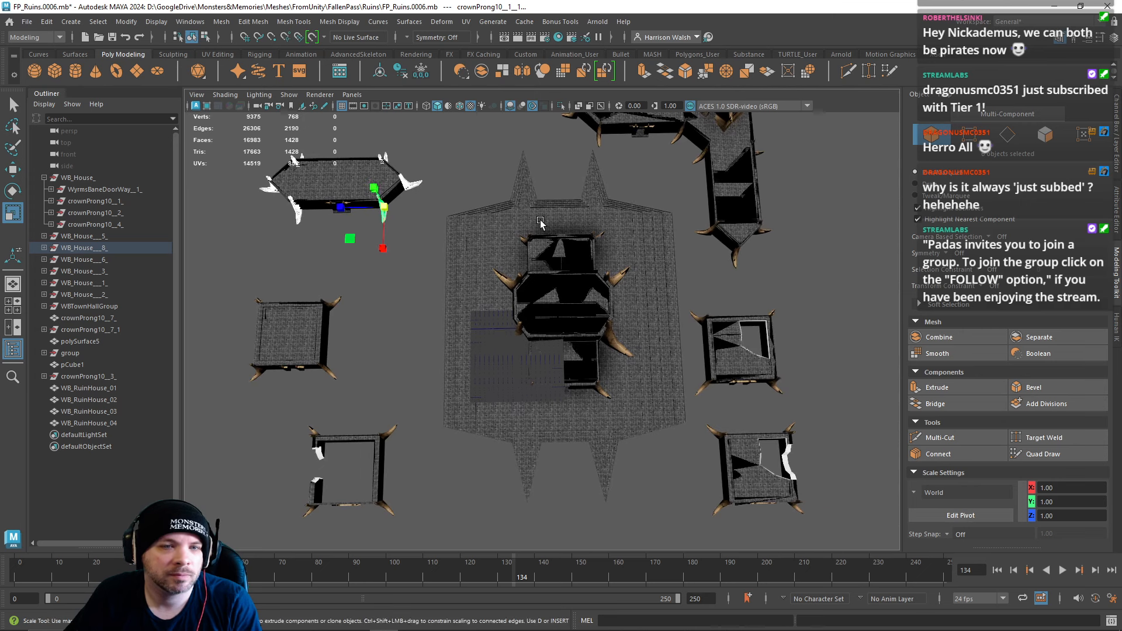
drag(497, 218, 639, 430)
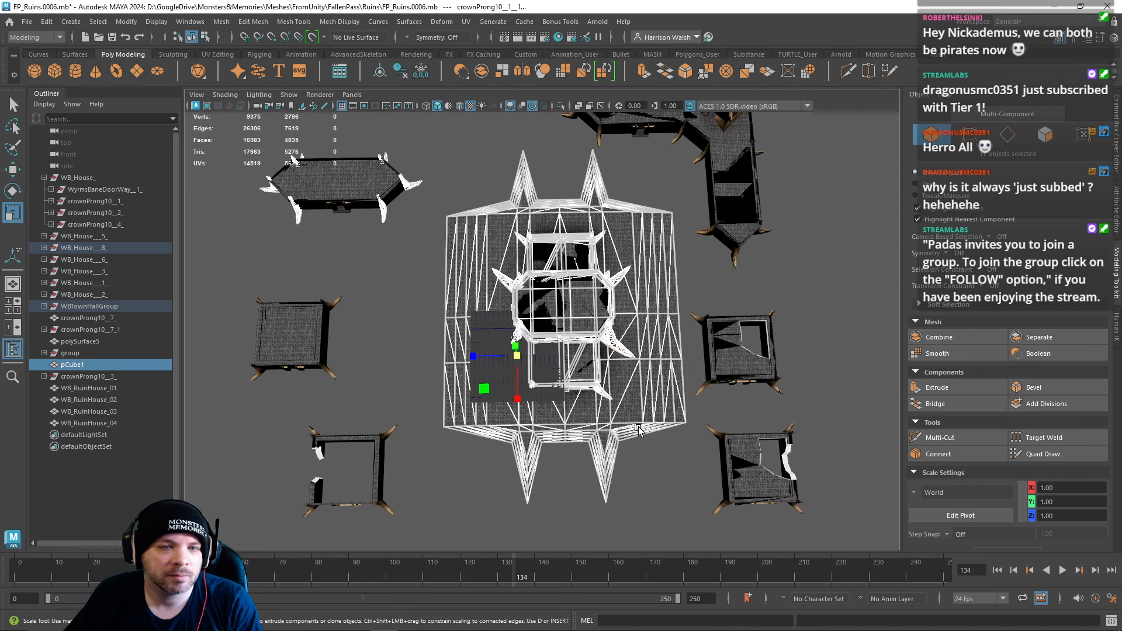
shift+click(562, 274)
shift+click(477, 241)
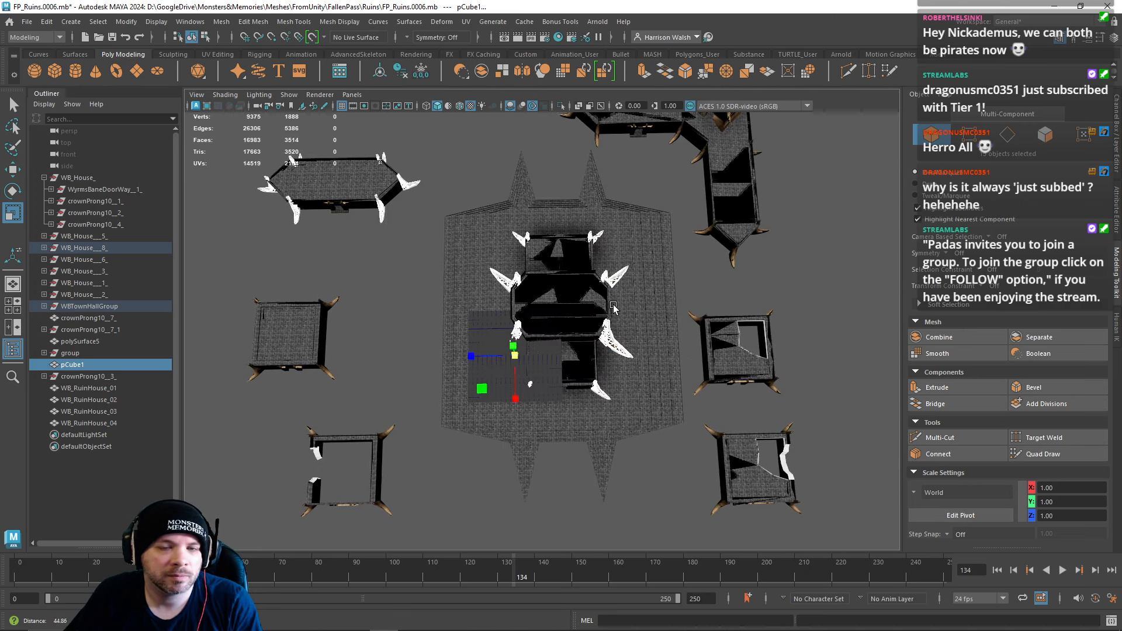
alt+middle_drag(611, 286, 555, 105)
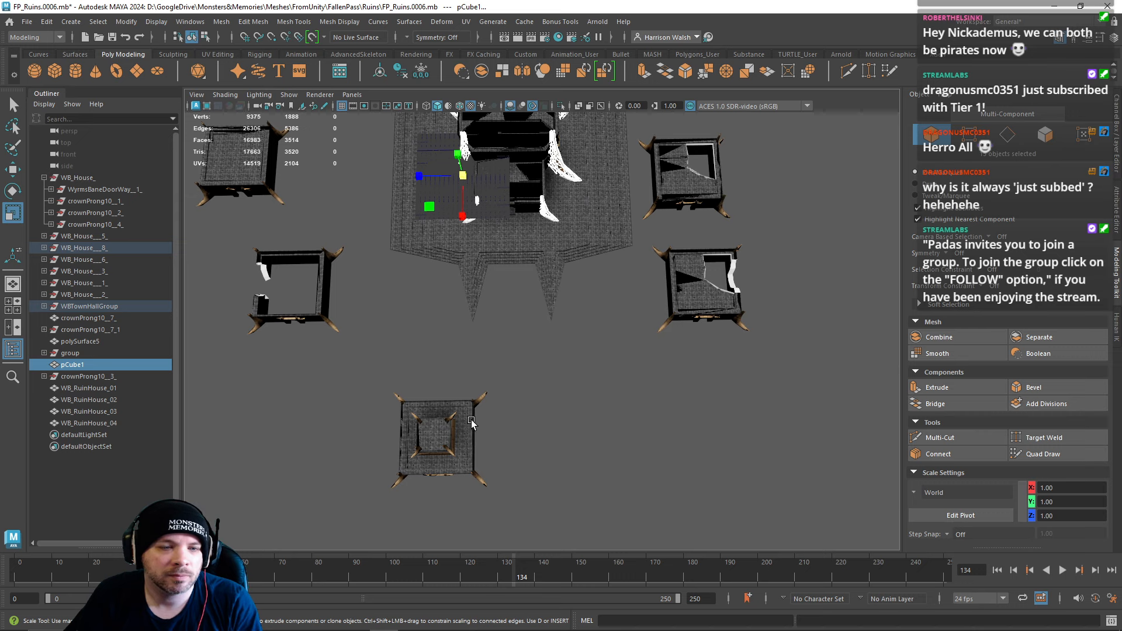
shift+drag(529, 537, 369, 355)
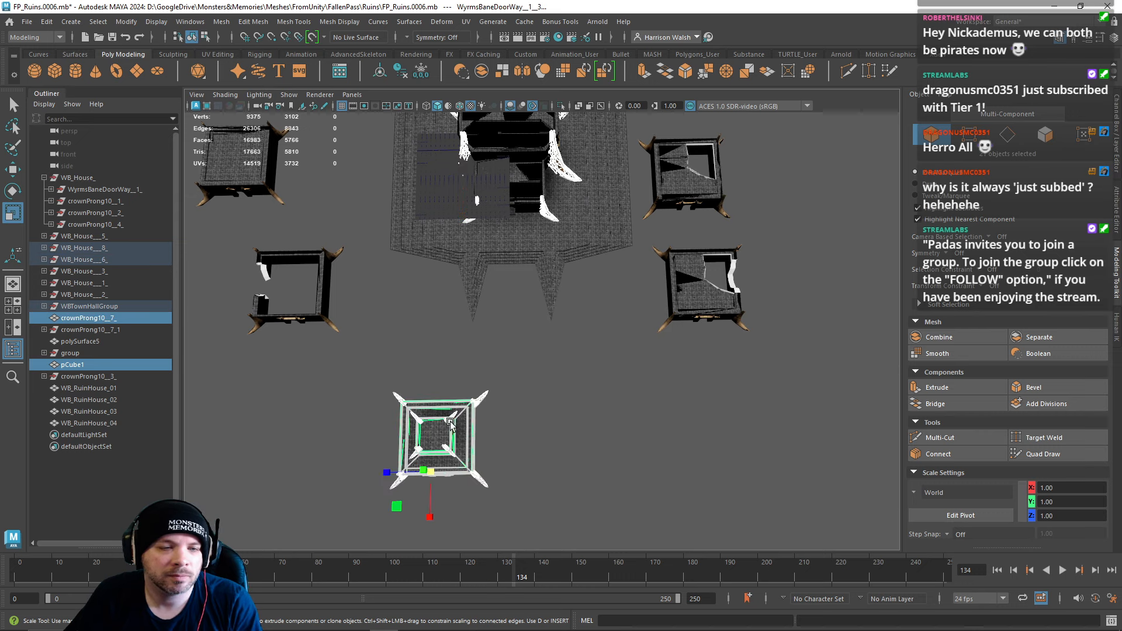
shift+click(466, 446)
click(126, 21)
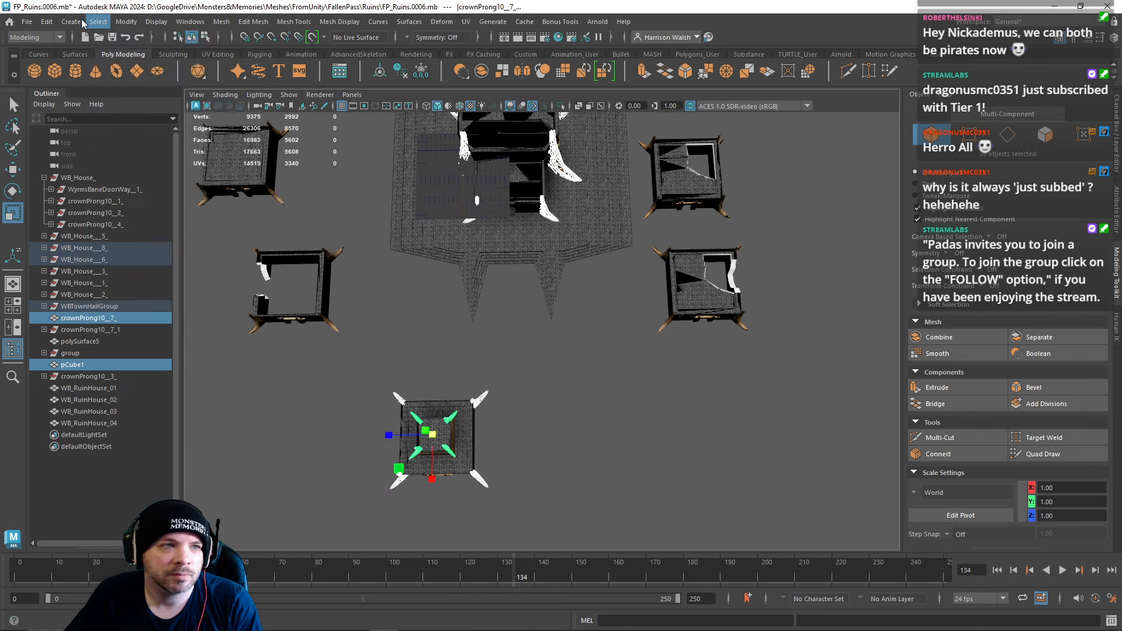
mouse_move(70, 22)
mouse_move(126, 22)
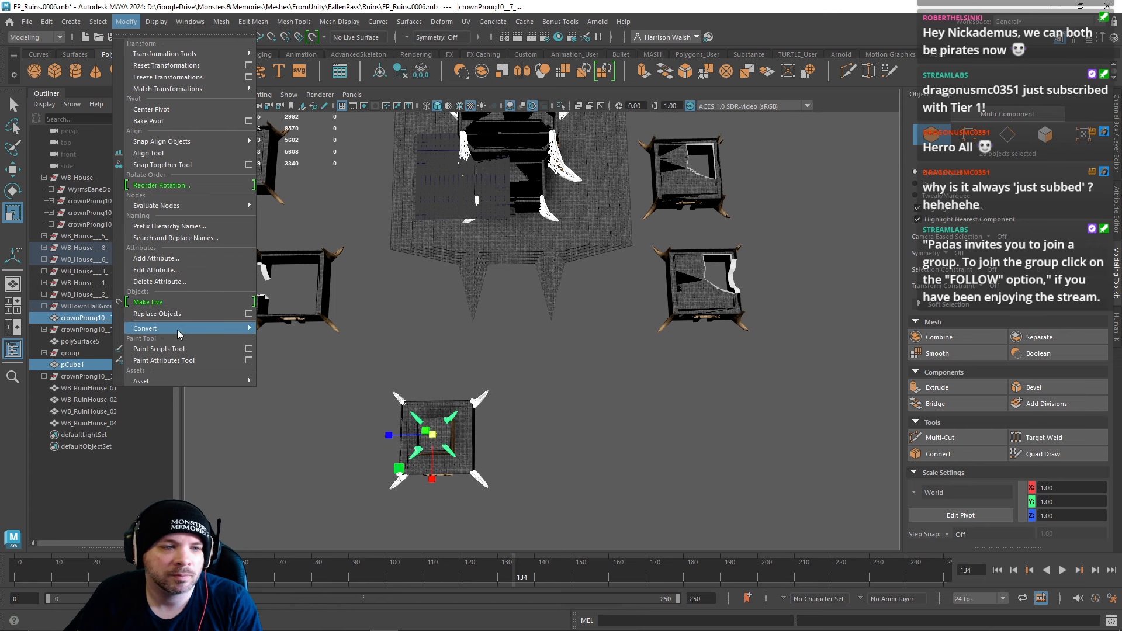
mouse_move(177, 329)
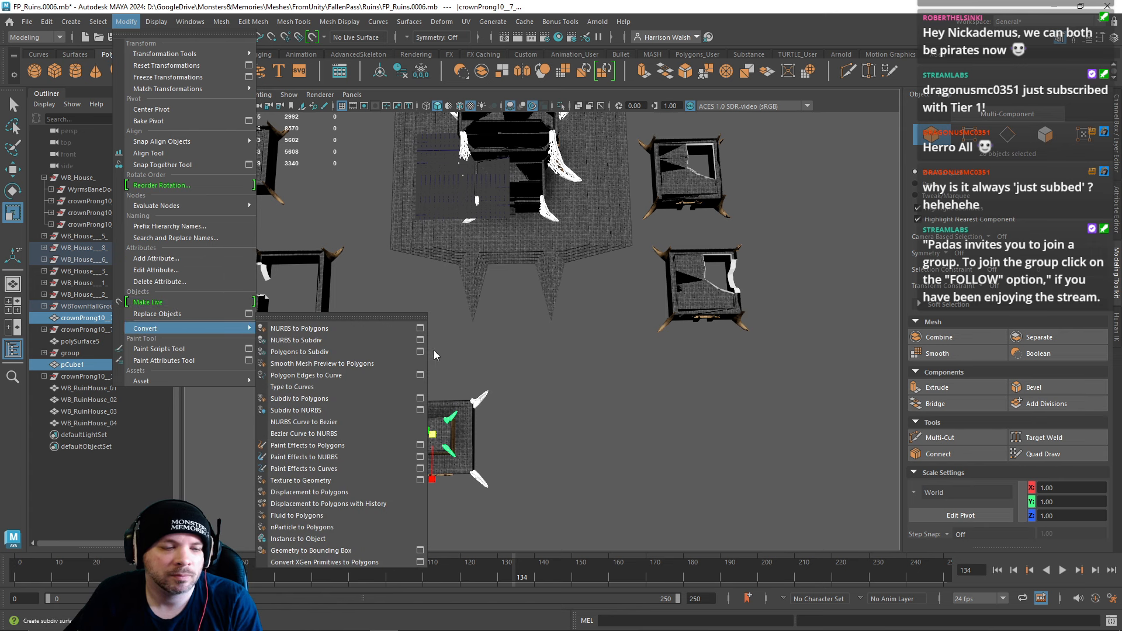
click(355, 538)
Step: Check a prong and the walls of the long house as separate objects, and save the scene as a new incremental version
alt+middle_drag(463, 358, 623, 413)
alt+middle_drag(447, 231, 494, 380)
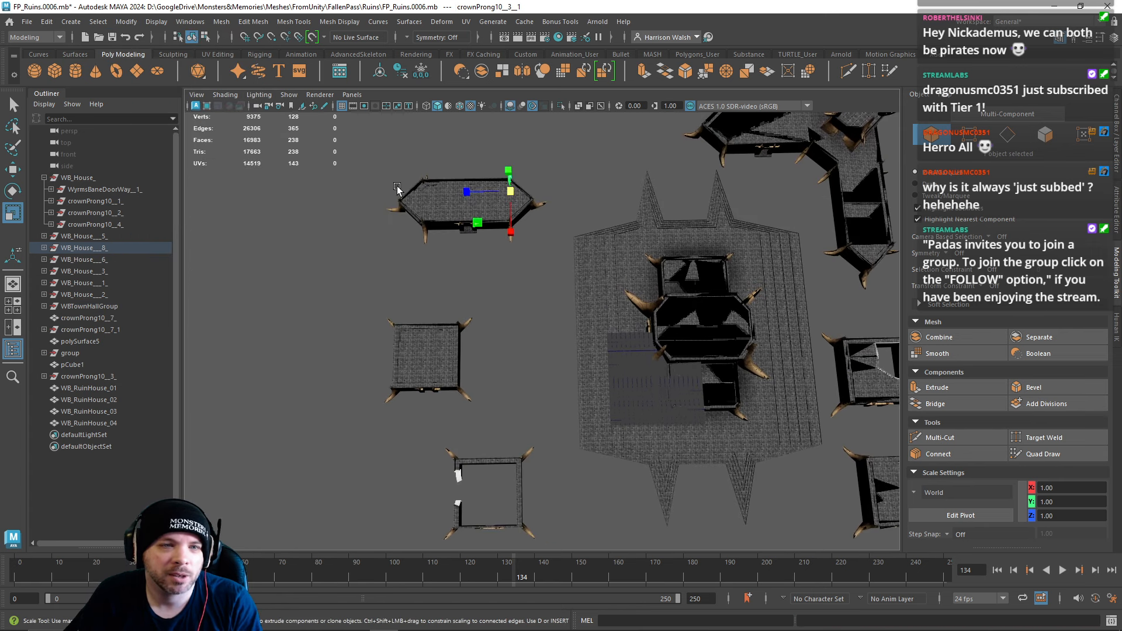
click(398, 186)
click(416, 210)
click(27, 22)
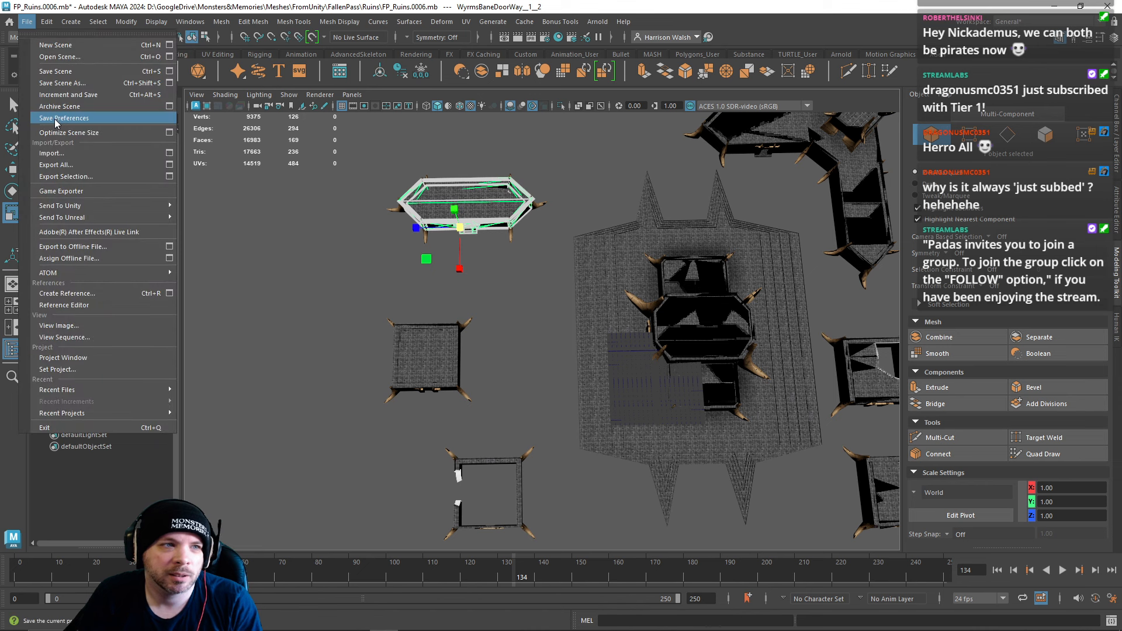
click(47, 91)
Step: Combine the hexagonal long house's walls, doorway and all its prongs into a single mesh
alt+middle_drag(478, 270, 496, 314)
drag(581, 314, 371, 203)
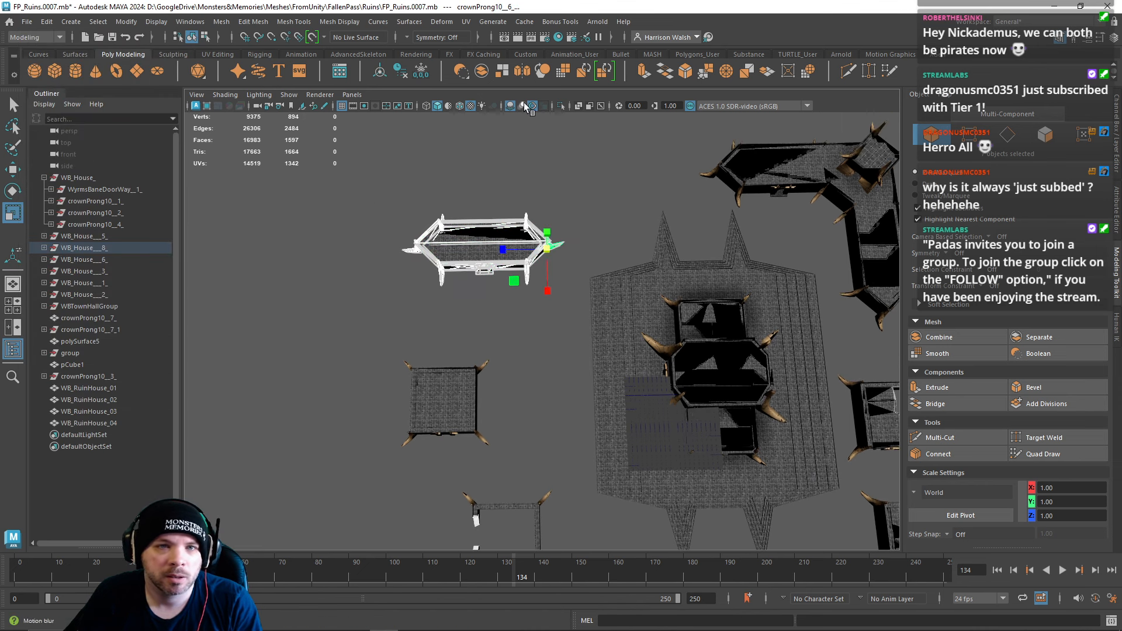
click(481, 71)
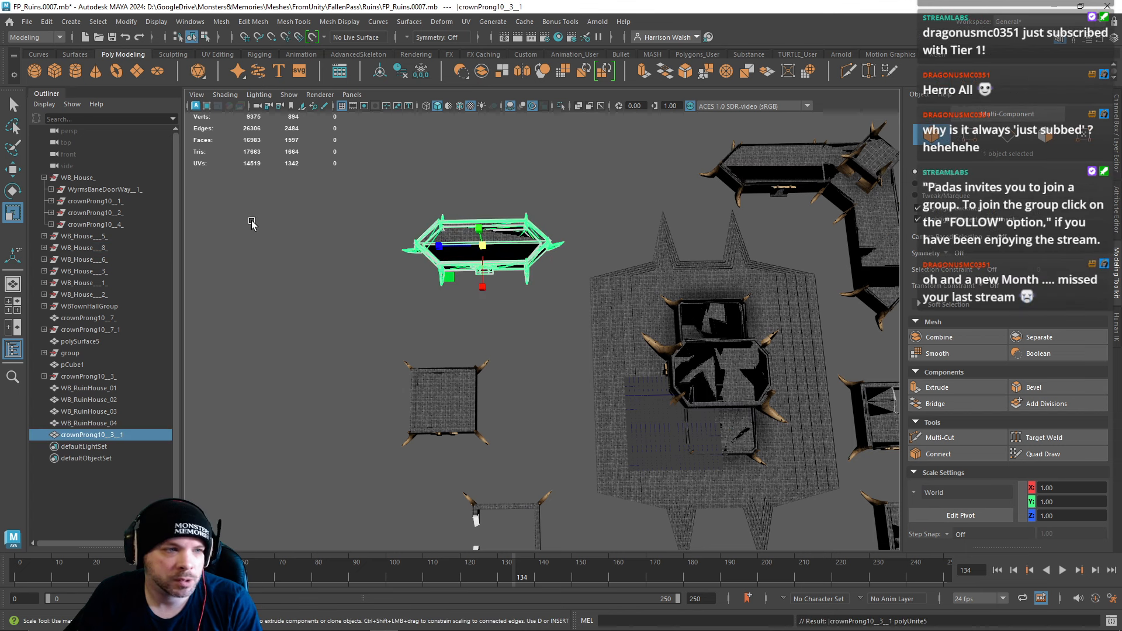
Step: Rename the combined long house mesh as WB_RuinLongHouse_01
double_click(113, 436)
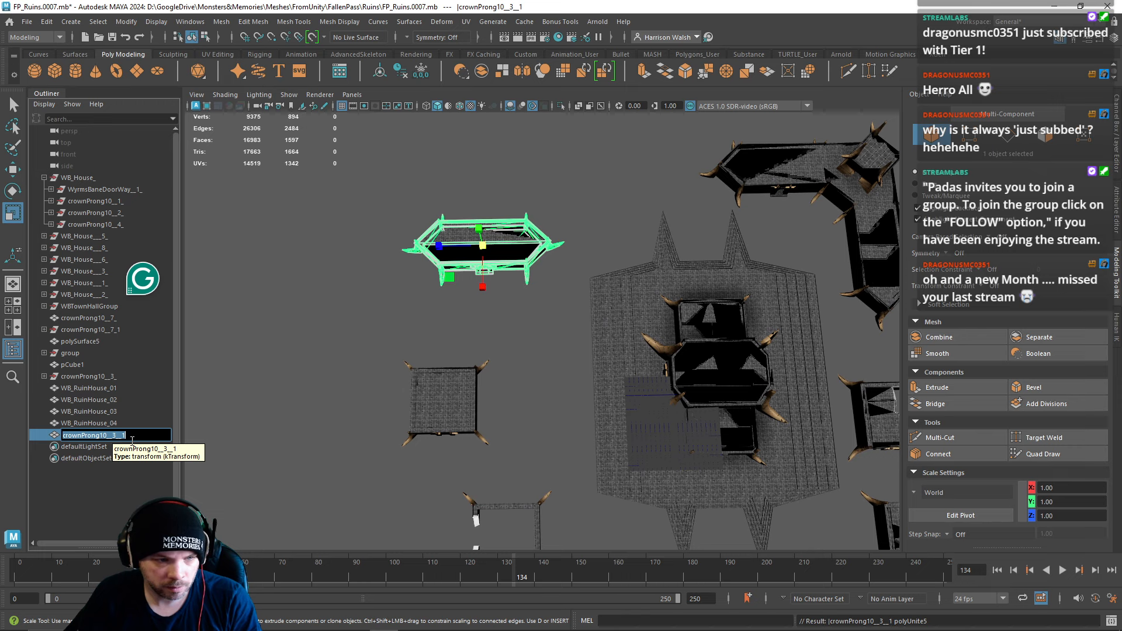
text(WB_RuinHouse_0)
click(93, 436)
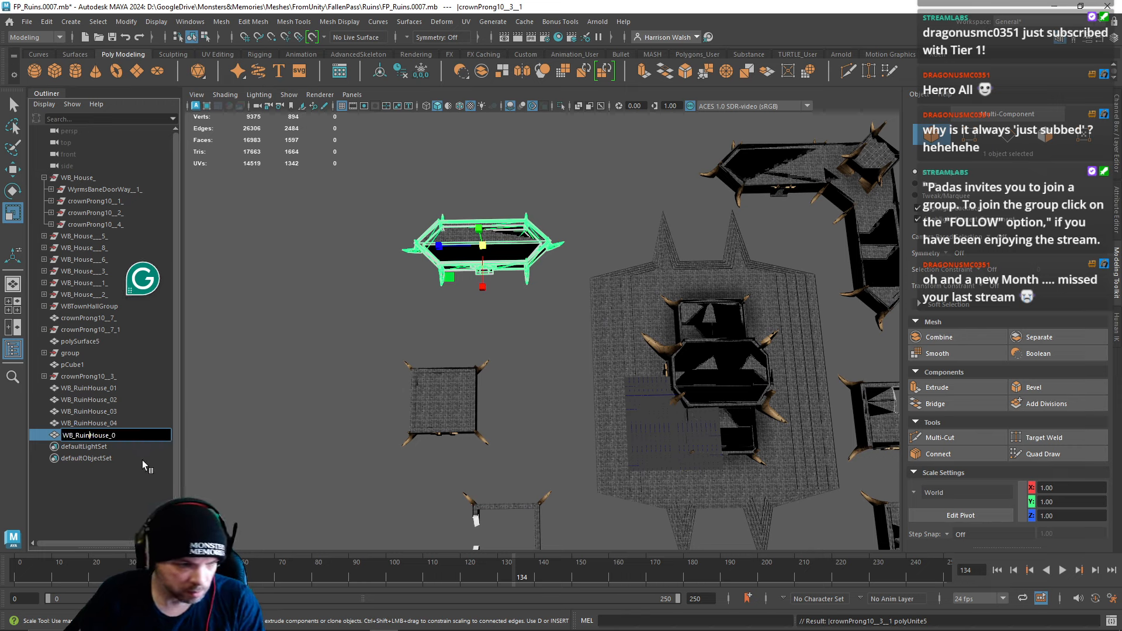
text(Loong)
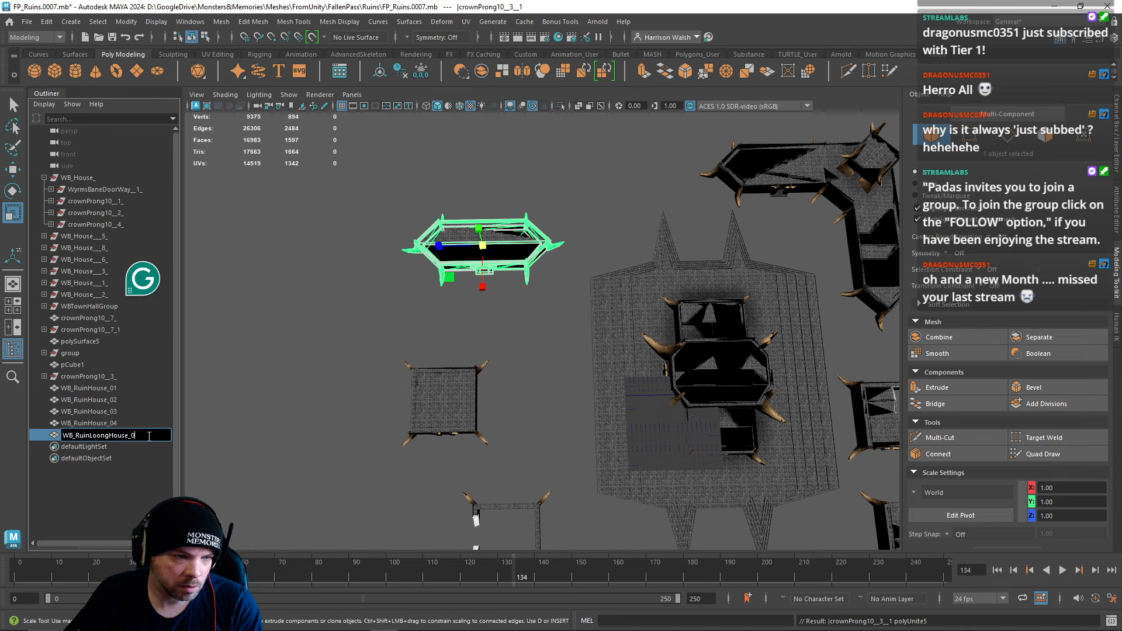
text(1)
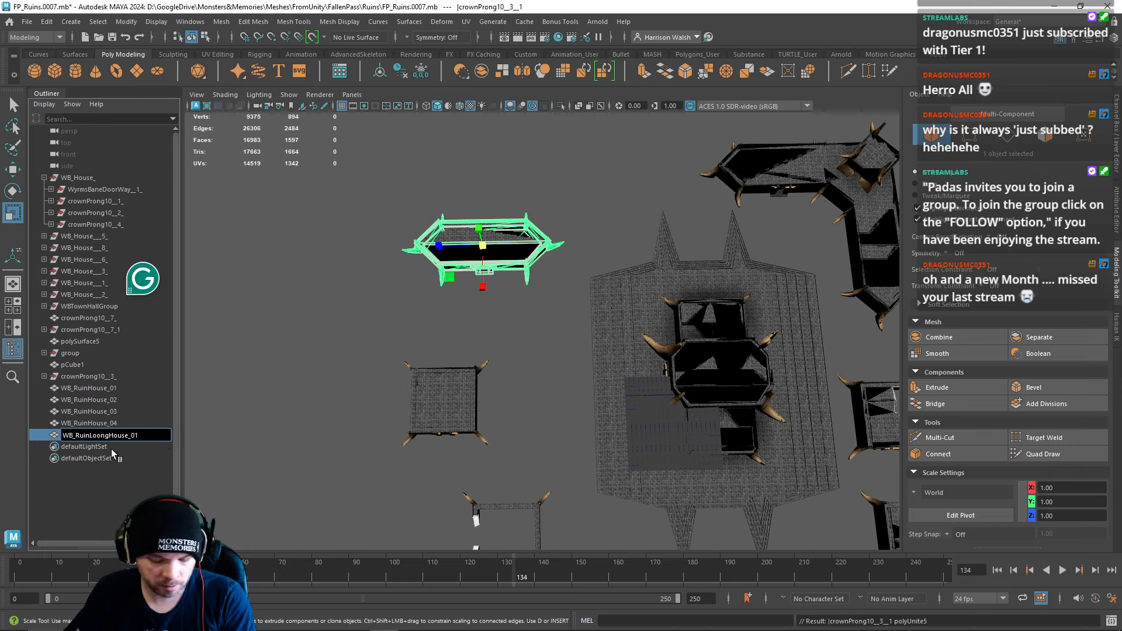
key(Return)
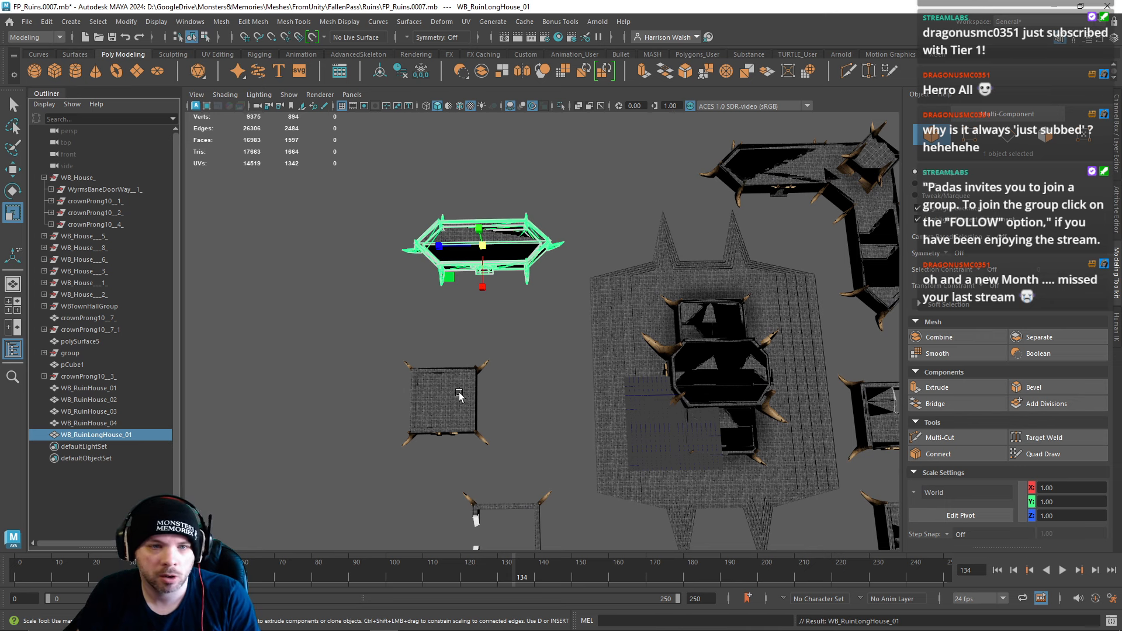
Step: Combine all pieces of the two-tier tower house, including its lower and upper prongs, into a single mesh
alt+middle_drag(458, 393, 343, 245)
alt+drag(444, 310, 458, 330)
alt+middle_drag(503, 293, 515, 93)
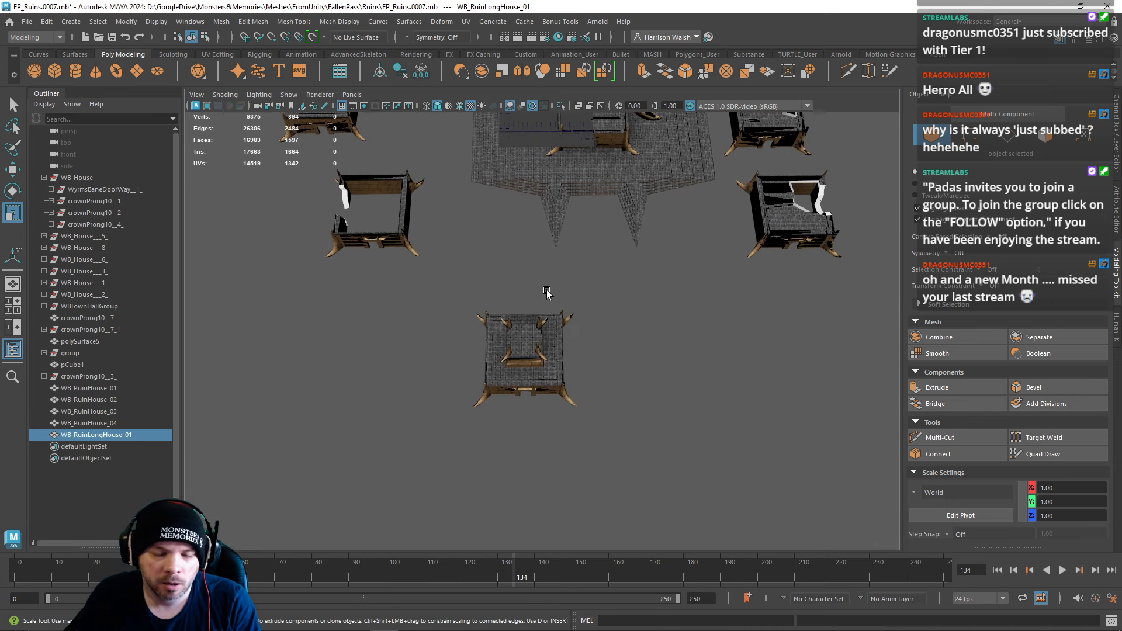
drag(664, 482, 382, 253)
drag(614, 439, 445, 305)
click(484, 72)
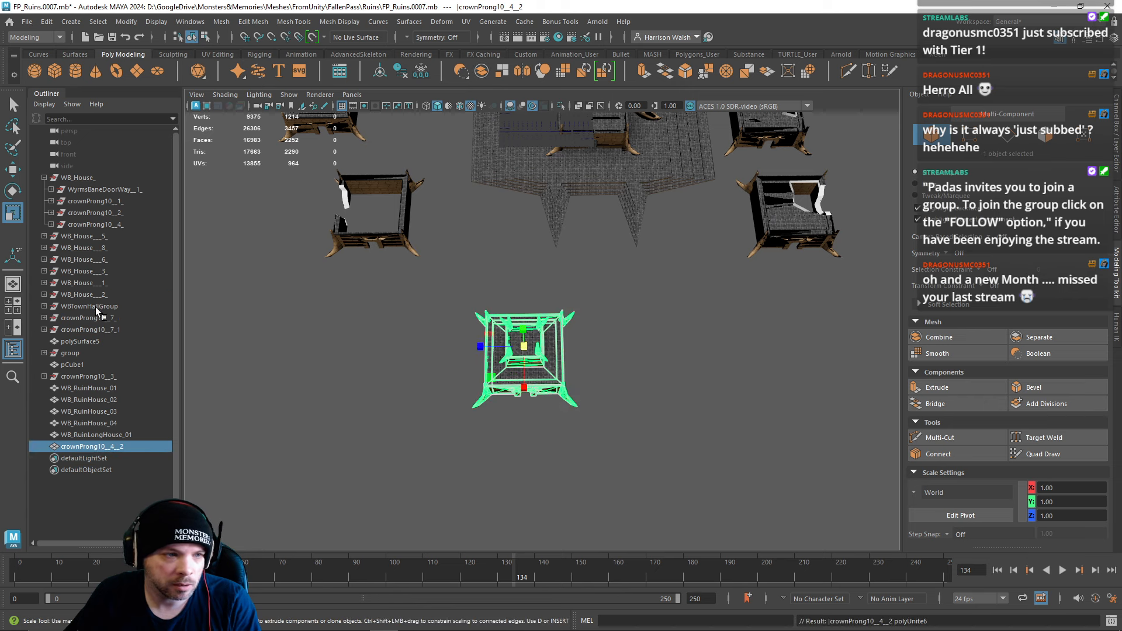
Step: Rename the combined tower house mesh as WB_RuinTowerHouse_01
double_click(98, 447)
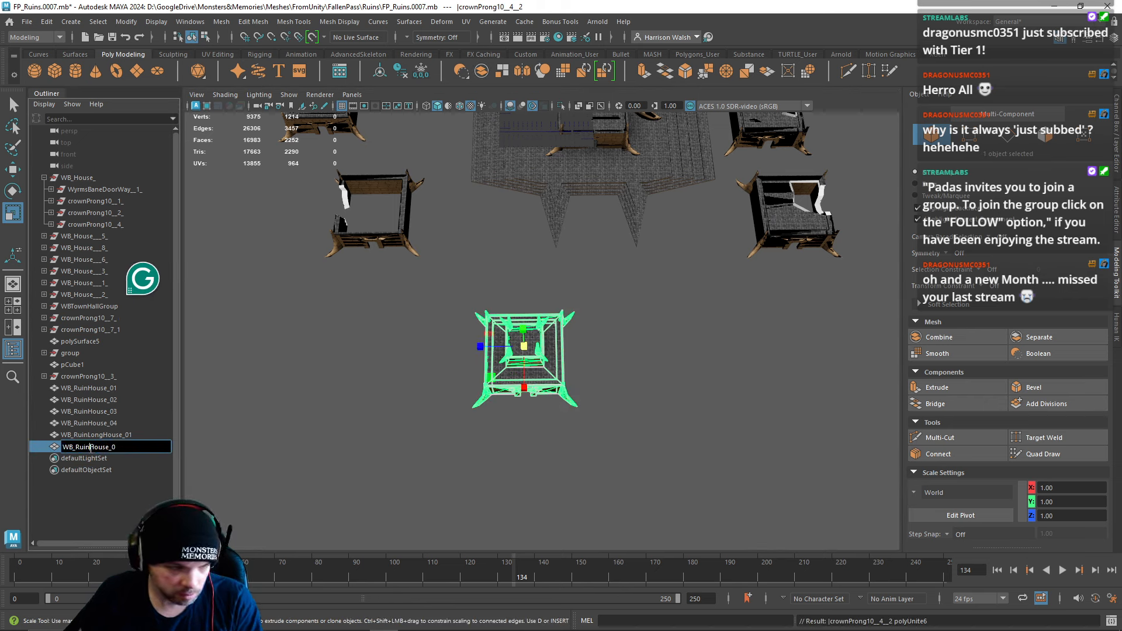
text(Tower)
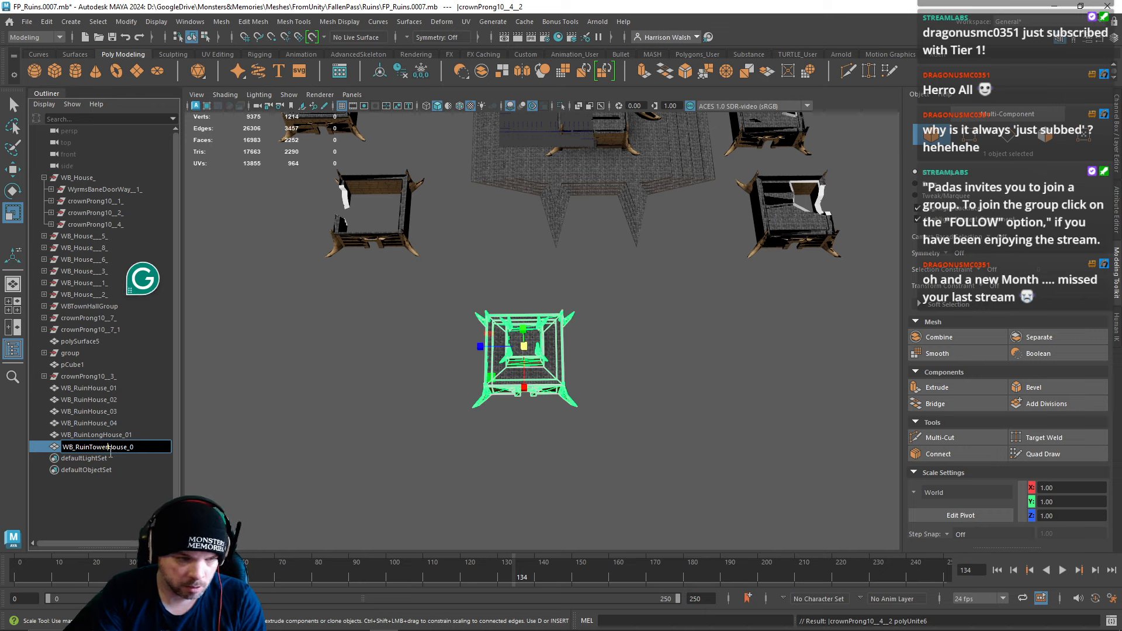
key(Right)
key(Right)
key(Right)
key(Right)
key(Right)
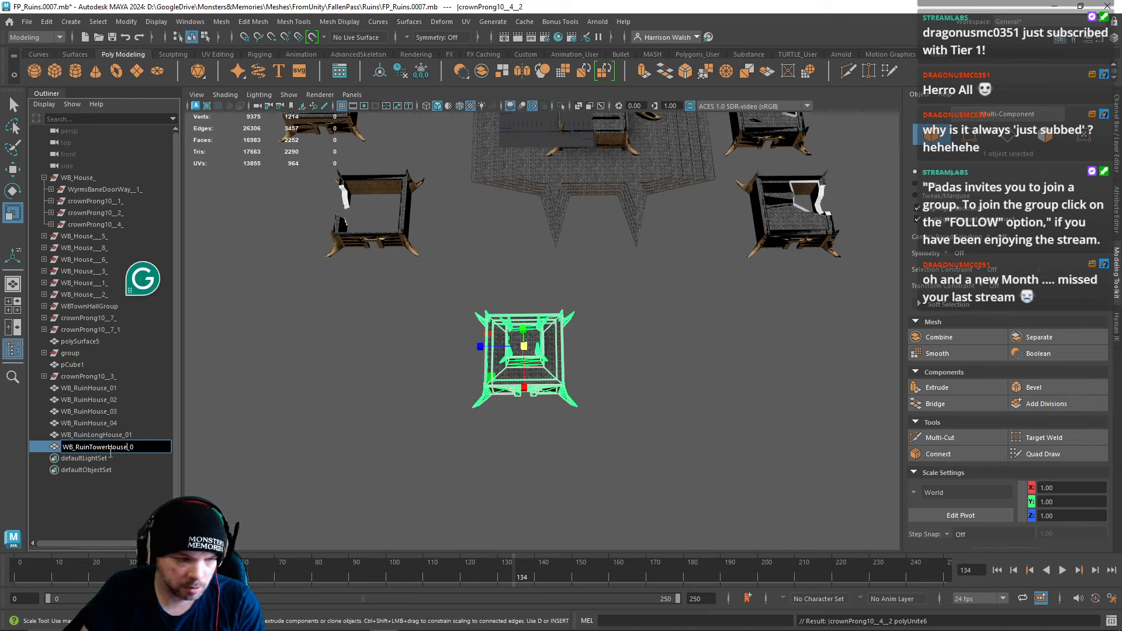
key(End)
text(1)
key(Return)
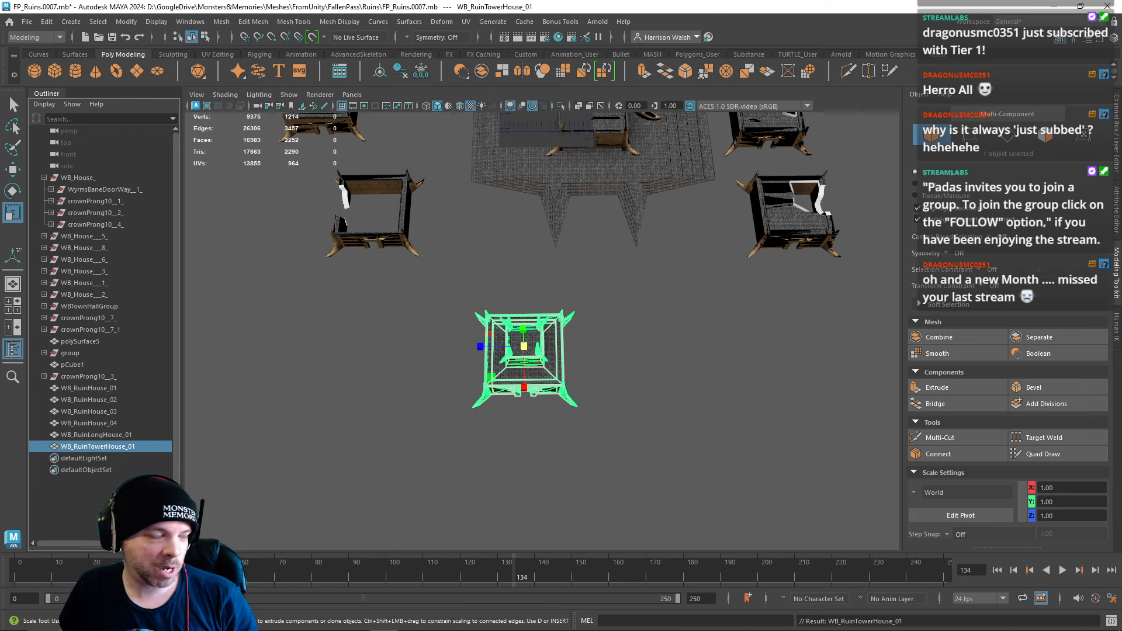
Step: Select the L-shaped building's walls, its corner tower and its surrounding prongs together
alt+middle_drag(511, 271, 493, 363)
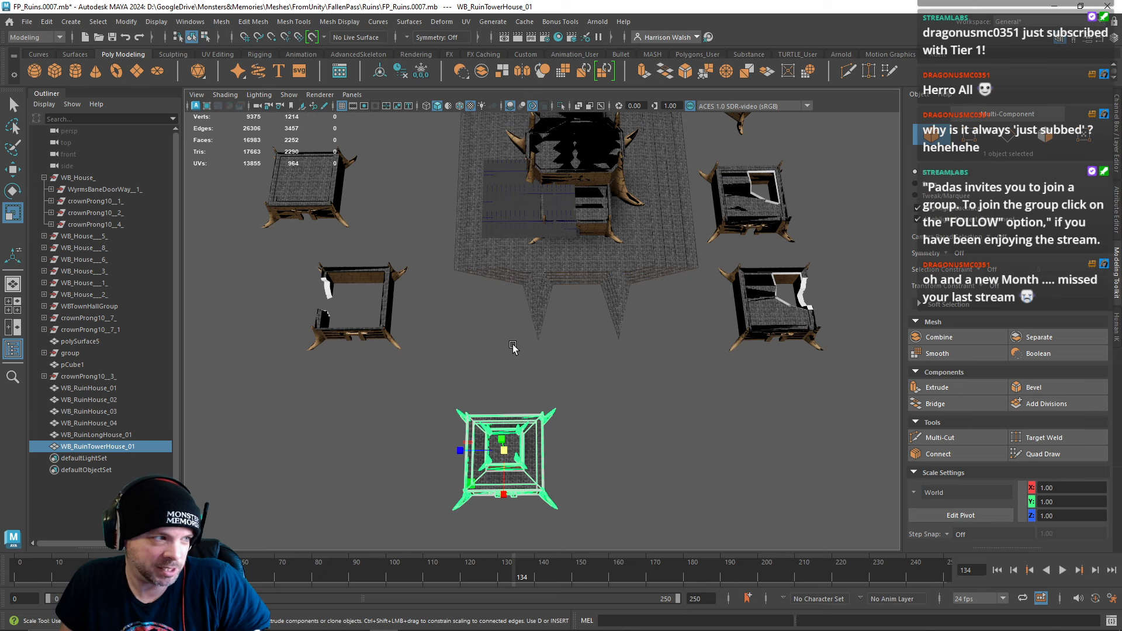
alt+drag(491, 369, 489, 323)
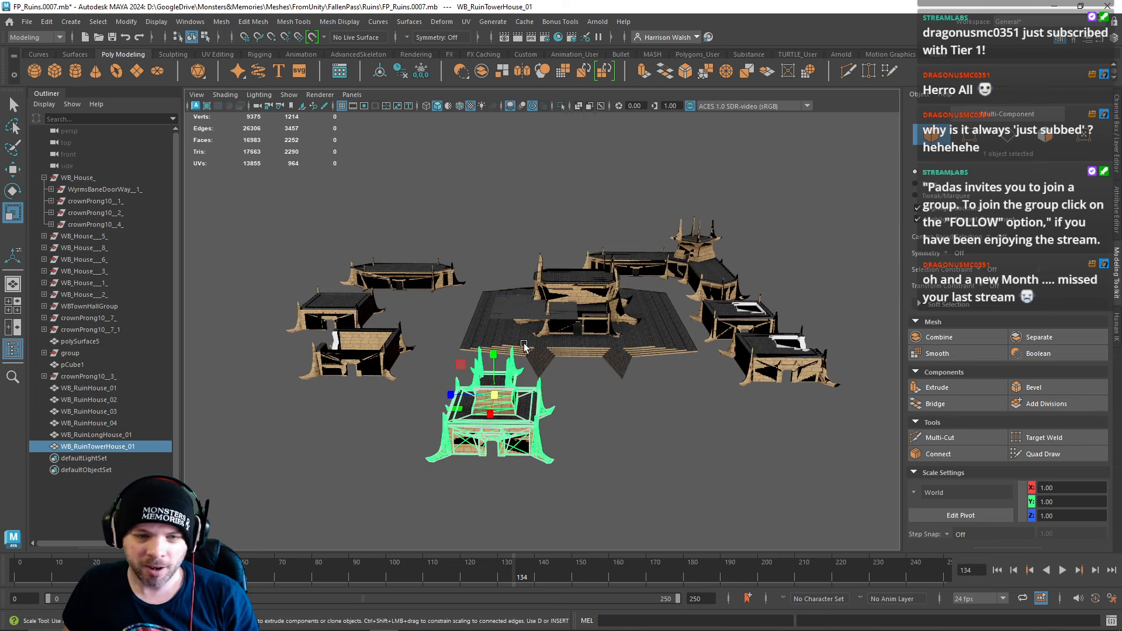
alt+middle_drag(699, 316, 635, 309)
click(637, 304)
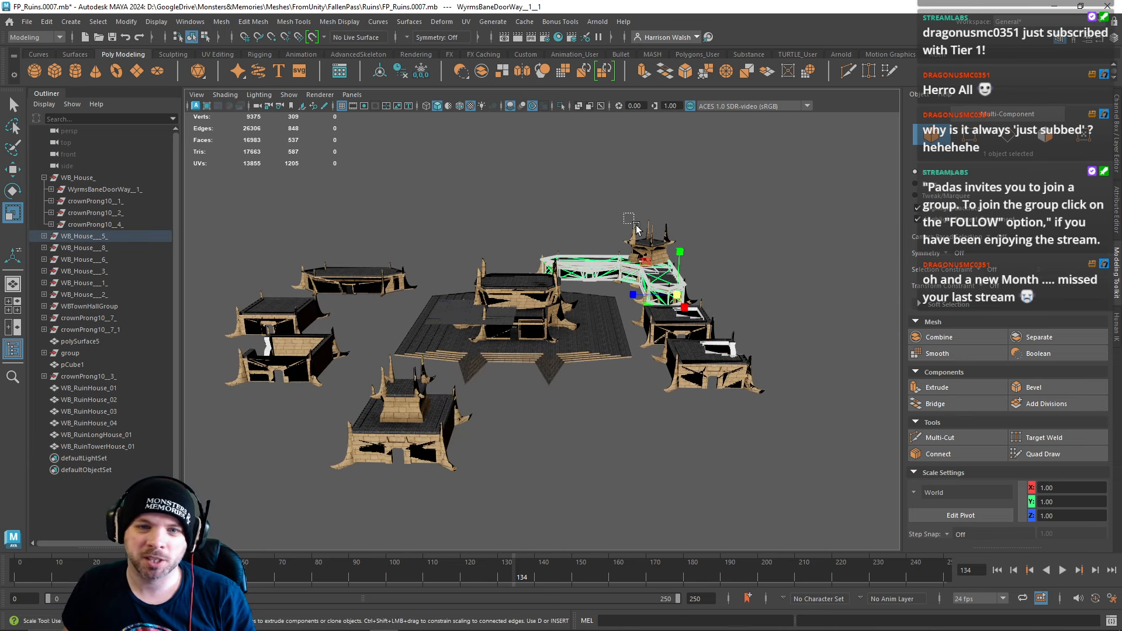
click(661, 260)
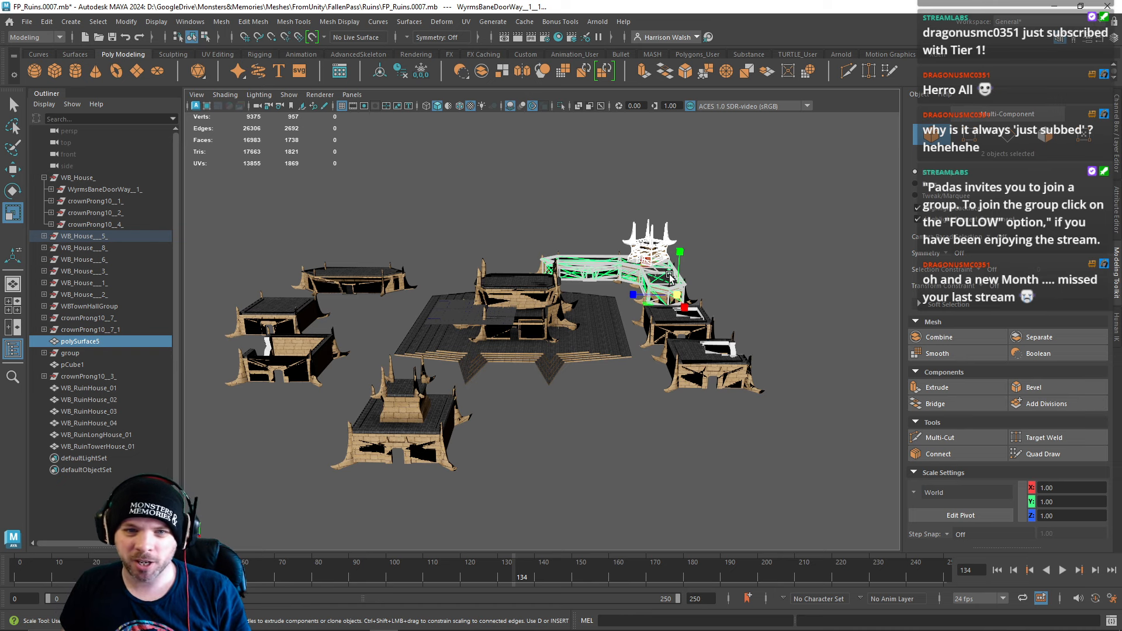
alt+drag(578, 232, 586, 277)
alt+middle_drag(586, 227, 576, 362)
key(f)
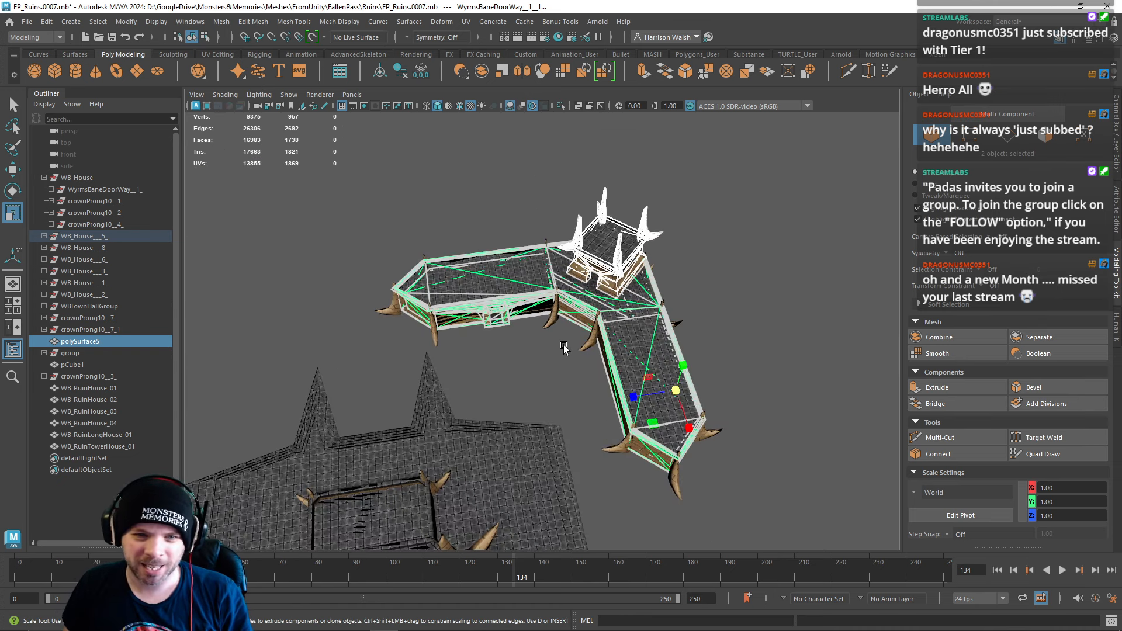
shift+click(553, 318)
alt+drag(564, 342, 561, 325)
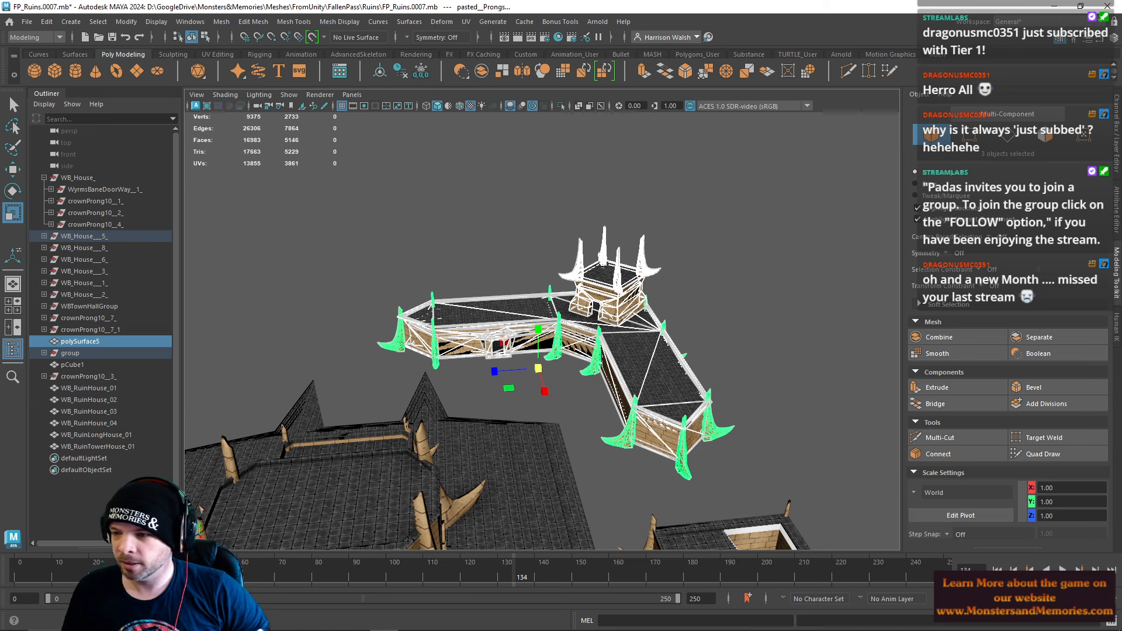
Step: Save the scene as another incremental version and inspect the selected L-shaped building from several sides
click(27, 21)
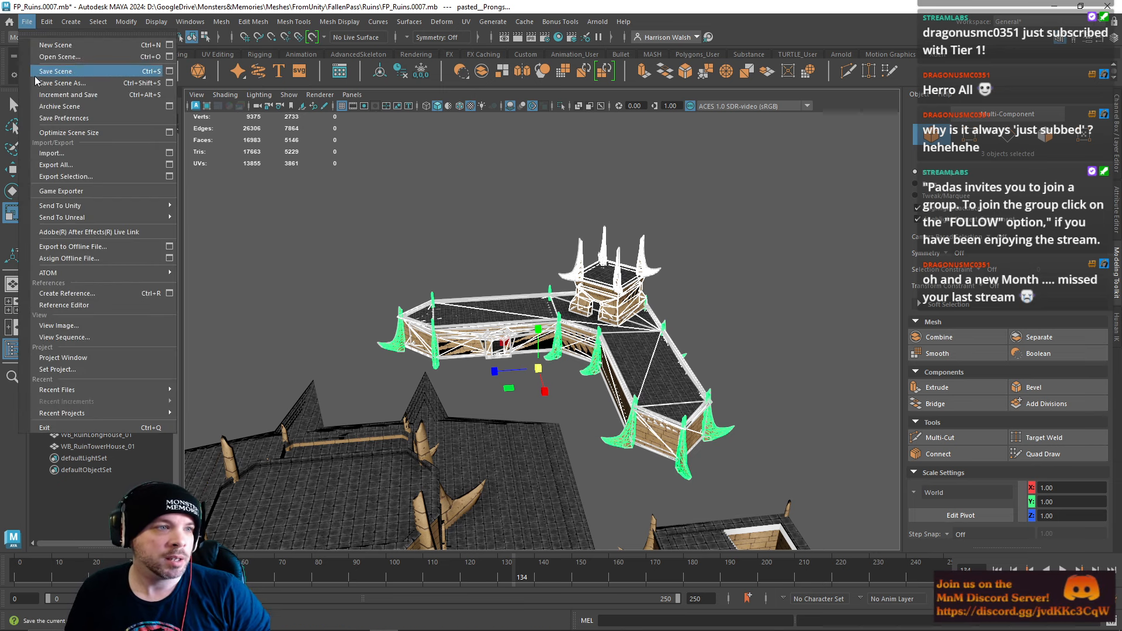
click(64, 95)
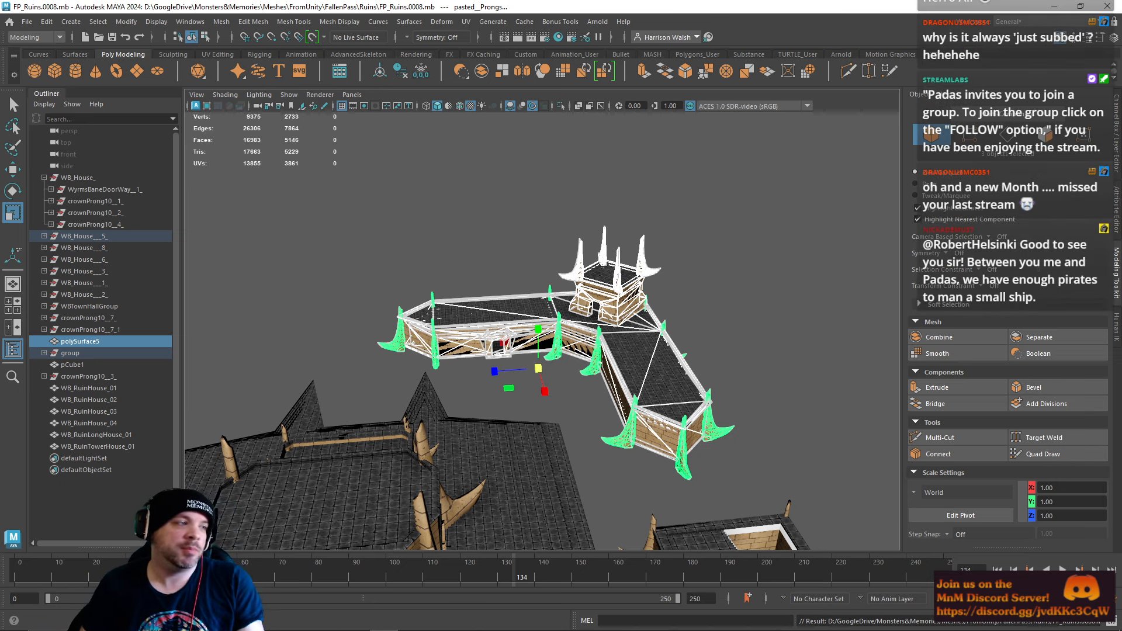
alt+drag(304, 325, 455, 305)
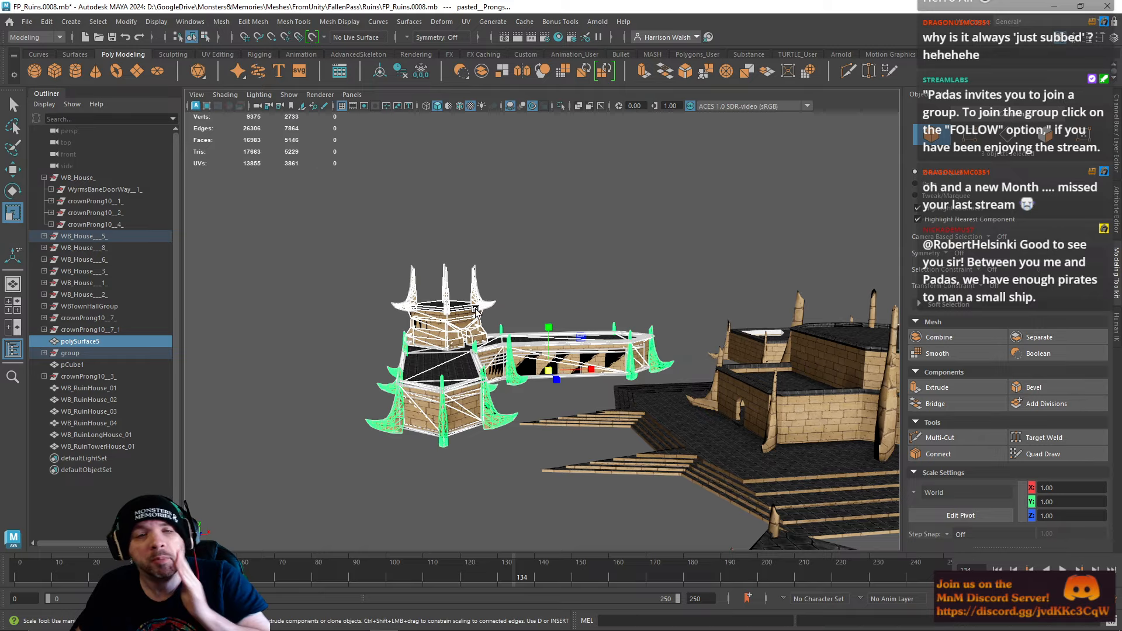
alt+drag(608, 398, 477, 455)
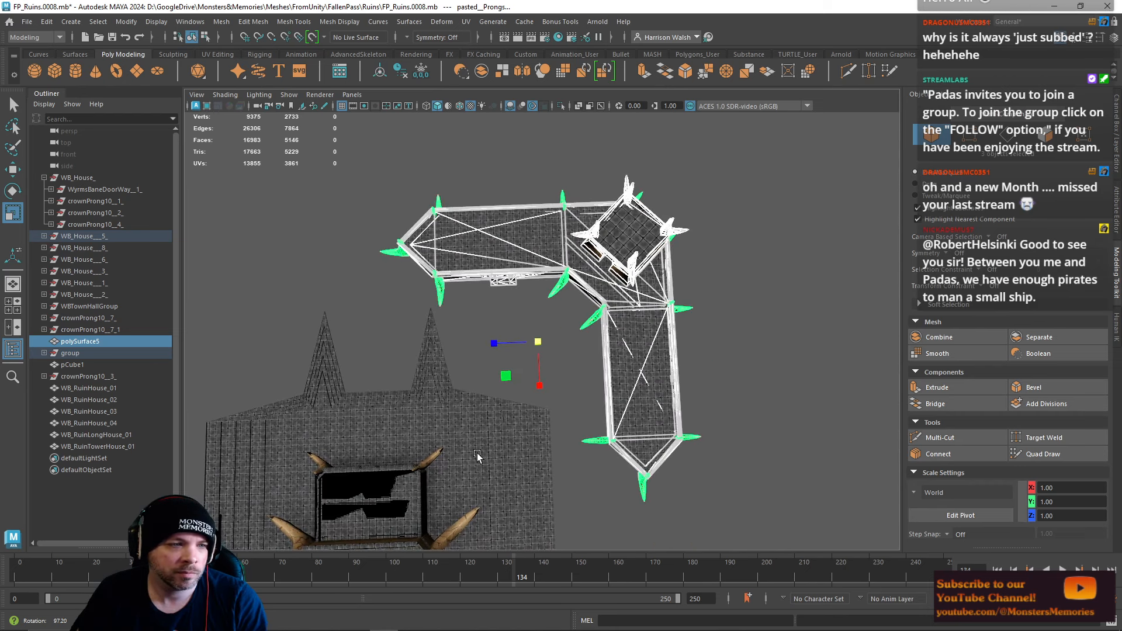
Step: Combine the selected L-shaped building pieces into a single mesh and rename it as WB_RuinLHouse_01
click(482, 71)
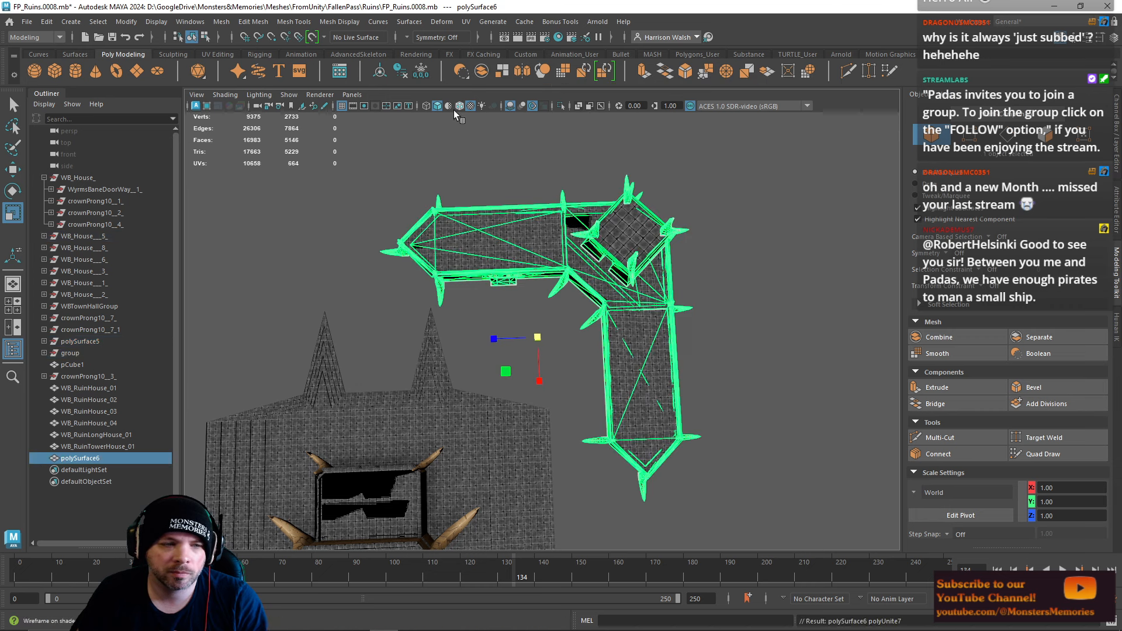
double_click(94, 461)
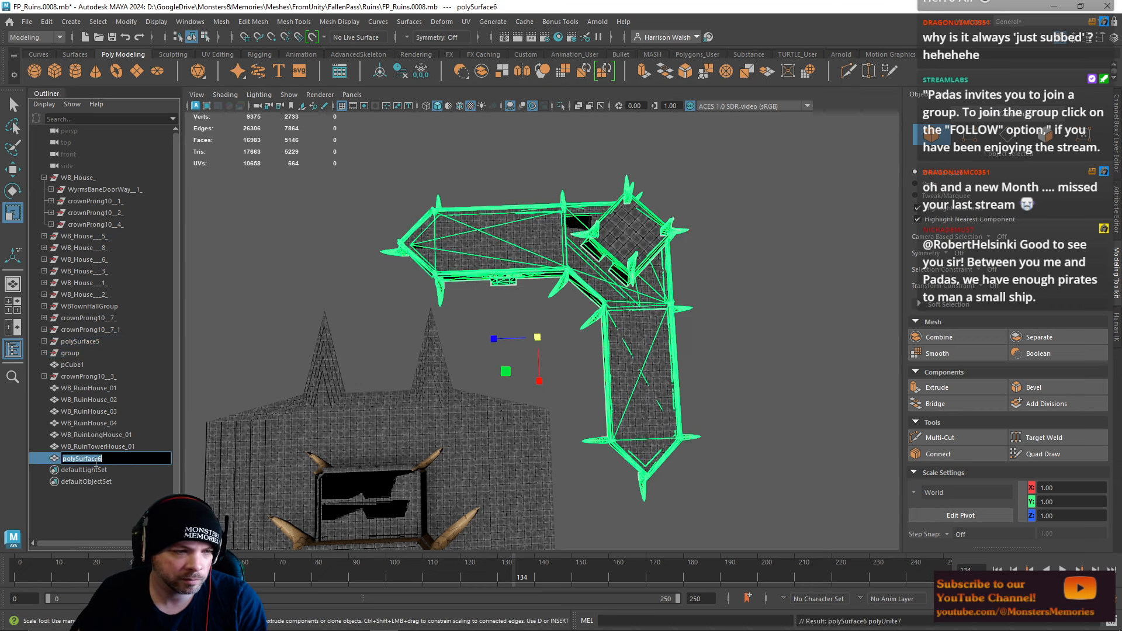
text(WB_RuinHouse_0)
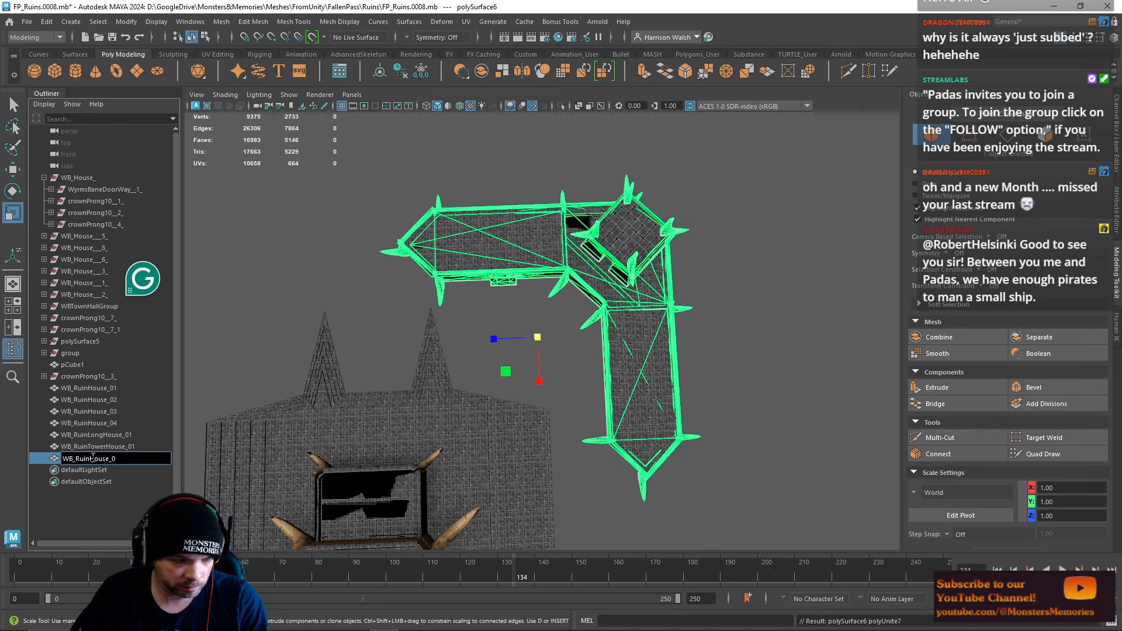
click(93, 458)
text(L)
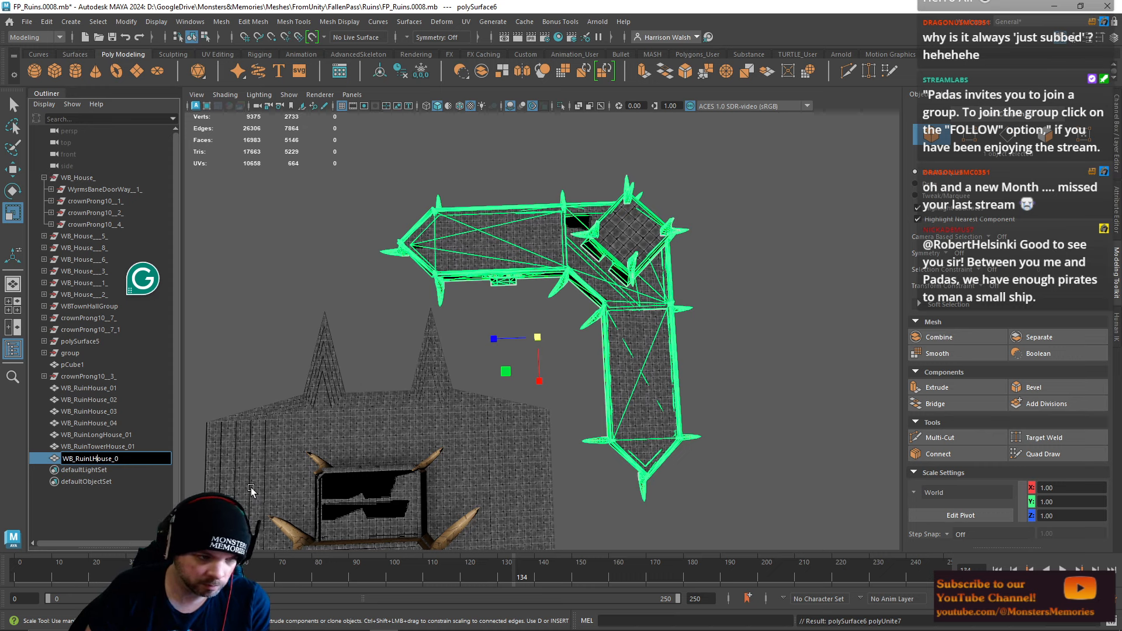
text(1)
key(Return)
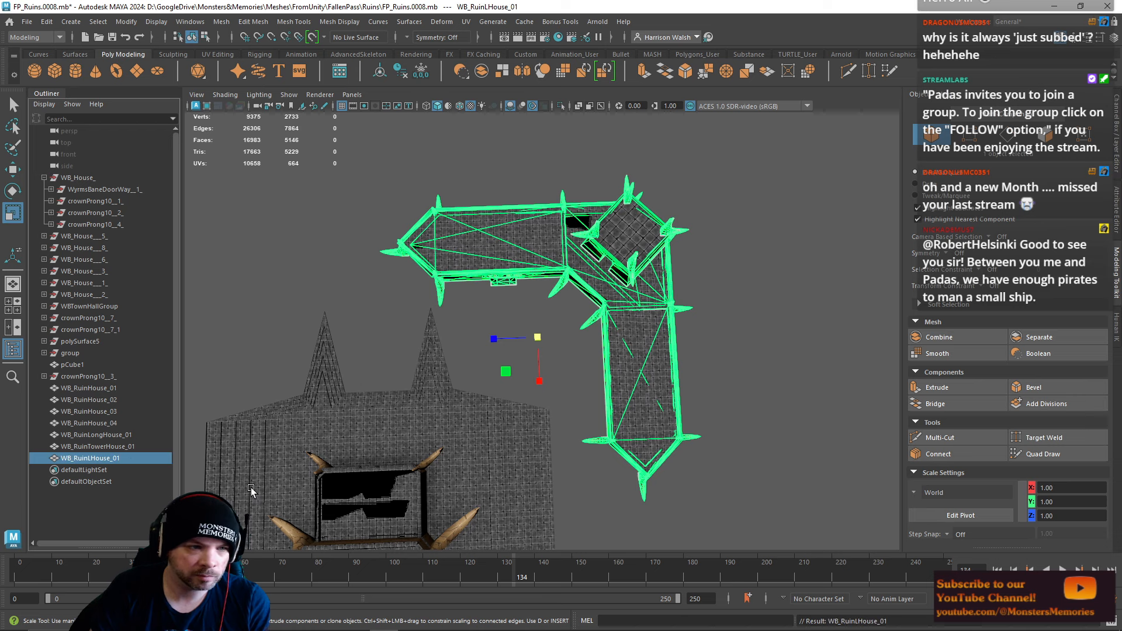
Step: Combine the central town hall's building pieces and surrounding prongs into a single mesh, leaving out the stair platform
scroll(439, 336, down, 5)
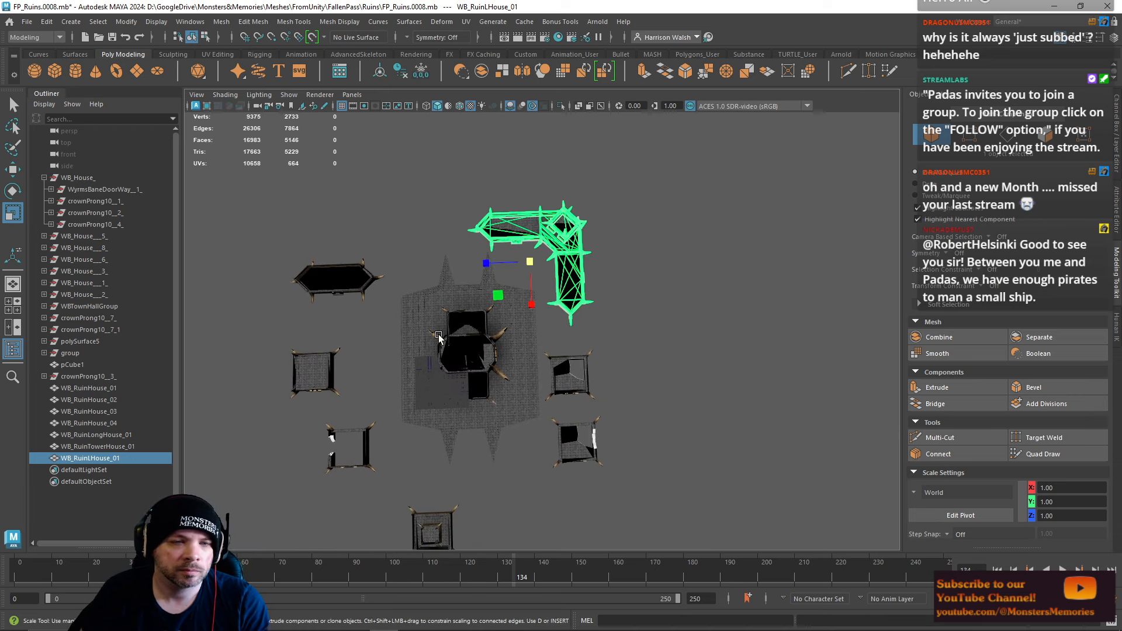
click(424, 295)
click(431, 409)
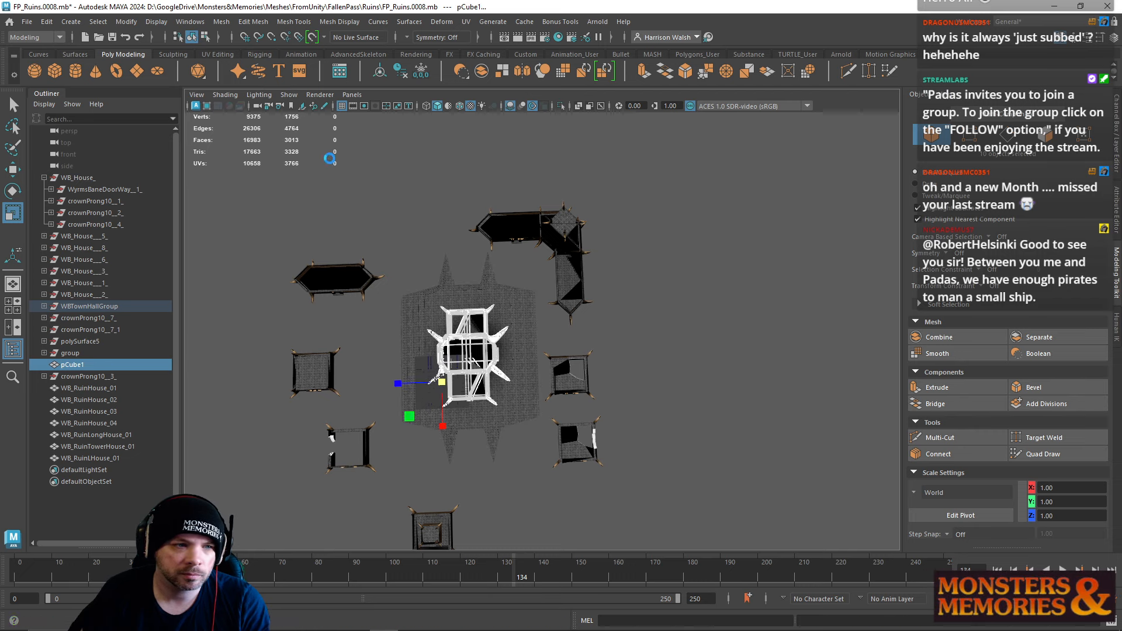
click(483, 73)
Step: Rename the combined town hall mesh as WB_RuinTH_01
double_click(88, 471)
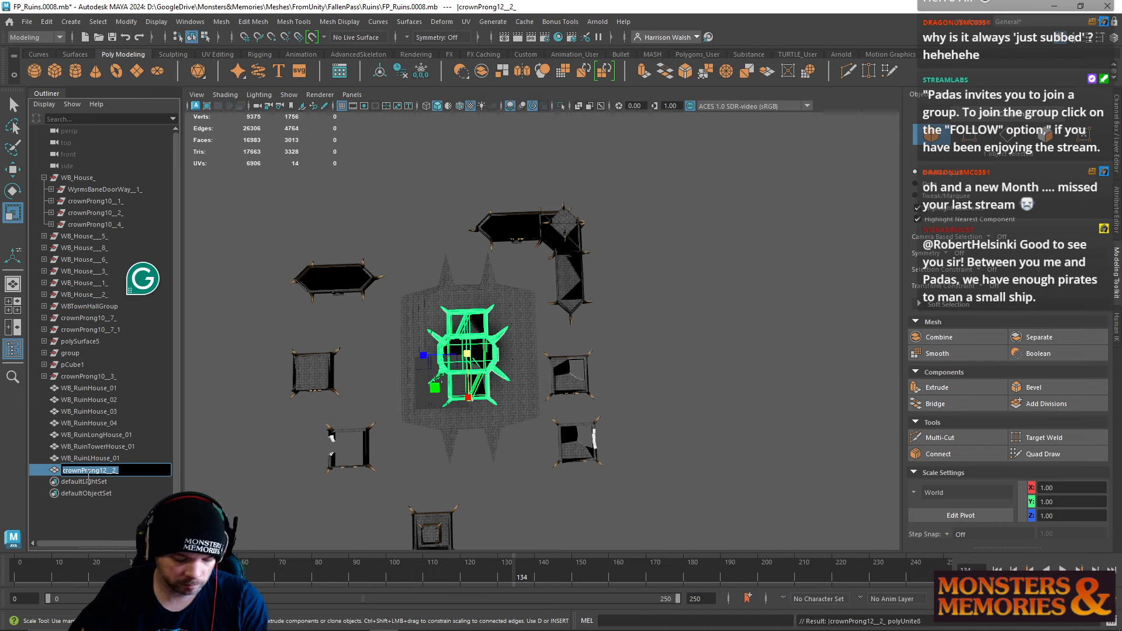
text(WB_RuinHouse_0)
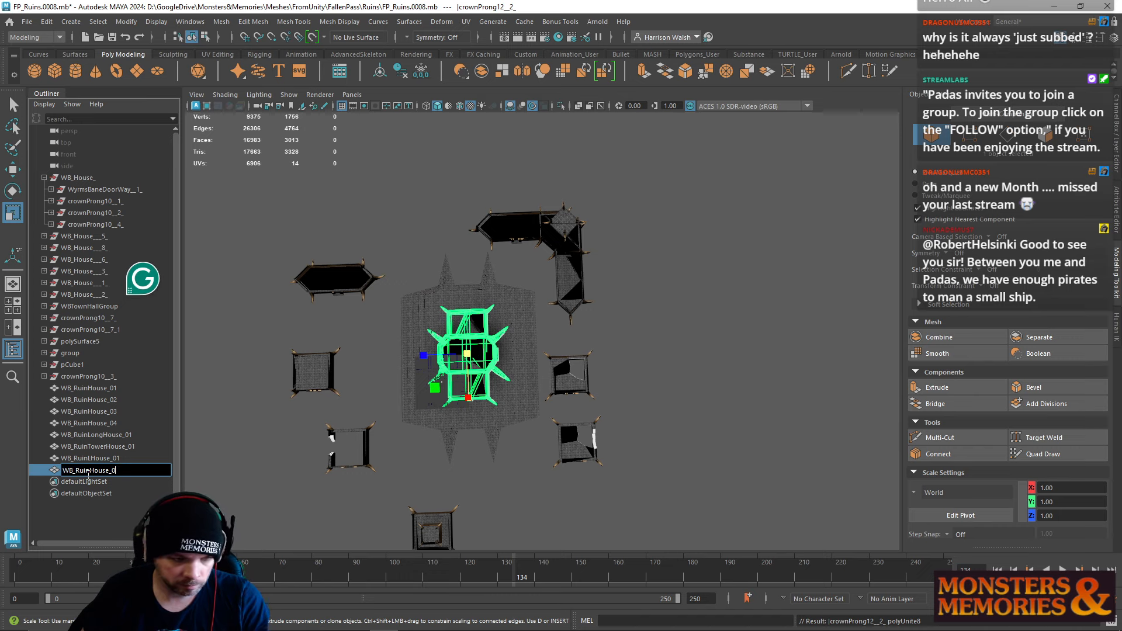
drag(91, 471, 110, 477)
text(TH_0)
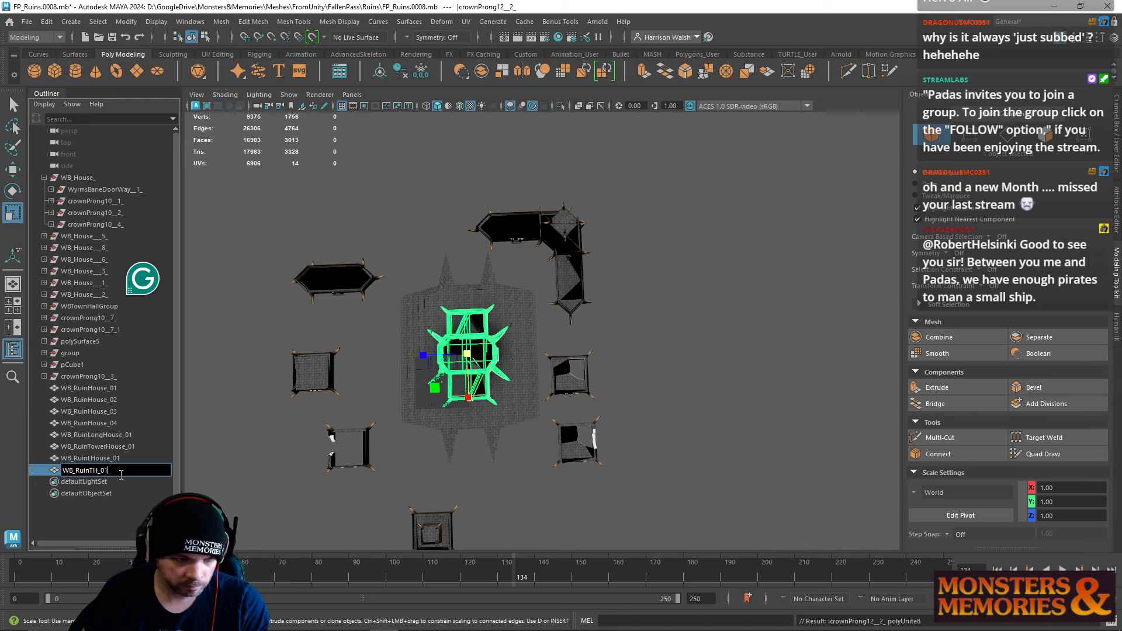
text(1)
key(Return)
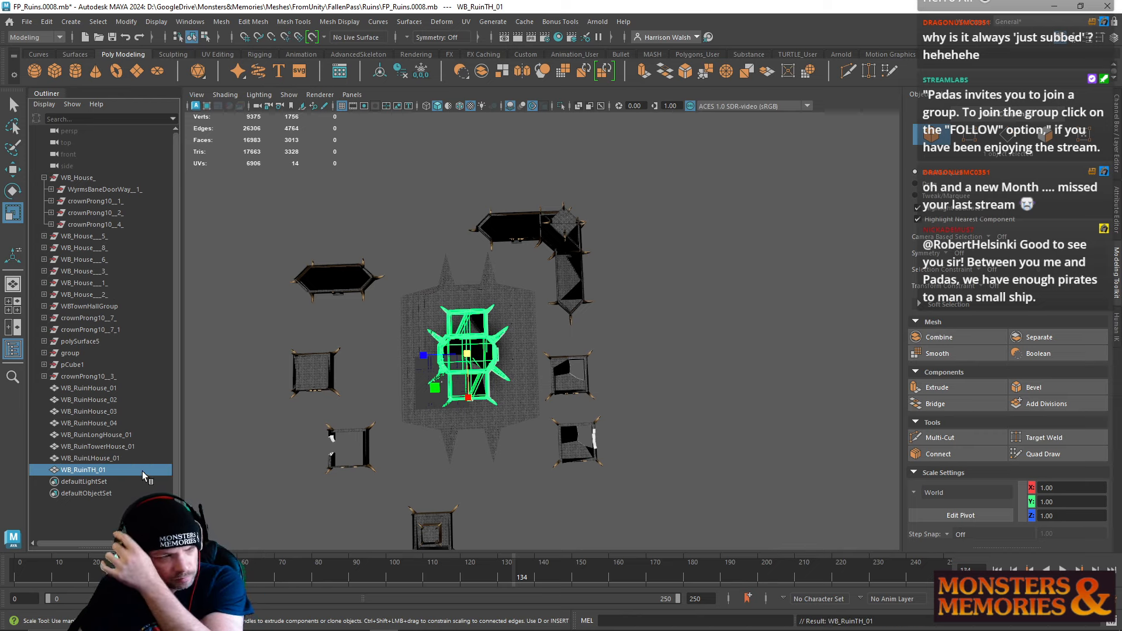
Step: Try to combine the WBTownHallStairs platform with the WB_RuinTH_01 town hall into one mesh
alt+drag(503, 377, 567, 363)
click(567, 362)
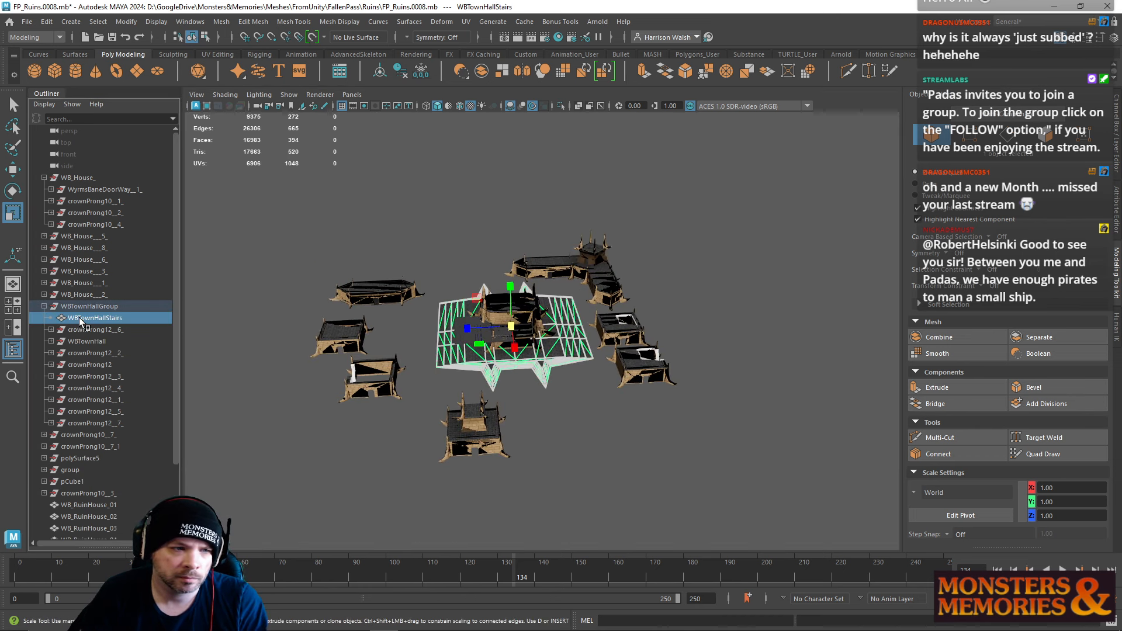
drag(83, 321, 100, 305)
click(92, 308)
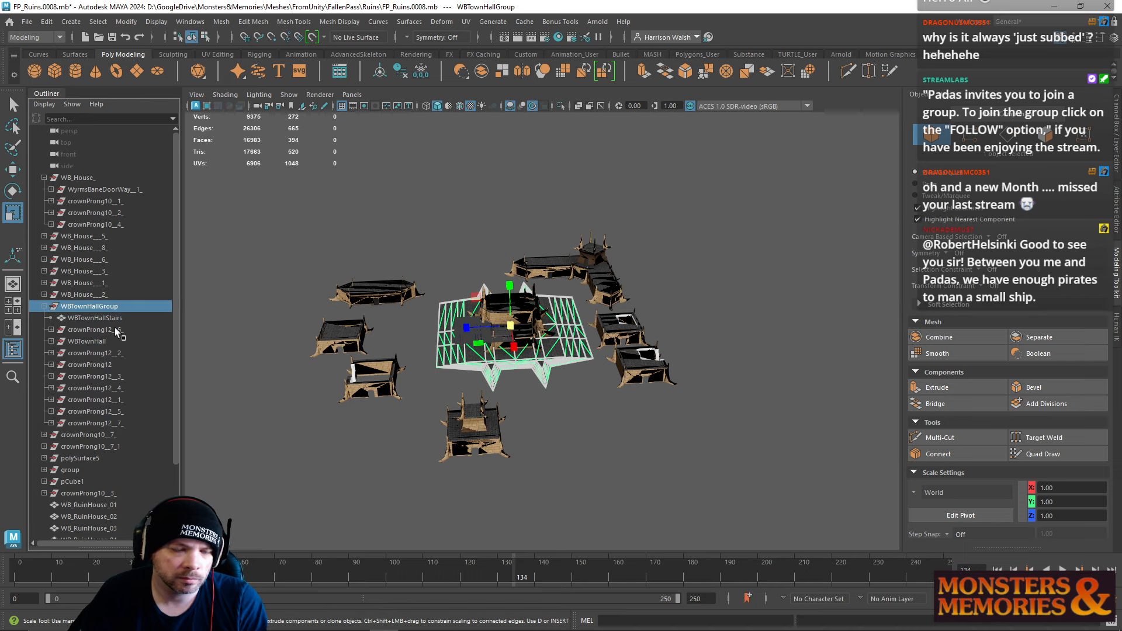
scroll(124, 381, down, 3)
mouse_move(96, 226)
mouse_down()
mouse_move(136, 415)
mouse_move(97, 220)
mouse_up()
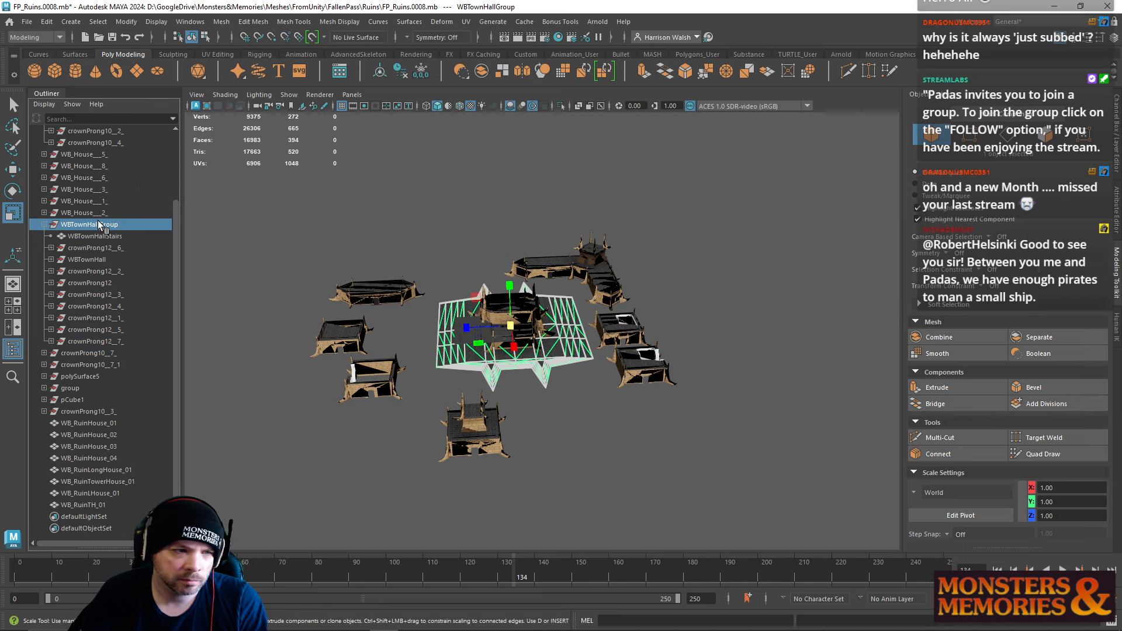
click(521, 395)
scroll(521, 395, up, 5)
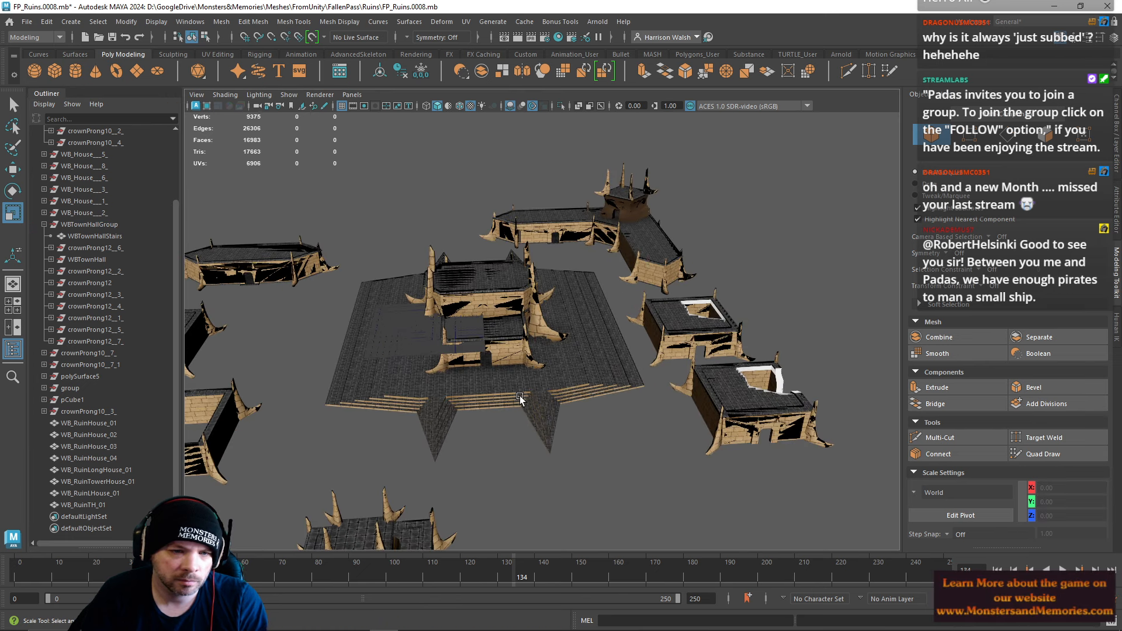
click(520, 395)
shift+click(457, 285)
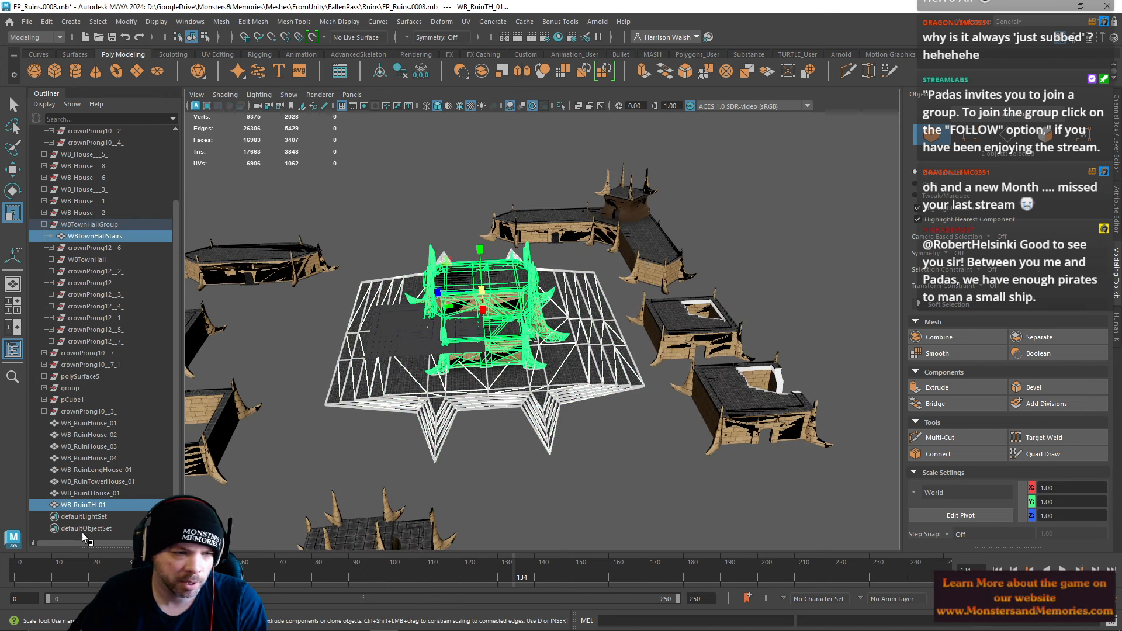
click(483, 74)
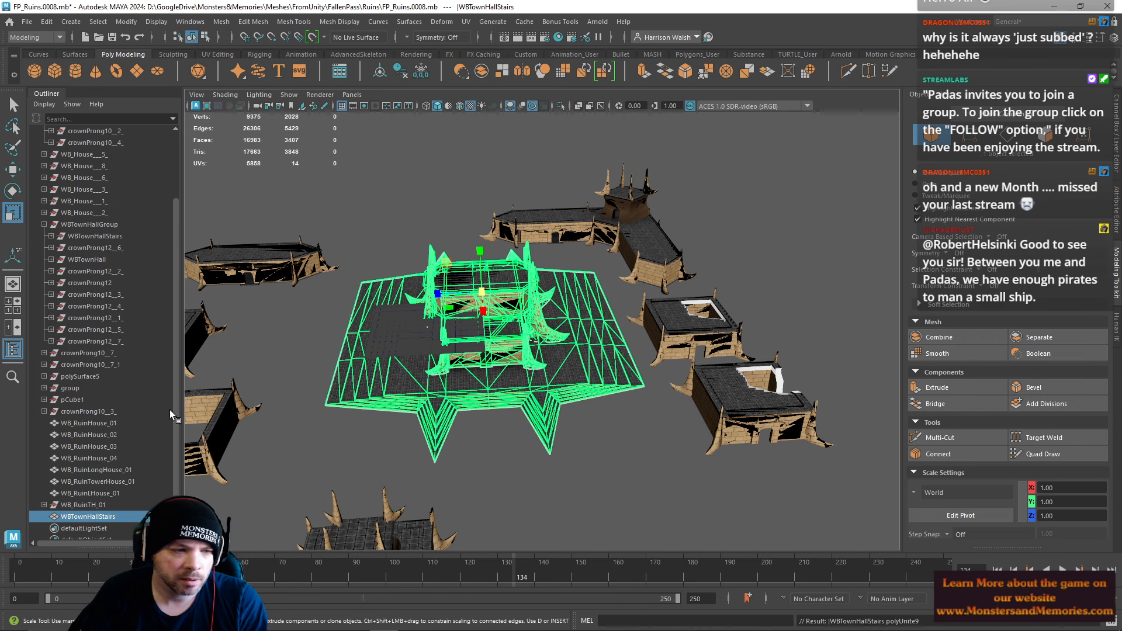
Step: Rename the mesh combining the town hall and stairs as WBTRuinTH_01, and undo both the rename and the combination
double_click(93, 517)
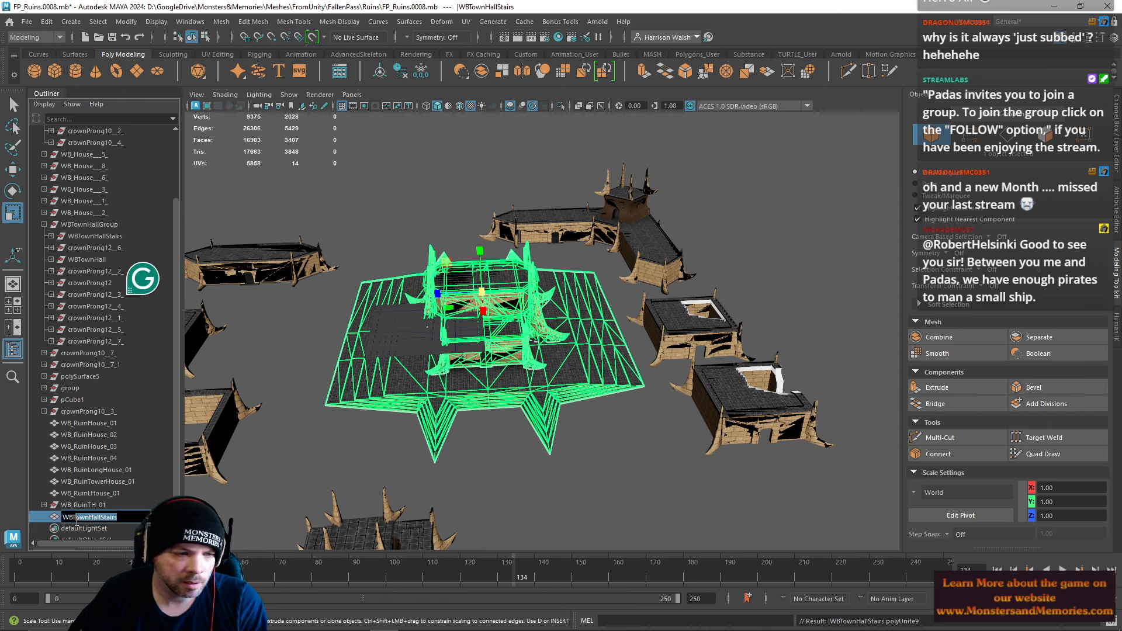
text(WBTRuin)
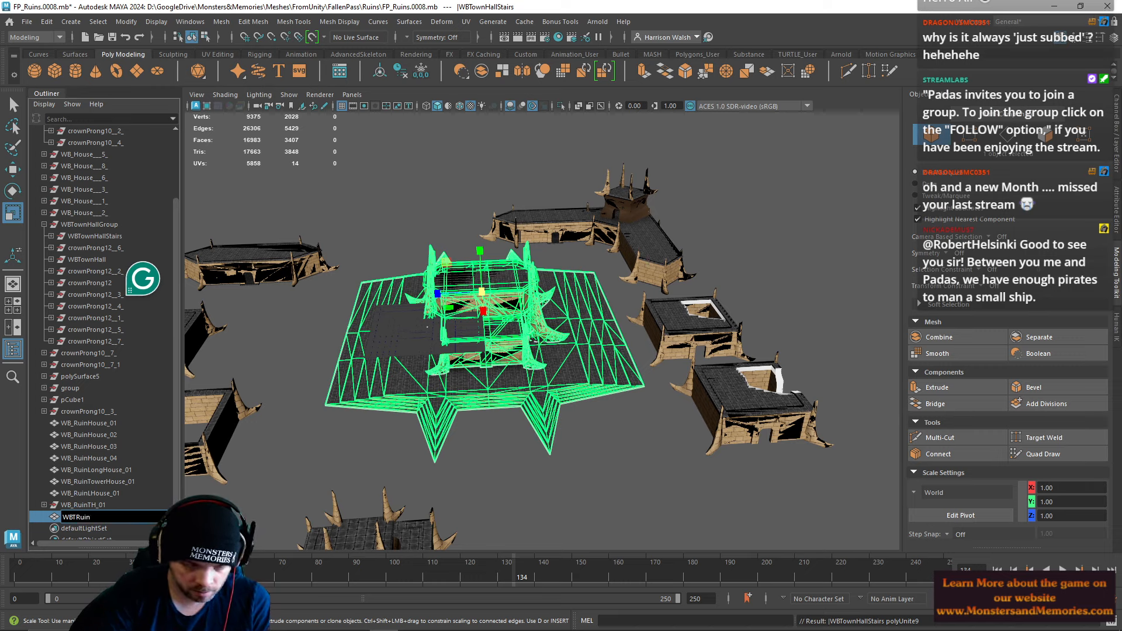
text(TH_01)
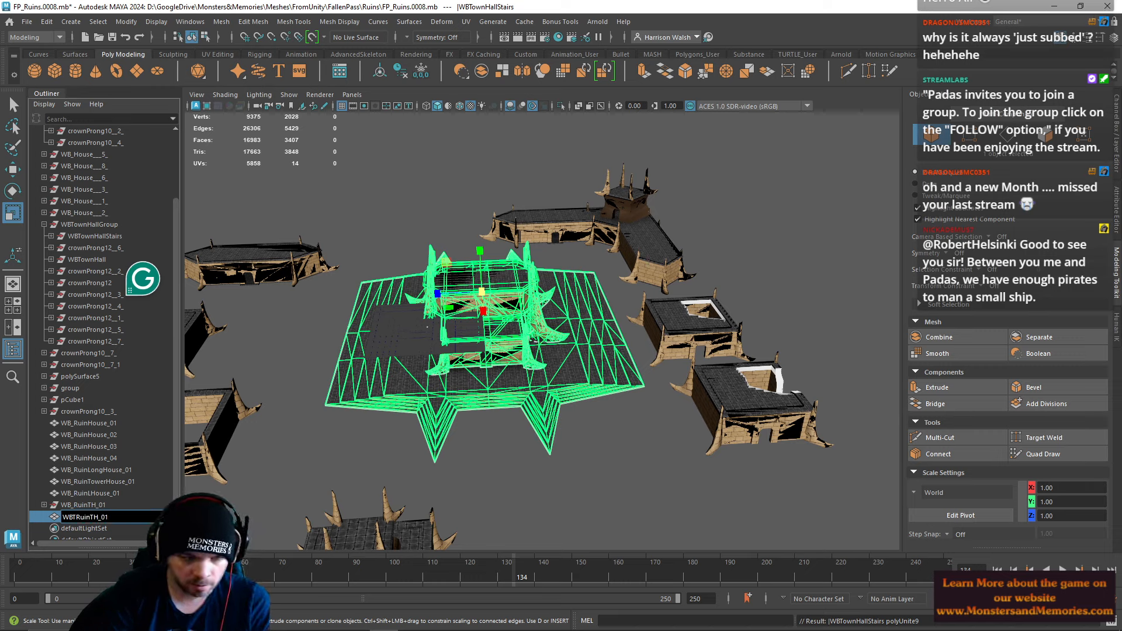
key(Return)
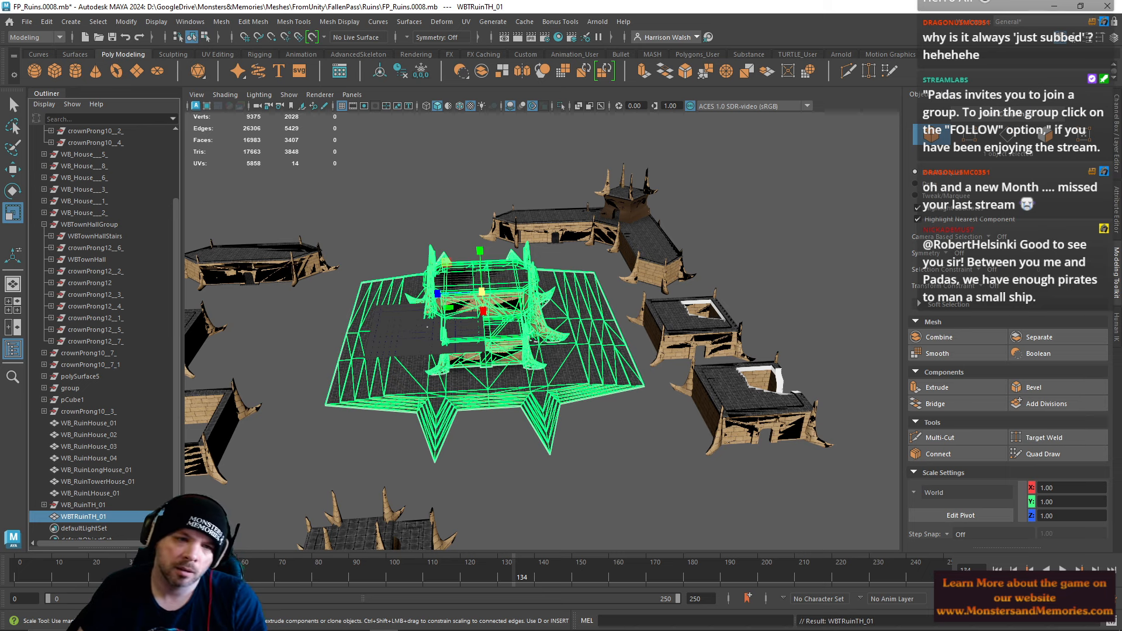
key(ctrl+z)
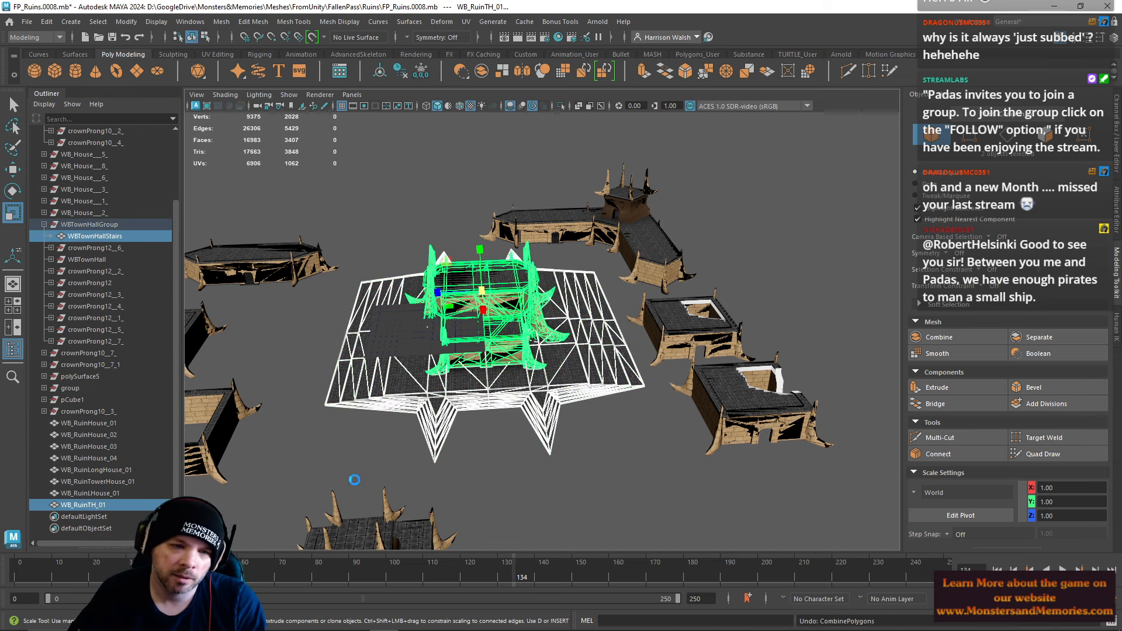
key(ctrl+z)
Step: Move WBTownHallStairs out of WBTownHallGroup to the top level of the scene hierarchy, just after WB_RuinTH_01
click(427, 483)
click(455, 406)
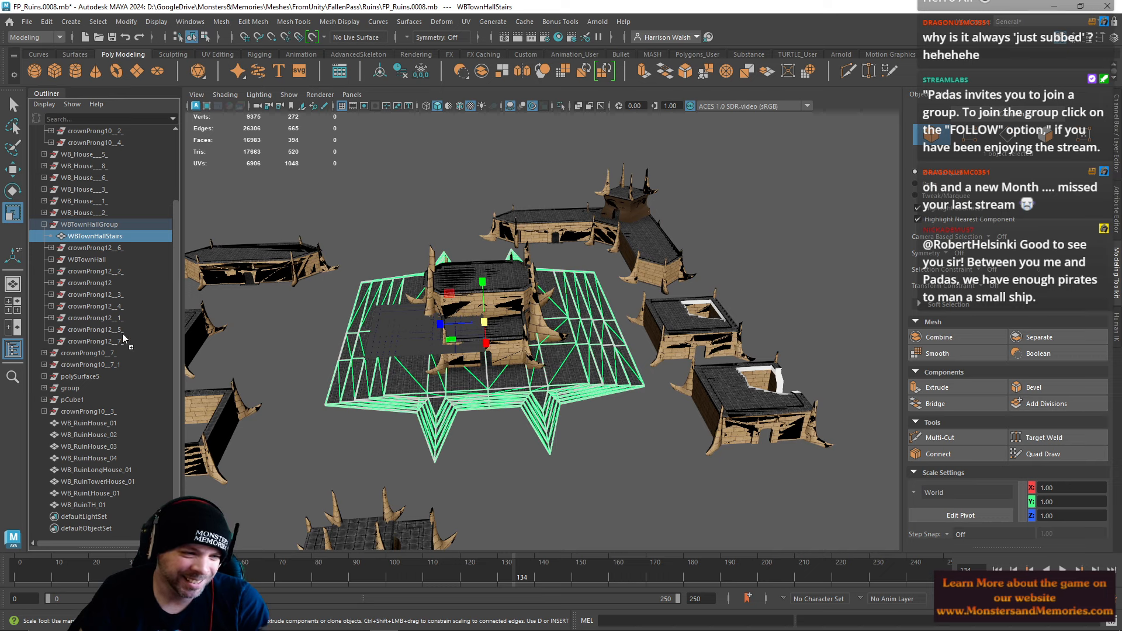
drag(98, 501, 98, 512)
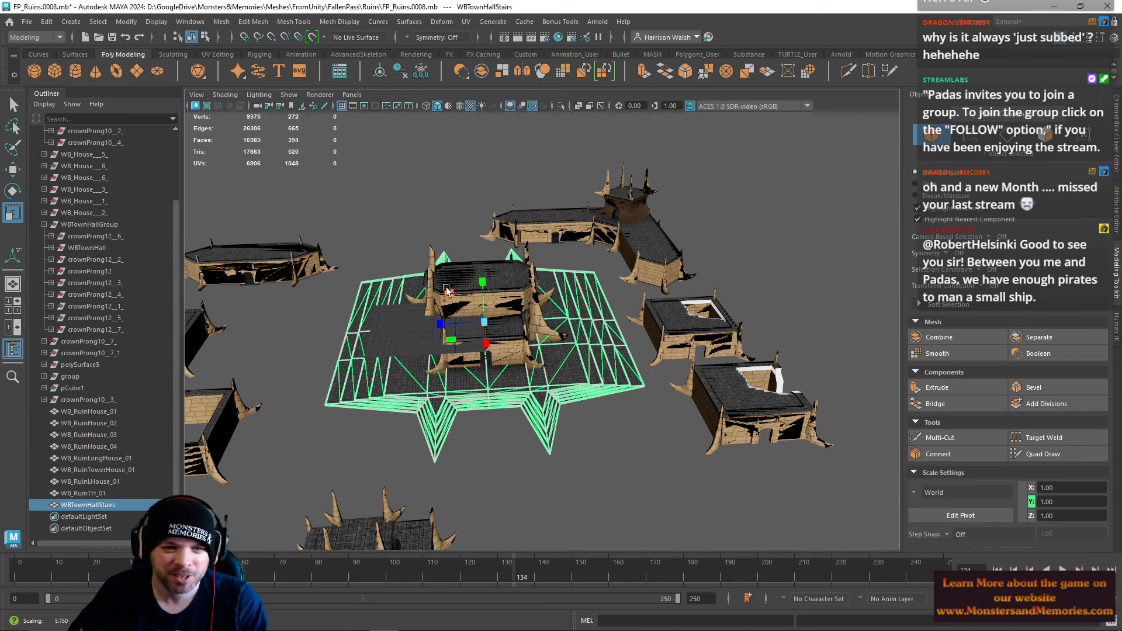
Step: Check the town hall and L-shaped house as single meshes, and select all the combined buildings together with the town hall stairs
click(406, 241)
alt+drag(405, 241, 666, 332)
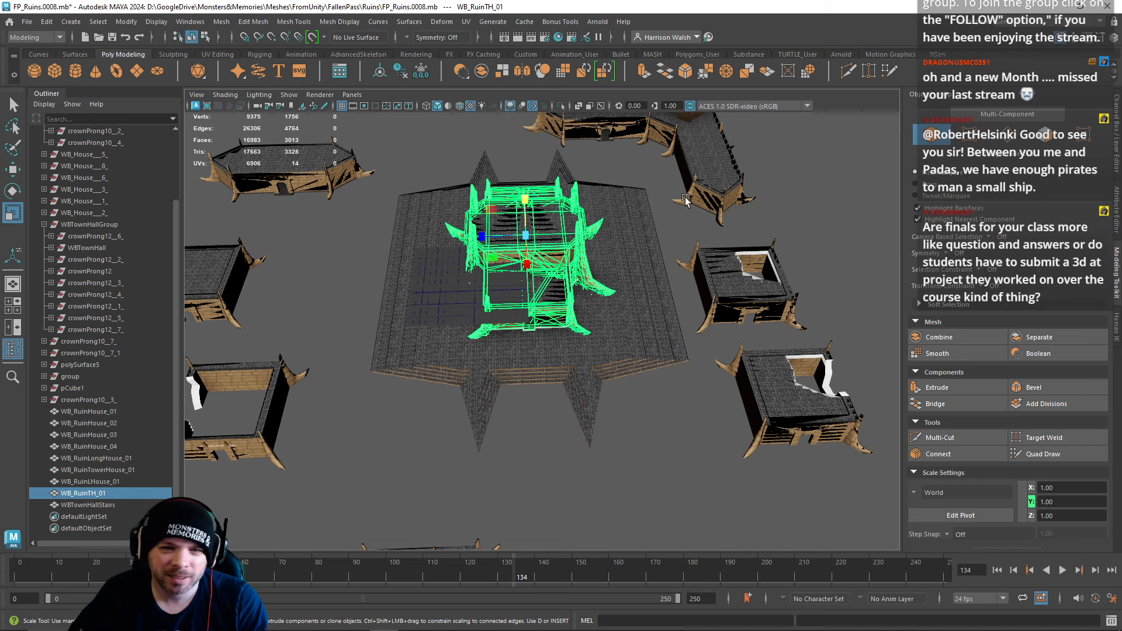
mouse_move(685, 200)
alt+middle_down()
mouse_move(603, 219)
mouse_move(583, 241)
mouse_move(667, 209)
alt+middle_up()
click(619, 233)
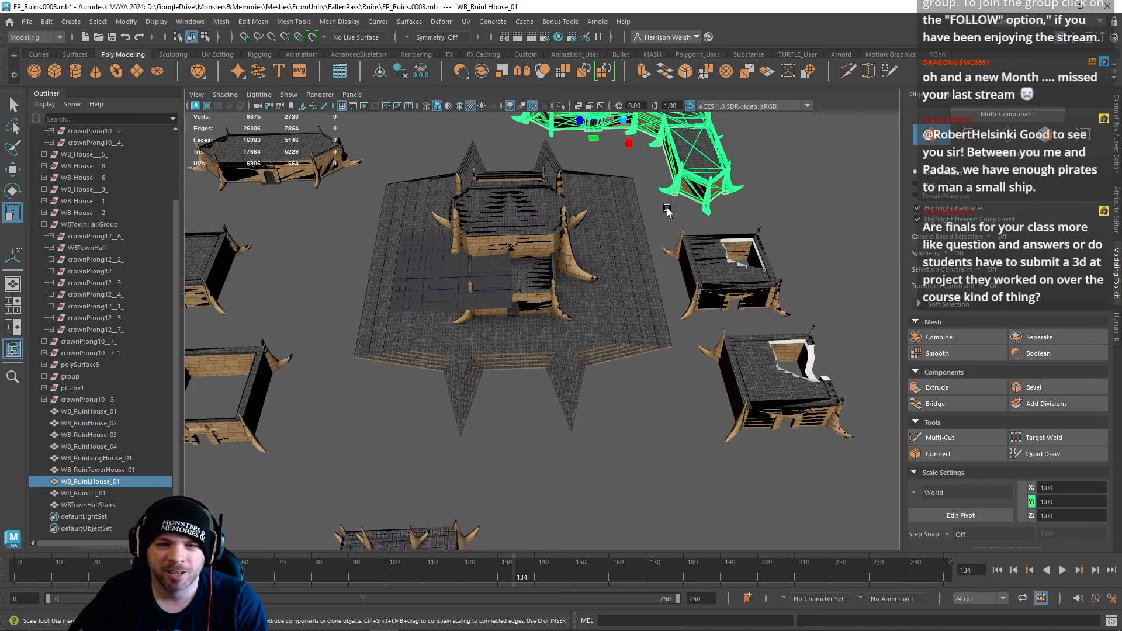
scroll(694, 371, down, 5)
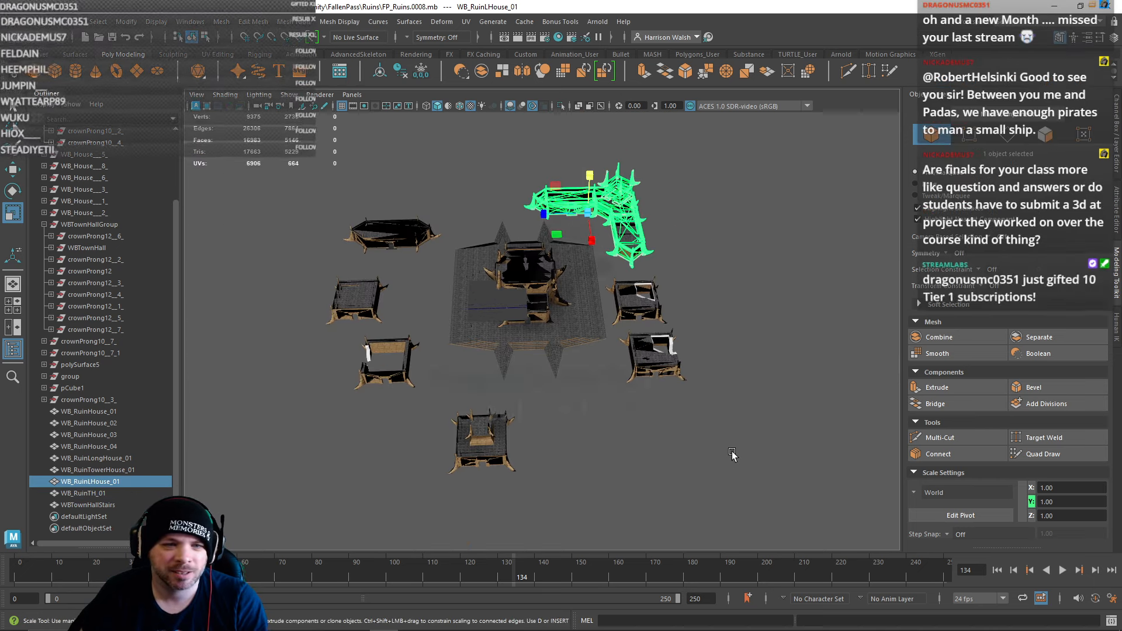
click(726, 482)
drag(752, 493, 314, 143)
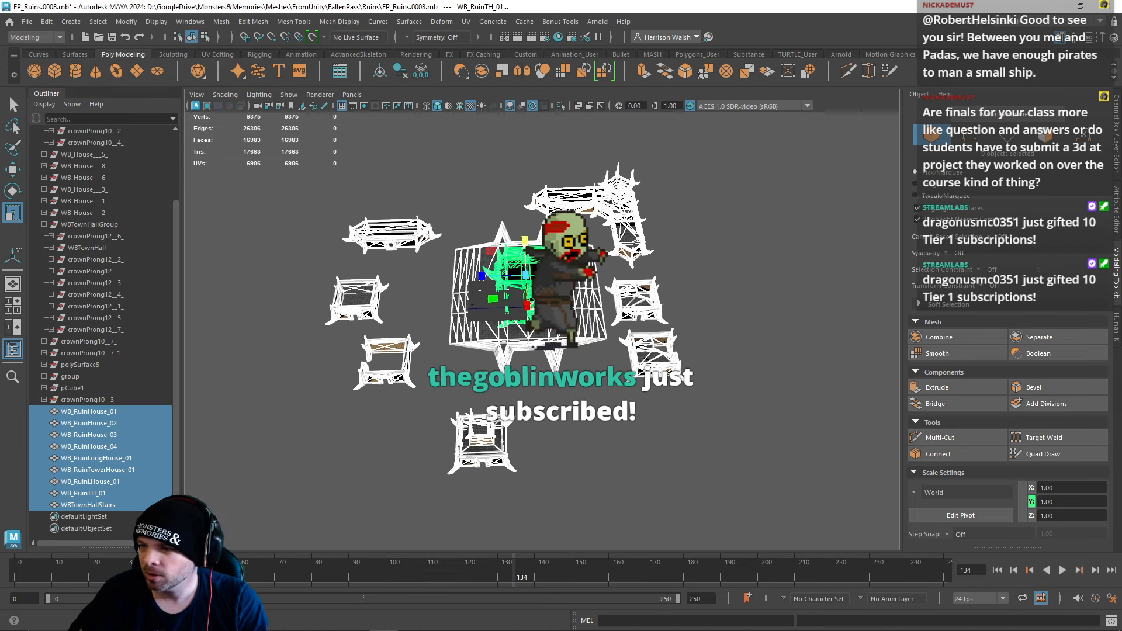
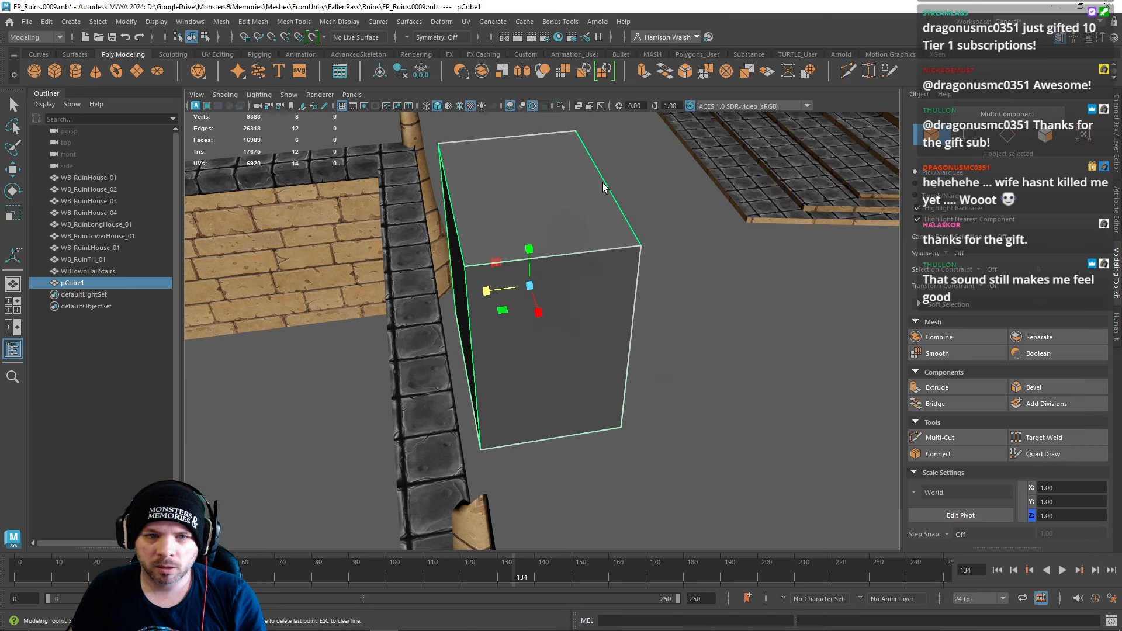
Step: Move the cube away from the ruined house's wall into the open space outside the building
alt+drag(684, 222, 599, 243)
key(w)
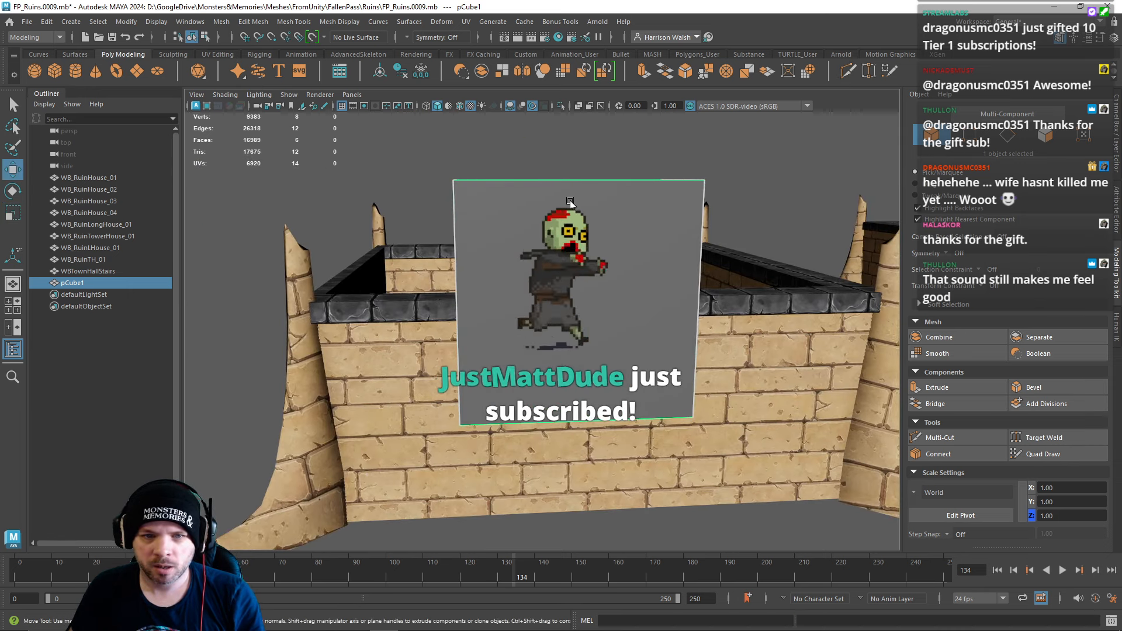
right_drag(570, 193, 612, 183)
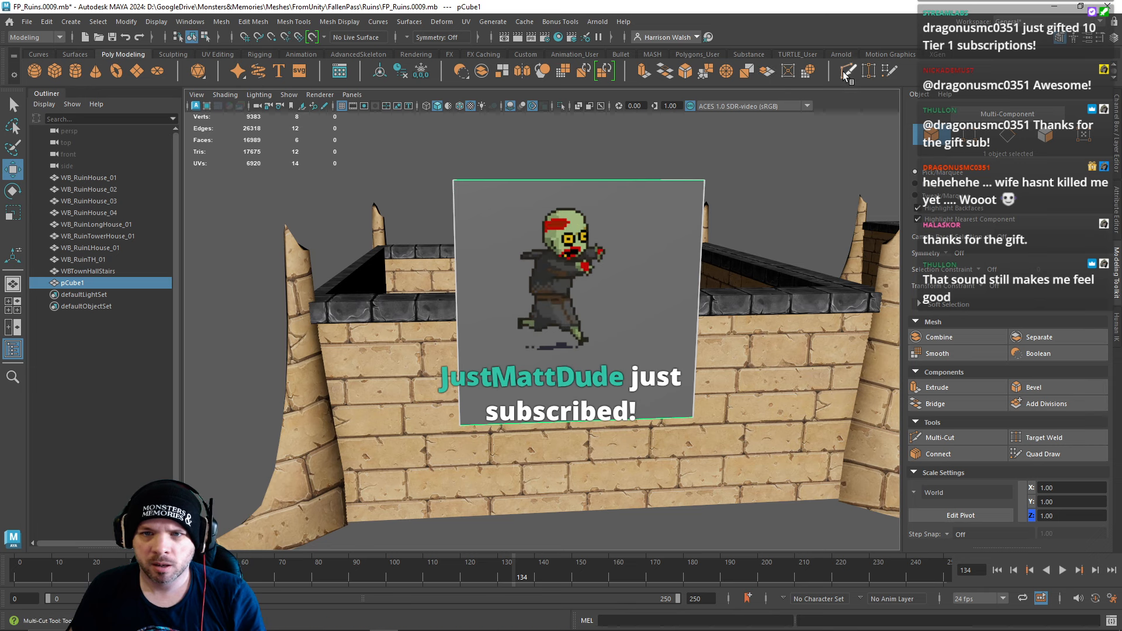
alt+drag(576, 200, 550, 272)
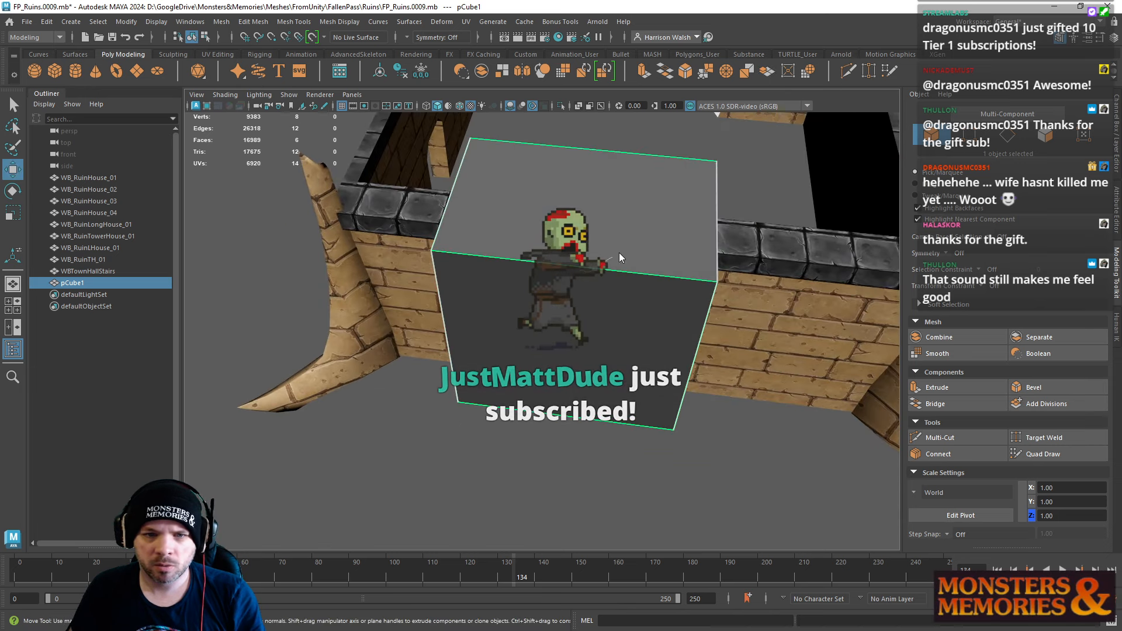
right_drag(579, 270, 642, 240)
scroll(607, 432, down, 6)
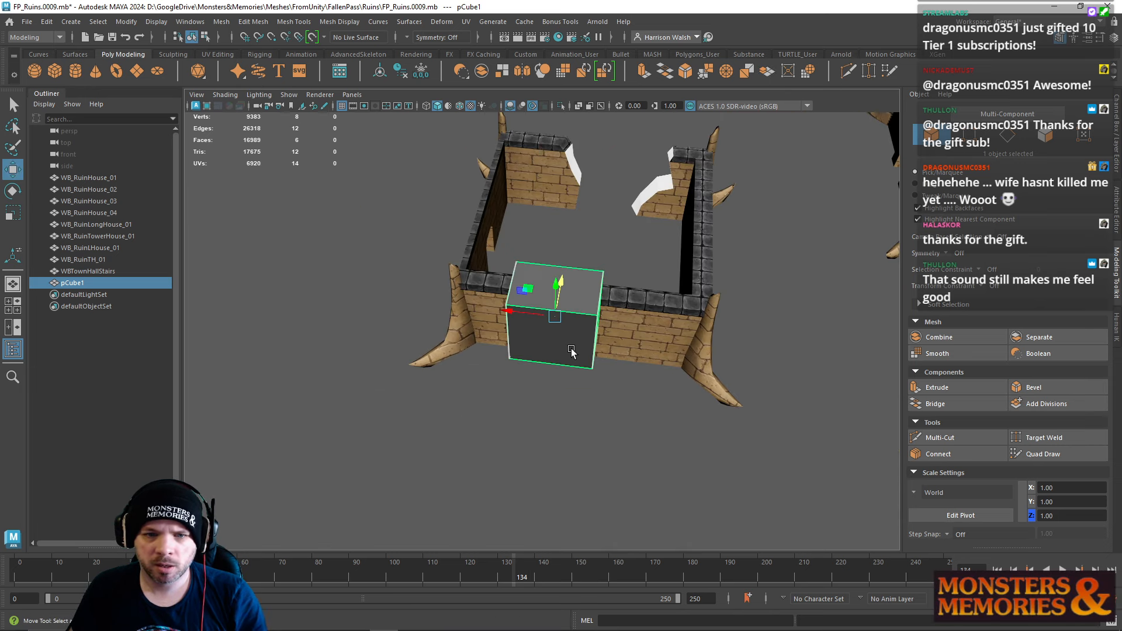
click(554, 403)
alt+drag(554, 404, 488, 404)
click(568, 281)
alt+drag(568, 281, 453, 272)
drag(598, 331, 493, 338)
alt+drag(448, 449, 483, 470)
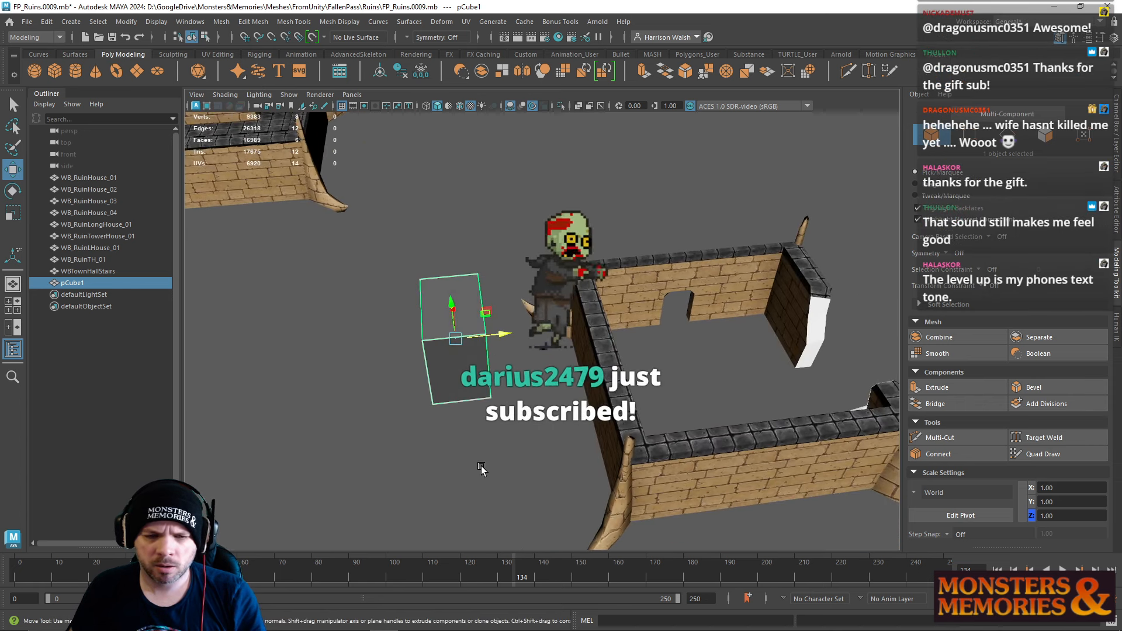
Step: Cut three centred edge loops into the cube with Multi-Cut, one across each direction
click(850, 76)
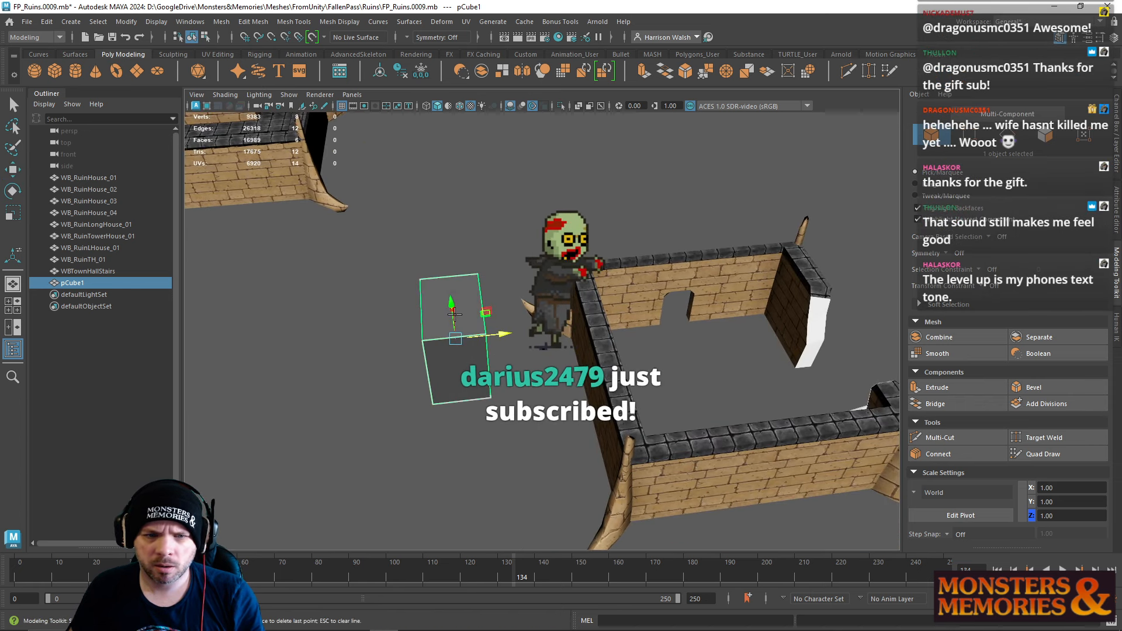
alt+drag(418, 382, 503, 424)
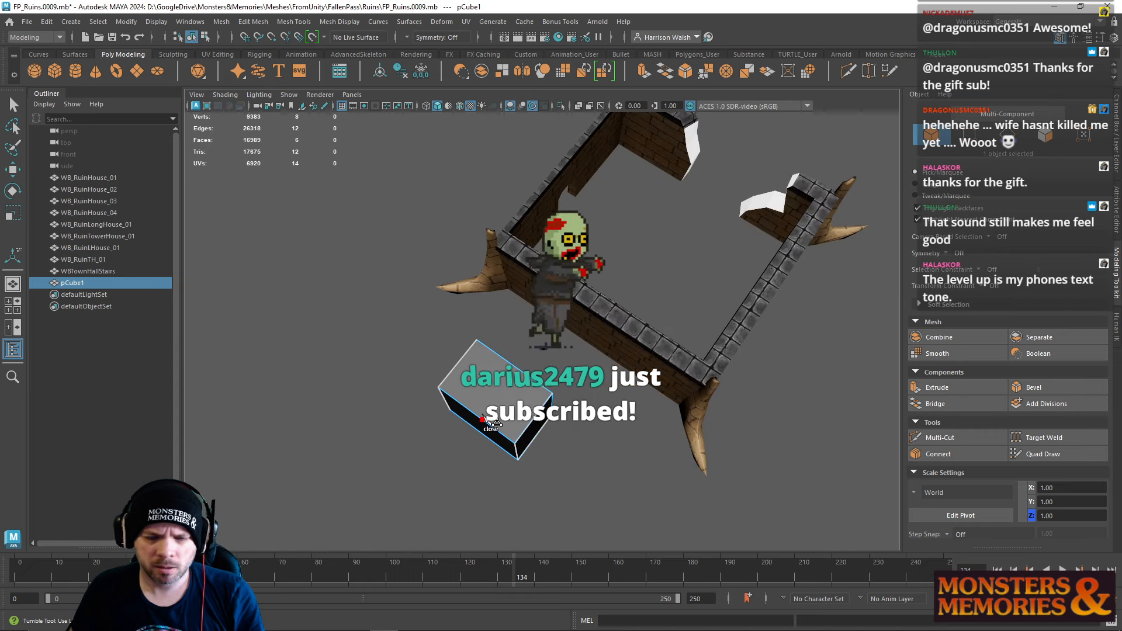
alt+drag(499, 425, 680, 393)
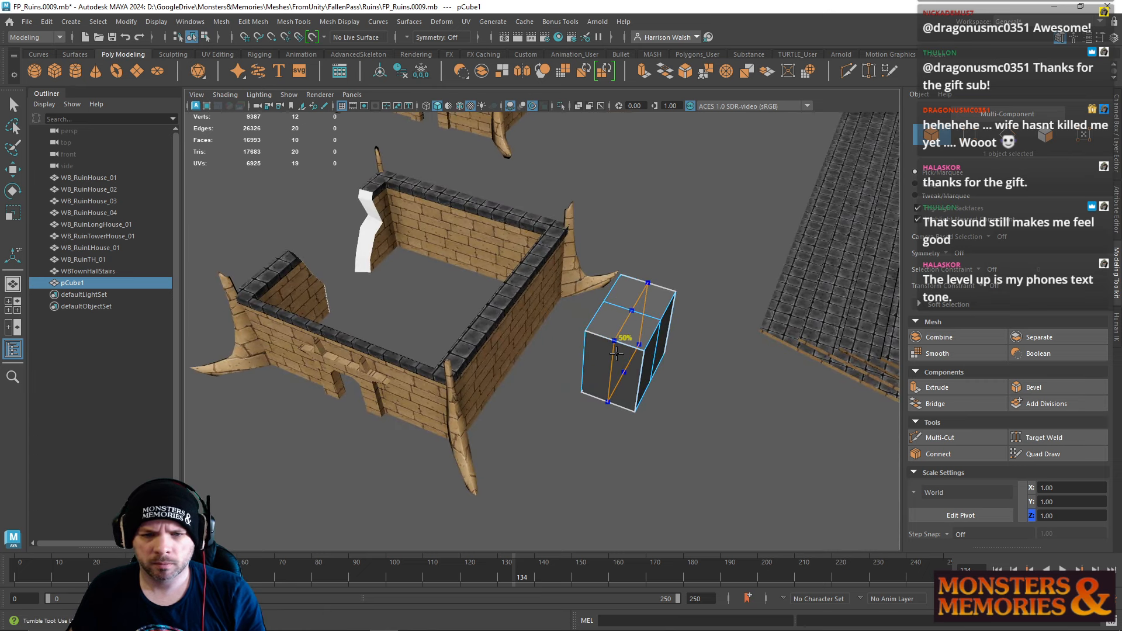
alt+drag(626, 357, 544, 319)
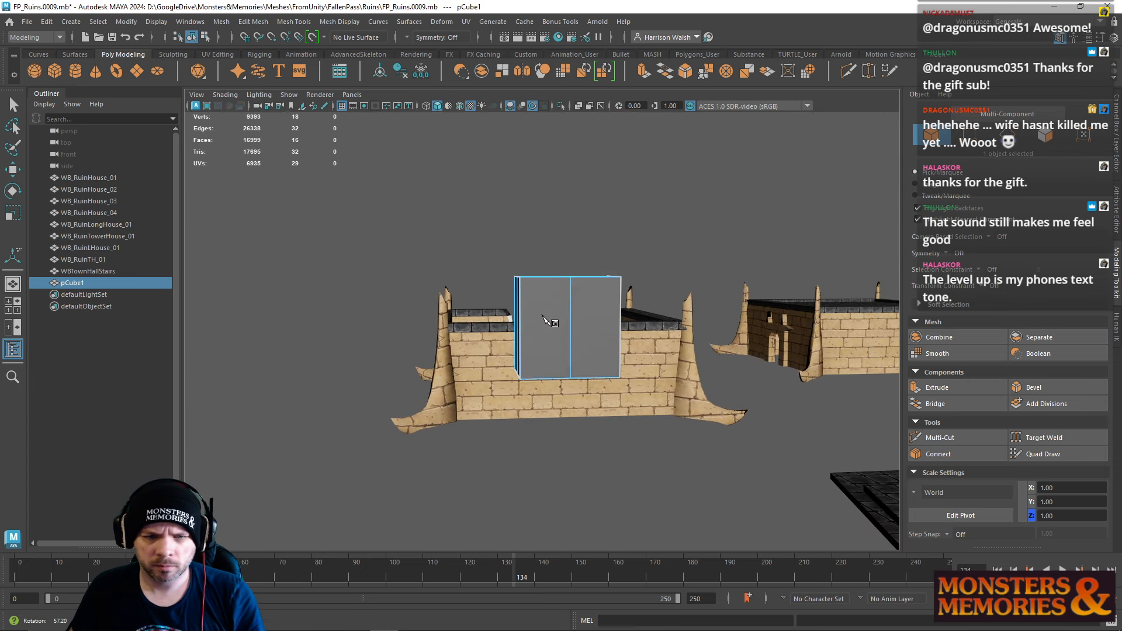
alt+middle_drag(565, 390, 510, 327)
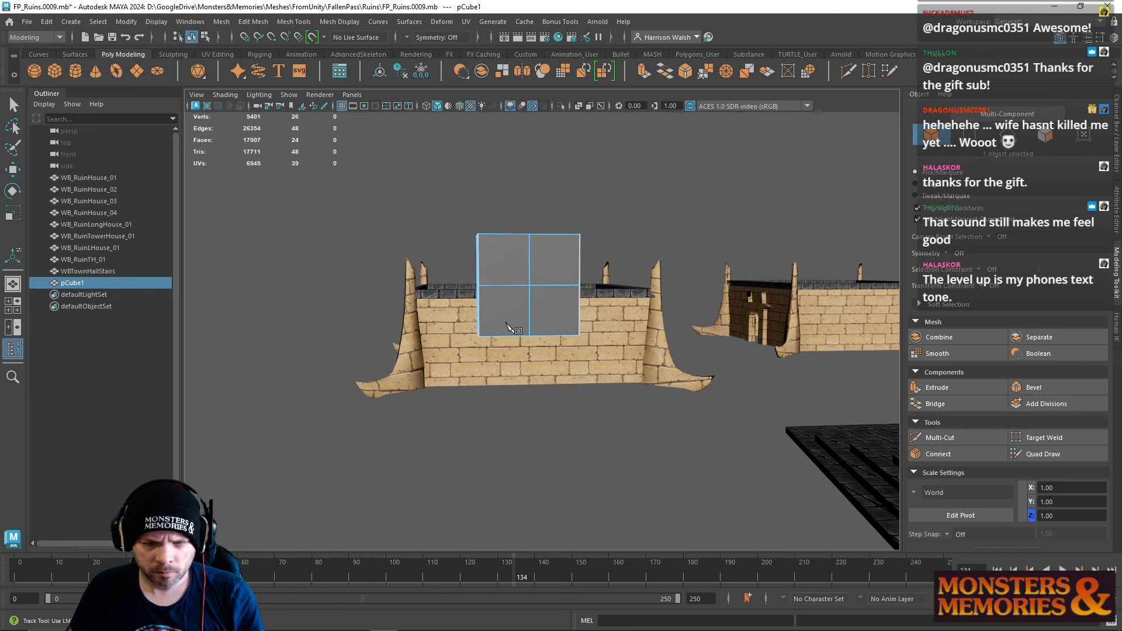
right_drag(524, 320, 566, 282)
Step: Raise the middle vertices of the cube's bottom side above its lower corners
alt+drag(544, 304, 509, 266)
alt+right_drag(515, 292, 599, 487)
right_drag(505, 276, 478, 276)
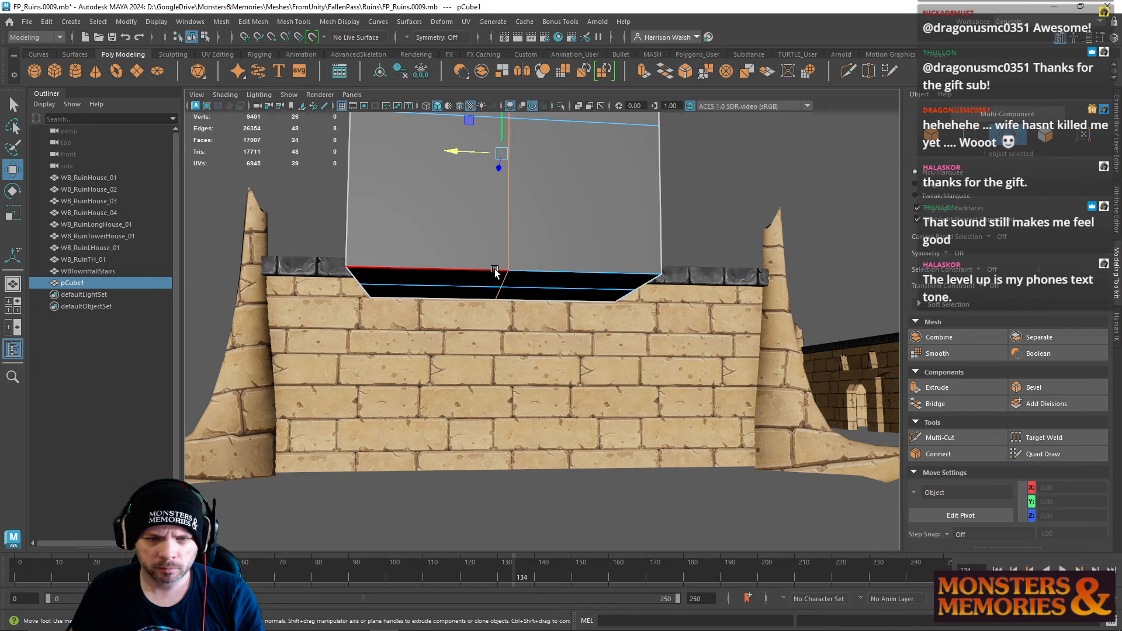
click(501, 280)
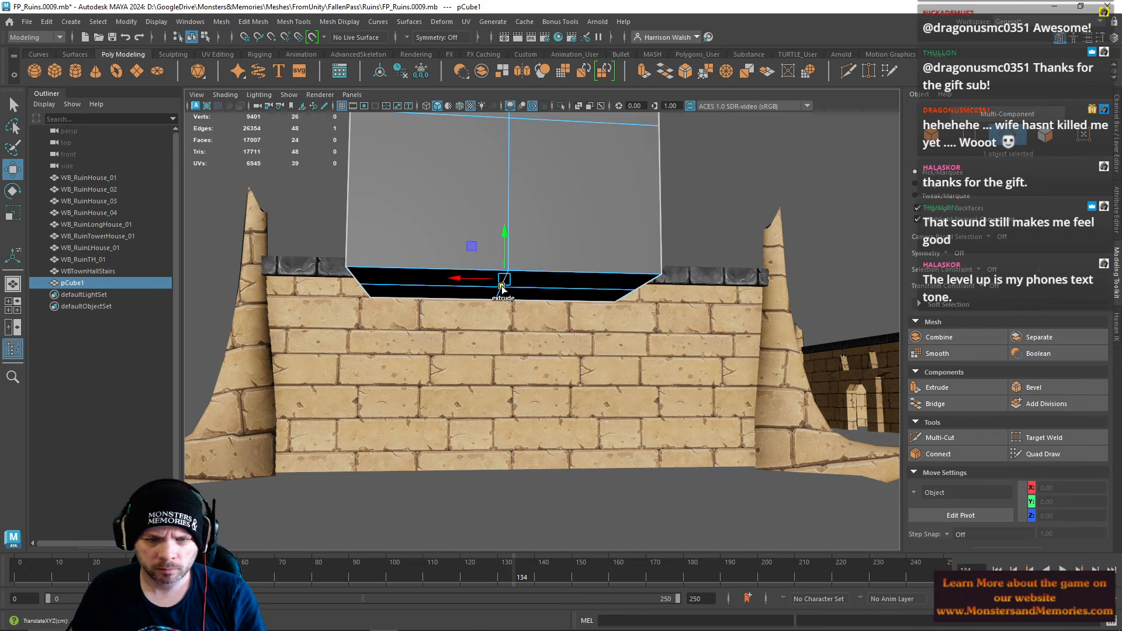
right_drag(500, 298, 453, 245)
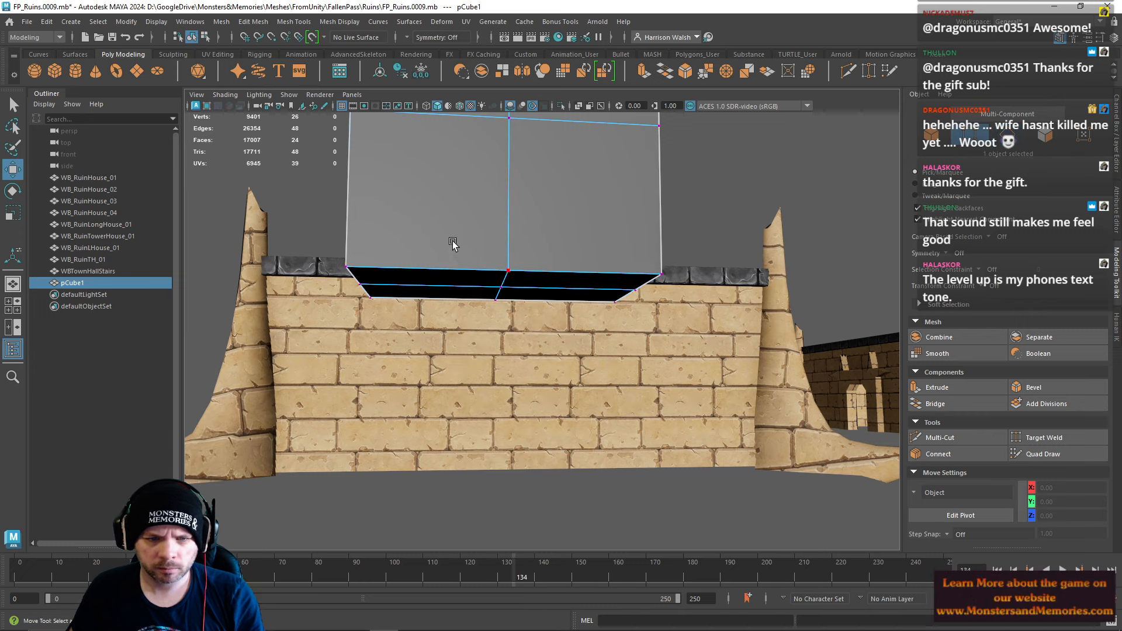
drag(524, 347, 480, 253)
alt+drag(480, 254, 506, 307)
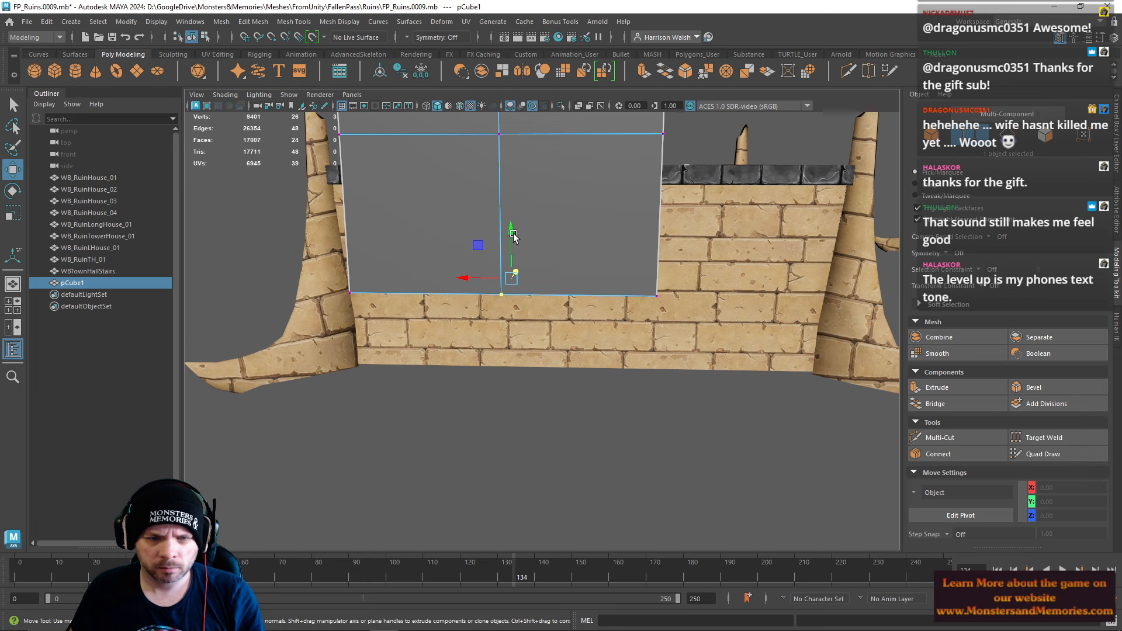
drag(513, 234, 599, 304)
Step: Reposition the cube's lower corner vertices, pulling one corner inward and upward to taper the bottom
drag(544, 289, 623, 421)
alt+drag(622, 421, 603, 330)
key(f)
scroll(581, 293, down, 1)
scroll(511, 309, down, 5)
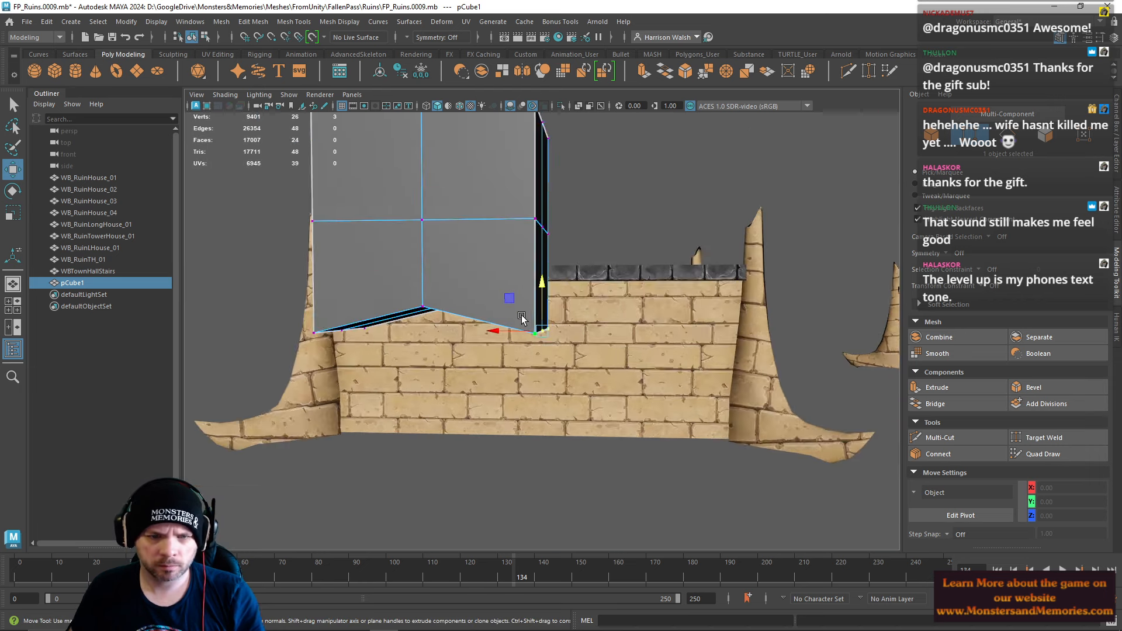
scroll(522, 318, down, 3)
drag(513, 293, 560, 273)
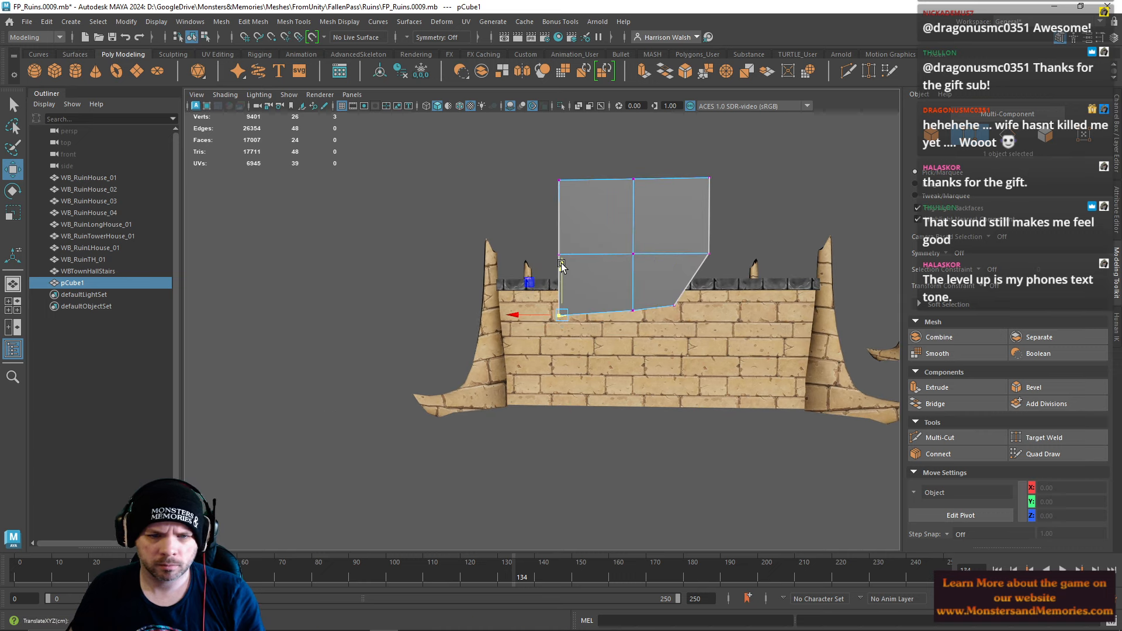
Step: Pull one upper corner of the cube outward and shift its mid-height side vertices to make an irregular outline
drag(544, 232, 522, 252)
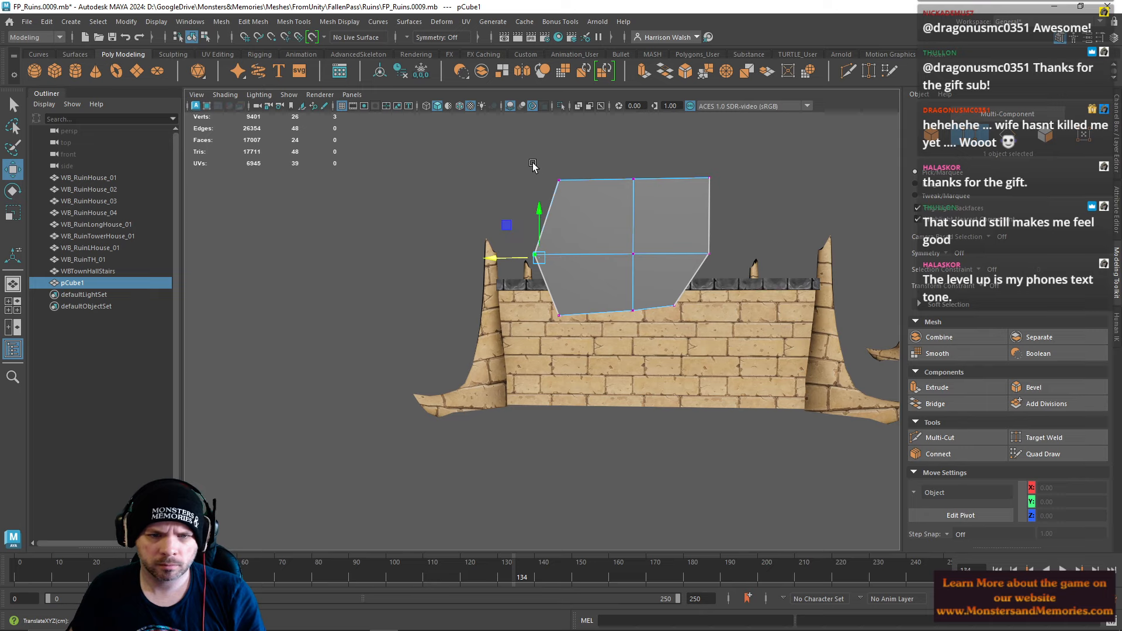
mouse_move(544, 186)
mouse_down()
mouse_move(506, 192)
mouse_move(541, 199)
mouse_up()
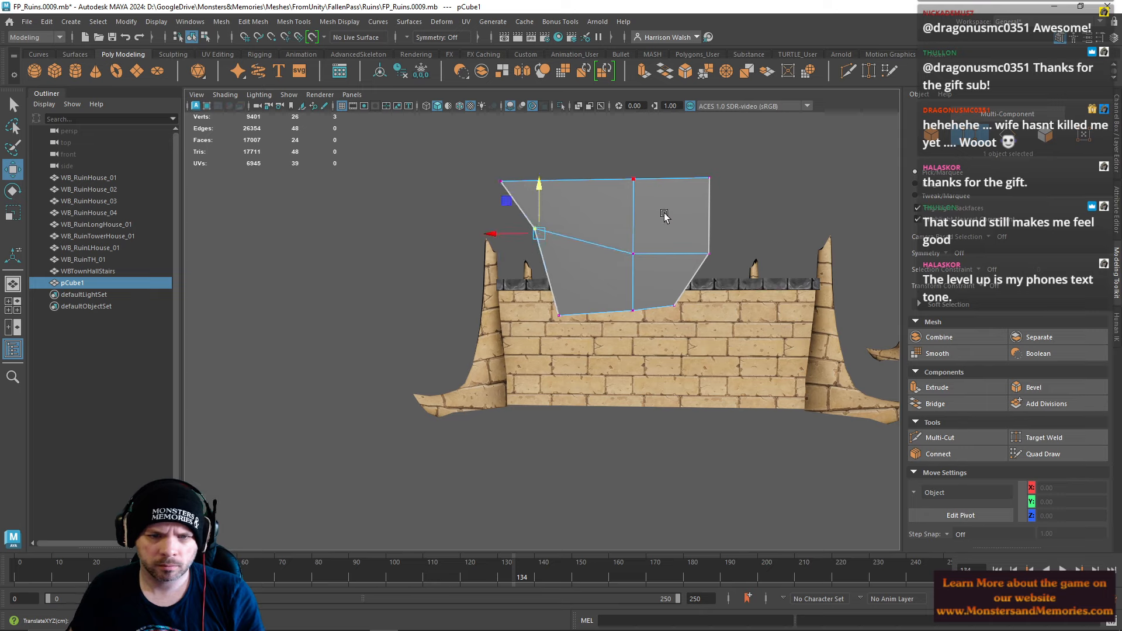
drag(699, 225, 699, 213)
right_drag(634, 200, 676, 184)
Step: Scale the reshaped cube so it spans the ruined house's side wall, and save the scene
alt+drag(498, 267, 581, 276)
alt+drag(544, 219, 498, 226)
key(r)
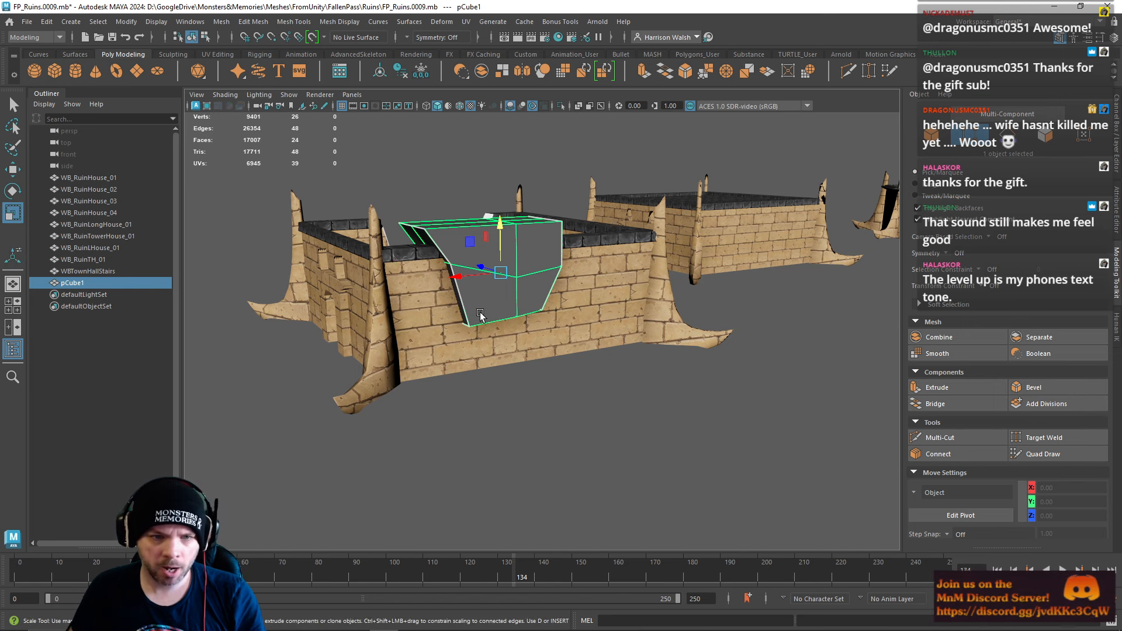
alt+drag(500, 225, 749, 363)
alt+middle_drag(643, 370, 721, 386)
right_drag(606, 225, 666, 231)
click(27, 22)
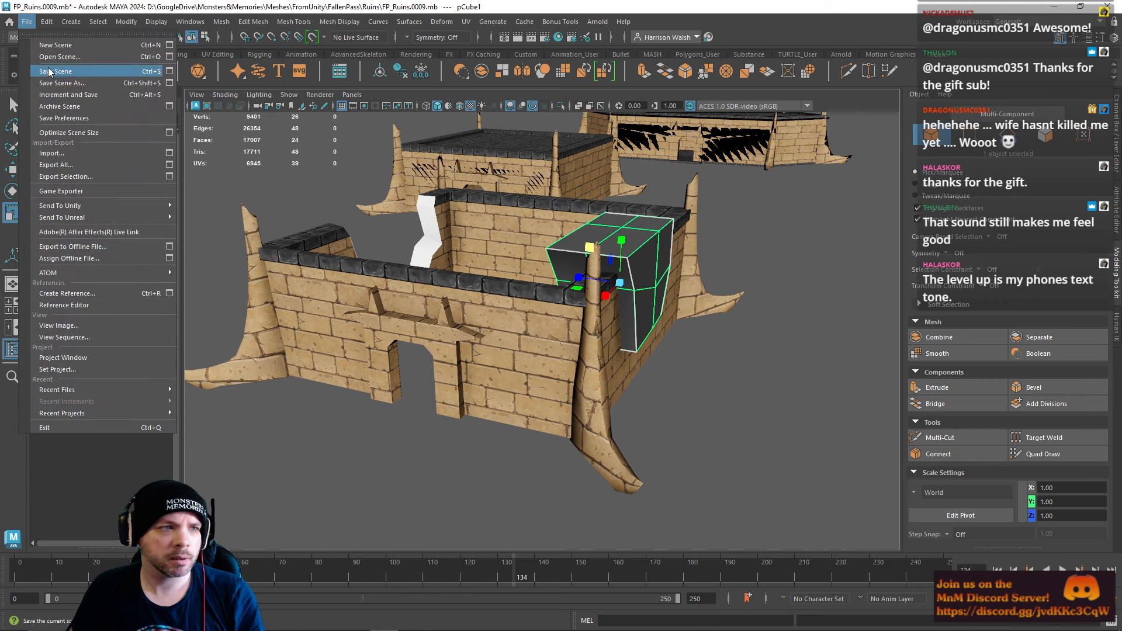
click(48, 72)
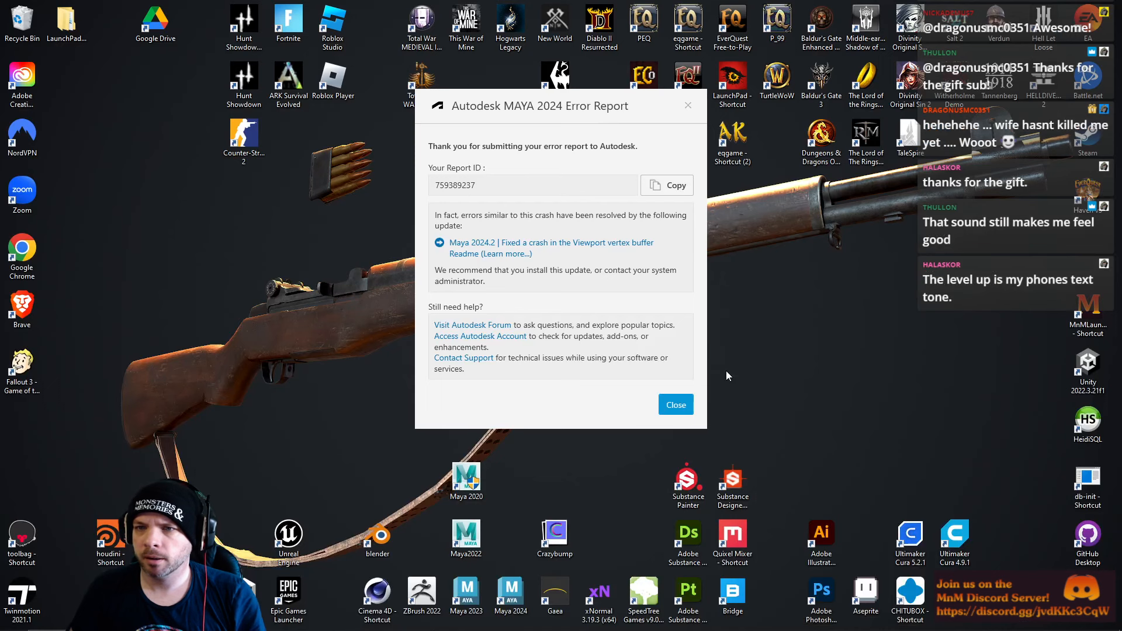
Step: Dismiss the Maya error report and close Unity without saving the FallenPass scene changes
click(688, 106)
mouse_move(404, 623)
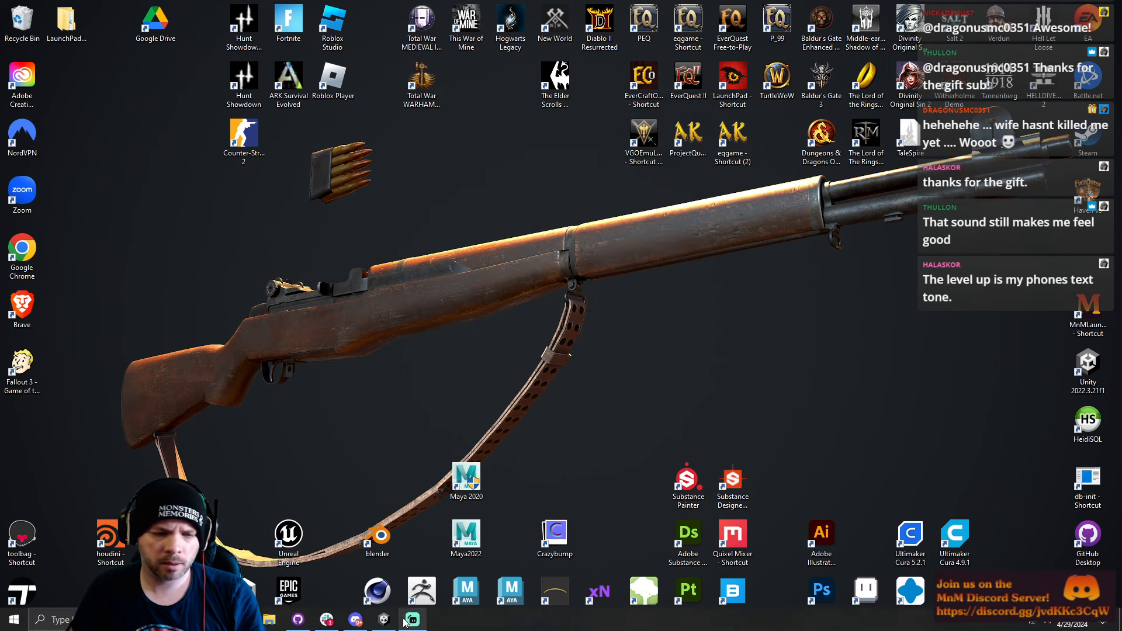
click(379, 623)
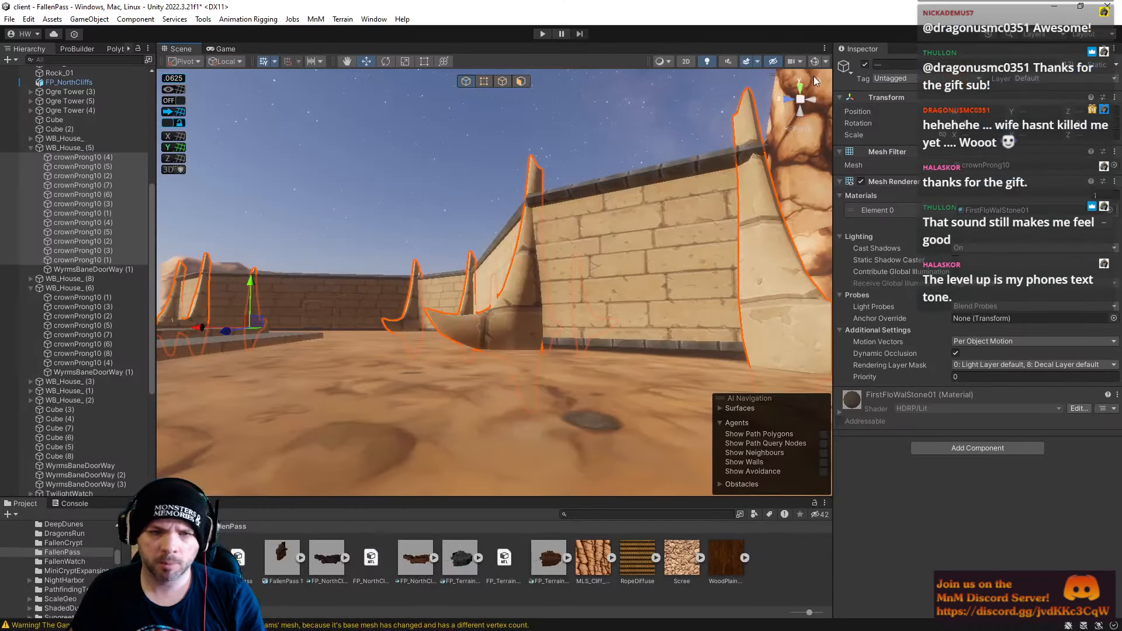
click(1108, 7)
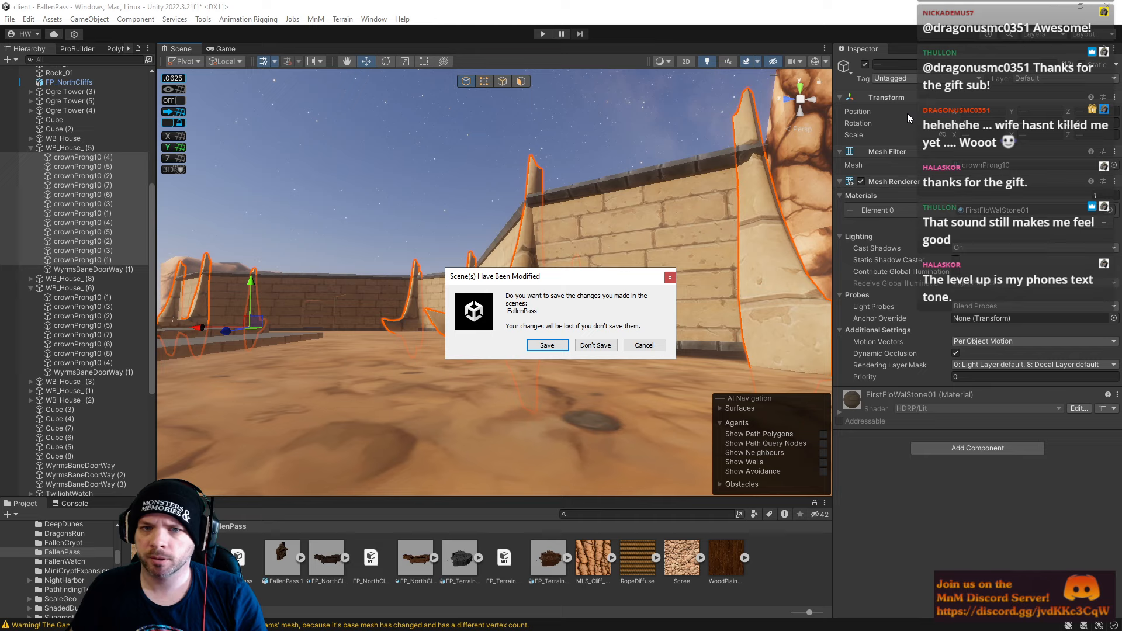
click(586, 346)
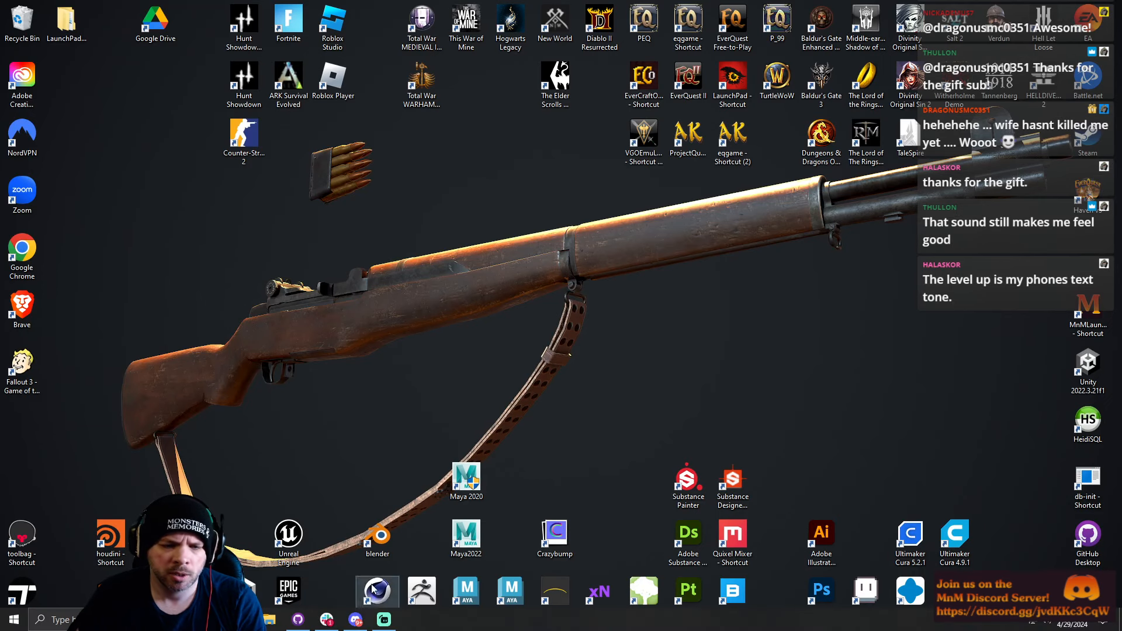
Step: Start Maya 2024 again and open the recent scene FP_Ruins.0009.mb
double_click(509, 595)
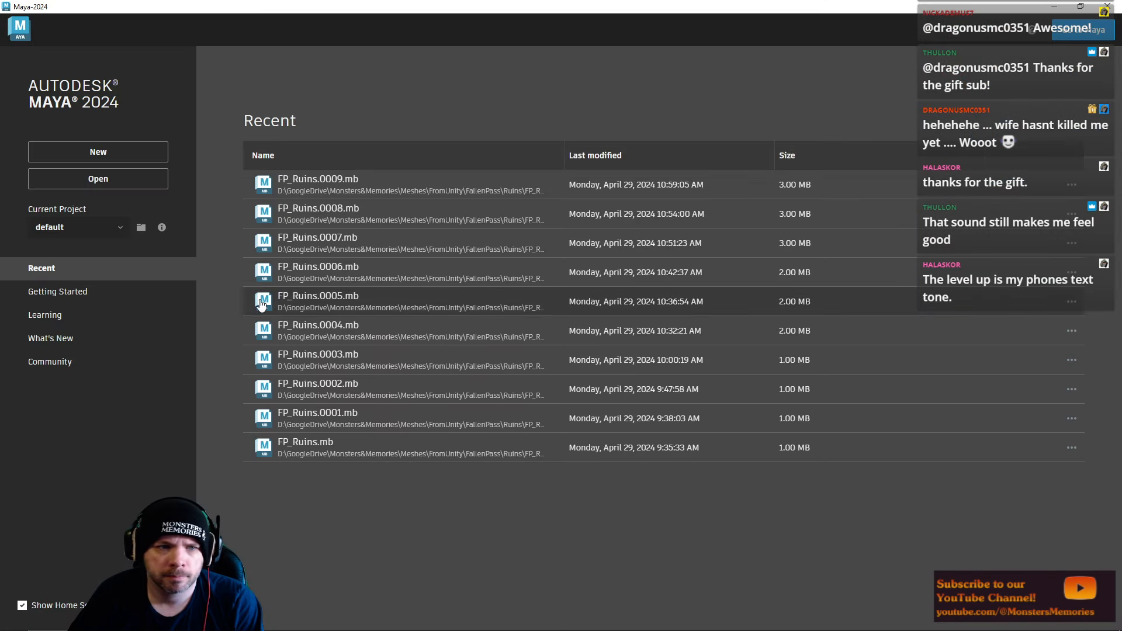
click(293, 175)
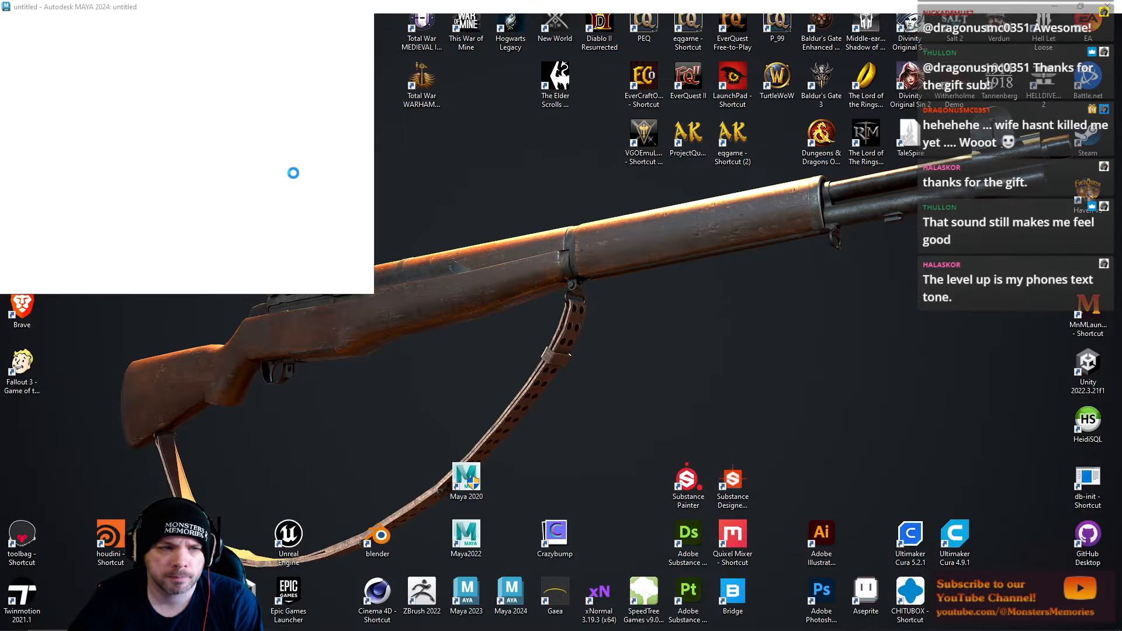
Step: Stretch the reshaped cube vertically and lower it through the house wall until its bottom extends past the wall's base
alt+right_drag(623, 359, 524, 298)
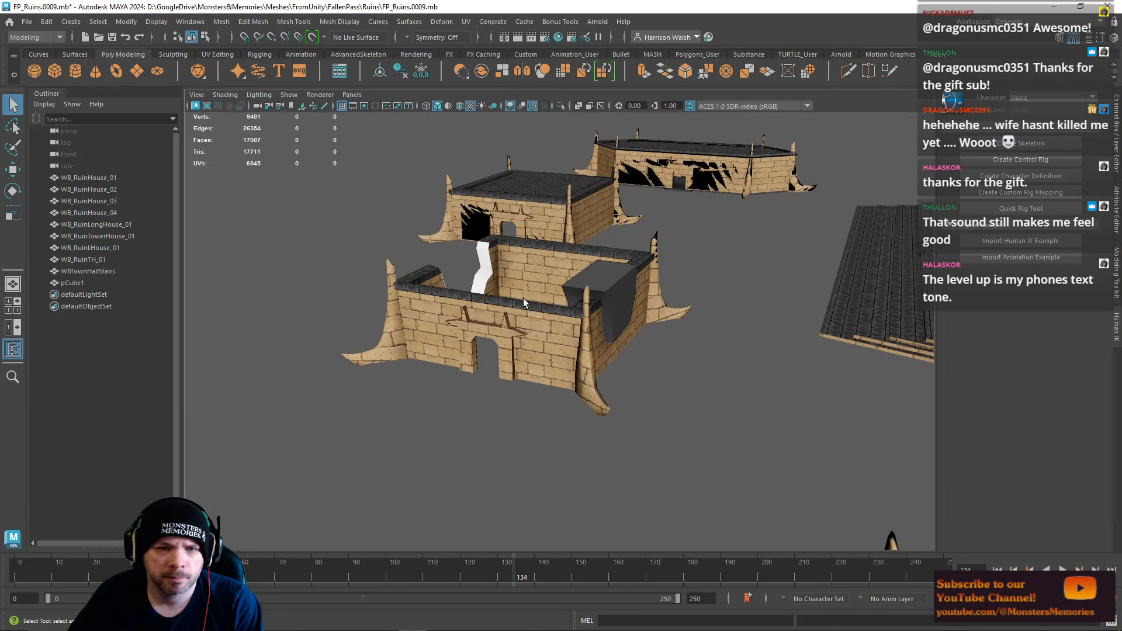
alt+drag(524, 298, 472, 274)
click(657, 326)
key(r)
drag(654, 285, 655, 265)
alt+middle_drag(683, 295, 588, 293)
key(f)
key(w)
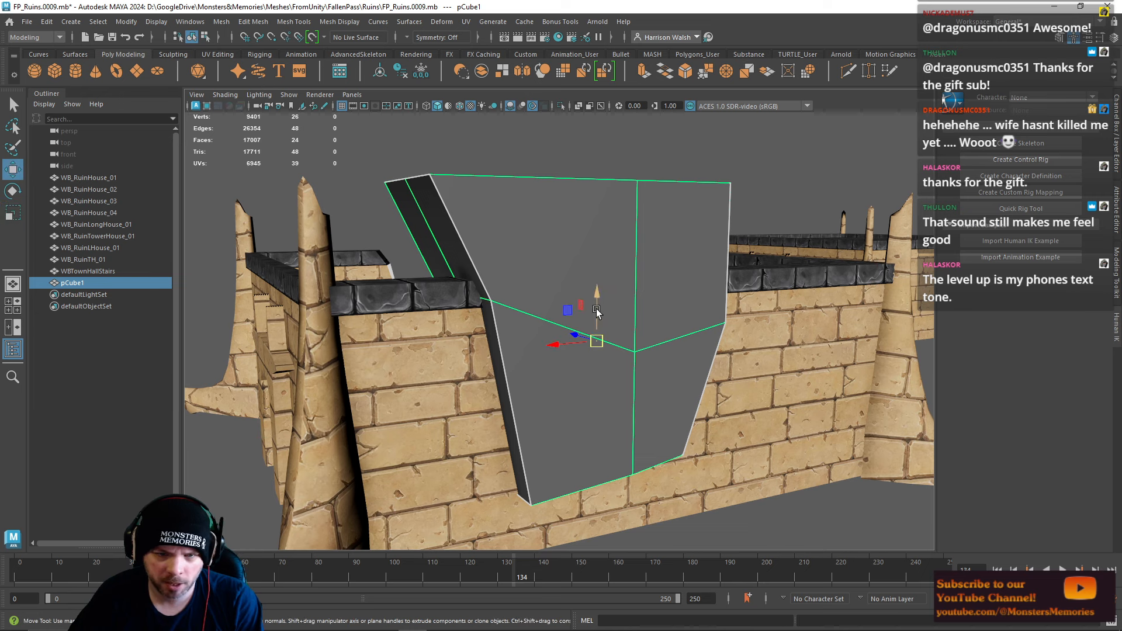
drag(595, 298, 597, 366)
alt+middle_drag(608, 349, 588, 208)
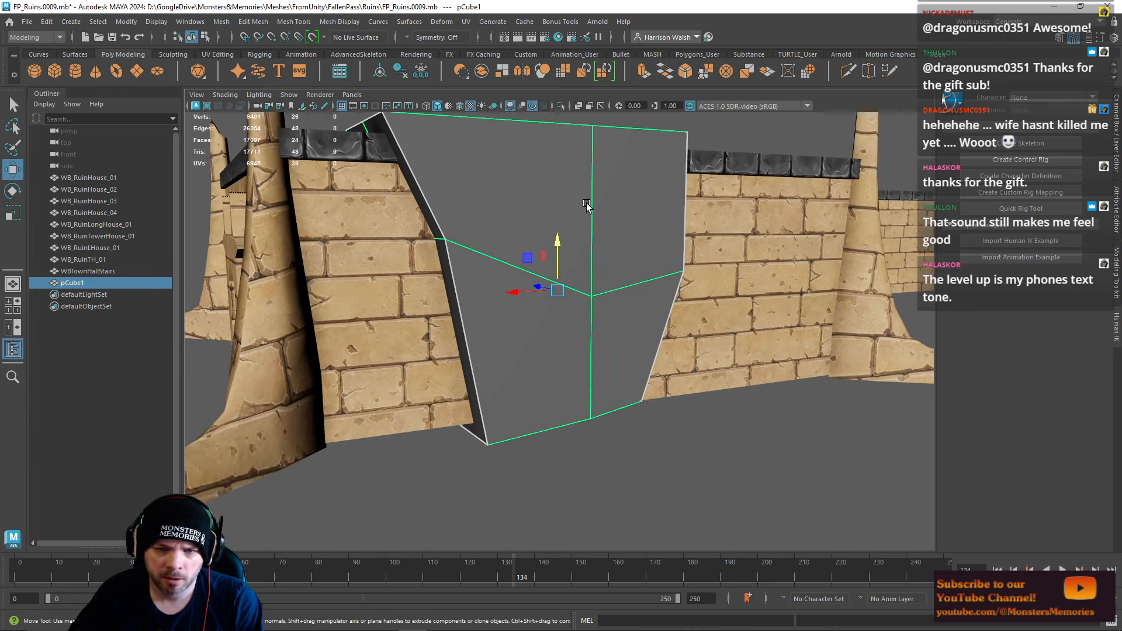
Step: Duplicate the reshaped cube, place one copy inside the ruined house, and keep the copy at the wall selected
alt+drag(589, 209, 557, 216)
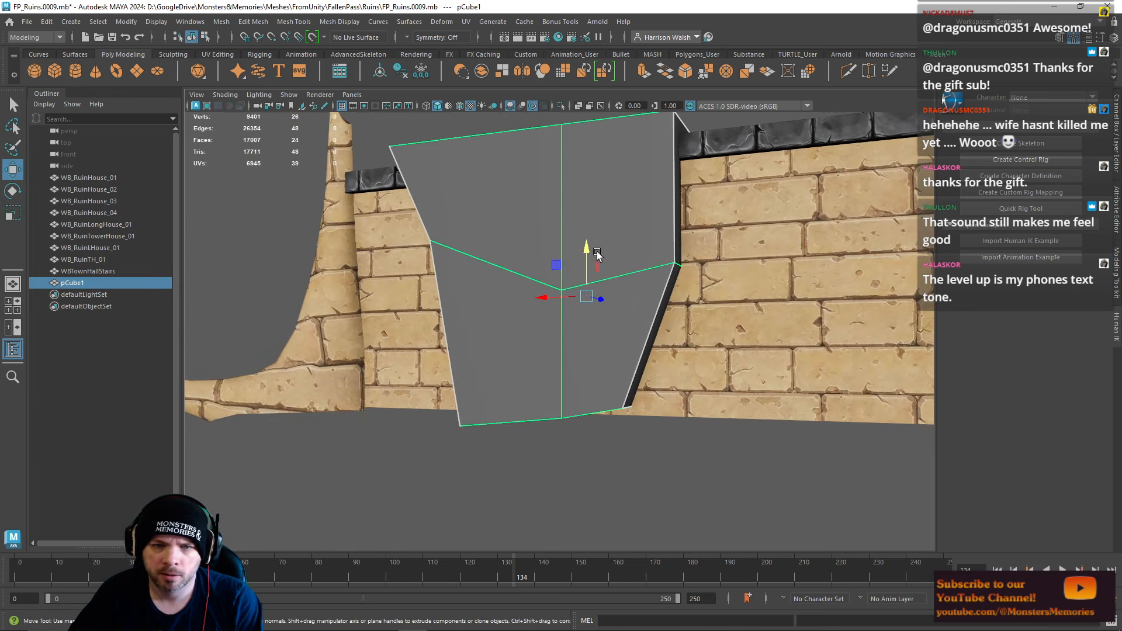
mouse_move(578, 303)
alt+mouse_down()
mouse_move(608, 351)
mouse_move(658, 268)
mouse_move(493, 278)
mouse_move(330, 241)
alt+mouse_up()
mouse_move(330, 241)
alt+mouse_down()
mouse_move(561, 266)
mouse_move(599, 283)
alt+mouse_up()
click(611, 297)
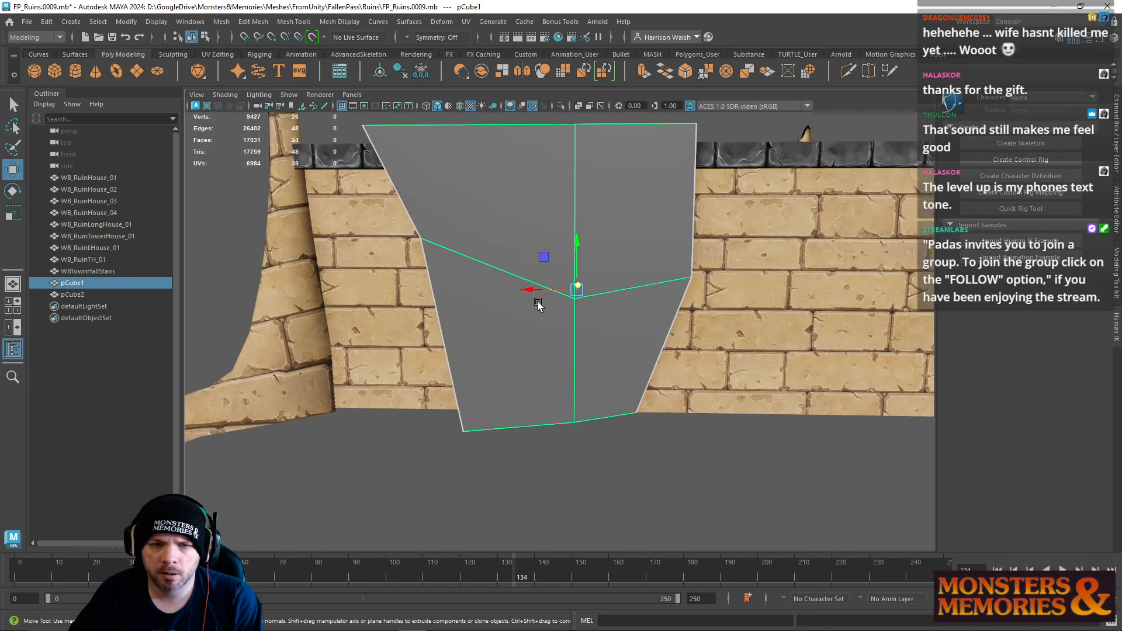
Step: Widen the wall cube's middle edge loop so its sides bulge, and nudge the cube slightly outward from the house
drag(528, 294, 594, 218)
right_drag(586, 289, 594, 301)
click(605, 321)
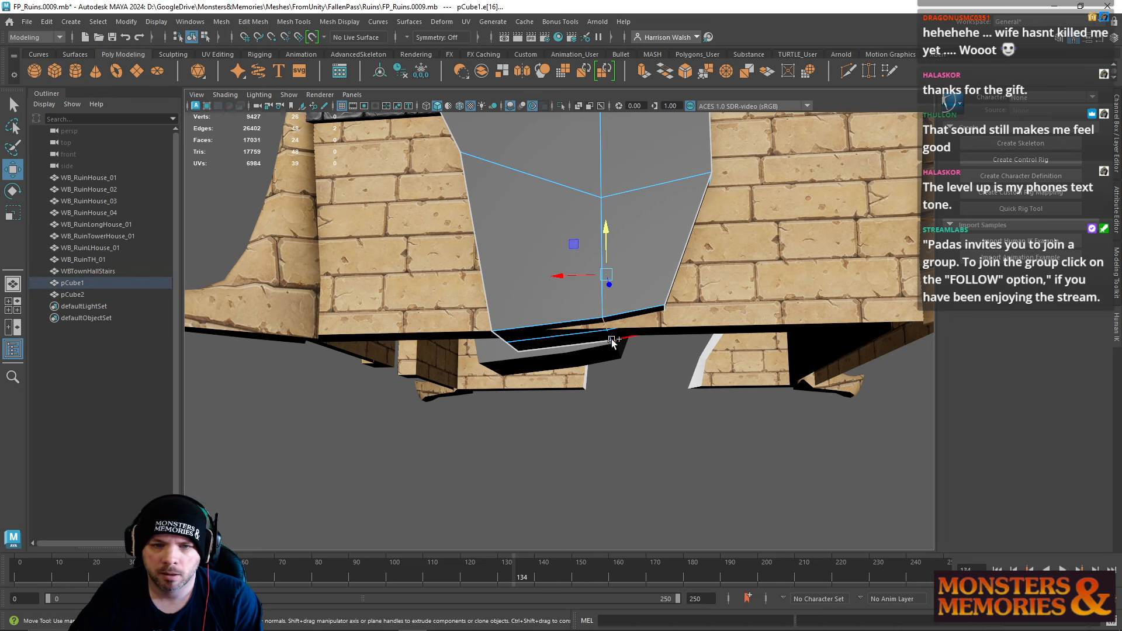
alt+drag(596, 332, 628, 307)
key(r)
drag(500, 227, 588, 221)
right_drag(588, 221, 620, 203)
key(w)
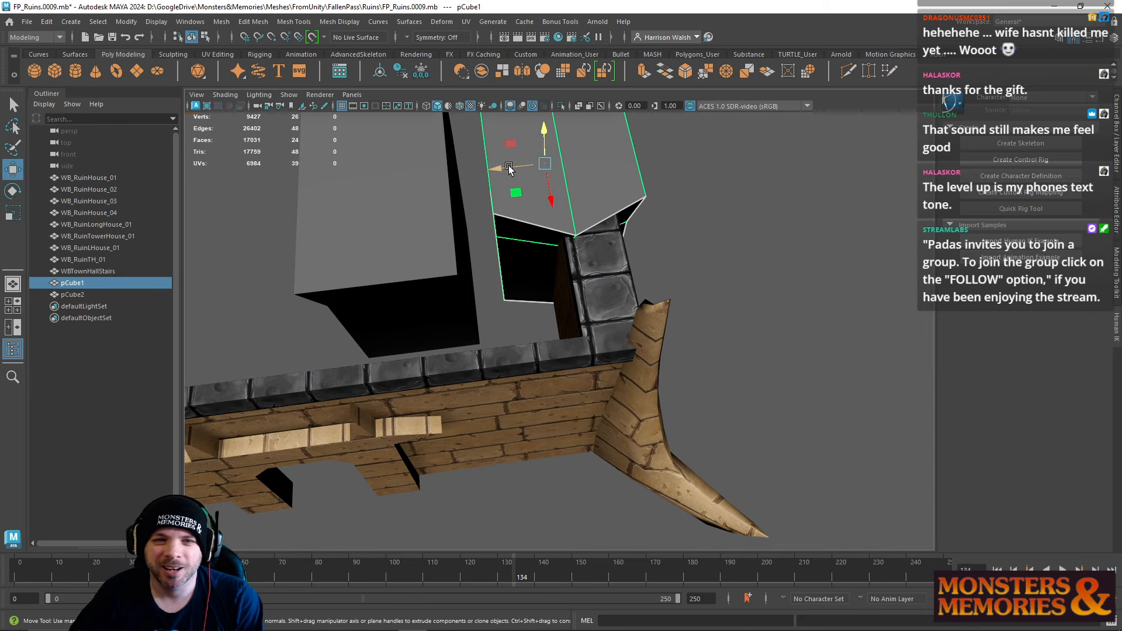
drag(503, 169, 519, 171)
Step: Select the inner faces around the broken opening in the ruined house's side wall and shift them slightly toward the house interior
alt+drag(579, 197, 619, 206)
alt+right_drag(619, 206, 484, 171)
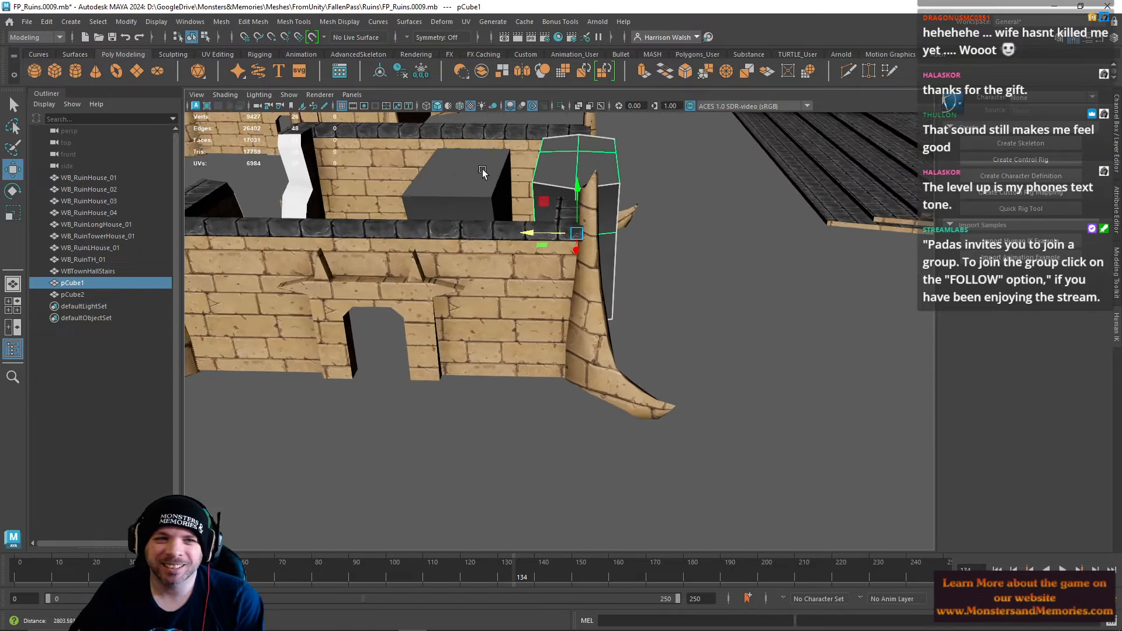
alt+drag(485, 171, 528, 237)
alt+middle_drag(528, 237, 591, 377)
alt+drag(591, 377, 472, 289)
right_drag(459, 230, 457, 248)
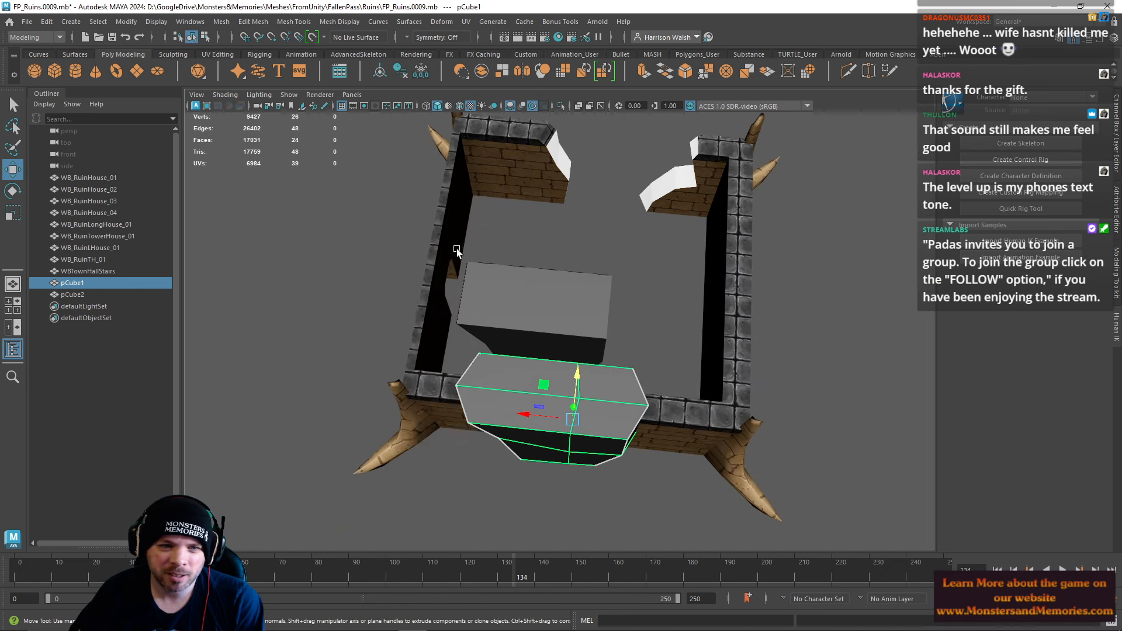
click(451, 239)
shift+drag(465, 234, 460, 237)
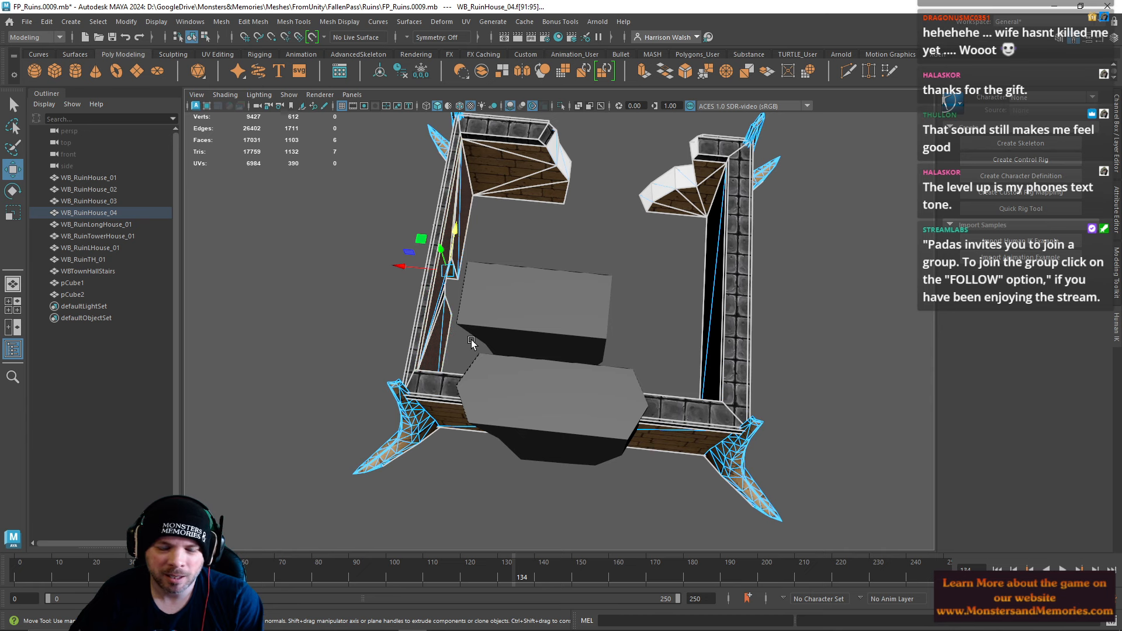
scroll(472, 344, up, 5)
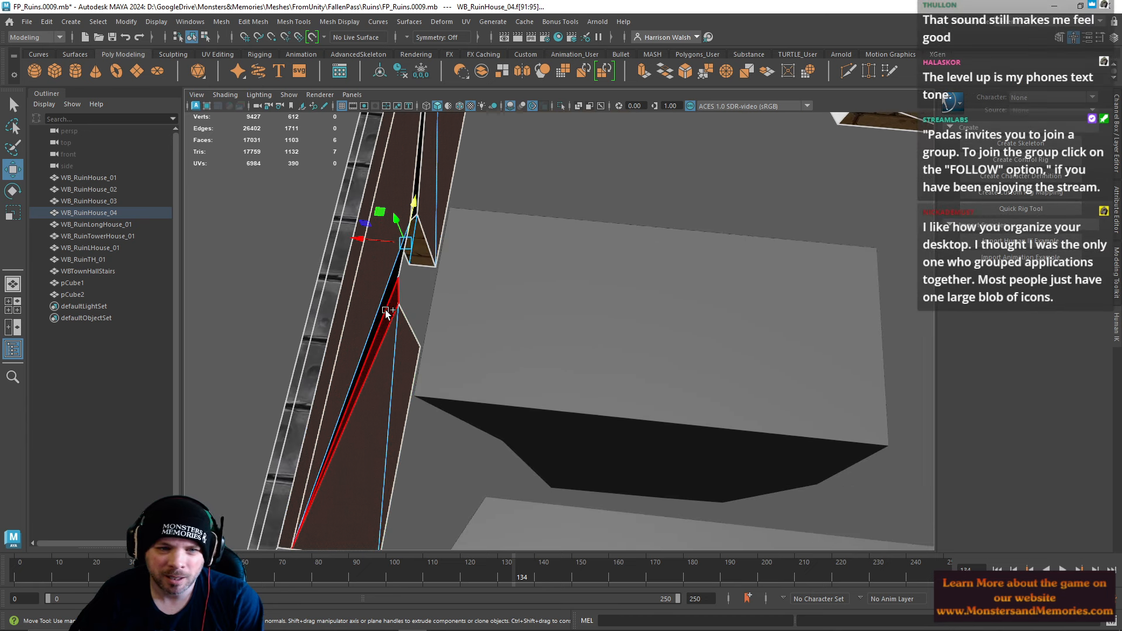
shift+click(386, 310)
shift+click(384, 297)
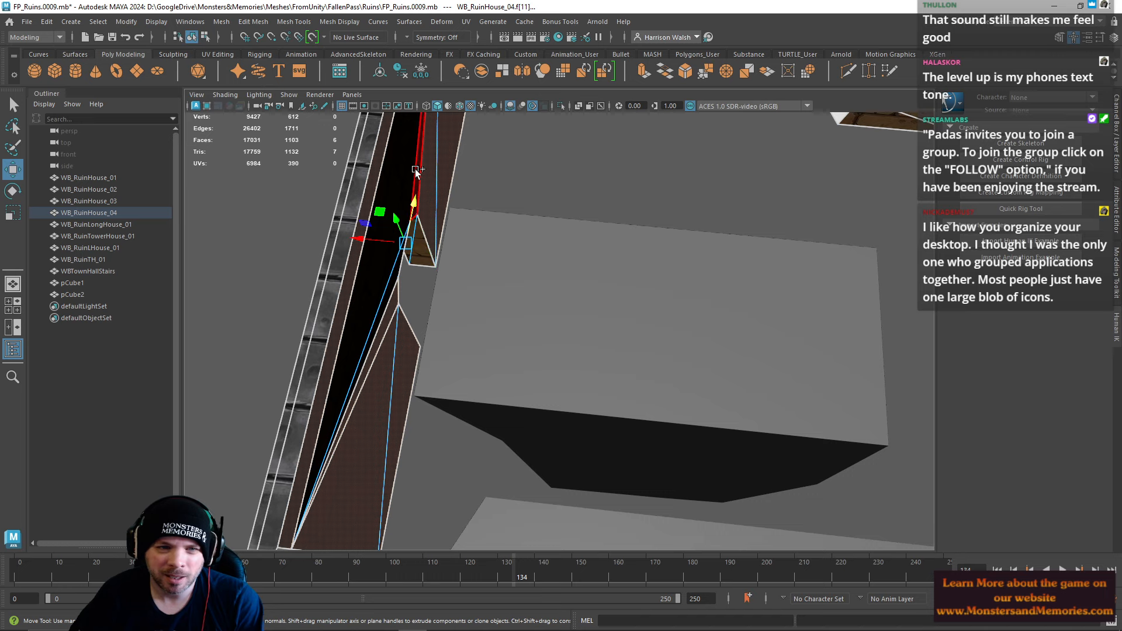
shift+click(376, 239)
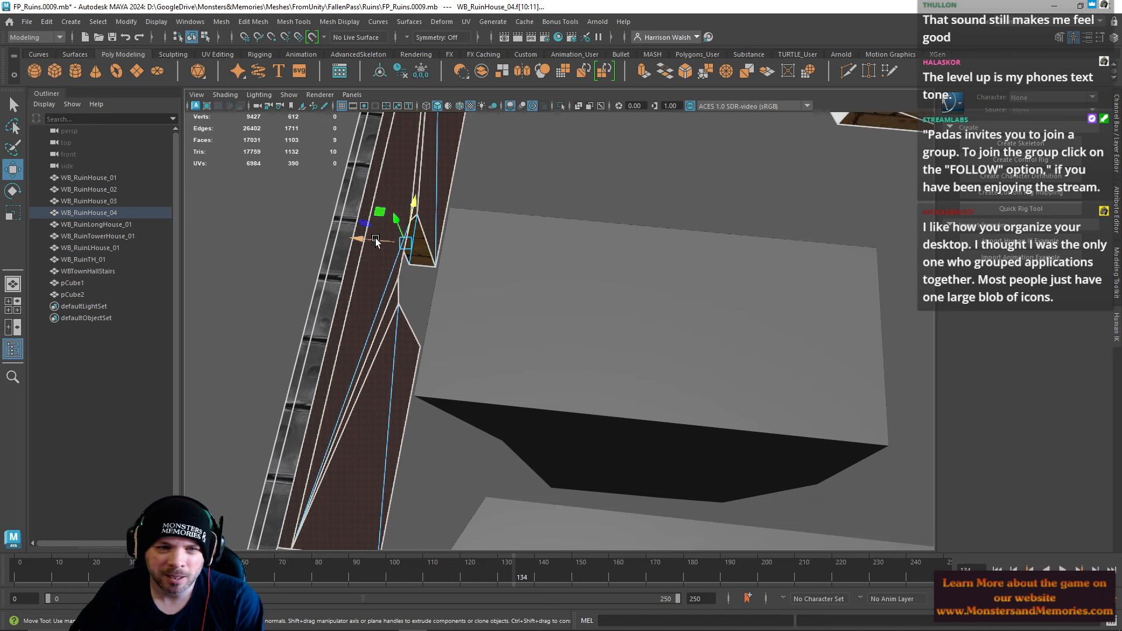
drag(366, 243, 393, 249)
scroll(433, 269, down, 10)
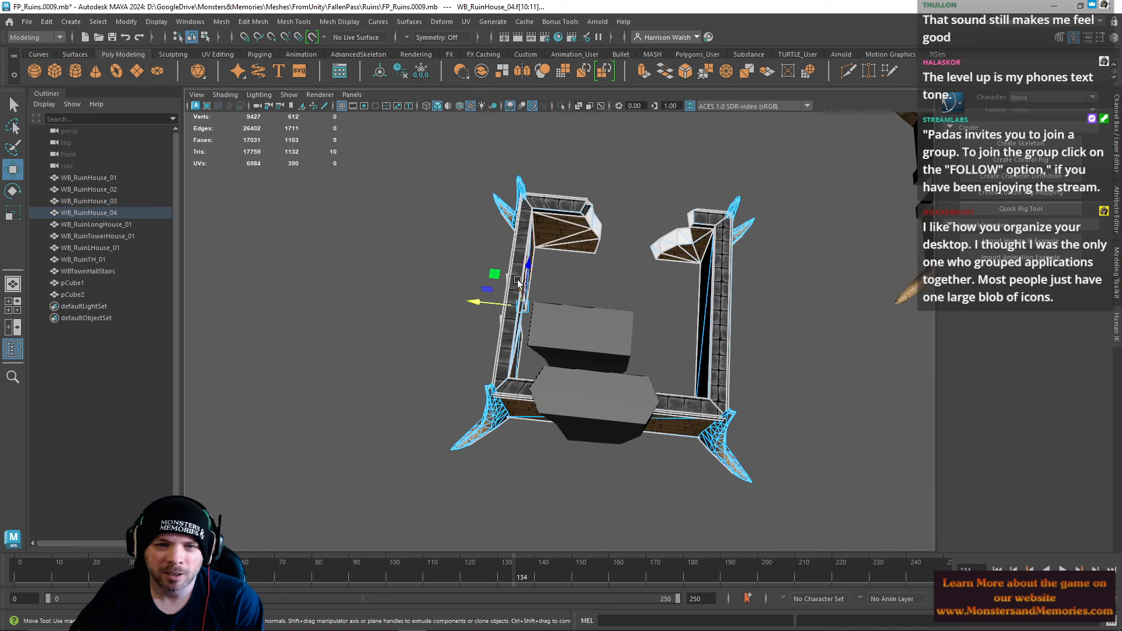
Step: Duplicate the whole ruined house WB_RuinHouse_04 and place the copy in the empty space beside it
right_drag(524, 257, 554, 244)
scroll(561, 284, down, 4)
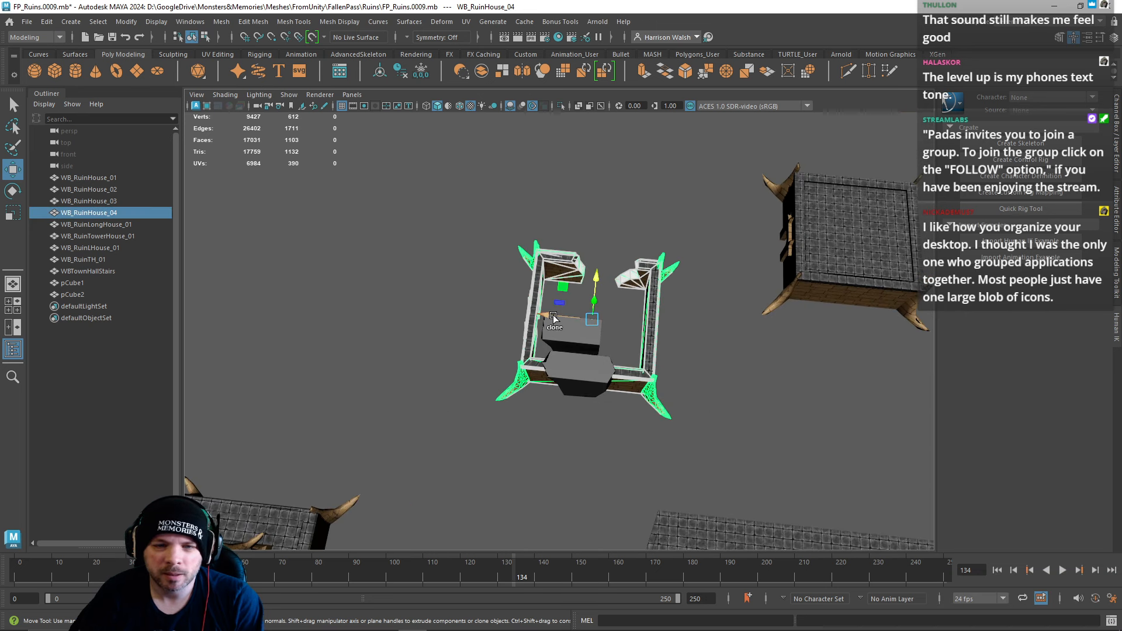
shift+drag(553, 318, 332, 294)
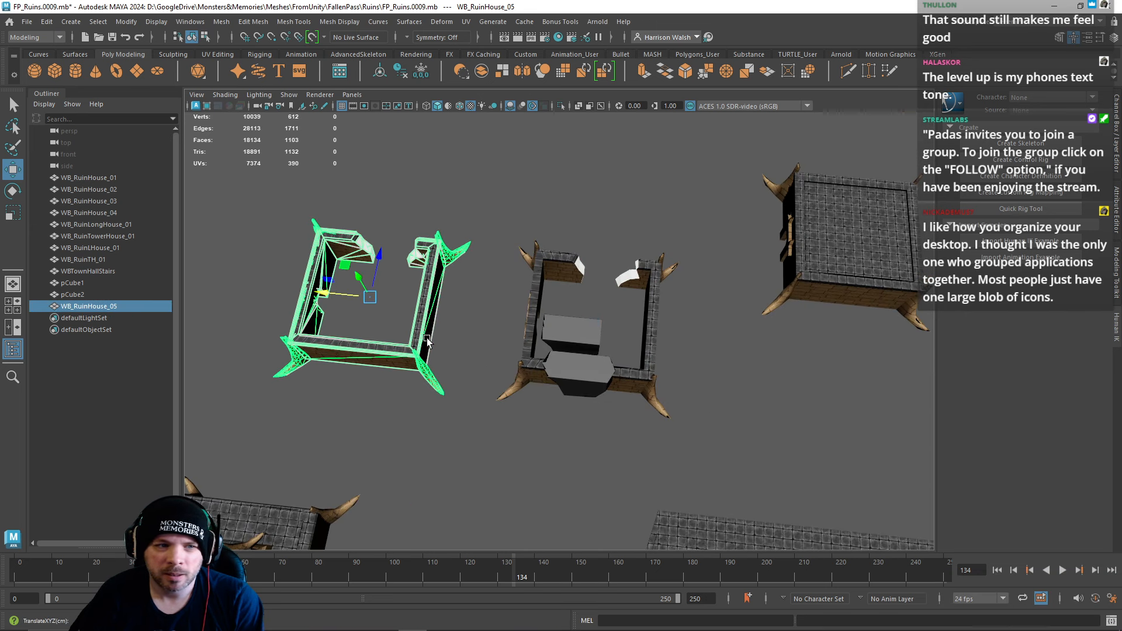
Step: Move the wall cutter cube onto the copied house's solid end wall and the second cube well beyond the copy
click(582, 379)
click(565, 412)
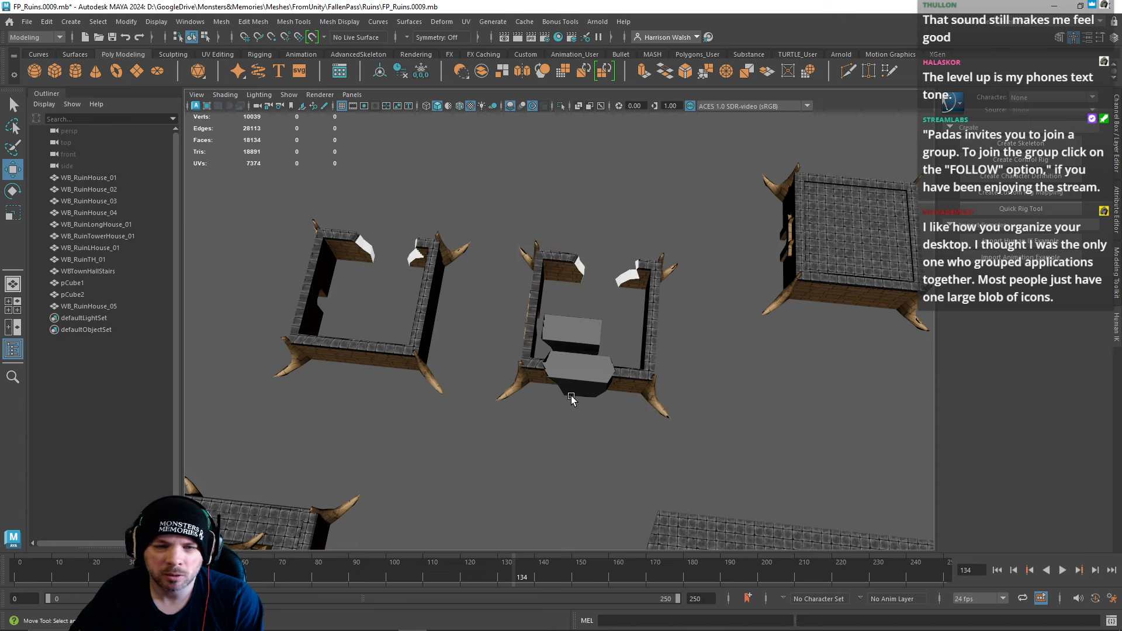
click(562, 384)
drag(550, 372, 329, 379)
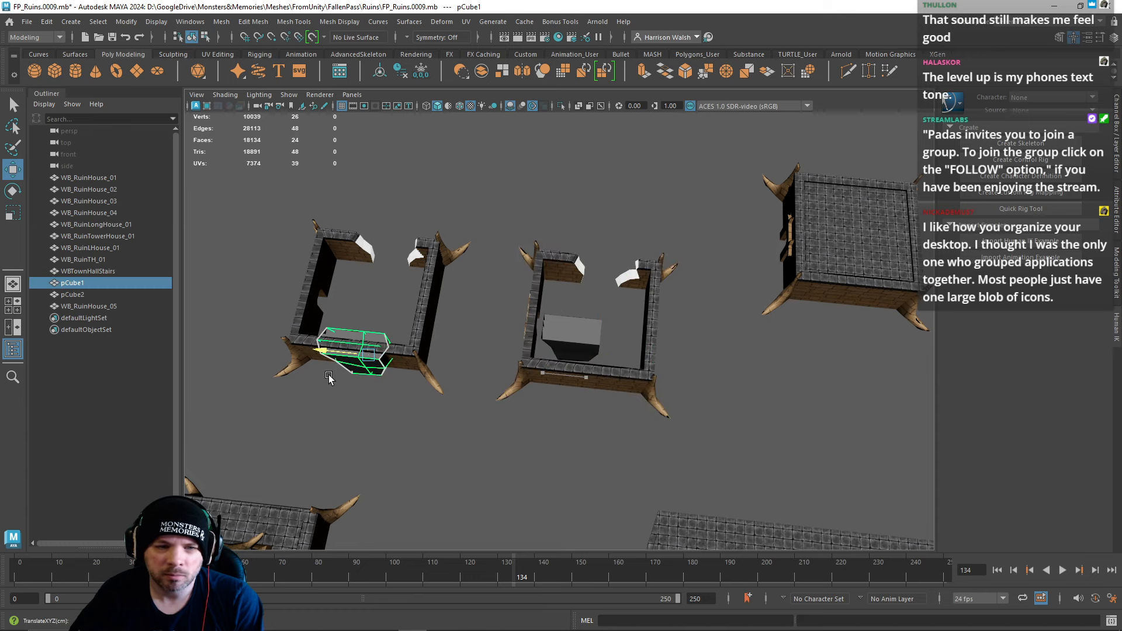
click(567, 339)
drag(538, 339, 165, 297)
Step: Slide the cutter cube sideways along the copied house's end wall, off the wall's centre
alt+middle_drag(355, 363, 528, 363)
scroll(550, 373, up, 3)
scroll(550, 372, up, 4)
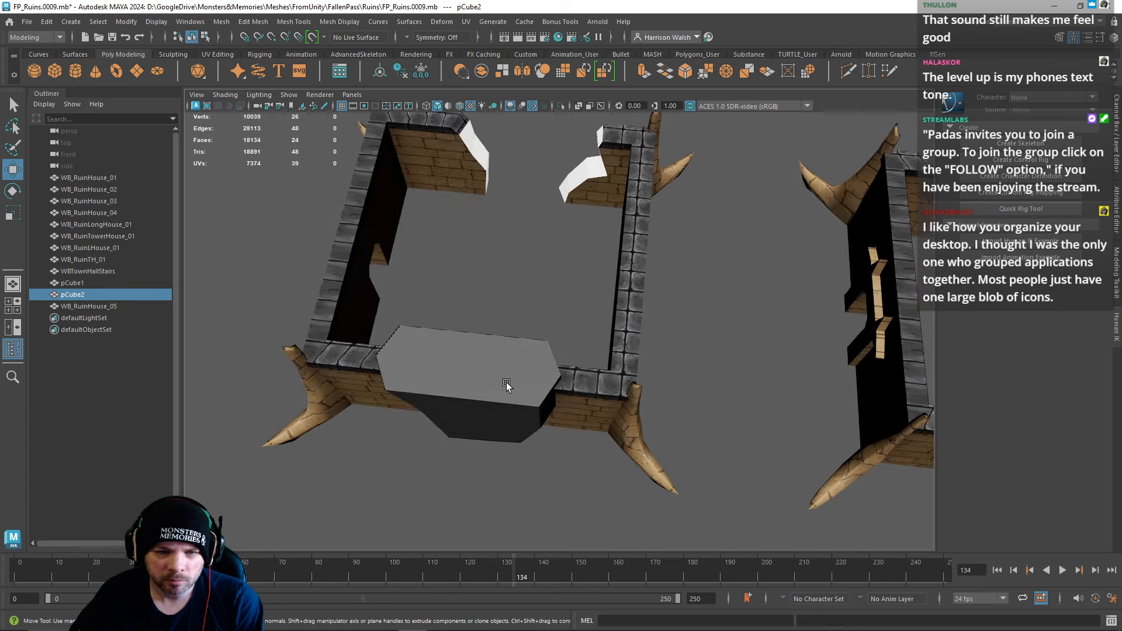
alt+drag(506, 384, 474, 359)
alt+drag(496, 387, 479, 378)
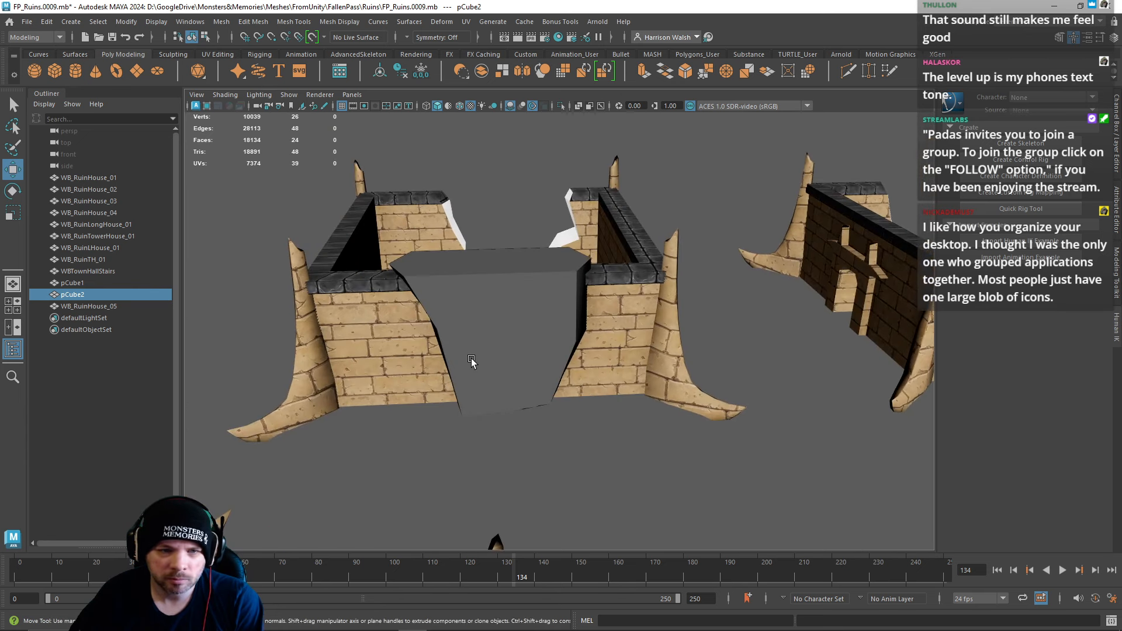
click(471, 360)
drag(462, 340, 430, 339)
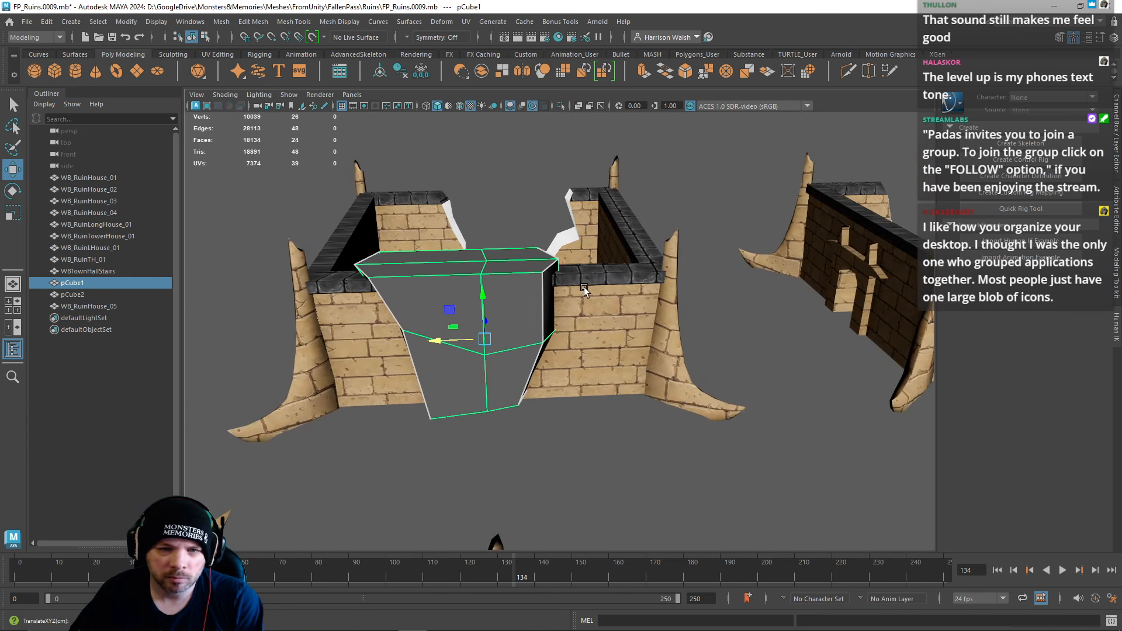
Step: Try cutting the cube out of the copied house with Boolean Difference (A - B), and undo the attempt
click(582, 284)
shift+click(462, 297)
click(233, 22)
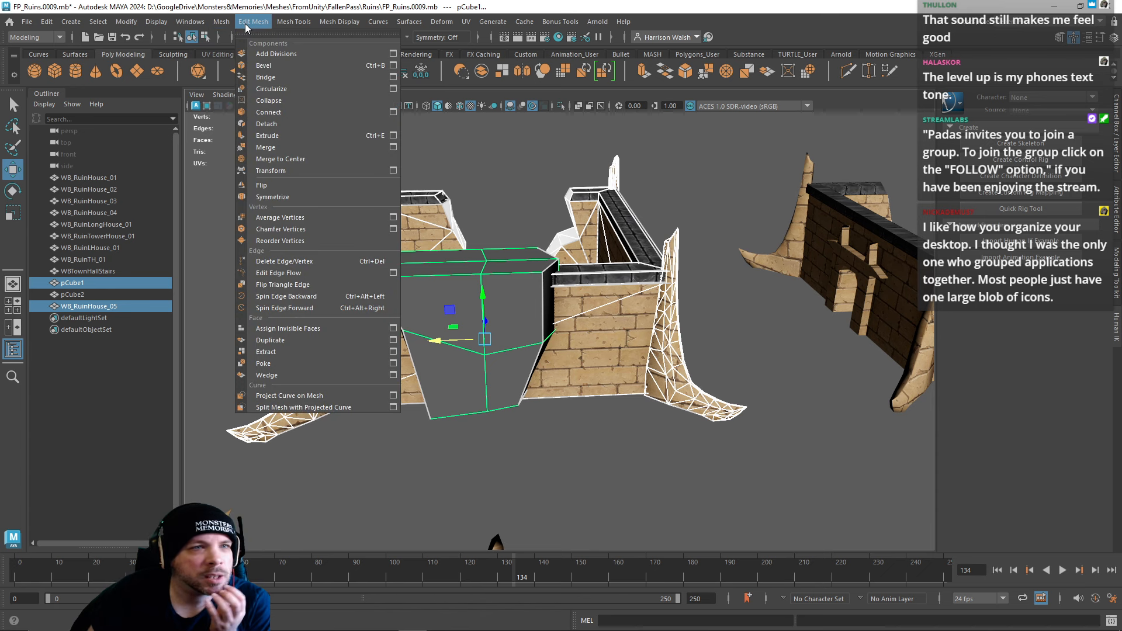
mouse_move(258, 53)
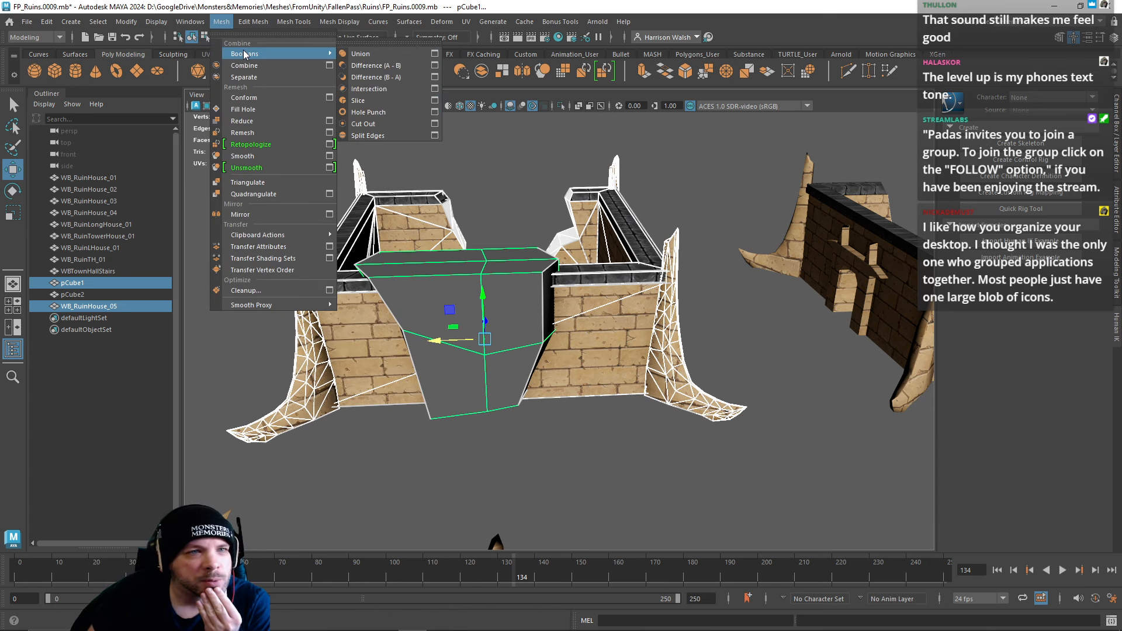
click(398, 65)
alt+drag(444, 263, 488, 296)
key(ctrl+z)
Step: Scale the cutter cube up slightly in all directions at the copied house's end wall
key(r)
alt+right_drag(488, 295, 494, 300)
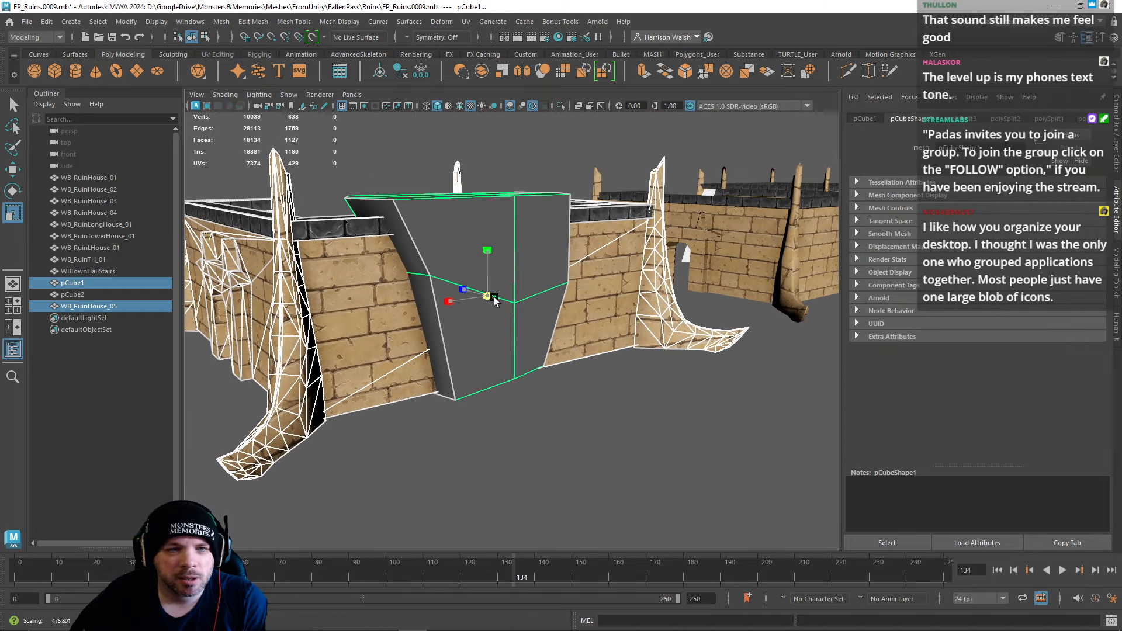
key(ctrl+z)
click(436, 227)
drag(488, 296, 512, 303)
Step: Subtract the enlarged cutter cube from WB_RuinHouse_05 with Boolean Difference (A - B) and inspect the cut from above
click(384, 306)
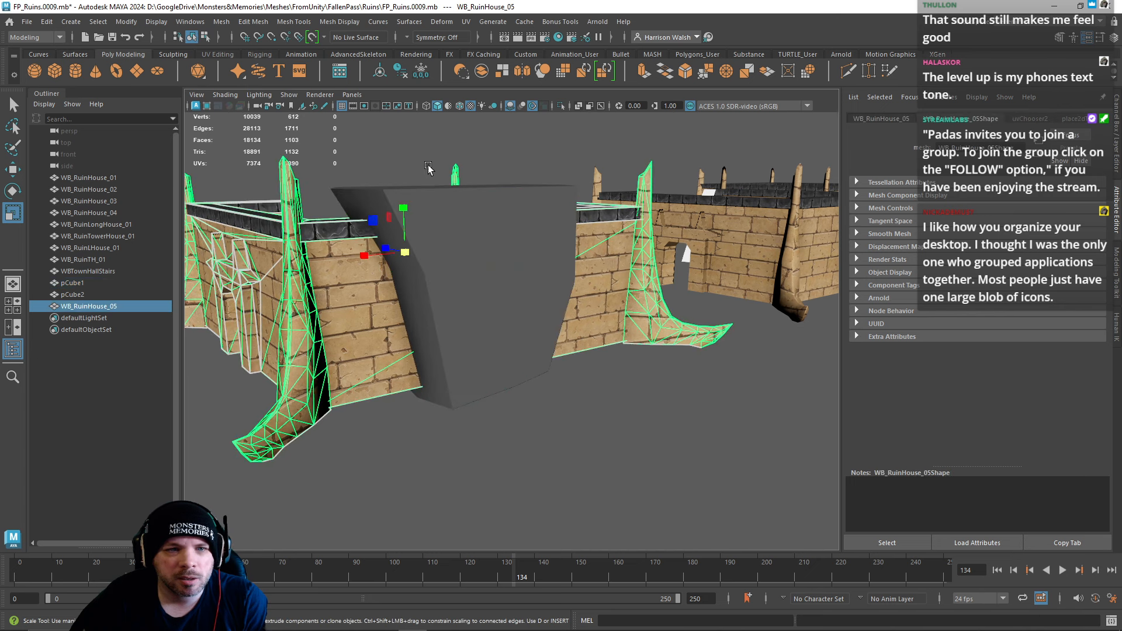
click(450, 261)
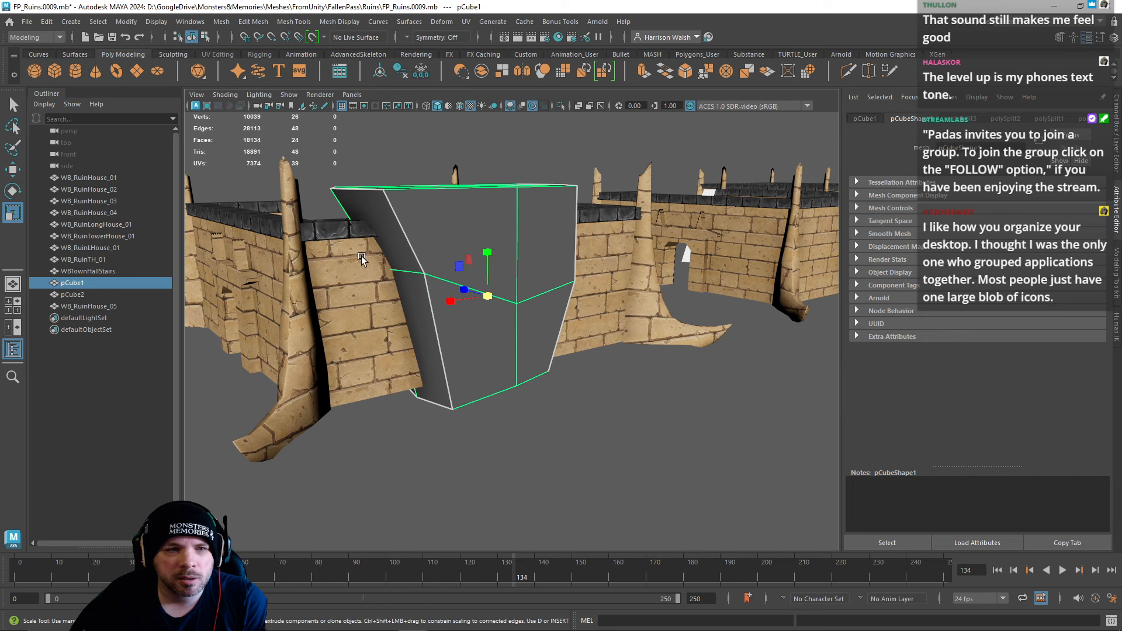
shift+click(366, 271)
shift+click(483, 243)
shift+click(483, 243)
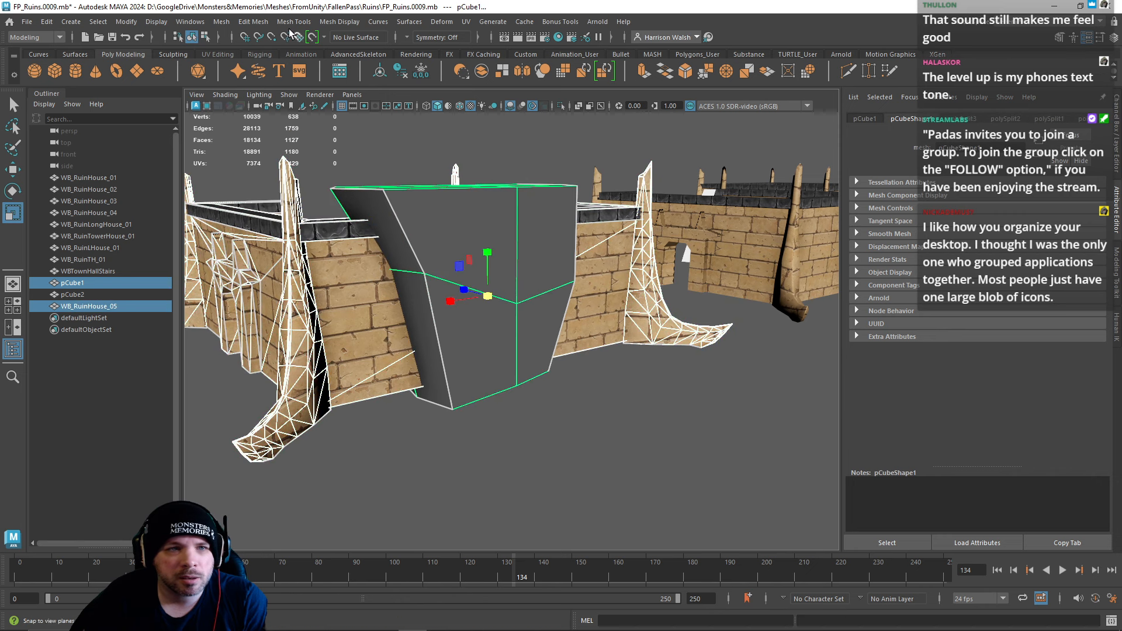
click(254, 21)
mouse_move(275, 53)
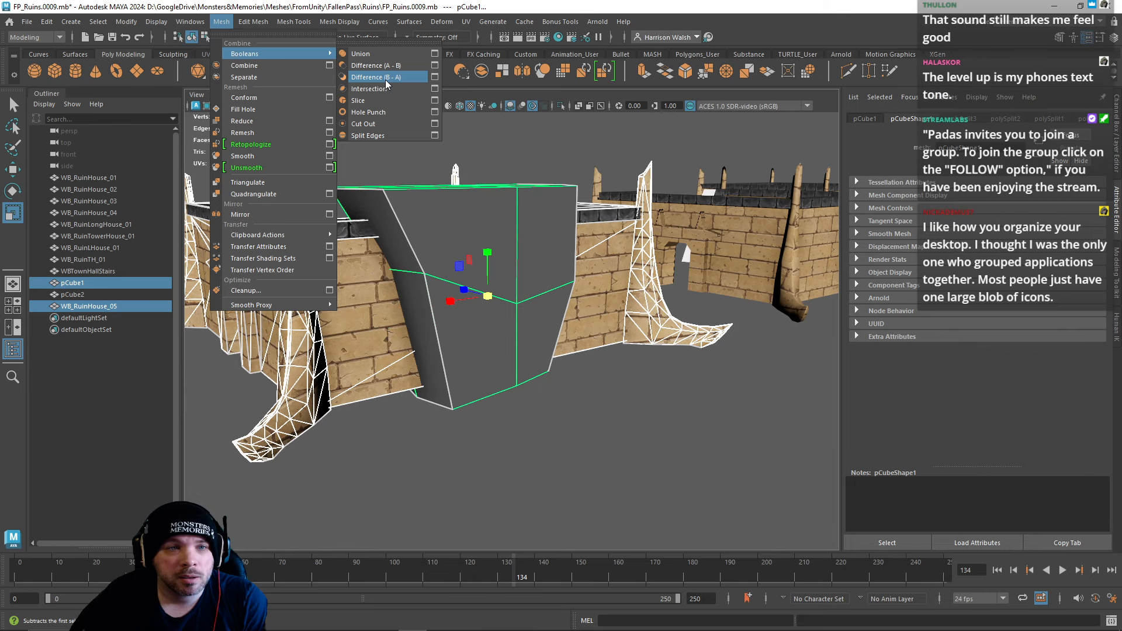
click(381, 68)
alt+drag(444, 176, 581, 239)
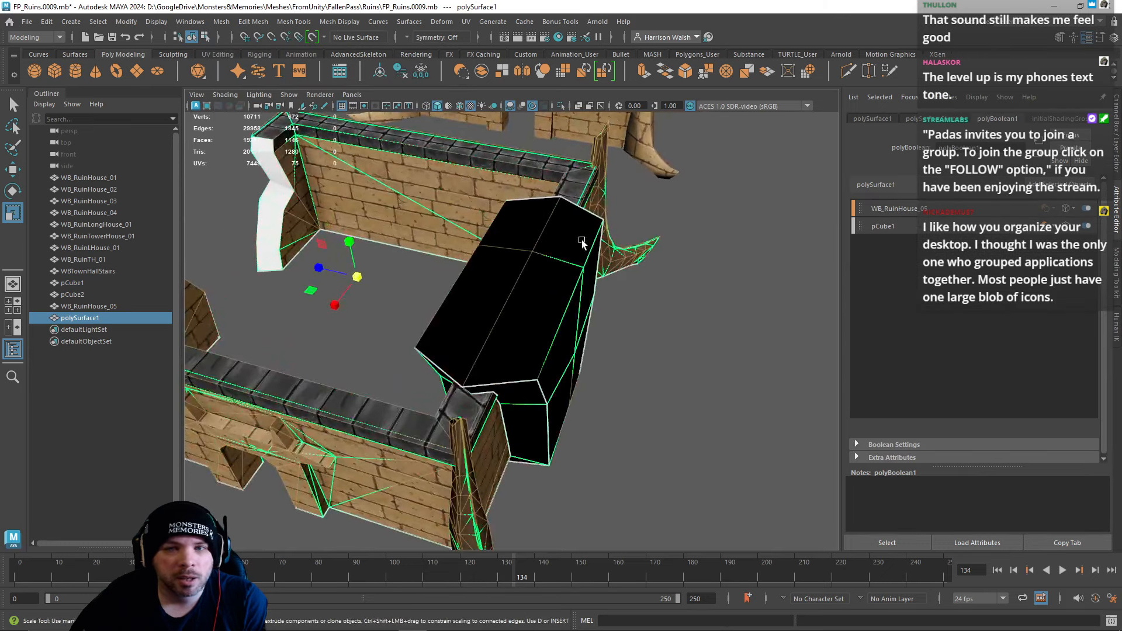
alt+drag(501, 241, 583, 321)
right_drag(576, 297, 603, 301)
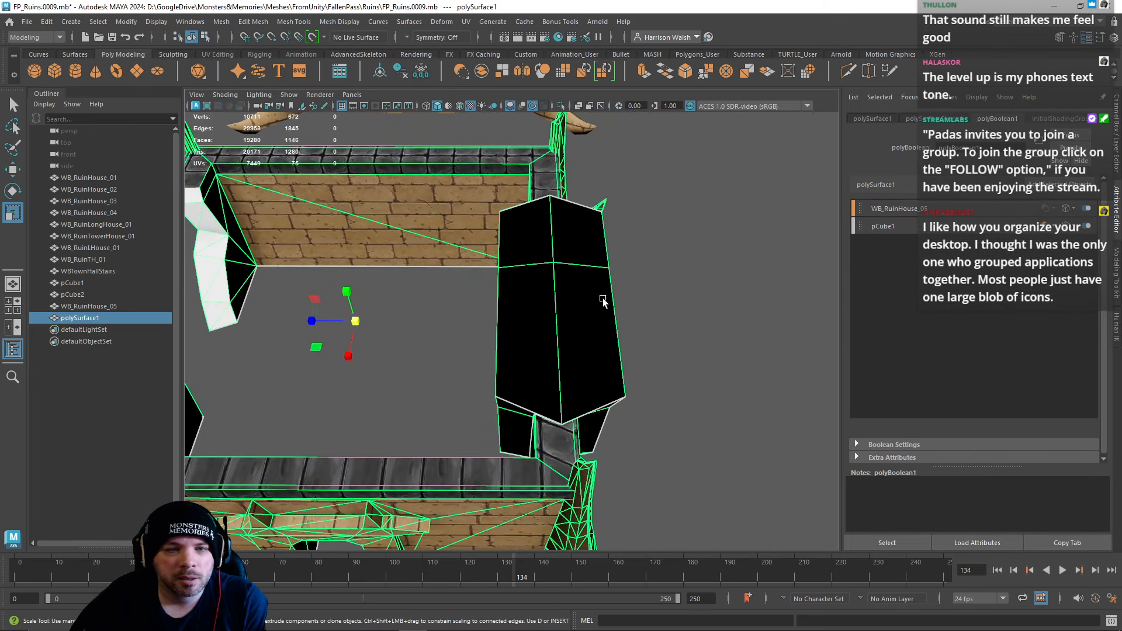
Step: Rescale the boolean's cutter cube across the wall's thickness and lower it slightly in the wall
click(505, 350)
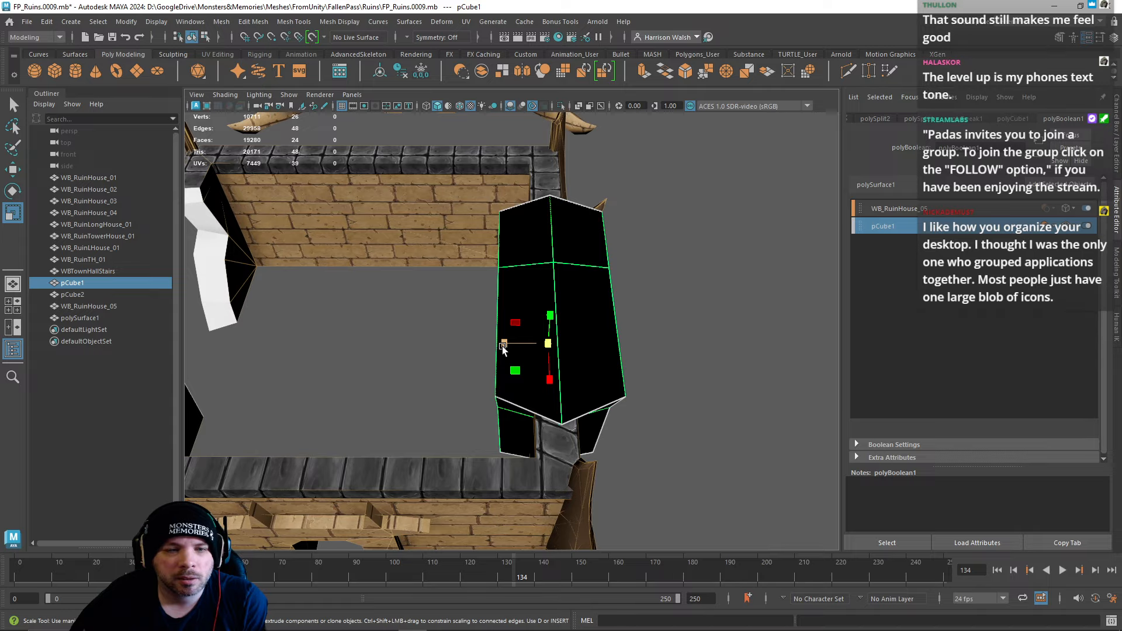
drag(503, 348, 462, 380)
alt+right_drag(462, 380, 581, 376)
alt+middle_drag(581, 376, 602, 315)
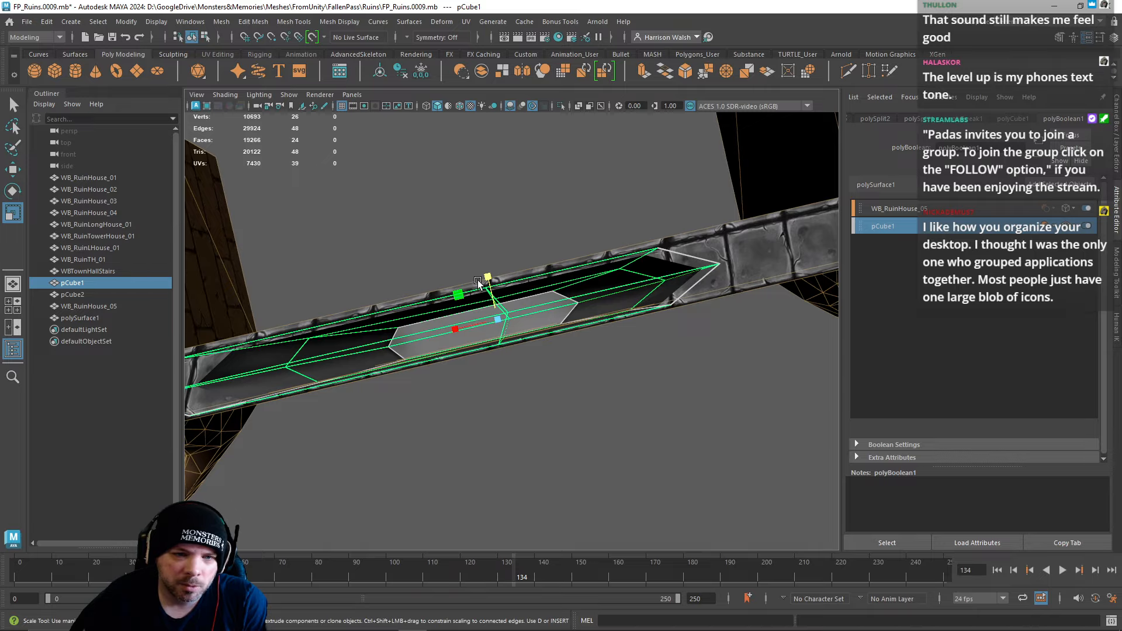
drag(484, 277, 477, 220)
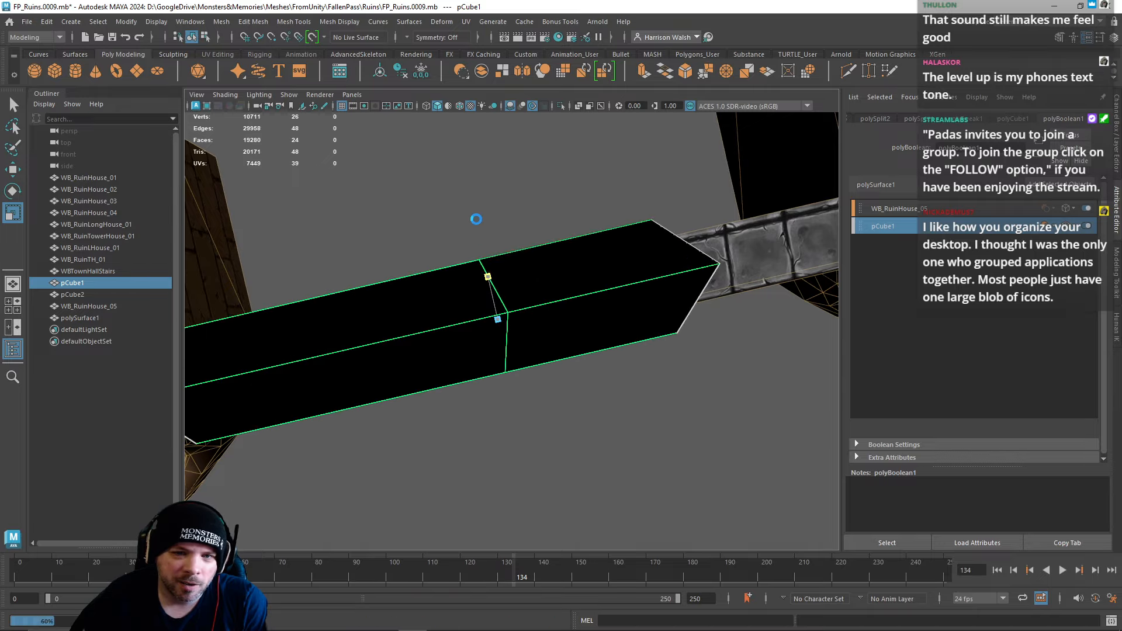
alt+drag(523, 273, 546, 183)
key(w)
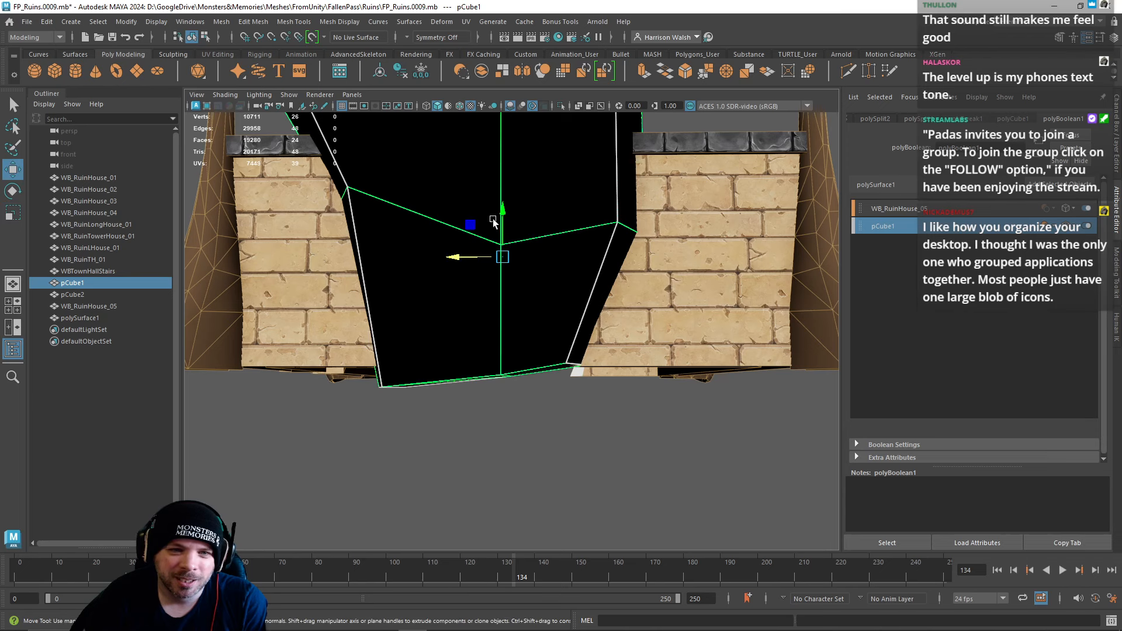
drag(502, 213, 597, 431)
alt+right_drag(596, 431, 442, 225)
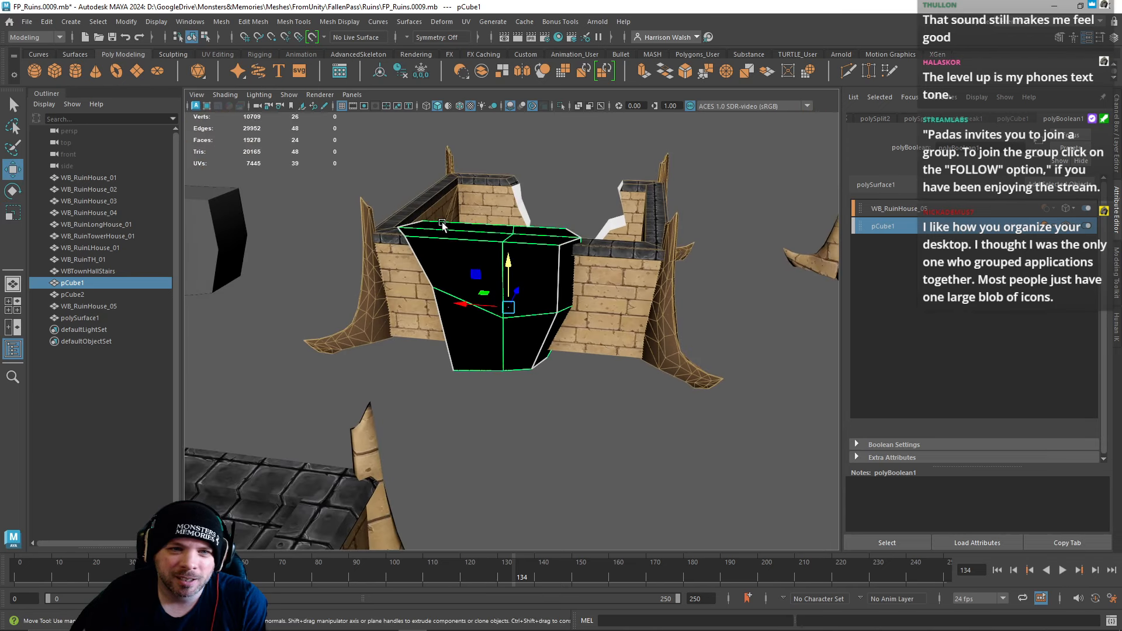
Step: Undo the Boolean difference on the copied house and delete both cutter cubes
key(Delete)
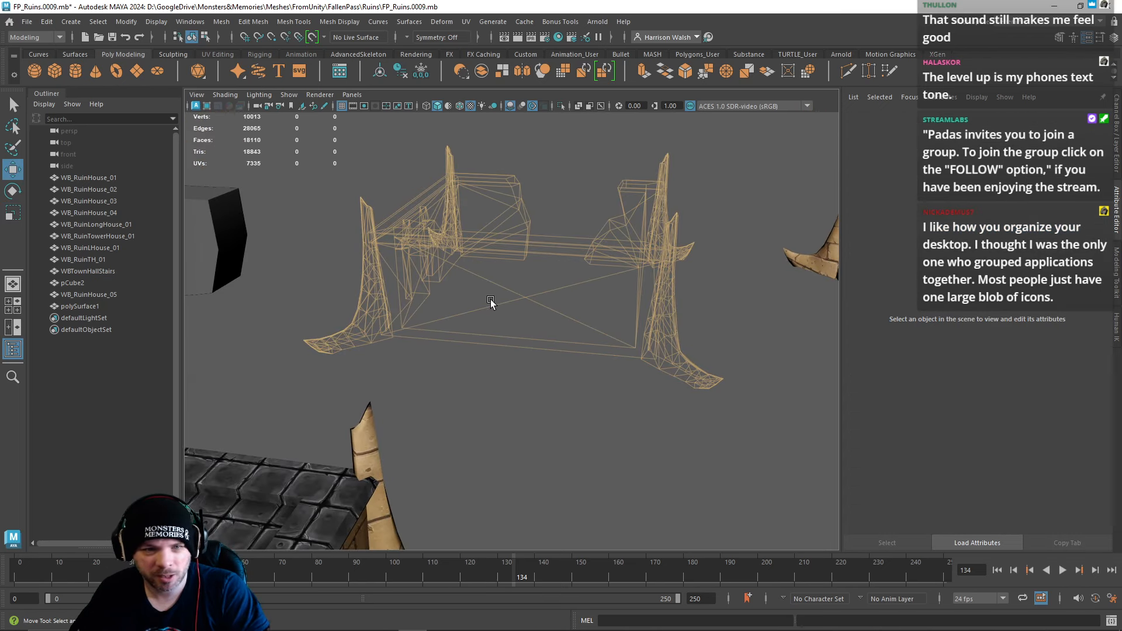
key(ctrl+z)
key(ctrl+z)
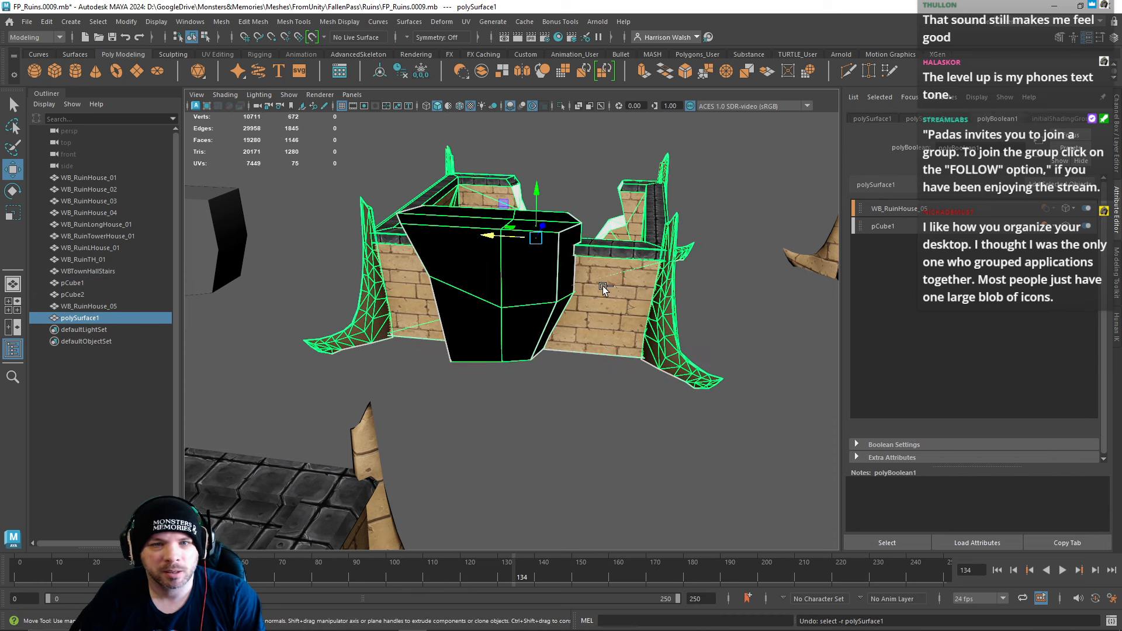
key(ctrl+z)
key(ctrl+z)
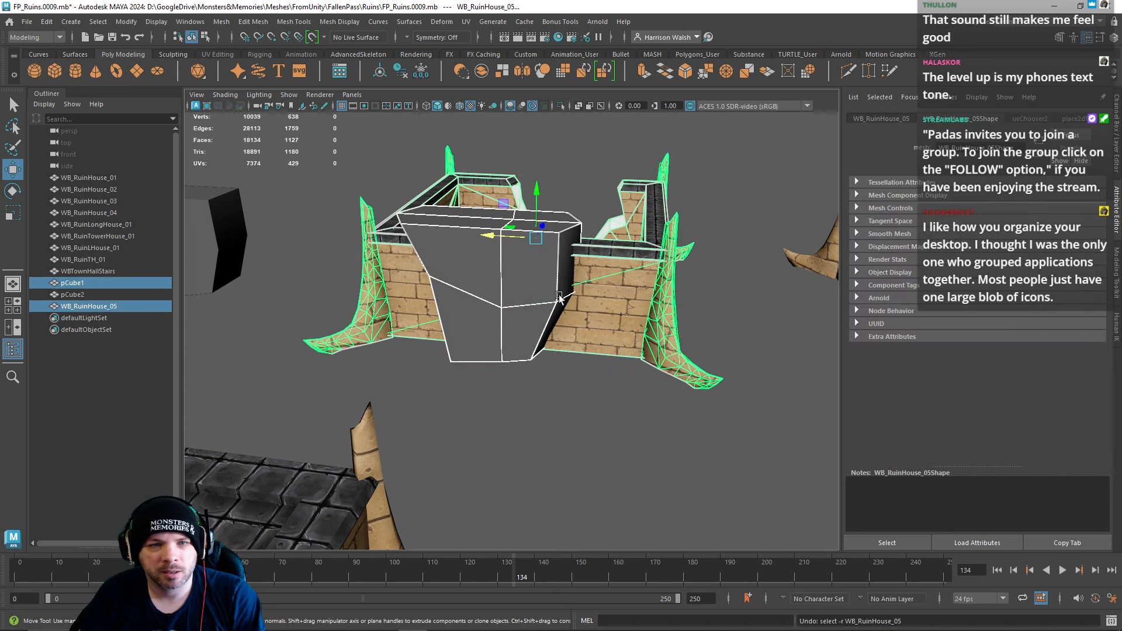
key(Delete)
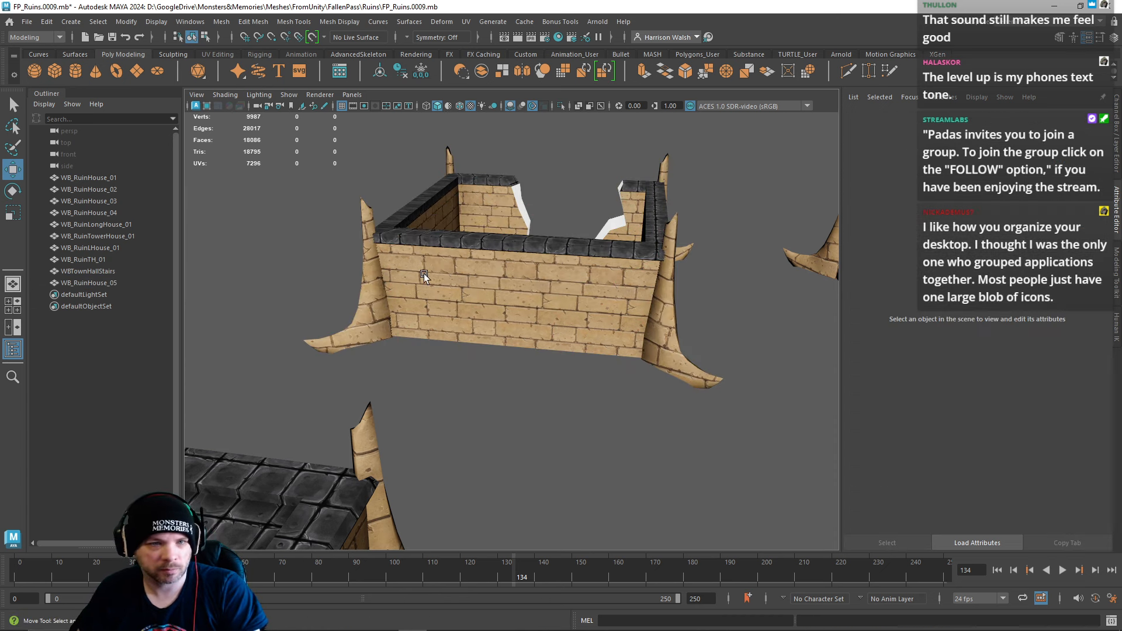
Step: Delete the diagonal edge across the outer face of the copied house's solid end wall
click(423, 273)
alt+drag(482, 320, 531, 355)
scroll(539, 309, up, 3)
alt+drag(540, 309, 506, 275)
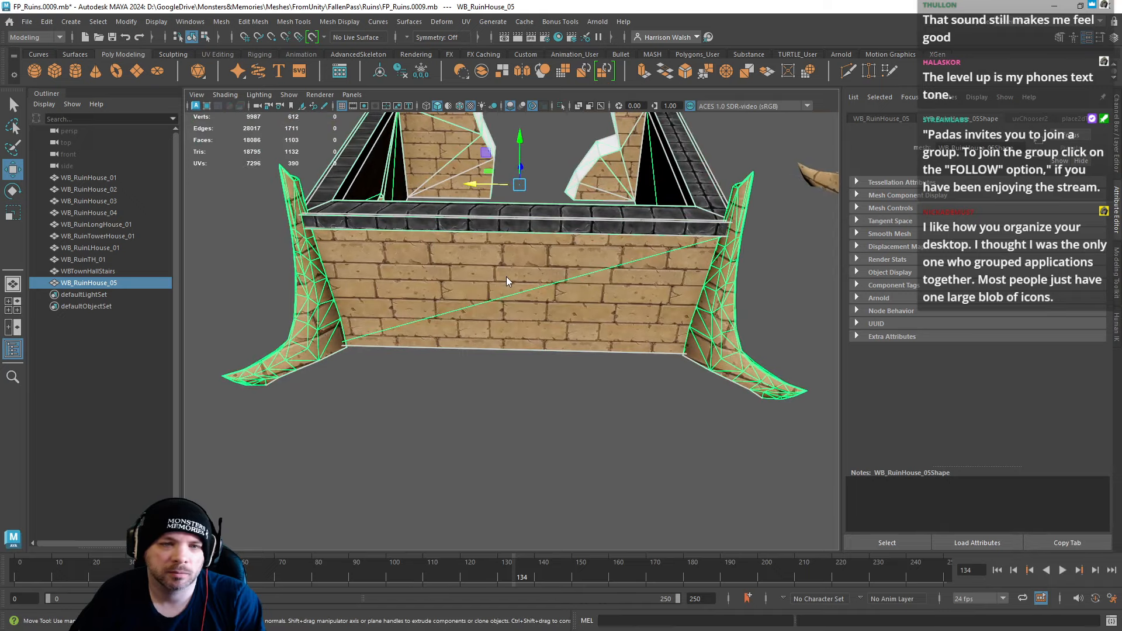
right_drag(506, 276, 505, 225)
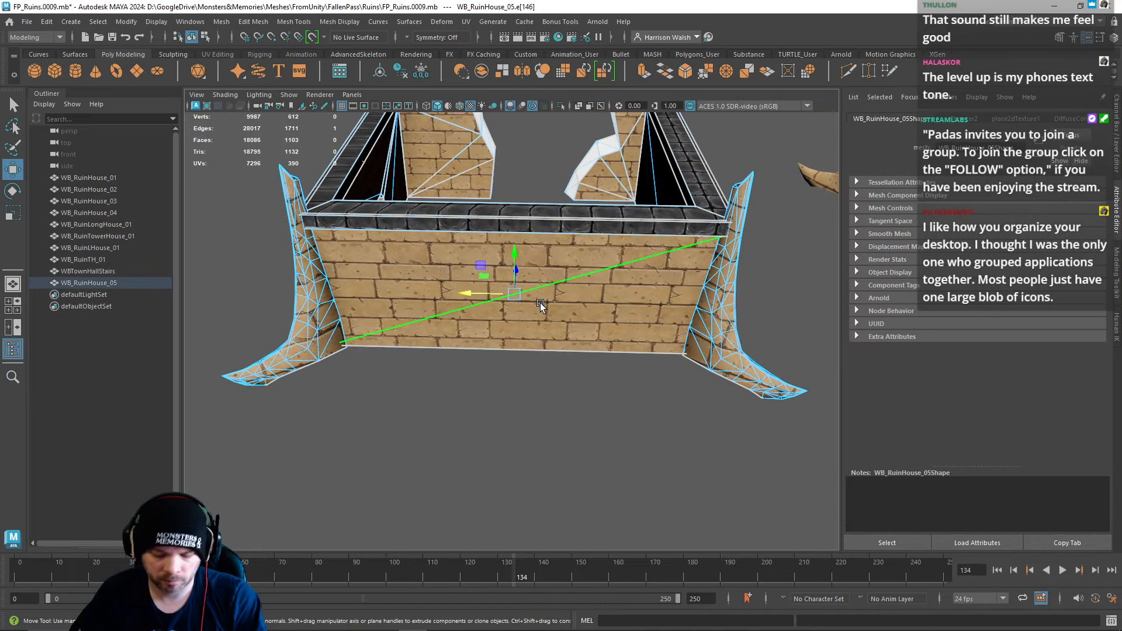
key(Delete)
Step: Delete the diagonal edge across the inner face of that same end wall
alt+drag(488, 308, 663, 327)
alt+middle_drag(663, 327, 659, 548)
alt+drag(499, 310, 617, 233)
click(524, 379)
key(Delete)
scroll(588, 358, down, 5)
scroll(544, 273, down, 4)
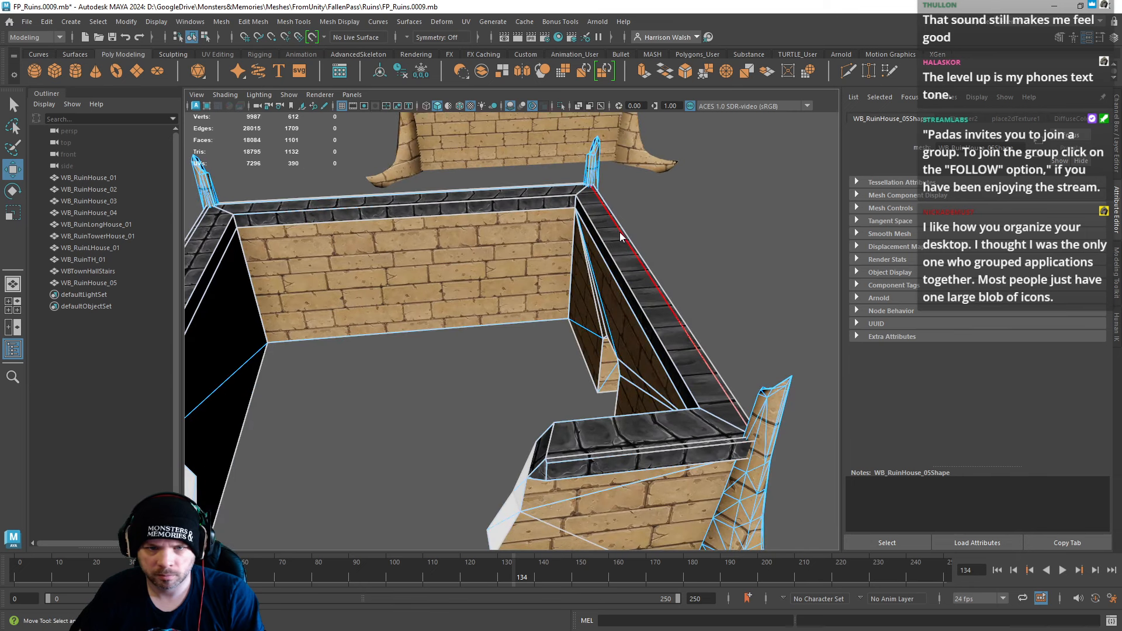
Step: Unfold the UVs of the stone cap face on top of the copied house's side wall that has the hole
right_drag(620, 233, 629, 268)
click(629, 270)
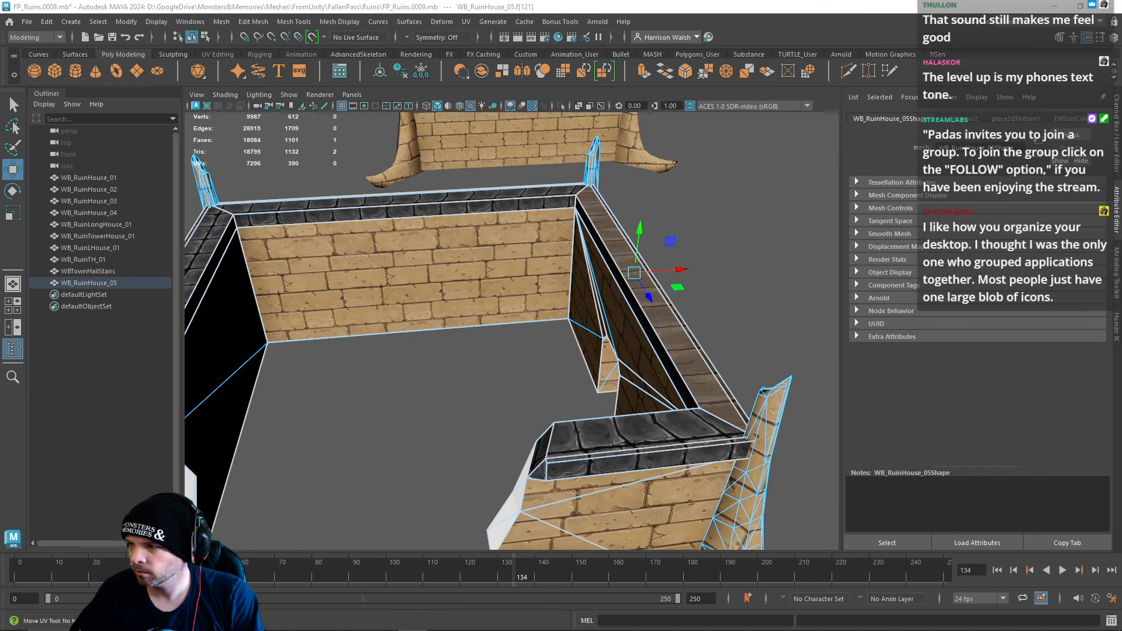
key(ctrl+F12)
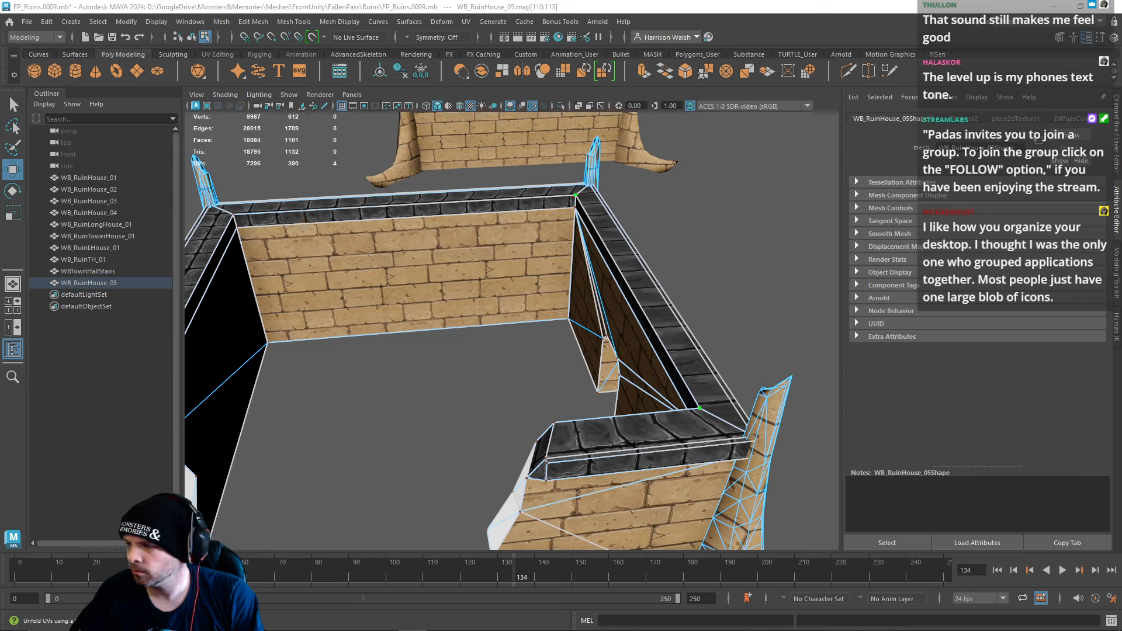
Step: Unfold, straighten, scale and shift the UVs of the short broken front wall's stone cap so its blocks run along the wall
alt+drag(535, 343, 592, 365)
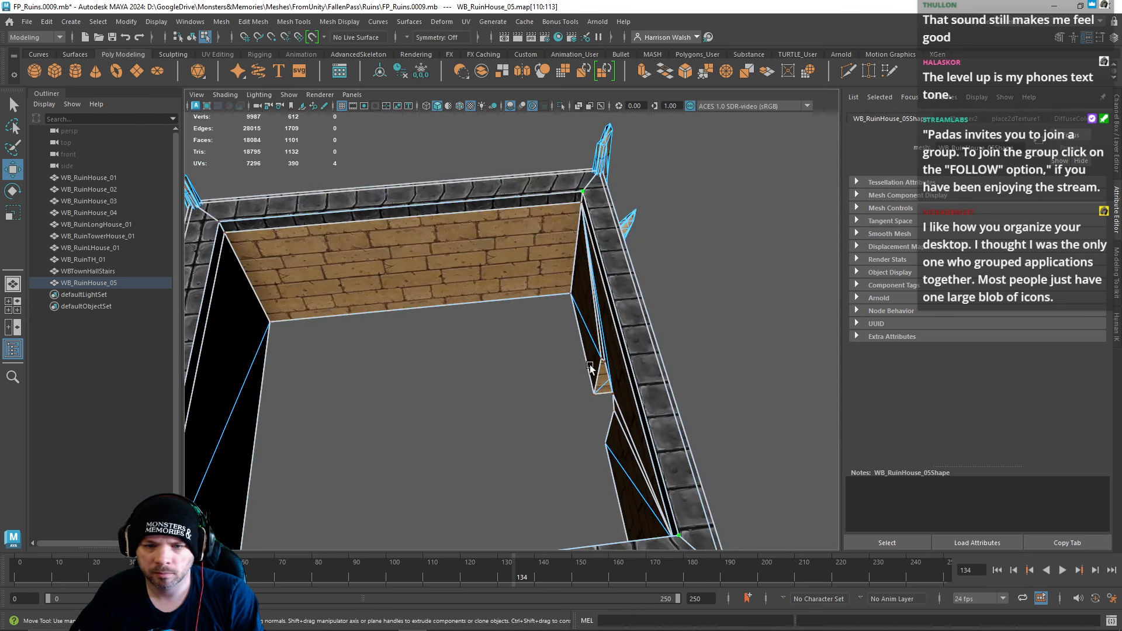
alt+middle_drag(592, 365, 564, 248)
right_drag(509, 387, 562, 370)
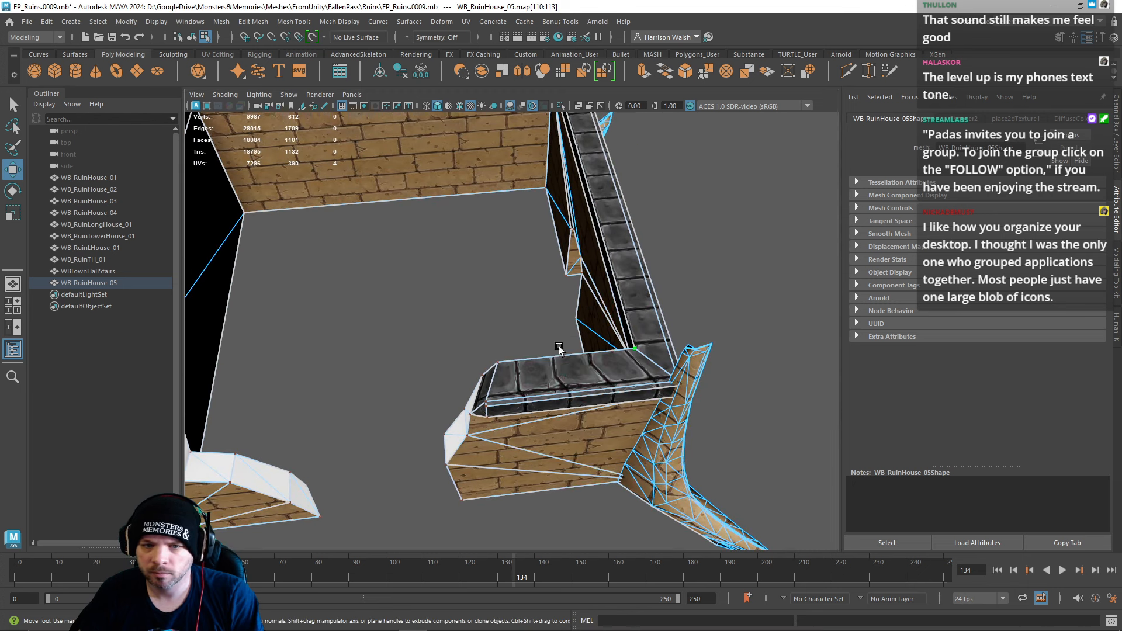
click(565, 369)
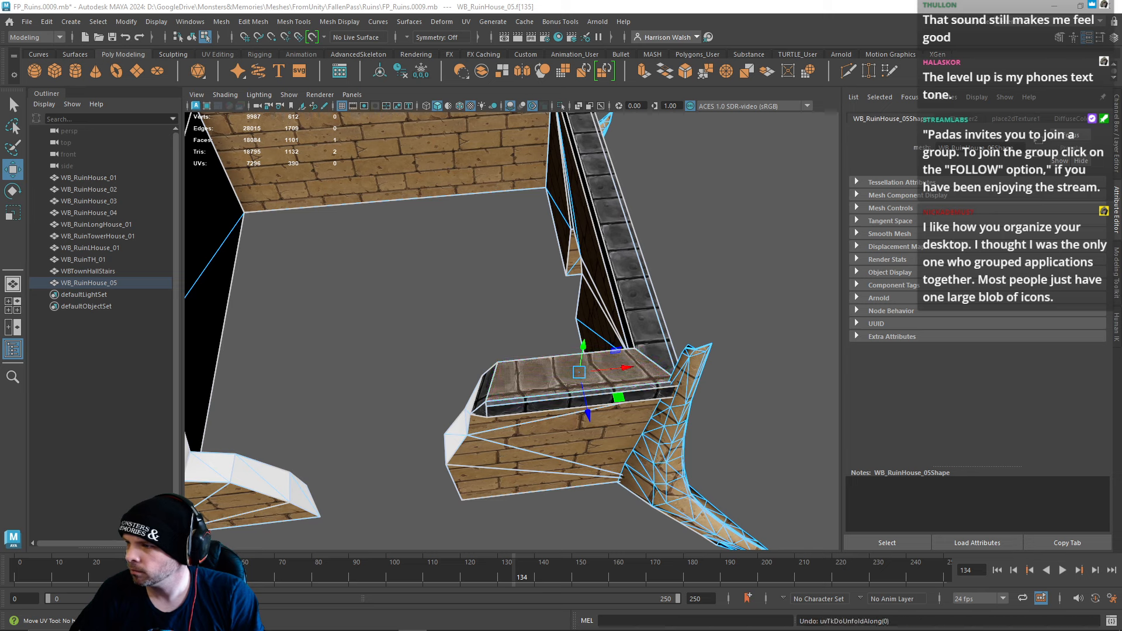
key(ctrl+z)
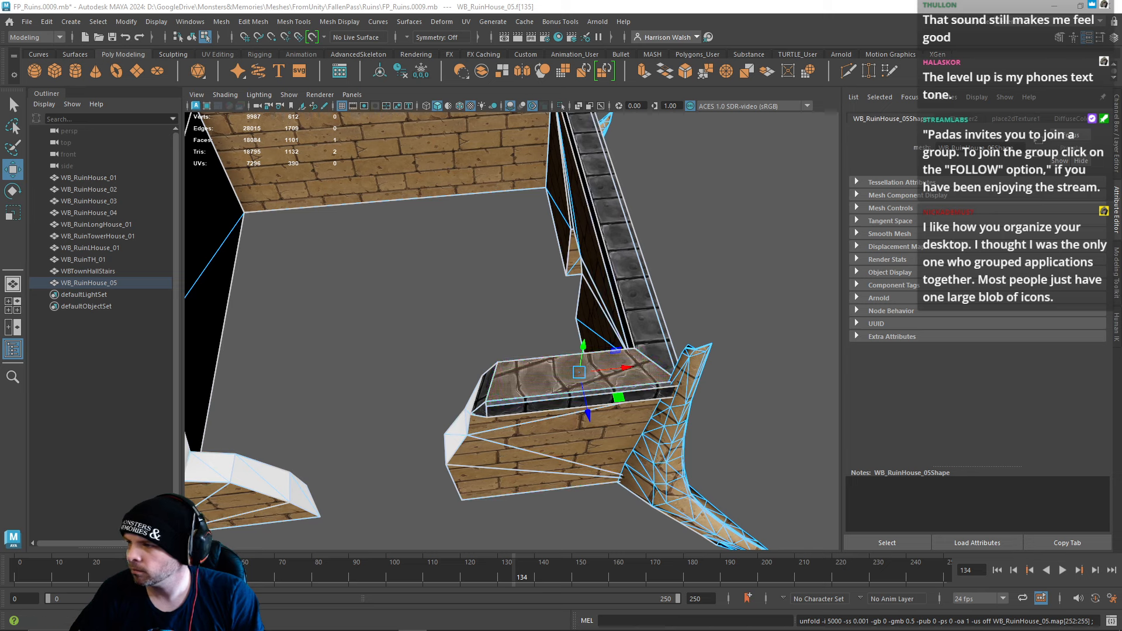
key(ctrl+z)
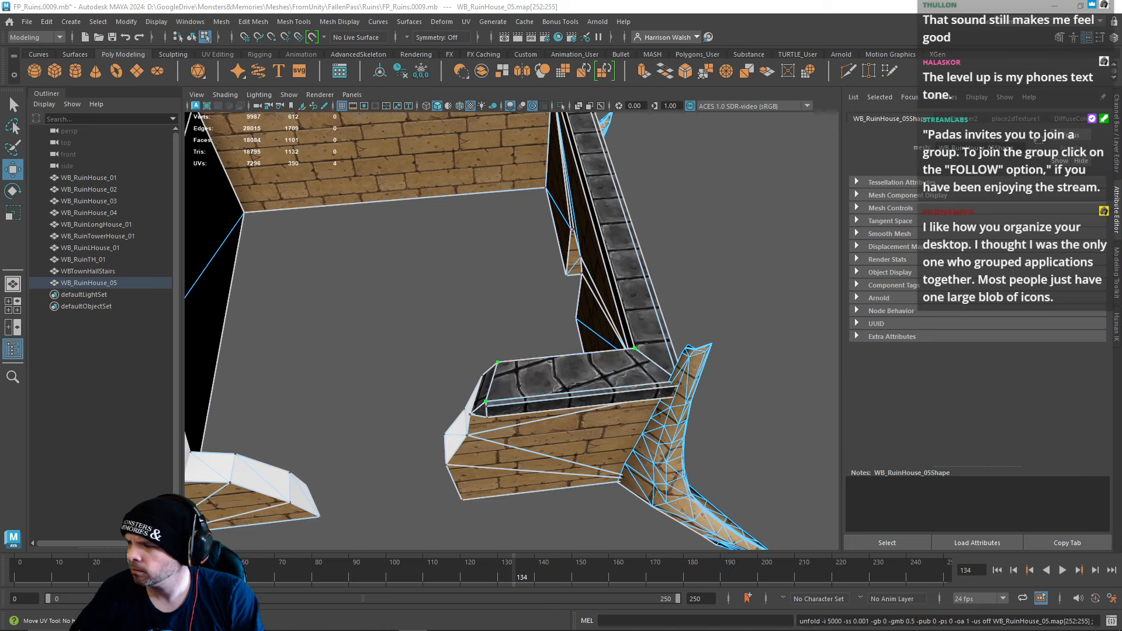
key(ctrl+z)
key(r)
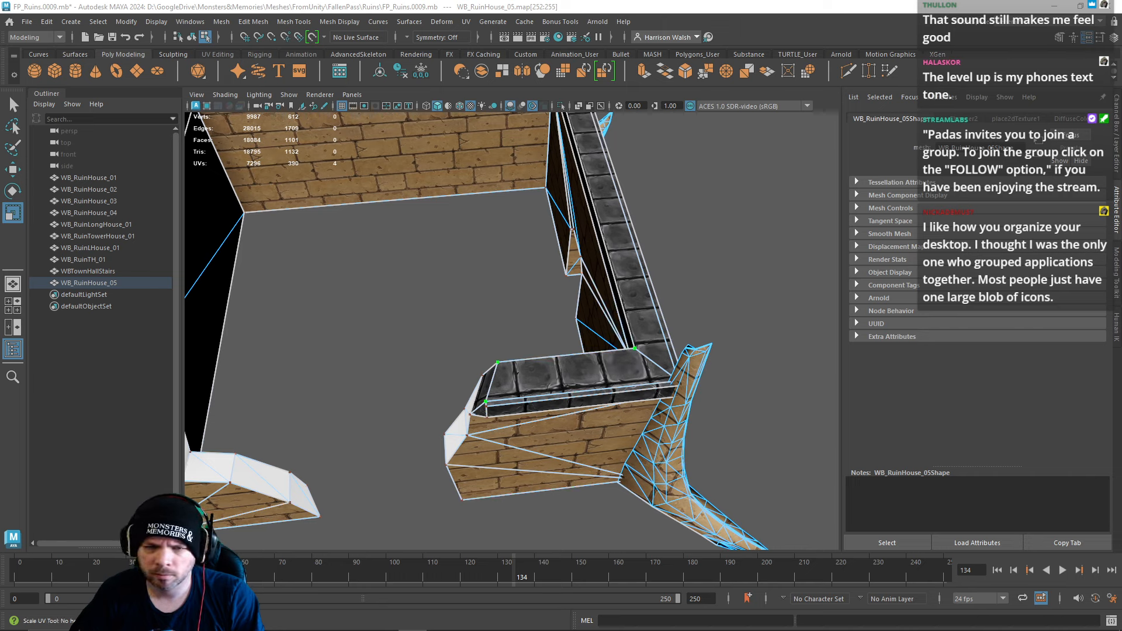
key(w)
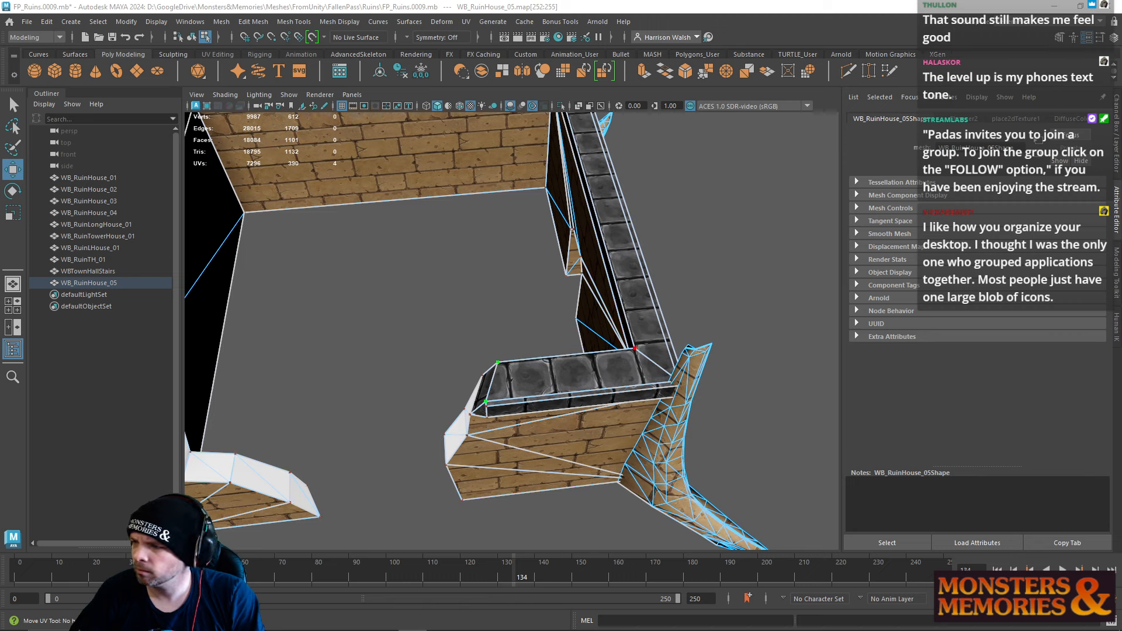
click(635, 348)
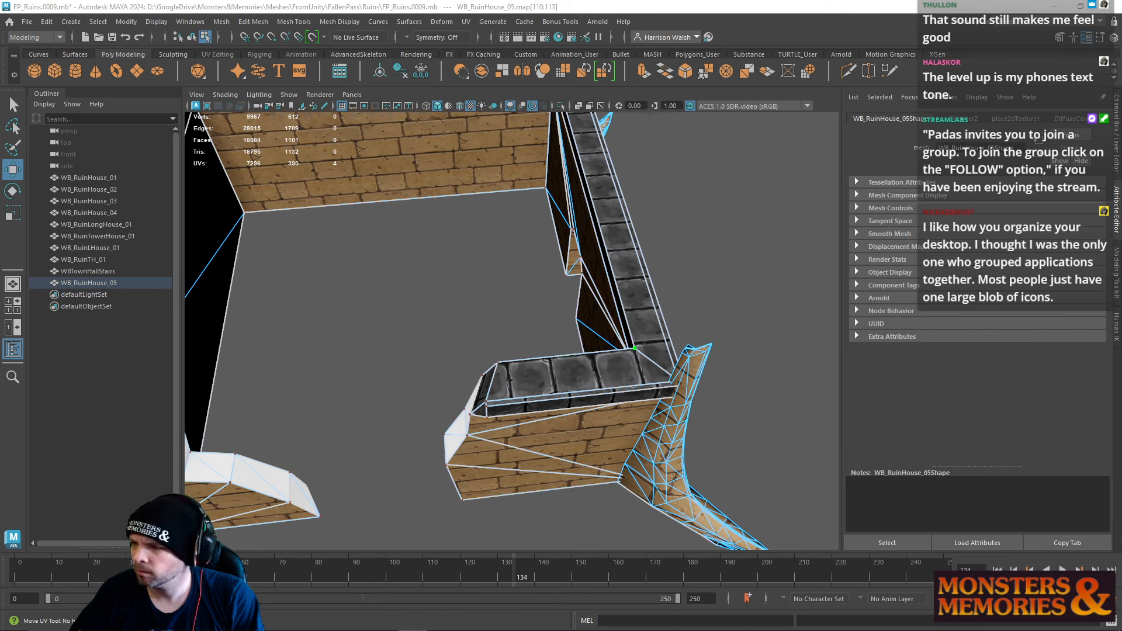
Step: Stitch the UVs along the outer edges of the stone caps on both side walls of the copied house
key(F10)
click(655, 320)
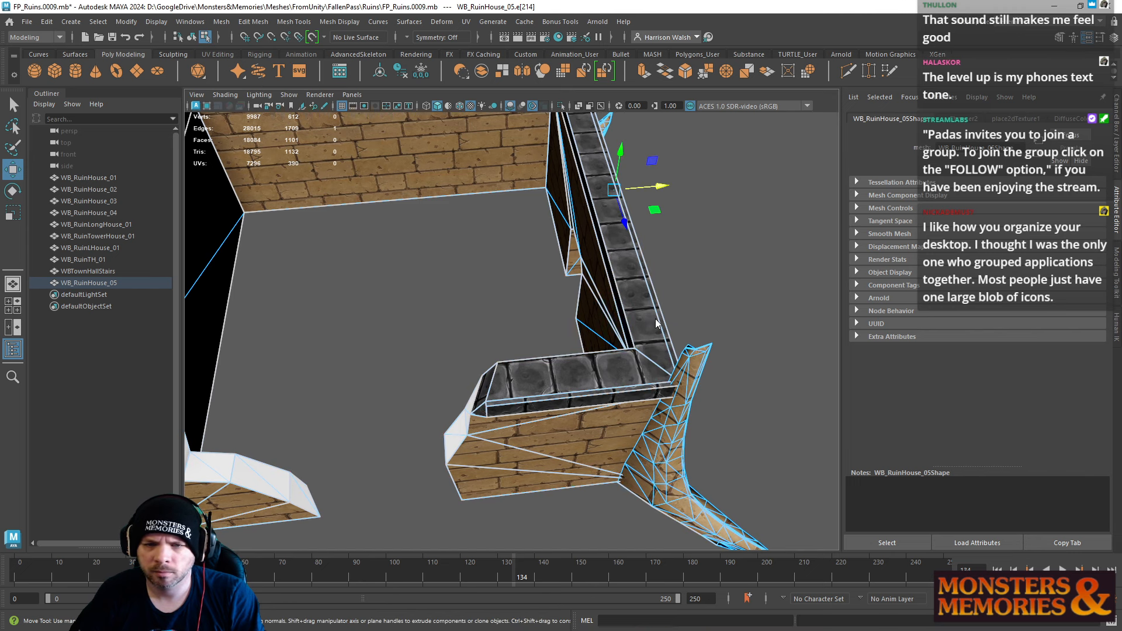
right_drag(655, 319, 657, 260)
click(637, 286)
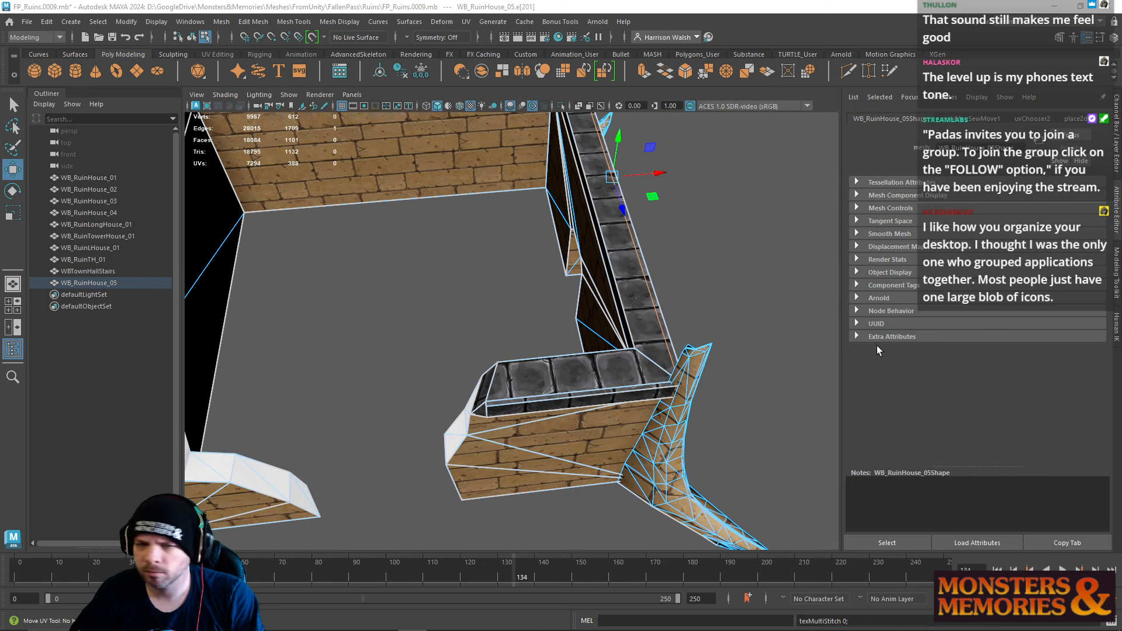
alt+middle_drag(577, 302, 671, 342)
alt+drag(671, 342, 1024, 341)
alt+right_drag(1024, 342, 962, 315)
alt+middle_drag(962, 315, 760, 304)
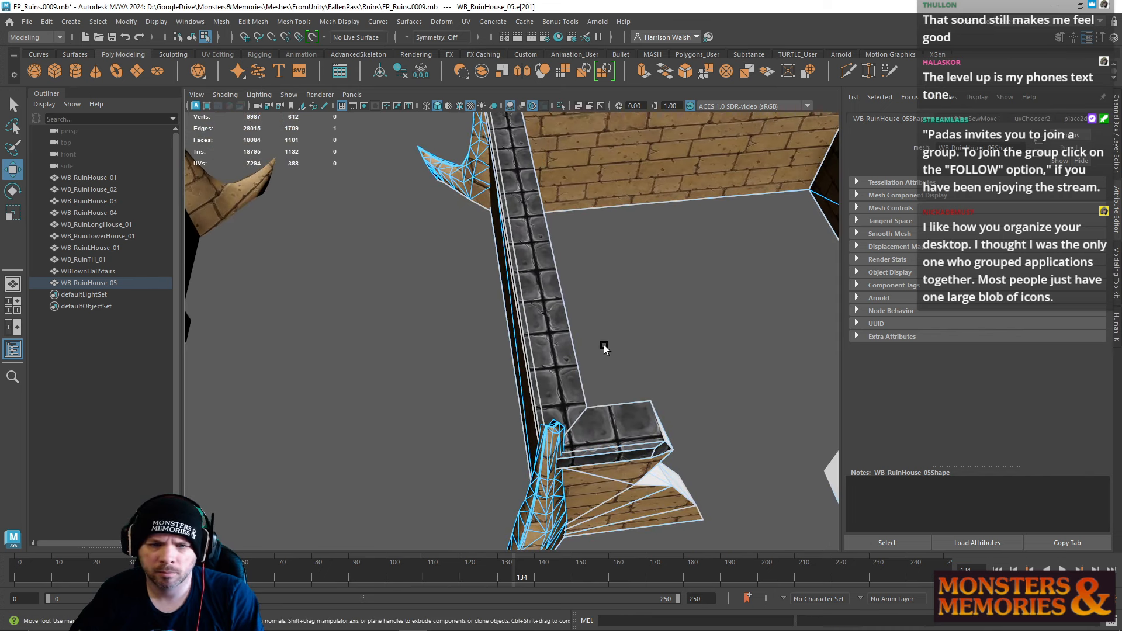
click(529, 340)
key(f)
key(g)
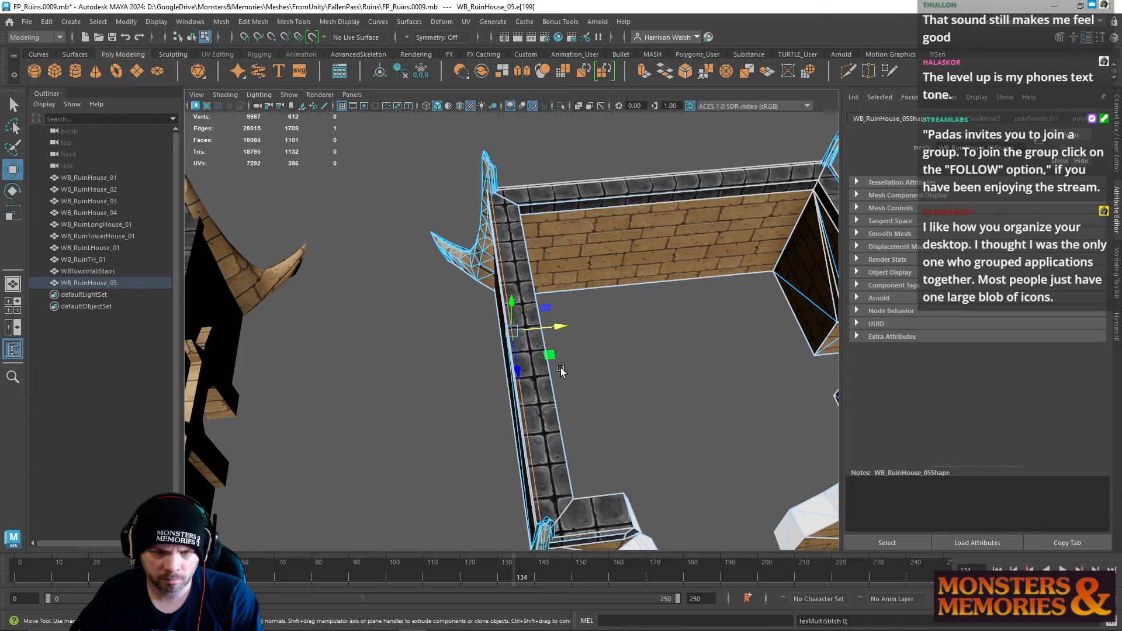
Step: Rework the UVs of the solid end wall's stone cap and stitch them along the cap's outer edge
alt+drag(561, 367, 420, 384)
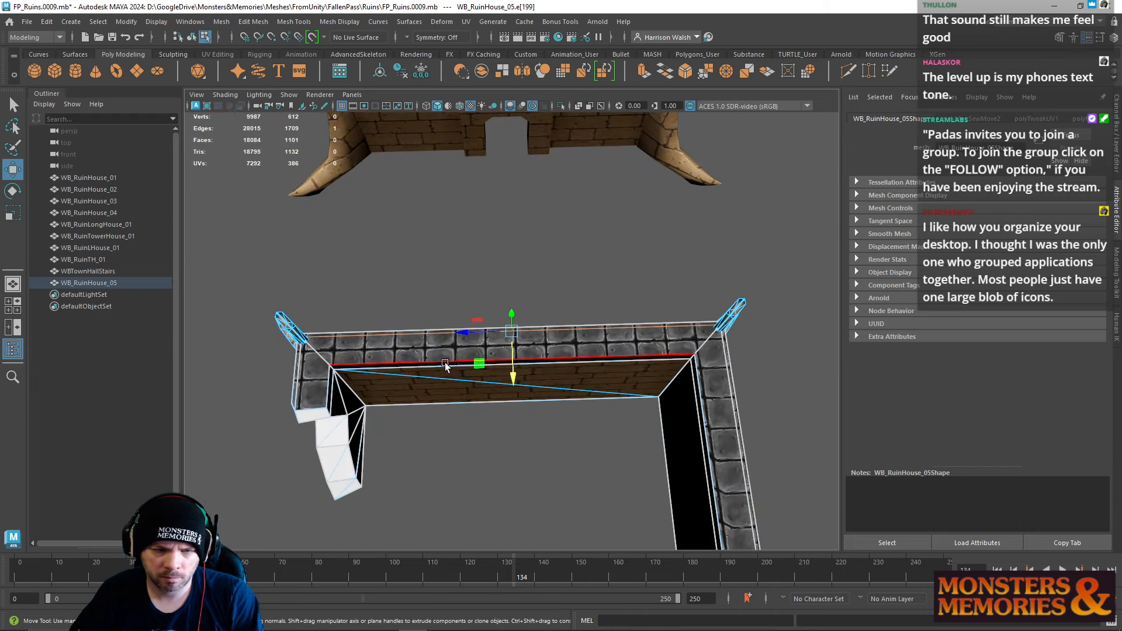
alt+middle_drag(562, 407, 523, 346)
alt+drag(561, 402, 557, 408)
alt+middle_drag(557, 408, 492, 413)
alt+drag(493, 412, 504, 417)
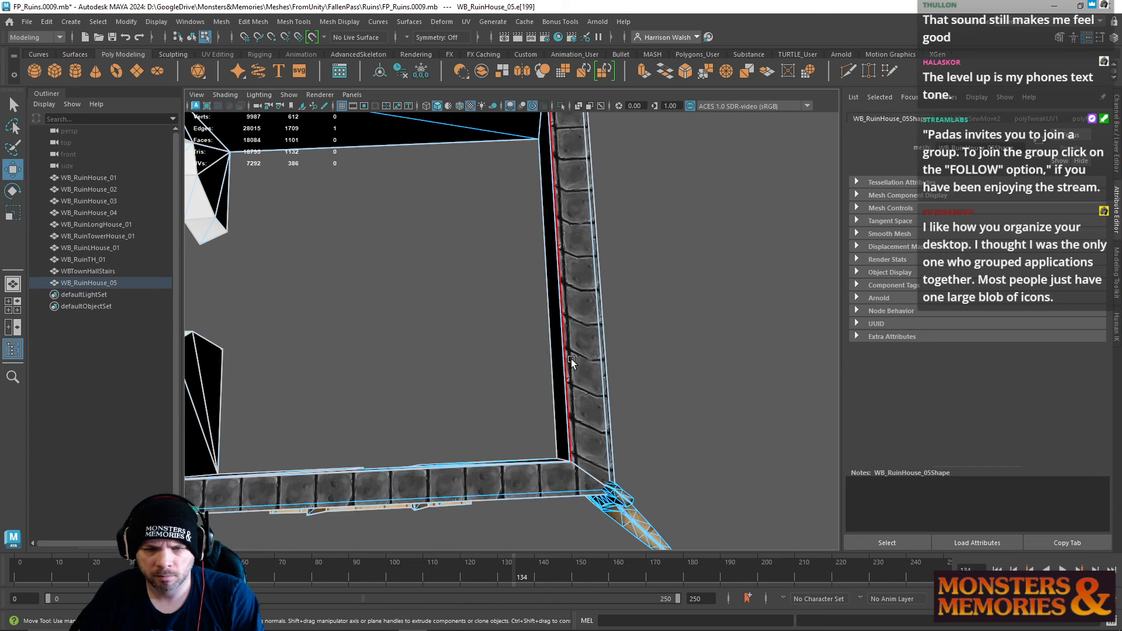
right_drag(587, 298, 588, 333)
click(587, 334)
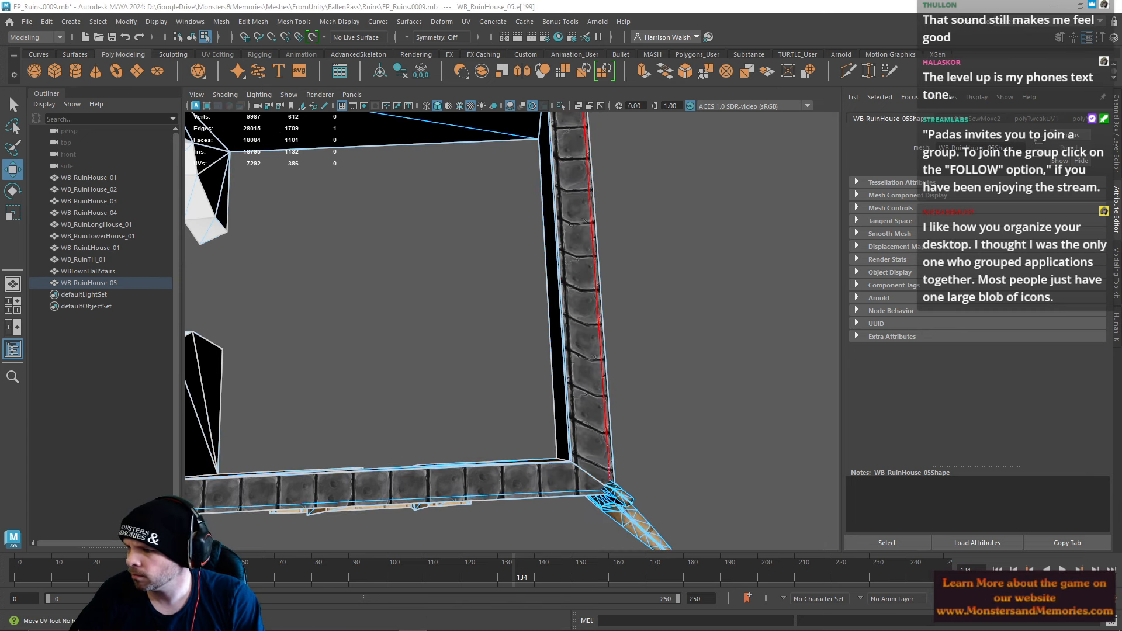
alt+middle_drag(589, 270, 652, 404)
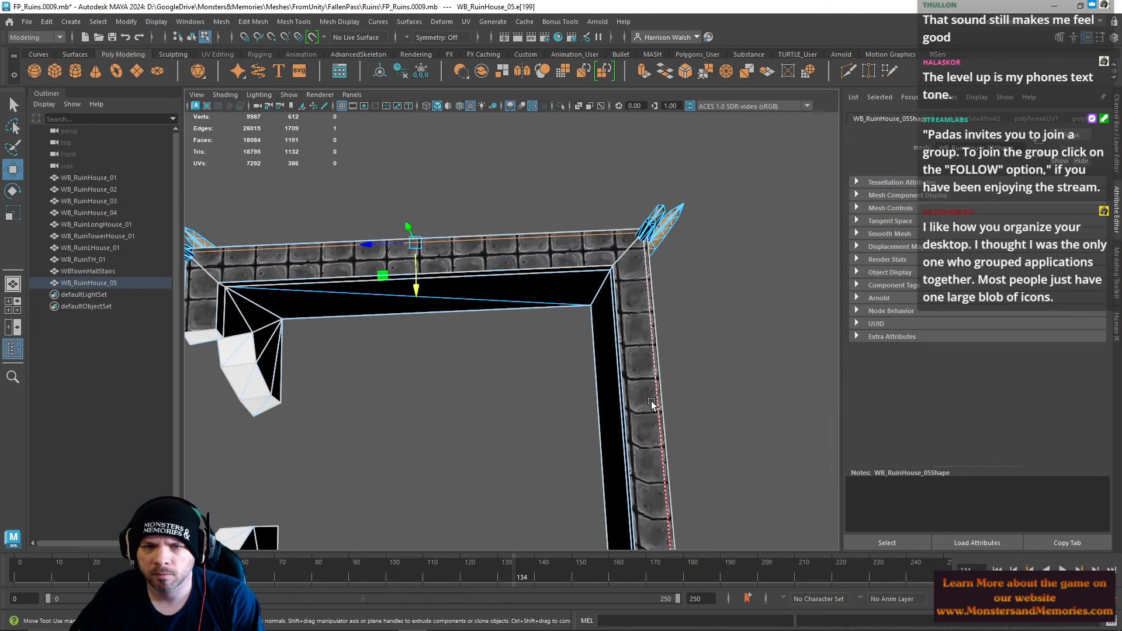
right_drag(643, 295, 608, 248)
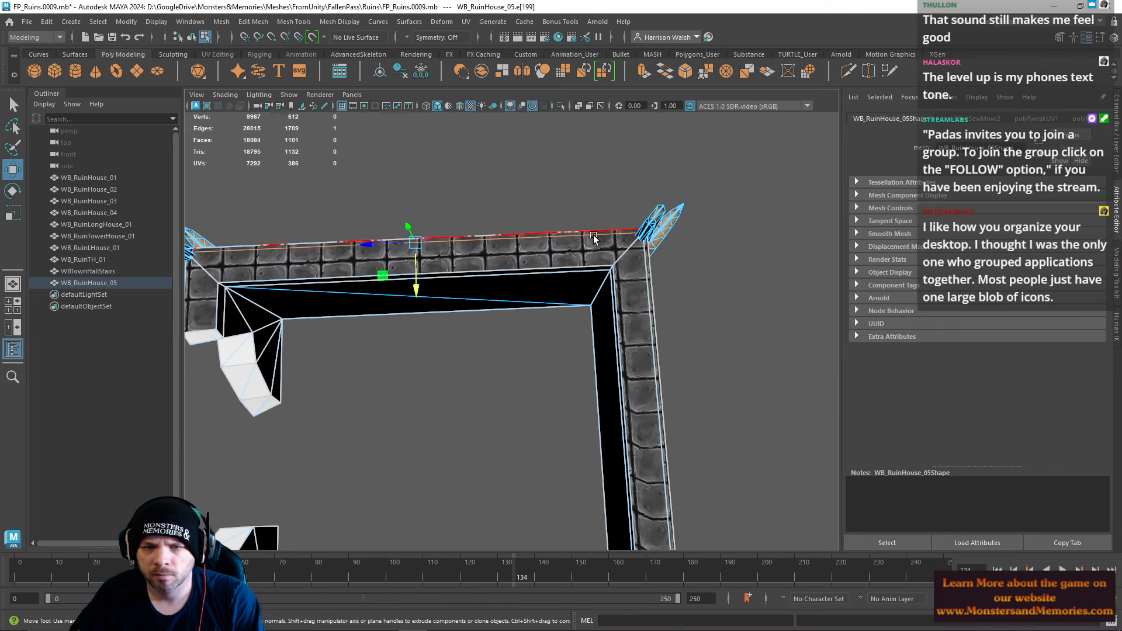
shift+click(647, 302)
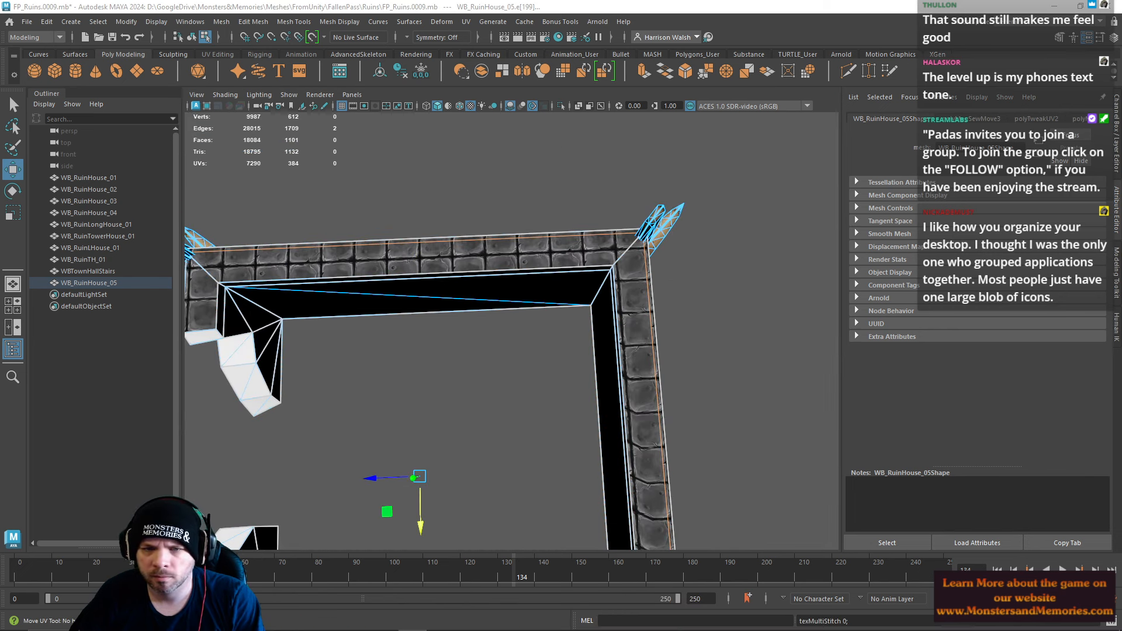
Step: Straighten, scale and shift the UVs of the solid end wall's stone cap so its blocks sit square along the wall
alt+middle_drag(666, 454, 634, 310)
right_drag(632, 307, 622, 325)
click(619, 321)
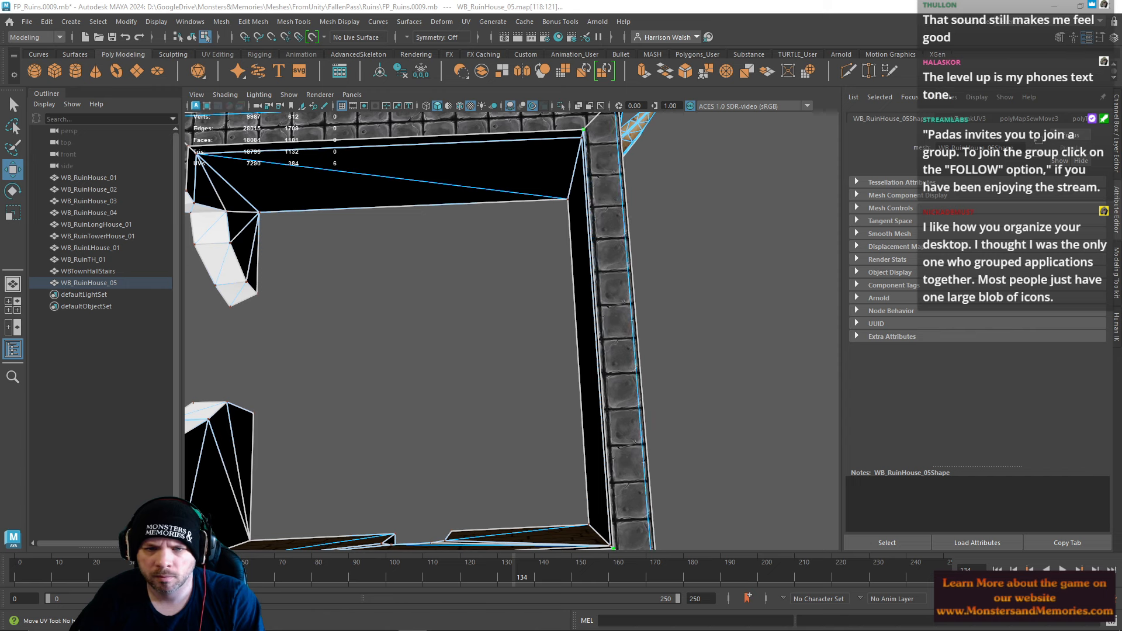
right_drag(556, 338, 553, 358)
click(583, 349)
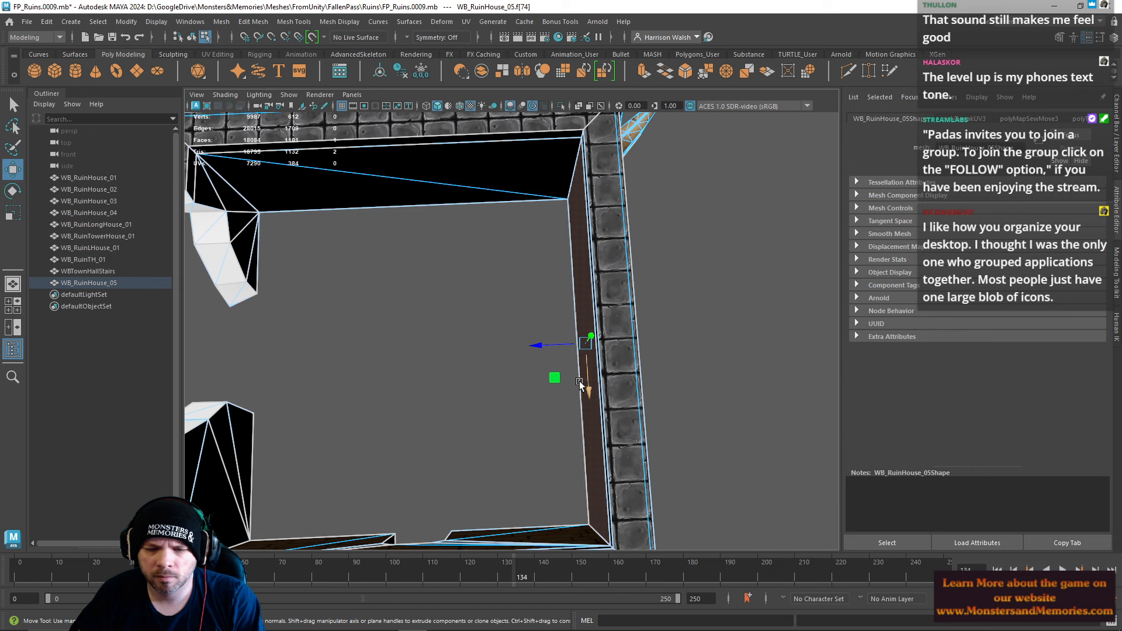
alt+drag(601, 364, 554, 341)
shift+click(602, 344)
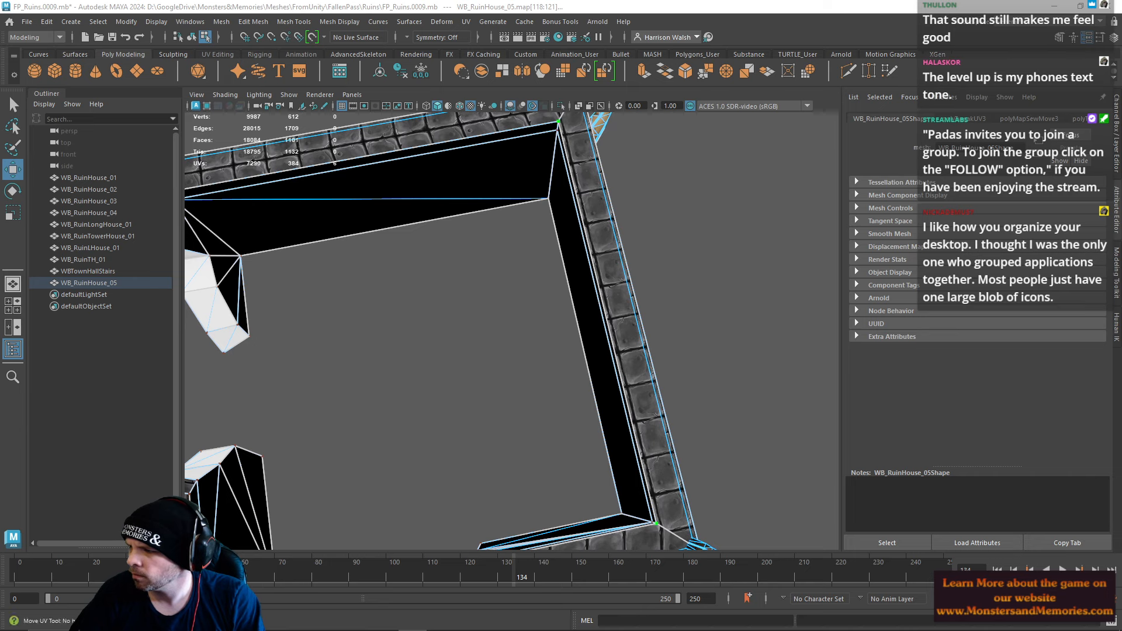
key(r)
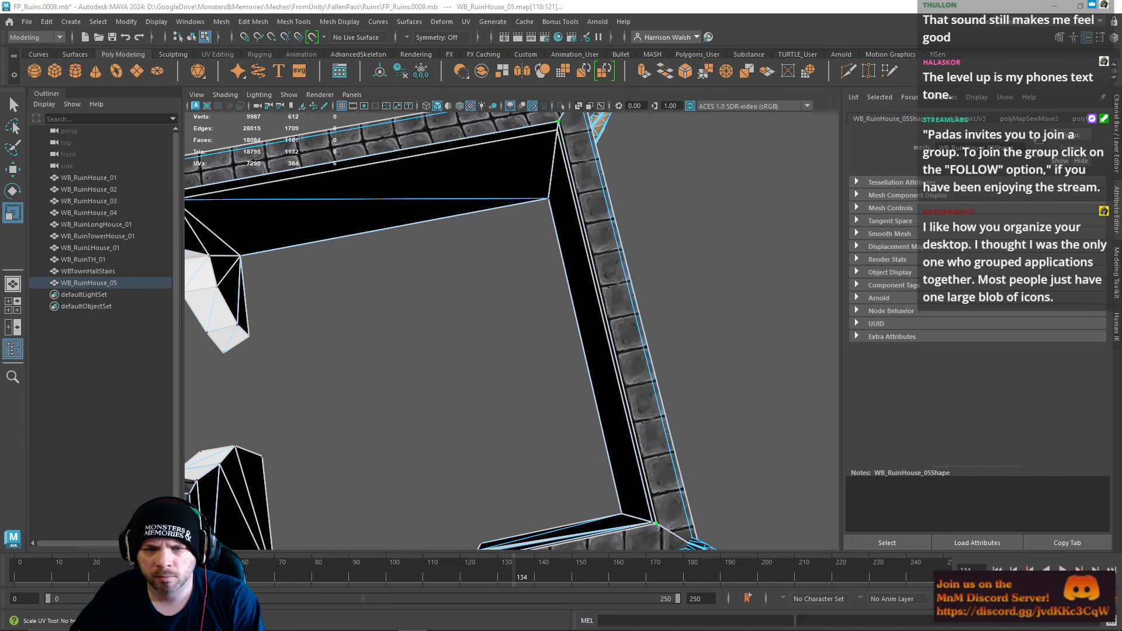
key(w)
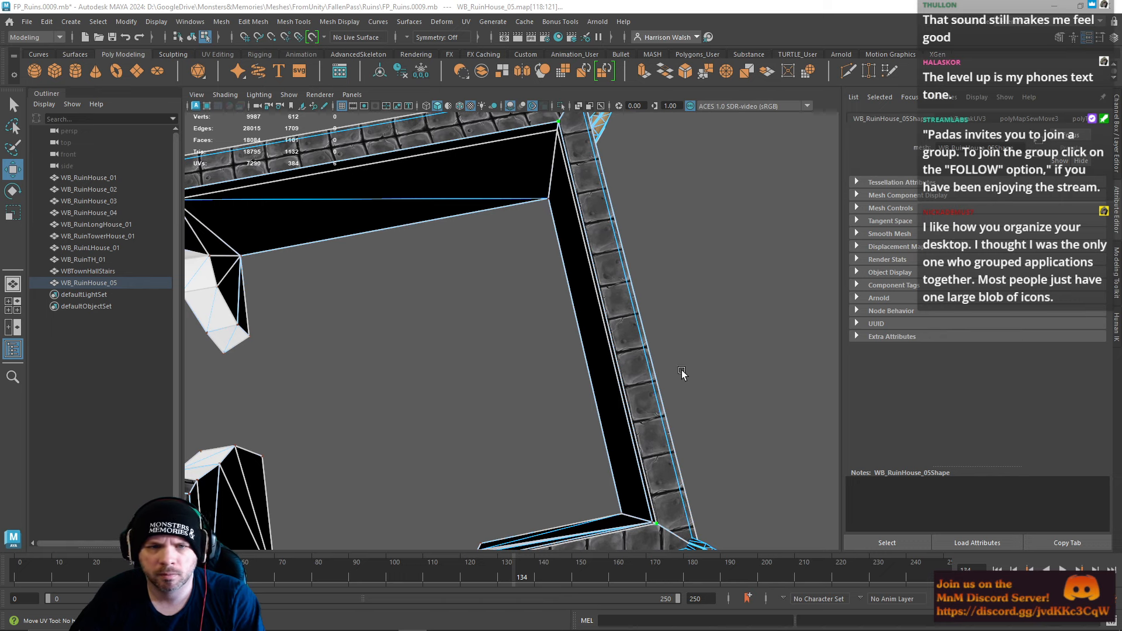
alt+drag(682, 370, 523, 354)
alt+middle_drag(706, 352, 543, 354)
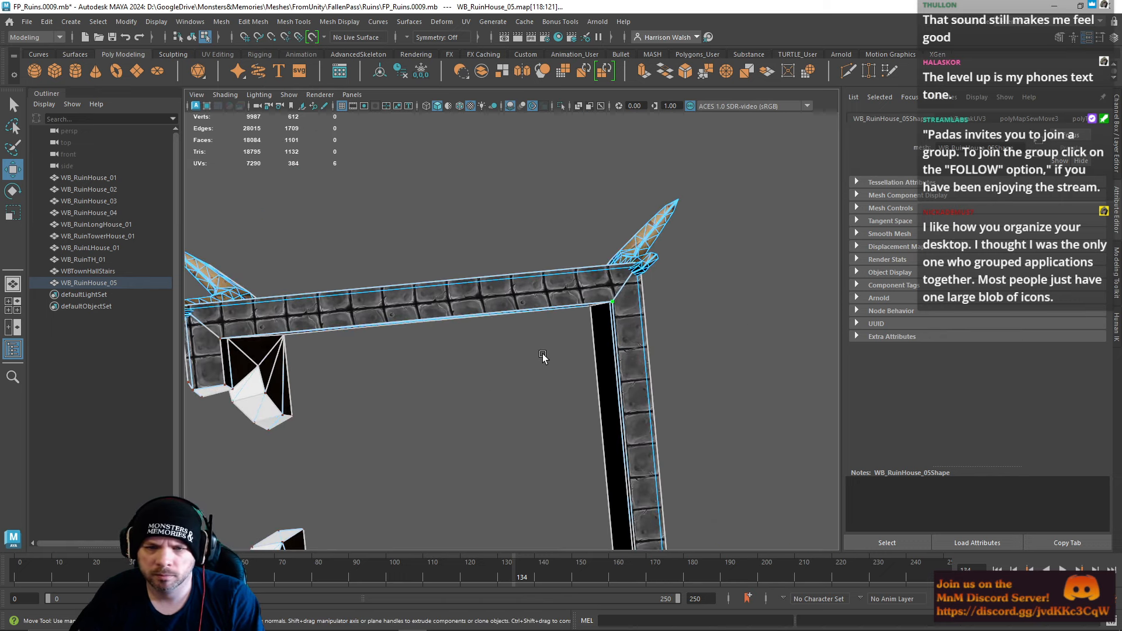
alt+drag(543, 357, 504, 299)
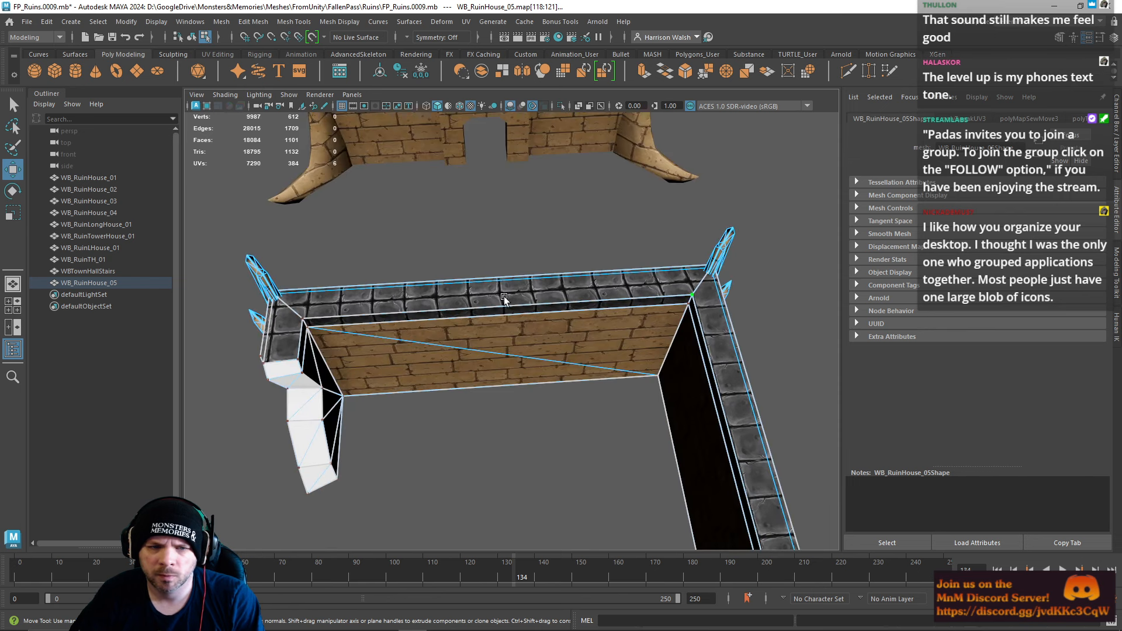
right_drag(504, 298, 506, 336)
alt+middle_drag(494, 349, 525, 337)
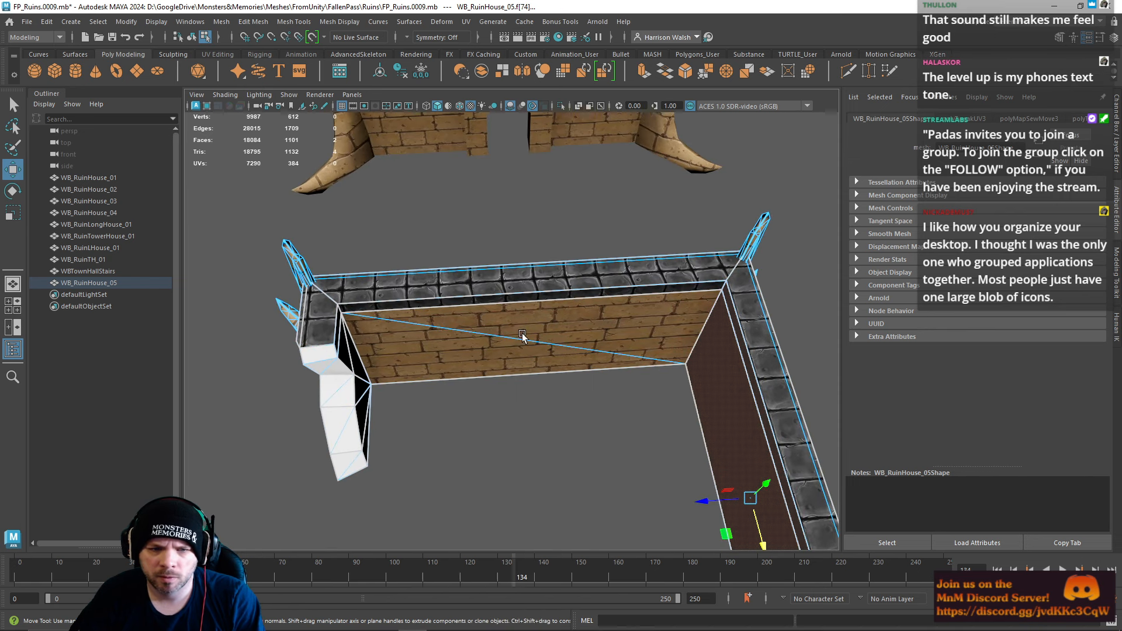
click(487, 301)
shift+click(491, 317)
shift+click(467, 365)
alt+drag(467, 365, 402, 363)
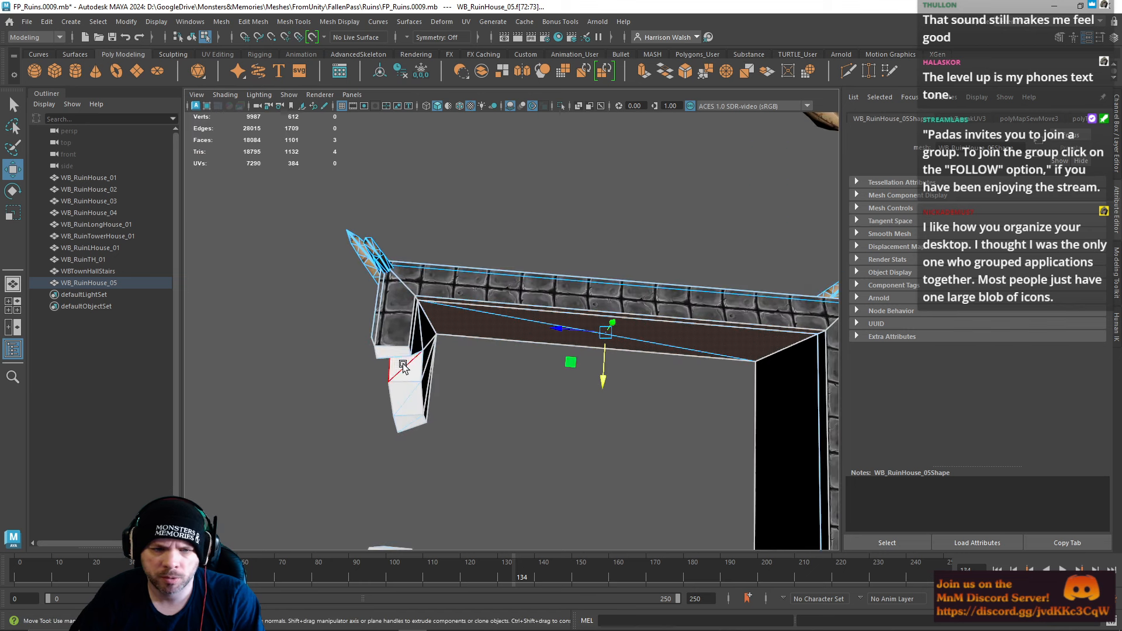
Step: Move the inner faces of the broken front wall's stub slightly outward to thin the wall
click(412, 319)
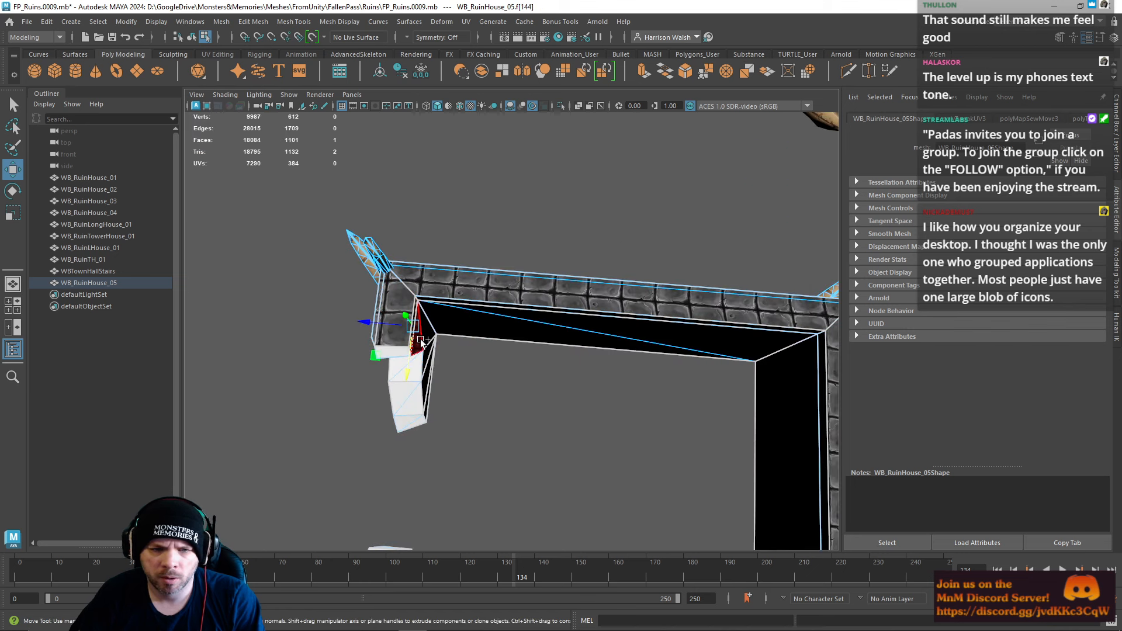
shift+click(430, 365)
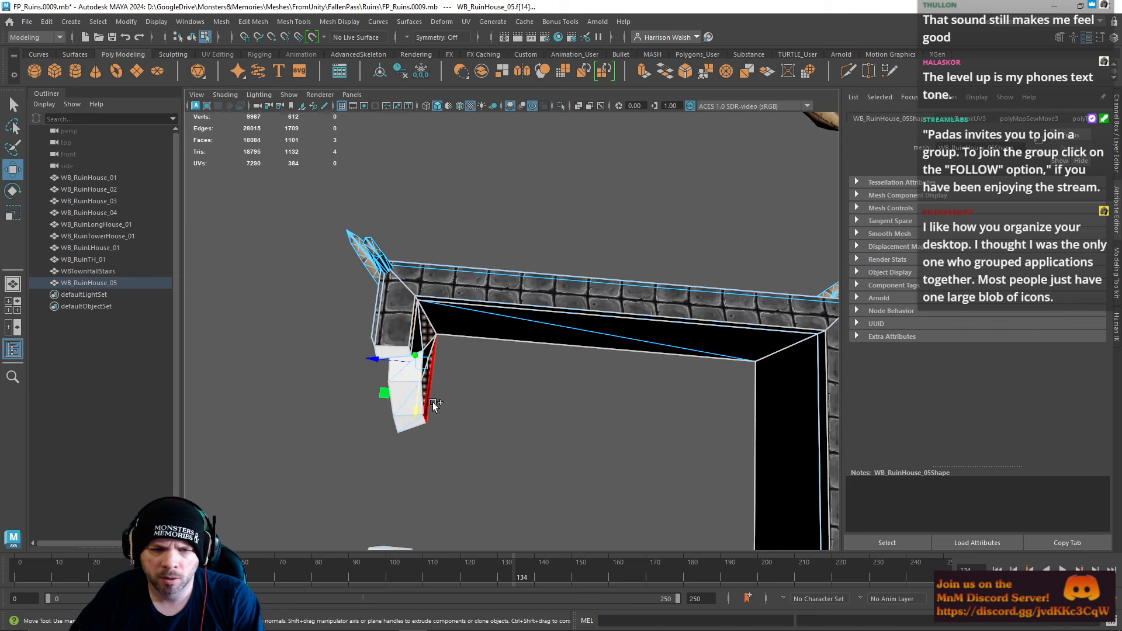
shift+click(427, 404)
shift+click(419, 343)
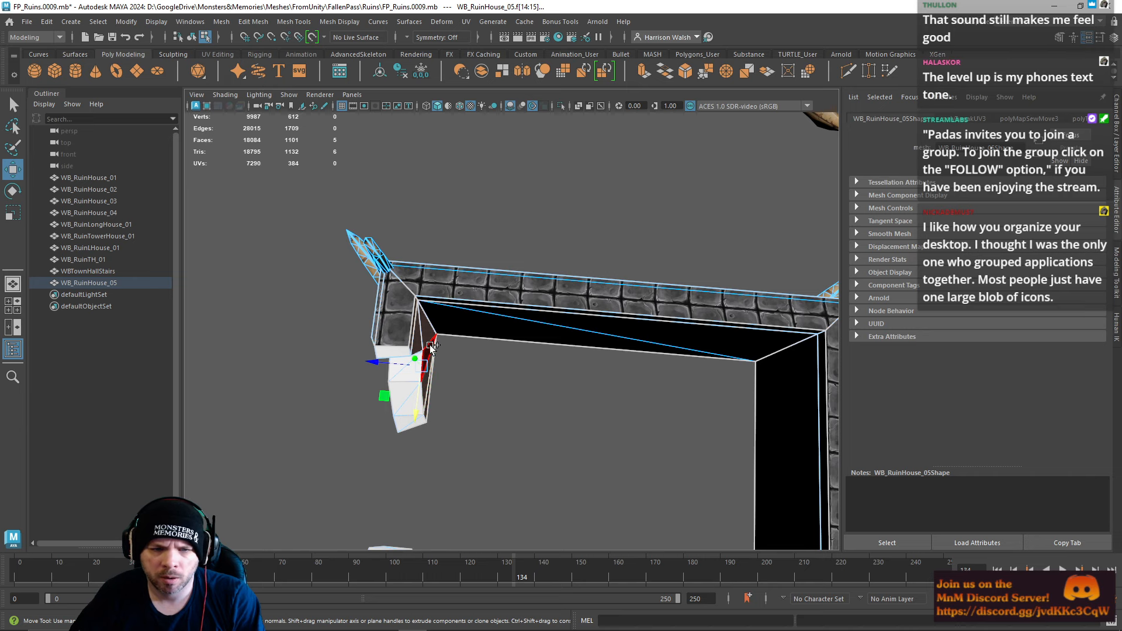
drag(404, 369, 396, 365)
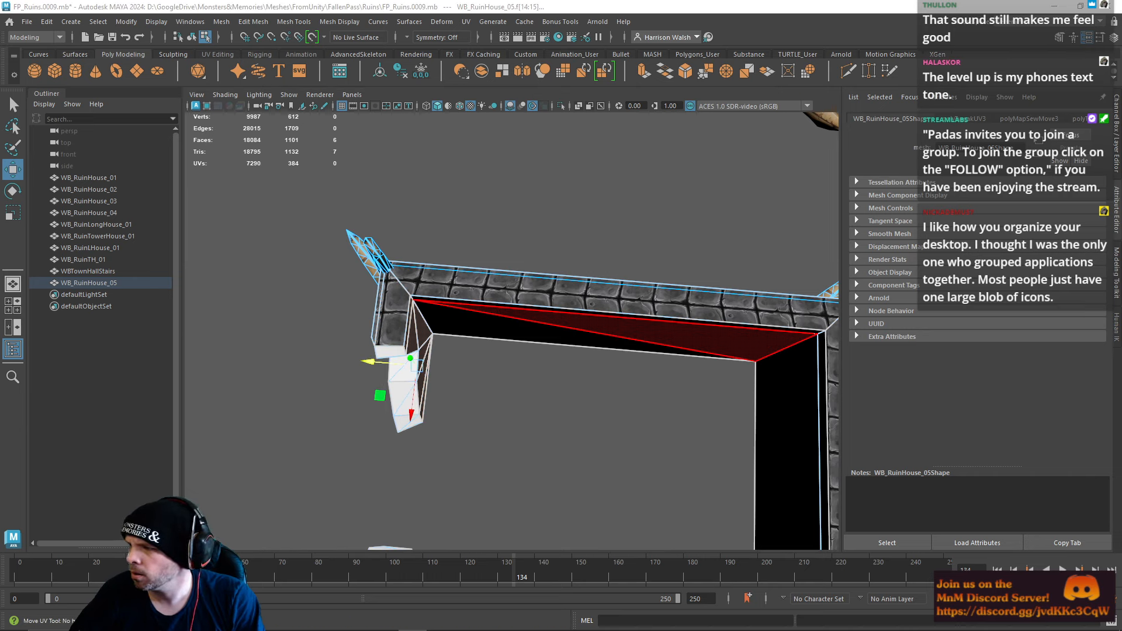
Step: Scale and shift the UVs of the solid side wall's stone cap so its blocks sit square along the wall
key(F12)
right_drag(550, 276, 602, 260)
key(F12)
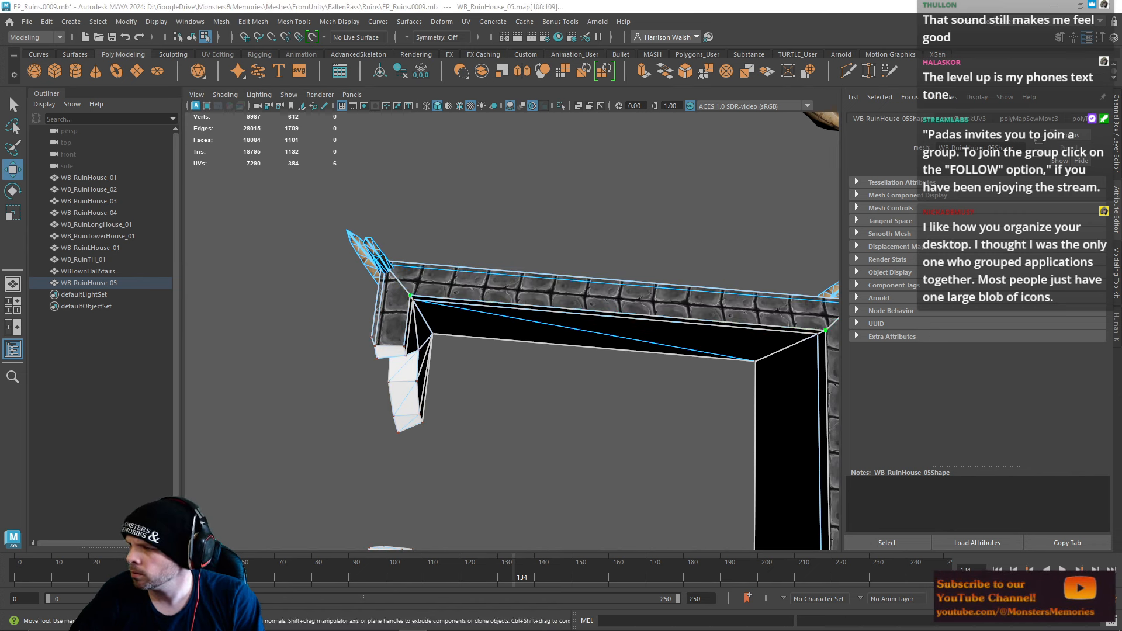
key(r)
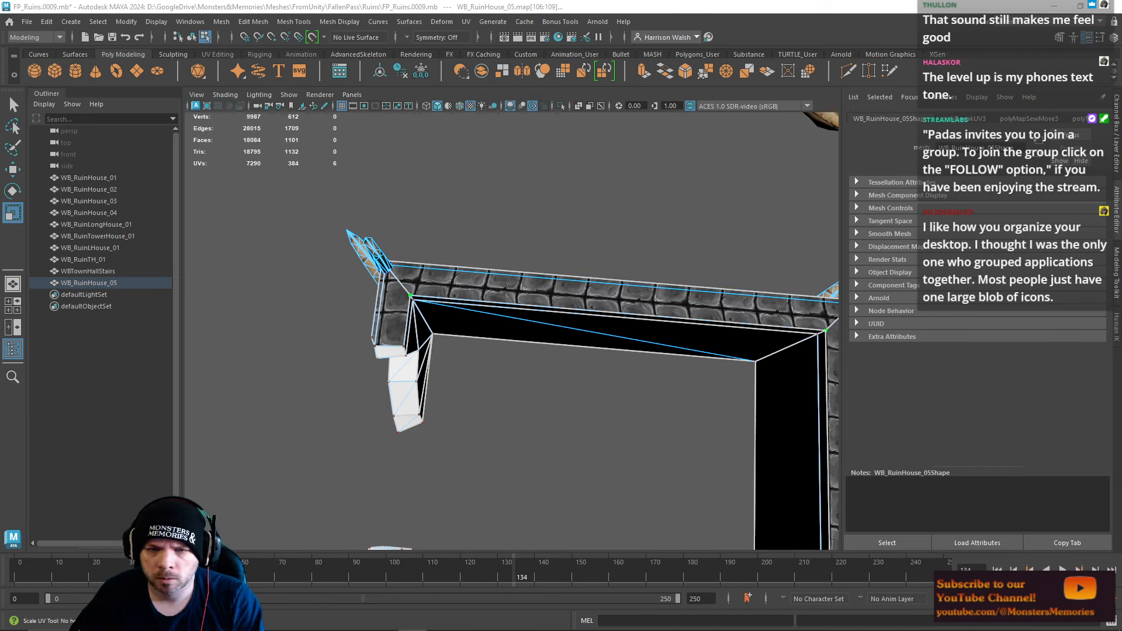
key(w)
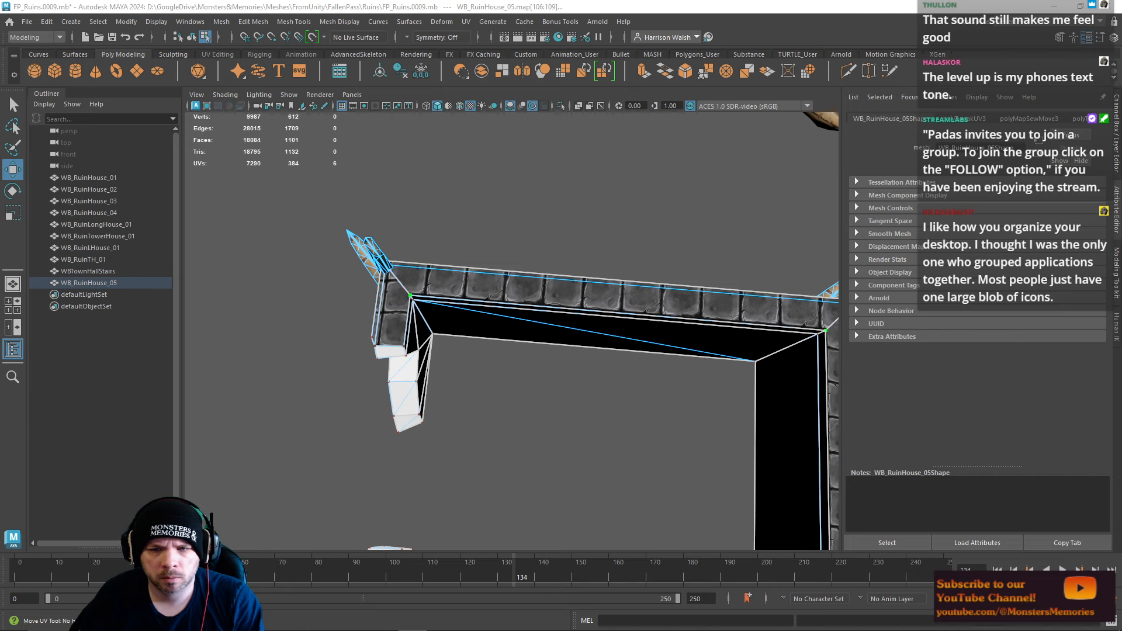
alt+middle_drag(753, 354, 600, 355)
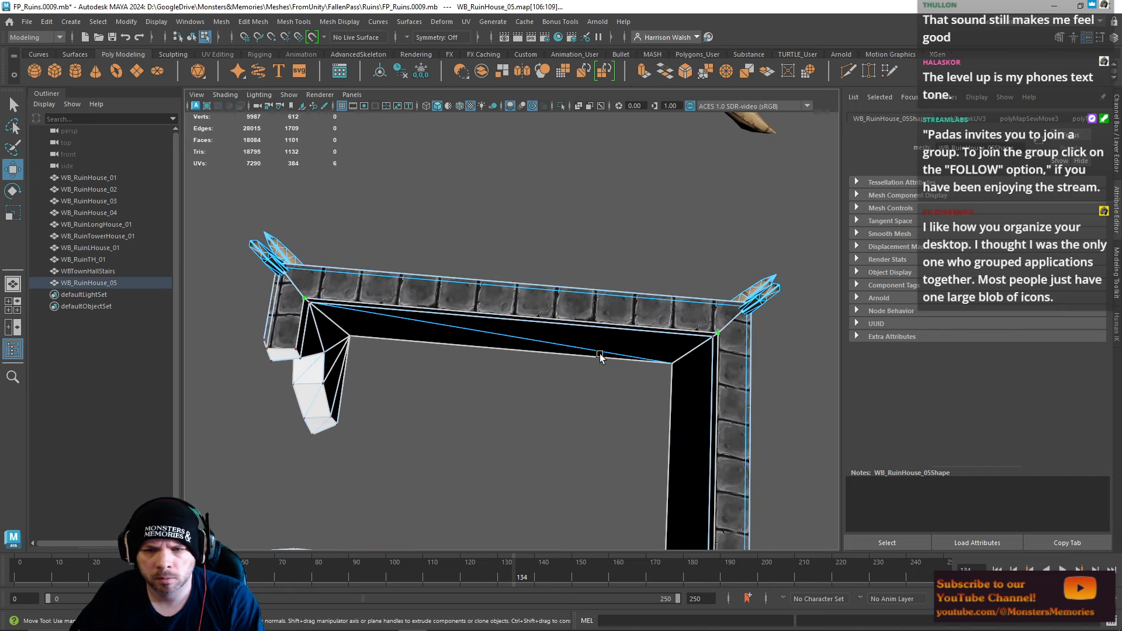
alt+middle_drag(804, 385, 639, 329)
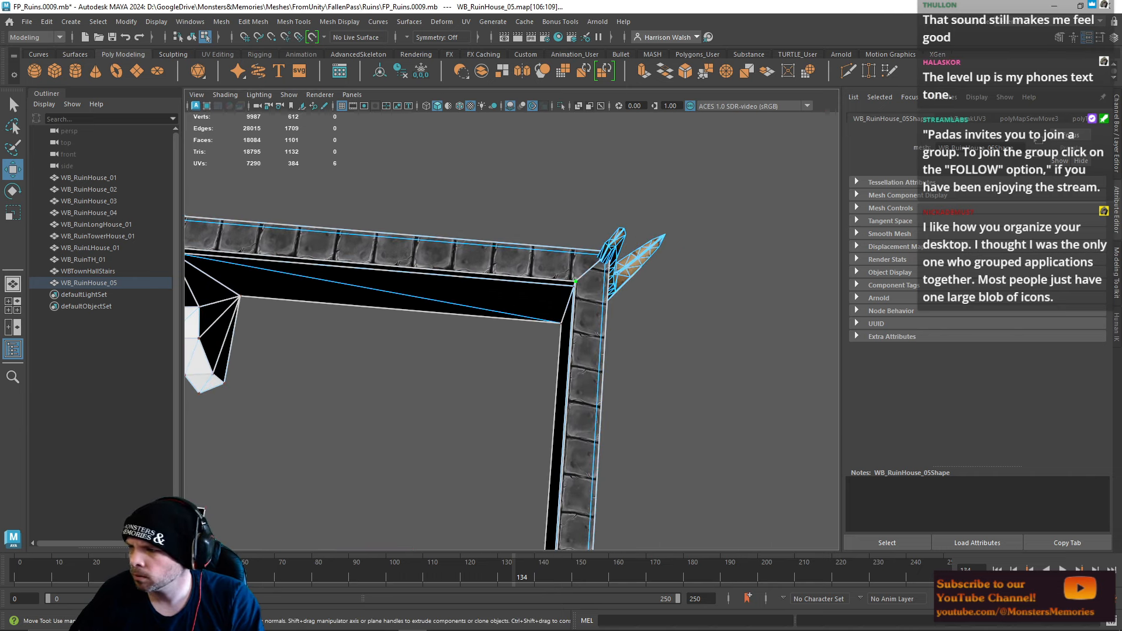
Step: Compare the doorway wall's stone cap with the solid side wall's and adjust the side cap's UVs to match its block spacing
alt+middle_drag(389, 362, 368, 148)
right_drag(488, 436, 473, 333)
click(462, 439)
shift+click(461, 443)
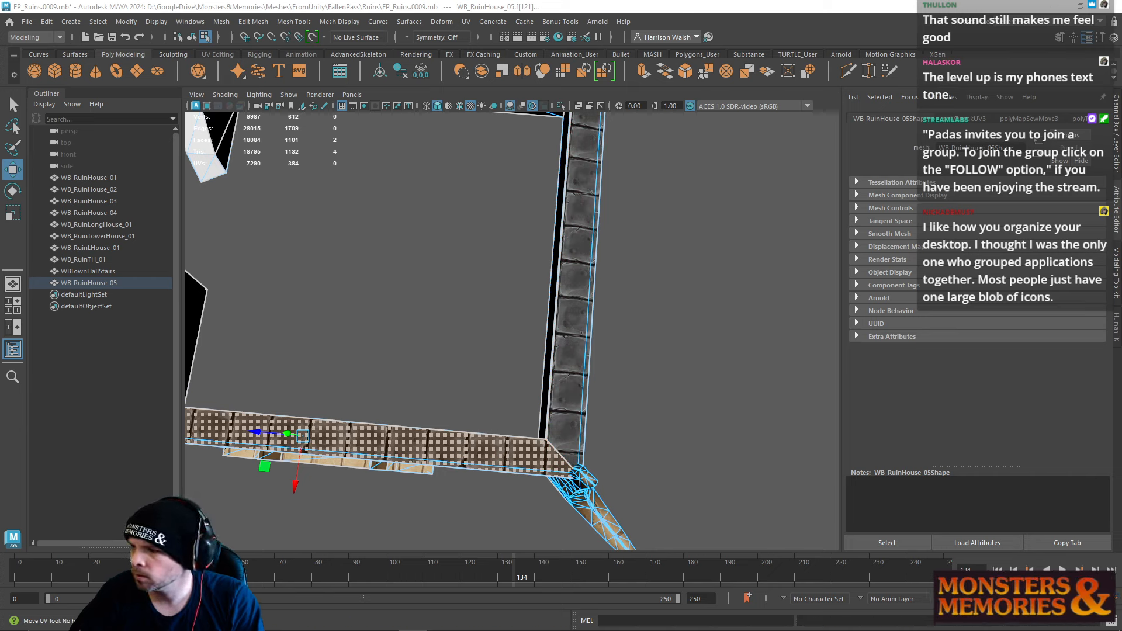
key(ctrl+F12)
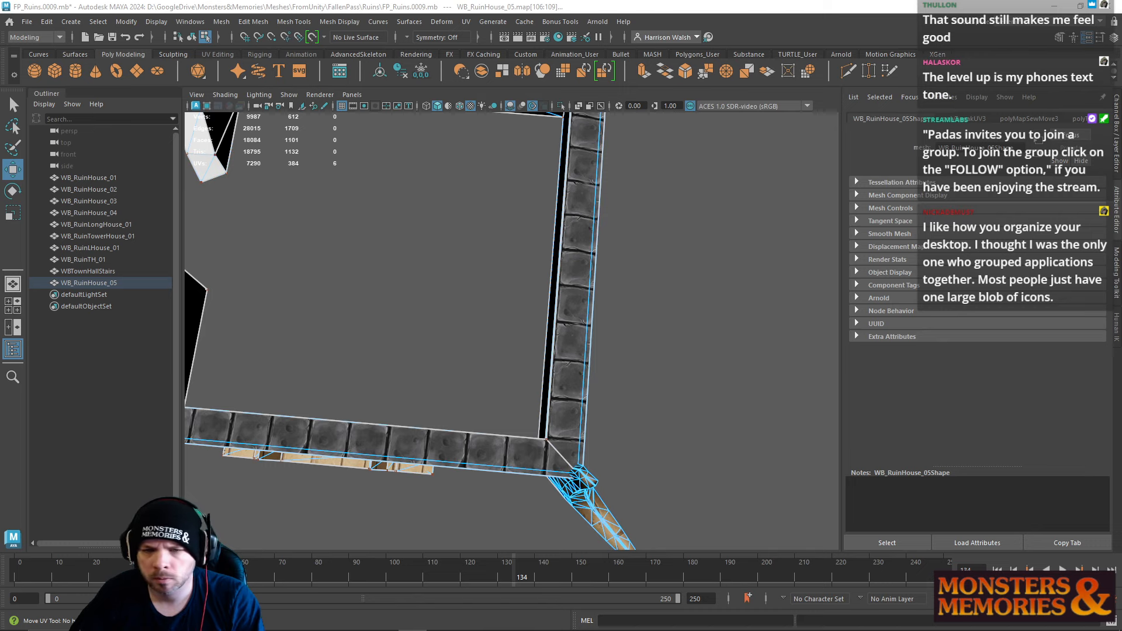
alt+middle_drag(650, 290, 755, 542)
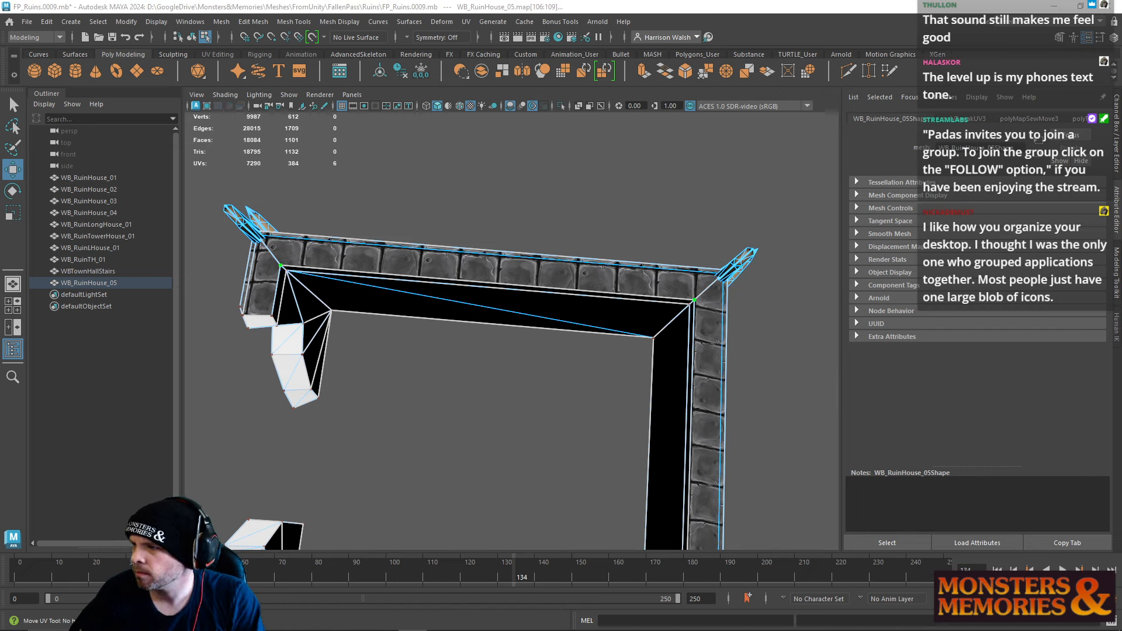
Step: Unfold, stitch, scale and shift the UVs of the broken front wall stub's stone cap to match the neighbouring blocks
right_drag(524, 268, 528, 297)
click(615, 273)
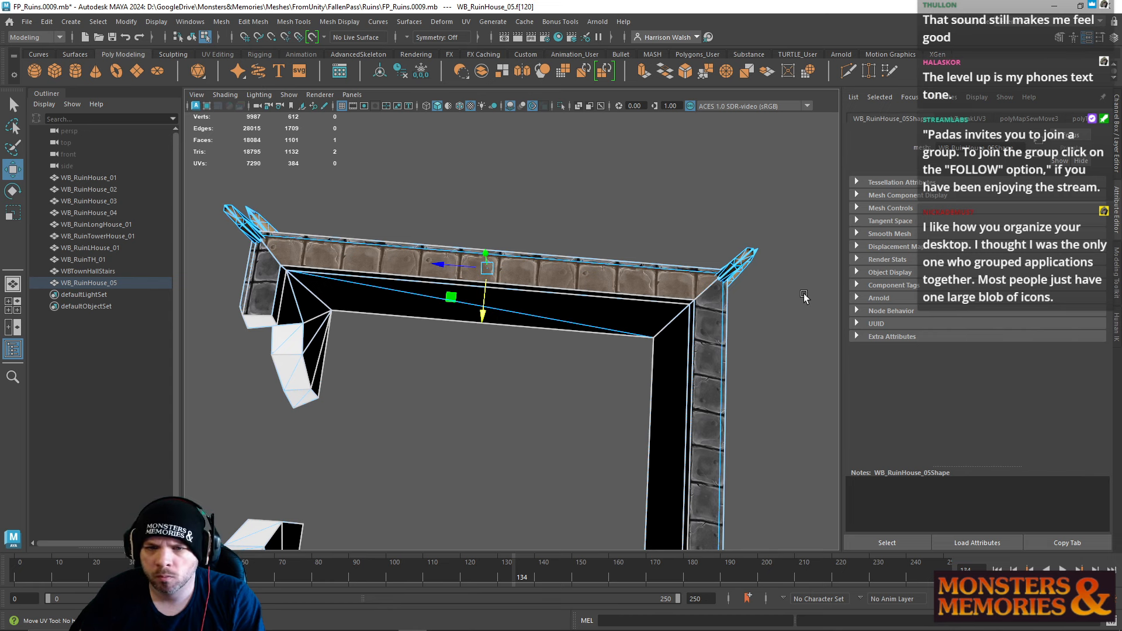
alt+middle_drag(688, 332, 760, 277)
click(343, 227)
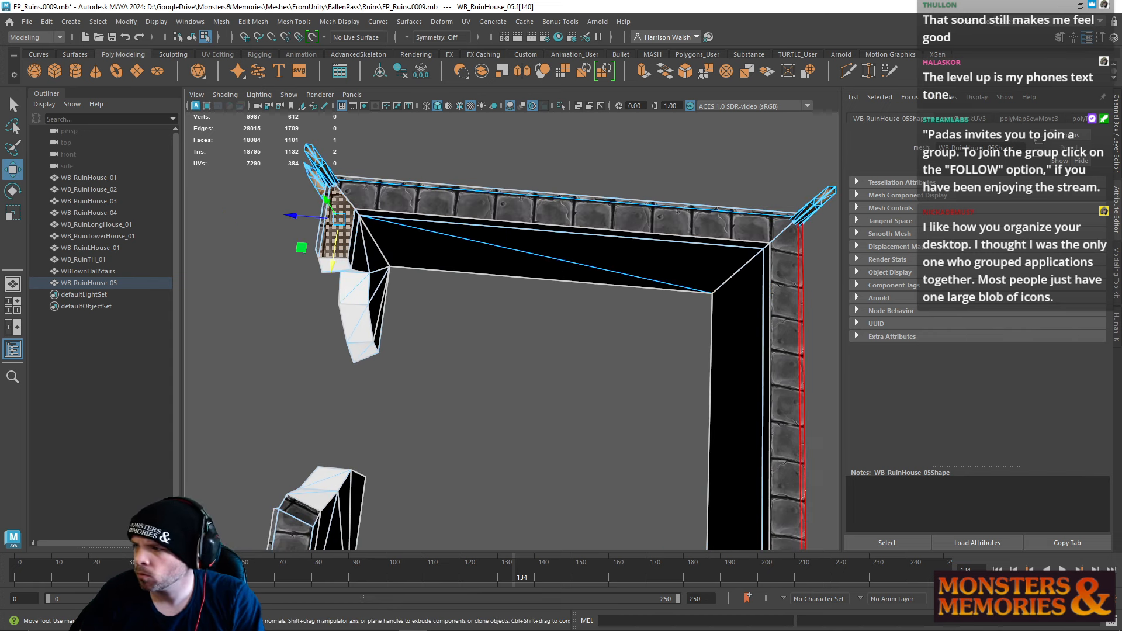
key(ctrl+F12)
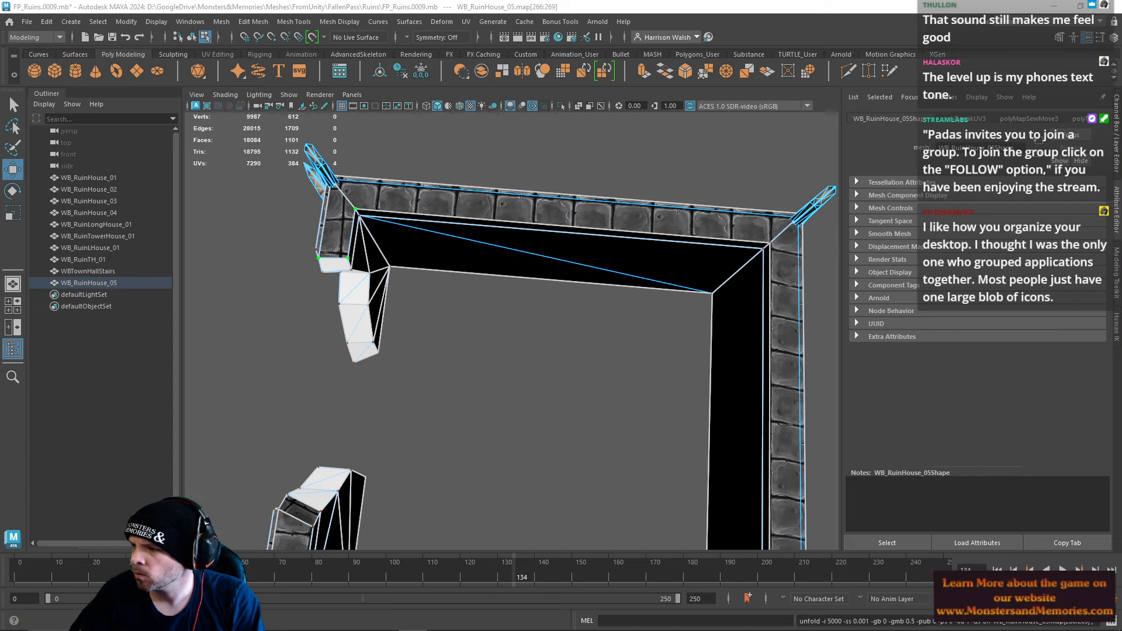
key(ctrl+z)
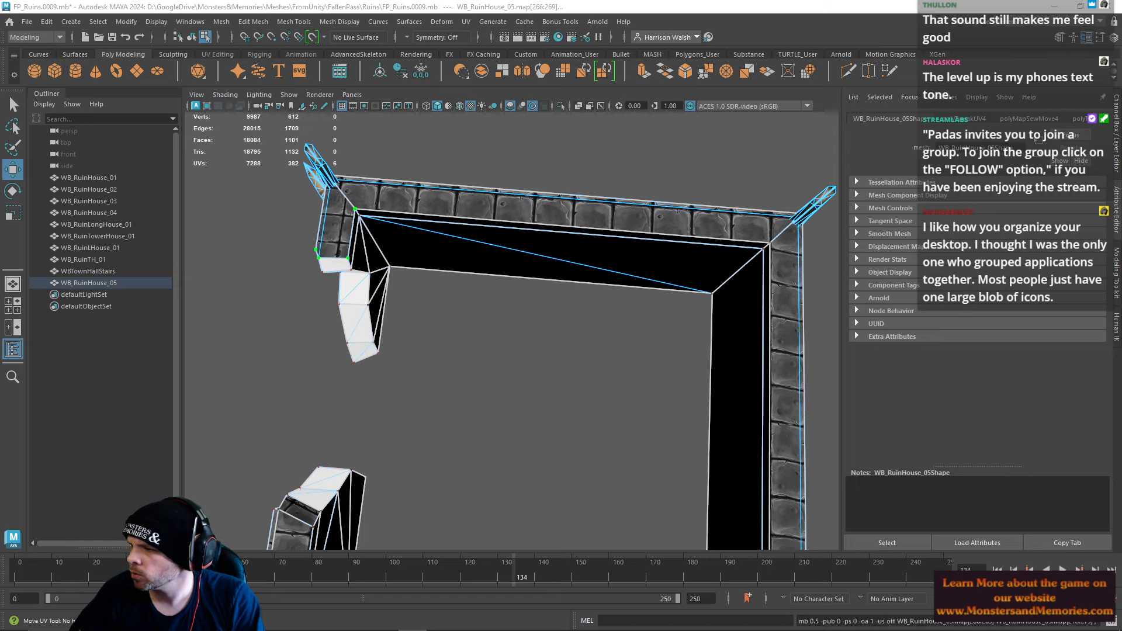
key(e)
key(r)
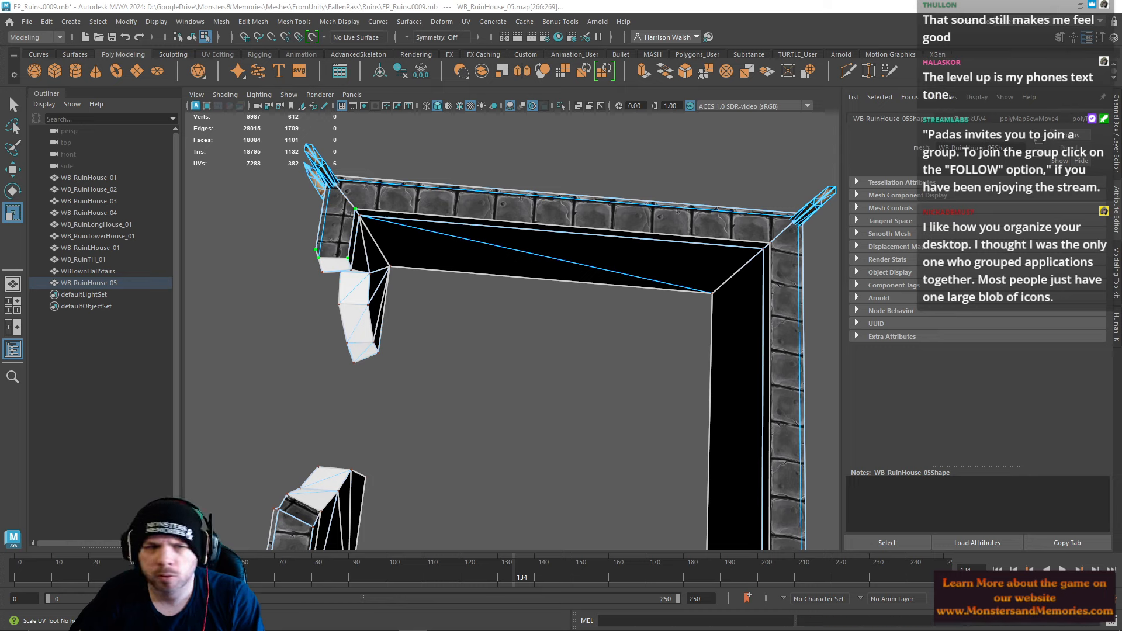
key(w)
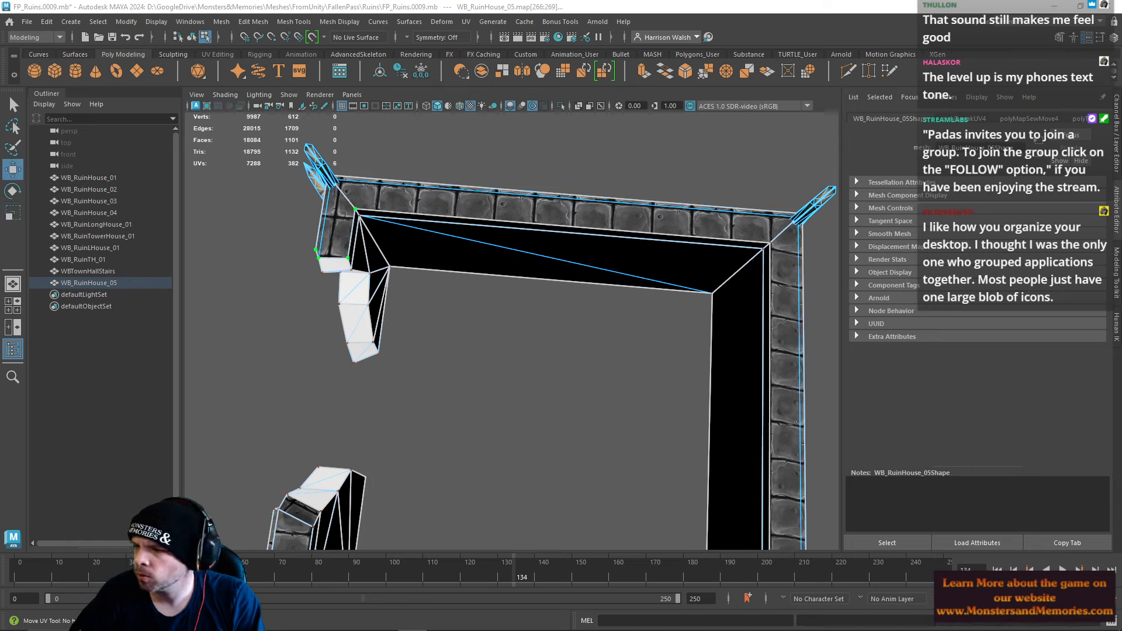
mouse_move(718, 346)
alt+middle_down()
mouse_move(803, 309)
mouse_move(810, 286)
mouse_move(808, 335)
mouse_move(845, 245)
mouse_move(862, 117)
mouse_move(810, 416)
alt+middle_up()
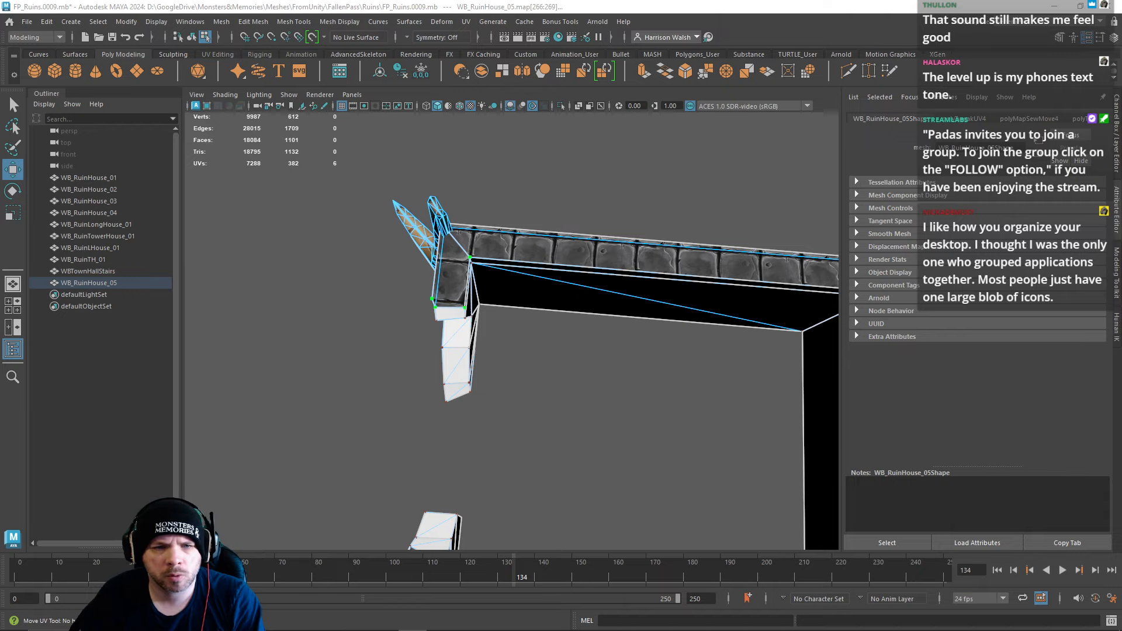
Step: Inspect the whole copied house from above, outside and inside, checking the stone caps and the broken front wall
alt+middle_drag(559, 358, 581, 218)
alt+right_drag(581, 218, 421, 133)
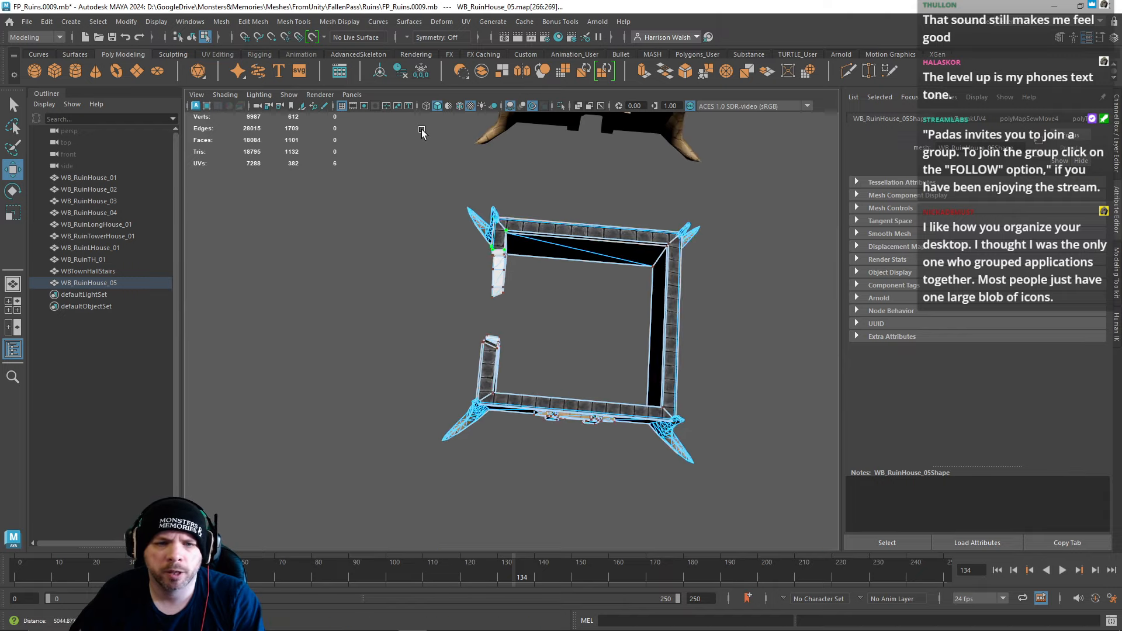
alt+drag(555, 404, 575, 285)
right_click(575, 284)
right_drag(575, 284, 652, 262)
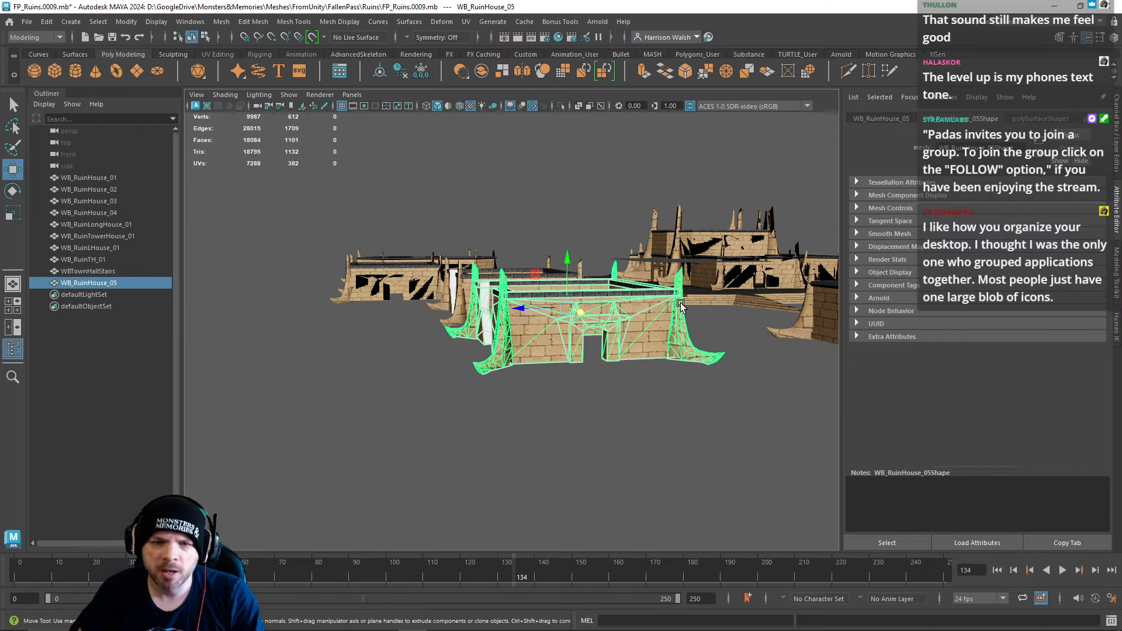
alt+drag(657, 343, 507, 345)
alt+right_drag(508, 345, 531, 355)
alt+drag(531, 356, 569, 351)
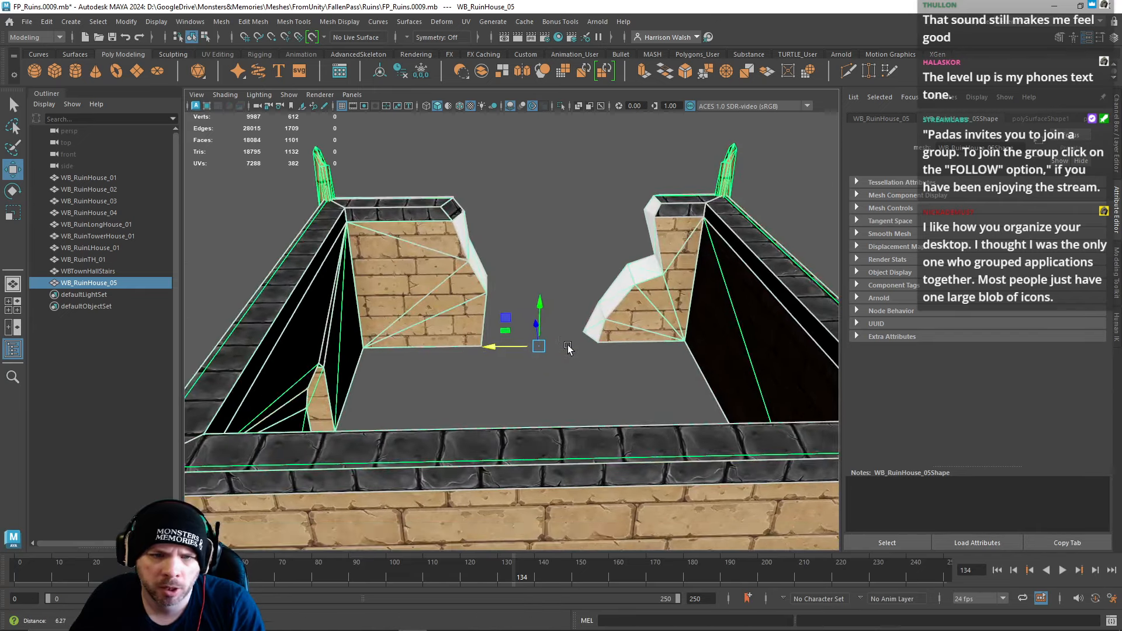
alt+middle_drag(569, 351, 569, 275)
Step: Save the scene
click(27, 22)
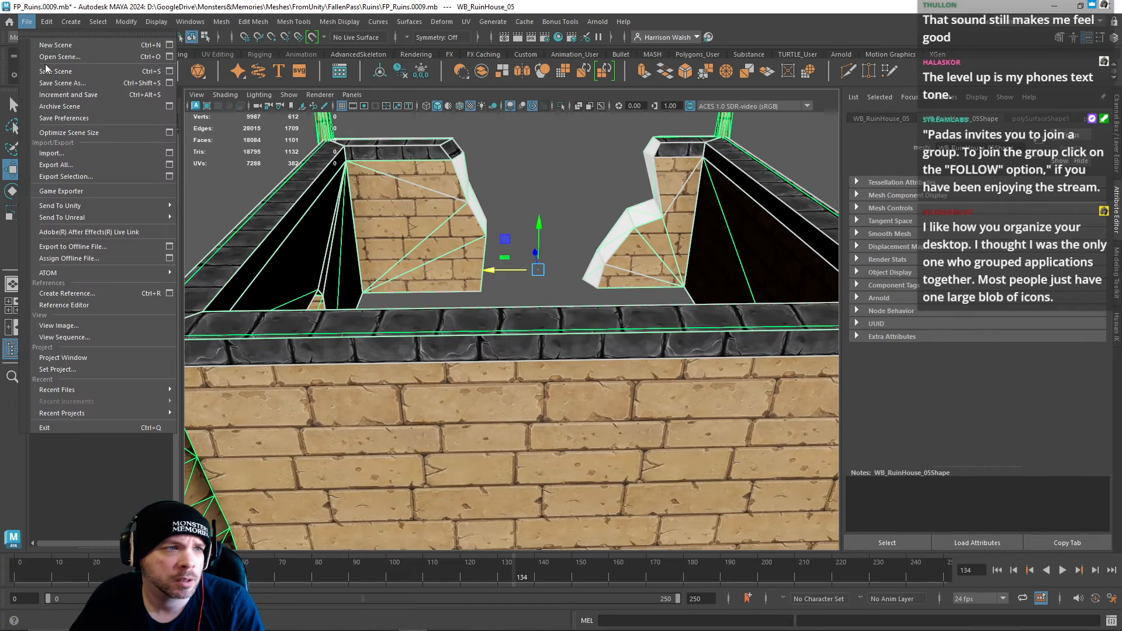
click(44, 65)
click(847, 71)
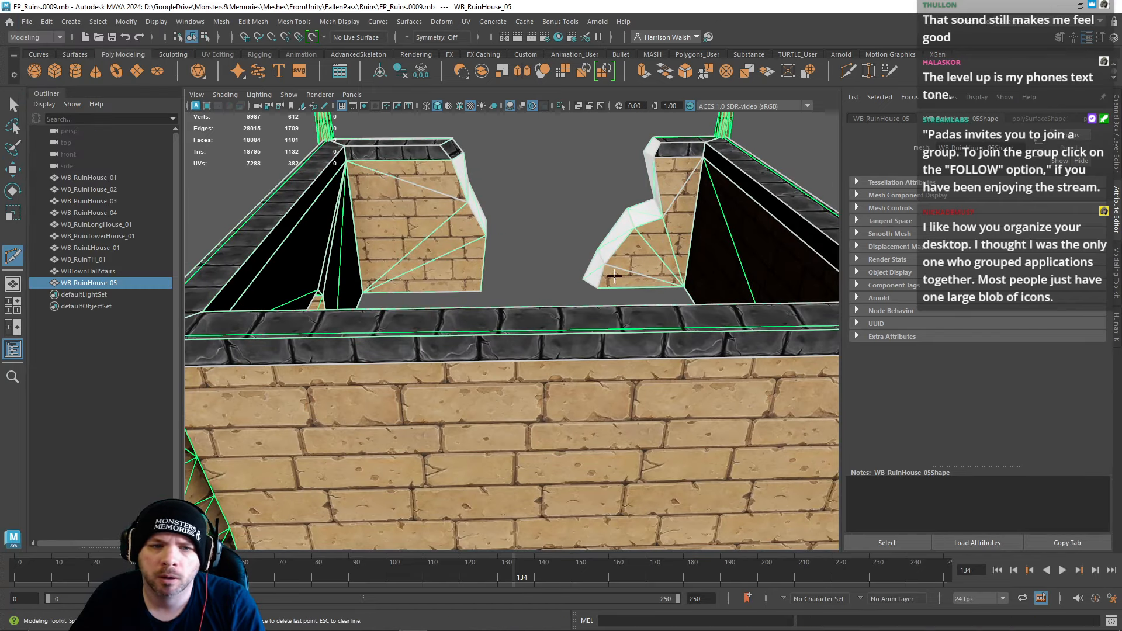
Step: Try to stitch the UVs along the outer edge of the solid end wall's stone cap, and undo it
alt+middle_drag(583, 341, 610, 225)
alt+drag(610, 225, 541, 317)
alt+middle_drag(541, 317, 539, 187)
alt+drag(542, 249, 502, 201)
key(w)
right_drag(428, 174, 428, 148)
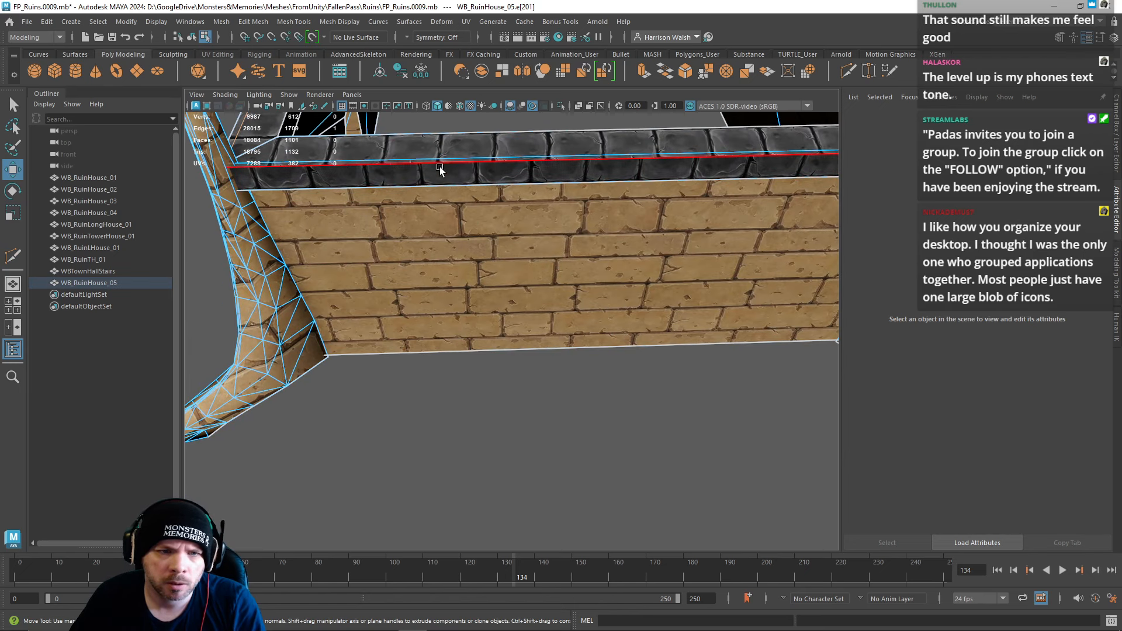
click(439, 164)
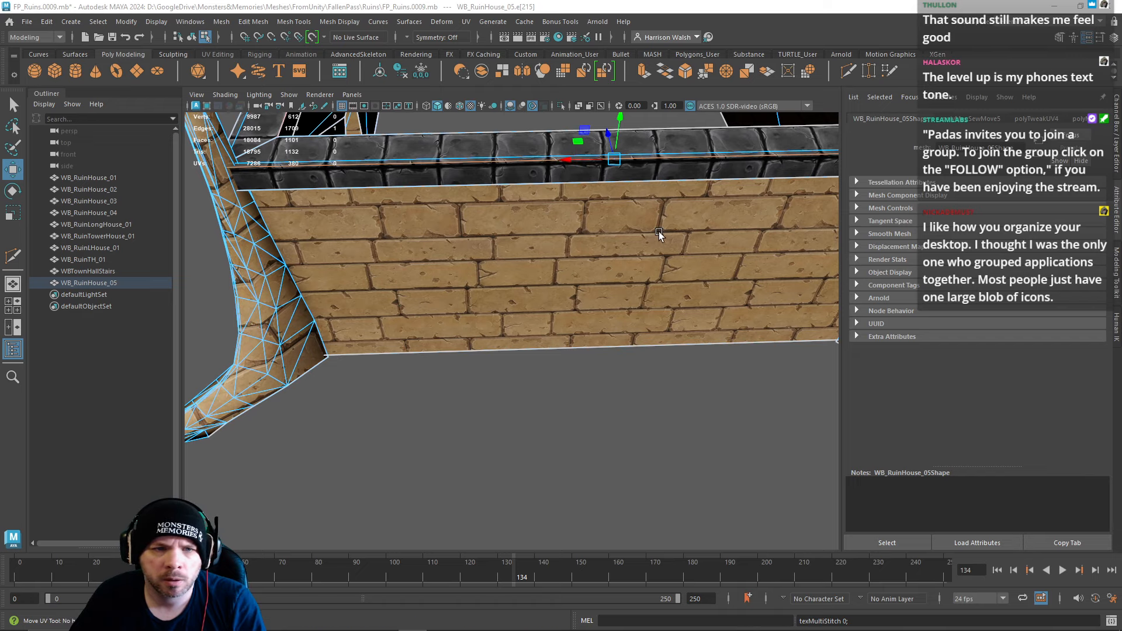
alt+drag(658, 235, 651, 351)
alt+drag(503, 345, 620, 302)
click(521, 186)
click(672, 261)
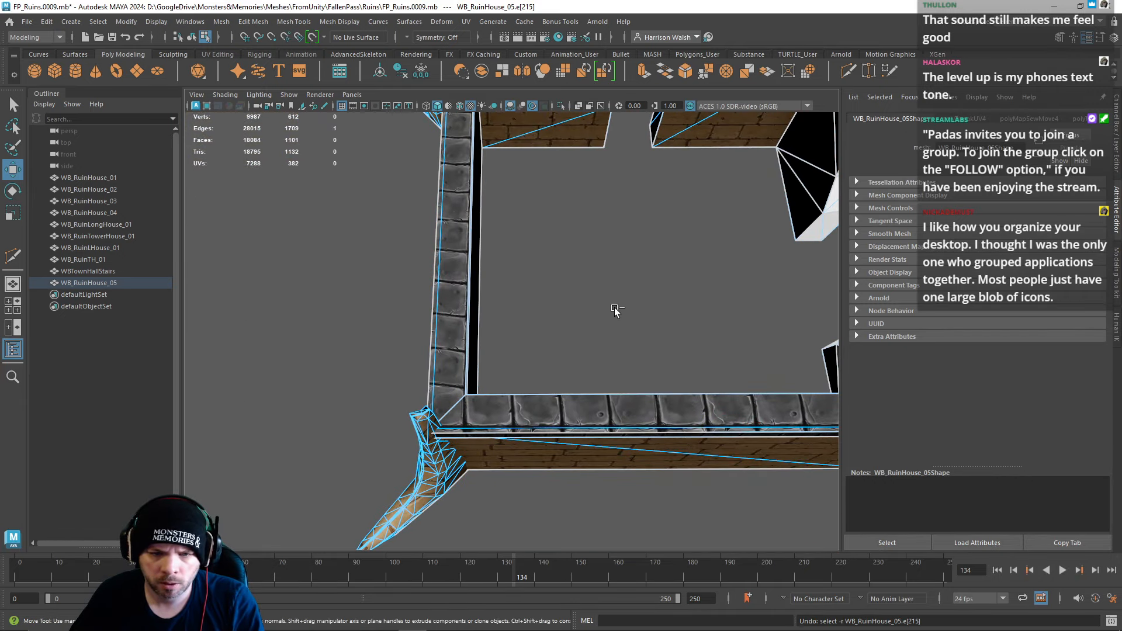
click(615, 309)
Step: Try to stitch the UVs along the outer edge of the solid side wall's stone cap, and undo it
alt+drag(659, 337, 513, 318)
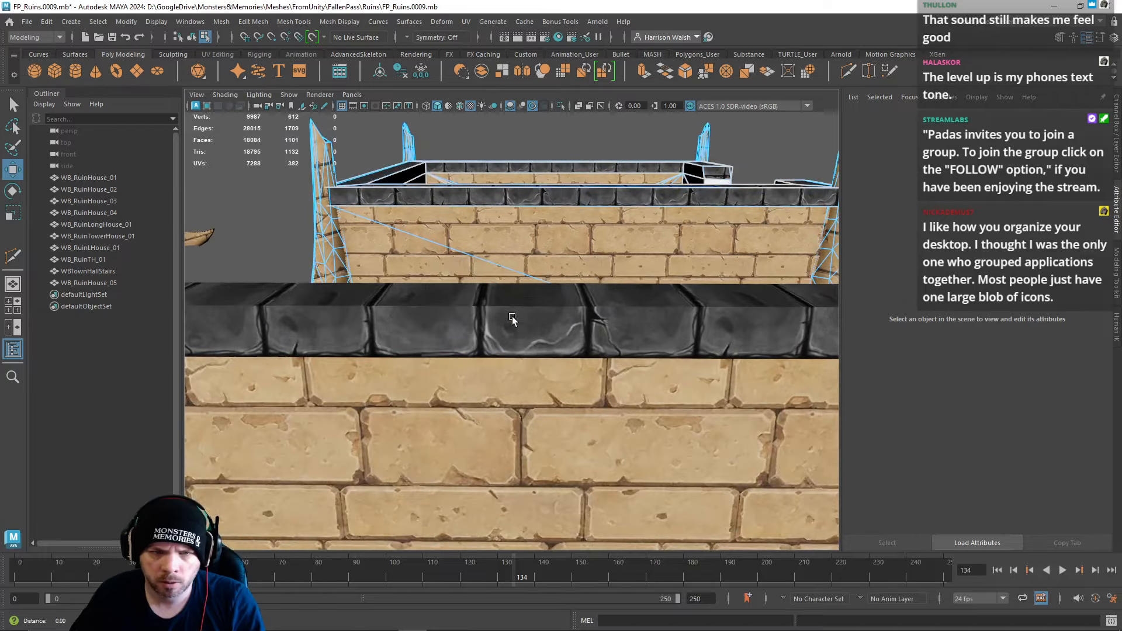
alt+middle_drag(513, 318, 491, 333)
click(488, 326)
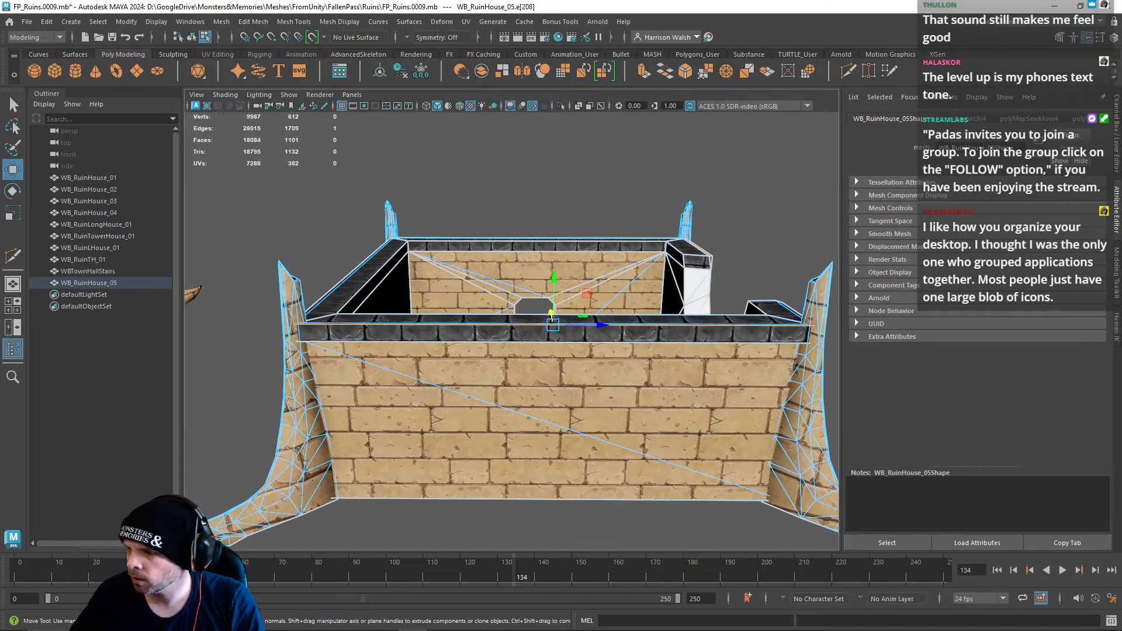
alt+drag(438, 342, 725, 349)
alt+right_drag(724, 349, 649, 379)
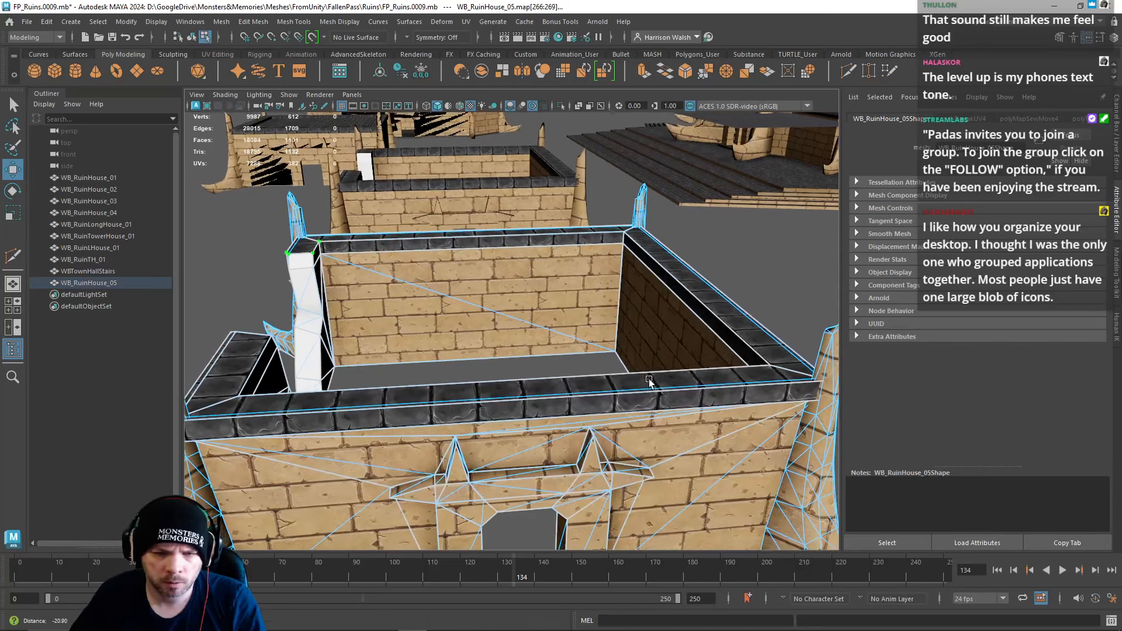
Step: Scale the UVs of the doorway wall's stone cap so its block joints line up with the cap's outer side
right_drag(521, 397, 518, 321)
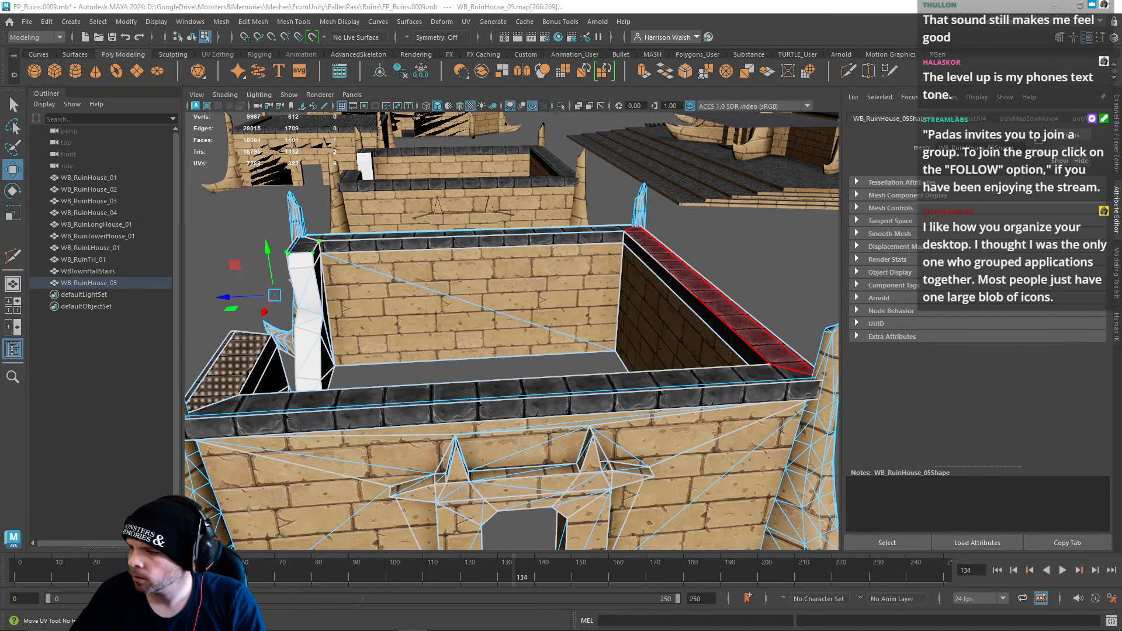
click(710, 295)
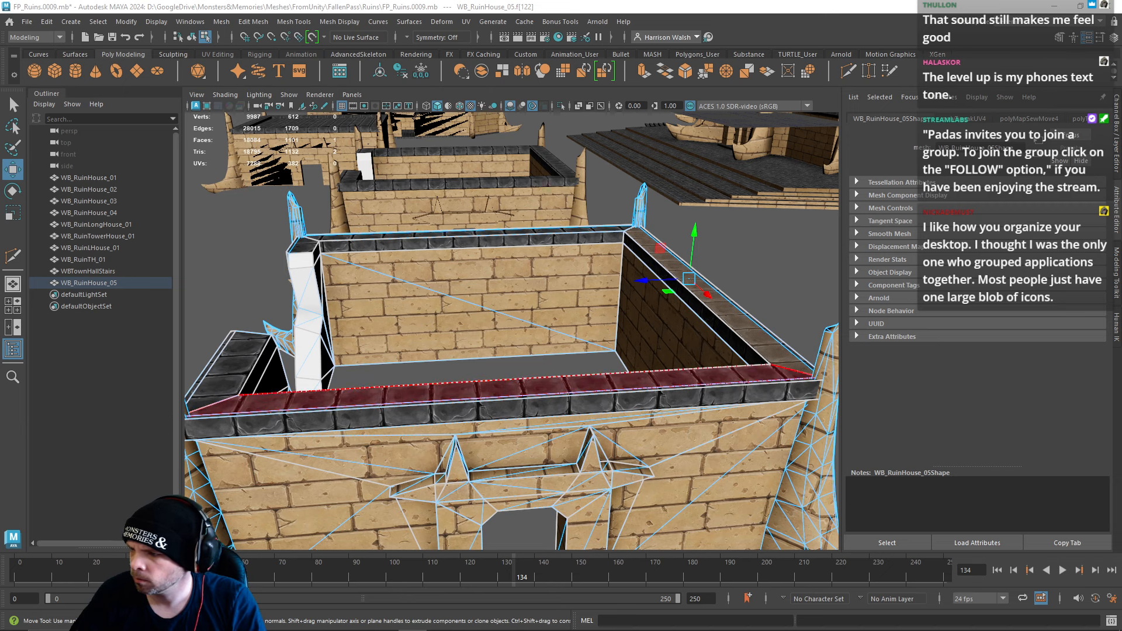
click(660, 398)
scroll(515, 433, up, 3)
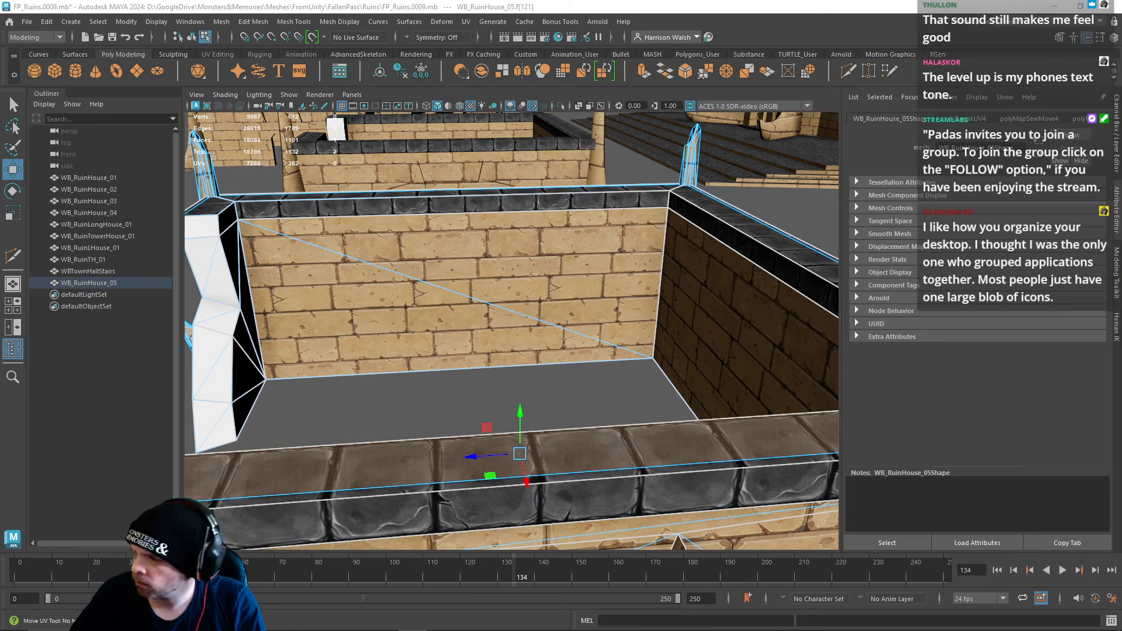
key(ctrl+z)
key(r)
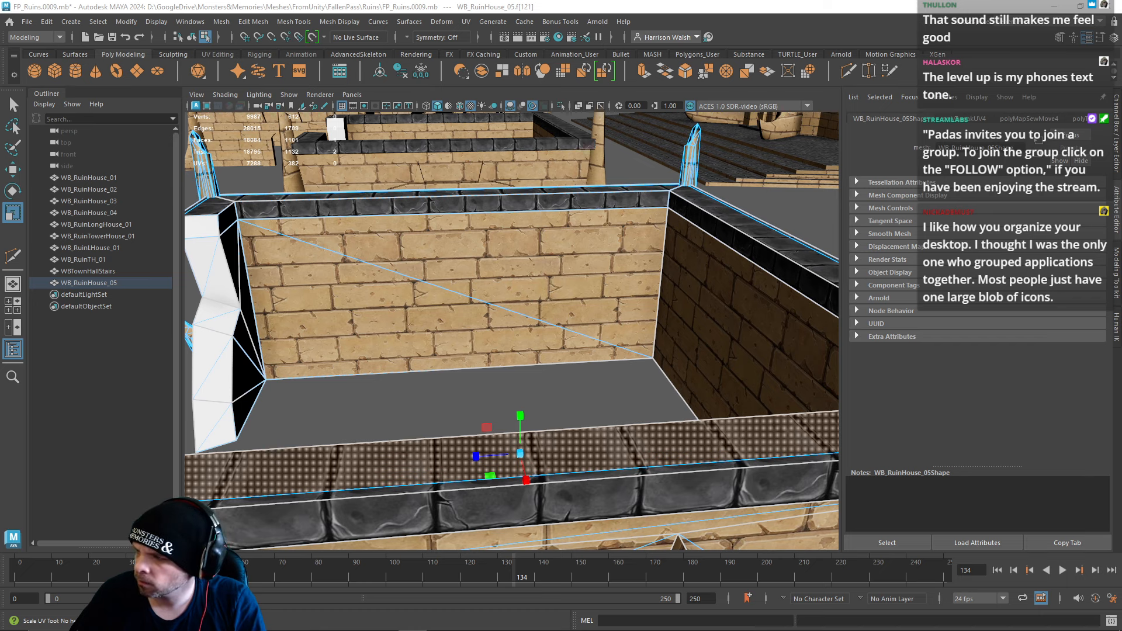
Step: Scale the UVs of the solid side wall's stone cap and stitch them along the cap's outer edge
click(526, 192)
shift+click(544, 189)
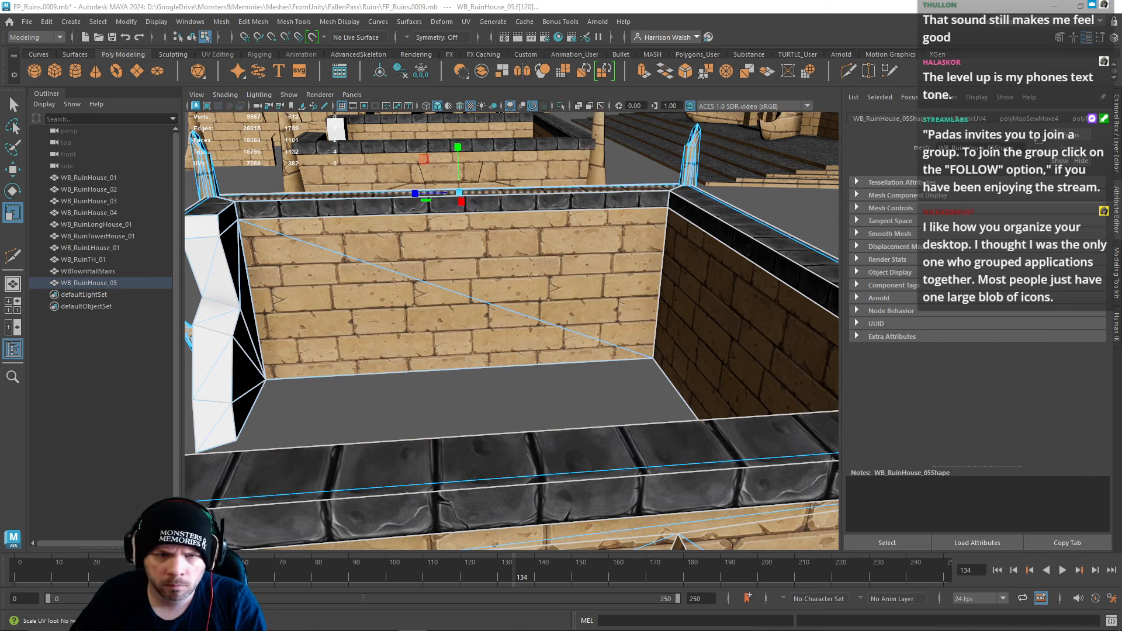
alt+drag(623, 366, 600, 298)
right_drag(600, 297, 1121, 353)
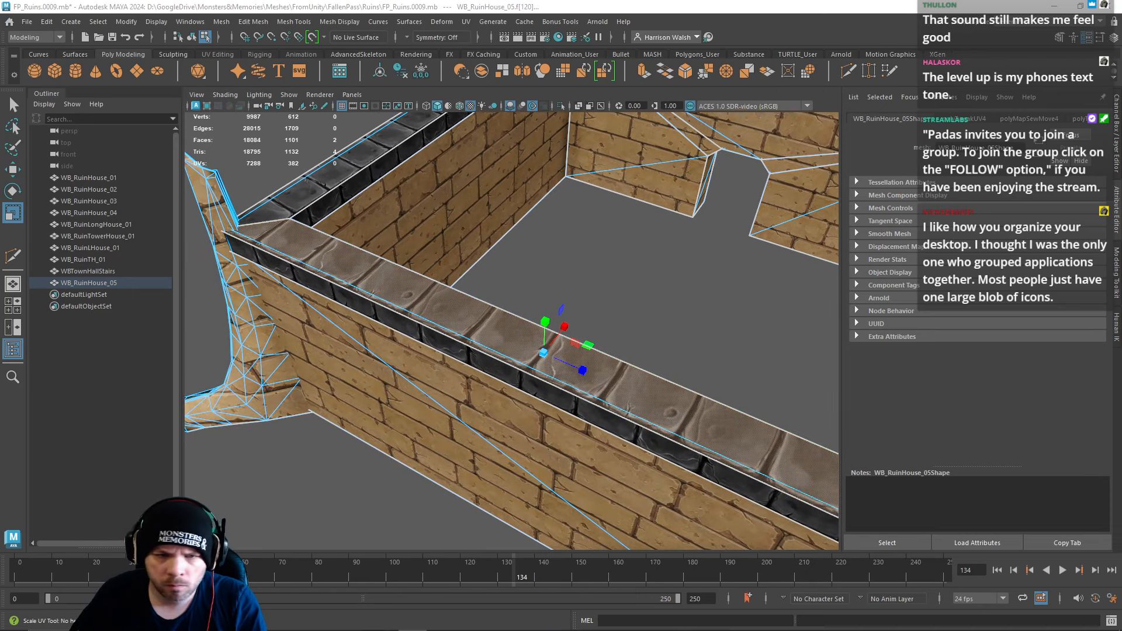
right_drag(476, 296, 475, 263)
click(466, 346)
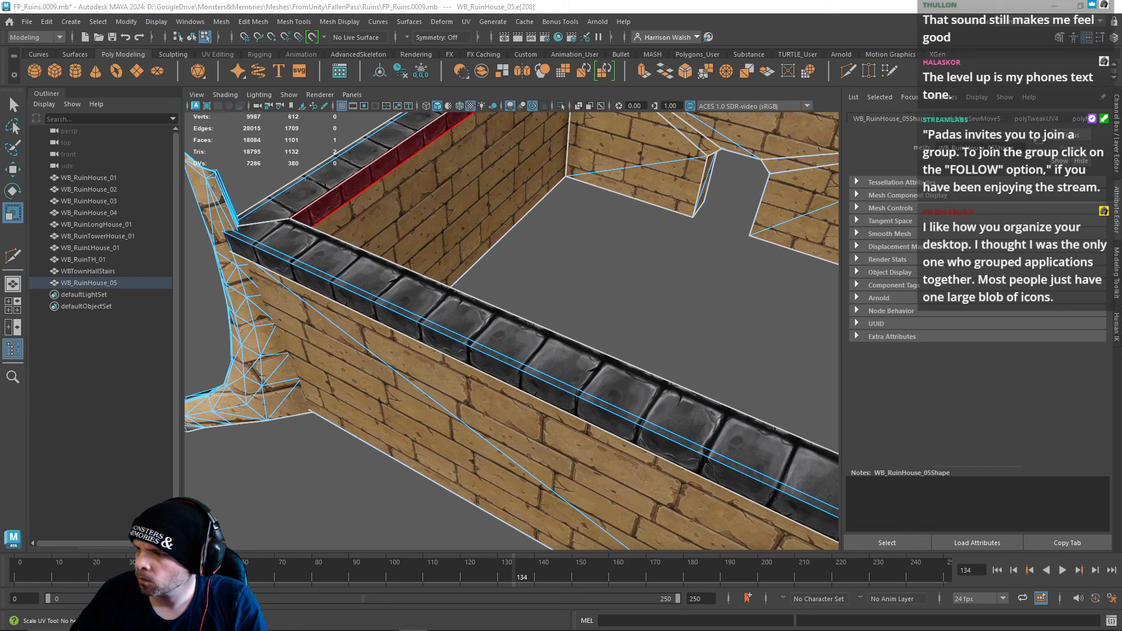
click(679, 401)
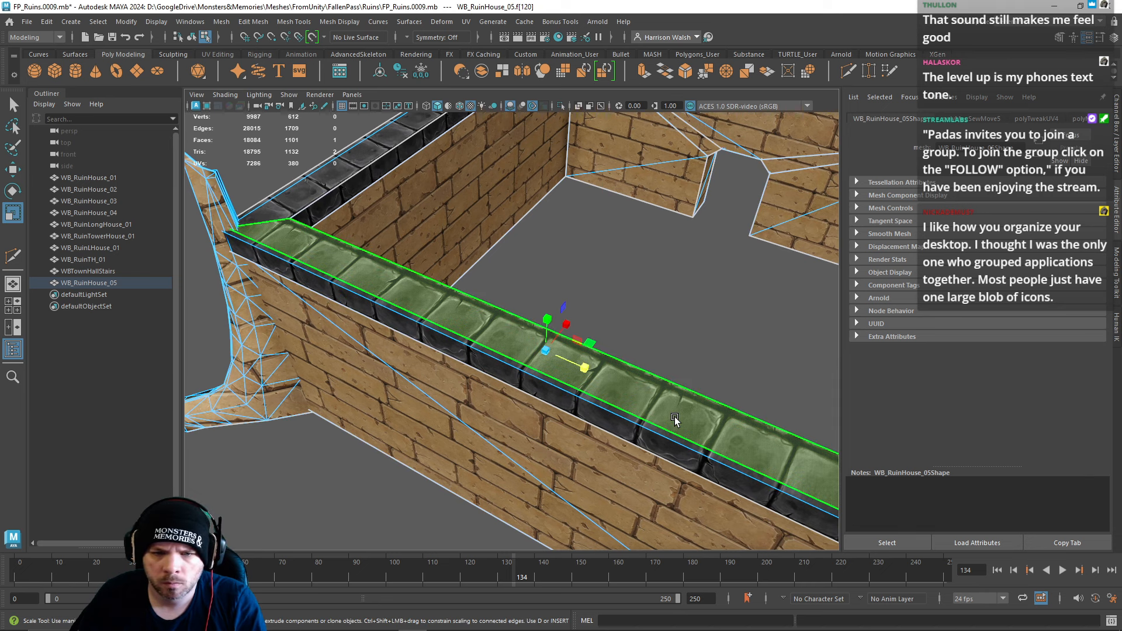
shift+click(581, 395)
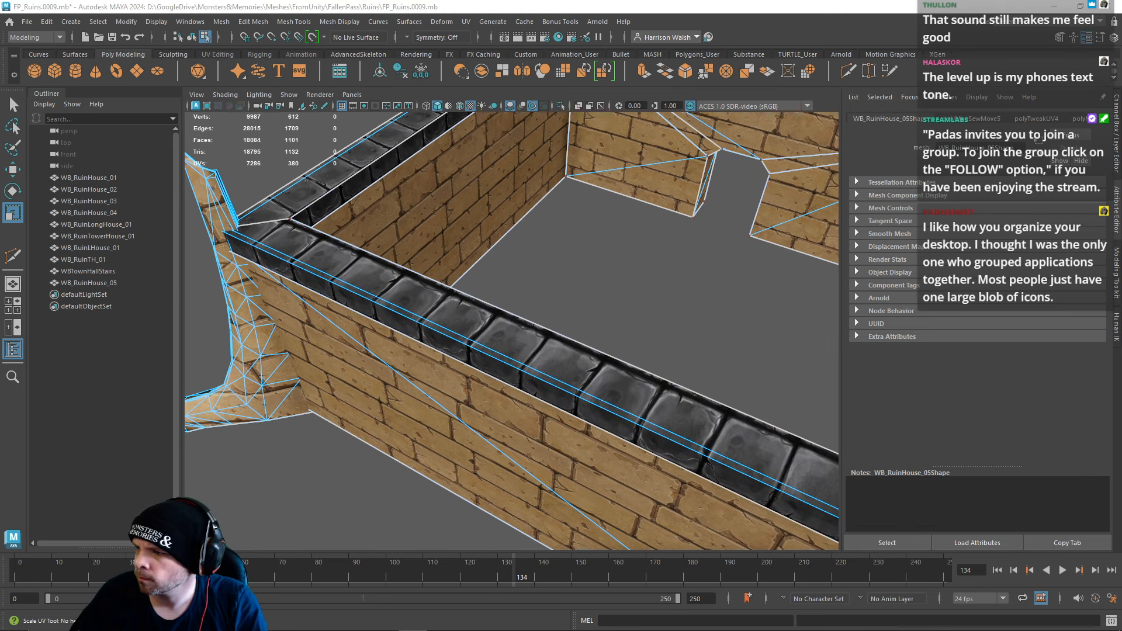
Step: Move the UVs of the solid side wall's stone cap so the blocks continue from its top onto its outer side
key(w)
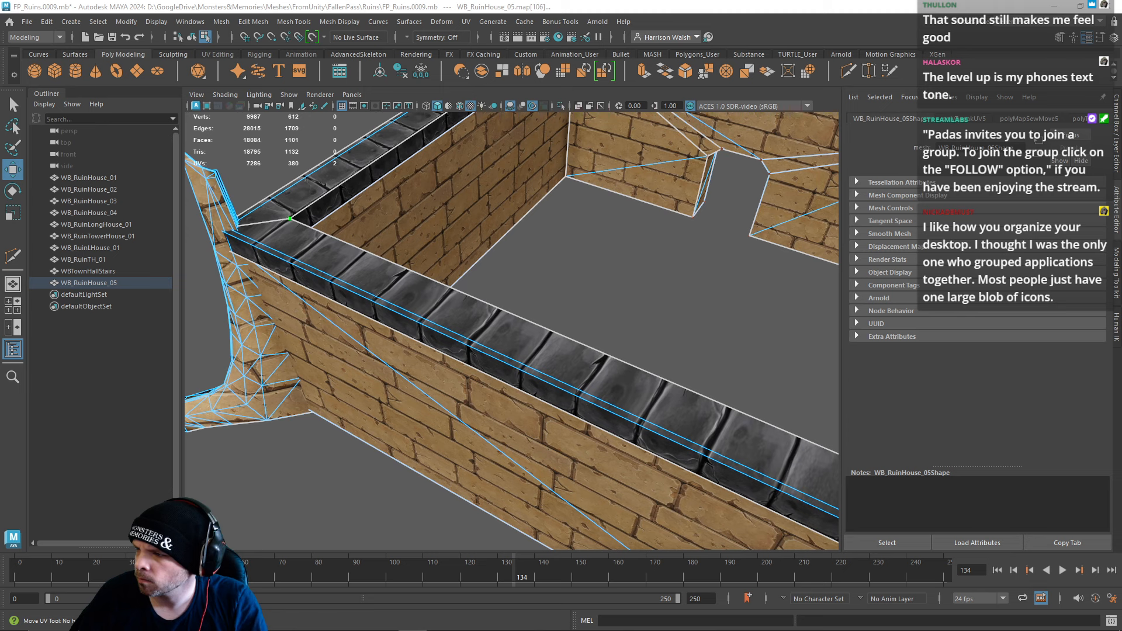
key(F10)
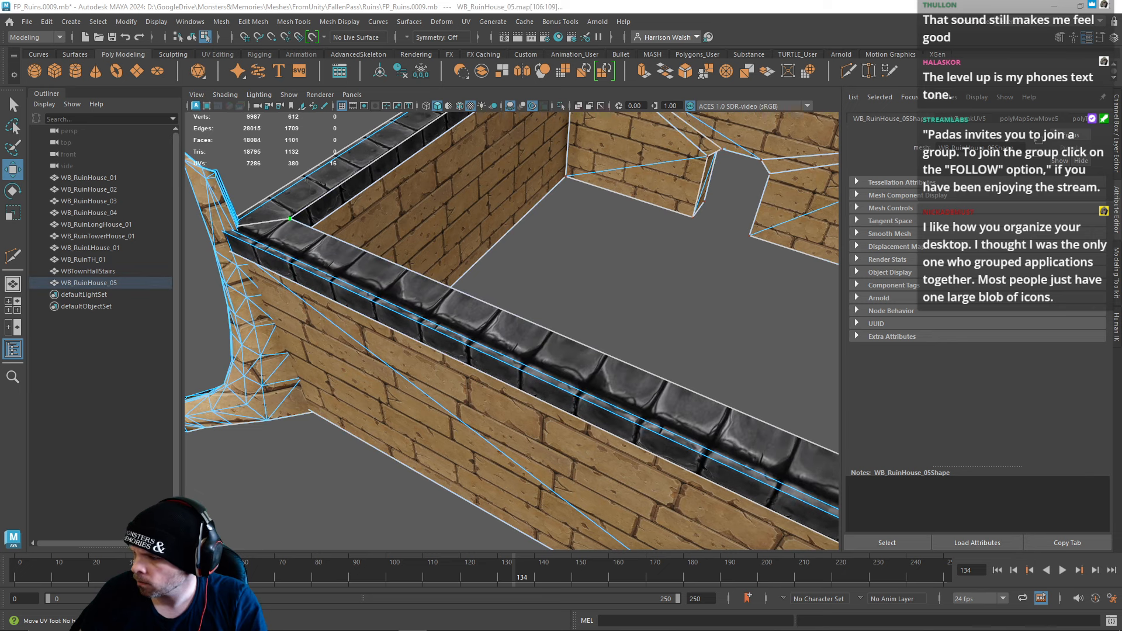
key(ctrl+z)
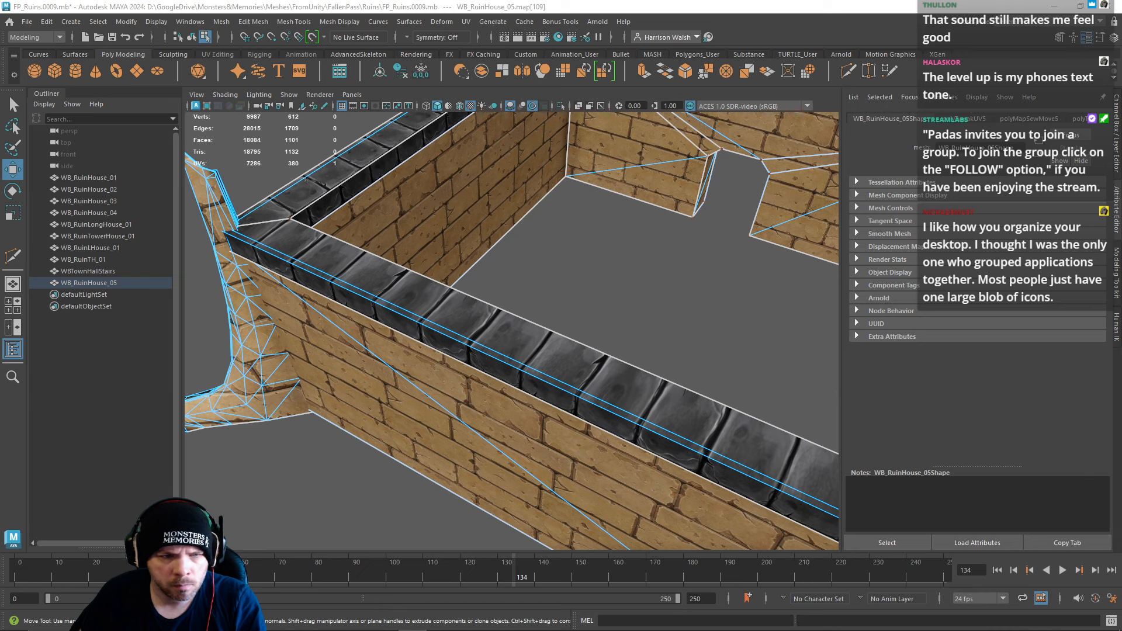
right_drag(699, 297, 700, 263)
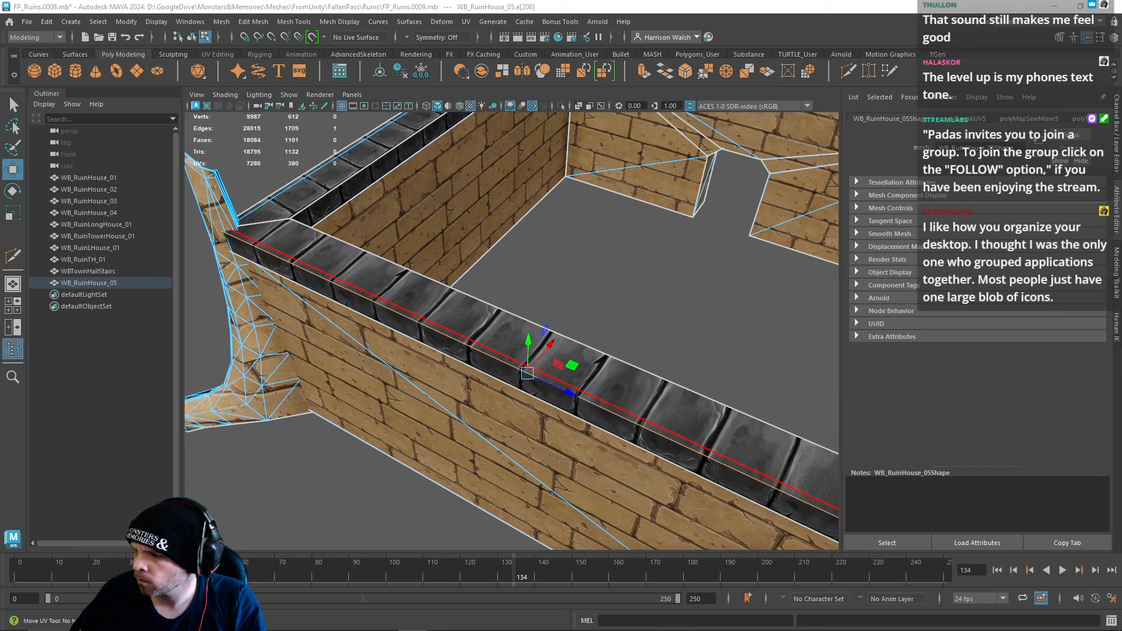
Step: Stitch the UVs along the outer edge of the solid end wall's stone cap
alt+drag(683, 387, 619, 374)
alt+right_drag(619, 375, 444, 359)
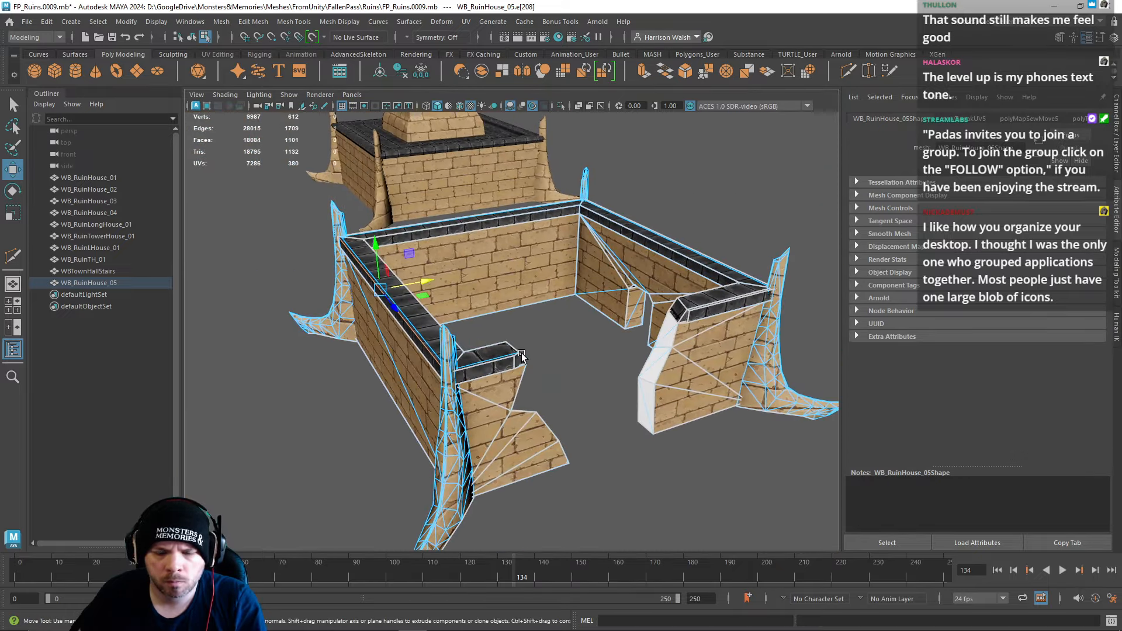
alt+drag(445, 359, 804, 336)
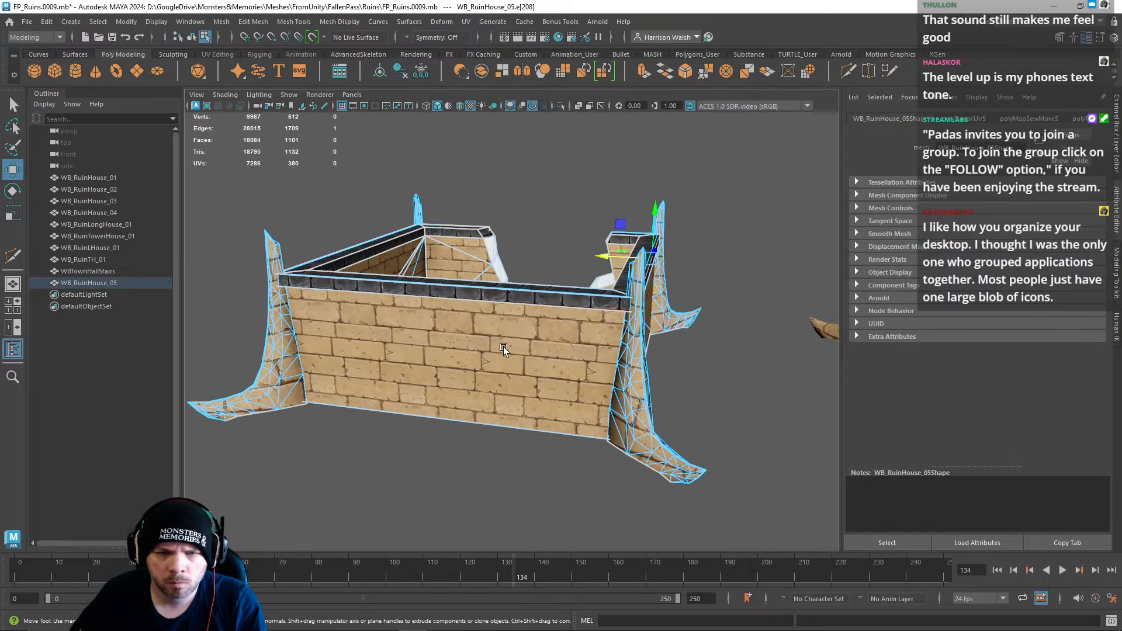
scroll(504, 348, up, 5)
alt+drag(503, 348, 493, 379)
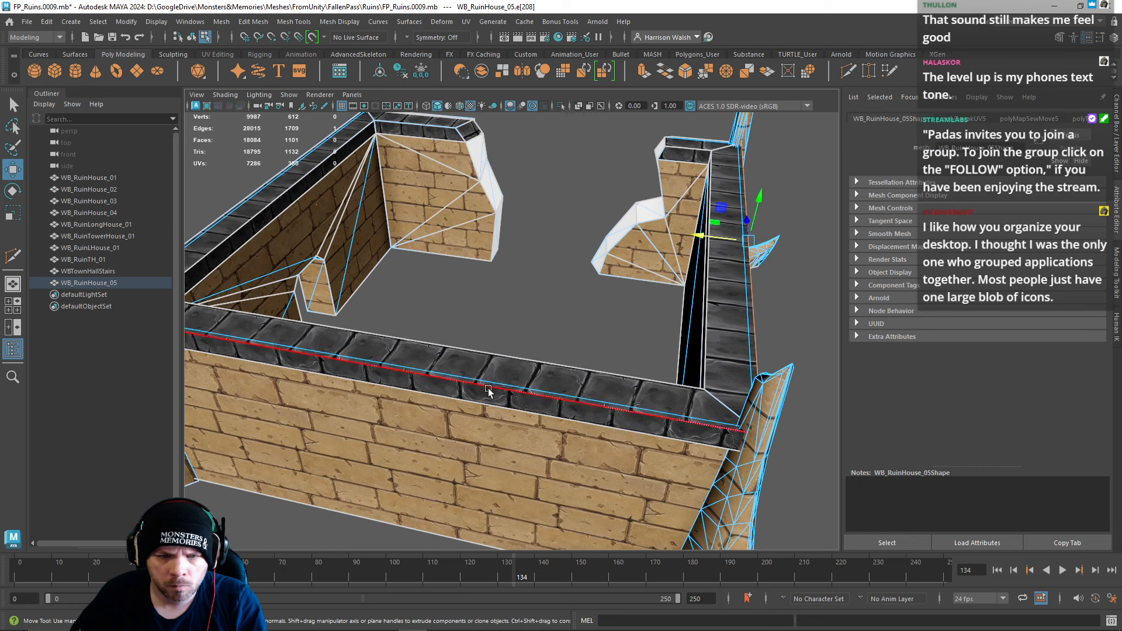
click(489, 383)
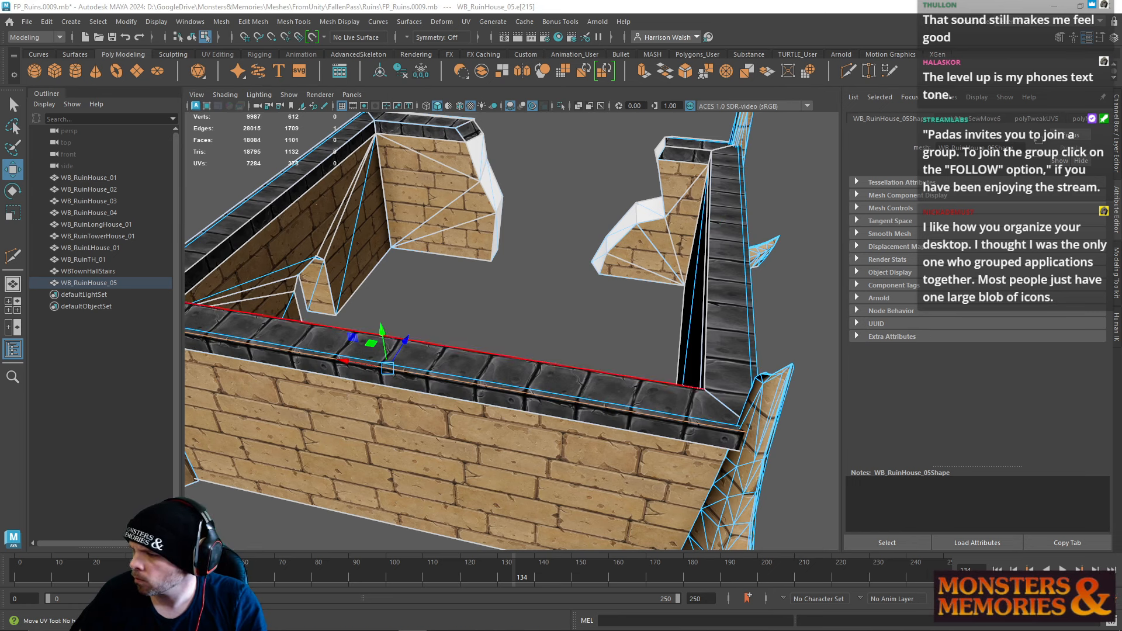
Step: Move and scale the stitched end wall cap UVs so the stone blocks span its top and outer side
key(r)
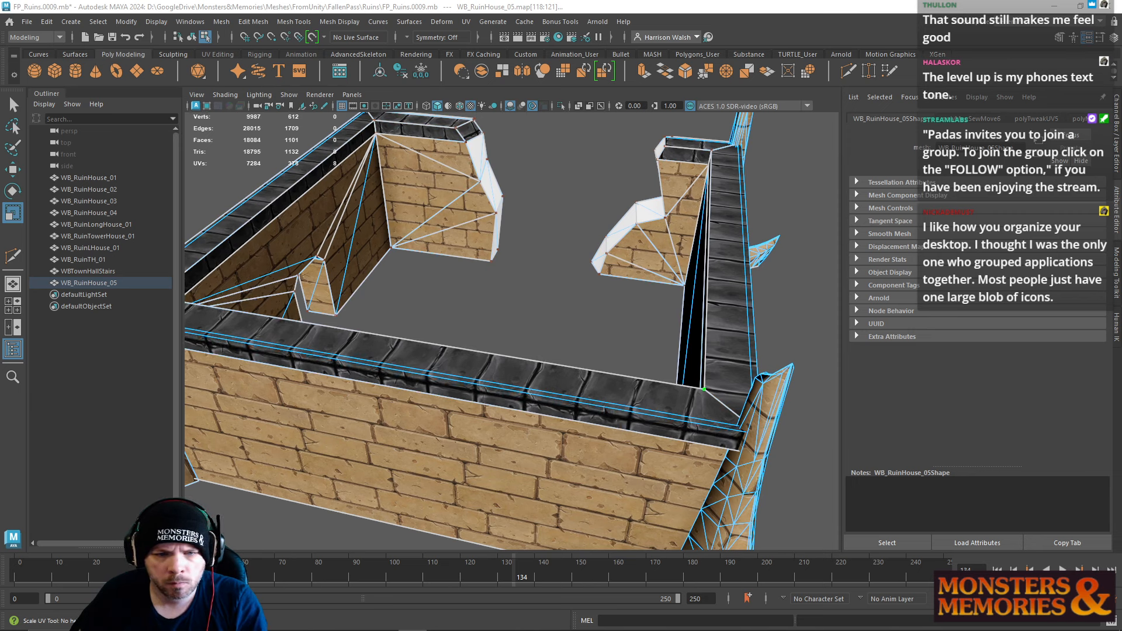
key(w)
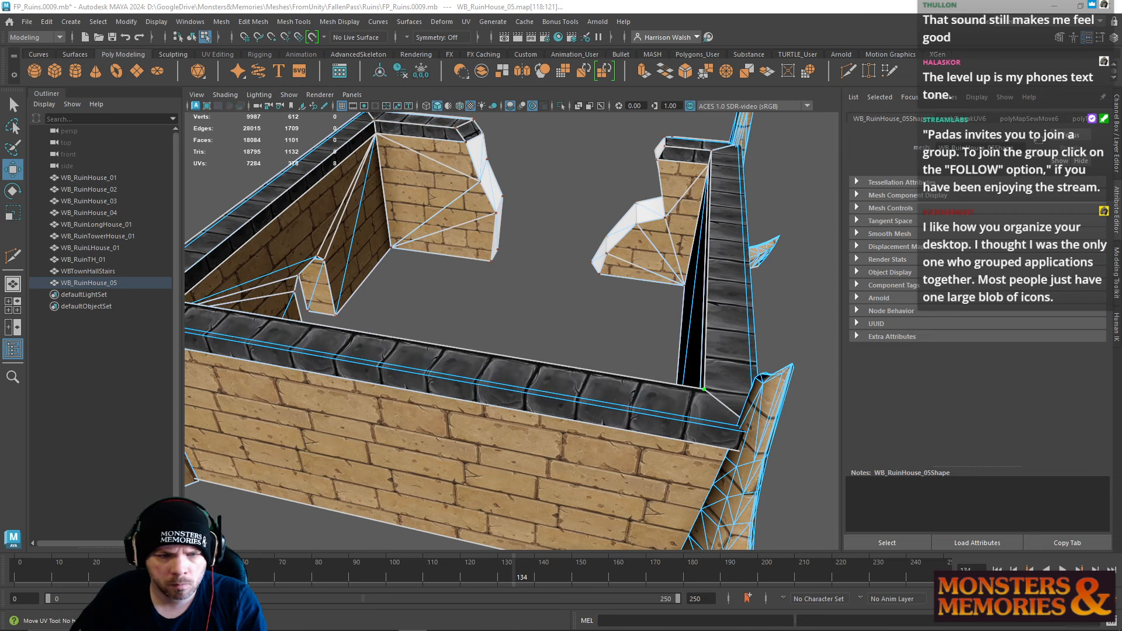
key(r)
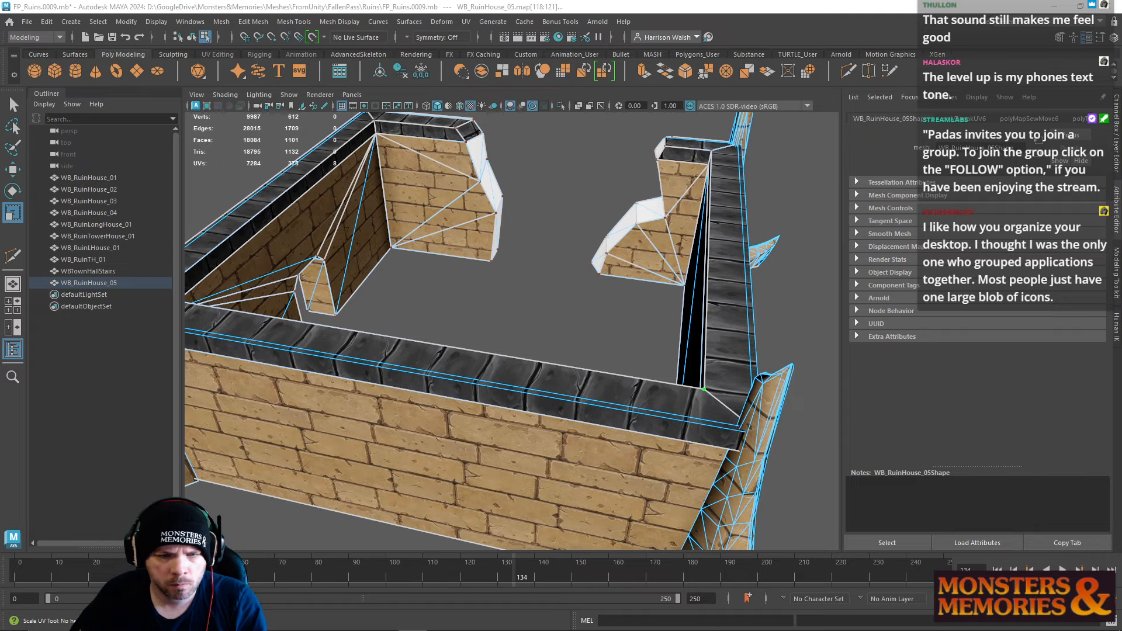
Step: Stitch the UVs along the inner top edge of the solid end wall's stone cap and unfold them along V
alt+drag(678, 487, 579, 387)
right_drag(410, 285, 401, 237)
click(447, 283)
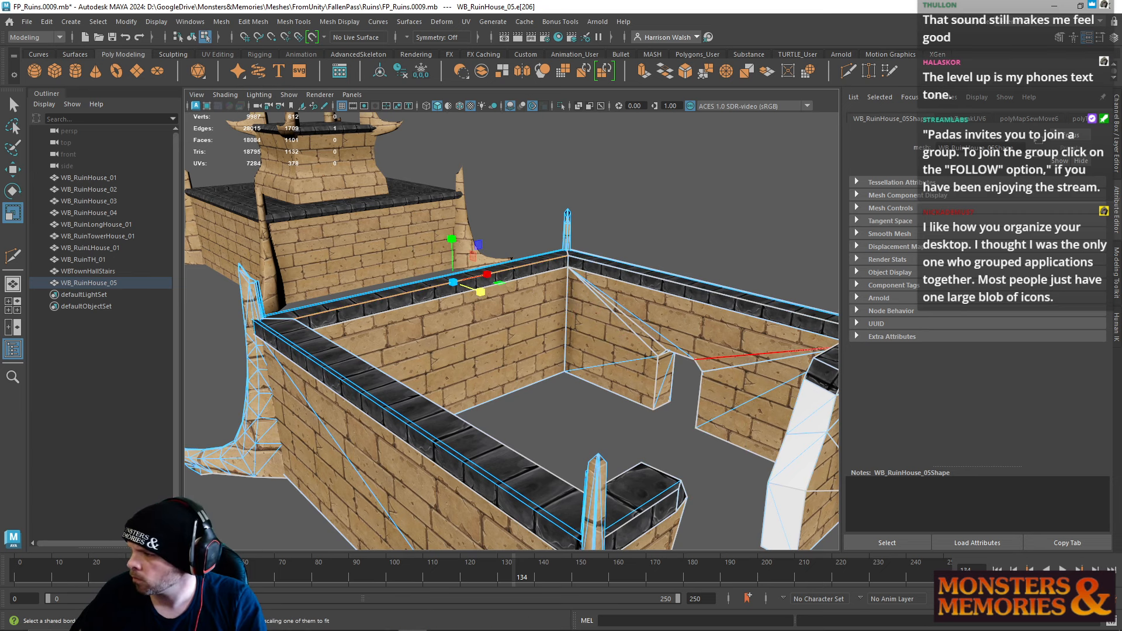
key(shift+s)
alt+drag(588, 393, 597, 367)
alt+right_drag(597, 367, 812, 544)
alt+drag(577, 398, 564, 347)
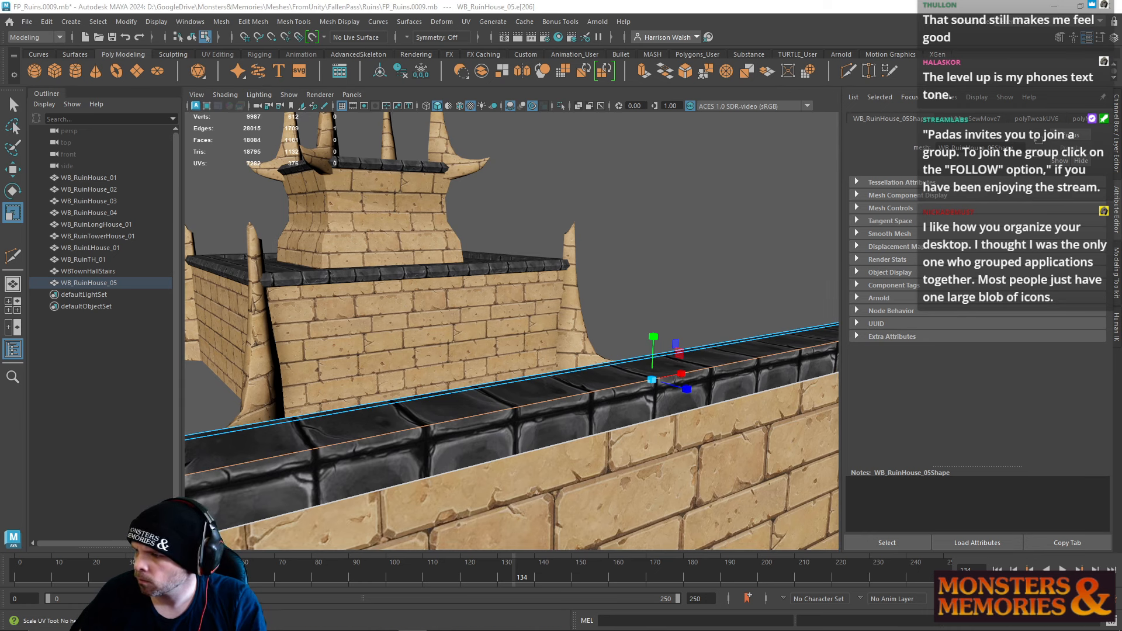
key(w)
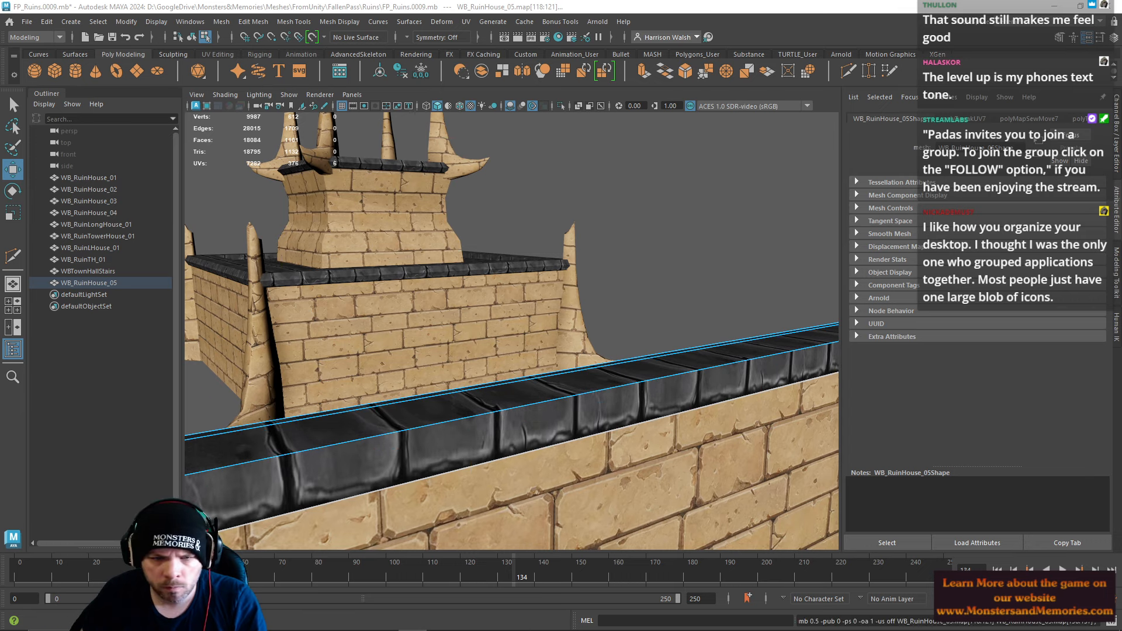
Step: Stitch the UVs along the lower inner edge of the solid end wall's stone cap
alt+drag(511, 433, 499, 296)
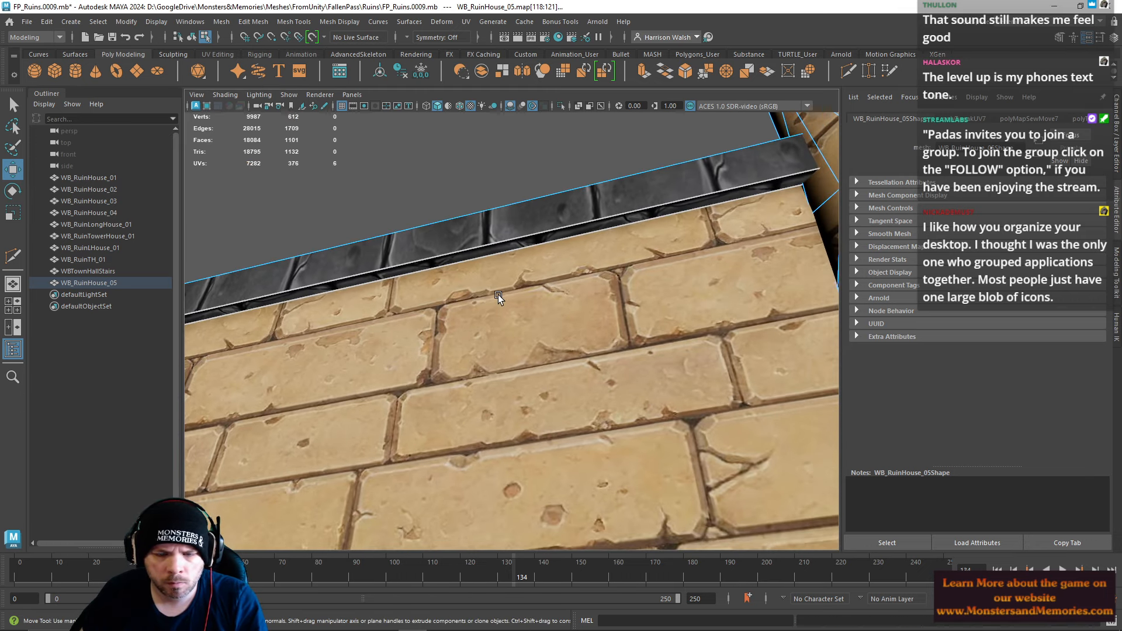
alt+middle_drag(467, 227, 573, 255)
right_drag(473, 256, 474, 226)
click(484, 292)
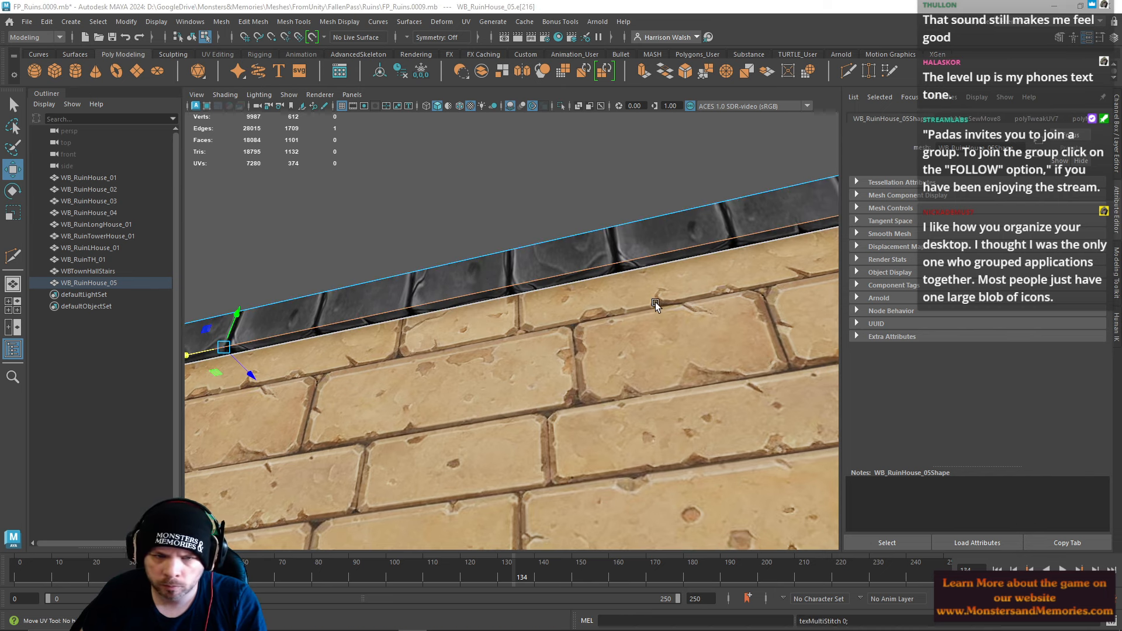
Step: Stitch the UVs along the two inner edges of the solid side wall's stone cap
mouse_move(616, 283)
alt+mouse_down()
mouse_move(623, 275)
mouse_move(608, 269)
alt+mouse_up()
right_drag(593, 264, 613, 236)
click(613, 206)
alt+drag(612, 211, 723, 294)
click(723, 294)
alt+drag(416, 296, 626, 351)
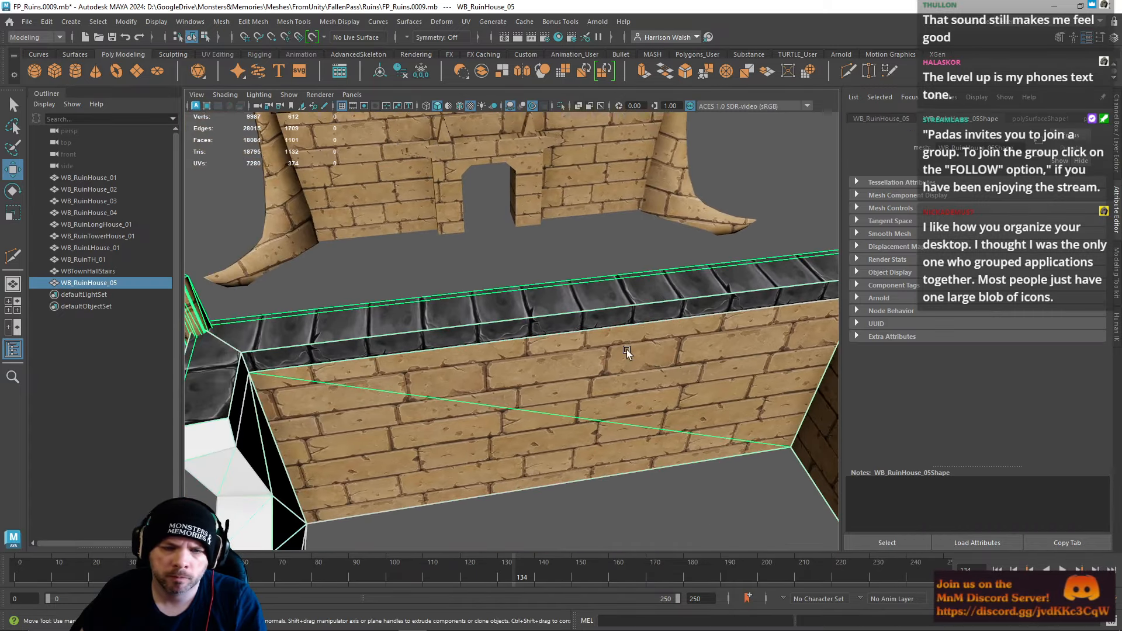
right_drag(547, 299, 541, 284)
click(528, 309)
alt+drag(418, 354, 567, 392)
alt+middle_drag(568, 392, 563, 346)
scroll(563, 346, up, 6)
alt+drag(563, 346, 419, 350)
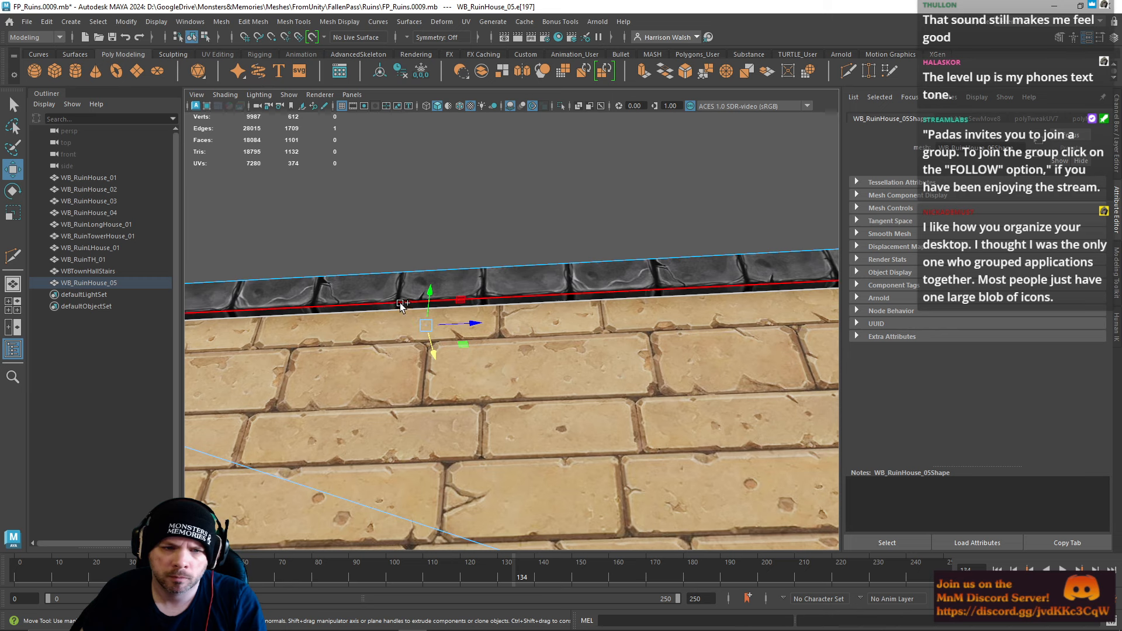
shift+click(400, 304)
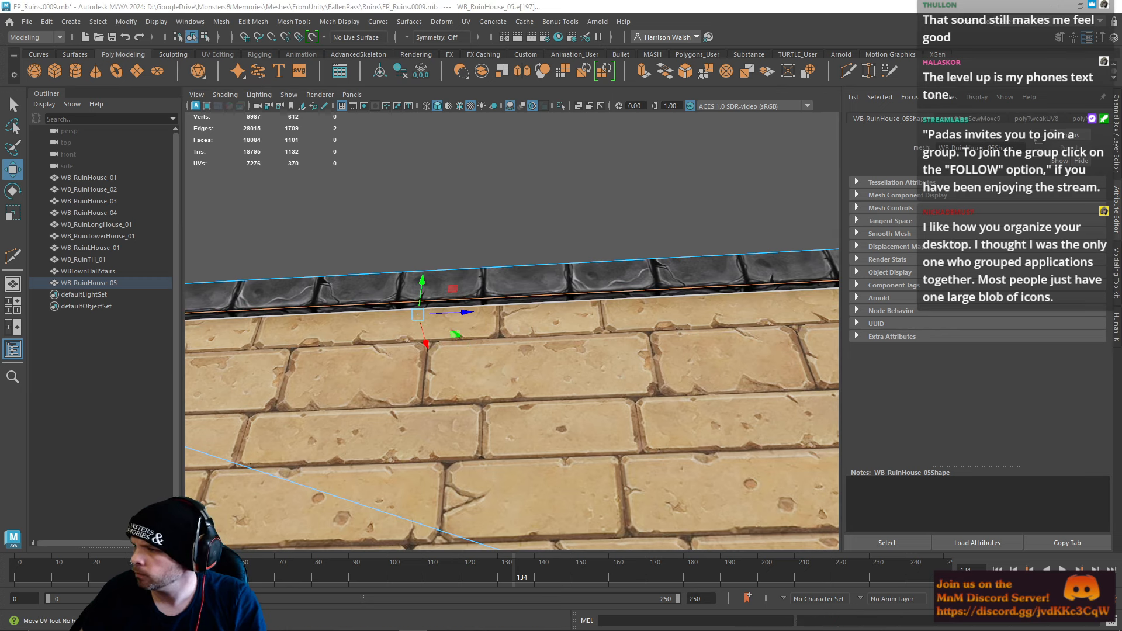
Step: Scale the UVs of the solid side wall's stone cap across its width and place the UV Editor beside the model
key(F12)
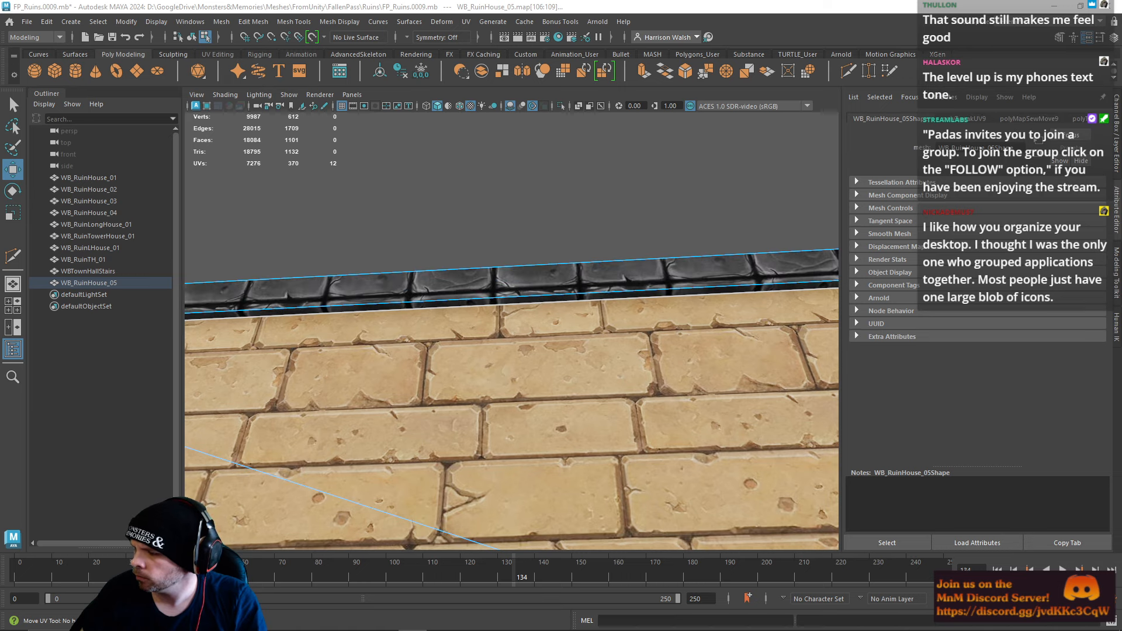
key(r)
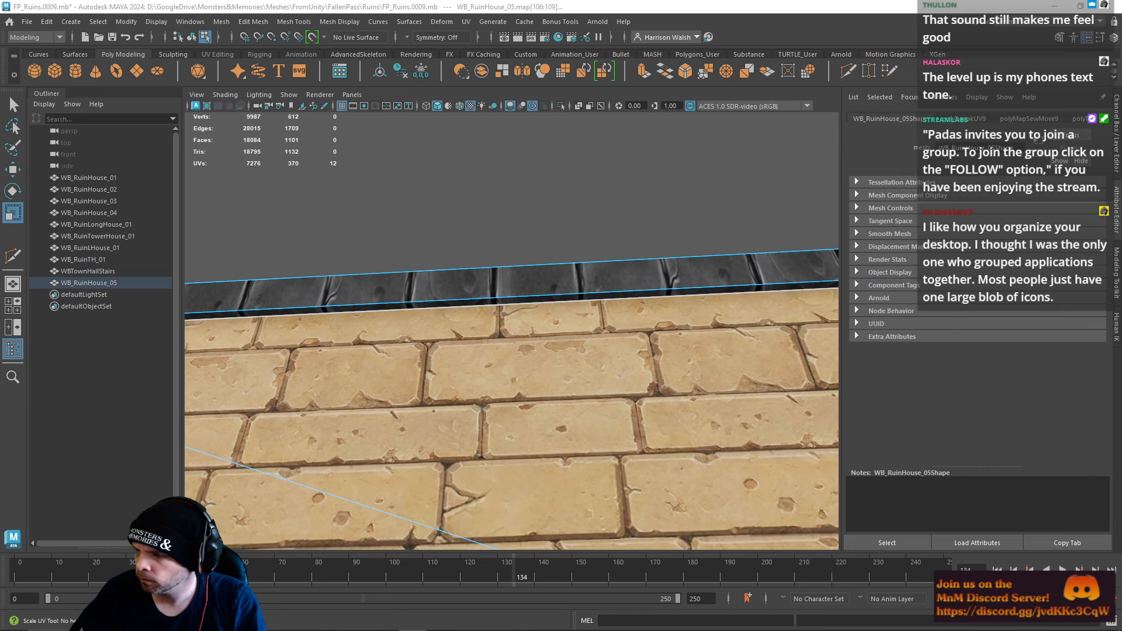
drag(1121, 87, 674, 67)
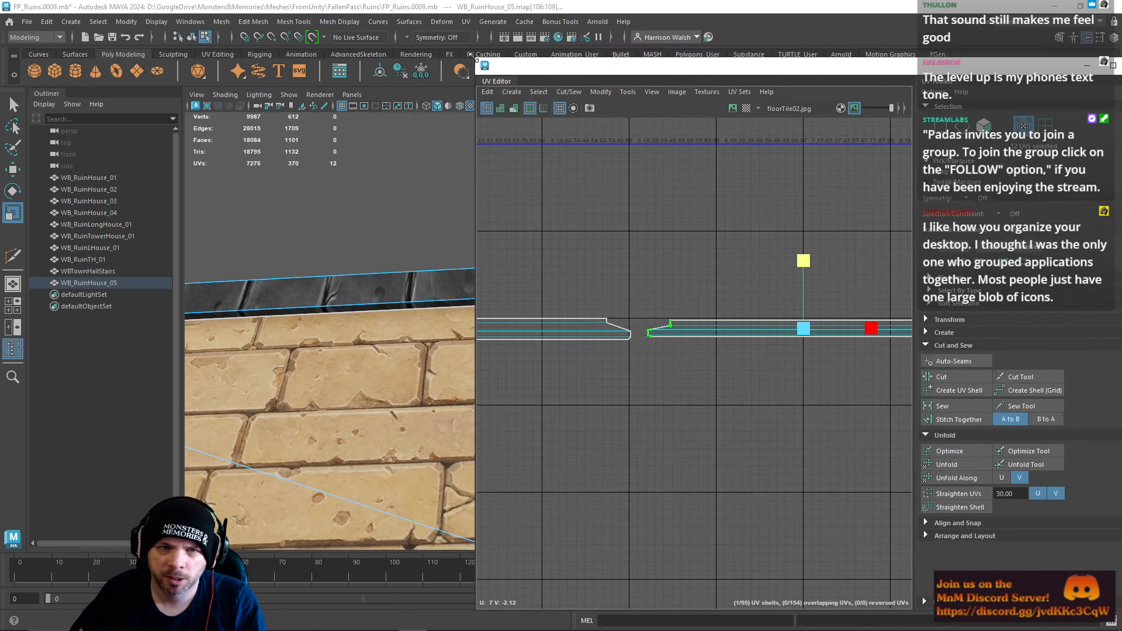
drag(476, 58, 541, 178)
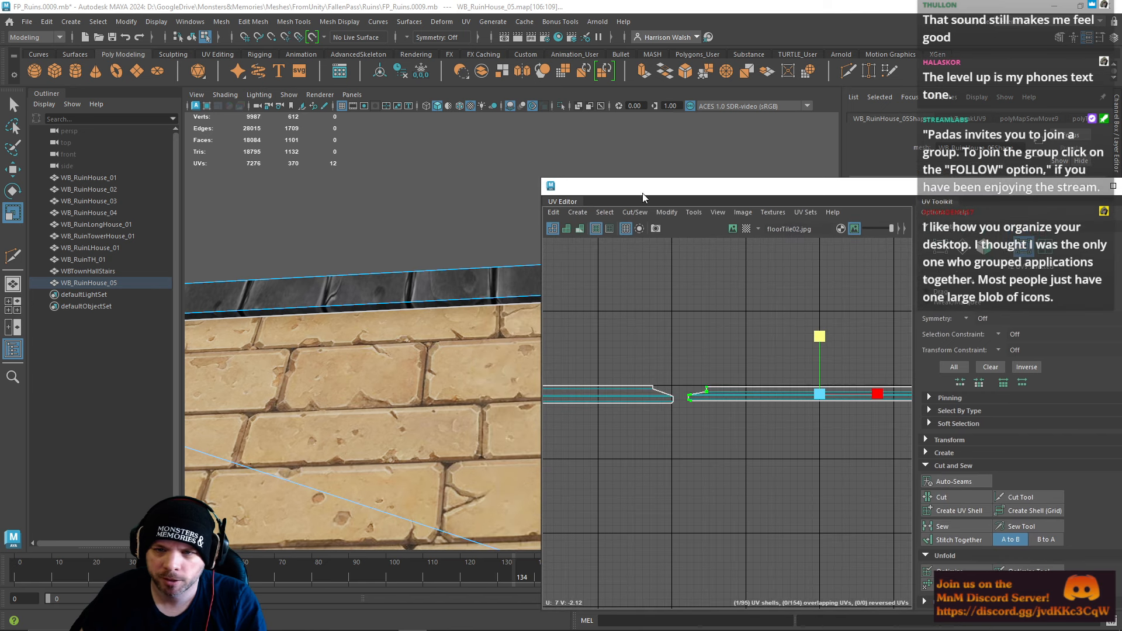
drag(834, 188, 763, 114)
scroll(642, 346, up, 5)
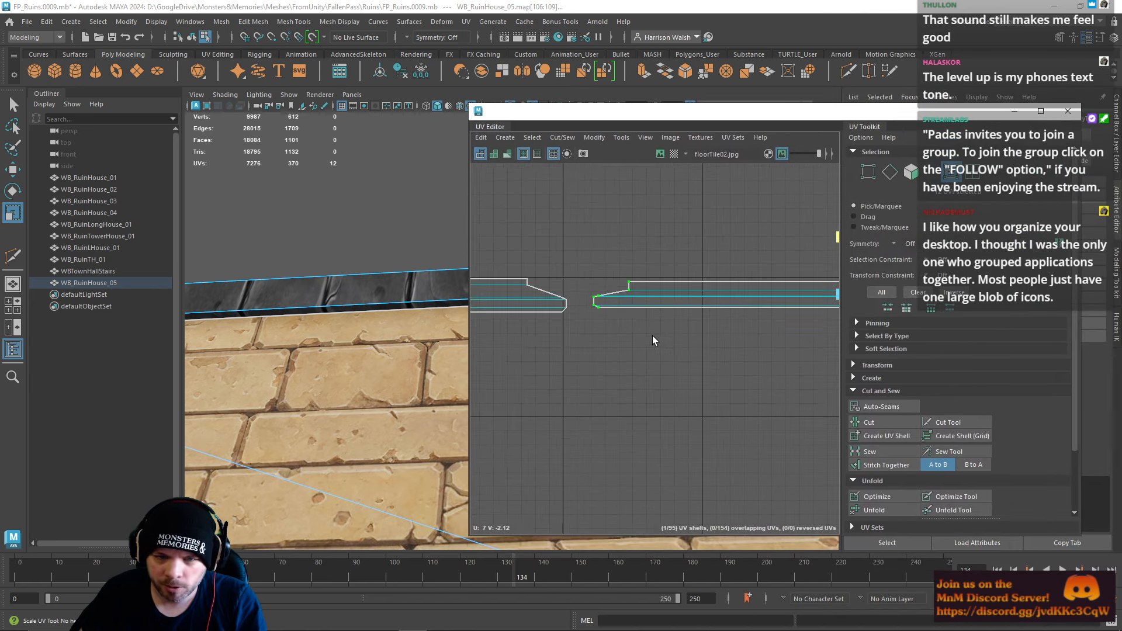
alt+middle_drag(738, 325, 659, 326)
scroll(751, 288, down, 6)
alt+middle_drag(682, 263, 574, 262)
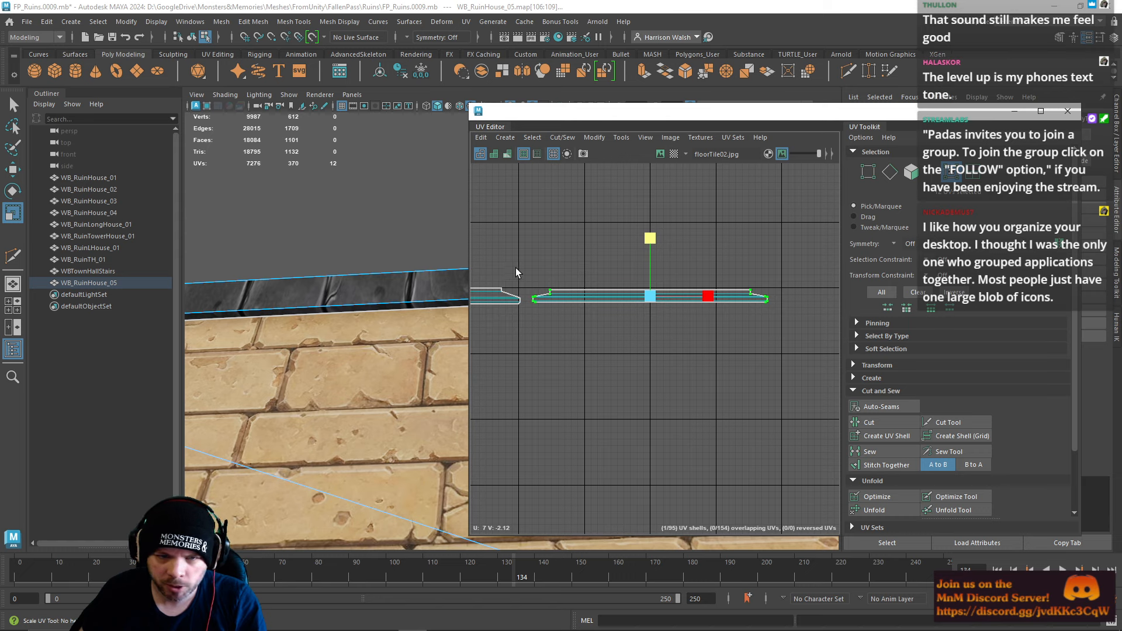
Step: Align the upper row of UVs on the neighbouring stone cap shells to their maximum V
drag(492, 279, 775, 294)
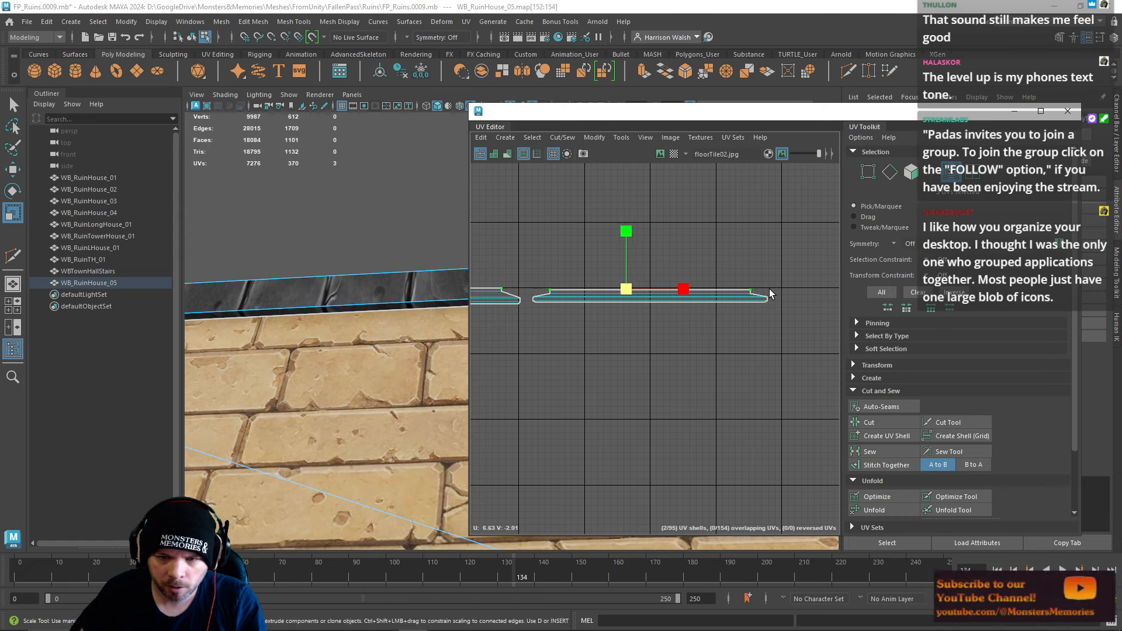
scroll(936, 474, down, 3)
click(893, 510)
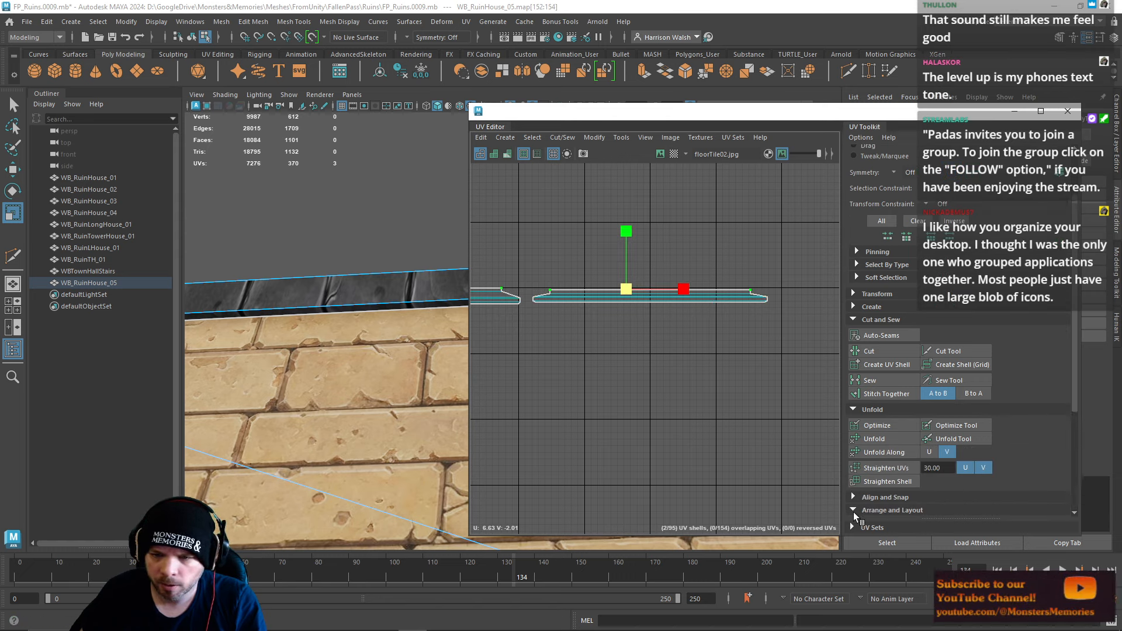
scroll(893, 513, down, 3)
click(859, 335)
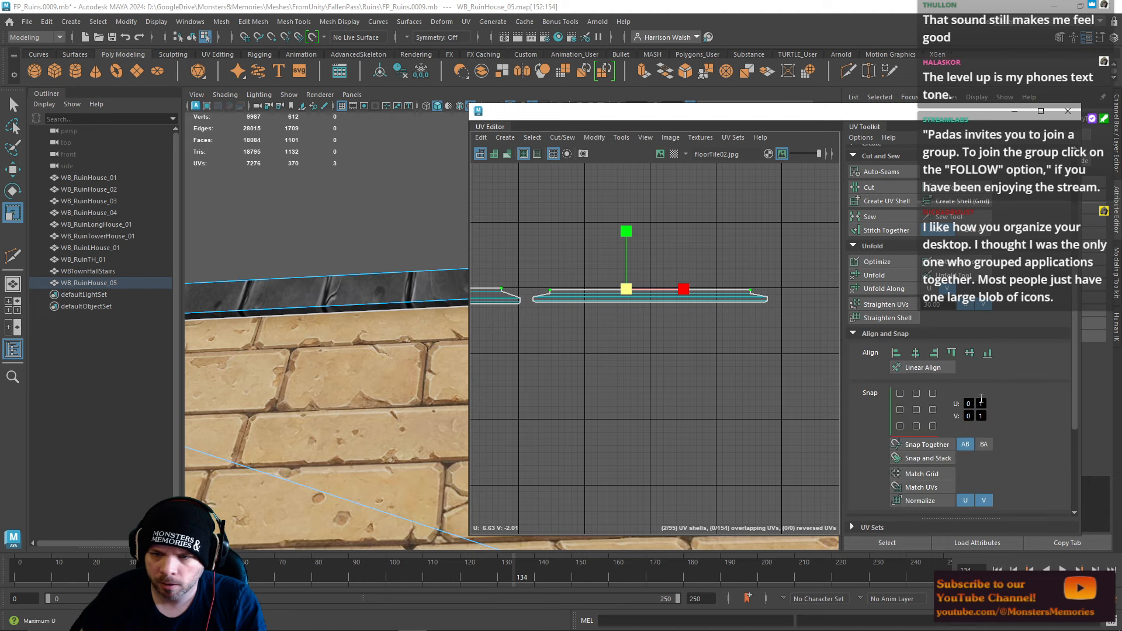
click(950, 354)
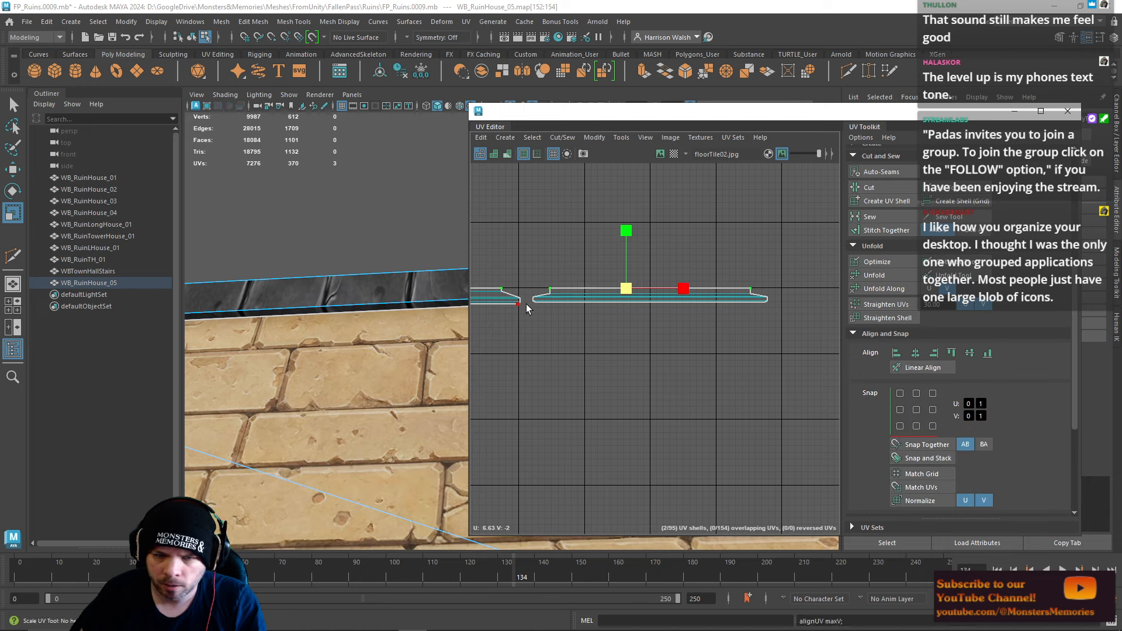
Step: Align the lower corner UVs of the neighbouring stone cap shells to their minimum V
drag(527, 304, 518, 306)
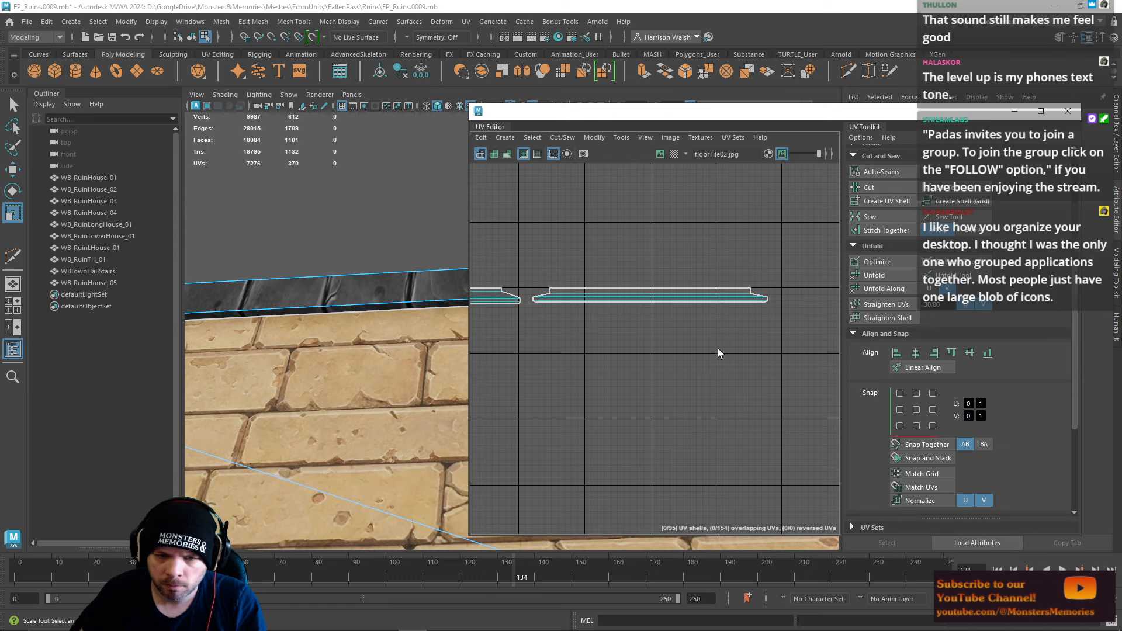
scroll(719, 352, up, 2)
click(788, 277)
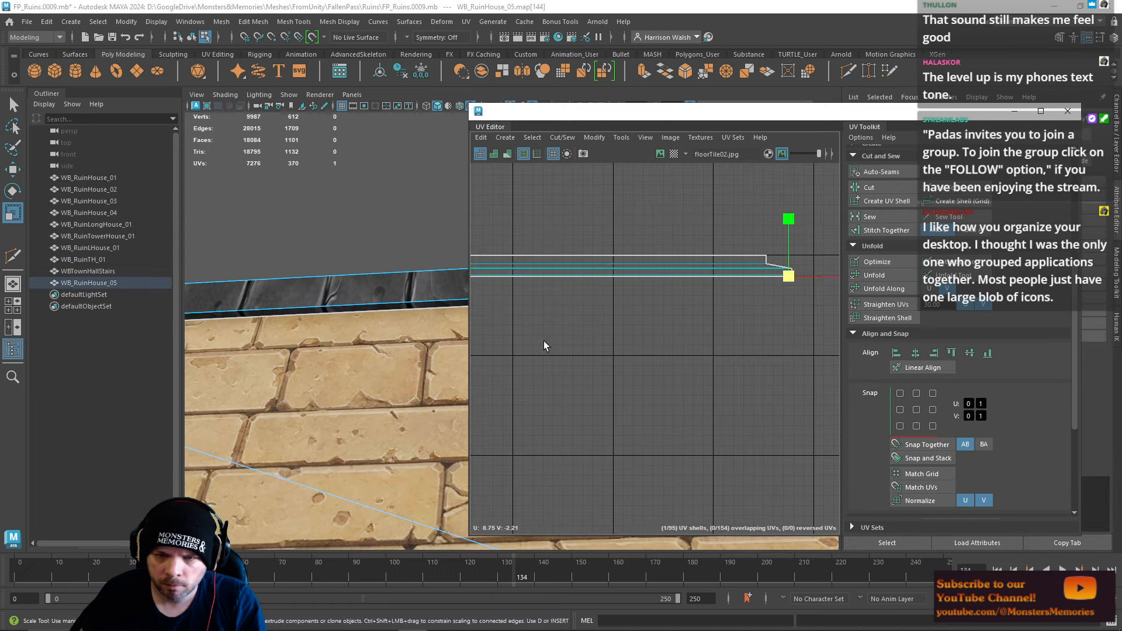
alt+middle_drag(544, 344, 900, 365)
shift+click(795, 299)
shift+click(760, 304)
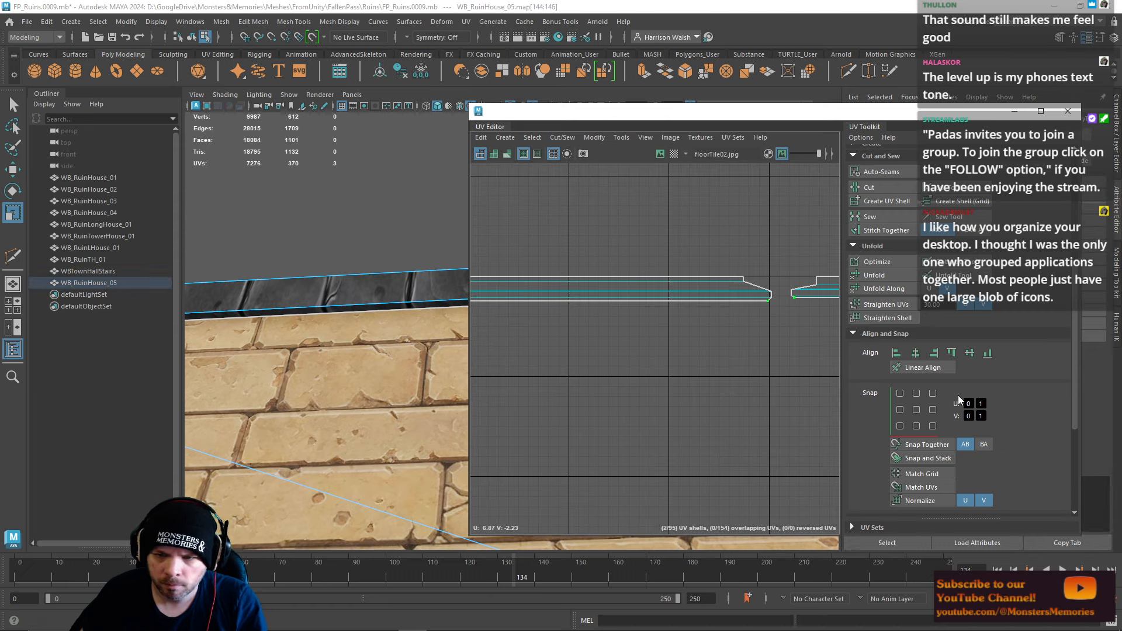
click(988, 353)
Step: Unfold the UVs between the upper and lower rows of the side wall's cap shell along V
alt+middle_drag(708, 362, 477, 383)
scroll(589, 288, down, 2)
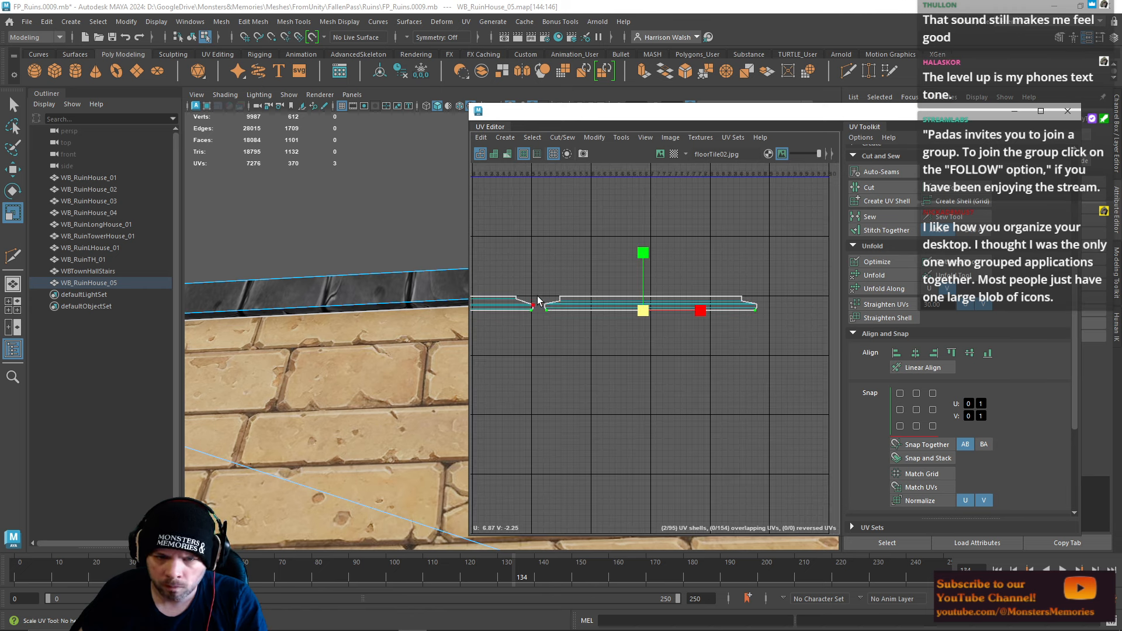
drag(630, 320, 780, 308)
click(902, 289)
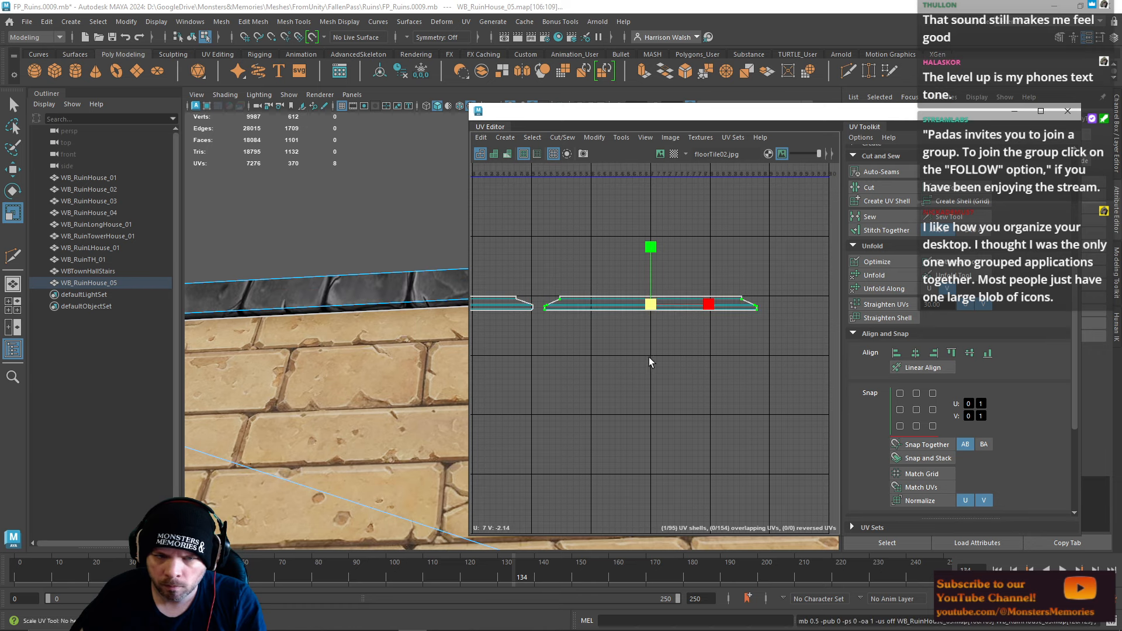
alt+drag(356, 258, 577, 327)
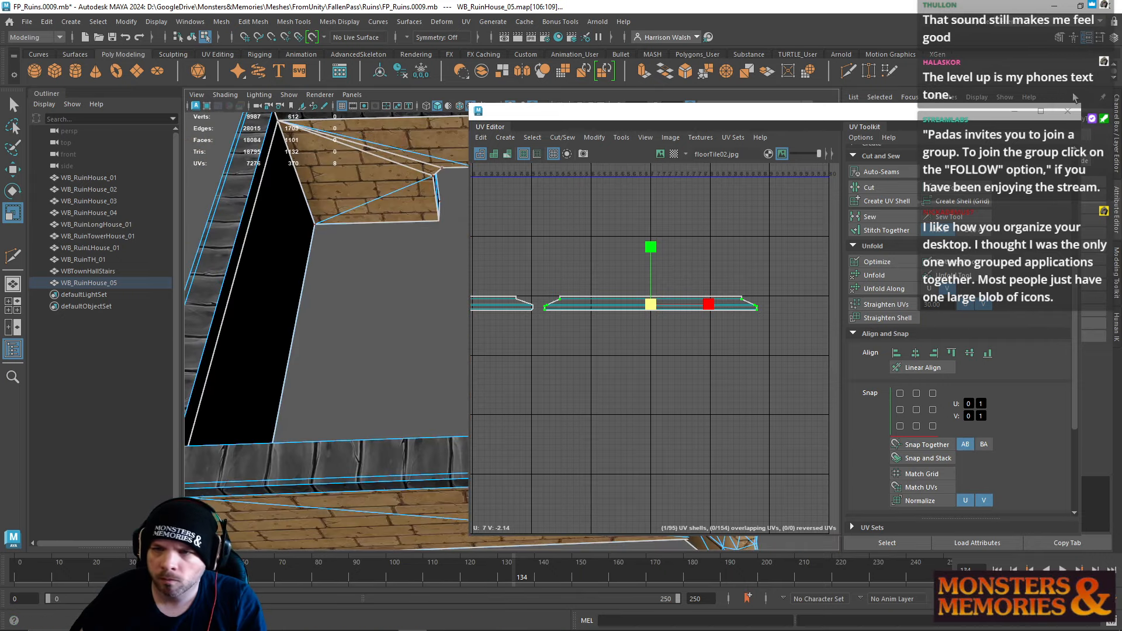
Step: Move the UV Editor aside and unfold the neighbouring stone cap shell's UVs along U
drag(941, 115, 1083, 123)
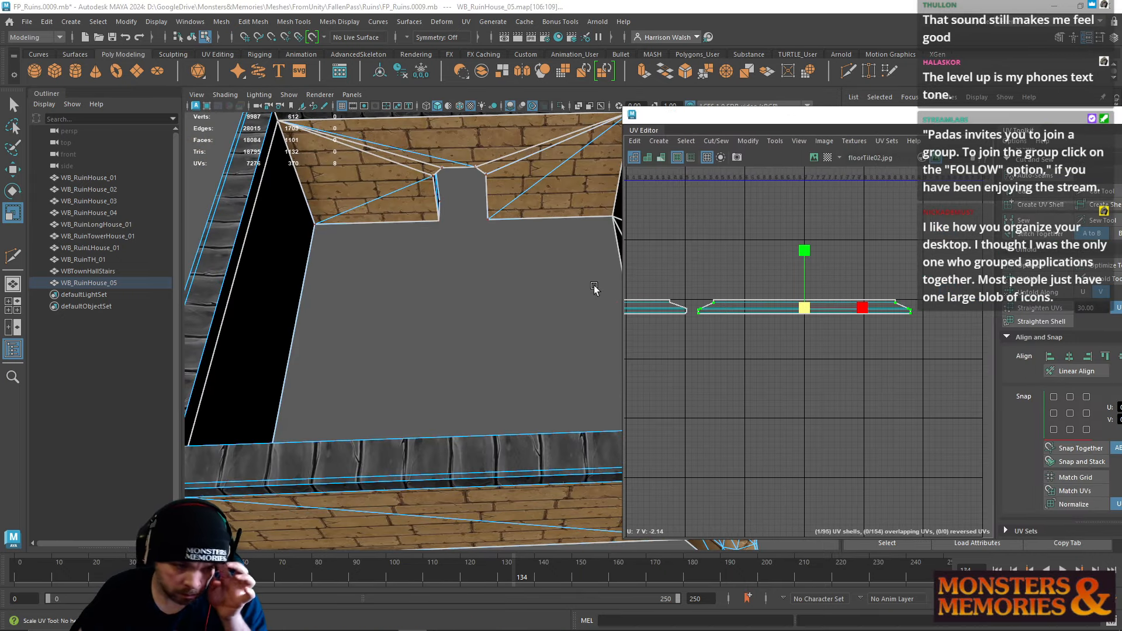
alt+drag(431, 346, 535, 372)
alt+middle_drag(701, 317, 879, 307)
drag(657, 286, 881, 363)
click(1085, 291)
click(1037, 292)
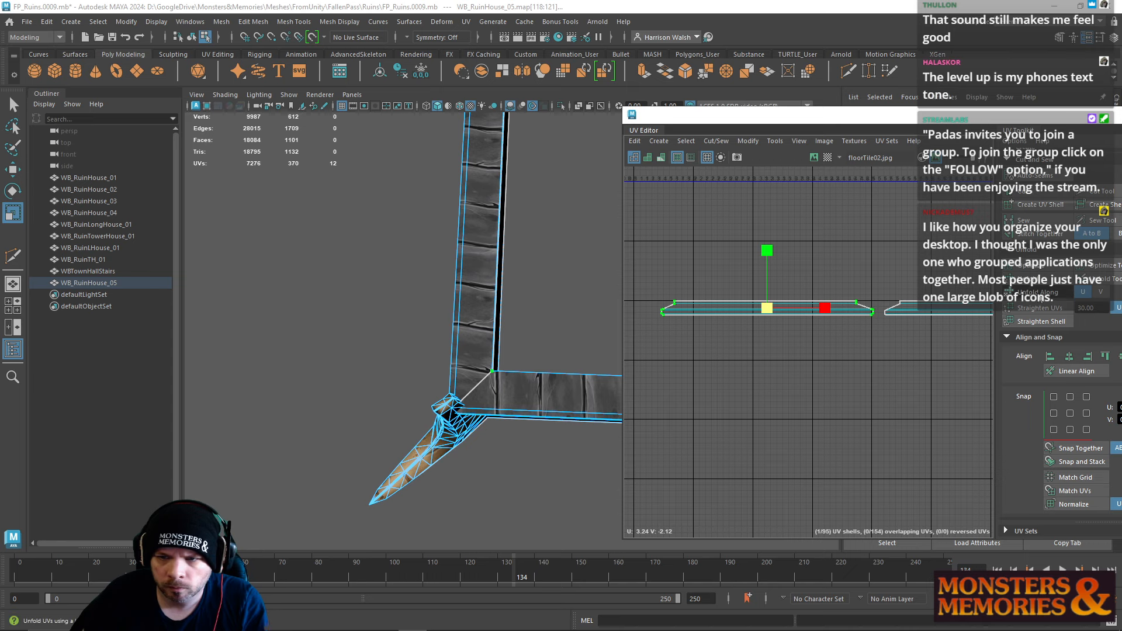
Step: Select the whole side wall cap shell and repeat the U unfold on it
alt+middle_drag(872, 331, 650, 336)
double_click(724, 314)
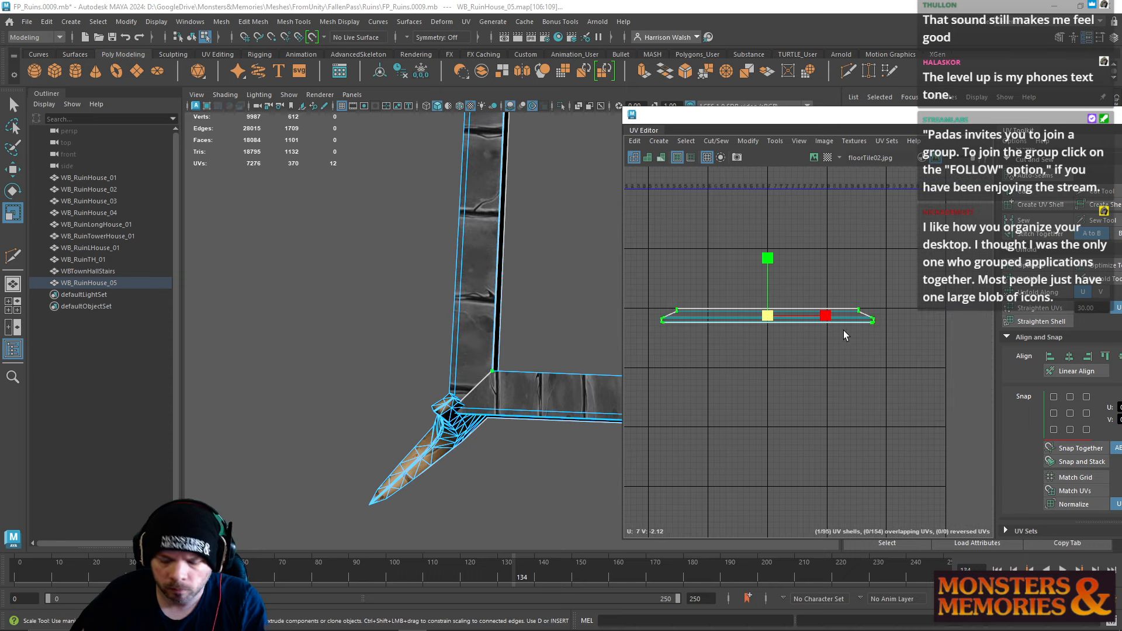
key(g)
alt+middle_drag(757, 328, 882, 341)
Step: Overlay the side wall cap shell on the neighbouring cap shell to compare their size, then set it beside that shell
key(w)
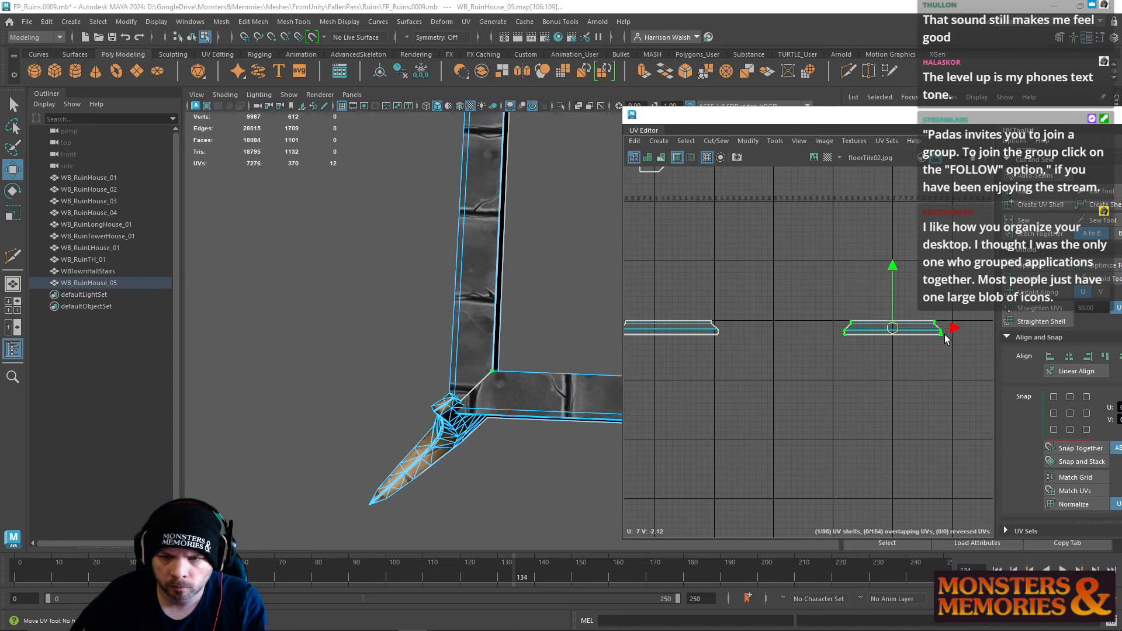
drag(952, 336, 729, 340)
alt+middle_drag(729, 339, 840, 328)
drag(840, 328, 842, 328)
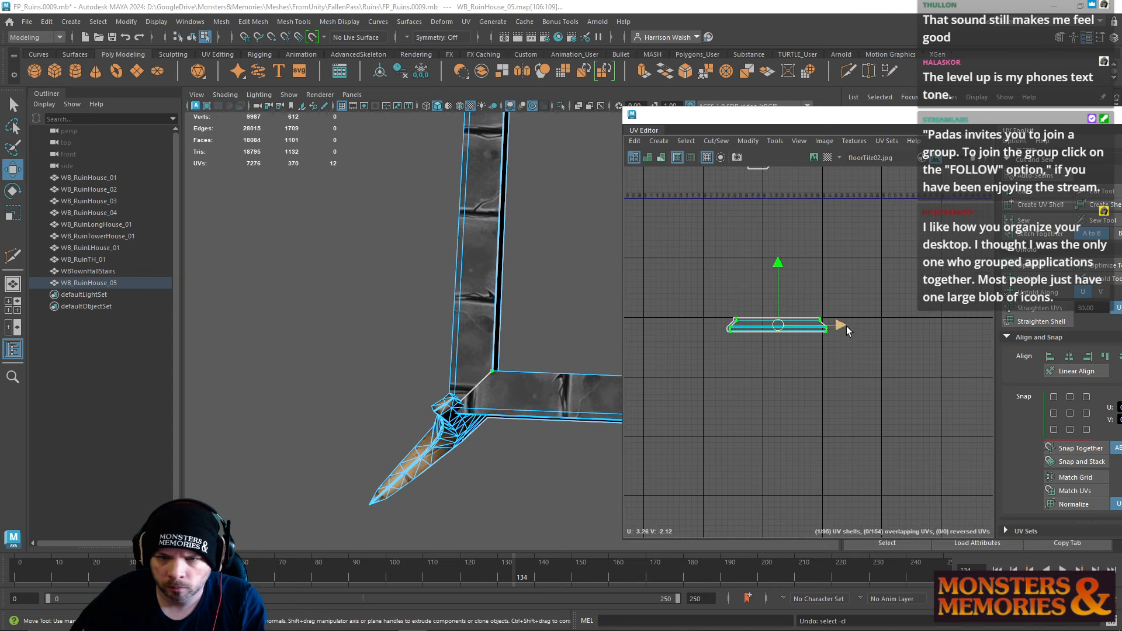
drag(842, 326, 975, 323)
Step: Scale both cap shells wider along U together to make the stone tiles smaller
drag(759, 296, 920, 371)
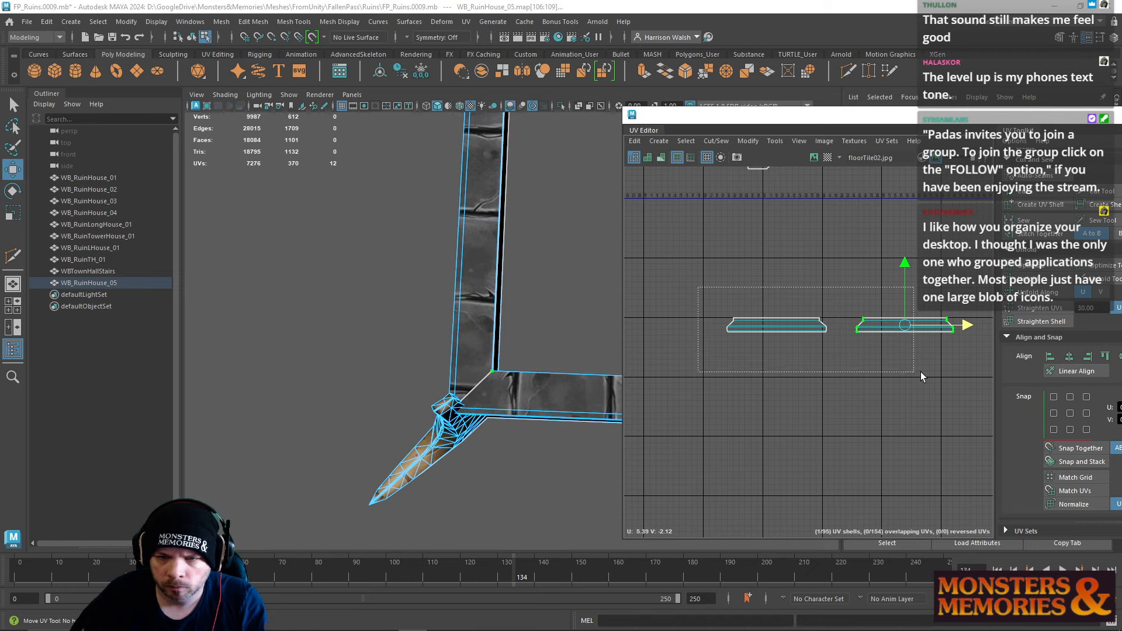
key(r)
drag(902, 326, 929, 326)
Step: Slide the two cap shells along U to line up their stone tiles at the wall corner
key(w)
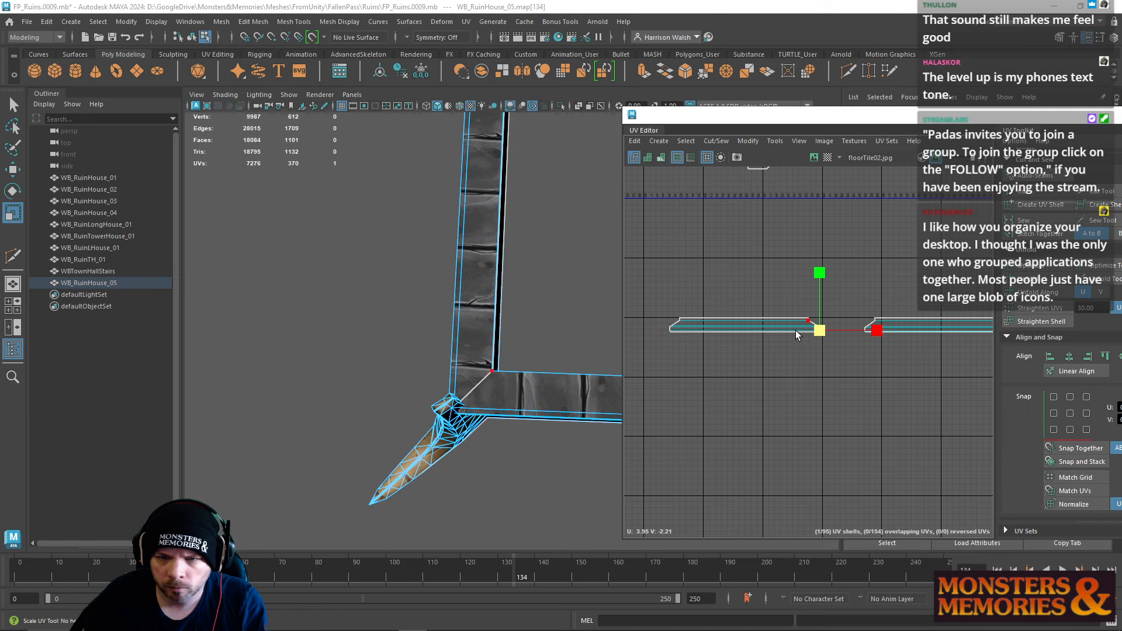
click(799, 331)
drag(808, 325, 806, 324)
click(890, 327)
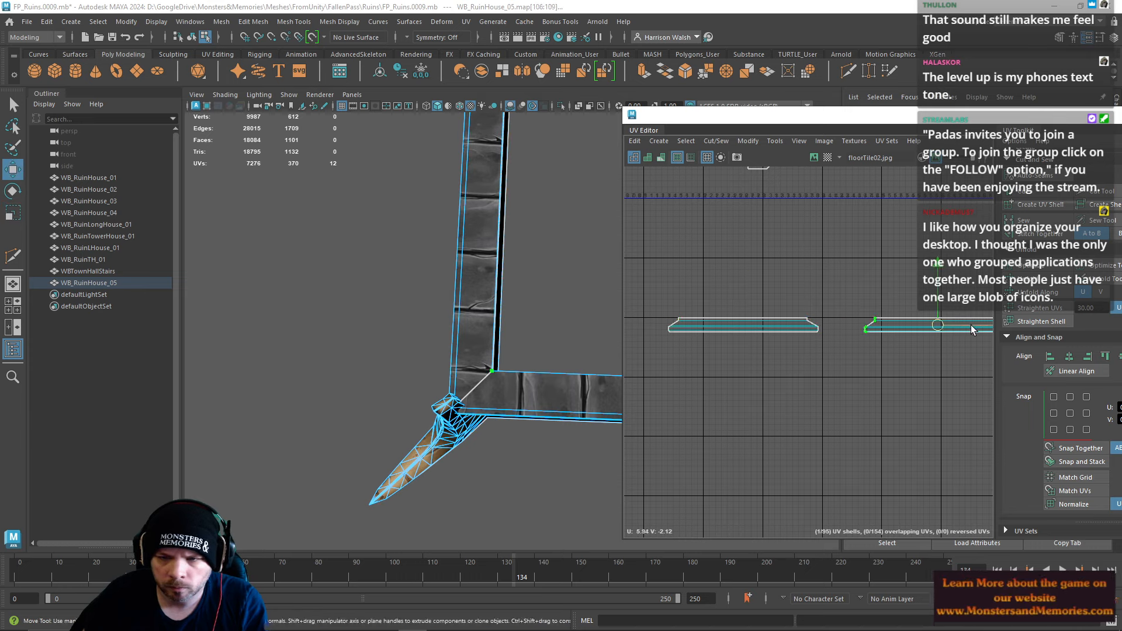
drag(970, 325, 962, 328)
Step: Move the corner-end UVs of each cap shell along U to adjust how the stone tiles meet at the wall corner
alt+middle_drag(534, 394, 194, 341)
alt+drag(194, 341, 344, 301)
alt+middle_drag(798, 376, 726, 395)
drag(909, 370, 963, 353)
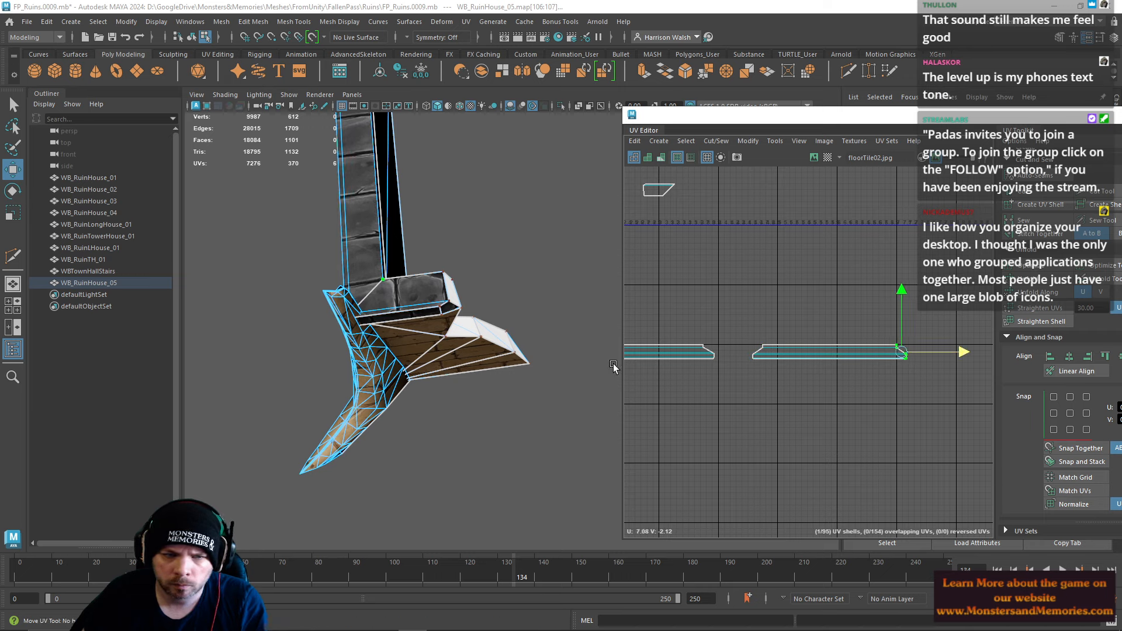
alt+drag(439, 337, 707, 381)
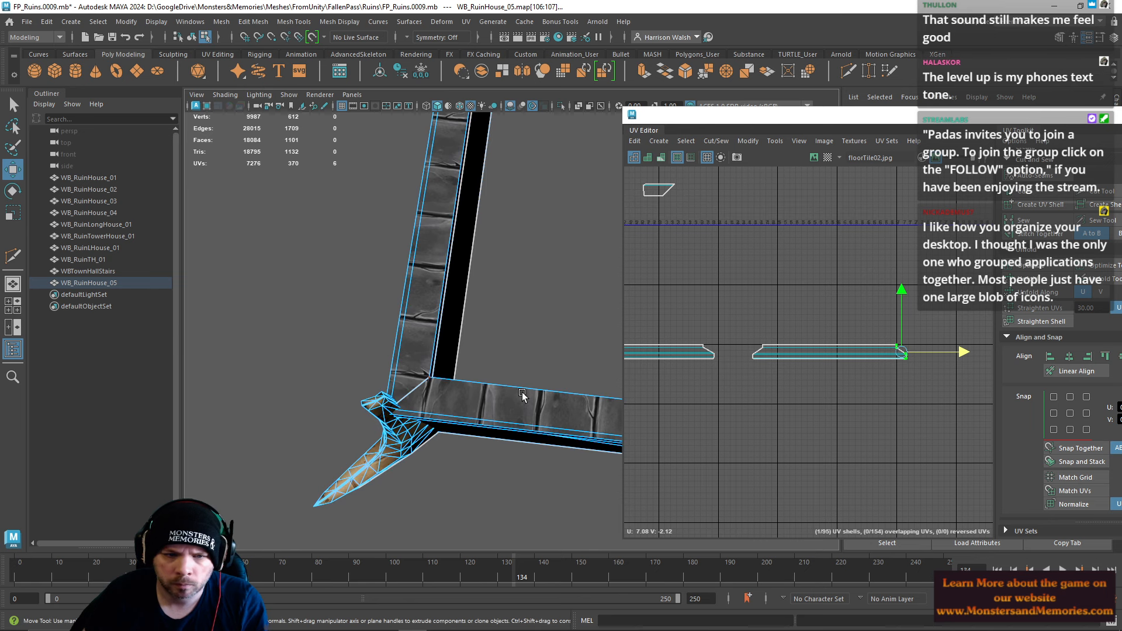
alt+drag(461, 374, 457, 431)
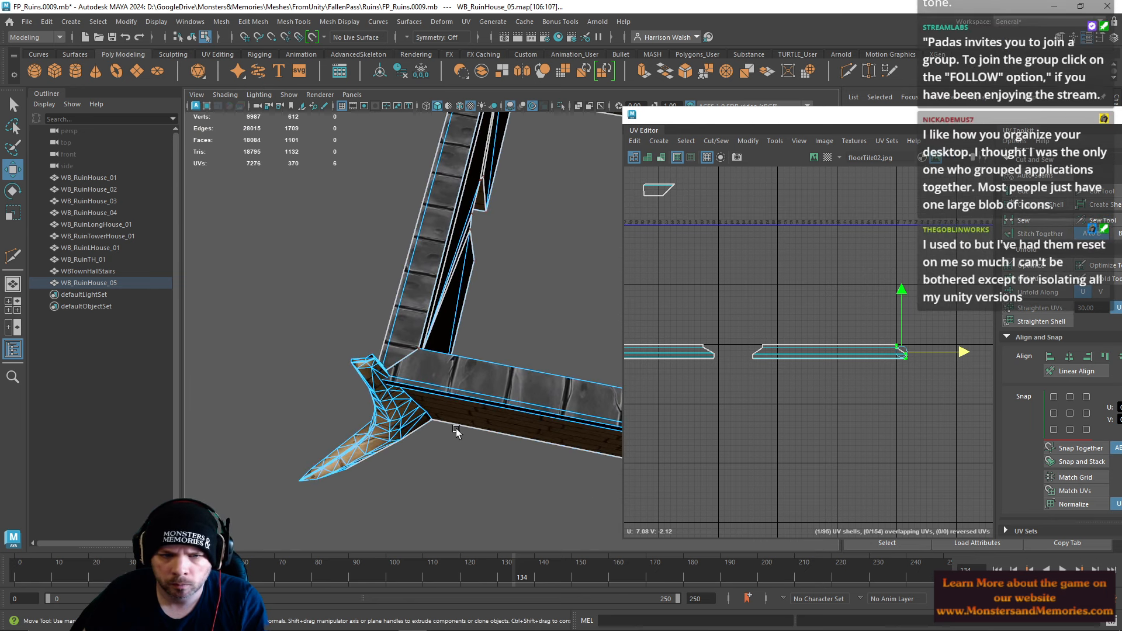
alt+middle_drag(773, 381, 991, 373)
drag(771, 320, 844, 347)
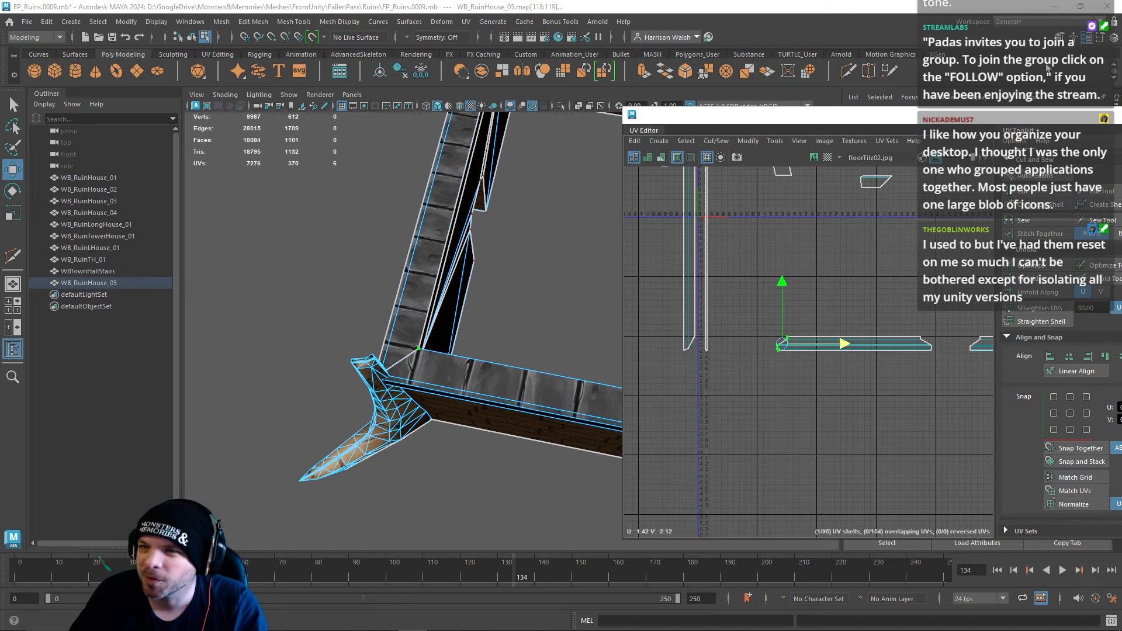
drag(935, 7, 1121, 69)
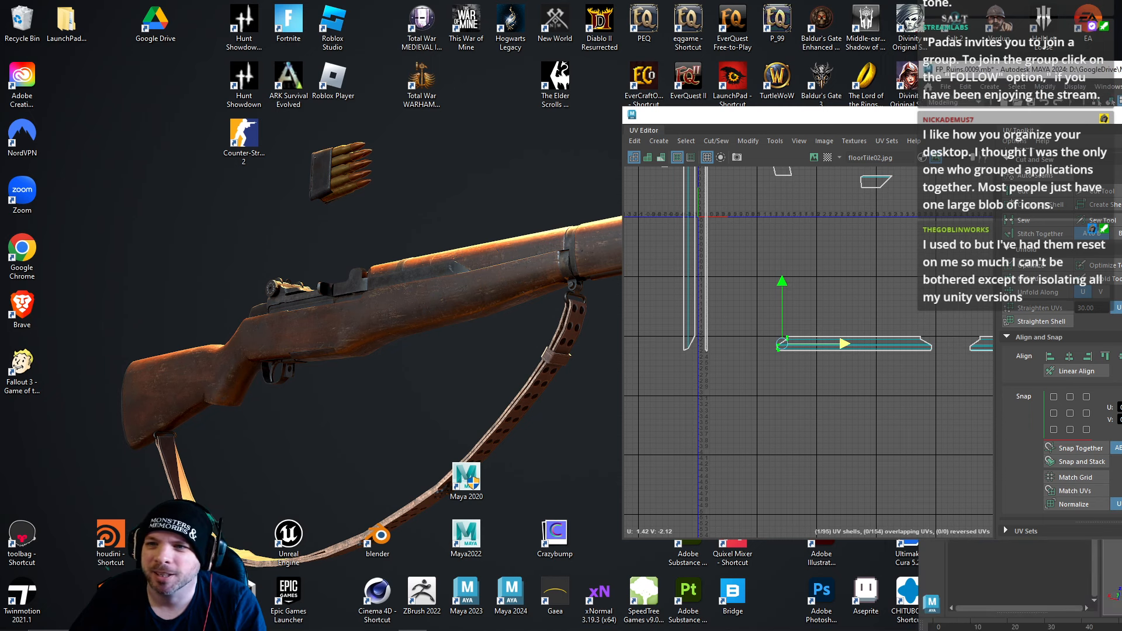
drag(1018, 119, 1121, 138)
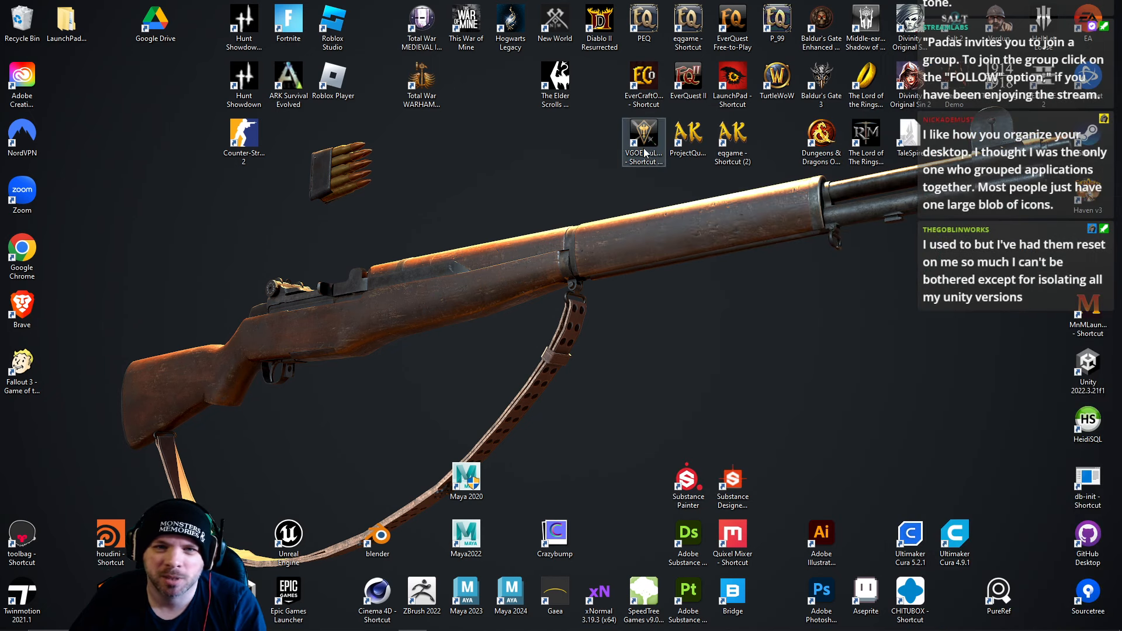
drag(754, 244, 660, 23)
drag(942, 276, 820, 35)
drag(1036, 272, 953, 15)
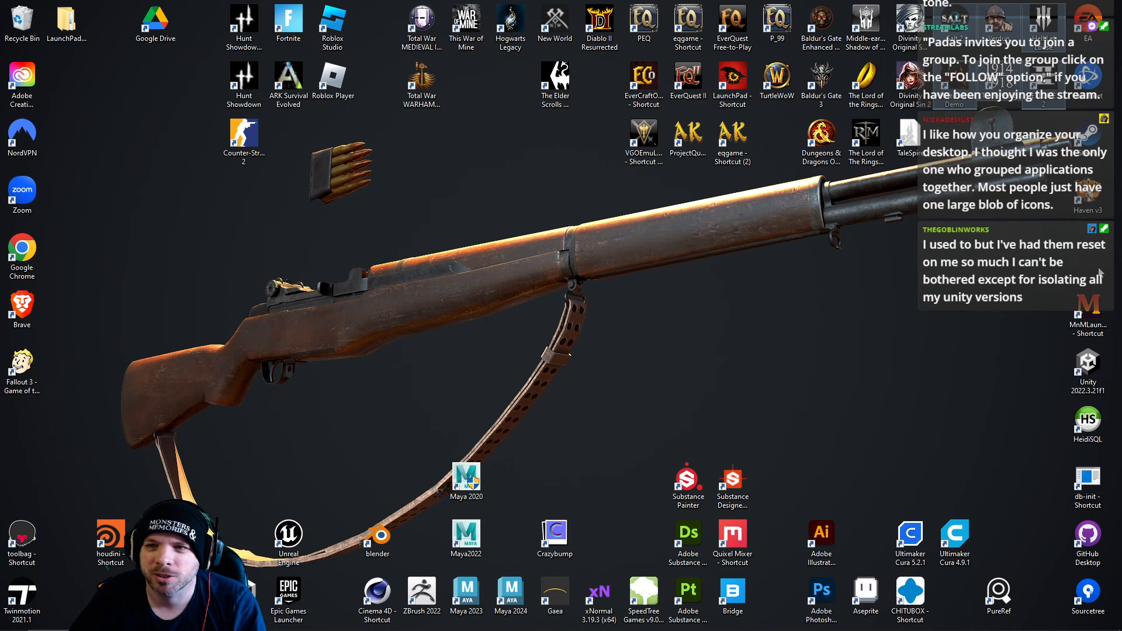
drag(345, 219, 256, 21)
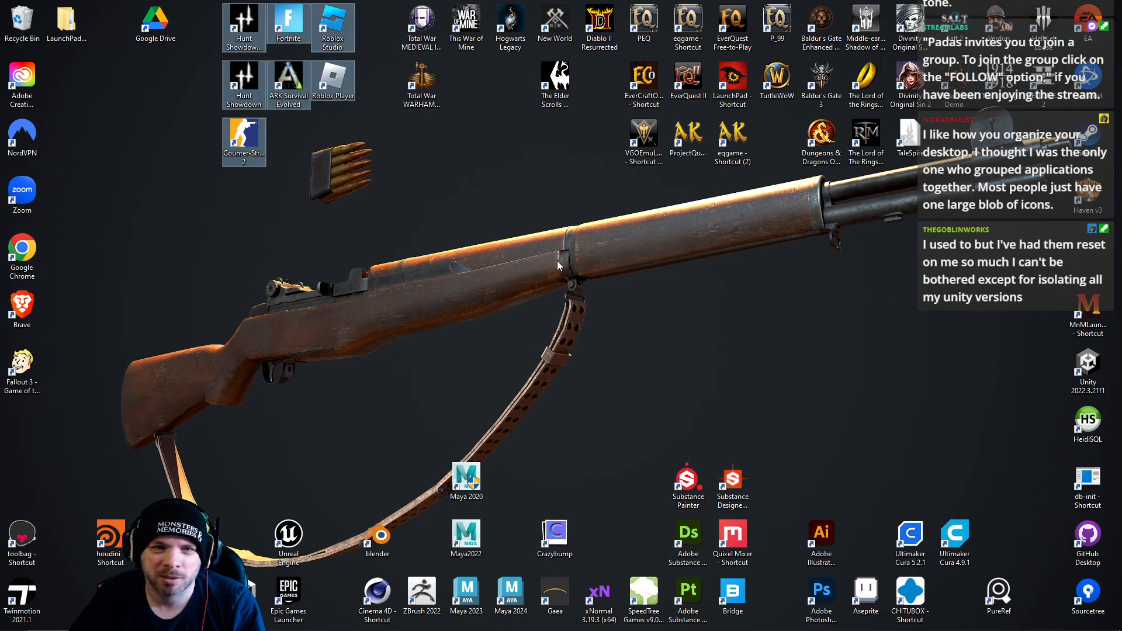
drag(556, 261, 407, 16)
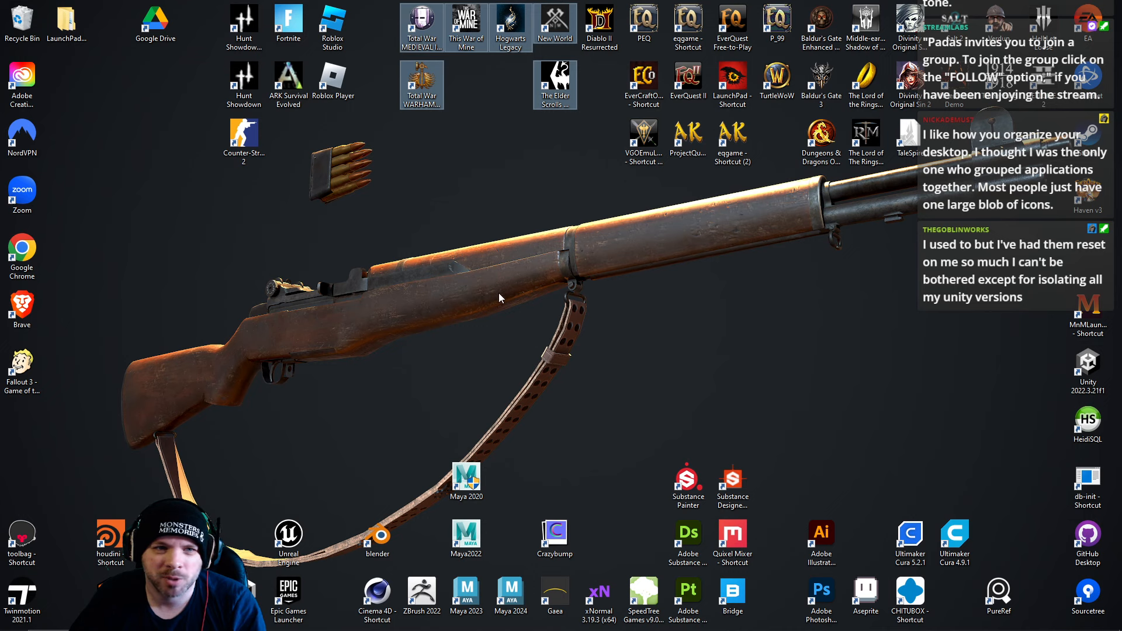
drag(471, 243, 412, 24)
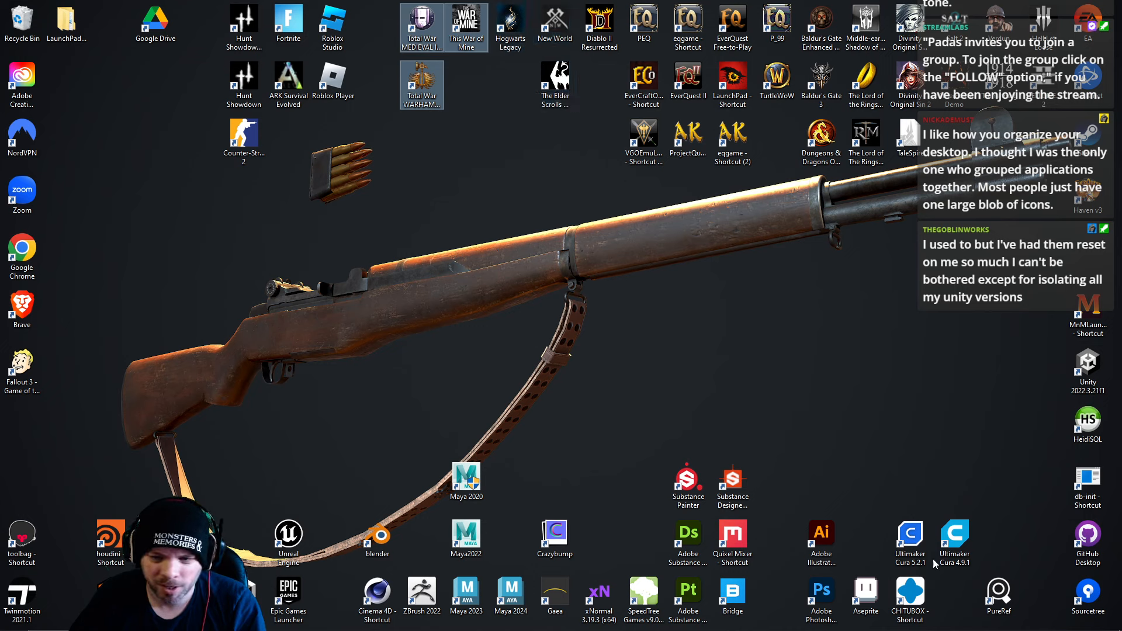
drag(1040, 273, 1078, 620)
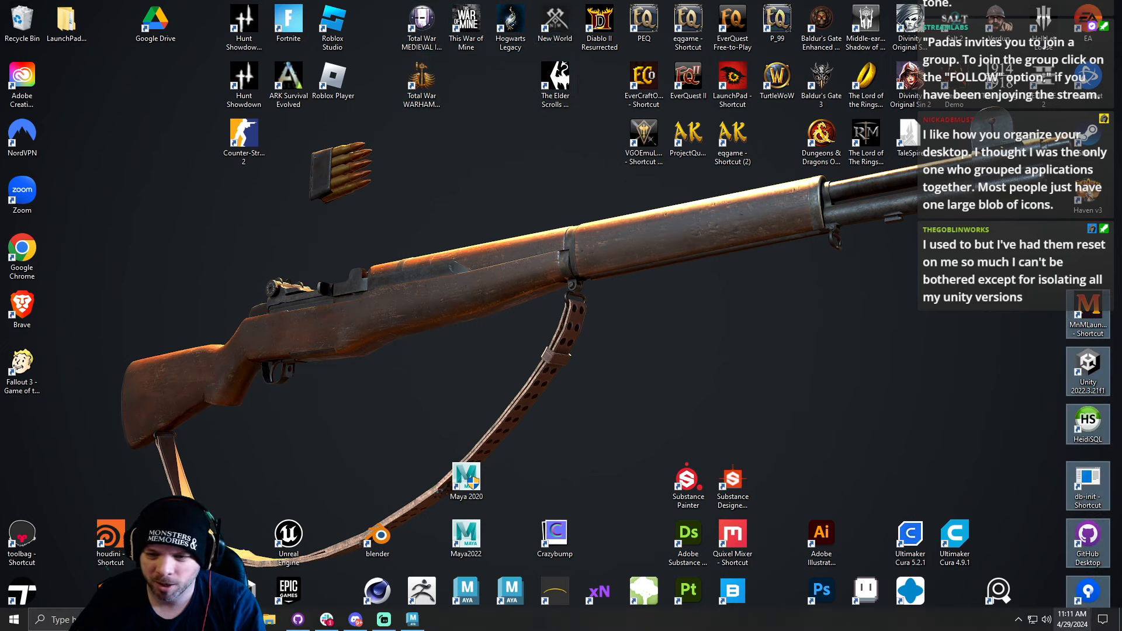
drag(854, 433, 977, 620)
drag(798, 476, 841, 630)
mouse_move(636, 403)
mouse_down()
mouse_move(709, 561)
mouse_move(718, 625)
mouse_move(709, 570)
mouse_move(737, 599)
mouse_move(705, 456)
mouse_up()
drag(757, 394, 699, 612)
drag(630, 502, 650, 607)
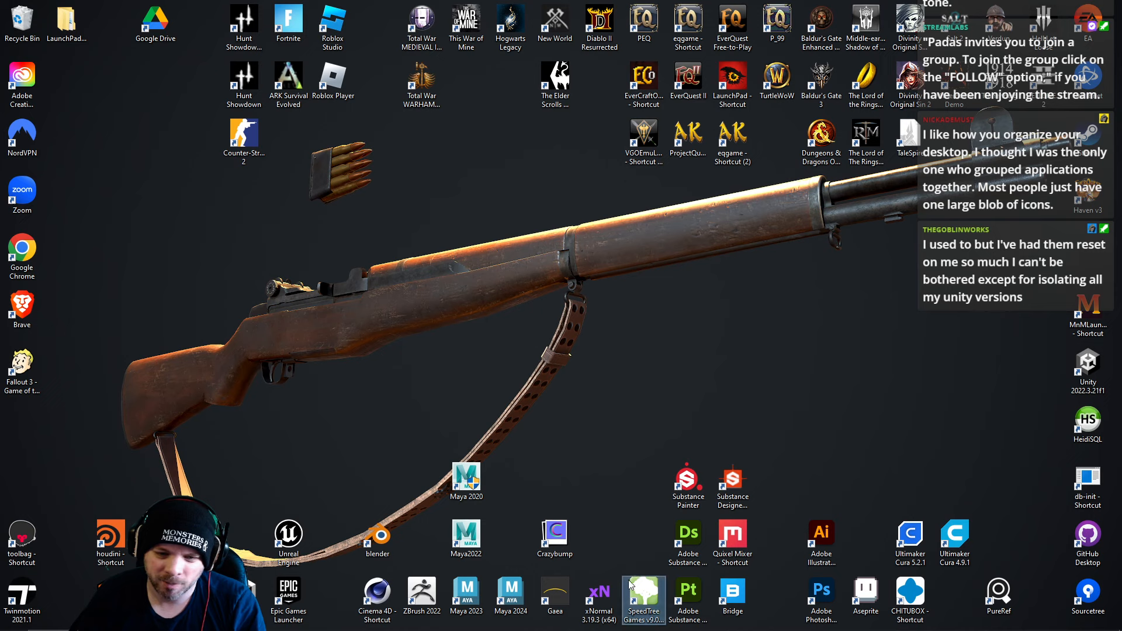
drag(544, 503, 646, 630)
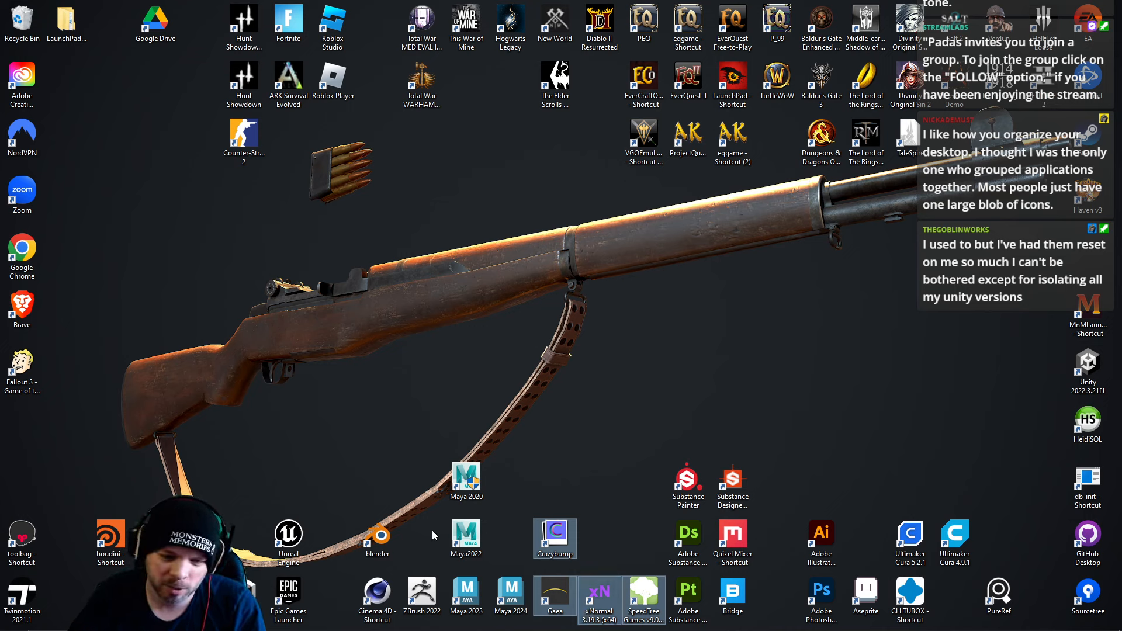
drag(428, 402, 506, 625)
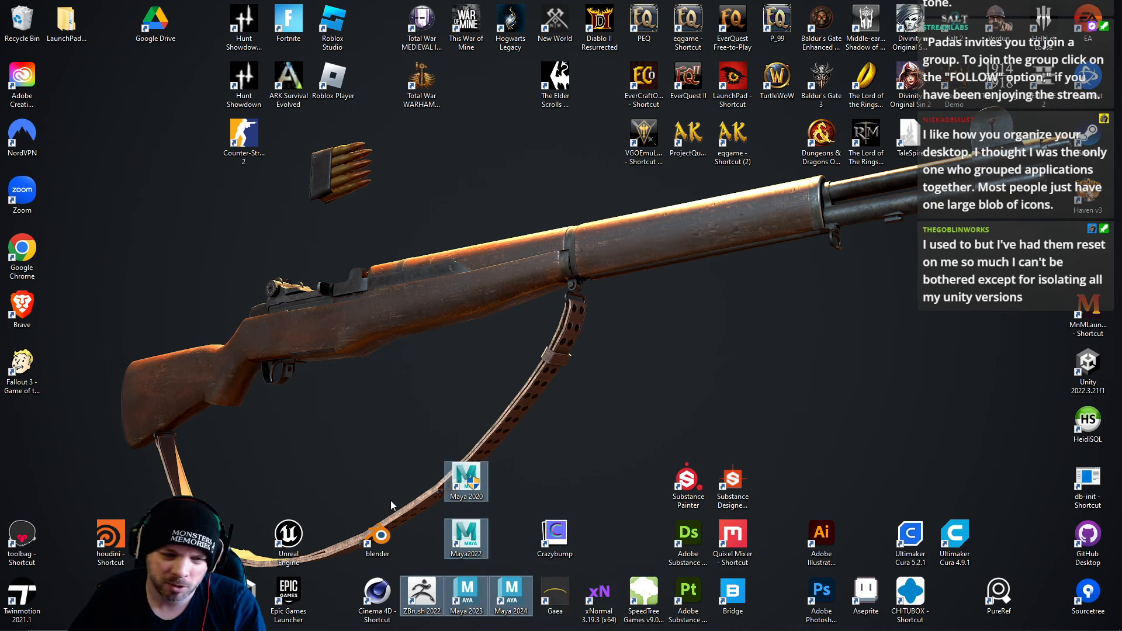
drag(358, 434, 501, 615)
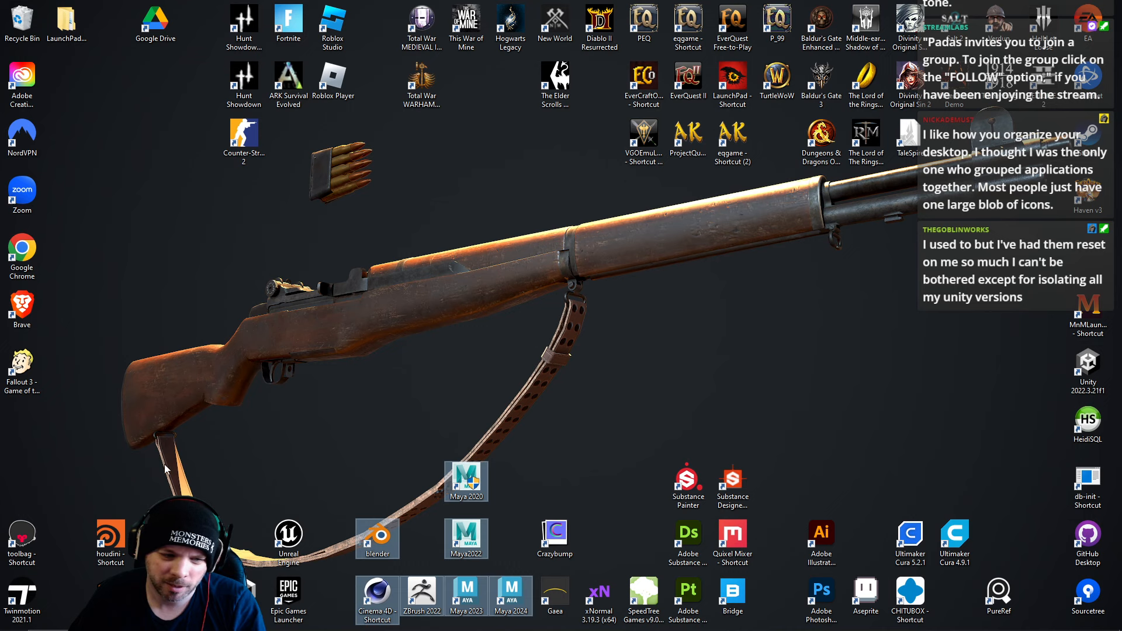
drag(115, 448, 318, 570)
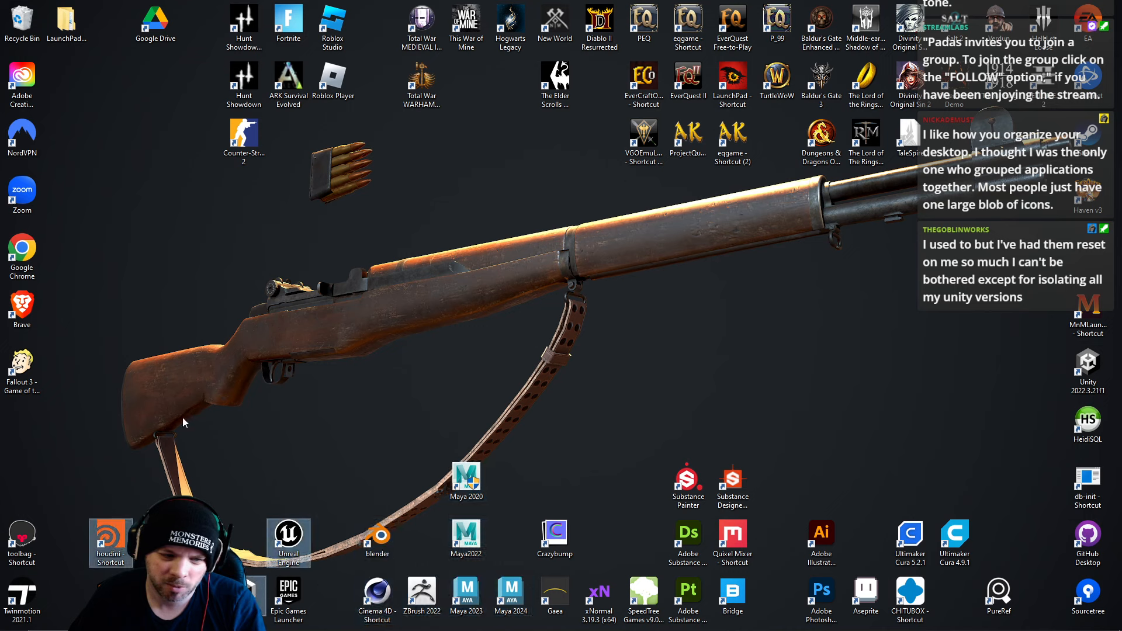
drag(183, 422, 310, 622)
drag(71, 490, 134, 599)
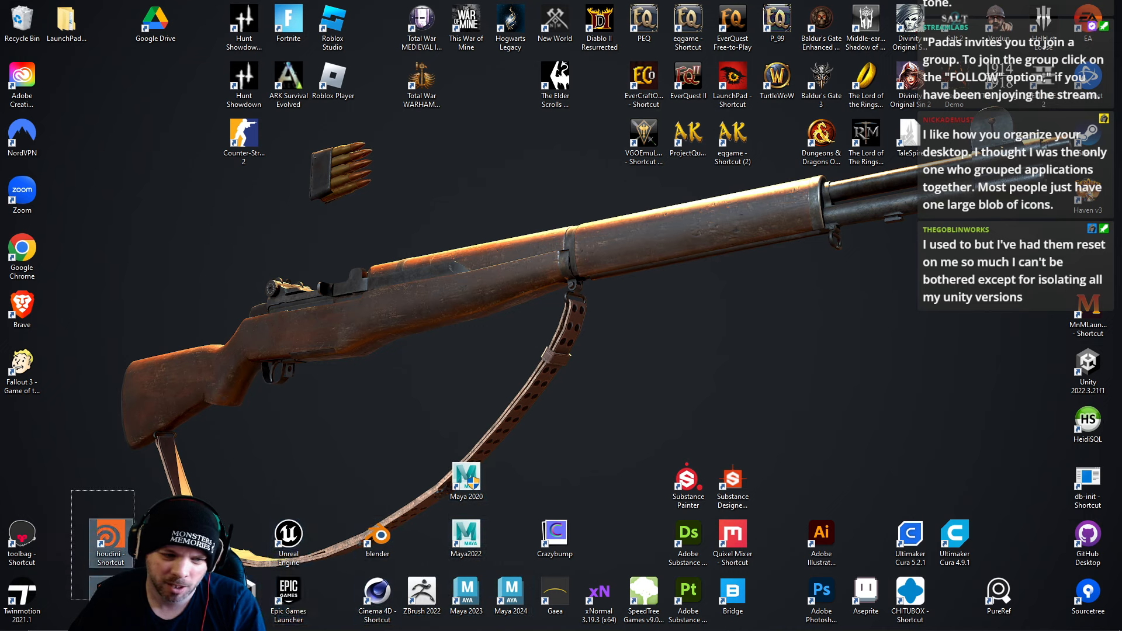
drag(102, 441, 25, 59)
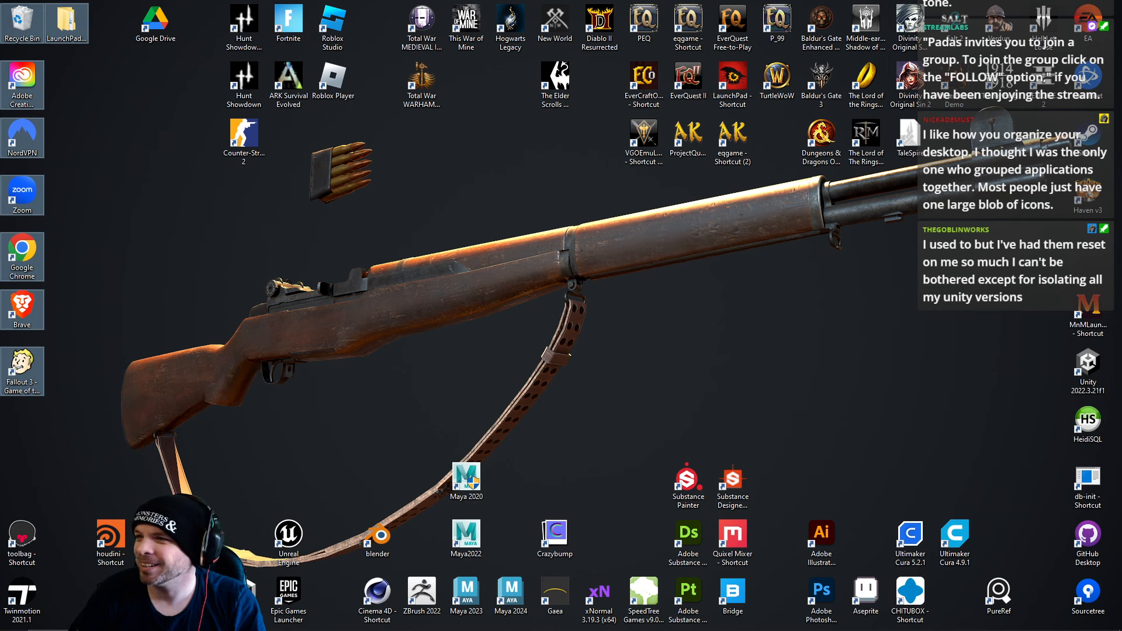
key(alt+Tab)
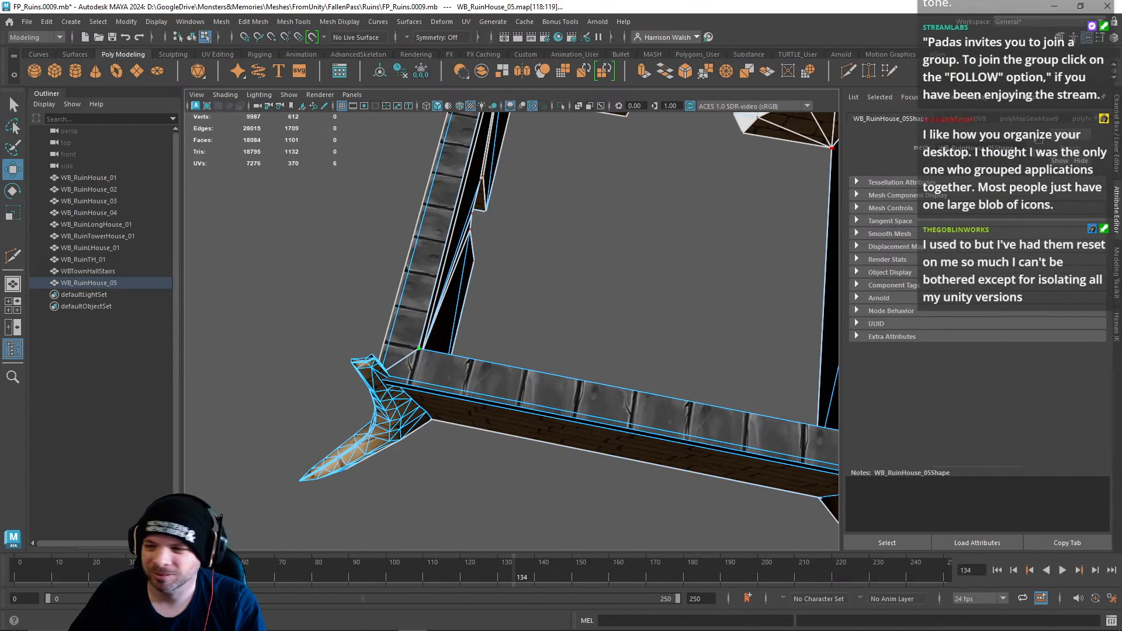
Step: Bring the UV Editor back on screen and place it beside the model
drag(1121, 240, 697, 104)
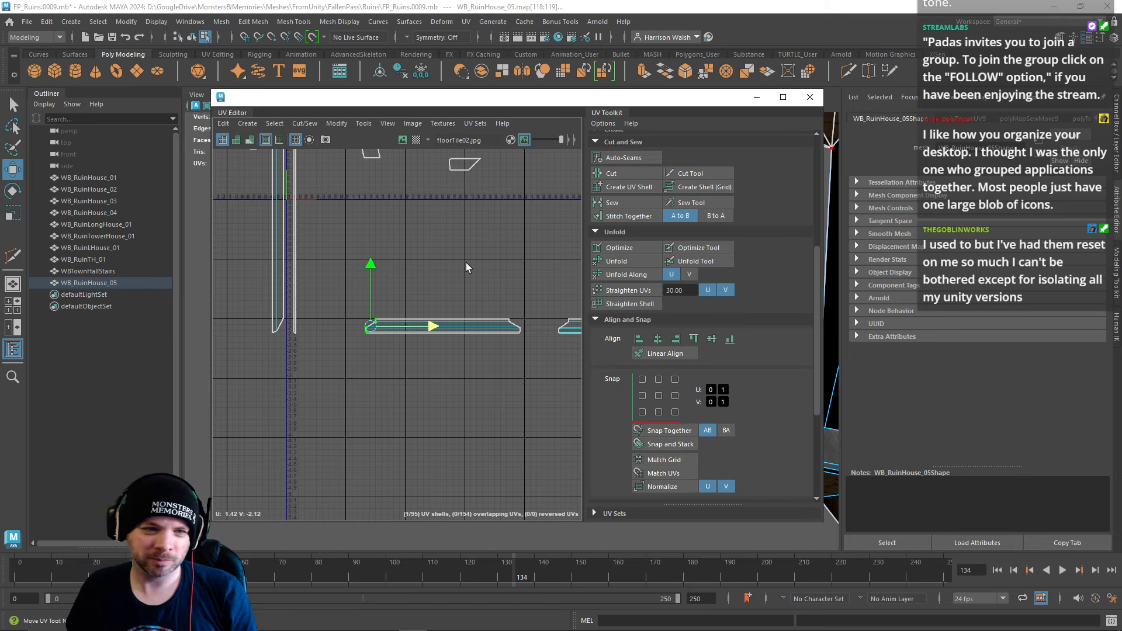
alt+middle_drag(466, 265, 486, 353)
drag(560, 100, 1121, 132)
Step: Move and sew the long edges of the stone cap above the doorway wall into one UV shell
alt+drag(416, 384, 574, 328)
alt+middle_drag(573, 327, 562, 211)
right_drag(531, 277, 533, 230)
click(522, 314)
click(445, 336)
shift+click(447, 308)
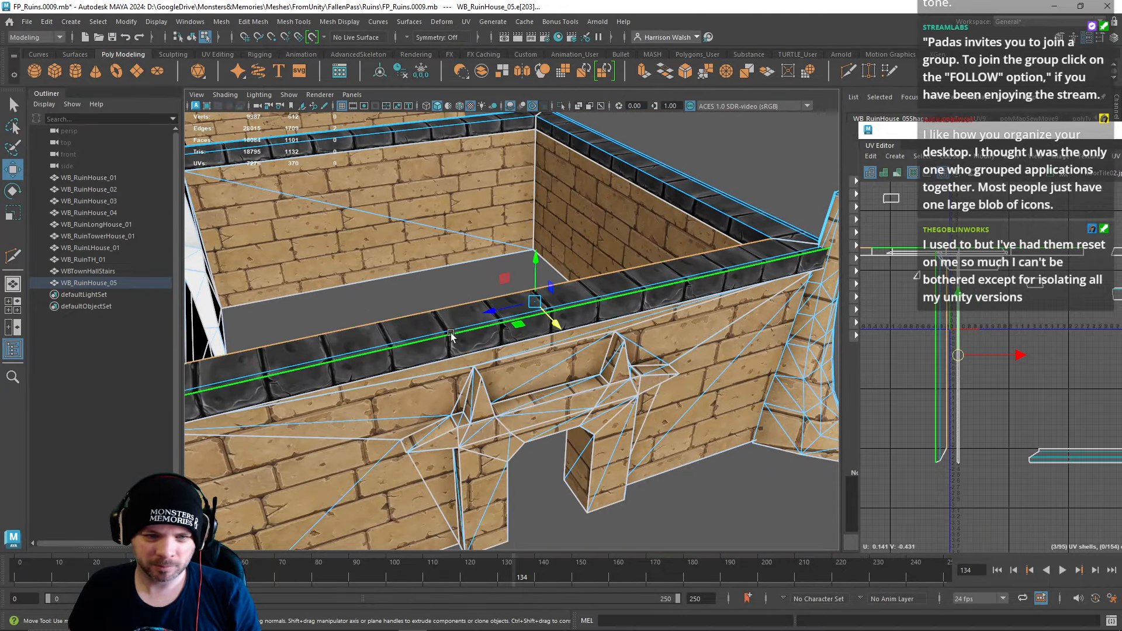
alt+drag(451, 333, 433, 278)
alt+right_drag(433, 279, 467, 320)
alt+middle_drag(468, 320, 513, 491)
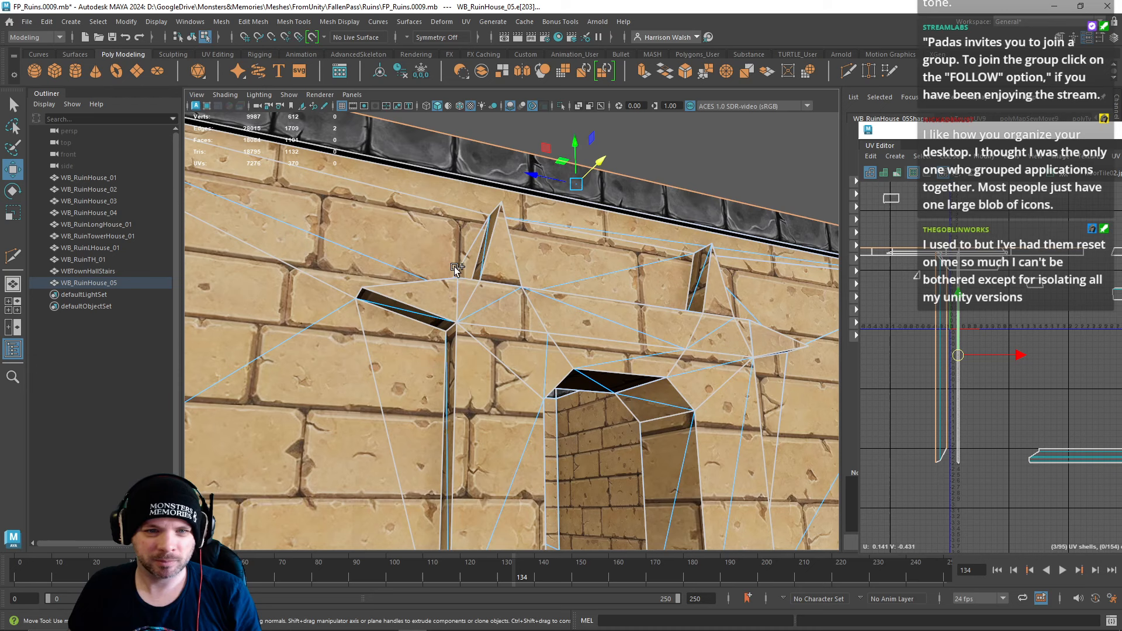
shift+click(491, 185)
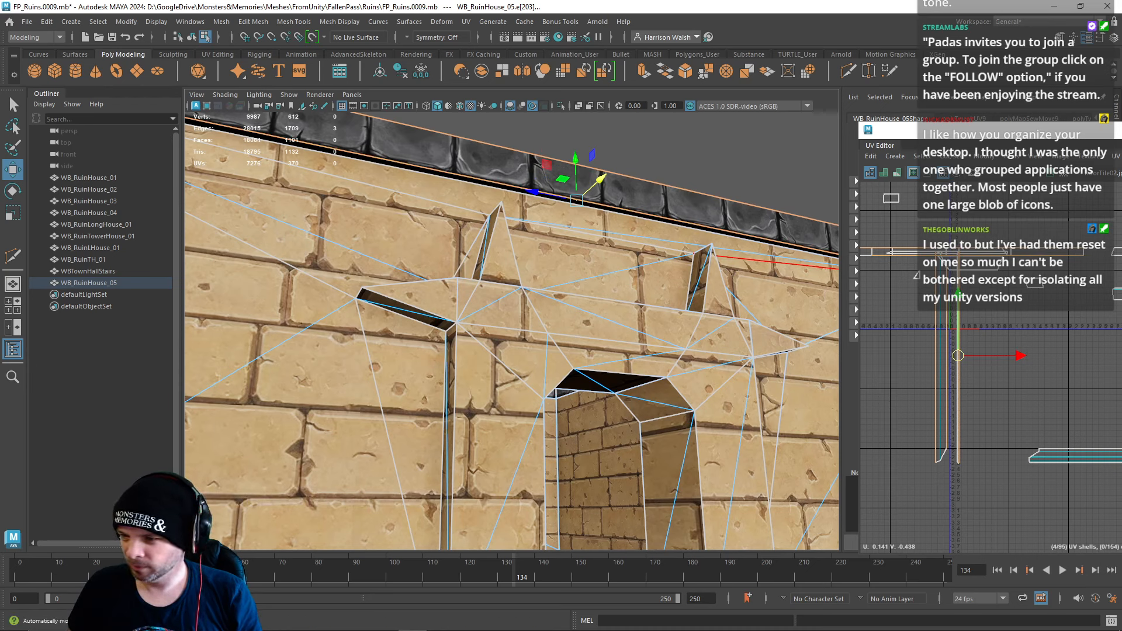
Step: Move the doorway wall's sewn cap shell clear of the overlapping shells and rotate it to lie horizontally
right_drag(944, 320, 979, 320)
double_click(938, 329)
drag(943, 356, 1025, 438)
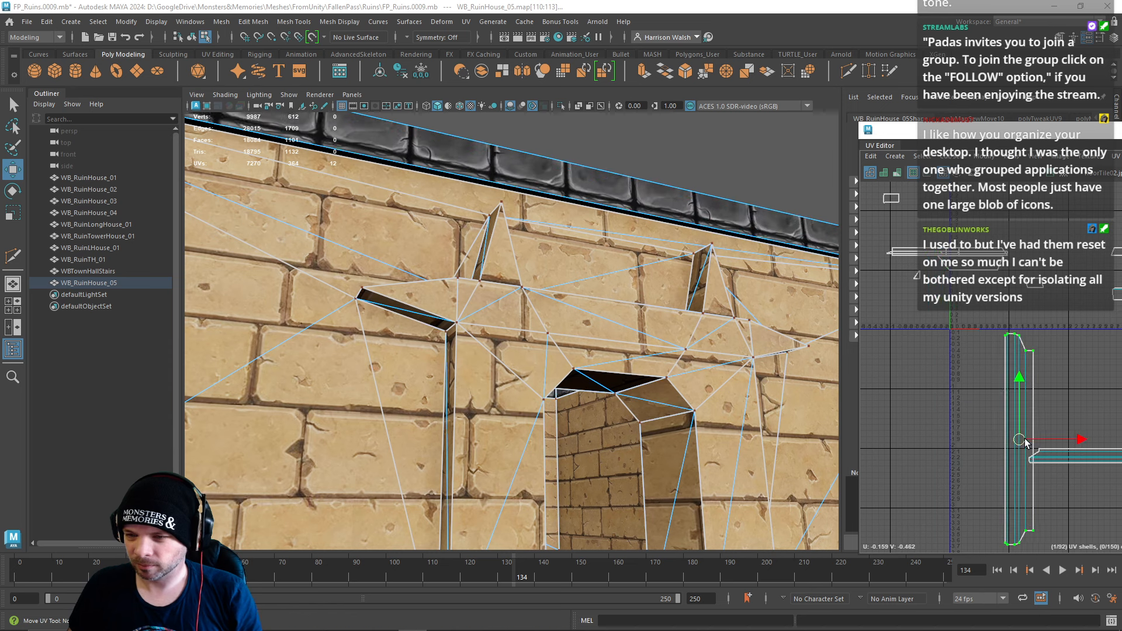
alt+middle_drag(1024, 443, 880, 359)
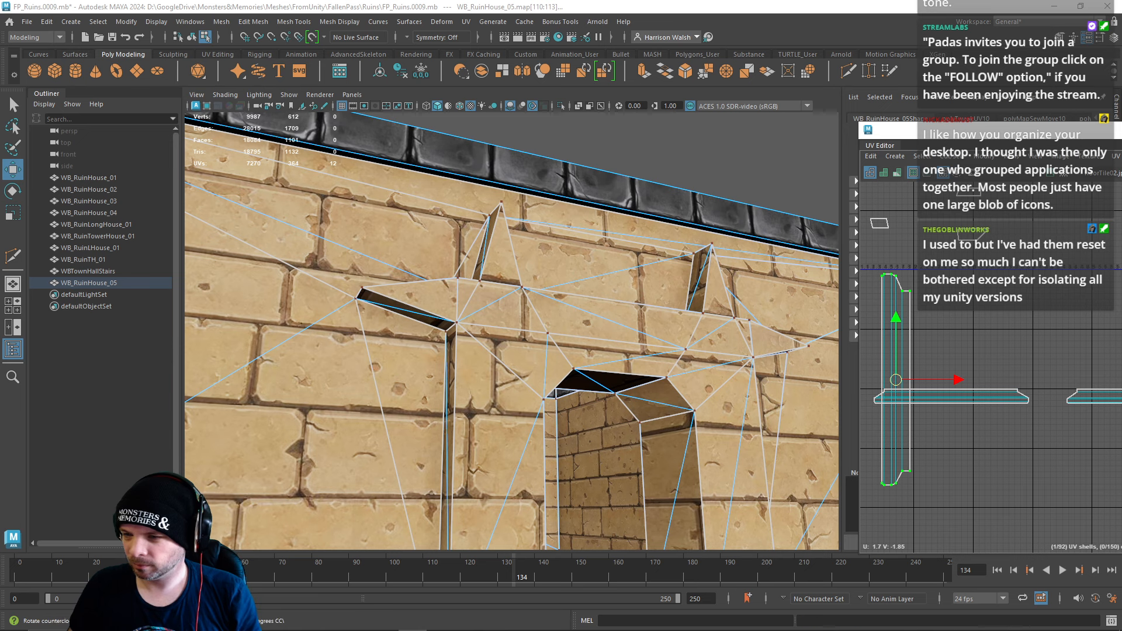
drag(1022, 139, 788, 100)
alt+middle_drag(766, 210, 986, 175)
drag(882, 308, 954, 306)
Step: Place the doorway wall's cap shell in the free space beside the other horizontal cap shells, at about U -0.60, V -2.03
alt+middle_drag(918, 297, 811, 275)
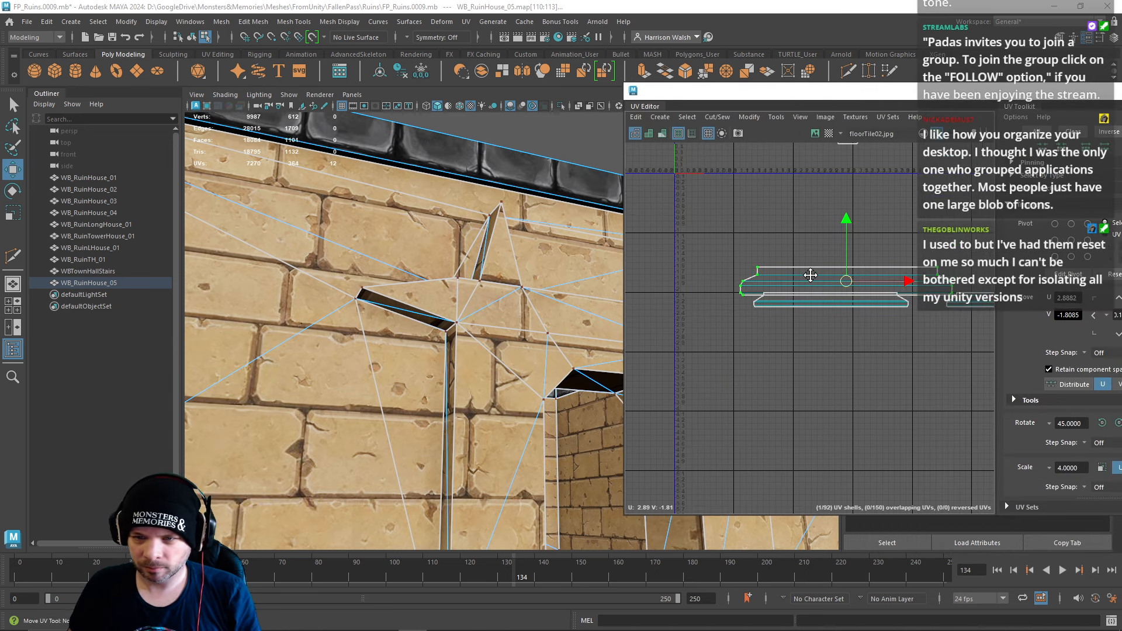
drag(842, 289, 643, 297)
alt+middle_drag(755, 319, 926, 310)
scroll(787, 316, up, 2)
alt+middle_drag(915, 307, 748, 315)
alt+middle_drag(805, 315, 1046, 299)
drag(862, 276, 725, 273)
alt+middle_drag(786, 313, 854, 316)
drag(800, 275, 786, 291)
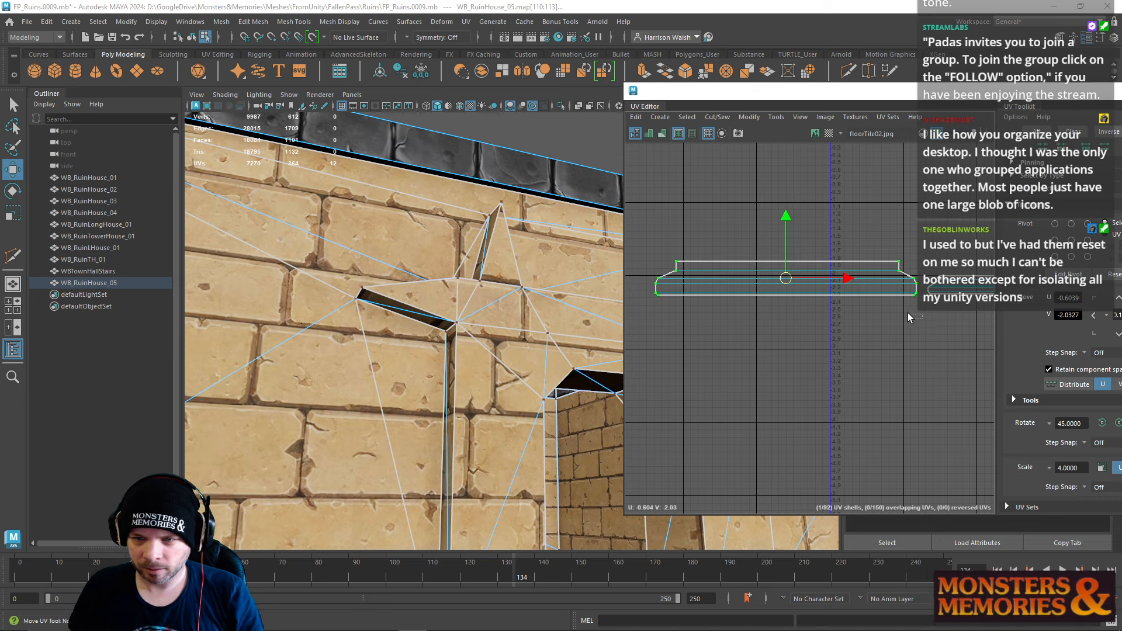
Step: Raise the doorway wall's cap shell slightly and align its lower corner UVs with the neighbouring cap shell's lower edge
drag(922, 319, 783, 310)
drag(644, 303, 634, 298)
shift+click(940, 298)
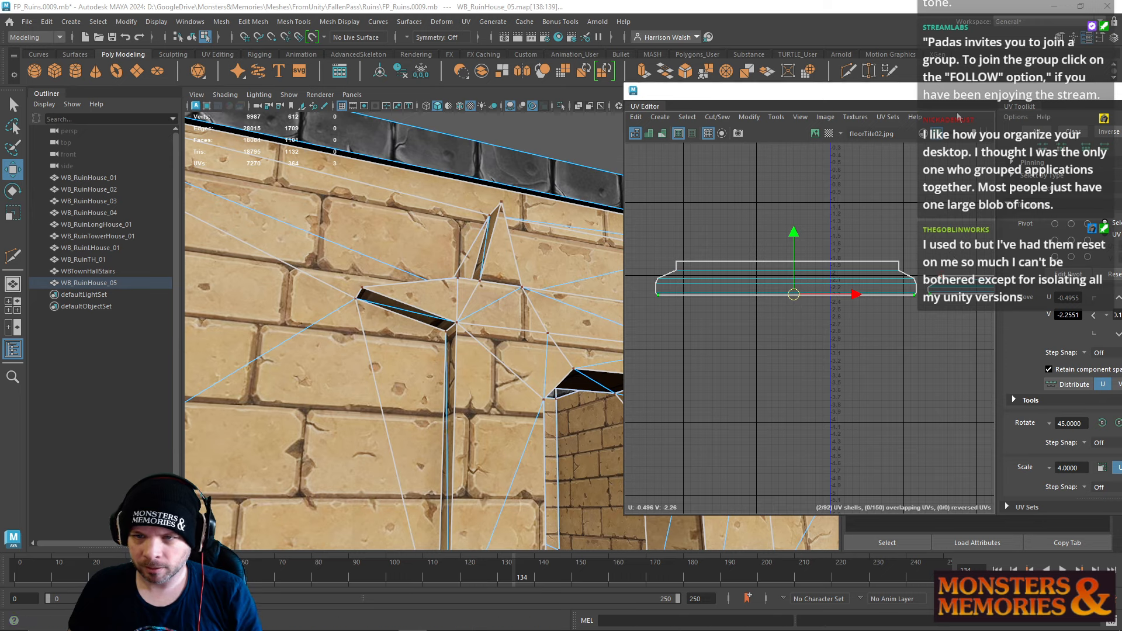
double_click(776, 269)
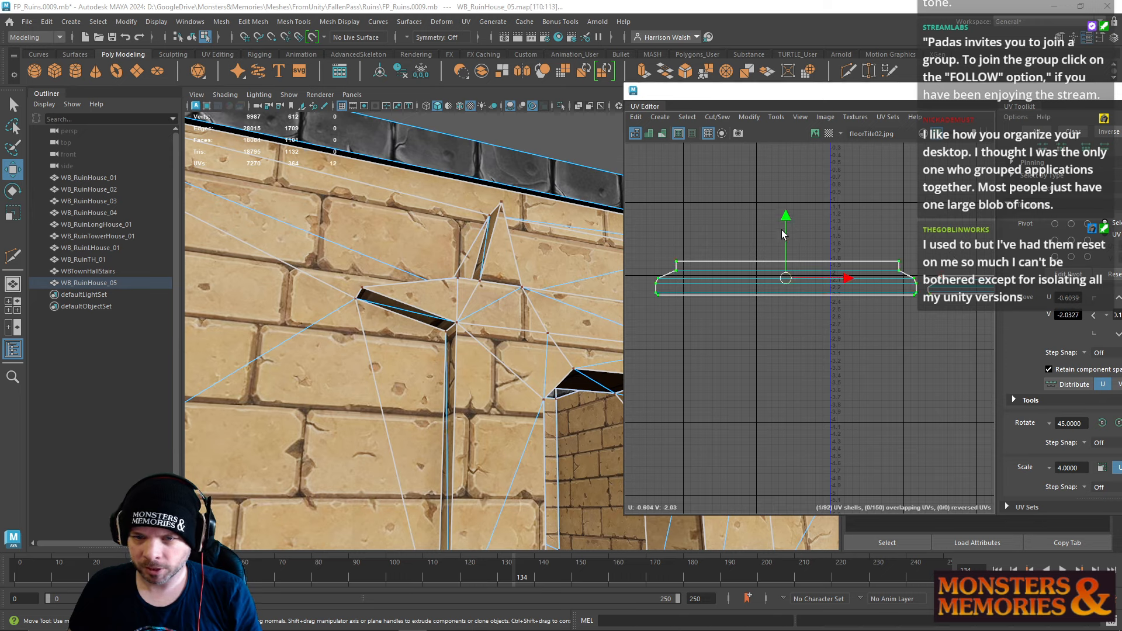
drag(788, 221, 788, 211)
click(655, 292)
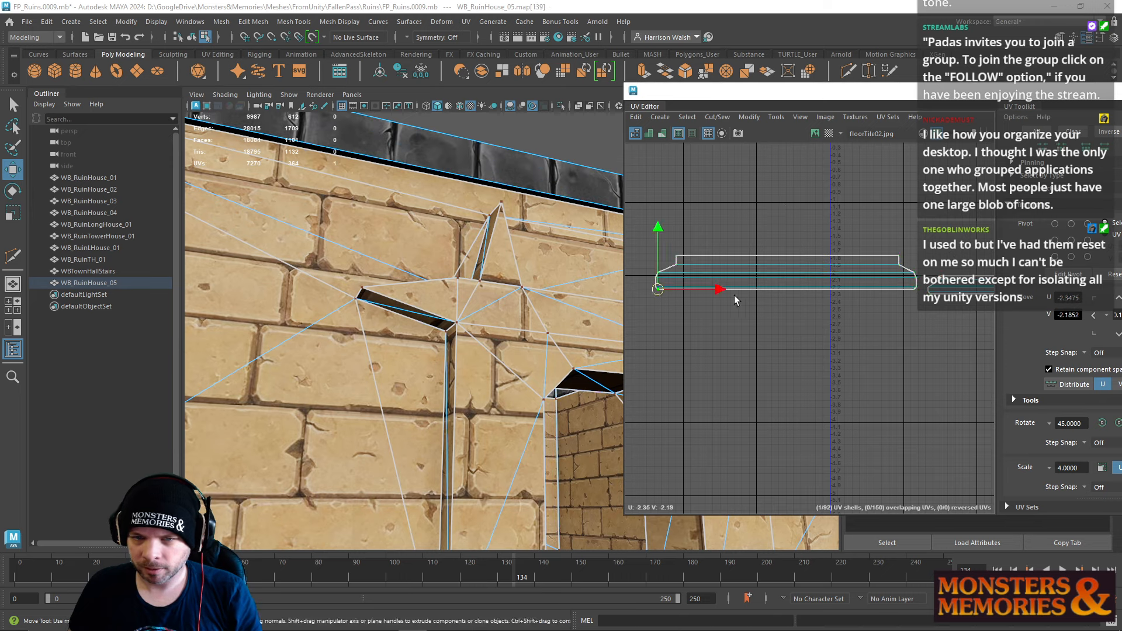
shift+click(913, 292)
shift+click(931, 296)
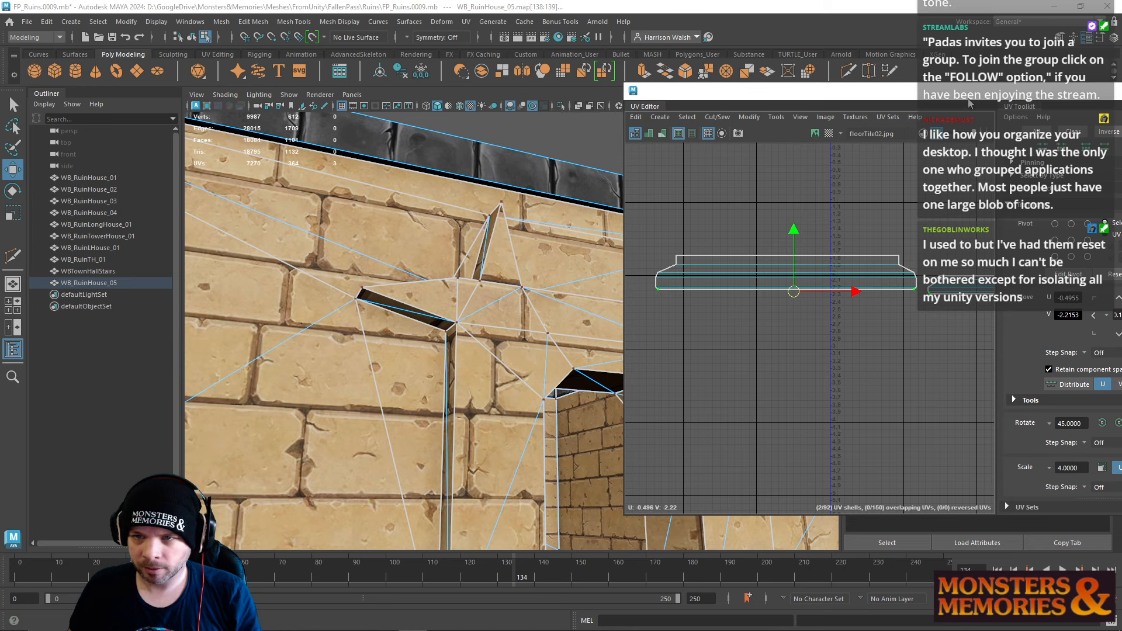
drag(968, 94, 849, 100)
scroll(1066, 429, down, 10)
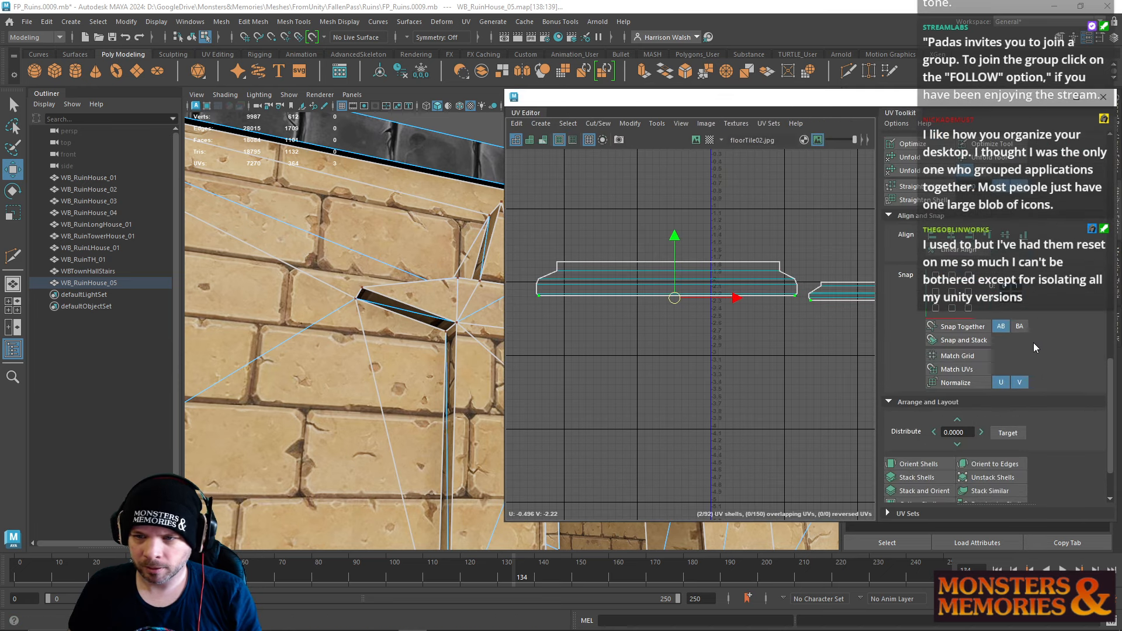
click(1022, 238)
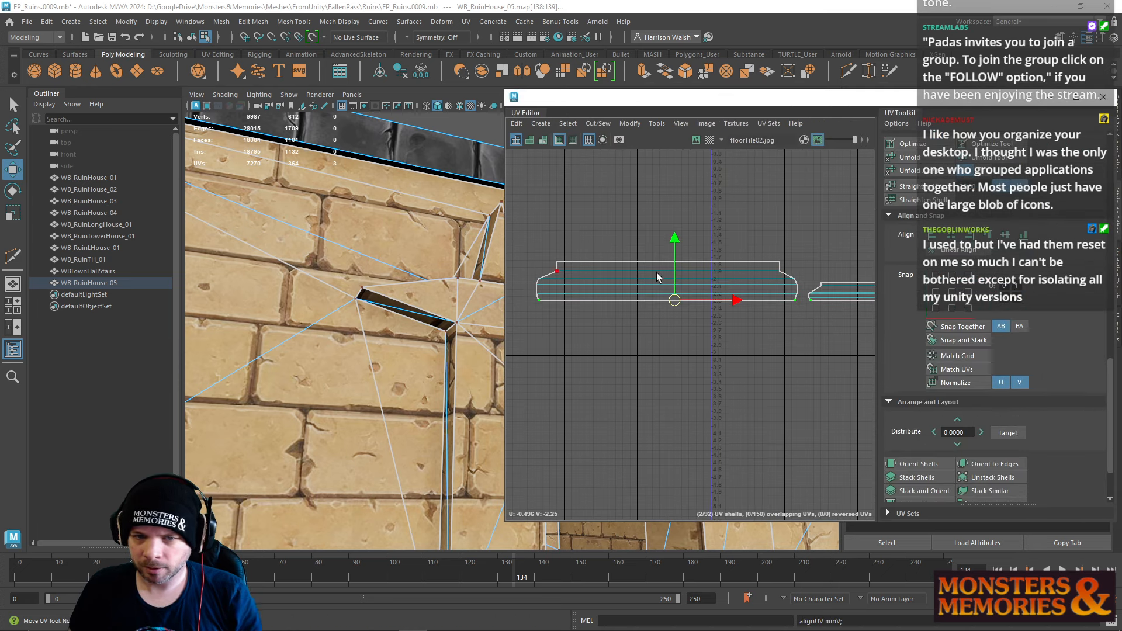
Step: Flatten the doorway cap shell's inner UV rows and align its upper edge with the neighbouring cap shell's upper edge
drag(528, 266, 805, 297)
key(r)
mouse_move(666, 229)
mouse_down()
mouse_move(666, 259)
mouse_move(667, 232)
mouse_up()
key(w)
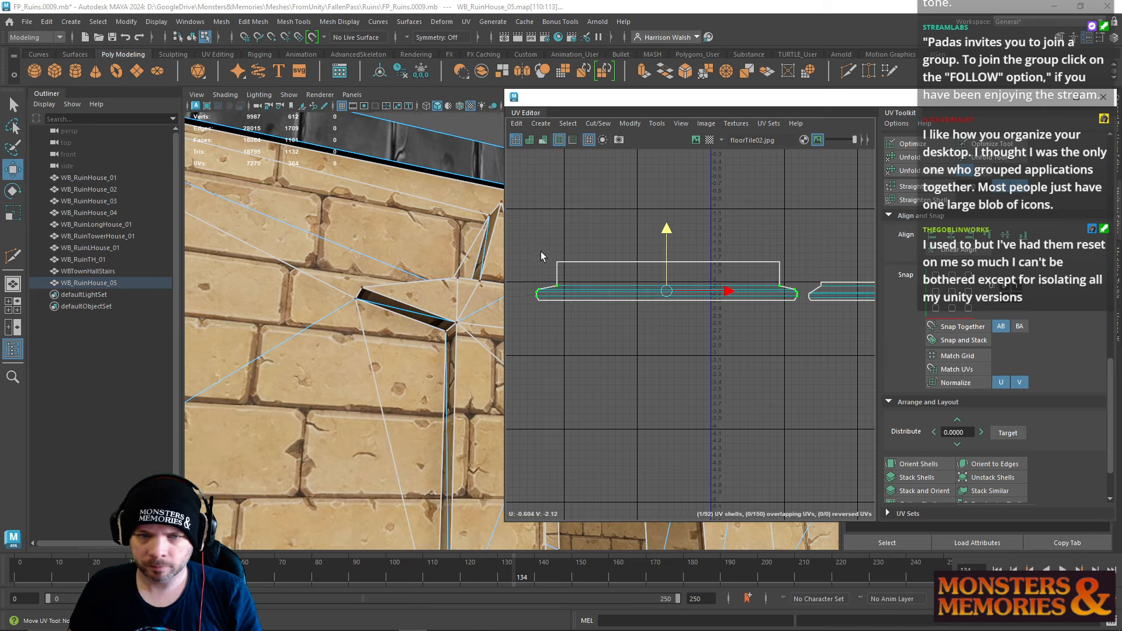
drag(542, 252, 828, 285)
scroll(1043, 433, down, 3)
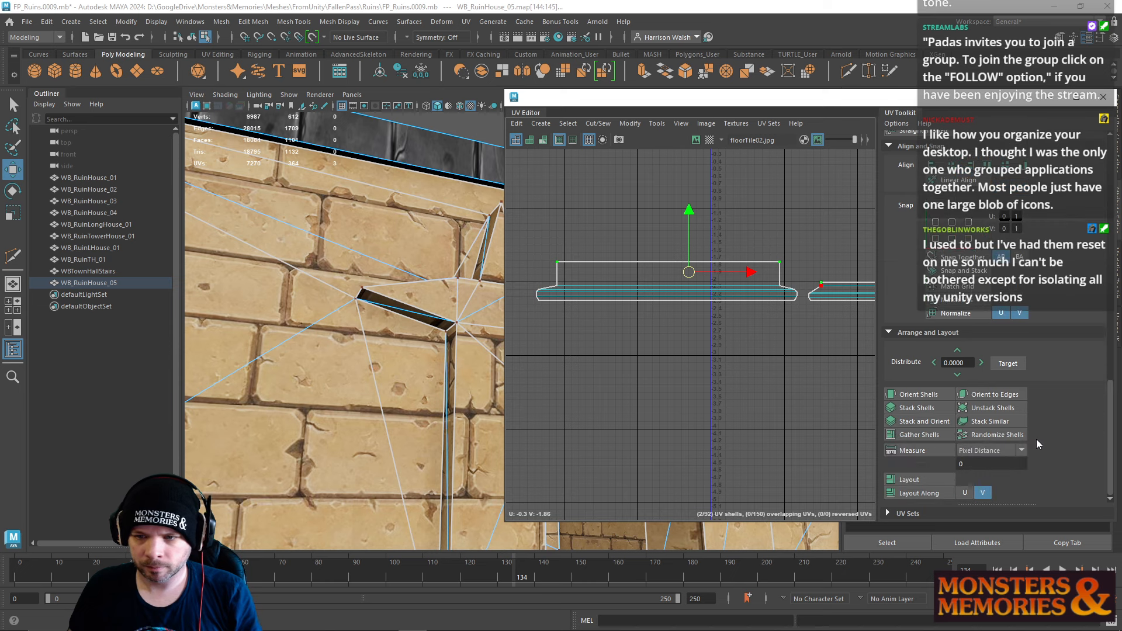
click(1024, 167)
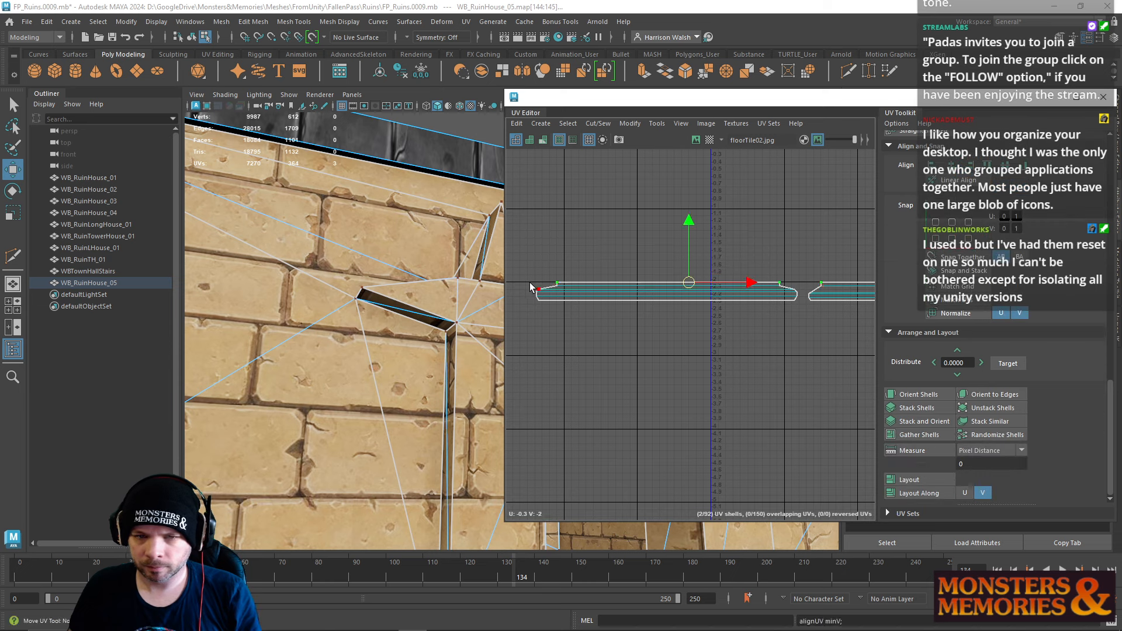
Step: Unfold the doorway wall's cap shell along U only, keeping its aligned height
drag(530, 287, 809, 301)
scroll(1008, 336, up, 6)
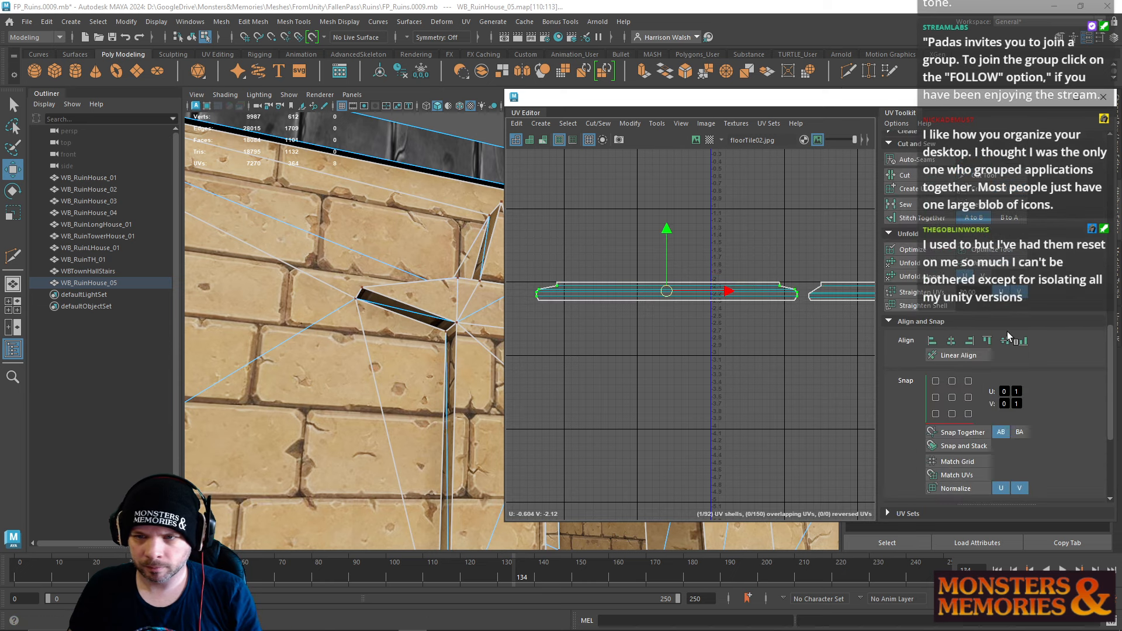
click(983, 277)
click(918, 276)
drag(517, 265, 808, 361)
click(926, 283)
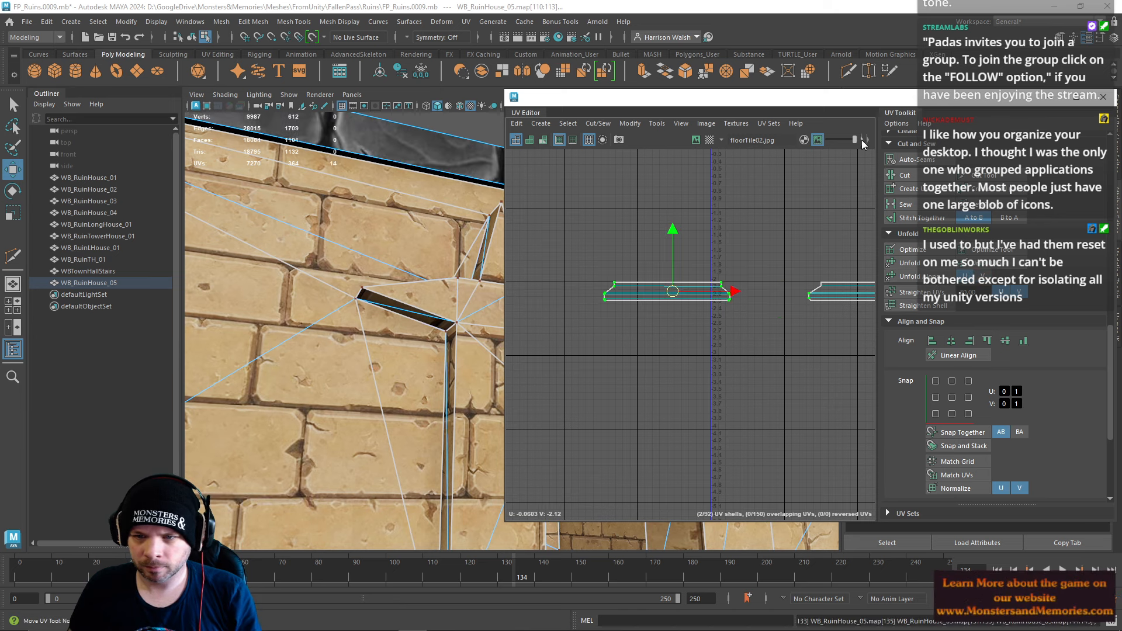
Step: Stretch the doorway wall's cap UVs horizontally so the stones tile evenly between the corners, placing one end at about U -1.60
drag(852, 102, 1121, 105)
alt+right_drag(609, 233, 589, 238)
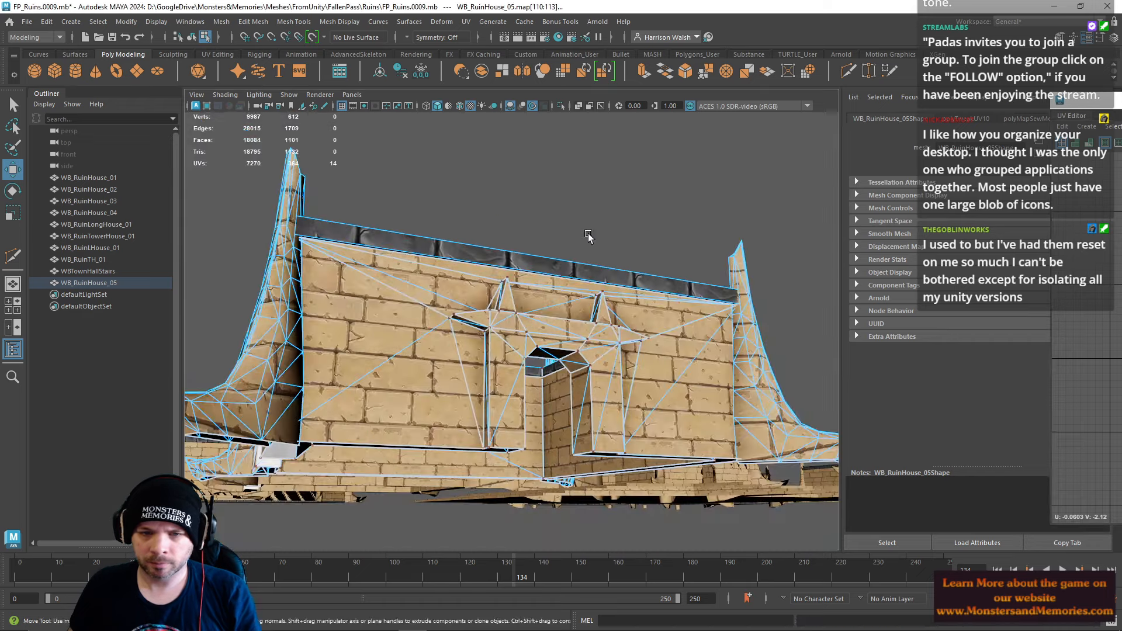
alt+drag(588, 238, 577, 350)
alt+middle_drag(577, 349, 564, 325)
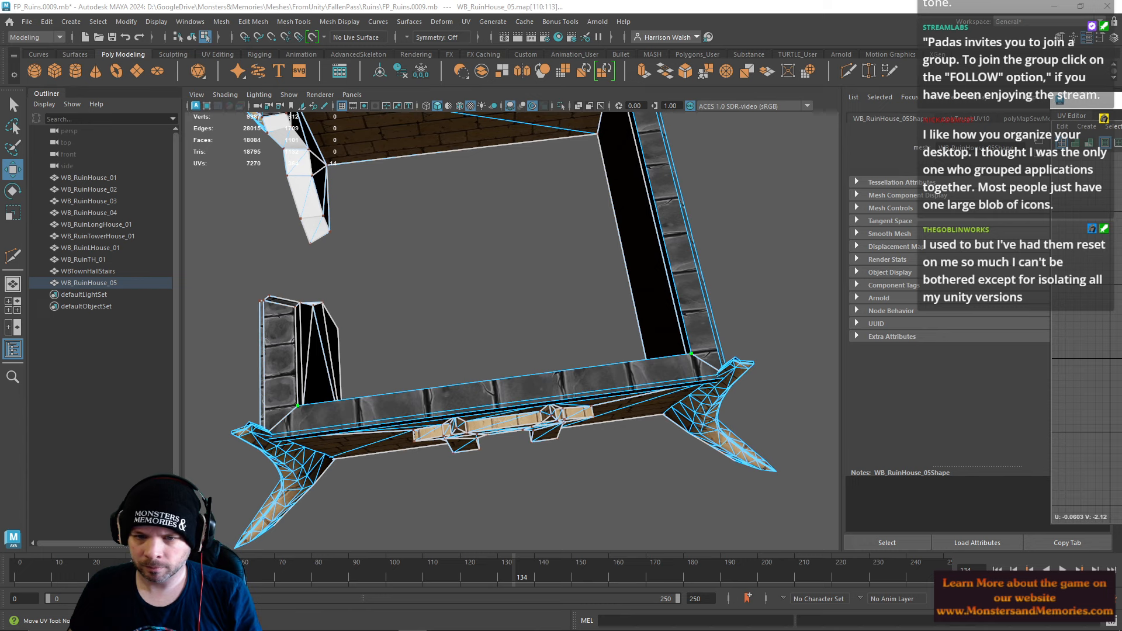
alt+middle_drag(1087, 409, 1116, 426)
click(298, 405)
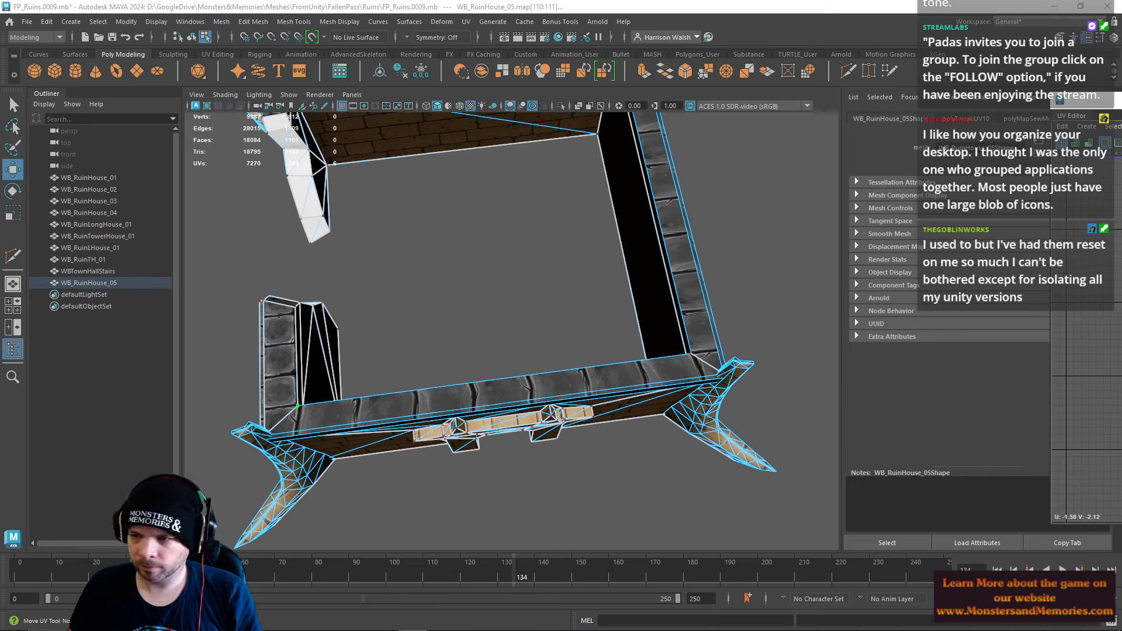
key(r)
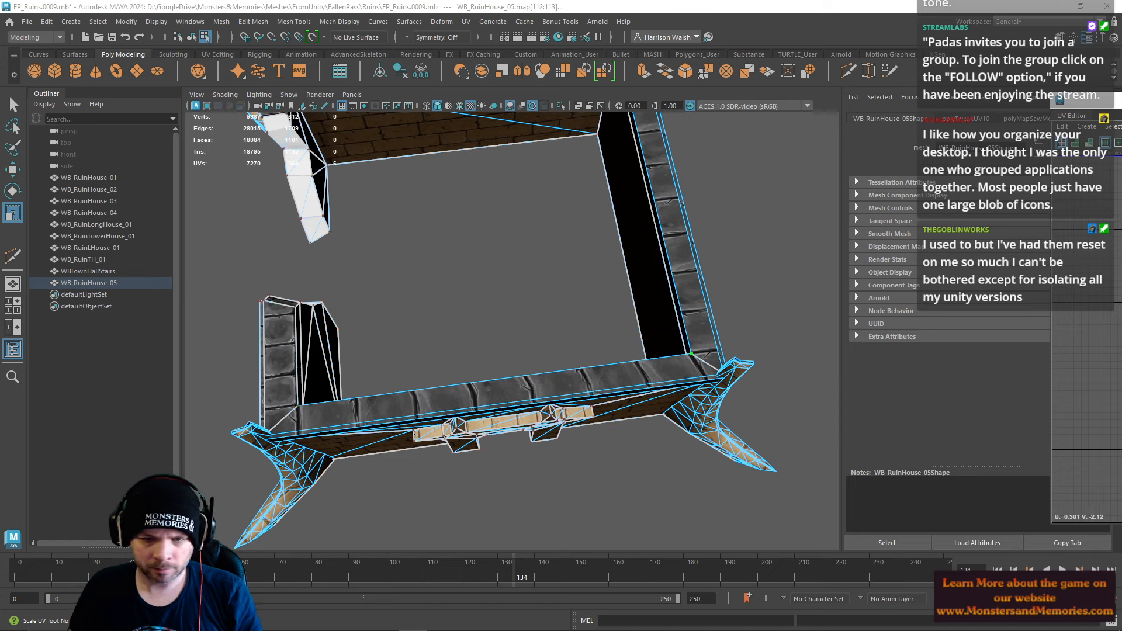
key(w)
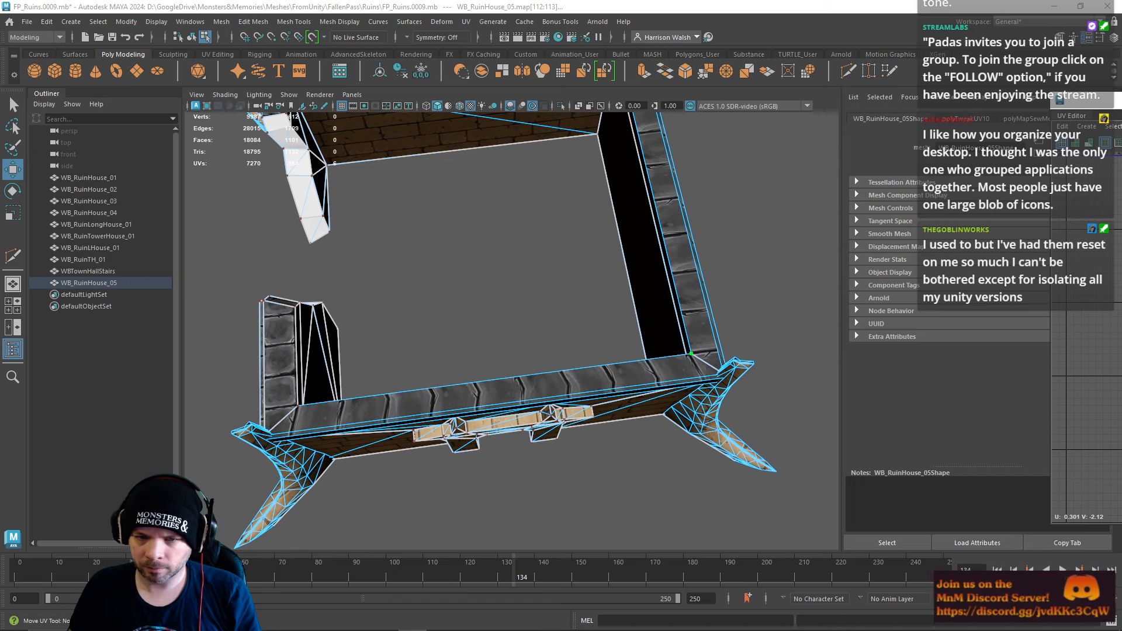
key(r)
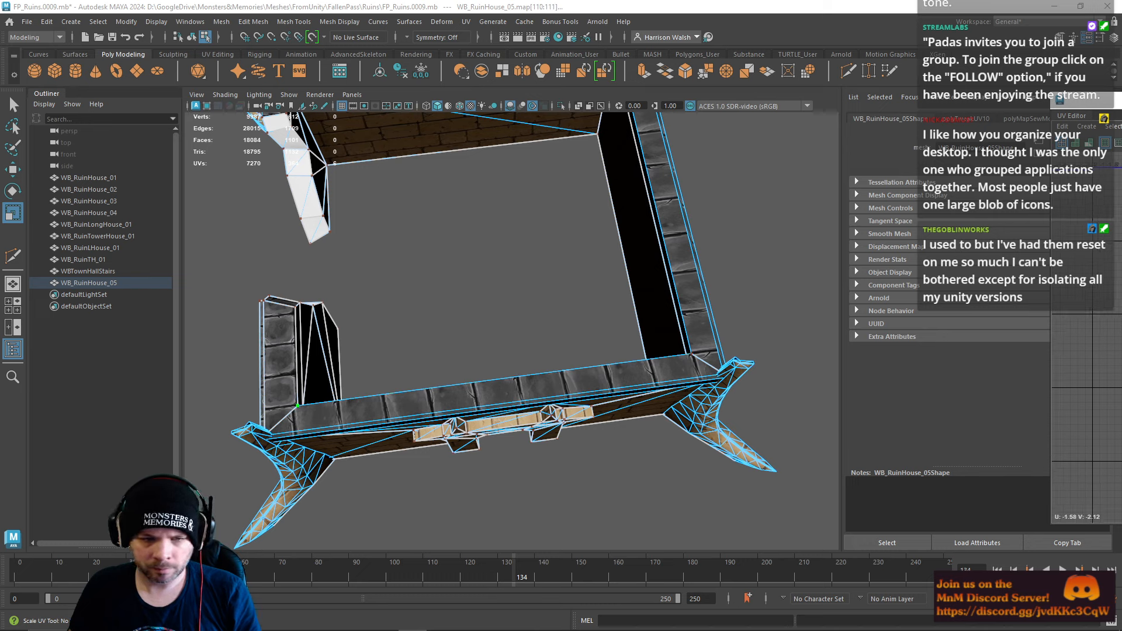
key(w)
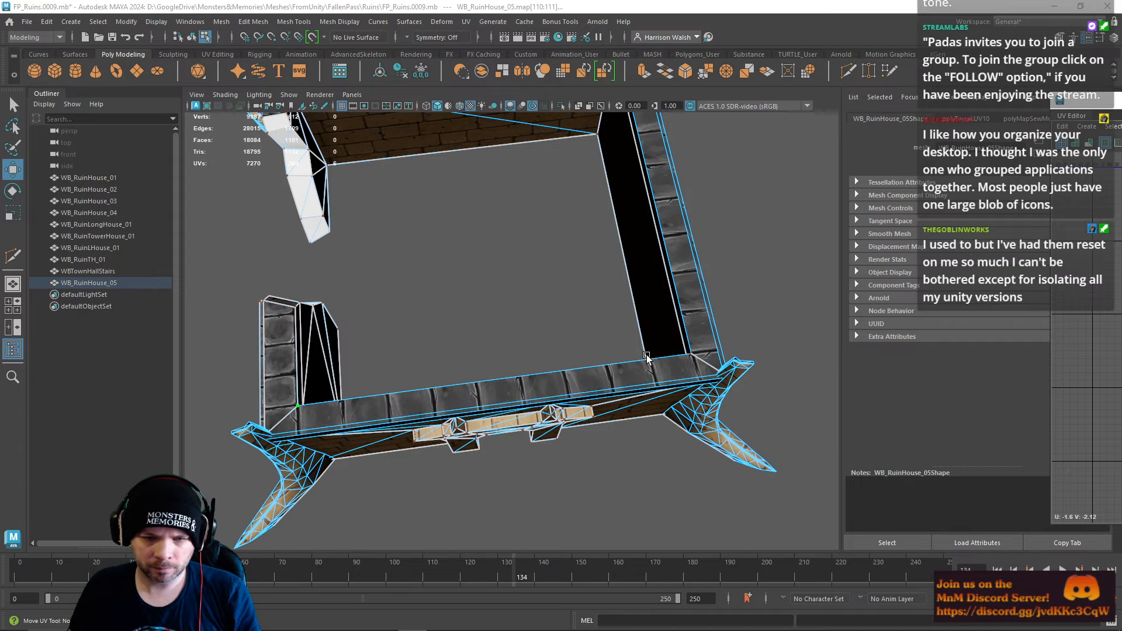
Step: Move and sew the long edges of the short broken wall's stone cap into one UV shell
alt+drag(647, 358, 375, 355)
alt+right_drag(376, 354, 402, 336)
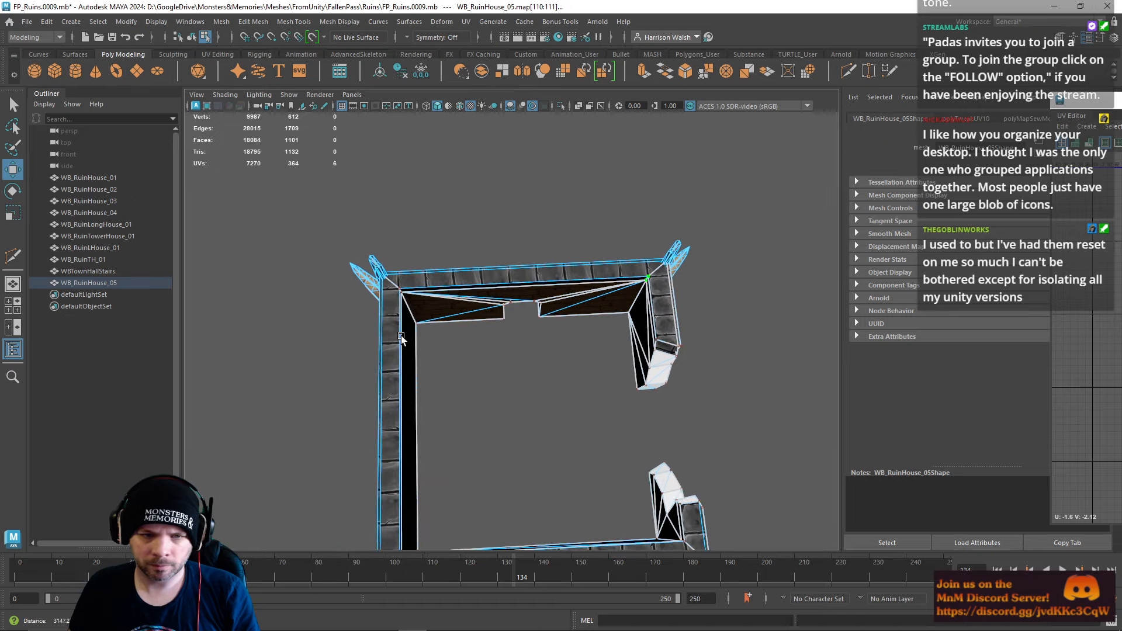
alt+drag(401, 337, 517, 306)
scroll(603, 346, up, 5)
alt+drag(603, 346, 547, 298)
right_drag(547, 297, 548, 339)
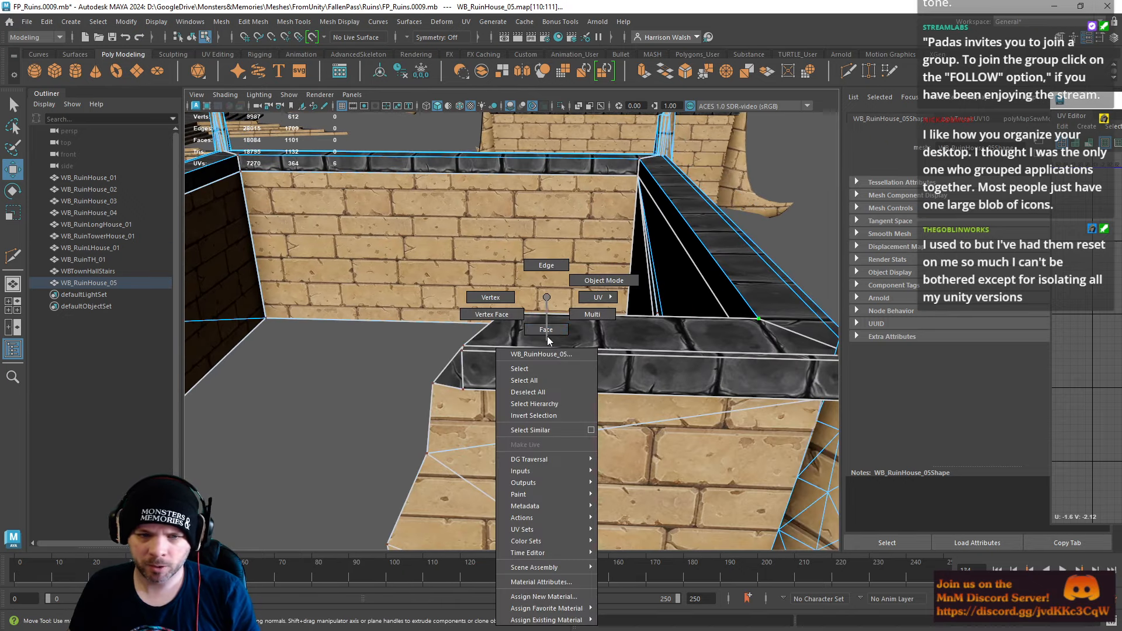
right_drag(548, 256, 548, 262)
click(556, 348)
alt+drag(556, 348, 661, 398)
alt+right_drag(660, 397, 540, 408)
alt+middle_drag(540, 408, 444, 410)
alt+drag(444, 409, 547, 335)
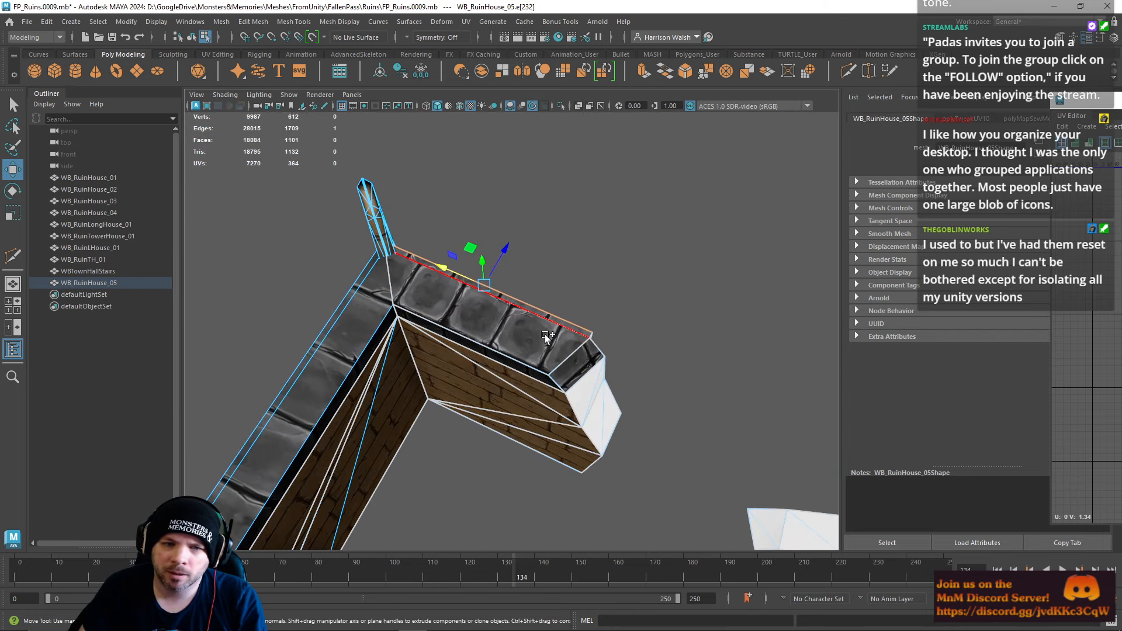
shift+click(544, 331)
shift+click(523, 373)
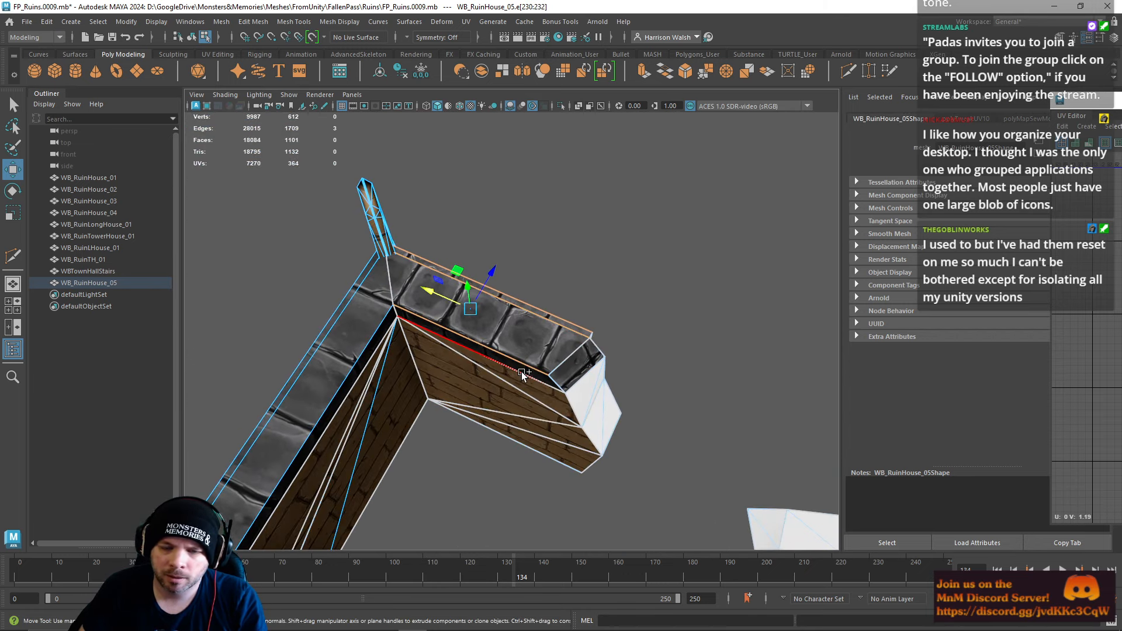
shift+click(523, 373)
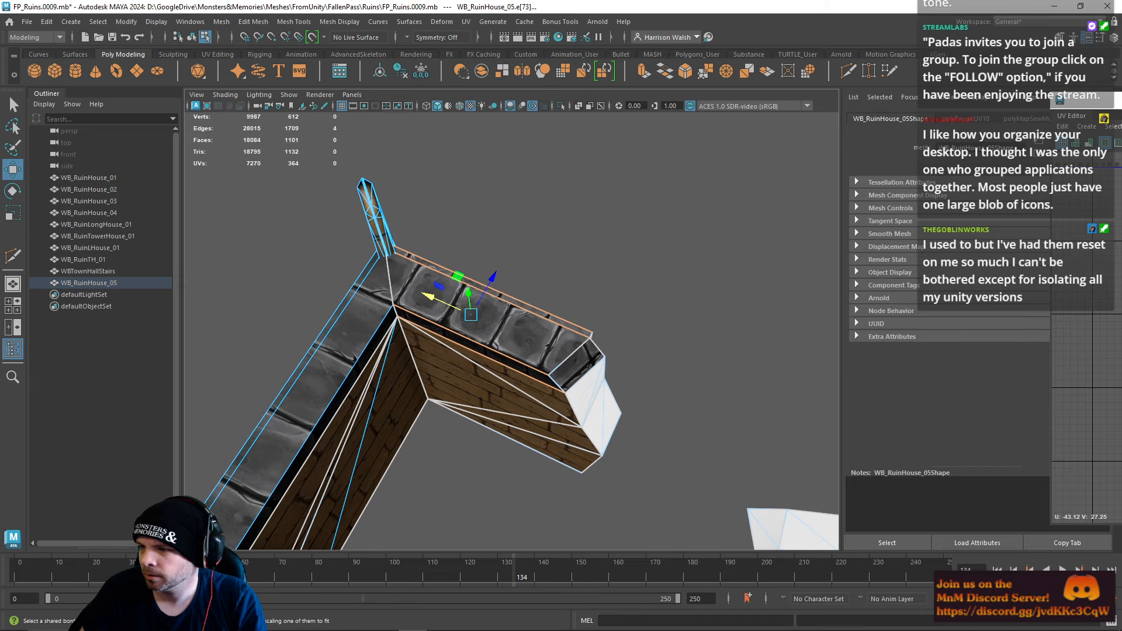
Step: Sew the remaining lower edge of the short wall's cap on the outer side
alt+drag(519, 297, 458, 233)
key(g)
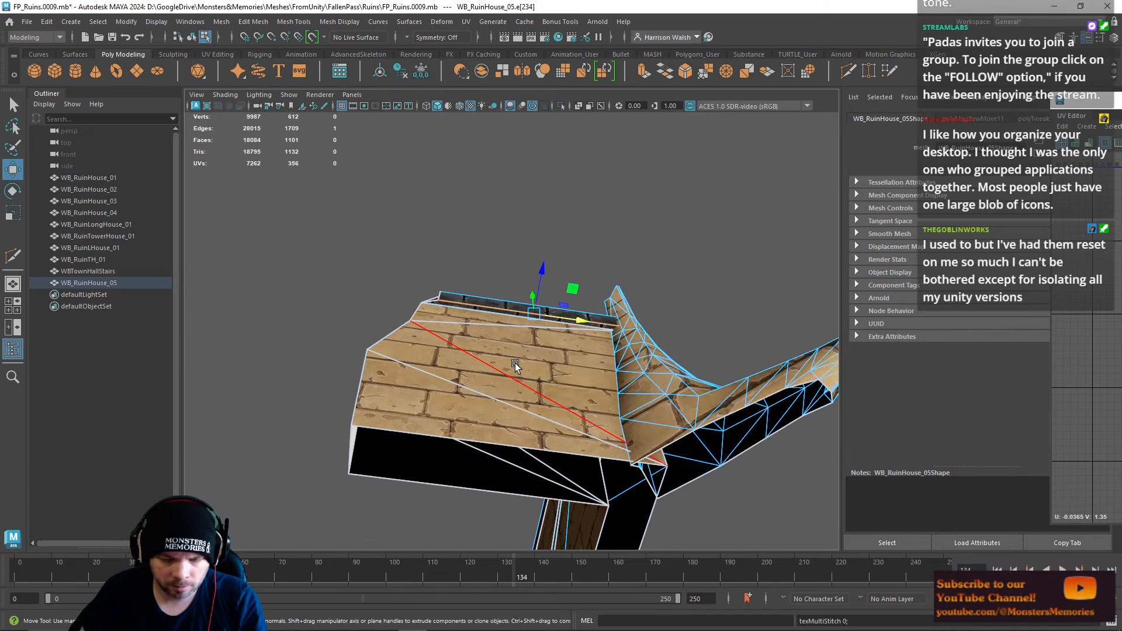
alt+middle_drag(502, 390, 534, 404)
scroll(534, 404, up, 4)
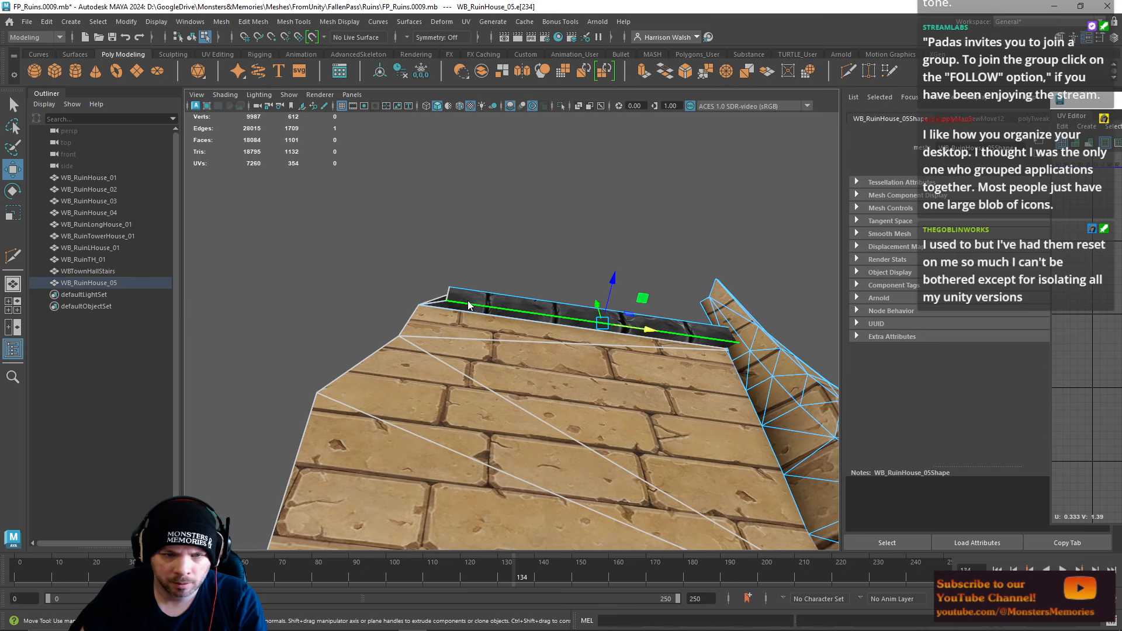
Step: Nudge the lower corner vertex at the broken end of the short wall's cap outward along the wall
right_drag(466, 298, 424, 291)
click(447, 300)
drag(467, 306, 455, 305)
alt+drag(526, 293, 562, 335)
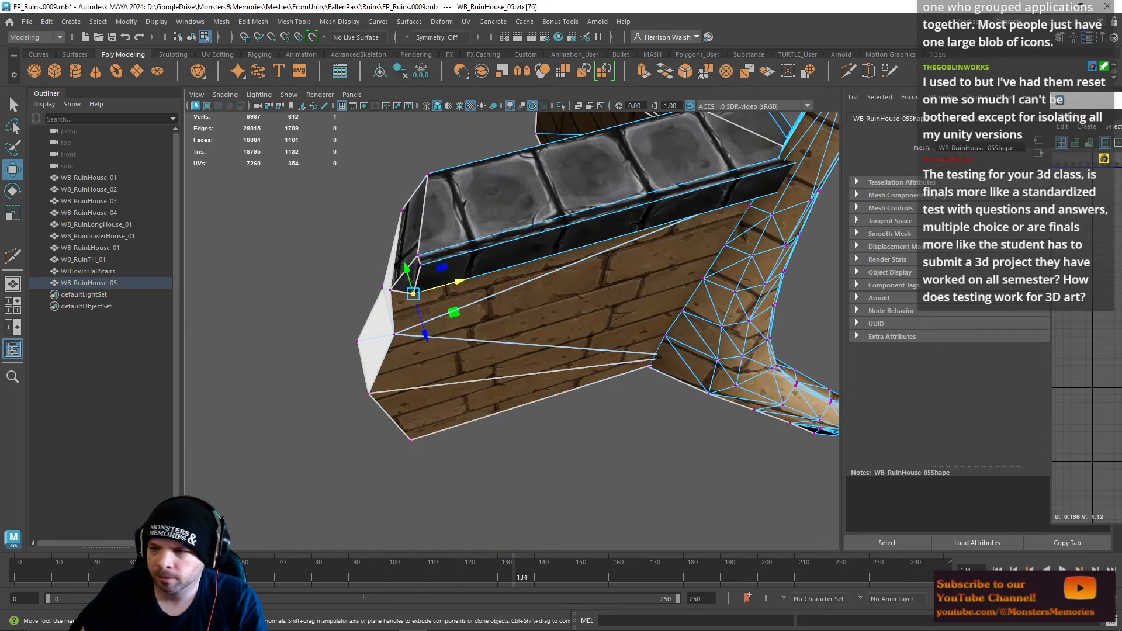
Step: Unfold the short wall's cap shell and cut its UVs along the edge between the cap and the inner brick face
right_drag(541, 173, 541, 201)
click(541, 202)
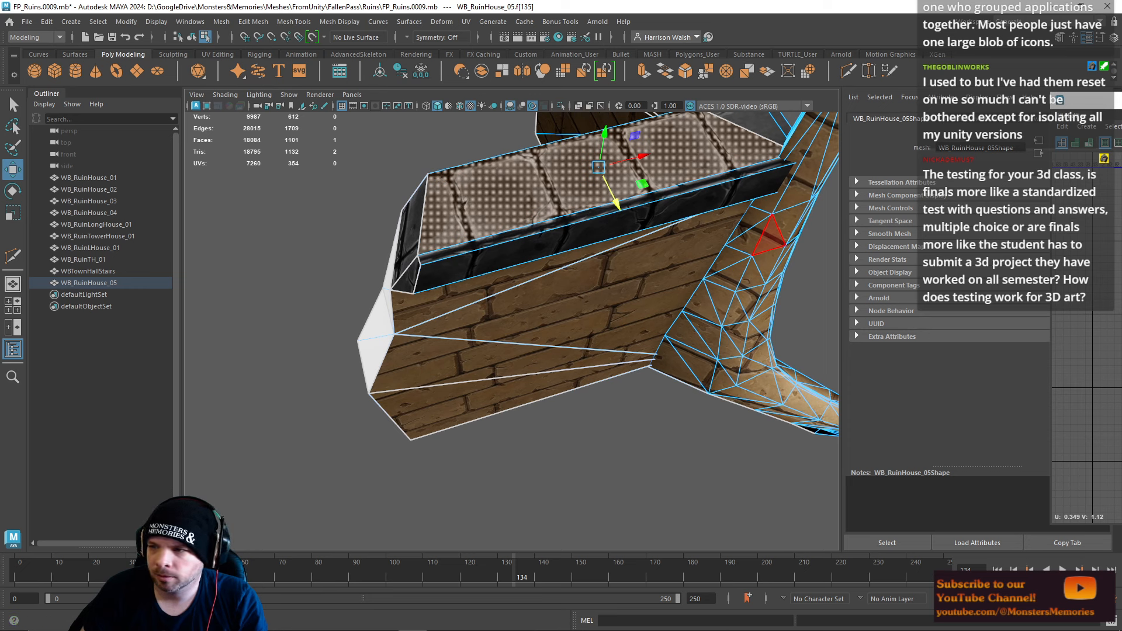
key(f)
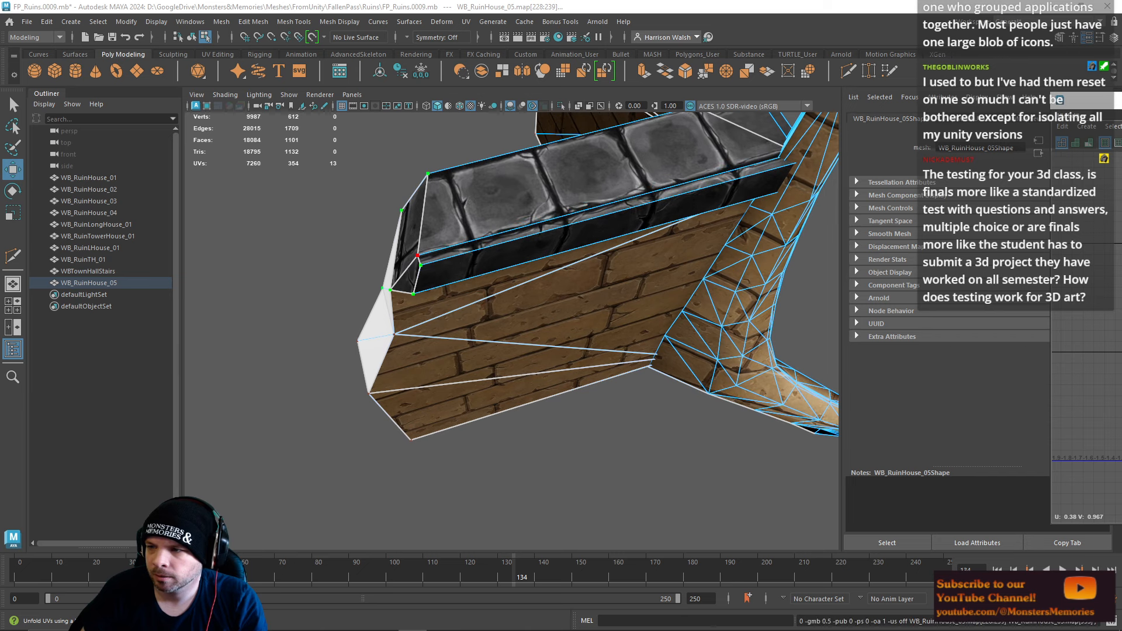
scroll(1087, 353, down, 2)
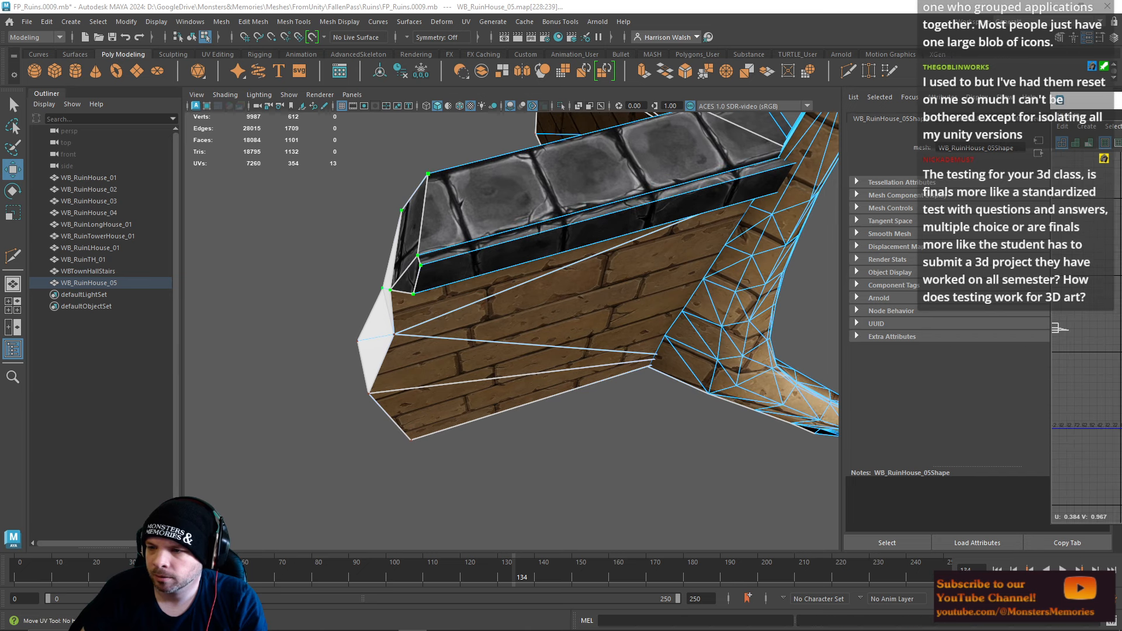
alt+drag(562, 306, 786, 255)
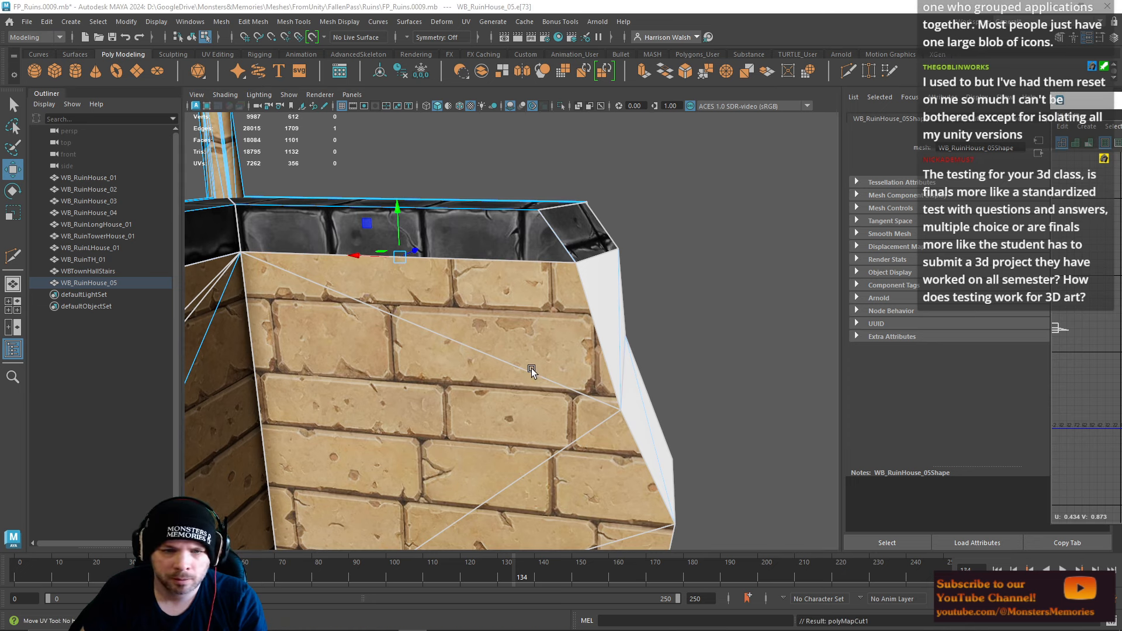
Step: Sew the three diagonal UV seams across the inner brick face of the short broken wall
click(531, 369)
right_drag(532, 367, 533, 267)
click(548, 377)
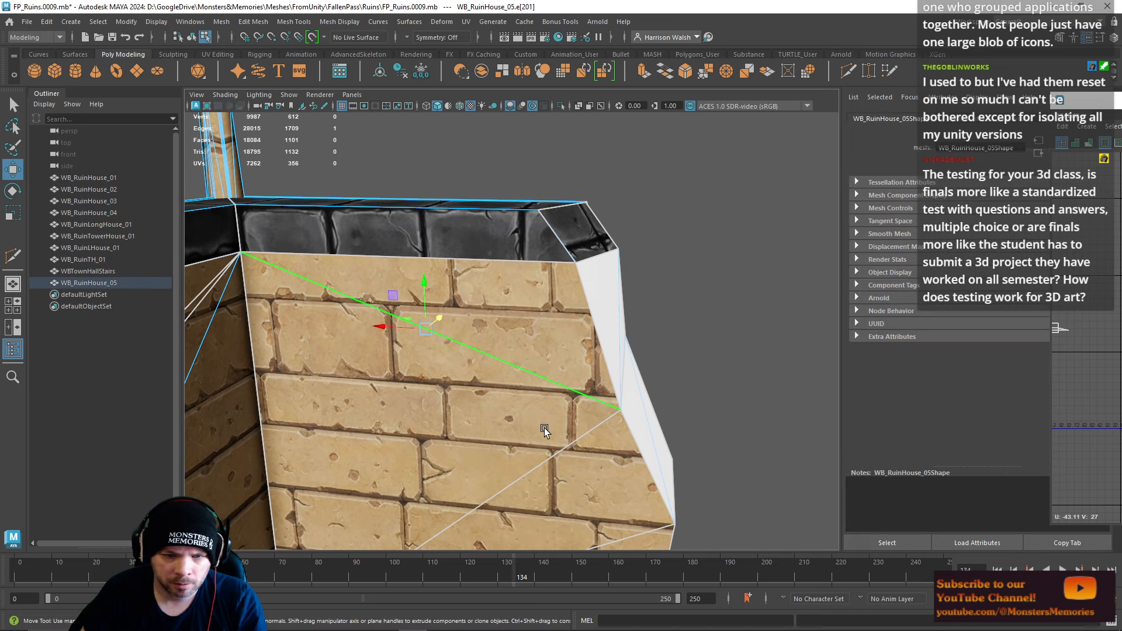
shift+click(558, 452)
shift+click(631, 524)
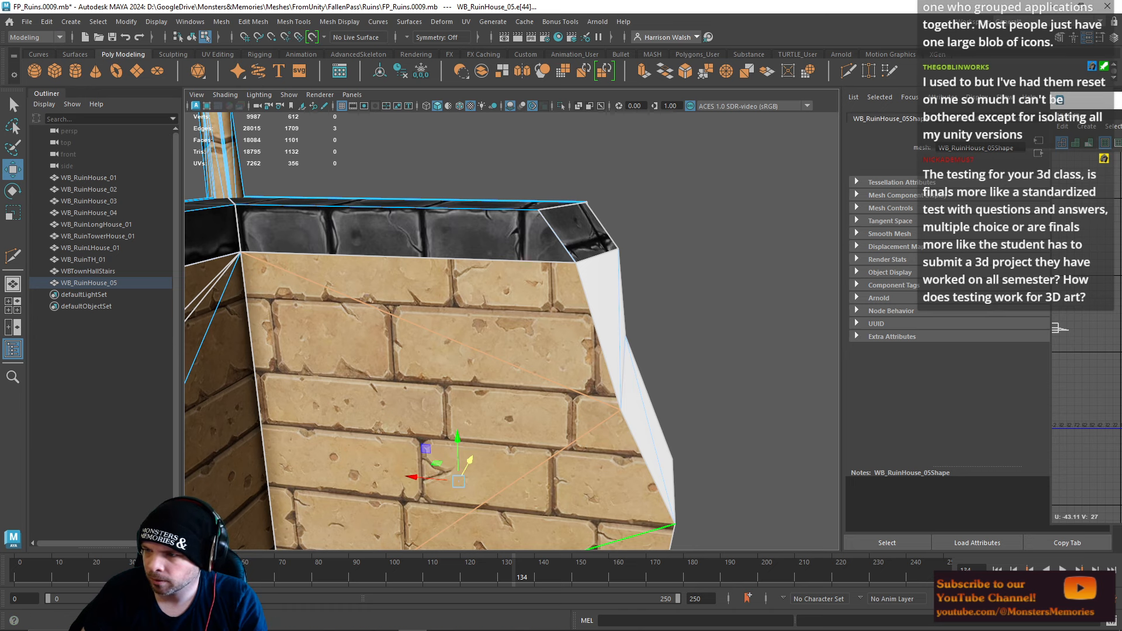
scroll(541, 337, down, 5)
alt+middle_drag(540, 336, 729, 238)
alt+drag(729, 238, 500, 332)
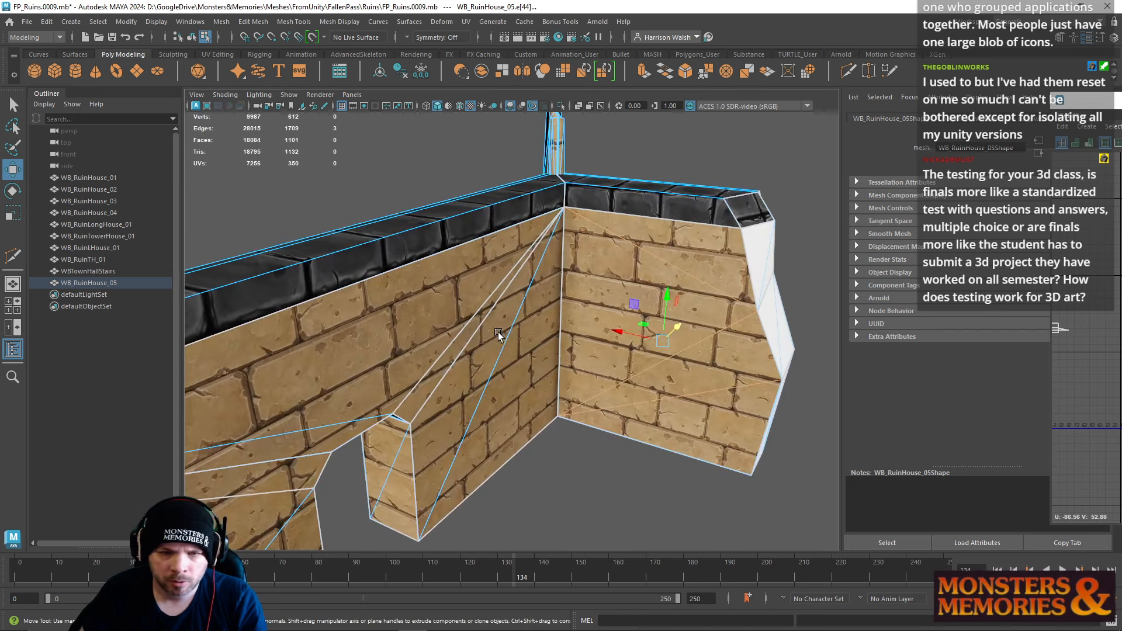
Step: Sew the diagonal UV seams running to the doorway's upper corners on the inner brick face of the front wall
shift+click(464, 356)
shift+click(446, 347)
key(g)
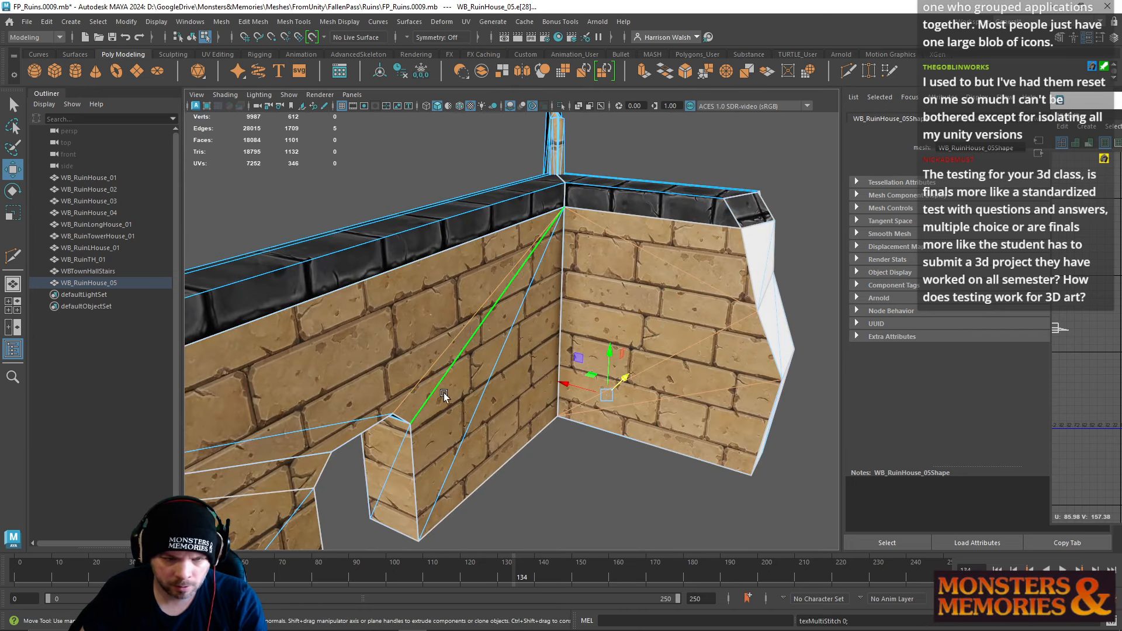
alt+middle_drag(337, 390, 439, 334)
click(418, 372)
shift+click(404, 401)
key(g)
Step: Select and sew the UV seams across the front of the lintel and around the doorway arch on the outer wall
key(f)
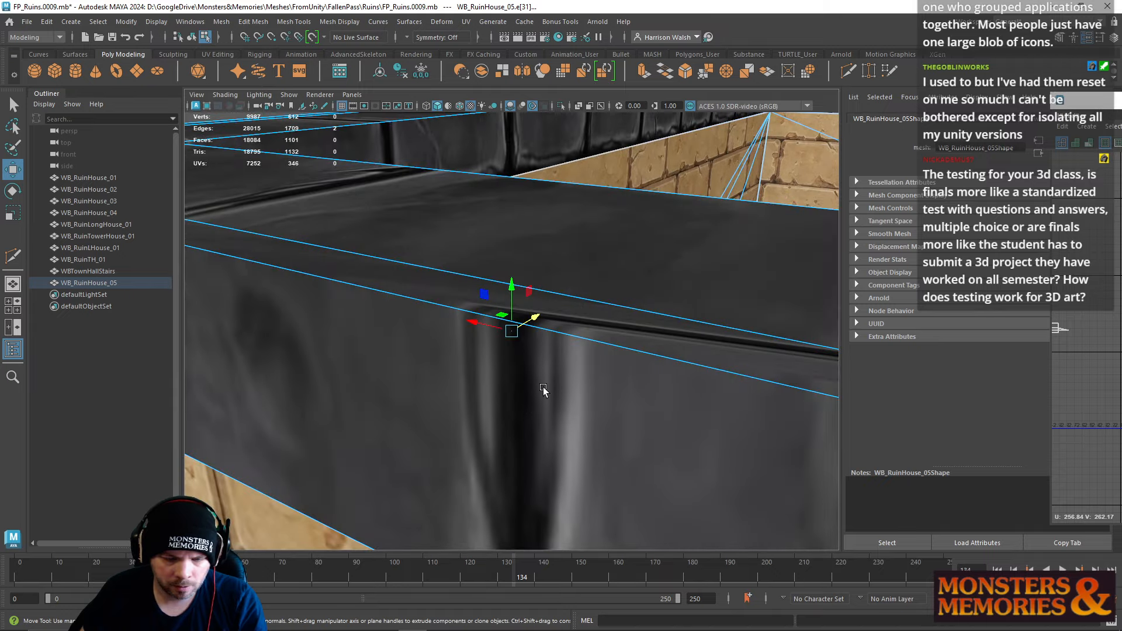
scroll(543, 388, down, 5)
alt+drag(678, 324, 590, 329)
alt+middle_drag(590, 331, 524, 275)
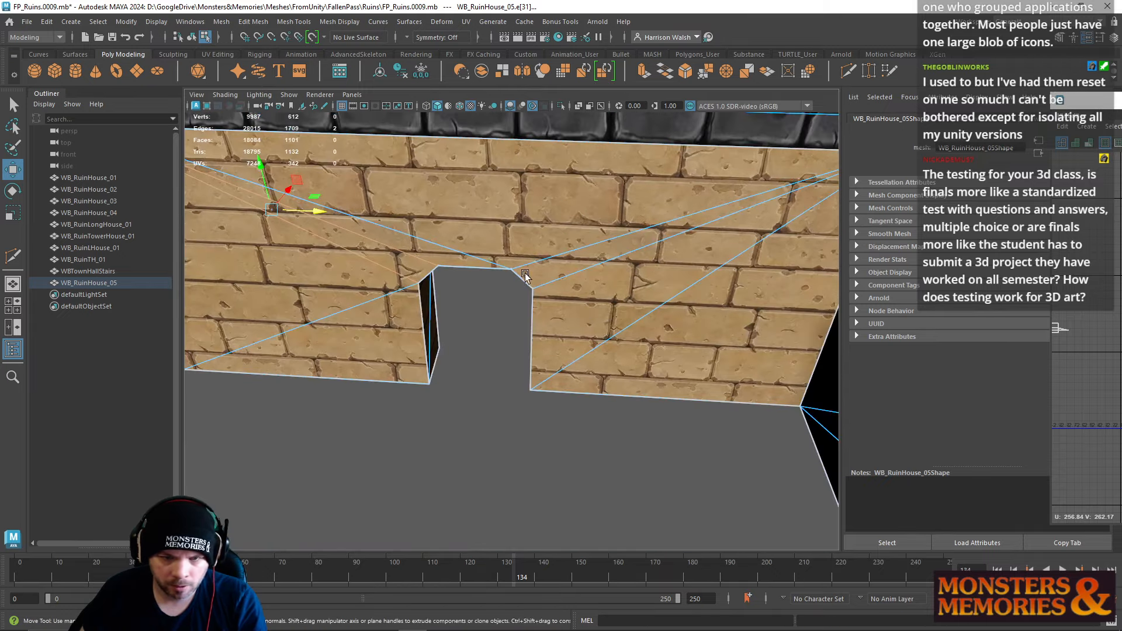
scroll(526, 275, down, 5)
alt+drag(588, 262, 354, 262)
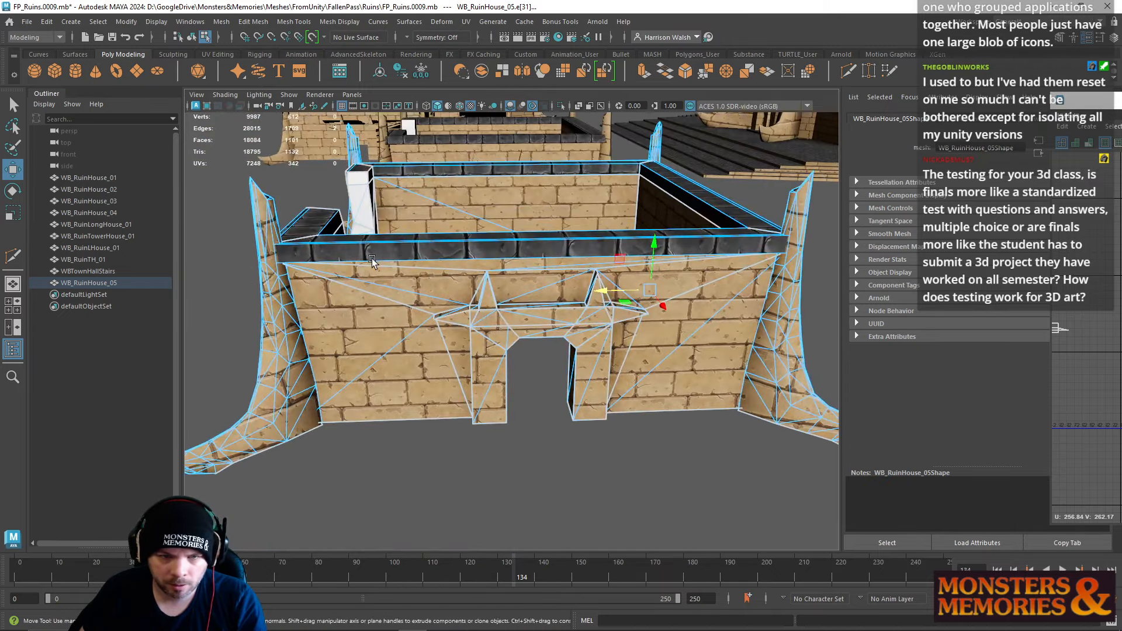
scroll(478, 332, up, 5)
click(470, 325)
shift+click(508, 323)
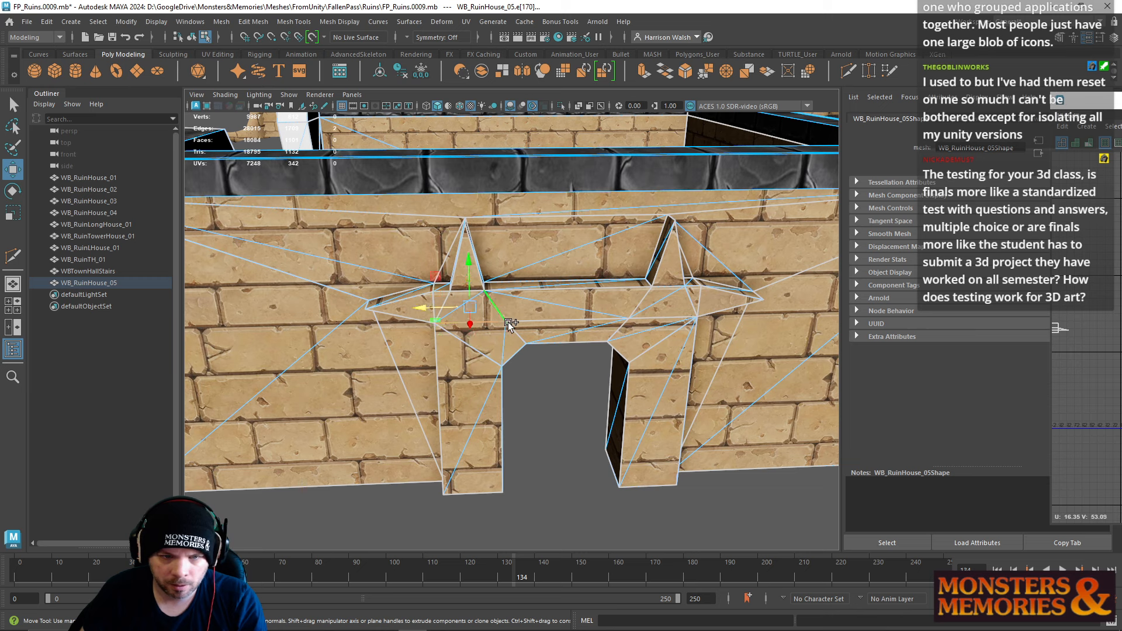
shift+click(491, 352)
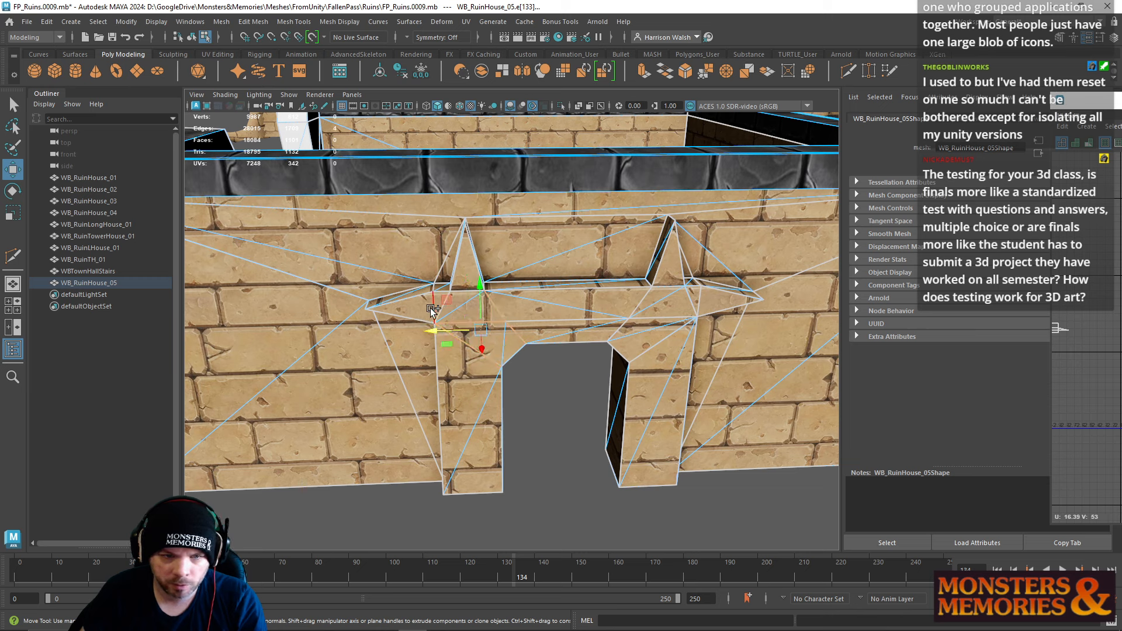
shift+click(644, 306)
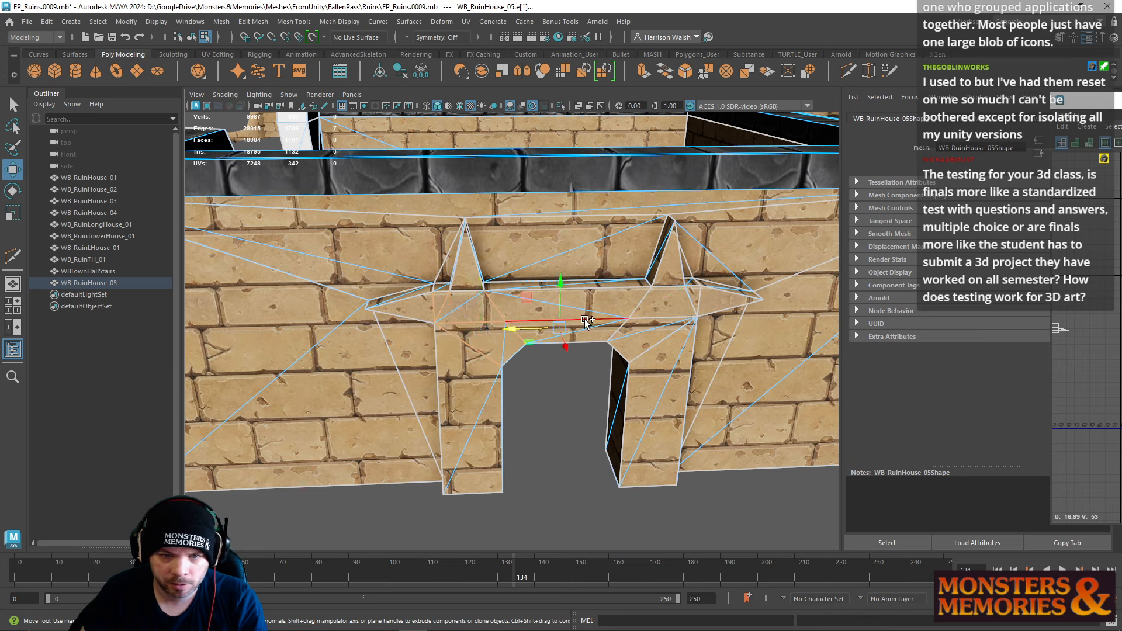
shift+click(586, 319)
shift+click(666, 335)
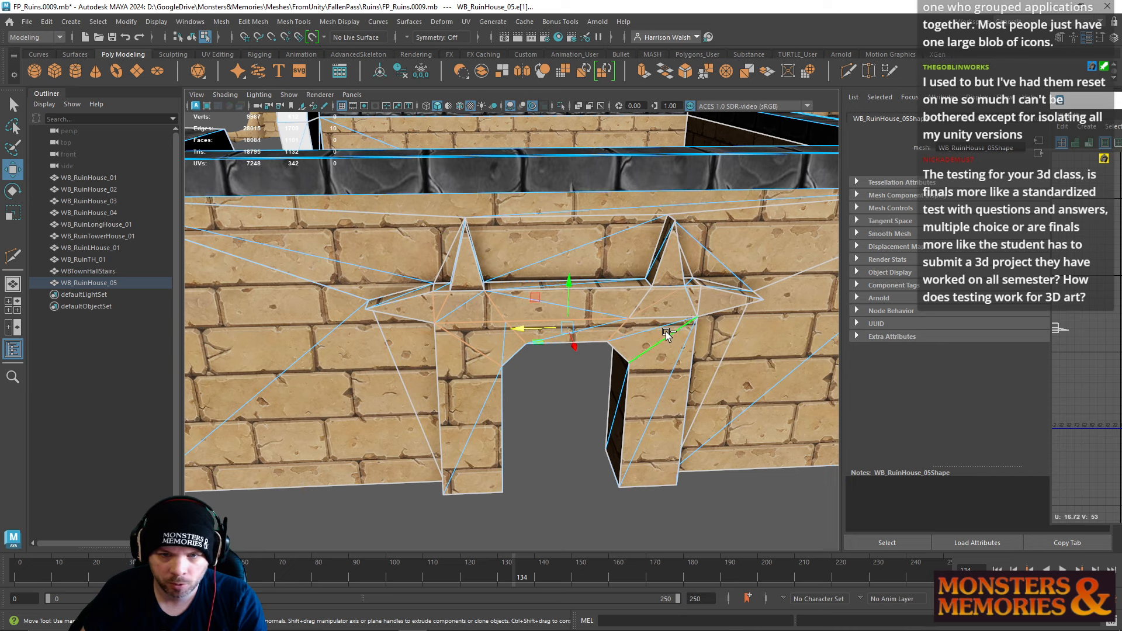
shift+click(684, 314)
shift+click(699, 304)
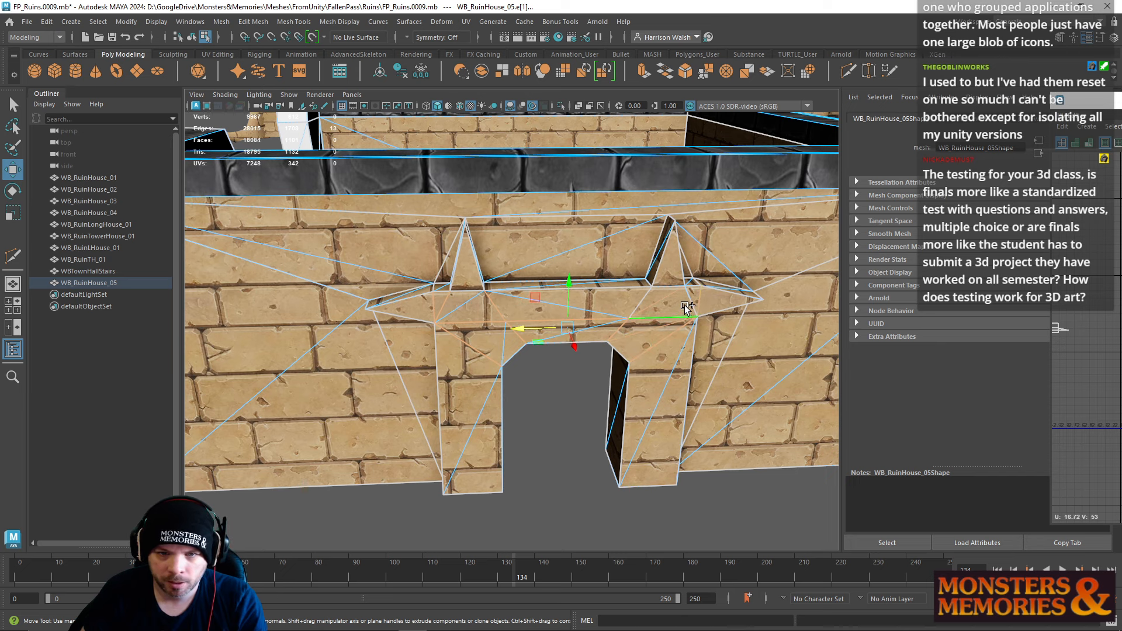
Step: Sew the vertical corner seams of both outer door posts and the seam along the lintel's upper front edge
alt+drag(639, 311, 695, 302)
click(572, 357)
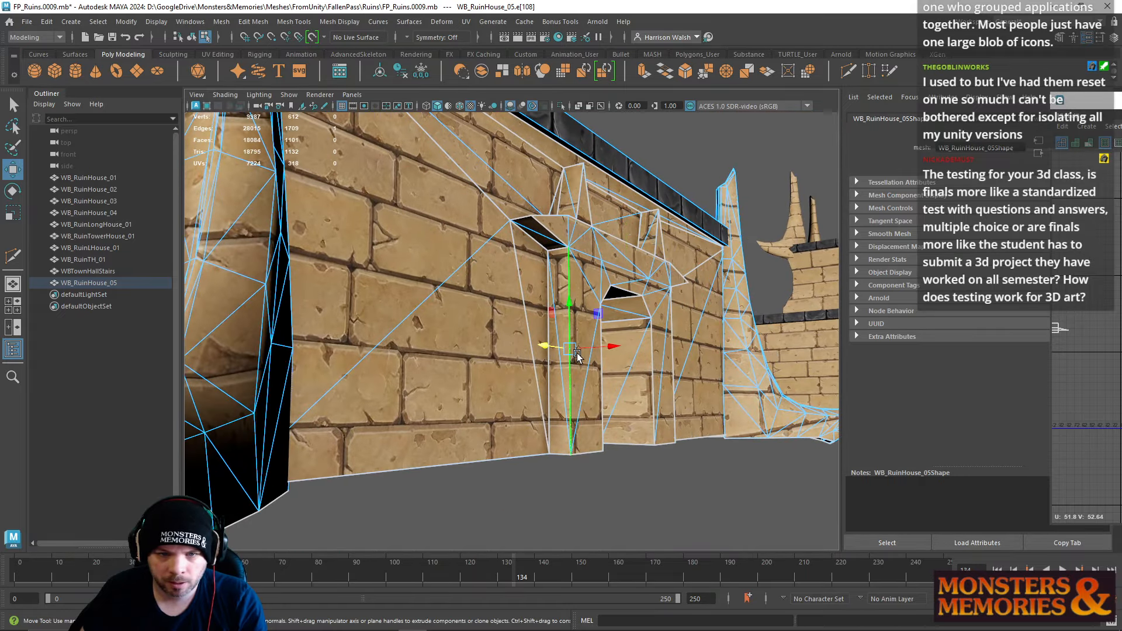
alt+drag(628, 359, 520, 351)
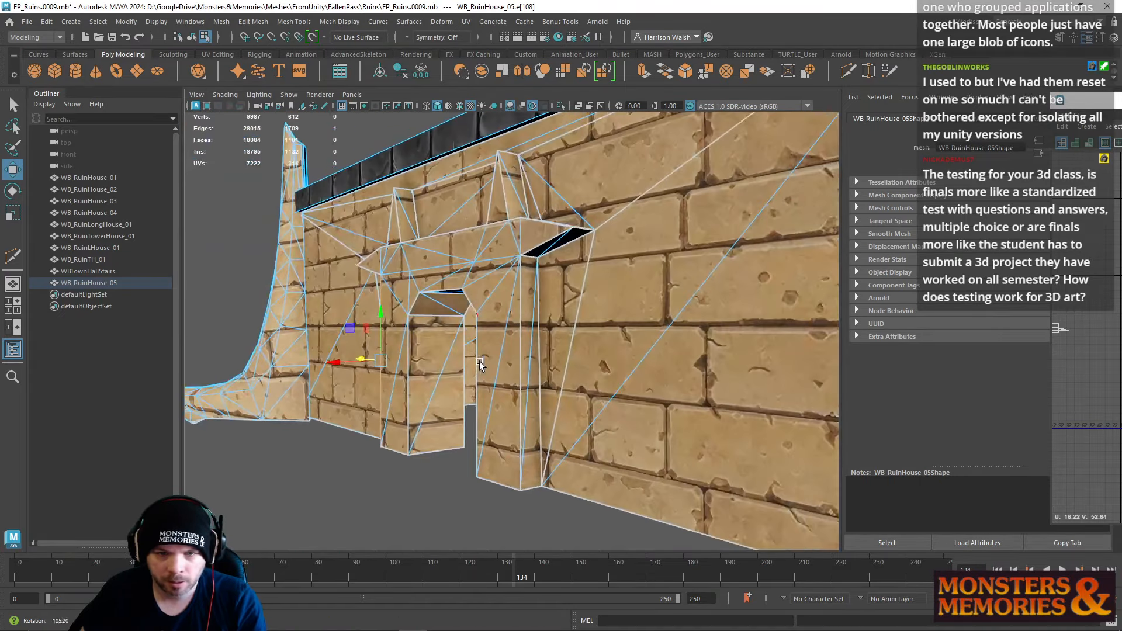
click(520, 354)
key(shift+s)
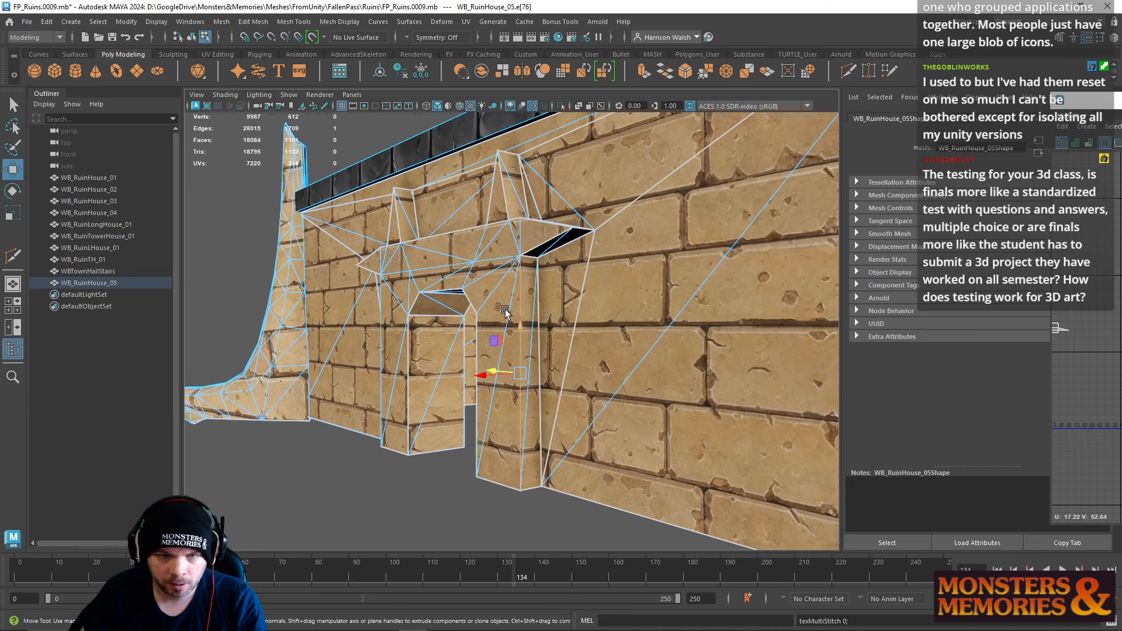
alt+drag(505, 311, 553, 357)
click(475, 362)
key(shift+s)
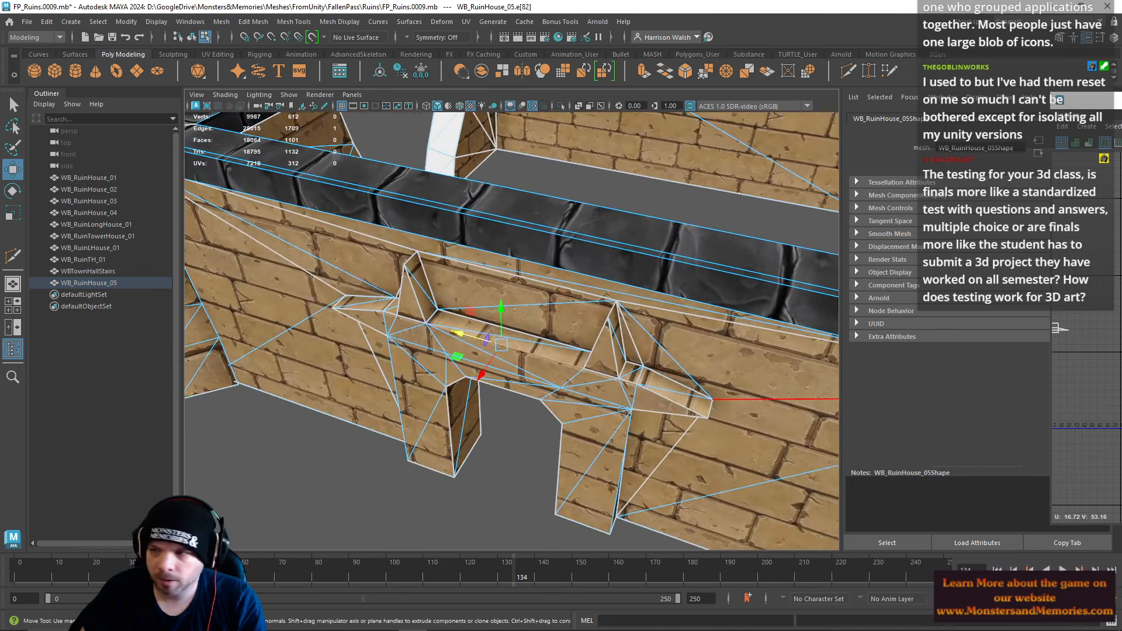
Step: Undo the last two UV changes on the house
alt+drag(496, 381, 551, 369)
alt+right_drag(519, 362, 724, 397)
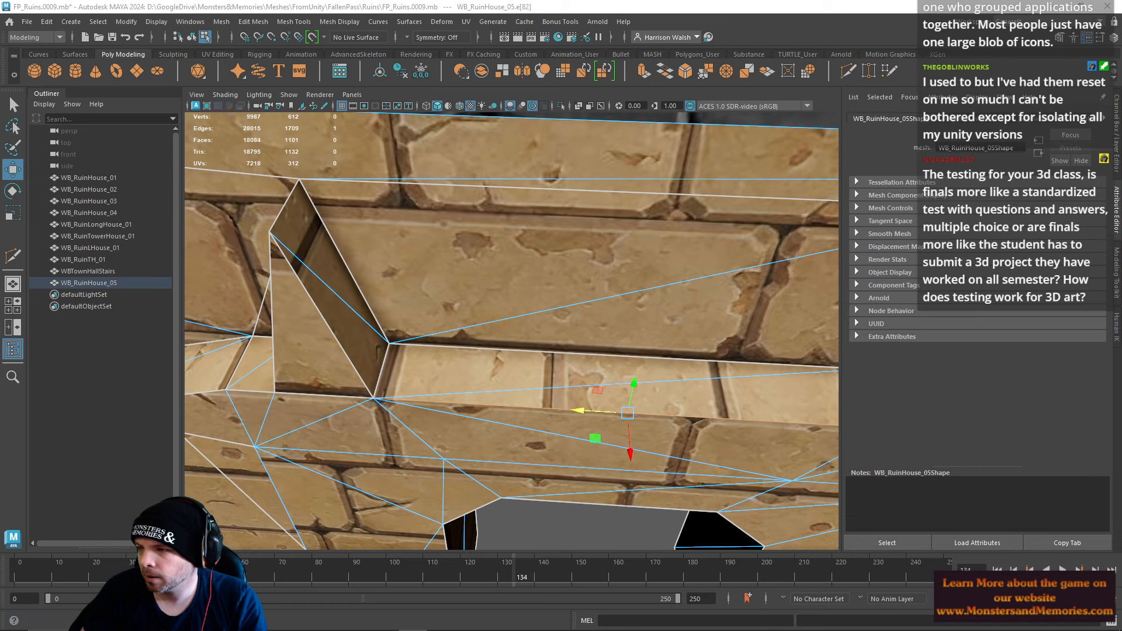
key(ctrl+z)
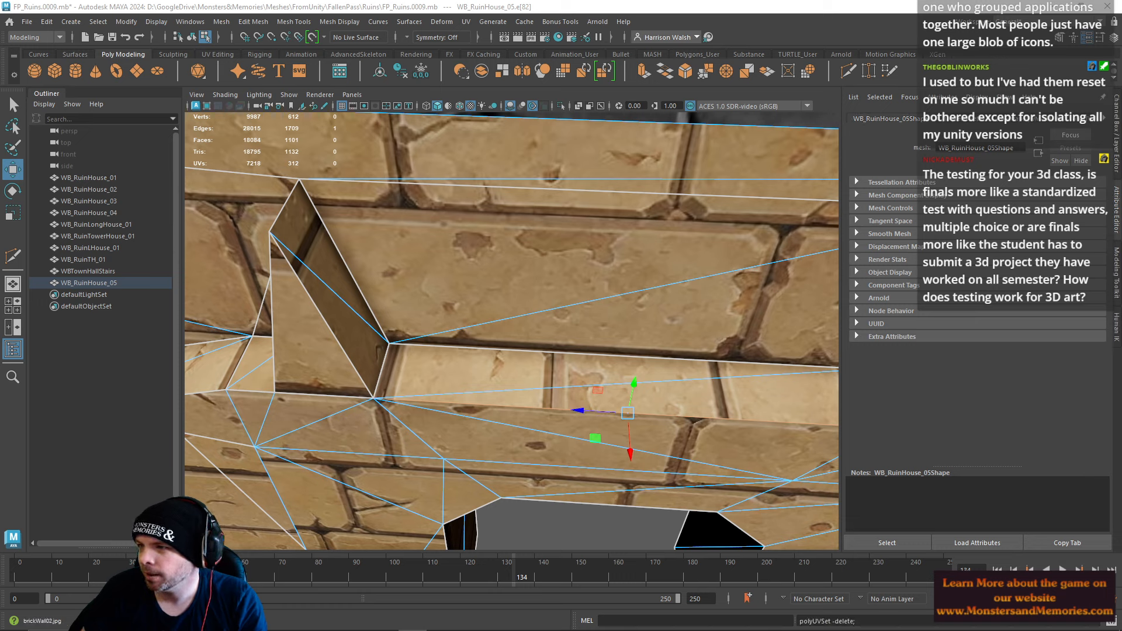
key(ctrl+z)
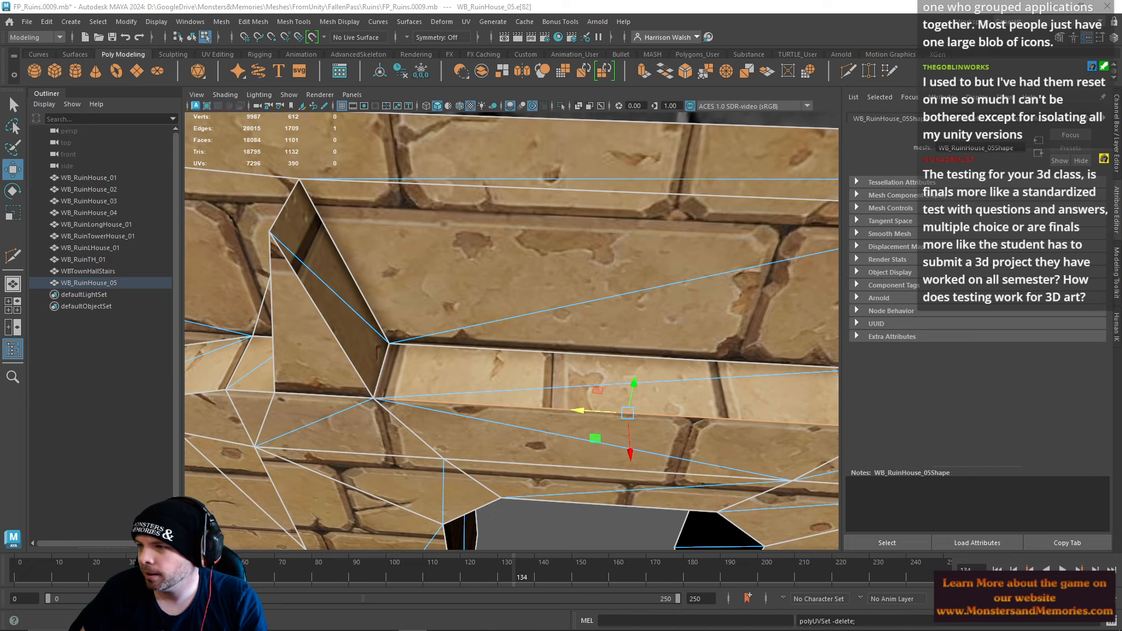
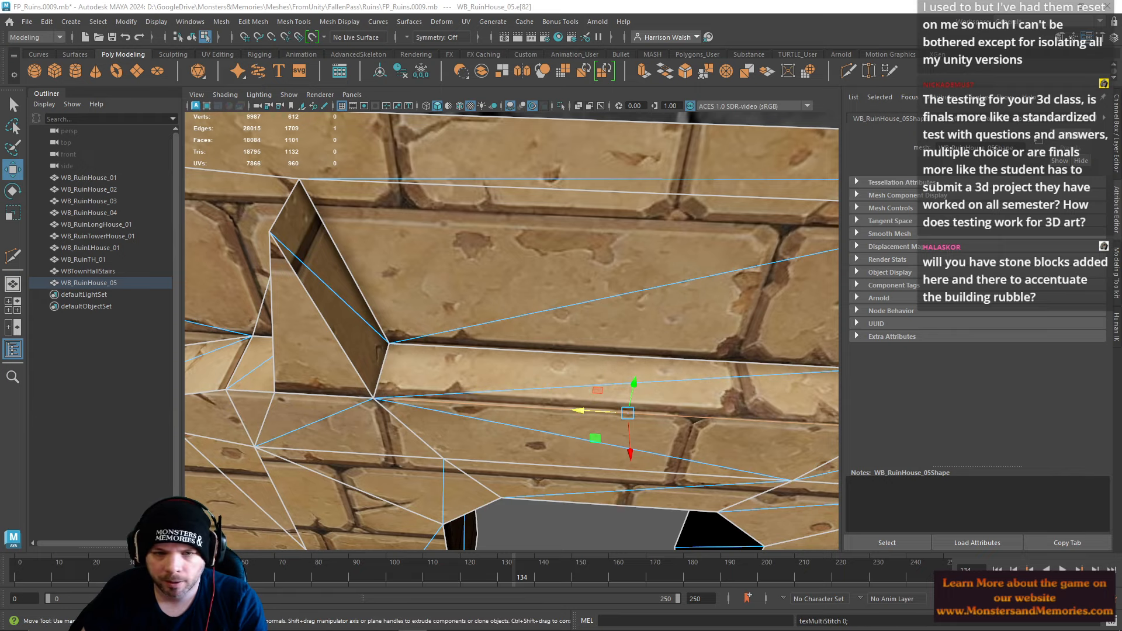
Step: Resew the vertical corner UV seams of both door posts on the outer side of the doorway
alt+drag(572, 356, 618, 325)
click(546, 356)
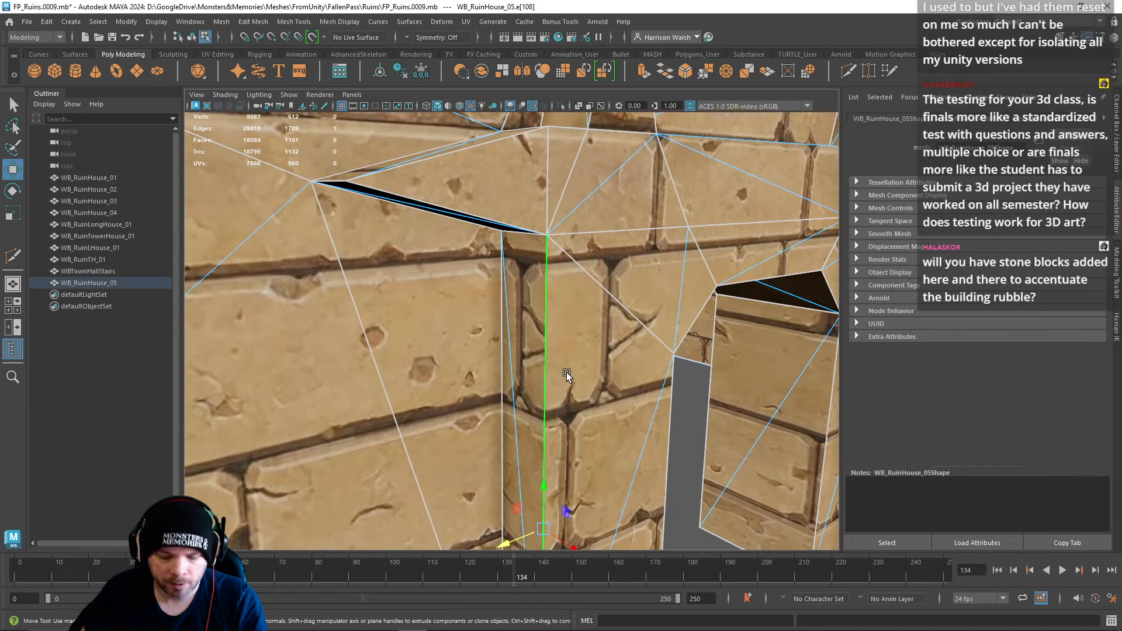
key(g)
scroll(574, 374, down, 4)
alt+drag(574, 374, 491, 347)
click(528, 364)
key(g)
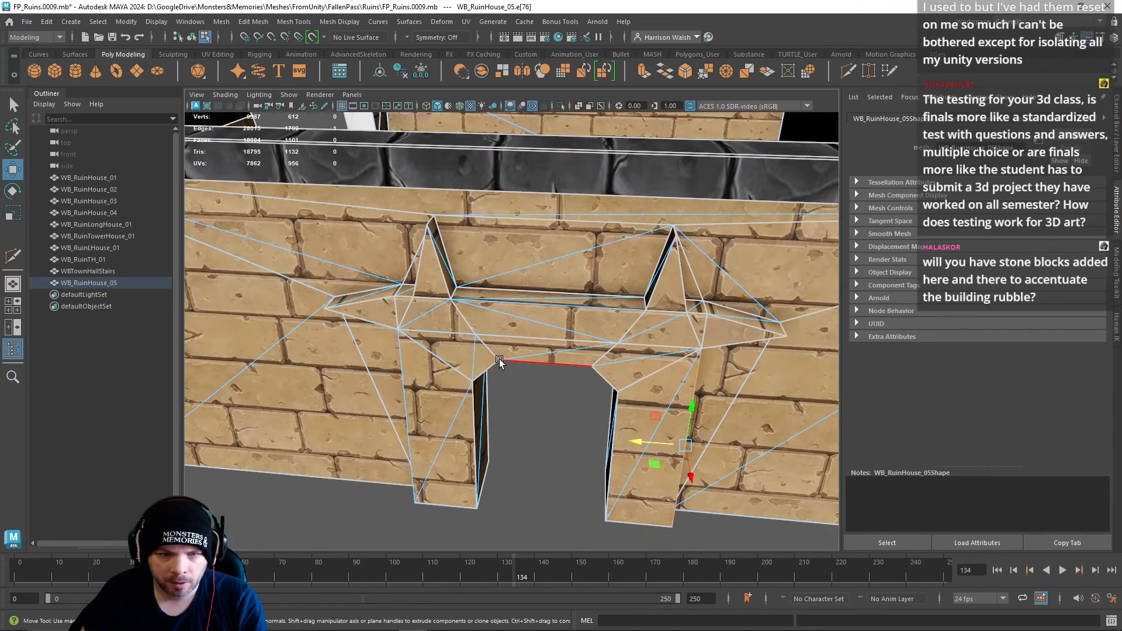
Step: Resew the UV seams across the lintel's front face and around the doorway arch on the outer wall
click(490, 345)
click(402, 314)
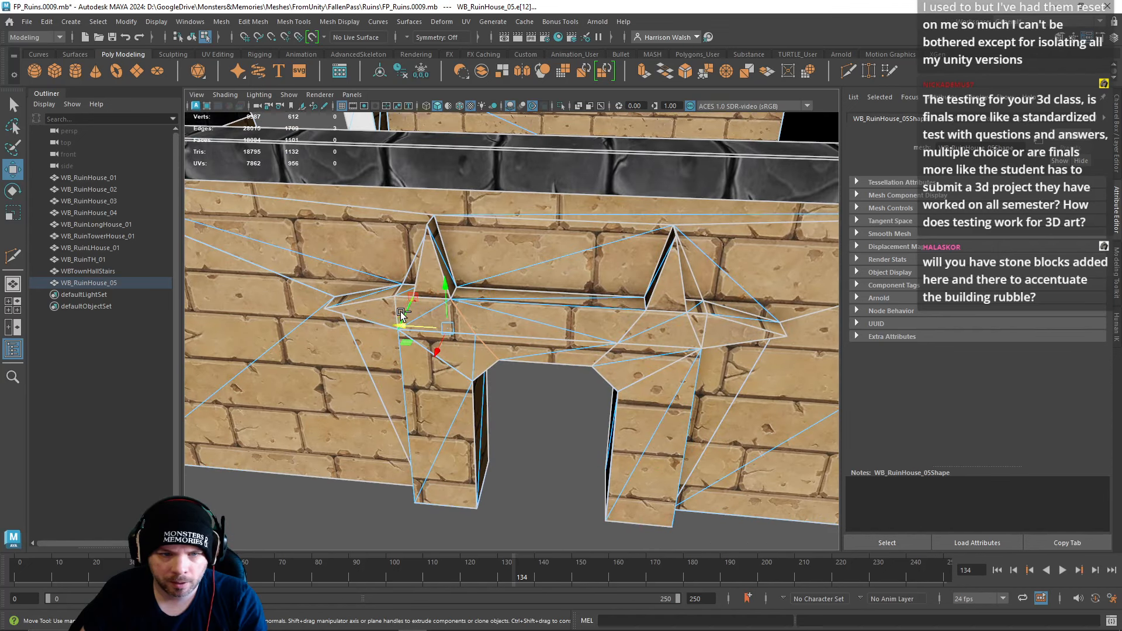
shift+click(444, 367)
shift+click(606, 353)
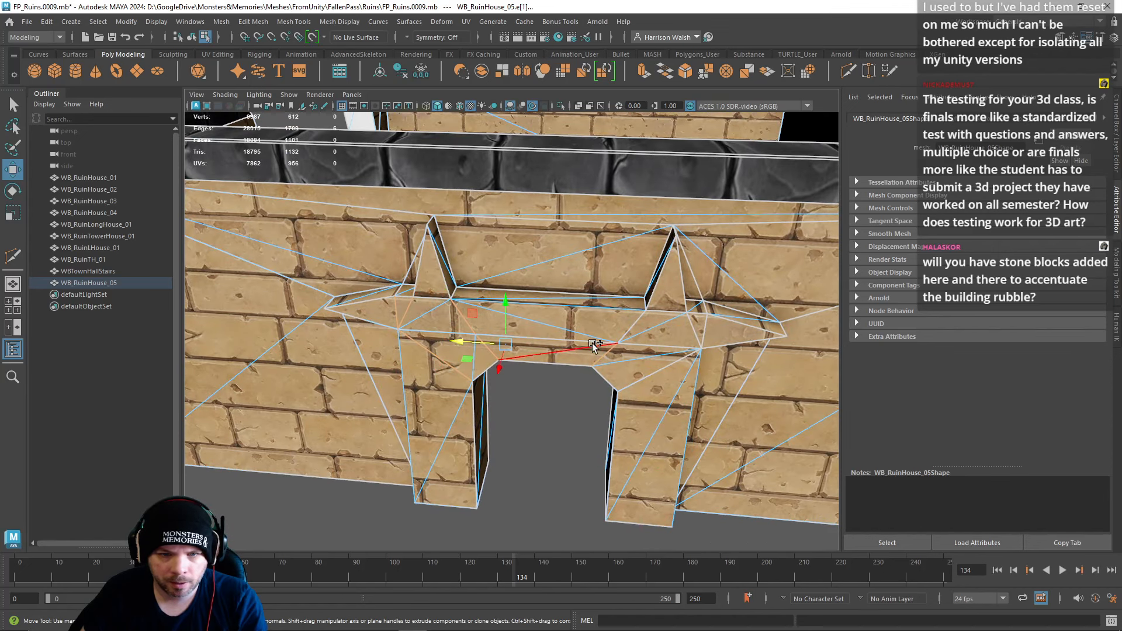
shift+click(594, 344)
shift+click(654, 341)
shift+click(629, 329)
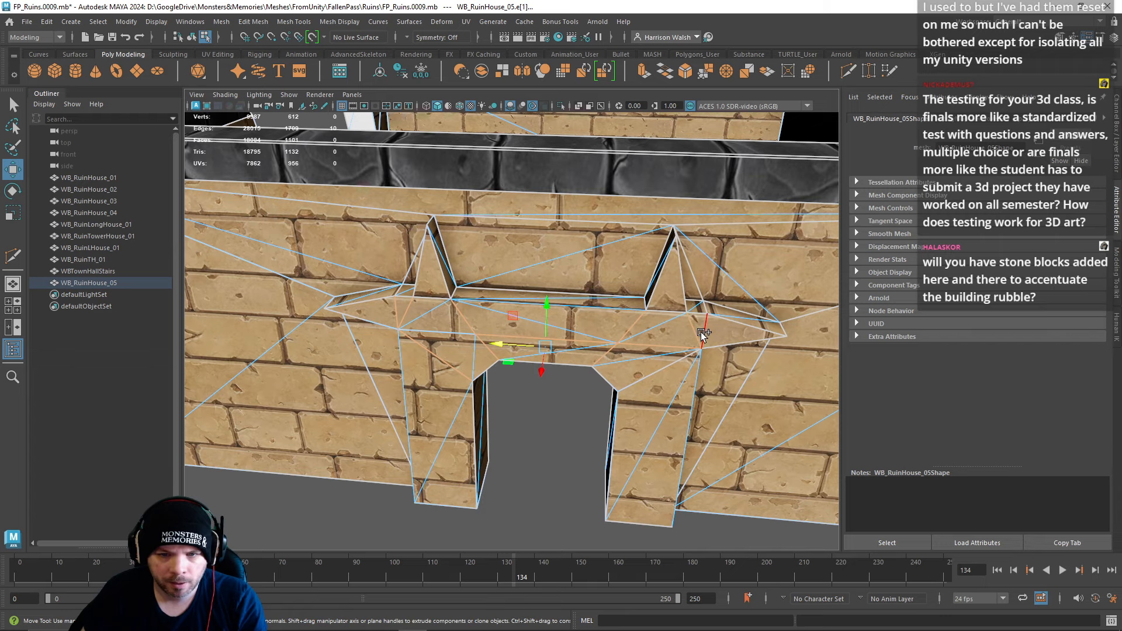
Step: Sew the diagonal UV seams across the outer brick wall on both sides of the doorway
alt+drag(656, 368, 619, 353)
click(370, 297)
shift+click(394, 328)
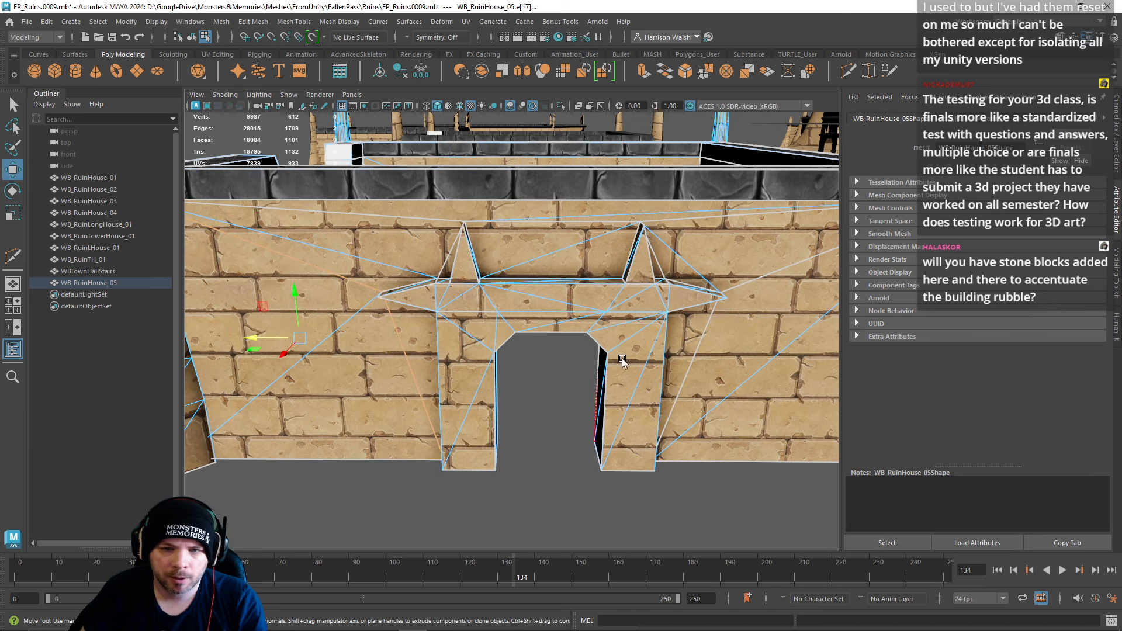
shift+click(703, 343)
shift+click(748, 284)
Step: Sew the diagonal UV seams on the inner faces of the doorway wall and short broken wall, and return to object mode
alt+drag(741, 282, 526, 269)
click(521, 266)
shift+click(533, 277)
shift+click(777, 219)
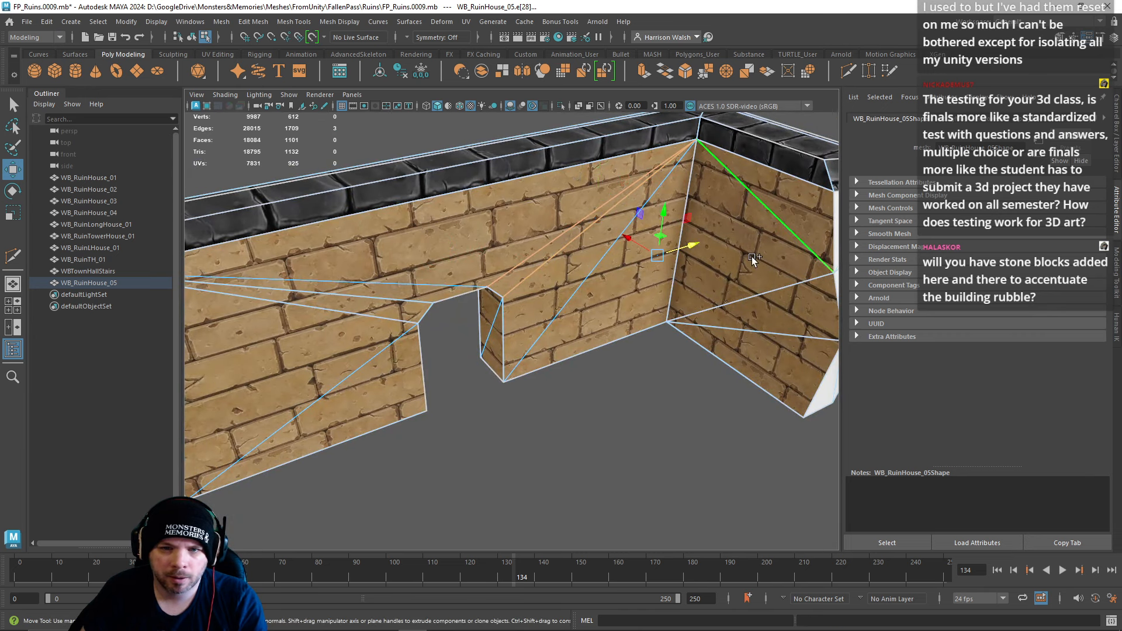
shift+click(754, 297)
shift+click(754, 331)
shift+click(374, 315)
shift+click(395, 296)
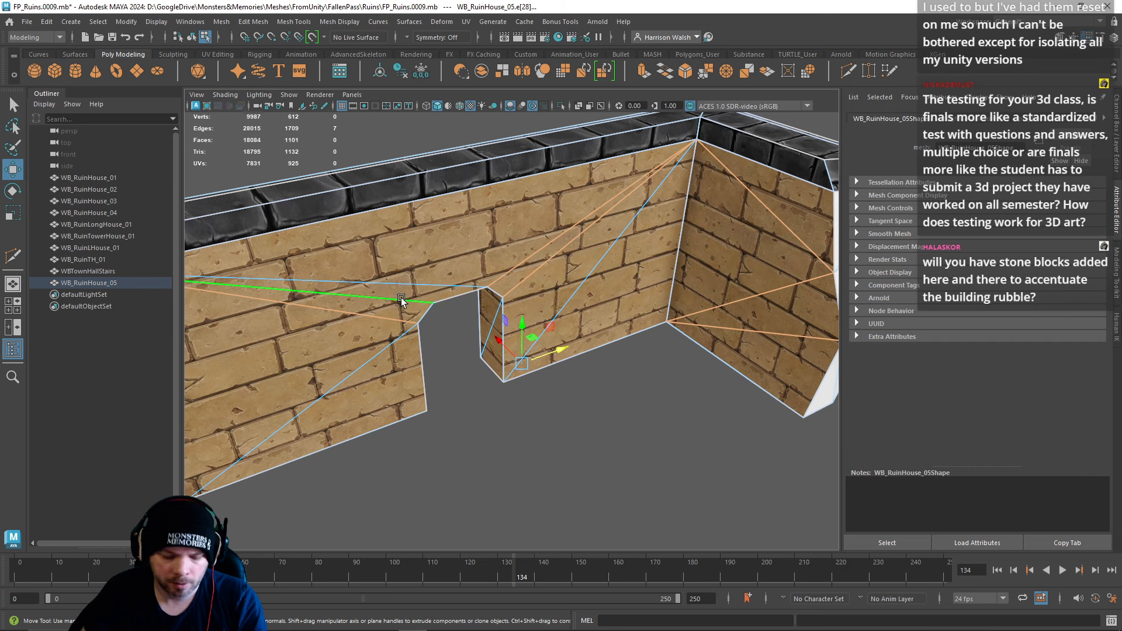
key(shift+s)
right_drag(461, 249, 501, 231)
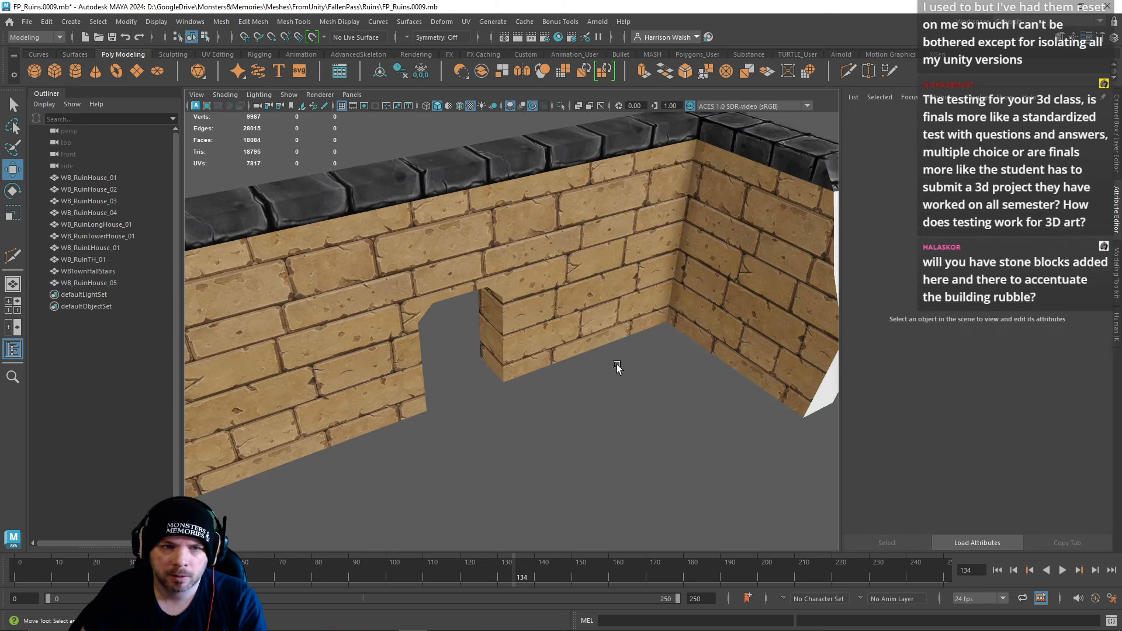
alt+drag(617, 368, 594, 365)
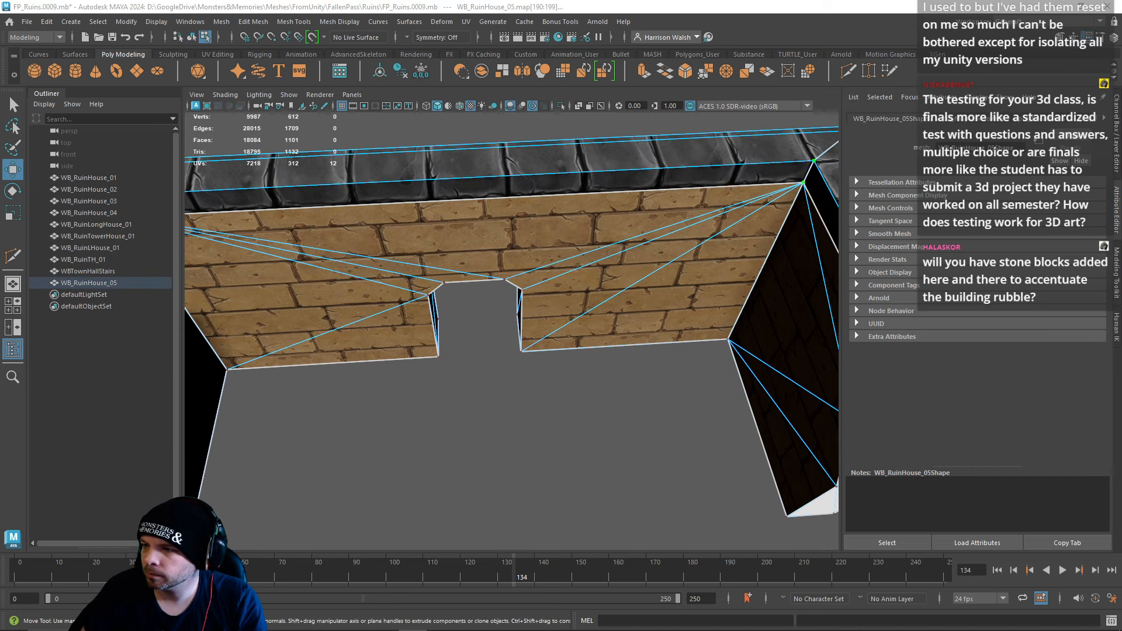
Step: Align the lowest UVs of the broken wall's short stone cap with the neighbouring cap shell's bottom border
key(f)
alt+drag(707, 304, 570, 257)
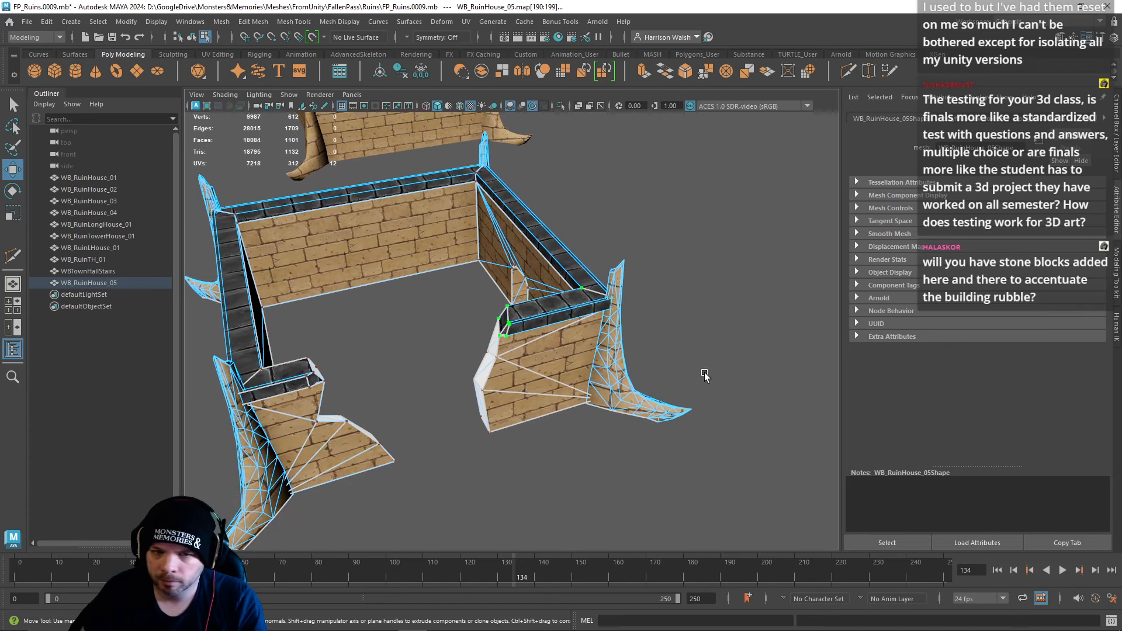
alt+drag(704, 376, 564, 383)
alt+right_drag(564, 382, 597, 396)
alt+drag(597, 396, 751, 415)
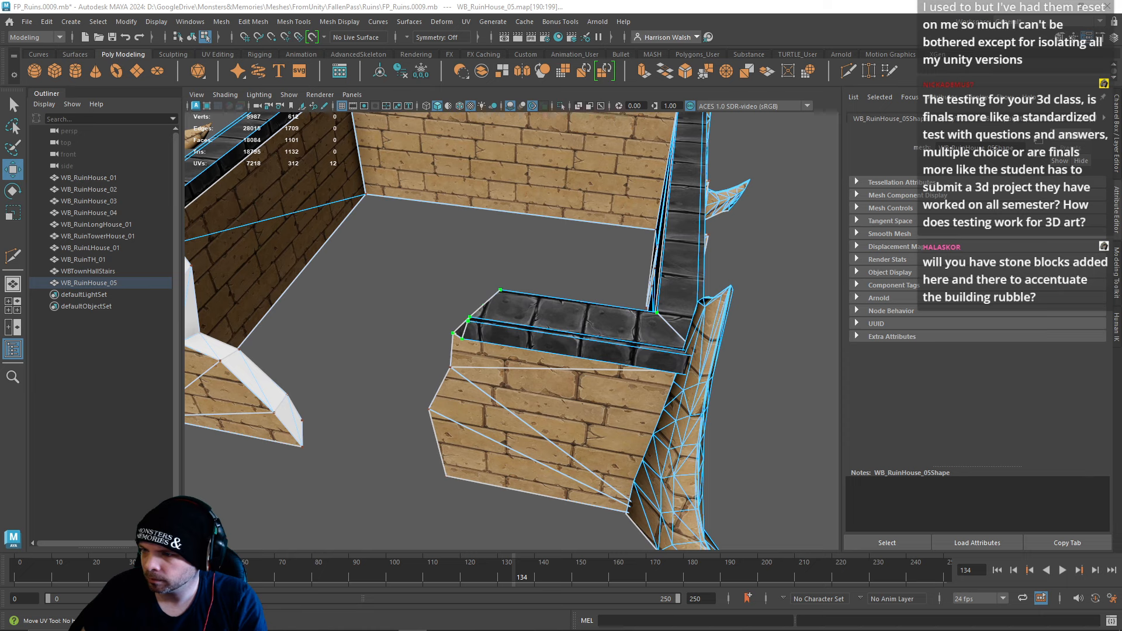
key(r)
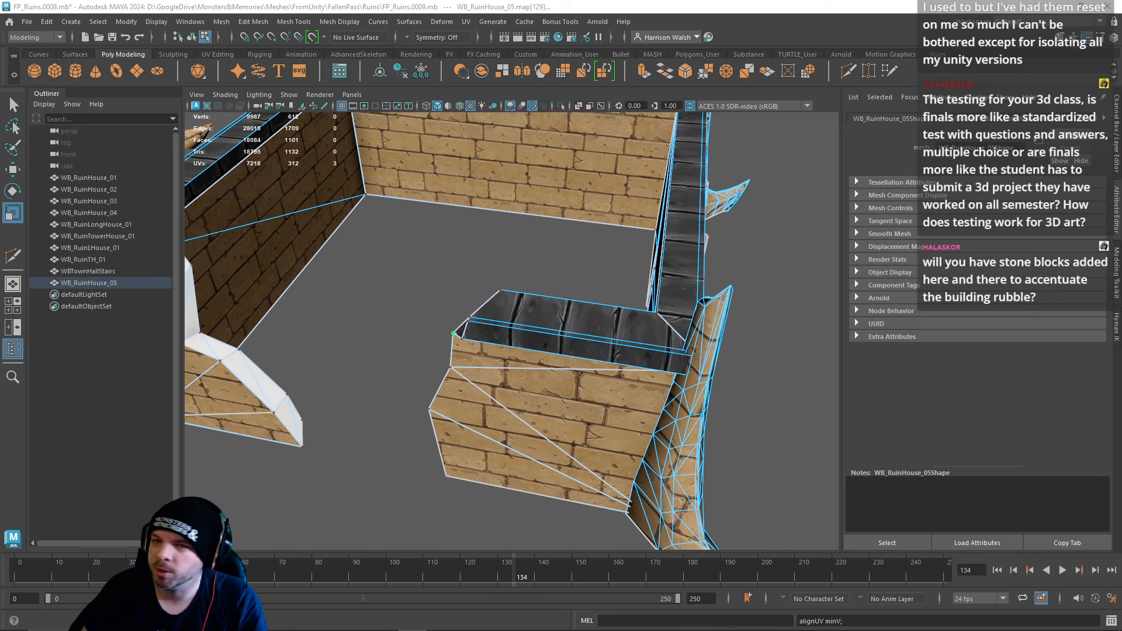
Step: Align the top border UVs of the short cap shell and the adjacent long cap shell to their maximum V
drag(1121, 188, 959, 137)
scroll(847, 334, down, 3)
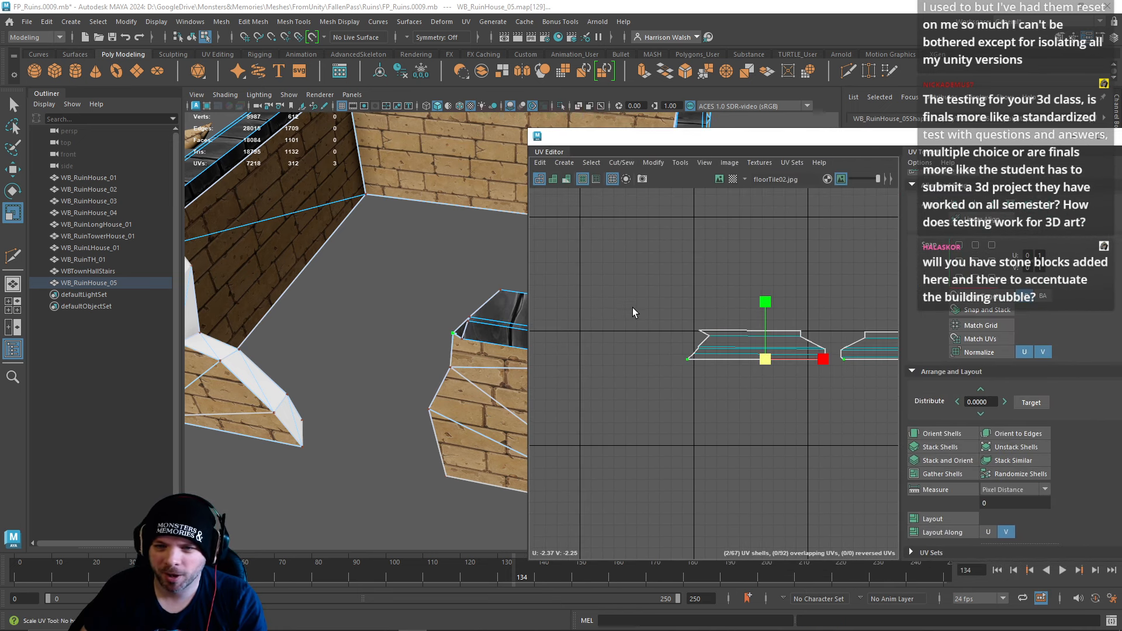
drag(633, 309, 828, 331)
shift+click(861, 331)
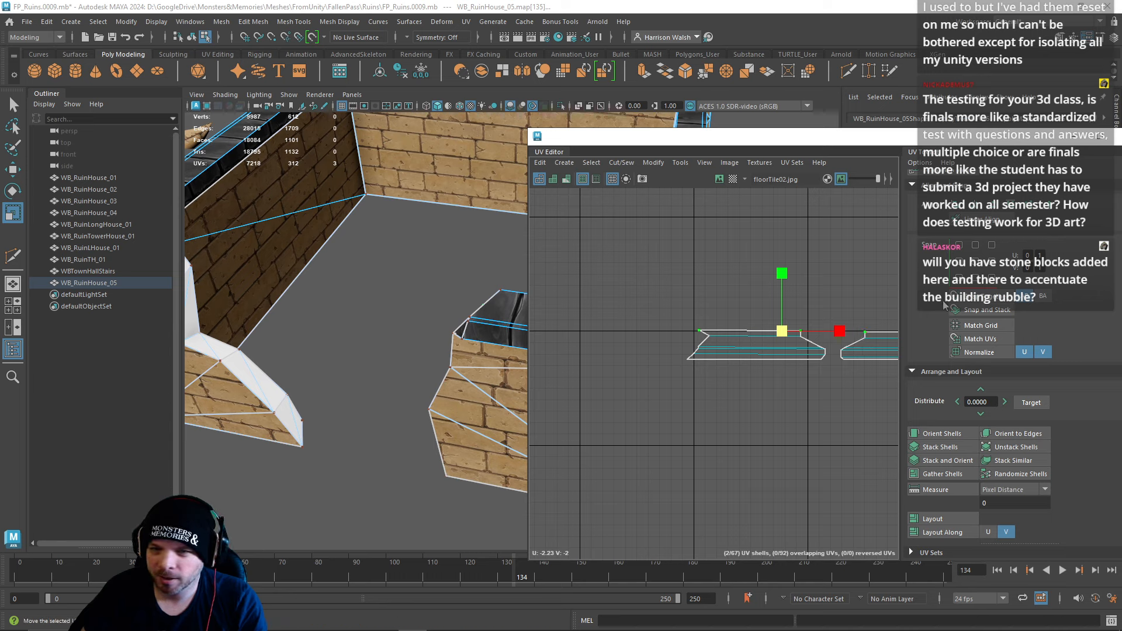
alt+middle_drag(880, 344, 767, 335)
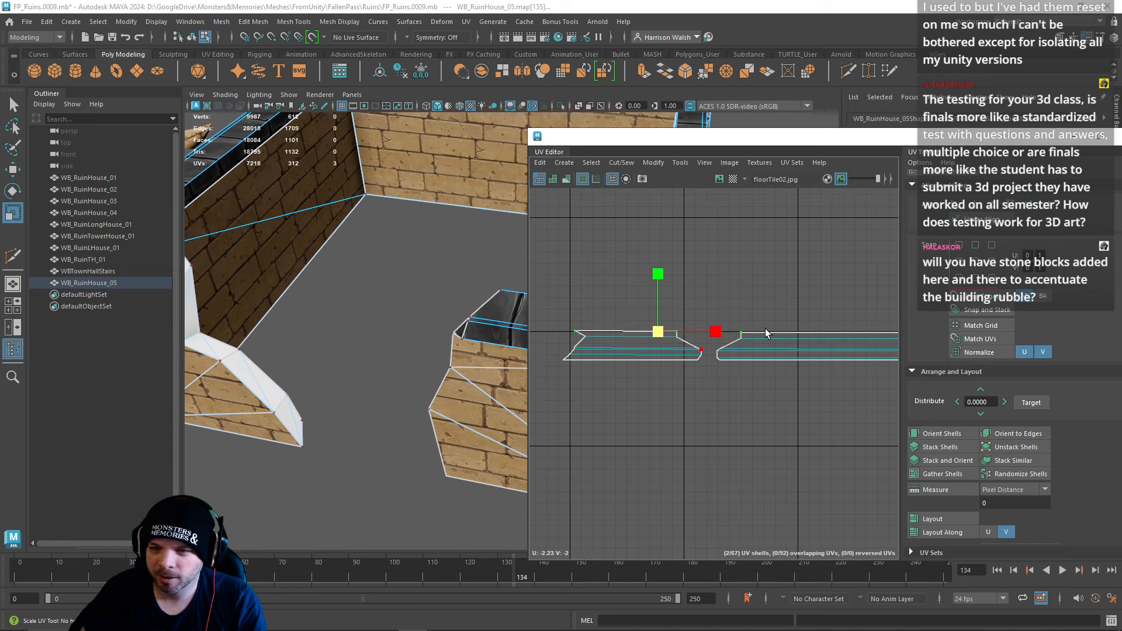
click(1056, 208)
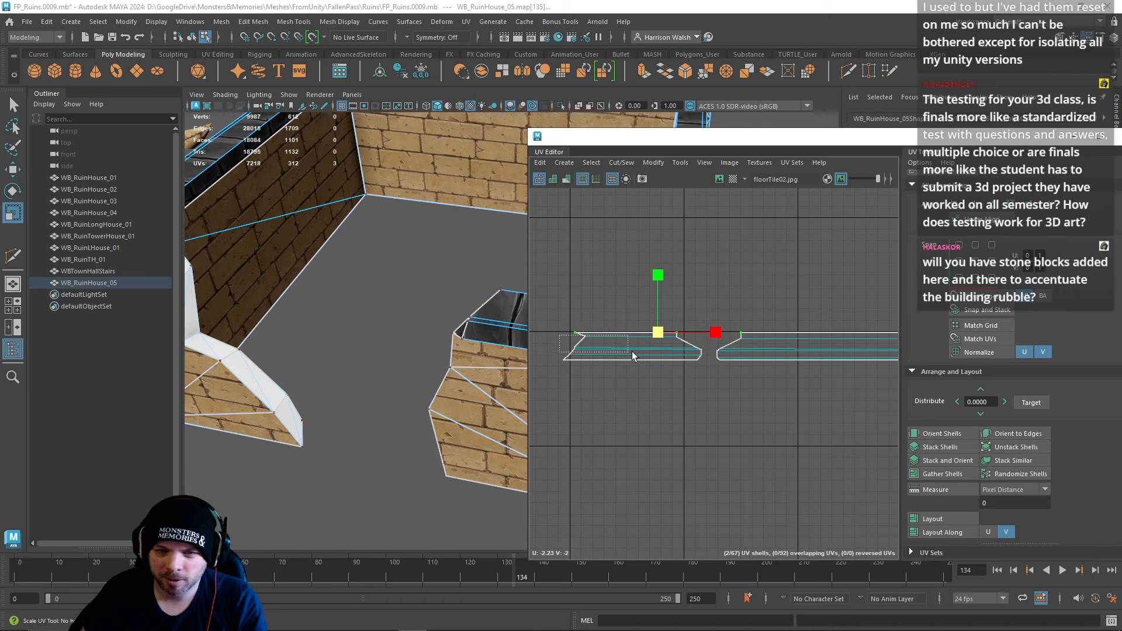
Step: Unfold the inner UVs of the short cap shell along V
drag(632, 352, 707, 356)
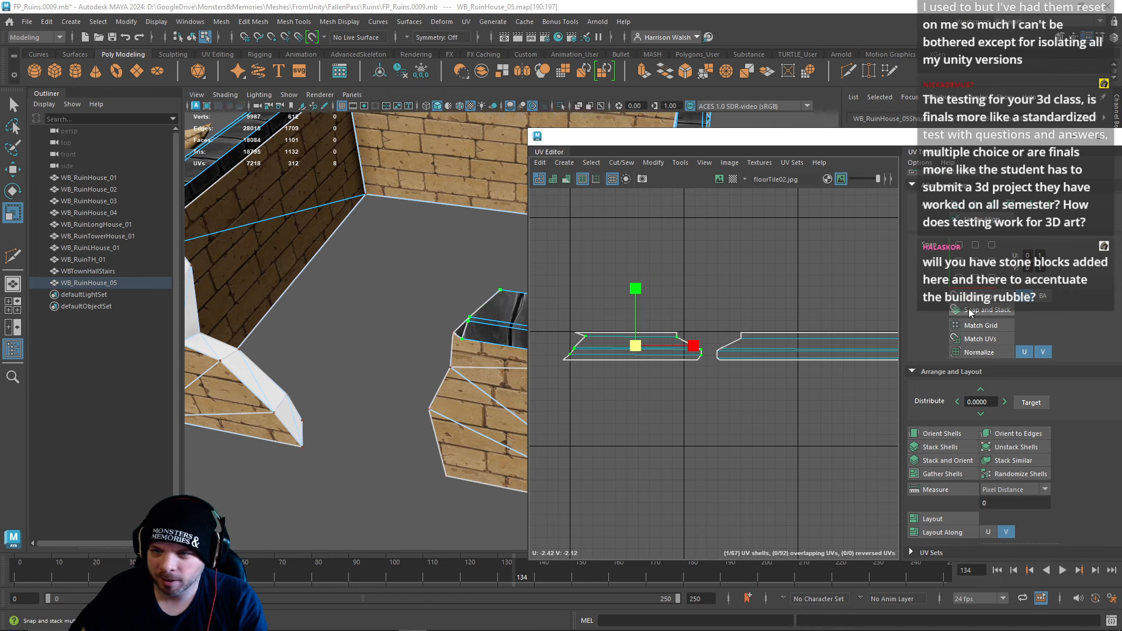
scroll(972, 328, up, 4)
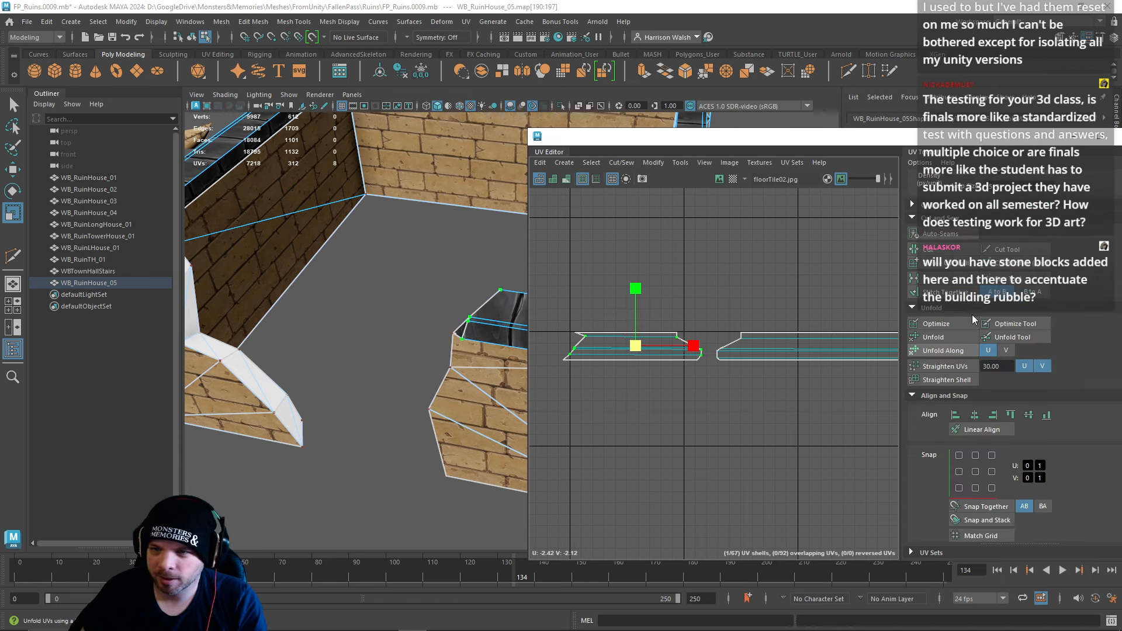
click(970, 352)
alt+drag(459, 364, 461, 341)
alt+middle_drag(461, 341, 383, 333)
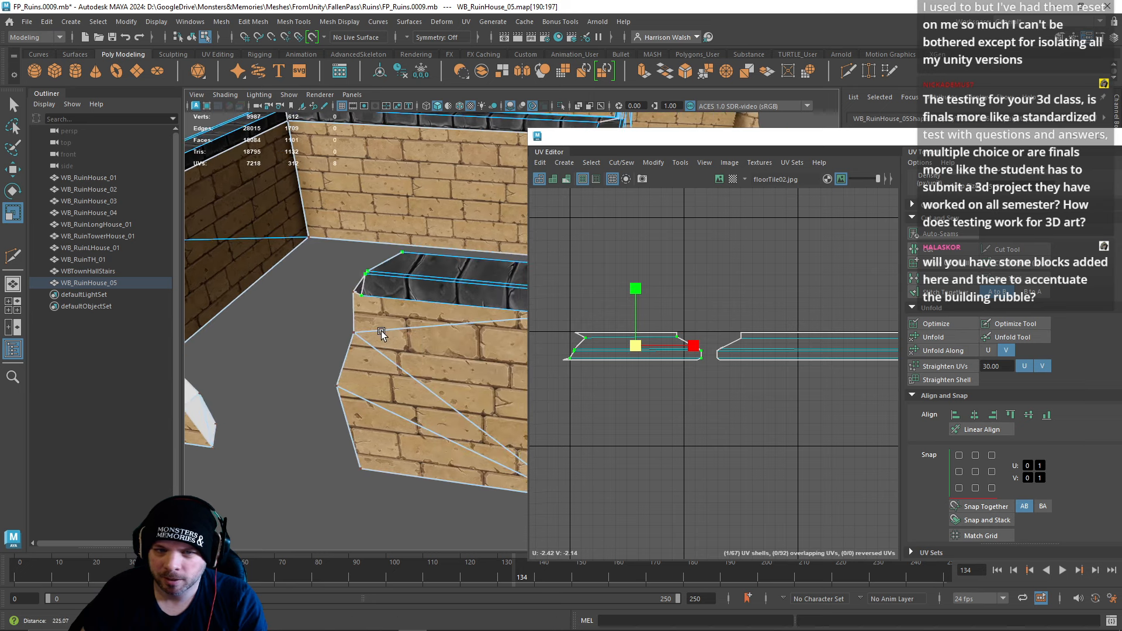
alt+drag(384, 333, 363, 391)
alt+middle_drag(363, 391, 404, 343)
alt+drag(404, 344, 428, 374)
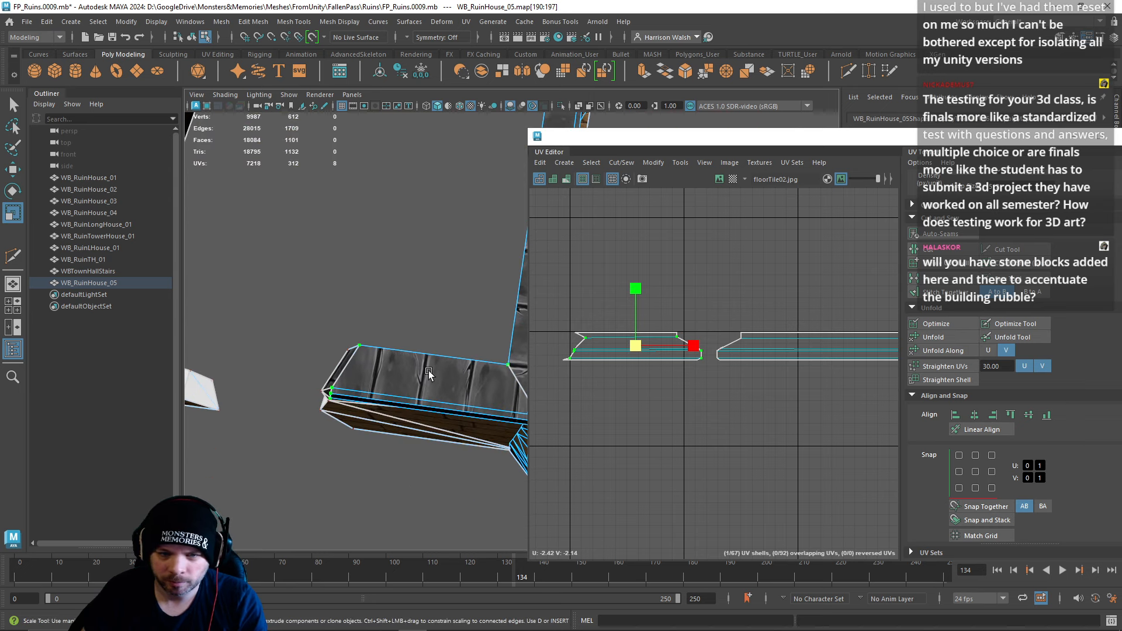
Step: Unfold the whole short cap shell along U, then adjust its width and position for evenly proportioned stone blocks
double_click(677, 331)
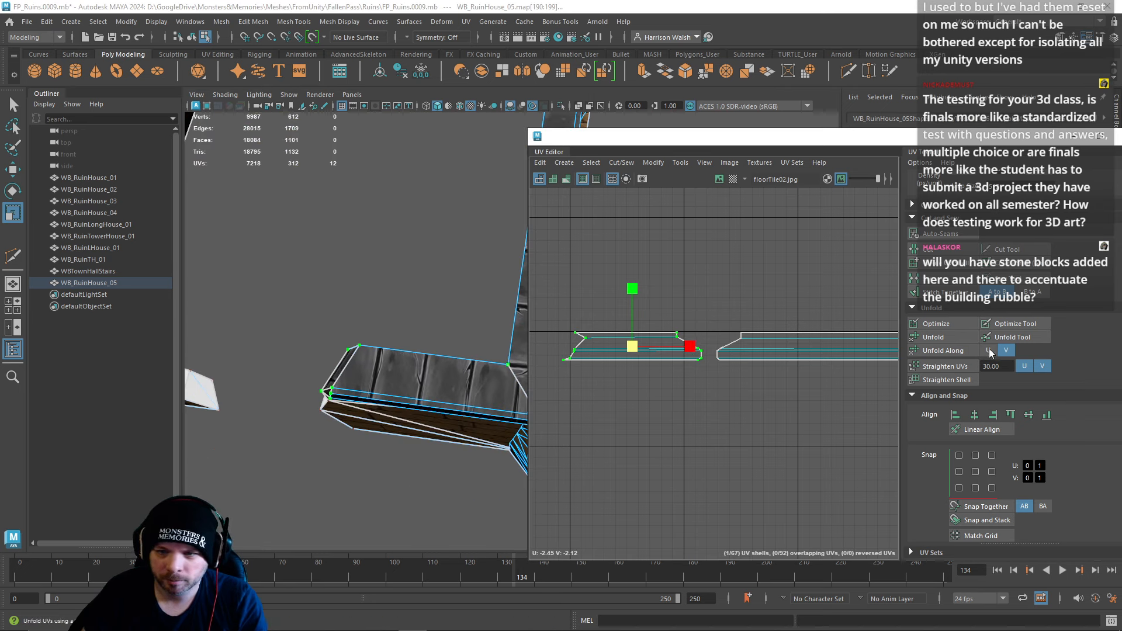
click(961, 352)
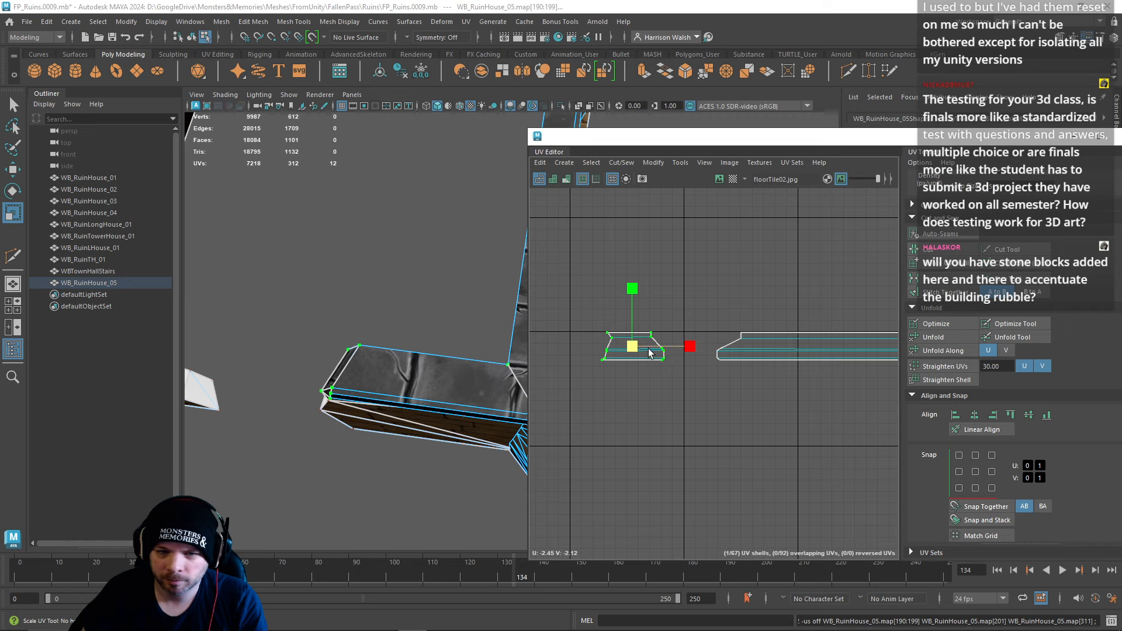
drag(634, 348, 684, 346)
key(ctrl+z)
key(w)
Step: Examine the two faces at the short cap's broken end and the cap on the opposite wall stub
alt+drag(422, 409, 442, 366)
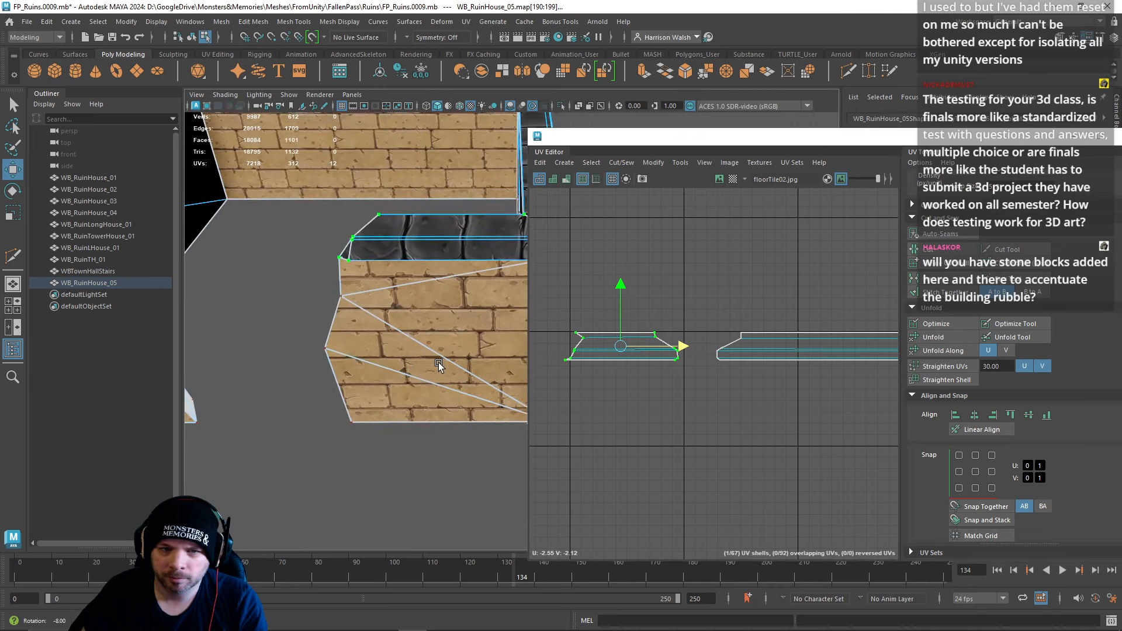
alt+middle_drag(442, 366, 439, 496)
alt+drag(439, 496, 422, 309)
right_drag(422, 310, 526, 561)
click(425, 324)
shift+click(441, 333)
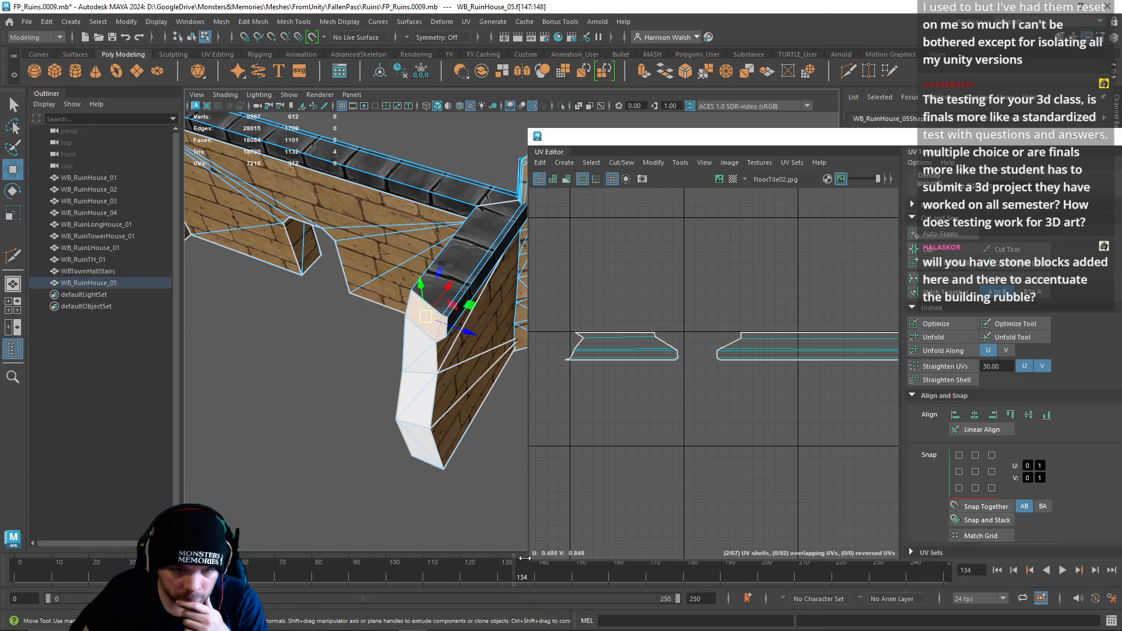
key(f)
alt+drag(495, 353, 182, 319)
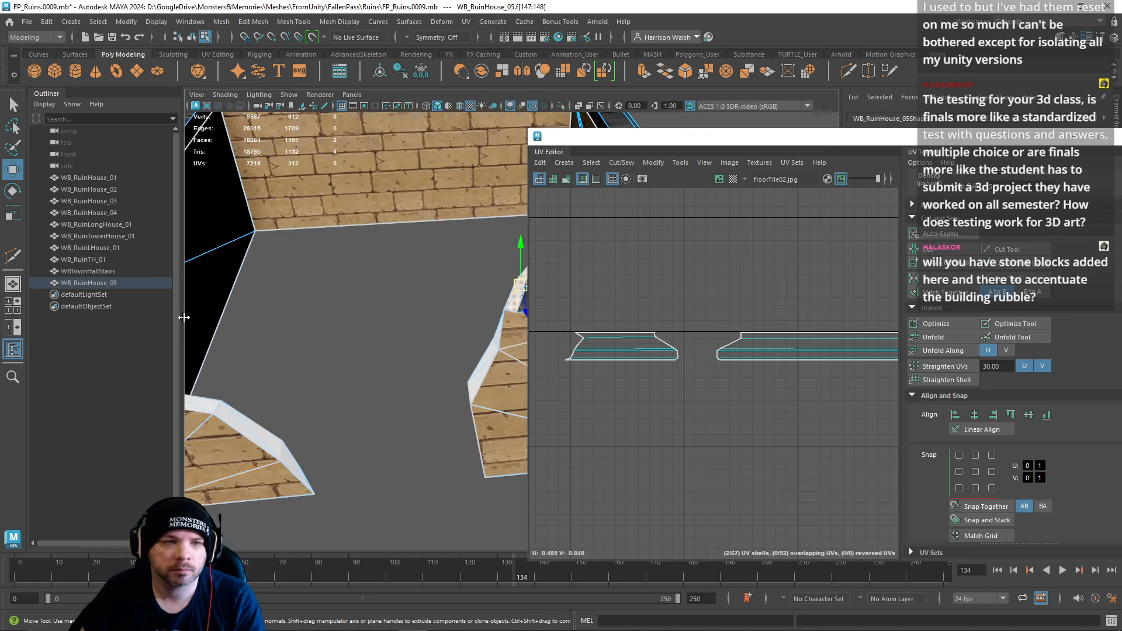
alt+middle_drag(181, 318, 308, 321)
alt+drag(308, 321, 295, 319)
alt+right_drag(295, 318, 407, 281)
click(438, 361)
shift+click(437, 362)
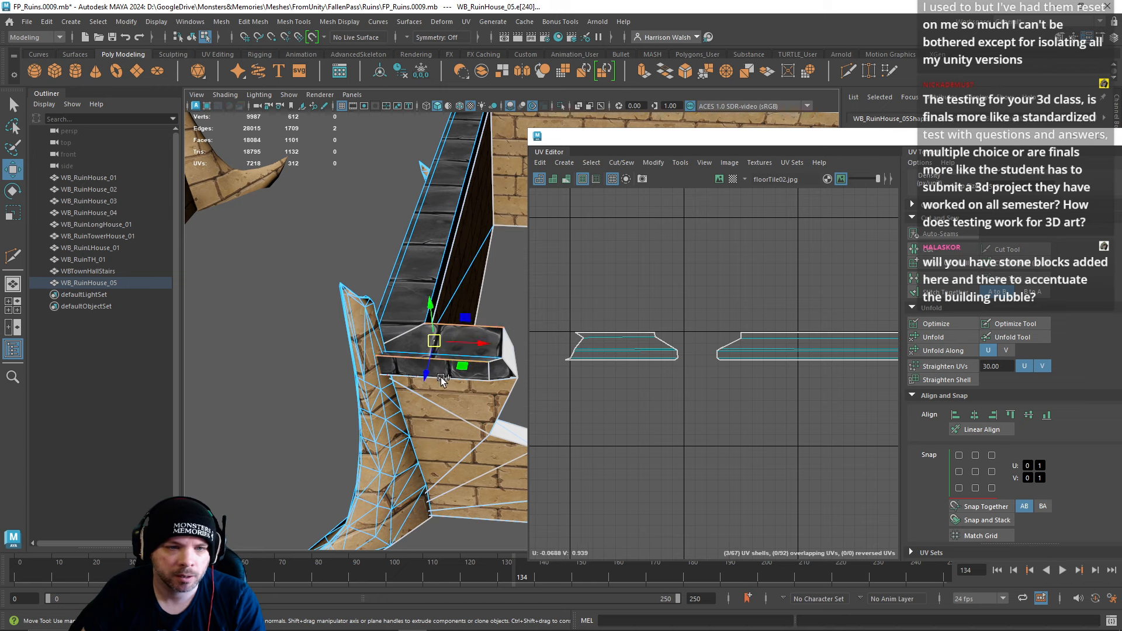
shift+click(447, 380)
right_drag(500, 363, 498, 333)
click(497, 371)
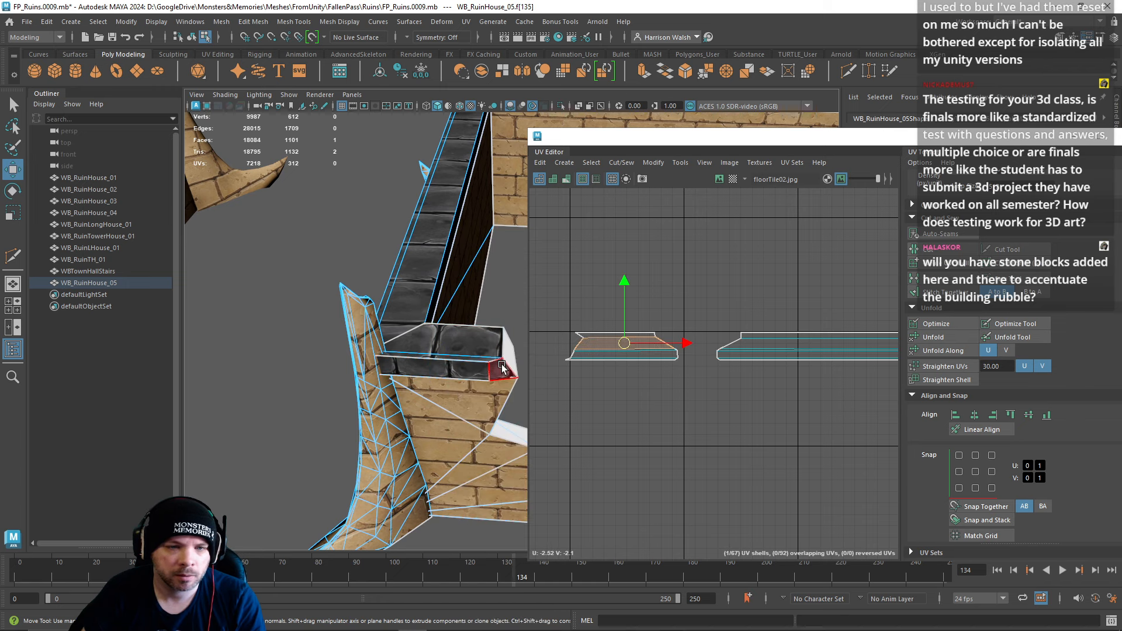
click(499, 373)
right_drag(497, 373, 608, 562)
right_drag(449, 373, 458, 258)
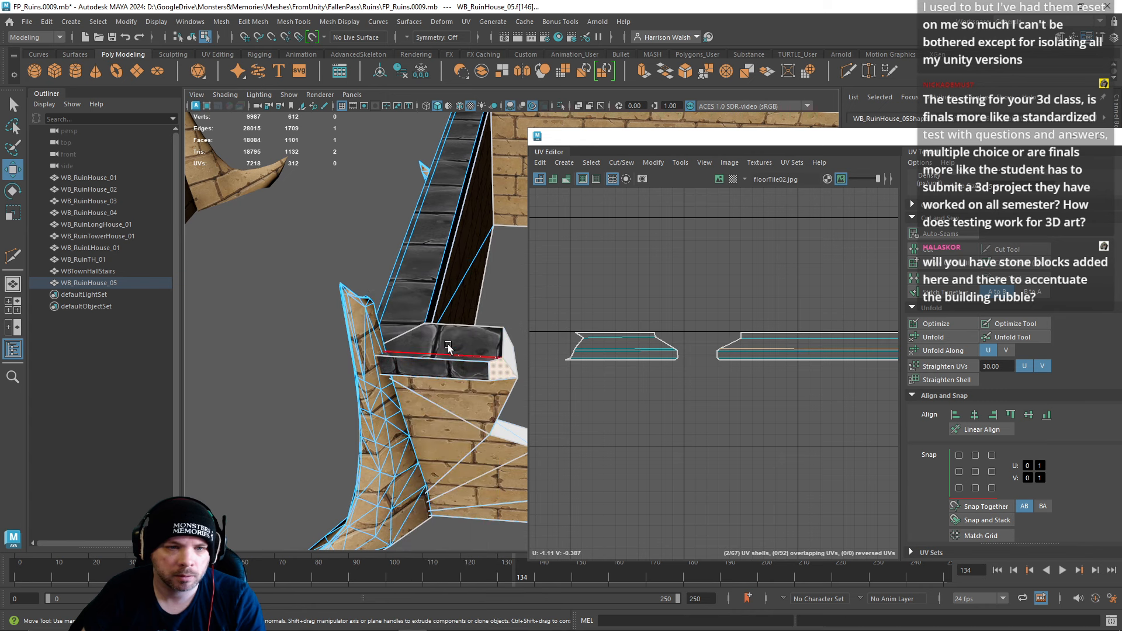
Step: Stitch the opposite wall stub's cap faces into one UV shell along the three long edges they share
click(447, 367)
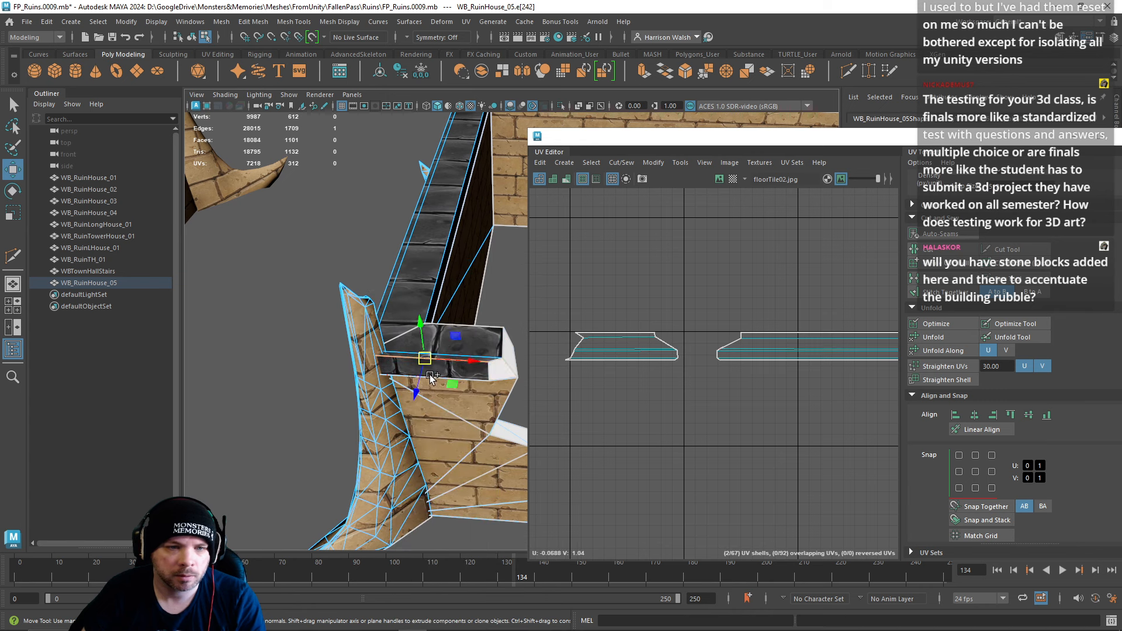
shift+click(431, 377)
shift+click(464, 328)
alt+drag(464, 329, 368, 354)
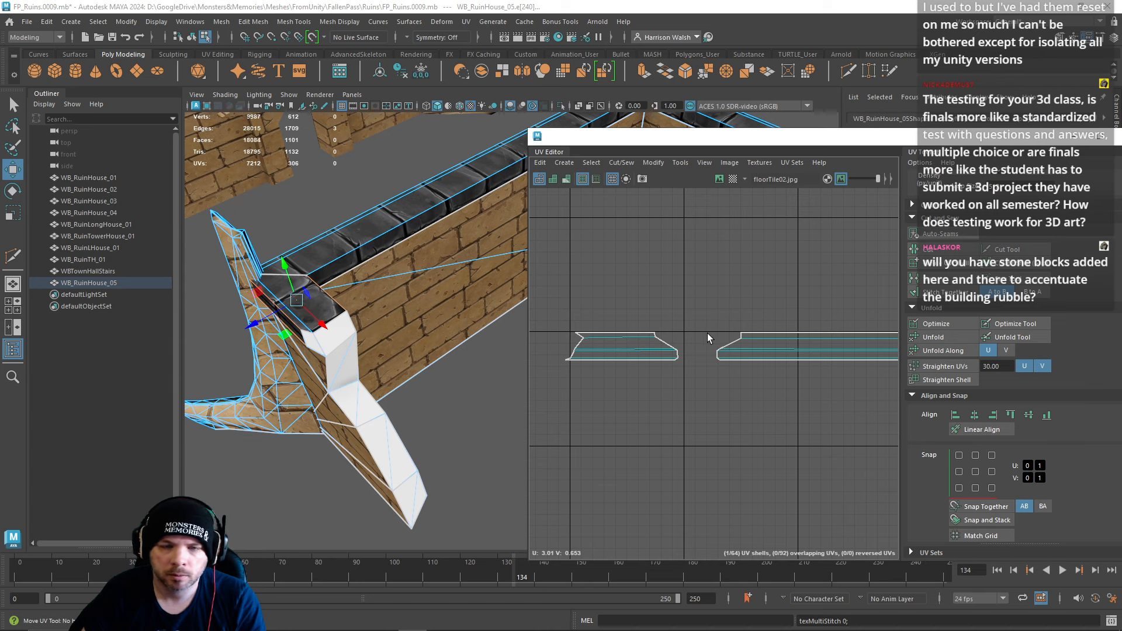
Step: Unfold the entire stitched cap shell along U and along V
scroll(705, 290, down, 3)
key(f)
scroll(711, 297, down, 3)
right_drag(705, 361, 724, 360)
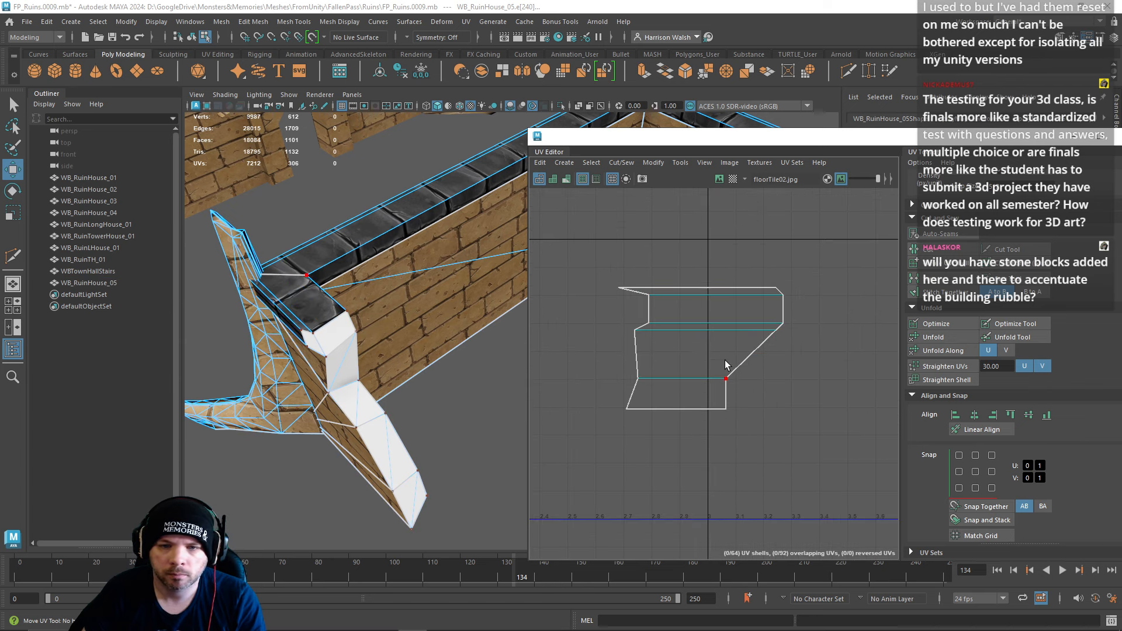
double_click(725, 369)
click(955, 353)
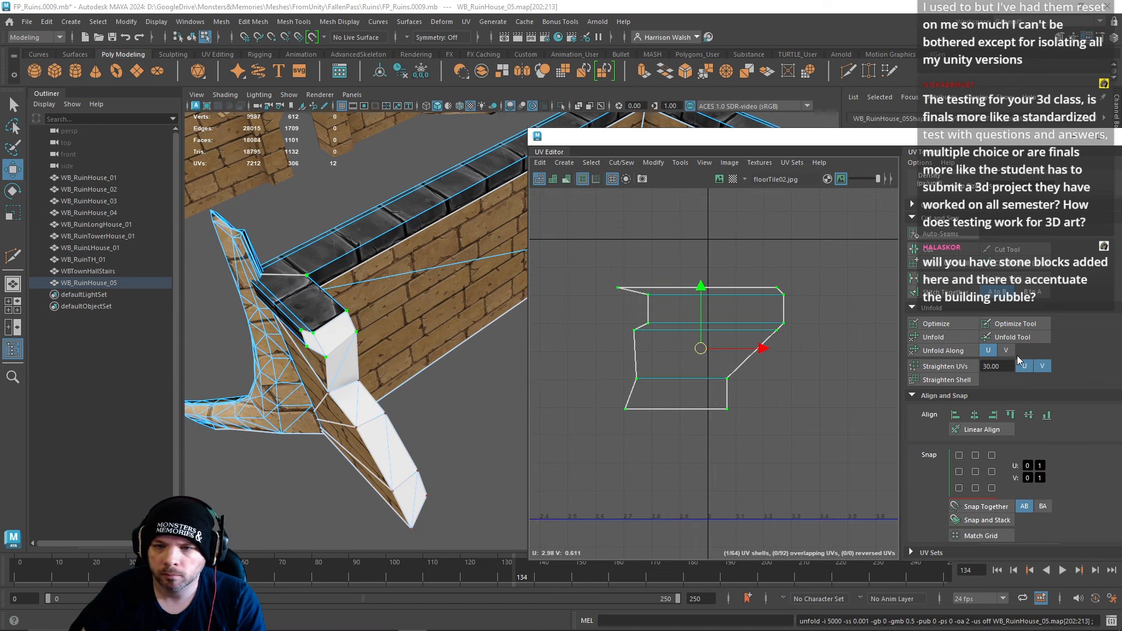
click(1006, 350)
click(941, 350)
Step: Place the stitched cap shell beside the row of existing cap shells and rotate it 180 degrees in 45-degree increments
scroll(695, 462, down, 6)
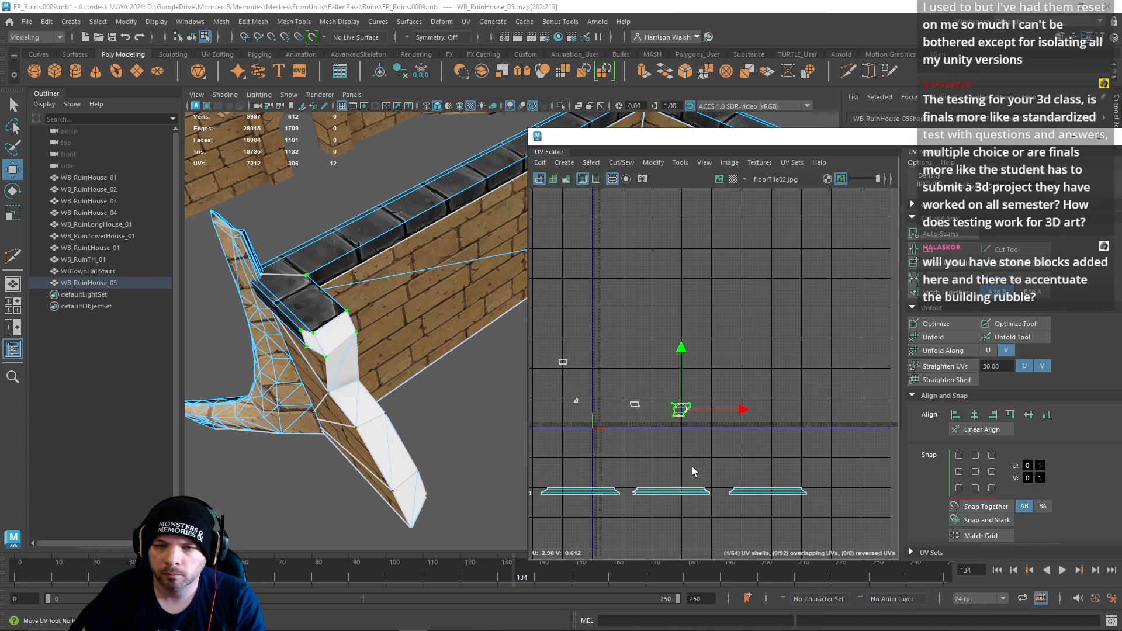
alt+middle_drag(692, 471, 750, 347)
drag(753, 325, 553, 407)
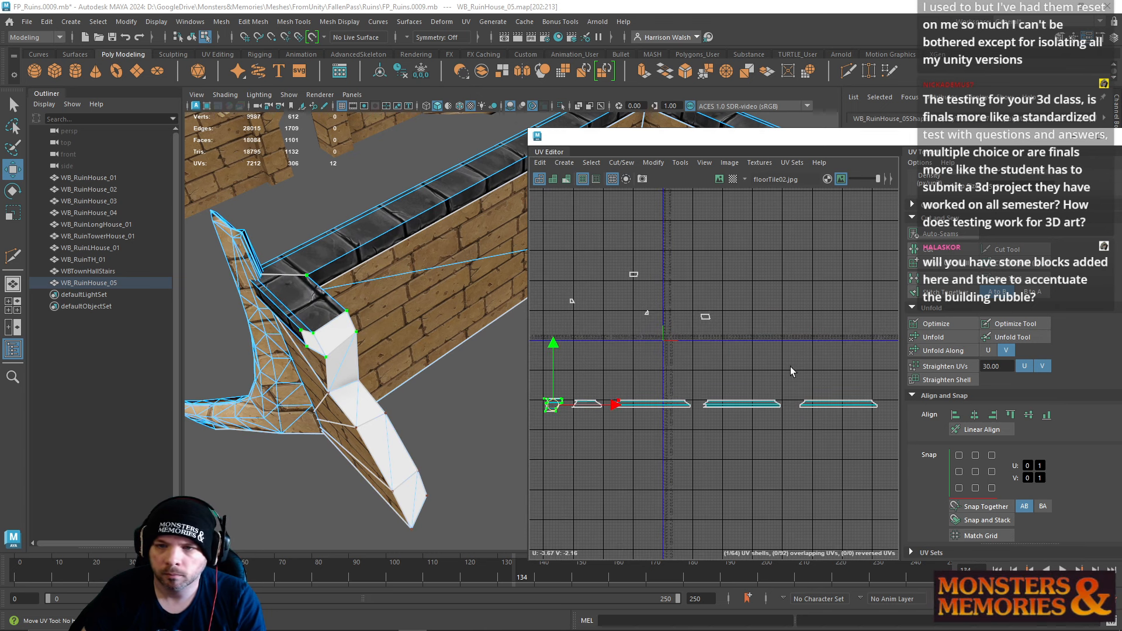
scroll(927, 323, up, 3)
scroll(927, 323, up, 5)
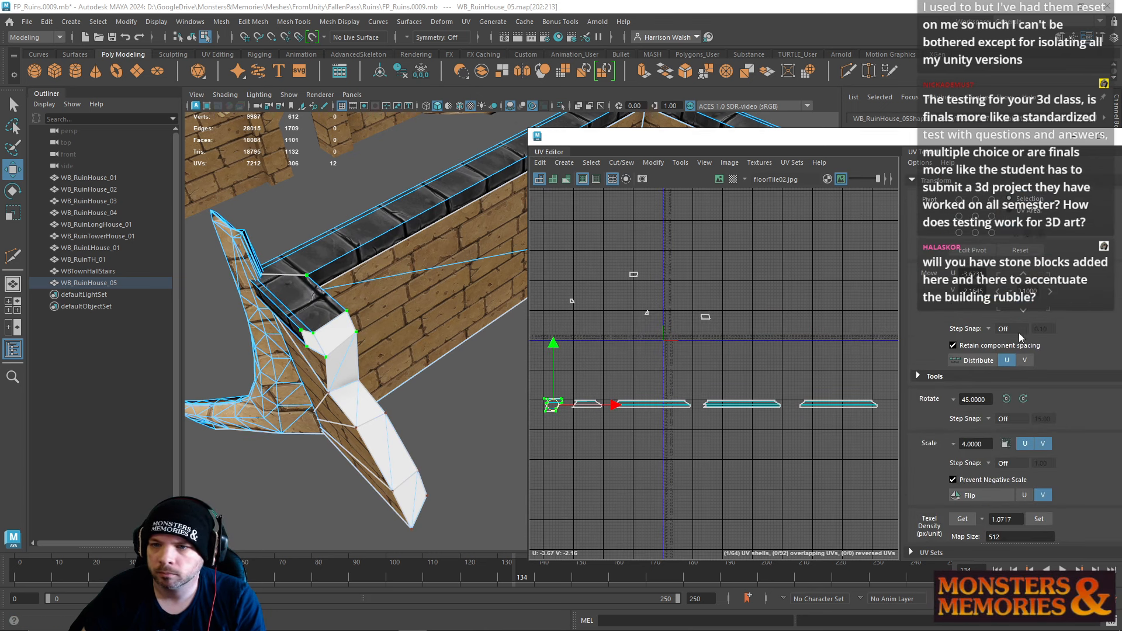
click(1024, 399)
click(1023, 399)
Step: Reduce the stitched cap shell's height in V and raise its top border to the neighbouring cap shell's level
key(f)
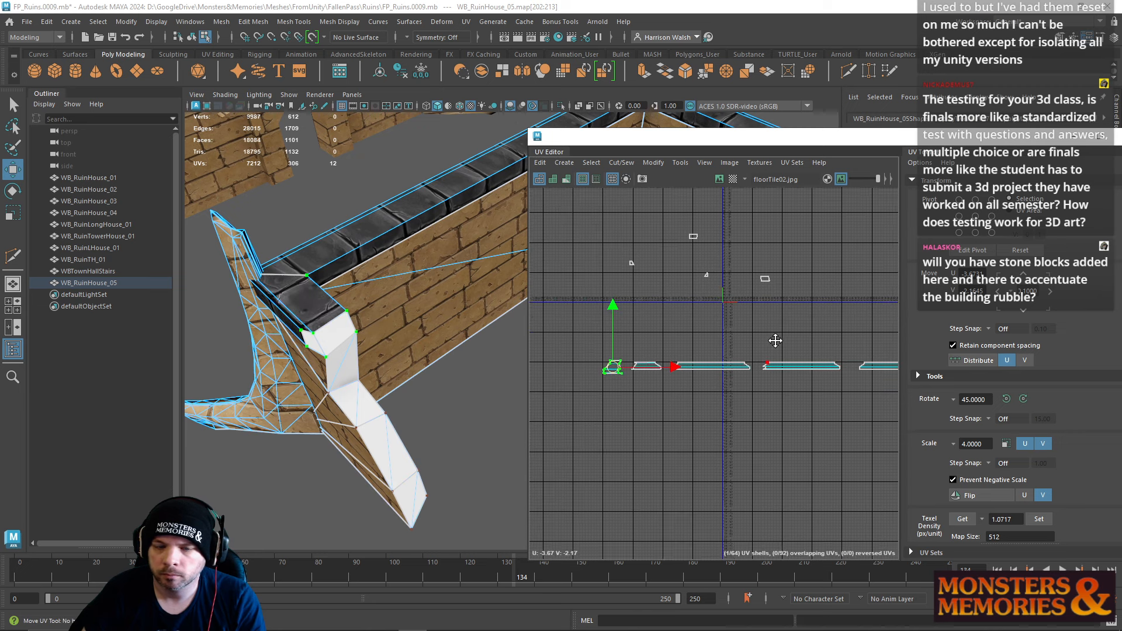
key(r)
drag(653, 264, 663, 309)
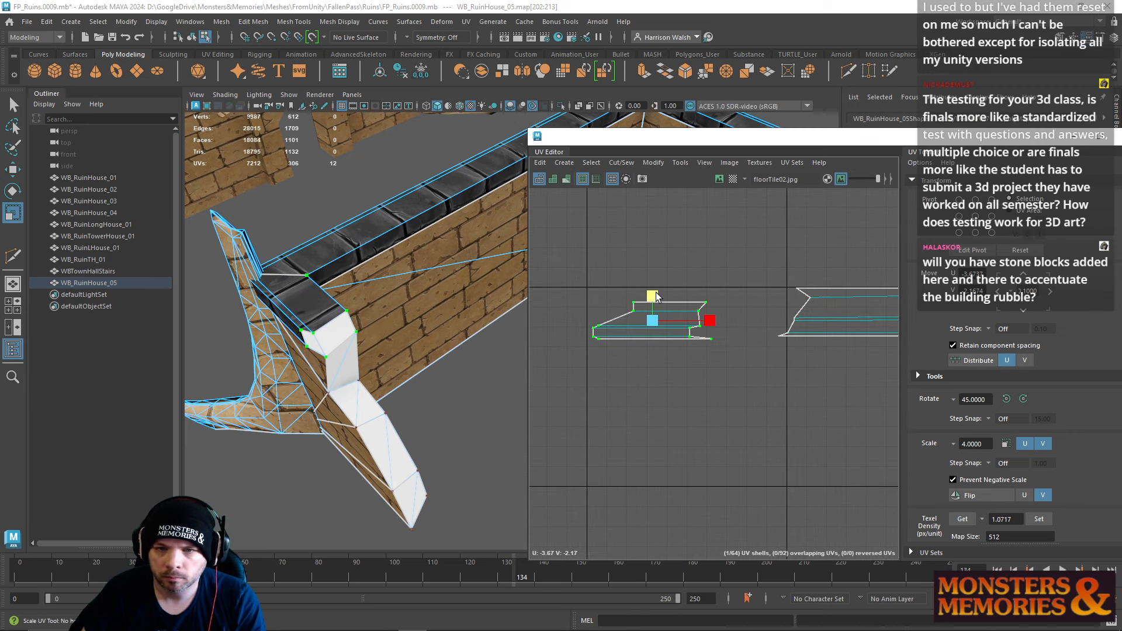
key(w)
drag(654, 259, 654, 257)
Step: Align the top border UVs of the stitched cap shell and the neighbouring shell to their maximum V
drag(608, 267, 821, 292)
scroll(1040, 495, down, 4)
scroll(1040, 498, down, 4)
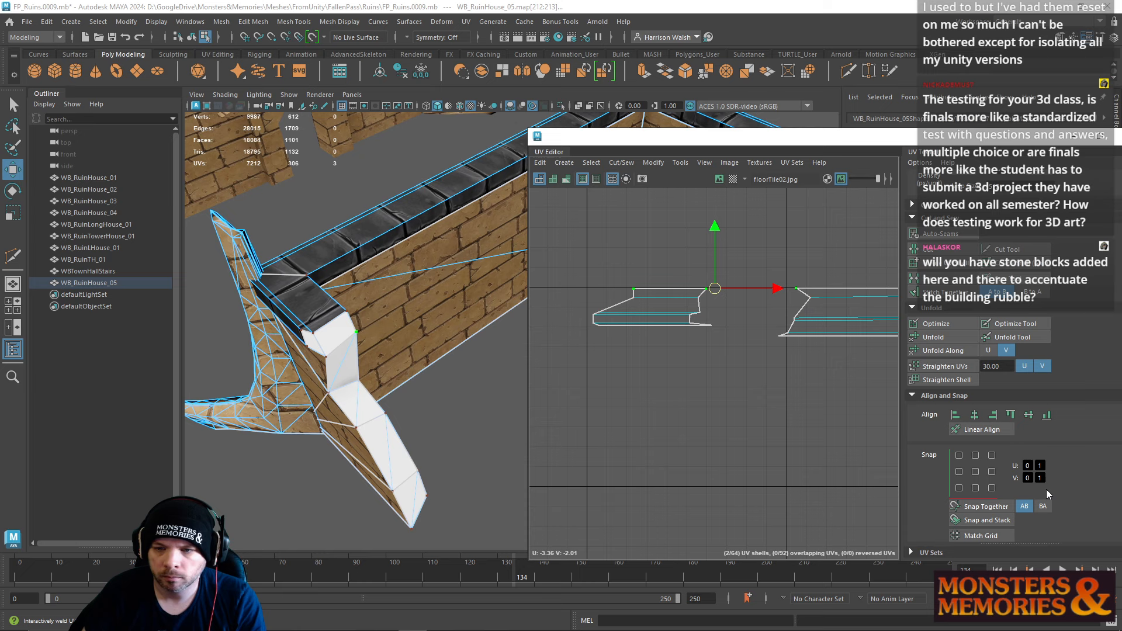
click(1010, 416)
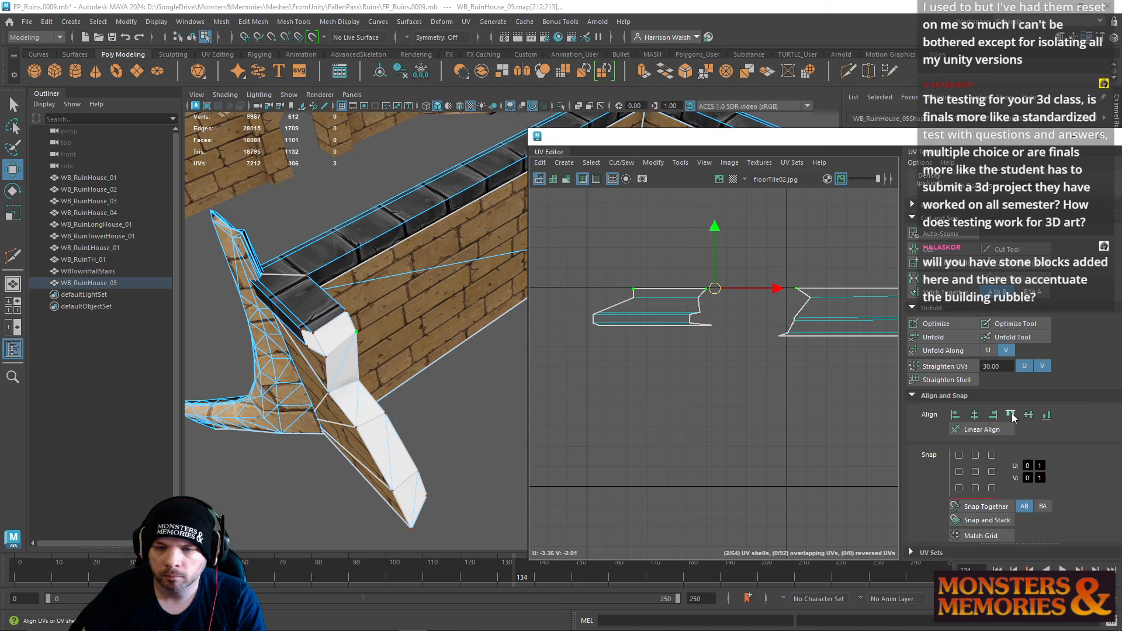
Step: Align the lower corner UVs of the stitched cap shell with the neighbouring shell's lowest UV at minimum V
click(595, 329)
shift+click(710, 327)
shift+click(789, 337)
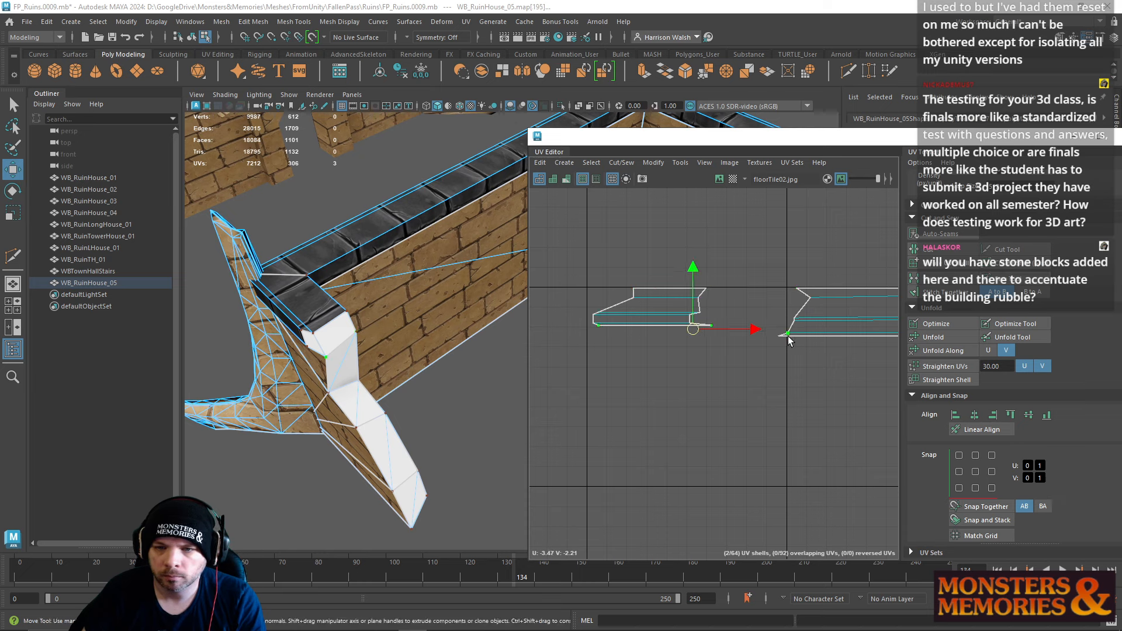
click(1047, 416)
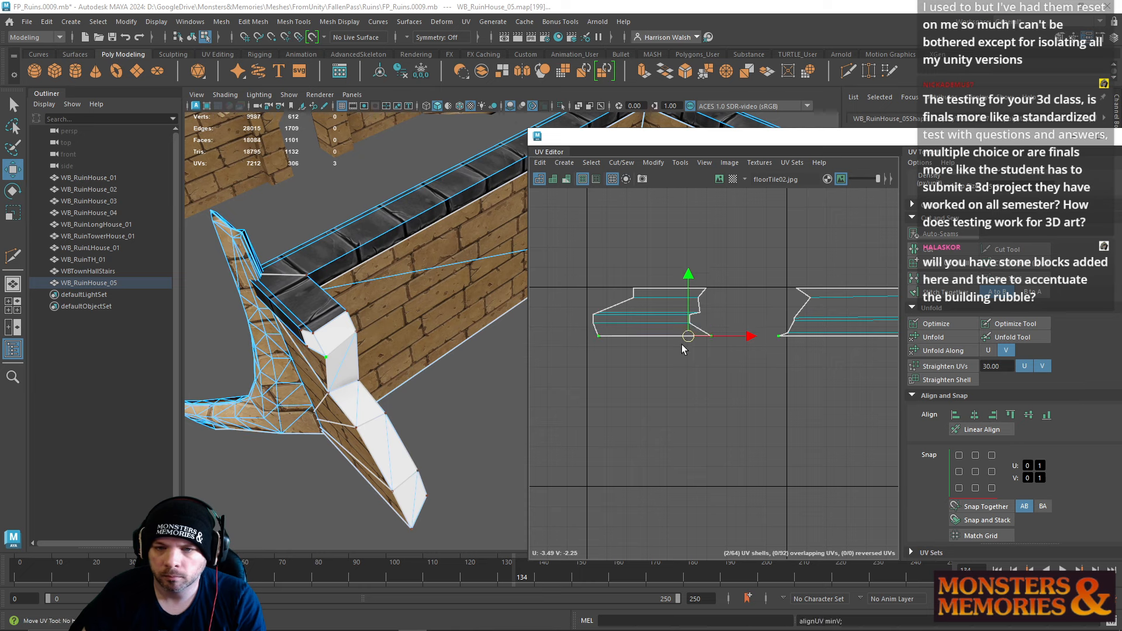
Step: Unfold the eight inner UVs of the stitched cap shell along V
drag(570, 290, 721, 328)
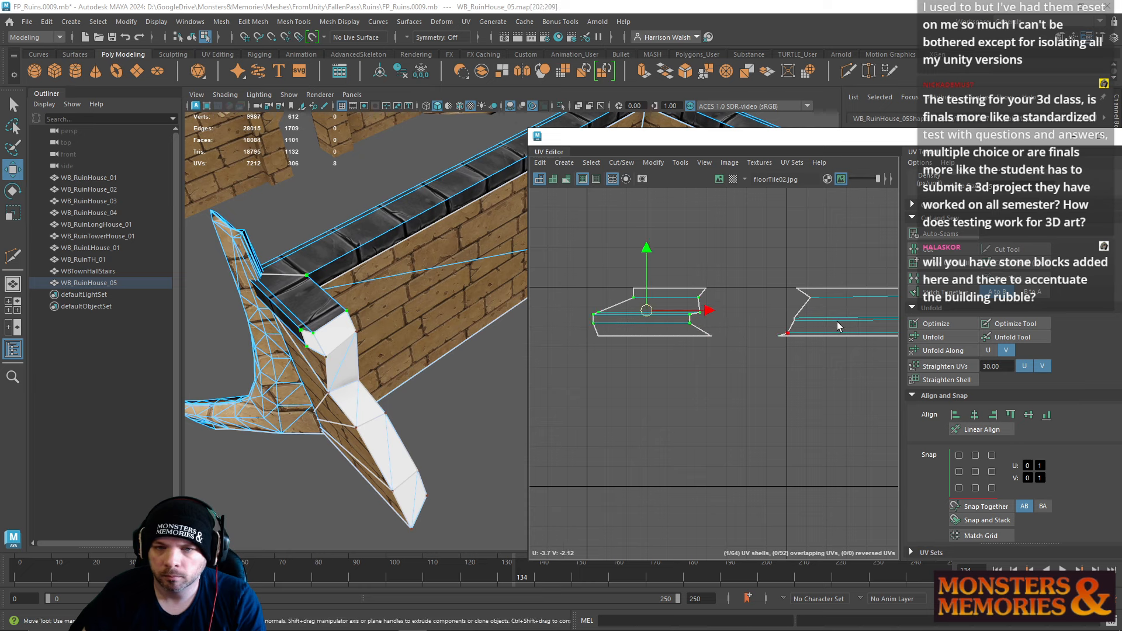
click(964, 349)
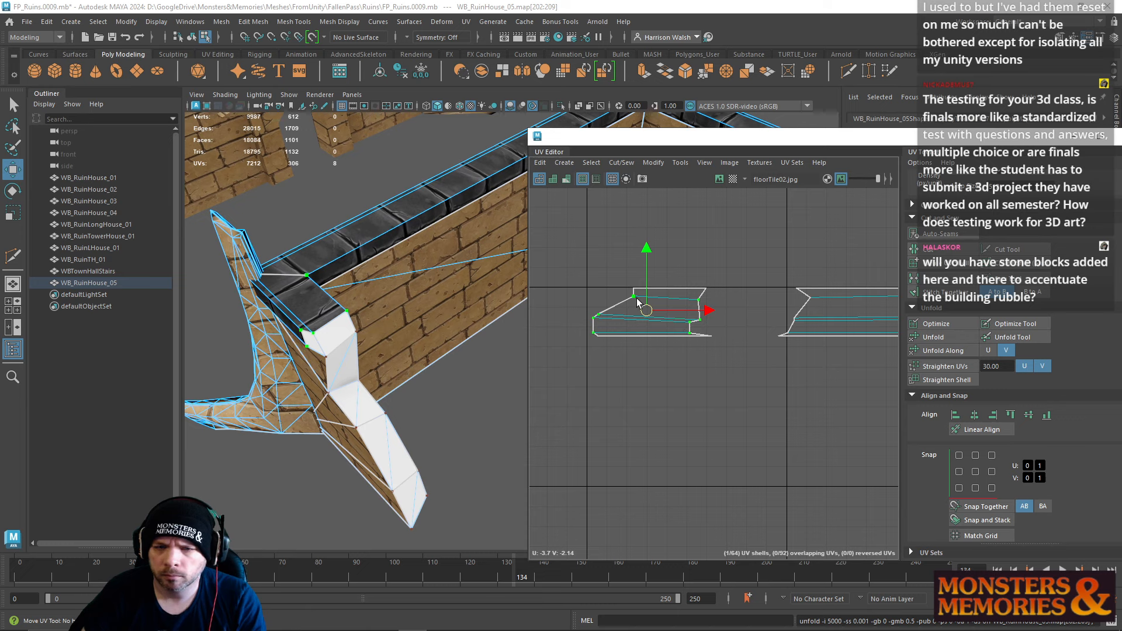
Step: Align each inner horizontal edge of the stitched cap shell and the neighbouring shell to its average V
right_drag(643, 292, 662, 258)
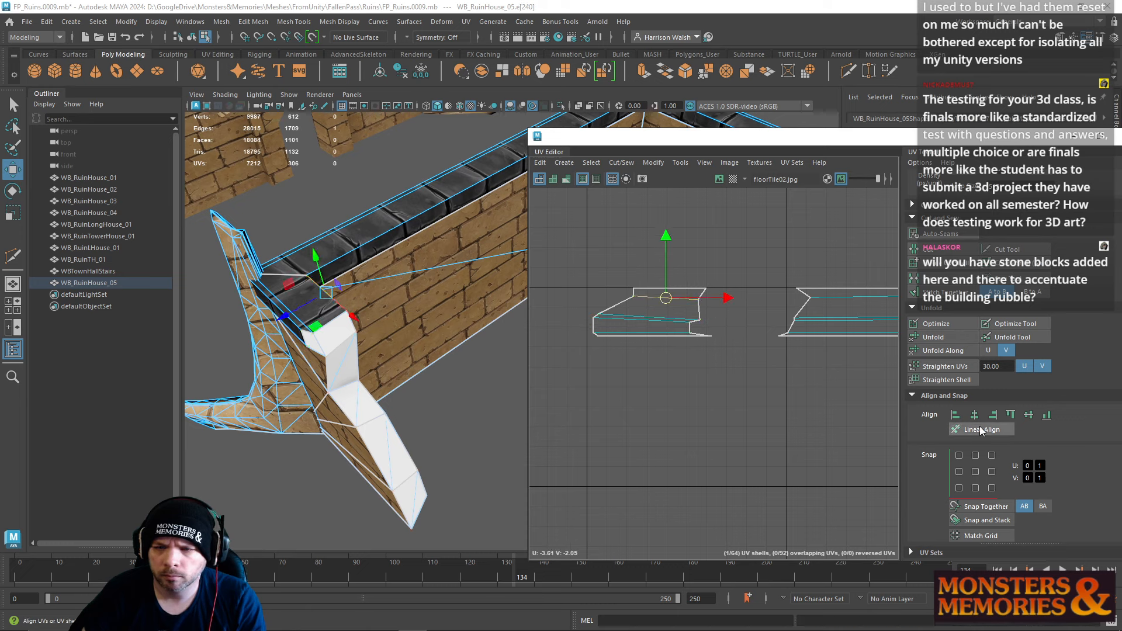
click(1029, 415)
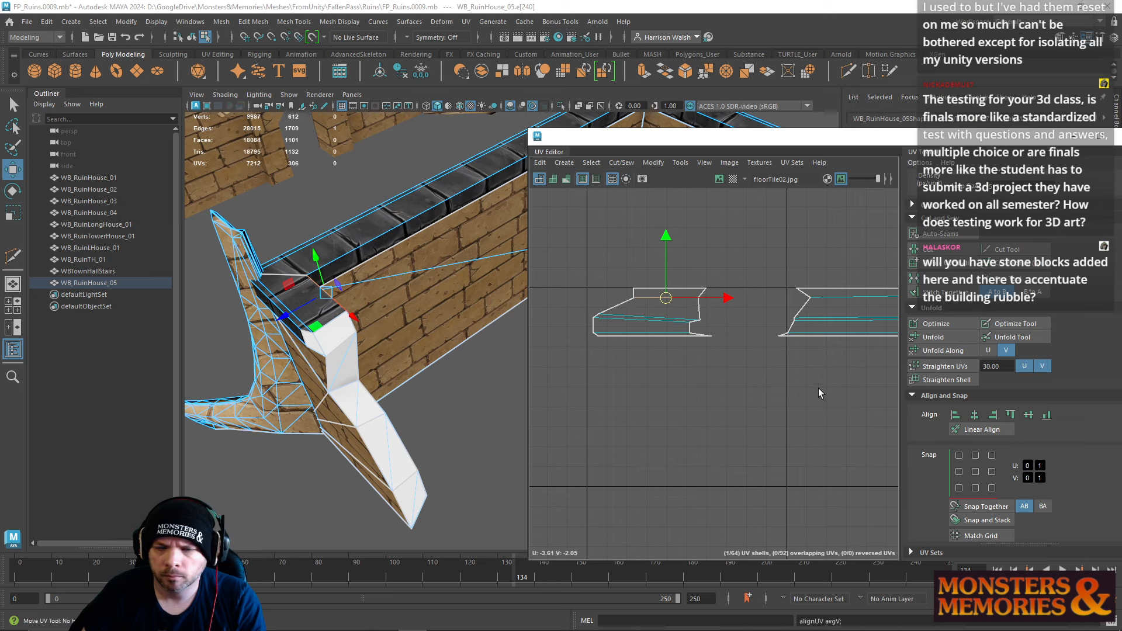
click(654, 321)
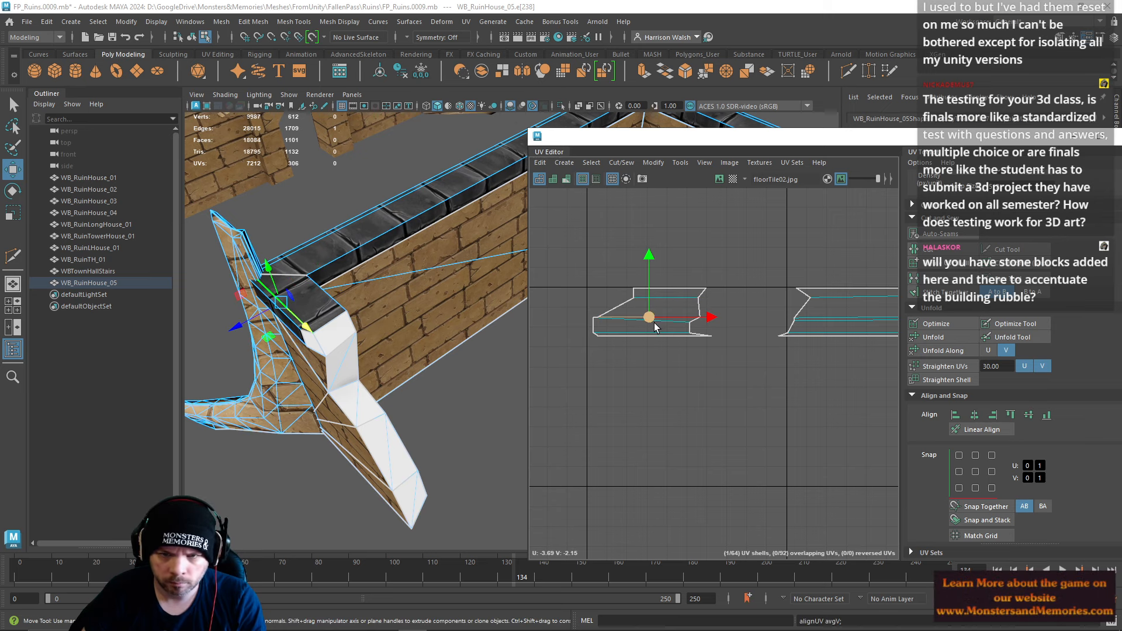
click(652, 334)
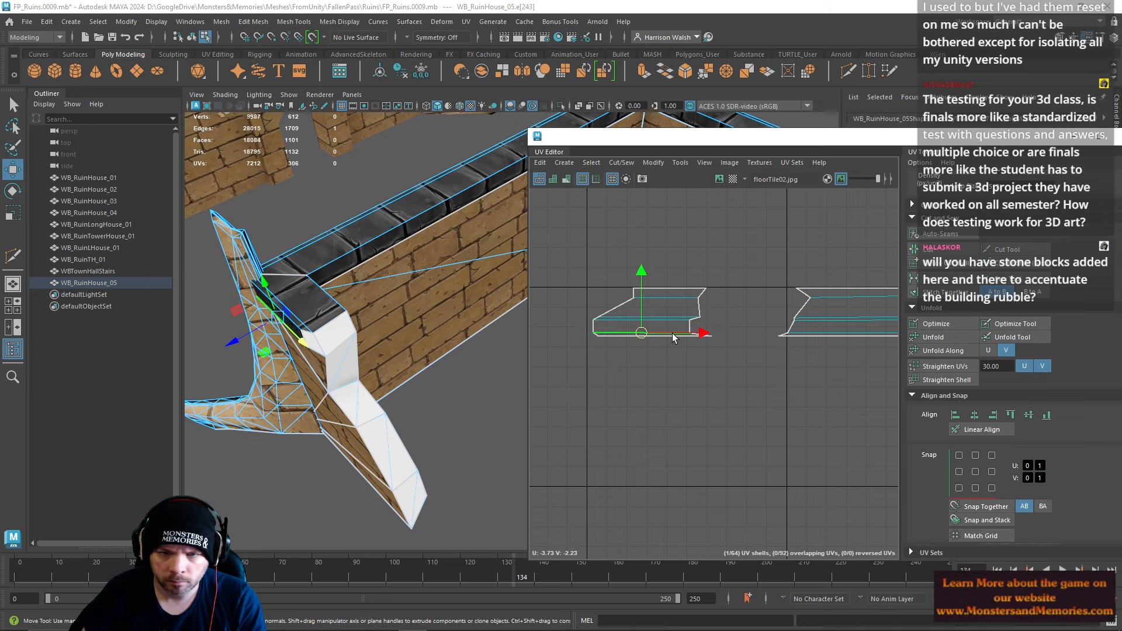
click(851, 317)
click(824, 336)
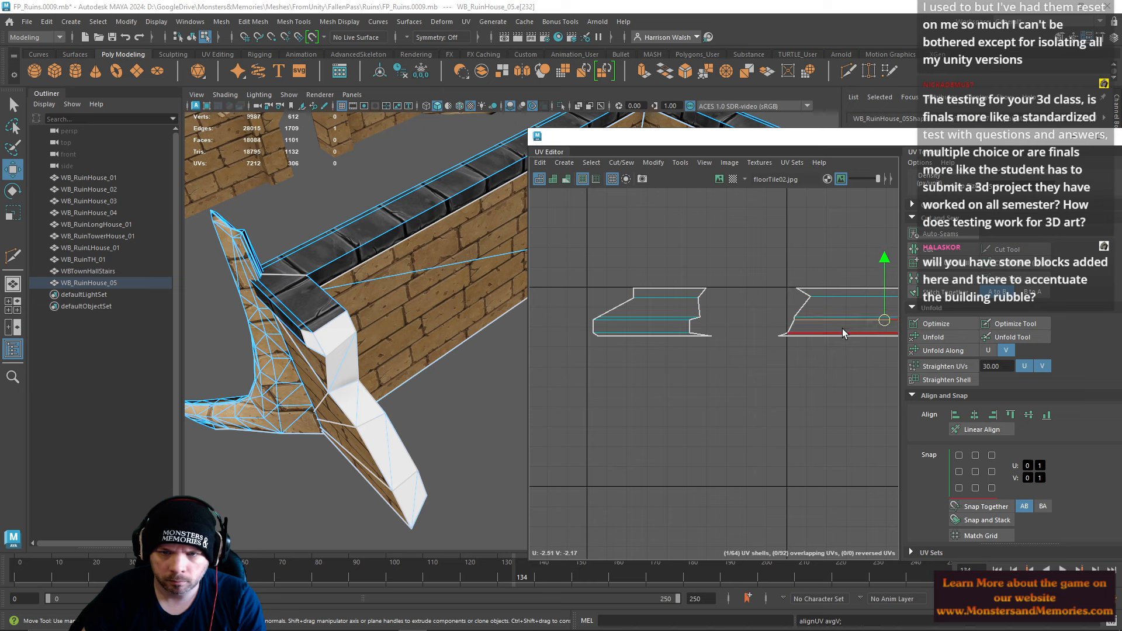
Step: Select all UVs of the stitched cap shell and nudge the shell slightly along positive U
right_drag(642, 304, 694, 304)
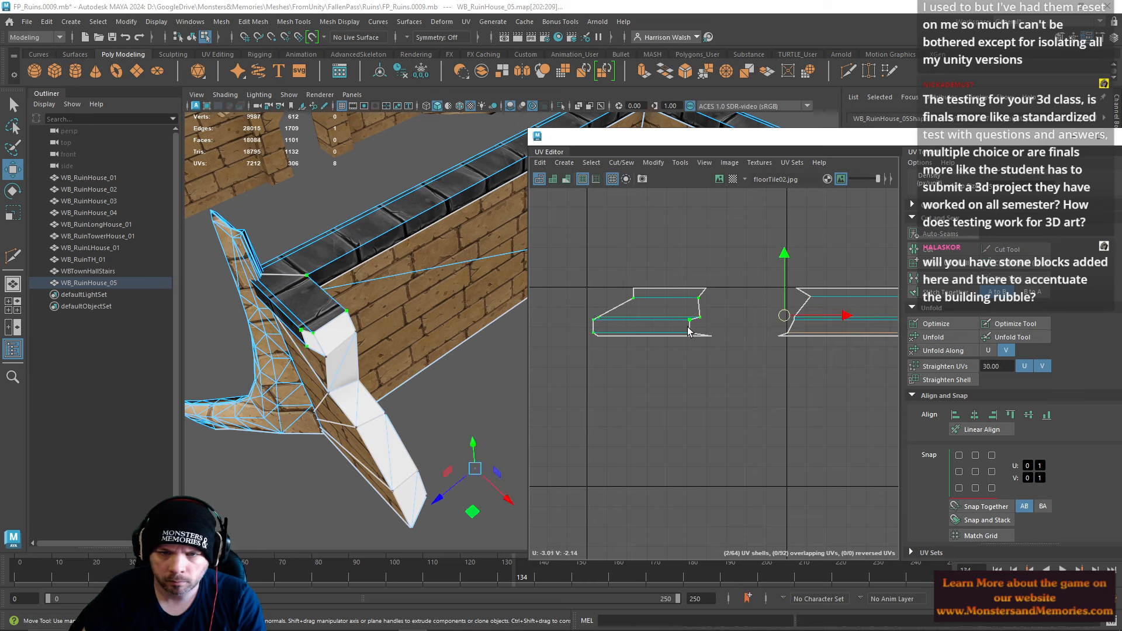
key(f)
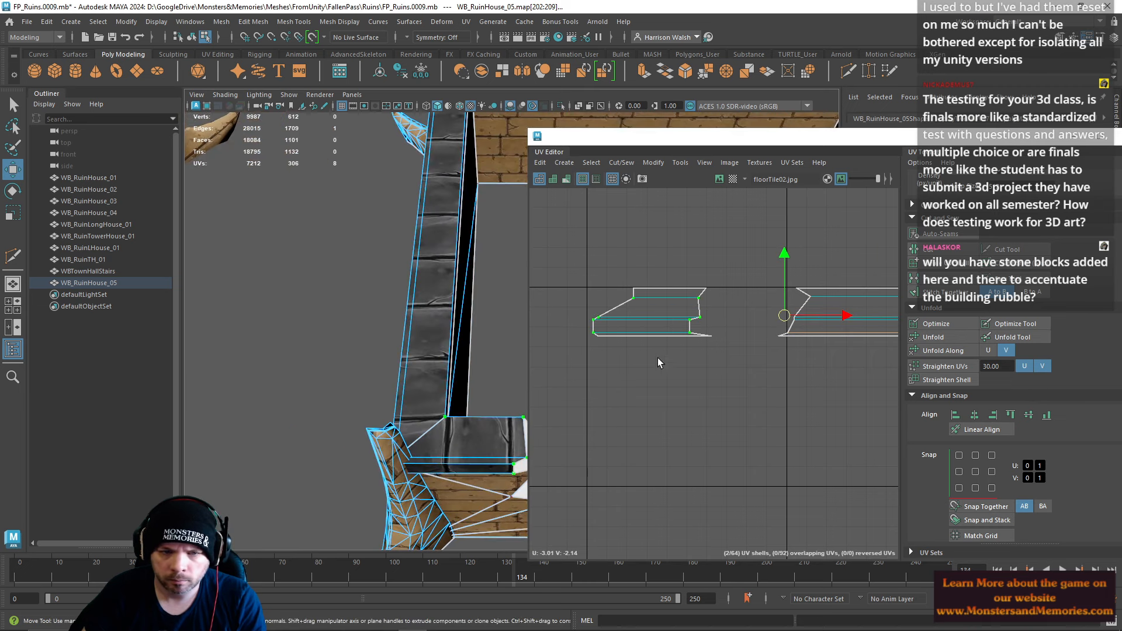
click(703, 314)
double_click(701, 318)
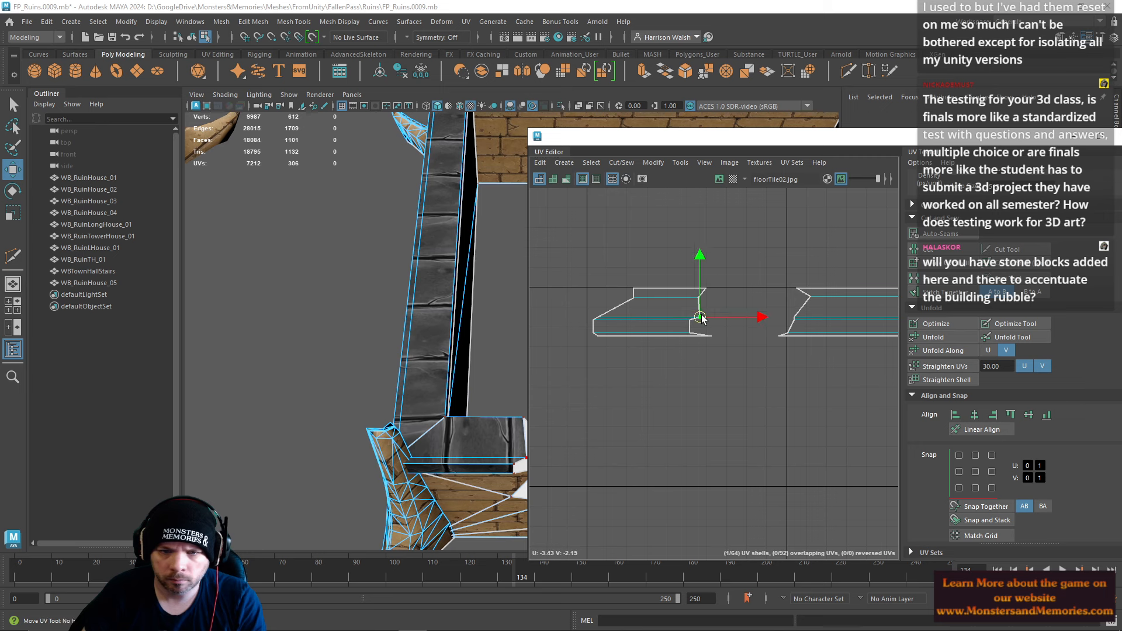
drag(710, 316, 713, 315)
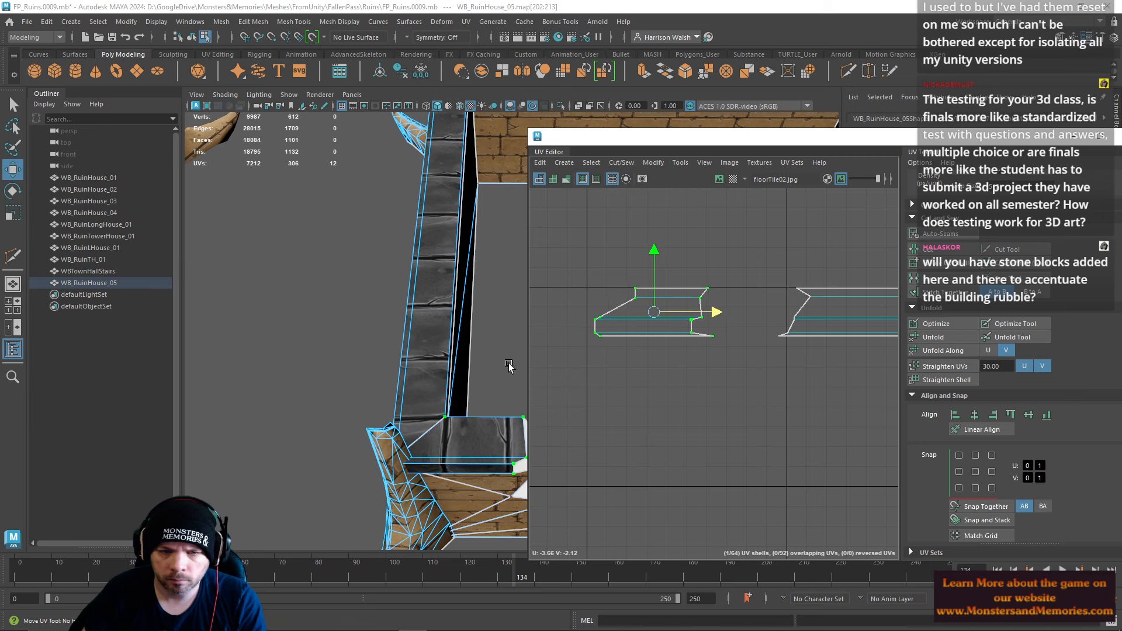
Step: Return WB_RuinHouse_05 to object mode and save the scene
alt+drag(508, 365, 711, 365)
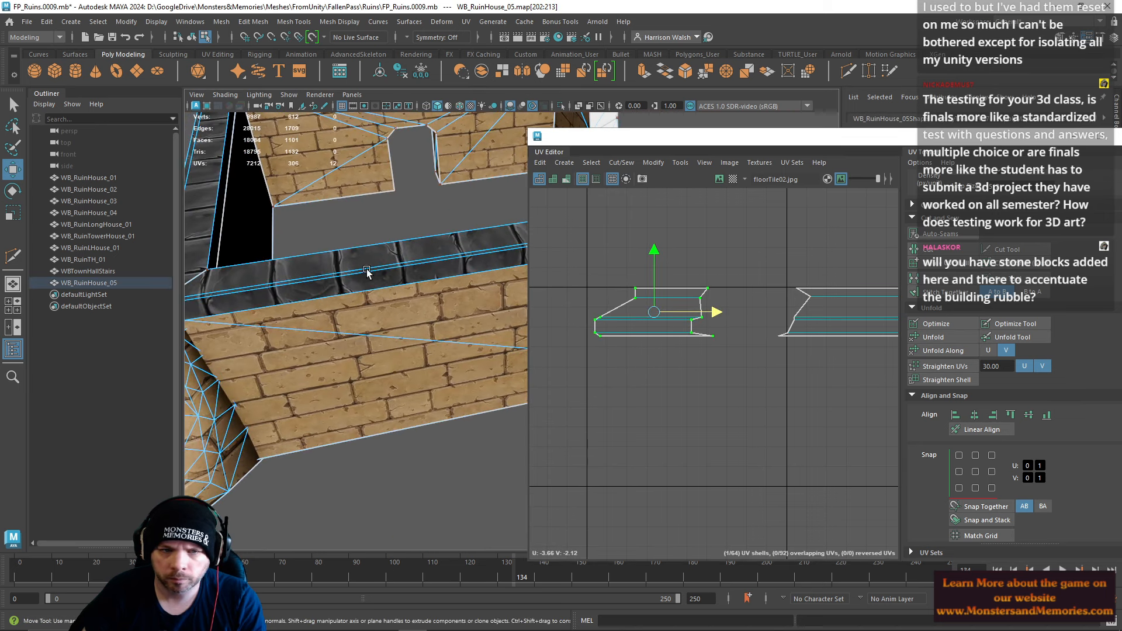
alt+right_drag(328, 238, 412, 256)
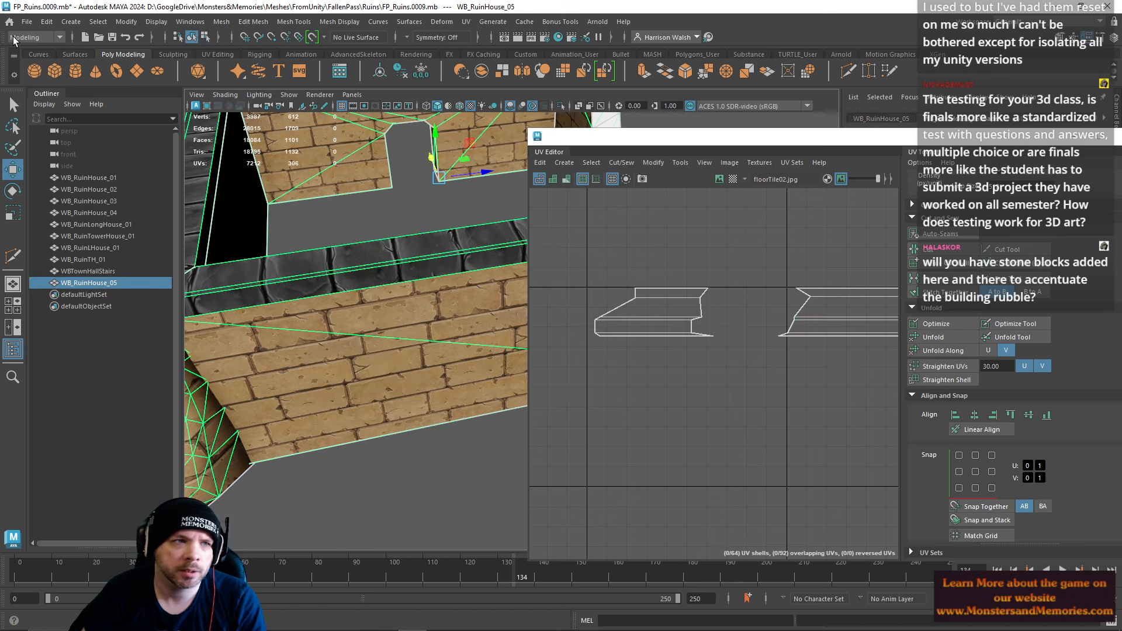
click(27, 22)
click(53, 72)
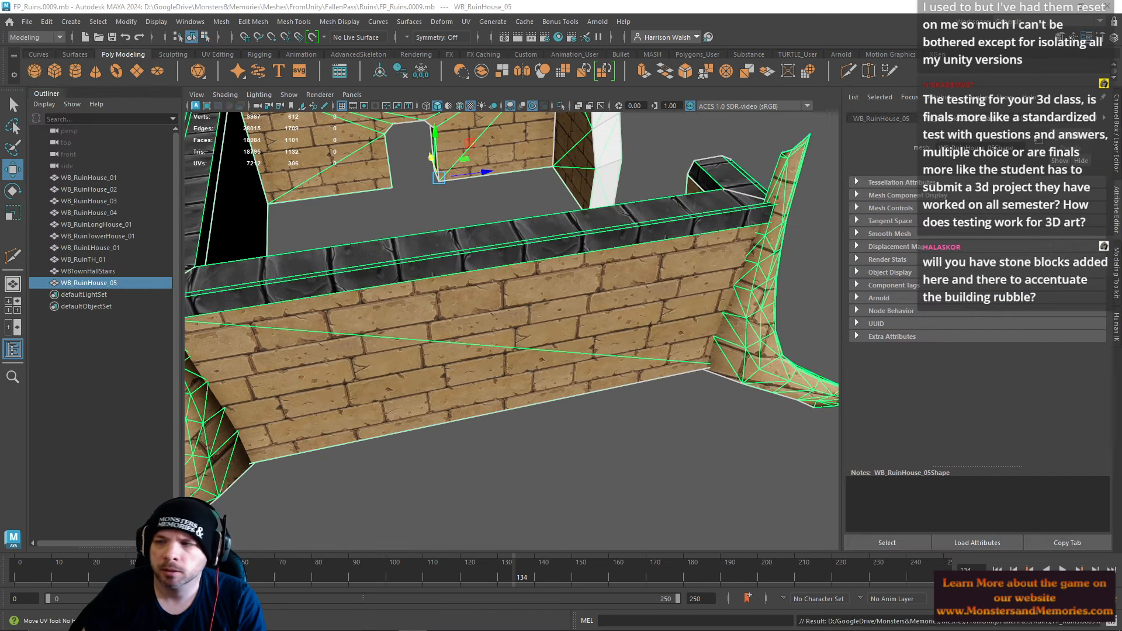
Step: Examine the stone cap and brick wall texturing around WB_RuinHouse_05 from above and from the side
alt+right_drag(397, 374, 284, 390)
alt+drag(284, 391, 433, 339)
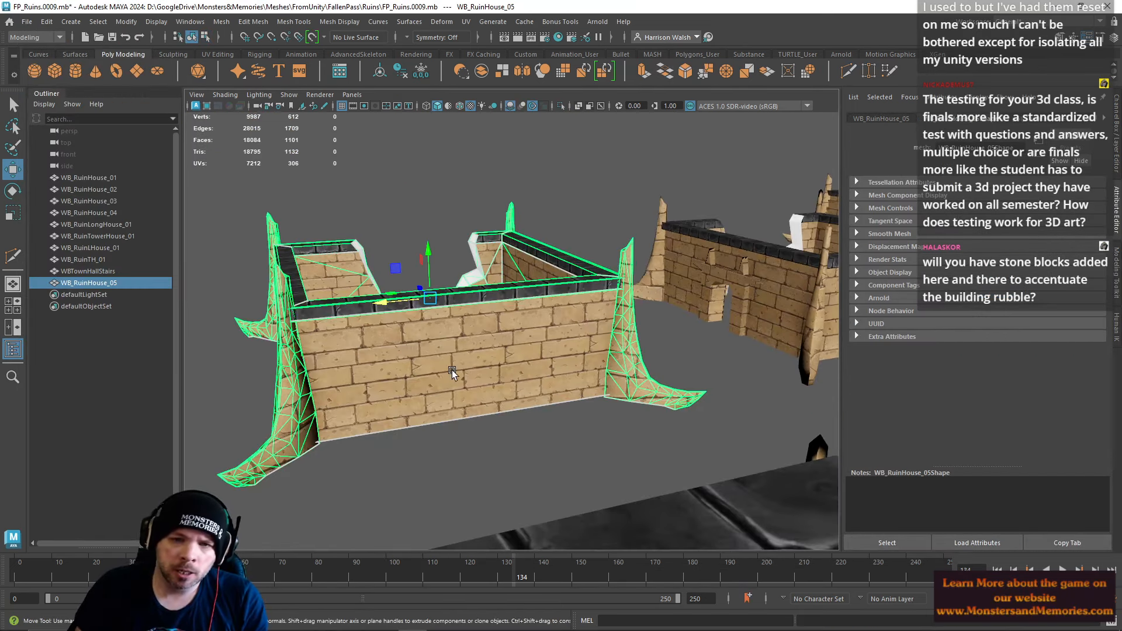
click(534, 415)
alt+drag(534, 415, 471, 377)
click(471, 378)
right_drag(472, 379, 483, 332)
click(490, 372)
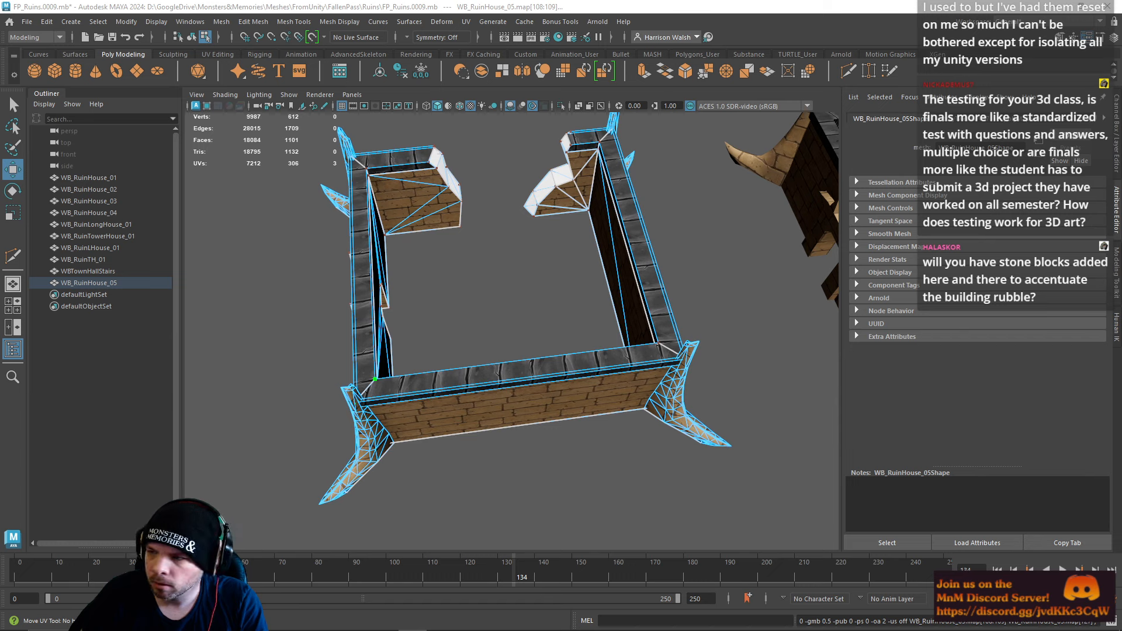
key(e)
key(r)
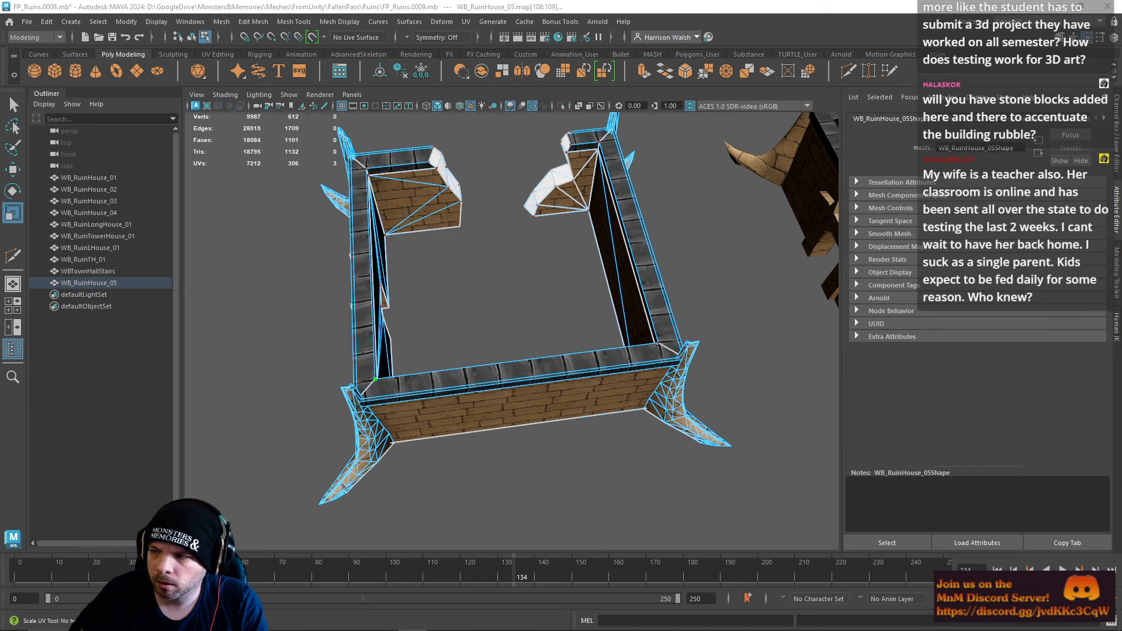
key(w)
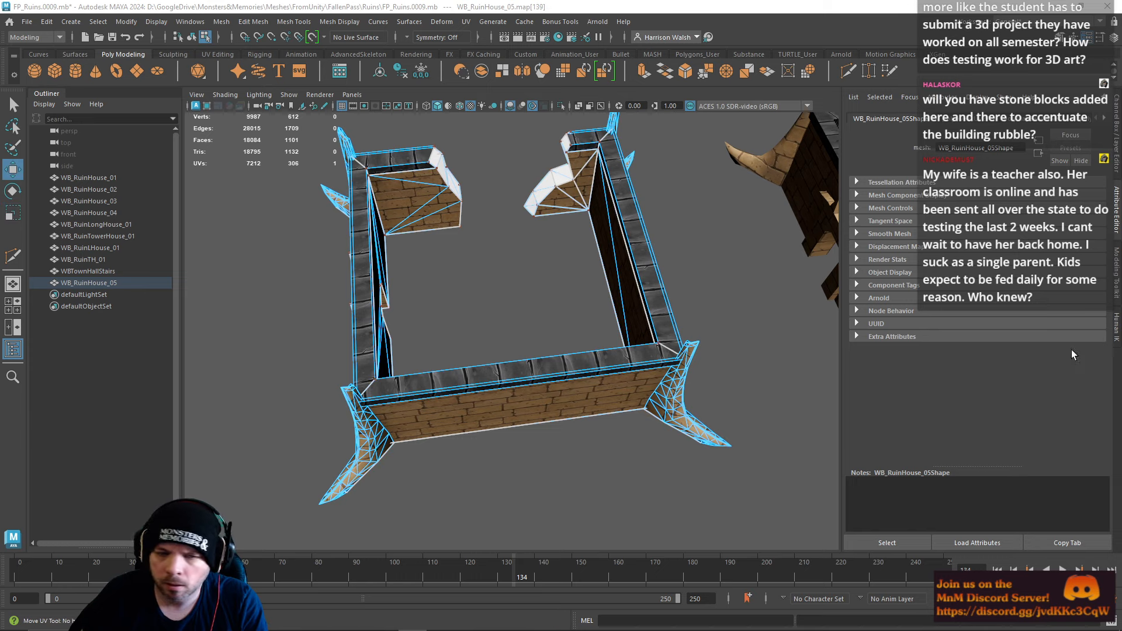
mouse_move(596, 392)
alt+mouse_down()
mouse_move(563, 439)
mouse_move(514, 439)
mouse_move(926, 364)
mouse_move(585, 379)
alt+mouse_up()
alt+right_drag(584, 378, 619, 435)
alt+middle_drag(590, 432, 759, 410)
alt+right_drag(531, 398, 576, 404)
alt+drag(577, 403, 573, 359)
alt+middle_drag(583, 393, 584, 426)
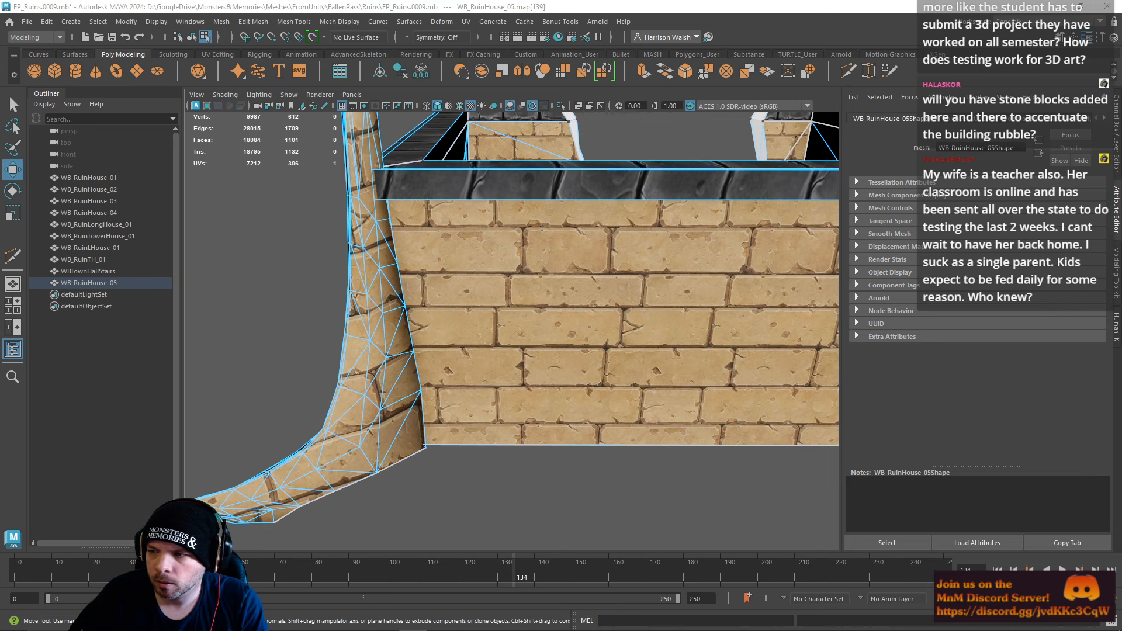
alt+drag(570, 314, 630, 370)
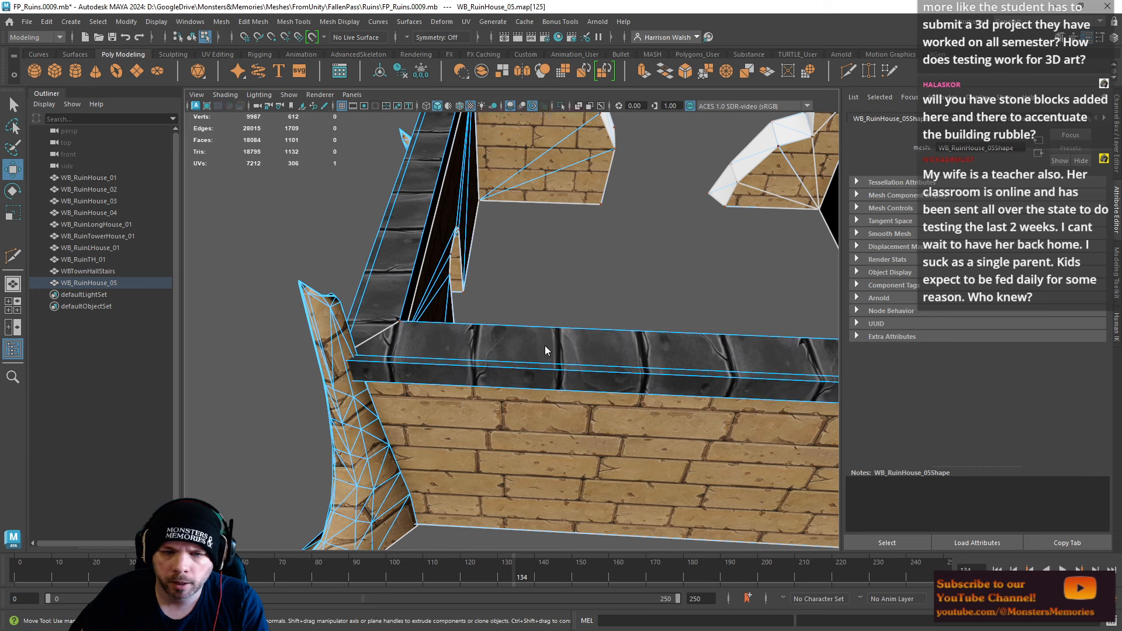
Step: Switch the ruin house back to object selection and save the scene again
right_drag(545, 297, 608, 281)
click(28, 22)
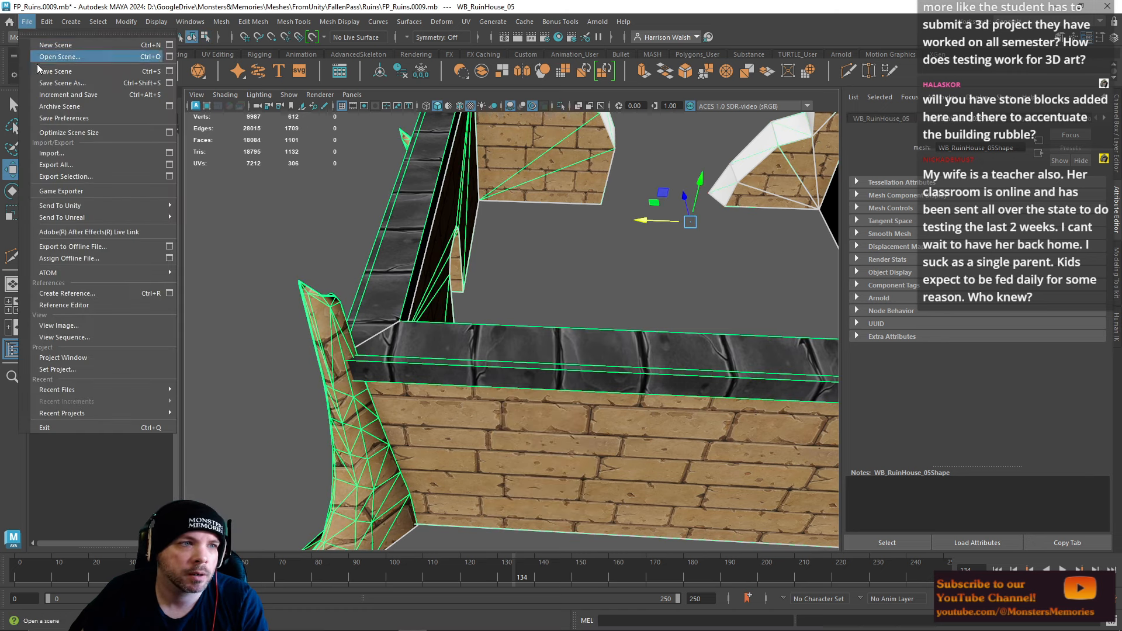
click(47, 72)
scroll(502, 281, down, 3)
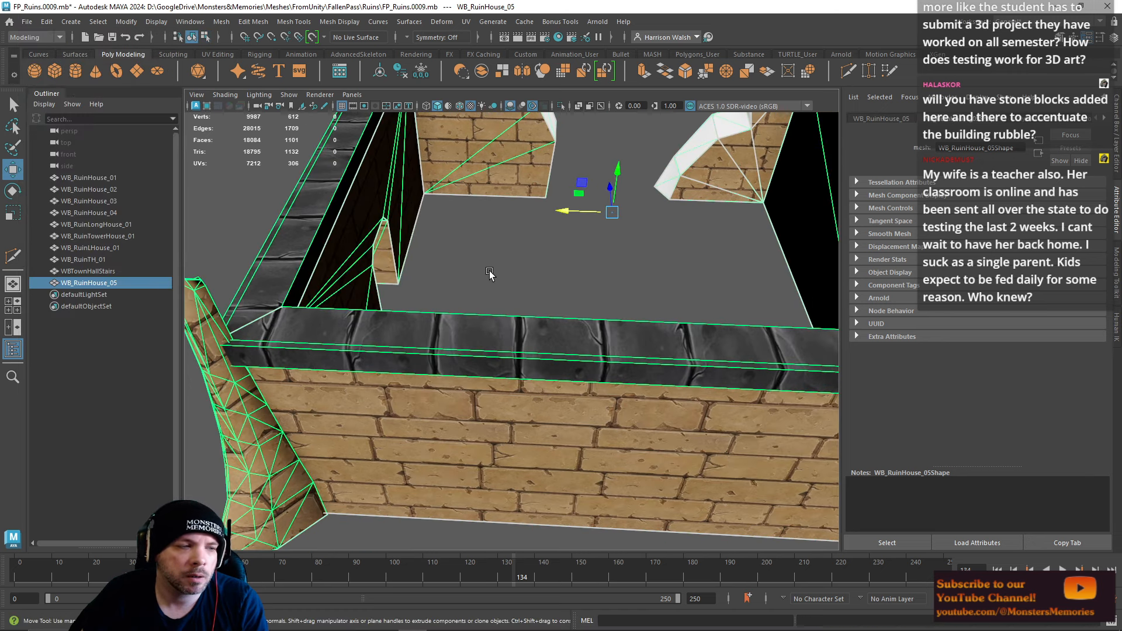
key(space)
key(space)
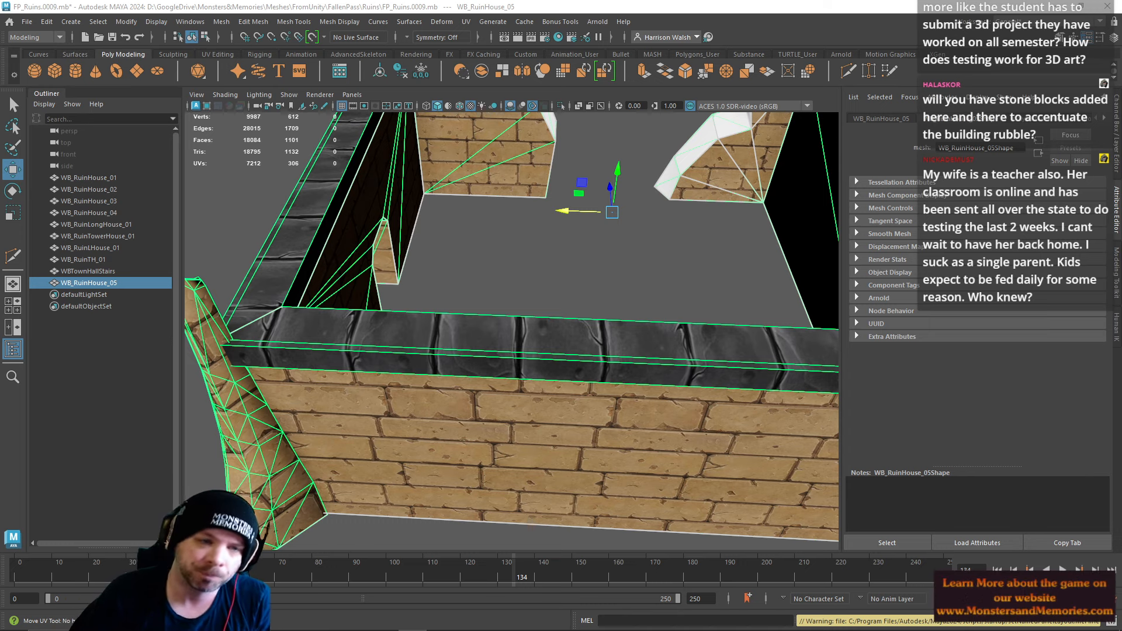
Step: Begin a Multi-Cut up the inner face of the intact brick wall near the corner, with a bend at mid-height
alt+drag(489, 362, 504, 353)
click(847, 75)
alt+drag(513, 258, 300, 312)
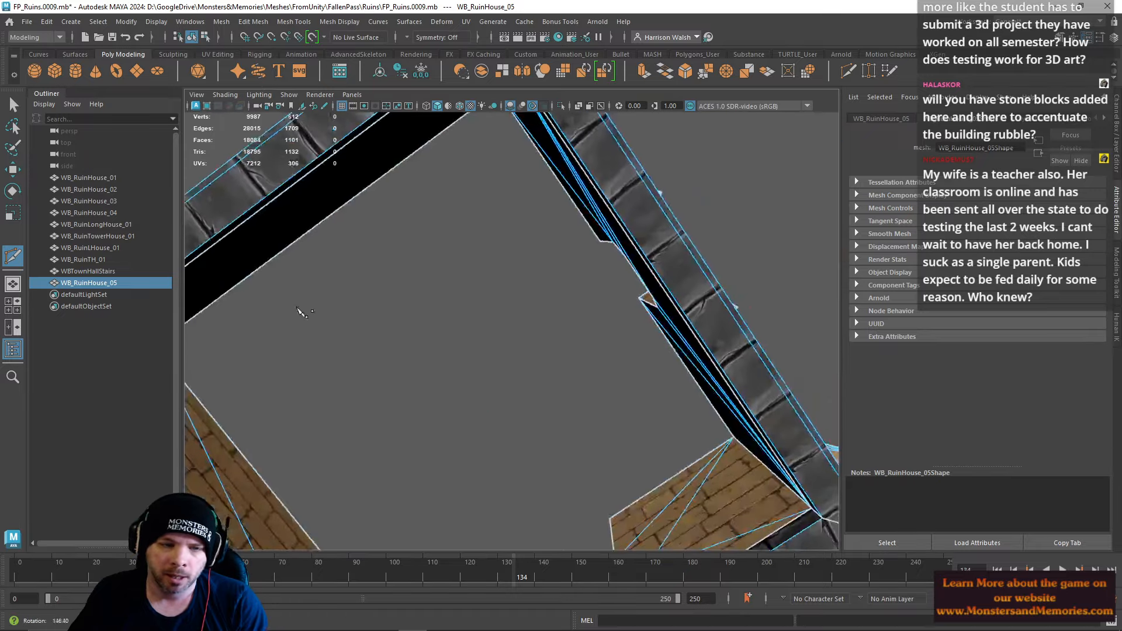
alt+middle_drag(300, 313, 475, 441)
alt+drag(475, 440, 464, 309)
alt+middle_drag(530, 311, 538, 355)
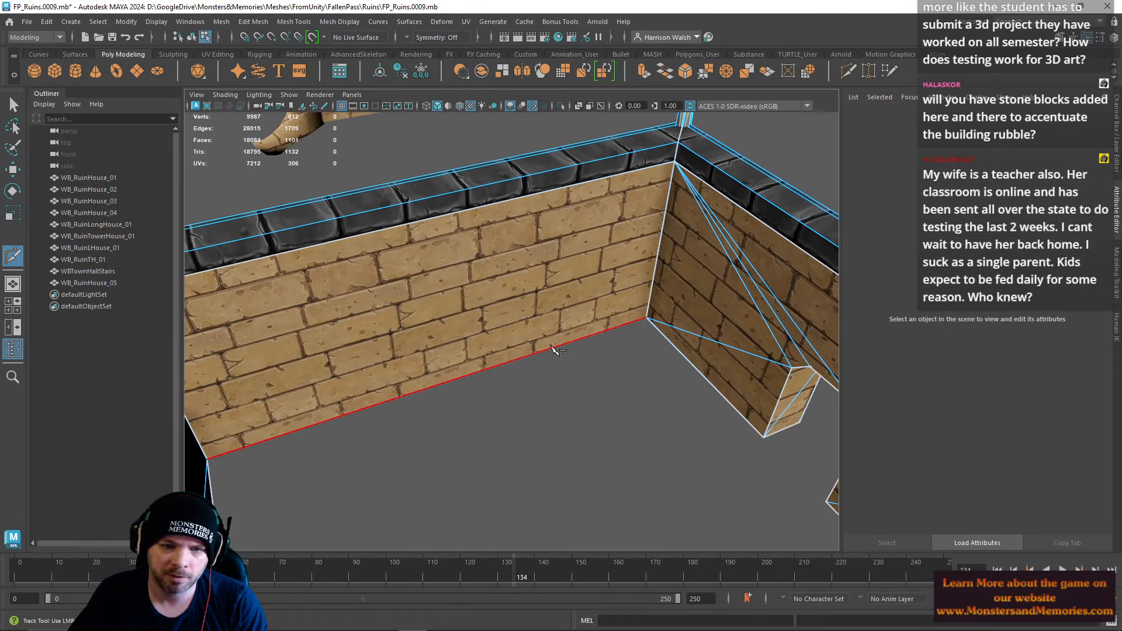
click(544, 350)
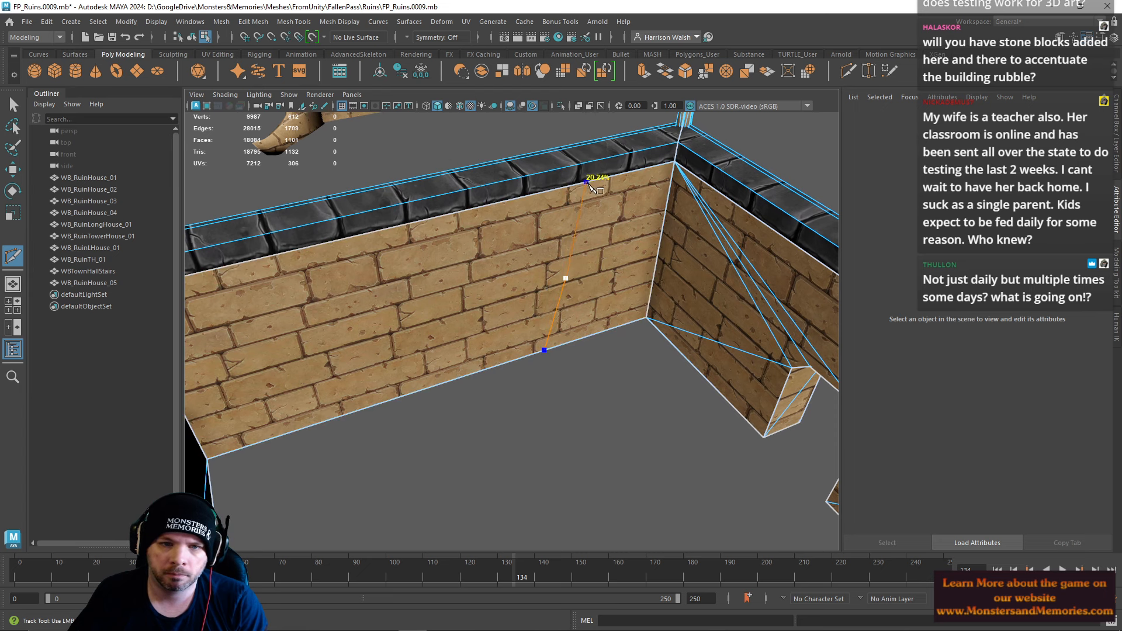
click(604, 177)
Step: Continue the cut across the inner side, top and outer lip of the stone cap above that wall
alt+drag(592, 194, 595, 229)
alt+middle_drag(592, 194, 595, 229)
click(605, 198)
click(605, 198)
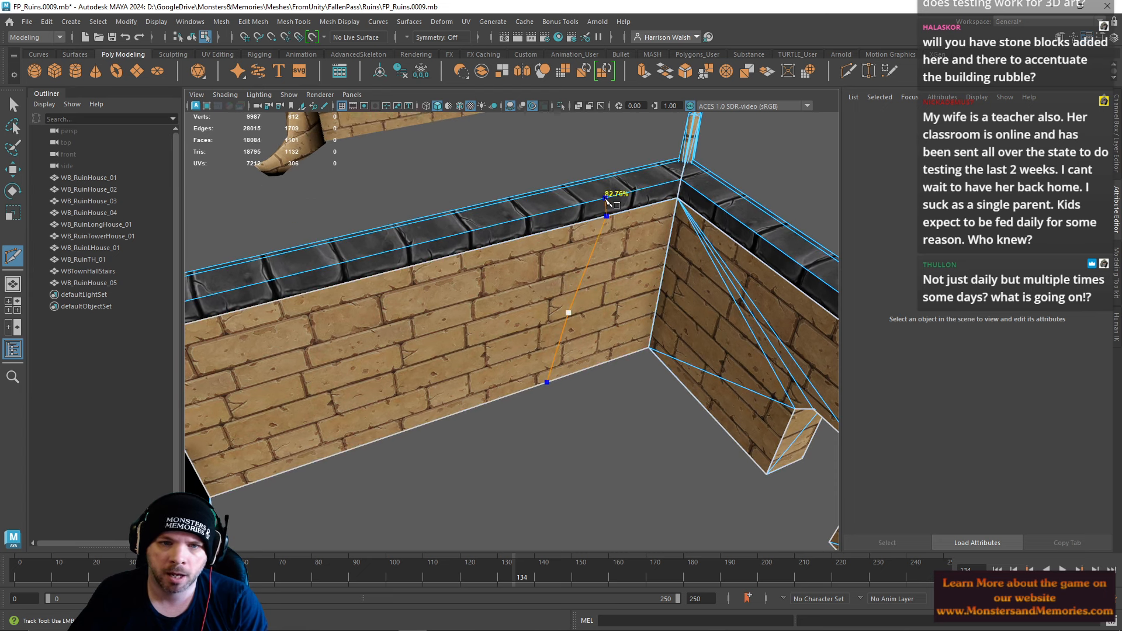
click(585, 183)
click(585, 182)
alt+drag(586, 183, 651, 336)
scroll(658, 356, up, 5)
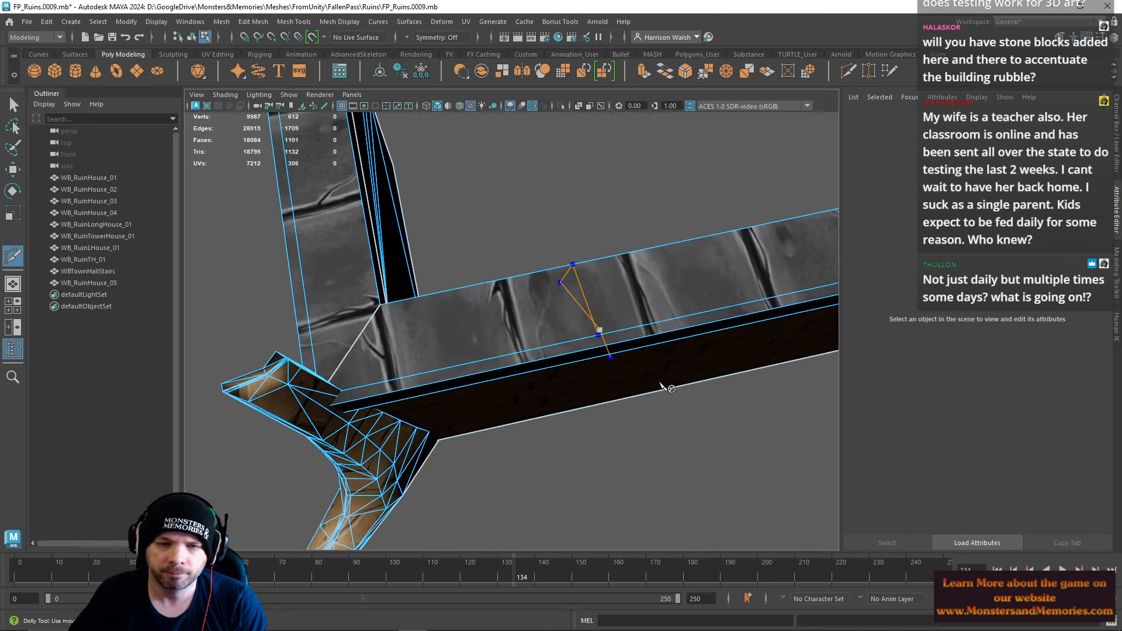
click(598, 349)
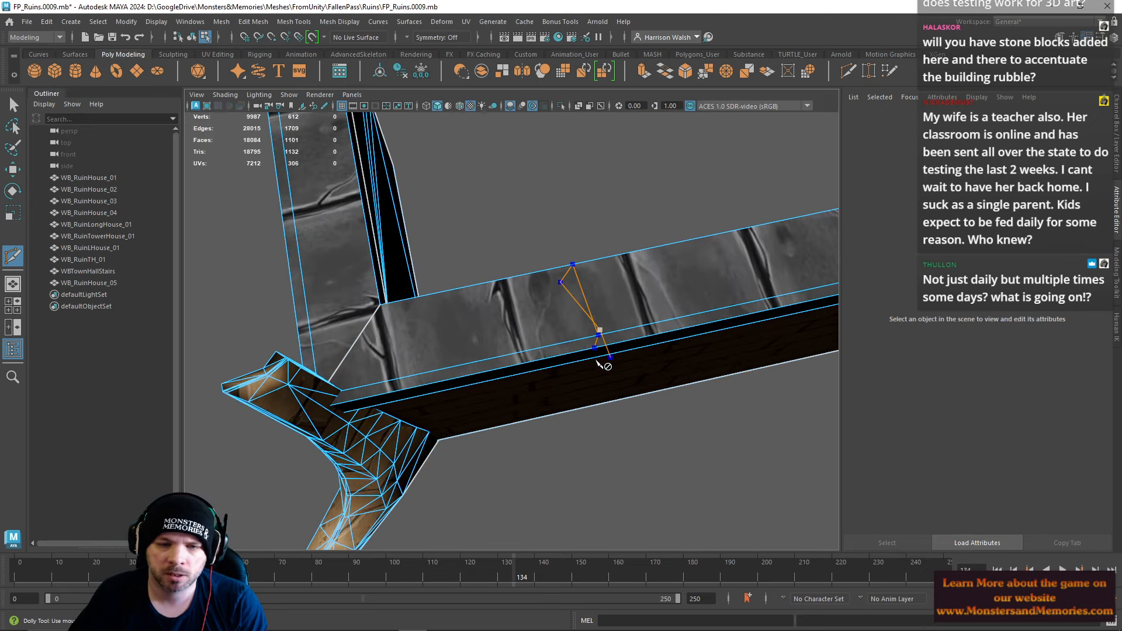
Step: Extend the cut down the outer brick face to its bottom edge with a mid-height bend, and commit it
alt+drag(596, 359, 501, 328)
click(532, 280)
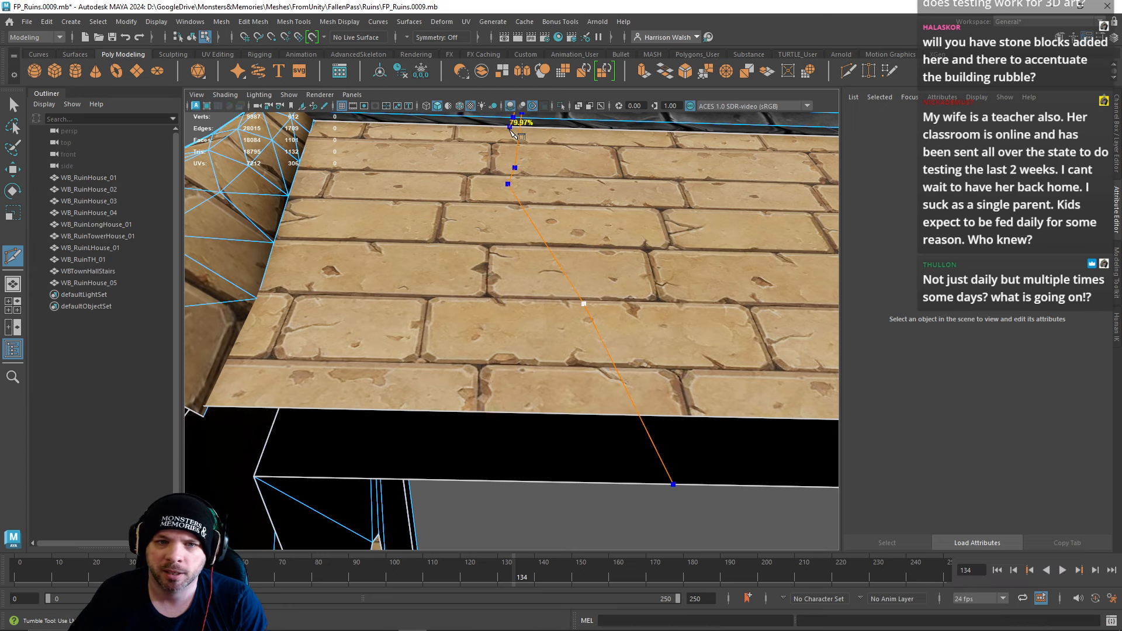
alt+drag(505, 173, 459, 470)
alt+middle_drag(460, 470, 507, 299)
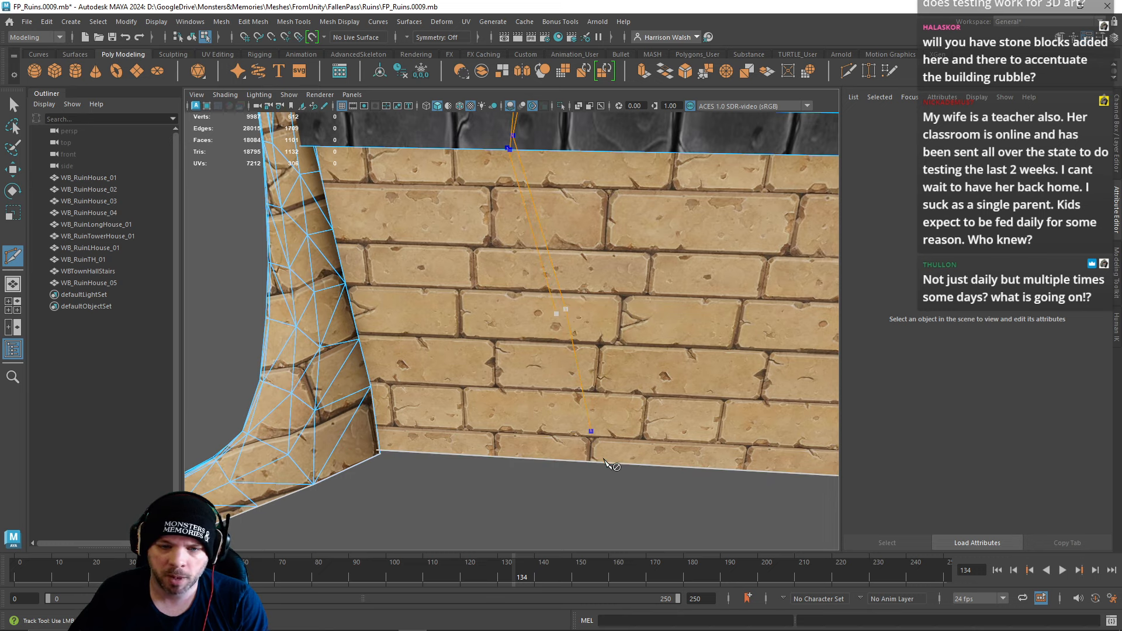
alt+drag(593, 468, 522, 407)
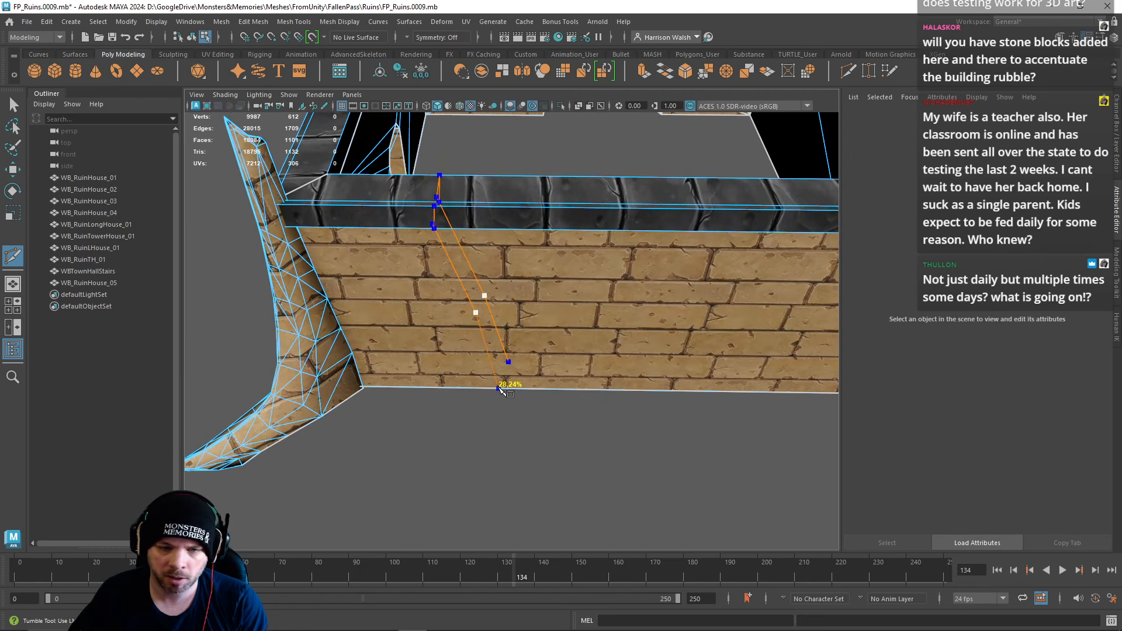
key(Return)
Step: Cut connecting edges from the mid-height bends on the outer and inner brick faces to the nearest bottom wall corners
alt+drag(545, 353, 544, 335)
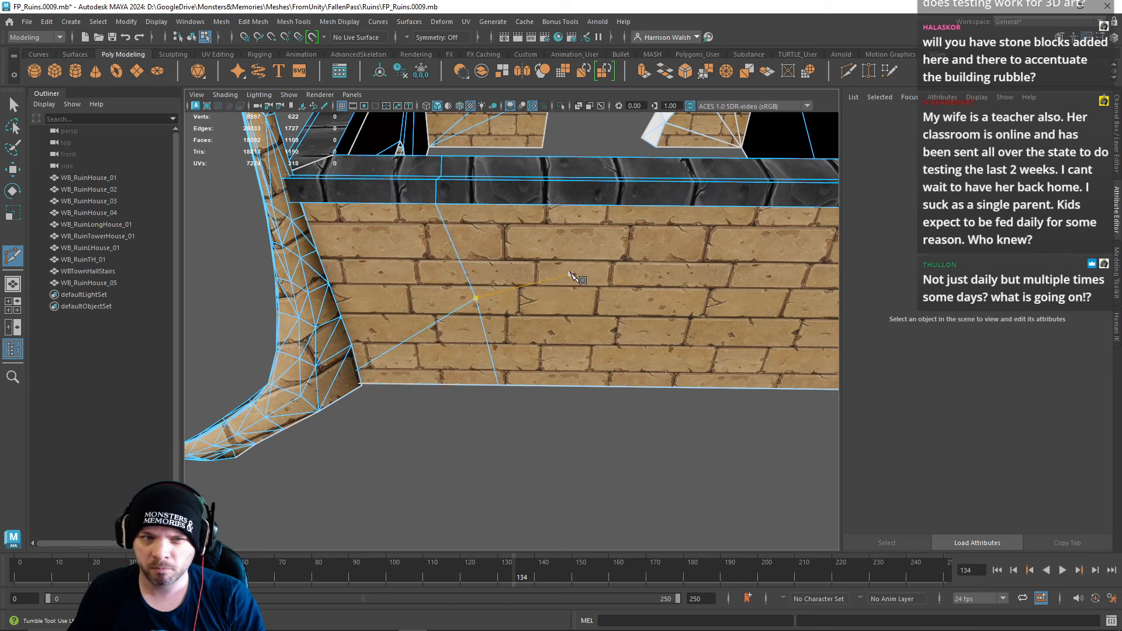
alt+drag(571, 274, 433, 252)
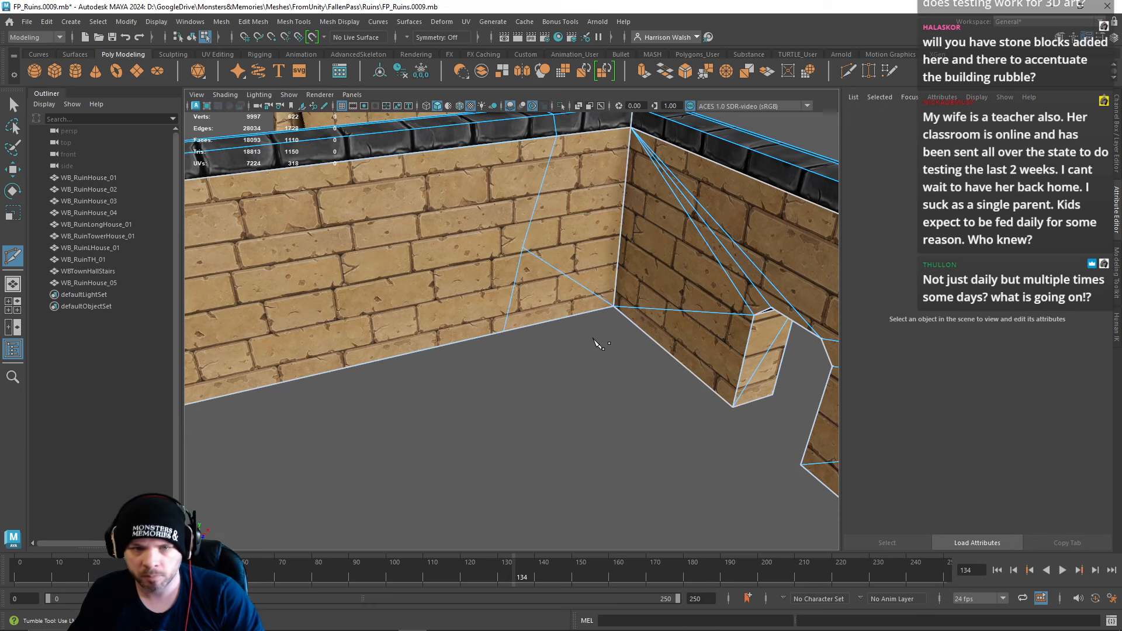
alt+middle_drag(549, 295, 626, 357)
Step: Start a second Multi-Cut up the inner brick face toward the wall's other end, with a mid-height bend, and across the cap's inner side
click(192, 283)
alt+drag(426, 328, 389, 343)
alt+middle_drag(408, 321, 484, 313)
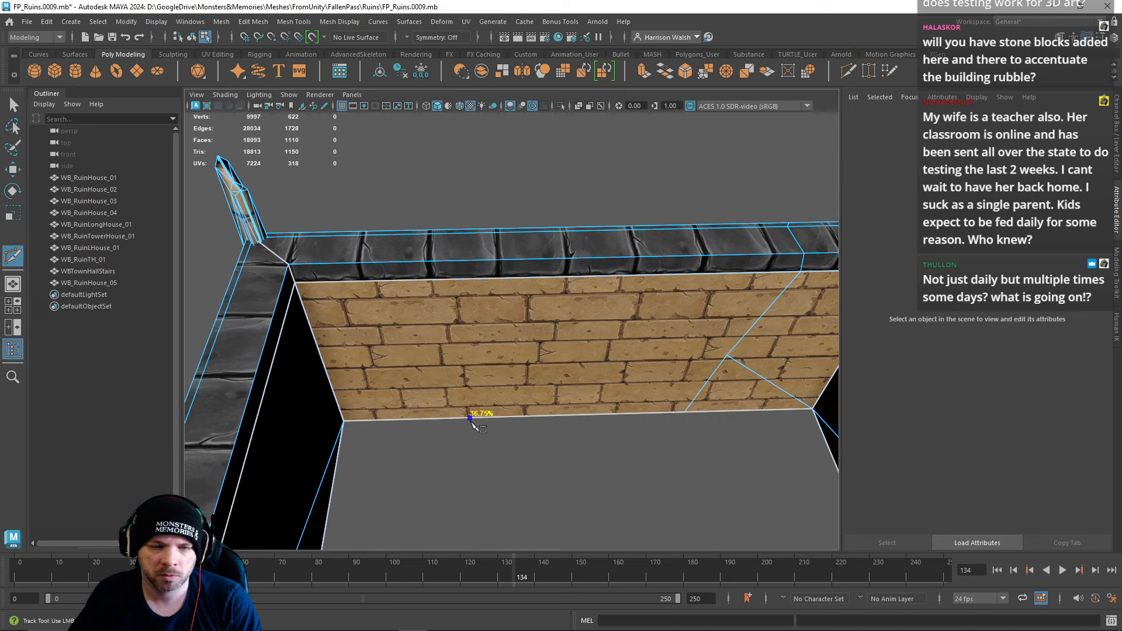
click(513, 358)
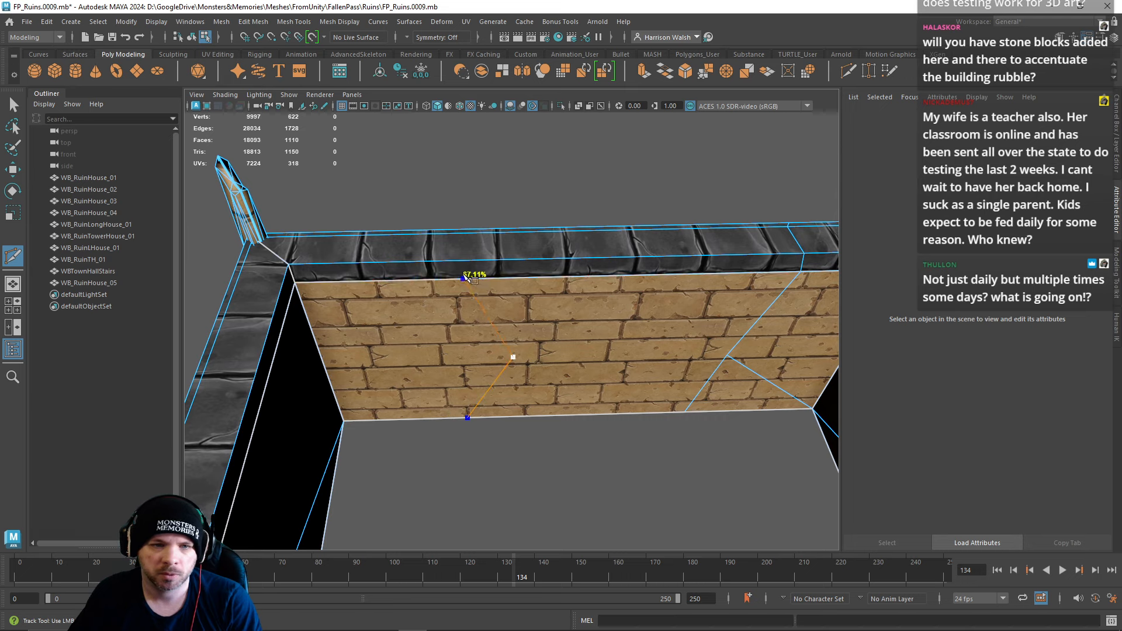
click(432, 261)
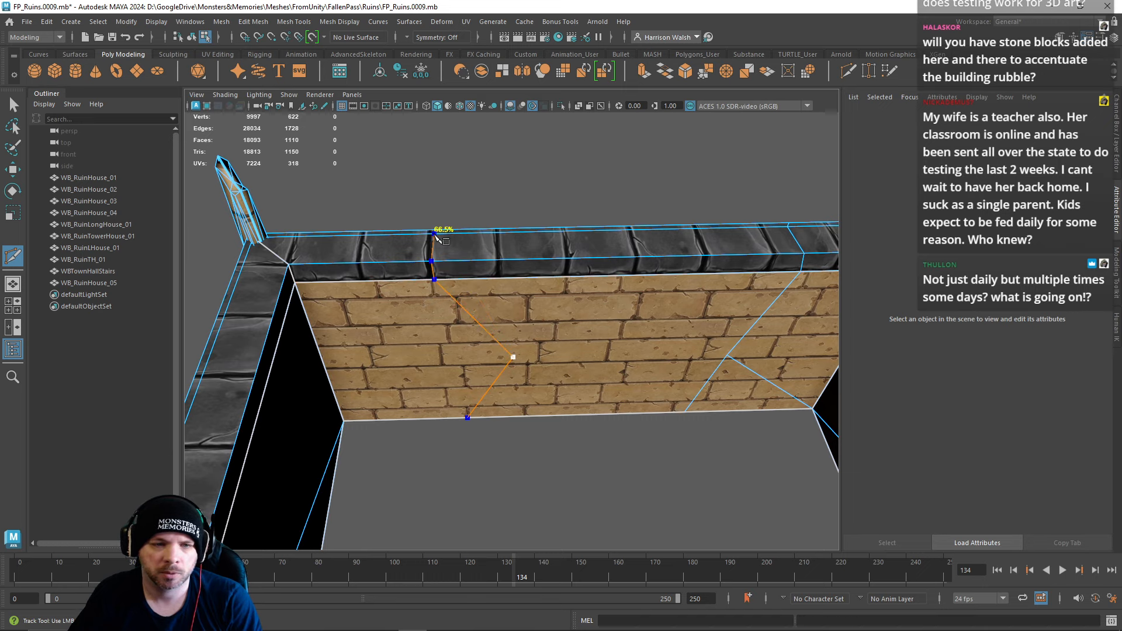
click(433, 232)
Step: Continue the second cut over the cap's top and down its outer lip, commit it, and restart Multi-Cut
alt+drag(434, 233, 692, 286)
alt+right_drag(692, 286, 599, 356)
alt+middle_drag(599, 356, 556, 409)
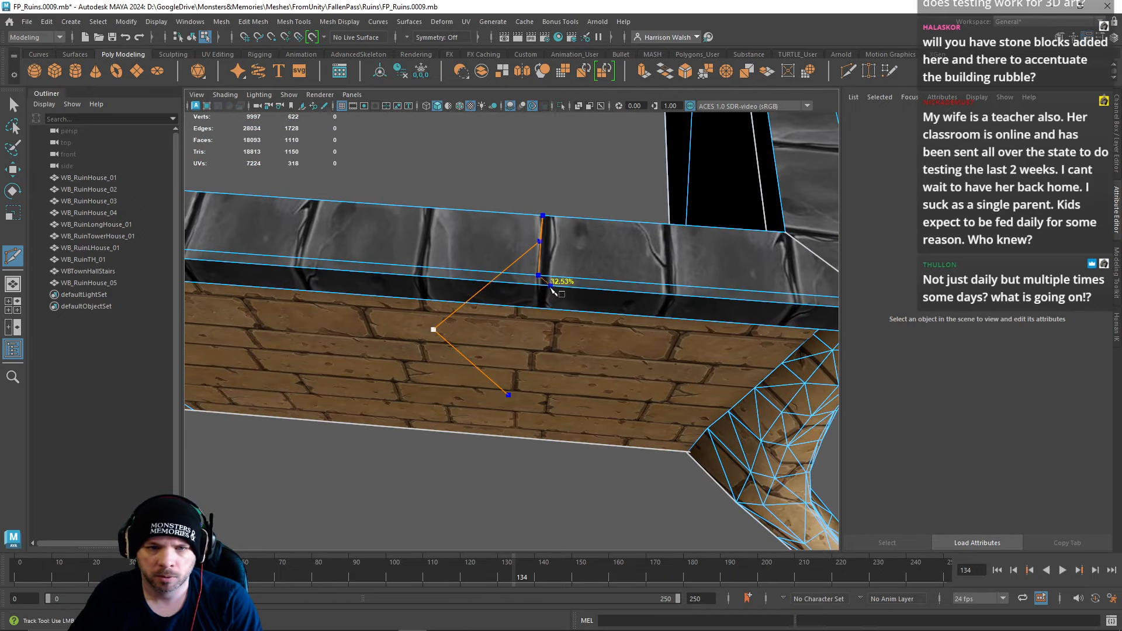
click(549, 303)
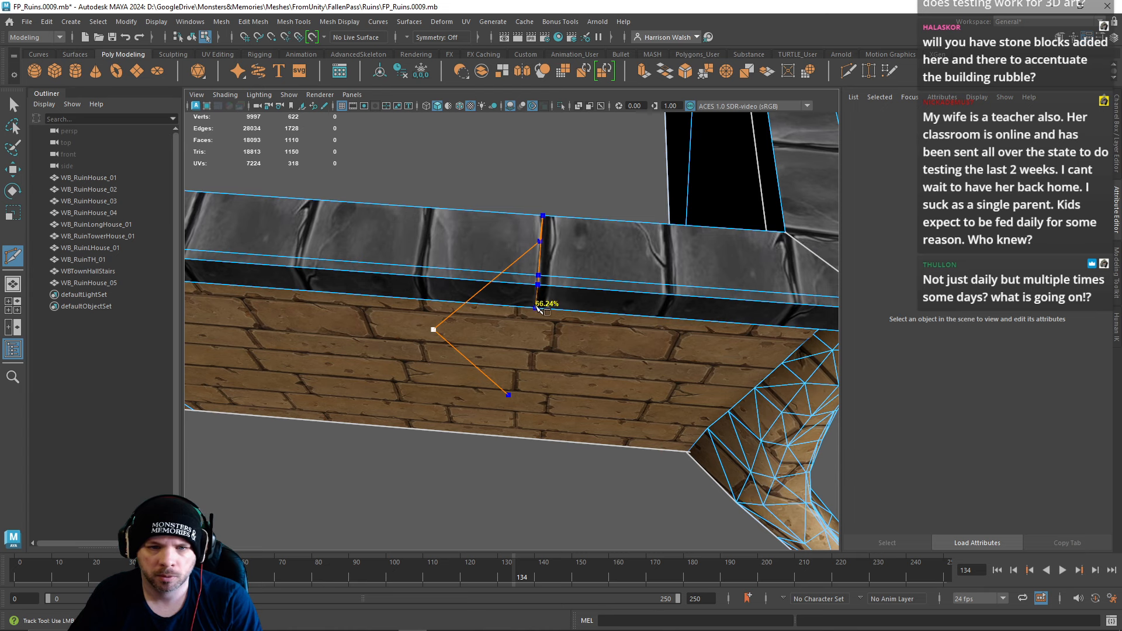
alt+drag(538, 307, 525, 286)
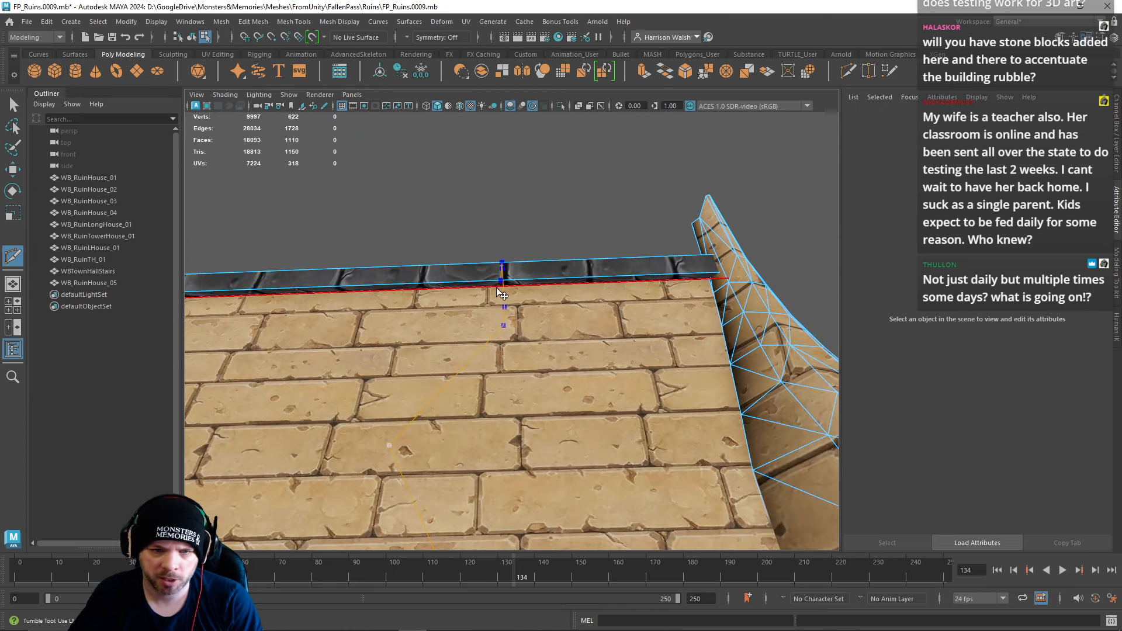
alt+drag(539, 333, 436, 345)
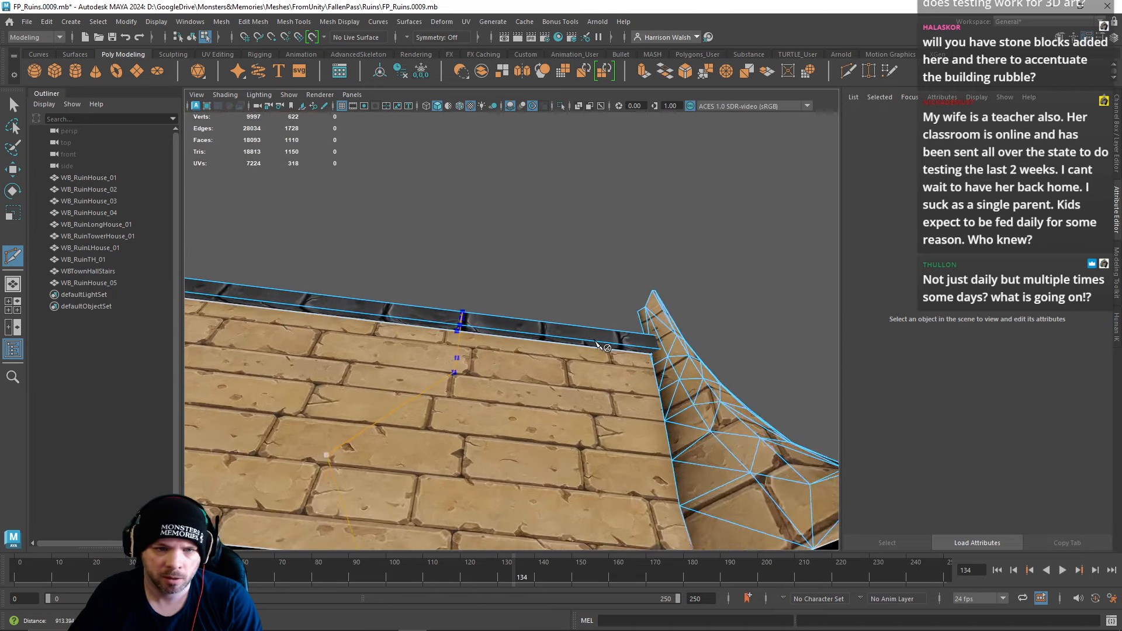
alt+right_drag(435, 345, 629, 403)
alt+middle_drag(628, 403, 668, 367)
key(q)
key(y)
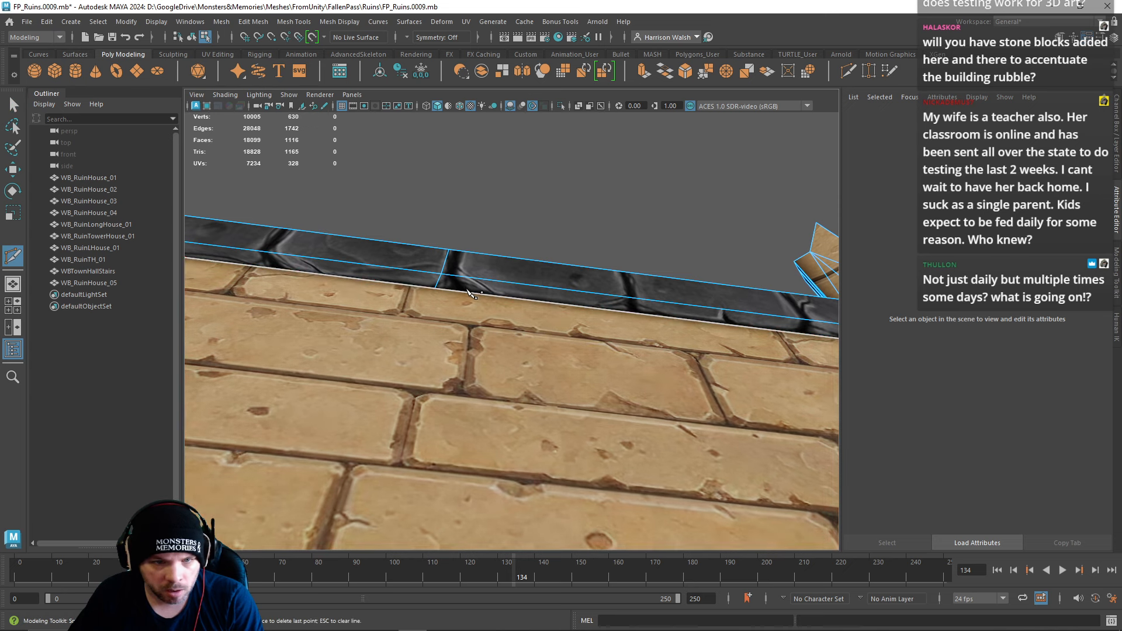
Step: Cut a jagged line with three bends from the cap down the outer brick face to its bottom edge
alt+right_drag(564, 306, 425, 332)
alt+drag(423, 330, 491, 228)
alt+middle_drag(491, 228, 484, 278)
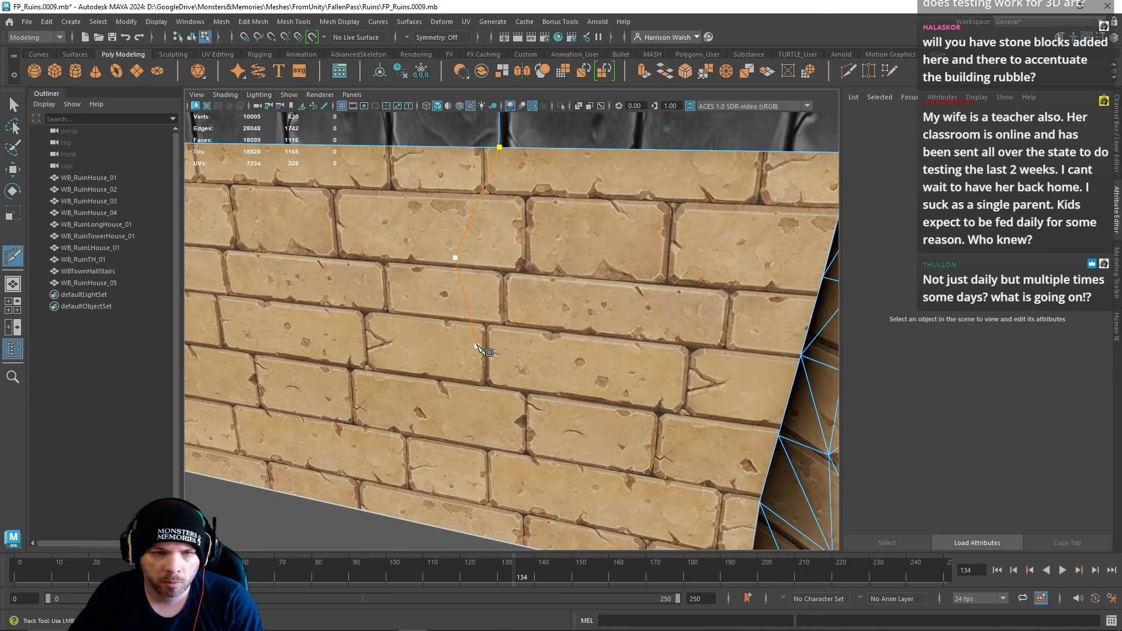
click(401, 393)
alt+middle_drag(449, 425, 443, 367)
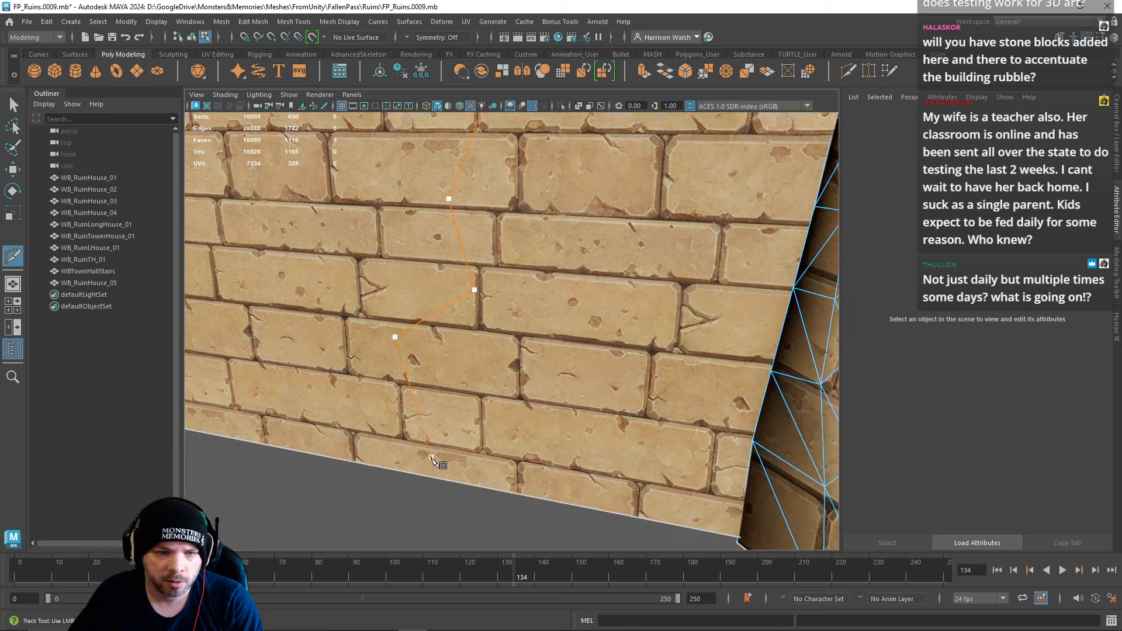
key(Return)
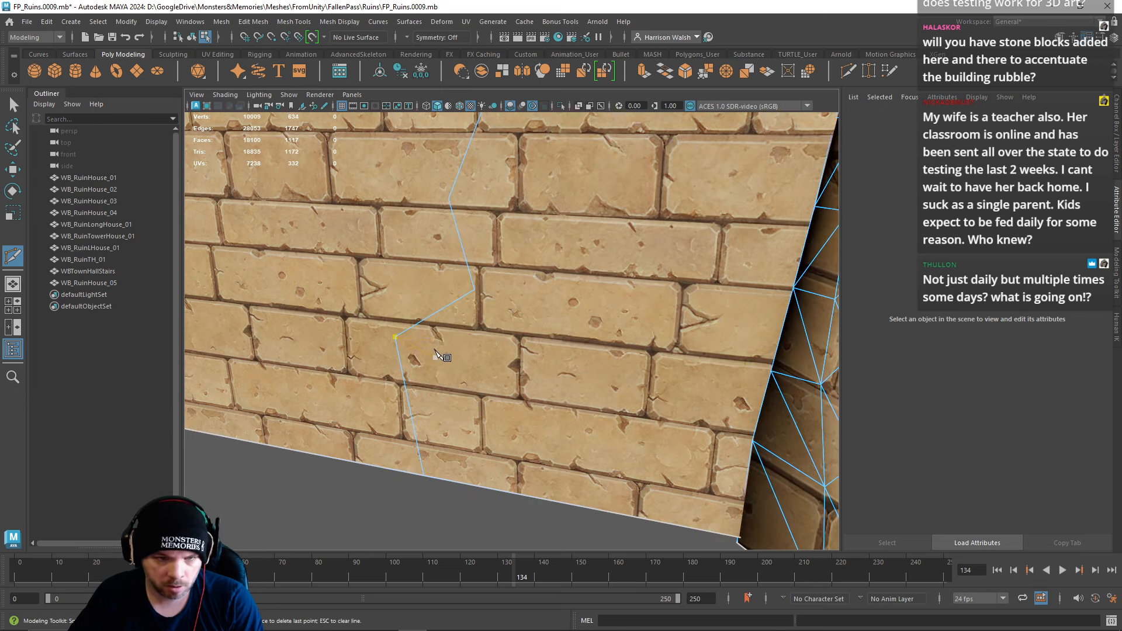
Step: Connect the jagged cut's middle bend to its bottom end, the lower corner by the pillar and the top of the cut
click(475, 289)
click(424, 475)
key(Return)
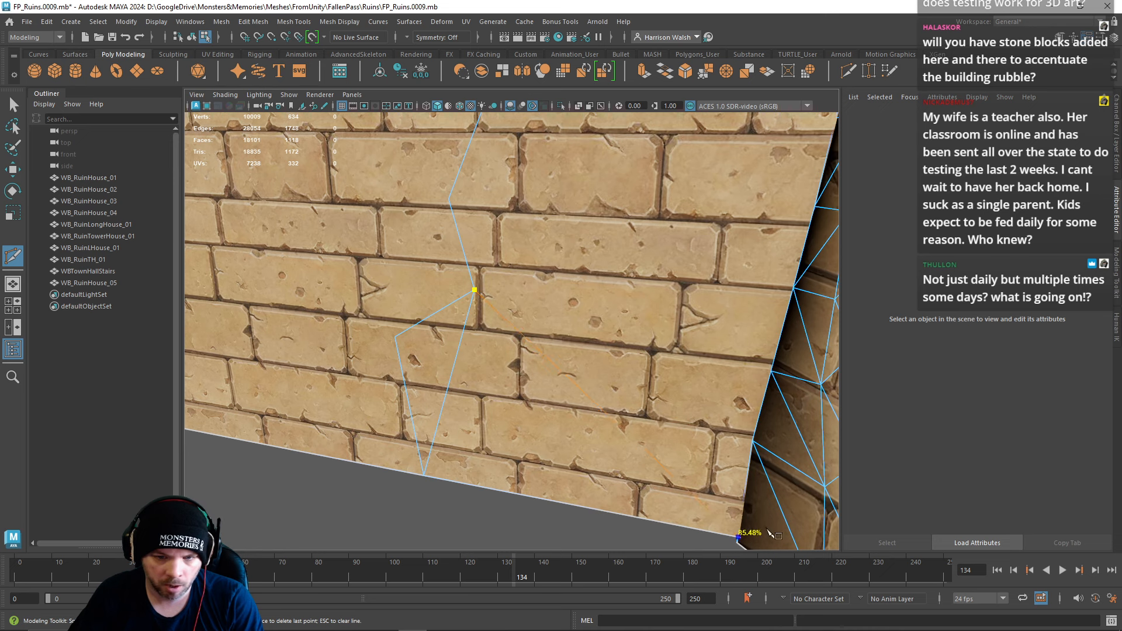
alt+right_drag(801, 545, 514, 436)
alt+drag(514, 436, 621, 412)
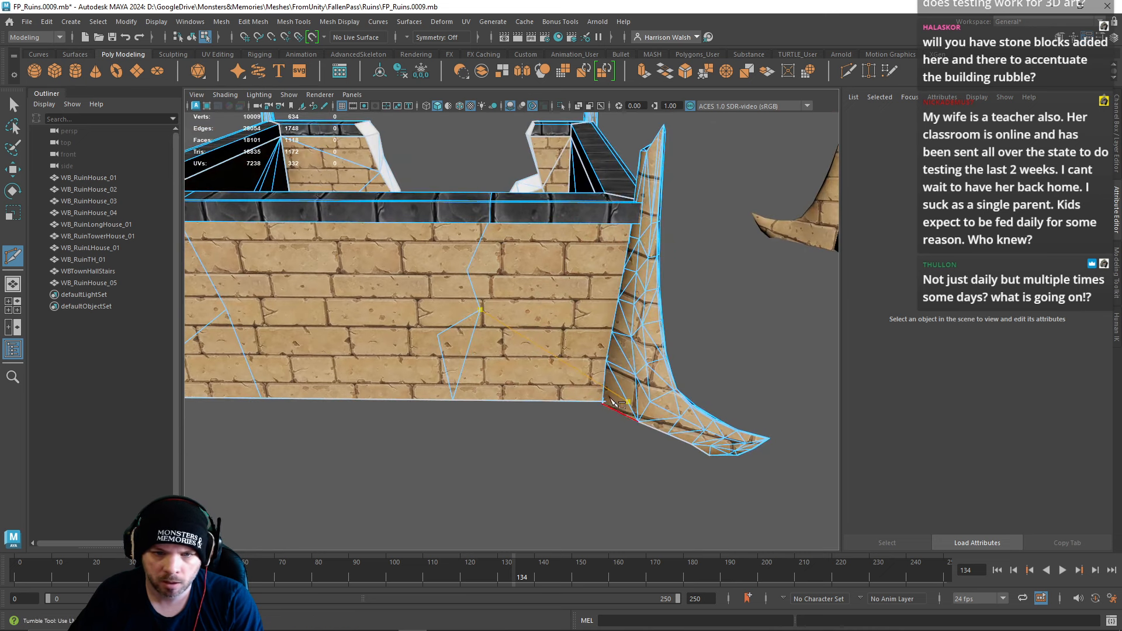
key(Return)
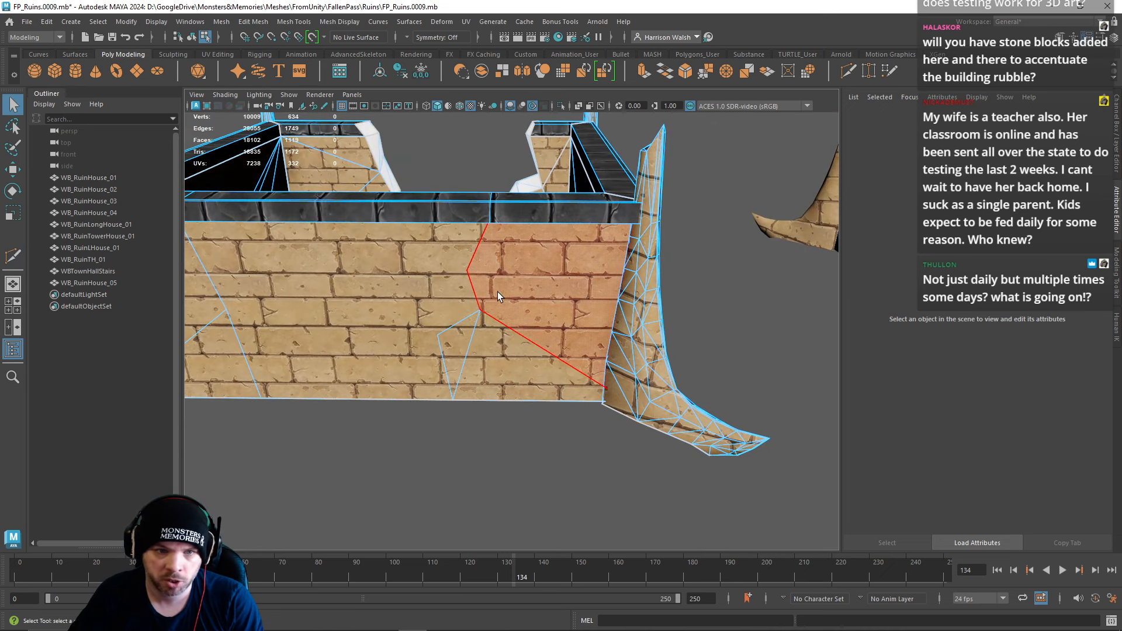
click(481, 310)
click(488, 224)
key(q)
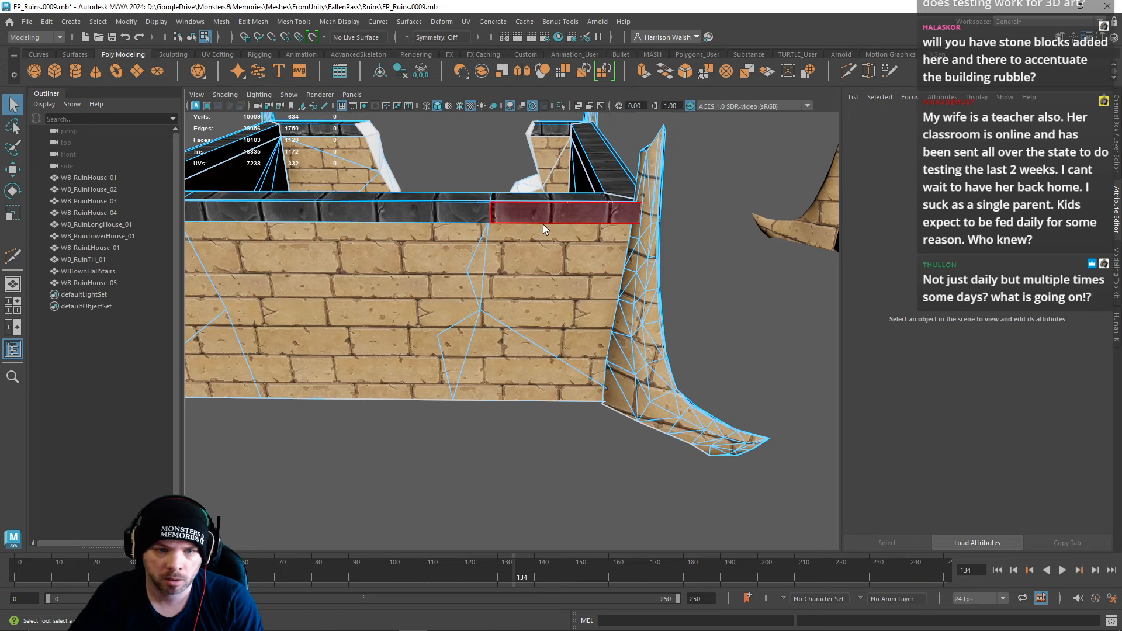
Step: Select the faces between the two cuts through the brick wall and its stone cap, and delete them
alt+drag(547, 301, 462, 269)
key(w)
right_drag(457, 268, 472, 311)
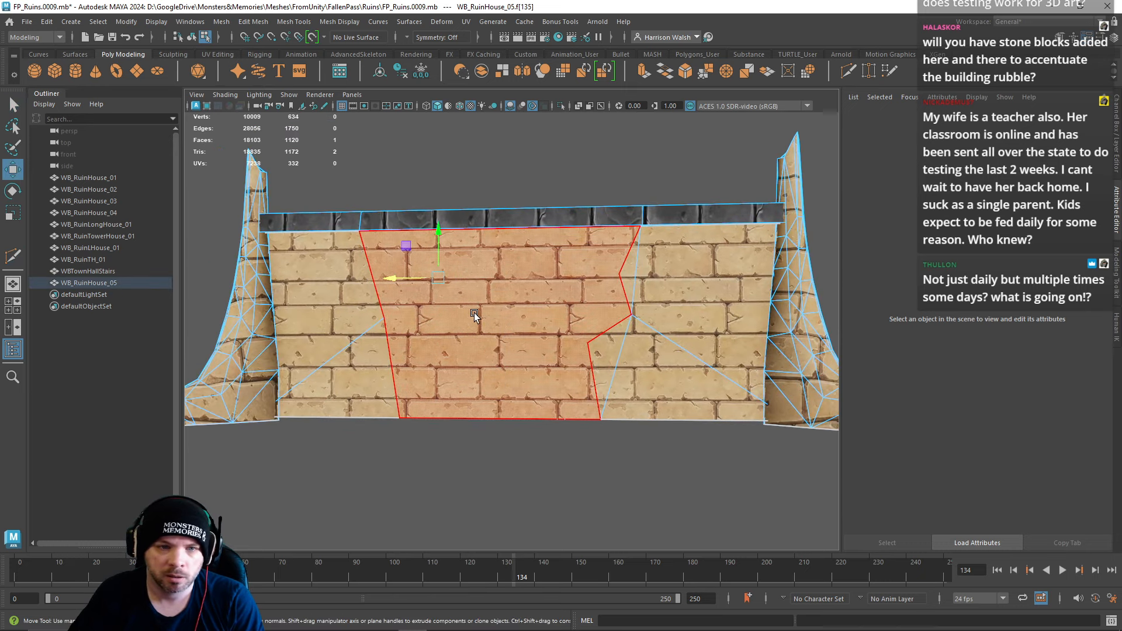
click(476, 310)
alt+drag(506, 268, 511, 346)
drag(472, 195, 512, 379)
key(Delete)
Step: Return the ruin house to object selection and save the scene as the incremented version FP_Ruins.0010.mb
alt+drag(454, 321, 597, 354)
right_drag(596, 297, 620, 284)
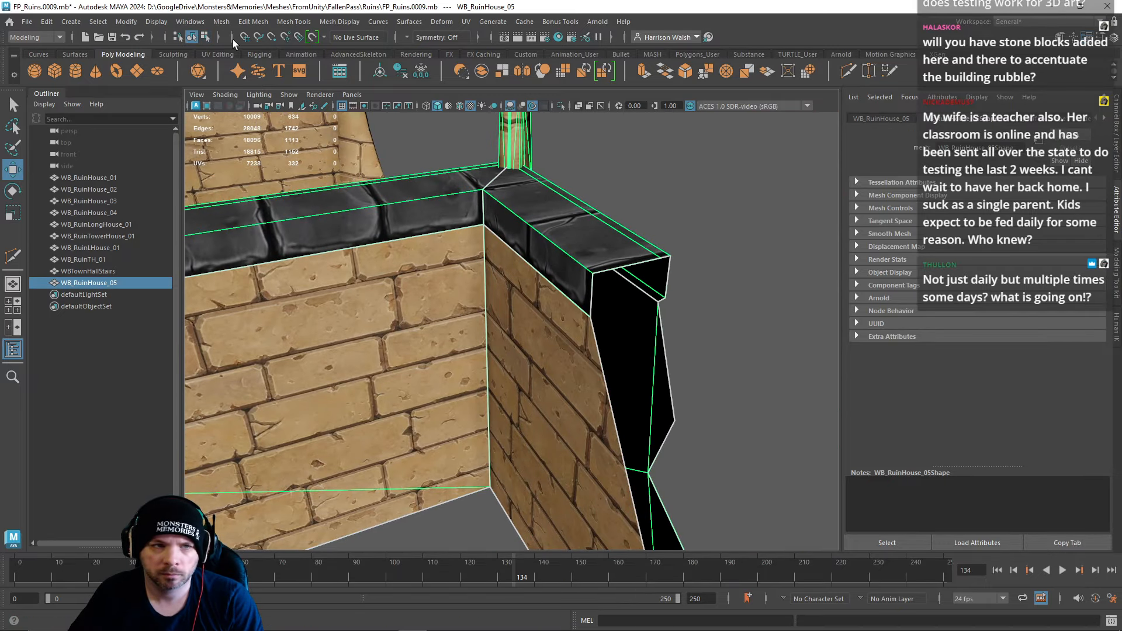
click(27, 22)
click(56, 92)
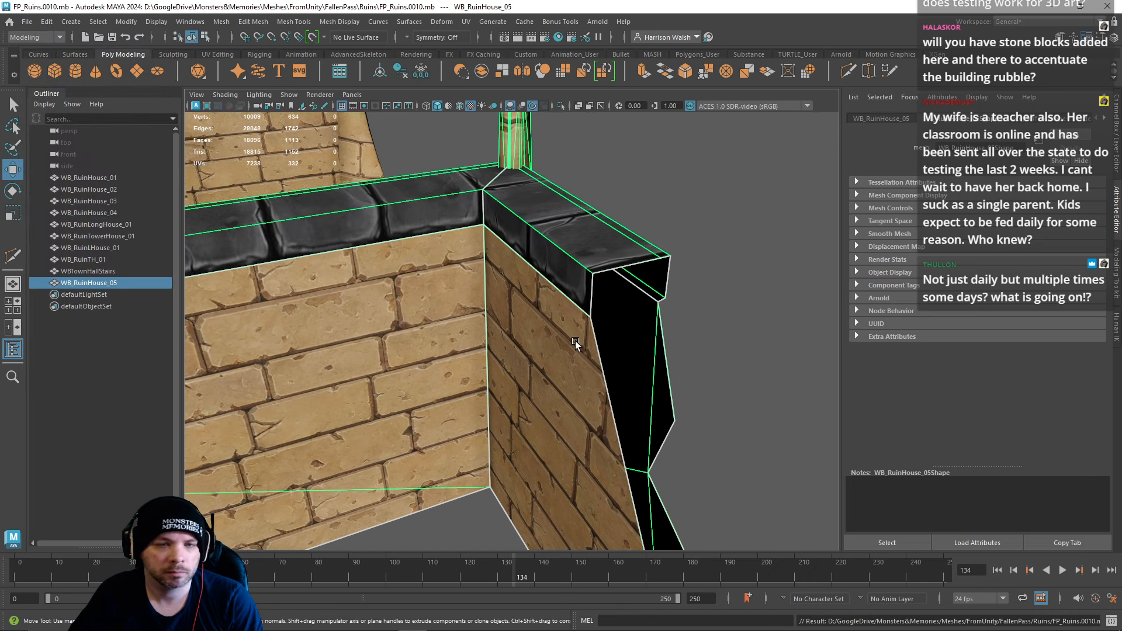
Step: Extrude the lower broken edge of the inner brick face toward the outer face at the open wall end
right_drag(594, 297, 593, 267)
click(603, 339)
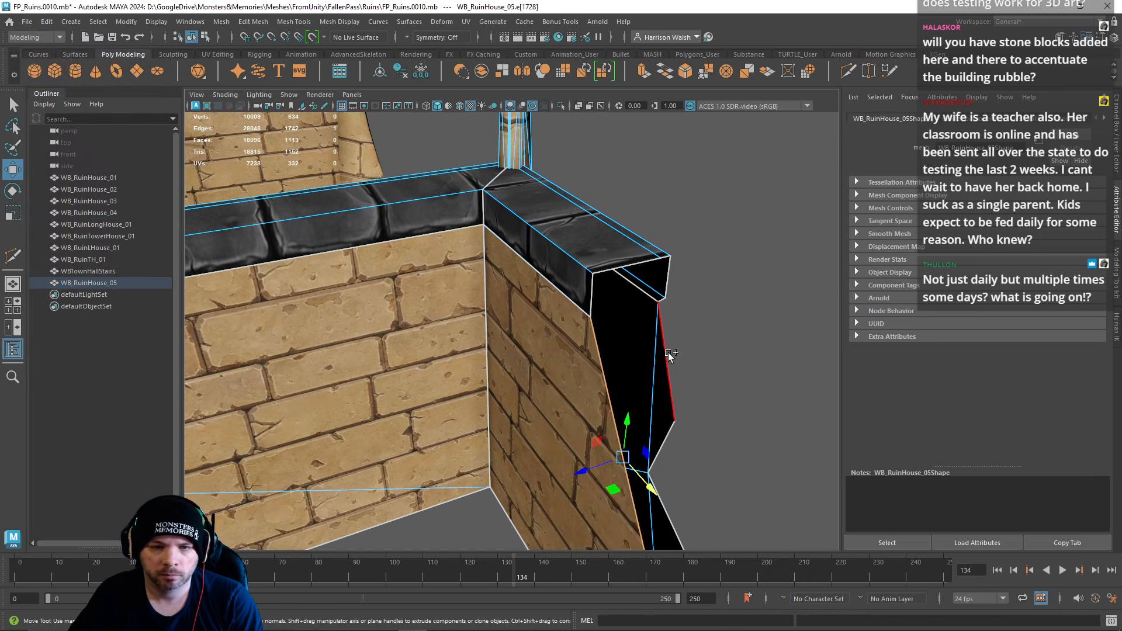
alt+middle_drag(669, 353, 550, 105)
click(504, 335)
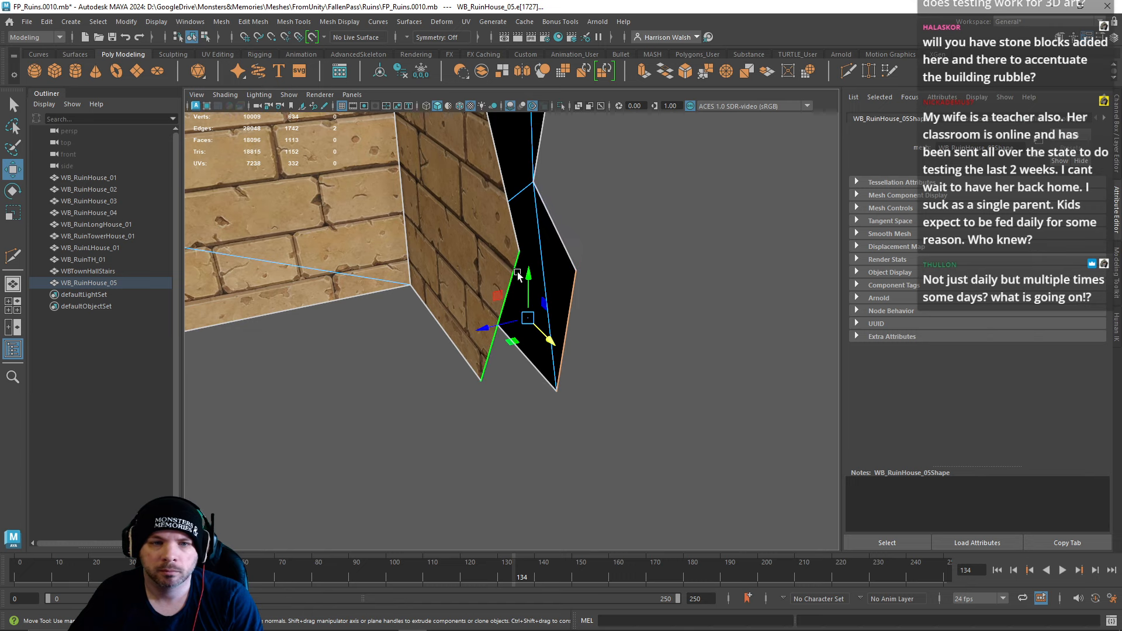
click(501, 314)
shift+drag(483, 328, 512, 324)
Step: Snap the extruded edge's vertices onto the outer face's corners and merge the overlapping vertices with a 0.01 distance threshold
right_drag(525, 258, 469, 259)
click(512, 375)
drag(506, 374, 557, 391)
click(548, 245)
drag(548, 246, 612, 416)
key(ctrl+z)
drag(641, 461, 502, 192)
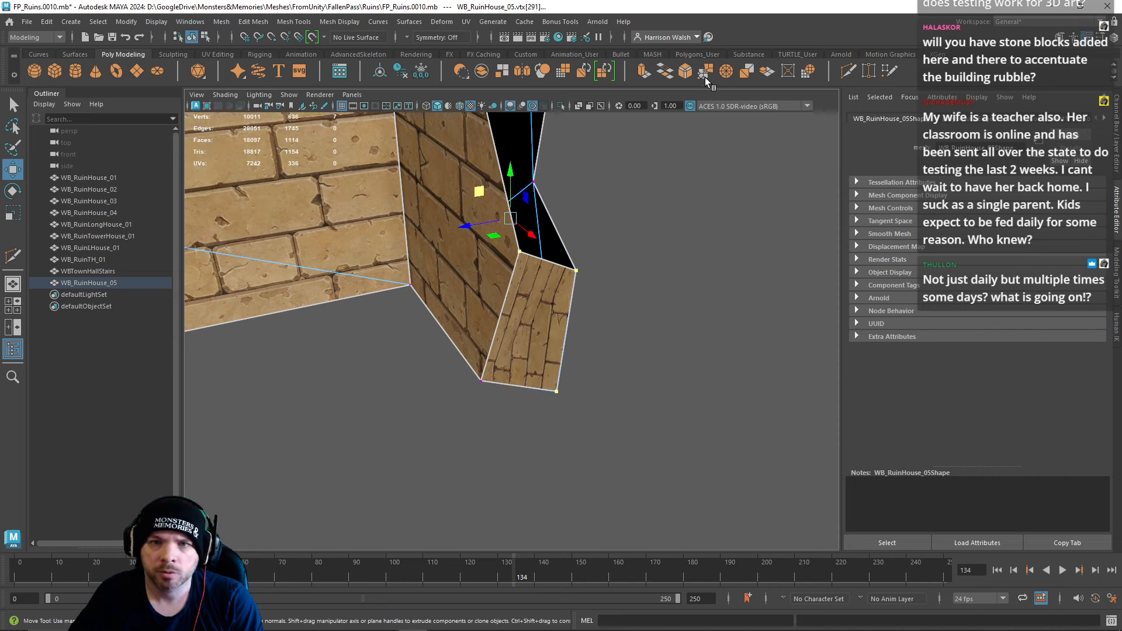
key(g)
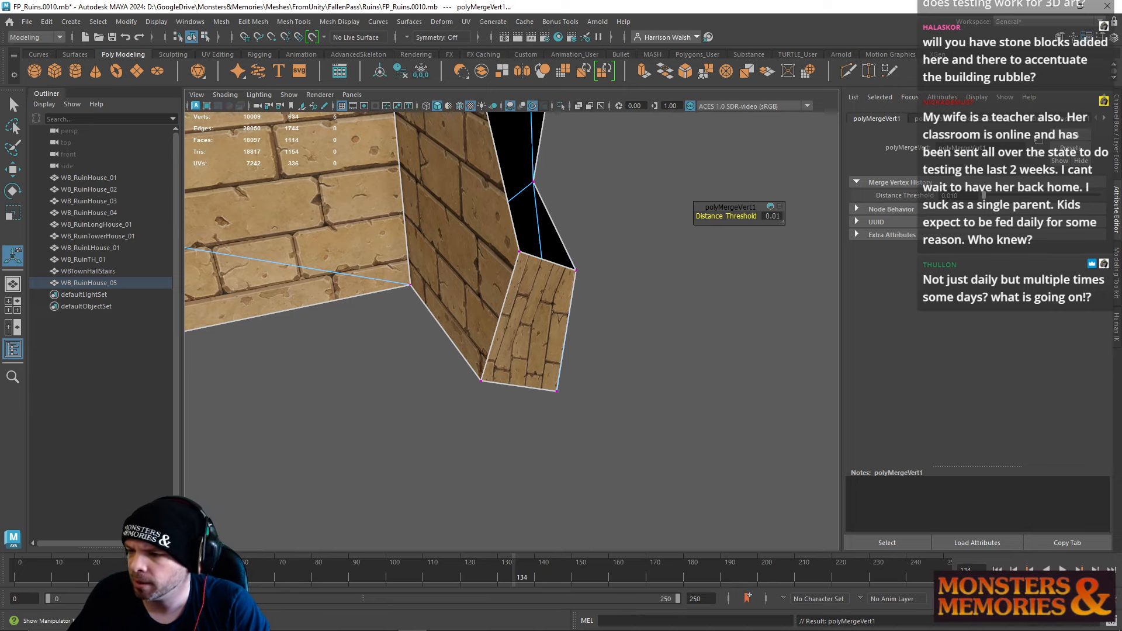
Step: Examine the ruin house's broken walls from several sides and compare it with the neighbouring buildings
scroll(466, 412, down, 3)
alt+drag(533, 358, 517, 307)
scroll(446, 298, down, 6)
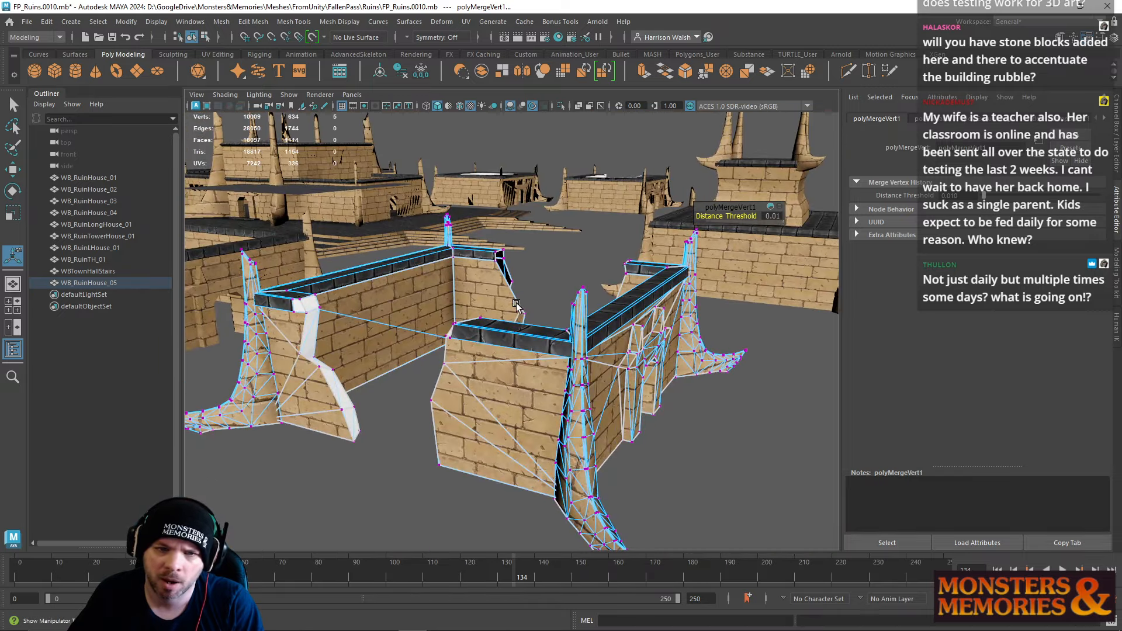
scroll(433, 286, down, 6)
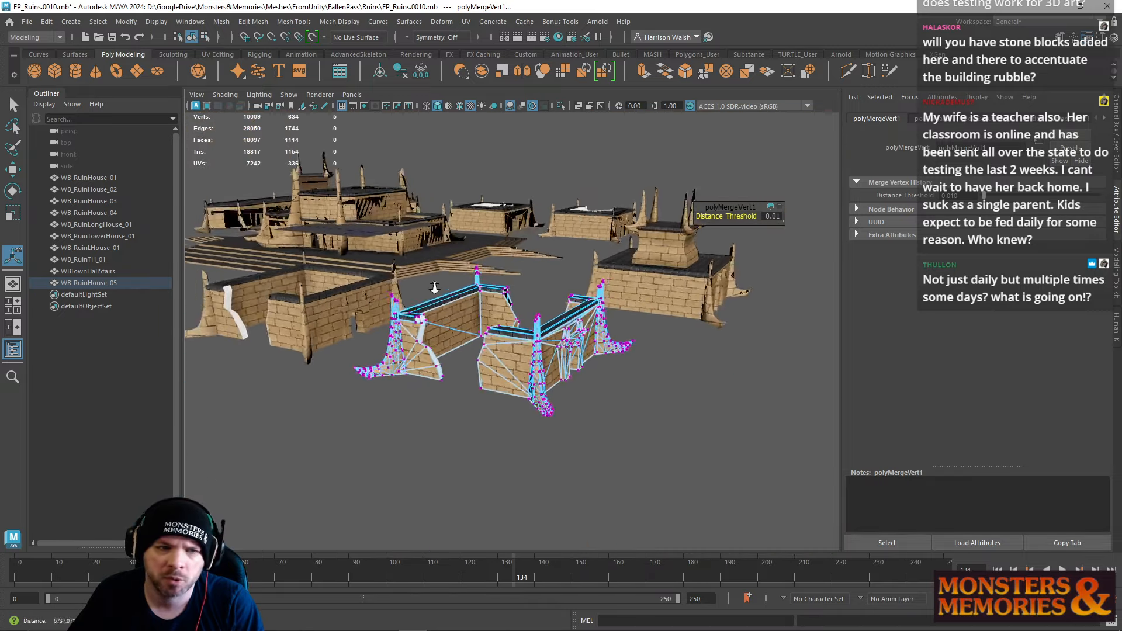
alt+drag(433, 286, 412, 362)
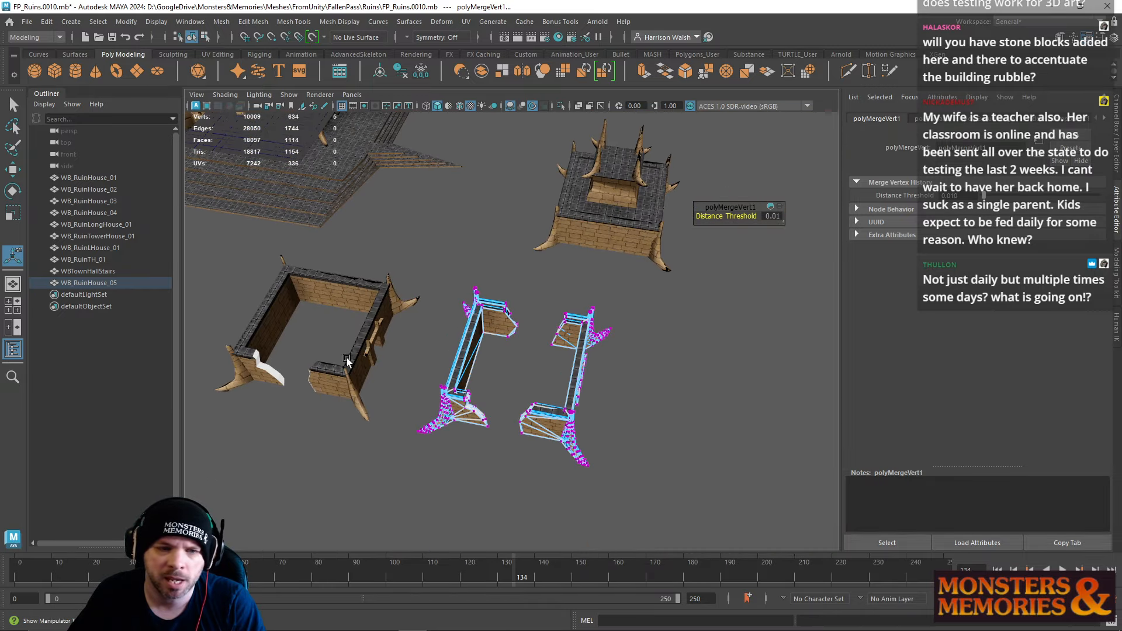
alt+middle_drag(533, 371, 502, 425)
alt+middle_drag(622, 319, 728, 253)
alt+drag(672, 354, 584, 325)
scroll(584, 325, up, 5)
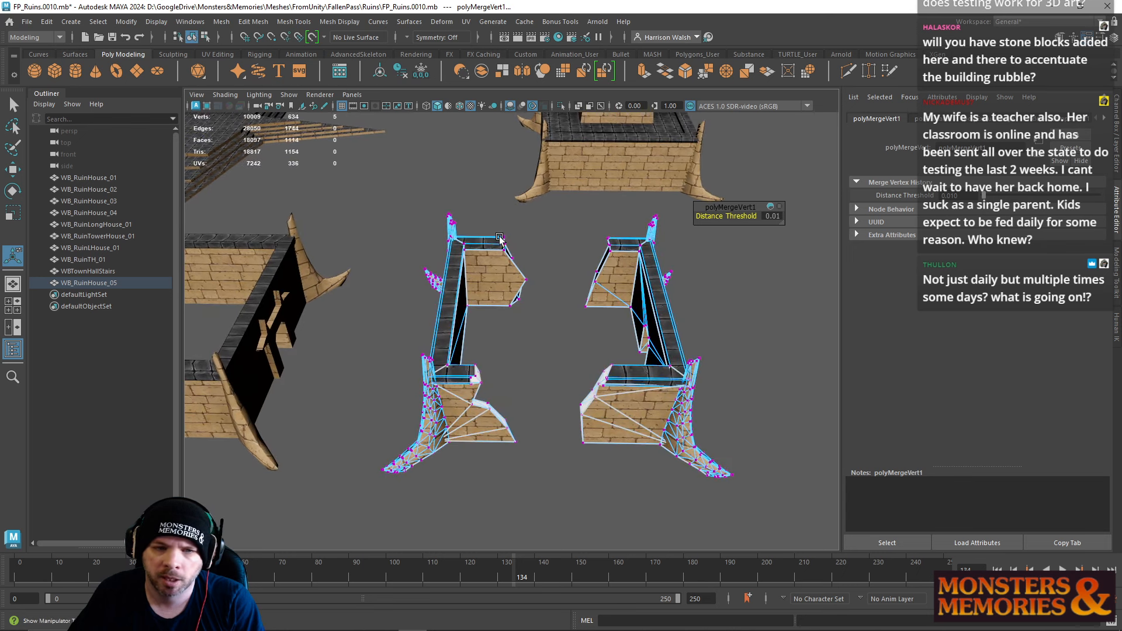
alt+middle_drag(661, 288, 677, 289)
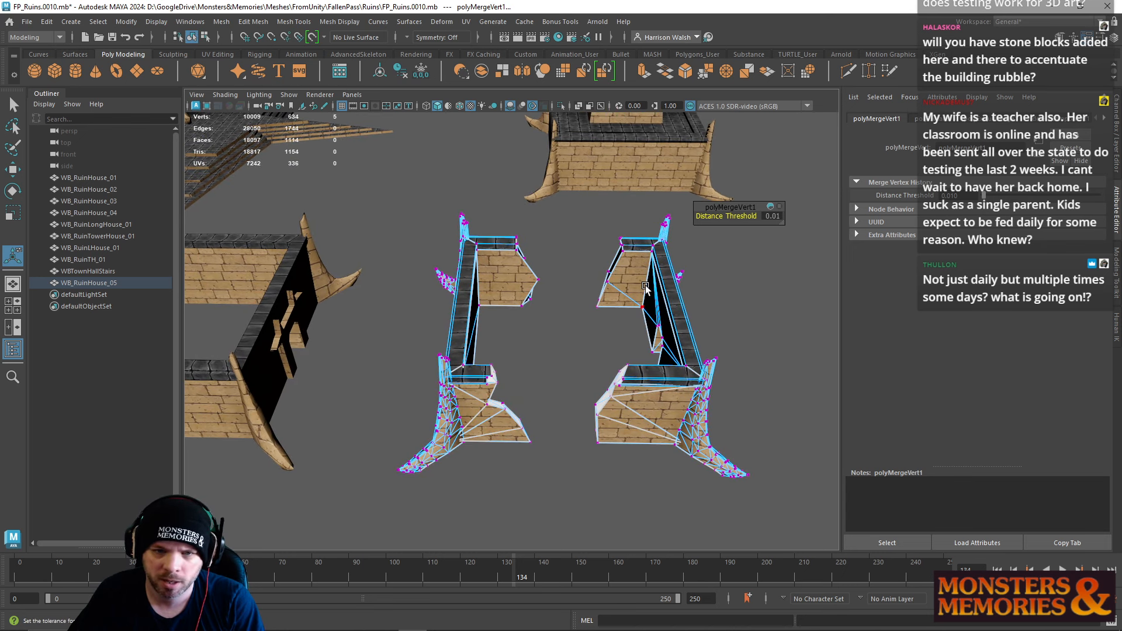
alt+drag(611, 288, 563, 252)
alt+middle_drag(656, 351, 424, 304)
alt+drag(424, 304, 550, 367)
scroll(550, 367, up, 5)
scroll(550, 367, up, 3)
alt+middle_drag(550, 367, 686, 626)
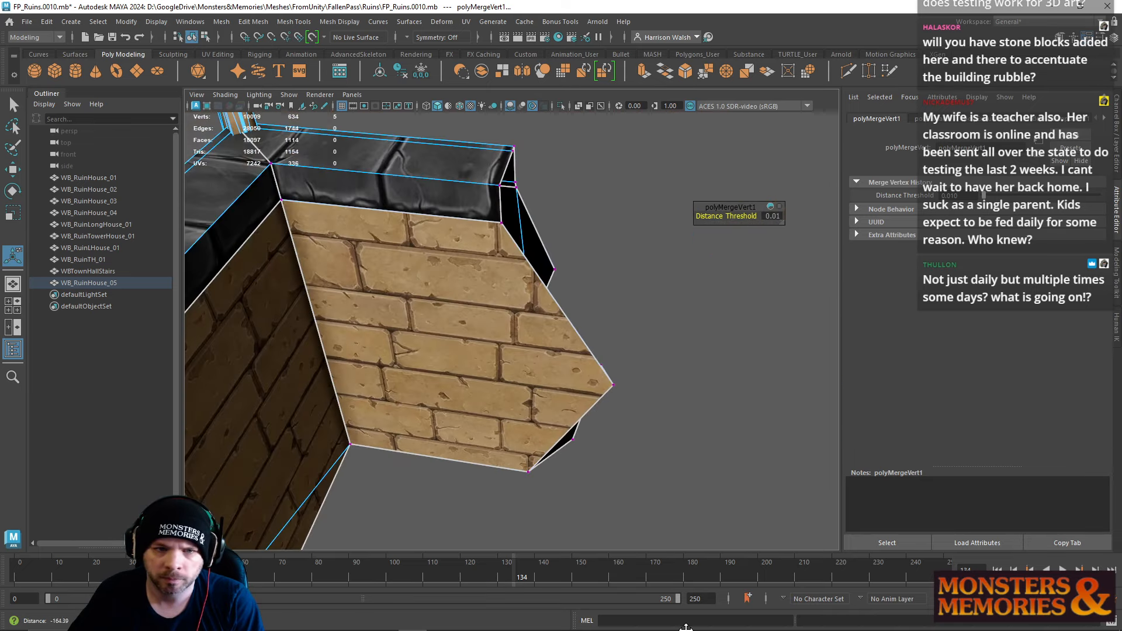
Step: Select the border edges around the open wall end and fill the hole with a face
alt+drag(544, 351, 380, 362)
alt+drag(471, 307, 541, 349)
right_drag(519, 297, 520, 263)
double_click(545, 280)
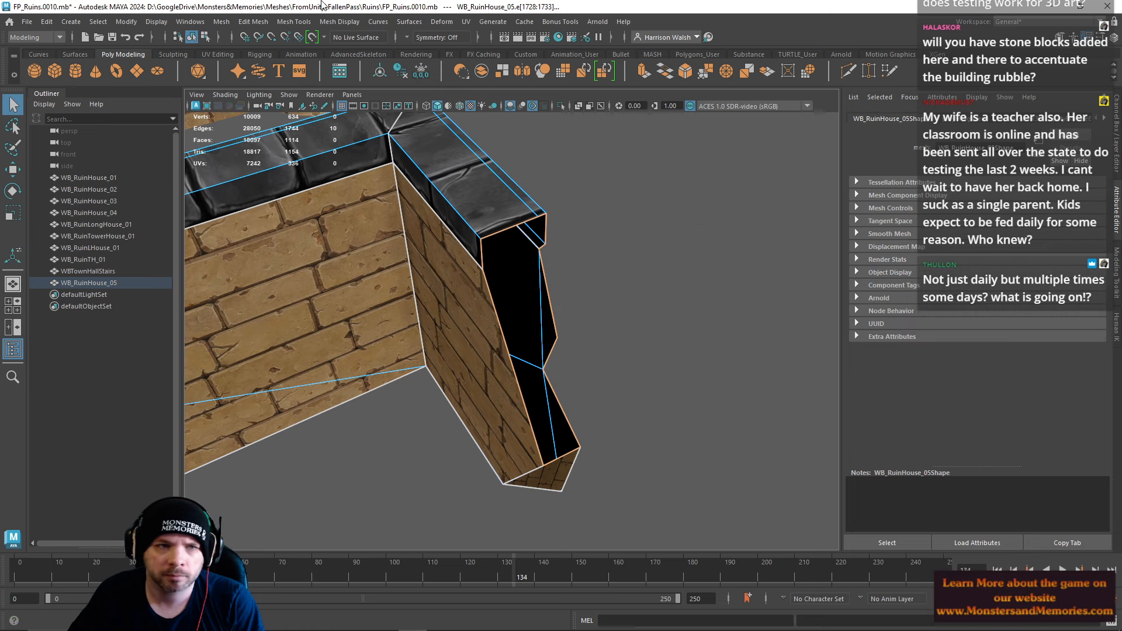
click(293, 22)
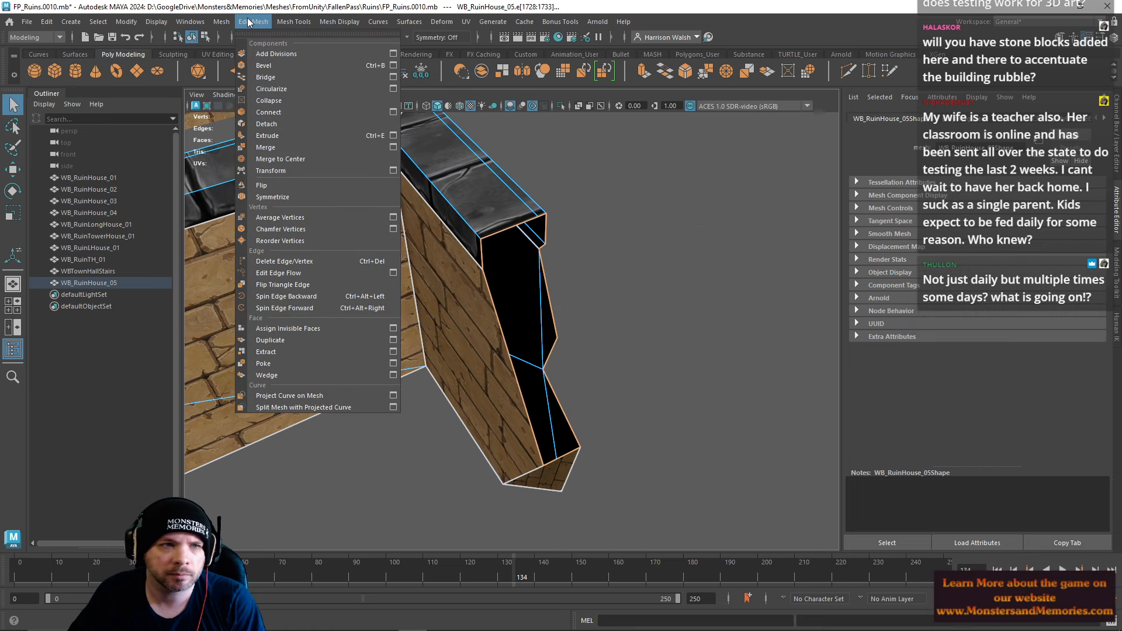
click(245, 111)
Step: Shift the end corner of the dark roof trim outward at the filled wall end and cut an edge from it to the brick face's upper corner
alt+drag(514, 234, 451, 295)
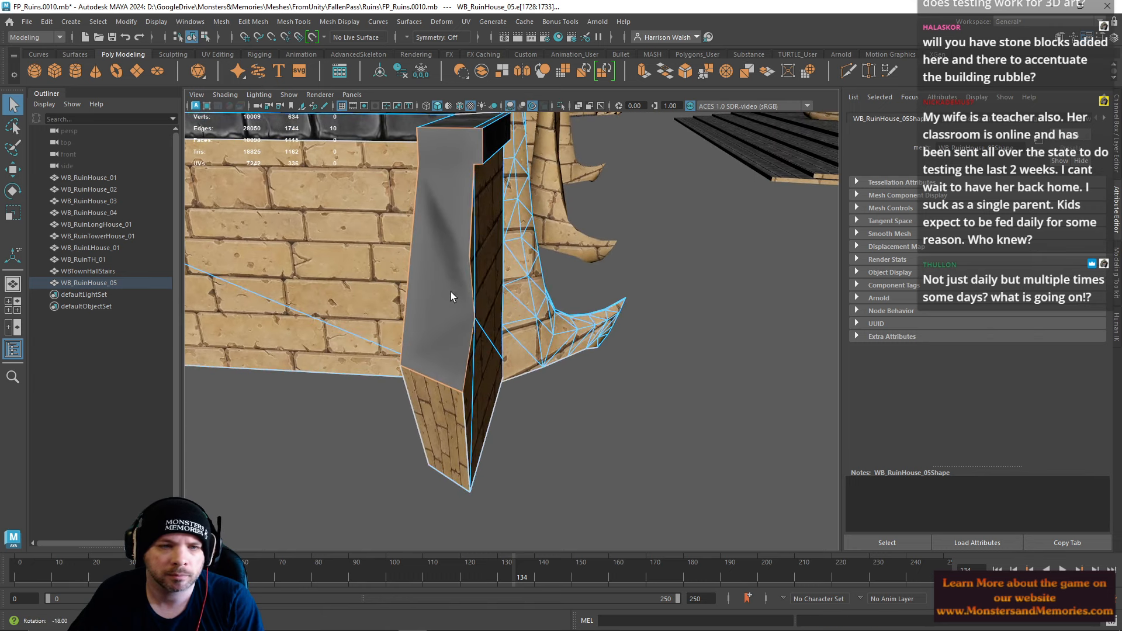
alt+drag(439, 224, 399, 222)
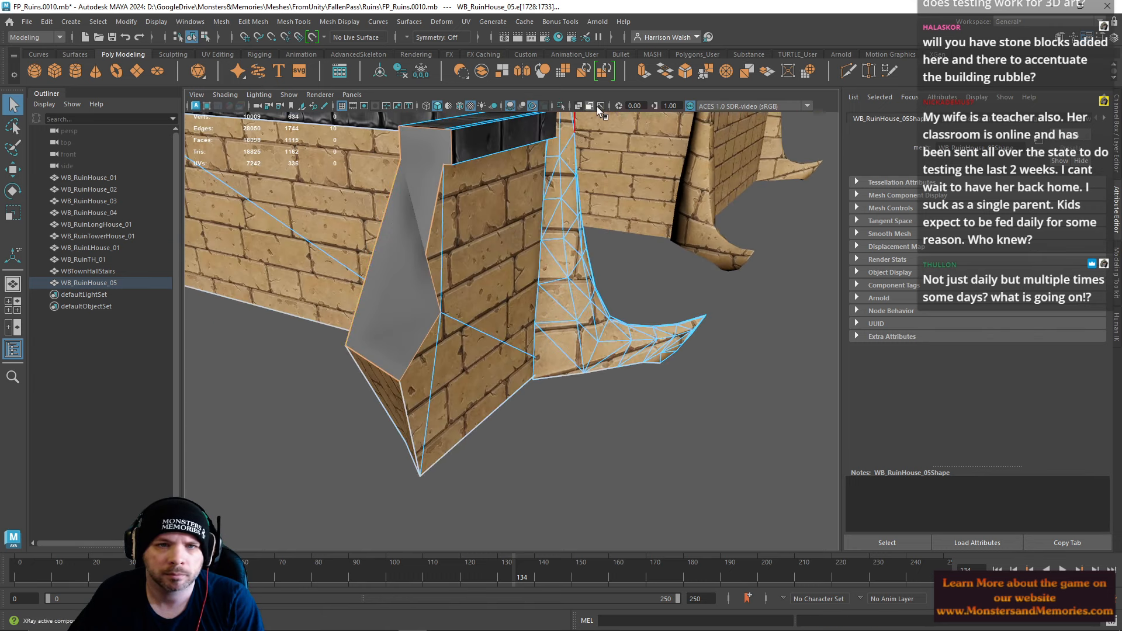
alt+drag(467, 163, 394, 223)
right_drag(444, 182, 446, 153)
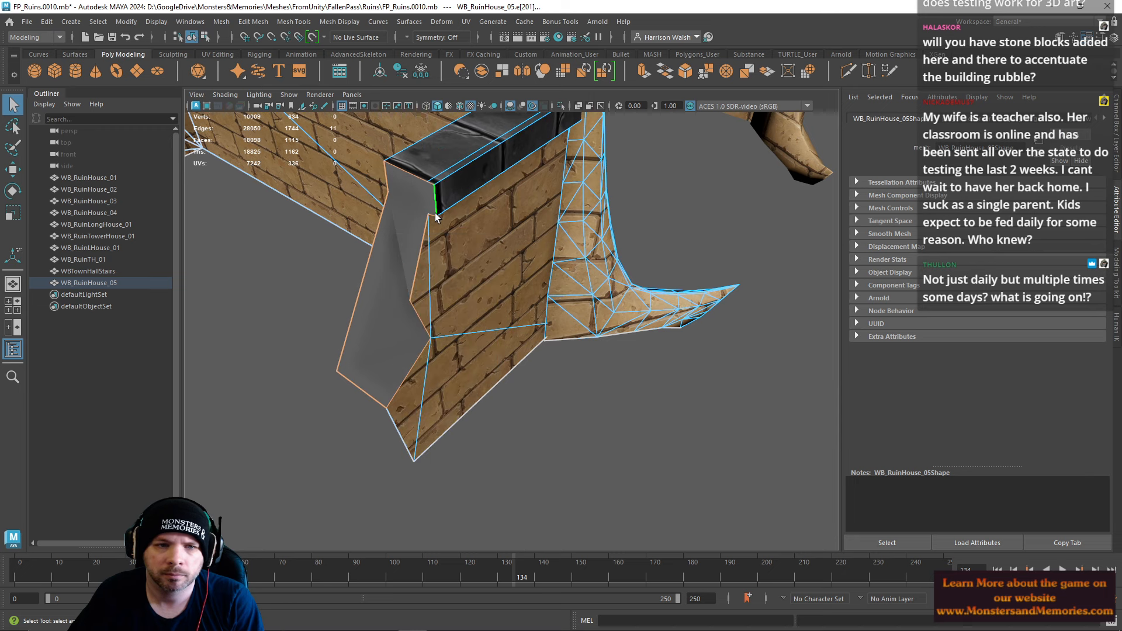
click(435, 212)
key(w)
drag(404, 220, 412, 215)
right_click(425, 172)
right_drag(425, 172, 374, 173)
click(410, 191)
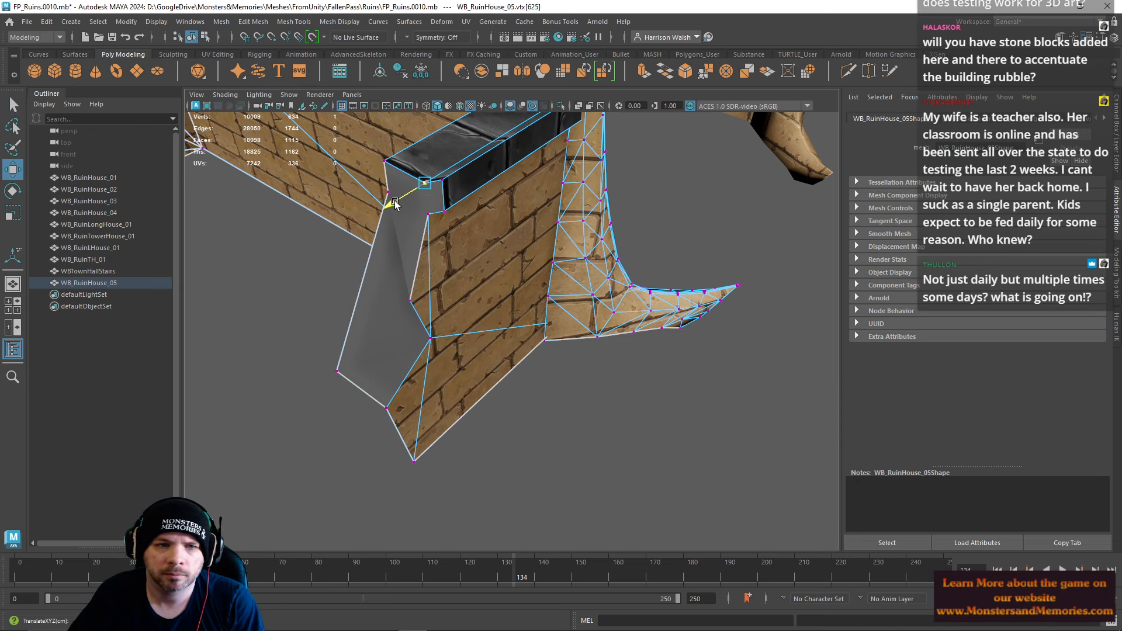
click(851, 72)
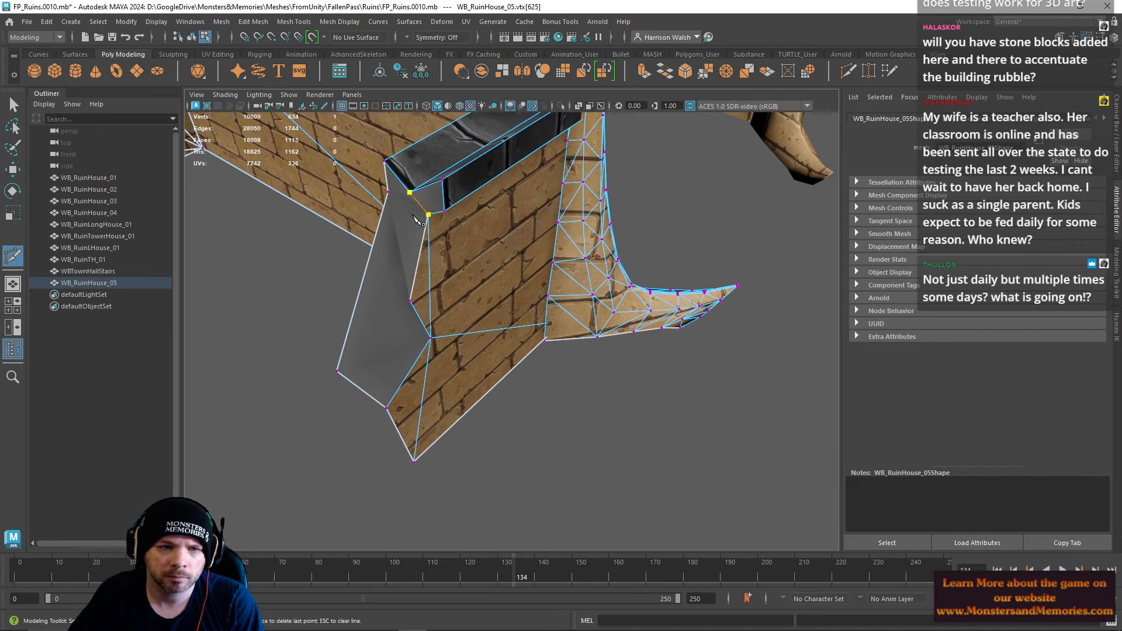
key(q)
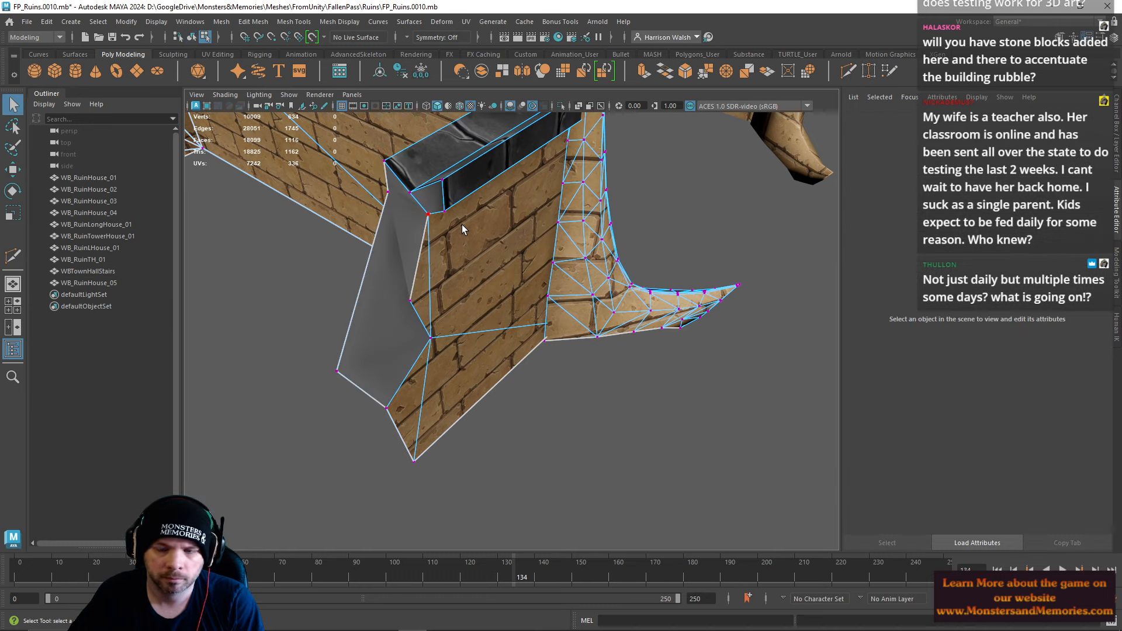
Step: Cut a vertical line up the middle of the wall end and across the dark trim, with branches to both side vertices below the trim
alt+drag(462, 224, 496, 235)
key(g)
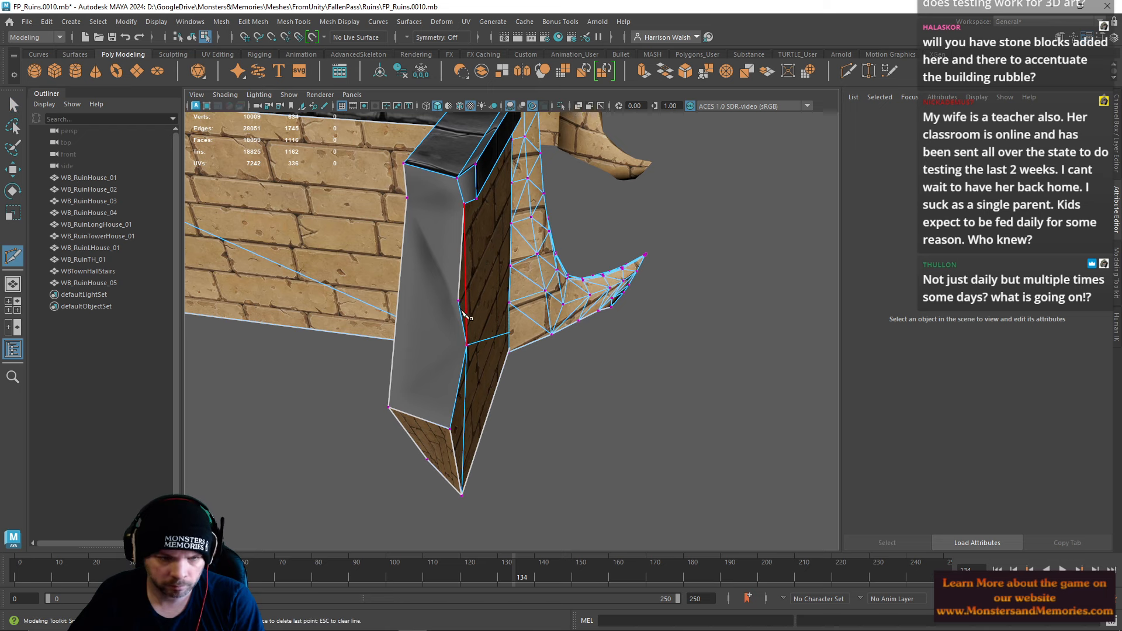
alt+drag(432, 411, 462, 471)
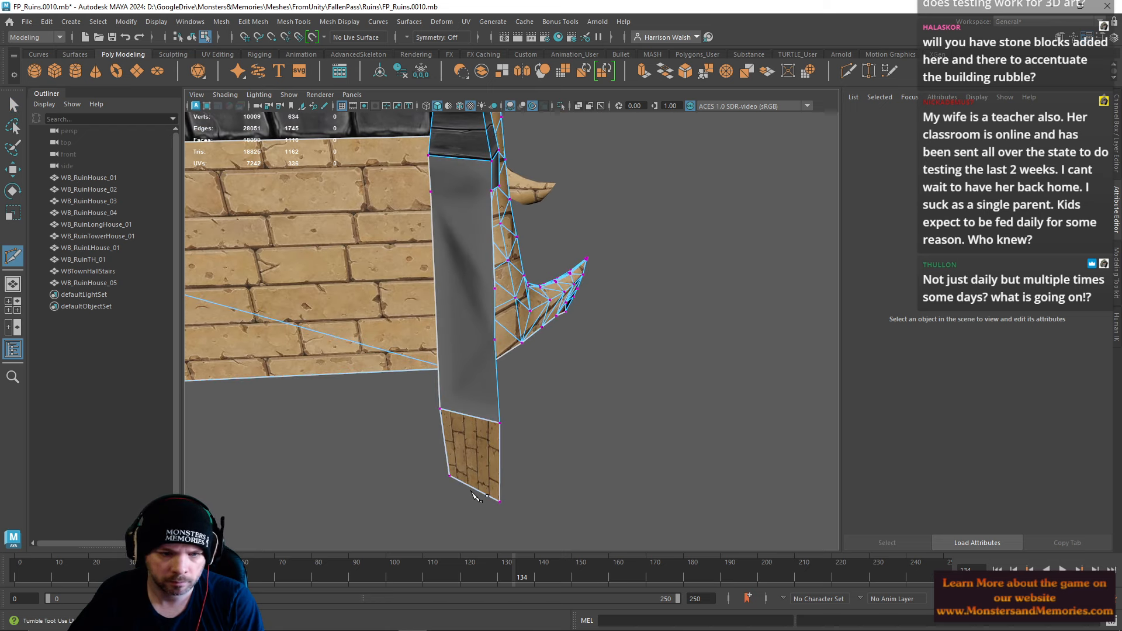
shift+click(470, 415)
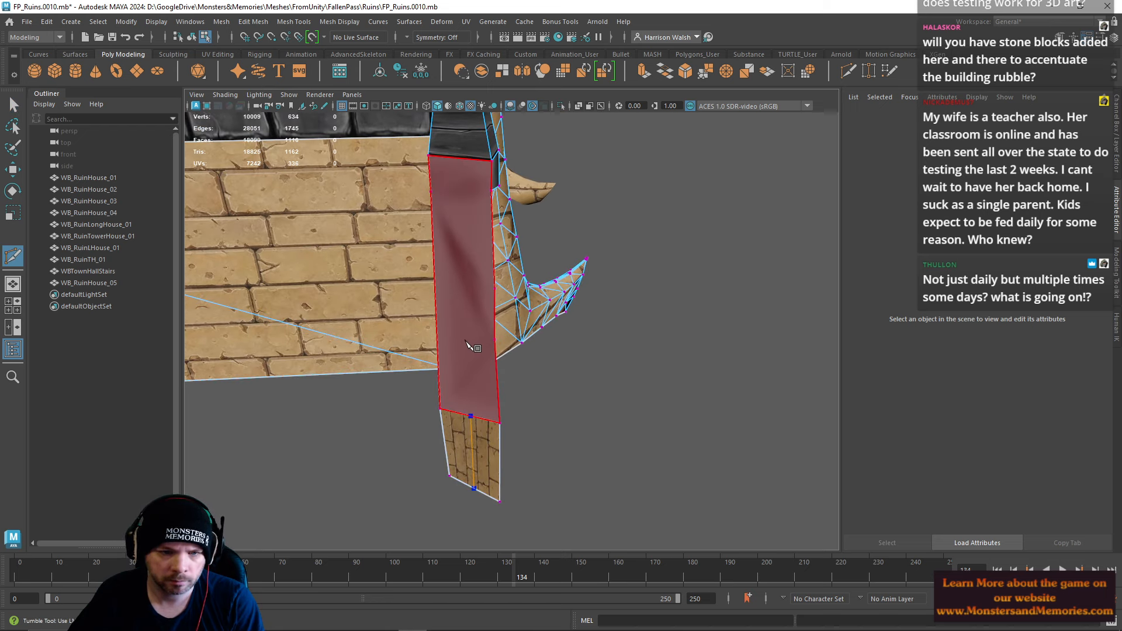
click(470, 329)
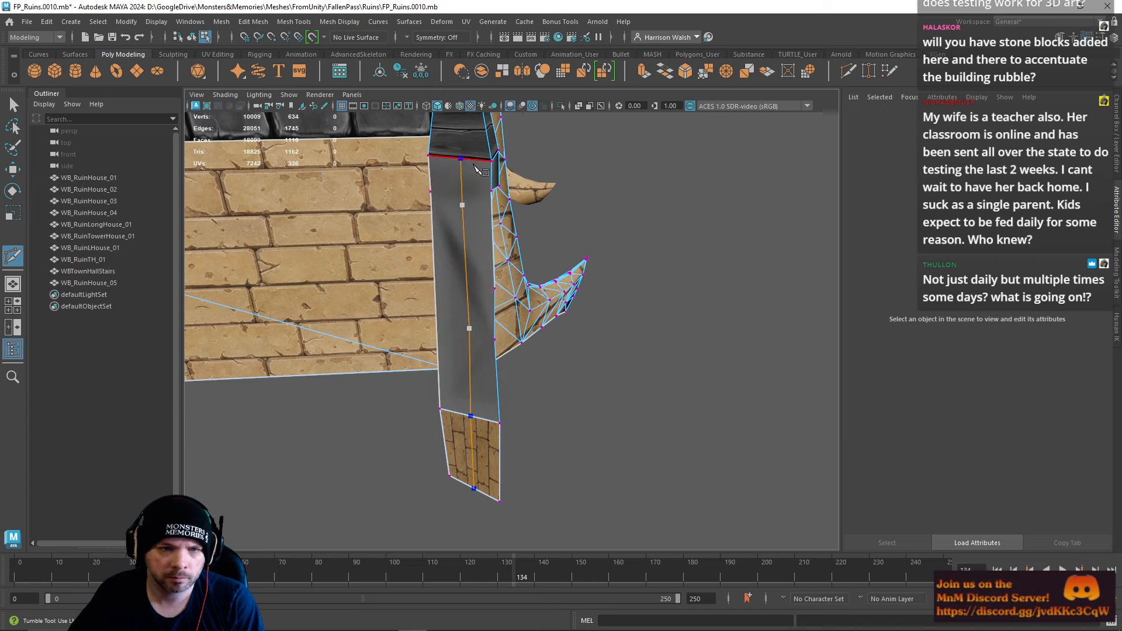
alt+middle_drag(474, 159, 484, 205)
key(Return)
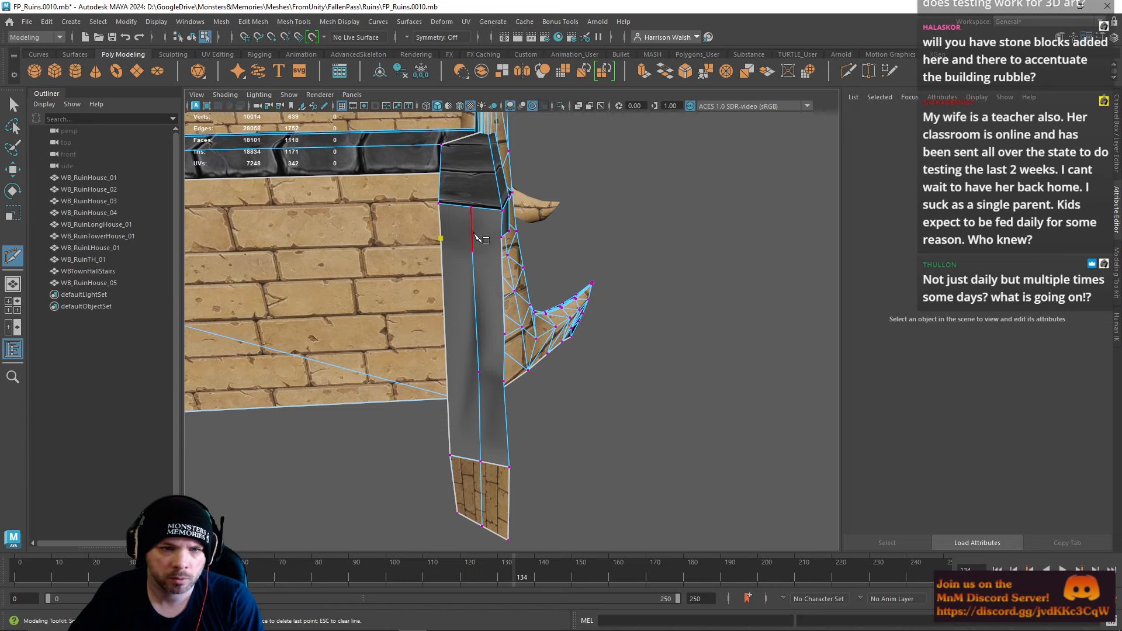
key(Return)
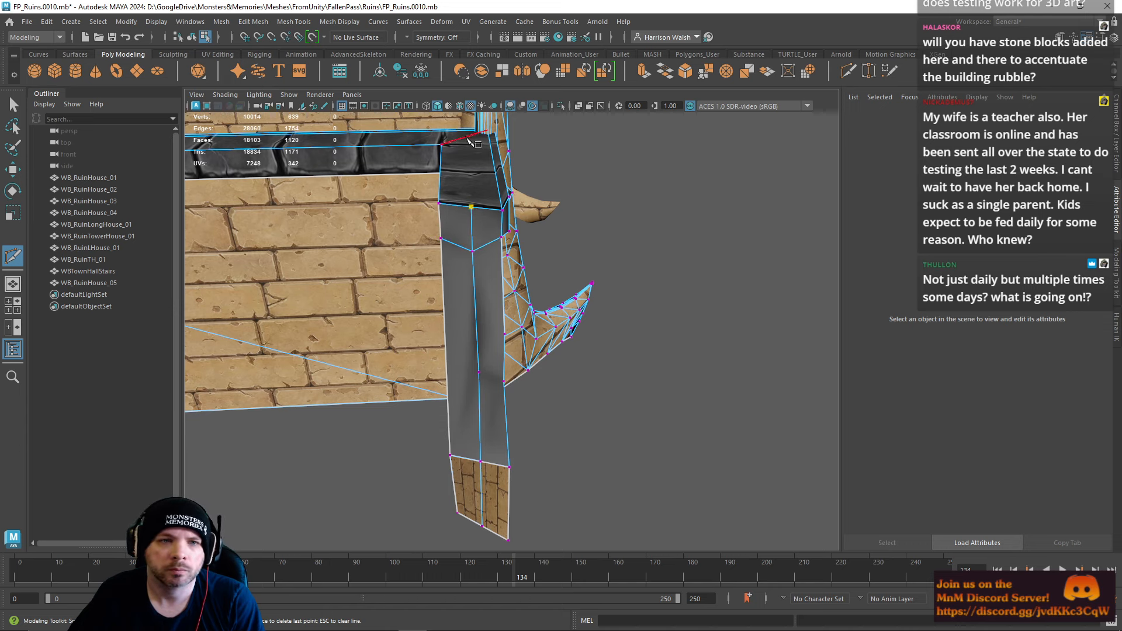
key(Return)
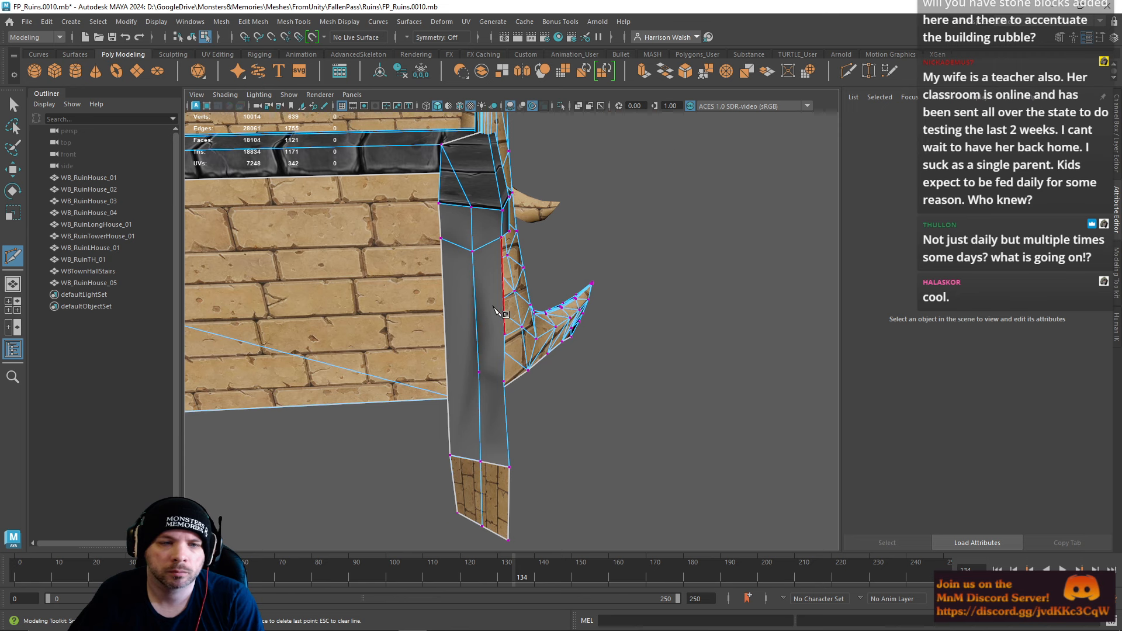
Step: Cut edges from the wall end's centre vertex to both sides, continuing across the inner brick face to its lower inner corner
alt+drag(494, 307, 455, 284)
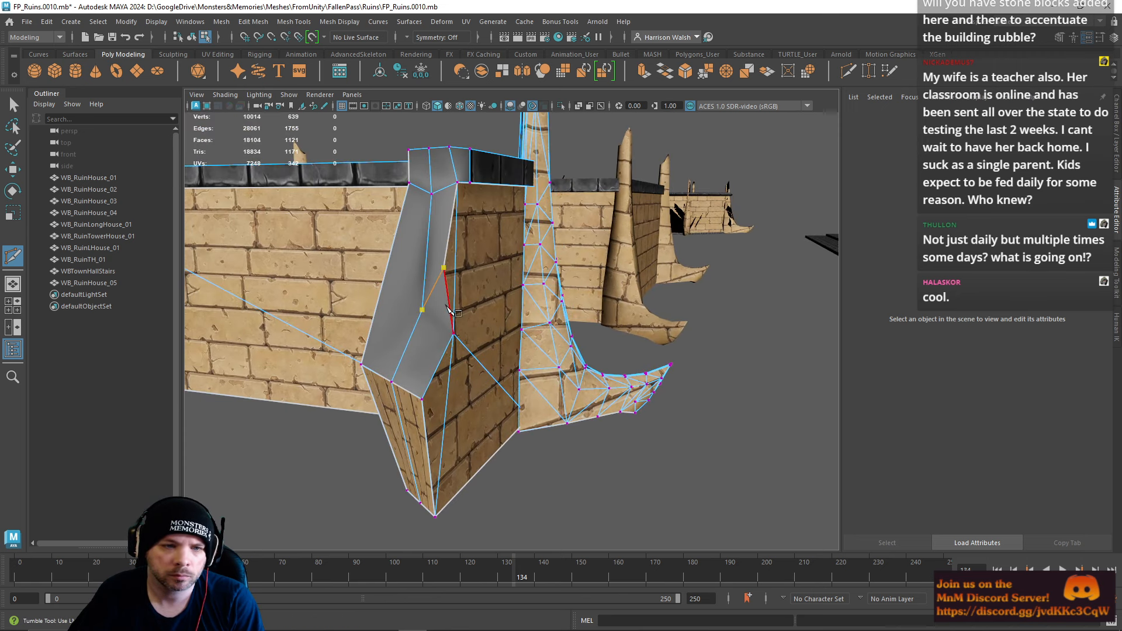
key(q)
key(g)
alt+drag(425, 281, 505, 288)
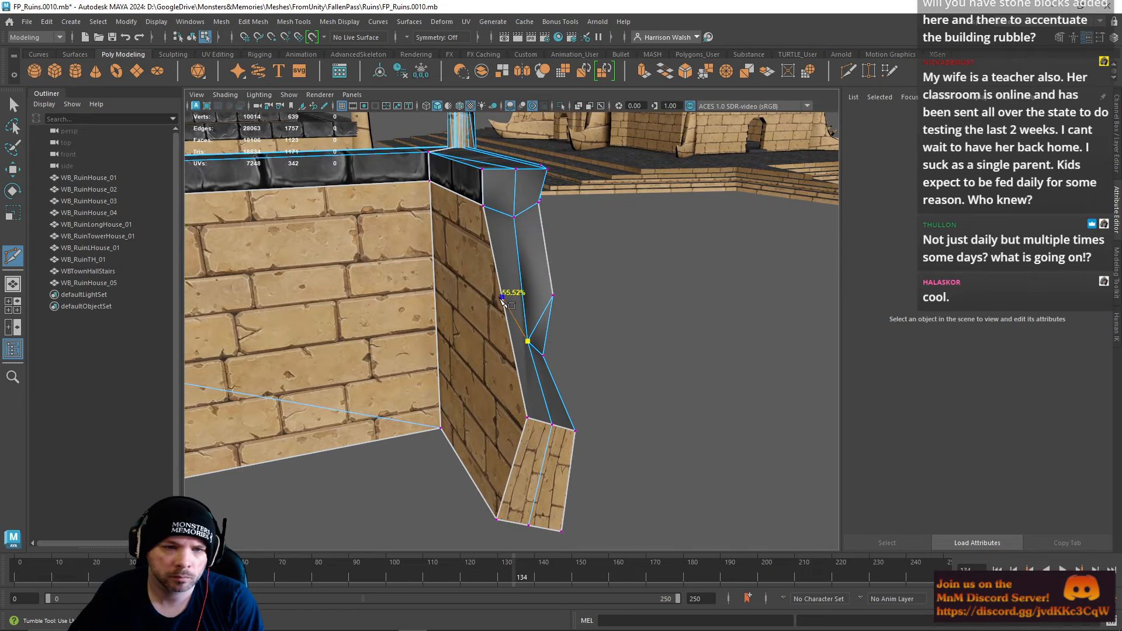
click(441, 429)
key(Return)
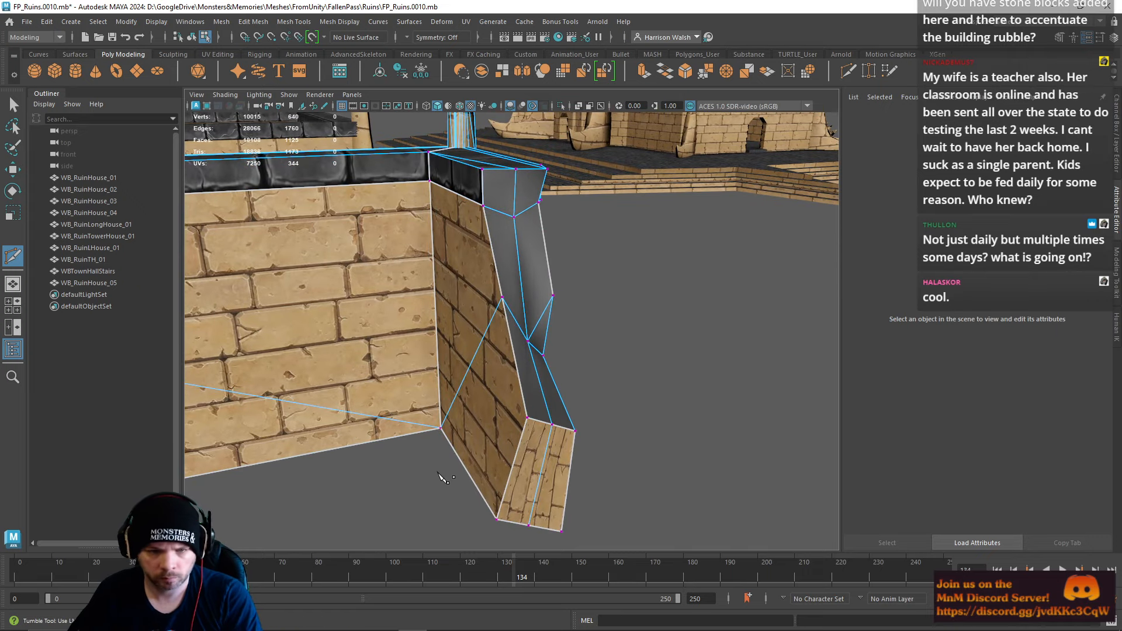
Step: Cut an edge on the inner brick face between the new side vertex and the face's lower outer corner
alt+drag(526, 426, 562, 409)
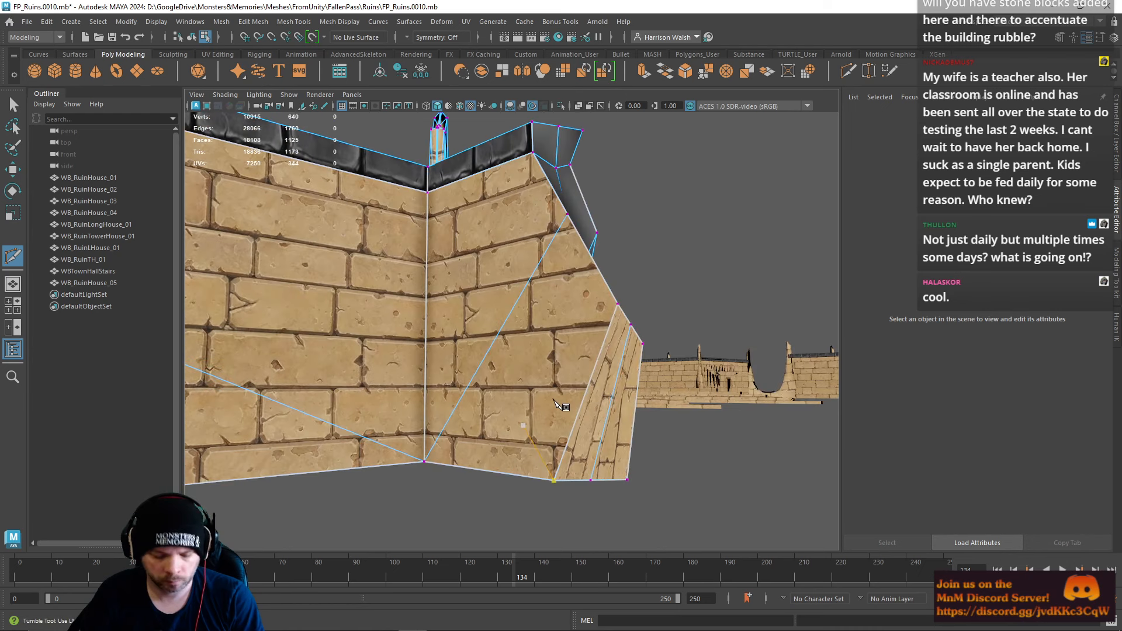
key(q)
key(g)
click(555, 480)
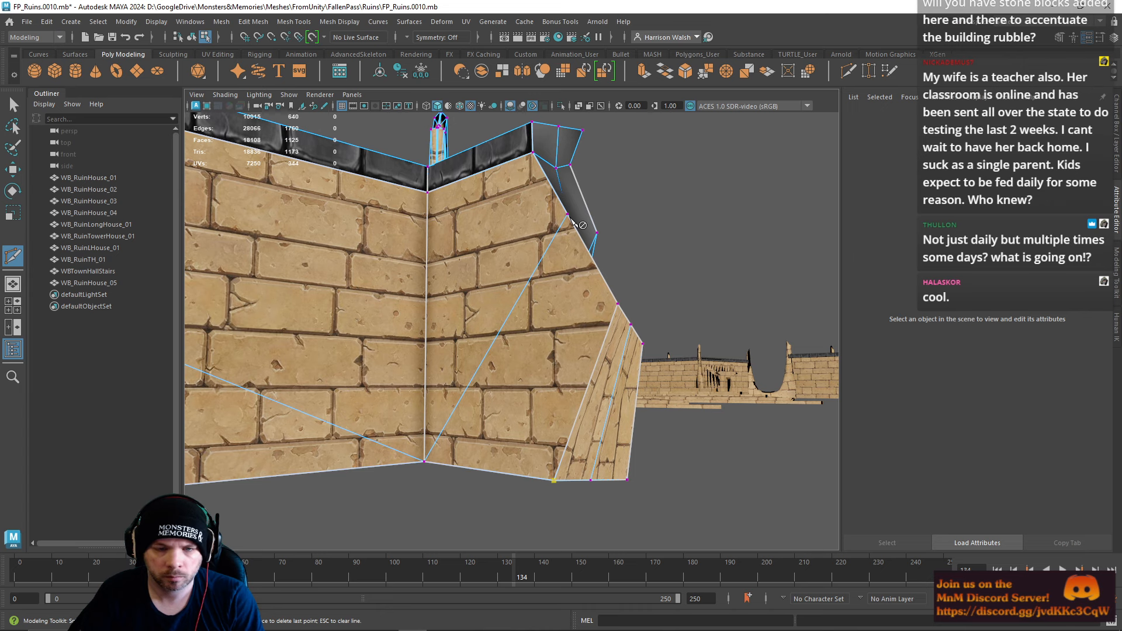
alt+drag(579, 279, 506, 229)
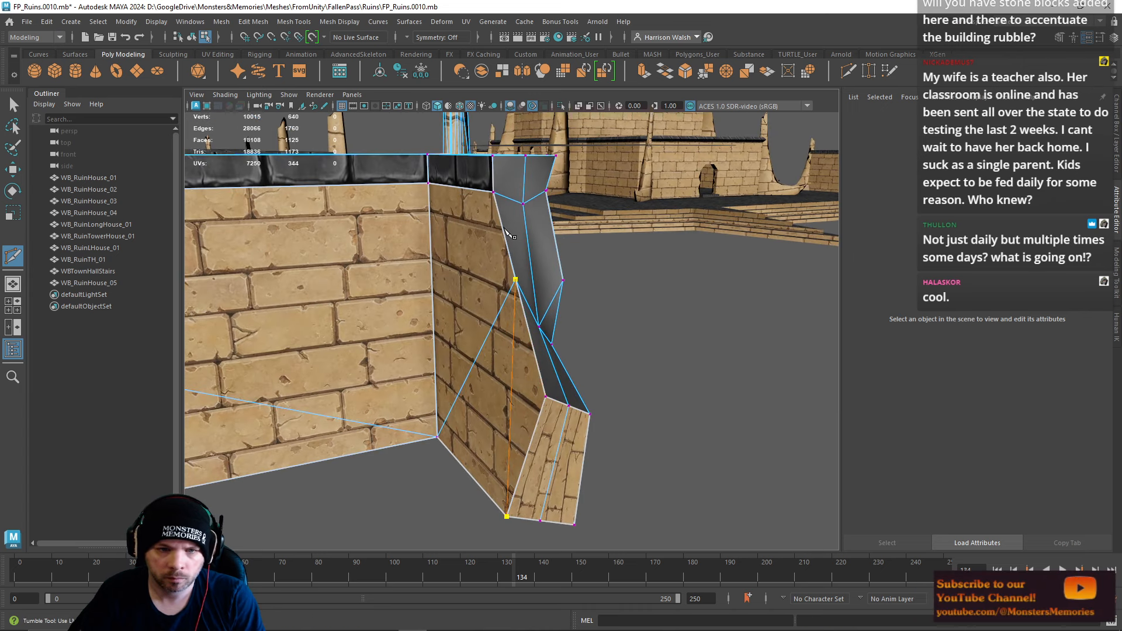
key(q)
Step: Move the new vertex on the inner brick face's broken edge down and inward to notch the silhouette
alt+drag(487, 307, 566, 304)
key(w)
right_drag(615, 249, 571, 248)
click(612, 250)
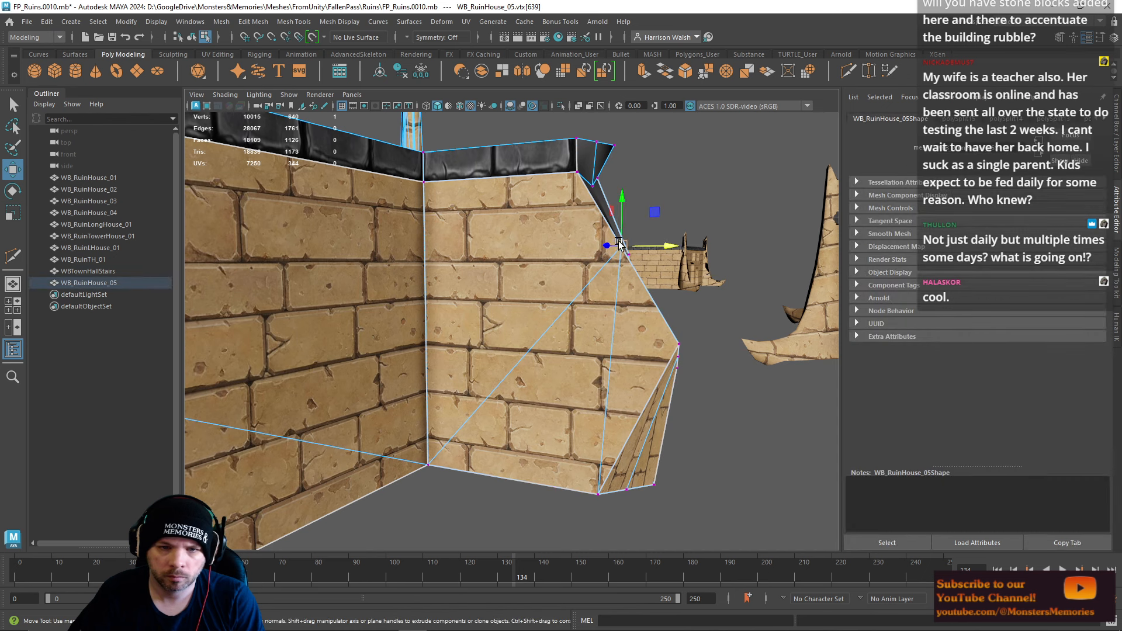
drag(622, 205, 623, 222)
drag(660, 265, 639, 265)
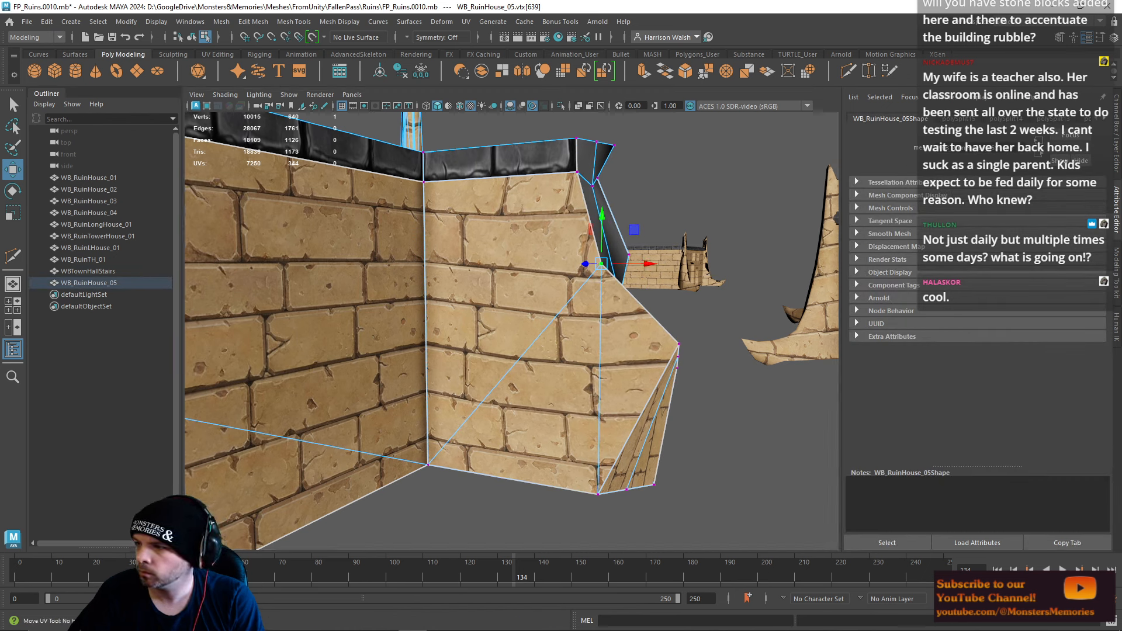
Step: Select the UV at the moved vertex on the inner brick face and unfold it to correct the brick texture
key(ctrl+shift+x)
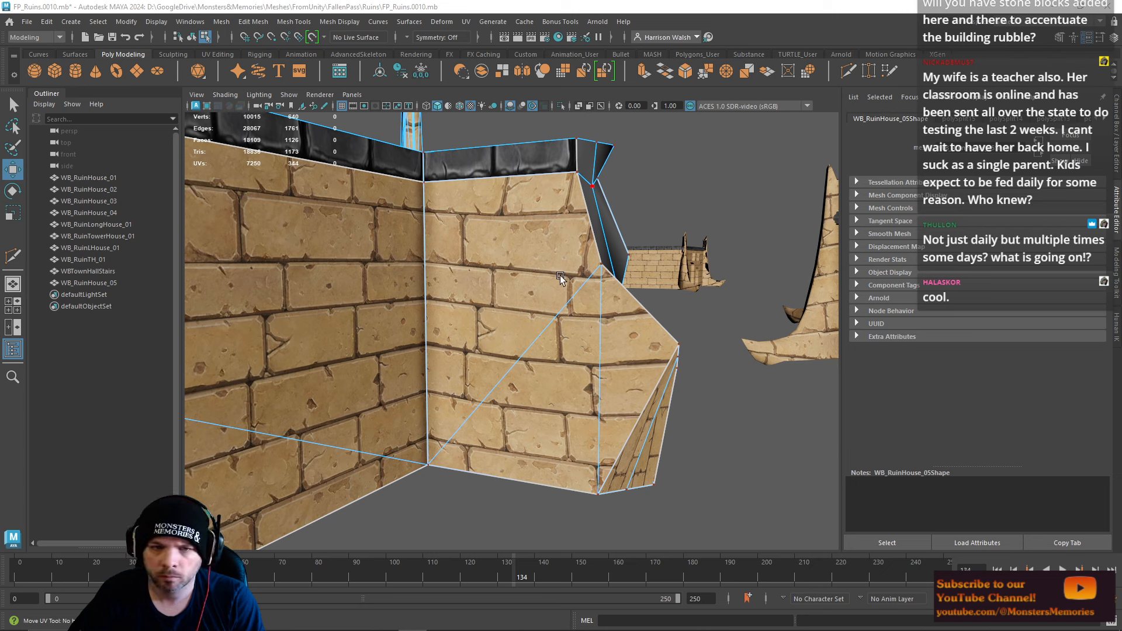
right_drag(590, 287, 576, 249)
click(583, 271)
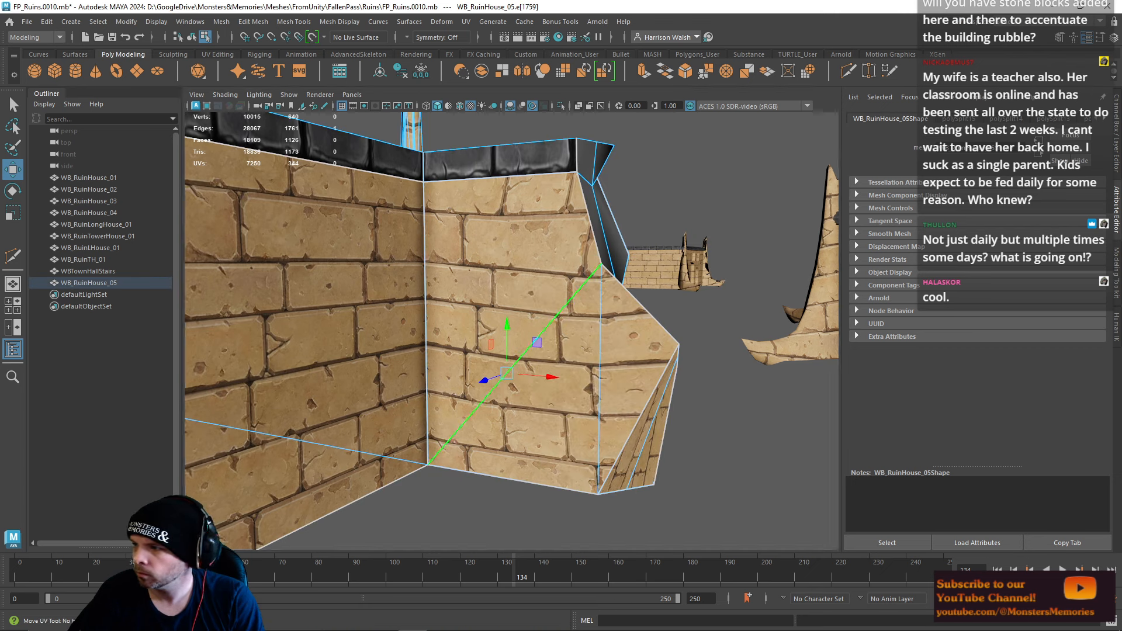
key(F12)
click(602, 264)
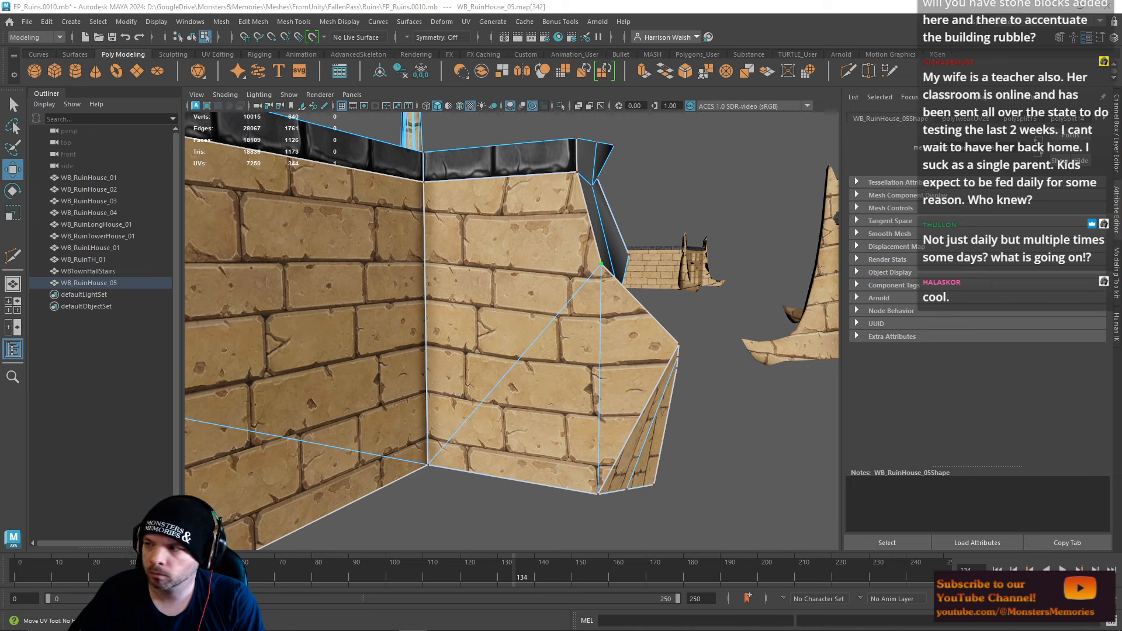
key(ctrl+z)
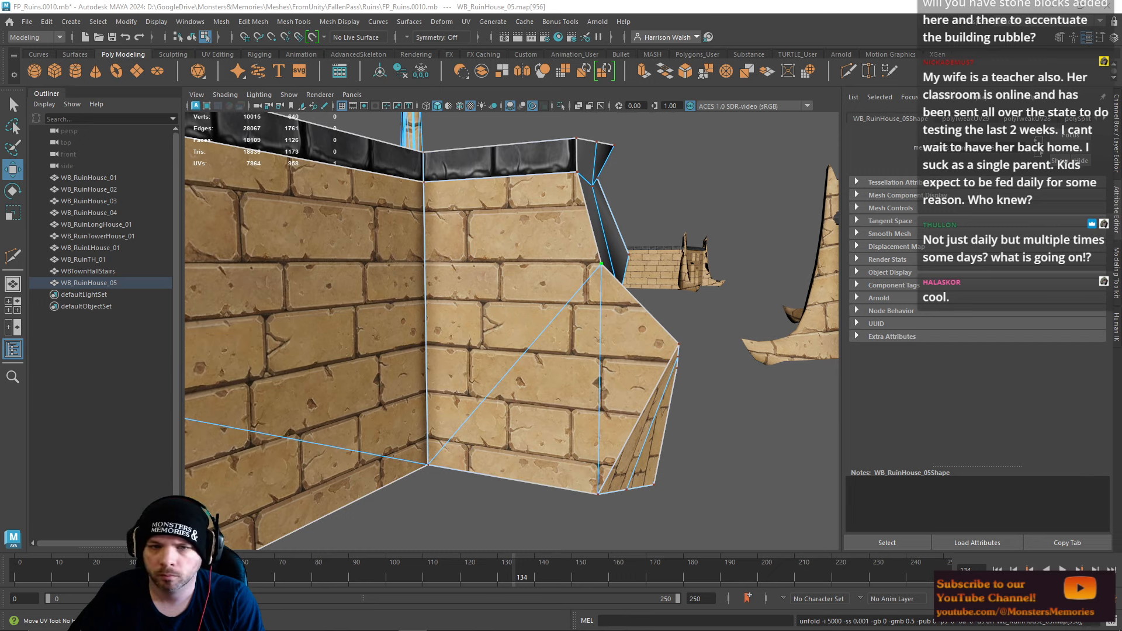
Step: Pull the centre vertices at the base and upper edge of the lower brick end outward
alt+drag(611, 243, 690, 346)
right_drag(573, 374, 568, 296)
click(575, 376)
drag(557, 397, 525, 422)
click(567, 301)
drag(537, 323, 526, 330)
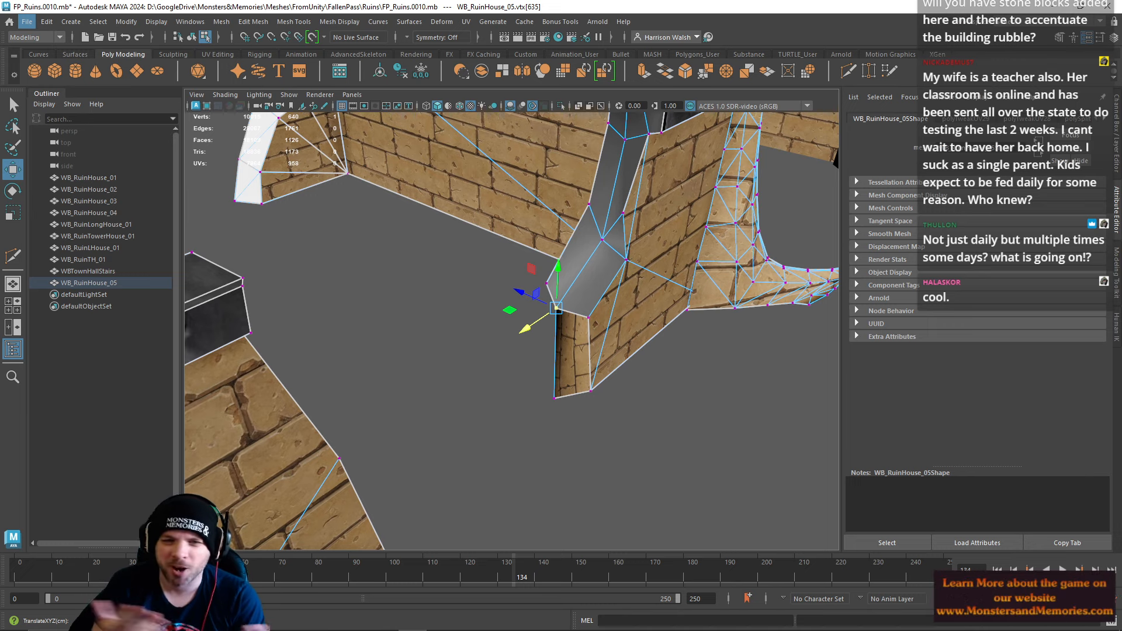
Step: Cut an edge across the upper part of the wall end, linking both side vertices through the centre line
alt+drag(561, 356, 647, 286)
alt+middle_drag(648, 286, 633, 331)
alt+drag(633, 333, 692, 306)
alt+drag(584, 218, 605, 278)
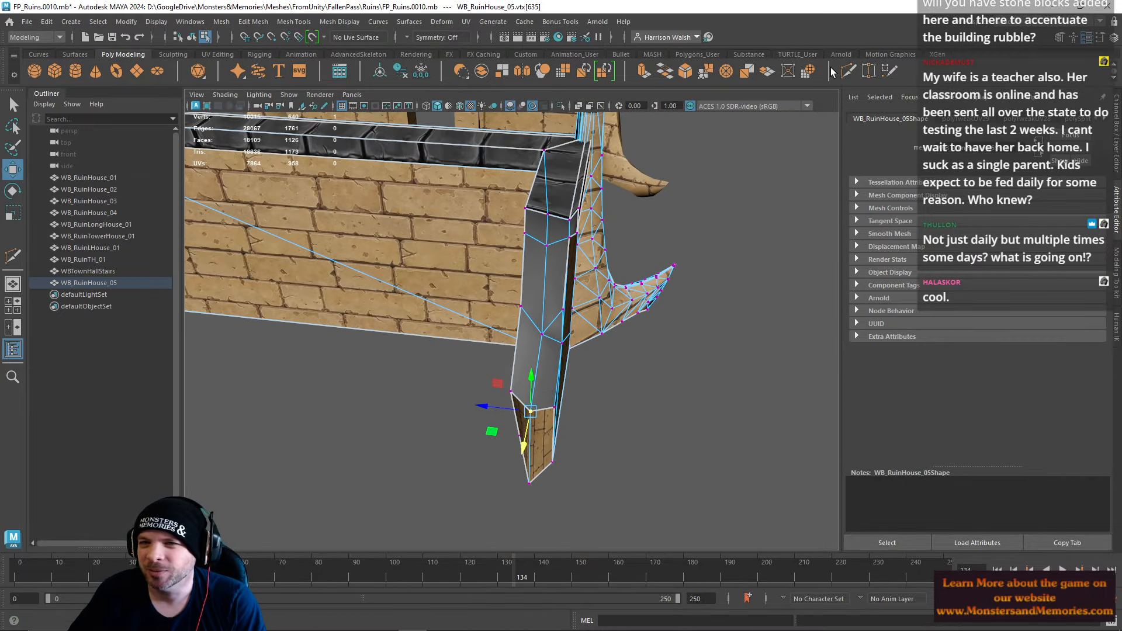
click(848, 72)
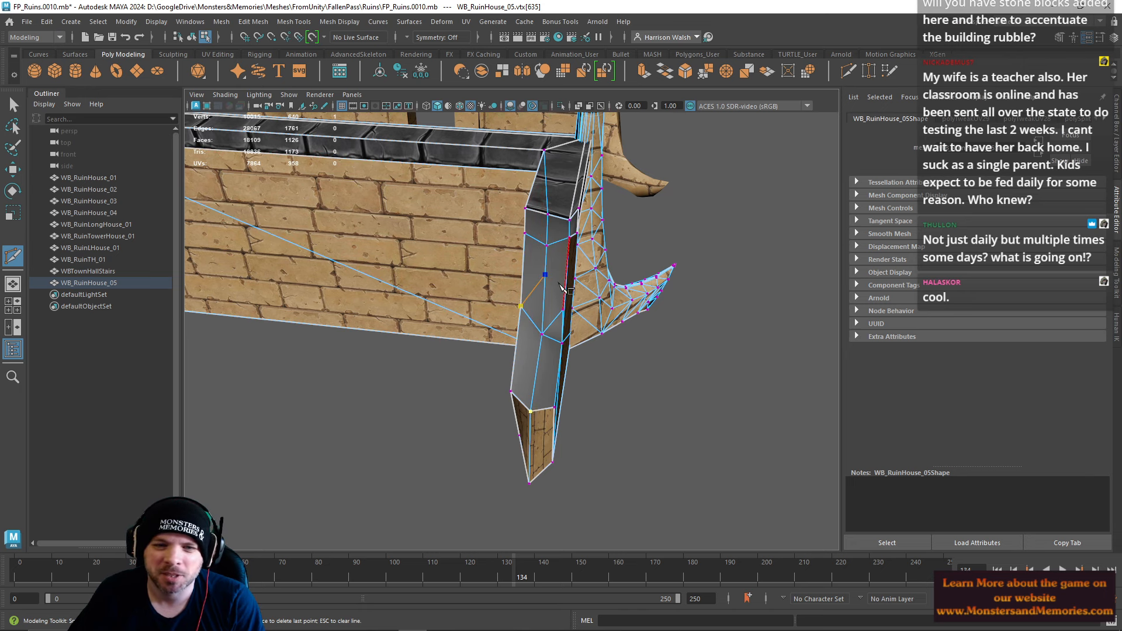
alt+drag(554, 237, 584, 290)
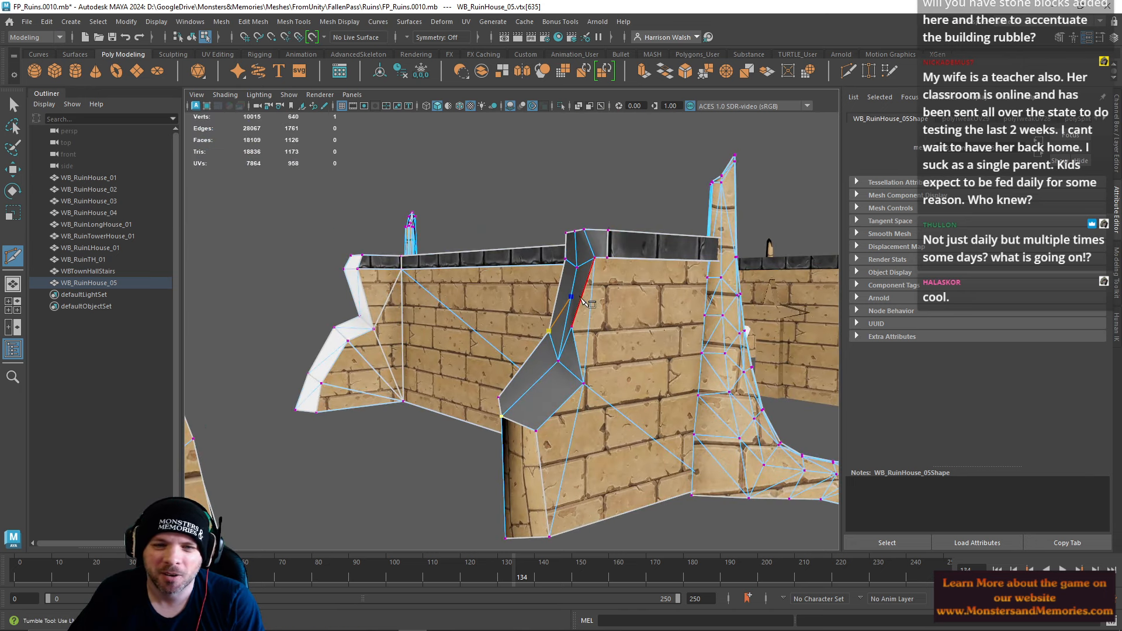
click(572, 327)
key(q)
Step: Move the centre-line vertex on the new cut and the one below the trim outward from the wall end
key(w)
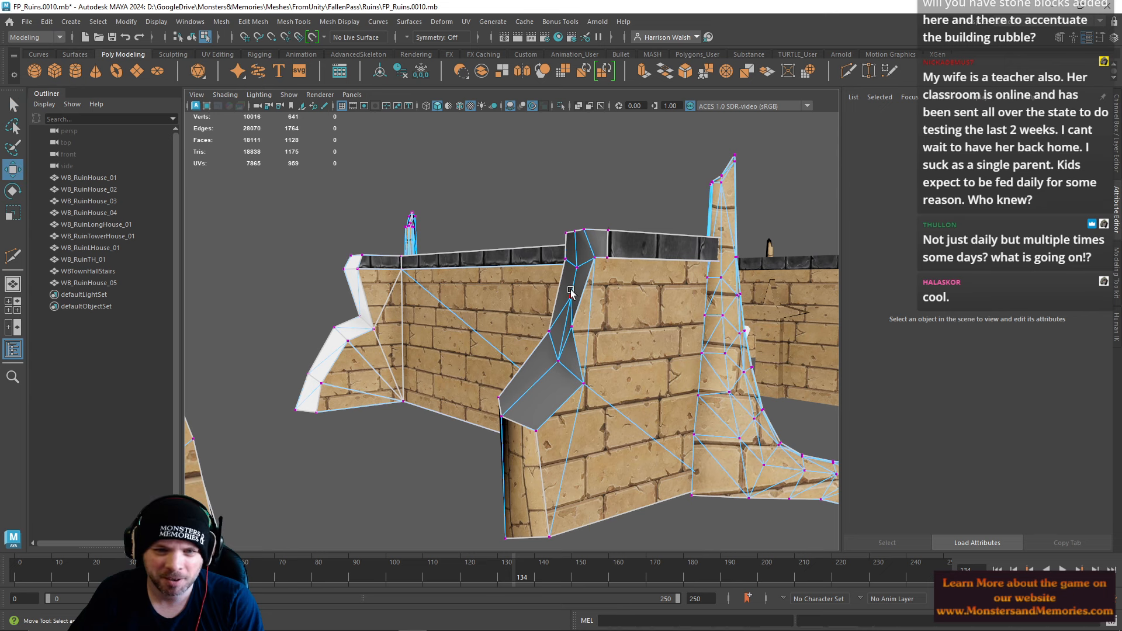
right_click(571, 291)
right_drag(524, 286, 522, 287)
click(571, 297)
alt+drag(570, 298, 607, 287)
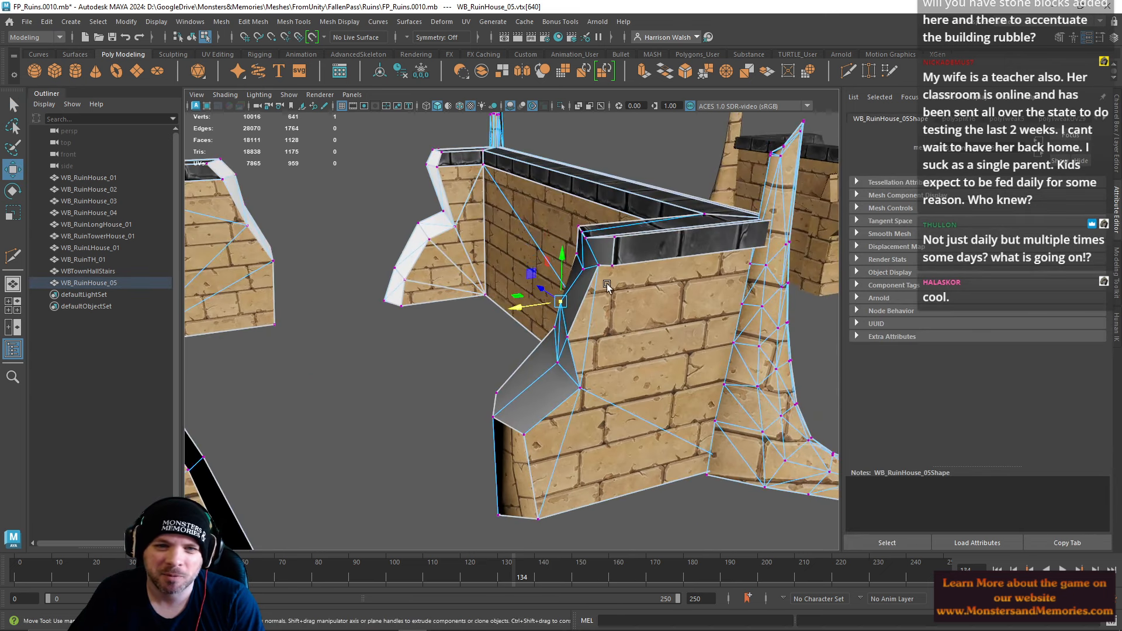
click(583, 271)
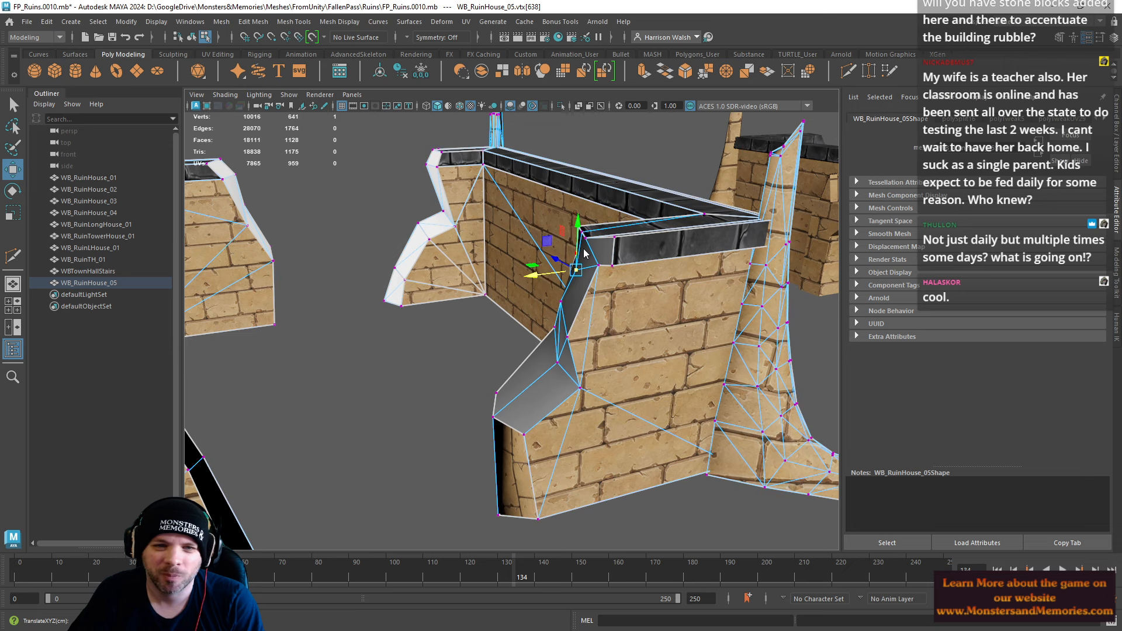
Step: Select all the faces covering the broken wall end and apply an automatic UV projection to them
right_drag(583, 250, 588, 284)
click(587, 253)
alt+drag(587, 255, 615, 291)
shift+click(595, 239)
shift+click(570, 280)
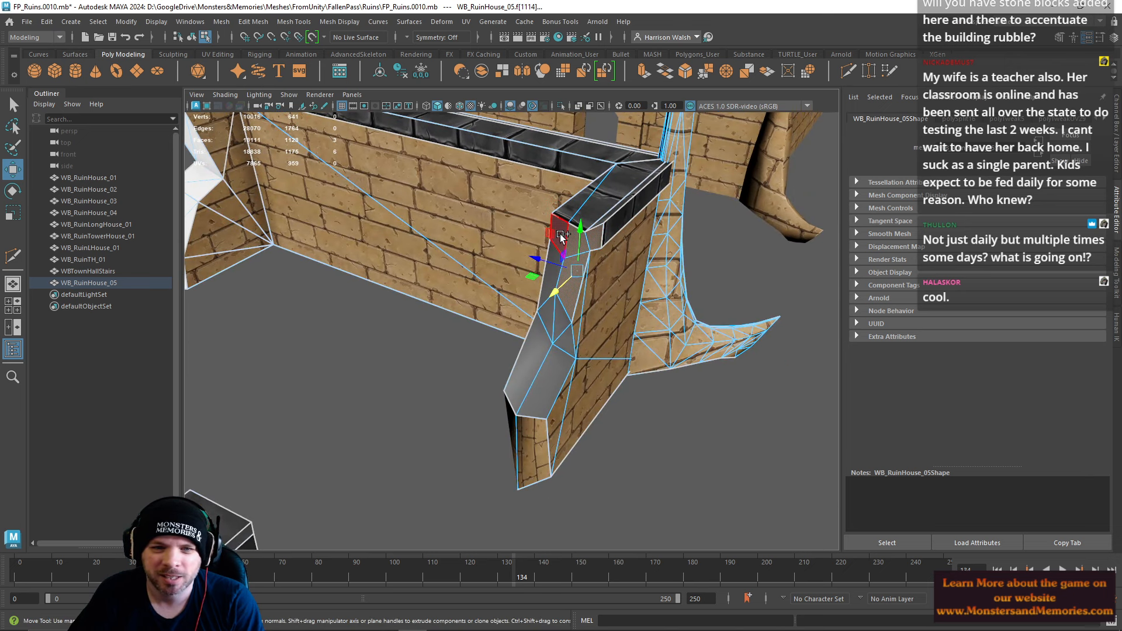
shift+click(558, 235)
shift+click(558, 293)
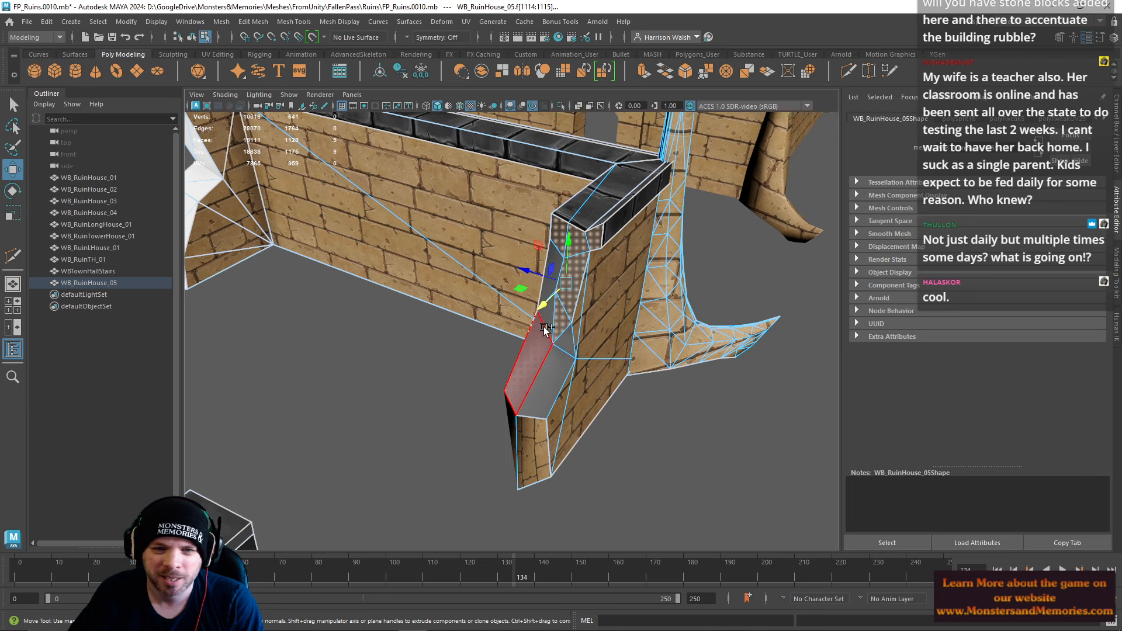
shift+click(553, 328)
shift+click(570, 342)
shift+click(553, 273)
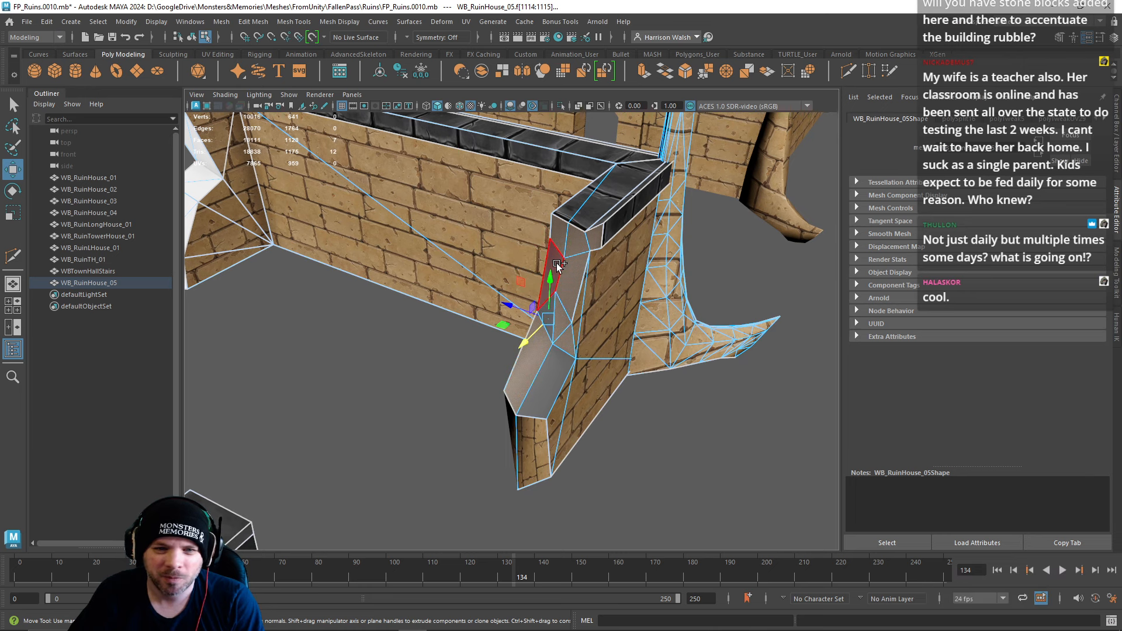
shift+click(549, 365)
shift+click(542, 309)
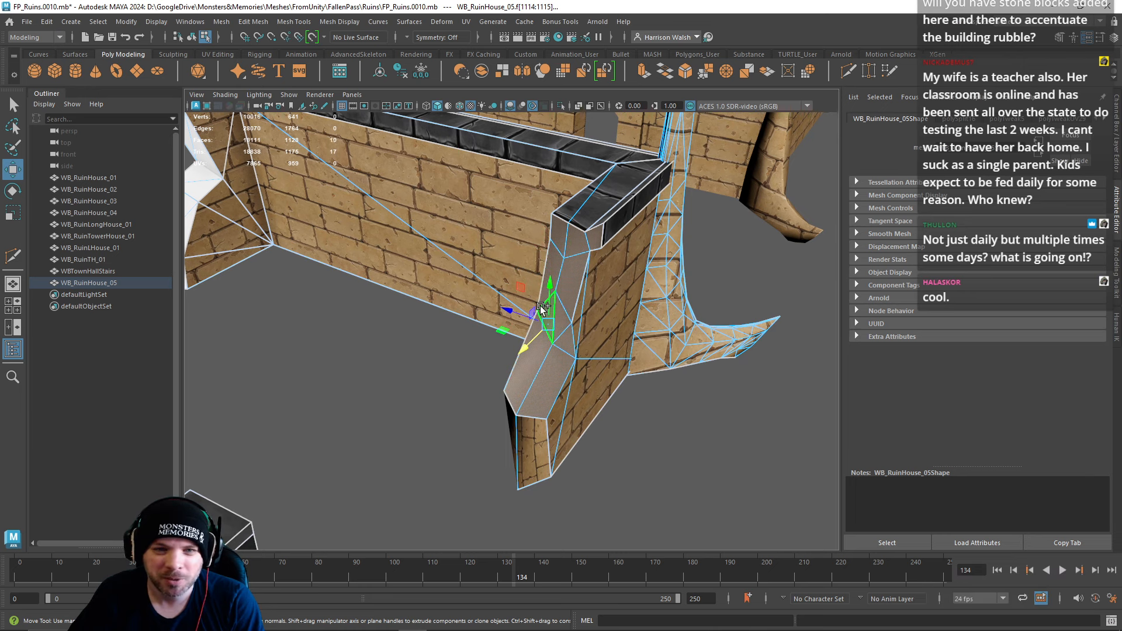
alt+drag(537, 404, 548, 357)
shift+click(545, 435)
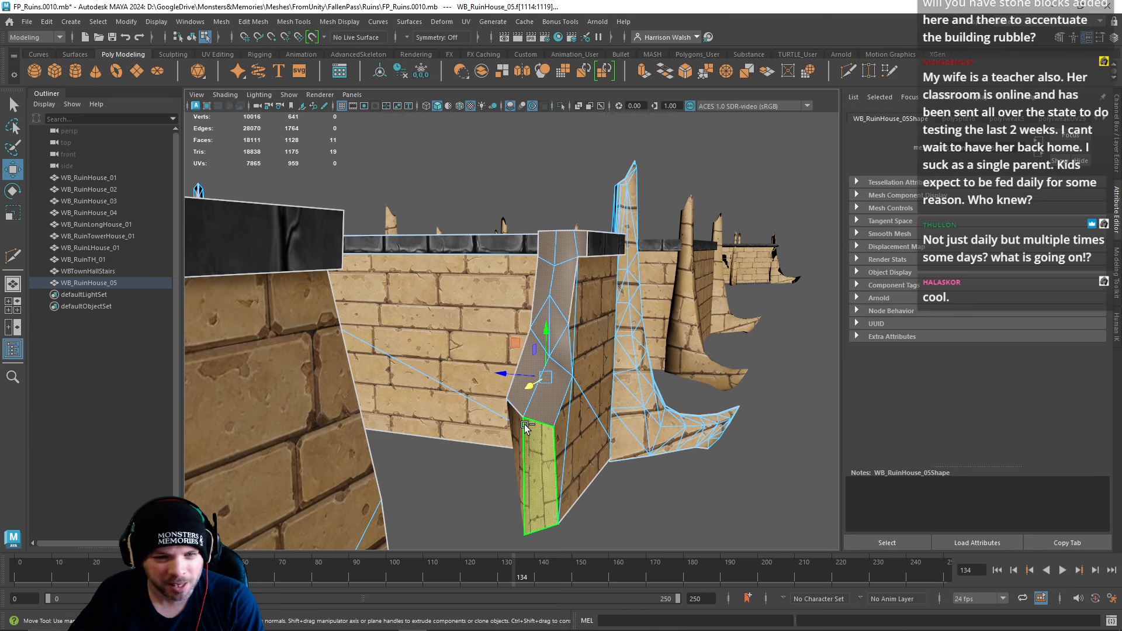
shift+click(525, 428)
alt+drag(526, 430, 624, 416)
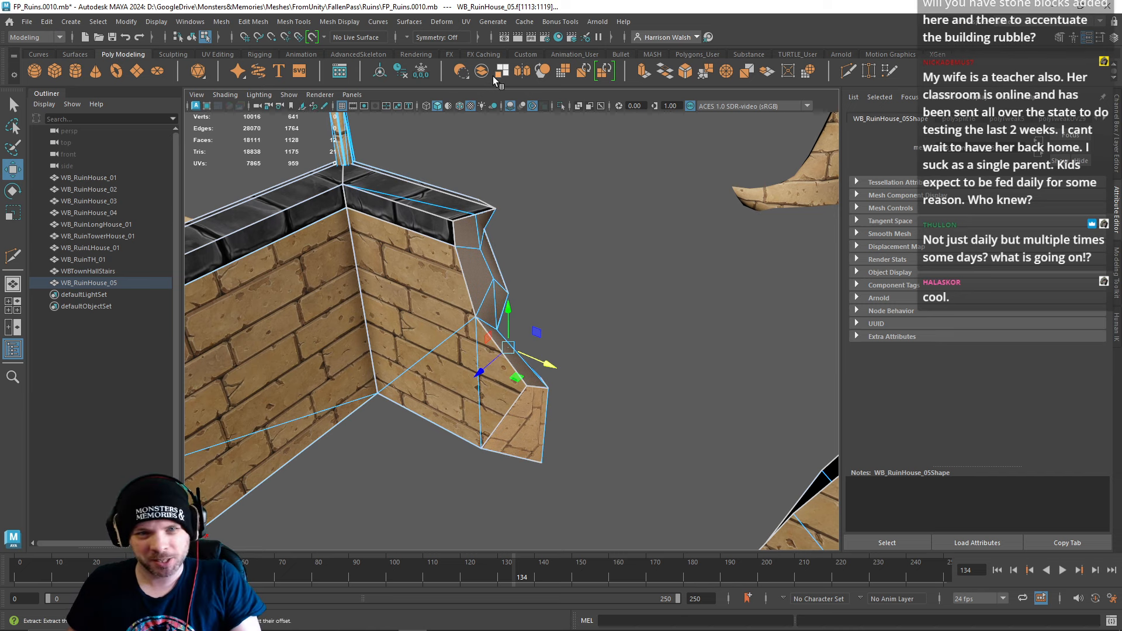
click(217, 53)
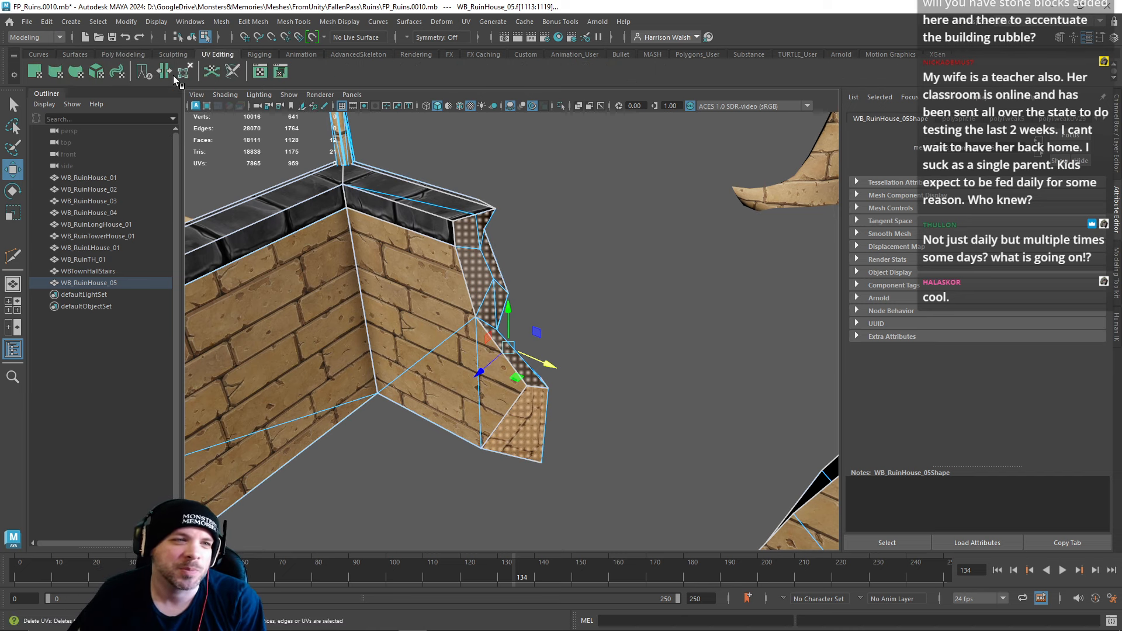
click(96, 71)
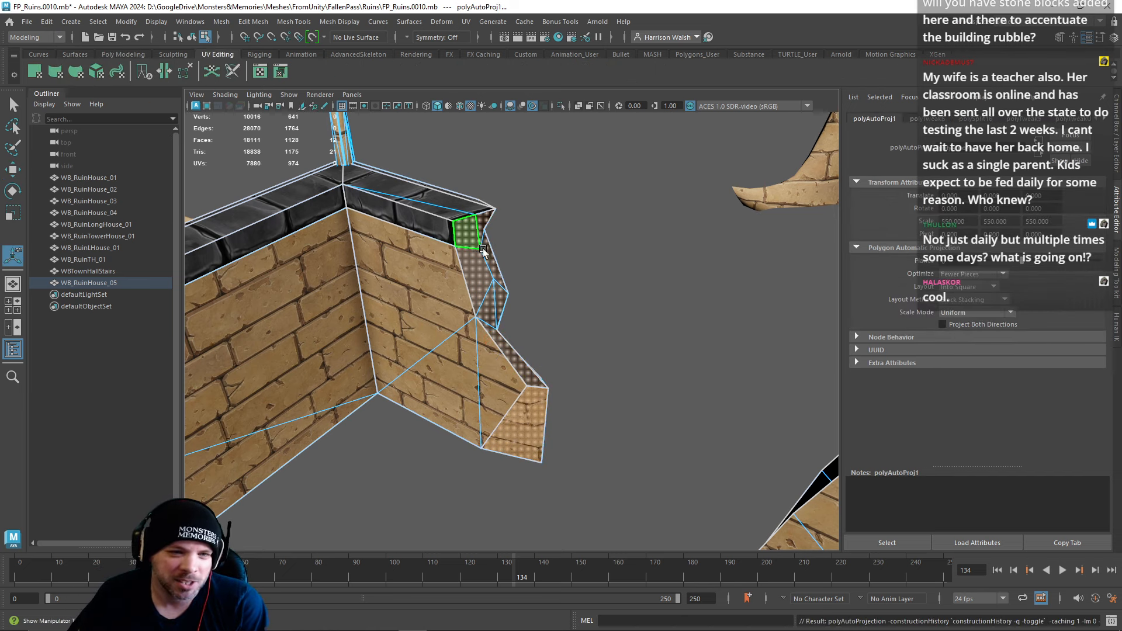
Step: Assign the existing ProBuilder_Default_HDRP material to the selected wall-end faces
alt+drag(484, 251, 426, 269)
right_click(579, 267)
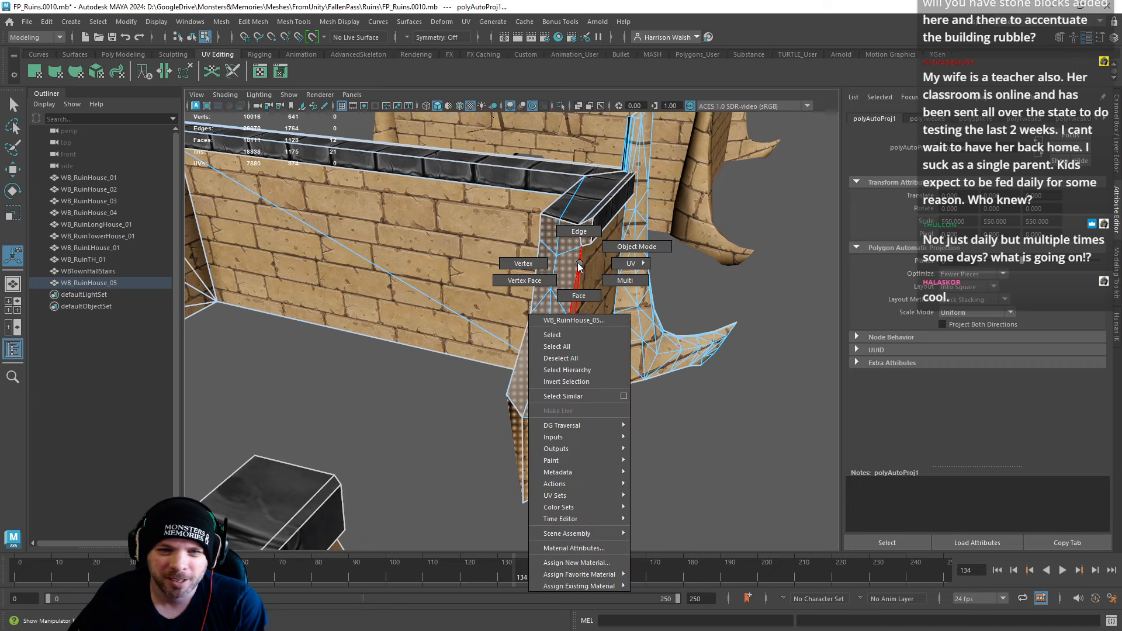
mouse_move(585, 586)
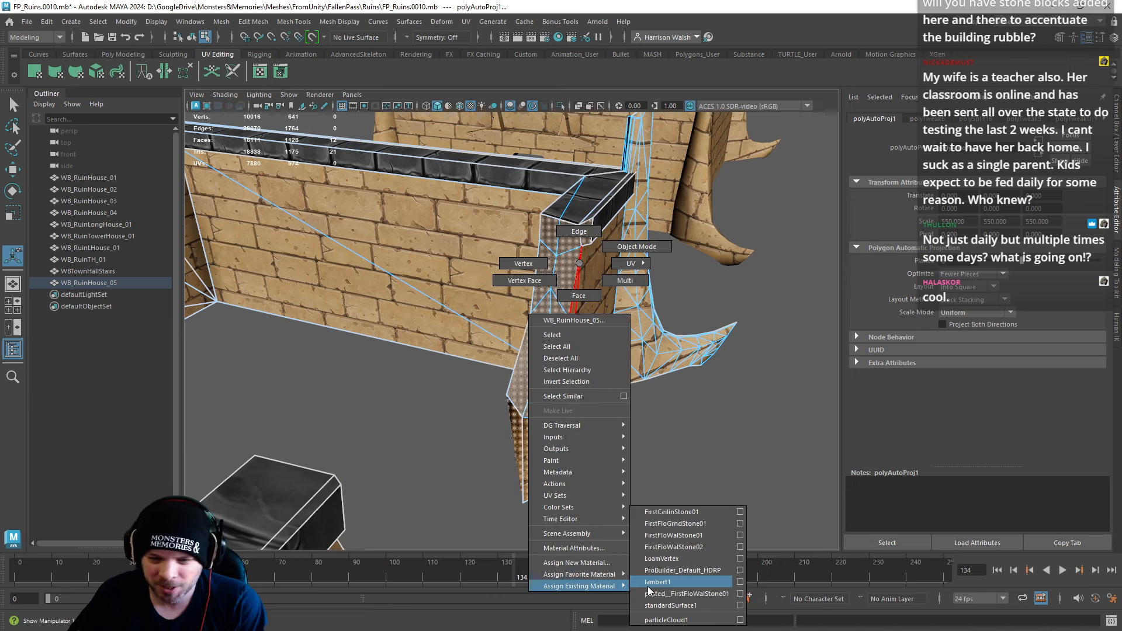
click(667, 571)
Step: Move the inner base vertex of the wall end outward along the wall and unfold its UV to correct the brick texture
alt+drag(556, 446, 527, 379)
right_drag(584, 414, 542, 346)
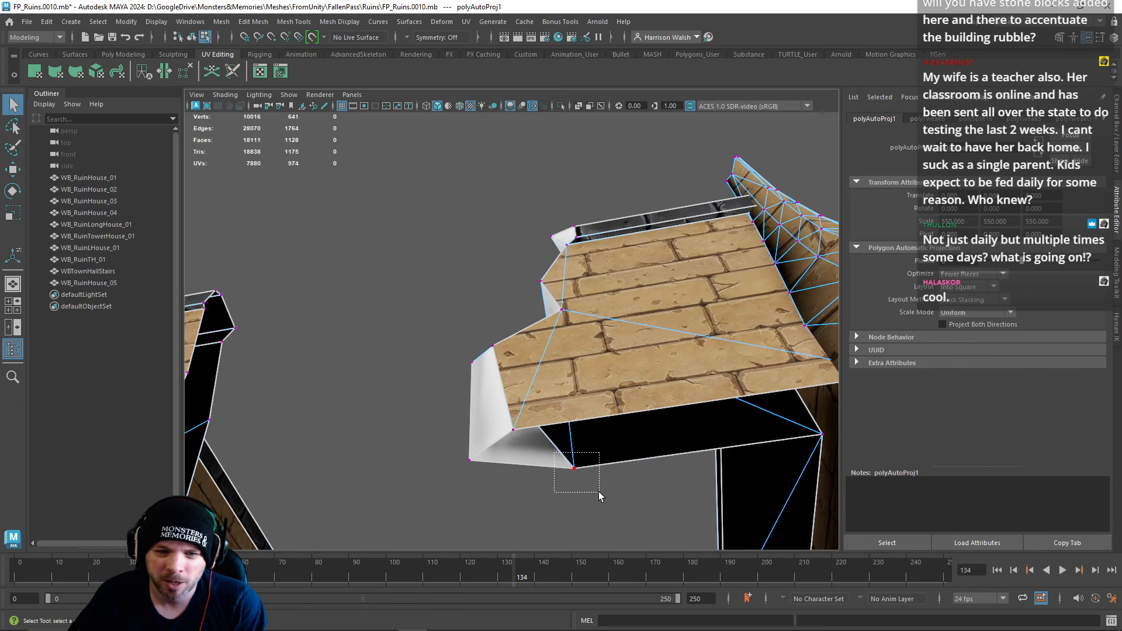
drag(599, 493, 598, 492)
key(w)
drag(550, 466, 512, 470)
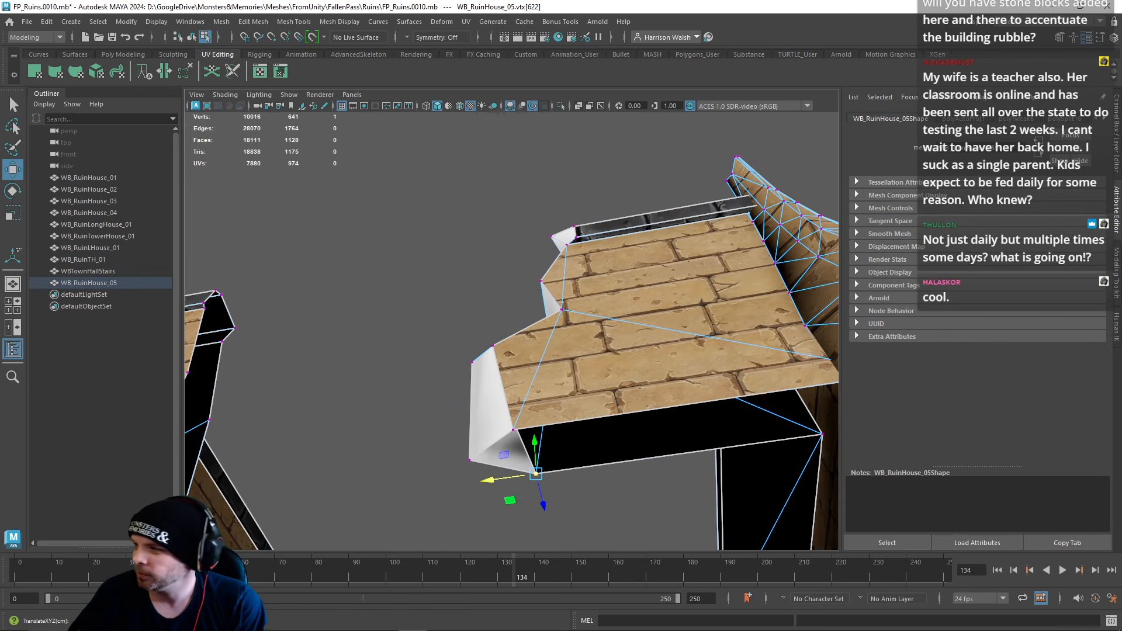
key(F12)
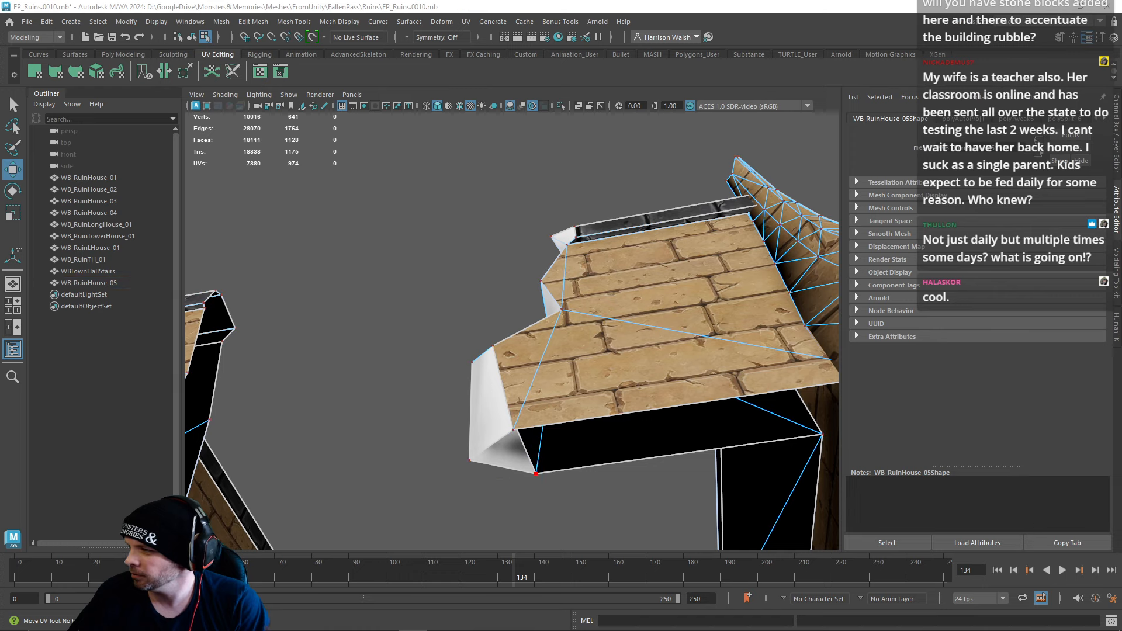
key(ctrl+u)
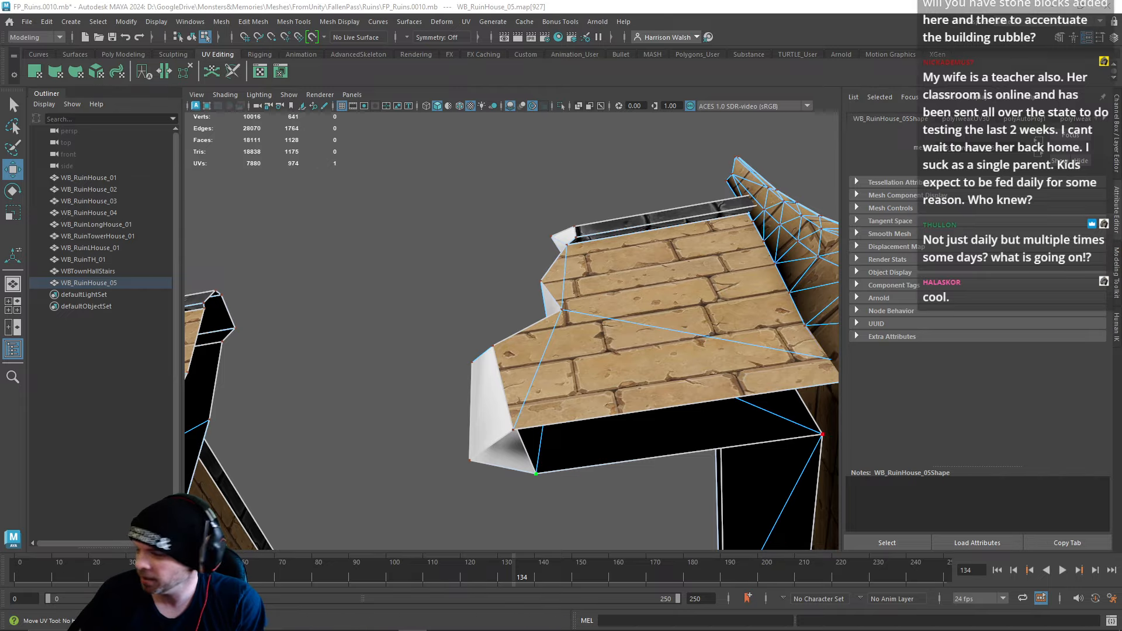
Step: Extrude the lower side edge of the other open wall end inward across the gap between the two brick faces
alt+drag(479, 286, 761, 335)
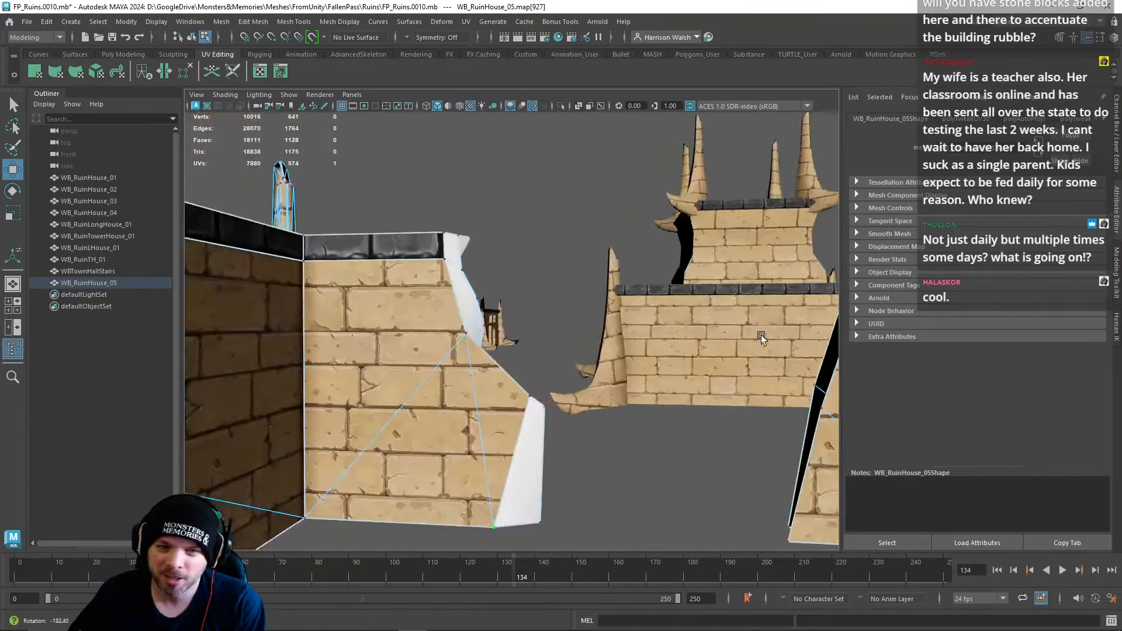
key(f)
right_drag(581, 280, 597, 264)
alt+drag(597, 264, 518, 329)
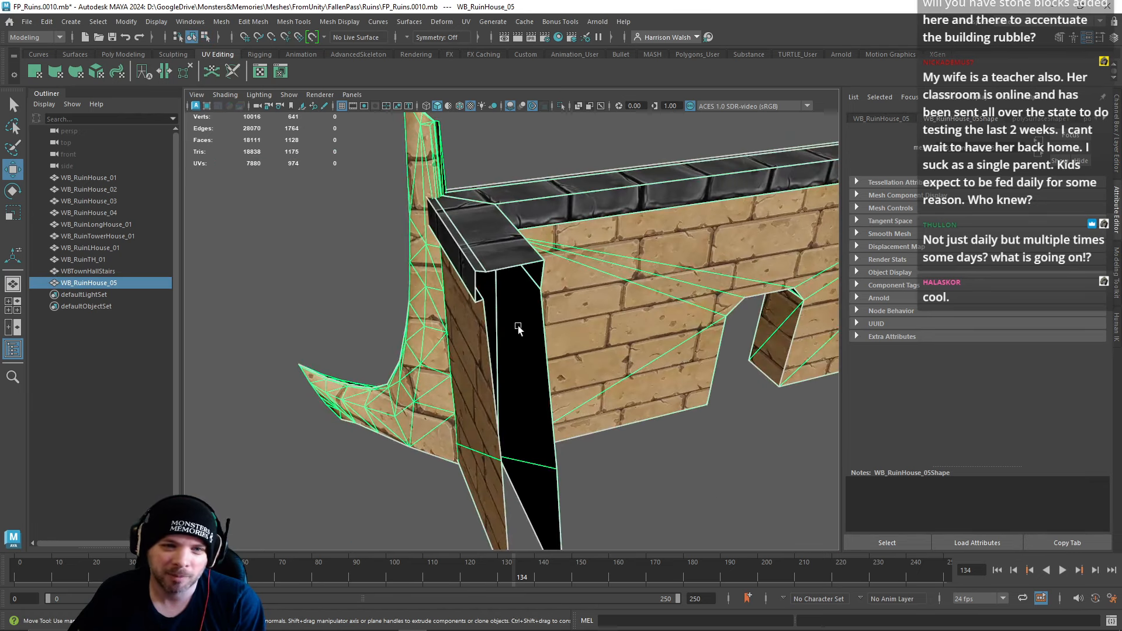
right_drag(519, 327, 521, 272)
alt+middle_drag(516, 366, 521, 309)
click(515, 456)
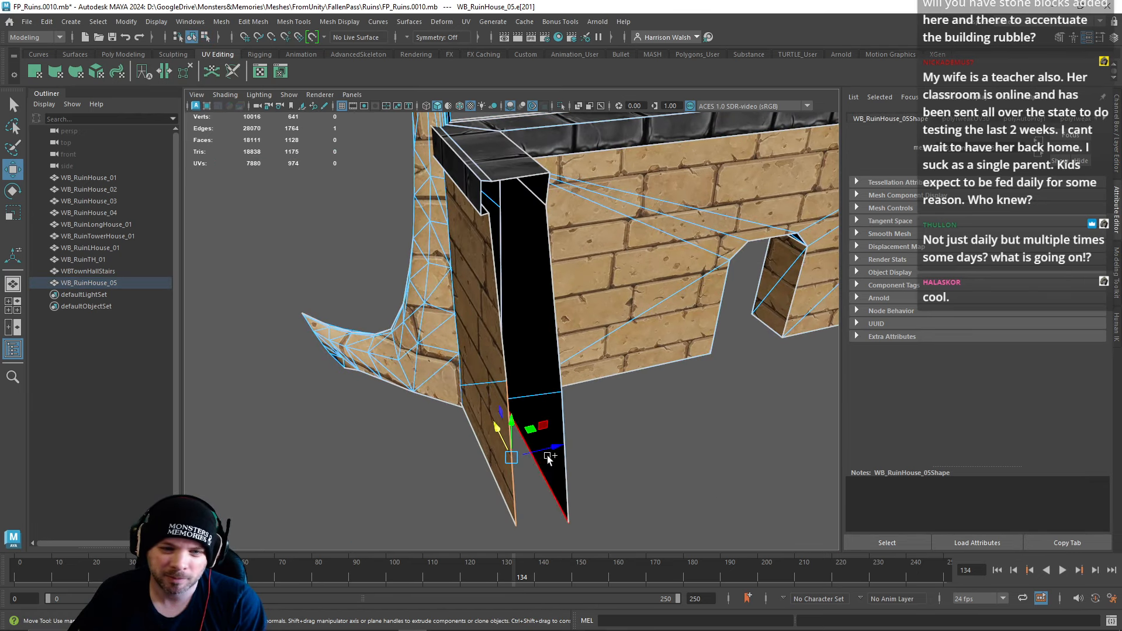
shift+click(564, 474)
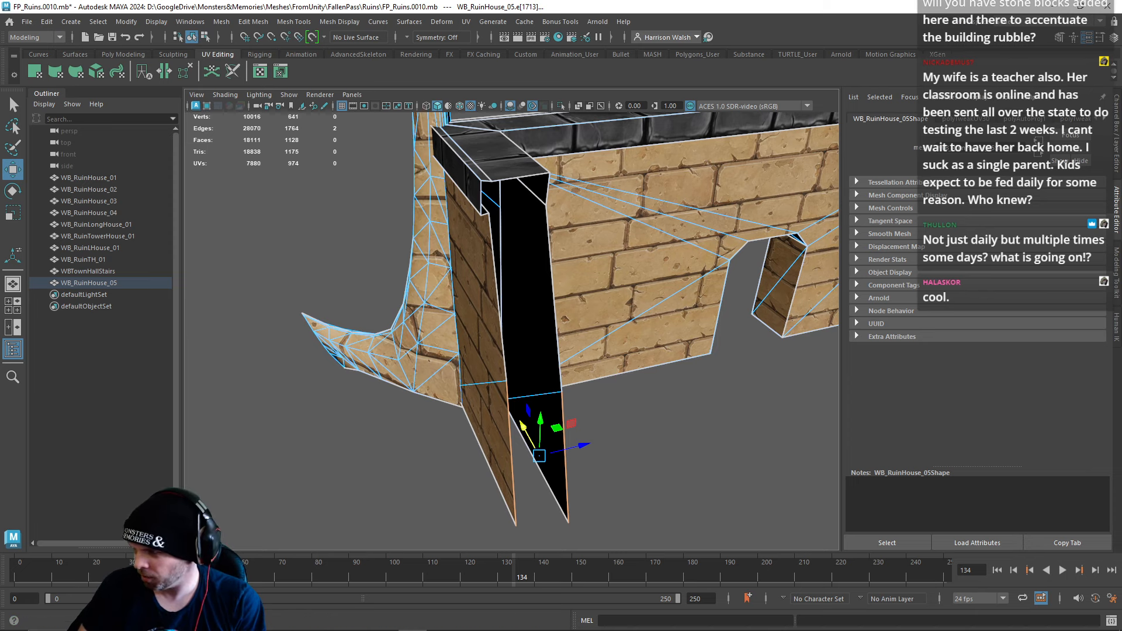
alt+drag(503, 457, 522, 437)
alt+middle_drag(521, 437, 523, 405)
click(527, 434)
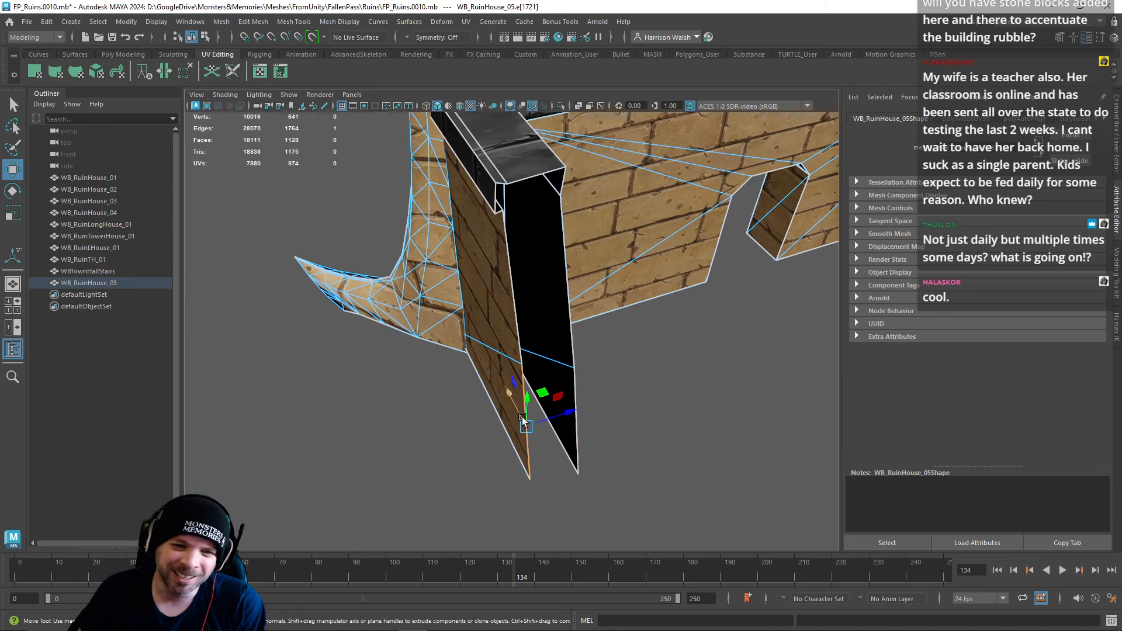
shift+drag(564, 412, 575, 398)
Step: Snap the extruded face's two free vertices onto the opposite brick face's edge and merge the overlapping vertices
right_drag(538, 353, 484, 291)
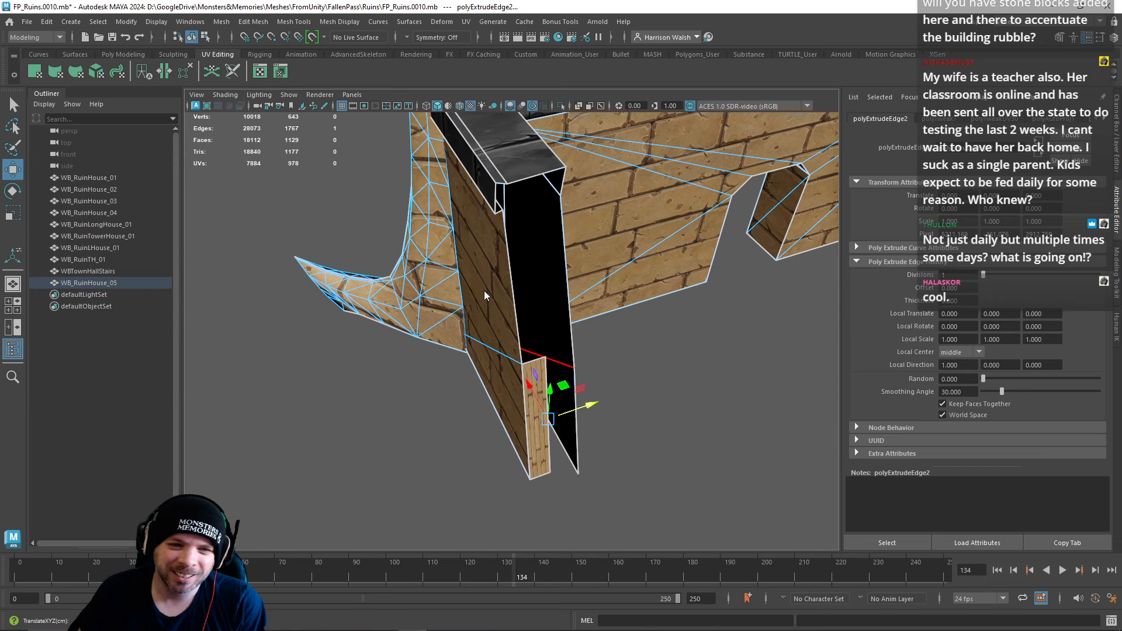
click(545, 357)
drag(544, 357, 573, 368)
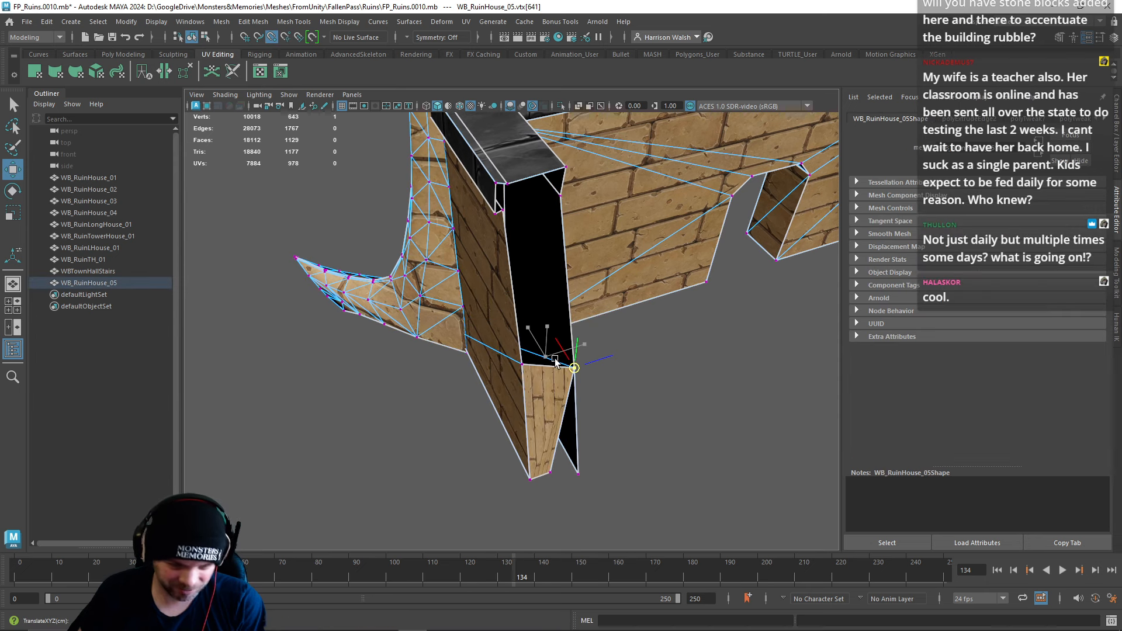
click(549, 472)
drag(550, 473, 578, 473)
drag(561, 350, 642, 550)
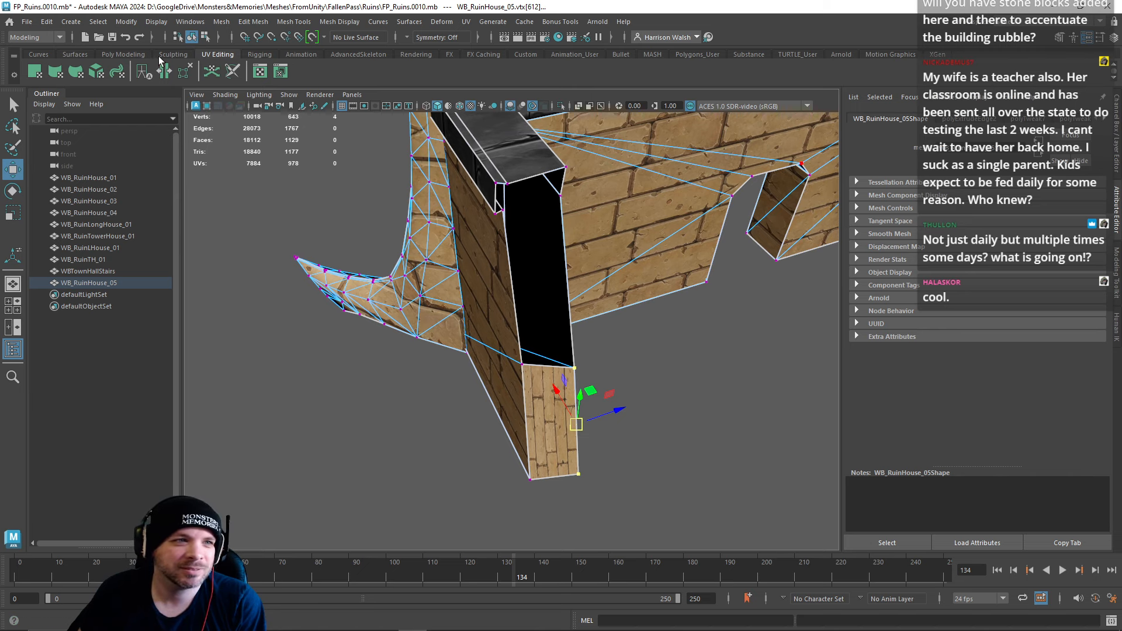
click(123, 54)
click(704, 73)
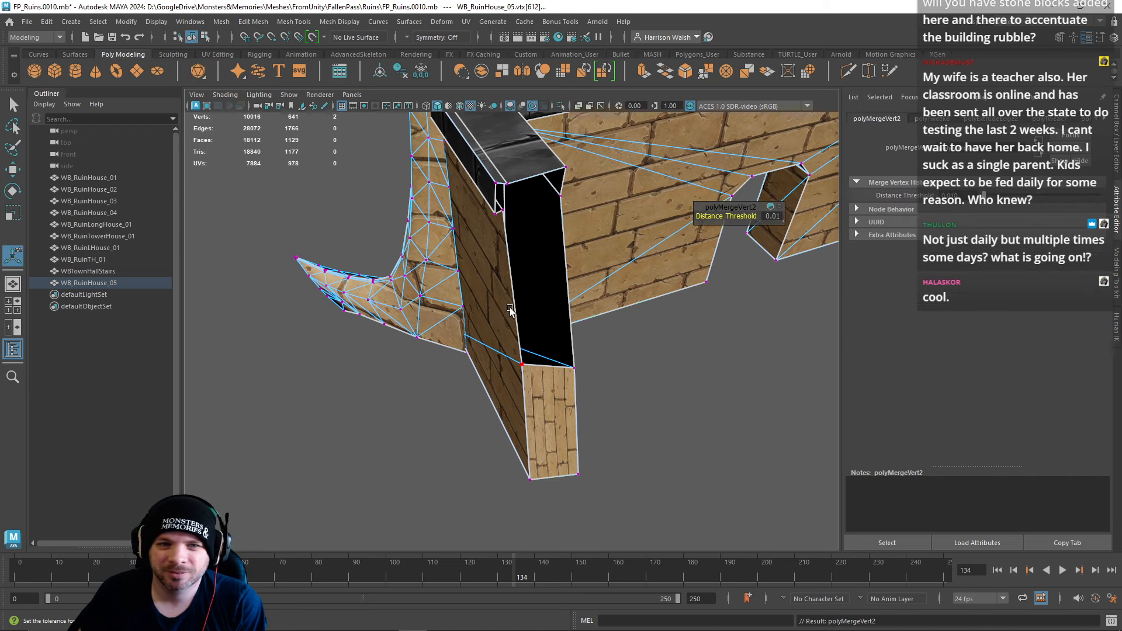
Step: Select the border edges of the remaining opening in this wall end and fill the hole
alt+drag(513, 312, 386, 290)
right_drag(457, 212, 451, 205)
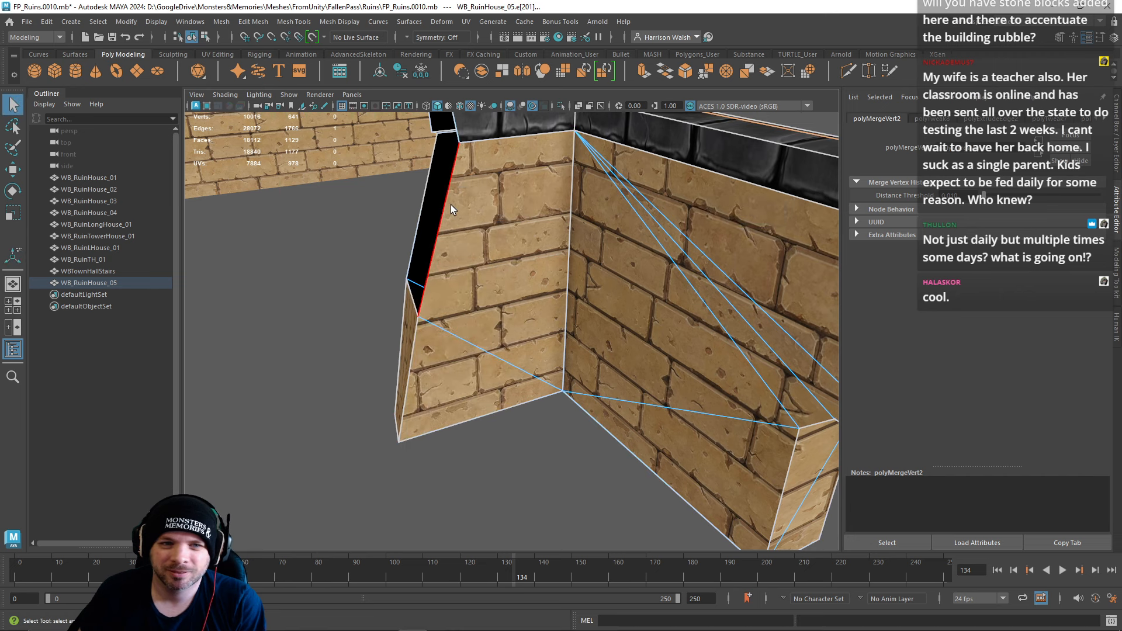
alt+drag(451, 205, 526, 281)
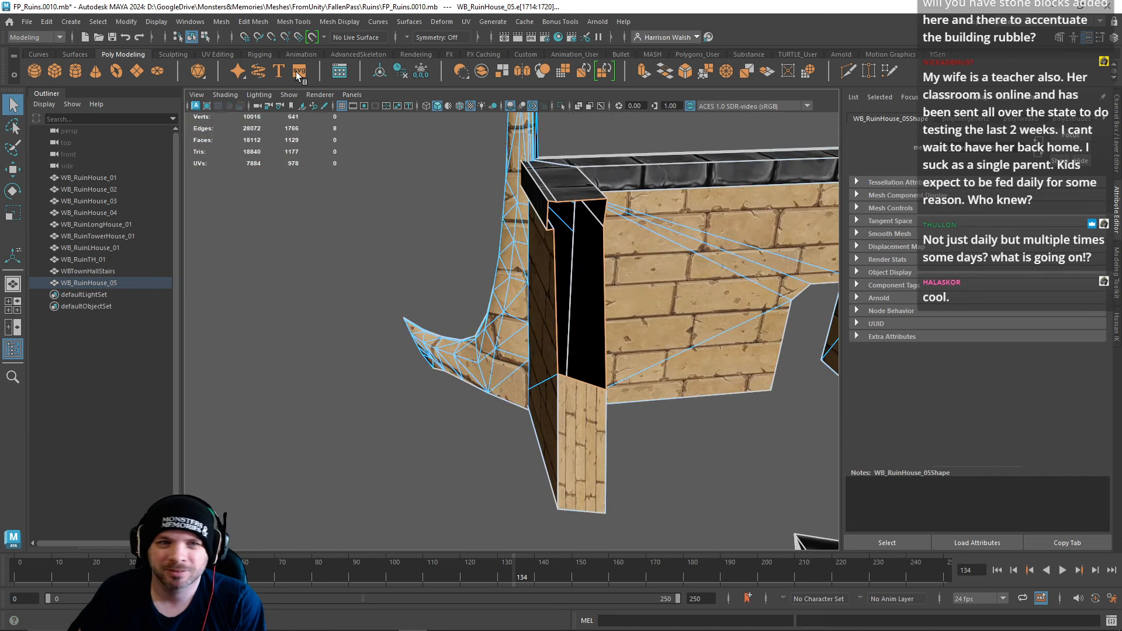
click(253, 21)
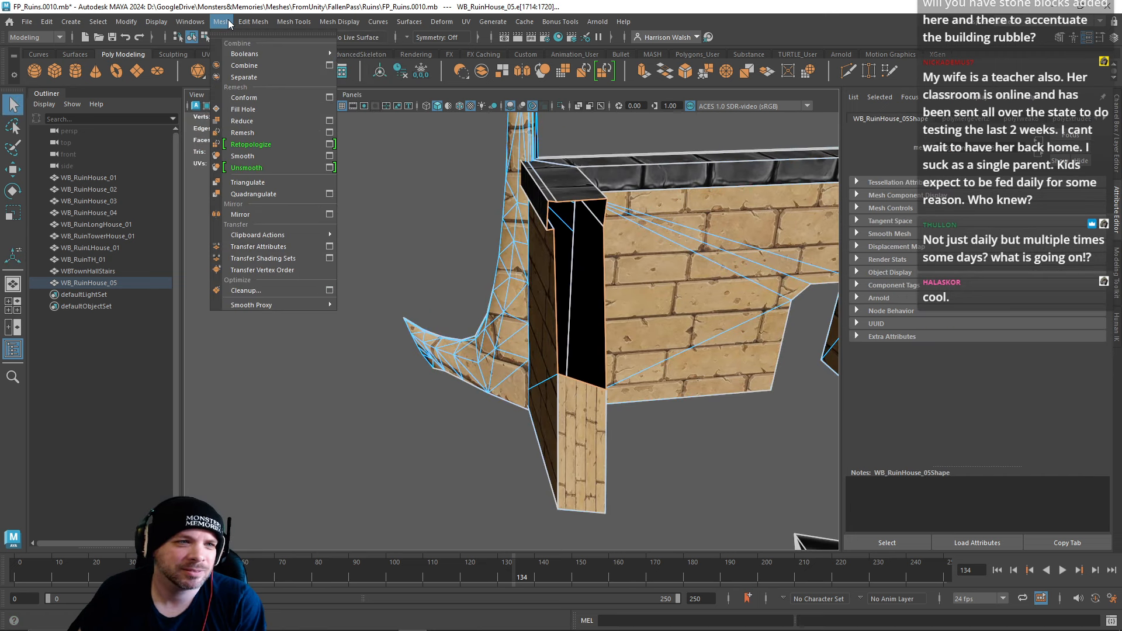
click(243, 110)
Step: Cut an edge across the filled end face beneath the dark trim and another from its corner up to the trim's upper edge
alt+drag(590, 223, 496, 266)
click(846, 69)
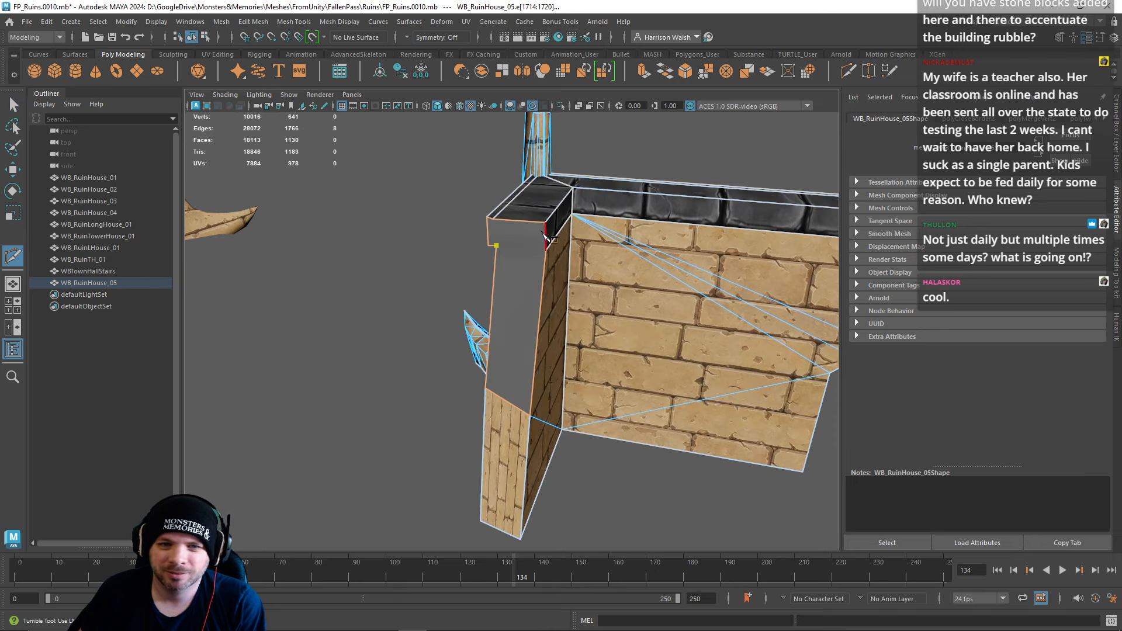
click(546, 252)
key(Return)
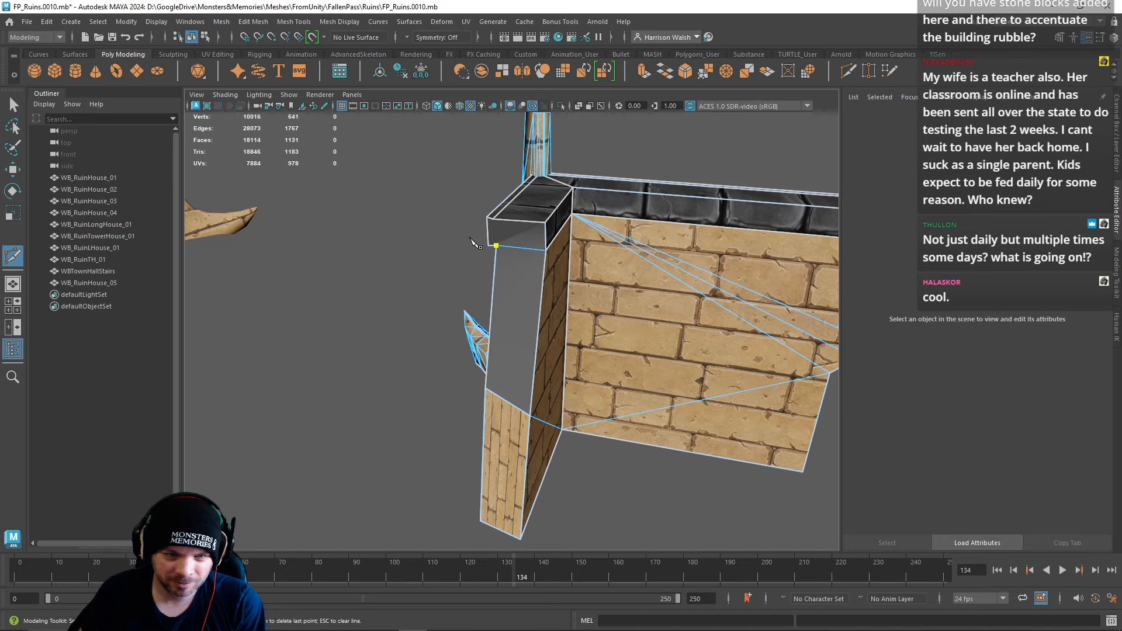
key(Return)
click(545, 252)
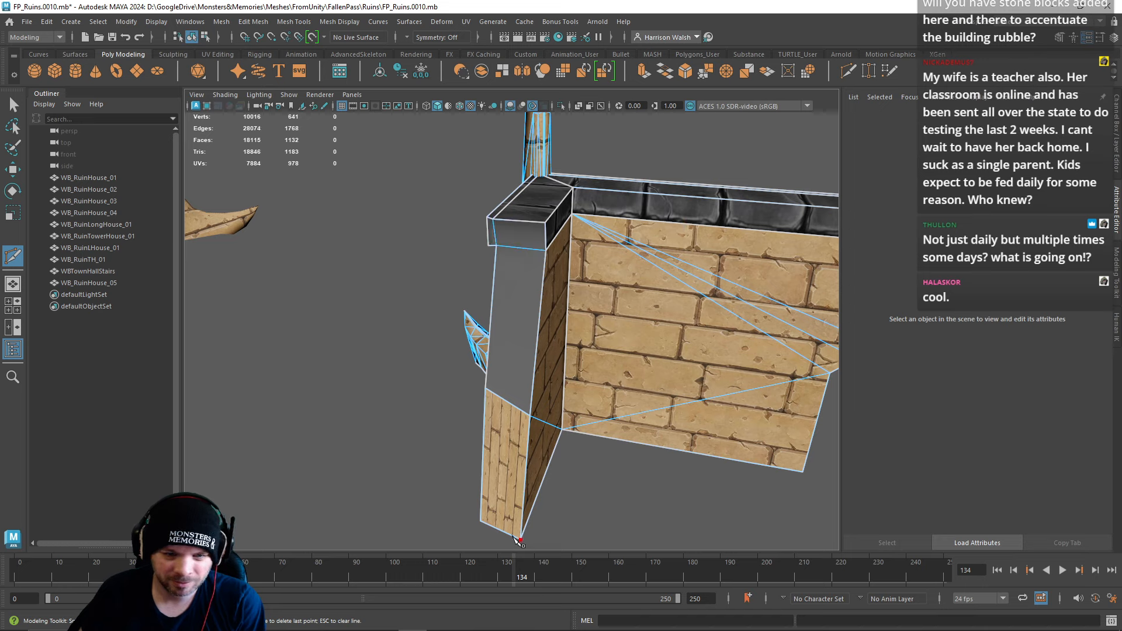
Step: Cut a vertical centre line up the wall end from the base through the trim's upper edge
click(500, 529)
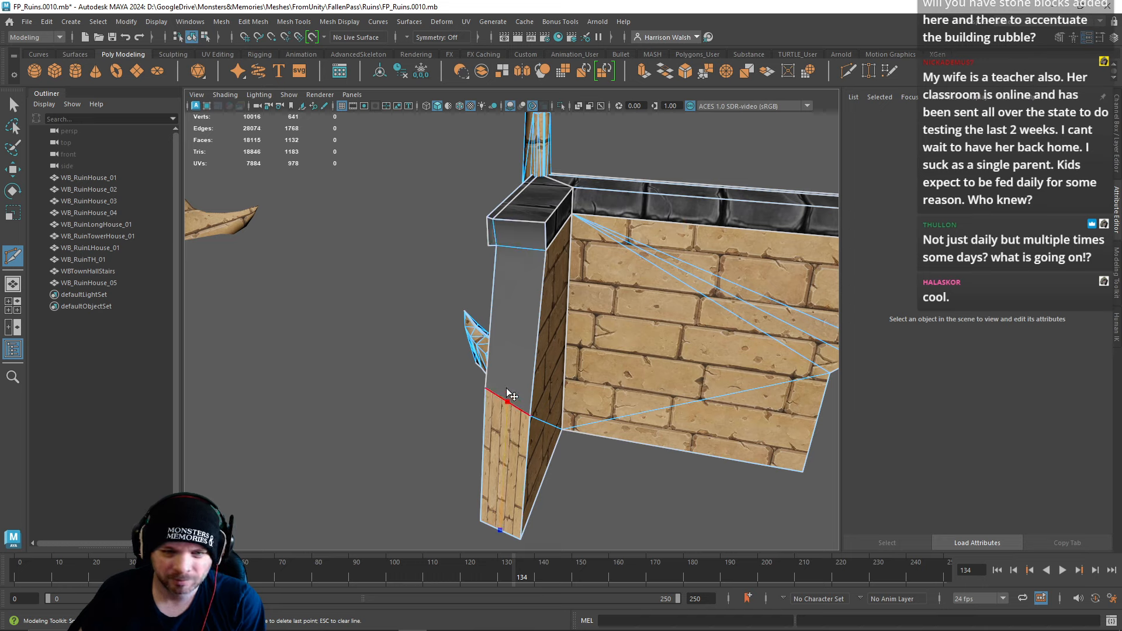
click(524, 223)
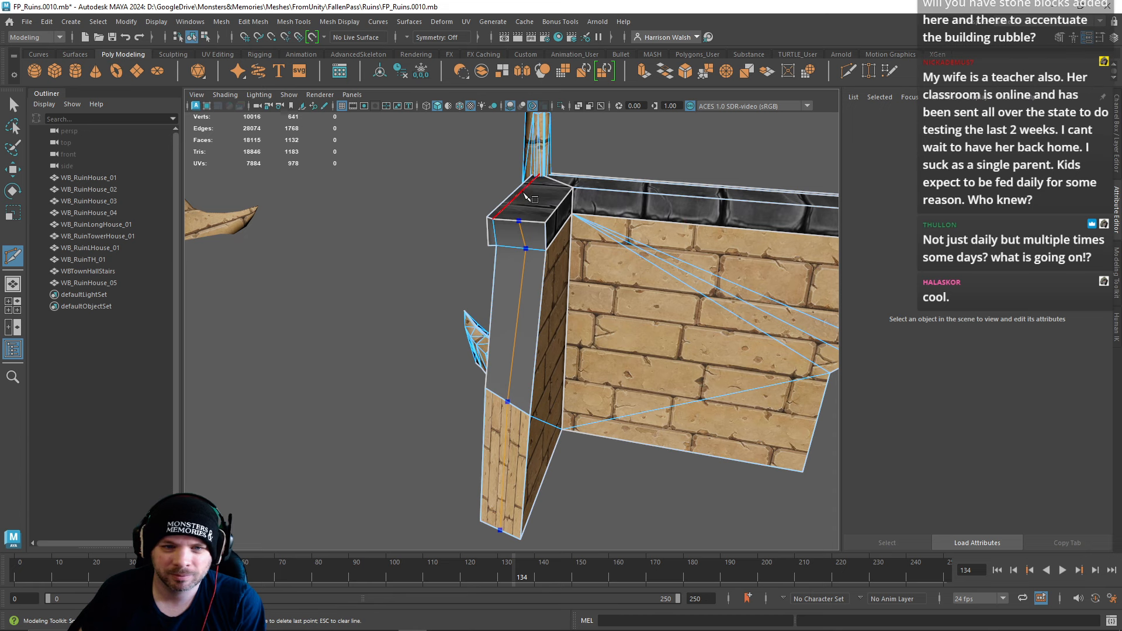
key(q)
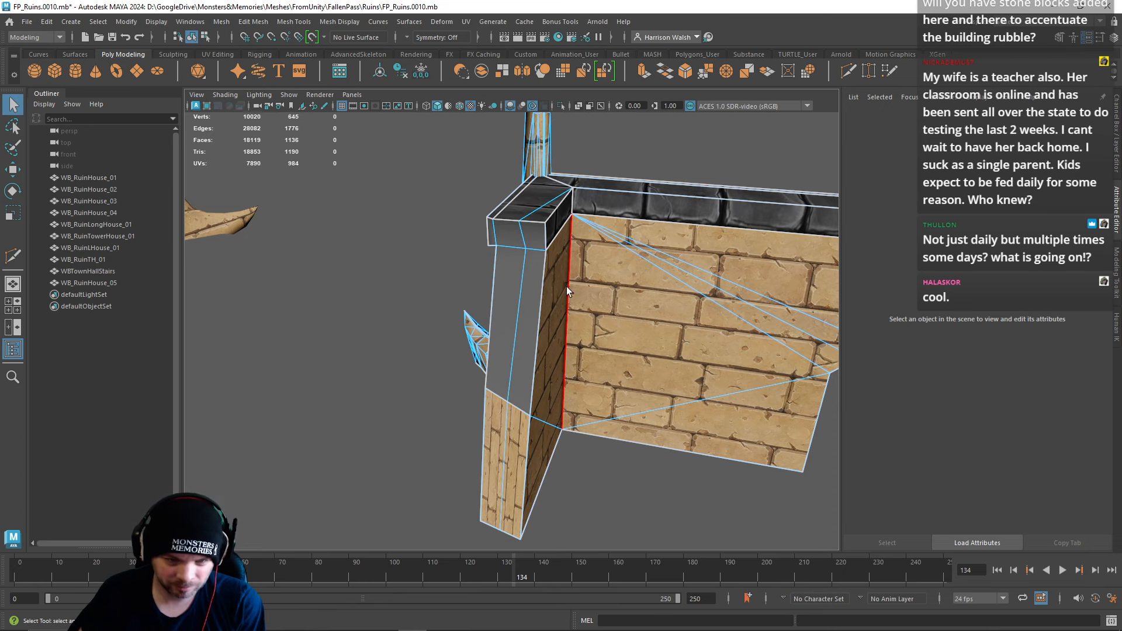
key(w)
Step: Cut a horizontal edge across the untextured end face, midway between the dark trim and the brick-textured lower section
alt+drag(561, 287, 482, 275)
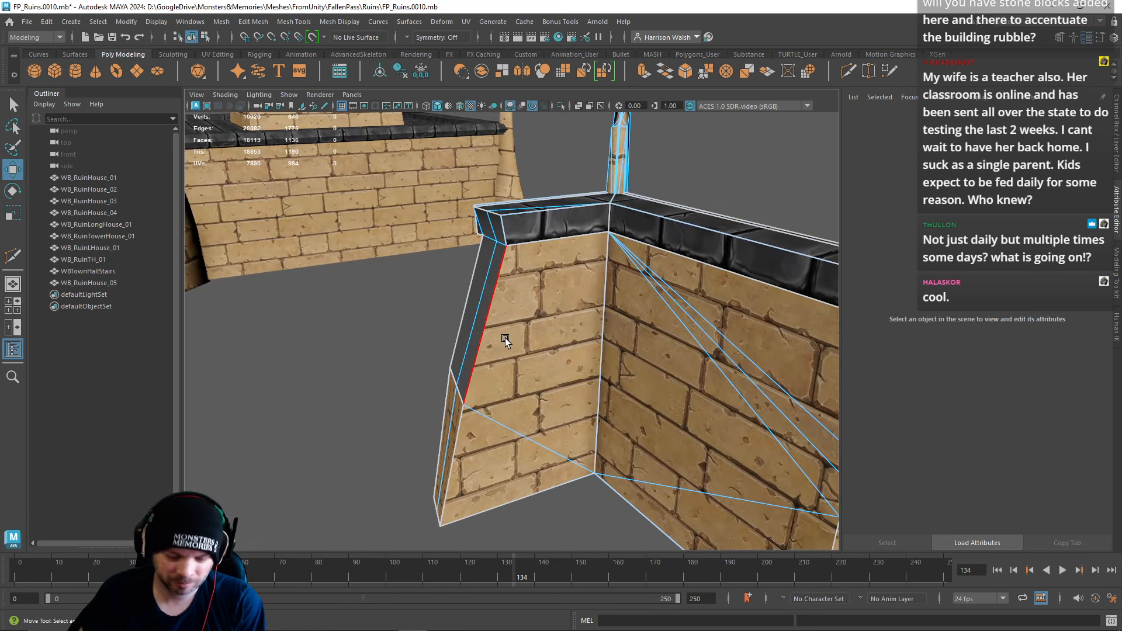
key(ctrl+shift+x)
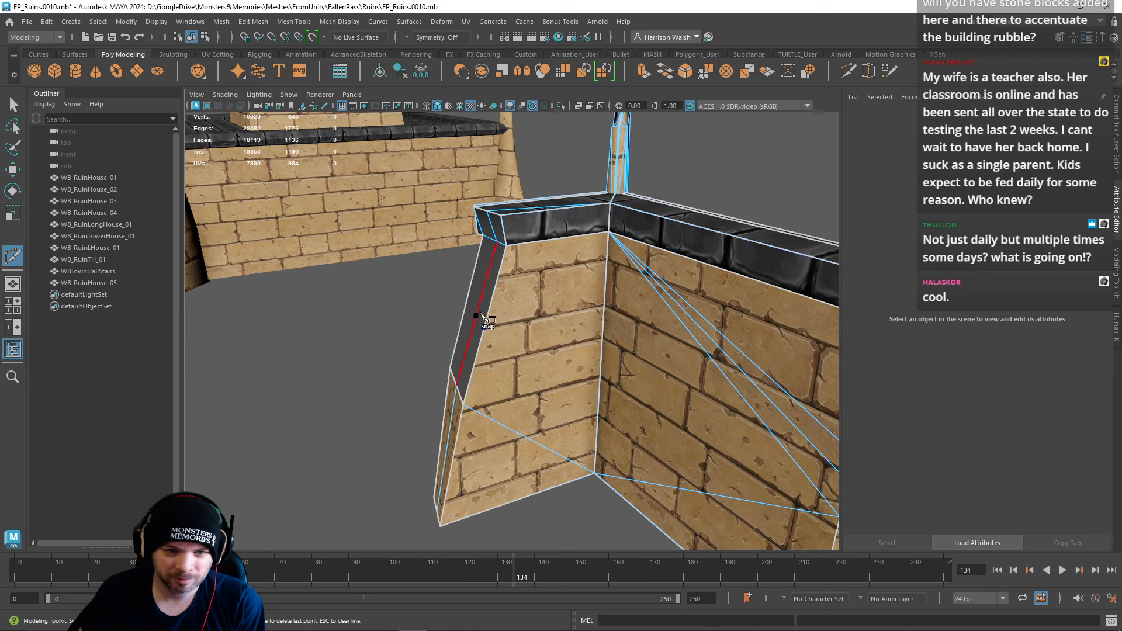
alt+drag(476, 311, 435, 250)
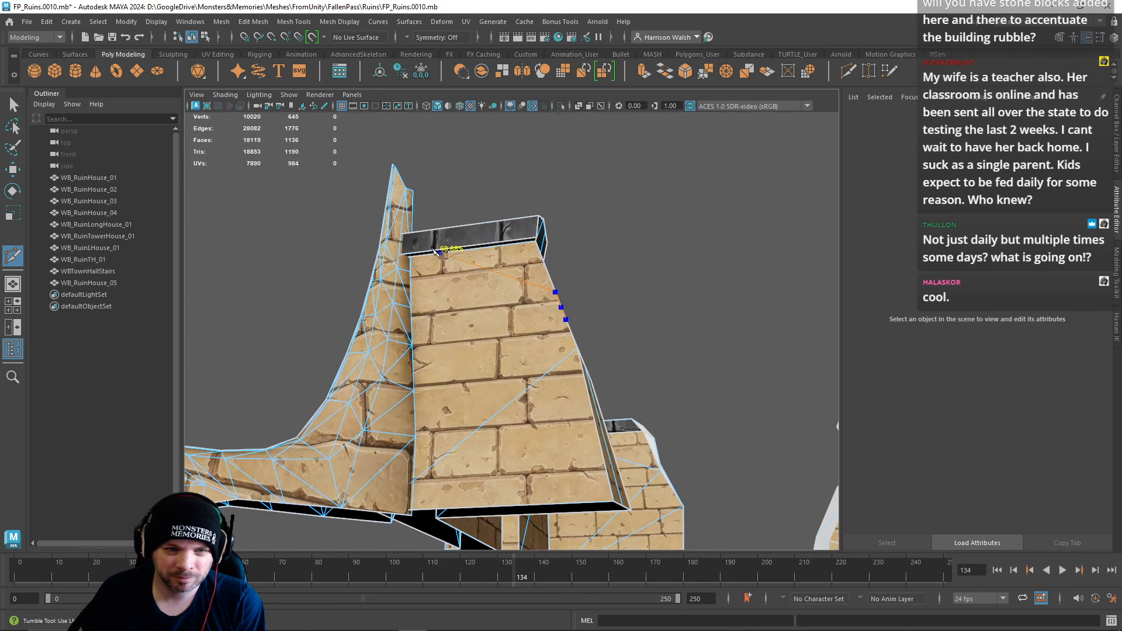
key(q)
alt+drag(570, 312, 416, 330)
Step: Cut an edge across the adjoining inner brick face from the cross cut's outer vertex to the inner wall corner beneath the trim
key(y)
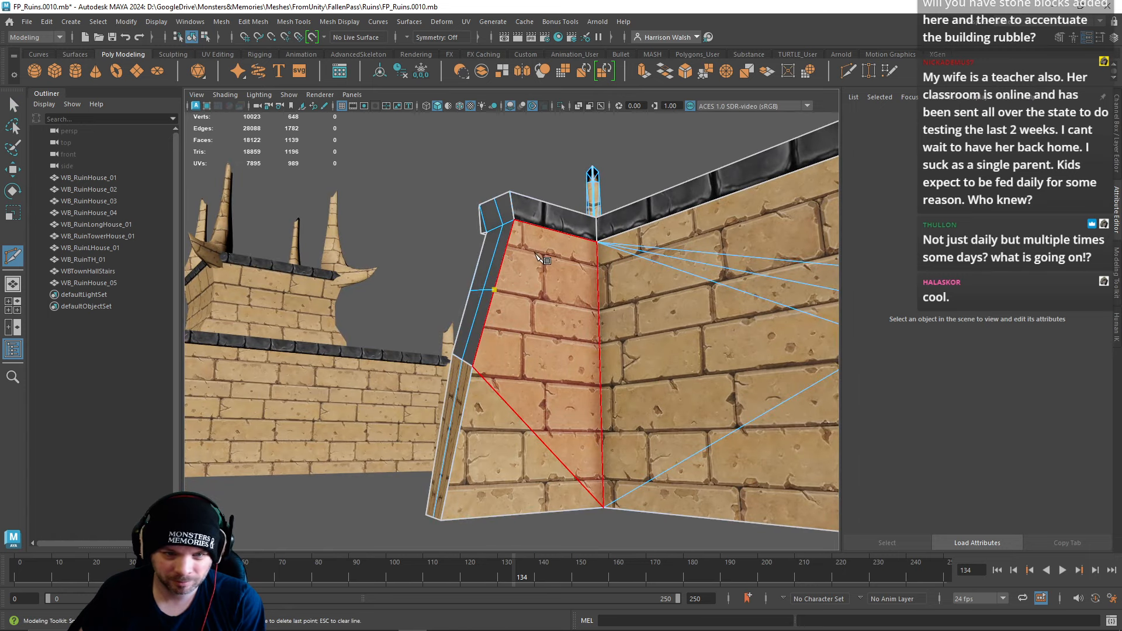
click(494, 290)
click(597, 241)
key(q)
alt+drag(588, 275, 462, 336)
key(e)
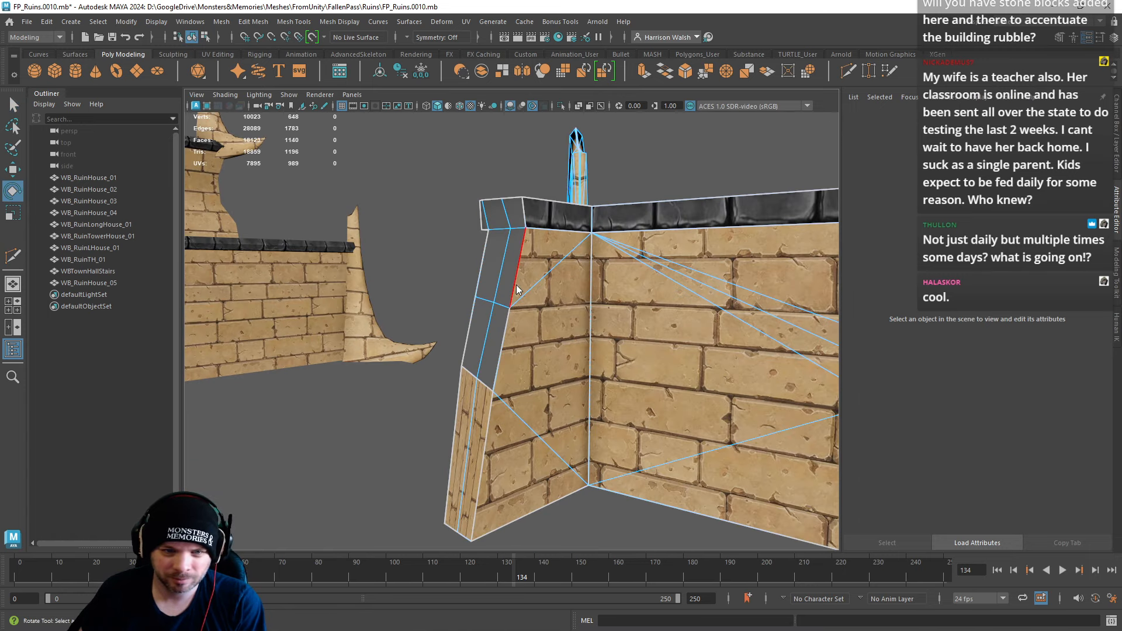
Step: Select the two edges of the cross cut on the wall end and move them to break up its straight profile
right_drag(517, 286, 501, 255)
alt+drag(501, 257, 439, 364)
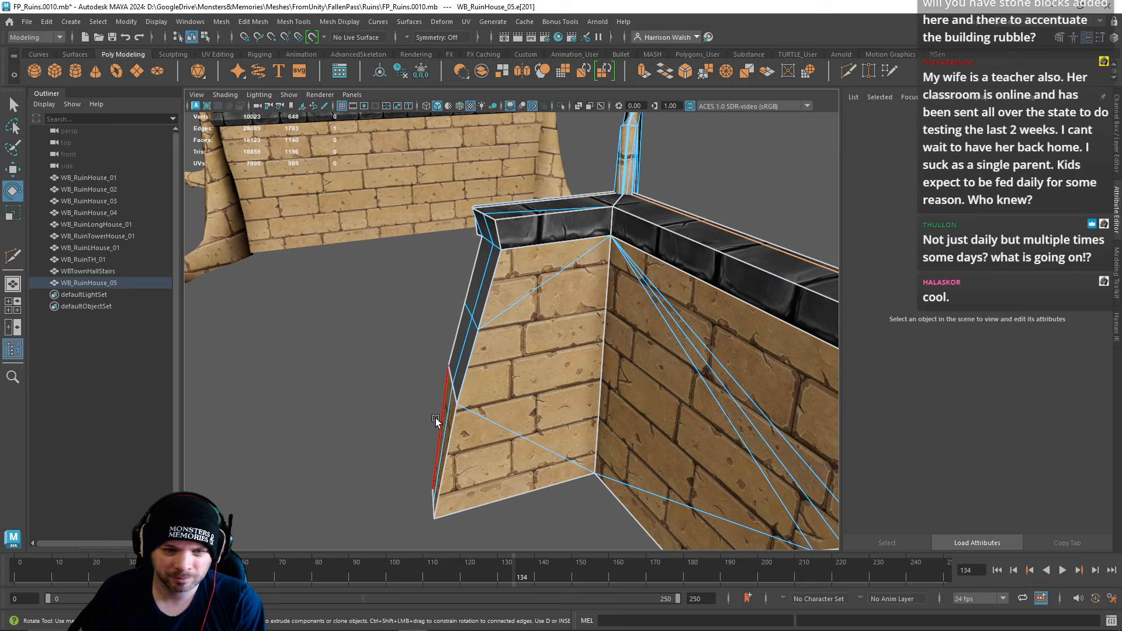
click(470, 310)
key(w)
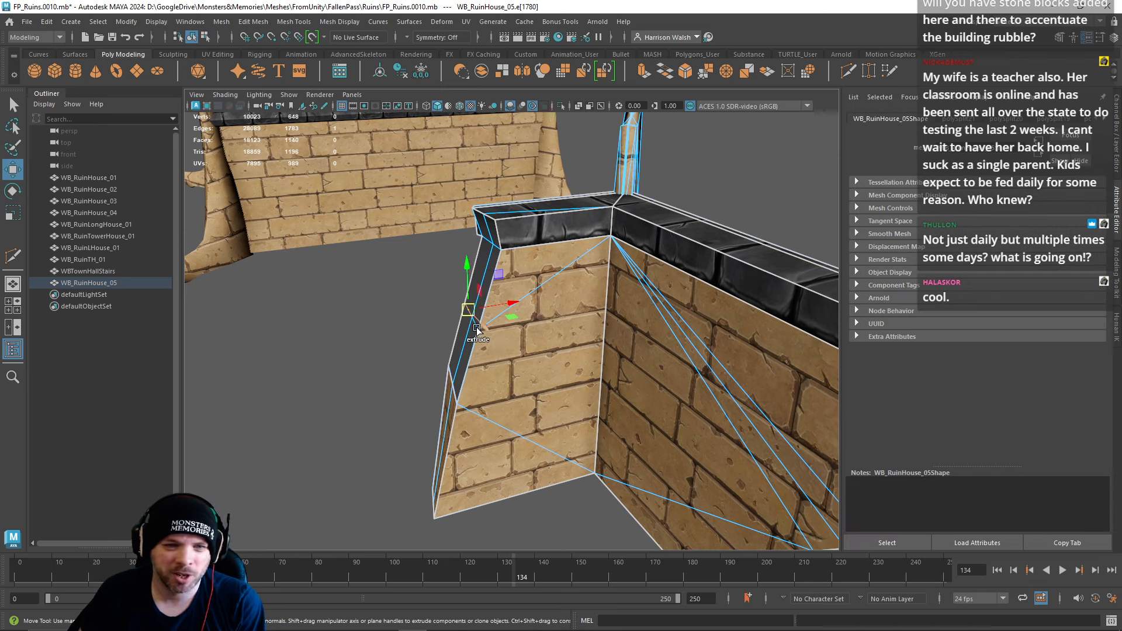
shift+click(475, 328)
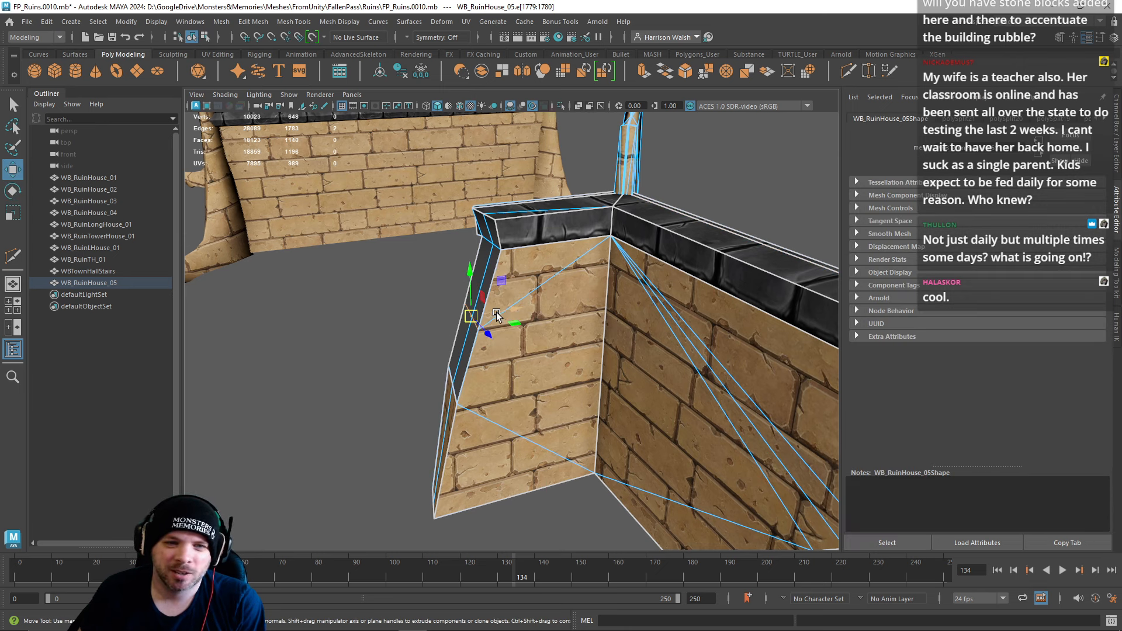
drag(499, 310, 500, 346)
right_drag(478, 328, 469, 322)
drag(503, 372, 587, 380)
right_drag(533, 319, 529, 307)
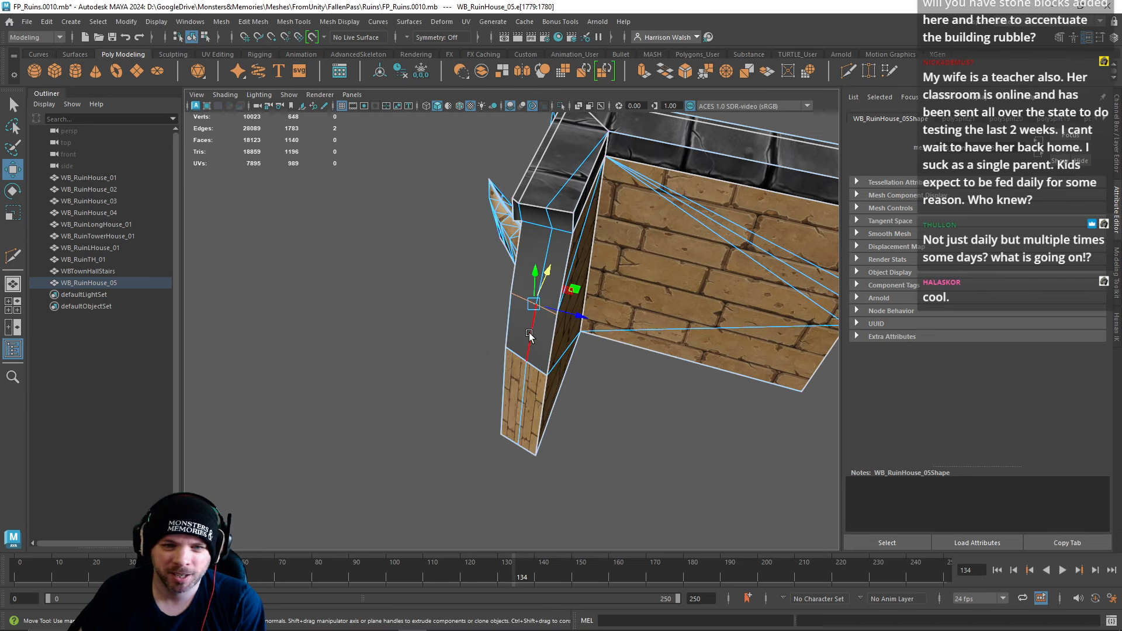
Step: Adjust the edges and vertices around the dark trim's broken end to make its outline less regular
alt+drag(548, 291, 510, 269)
click(551, 308)
click(488, 396)
alt+drag(534, 220, 534, 260)
click(546, 233)
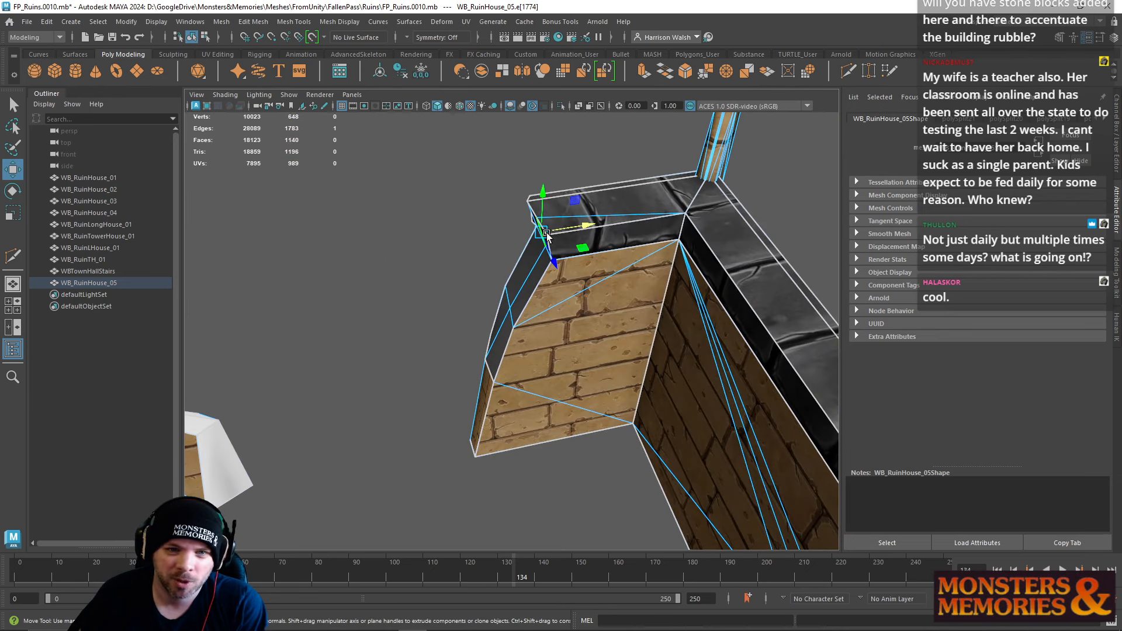
mouse_move(558, 240)
alt+mouse_down()
mouse_move(575, 257)
mouse_move(691, 224)
mouse_move(553, 248)
alt+mouse_up()
right_drag(552, 249, 519, 249)
alt+drag(523, 248, 545, 263)
key(ctrl+z)
click(512, 278)
click(538, 199)
mouse_move(544, 204)
alt+mouse_down()
mouse_move(523, 209)
mouse_move(550, 200)
alt+mouse_up()
drag(525, 157, 663, 278)
Step: Offset the wall end's centre-line vertices sideways at the base, the brick section's upper edge and the cross cut
click(547, 399)
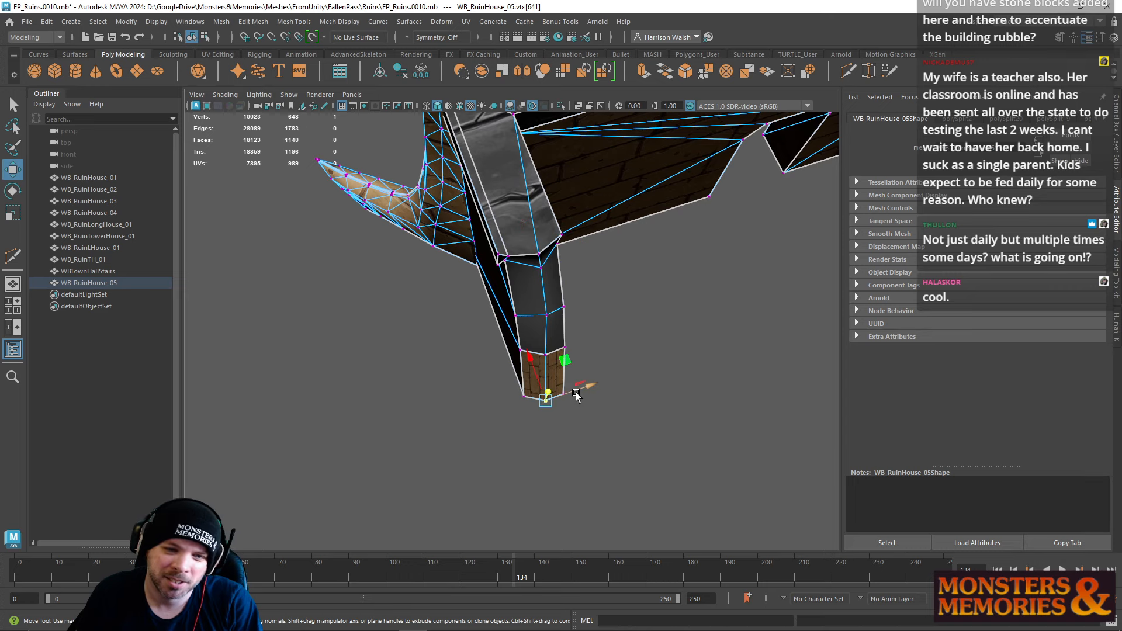
drag(581, 390, 574, 392)
click(547, 353)
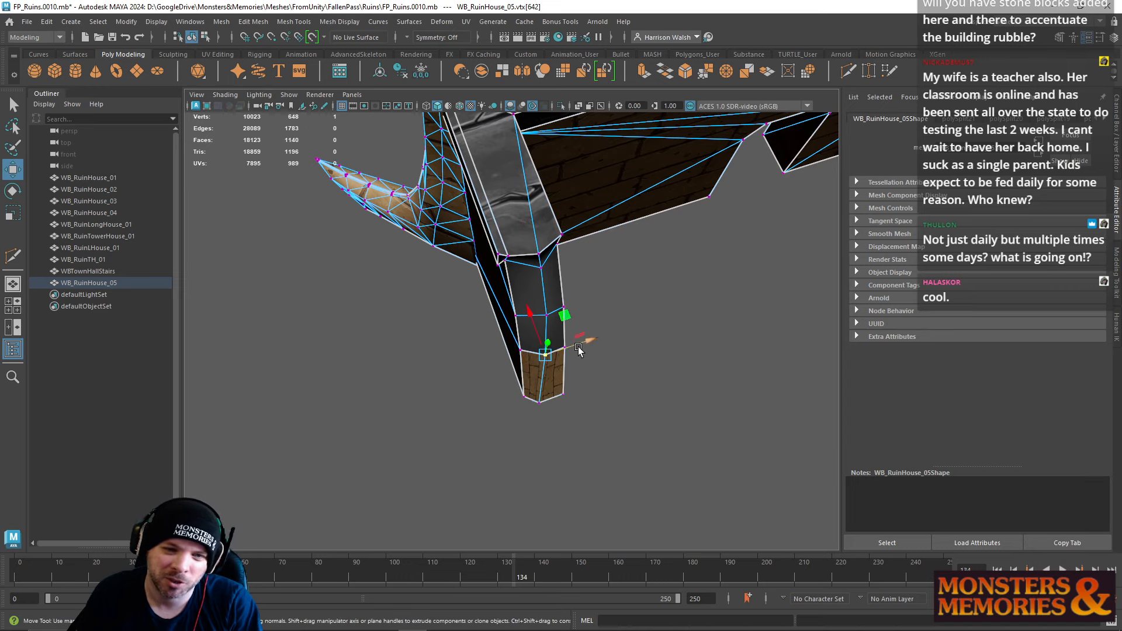
drag(538, 335, 541, 341)
click(550, 313)
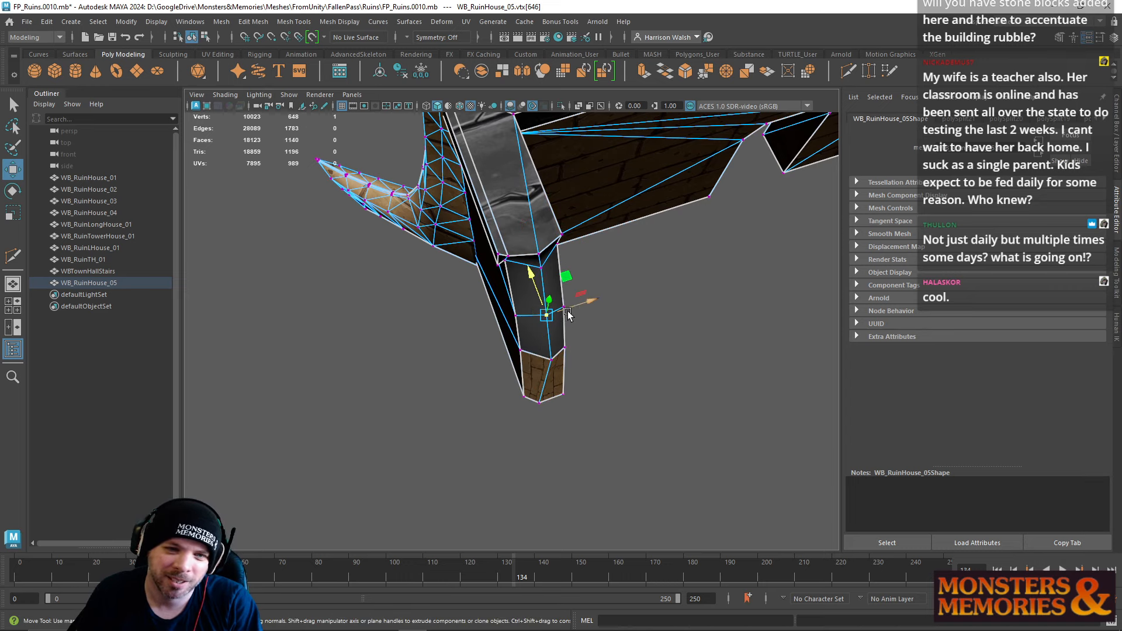
drag(576, 306, 541, 249)
Step: Select all faces of the broken wall end, from the base up through the trim, and apply an automatic UV projection
right_drag(541, 249, 549, 280)
click(544, 359)
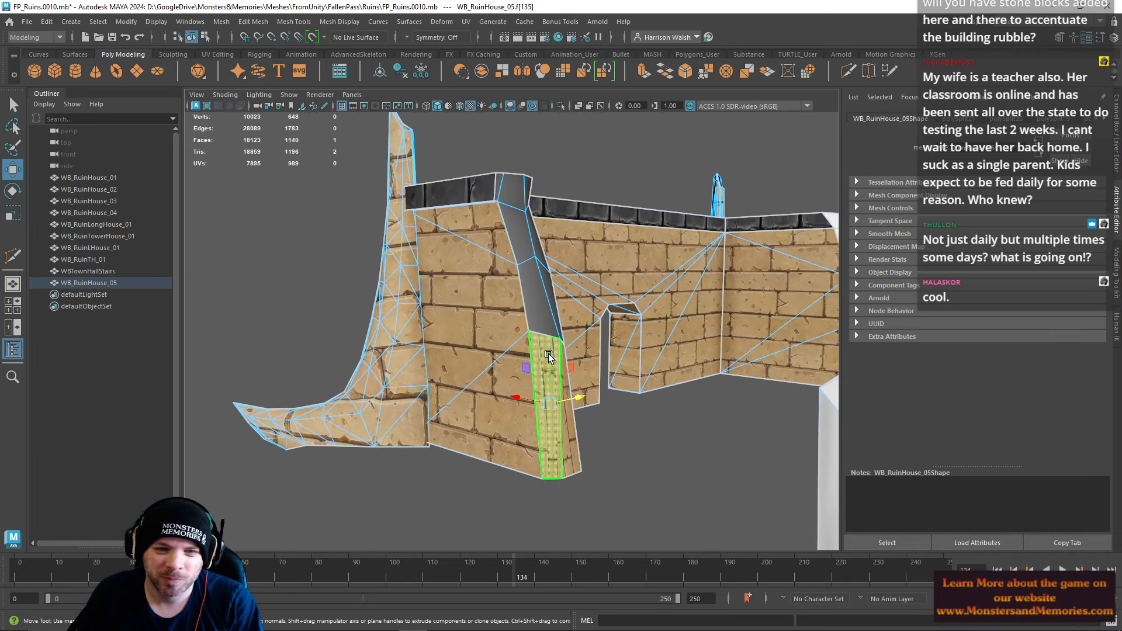
scroll(543, 368, up, 3)
shift+click(554, 367)
shift+click(547, 318)
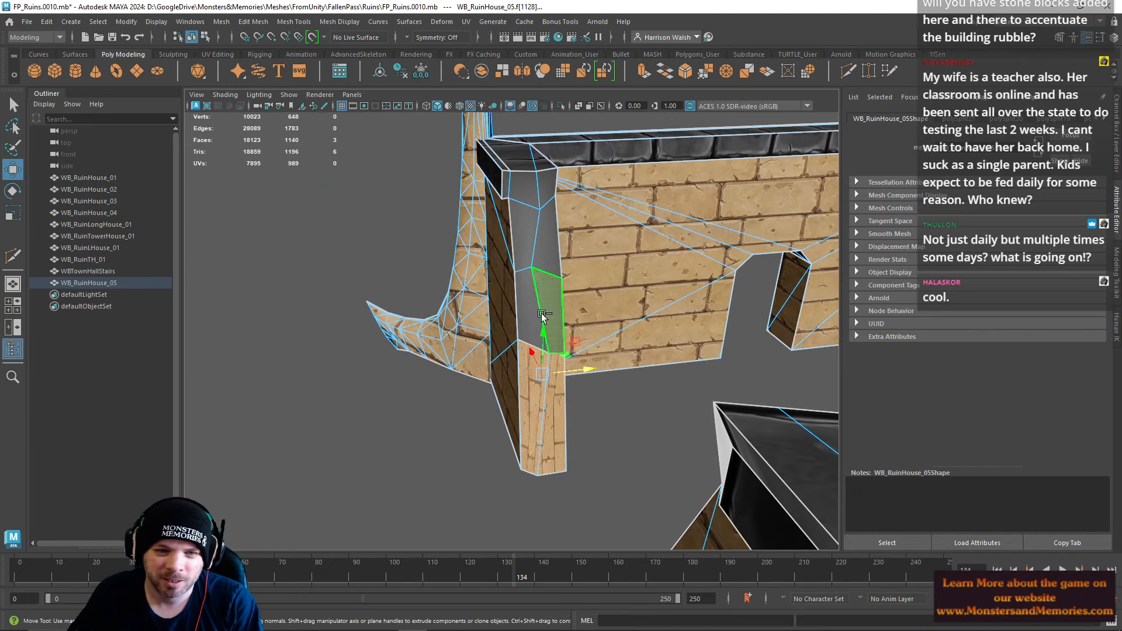
shift+click(531, 305)
shift+click(529, 250)
shift+click(543, 241)
shift+click(533, 197)
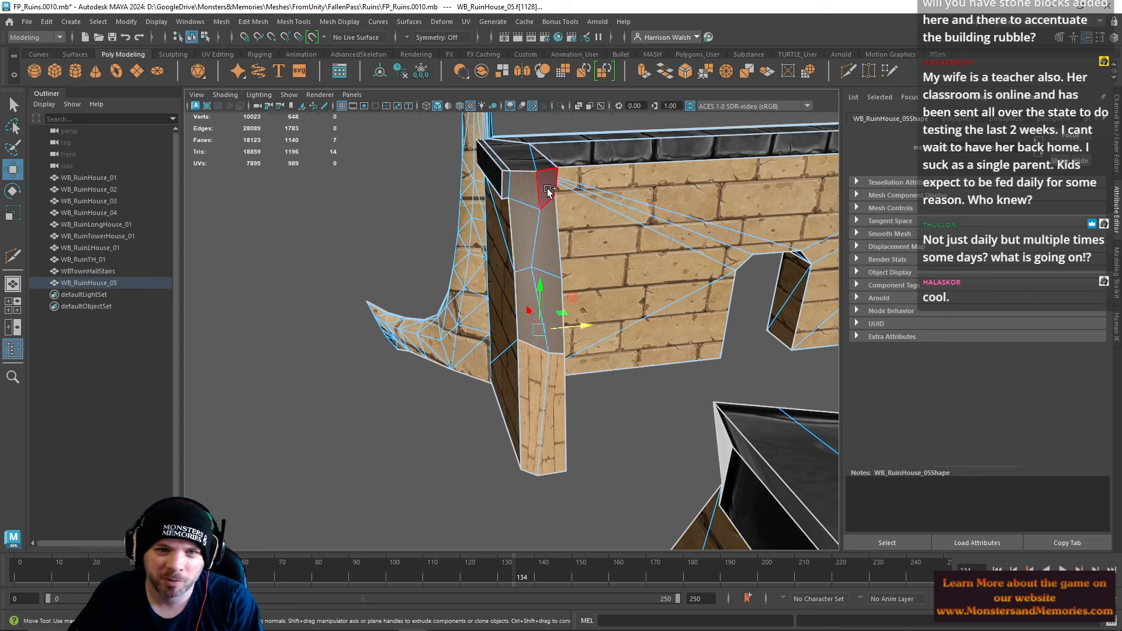
shift+click(547, 190)
shift+click(507, 190)
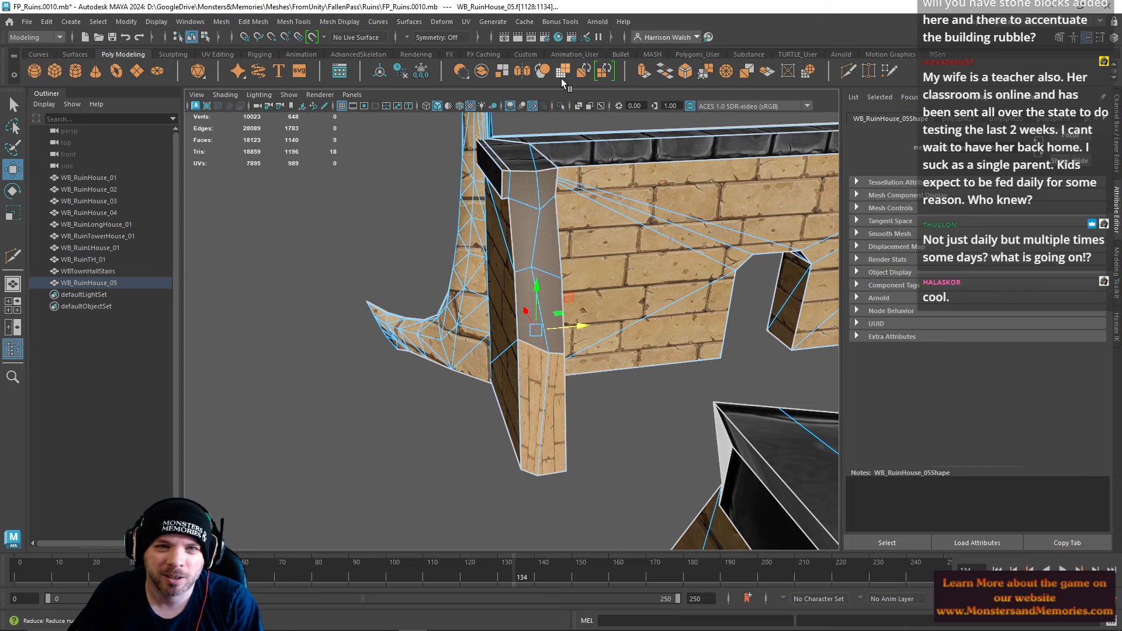
mouse_move(506, 179)
right_down()
mouse_move(503, 143)
mouse_move(522, 188)
mouse_move(517, 210)
mouse_move(507, 189)
right_up()
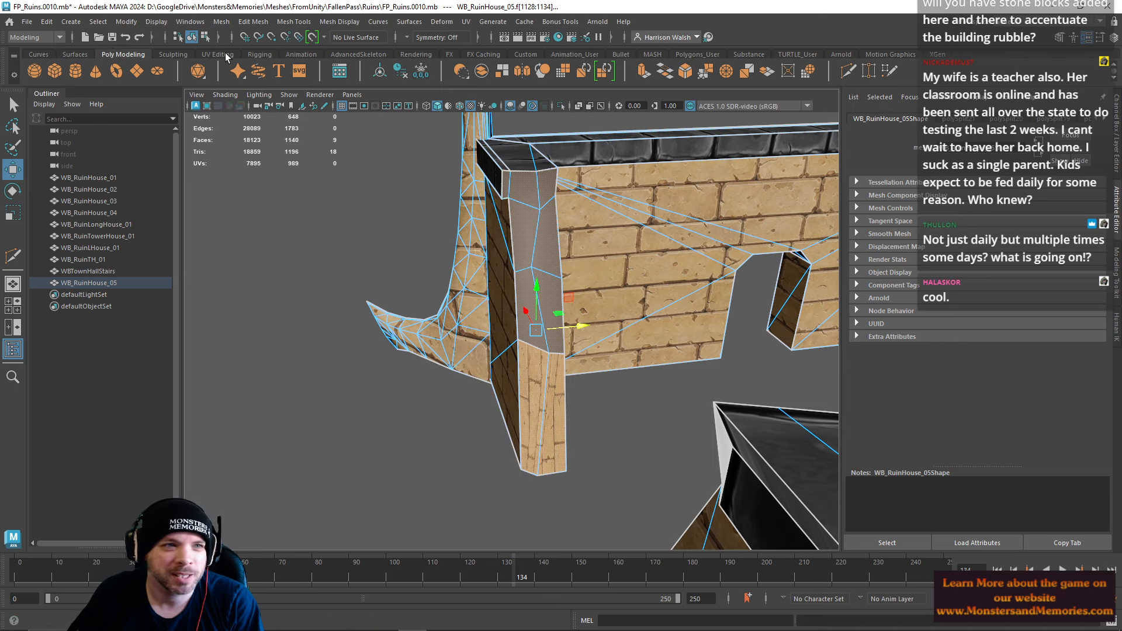
click(218, 54)
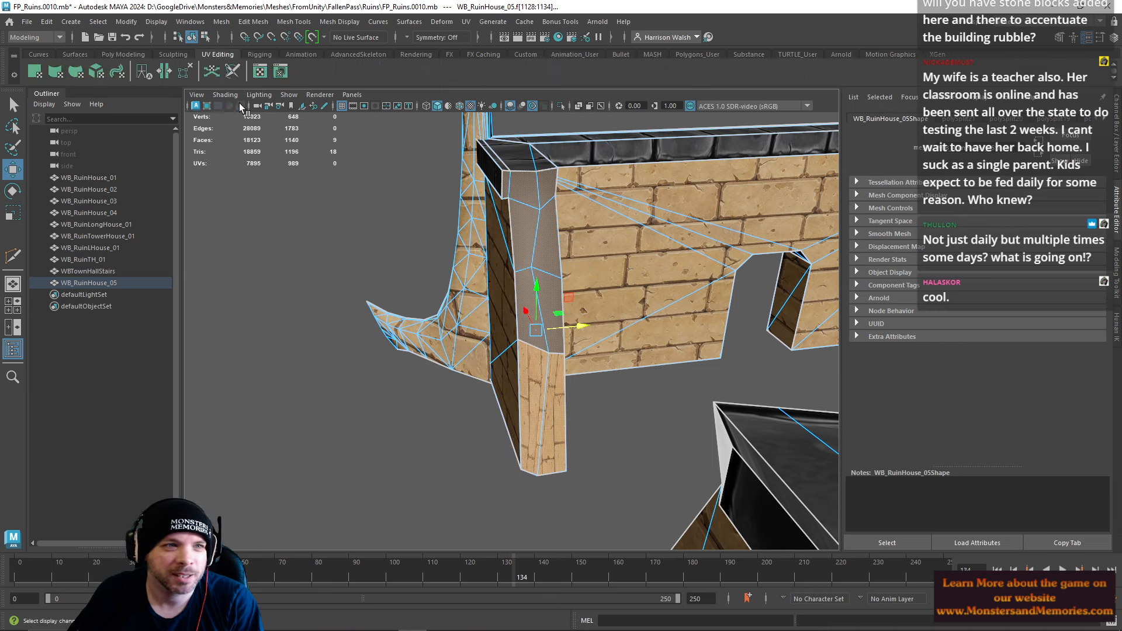
click(97, 72)
right_drag(536, 217, 630, 567)
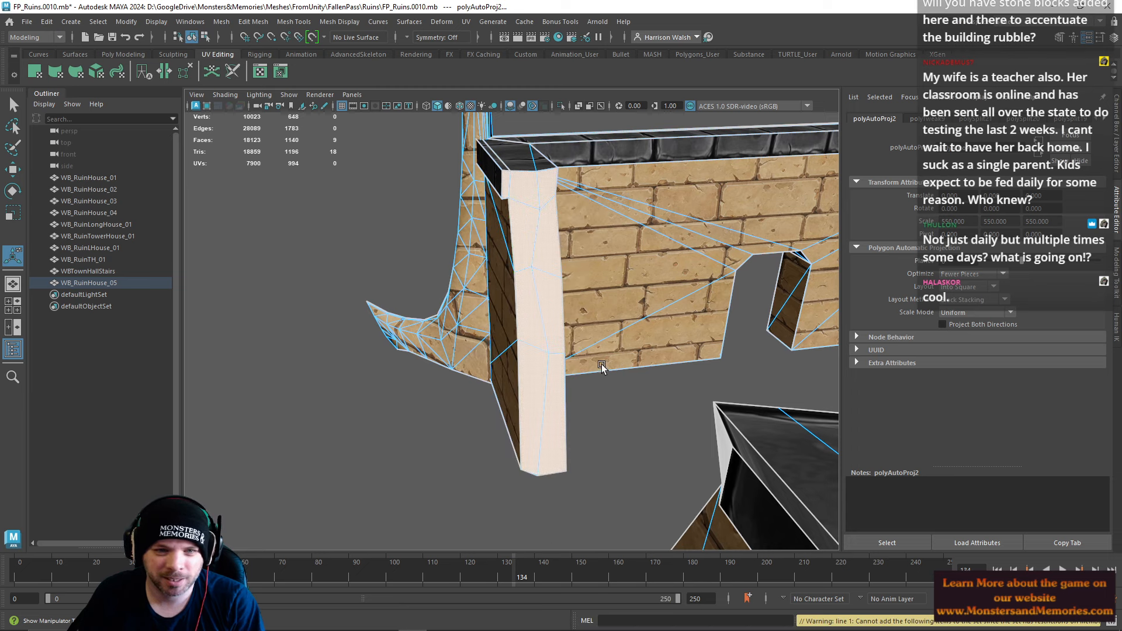
Step: Shift the edge under the dark trim at the broken end and return to object mode
alt+drag(604, 369, 641, 335)
right_drag(546, 264, 528, 237)
click(494, 272)
key(w)
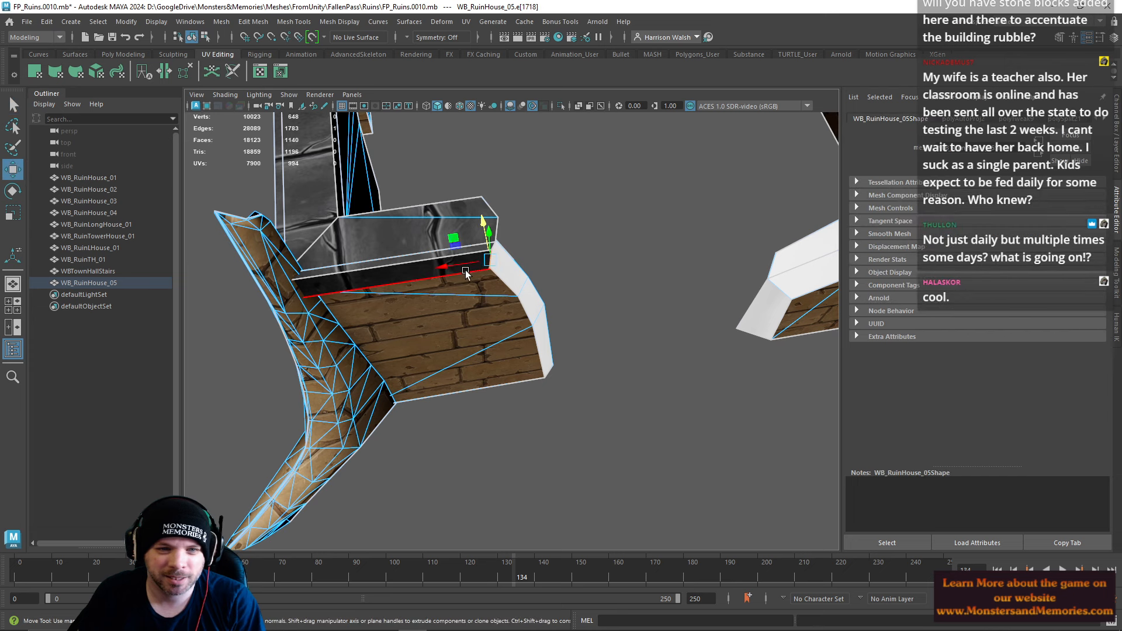
drag(442, 267, 442, 267)
alt+drag(447, 175, 476, 211)
click(572, 243)
right_drag(507, 260, 561, 243)
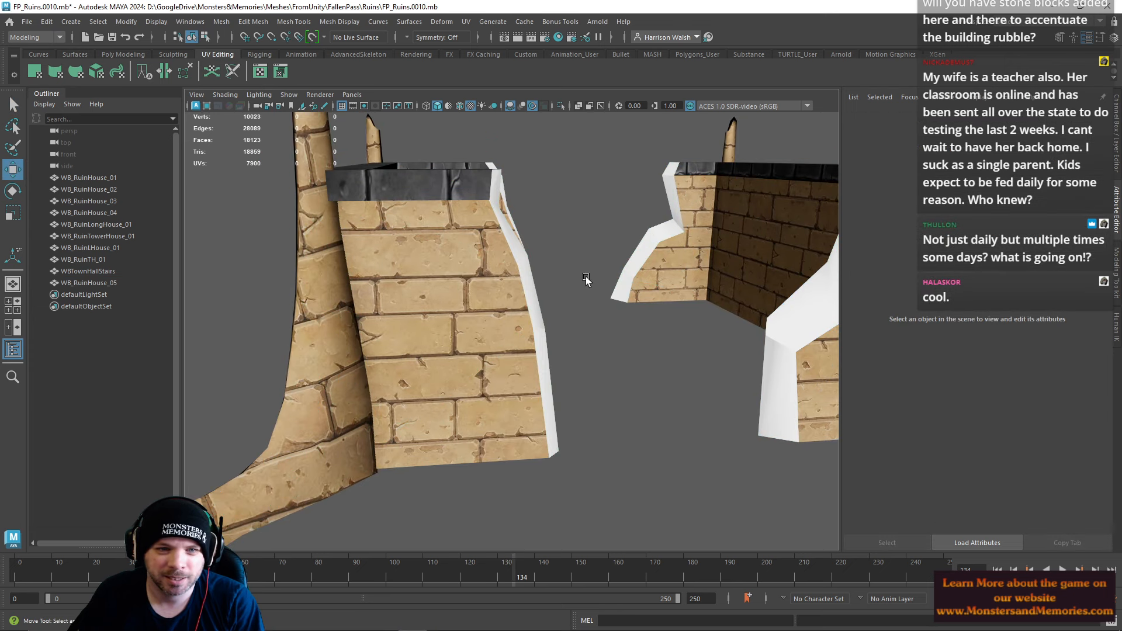
Step: Select the UVs along the broken edge of the outer brick face and return to object mode
alt+drag(561, 243, 570, 263)
right_click(487, 293)
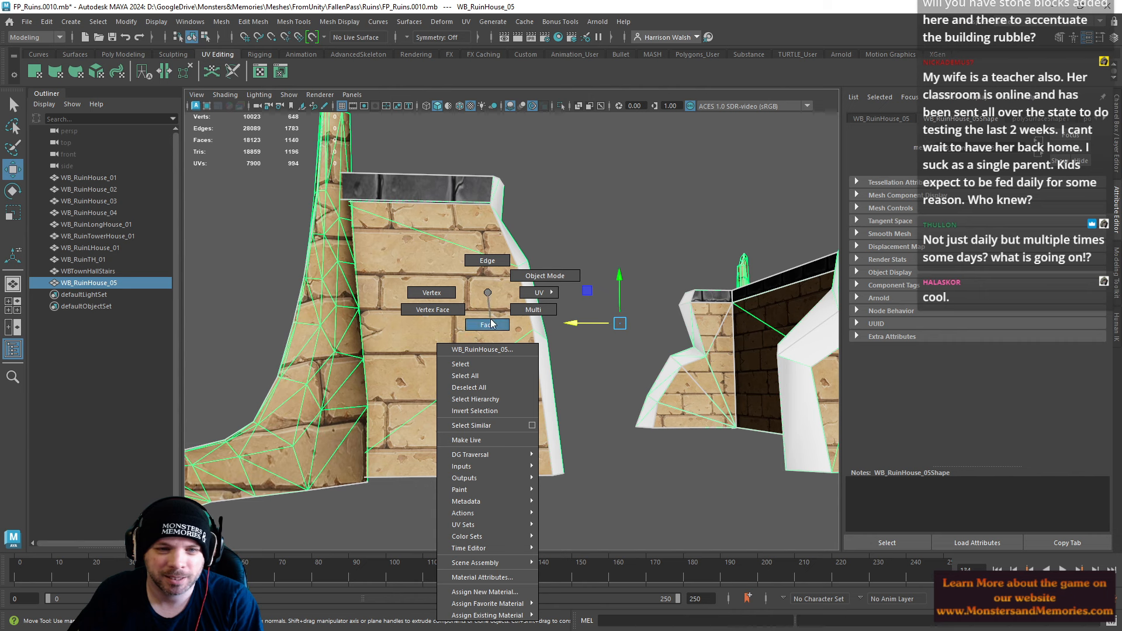
right_drag(491, 324, 491, 323)
click(523, 344)
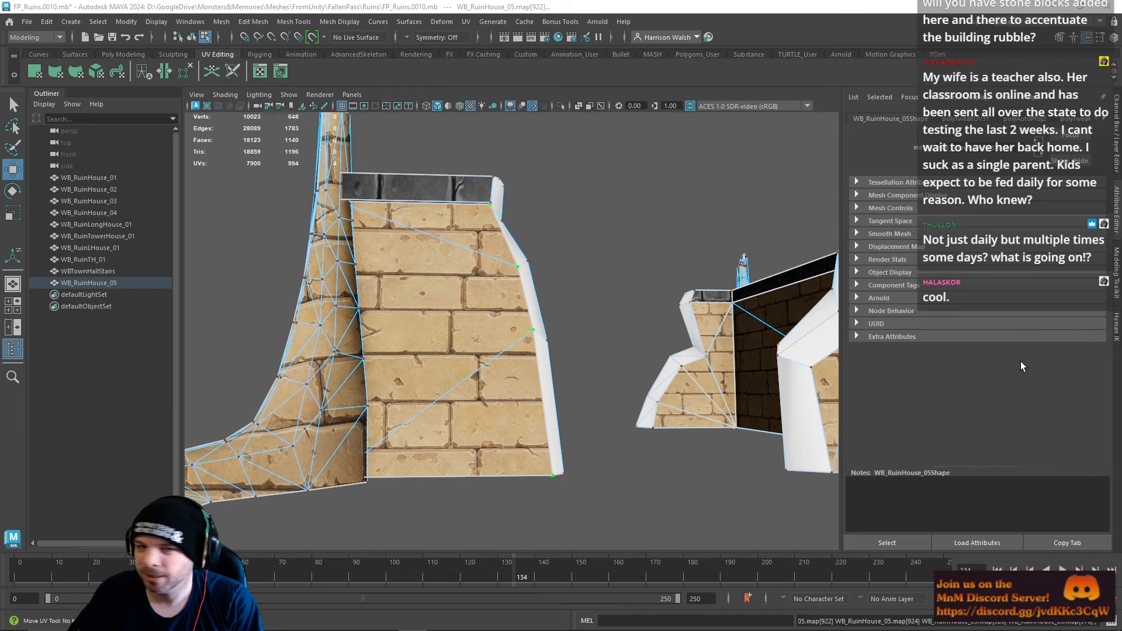
alt+drag(761, 323, 405, 331)
alt+drag(582, 346, 697, 339)
right_click(472, 270)
right_drag(473, 270, 514, 251)
click(467, 157)
Step: Duplicate WB_RuinHouse_05 and move the copy onto clear ground beside the original
scroll(512, 285, down, 8)
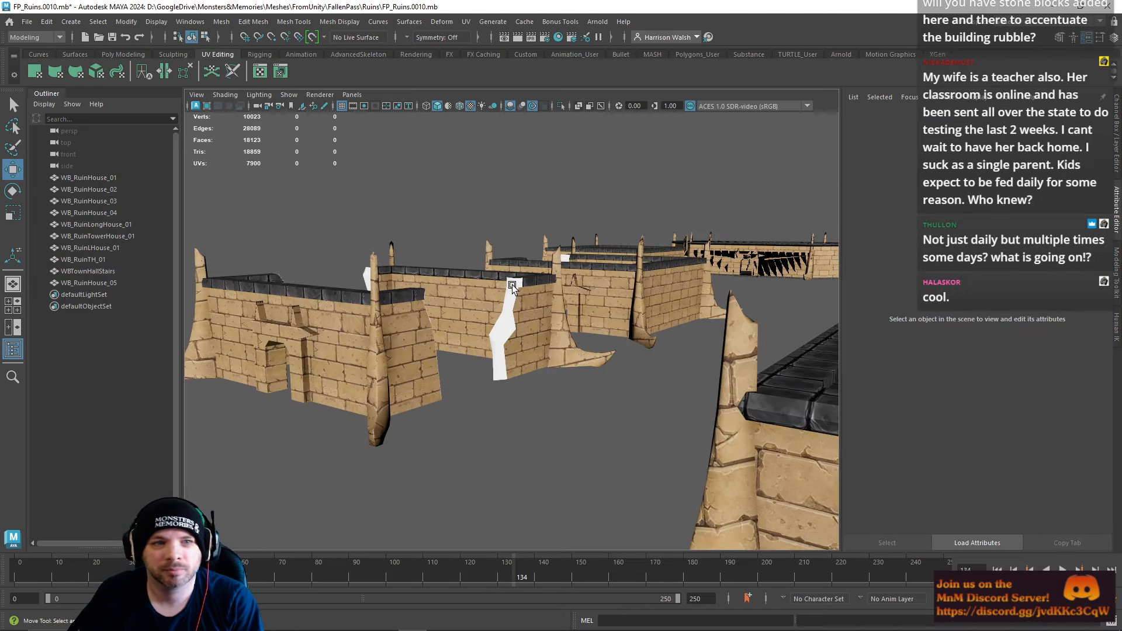
mouse_move(512, 284)
alt+mouse_down()
mouse_move(470, 294)
mouse_move(502, 362)
mouse_move(503, 295)
mouse_move(433, 329)
mouse_move(126, 370)
alt+mouse_up()
click(432, 329)
alt+middle_drag(366, 323, 630, 258)
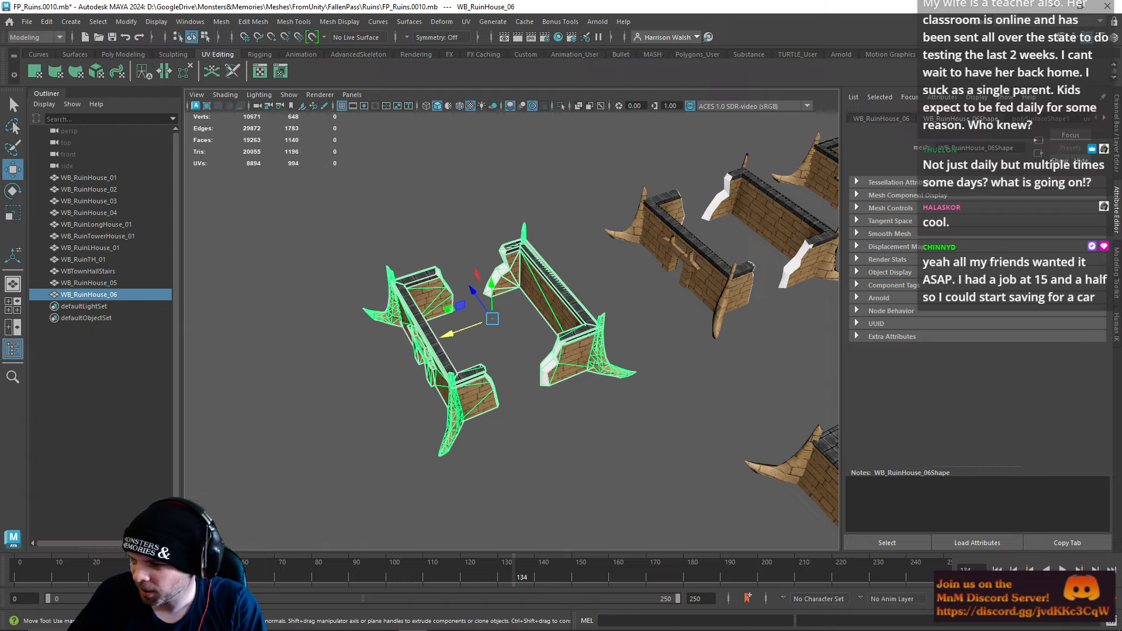
alt+drag(679, 340, 468, 384)
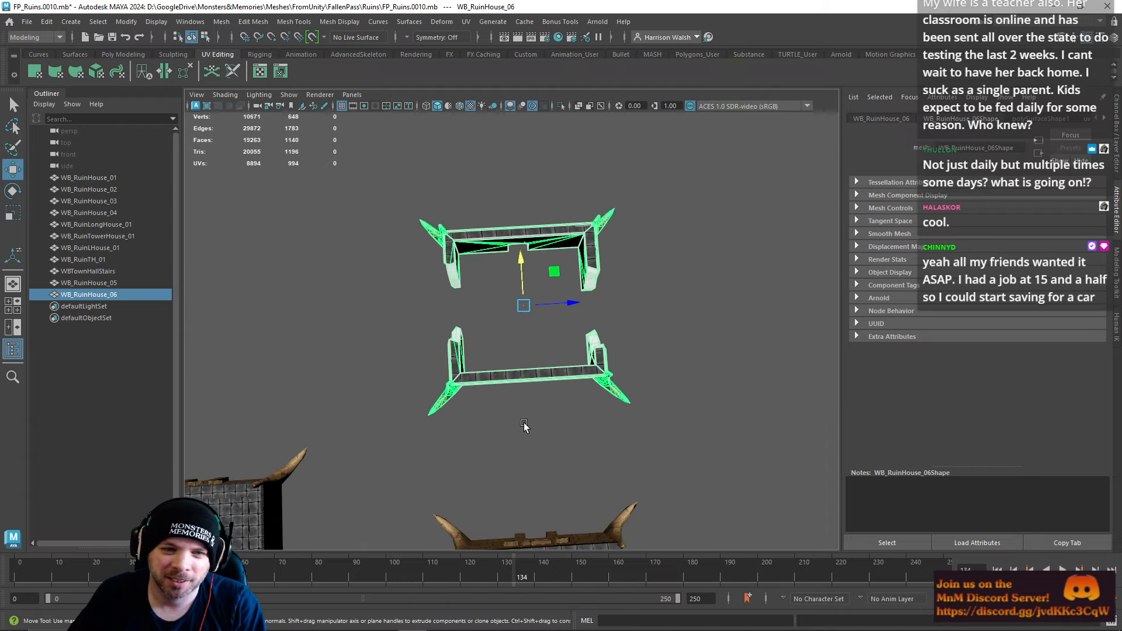
Step: Delete the diagonal edge crossing the inner brick face of the copied house's long unbroken wall
alt+drag(524, 426, 511, 276)
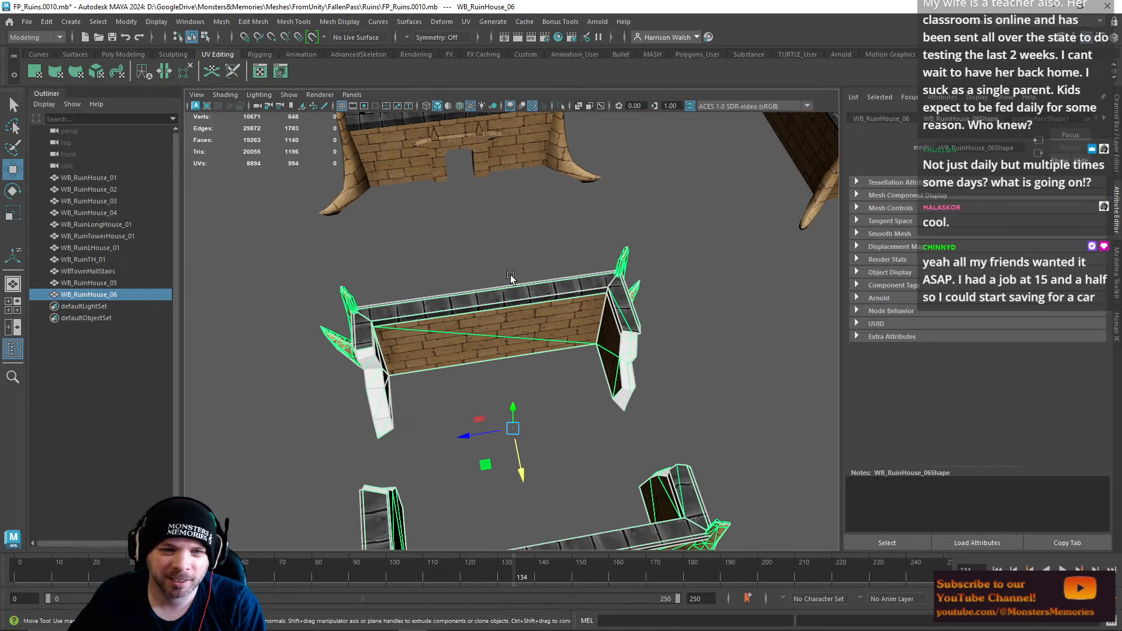
right_drag(503, 332, 501, 260)
click(495, 331)
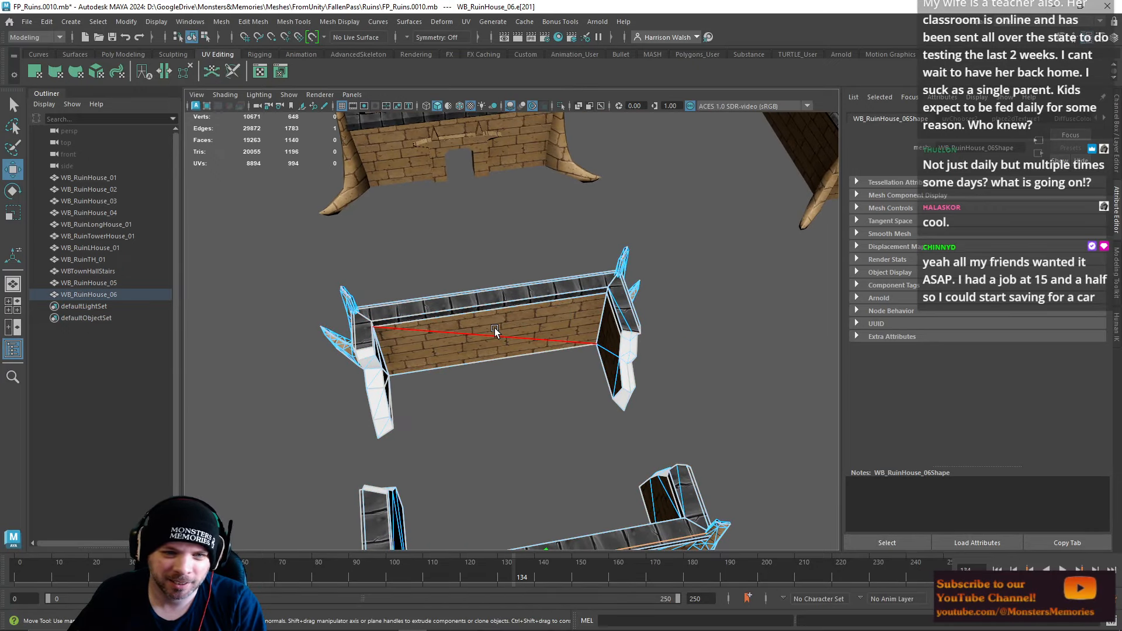
key(Delete)
Step: Delete the edge loop running beneath the dark trim on the long wall's inner brick face
scroll(421, 292, up, 5)
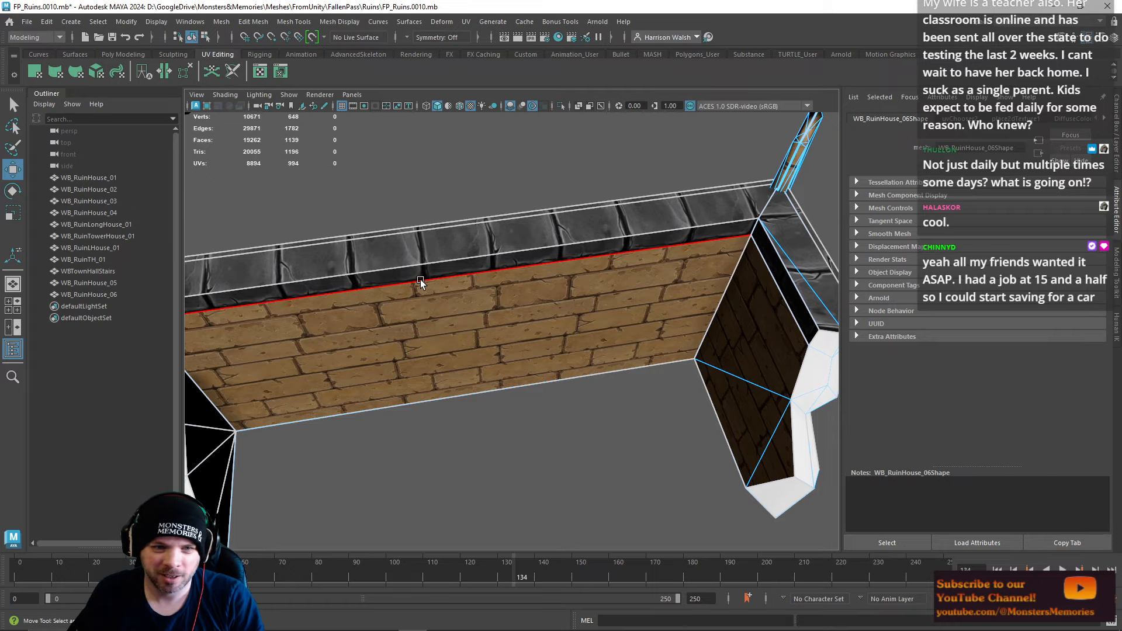
double_click(421, 283)
alt+drag(421, 283, 363, 298)
key(Delete)
key(ctrl+z)
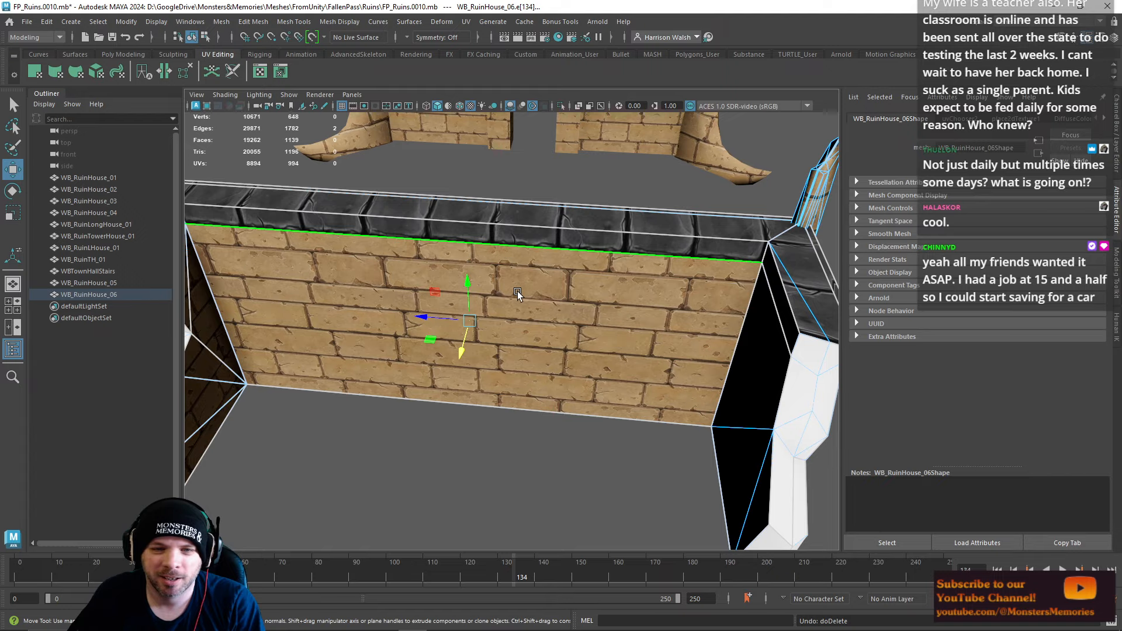
alt+drag(517, 294, 412, 292)
key(Delete)
alt+drag(416, 214, 511, 231)
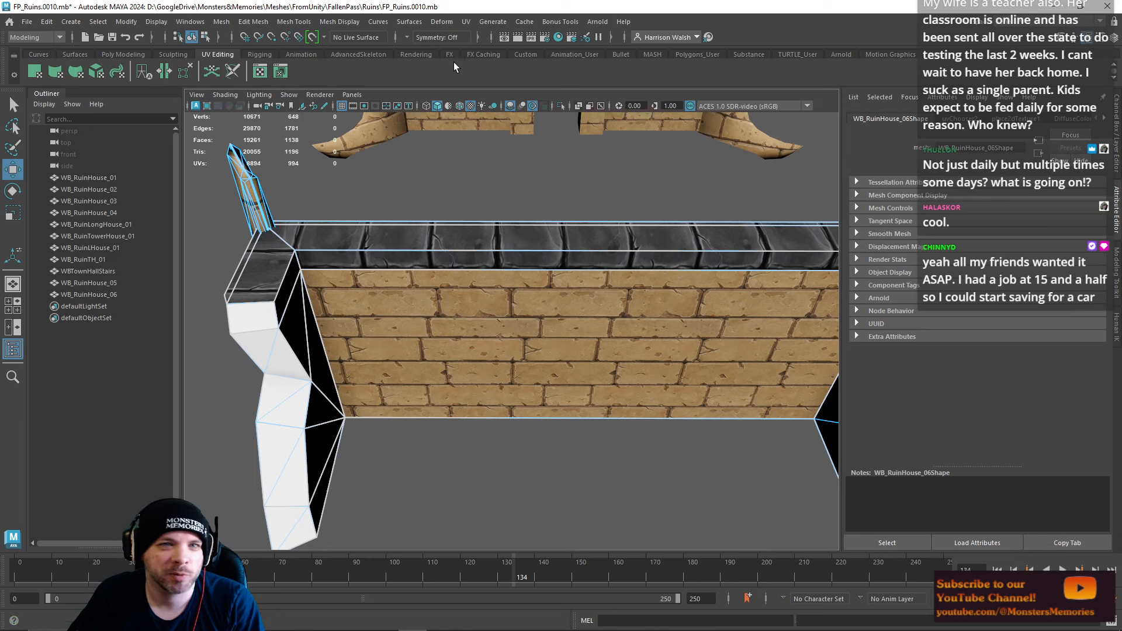
Step: Draw a jagged Multi-Cut line up the long wall's inner brick face, from its bottom edge to the dark trim
click(132, 53)
click(848, 71)
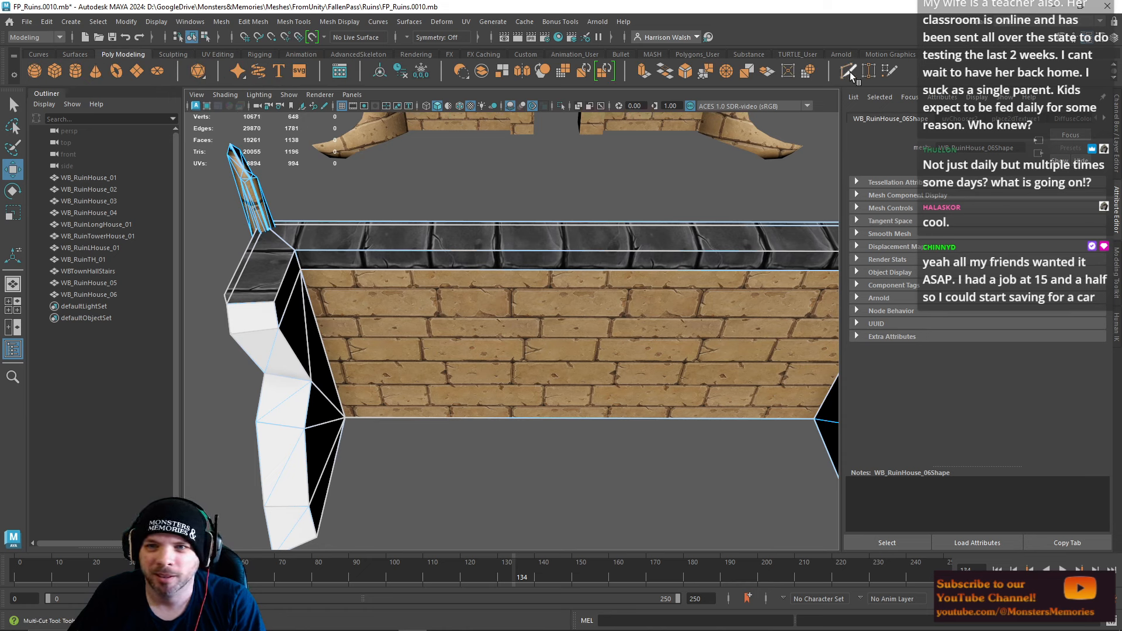
click(507, 418)
alt+drag(506, 335, 509, 411)
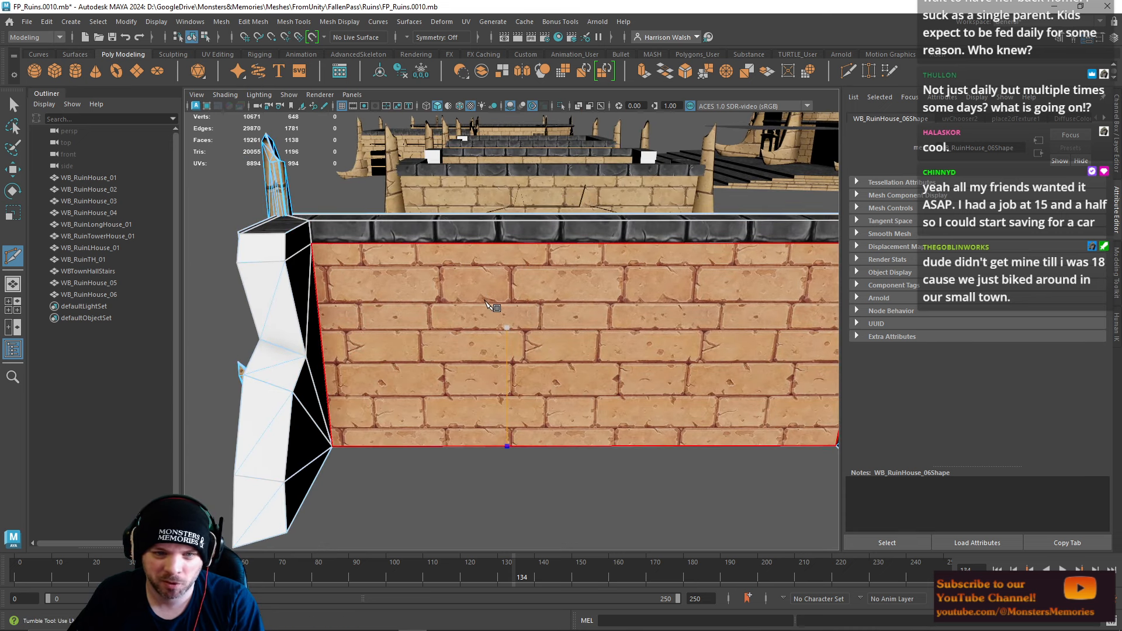
click(512, 446)
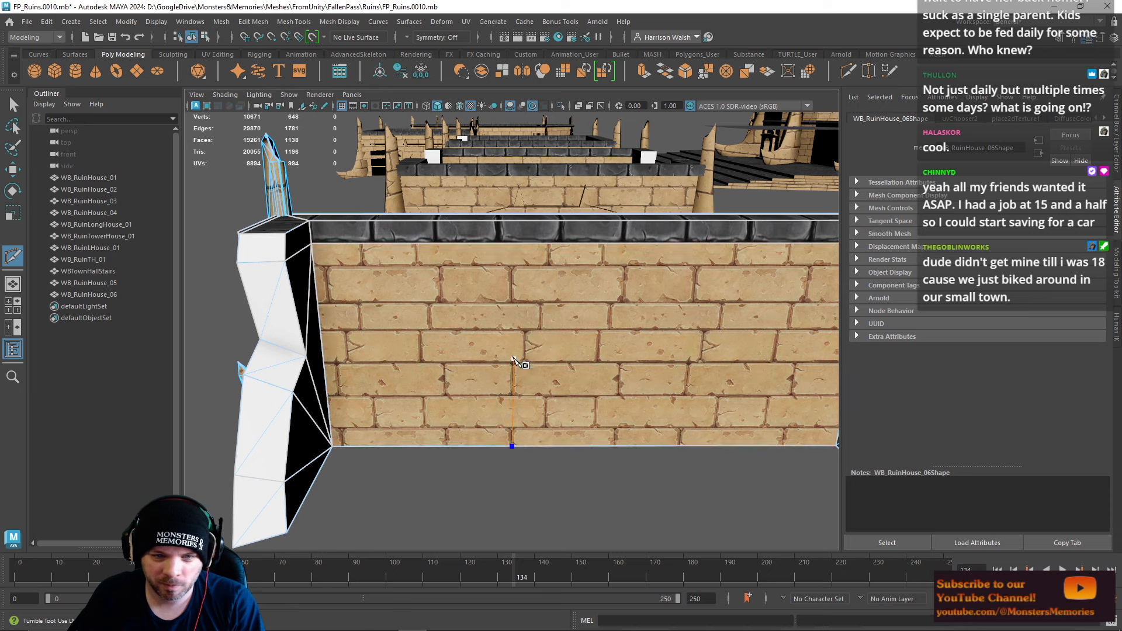
click(511, 328)
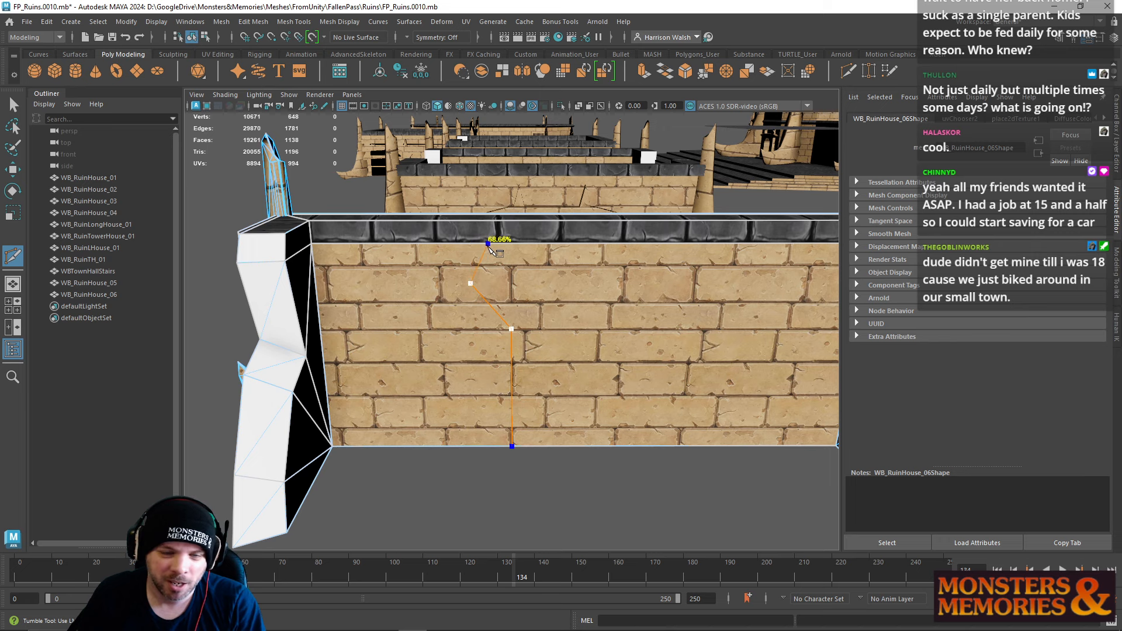
click(490, 245)
Step: Continue the cut over the dark trim to the upper edge of the outer brick face and apply it
click(491, 221)
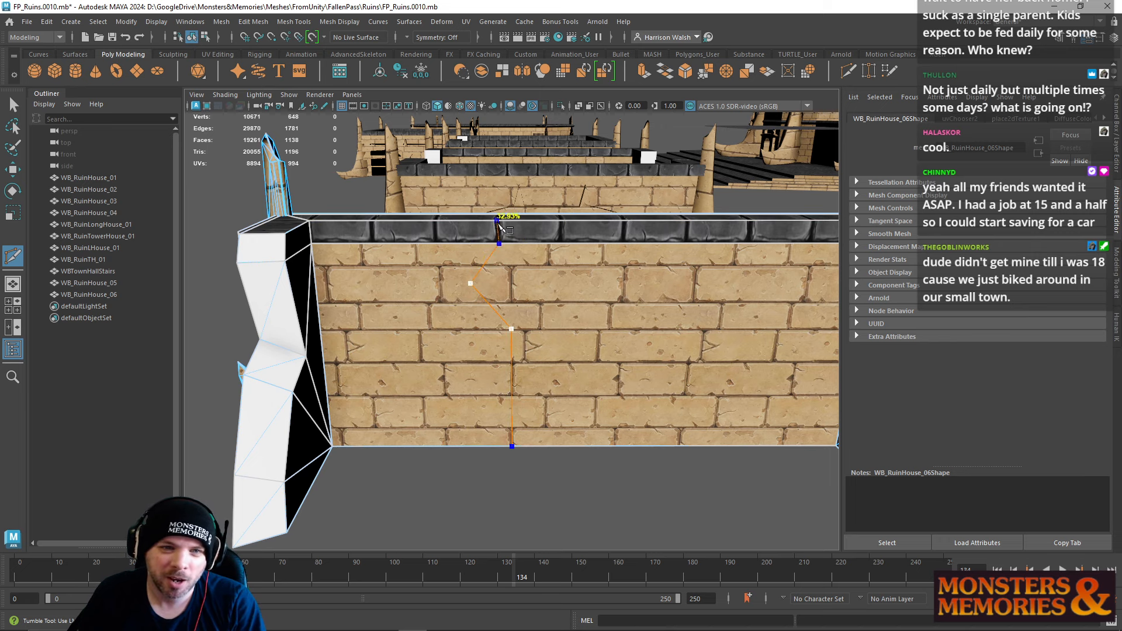
alt+drag(504, 231, 350, 208)
click(496, 254)
alt+right_drag(508, 254, 537, 270)
alt+drag(525, 264, 526, 212)
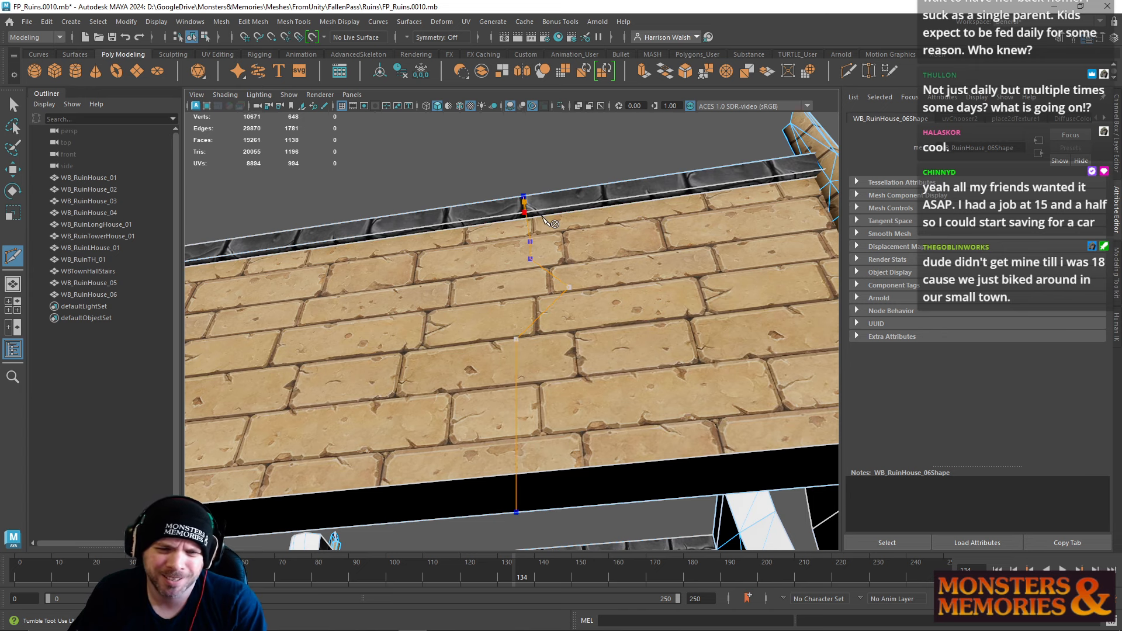
alt+right_drag(601, 228, 608, 352)
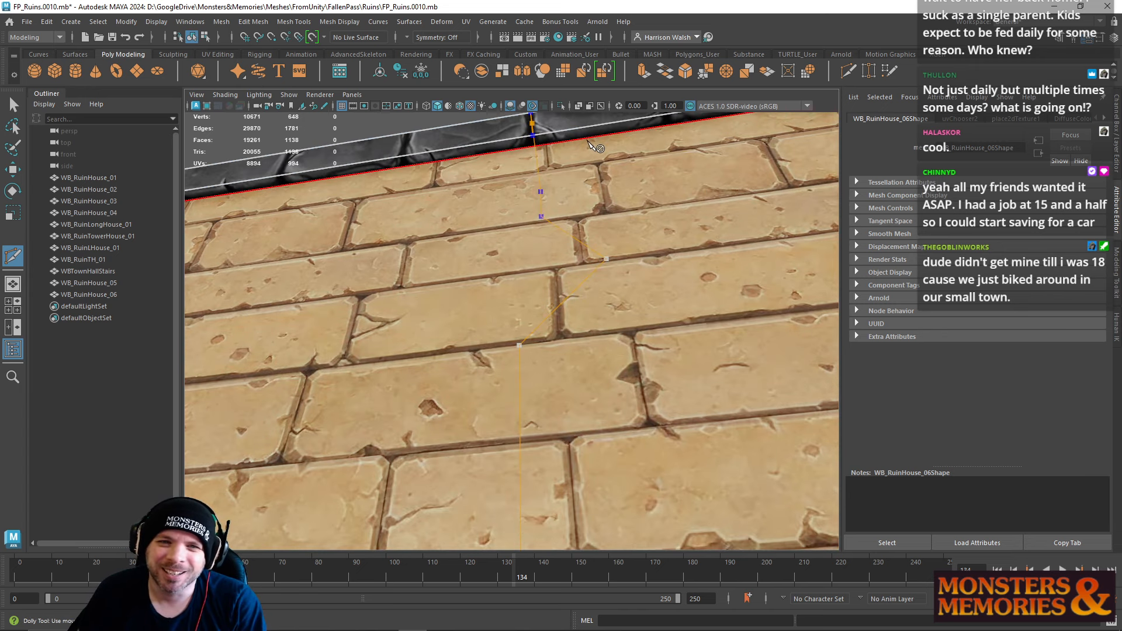
click(534, 147)
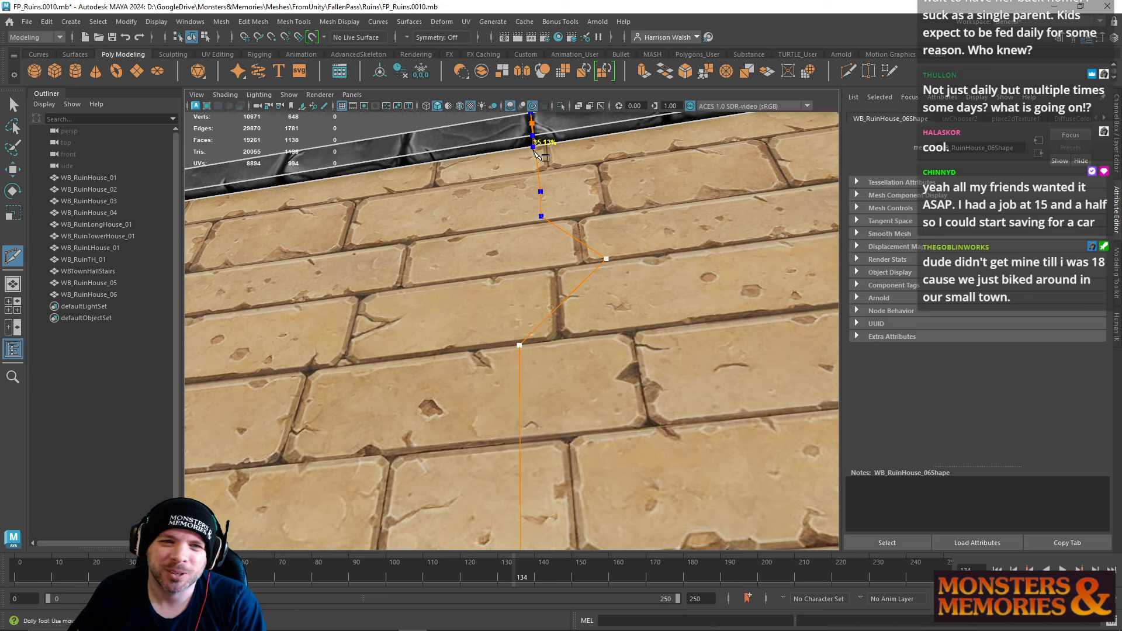
key(Return)
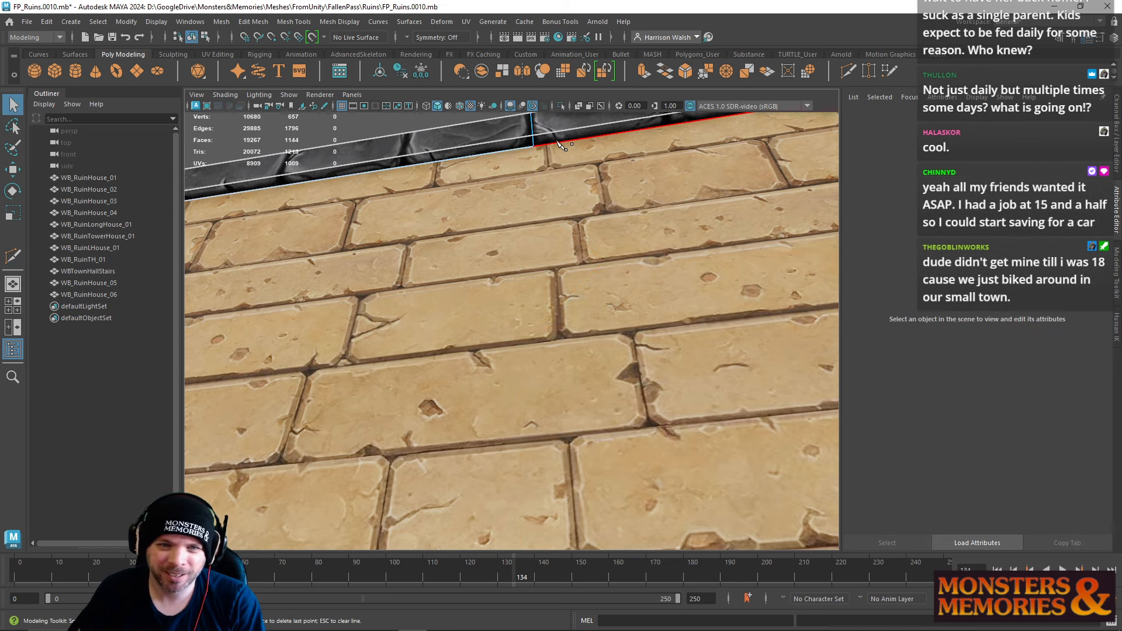
Step: Cut a matching jagged line down the long wall's outer brick face, from the trim cut to the bottom edge
click(534, 146)
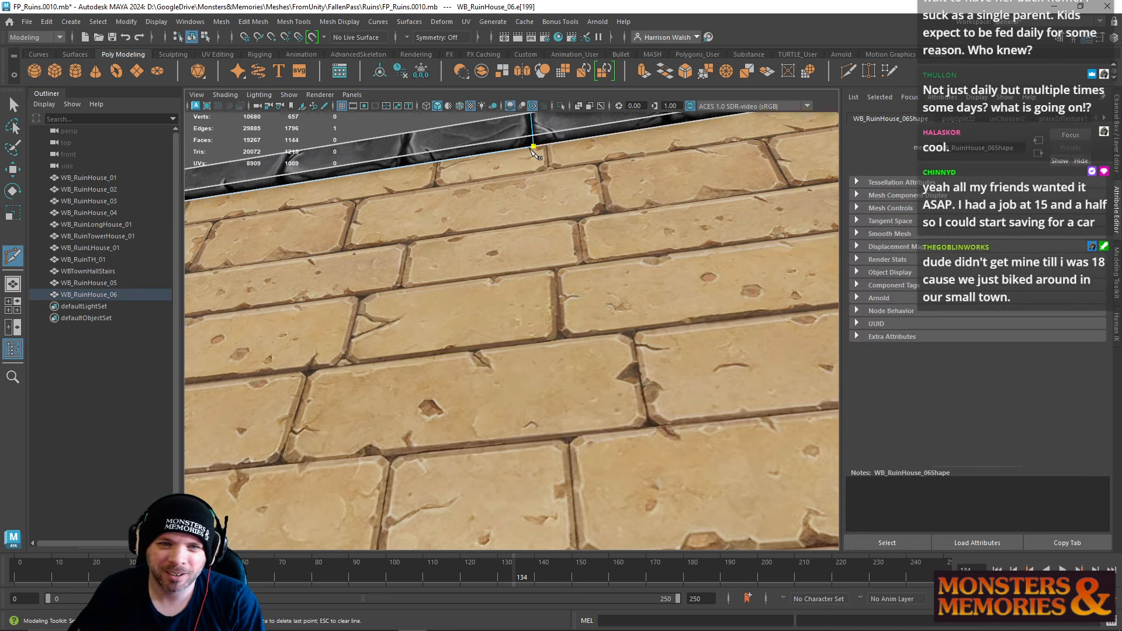
alt+right_drag(604, 295, 601, 266)
alt+drag(601, 266, 509, 269)
click(532, 255)
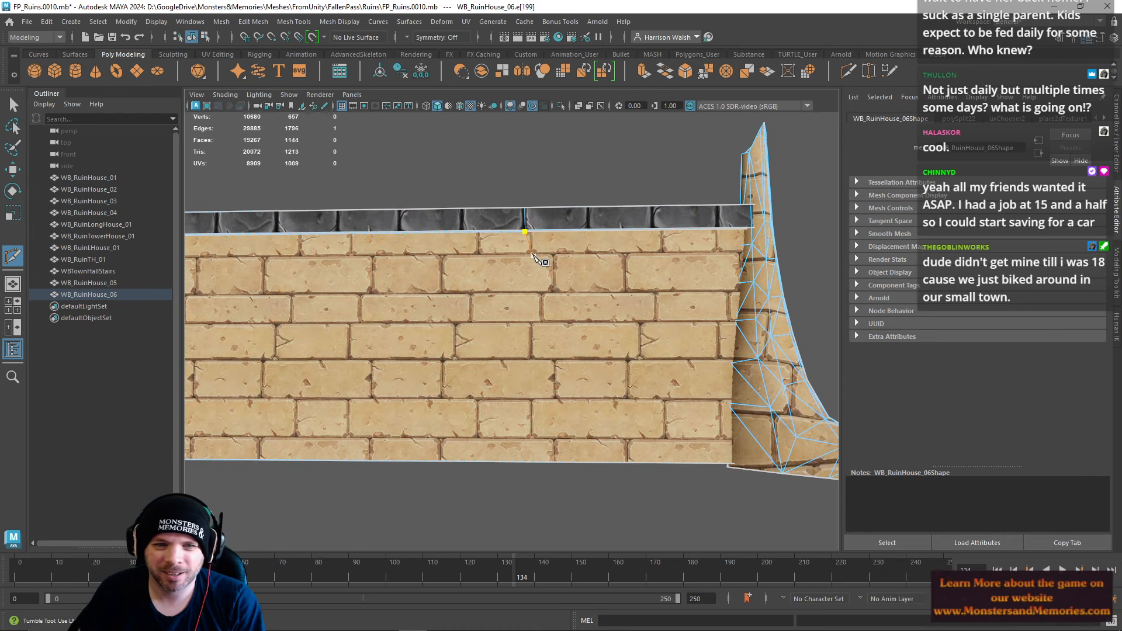
click(546, 323)
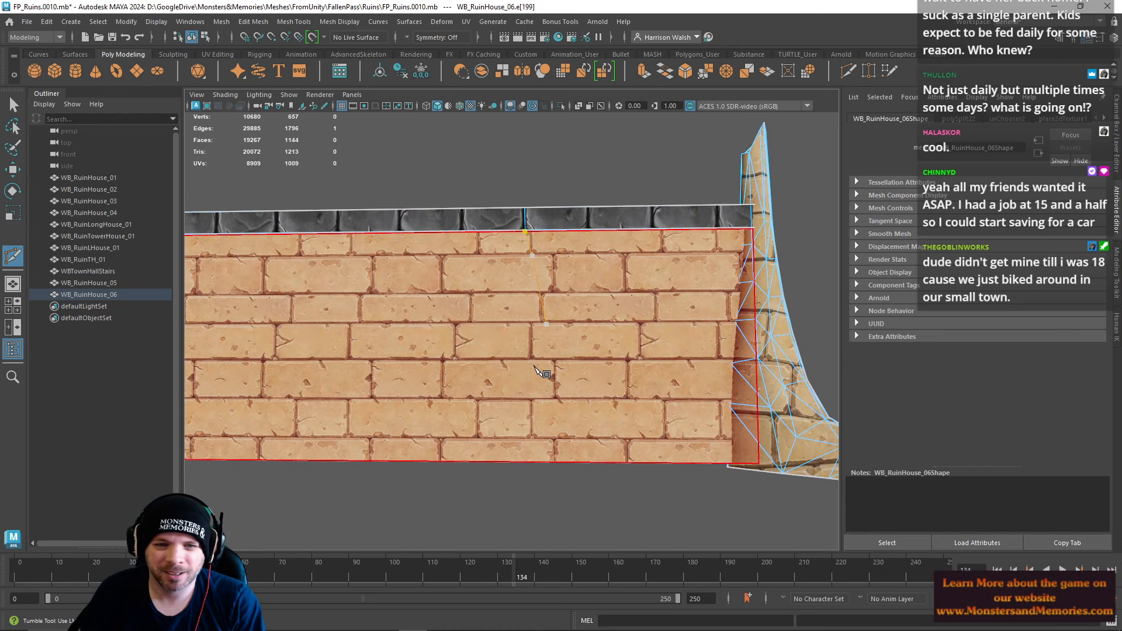
click(501, 362)
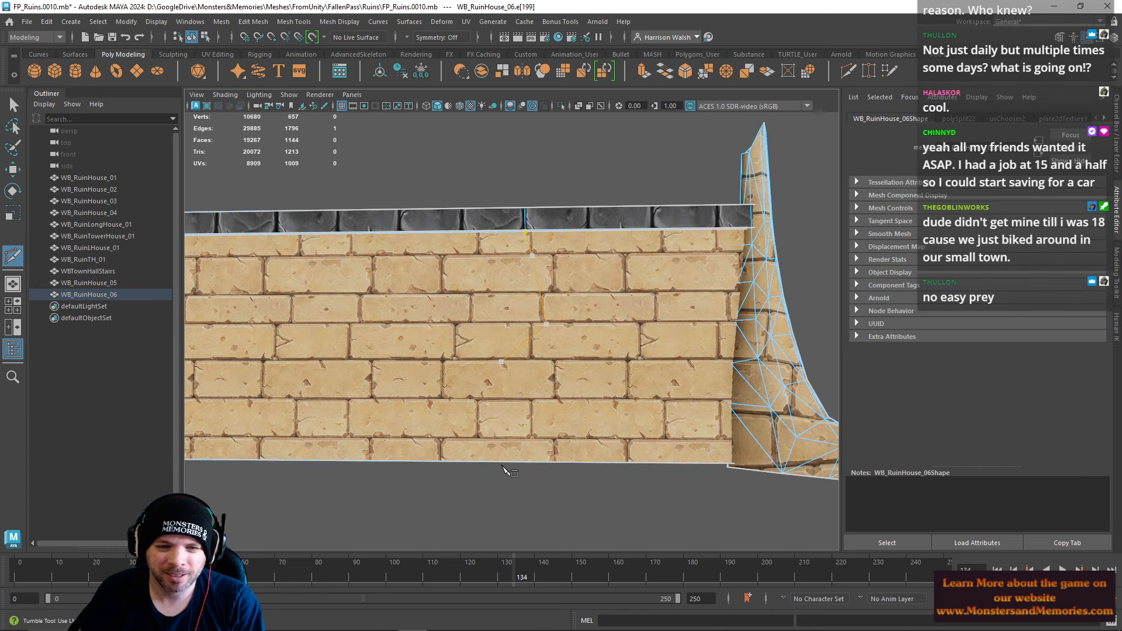
alt+drag(511, 466, 504, 380)
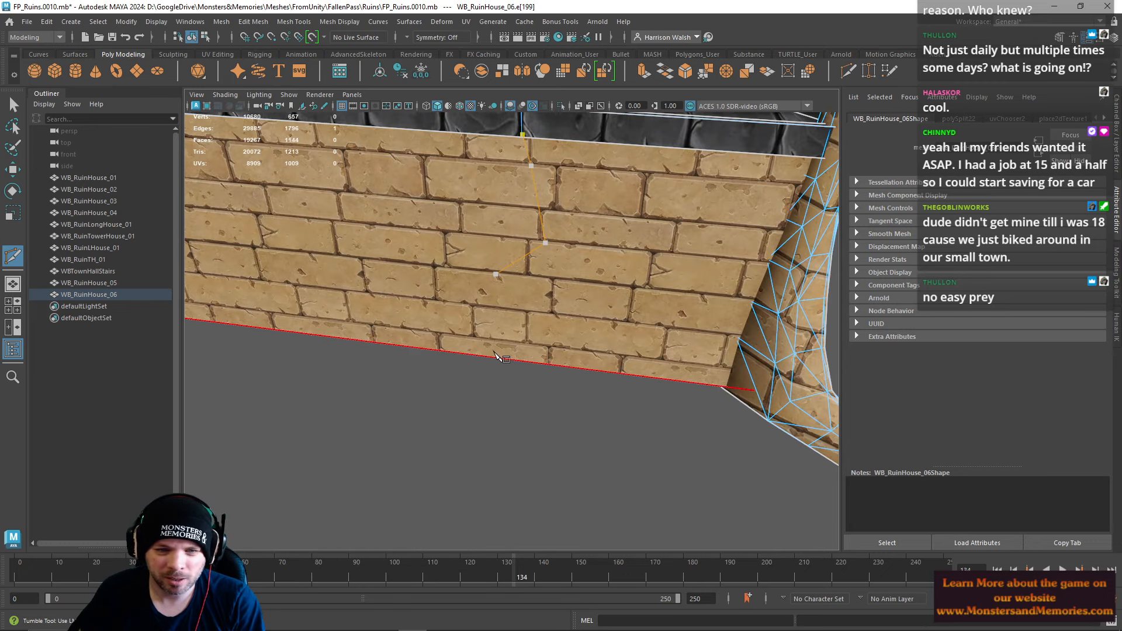
click(496, 356)
key(Return)
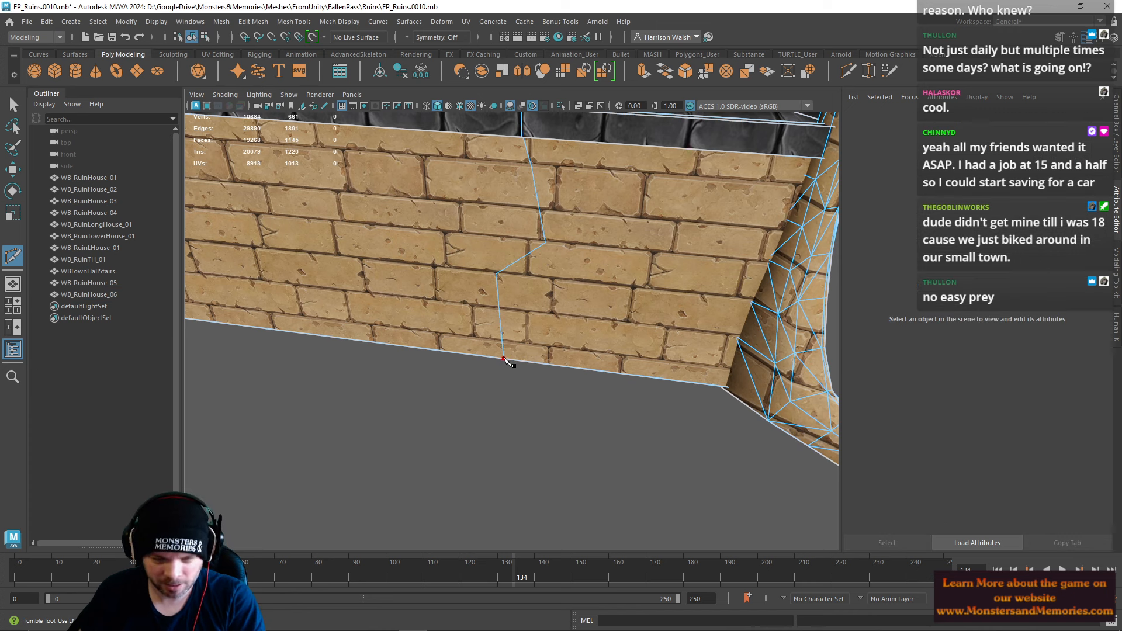
Step: Cut an edge across the outer brick face from the jagged line's middle bend to the wall's lower corner
alt+middle_drag(467, 330, 643, 345)
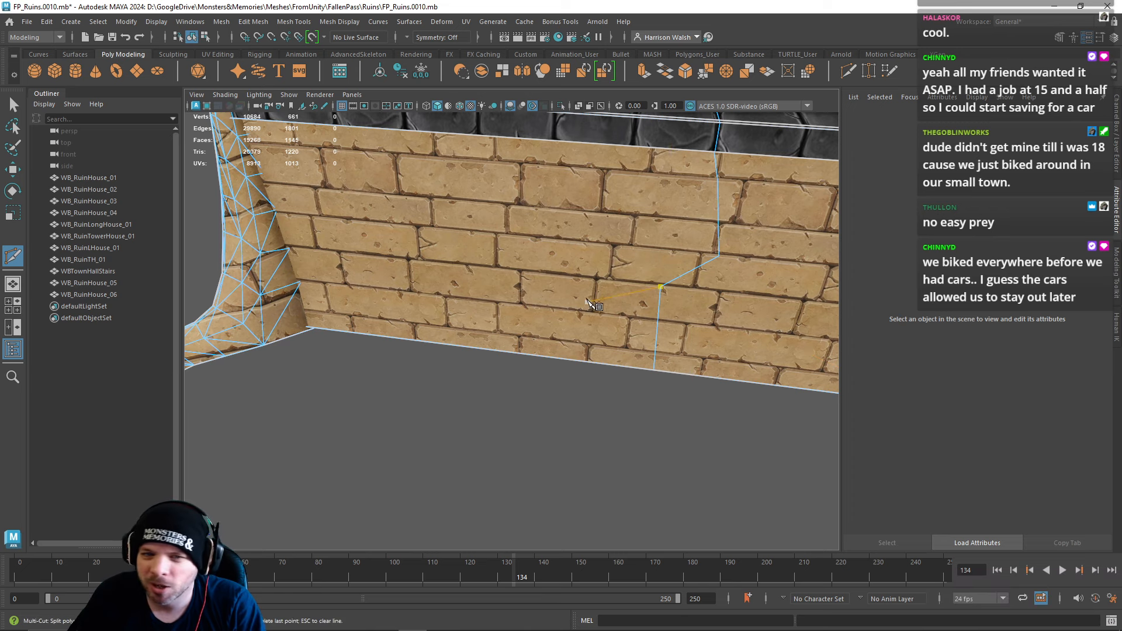
alt+middle_drag(546, 282, 363, 263)
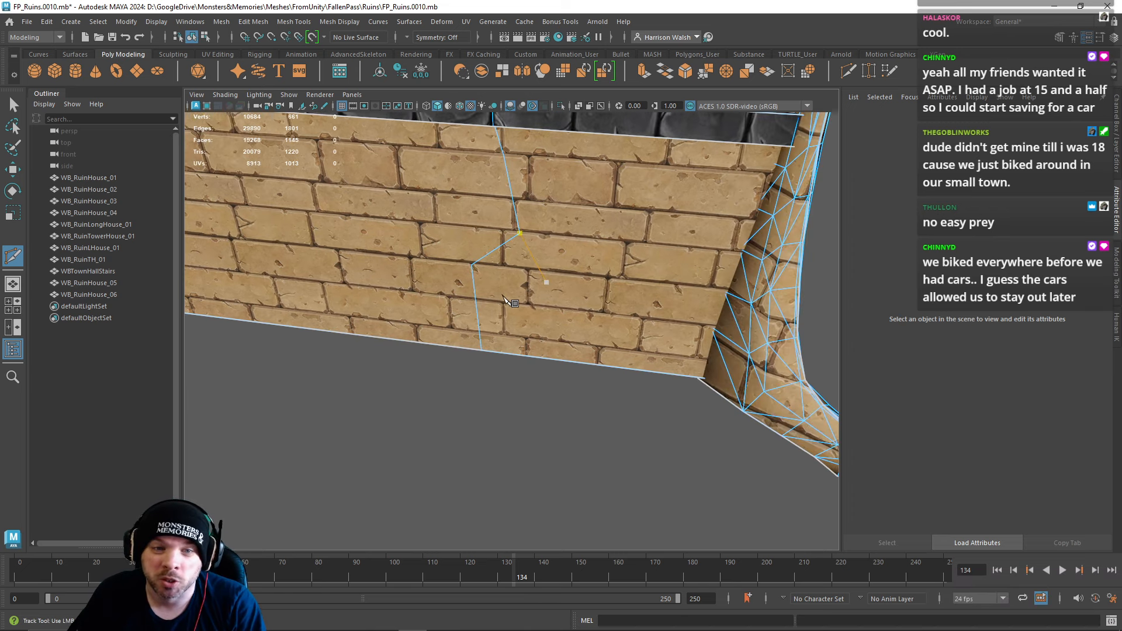
click(520, 233)
click(730, 381)
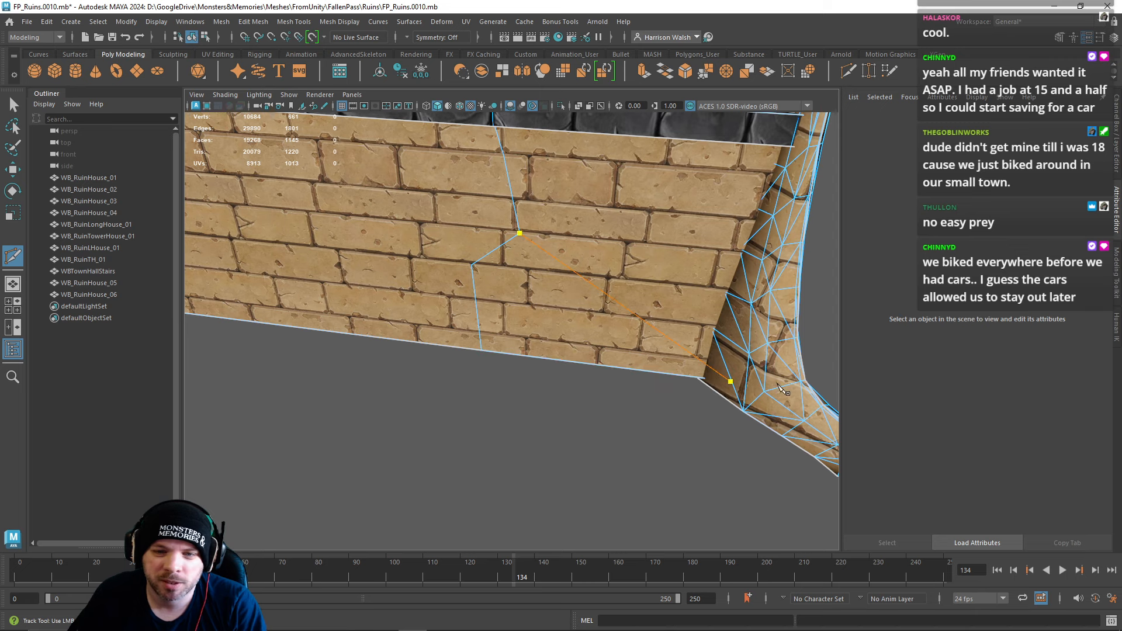
key(q)
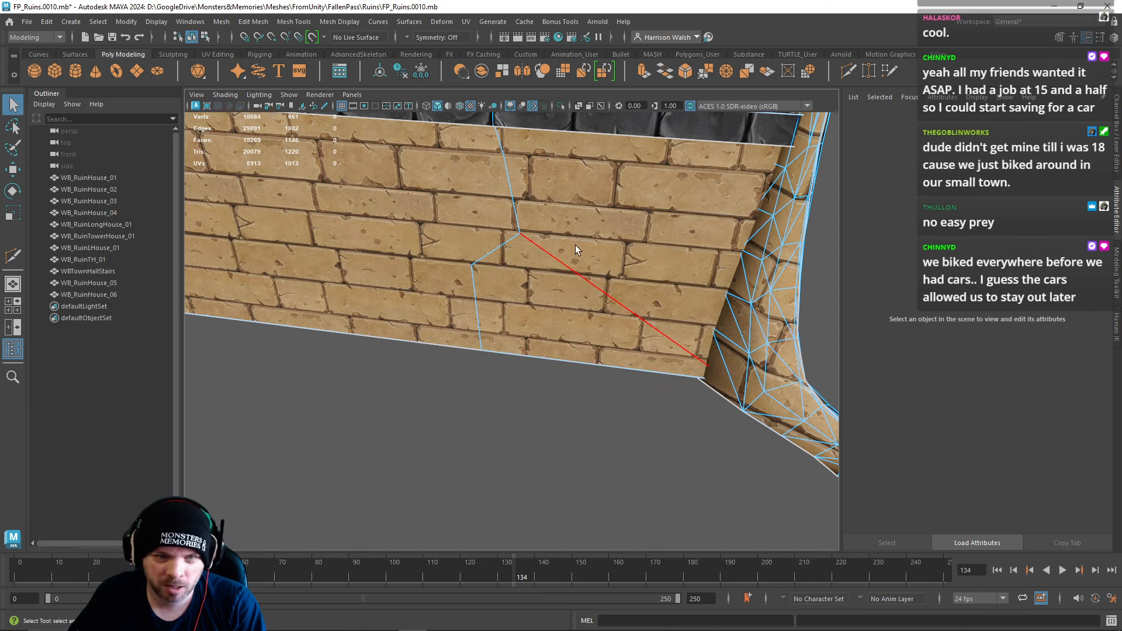
Step: Cut edges on the outer brick face joining the jagged line's upper point to the upper corner and its middle bend to its bottom end
key(ctrl+shift+x)
alt+drag(536, 196, 572, 124)
alt+middle_drag(572, 124, 580, 180)
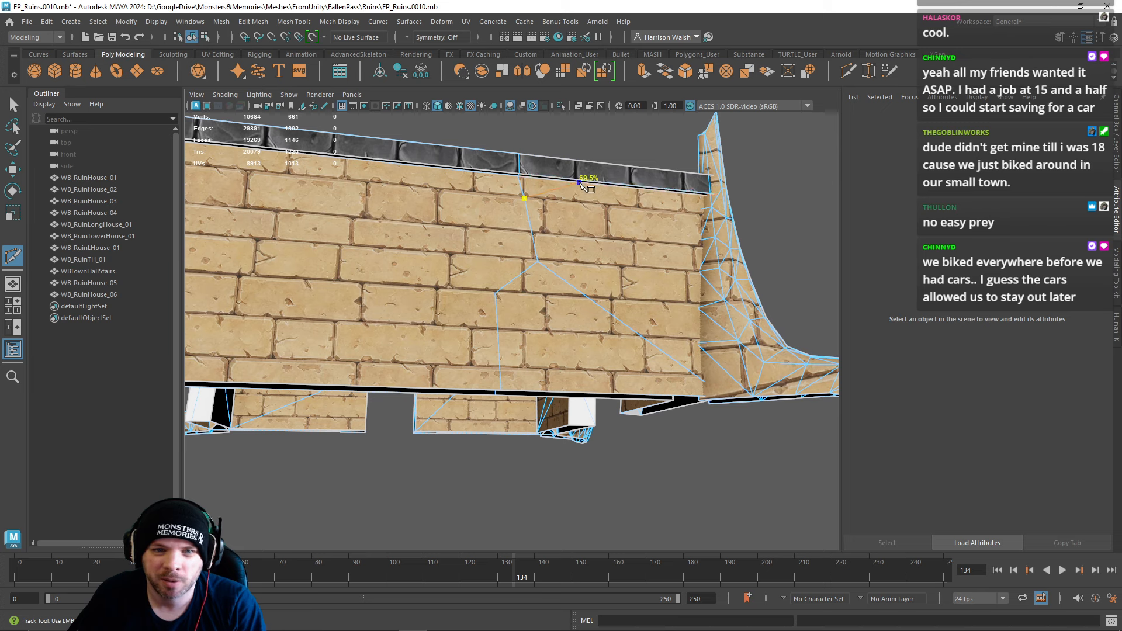
click(710, 196)
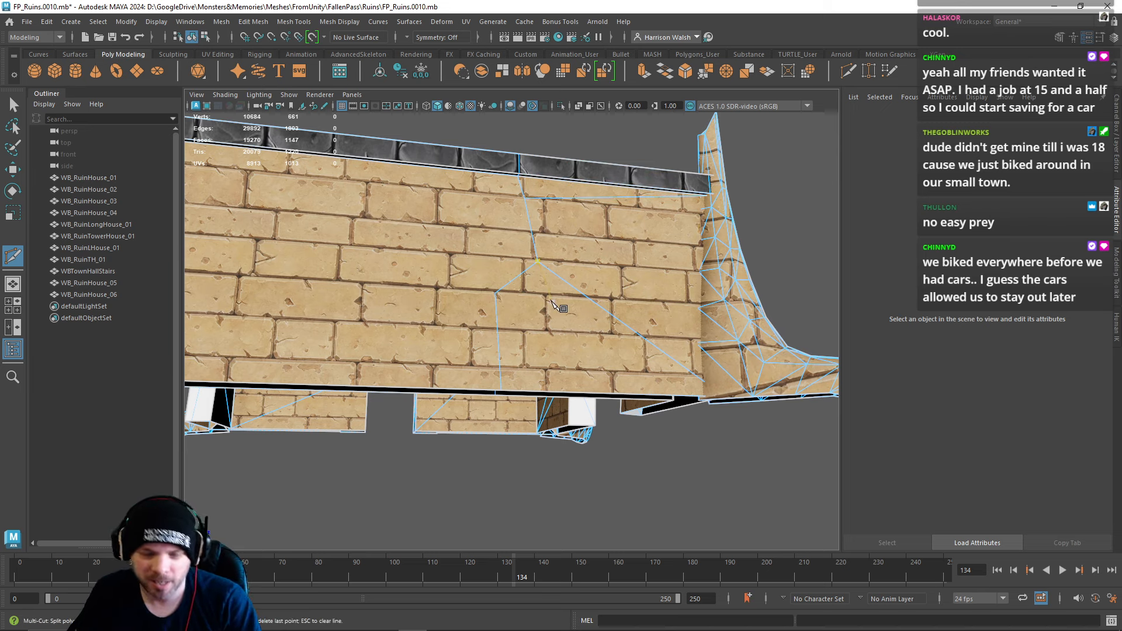
key(q)
key(g)
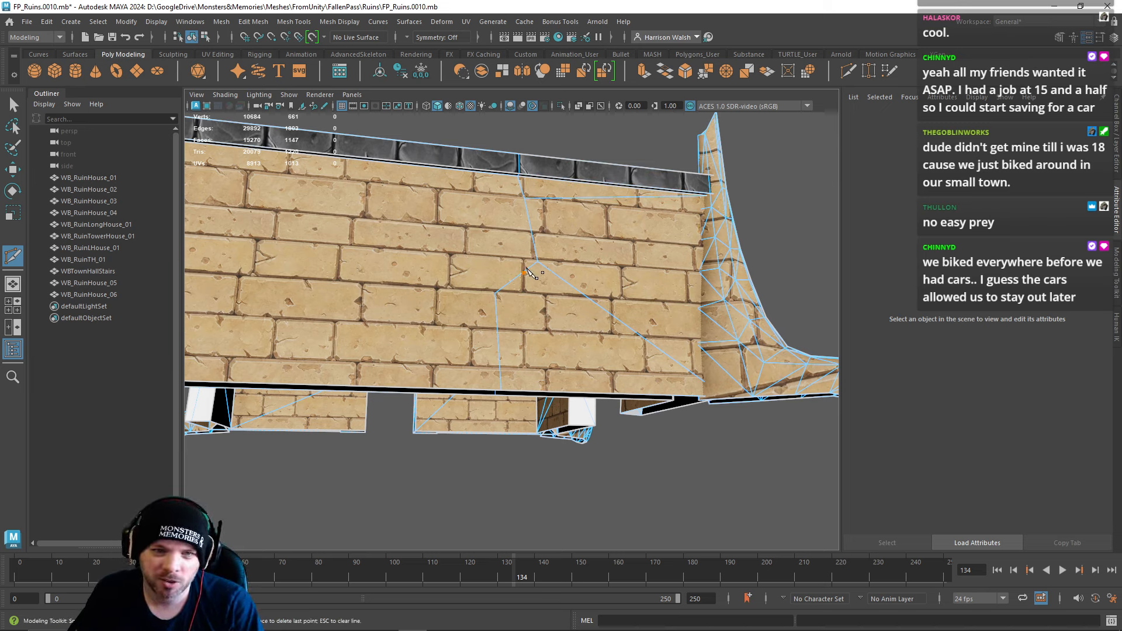
click(538, 261)
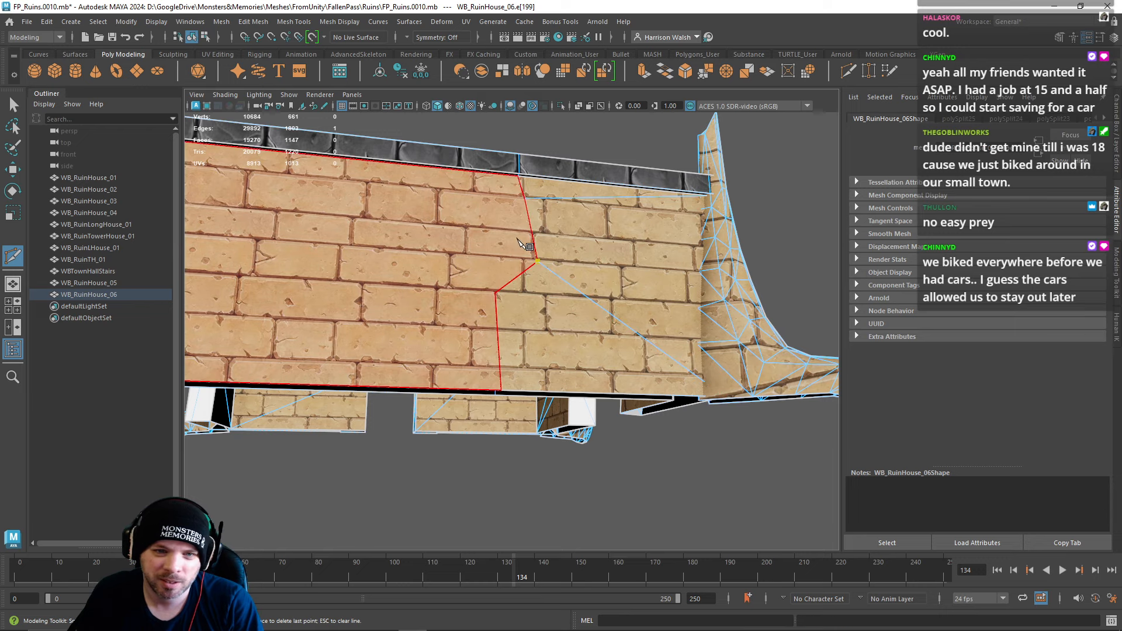
click(502, 388)
key(Return)
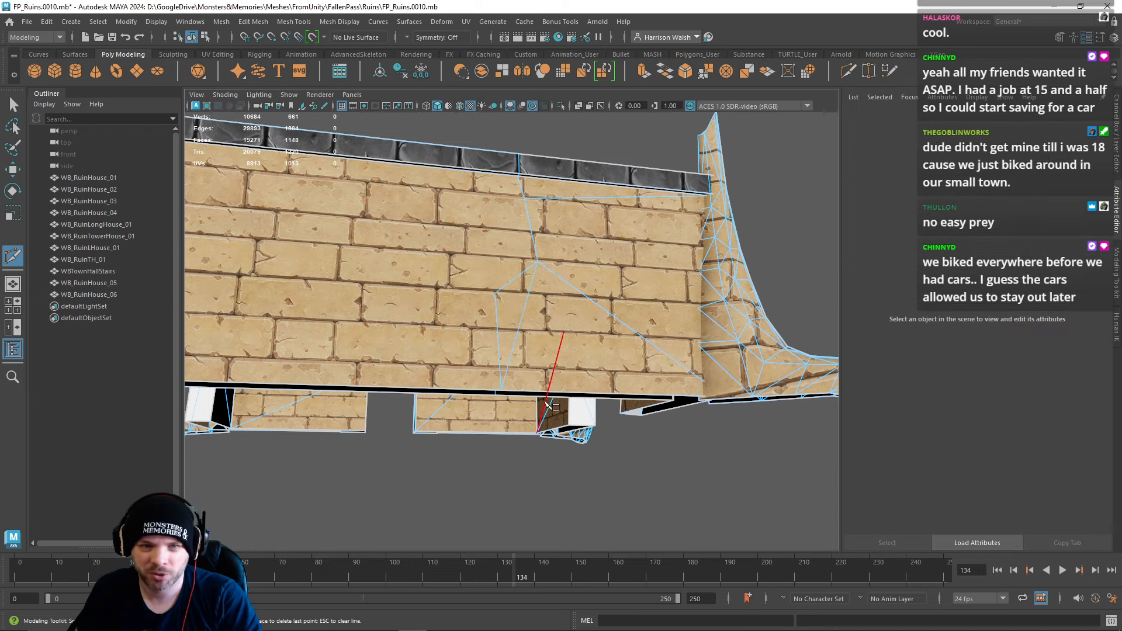
Step: Cut edges on the inner brick face joining the jagged line's two bends to the wall's upper and lower inside corners
alt+drag(610, 279, 476, 242)
drag(467, 143, 323, 165)
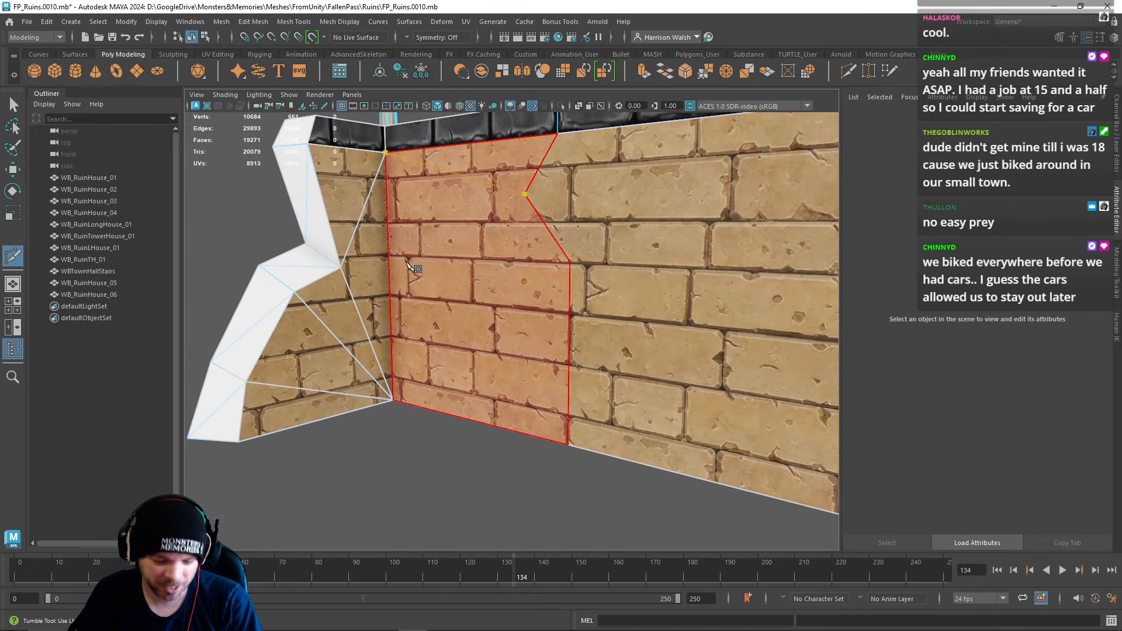
key(q)
key(ctrl+shift+x)
click(569, 262)
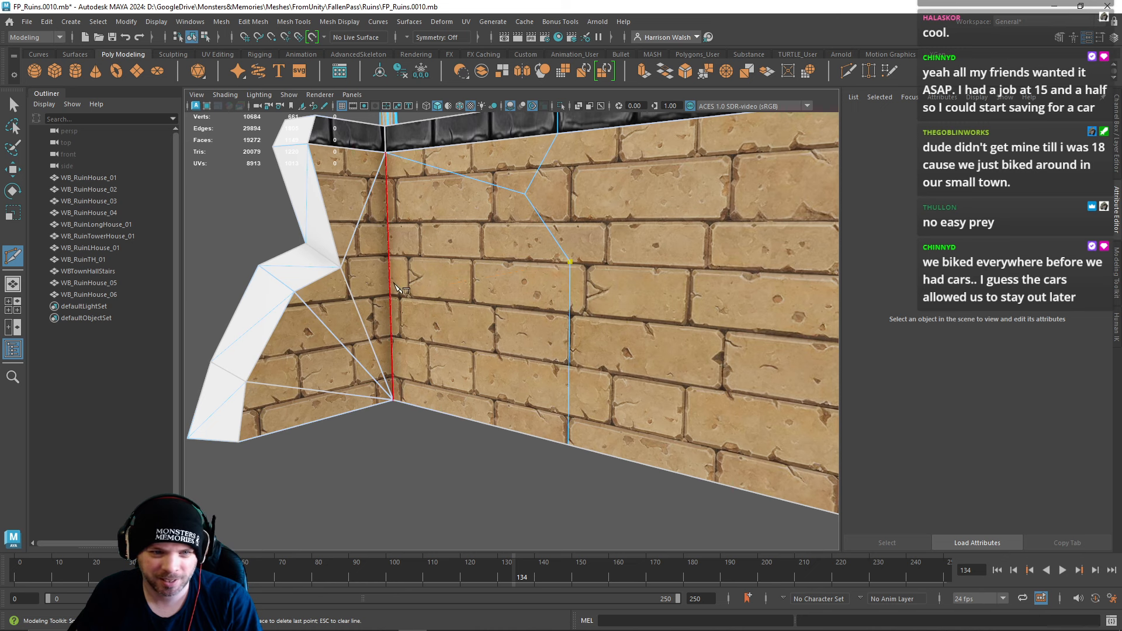
click(393, 400)
key(q)
Step: Stitch the UVs together along the diagonal edges of the adjoining broken side wall's inner brick face
key(w)
right_drag(359, 298, 360, 260)
click(354, 233)
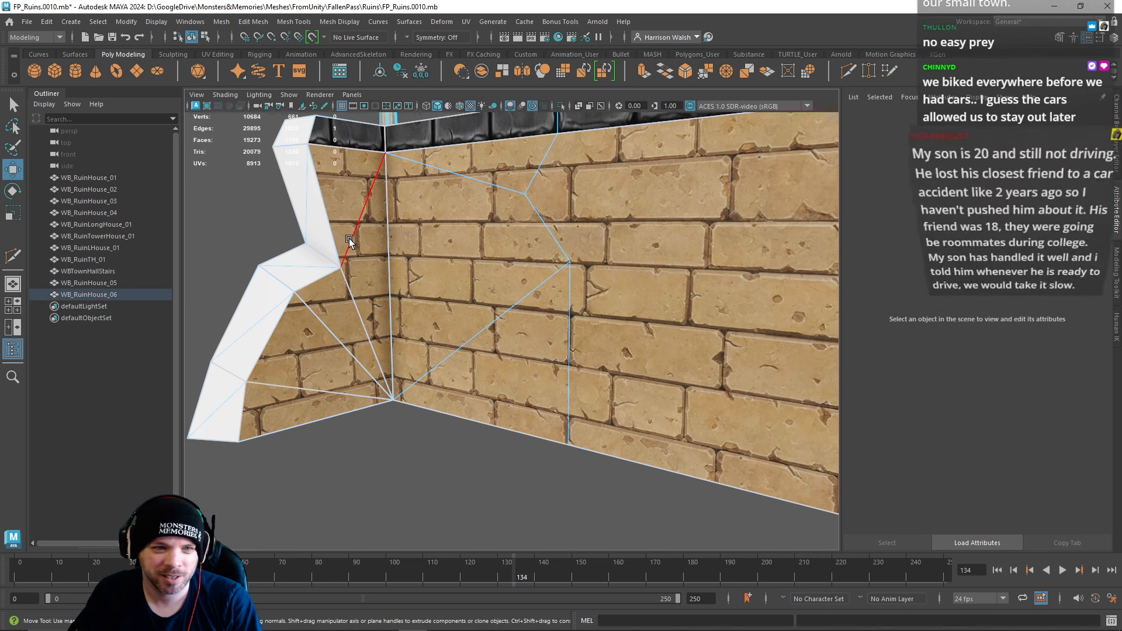
shift+click(352, 304)
shift+click(344, 346)
shift+click(318, 391)
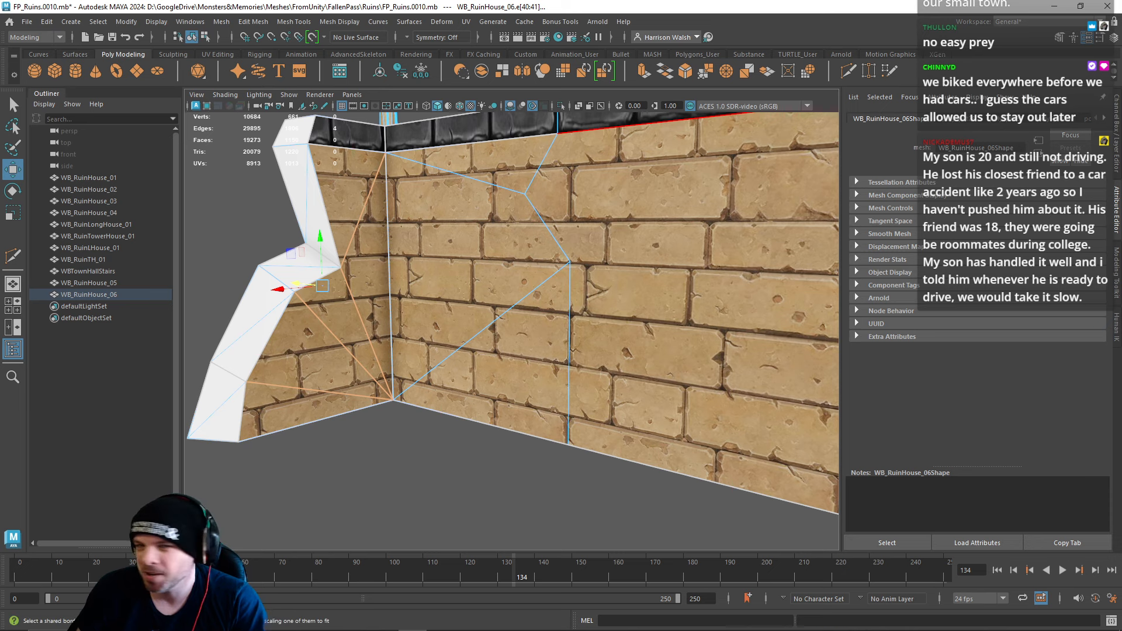
Step: Stitch the UVs together along the diagonal edges of the same side wall's outer brick face
alt+drag(432, 384, 608, 351)
click(616, 343)
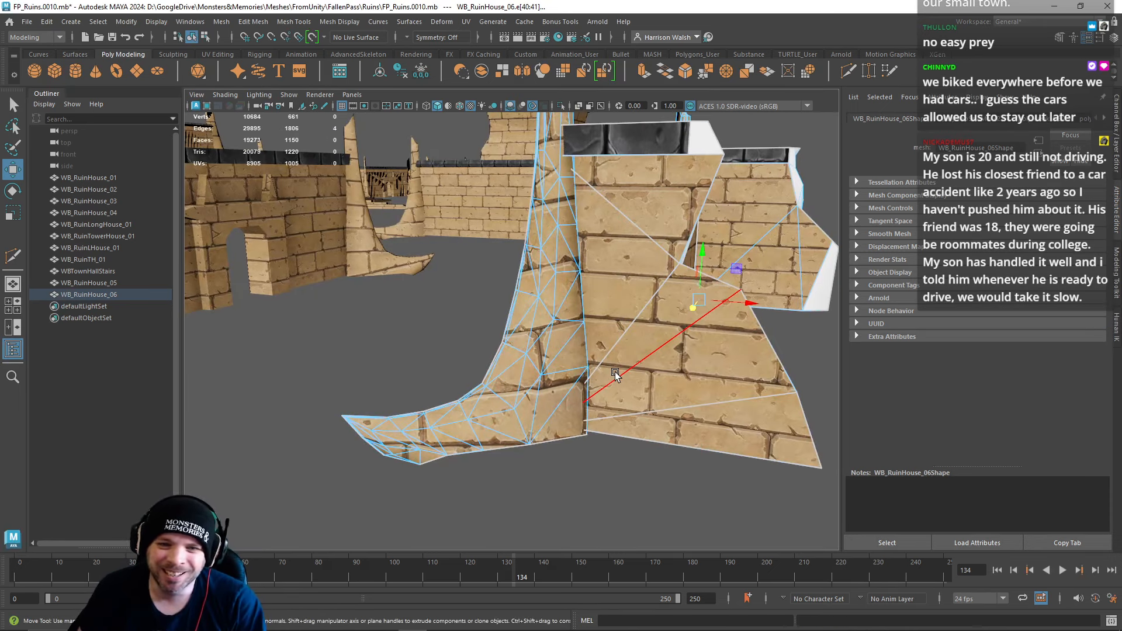
click(639, 217)
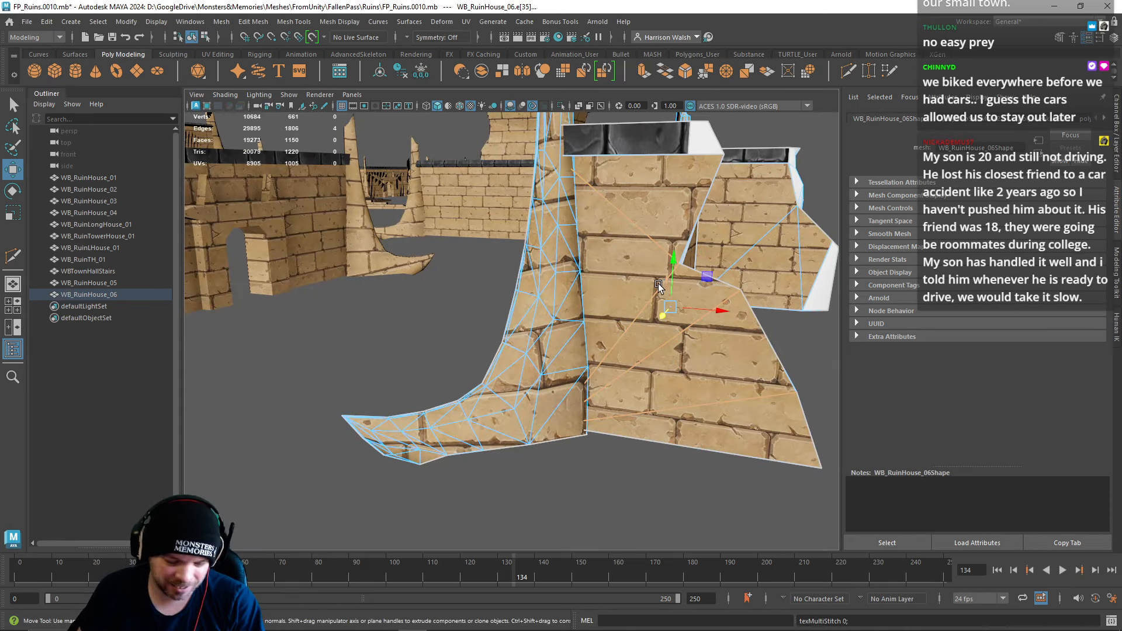
key(g)
Step: Place a second jagged Multi-Cut line up the long wall's inner brick face, near the uncut end, and onto the dark cap
alt+drag(659, 286, 777, 310)
scroll(713, 338, up, 5)
alt+drag(690, 327, 337, 305)
scroll(714, 337, down, 5)
scroll(558, 343, down, 4)
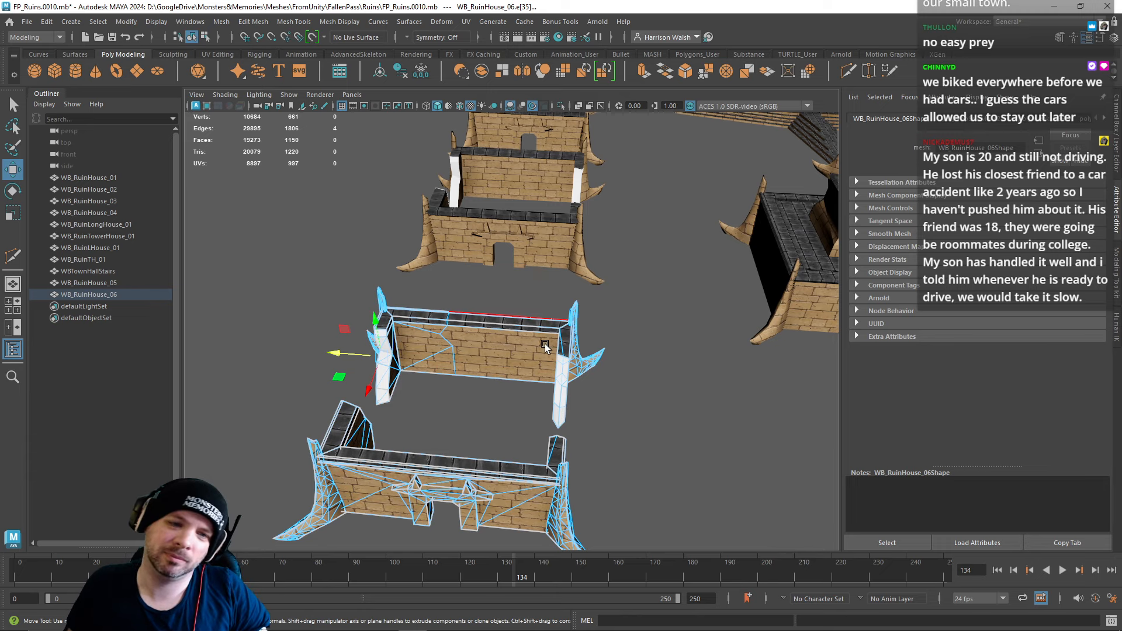
alt+drag(545, 344, 520, 352)
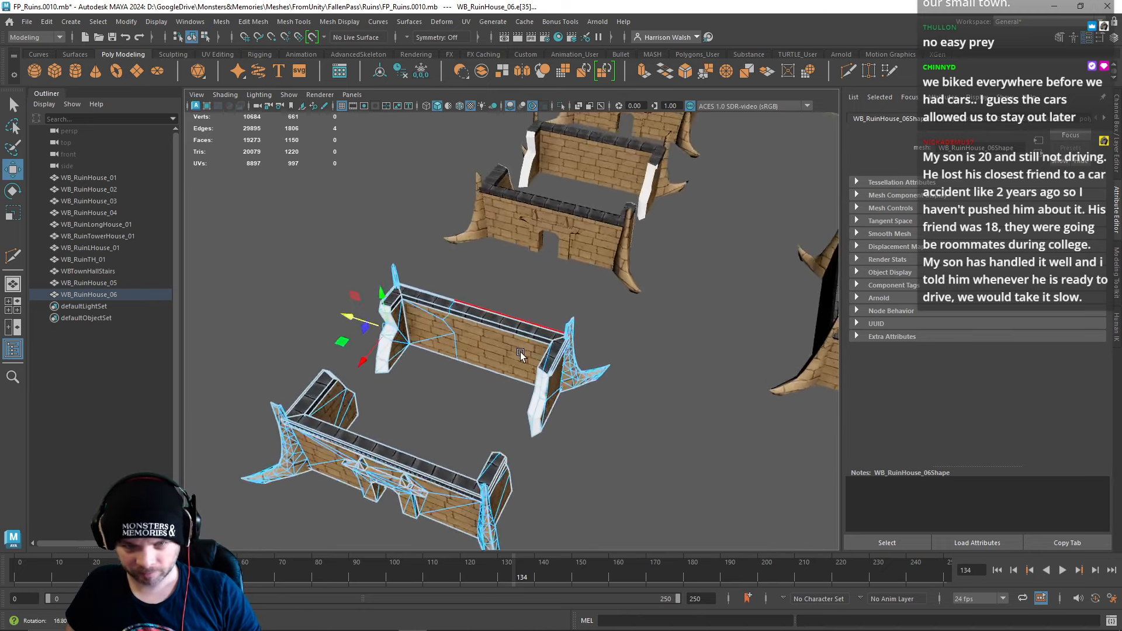
scroll(511, 356, up, 3)
scroll(511, 356, up, 2)
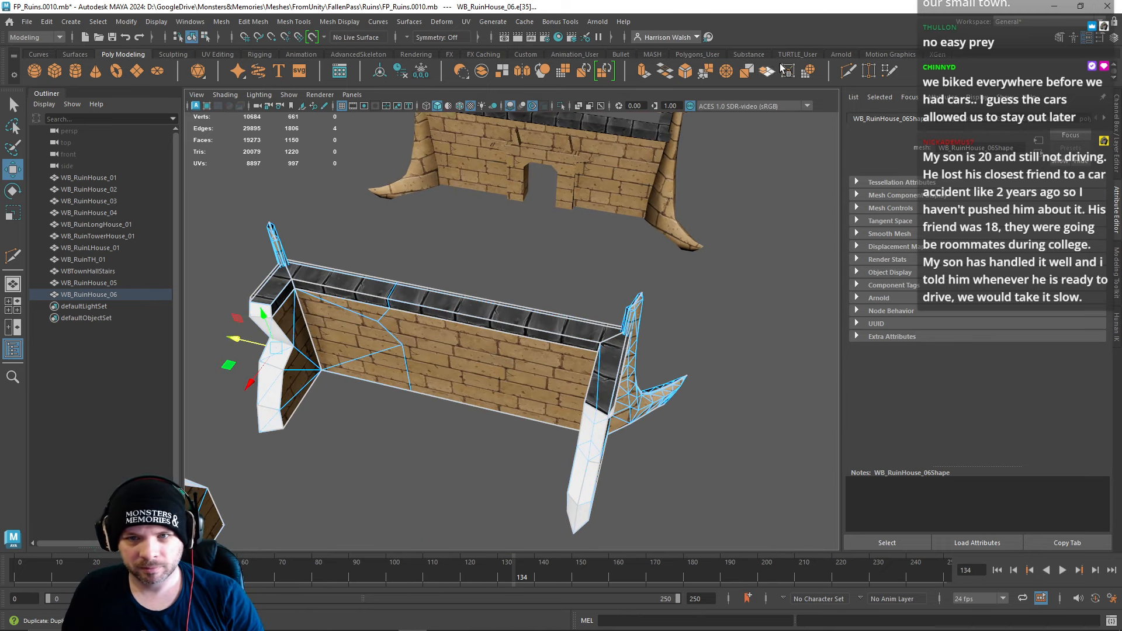
key(ctrl+shift+x)
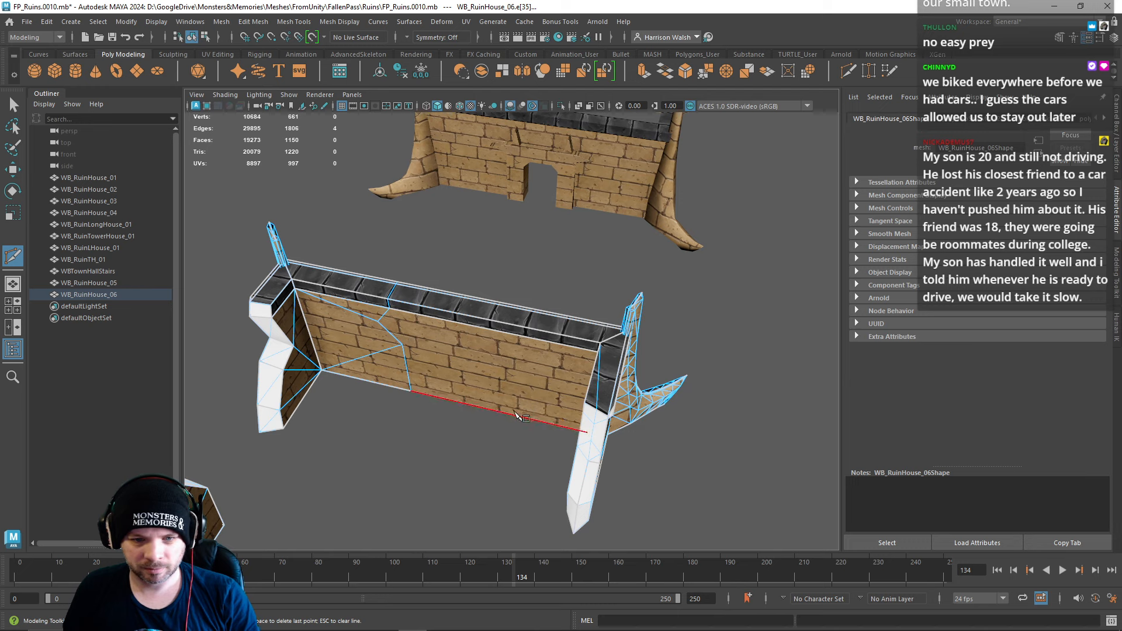
click(524, 375)
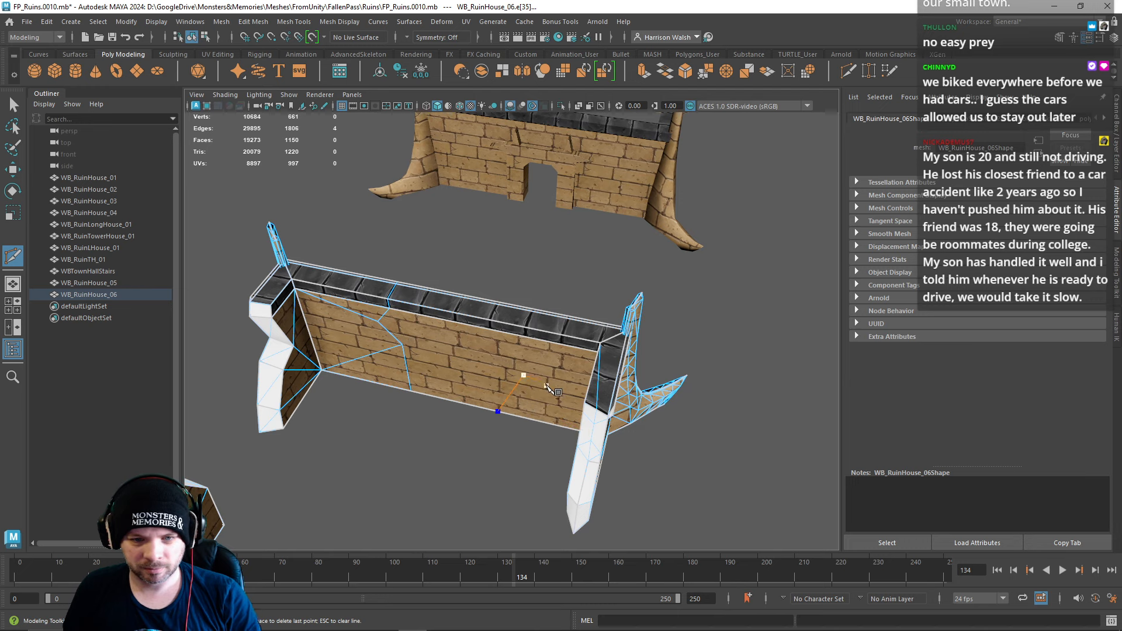
click(566, 337)
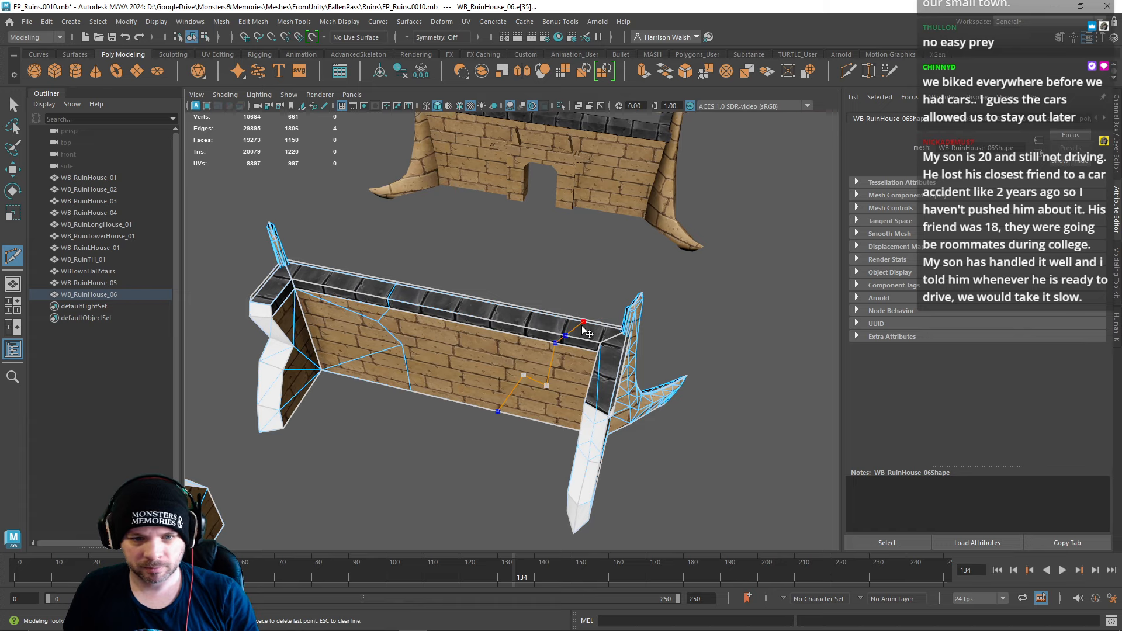
Step: Carry the second cut line across the top of the dark cap and down its outer side, and complete the cut
alt+drag(583, 327, 458, 347)
alt+right_drag(459, 347, 497, 368)
alt+middle_drag(497, 369, 566, 326)
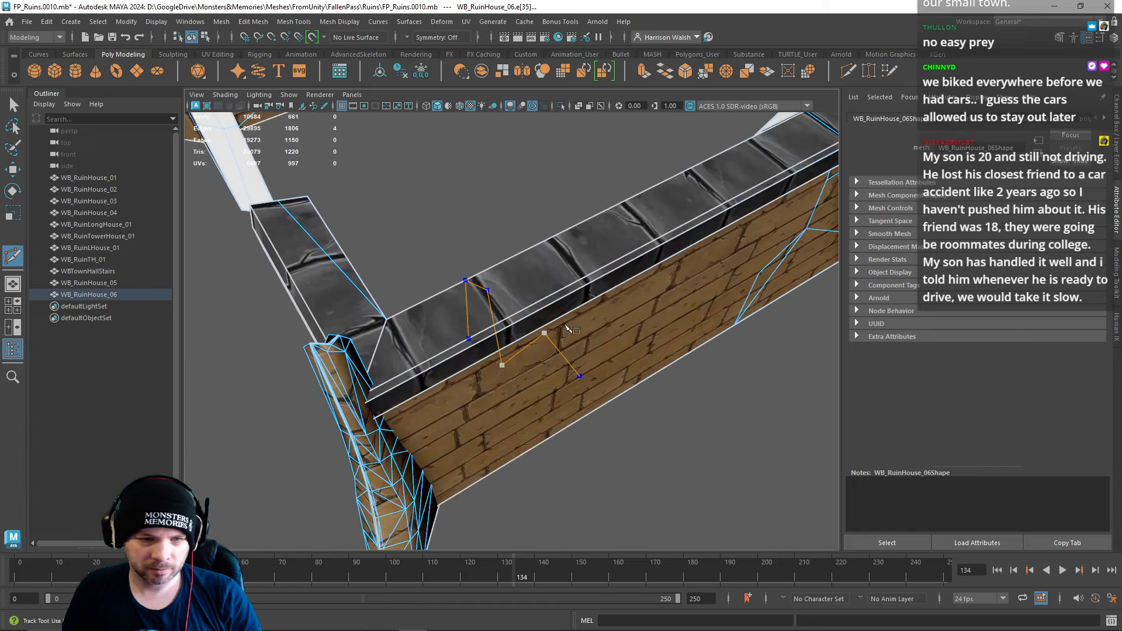
alt+drag(566, 328, 440, 318)
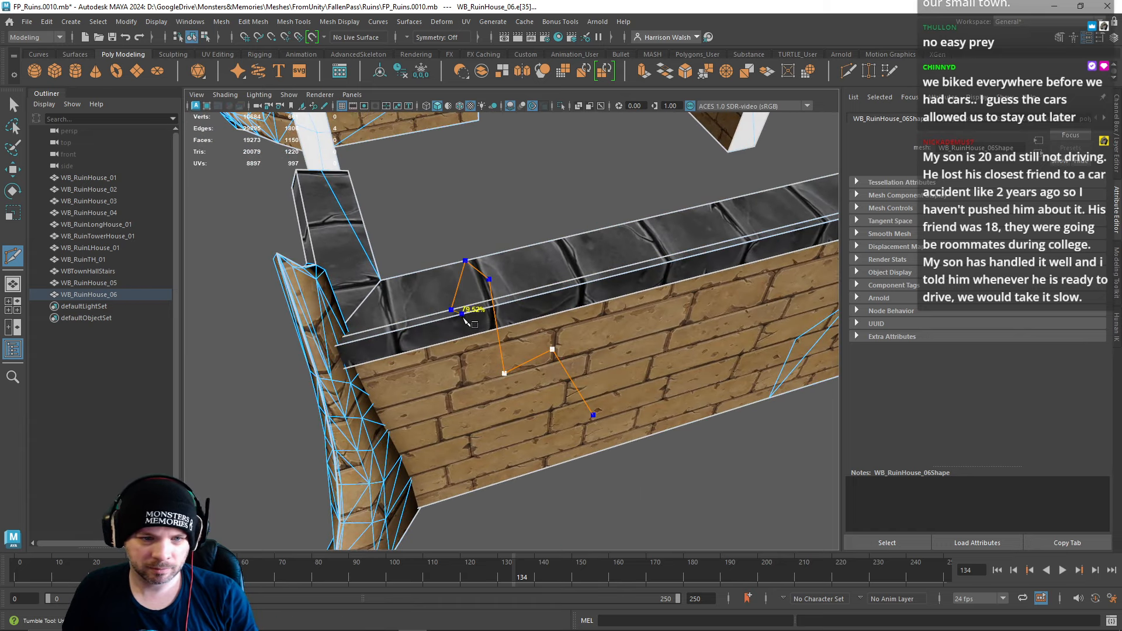
alt+drag(468, 335, 562, 308)
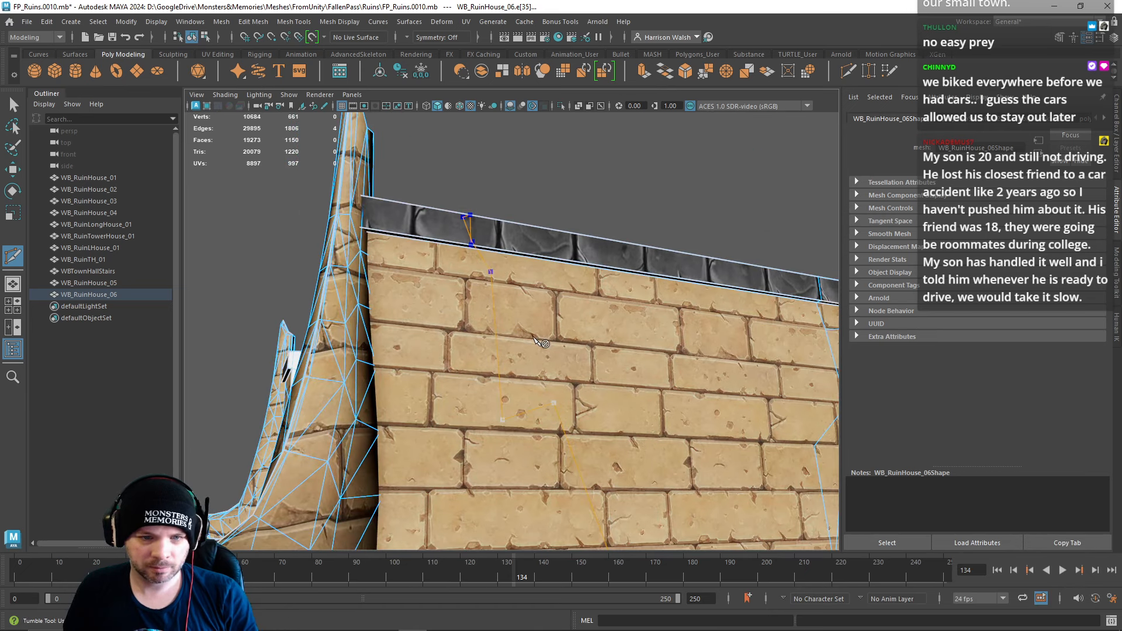
alt+right_drag(483, 248, 521, 260)
scroll(529, 266, down, 5)
key(Return)
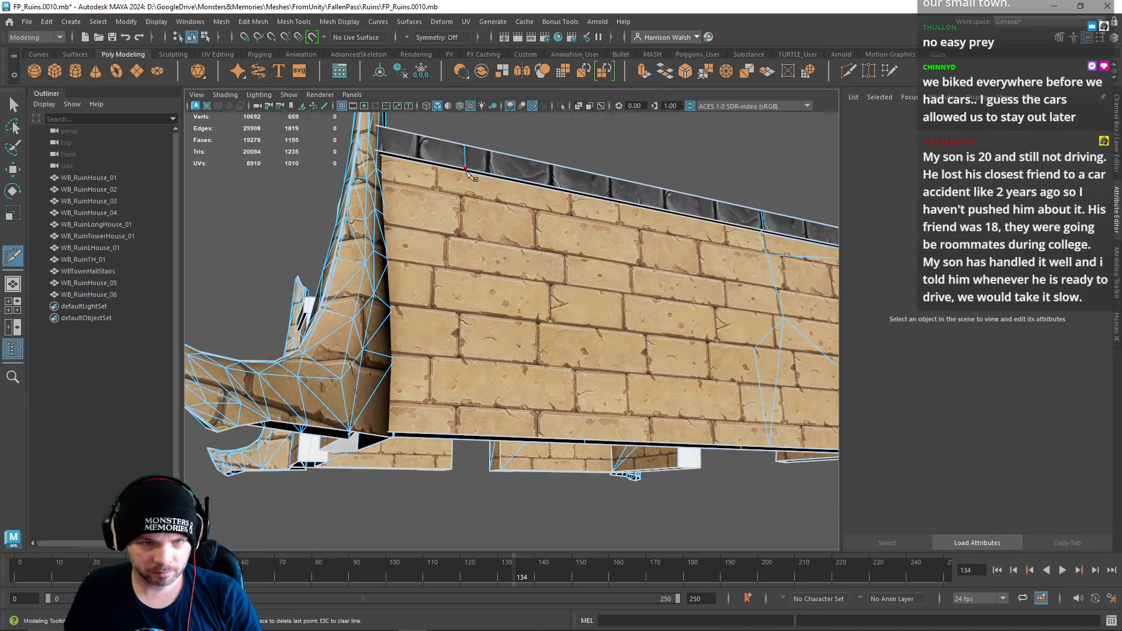
Step: Cut a matching jagged line down the outer brick face from the cap's cut to the wall's bottom edge
alt+drag(496, 182, 461, 299)
alt+right_drag(461, 298, 494, 313)
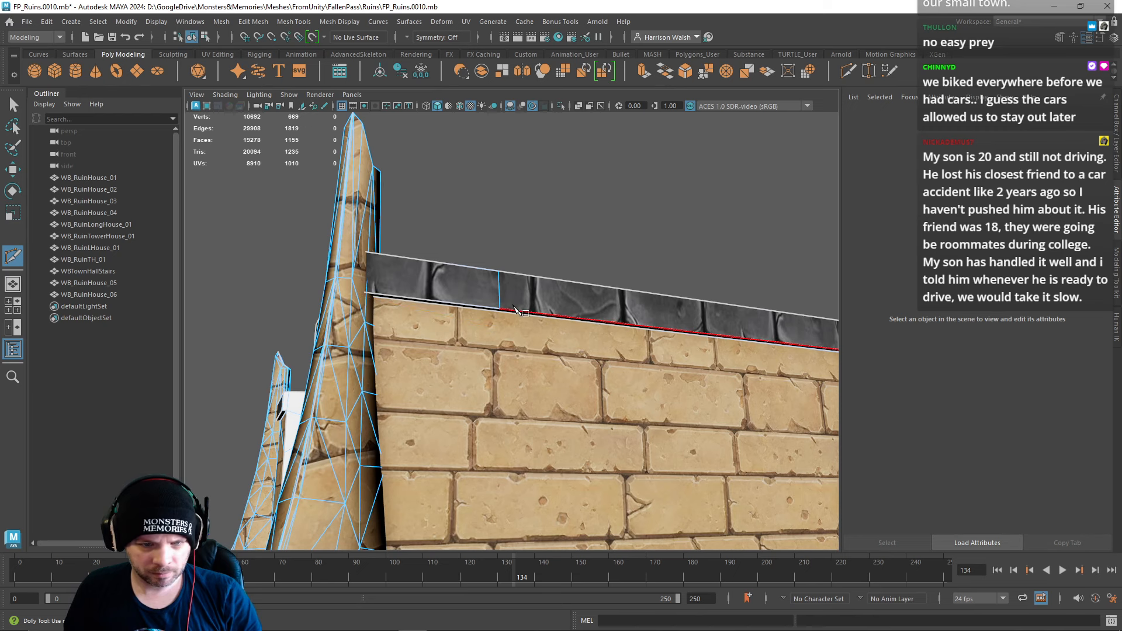
click(493, 306)
scroll(496, 308, up, 5)
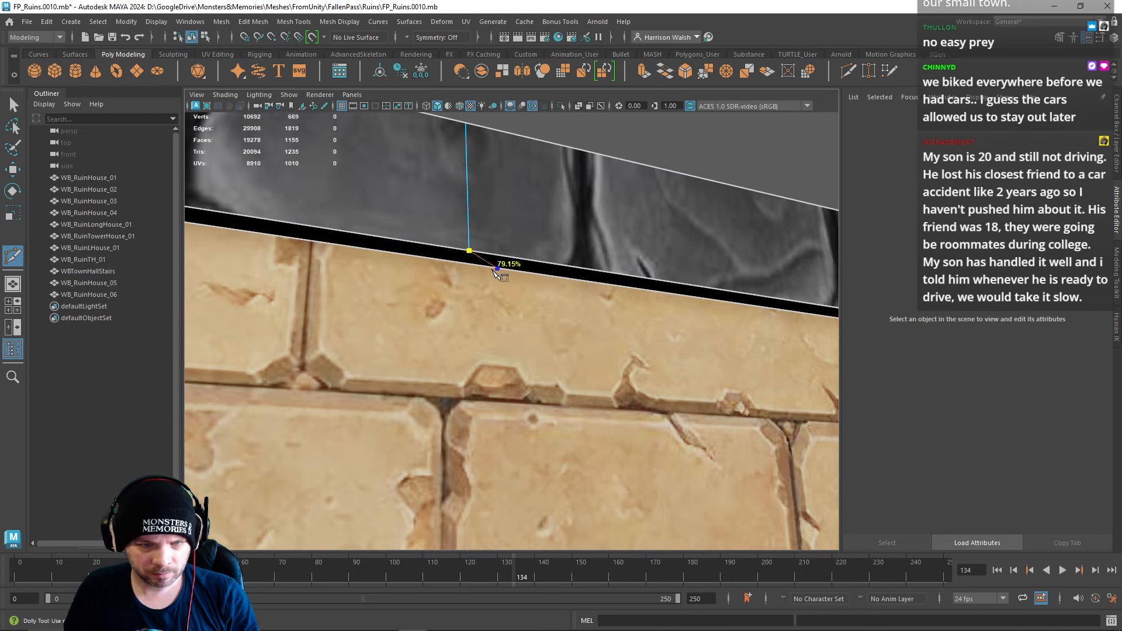
scroll(466, 269, down, 4)
mouse_move(466, 270)
alt+mouse_down()
mouse_move(546, 303)
mouse_move(501, 306)
mouse_move(484, 273)
alt+mouse_up()
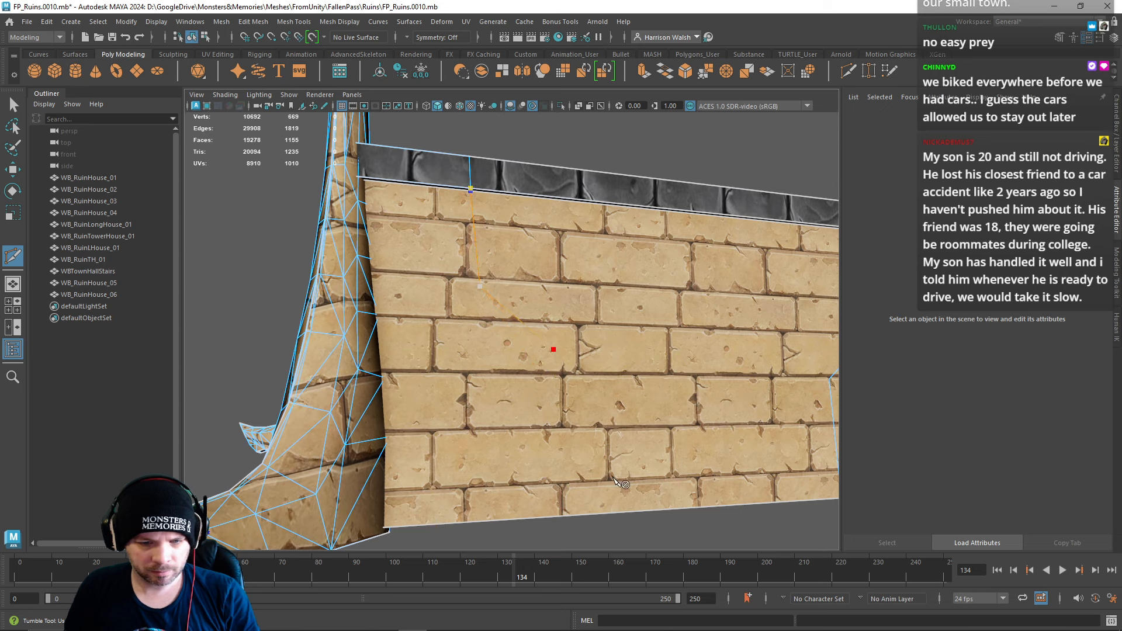
click(518, 519)
key(Return)
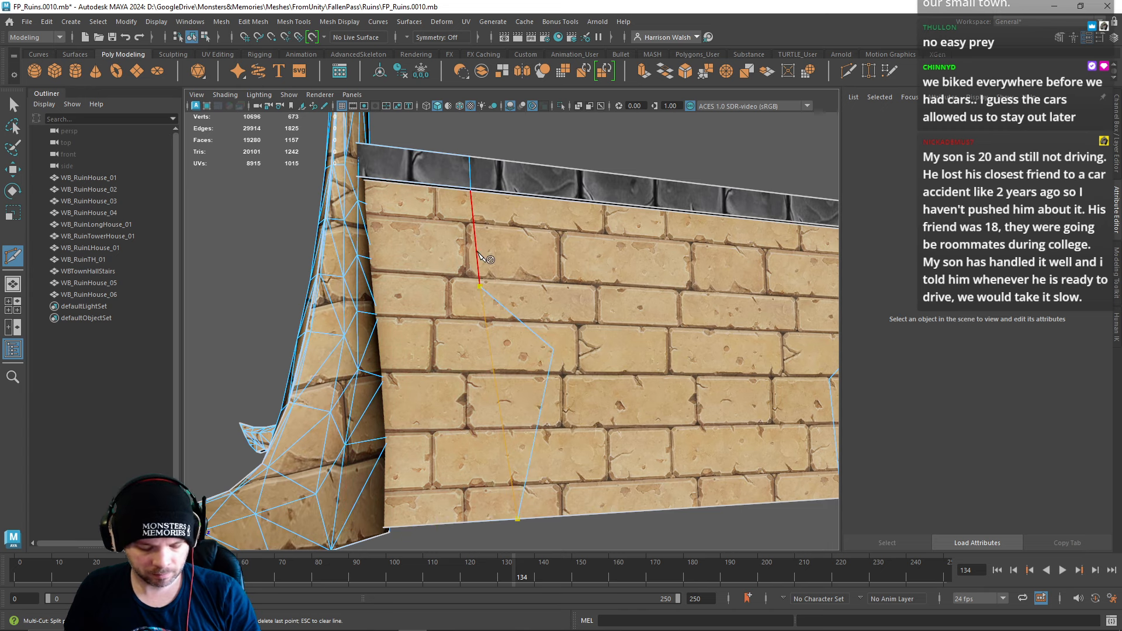
Step: Cut edges on the outer brick face joining the new line's upper bend to its bottom end and to the wall's lower corner
key(q)
key(g)
drag(475, 251, 491, 348)
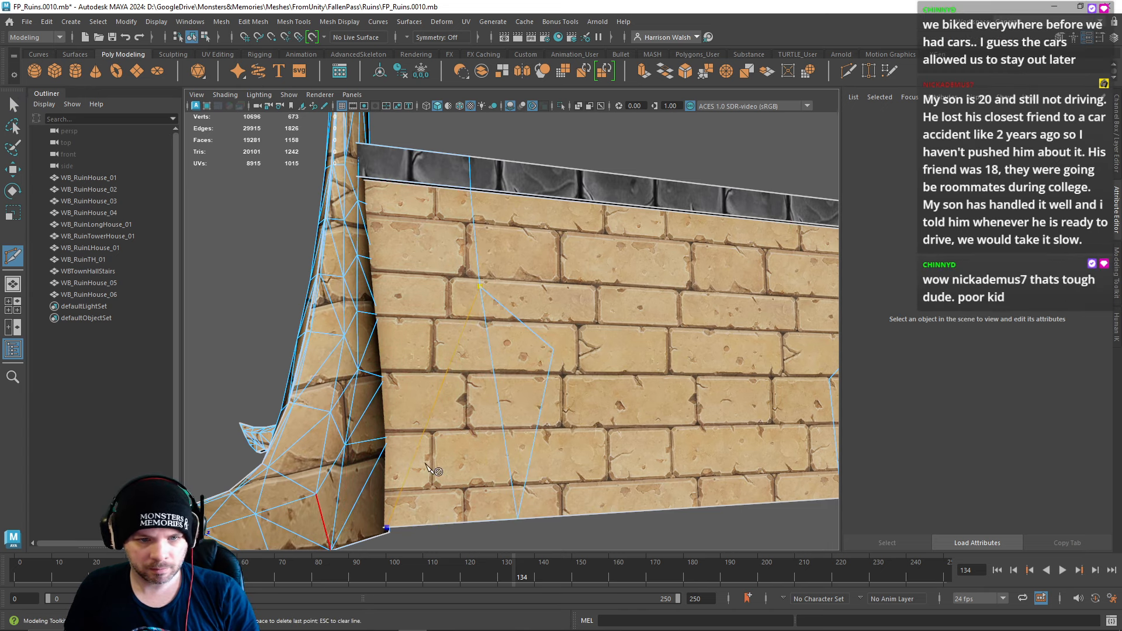
alt+drag(514, 374, 509, 418)
alt+middle_drag(509, 418, 628, 343)
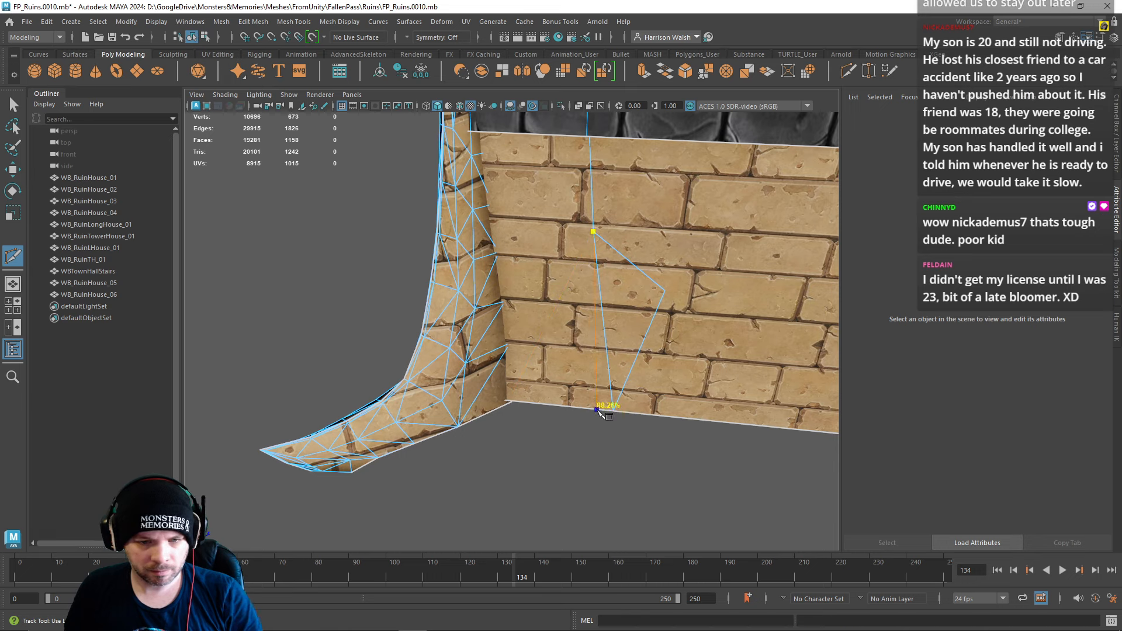
key(Return)
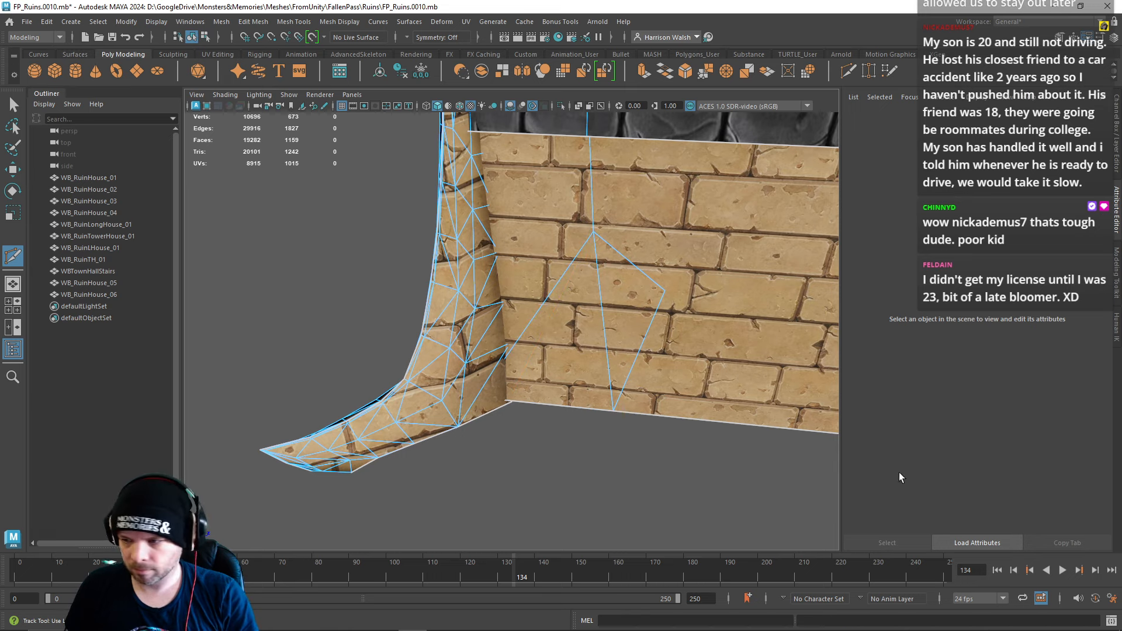
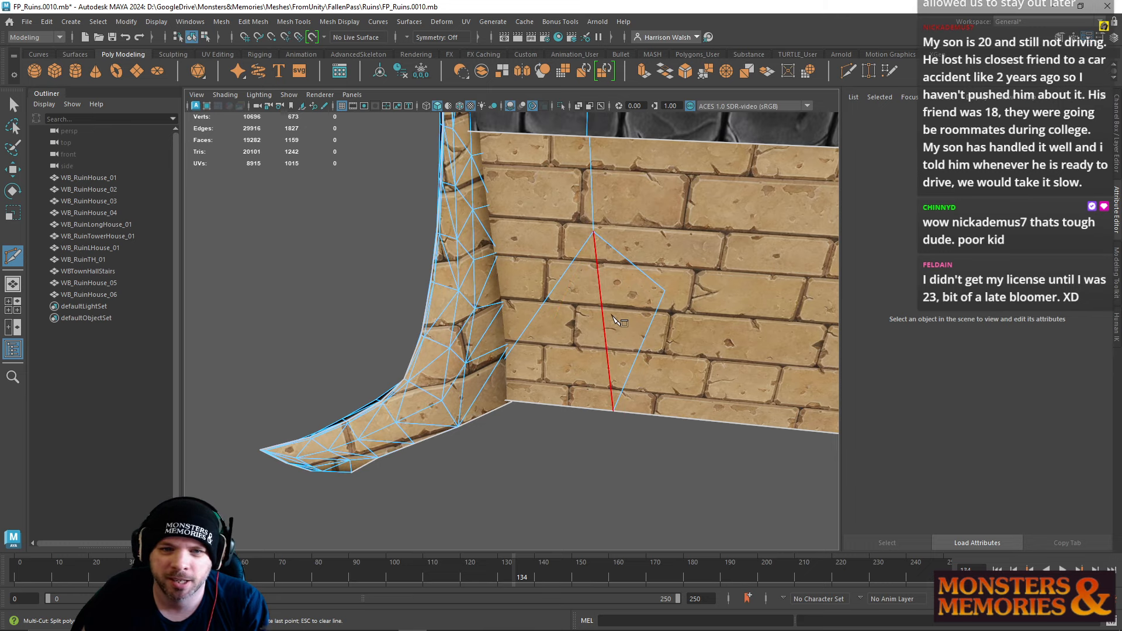
Step: Cut edges on the inner brick face joining the new line's outermost bend to the lower inside corner and to the line's bottom end
alt+drag(579, 328, 615, 272)
alt+middle_drag(612, 268, 366, 266)
alt+right_drag(500, 301, 421, 256)
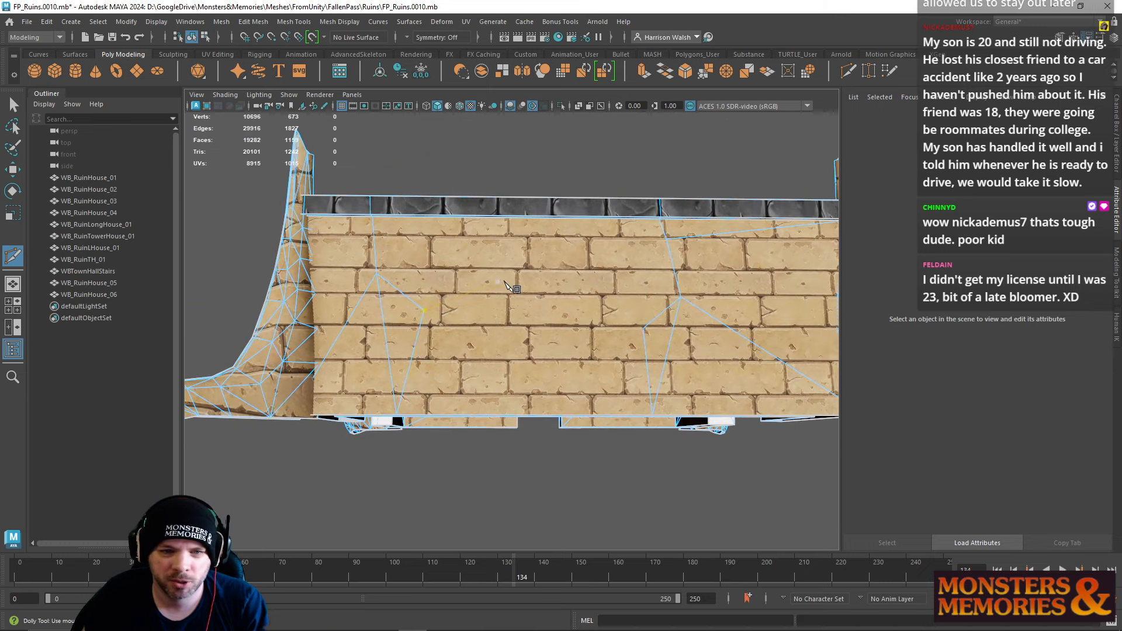
alt+drag(507, 284, 562, 284)
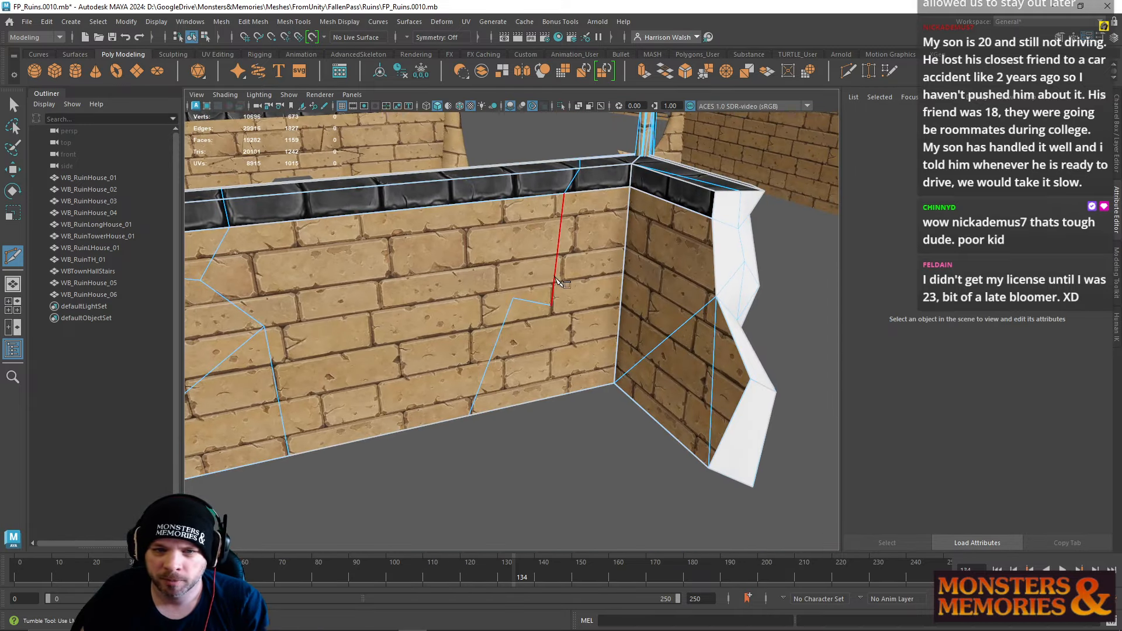
click(552, 304)
click(614, 384)
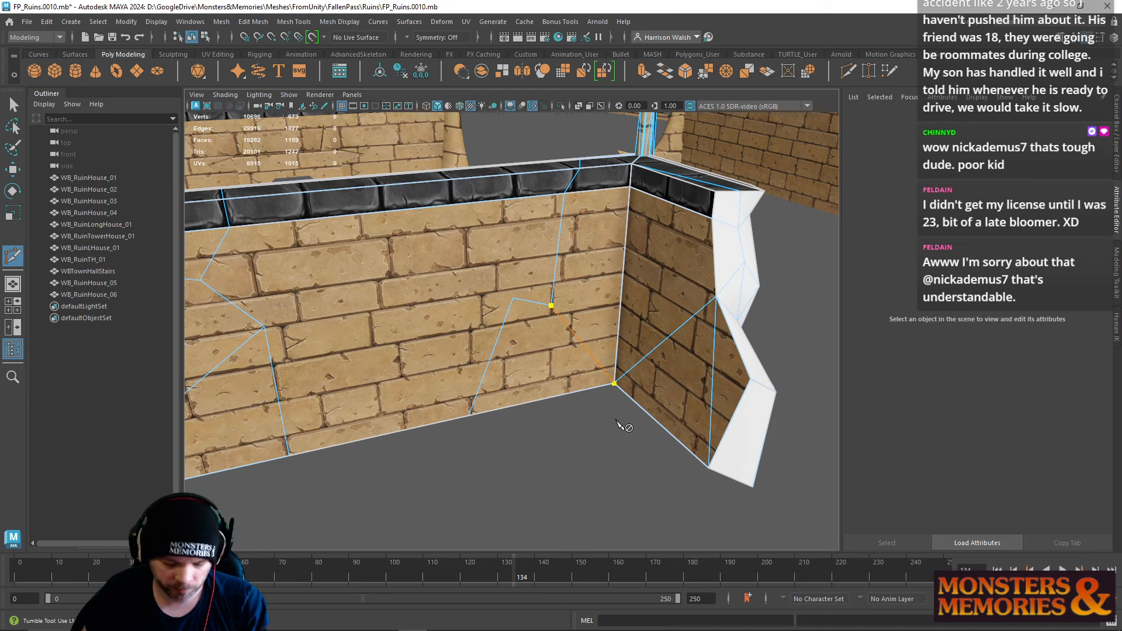
key(q)
key(g)
drag(501, 325, 470, 472)
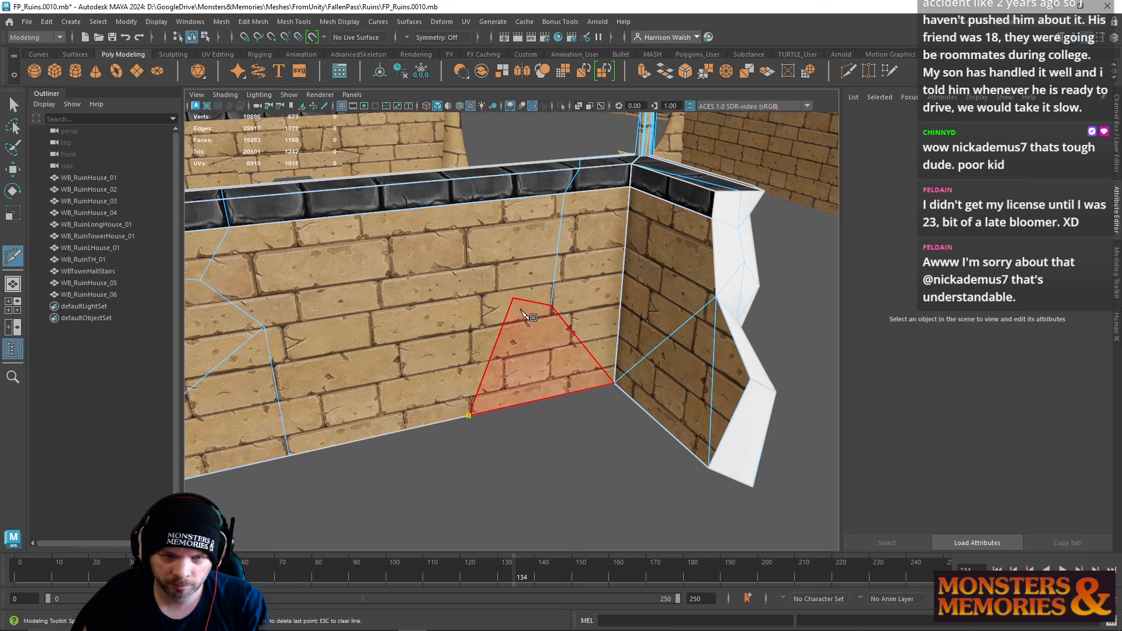
click(552, 305)
key(q)
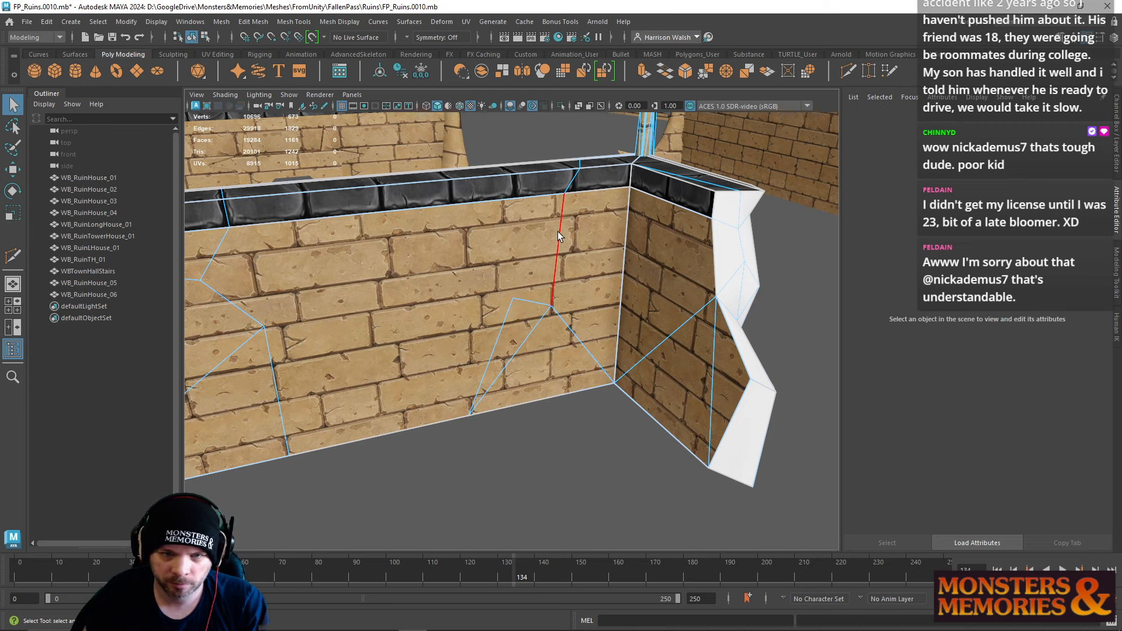
Step: Delete the faces of the long wall between the two jagged break lines to open a gap through it
alt+drag(531, 222, 477, 247)
key(w)
right_drag(476, 244, 476, 266)
drag(446, 184, 487, 529)
key(Delete)
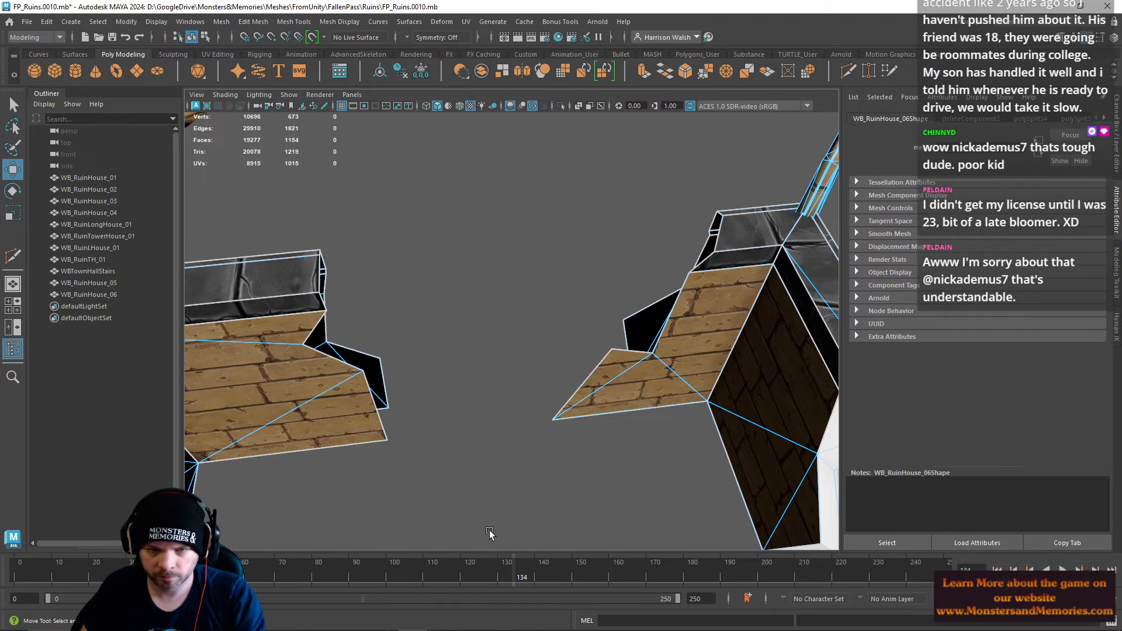
alt+drag(505, 423, 794, 392)
scroll(451, 304, down, 8)
alt+drag(451, 303, 321, 285)
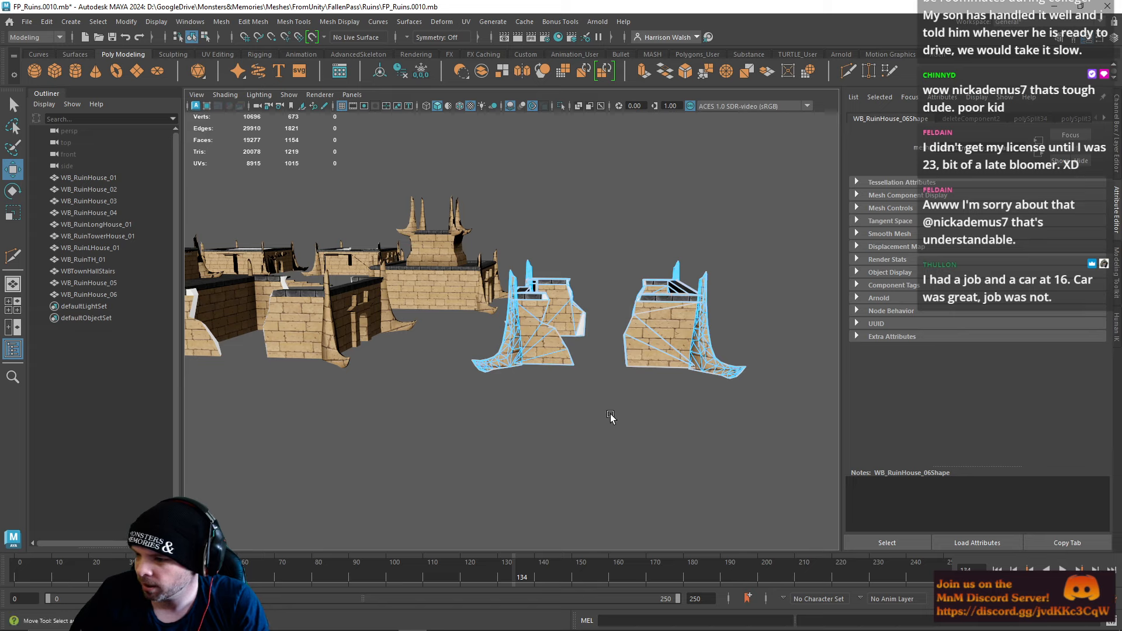
Step: Extrude the lowest slanted edge of one broken wall end to start a face closing the wall's thickness
mouse_move(638, 408)
alt+mouse_down()
mouse_move(694, 428)
mouse_move(619, 416)
alt+mouse_up()
scroll(504, 309, up, 8)
alt+middle_drag(485, 292, 553, 377)
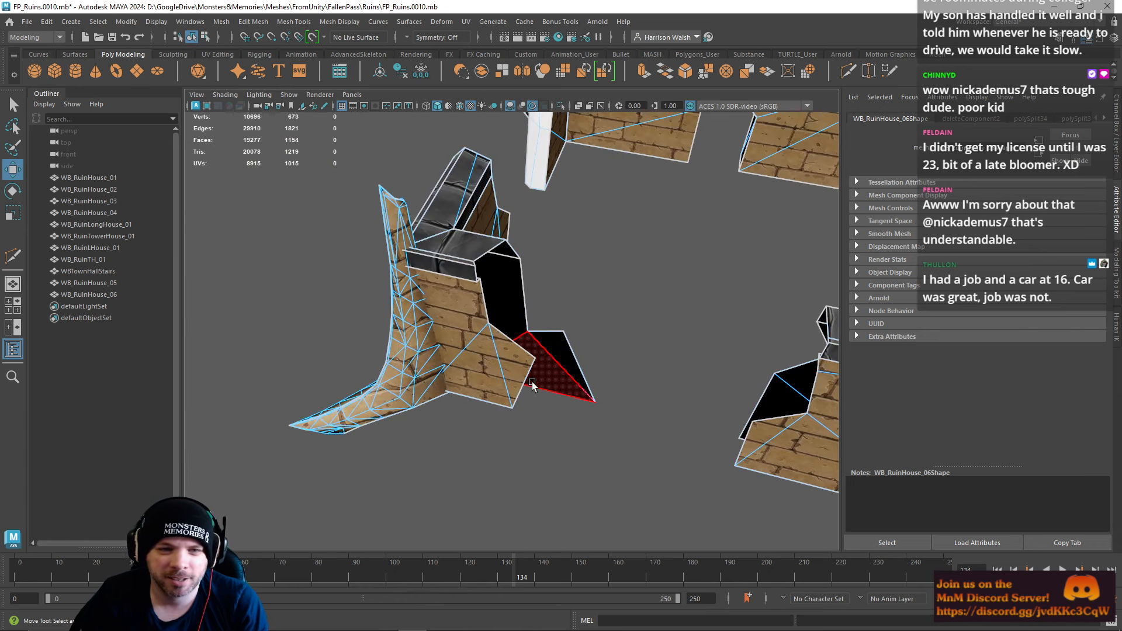
right_drag(531, 298, 537, 266)
click(575, 343)
shift+click(523, 386)
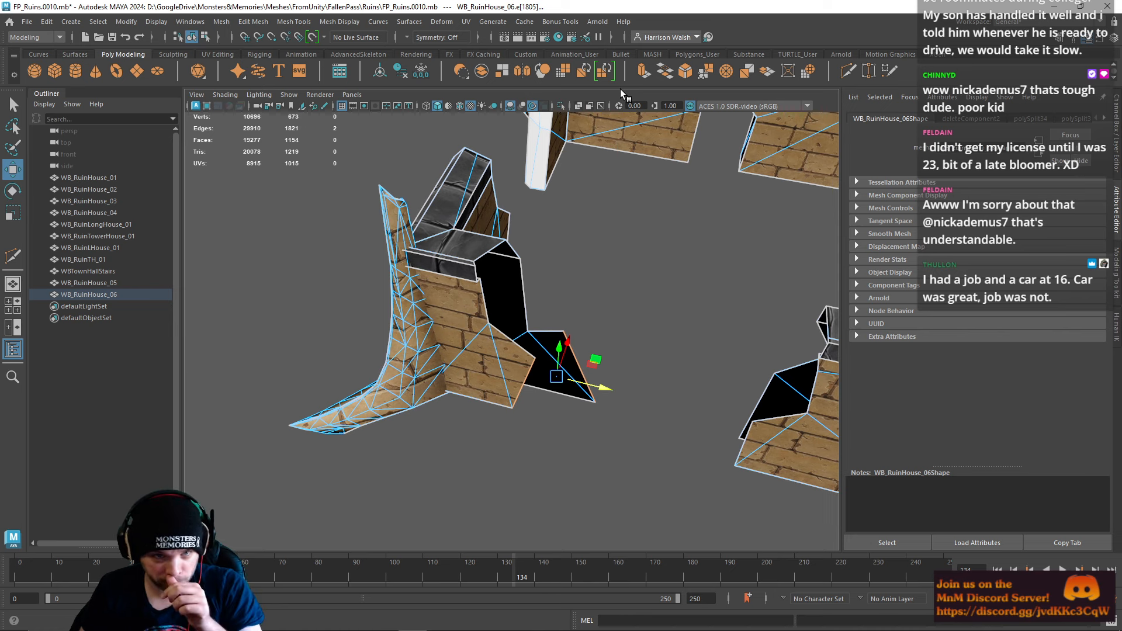
click(581, 366)
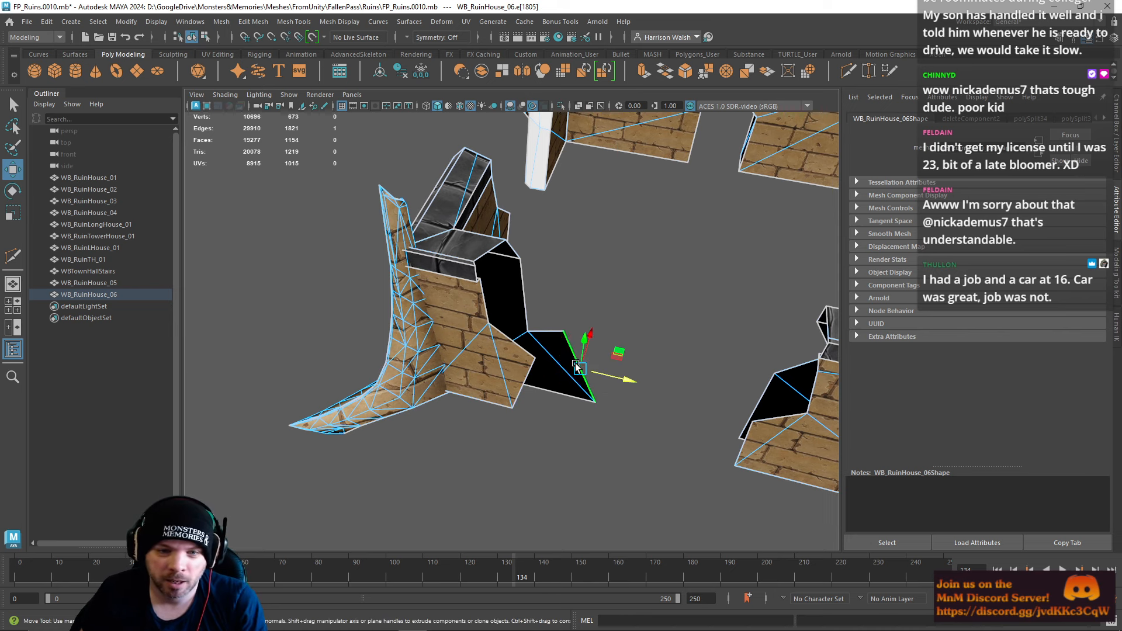
alt+drag(606, 338, 555, 341)
shift+drag(604, 385, 576, 462)
Step: Snap the extruded face's vertices to the opposite brick face's broken edge and merge the overlapping vertices
right_drag(533, 298, 487, 306)
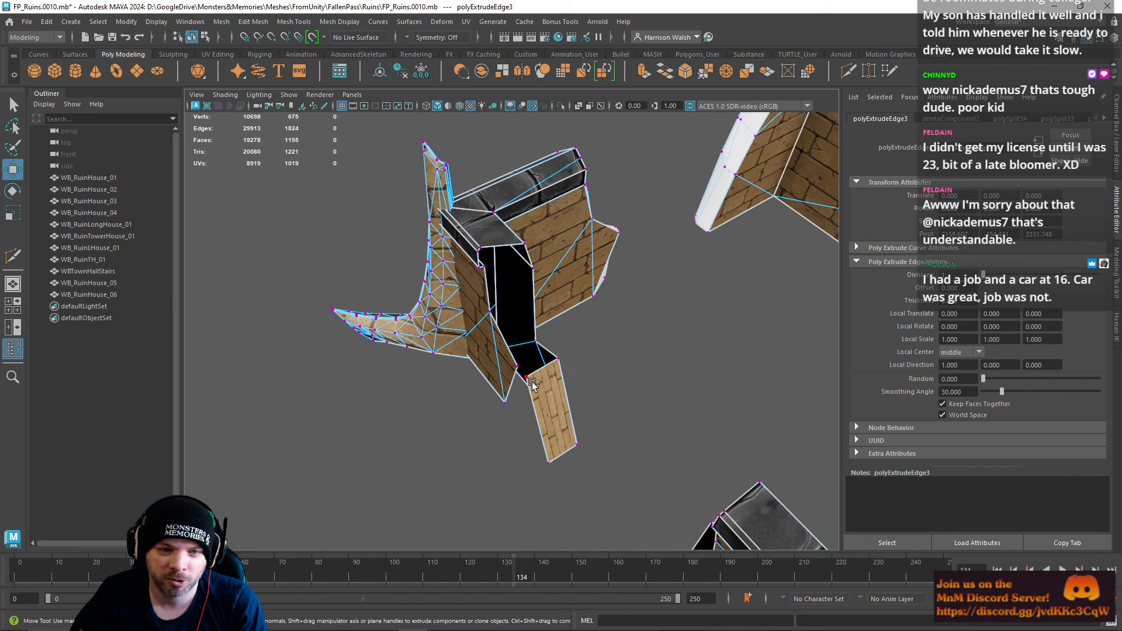
click(527, 379)
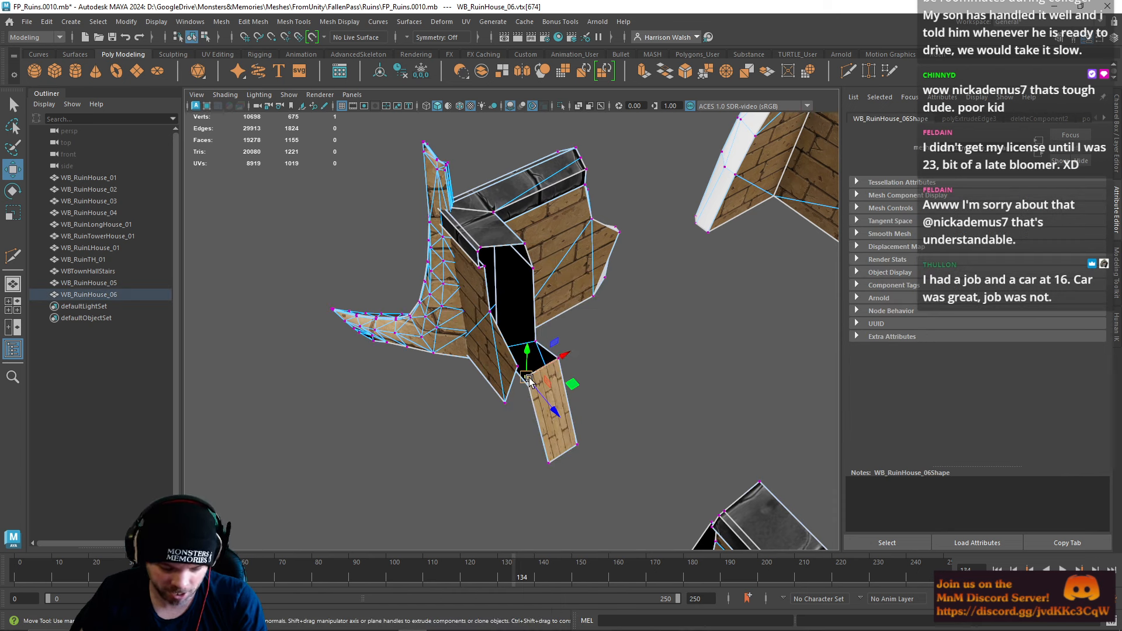
click(550, 462)
drag(549, 463, 500, 425)
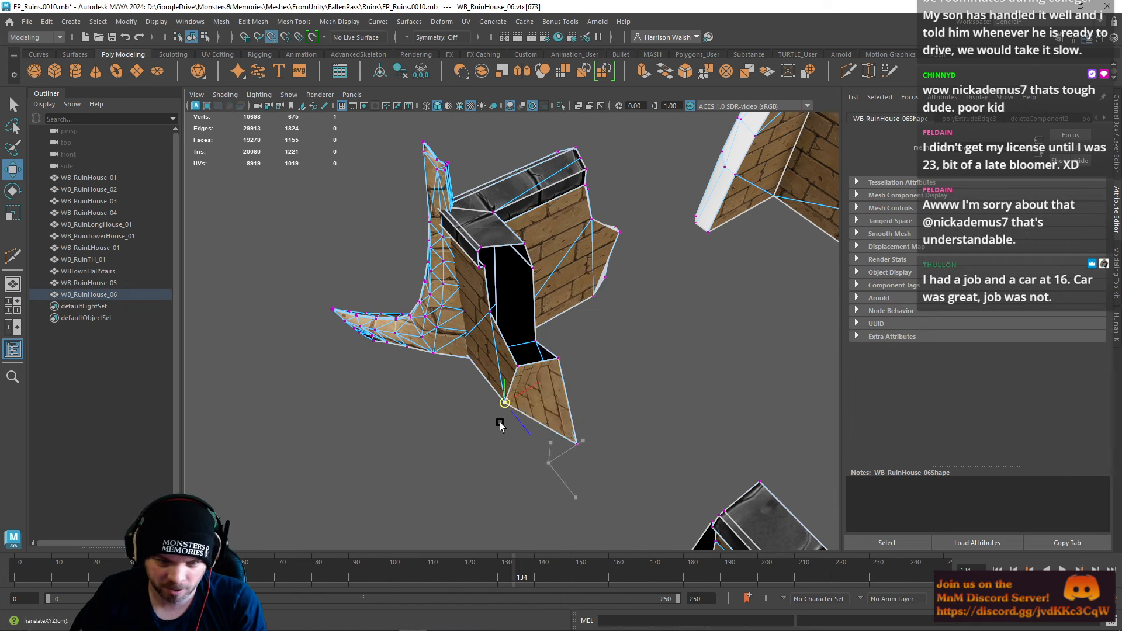
drag(473, 354, 589, 446)
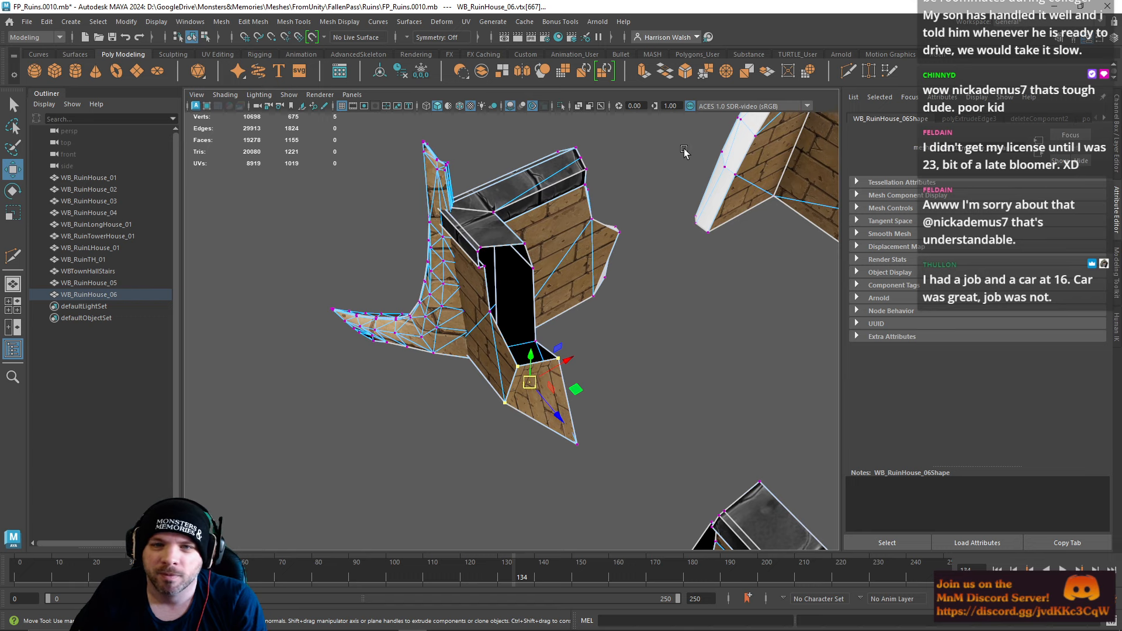
click(744, 69)
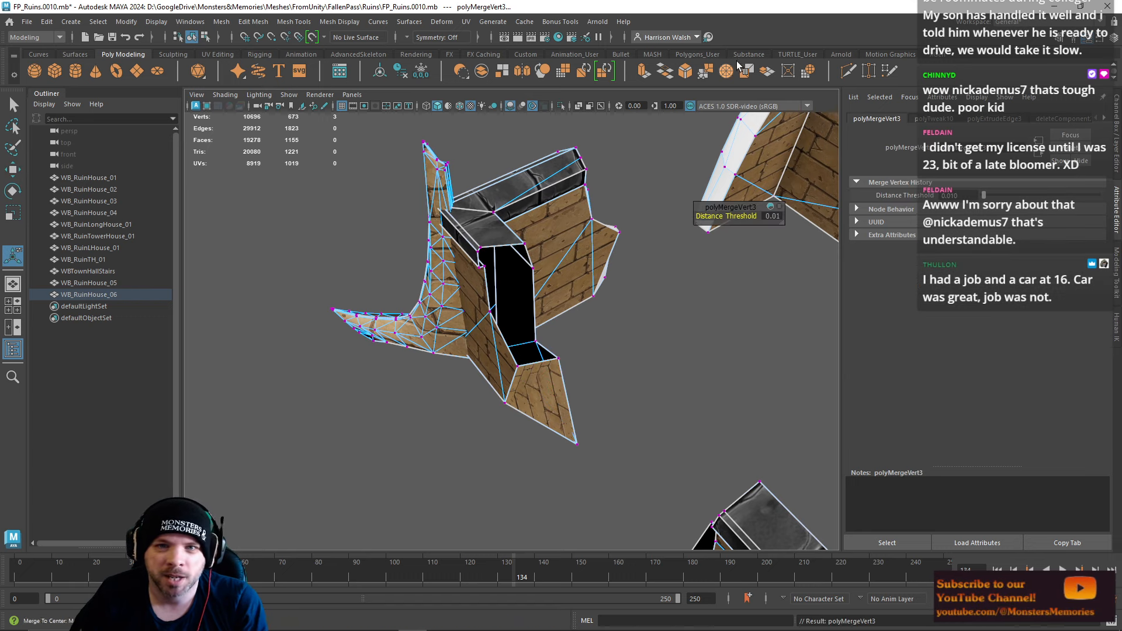
Step: Reposition the vertices along the upper end of the slanted face that closes the broken wall's thickness
right_click(539, 369)
key(w)
right_drag(547, 371, 494, 299)
click(545, 425)
mouse_move(546, 427)
alt+mouse_down()
mouse_move(559, 464)
mouse_move(557, 417)
alt+mouse_up()
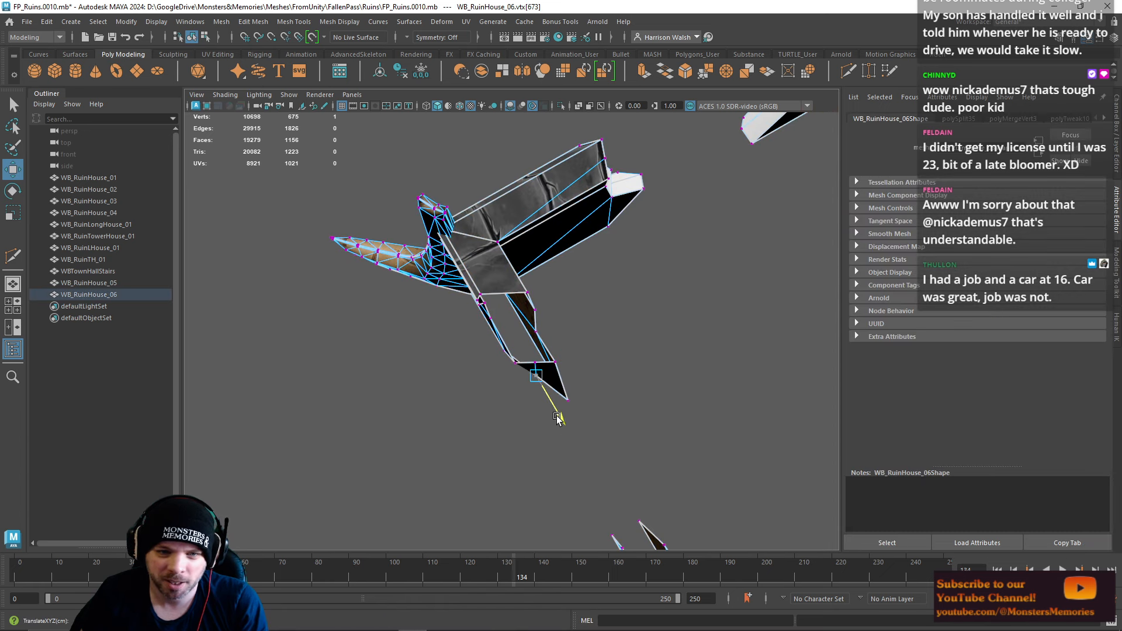
drag(581, 367, 589, 299)
click(537, 348)
click(550, 346)
mouse_move(564, 347)
alt+mouse_down()
mouse_move(529, 370)
mouse_move(565, 357)
alt+mouse_up()
Step: Fill the open hole in the broken wall end by selecting its whole border edge loop
right_drag(549, 298, 549, 266)
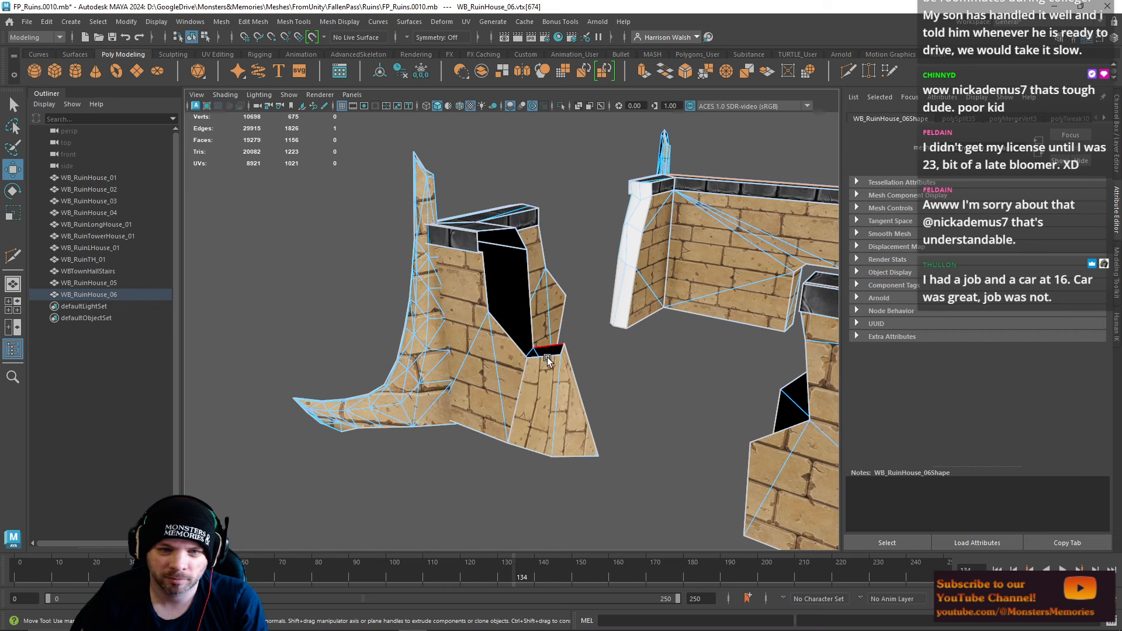
double_click(546, 356)
click(330, 23)
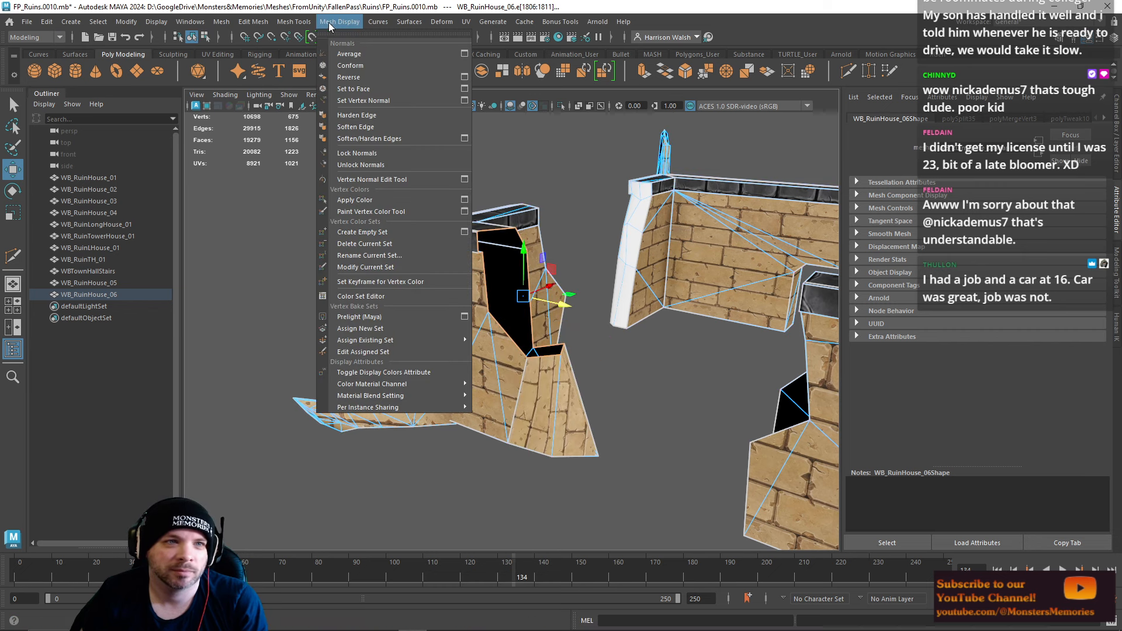
mouse_move(288, 24)
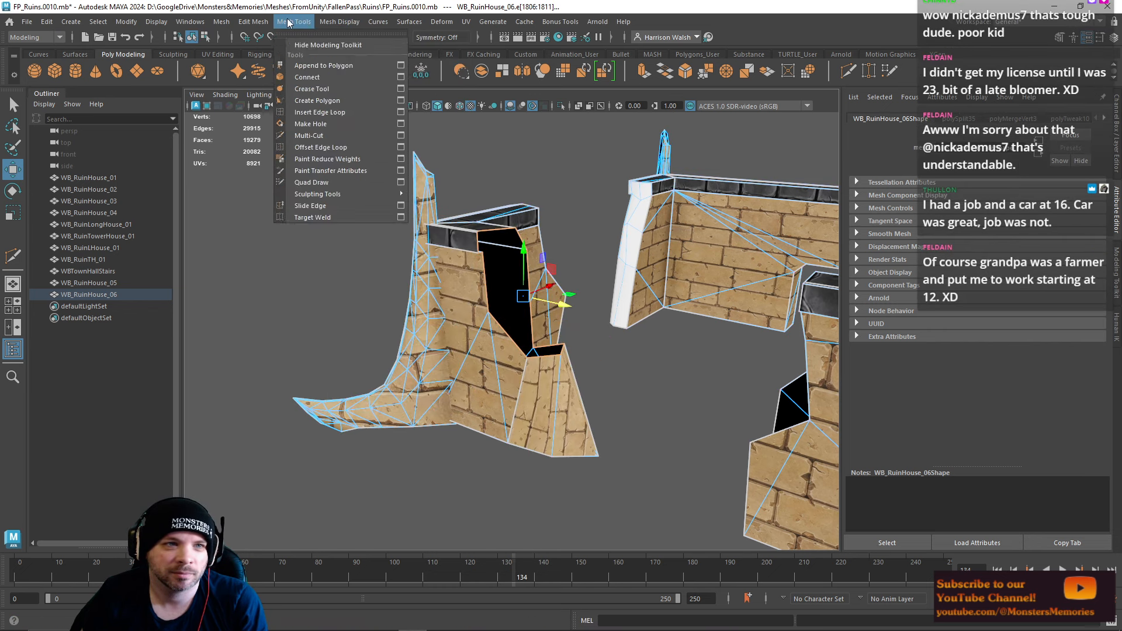
mouse_move(221, 22)
click(244, 110)
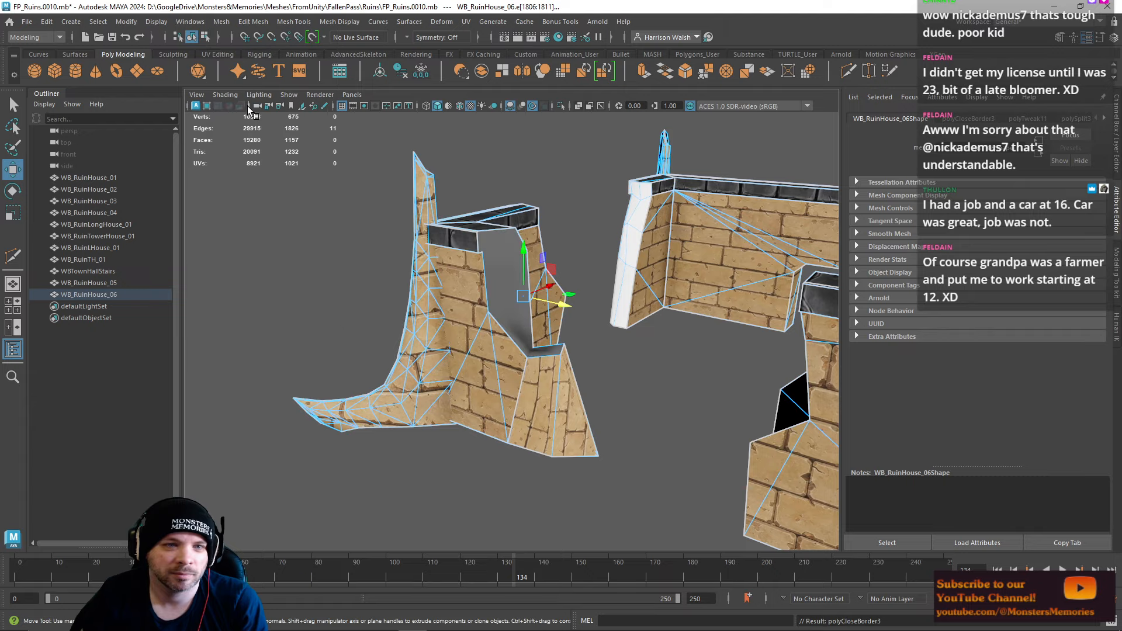
Step: Cut an edge across the new cap face between the opposite vertices at its lower bend
key(f)
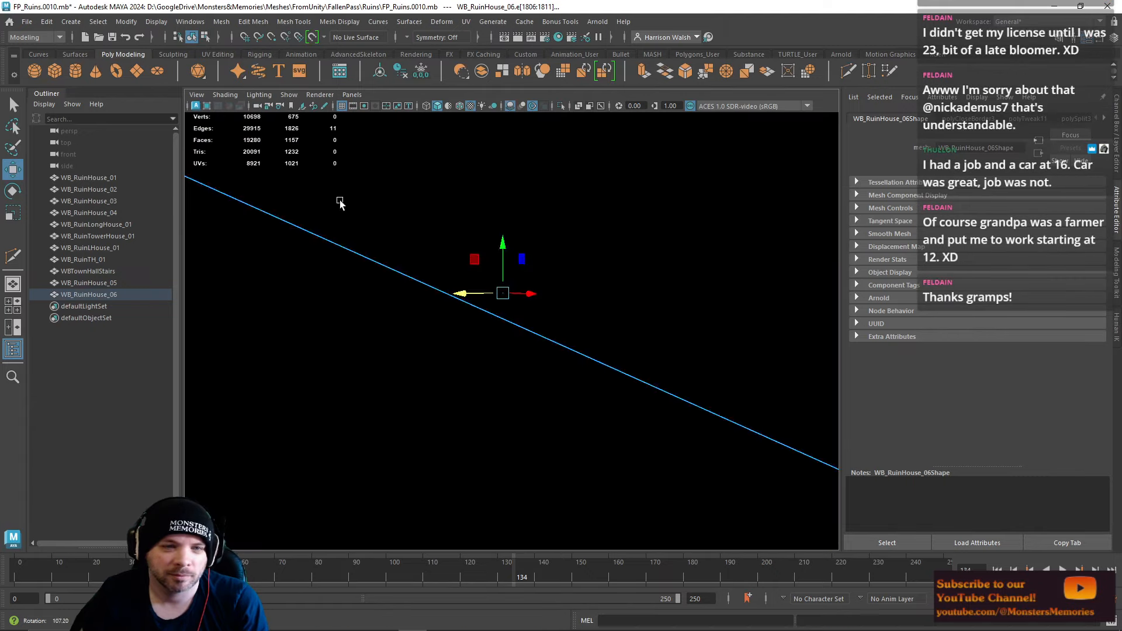
scroll(340, 203, down, 5)
alt+drag(341, 203, 577, 330)
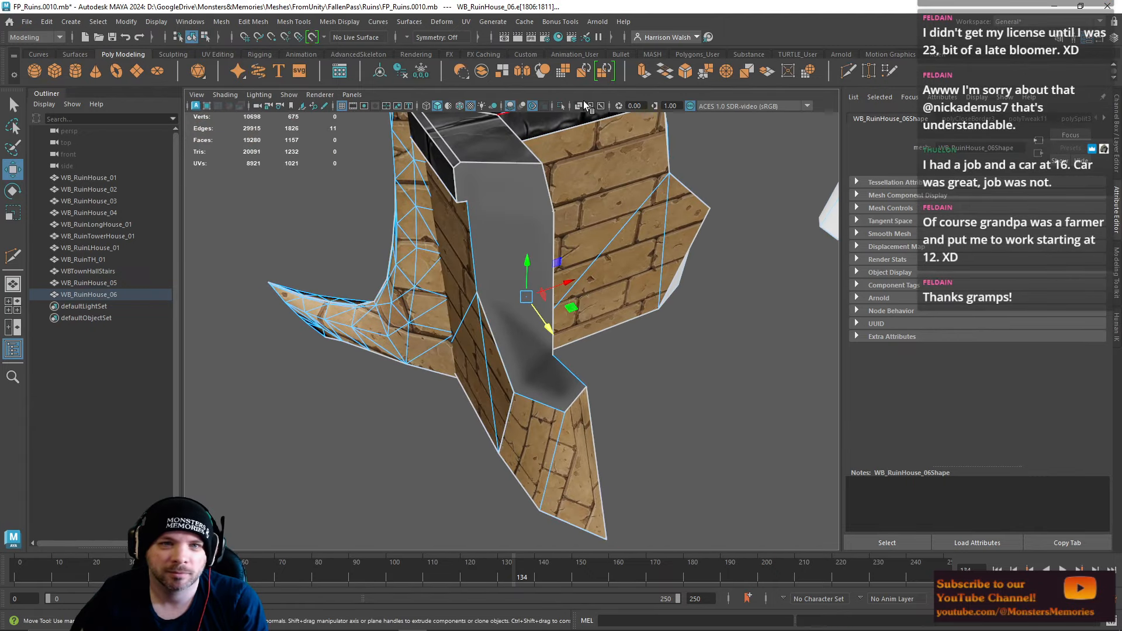
click(845, 73)
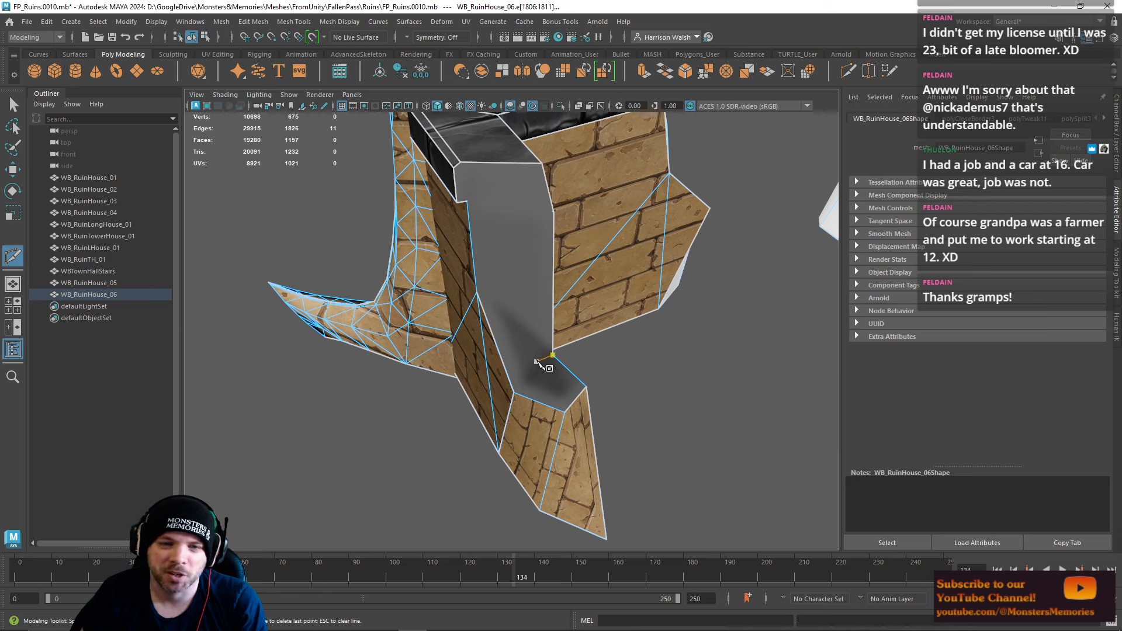
click(555, 357)
click(477, 293)
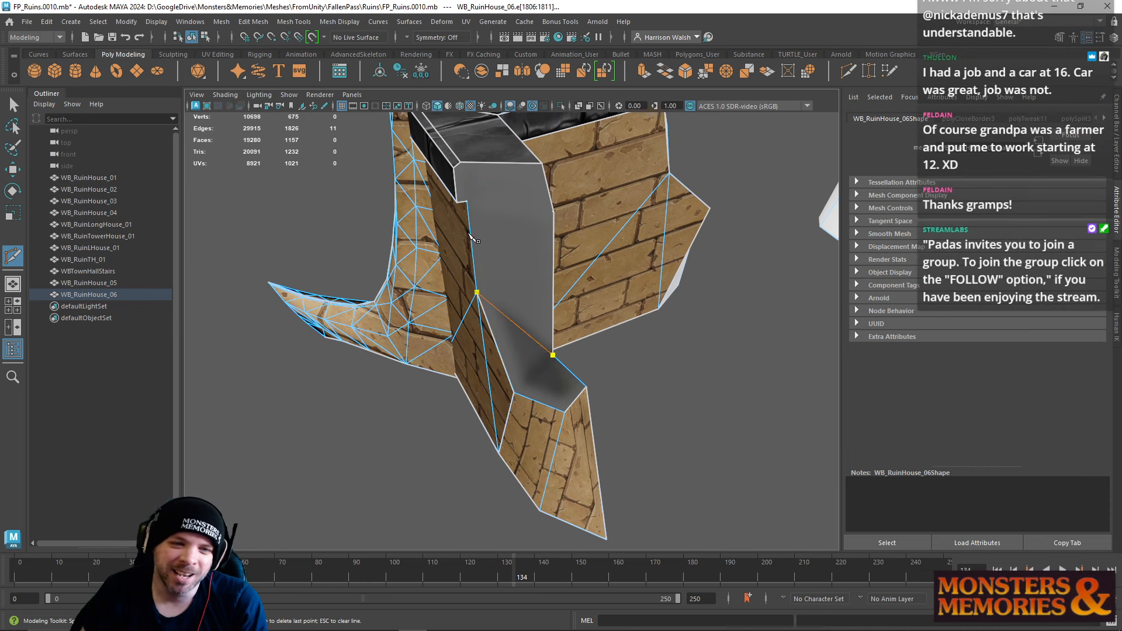
key(Return)
Step: Cut an edge across the cap face level with the underside of the dark coping
click(565, 412)
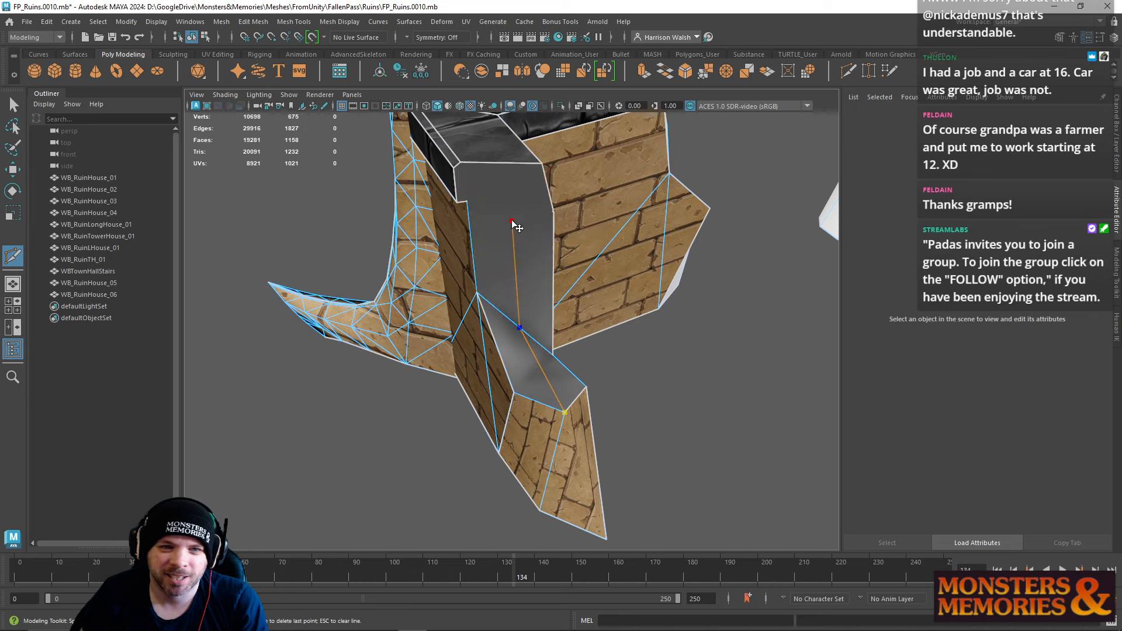
key(q)
key(g)
click(468, 202)
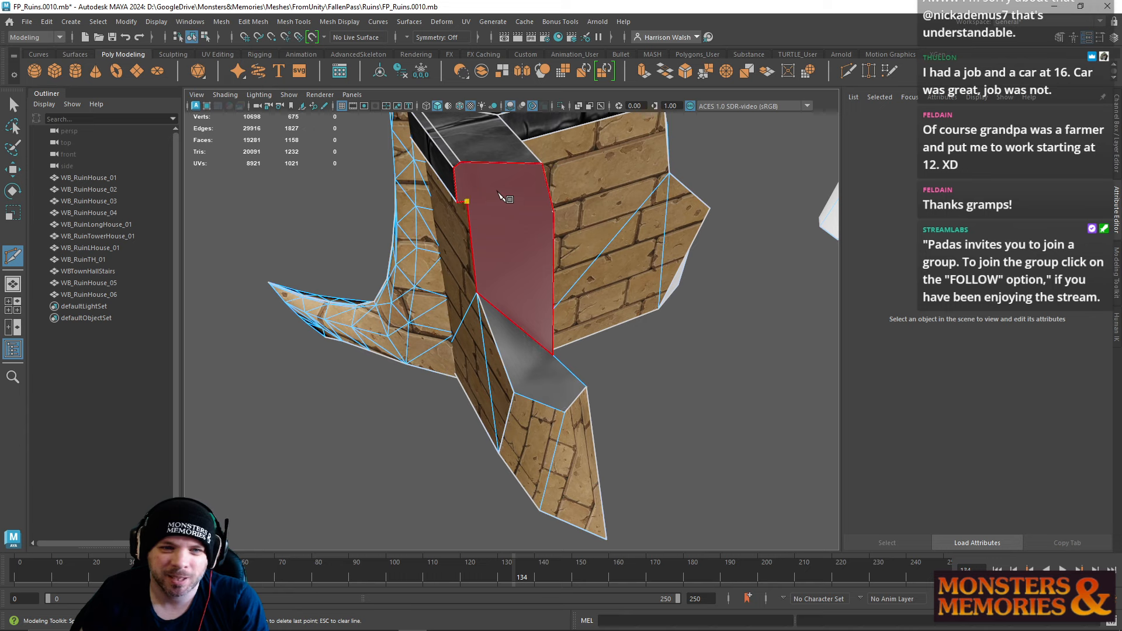
click(554, 212)
key(Return)
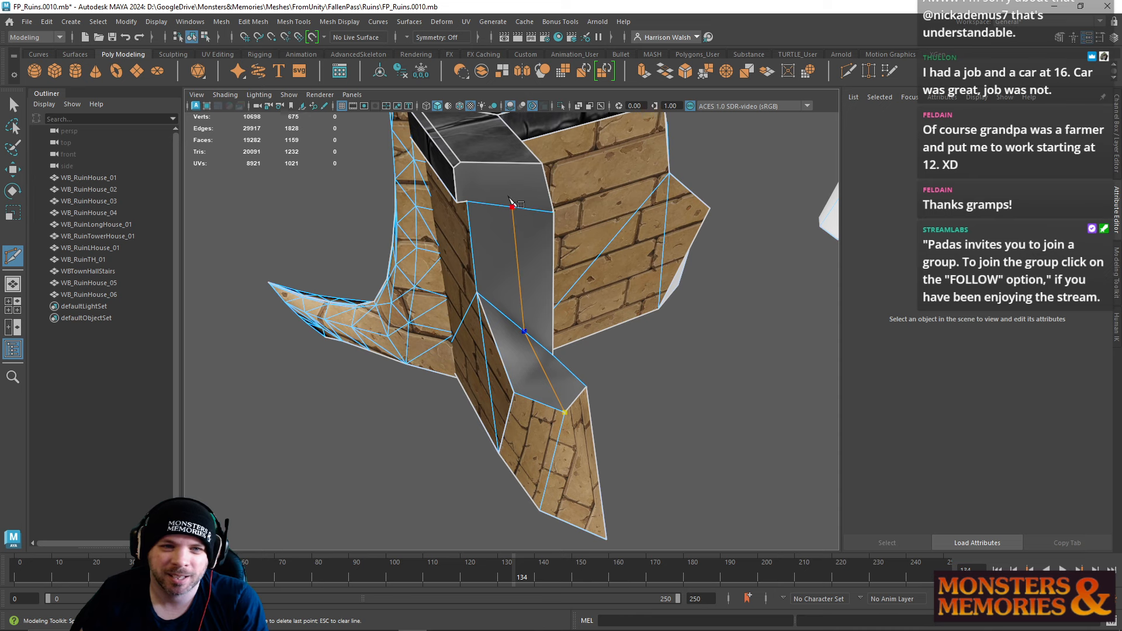
Step: Cut a lengthwise line up the middle of the cap onto the coping's top, and a short edge at the coping's outer corner
alt+middle_drag(507, 166, 512, 247)
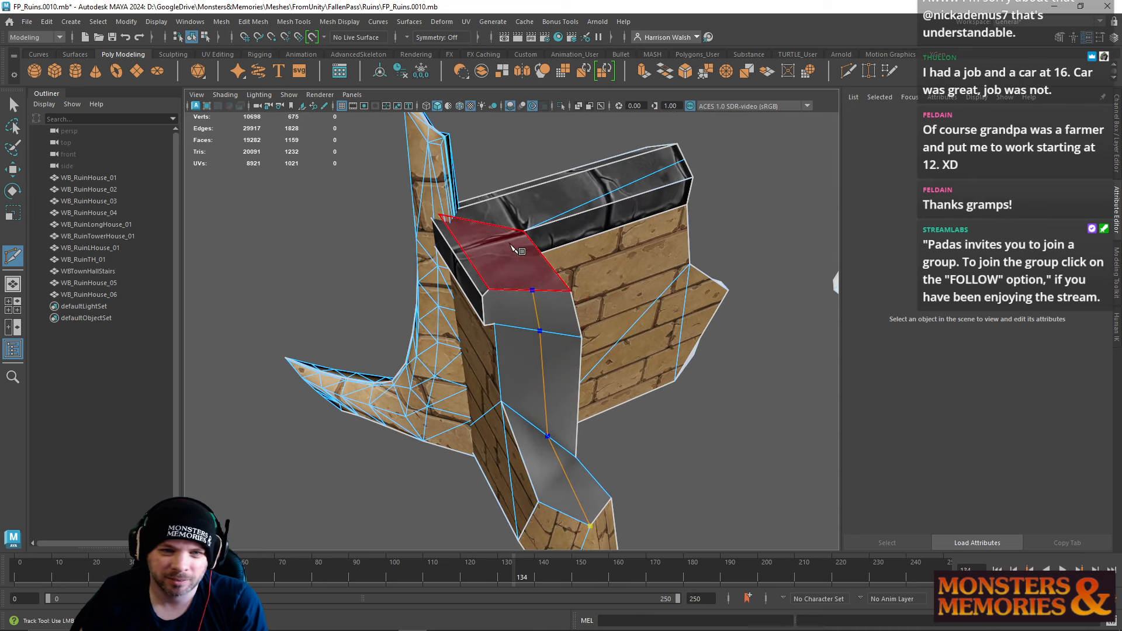
key(Return)
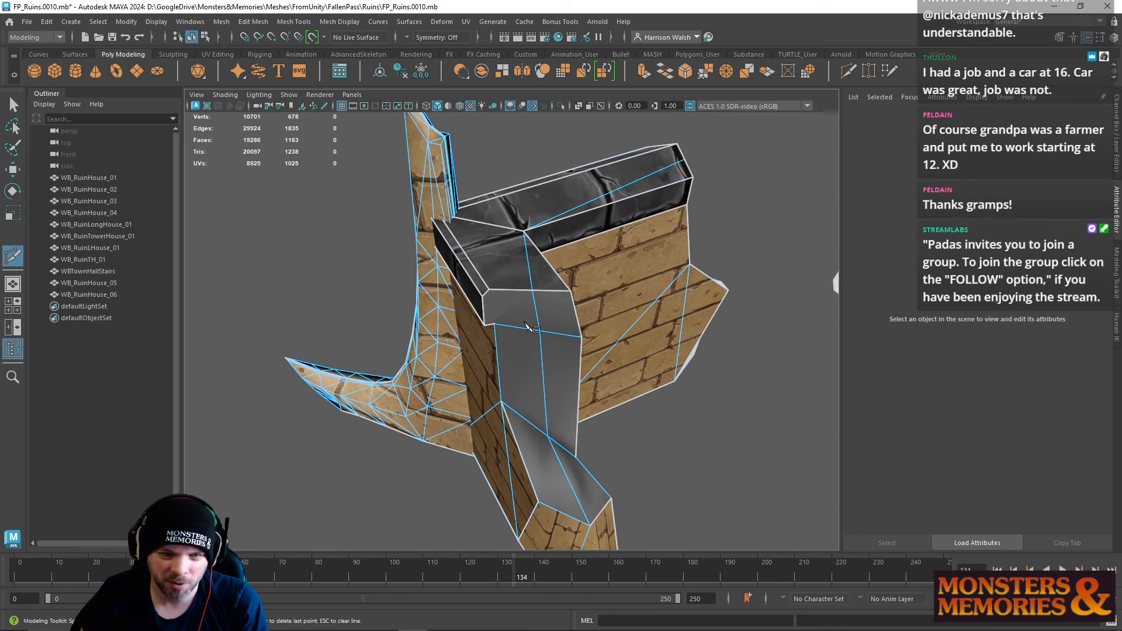
click(495, 324)
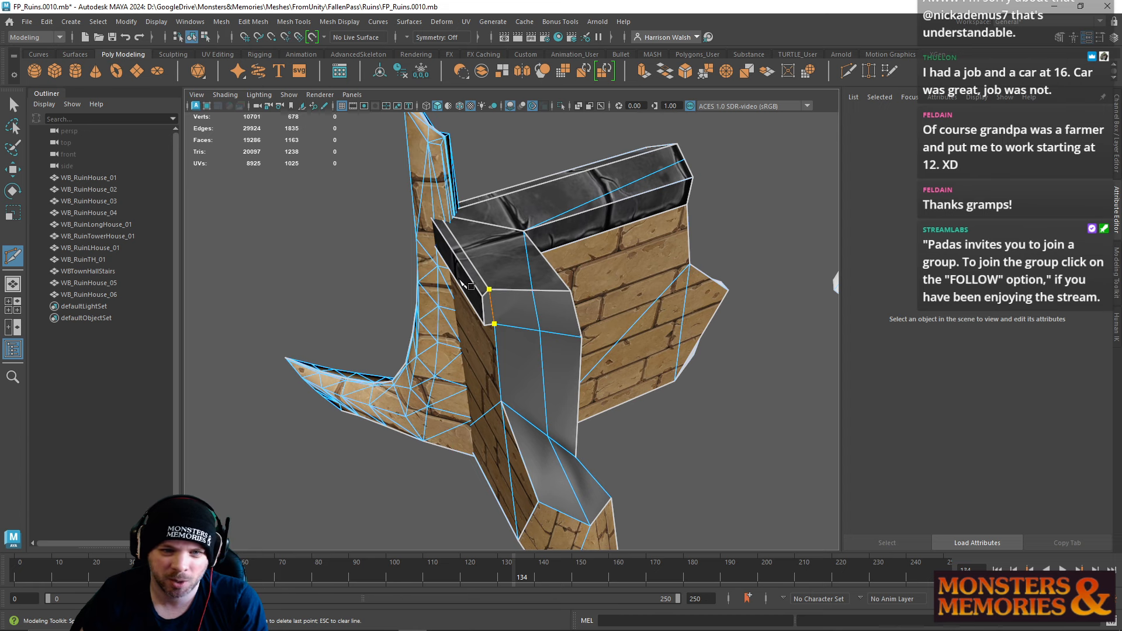
key(q)
Step: Move the vertex at the cap's middle bend and a corner vertex of the lower break to roughen the broken end
key(w)
right_drag(481, 296, 477, 250)
click(485, 314)
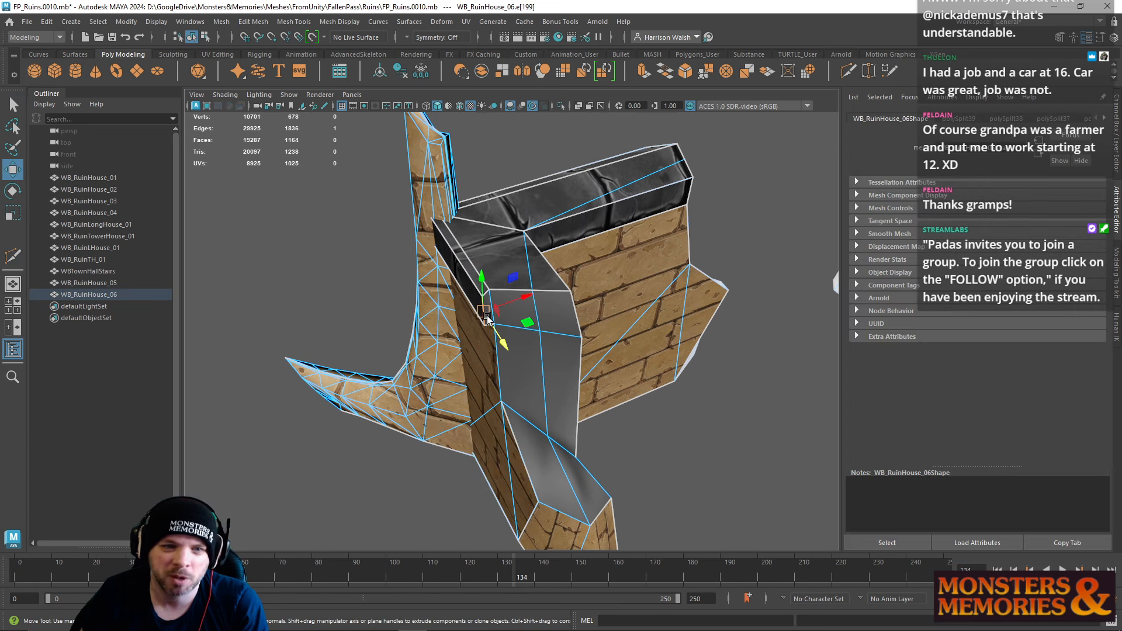
click(486, 317)
alt+drag(487, 317, 526, 304)
right_drag(538, 298, 489, 300)
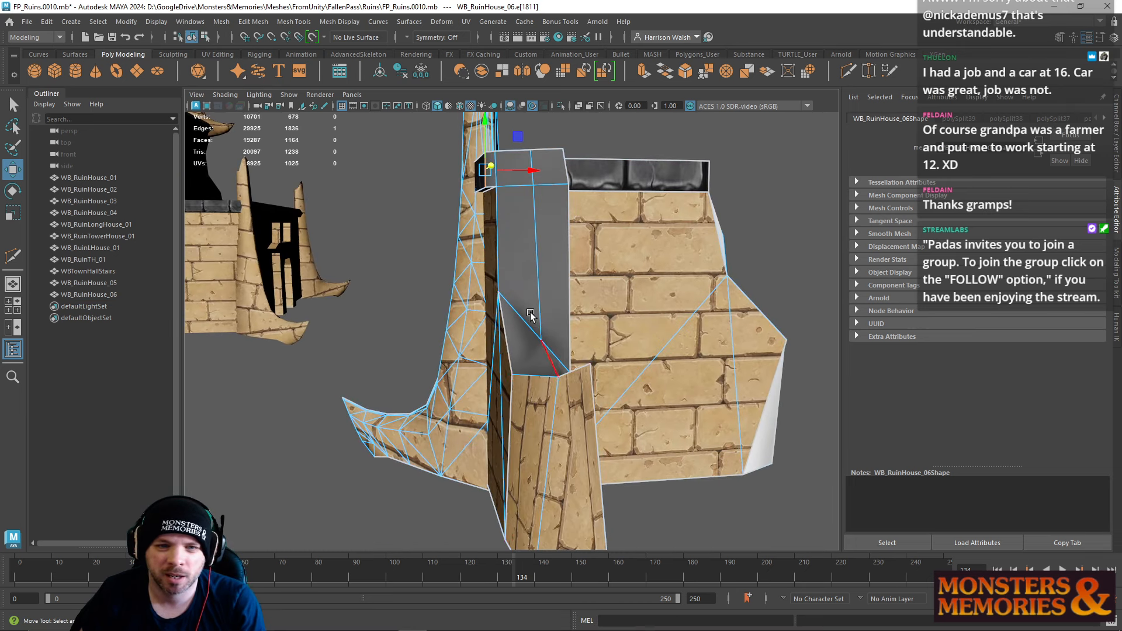
click(541, 337)
drag(541, 305, 458, 281)
click(409, 352)
drag(412, 321, 468, 333)
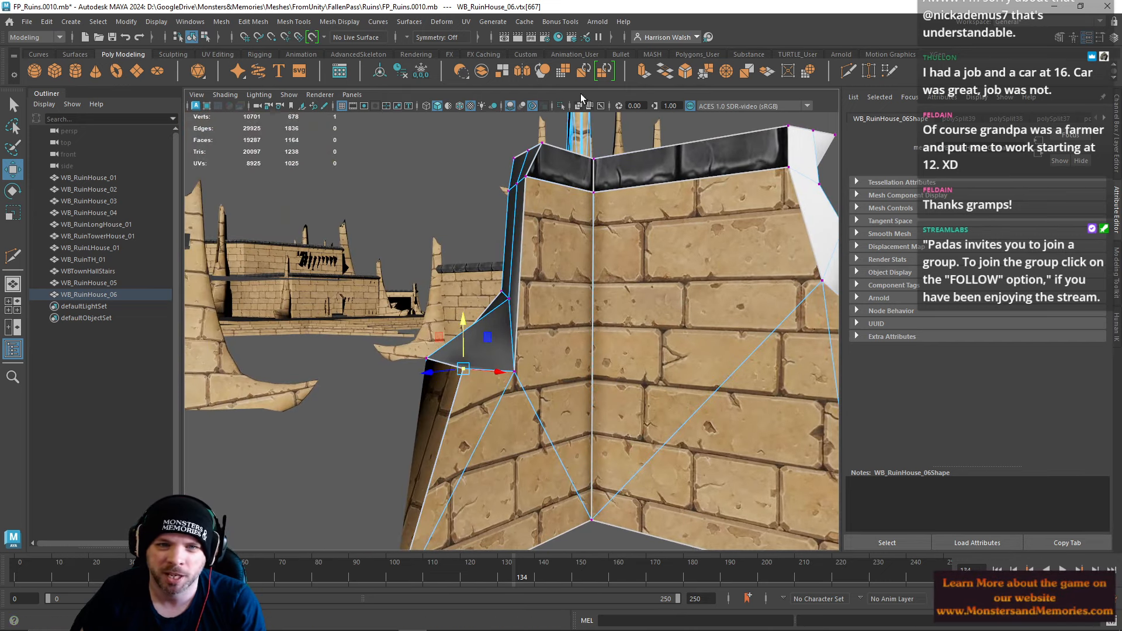
Step: Cut an edge from the coping's inside corner to the inner brick face's broken edge, and pull the new vertex inward
click(847, 72)
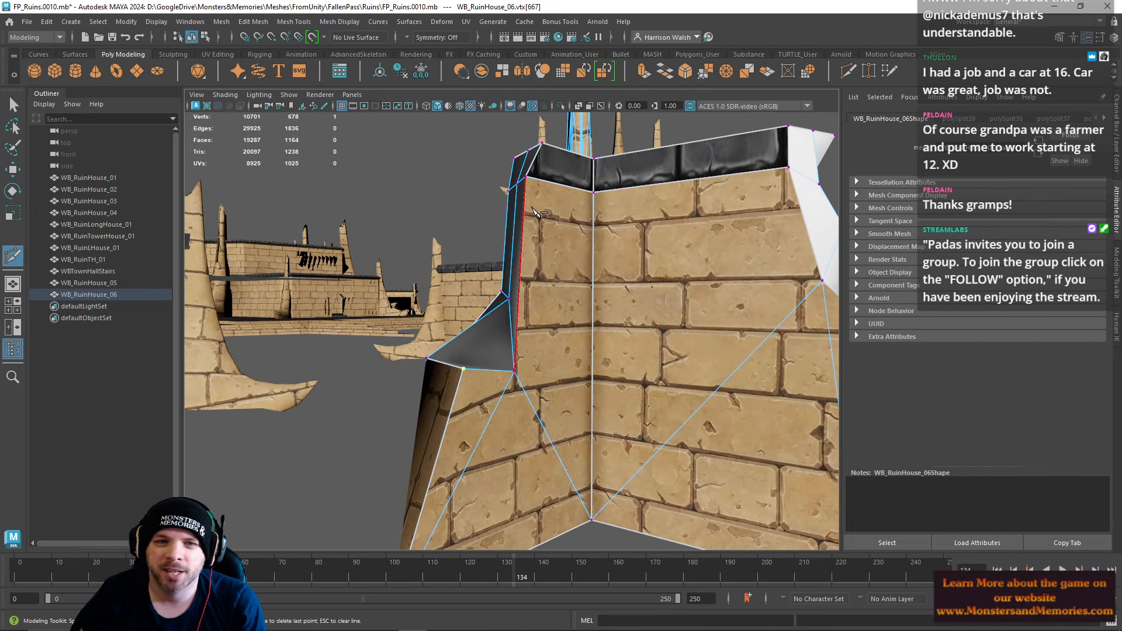
click(594, 192)
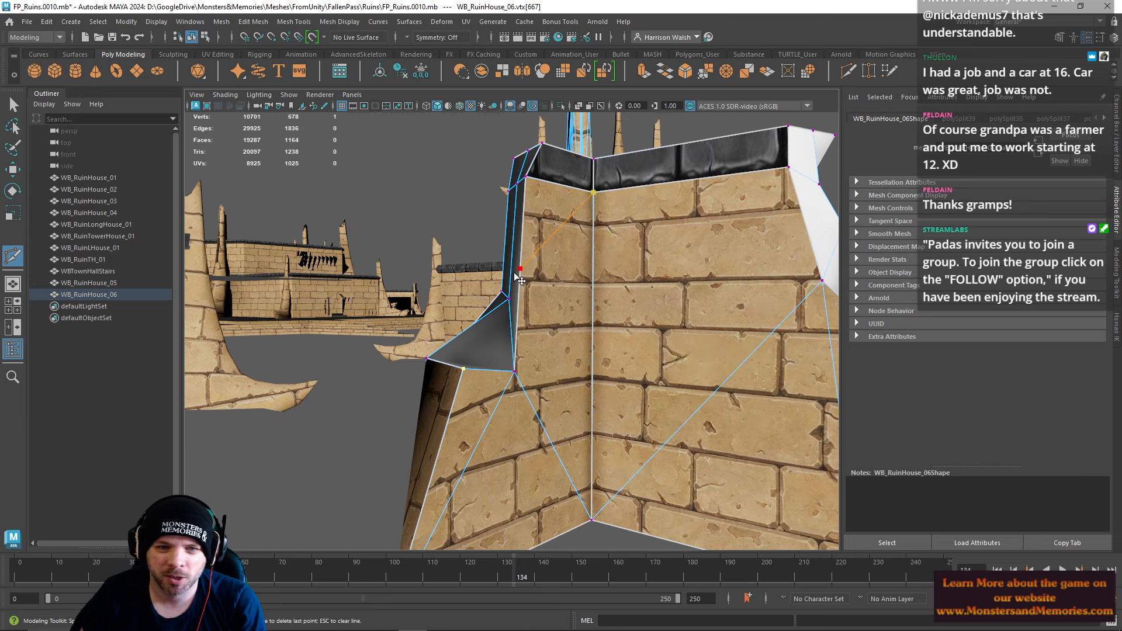
mouse_move(516, 275)
alt+mouse_down()
mouse_move(525, 279)
mouse_move(495, 274)
mouse_move(510, 274)
alt+mouse_up()
right_click(517, 335)
key(w)
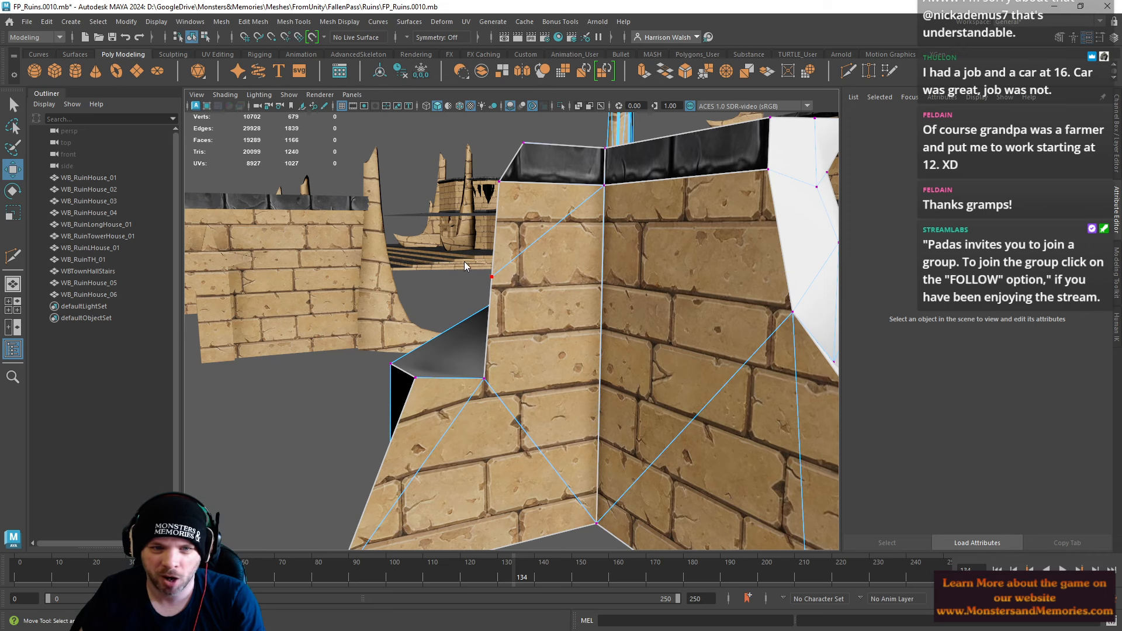
right_drag(513, 273, 464, 264)
click(493, 277)
drag(451, 279, 468, 279)
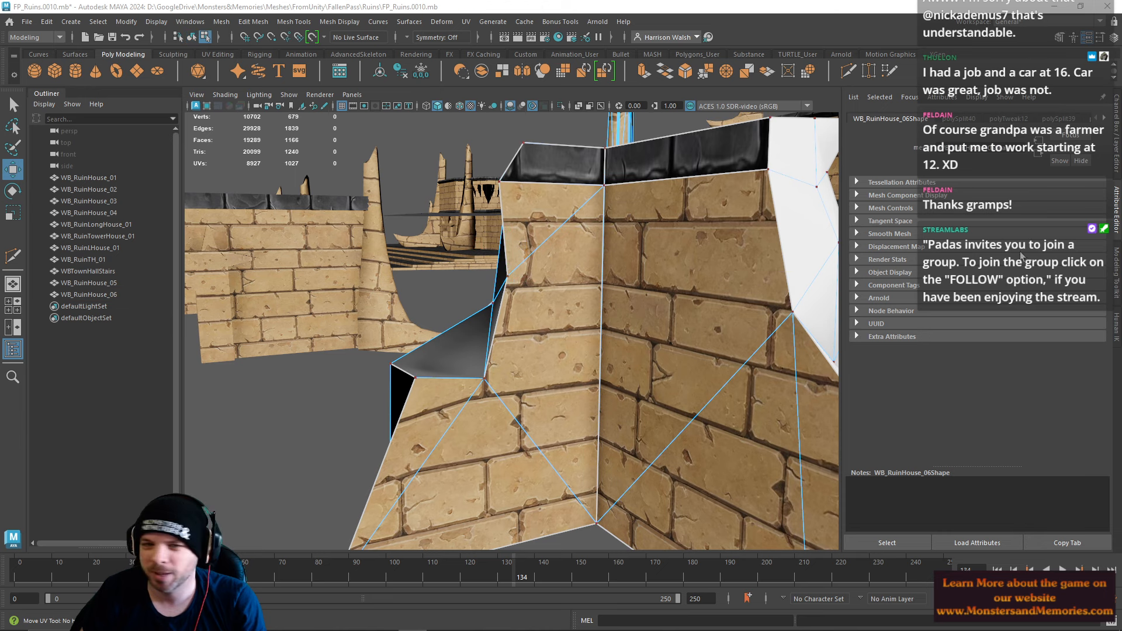
Step: Unfold the UV at the moved vertex to correct the brick texture on the inner face
mouse_move(530, 242)
right_down()
mouse_move(538, 270)
mouse_move(541, 231)
right_up()
click(544, 275)
click(544, 242)
key(f)
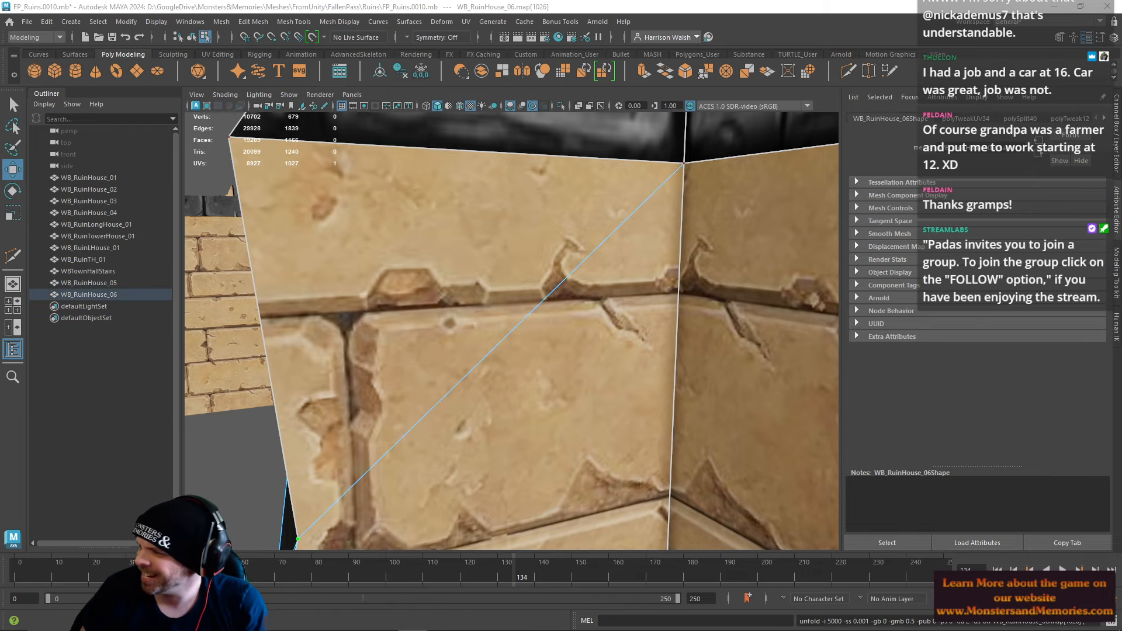
alt+right_drag(738, 401, 479, 317)
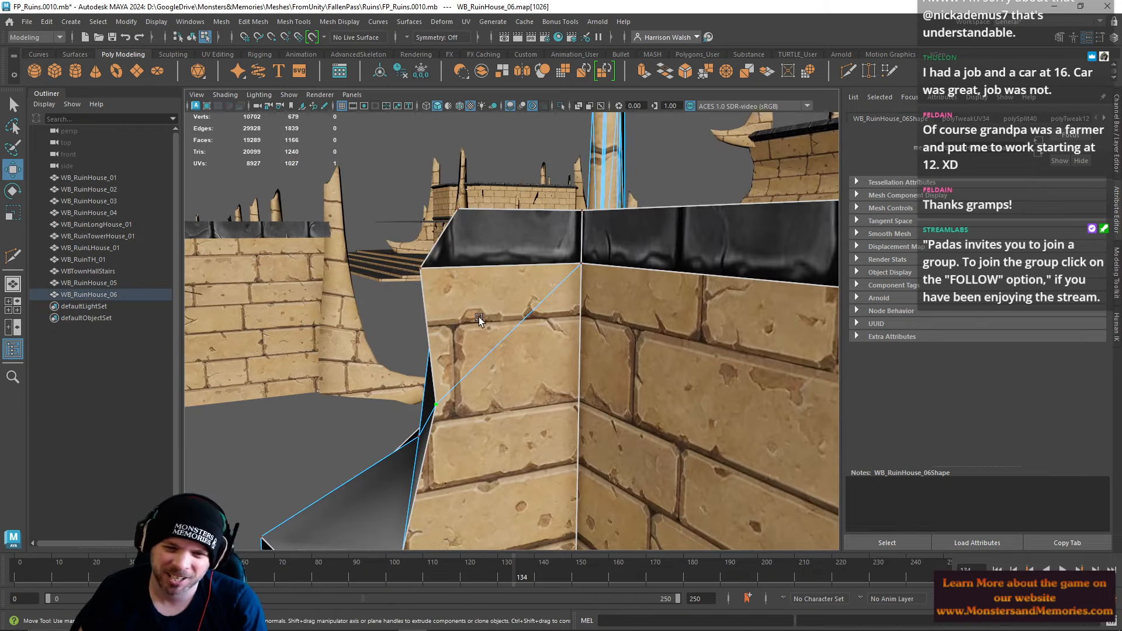
Step: Move the middle vertices of the cap below the coping and at the lower bend to make its surface uneven
alt+drag(481, 318, 556, 236)
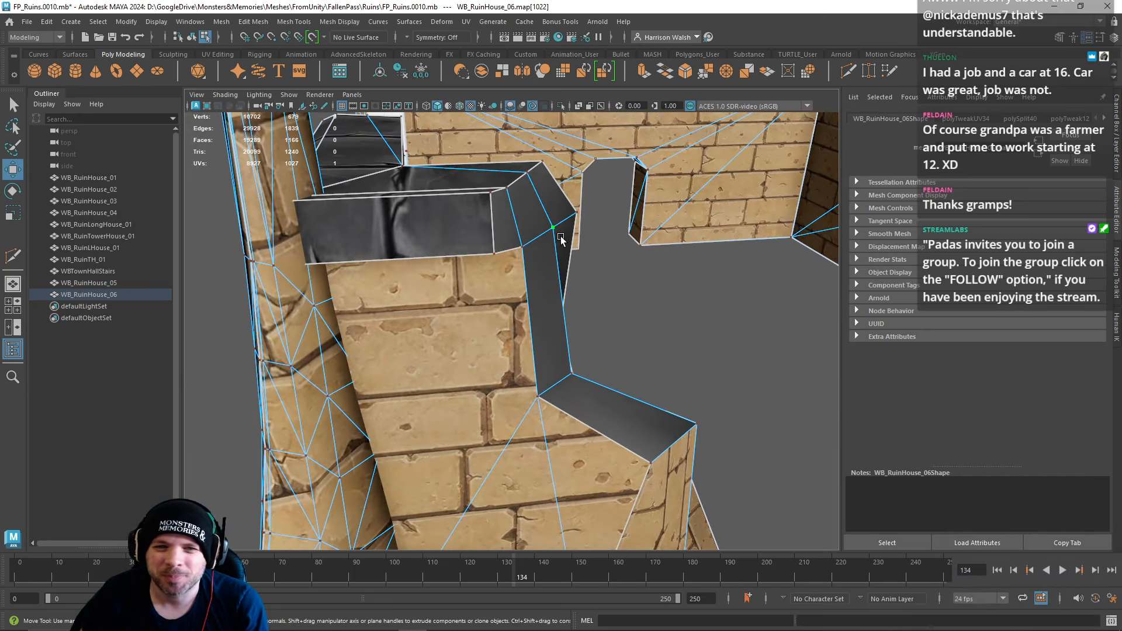
right_drag(557, 229, 556, 217)
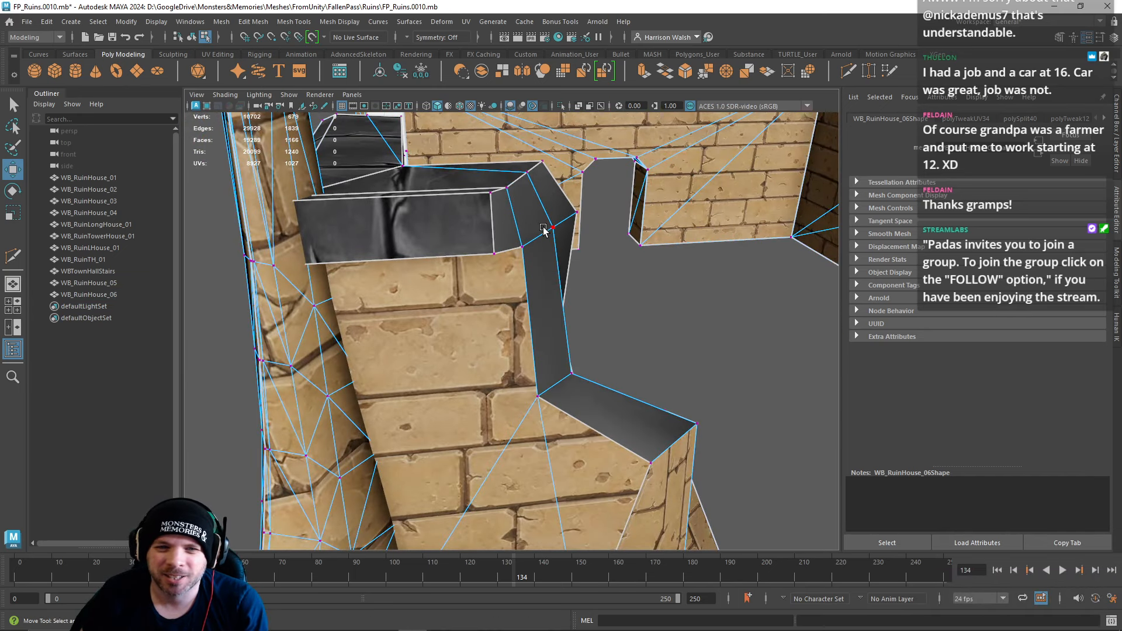
click(552, 227)
drag(557, 185, 556, 206)
drag(596, 249, 610, 252)
alt+drag(638, 362, 547, 221)
drag(513, 168, 514, 147)
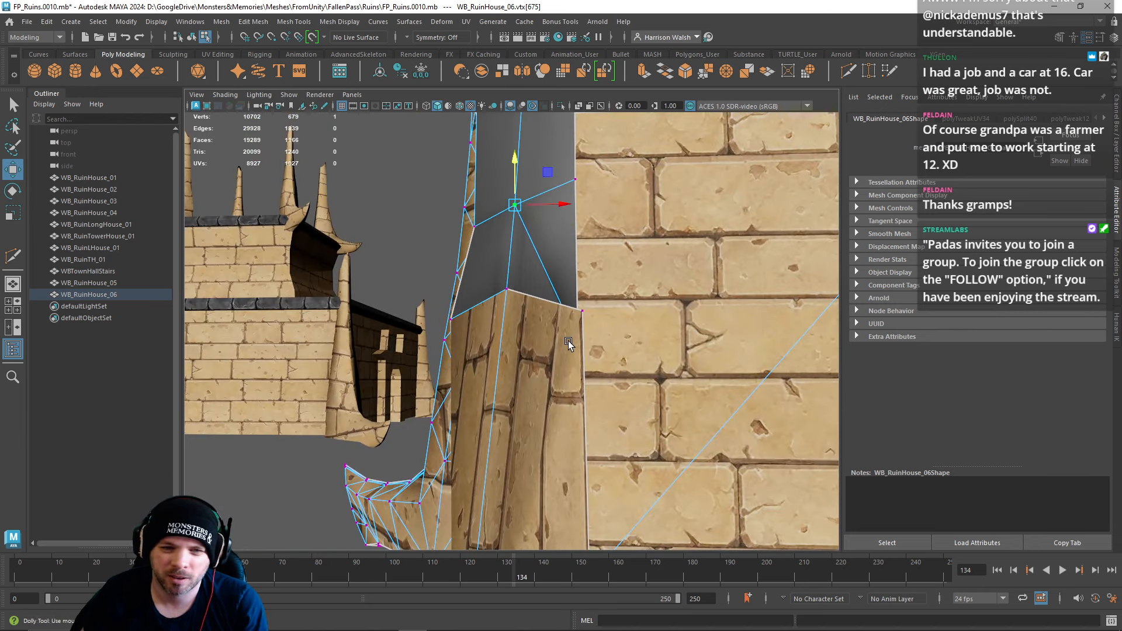
Step: Apply automatic UV mapping to all the cap faces of the broken wall end, from the lowest slanted faces up to the coping
alt+drag(567, 340, 558, 386)
alt+right_drag(558, 385, 503, 351)
alt+drag(503, 327, 491, 374)
right_drag(491, 157, 491, 188)
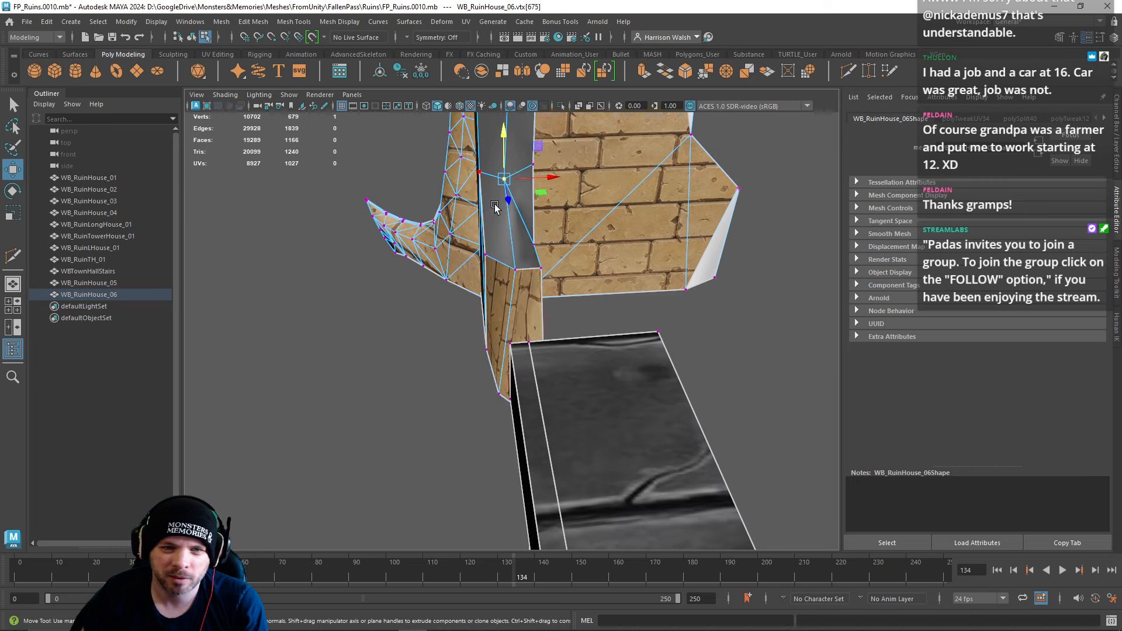
click(513, 327)
shift+click(496, 222)
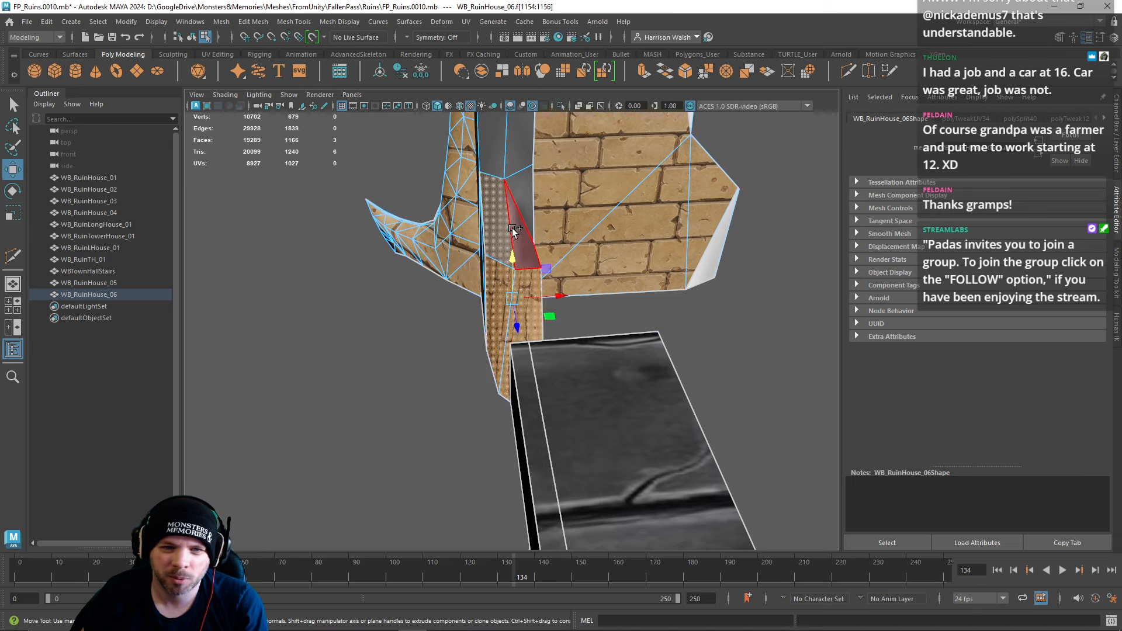
shift+click(516, 233)
shift+click(522, 205)
shift+click(512, 159)
shift+click(511, 158)
shift+click(491, 157)
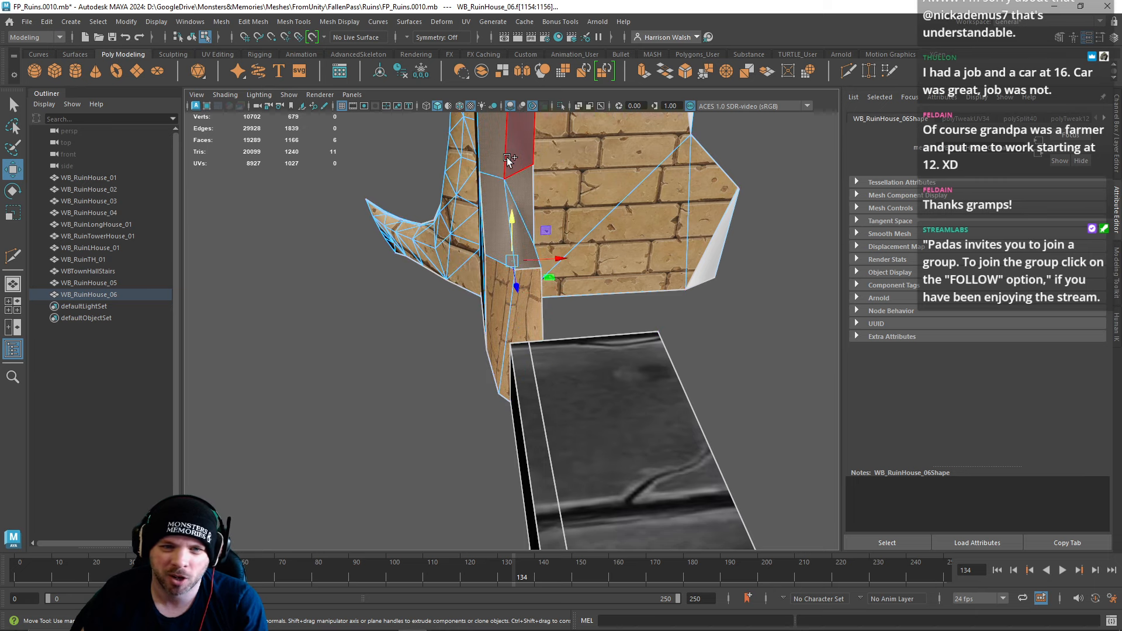
shift+click(508, 157)
alt+middle_drag(522, 158, 544, 326)
shift+click(546, 249)
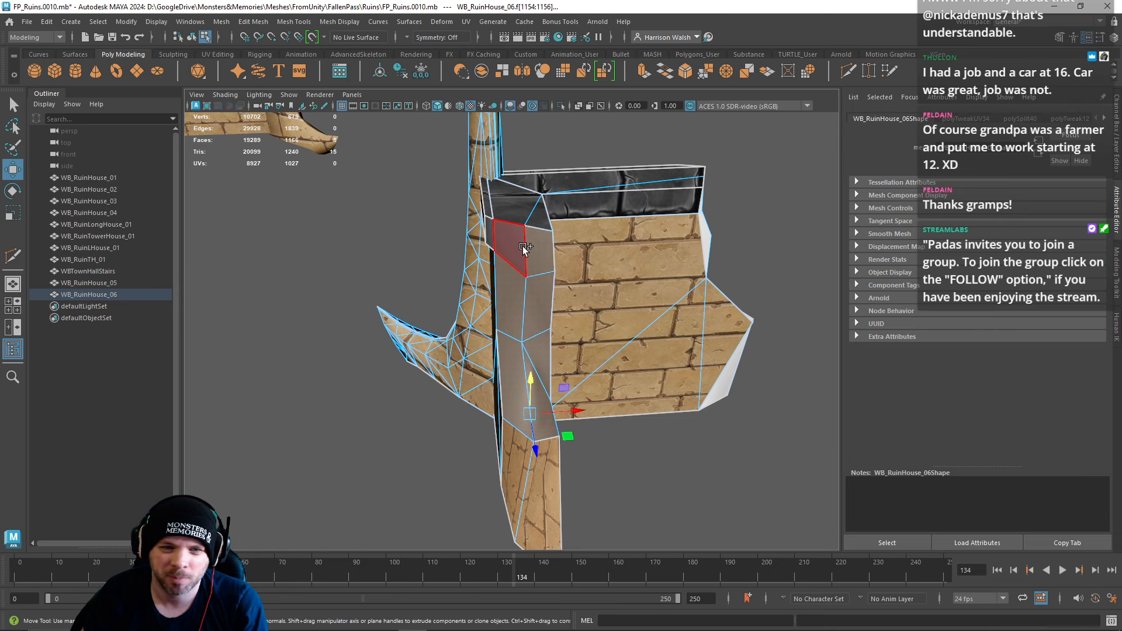
shift+click(522, 247)
shift+click(491, 229)
alt+drag(578, 257, 456, 246)
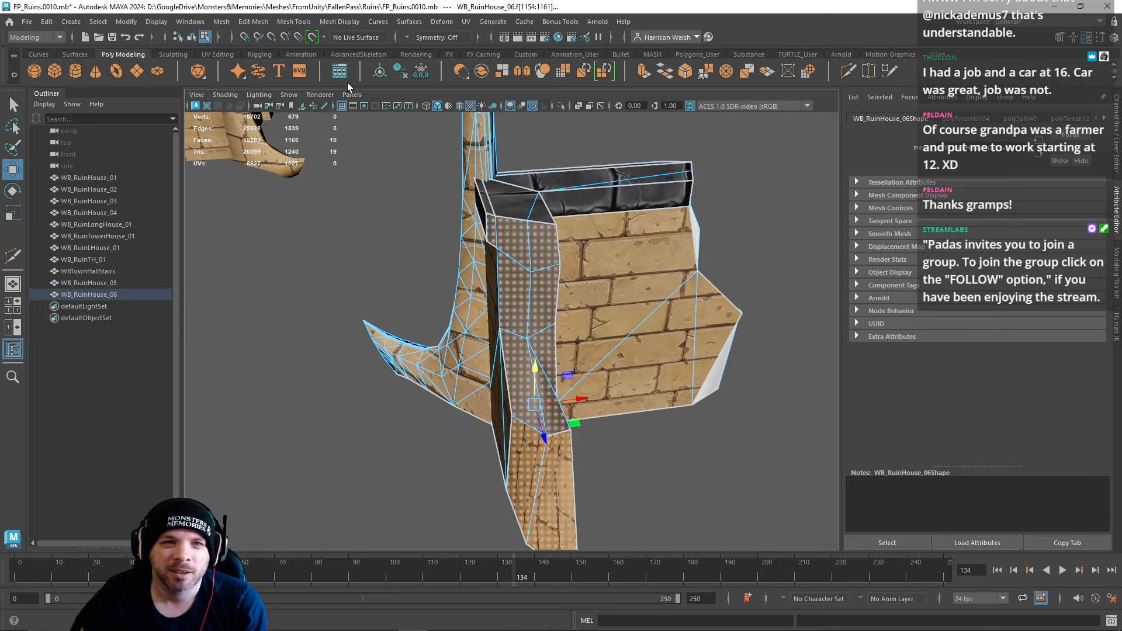
click(217, 54)
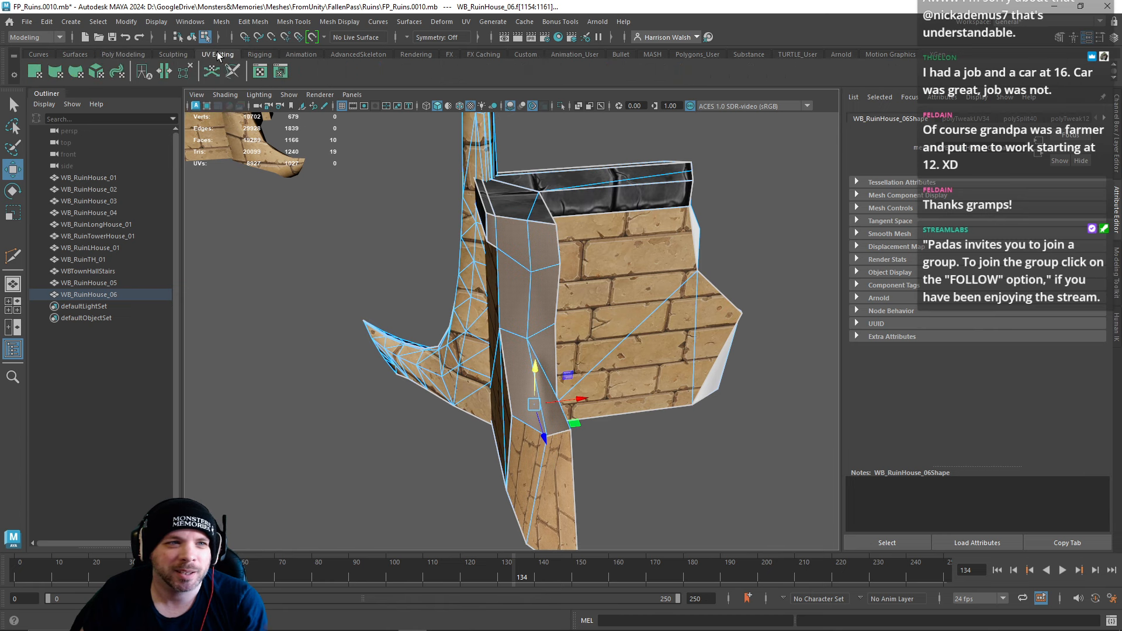
click(96, 71)
Step: Move the bottom corner vertex on the outer brick face's broken edge outward along the wall
alt+drag(502, 285, 512, 292)
right_drag(512, 292, 620, 558)
alt+drag(526, 413, 666, 406)
alt+middle_drag(666, 406, 516, 301)
right_drag(516, 298, 497, 291)
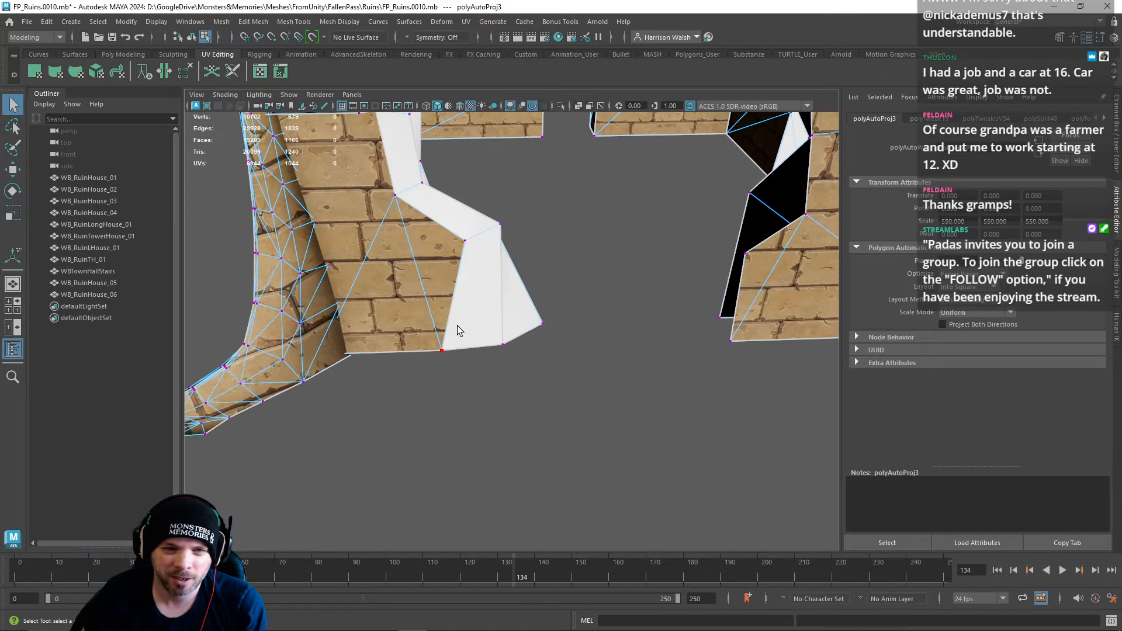
click(446, 350)
key(w)
drag(491, 350, 510, 352)
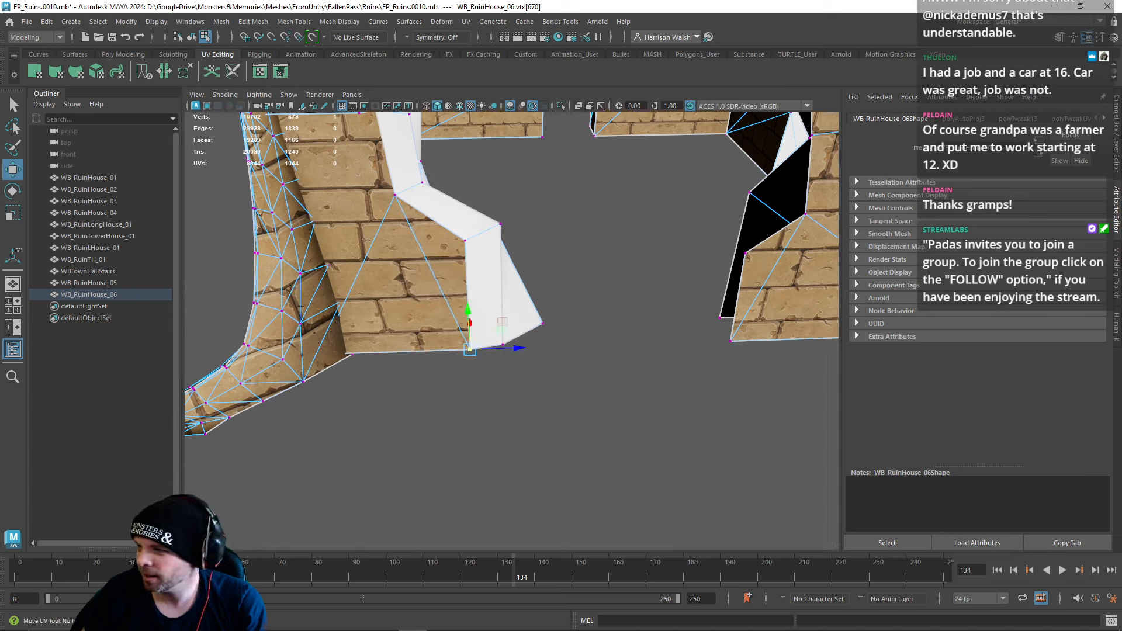
Step: Unfold the UV at the moved bottom corner of the outer brick face to correct its texture
right_drag(432, 308, 432, 266)
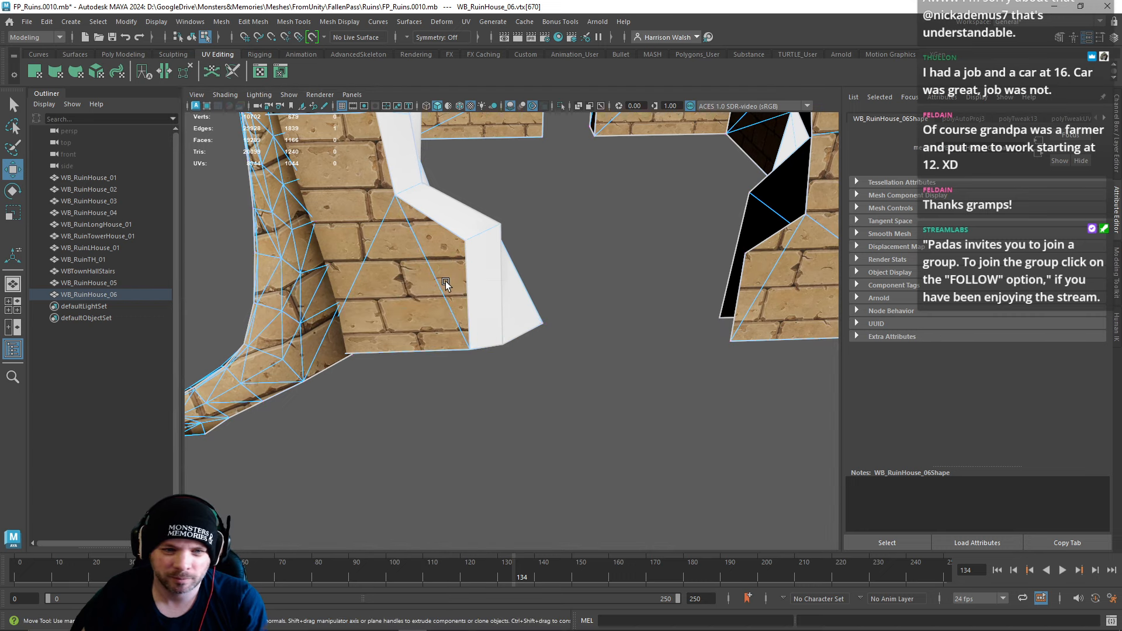
click(432, 272)
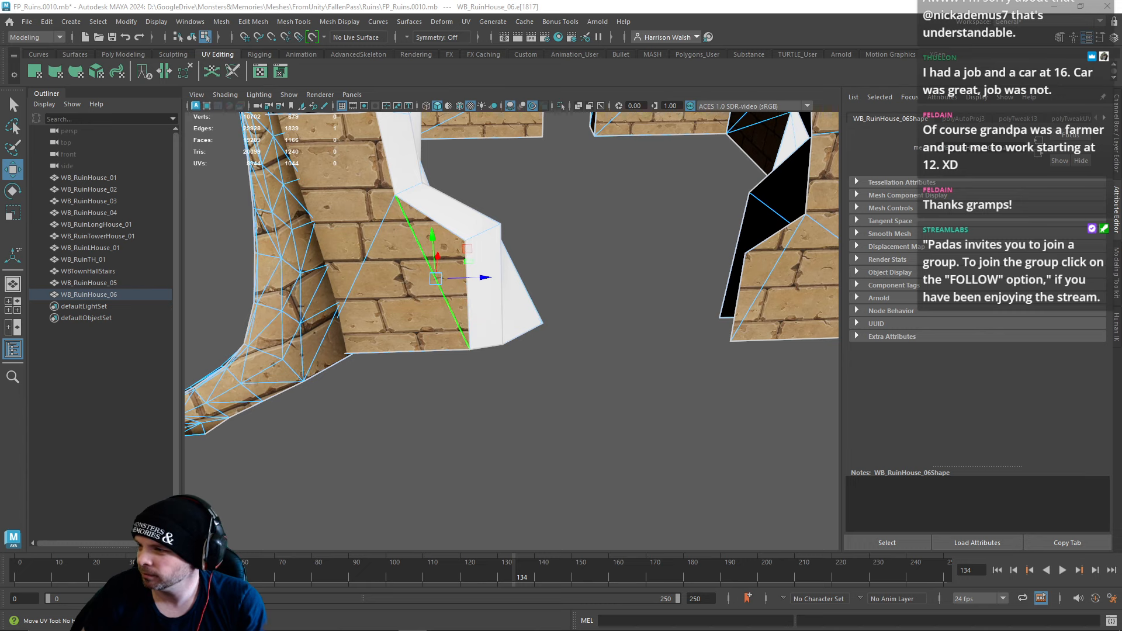
click(470, 350)
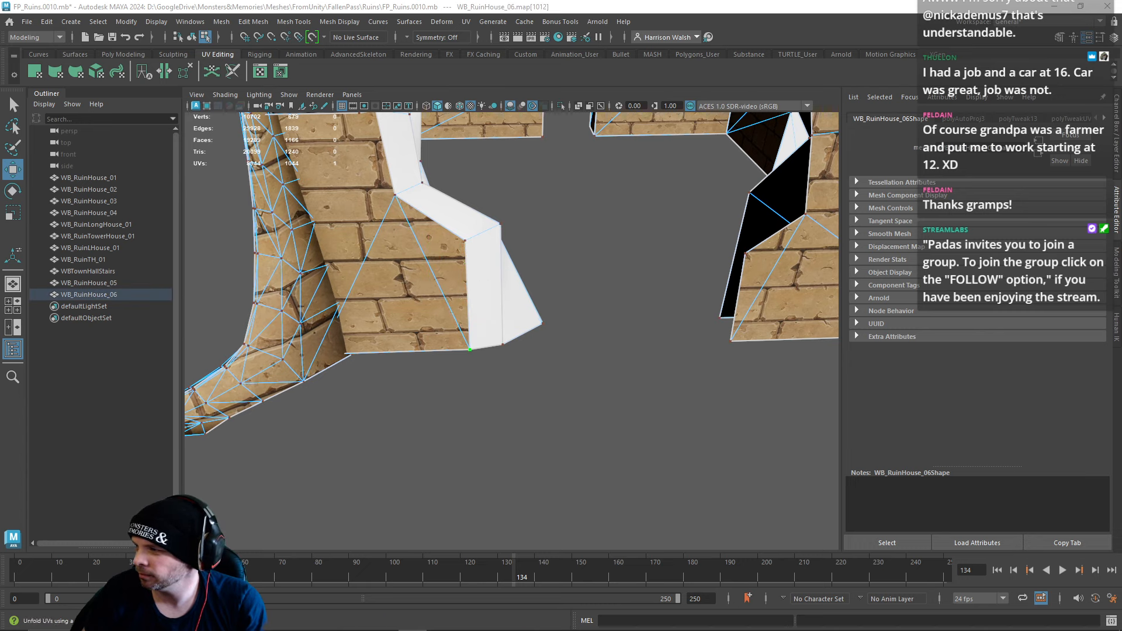
alt+drag(586, 361, 612, 392)
Step: Inspect the broken wall ends, caps and coping of WB_RuinHouse_06 from several sides
key(f)
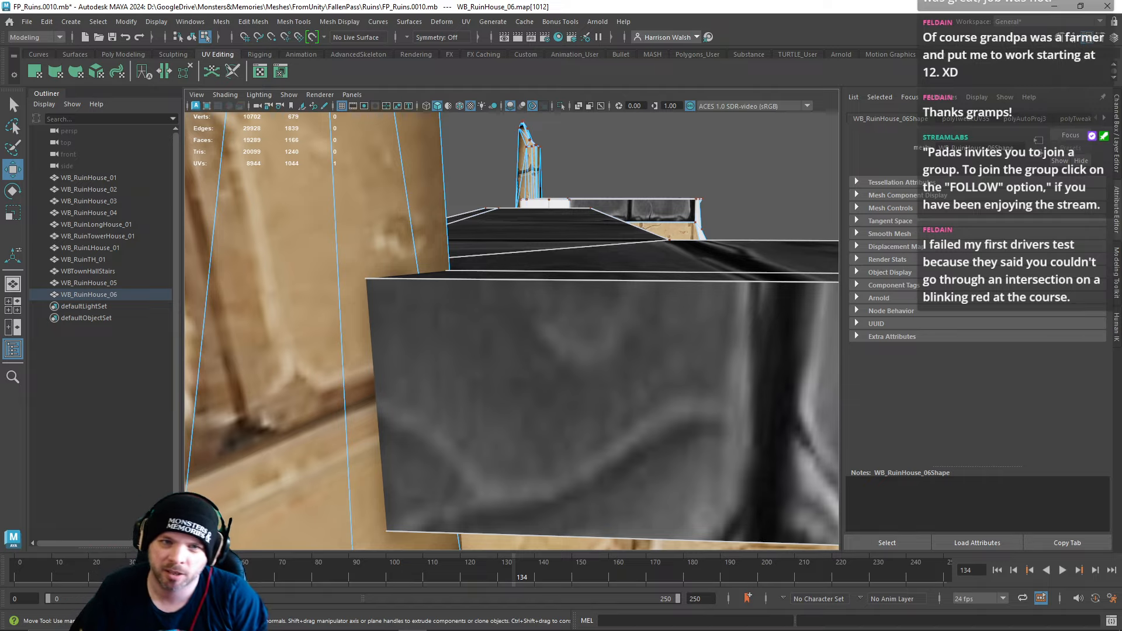
scroll(636, 270, down, 10)
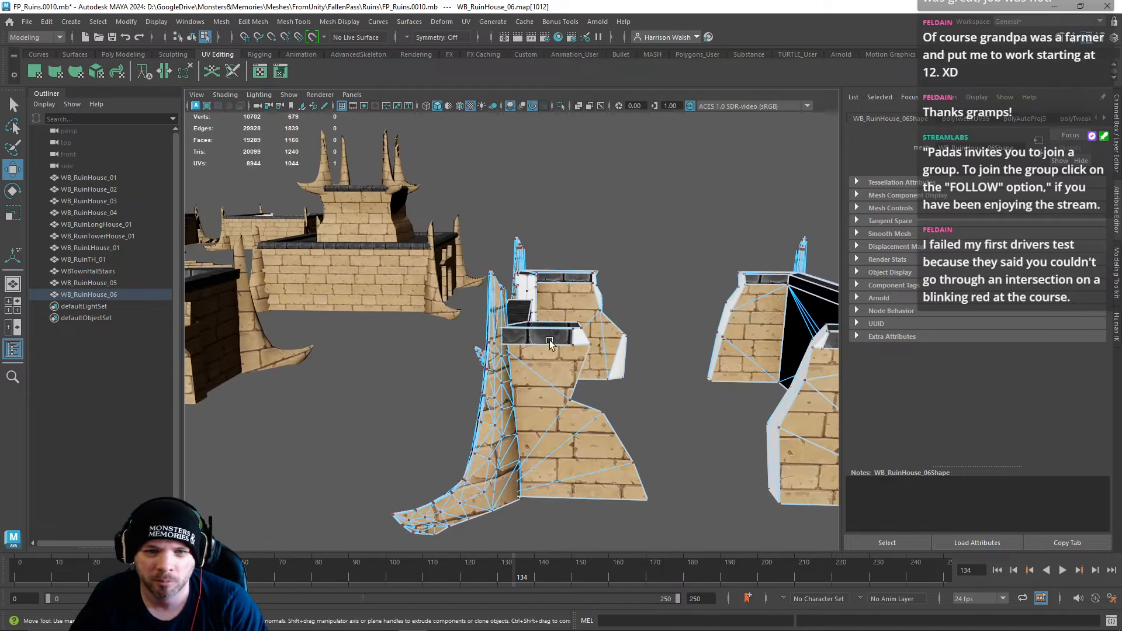
alt+drag(514, 245, 496, 269)
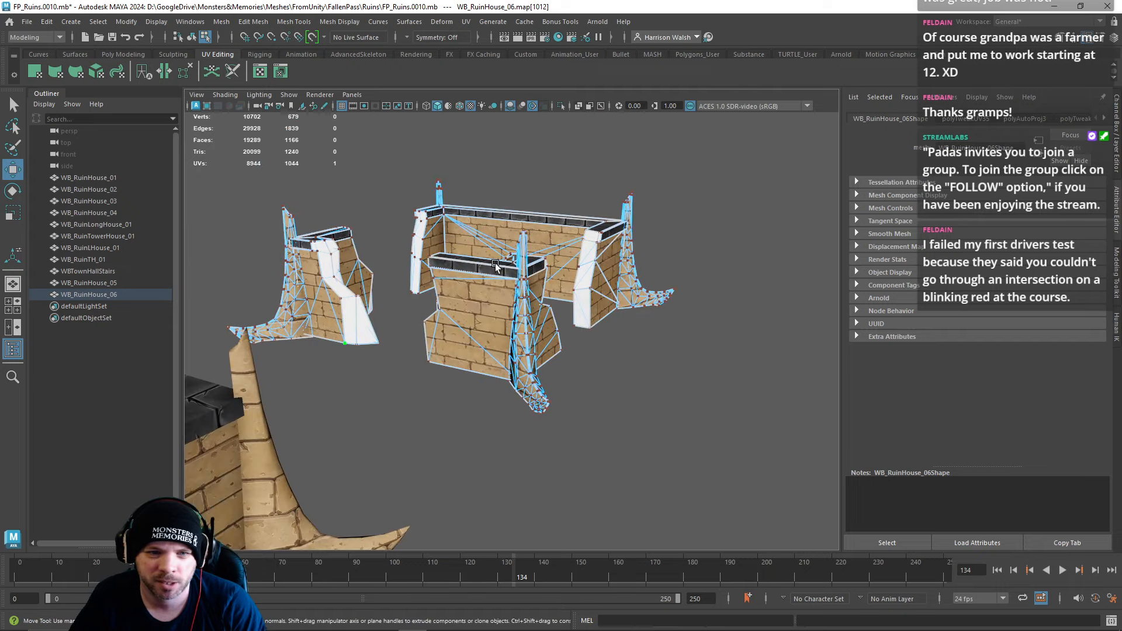
right_drag(497, 267, 554, 248)
click(590, 383)
alt+drag(594, 394, 572, 284)
scroll(599, 310, up, 6)
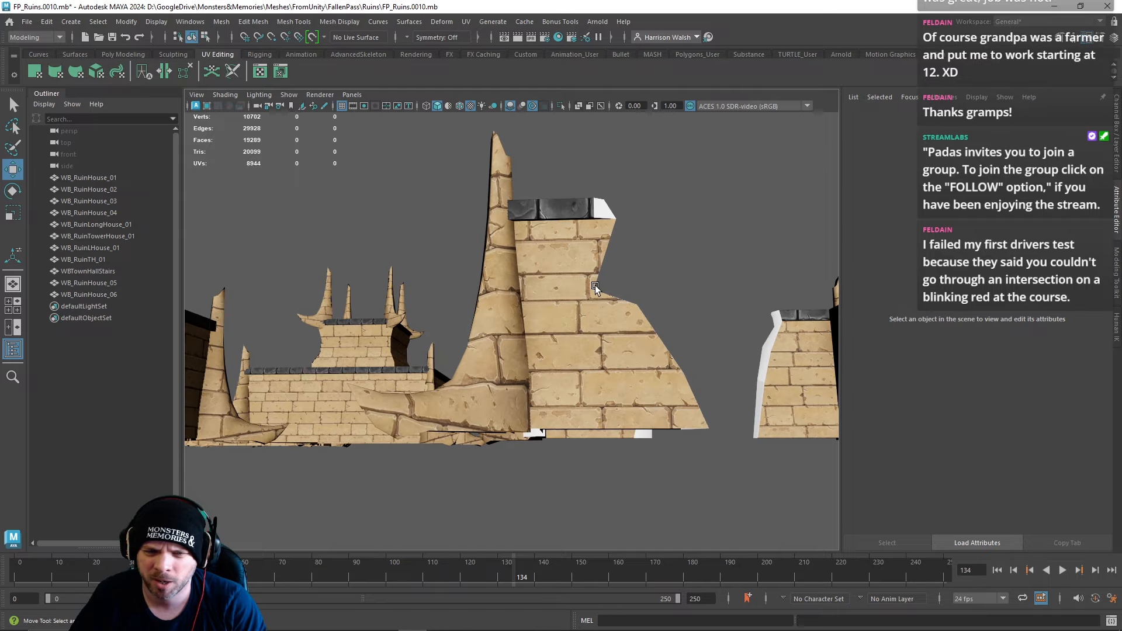
click(540, 276)
right_drag(540, 276, 532, 275)
alt+drag(532, 275, 522, 344)
scroll(522, 344, down, 3)
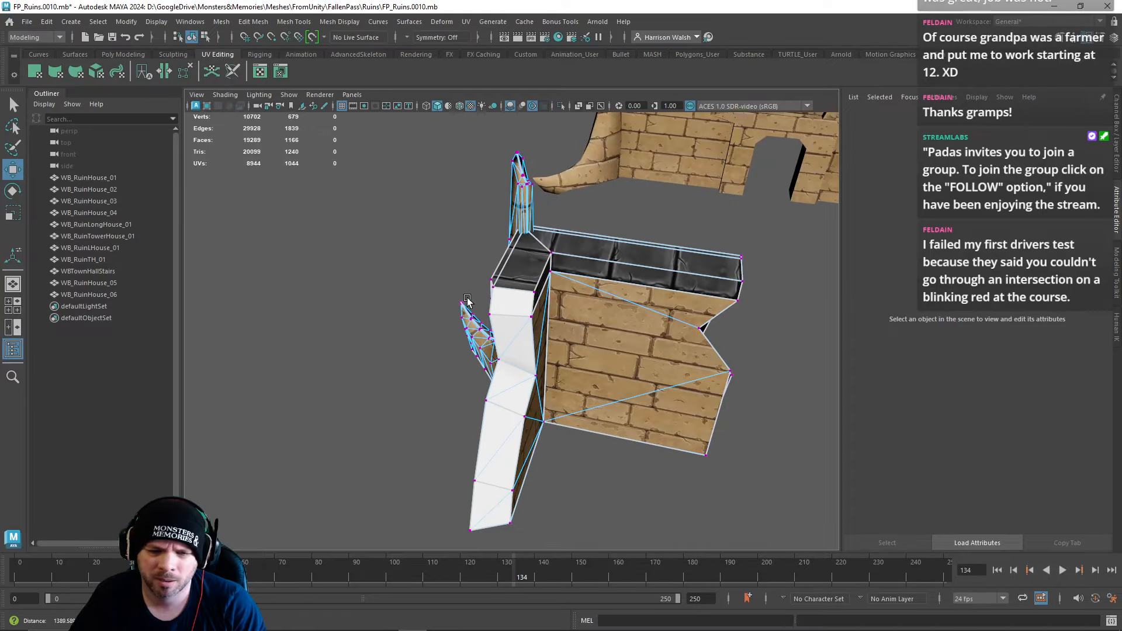
alt+middle_drag(522, 337, 521, 267)
alt+drag(520, 267, 527, 271)
right_drag(539, 261, 537, 225)
click(521, 225)
alt+drag(521, 225, 739, 309)
scroll(739, 309, down, 3)
alt+right_drag(739, 309, 444, 306)
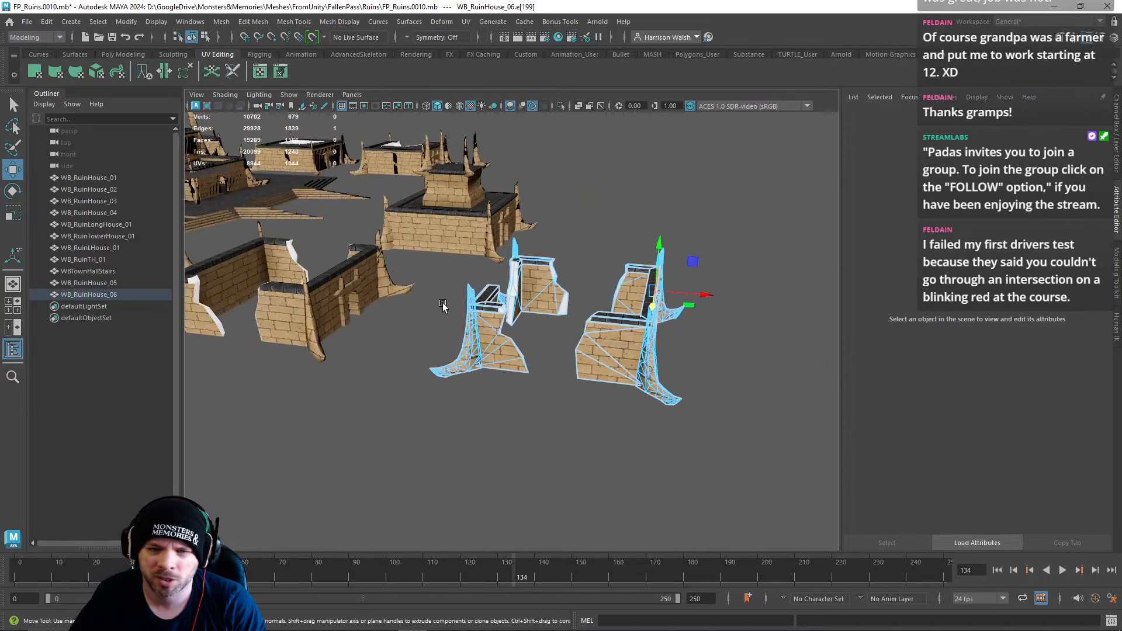
alt+drag(444, 306, 395, 301)
Step: Duplicate WB_RuinHouse_06 as WB_RuinHouse_07 and place the copy beyond it at the end of the row of houses
right_drag(463, 303, 517, 283)
scroll(547, 342, down, 5)
alt+drag(548, 344, 589, 365)
alt+middle_drag(589, 365, 556, 358)
mouse_move(550, 318)
shift+mouse_down()
mouse_move(702, 351)
mouse_move(652, 322)
mouse_move(580, 354)
mouse_move(616, 328)
mouse_move(625, 379)
shift+mouse_up()
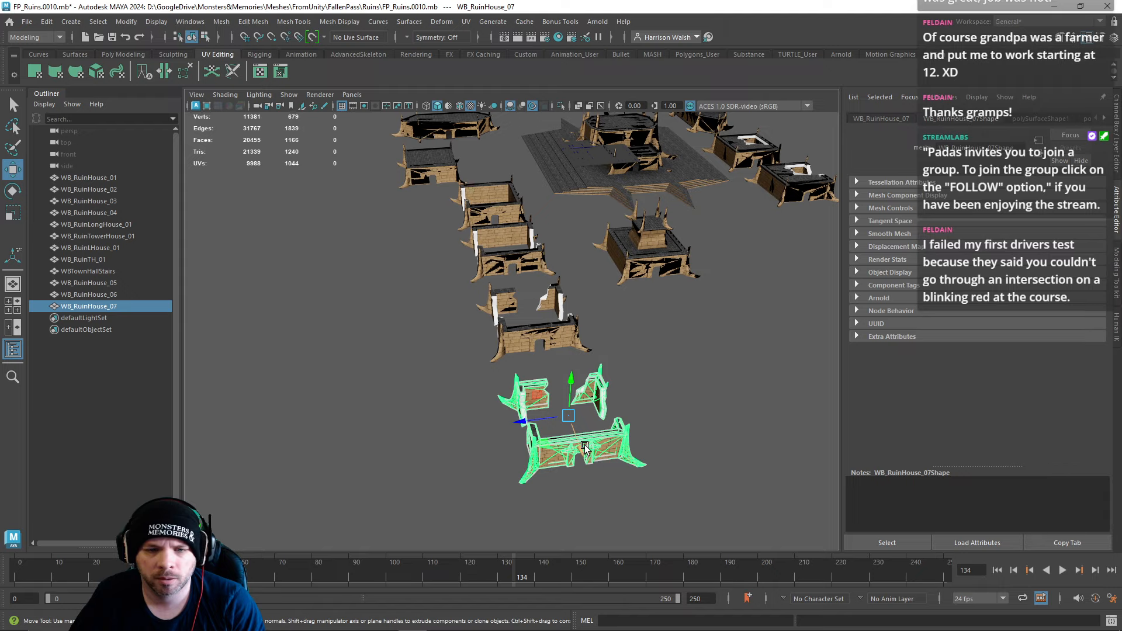
drag(585, 447, 570, 429)
Step: Delete the four diagonal edges on the outer wall face and lintel above the doorway of WB_RuinHouse_07
alt+middle_drag(572, 403, 512, 336)
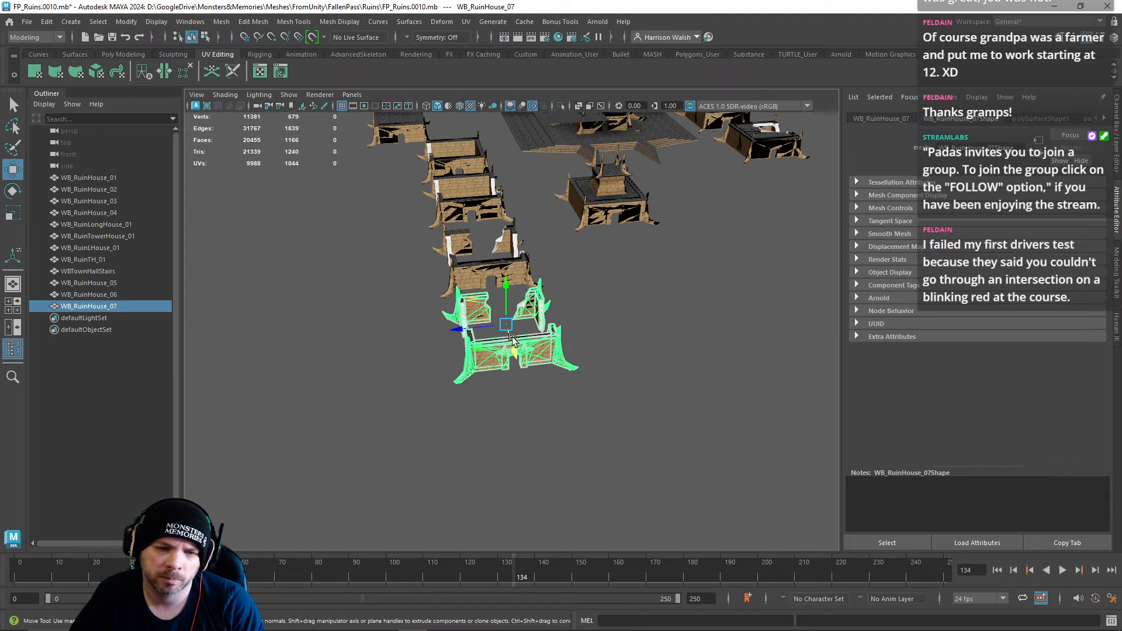
alt+right_drag(513, 337, 665, 568)
alt+drag(590, 456, 548, 348)
alt+middle_drag(548, 348, 605, 450)
alt+drag(605, 450, 551, 282)
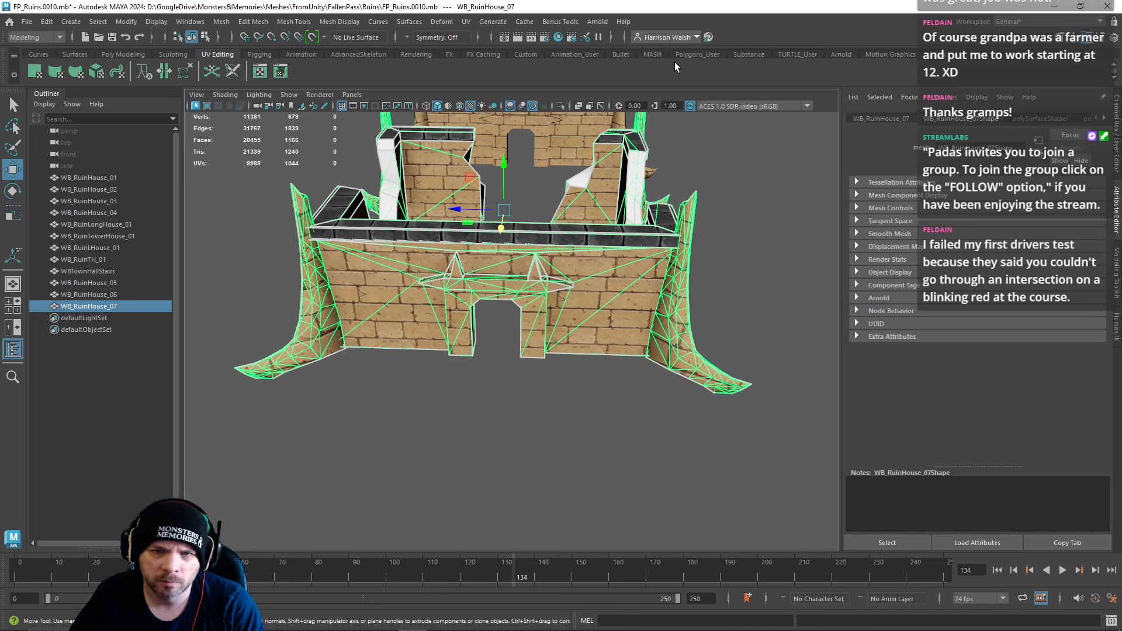
mouse_move(511, 276)
right_down()
mouse_move(474, 276)
mouse_move(508, 278)
right_up()
alt+middle_drag(491, 285, 537, 315)
alt+right_drag(538, 315, 558, 305)
alt+middle_drag(558, 305, 579, 334)
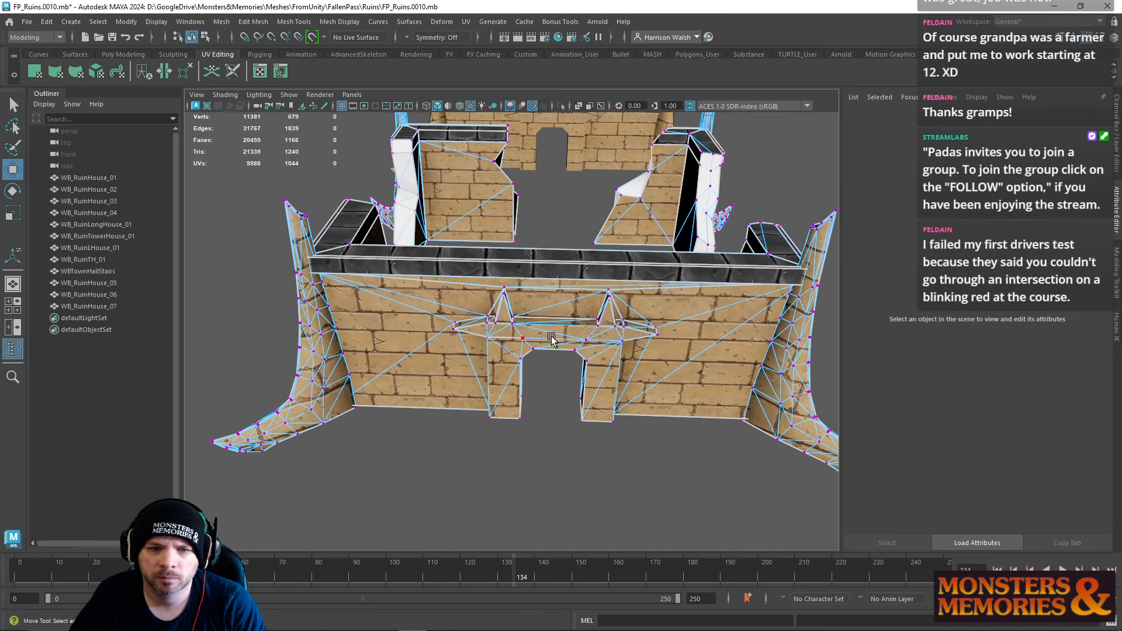
right_drag(552, 338, 553, 312)
click(563, 316)
click(559, 303)
key(f)
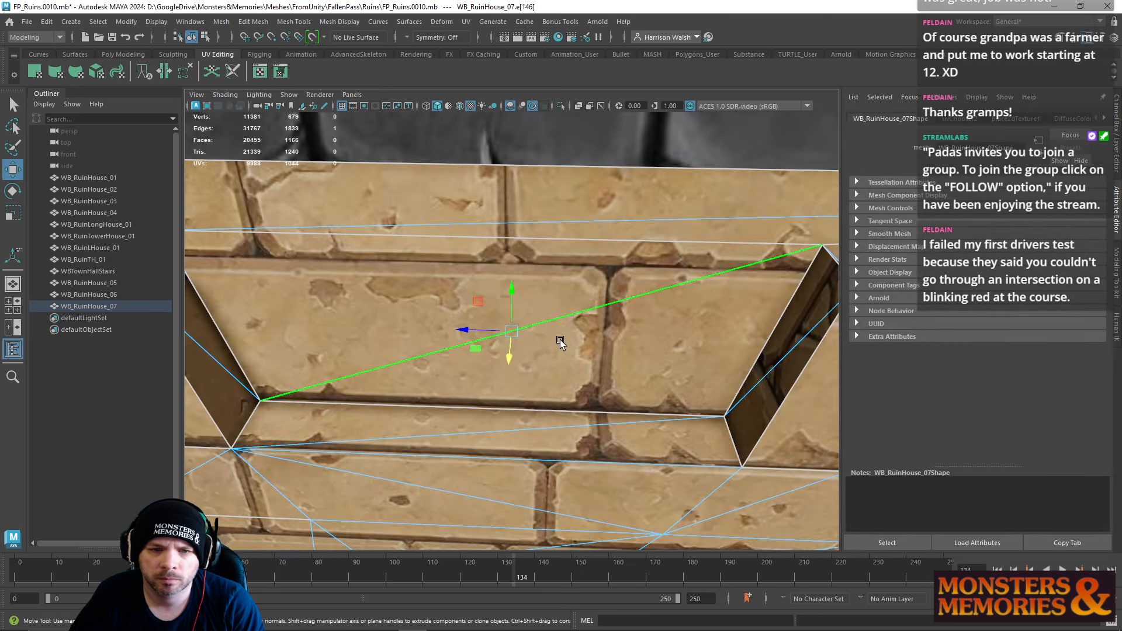
alt+right_drag(602, 389, 566, 368)
alt+drag(566, 369, 563, 301)
shift+click(563, 278)
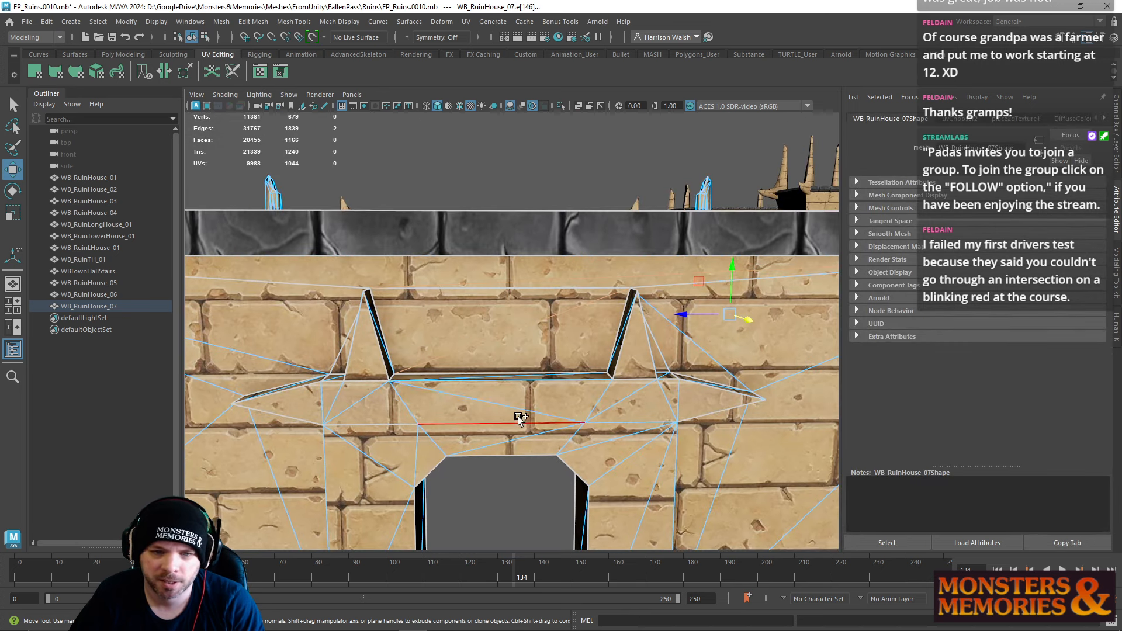
shift+click(519, 409)
shift+click(503, 440)
alt+middle_drag(506, 432, 513, 355)
key(Delete)
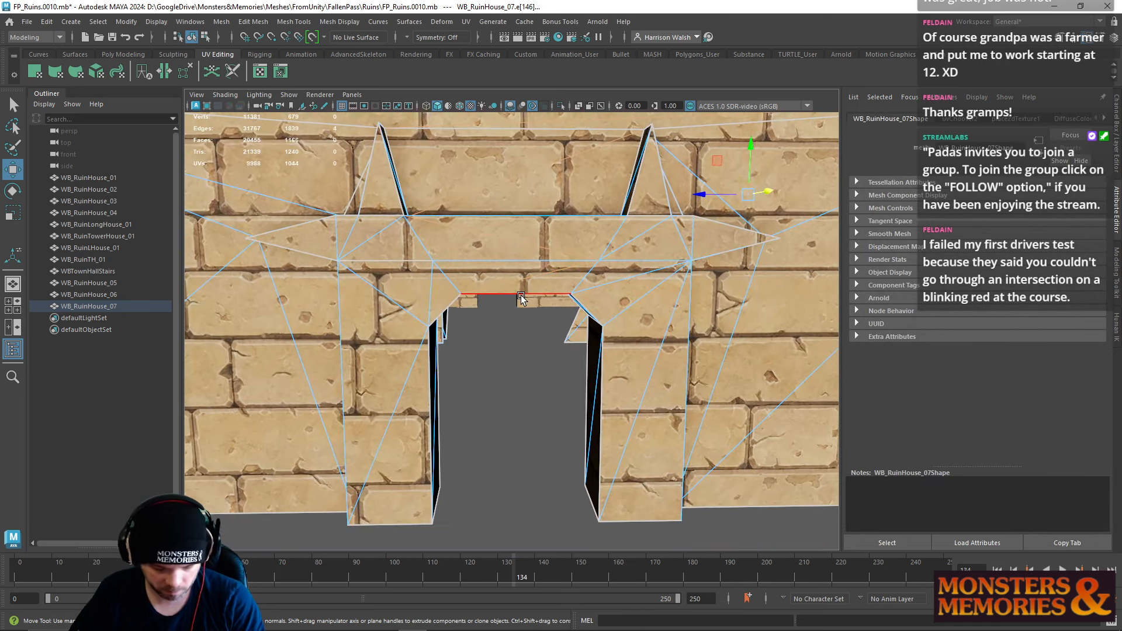
Step: Delete the diagonal edges on the underside of the doorway's lintel and on the inner wall face above it
alt+drag(510, 381, 501, 295)
click(501, 295)
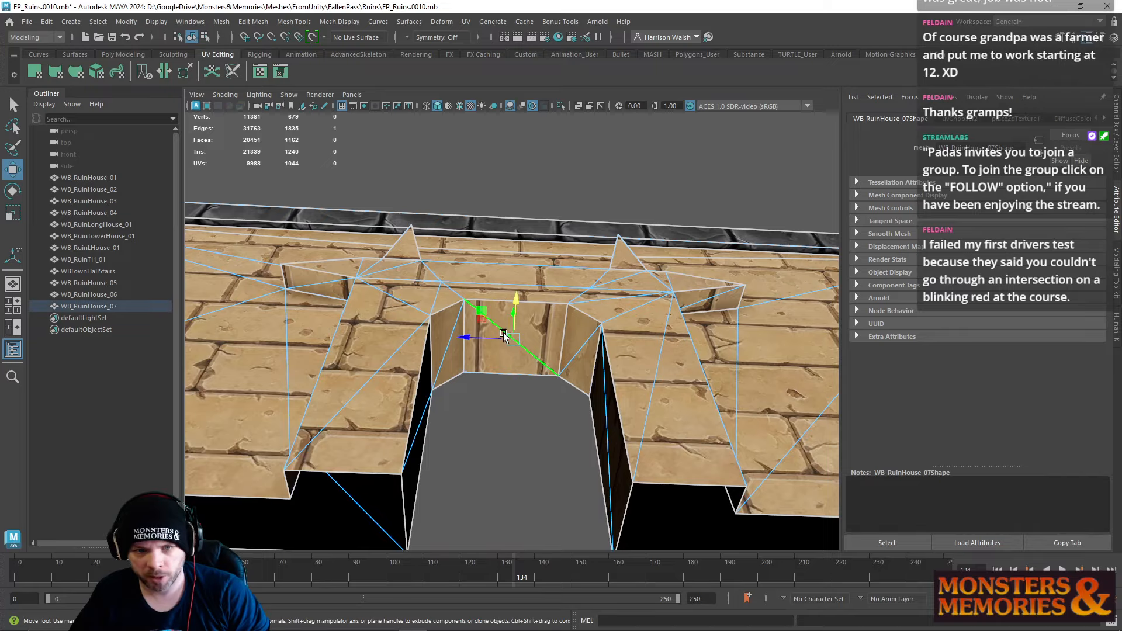
key(f)
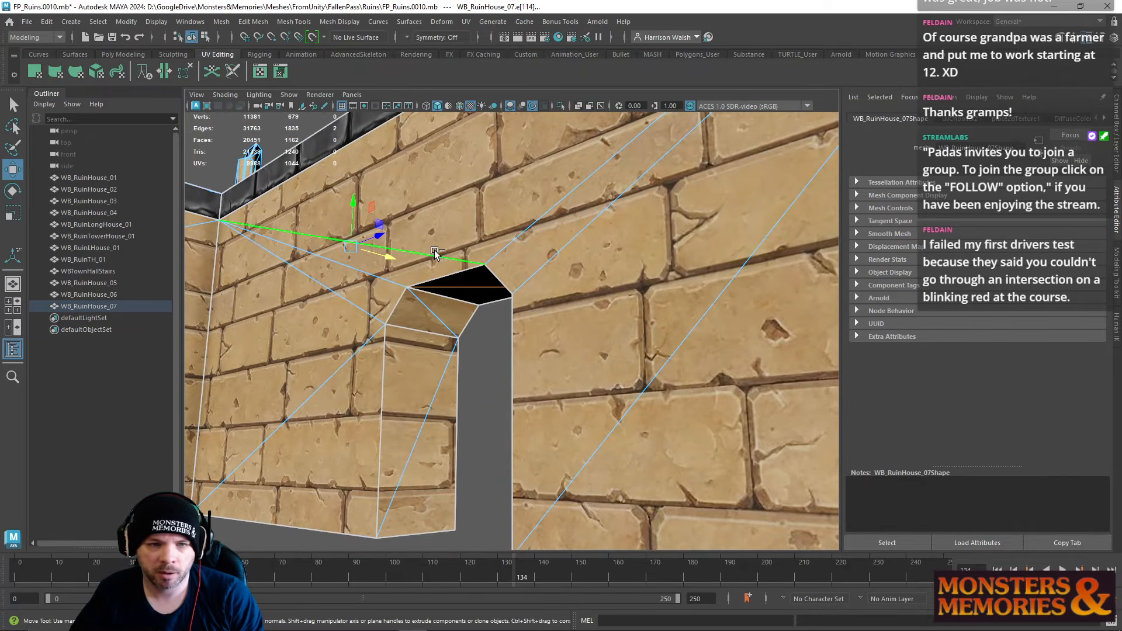
key(Delete)
Step: Multi-Cut a jagged line from the doorway's inner top corner up the inner wall, over the coping and down to the lintel ledge
alt+drag(444, 304, 574, 230)
click(119, 56)
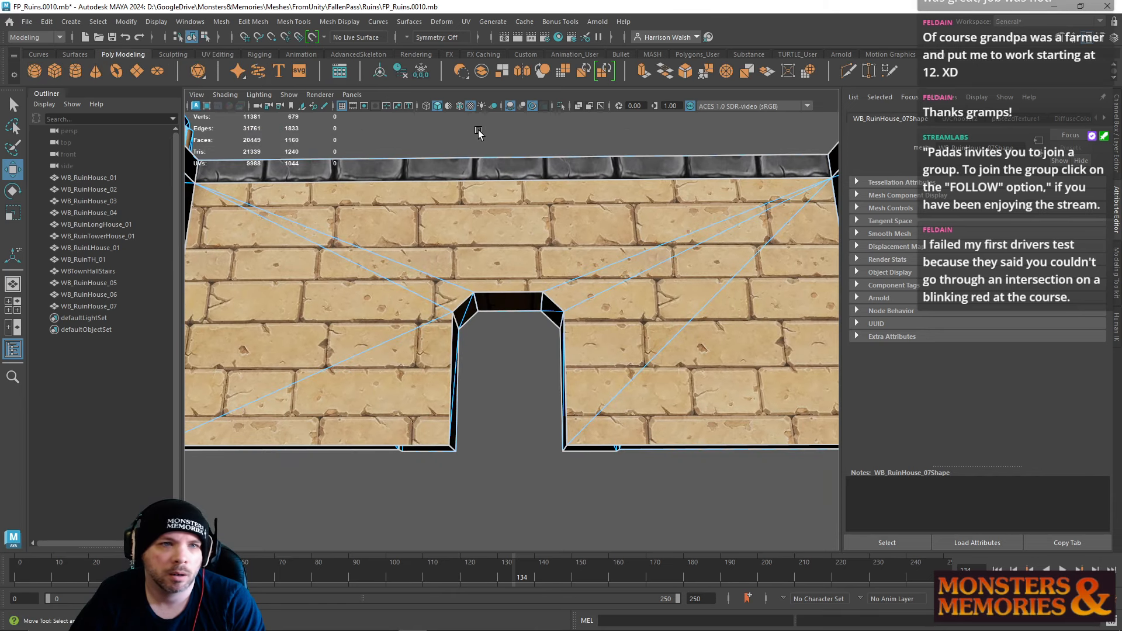
click(848, 73)
alt+drag(576, 228, 571, 275)
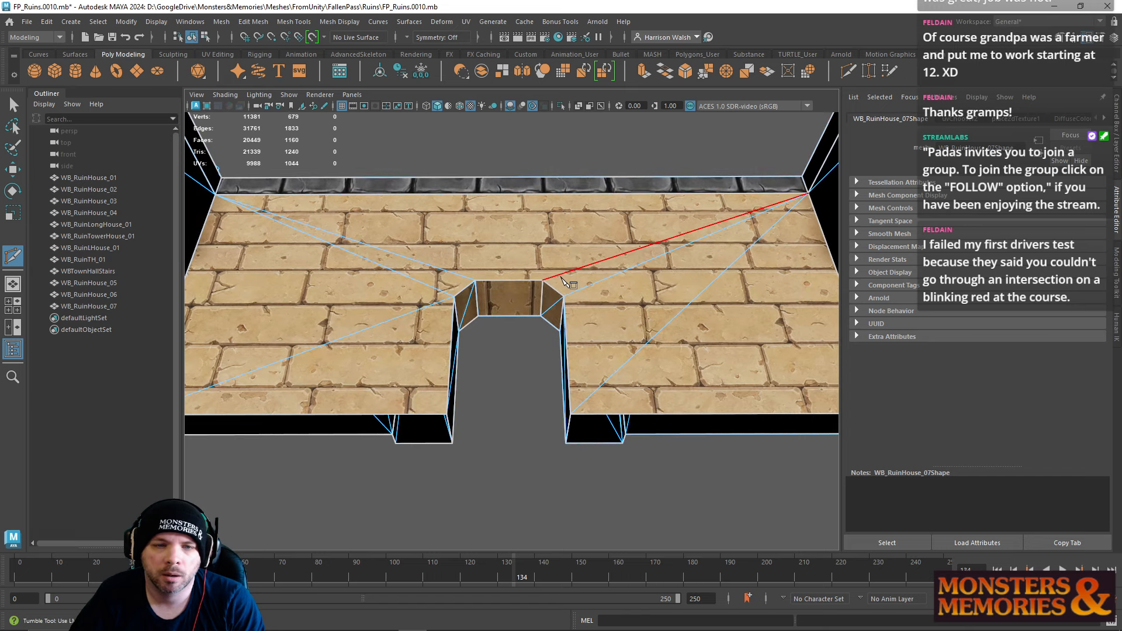
click(520, 238)
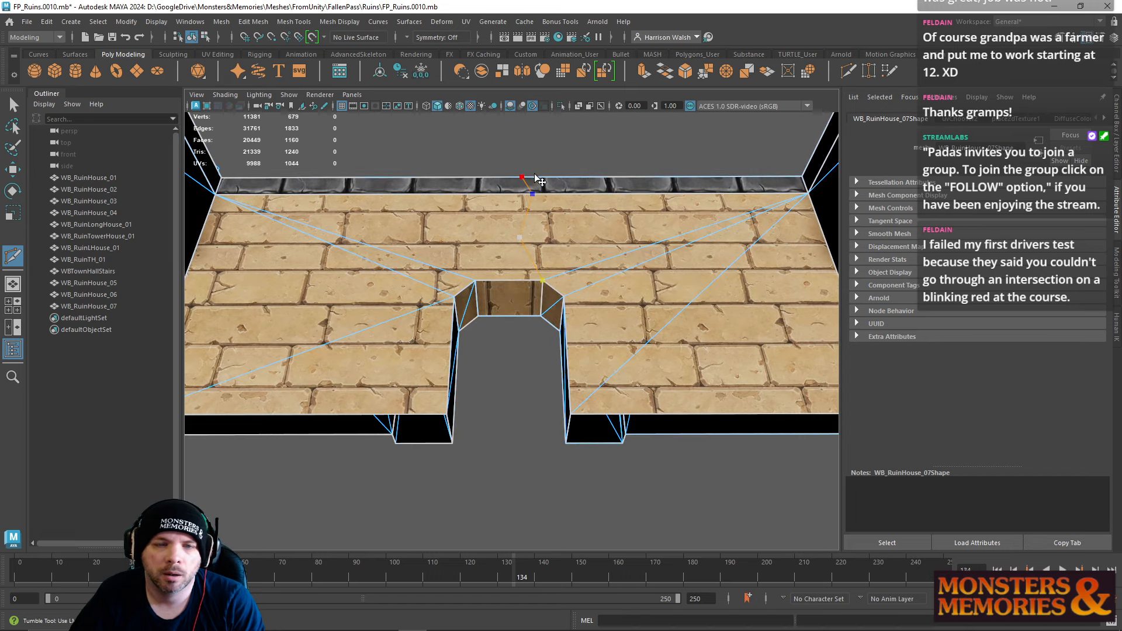
alt+drag(538, 181, 444, 228)
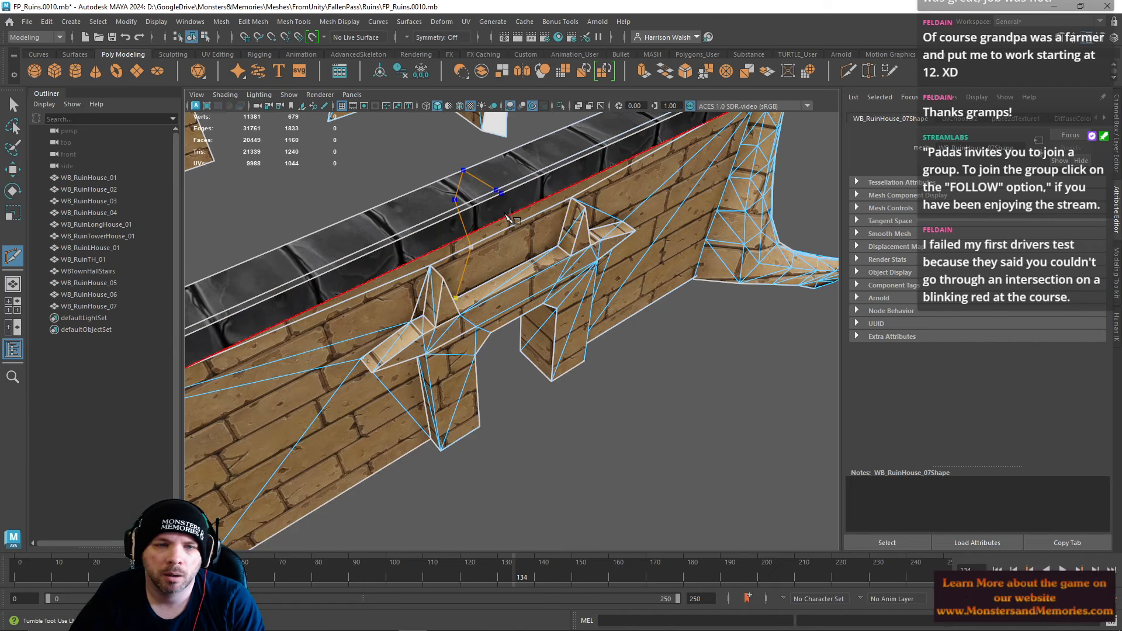
alt+drag(504, 200, 514, 250)
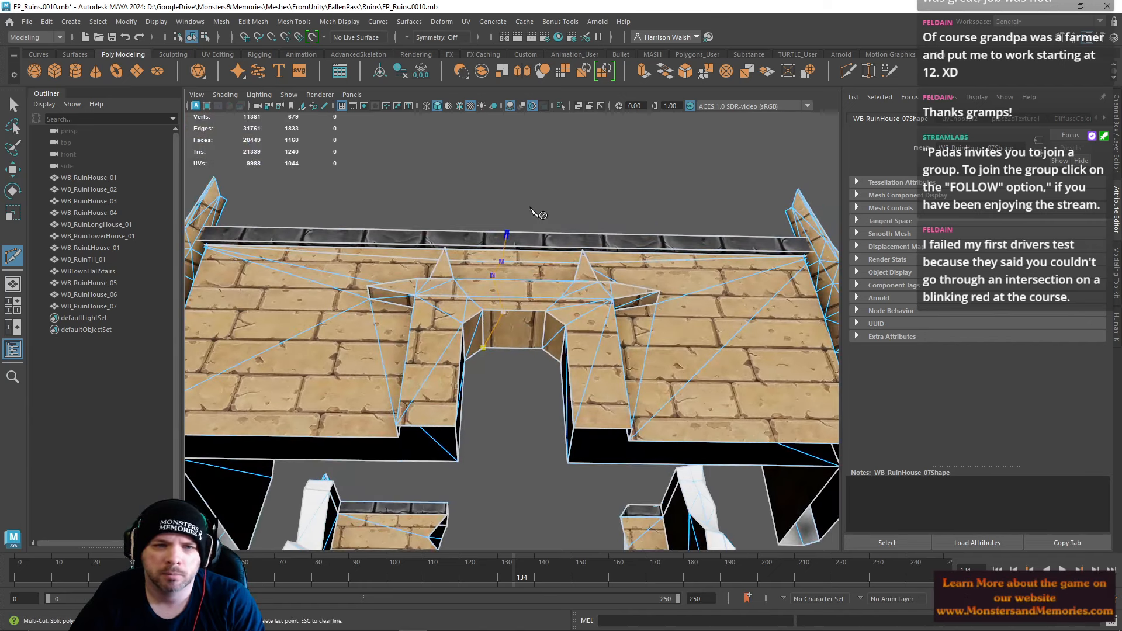
shift+click(514, 248)
alt+right_drag(515, 252, 705, 446)
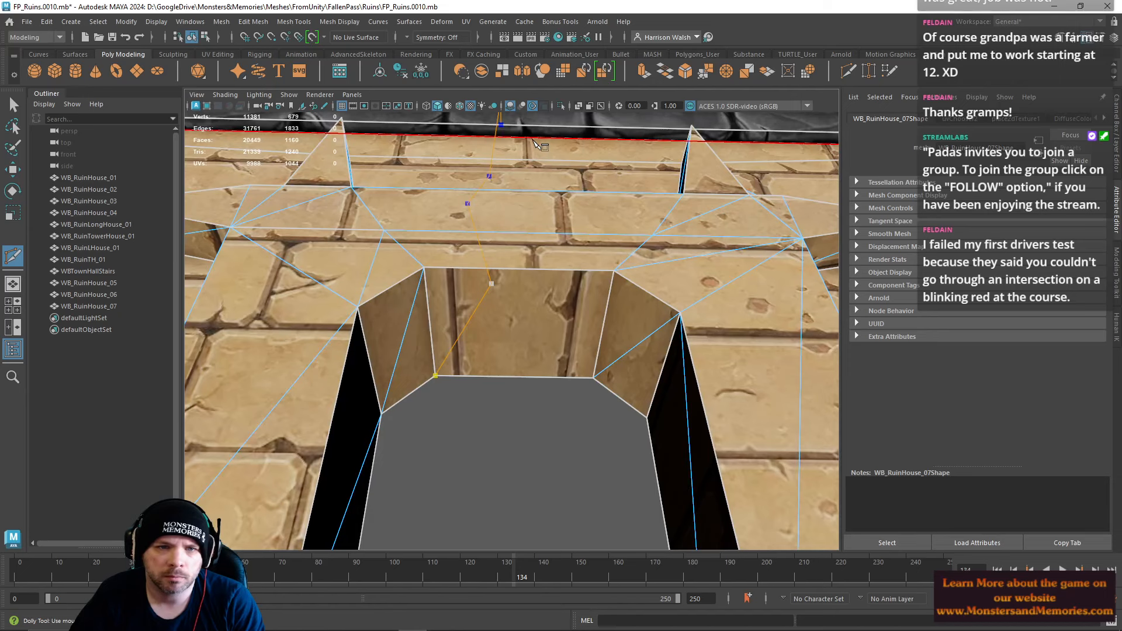
alt+drag(504, 165, 596, 244)
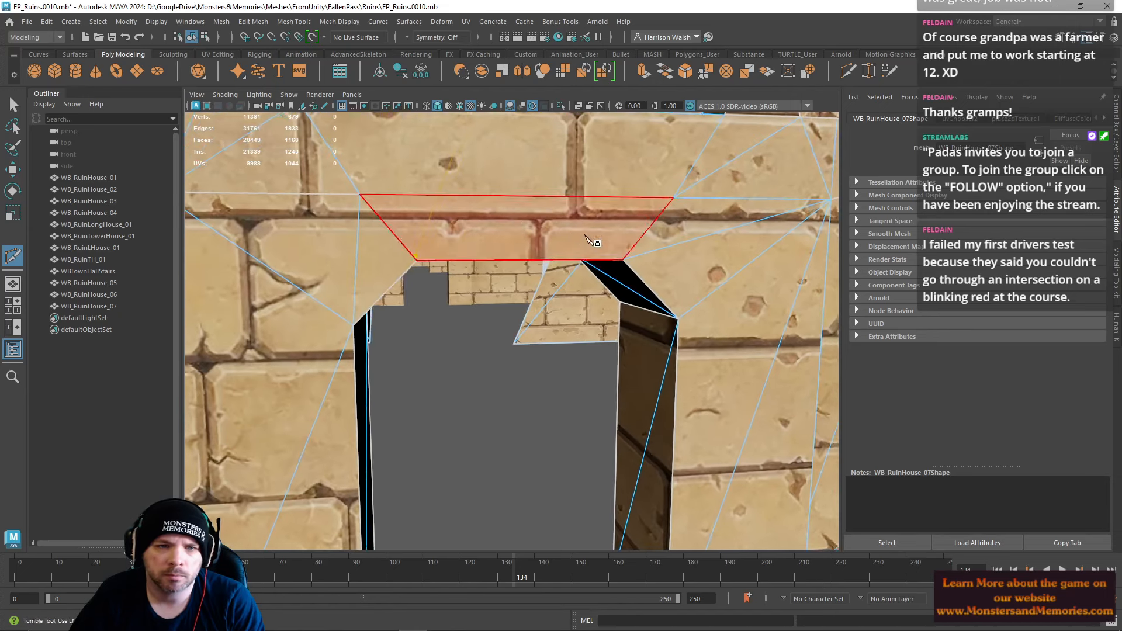
alt+right_drag(596, 243, 501, 194)
alt+drag(501, 194, 497, 234)
click(500, 148)
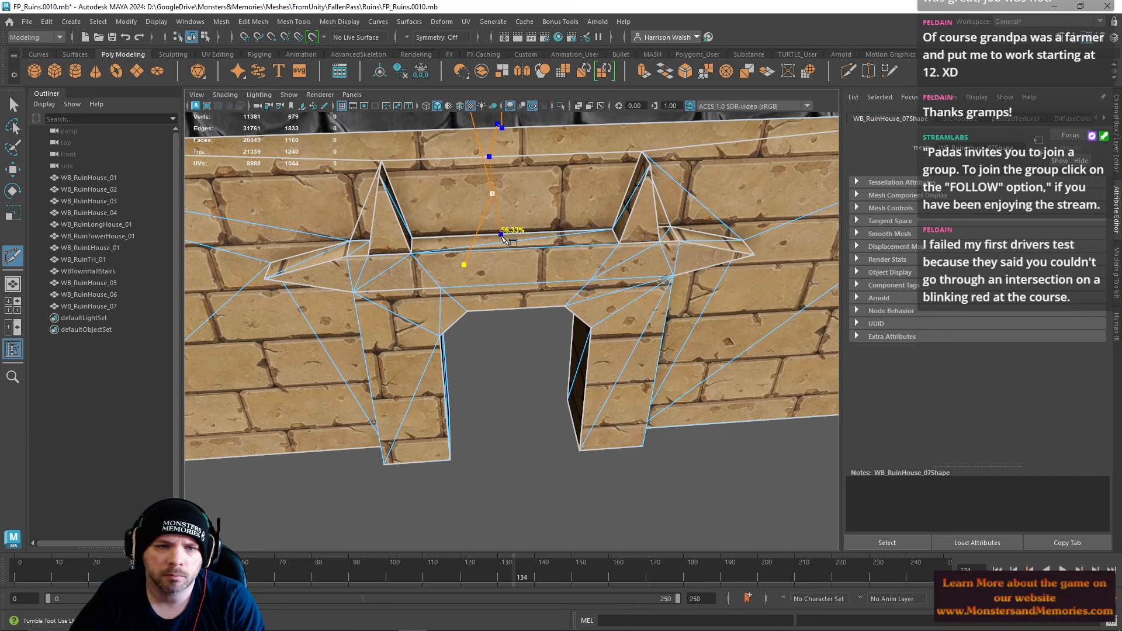
right_click(501, 237)
Step: Delete the diagonal edge across the top of the lintel ledge
key(w)
right_drag(501, 239, 501, 208)
click(512, 246)
key(Delete)
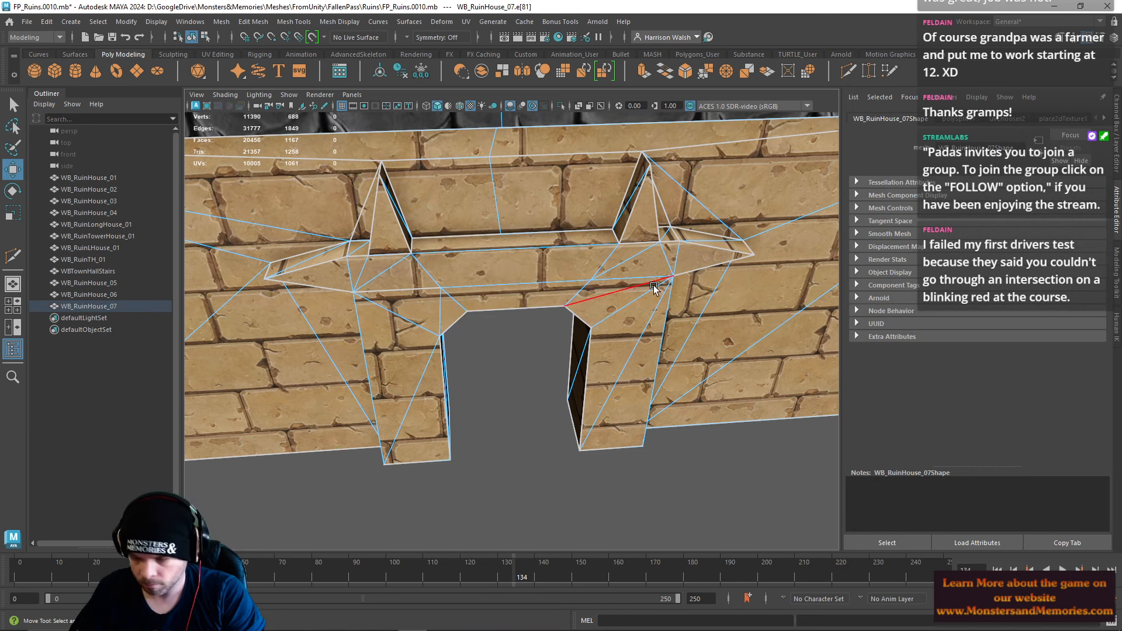
Step: Stitch the UVs along the horizontal seam edges of the outer brick face just below the coping
alt+drag(533, 229, 489, 229)
click(488, 228)
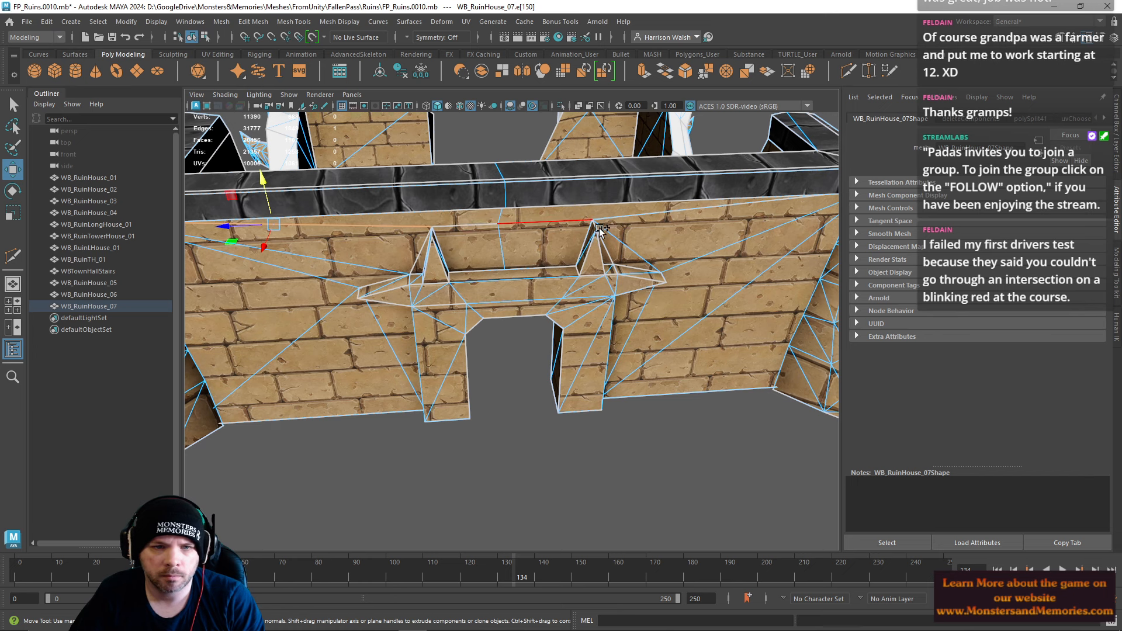
click(685, 210)
shift+click(453, 227)
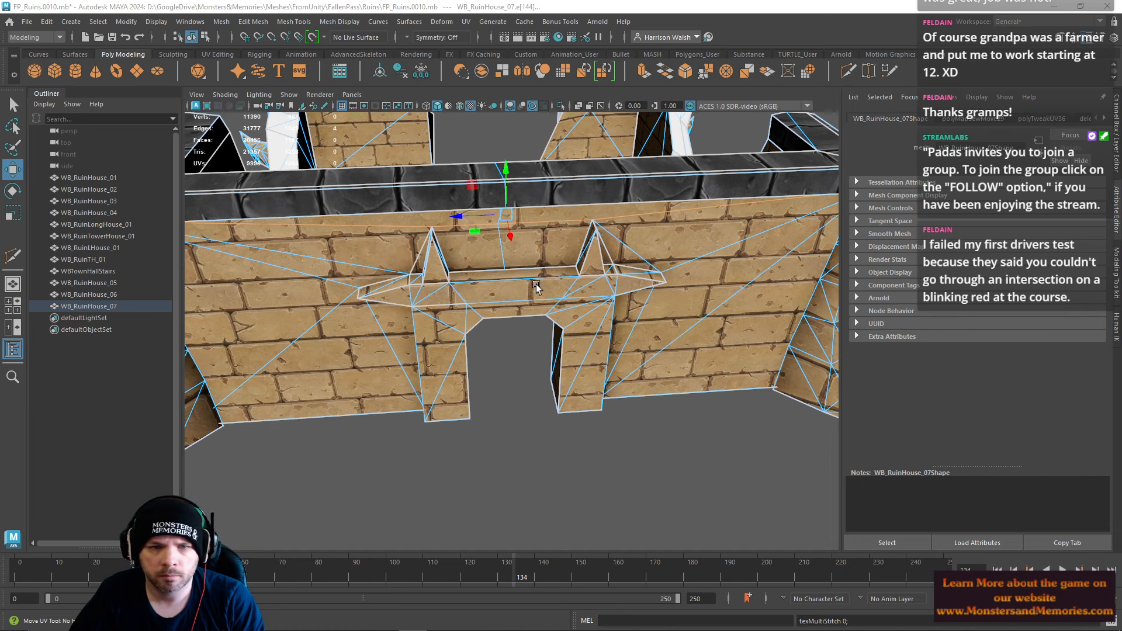
Step: Continue the cut from the ledge down the lintel's front face and across the doorway's underside
click(849, 72)
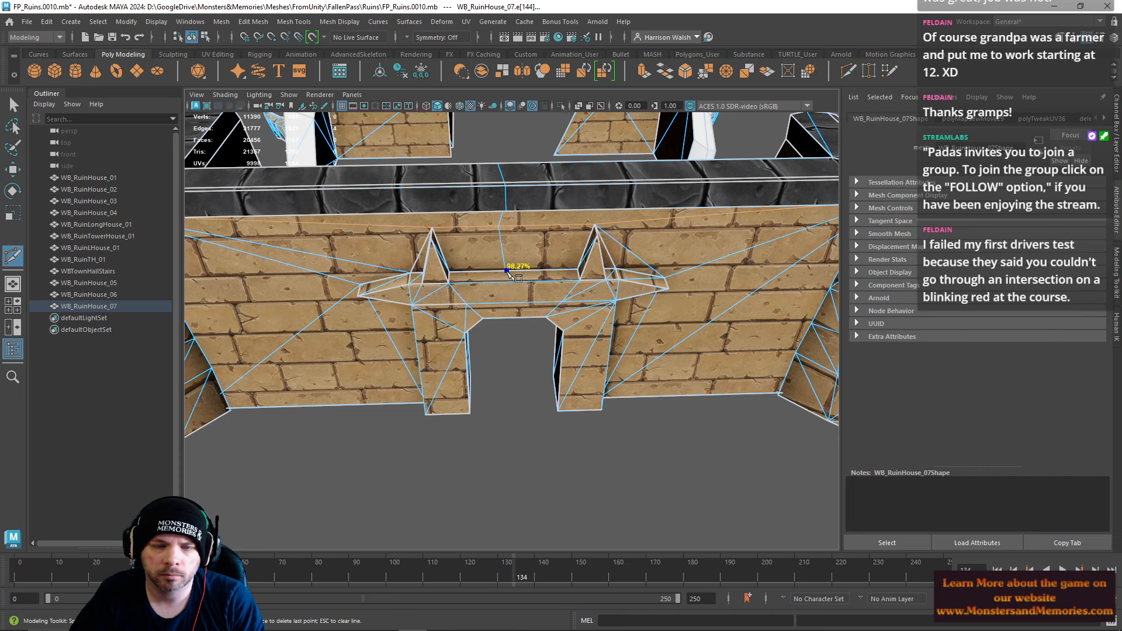
mouse_move(525, 302)
alt+mouse_down()
mouse_move(523, 287)
mouse_move(529, 314)
alt+mouse_up()
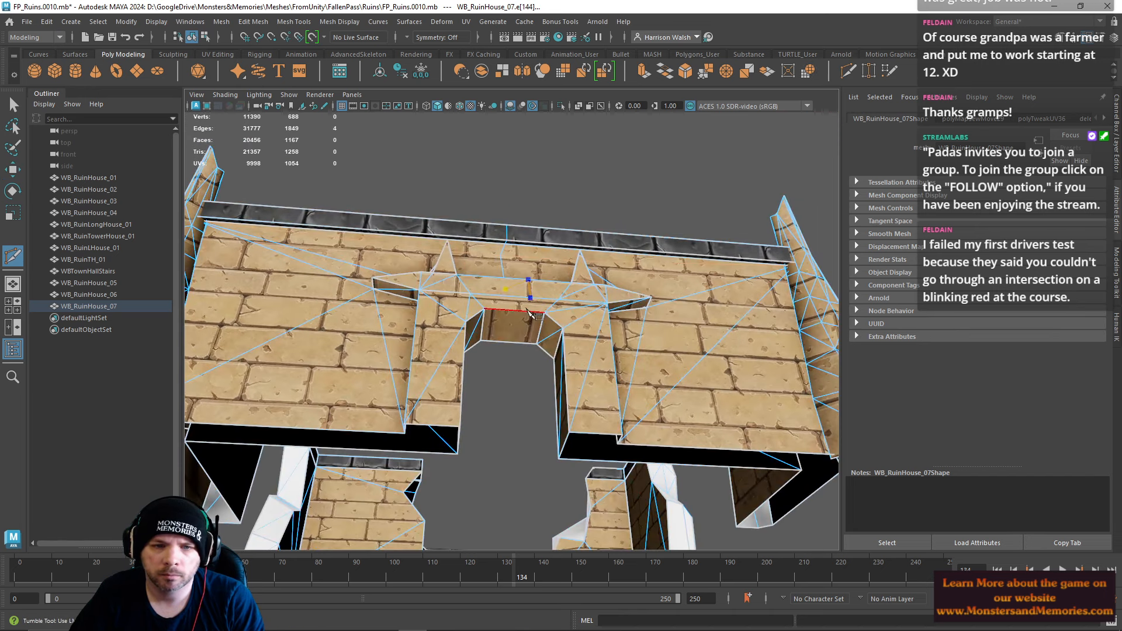
right_click(523, 344)
key(w)
Step: Stitch the UVs along the two halves of the doorway's outer top edge
right_drag(510, 298, 508, 262)
click(504, 306)
shift+click(538, 314)
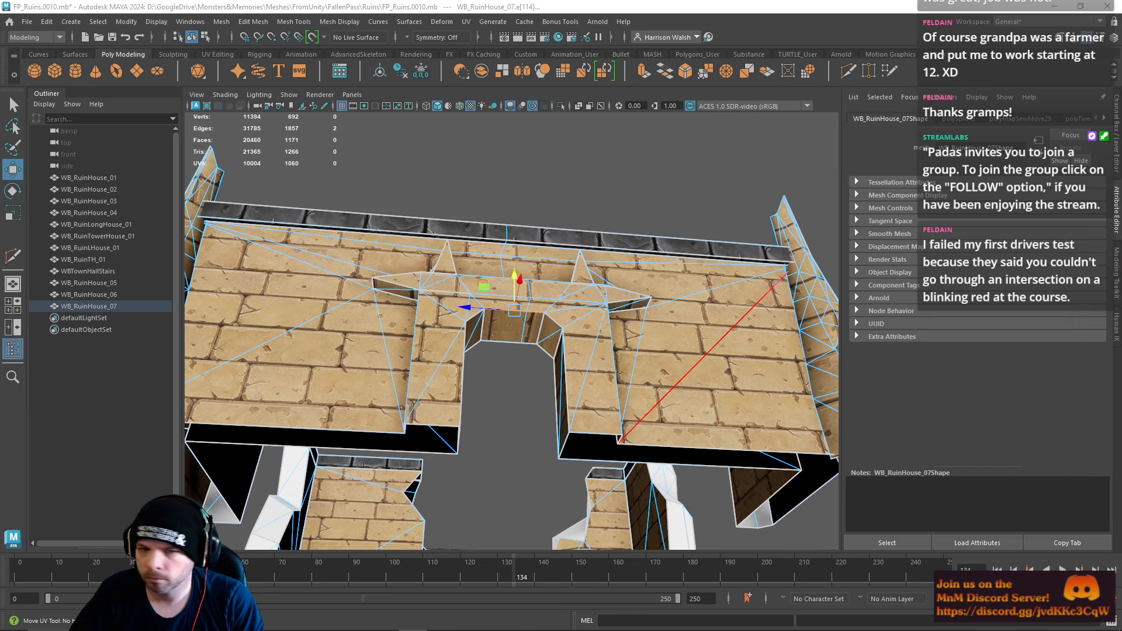
click(602, 183)
alt+right_drag(585, 377, 739, 428)
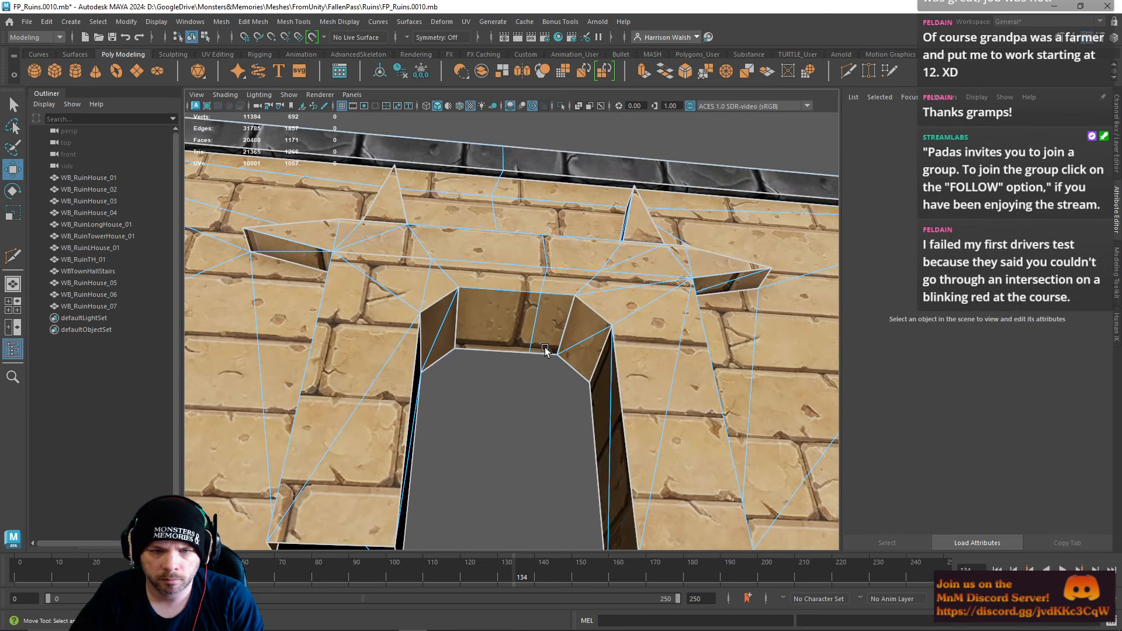
right_drag(533, 298, 535, 333)
right_drag(530, 258, 530, 262)
Step: Cut an edge on the inner wall from the split point on the doorway's top edge to the break line's middle vertex
alt+drag(534, 313, 545, 188)
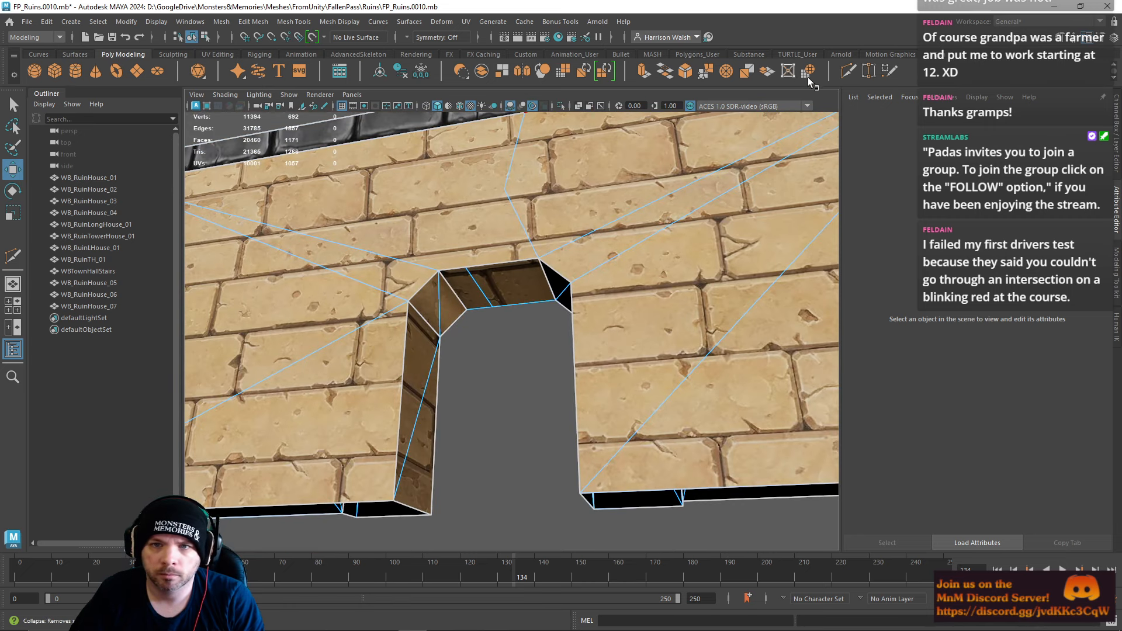
click(847, 73)
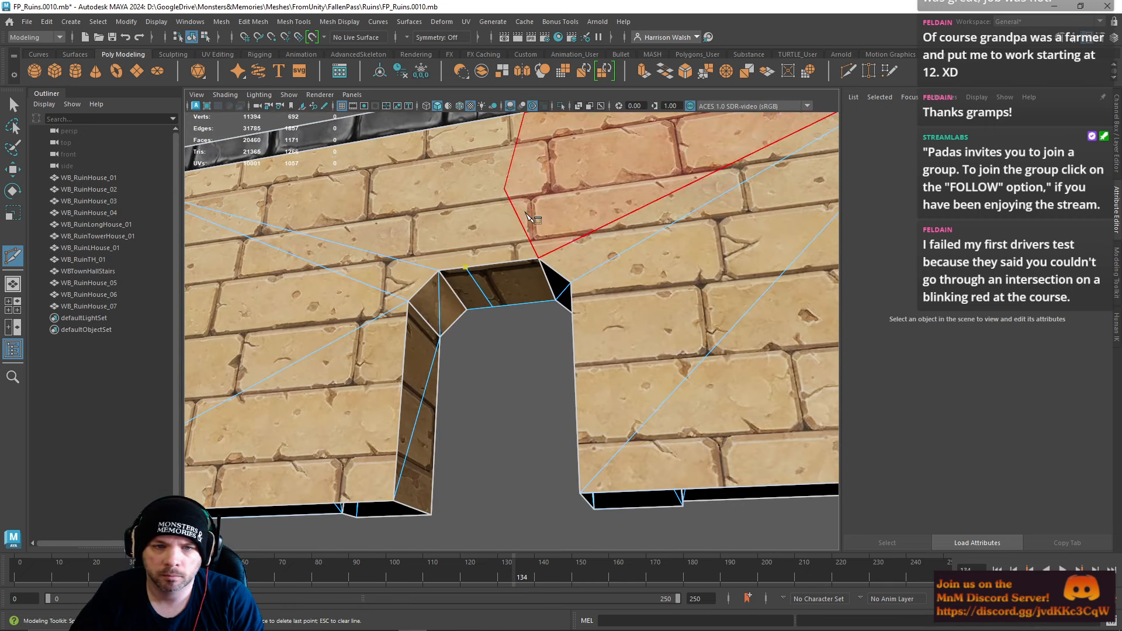
click(505, 191)
key(q)
key(g)
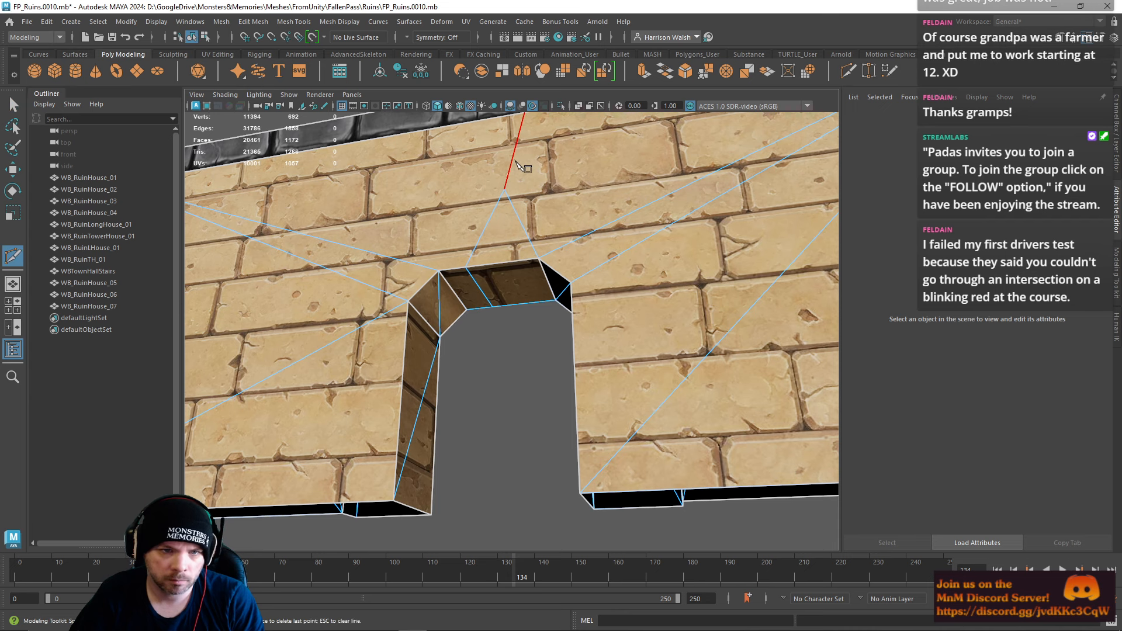
Step: Try to cut an edge on the inner wall from the break line's middle vertex up to the coping's lower edge
click(507, 169)
scroll(497, 217, down, 5)
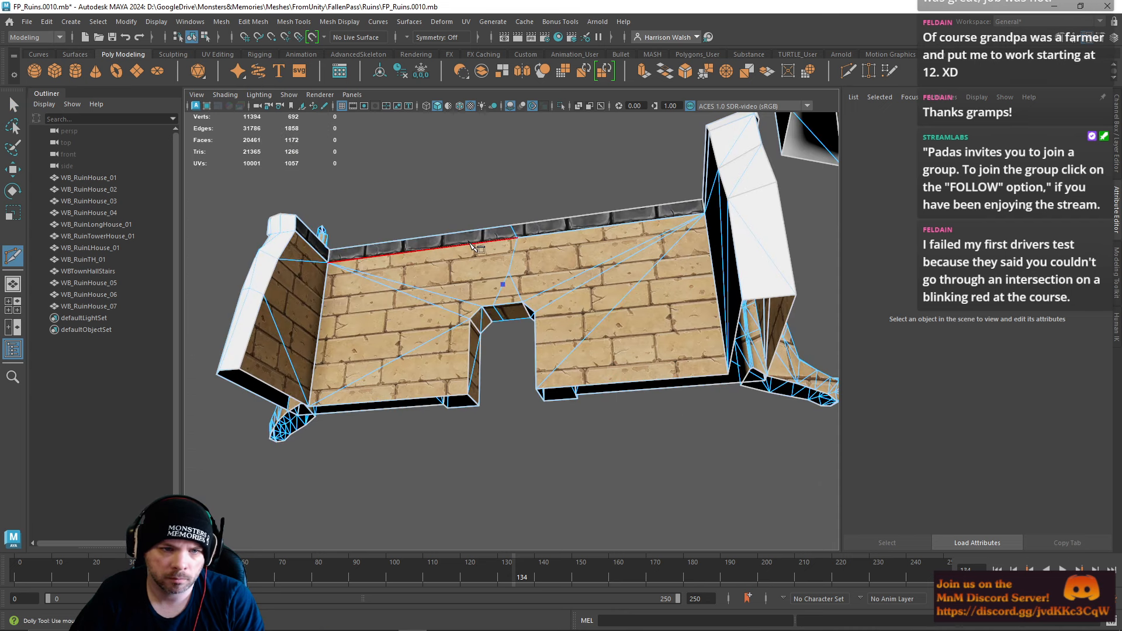
click(328, 263)
key(Escape)
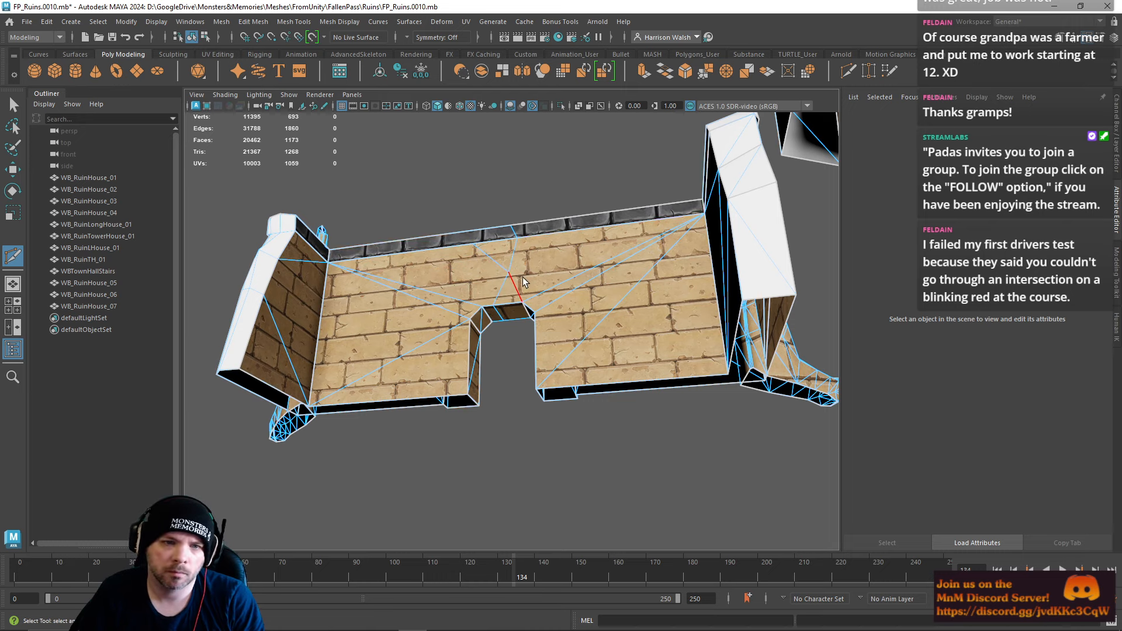
key(q)
alt+drag(524, 284, 509, 304)
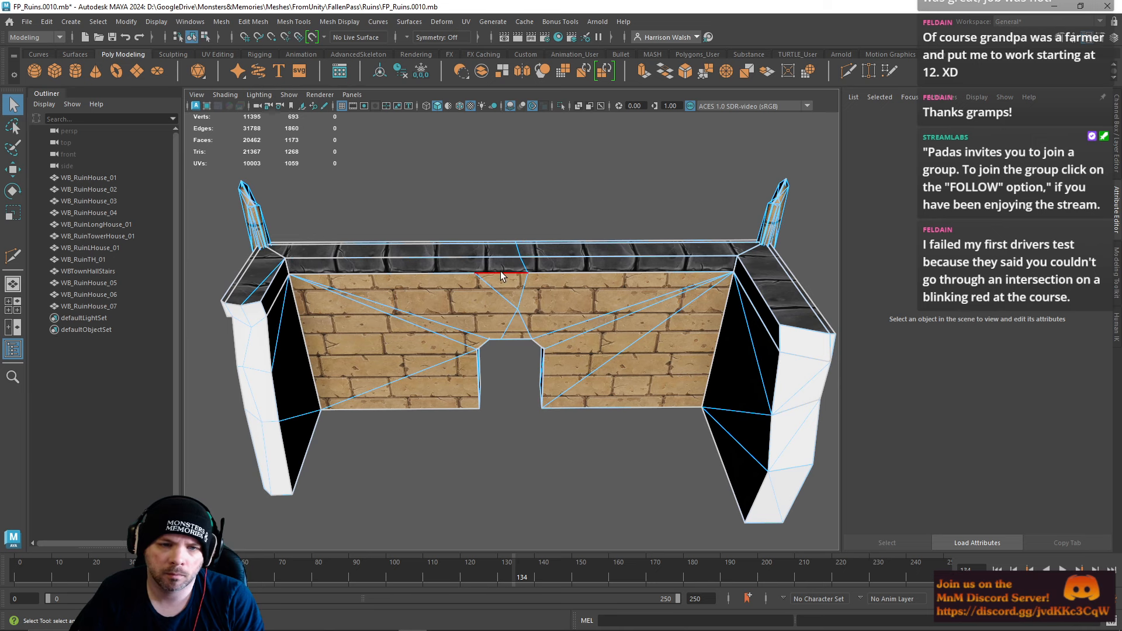
Step: Select all faces of the house half on one side of the break line and try deleting them
key(w)
right_drag(493, 263, 505, 280)
scroll(479, 290, down, 4)
drag(322, 236, 511, 408)
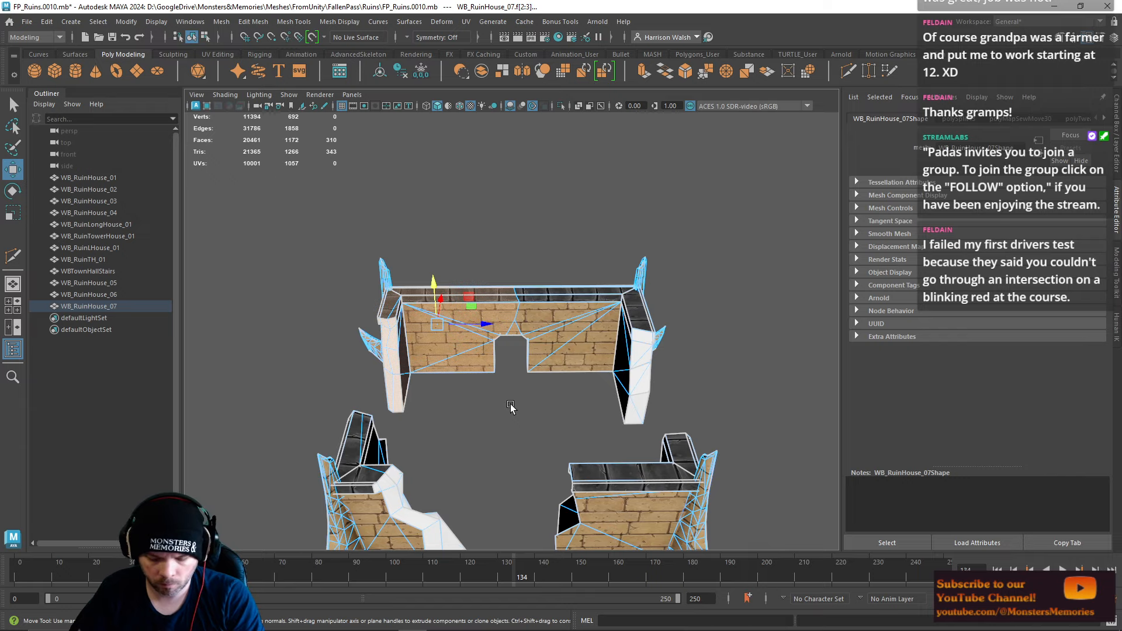
key(Delete)
alt+drag(495, 365, 793, 301)
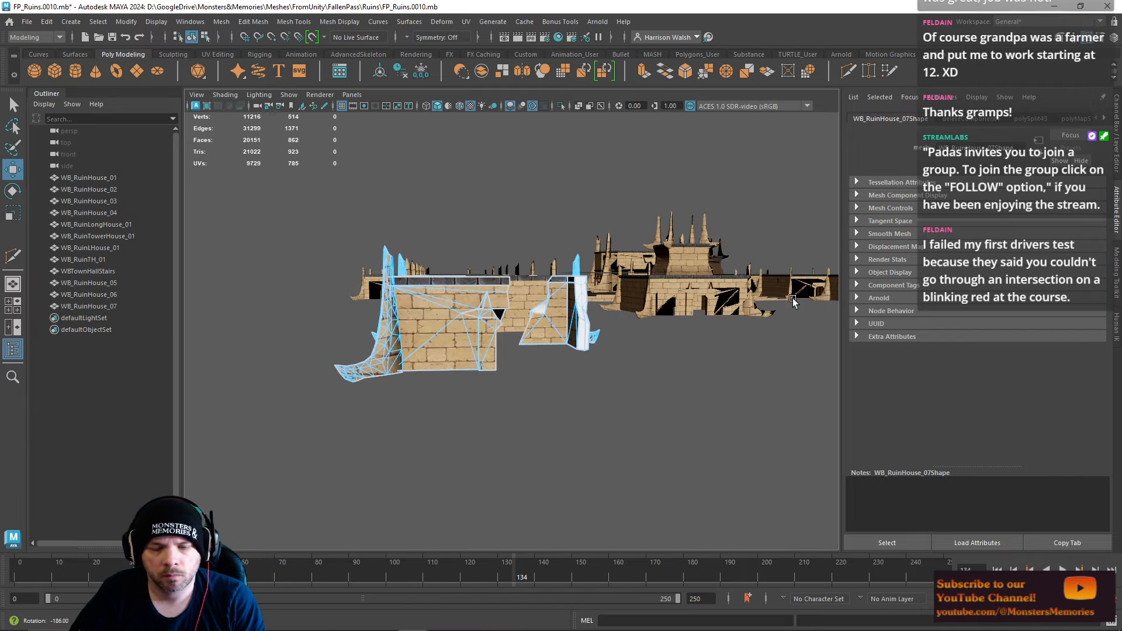
key(ctrl+z)
Step: Exclude the lintel's front, underside and ledge-top faces up to its cut from the selection, and delete the rest of that half
key(f)
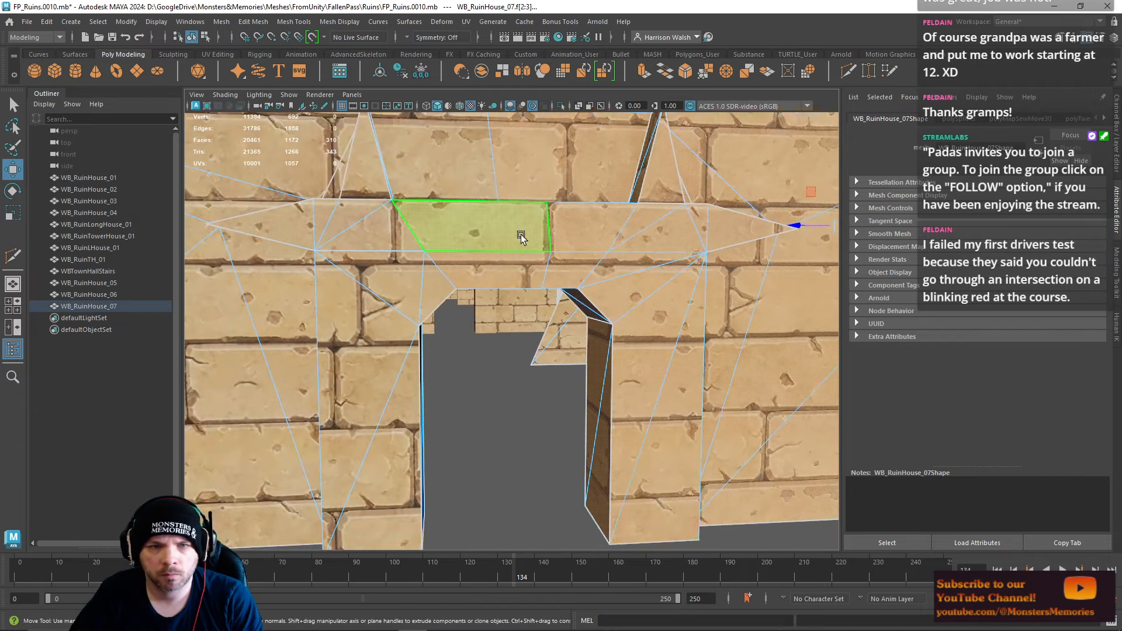
ctrl+click(521, 235)
ctrl+click(507, 269)
alt+drag(591, 497, 548, 323)
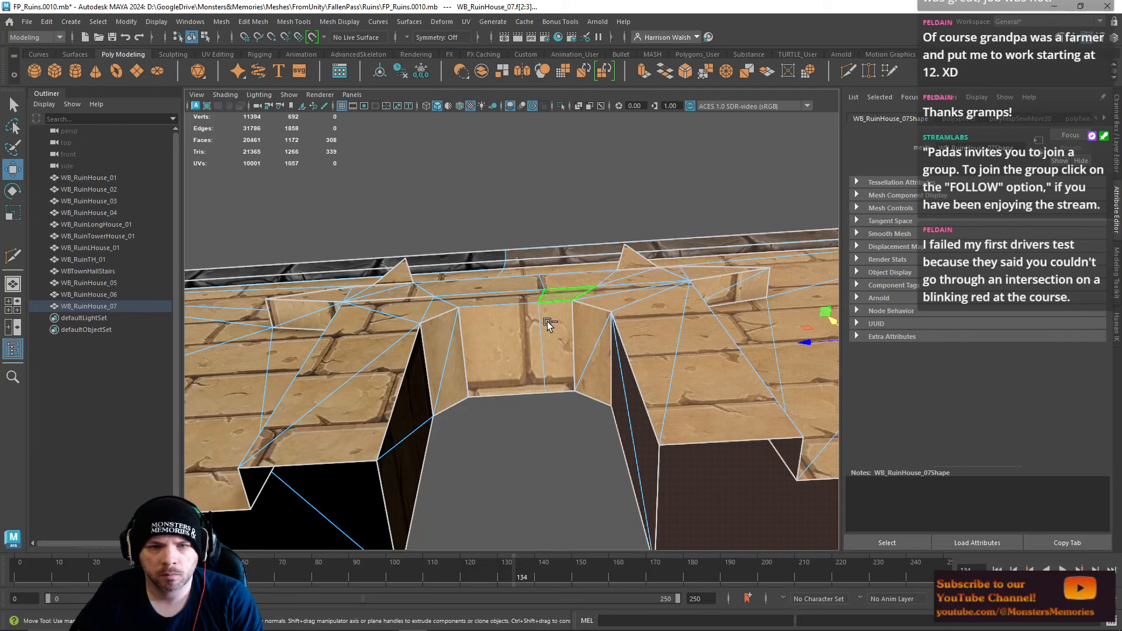
ctrl+click(521, 350)
alt+drag(555, 263, 573, 355)
key(Delete)
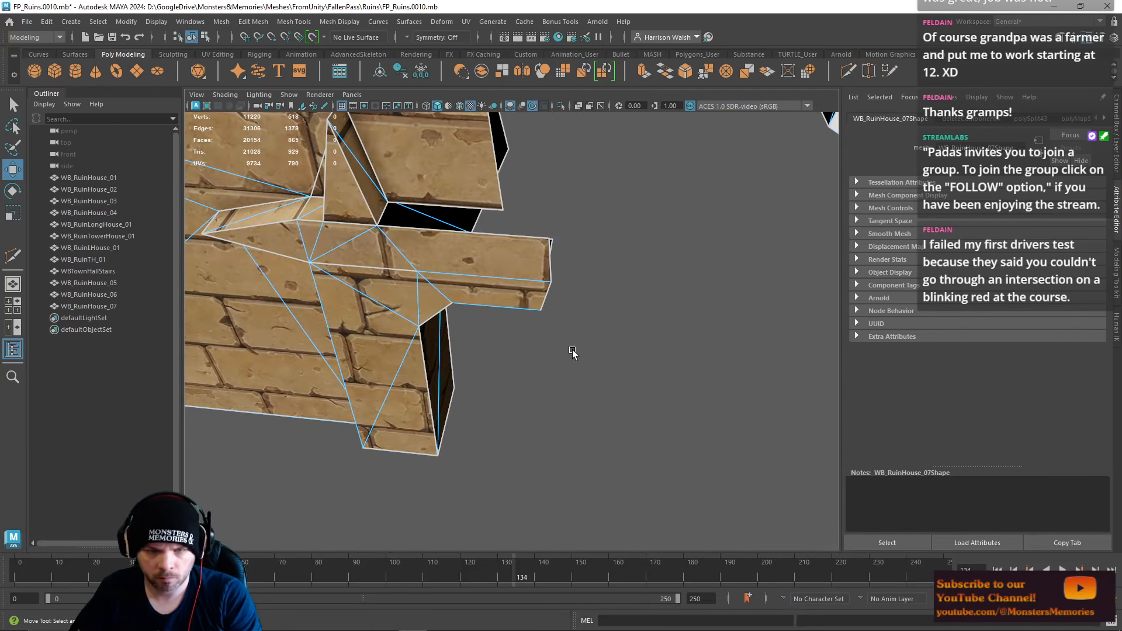
scroll(573, 353, down, 4)
key(ctrl+z)
ctrl+click(492, 277)
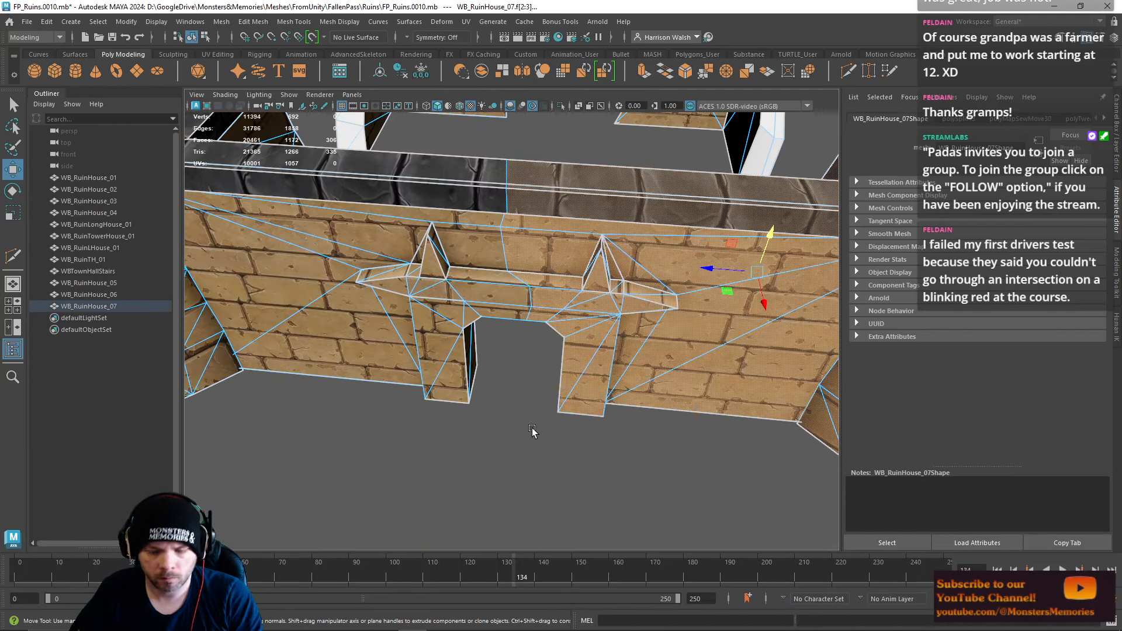
key(Delete)
alt+drag(553, 307, 496, 286)
right_drag(508, 224, 465, 227)
key(ctrl+shift+x)
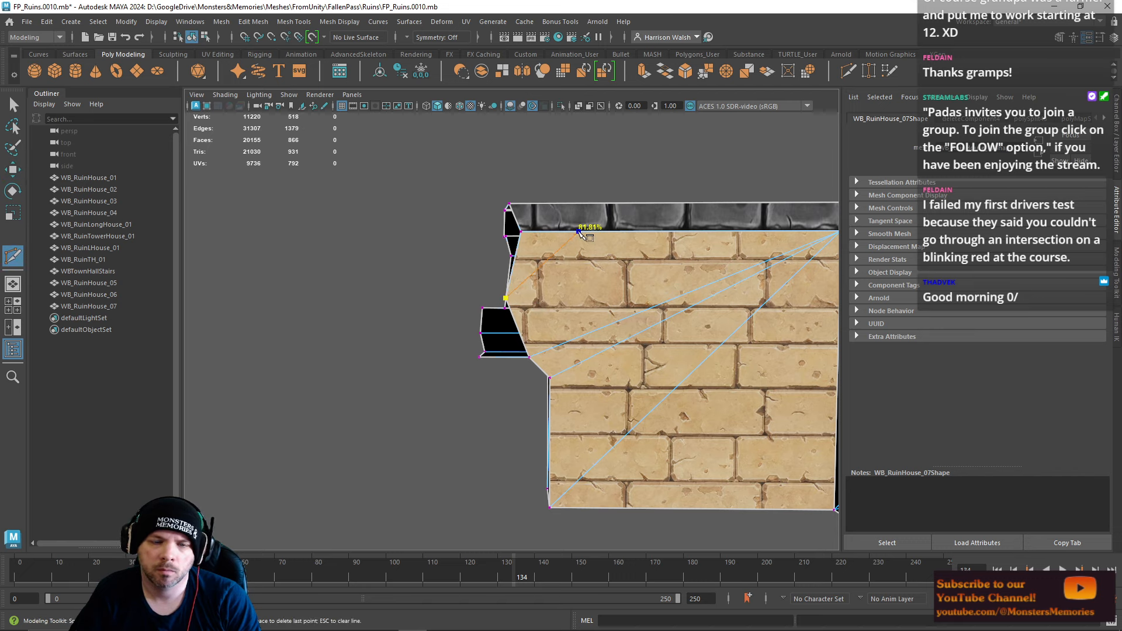
alt+drag(571, 229, 533, 228)
key(ctrl+z)
mouse_move(560, 277)
alt+mouse_down()
mouse_move(589, 316)
mouse_move(568, 291)
alt+mouse_up()
Step: Undo the half's deletion and delete it again, keeping the triangular inner-wall face above the doorway
key(w)
right_drag(540, 304, 542, 280)
key(ctrl+z)
key(ctrl+z)
key(ctrl+z)
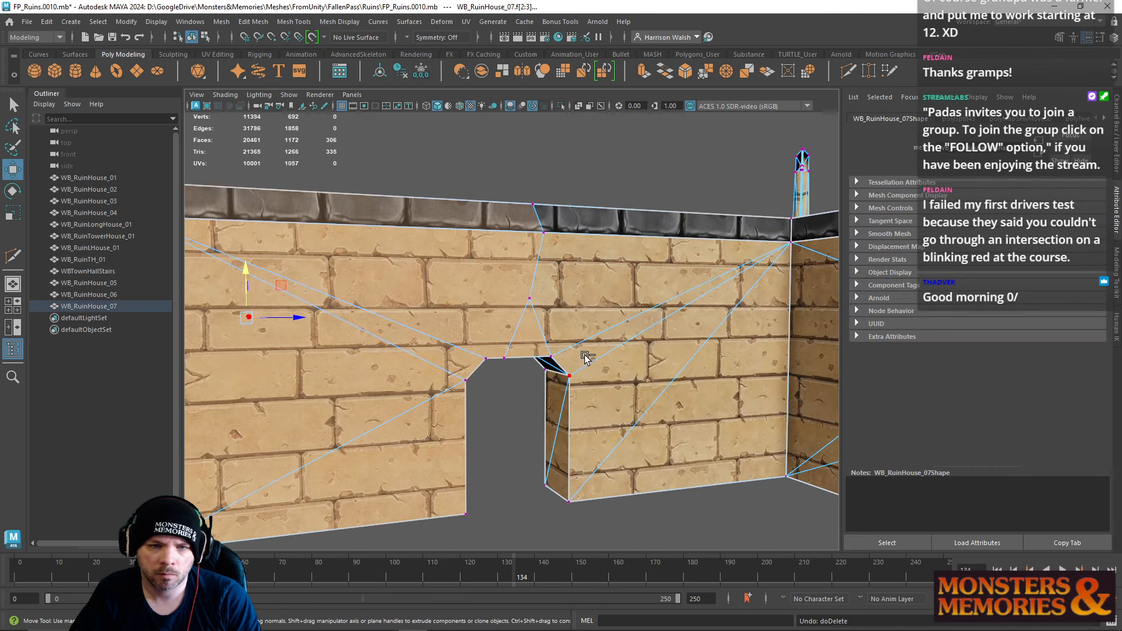
alt+drag(540, 328, 510, 322)
right_drag(512, 305, 513, 328)
key(Delete)
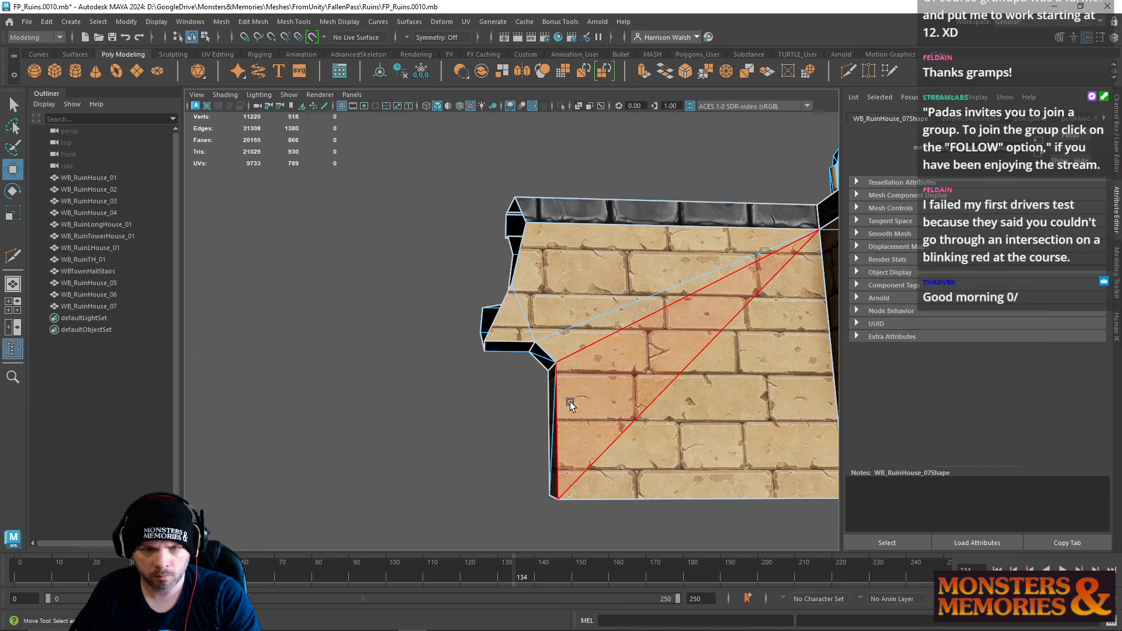
Step: Select the open border loop at the wall's broken end and close it with Fill Hole
alt+drag(592, 420, 570, 270)
right_drag(570, 270, 573, 227)
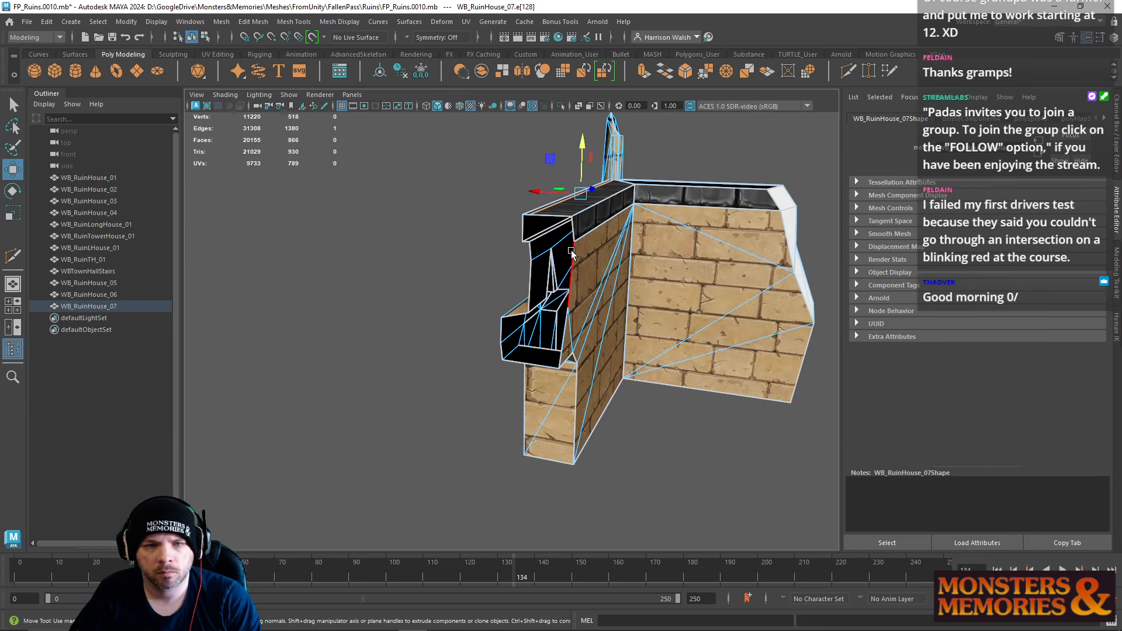
double_click(573, 249)
click(219, 22)
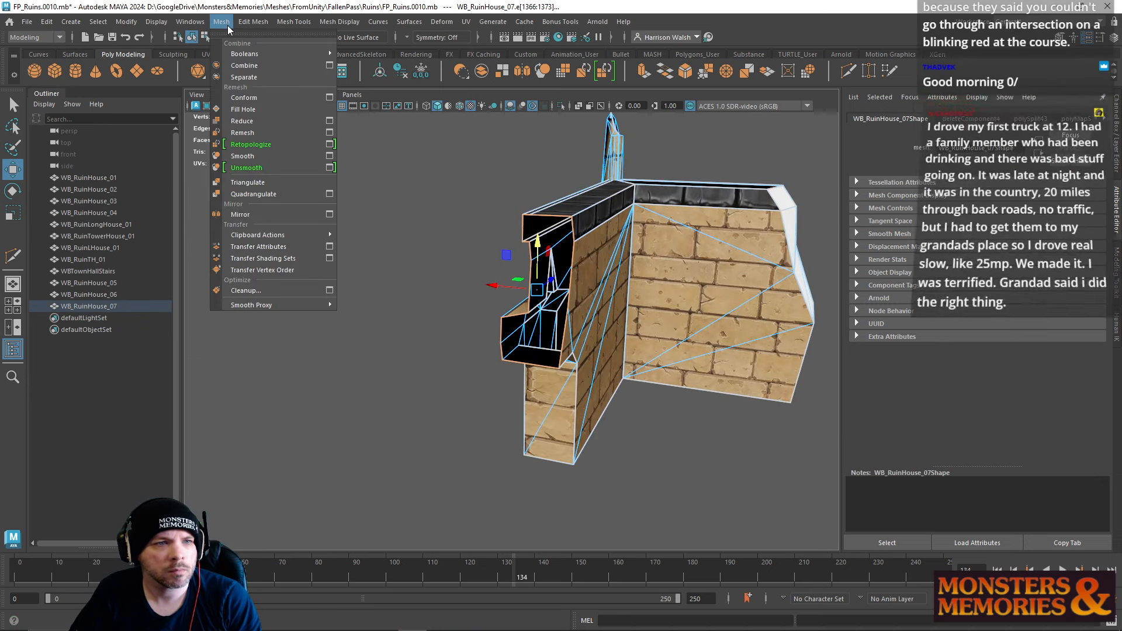
mouse_move(238, 22)
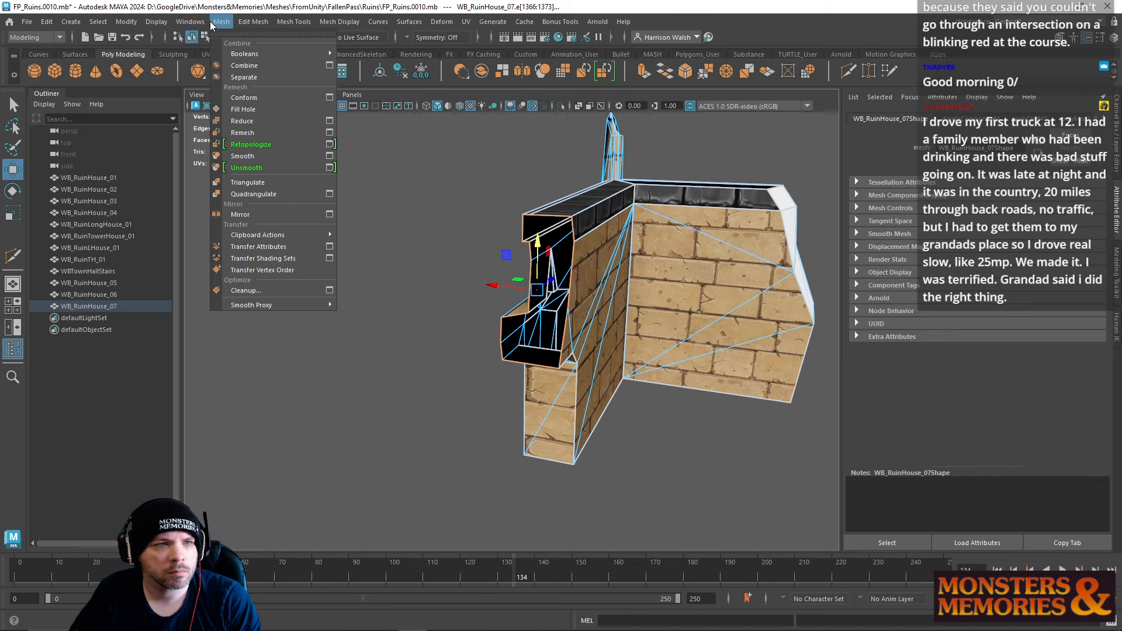
click(243, 109)
Step: Apply an automatic UV projection to the new cap face on the broken wall end
alt+drag(479, 298, 552, 280)
right_drag(552, 280, 643, 552)
click(550, 297)
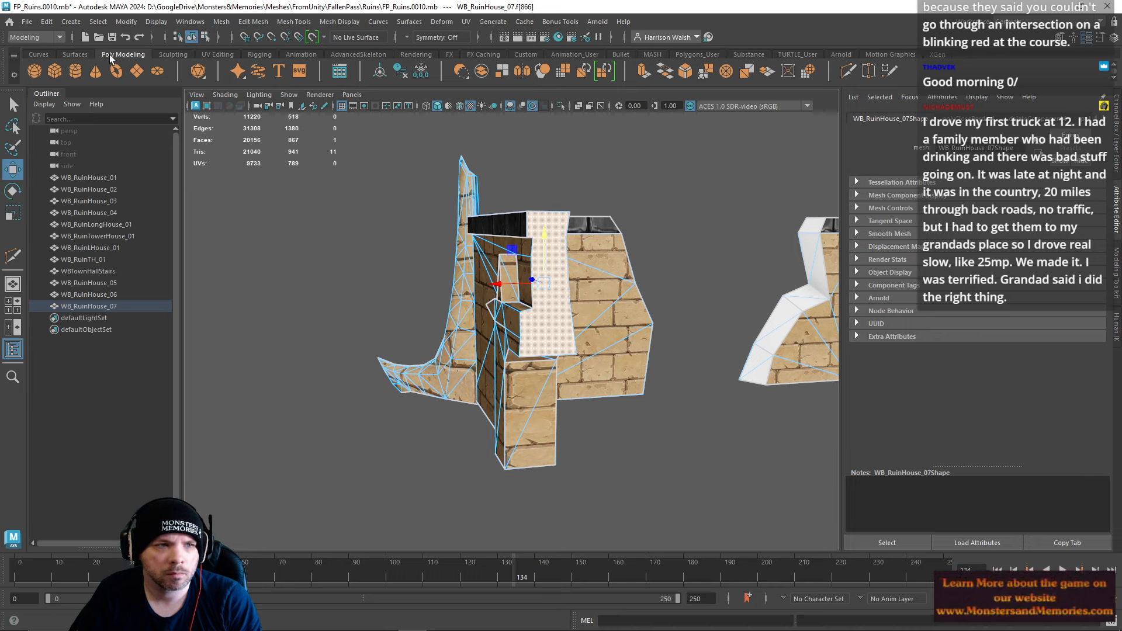
click(217, 54)
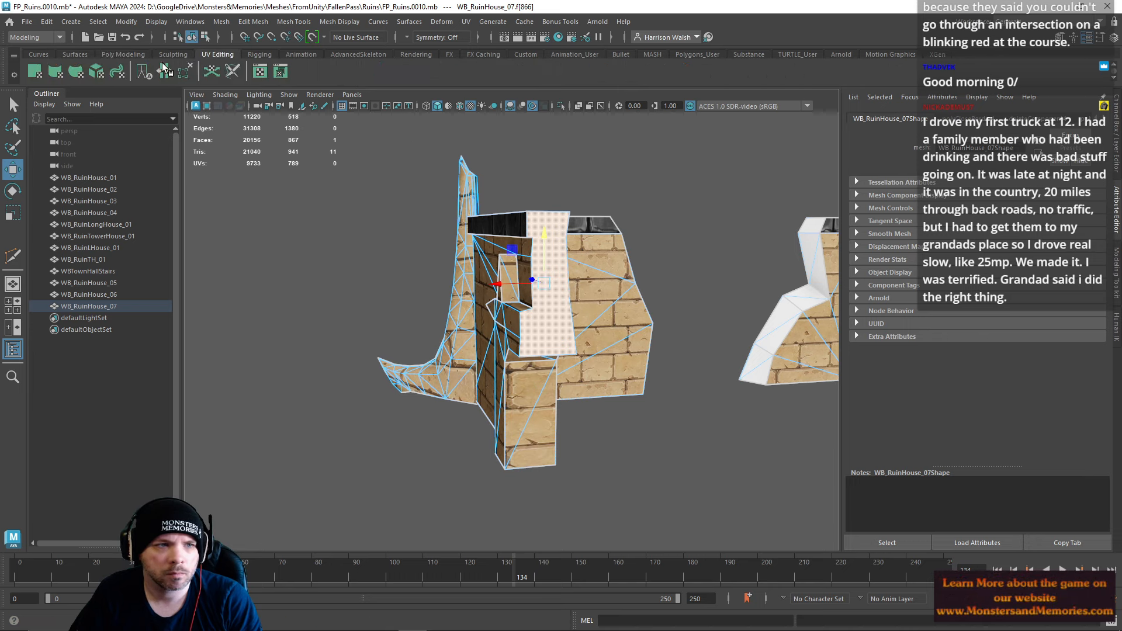
click(79, 71)
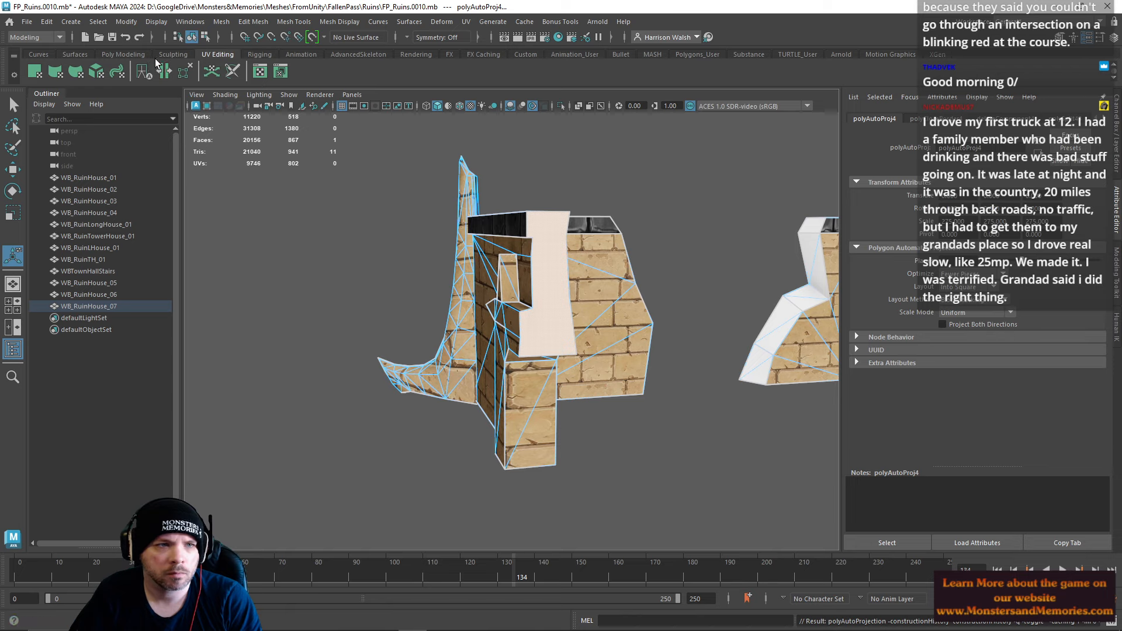
Step: Cut two edges across the broken end cap, one just below the coping and one at the lintel ledge's level
click(173, 53)
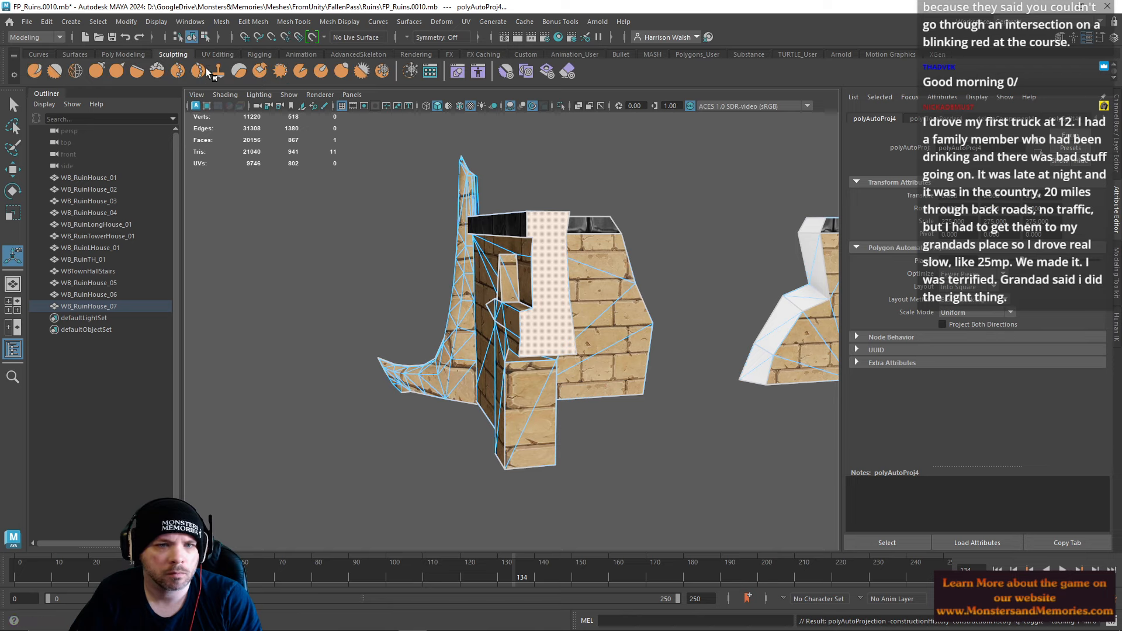
click(109, 54)
mouse_move(526, 287)
alt+mouse_down()
mouse_move(431, 311)
mouse_move(444, 305)
alt+mouse_up()
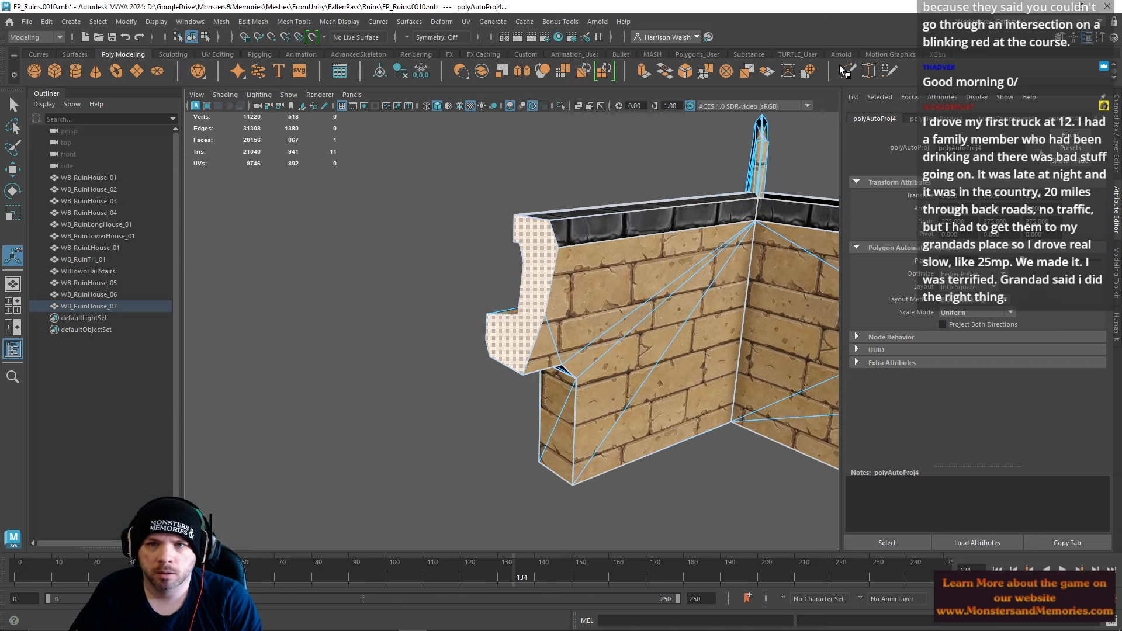
alt+drag(538, 326, 655, 248)
right_click(587, 209)
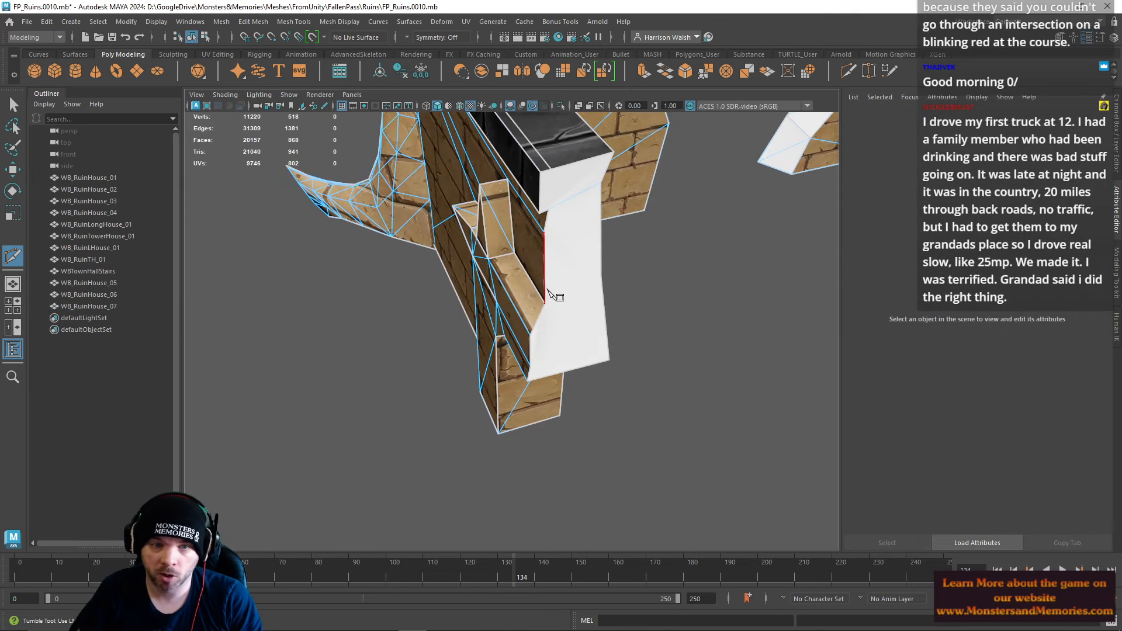
alt+drag(547, 310, 458, 255)
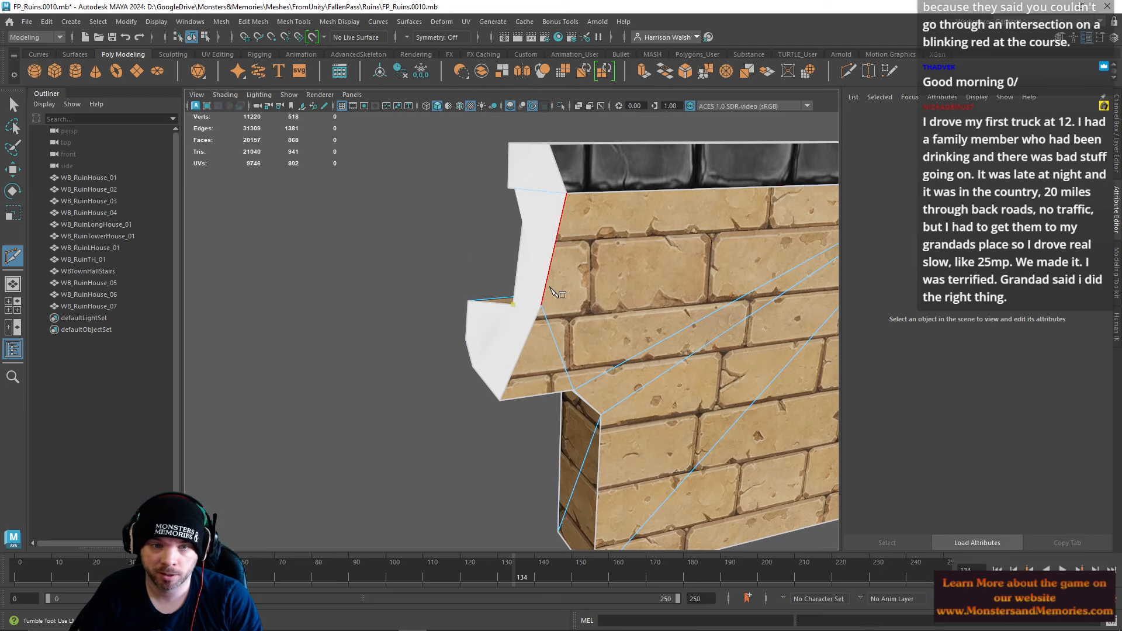
key(q)
alt+drag(537, 261, 620, 240)
key(ctrl+shift+x)
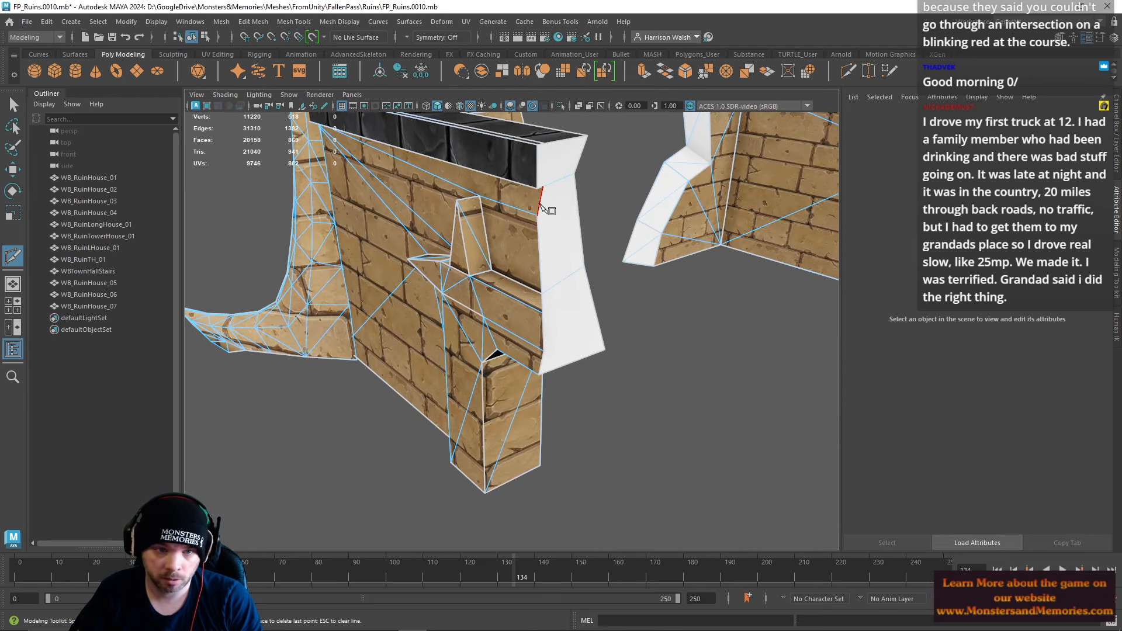
Step: Cut an edge across the cap's narrow neck and continue it down the inner wall to the doorway's top corner
click(578, 217)
alt+drag(578, 217, 649, 328)
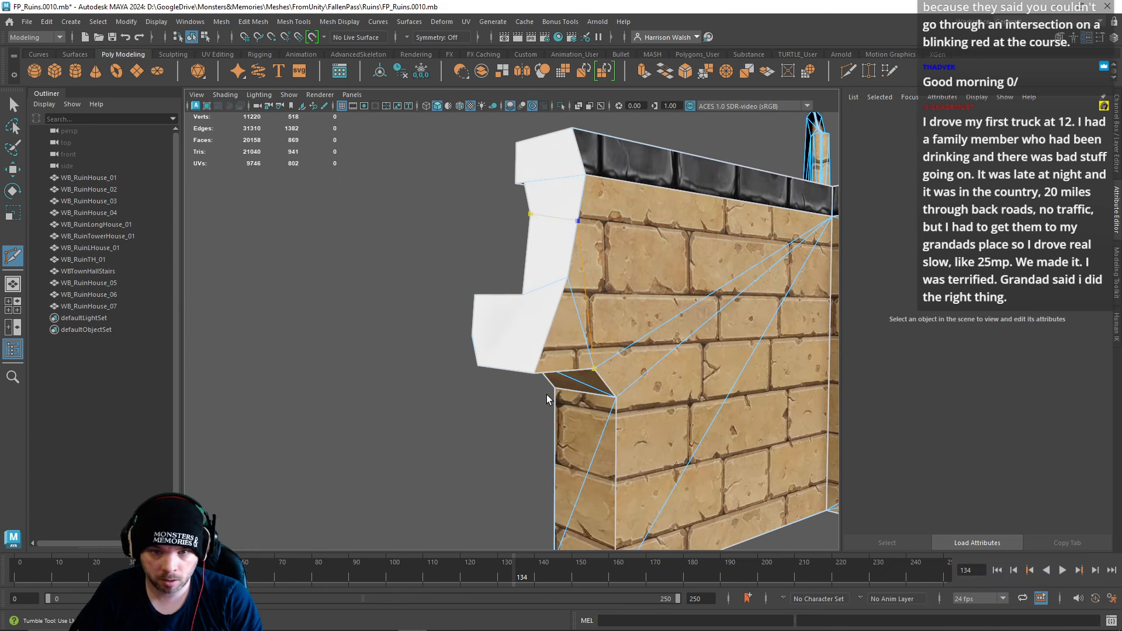
click(548, 399)
key(q)
Step: Cut the cap's lintel section from the ledge's outer corner through a new interior vertex to the inner lower corner
alt+drag(547, 399, 569, 328)
key(ctrl+shift+x)
click(512, 335)
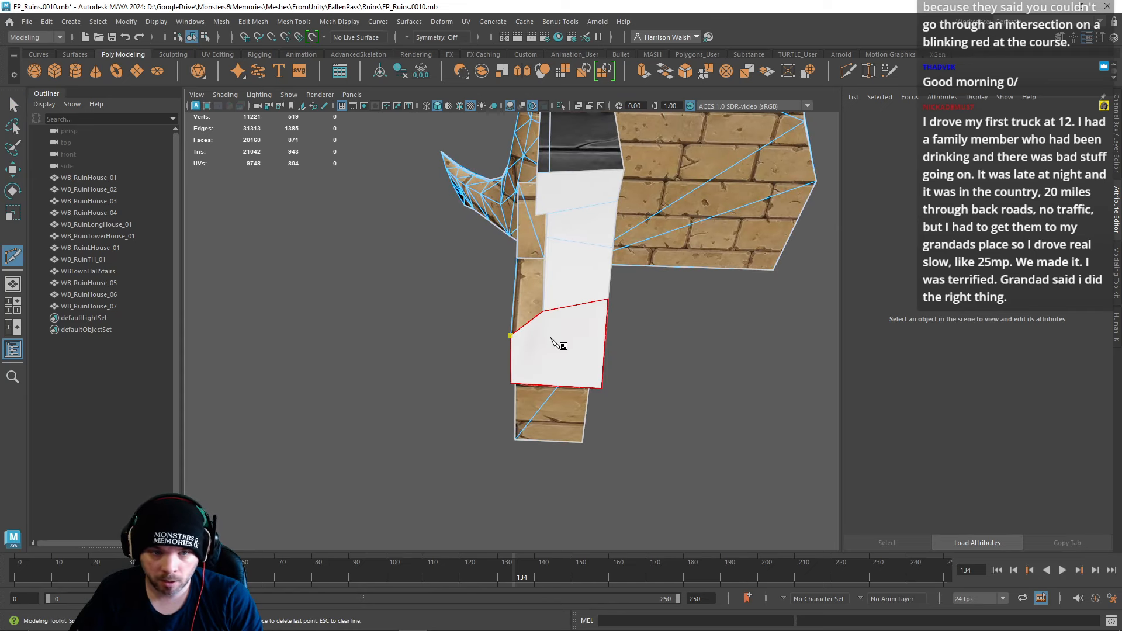
alt+drag(600, 343, 489, 395)
click(528, 321)
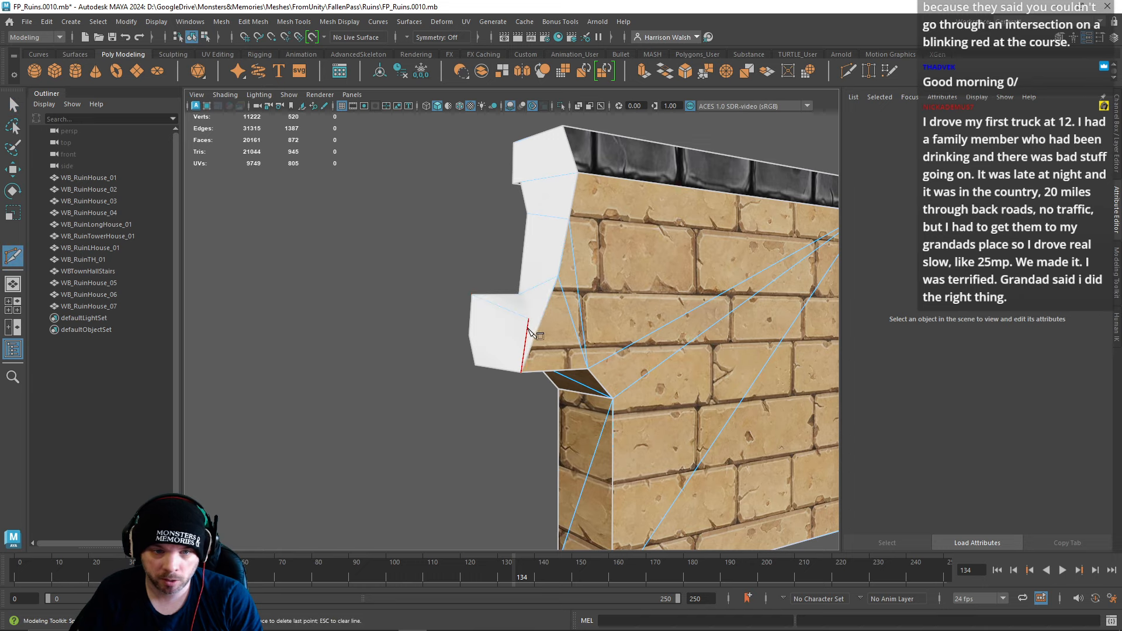
Step: Connect the interior vertex to the ledge's inner corner and the neck, and cut through a second interior vertex to the lintel's outer edge and lower corner
key(ctrl+shift+x)
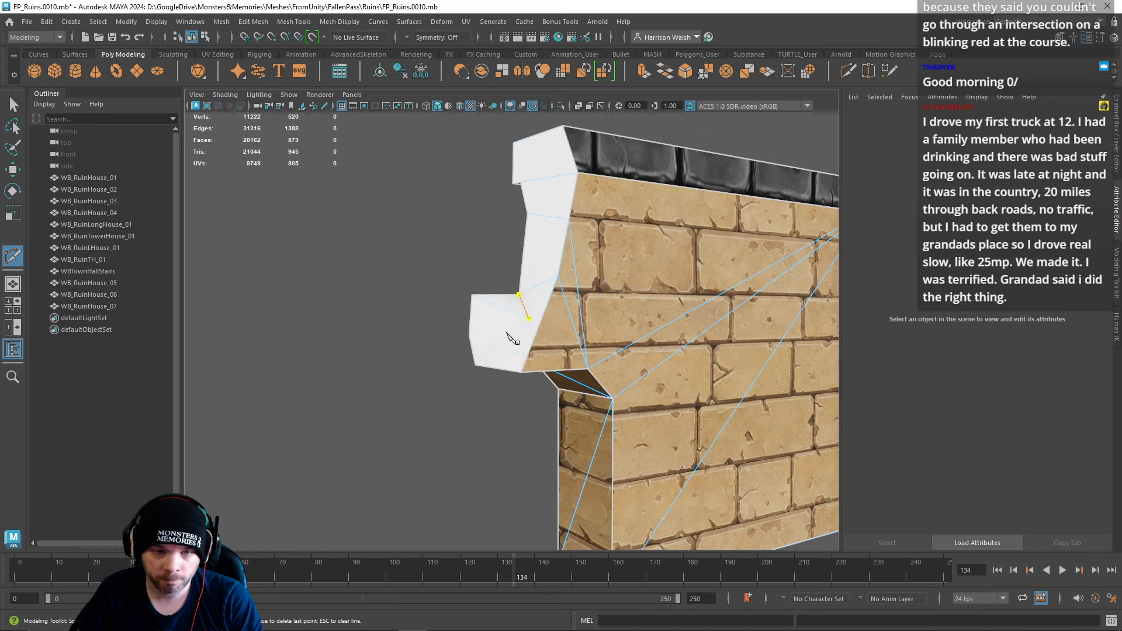
key(q)
key(ctrl+shift+x)
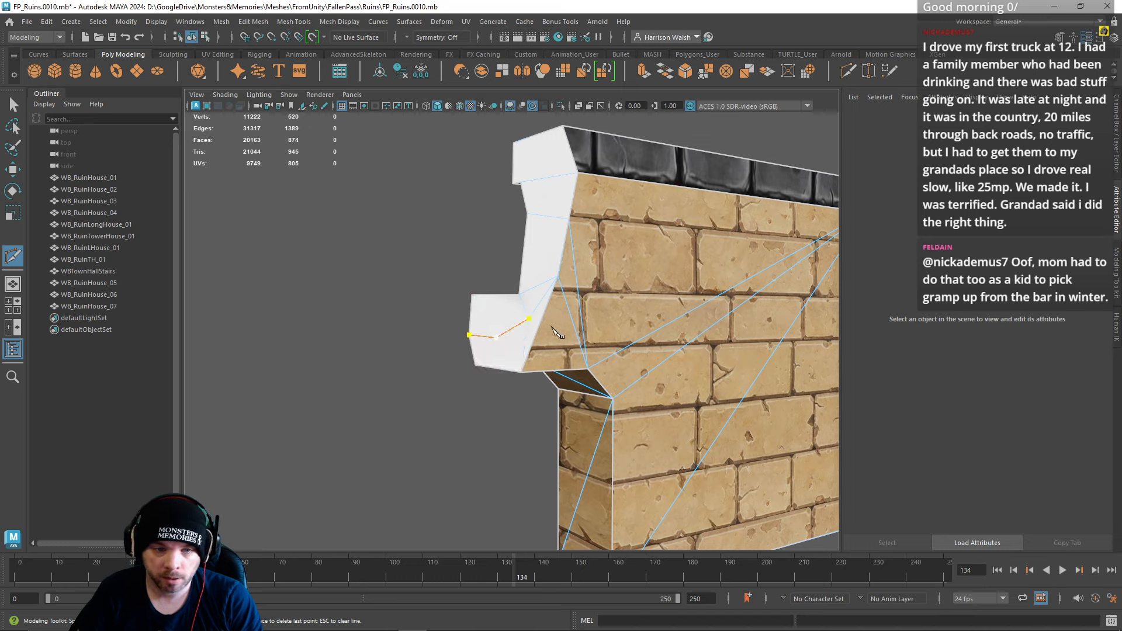
key(q)
key(ctrl+shift+x)
key(q)
Step: Cut a vertical edge chain down the cap from the coping's outer upper corner through the cross edges to the first interior vertex
key(w)
right_drag(503, 299, 460, 301)
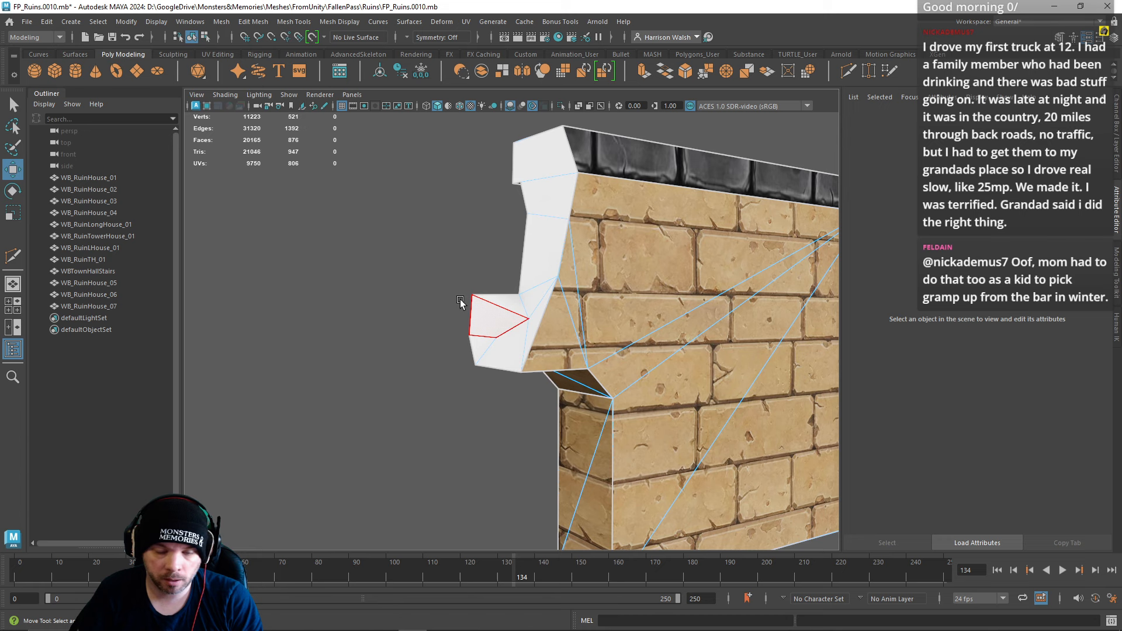
click(496, 333)
alt+drag(496, 334, 632, 299)
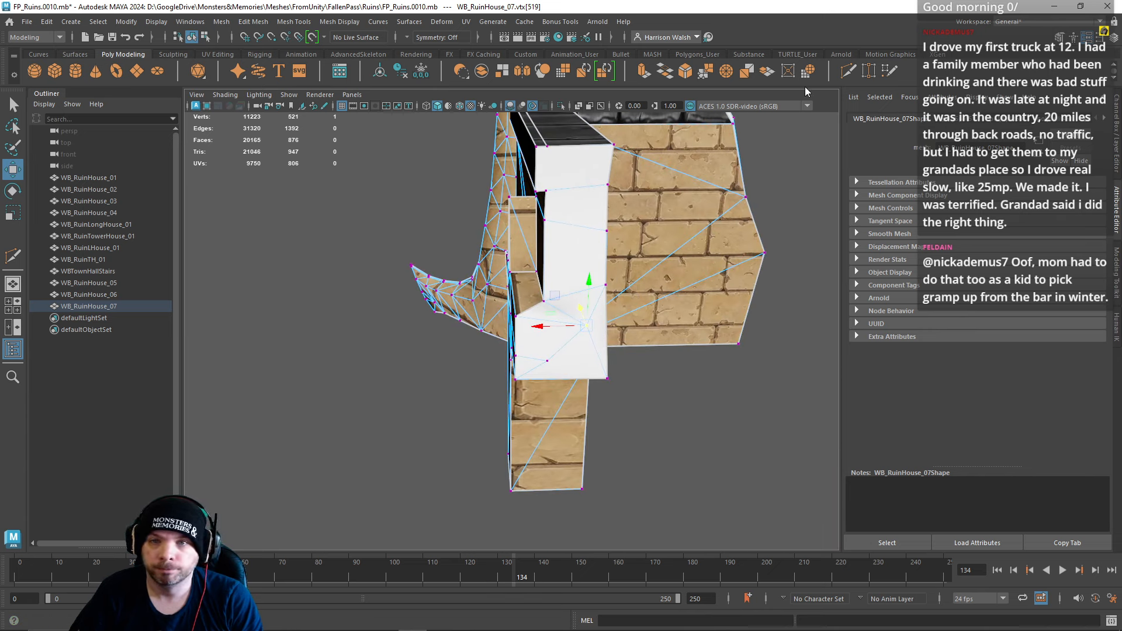
click(852, 68)
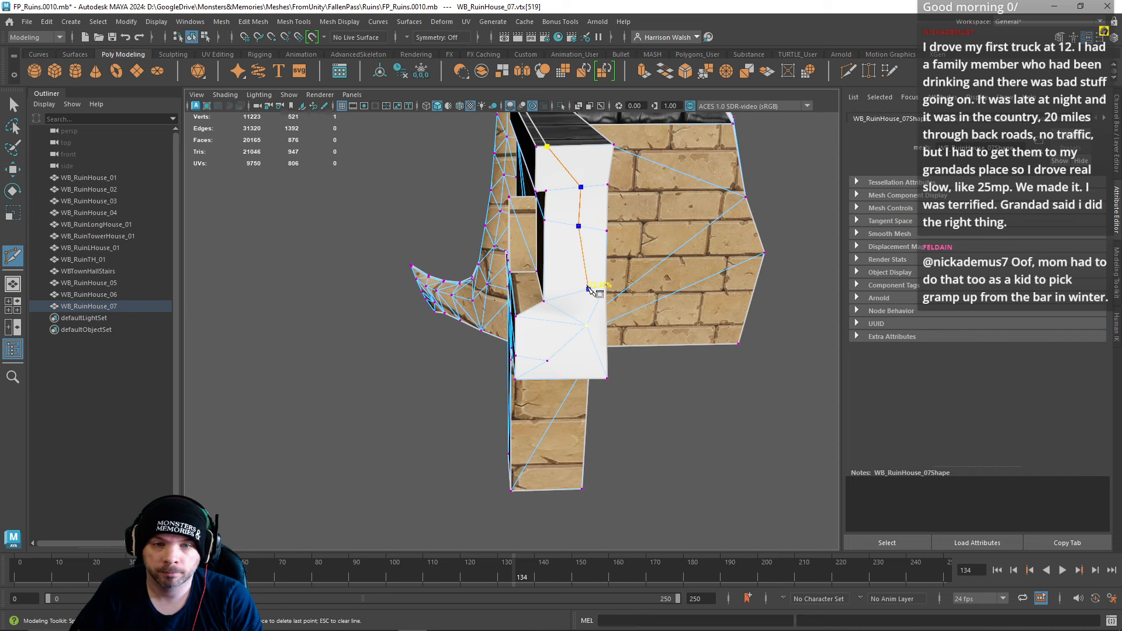
key(Return)
key(w)
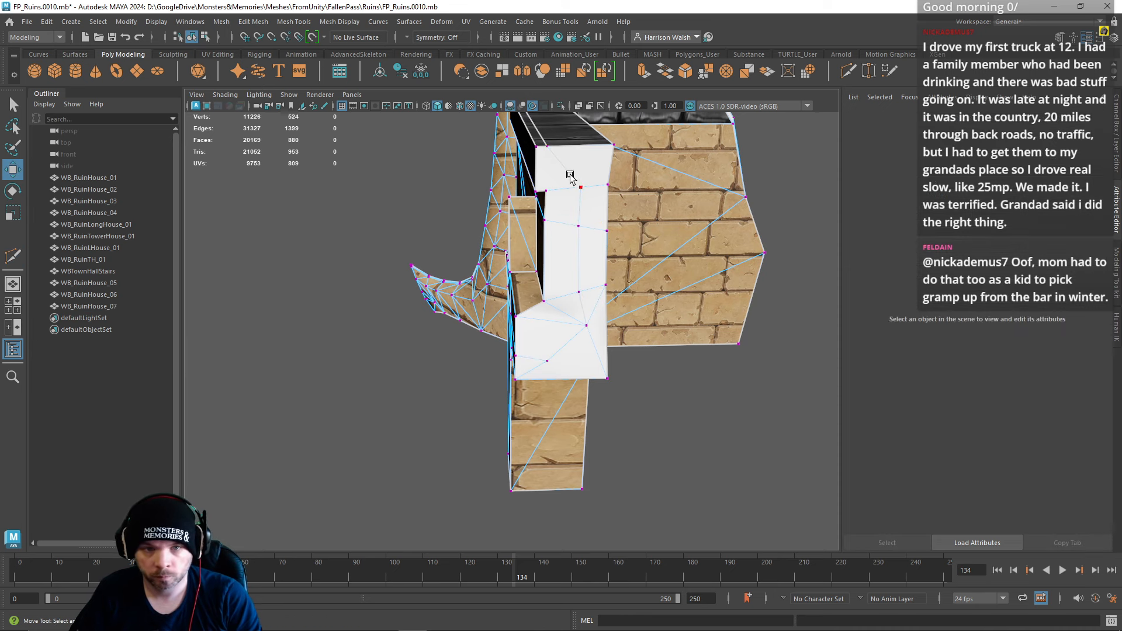
Step: Select the two vertices on the cap's central edge chain along the narrow neck and move them slightly sideways for a more jagged break
right_drag(585, 190, 581, 163)
click(578, 222)
shift+click(579, 258)
alt+drag(543, 261, 618, 308)
drag(550, 224, 560, 230)
Step: Select the white cap faces on WB_RuinHouse_07's broken end and undo their last UV unfold
alt+drag(578, 279, 562, 226)
right_drag(565, 249, 571, 272)
double_click(562, 281)
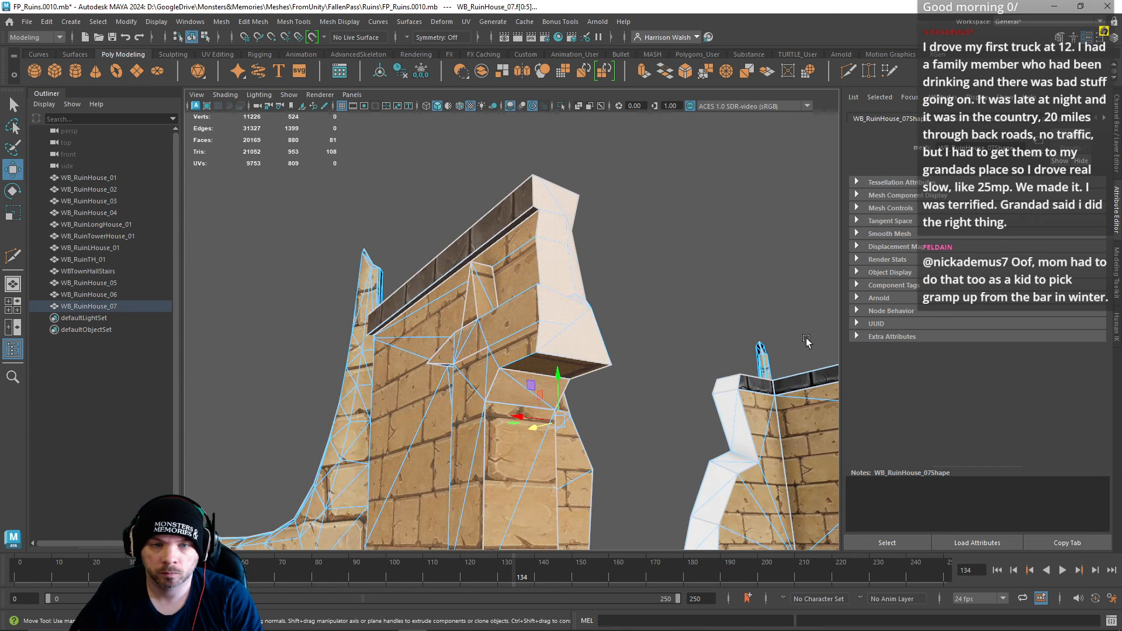
click(563, 313)
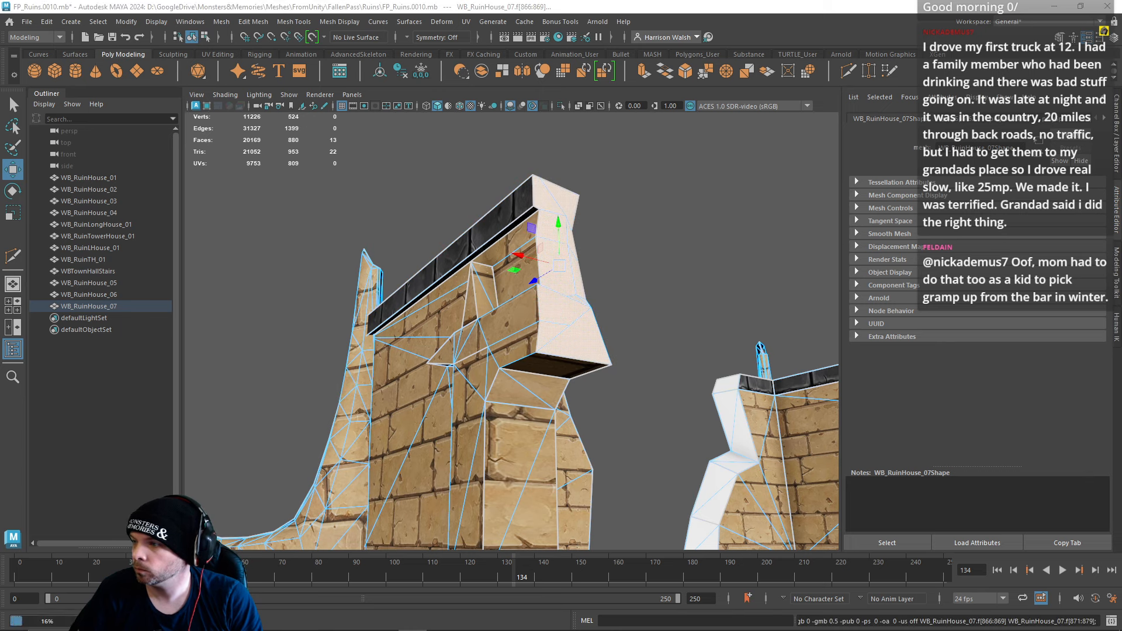
key(ctrl+z)
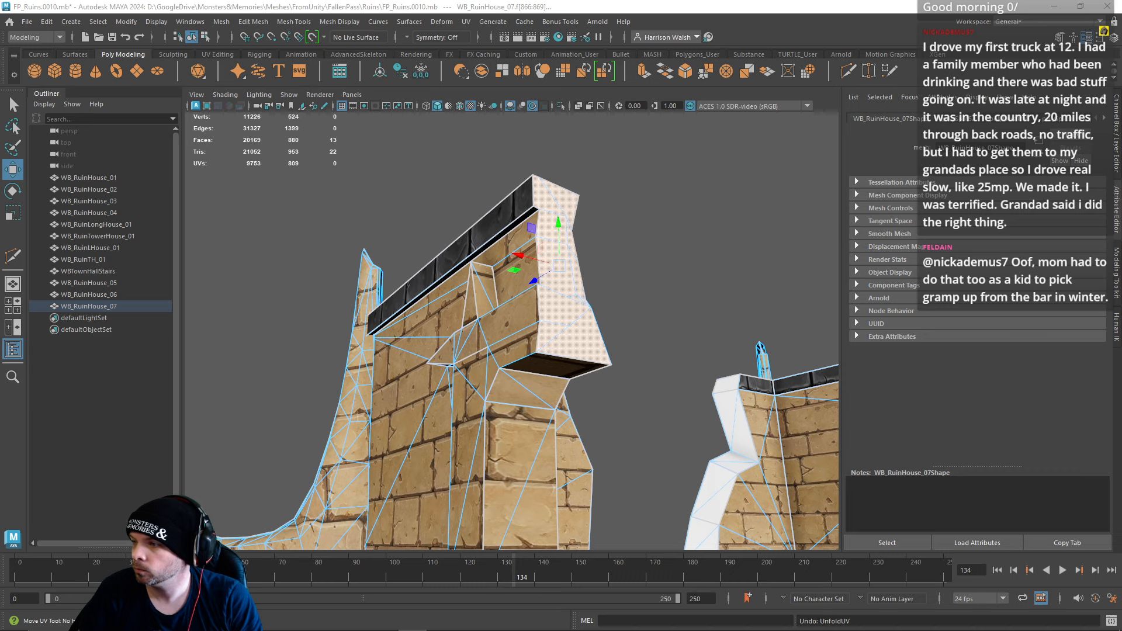
Step: Select the broken-end cap's whole UV shell, return to object mode and clear the selection
key(ctrl+F12)
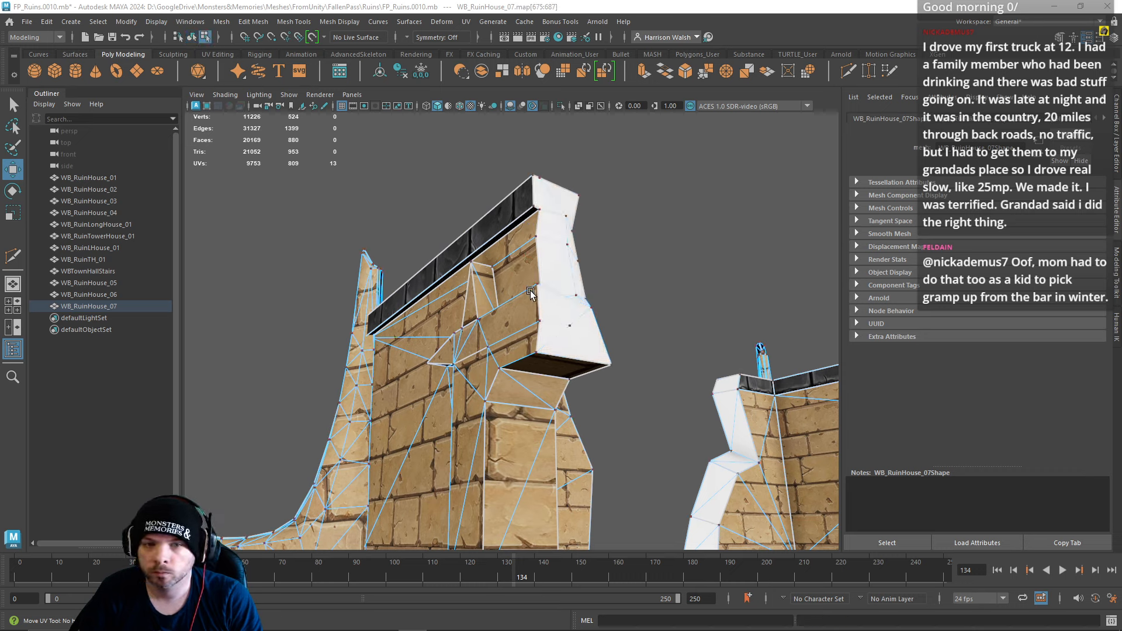
double_click(565, 246)
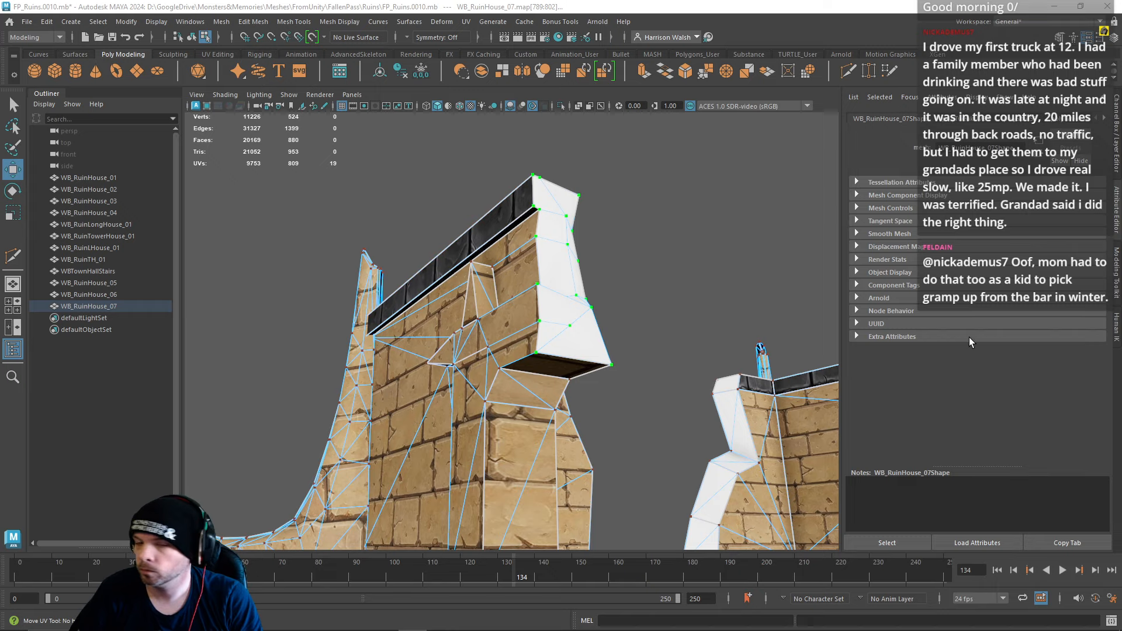
right_drag(524, 242, 580, 223)
click(676, 258)
scroll(643, 327, down, 2)
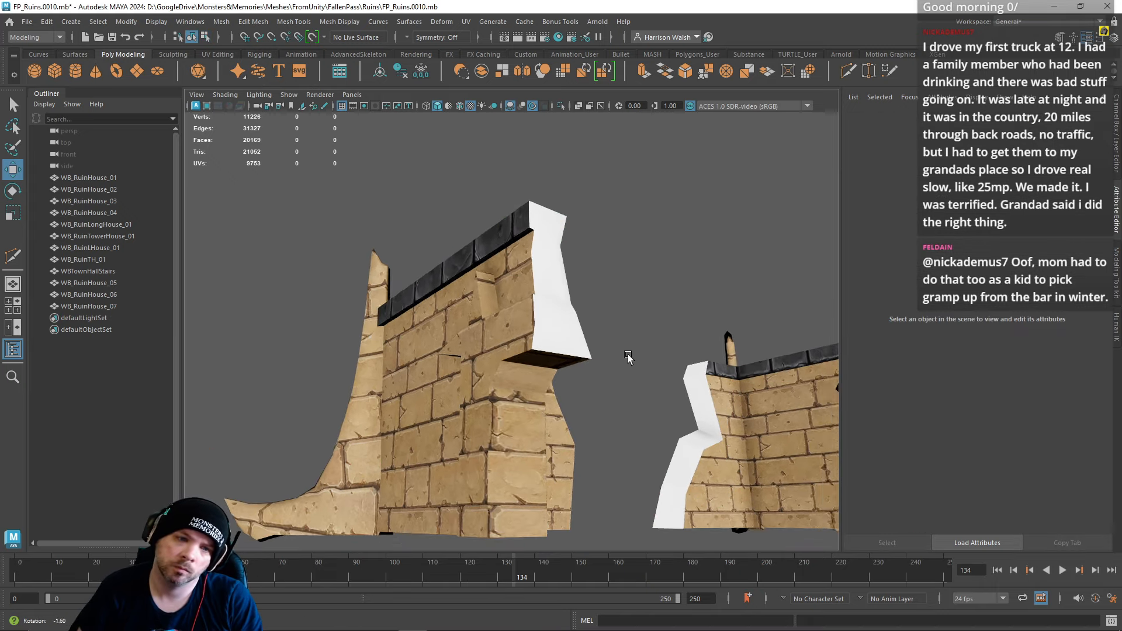
Step: Duplicate the ruin house with the intact doorway wall and move the copy to the end of the row
alt+drag(629, 359, 747, 379)
alt+right_drag(747, 378, 236, 270)
alt+drag(236, 270, 385, 302)
alt+right_drag(386, 302, 703, 355)
alt+drag(702, 356, 631, 205)
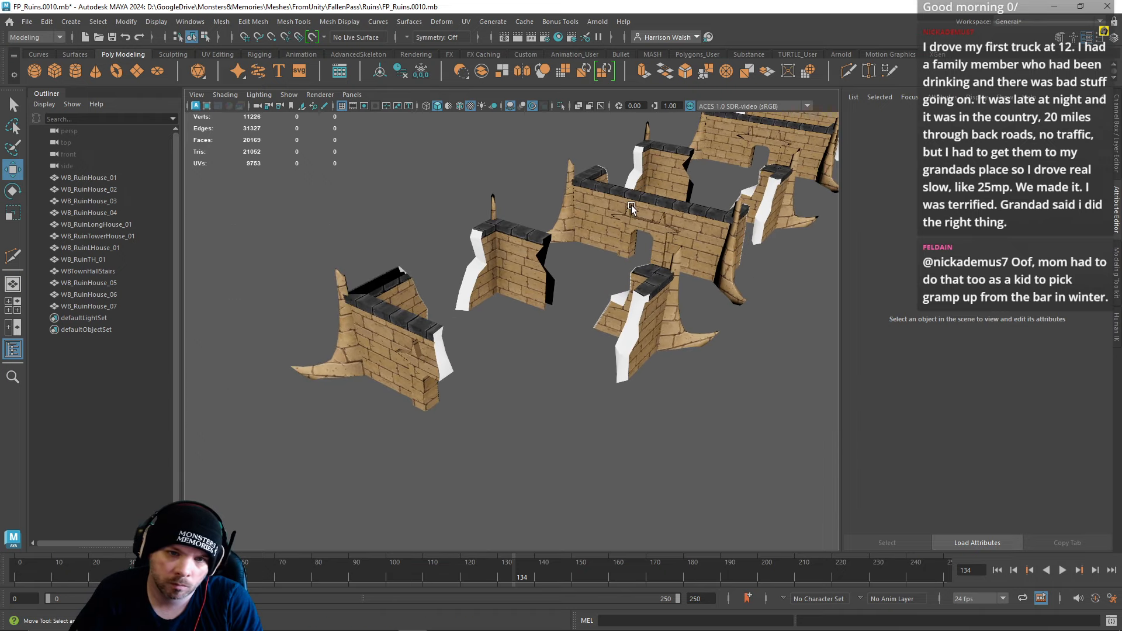
click(652, 222)
mouse_move(662, 209)
shift+middle_down()
mouse_move(514, 296)
mouse_move(41, 532)
shift+middle_up()
Step: Select WB_RuinHouse_07 and examine its wall sections and its place among the other ruins
mouse_move(316, 433)
alt+middle_down()
mouse_move(356, 381)
mouse_move(520, 327)
alt+middle_up()
alt+drag(521, 328, 573, 202)
click(577, 193)
alt+drag(614, 300, 566, 354)
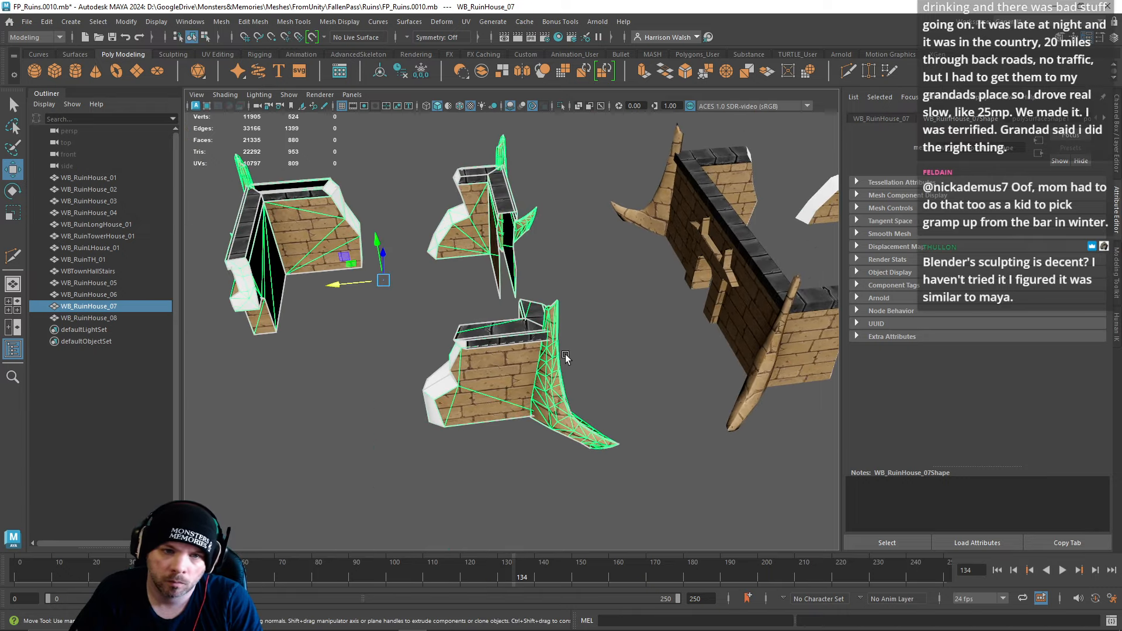
alt+right_drag(566, 355, 403, 313)
alt+drag(570, 313, 724, 288)
alt+right_drag(724, 288, 634, 248)
alt+drag(634, 248, 683, 265)
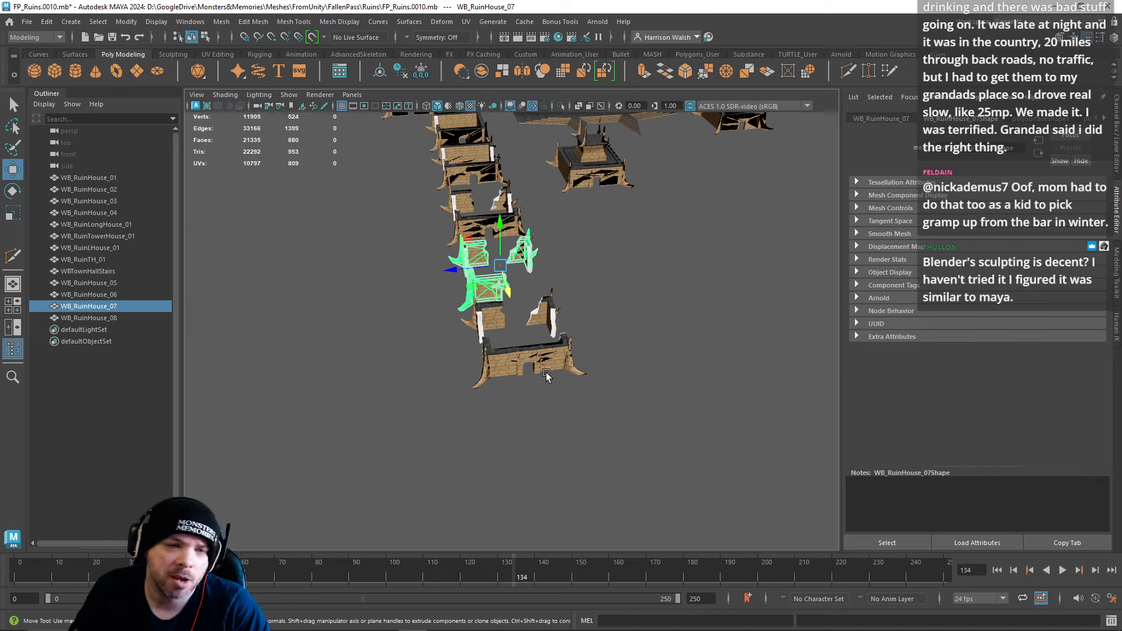
Step: Select the duplicate WB_RuinHouse_08 and examine its doorway wall and lintel up close
scroll(531, 311, up, 10)
click(514, 351)
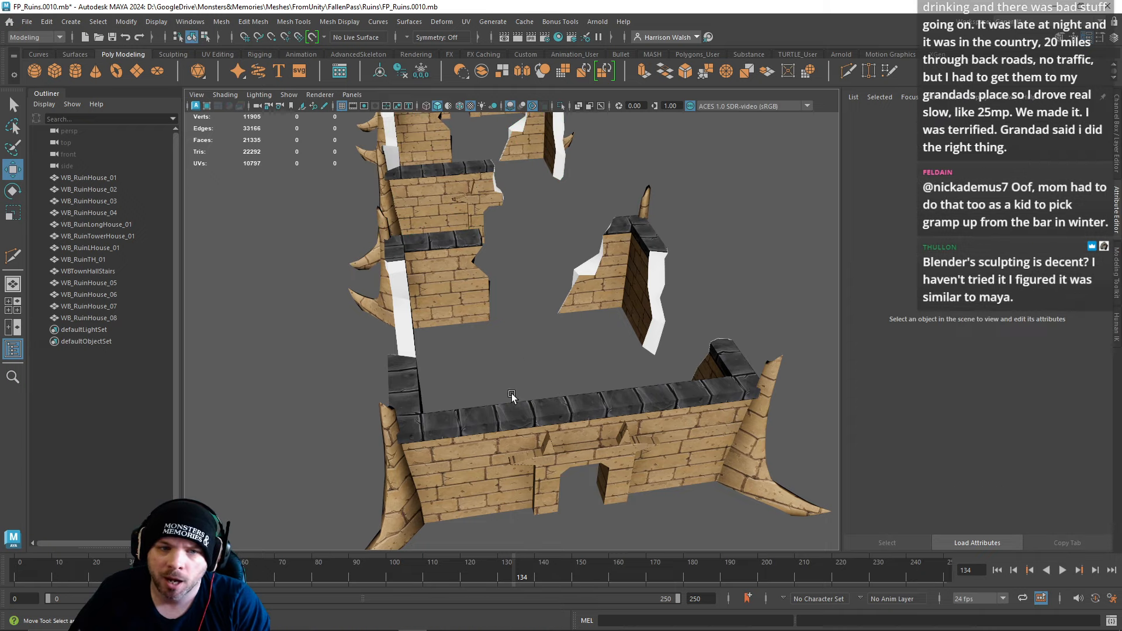
alt+drag(511, 394, 500, 415)
click(500, 415)
alt+drag(573, 393, 623, 390)
scroll(627, 425, down, 5)
scroll(577, 497, up, 3)
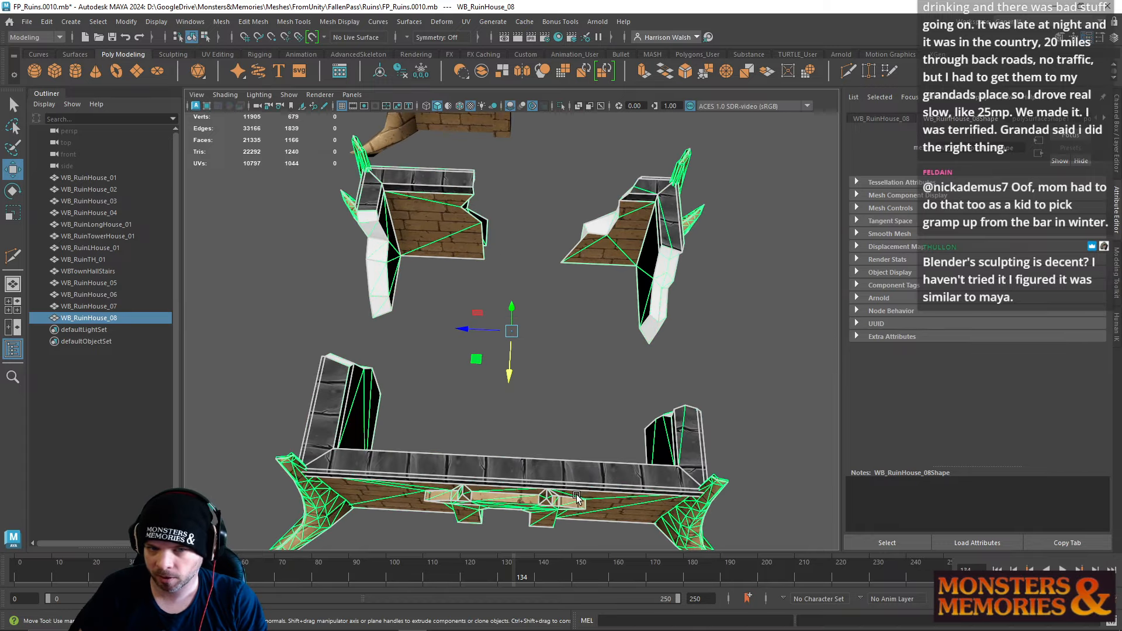
alt+middle_drag(582, 471, 581, 378)
alt+right_drag(612, 385, 703, 446)
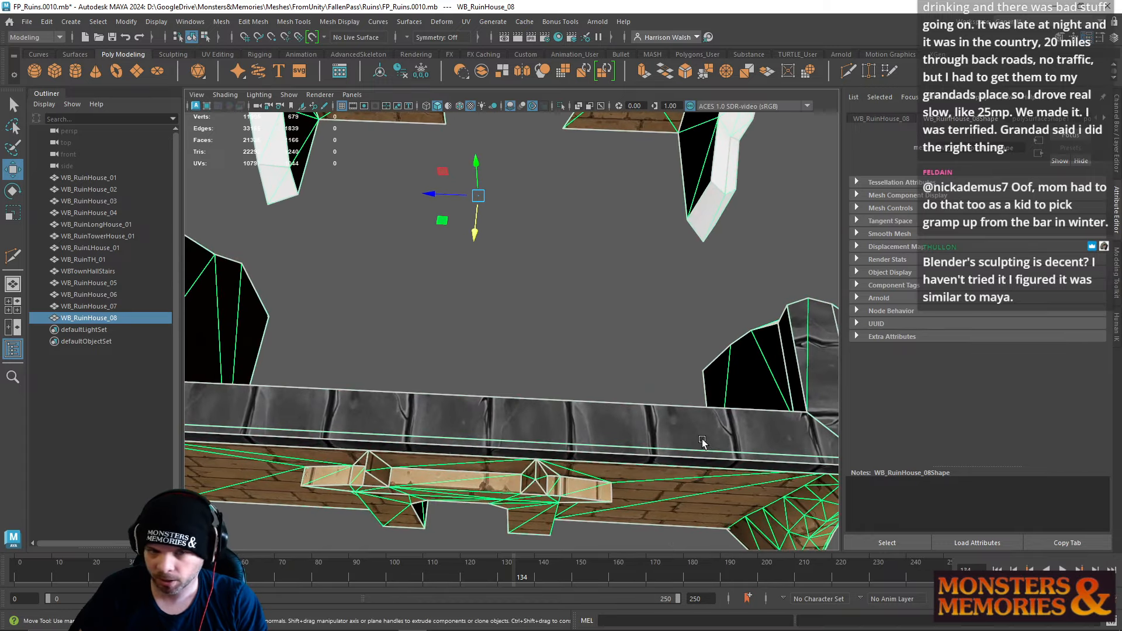
alt+drag(704, 446, 678, 350)
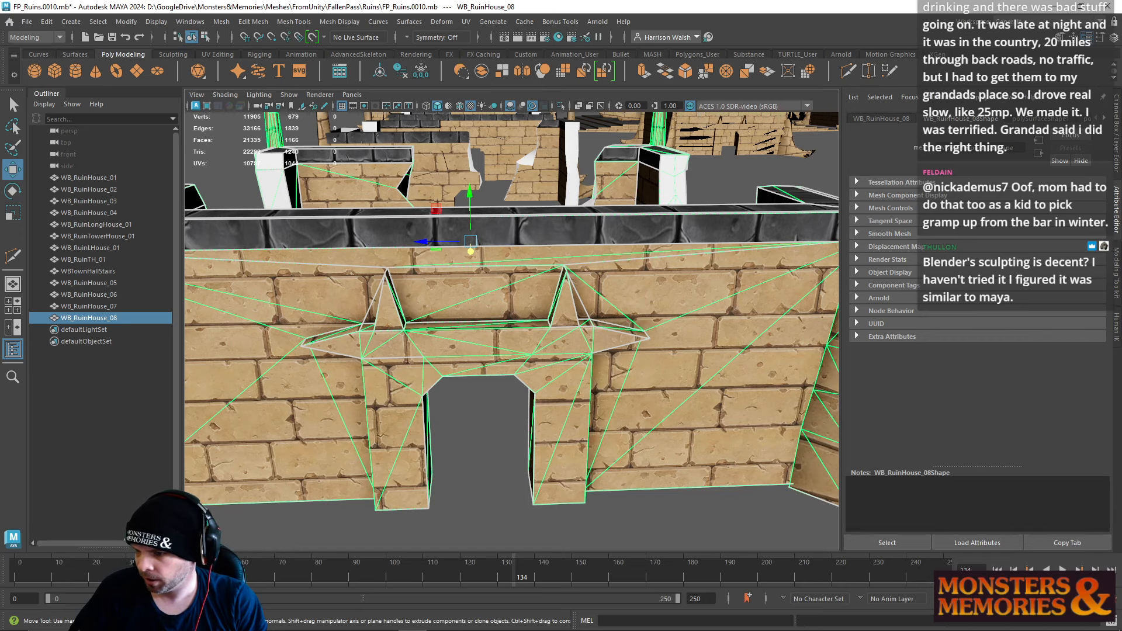
alt+drag(471, 325, 519, 307)
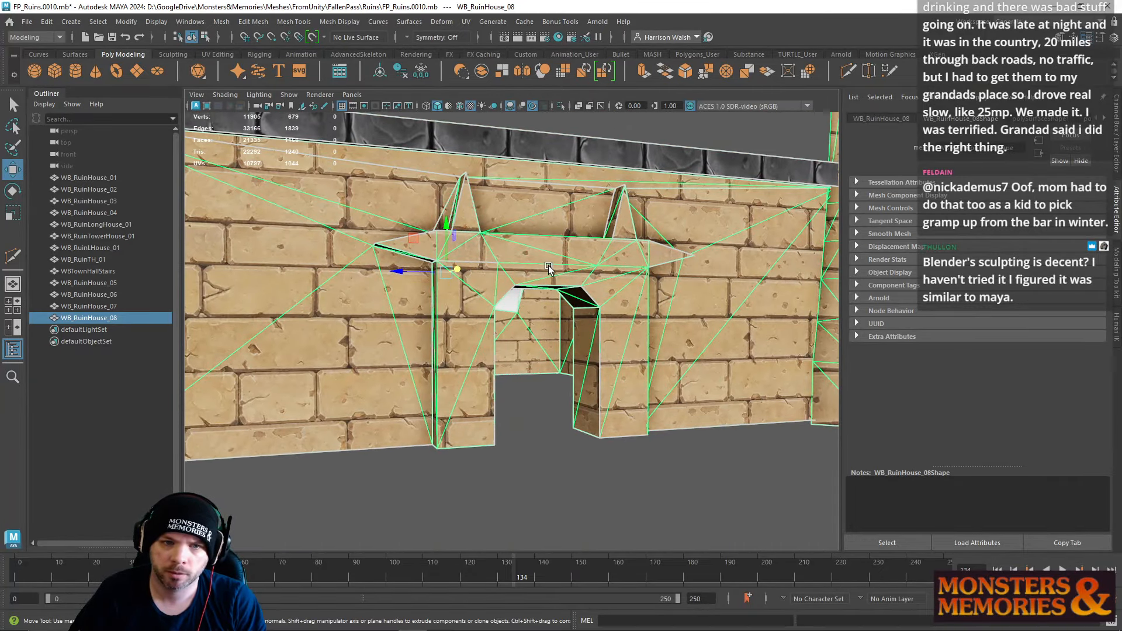
Step: Delete three edges around WB_RuinHouse_08's doorway lintel, including the long edge above the spikes and the lintel's diagonal
right_drag(548, 265, 557, 203)
click(548, 211)
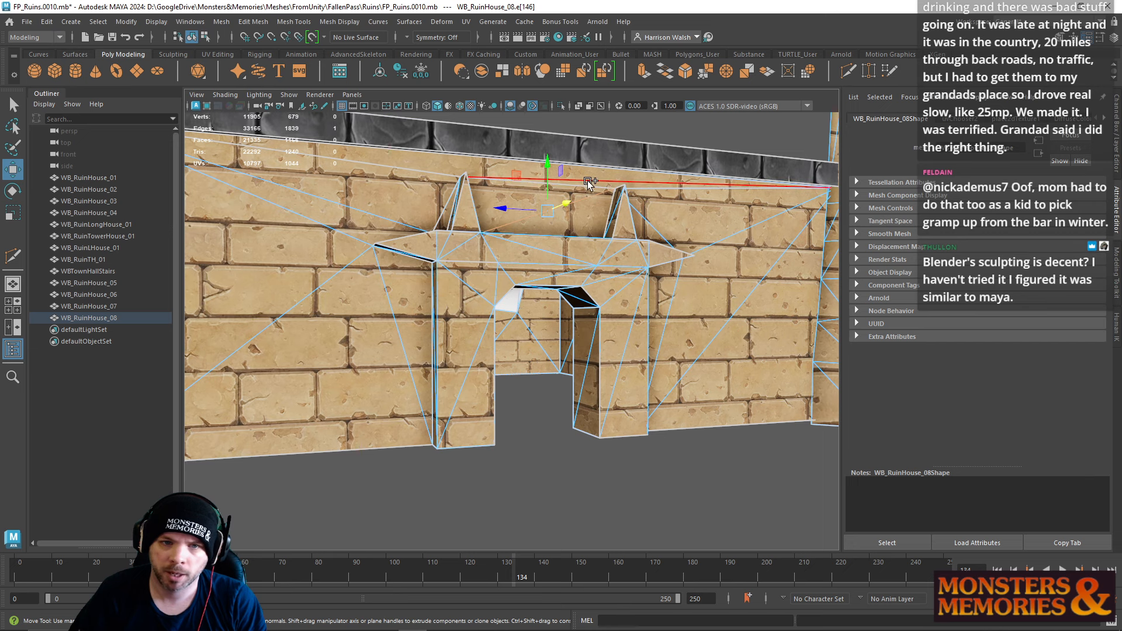
key(Delete)
click(554, 253)
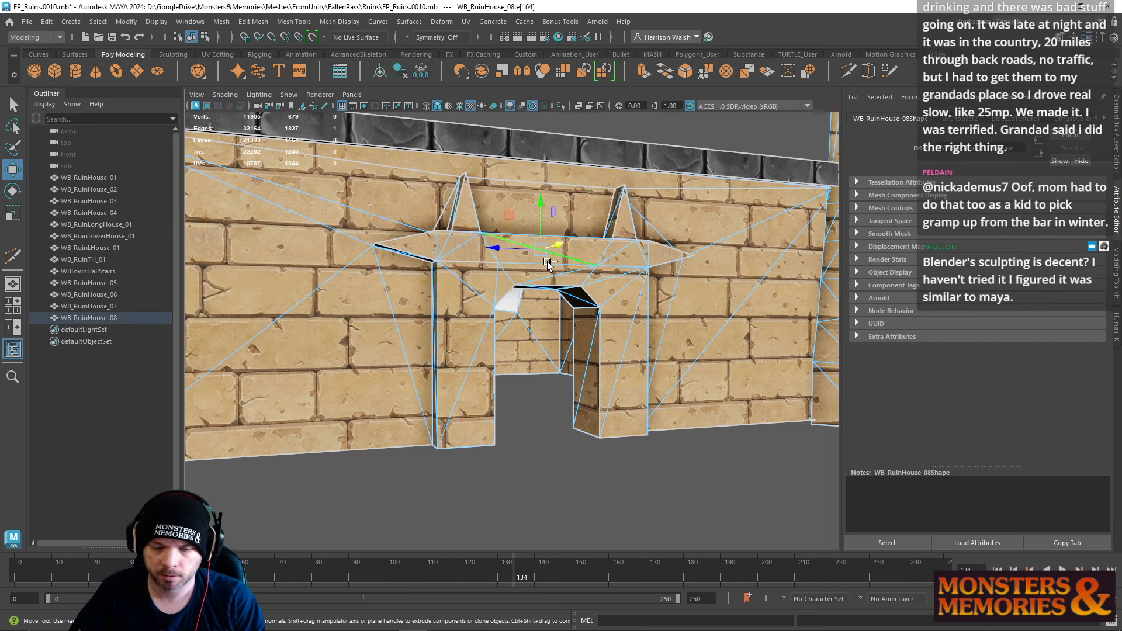
key(Delete)
alt+drag(541, 294, 581, 269)
click(537, 206)
key(Delete)
Step: Return to object mode and delete the duplicate WB_RuinHouse_08
alt+right_drag(580, 269, 435, 186)
alt+drag(434, 185, 593, 270)
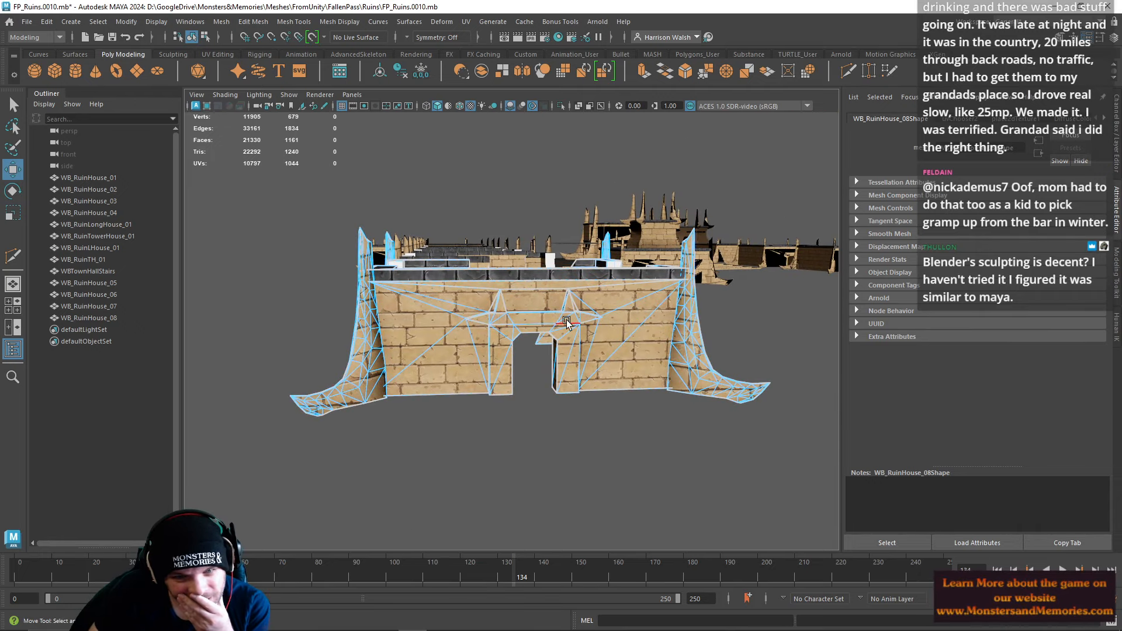
right_drag(578, 289, 630, 275)
key(Delete)
Step: Examine the finished ruin variants individually and as a complete set
alt+drag(510, 308, 526, 280)
alt+right_drag(525, 279, 390, 291)
alt+drag(630, 351, 559, 280)
click(540, 273)
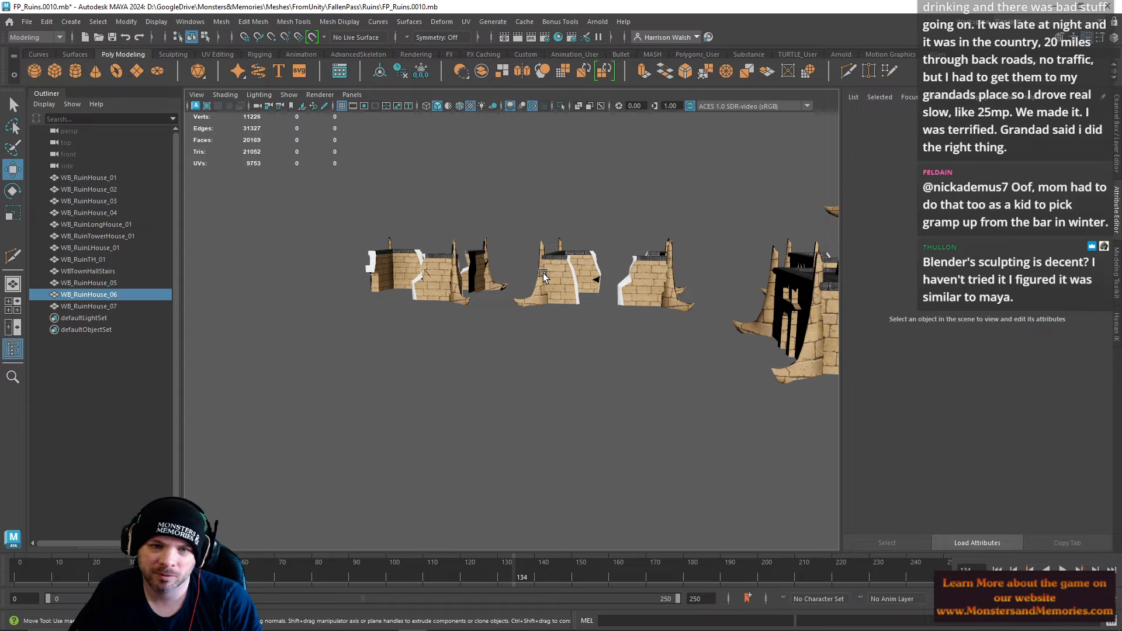
key(f)
click(530, 229)
alt+drag(446, 277, 646, 302)
alt+right_drag(646, 303, 408, 284)
mouse_move(408, 282)
alt+mouse_down()
mouse_move(556, 273)
mouse_move(424, 287)
mouse_move(397, 350)
alt+mouse_up()
mouse_move(608, 316)
alt+middle_down()
mouse_move(412, 304)
mouse_move(391, 321)
alt+middle_up()
alt+drag(500, 313, 671, 314)
alt+right_drag(671, 313, 566, 352)
alt+middle_drag(655, 354, 656, 315)
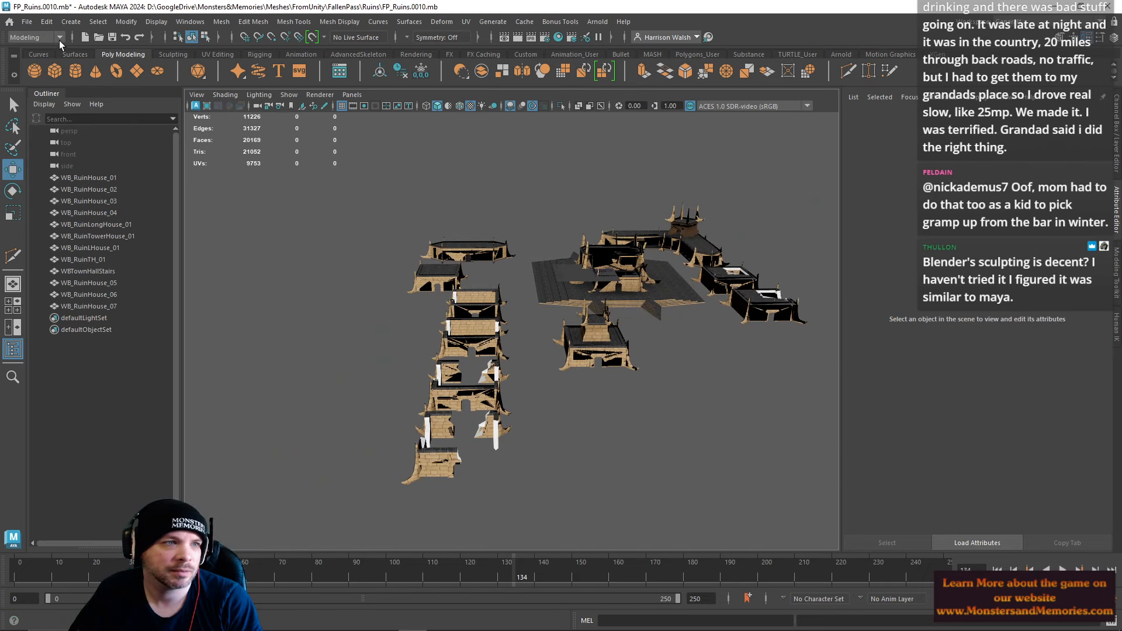
Step: Save the scene as the incremented version FP_Ruins.0011.mb
click(27, 22)
click(47, 97)
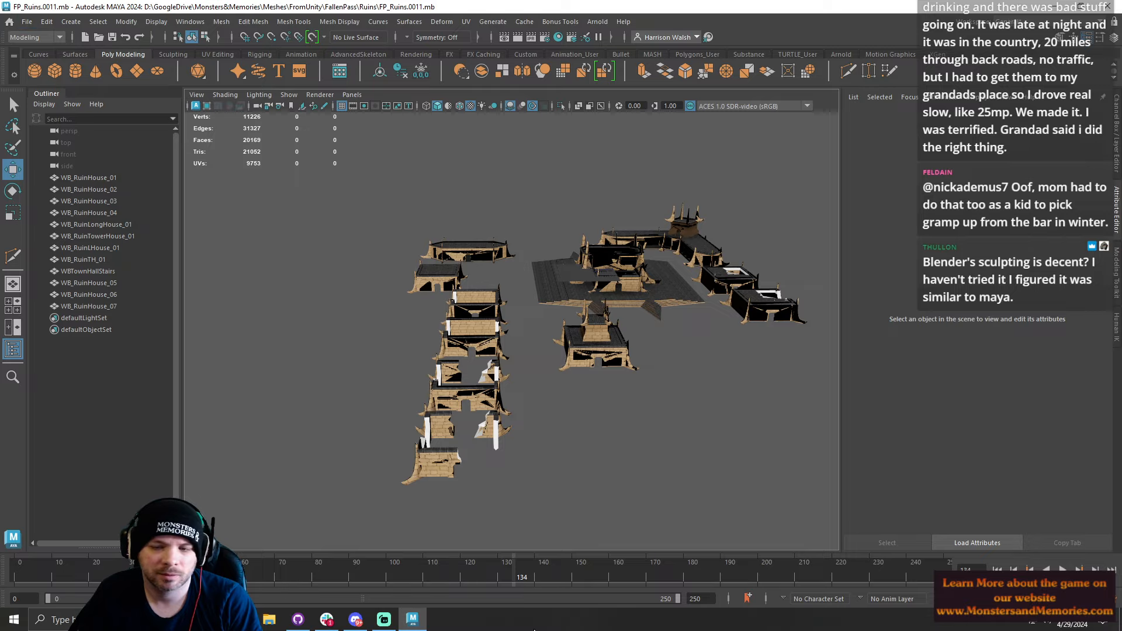
Step: Duplicate the long house as WB_RuinLongHouse_02, place the copy apart from the original and frame it
alt+drag(557, 282, 614, 260)
alt+middle_drag(567, 302, 748, 310)
alt+middle_drag(553, 333, 413, 356)
alt+right_drag(413, 356, 767, 413)
alt+middle_drag(436, 353, 783, 437)
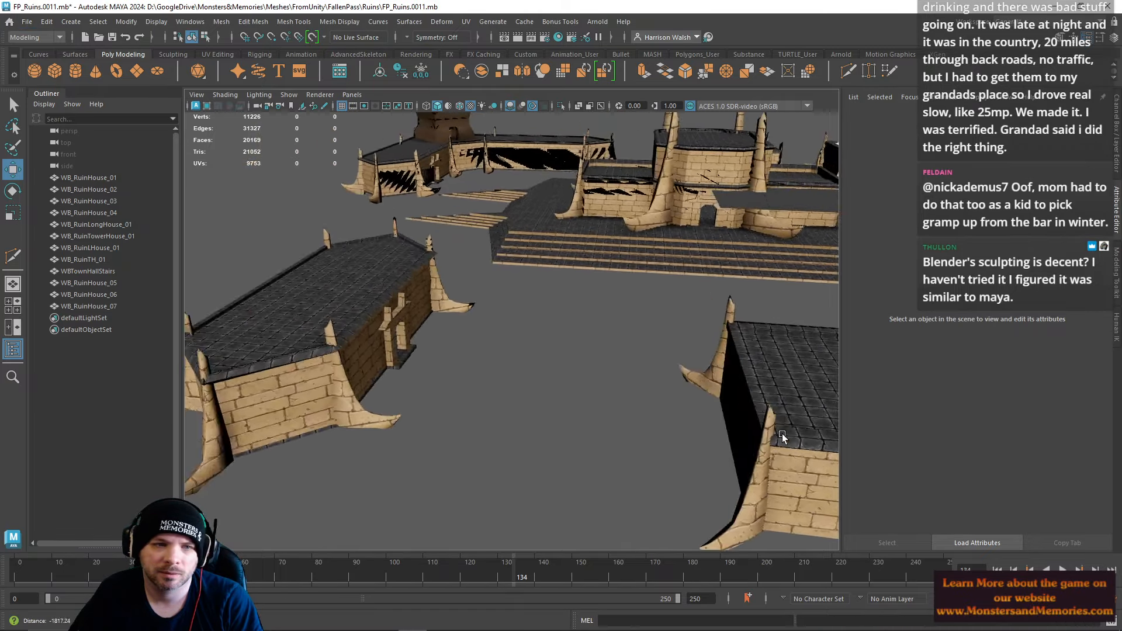
alt+right_drag(783, 437, 597, 384)
mouse_move(596, 383)
alt+mouse_down()
mouse_move(472, 338)
mouse_move(345, 257)
alt+mouse_up()
click(472, 337)
key(f)
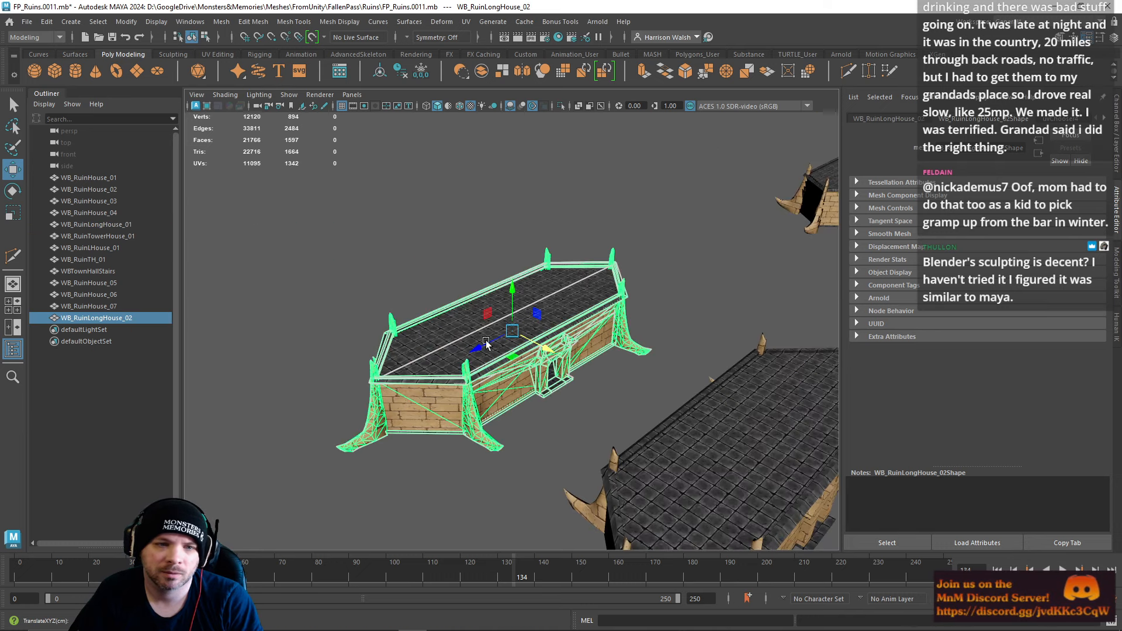
Step: Examine the duplicated long house's doorway, side walls and roof
alt+drag(569, 370, 561, 392)
alt+right_drag(561, 393, 719, 349)
alt+middle_drag(719, 349, 606, 268)
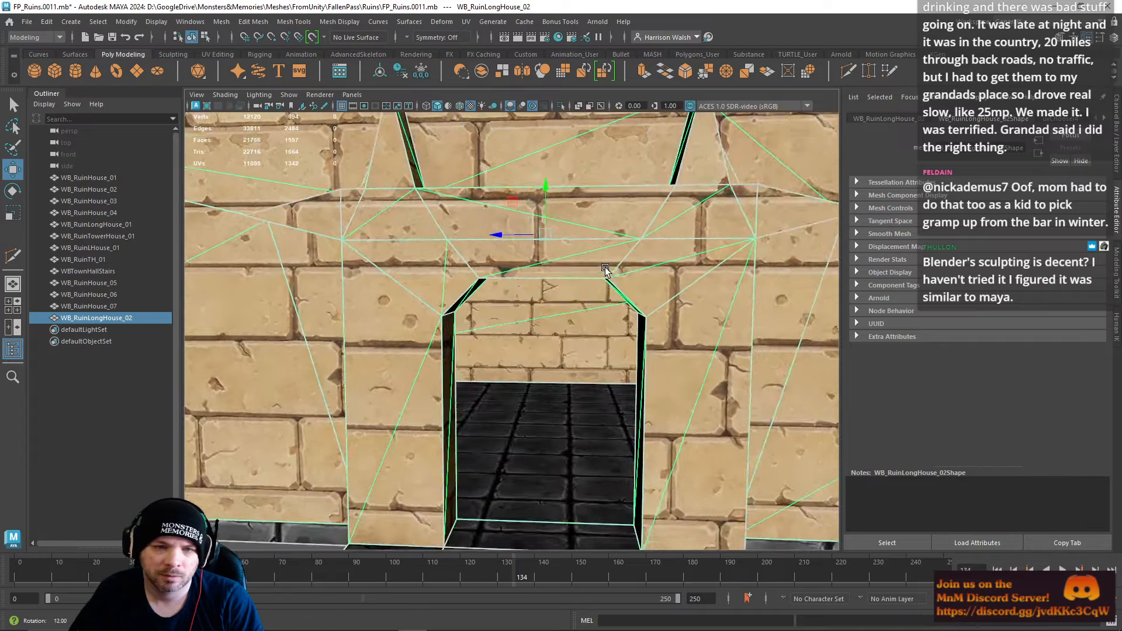
mouse_move(607, 268)
alt+mouse_down()
mouse_move(581, 263)
mouse_move(602, 270)
alt+mouse_up()
alt+right_drag(602, 270, 356, 289)
alt+drag(356, 288, 400, 344)
alt+middle_drag(292, 319, 445, 319)
alt+middle_drag(371, 287, 438, 320)
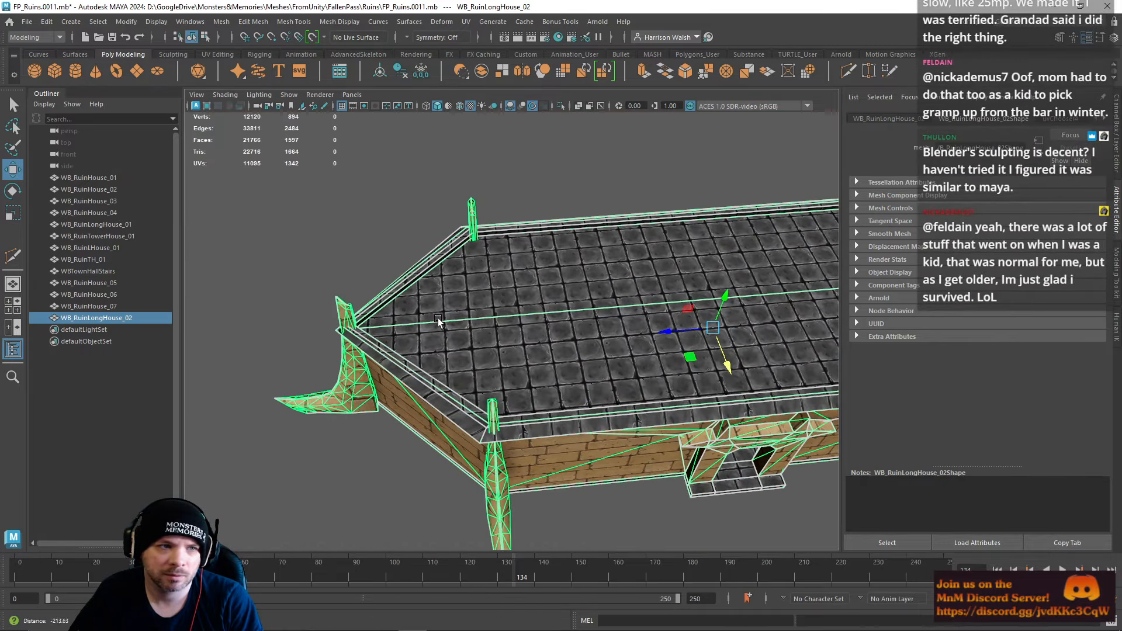
Step: Create a polygon cube and scale it up to roughly the size of a house
click(55, 71)
alt+right_drag(561, 275, 447, 250)
key(r)
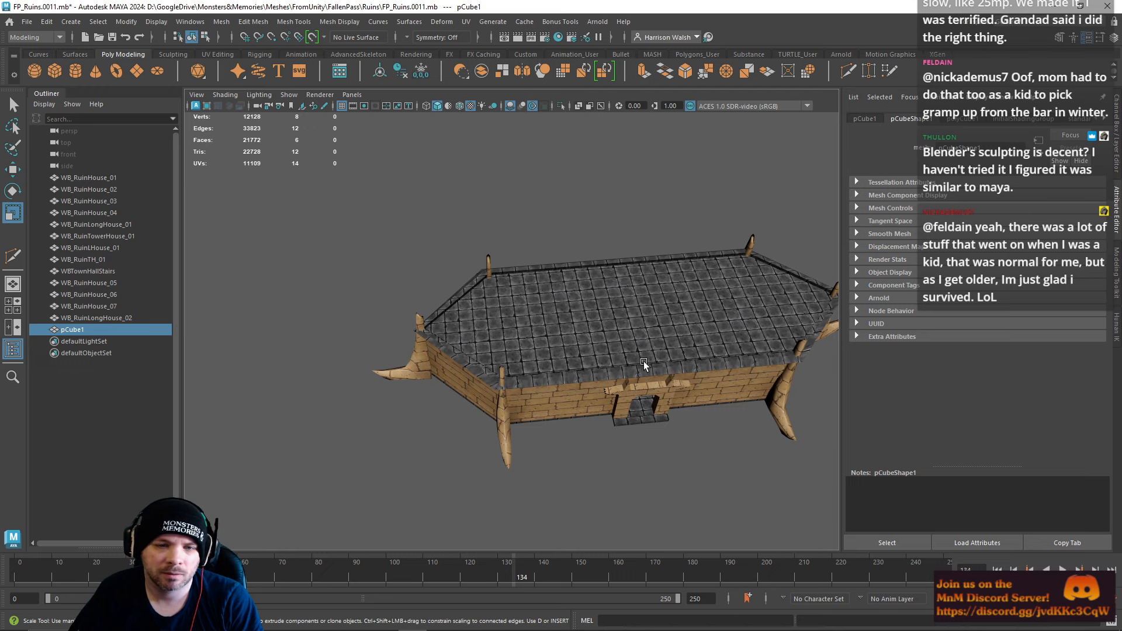
alt+right_drag(644, 366, 444, 374)
drag(644, 454, 540, 322)
key(w)
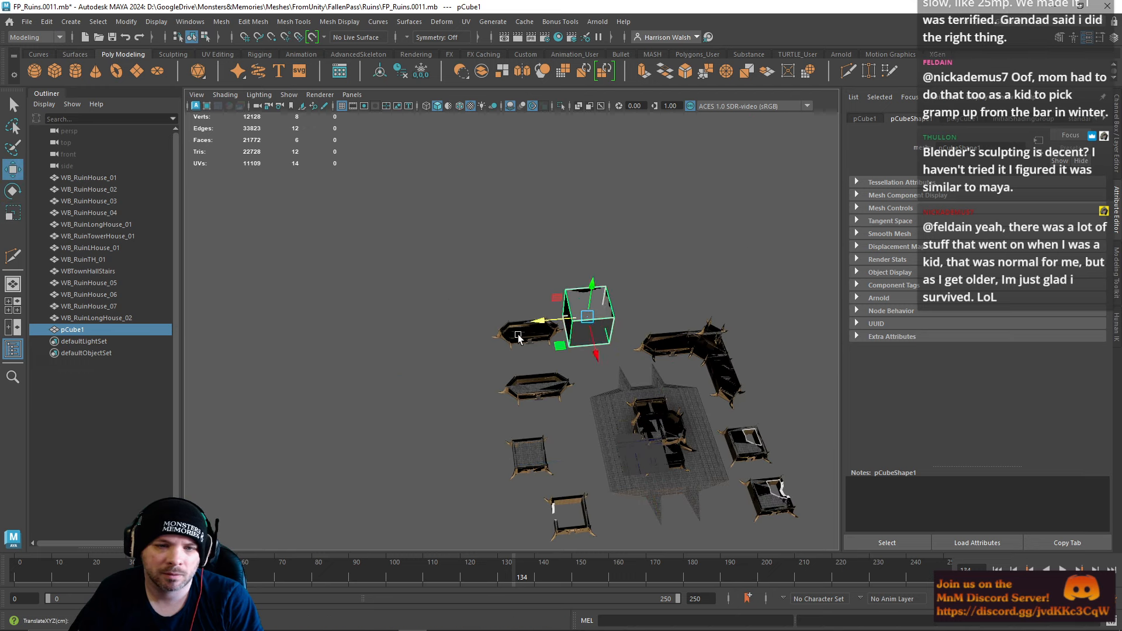
Step: Create a Boolean from WB_RuinLongHouse_02 and the cube, with the long house as the first object
click(517, 335)
shift+click(576, 307)
click(125, 22)
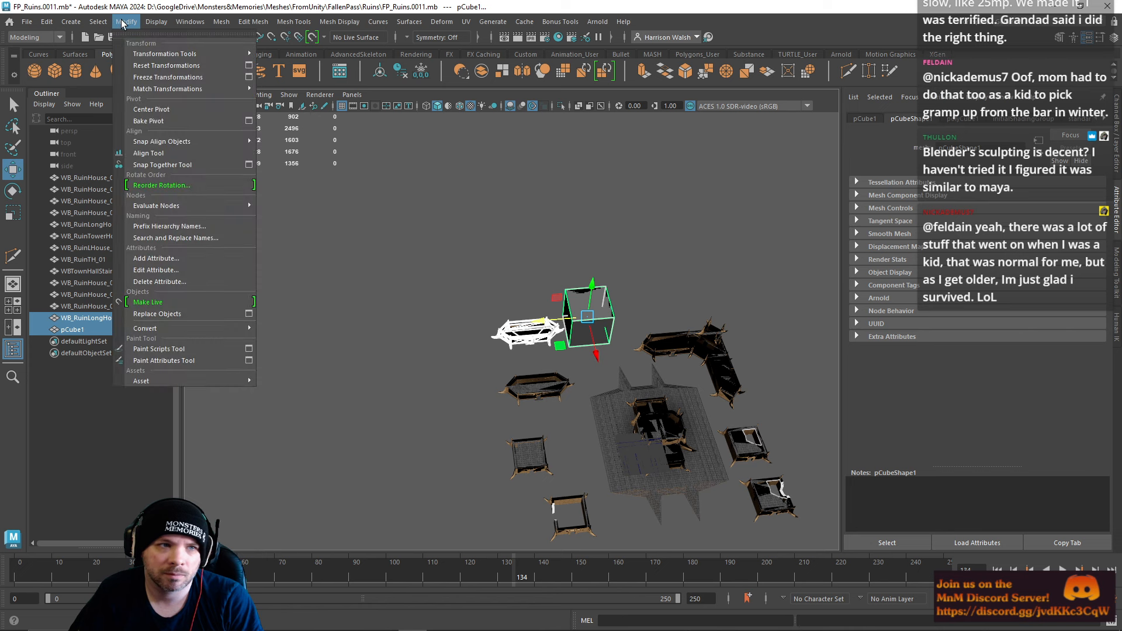
mouse_move(232, 55)
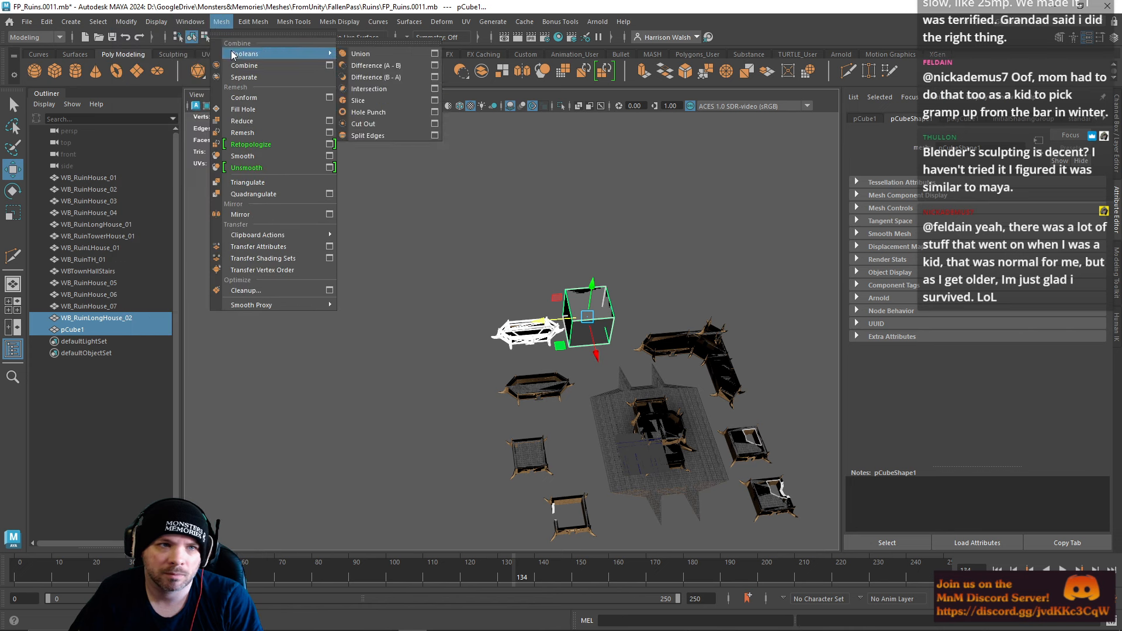
click(360, 54)
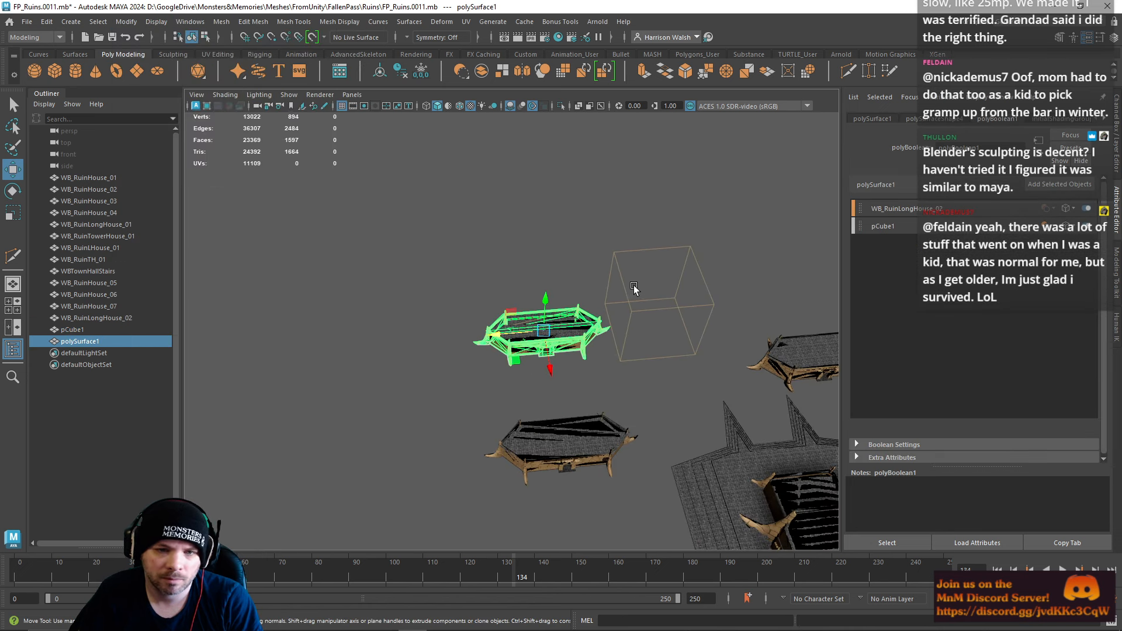
Step: Undo the Boolean operation between the second ruin longhouse and the cube, including the last cube move
click(635, 288)
drag(622, 312, 550, 314)
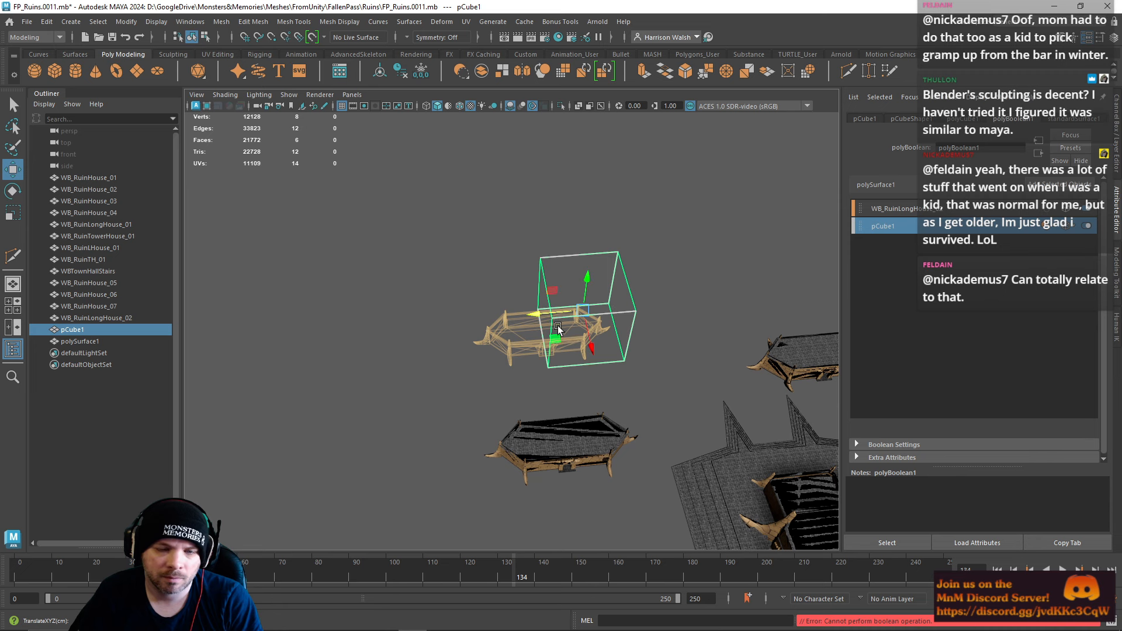
key(ctrl+z)
key(ctrl+z)
key(ctrl+z)
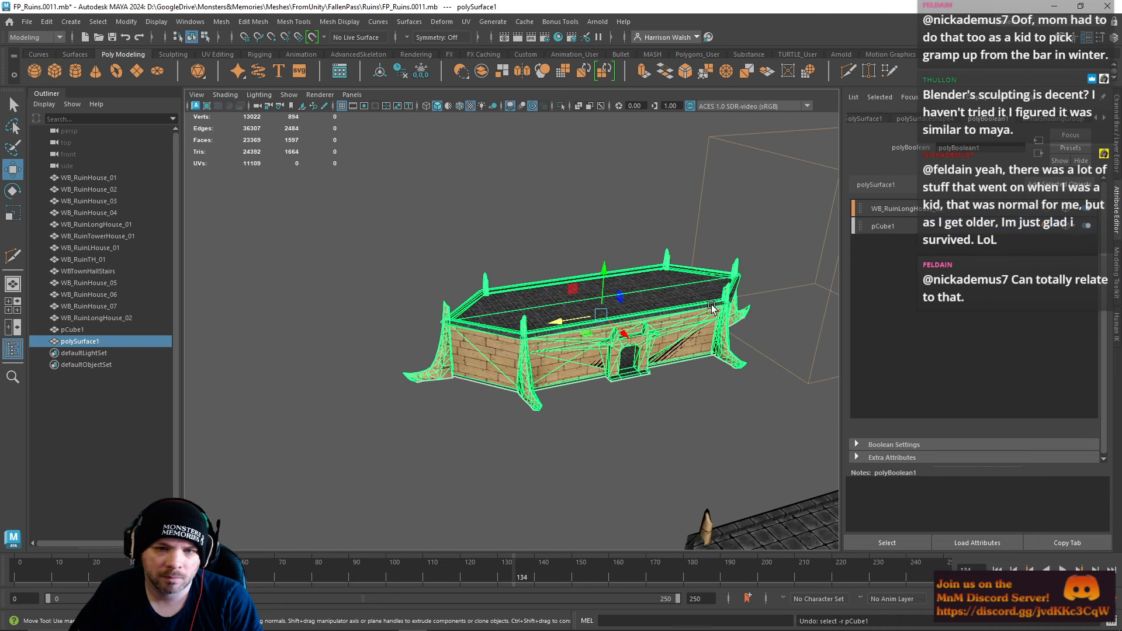
key(ctrl+z)
key(ctrl+z)
key(ctrl+z)
key(ctrl+z)
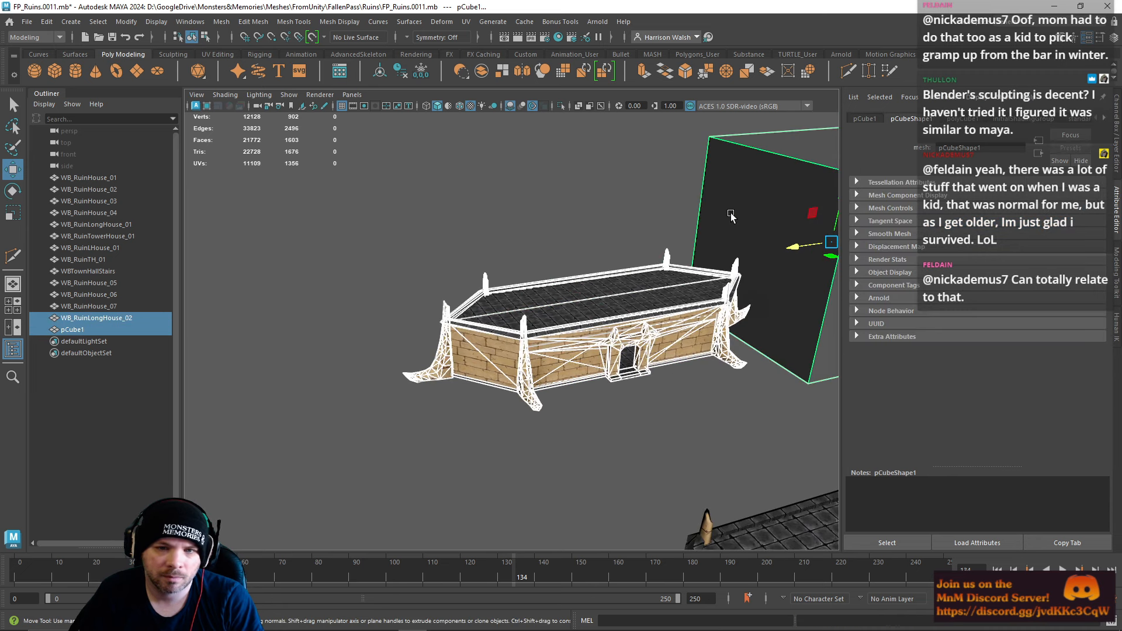
Step: Move the cube so it overlaps the far end of WB_RuinLongHouse_02
click(731, 214)
drag(793, 247, 649, 261)
key(r)
Step: Try a Boolean Difference (A - B) subtracting the cube from WB_RuinLongHouse_02, and undo it
click(596, 293)
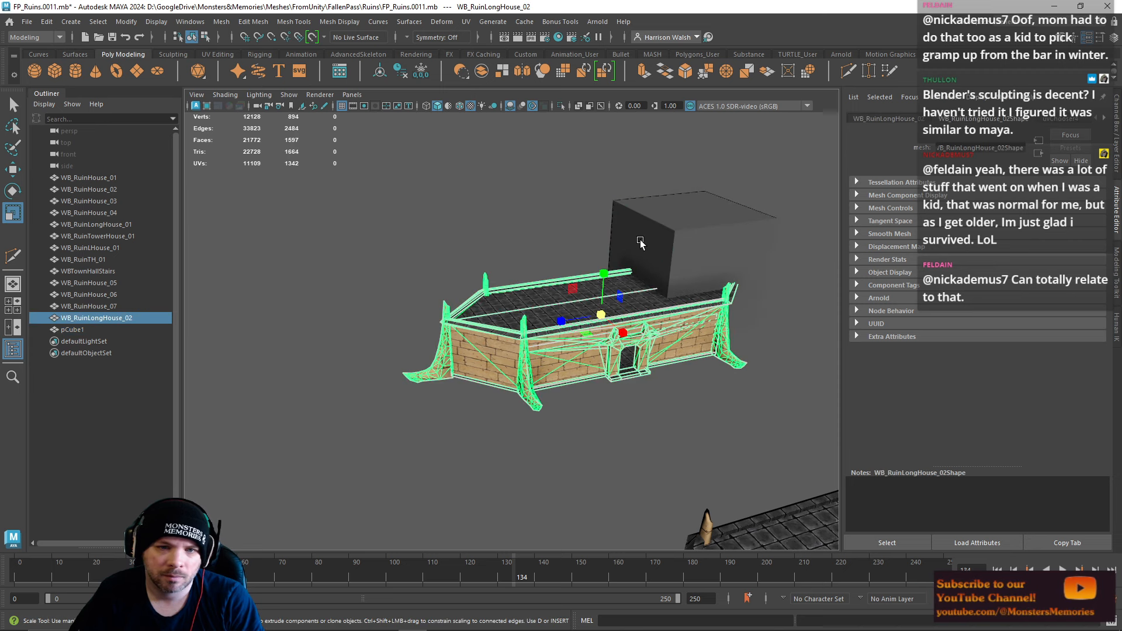
shift+click(640, 243)
click(222, 22)
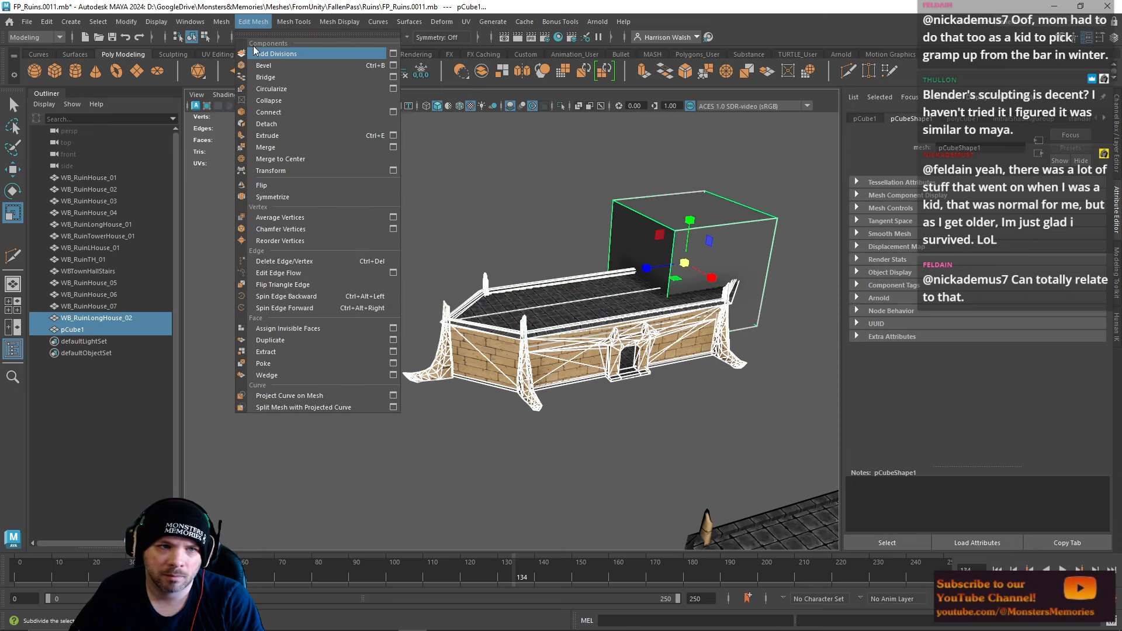
mouse_move(262, 59)
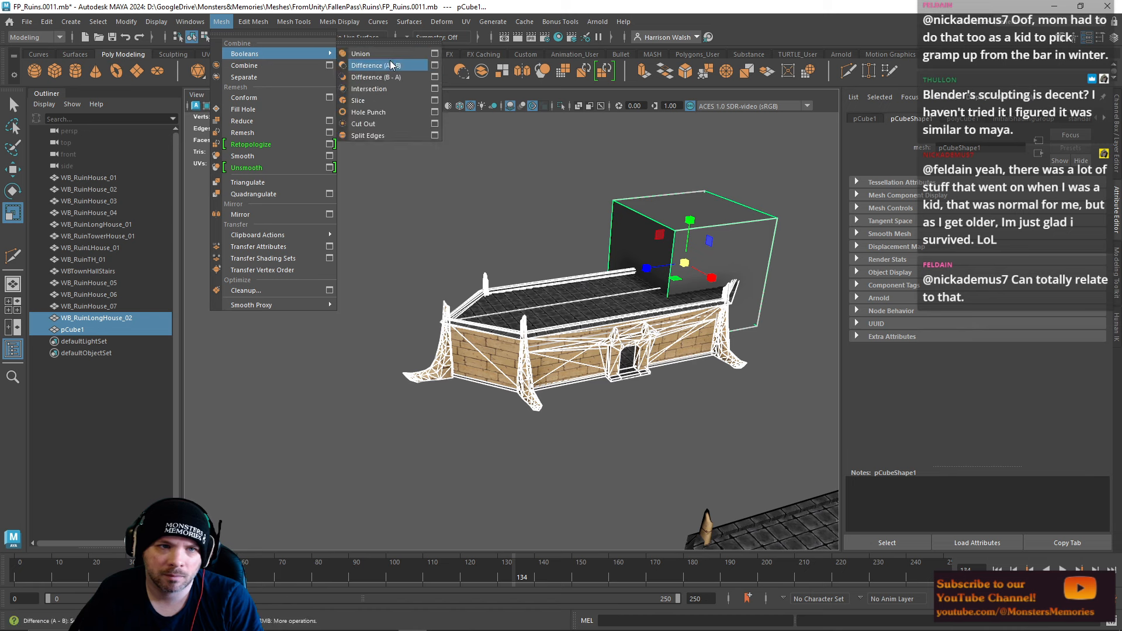
click(374, 65)
key(ctrl+z)
key(ctrl+z)
key(ctrl+z)
key(ctrl+z)
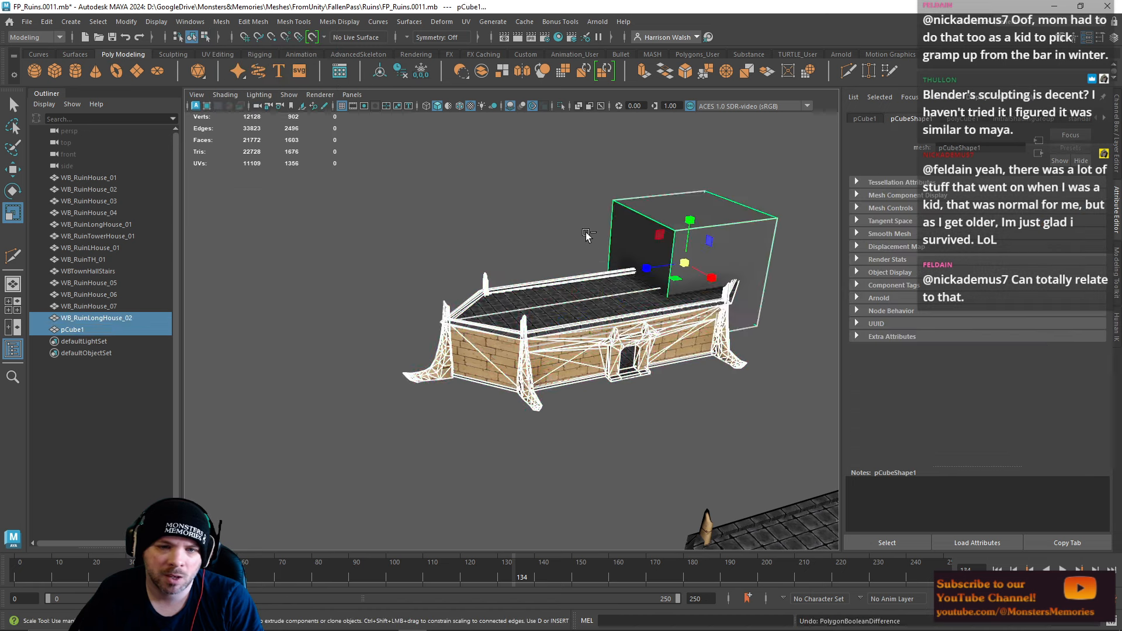
Step: Delete the cube and set WB_RuinLongHouse_02 to edge editing at the wall beside the doorway
click(641, 280)
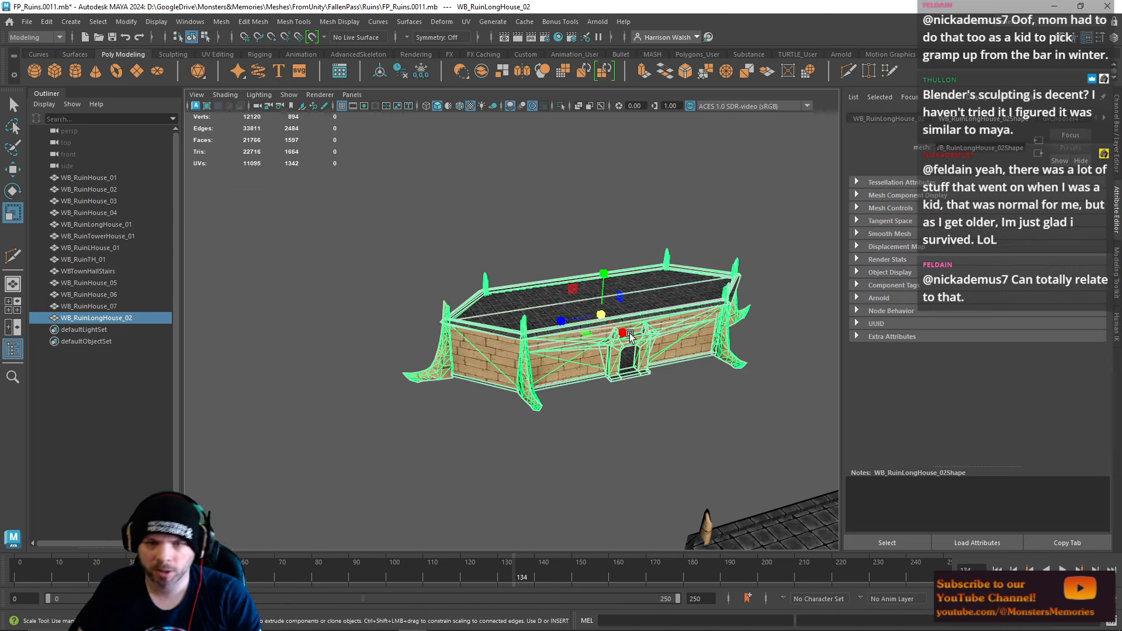
scroll(587, 336, up, 4)
alt+drag(458, 314, 320, 235)
alt+right_drag(320, 235, 402, 224)
alt+drag(537, 301, 505, 268)
alt+right_drag(505, 267, 585, 339)
alt+middle_drag(562, 324, 536, 379)
right_drag(447, 222, 447, 199)
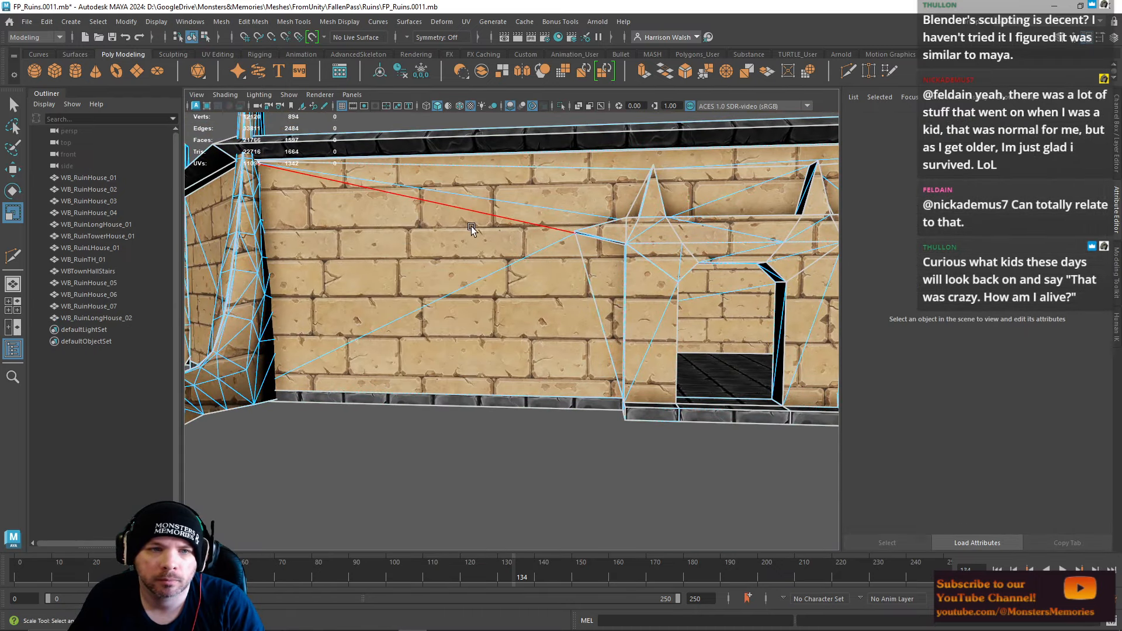
Step: Start a jagged Multi-Cut line on the wall beside the doorway, running from its base up to the stone trim
click(473, 228)
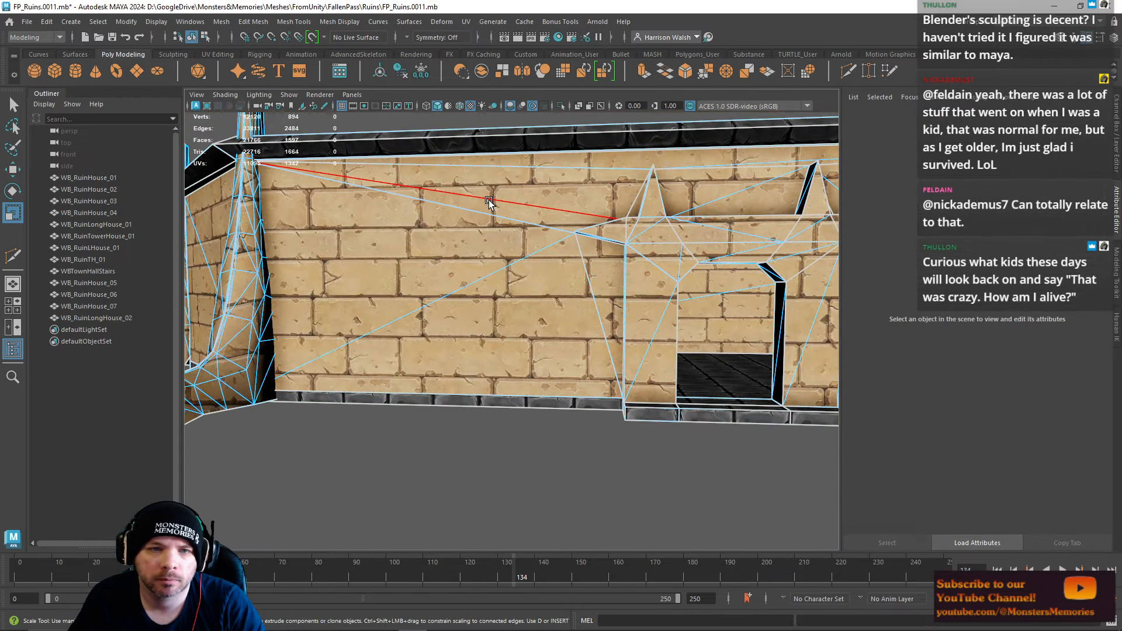
shift+click(485, 252)
alt+drag(485, 252, 440, 276)
click(847, 73)
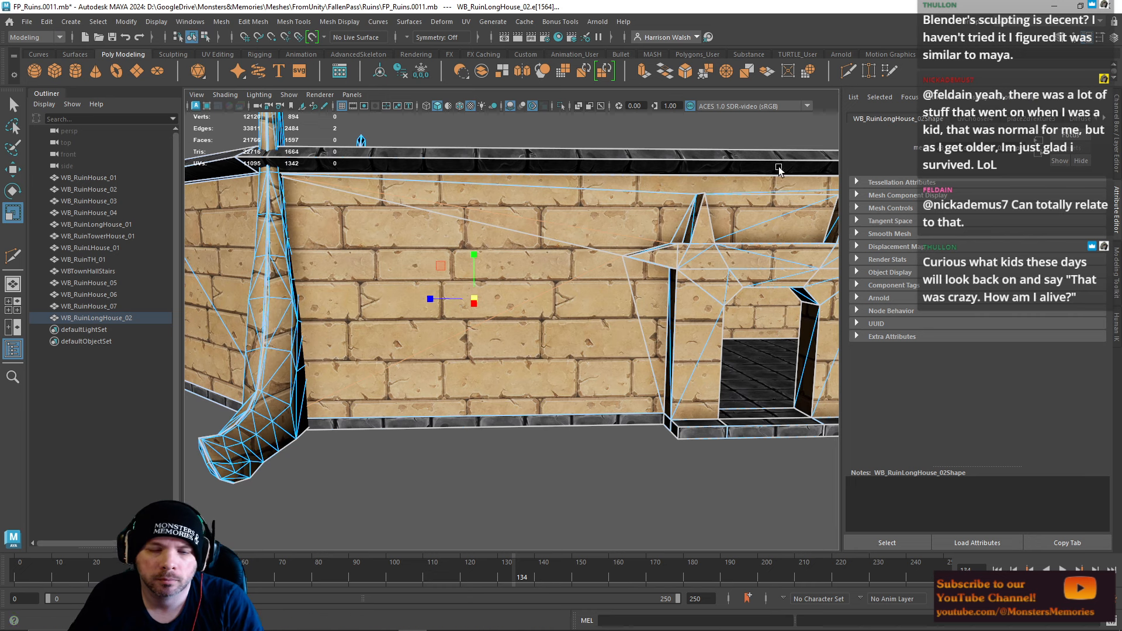
click(526, 426)
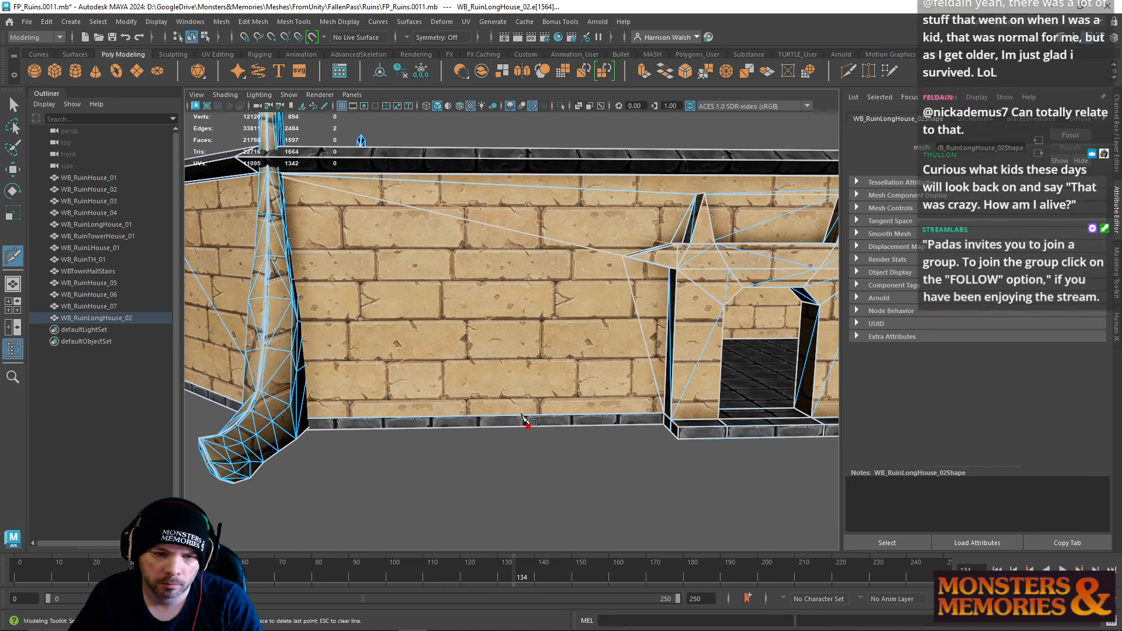
click(524, 416)
click(467, 329)
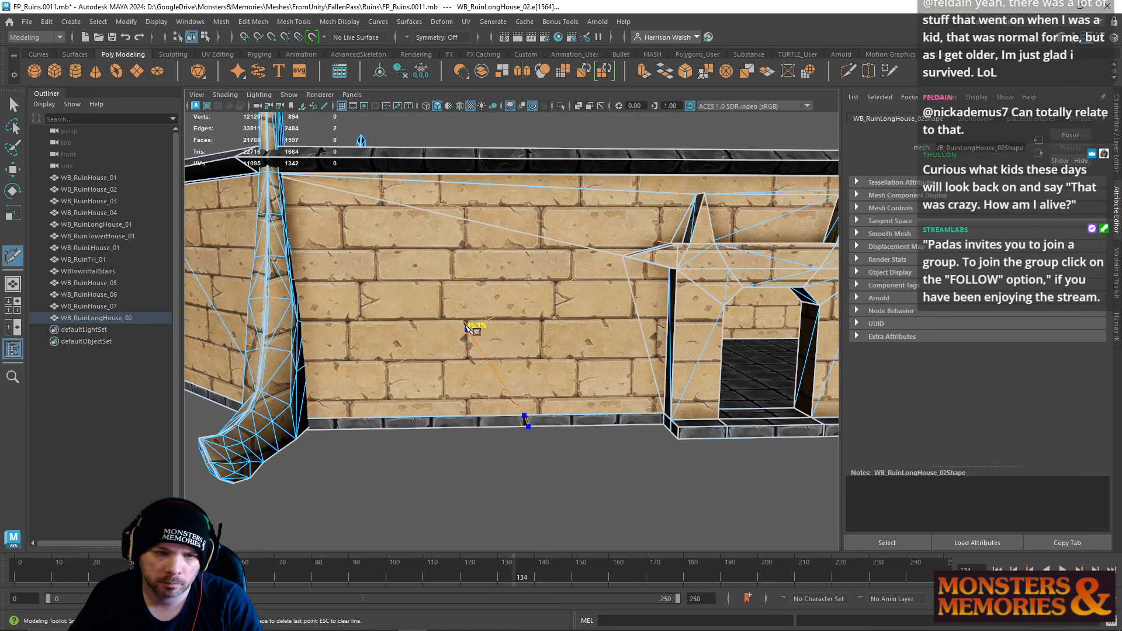
key(ctrl+z)
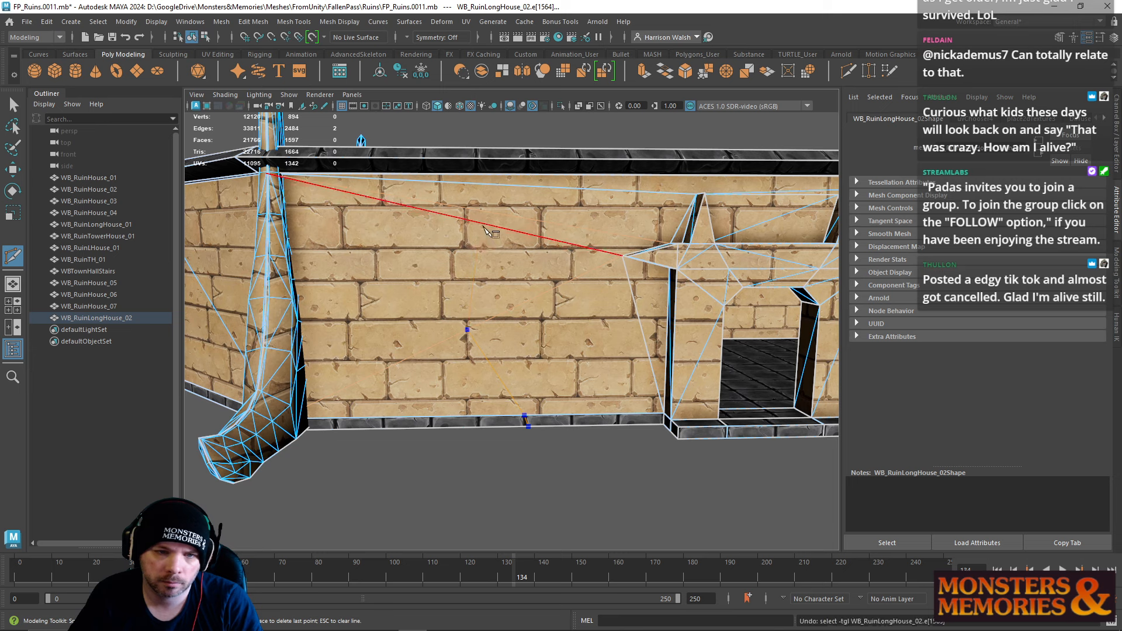
click(482, 194)
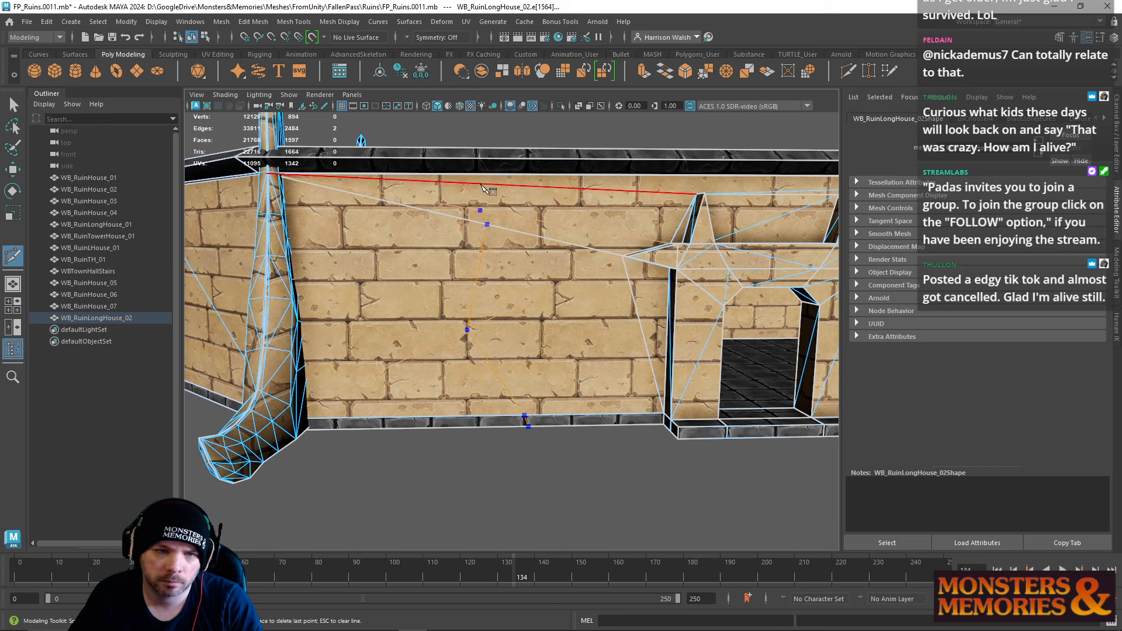
click(479, 174)
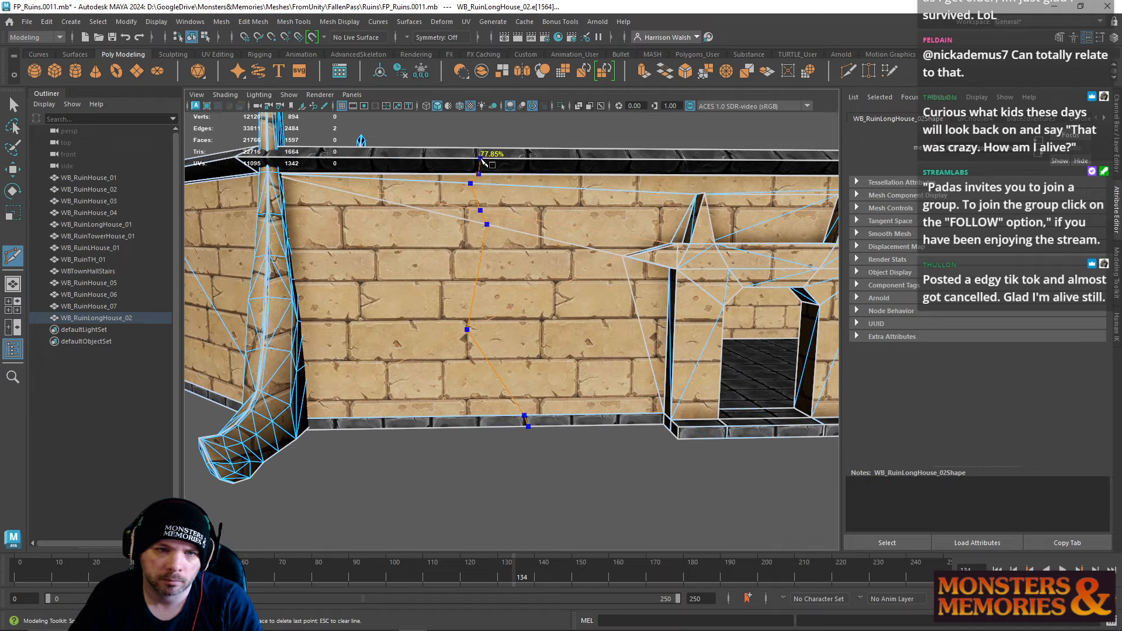
Step: Continue the Multi-Cut line from the wall top over the outer and upper edges of the stone roof trim
alt+drag(482, 151, 474, 298)
click(510, 250)
alt+right_drag(463, 372, 543, 382)
alt+drag(544, 383, 444, 381)
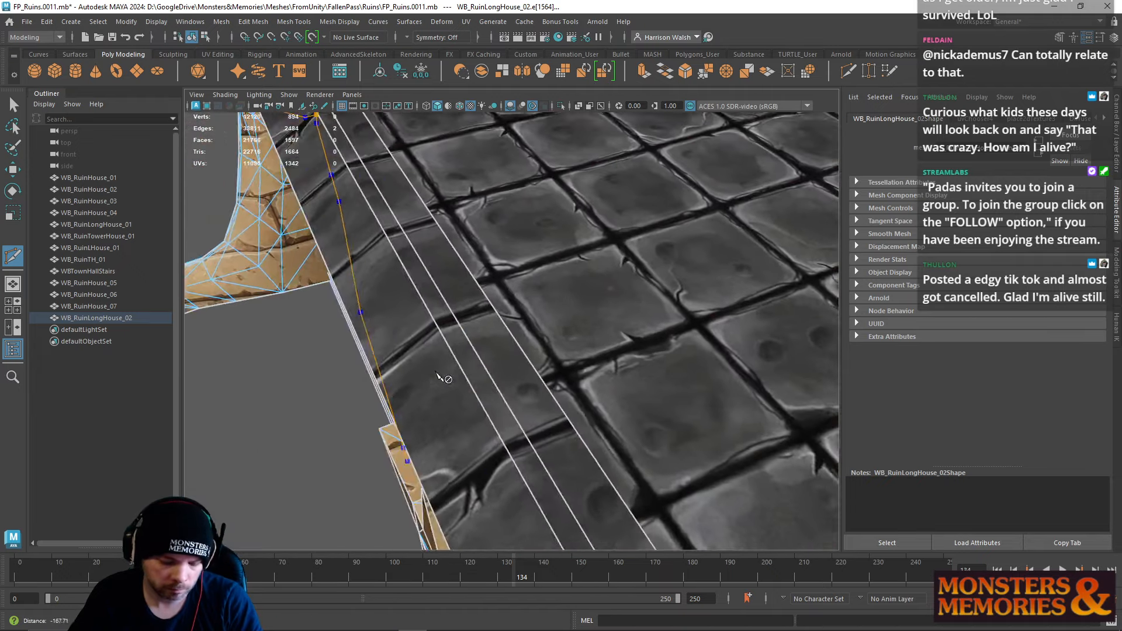
alt+middle_drag(443, 380, 572, 377)
alt+drag(573, 380, 522, 336)
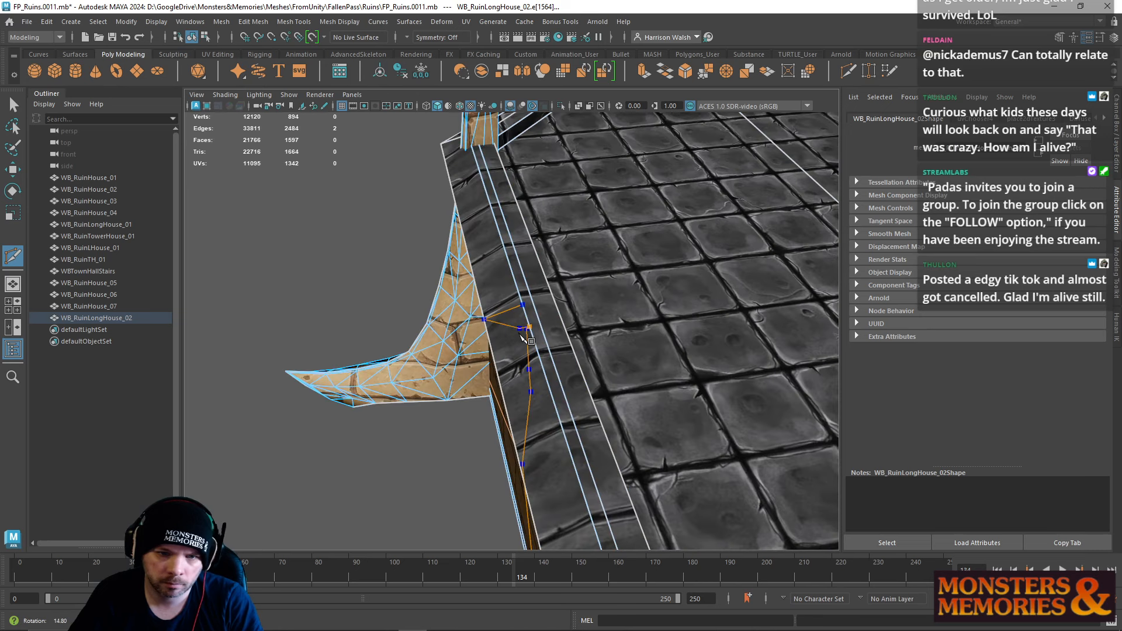
click(526, 326)
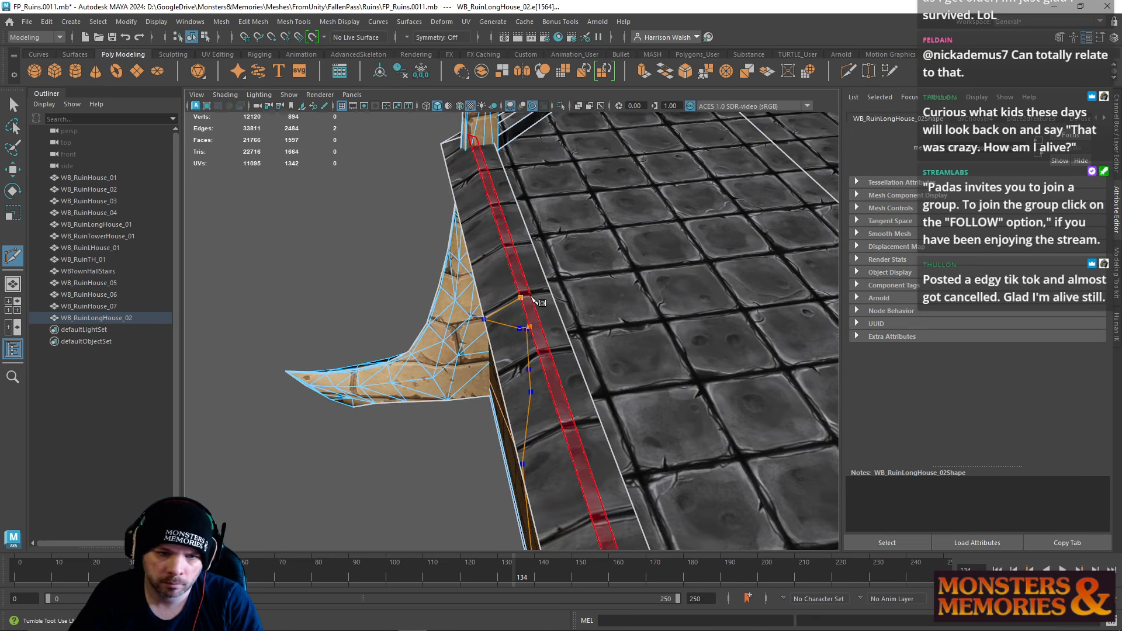
click(530, 296)
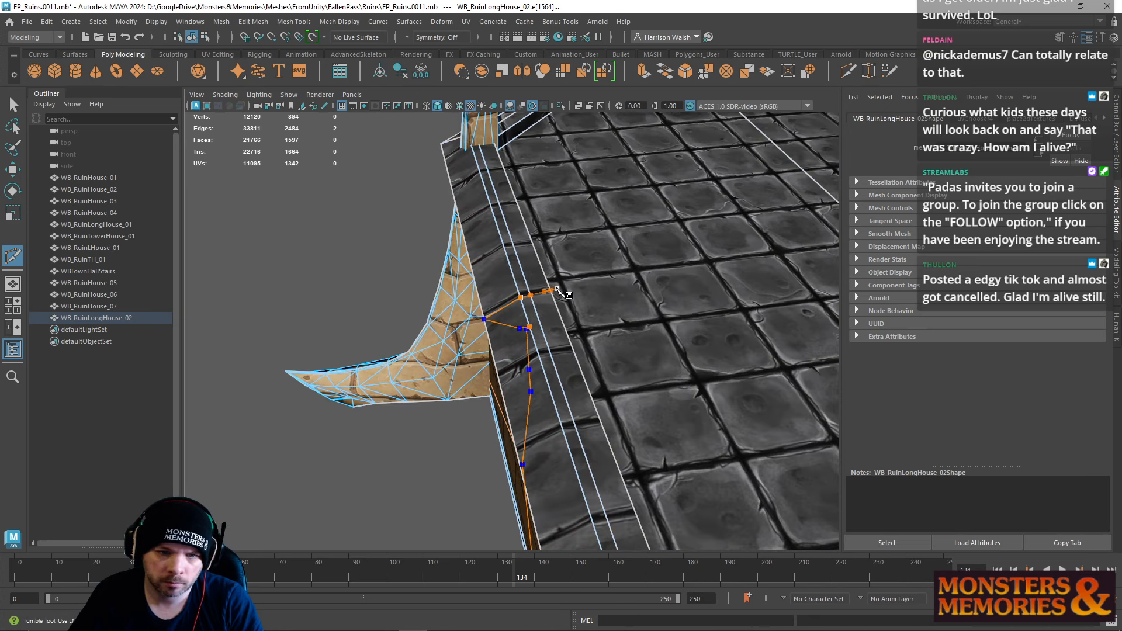
click(549, 291)
Step: Extend the cut line down the inner side of the trim to the edge of the tiled roof
alt+drag(551, 322, 461, 326)
alt+middle_drag(461, 326, 559, 451)
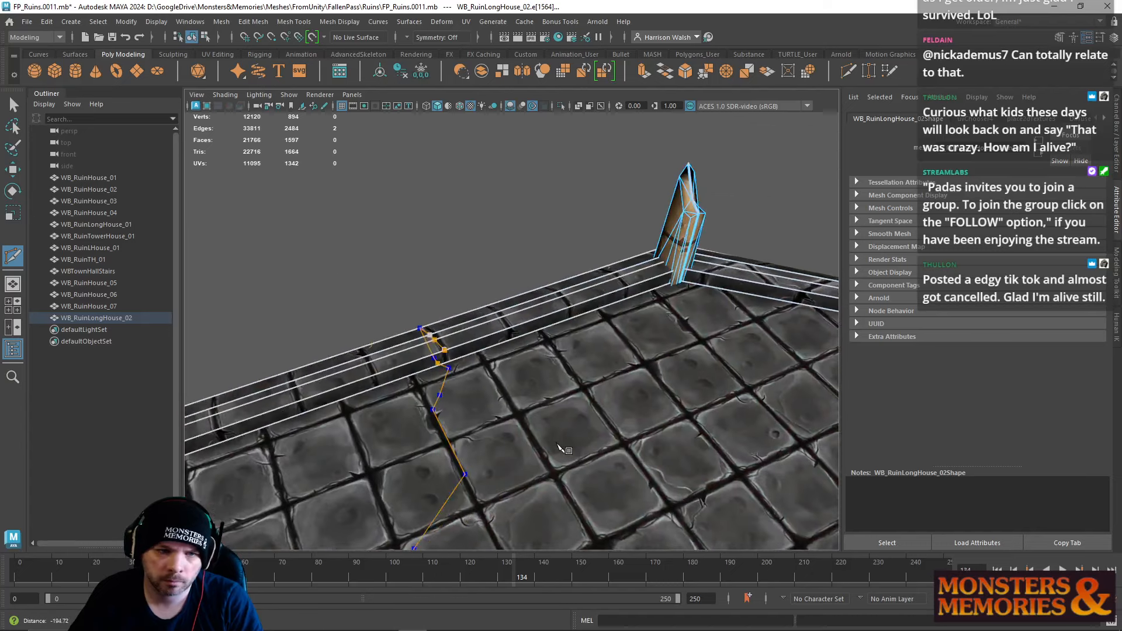
alt+right_drag(558, 450, 672, 461)
alt+middle_drag(593, 431, 608, 391)
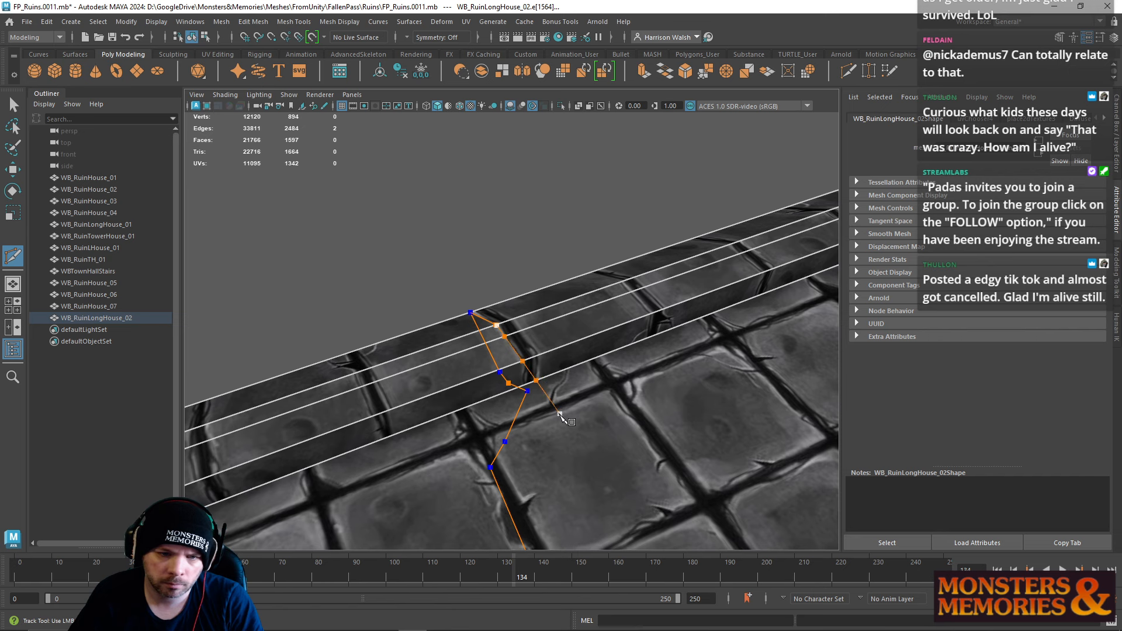
click(544, 392)
Step: Carry the cut in a zigzag across the first half of the tiled roof to its centre edge
scroll(585, 439, down, 5)
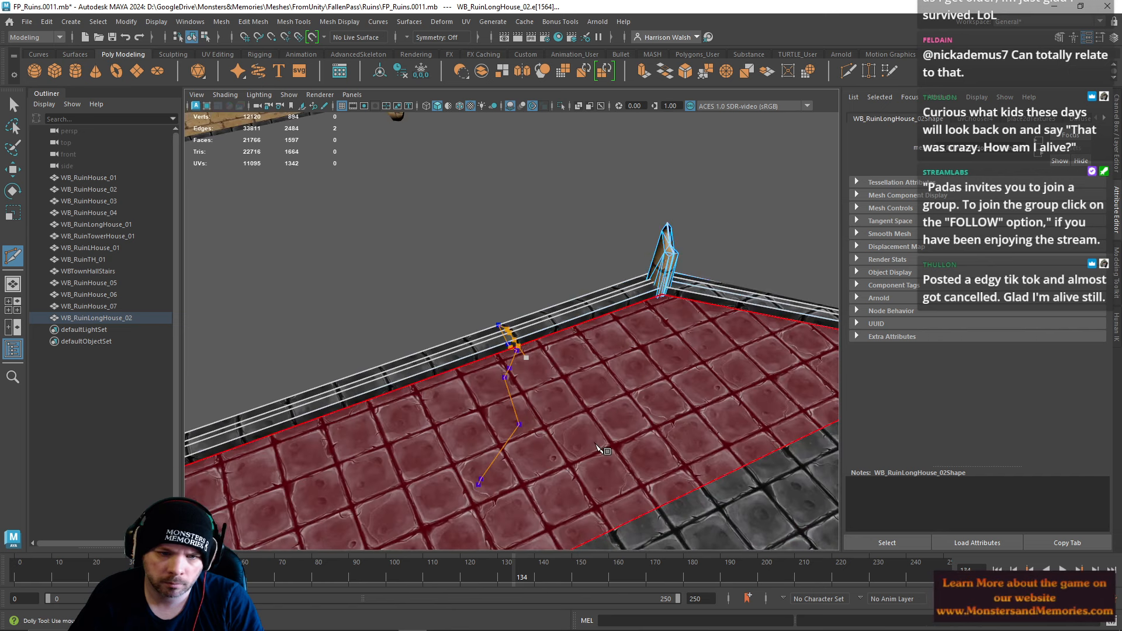
scroll(535, 331, up, 1)
alt+middle_drag(598, 451, 533, 328)
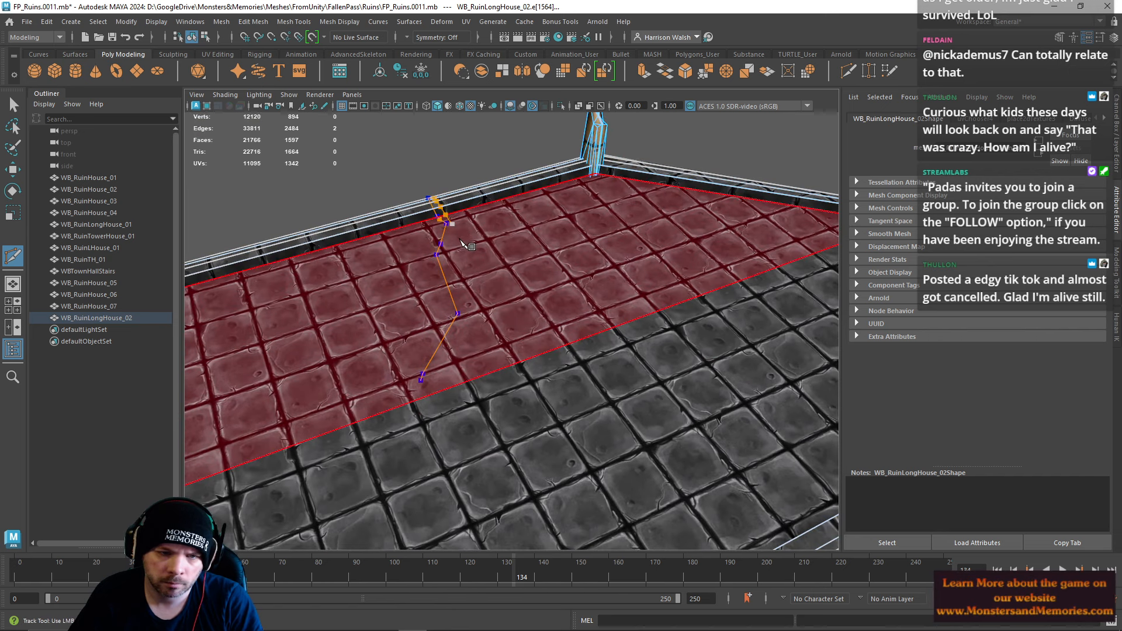
drag(453, 226, 491, 261)
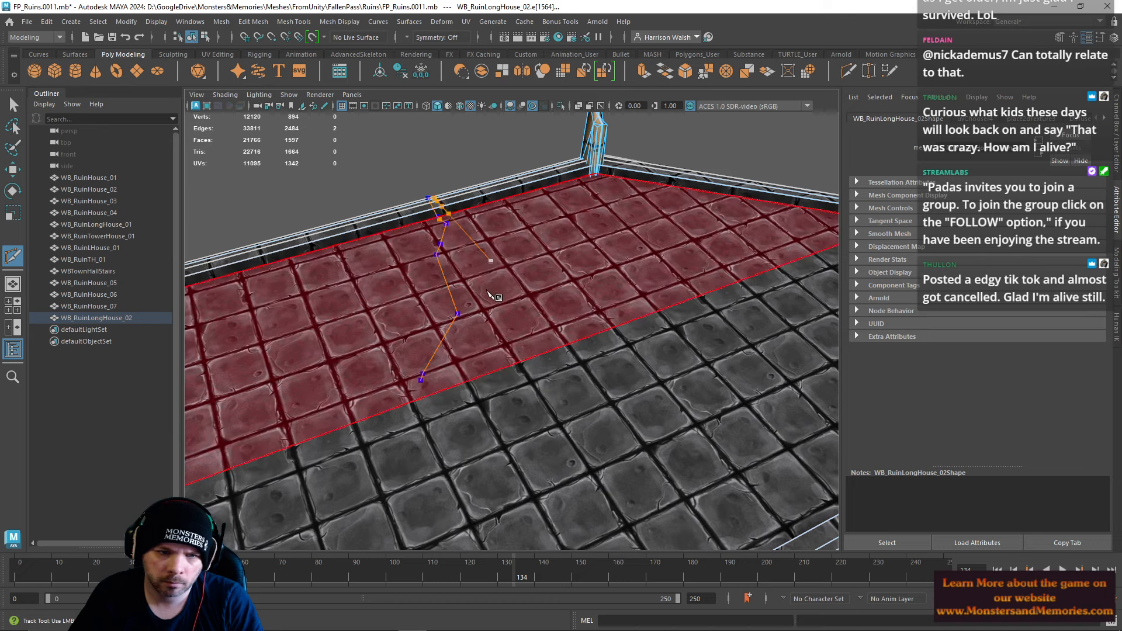
click(475, 338)
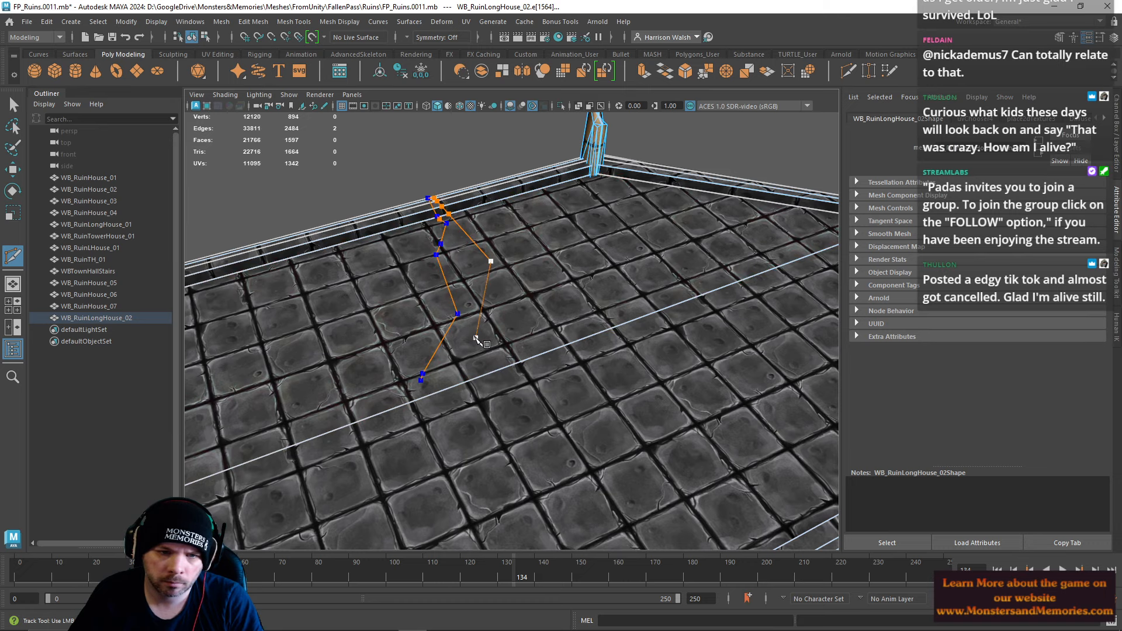
click(524, 361)
Step: Continue the cut from the roof's centre edge across the second half to the opposite trim
alt+drag(526, 383, 697, 328)
scroll(697, 329, down, 3)
alt+middle_drag(697, 329, 558, 292)
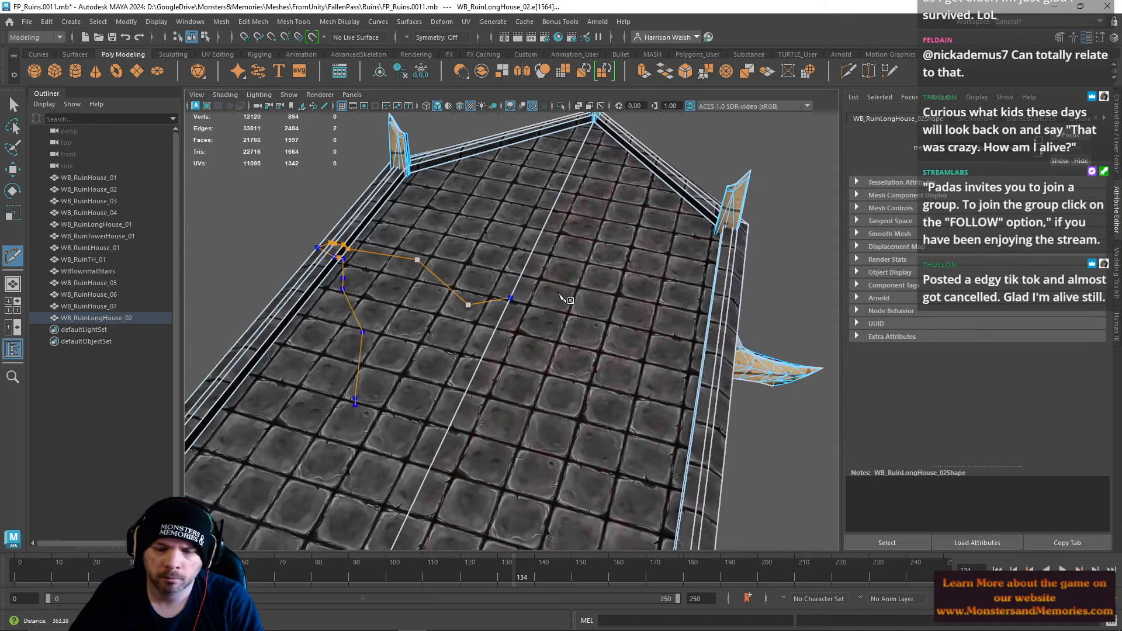
alt+drag(653, 300, 695, 255)
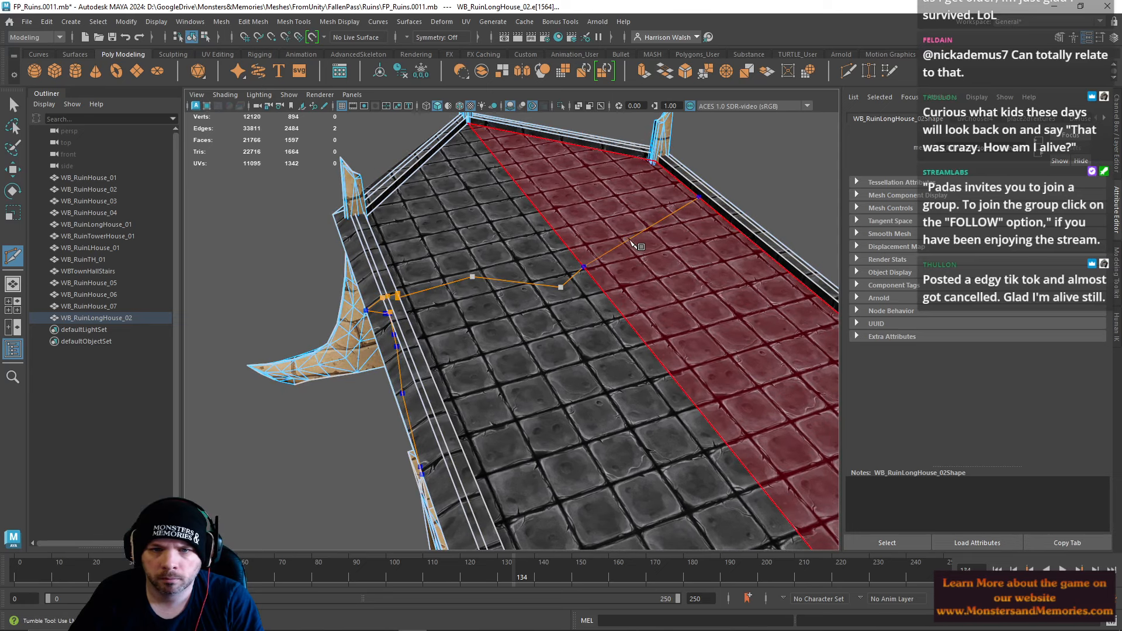
click(631, 221)
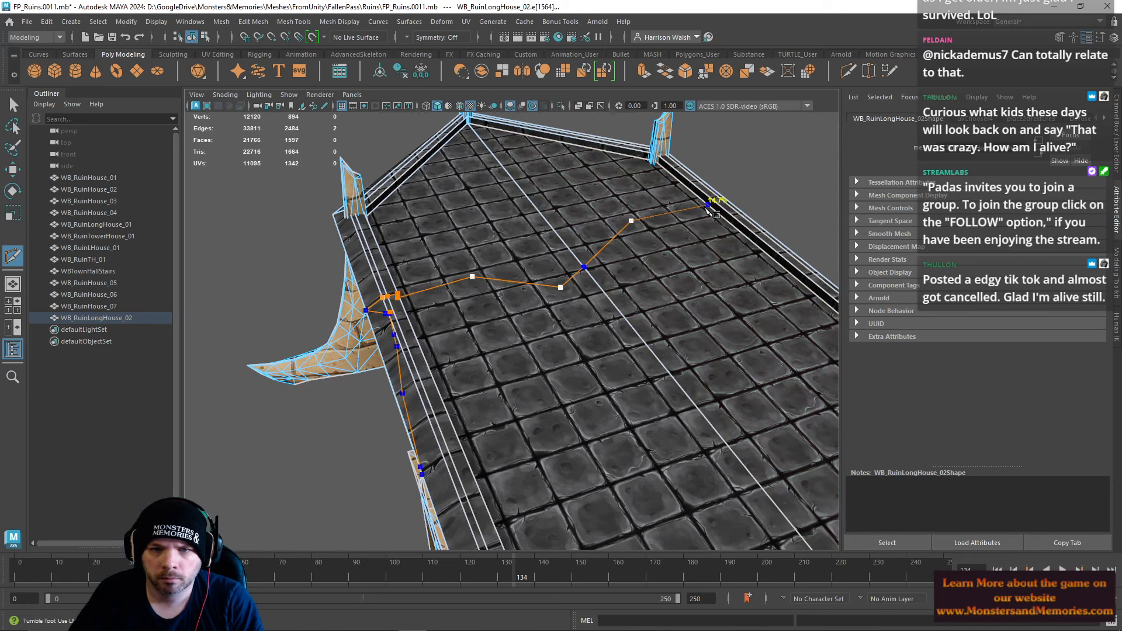
click(710, 208)
Step: Reposition the cut points on the tiled roof and add extra ones near the centre edge for a more jagged break
alt+drag(710, 210, 678, 358)
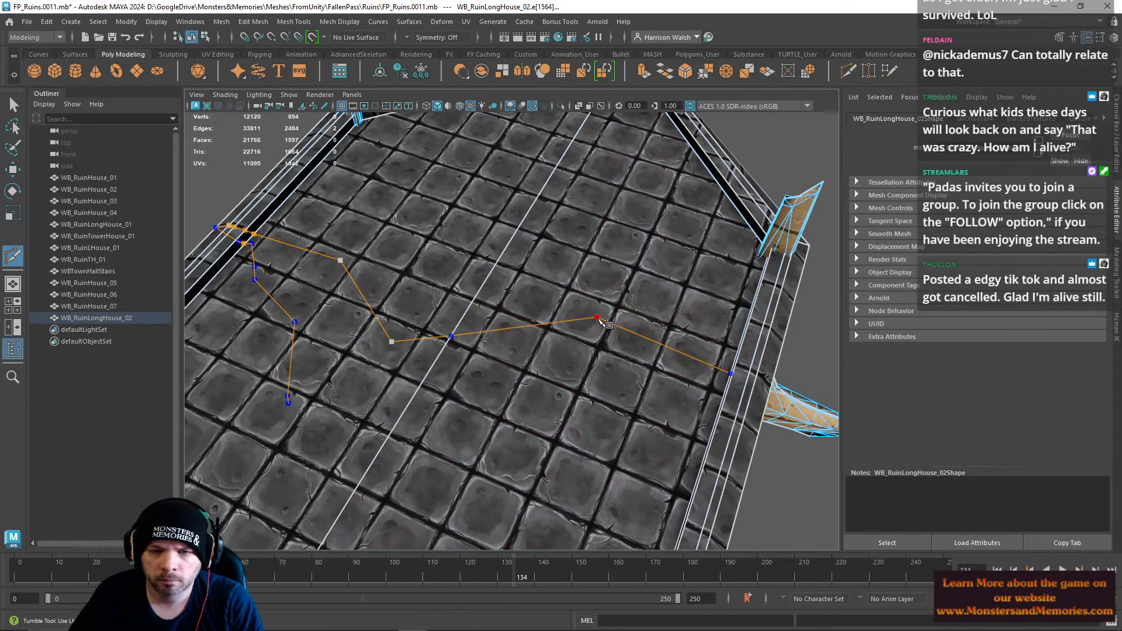
drag(597, 317, 623, 234)
drag(451, 336, 522, 265)
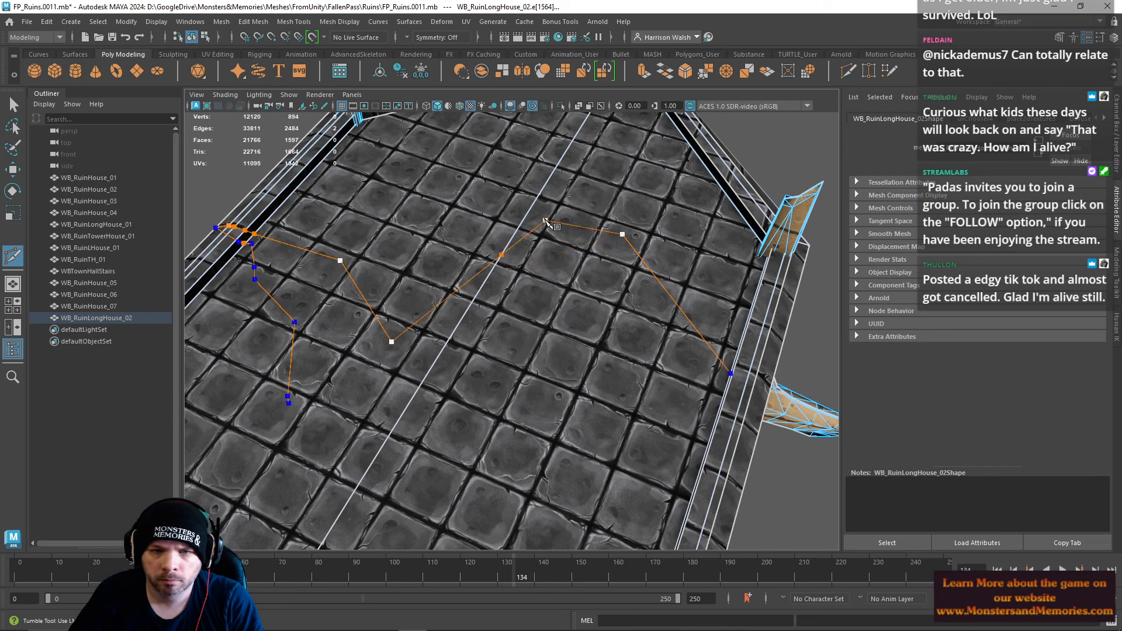
click(567, 206)
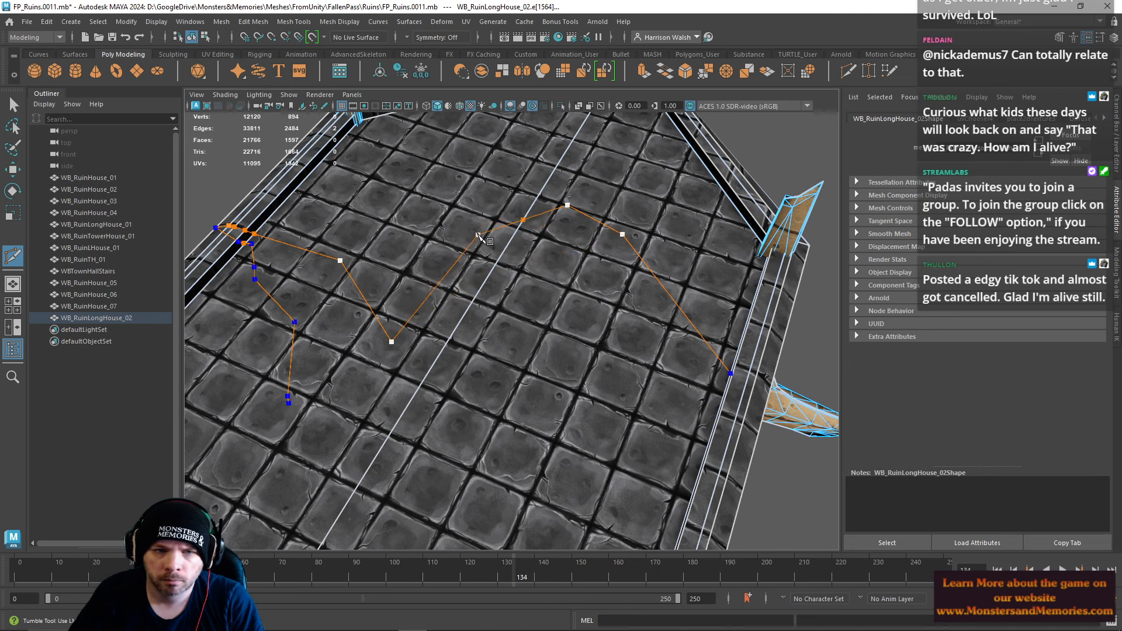
drag(340, 261, 321, 234)
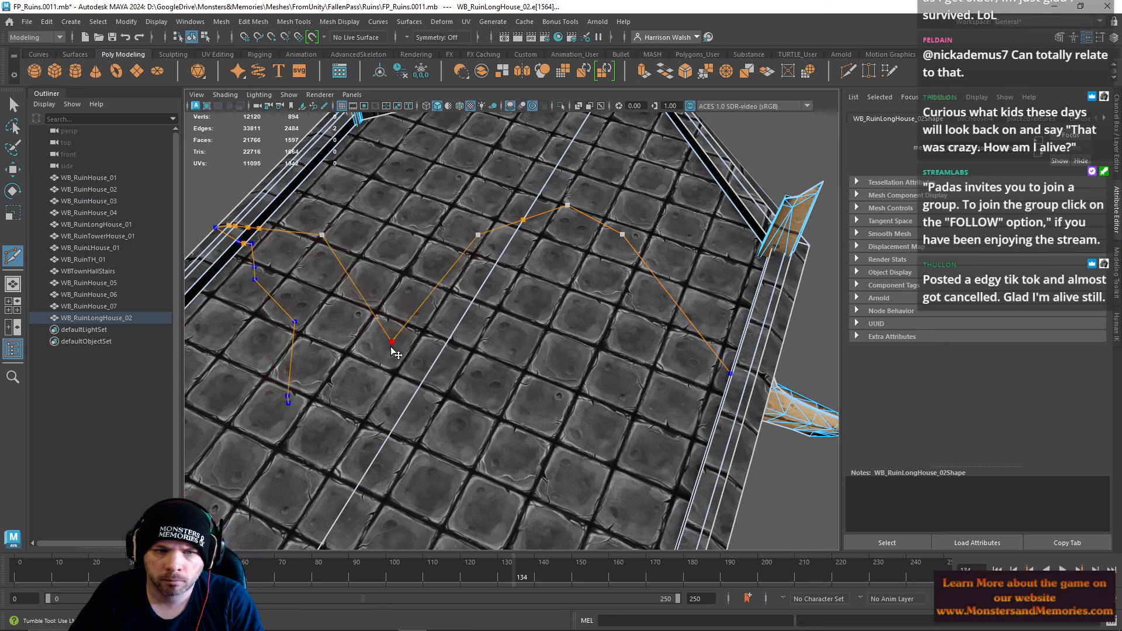
drag(365, 334, 374, 323)
Step: Commit the cut line across the wall and roof, and restart Multi-Cut at its end on the opposite trim
alt+drag(468, 327, 569, 313)
alt+middle_drag(569, 313, 461, 350)
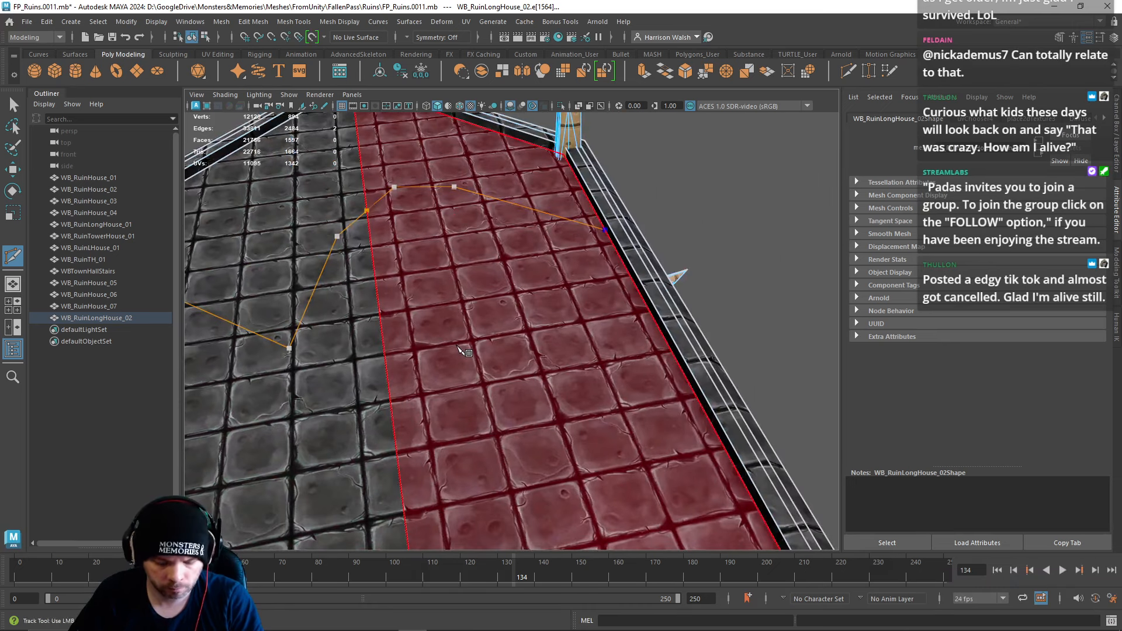
key(q)
key(y)
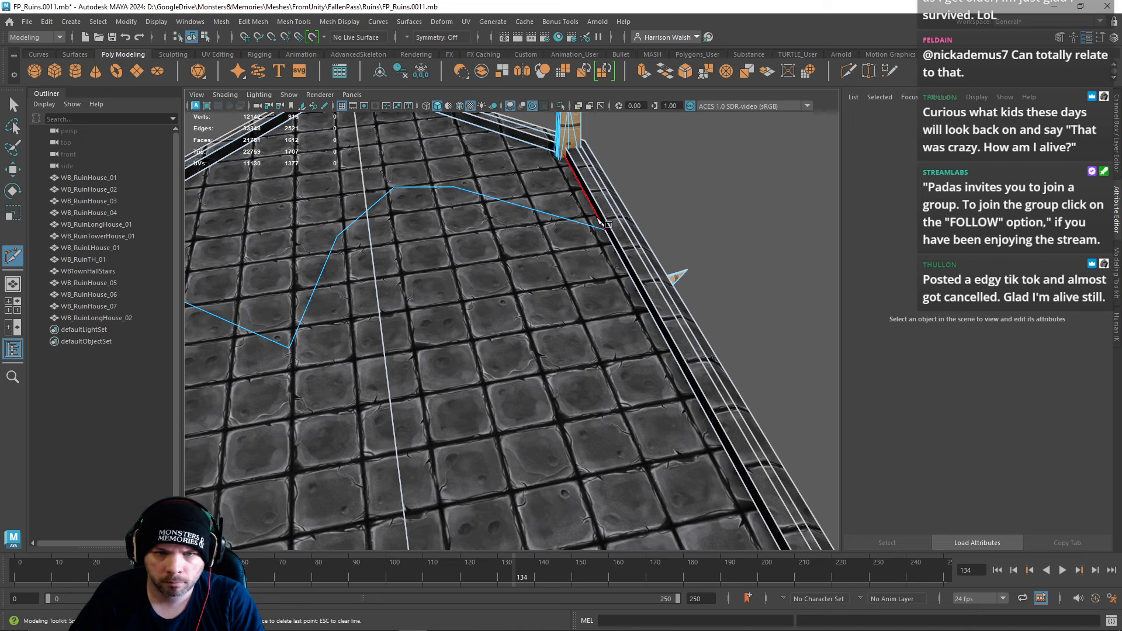
Step: Cut from the roof's edge at the trim through the last inner break vertex to the base of the corner pillar
click(606, 228)
click(607, 216)
alt+drag(639, 220, 506, 240)
alt+middle_drag(505, 240, 528, 300)
click(503, 333)
key(ctrl+z)
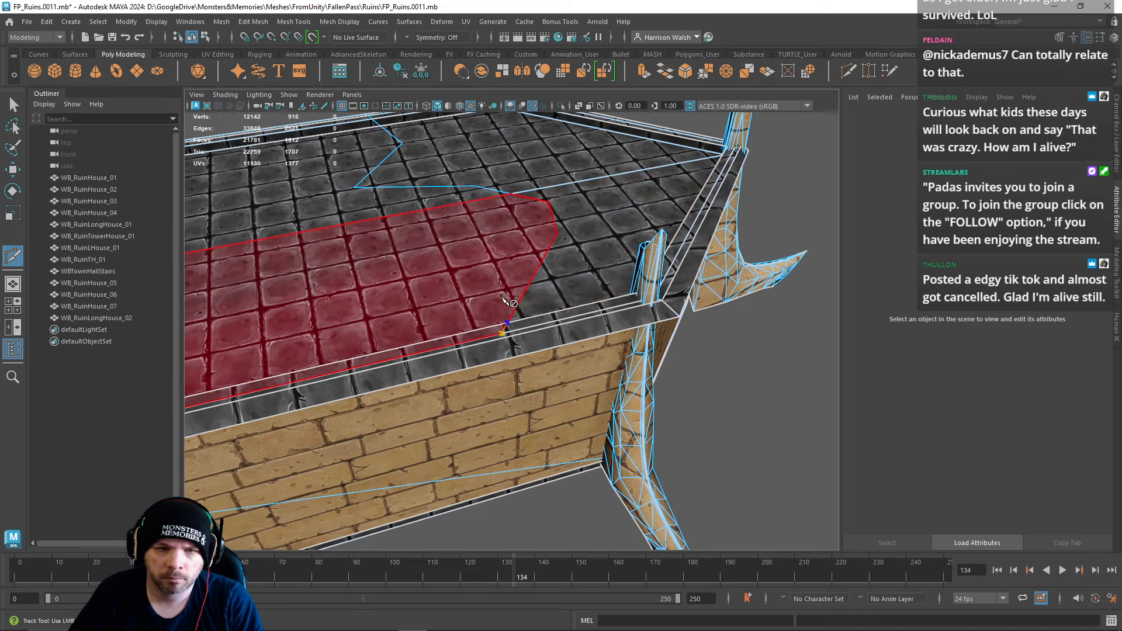
alt+drag(585, 309, 626, 326)
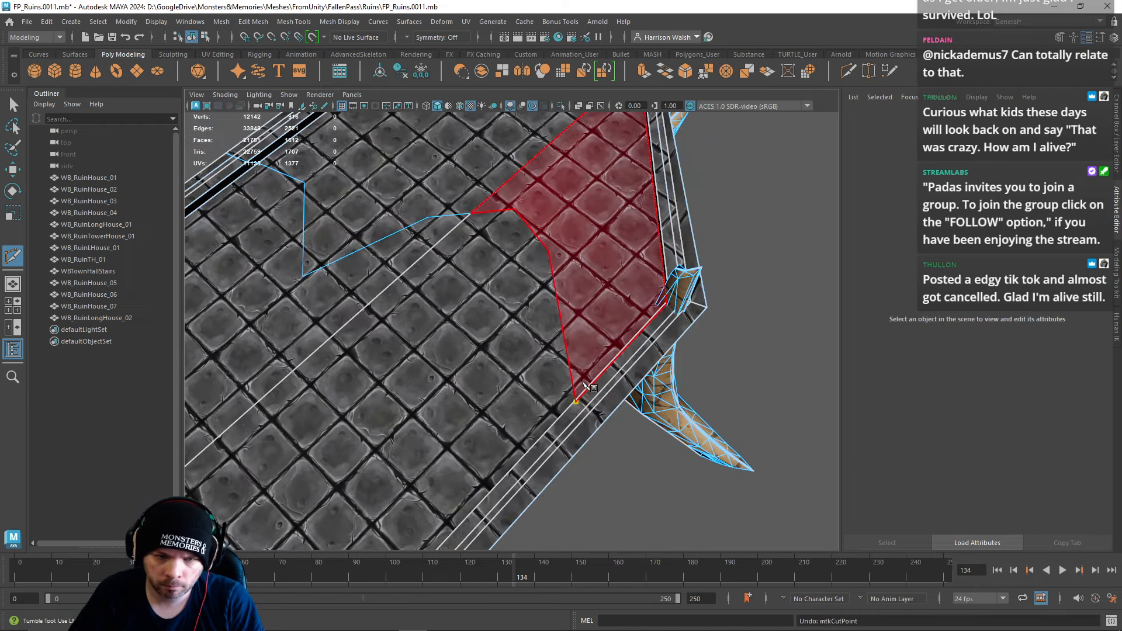
alt+drag(578, 404, 681, 343)
alt+middle_drag(682, 343, 675, 404)
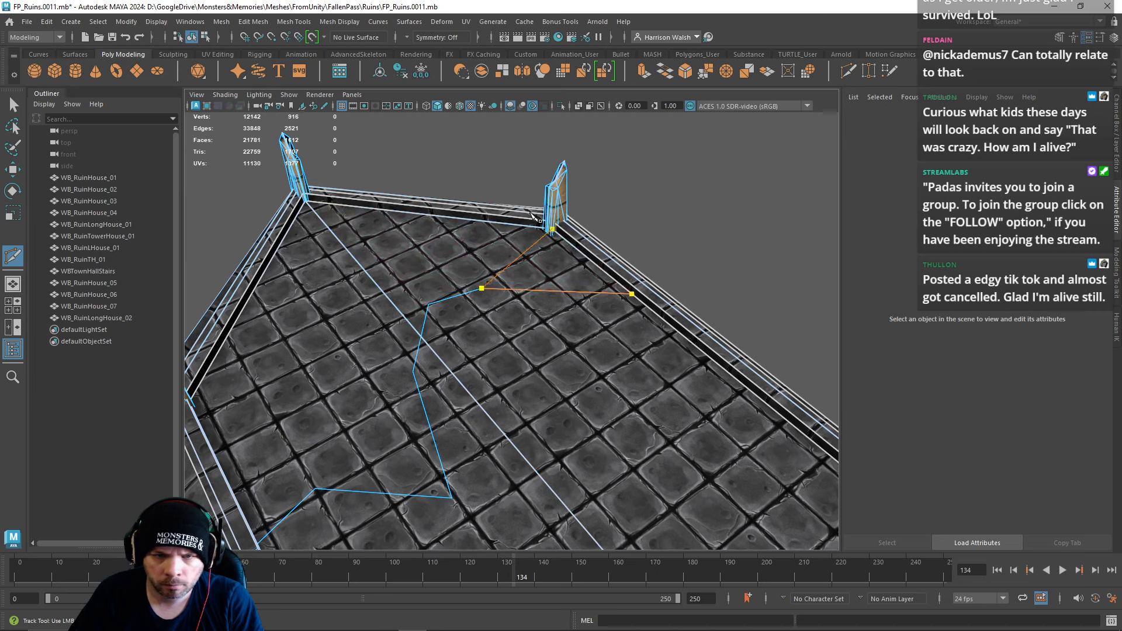
key(q)
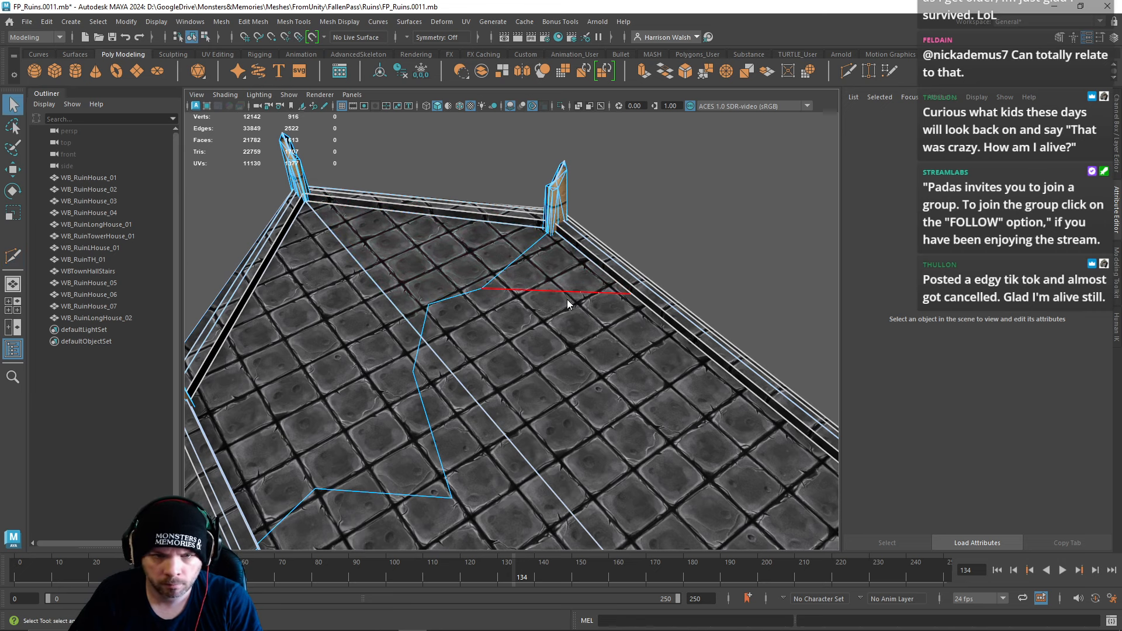
Step: Delete the surplus edge between the trim and the break line, along with its leftover vertex on the roof's edge
click(569, 284)
key(ctrl+Delete)
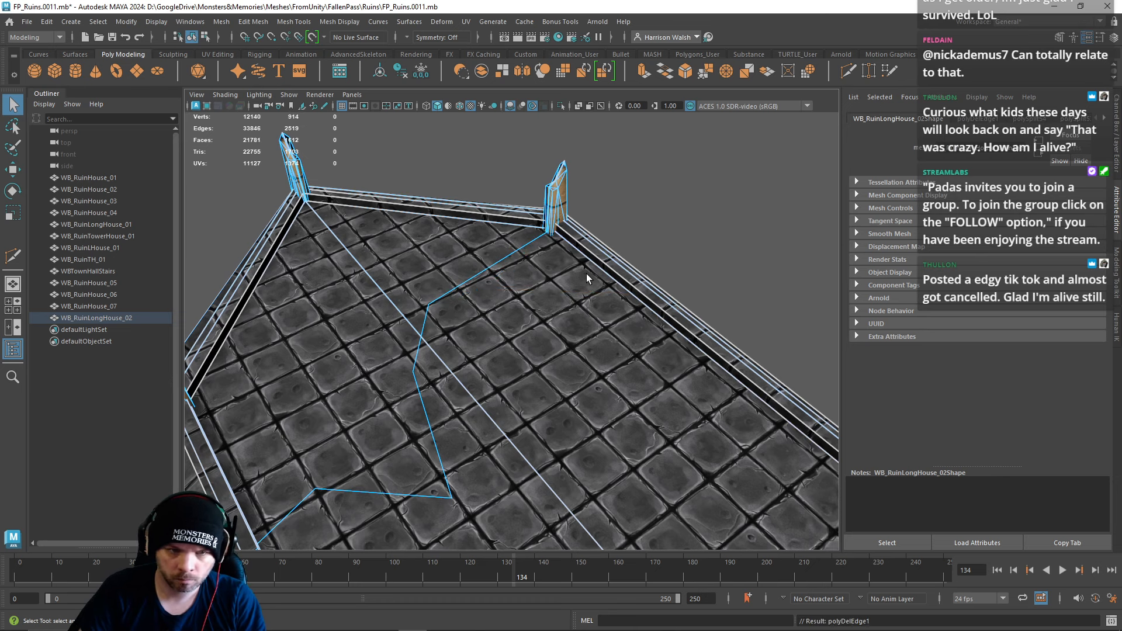
key(ctrl+z)
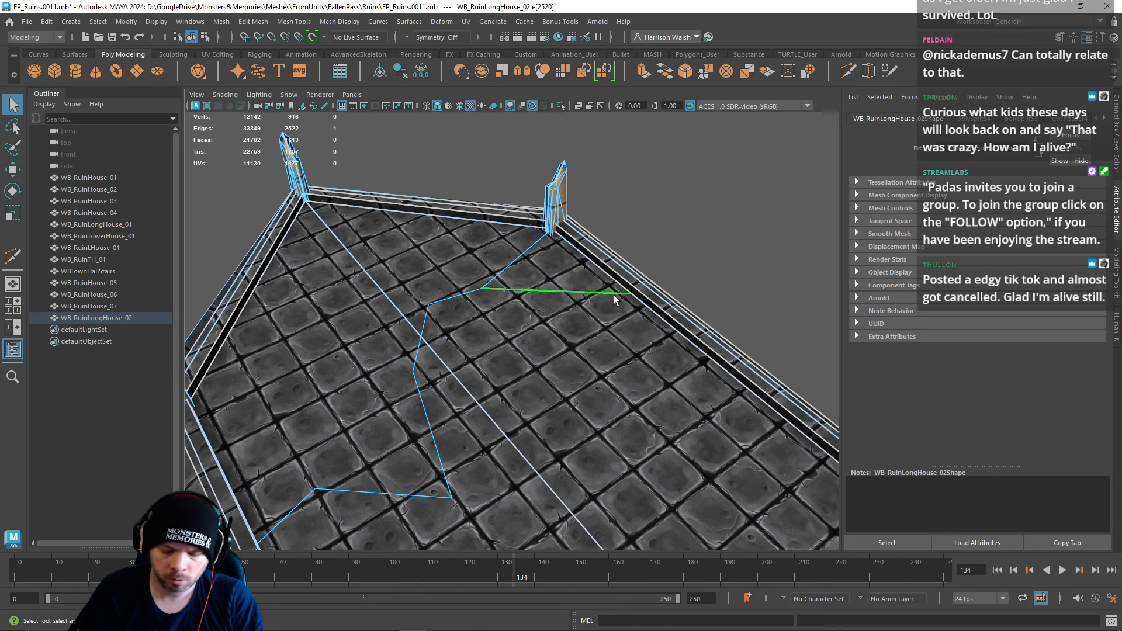
key(Delete)
right_drag(634, 294, 583, 290)
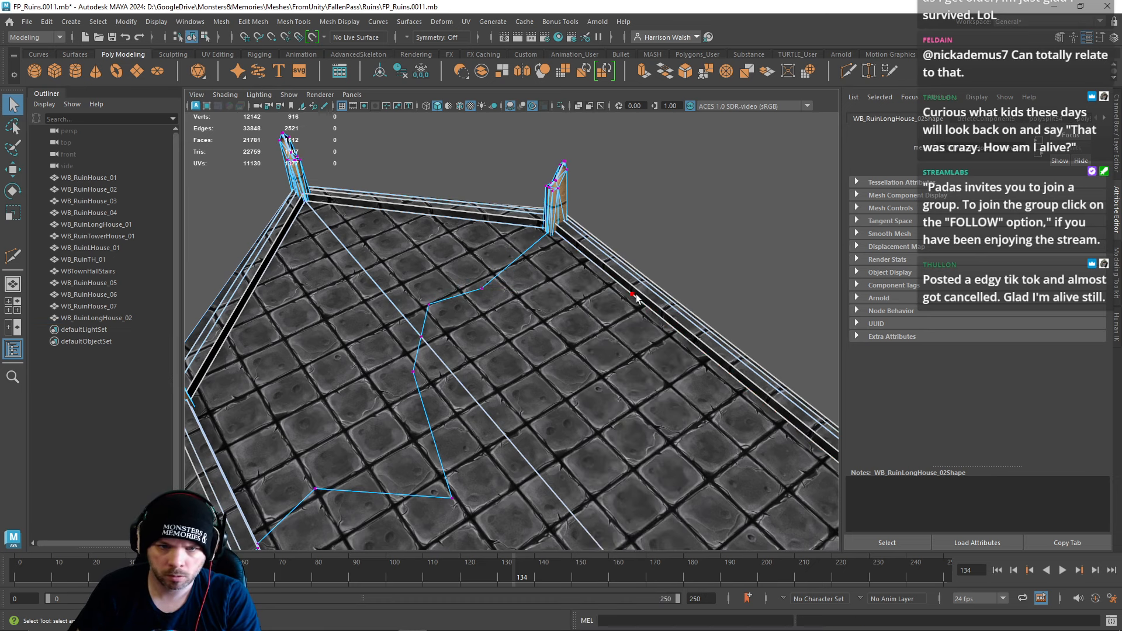
click(634, 295)
key(Delete)
Step: Examine the roof's whole break line and its vertices around the centre edge
alt+drag(512, 285, 591, 334)
alt+middle_drag(591, 334, 542, 297)
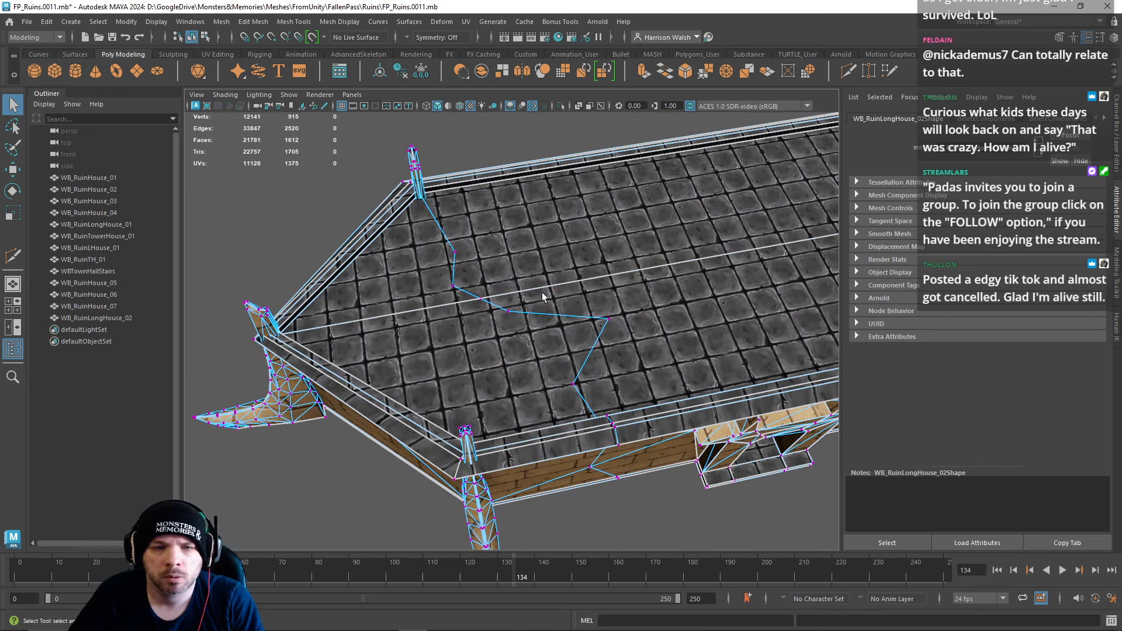
click(480, 299)
key(w)
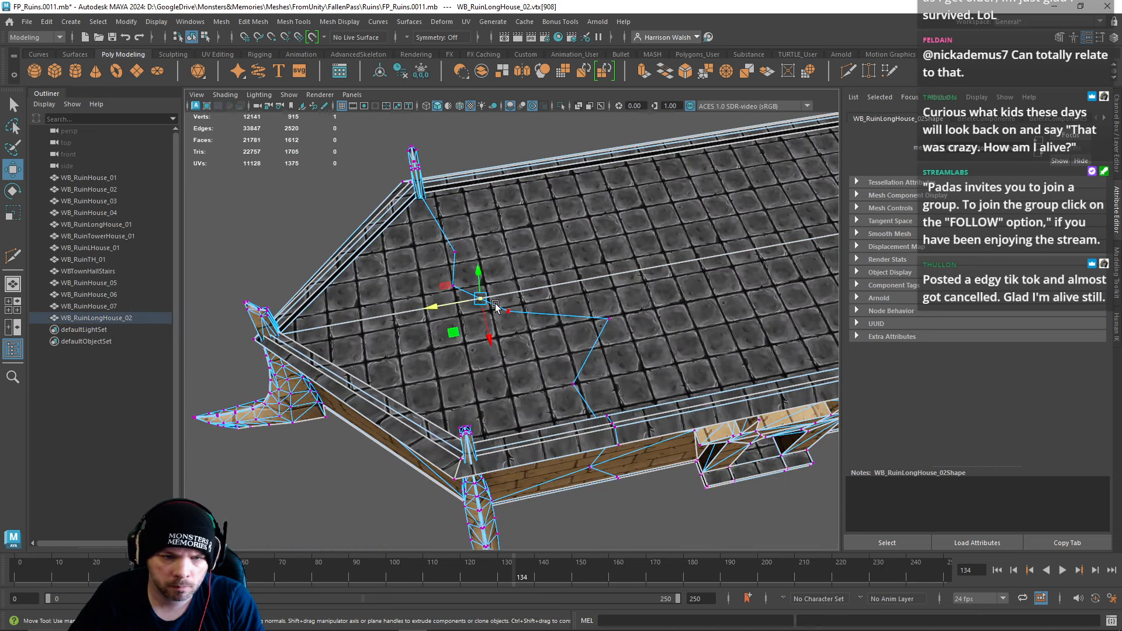
click(494, 307)
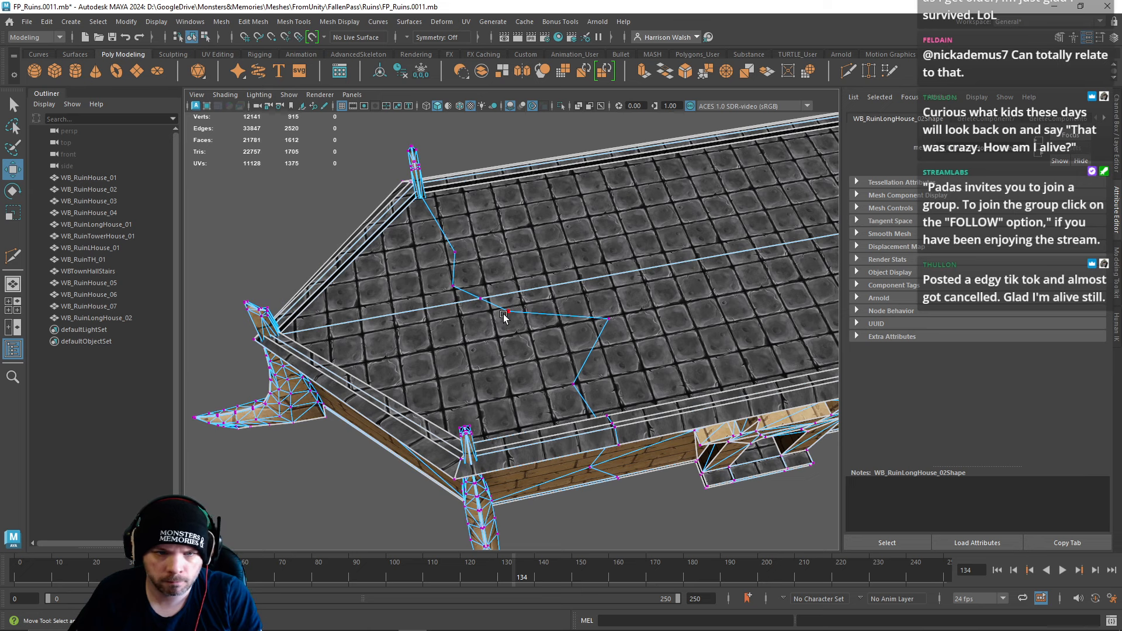
click(505, 315)
scroll(451, 313, up, 5)
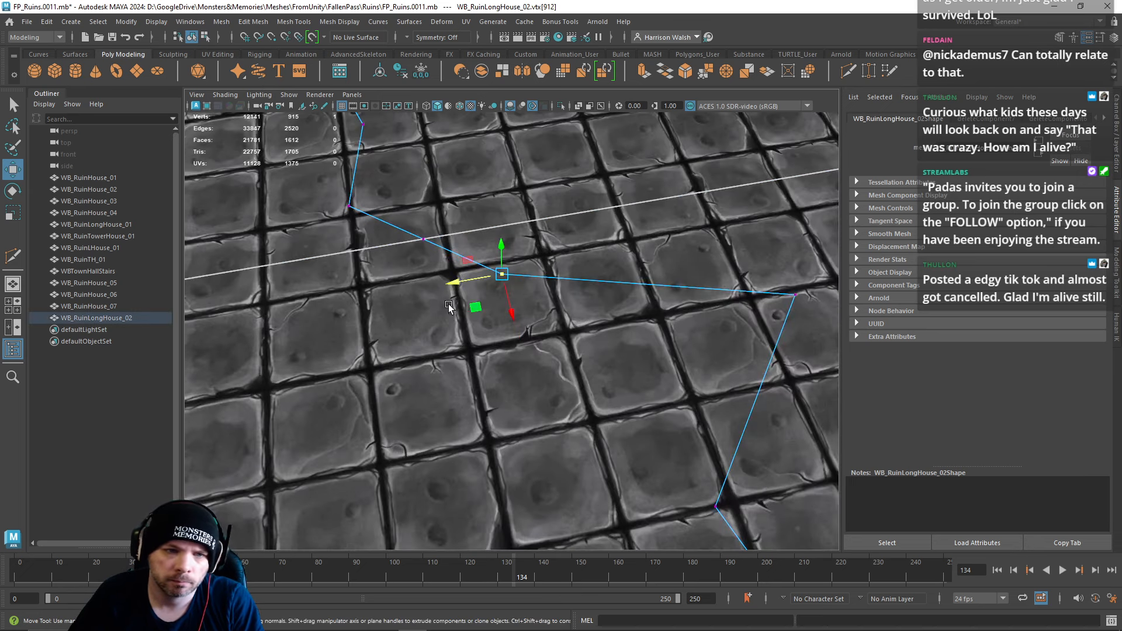
alt+middle_drag(451, 307, 664, 323)
scroll(628, 324, down, 4)
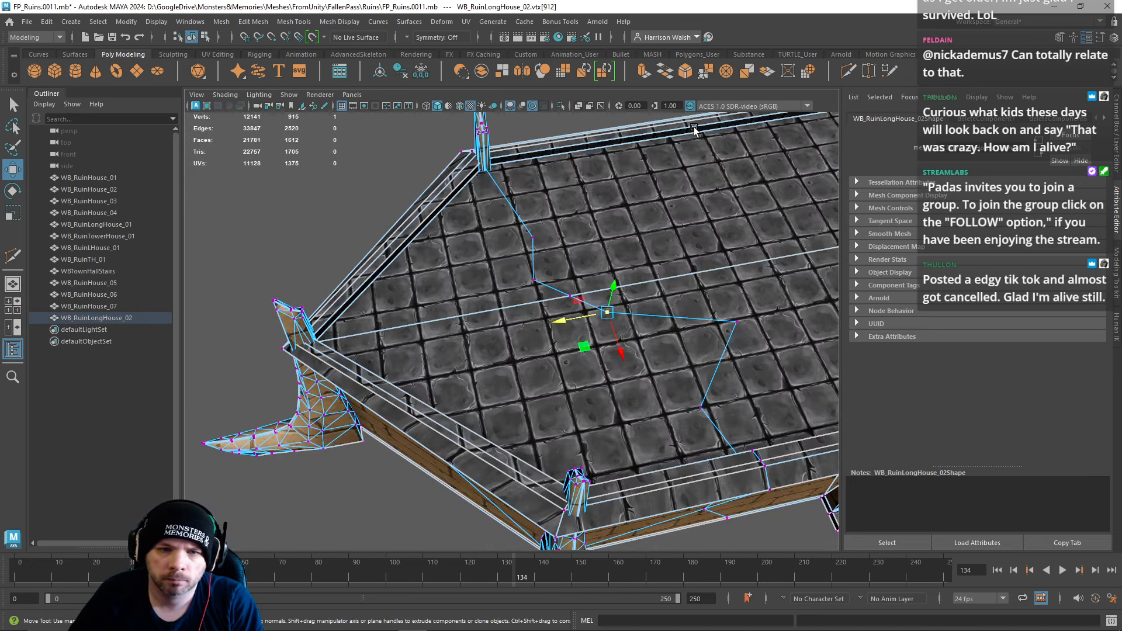
alt+right_drag(703, 257, 676, 288)
alt+middle_drag(676, 288, 551, 261)
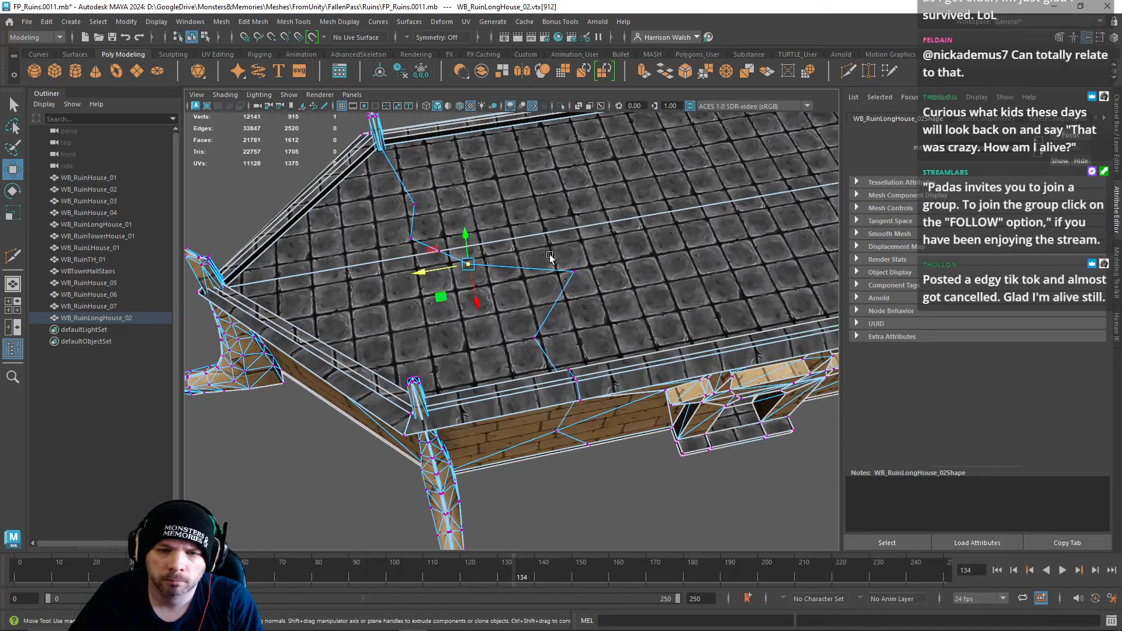
alt+drag(551, 261, 526, 320)
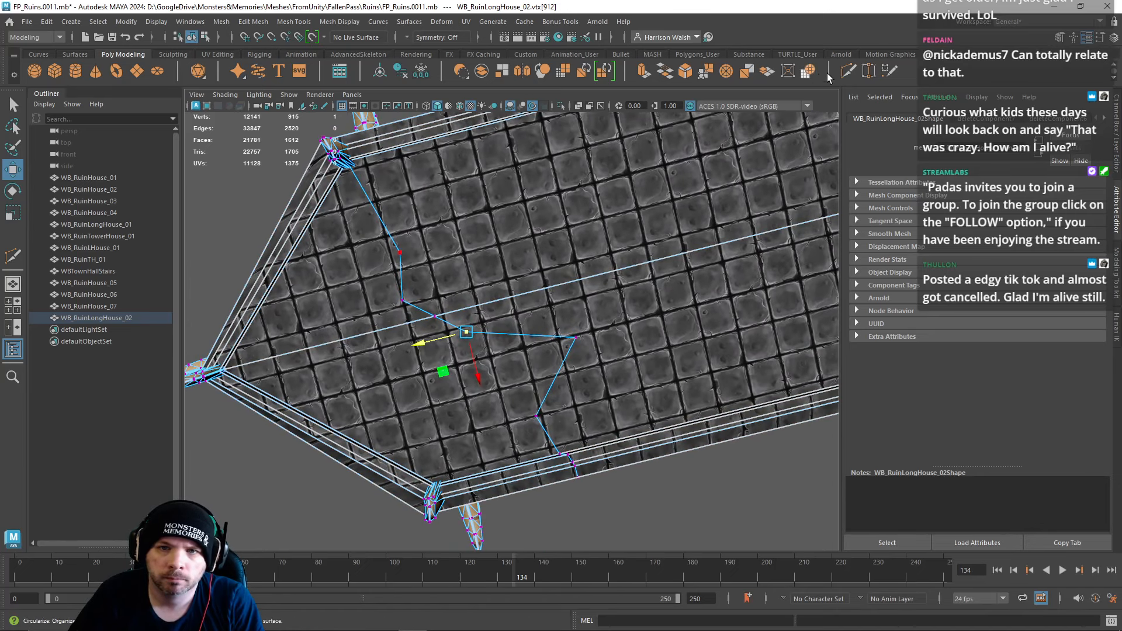
Step: Cut a connecting edge from the break vertex at the trim to the deepest inner break vertex on the same roof half
key(y)
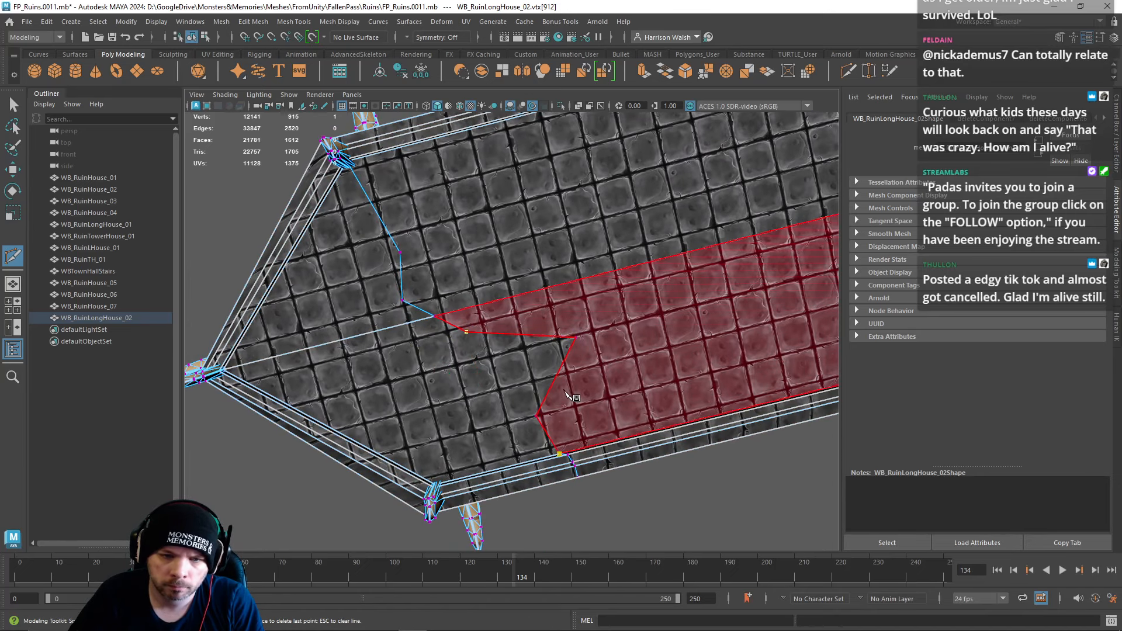
click(576, 338)
key(q)
key(y)
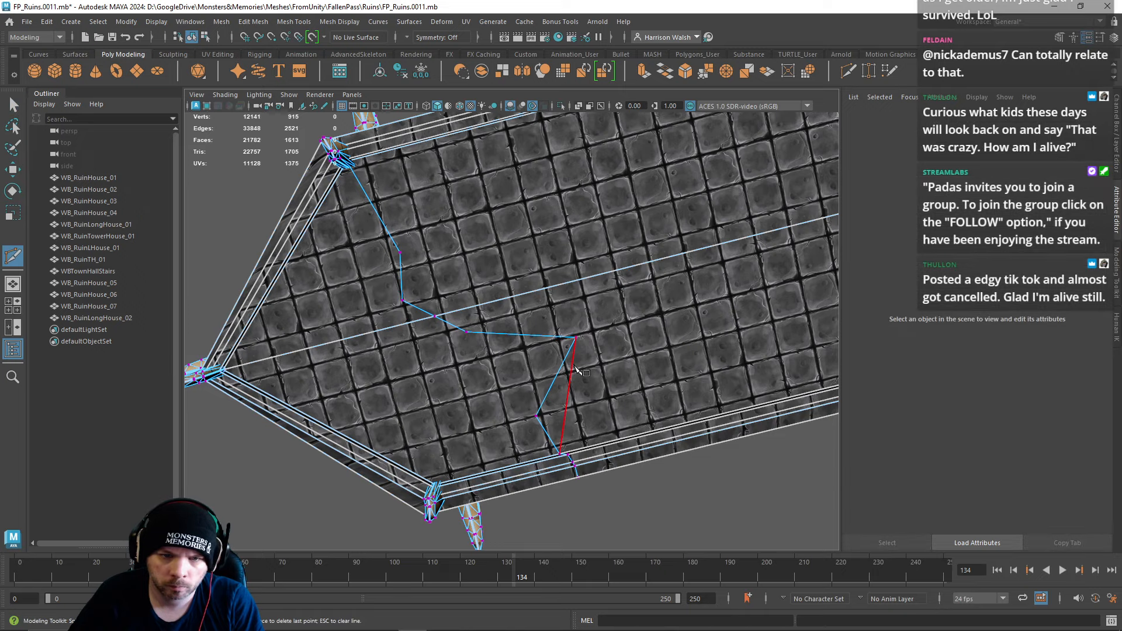
Step: Connect the deepest break vertex to the far corner pillar, and cut from it across the centre edge to the other half's break vertex
alt+drag(602, 292, 534, 246)
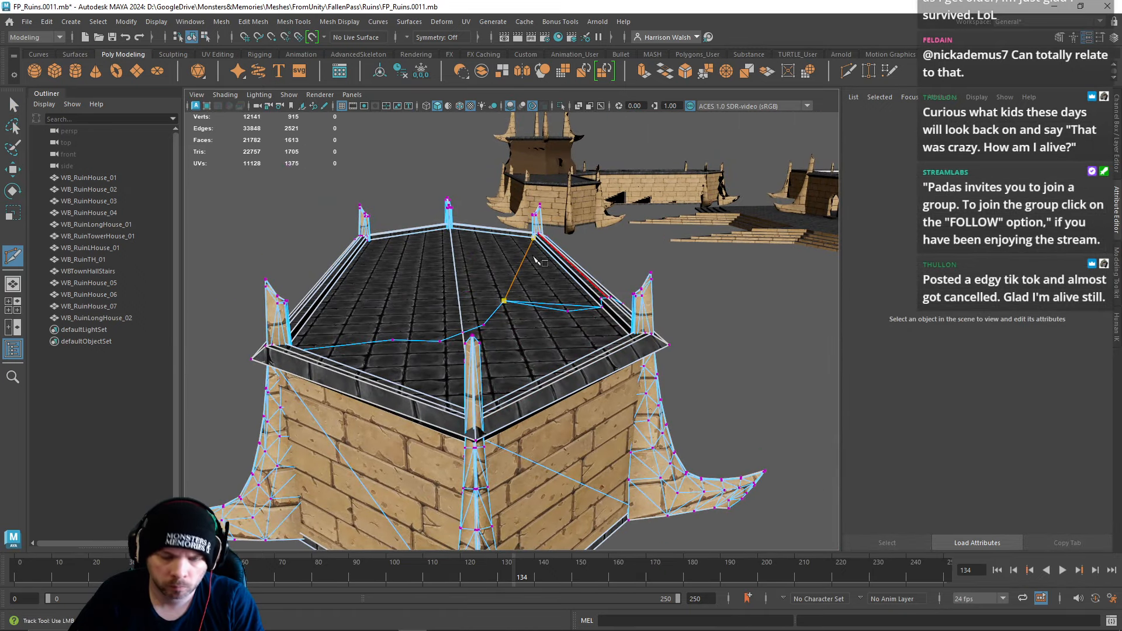
key(q)
key(y)
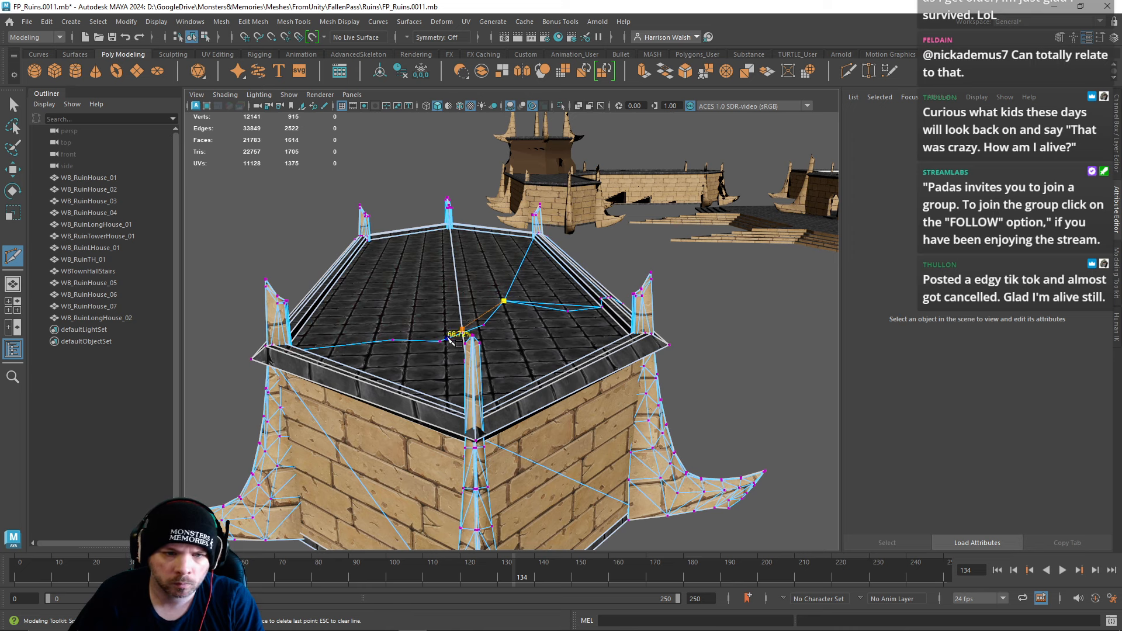
key(q)
alt+drag(442, 304, 469, 368)
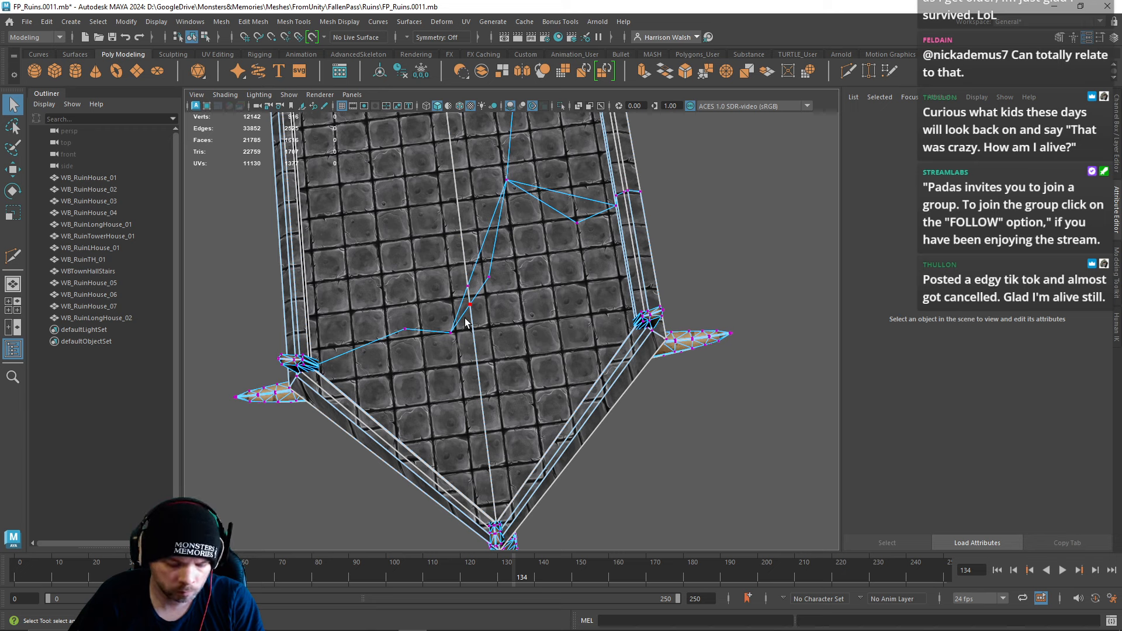
Step: Select the longhouse's end section beyond the break, exclude its floor and ceiling faces, and delete the selected faces
key(y)
key(e)
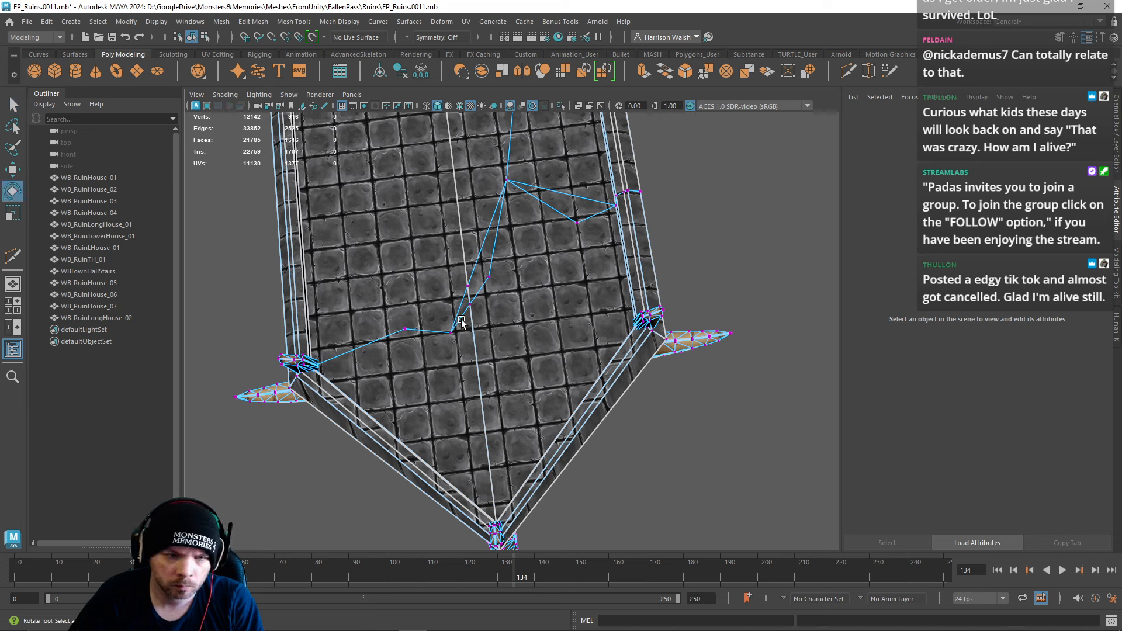
right_drag(465, 320, 466, 367)
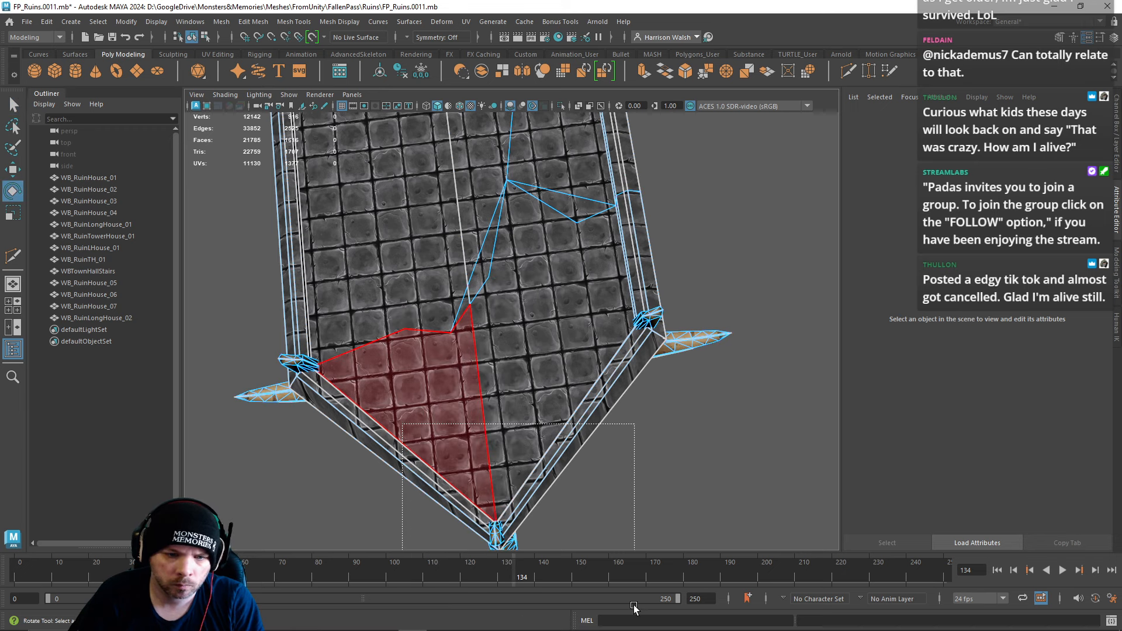
drag(635, 606, 634, 606)
alt+drag(612, 458, 599, 426)
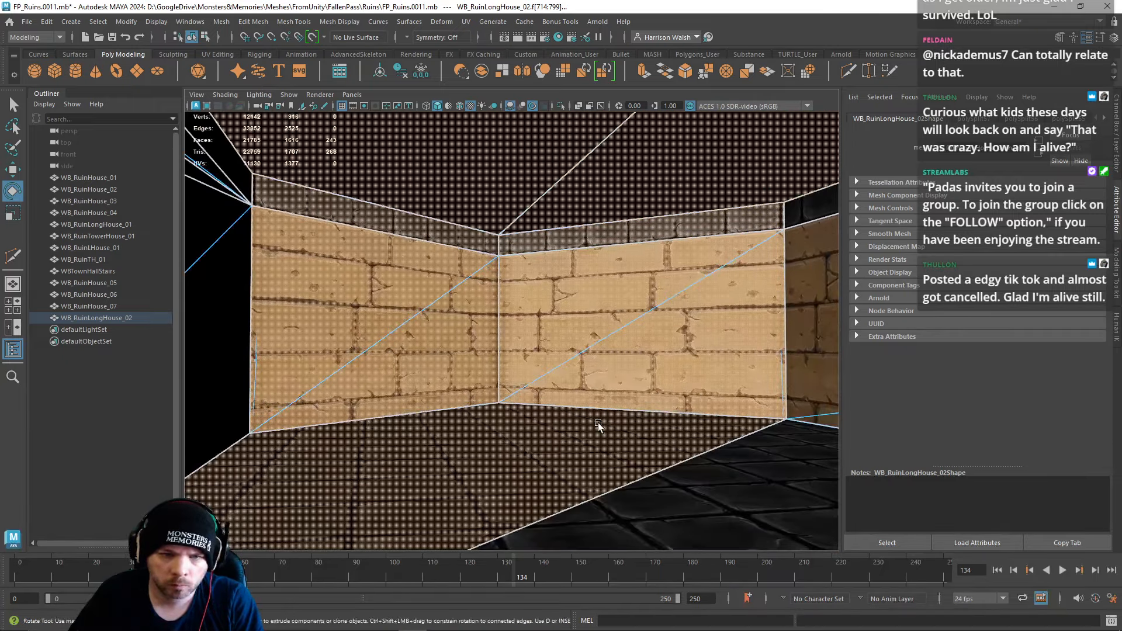
ctrl+click(534, 446)
ctrl+click(548, 223)
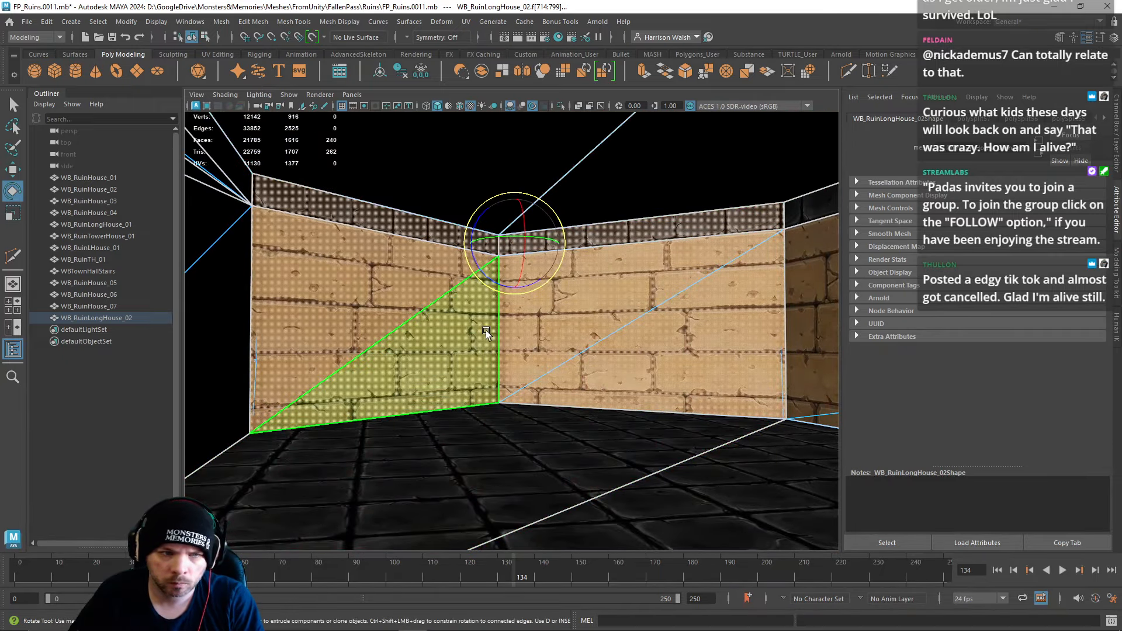
key(Delete)
alt+drag(485, 335, 541, 281)
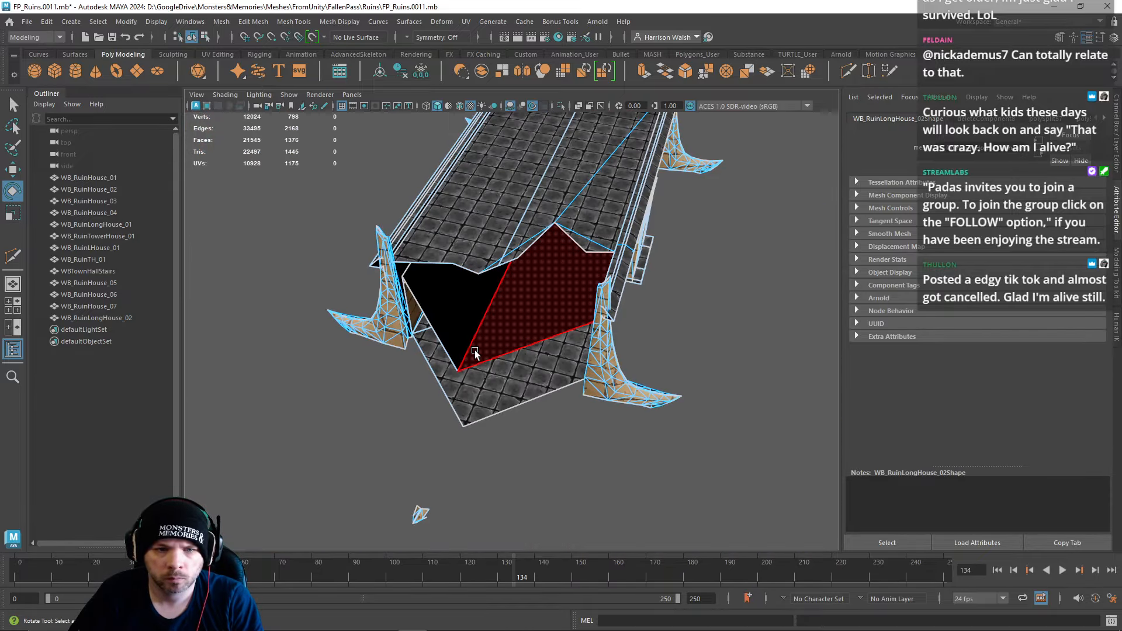
alt+drag(471, 350, 492, 332)
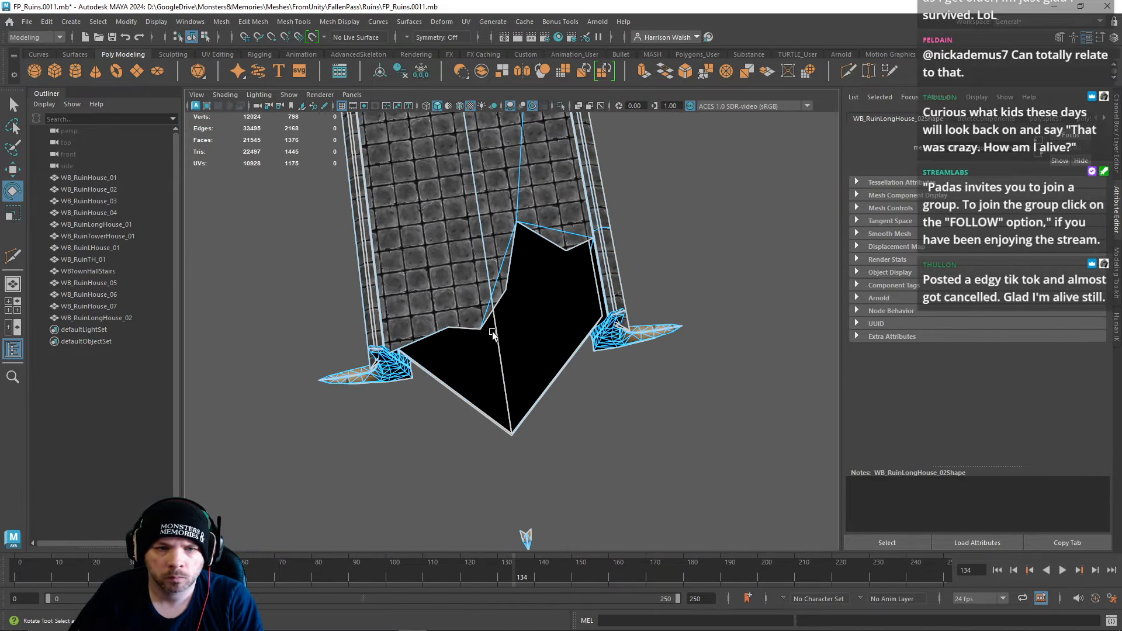
Step: Merge the two neighbouring vertices where the break line crosses the roof's centre edge
right_drag(486, 287, 448, 288)
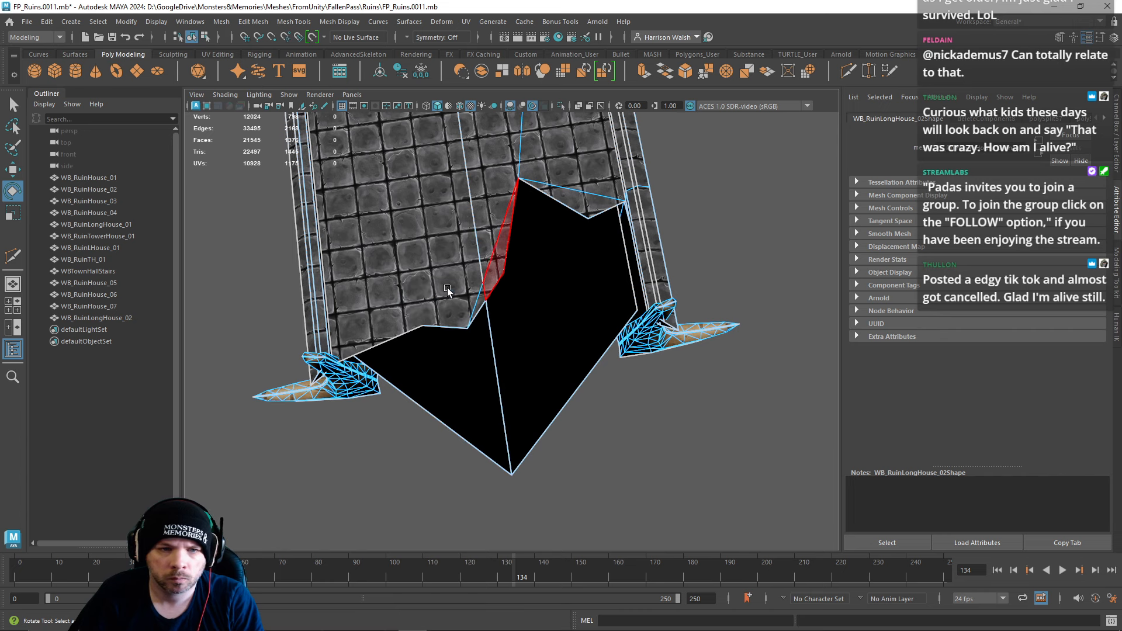
scroll(472, 290, up, 5)
click(467, 278)
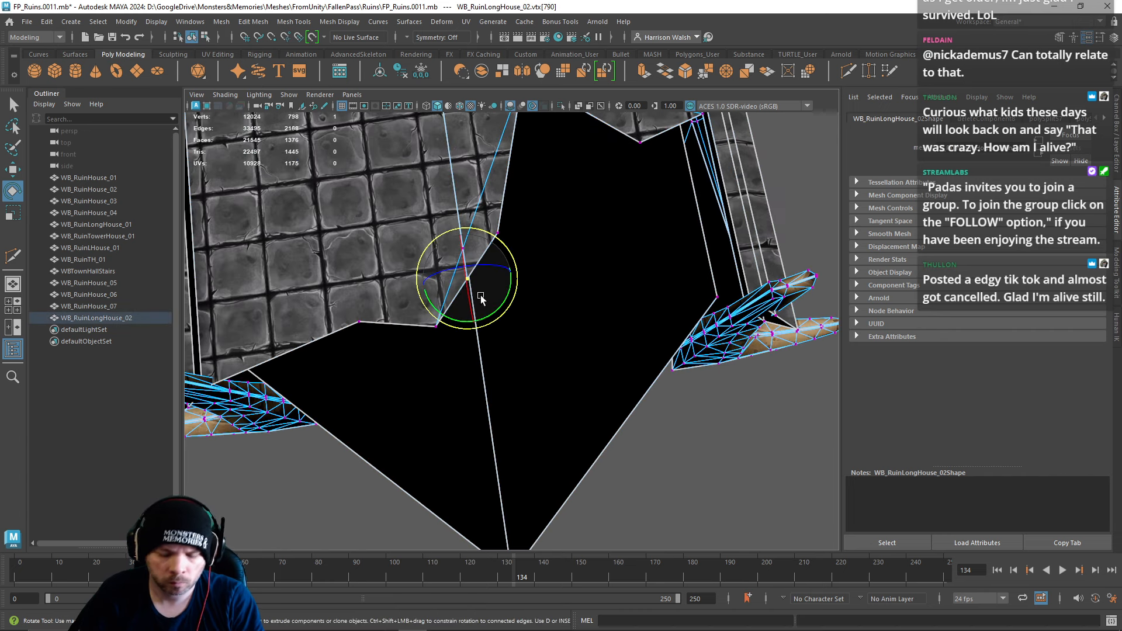
scroll(472, 213, up, 3)
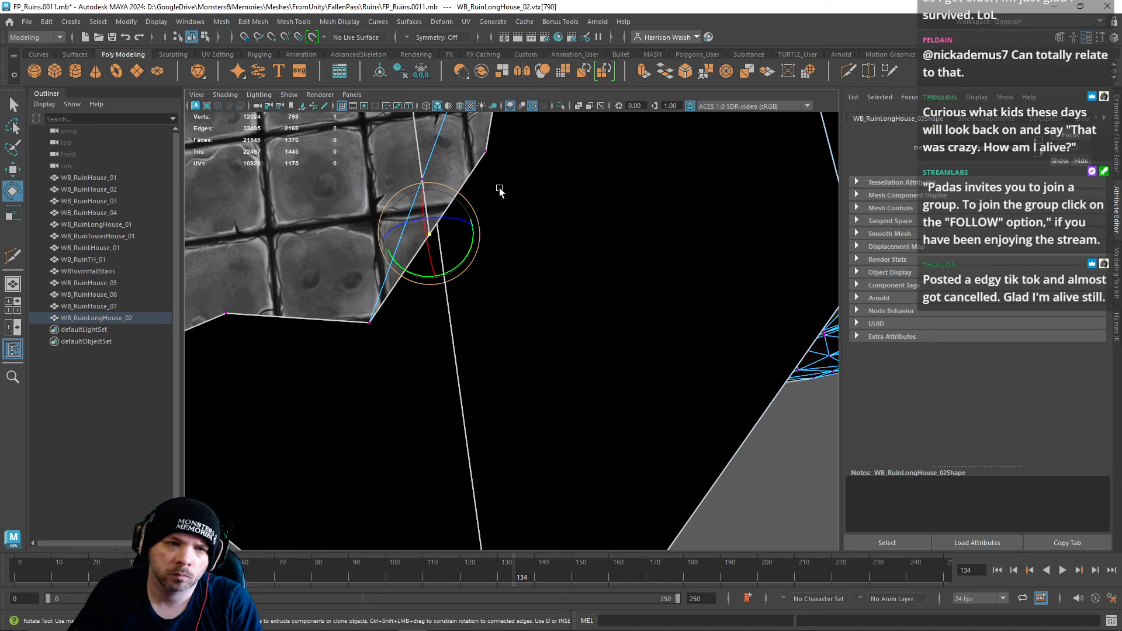
alt+middle_drag(499, 191, 631, 227)
shift+click(632, 227)
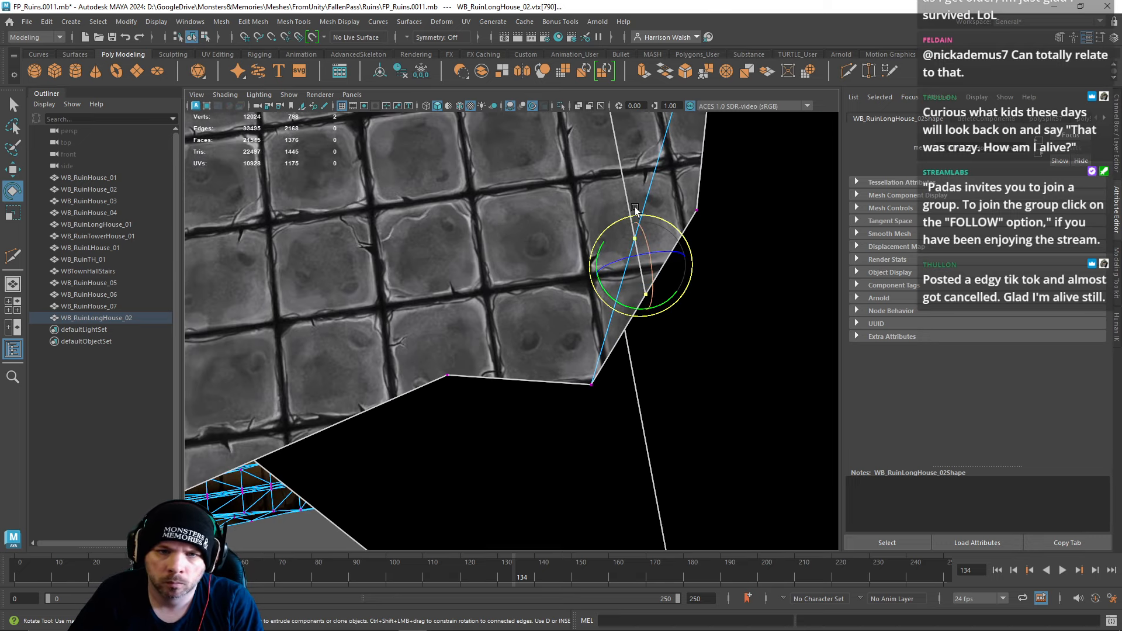
click(705, 69)
scroll(608, 220, down, 5)
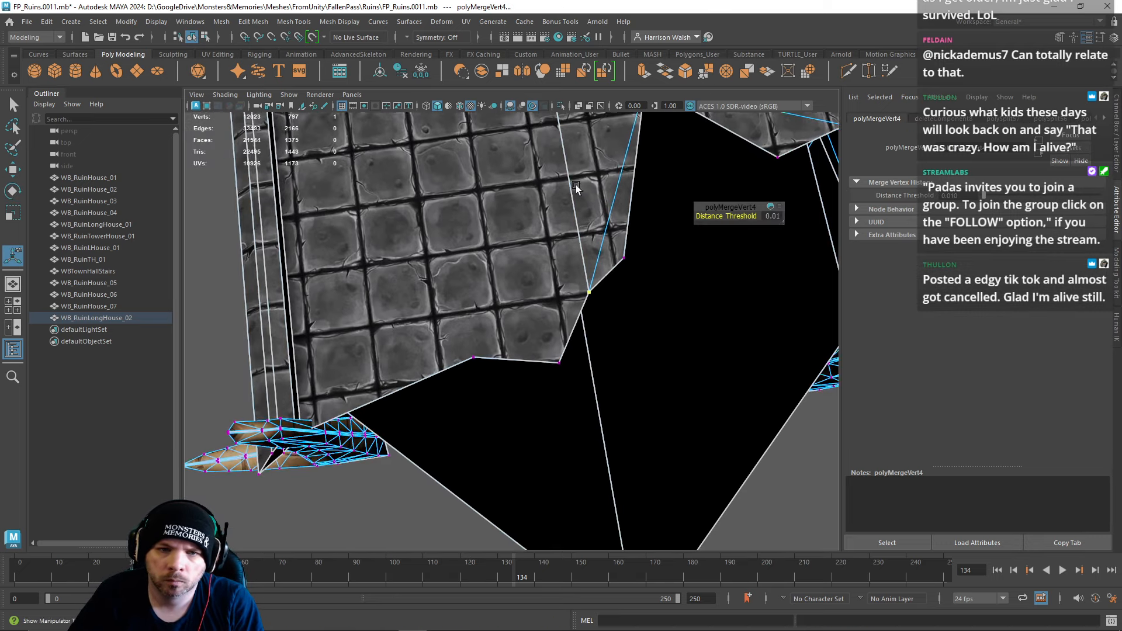
Step: Select the roof's open border edges along the jagged break
alt+drag(576, 185, 587, 129)
alt+middle_drag(588, 129, 535, 264)
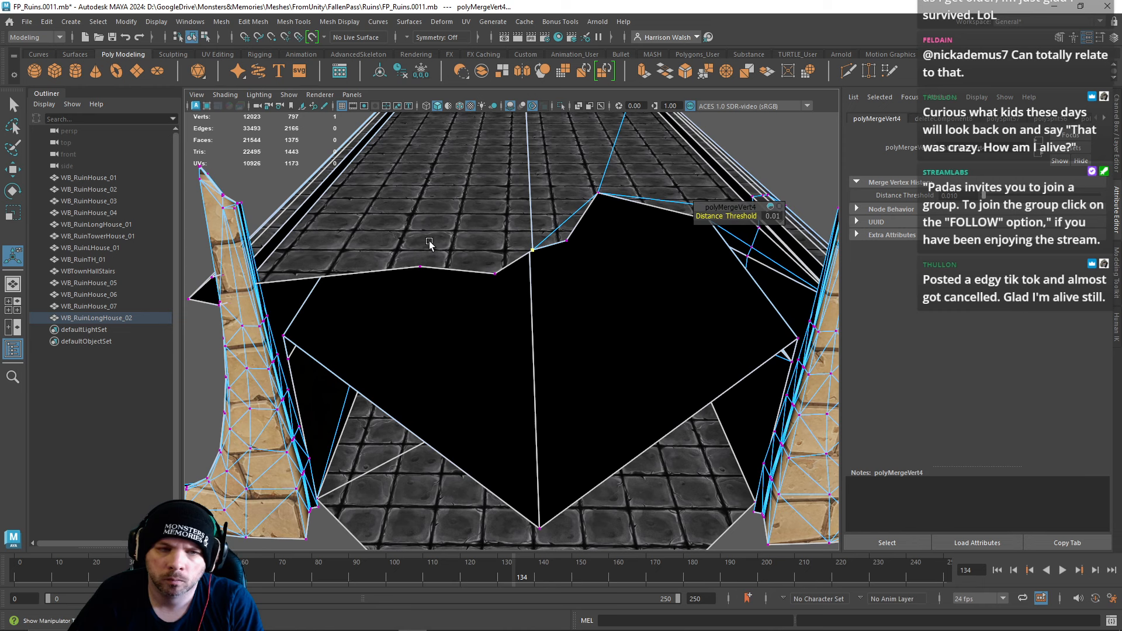
right_drag(429, 242, 429, 222)
click(387, 262)
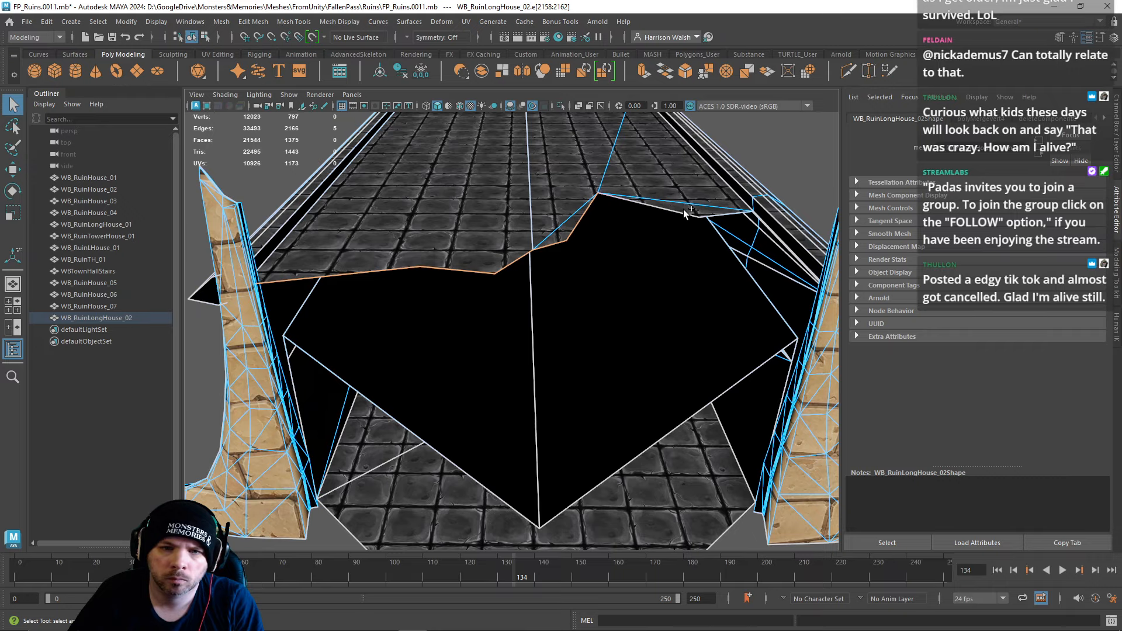
Step: Multi-cut the roof's uncut half from the centre-edge break vertex through its nearest break vertex to the far corner pillar
alt+drag(682, 209, 584, 193)
right_drag(631, 199, 634, 158)
click(850, 69)
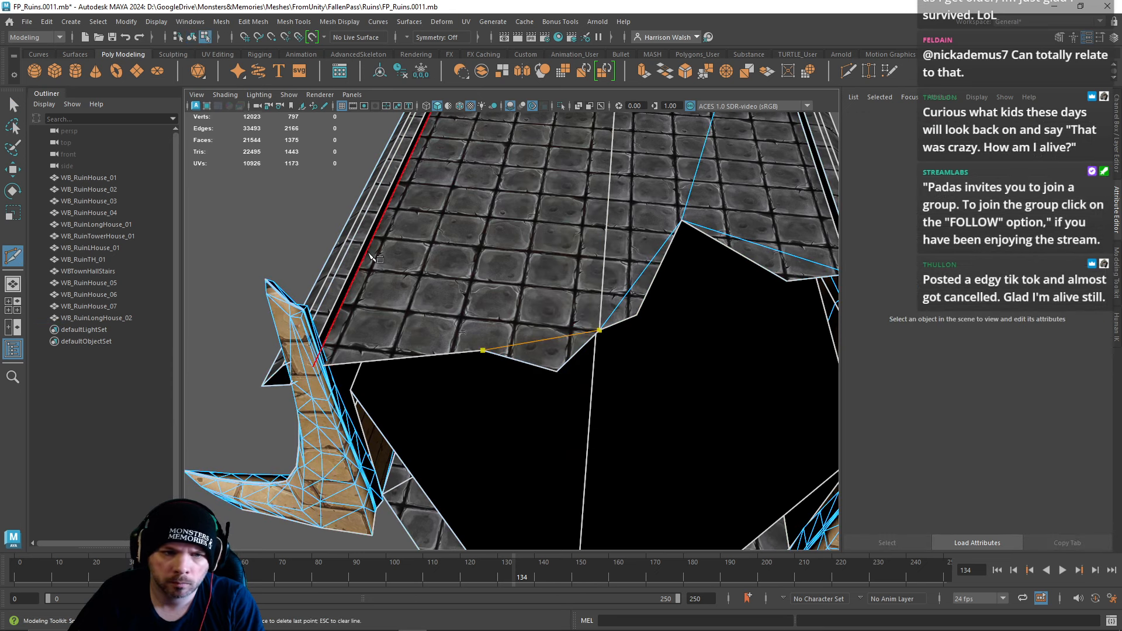
click(422, 139)
alt+middle_drag(466, 161, 448, 475)
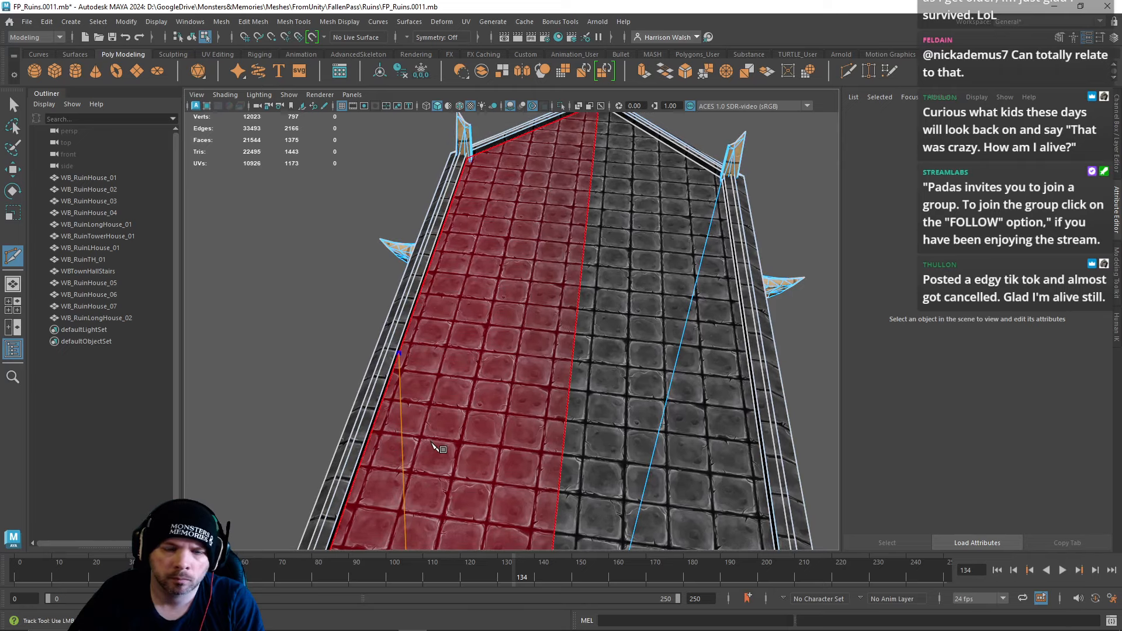
drag(403, 351, 480, 117)
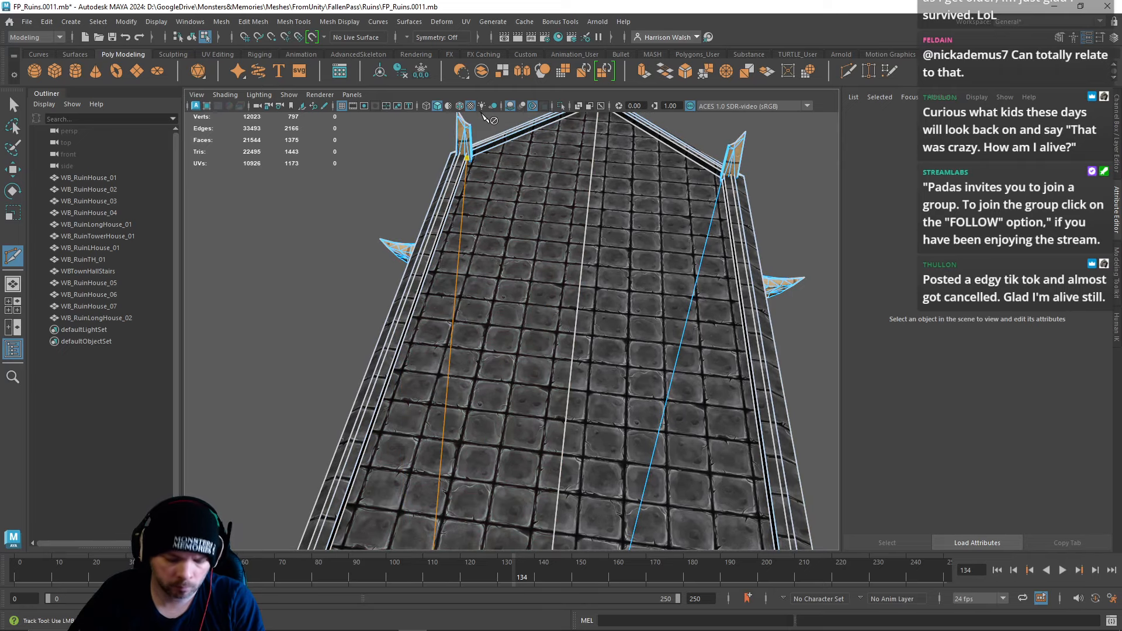
key(q)
Step: Try to move the end vertex of the roof's side trim along the trim beside the corner pillar
alt+middle_drag(532, 401, 546, 245)
alt+drag(544, 279, 544, 244)
alt+drag(555, 240, 633, 224)
key(w)
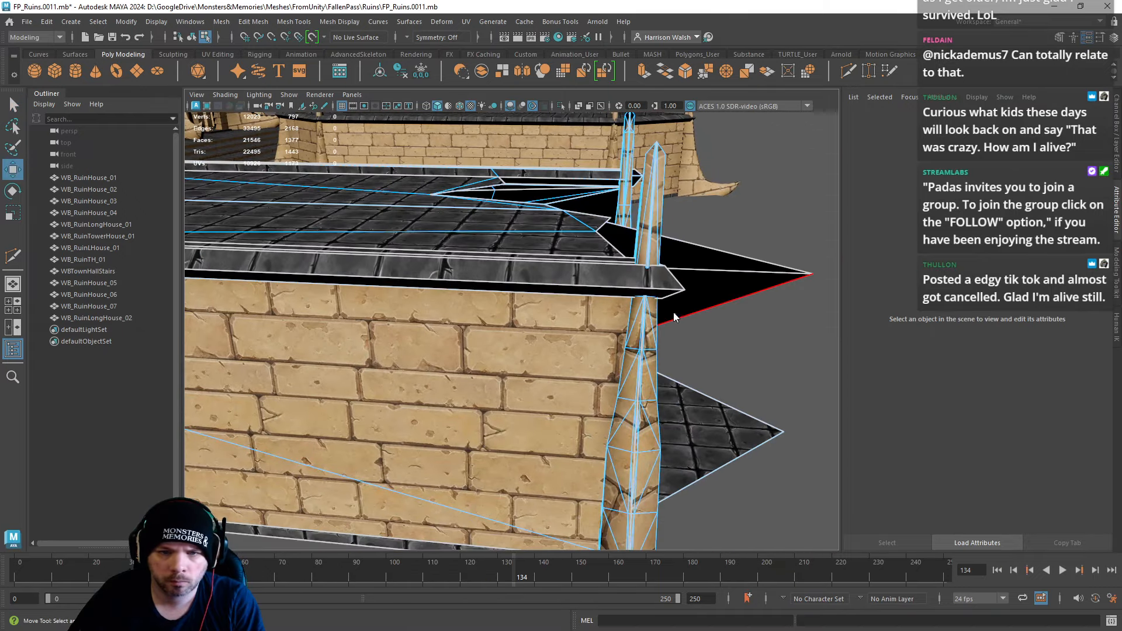
right_drag(672, 280, 649, 279)
click(685, 291)
drag(691, 295, 713, 292)
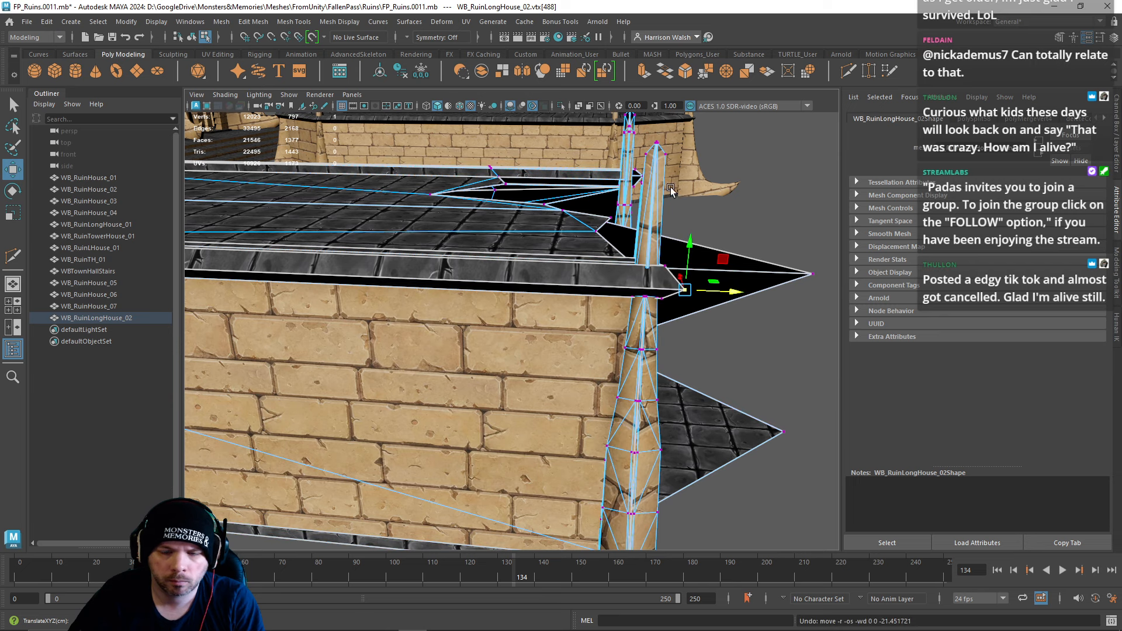
key(y)
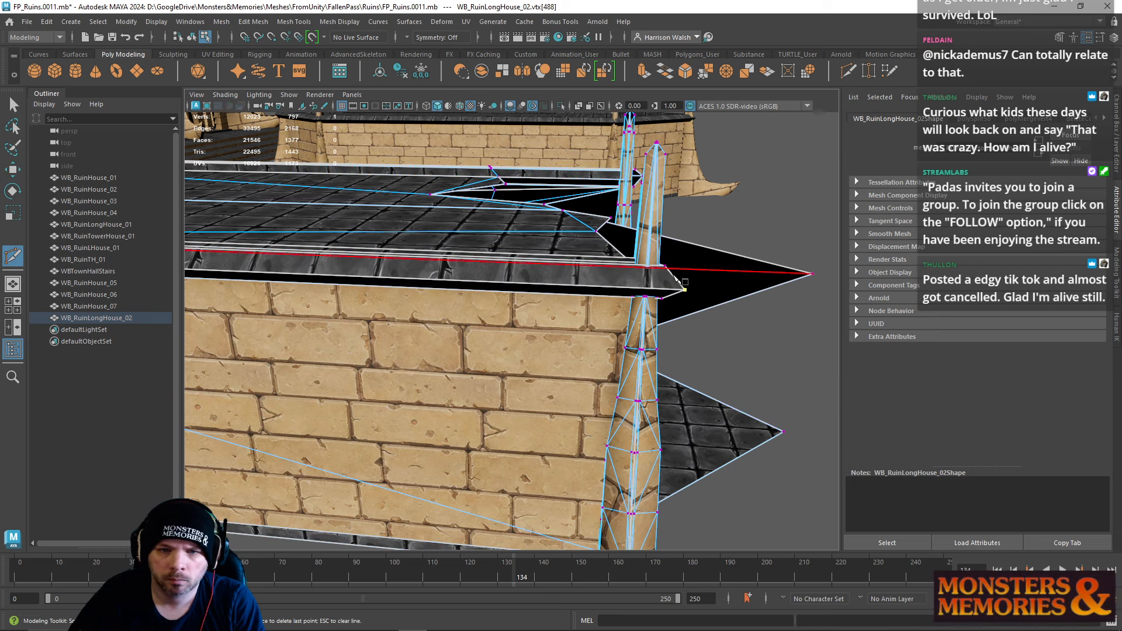
mouse_move(676, 283)
alt+mouse_down()
mouse_move(576, 306)
mouse_move(676, 286)
alt+mouse_up()
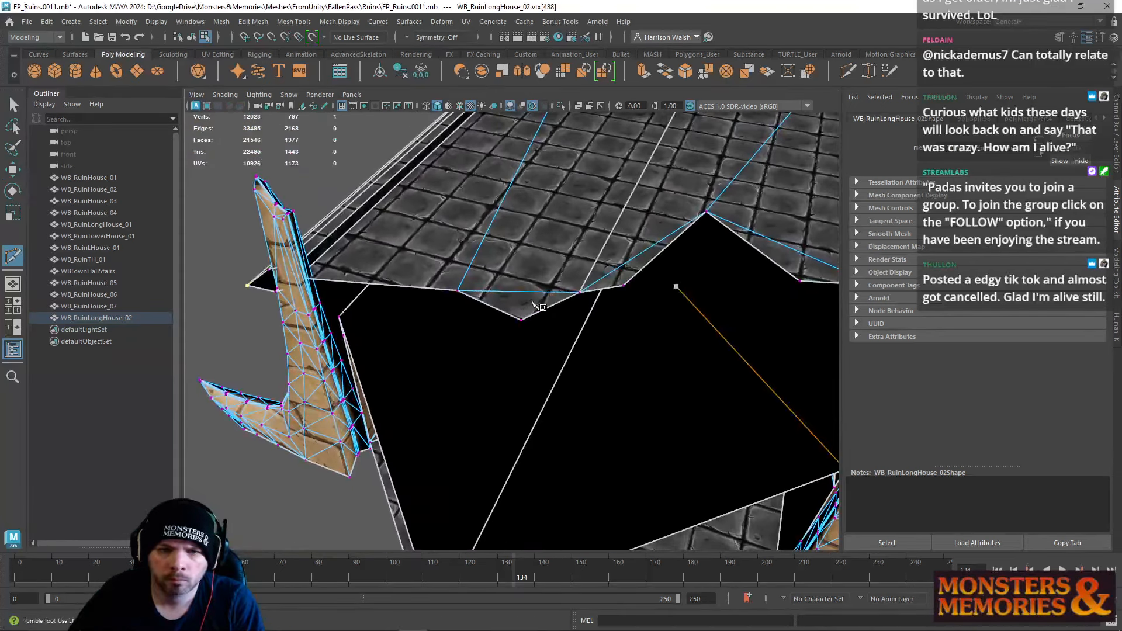
Step: Select the seven open border edges along the roof's jagged break
key(w)
right_click(525, 258)
right_drag(515, 218, 513, 216)
click(436, 288)
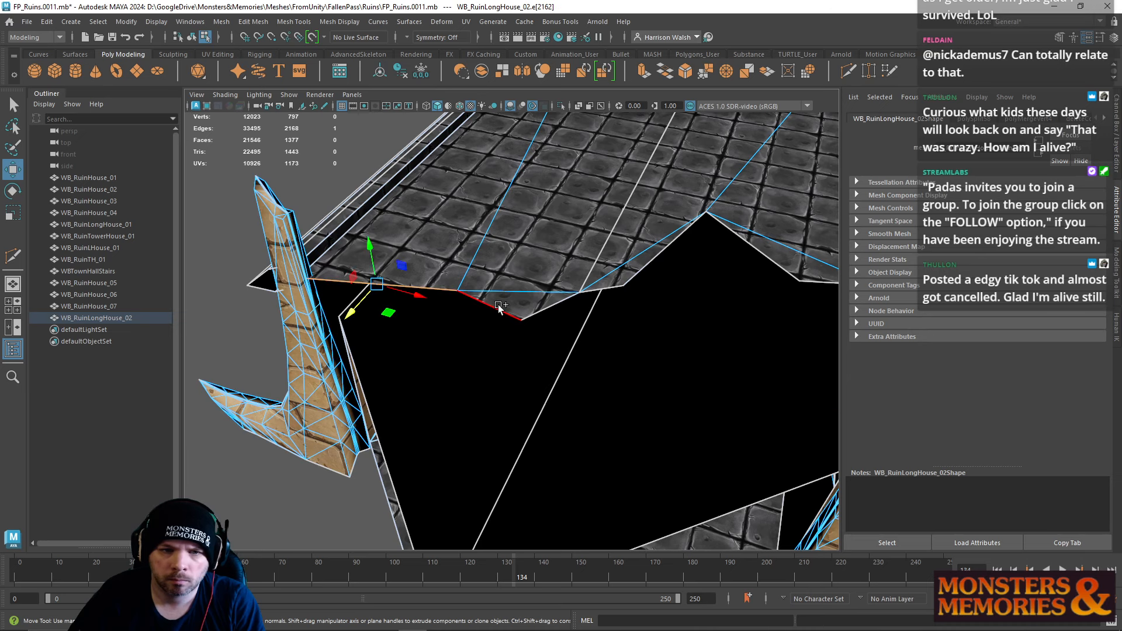
shift+click(506, 311)
shift+click(551, 305)
shift+click(603, 290)
shift+click(661, 261)
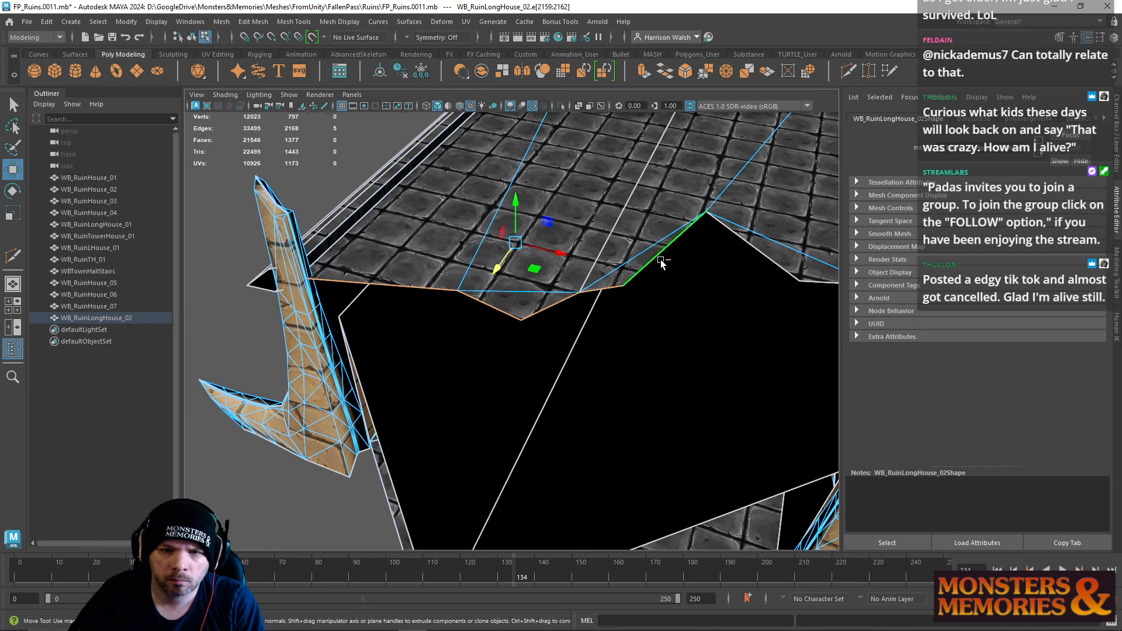
shift+click(759, 248)
shift+click(815, 281)
Step: Extrude the selected break edges downward and snap them to the height of the ceiling faces
alt+drag(742, 327, 637, 270)
shift+drag(575, 197, 580, 249)
alt+drag(579, 249, 280, 316)
key(v)
key(v)
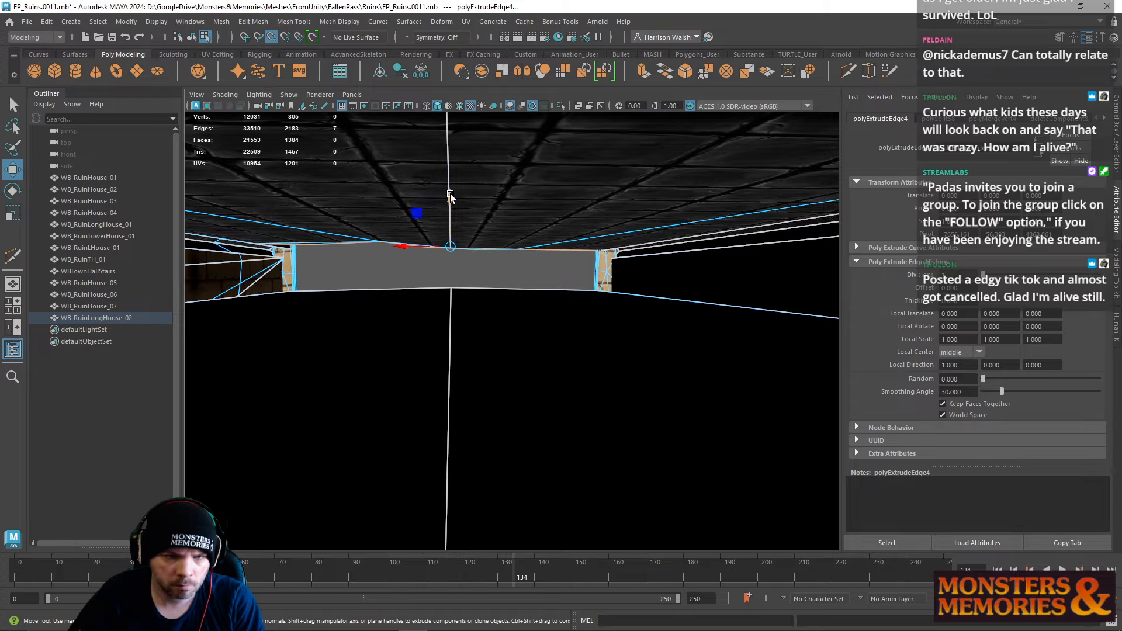
drag(450, 197, 636, 321)
alt+right_drag(636, 321, 567, 312)
mouse_move(562, 310)
alt+mouse_down()
mouse_move(590, 359)
mouse_move(565, 346)
mouse_move(559, 305)
alt+mouse_up()
alt+right_drag(559, 310, 597, 340)
alt+drag(597, 340, 374, 381)
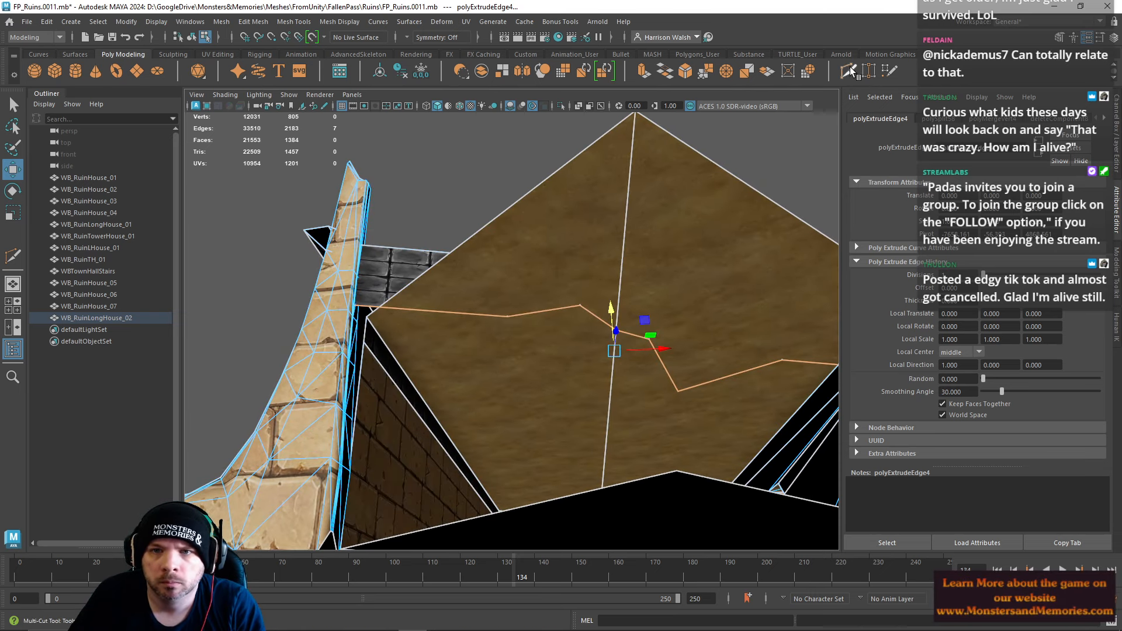
Step: Return to object mode and save the scene
right_drag(626, 192, 649, 176)
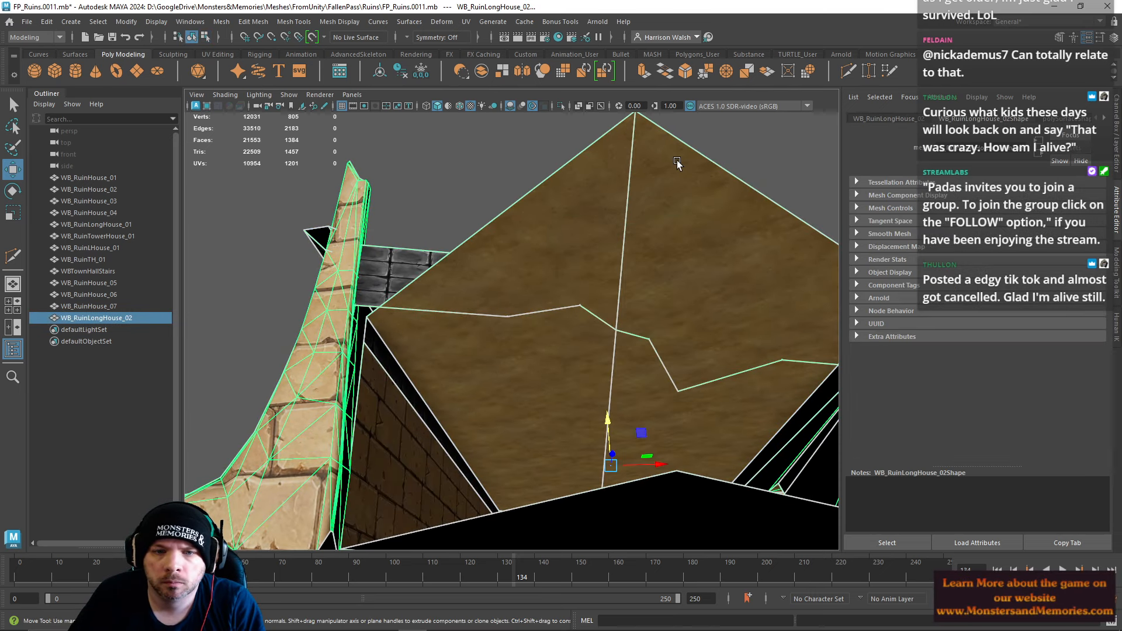
click(27, 22)
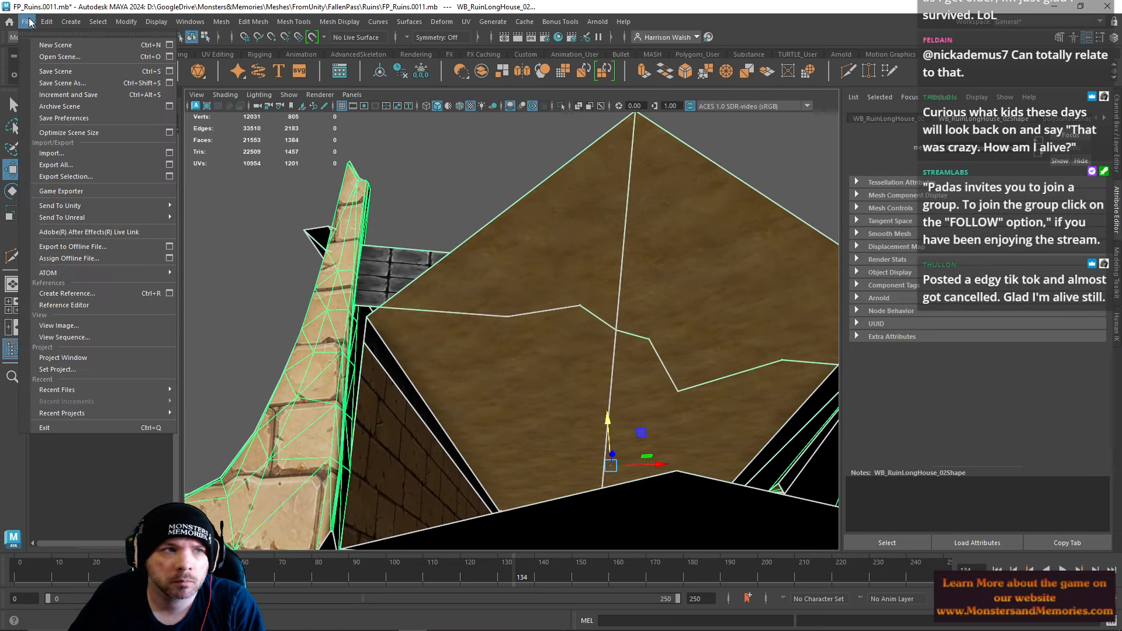
click(50, 72)
Step: Multi-cut the ceiling faces from one side to the other, following the jagged line of the extruded edges
key(ctrl+shift+x)
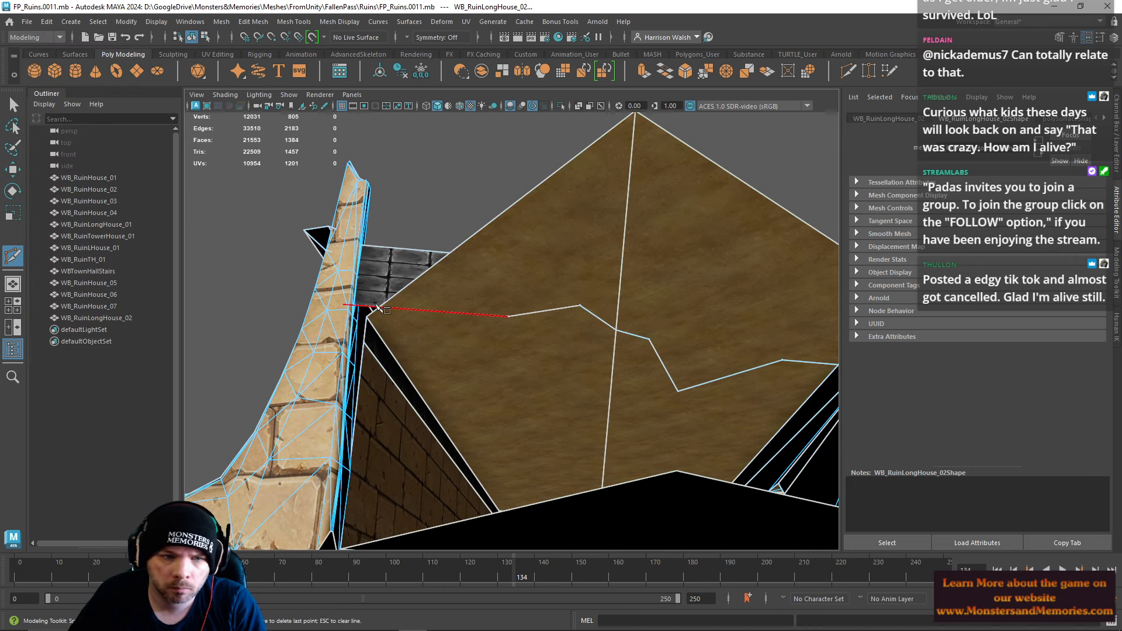
click(348, 304)
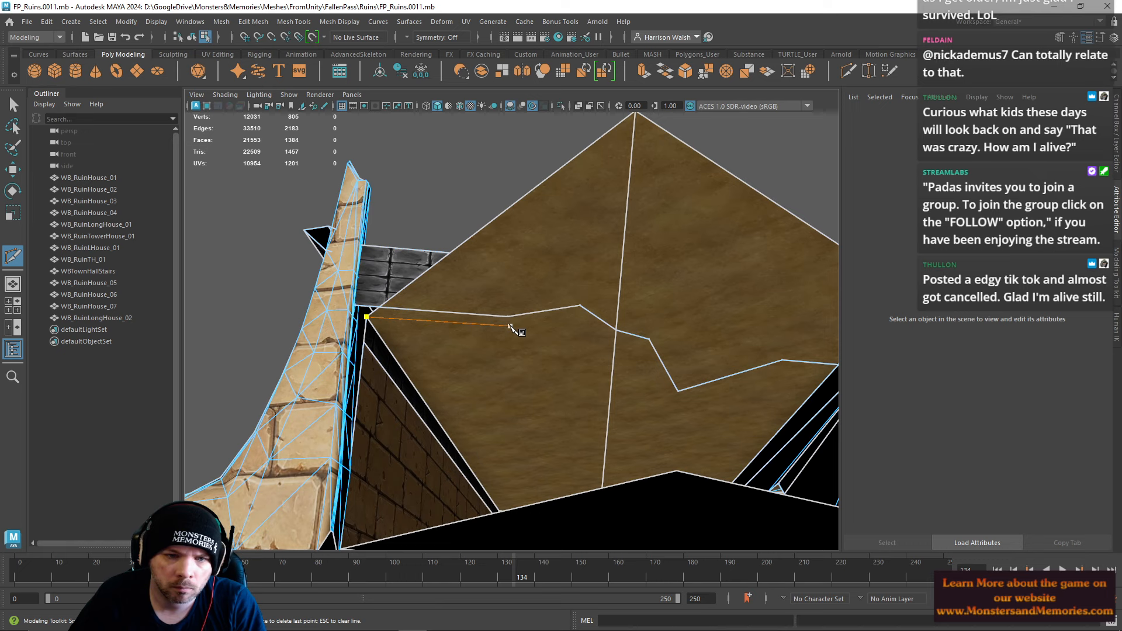
click(580, 306)
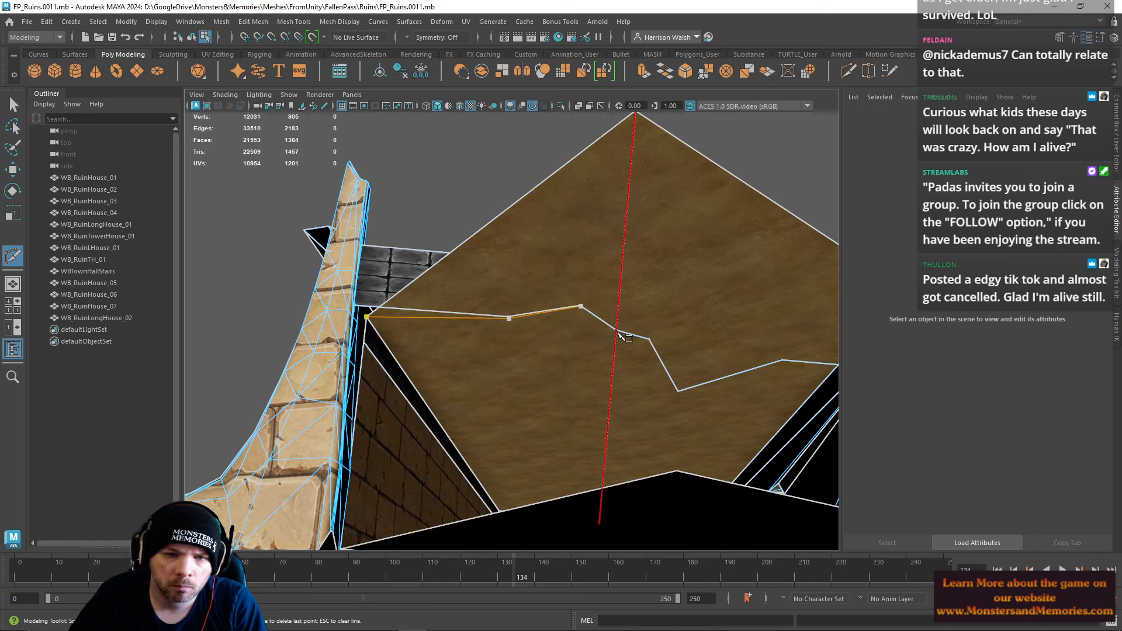
click(662, 372)
click(683, 399)
alt+middle_drag(683, 397, 531, 375)
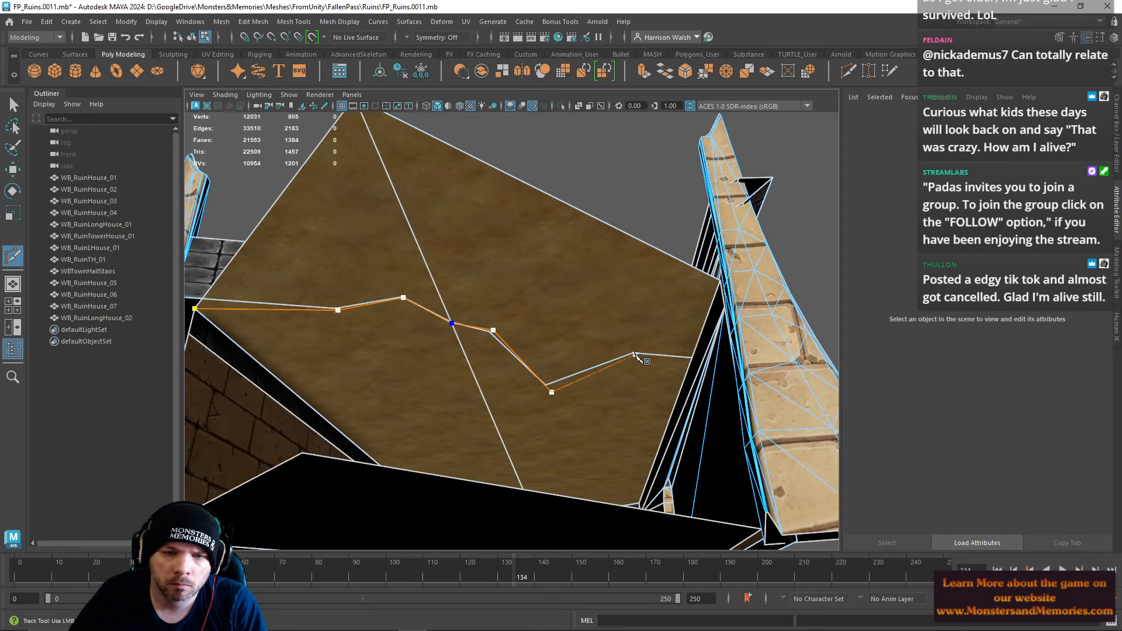
click(672, 358)
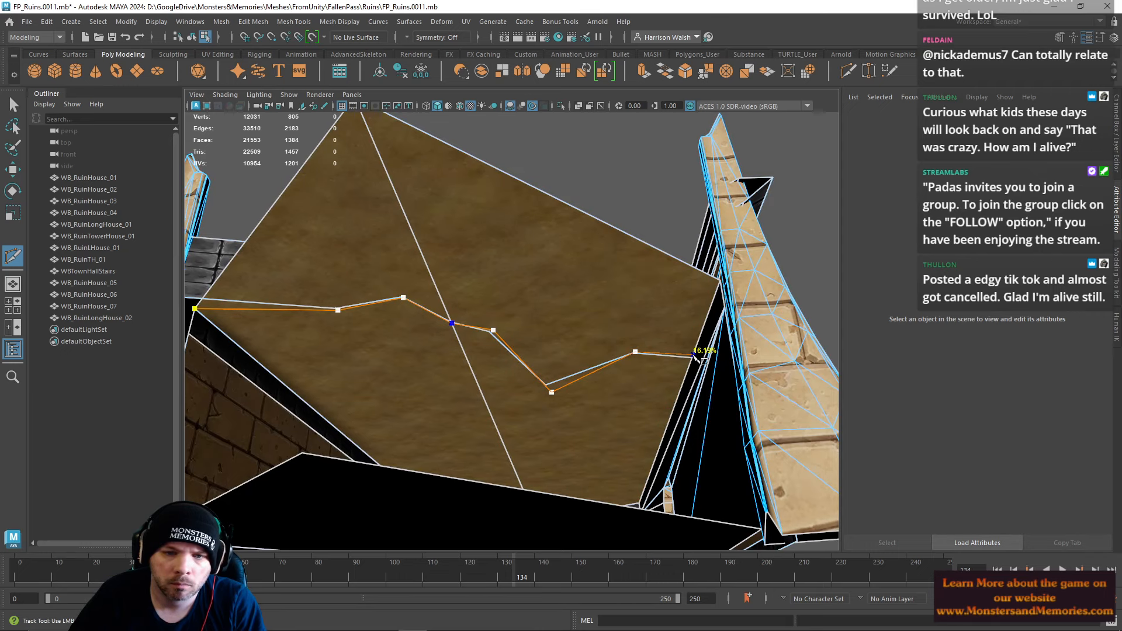
click(693, 358)
key(Return)
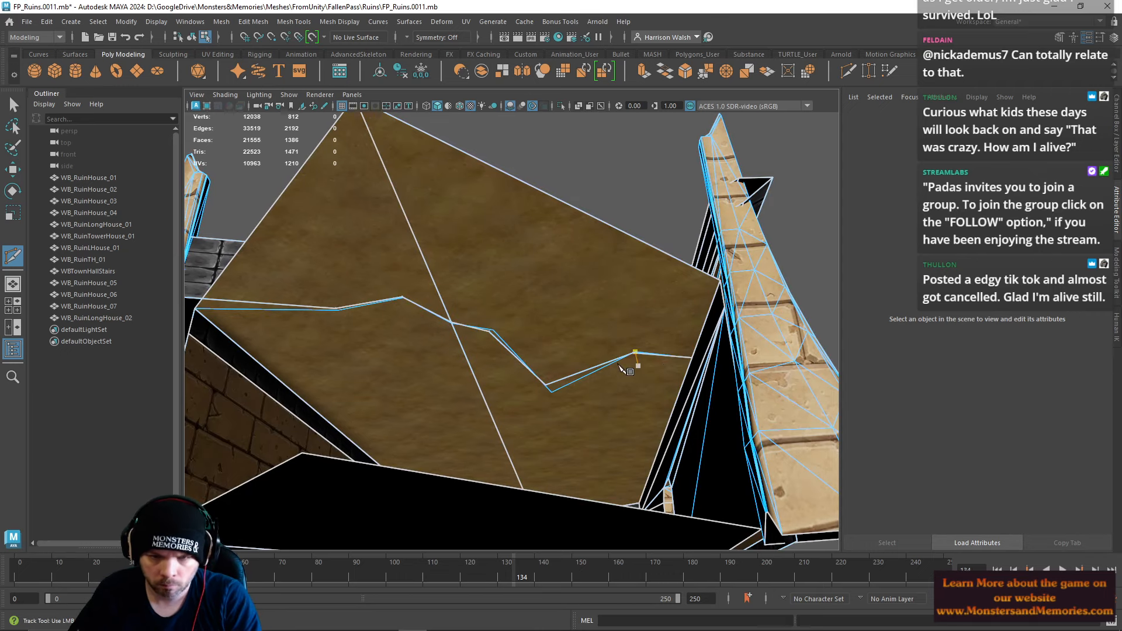
Step: Delete the two ceiling faces that project beyond the jagged cut
alt+drag(618, 364, 553, 368)
key(w)
right_drag(486, 241, 490, 261)
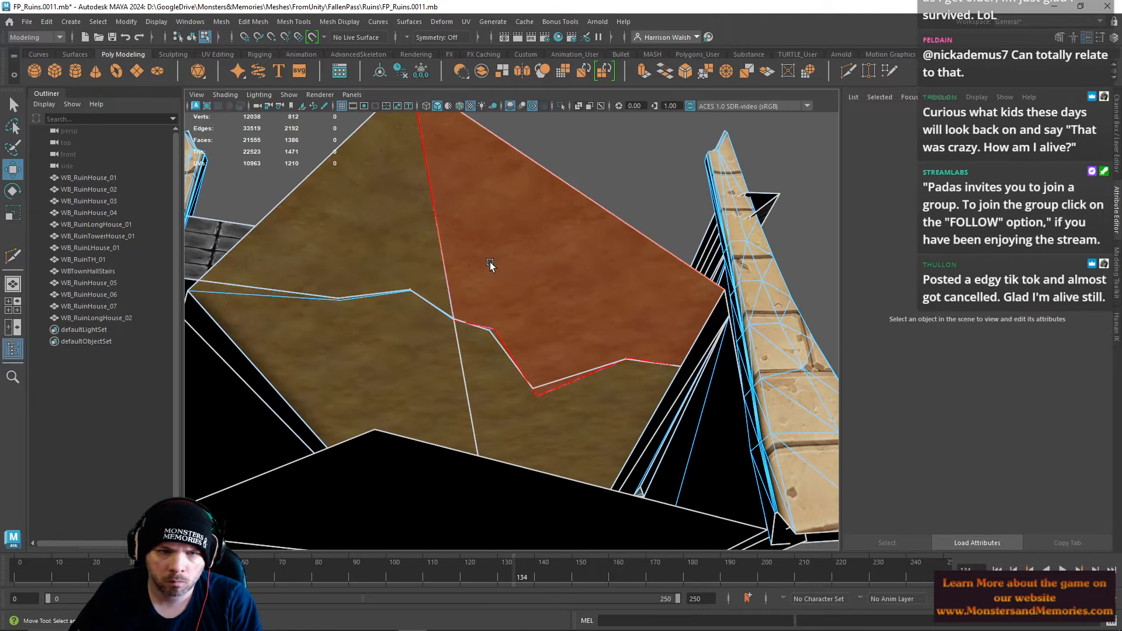
click(490, 262)
shift+click(391, 258)
key(Delete)
Step: Snap the ceiling's two break vertices on one half and the centre-edge vertex onto the extruded lip's lower vertices
alt+drag(416, 294, 577, 275)
alt+middle_drag(577, 275, 545, 429)
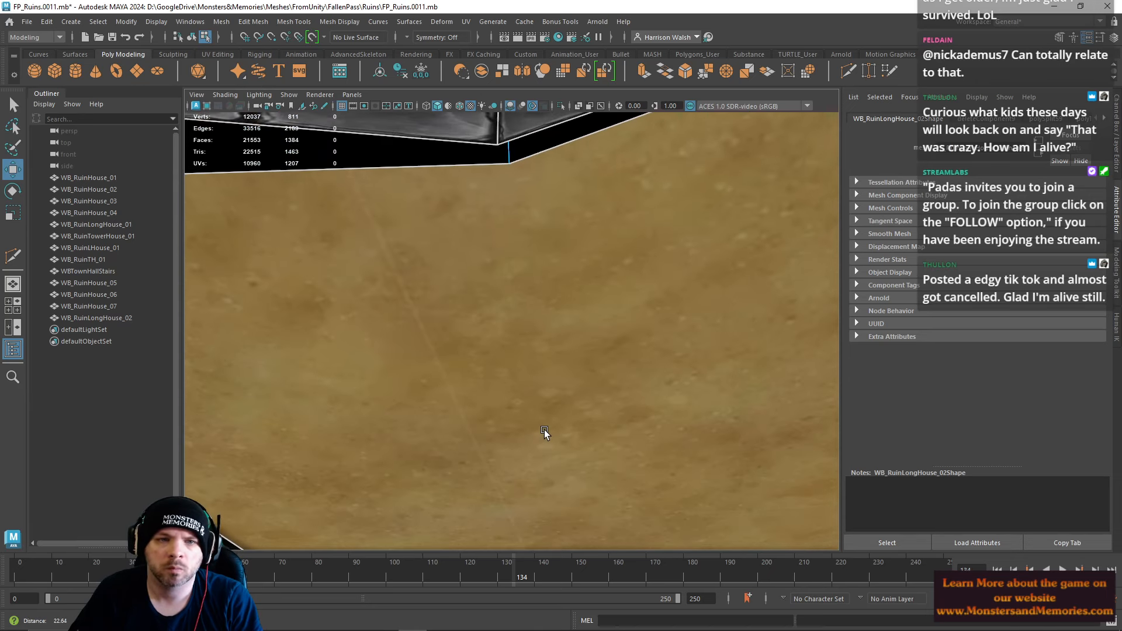
alt+right_drag(545, 429, 459, 258)
right_click(513, 257)
click(519, 246)
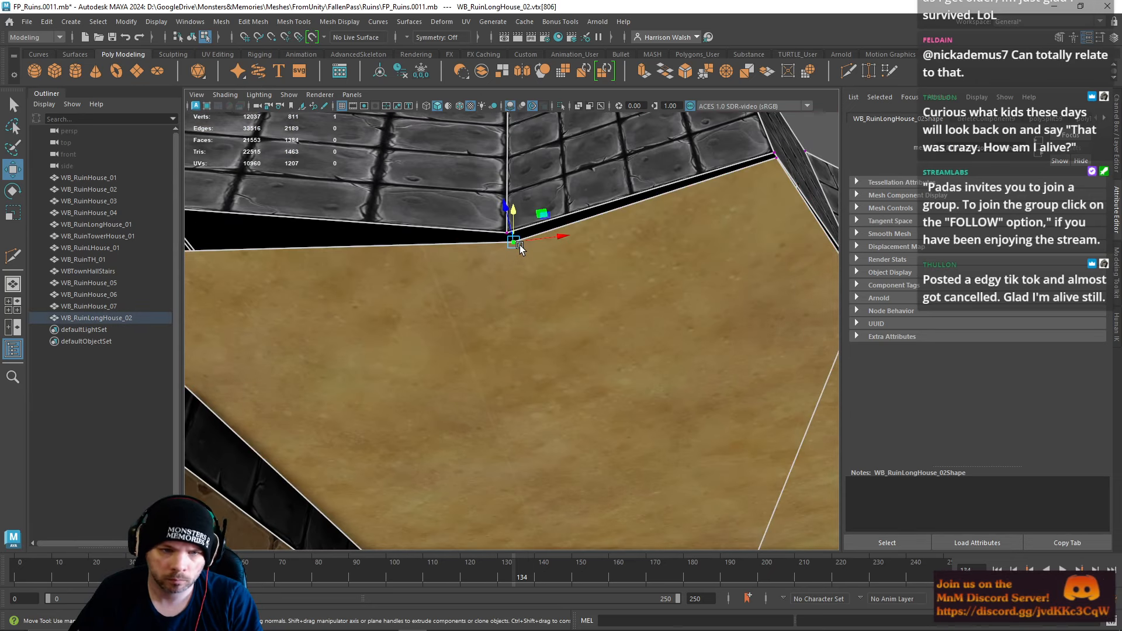
drag(516, 244, 508, 236)
click(777, 159)
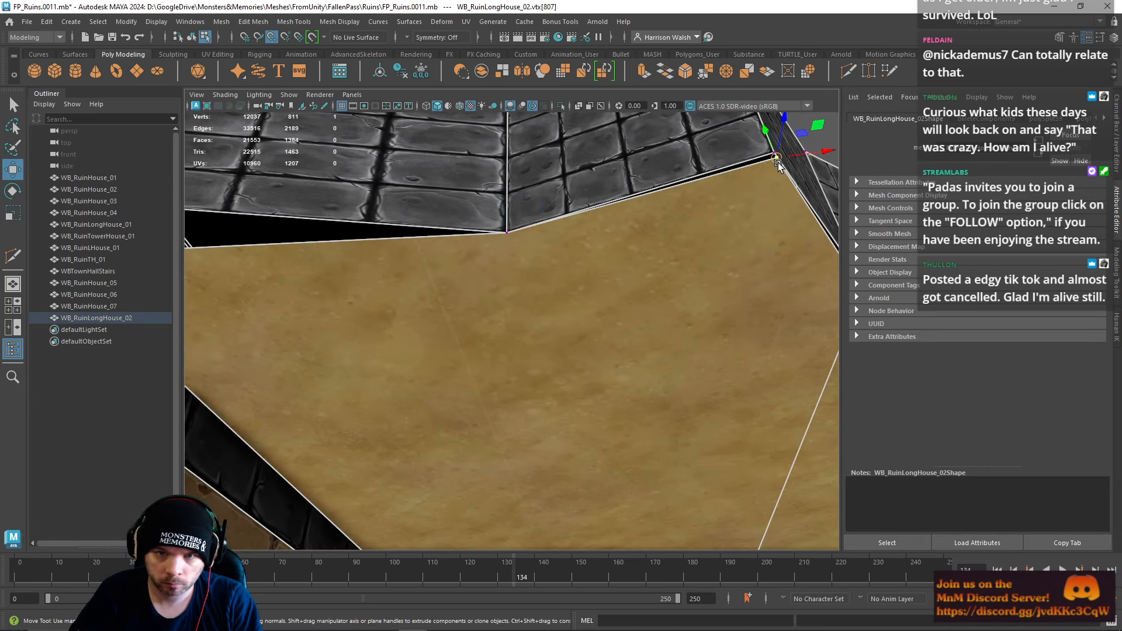
alt+drag(777, 159, 654, 268)
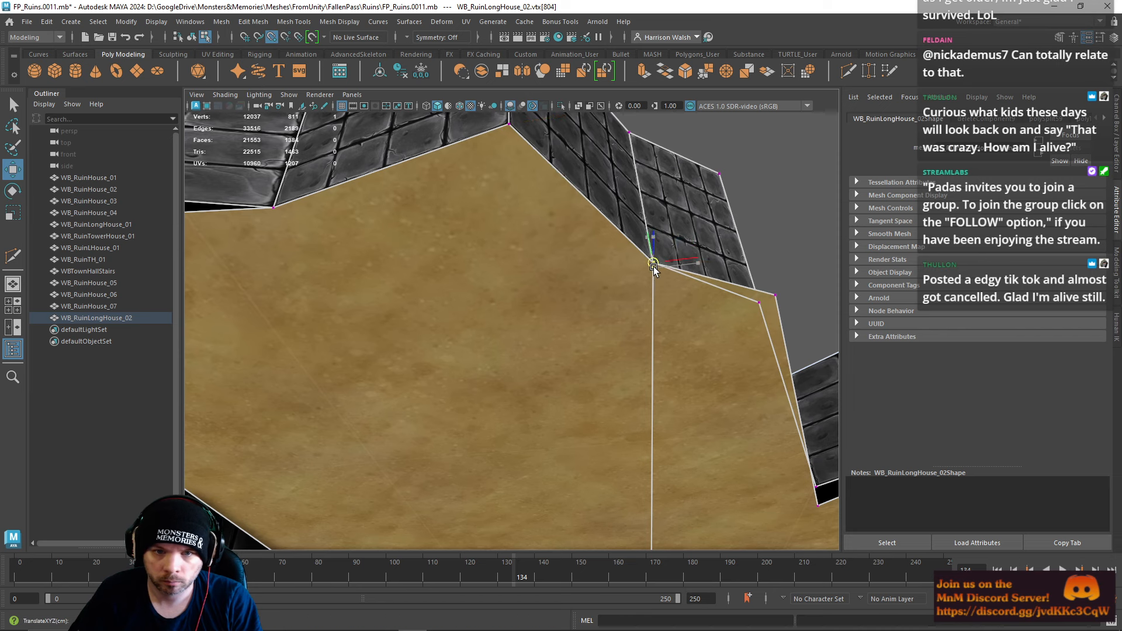
Step: Snap the three break vertices on the ceiling's other half onto the matching lower vertices of the extruded lip
click(762, 303)
alt+drag(780, 316, 633, 195)
alt+middle_drag(633, 195, 568, 163)
click(658, 383)
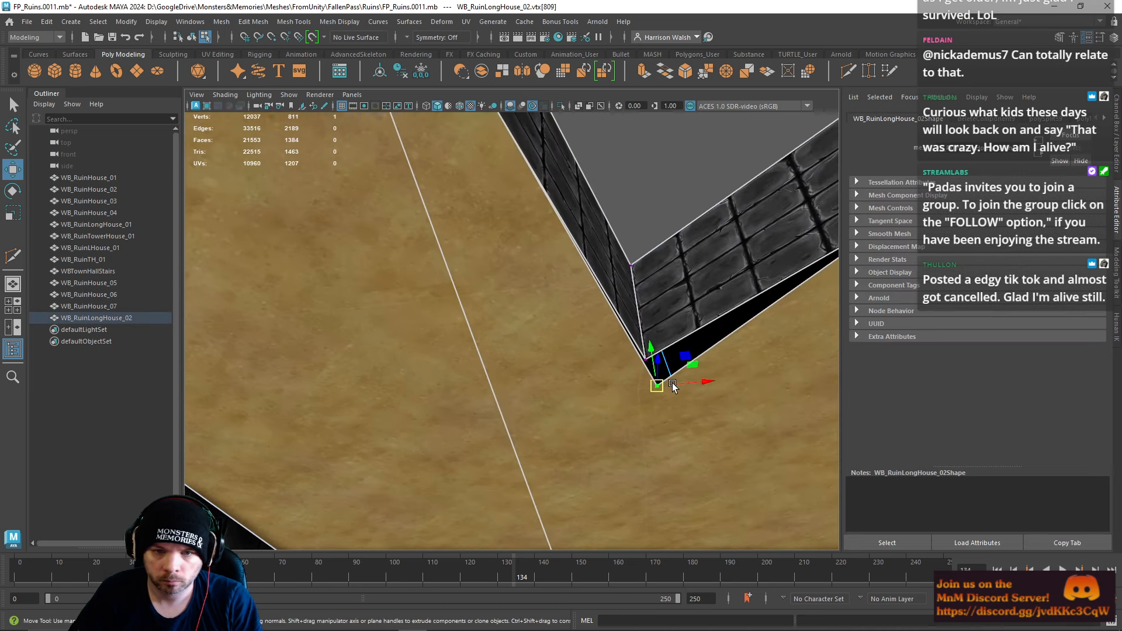
key(v)
drag(658, 384, 650, 370)
click(731, 386)
scroll(689, 366, down, 3)
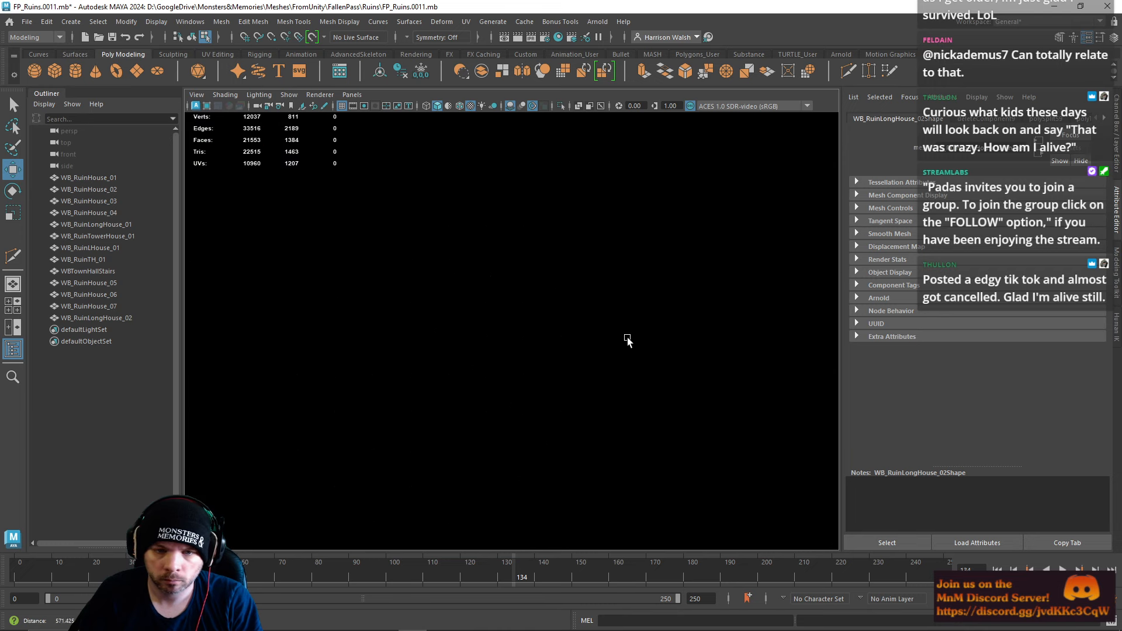
scroll(627, 339, up, 2)
right_drag(645, 297, 592, 298)
scroll(632, 330, down, 5)
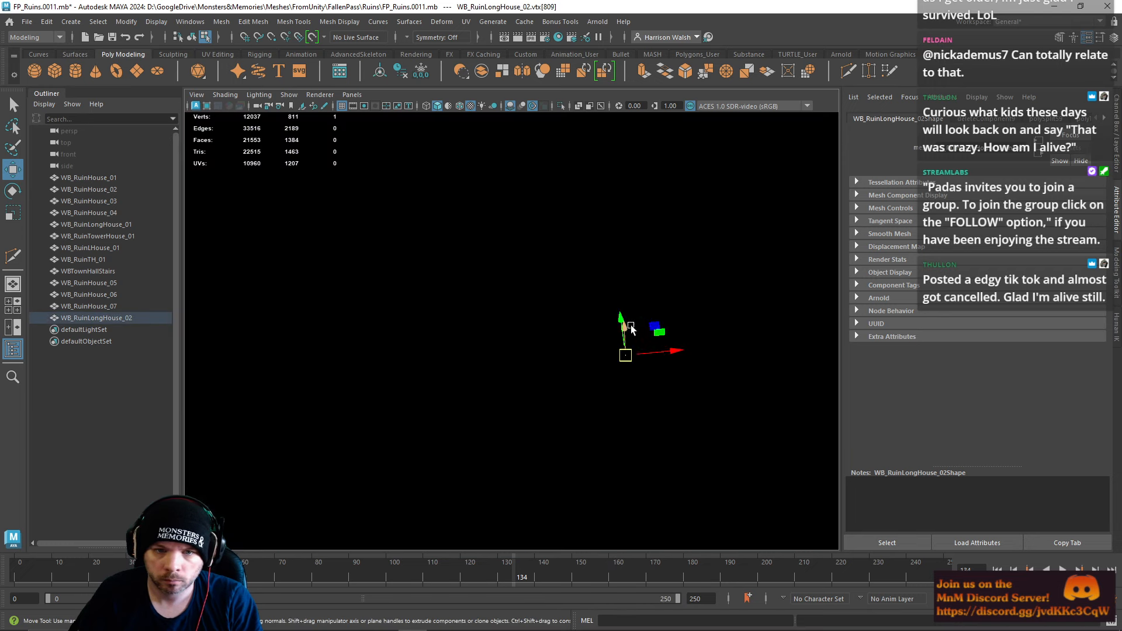
alt+drag(636, 352, 607, 369)
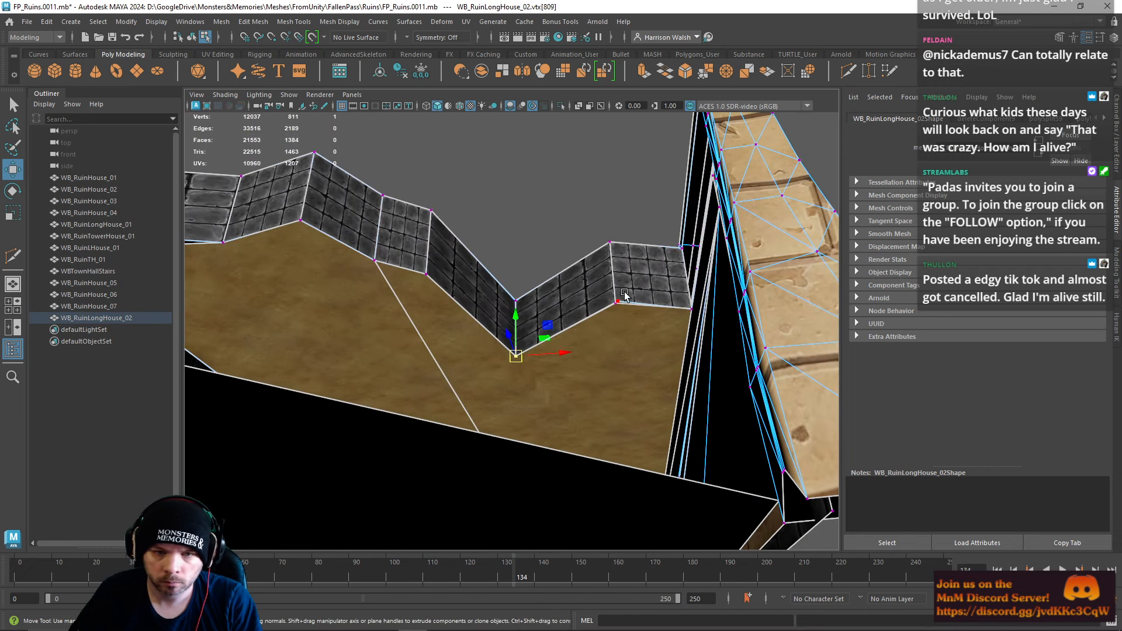
drag(621, 302, 618, 308)
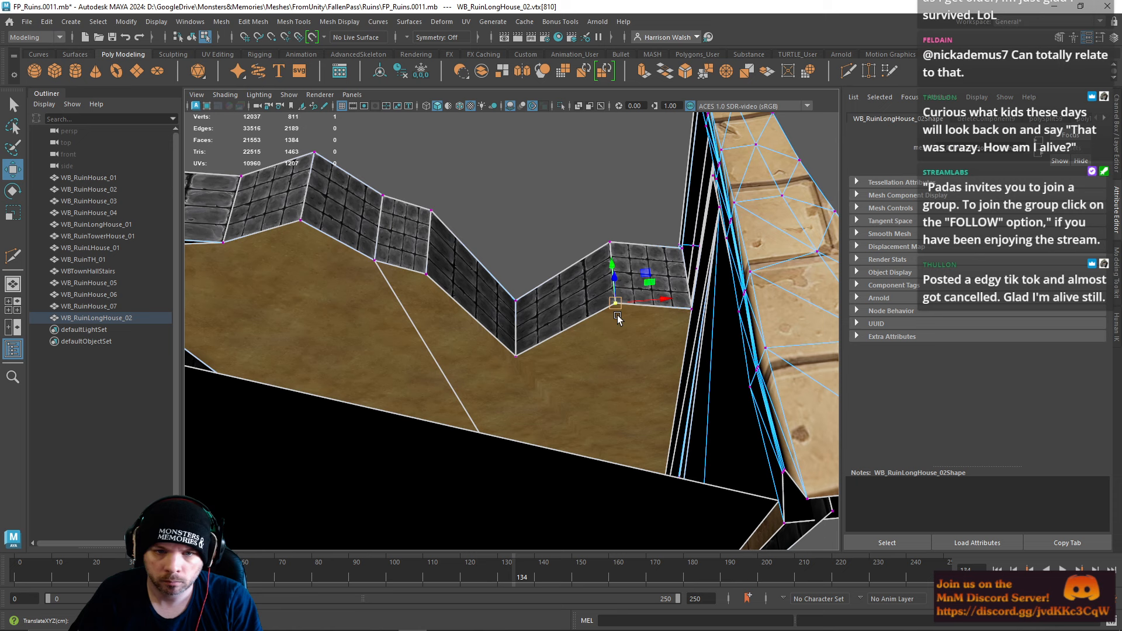
Step: Stitch the UVs of the two ceiling faces along their shared centre edge and unfold the ceiling's UV shell
right_drag(444, 297, 448, 336)
click(449, 337)
shift+click(380, 354)
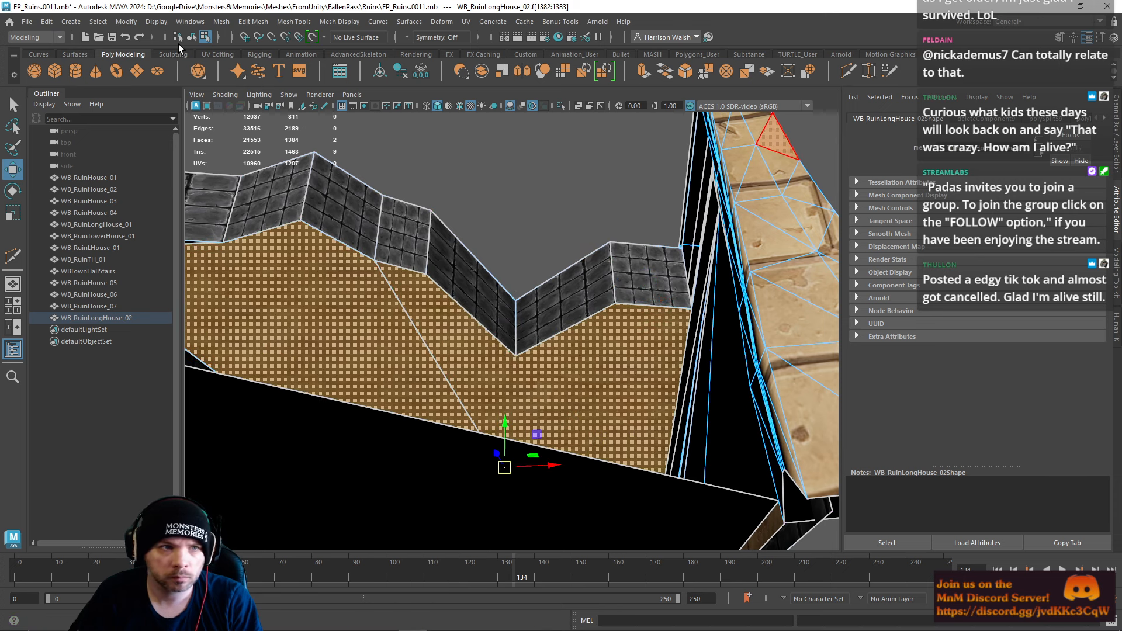
click(217, 54)
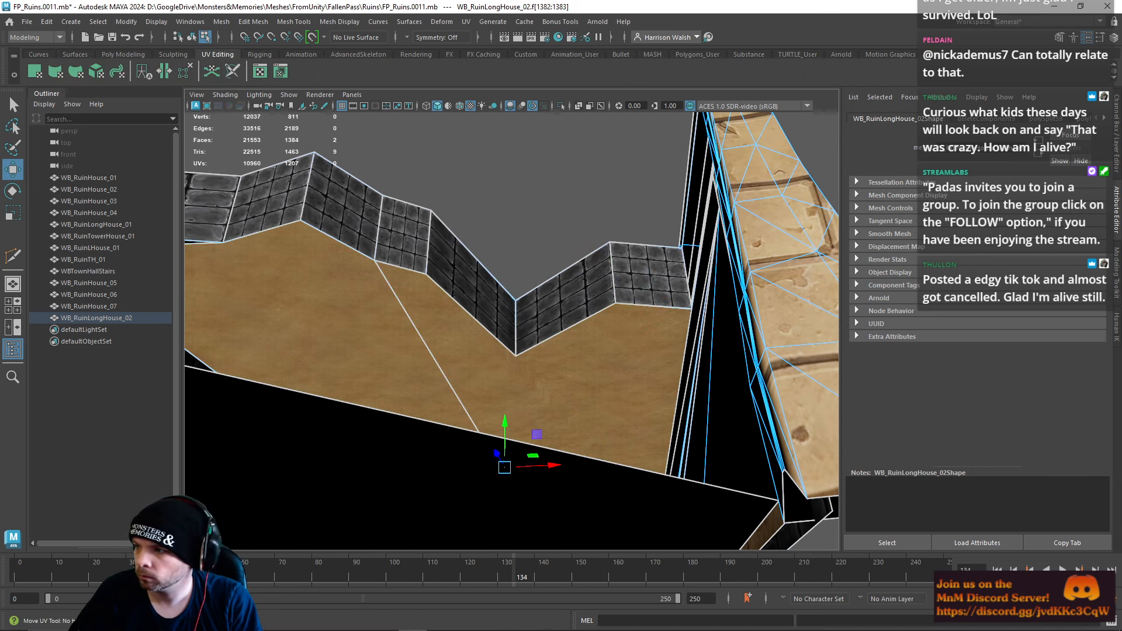
key(F12)
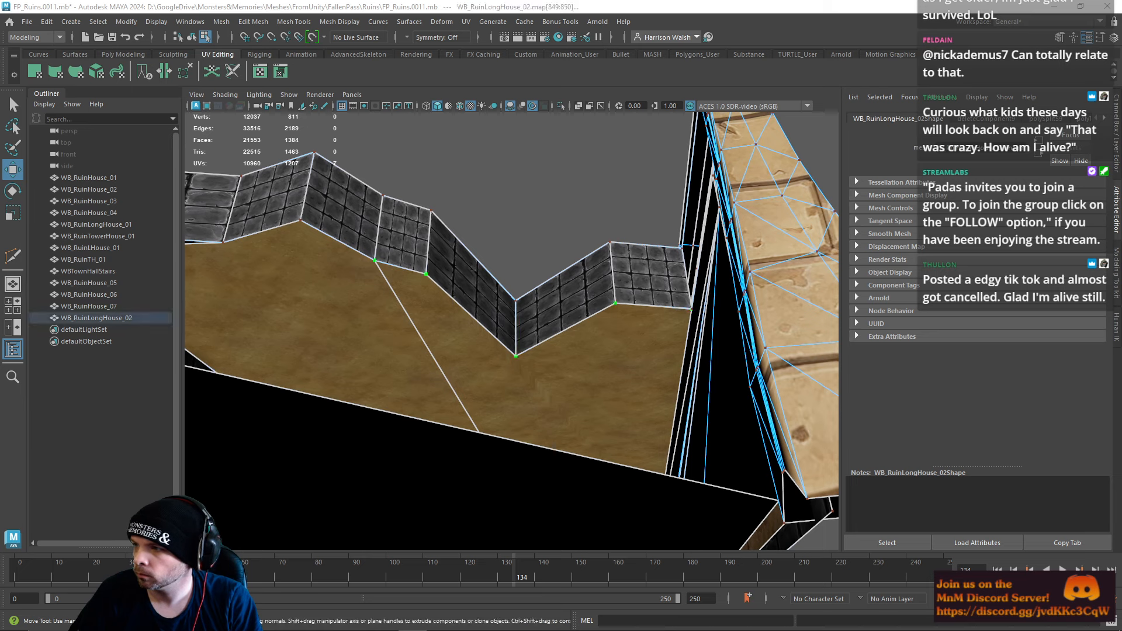
key(F10)
click(427, 347)
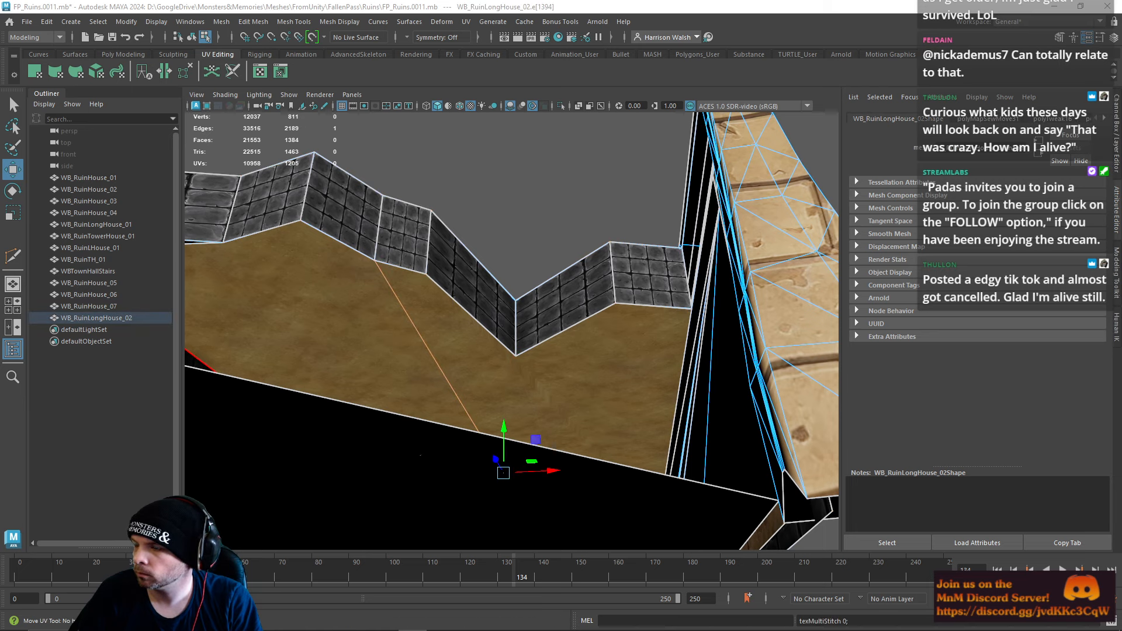
key(F12)
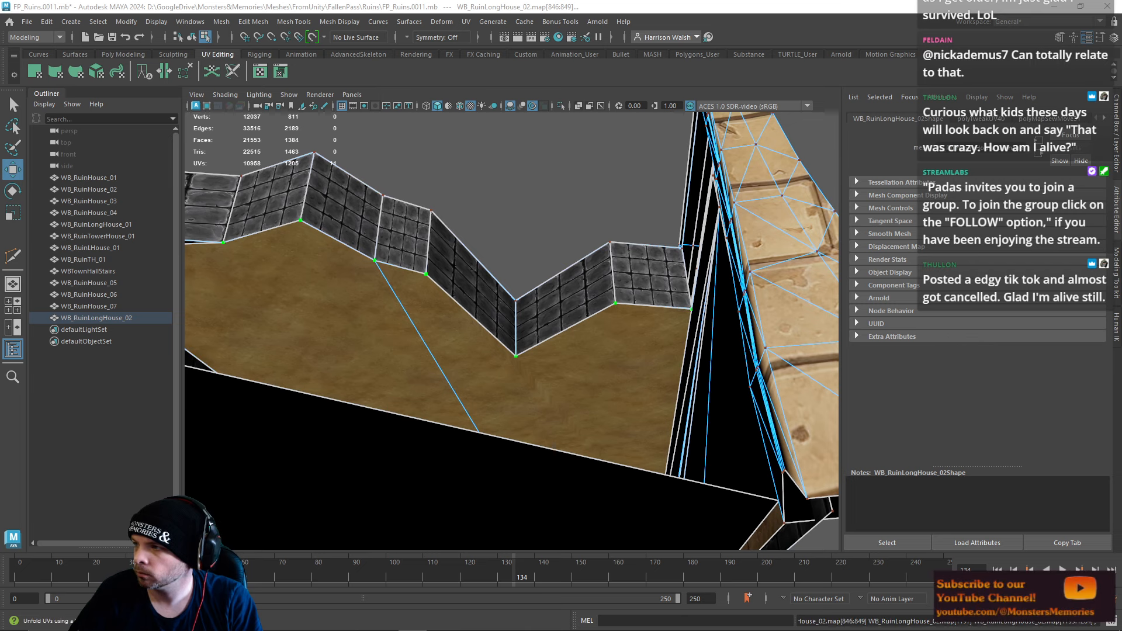
alt+drag(559, 357, 540, 372)
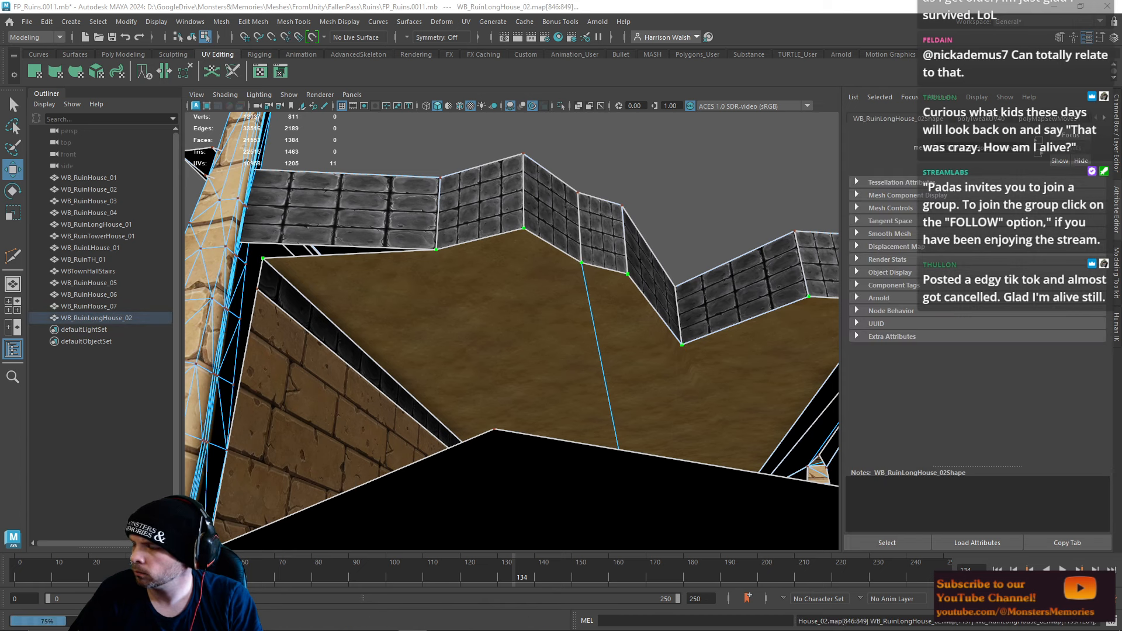
alt+drag(565, 272, 656, 305)
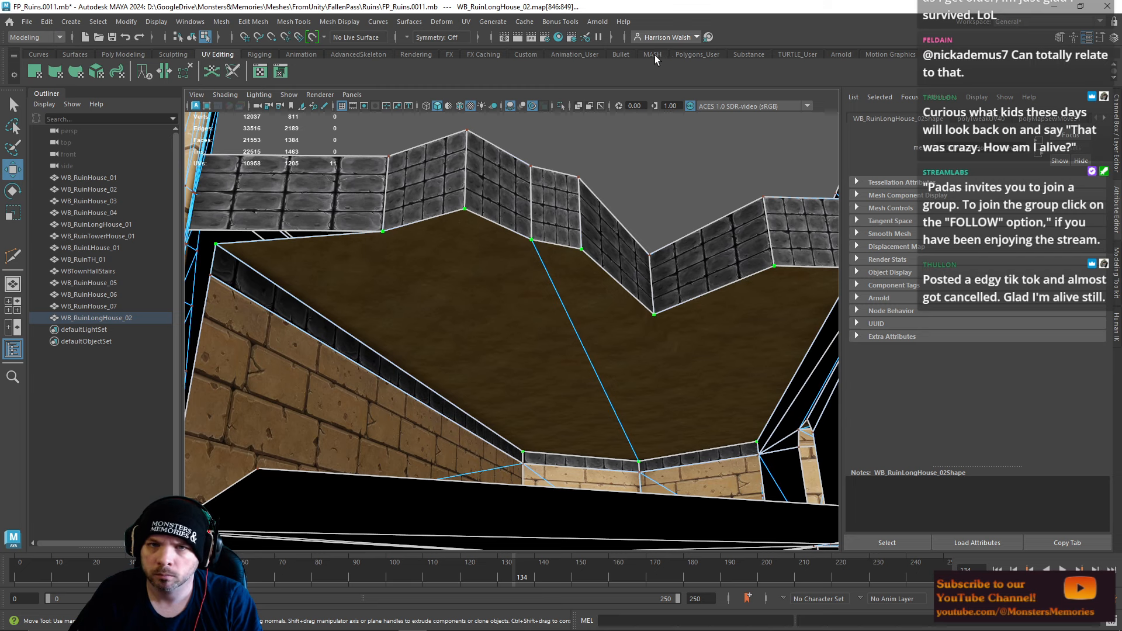
click(119, 54)
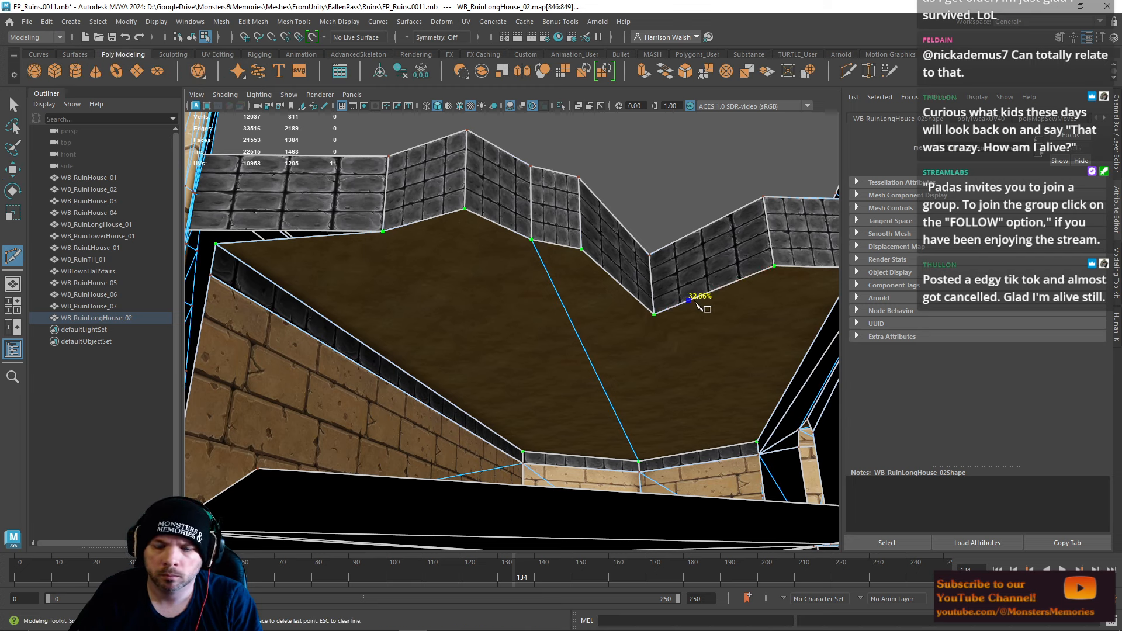
alt+drag(626, 339, 791, 304)
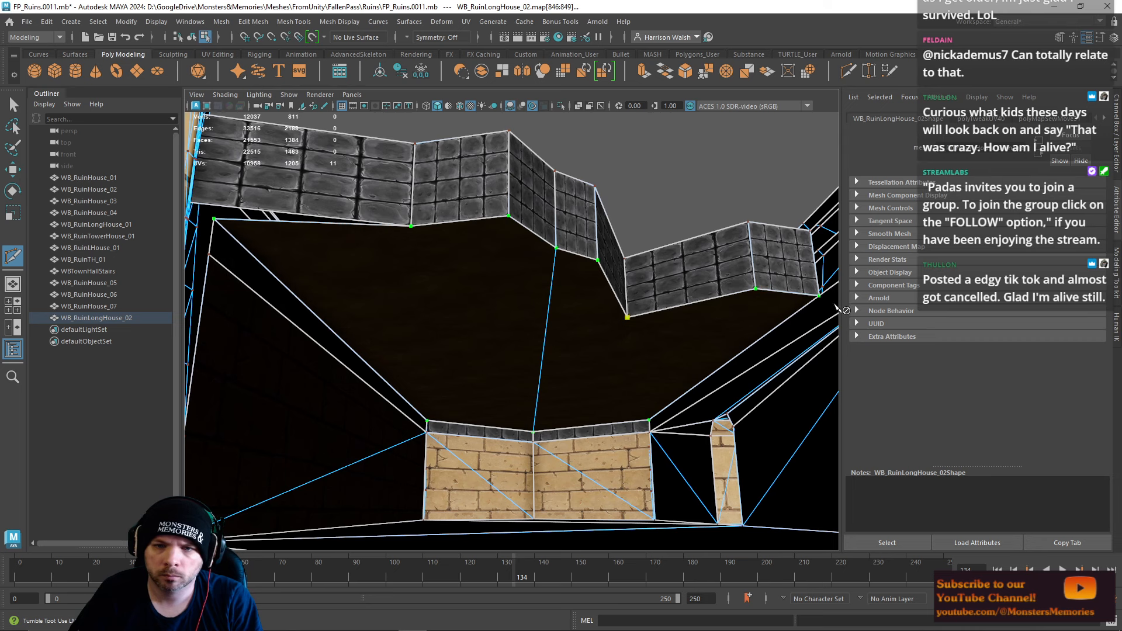
alt+middle_drag(809, 310, 675, 269)
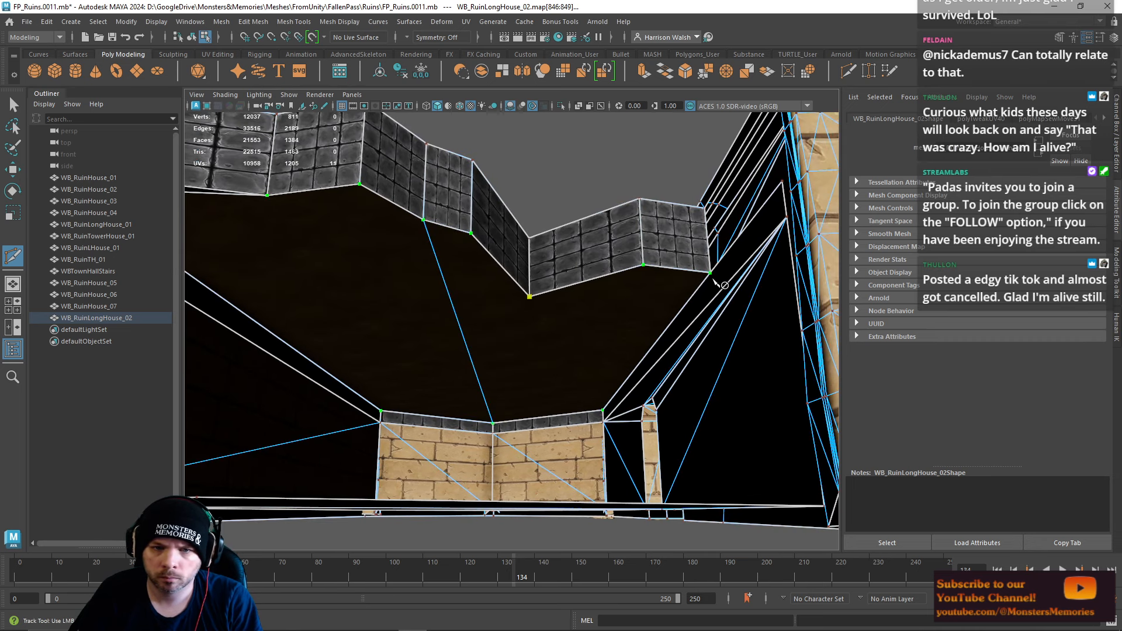
key(w)
Step: Multi-cut an edge across the ceiling of WB_RuinLongHouse_02 from the deepest notch vertex to the back wall's centre vertex
right_drag(582, 239, 617, 215)
click(602, 187)
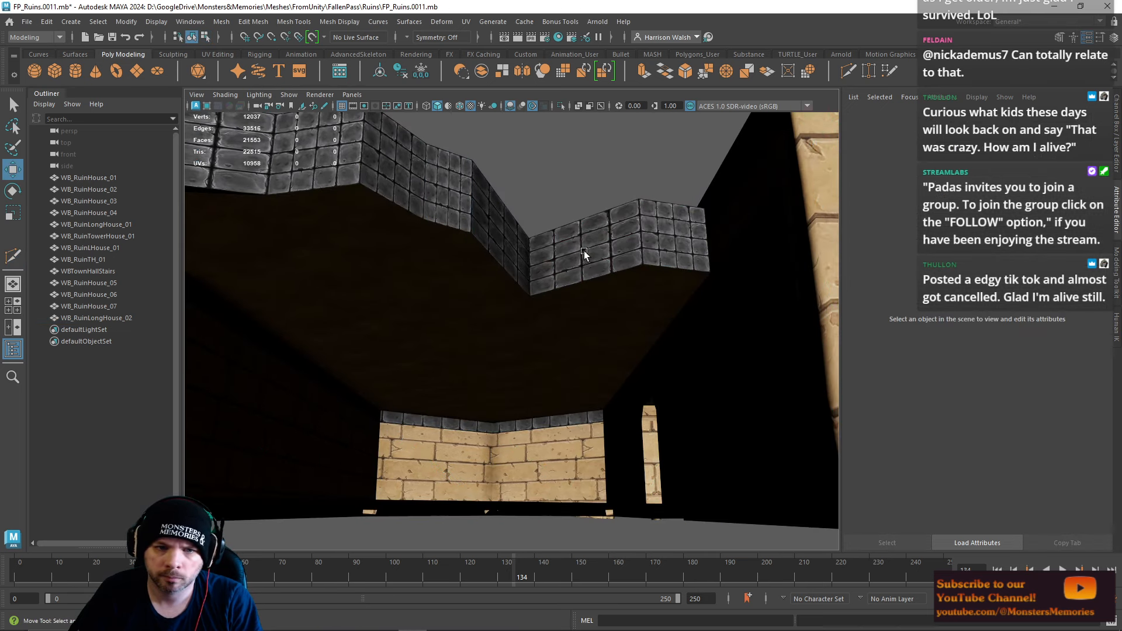
click(584, 251)
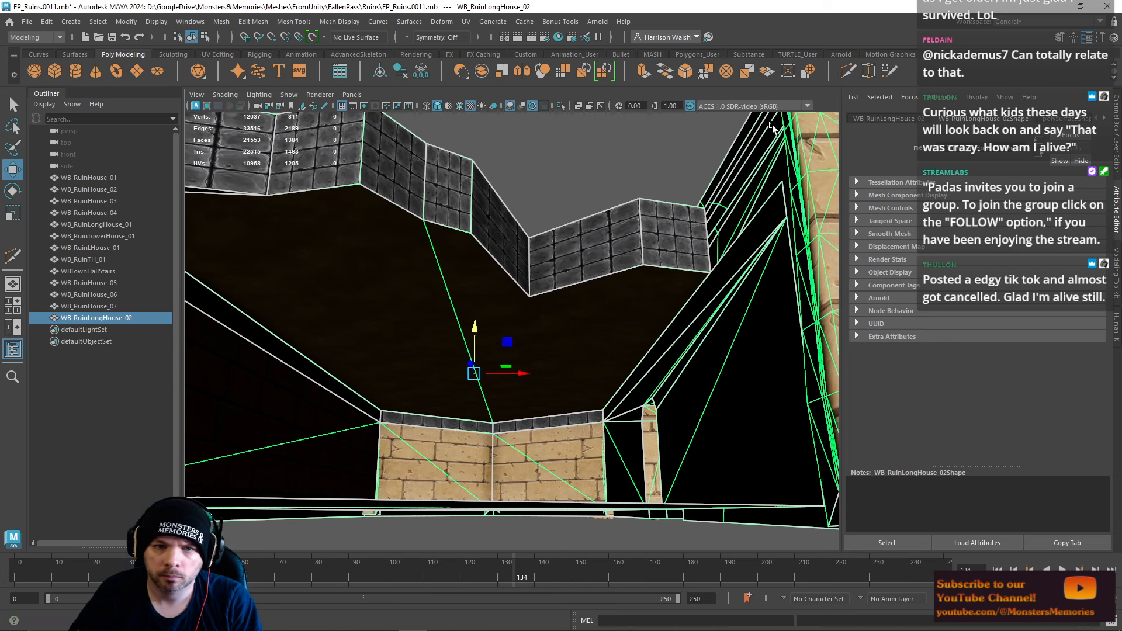
click(848, 71)
click(530, 296)
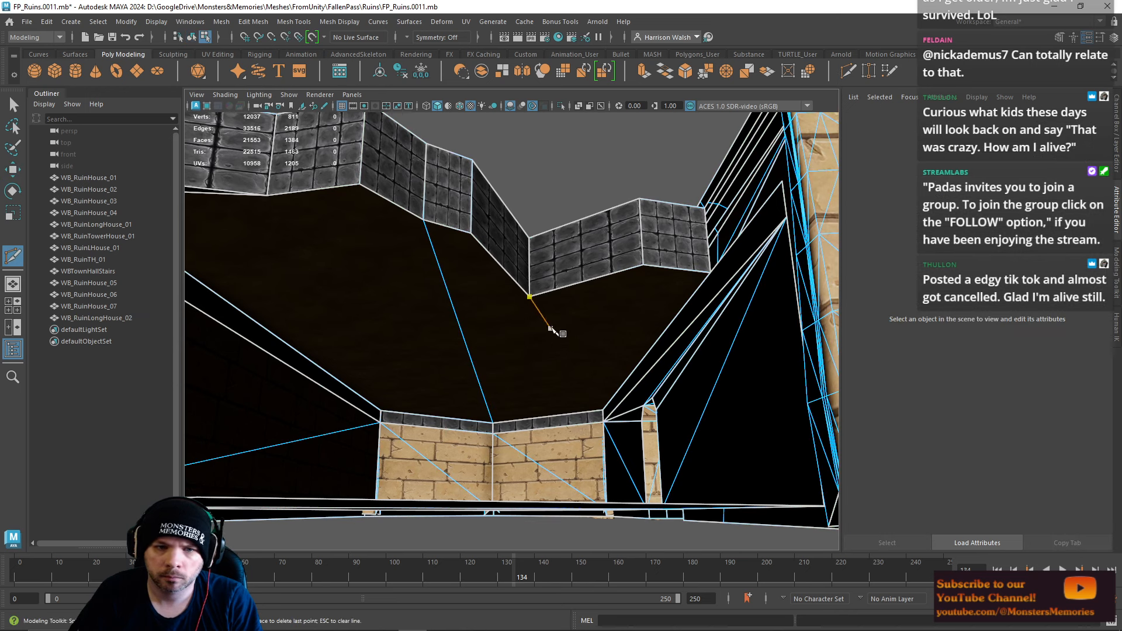
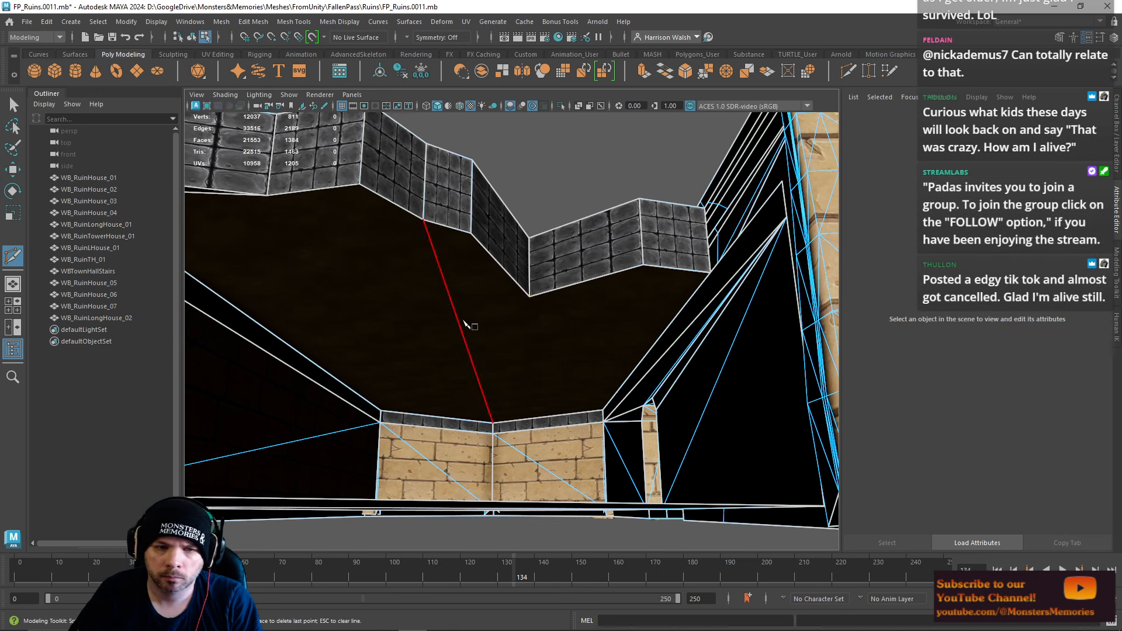
click(493, 422)
click(530, 296)
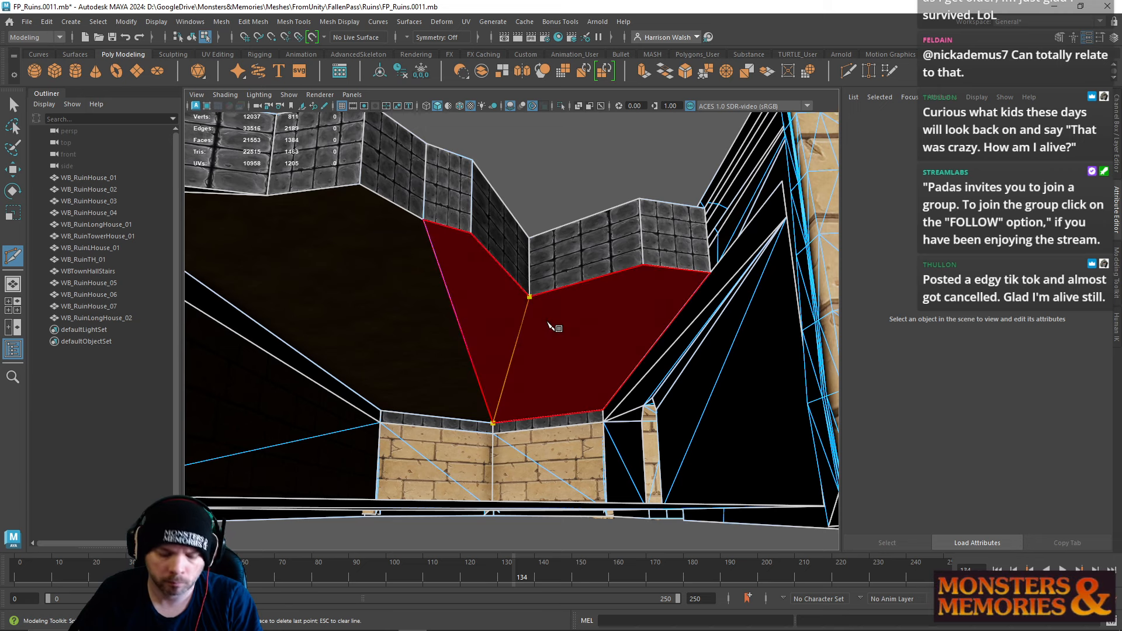
key(q)
Step: Multi-cut the ceiling from both back corners to the nearest break vertices, and connect one break vertex to the centre one
key(g)
click(602, 410)
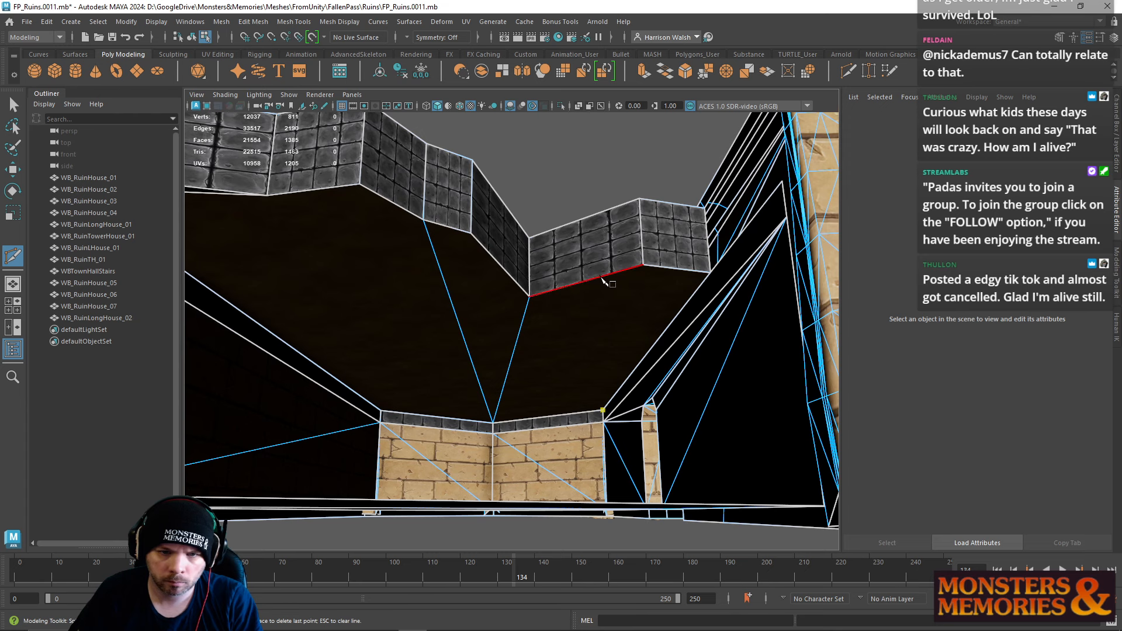
key(q)
alt+drag(657, 268, 749, 339)
key(g)
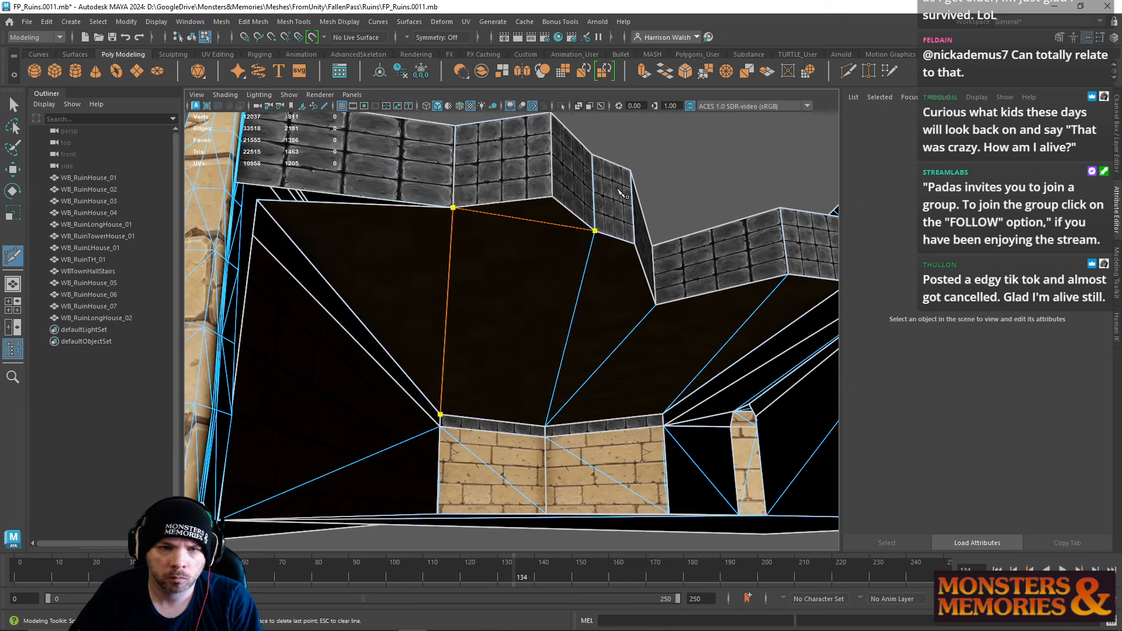
key(q)
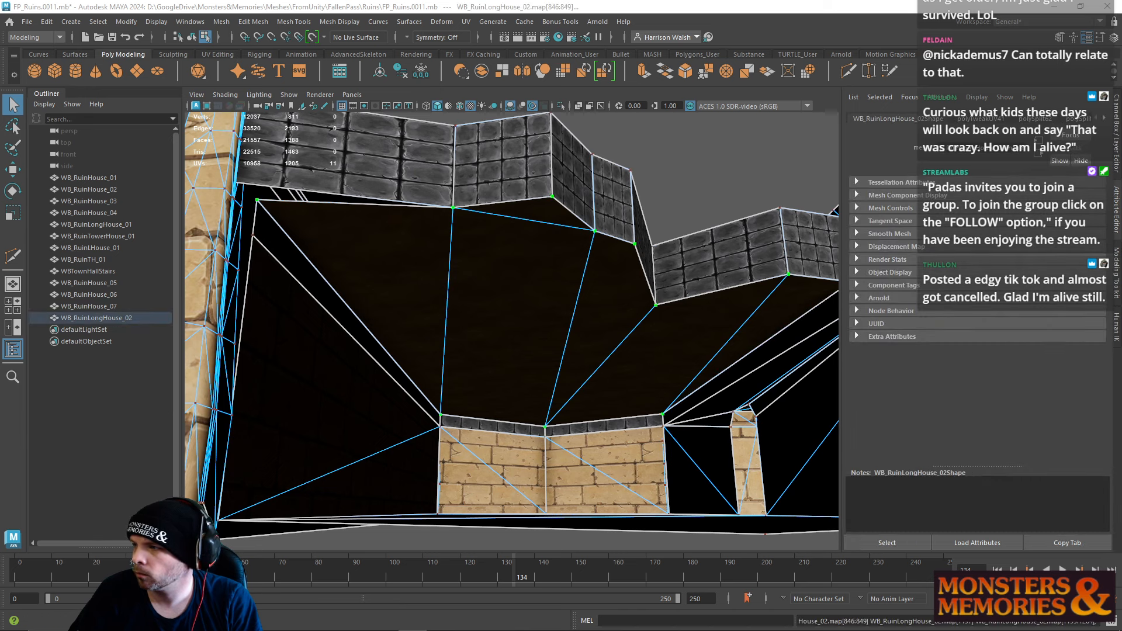
Step: Select the faces along the broken end of the side wall, including the narrow strips running up it
alt+drag(786, 304, 351, 271)
alt+middle_drag(351, 270, 473, 280)
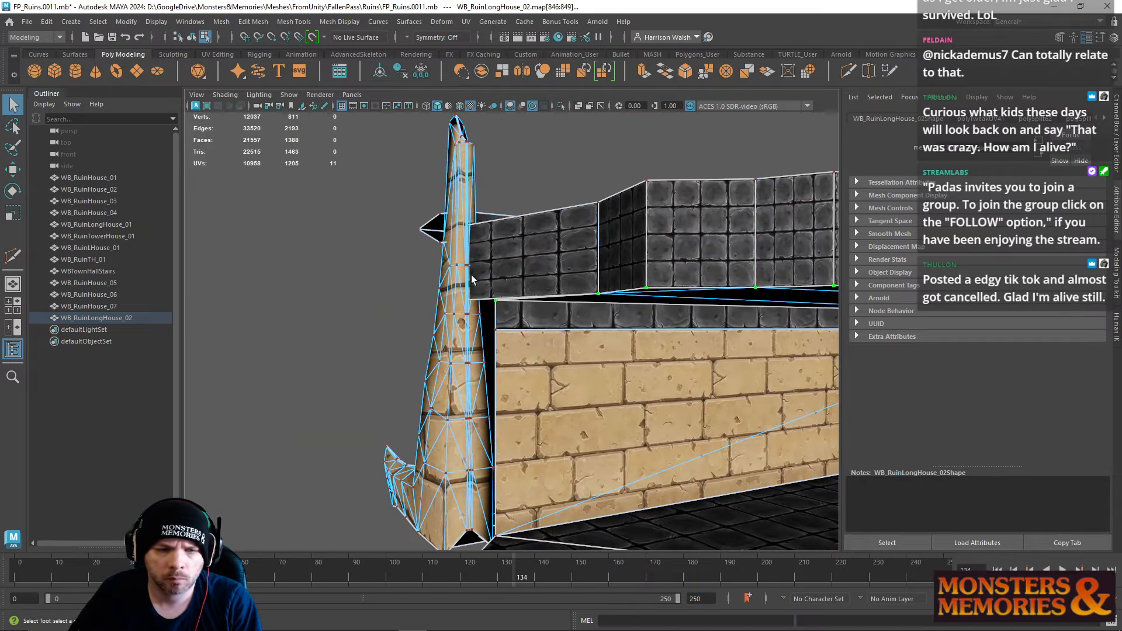
alt+drag(473, 280, 436, 267)
alt+right_drag(609, 353, 736, 419)
alt+middle_drag(736, 419, 760, 248)
alt+drag(760, 248, 657, 378)
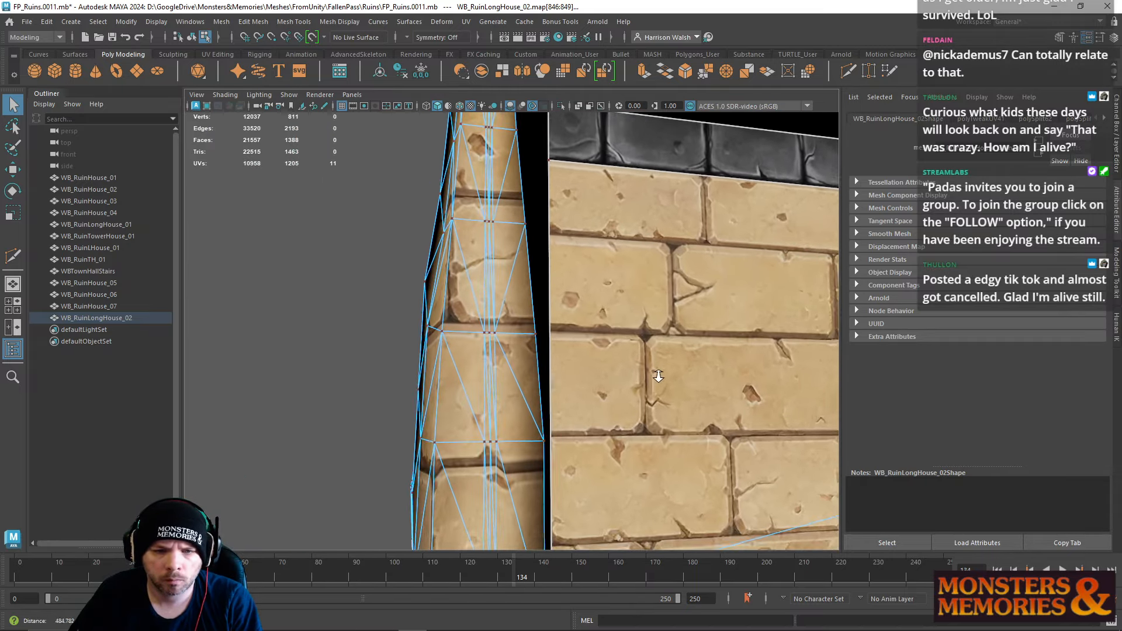
alt+right_drag(656, 378, 497, 281)
mouse_move(496, 280)
alt+mouse_down()
mouse_move(524, 310)
mouse_move(553, 308)
mouse_move(594, 334)
mouse_move(536, 326)
mouse_move(488, 295)
alt+mouse_up()
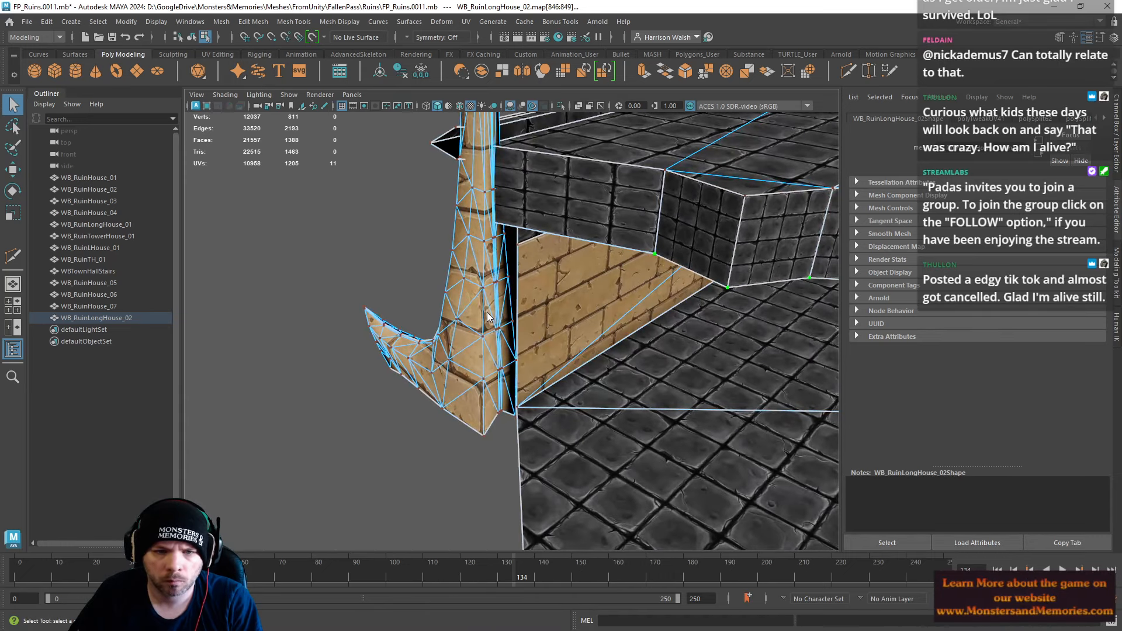
right_drag(488, 295, 490, 259)
scroll(489, 259, up, 3)
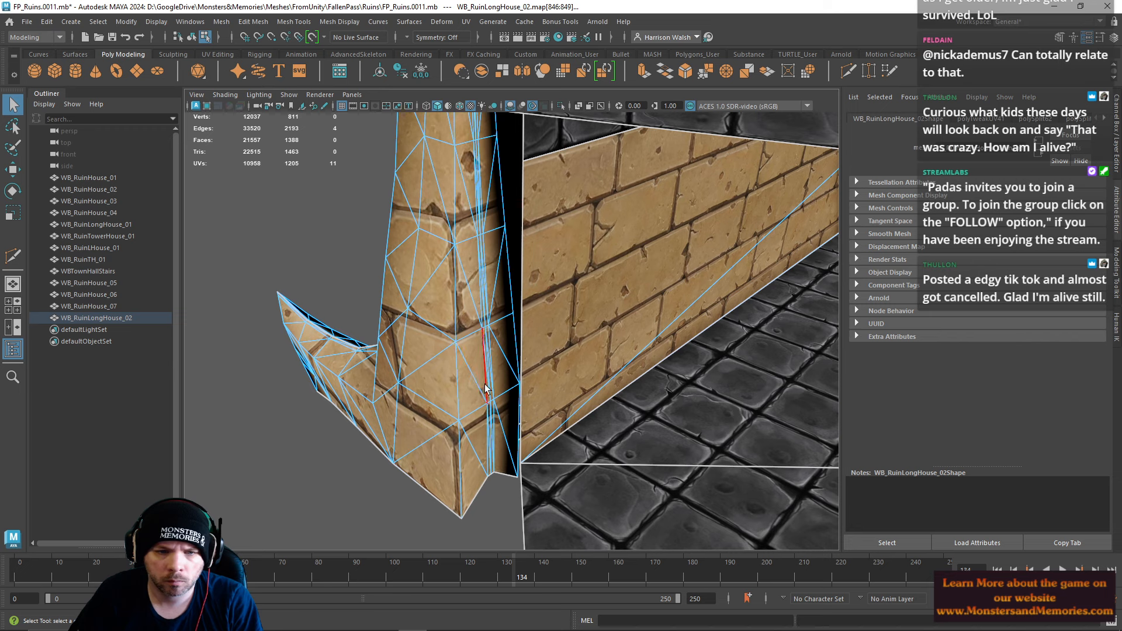
right_drag(481, 269, 488, 311)
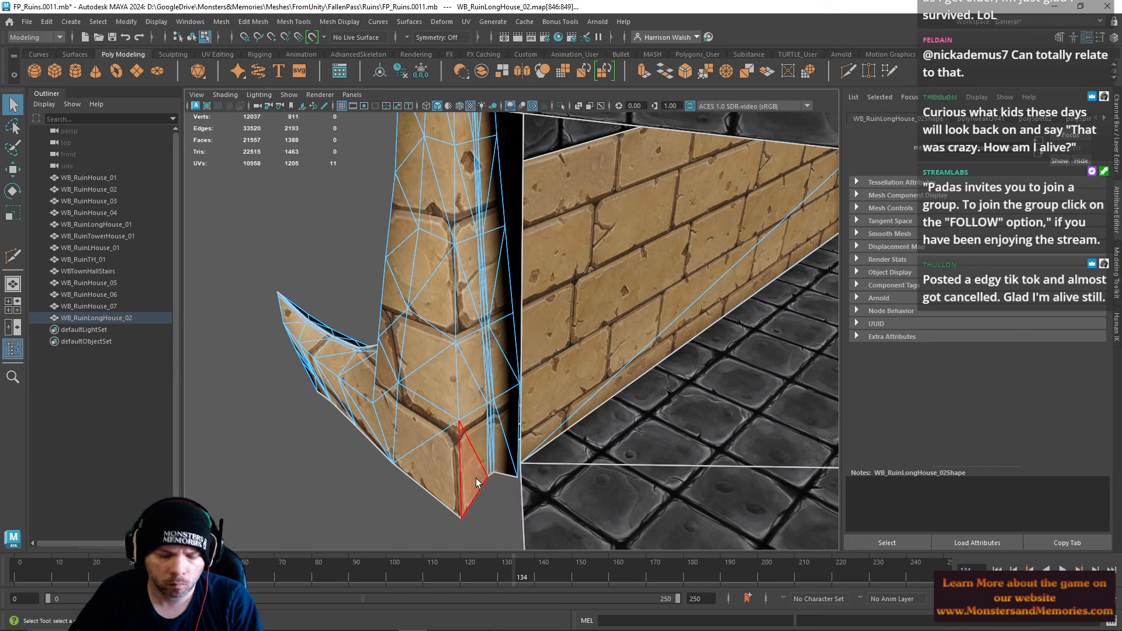
mouse_move(493, 441)
shift+mouse_down()
mouse_move(506, 384)
mouse_move(462, 277)
shift+mouse_up()
shift+drag(486, 228, 486, 229)
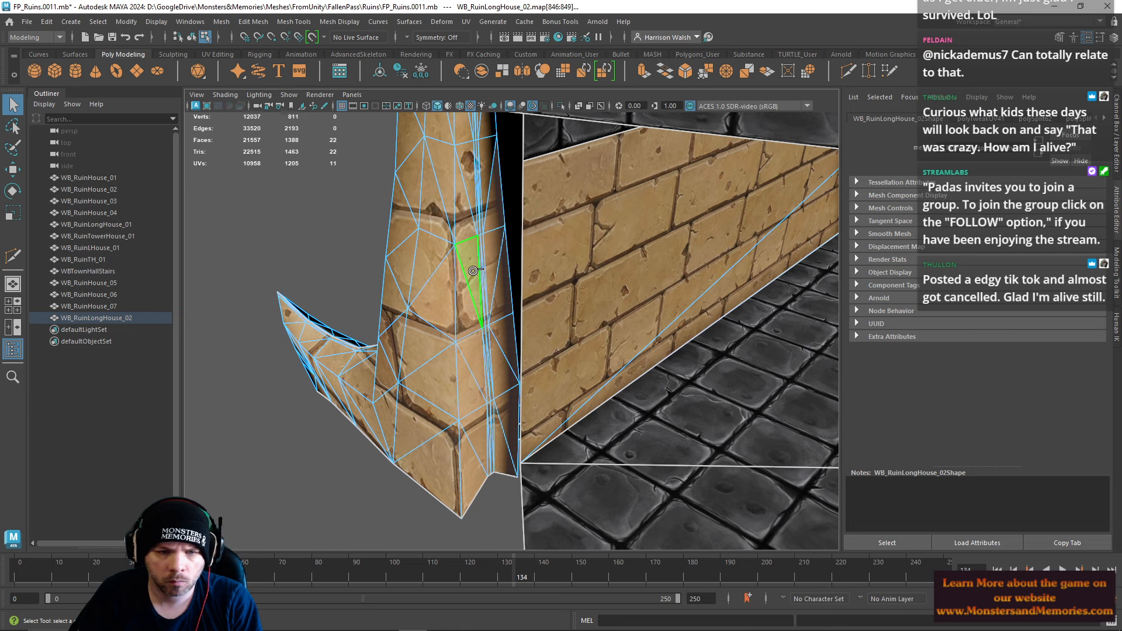
shift+drag(483, 139, 485, 119)
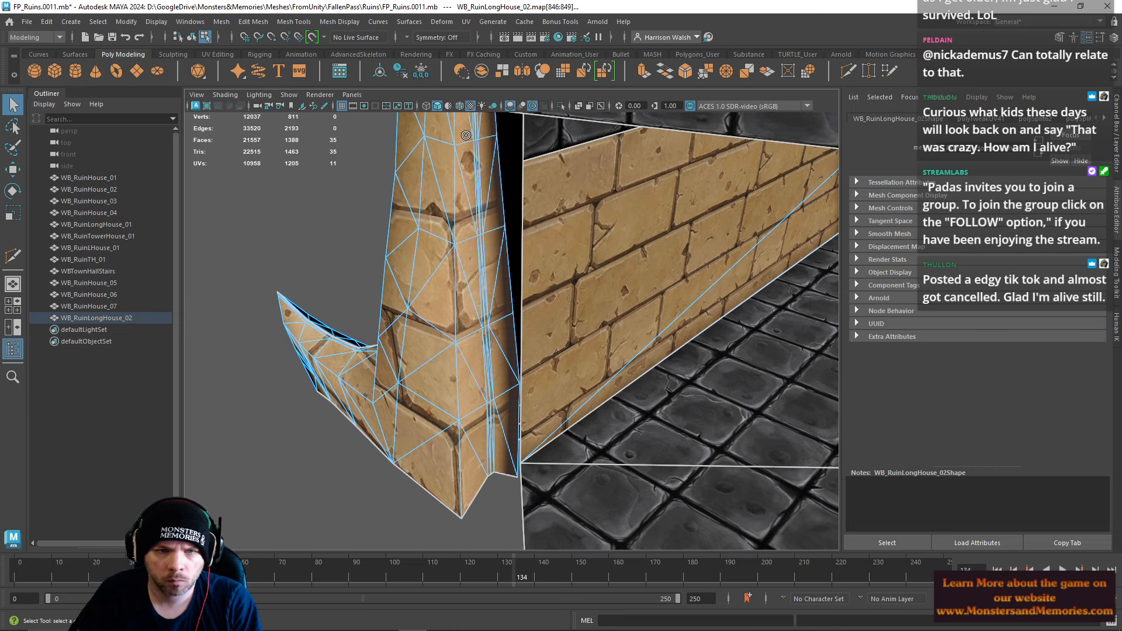
Step: Add all faces of the jagged roof lip, from one side wall to the other, to the face selection
scroll(485, 176, down, 4)
mouse_move(475, 257)
alt+mouse_down()
mouse_move(486, 206)
mouse_move(514, 174)
mouse_move(482, 177)
mouse_move(498, 148)
alt+mouse_up()
mouse_move(500, 169)
alt+mouse_down()
mouse_move(517, 331)
mouse_move(491, 366)
mouse_move(497, 357)
alt+mouse_up()
shift+click(752, 363)
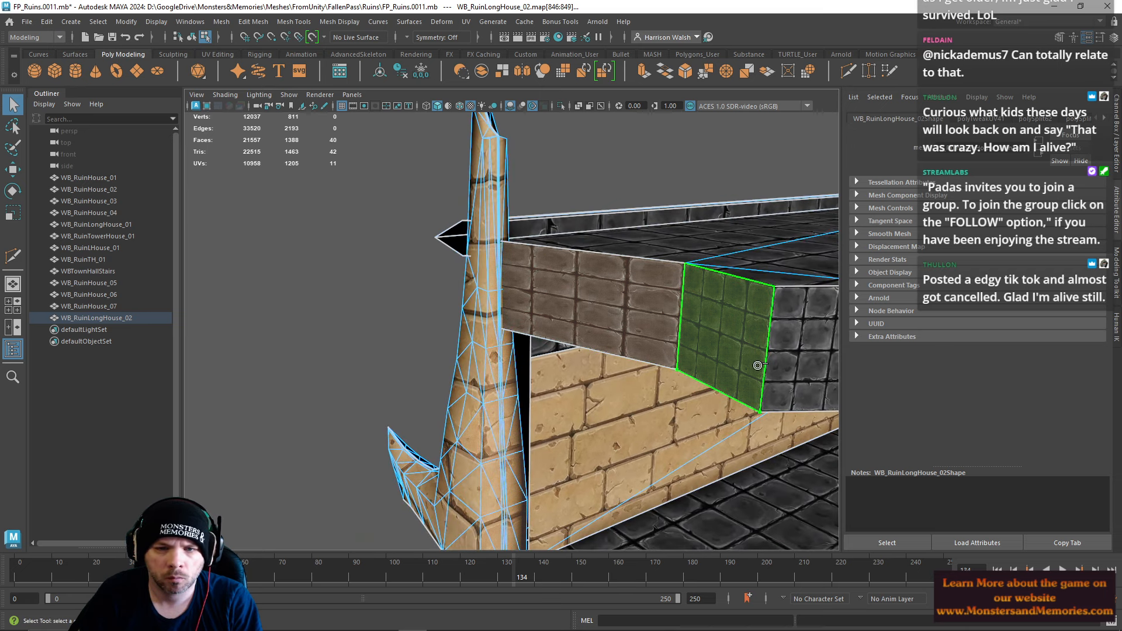
shift+click(758, 366)
shift+click(777, 371)
shift+click(723, 358)
alt+drag(723, 357, 765, 379)
alt+middle_drag(766, 378, 462, 345)
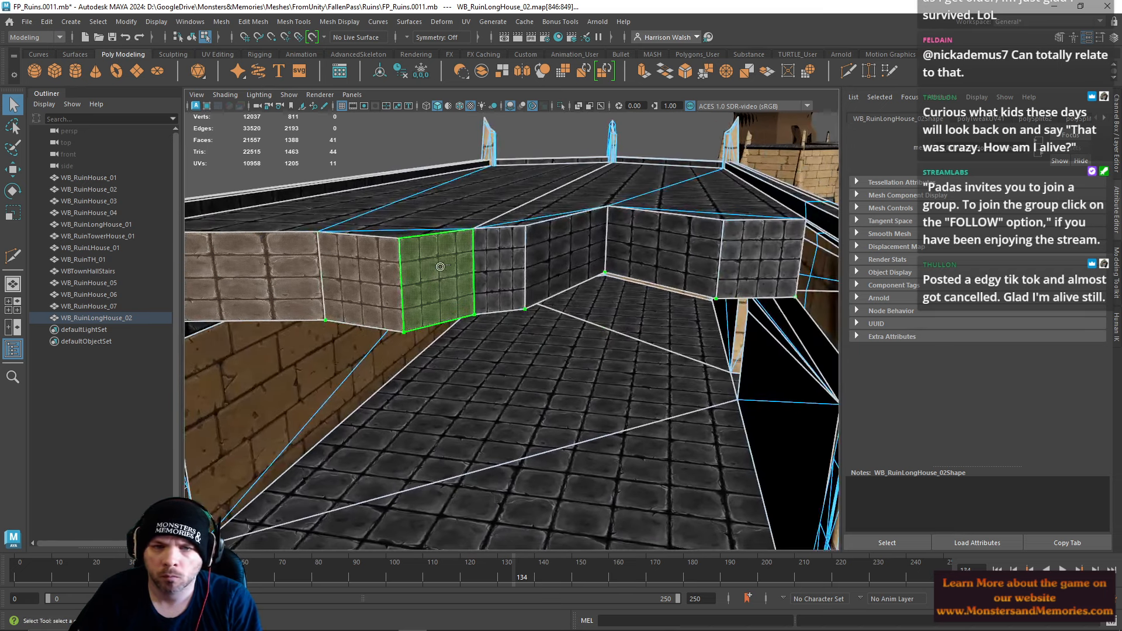
shift+click(498, 256)
shift+click(547, 247)
shift+click(670, 246)
shift+click(740, 267)
Step: Try assigning the existing LoamVertex material to the selected wall-end and lip faces, and undo the assignment
right_click(734, 250)
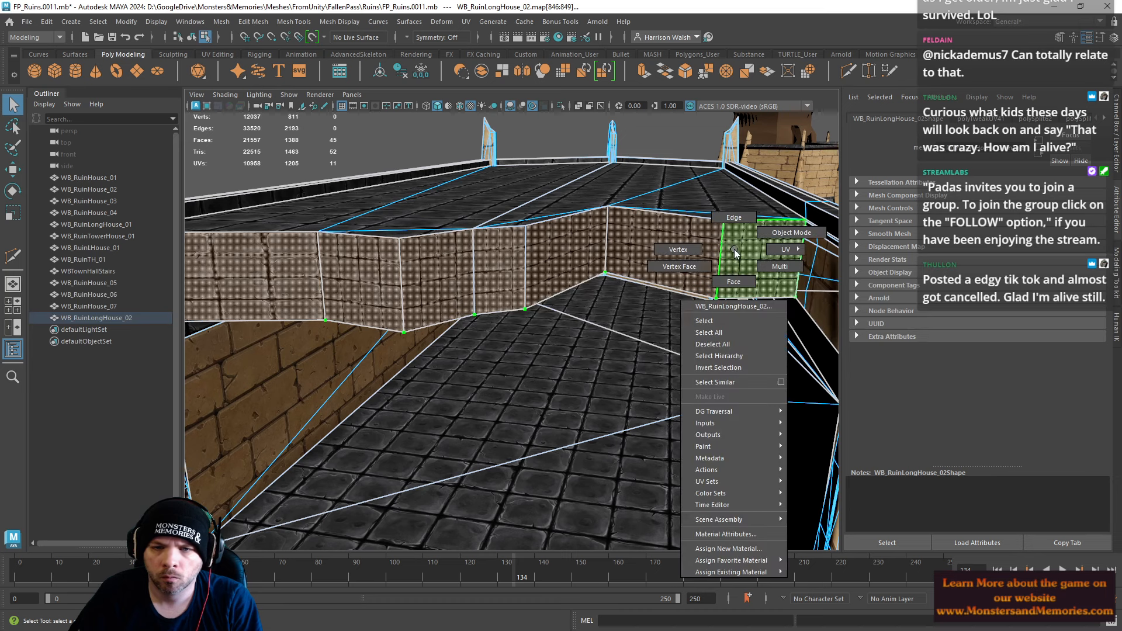
mouse_move(757, 572)
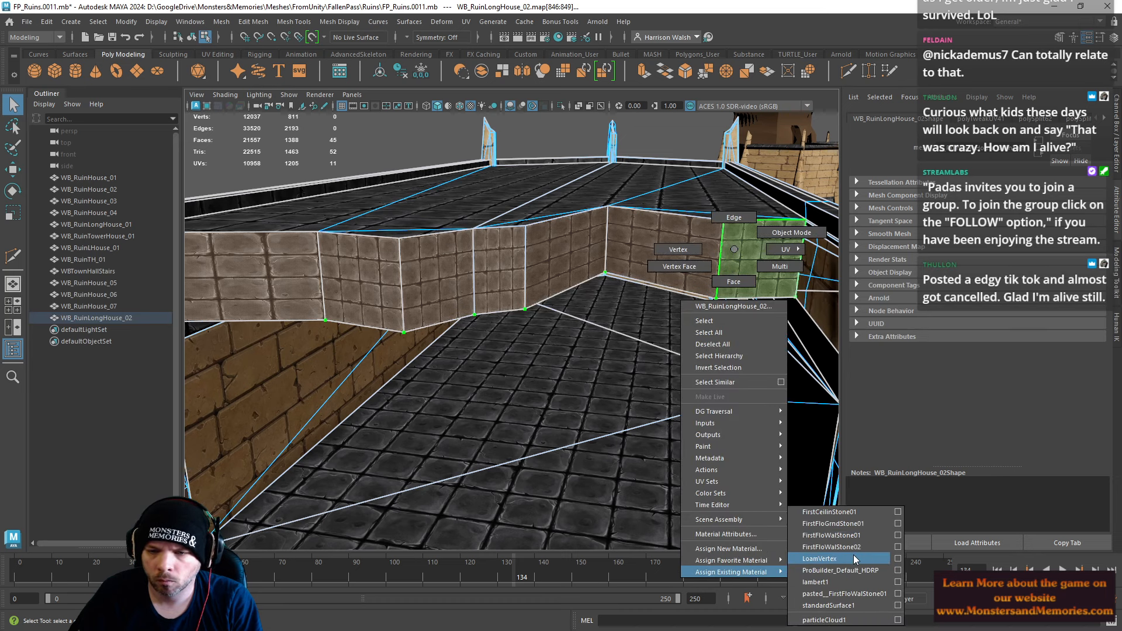
click(853, 556)
alt+middle_drag(523, 388, 757, 346)
alt+drag(429, 317, 402, 313)
alt+middle_drag(402, 313, 480, 232)
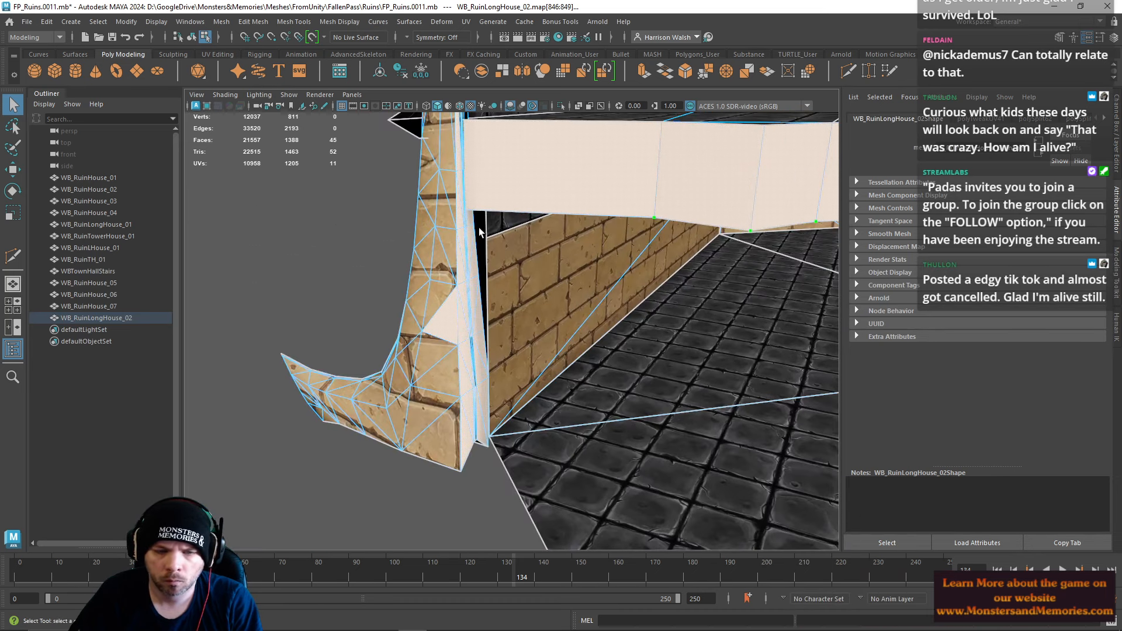
click(430, 329)
key(ctrl+z)
key(ctrl+z)
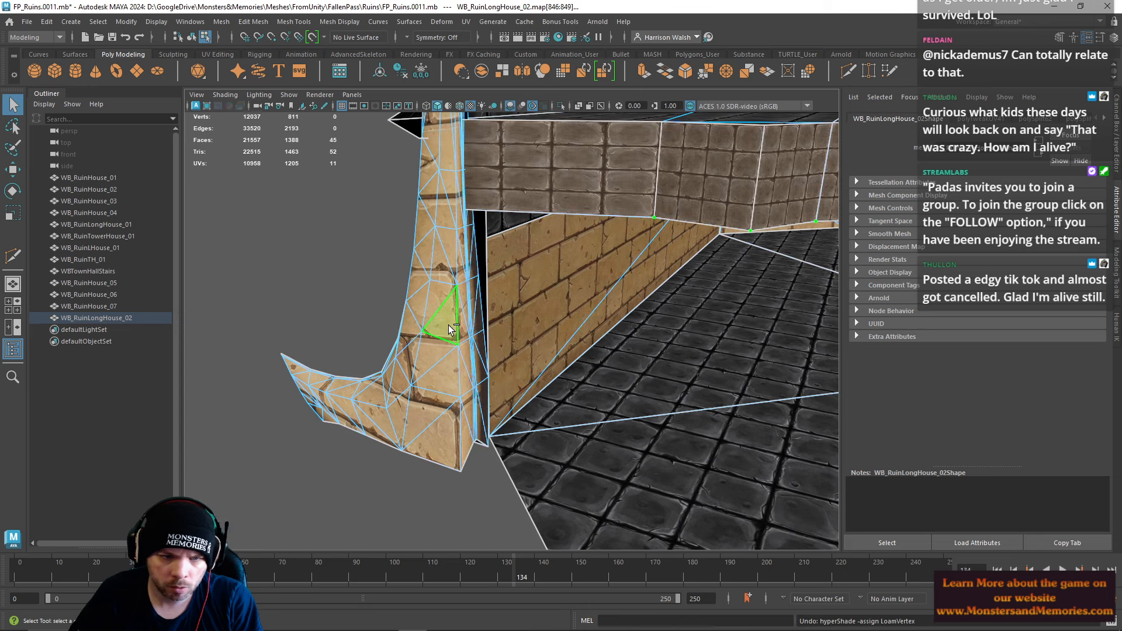
Step: Remove the stray triangular outer-wall face from the selection and assign the existing LoamVertex material to the remaining faces
ctrl+click(448, 323)
right_click(465, 269)
mouse_move(506, 592)
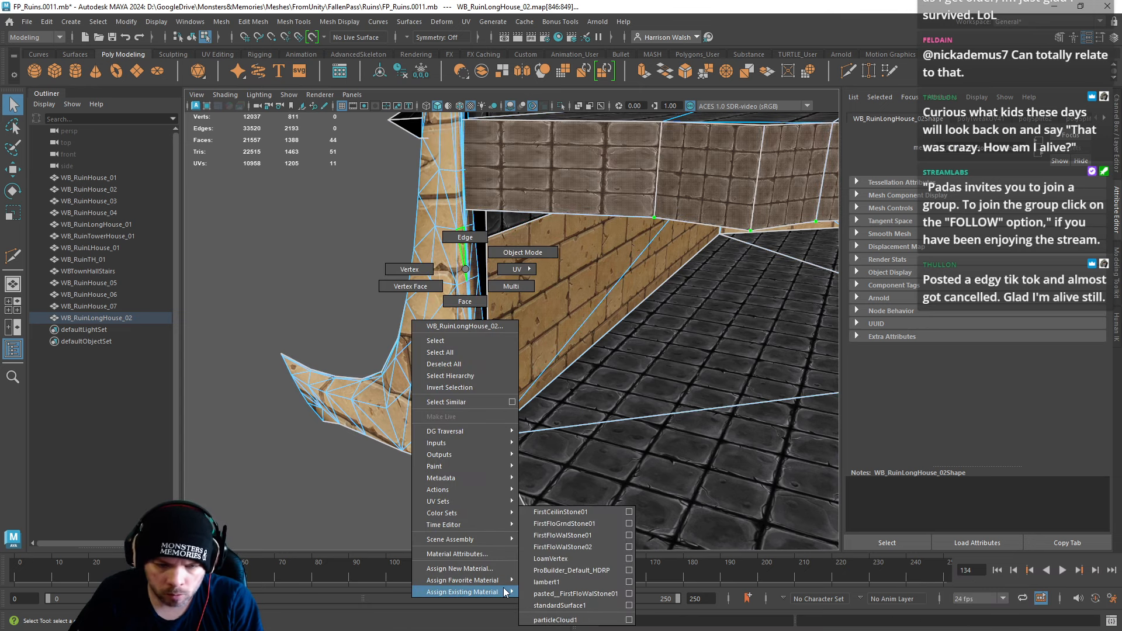
click(550, 558)
Step: Assign the LoamVertex material to the missed narrow faces in the middle of the wall's broken end
alt+drag(544, 479, 503, 389)
alt+right_drag(526, 400, 605, 387)
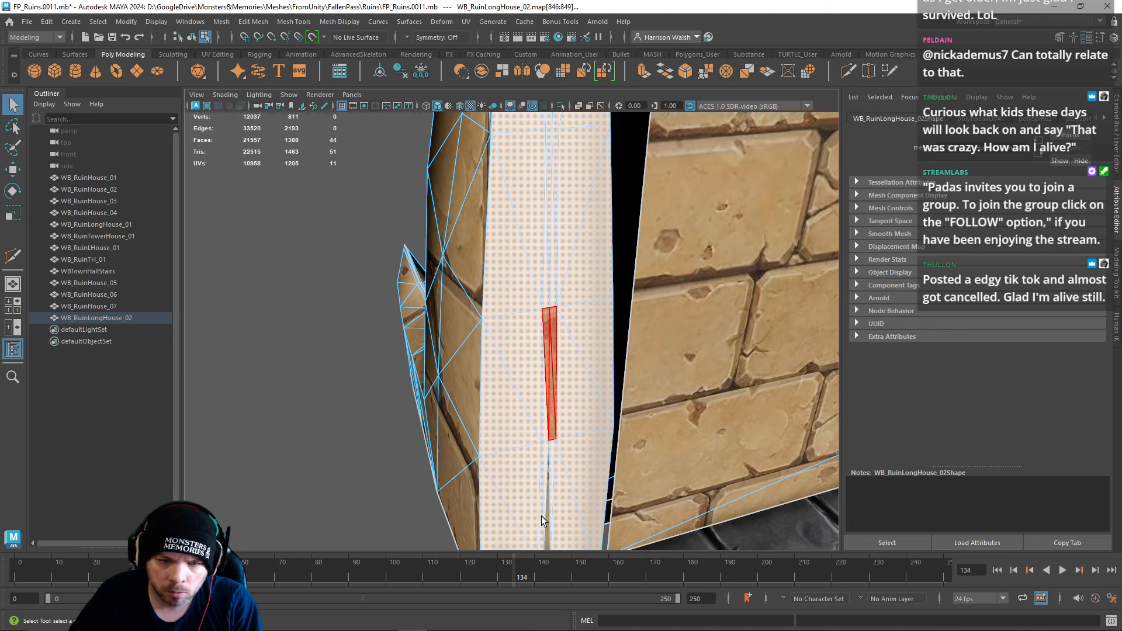
shift+drag(550, 519, 552, 512)
right_click(557, 298)
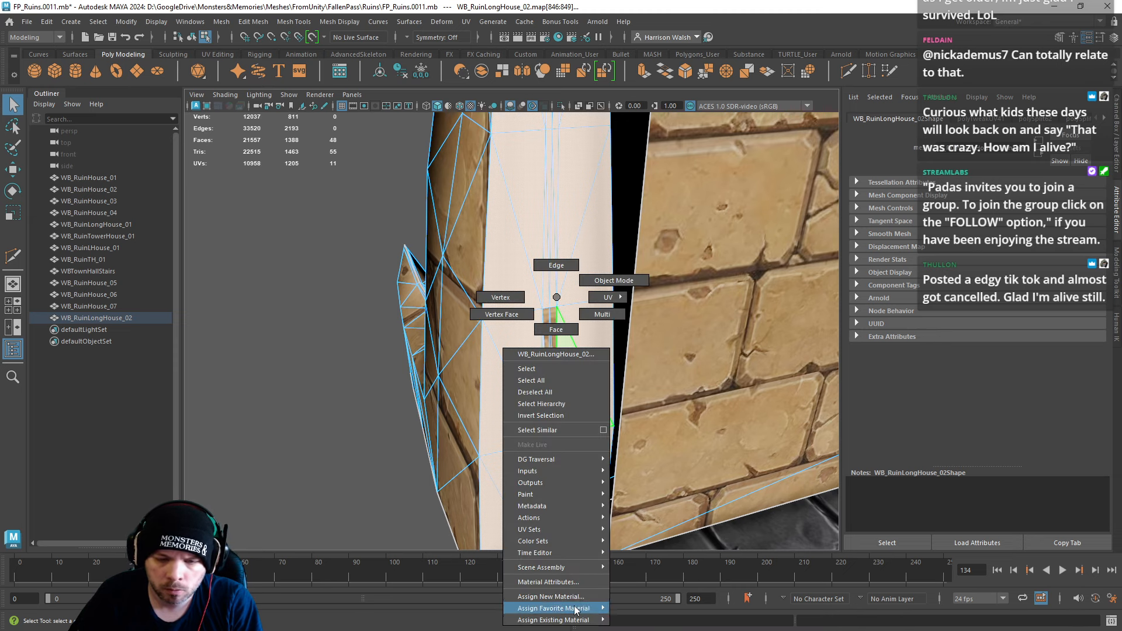
mouse_move(576, 620)
click(665, 556)
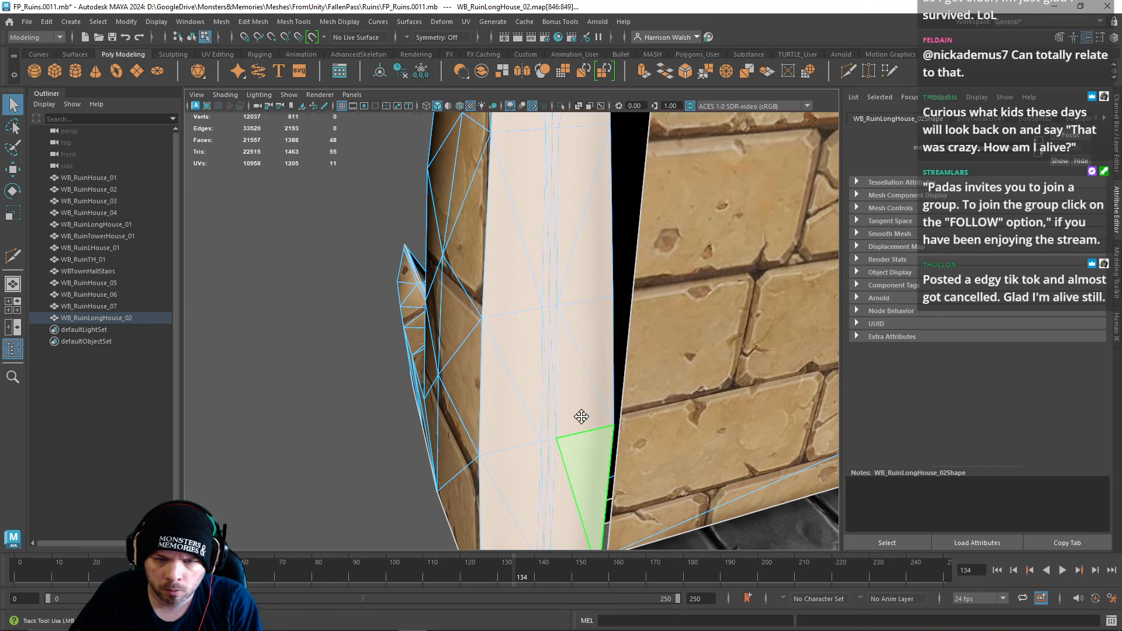
Step: Move the bottom inner vertex of the broken wall end and the one above it against the inner brick wall
alt+middle_drag(581, 415, 582, 316)
alt+drag(593, 381, 531, 297)
right_click(531, 298)
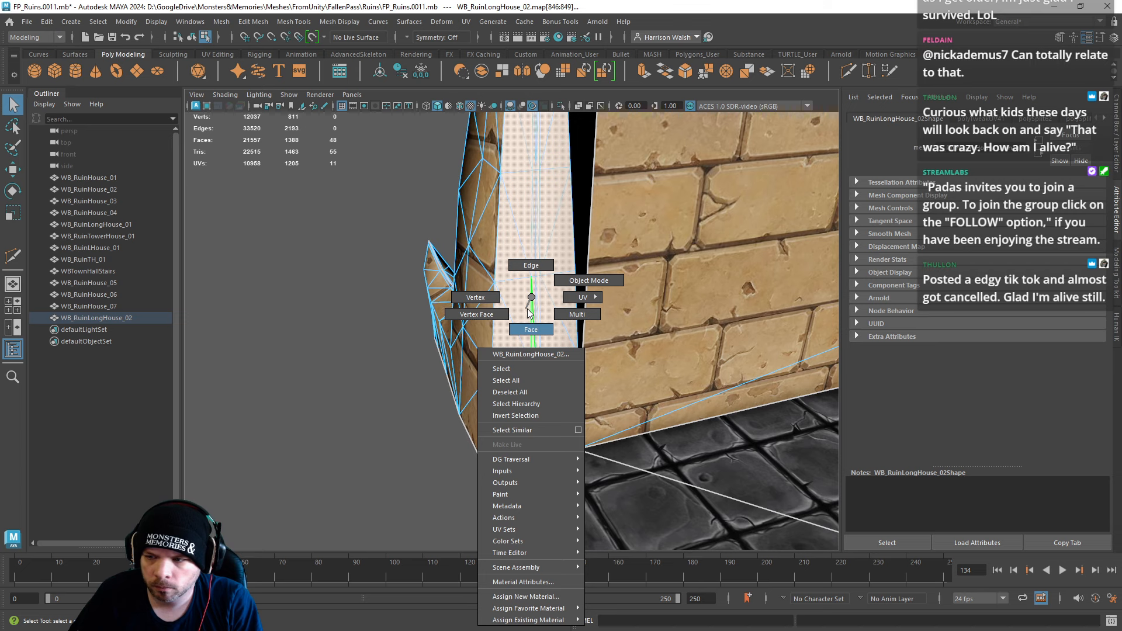
right_drag(525, 285, 480, 300)
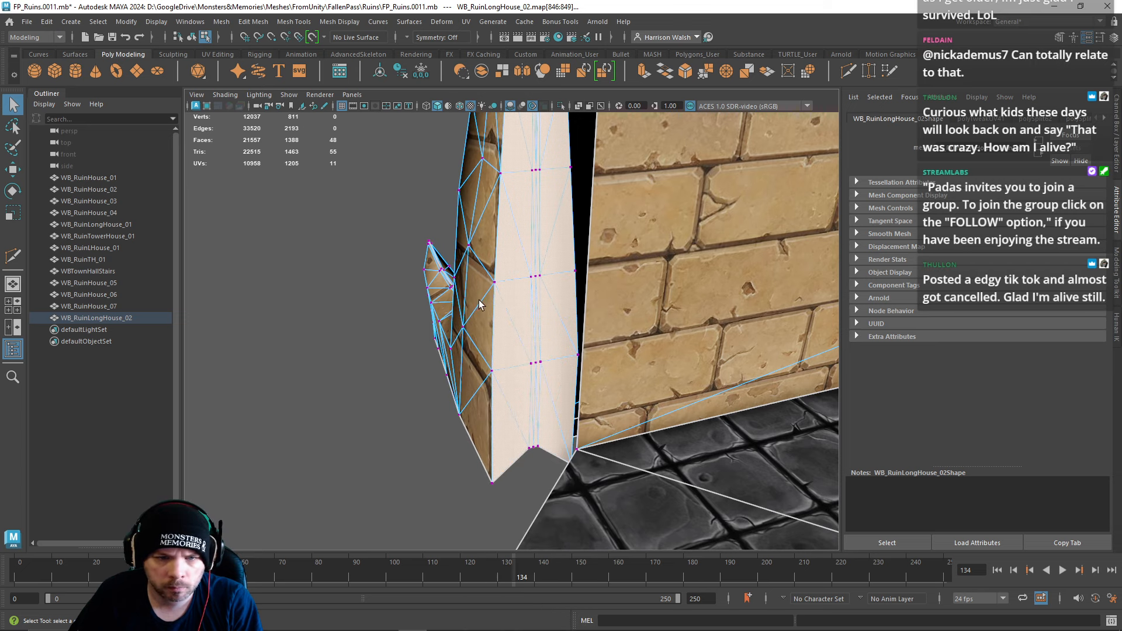
alt+drag(480, 301, 539, 419)
key(w)
drag(504, 370, 540, 466)
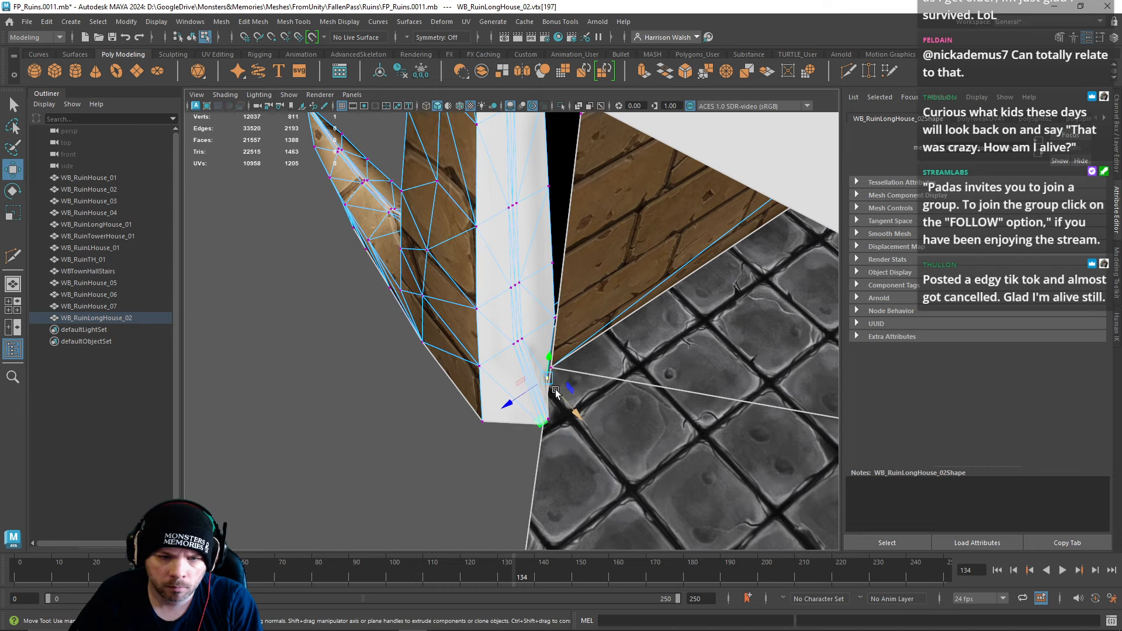
click(554, 321)
drag(555, 320, 567, 228)
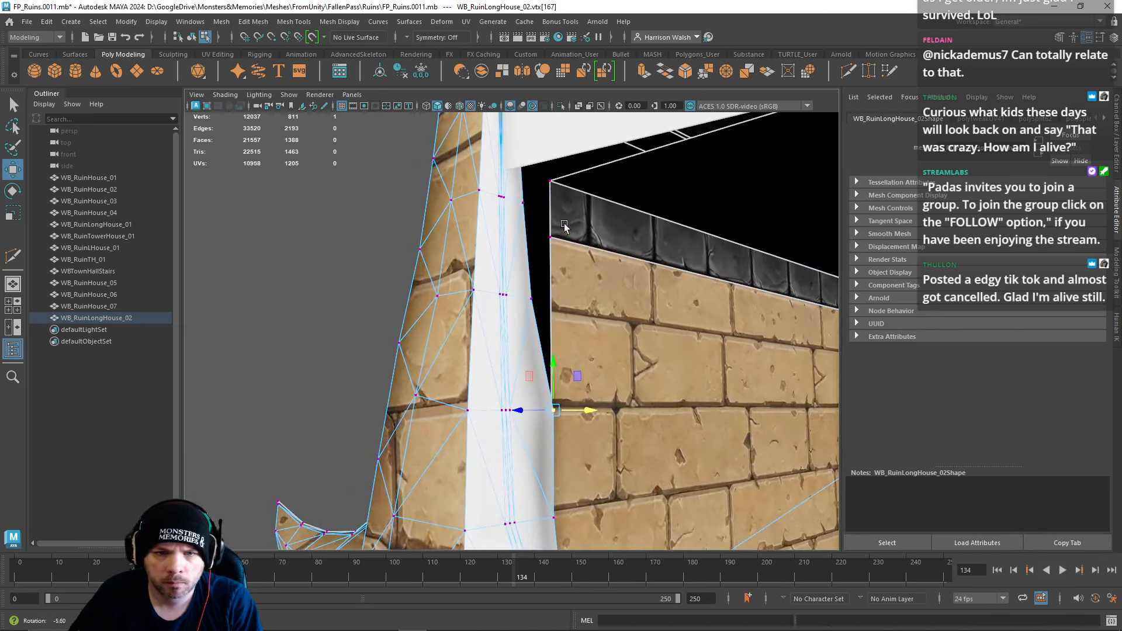
Step: Shift the upper inner vertices of the broken wall end, up to the roof lip, toward the inner wall
click(531, 298)
drag(548, 299, 576, 302)
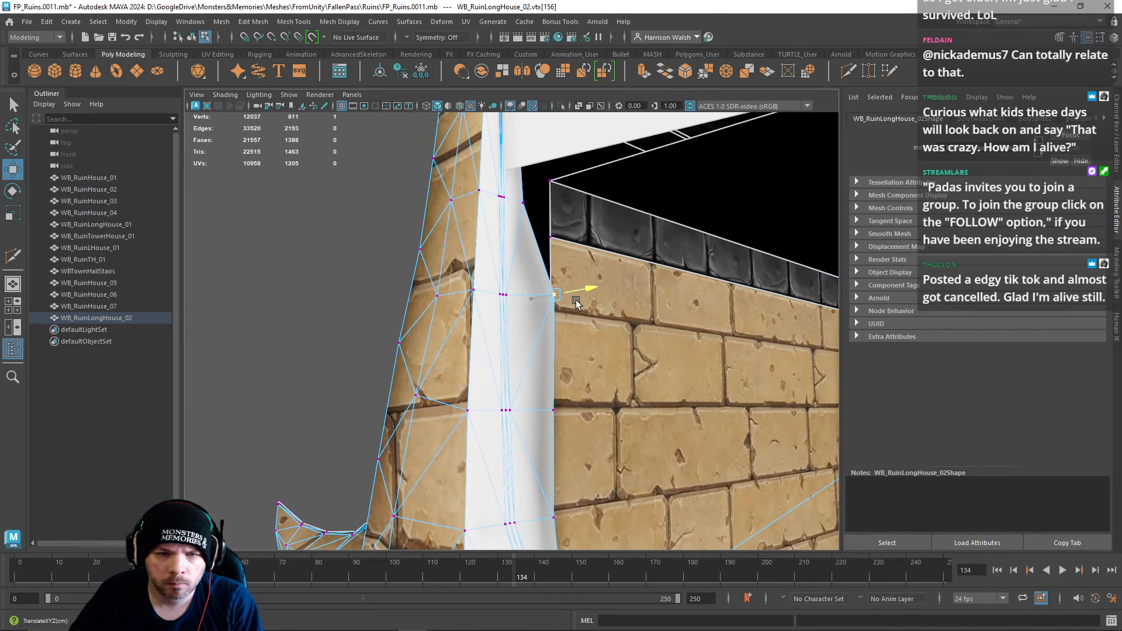
click(528, 203)
drag(554, 198, 595, 185)
alt+drag(595, 186, 546, 175)
click(618, 144)
alt+middle_drag(590, 213, 594, 326)
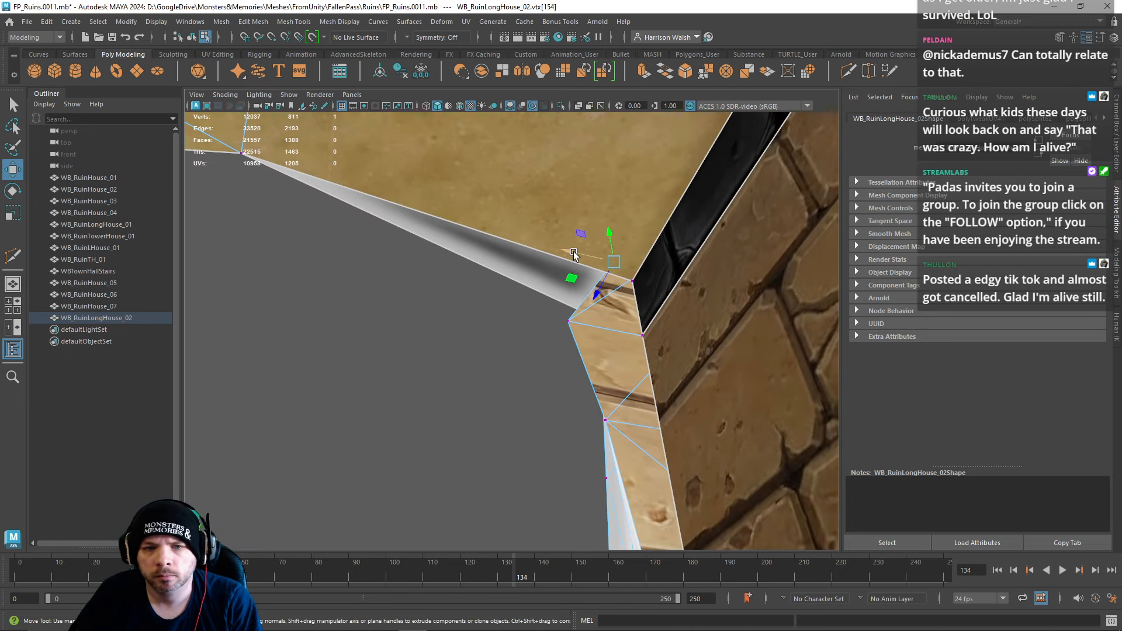
drag(573, 252, 506, 234)
Step: Move the three short cross edges at the upper inner side of the broken wall end toward the inner wall
alt+drag(580, 319, 550, 335)
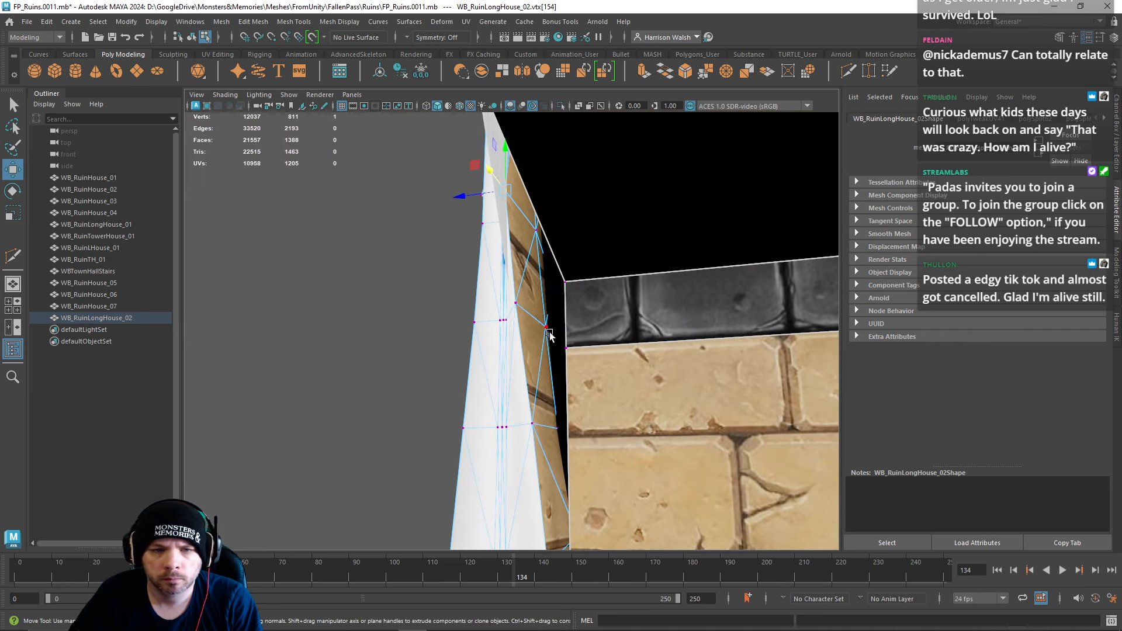
right_drag(538, 301, 536, 266)
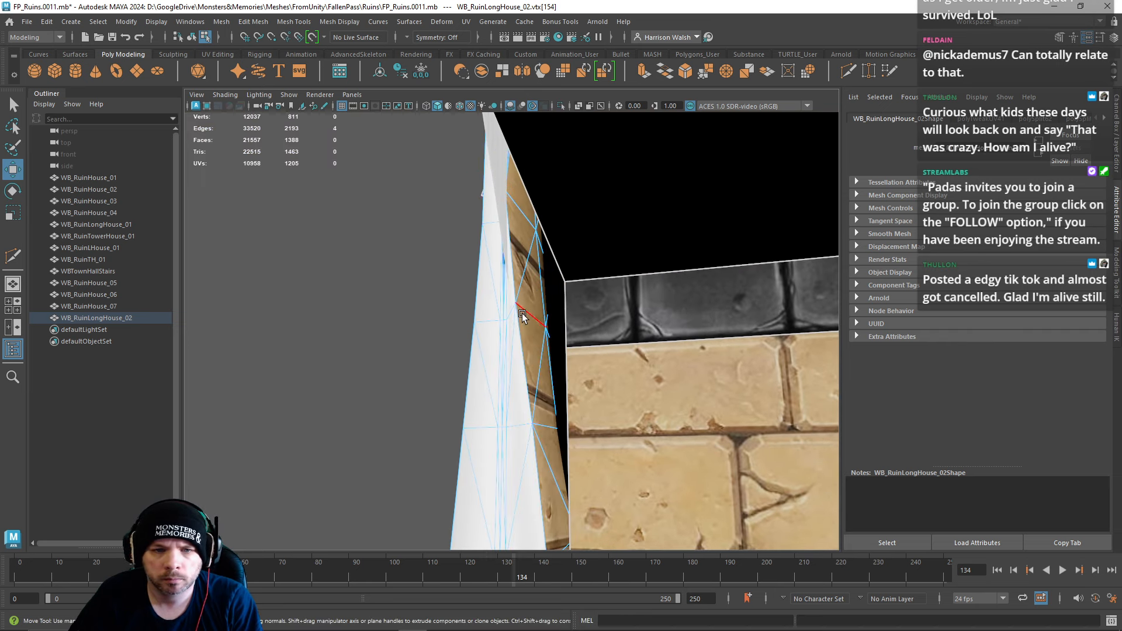
drag(505, 320, 532, 321)
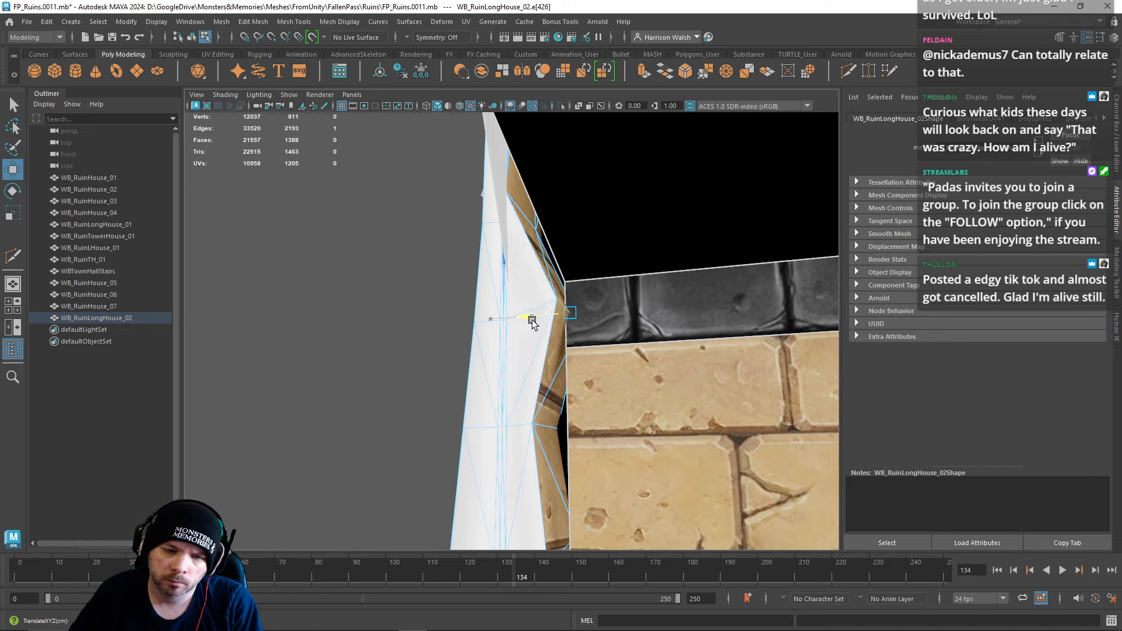
click(551, 424)
mouse_move(539, 428)
mouse_down()
mouse_move(518, 431)
mouse_move(544, 435)
mouse_up()
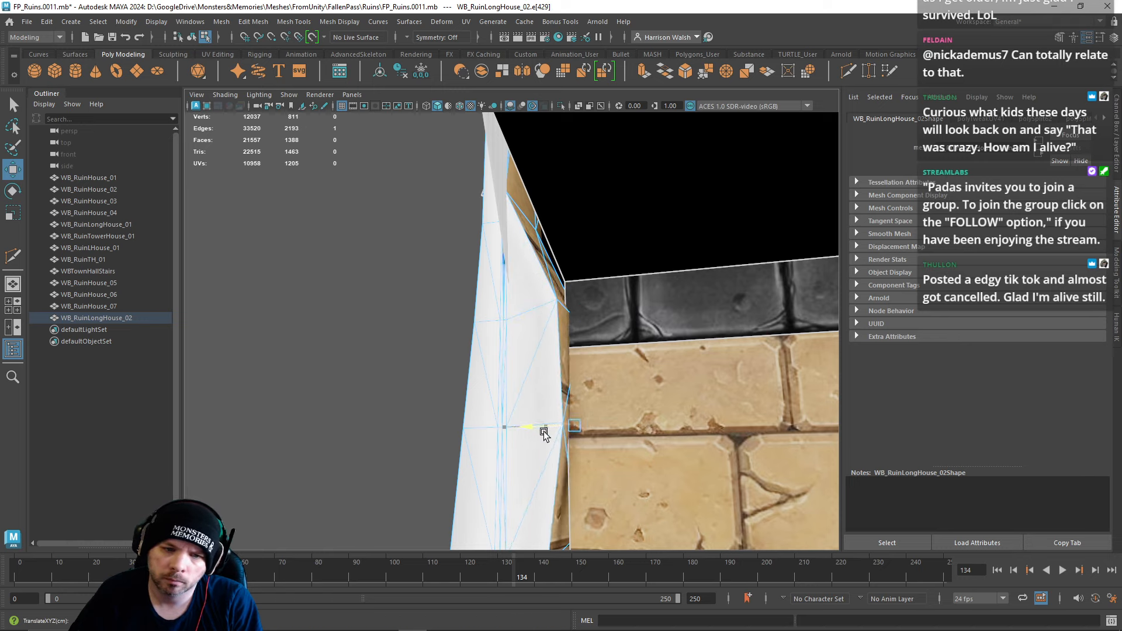
click(530, 219)
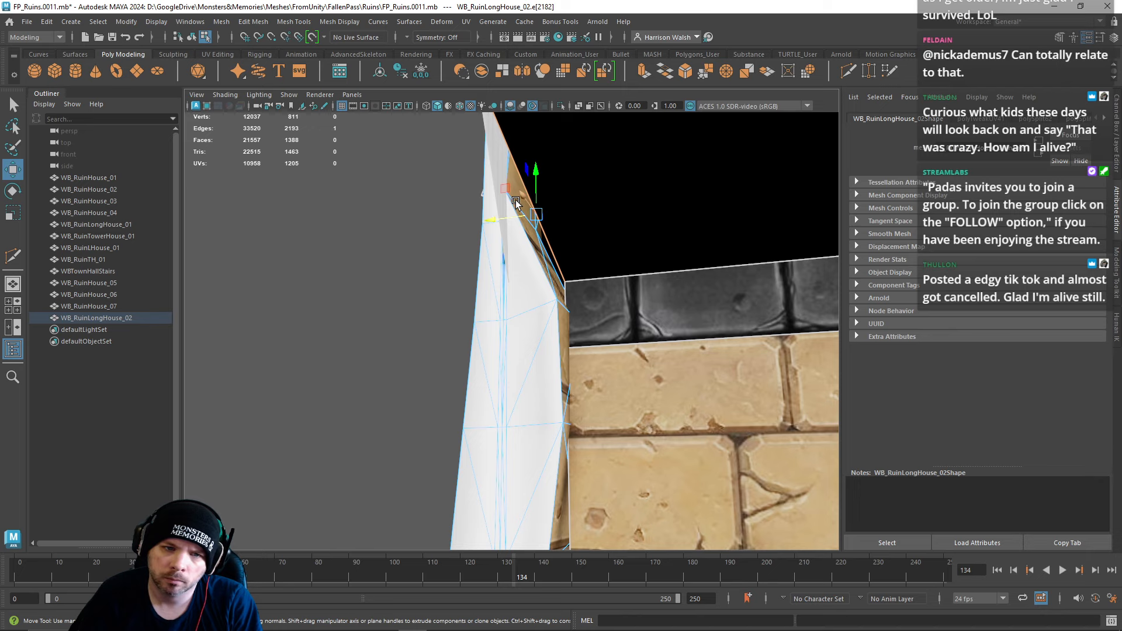
click(501, 213)
drag(478, 217, 505, 225)
Step: Assign the existing brick wall material to the narrow white faces of the wall end above the roof lip
alt+drag(523, 285, 602, 273)
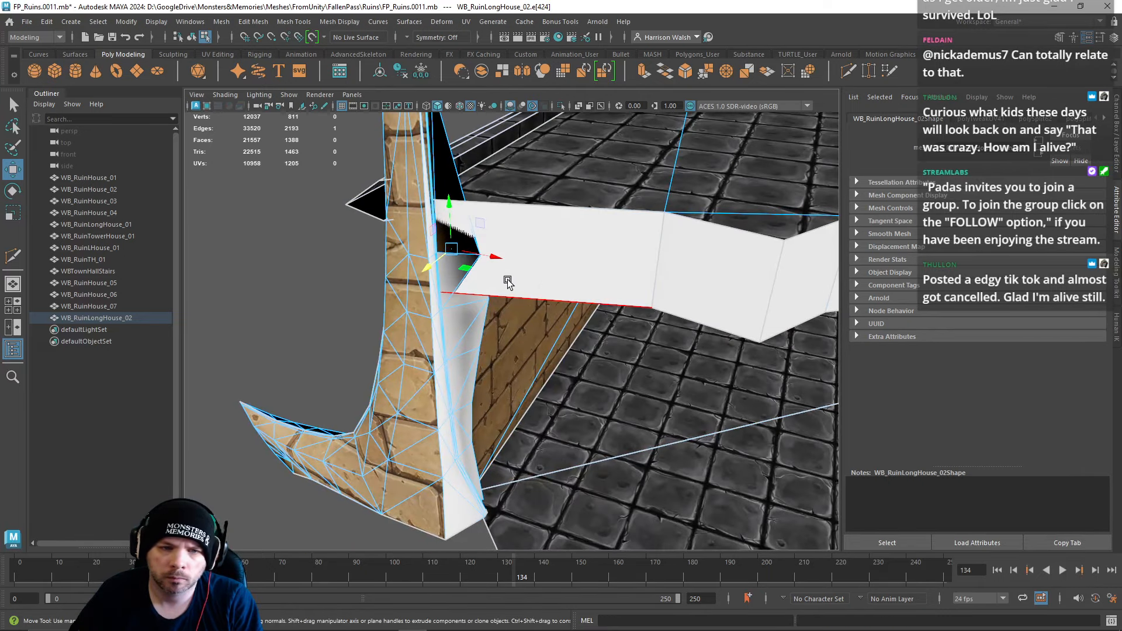
alt+middle_drag(584, 278, 644, 290)
alt+drag(644, 291, 565, 304)
scroll(549, 281, up, 4)
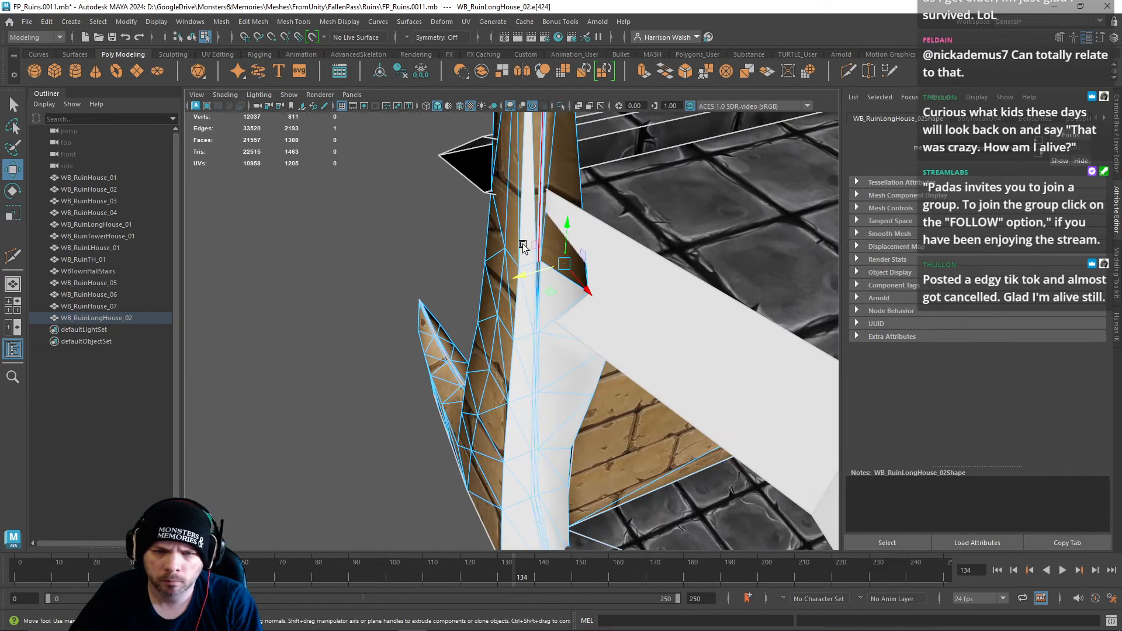
right_drag(522, 244, 529, 276)
scroll(544, 246, up, 3)
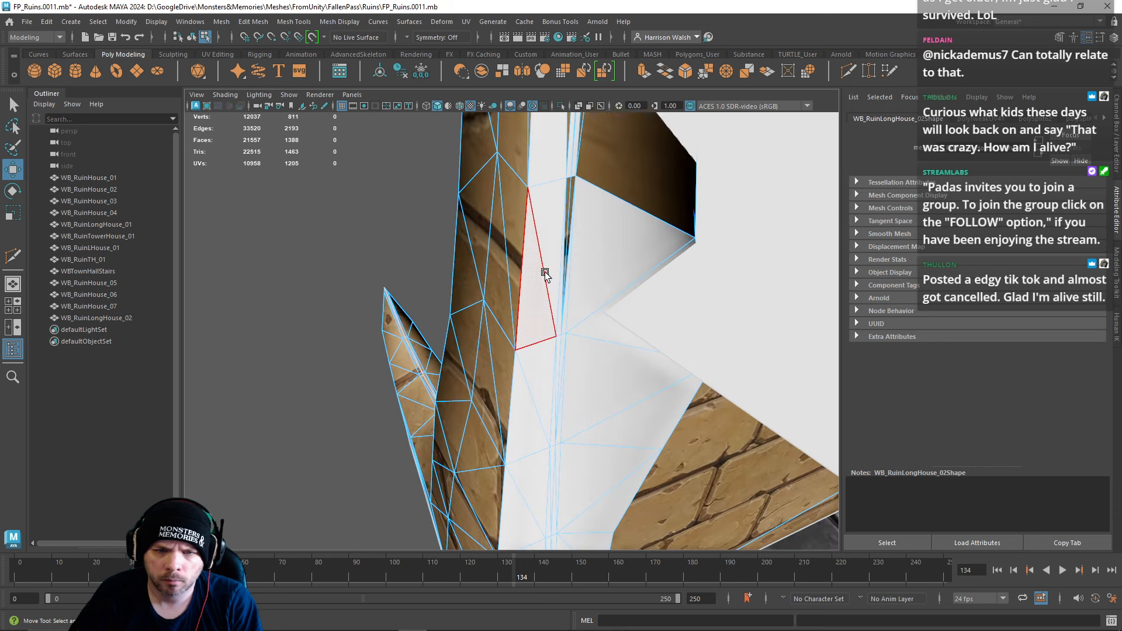
click(567, 218)
alt+drag(577, 219, 478, 337)
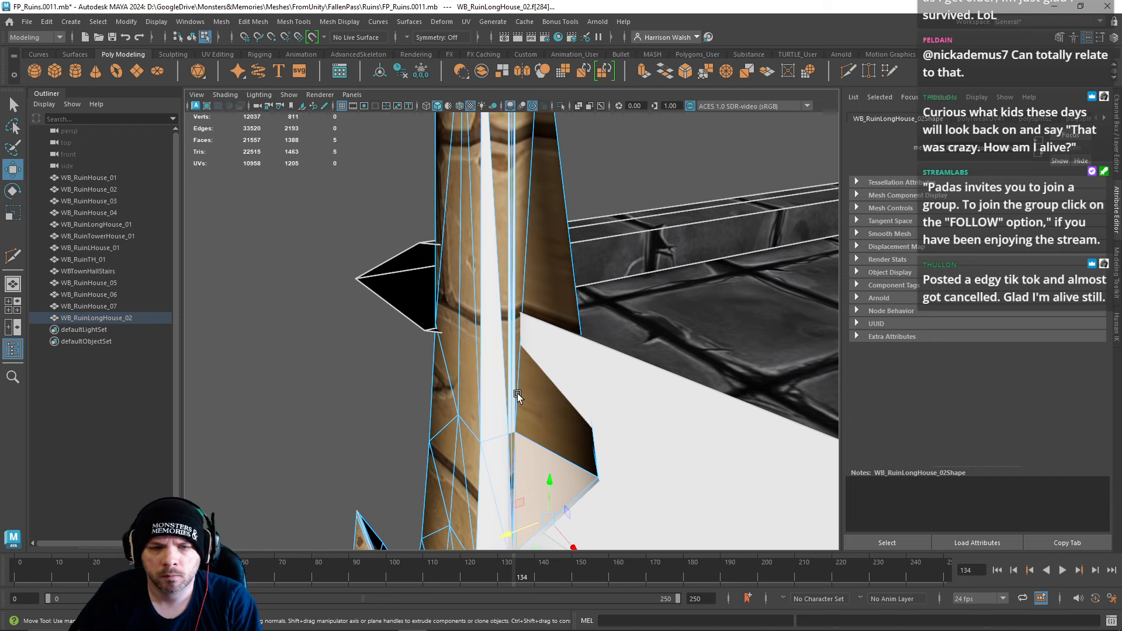
alt+drag(522, 430, 522, 365)
right_drag(526, 297, 626, 623)
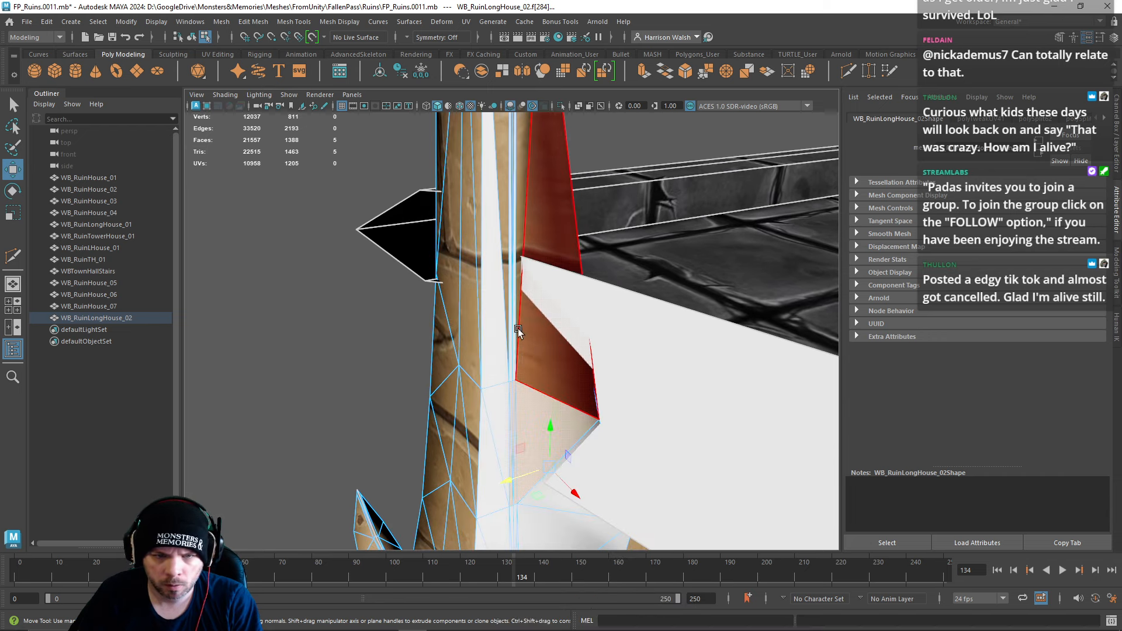
click(500, 300)
shift+click(510, 304)
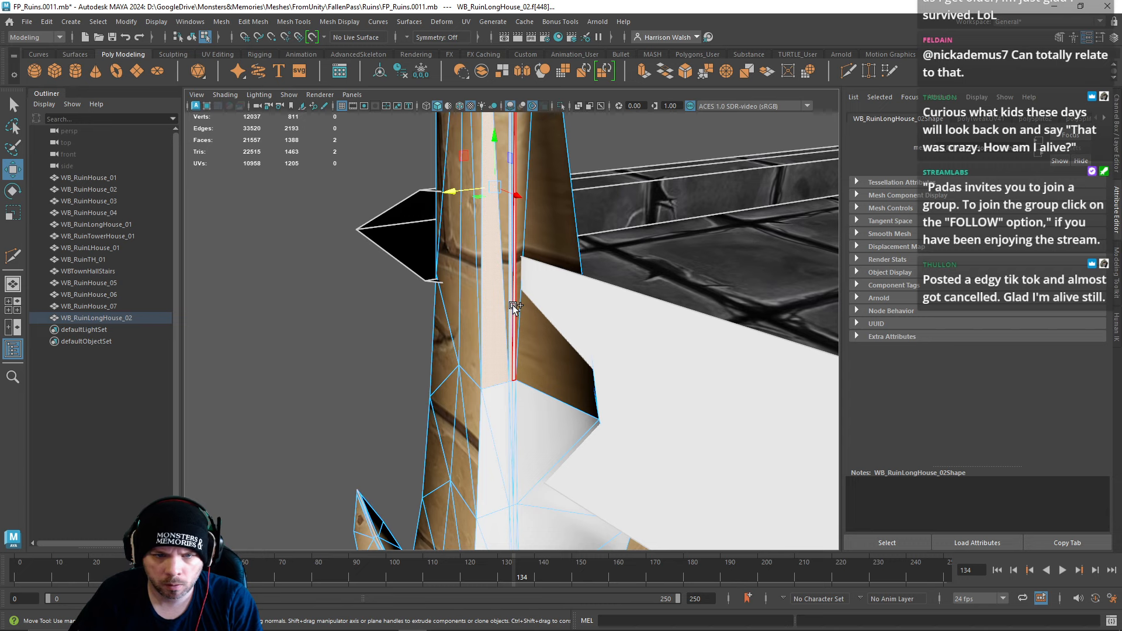
shift+click(513, 305)
right_drag(513, 305, 609, 536)
click(305, 343)
Step: Move the wall end's two topmost inner vertices beneath the roof lip onto the inner ceiling corner
alt+drag(312, 346, 468, 398)
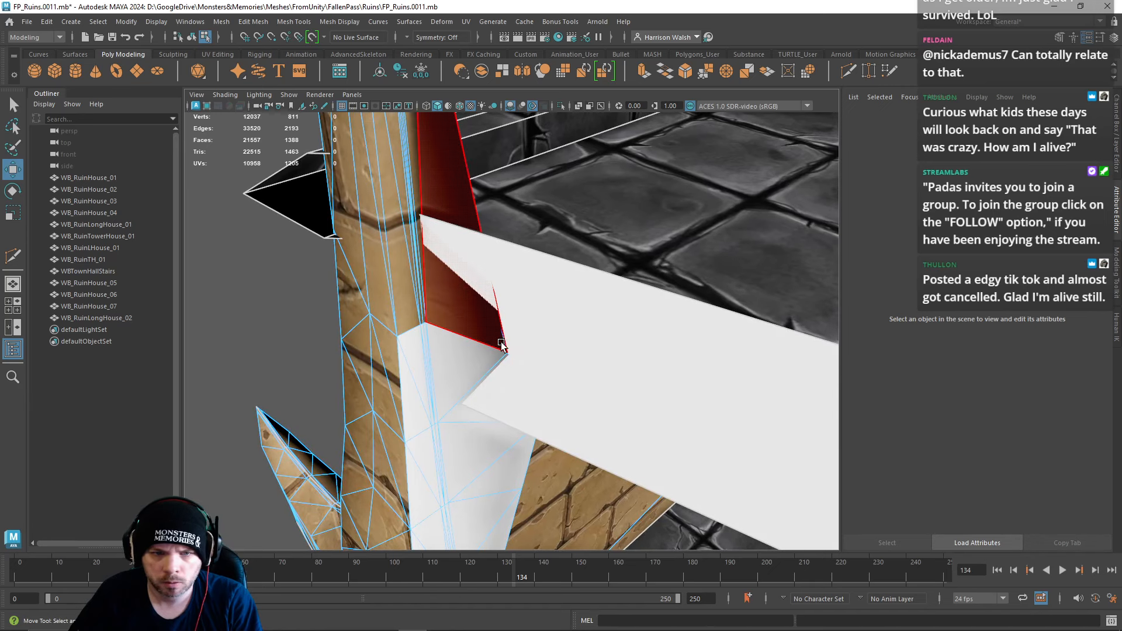
right_drag(502, 297, 451, 299)
click(505, 353)
drag(527, 367, 468, 325)
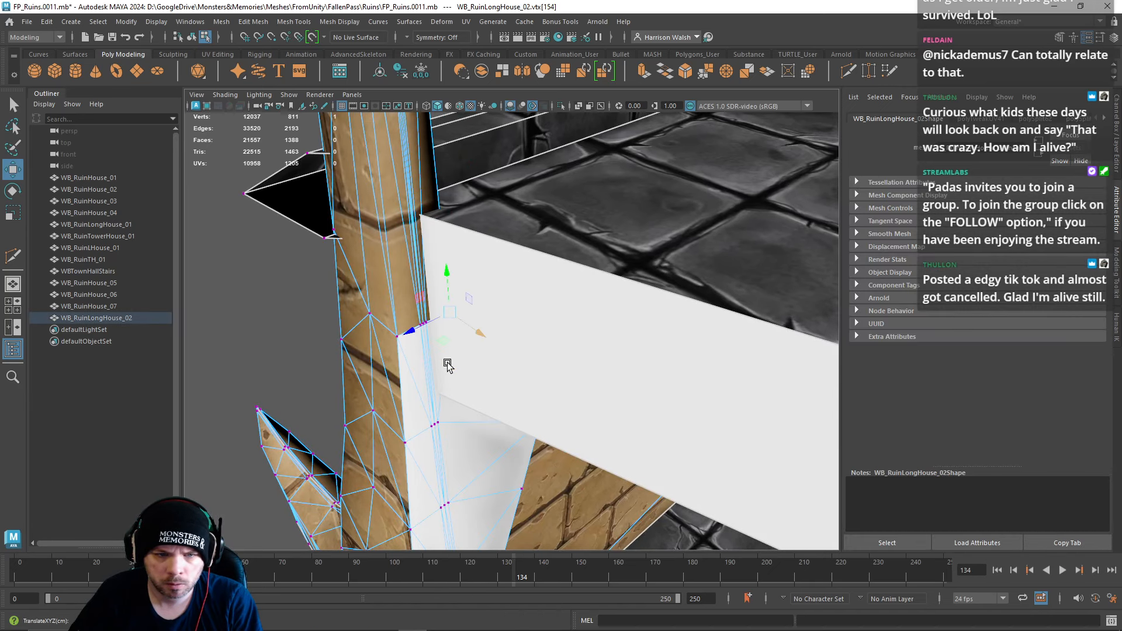
alt+drag(447, 366, 522, 284)
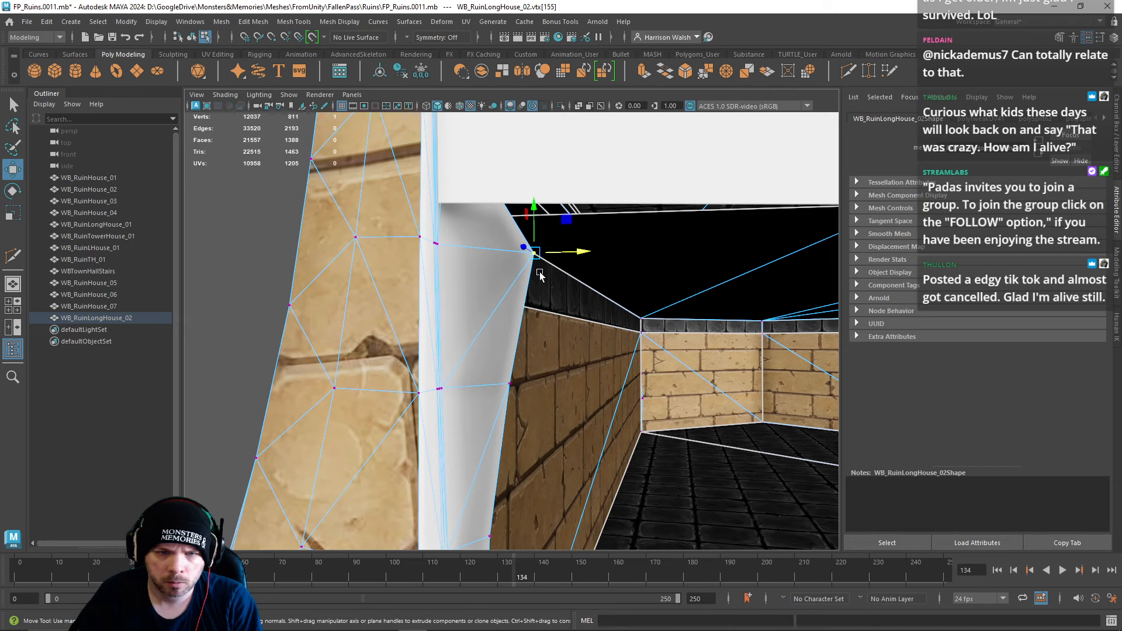
drag(579, 256, 475, 240)
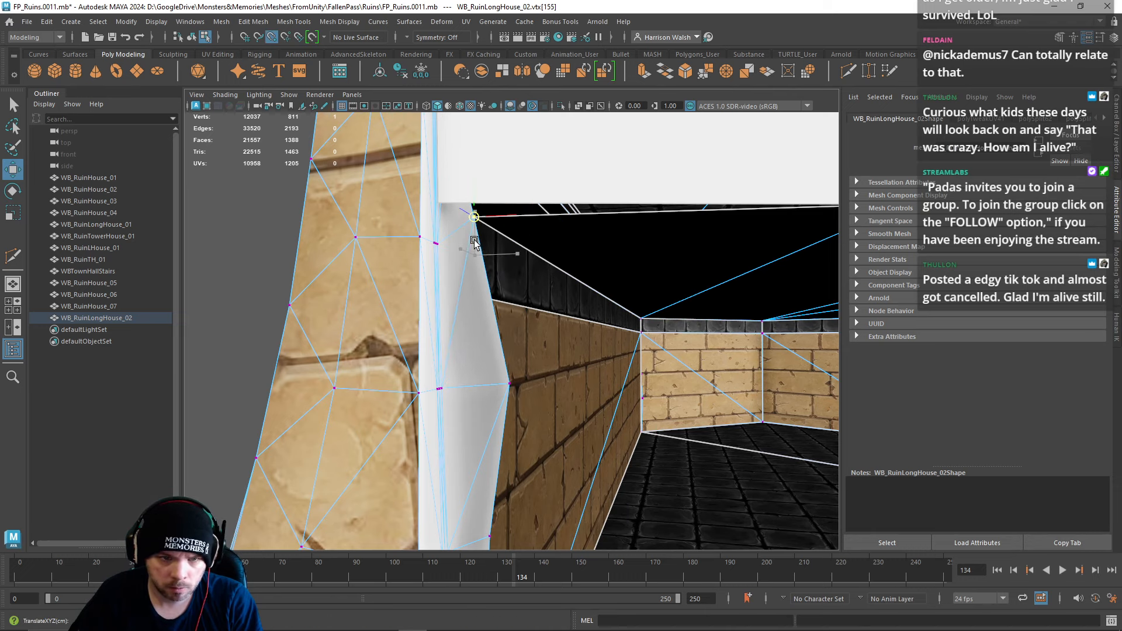
Step: Snap the next inner vertex to the corner between dark trim and brick, and the one below onto the inner wall's edge
alt+drag(522, 358, 443, 379)
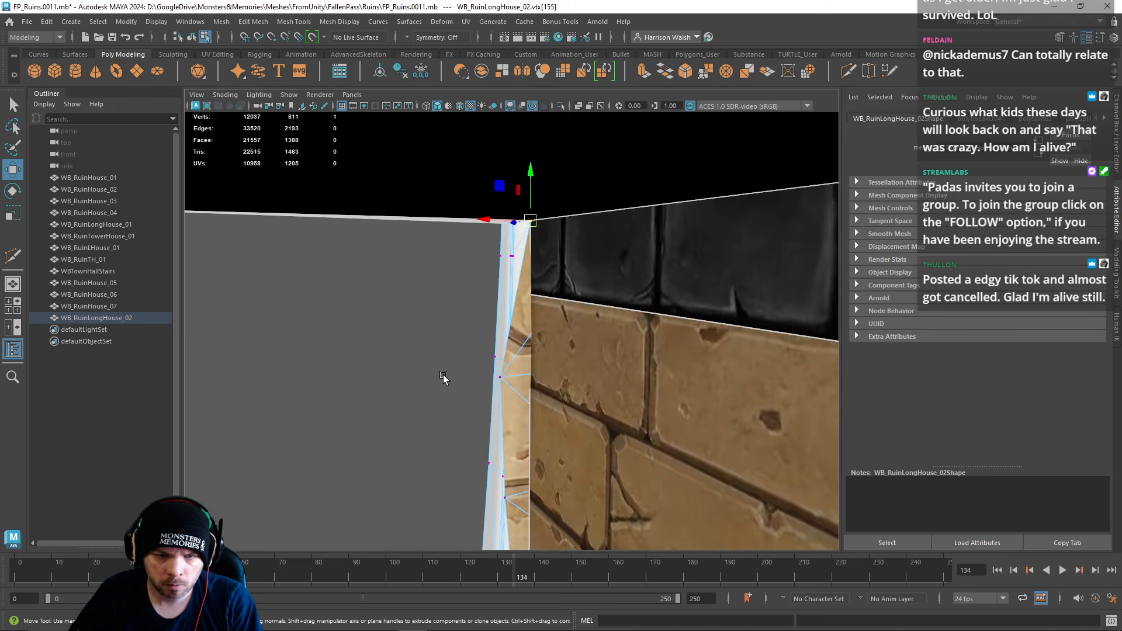
click(503, 378)
alt+middle_drag(528, 385, 540, 231)
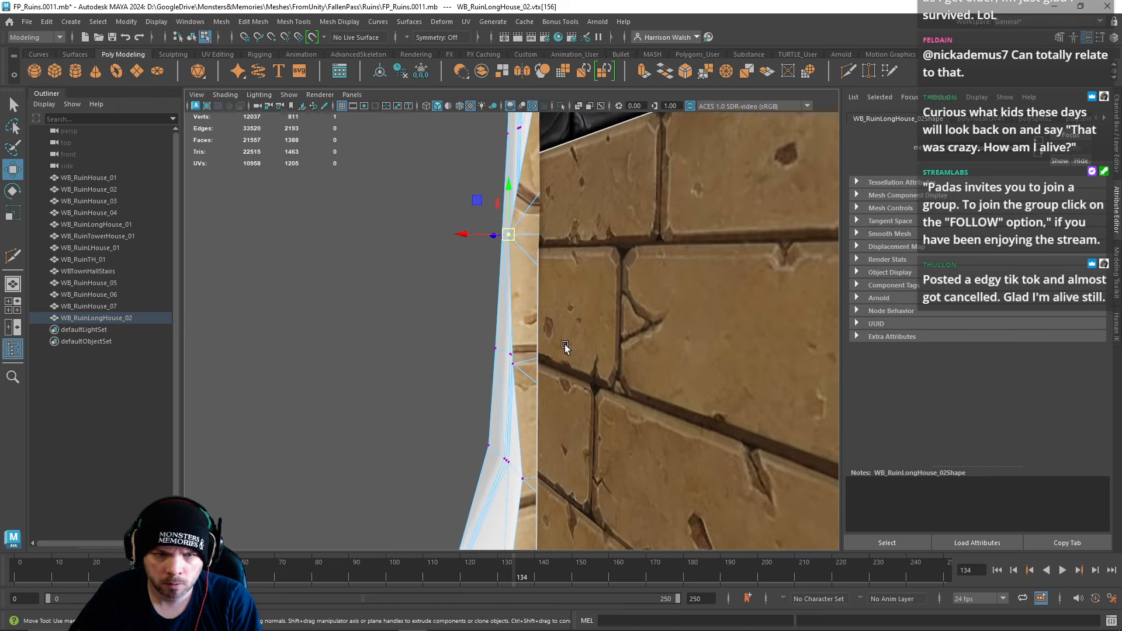
key(v)
drag(521, 248, 536, 166)
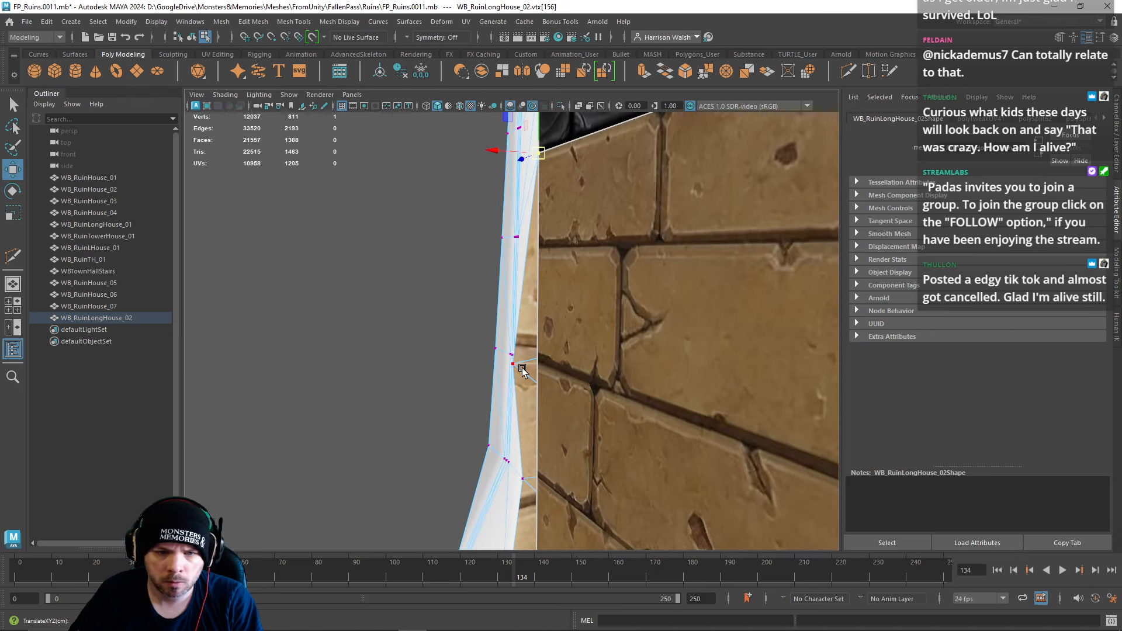
click(521, 369)
drag(514, 366, 539, 430)
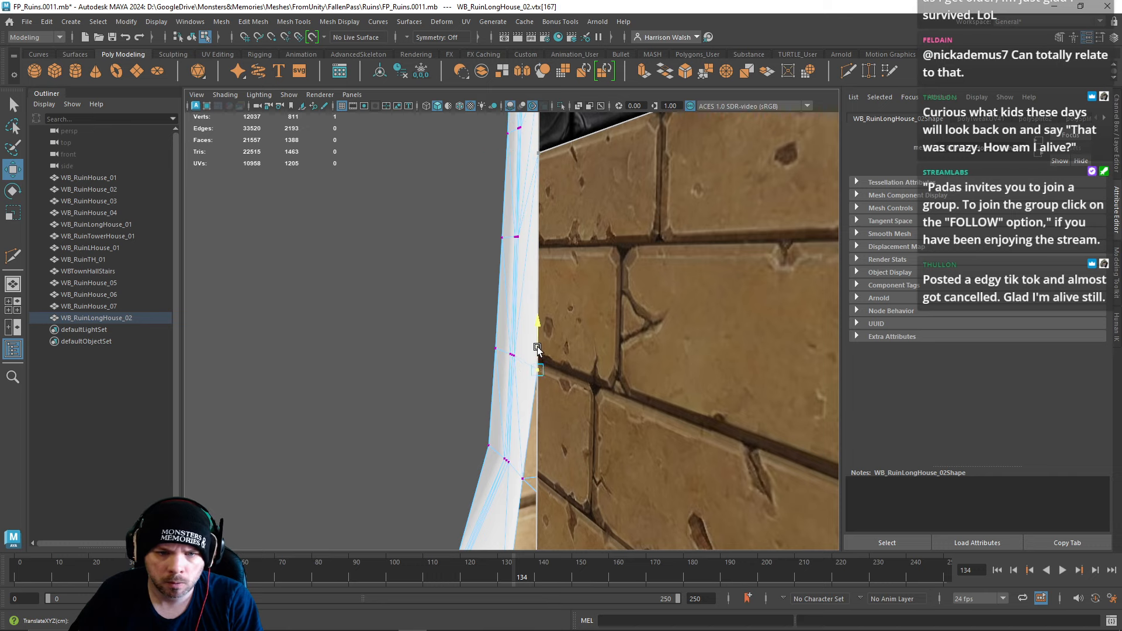
Step: Snap the wall end's lowest inner vertex and the one above it to the corner where floor and inner wall meet
alt+middle_drag(548, 418, 546, 326)
alt+right_drag(546, 325, 534, 345)
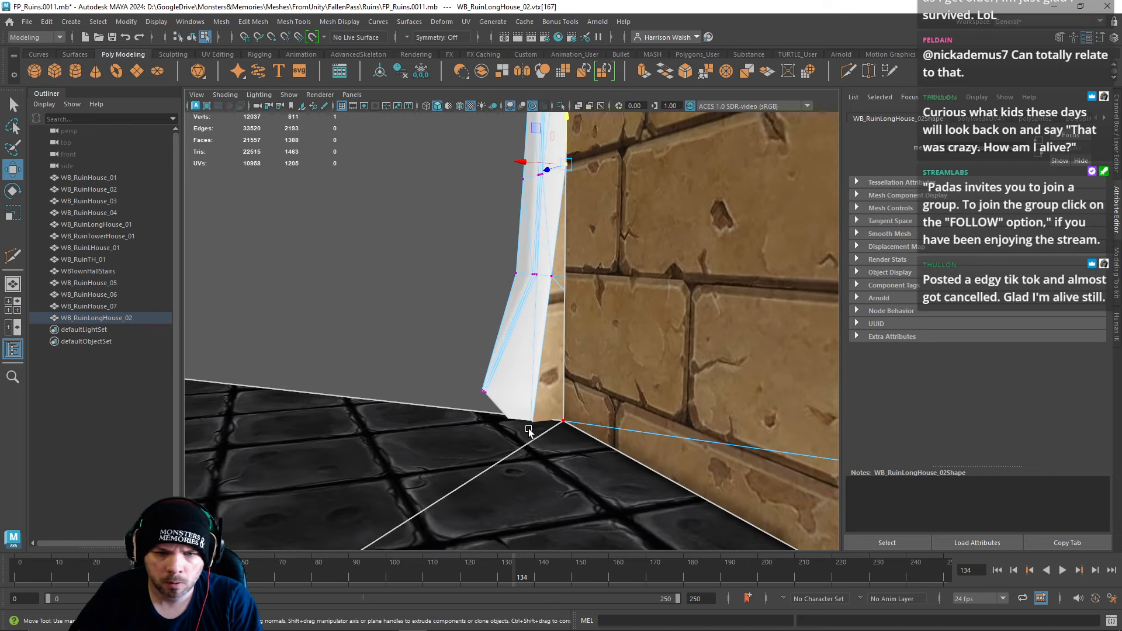
click(530, 433)
alt+drag(513, 443, 520, 418)
click(540, 476)
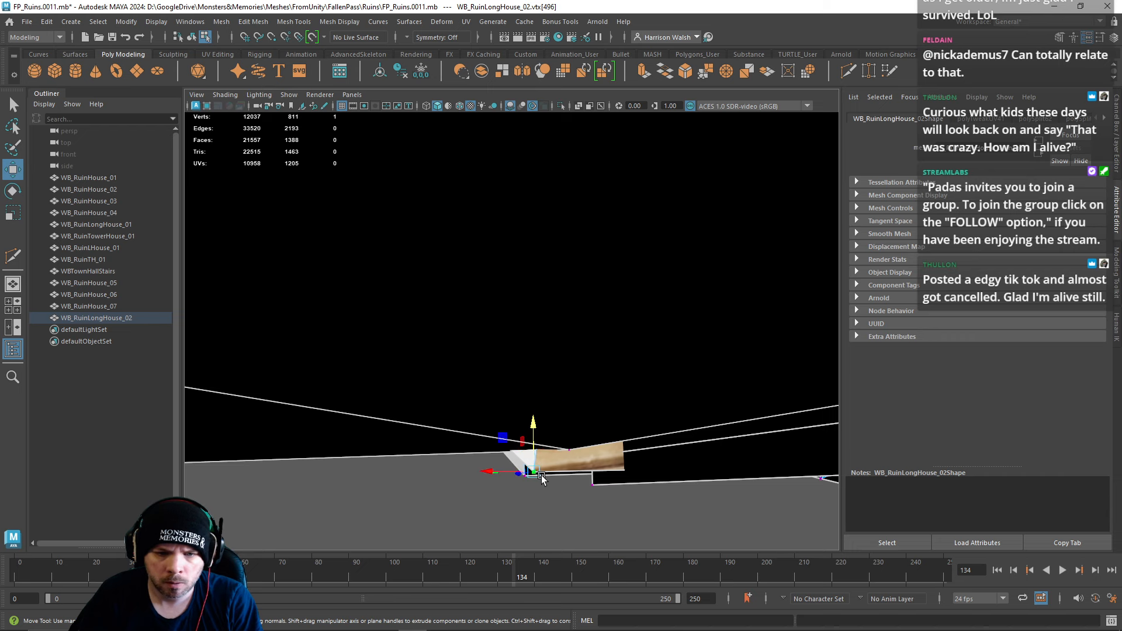
alt+drag(542, 477, 565, 495)
drag(527, 440, 551, 420)
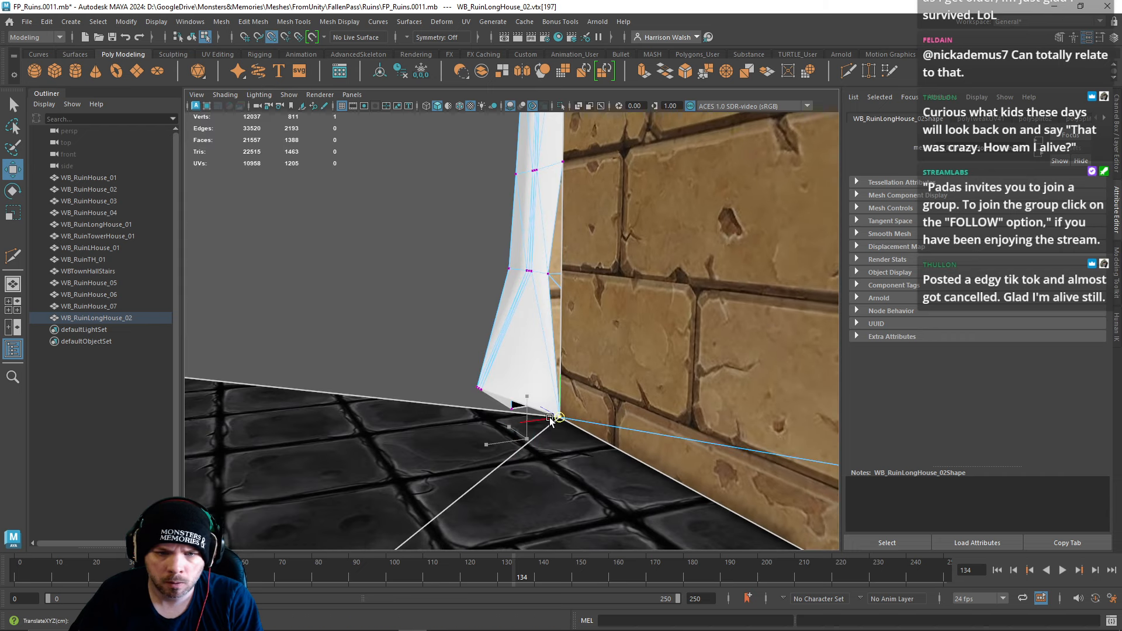
click(549, 275)
drag(549, 275, 559, 414)
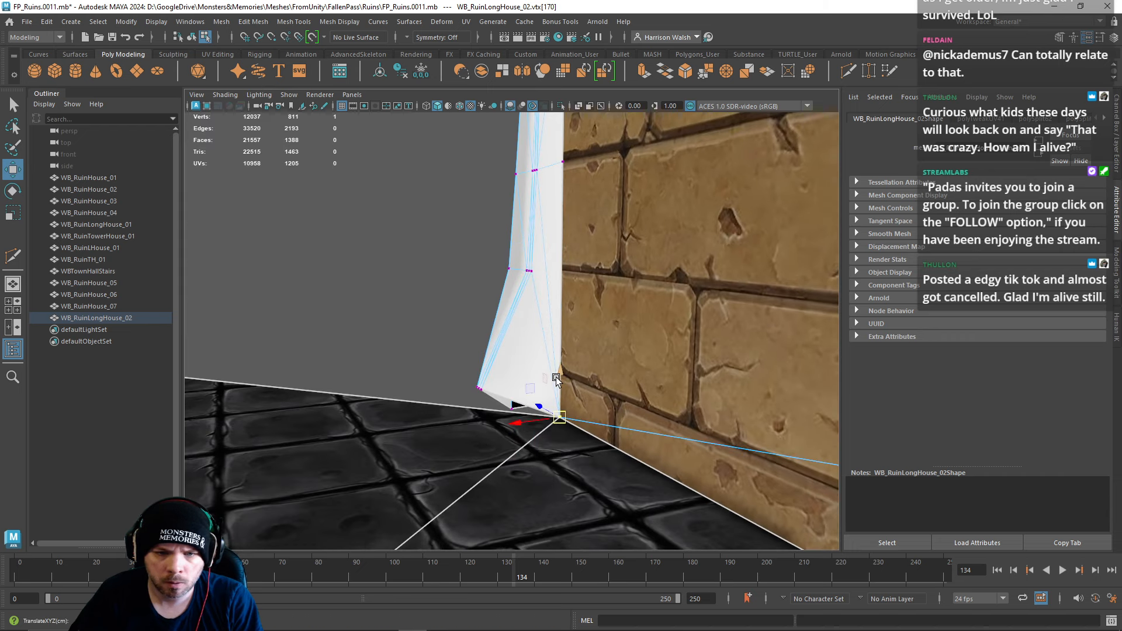
Step: Move the three middle vertices at the foot of the wall end toward the inner wall and down to the floor
alt+drag(570, 281, 491, 328)
drag(488, 368, 532, 429)
drag(496, 396, 536, 406)
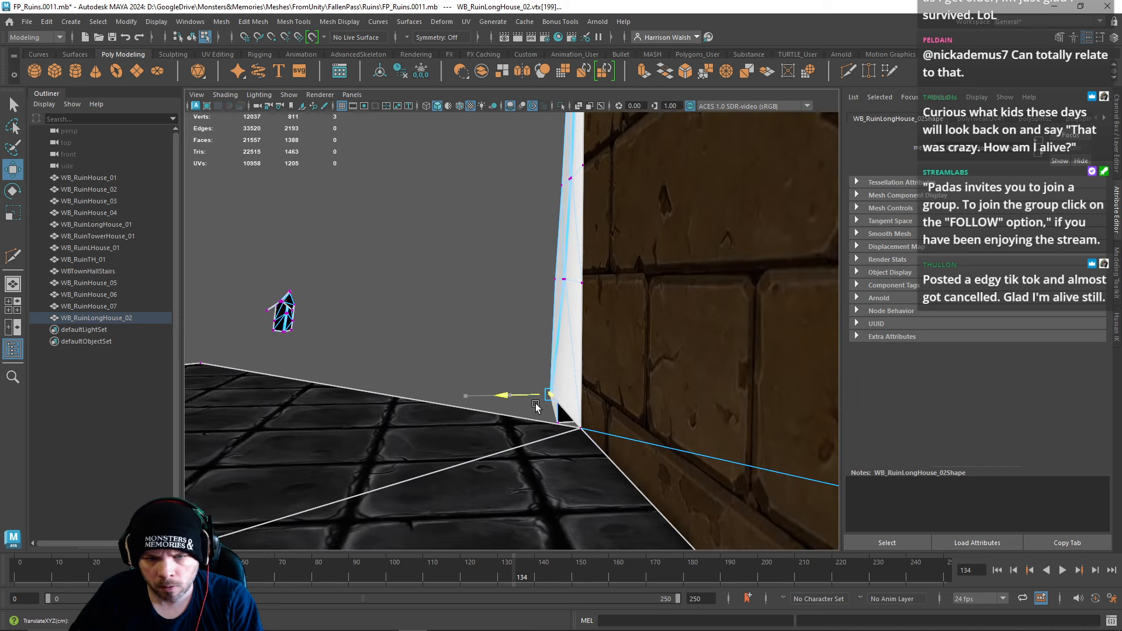
drag(556, 338, 558, 369)
alt+drag(453, 394, 647, 411)
drag(482, 473, 493, 474)
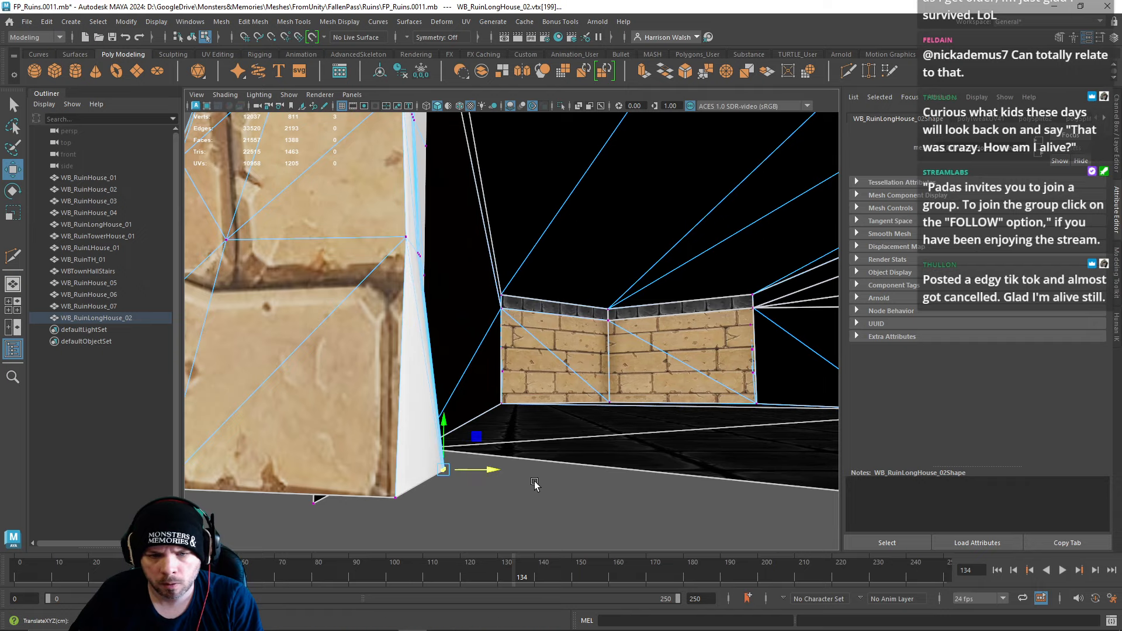
Step: Extrude the two open front edges of the floor straight down to form a thin slab side
alt+right_drag(534, 485, 491, 374)
alt+drag(520, 357, 566, 422)
alt+right_drag(664, 445, 427, 301)
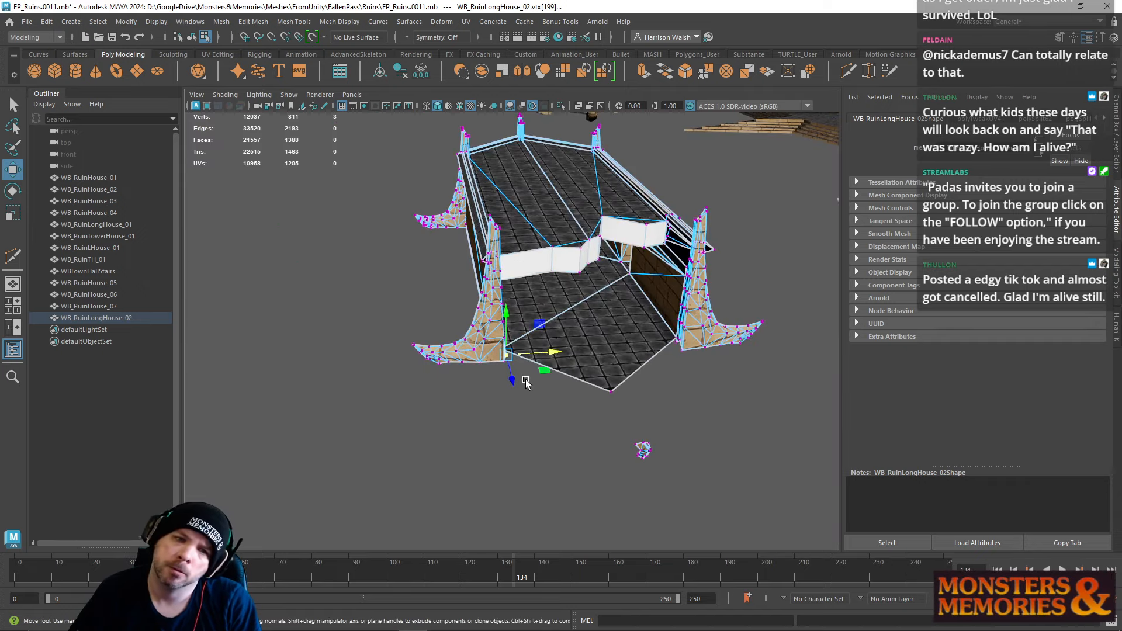
alt+drag(528, 383, 493, 350)
right_drag(565, 297, 565, 339)
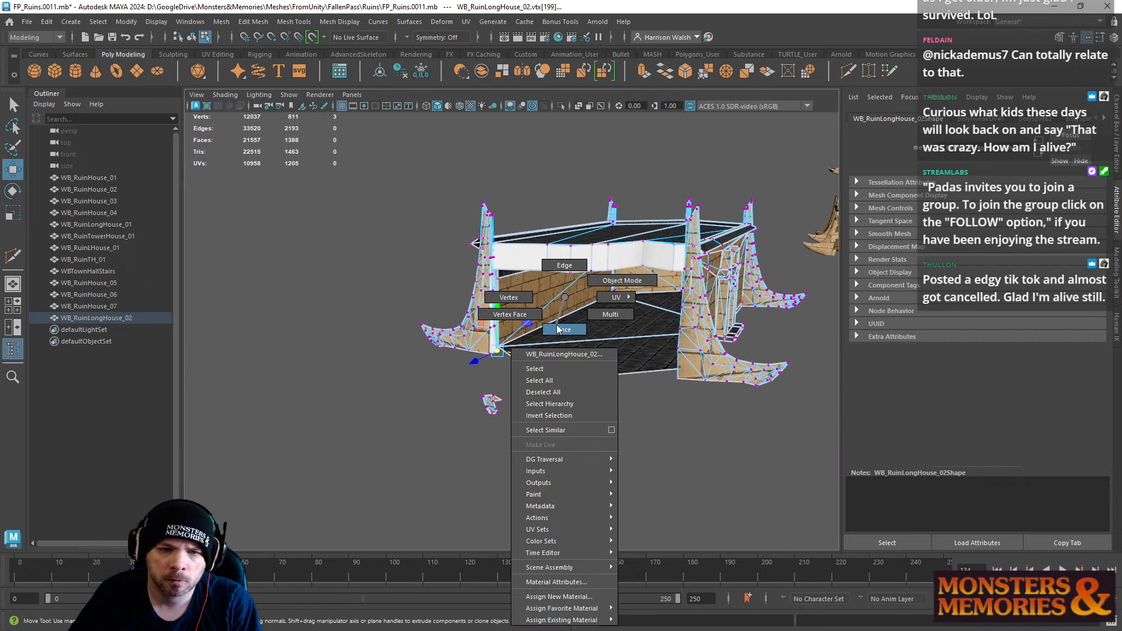
right_drag(561, 281, 563, 275)
click(529, 366)
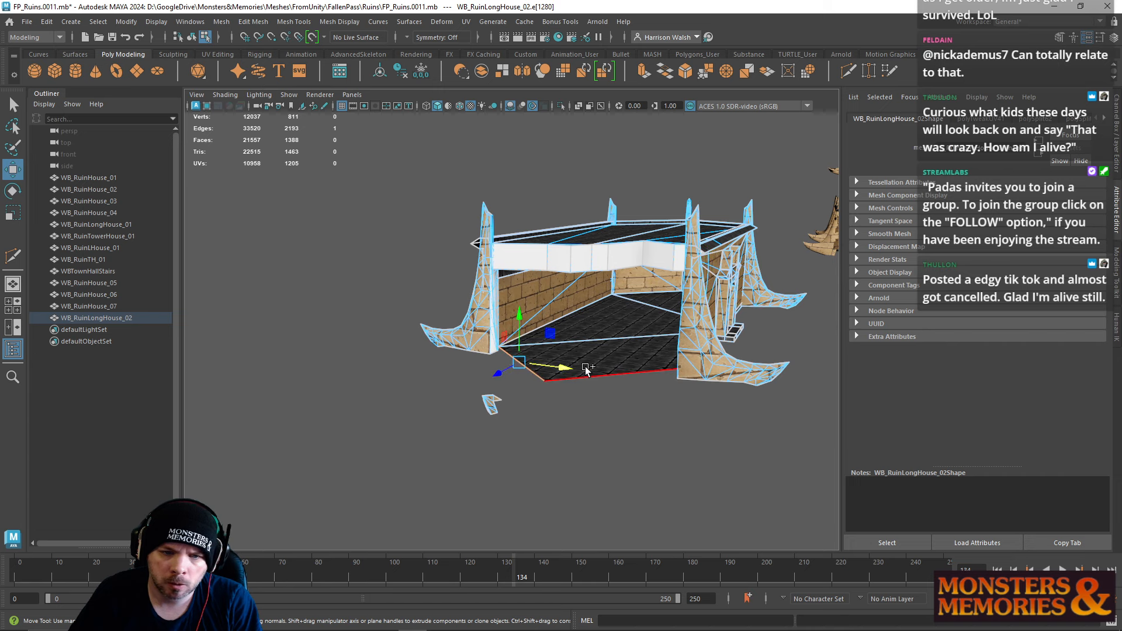
shift+drag(574, 331, 571, 336)
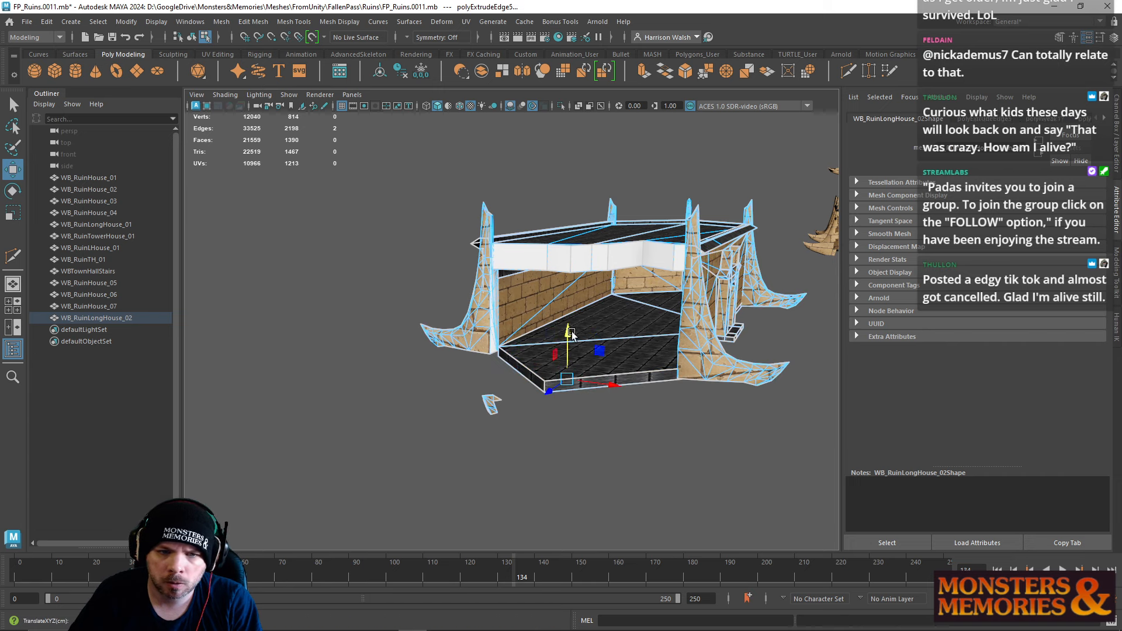
Step: Return WB_RuinLongHouse_02 to object mode, copy its name, and separate the mesh into its individual pieces
alt+drag(572, 333, 595, 342)
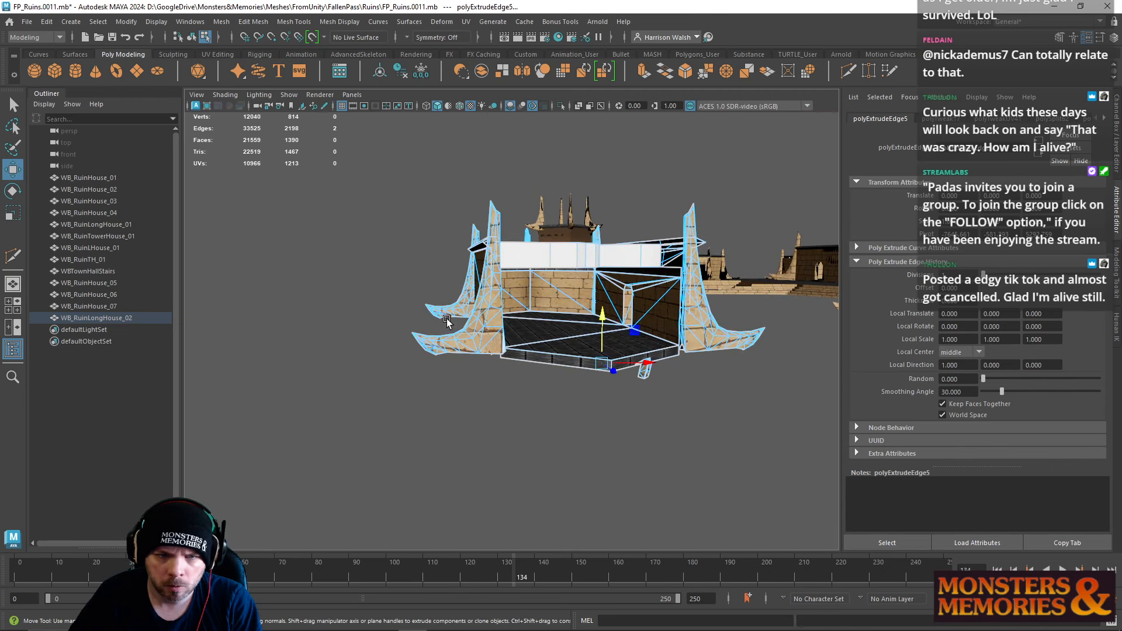
right_drag(474, 297, 496, 287)
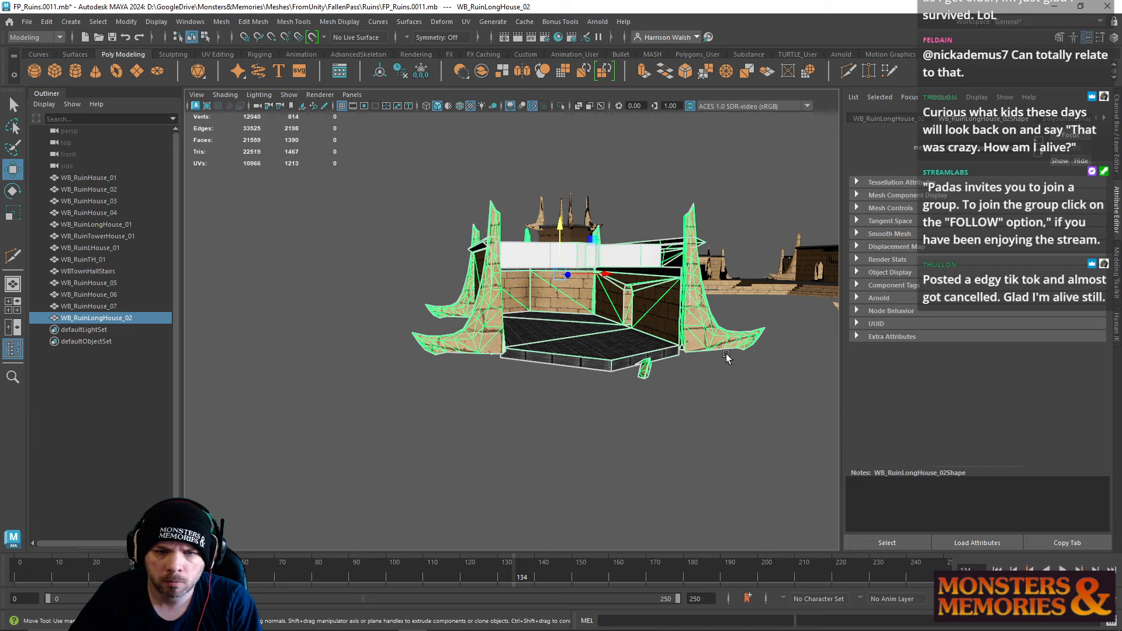
alt+drag(690, 350, 557, 369)
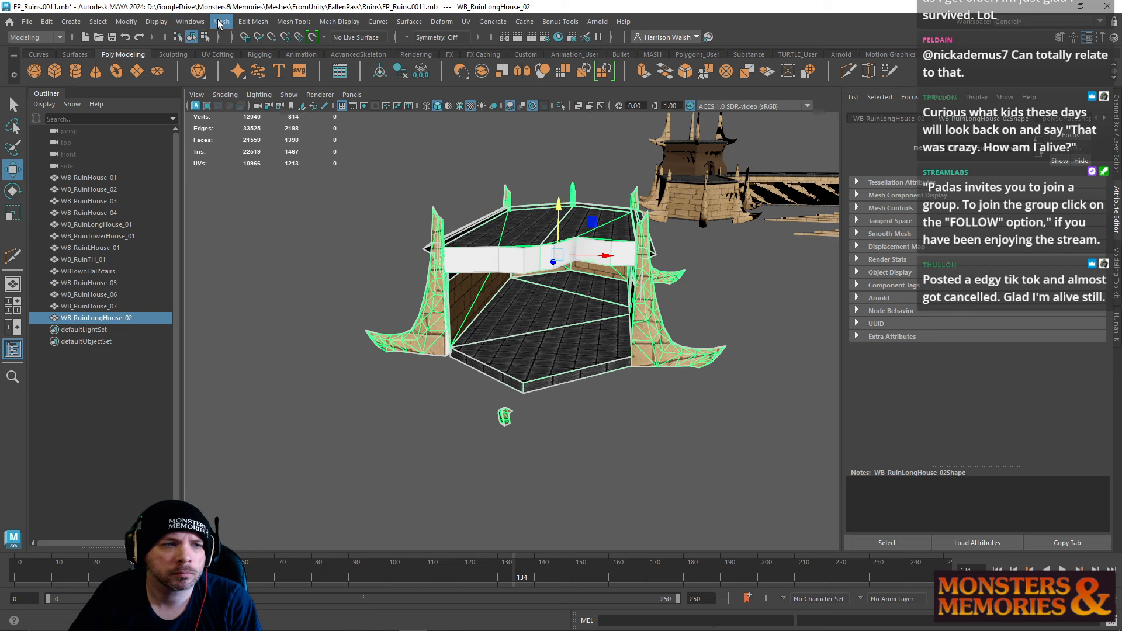
double_click(121, 319)
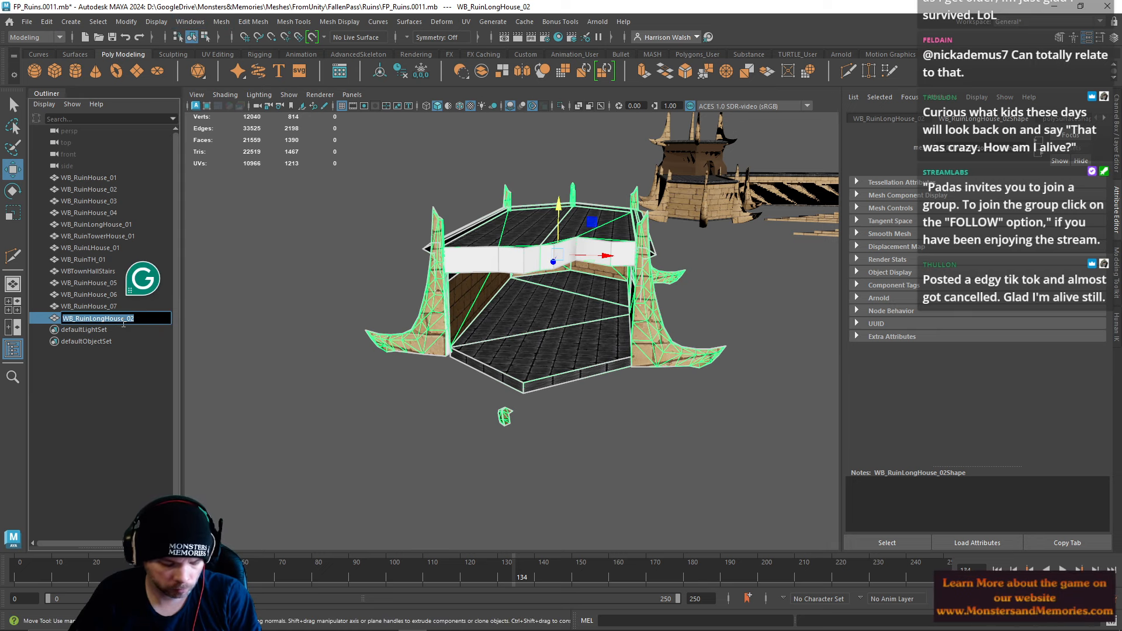
click(301, 266)
click(430, 304)
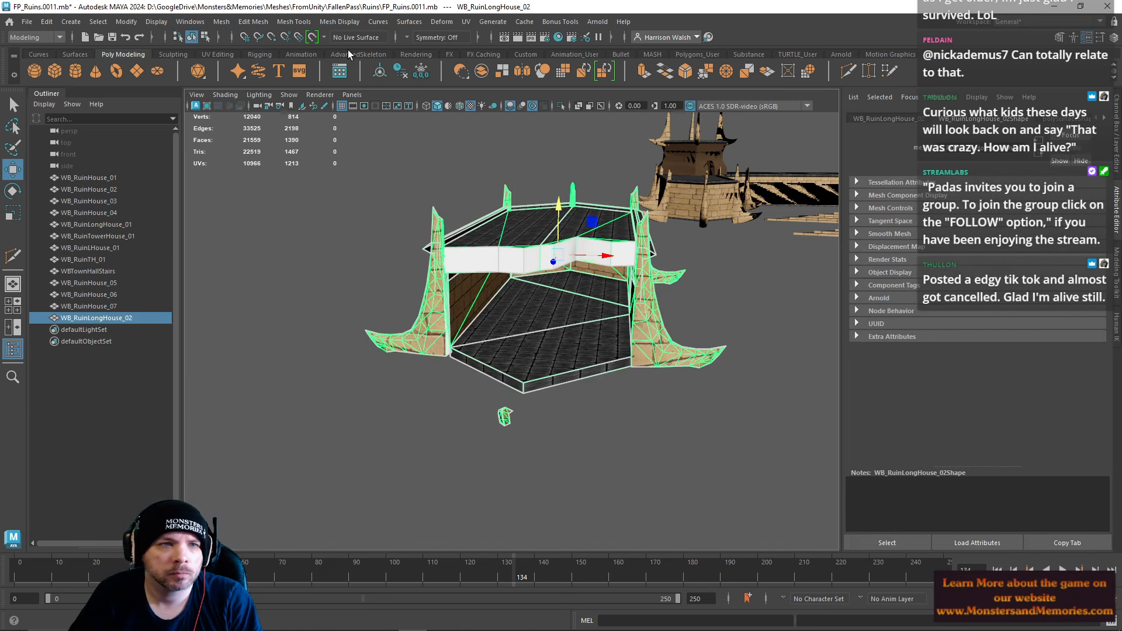
click(228, 21)
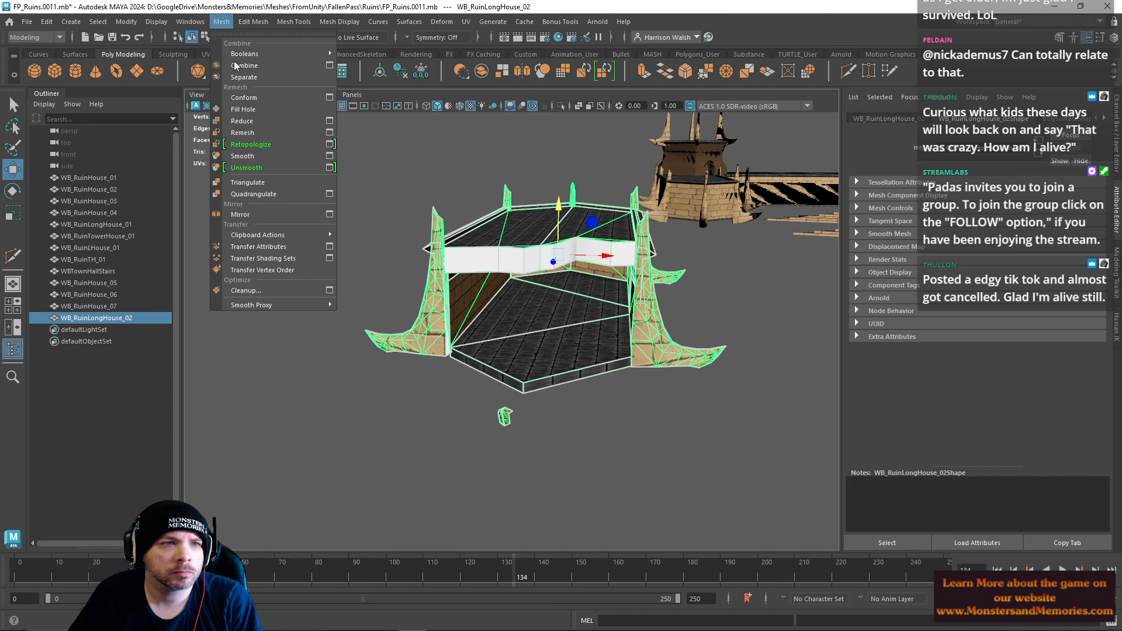
click(244, 77)
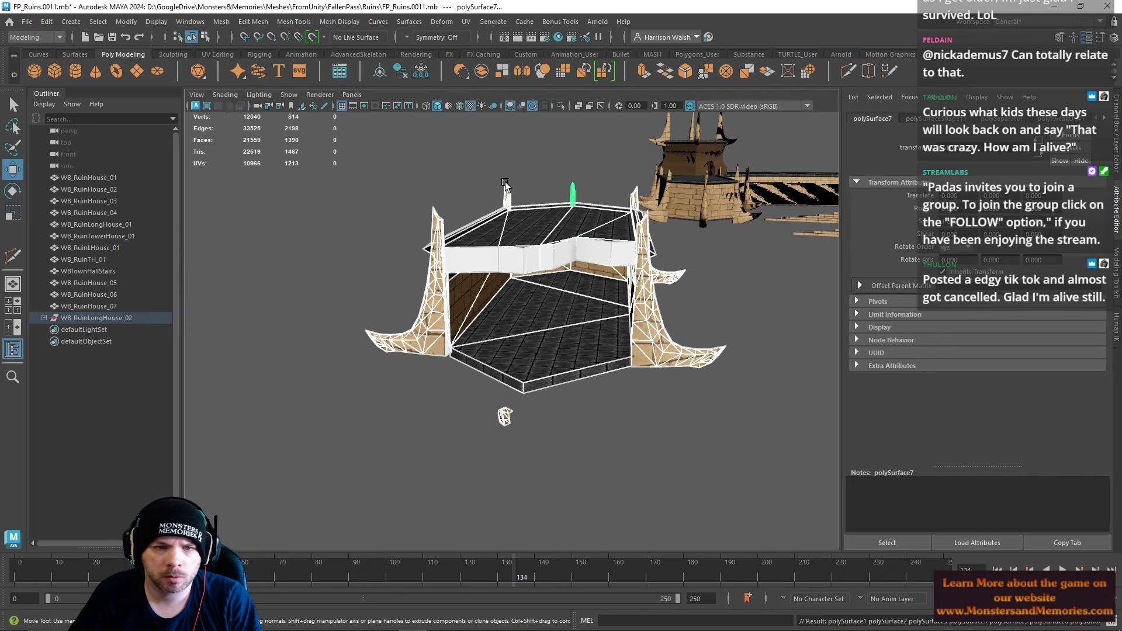
Step: Select all the curved corner pillars of the separated WB_RuinLongHouse_02 and center their pivots
click(521, 221)
alt+drag(728, 268, 561, 281)
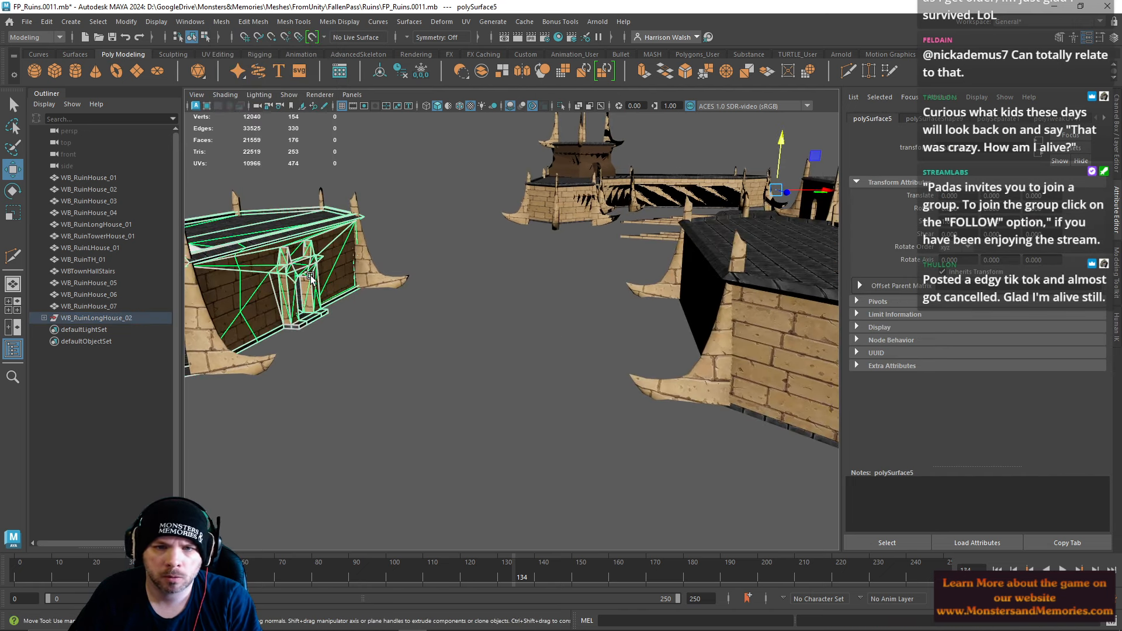
alt+right_drag(520, 286, 461, 292)
alt+middle_drag(461, 292, 507, 287)
click(507, 287)
shift+click(408, 335)
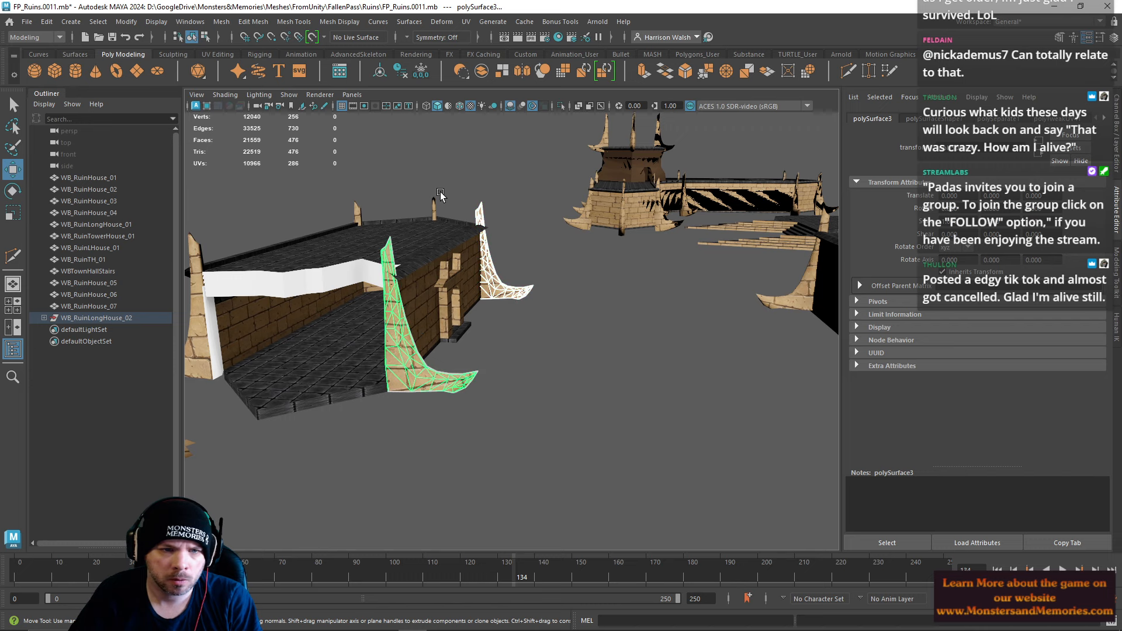
shift+click(434, 205)
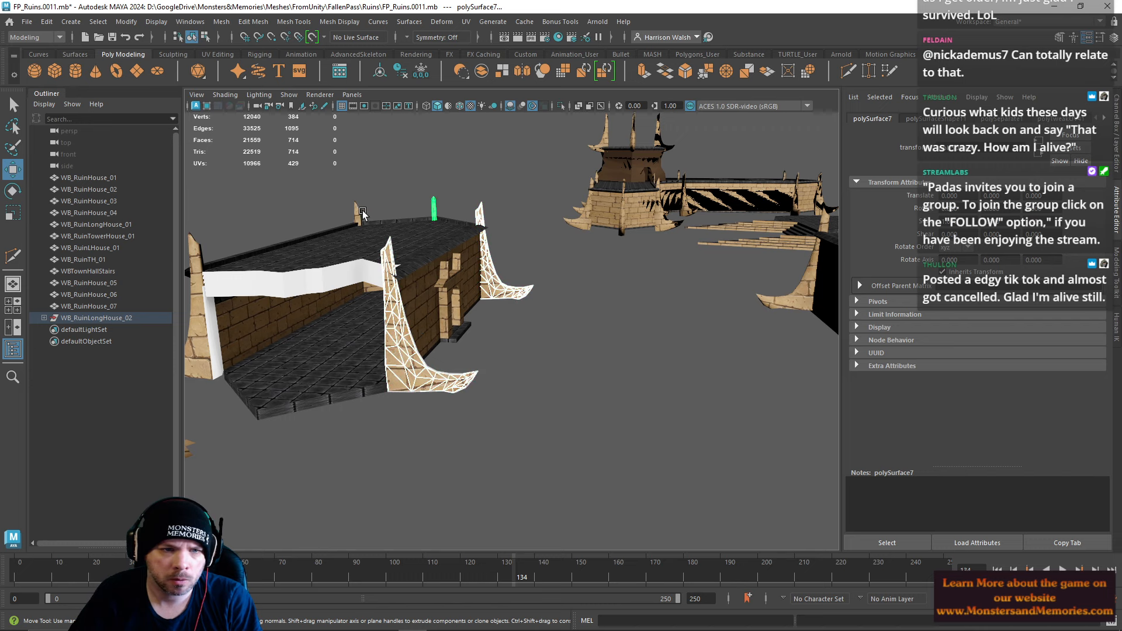
shift+click(199, 258)
alt+drag(198, 258, 421, 251)
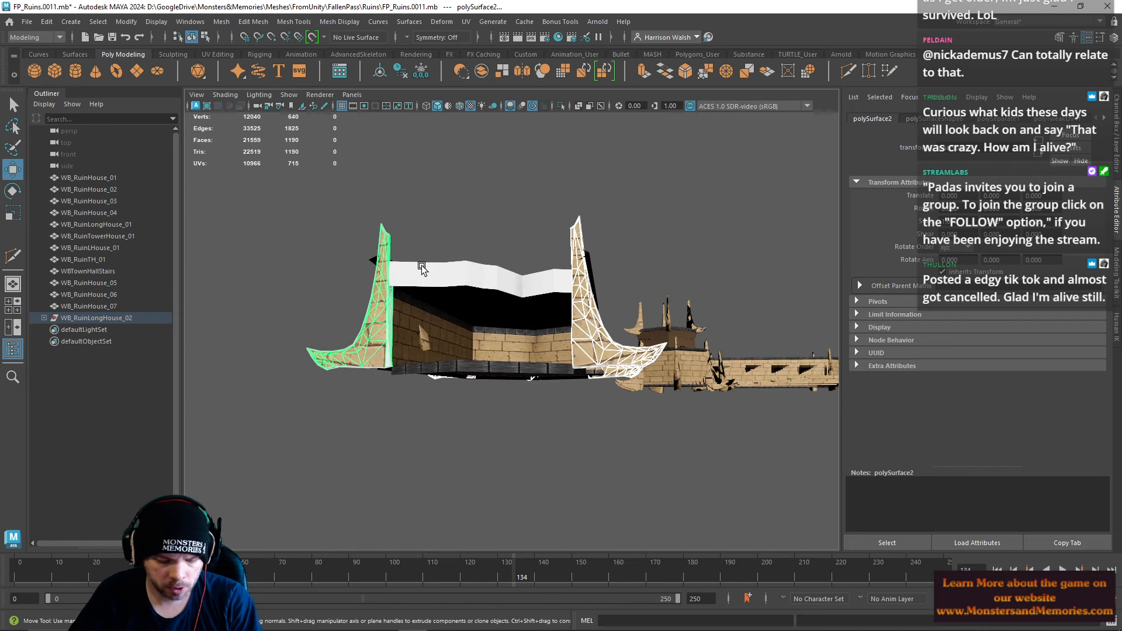
click(151, 28)
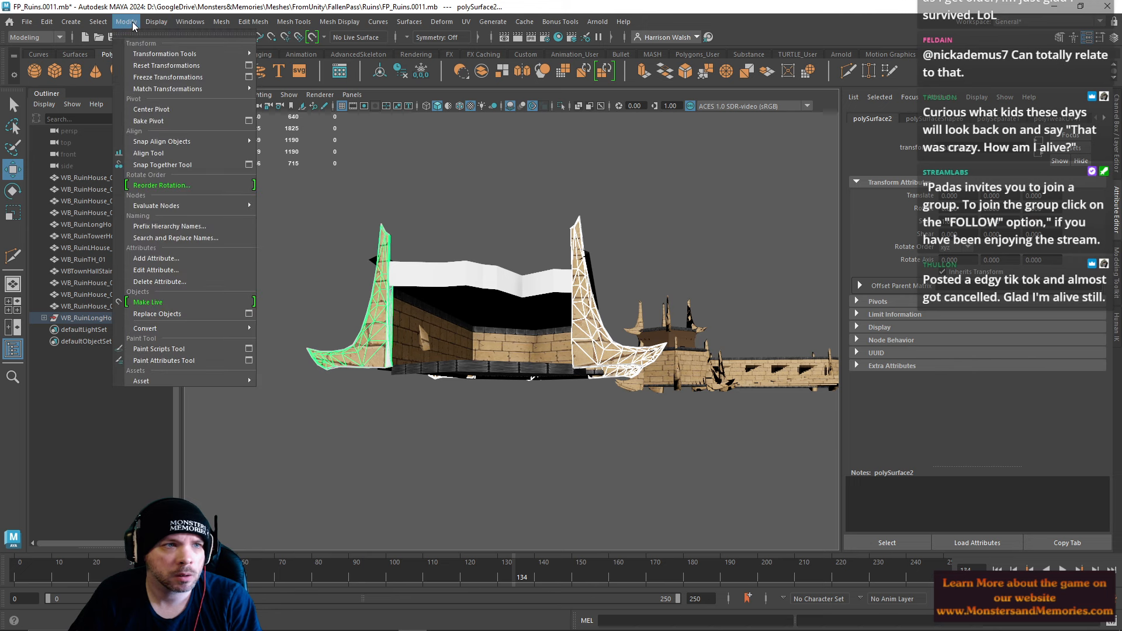
click(149, 112)
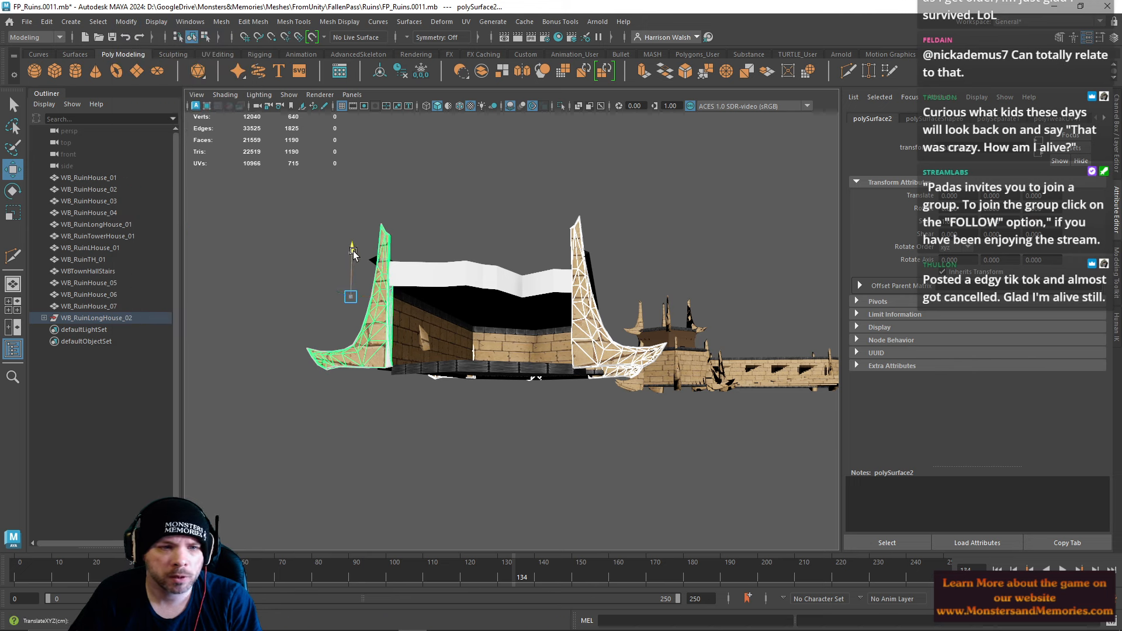
Step: Move the corner pillars down until their feet reach just below the floor slab's bottom edge
drag(348, 261, 355, 255)
key(r)
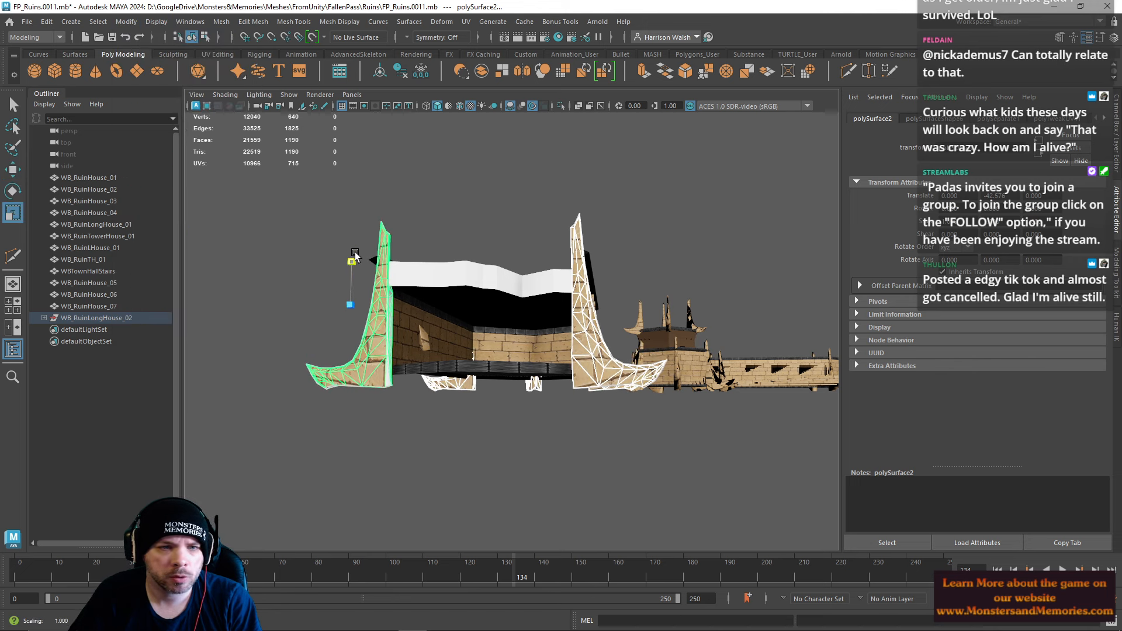
key(w)
alt+drag(455, 239, 438, 252)
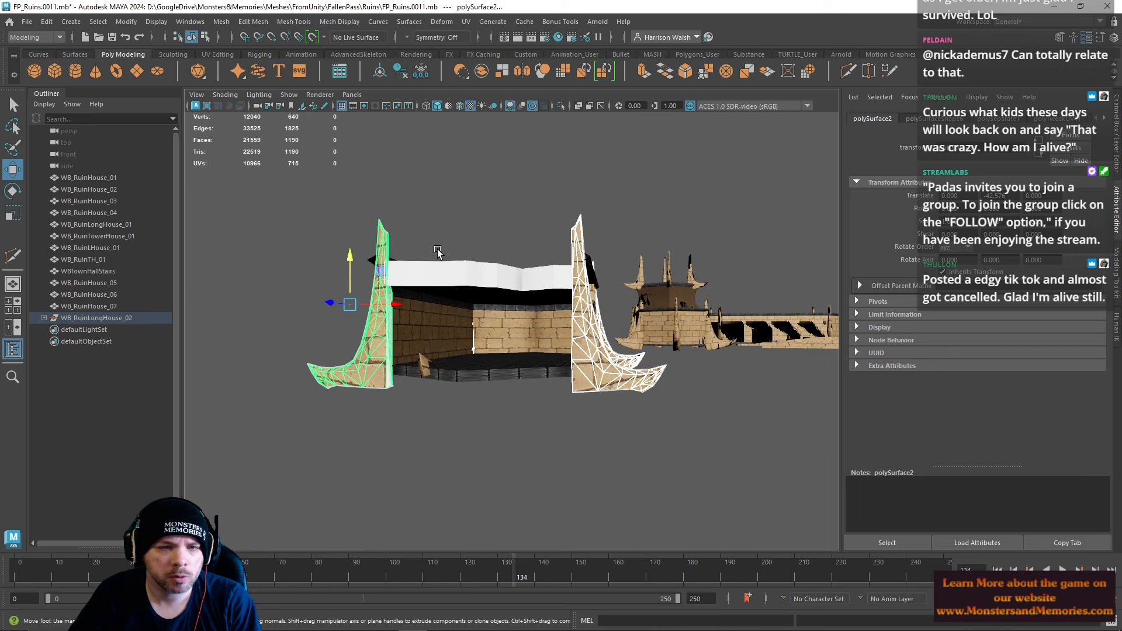
drag(357, 273, 347, 251)
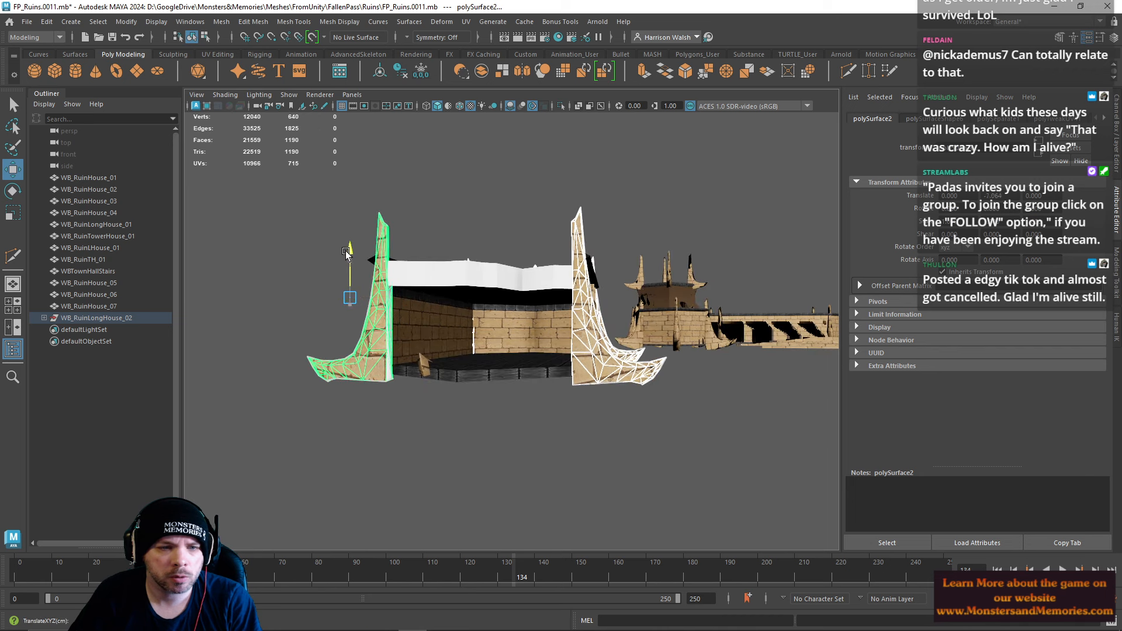
Step: Delete the small stray fragment lying apart in front of the ruined floor's point
click(458, 234)
alt+drag(459, 234, 514, 269)
click(471, 312)
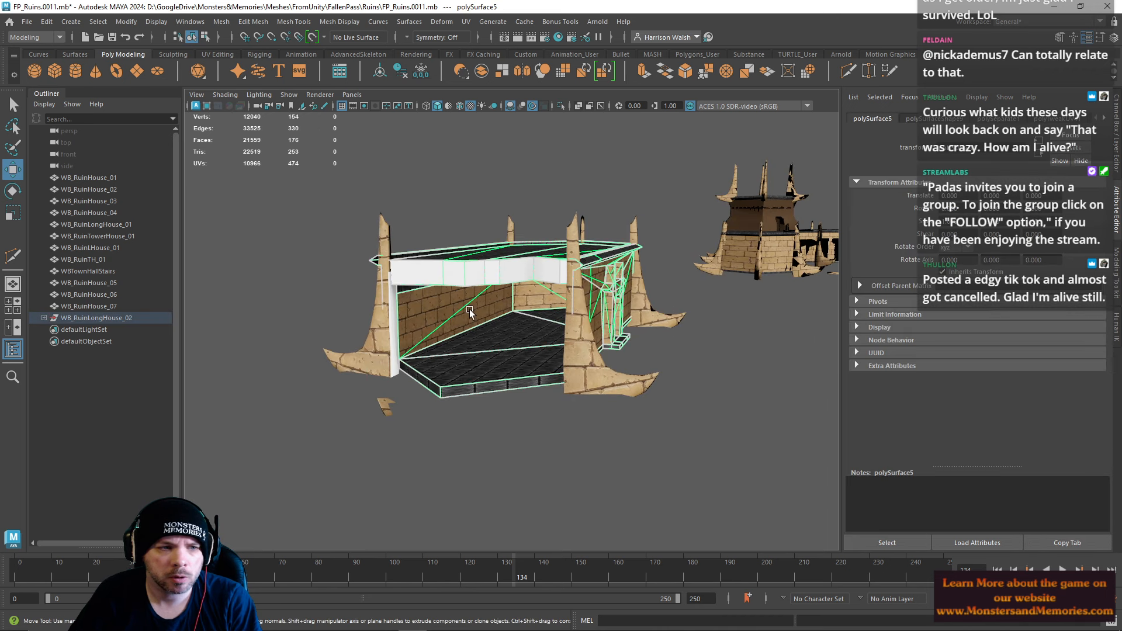
drag(353, 198, 677, 376)
alt+drag(409, 400, 469, 417)
click(507, 388)
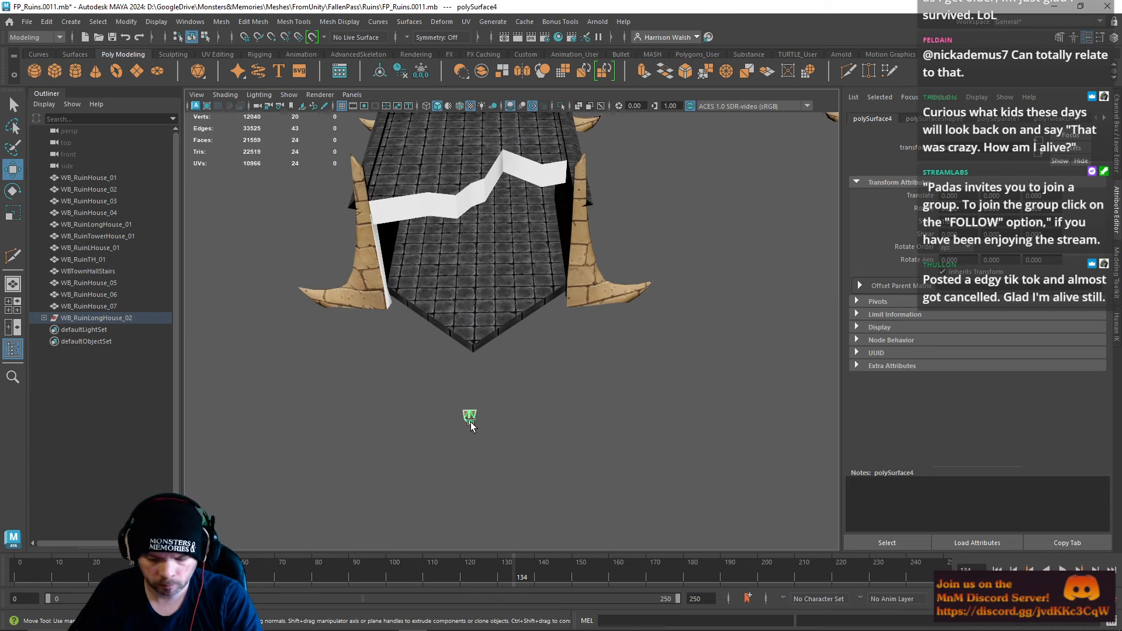
key(Delete)
Step: Combine the main body and corner pillars of the ruined long house into one mesh
scroll(504, 401, down, 4)
alt+drag(491, 337, 400, 341)
drag(444, 171, 605, 334)
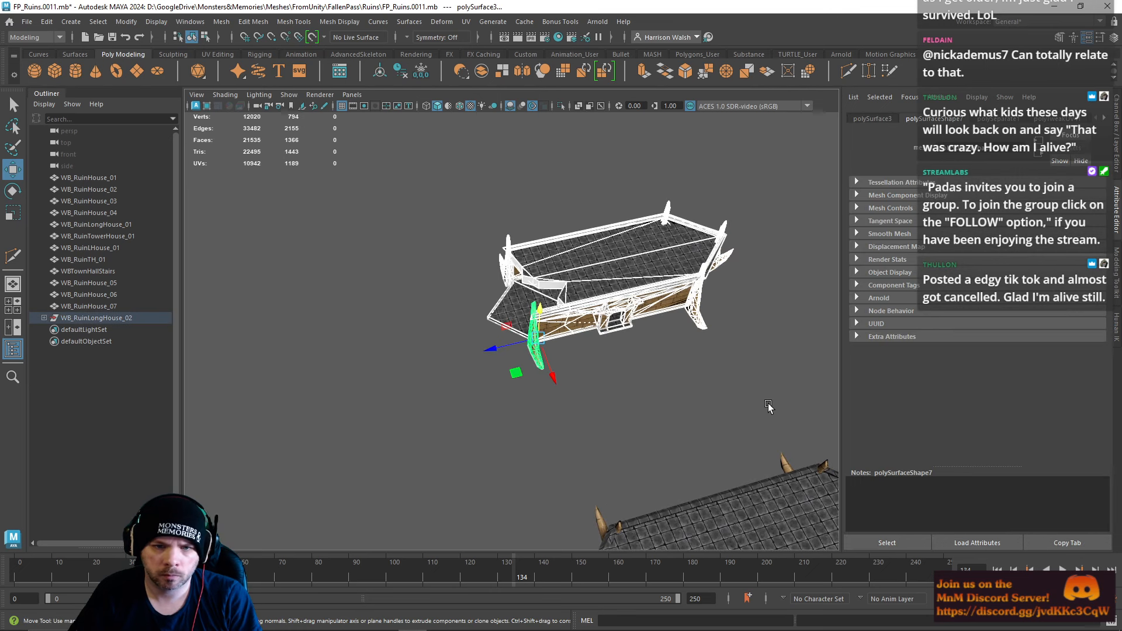
click(467, 81)
Step: Delete the combined mesh's history and rename it WB_RuinLongHouse_02
drag(118, 316, 153, 307)
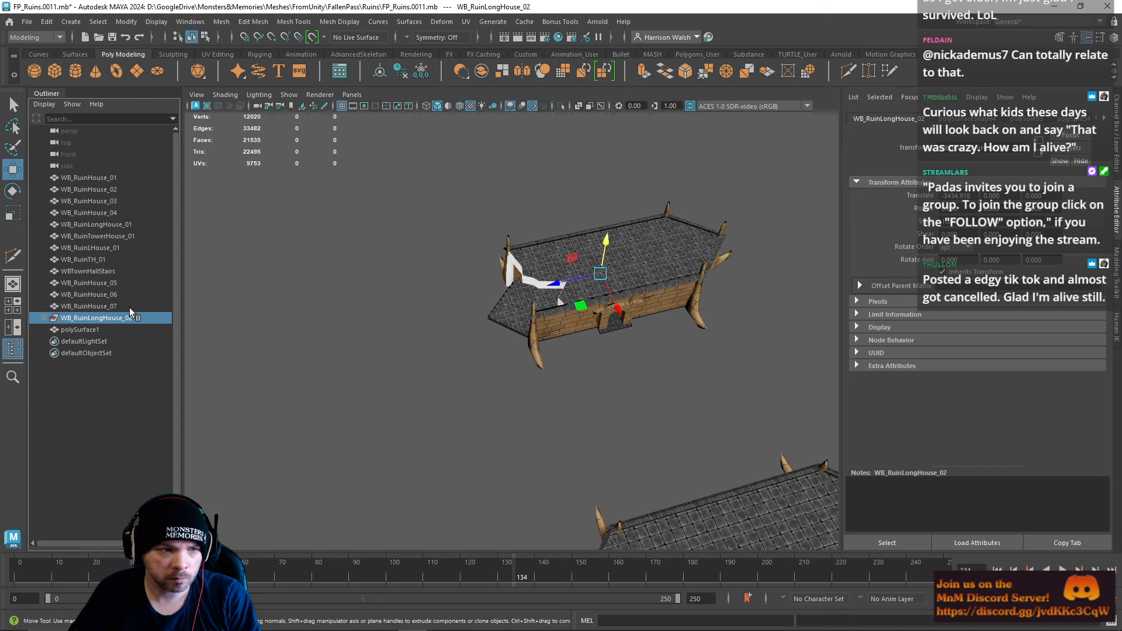
click(87, 329)
click(398, 74)
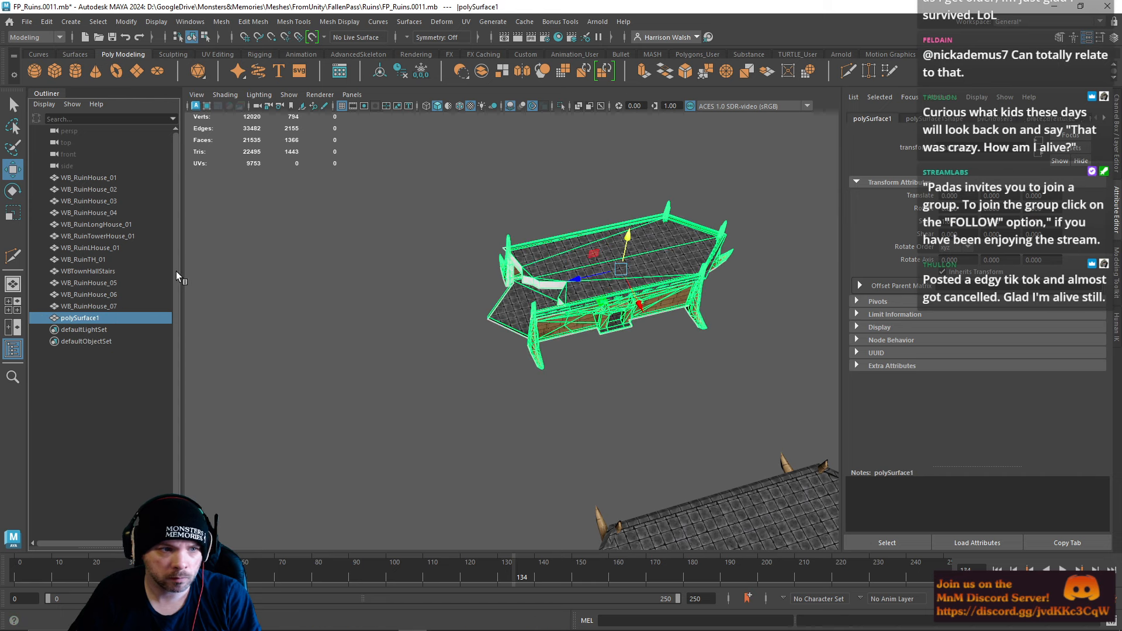
double_click(99, 321)
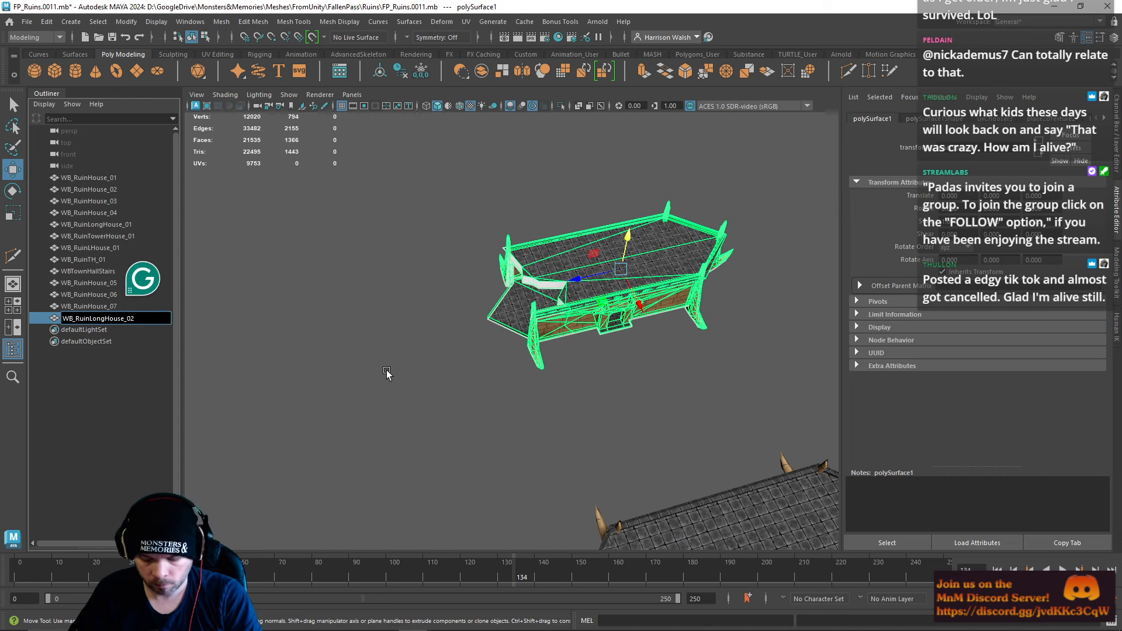
key(Return)
Step: Copy the name of WB_RuinLongHouse_01 and separate that mesh into its individual pieces
alt+middle_drag(638, 390, 524, 276)
mouse_move(523, 276)
alt+mouse_down()
mouse_move(488, 249)
mouse_move(524, 276)
alt+mouse_up()
scroll(488, 249, up, 5)
scroll(488, 249, down, 8)
click(507, 262)
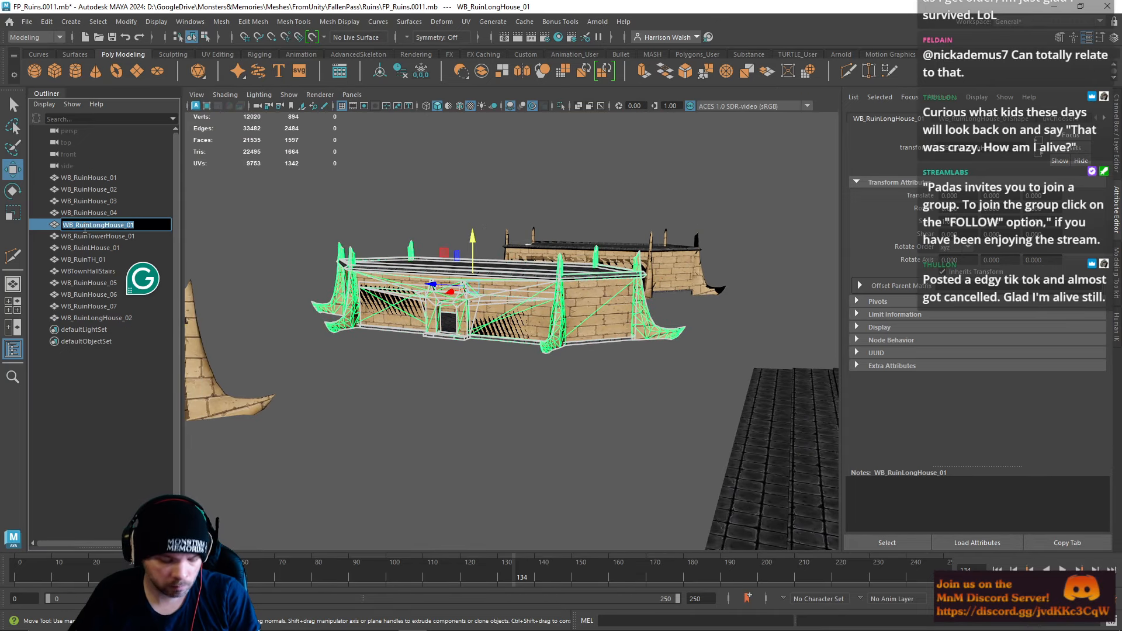
click(350, 134)
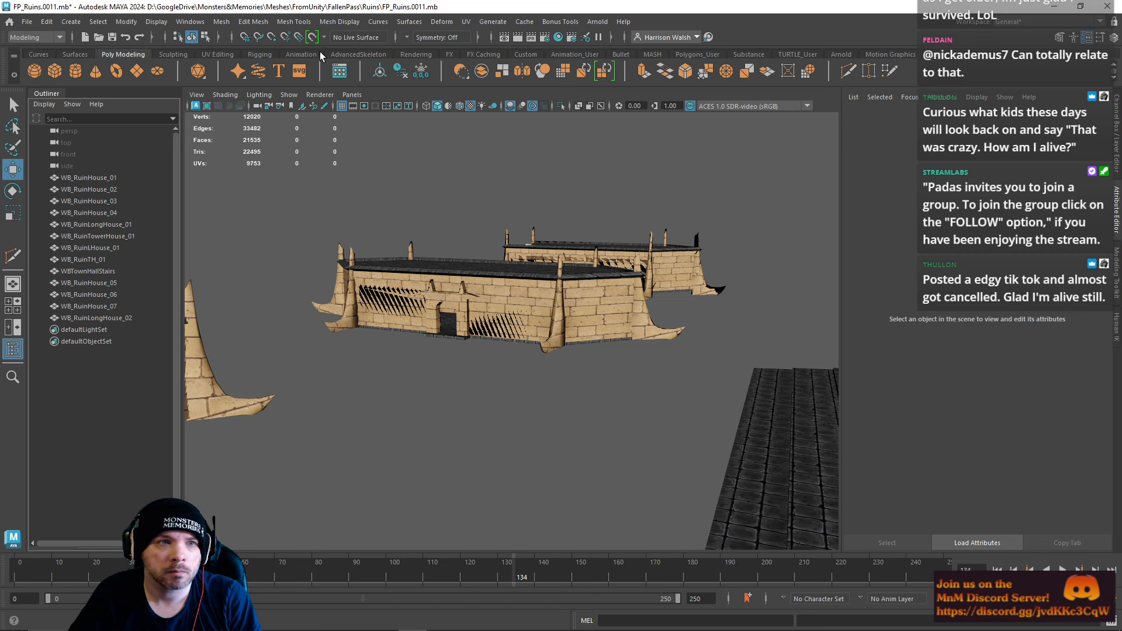
click(253, 22)
mouse_move(228, 27)
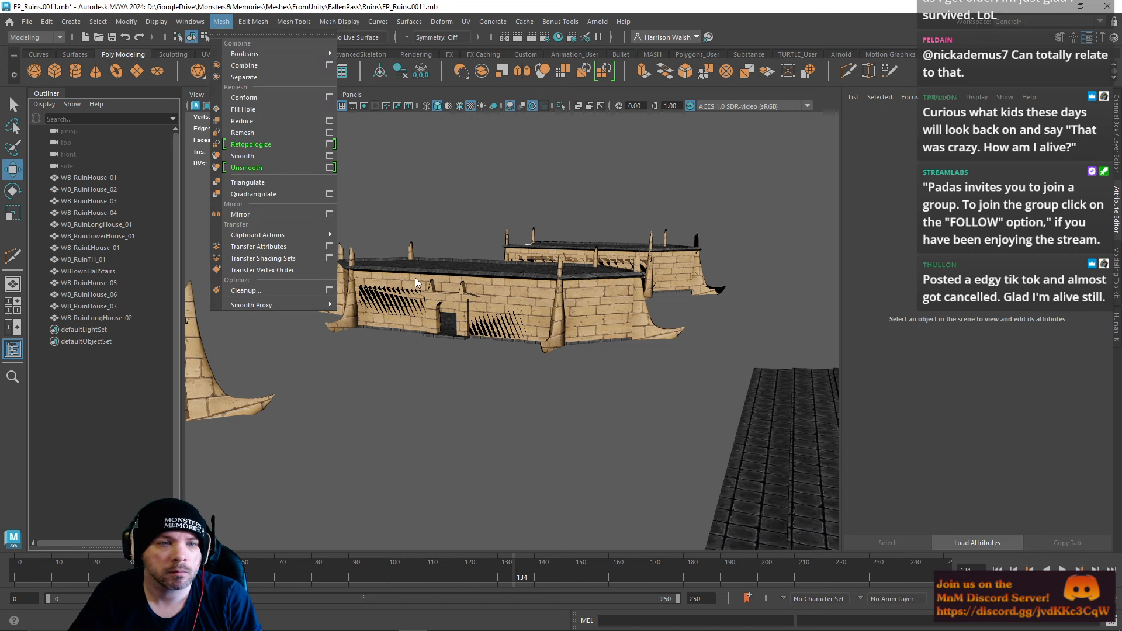
click(415, 283)
click(221, 22)
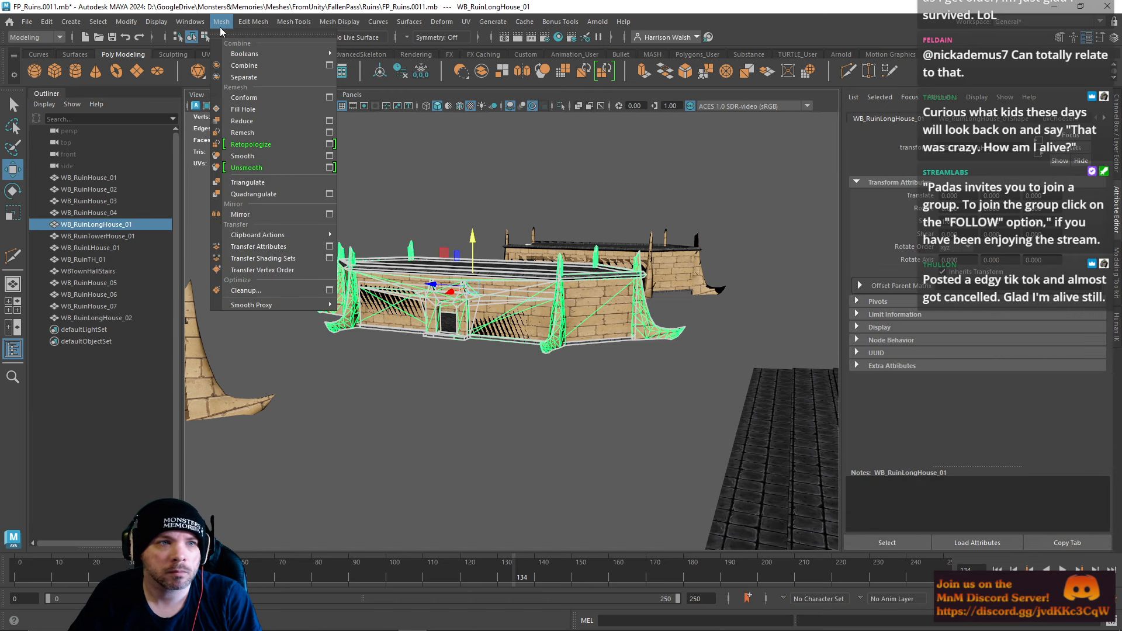
click(241, 77)
Step: Center the pivots of all six corner pillars on WB_RuinLongHouse_01 and shift the pillars vertically against the walls
click(364, 280)
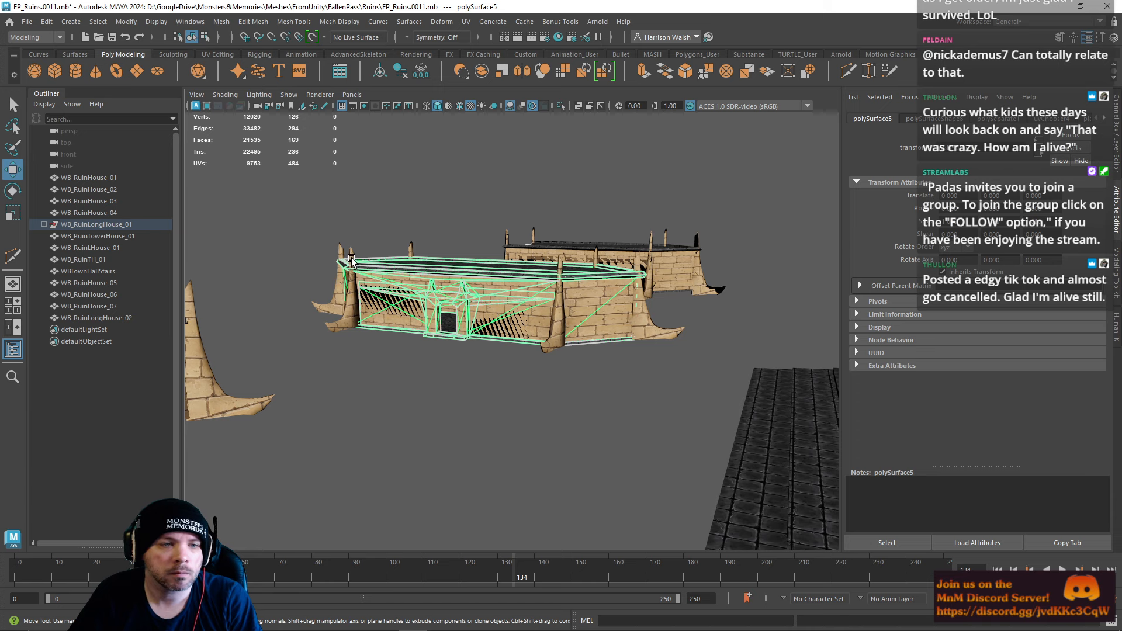
click(352, 255)
shift+click(339, 248)
shift+click(410, 248)
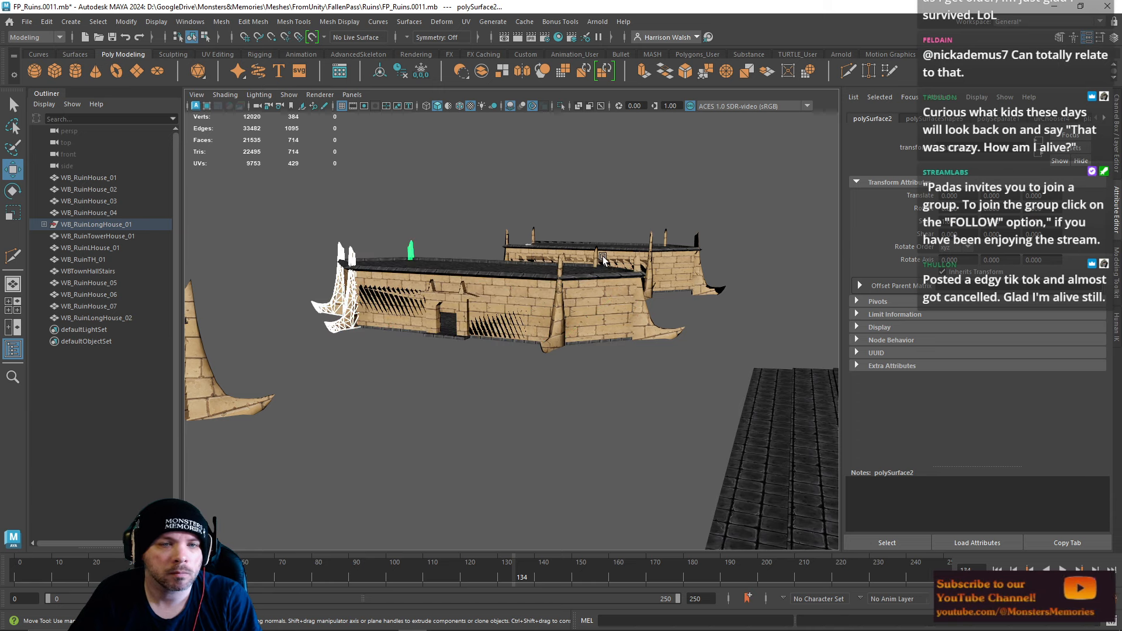
click(558, 311)
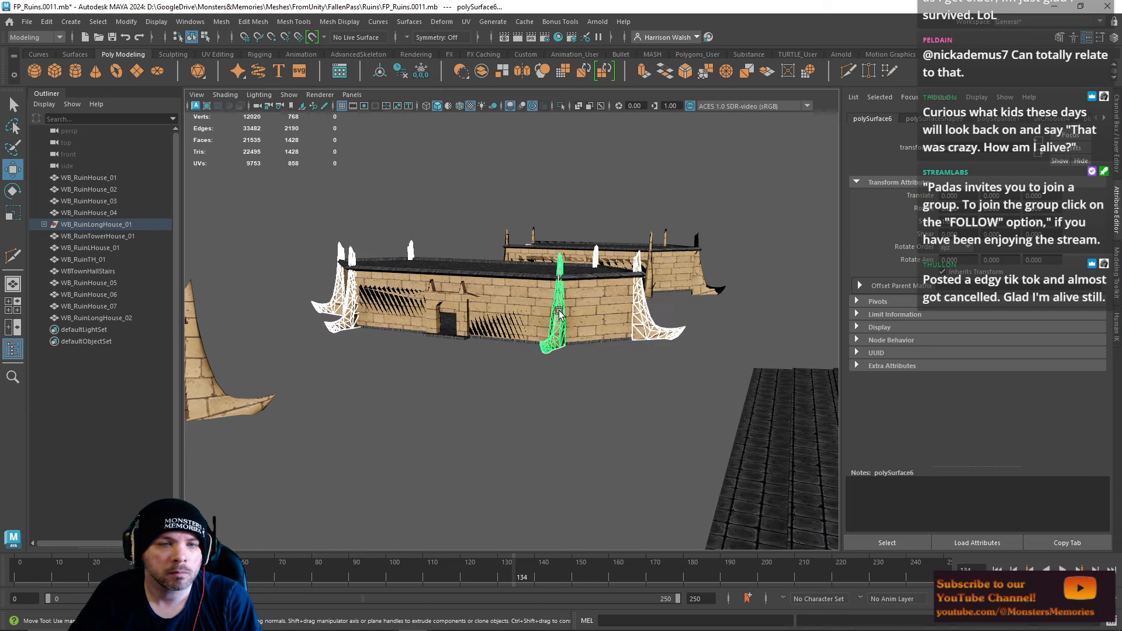
key(r)
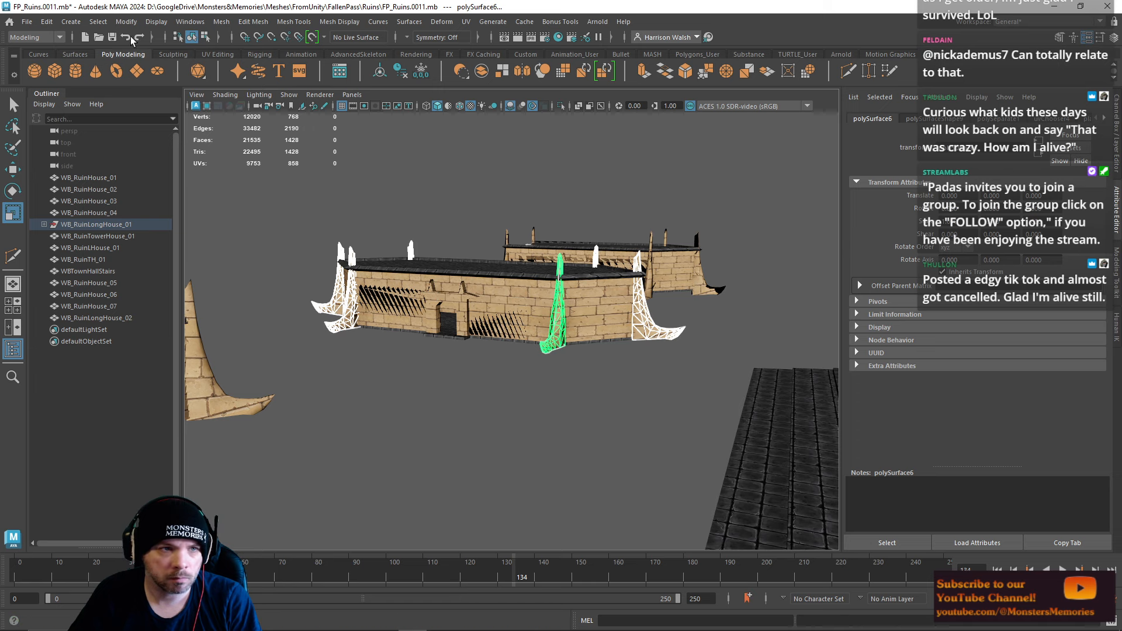
click(102, 22)
click(136, 107)
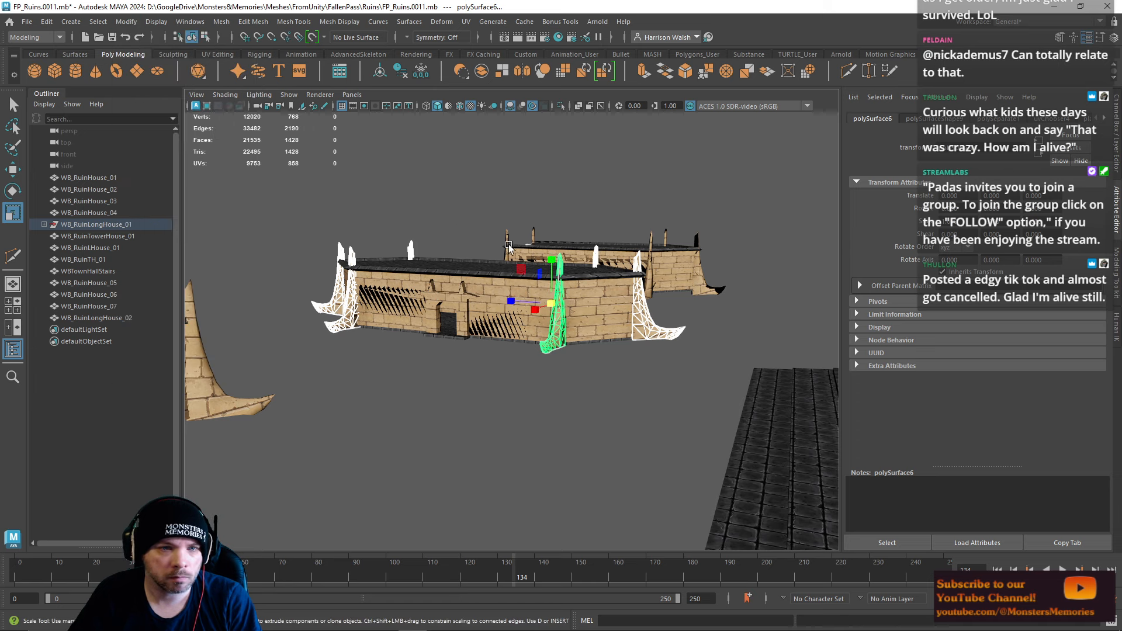
key(w)
drag(551, 262, 503, 284)
Step: Combine the body and pillars of WB_RuinLongHouse_01 into one mesh and delete its history
click(500, 286)
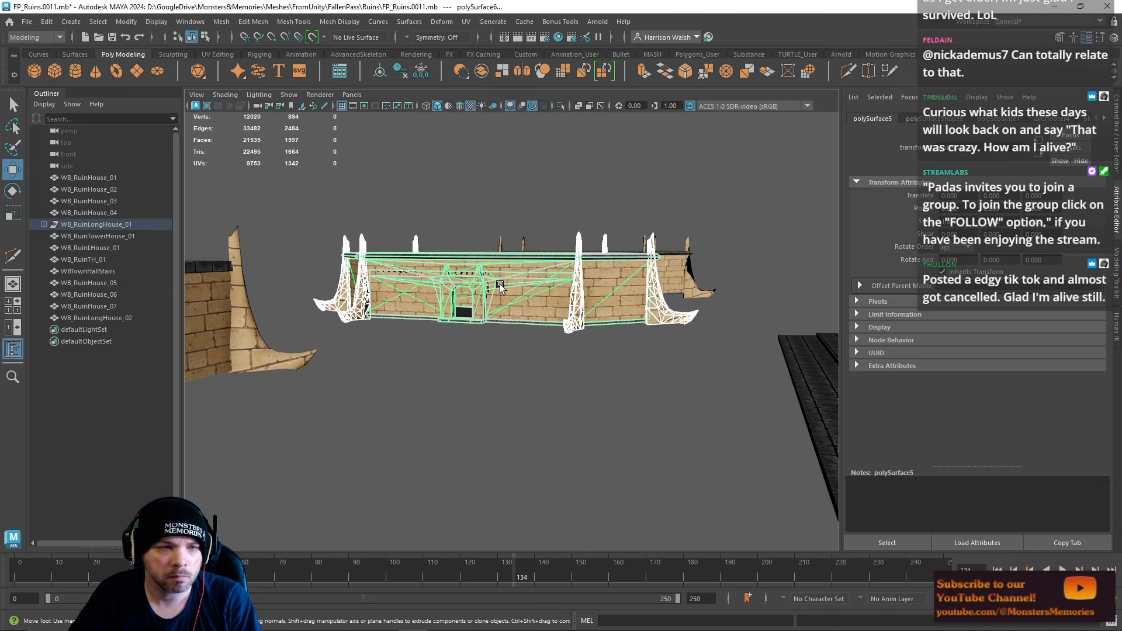
click(225, 23)
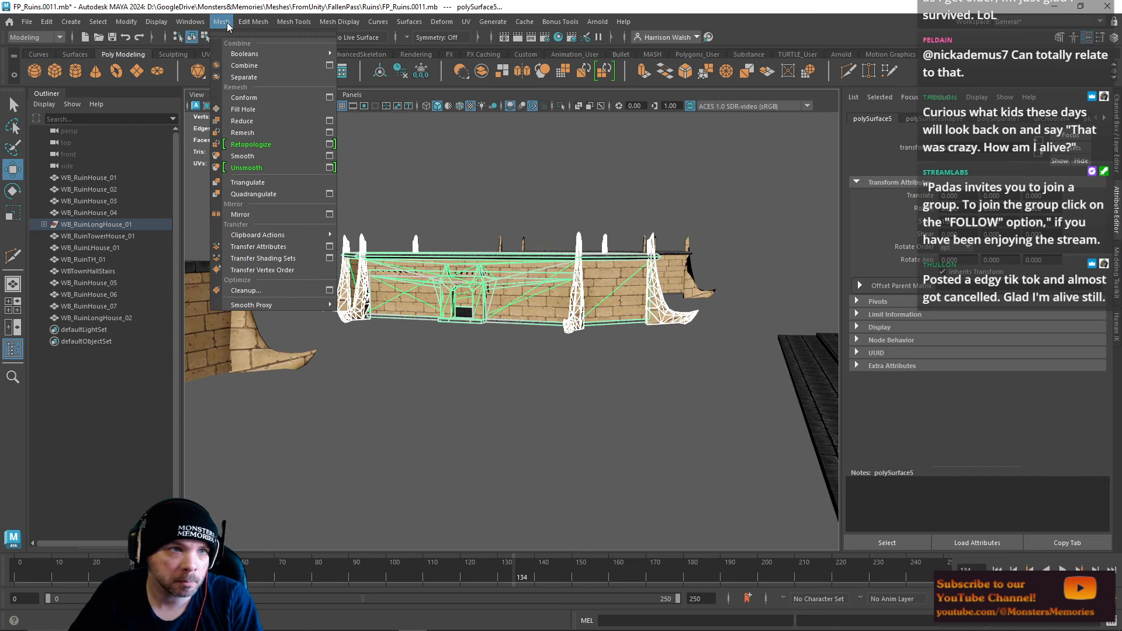
click(344, 5)
click(461, 72)
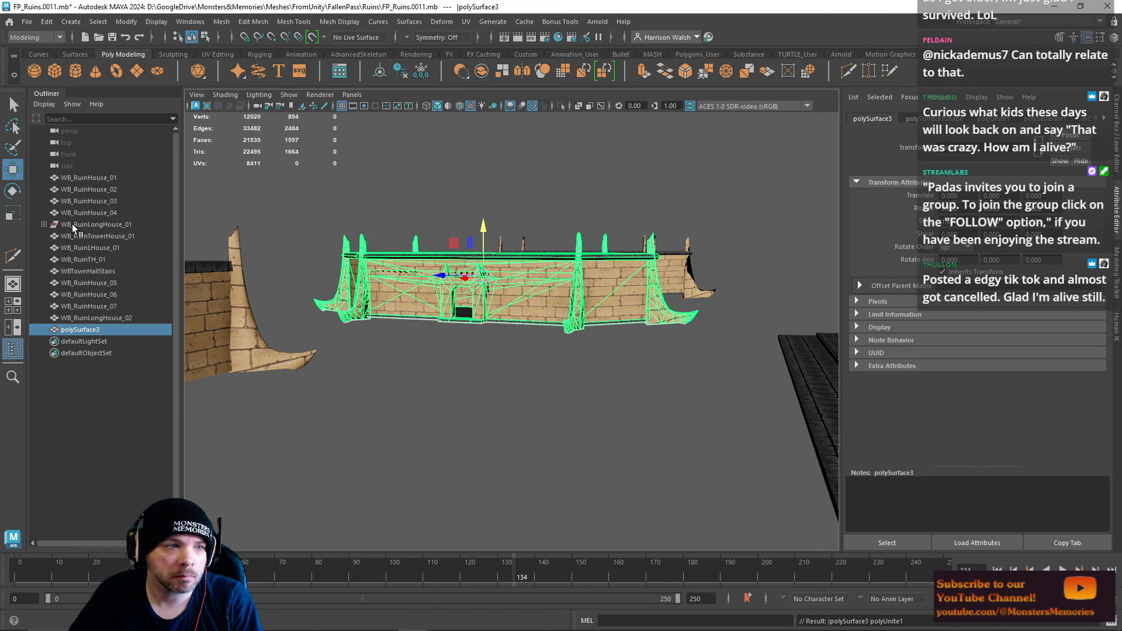
click(421, 72)
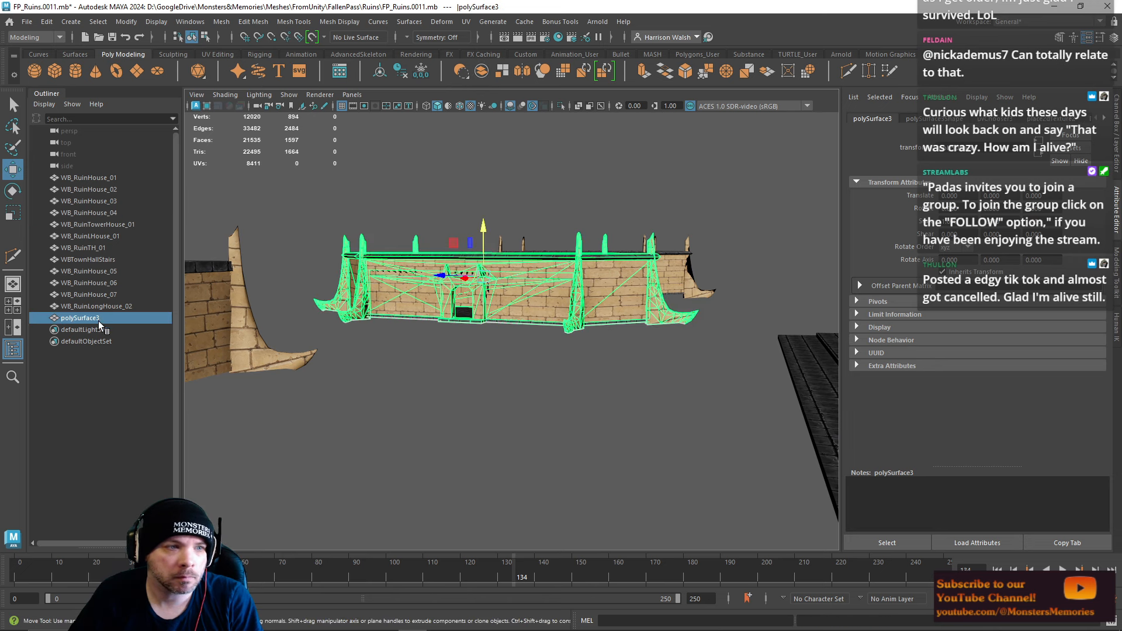
Step: Rename the combined mesh polySurface3 to WB_RuinLongHouse_01
double_click(73, 317)
text(WB_RuinLongHouse_01)
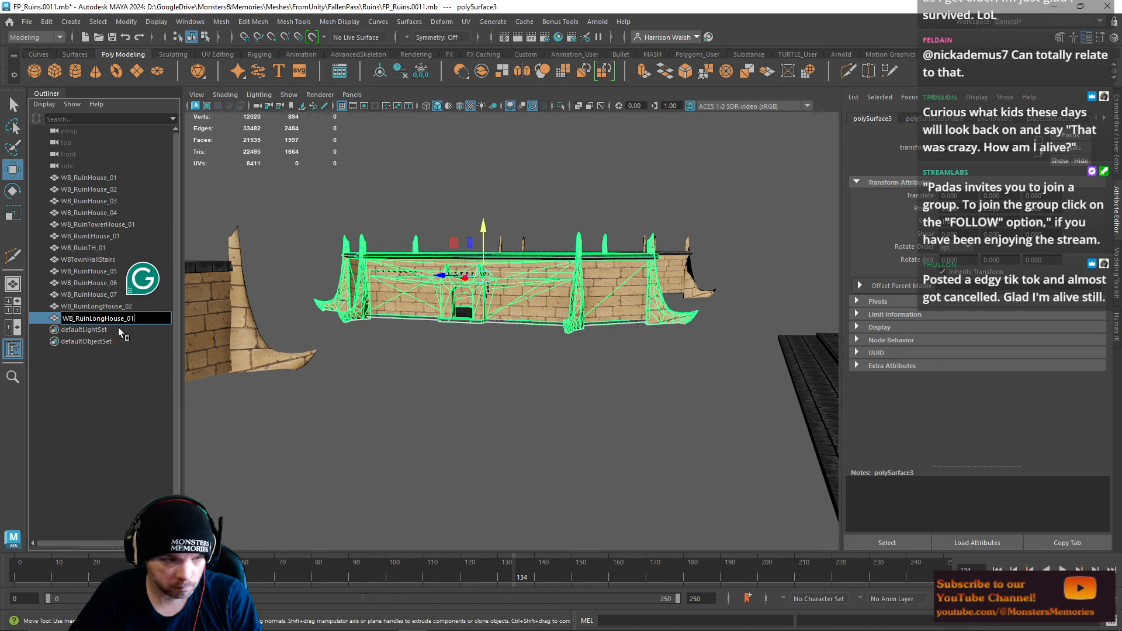
key(Return)
Step: Select WB_RuinLongHouse_02 and switch to vertex editing at the corner pillar beside the broken opening
alt+drag(516, 235, 552, 271)
click(511, 185)
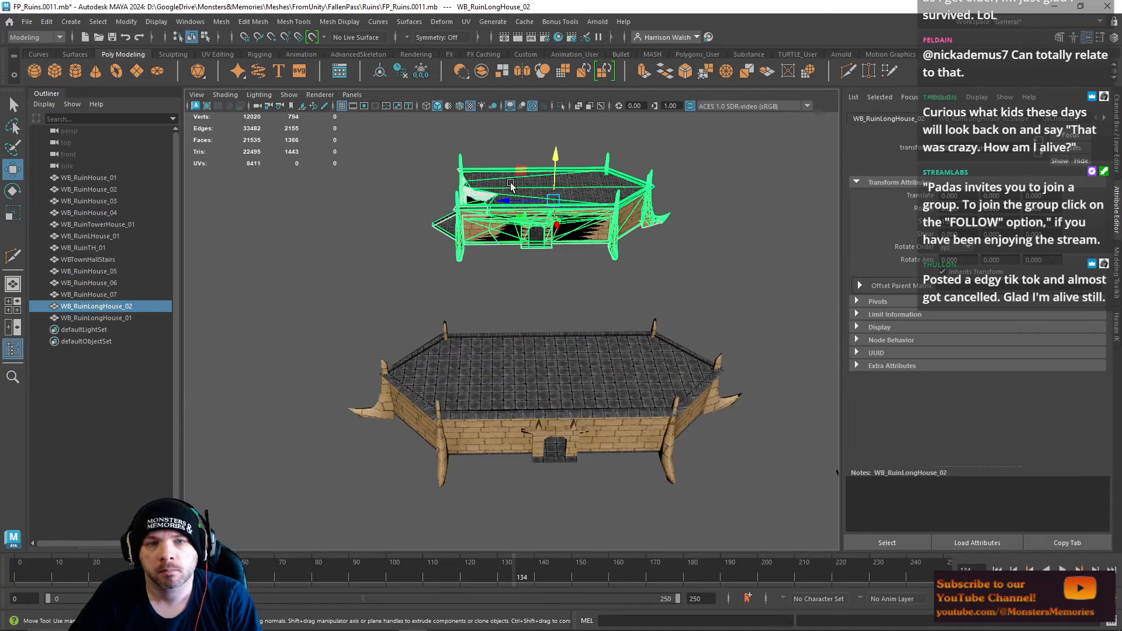
key(f)
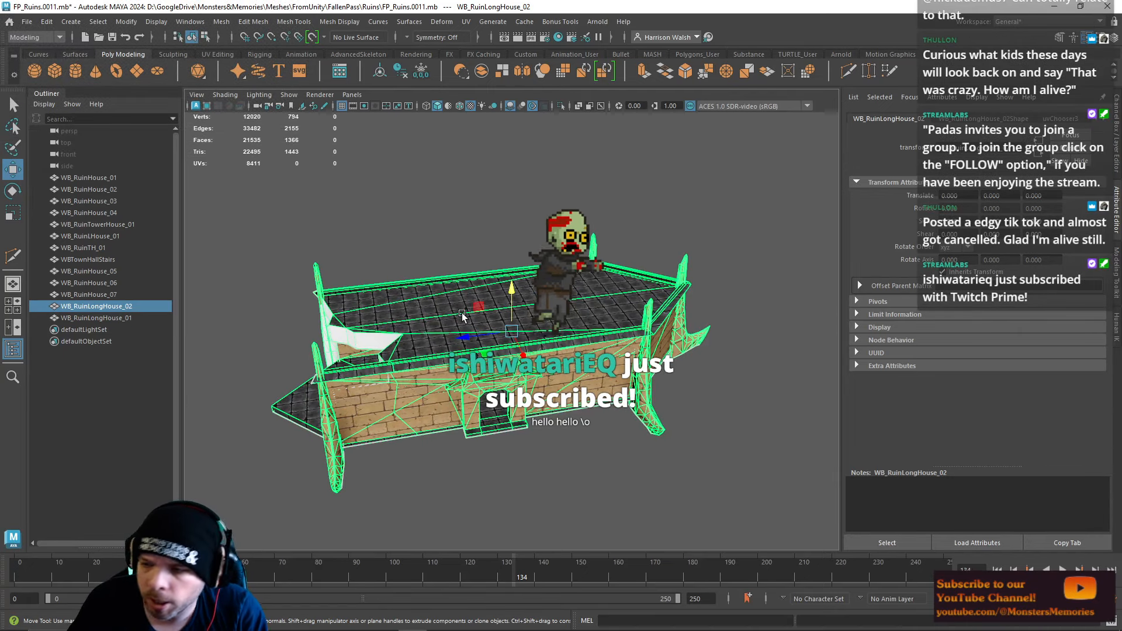
alt+drag(462, 316, 507, 301)
alt+right_drag(507, 301, 527, 381)
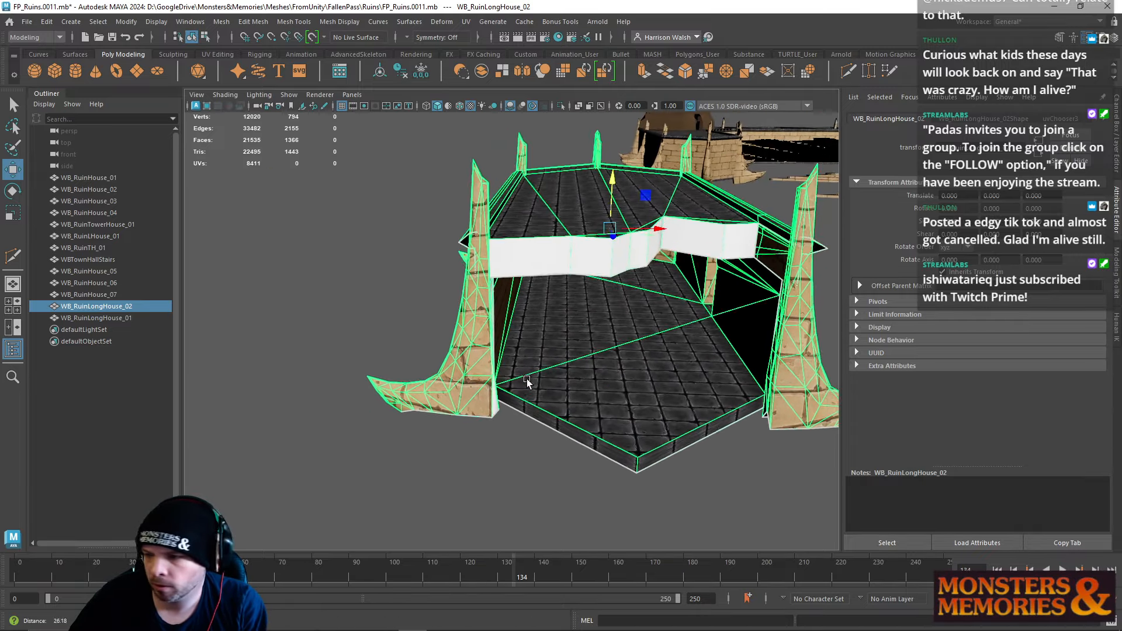
alt+drag(527, 381, 469, 336)
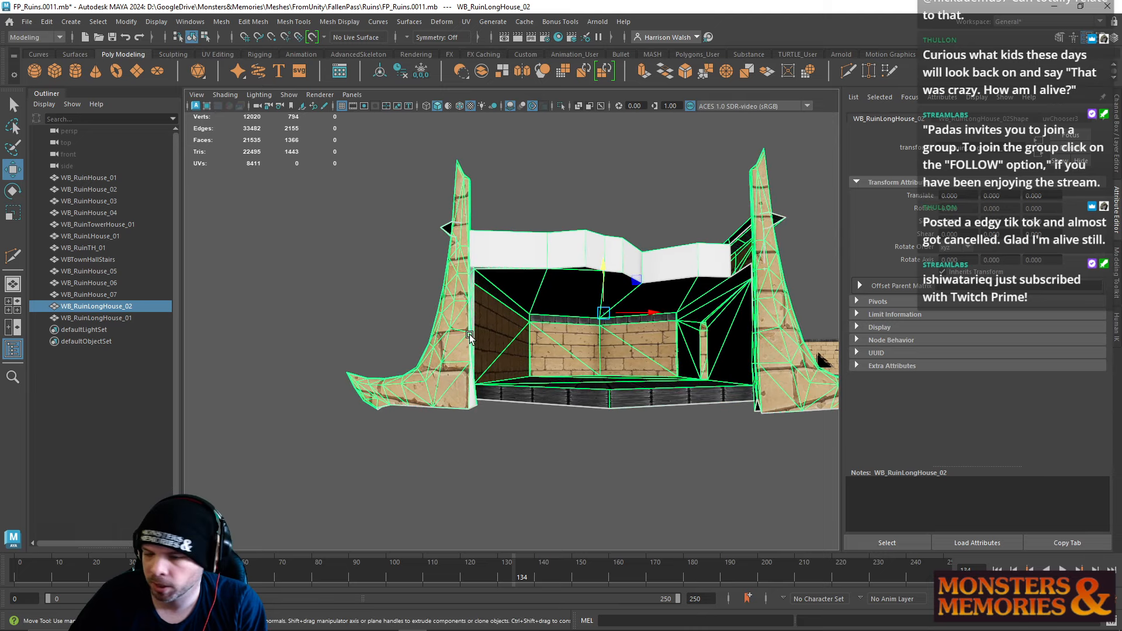
alt+right_drag(470, 336, 423, 430)
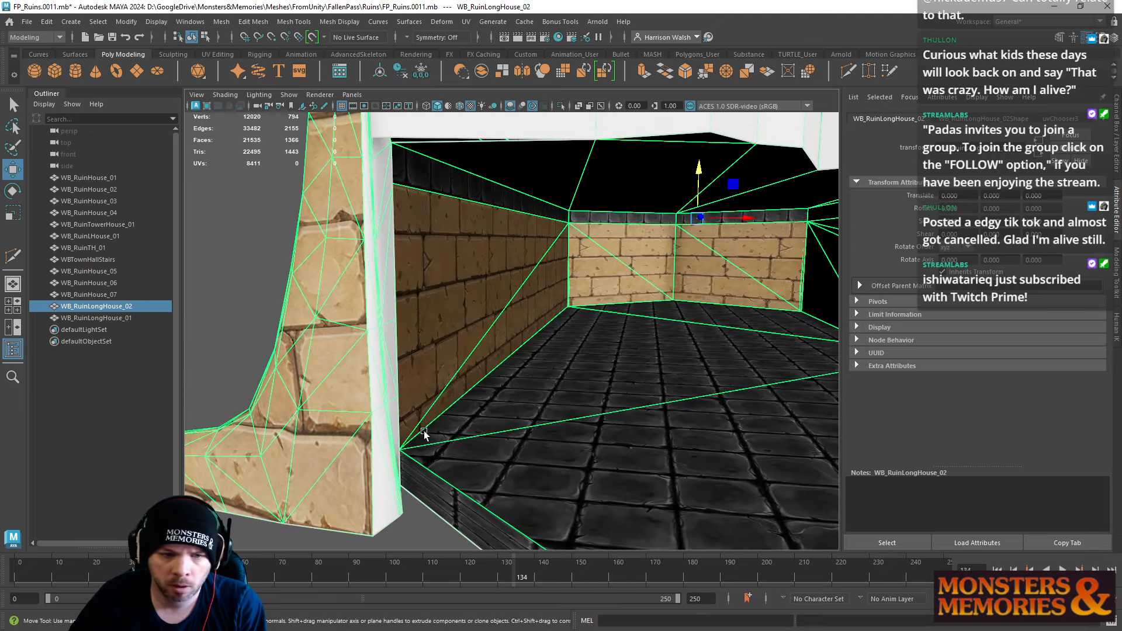
alt+middle_drag(423, 430, 468, 375)
right_drag(466, 297, 420, 298)
alt+drag(422, 301, 466, 334)
Step: Scale the clustered vertices at the base of the pillar's white end cap apart along one axis
click(444, 398)
key(f)
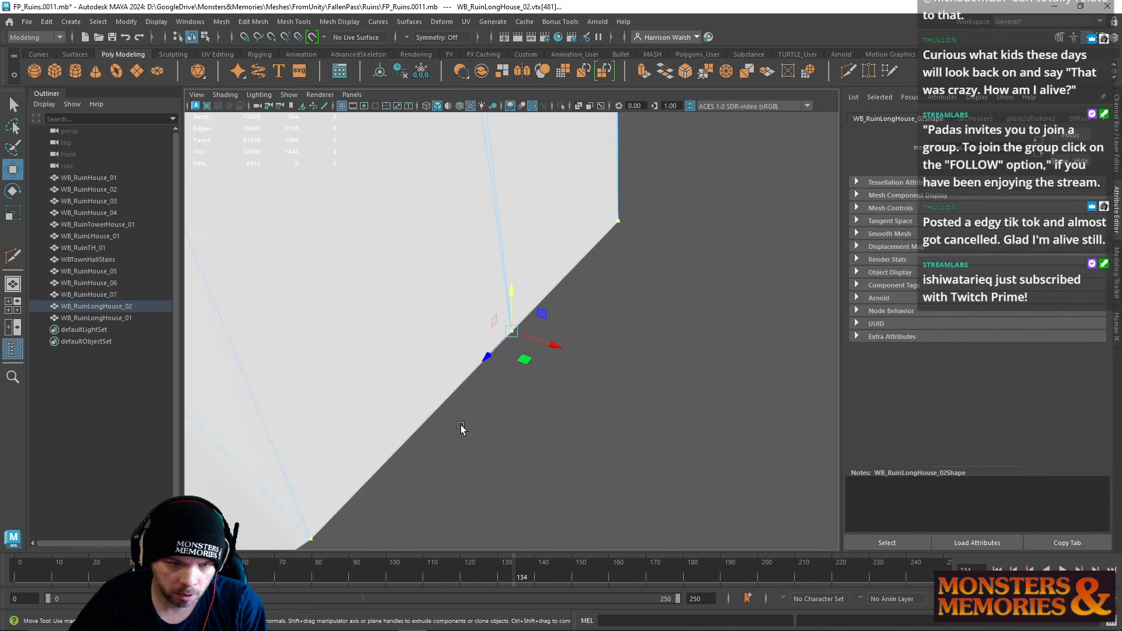
scroll(482, 428, down, 5)
key(r)
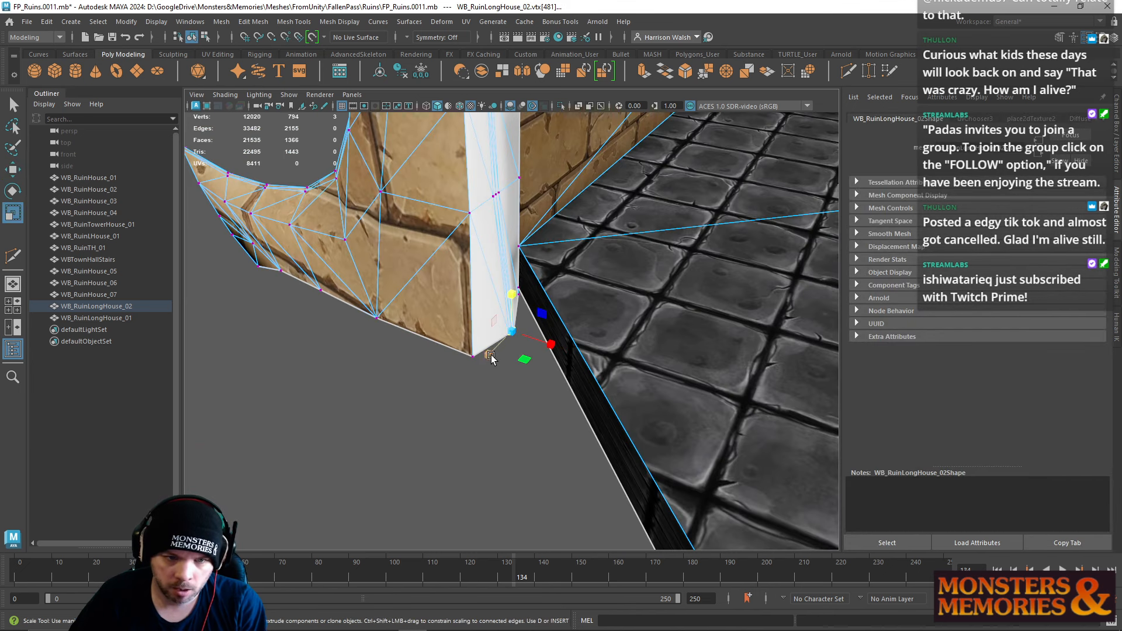
drag(439, 403, 351, 459)
key(w)
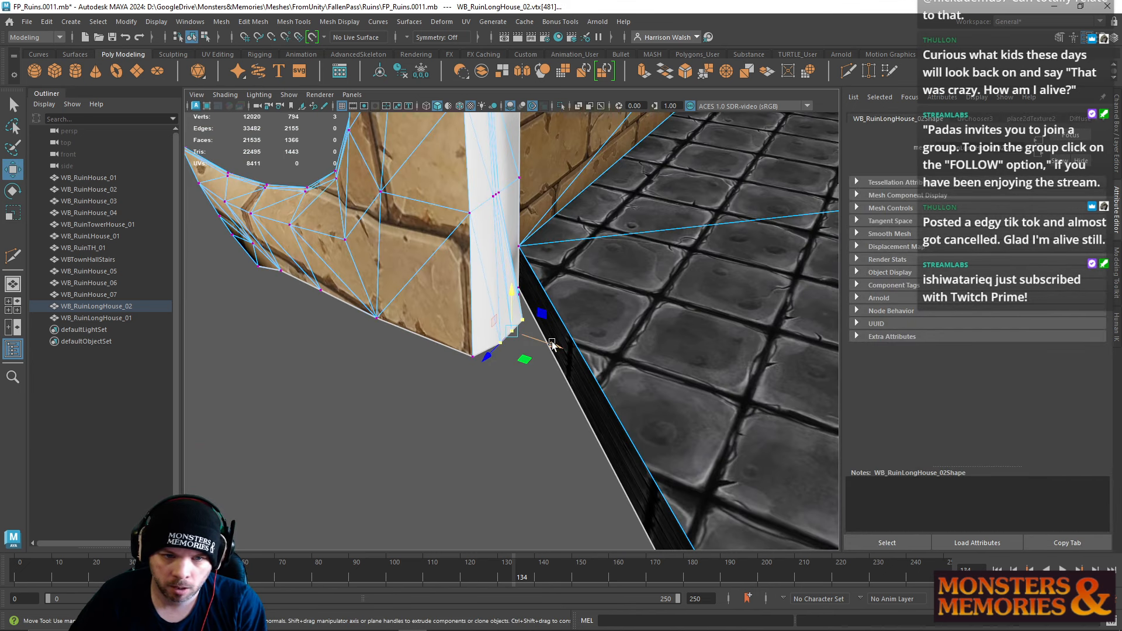
Step: Shift the inner base vertices of the pillar's white end cap sideways toward the floor corner
click(519, 294)
drag(543, 302, 577, 311)
key(ctrl+z)
click(530, 327)
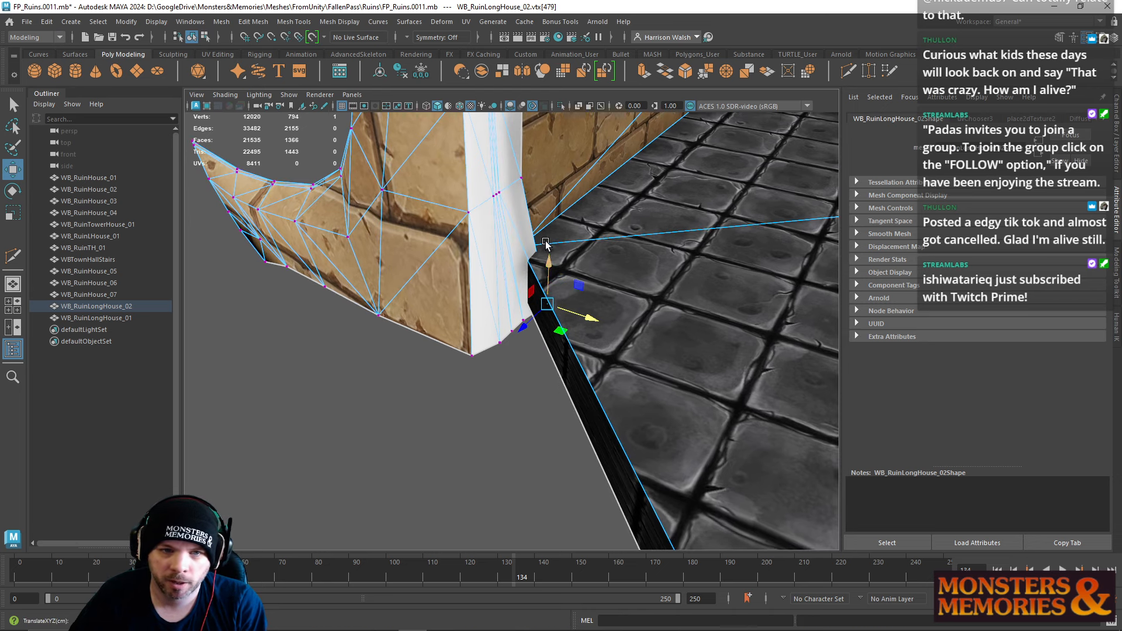
click(524, 174)
click(532, 246)
mouse_move(532, 246)
alt+mouse_down()
mouse_move(512, 241)
mouse_move(550, 254)
alt+mouse_up()
Step: Reposition the outer and middle base vertices of the end cap outward beside the floor edge
key(v)
alt+drag(519, 310, 504, 390)
click(522, 325)
click(506, 345)
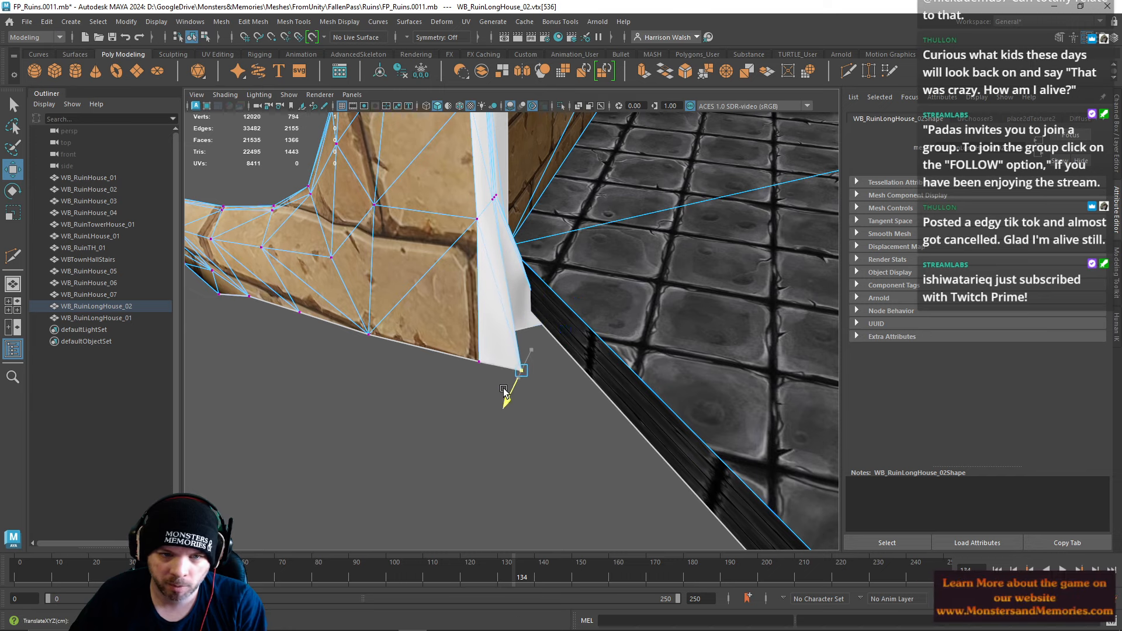
click(513, 332)
drag(530, 344, 557, 351)
alt+drag(556, 351, 405, 344)
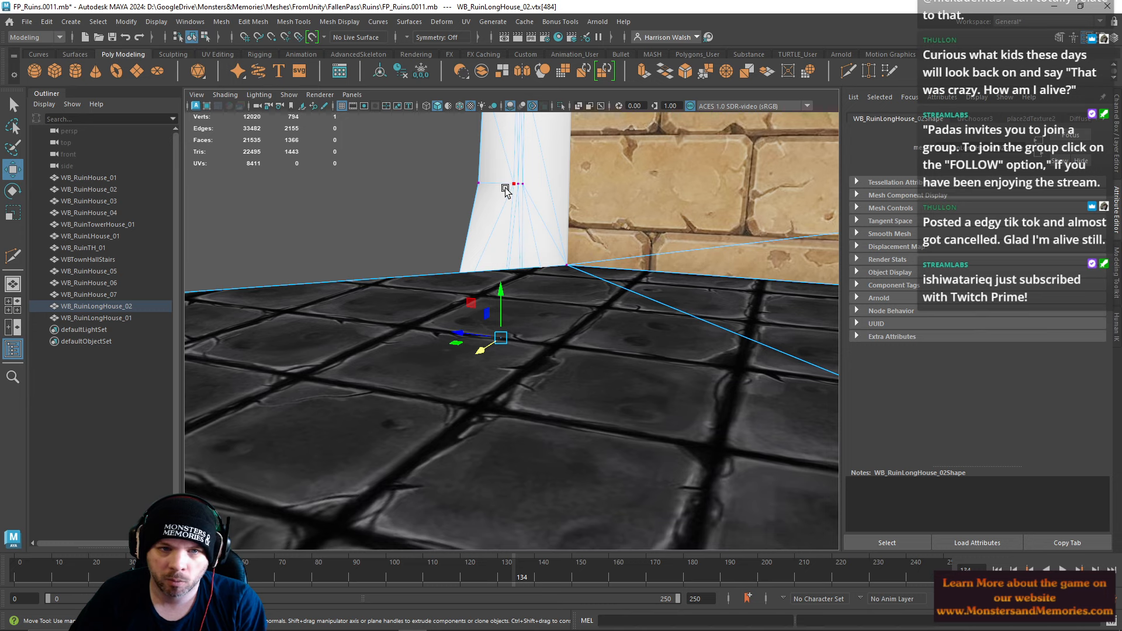
Step: Spread the bunched vertices in the end cap's lowest row above the floor across its width
click(507, 189)
drag(494, 189, 469, 194)
alt+drag(525, 206, 472, 217)
drag(502, 236, 527, 204)
click(516, 209)
click(501, 216)
alt+middle_drag(528, 204, 527, 239)
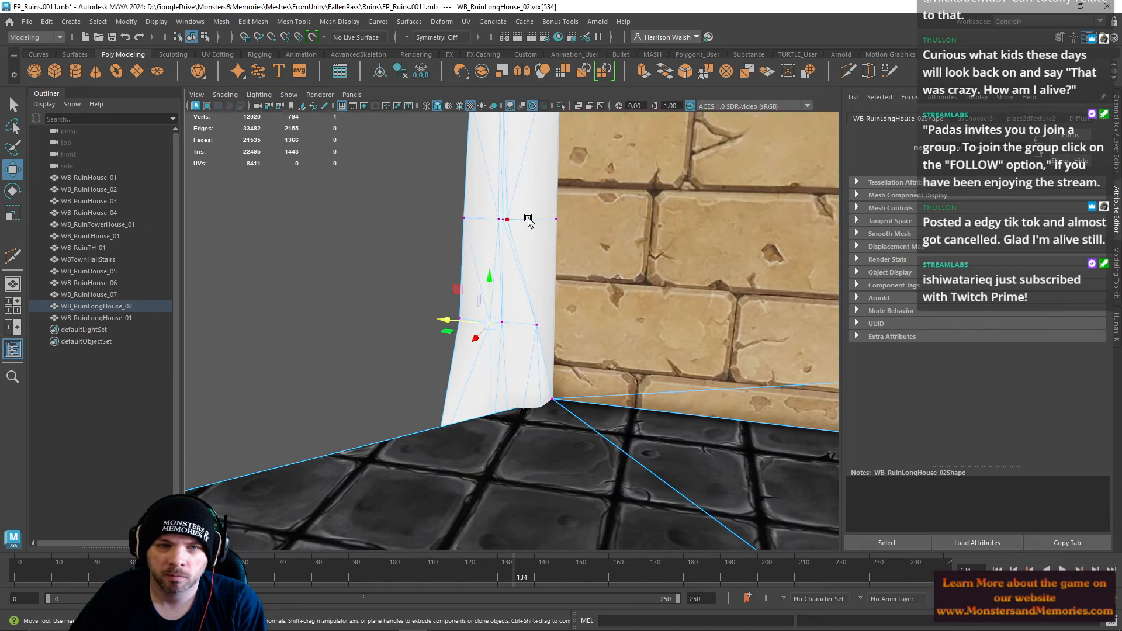
Step: Space out the bunched vertices in the second row of the end cap above the floor
click(527, 219)
drag(466, 217, 490, 217)
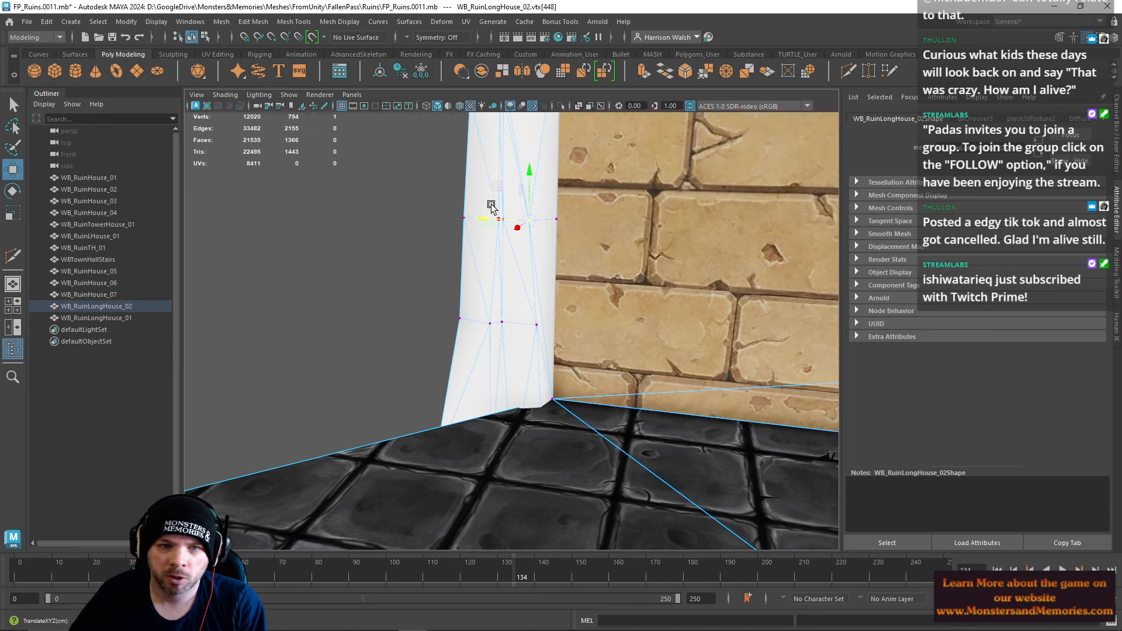
click(465, 219)
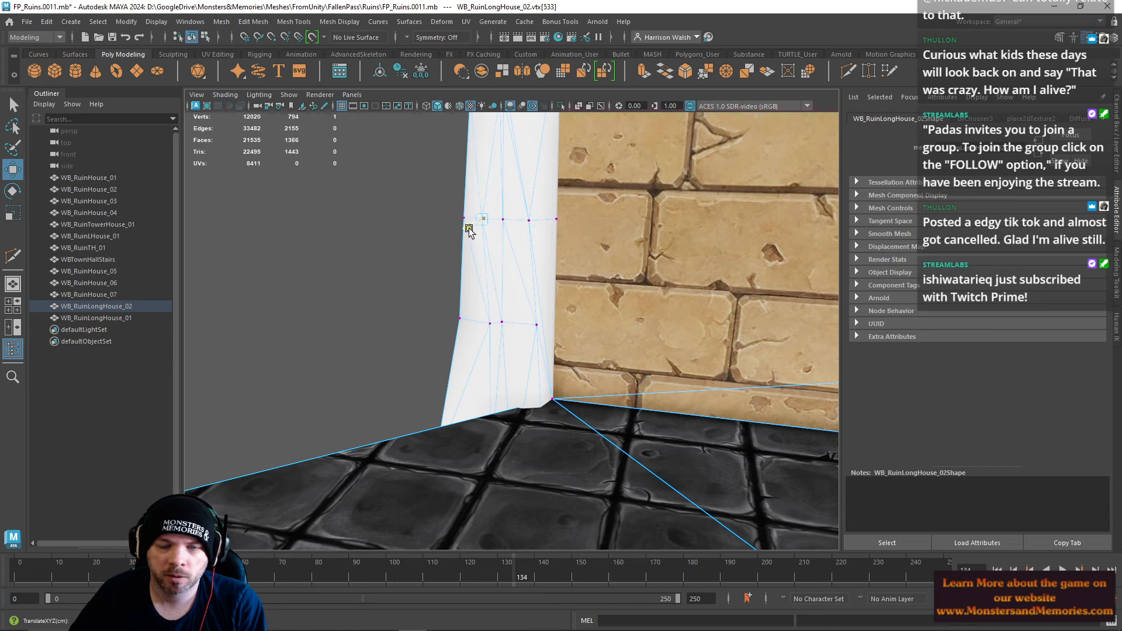
click(502, 221)
Step: Spread the third-row vertices across the end cap and raise one of them slightly for an uneven break
alt+drag(544, 216, 548, 175)
alt+middle_drag(548, 175, 549, 416)
alt+drag(550, 416, 462, 386)
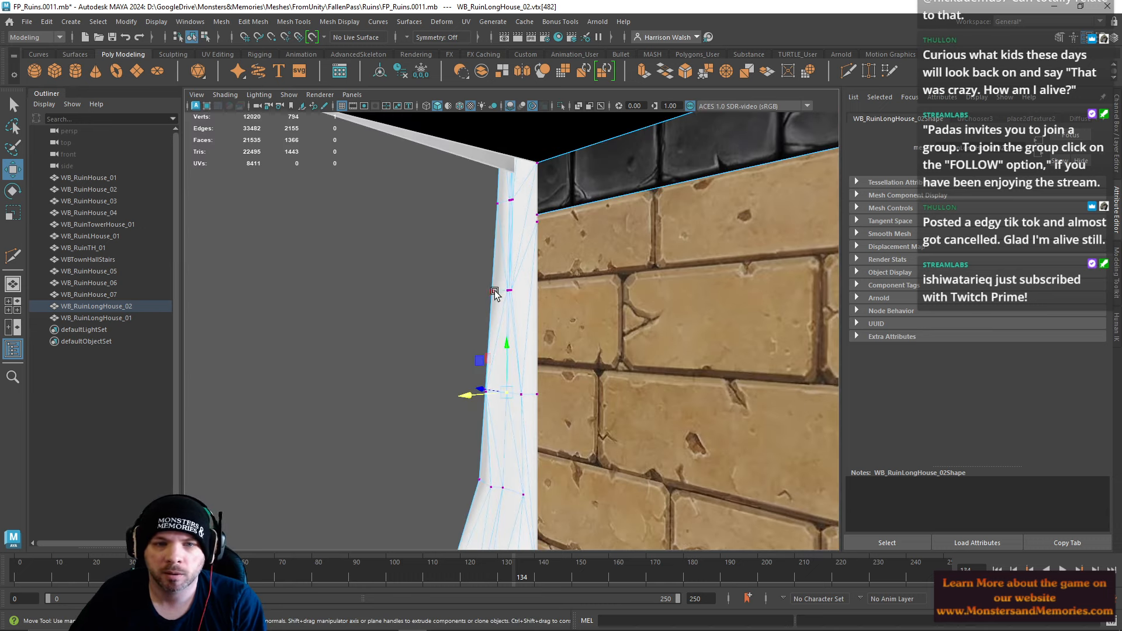
click(494, 293)
alt+drag(493, 295, 581, 331)
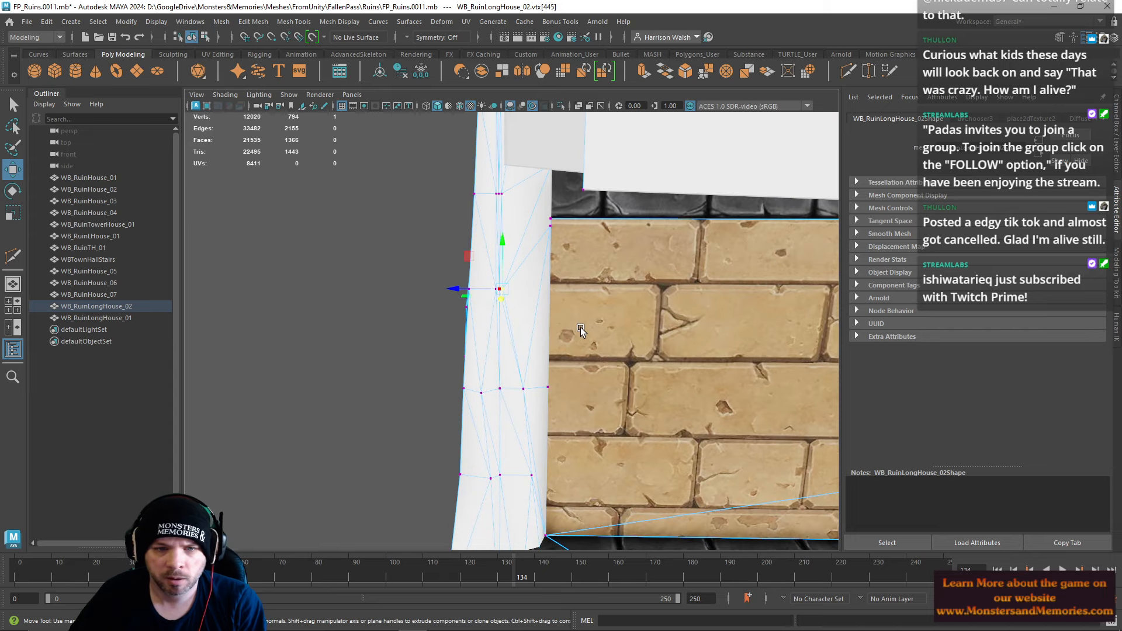
drag(488, 293, 514, 291)
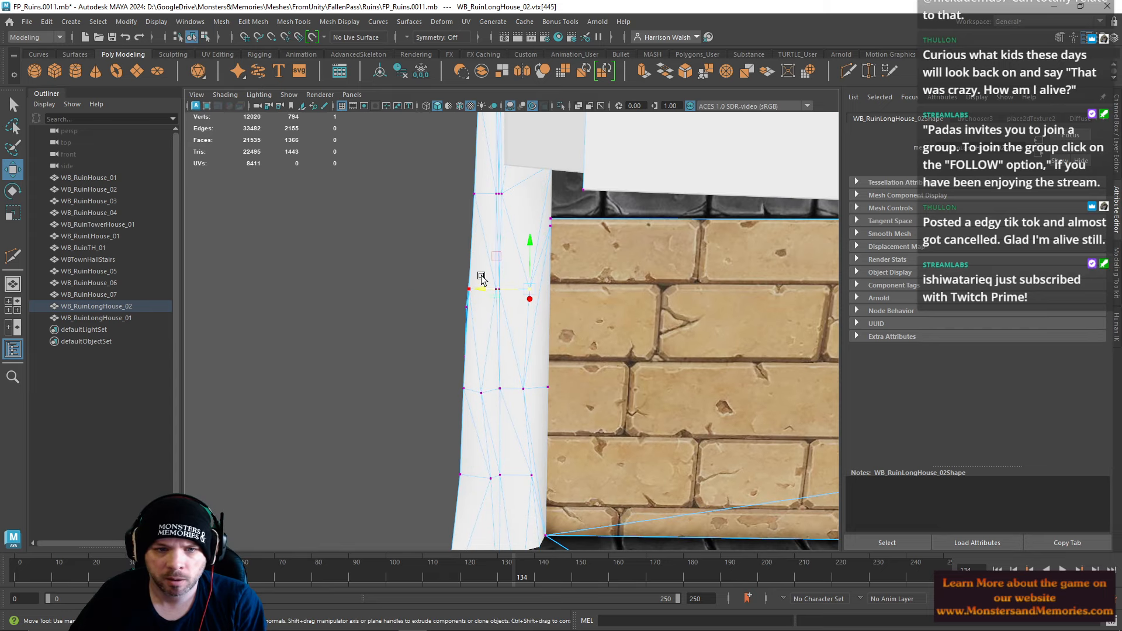
click(478, 278)
click(497, 292)
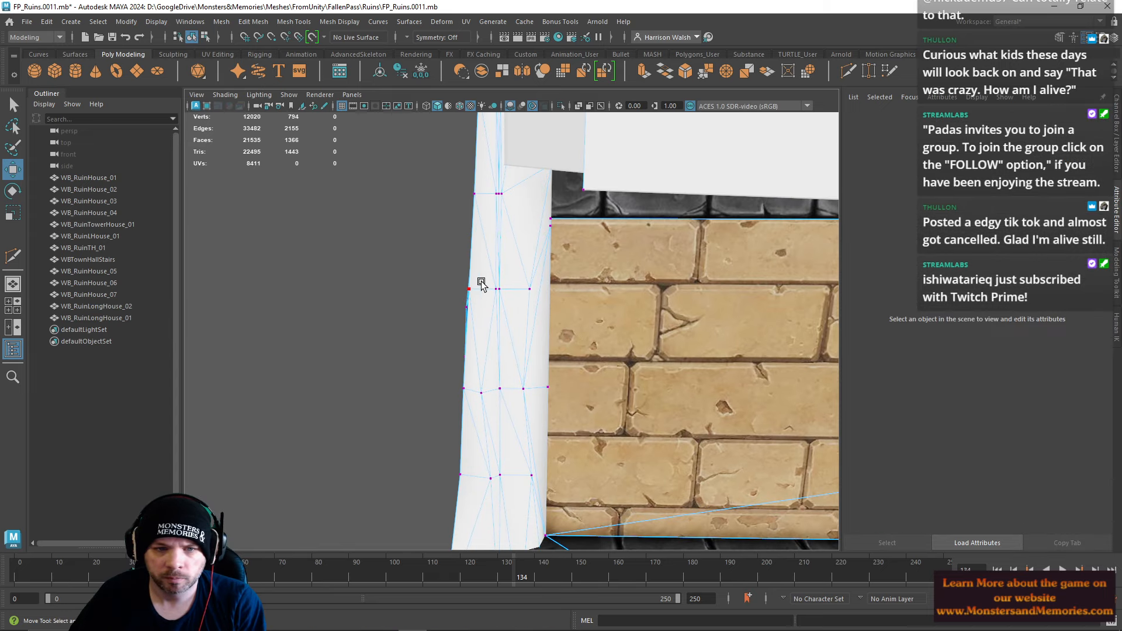
click(486, 290)
drag(489, 294, 489, 284)
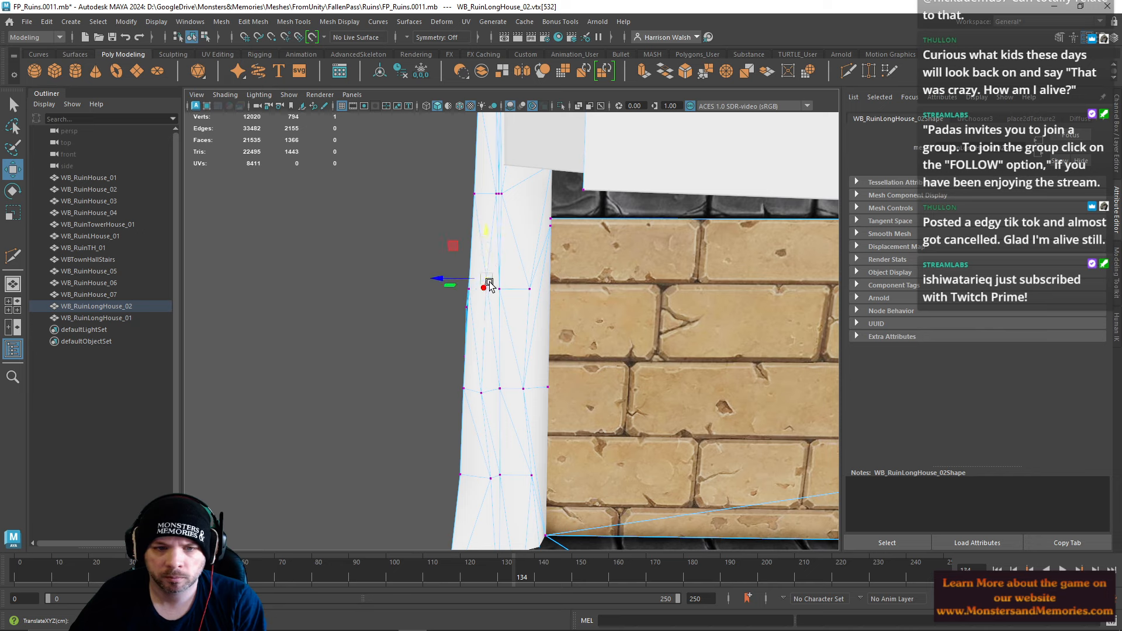
Step: Spread the vertices in the end cap's uppermost row below the roof and adjust those at the wall's top corner
click(517, 205)
mouse_move(472, 195)
mouse_down()
mouse_move(491, 194)
mouse_move(465, 194)
mouse_up()
click(486, 181)
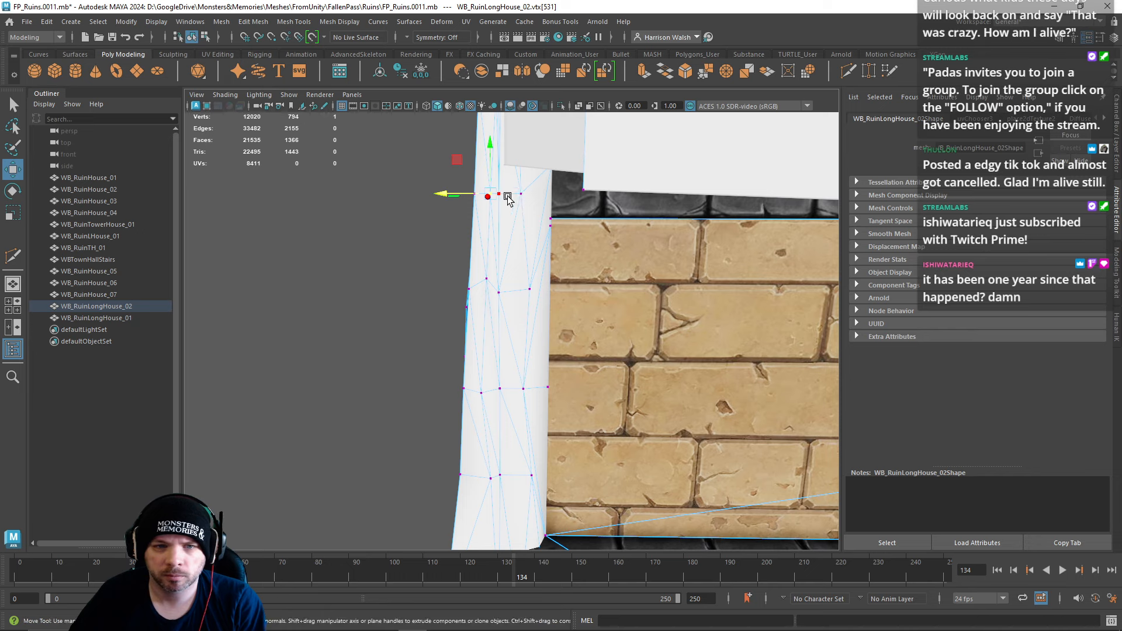
click(522, 202)
click(541, 228)
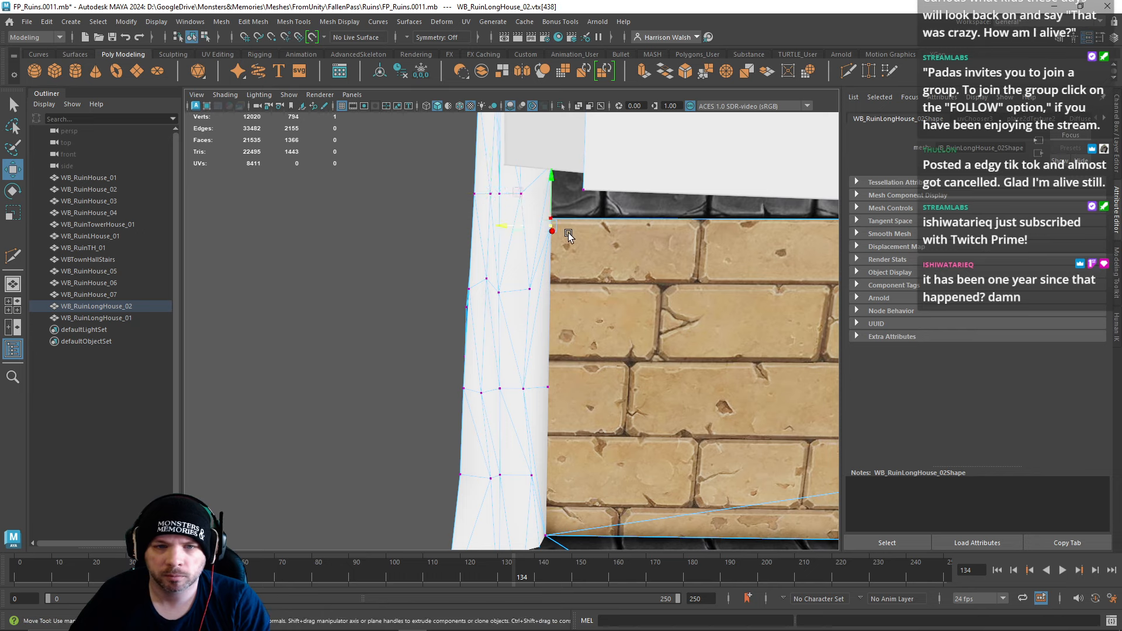
scroll(540, 227, up, 2)
drag(548, 226, 550, 227)
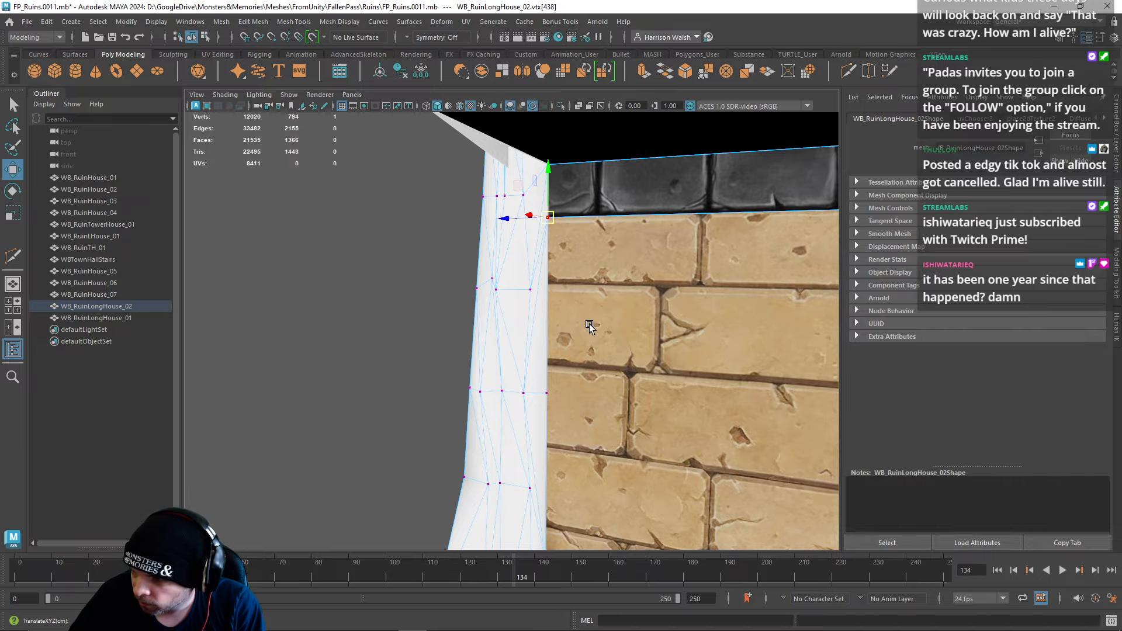
Step: Adjust the two outer base vertices of the end cap where the pillar meets the floor edge
scroll(589, 328, down, 3)
alt+drag(466, 305, 626, 409)
alt+middle_drag(526, 488, 543, 387)
alt+drag(544, 389, 513, 406)
click(525, 400)
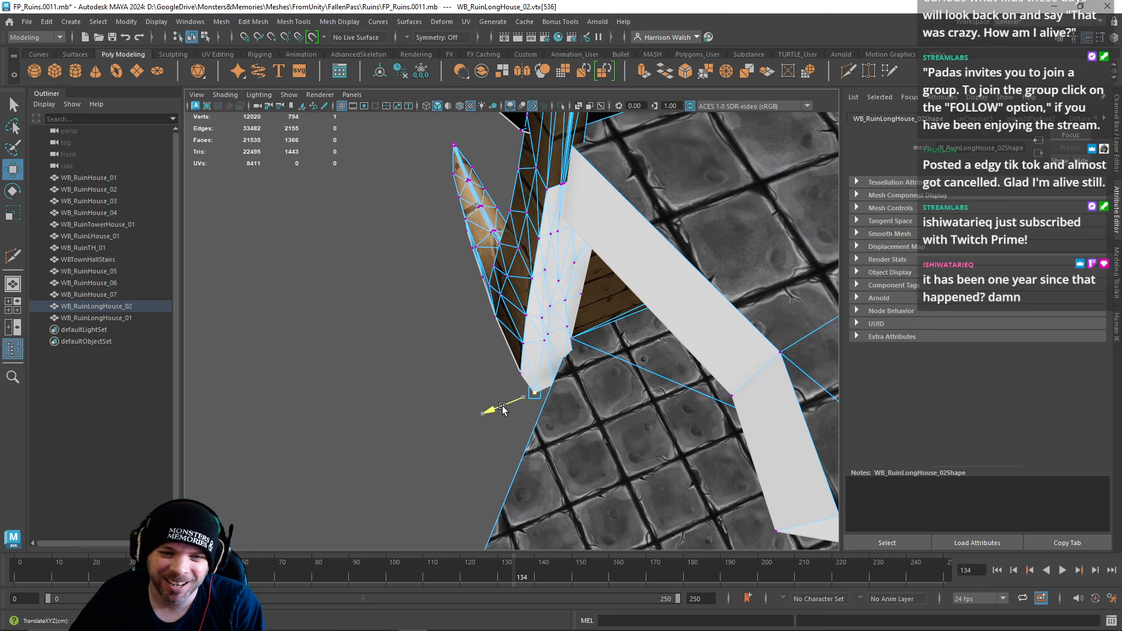
click(555, 393)
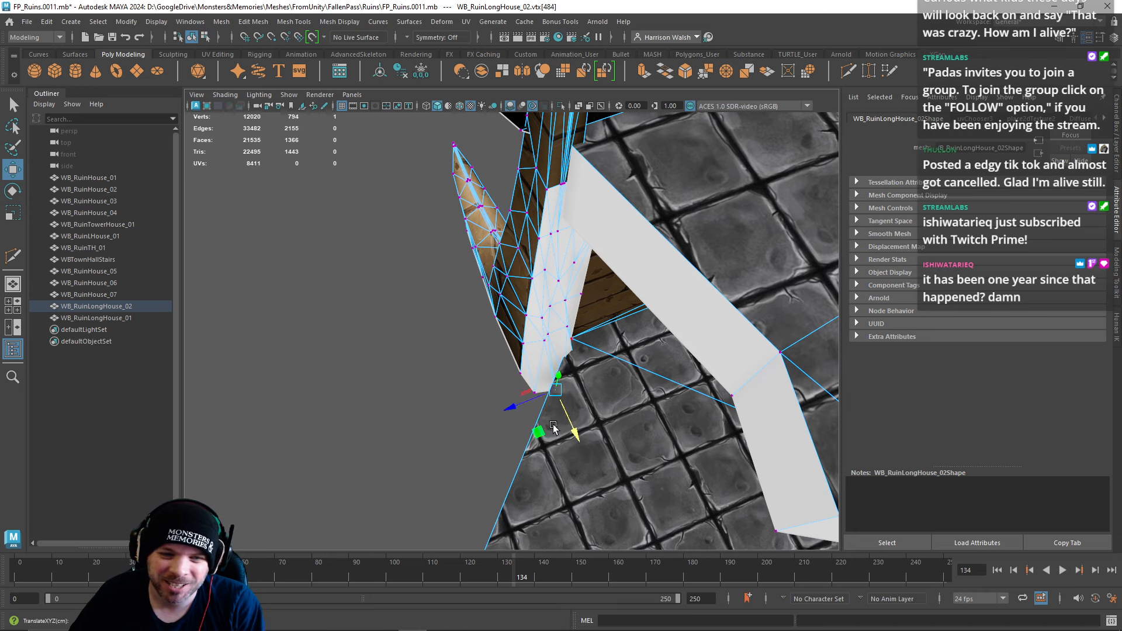
alt+drag(555, 396, 596, 334)
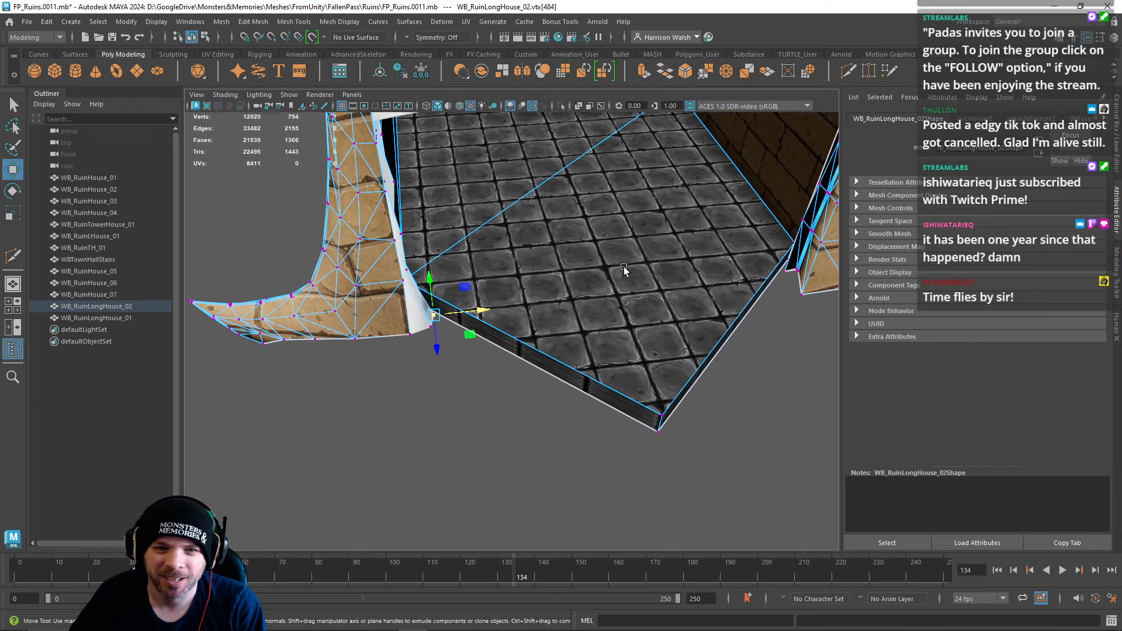
Step: Select the two floor-edge faces along the broken opening and apply automatic UV mapping to them
alt+drag(623, 267, 477, 324)
right_drag(390, 299, 399, 342)
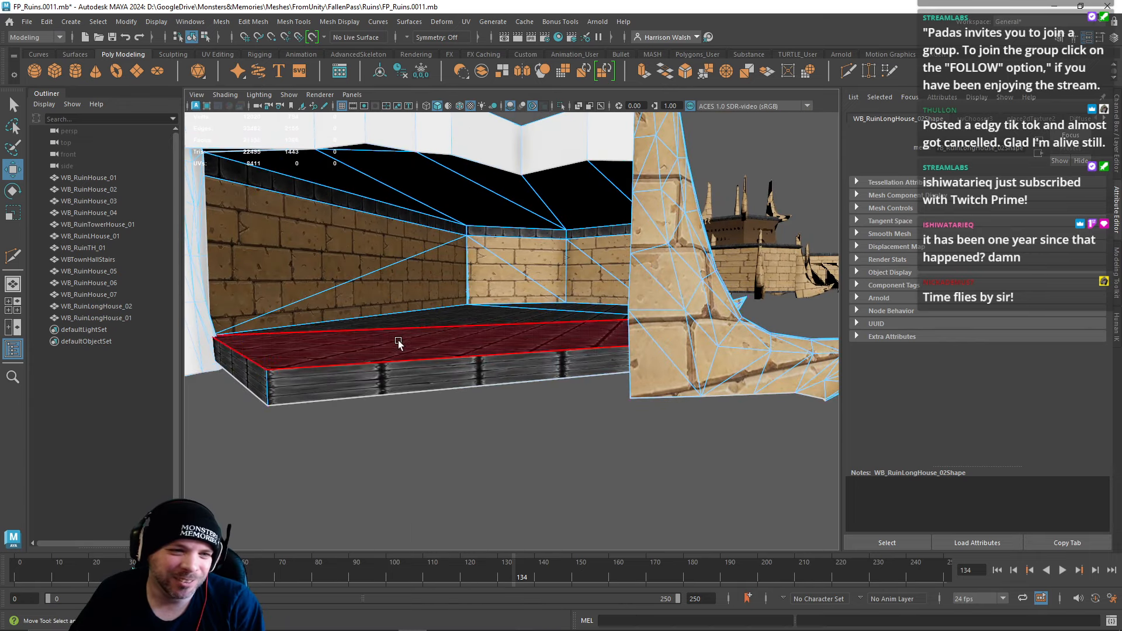
click(380, 379)
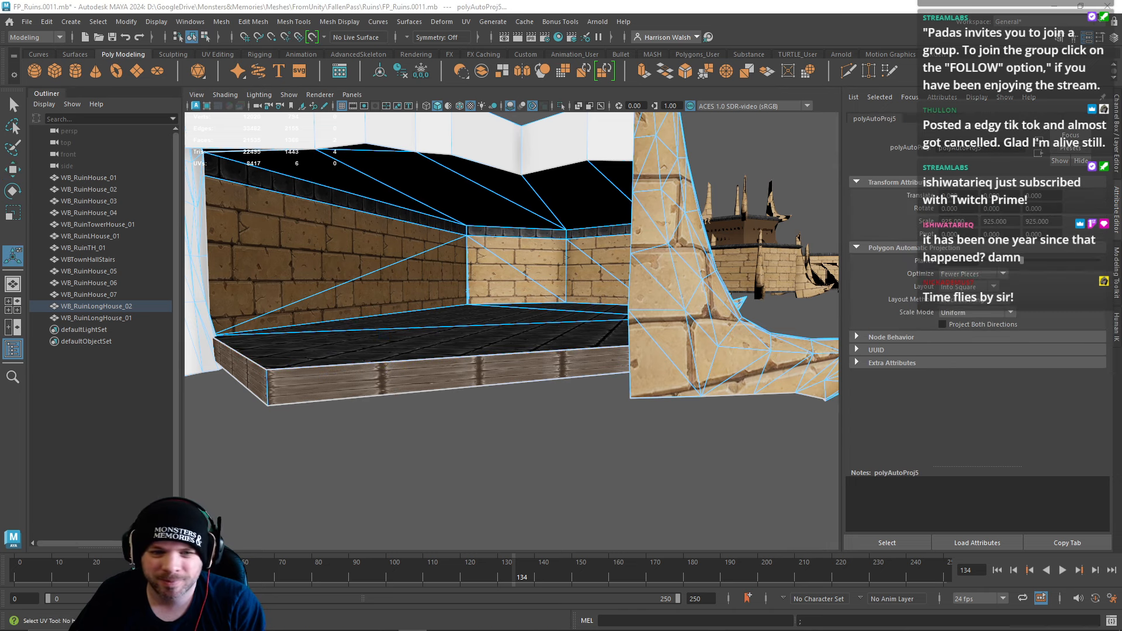
alt+middle_drag(398, 397, 633, 367)
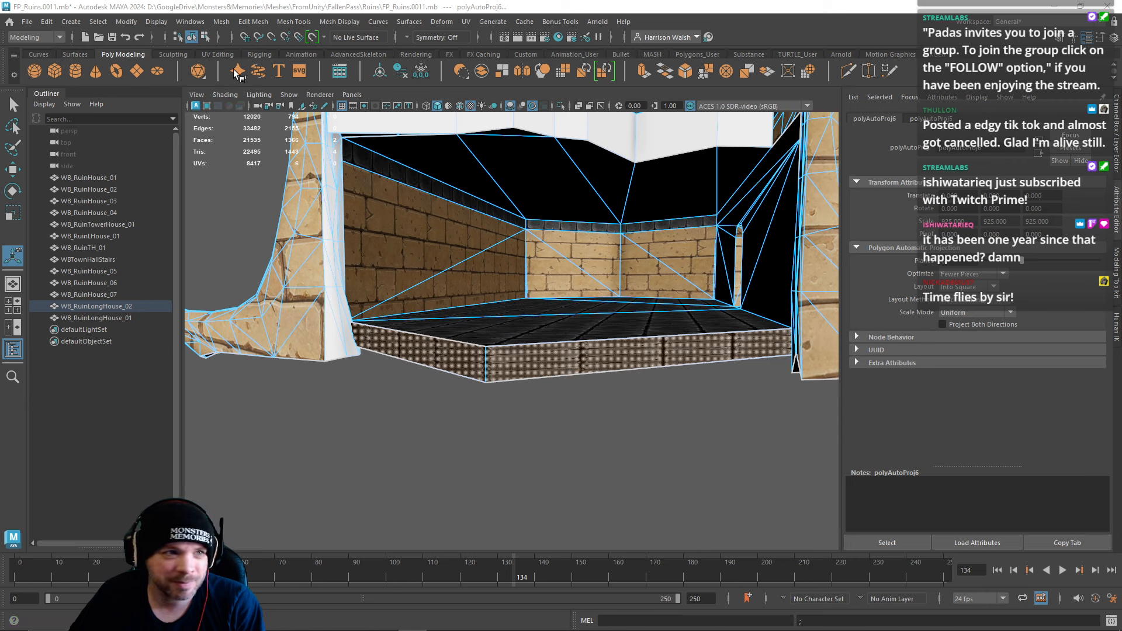
click(218, 54)
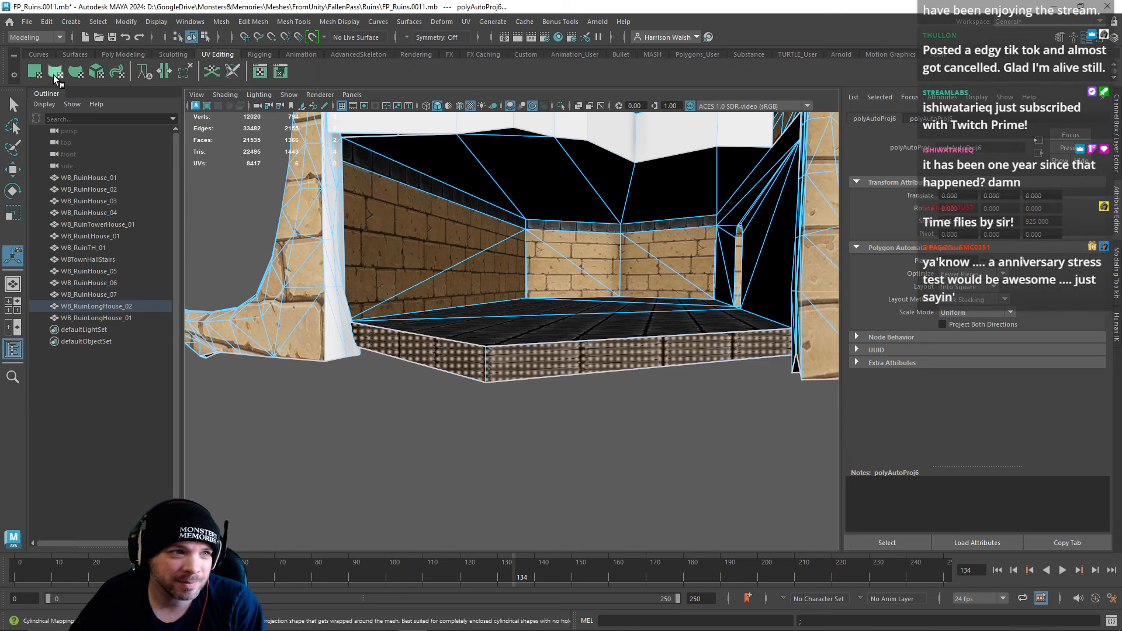
click(97, 71)
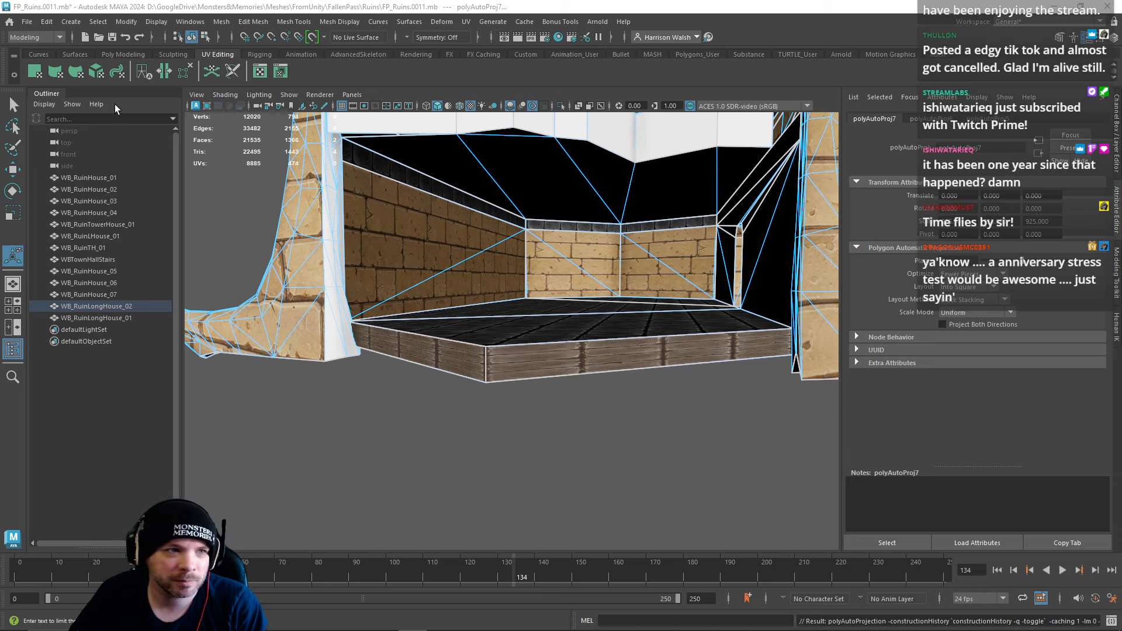
click(95, 72)
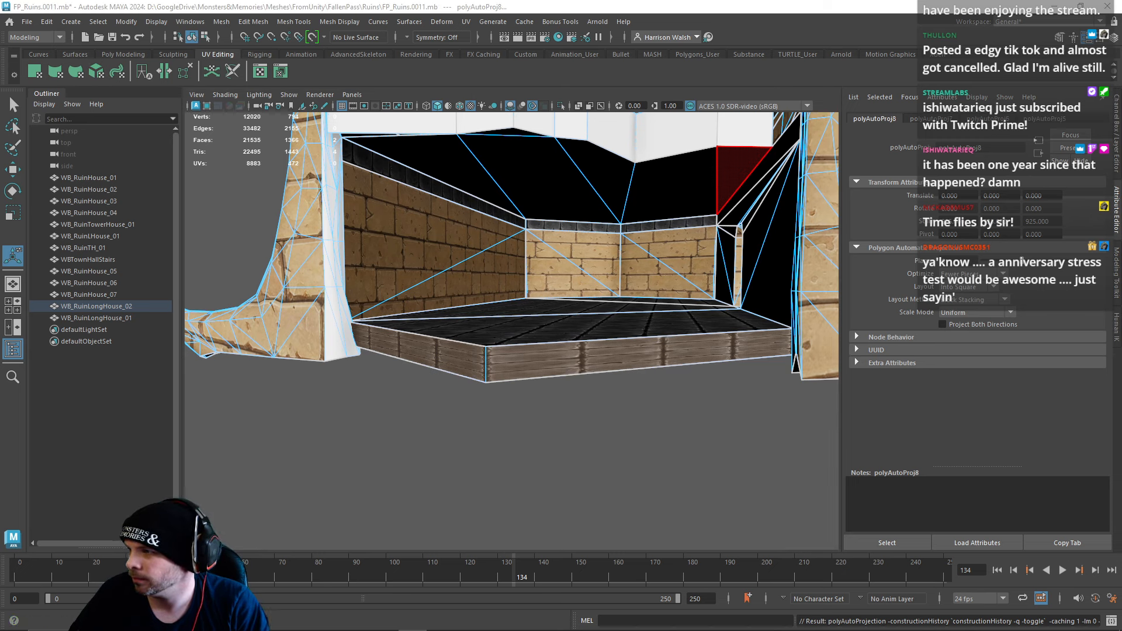
Step: Reproject the UVs of the ruin's exposed floor edge with automatic mapping
alt+right_drag(738, 278, 553, 178)
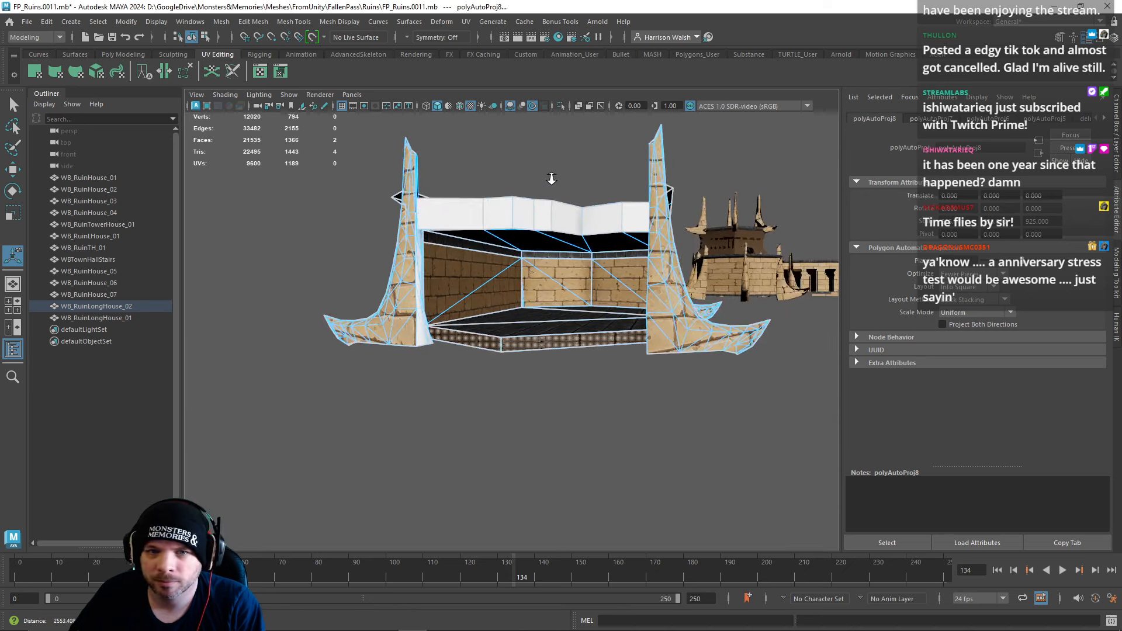
alt+drag(553, 179, 575, 271)
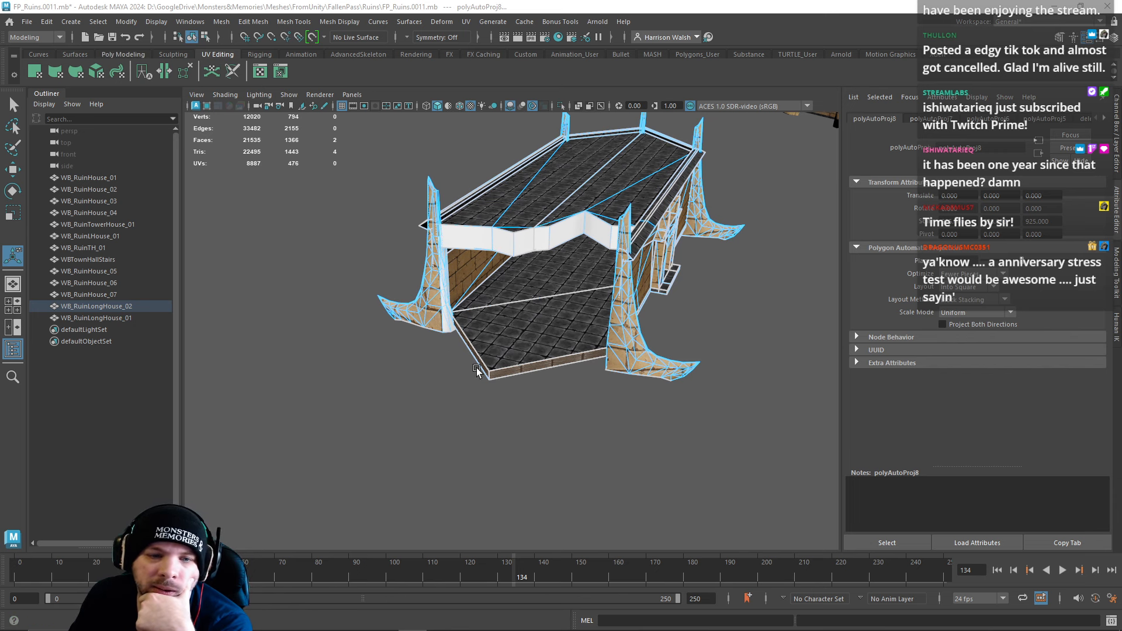
scroll(542, 390, up, 5)
click(96, 71)
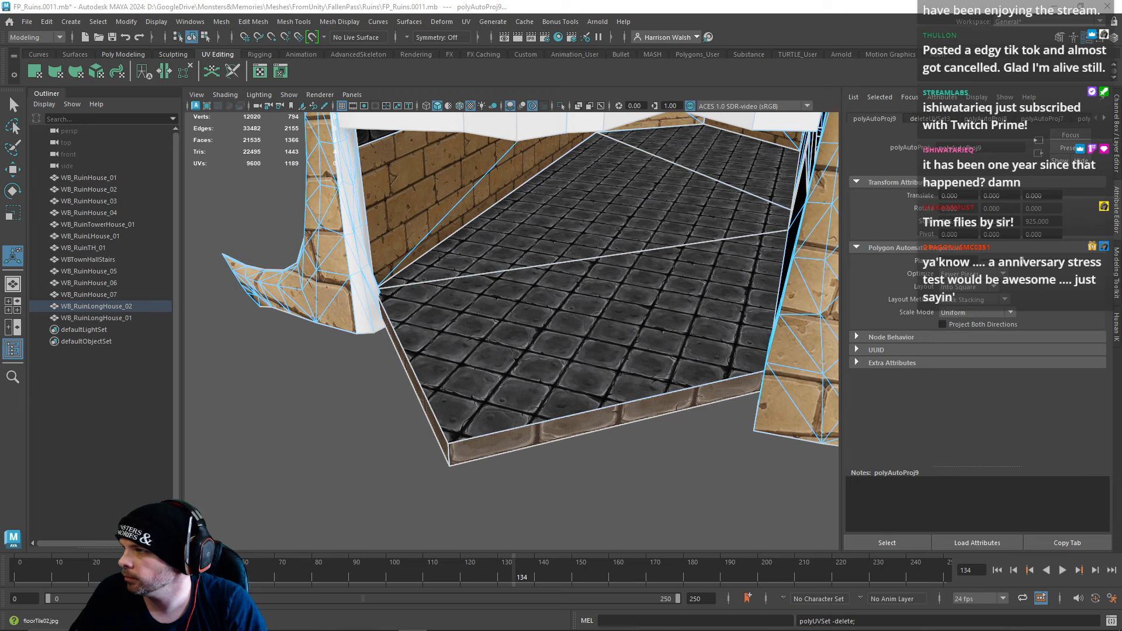
Step: Sew the UVs of the two exposed floor-edge faces together along their shared outer corner edge
right_drag(512, 297, 571, 283)
right_drag(578, 297, 581, 366)
right_drag(578, 270, 579, 269)
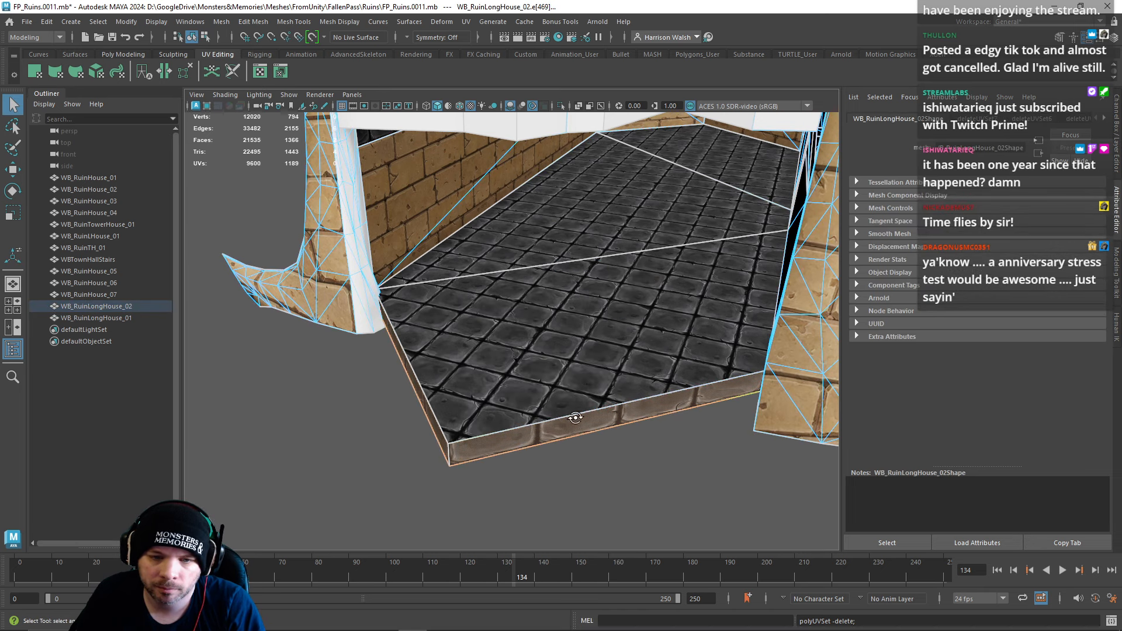
alt+drag(590, 409, 598, 391)
right_drag(562, 297, 620, 281)
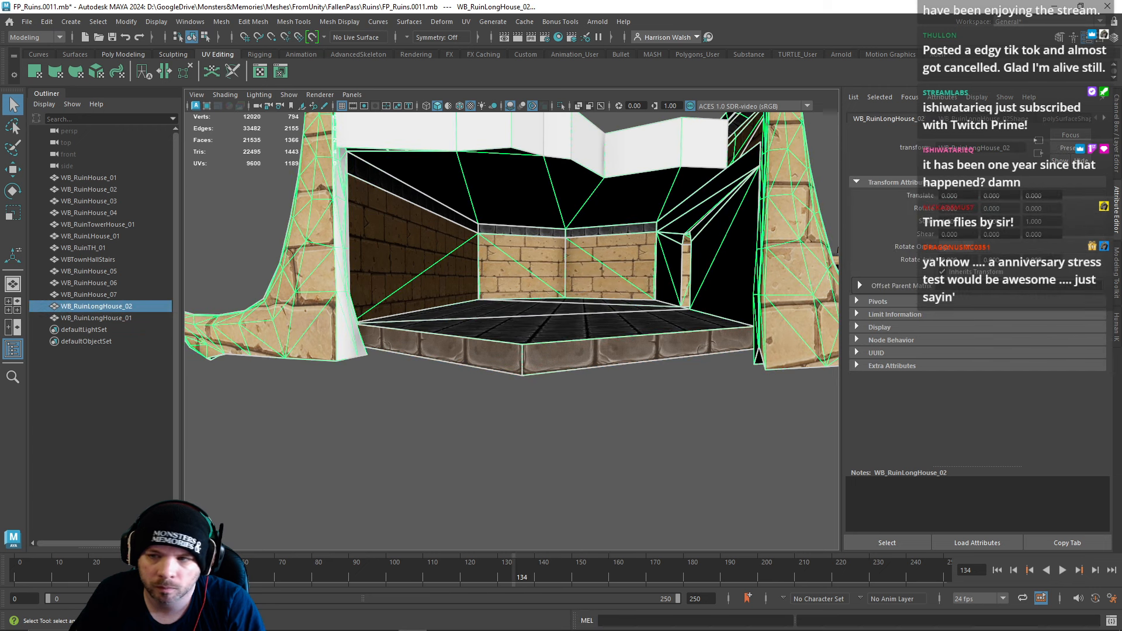
right_drag(565, 349, 564, 322)
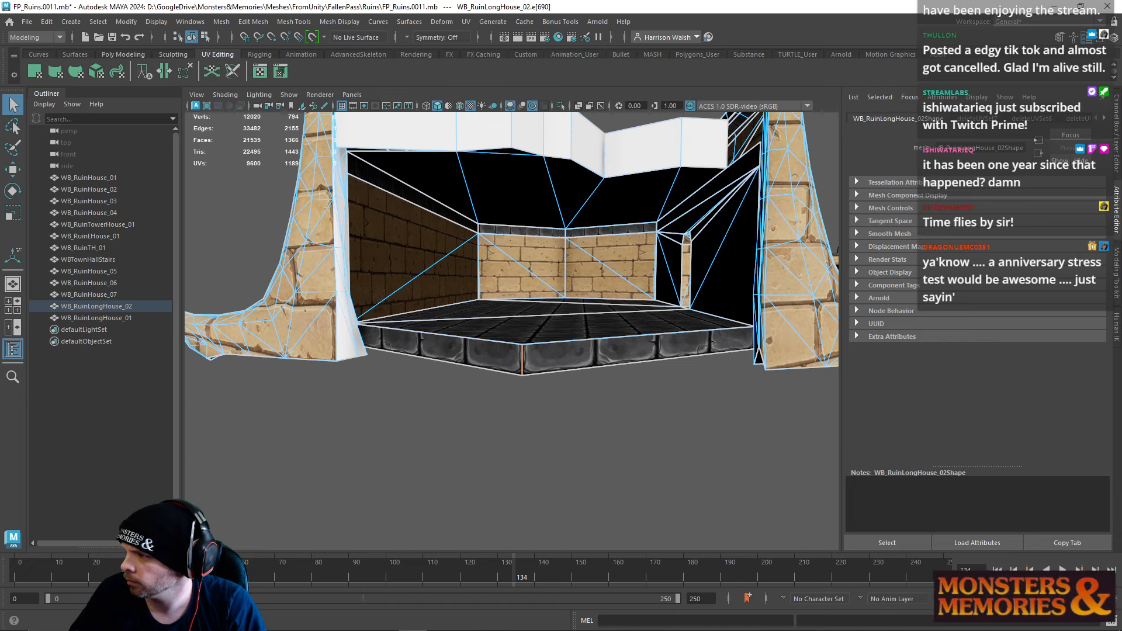
key(shift+s)
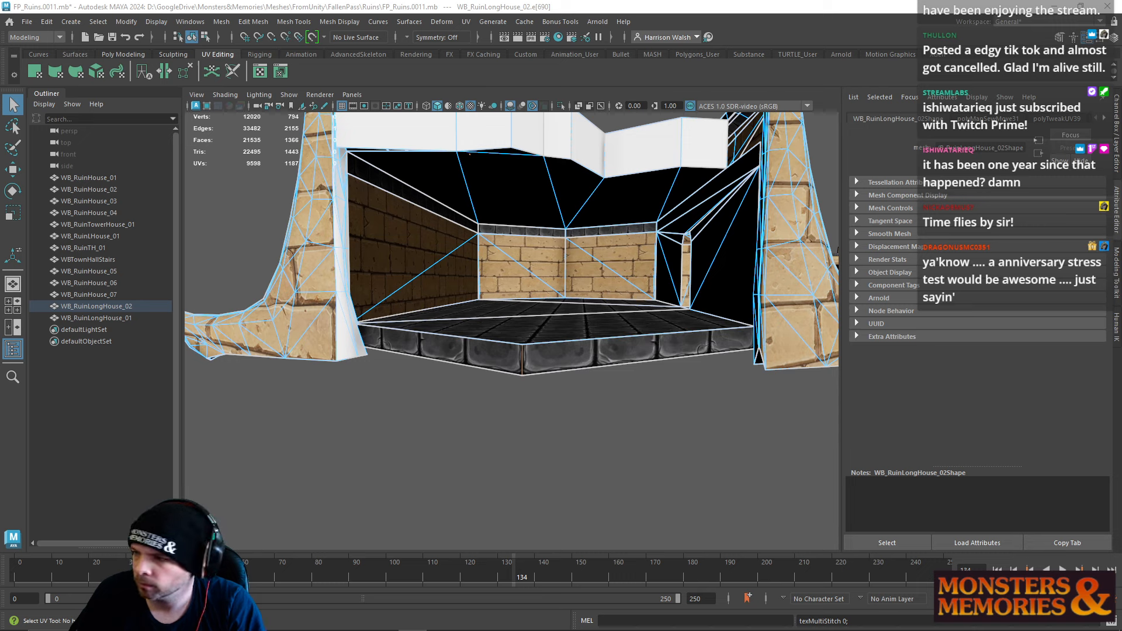
Step: Select the two floor-edge faces and reposition their joined UVs on the floor tile texture
key(F12)
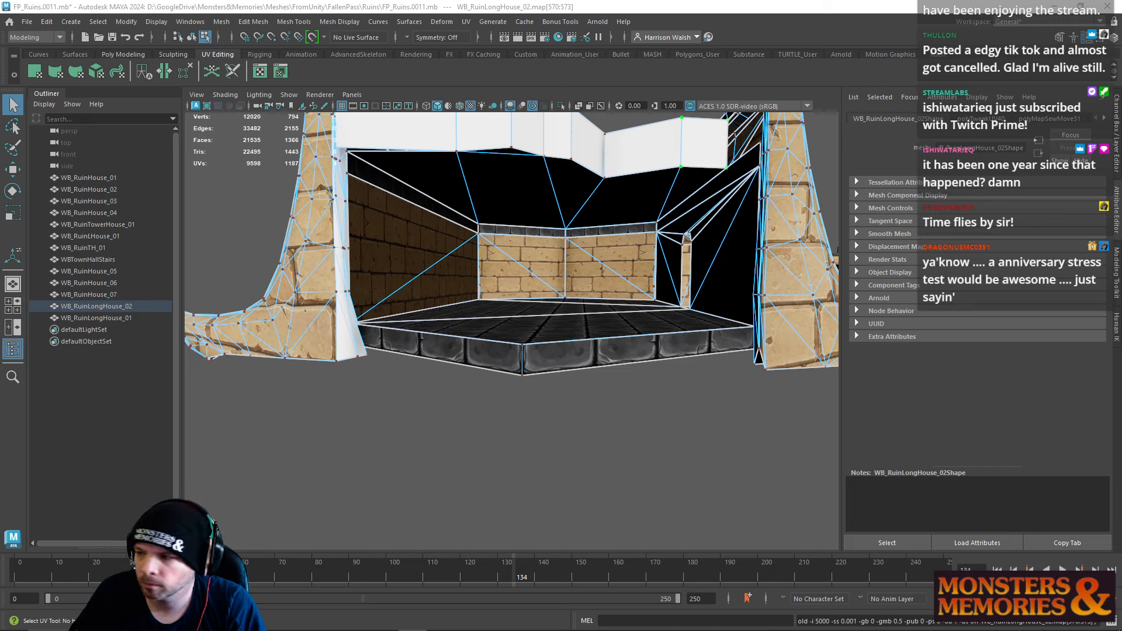
key(w)
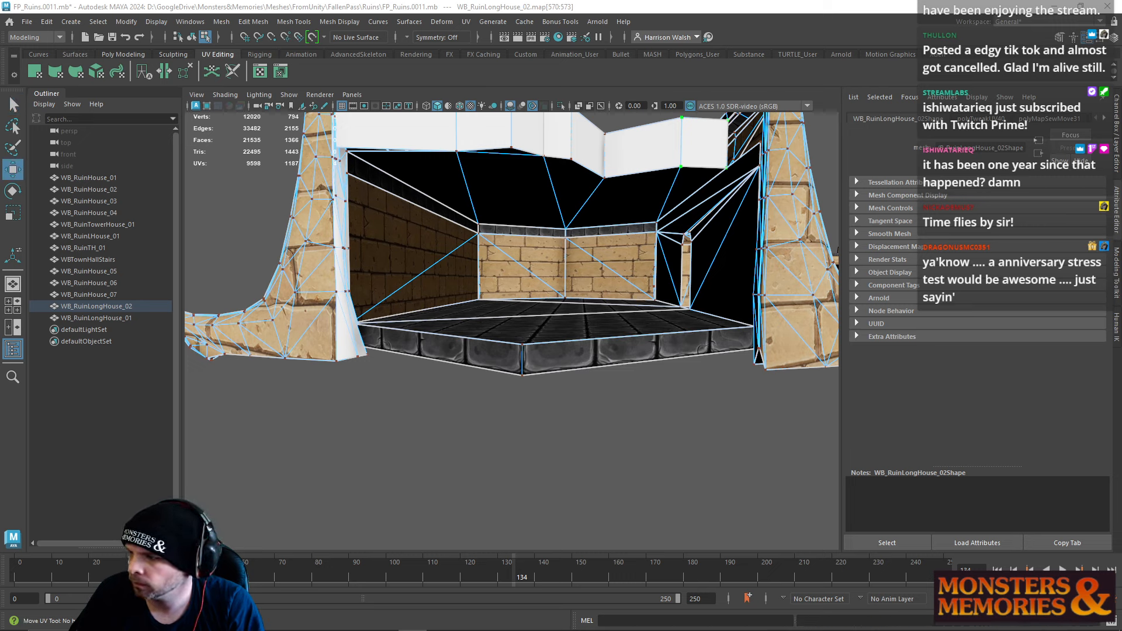
right_drag(507, 354, 508, 329)
click(541, 351)
shift+click(501, 359)
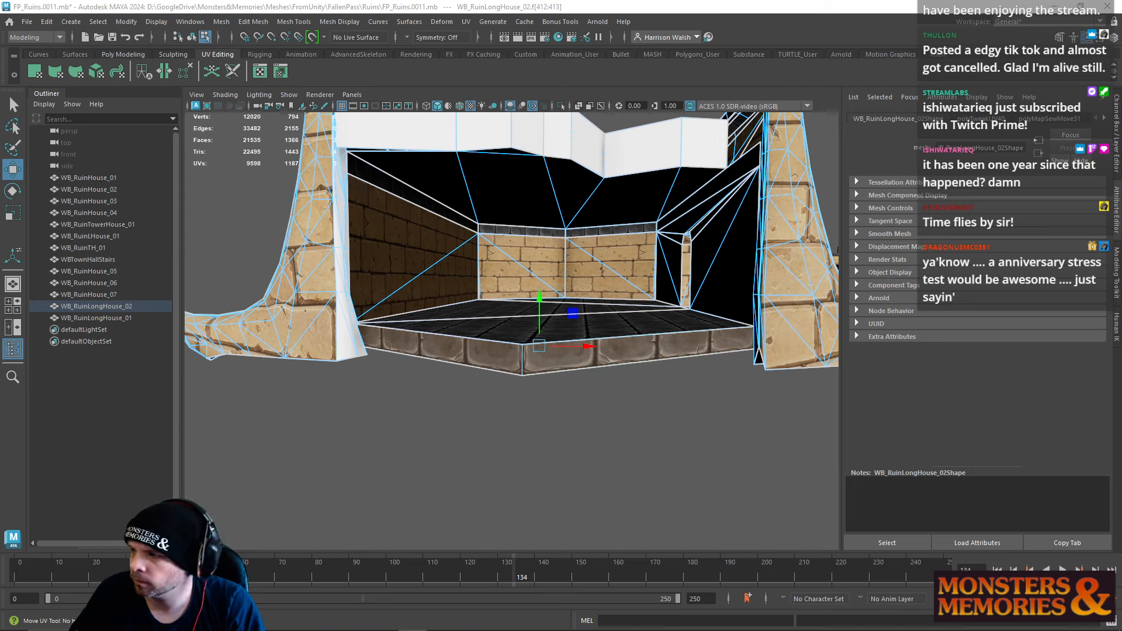
key(ctrl+z)
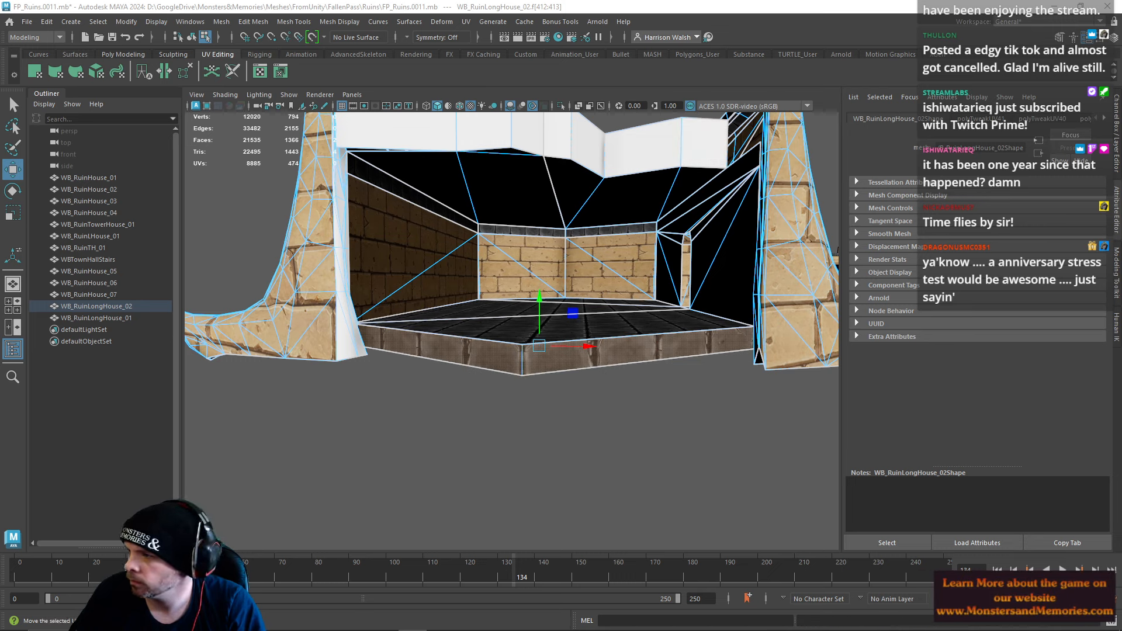
Step: Straighten the floor edge's UVs at the outer corner, and rescale and move them on the texture
key(F10)
click(468, 388)
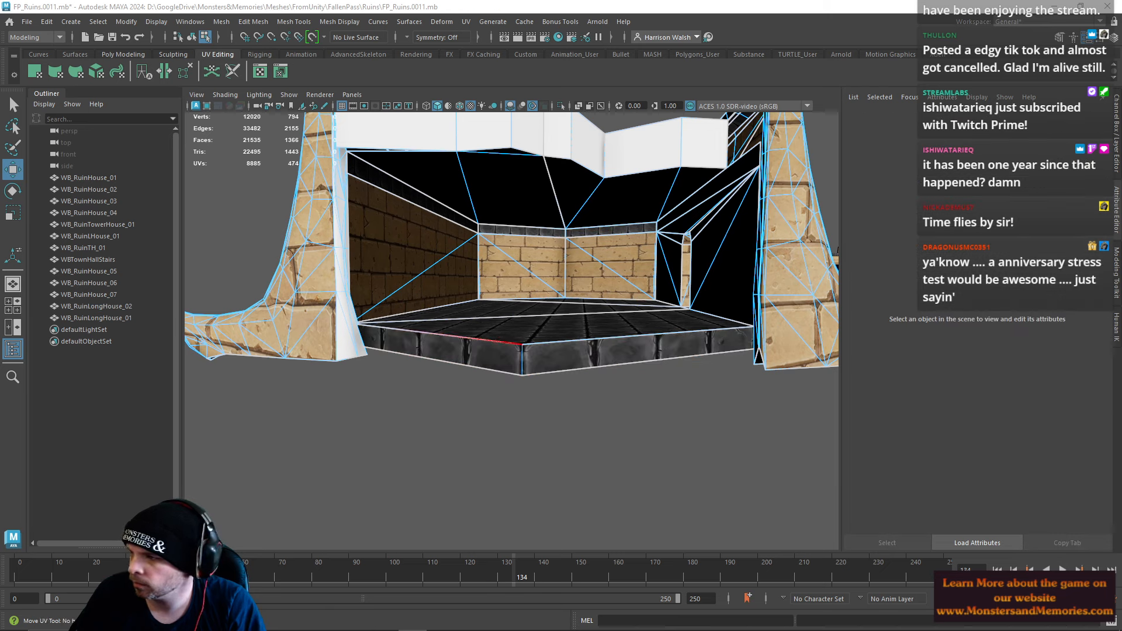
click(522, 367)
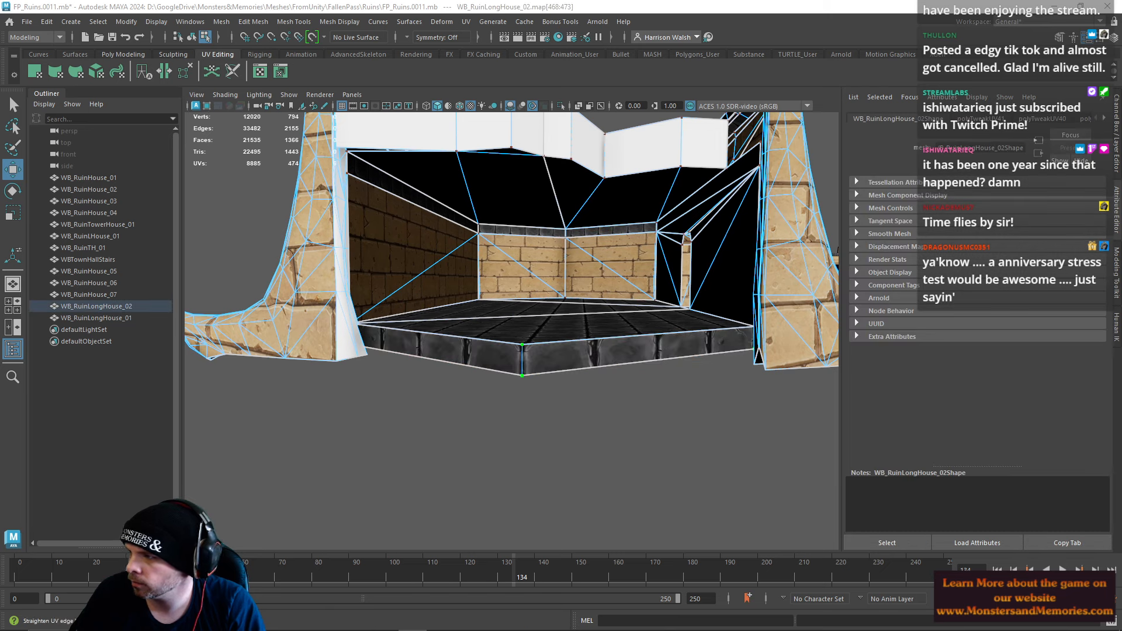
key(r)
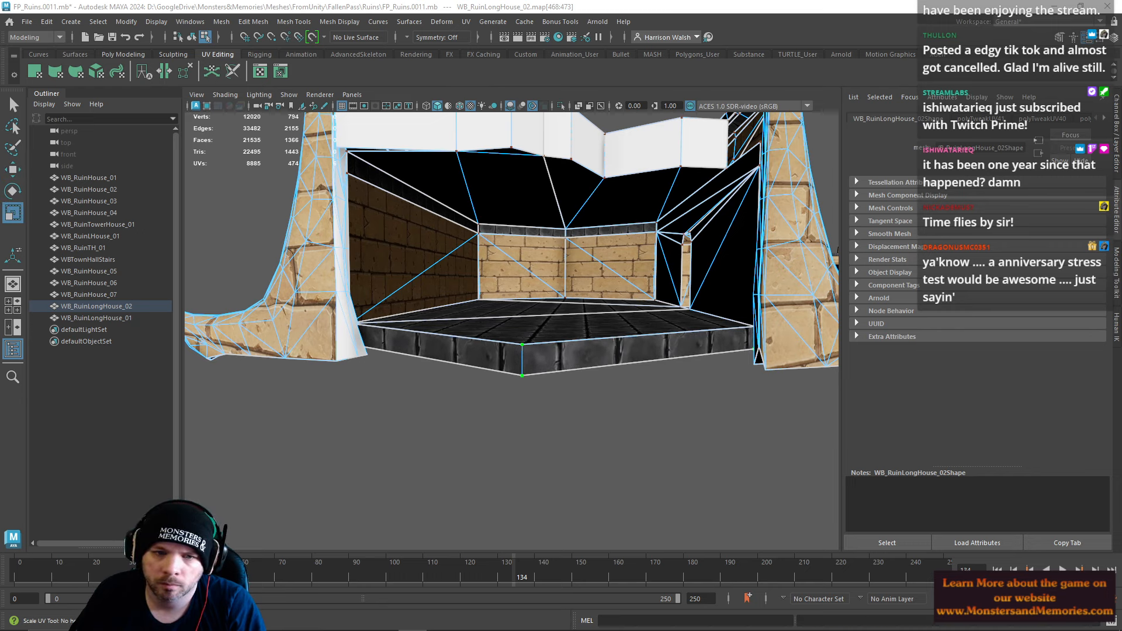
key(w)
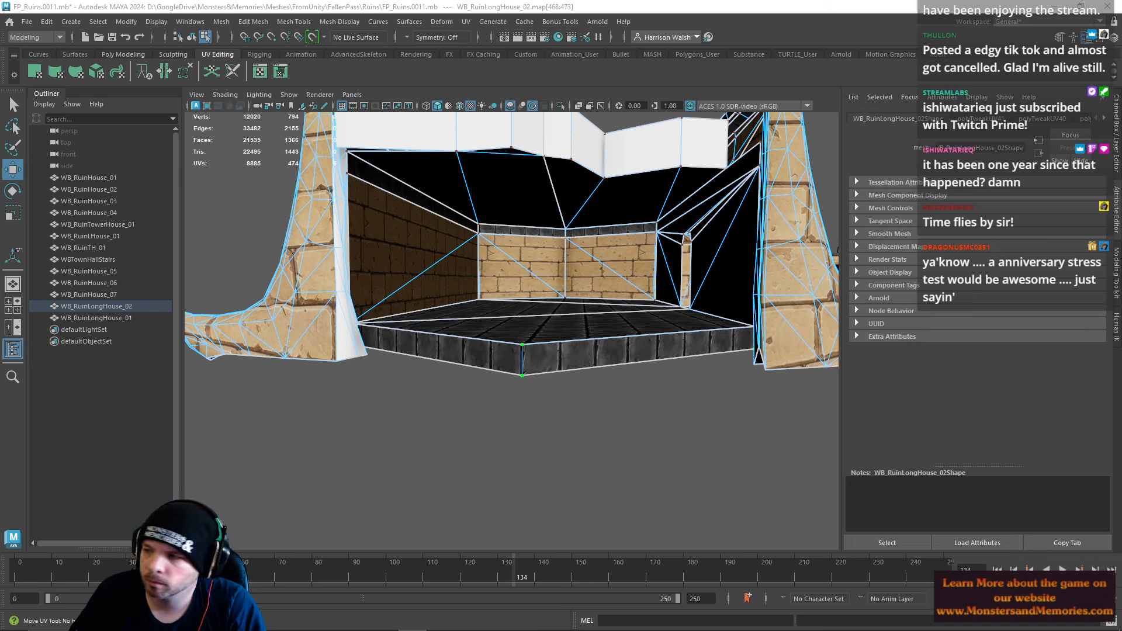
Step: Assign the plain white material of the end caps to both floor-edge faces and return to object mode
key(F11)
click(570, 357)
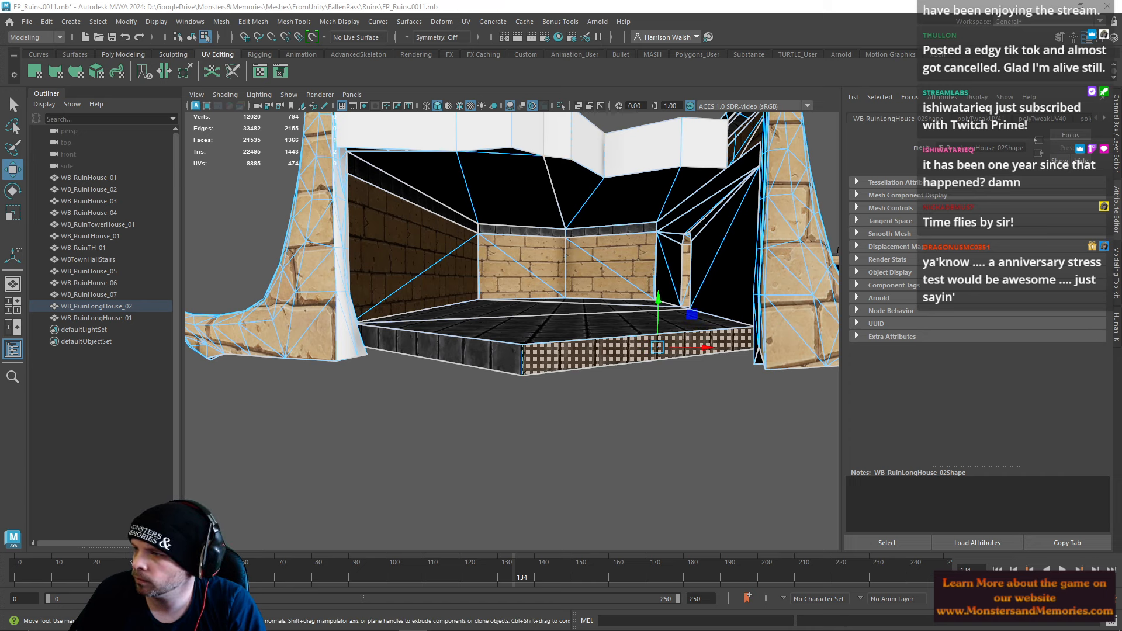
shift+click(500, 356)
right_drag(552, 350, 657, 559)
alt+drag(576, 393, 531, 402)
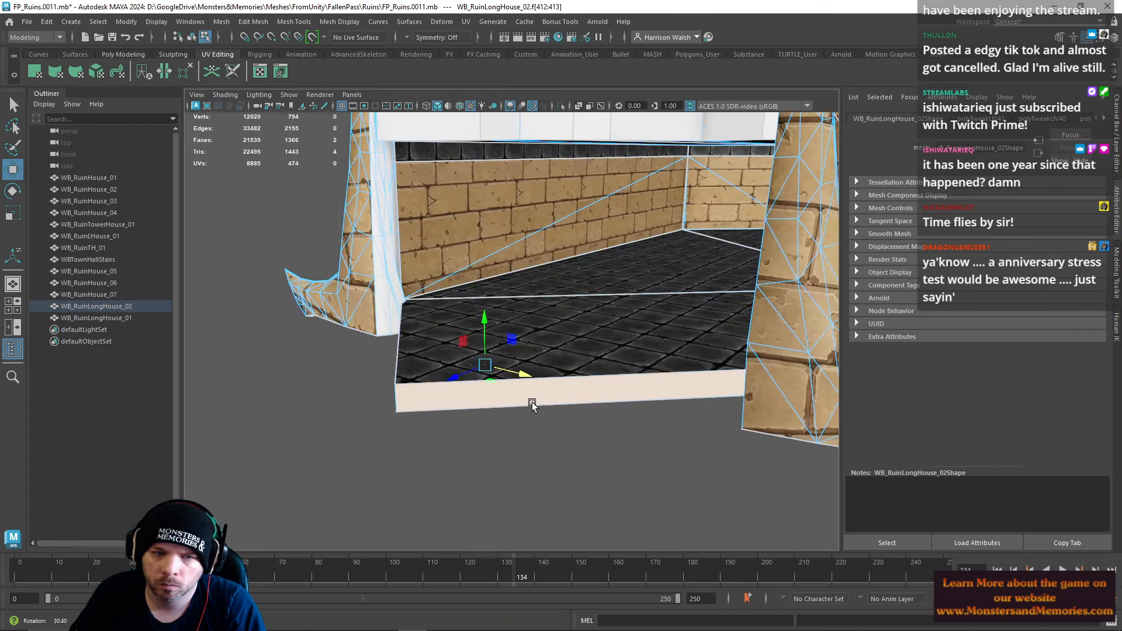
alt+middle_drag(531, 402, 594, 407)
alt+drag(594, 408, 654, 423)
alt+right_drag(627, 393, 587, 353)
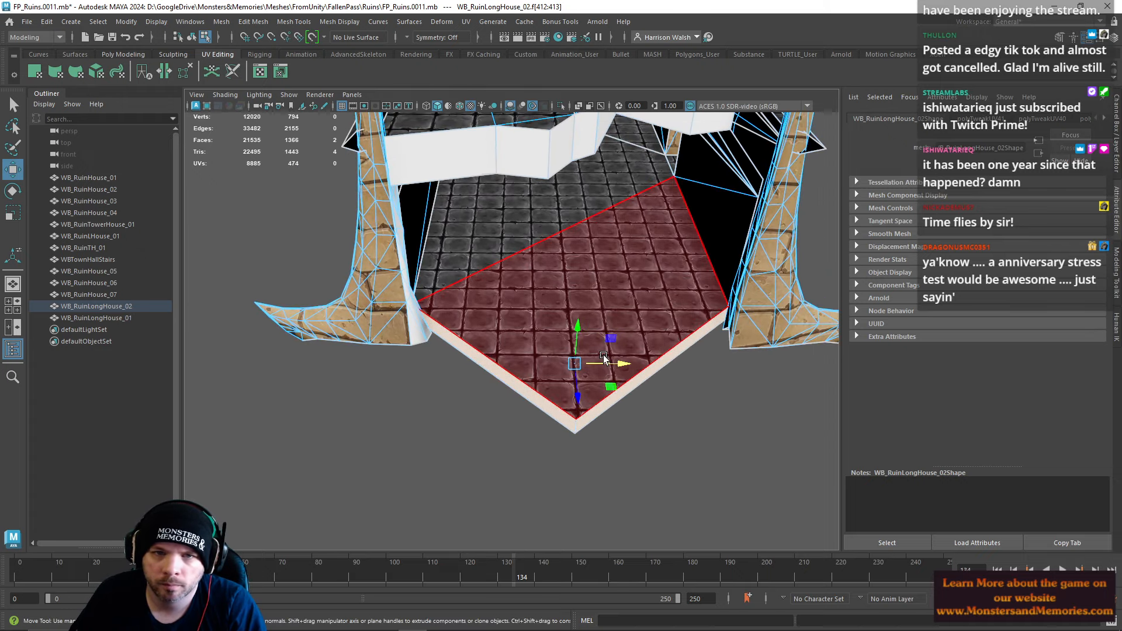
alt+drag(573, 377, 511, 345)
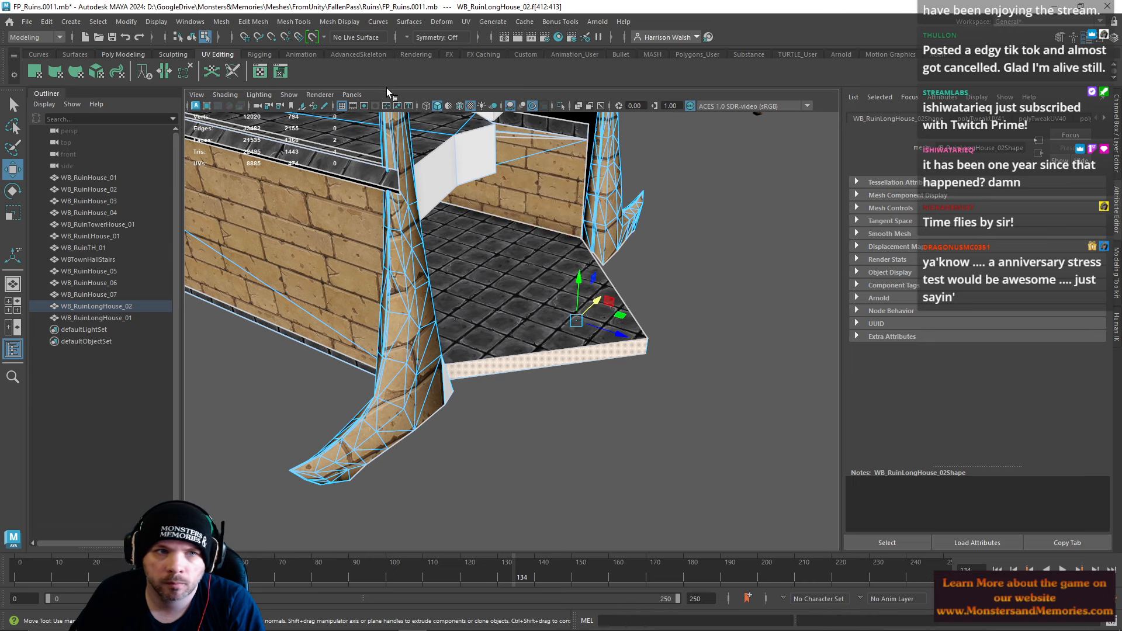
right_drag(527, 297, 612, 281)
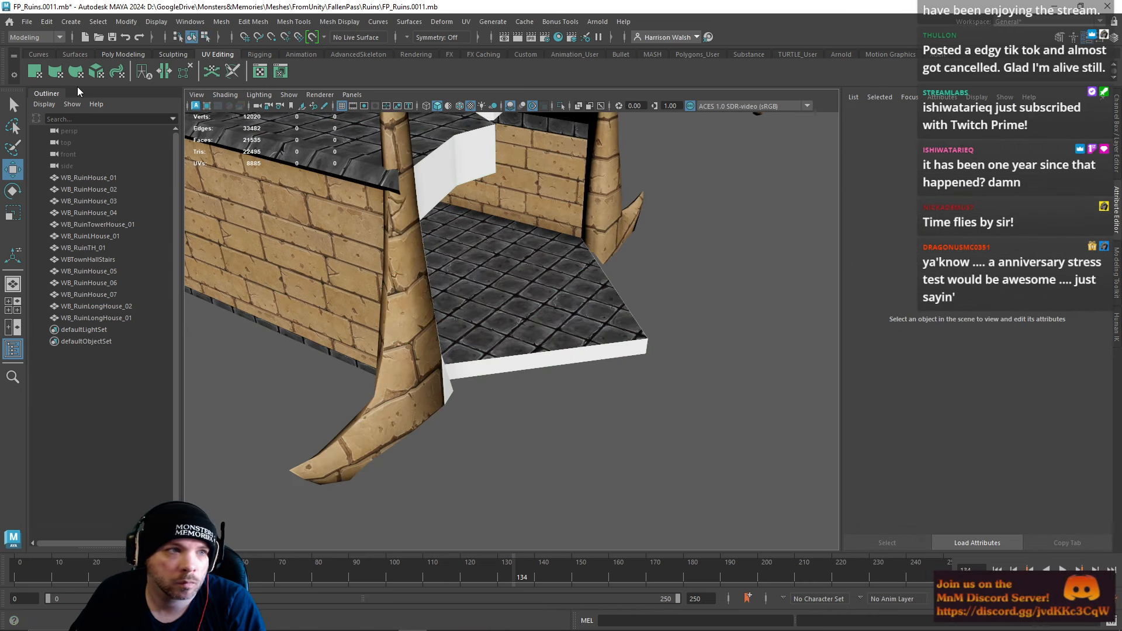
Step: Multi-Cut from the floor edge's underside up its face, across the floor to an interior point, and on to the far pillar's base corner
click(139, 58)
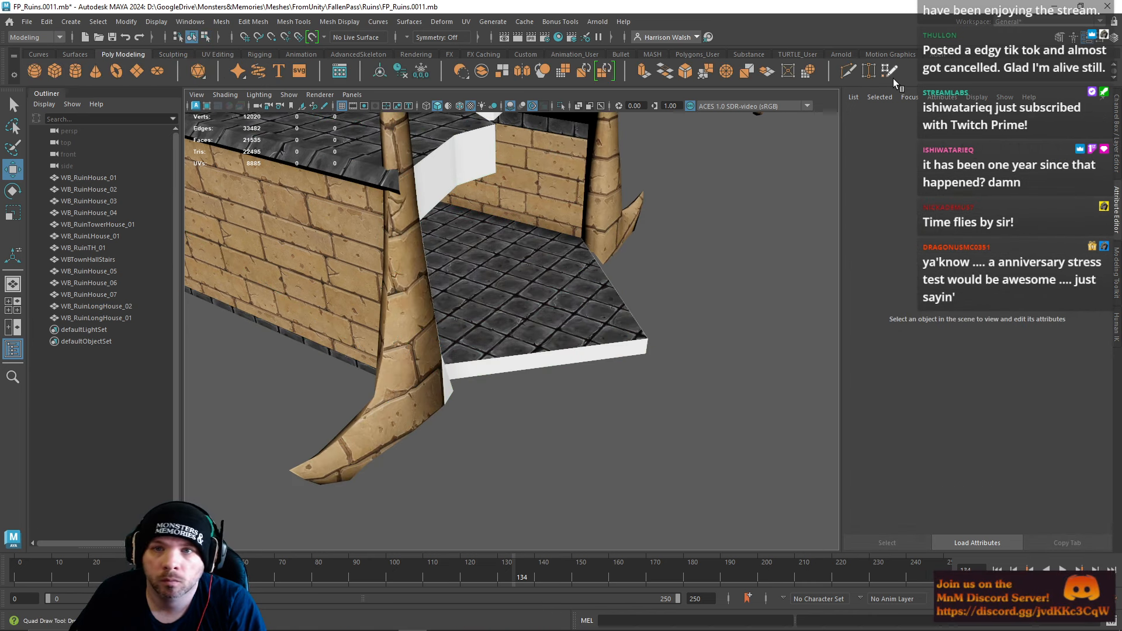
click(842, 76)
alt+middle_drag(565, 273, 615, 274)
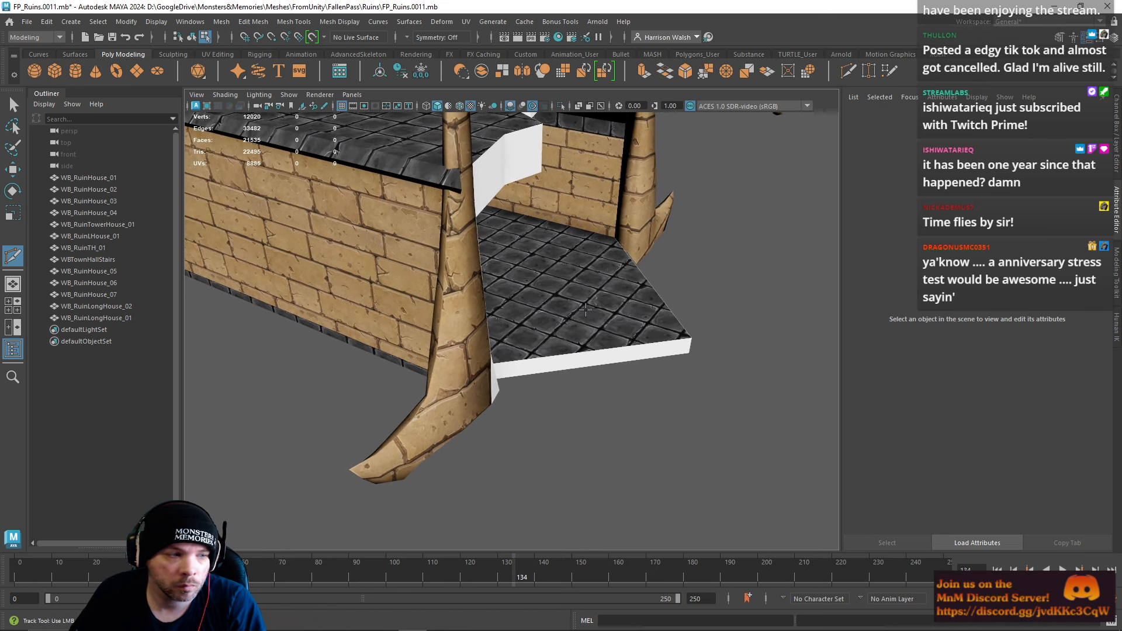
alt+drag(587, 310, 559, 316)
alt+middle_drag(552, 313, 489, 287)
alt+right_drag(490, 287, 638, 408)
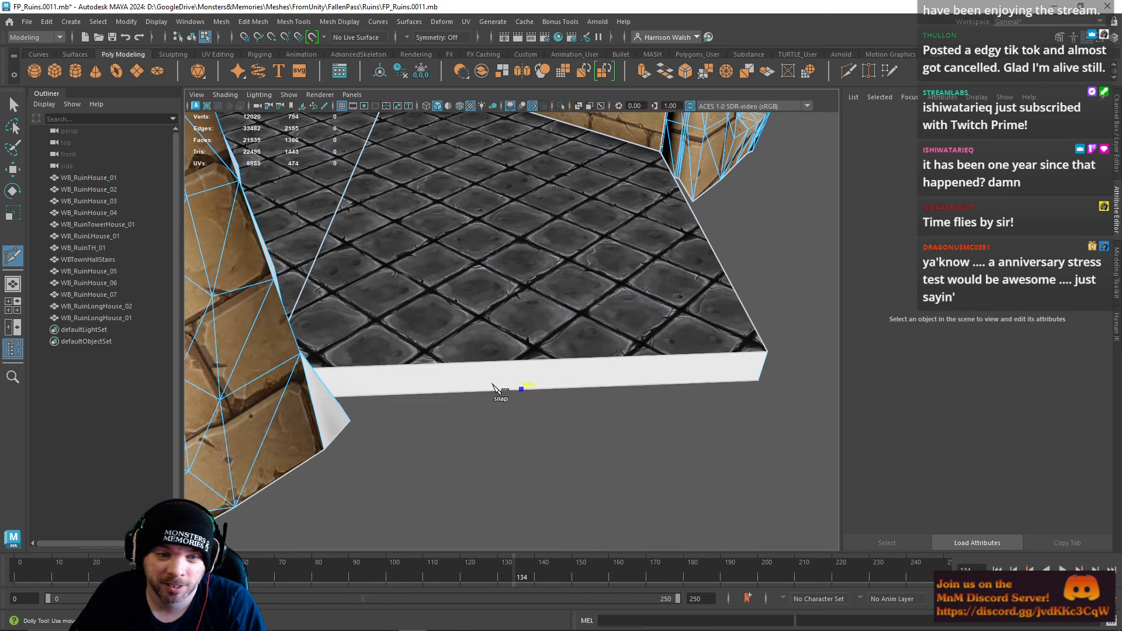
click(522, 390)
click(526, 339)
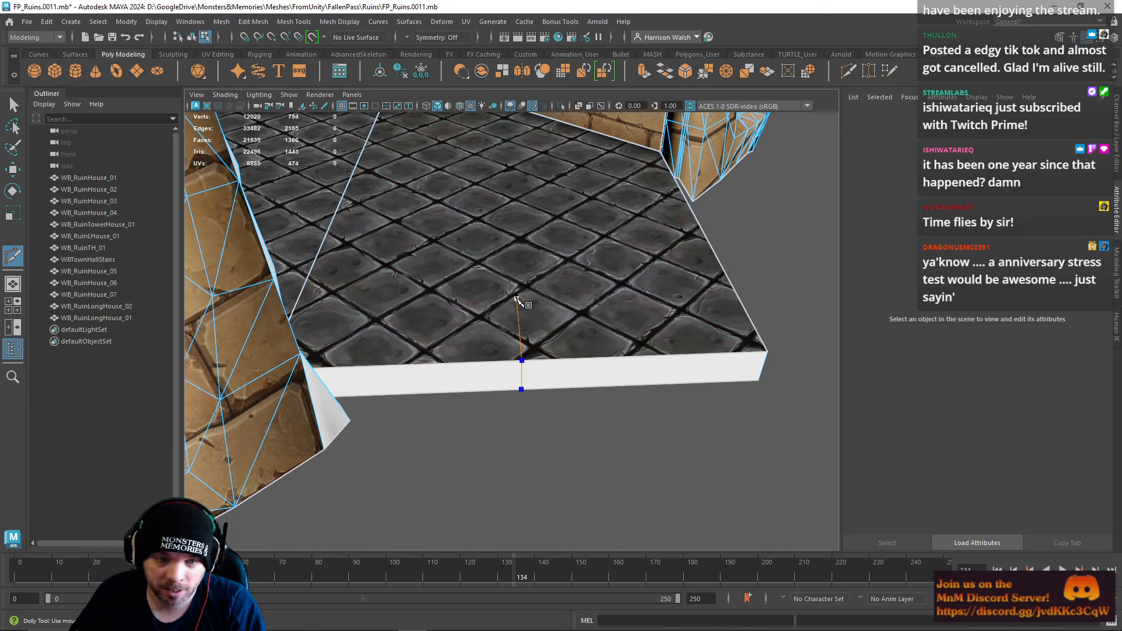
click(516, 298)
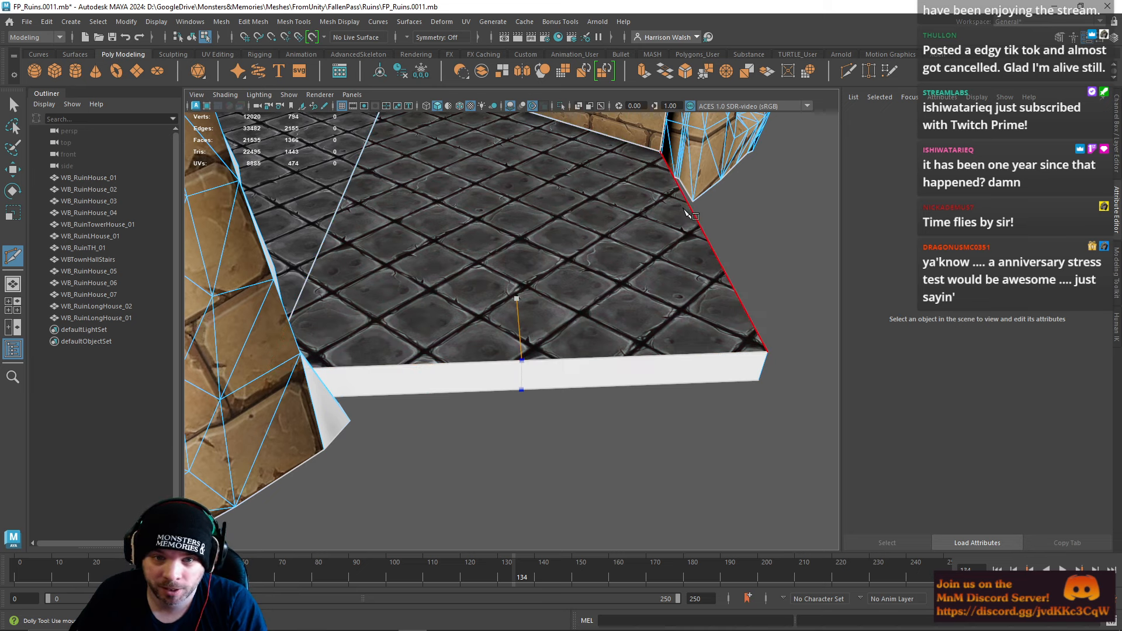
click(661, 152)
key(q)
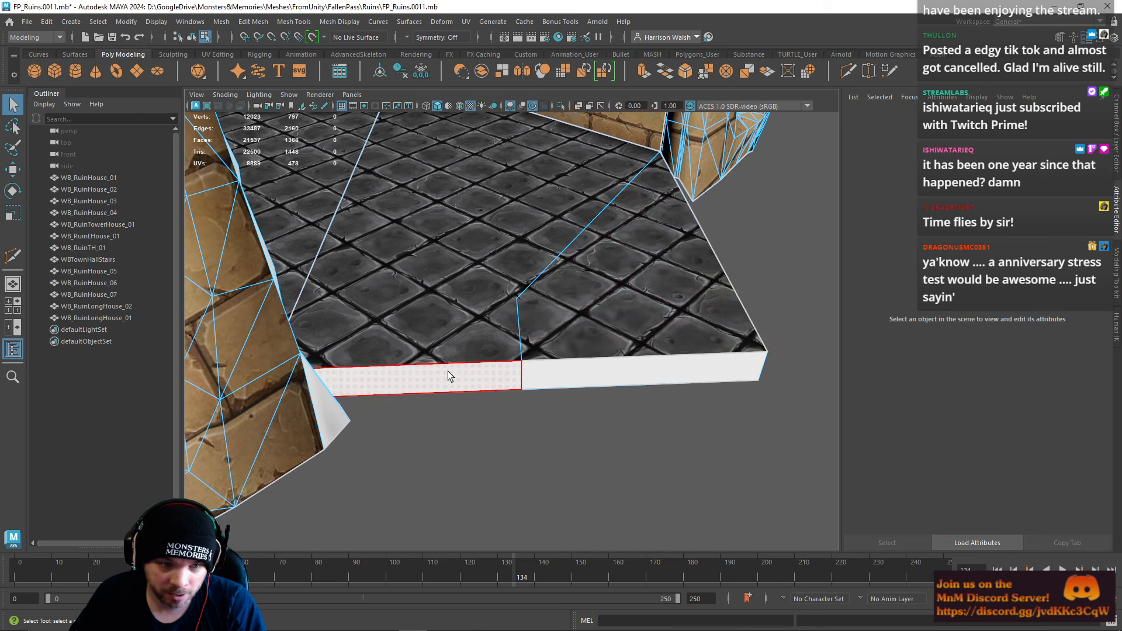
Step: Cut an edge from the new interior floor vertex to the floor corner farther along the inner wall
key(ctrl+shift+x)
click(516, 300)
alt+drag(515, 291, 513, 313)
alt+middle_drag(512, 312, 507, 359)
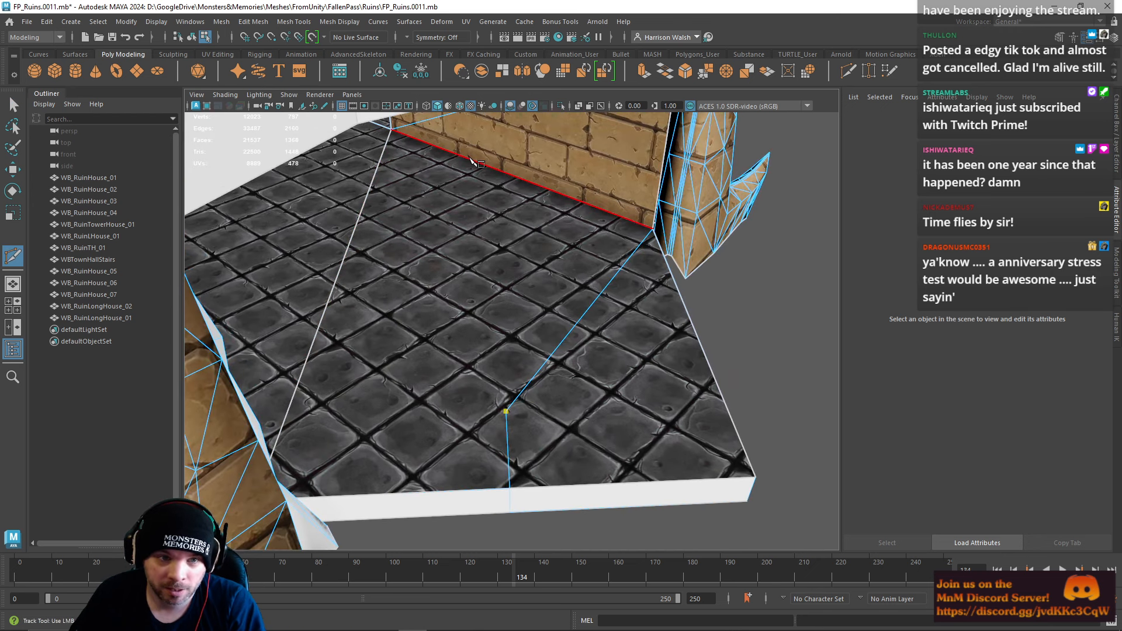
click(391, 130)
key(q)
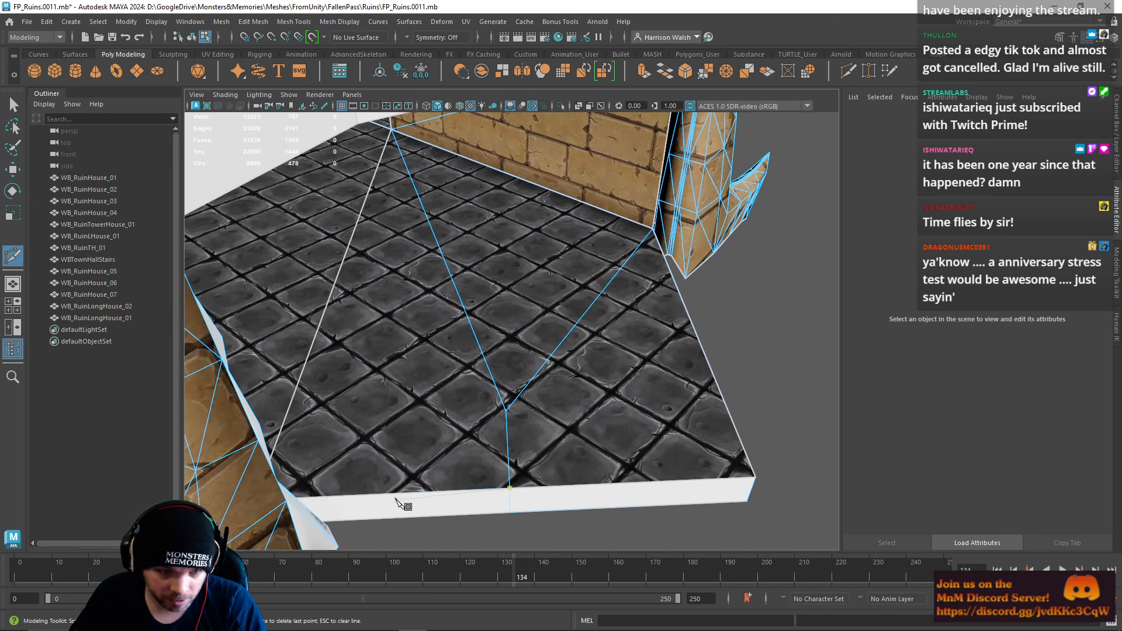
Step: Connect the near pillar's base corner to the interior floor vertex and cut the floor-edge face vertically between pillar and first cut
click(256, 500)
click(506, 411)
key(Return)
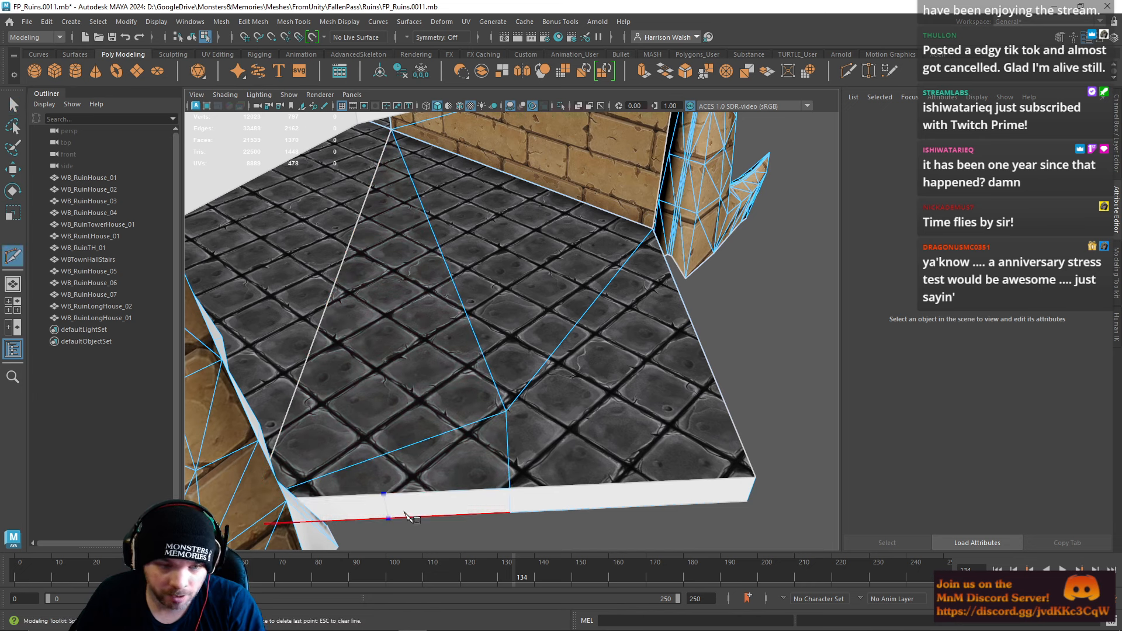
key(e)
Step: Push the new vertical edge of the floor-edge face inward to break up the straight outline
right_drag(401, 496, 392, 265)
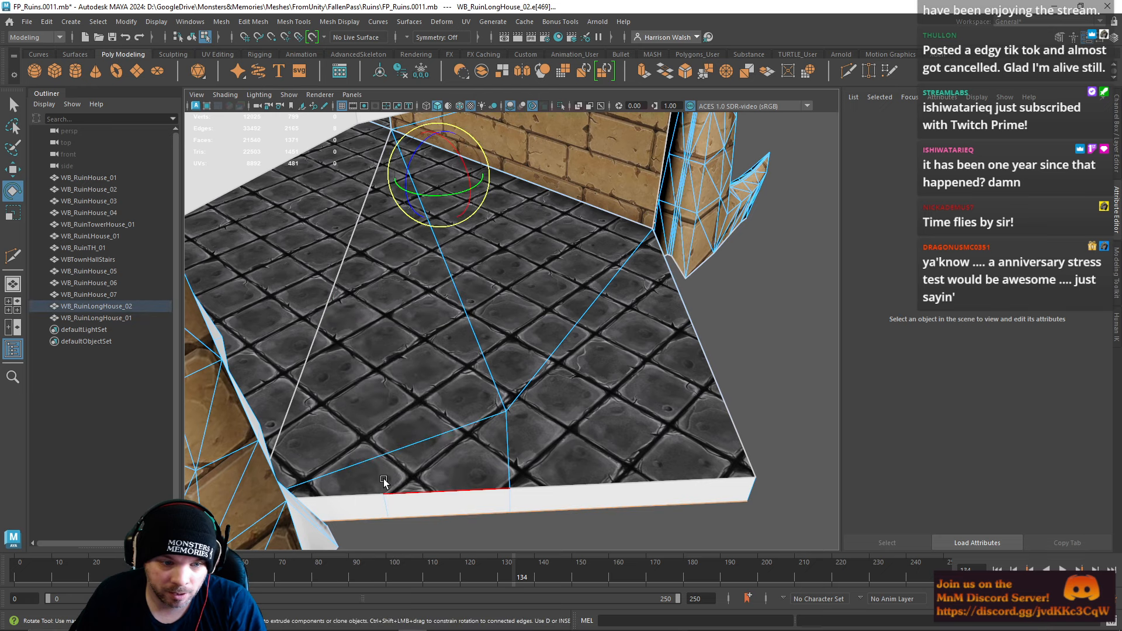
click(388, 501)
key(w)
drag(416, 486, 476, 401)
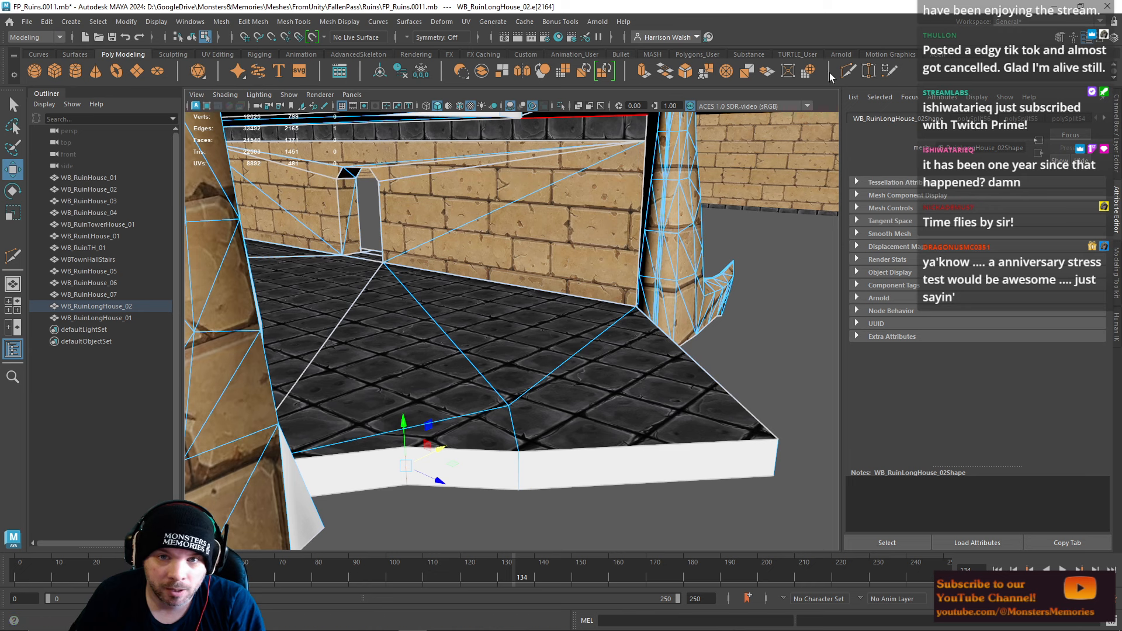
Step: Multi-Cut from the displaced edge's upper vertex to the interior floor vertex
click(848, 72)
click(406, 448)
click(509, 405)
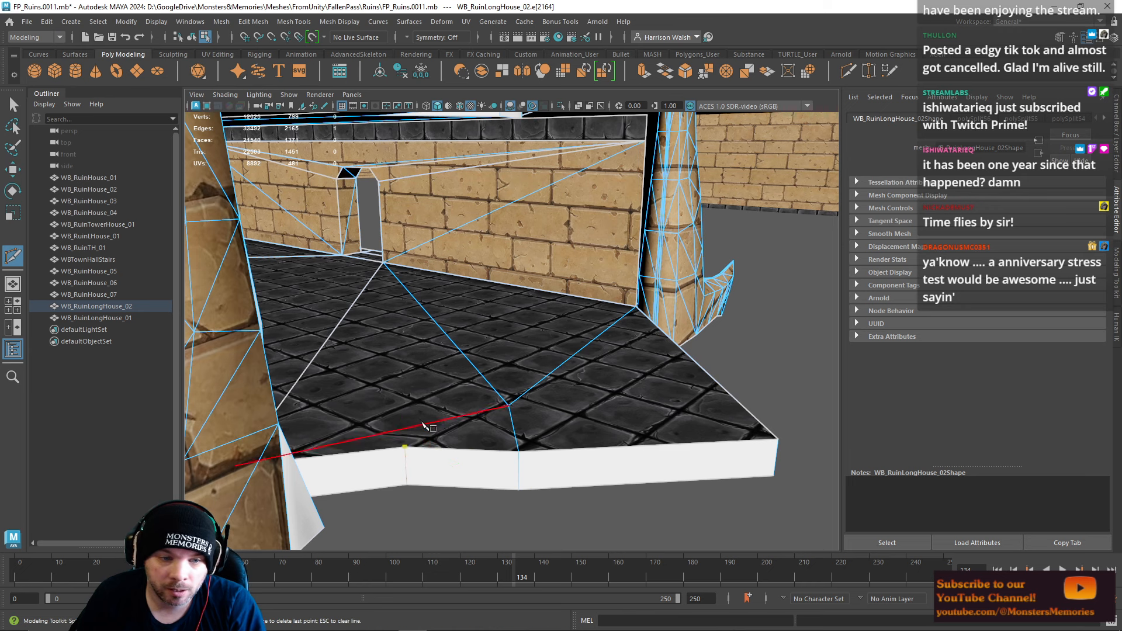
key(Return)
key(q)
Step: Reposition the upper and lower vertices of the displaced edge separately to make the broken edge uneven
right_drag(461, 433, 435, 422)
click(405, 448)
key(w)
drag(400, 401, 403, 418)
click(411, 486)
drag(439, 470, 431, 488)
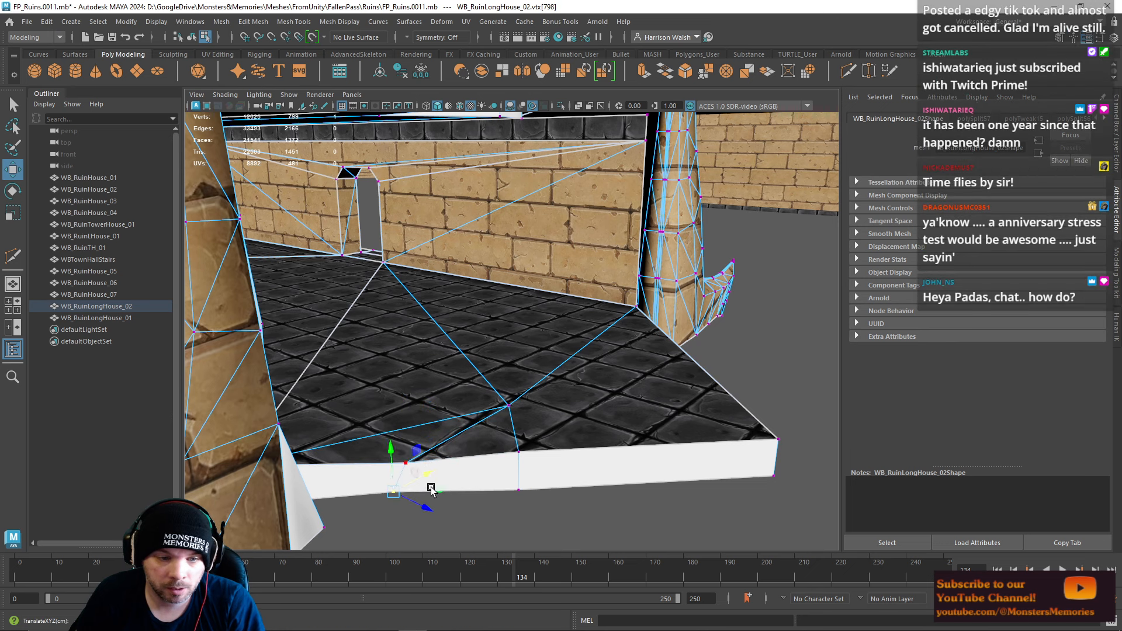
Step: Reposition the vertices at the first cut and at the floor's outer corner for an irregular broken edge
click(518, 490)
click(778, 448)
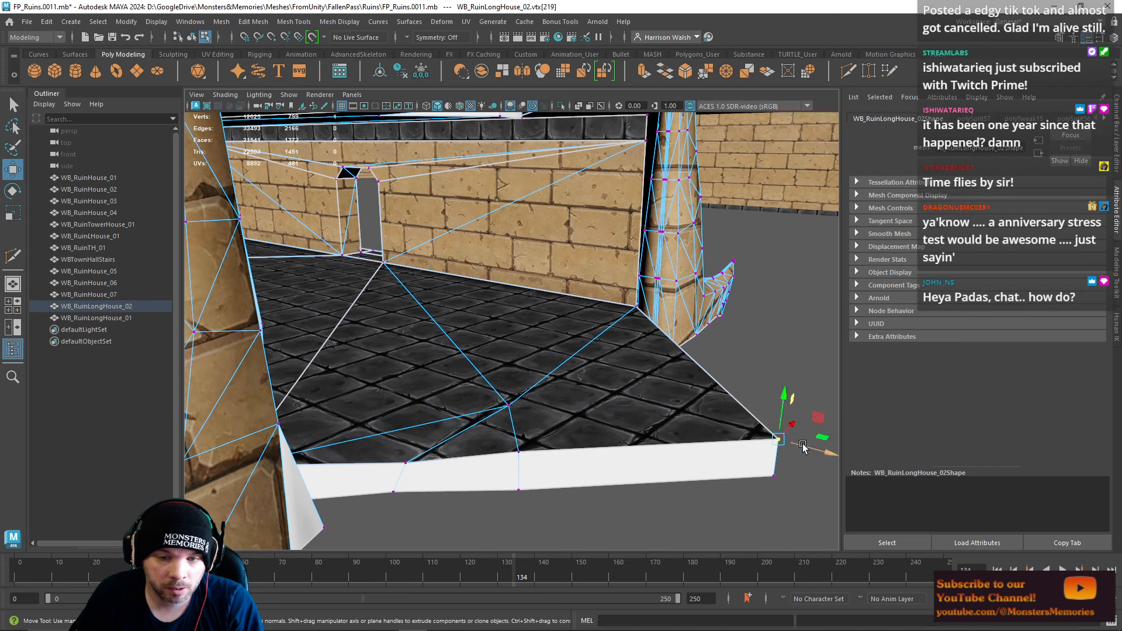
drag(803, 449, 768, 439)
click(519, 452)
drag(536, 464, 606, 399)
alt+drag(638, 316, 510, 420)
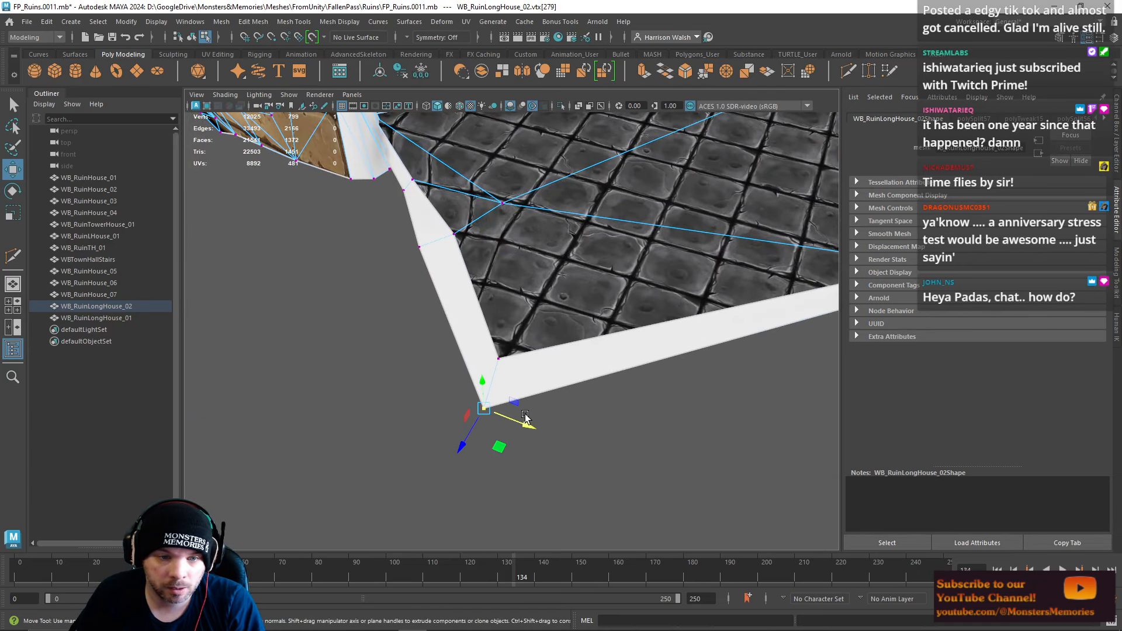
Step: Cut the other floor-edge face with a slanted edge beyond the outer corner and push that edge inward
click(850, 70)
click(661, 328)
click(675, 357)
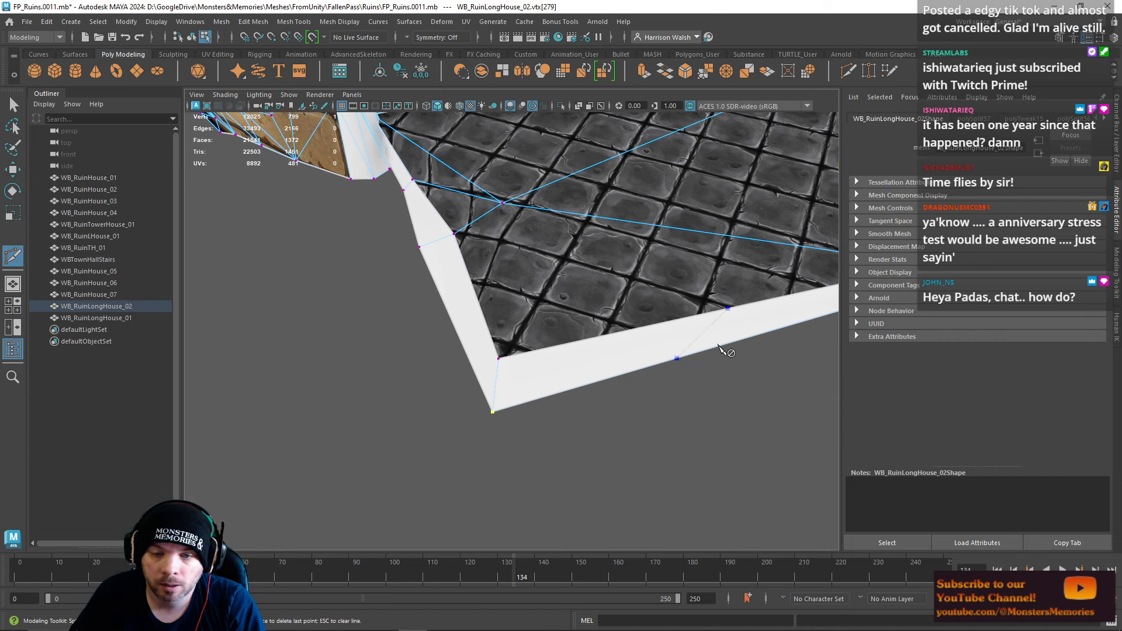
key(w)
right_drag(729, 307, 721, 257)
click(710, 333)
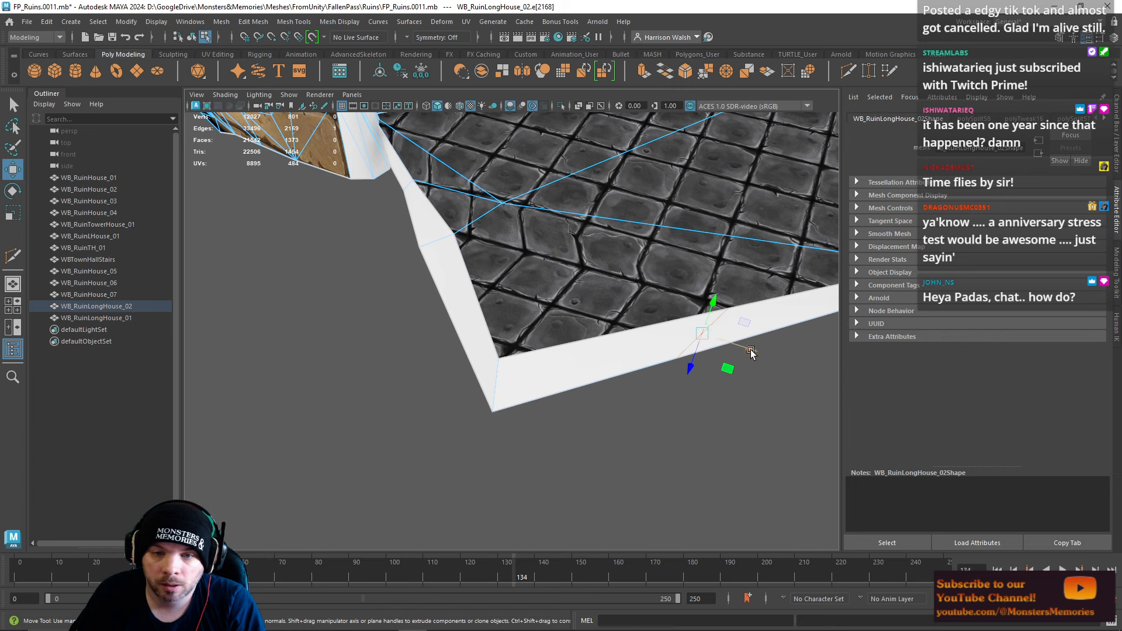
drag(751, 351, 728, 341)
key(ctrl+shift+x)
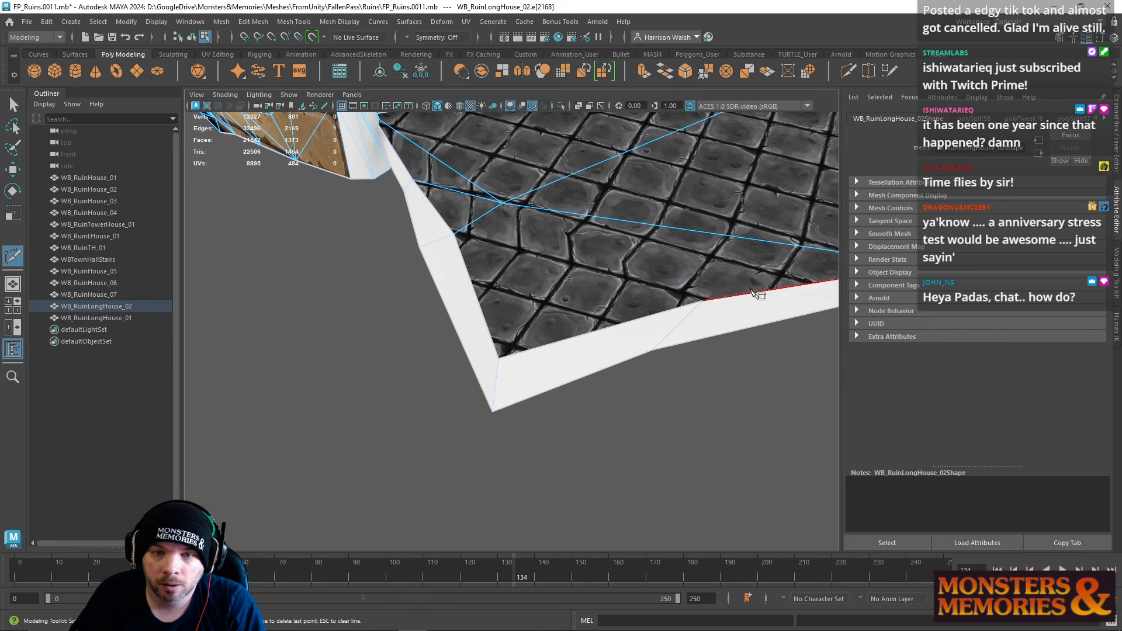
Step: Multi-Cut the floor from the slanted cut's upper vertex to the interior floor vertex
click(703, 301)
click(502, 203)
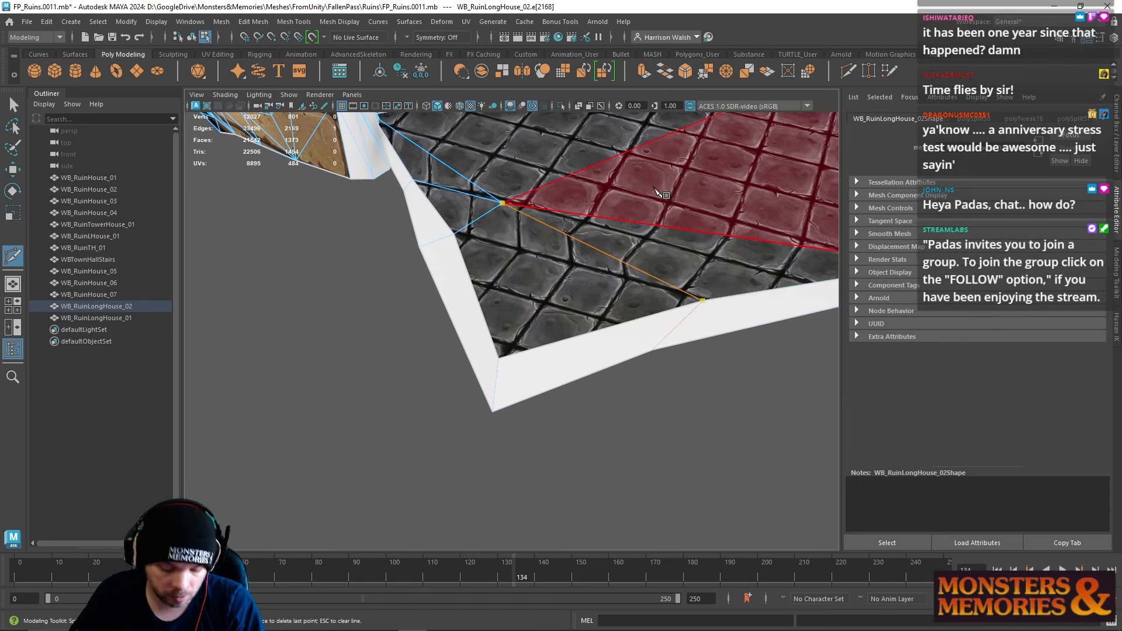
key(q)
Step: Select the outer corner floor face and switch its selection to UVs
right_drag(548, 217, 539, 246)
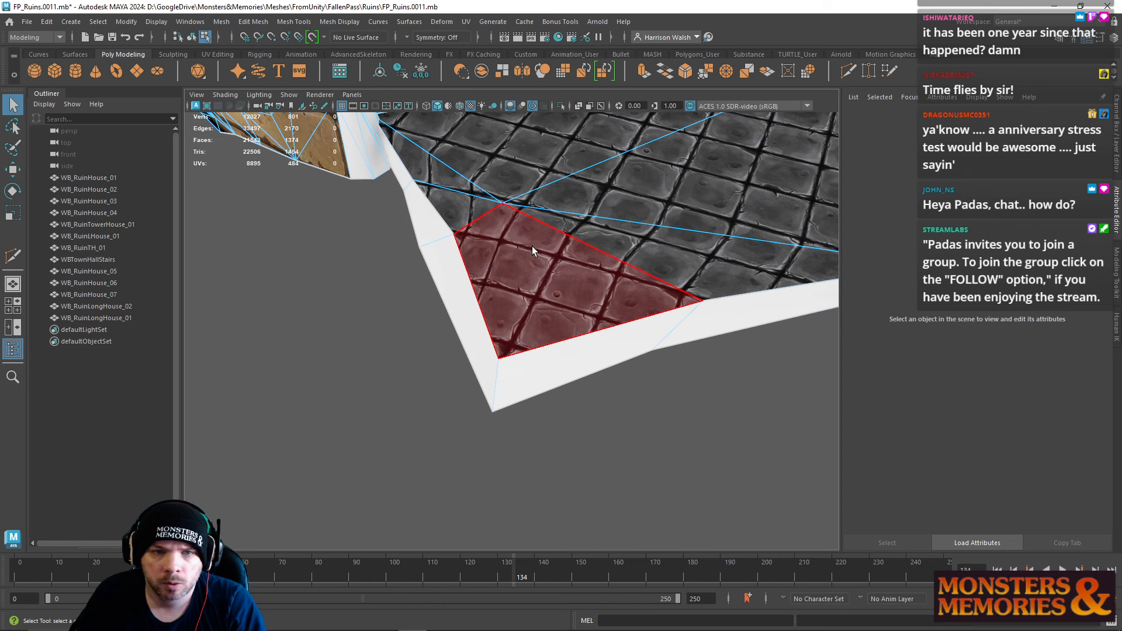
click(532, 246)
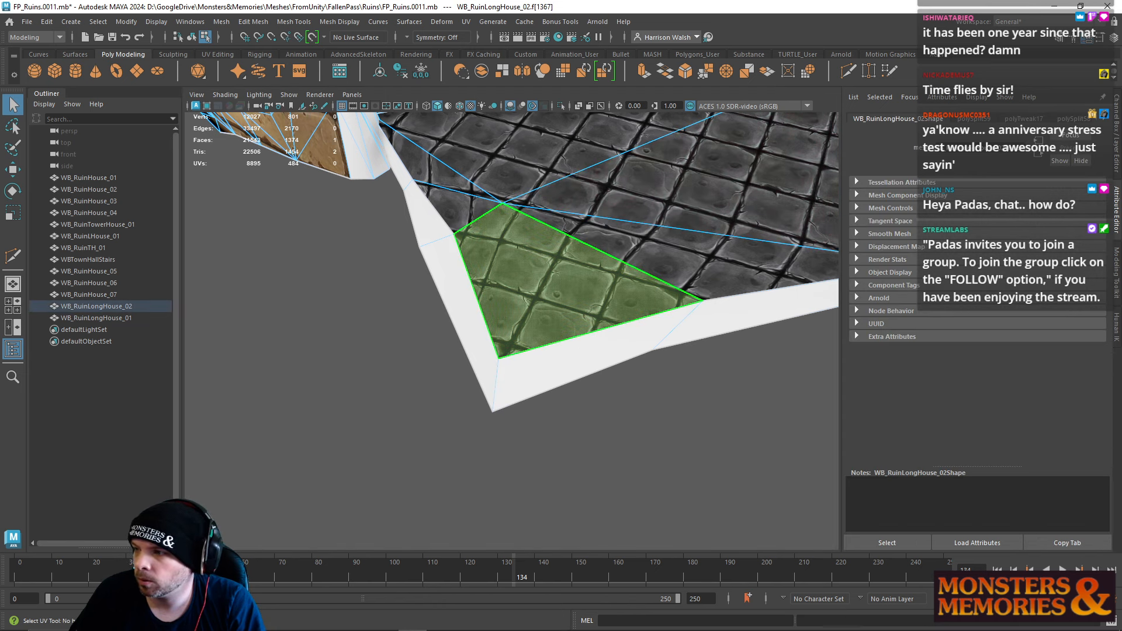
key(F12)
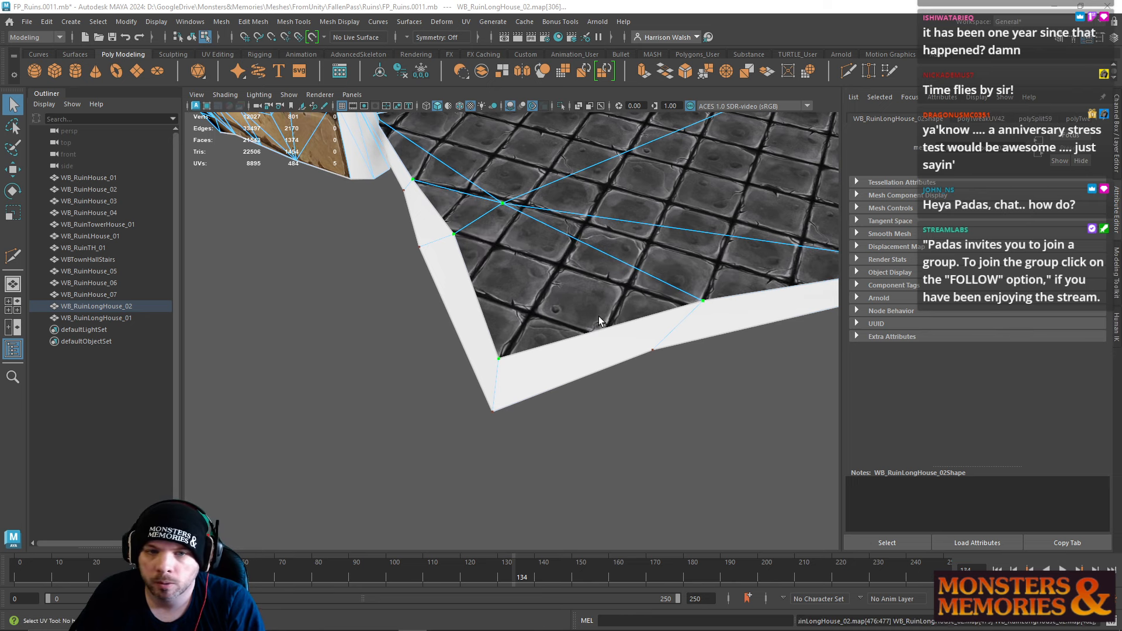
Step: Select the white side faces along the broken floor edge and switch their selection to UVs
alt+drag(440, 286, 467, 200)
right_drag(473, 268, 474, 298)
click(420, 294)
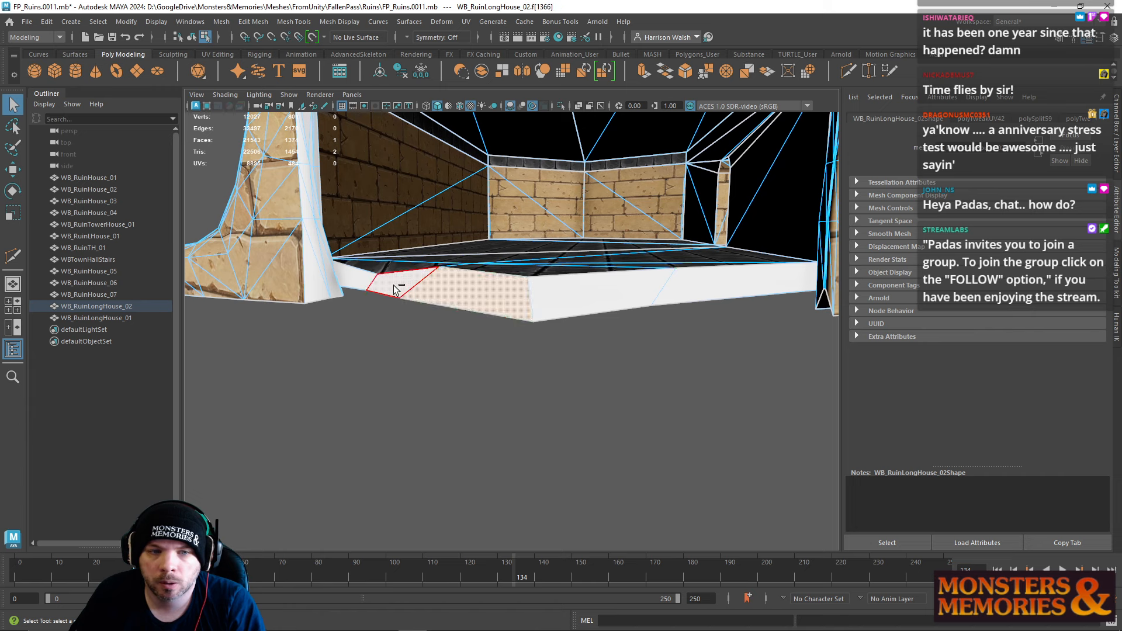
shift+click(394, 287)
shift+click(360, 280)
shift+click(549, 299)
shift+click(709, 290)
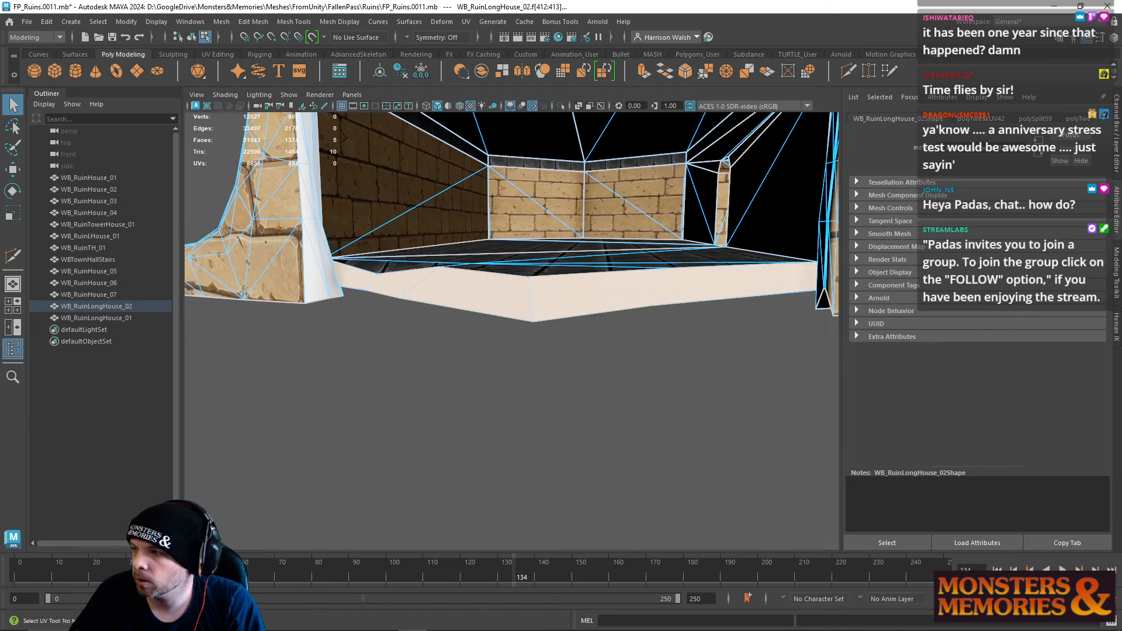
key(F12)
click(399, 298)
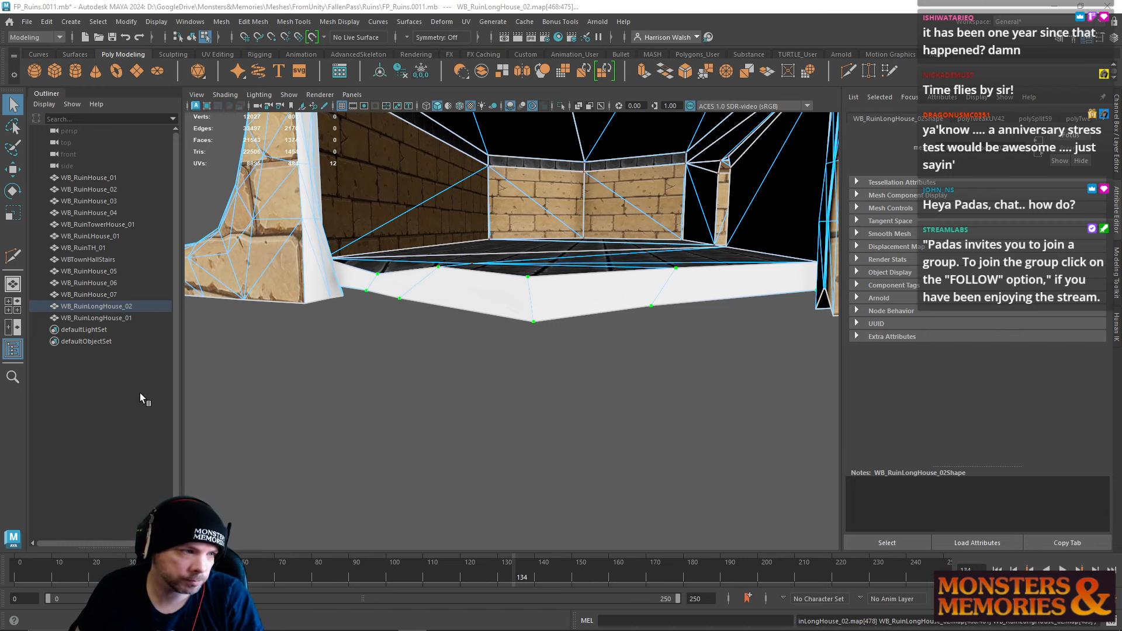
Step: Examine the broken floor edge and the opening between the upper white caps and the wall's dark trim
alt+drag(498, 376, 396, 372)
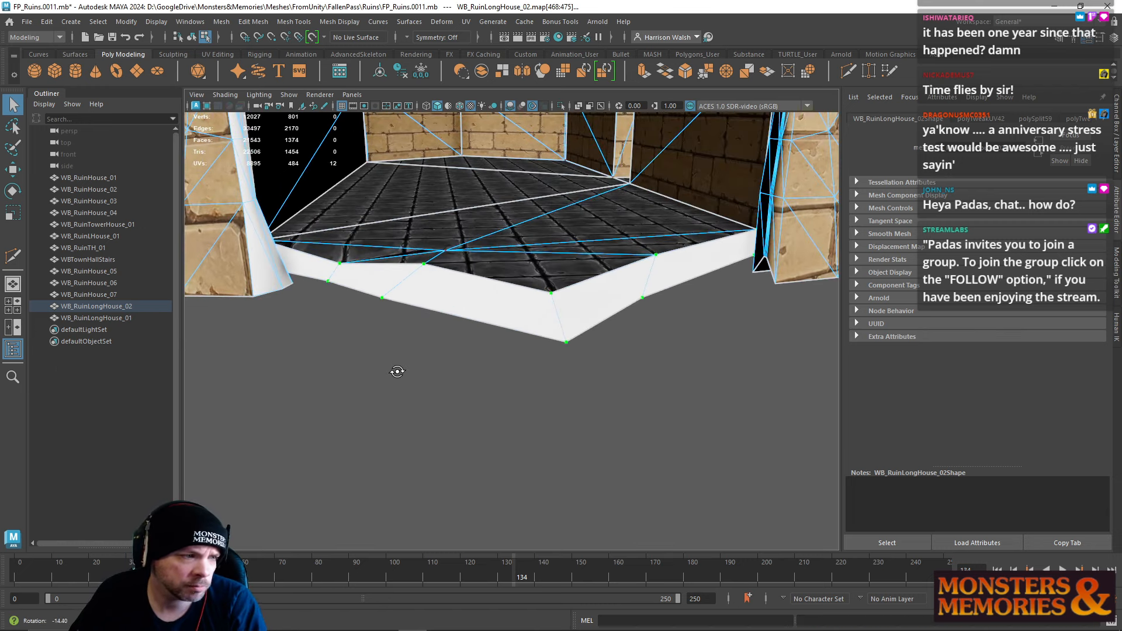
alt+right_drag(563, 360, 425, 324)
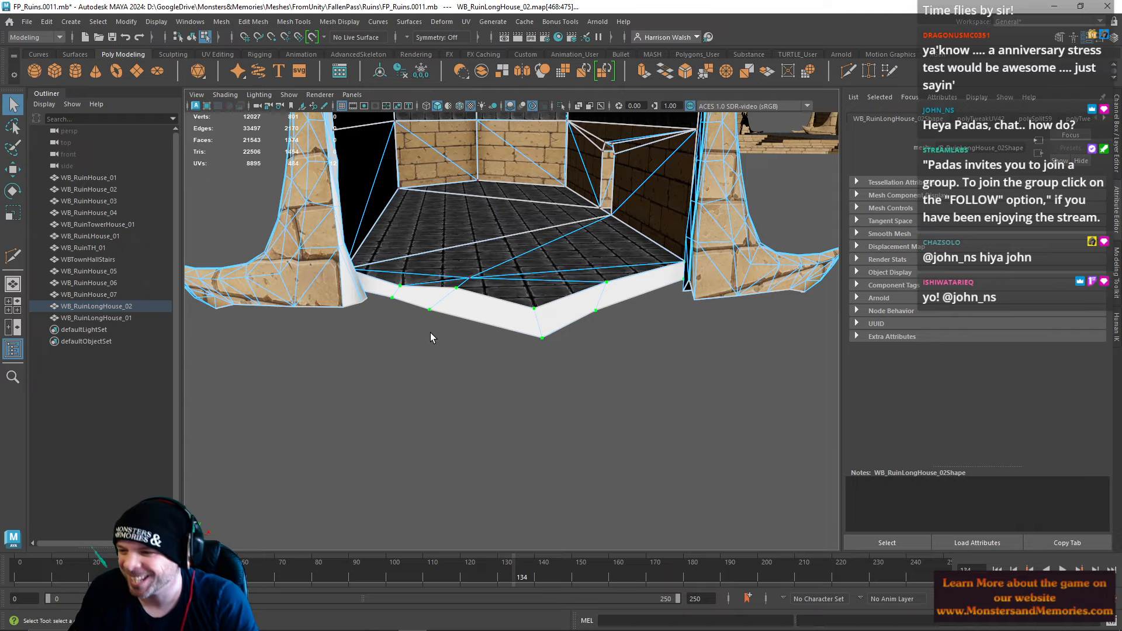
alt+drag(524, 303, 517, 245)
alt+middle_drag(516, 246, 586, 357)
alt+drag(585, 357, 558, 345)
alt+right_drag(558, 345, 585, 275)
alt+drag(585, 275, 494, 213)
alt+right_drag(493, 213, 462, 260)
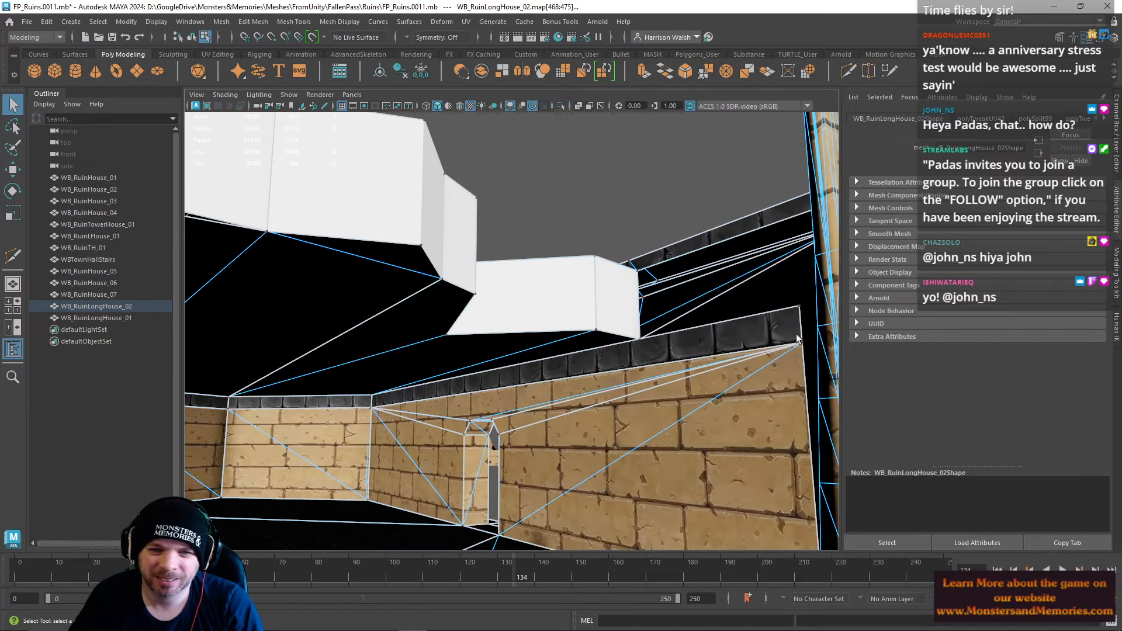
alt+drag(462, 260, 329, 272)
Step: Multi-Cut the dark trim face from the white cap's lower corner to the wall's upper end corner beside the column
right_drag(466, 283, 496, 229)
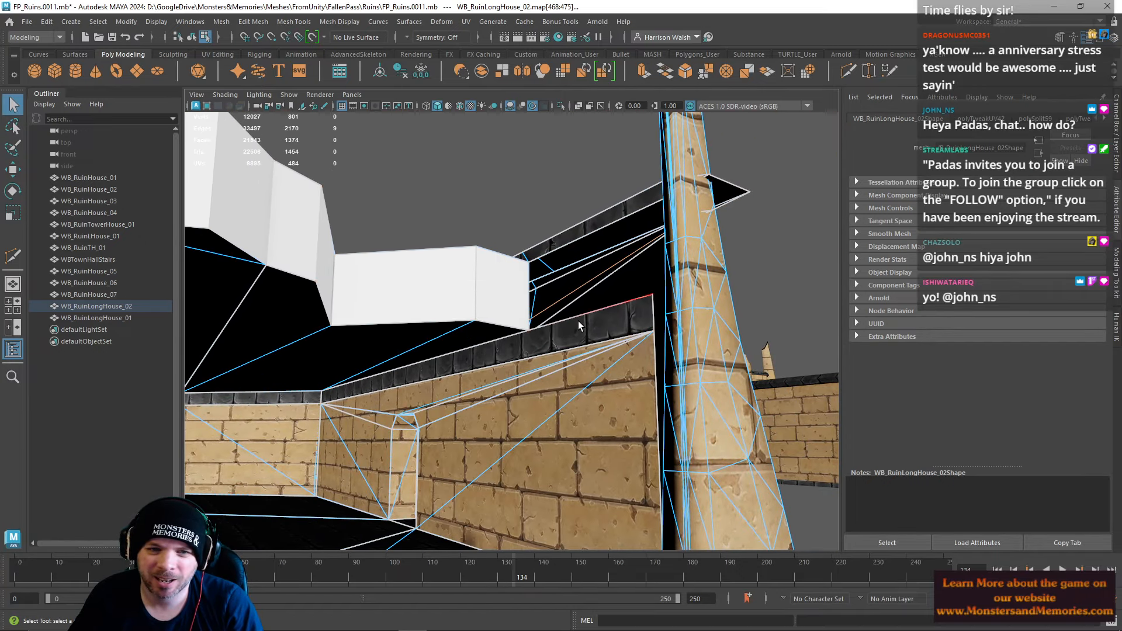
click(527, 318)
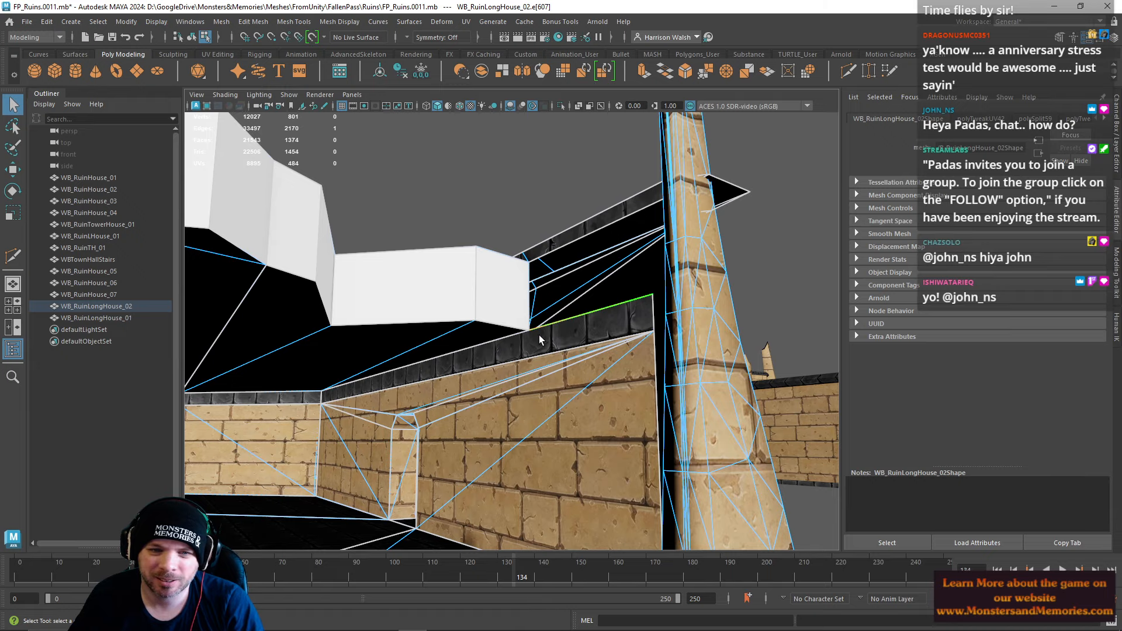
key(f)
scroll(419, 405, down, 5)
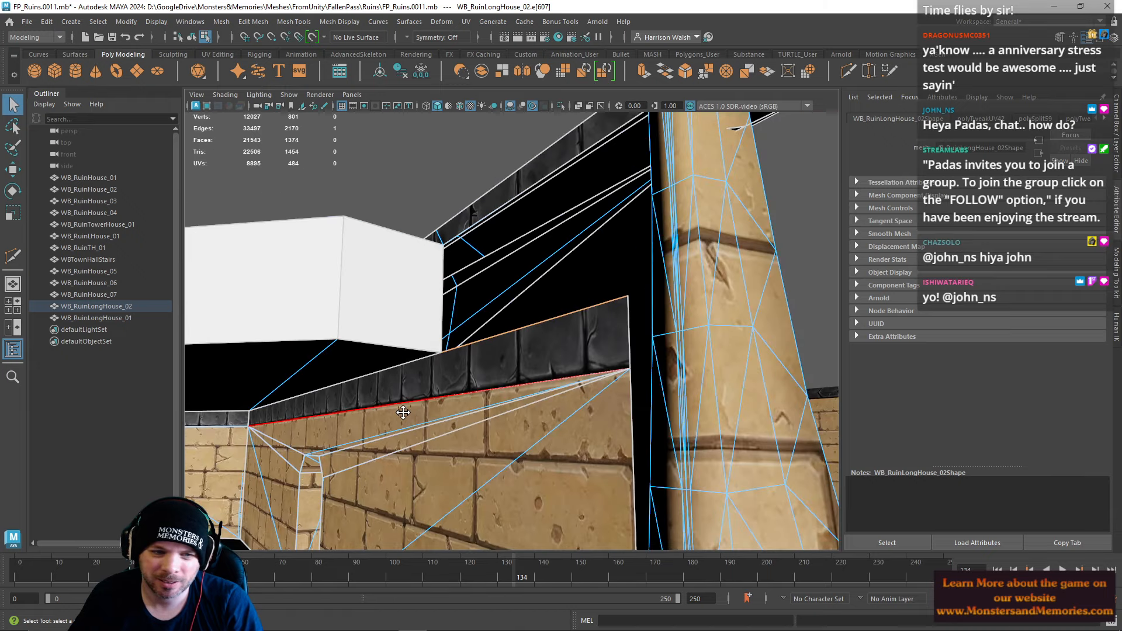
scroll(419, 404, up, 3)
alt+drag(450, 353, 491, 310)
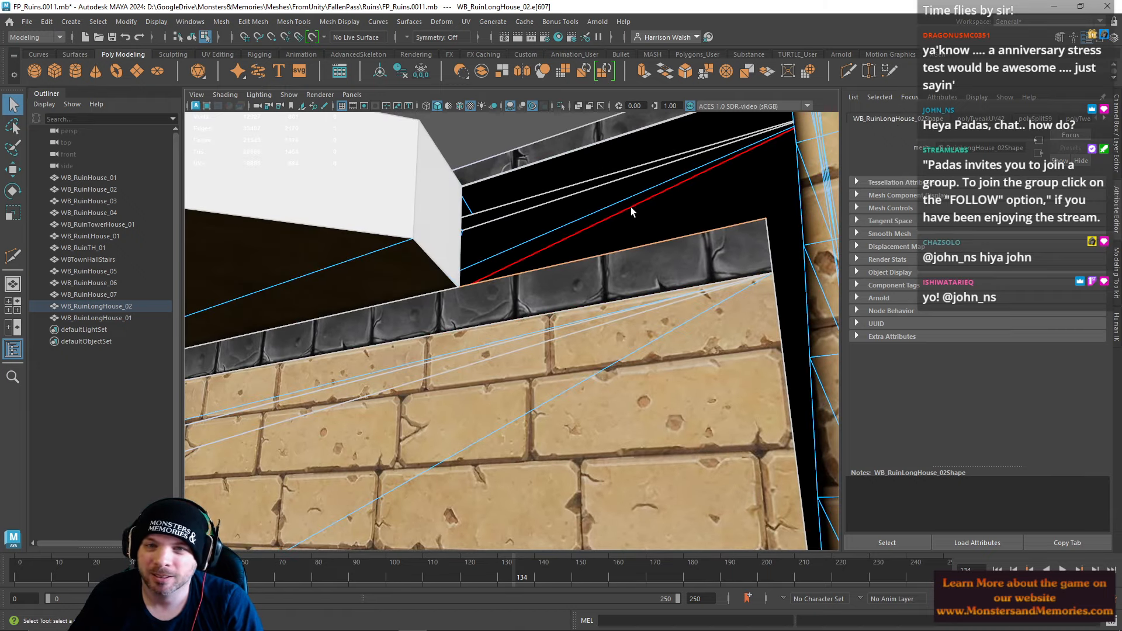
mouse_move(549, 252)
alt+mouse_down()
mouse_move(474, 251)
mouse_move(468, 271)
mouse_move(565, 235)
alt+mouse_up()
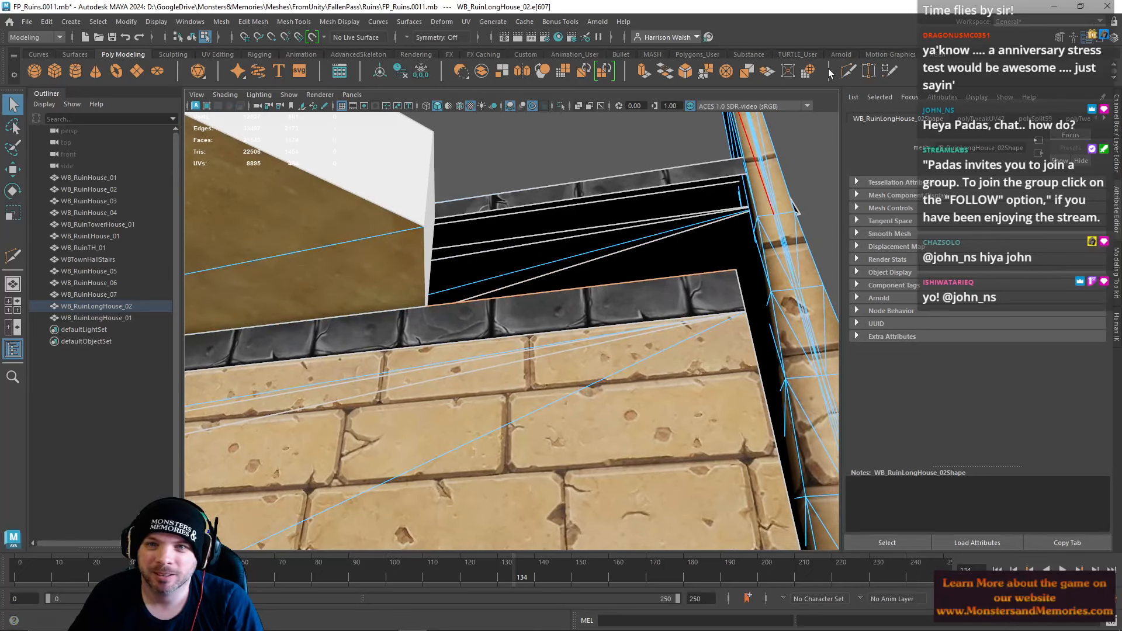
click(849, 70)
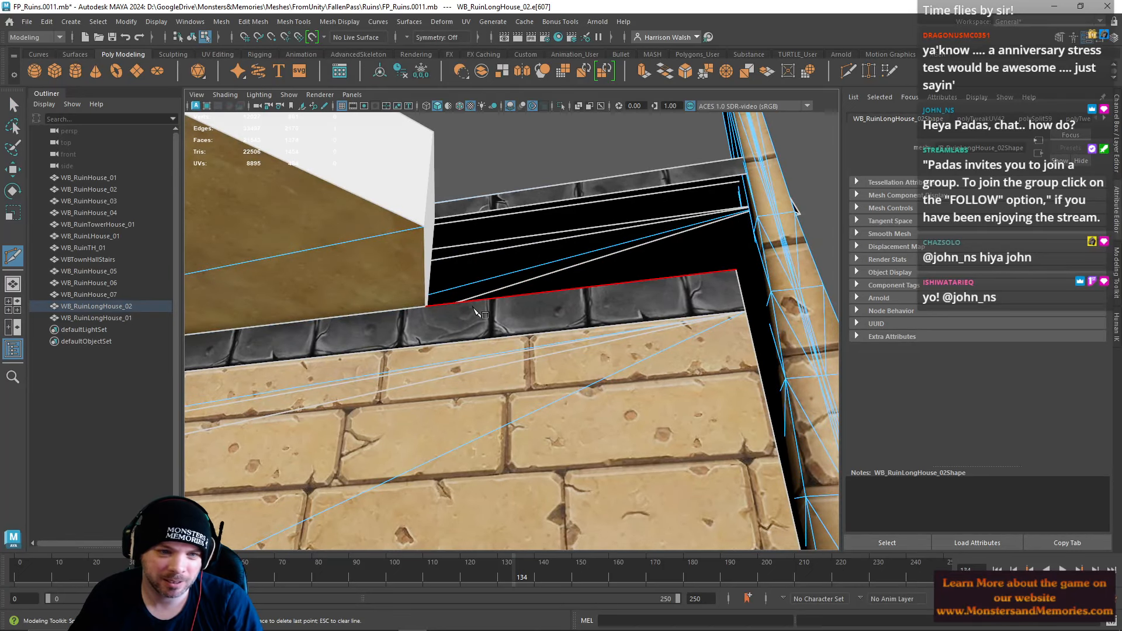
click(429, 316)
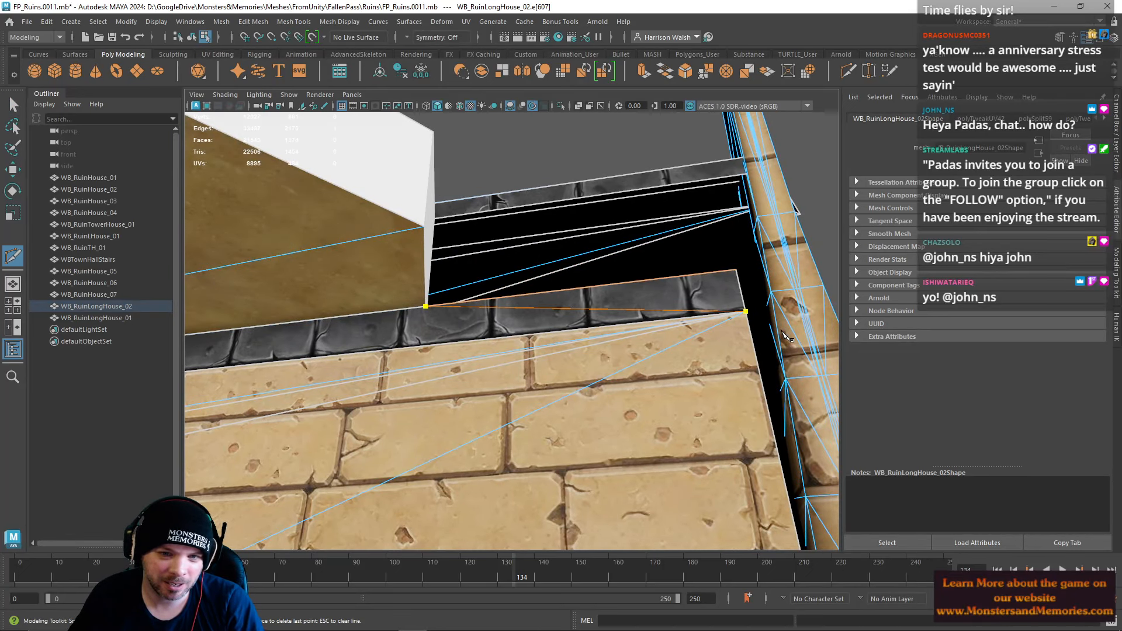
key(e)
Step: Merge the overlapping vertices where the white cap's lower corner meets the dark trim, using a 0.01 distance threshold
right_drag(449, 288, 411, 281)
scroll(413, 297, up, 3)
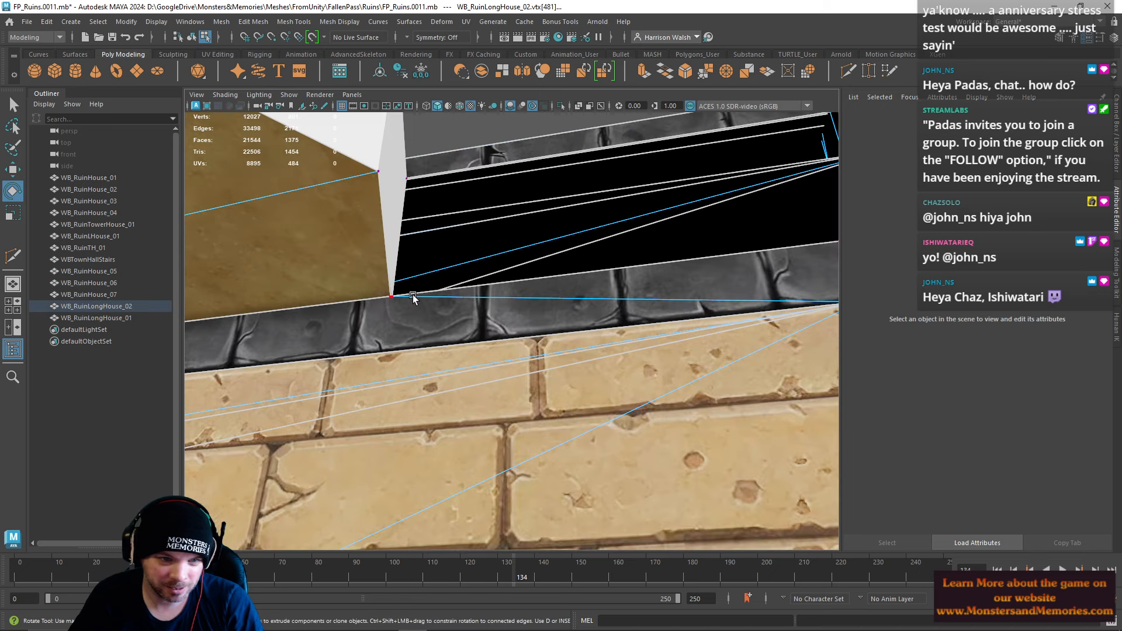
alt+middle_drag(413, 298, 457, 309)
scroll(458, 313, up, 2)
scroll(457, 309, up, 1)
drag(404, 284, 462, 312)
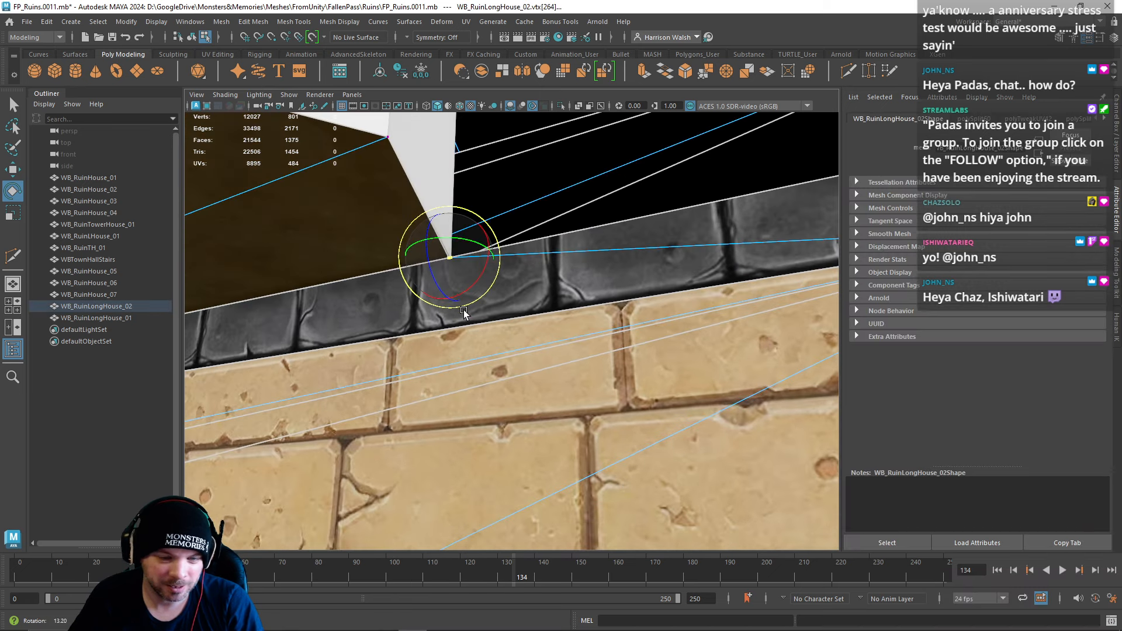
click(706, 73)
scroll(561, 264, down, 5)
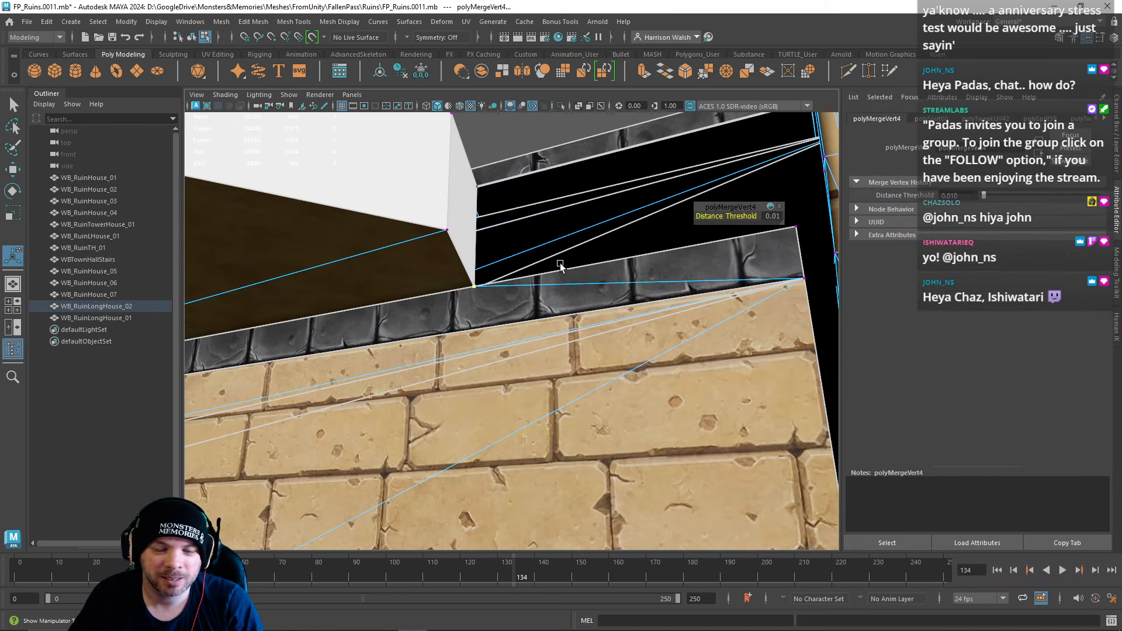
Step: Extrude the trim's open top edge upward and vertex-snap its ends to the cap corner and the upper edge at the column
mouse_move(561, 265)
alt+mouse_down()
mouse_move(574, 241)
mouse_move(560, 285)
alt+mouse_up()
alt+middle_drag(559, 285, 492, 241)
right_drag(484, 262, 484, 241)
click(485, 267)
key(ctrl+e)
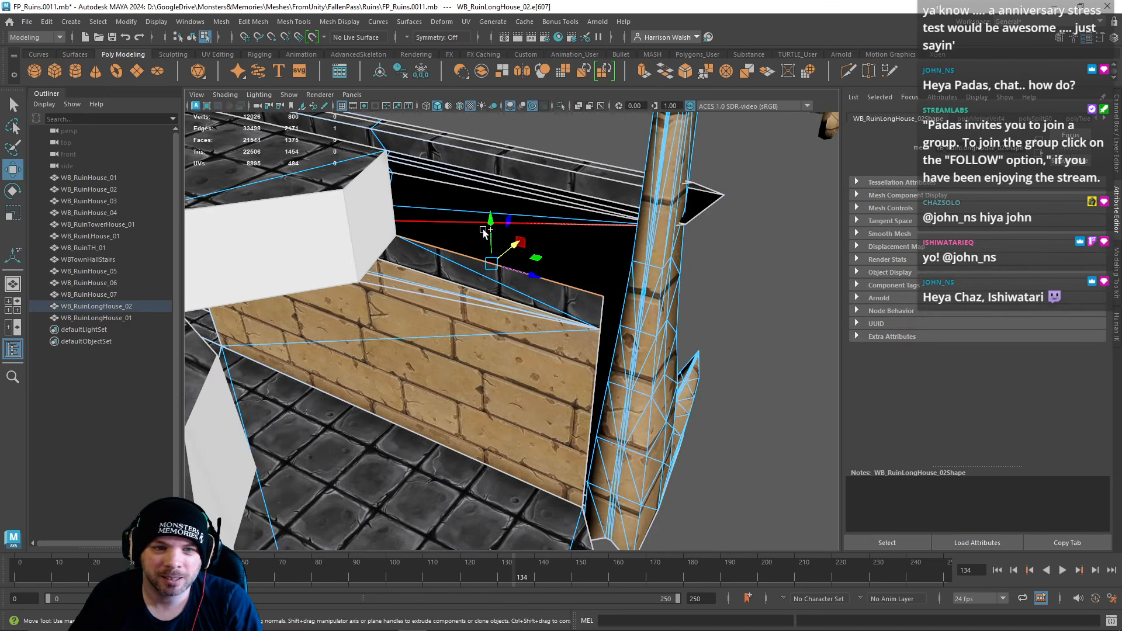
middle_drag(484, 239, 429, 191)
right_drag(428, 191, 393, 175)
click(390, 156)
drag(390, 159, 389, 151)
click(610, 225)
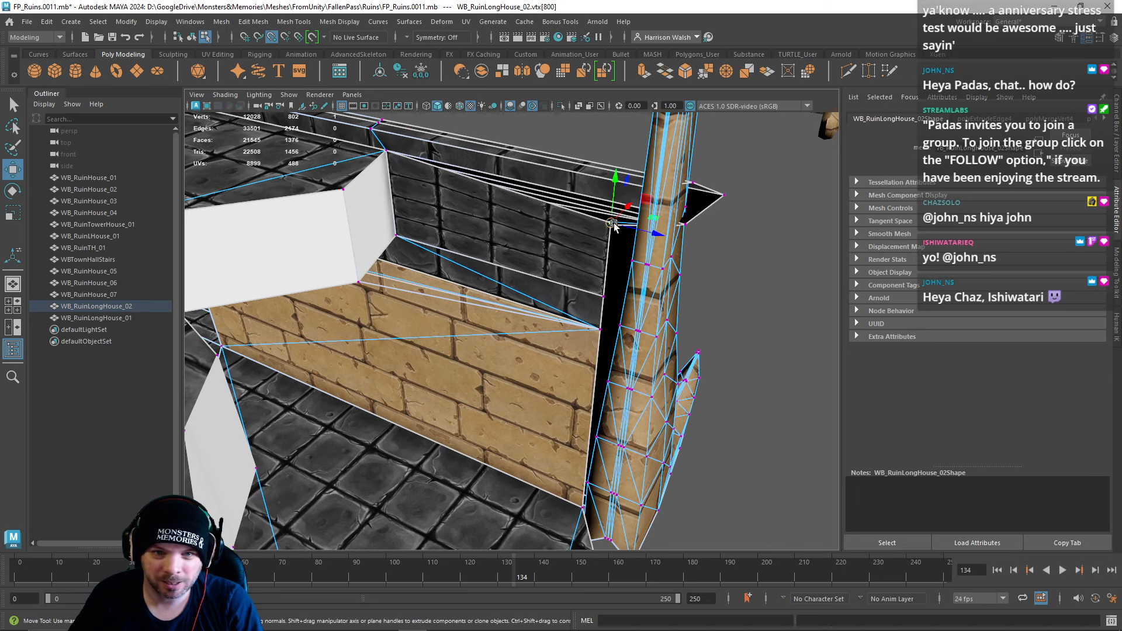
drag(611, 225, 655, 281)
key(4)
alt+middle_drag(656, 287, 506, 235)
scroll(507, 261, down, 5)
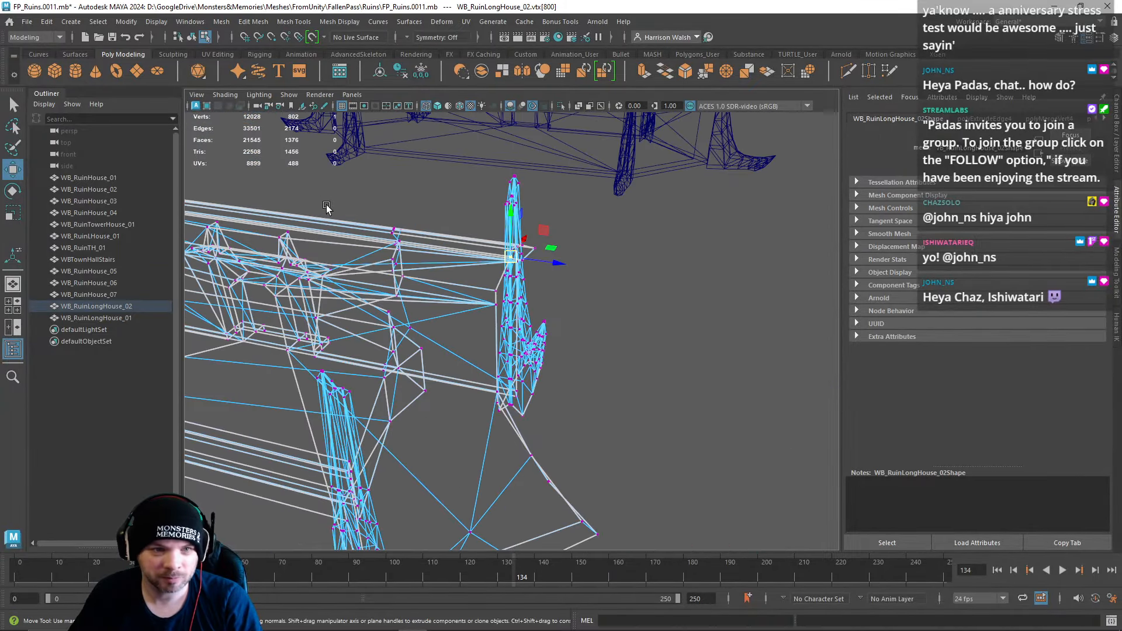
drag(344, 214, 667, 392)
click(721, 73)
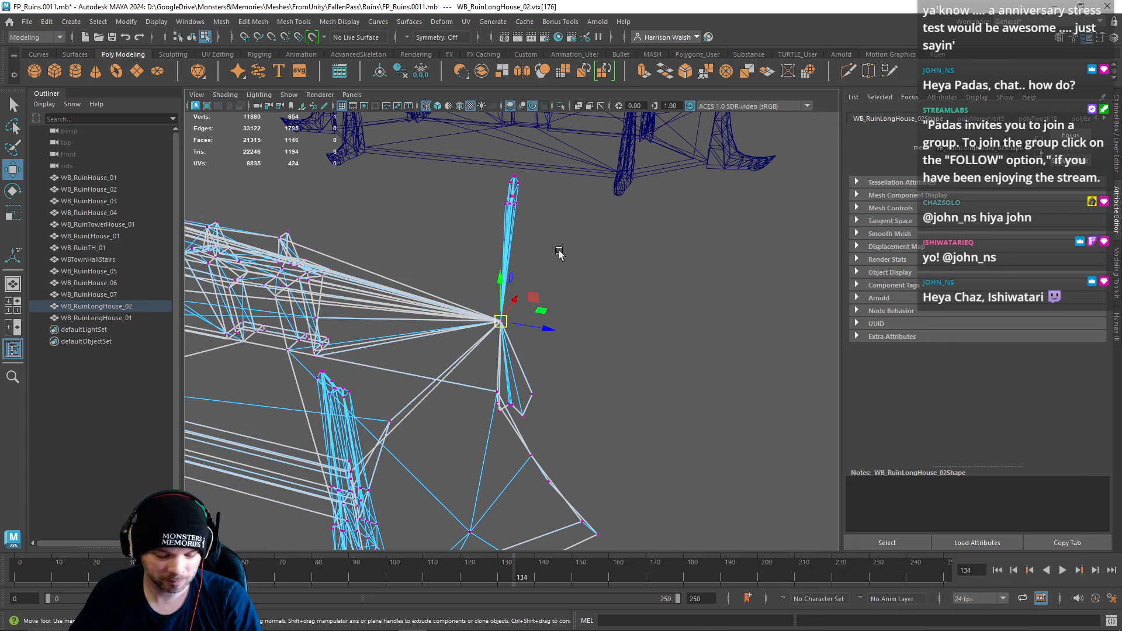
key(5)
key(ctrl+z)
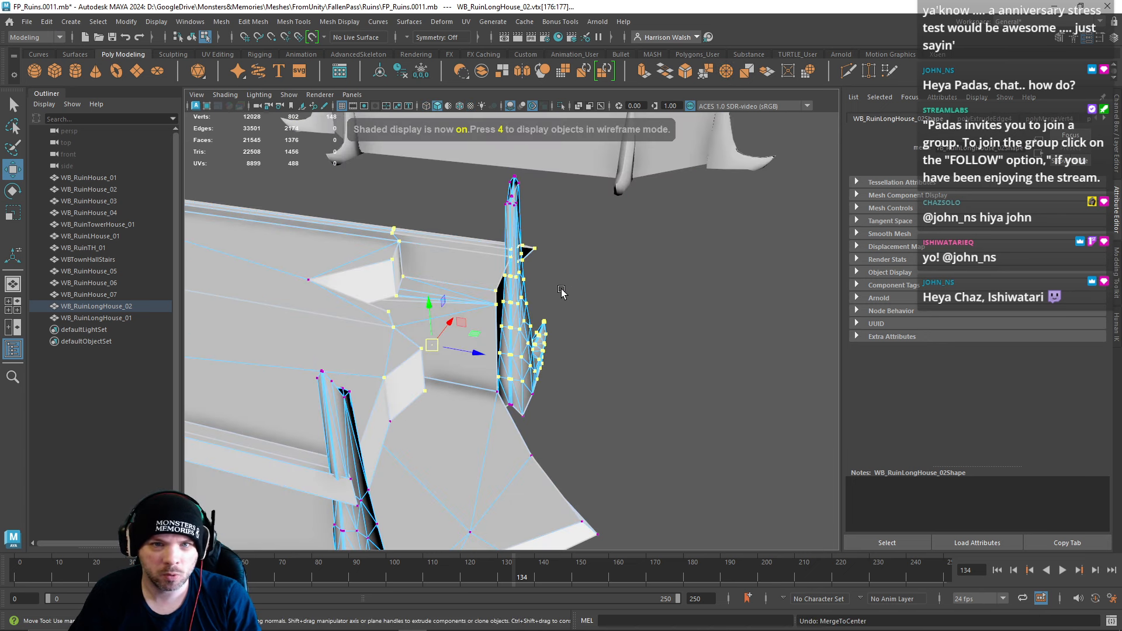
click(579, 291)
Step: Merge the overlapping vertices at the extruded face's upper column end with a 0.01 distance threshold
scroll(521, 262, up, 4)
drag(499, 205, 522, 224)
click(705, 72)
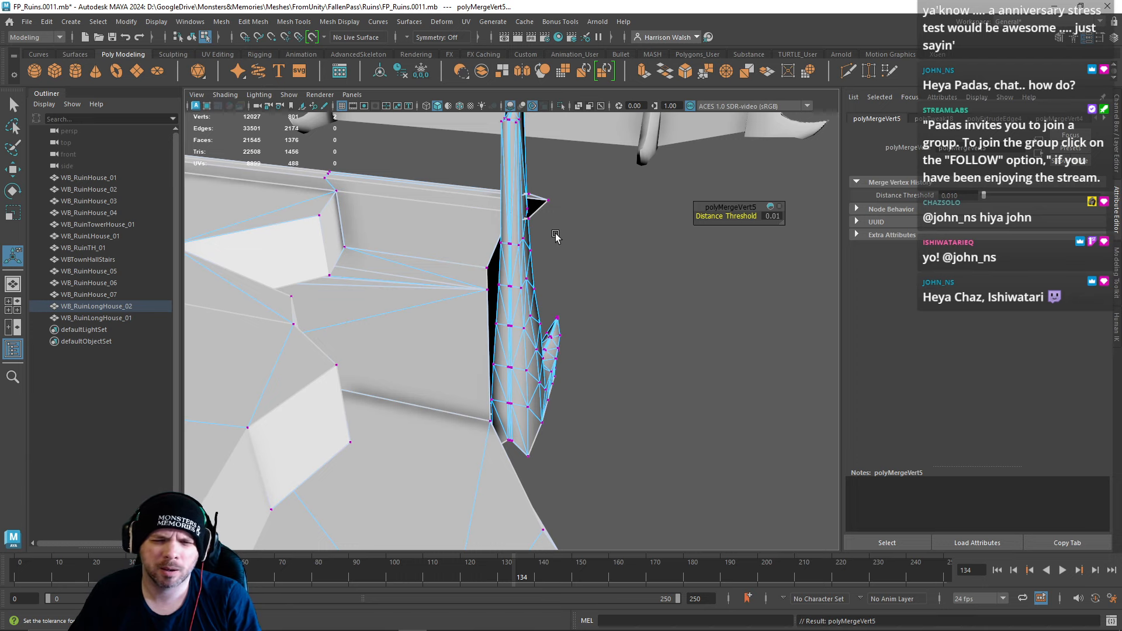
alt+drag(555, 237, 506, 310)
key(w)
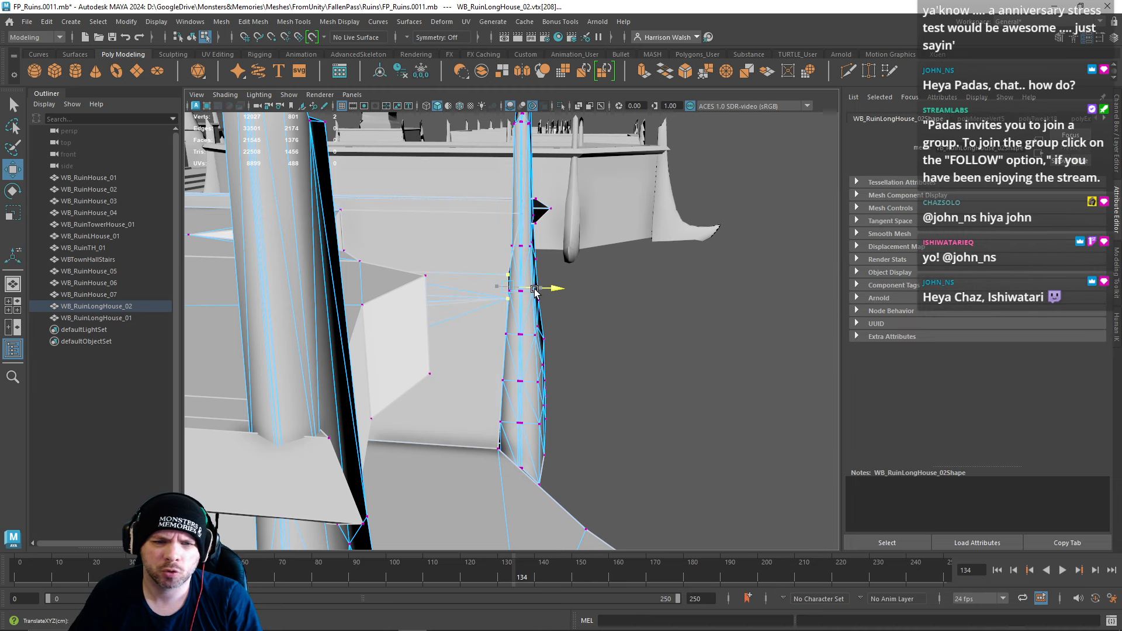
key(6)
scroll(515, 320, up, 3)
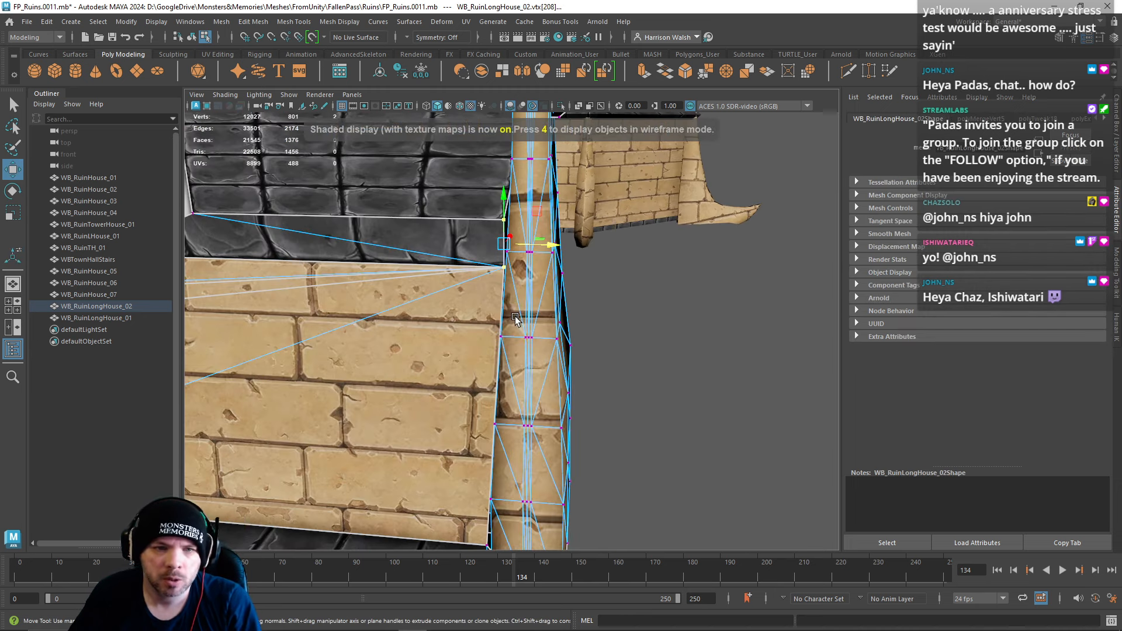
scroll(470, 294, up, 2)
alt+drag(470, 294, 510, 275)
key(ctrl+z)
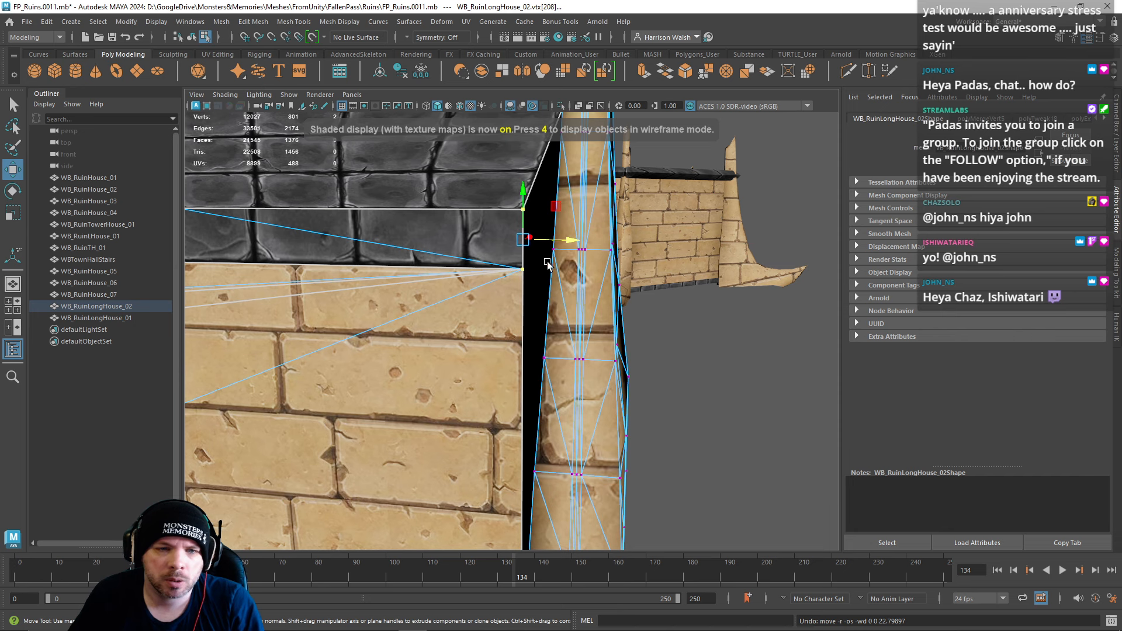
Step: Apply automatic UV mapping to the new face above the trim and select its shared edge with the adjoining cap
alt+right_drag(473, 216, 394, 187)
right_drag(394, 187, 557, 559)
click(401, 213)
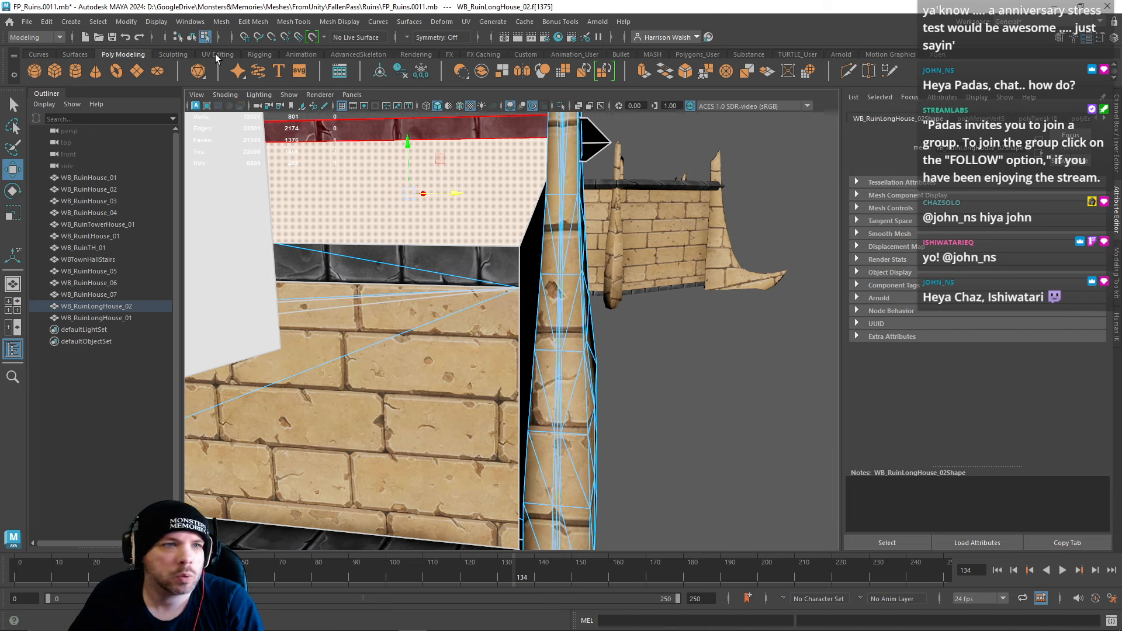
click(215, 54)
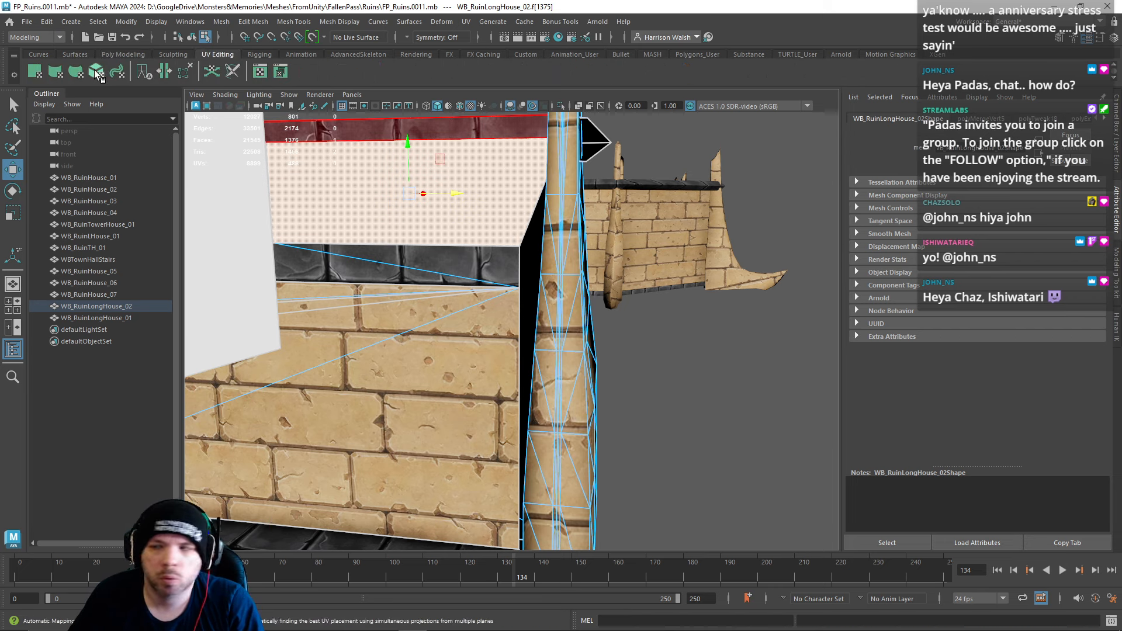
click(211, 71)
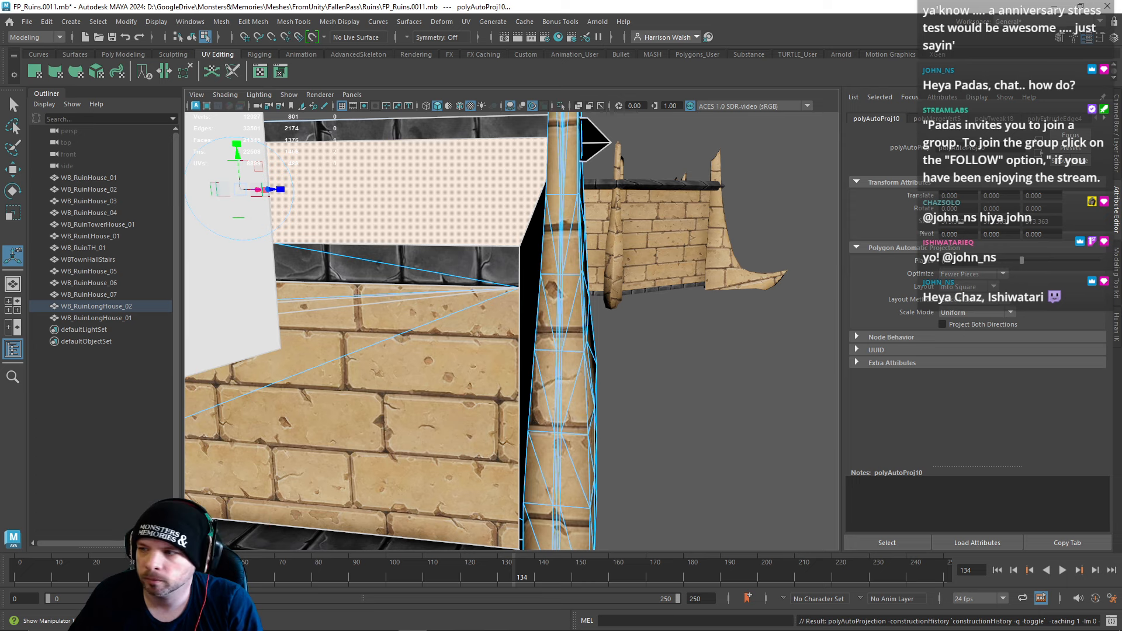
alt+drag(468, 296, 367, 259)
right_drag(375, 194, 375, 167)
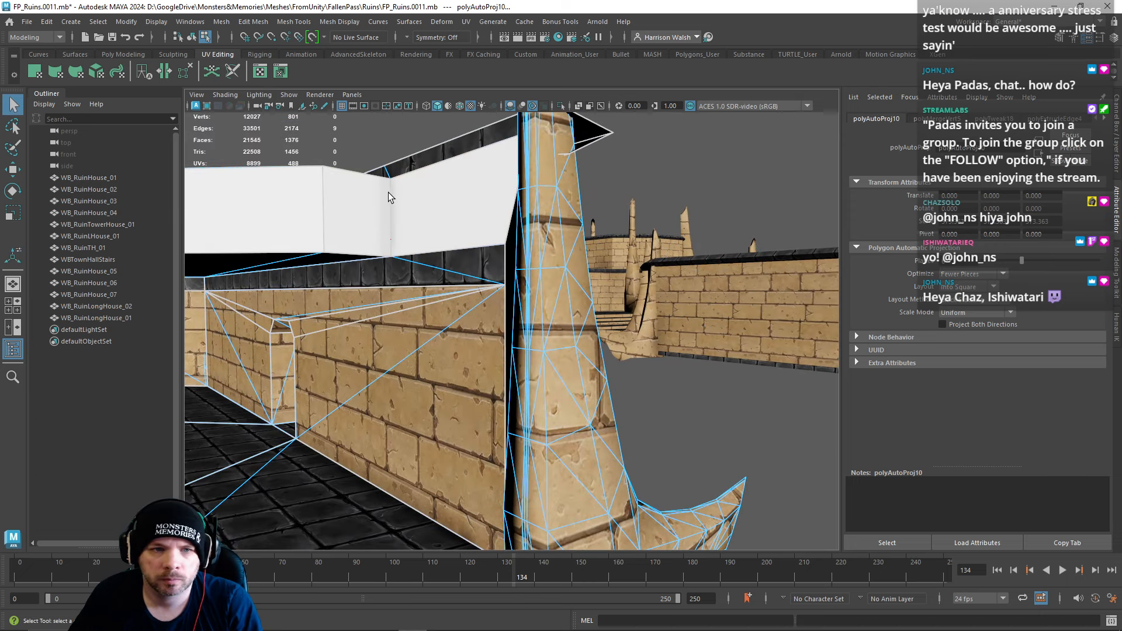
click(389, 210)
Step: Vertex-snap the column's nearest inner-edge vertex to the wall's upper corner below the dark trim
alt+drag(535, 243, 570, 275)
right_drag(570, 274, 556, 277)
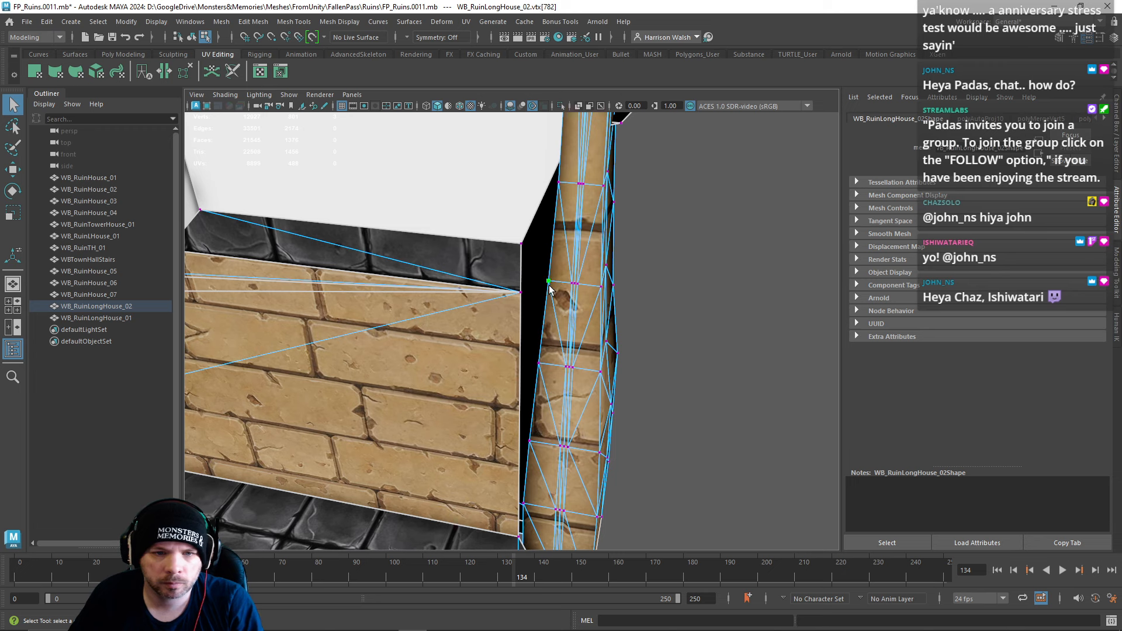
key(w)
key(v)
drag(549, 283, 522, 292)
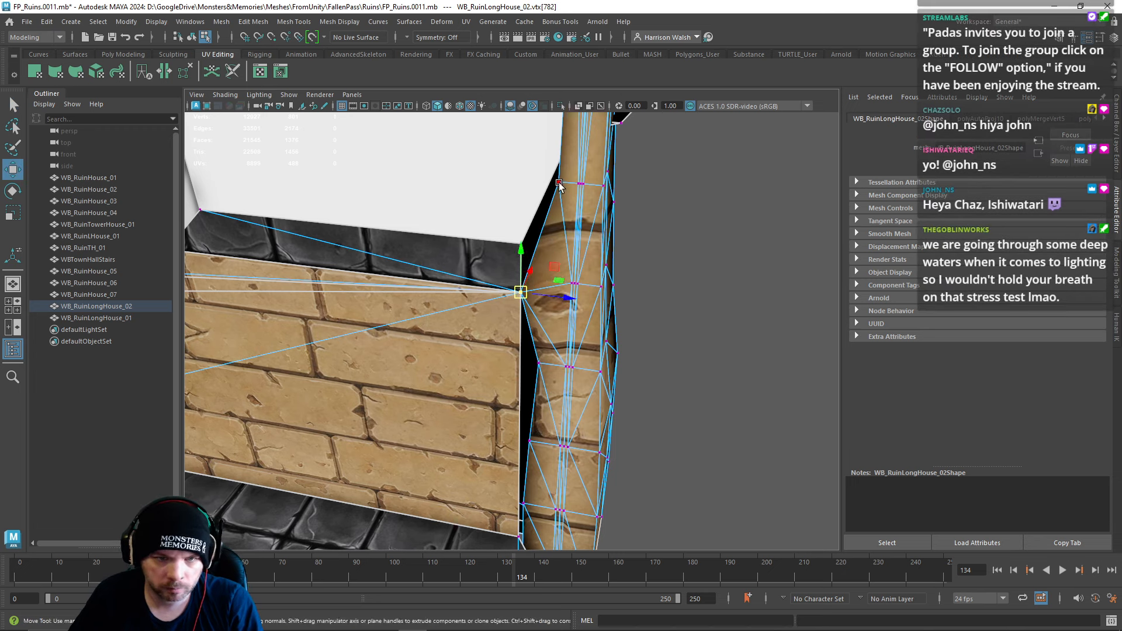
Step: Vertex-snap two of the column's inner-edge vertices to the white cap's lower corner and the wall's bottom corner
key(v)
drag(560, 184, 513, 250)
click(540, 367)
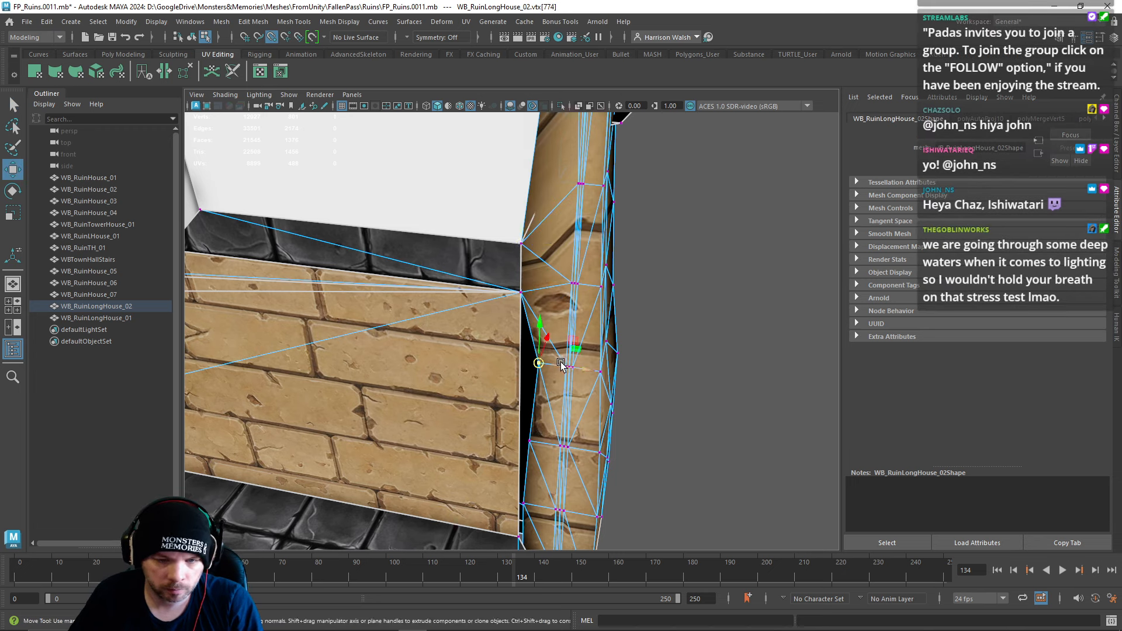
alt+middle_drag(550, 501, 550, 331)
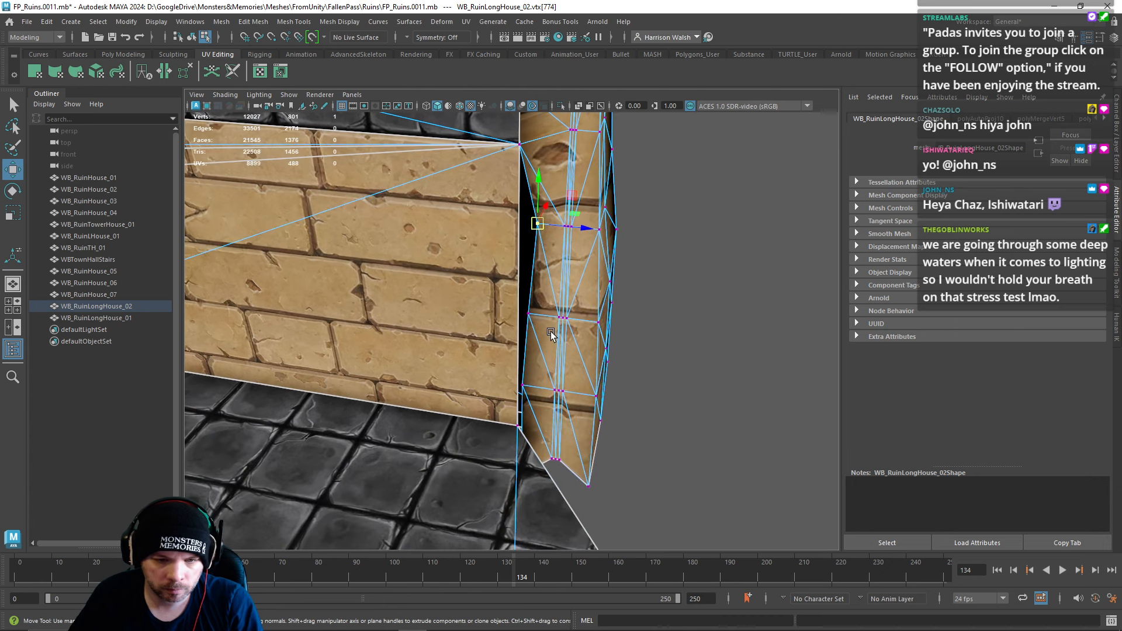
key(v)
drag(523, 384, 518, 425)
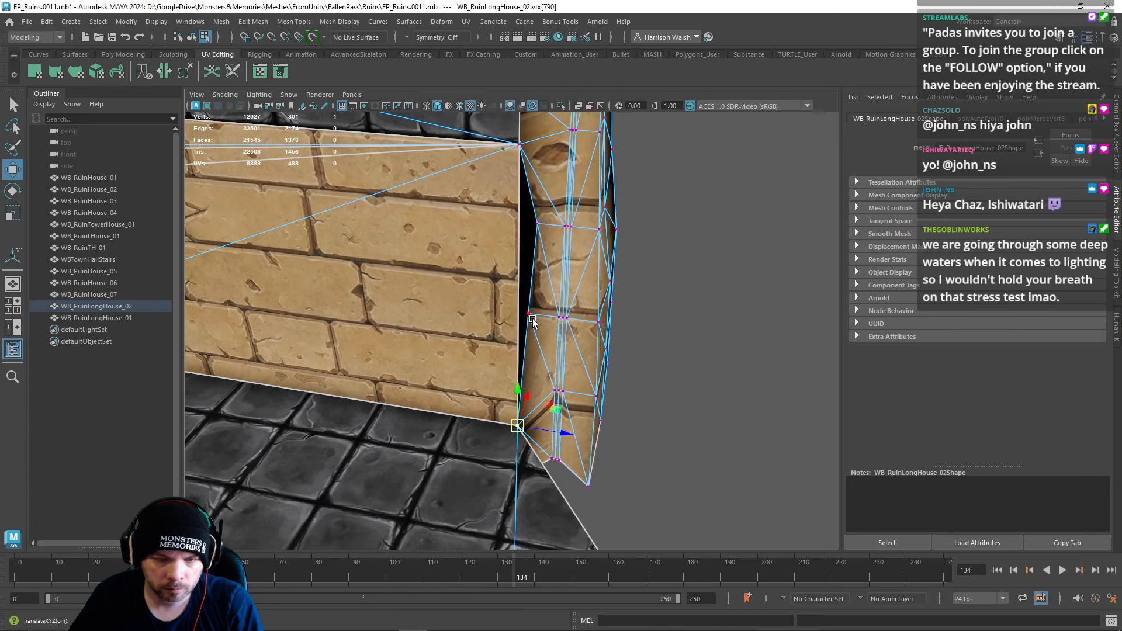
Step: Align the column's two remaining inner-edge vertices with the wall's vertical edge, spacing them between its upper and bottom corners
key(v)
drag(530, 315, 515, 411)
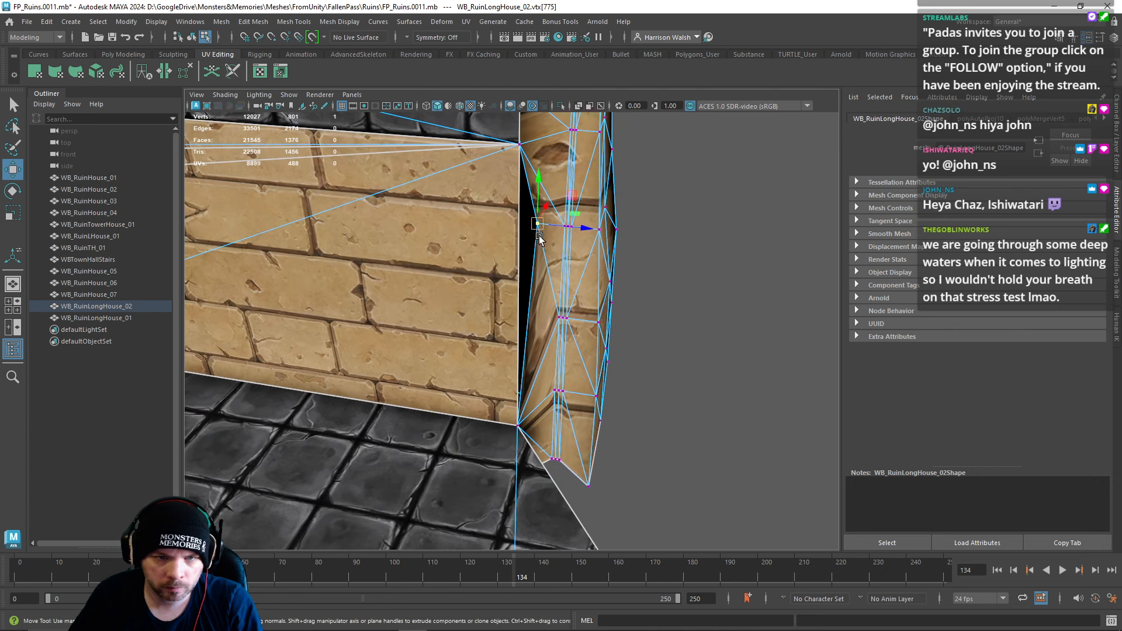
key(v)
drag(538, 224, 515, 246)
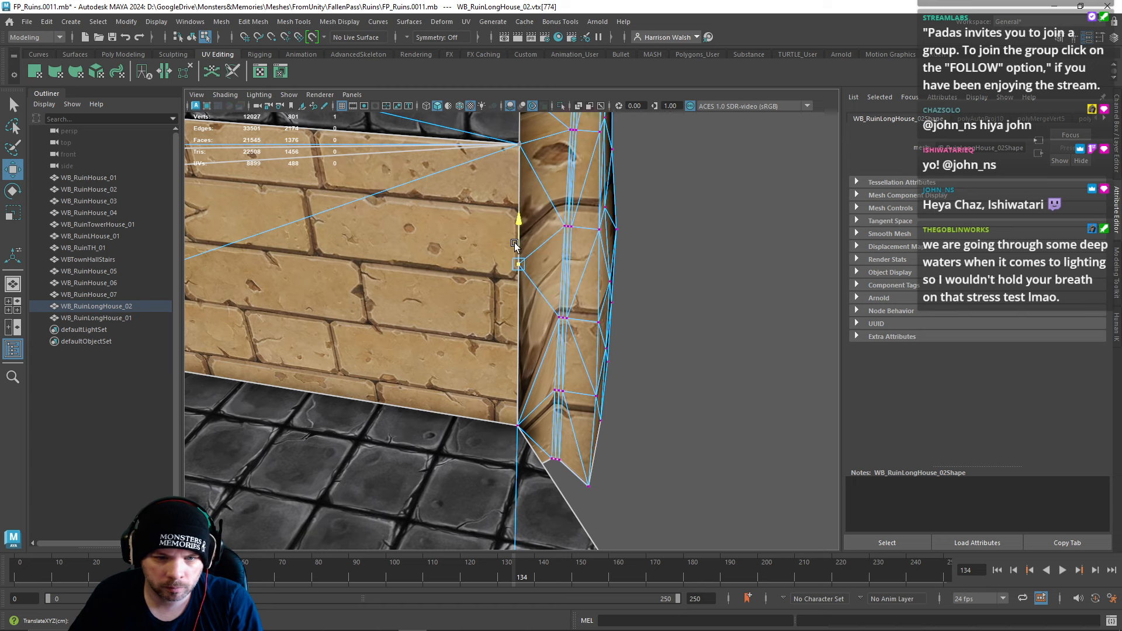
click(518, 425)
drag(519, 374, 518, 272)
Step: Move the narrow strip's vertices at the column's bottom edge closer to the wall
right_drag(554, 224, 555, 253)
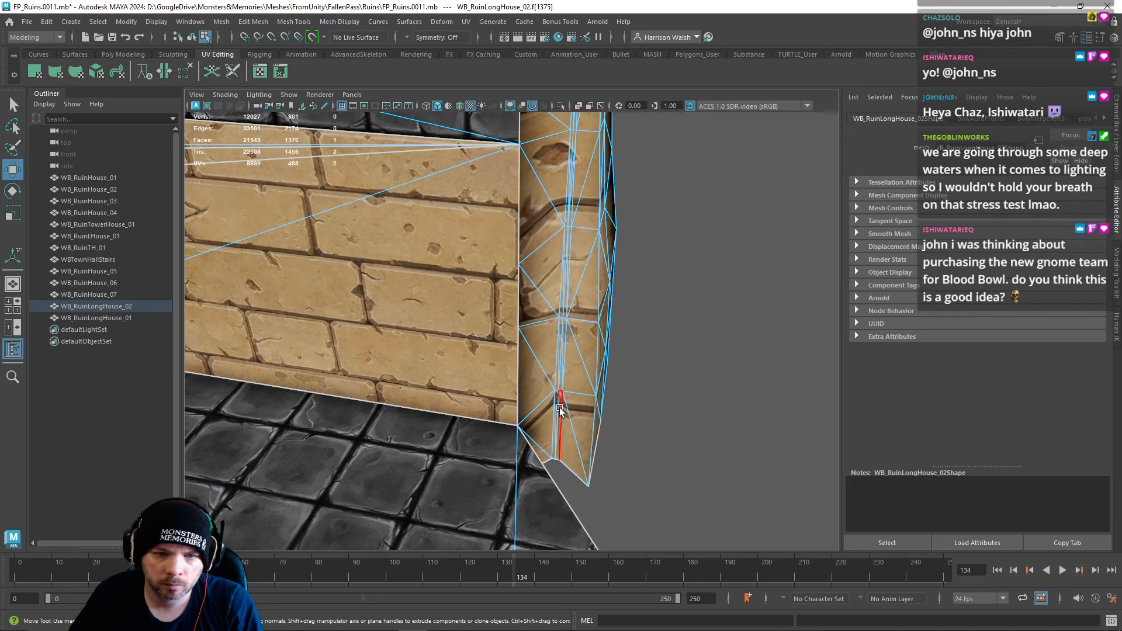
click(559, 410)
alt+drag(559, 411, 496, 265)
right_drag(541, 312, 502, 313)
drag(544, 373, 746, 432)
key(t)
key(r)
key(w)
drag(560, 349, 531, 393)
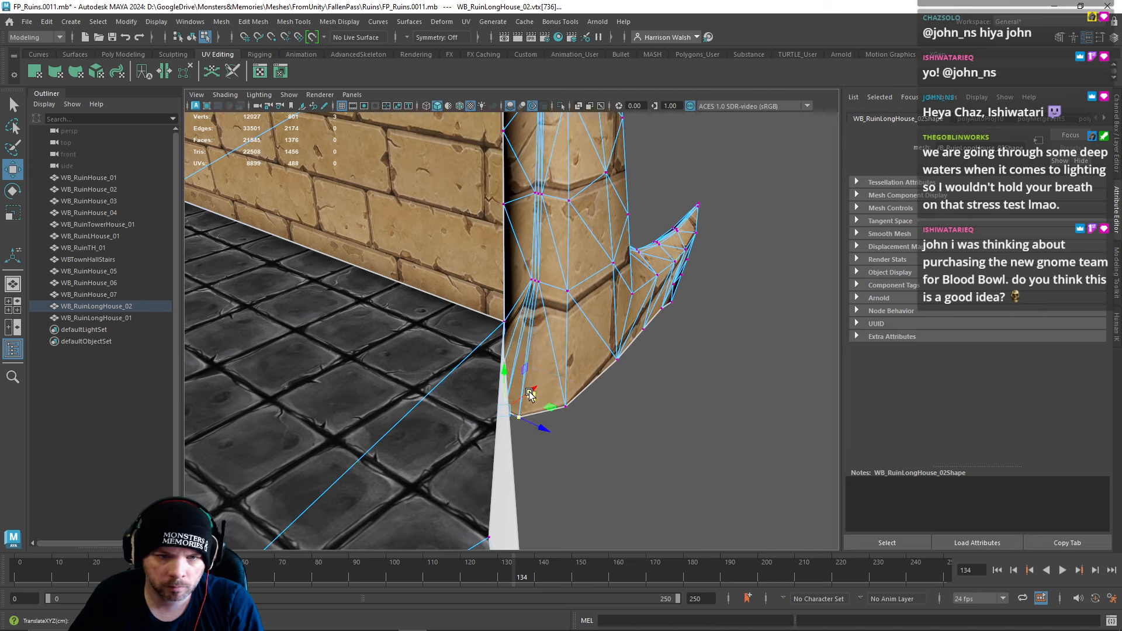
Step: Scale the next vertex rows up the column's narrow strip outward to spread their tight spacing
click(536, 277)
shift+drag(547, 282, 735, 354)
shift+click(549, 296)
key(r)
click(538, 194)
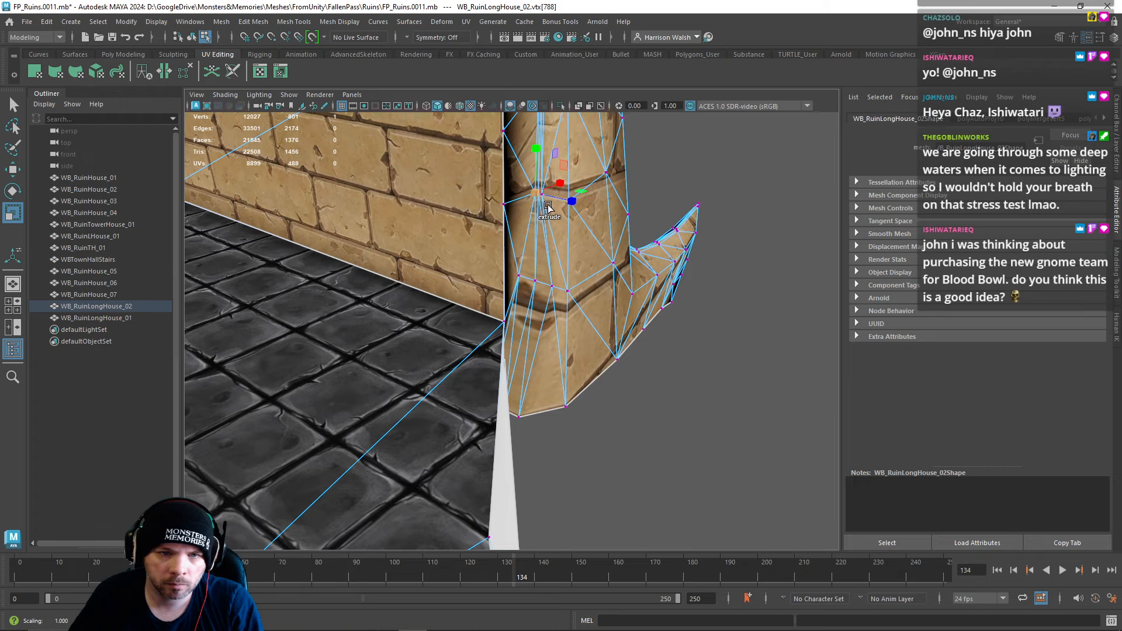
drag(578, 204, 806, 253)
Step: Select the wall-facing faces along the column's height and assign the existing white lambert1 material
alt+middle_drag(699, 243, 724, 283)
alt+drag(725, 283, 592, 267)
alt+middle_drag(594, 267, 586, 358)
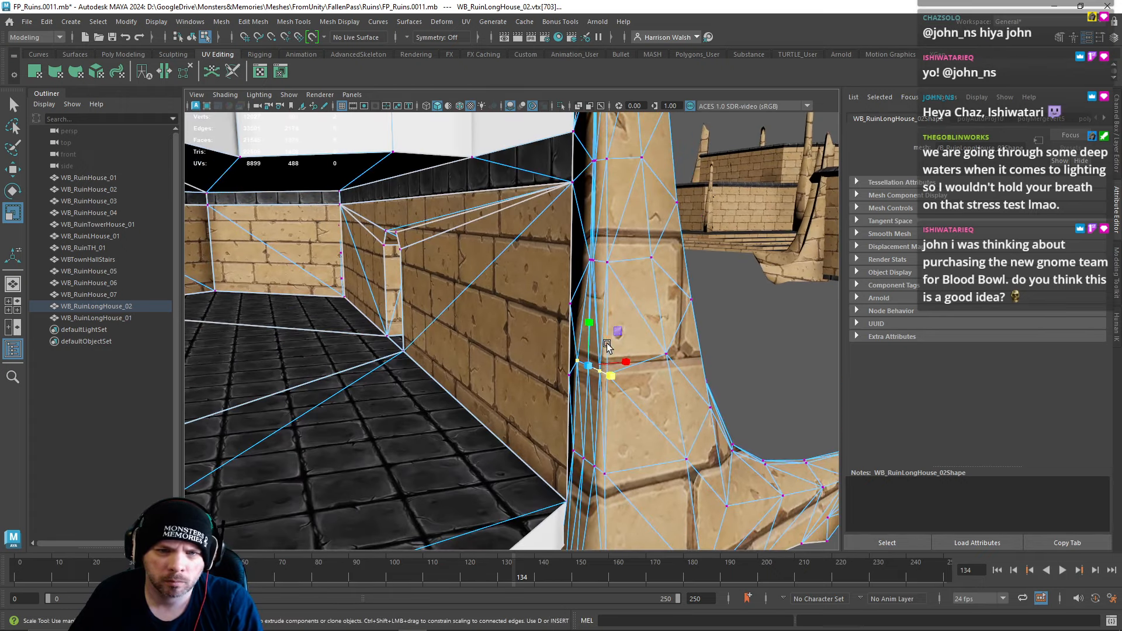
alt+right_drag(646, 303, 506, 293)
alt+drag(506, 293, 542, 304)
right_drag(541, 304, 552, 427)
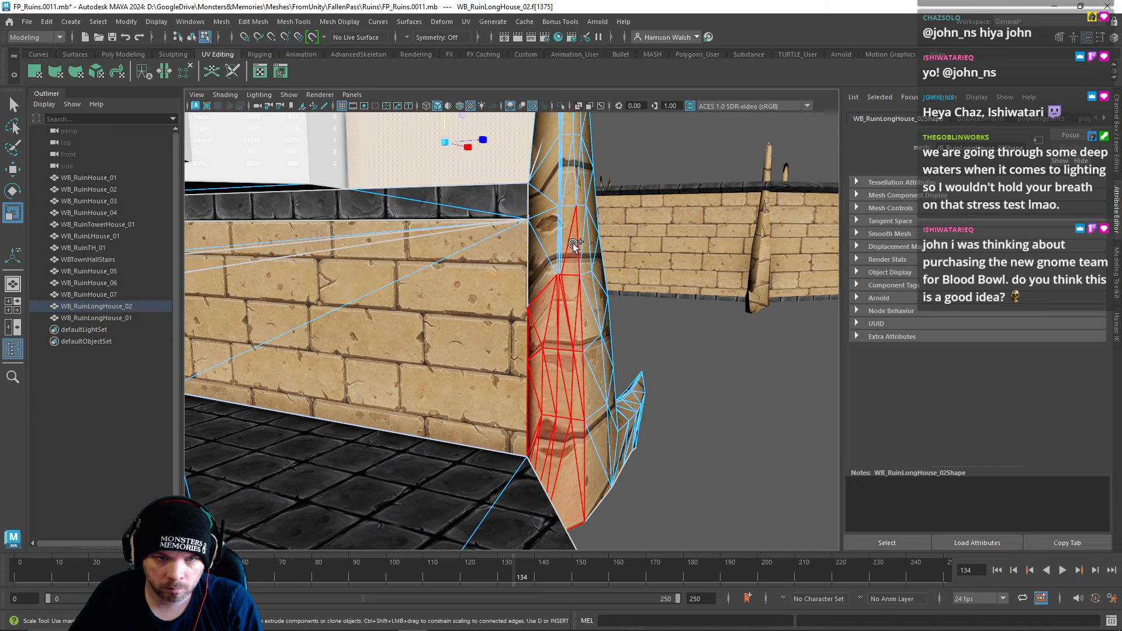
shift+click(566, 201)
alt+middle_drag(566, 202, 545, 352)
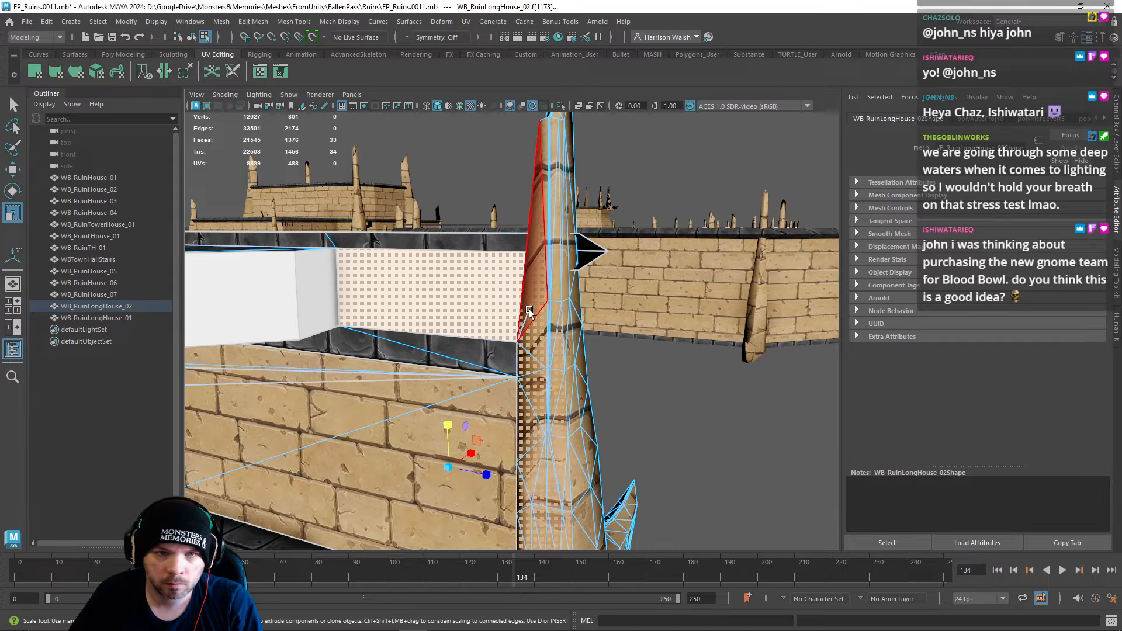
alt+drag(530, 310, 504, 270)
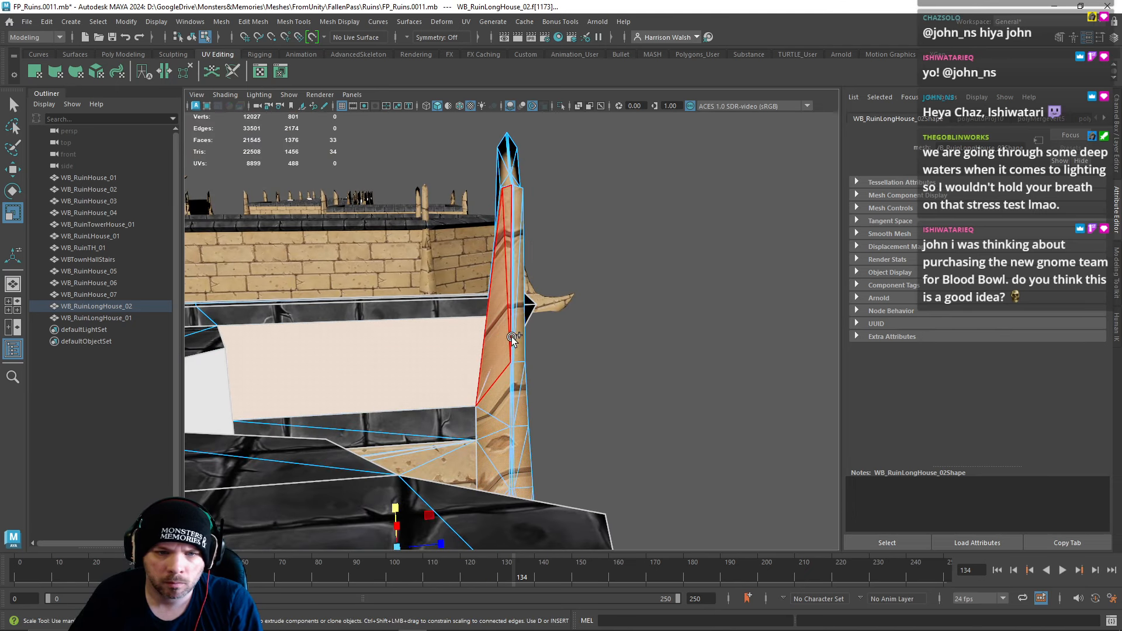
shift+drag(511, 337, 524, 334)
right_drag(503, 297, 594, 562)
right_click(521, 195)
click(478, 194)
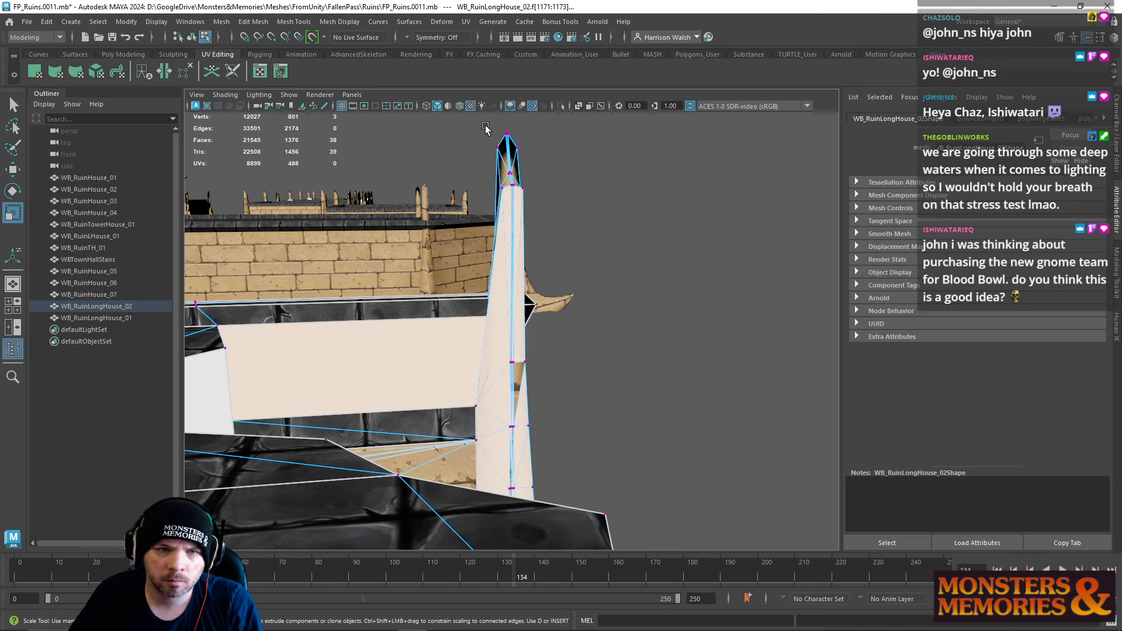
drag(489, 125, 553, 222)
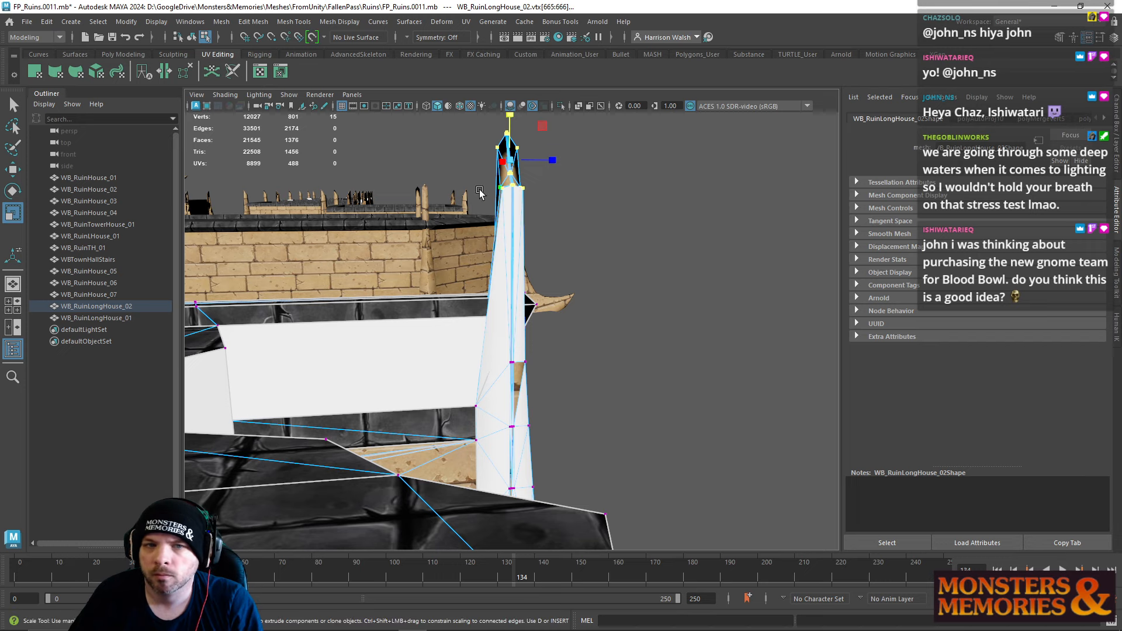
drag(513, 126, 600, 244)
key(w)
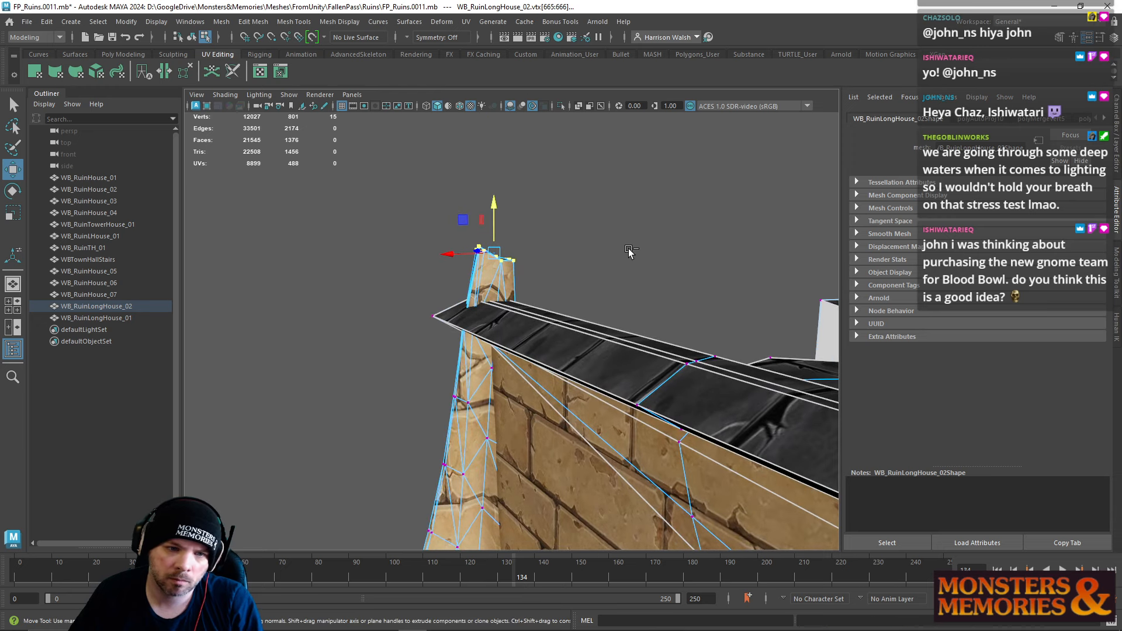
key(ctrl+z)
drag(500, 134, 517, 295)
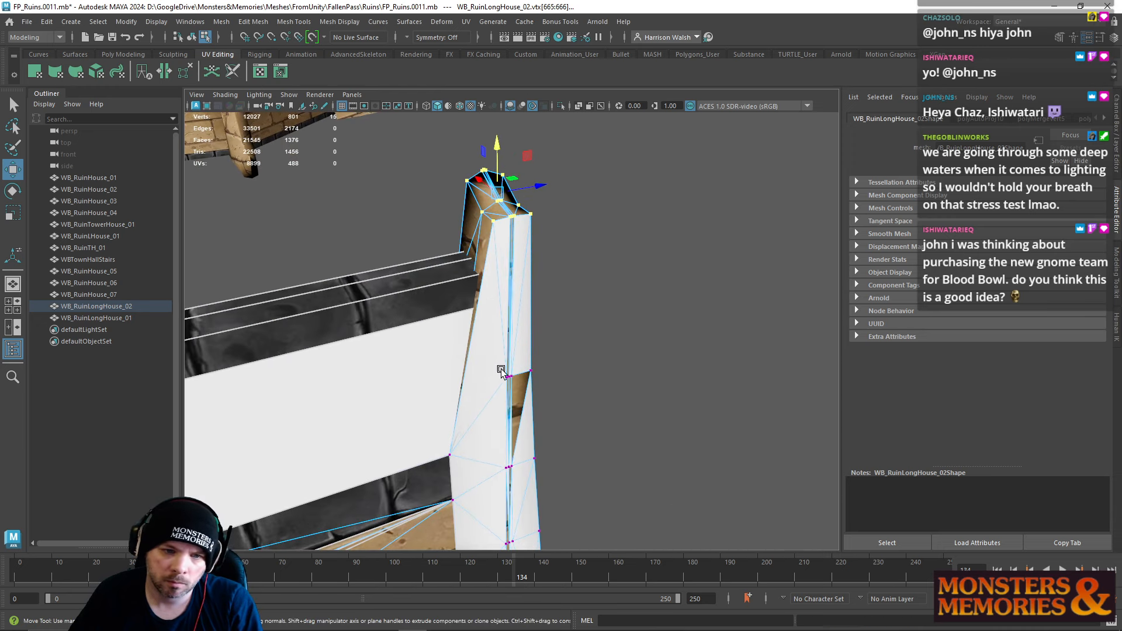
Step: Assign the white material to the remaining textured faces along the column's narrow middle strip and lower section
right_drag(517, 297, 517, 329)
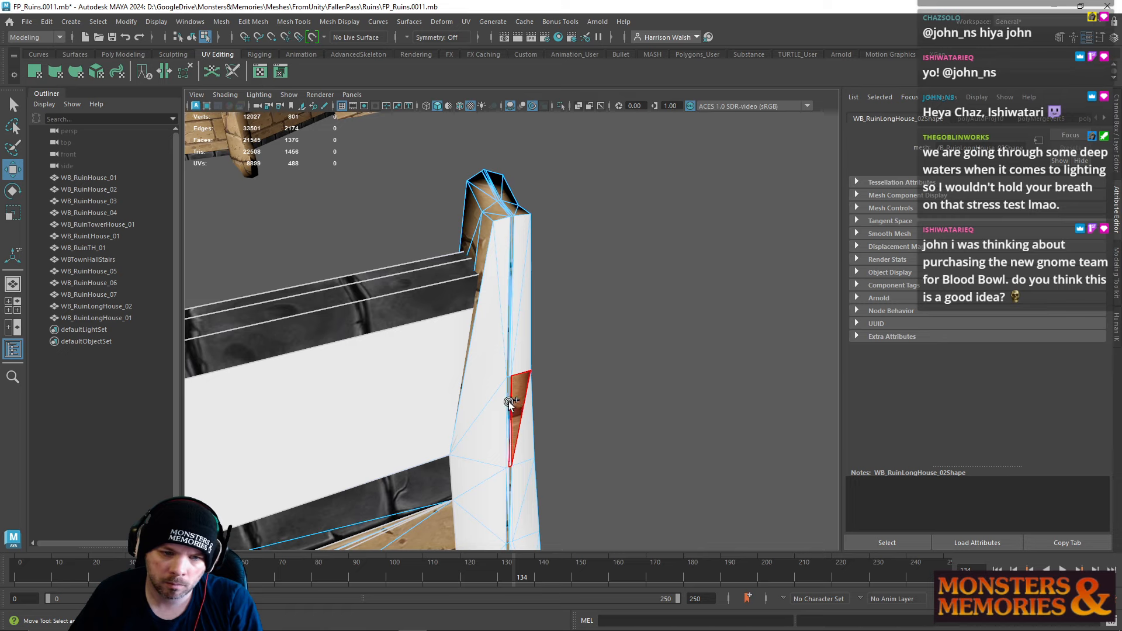
click(508, 393)
shift+click(508, 295)
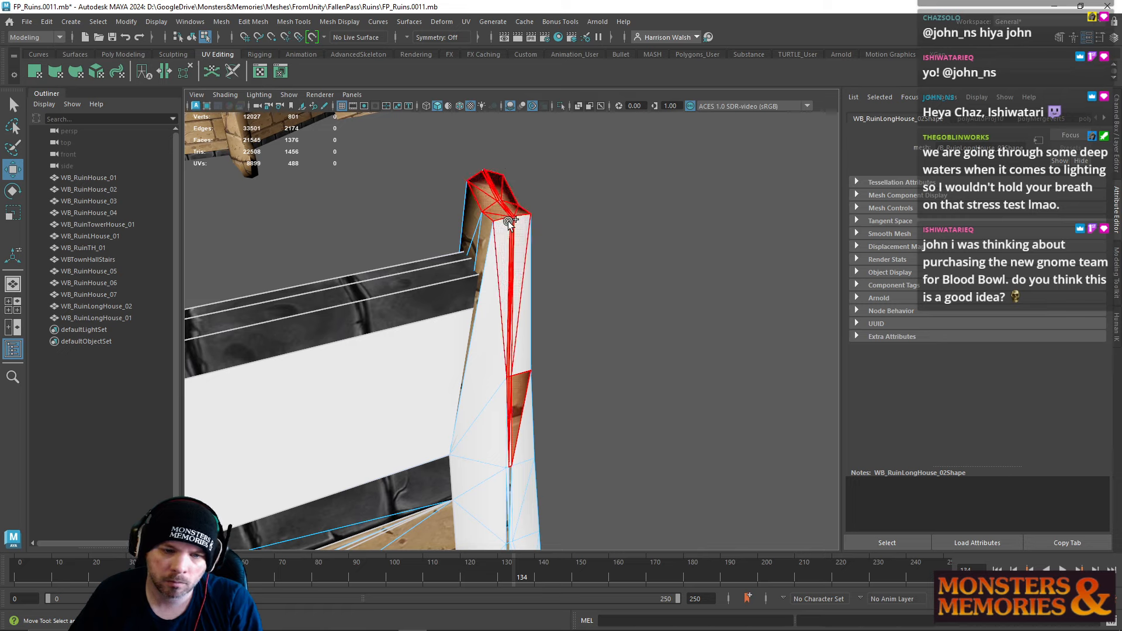
drag(508, 223, 509, 236)
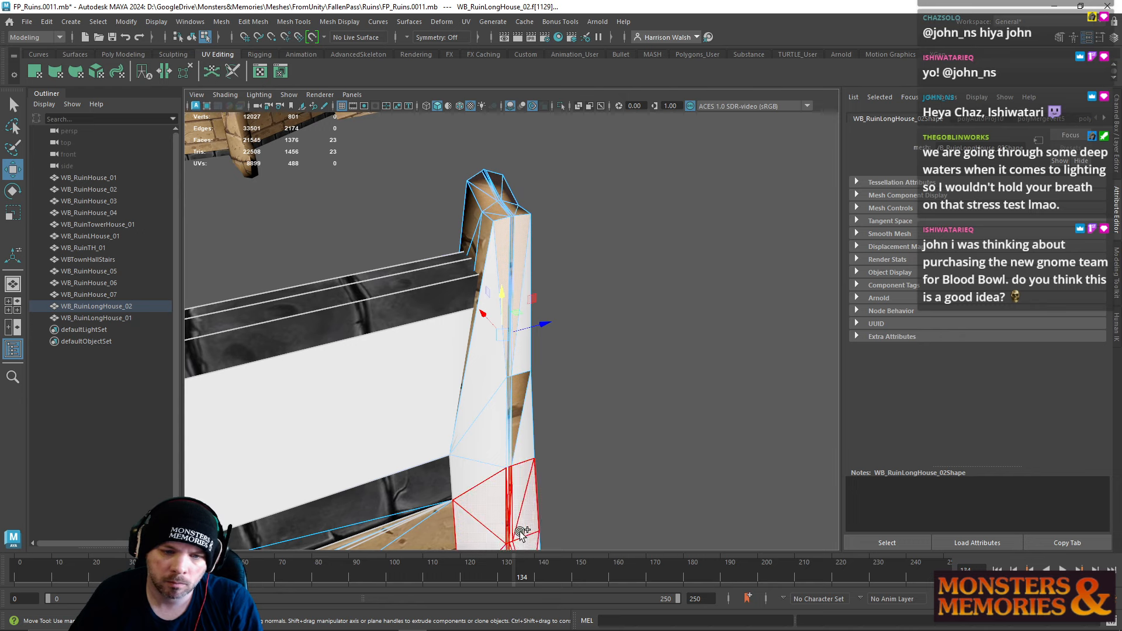
shift+drag(520, 531, 520, 523)
mouse_move(516, 297)
right_down()
mouse_move(544, 611)
mouse_move(606, 536)
mouse_move(603, 557)
mouse_move(606, 537)
mouse_move(508, 616)
mouse_move(614, 580)
mouse_move(623, 559)
right_up()
Step: Select the leftover sliver faces between the white halves at the column's top and assign the existing white material
alt+middle_drag(626, 442, 638, 315)
alt+right_drag(638, 315, 691, 240)
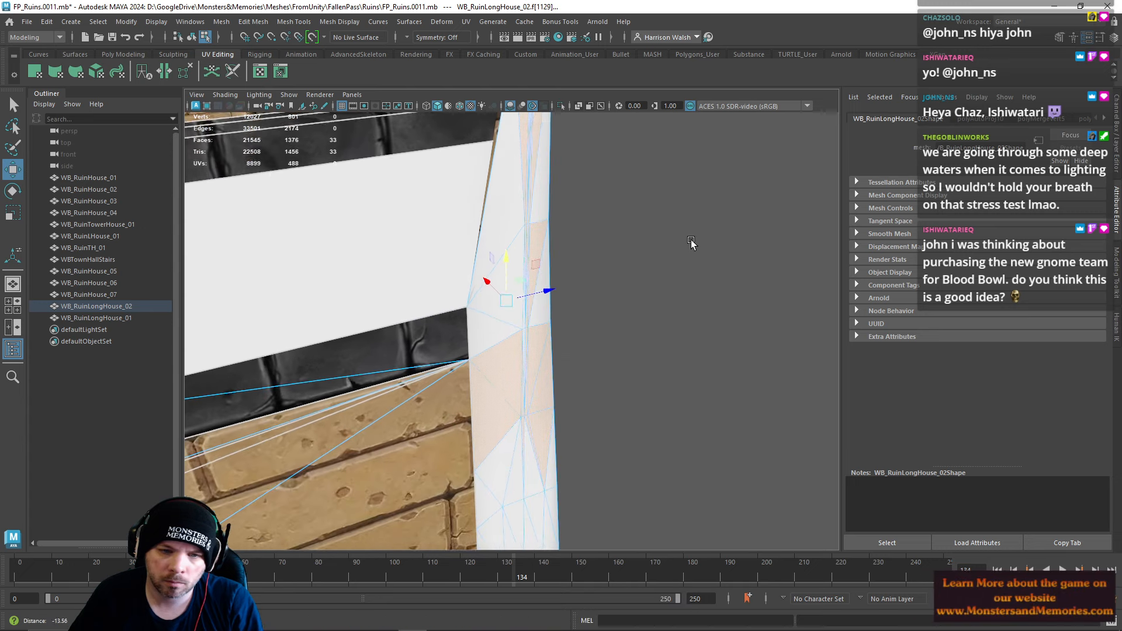
alt+drag(691, 240, 731, 328)
click(736, 291)
alt+middle_drag(736, 290, 724, 467)
alt+right_drag(725, 468, 690, 497)
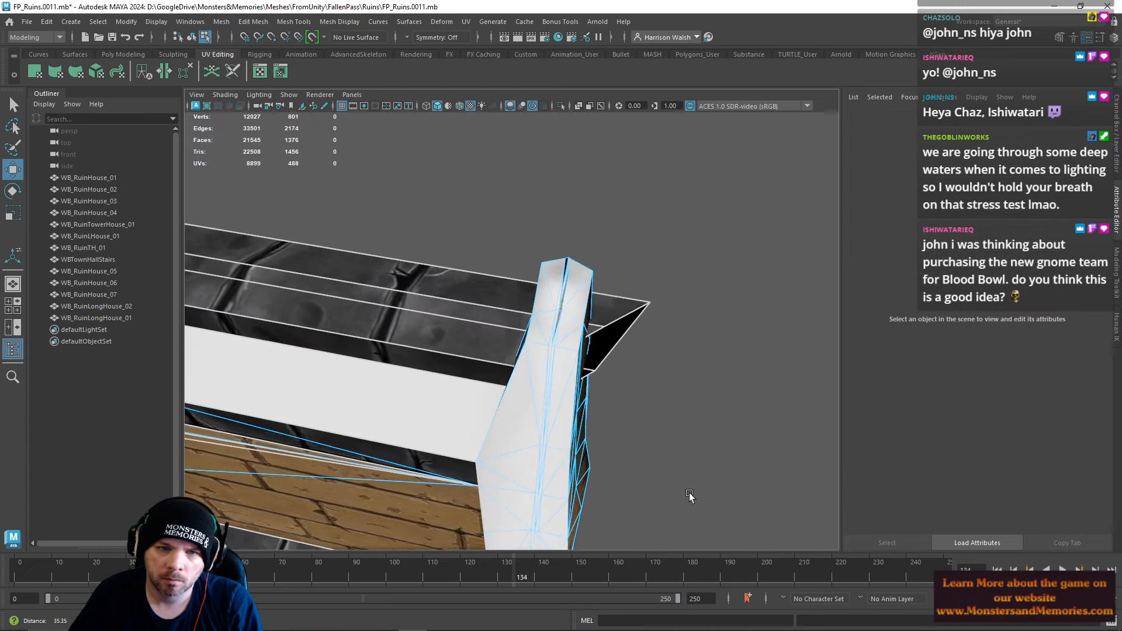
alt+drag(690, 496, 638, 397)
alt+right_drag(553, 336, 639, 289)
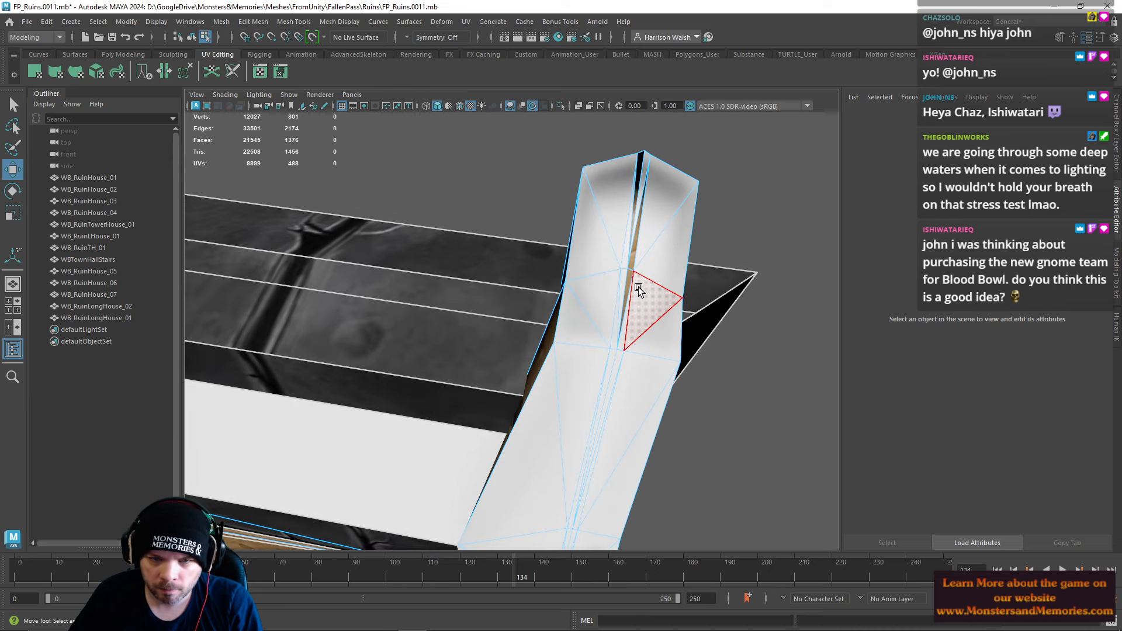
click(636, 246)
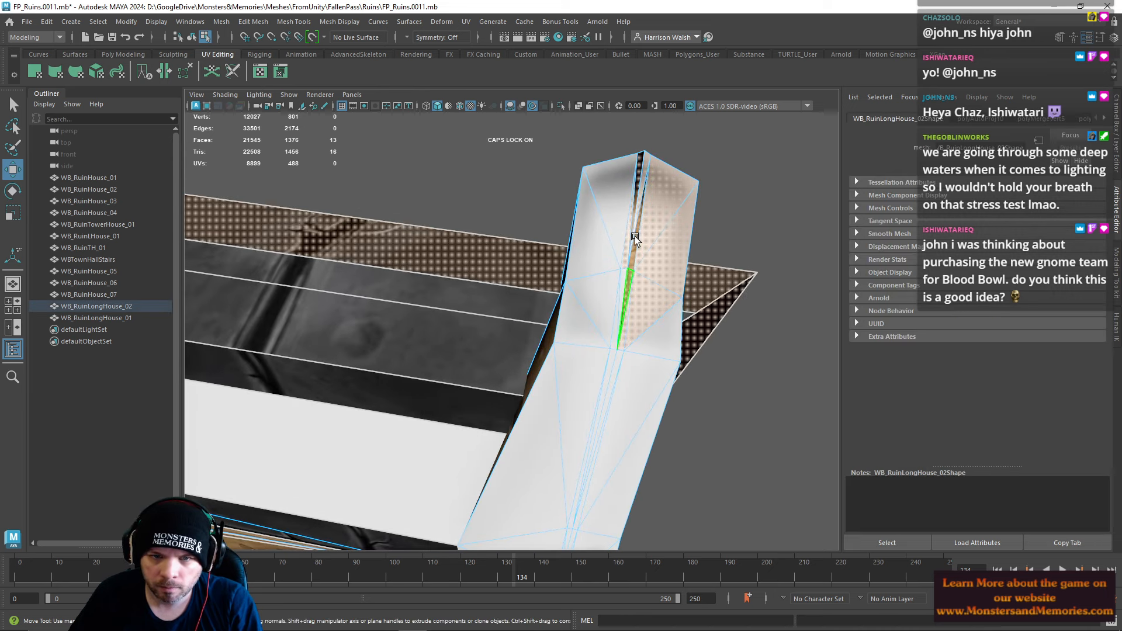
click(703, 267)
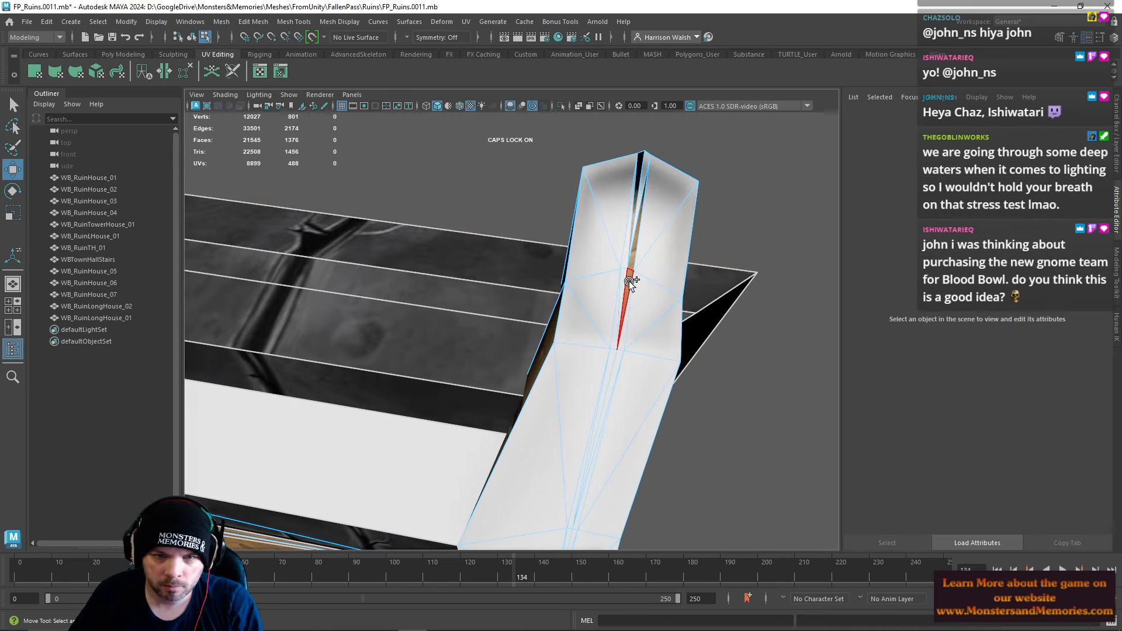
click(634, 212)
right_drag(626, 227, 624, 550)
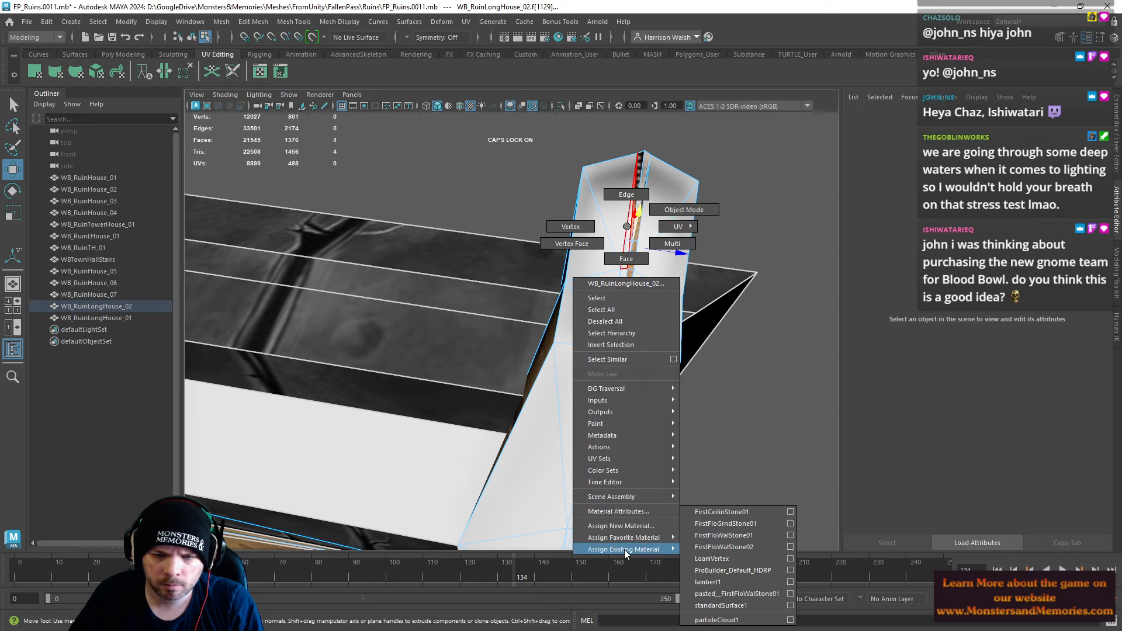
right_drag(729, 552, 729, 543)
click(726, 406)
Step: Assign the existing lambert1 material to the tall stone face where the column meets the dark upper edge
alt+drag(726, 405, 582, 280)
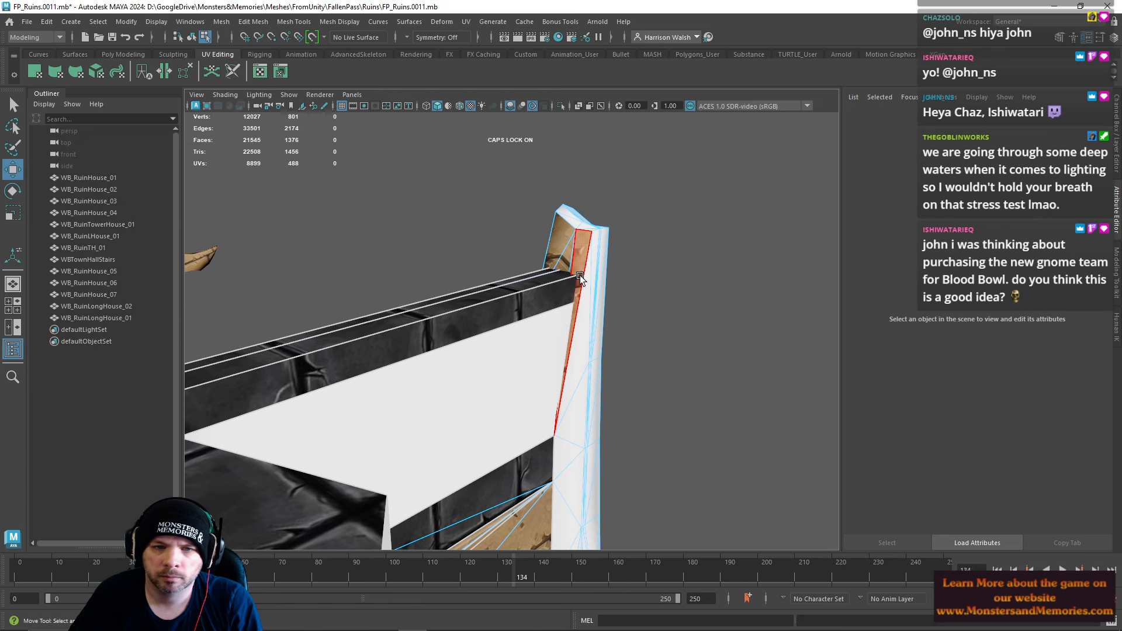
click(580, 278)
right_drag(580, 274, 584, 598)
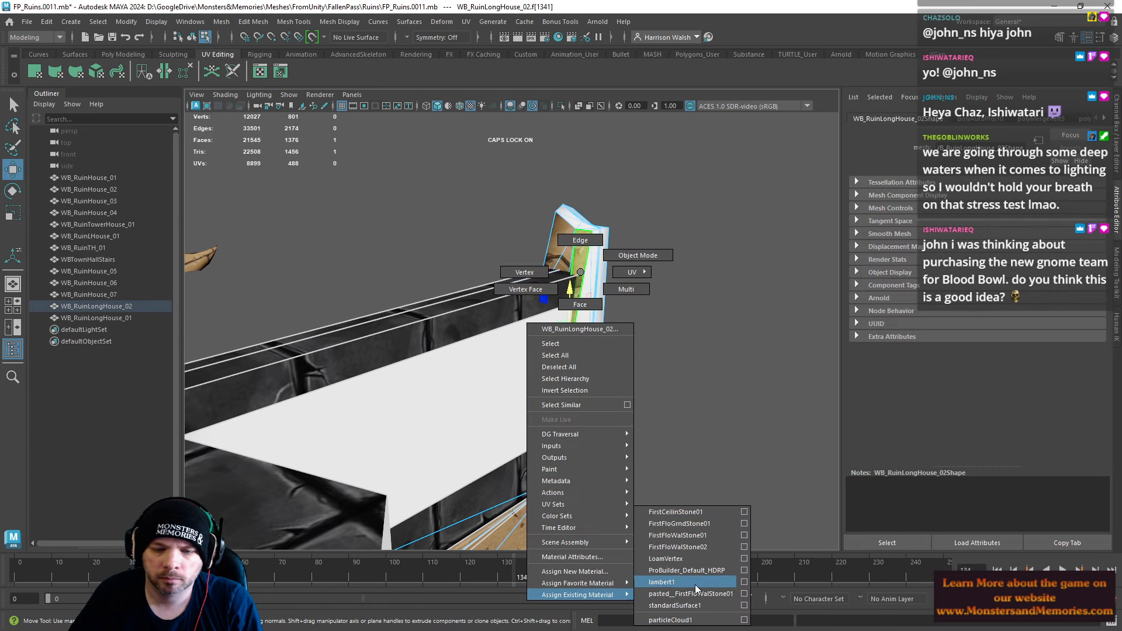
right_drag(696, 585, 695, 582)
right_drag(584, 247, 694, 559)
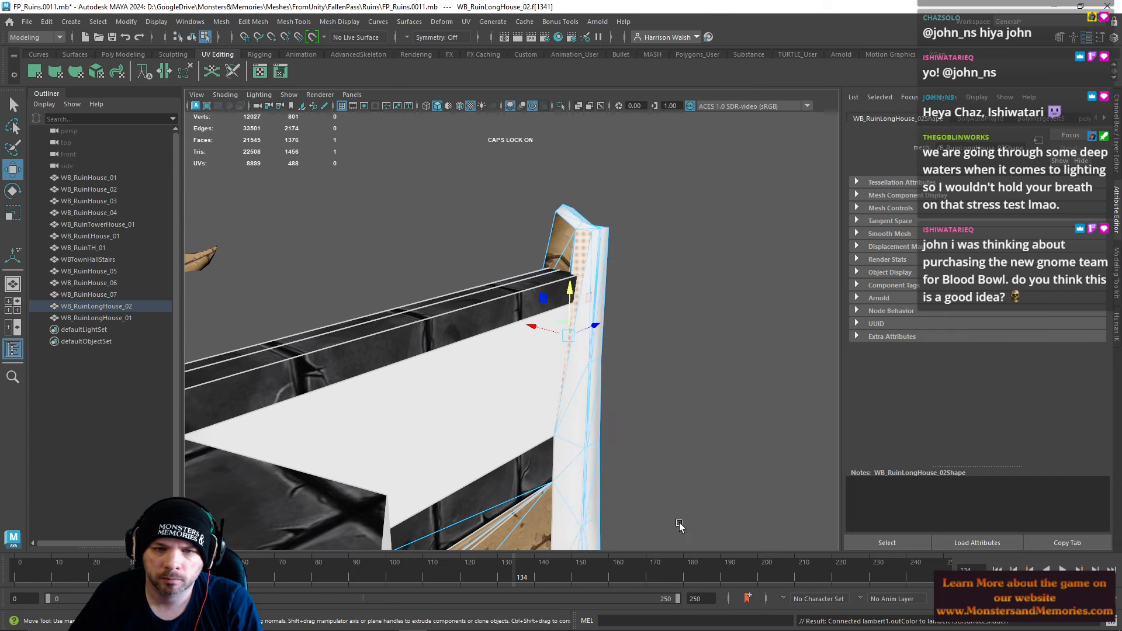
Step: Lower the outer corner vertices of the column's top to about the height of the dark upper edge
right_drag(578, 254, 529, 256)
click(577, 229)
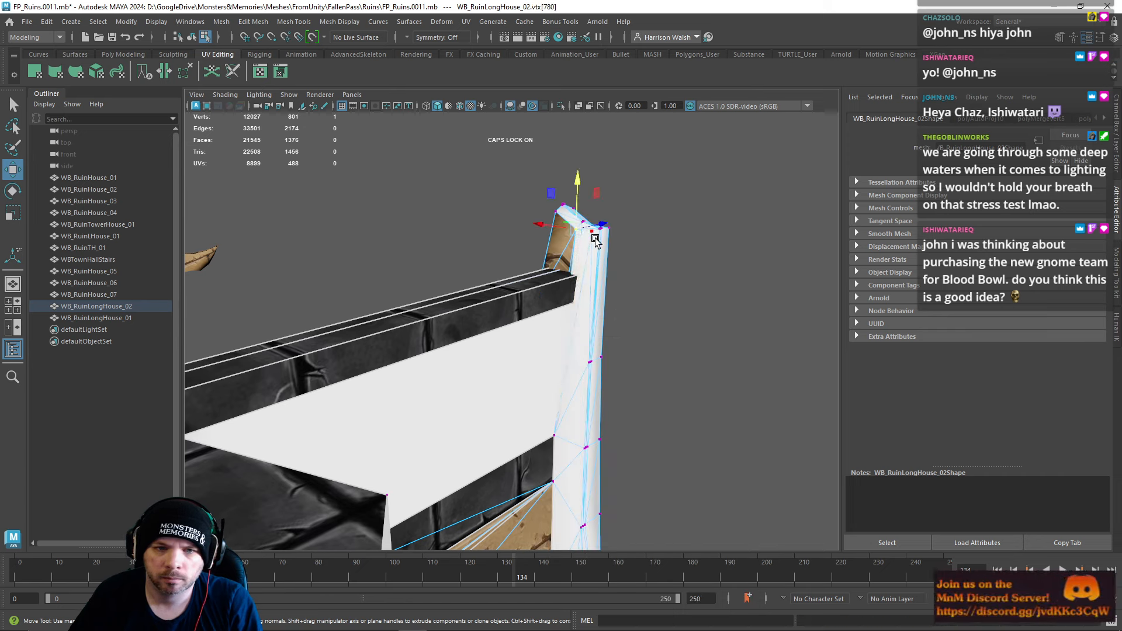
click(592, 231)
mouse_move(678, 279)
mouse_down()
mouse_move(579, 216)
mouse_move(667, 260)
mouse_up()
drag(588, 224, 589, 223)
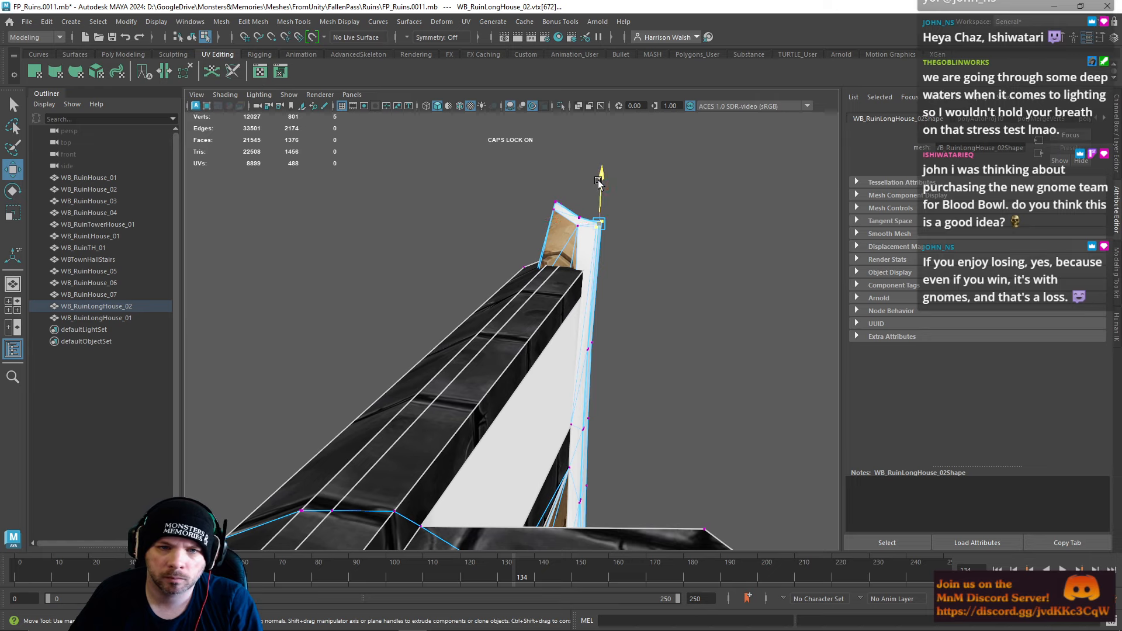
drag(598, 183, 596, 212)
Step: Try shifting the column's top corner vertices inward towards its peak, and undo those moves
drag(567, 260, 558, 261)
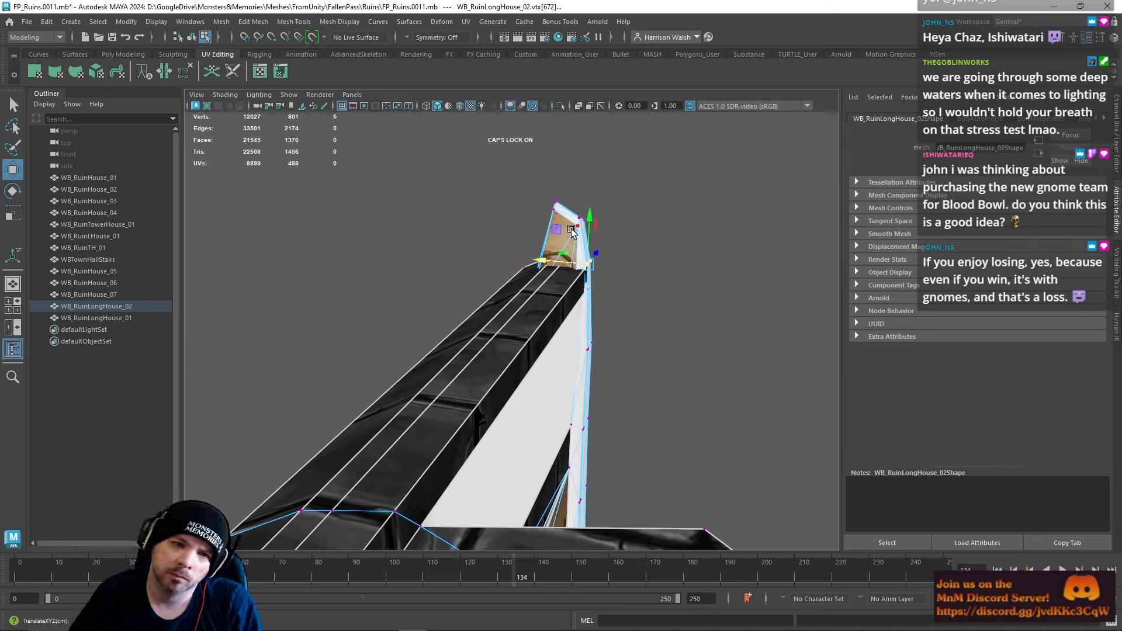
drag(571, 207, 559, 236)
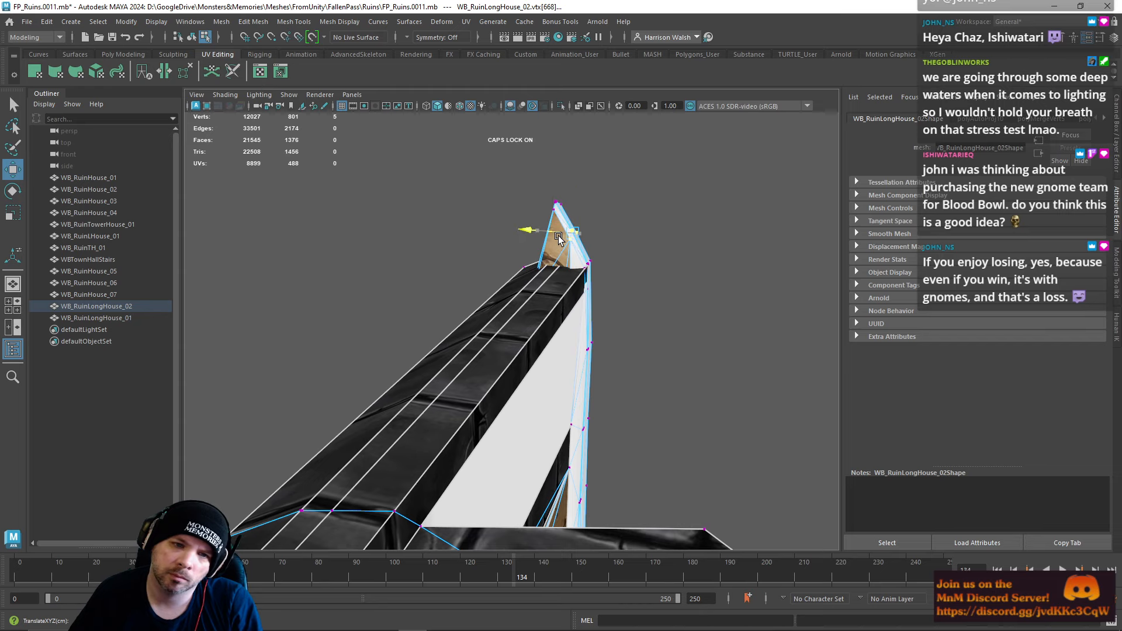
click(631, 248)
alt+drag(635, 281, 604, 331)
mouse_move(573, 257)
mouse_down()
mouse_move(594, 275)
mouse_move(586, 266)
mouse_up()
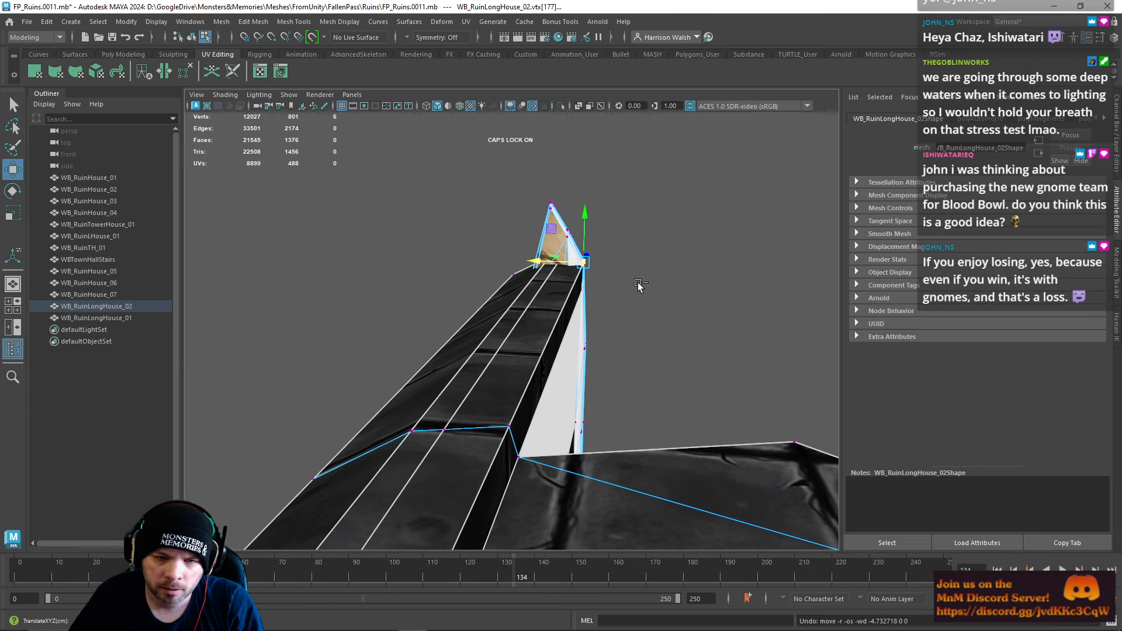
key(ctrl+z)
key(ctrl+z)
key(ctrl+z)
key(ctrl+z)
key(ctrl+z)
key(ctrl+z)
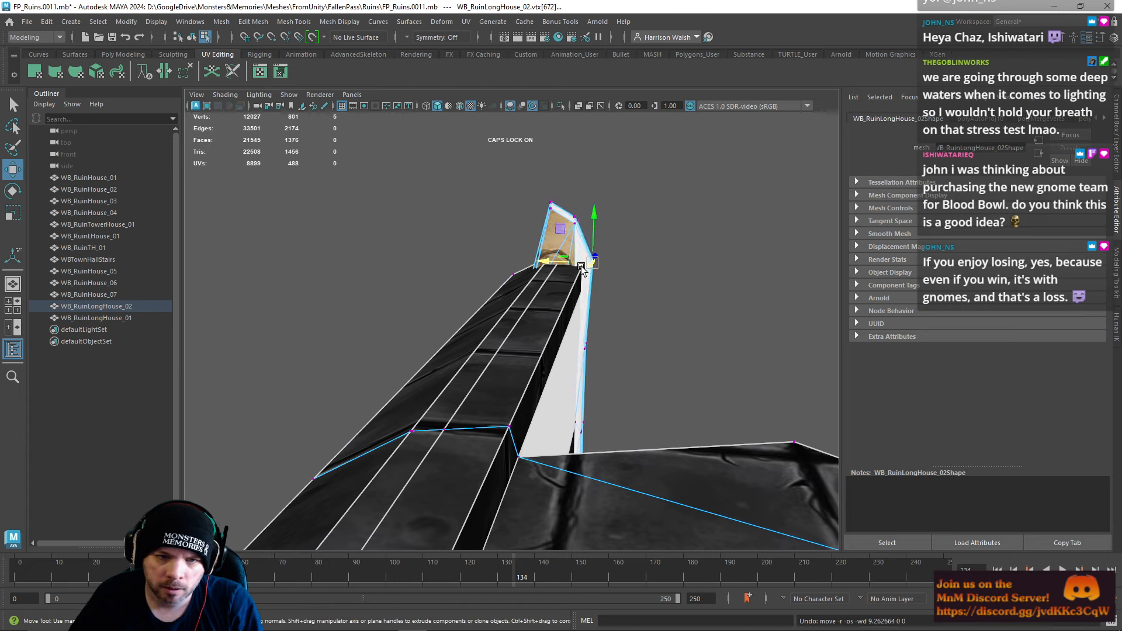
Step: Shift the lowered outer corner and the adjacent top vertices of the column inward to slope its broken tip
drag(581, 268, 560, 259)
drag(568, 208, 544, 231)
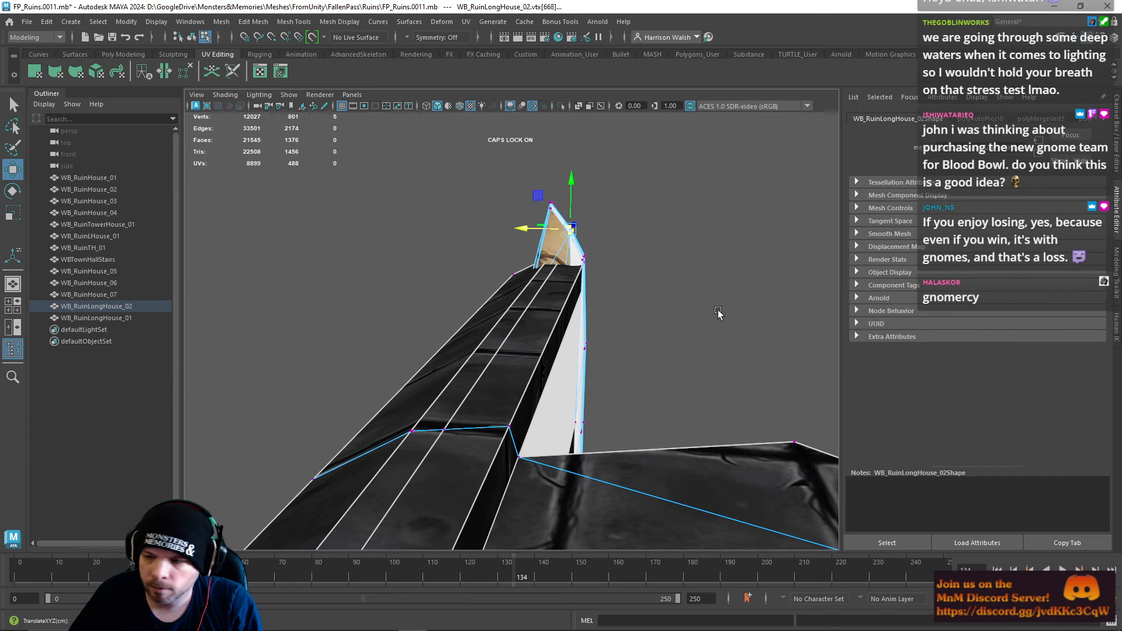
Step: Examine the column's sloped broken tip and the adjoining white wall caps from several sides
alt+drag(642, 318, 509, 331)
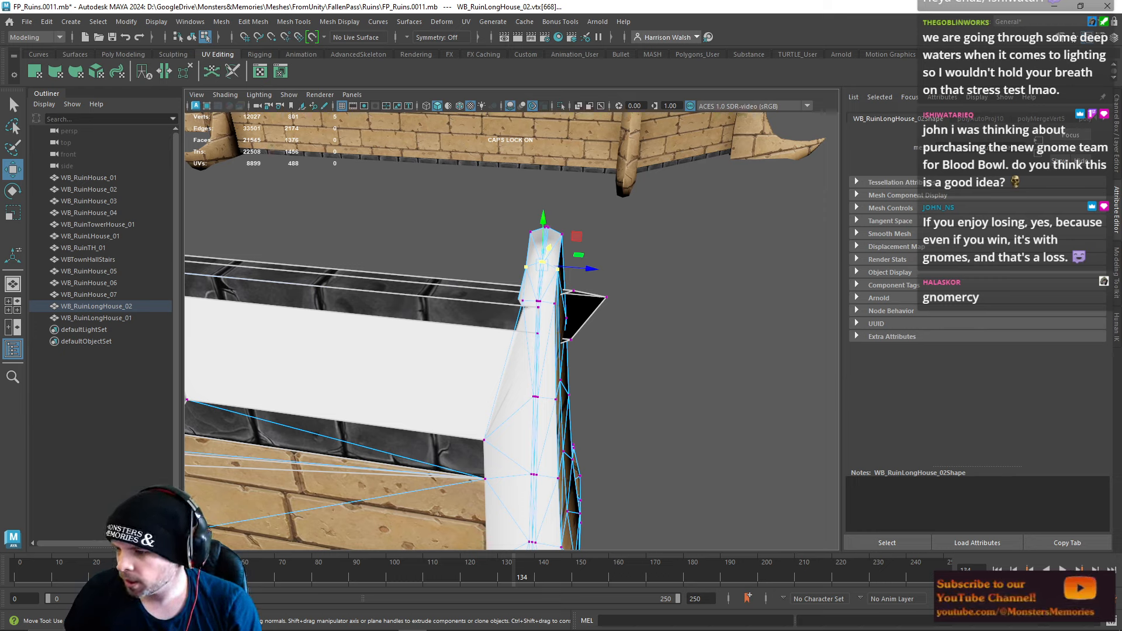
alt+drag(674, 302, 771, 300)
scroll(721, 358, up, 5)
alt+drag(721, 358, 396, 276)
alt+middle_drag(396, 276, 529, 169)
alt+drag(529, 170, 696, 283)
alt+middle_drag(541, 301, 735, 138)
alt+drag(583, 255, 559, 230)
alt+right_drag(559, 230, 292, 218)
alt+drag(293, 218, 312, 312)
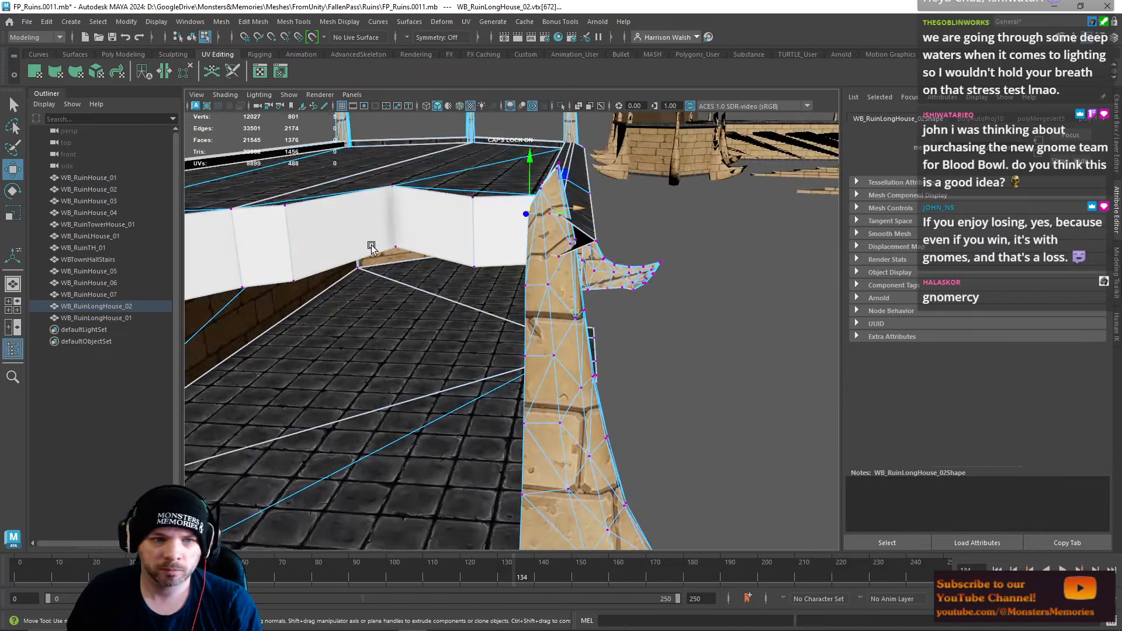
alt+drag(370, 245, 584, 273)
Step: Insert an edge loop lengthwise through the middle of the white cap along the broken wall top
click(586, 273)
right_drag(561, 241, 561, 209)
click(557, 234)
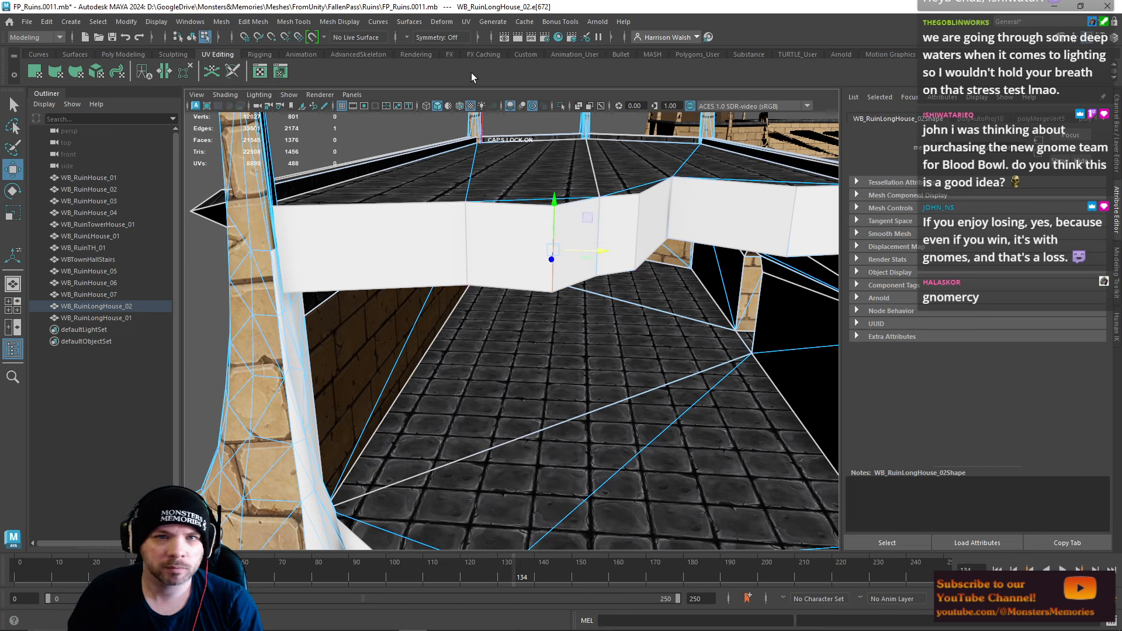
click(122, 54)
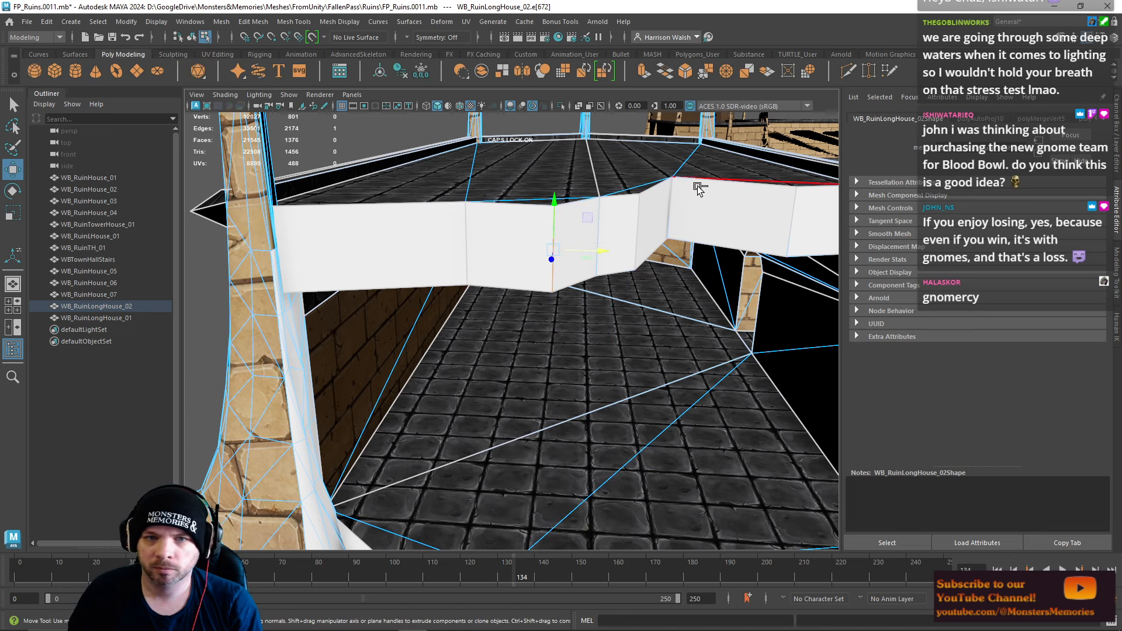
key(ctrl+shift+x)
ctrl+shift+click(633, 236)
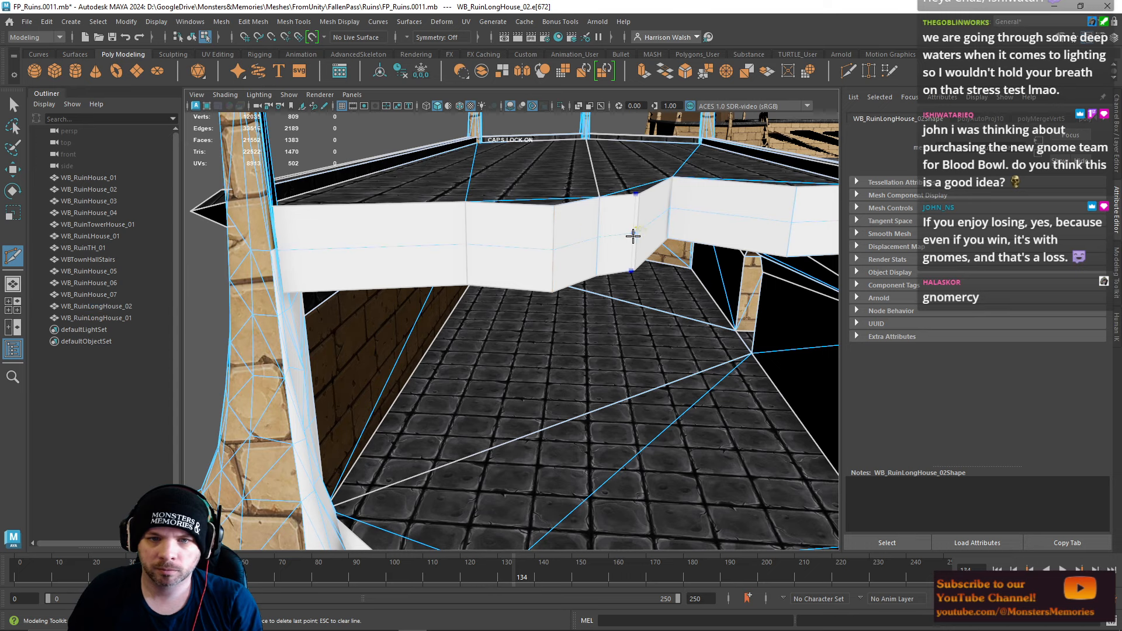
Step: Select the middle edge loop of the white cap and shift it outward to give the broken top a ridged profile
alt+drag(579, 235, 554, 233)
key(w)
right_drag(554, 233, 553, 201)
double_click(547, 246)
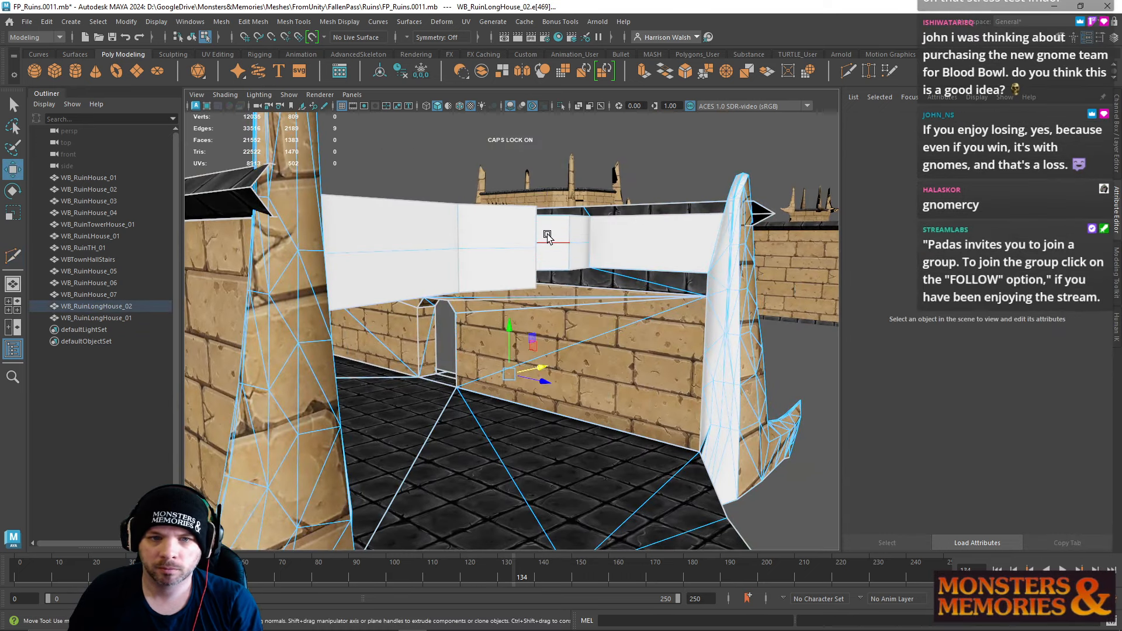
alt+drag(521, 253, 509, 281)
drag(510, 205, 502, 249)
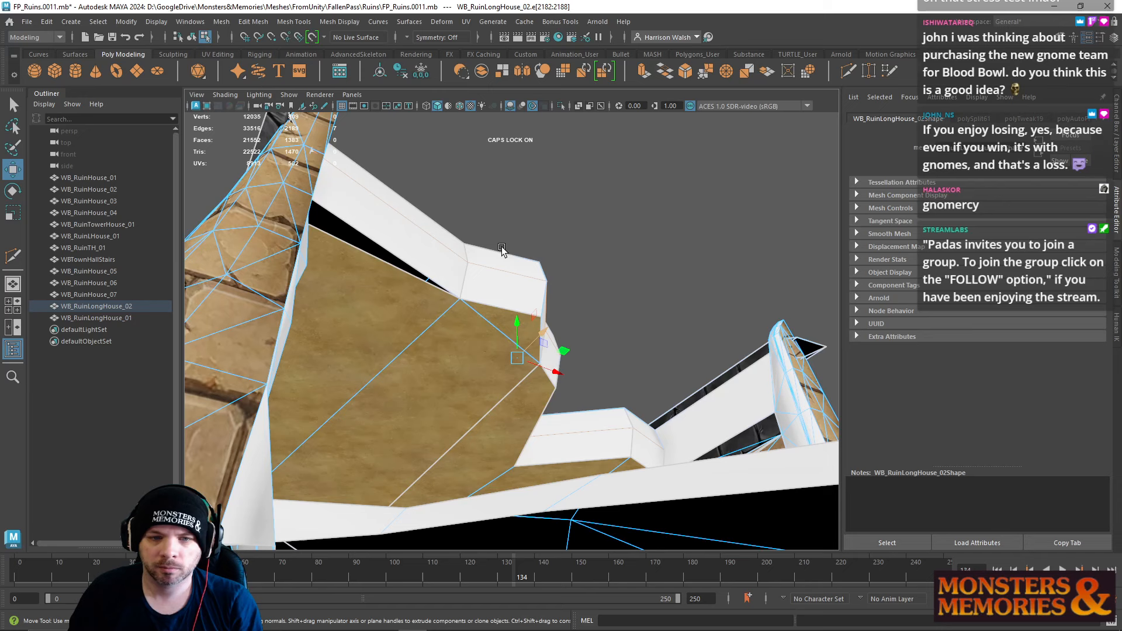
Step: Try shifting two lower edges of the white cap beside the wall's notch, and undo the move
click(505, 310)
shift+click(540, 378)
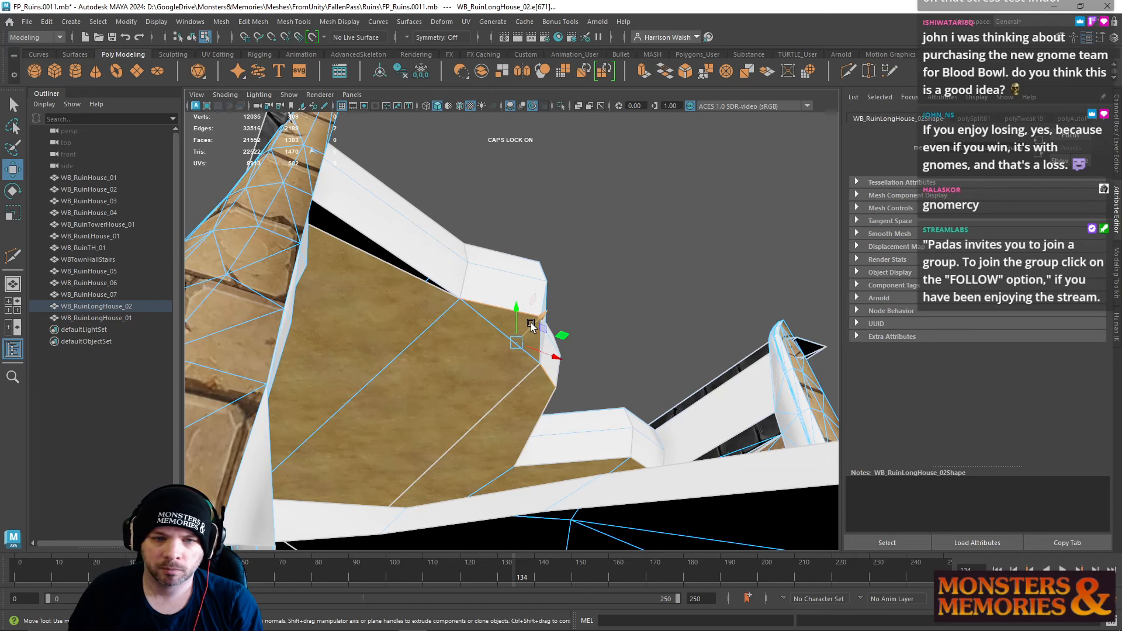
drag(534, 325, 519, 339)
key(ctrl+z)
alt+drag(572, 285, 533, 304)
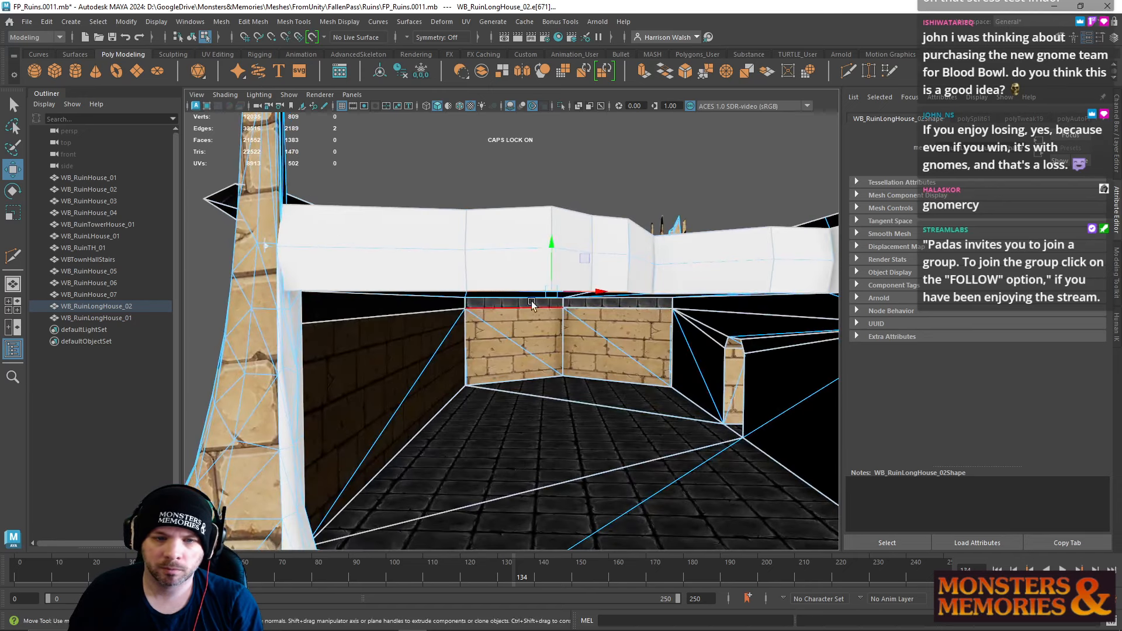
Step: Merge the overlapping vertices along the white cap between the column and the wall's notch
right_drag(547, 265, 524, 266)
alt+drag(524, 266, 529, 245)
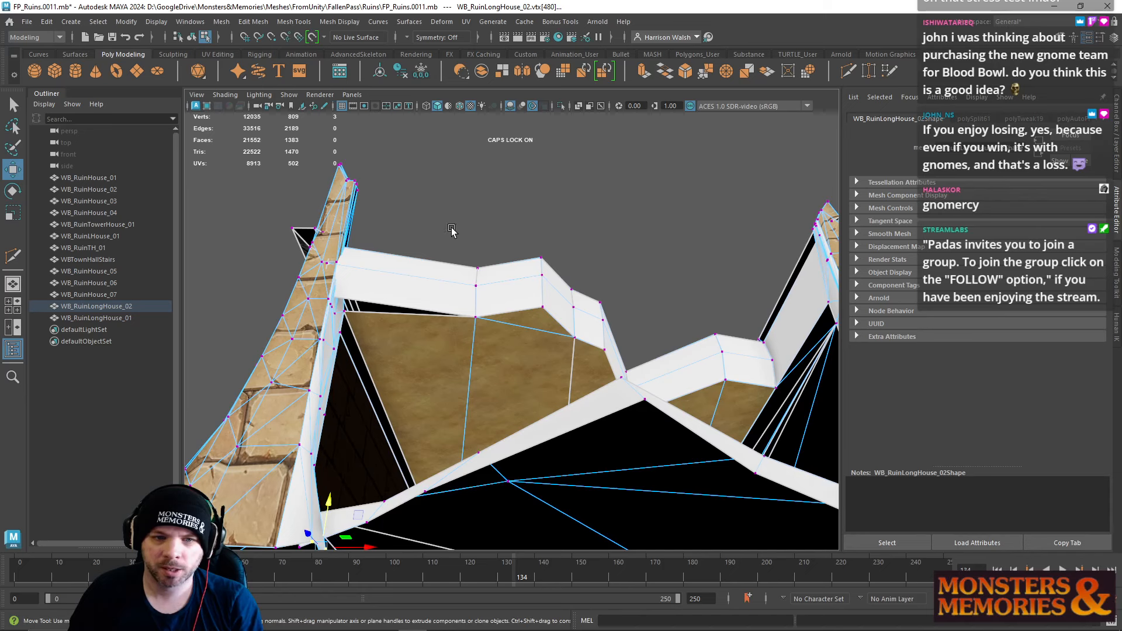
drag(451, 230, 646, 363)
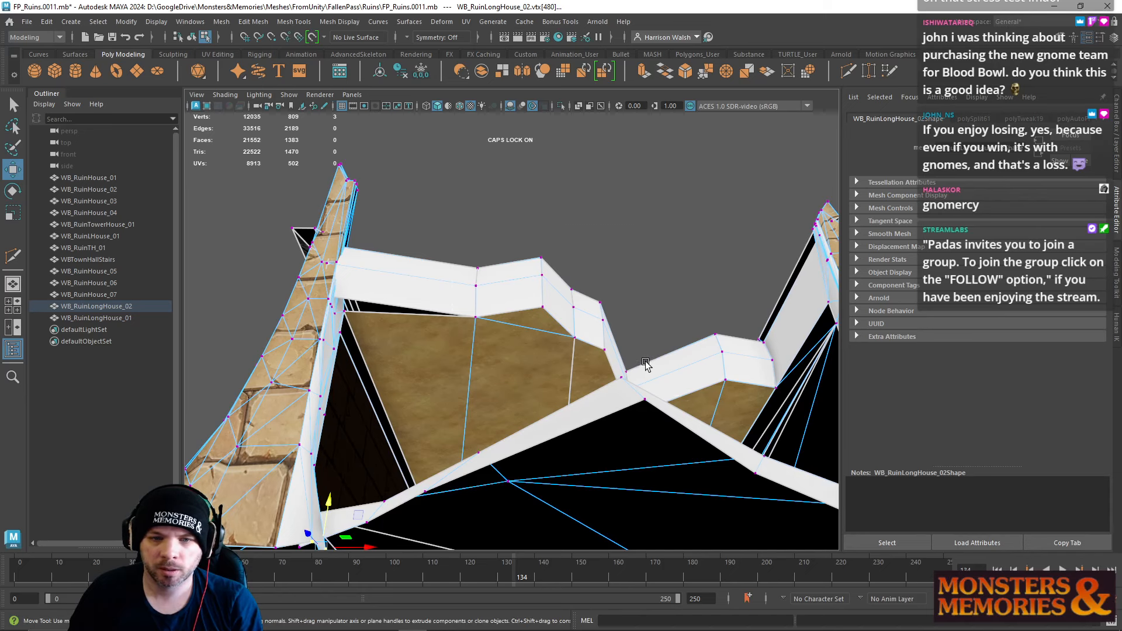
click(707, 74)
Step: Snap the loose vertex beside the column onto the neighbouring wall corner vertex and merge the two
alt+drag(690, 225, 362, 188)
key(g)
click(358, 208)
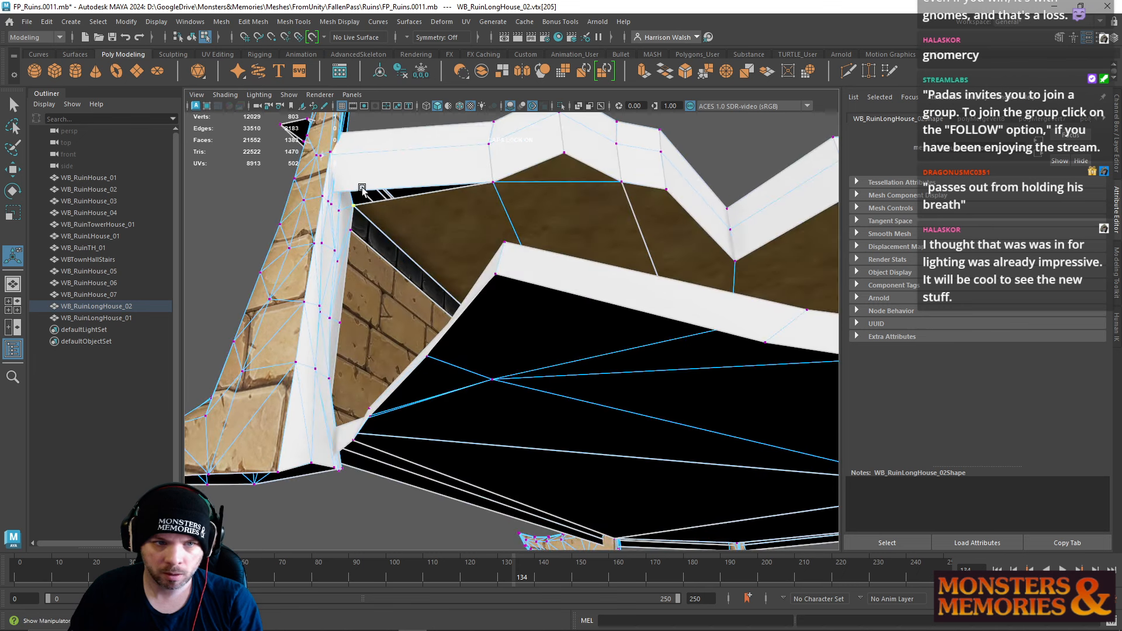
key(4)
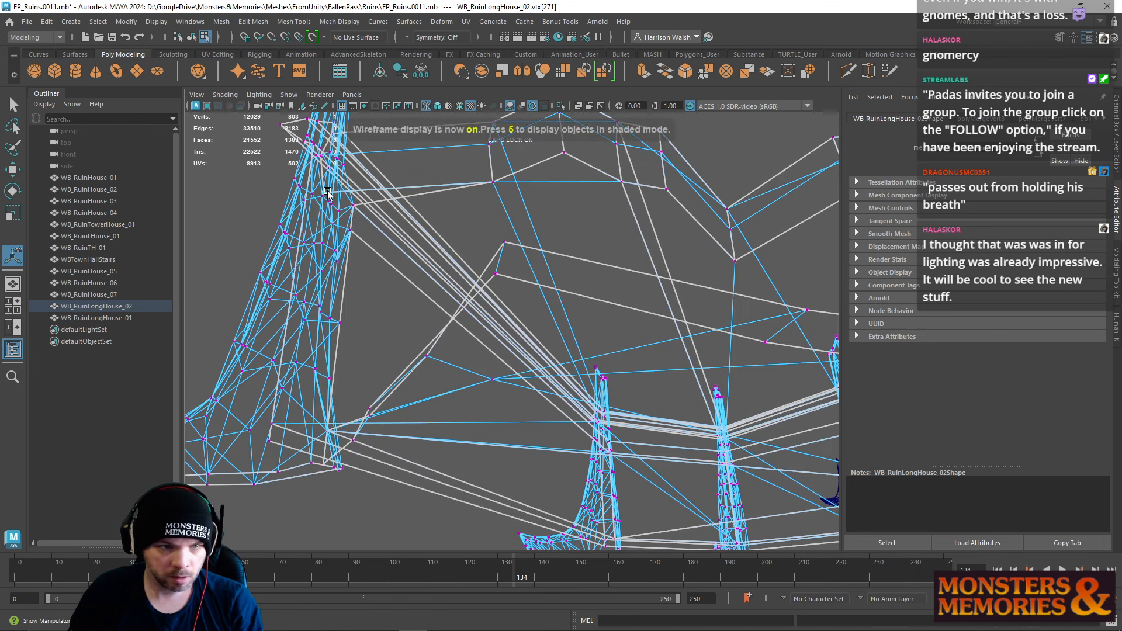
key(w)
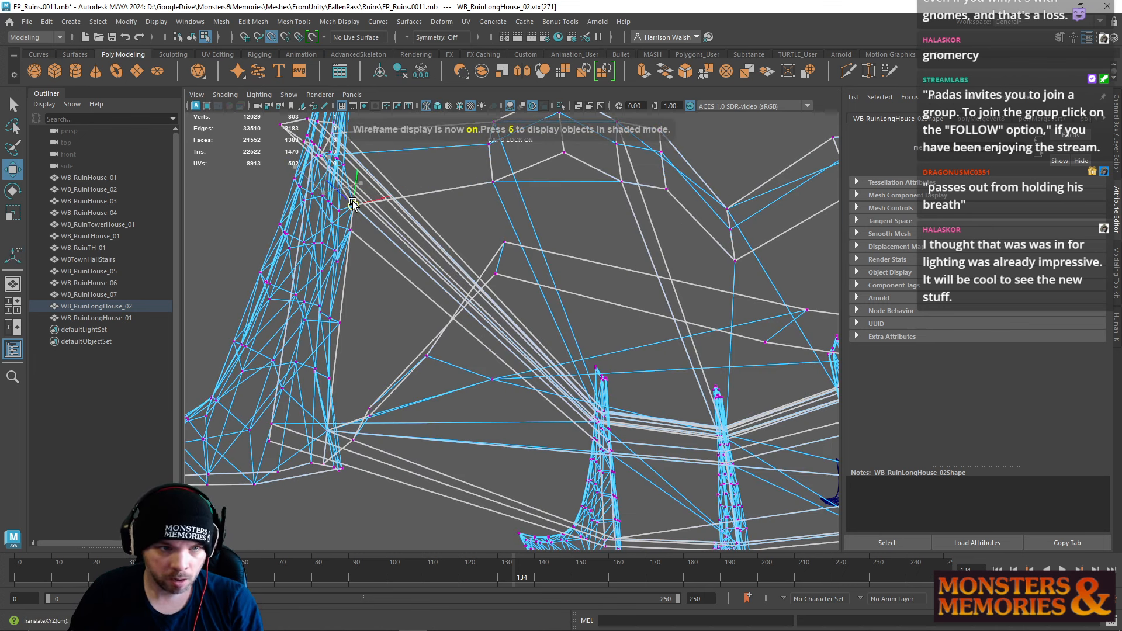
drag(345, 202, 345, 201)
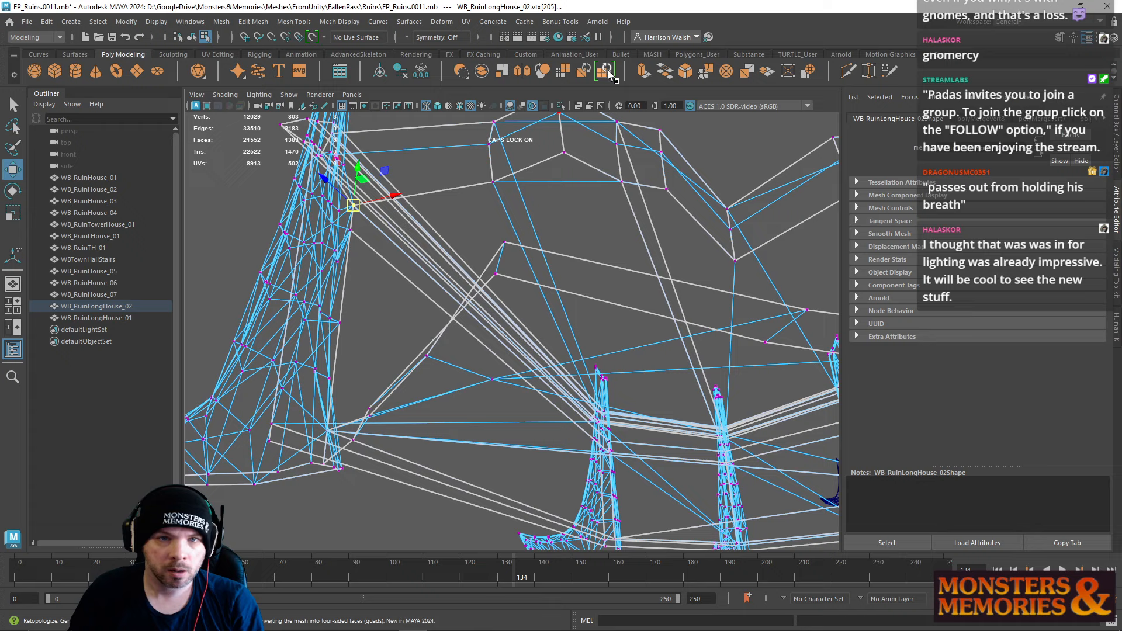
click(703, 73)
key(5)
scroll(578, 248, down, 5)
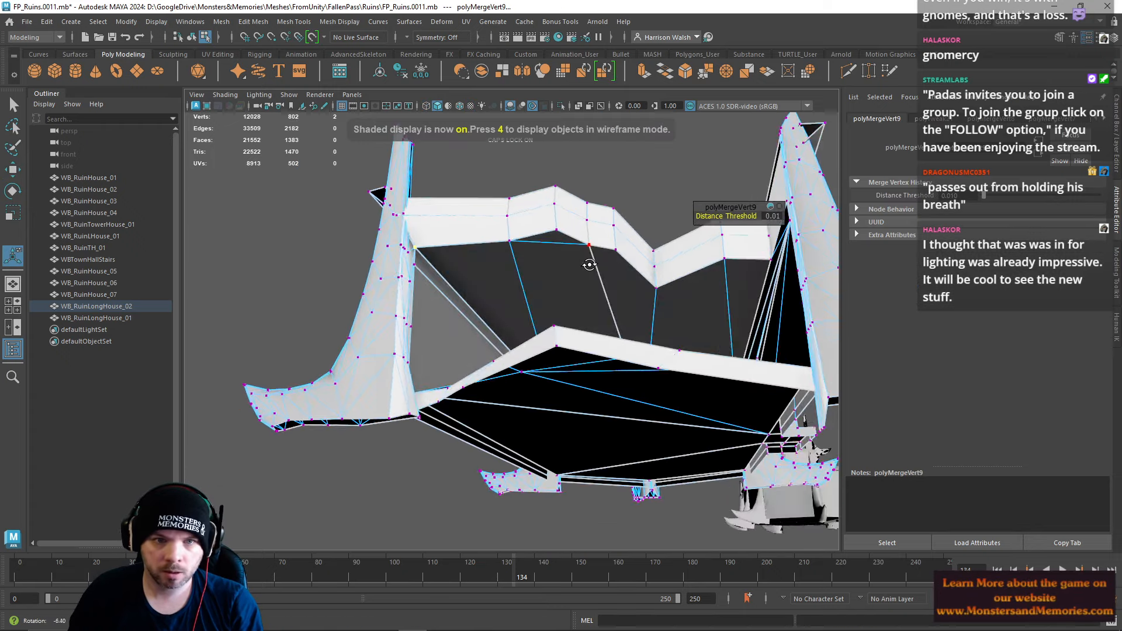
key(6)
Step: Examine in wireframe how the white cap face and its corner vertices meet the opposite column
mouse_move(634, 279)
alt+mouse_down()
mouse_move(553, 285)
mouse_move(637, 333)
alt+mouse_up()
alt+right_drag(638, 334, 779, 351)
alt+middle_drag(779, 351, 578, 383)
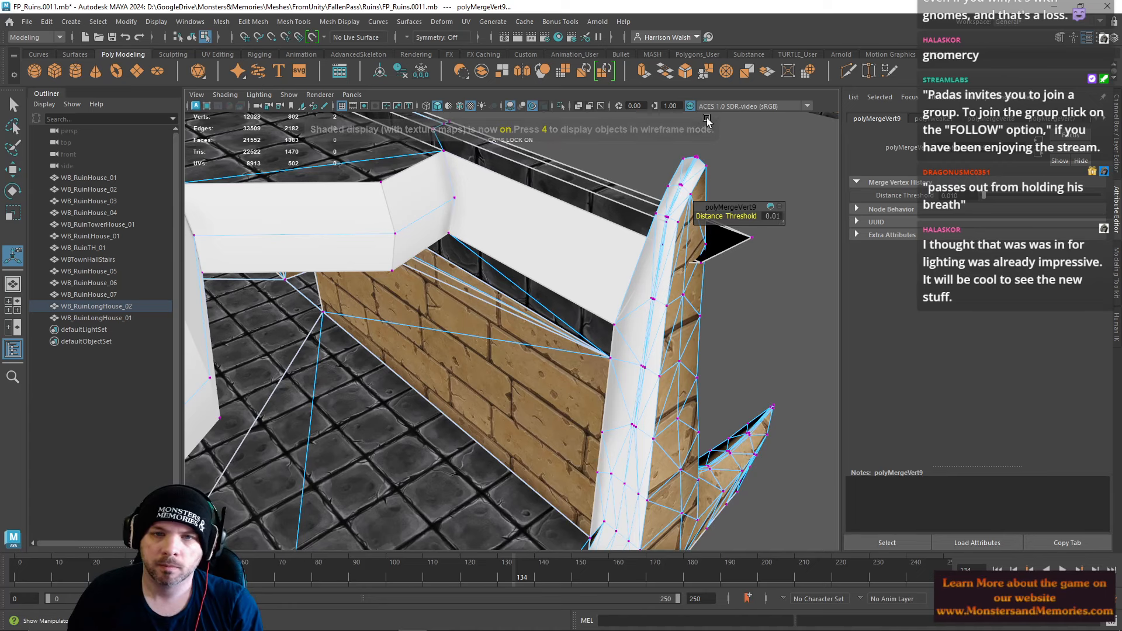
click(849, 72)
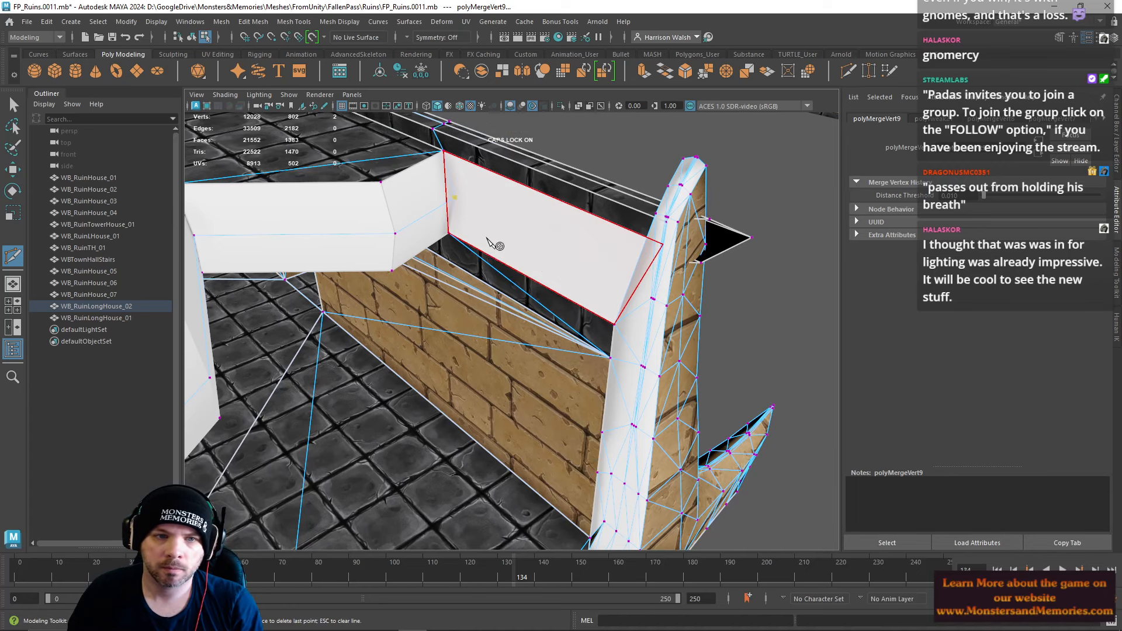
alt+drag(494, 244, 627, 261)
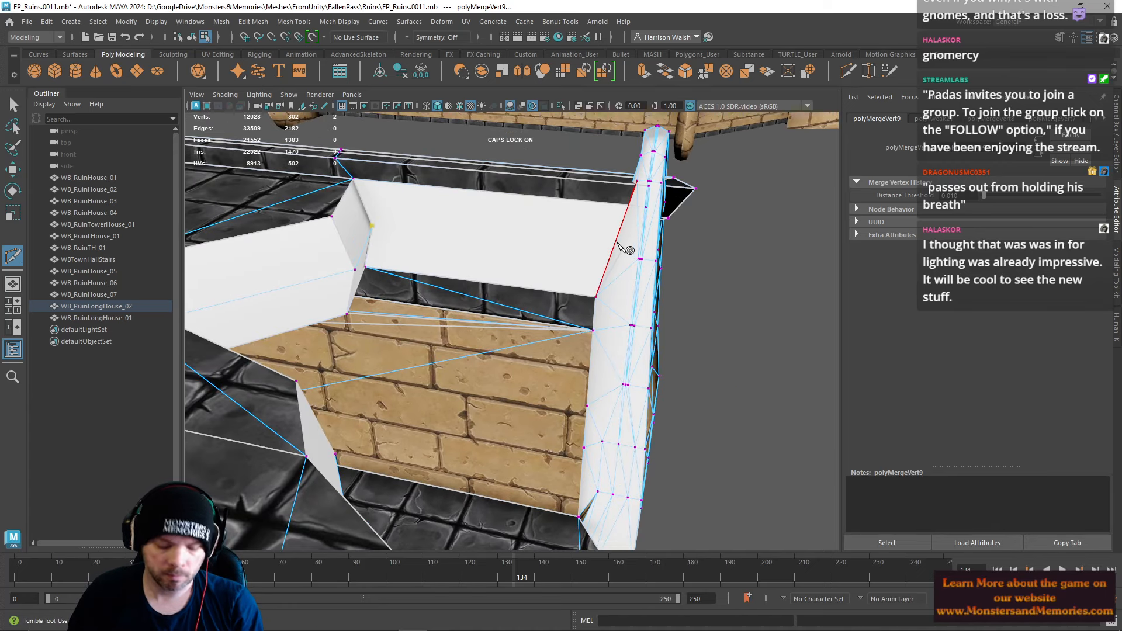
key(4)
alt+drag(627, 251, 634, 263)
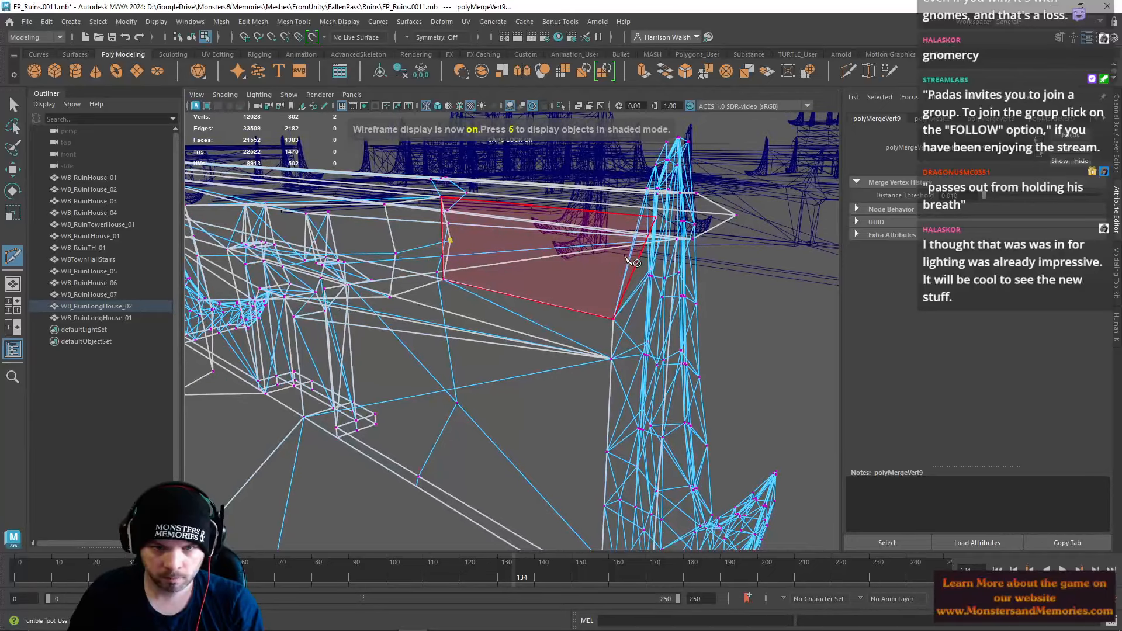
alt+middle_drag(643, 266, 553, 336)
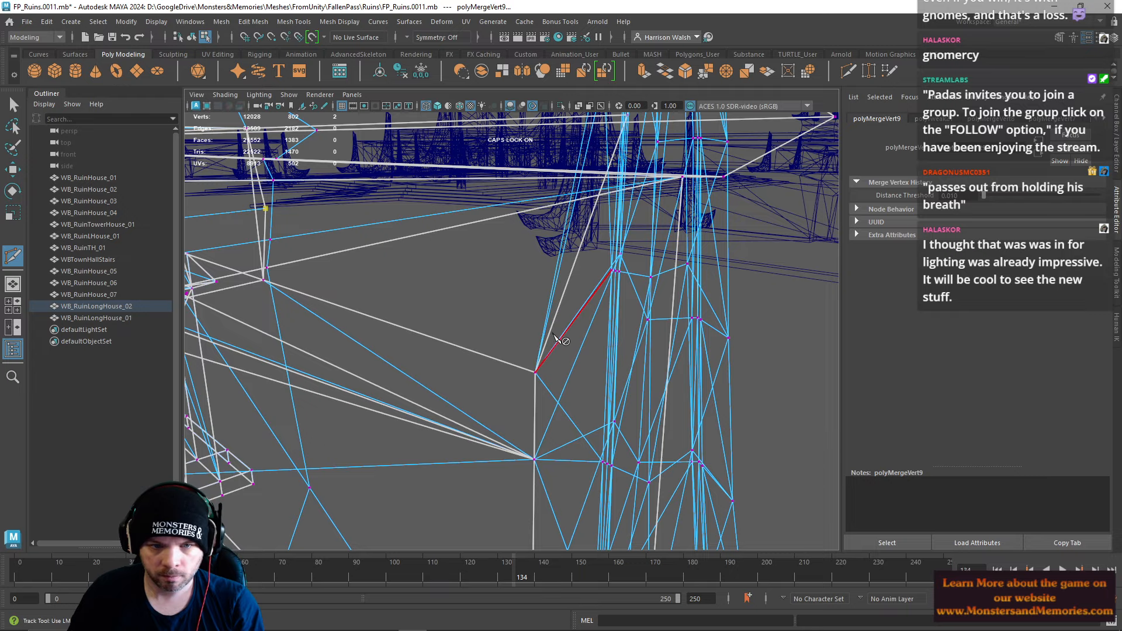
alt+drag(565, 316, 596, 308)
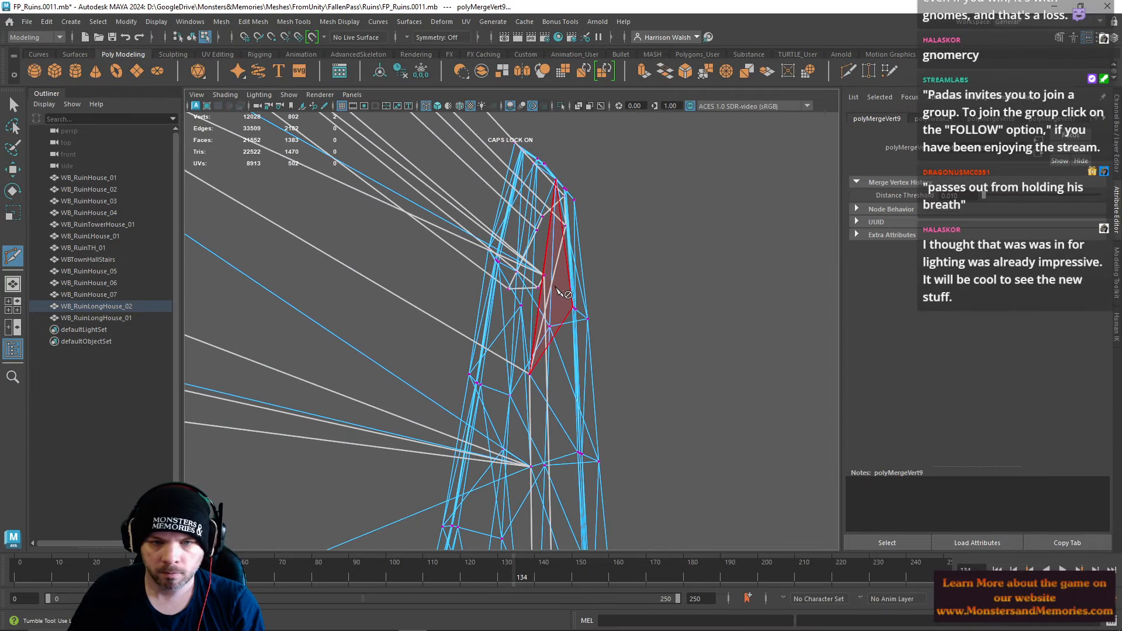
alt+right_drag(561, 278, 685, 402)
alt+drag(685, 403, 413, 277)
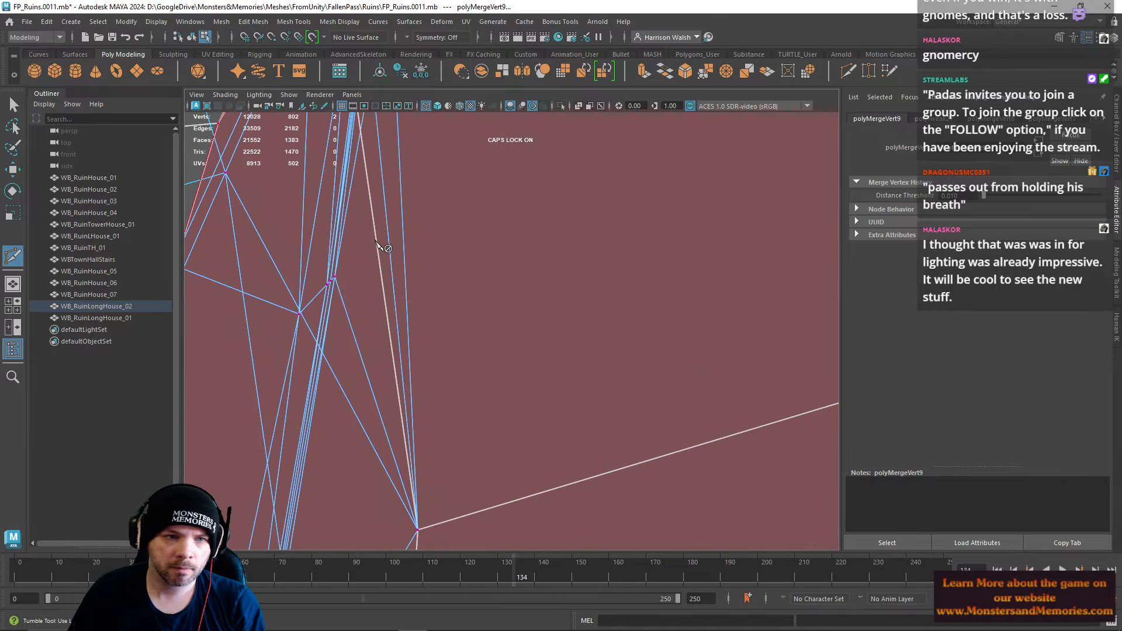
alt+drag(377, 243, 459, 301)
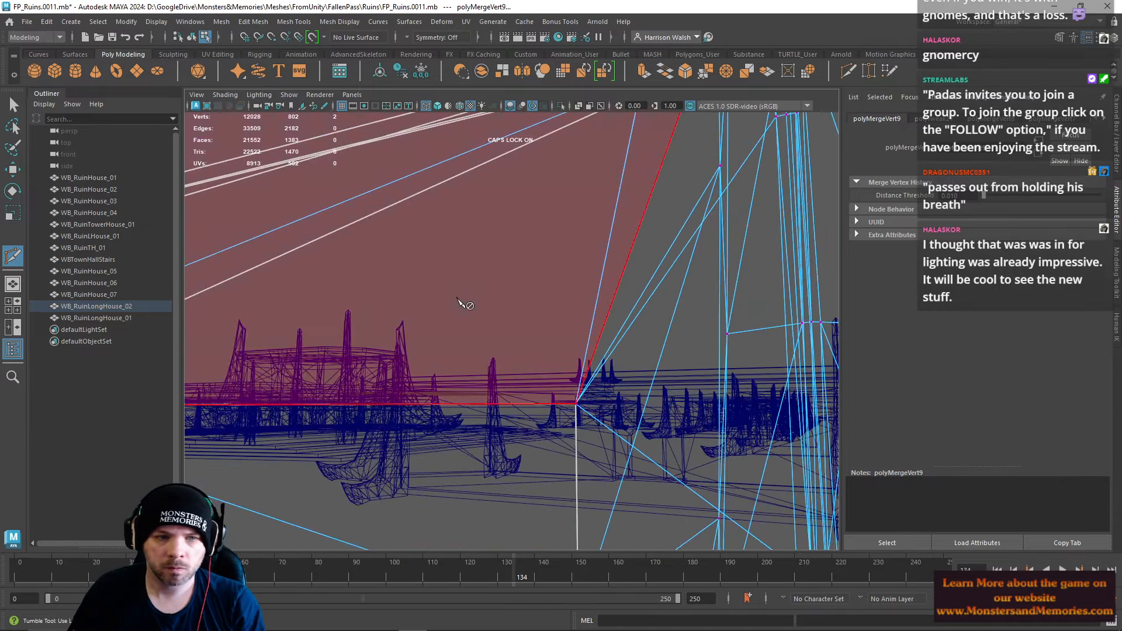
alt+right_drag(458, 299, 360, 288)
alt+middle_drag(443, 315, 516, 354)
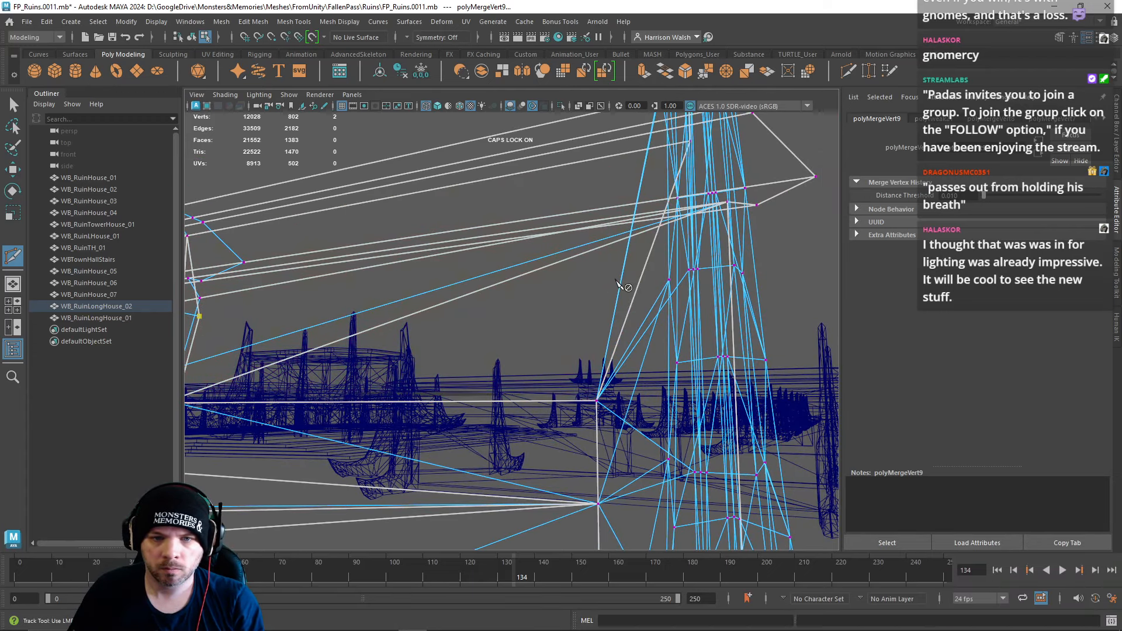
alt+drag(560, 284, 472, 288)
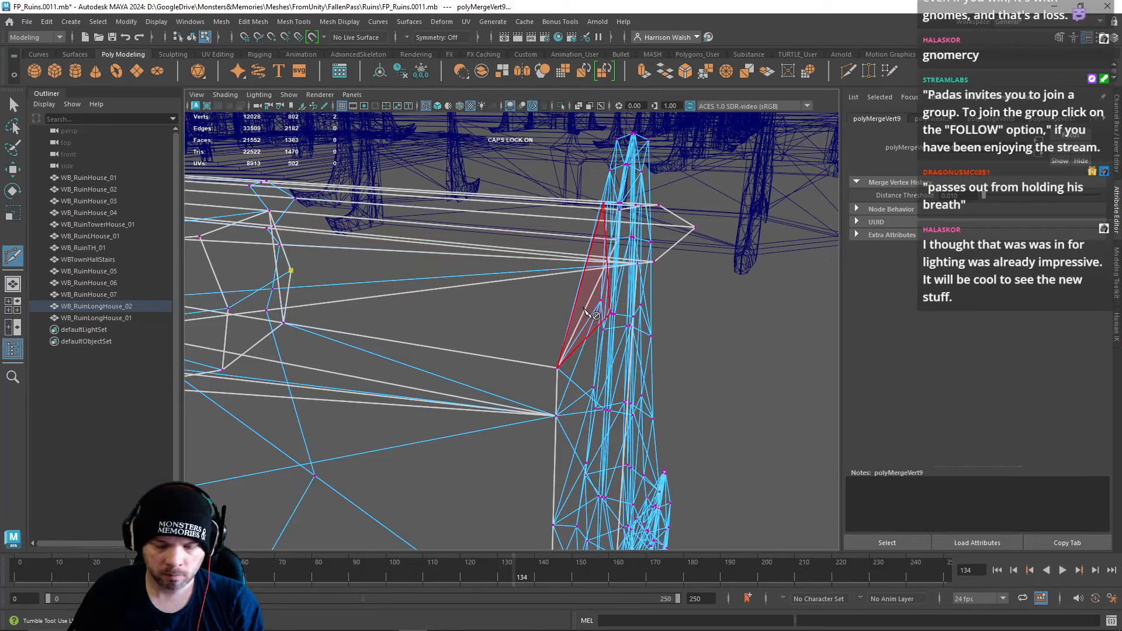
alt+drag(600, 300, 561, 307)
Step: Select the large white cap face beside the column and check its outline in wireframe and shaded display
key(w)
right_click(564, 268)
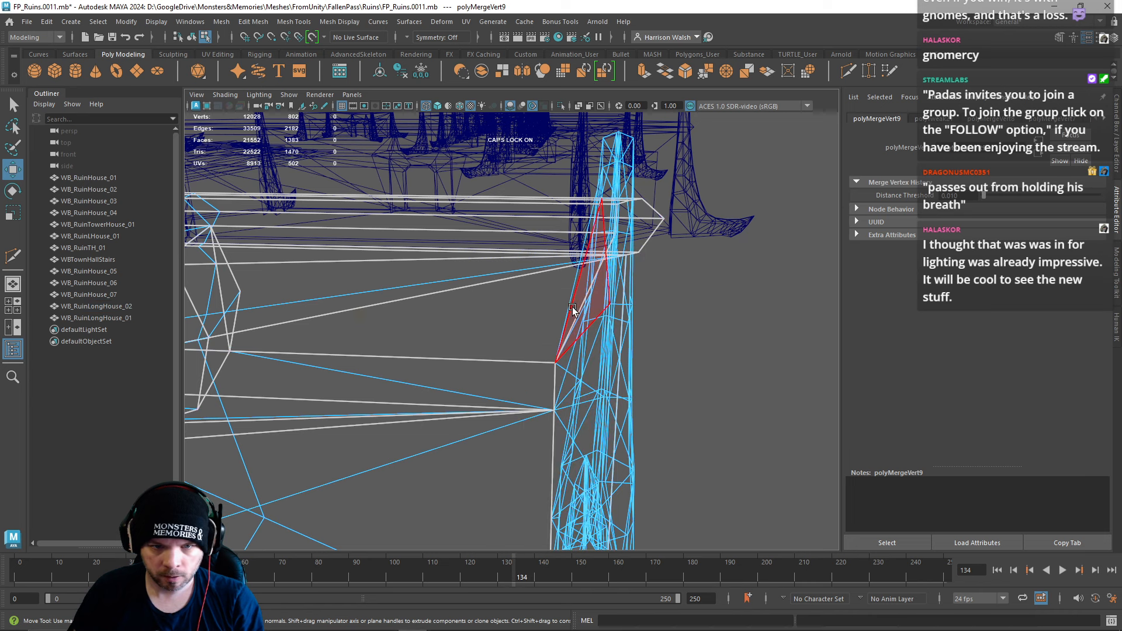
click(550, 293)
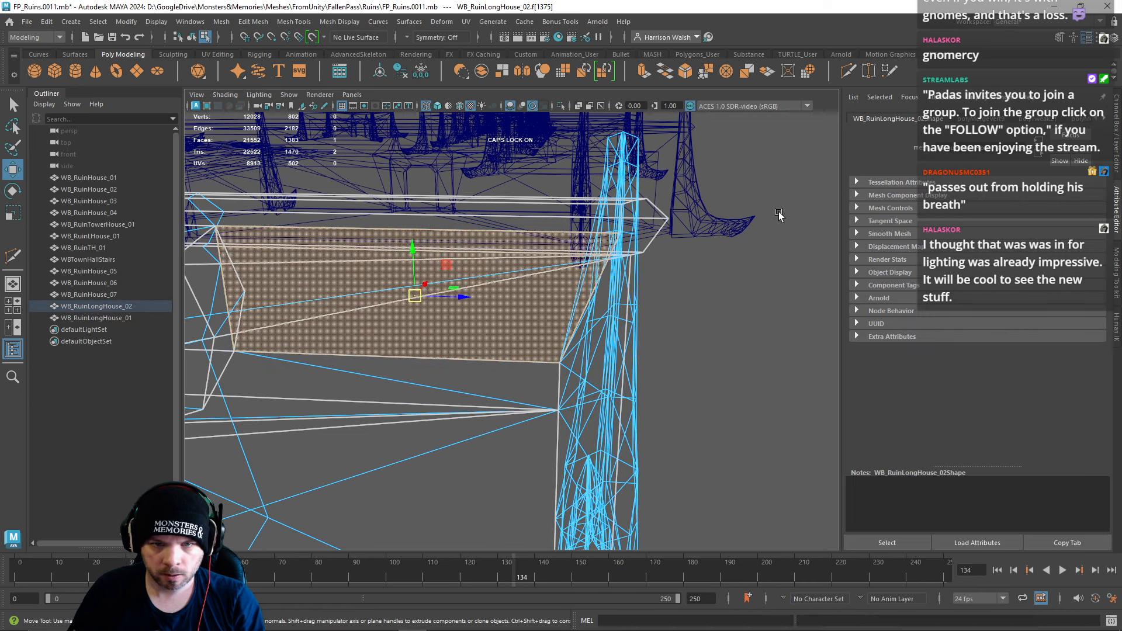
click(846, 71)
alt+drag(589, 296, 559, 274)
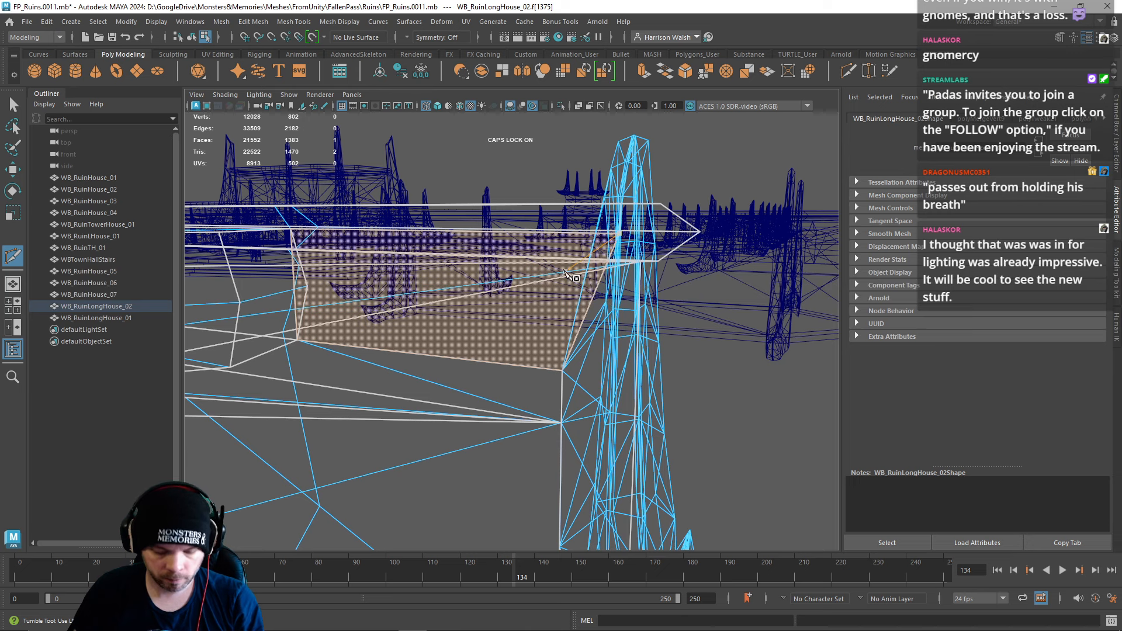
key(5)
mouse_move(543, 286)
alt+mouse_down()
mouse_move(586, 304)
mouse_move(565, 310)
alt+mouse_up()
key(w)
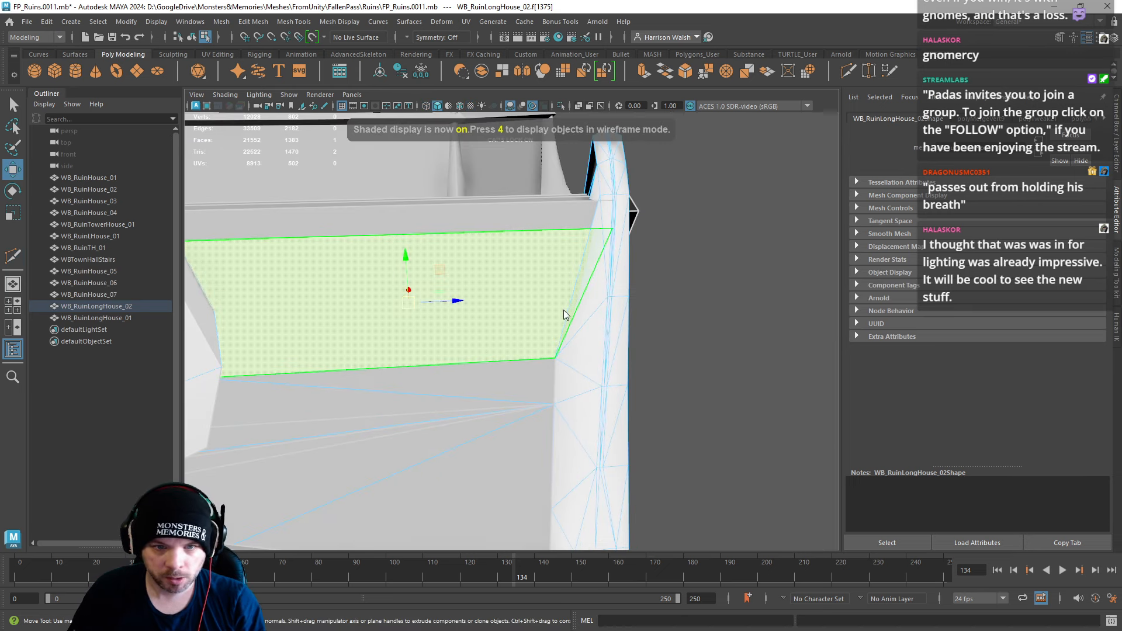
Step: Try pulling the white cap's lower corner vertex away from the column to expose the cap's hidden end edge
right_drag(564, 310, 504, 290)
click(558, 361)
drag(587, 358, 532, 360)
key(ctrl+z)
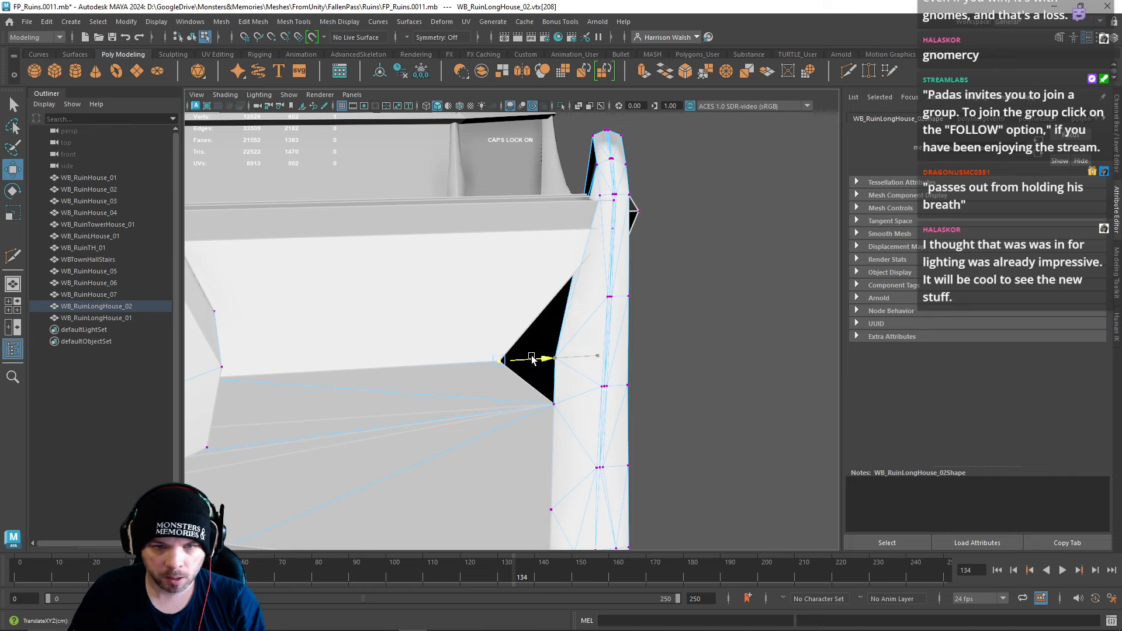
Step: Cut a new edge with Multi-Cut across the white cap face, from its middle side vertex to the open end edge beside the column
key(y)
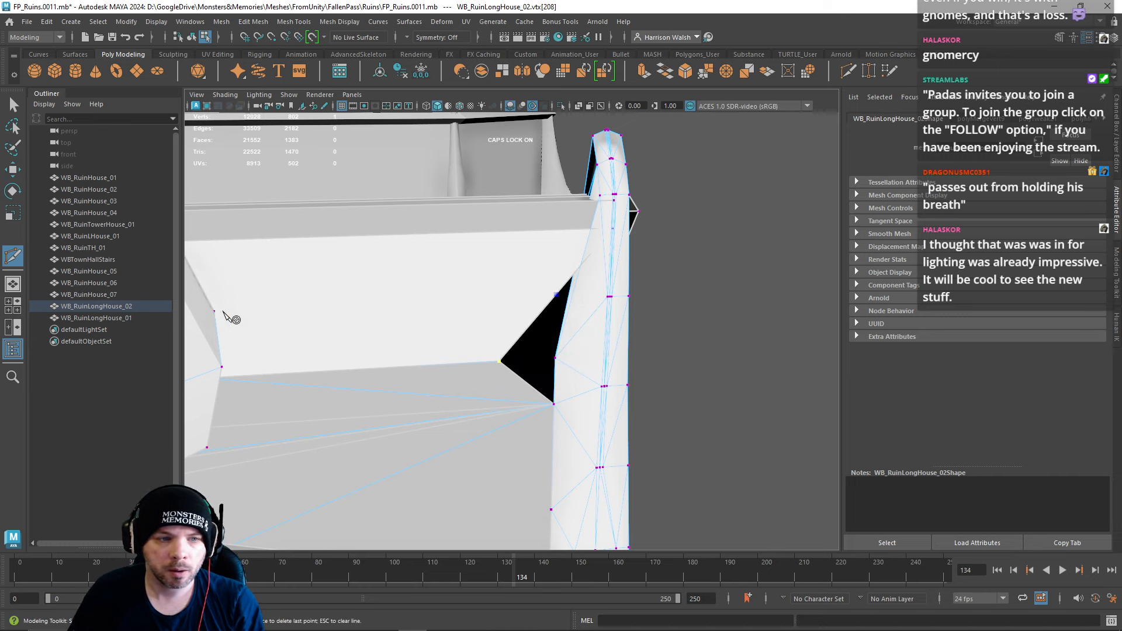
alt+drag(230, 338, 343, 243)
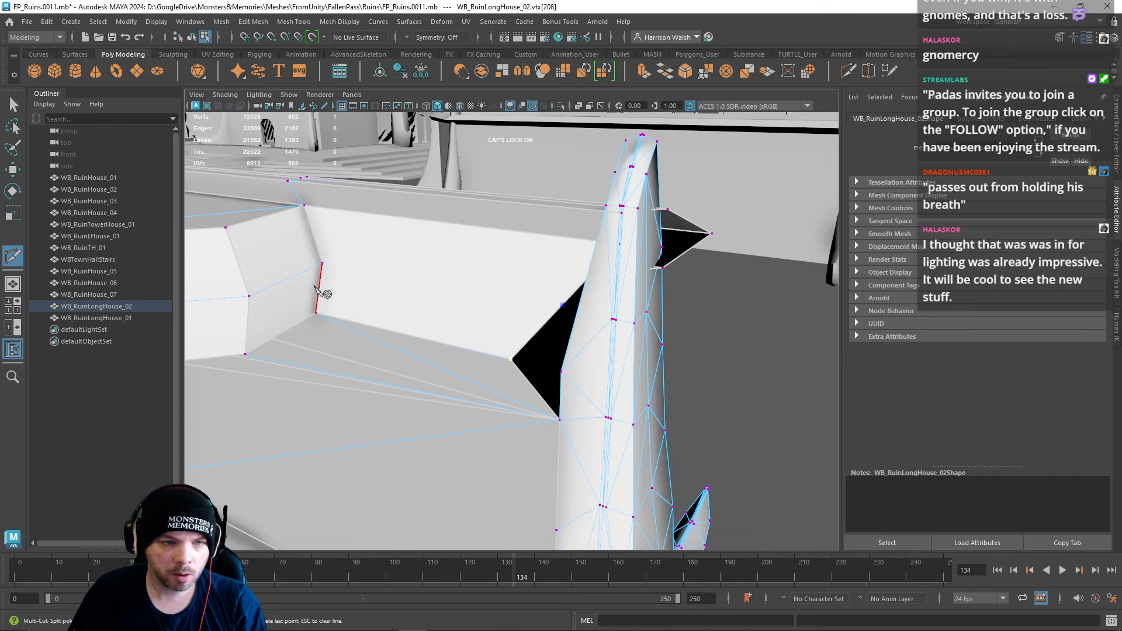
alt+drag(358, 271, 468, 275)
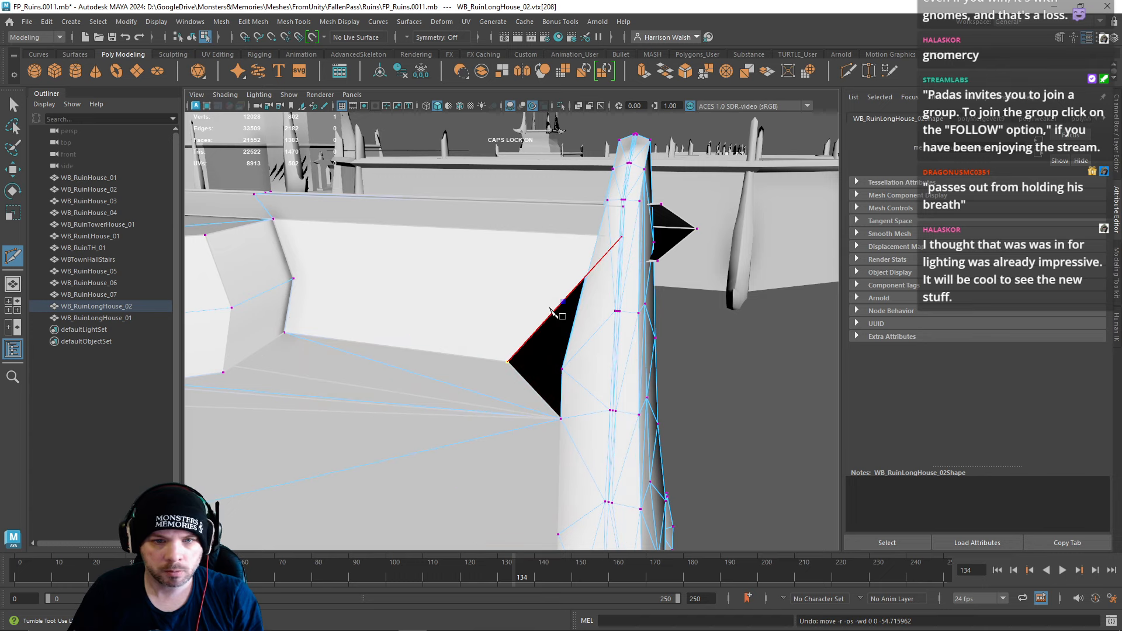
middle_drag(532, 306, 561, 307)
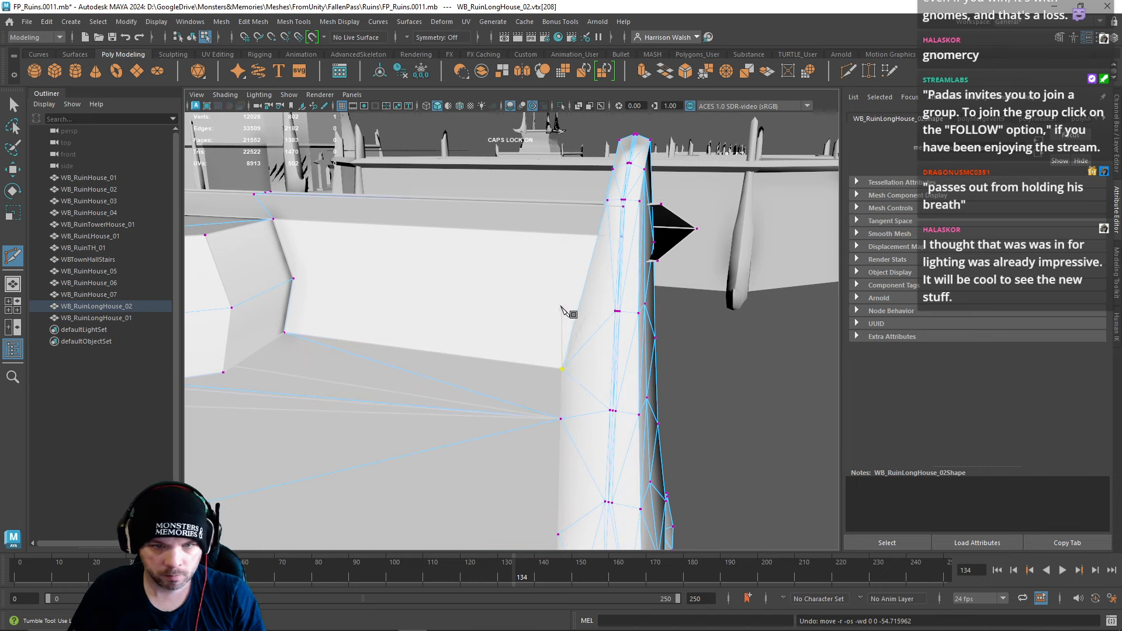
key(shift+z)
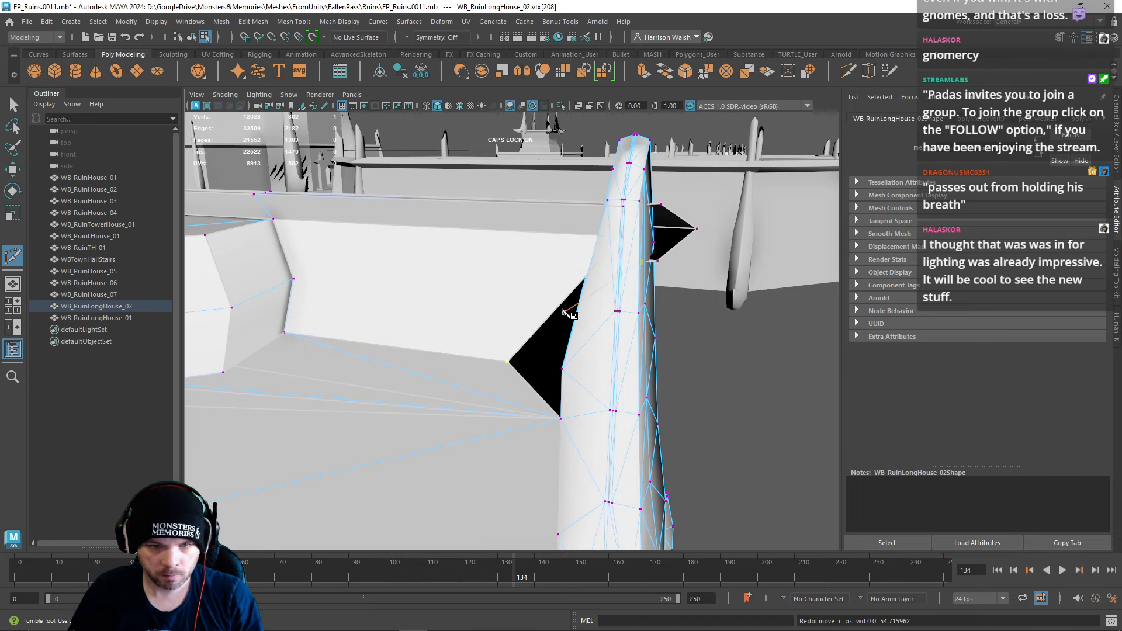
ctrl+shift+click(557, 297)
key(w)
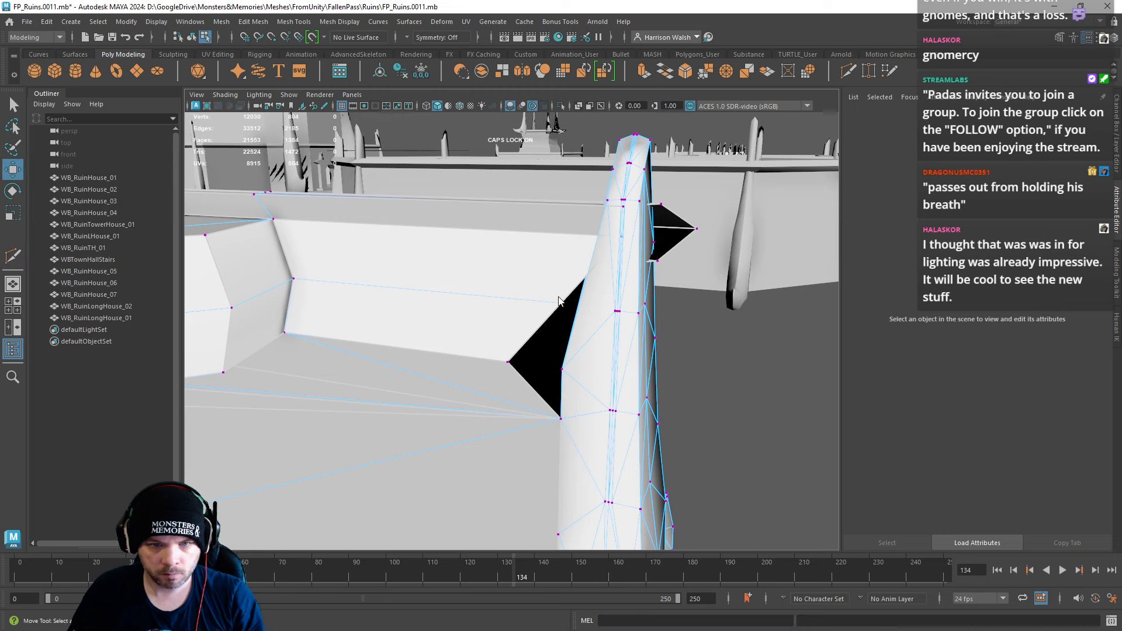
Step: Snap the white cap's lower corner vertex back onto the column and move the new middle vertex into the column, closing the gap
right_drag(557, 298, 494, 298)
click(504, 354)
key(v)
drag(506, 359, 534, 360)
click(559, 302)
drag(595, 309, 621, 313)
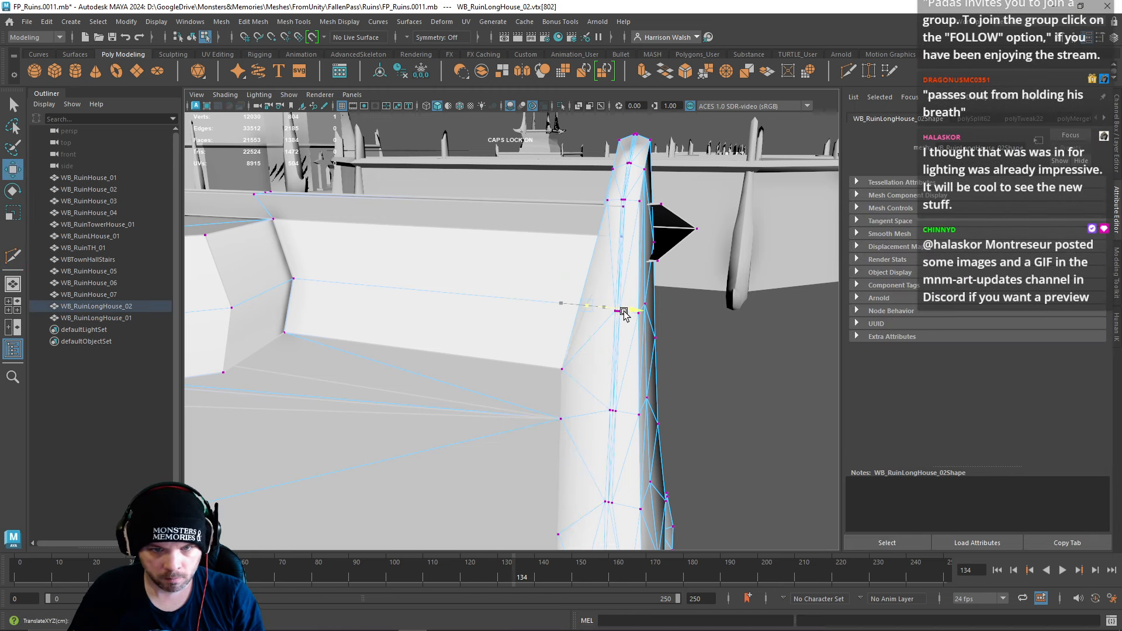
Step: Snap the loose middle vertex at the cap's other end onto the adjacent cap's middle vertex and merge the two
alt+drag(328, 273, 456, 263)
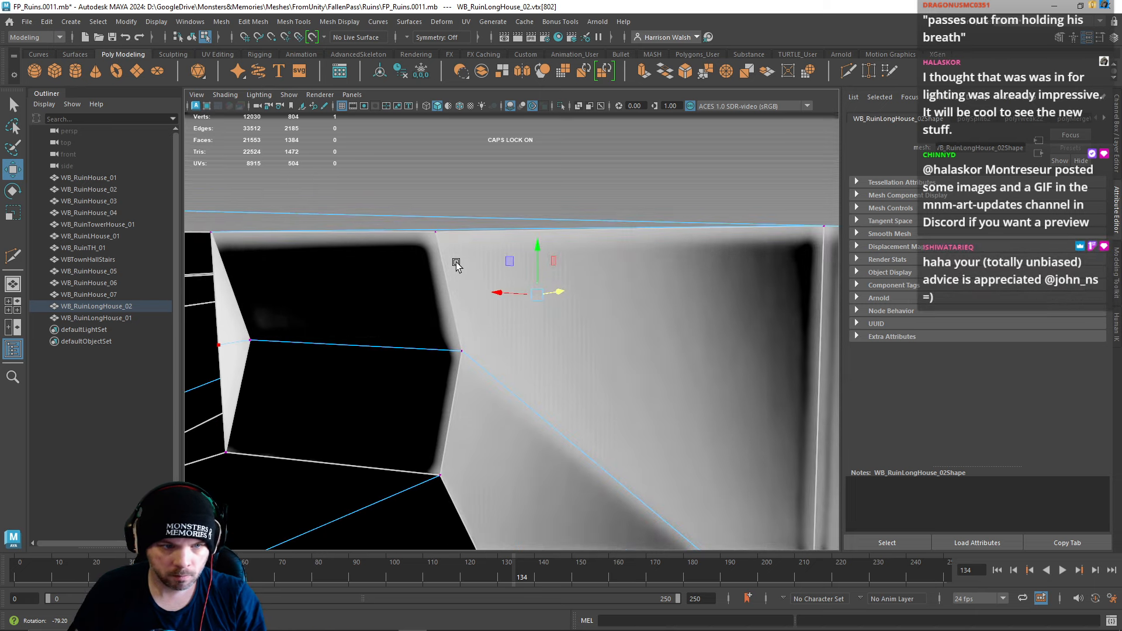
click(215, 347)
key(v)
drag(217, 349, 257, 346)
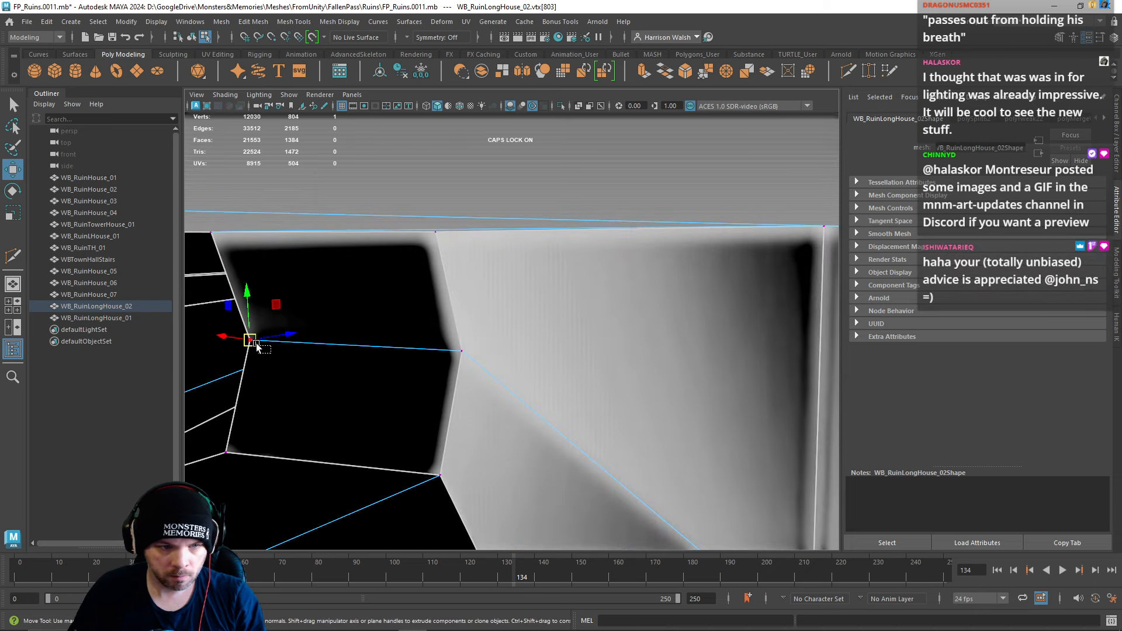
click(706, 75)
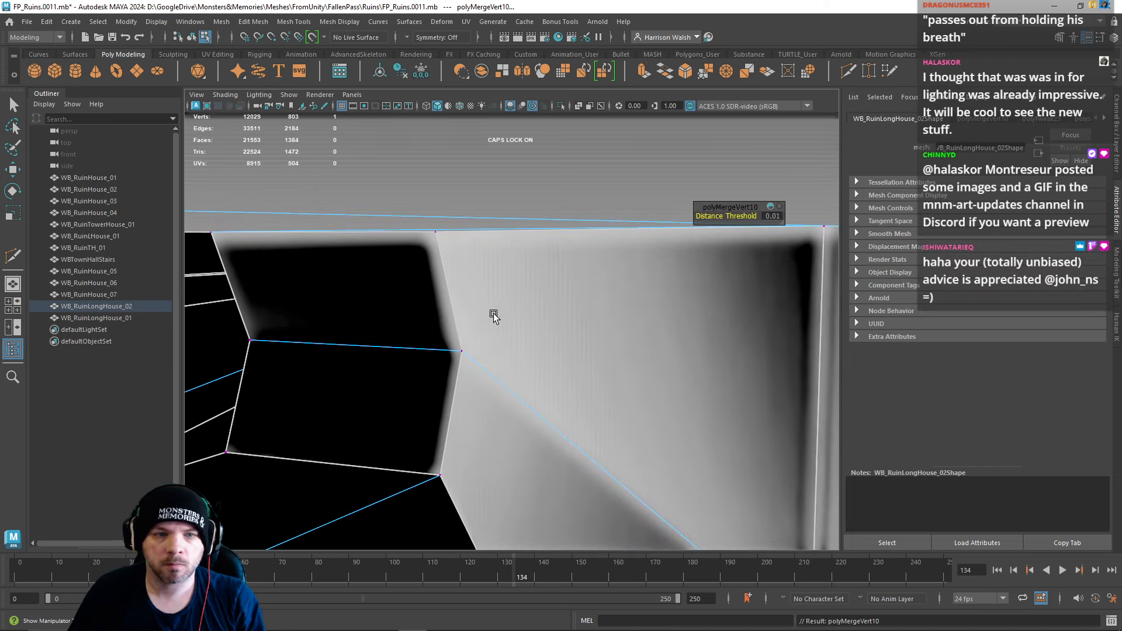
Step: Select middle-loop vertices along the white roof cap and nudge them slightly to make the ridge uneven
alt+drag(493, 313, 390, 339)
key(w)
click(509, 225)
alt+drag(625, 283, 561, 328)
drag(501, 138, 496, 150)
alt+middle_drag(543, 182, 643, 318)
alt+drag(643, 318, 596, 359)
click(552, 358)
click(365, 260)
alt+middle_drag(384, 270, 645, 306)
Step: Show the ruin with textures and shift middle-loop vertices on the broken roof edge's white cap to make its ridge irregular
key(6)
scroll(636, 321, down, 8)
mouse_move(636, 321)
alt+mouse_down()
mouse_move(508, 324)
mouse_move(546, 319)
alt+mouse_up()
click(467, 311)
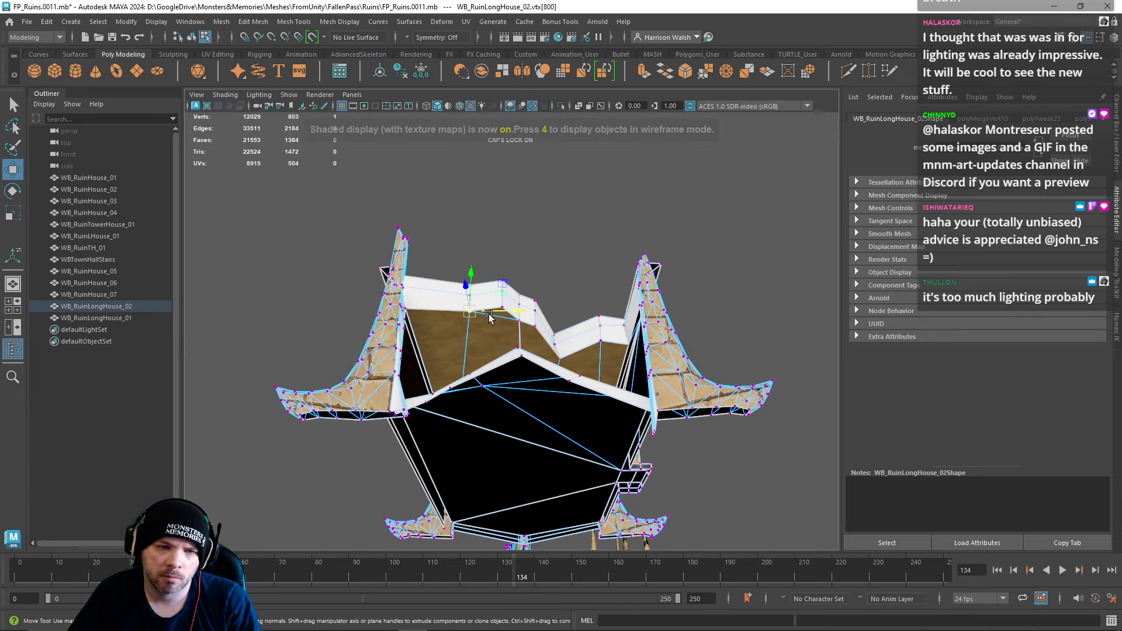
click(541, 321)
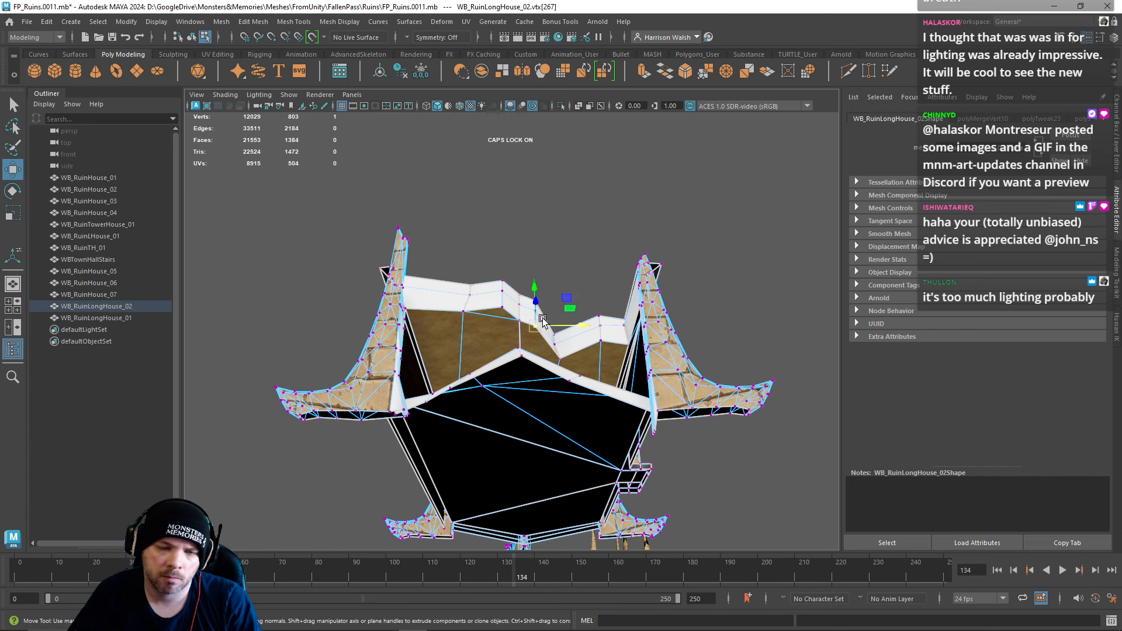
alt+drag(538, 298, 499, 319)
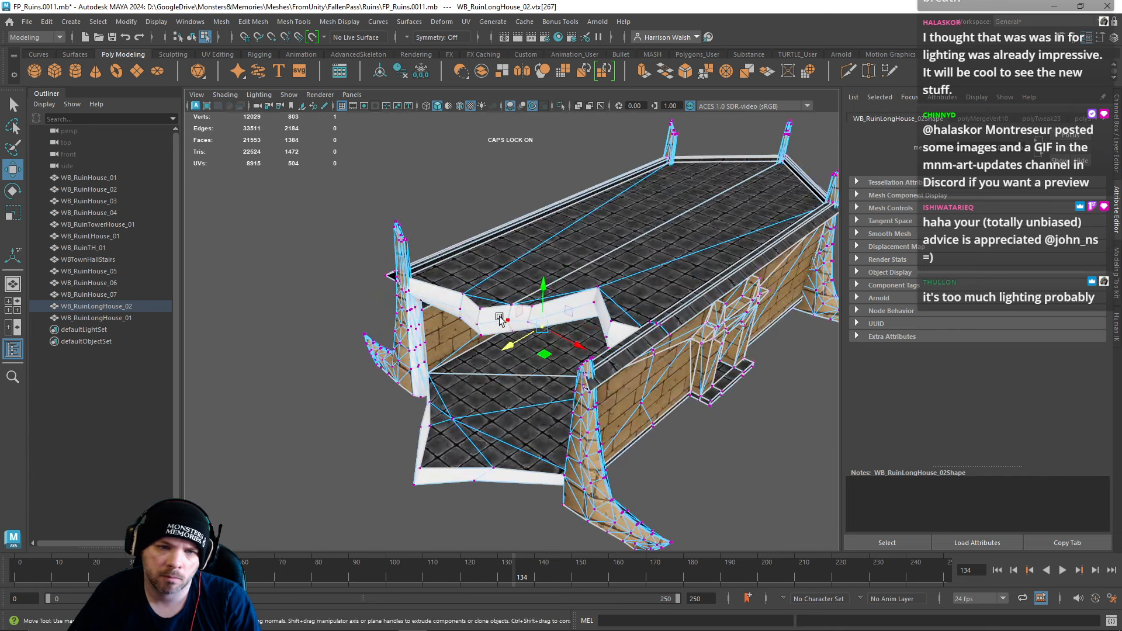
click(534, 323)
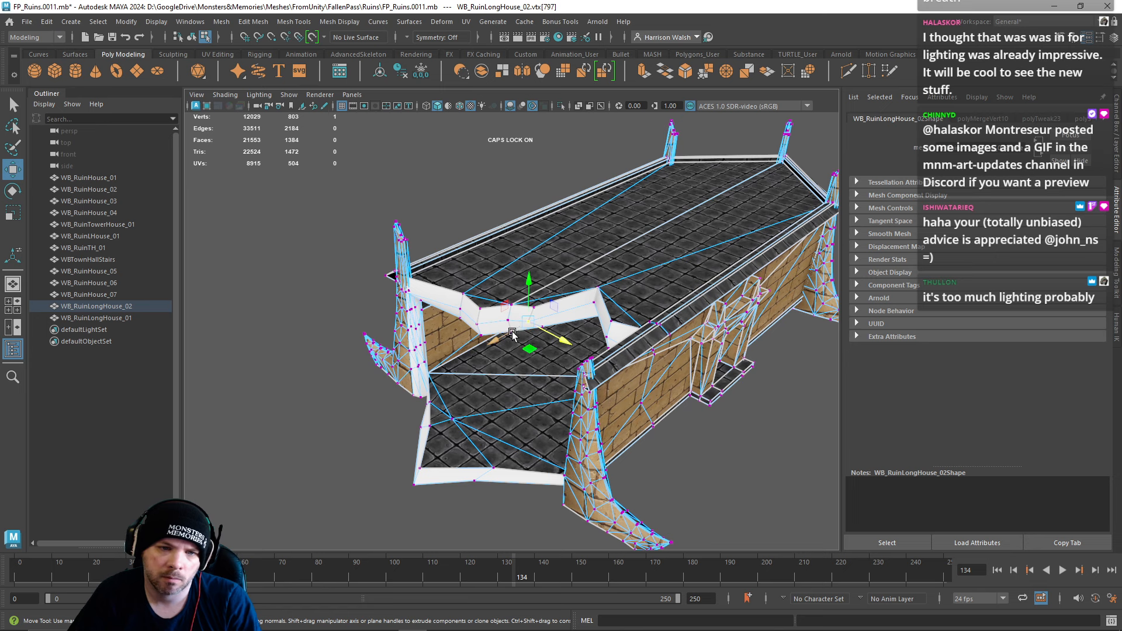
drag(512, 332, 537, 327)
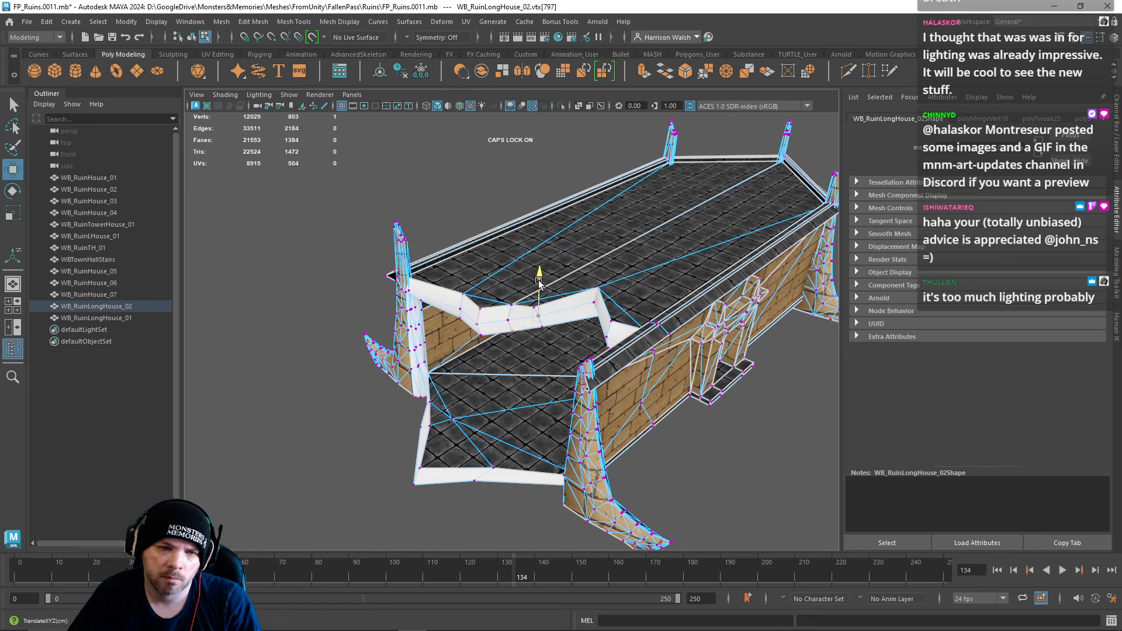
drag(539, 287, 489, 283)
click(490, 308)
click(459, 292)
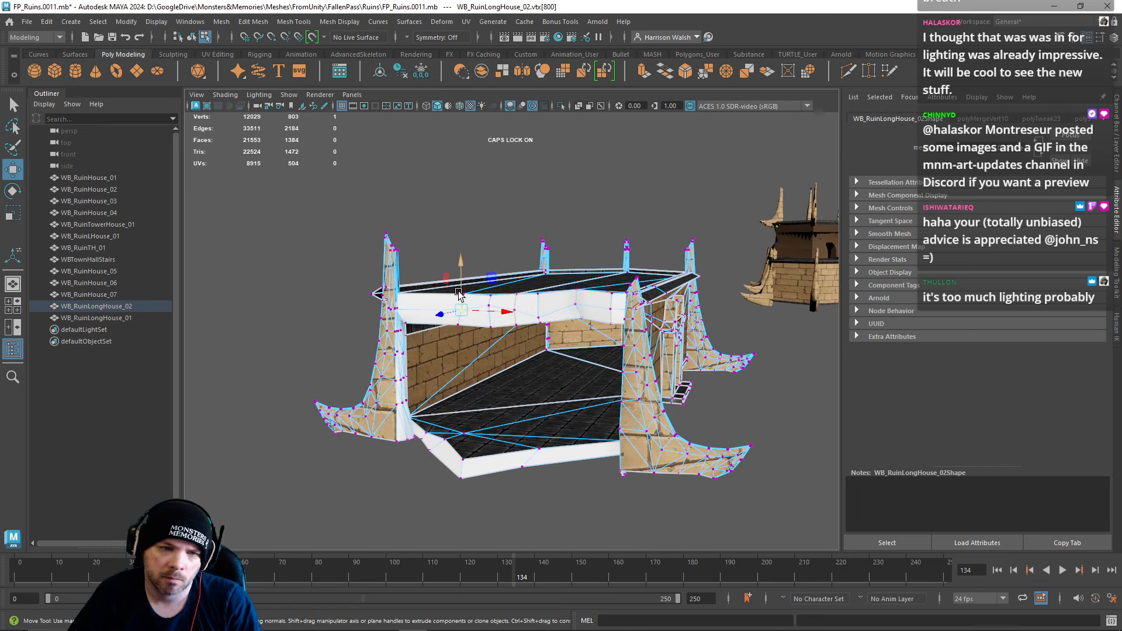